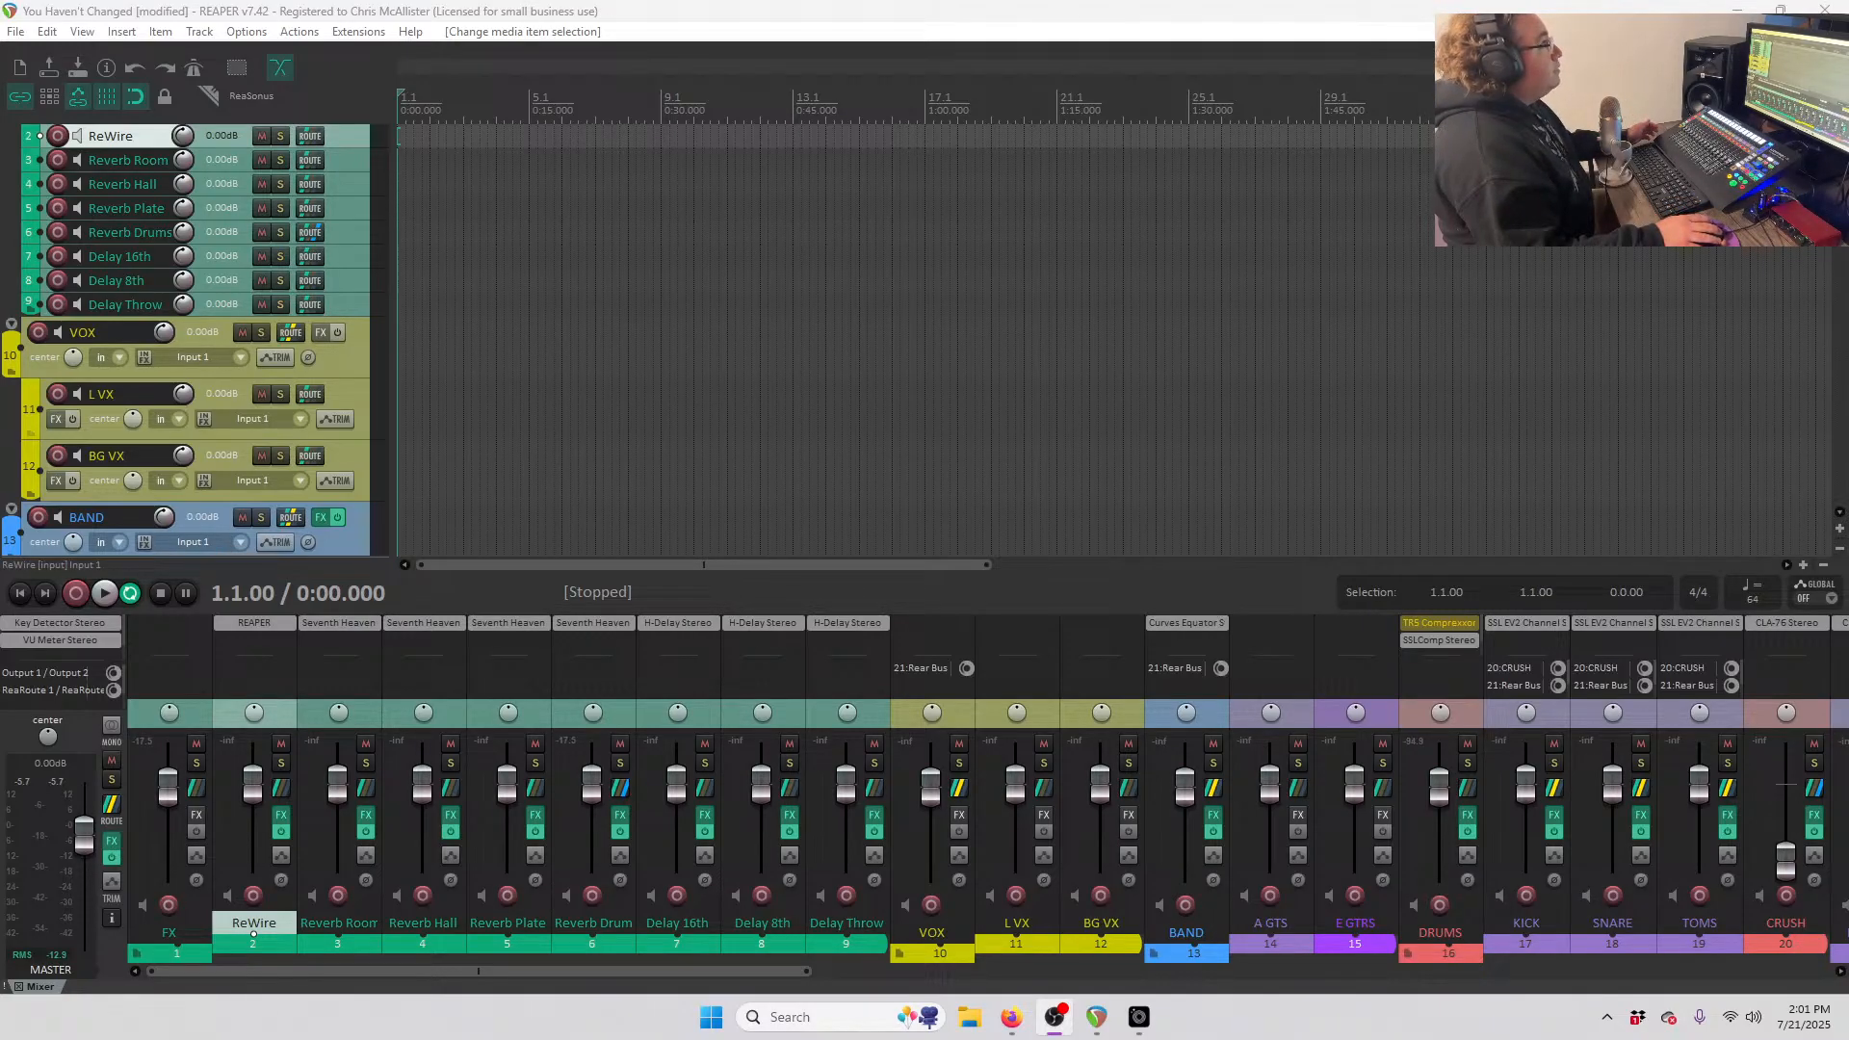
# - Review the full range of mixer channels, from the FX folder through to the You Haven't Changed demo track
pyautogui.hotkey('alt', 'Tab')
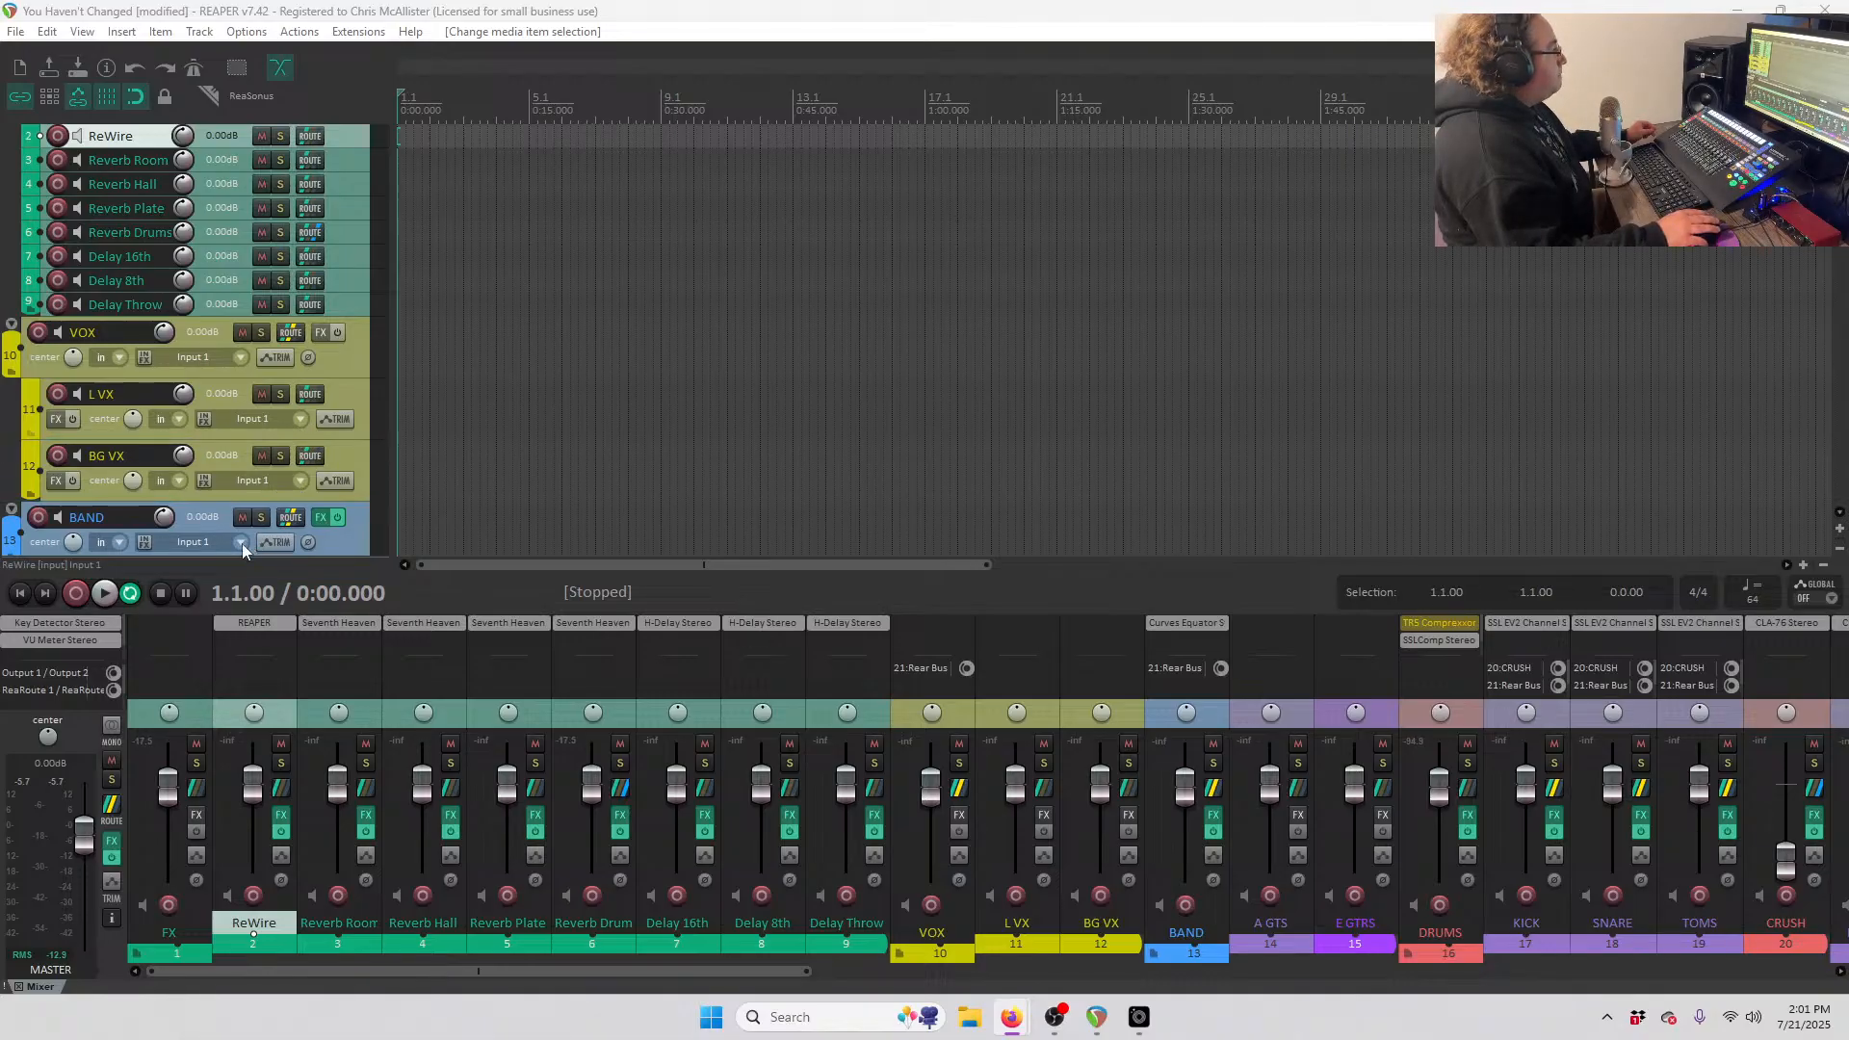
pyautogui.hscroll(6, 1182, 918)
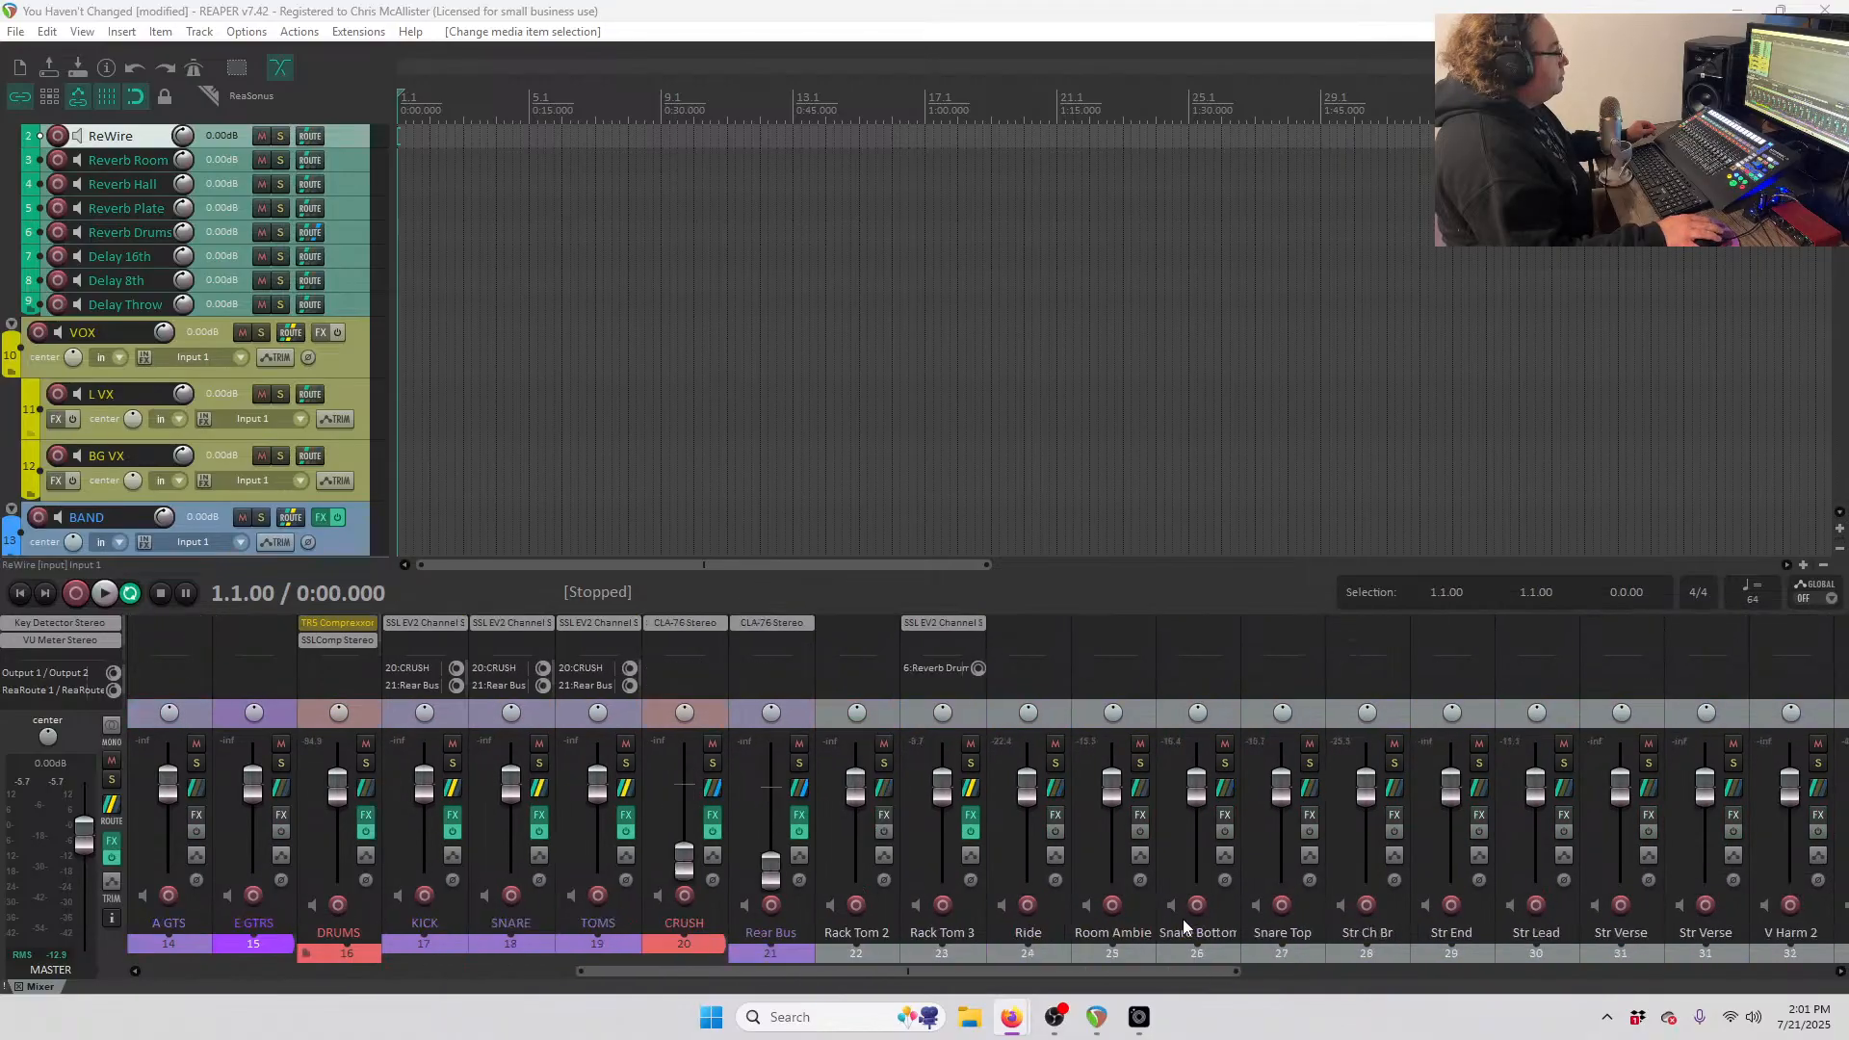
pyautogui.hscroll(4, 1180, 922)
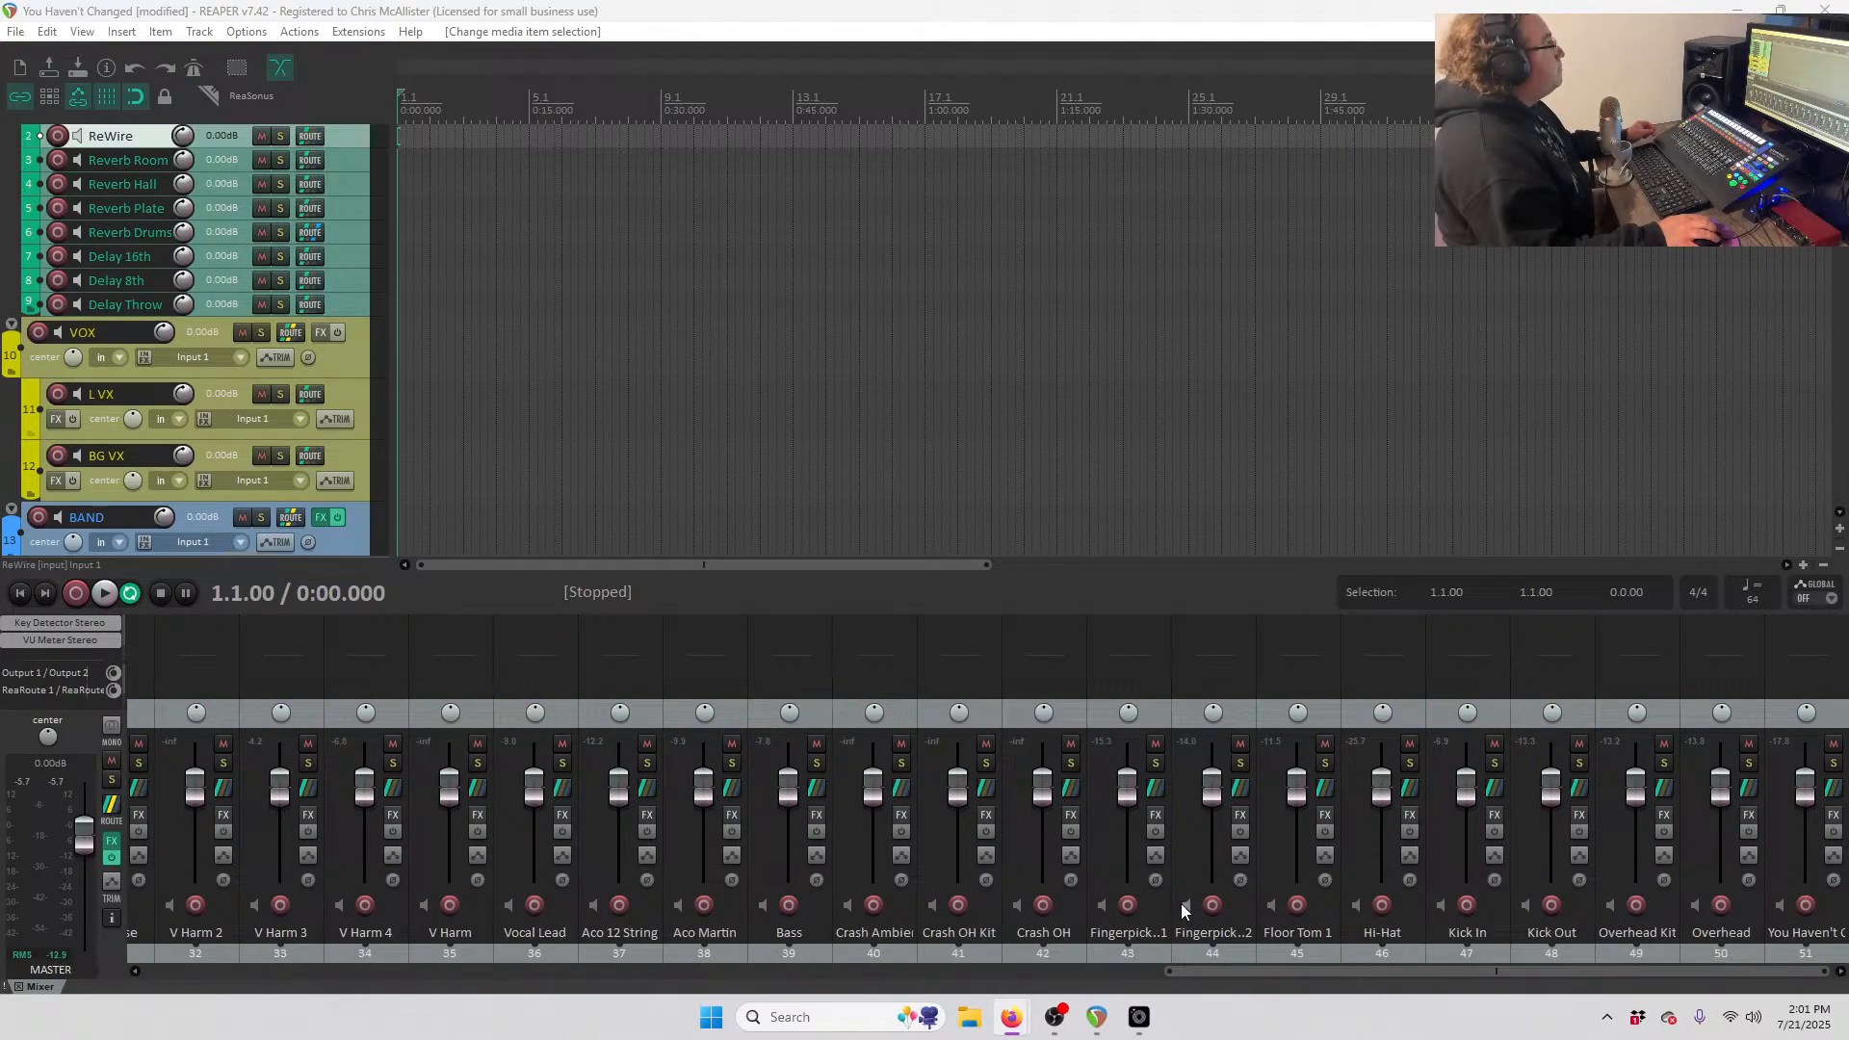
pyautogui.hscroll(-10, 1181, 903)
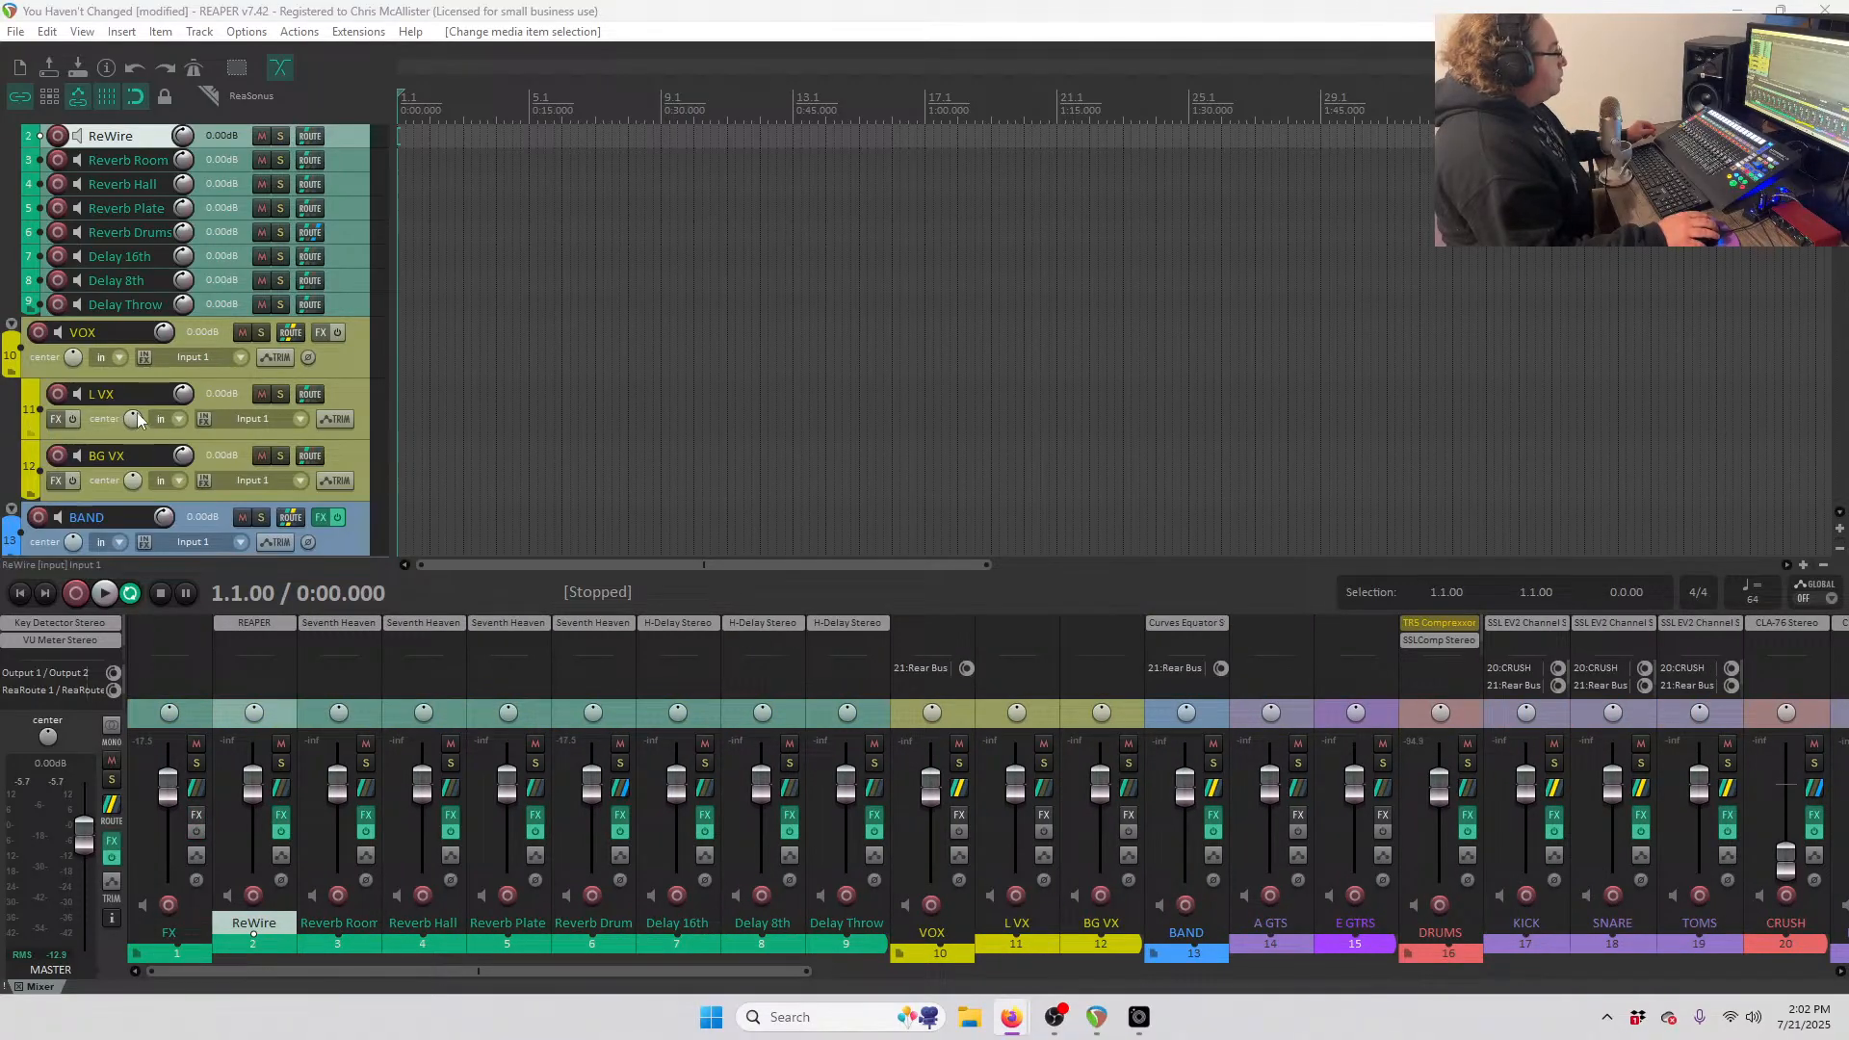
pyautogui.scroll(1, 138, 419)
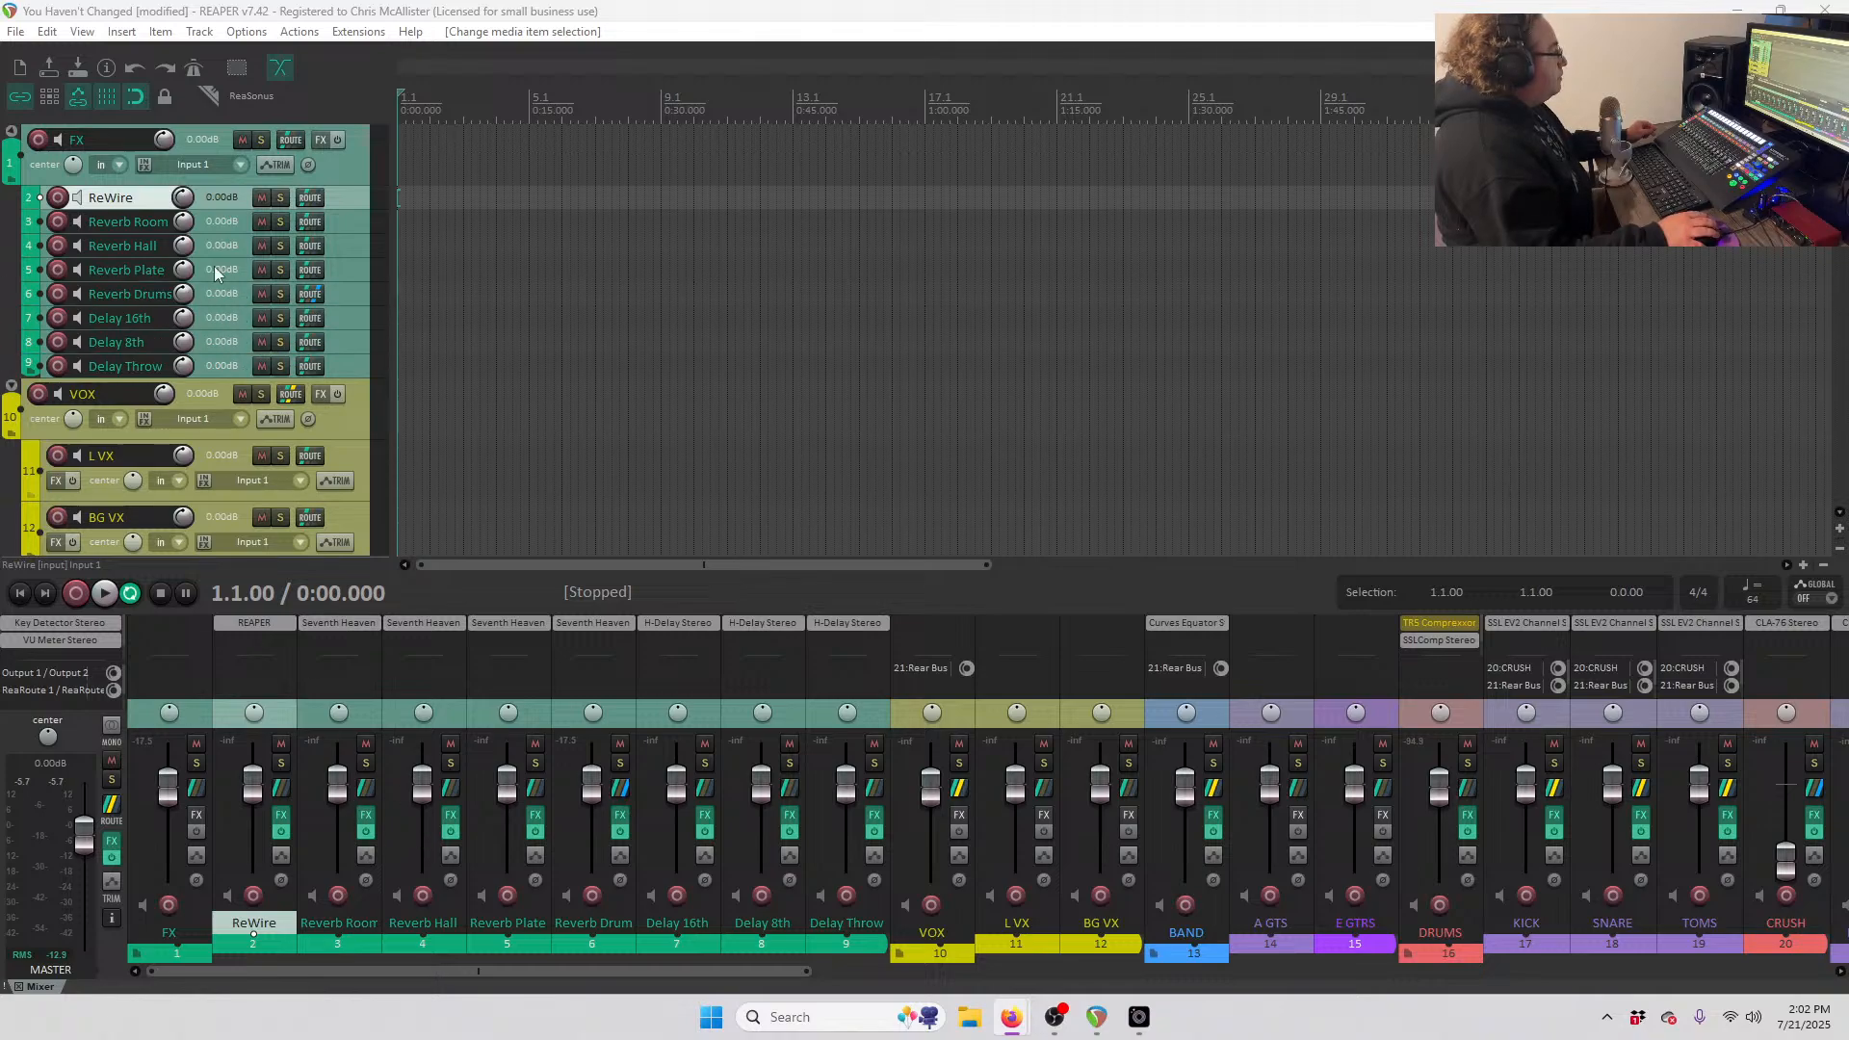
# - Examine the full list of send destinations available for the A GTS track, leaving its routing as it is
pyautogui.rightClick(1296, 793)
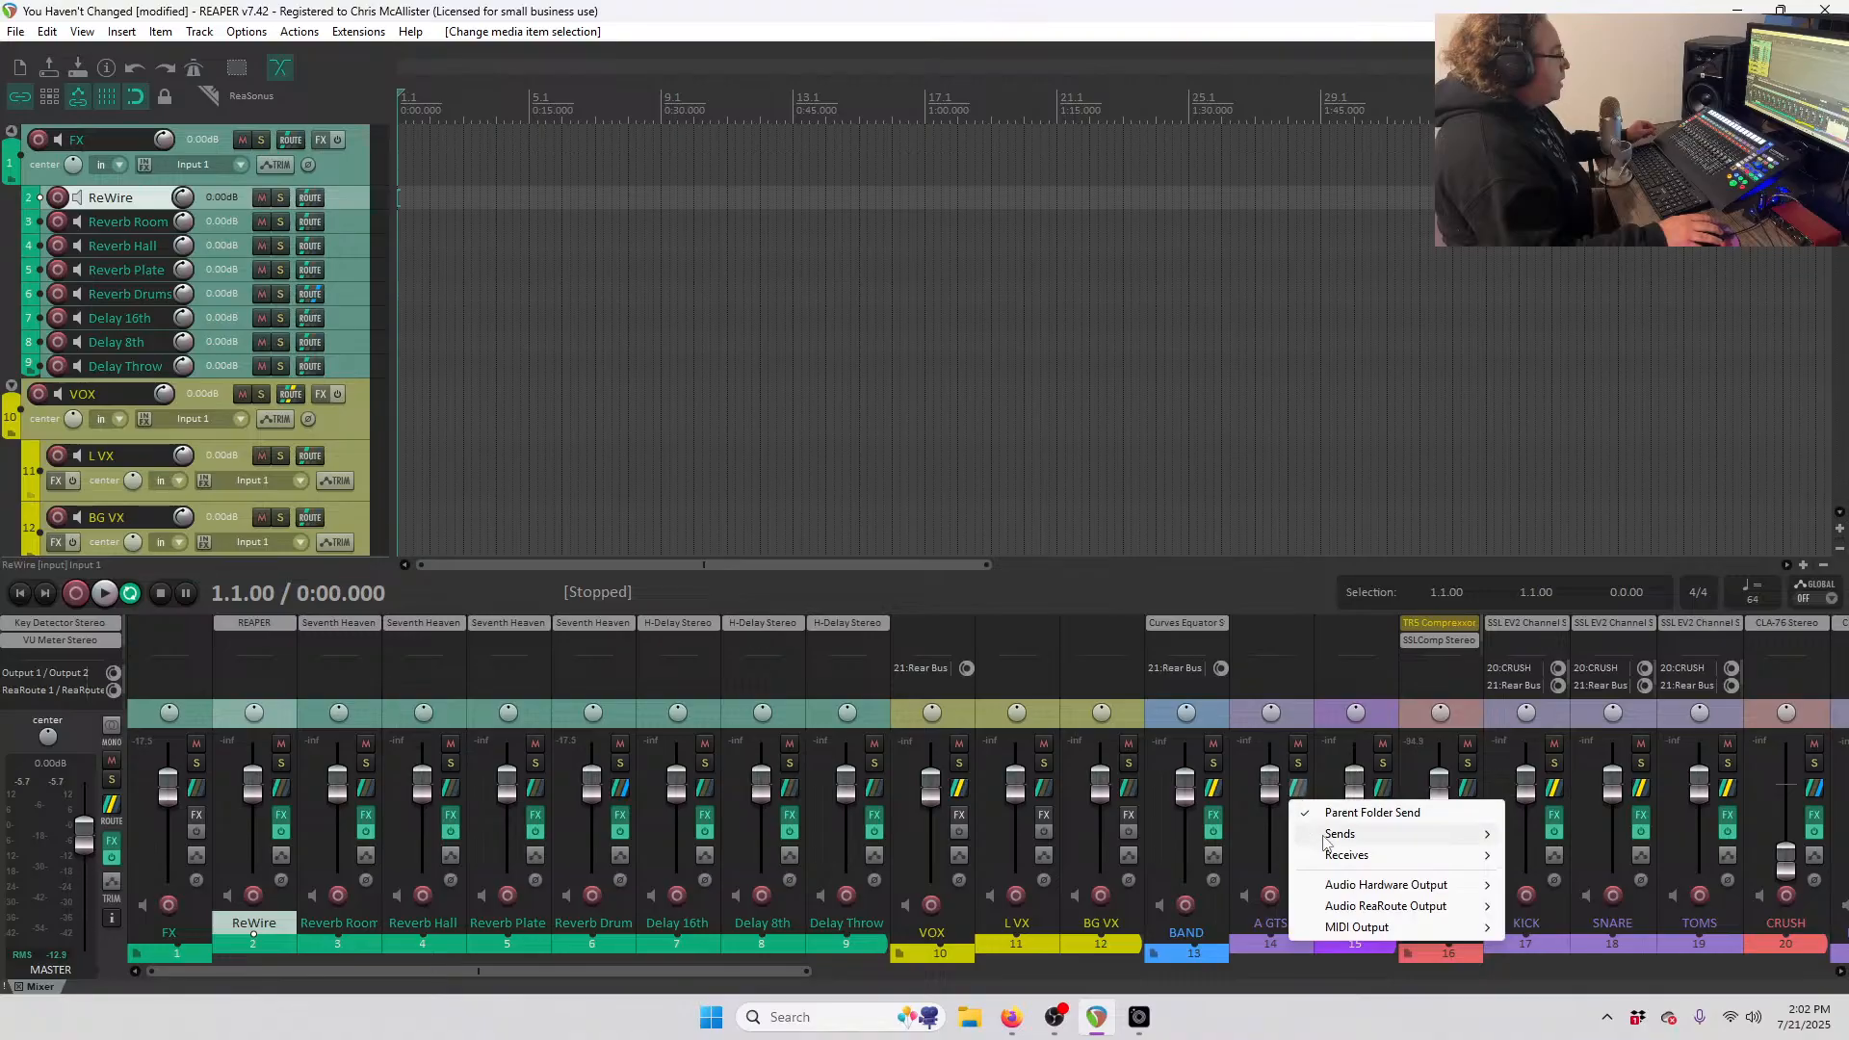
pyautogui.moveTo(1325, 838)
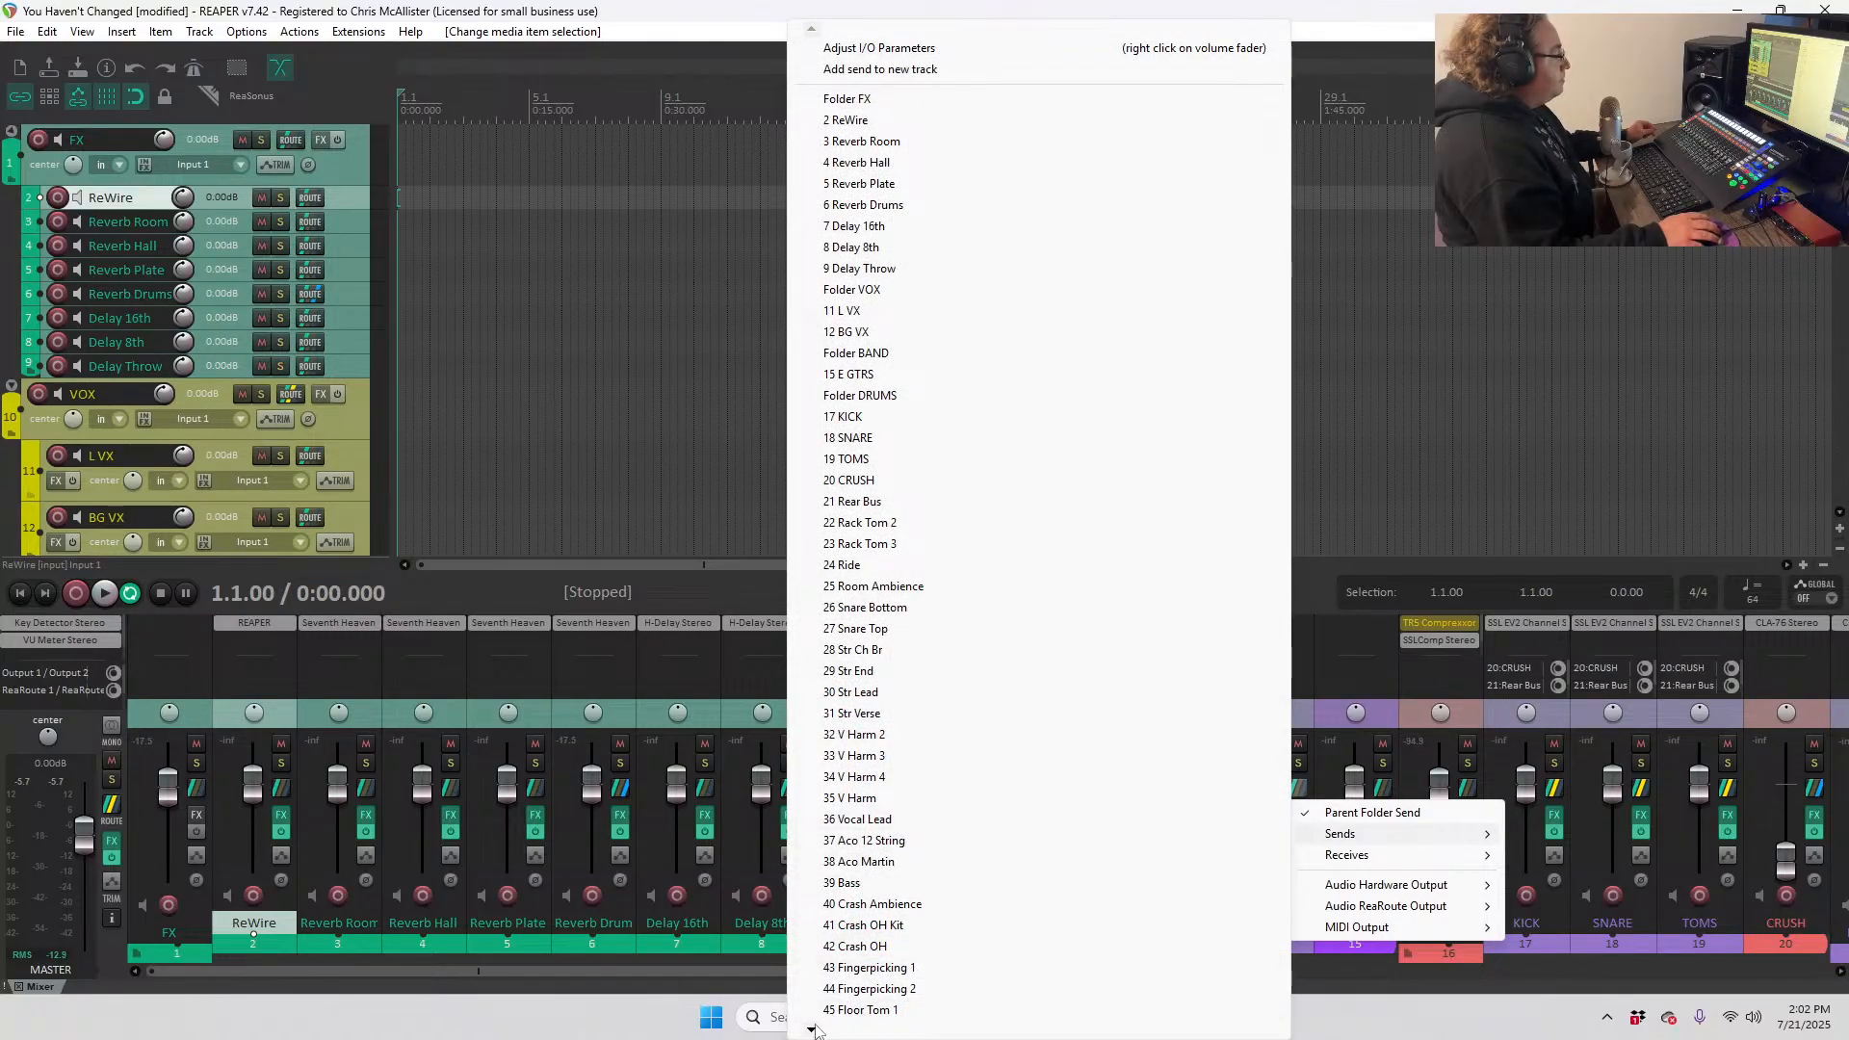
pyautogui.moveTo(813, 1028)
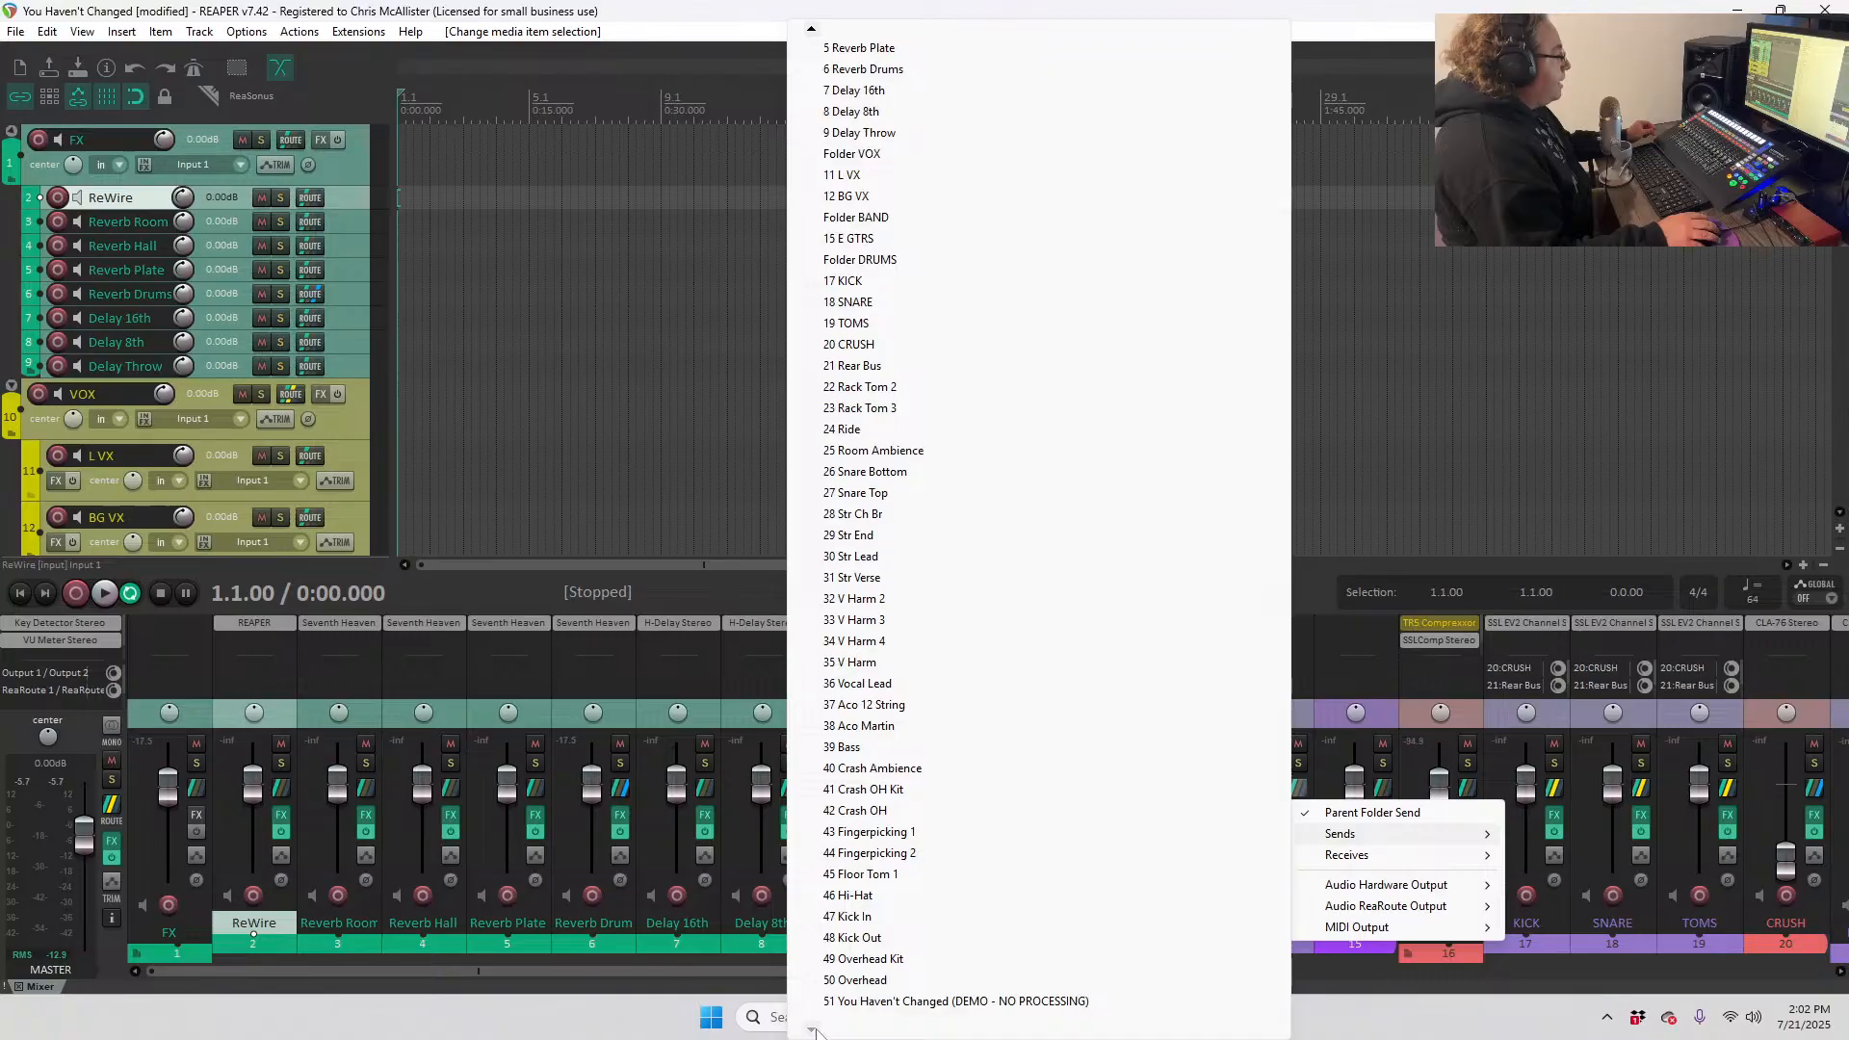
pyautogui.moveTo(814, 29)
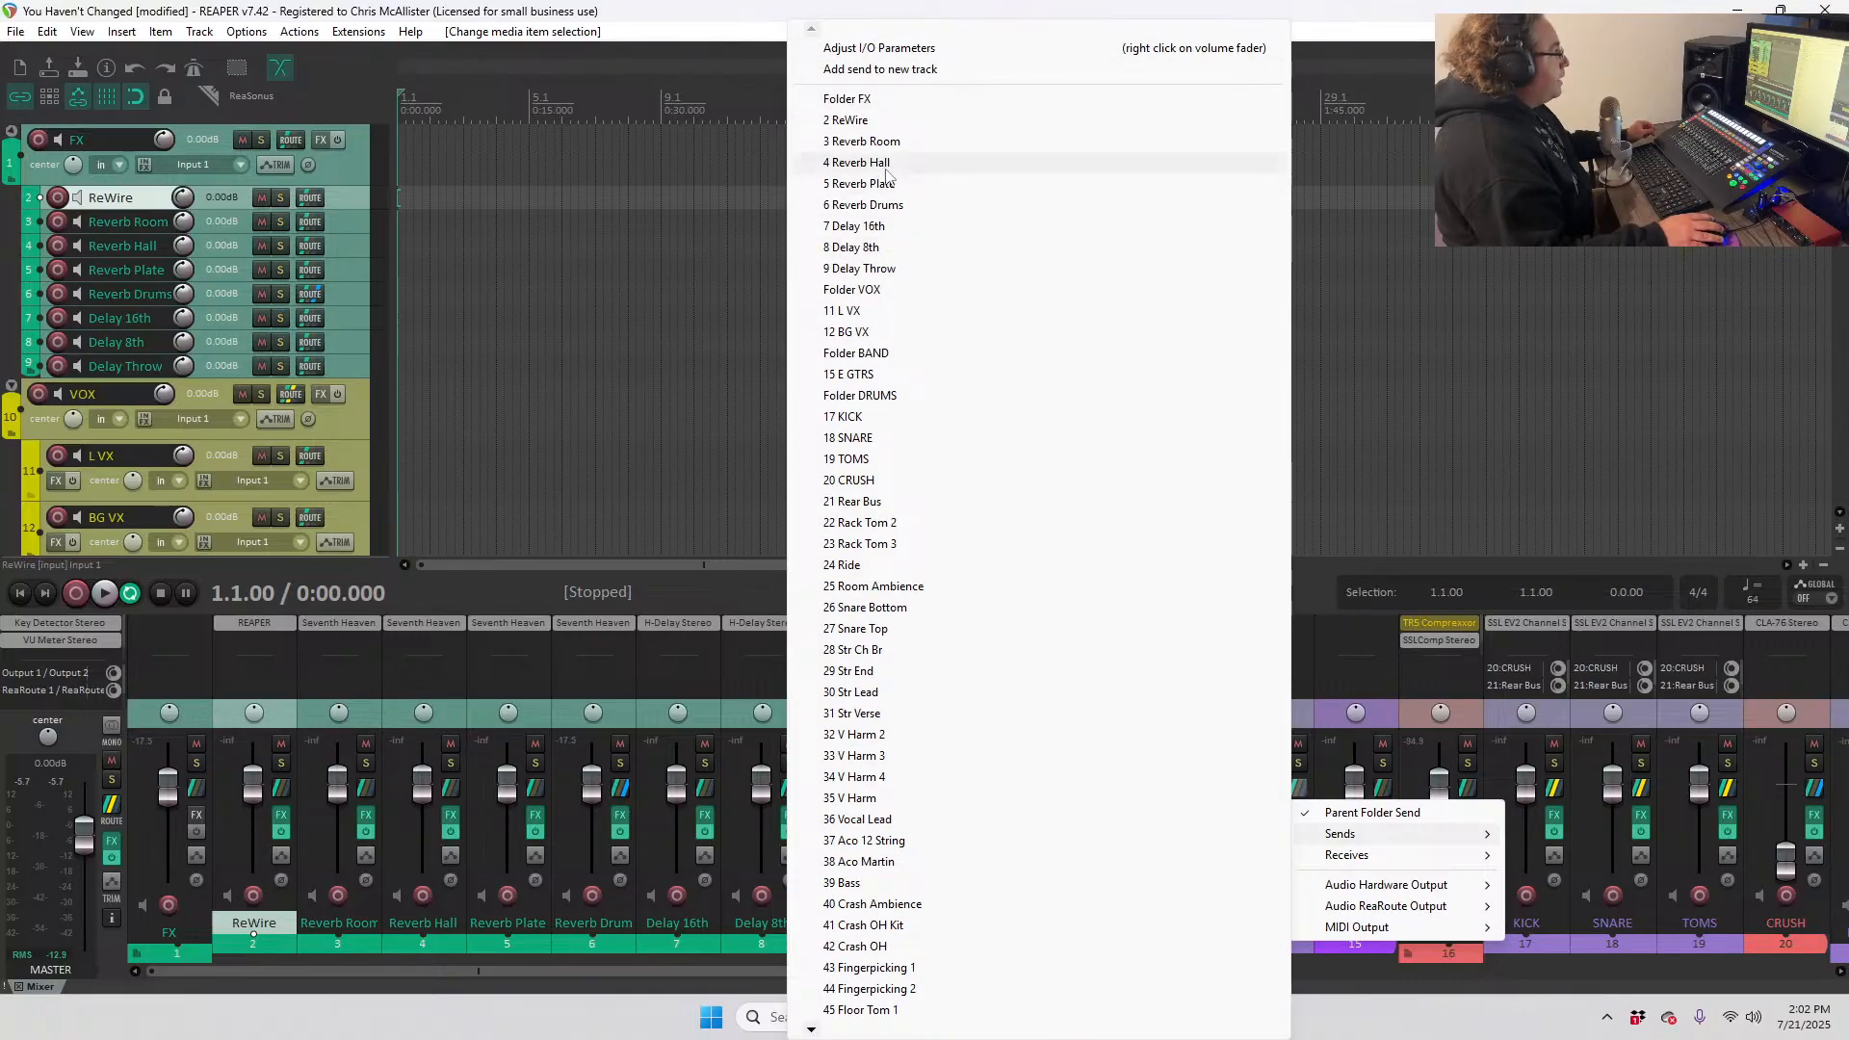
pyautogui.click(1376, 27)
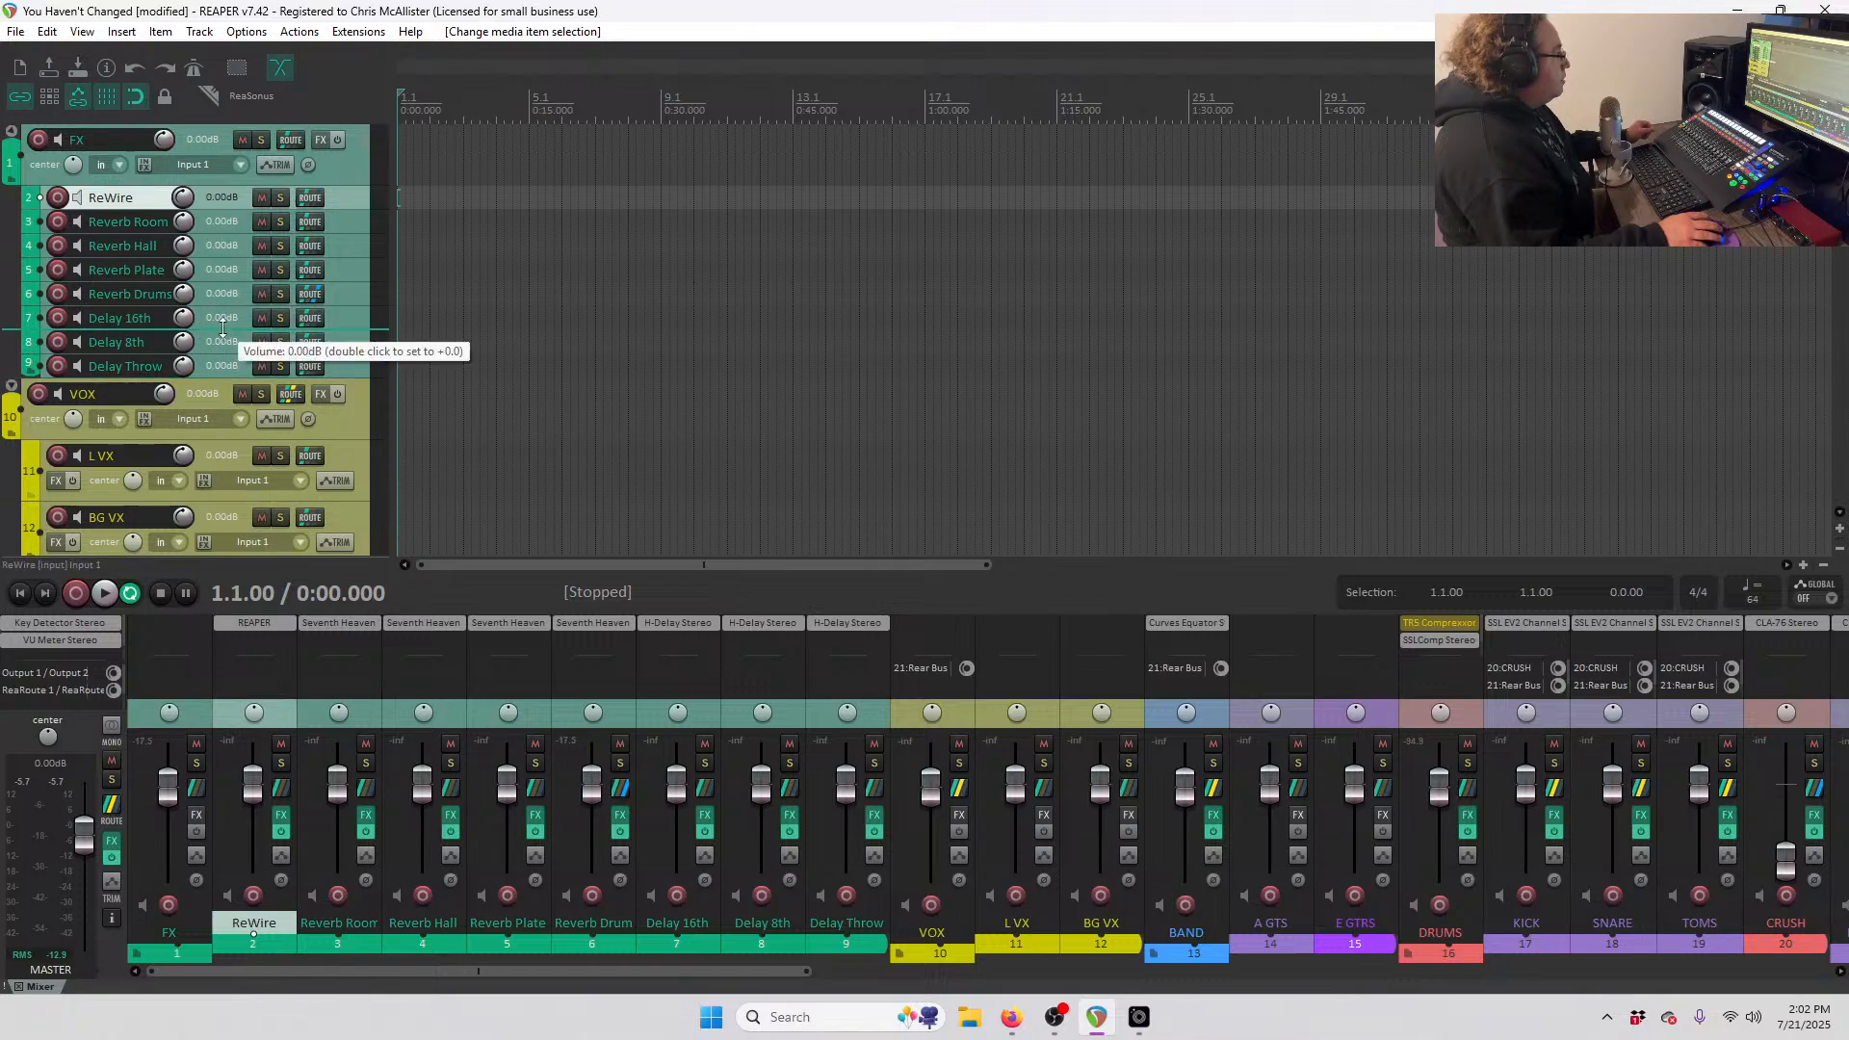
# - Expand the Reverb Room track to inspect its Seventh Heaven reverb settings, and shrink the track back to its compact height
pyautogui.moveTo(96, 233); pyautogui.dragTo(97, 262)
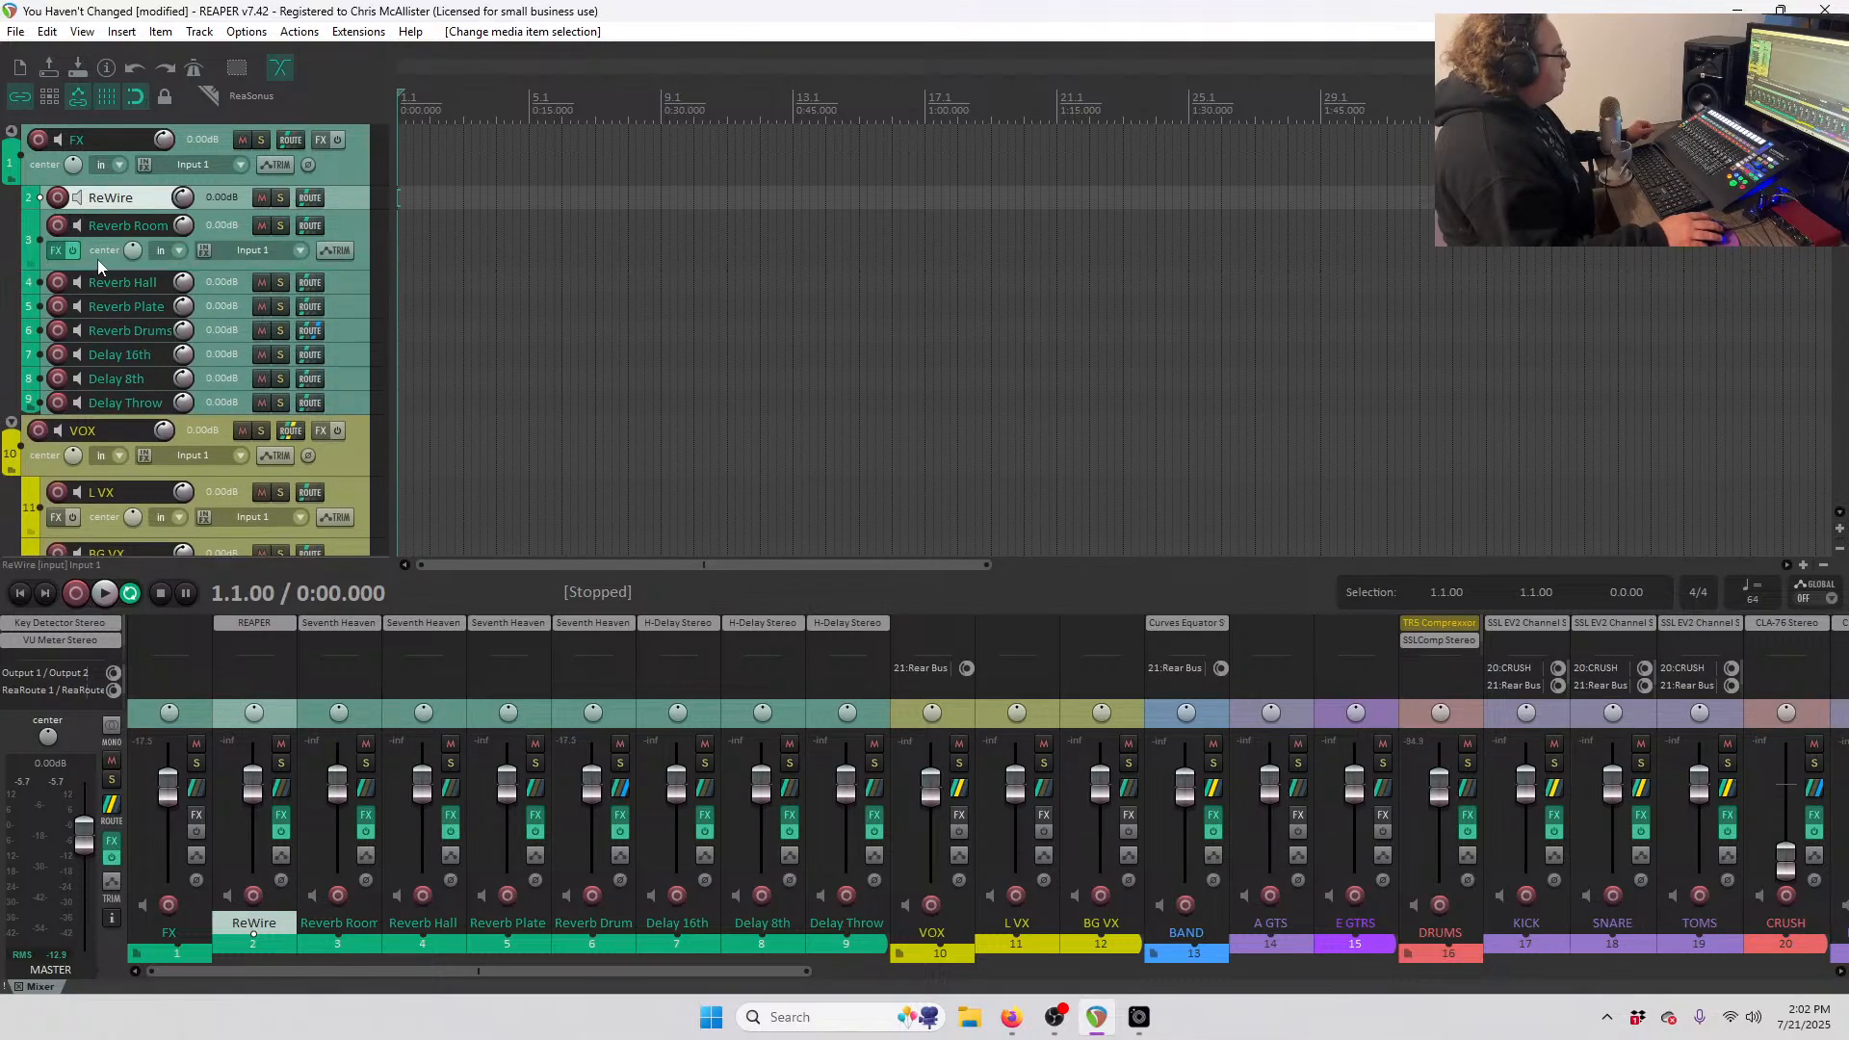
pyautogui.click(56, 250)
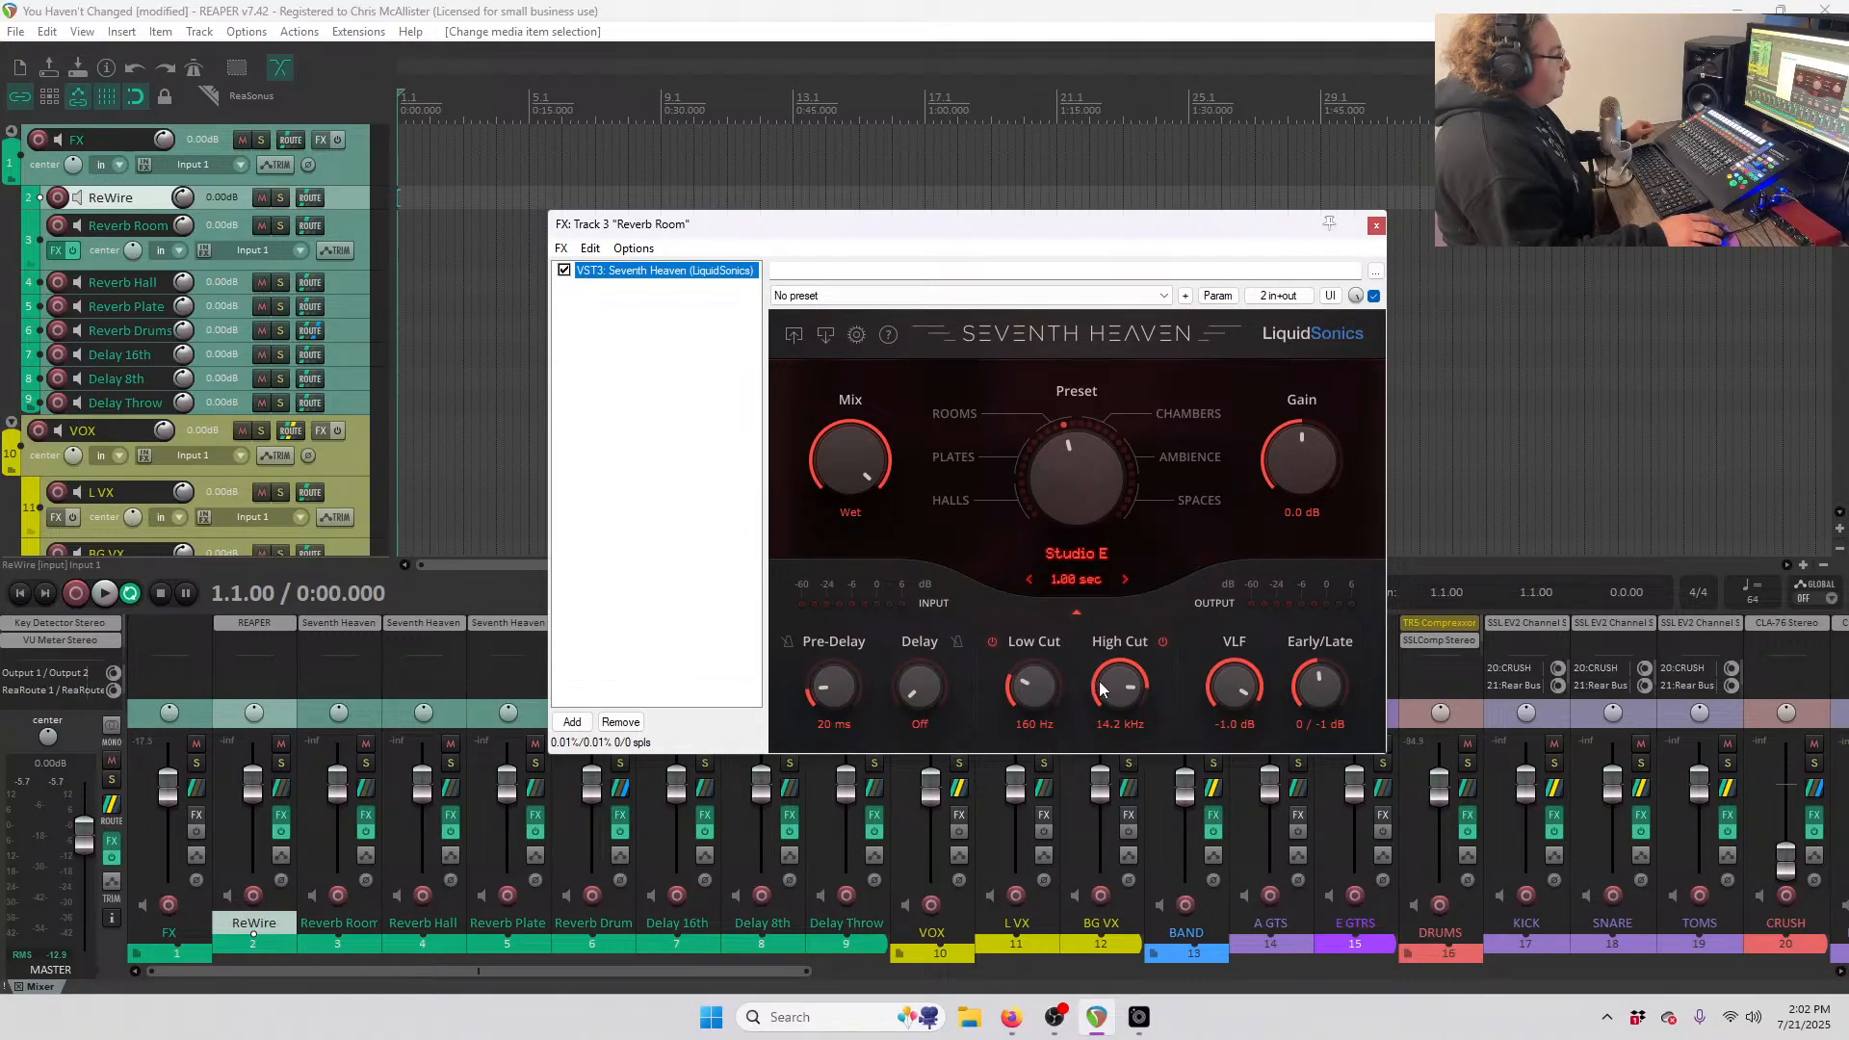
pyautogui.click(1375, 225)
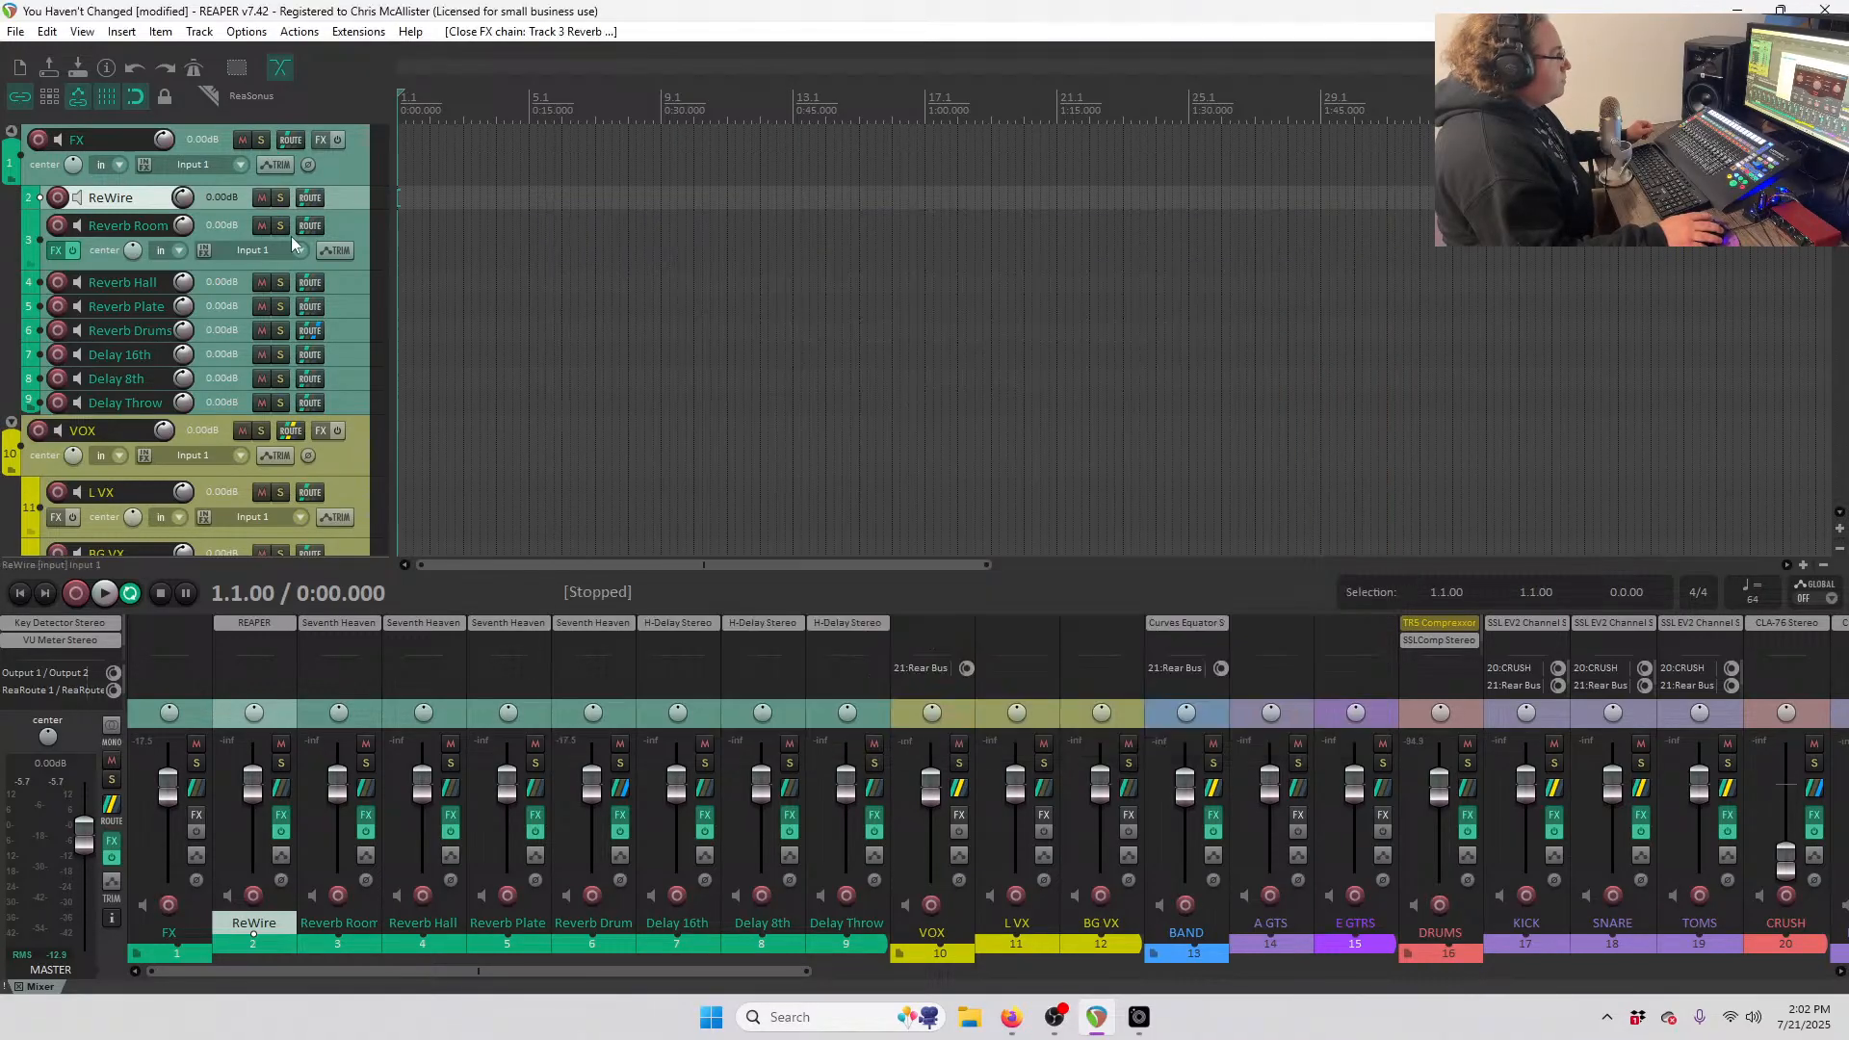
pyautogui.moveTo(269, 270); pyautogui.dragTo(260, 233)
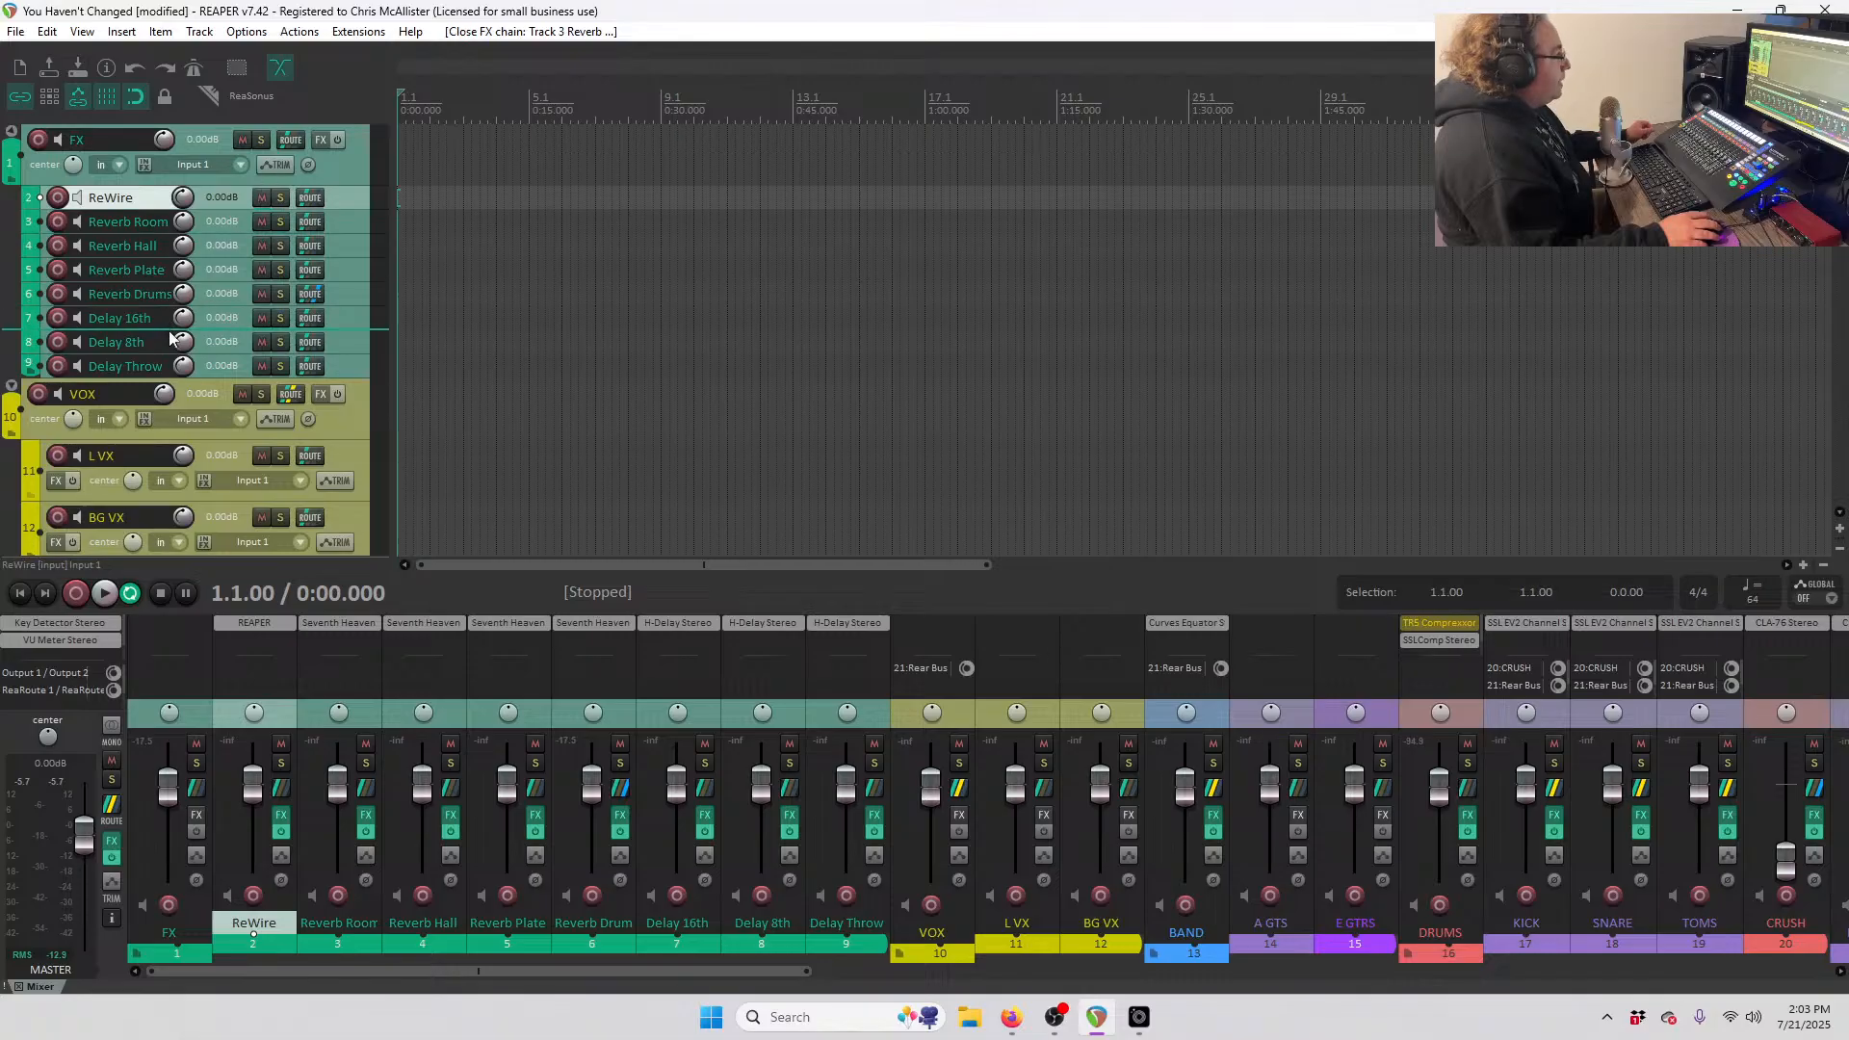
# - Expand the Delay 16th track to inspect its H-Delay settings, and shrink the track back to its compact height
pyautogui.moveTo(174, 328); pyautogui.dragTo(169, 367)
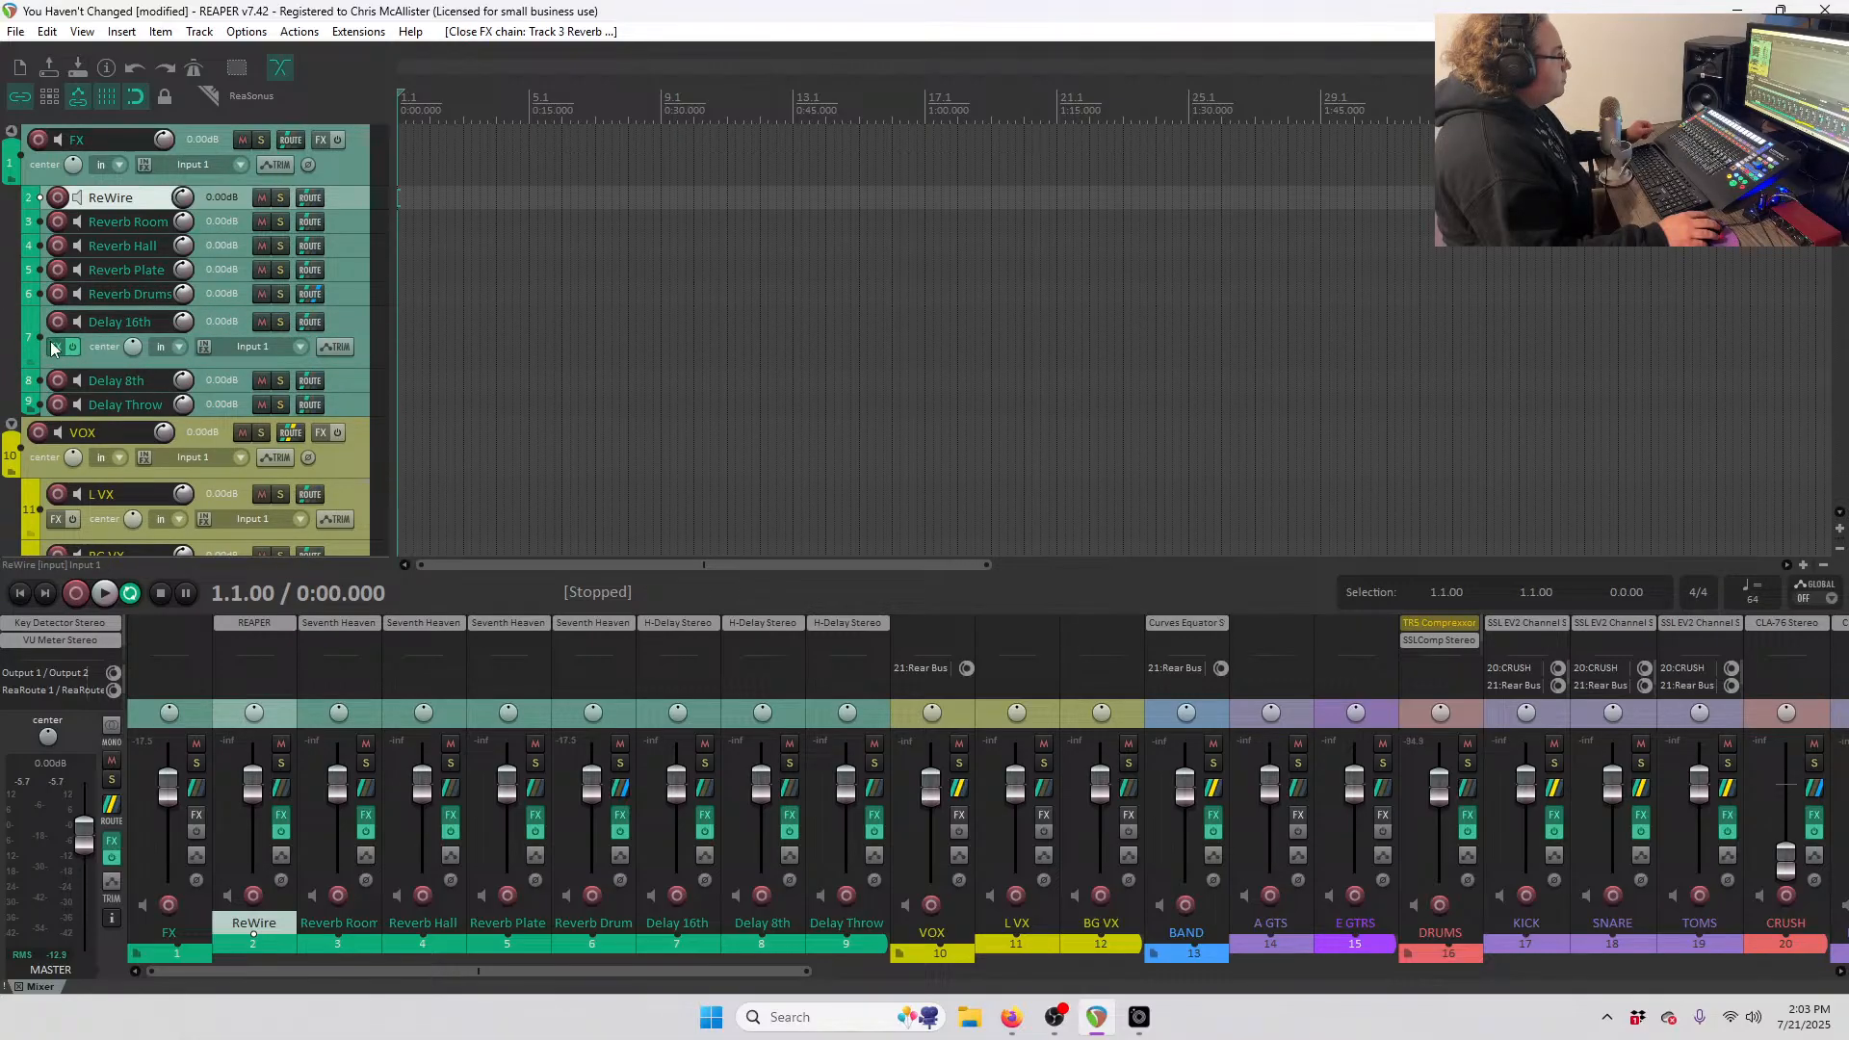
pyautogui.click(55, 347)
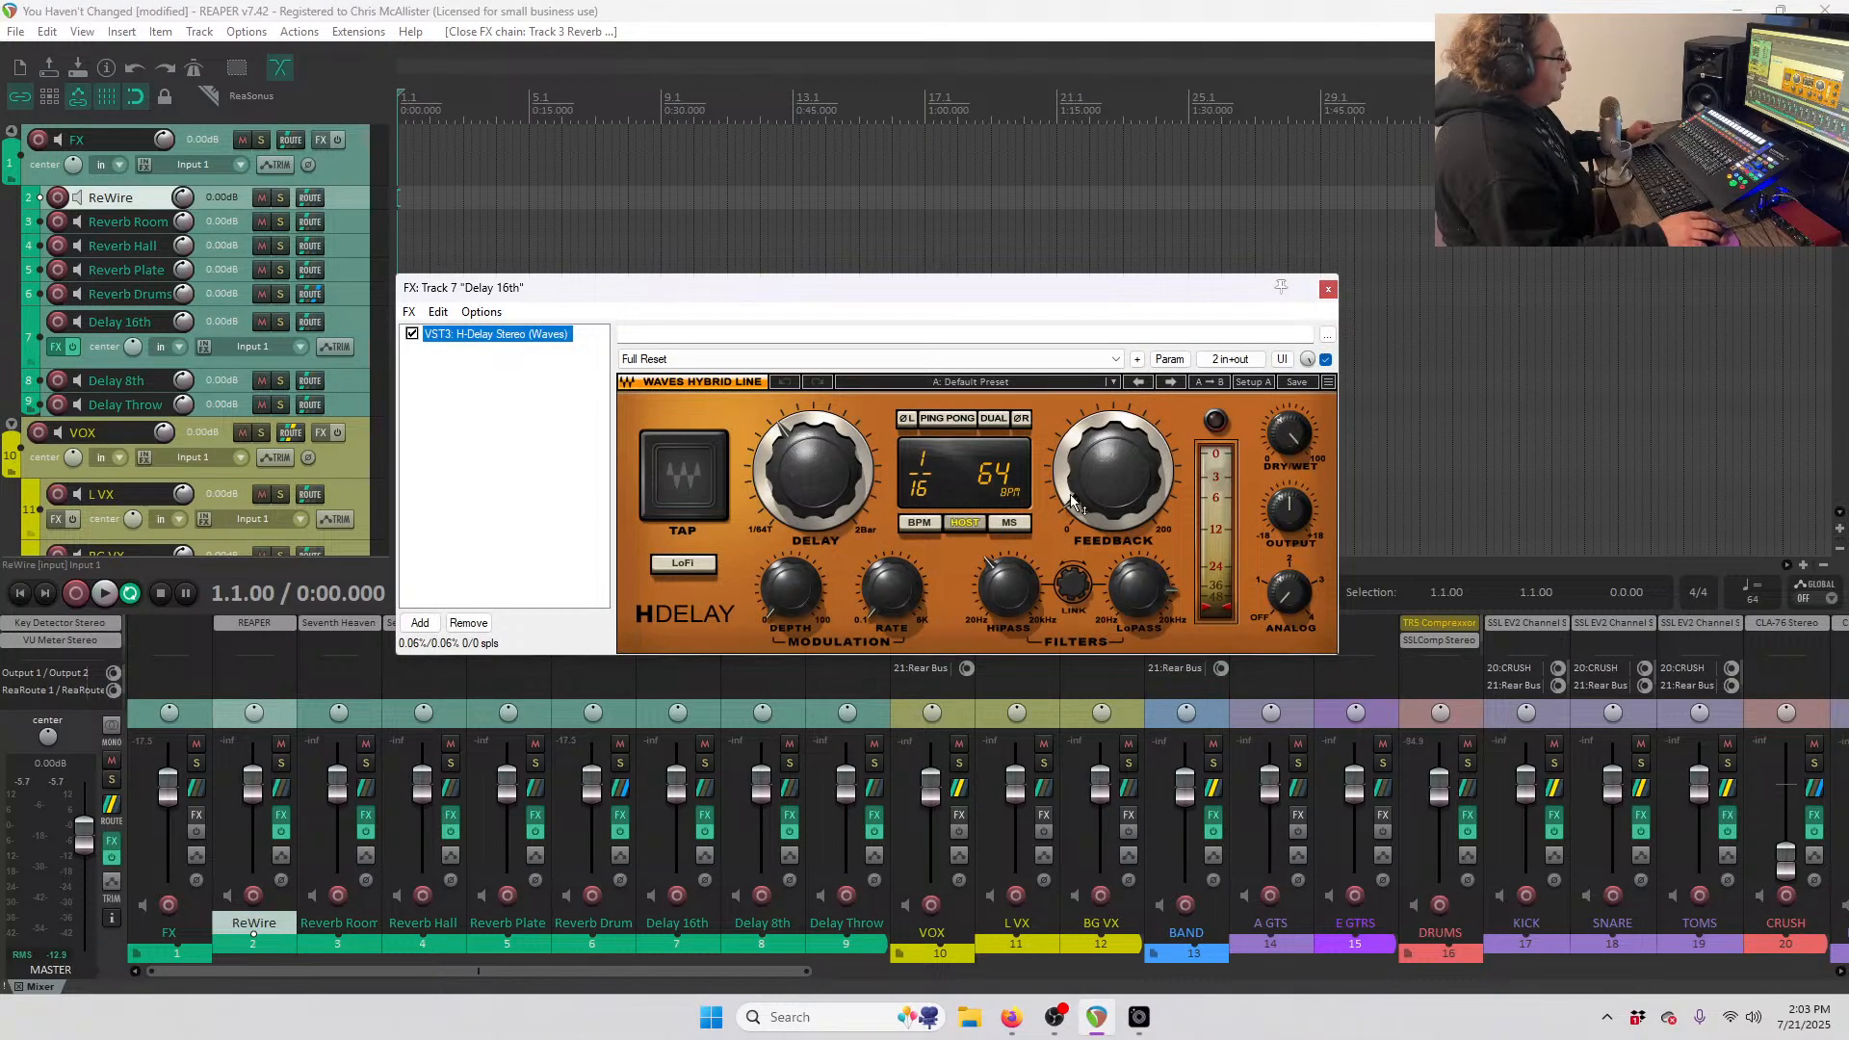
pyautogui.click(1327, 288)
pyautogui.moveTo(246, 369); pyautogui.dragTo(238, 313)
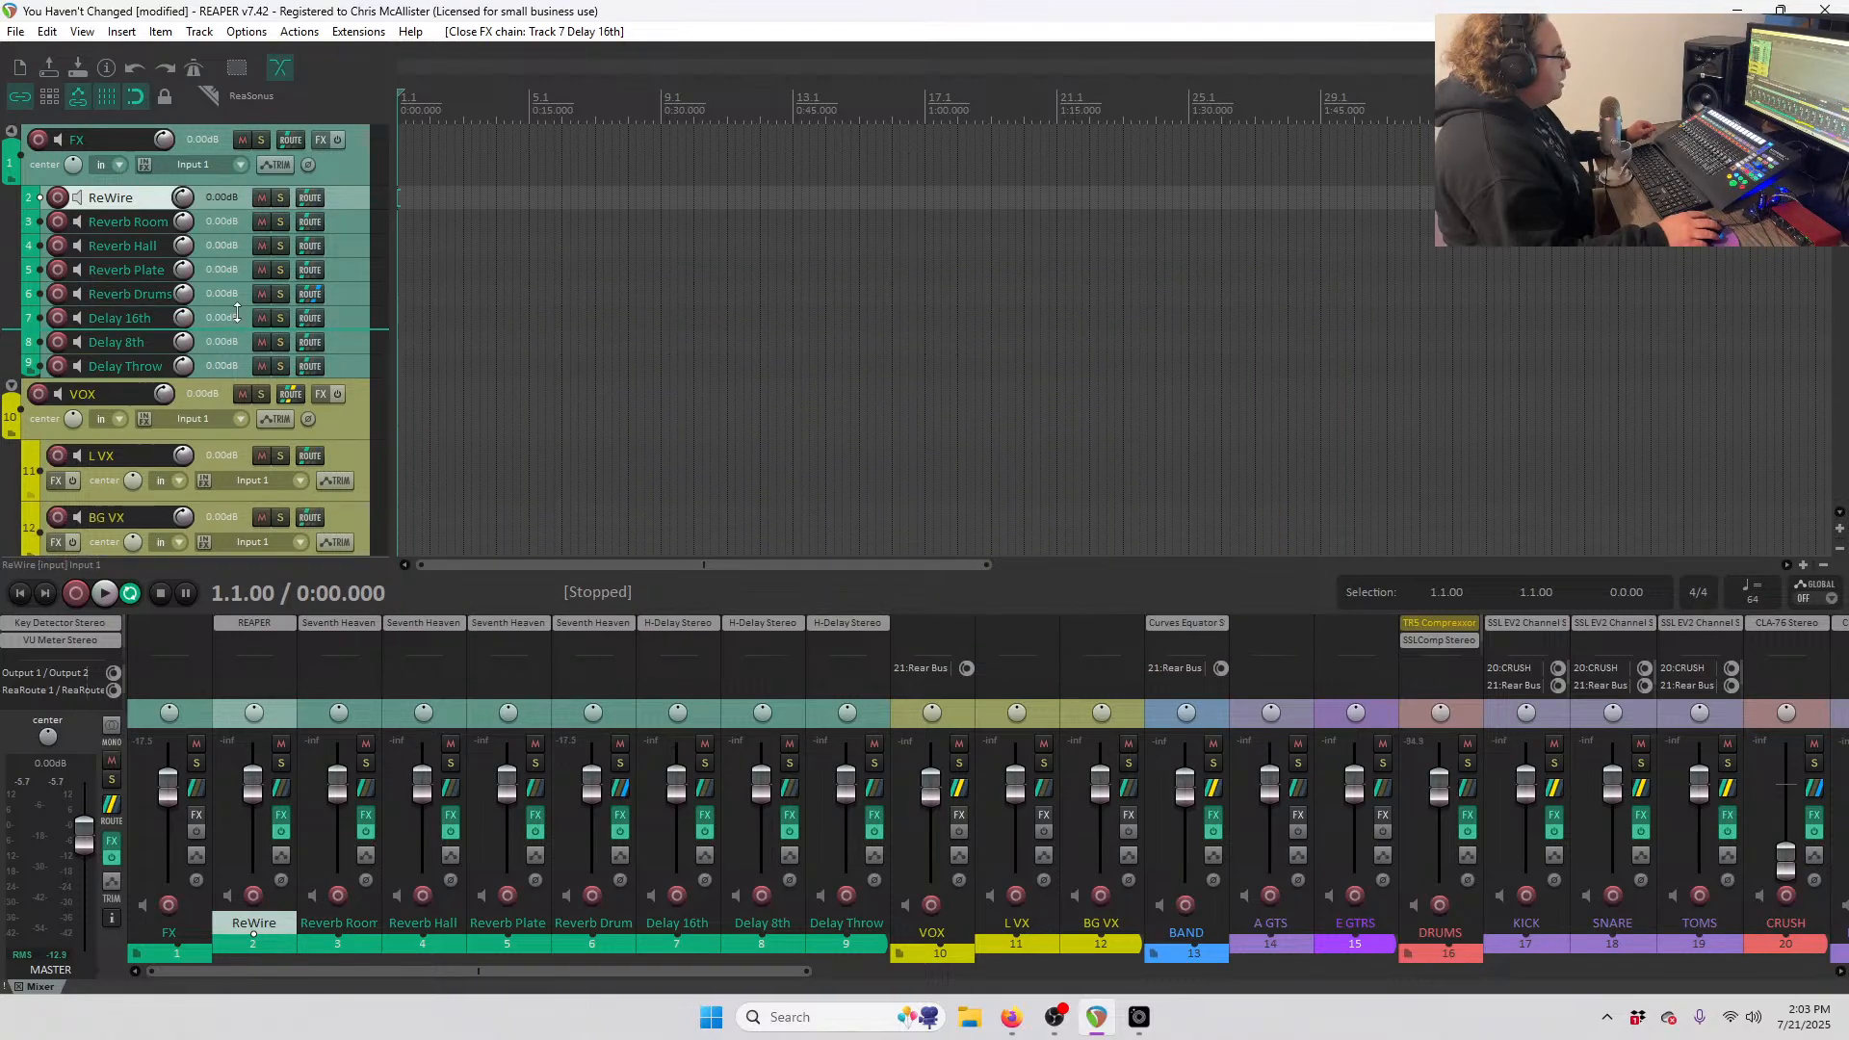
# - Delete the E GTRS track from the BAND folder
pyautogui.scroll(-3, 234, 343)
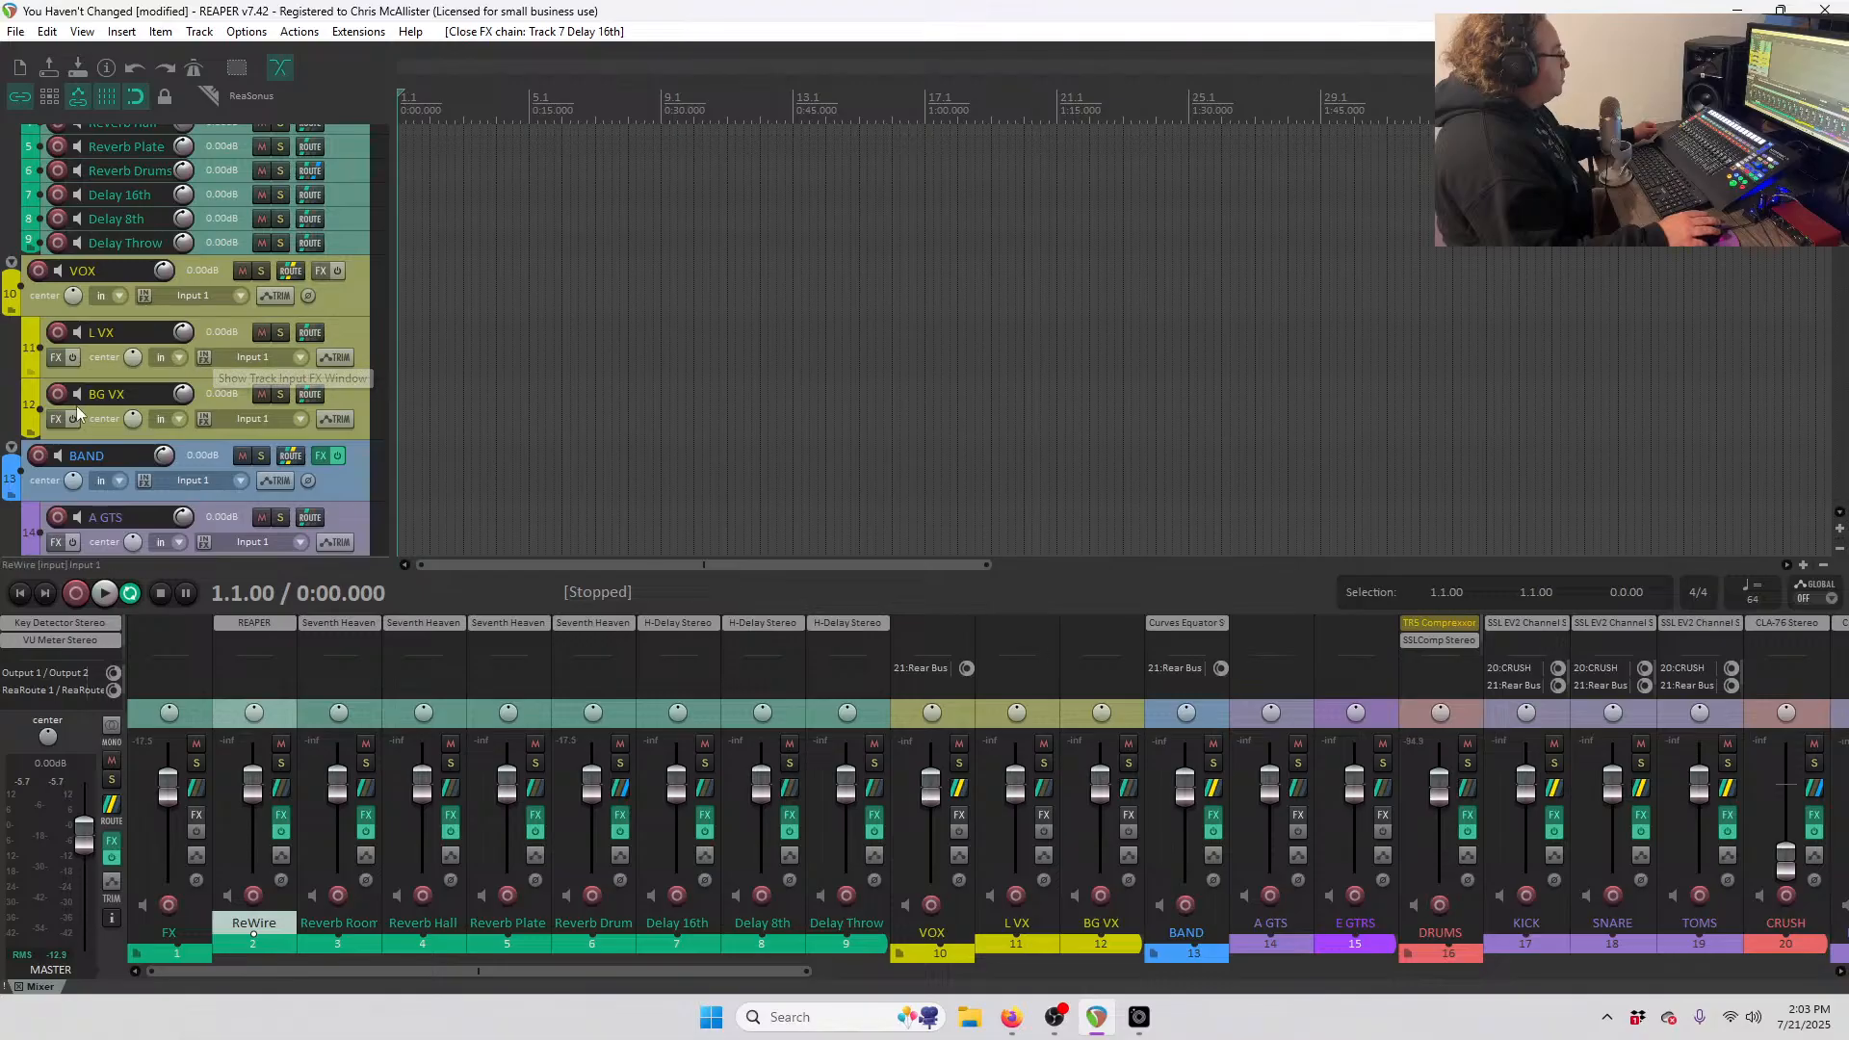
pyautogui.scroll(-1, 349, 418)
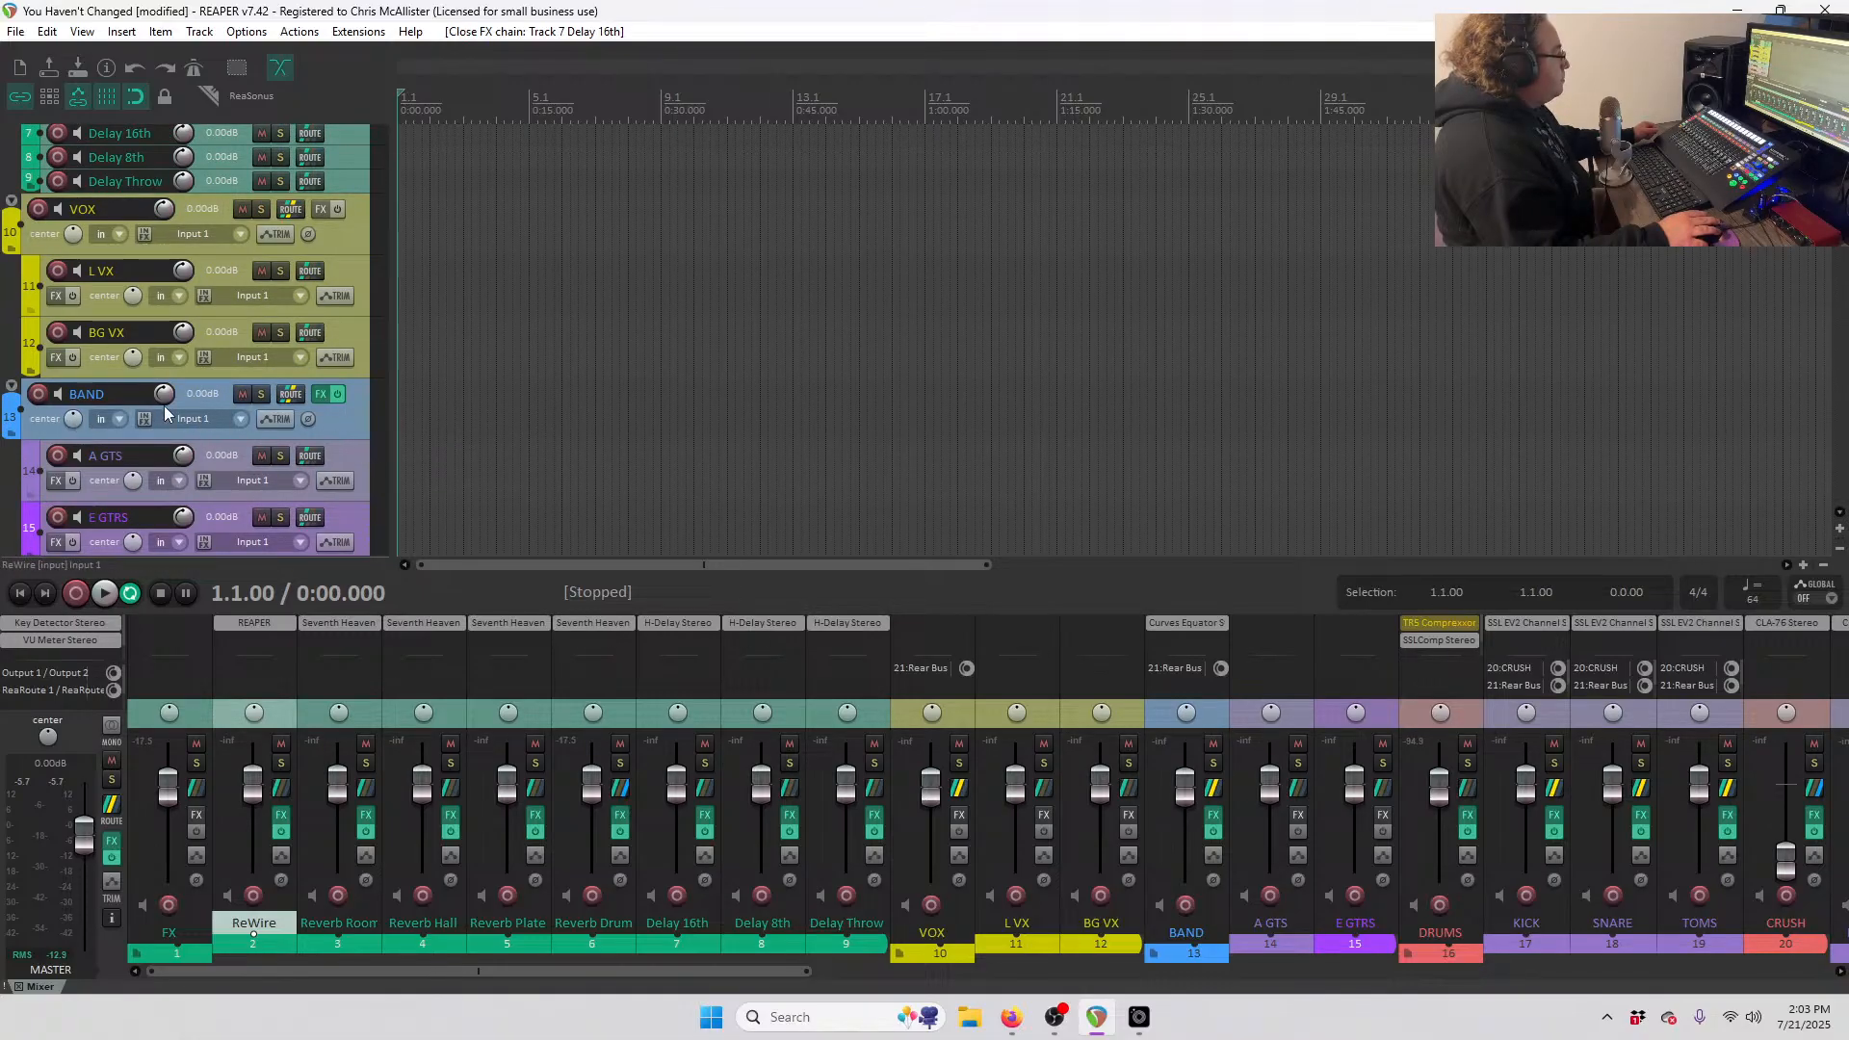
pyautogui.scroll(-1, 165, 412)
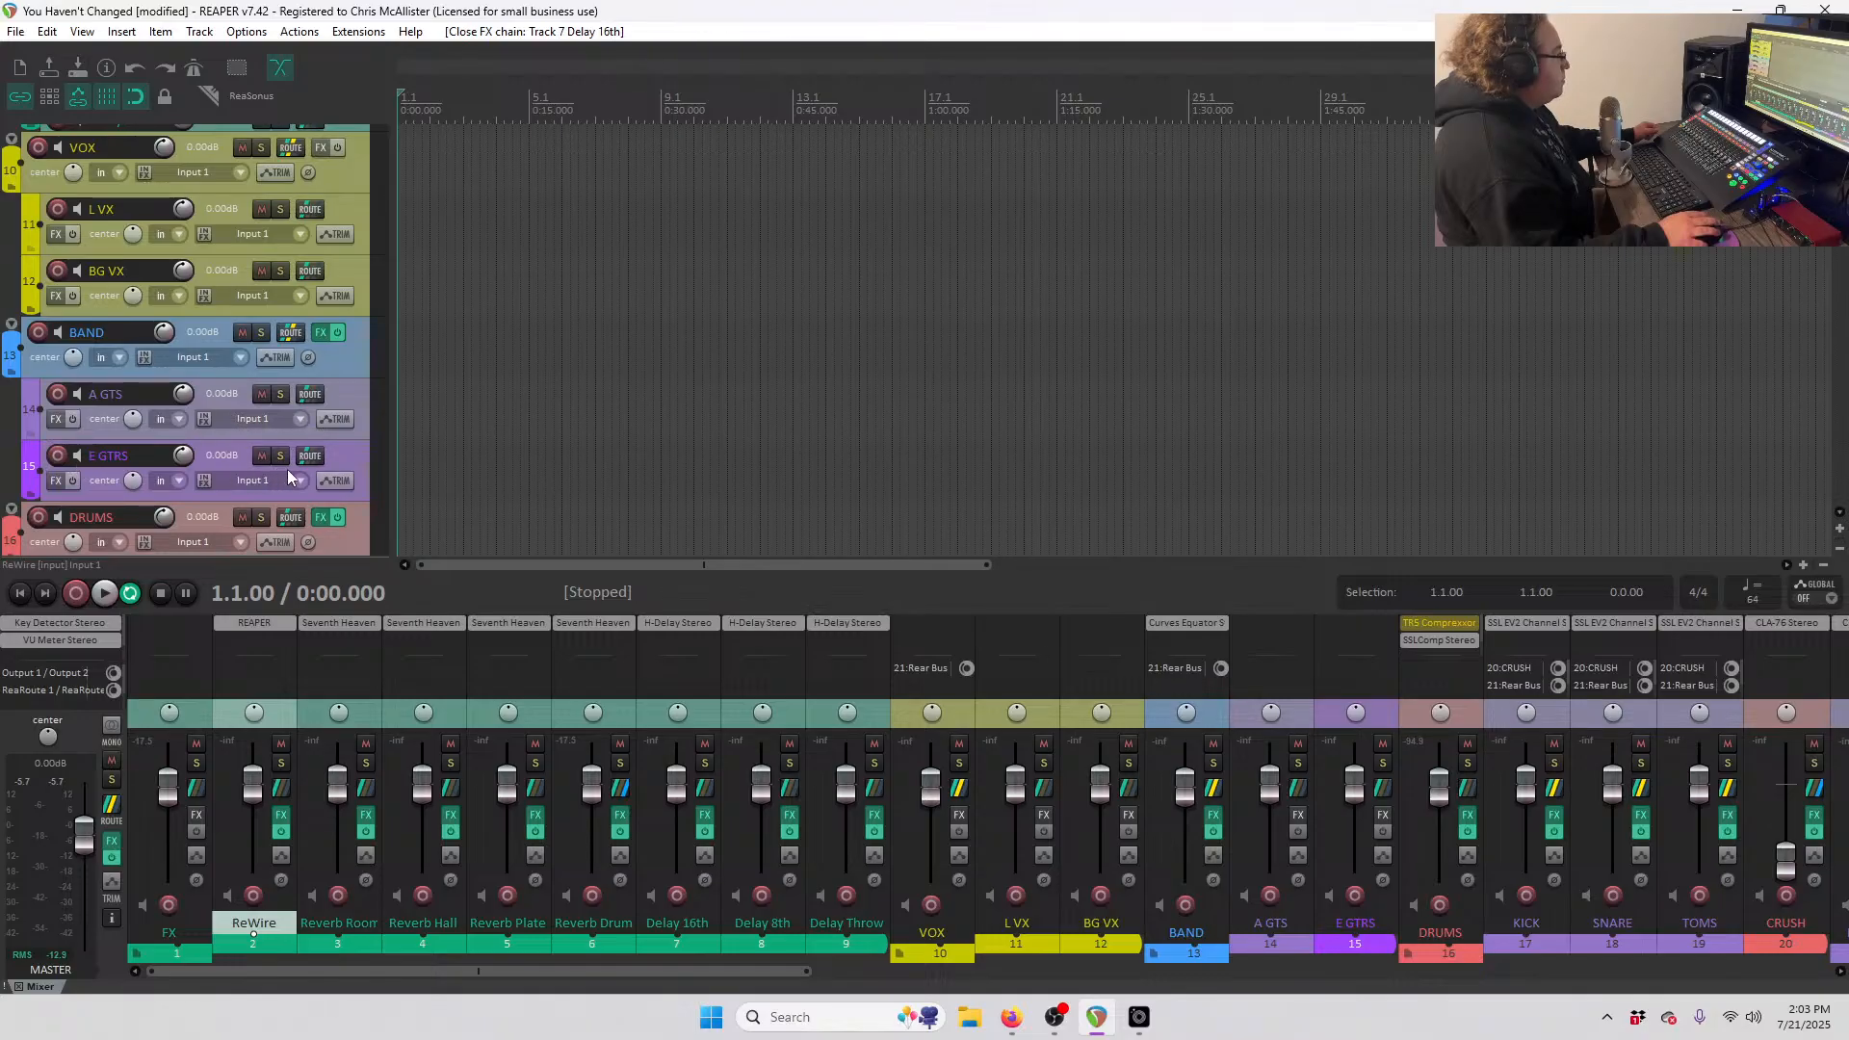
pyautogui.click(337, 460)
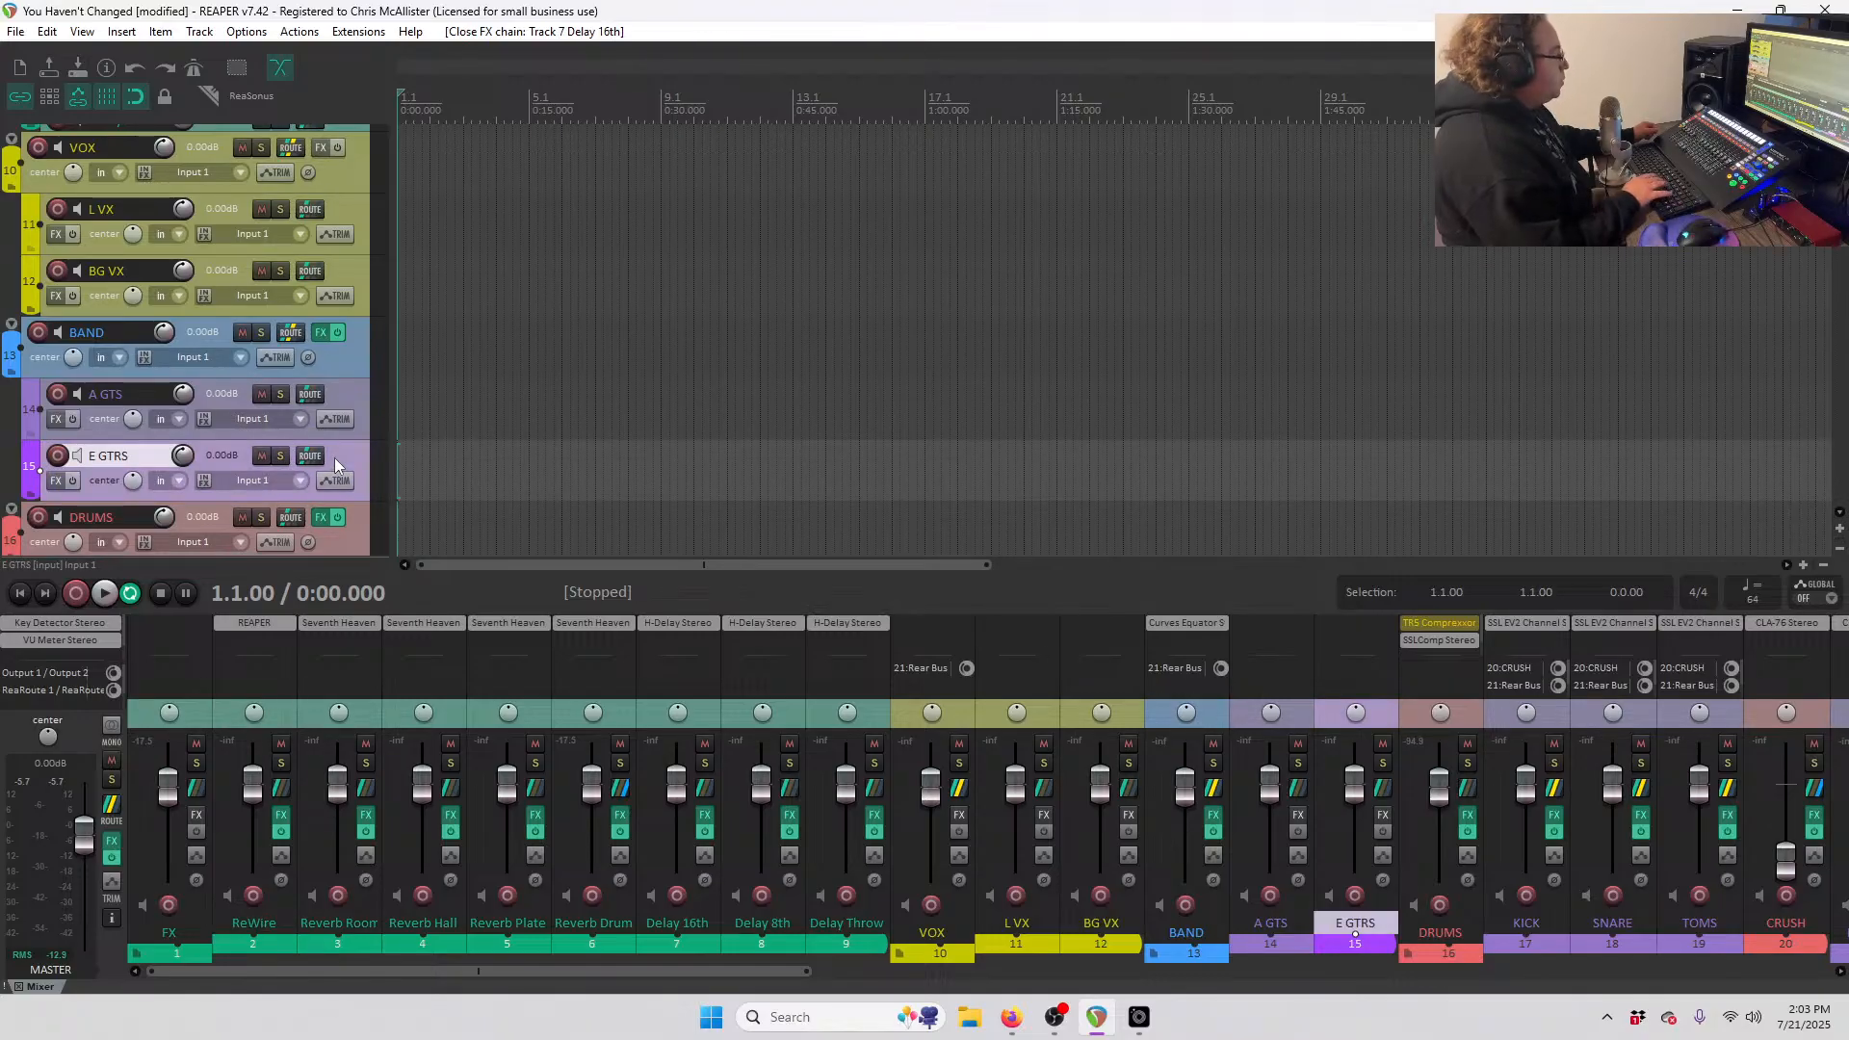
pyautogui.press('Delete')
# - Set the L VX and BG VX tracks together to custom color 6
pyautogui.click(362, 230)
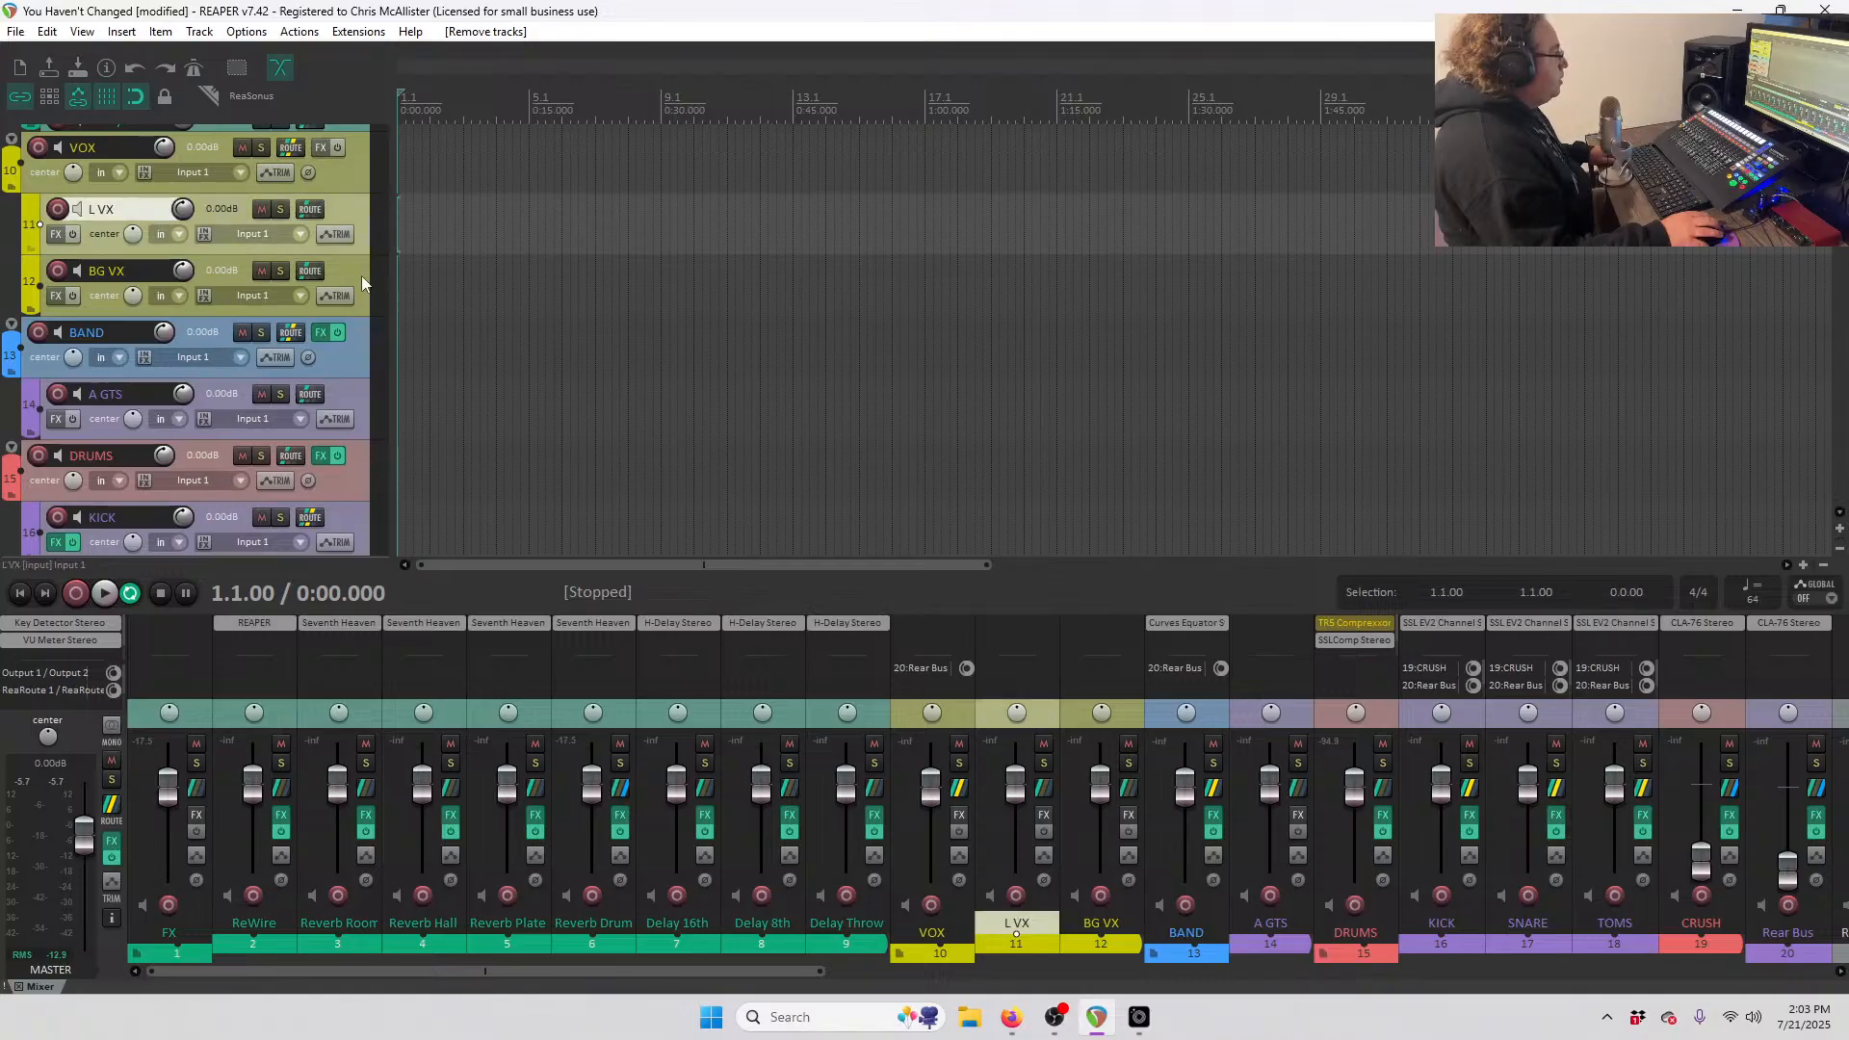
pyautogui.keyDown('shift'); pyautogui.click(362, 277); pyautogui.keyUp('shift')
pyautogui.press('6')
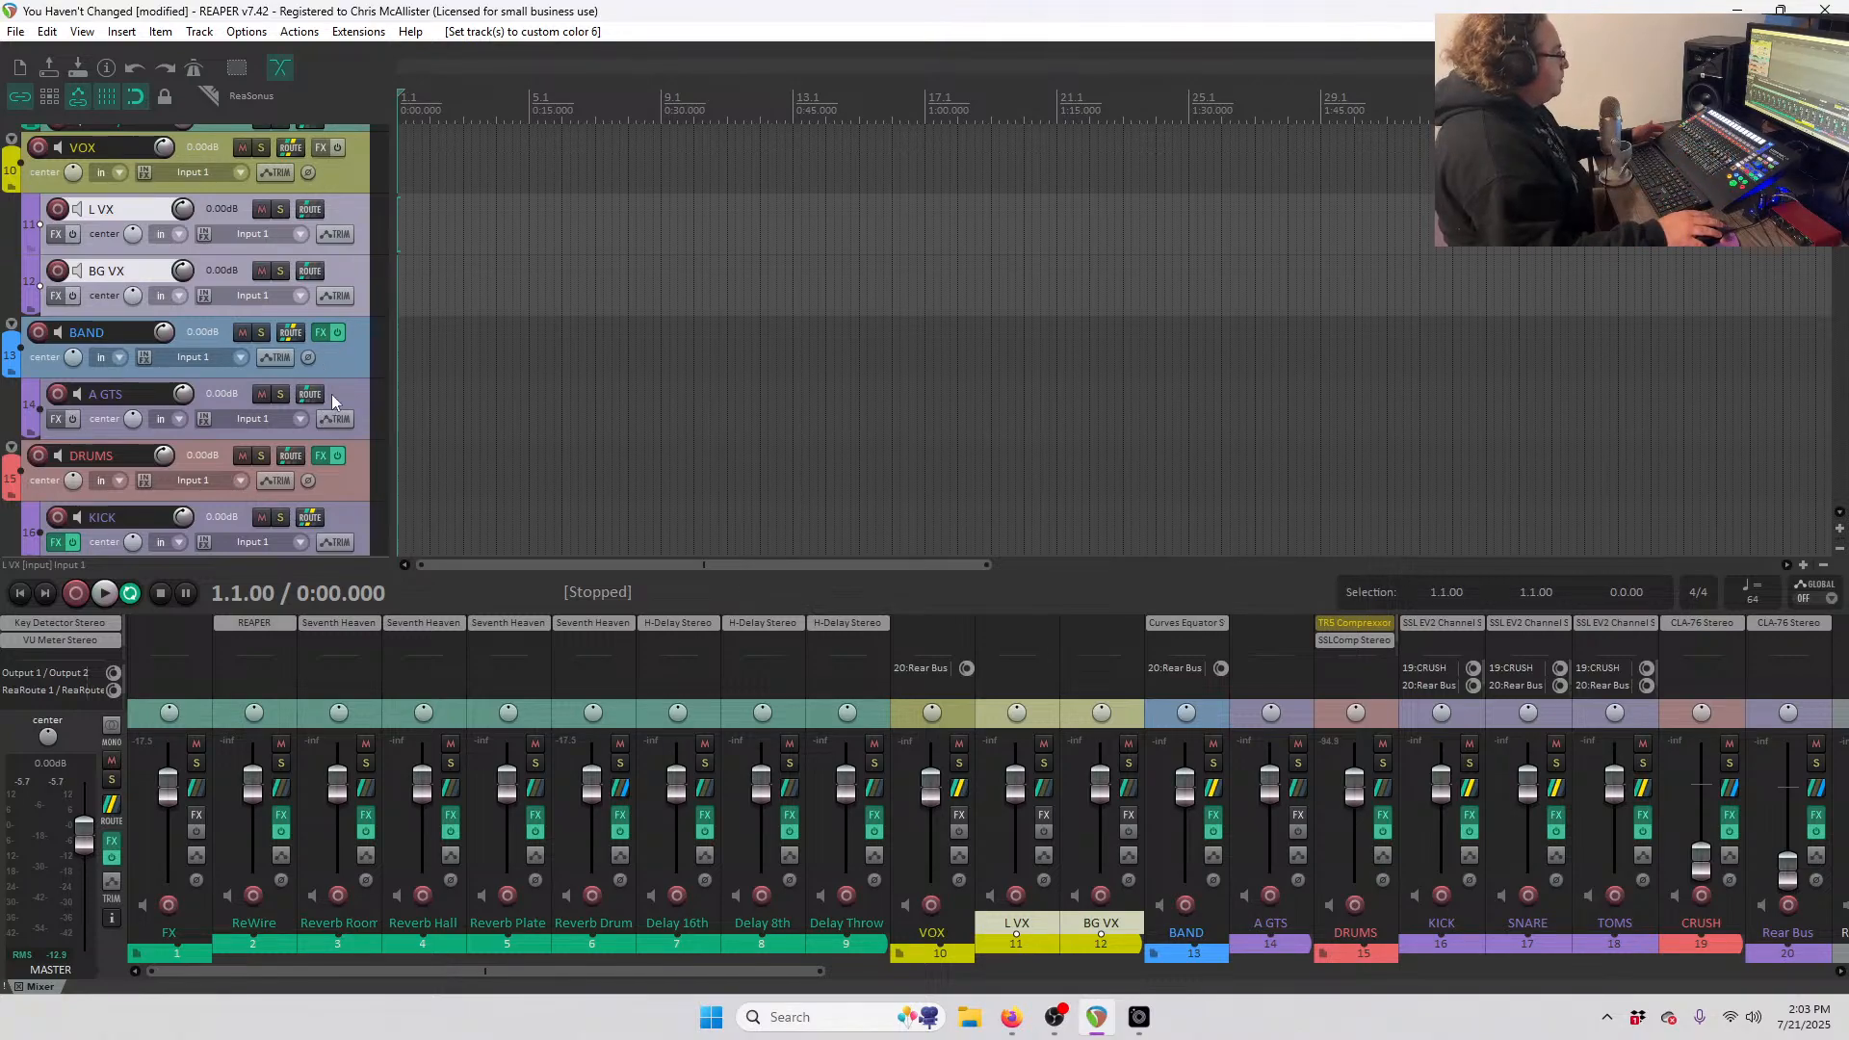
# - Select the BAND folder and review the BAND and DRUMS tracks down to the CRUSH track and Rear Bus
pyautogui.scroll(-1, 332, 361)
pyautogui.click(344, 306)
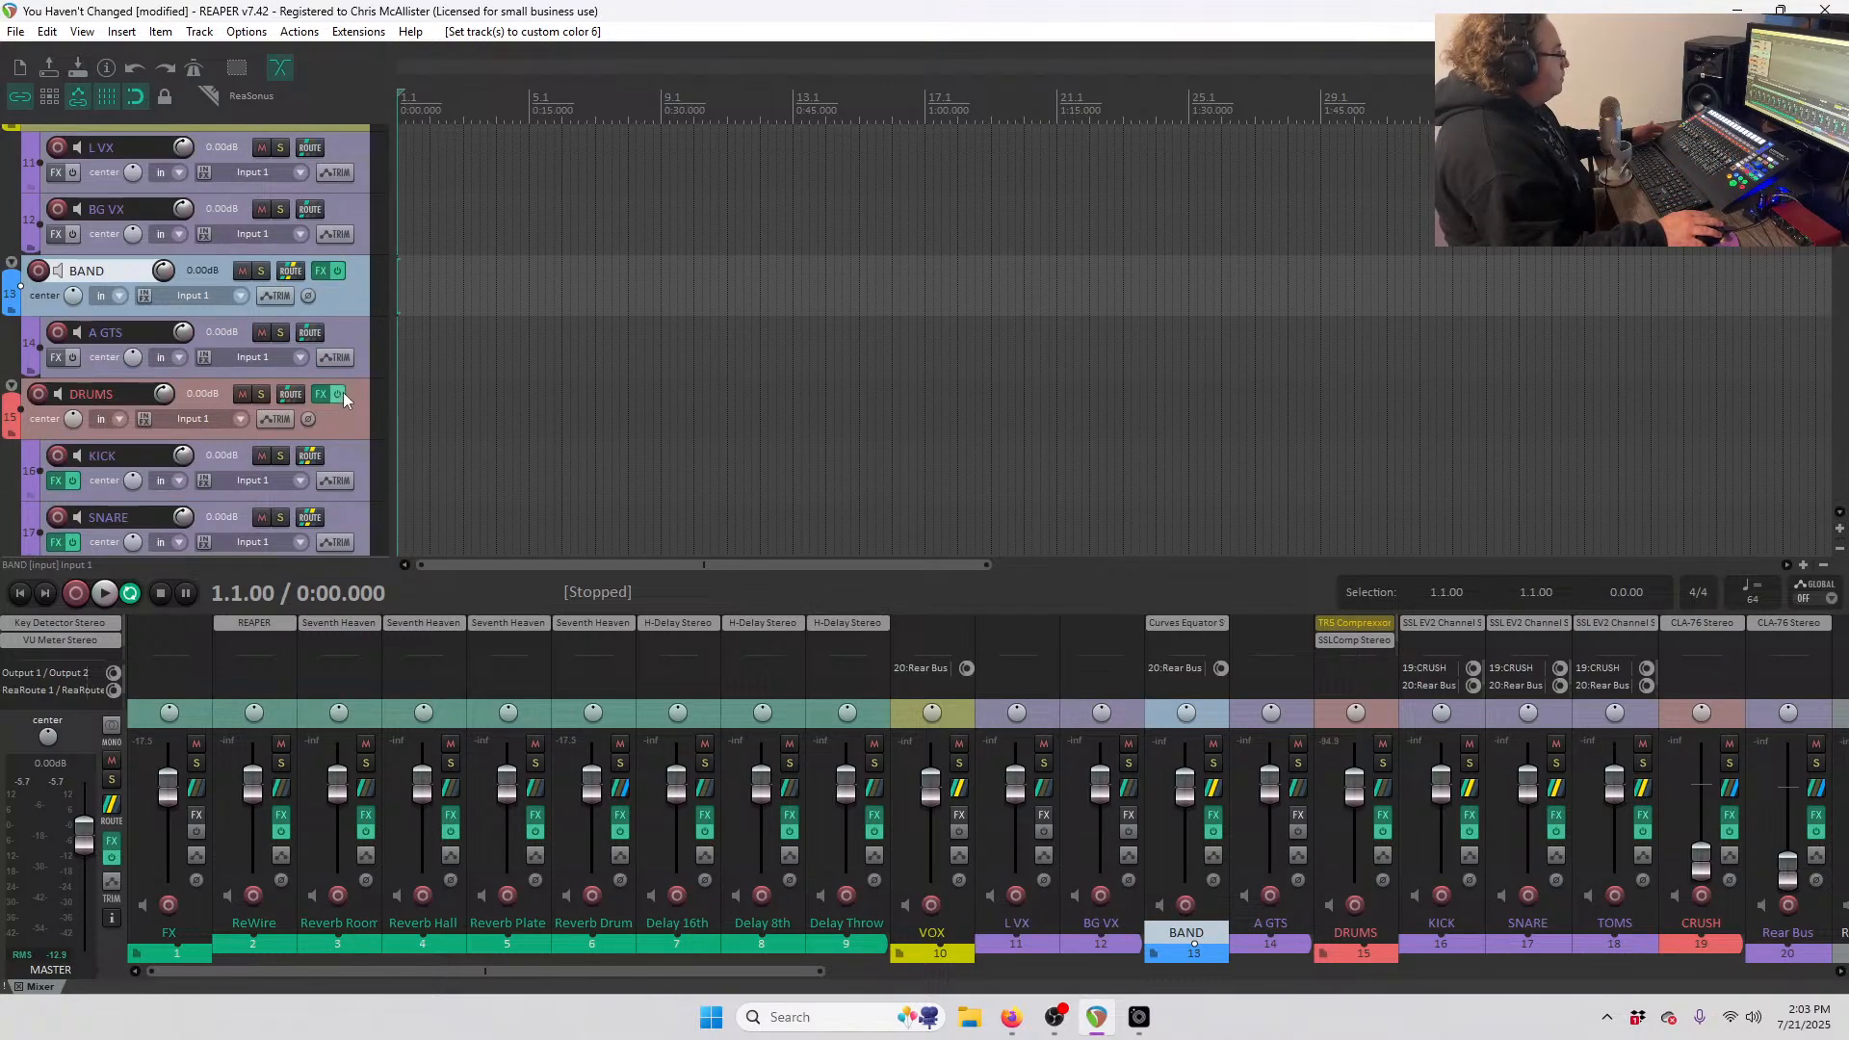
pyautogui.scroll(-2, 343, 391)
pyautogui.scroll(-1, 273, 334)
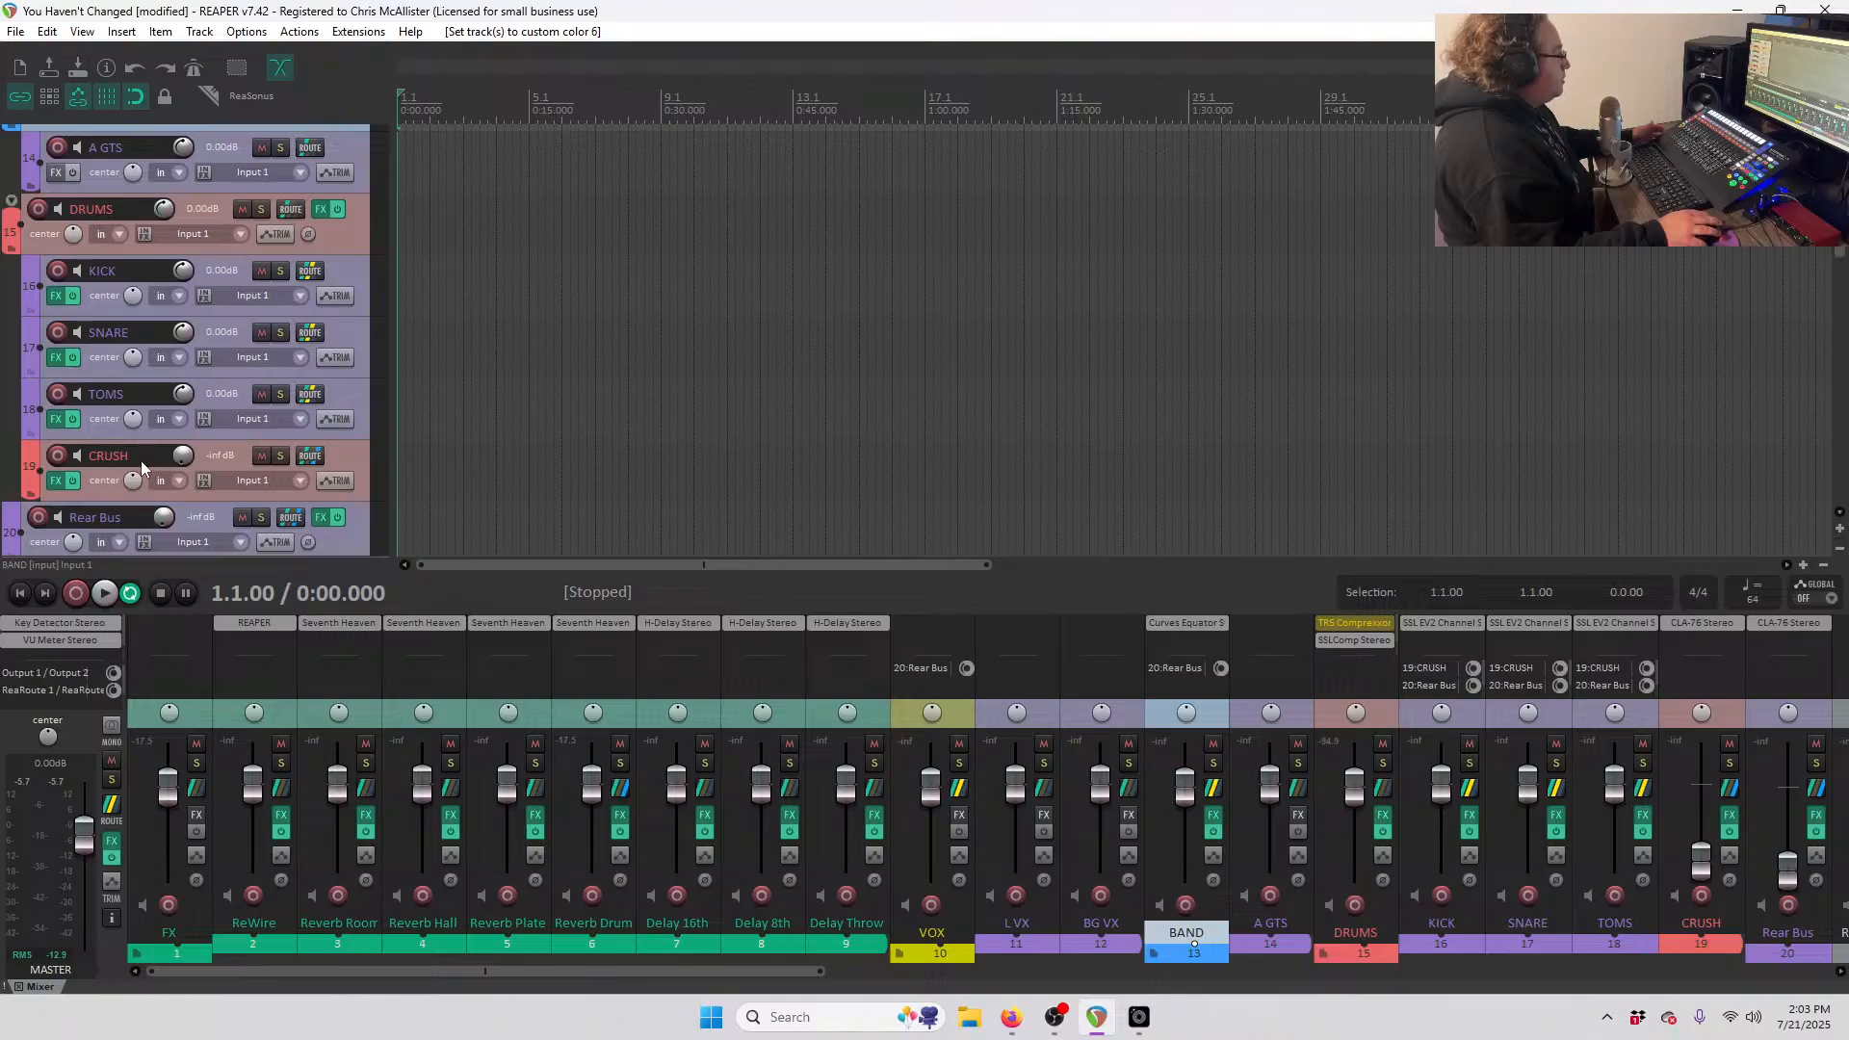
pyautogui.scroll(-1, 124, 462)
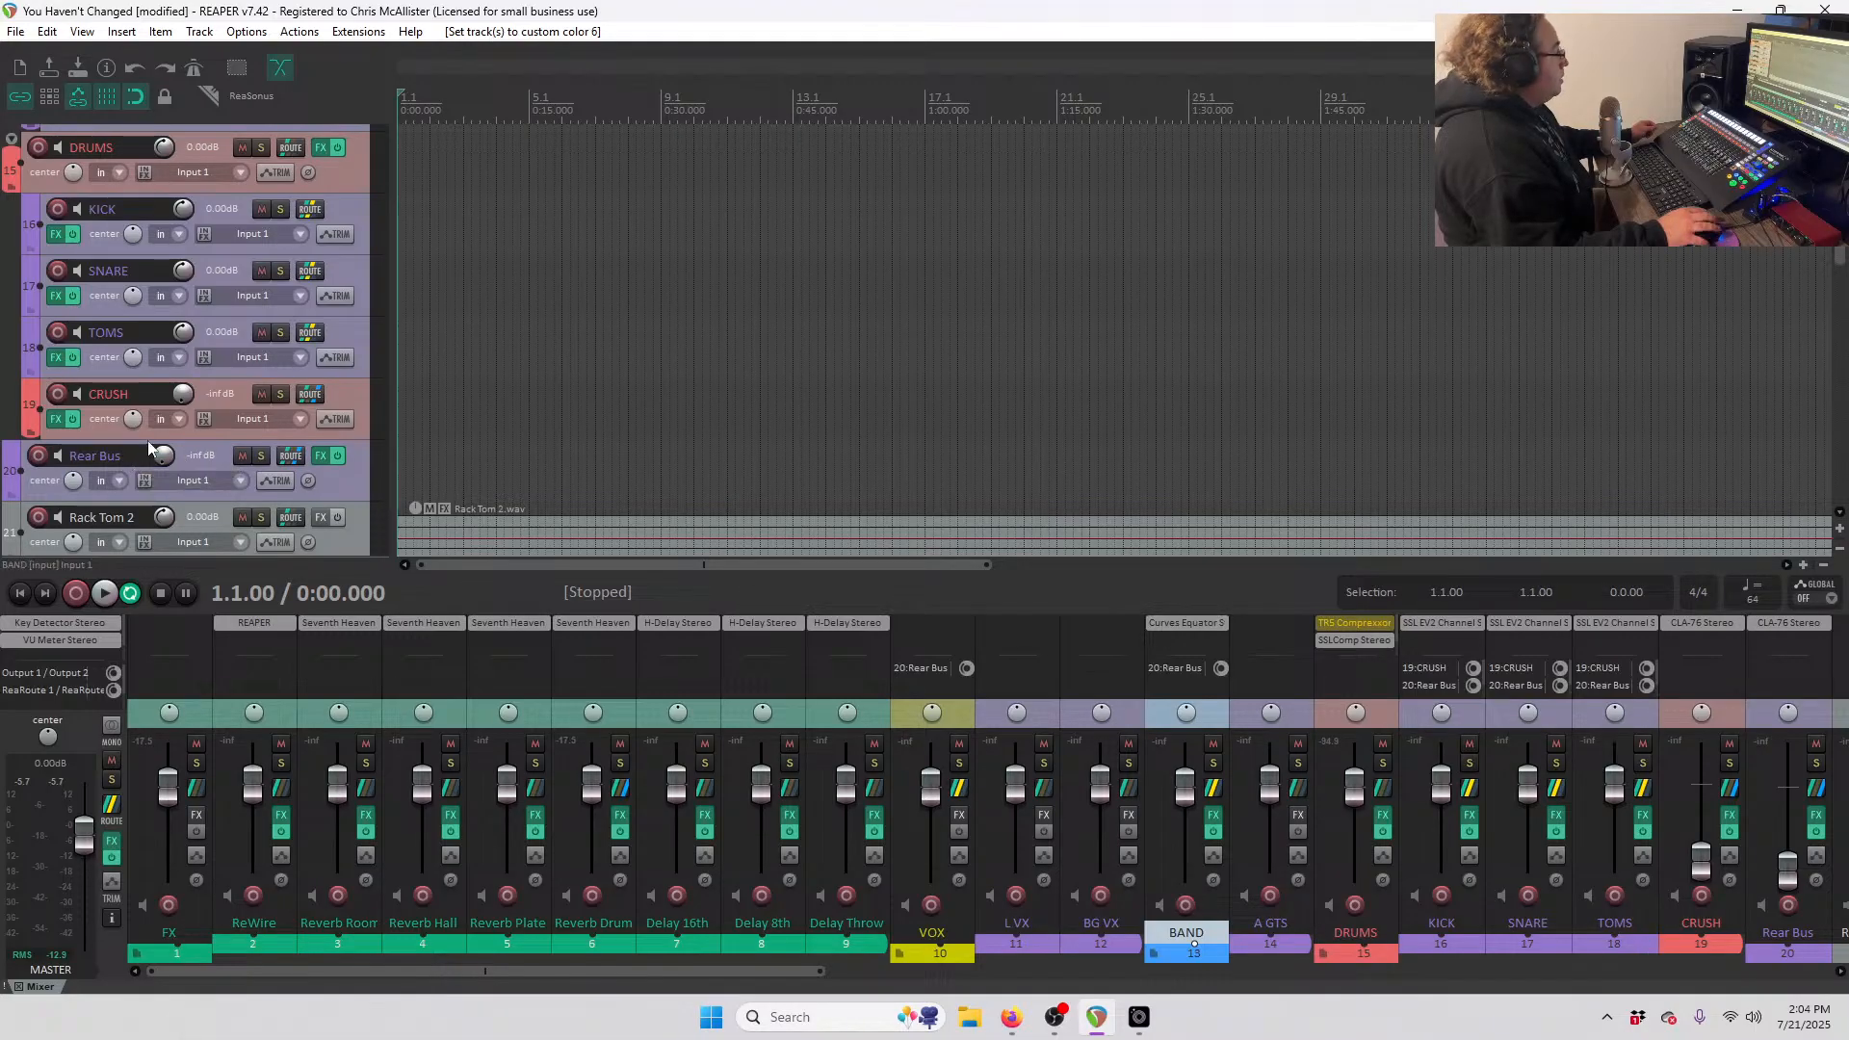
# - Inspect the Curves Equator plugin in the BAND folder's FX chain and close the chain
pyautogui.scroll(2, 202, 449)
pyautogui.scroll(5, 244, 442)
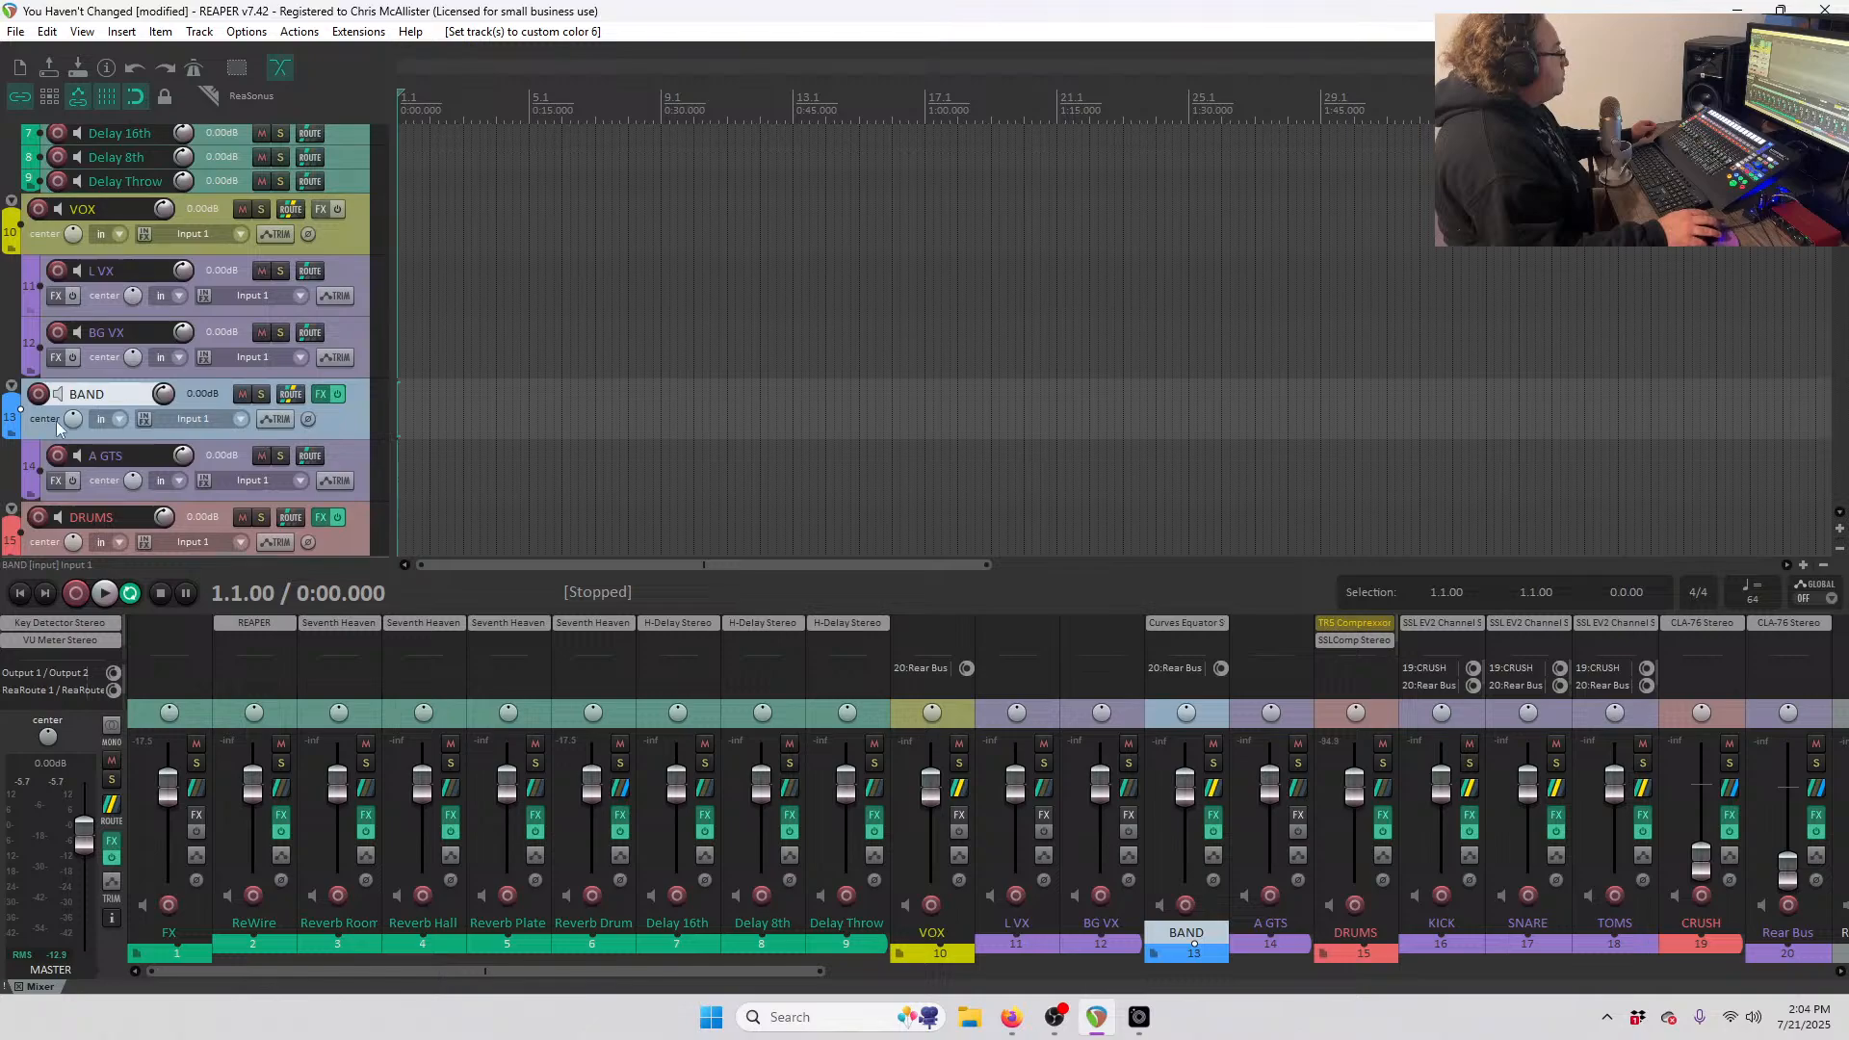
pyautogui.click(318, 395)
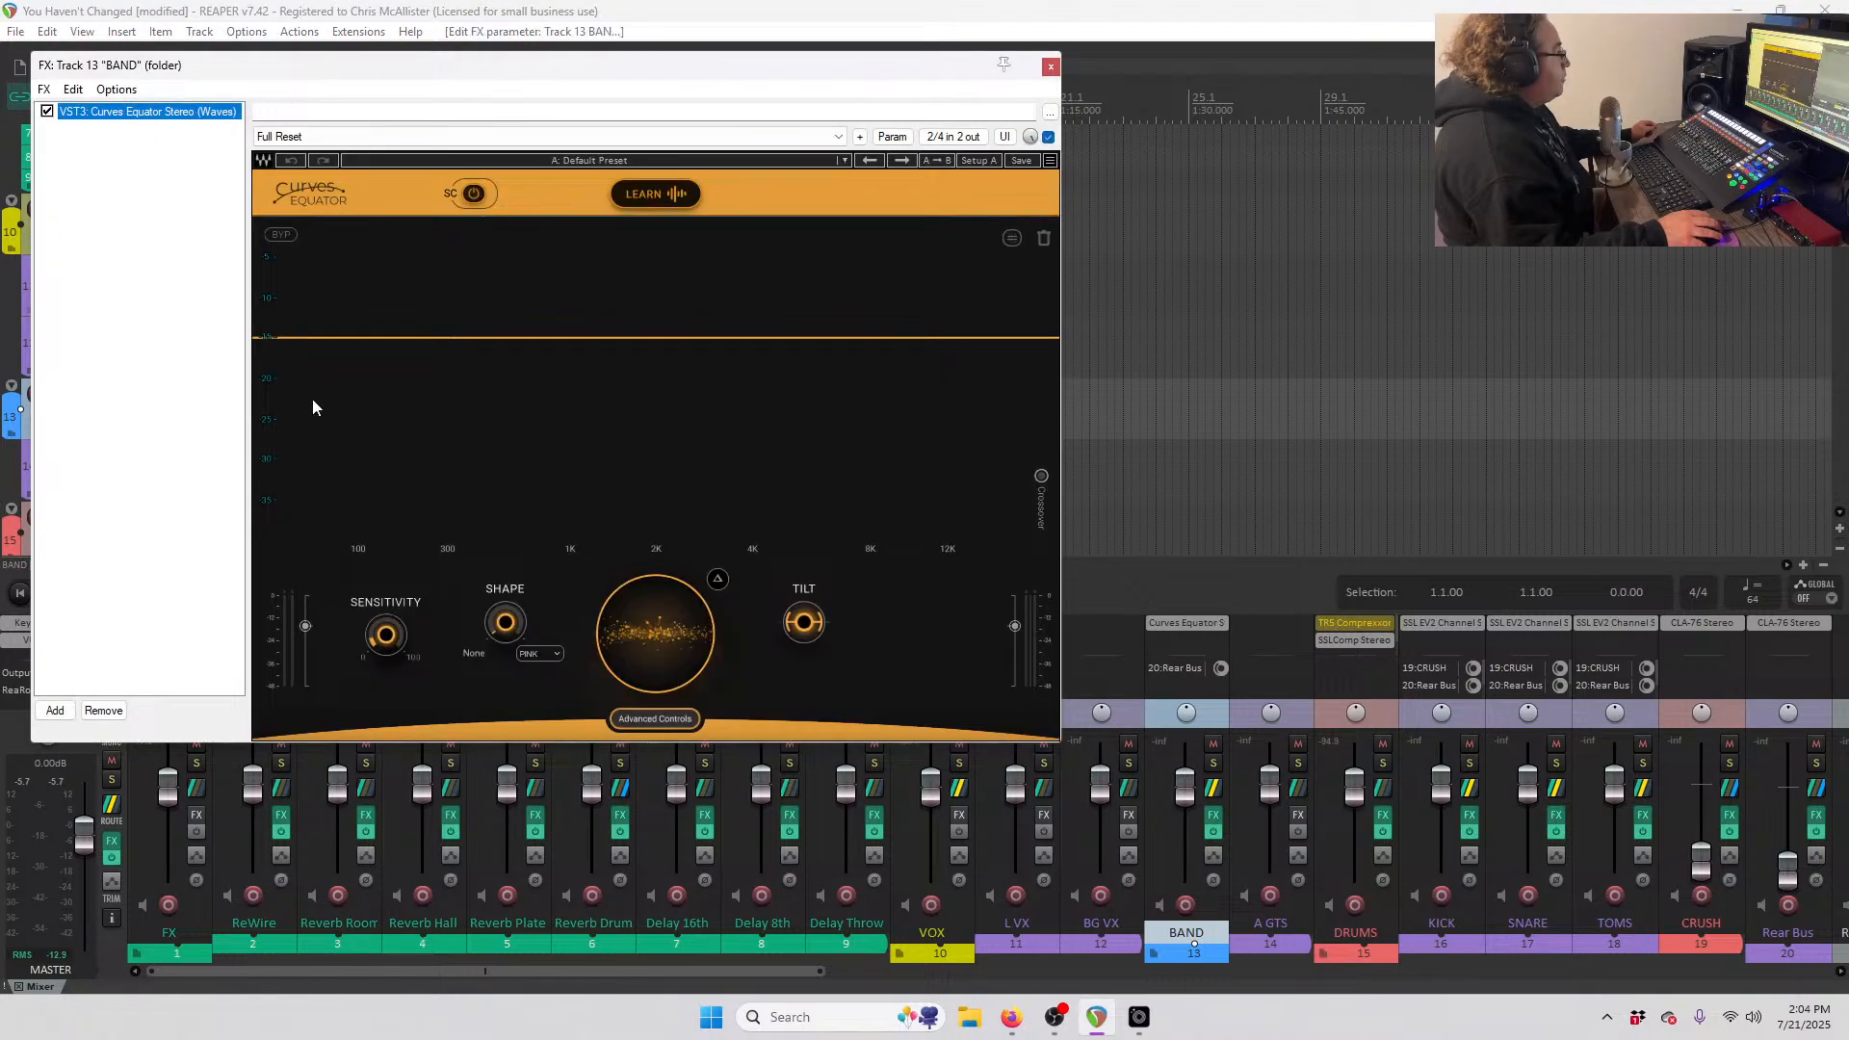
pyautogui.click(1049, 67)
# - Inspect the TR5 Comprexxor and SSLComp plugins in the DRUMS folder's FX chain and close the chain
pyautogui.scroll(-2, 279, 429)
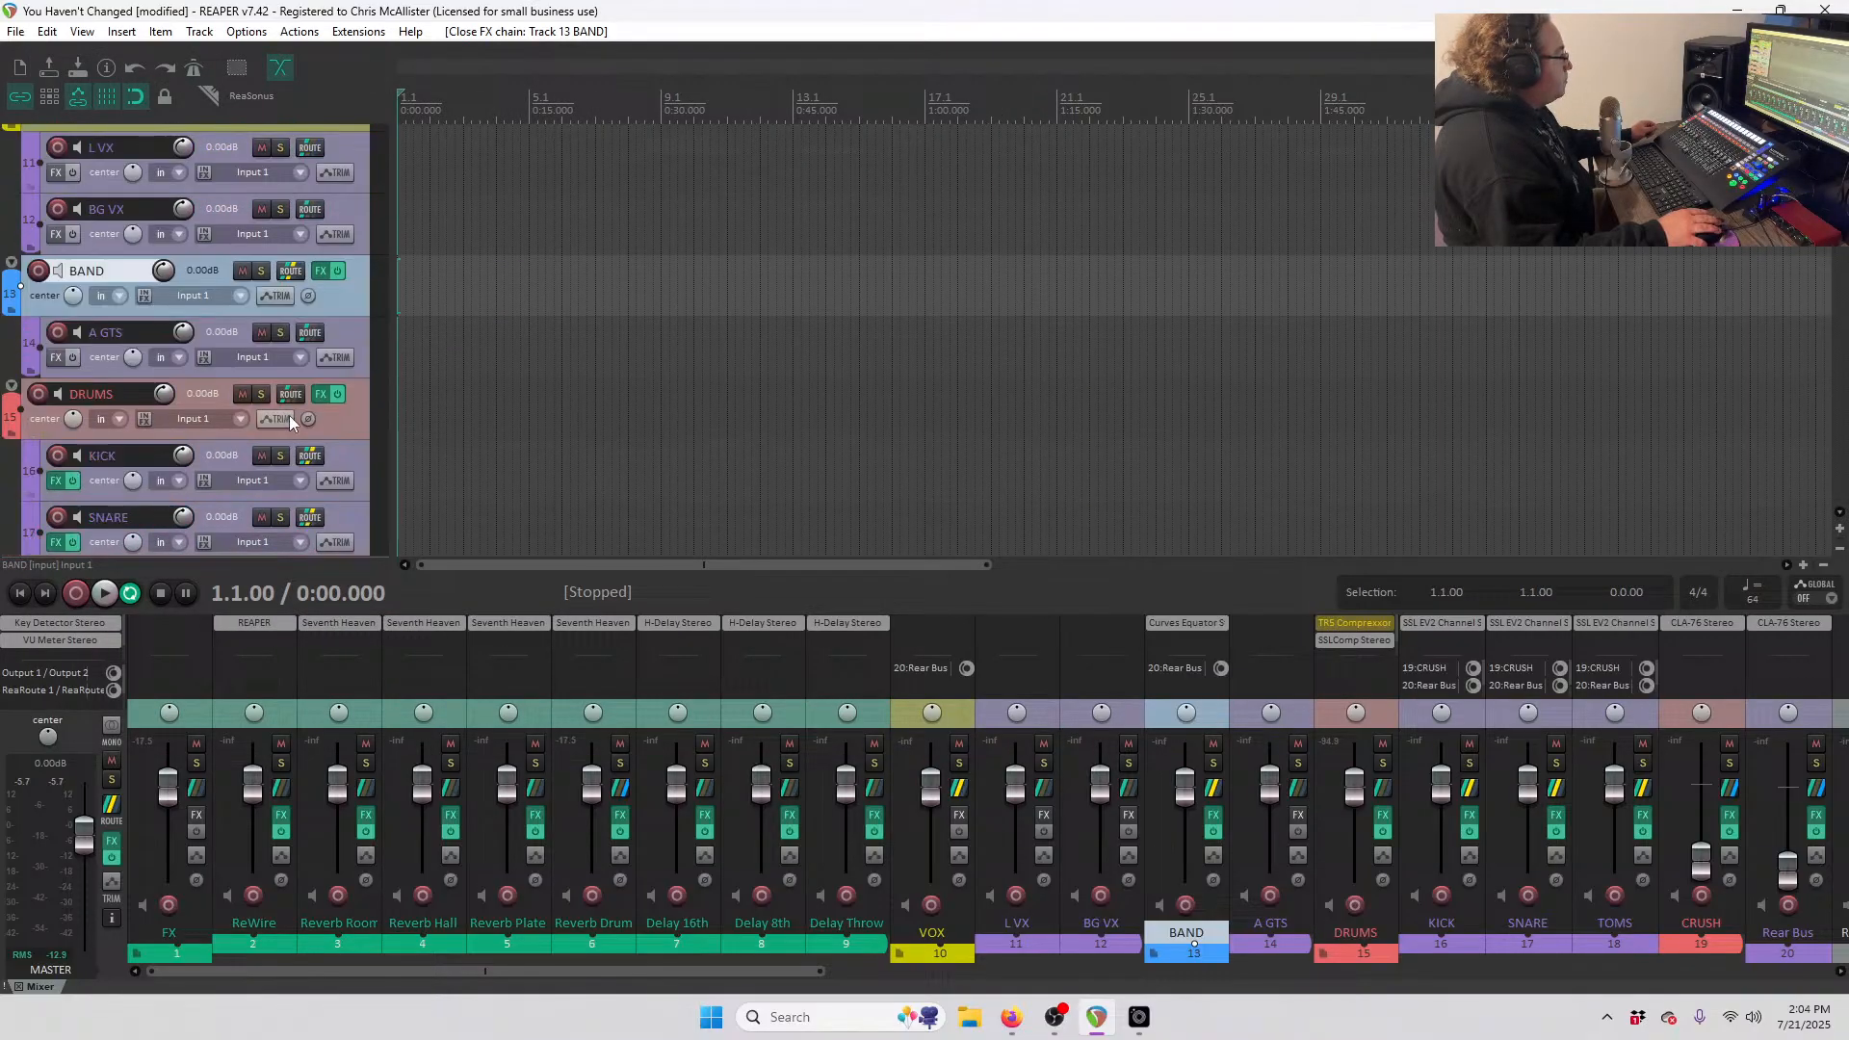
pyautogui.scroll(-1, 289, 414)
pyautogui.click(313, 332)
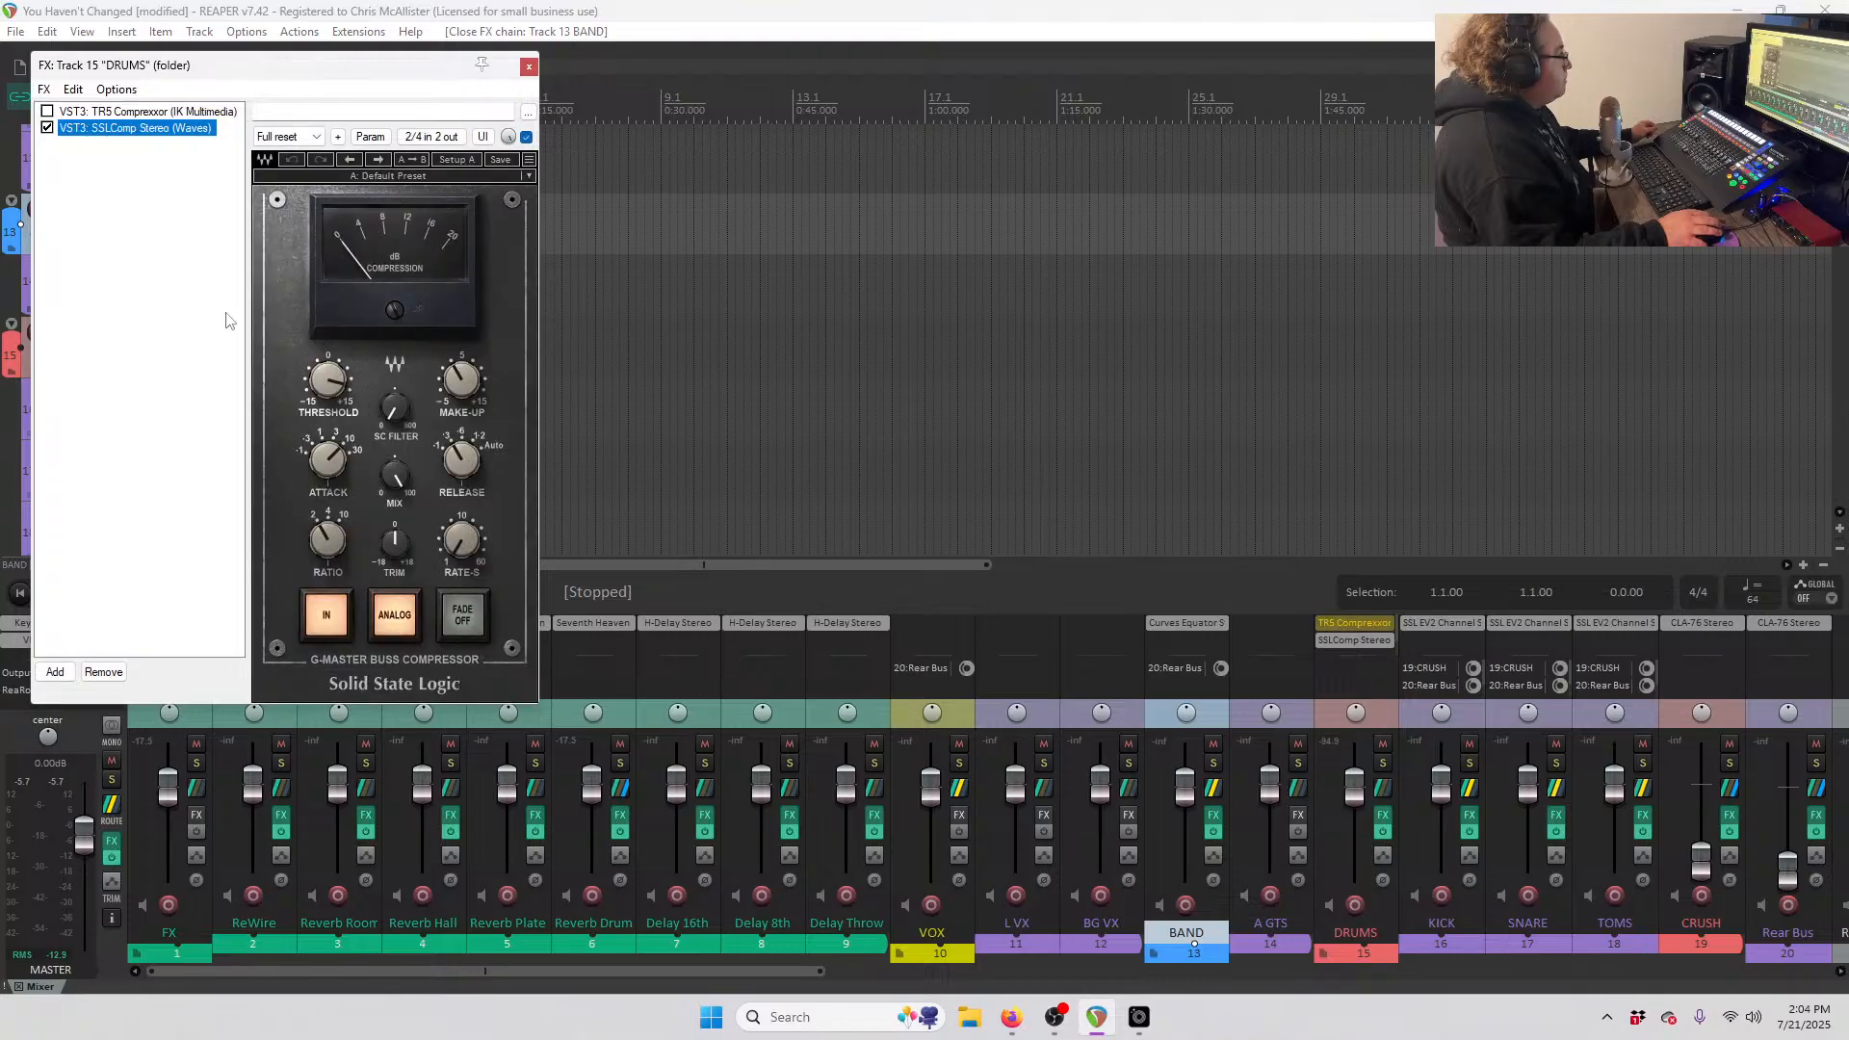
pyautogui.click(118, 116)
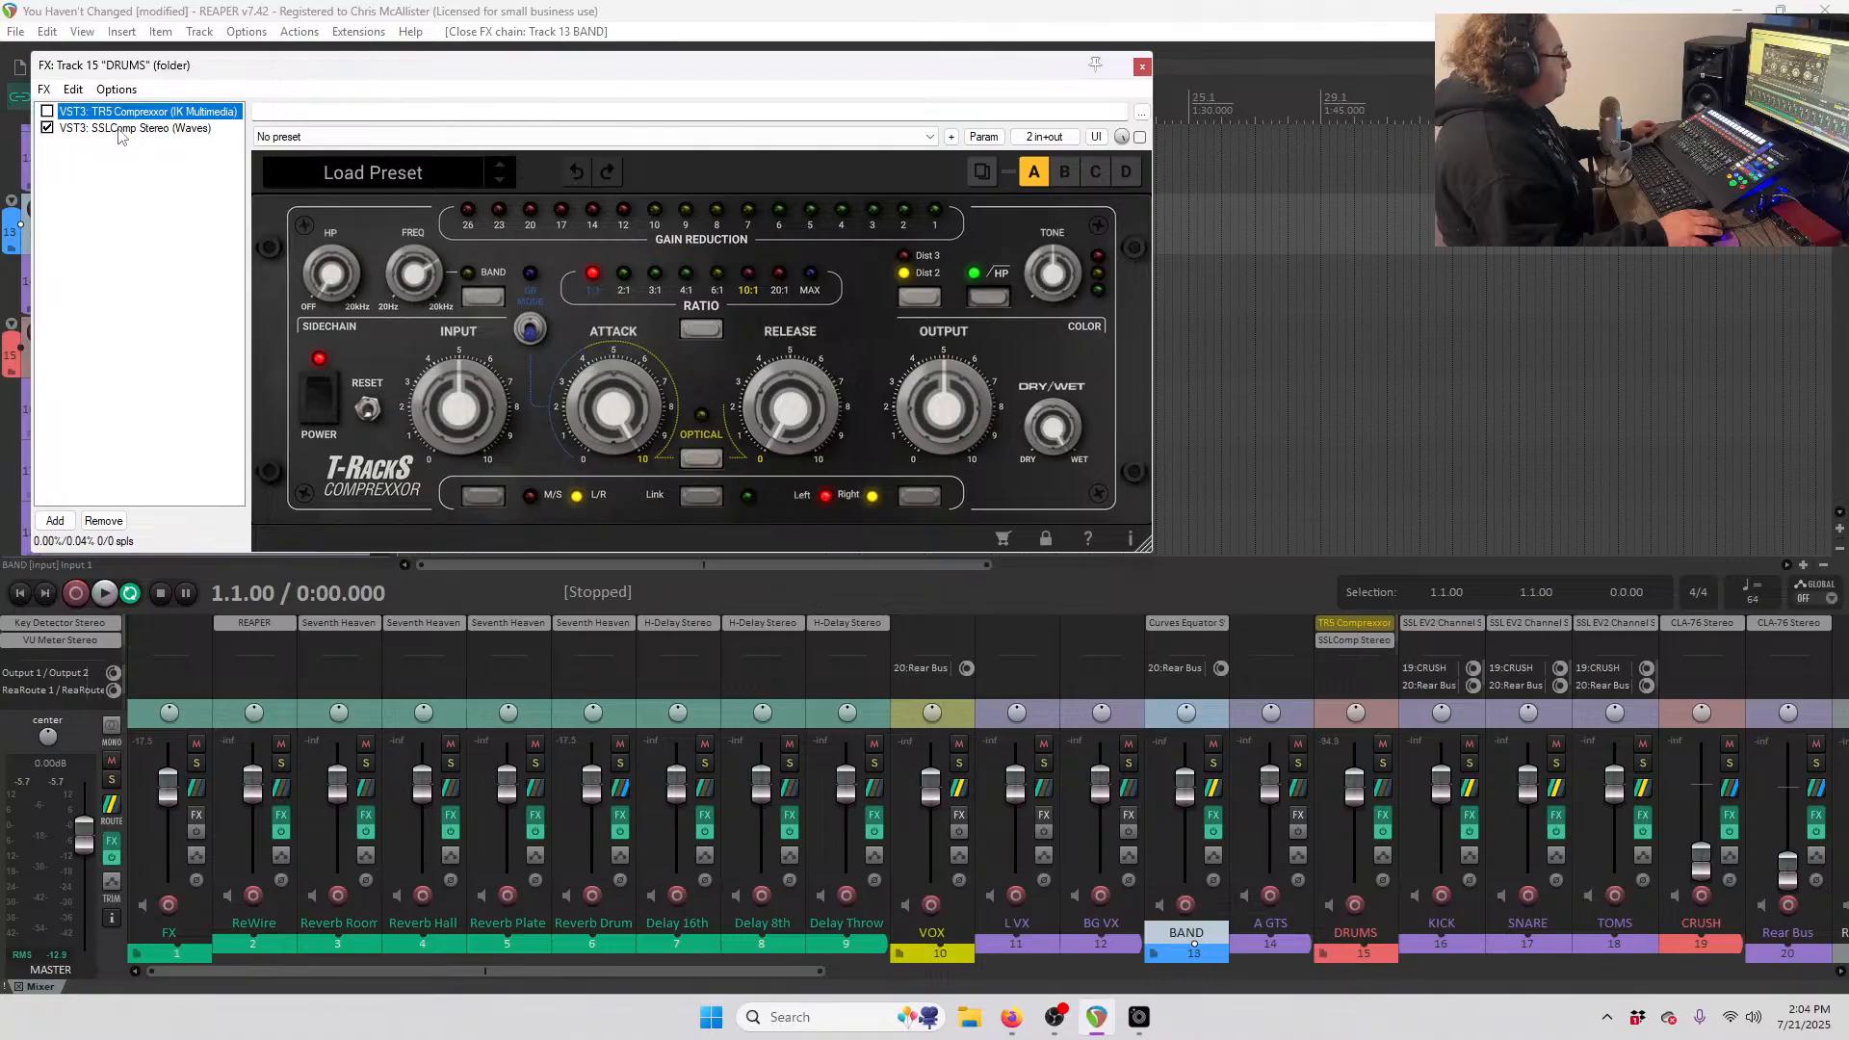
pyautogui.click(121, 129)
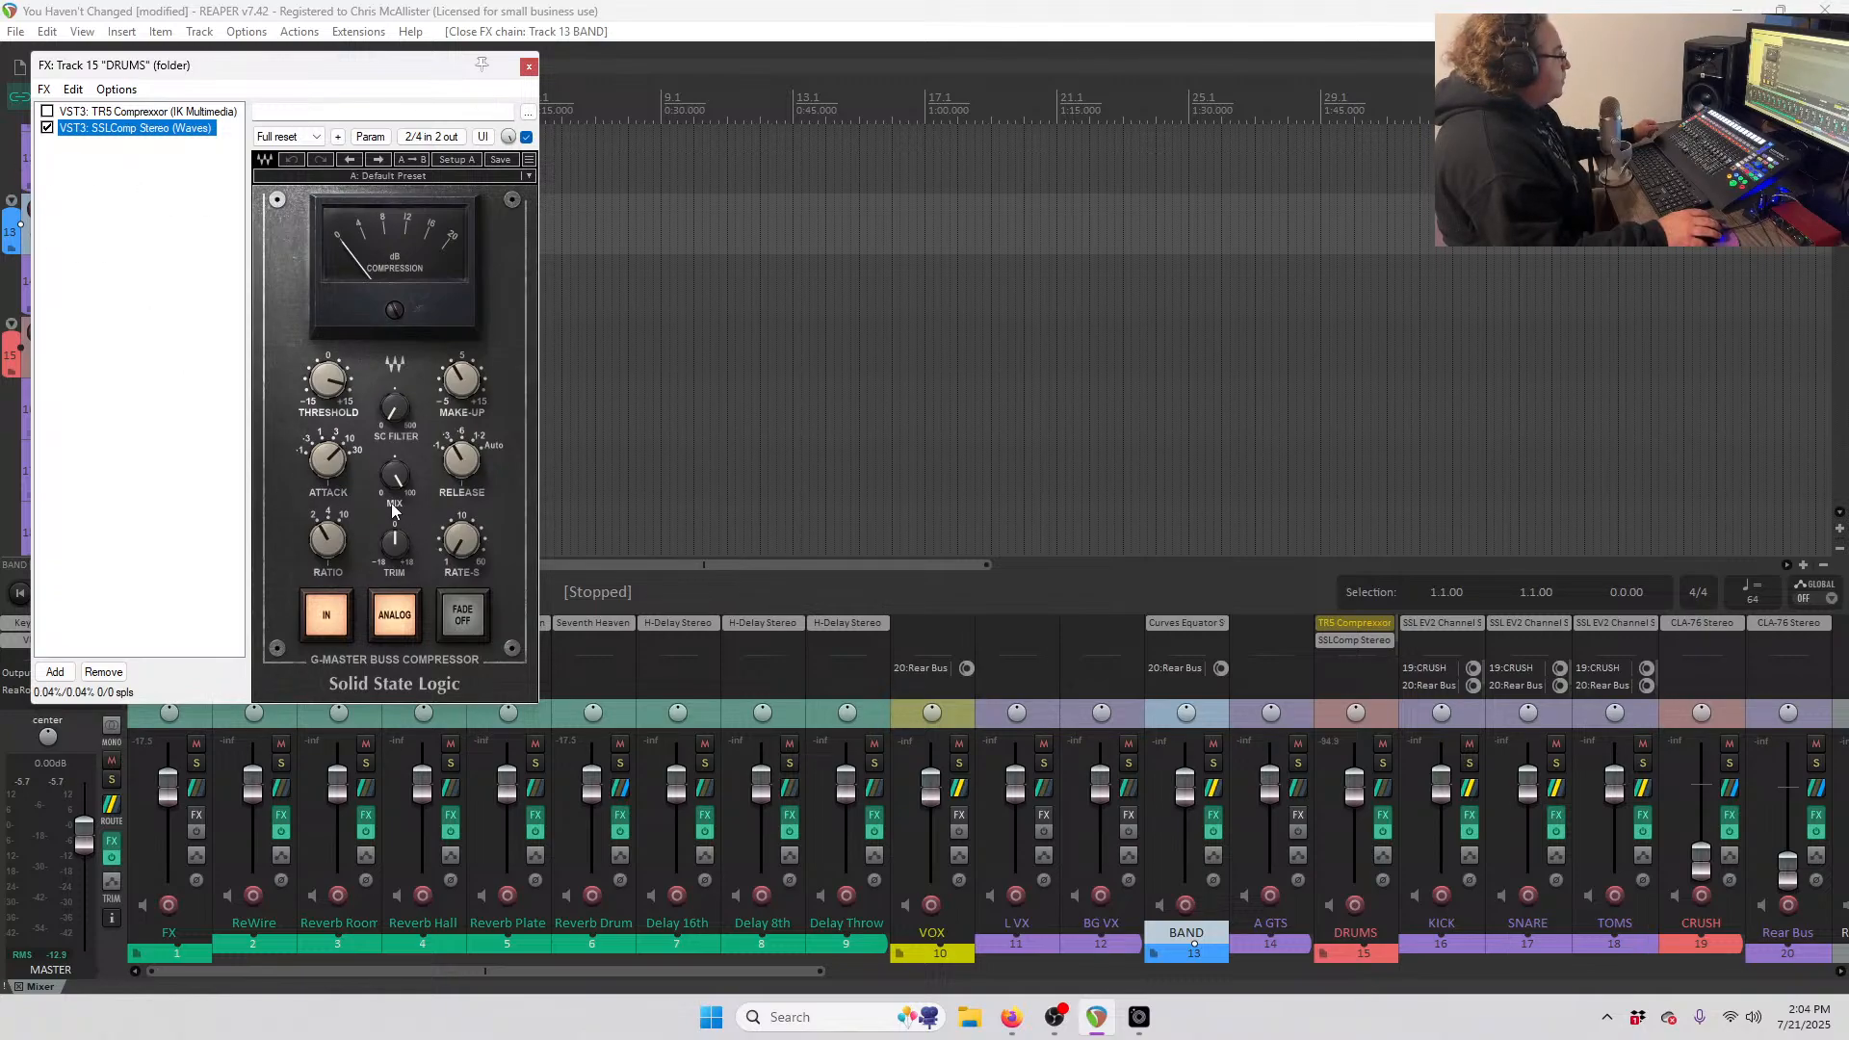
pyautogui.click(529, 68)
# - Inspect the SSL EV2 Channel plugin in the KICK track's FX chain and close the chain
pyautogui.scroll(-2, 223, 364)
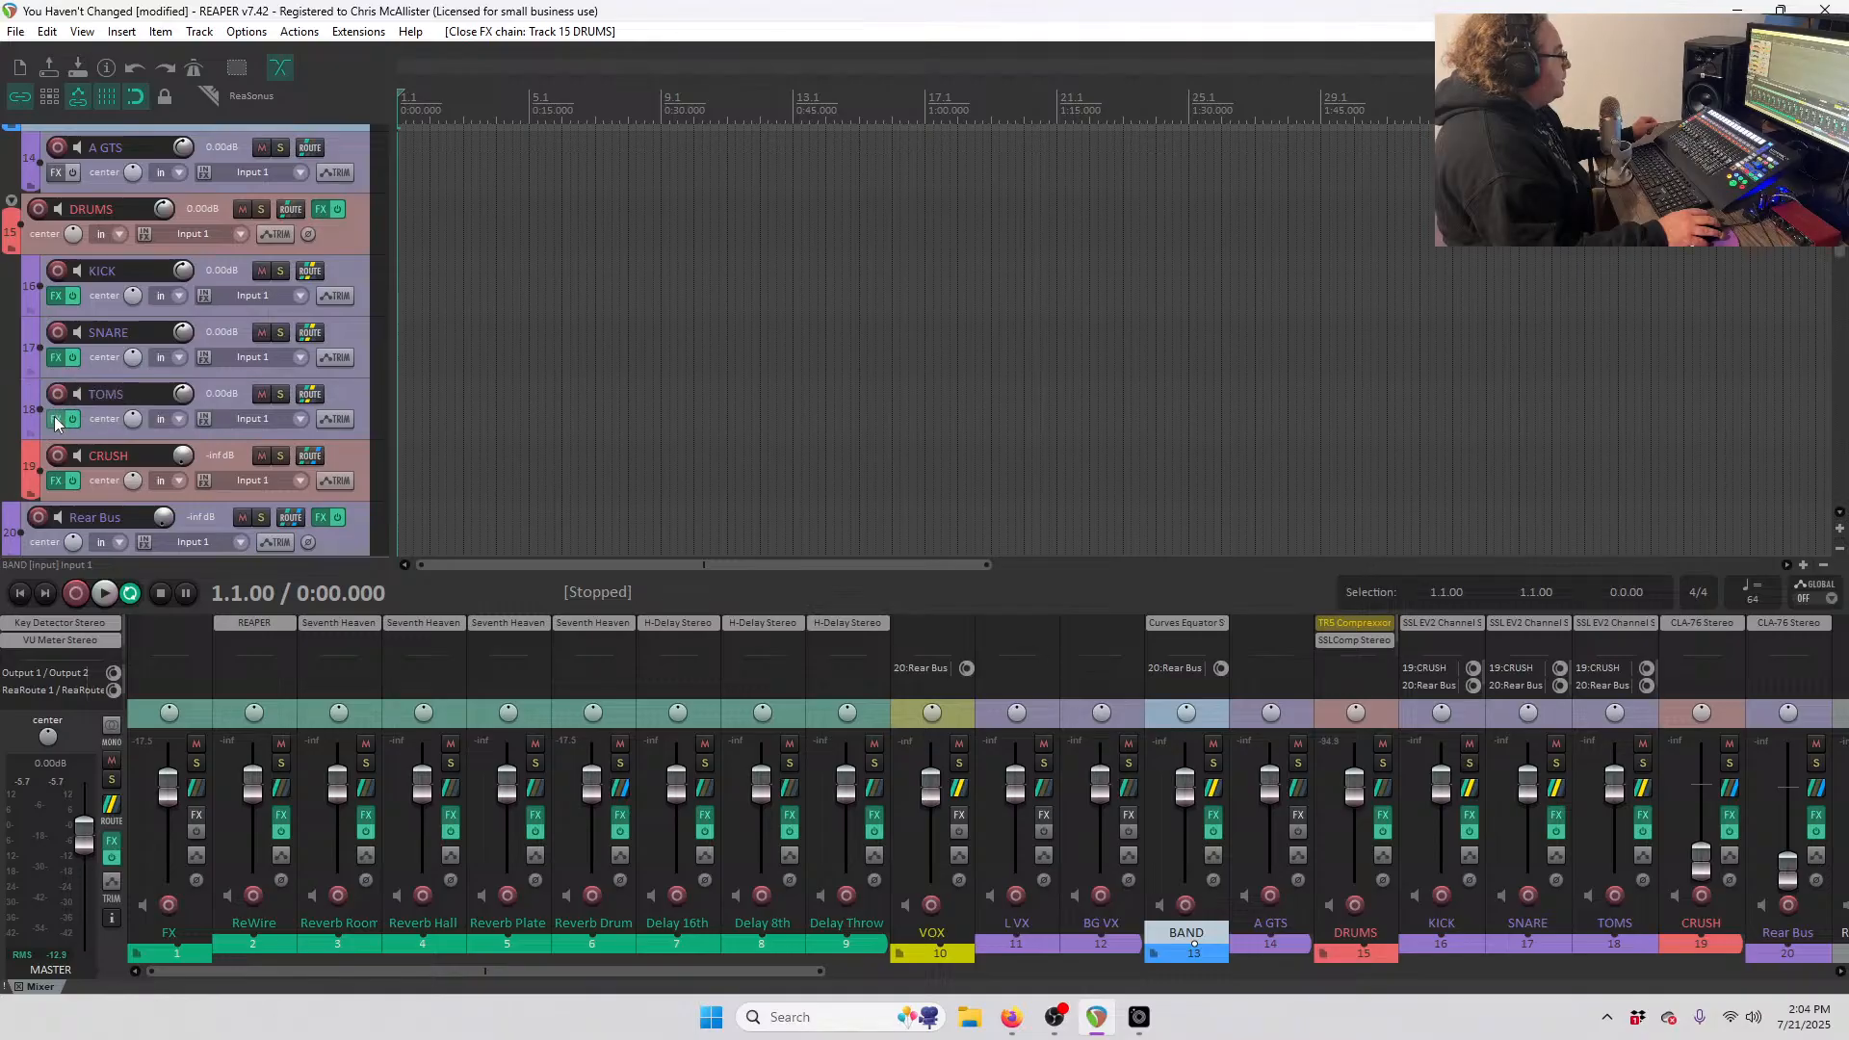
pyautogui.click(55, 296)
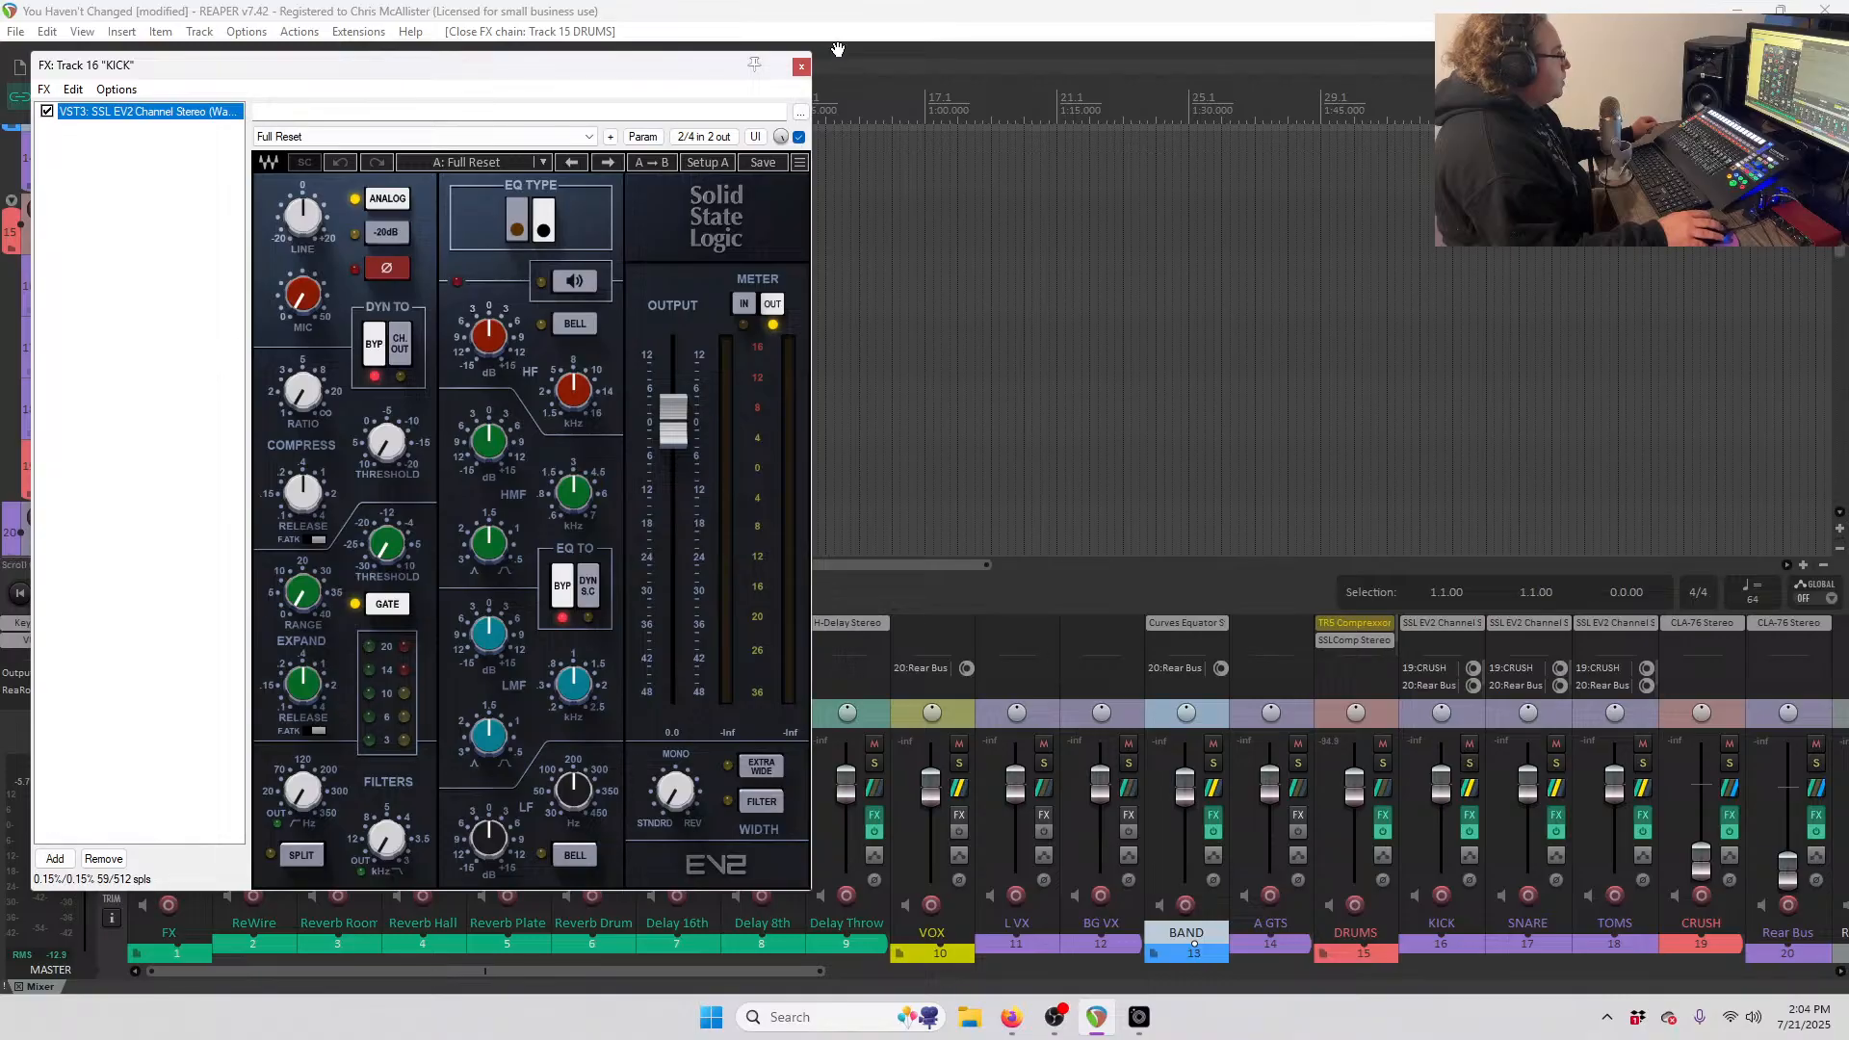
pyautogui.click(801, 66)
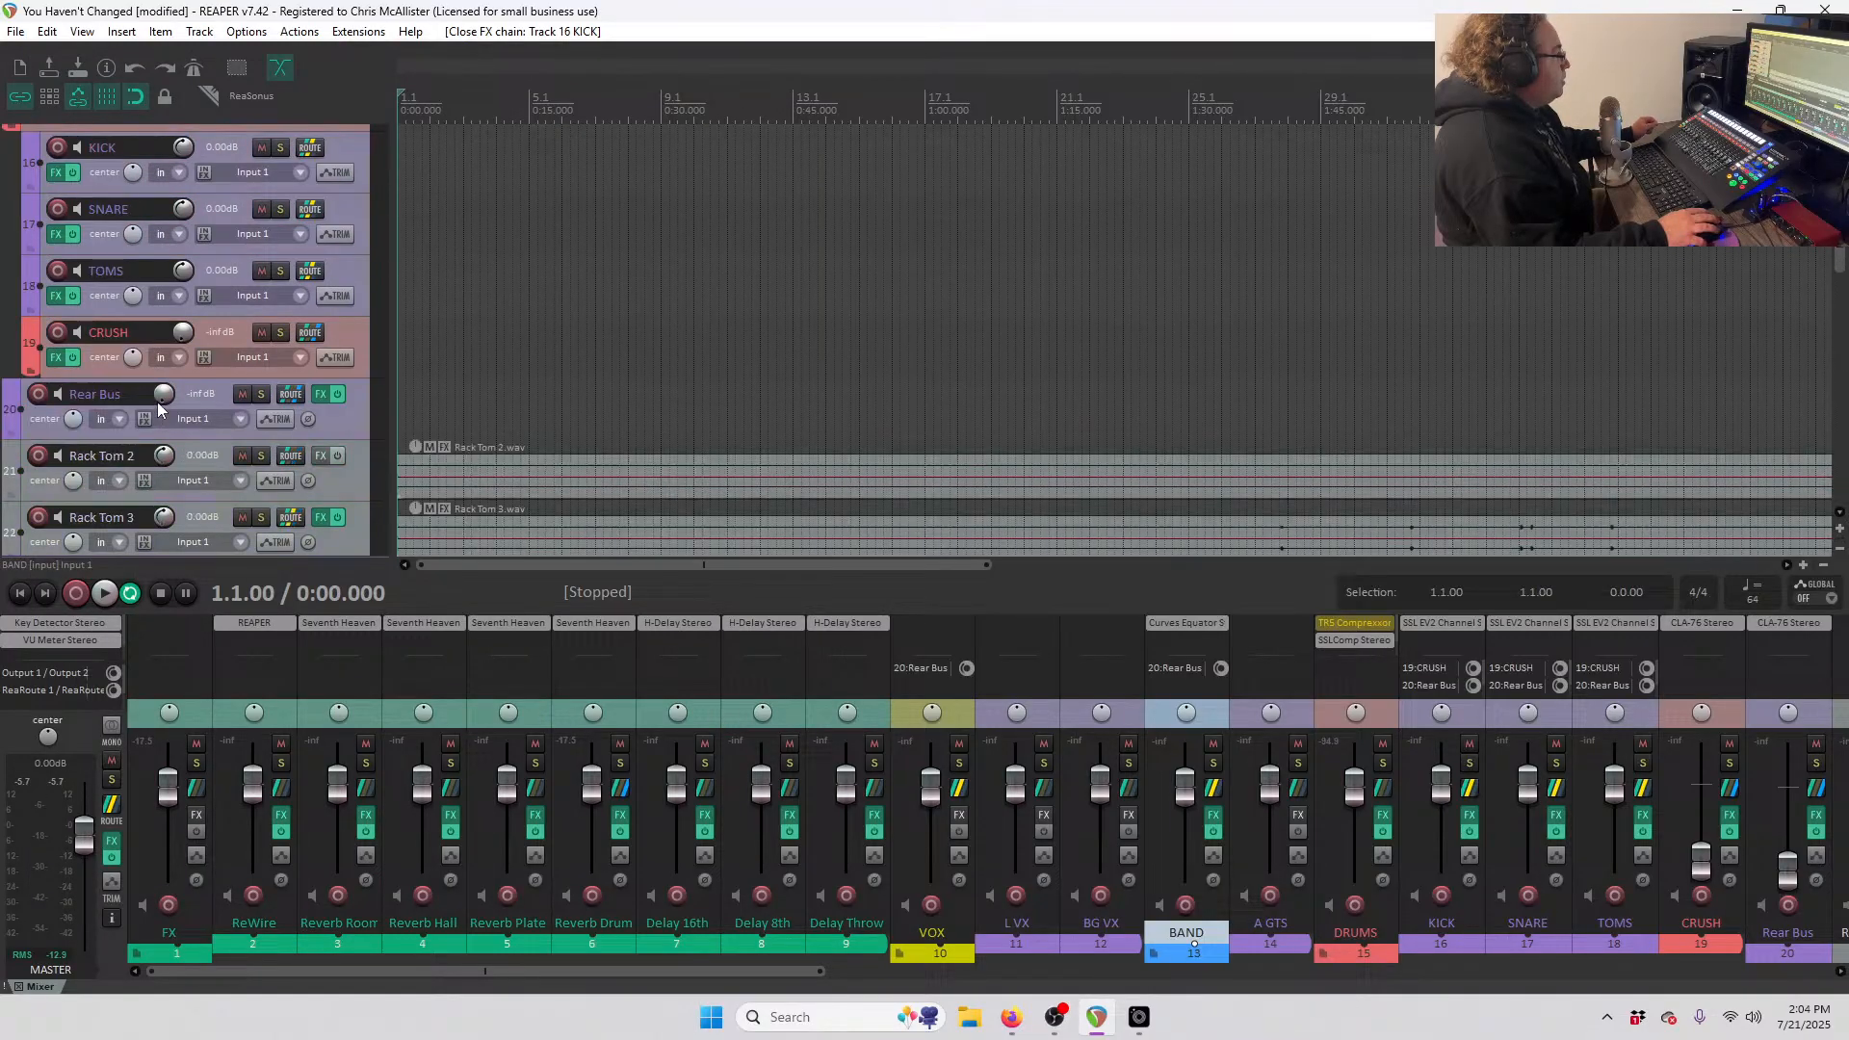
# - Inspect the CLA-76 plugins in the CRUSH and Rear Bus tracks' FX chains and close both chains
pyautogui.click(53, 374)
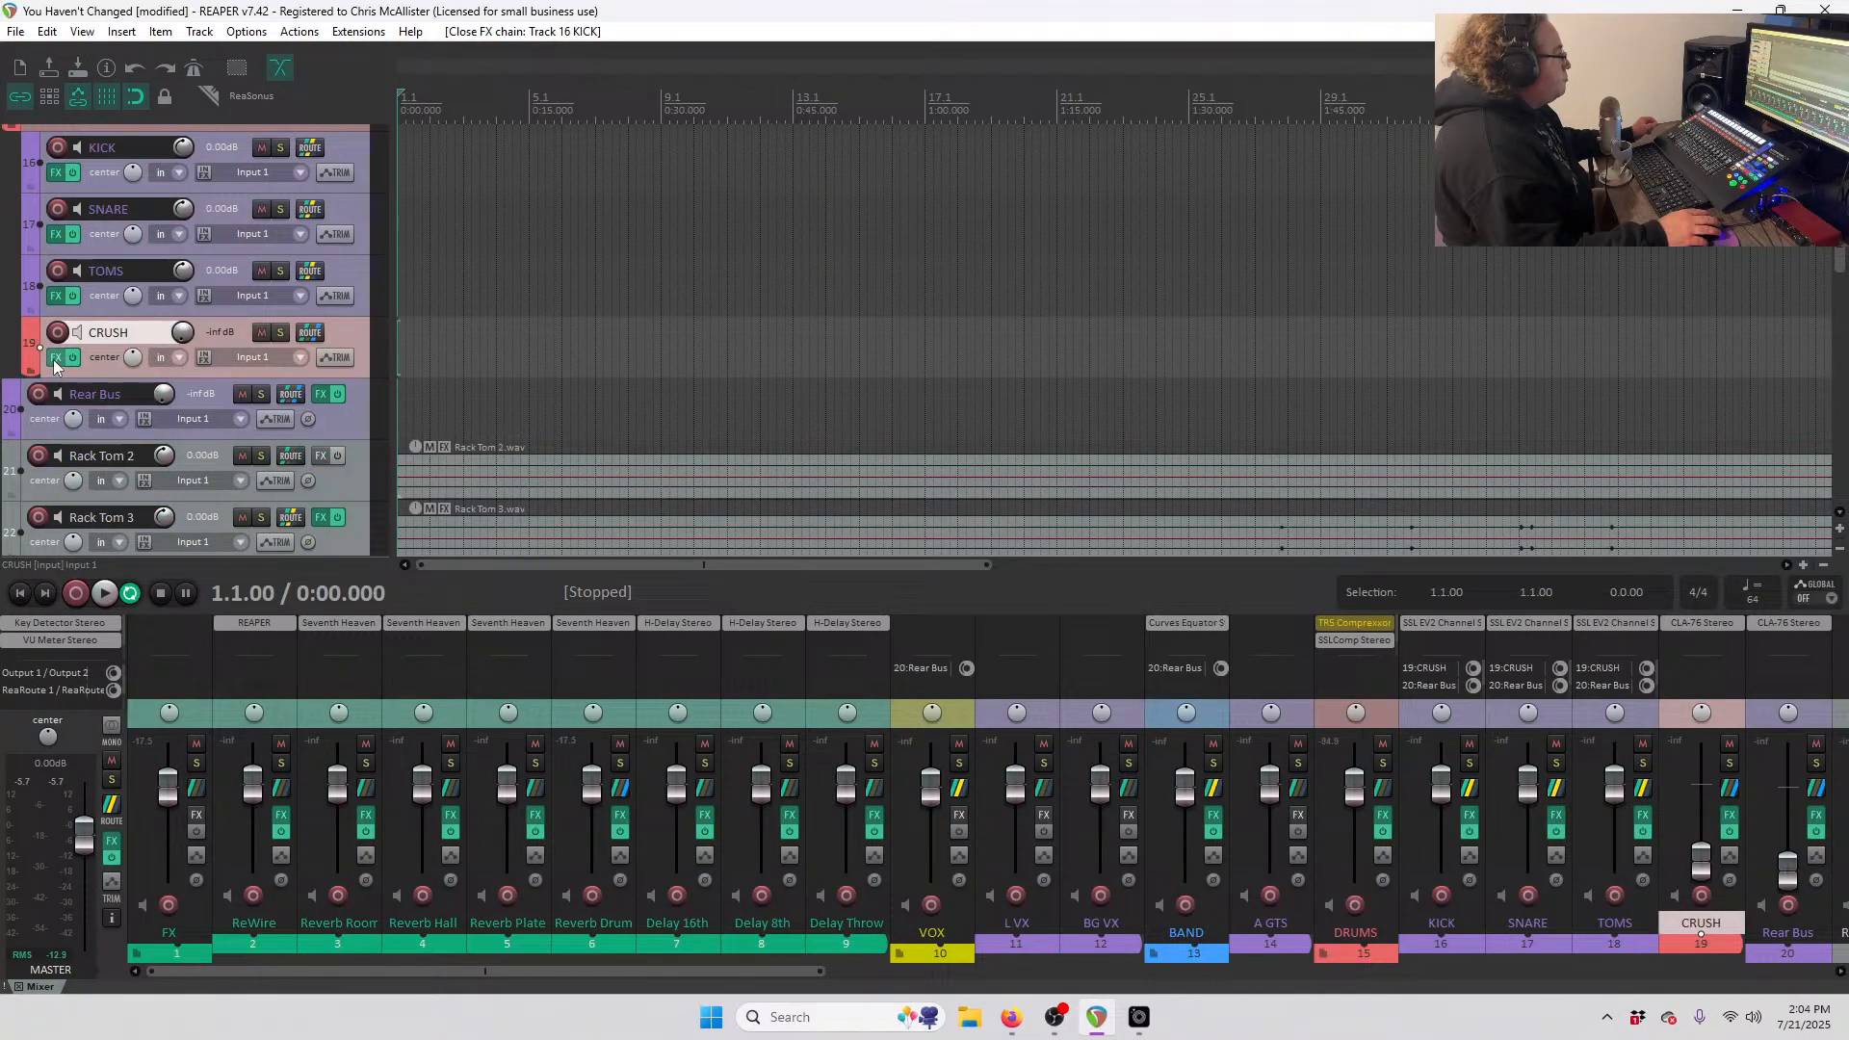
pyautogui.click(54, 359)
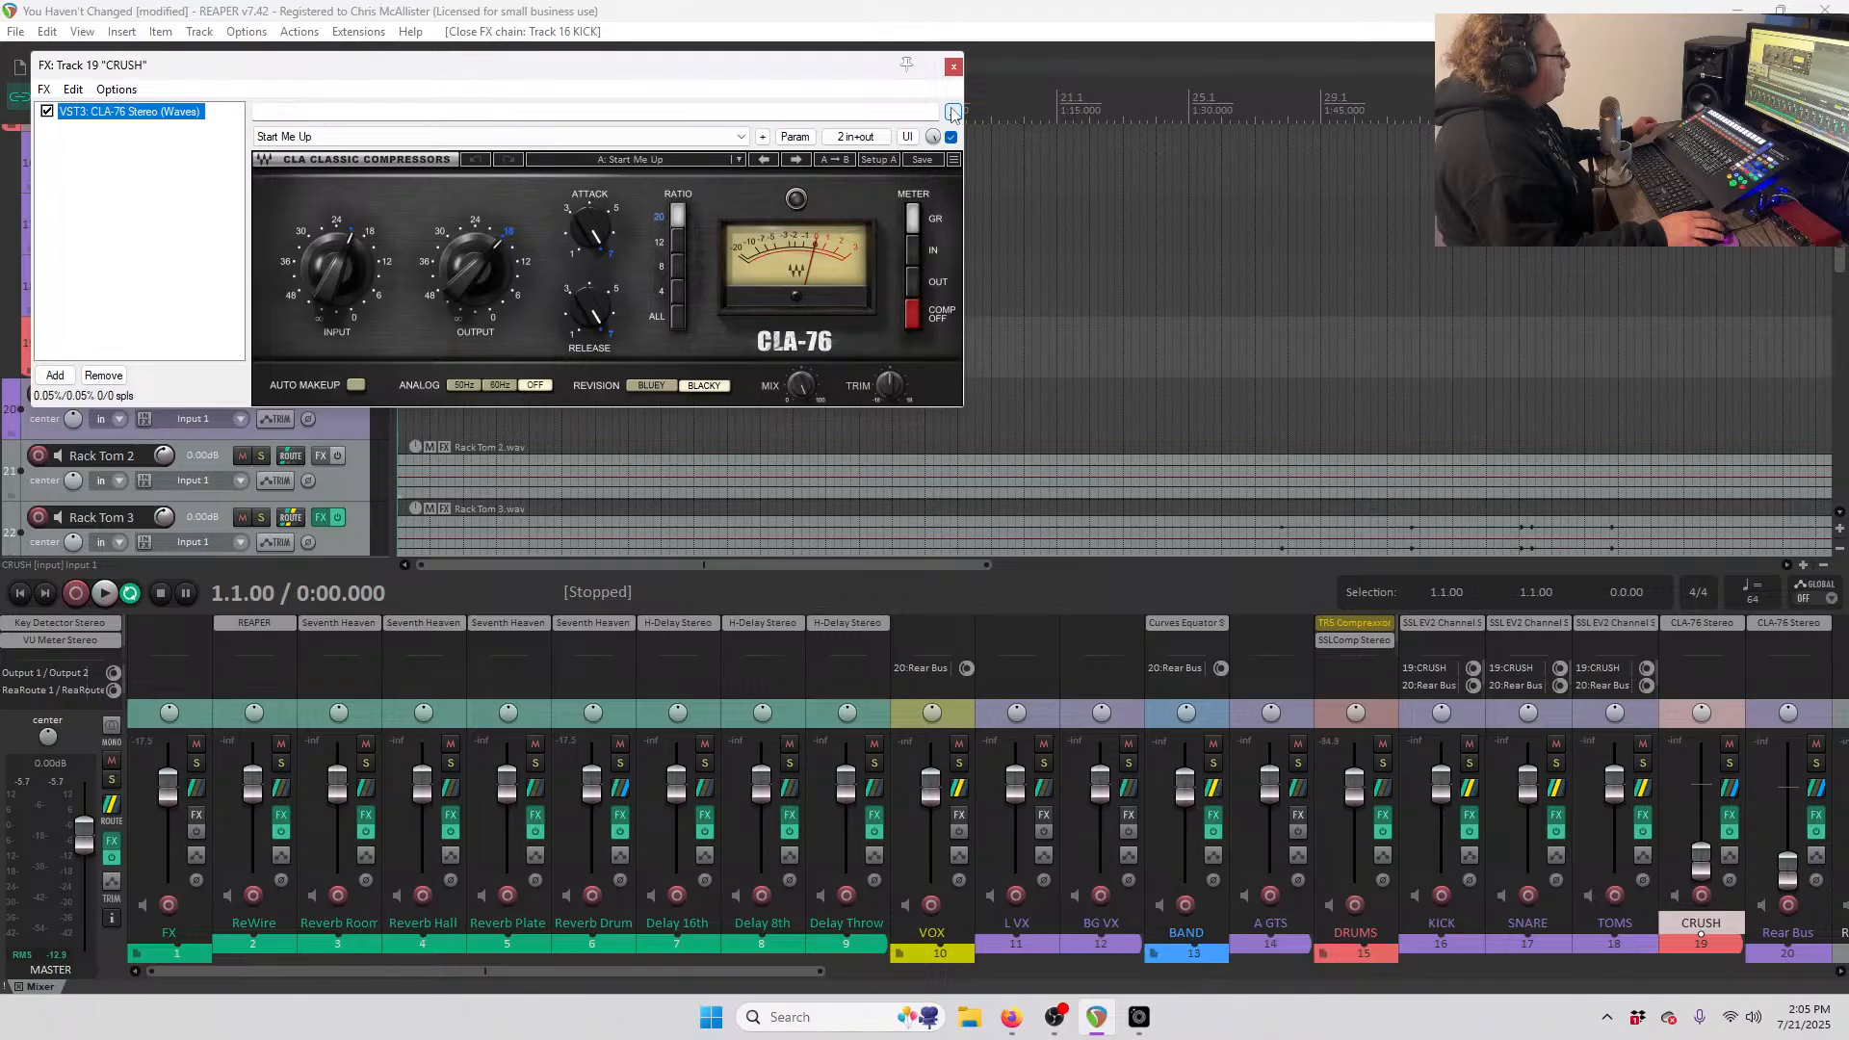
pyautogui.click(954, 67)
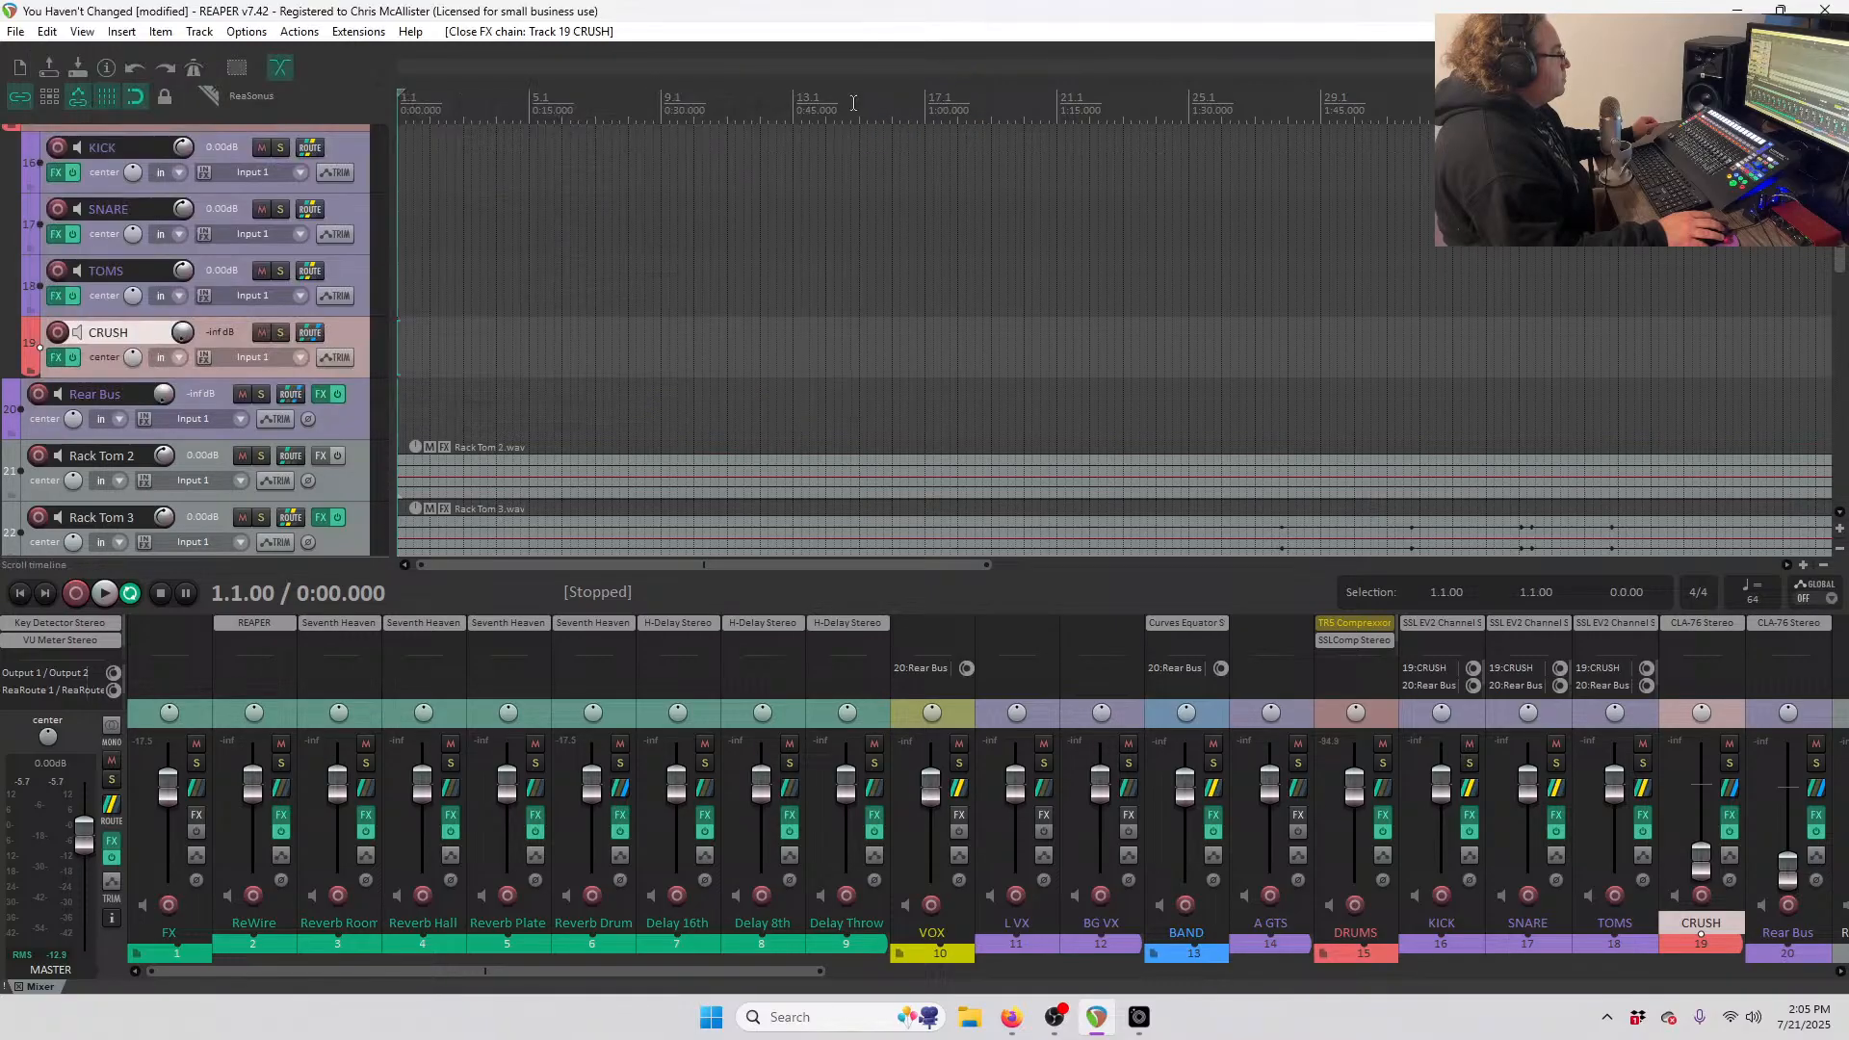
pyautogui.click(321, 395)
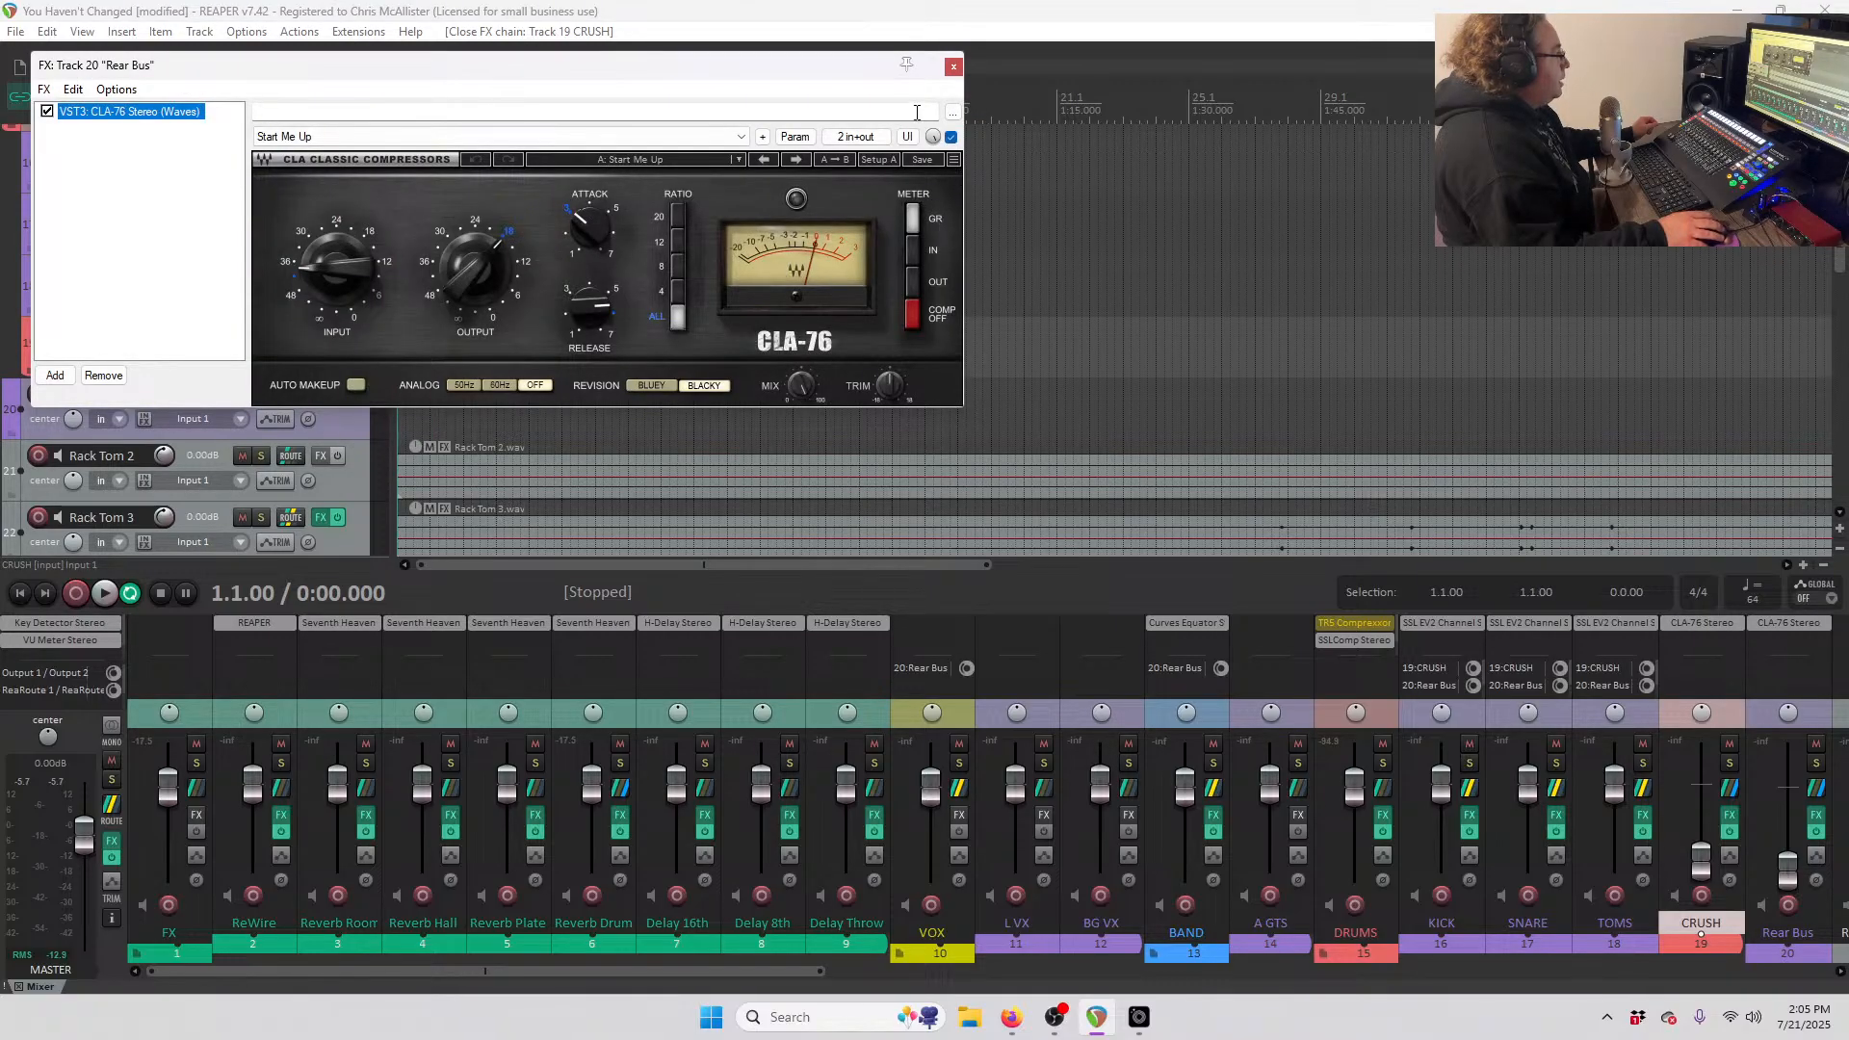
pyautogui.click(953, 68)
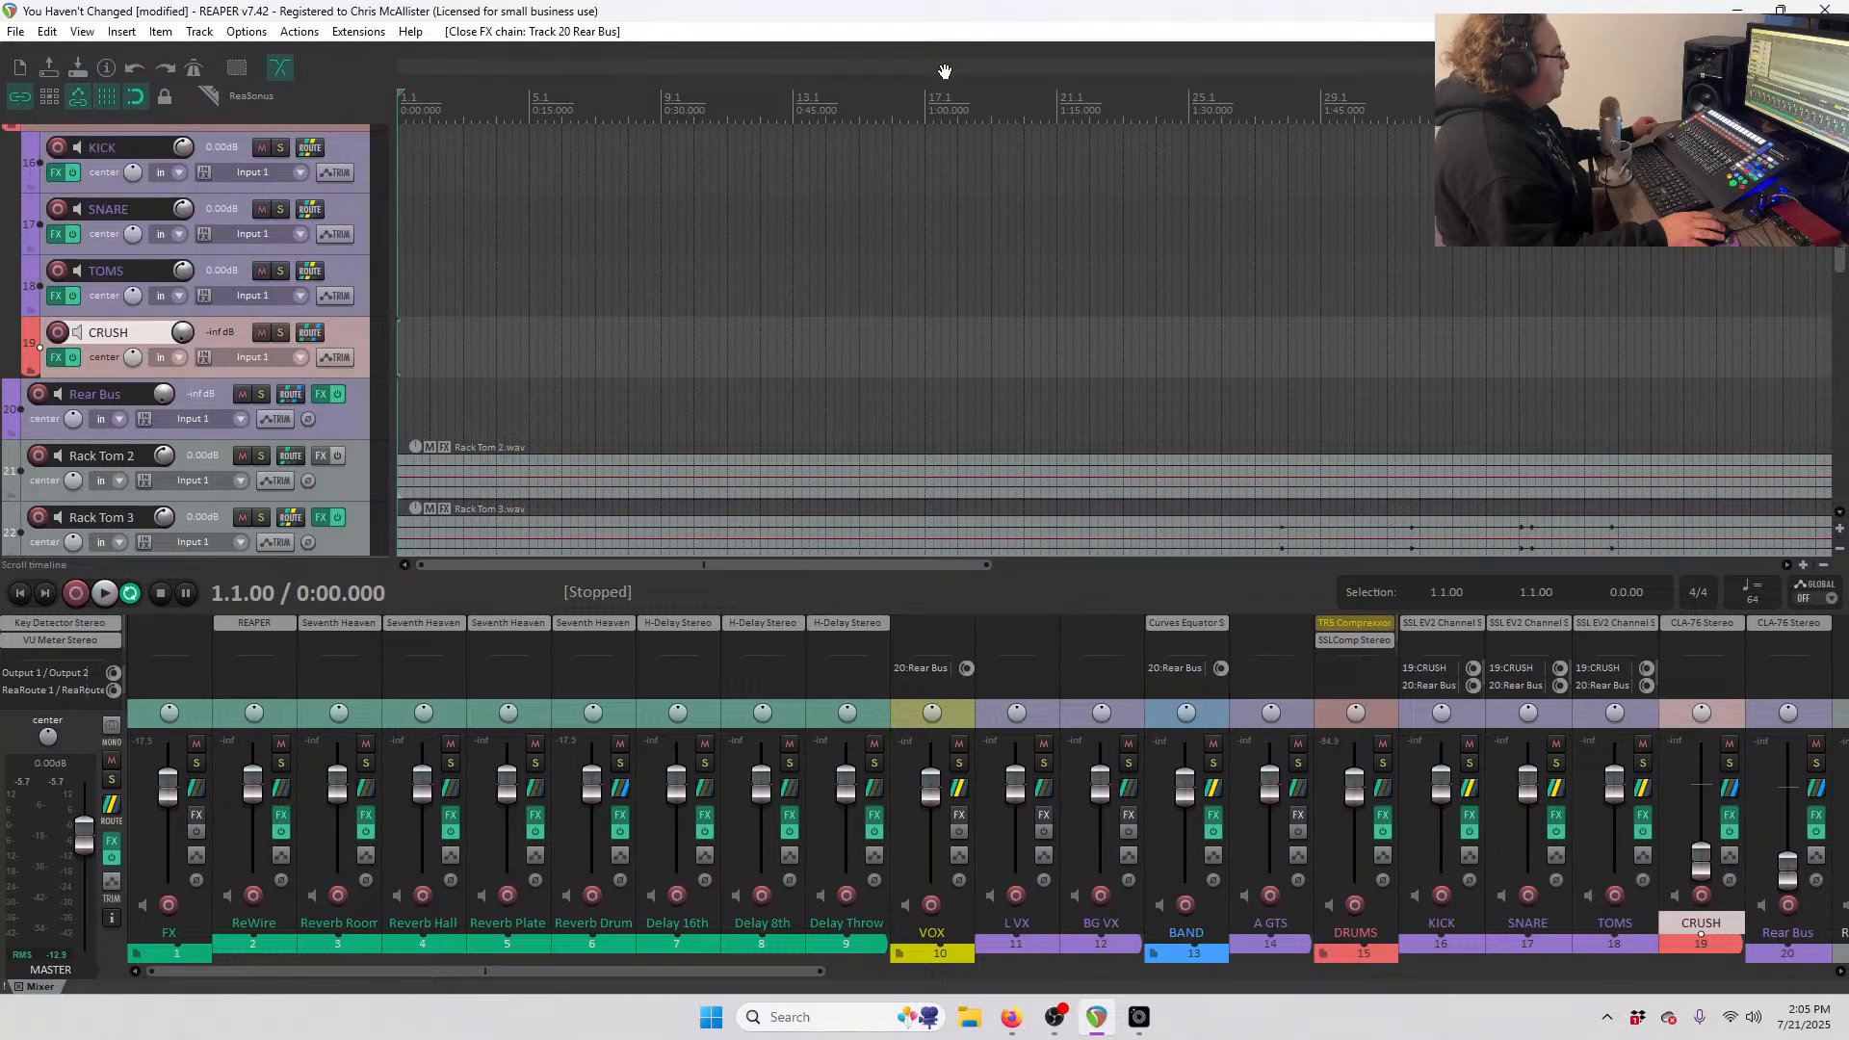
# - Solo the You Haven't Changed (DEMO - NO PROCESSING) track at the end of the track list and start playback
pyautogui.scroll(-15, 245, 418)
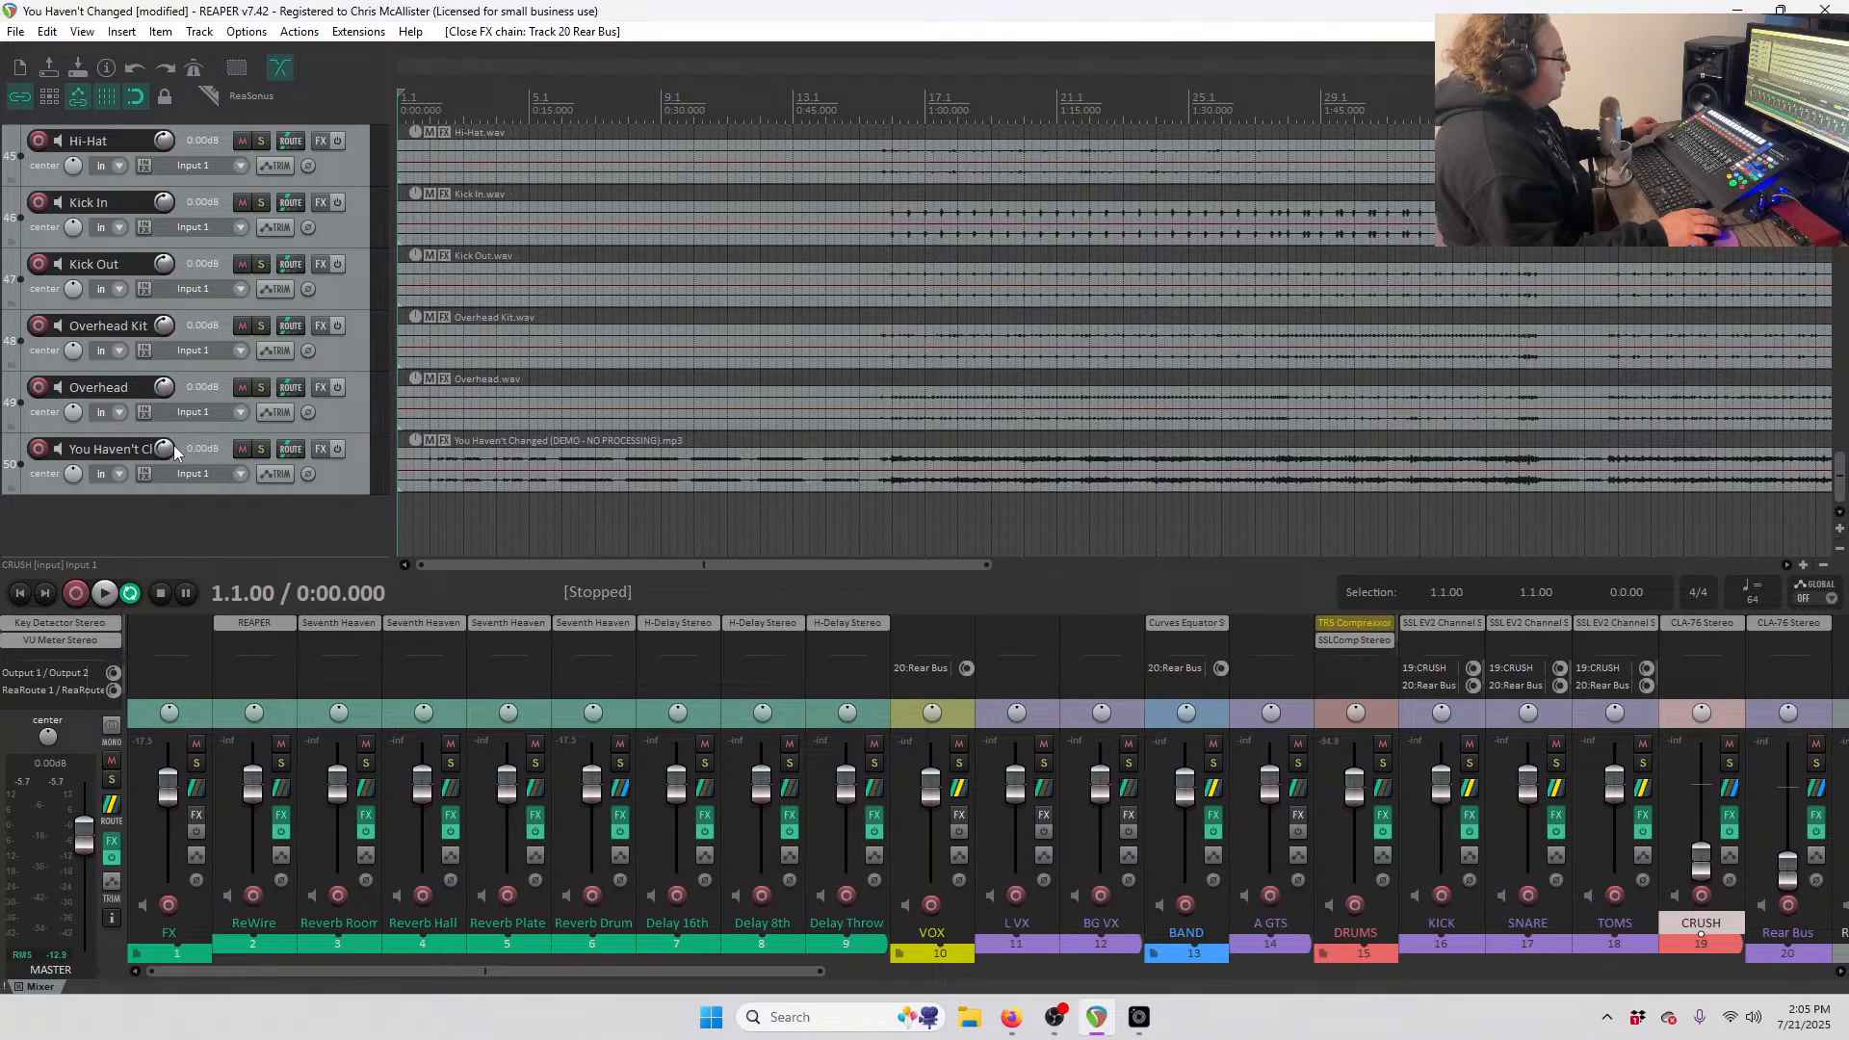
pyautogui.moveTo(303, 472); pyautogui.dragTo(309, 291)
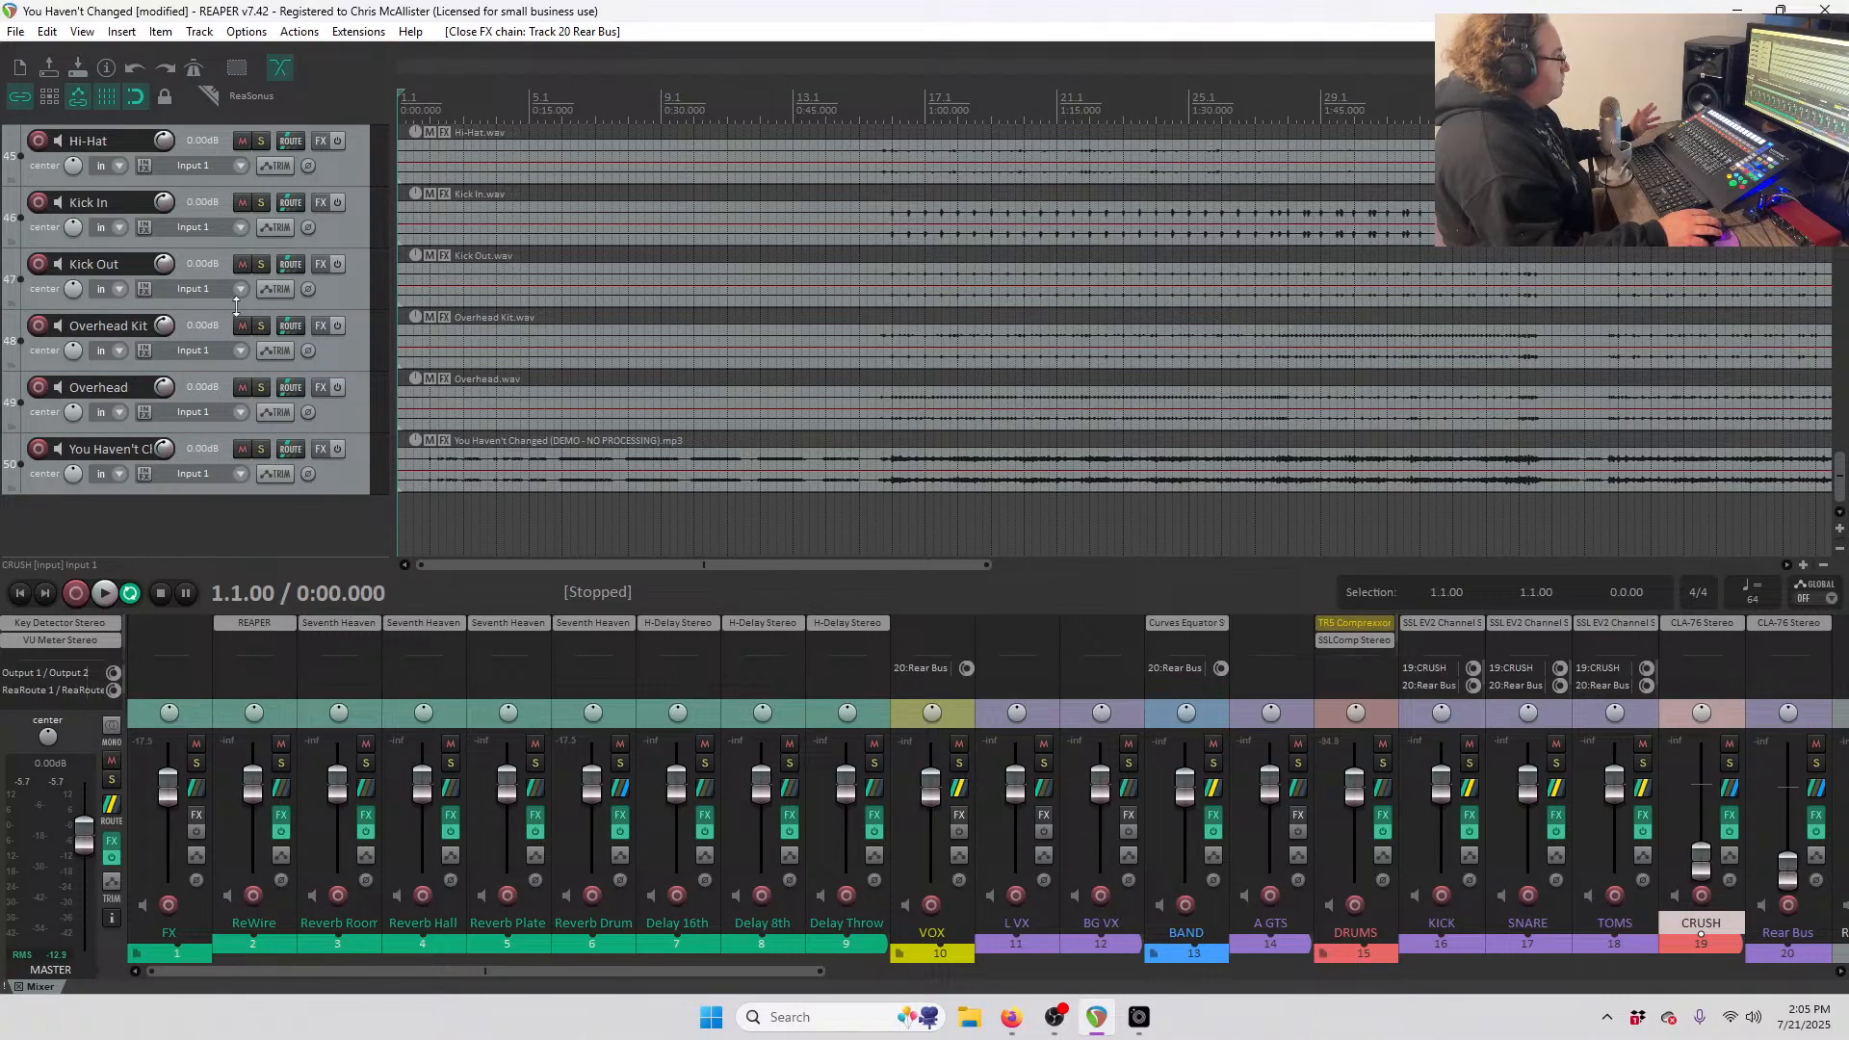
pyautogui.scroll(4, 211, 349)
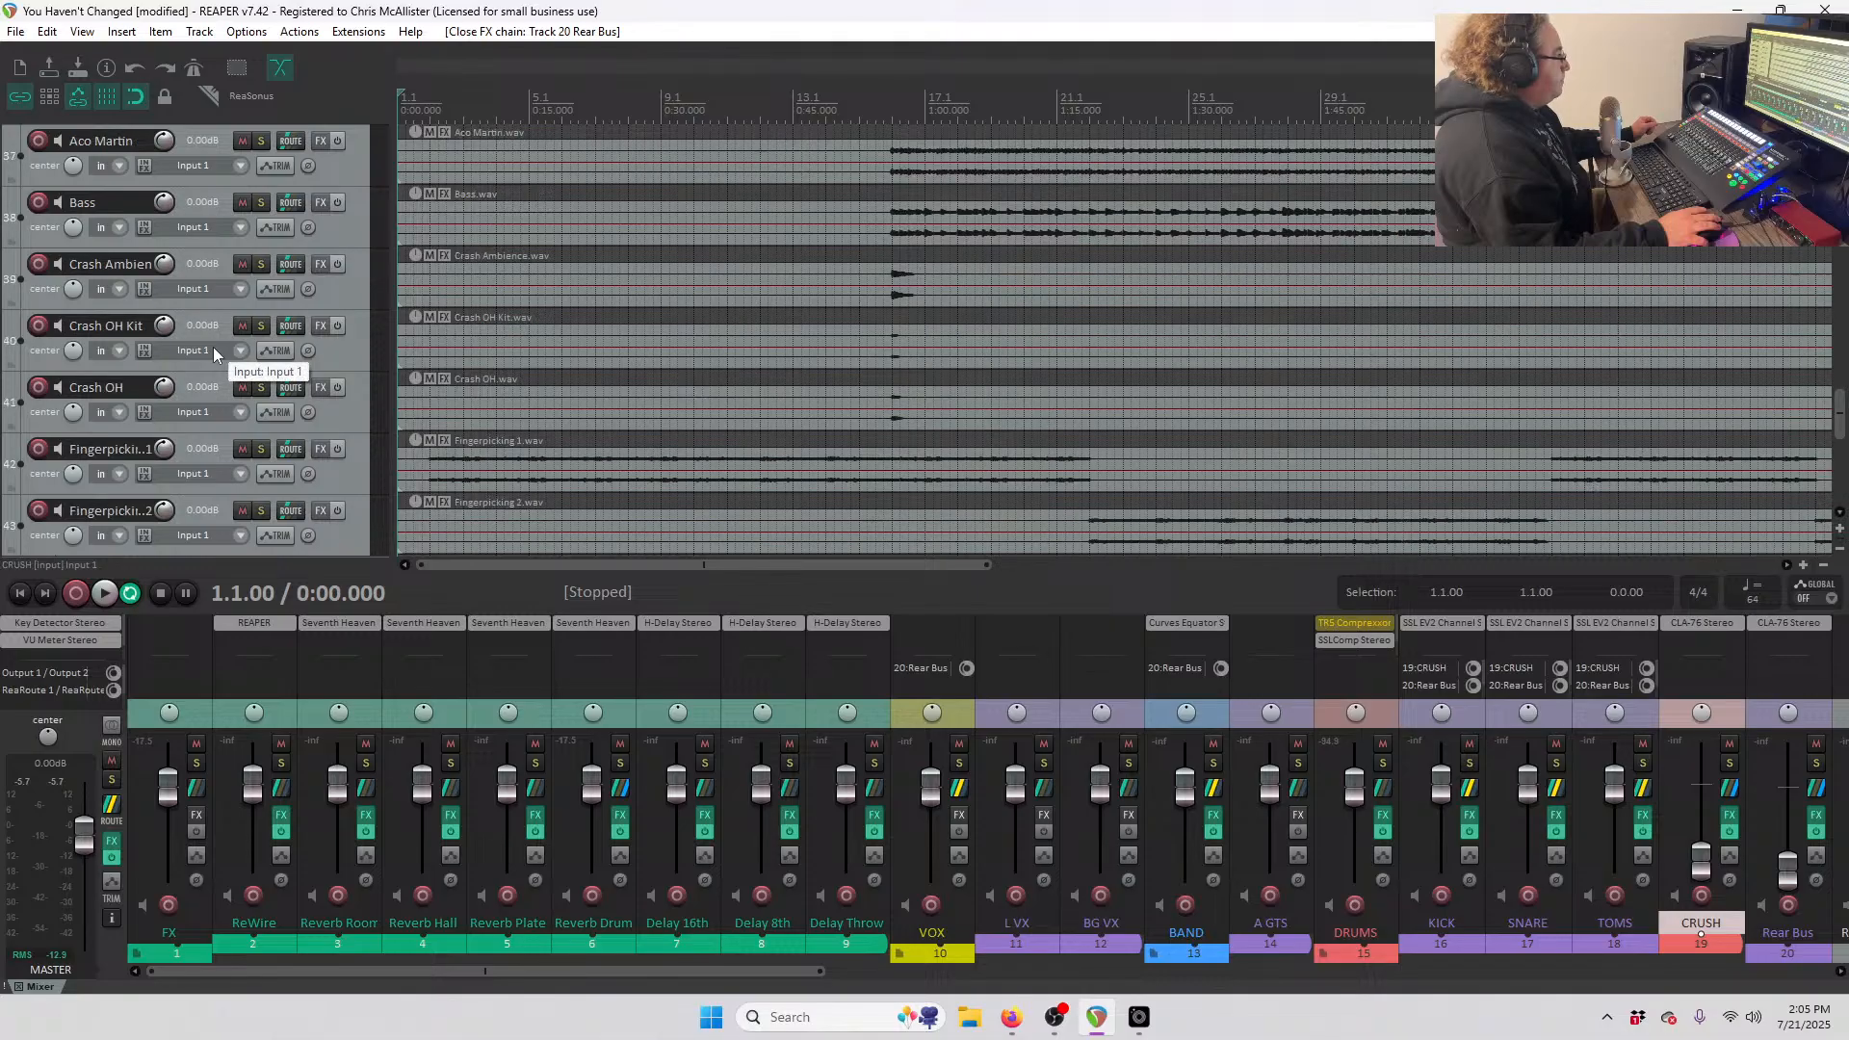
pyautogui.scroll(-4, 212, 337)
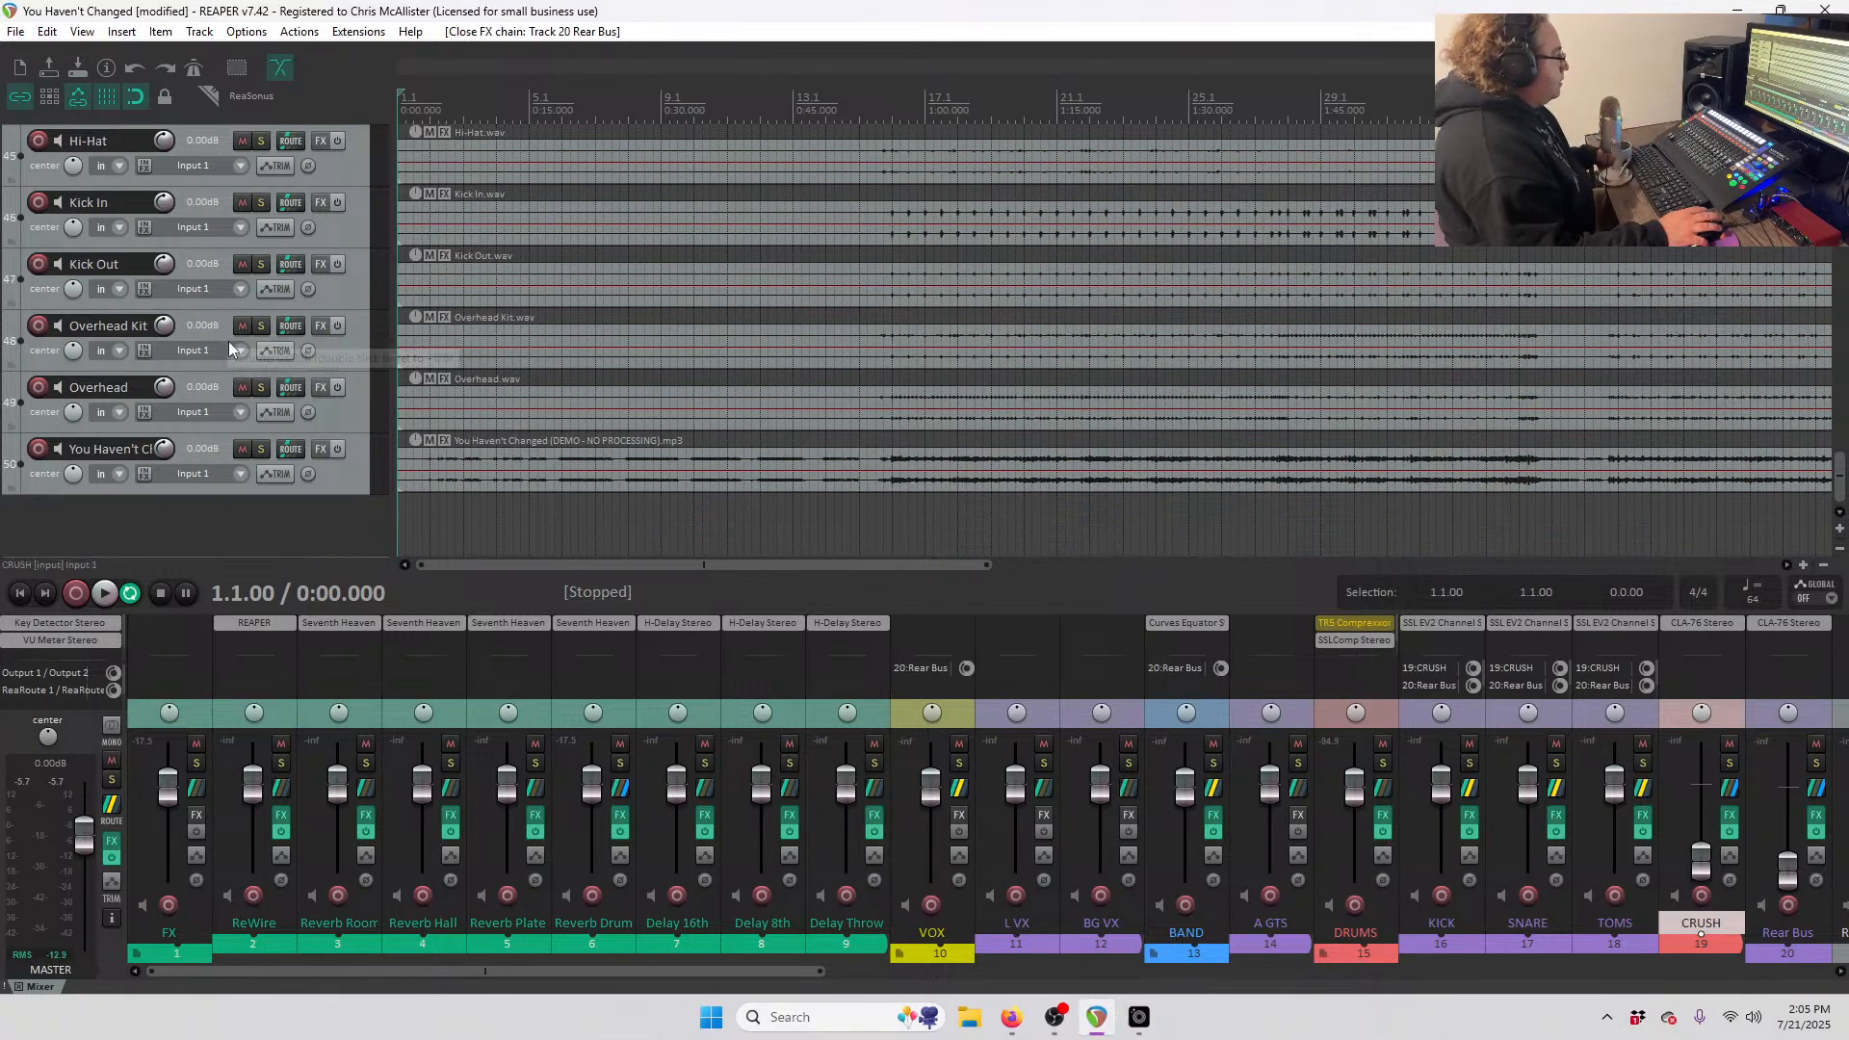
pyautogui.click(261, 449)
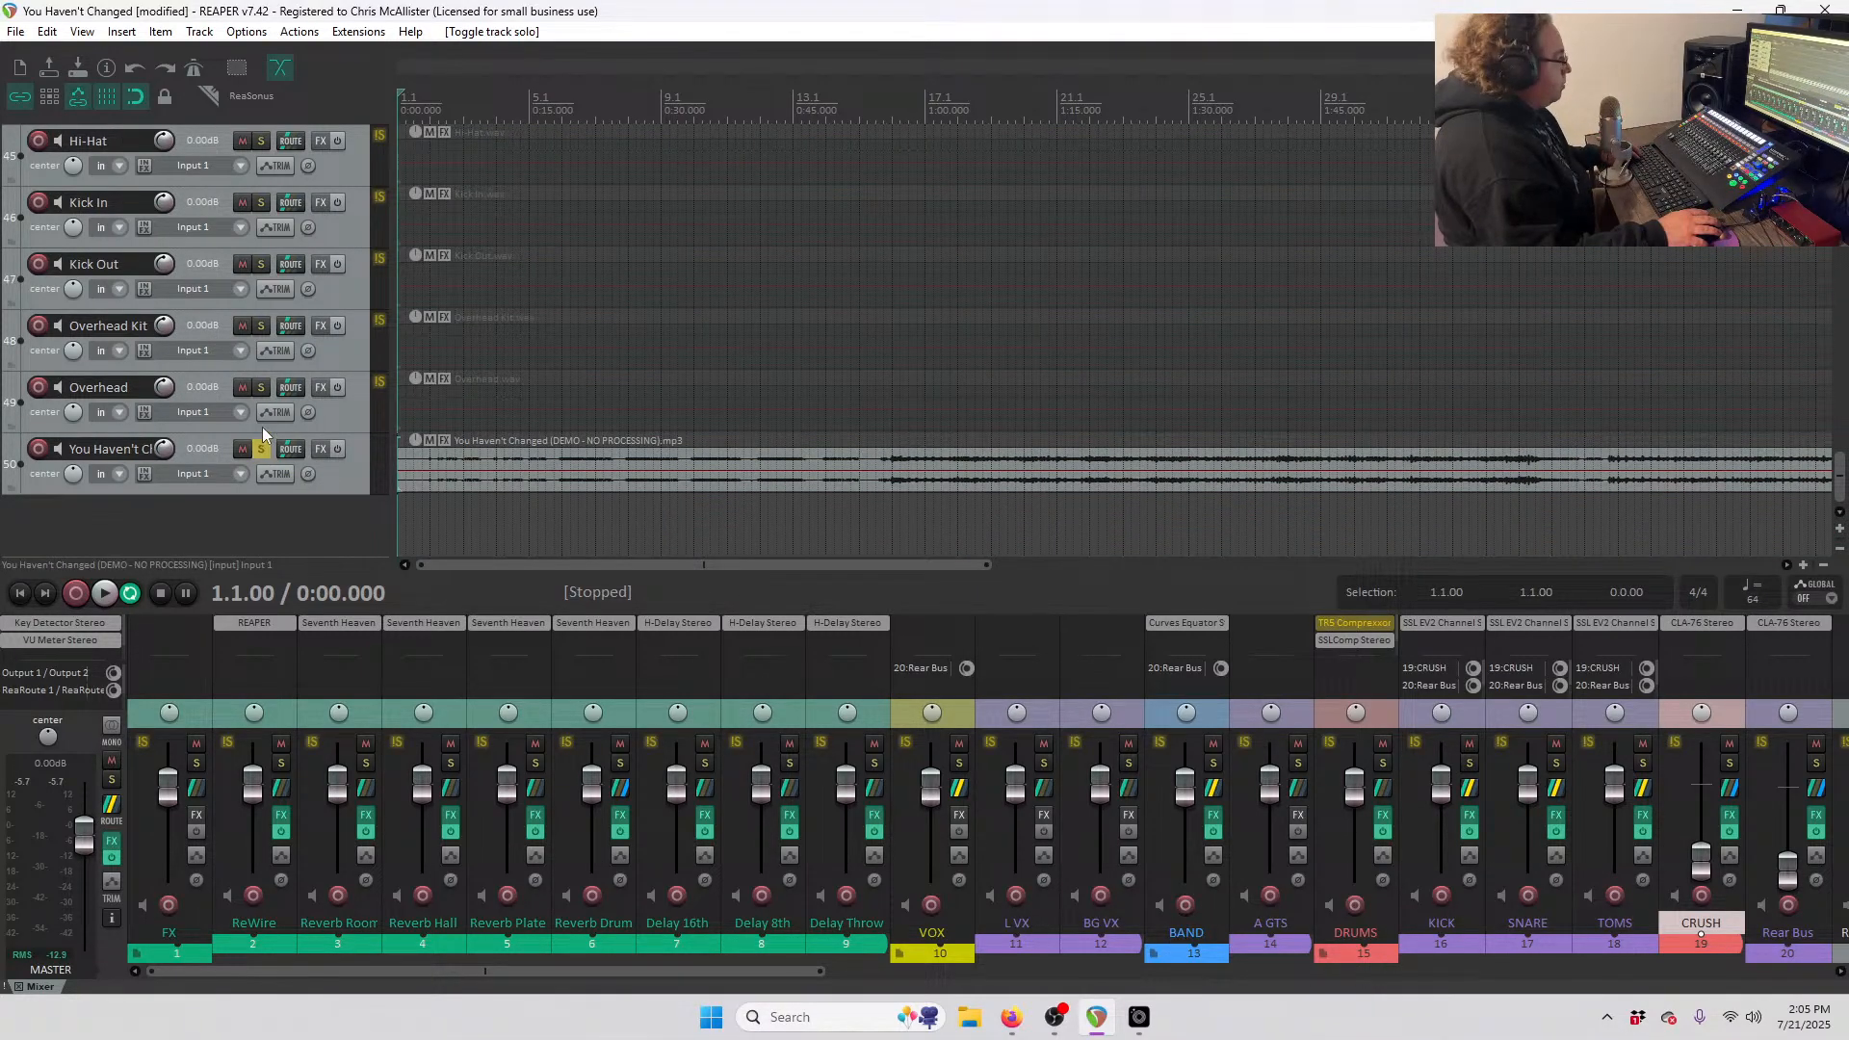
pyautogui.press('space')
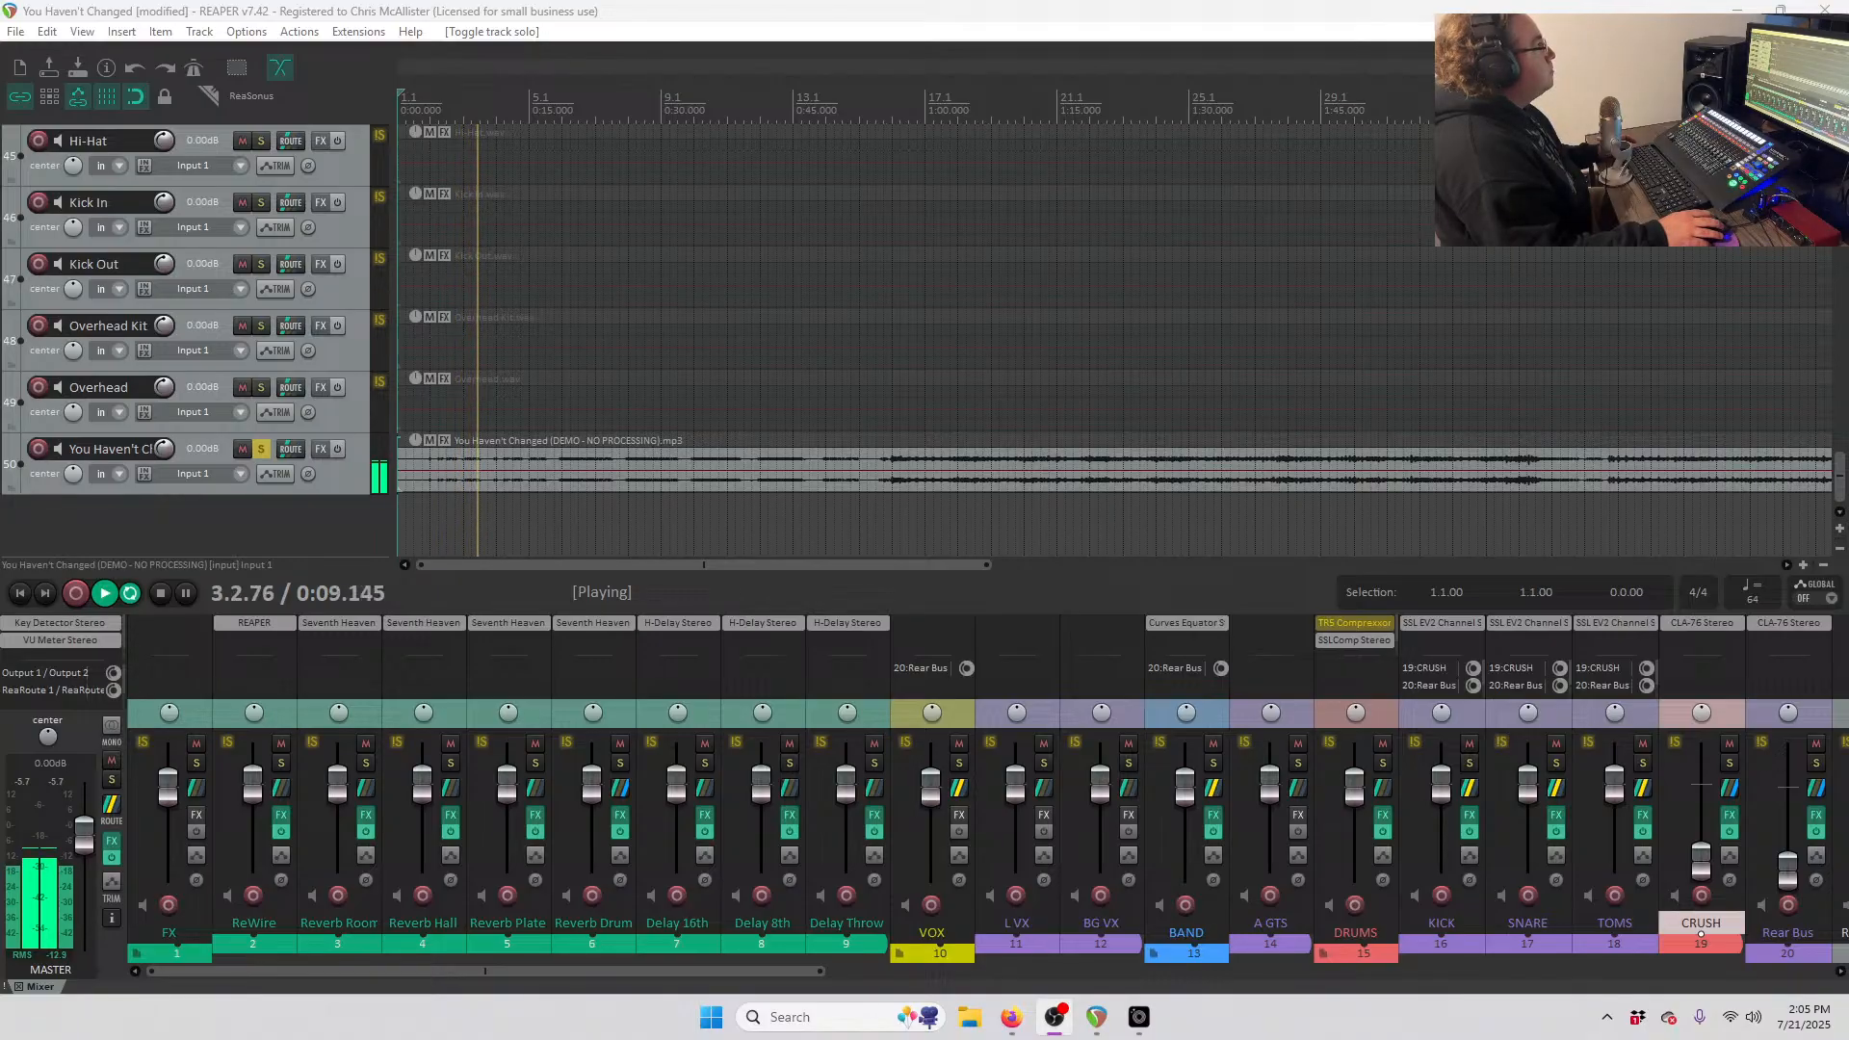
# - Move the Kick In and Kick Out tracks into the KICK folder
pyautogui.click(332, 410)
pyautogui.keyDown('shift'); pyautogui.click(356, 300); pyautogui.keyUp('shift')
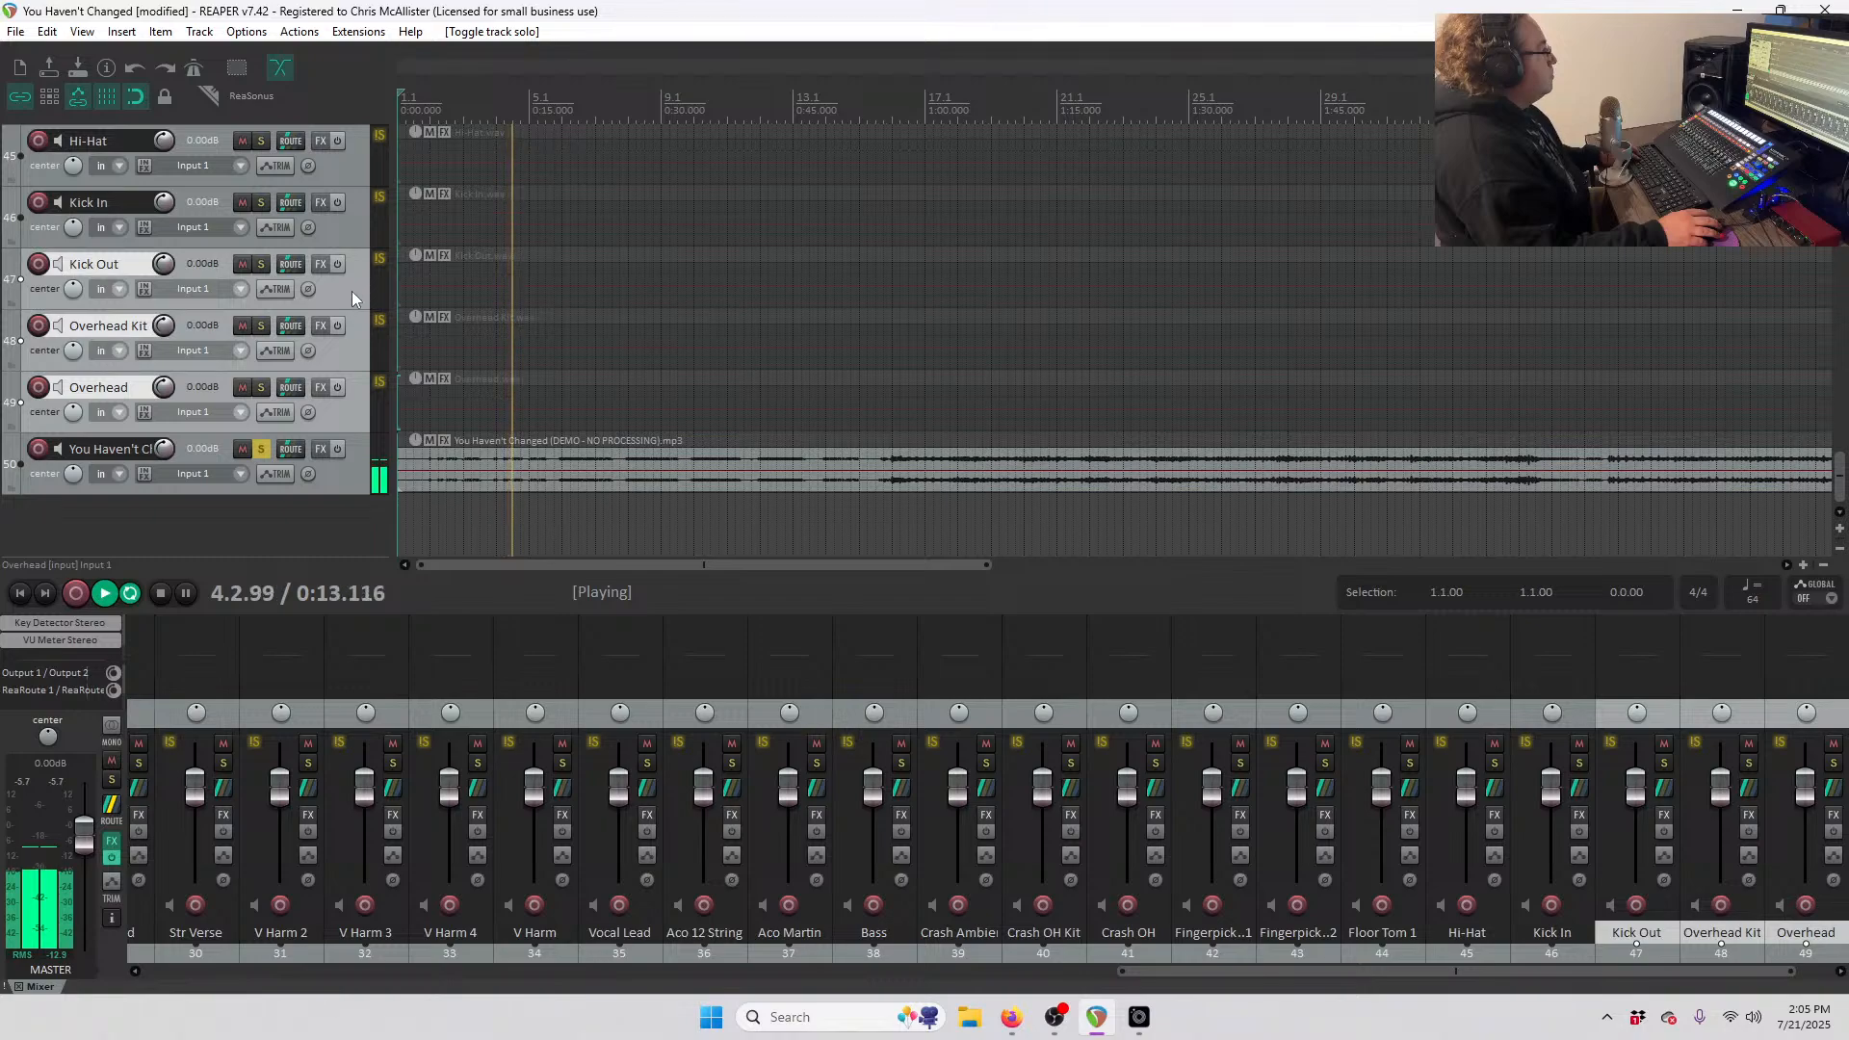
pyautogui.click(360, 235)
pyautogui.keyDown('shift'); pyautogui.click(353, 277); pyautogui.keyUp('shift')
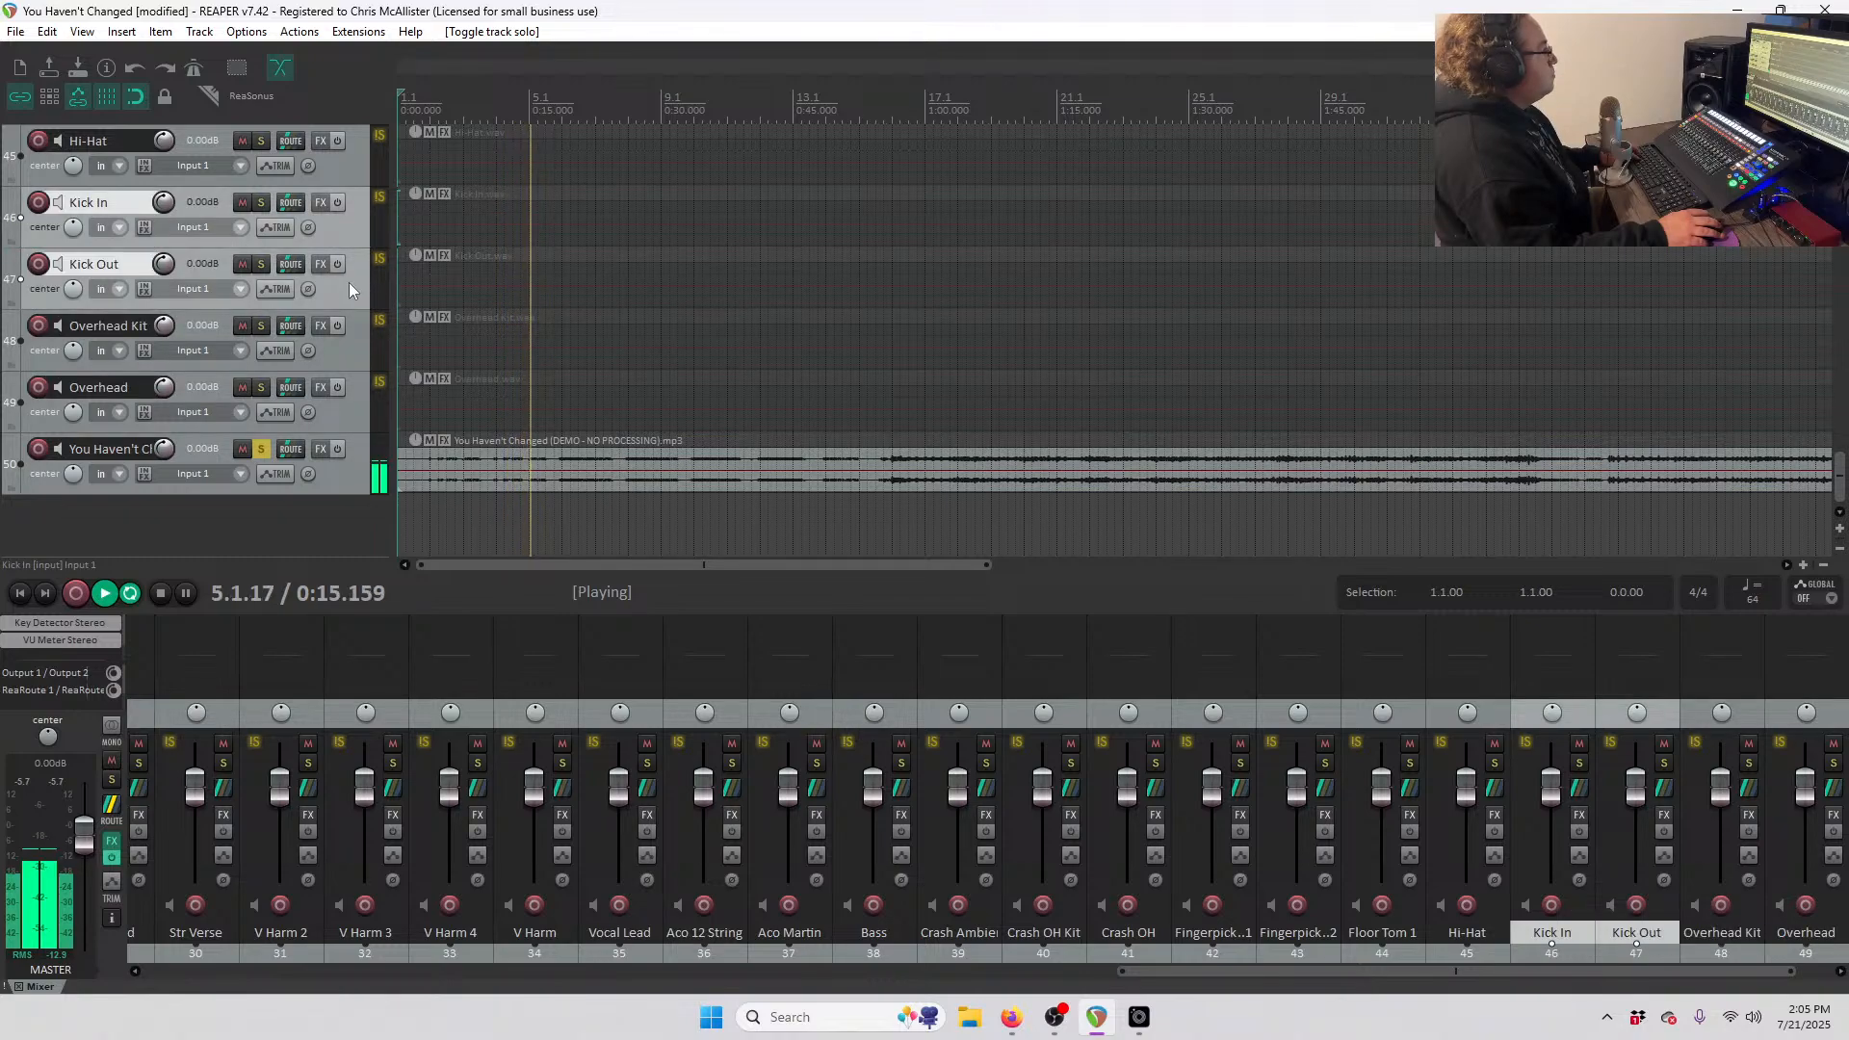
pyautogui.scroll(15, 318, 155)
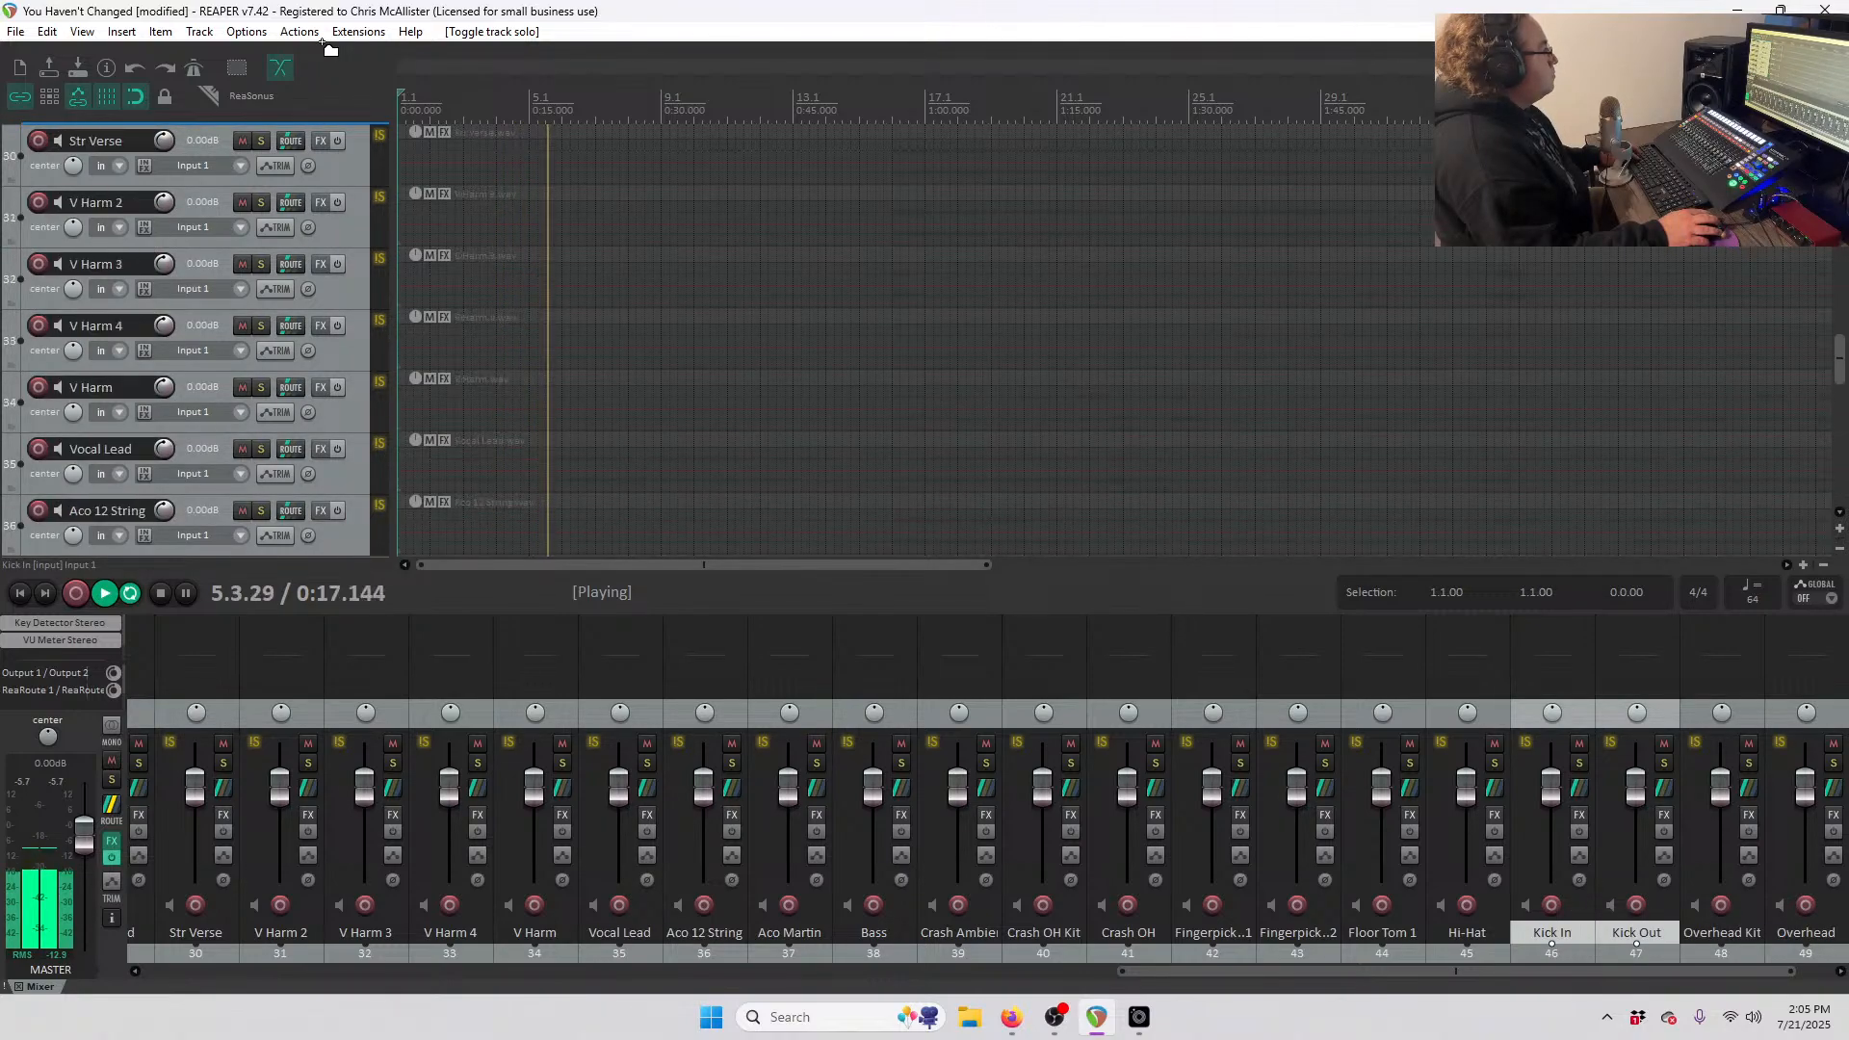
pyautogui.moveTo(302, 147); pyautogui.dragTo(292, 239)
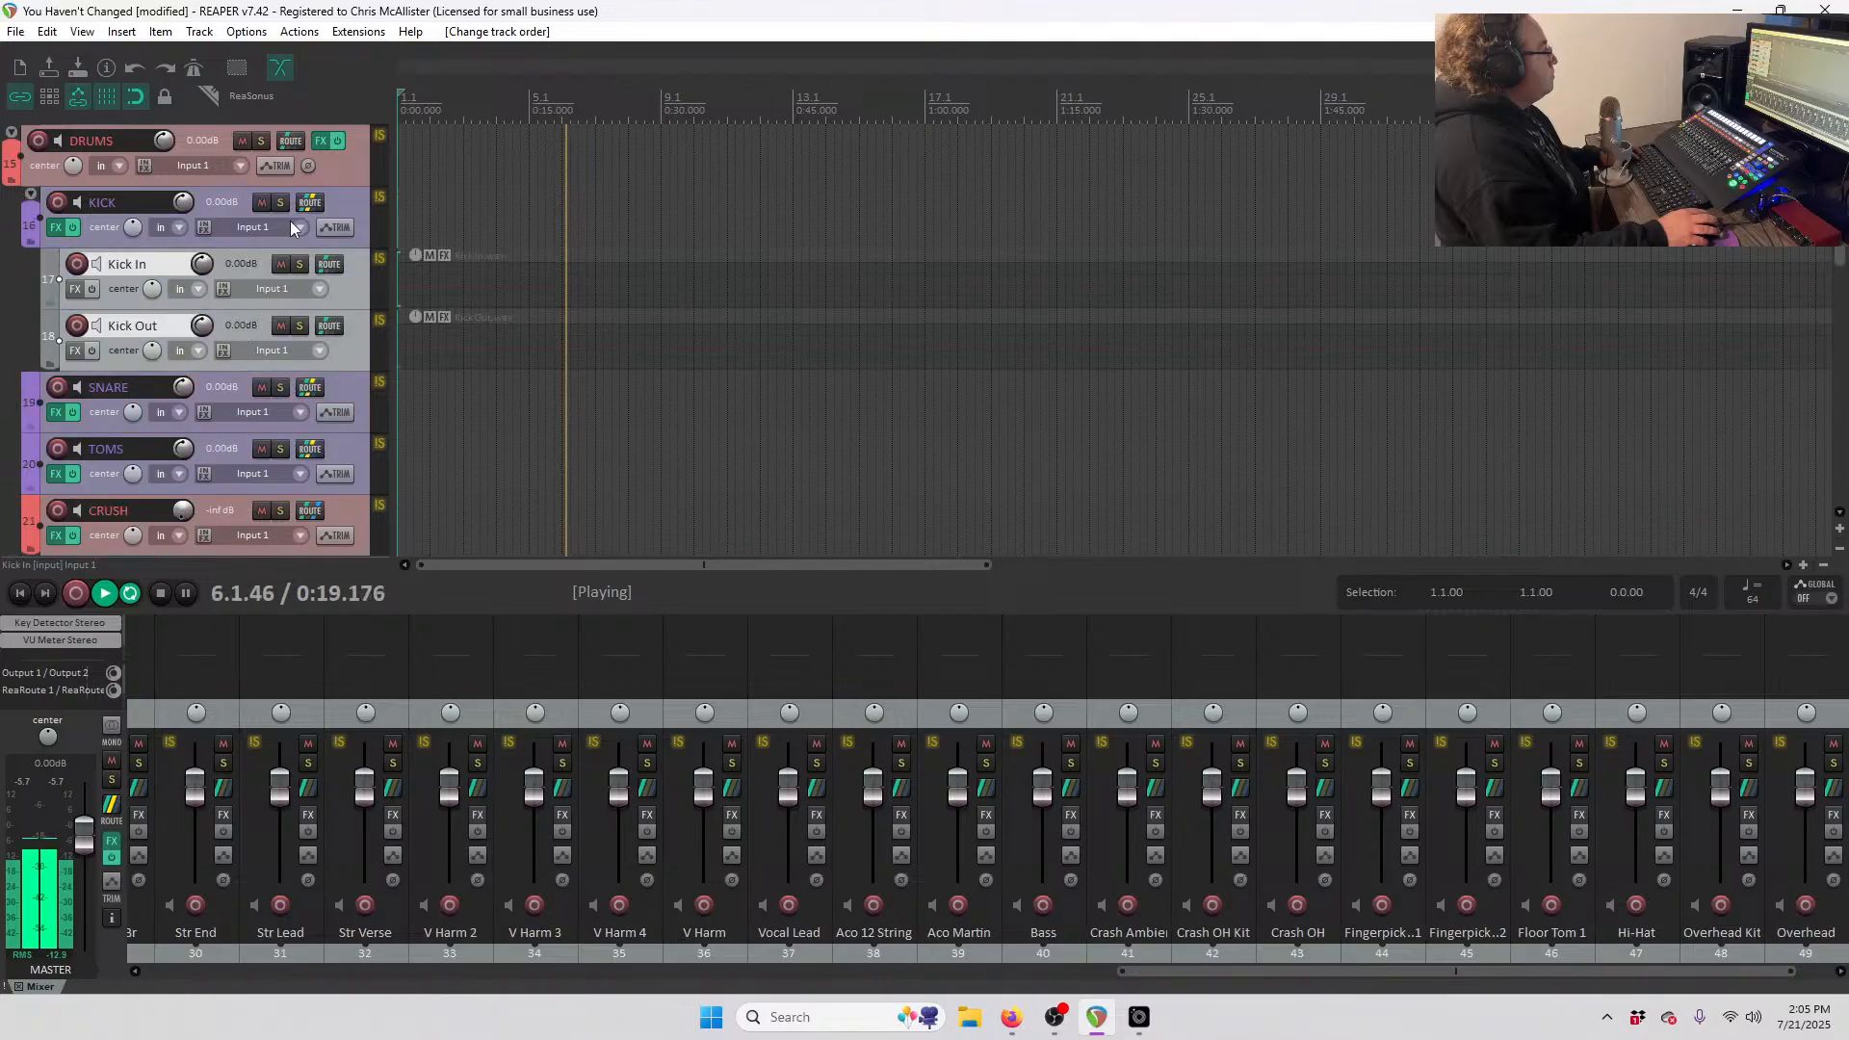
# - Move the Snare Bottom and Snare Top tracks into the SNARE folder, with Snare Top above Snare Bottom
pyautogui.scroll(-2, 291, 240)
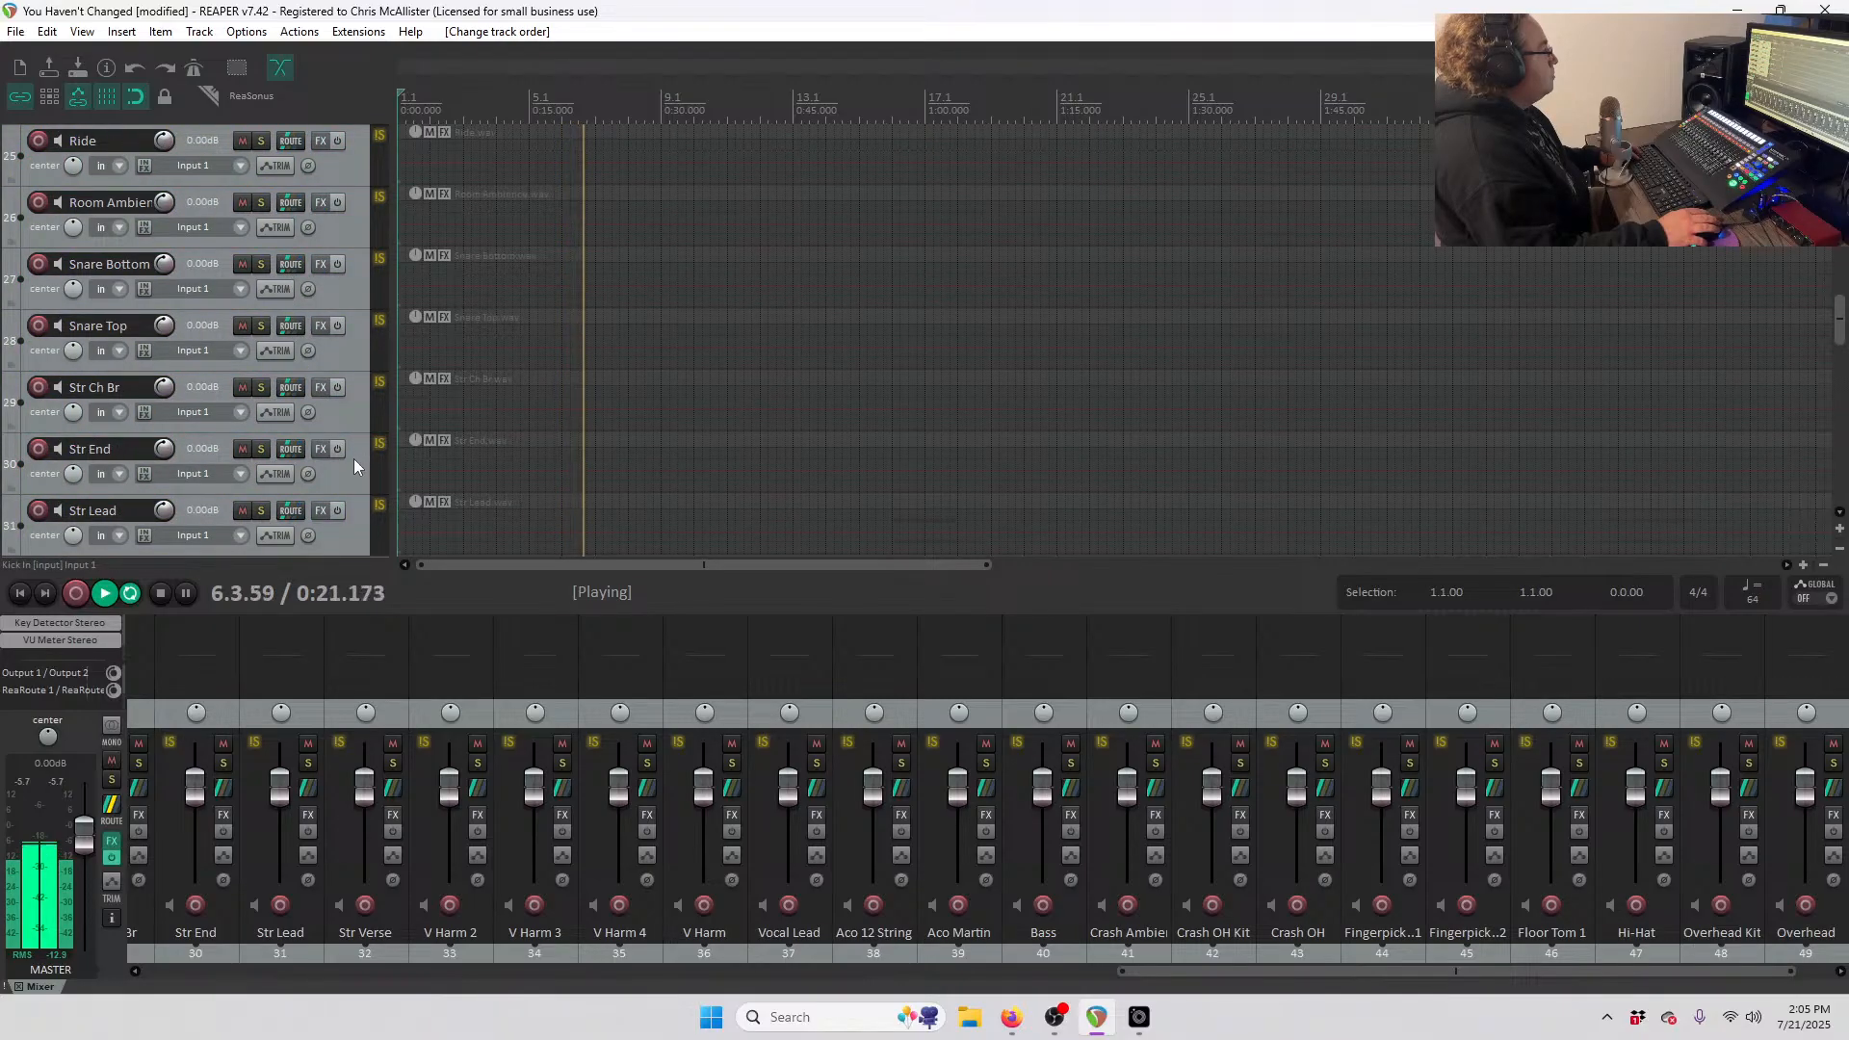
pyautogui.click(351, 285)
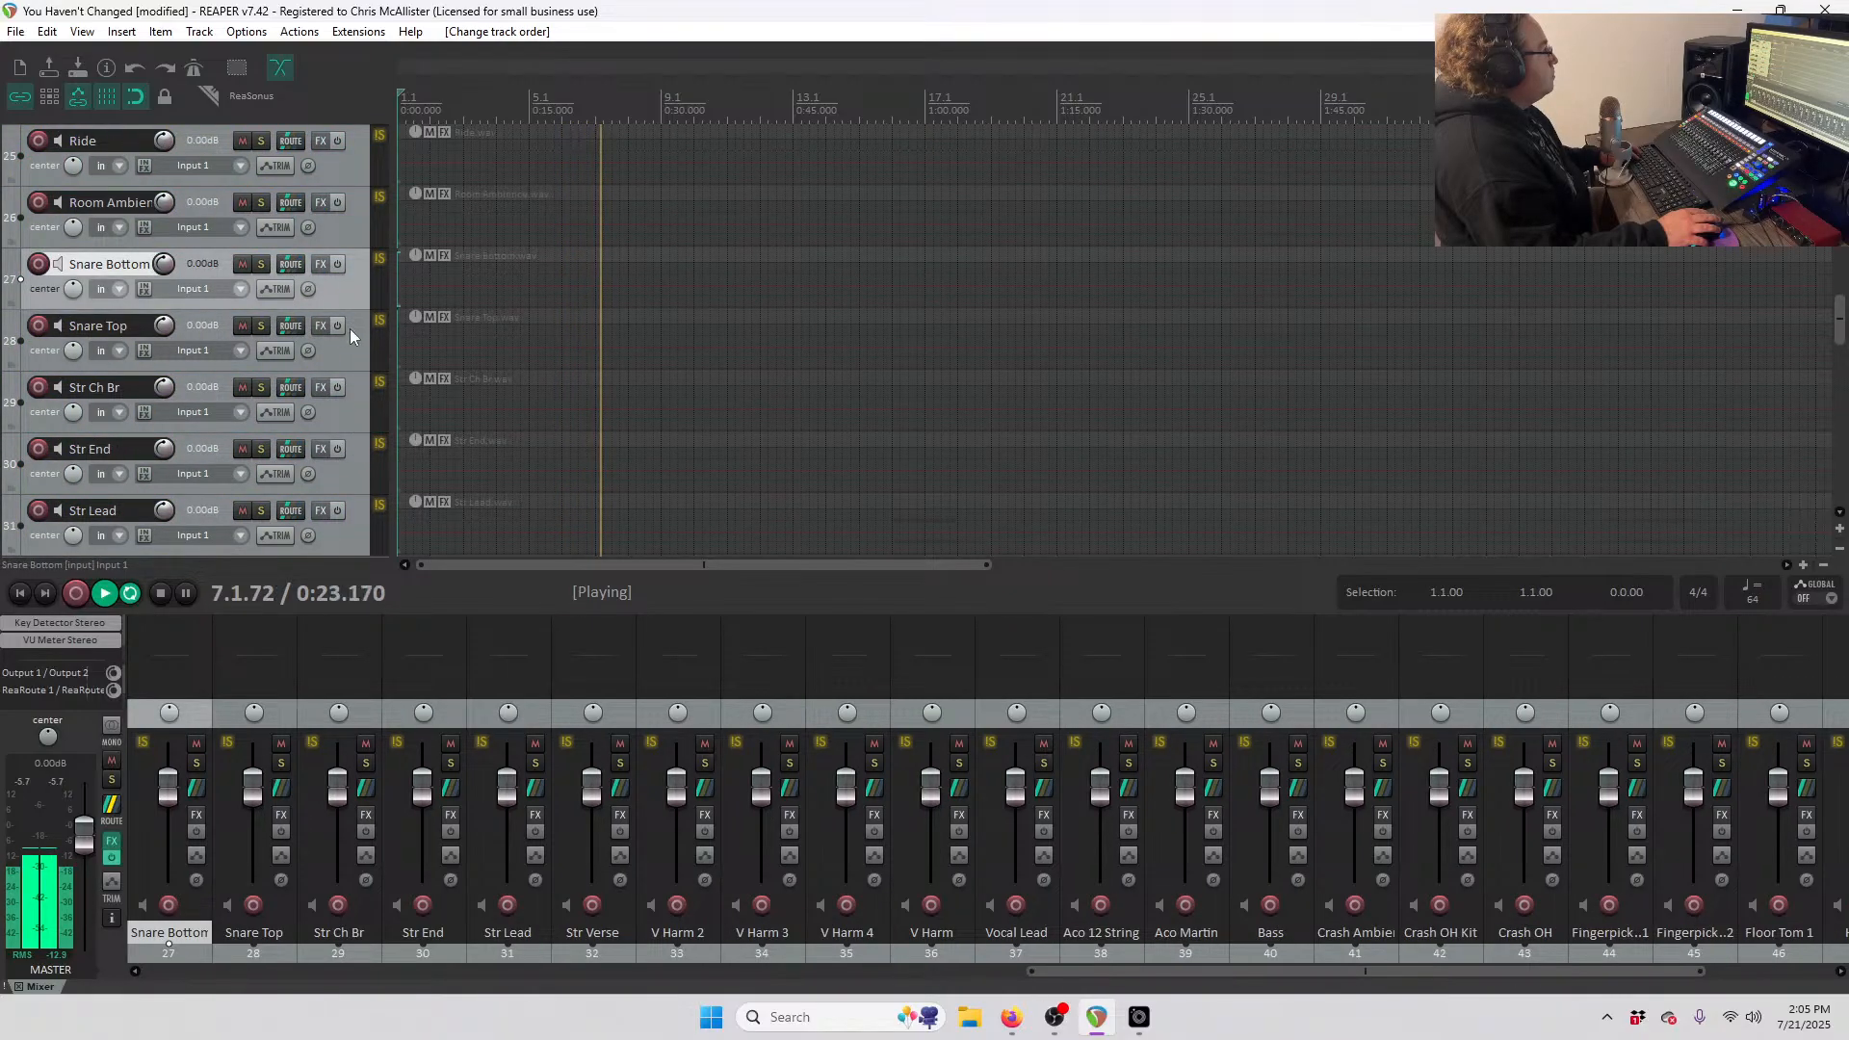
pyautogui.keyDown('shift'); pyautogui.click(349, 328); pyautogui.keyUp('shift')
pyautogui.moveTo(350, 327); pyautogui.dragTo(293, 348)
pyautogui.click(333, 472)
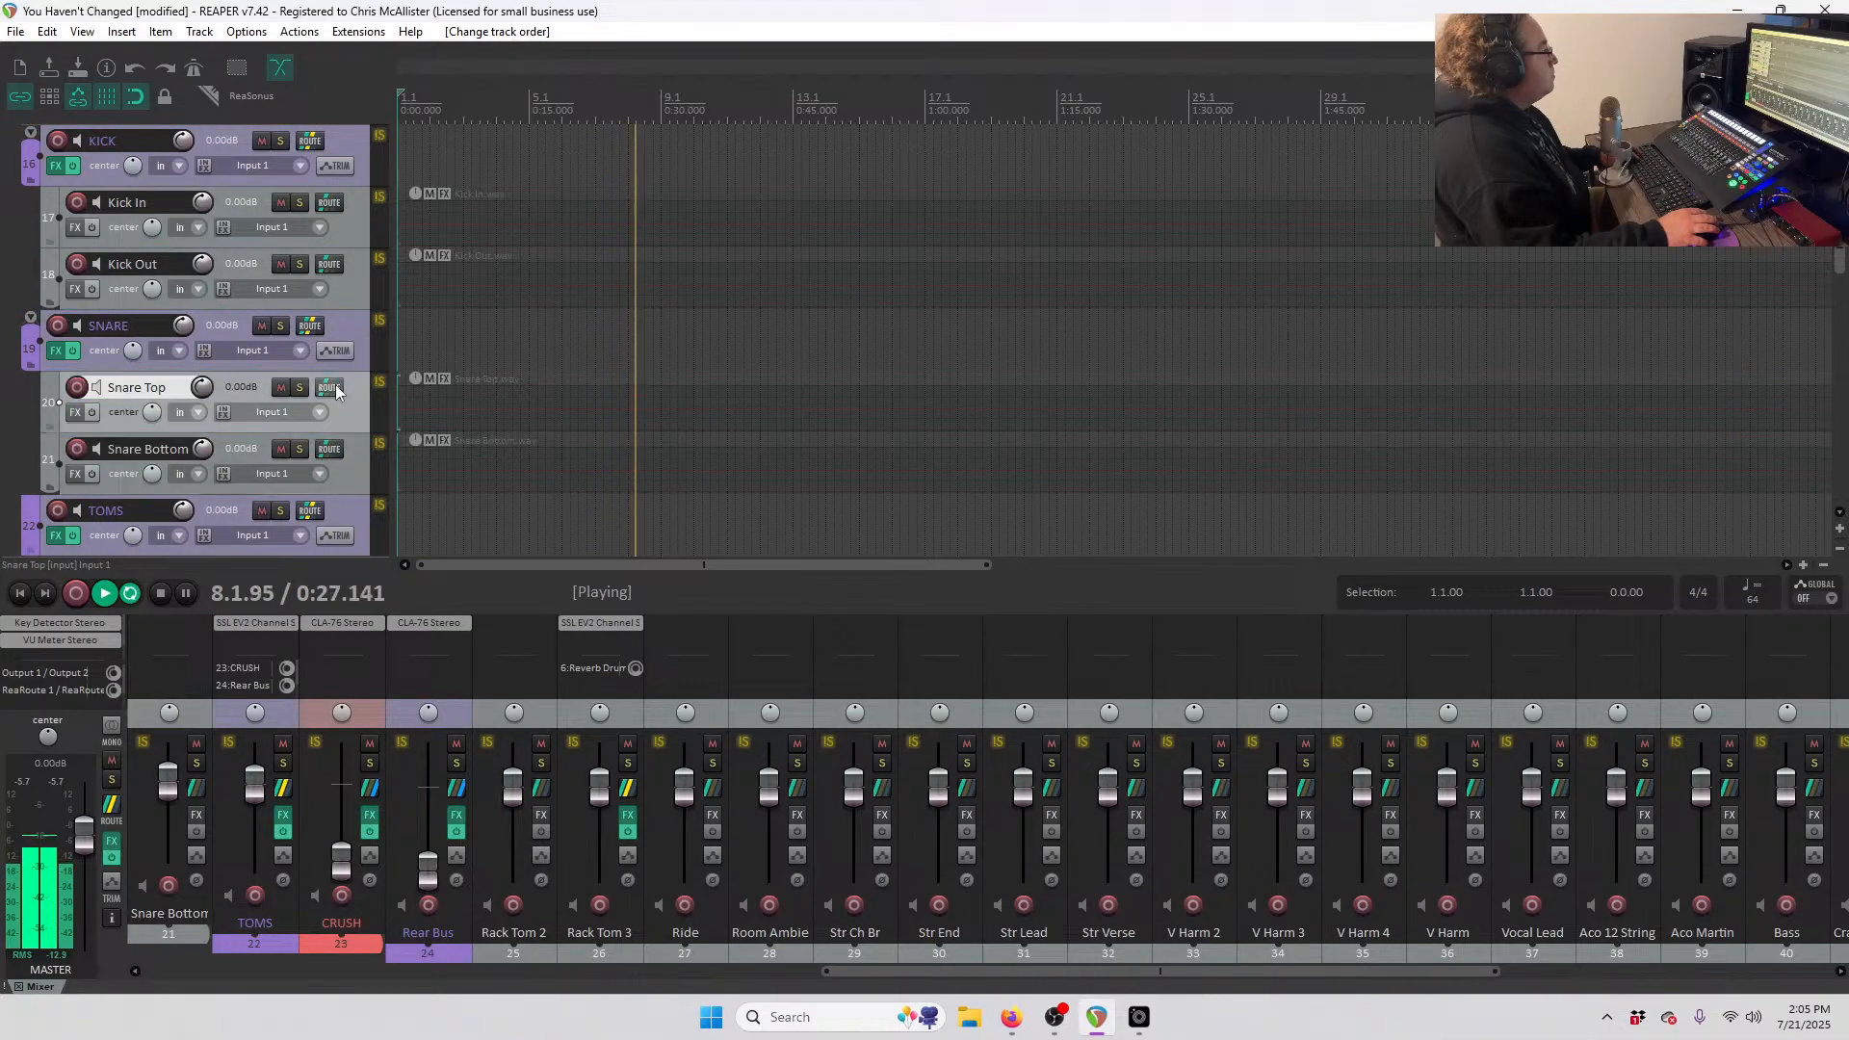
# - Move the Rack Tom 2, Rack Tom 3 and Floor Tom 1 tracks into the TOMS folder
pyautogui.scroll(-5, 343, 362)
pyautogui.scroll(1, 344, 362)
pyautogui.click(356, 297)
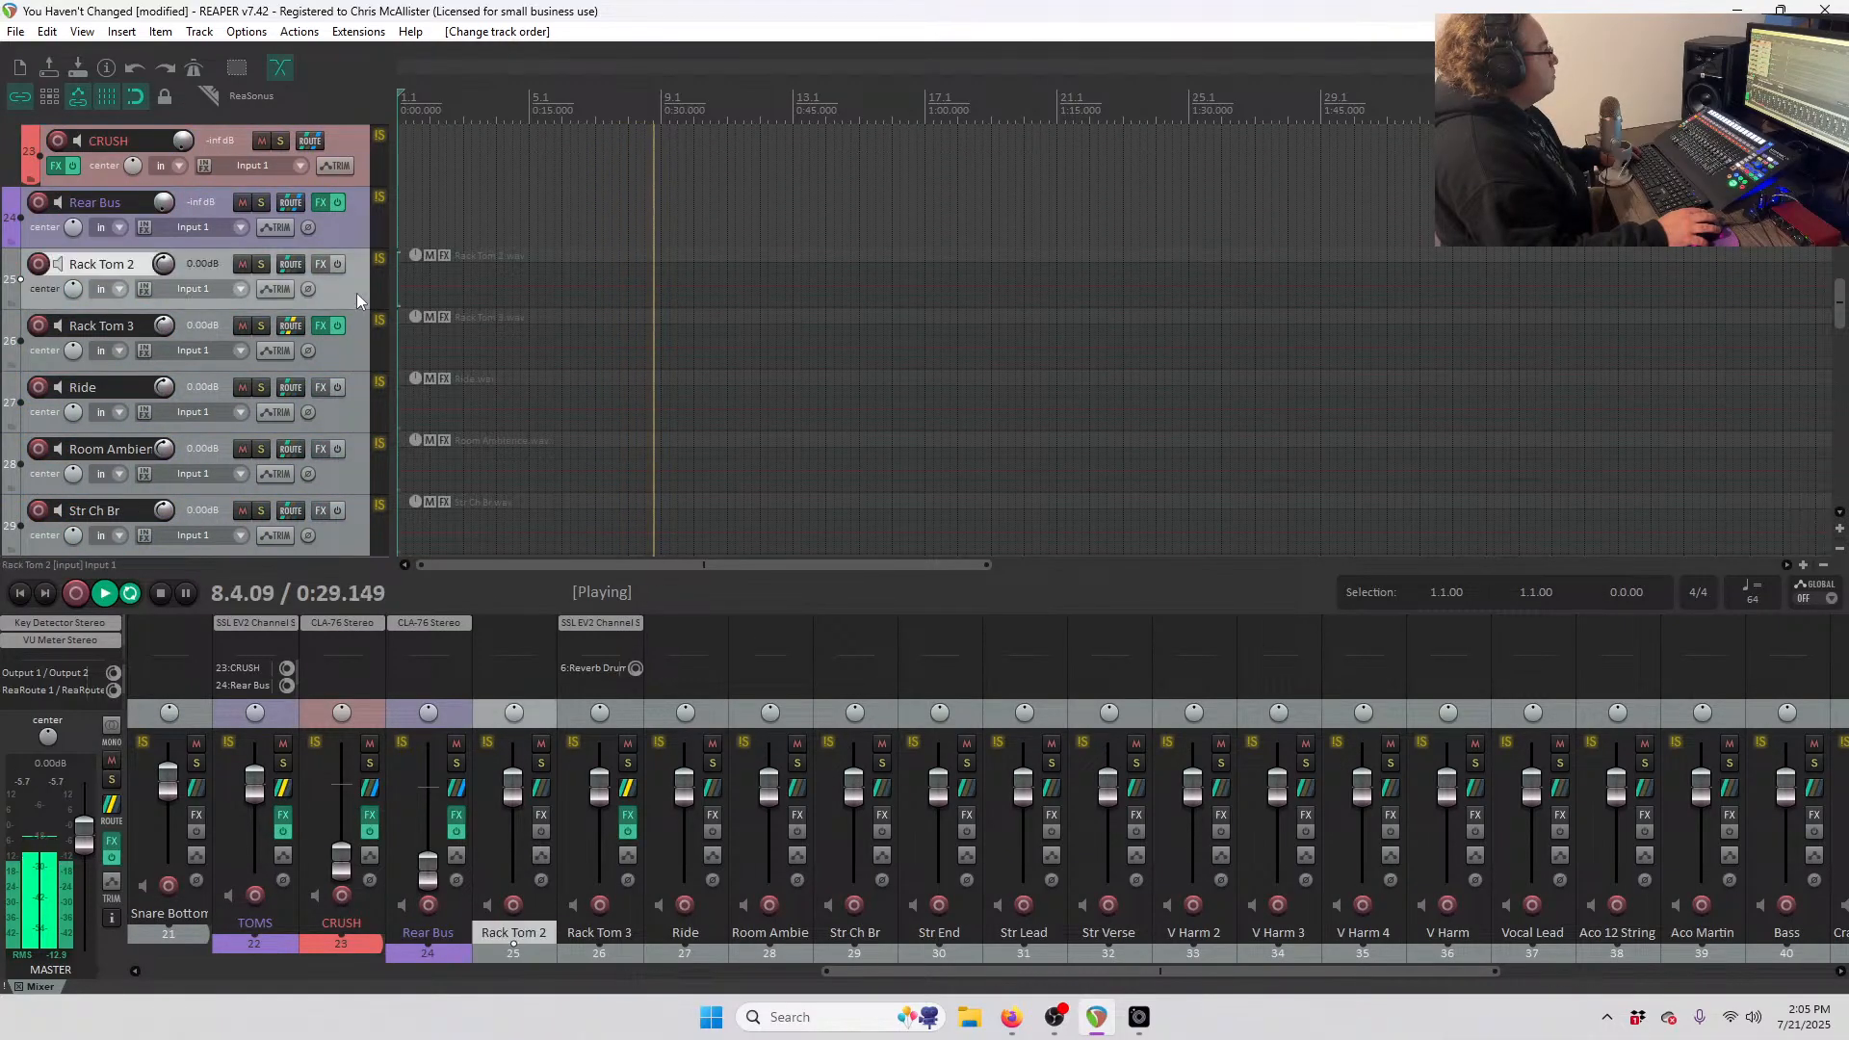
pyautogui.keyDown('shift'); pyautogui.click(355, 362); pyautogui.keyUp('shift')
pyautogui.scroll(-10, 356, 356)
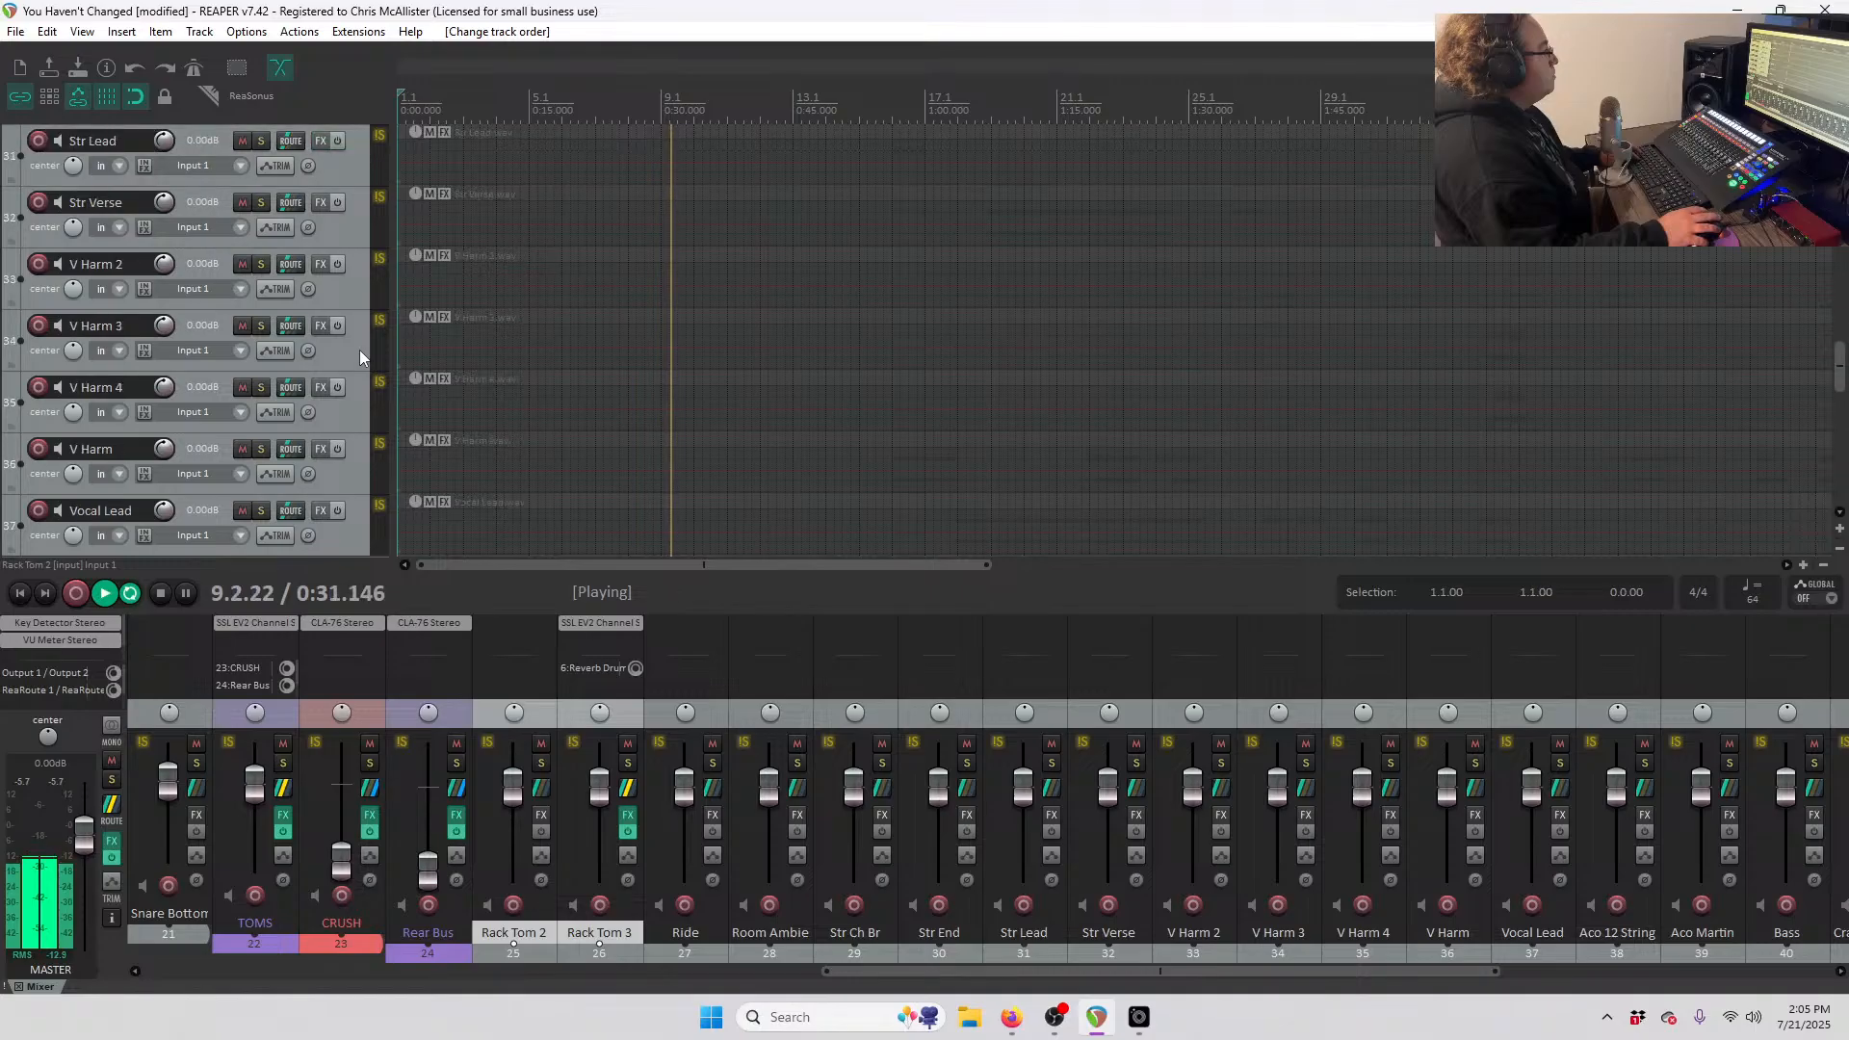
pyautogui.scroll(-6, 358, 356)
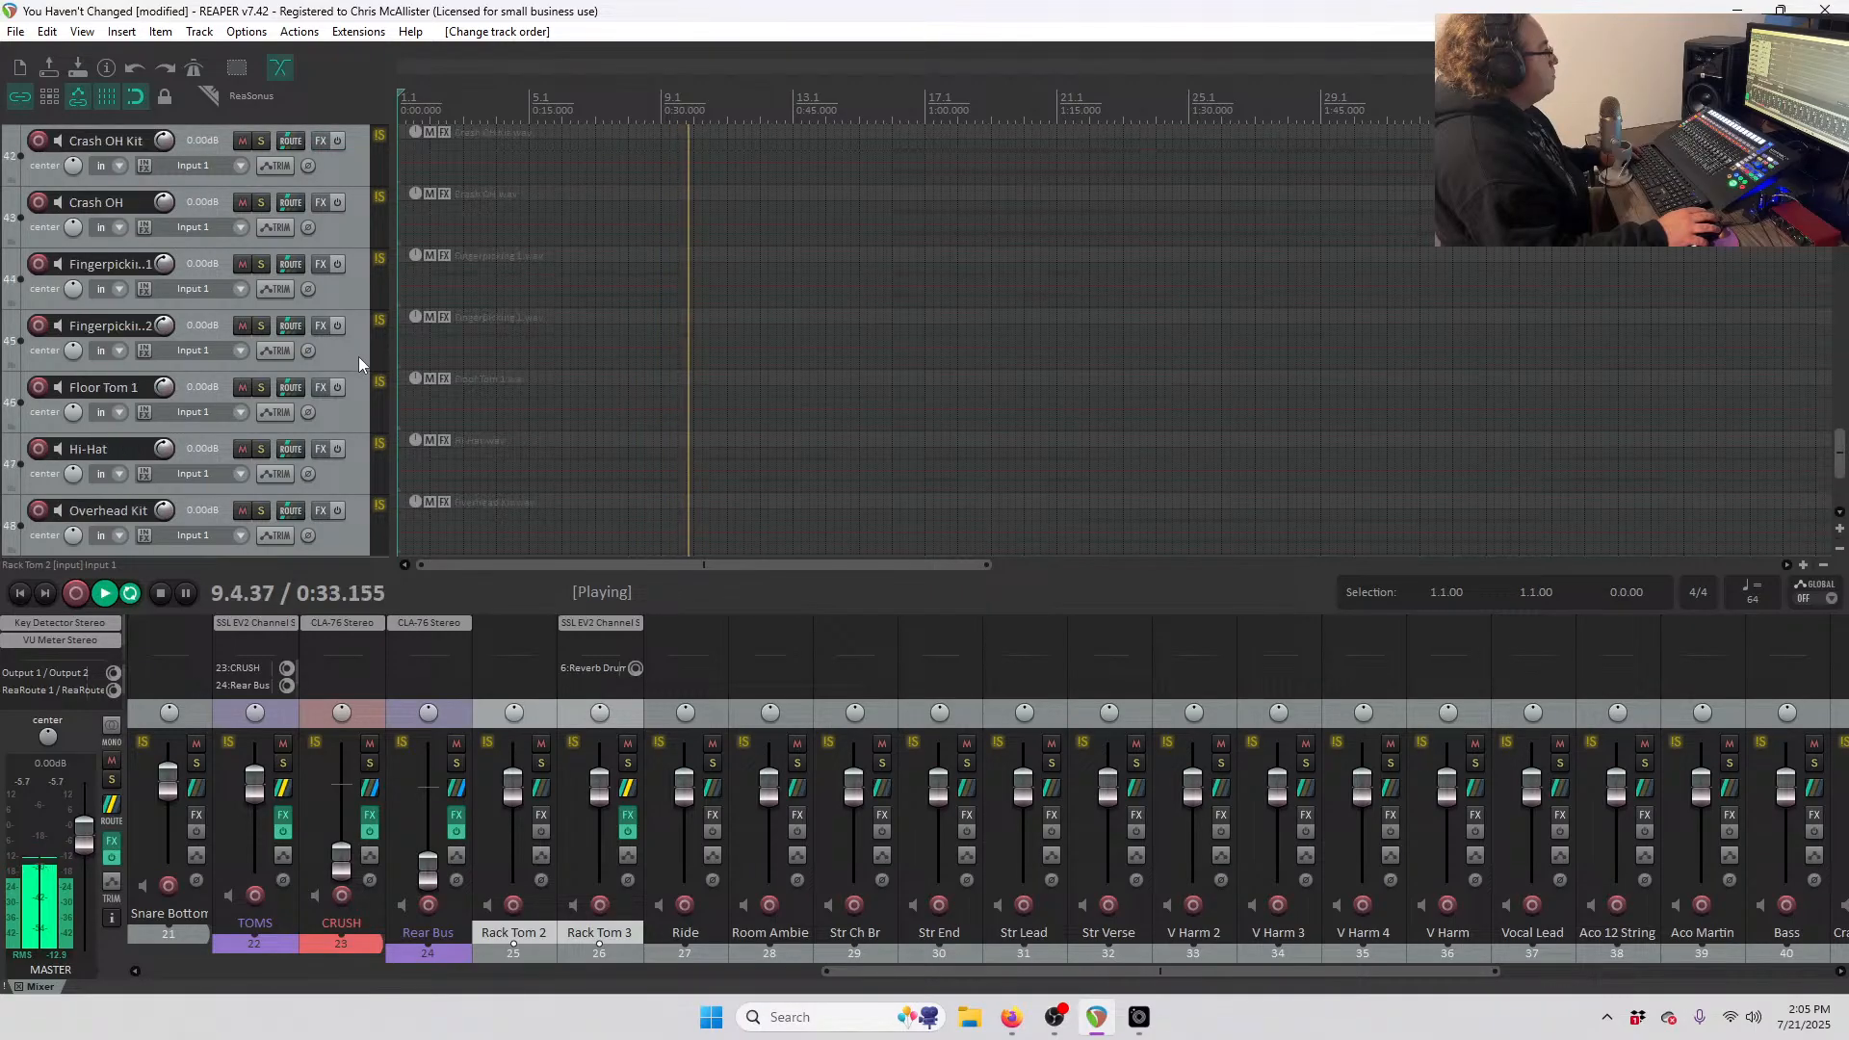
pyautogui.click(359, 419)
pyautogui.scroll(10, 356, 414)
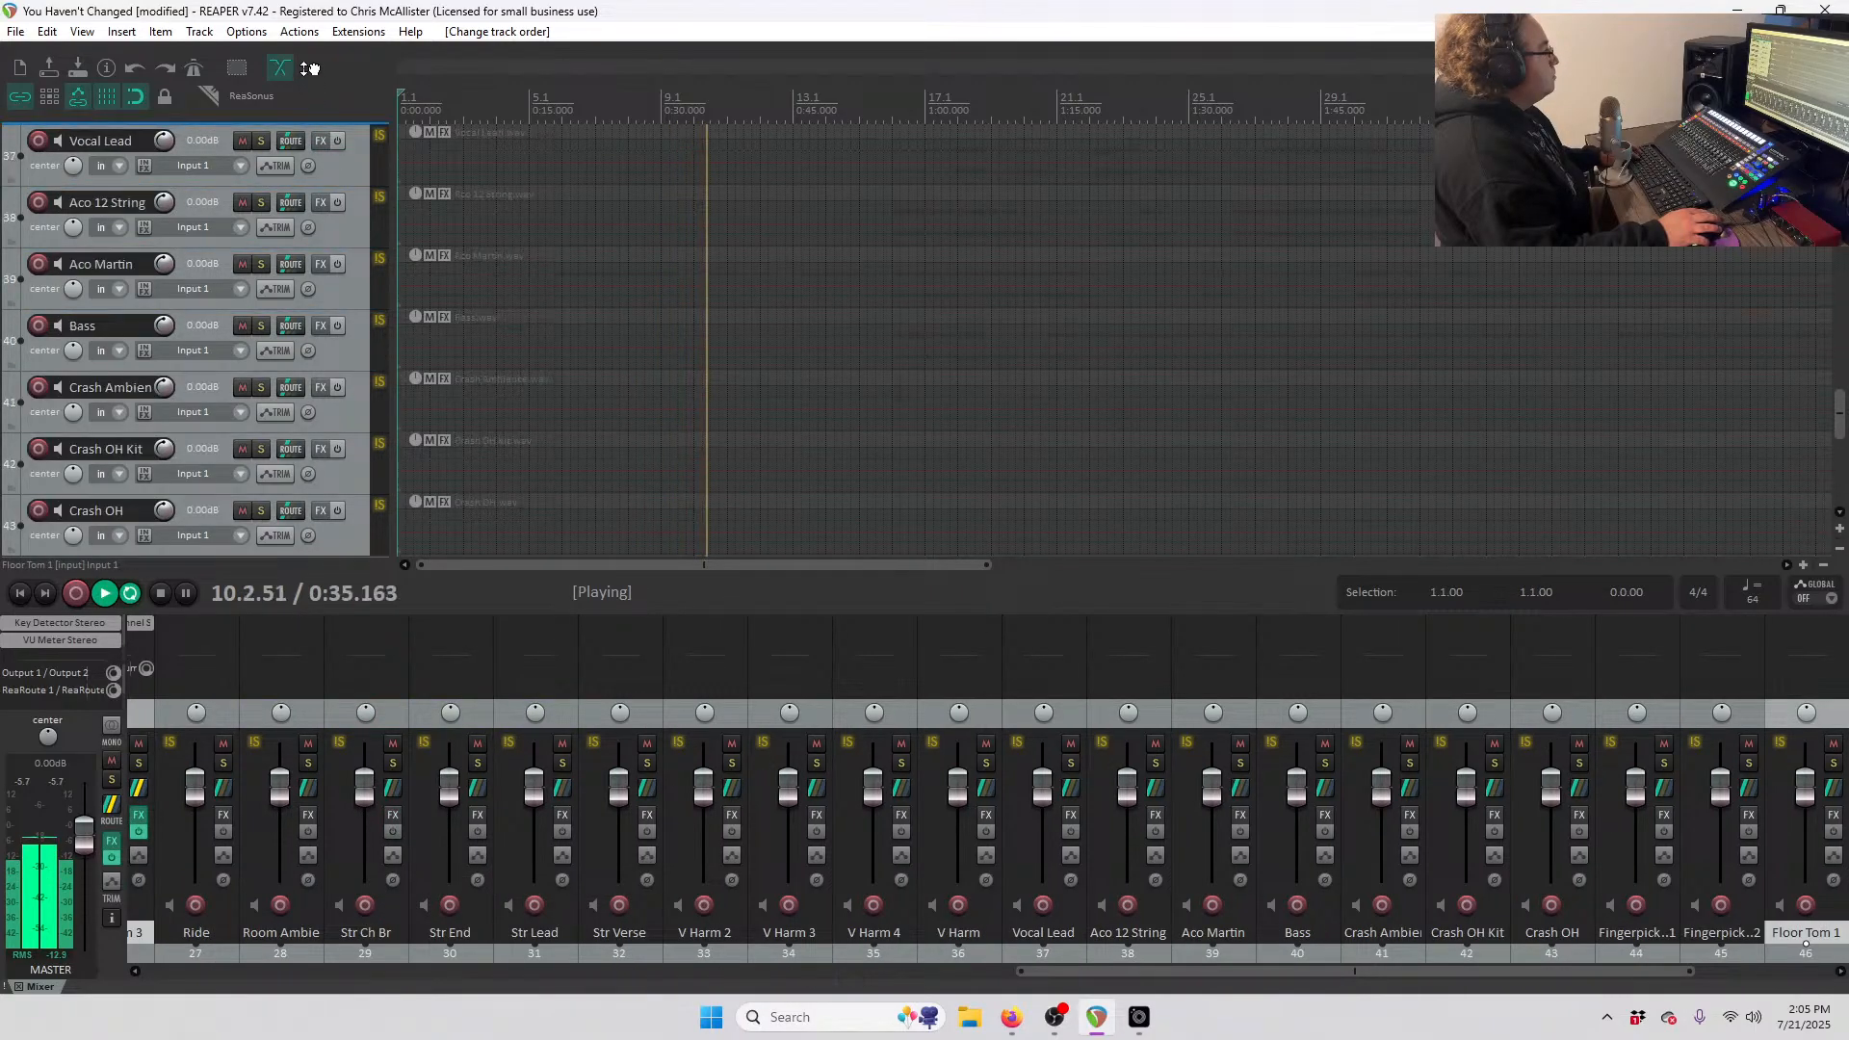
pyautogui.moveTo(309, 67); pyautogui.dragTo(293, 408)
# - Move the Ride and Hi-Hat tracks into the DRUMS folder between the SNARE and TOMS folders, with Hi-Hat above Ride
pyautogui.scroll(-8, 292, 386)
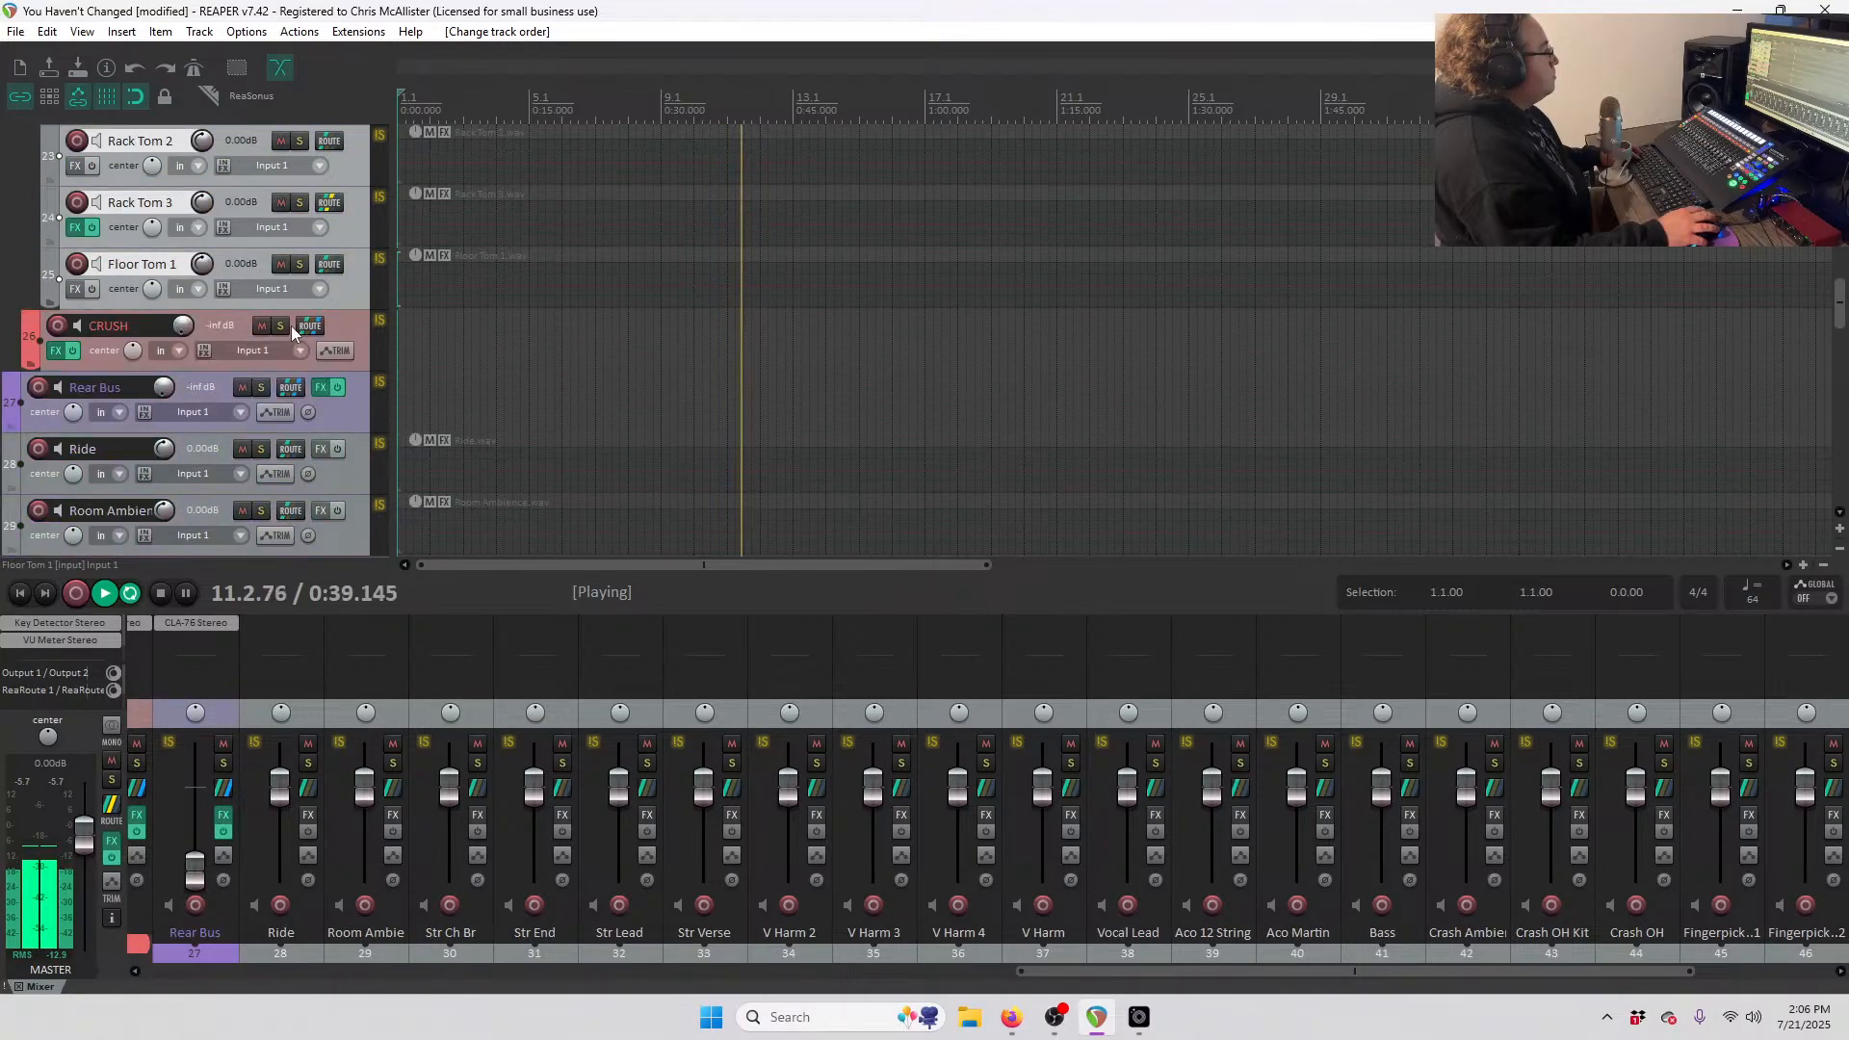
pyautogui.moveTo(335, 237); pyautogui.dragTo(297, 310)
pyautogui.scroll(-6, 298, 311)
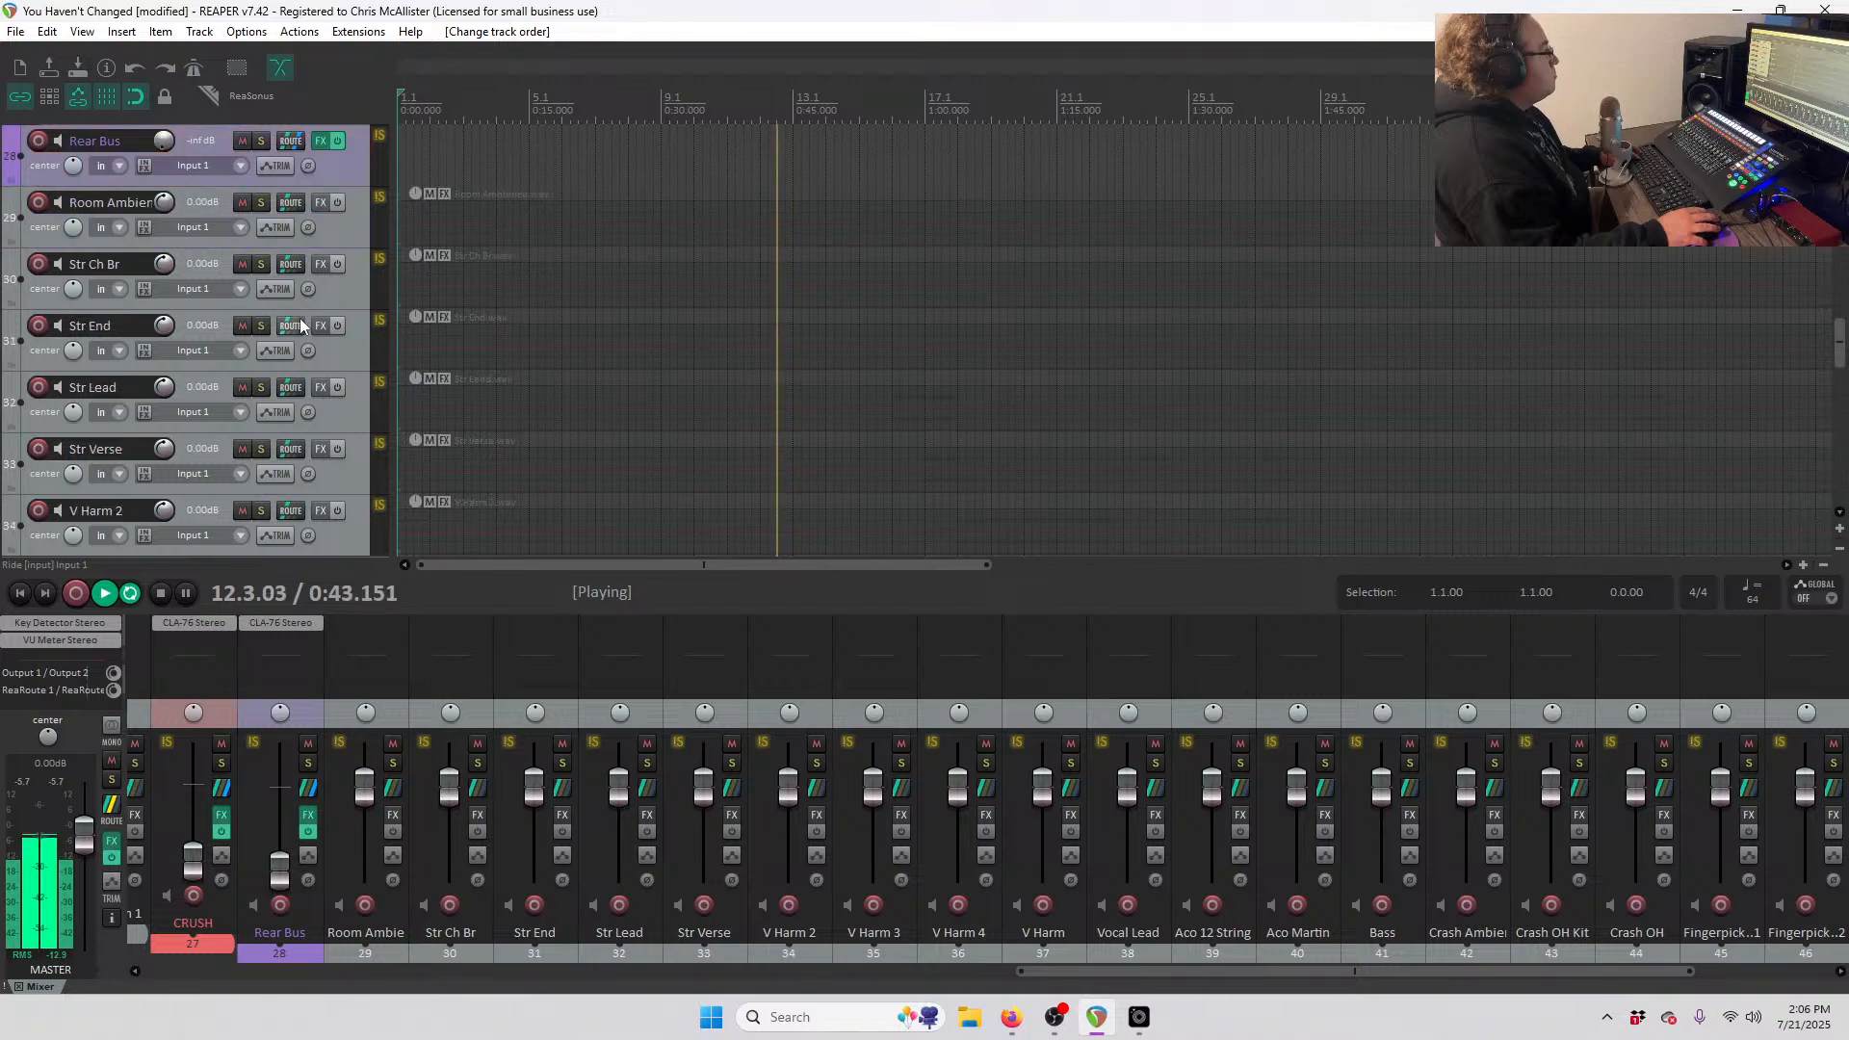
pyautogui.scroll(-7, 302, 325)
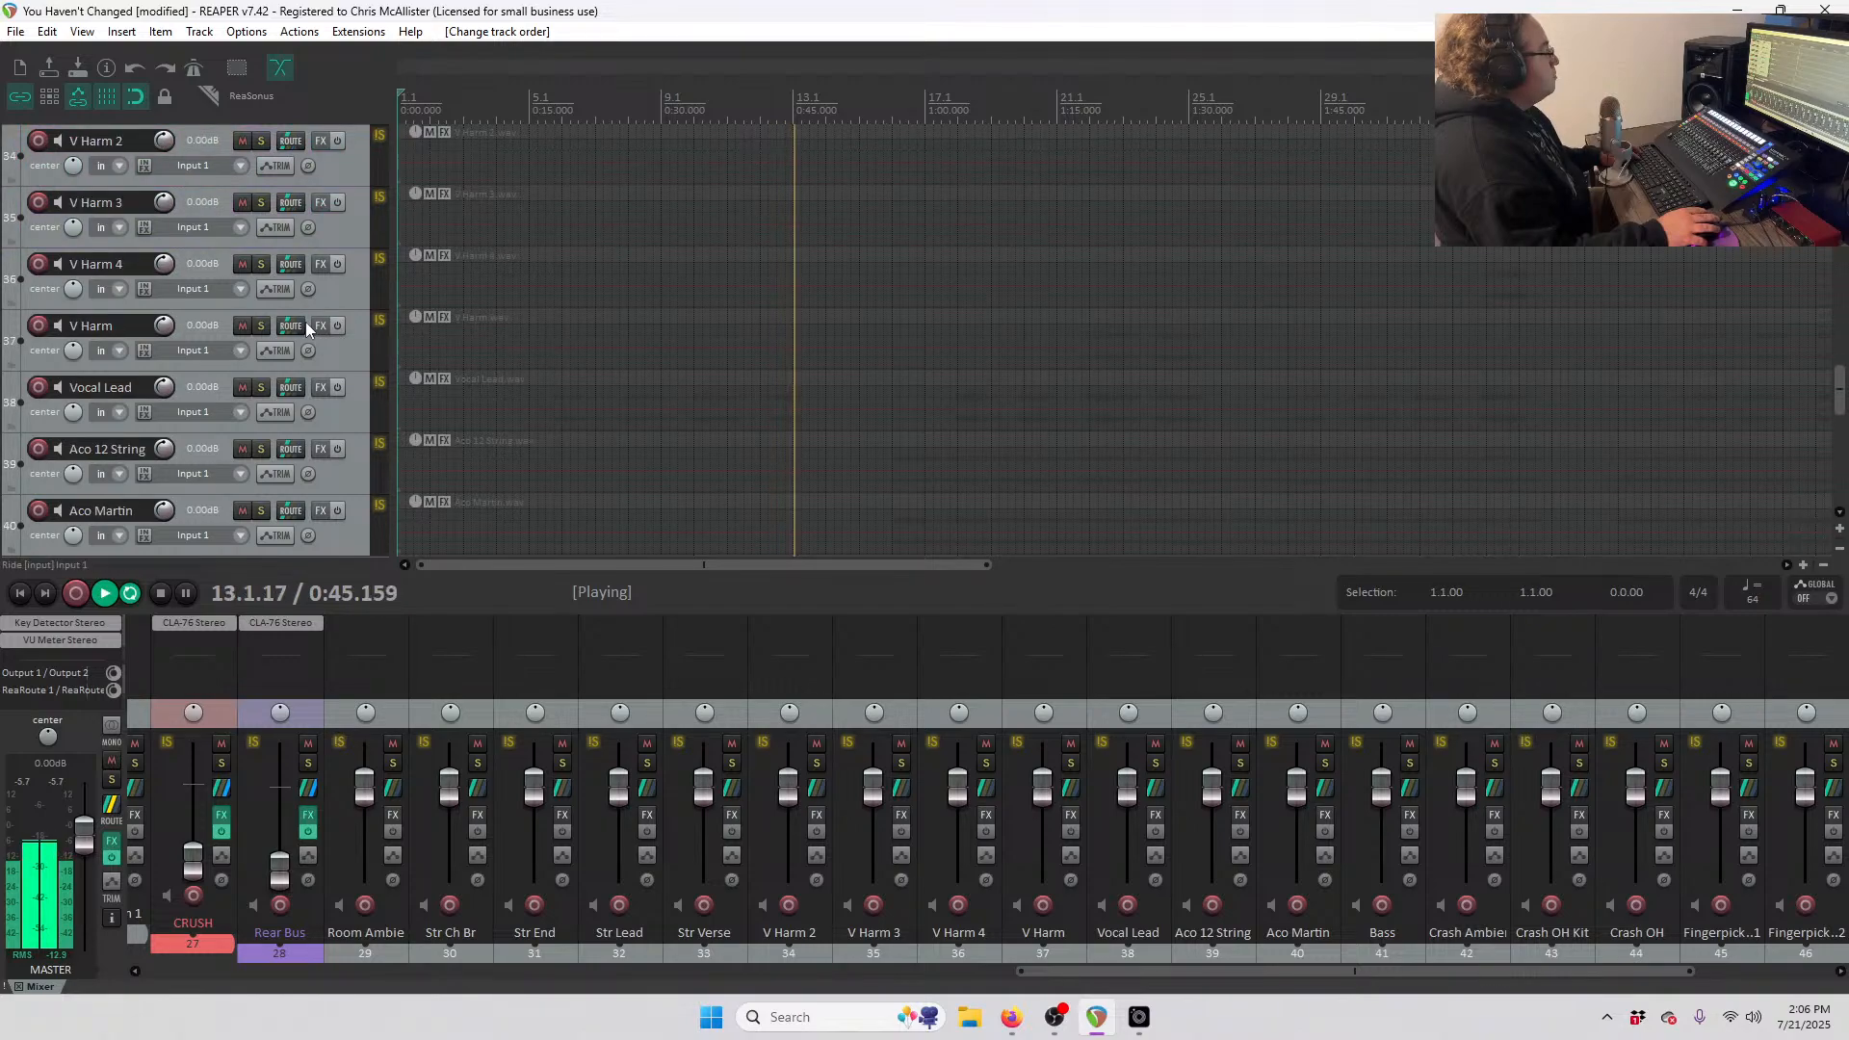
pyautogui.scroll(-7, 306, 323)
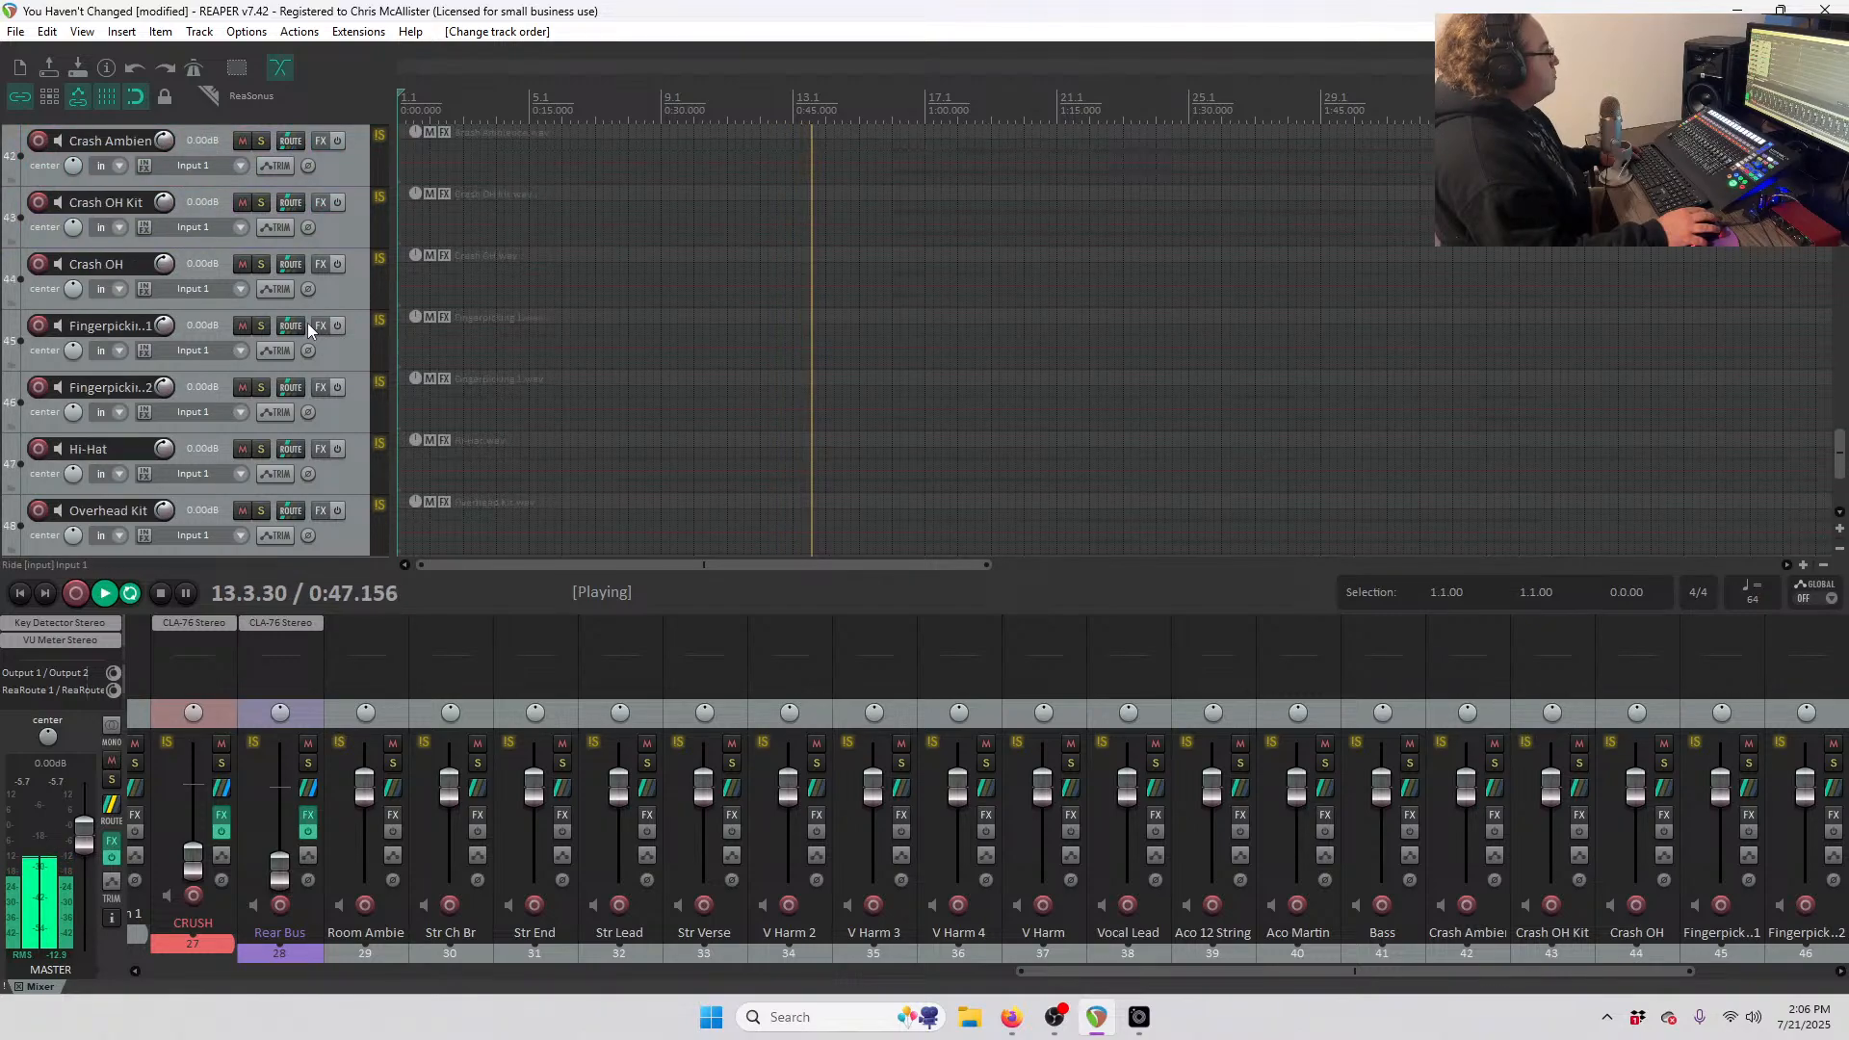
pyautogui.moveTo(316, 484); pyautogui.dragTo(204, 188)
# - Move the Room Ambience, Overhead Kit and Overhead tracks into the DRUMS folder between Floor Tom 1 and CRUSH
pyautogui.scroll(-8, 245, 248)
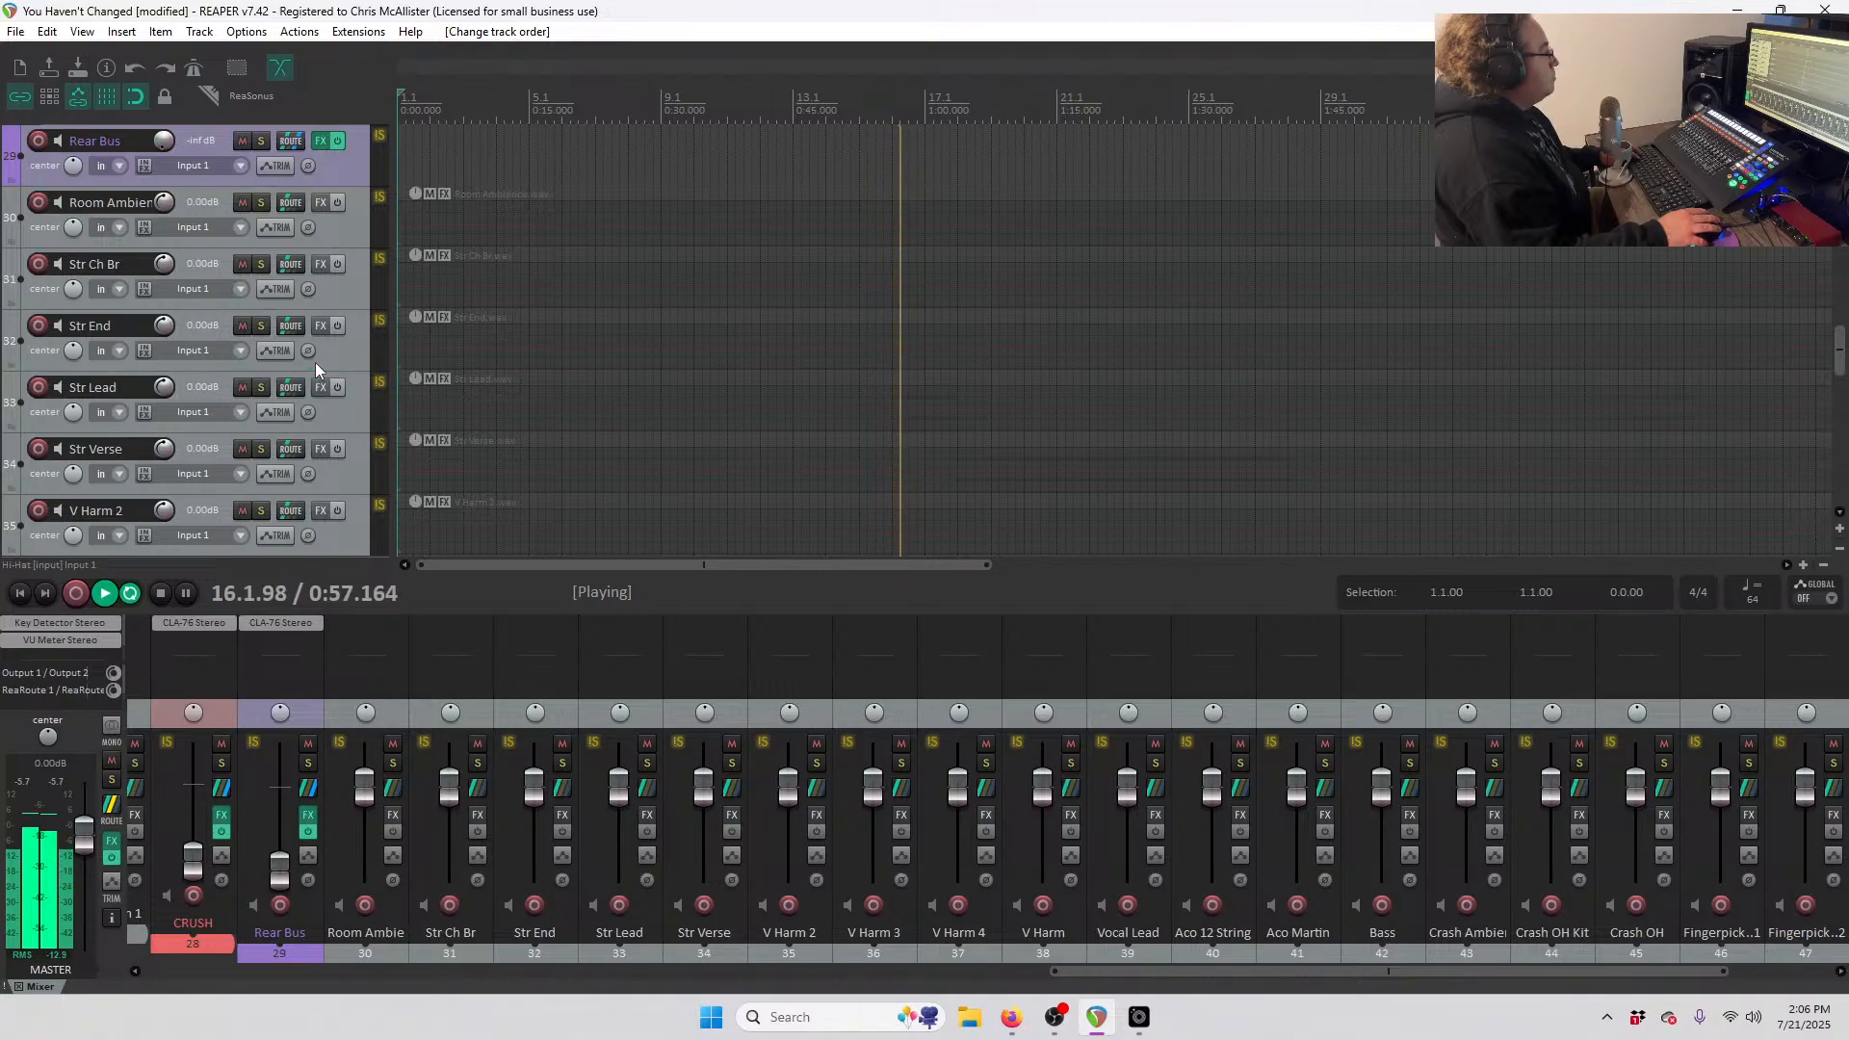
pyautogui.moveTo(320, 186); pyautogui.dragTo(252, 440)
pyautogui.scroll(-5, 348, 423)
pyautogui.keyDown('ctrl'); pyautogui.click(360, 416); pyautogui.keyUp('ctrl')
pyautogui.keyDown('ctrl'); pyautogui.click(360, 449); pyautogui.keyUp('ctrl')
# - Insert a new track named OHs below Floor Tom 1 and set it to custom color 6
pyautogui.click(348, 419)
pyautogui.hotkey('ctrl', 't')
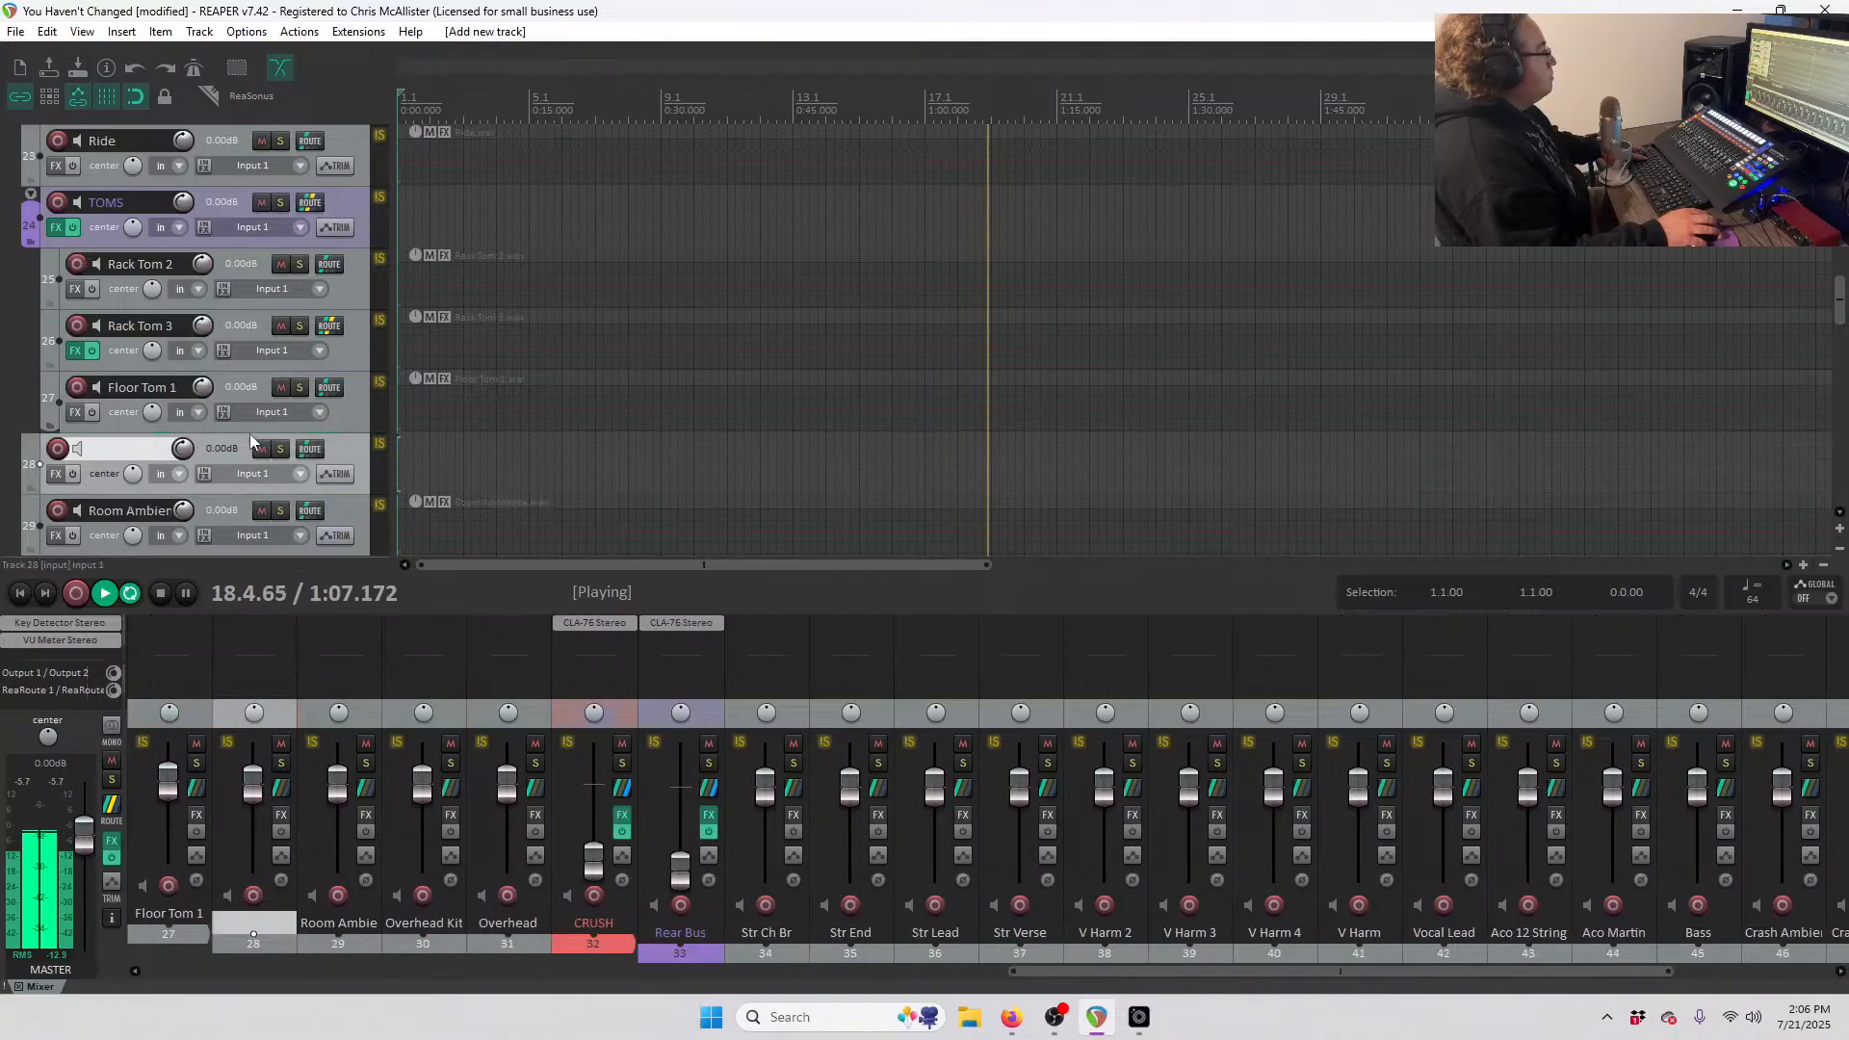
pyautogui.write('OHs')
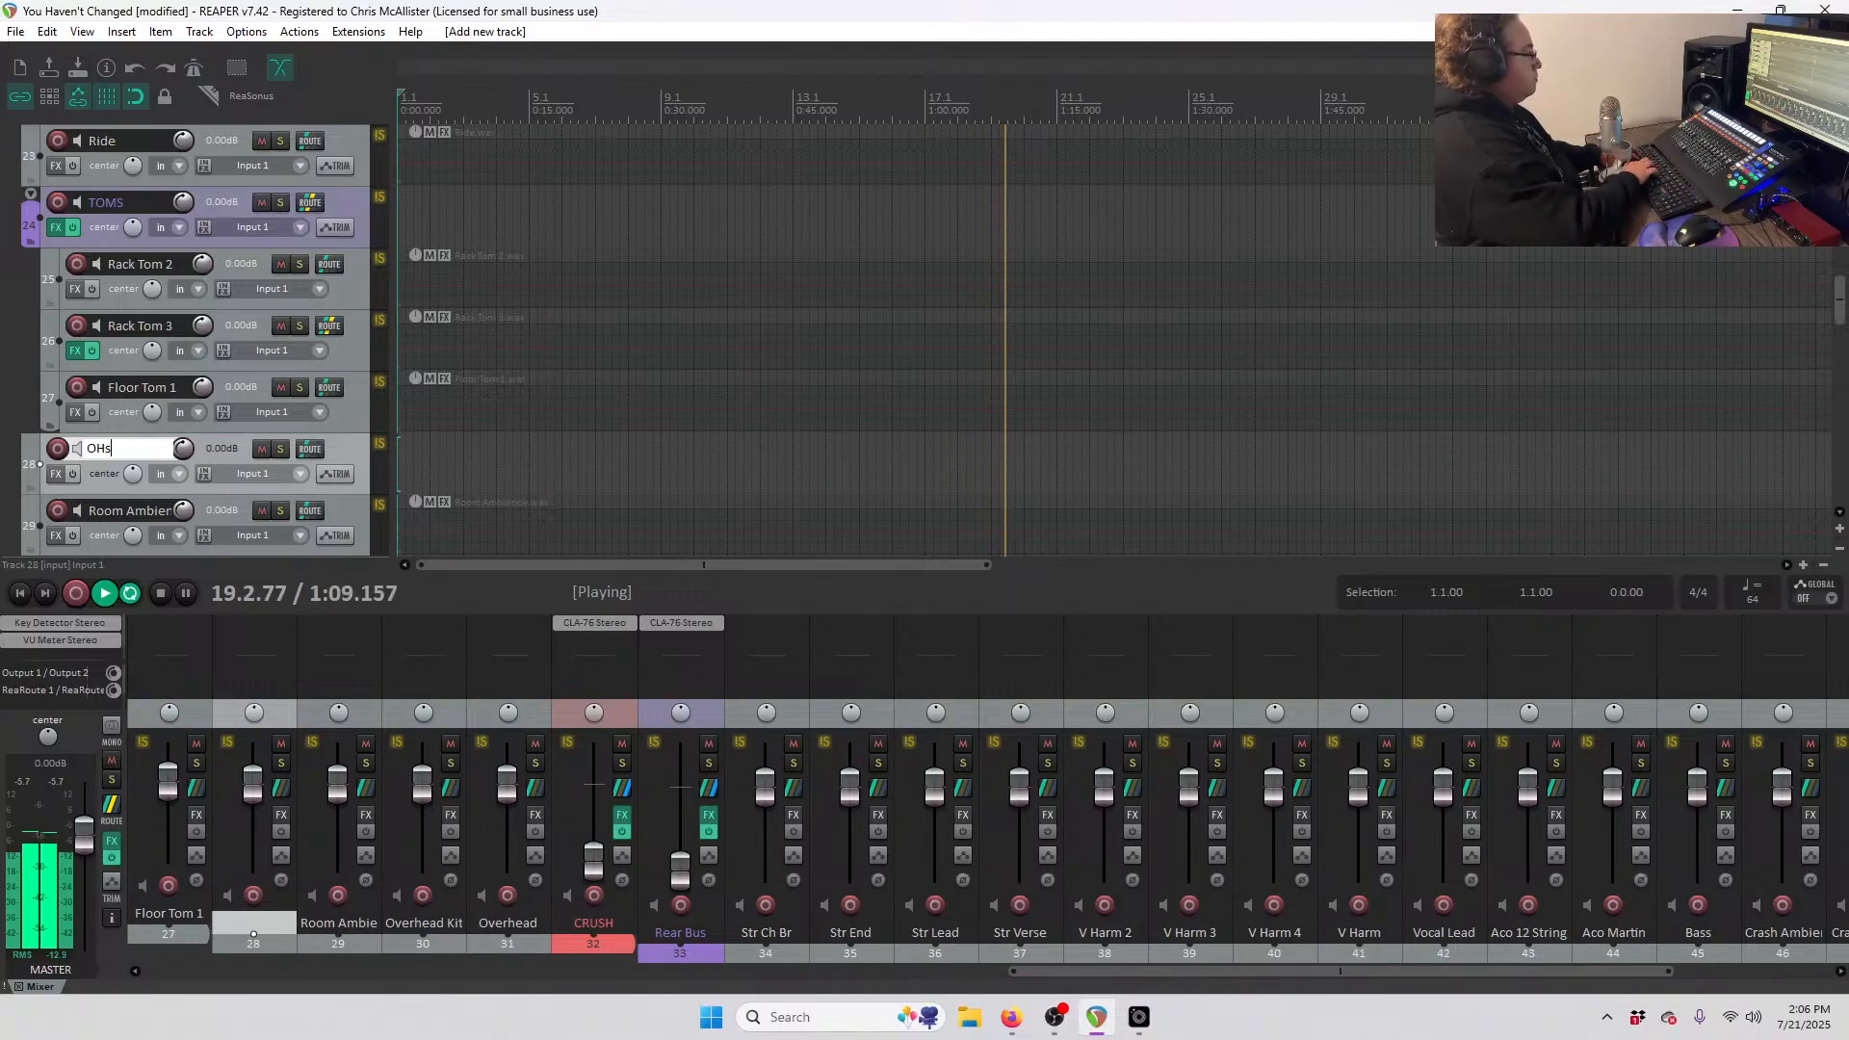
pyautogui.press('Return')
pyautogui.press('6')
# - Nest the Room Ambience, Overhead Kit and Overhead tracks inside OHs and set them to custom color 3
pyautogui.scroll(-3, 132, 433)
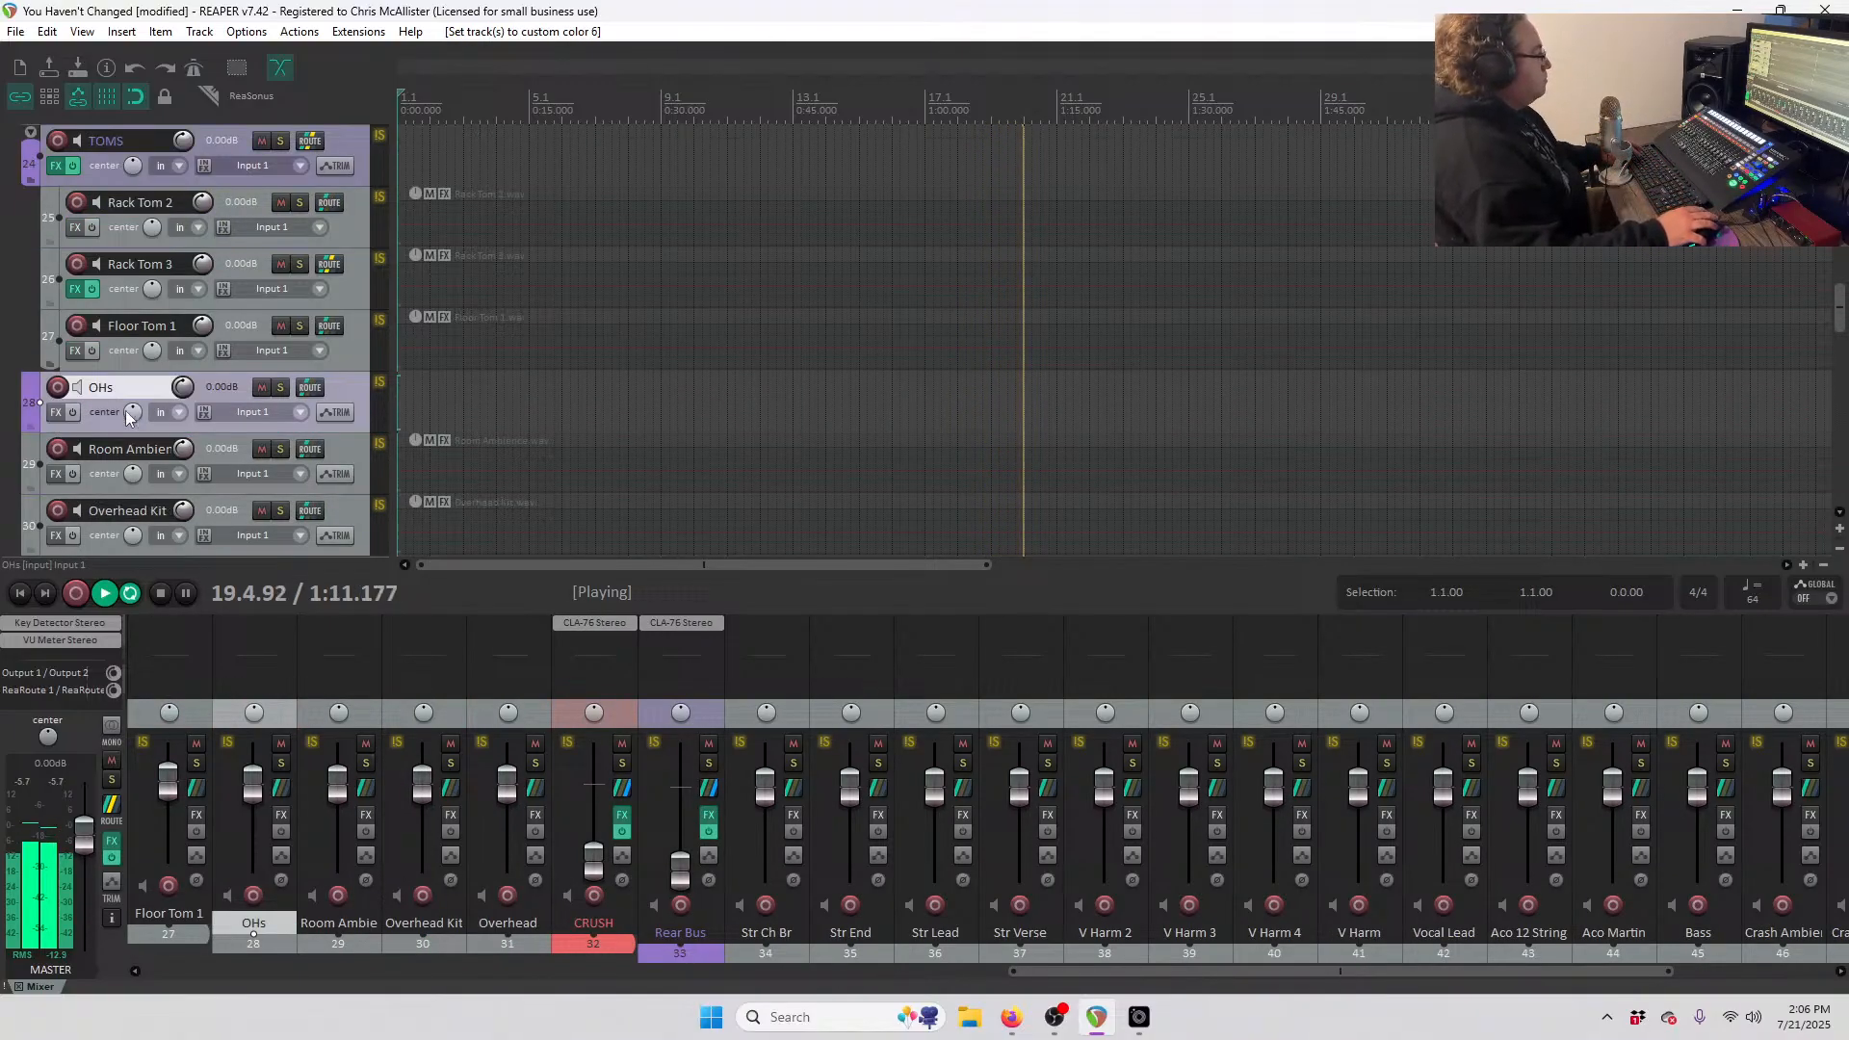
pyautogui.click(354, 363)
pyautogui.keyDown('shift'); pyautogui.click(353, 486); pyautogui.keyUp('shift')
pyautogui.moveTo(353, 487); pyautogui.dragTo(345, 292)
pyautogui.scroll(-1, 344, 291)
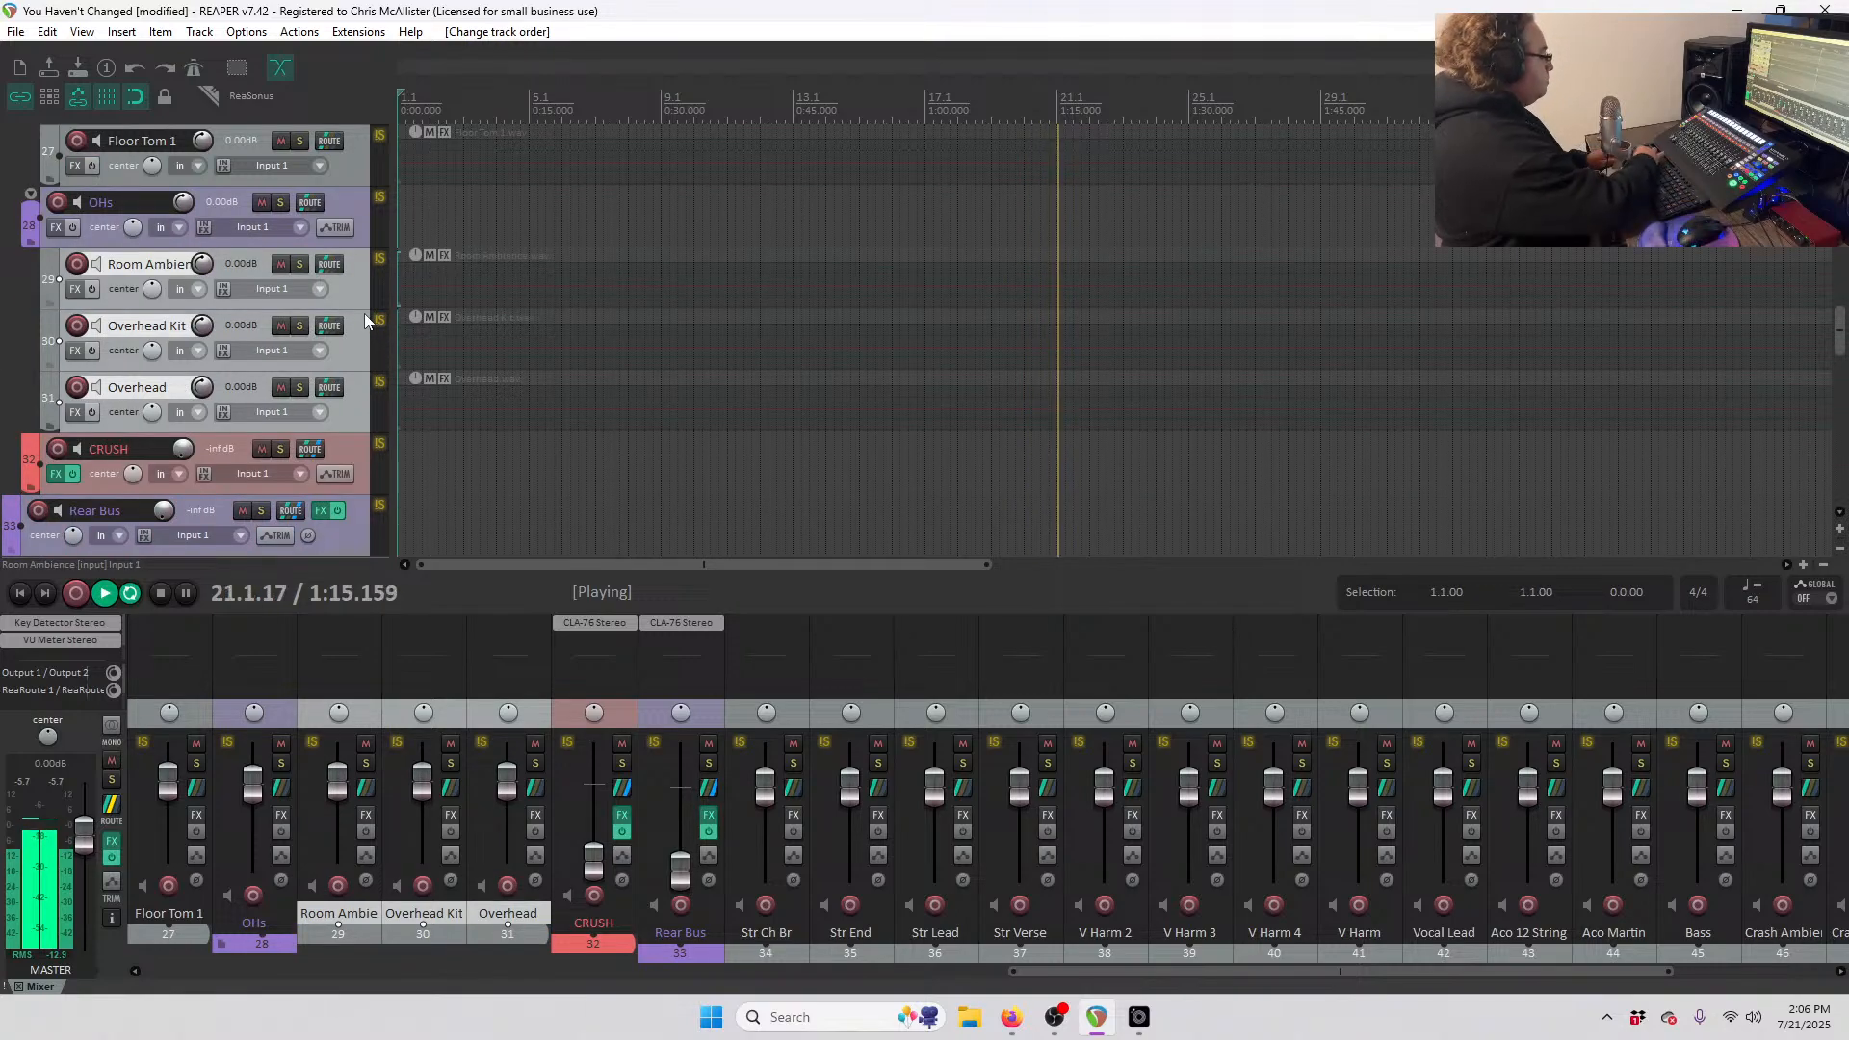
pyautogui.press('3')
# - Set the Rack Tom 2, Rack Tom 3 and Floor Tom 1 tracks to custom color 3
pyautogui.scroll(5, 366, 321)
pyautogui.click(369, 465)
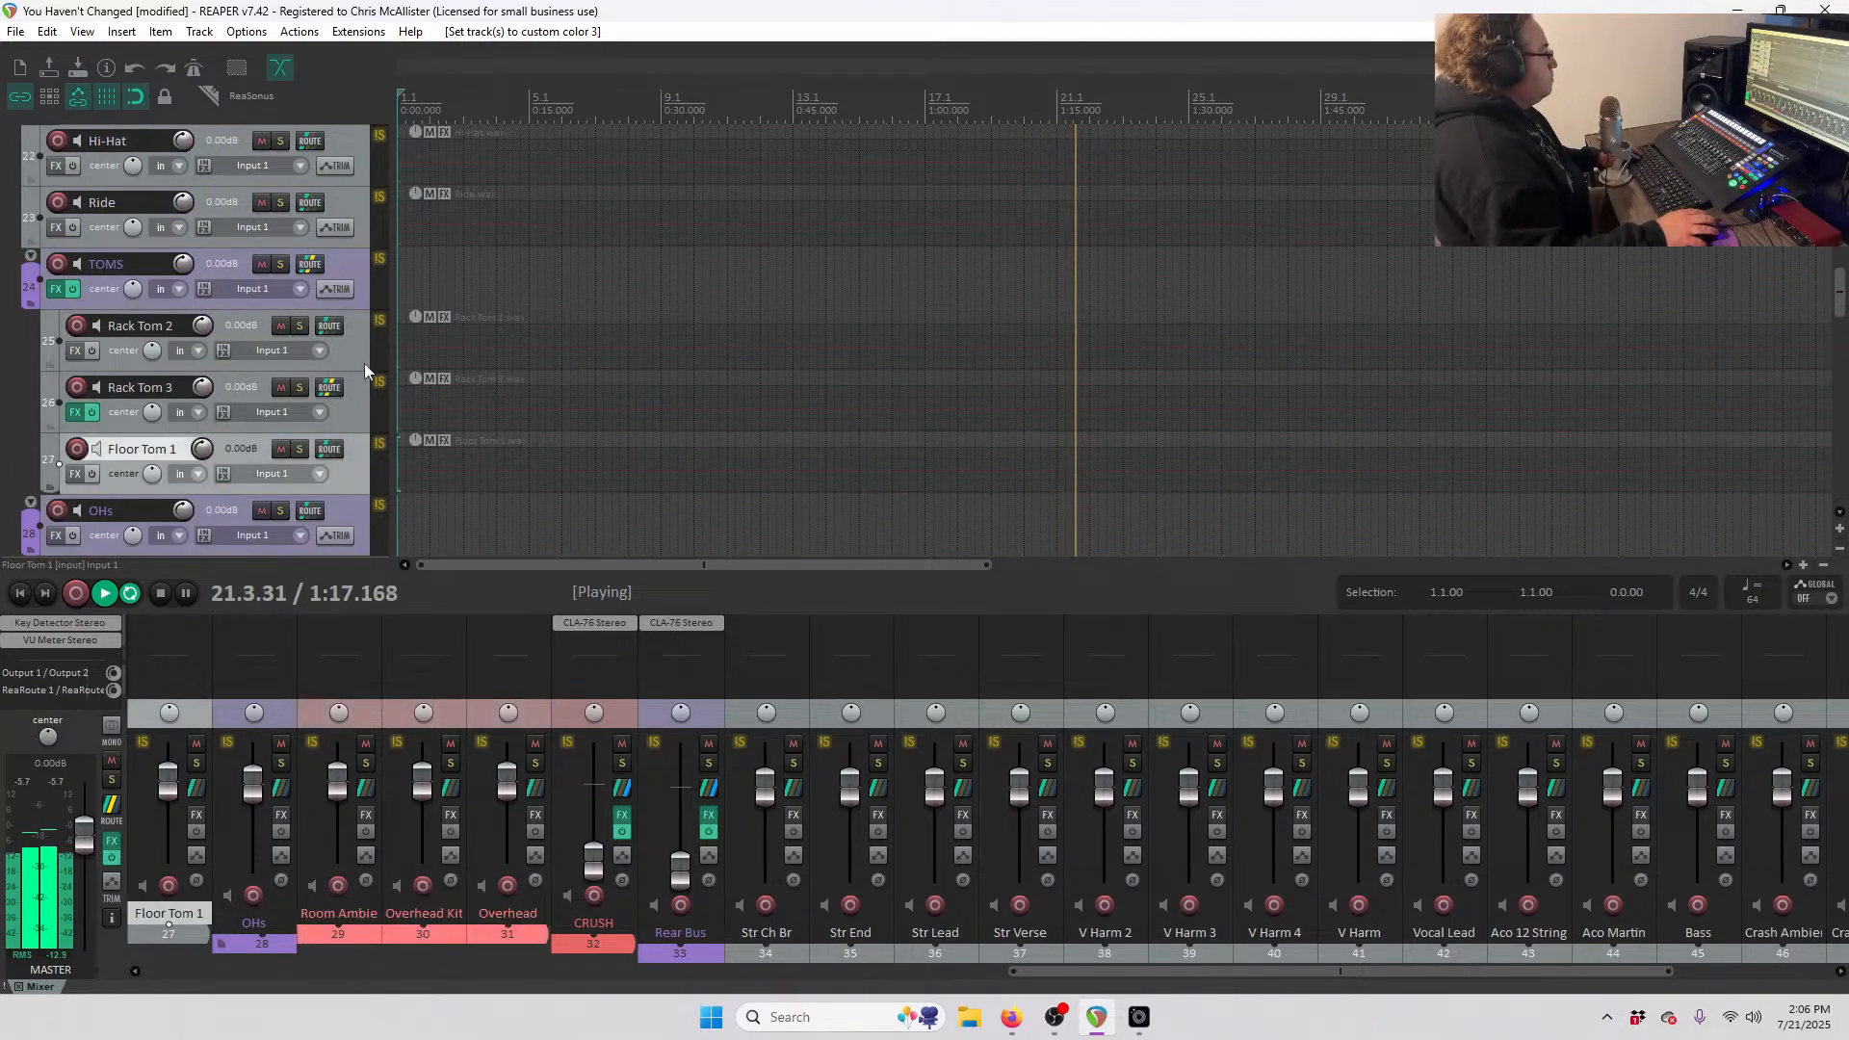
pyautogui.keyDown('shift'); pyautogui.click(362, 356); pyautogui.keyUp('shift')
pyautogui.scroll(4, 362, 352)
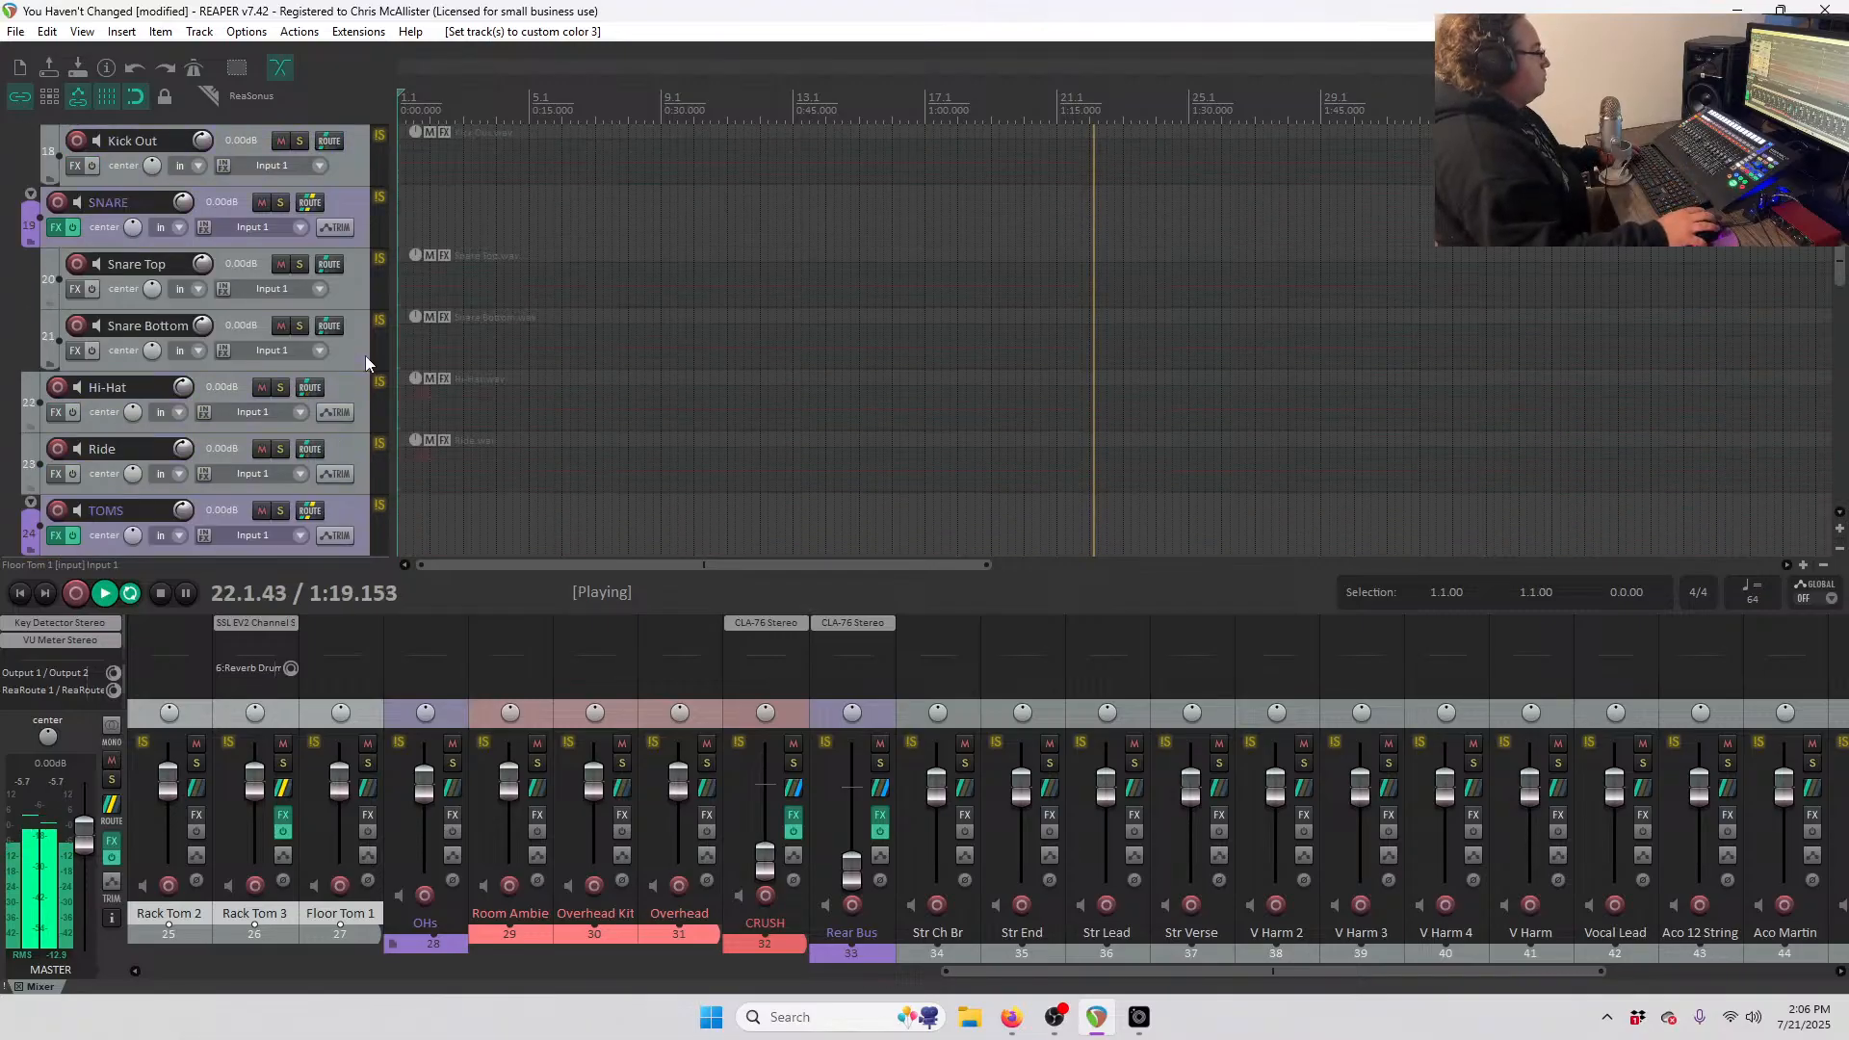
pyautogui.press('3')
# - Set the Kick In, Kick Out, Snare Top, Snare Bottom, Hi-Hat and Ride tracks to custom color 3
pyautogui.click(359, 444)
pyautogui.keyDown('shift'); pyautogui.click(357, 290); pyautogui.keyUp('shift')
pyautogui.scroll(4, 357, 293)
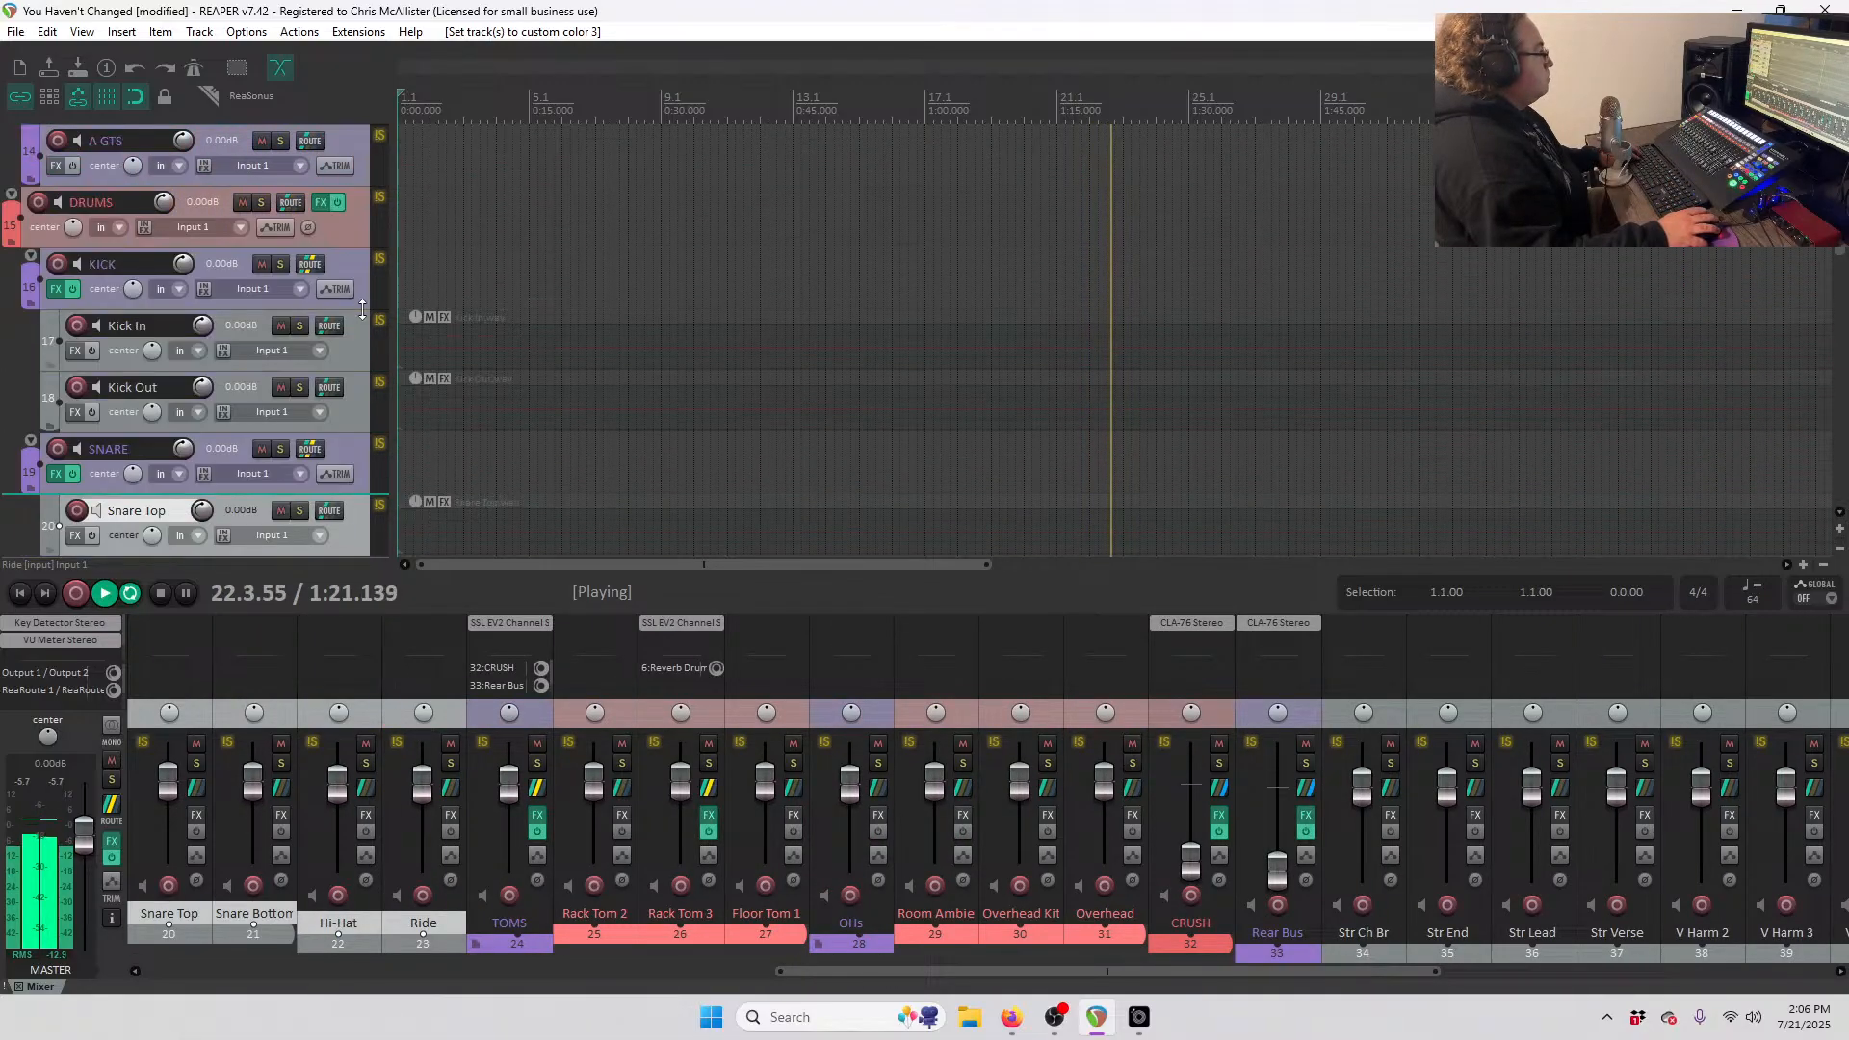
pyautogui.keyDown('ctrl'); pyautogui.click(363, 397); pyautogui.keyUp('ctrl')
pyautogui.keyDown('ctrl'); pyautogui.click(362, 350); pyautogui.keyUp('ctrl')
pyautogui.press('3')
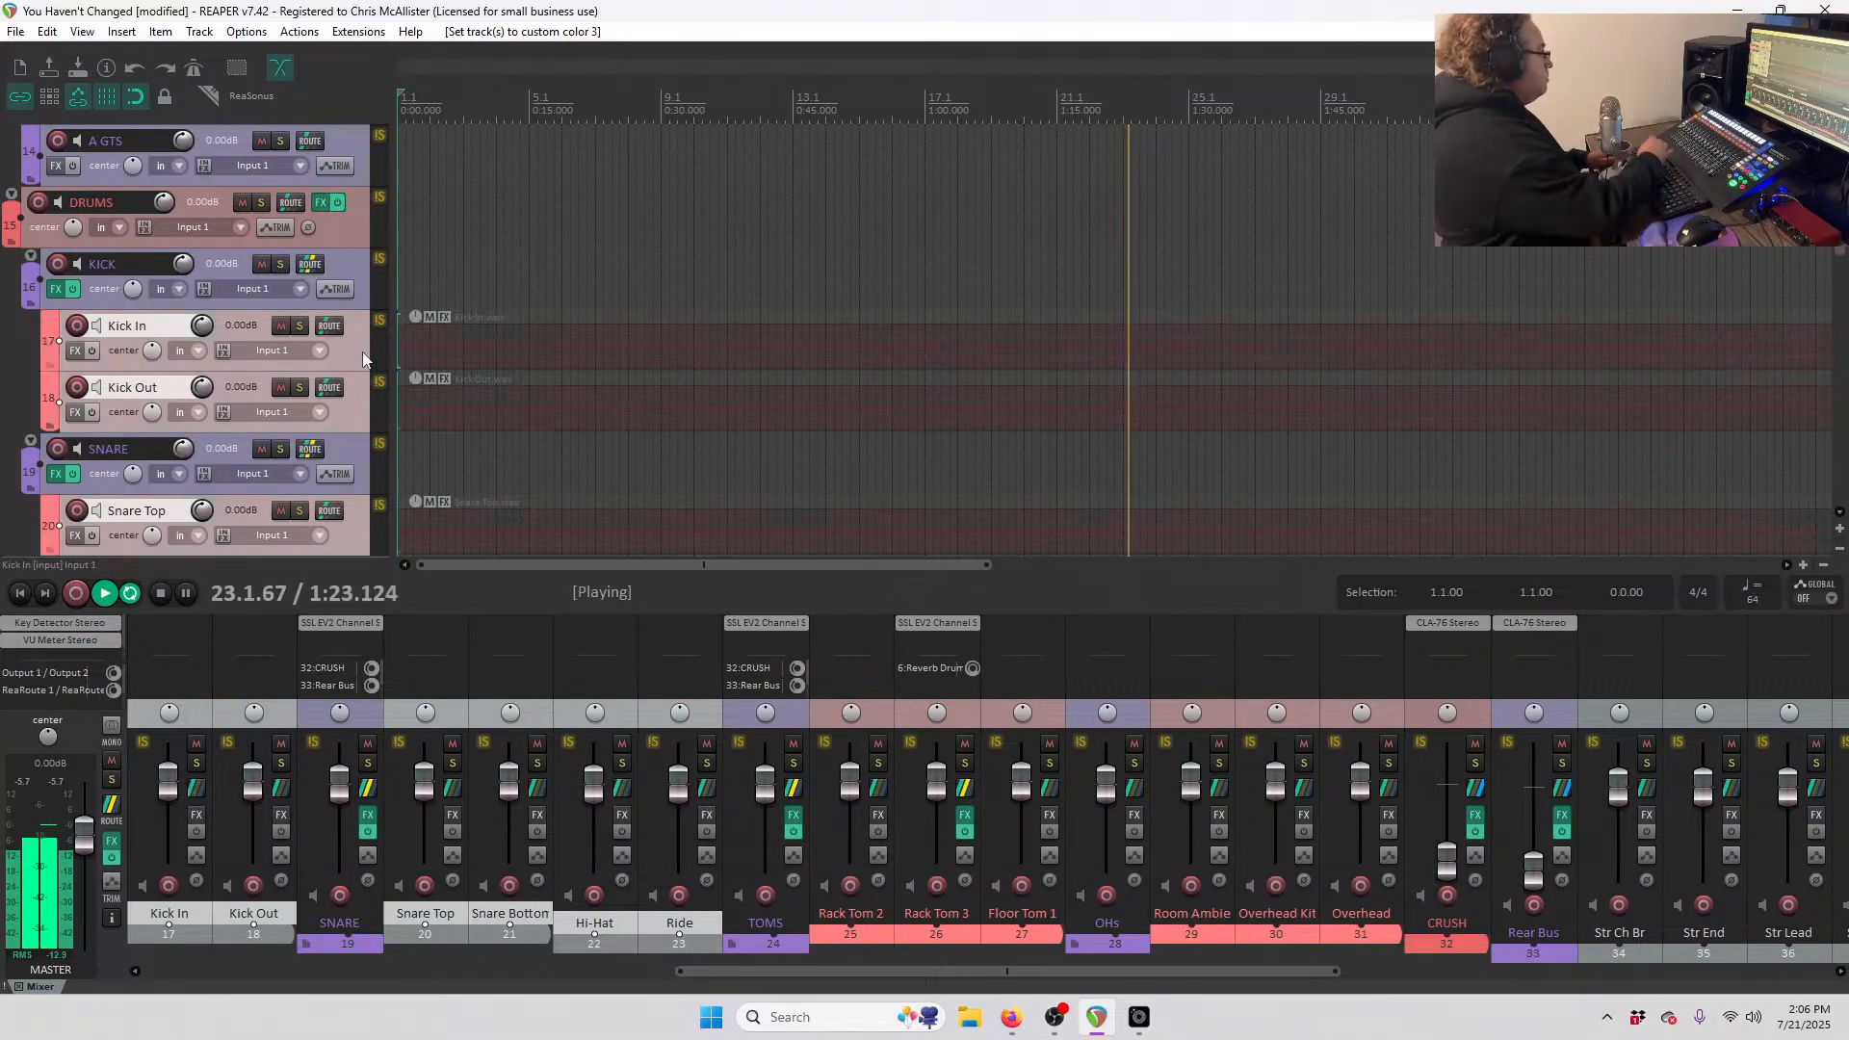
# - Move the Str Ch Br, Str End, Str Lead and Str Verse tracks into the BAND folder directly below A GTS
pyautogui.scroll(-18, 280, 396)
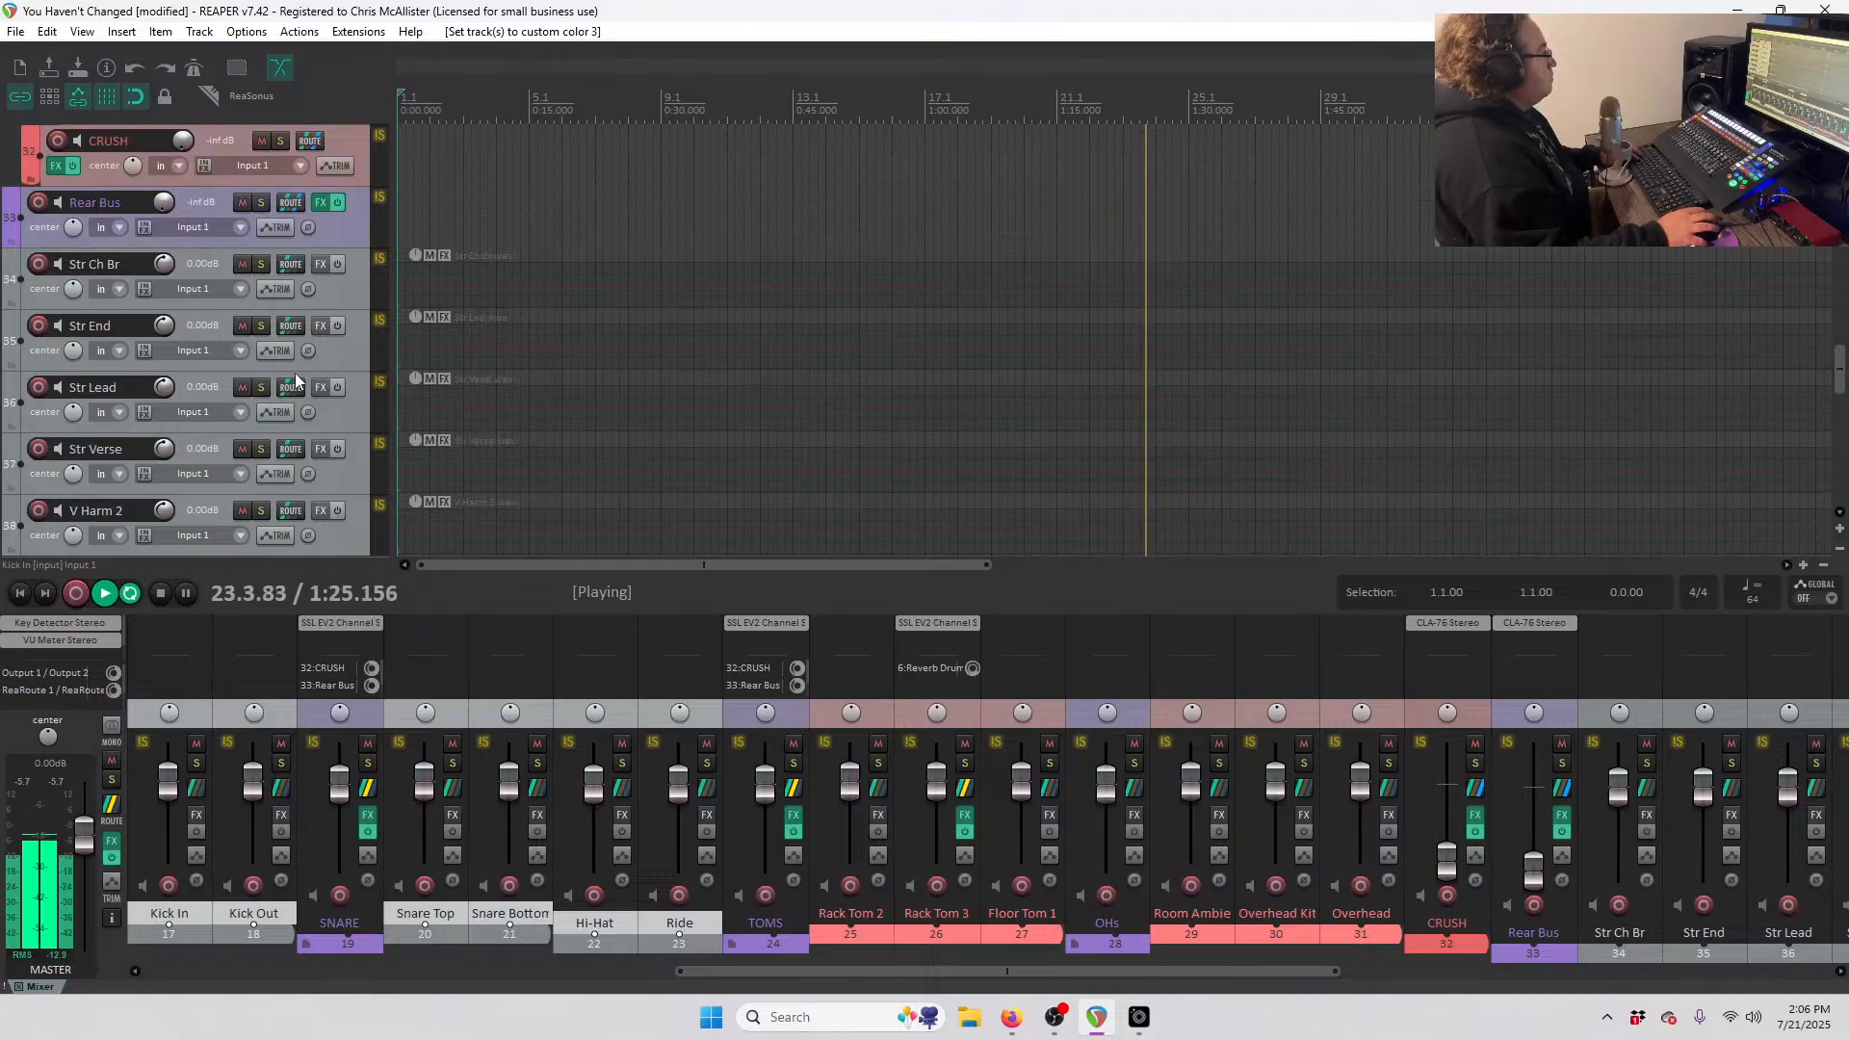
pyautogui.click(349, 291)
pyautogui.keyDown('shift'); pyautogui.click(360, 441); pyautogui.keyUp('shift')
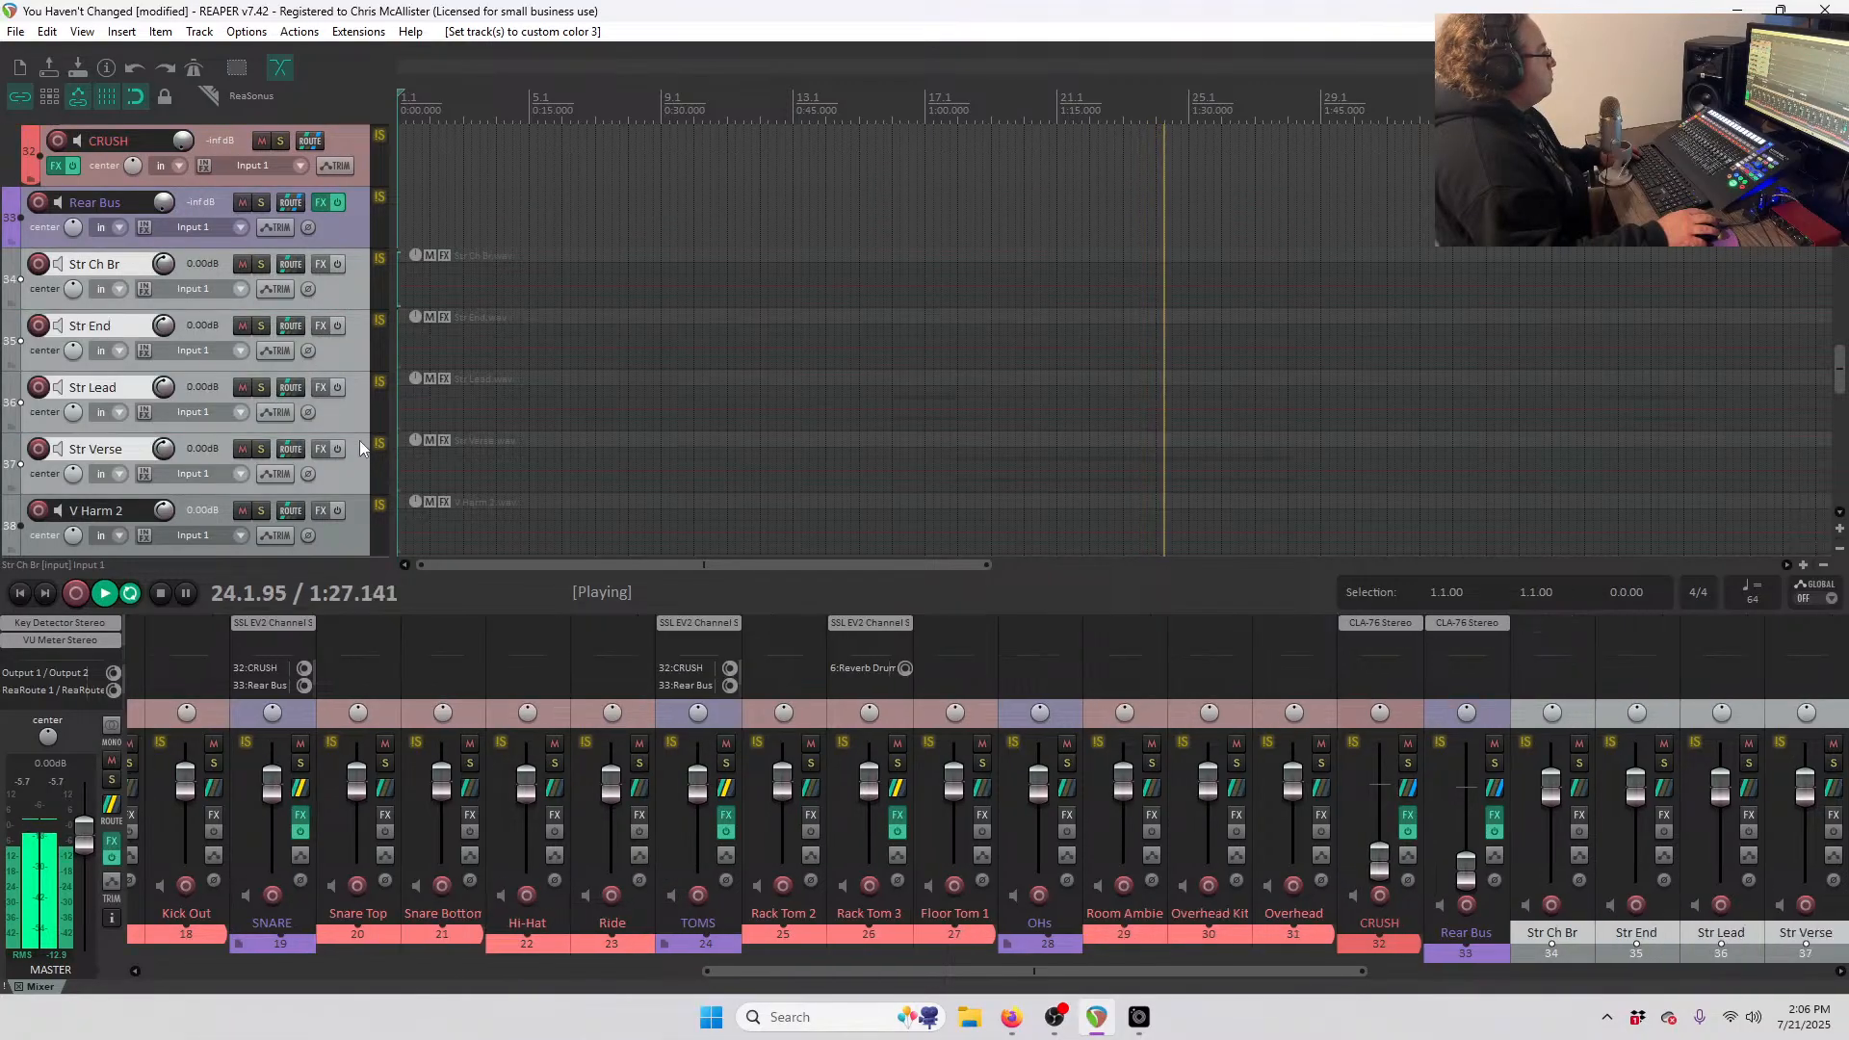
pyautogui.scroll(19, 360, 290)
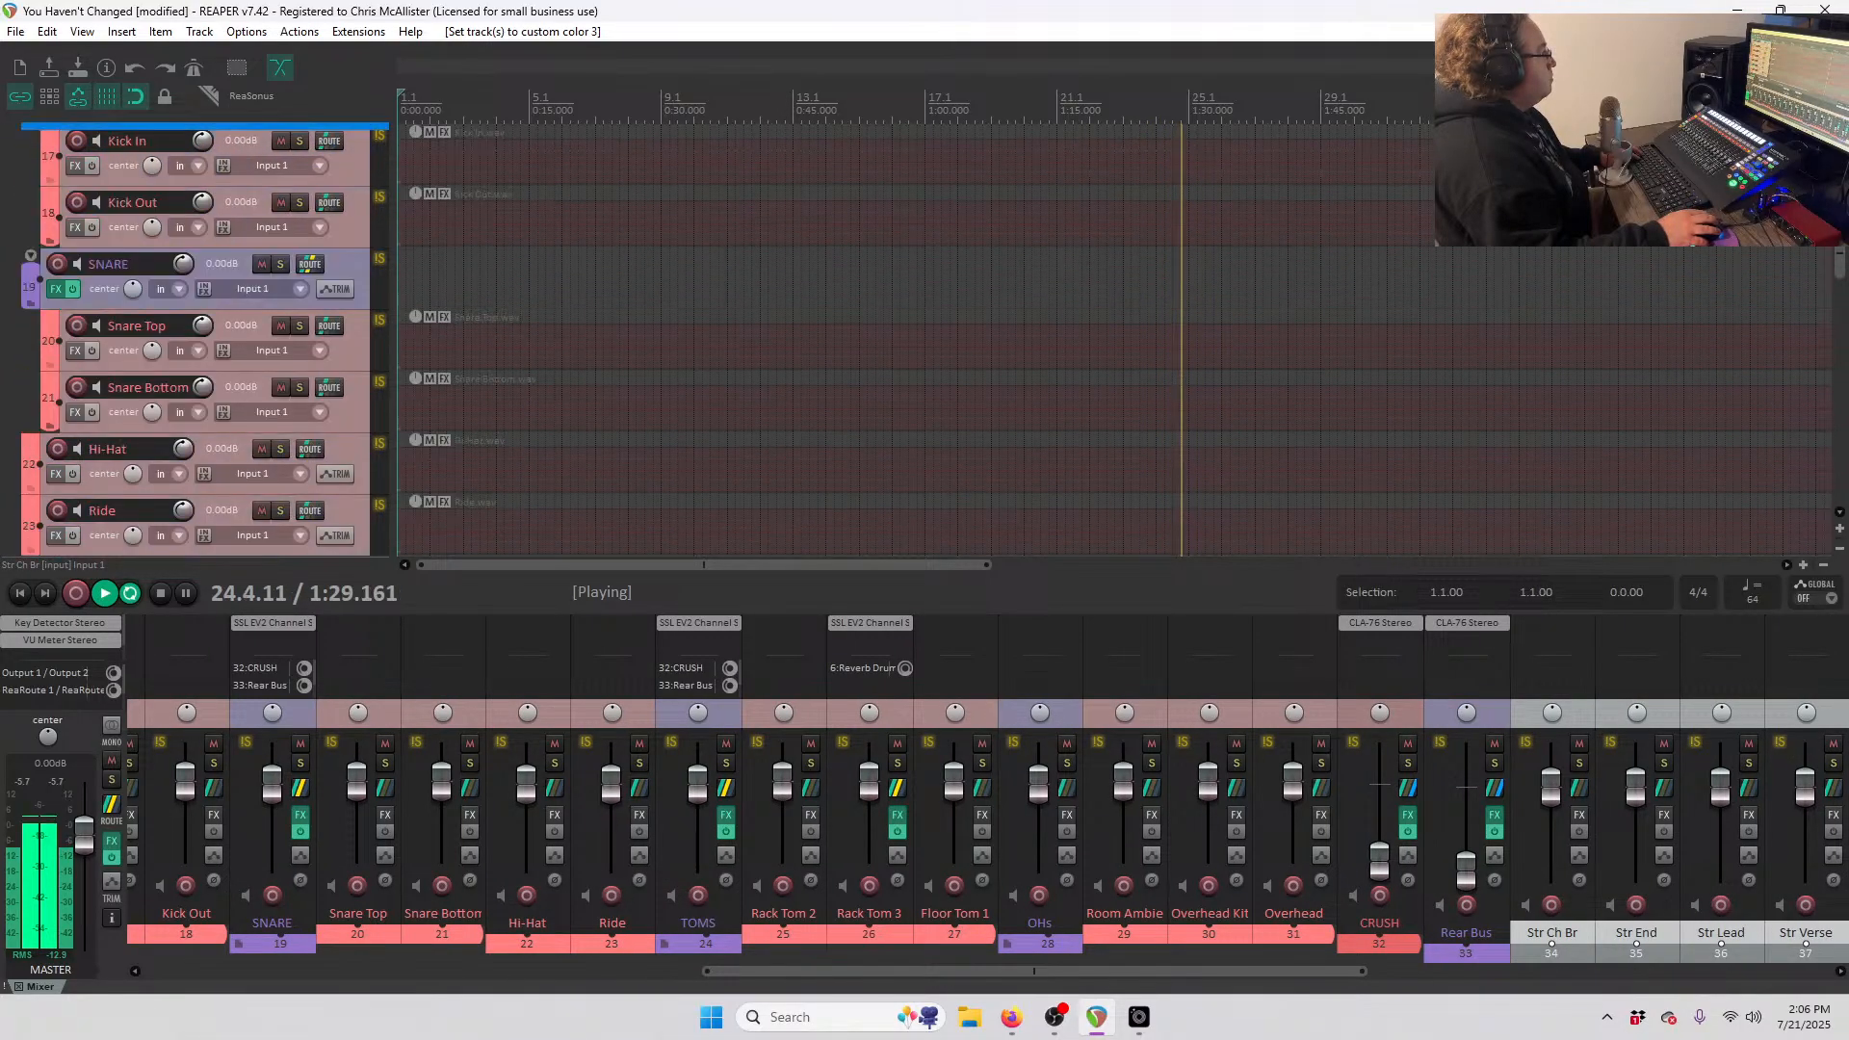
pyautogui.scroll(3, 222, 447)
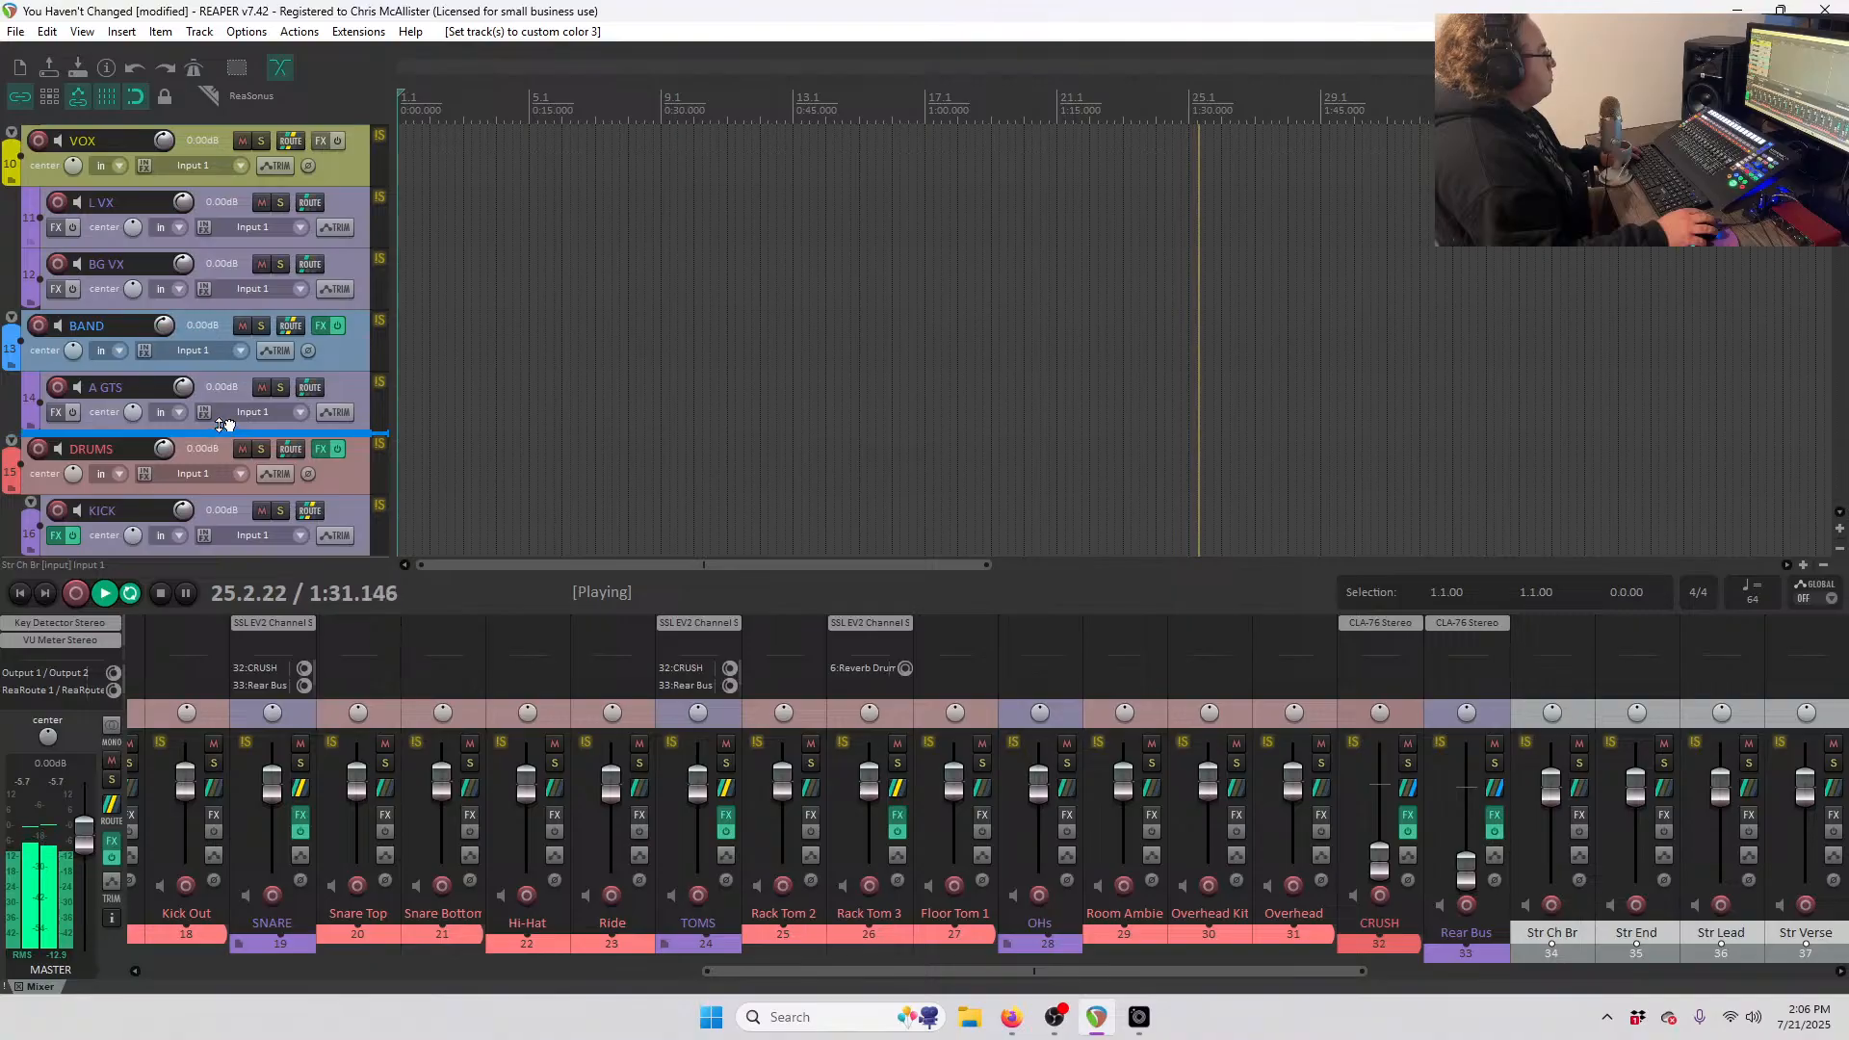
pyautogui.moveTo(224, 424); pyautogui.dragTo(227, 430)
# - Insert a new track named Strings below A GTS and set it to custom color 6
pyautogui.hotkey('ctrl', 't')
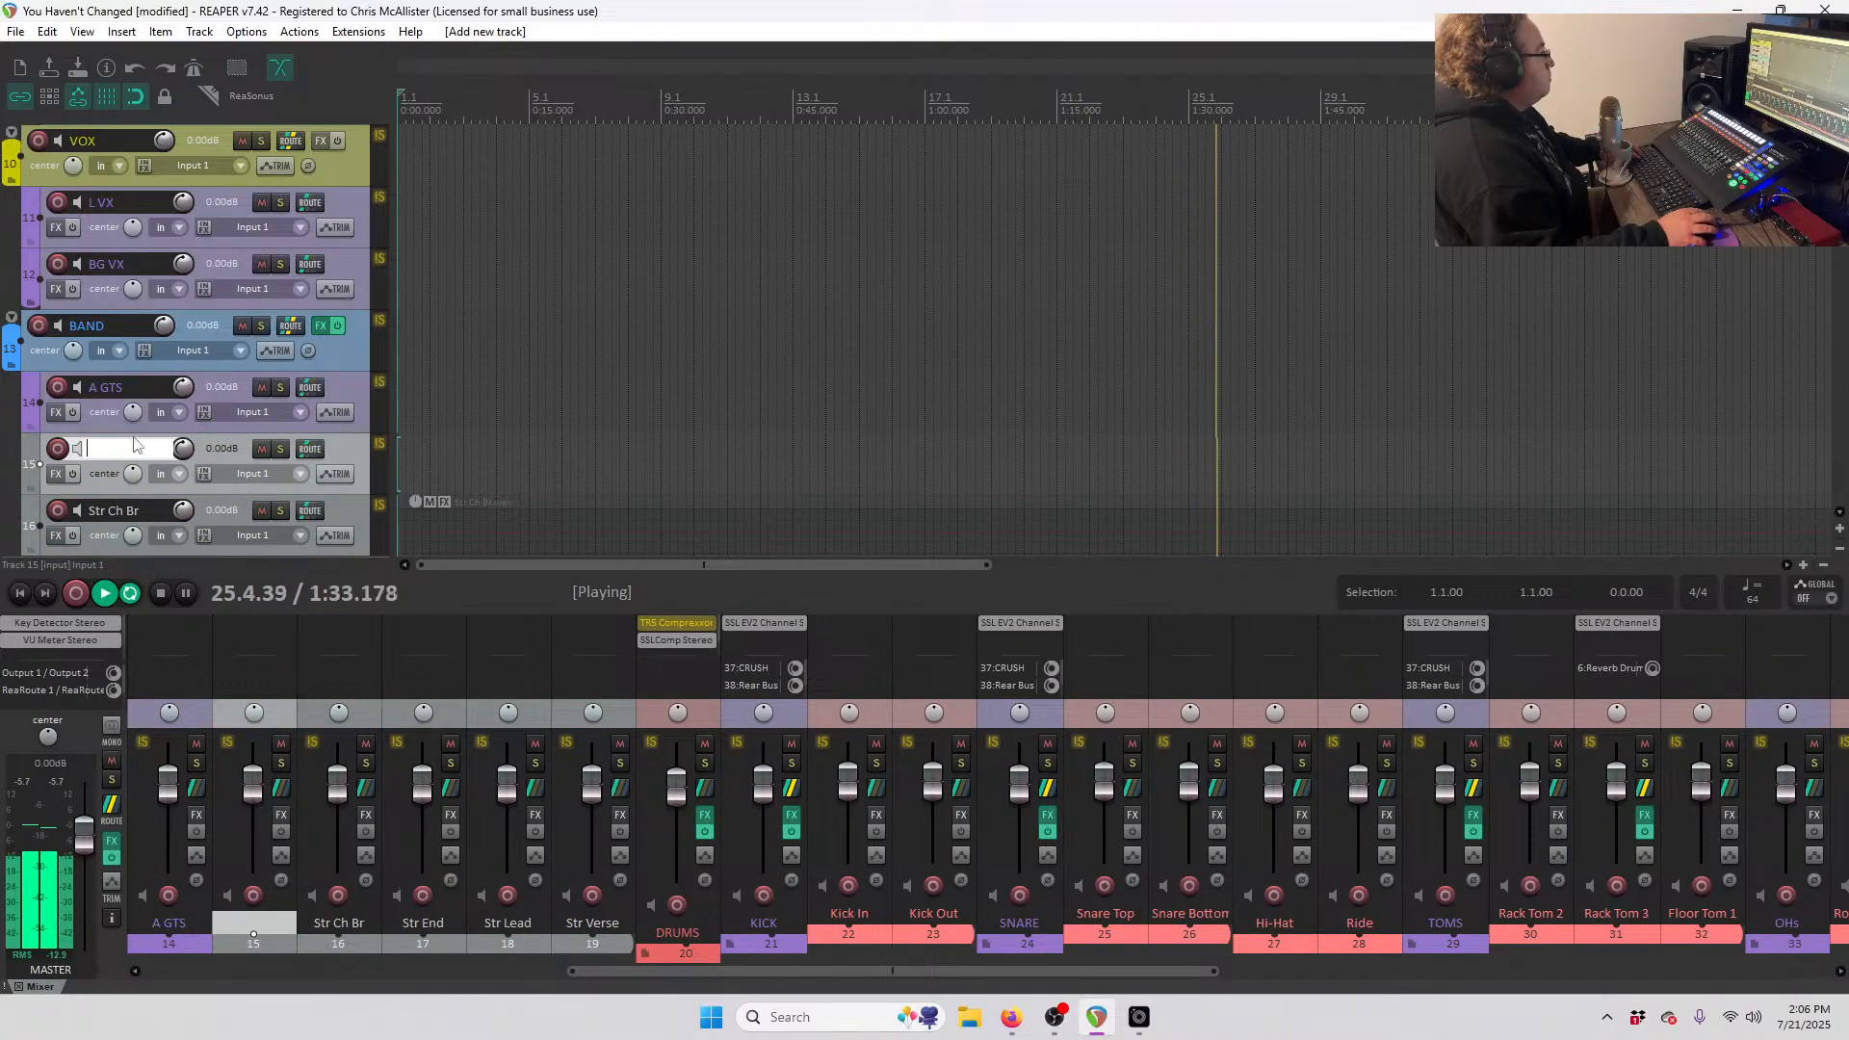
pyautogui.write('Strings')
pyautogui.press('Return')
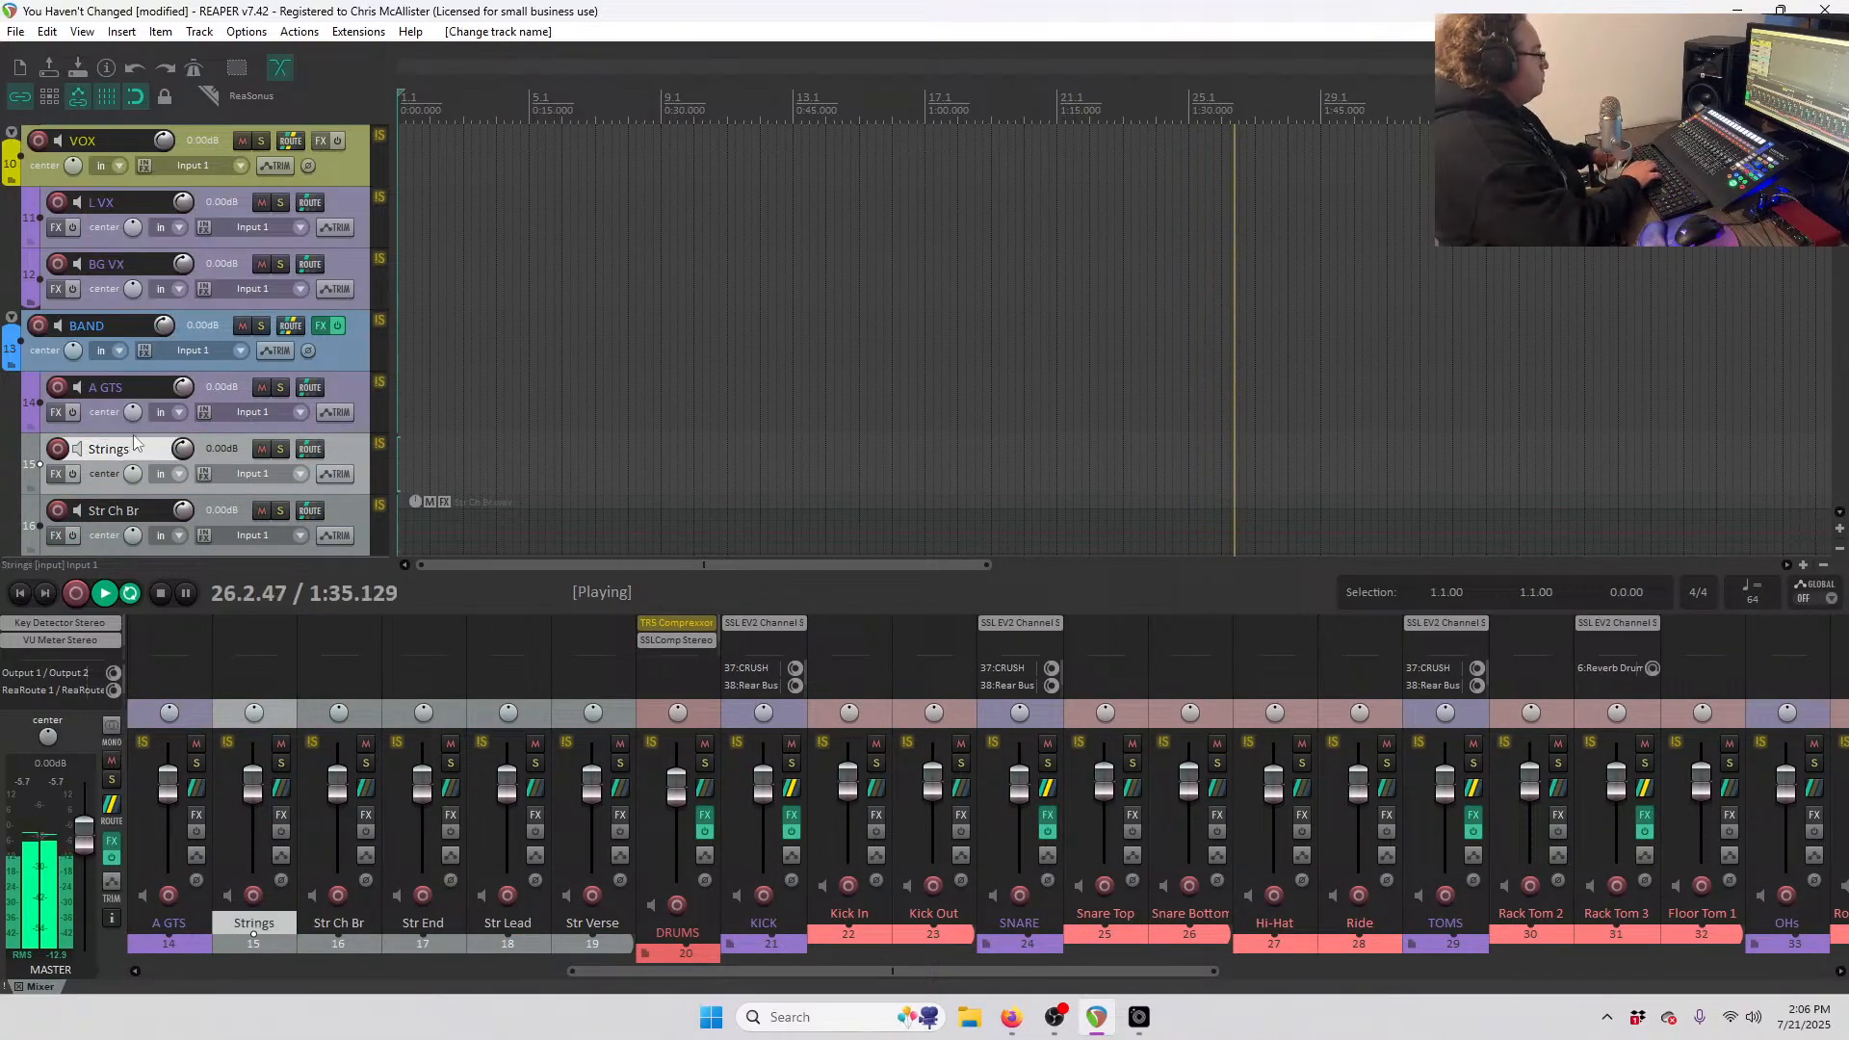
pyautogui.hotkey('ctrl', '6')
# - Nest the Str Ch Br, Str End, Str Lead and Str Verse tracks inside Strings and set them to custom color 1
pyautogui.scroll(-4, 259, 337)
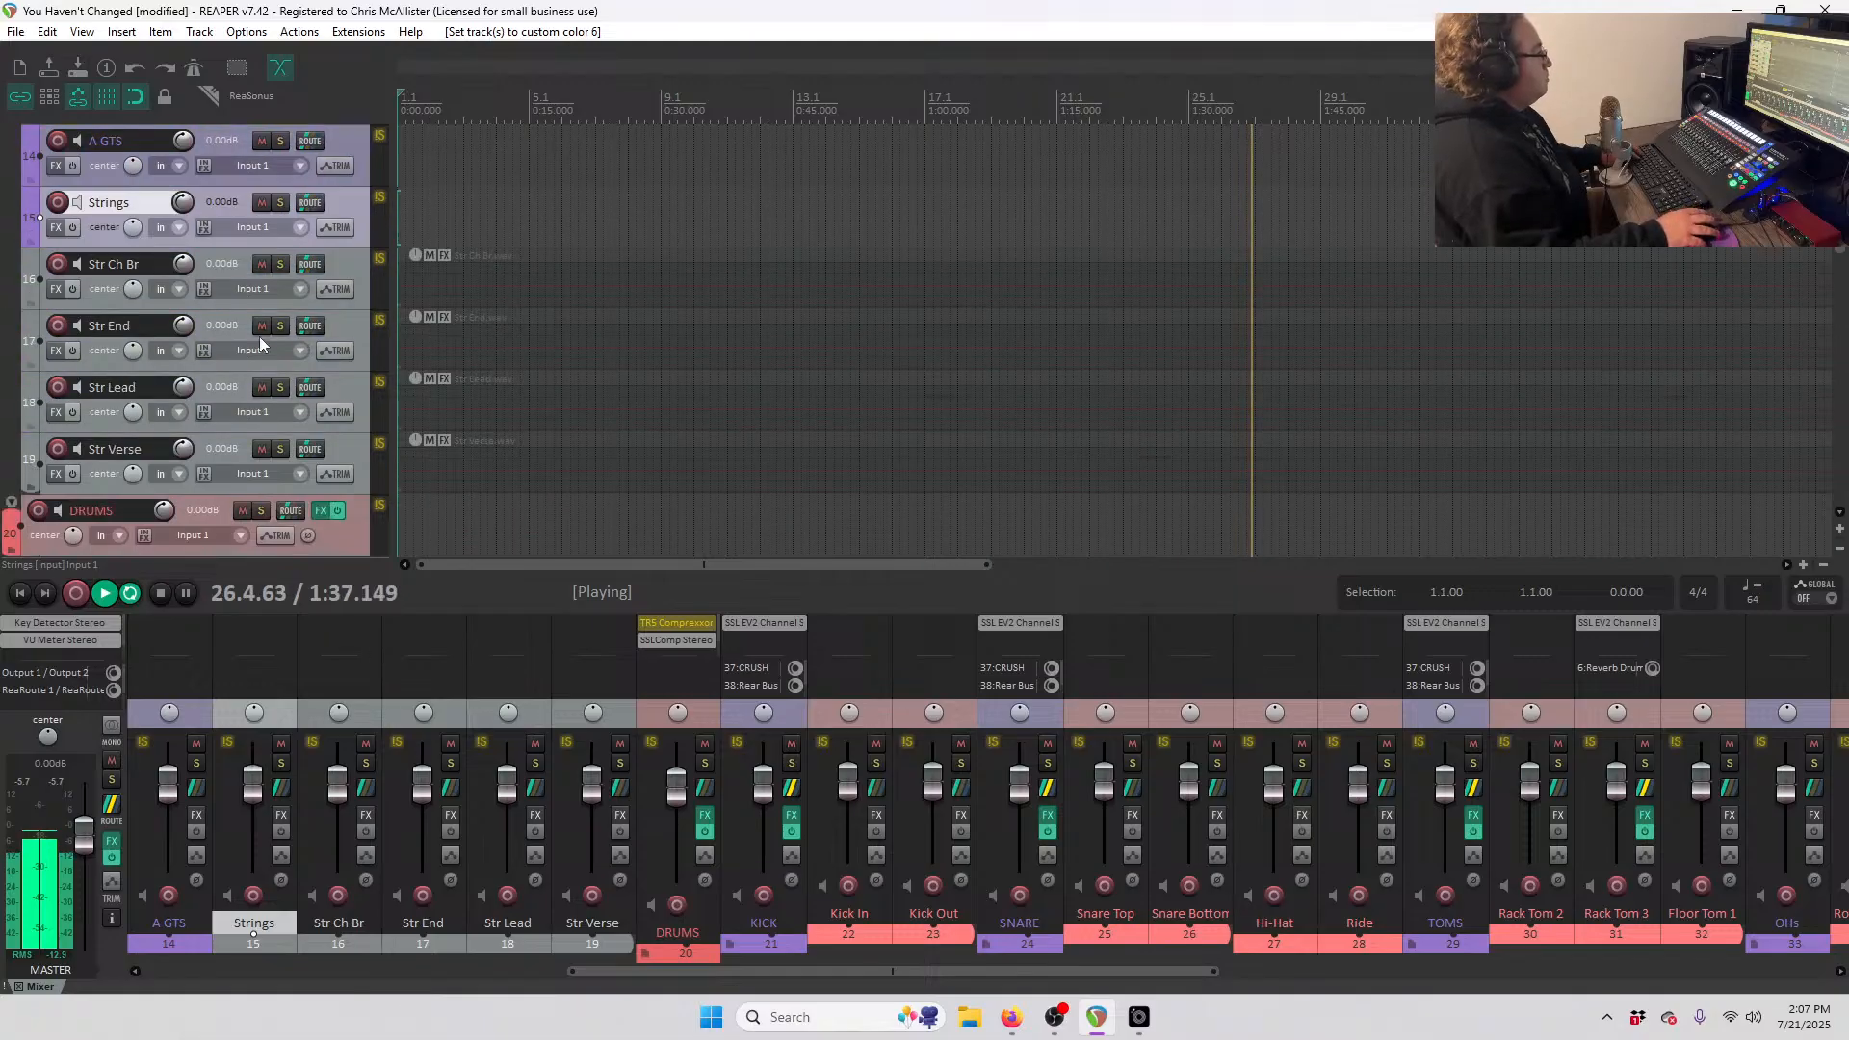
pyautogui.click(347, 268)
pyautogui.keyDown('shift'); pyautogui.click(334, 448); pyautogui.keyUp('shift')
pyautogui.moveTo(345, 264); pyautogui.dragTo(350, 227)
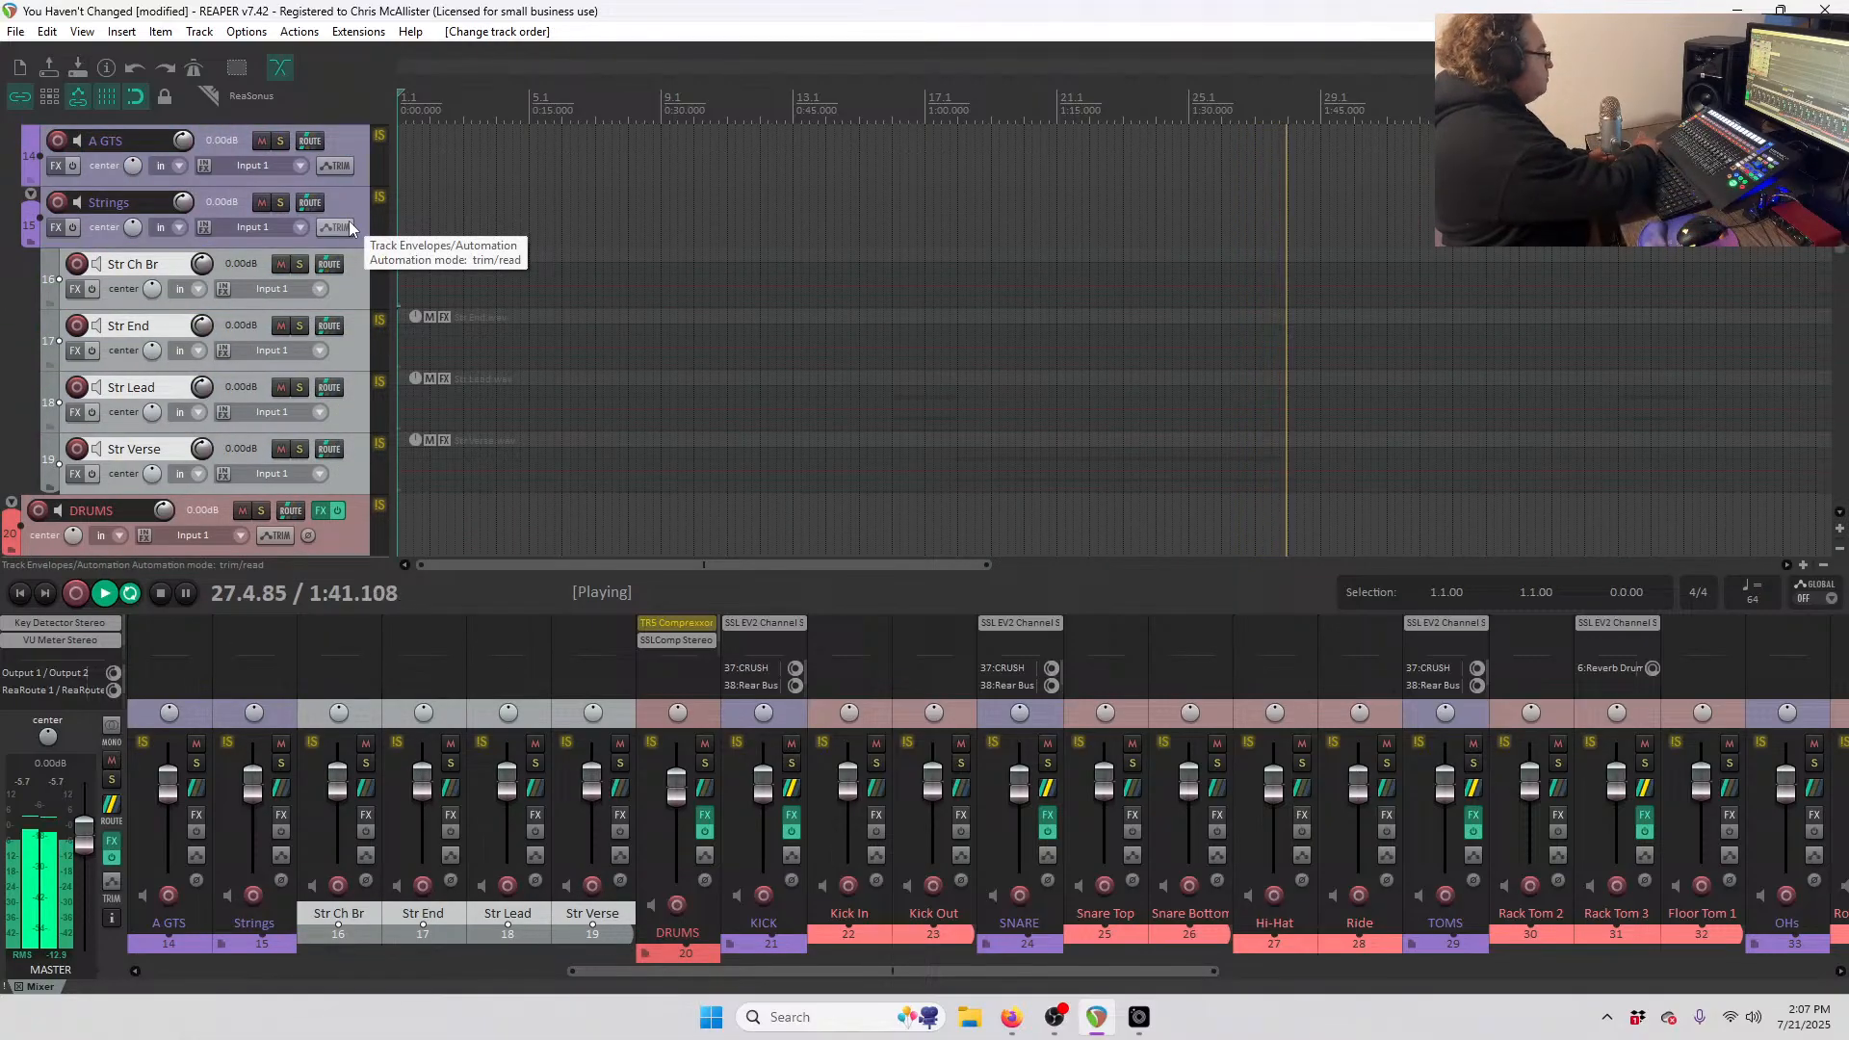
pyautogui.hotkey('ctrl', '1')
# - Move the V Harm 2, V Harm 3, V Harm 4, V Harm and Vocal Lead tracks into the VOX folder
pyautogui.scroll(-5, 297, 387)
pyautogui.scroll(-15, 309, 362)
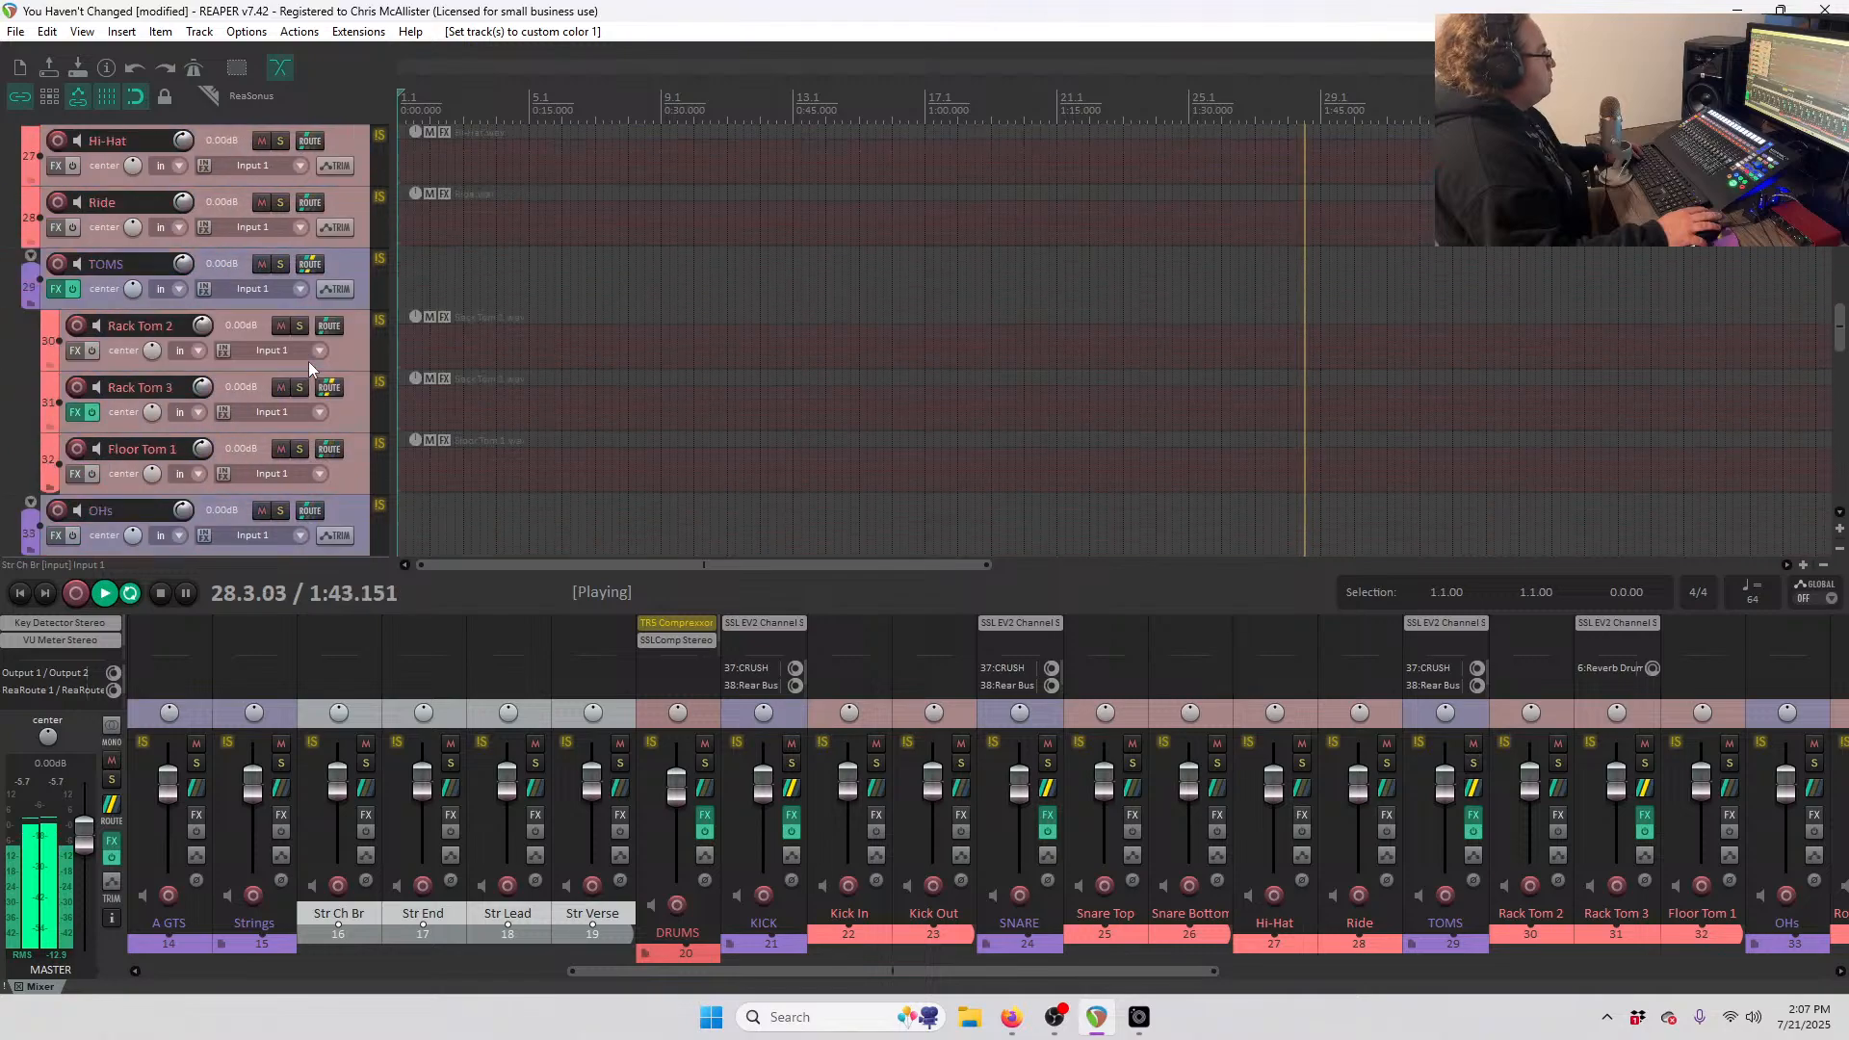
pyautogui.click(354, 360)
pyautogui.scroll(-2, 351, 360)
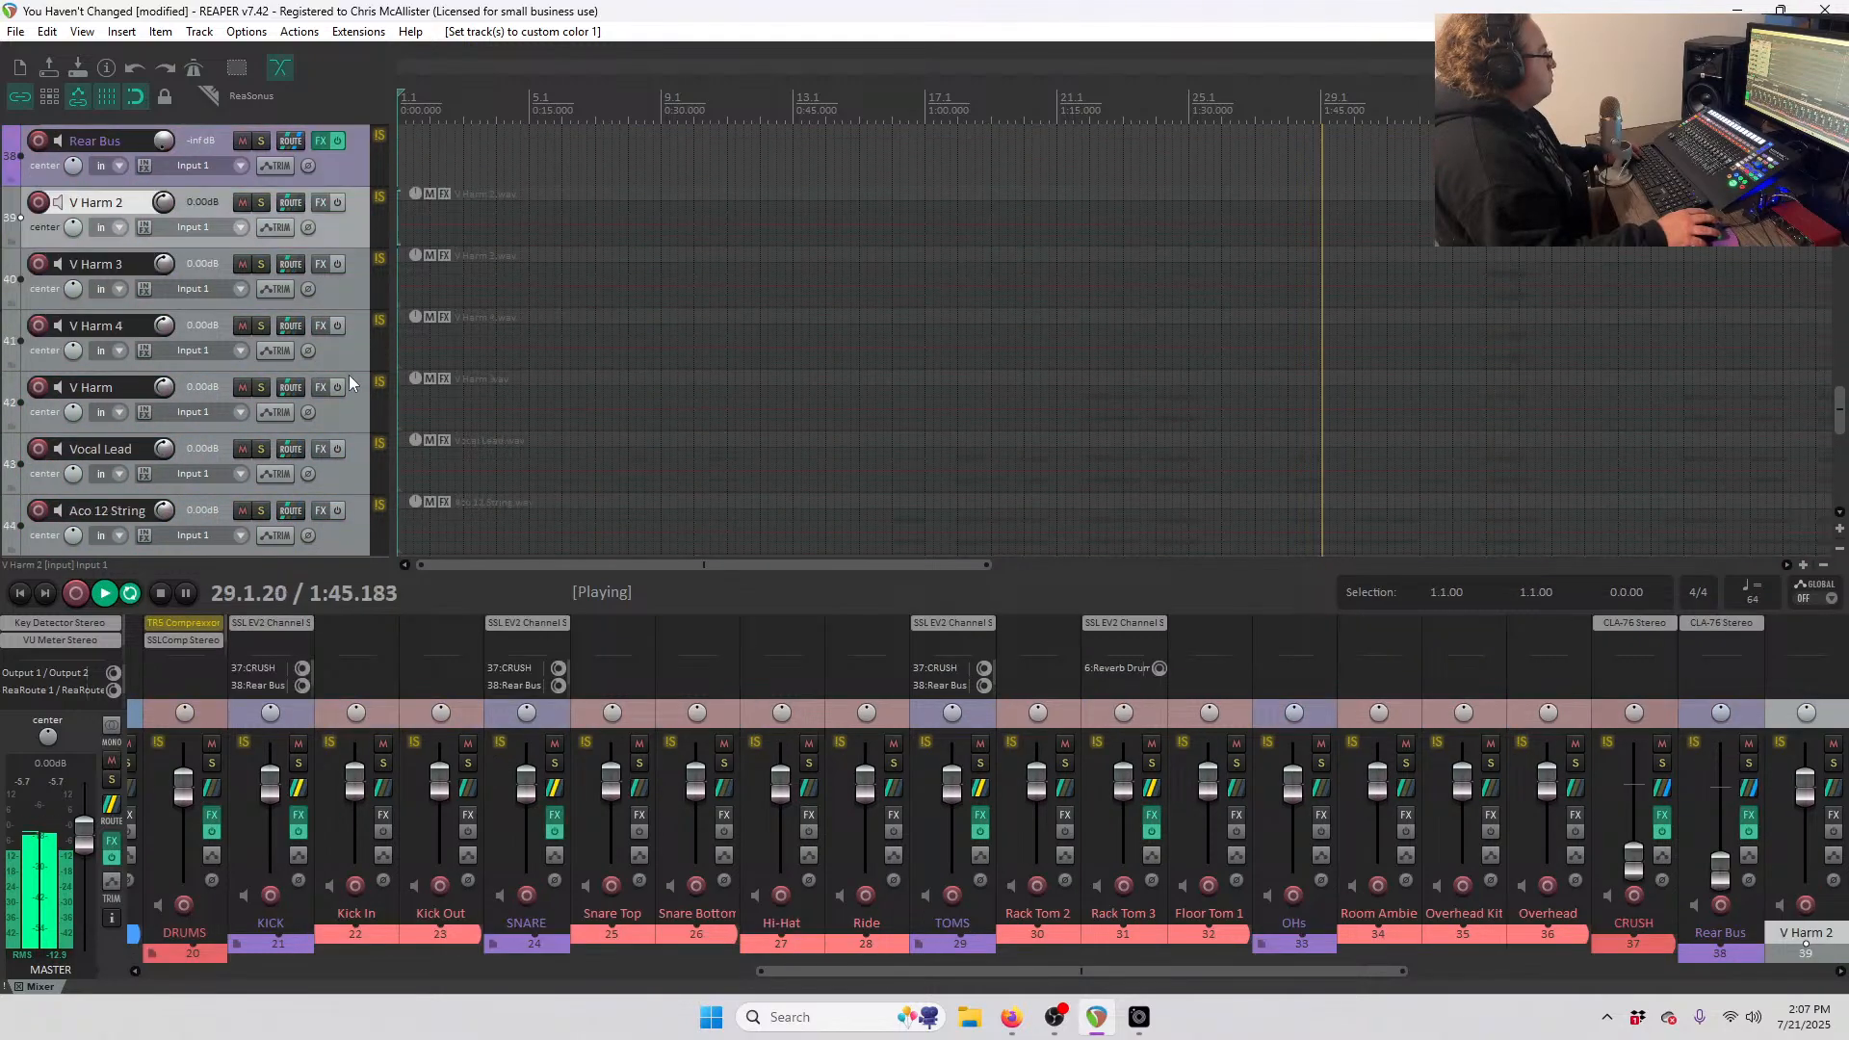
pyautogui.keyDown('shift'); pyautogui.click(349, 472); pyautogui.keyUp('shift')
pyautogui.moveTo(366, 256); pyautogui.dragTo(281, 252)
# - Nest the four V Harm tracks inside BG VX and Vocal Lead inside L VX, and set all five to custom color 2
pyautogui.click(344, 277)
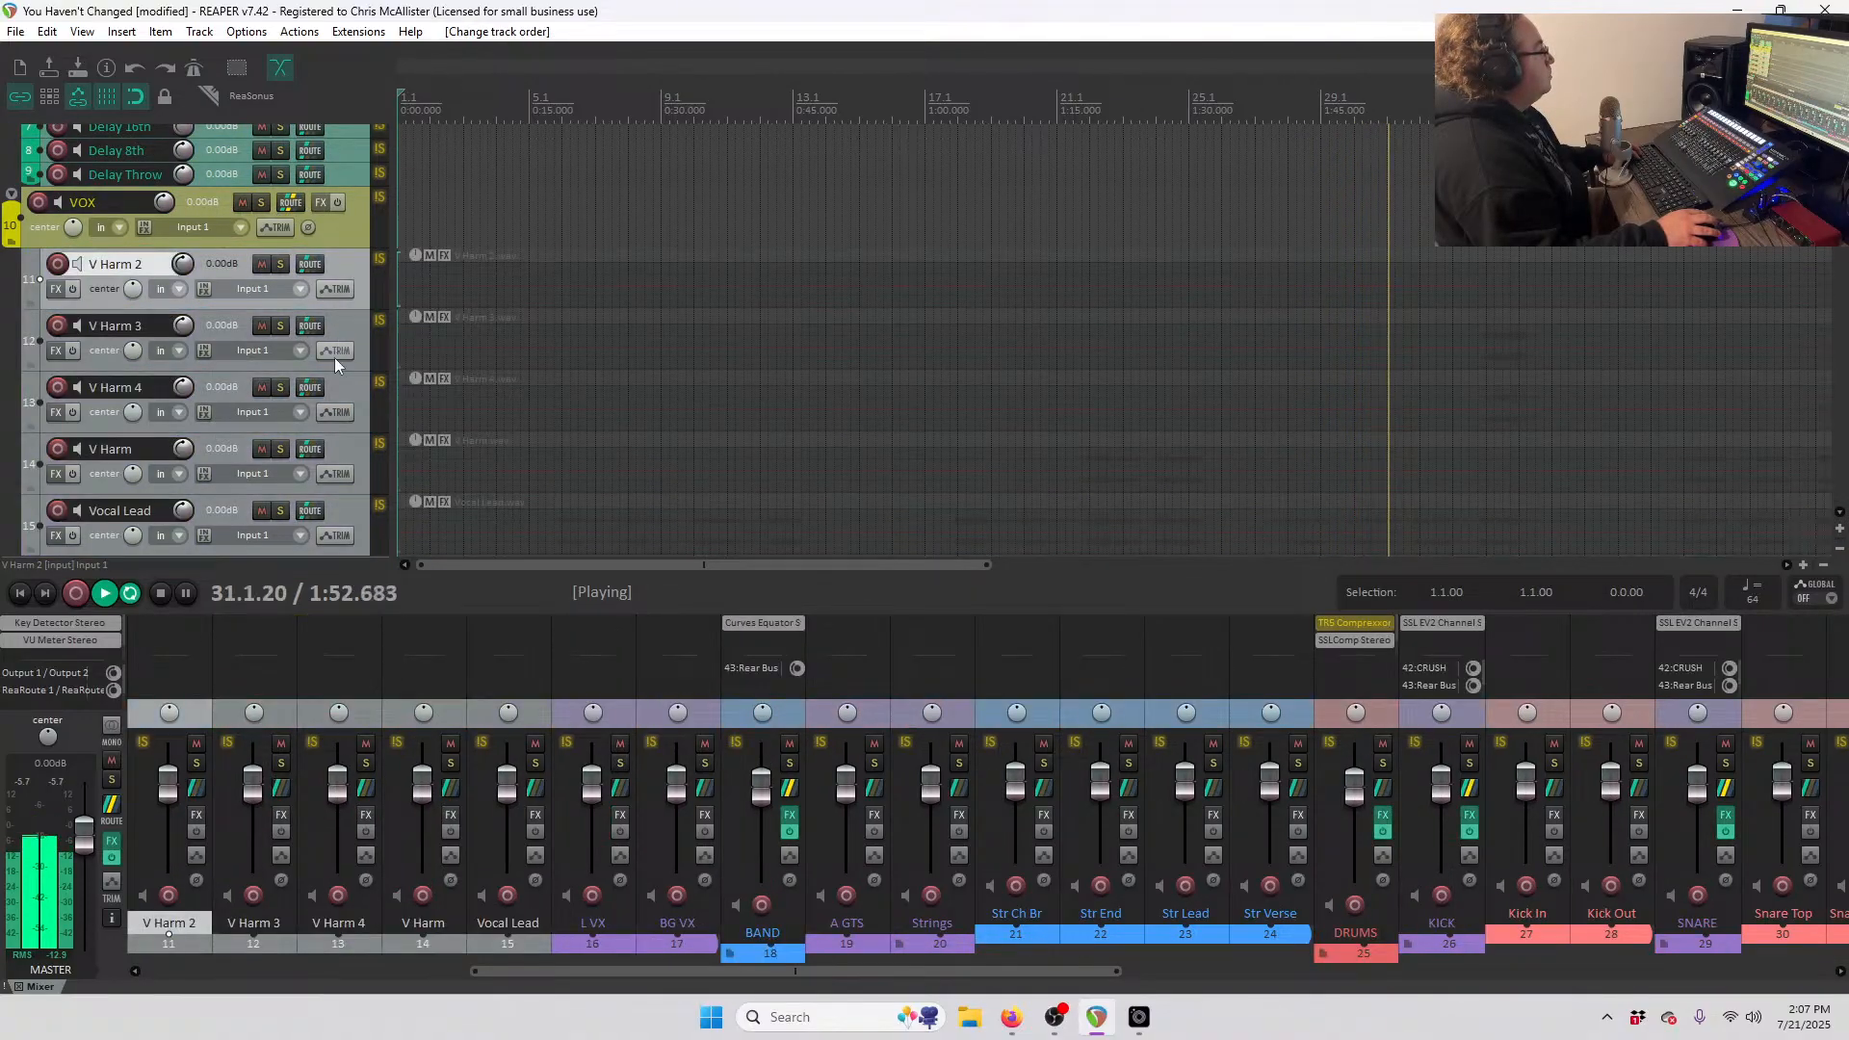
pyautogui.keyDown('shift'); pyautogui.click(344, 448); pyautogui.keyUp('shift')
pyautogui.moveTo(344, 449); pyautogui.dragTo(324, 405)
pyautogui.moveTo(355, 279); pyautogui.dragTo(356, 502)
pyautogui.scroll(-2, 356, 356)
pyautogui.press('2')
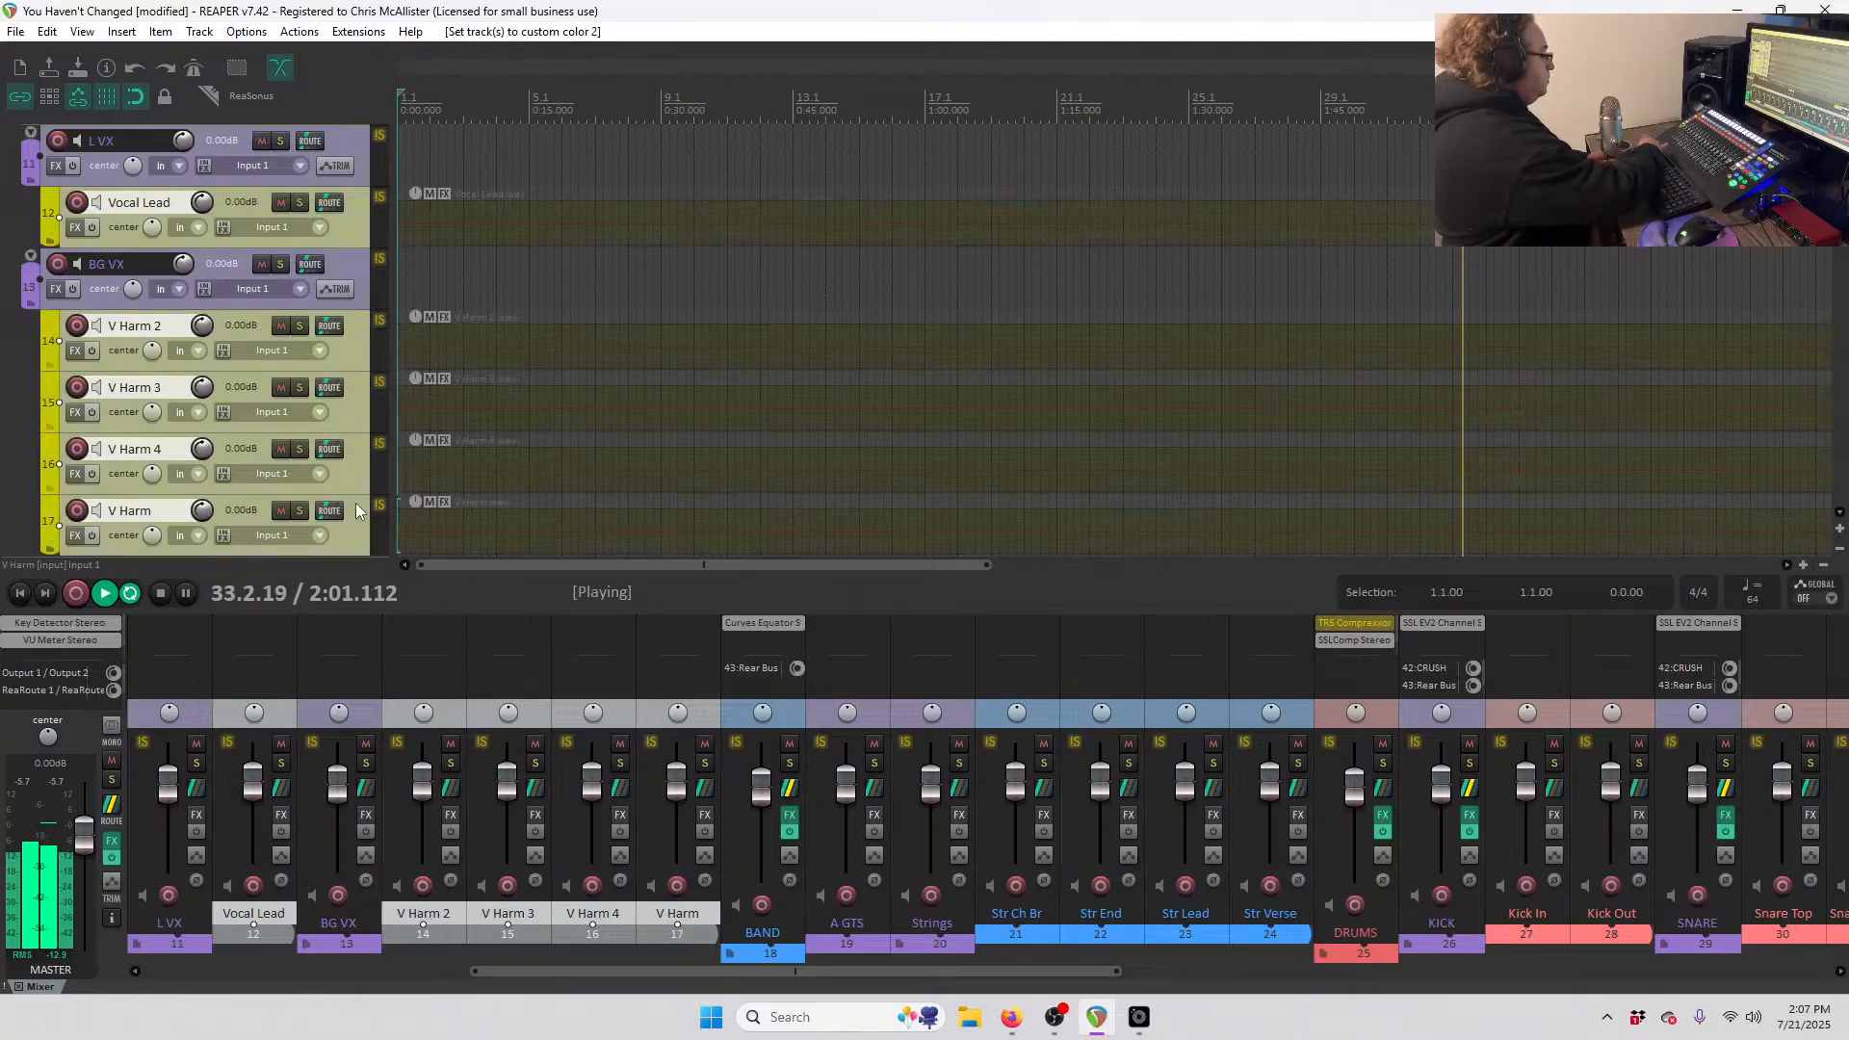
# - Nest the Aco 12 String and Aco Martin tracks inside A GTS and set them to custom color 1
pyautogui.scroll(-7, 332, 467)
pyautogui.scroll(-10, 314, 410)
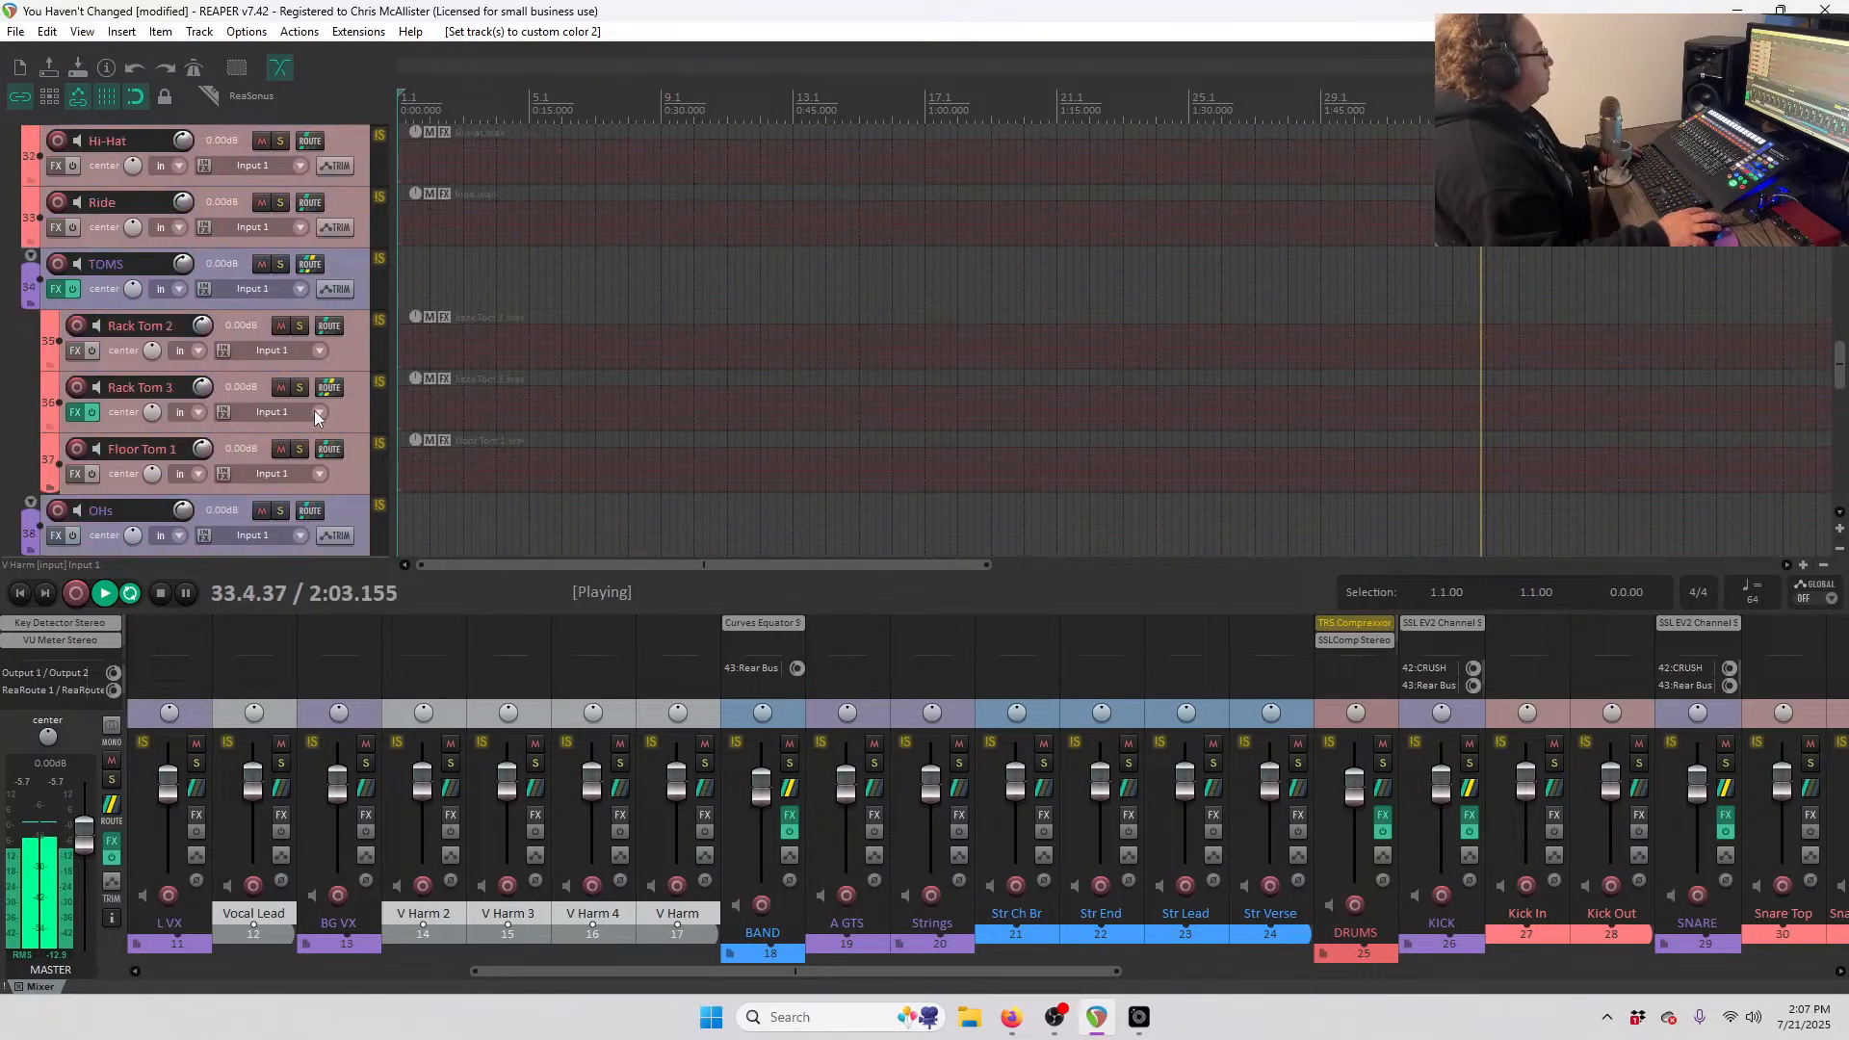
pyautogui.click(357, 359)
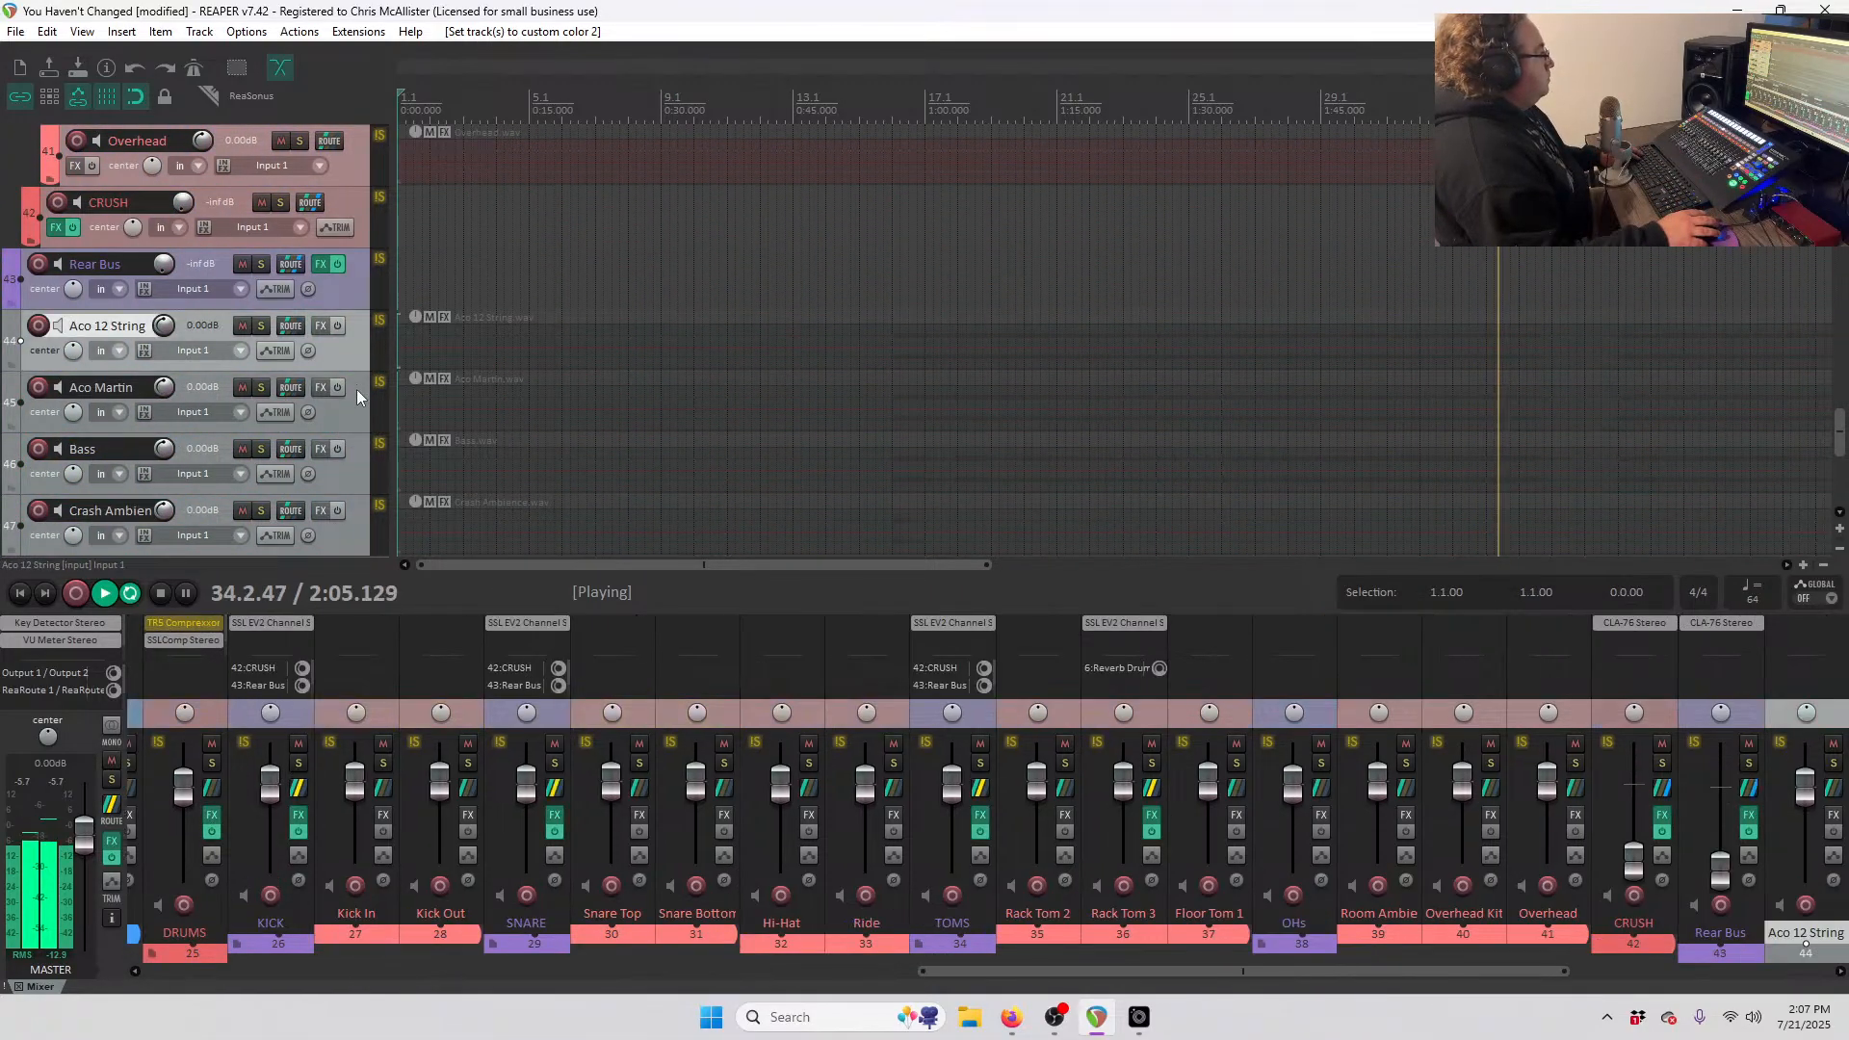
pyautogui.keyDown('ctrl'); pyautogui.click(356, 400); pyautogui.keyUp('ctrl')
pyautogui.moveTo(356, 401); pyautogui.dragTo(247, 285)
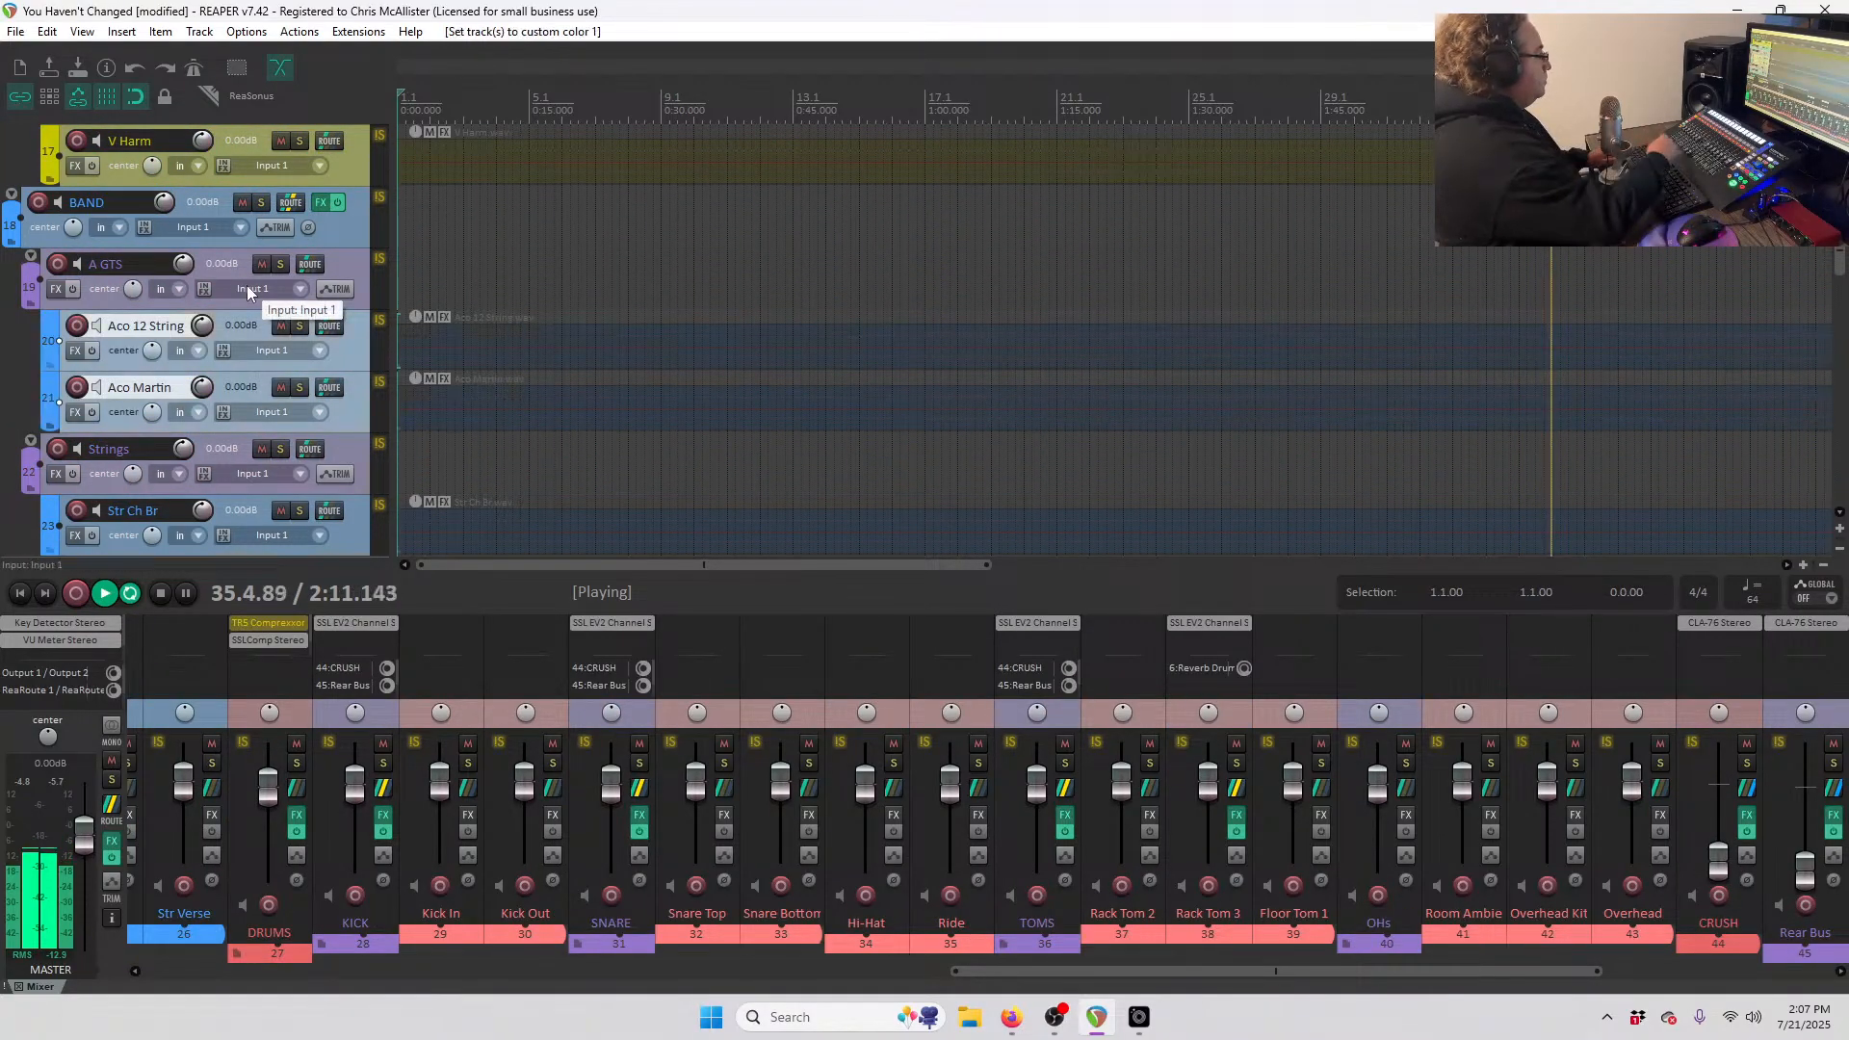
# - Move the Bass track into the BAND folder above A GTS and set it to custom color 1
pyautogui.scroll(-15, 227, 395)
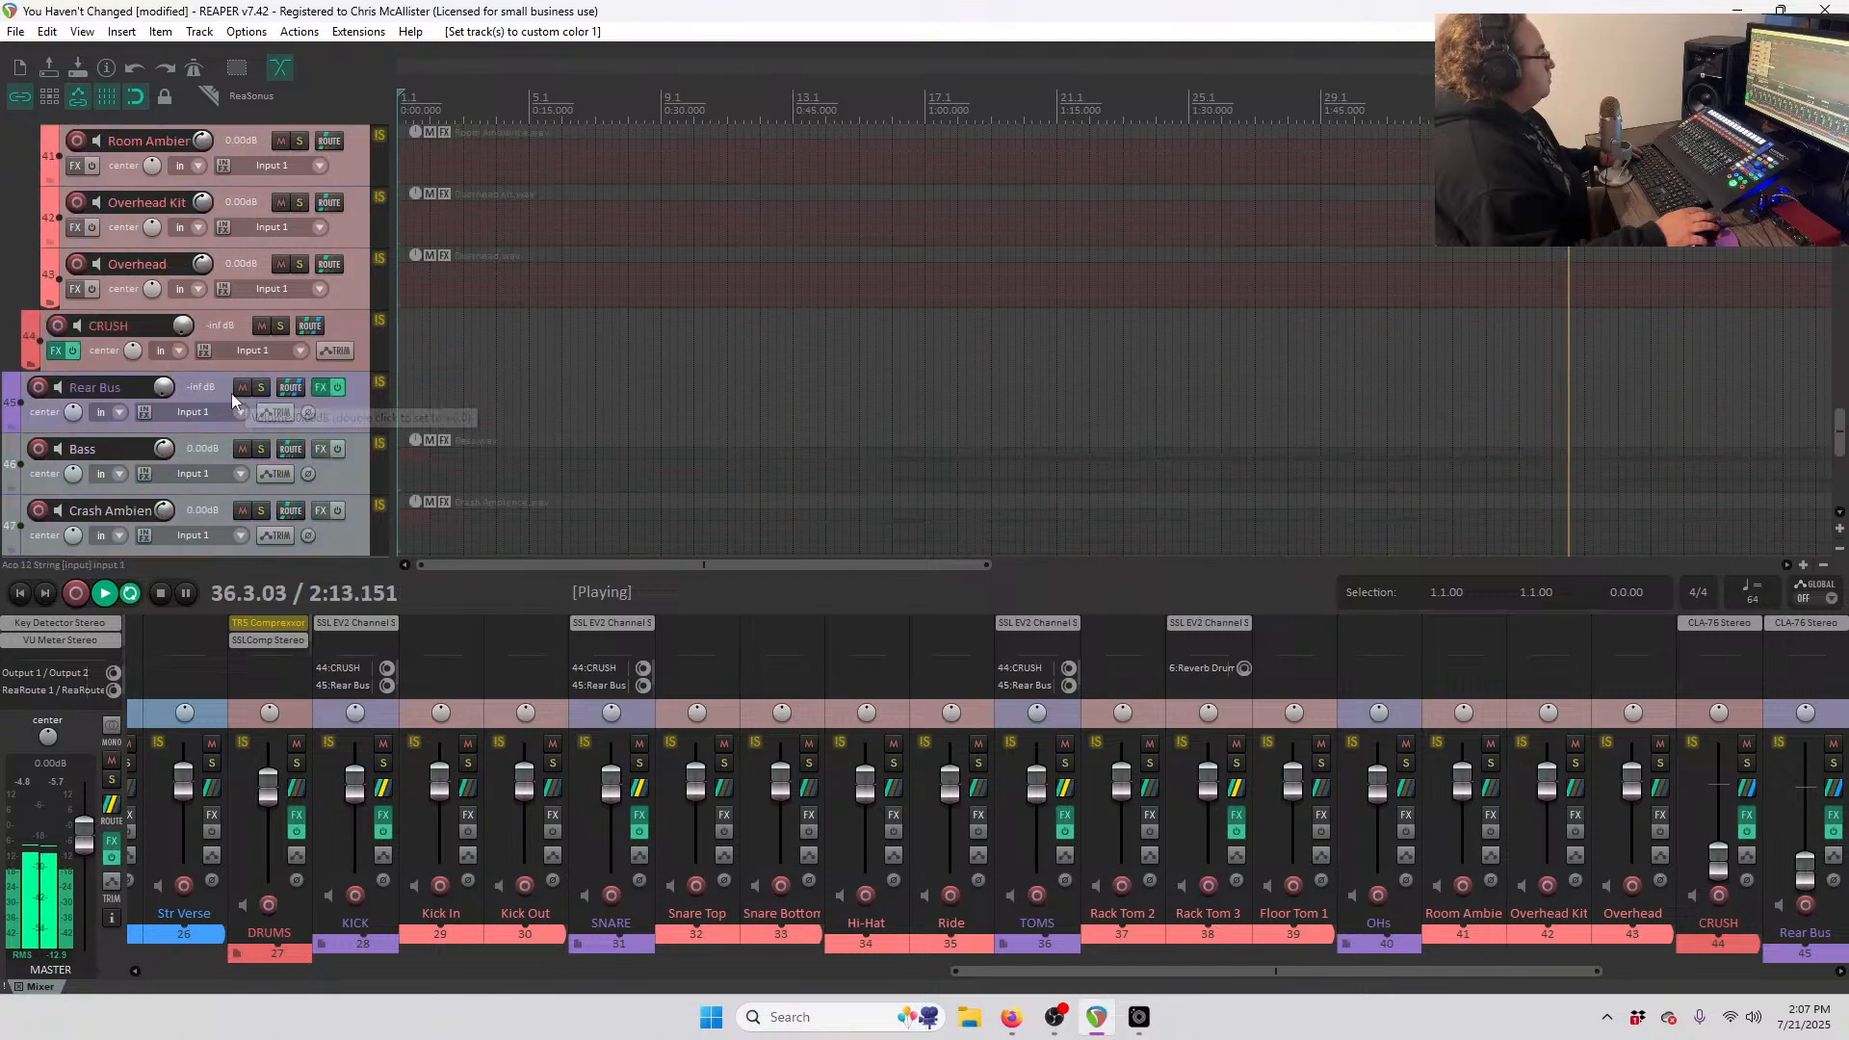
pyautogui.moveTo(232, 400); pyautogui.dragTo(200, 188)
pyautogui.moveTo(191, 280); pyautogui.dragTo(130, 185)
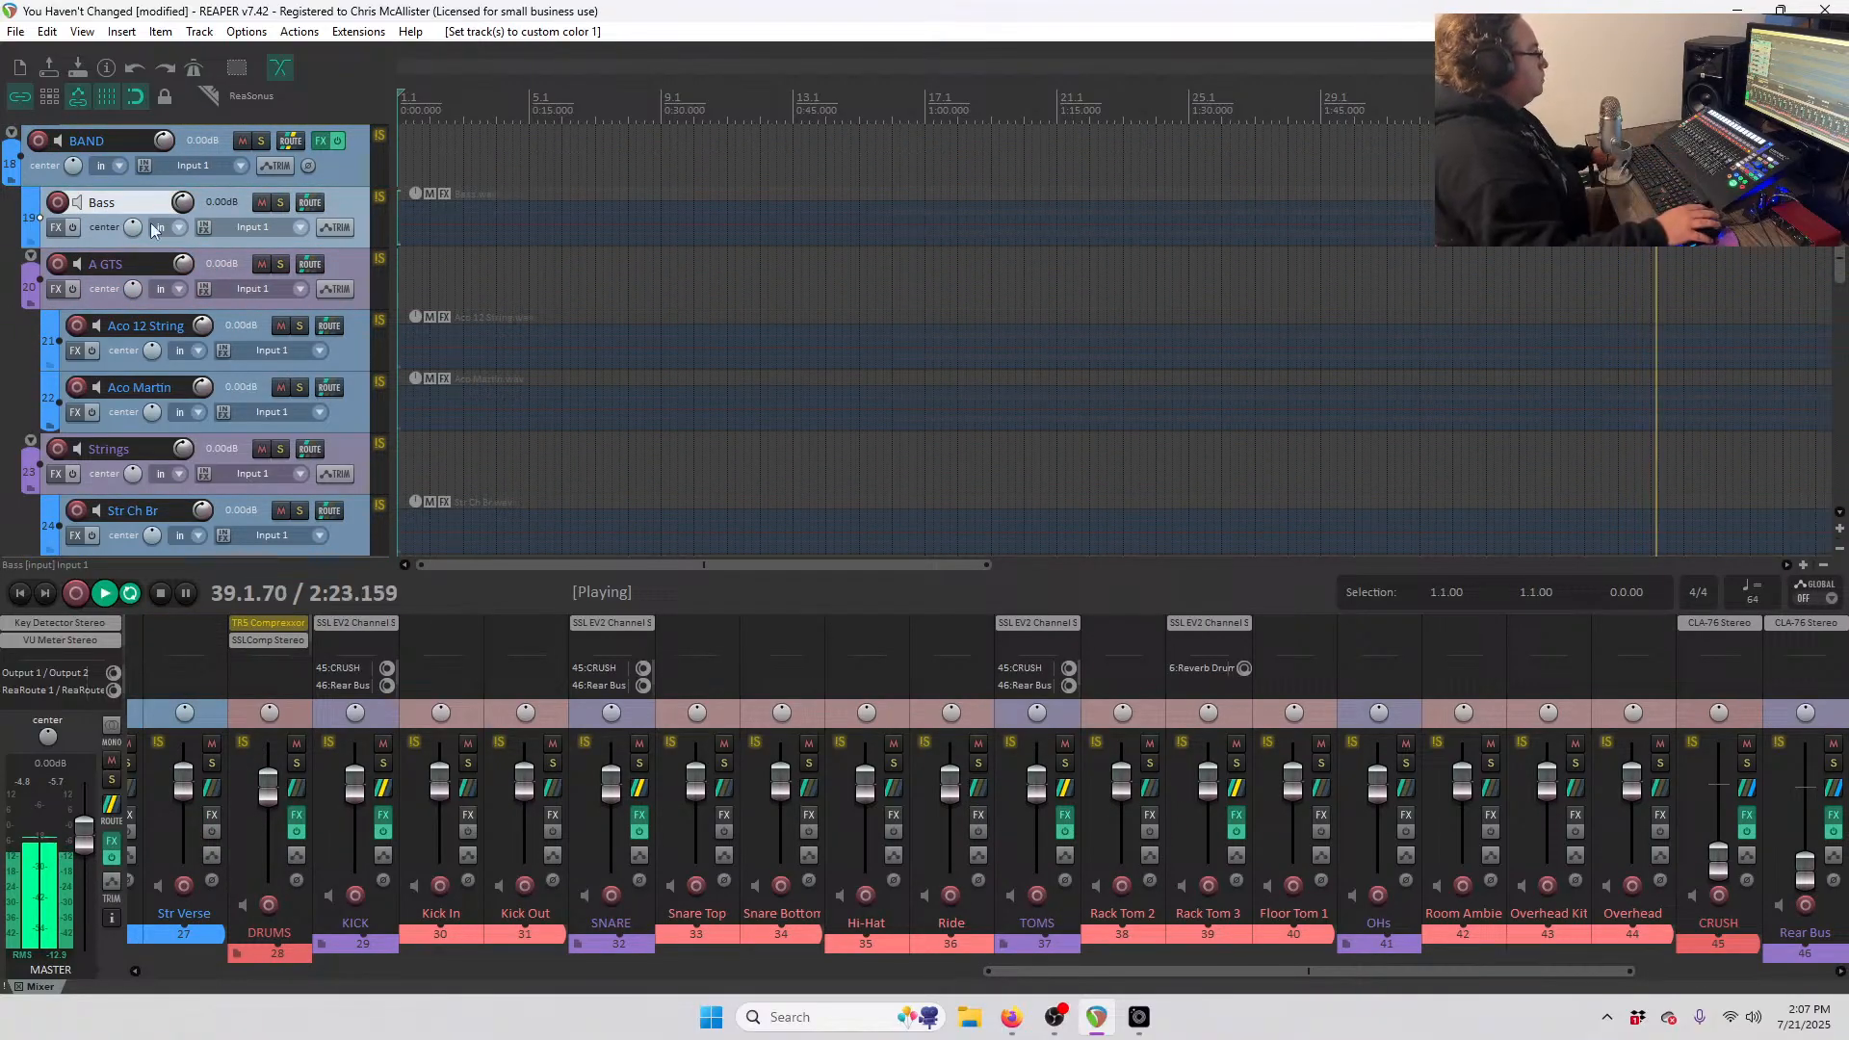
# - Nest the Crash Ambience, Crash OH Kit and Crash OH tracks inside OHs below Overhead and set them to custom color 3
pyautogui.scroll(-10, 332, 337)
pyautogui.scroll(-5, 336, 325)
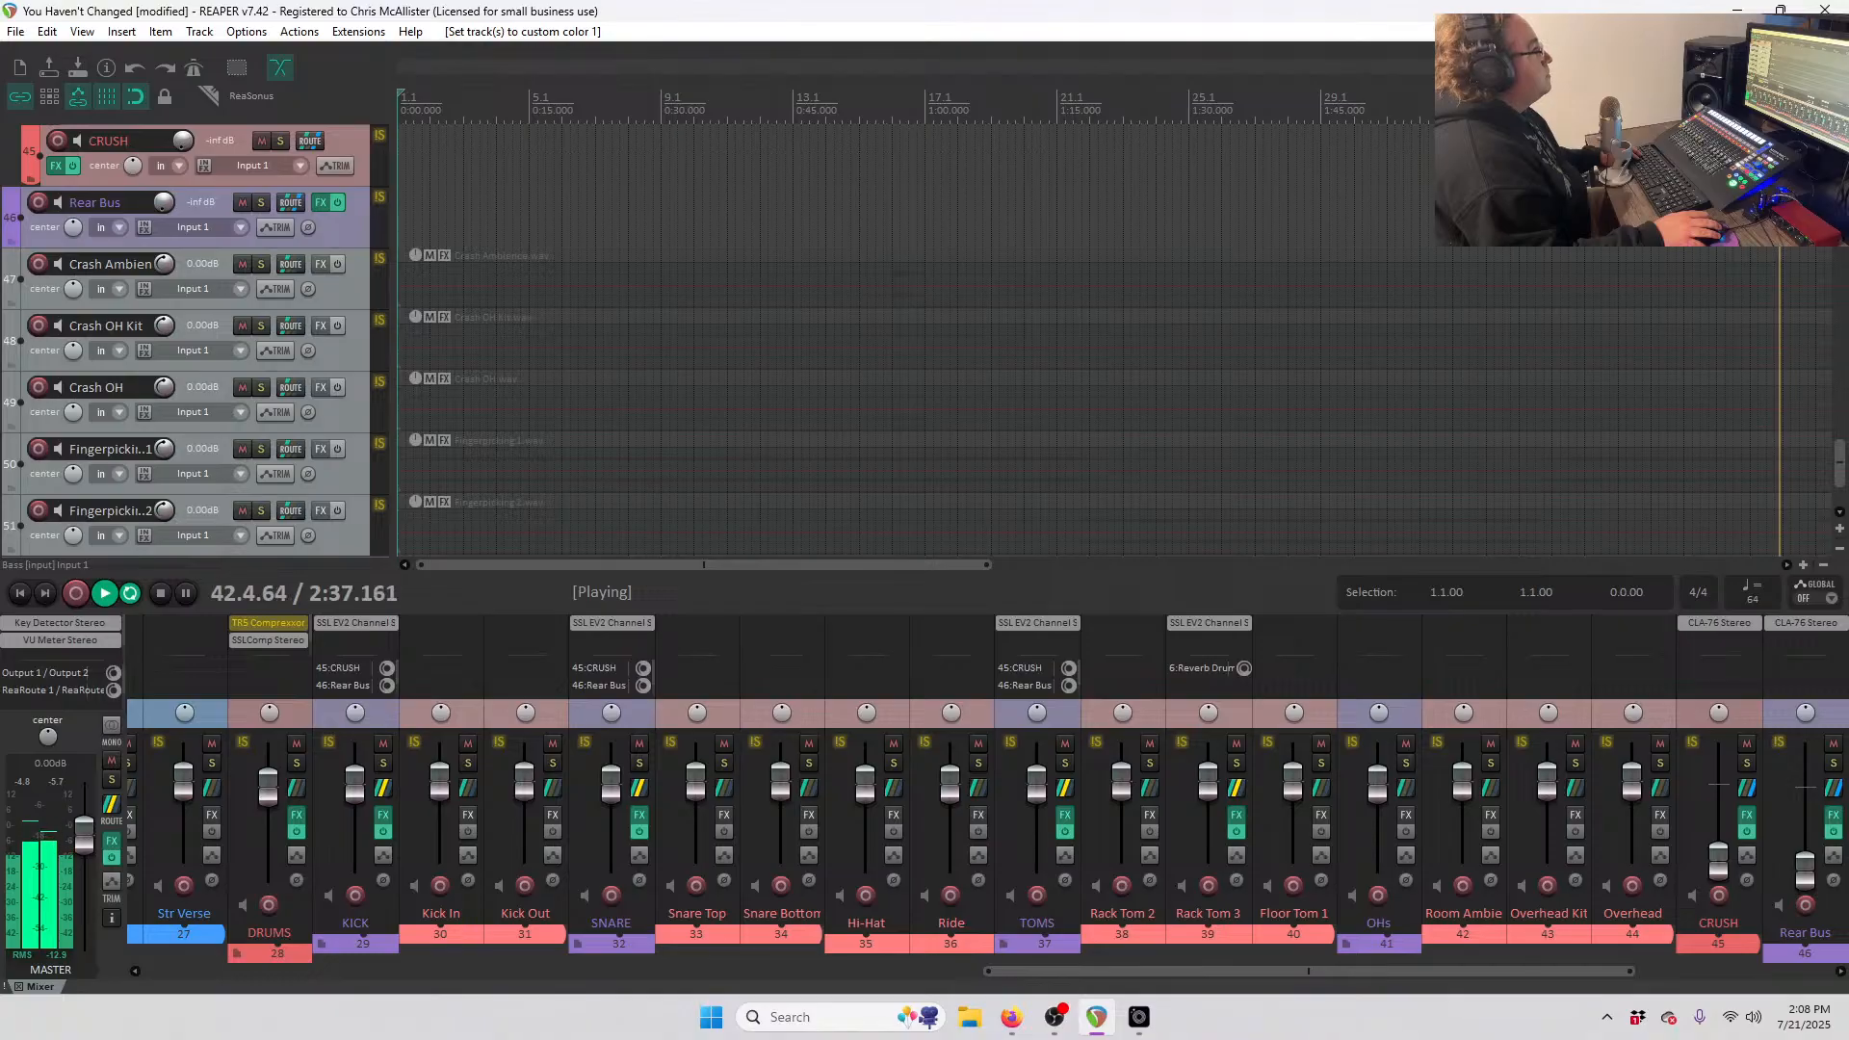
pyautogui.click(356, 297)
pyautogui.keyDown('shift'); pyautogui.click(349, 404); pyautogui.keyUp('shift')
pyautogui.moveTo(348, 296); pyautogui.dragTo(276, 364)
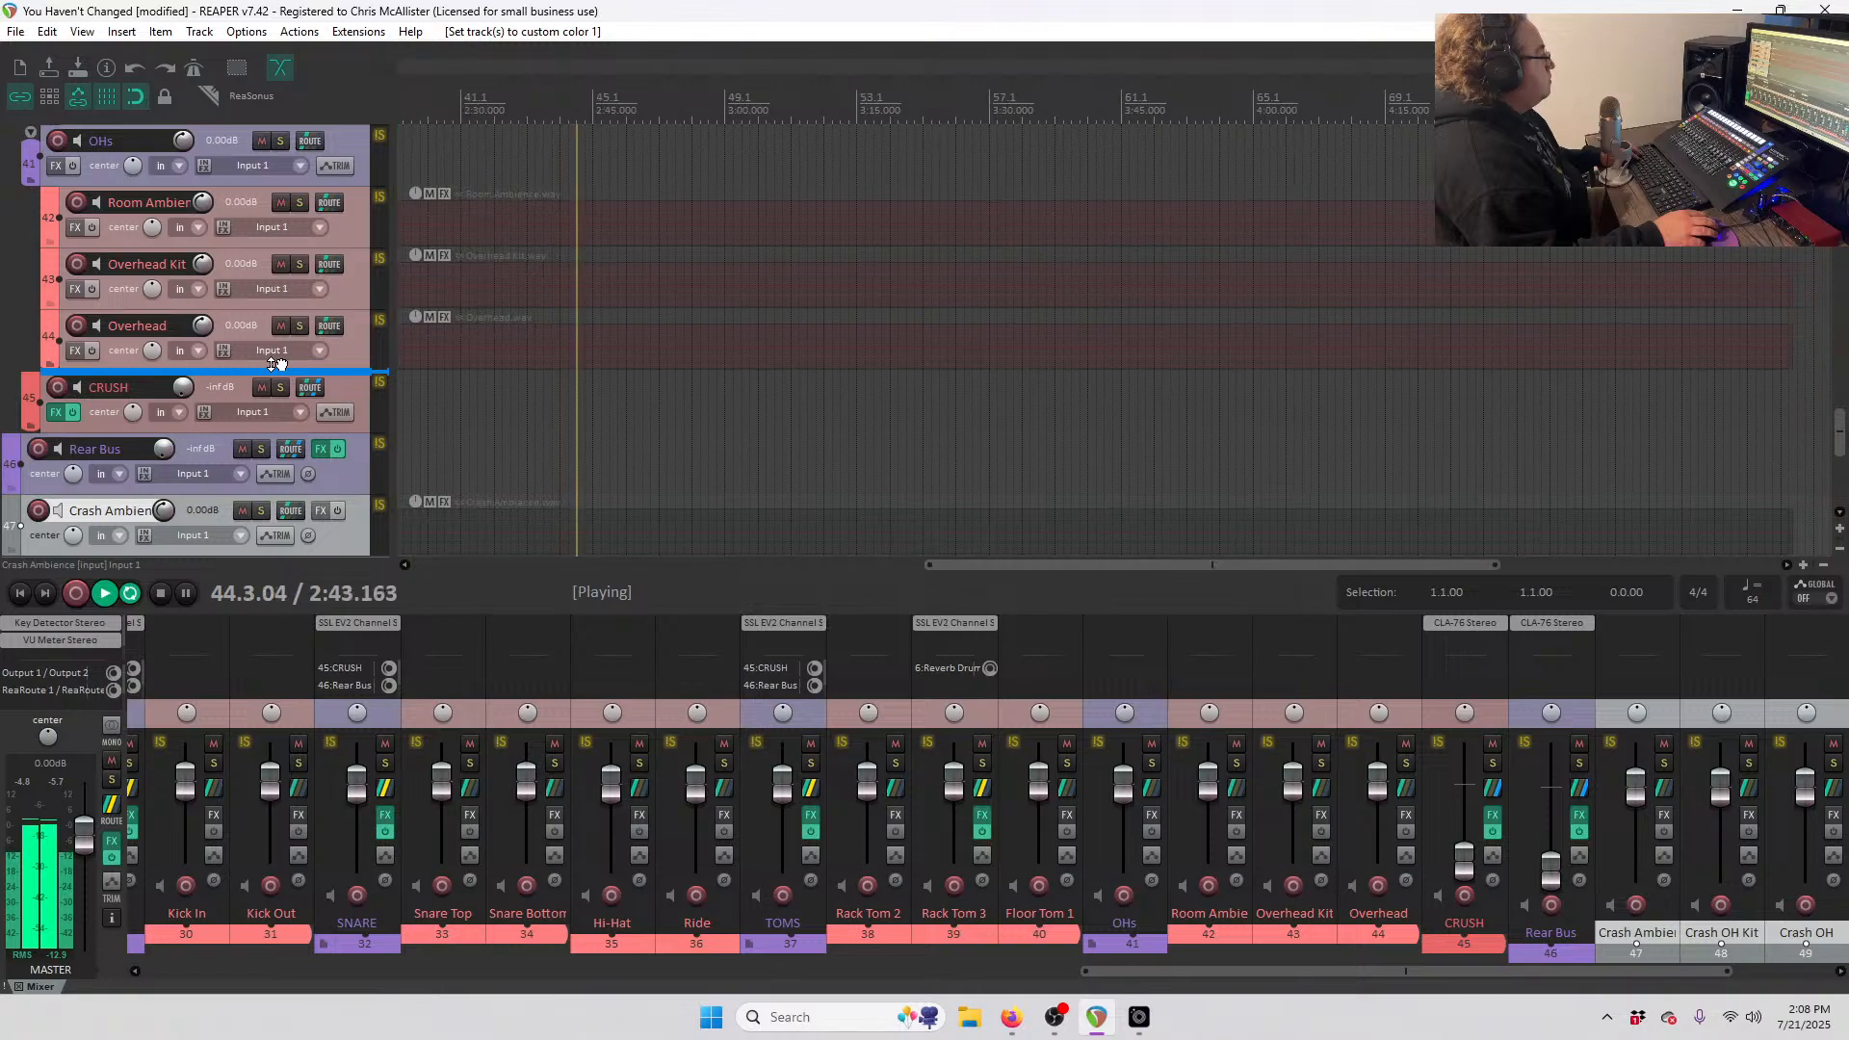
pyautogui.moveTo(276, 364); pyautogui.dragTo(274, 382)
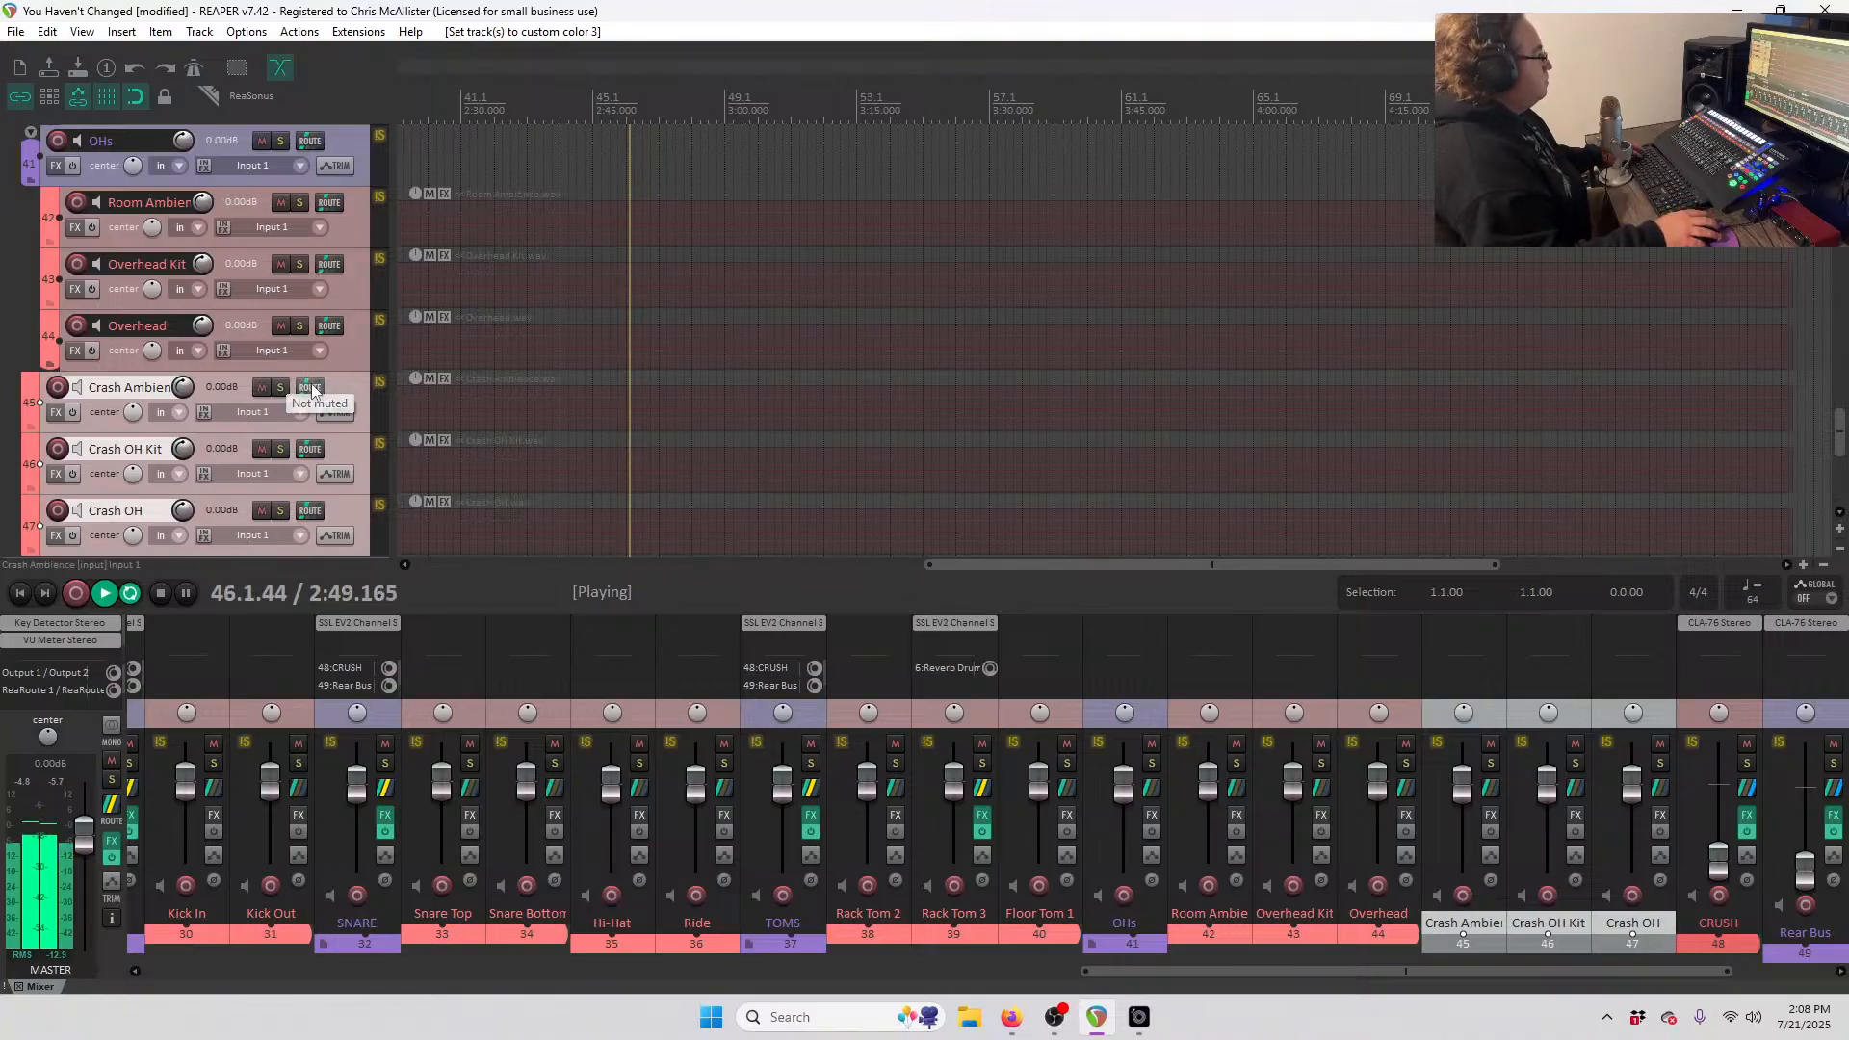
pyautogui.moveTo(345, 375); pyautogui.dragTo(342, 361)
# - Nest the Fingerpicking 1 and Fingerpicking 2 tracks at the start of the A GTS folder and set them to custom color 1
pyautogui.scroll(-5, 298, 350)
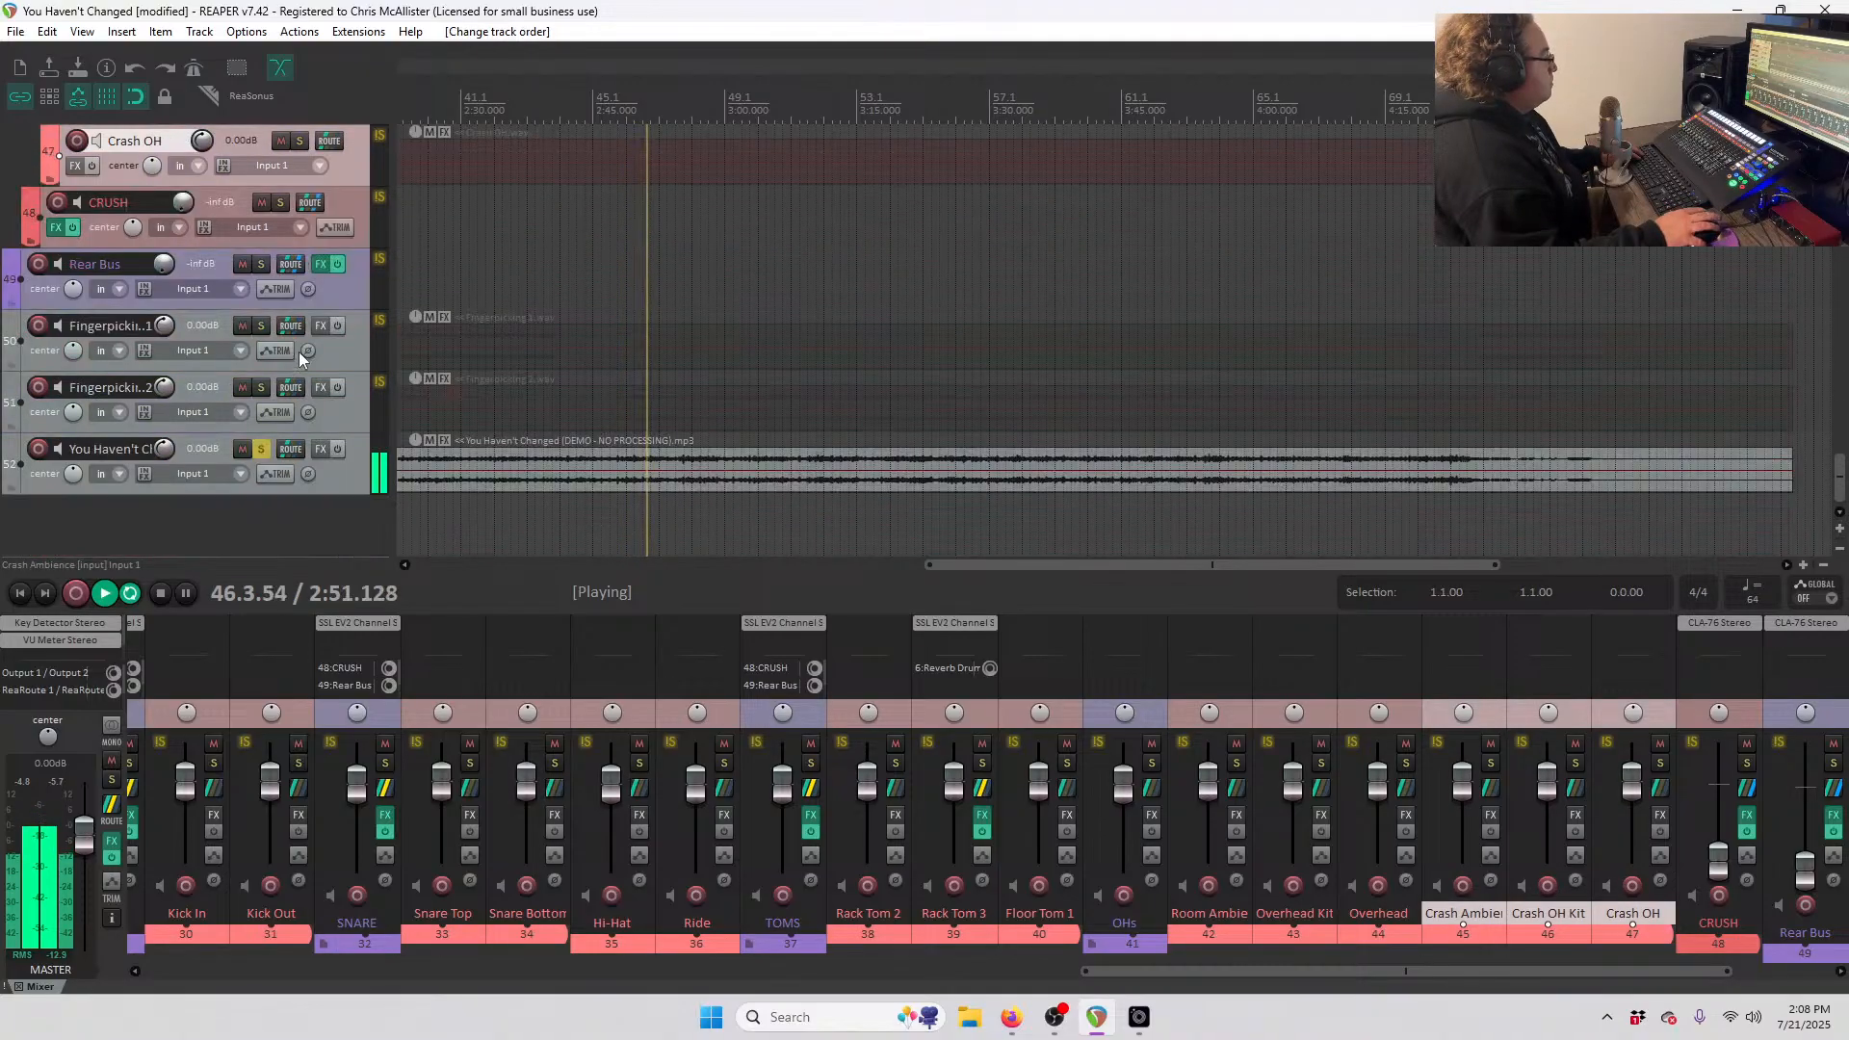
pyautogui.click(366, 412)
pyautogui.keyDown('shift'); pyautogui.click(356, 356); pyautogui.keyUp('shift')
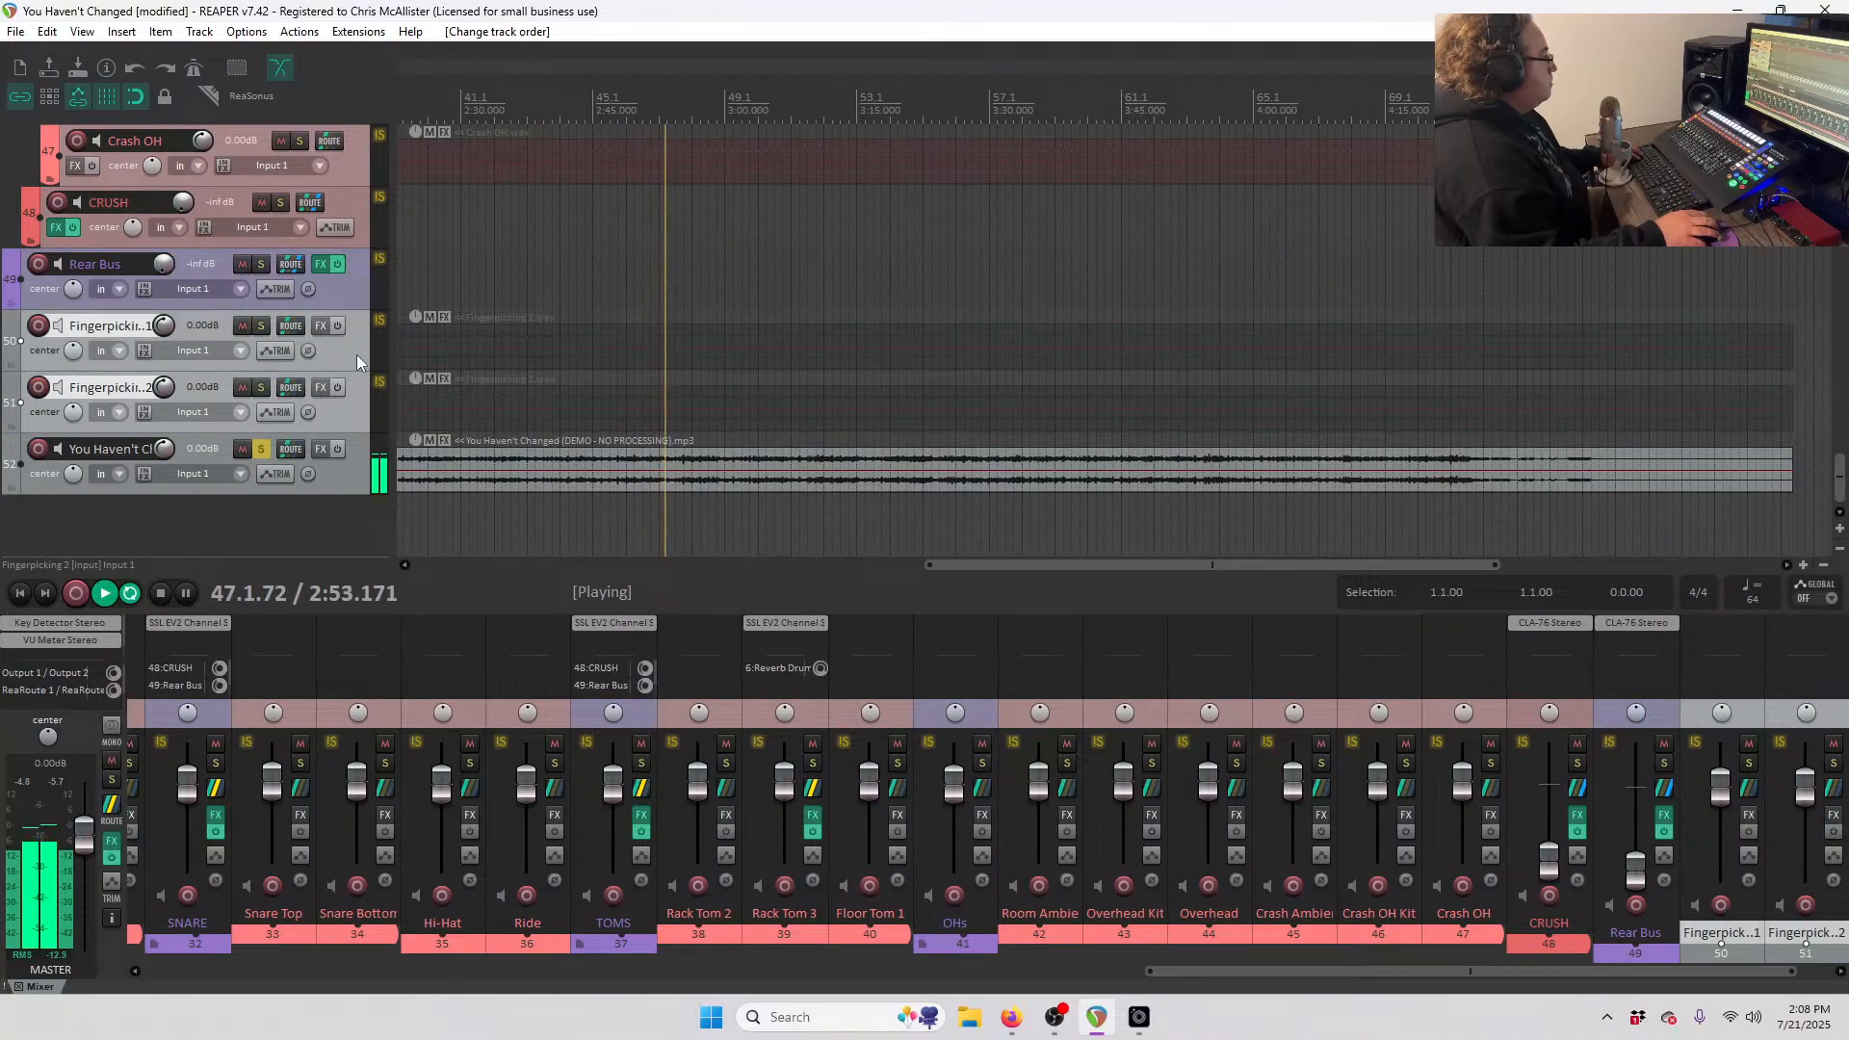
pyautogui.moveTo(343, 355); pyautogui.dragTo(240, 366)
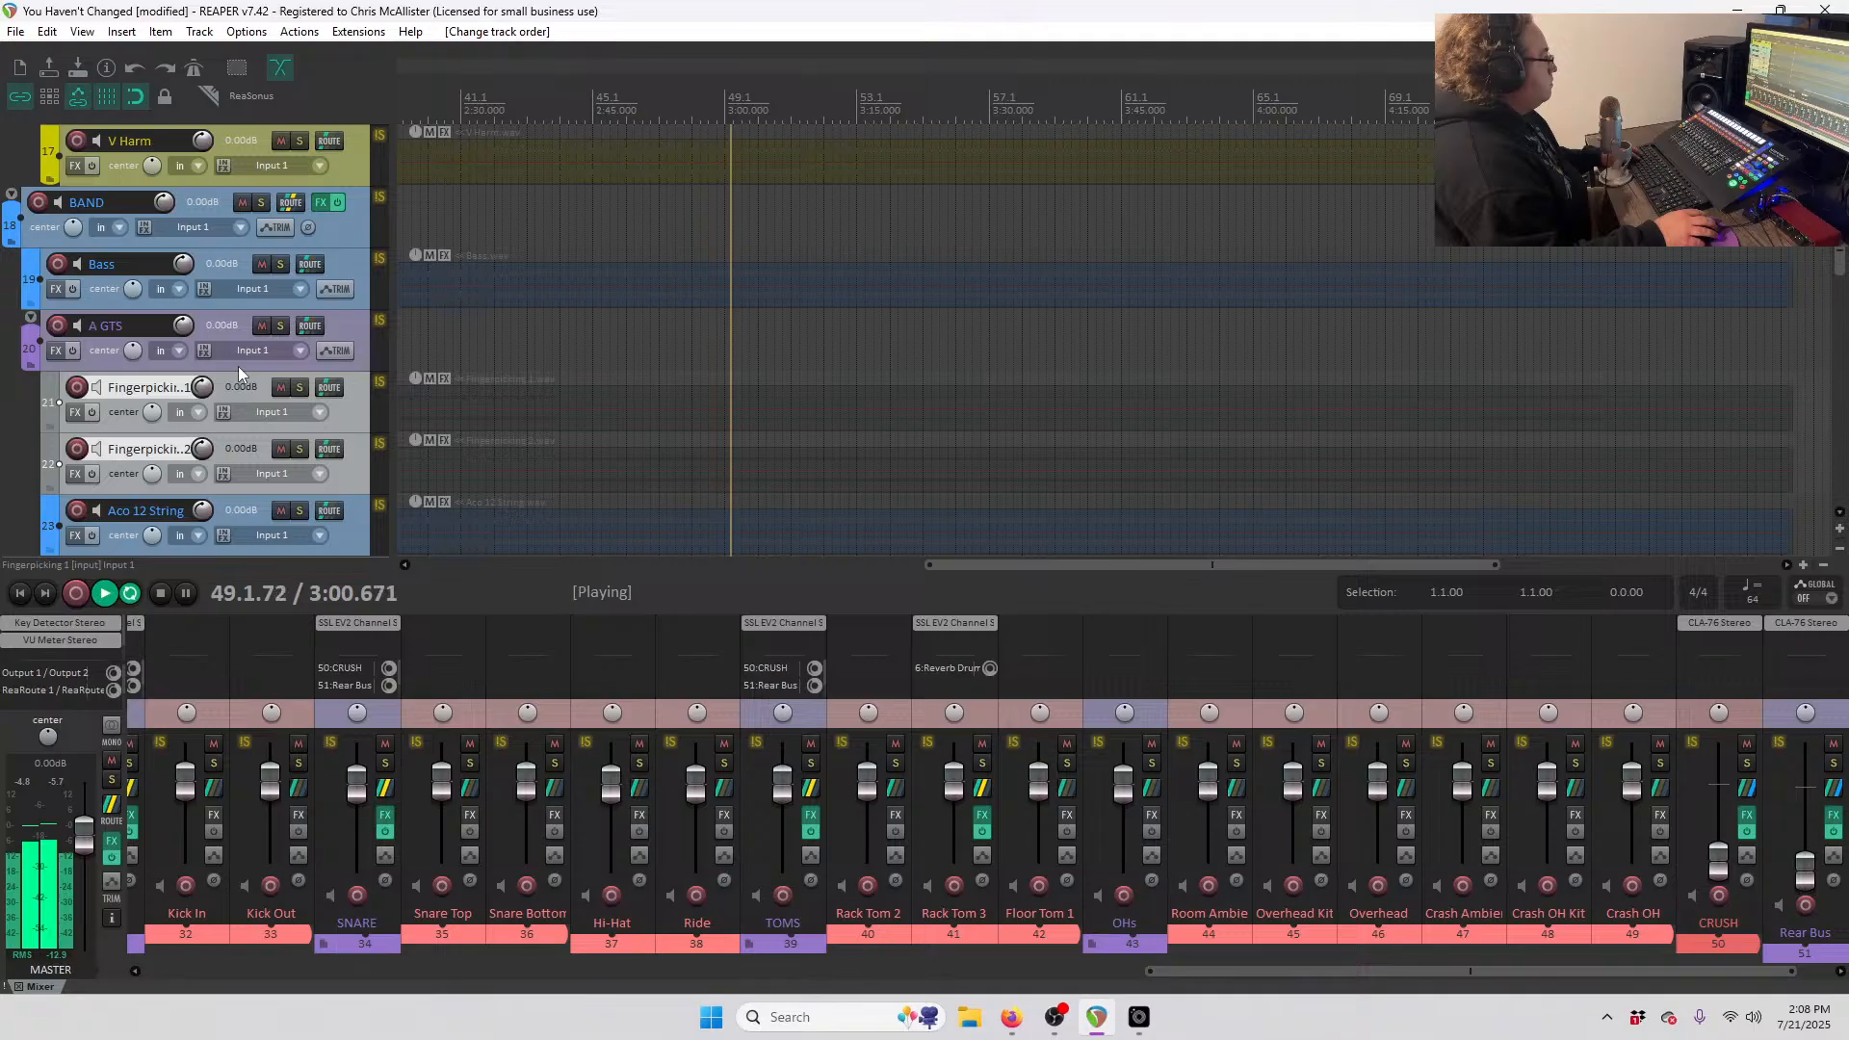
pyautogui.click(341, 423)
pyautogui.click(373, 466)
pyautogui.click(360, 464)
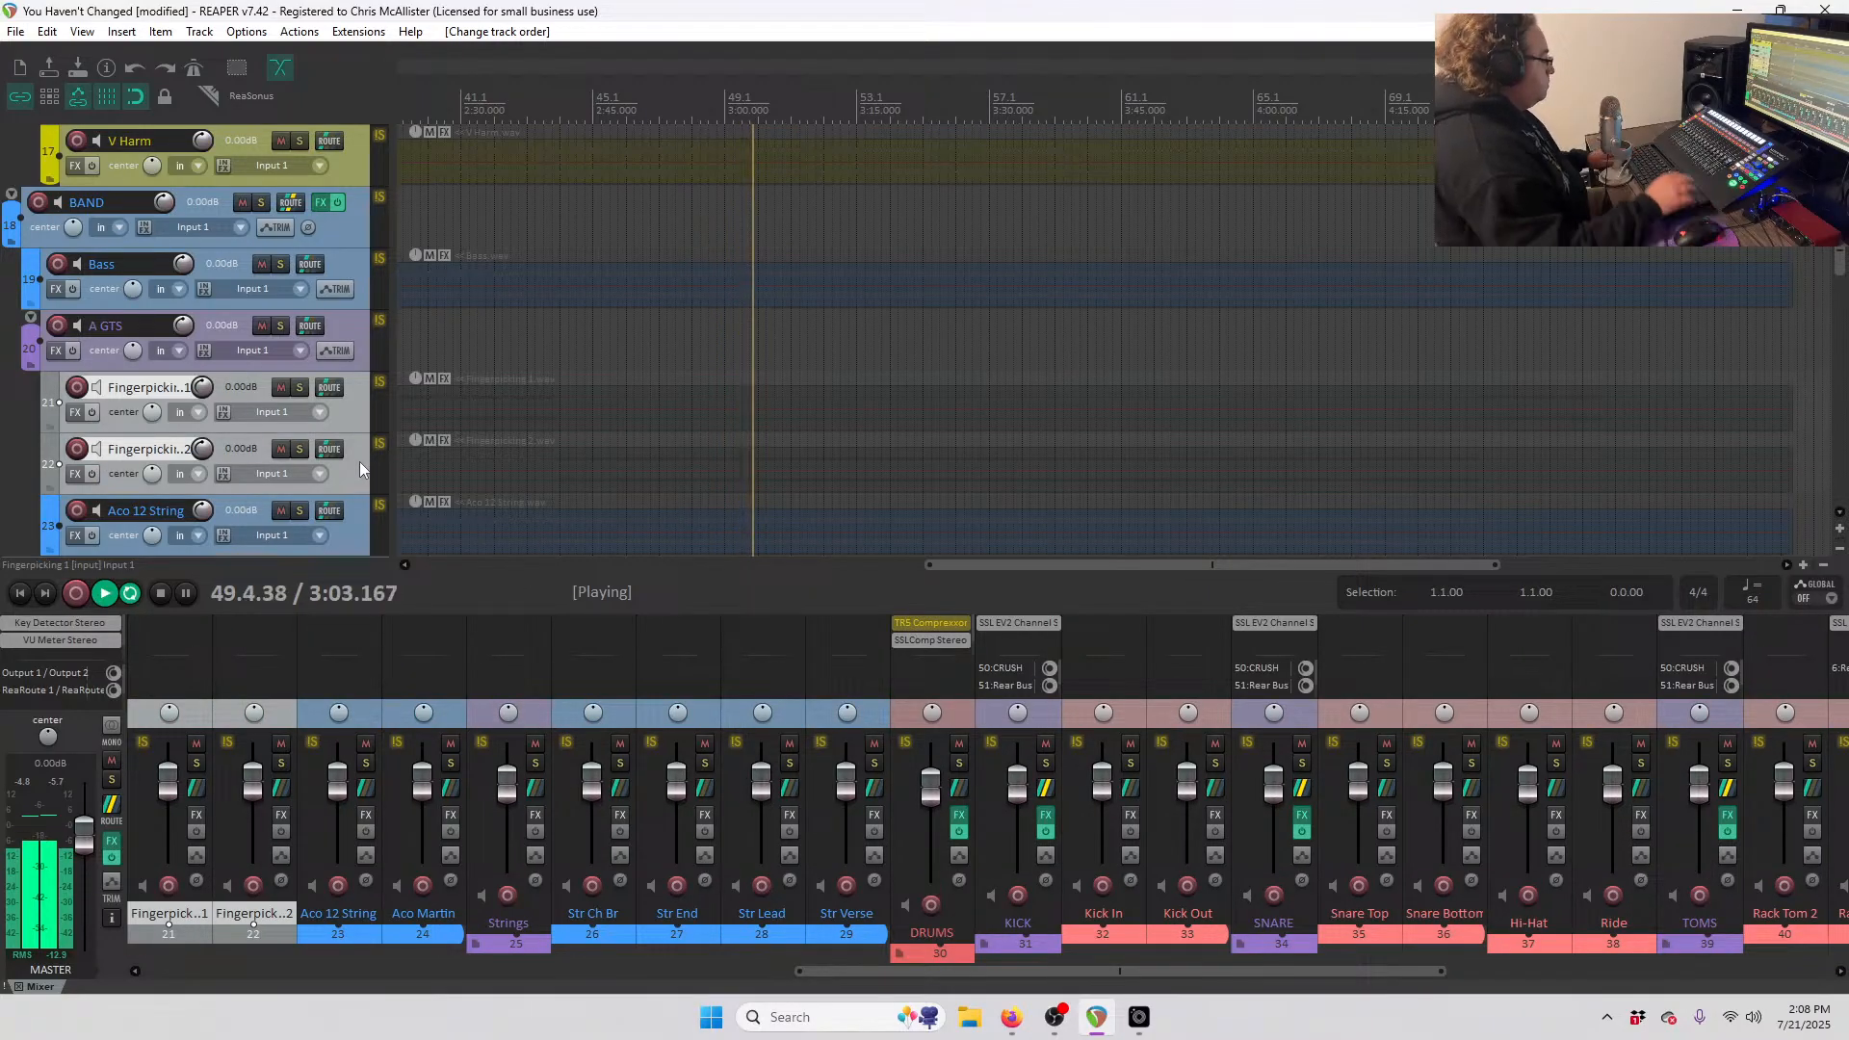
pyautogui.hotkey('alt', '1')
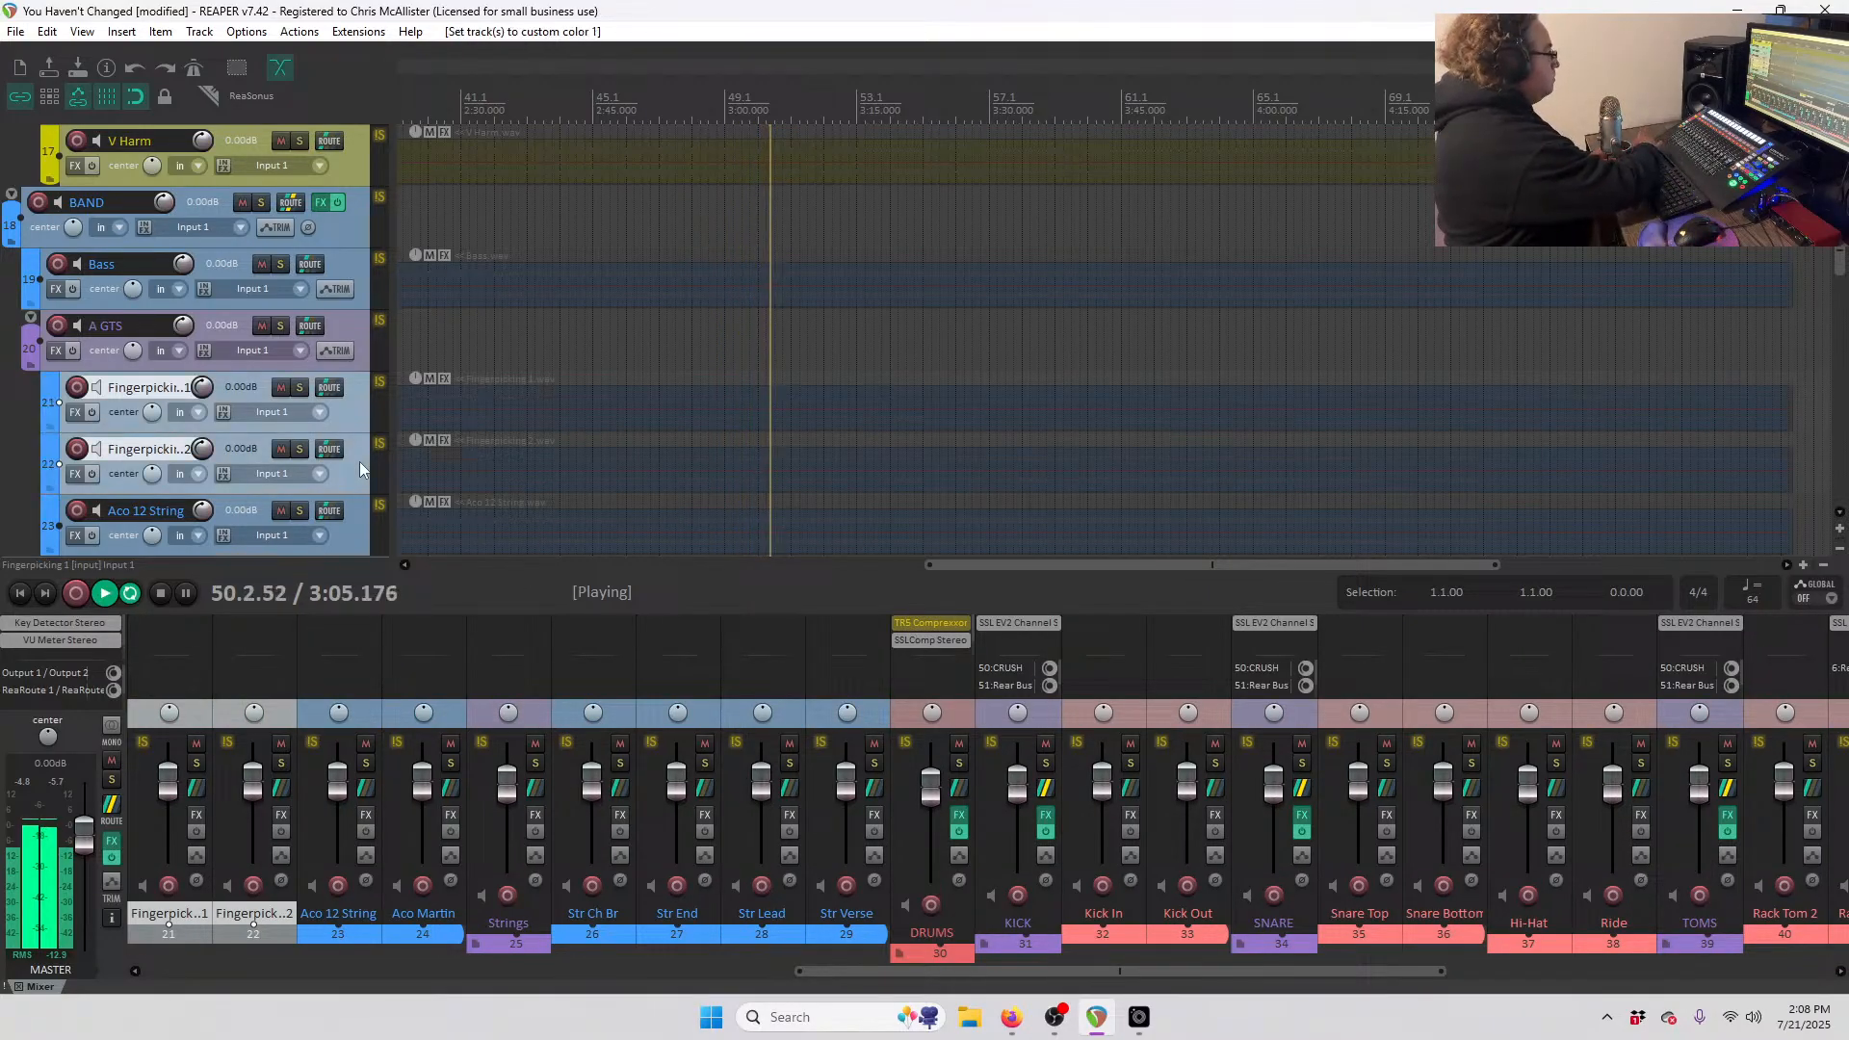
pyautogui.click(351, 414)
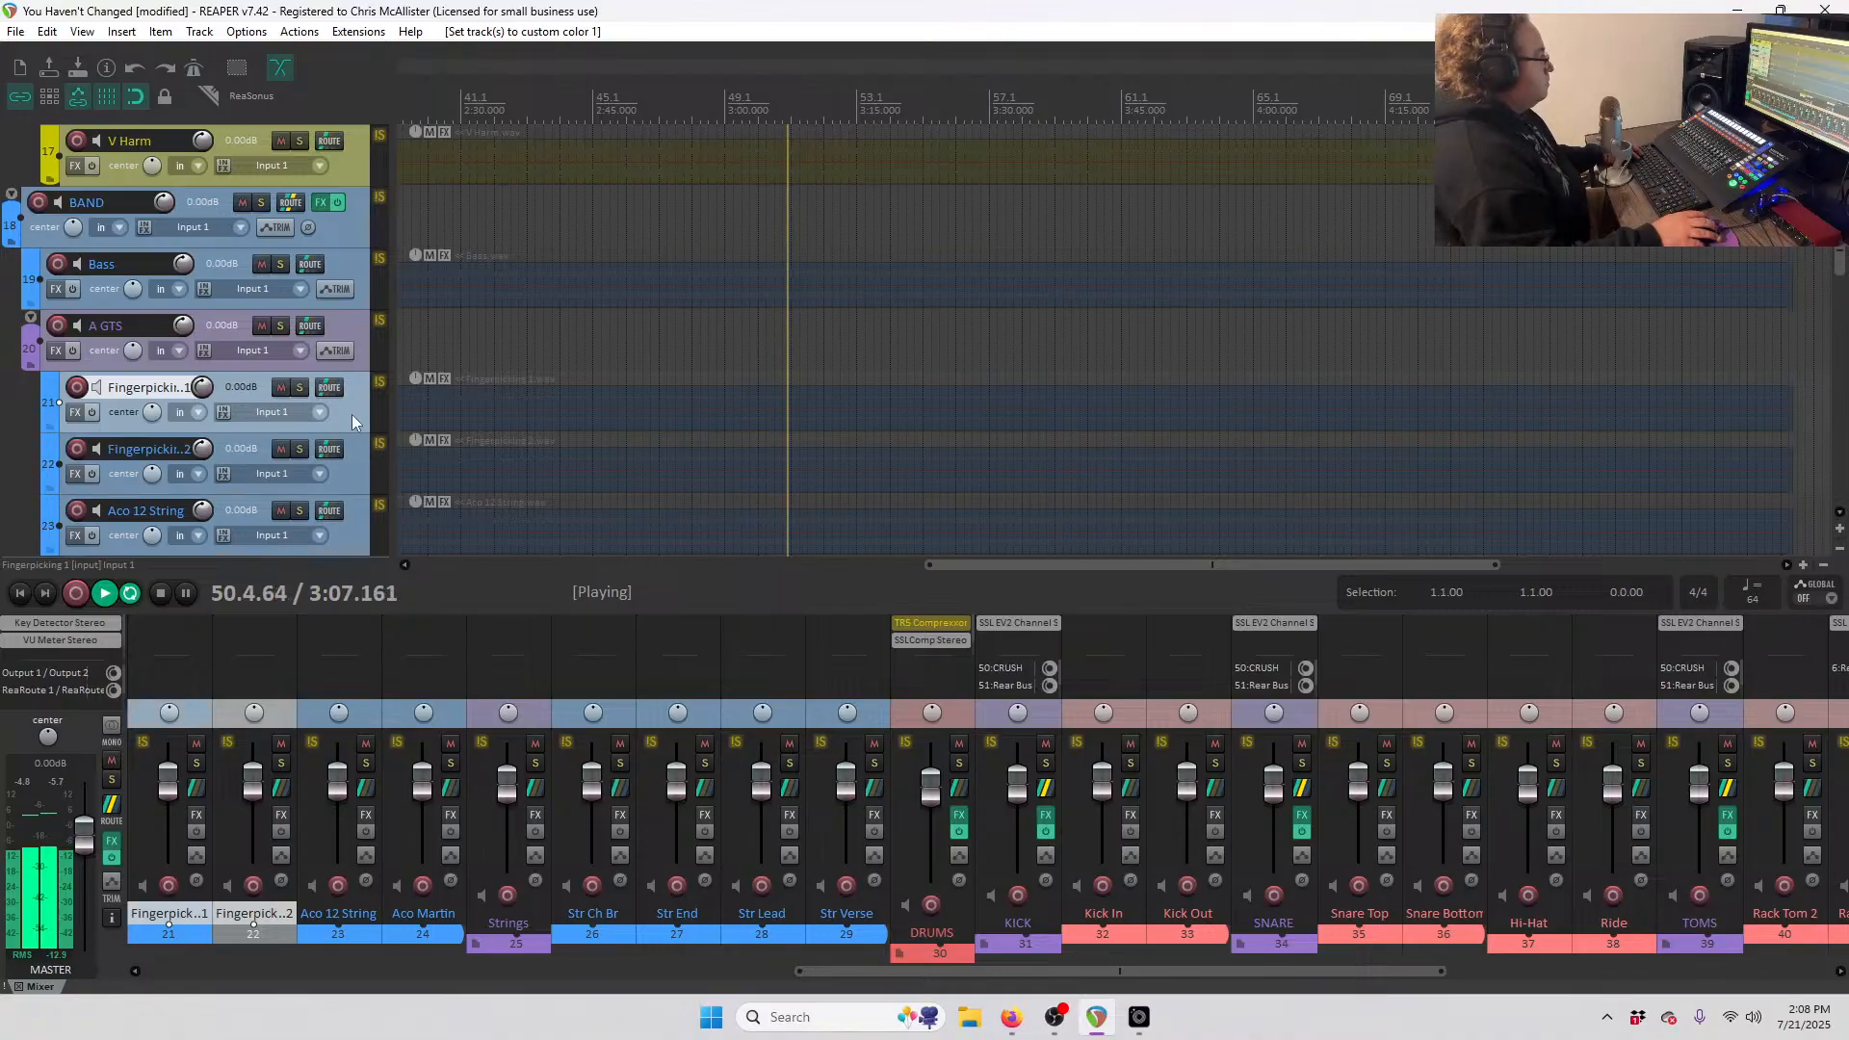
# - Stop playback, then unsolo and mute the You Haven't Changed demo reference track
pyautogui.scroll(-15, 339, 427)
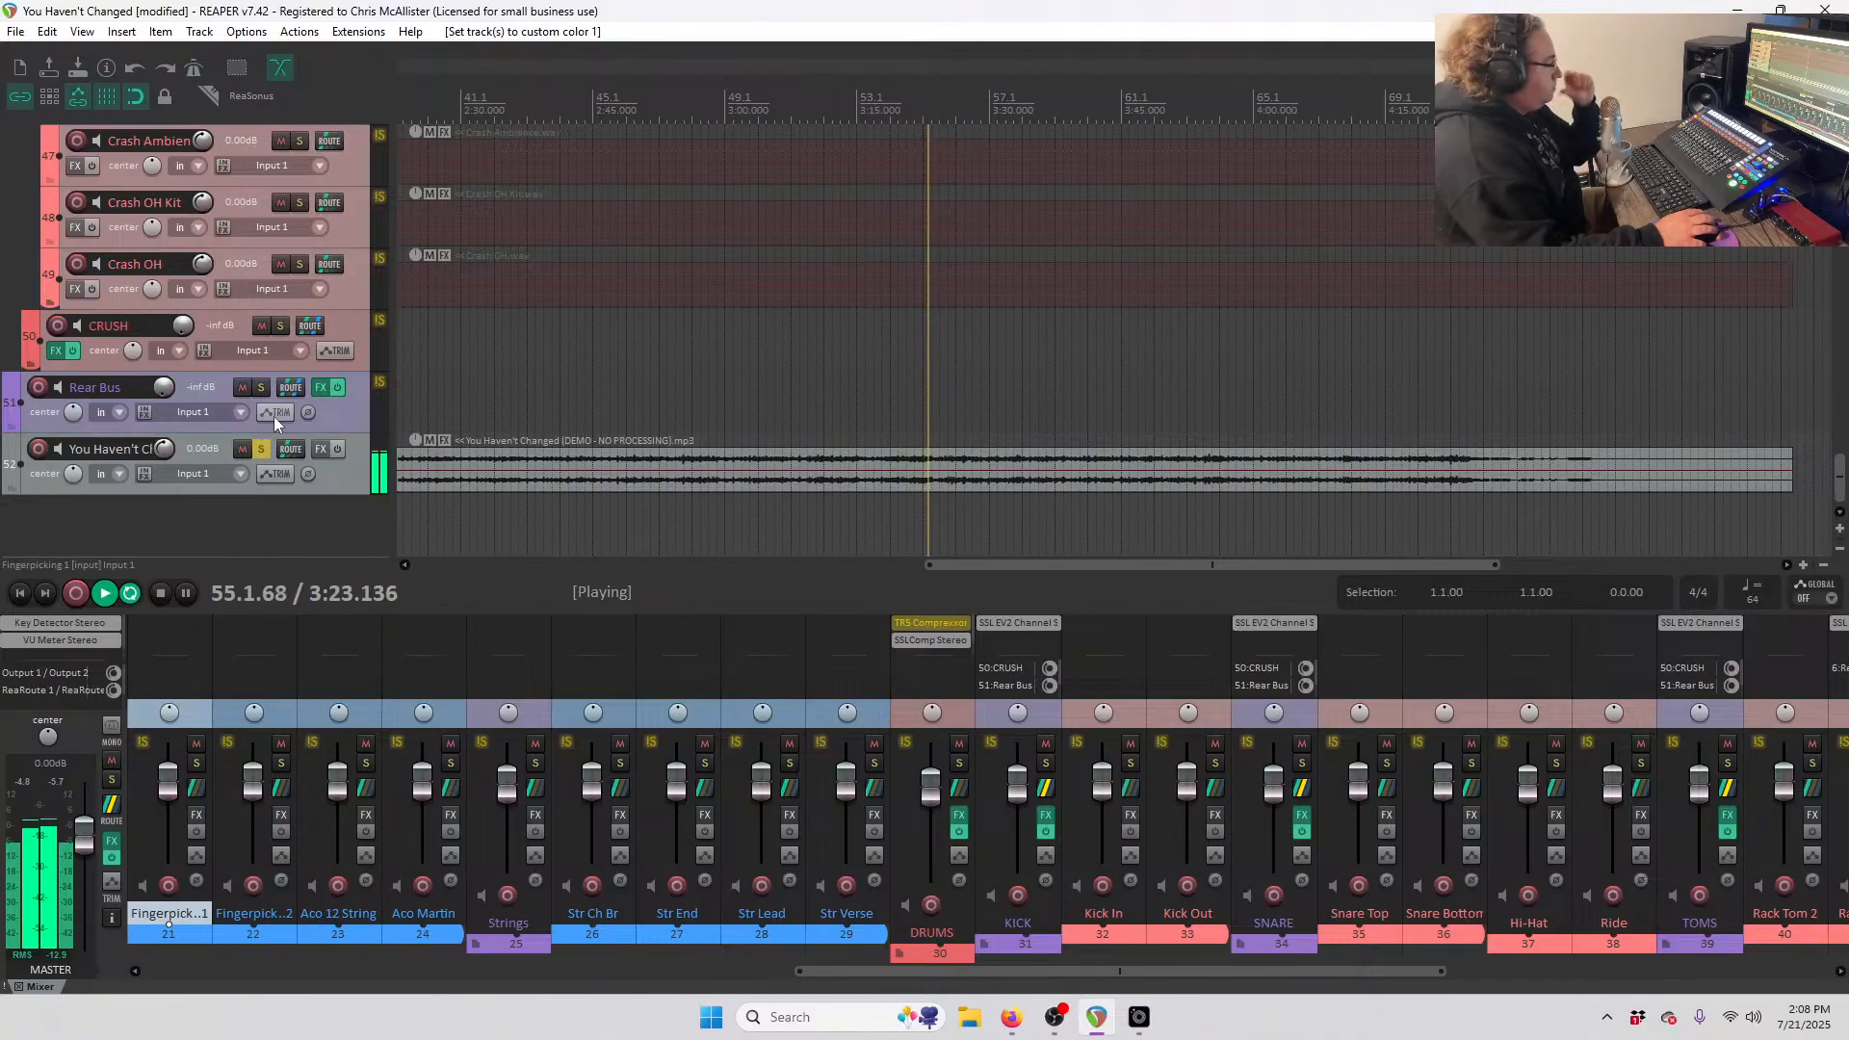
pyautogui.press('space')
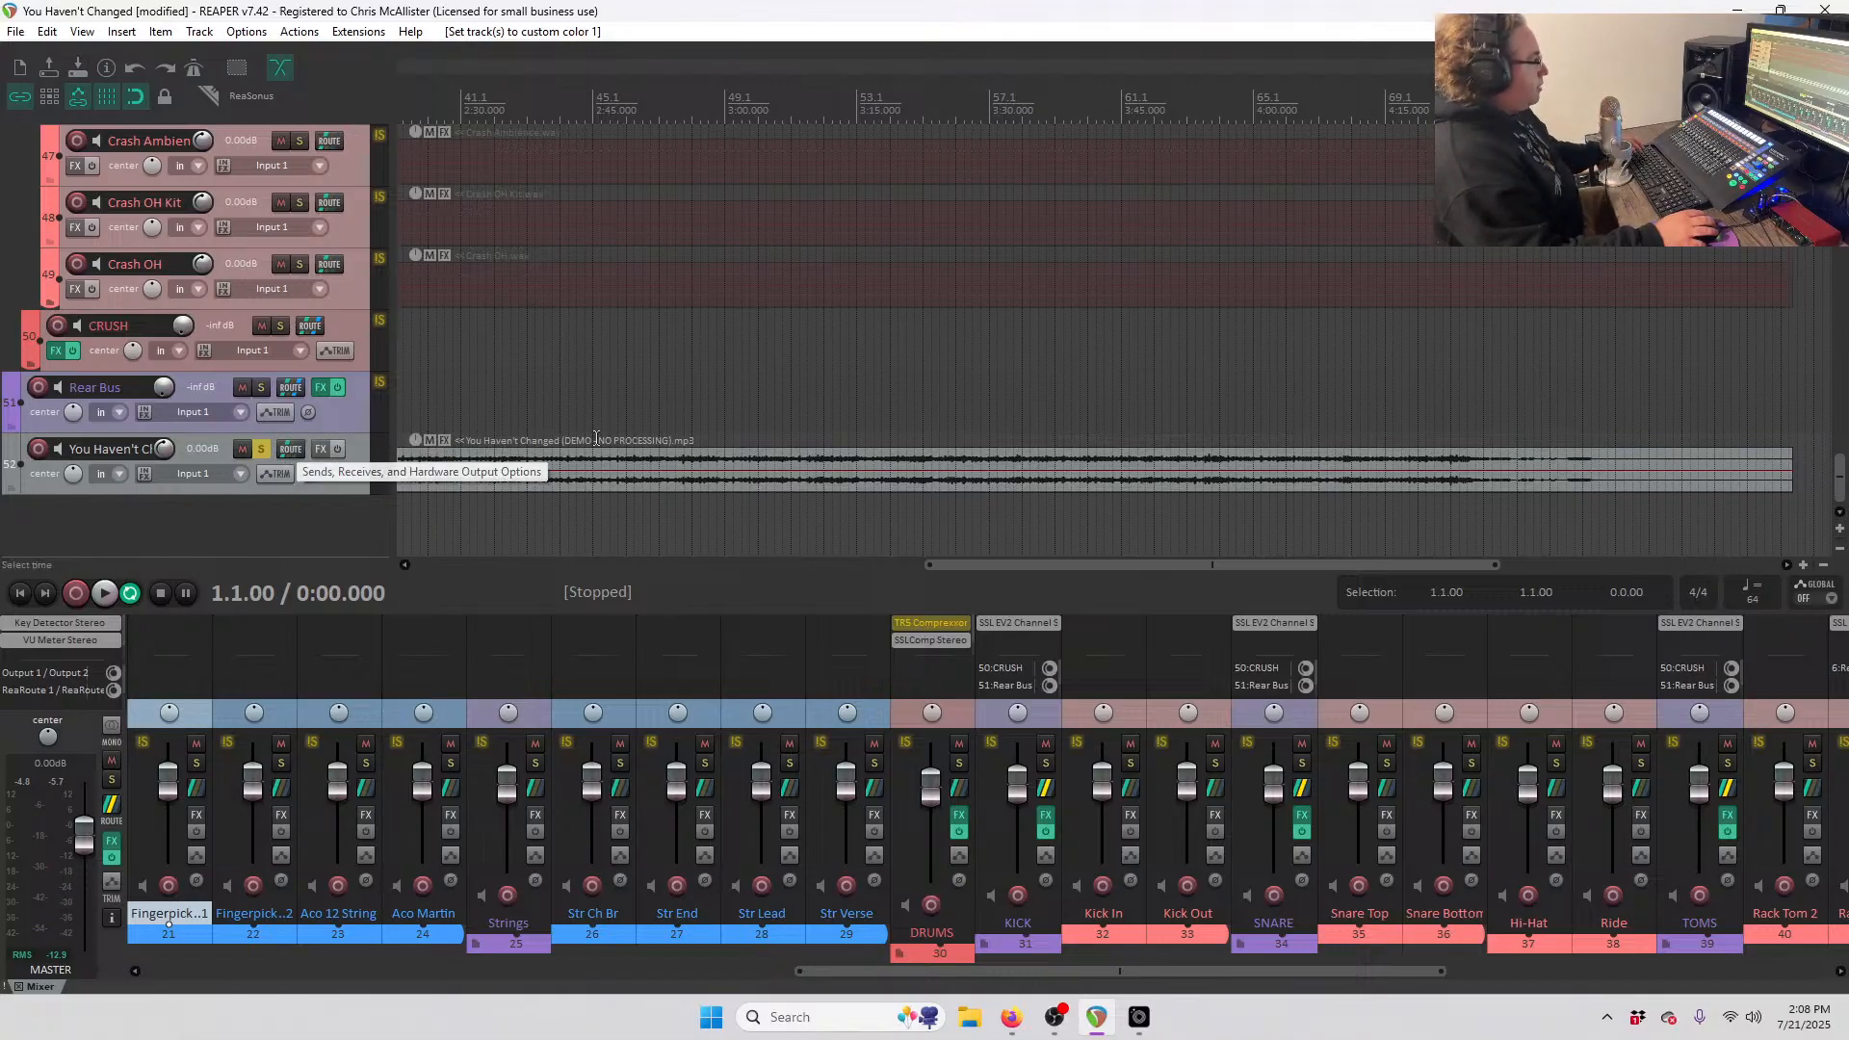
pyautogui.click(262, 450)
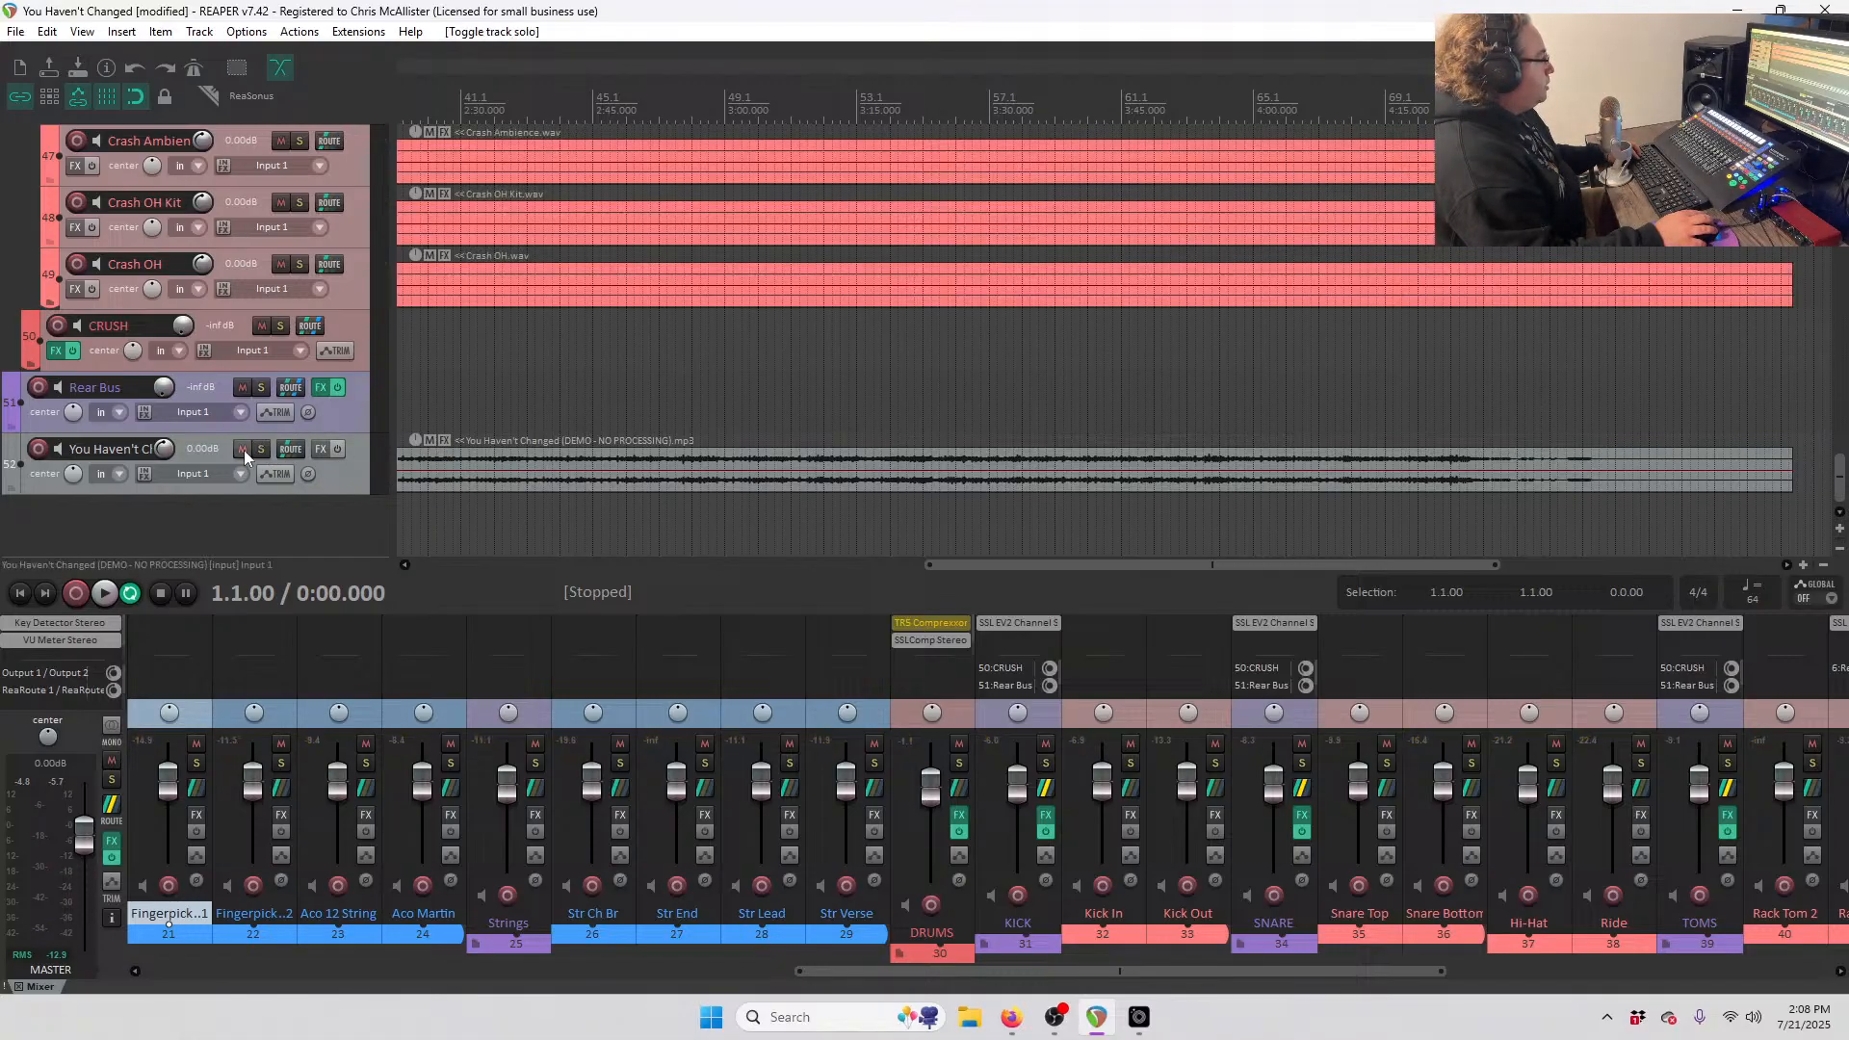
pyautogui.click(243, 450)
# - Review the track list from the FX and VOX folders down to OHs, checking the order, nesting and colors
pyautogui.scroll(4, 287, 452)
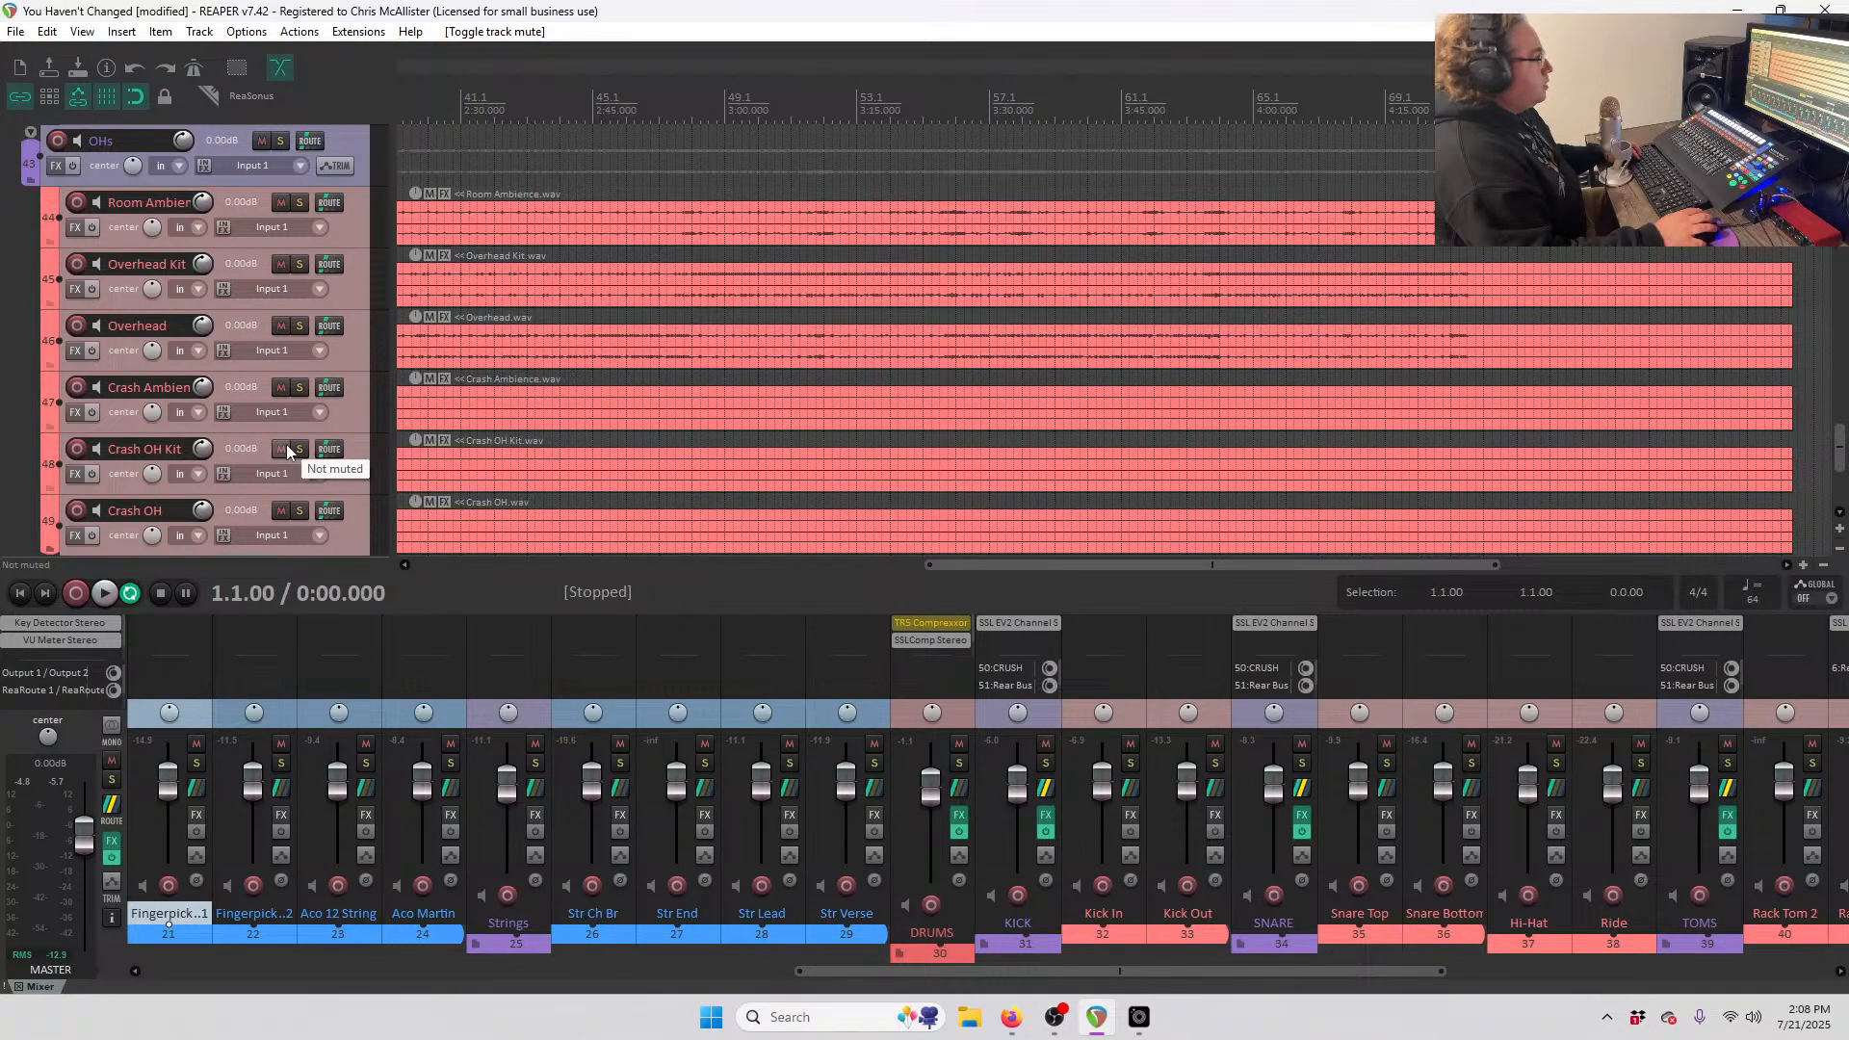
pyautogui.scroll(15, 287, 452)
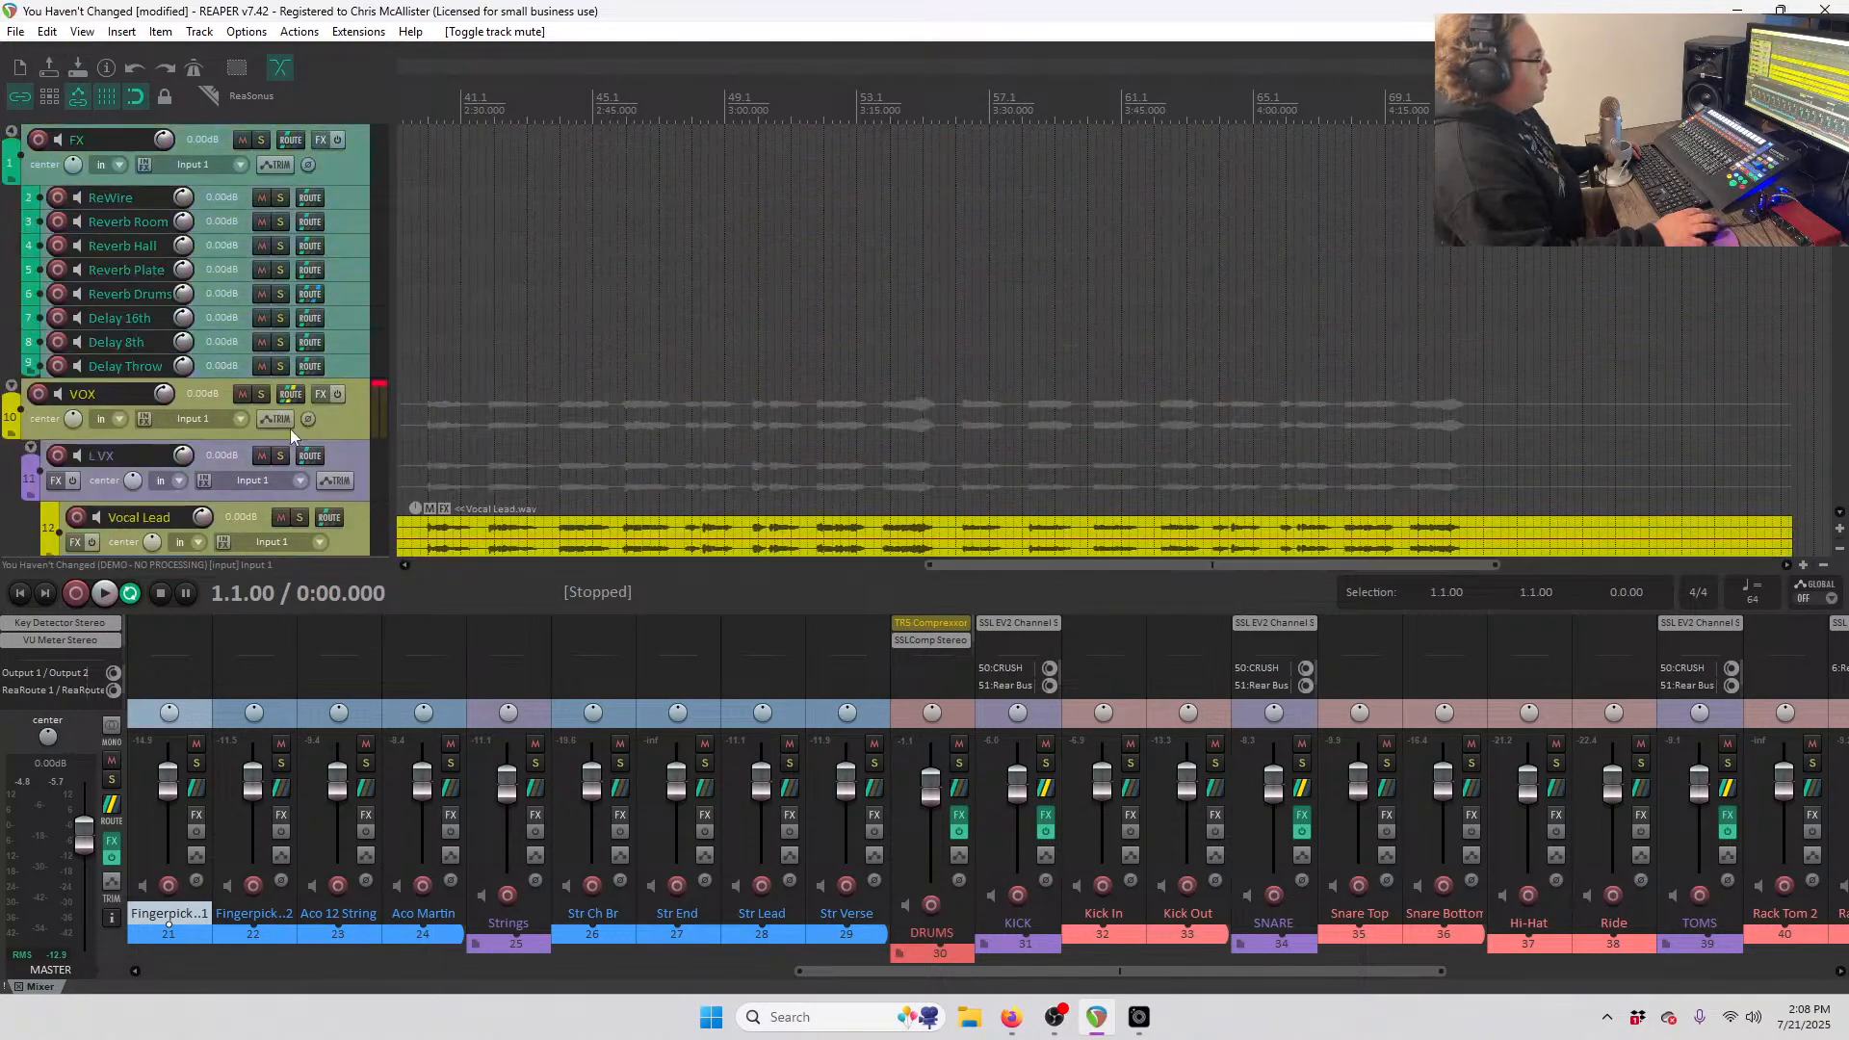
pyautogui.scroll(-5, 291, 429)
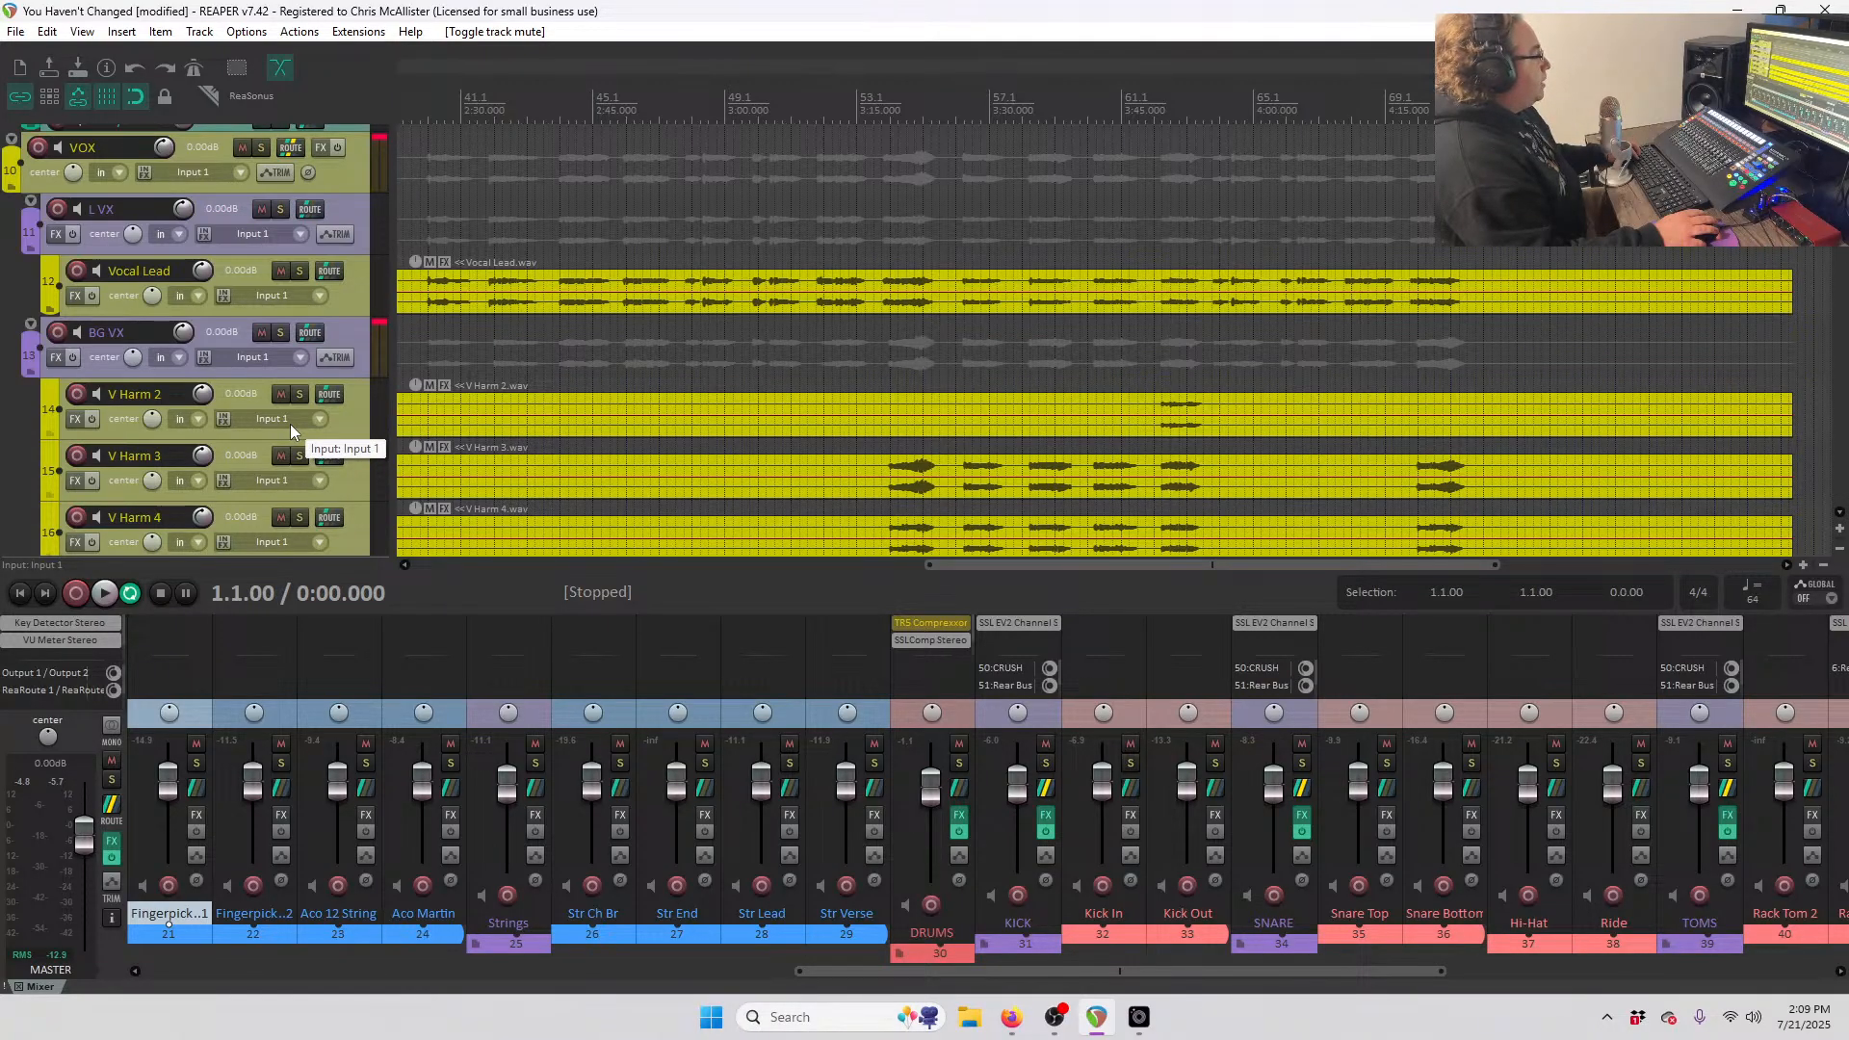
pyautogui.scroll(-1, 291, 419)
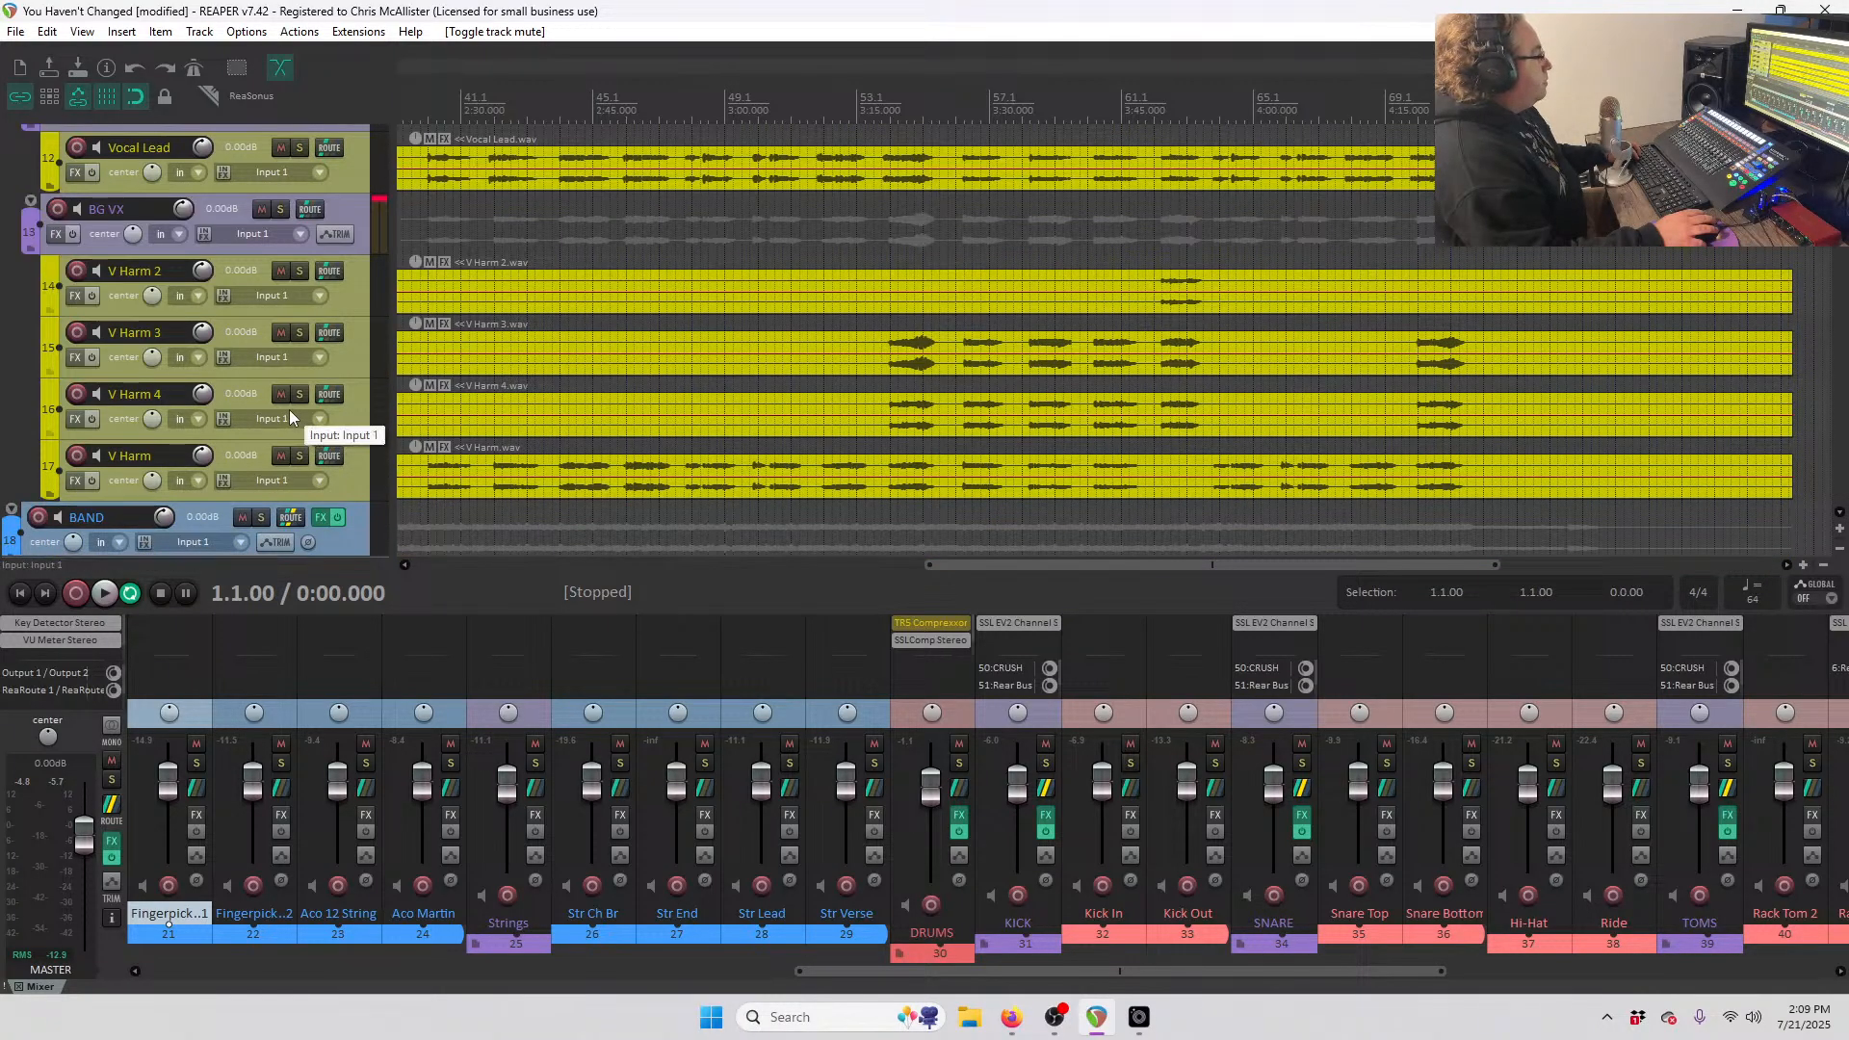
pyautogui.scroll(-2, 289, 408)
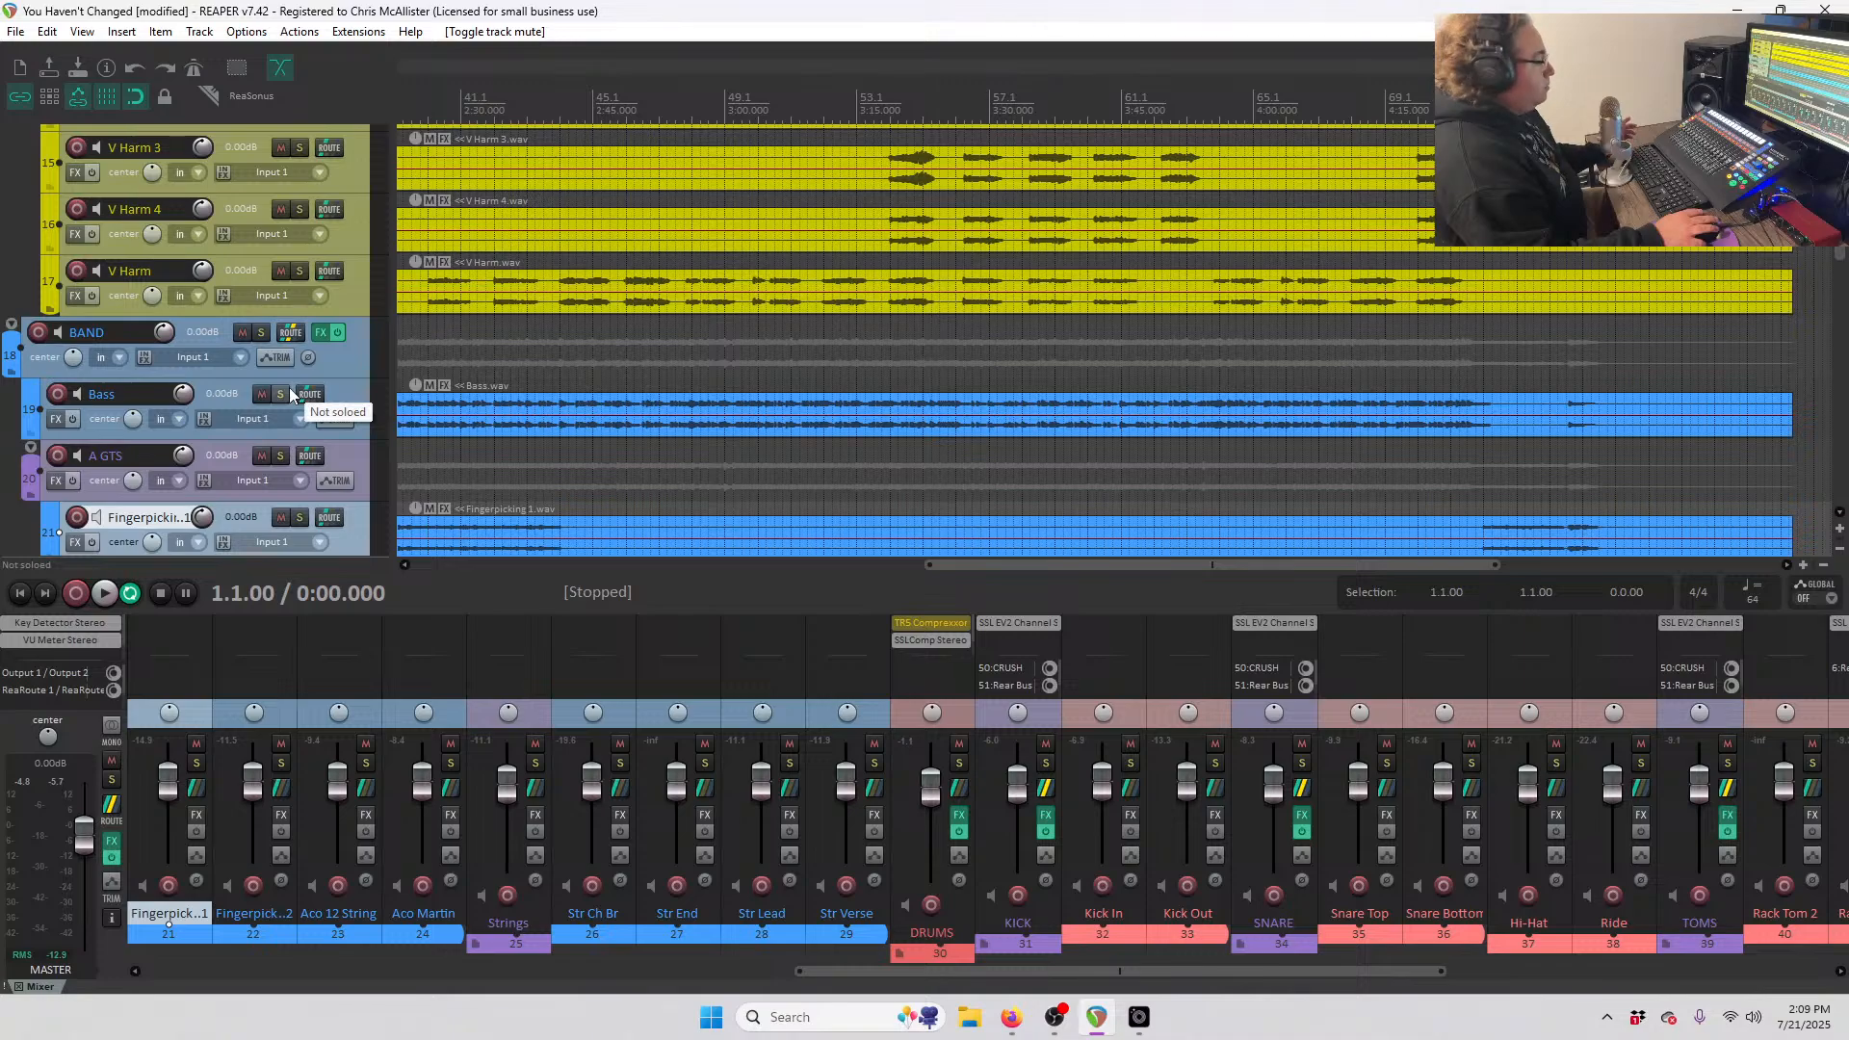
pyautogui.scroll(-2, 291, 395)
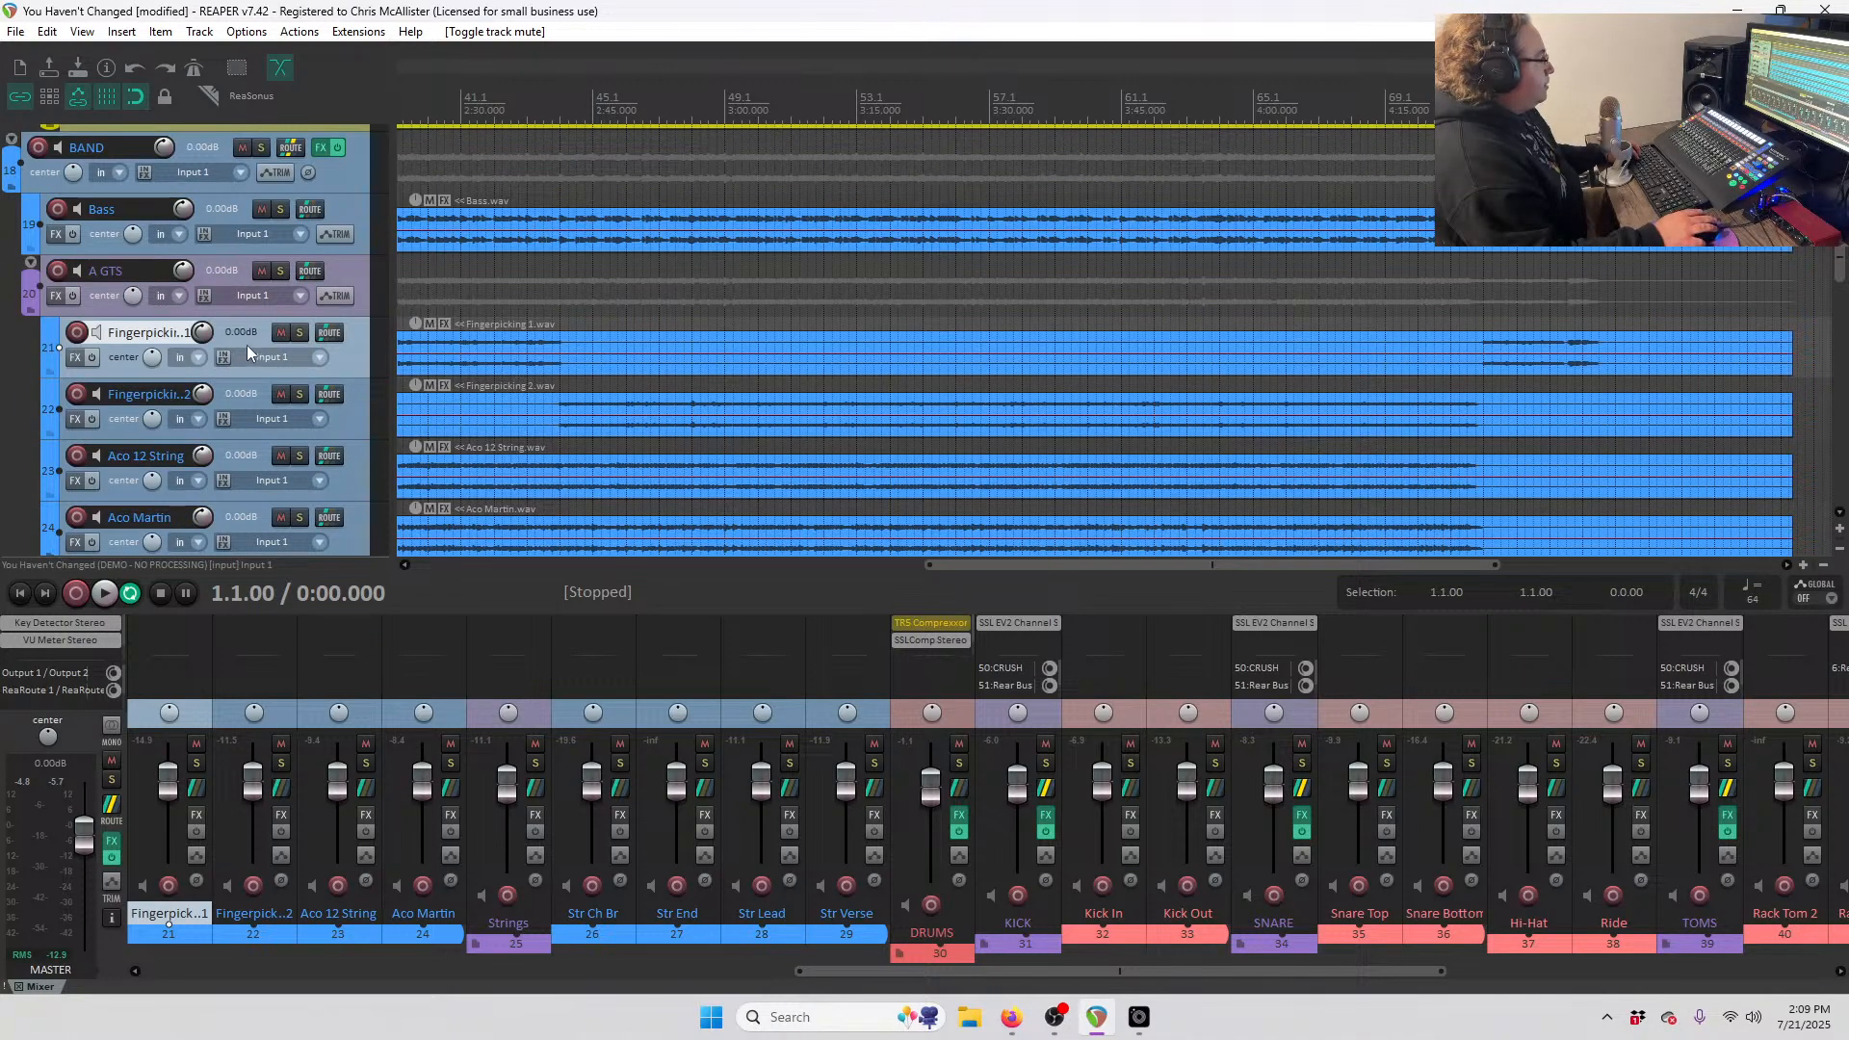
pyautogui.scroll(-6, 249, 344)
pyautogui.scroll(-1, 256, 330)
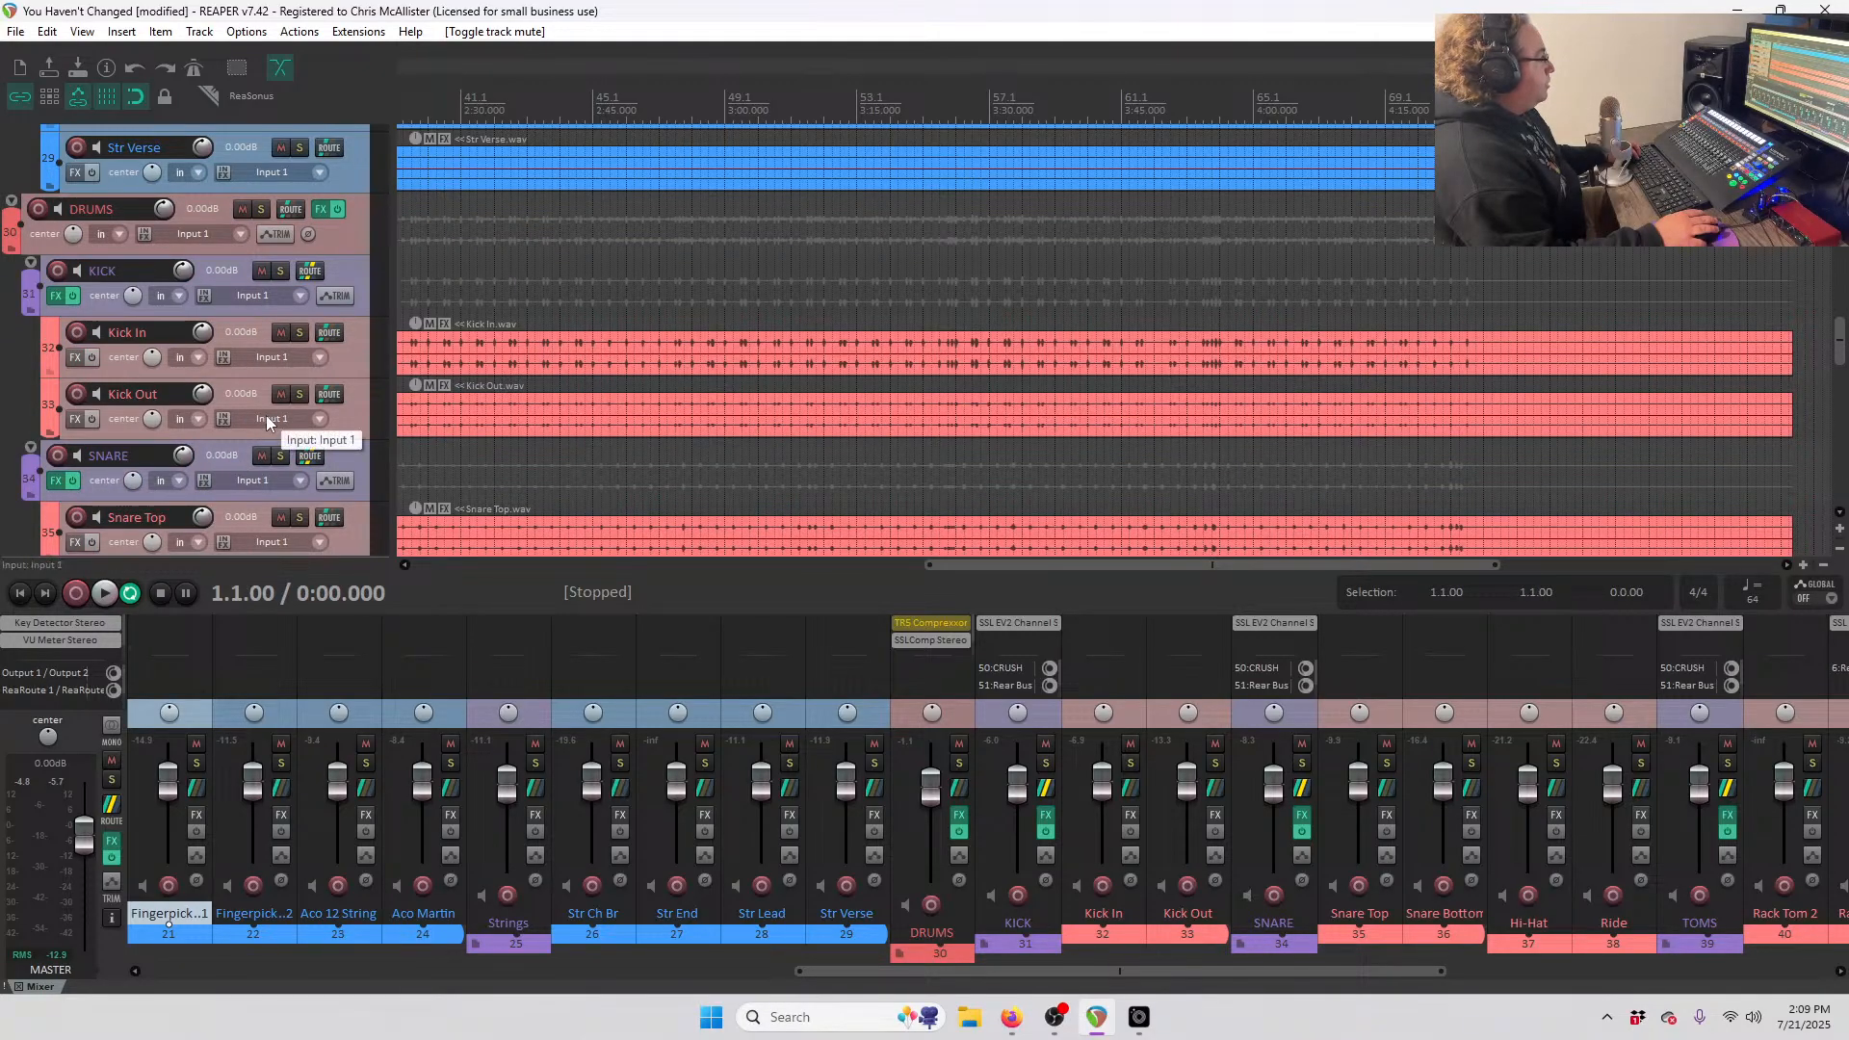
pyautogui.scroll(6, 270, 402)
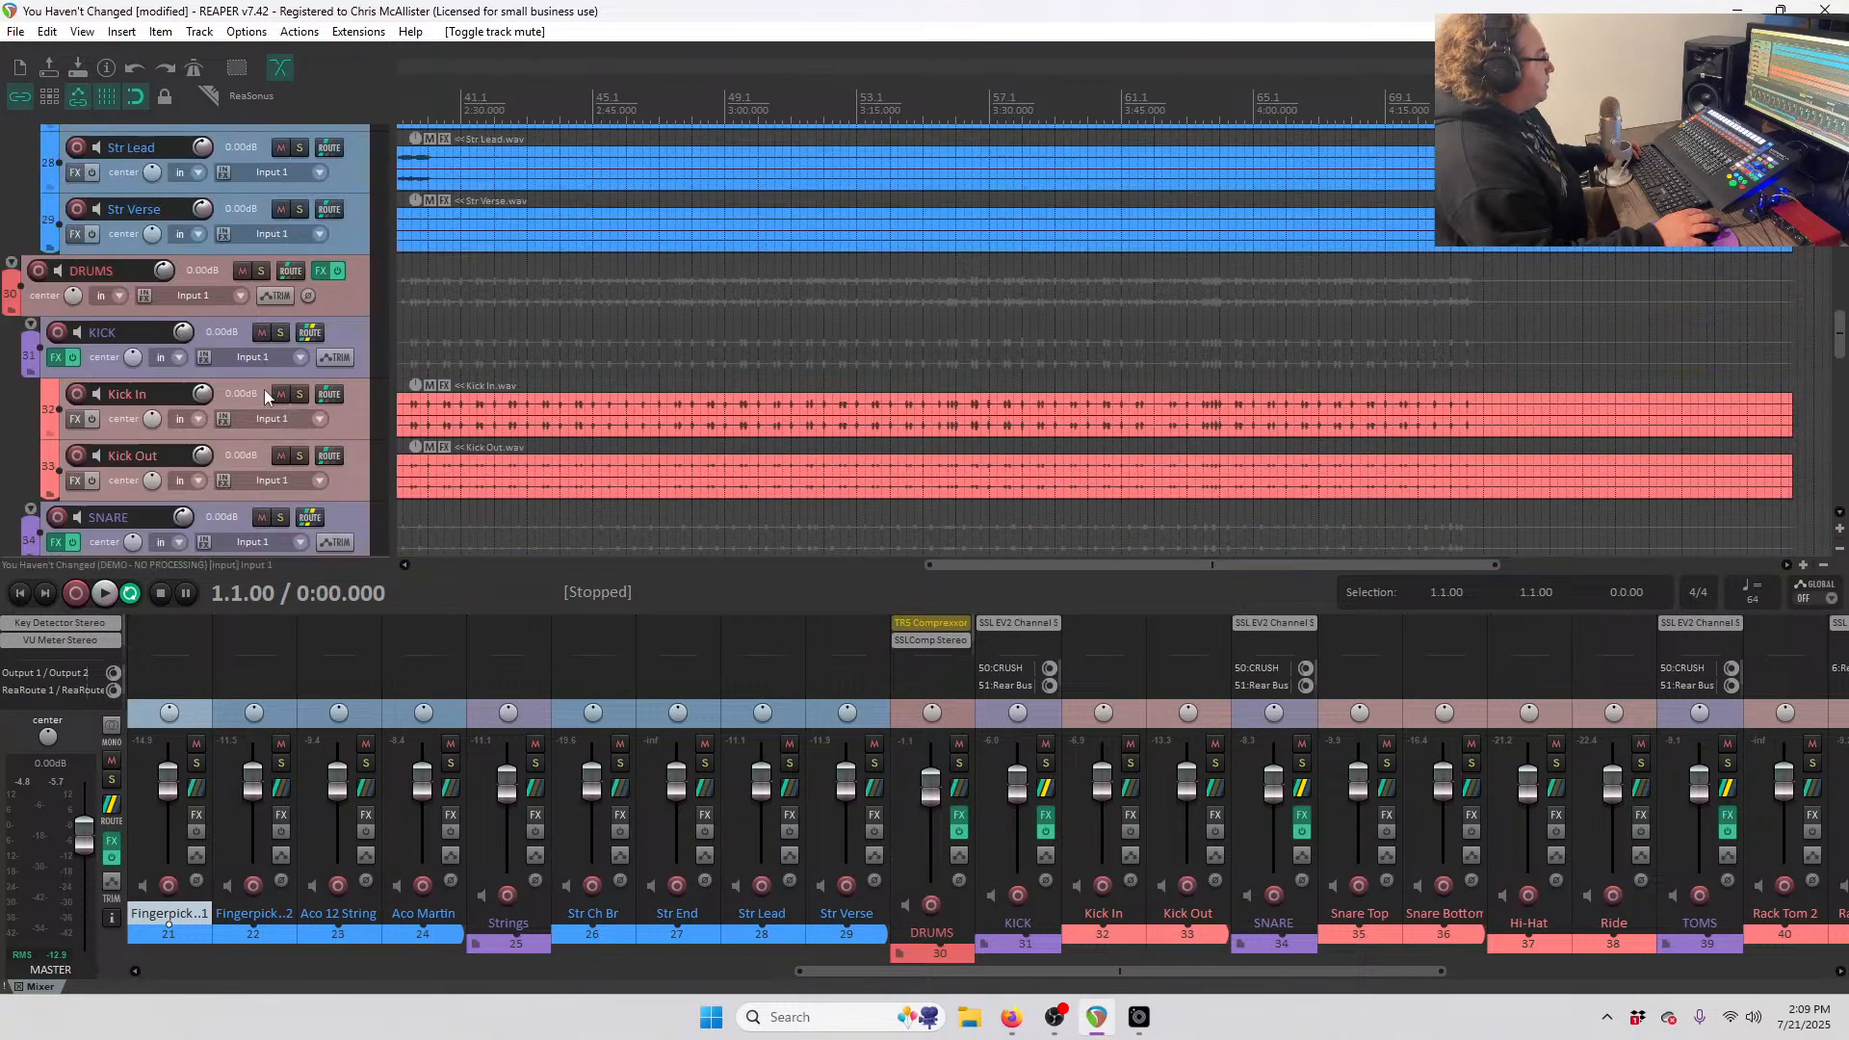
pyautogui.scroll(-1, 271, 398)
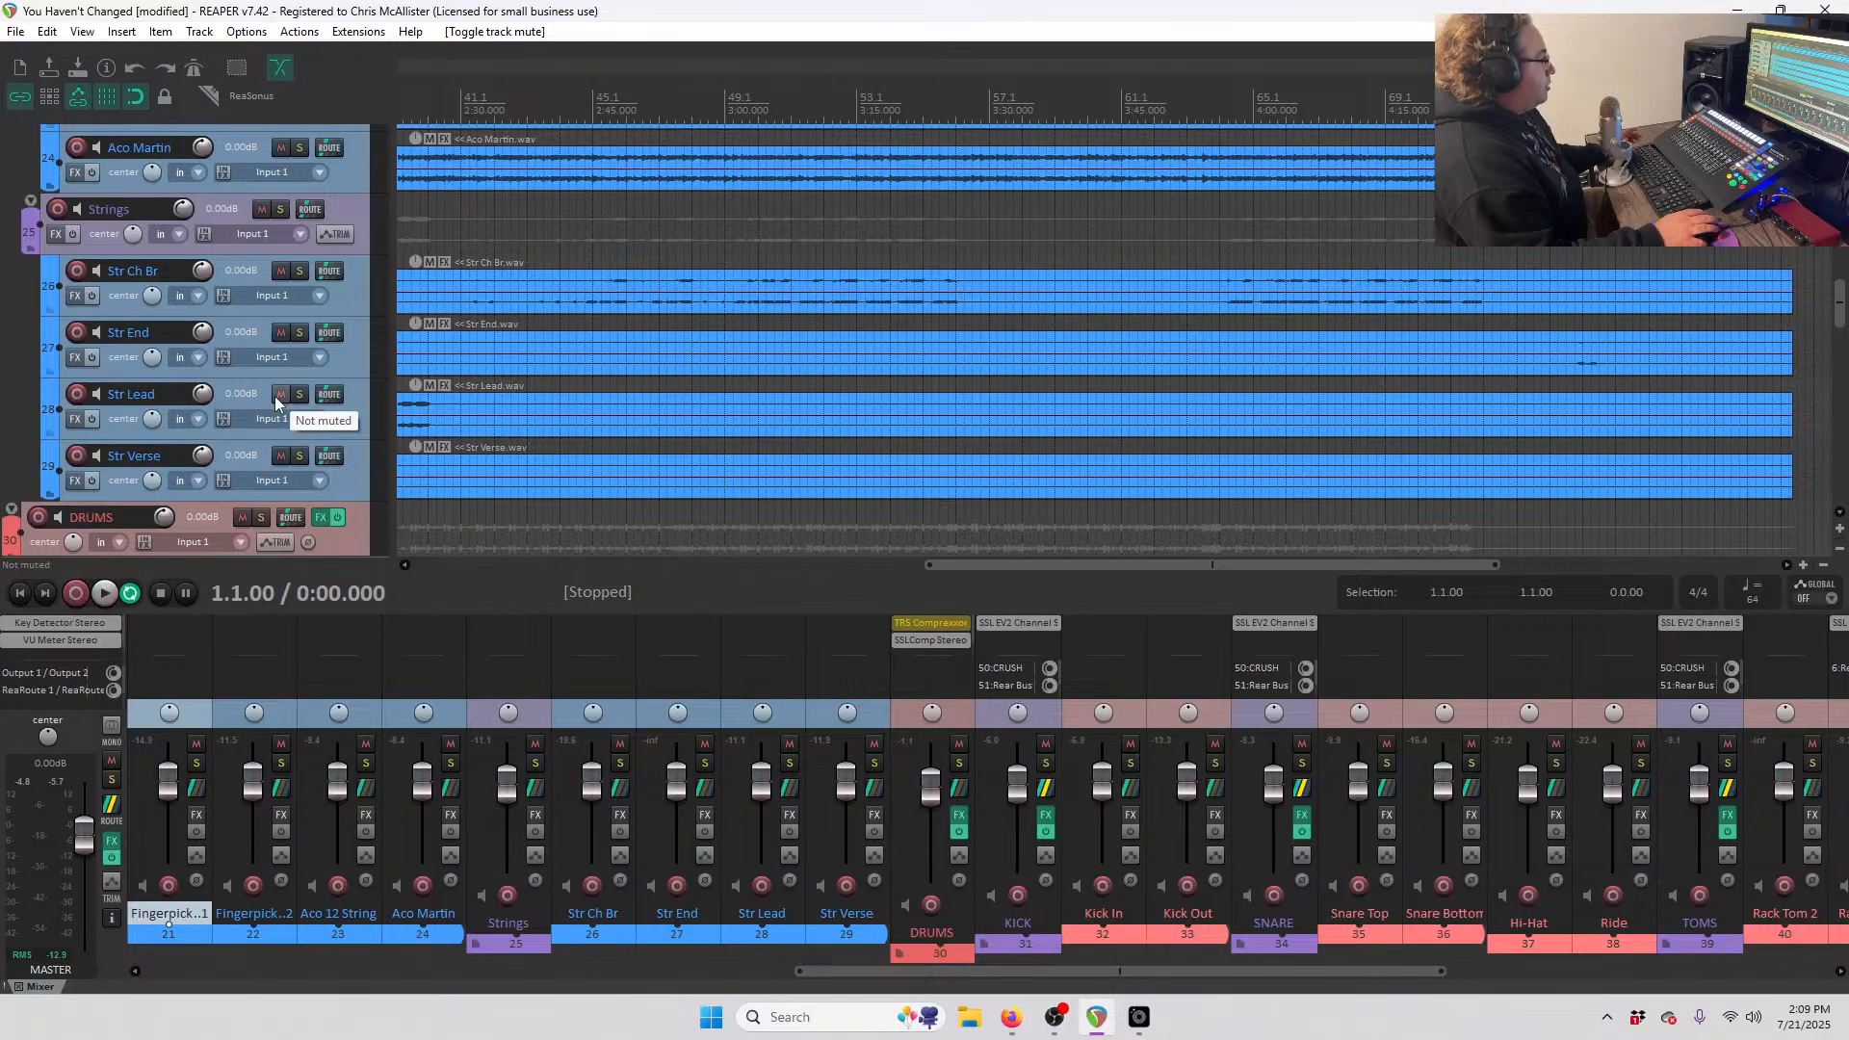
pyautogui.scroll(-4, 277, 403)
pyautogui.scroll(-6, 277, 403)
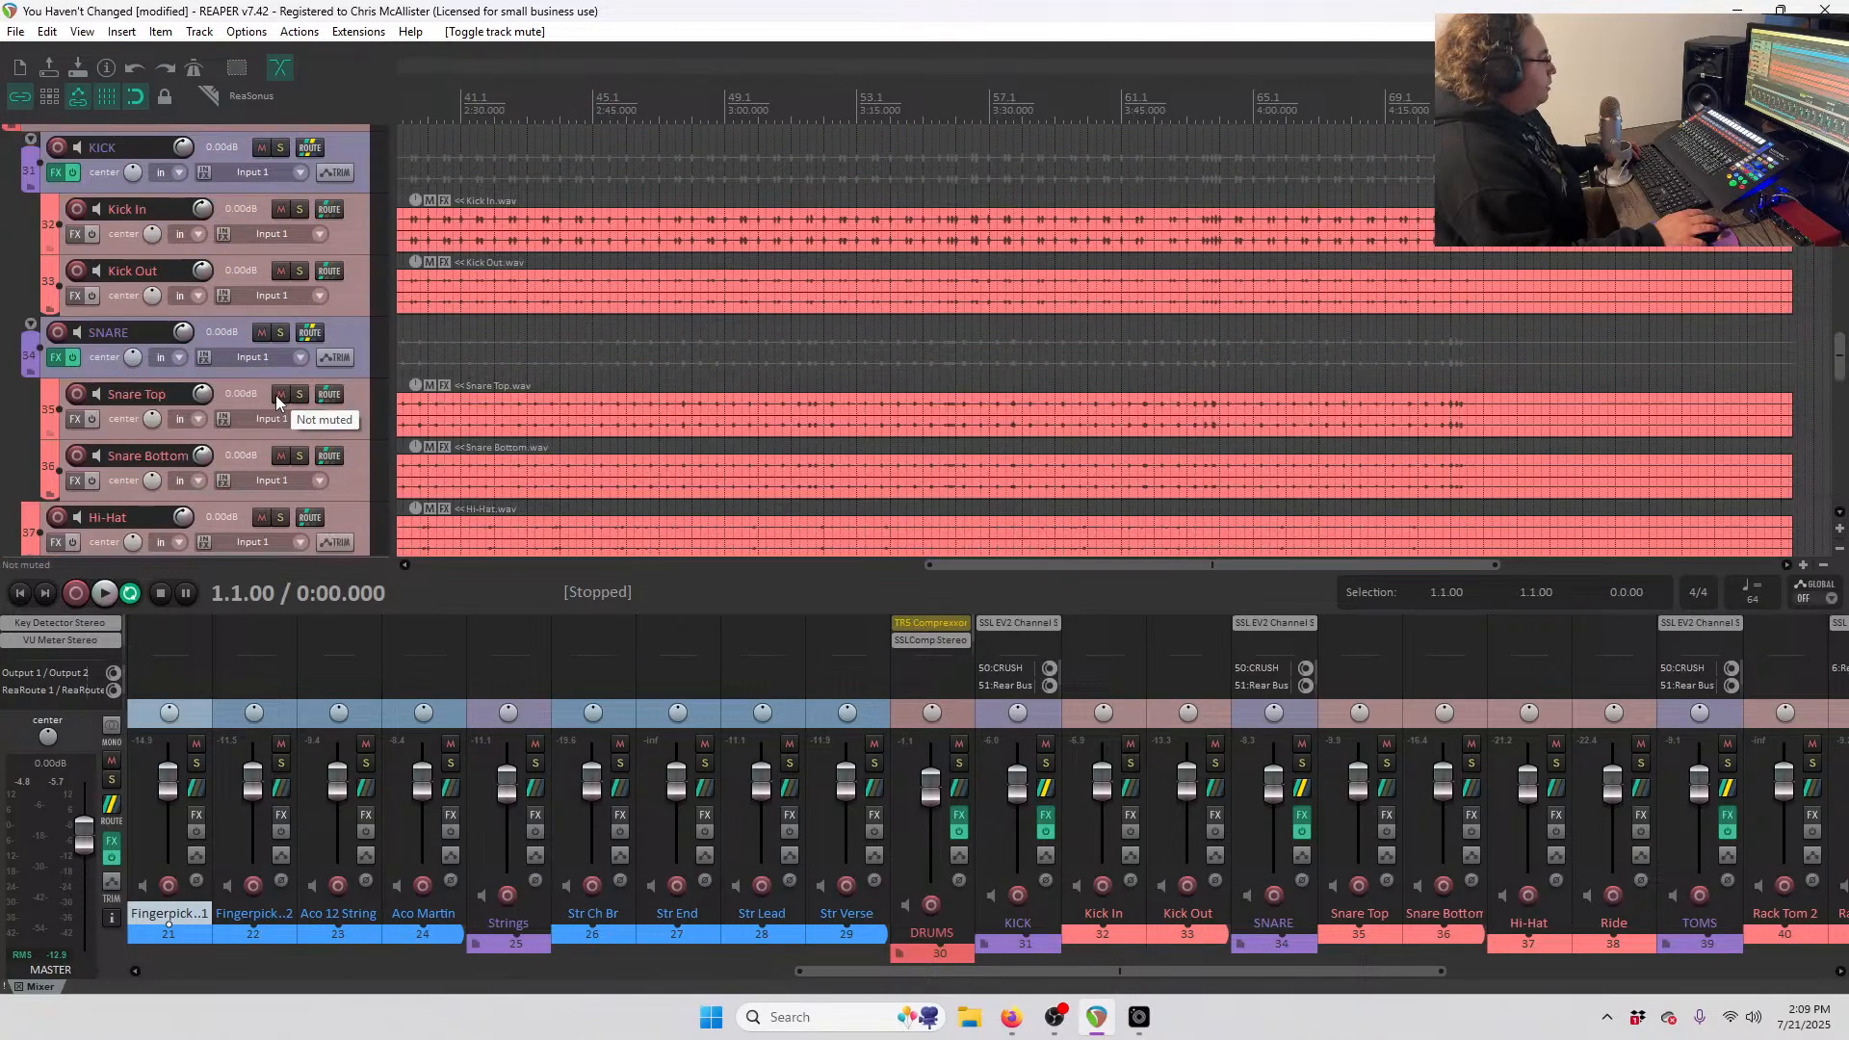
pyautogui.scroll(-8, 277, 396)
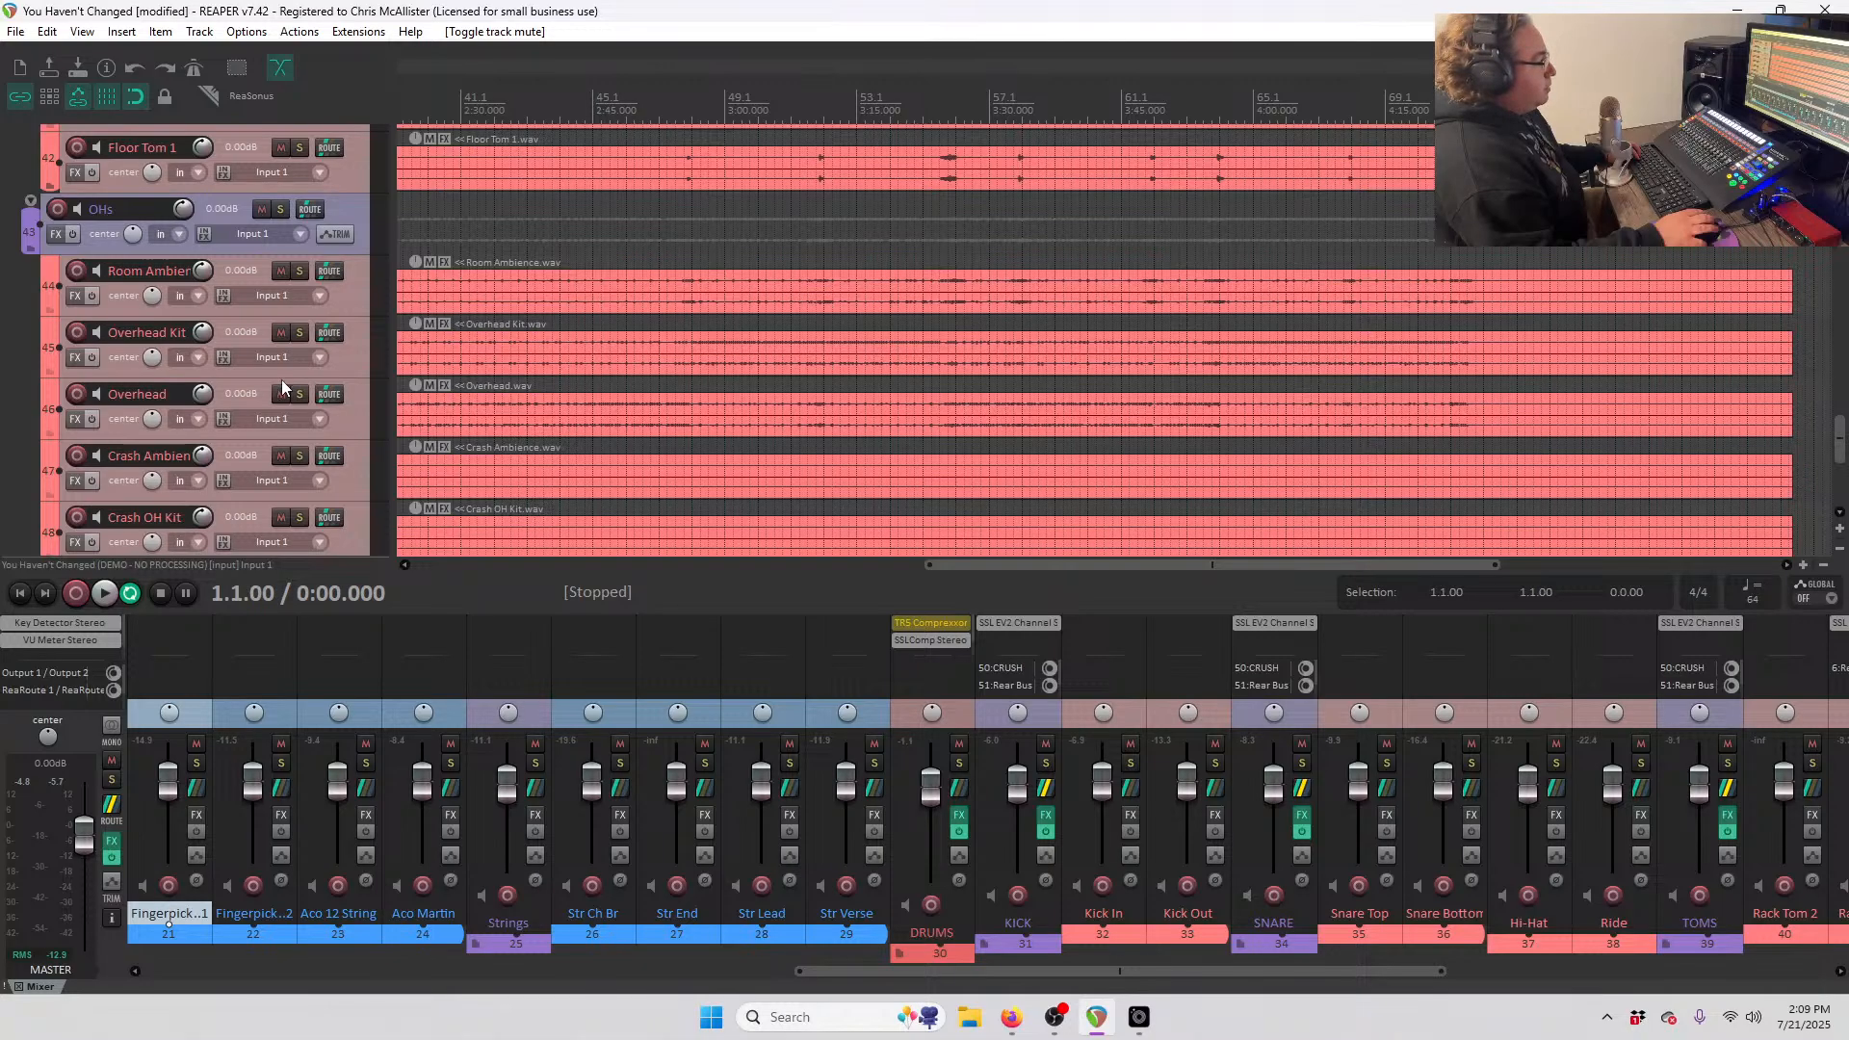
pyautogui.scroll(3, 282, 393)
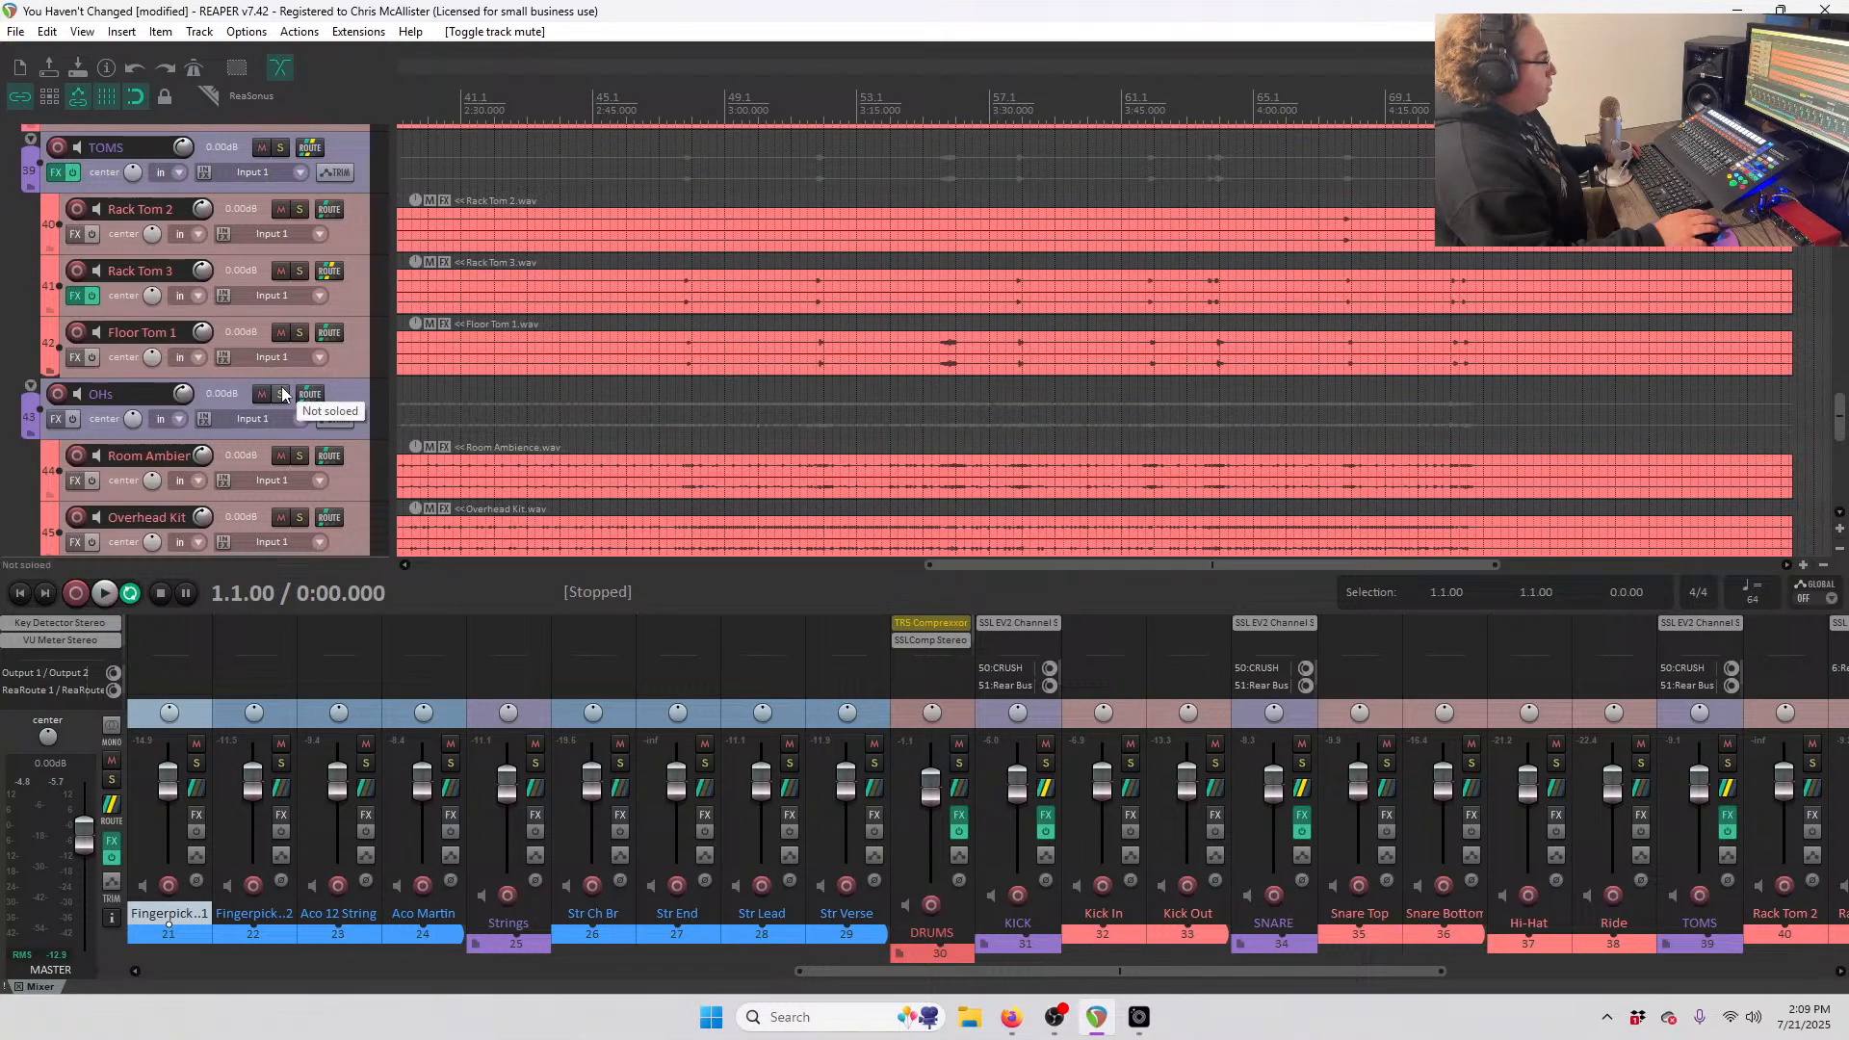
pyautogui.scroll(10, 282, 394)
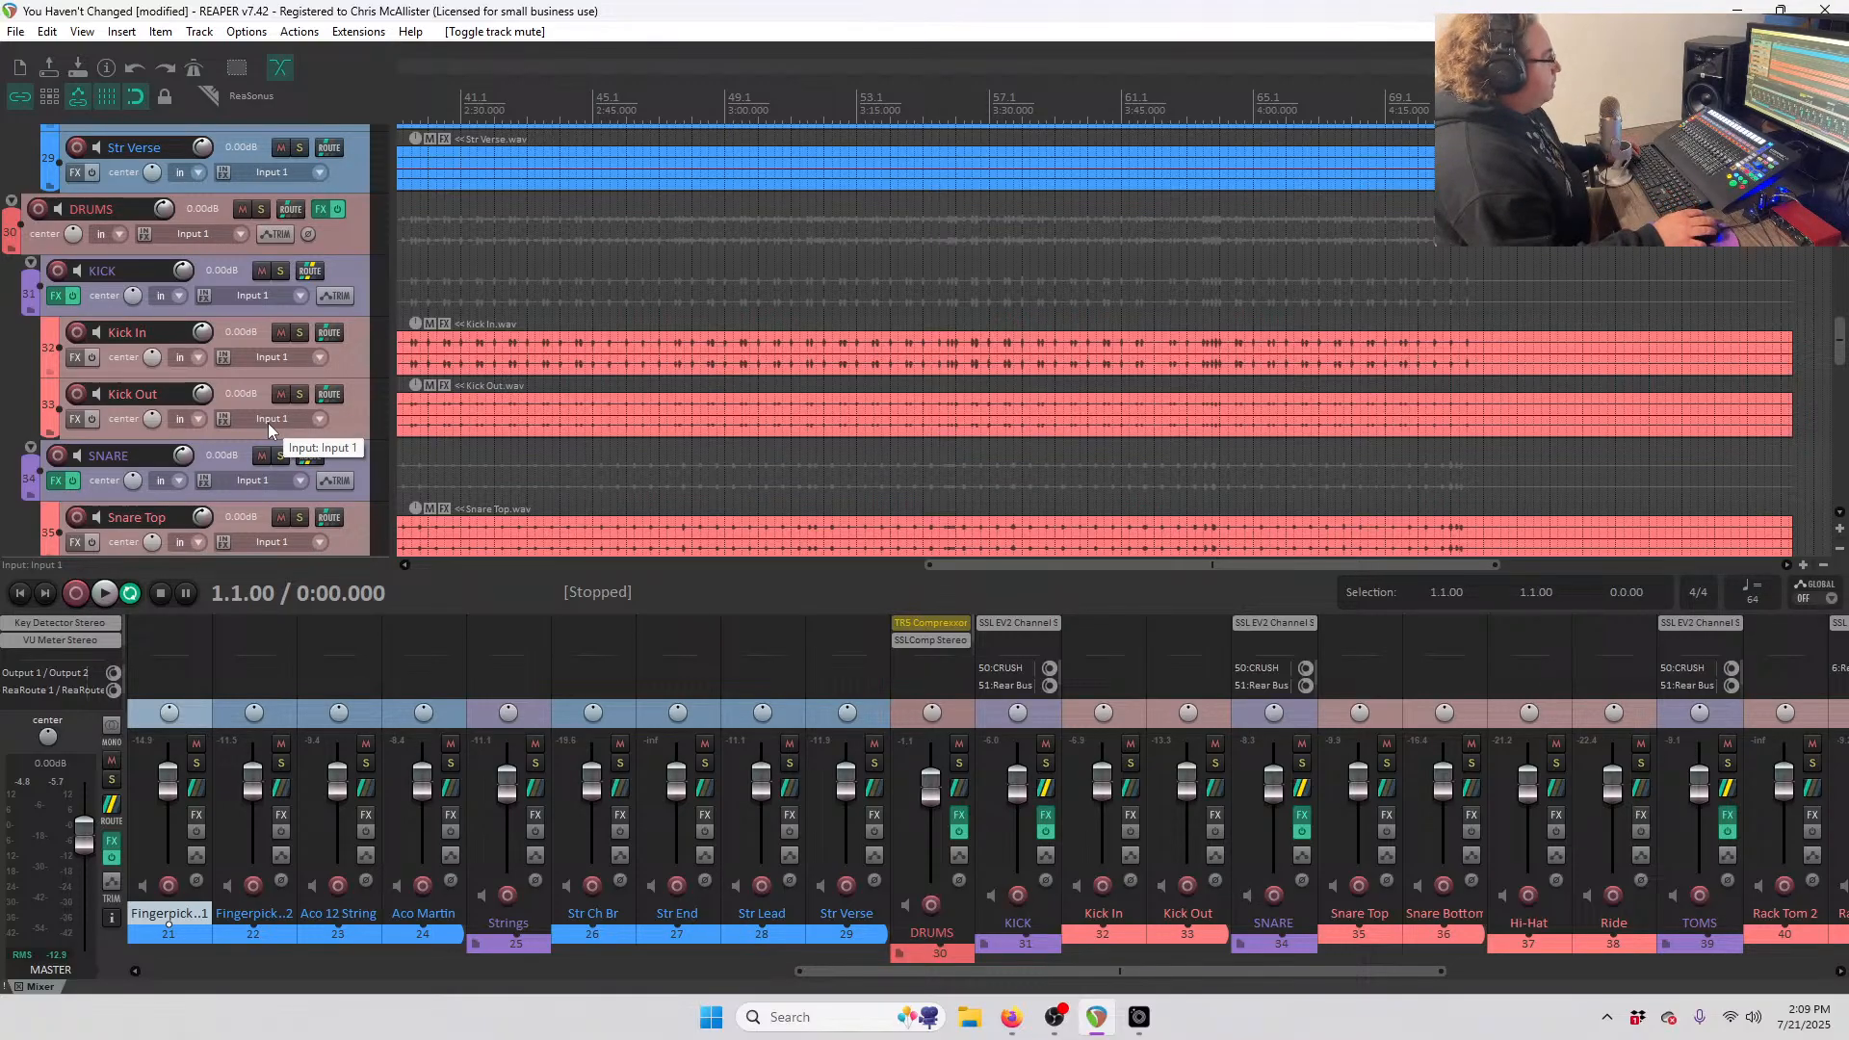
# - Solo the Kick In track and play it from bar 38, then stop playback
pyautogui.click(341, 355)
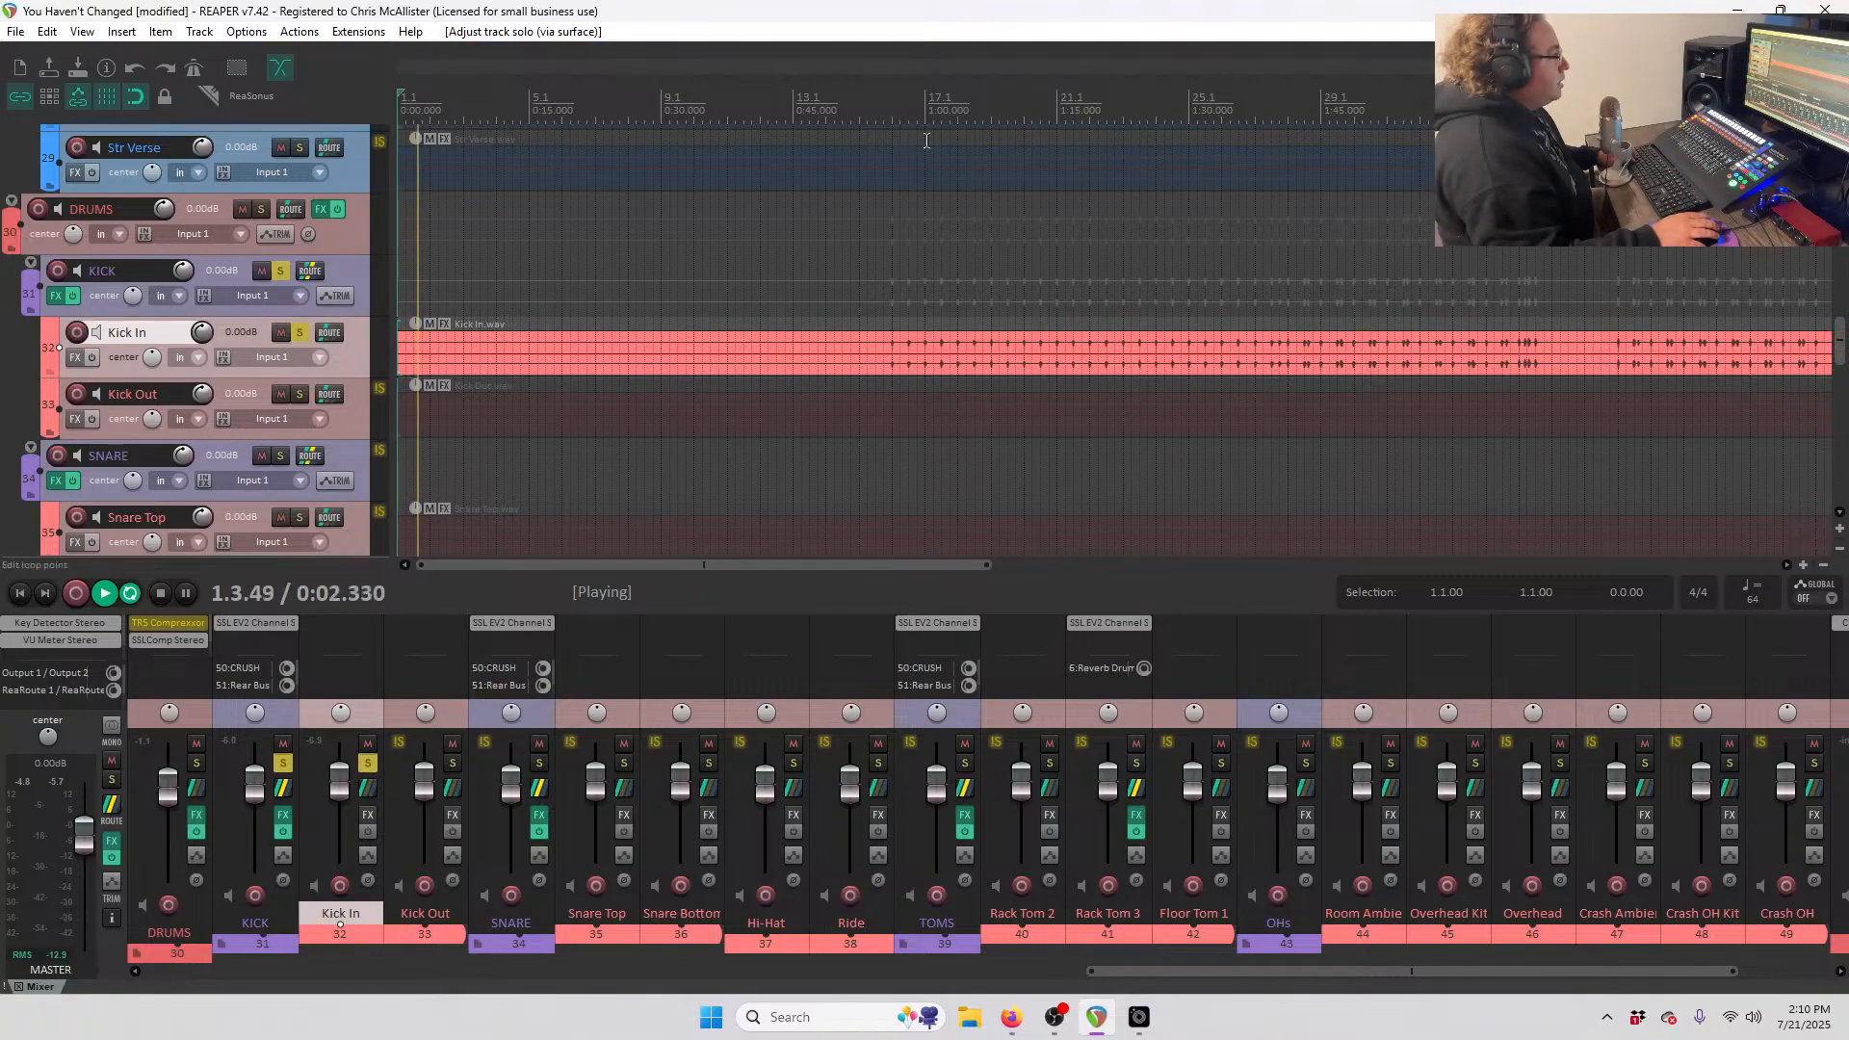
pyautogui.scroll(-2, 927, 141)
pyautogui.click(1262, 116)
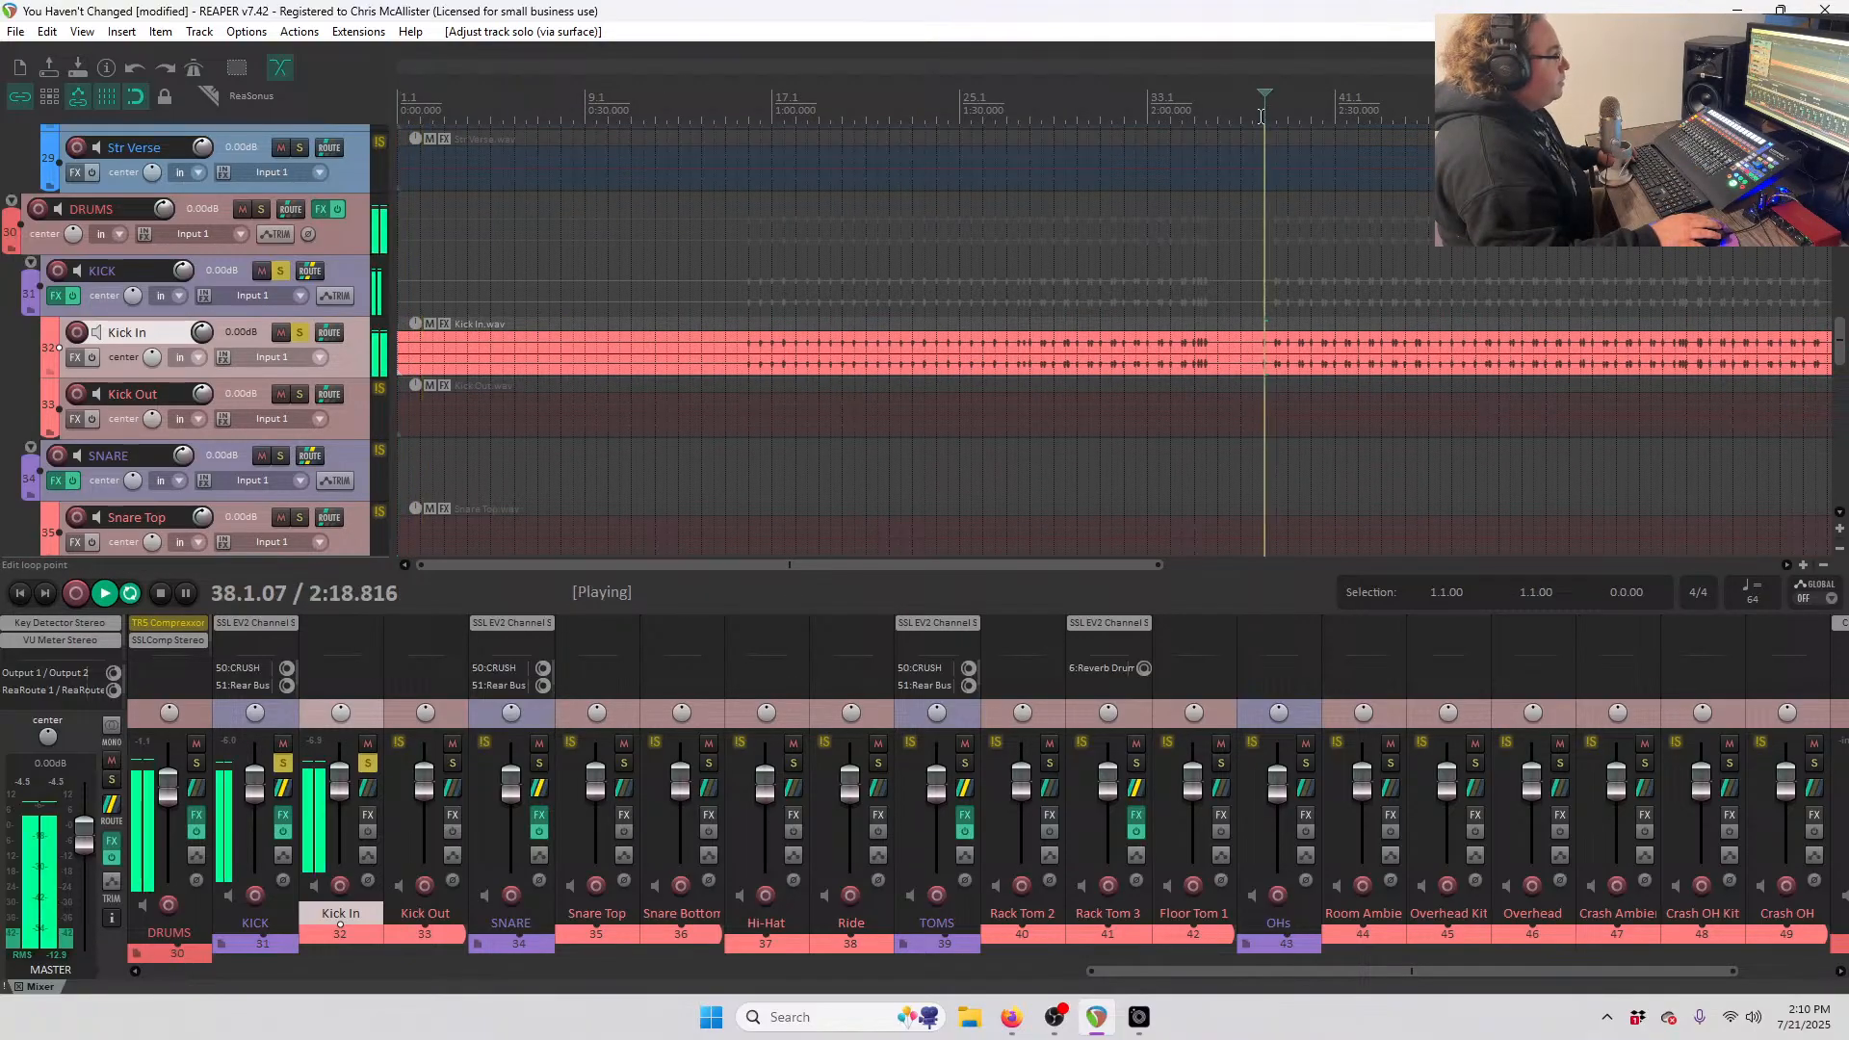
pyautogui.press('space')
# - Set a loop selection from bar 38 to bar 45, play the soloed Kick In, then stop and clear the selection
pyautogui.moveTo(1262, 116); pyautogui.dragTo(1444, 117)
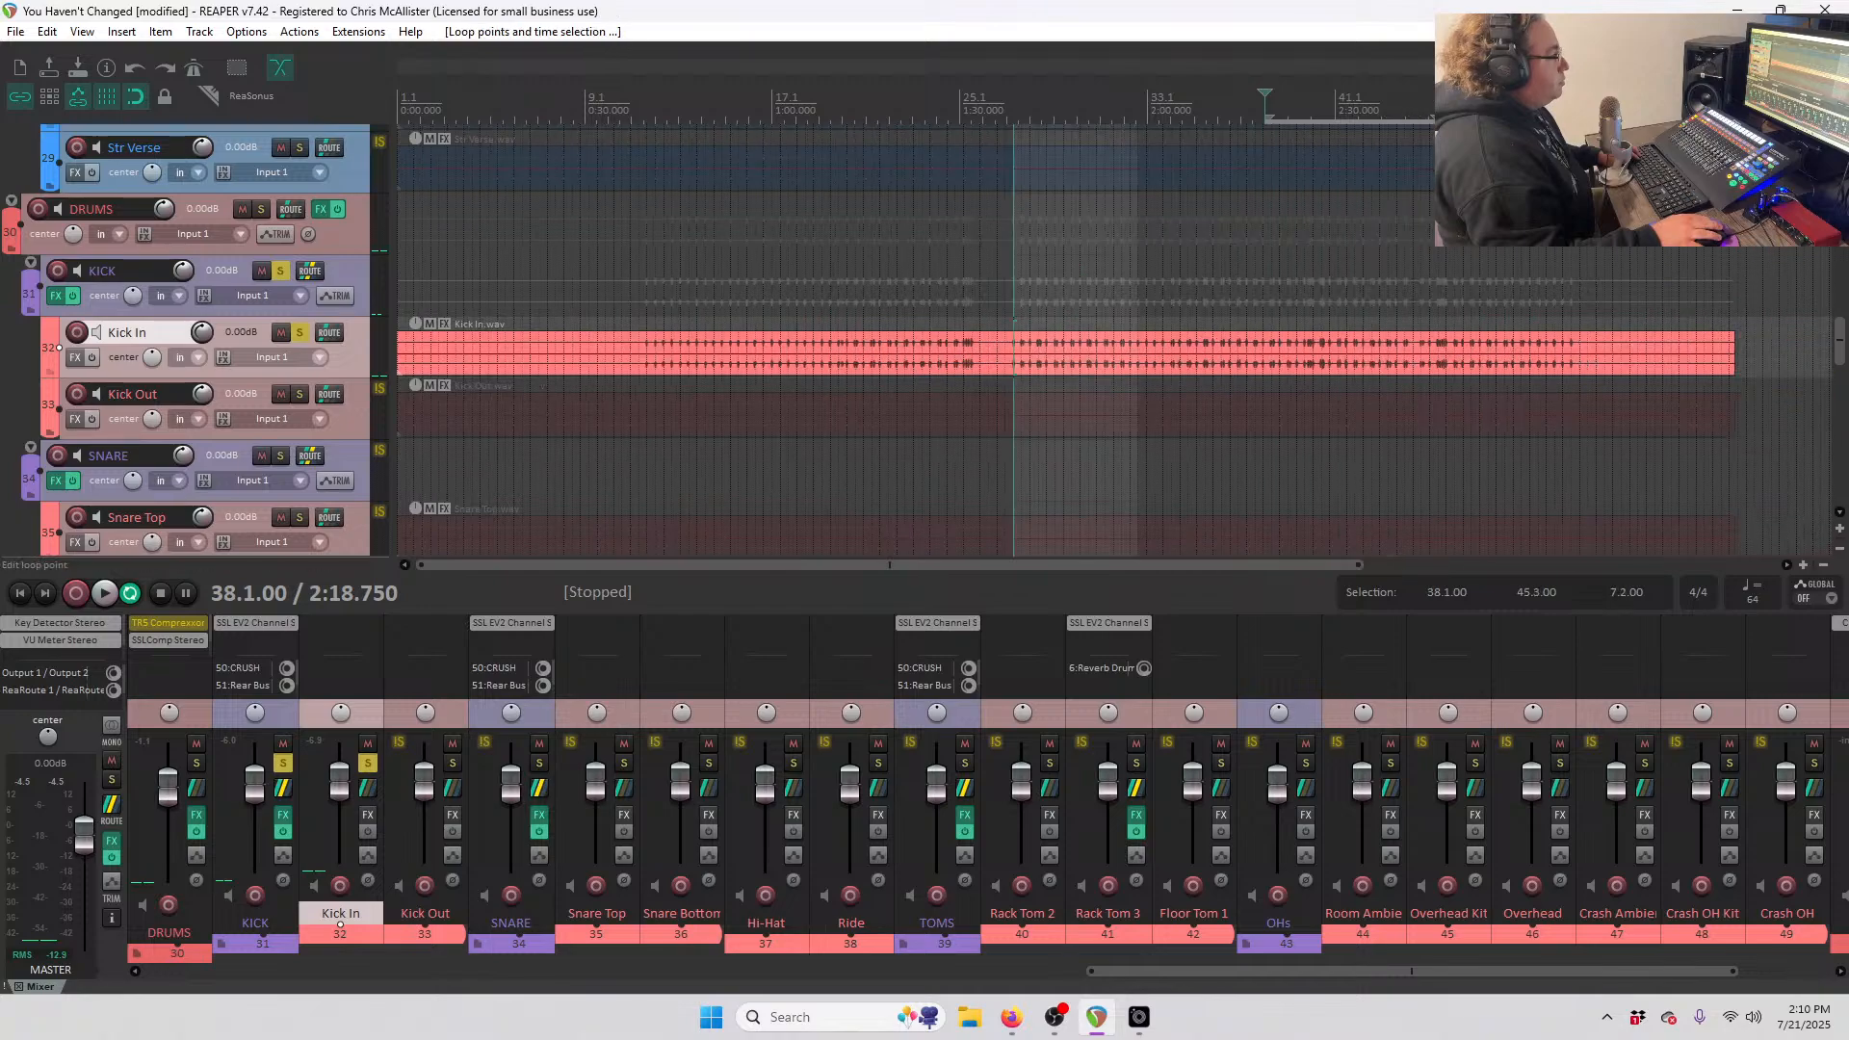
pyautogui.scroll(-1, 1170, 107)
pyautogui.scroll(2, 1199, 159)
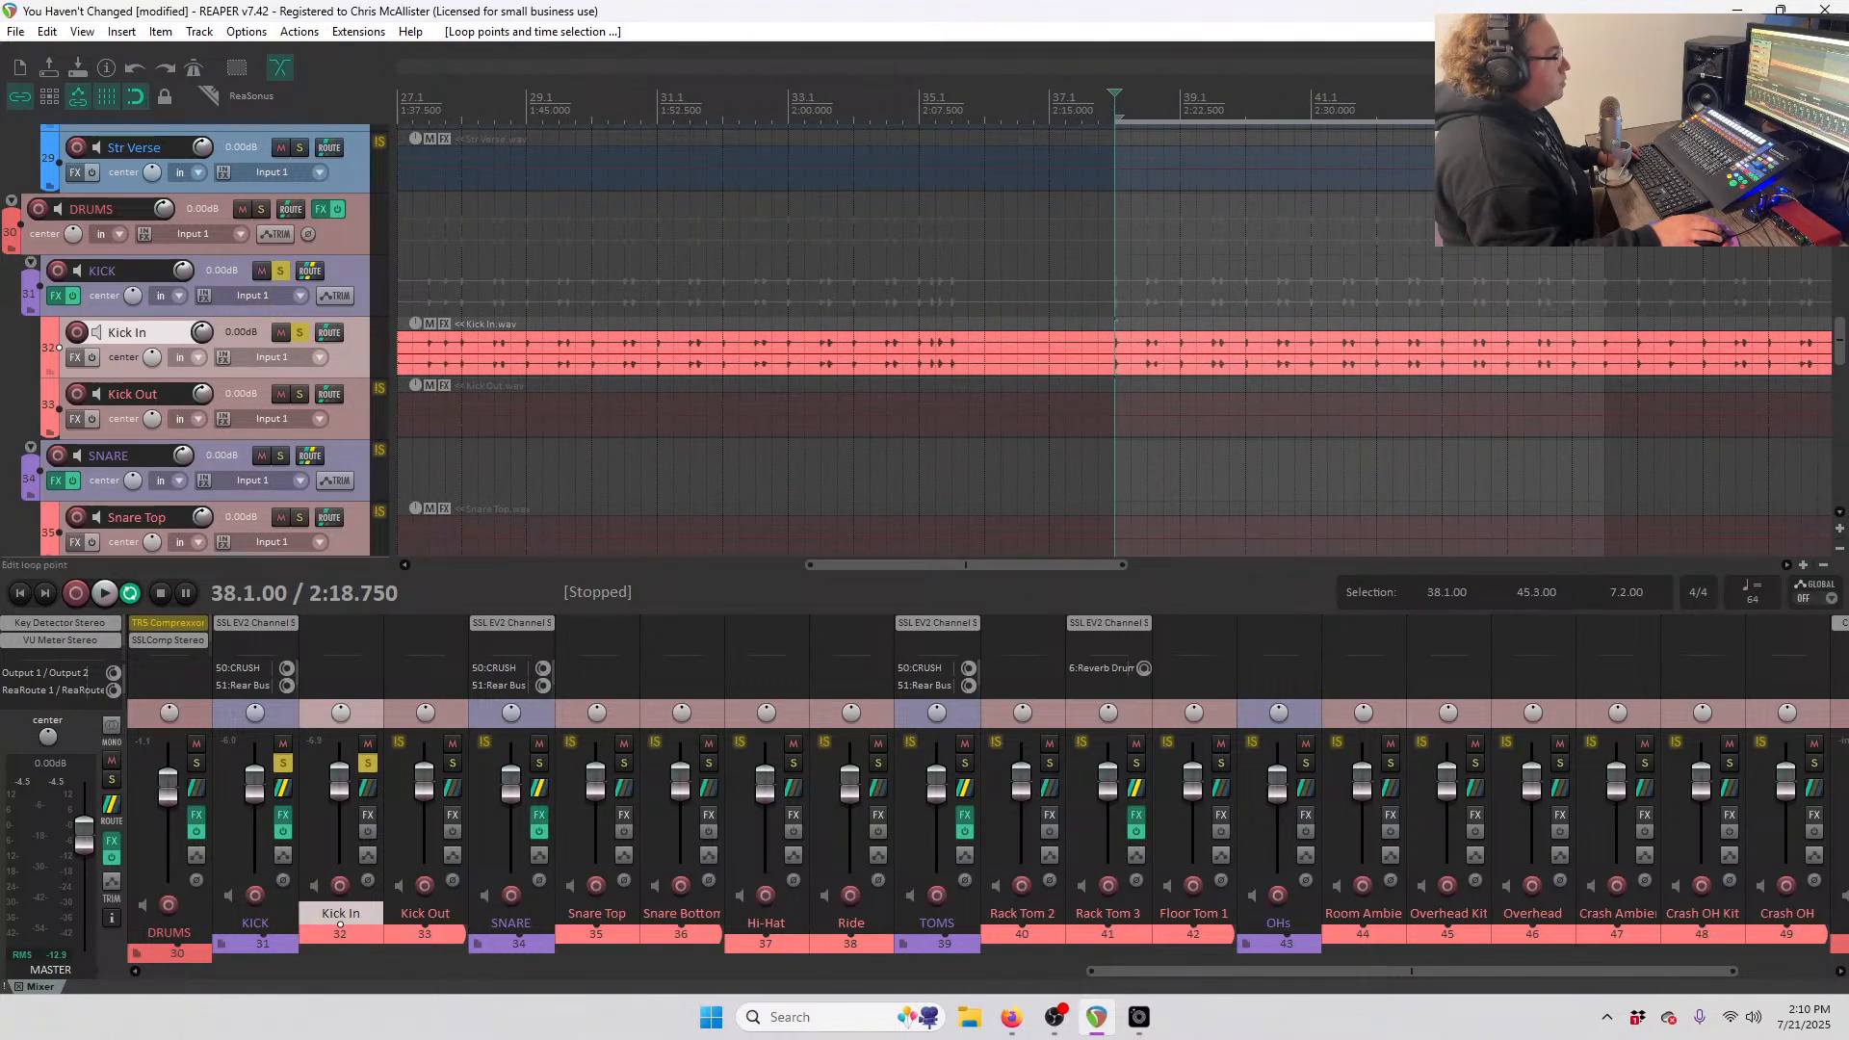
pyautogui.moveTo(1603, 117); pyautogui.dragTo(1571, 118)
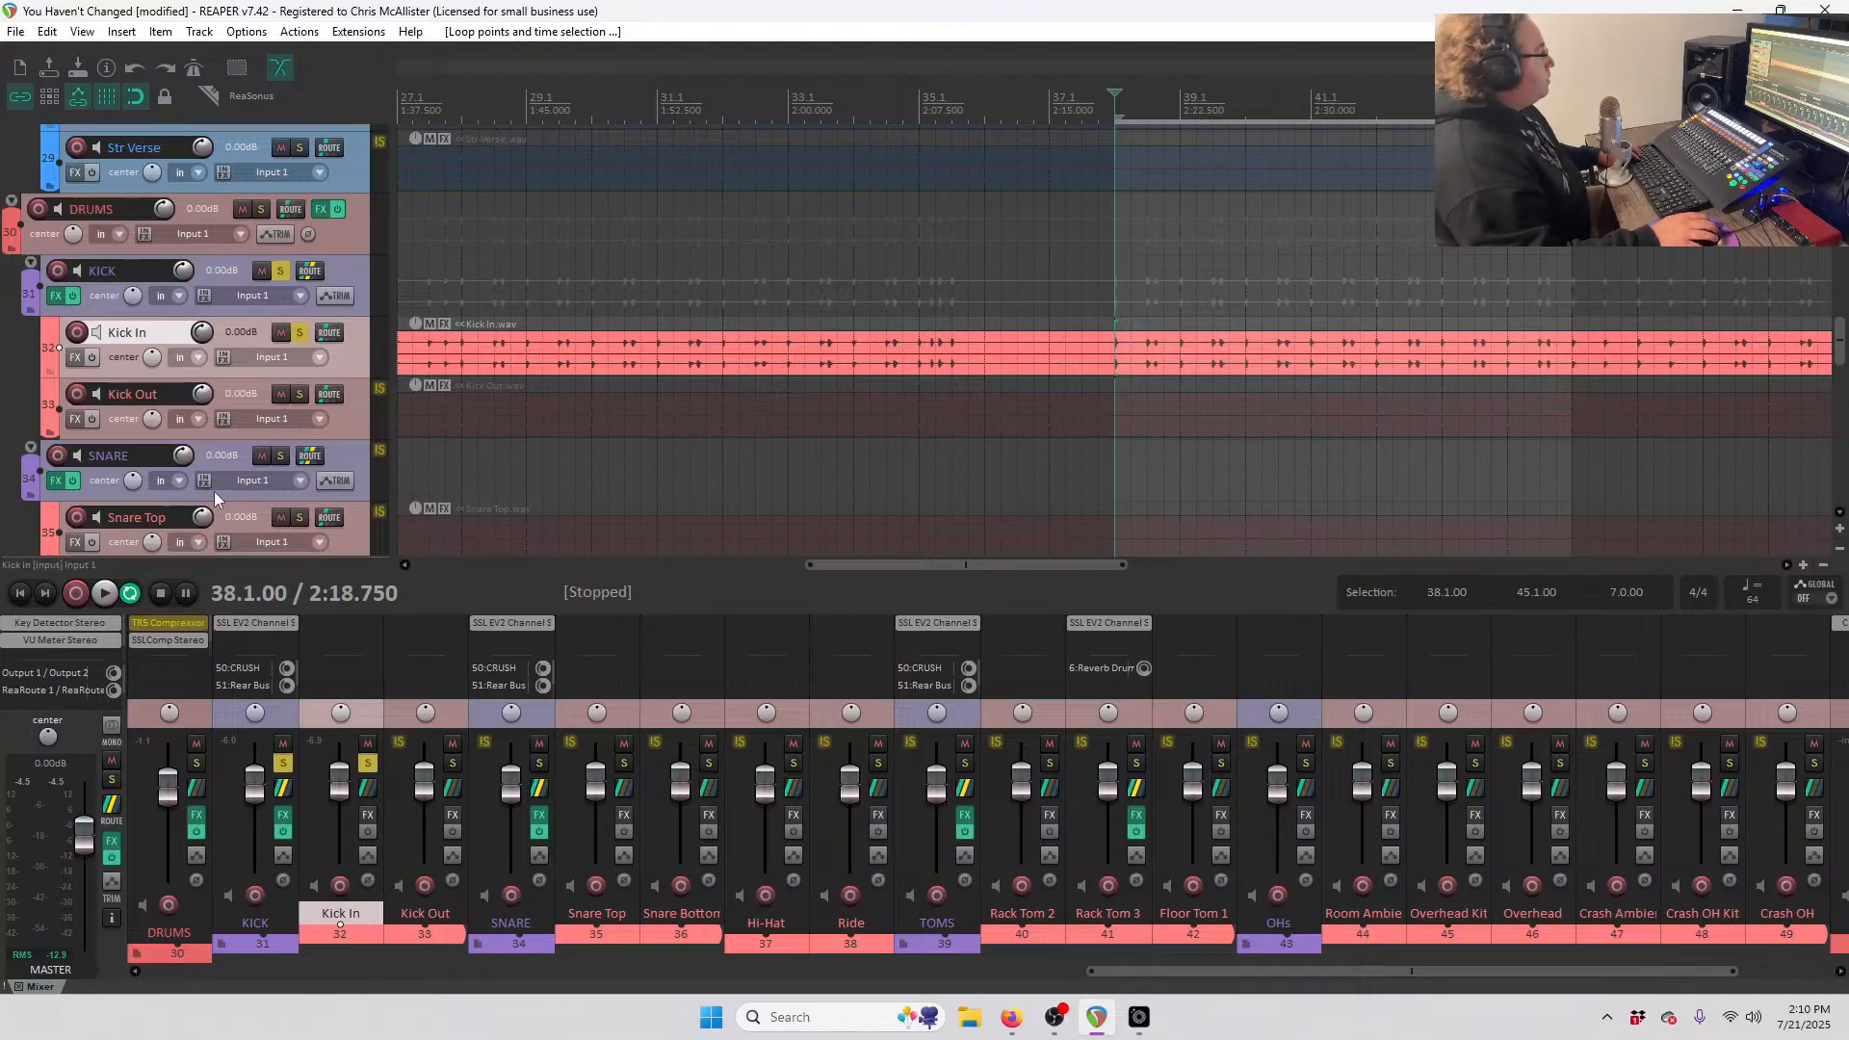
pyautogui.press('space')
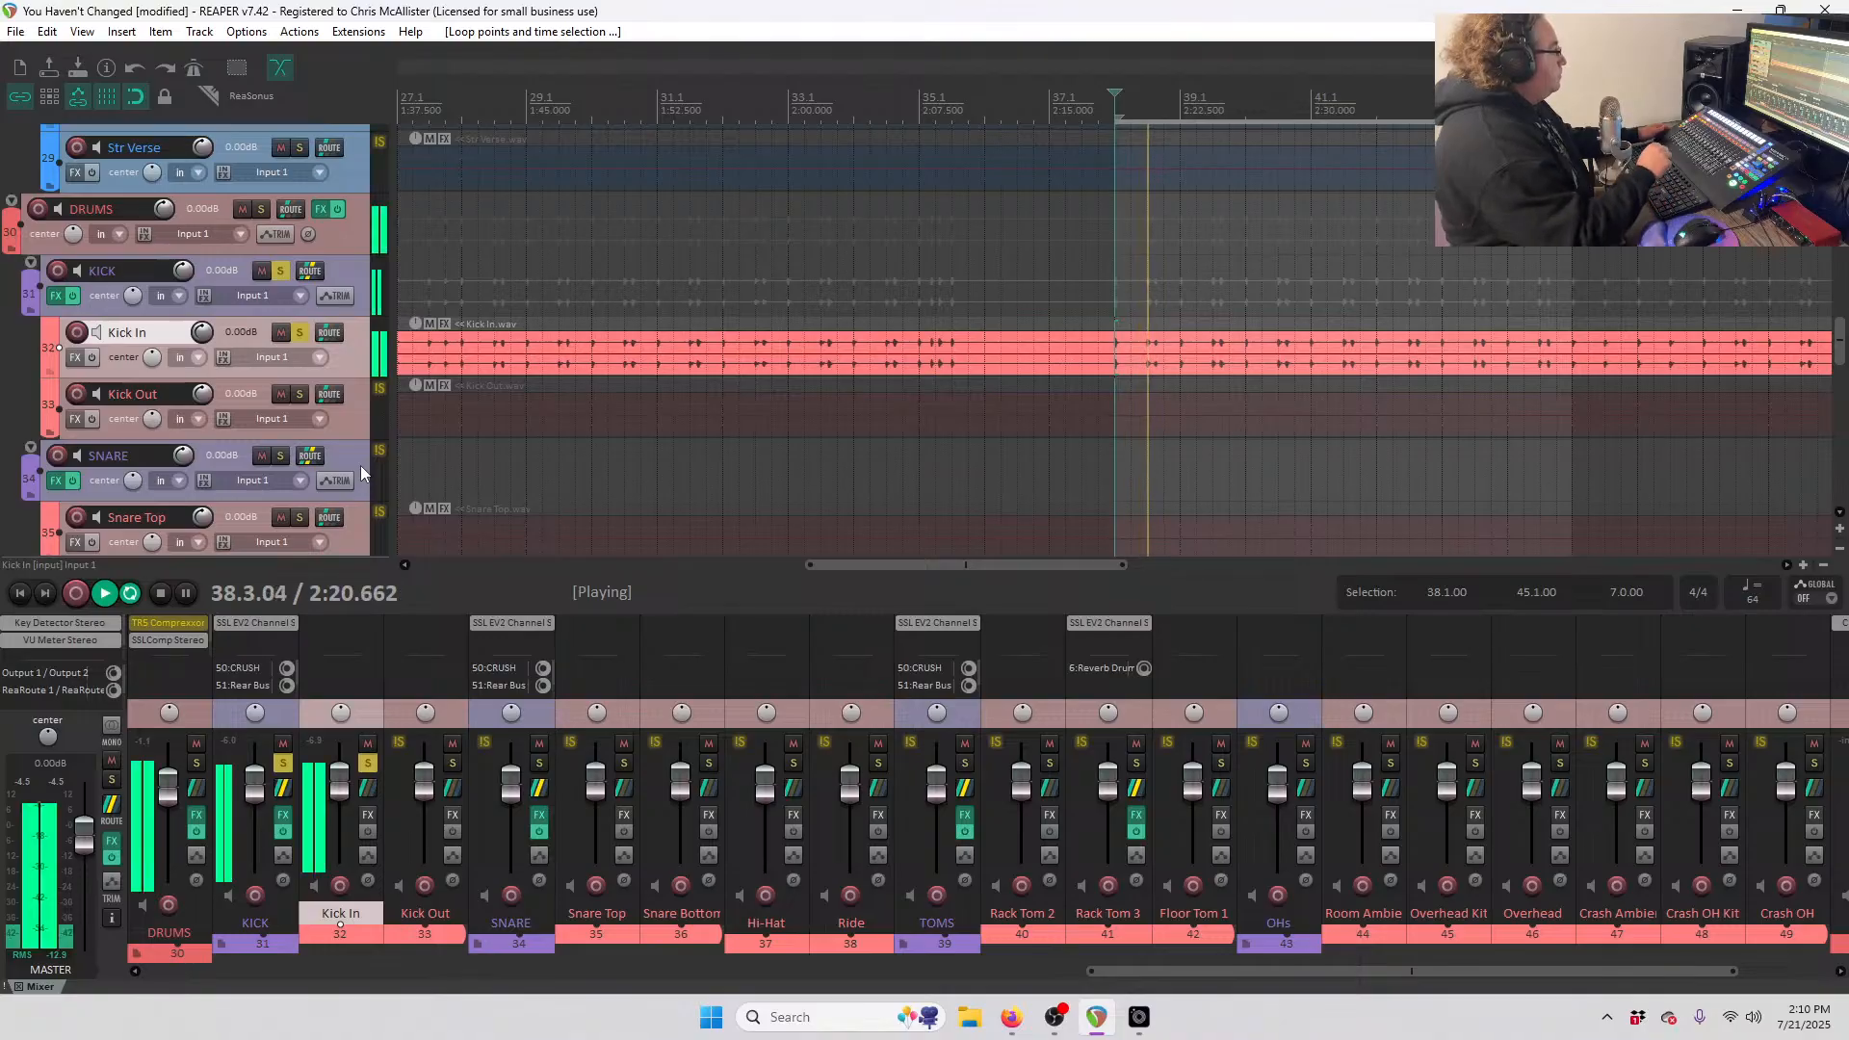
pyautogui.press('space')
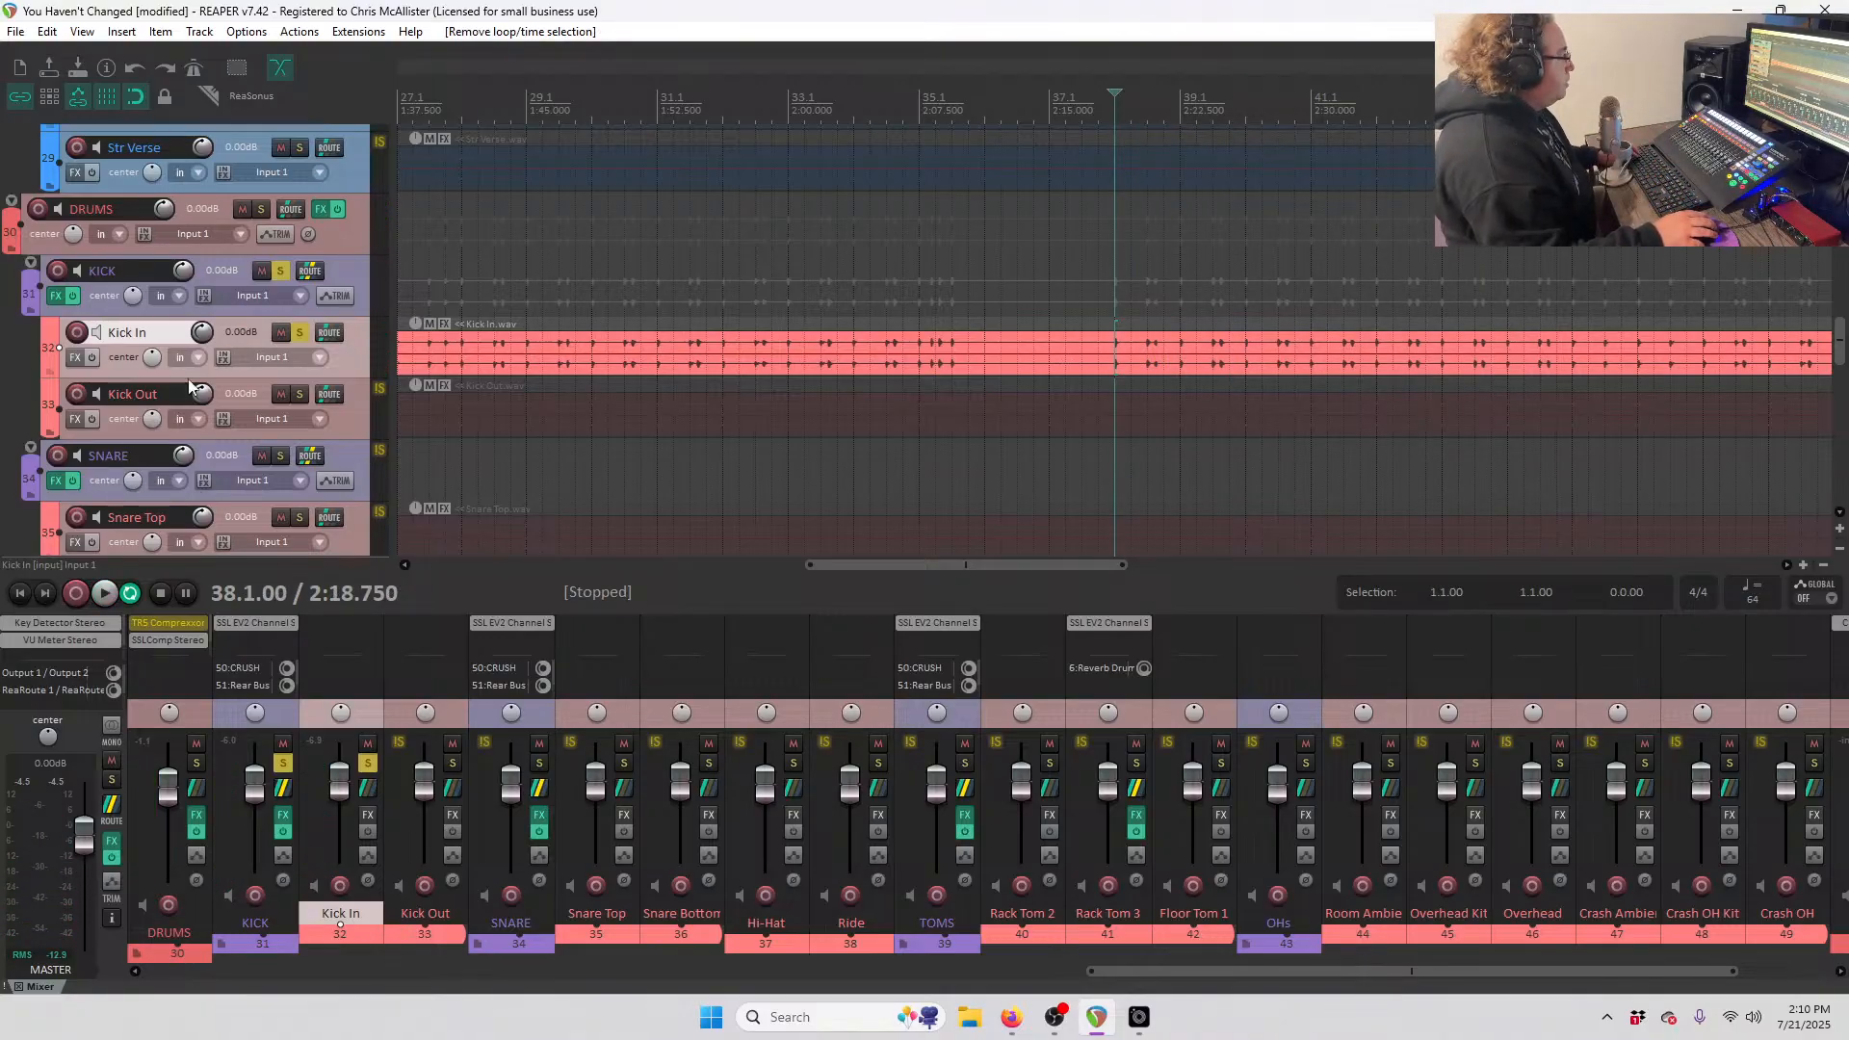
# - Unsolo Kick In and the KICK bus, and place the edit cursor at bar 6 where the Vocal Lead begins
pyautogui.click(299, 333)
pyautogui.scroll(-1, 266, 395)
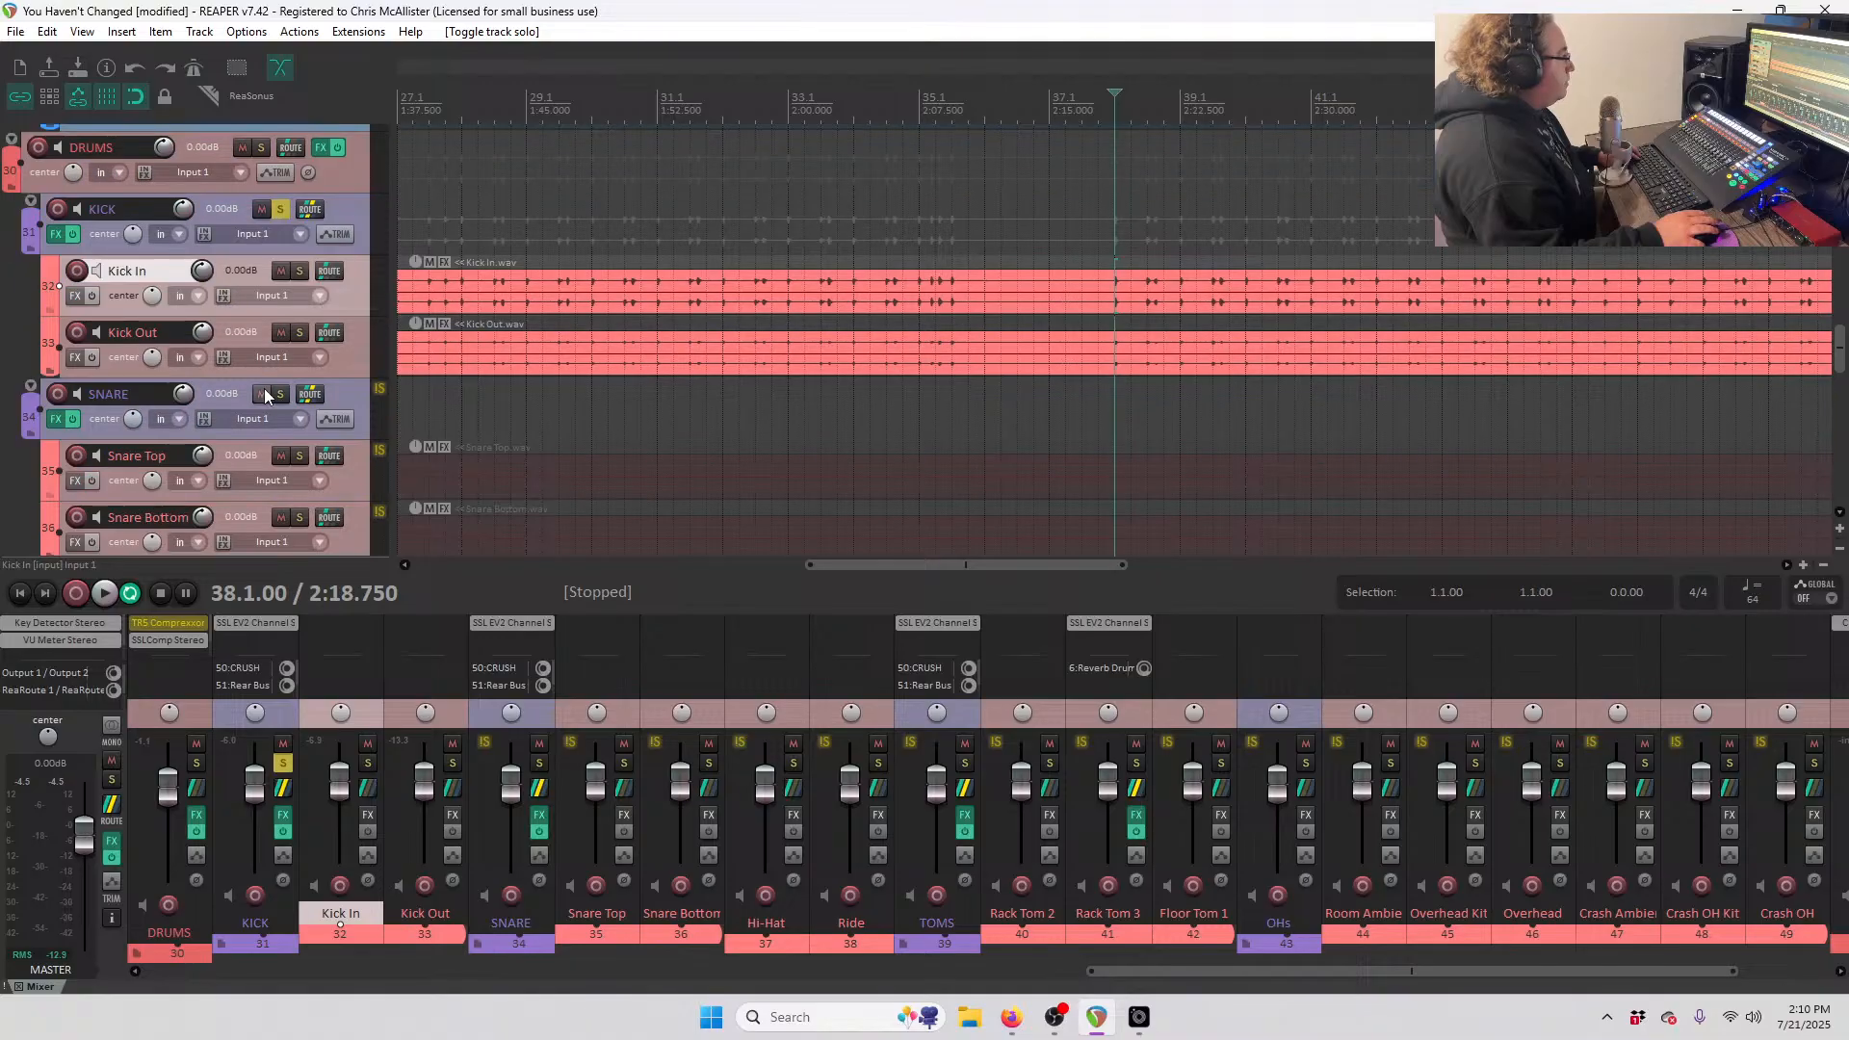
pyautogui.scroll(8, 296, 362)
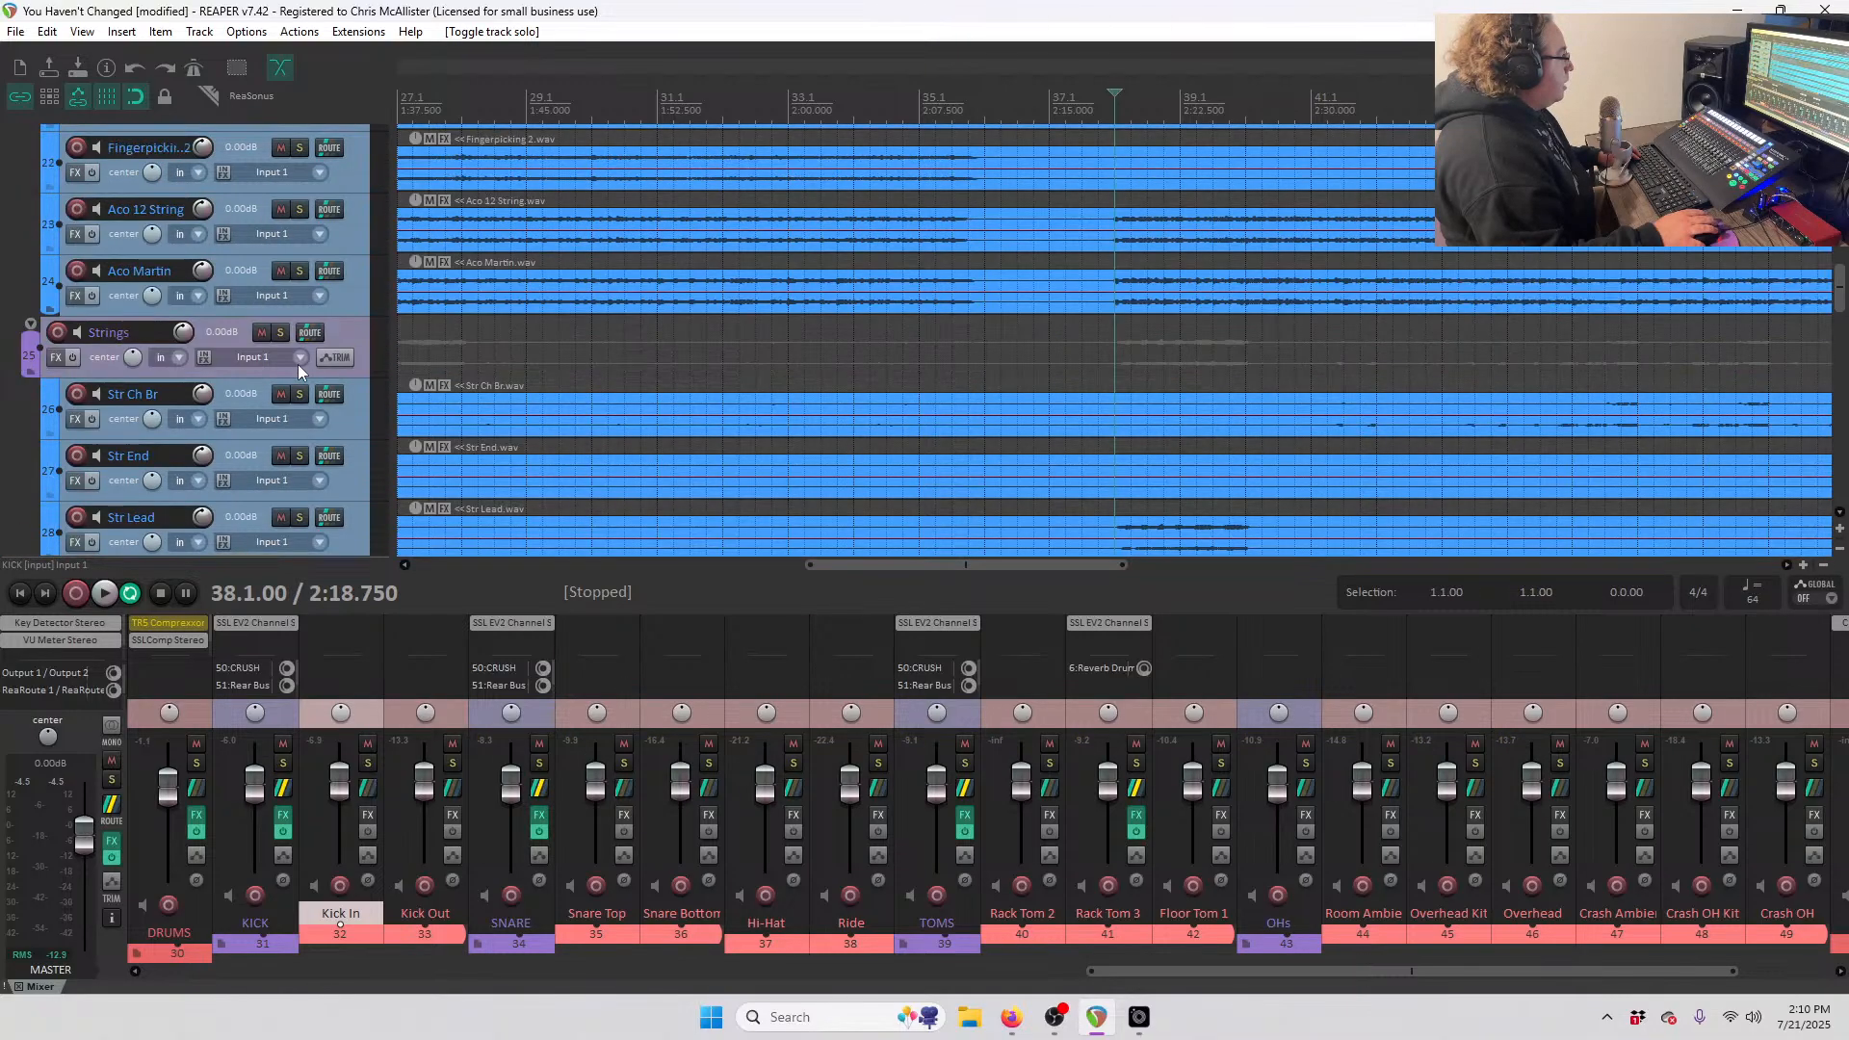
pyautogui.scroll(10, 299, 364)
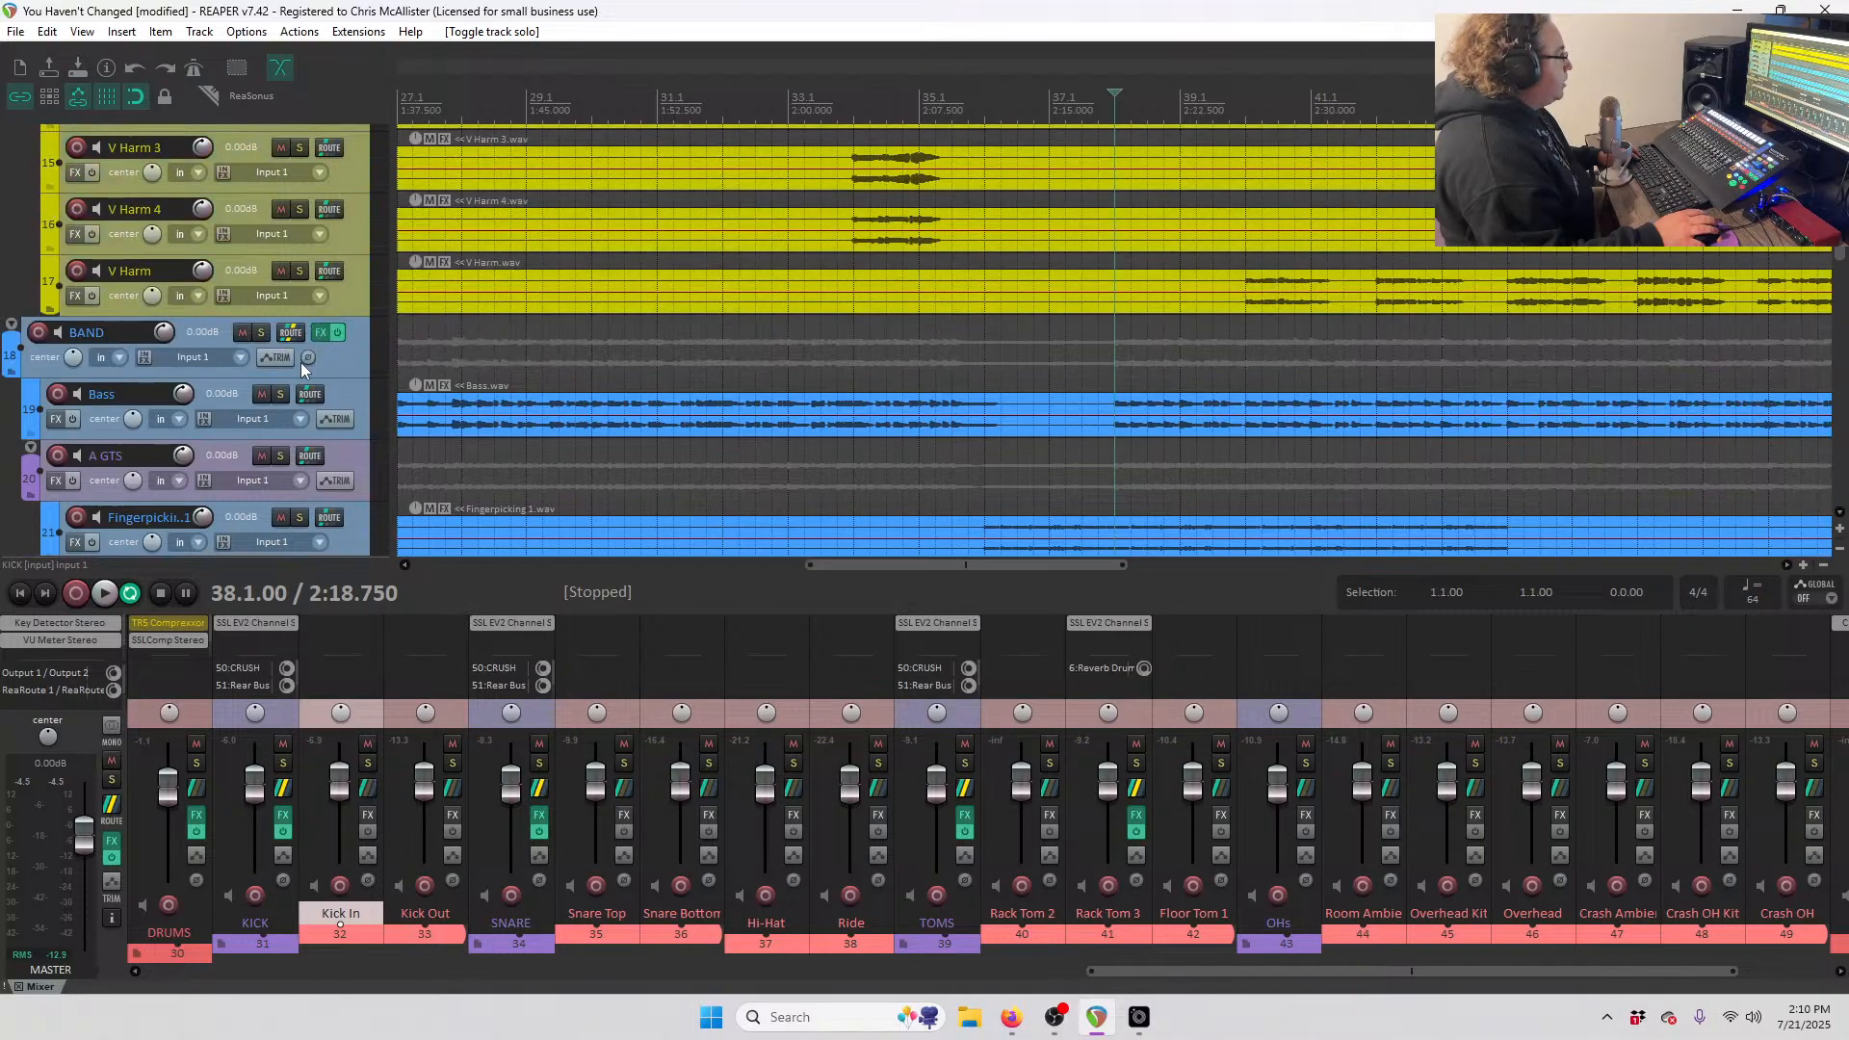
pyautogui.scroll(2, 303, 360)
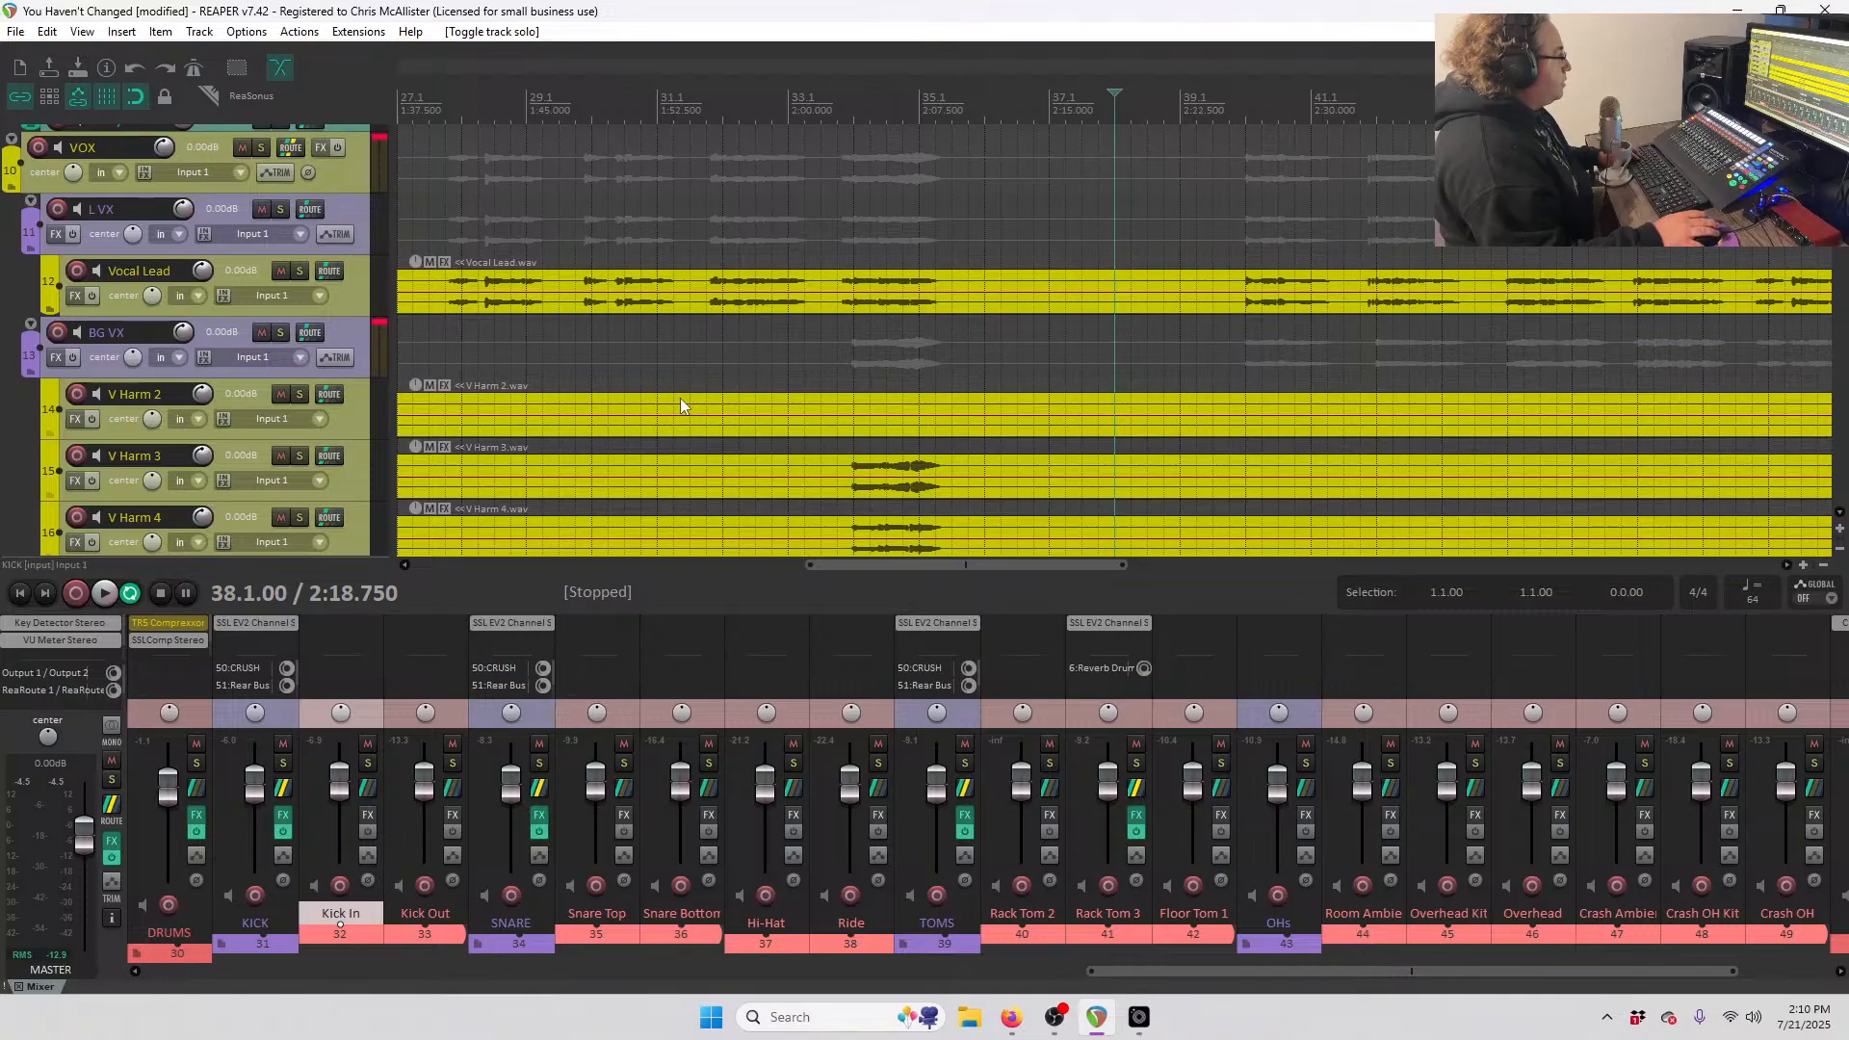
pyautogui.scroll(-4, 679, 398)
pyautogui.scroll(-2, 678, 405)
pyautogui.scroll(-2, 566, 414)
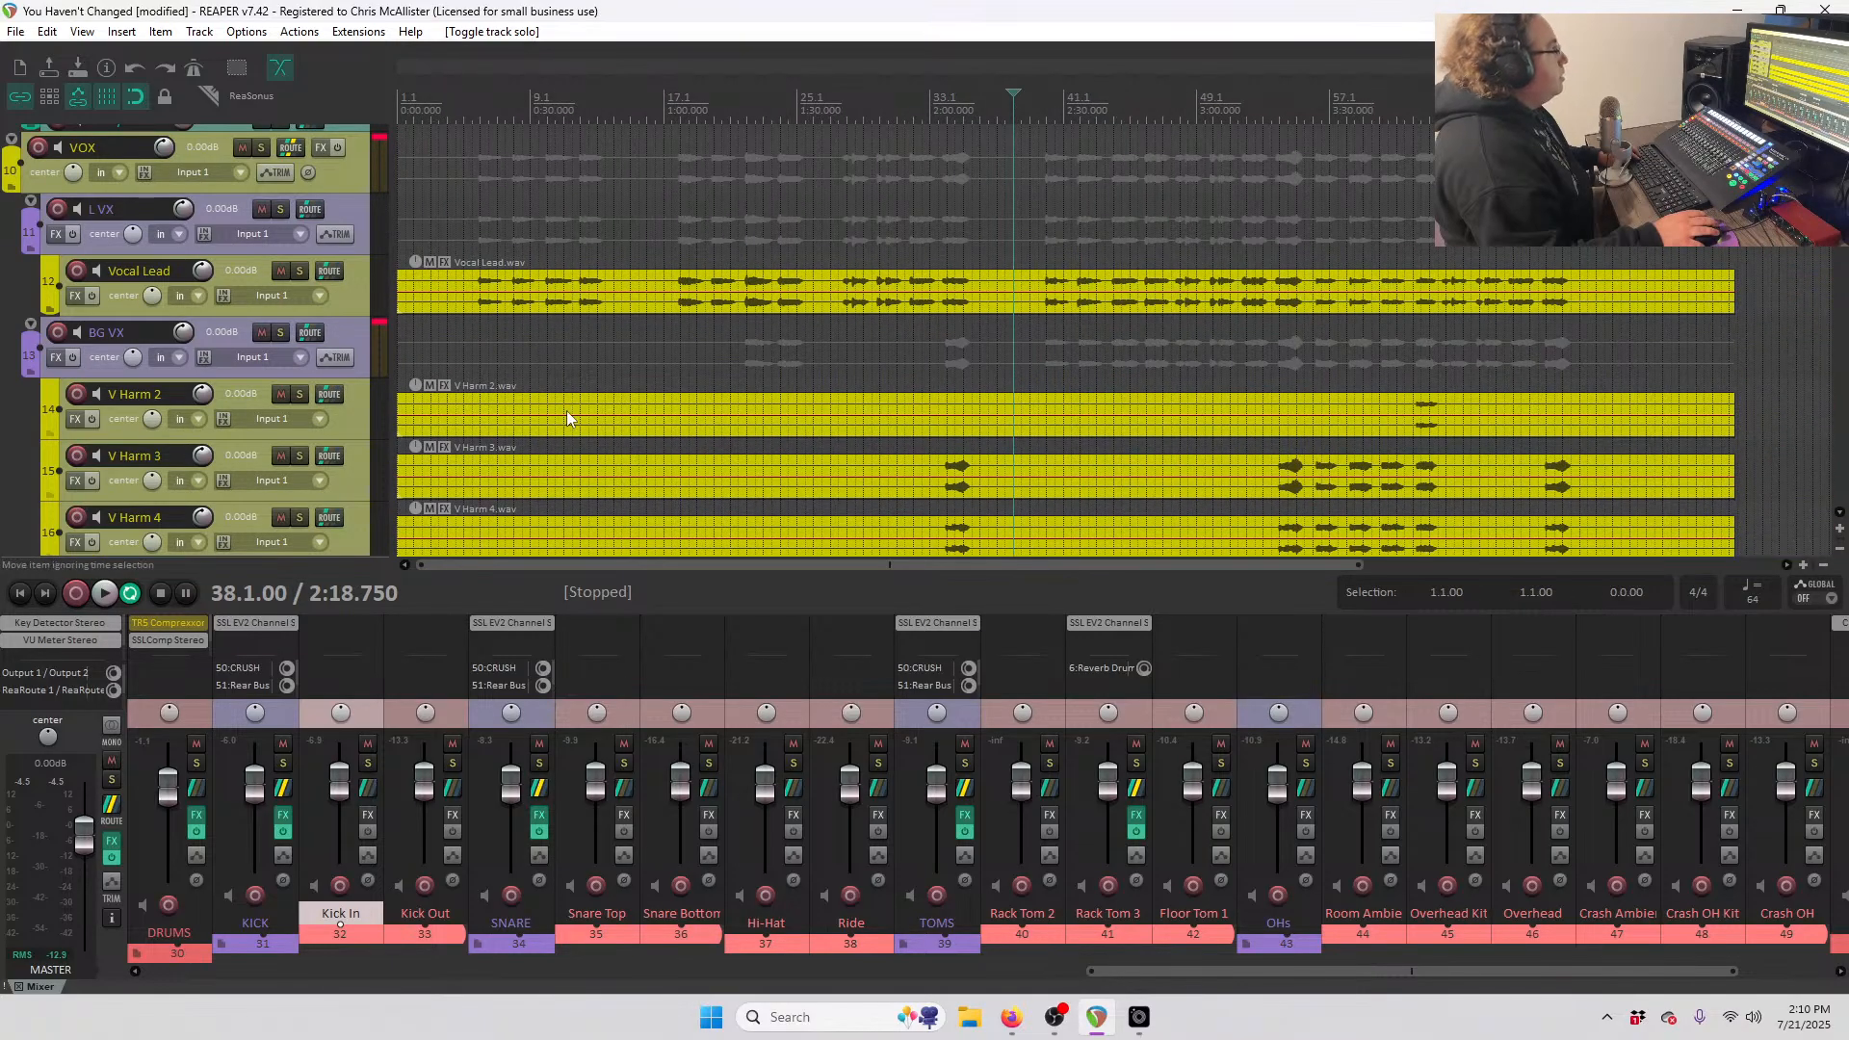
pyautogui.click(480, 110)
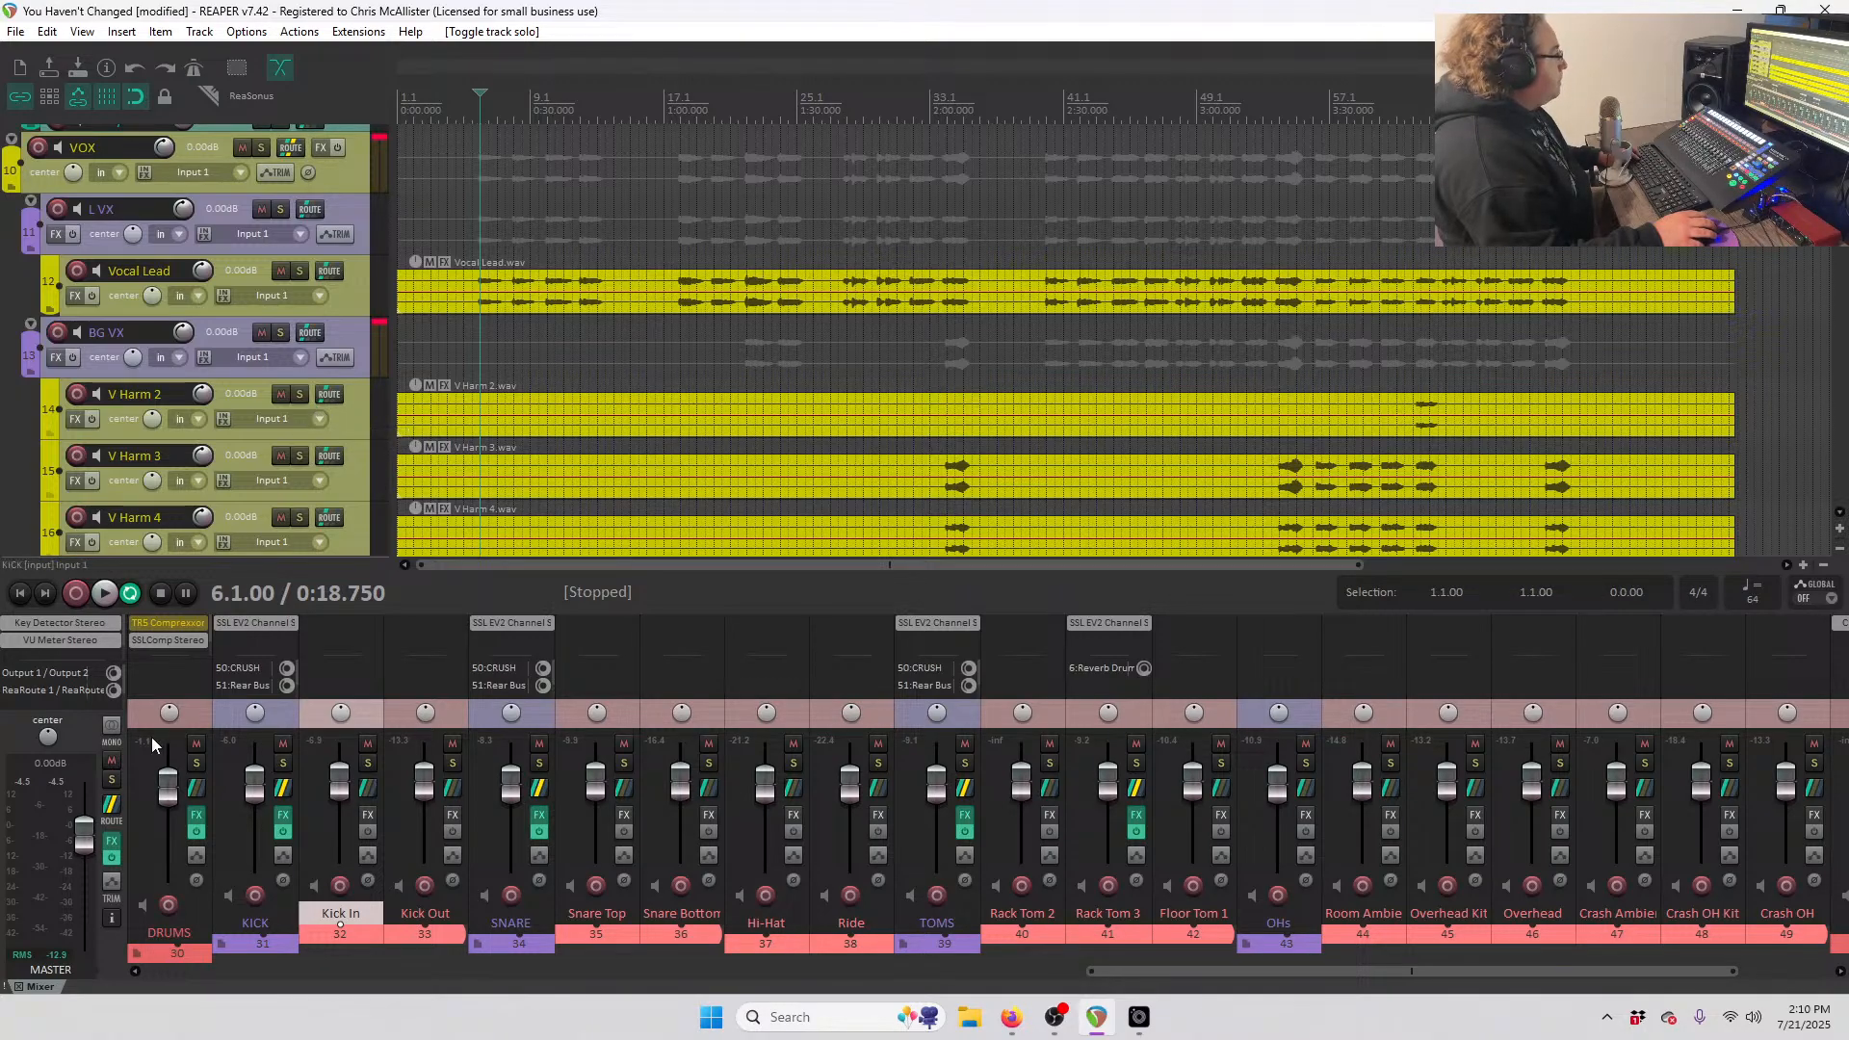
# - Open the master track's VU meter and check the soloed Vocal Lead from bars 6 and 22, resetting the clip light and stopping playback
pyautogui.click(111, 840)
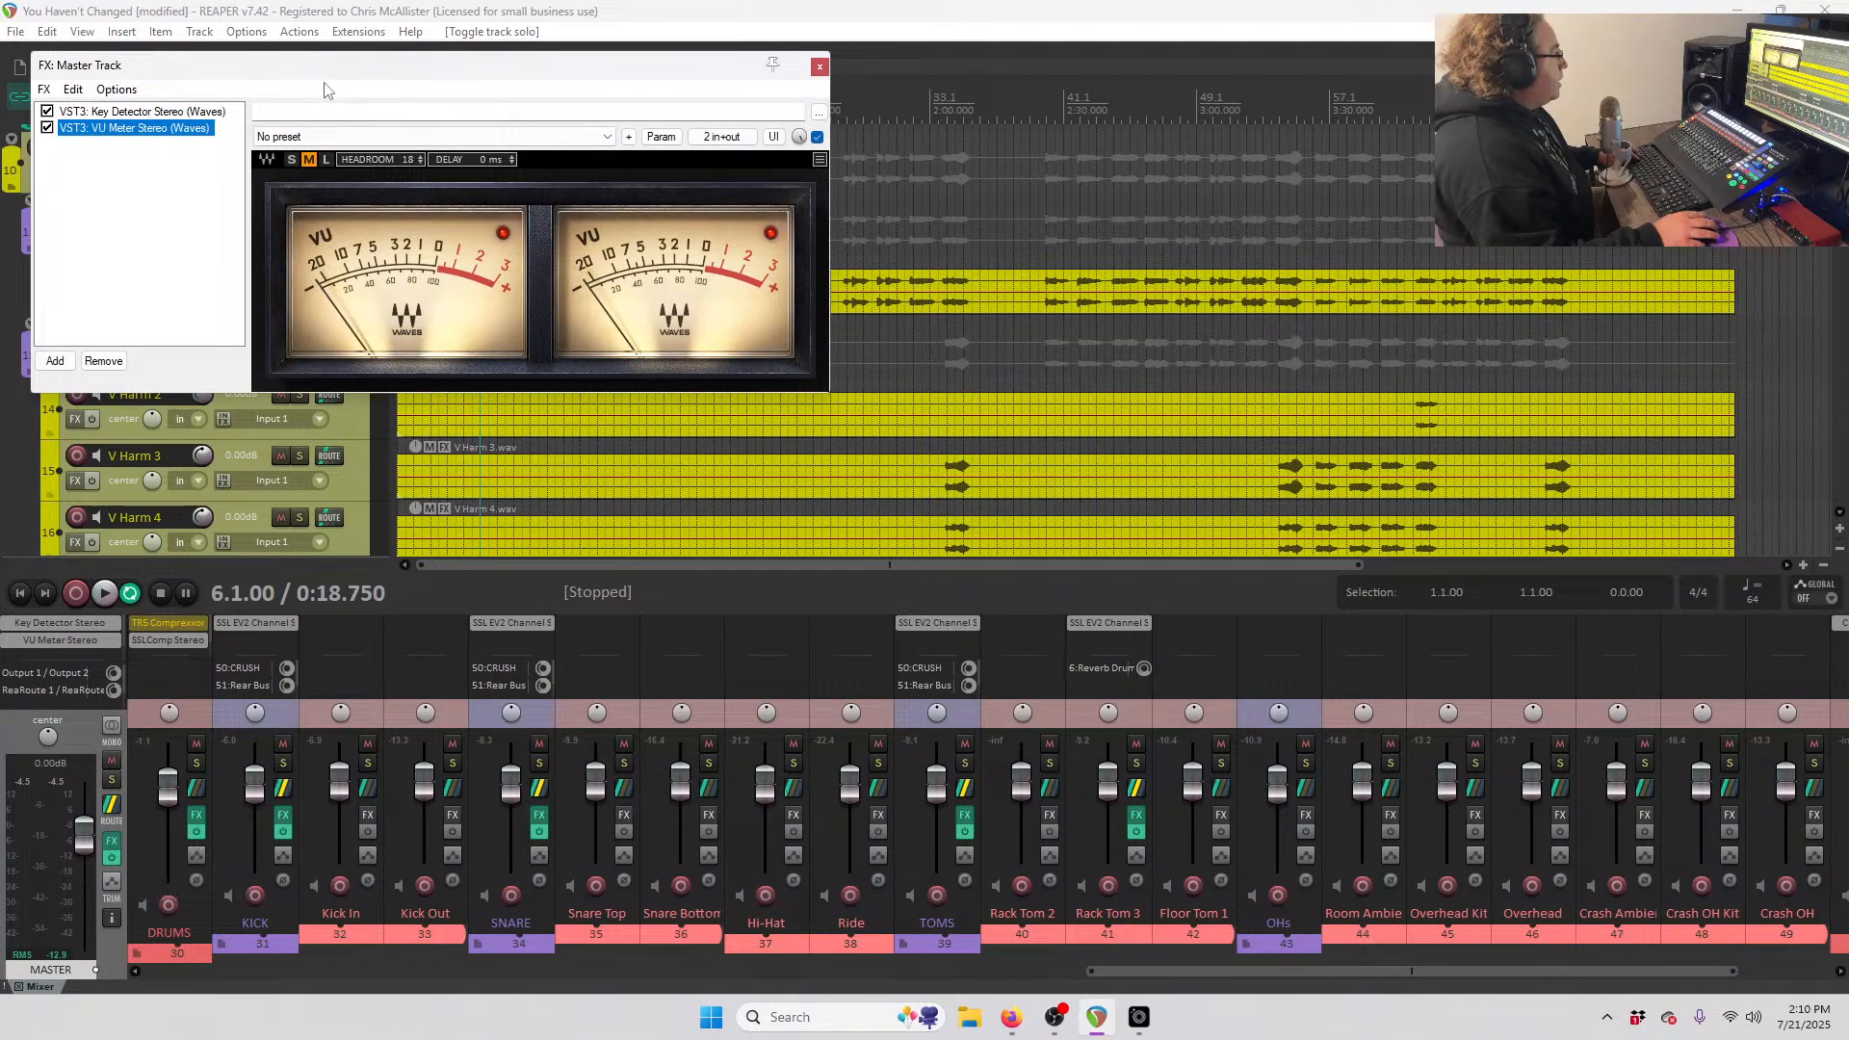
pyautogui.moveTo(430, 77); pyautogui.dragTo(1273, 113)
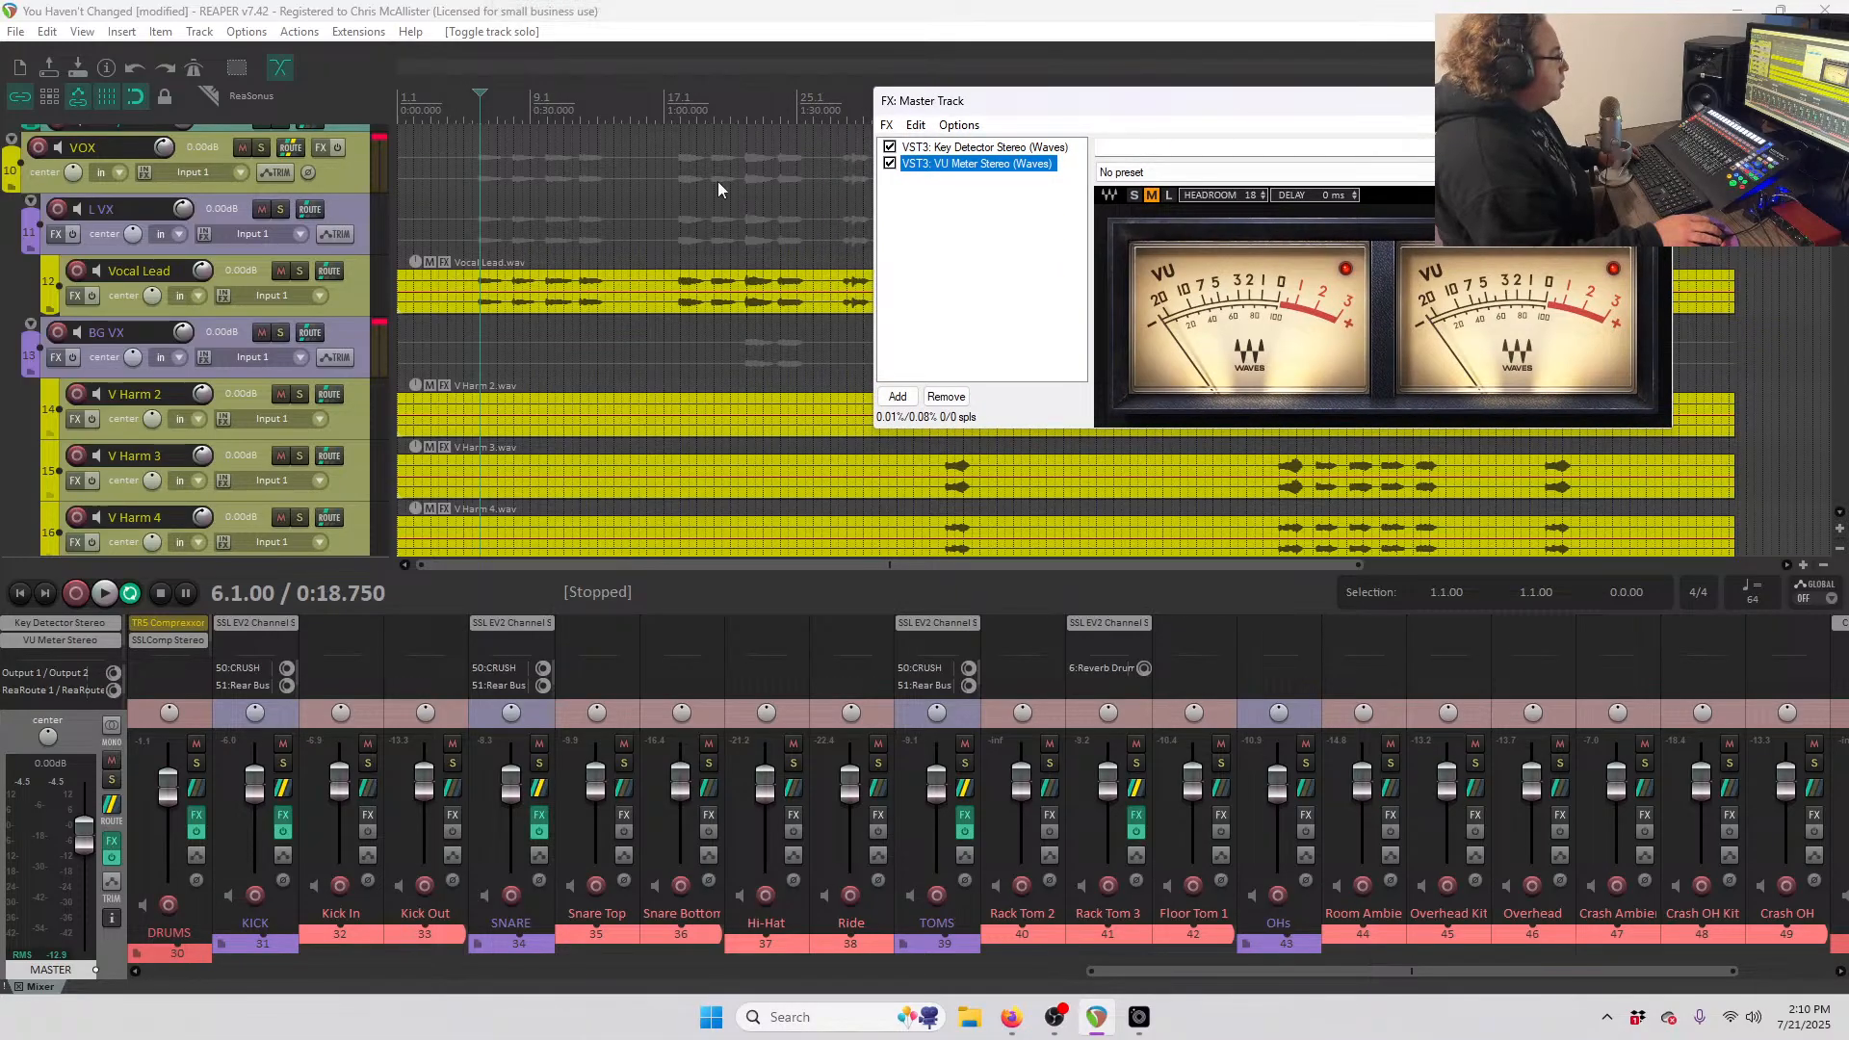
pyautogui.click(299, 273)
pyautogui.press('space')
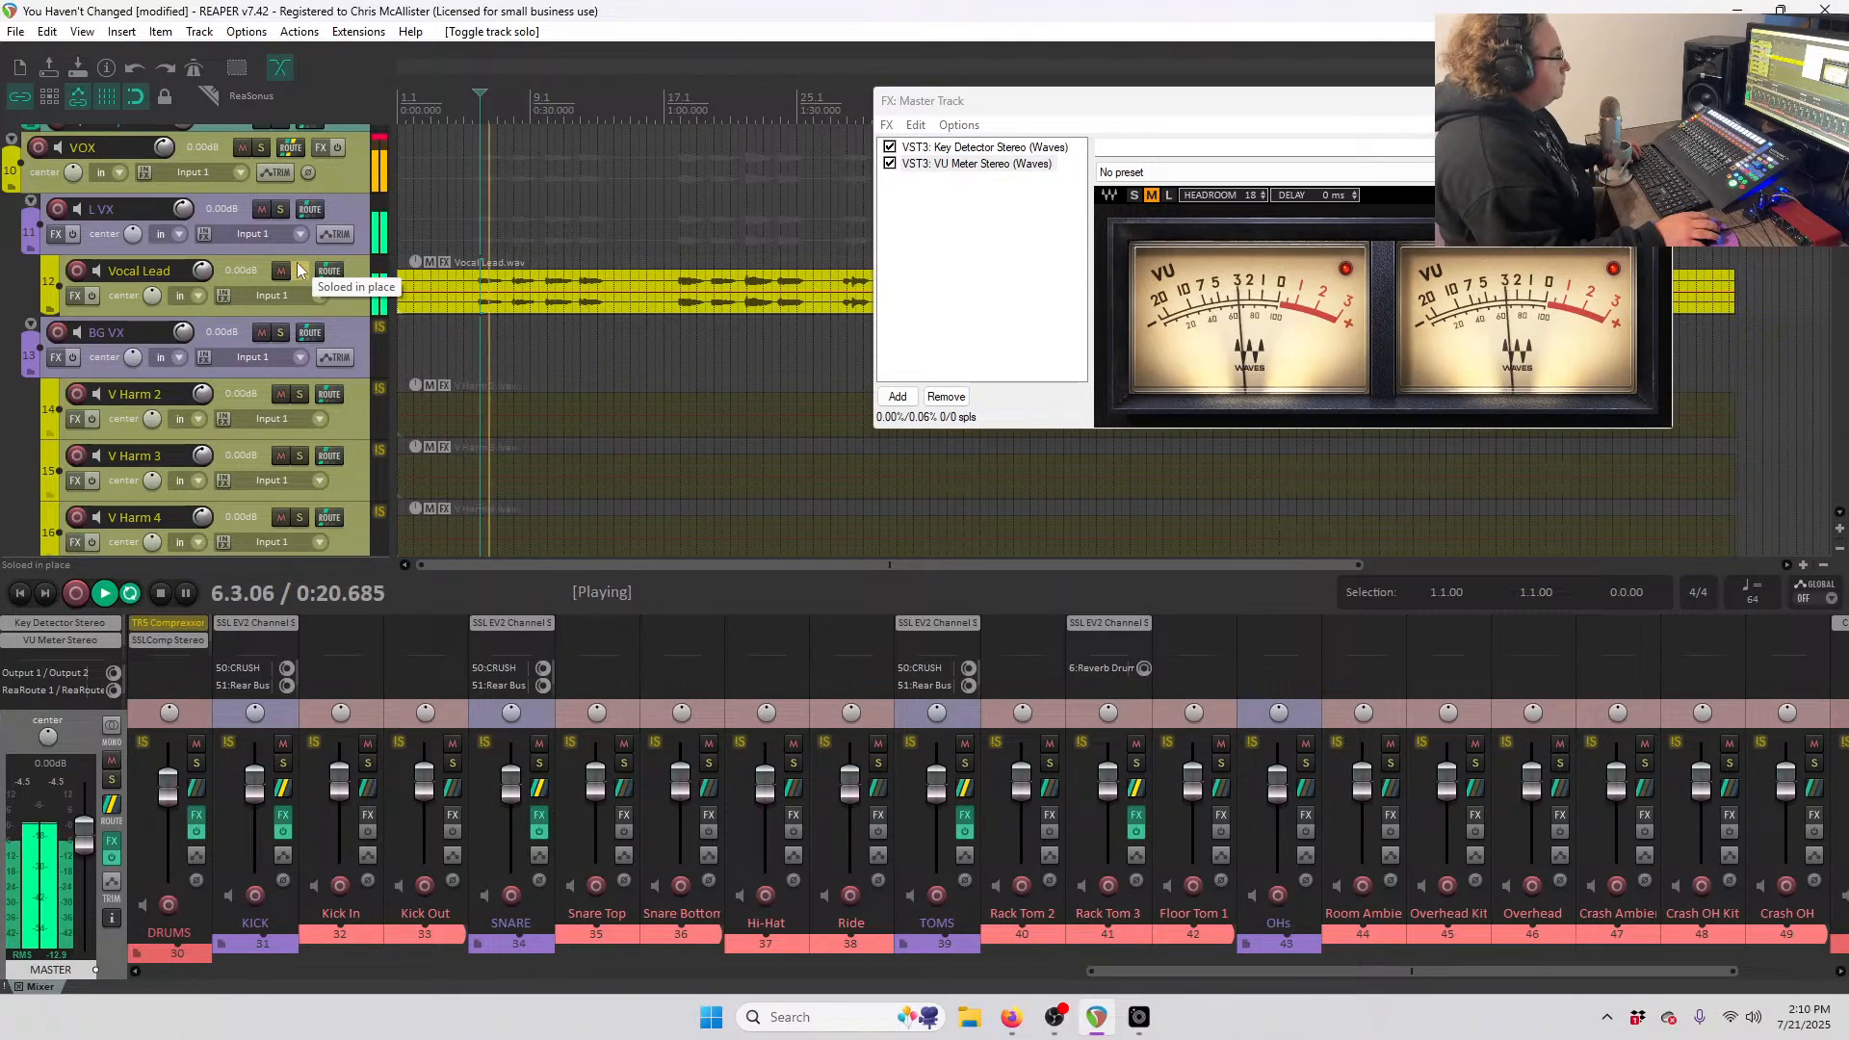
pyautogui.click(748, 111)
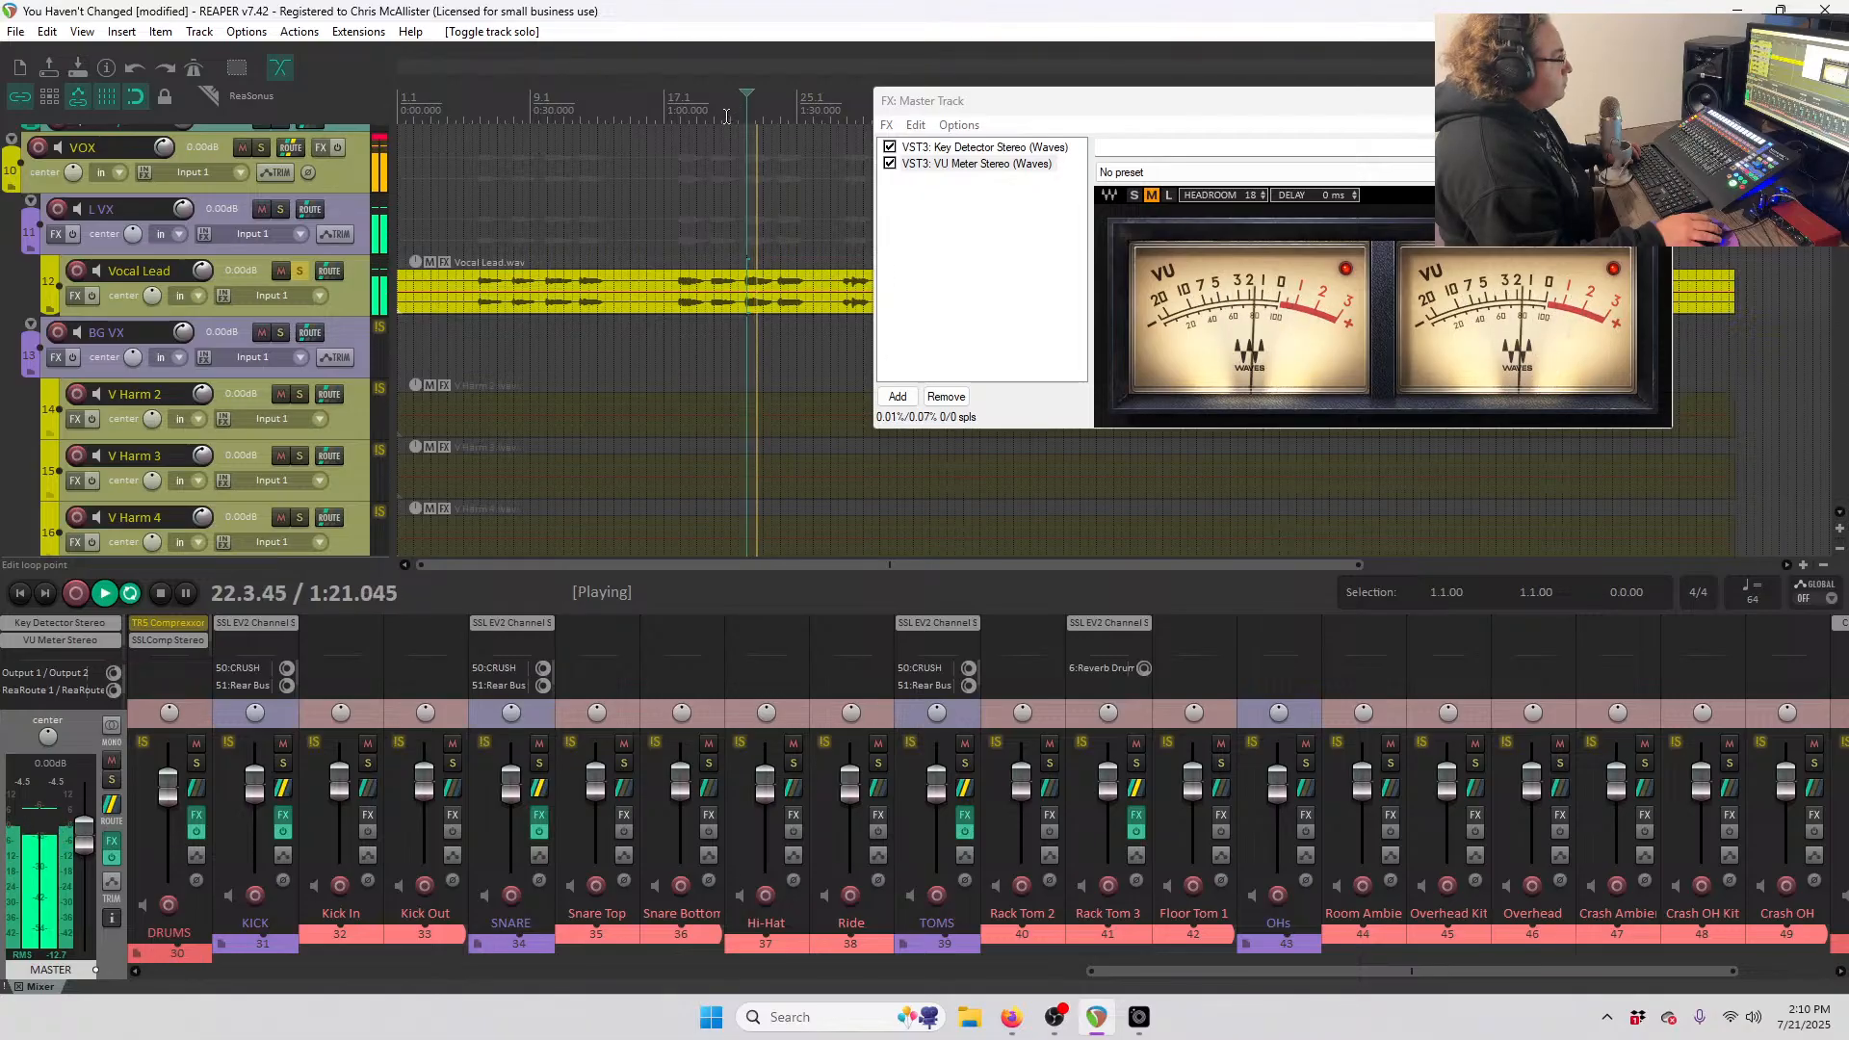
pyautogui.click(1346, 271)
pyautogui.press('space')
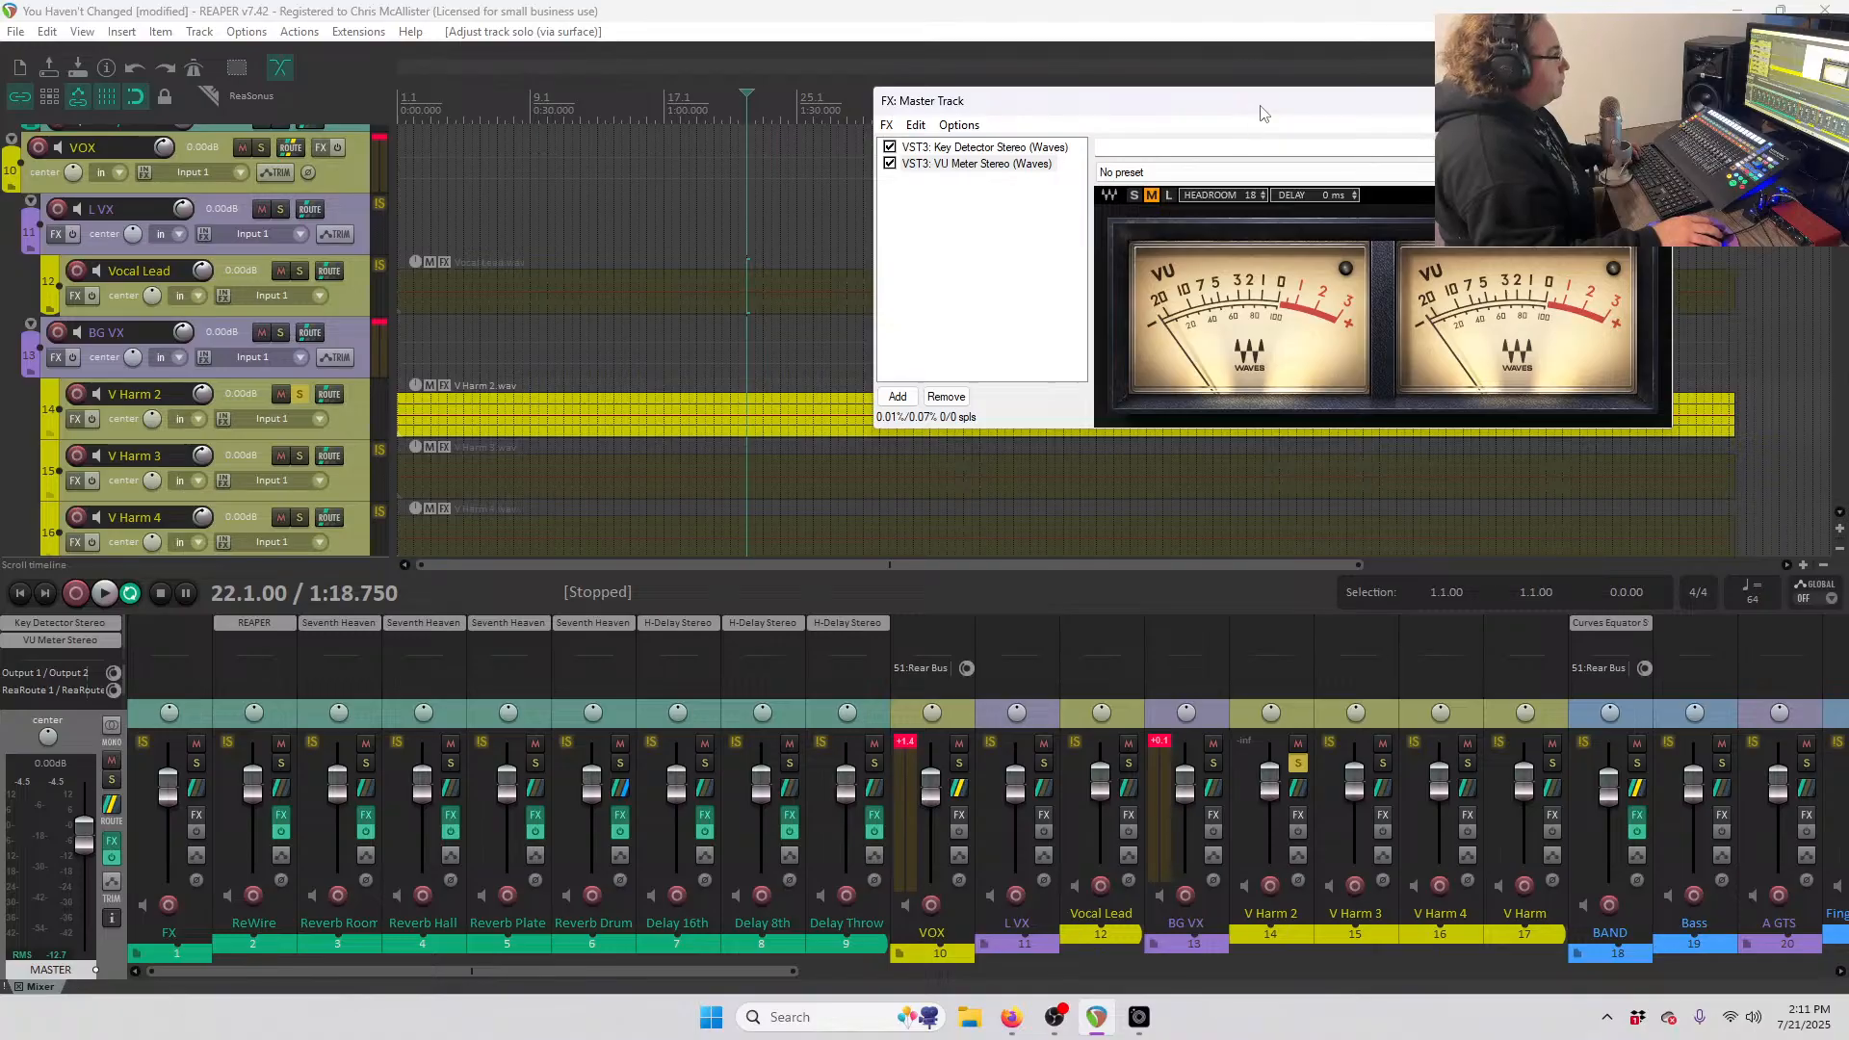
# - Move the VU meter clear of the V Harm 2 phrase, play that soloed track there and raise its item volume by about 4 dB
pyautogui.moveTo(1262, 113); pyautogui.dragTo(464, 56)
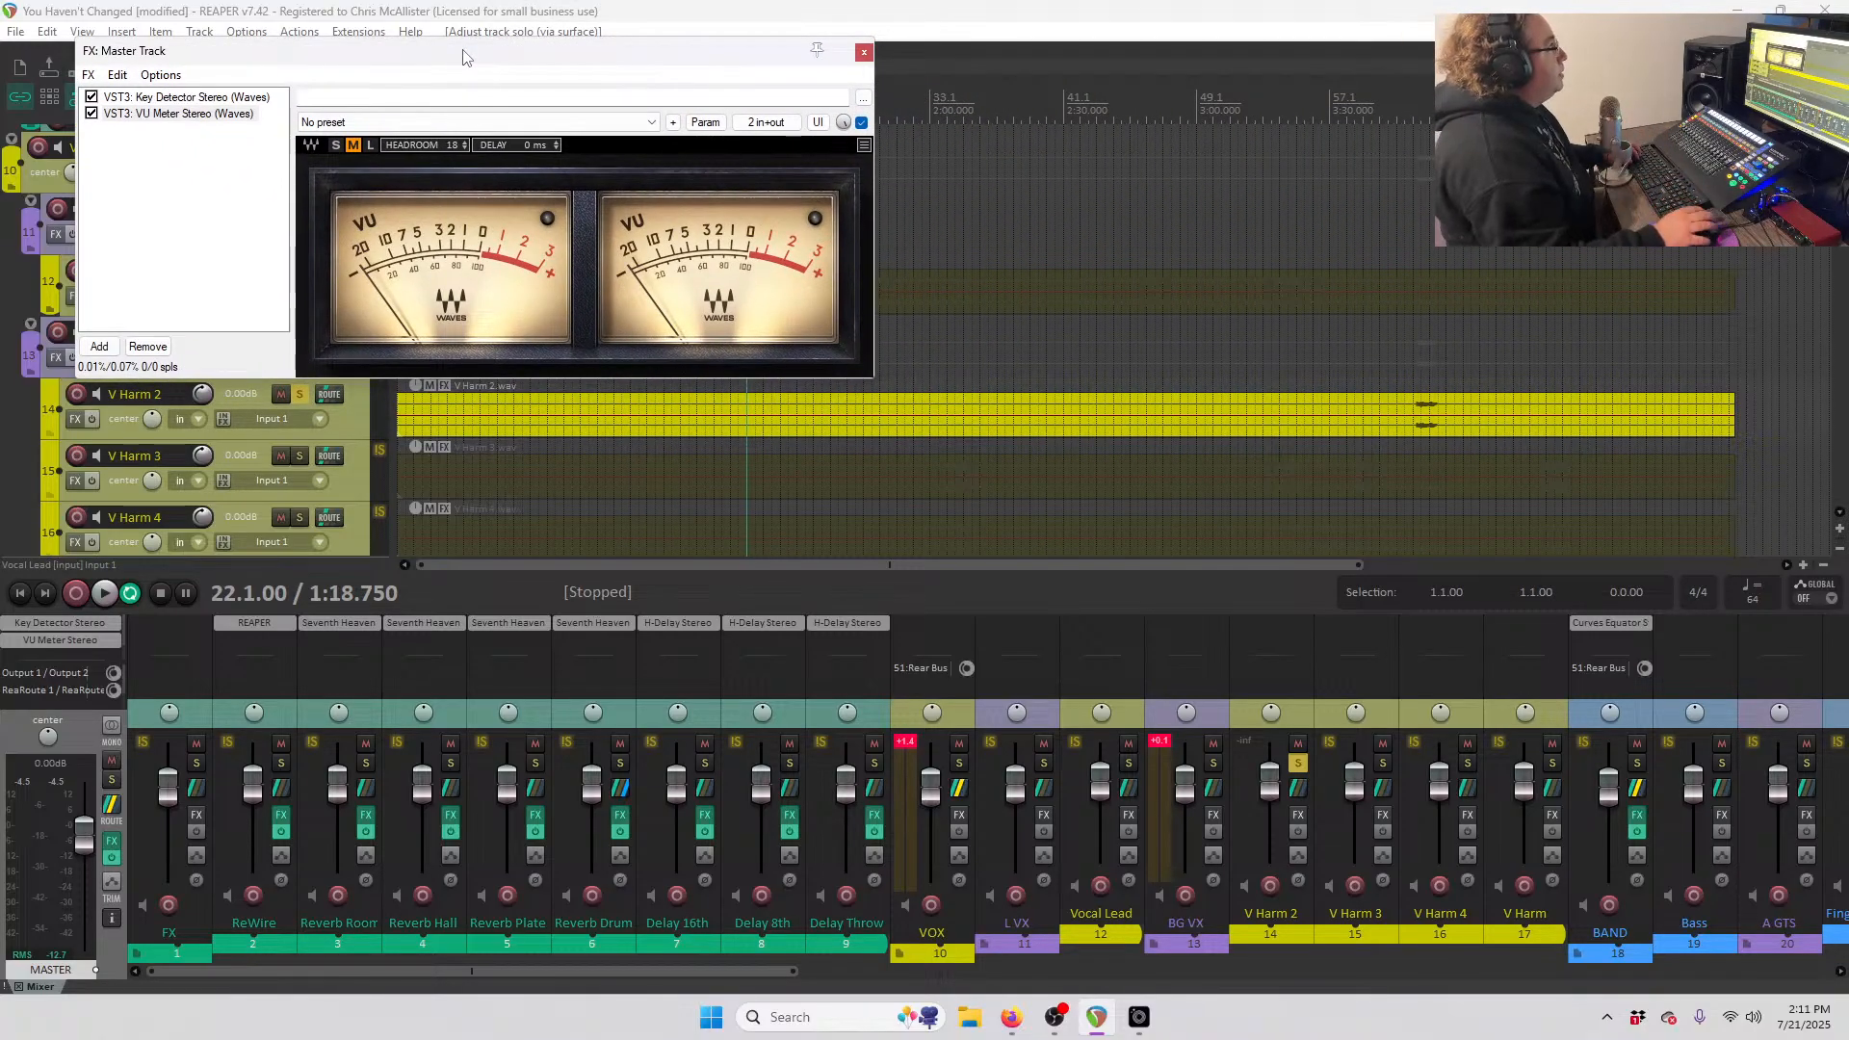
pyautogui.moveTo(481, 55); pyautogui.dragTo(493, 47)
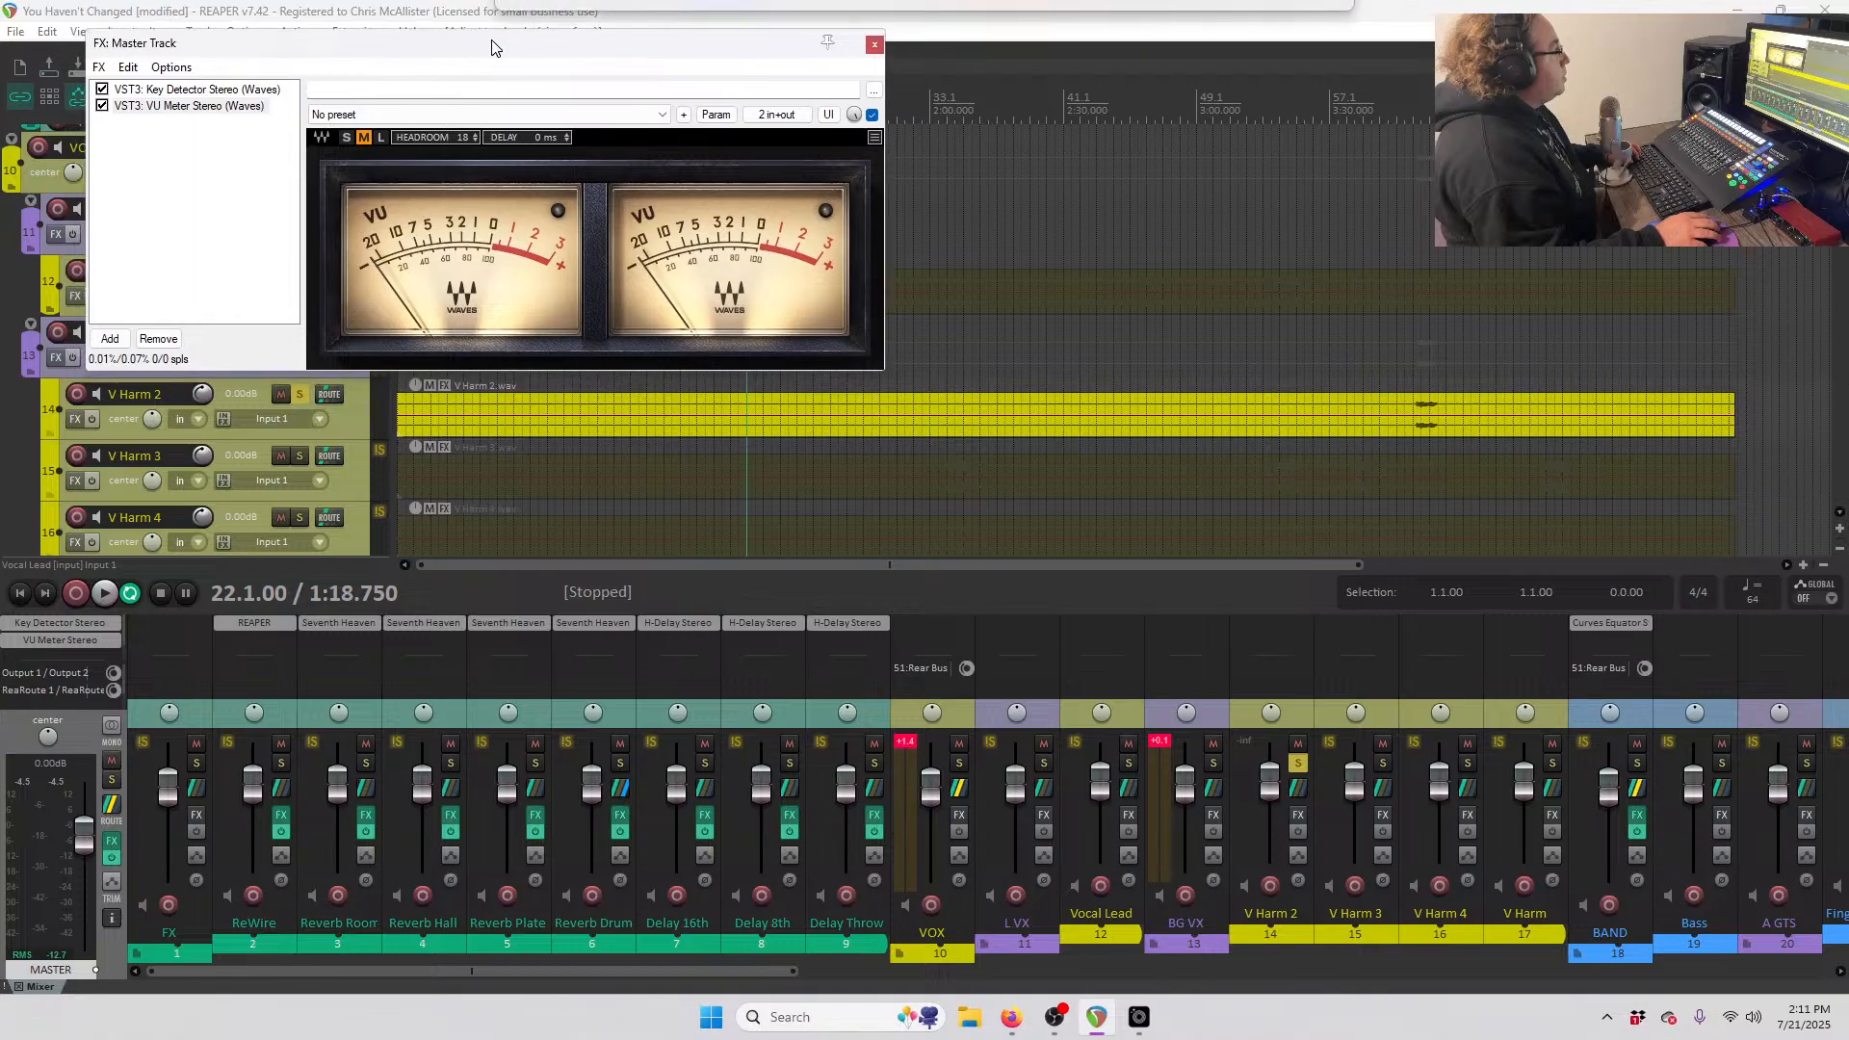
pyautogui.click(1413, 119)
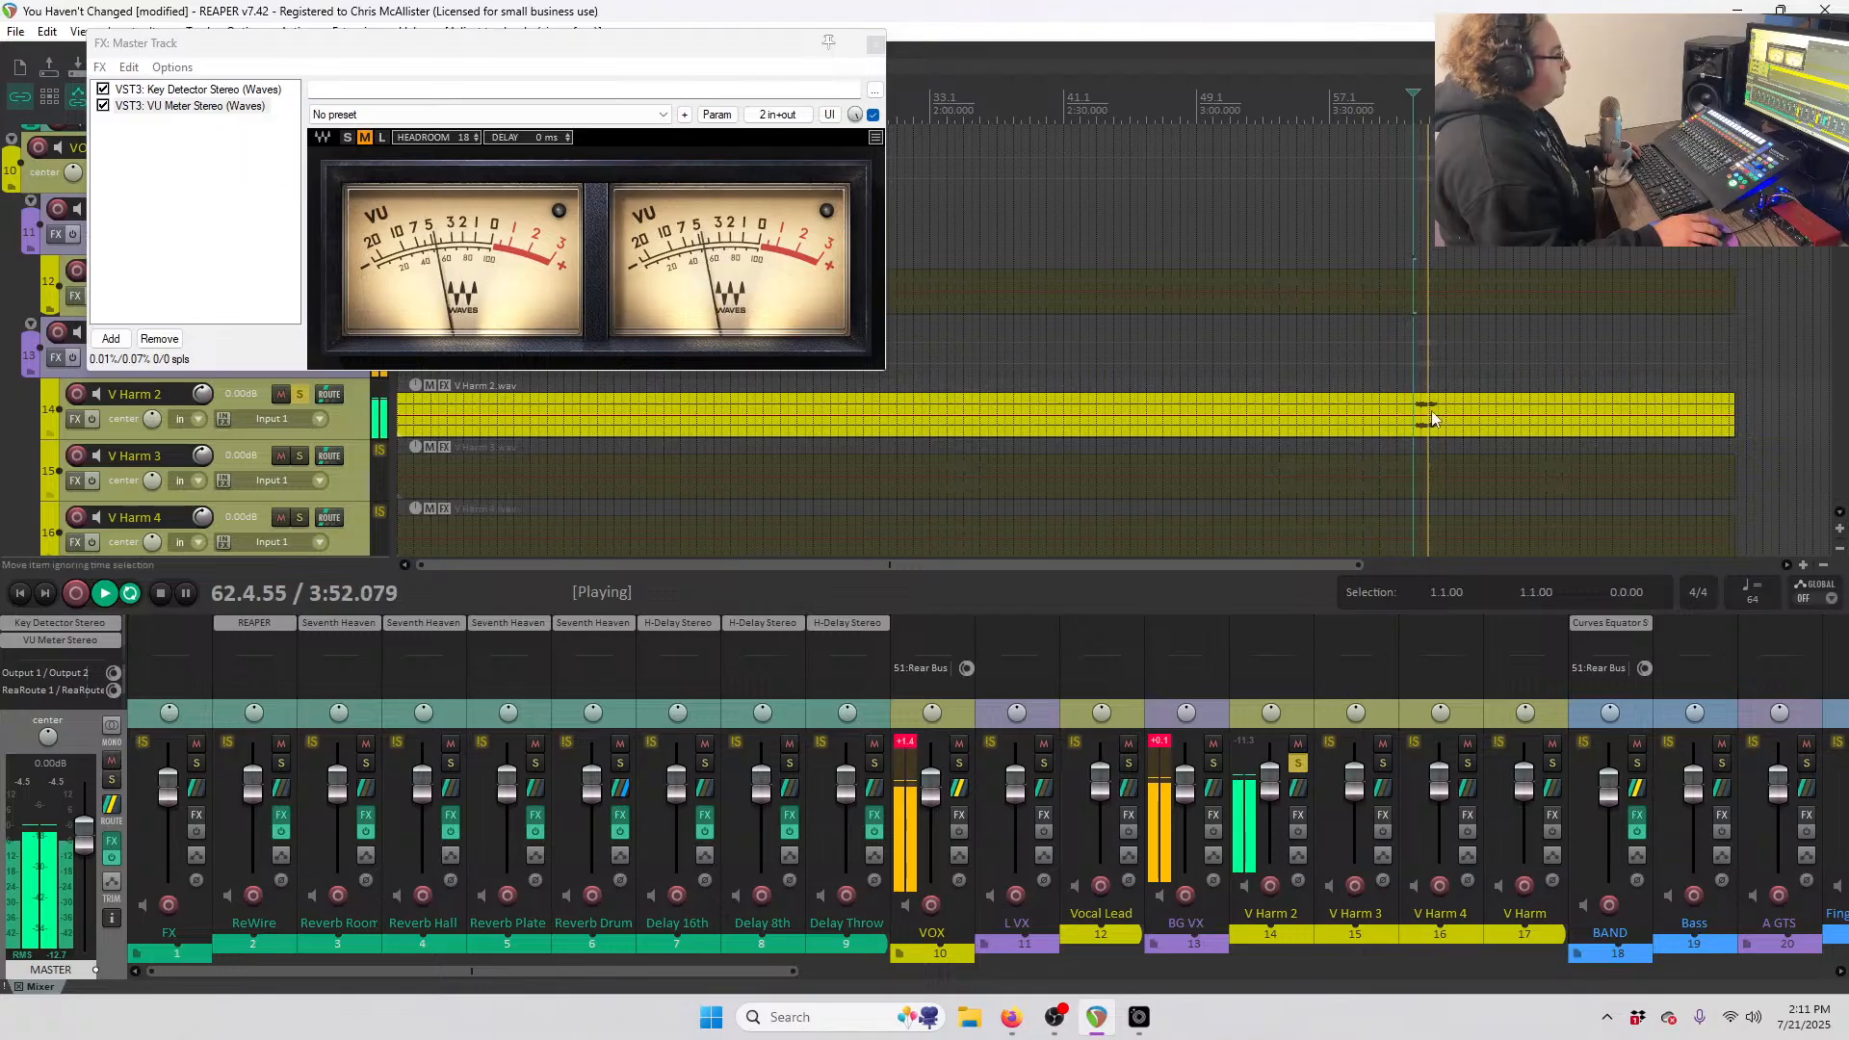
pyautogui.moveTo(1429, 395); pyautogui.dragTo(1430, 401)
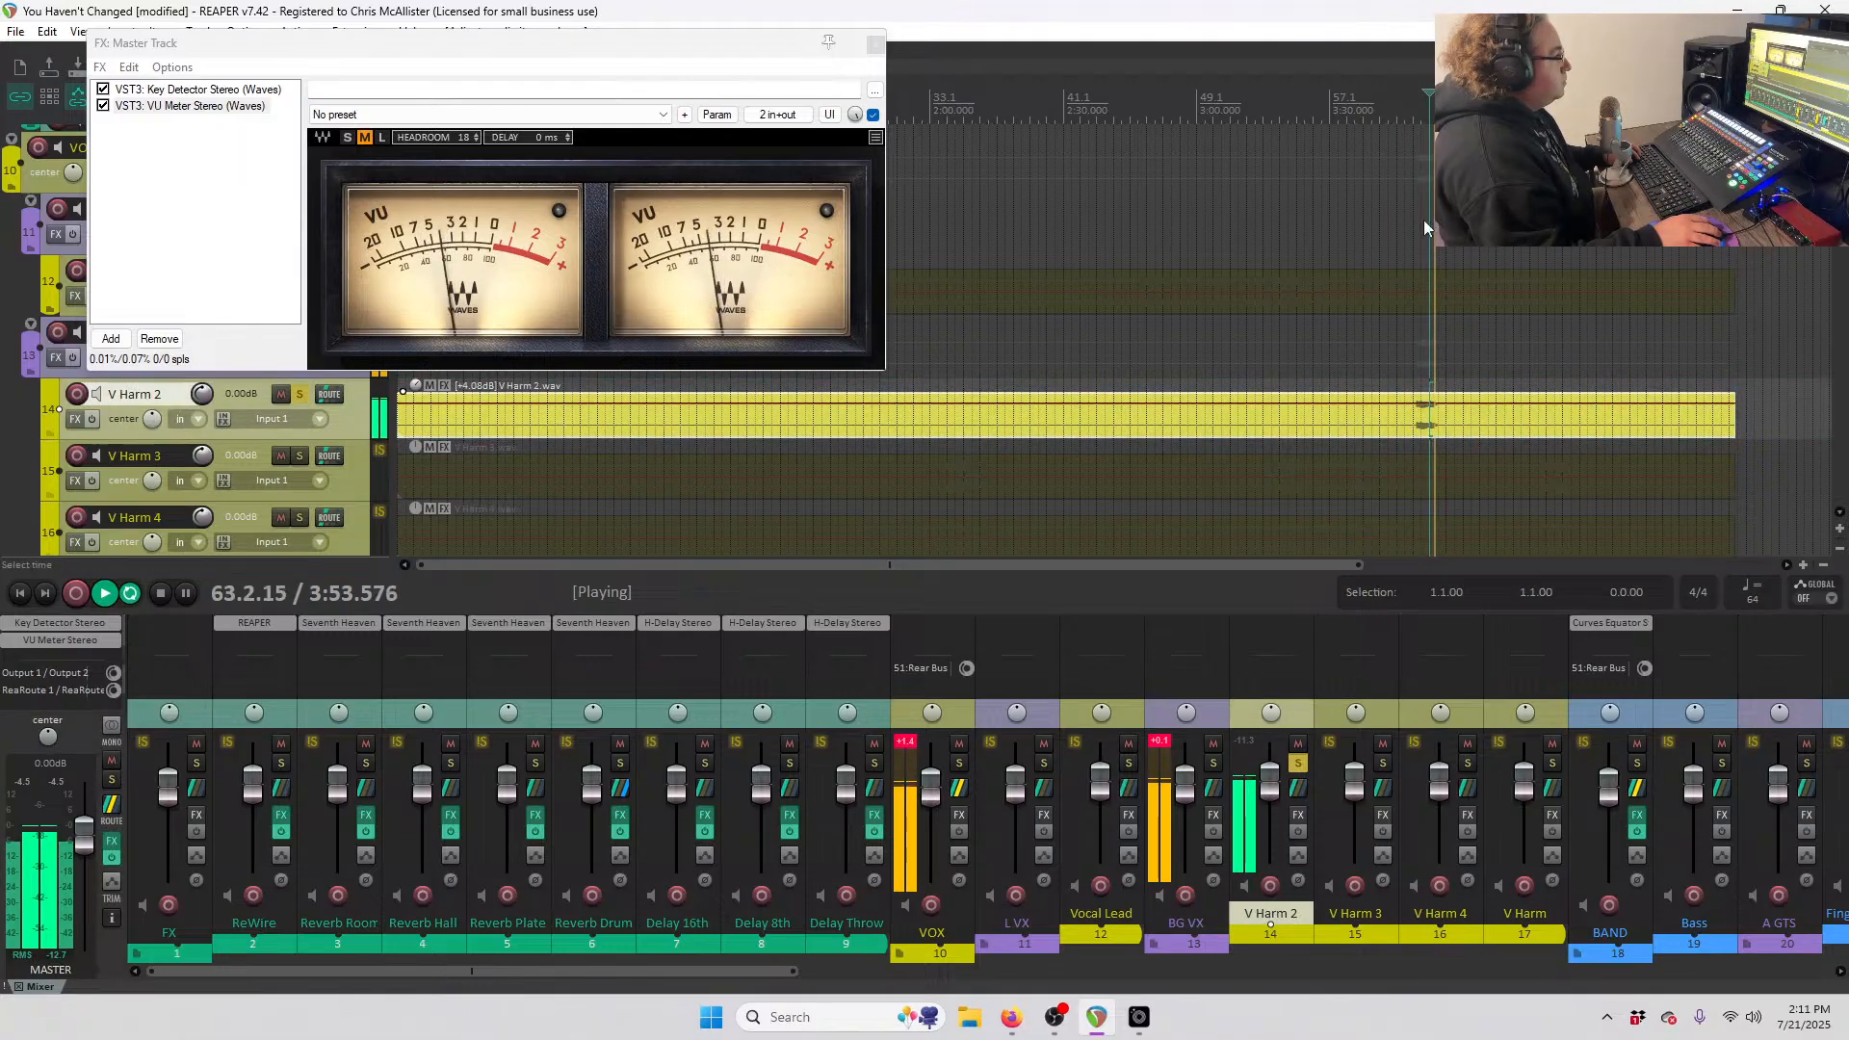
# - Check V Harm 2 from bar 62, V Harm 3 from bars 54 and 56, and V Harm 4 from bar 56, each soloed, against the VU meter
pyautogui.click(1418, 116)
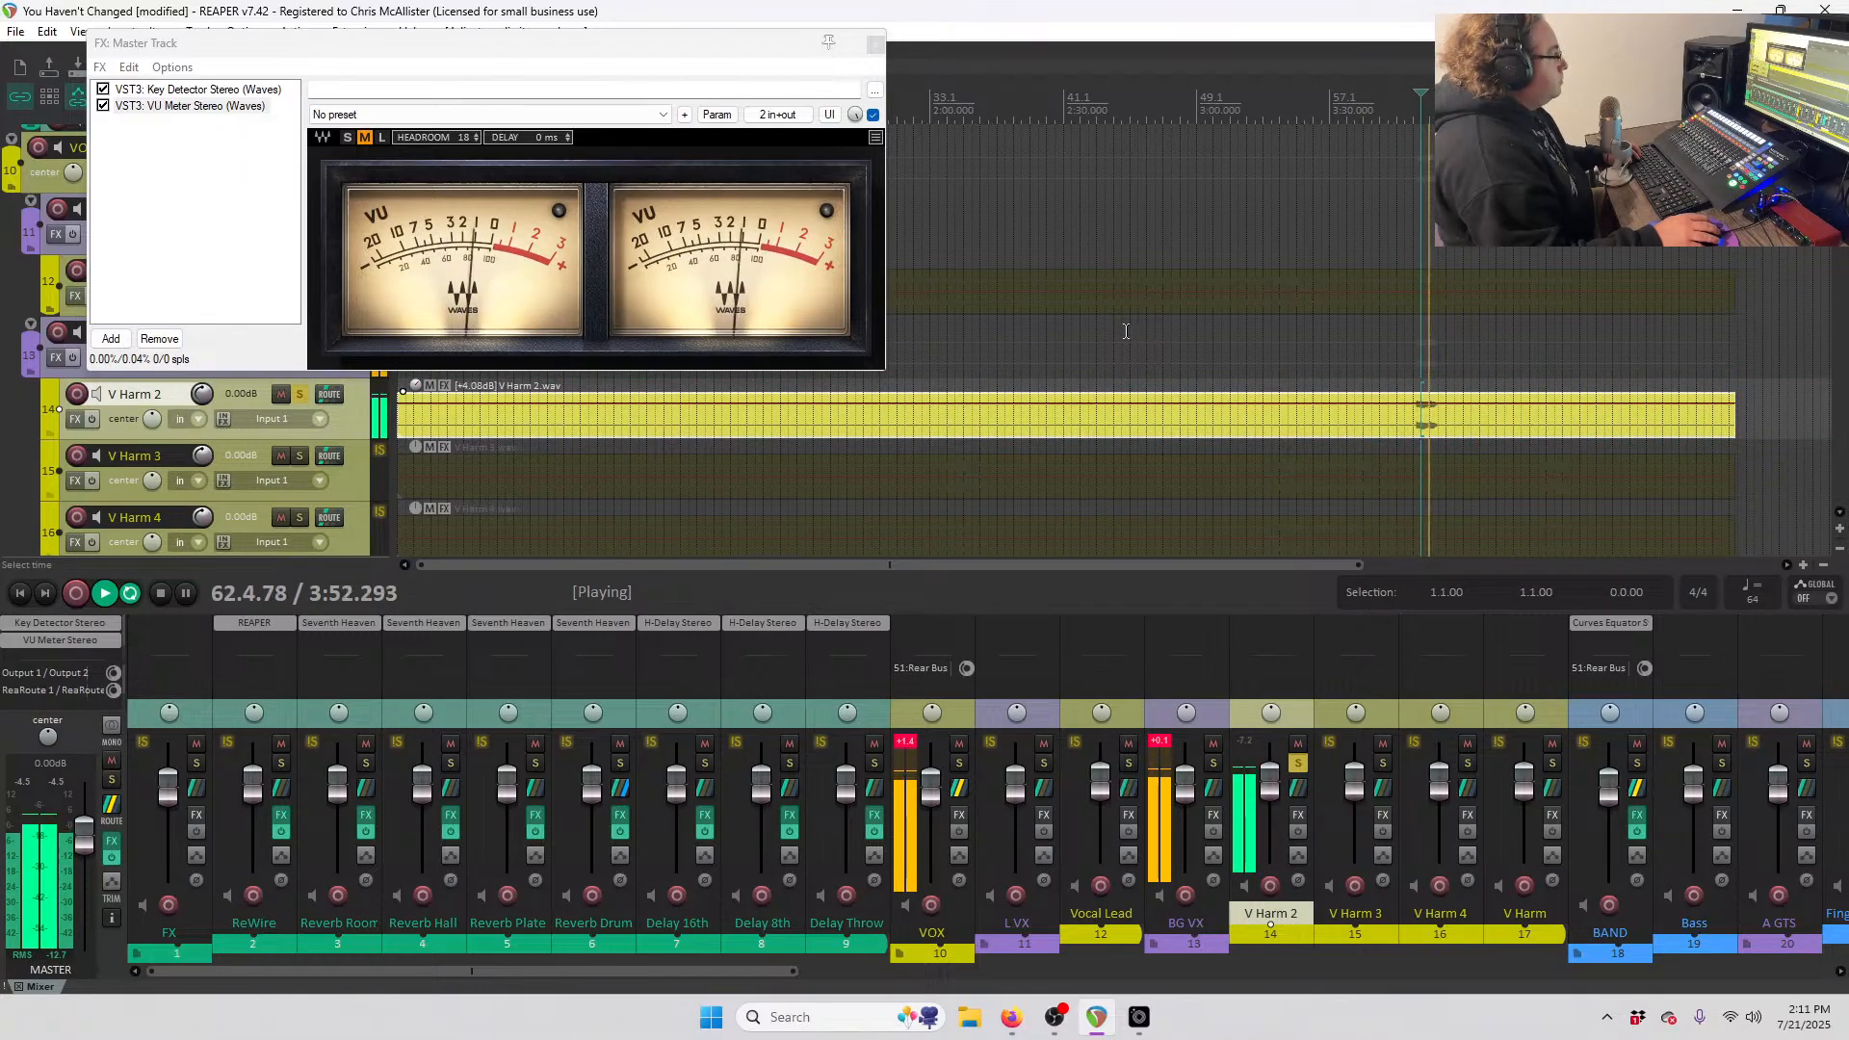
pyautogui.press('space')
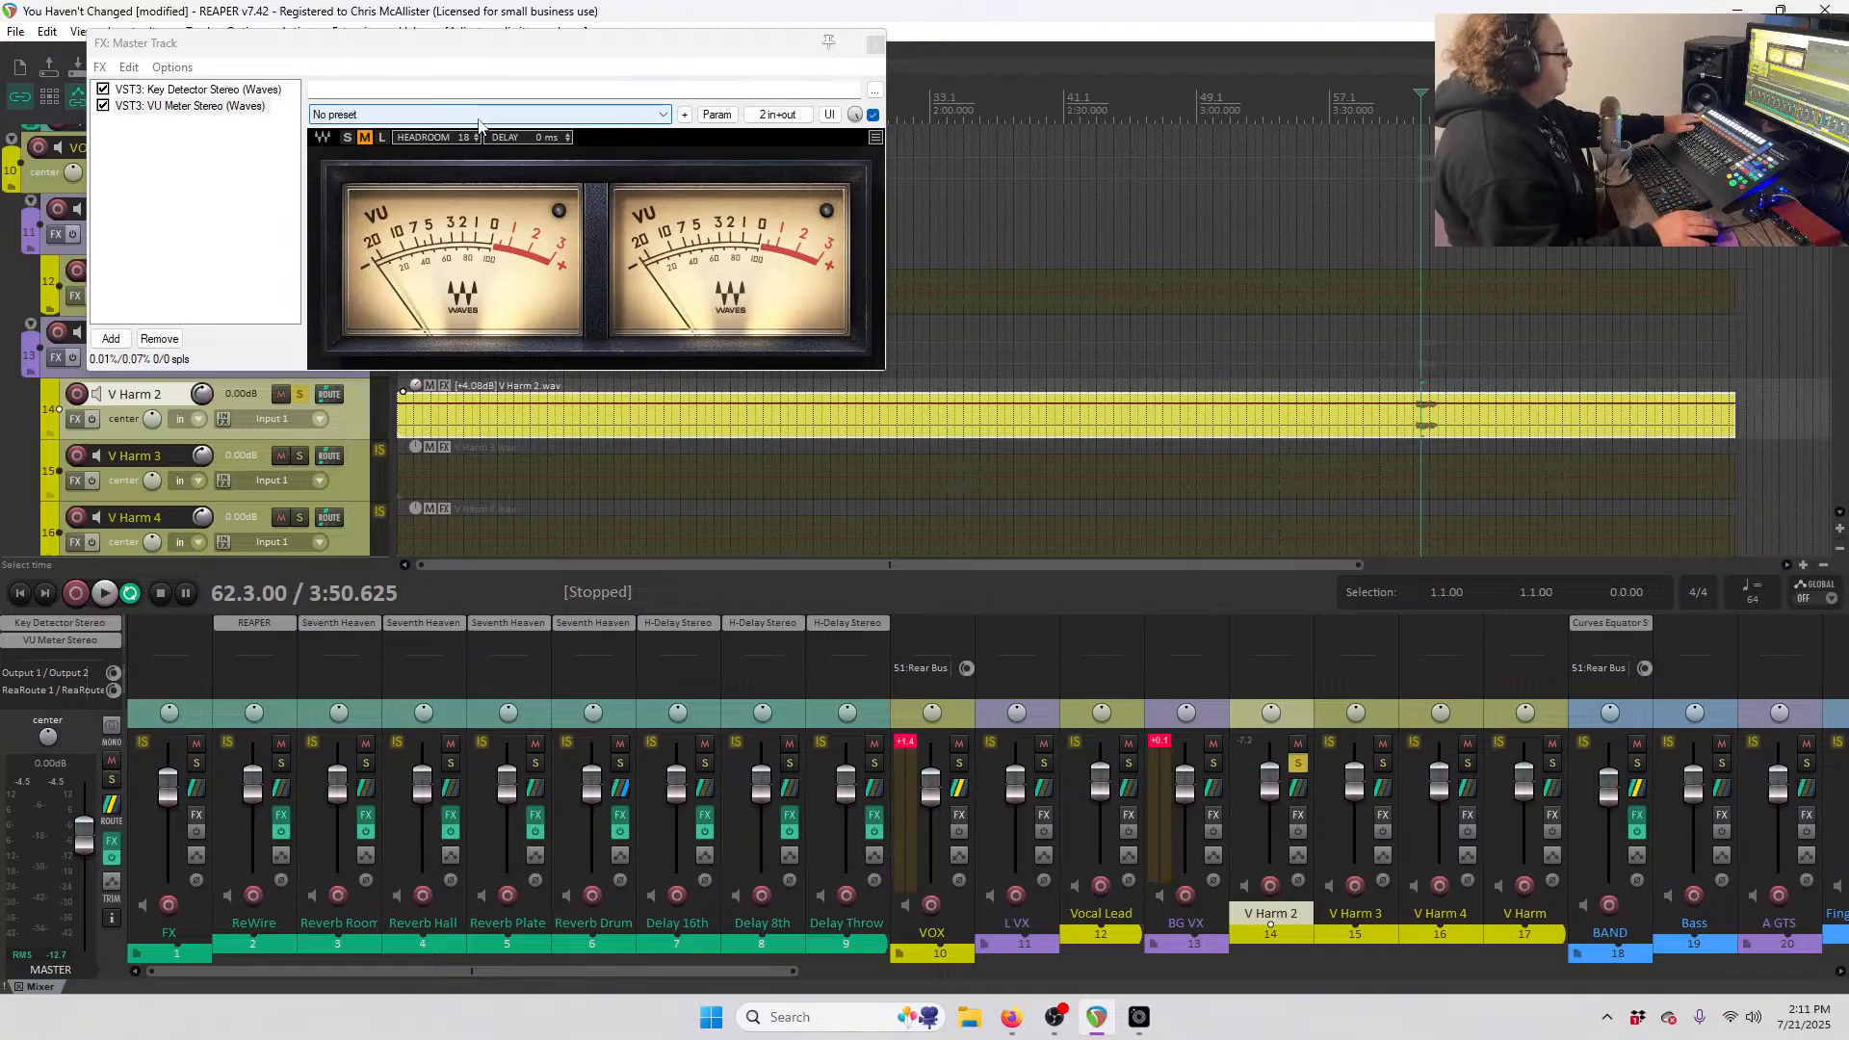
pyautogui.press('Down')
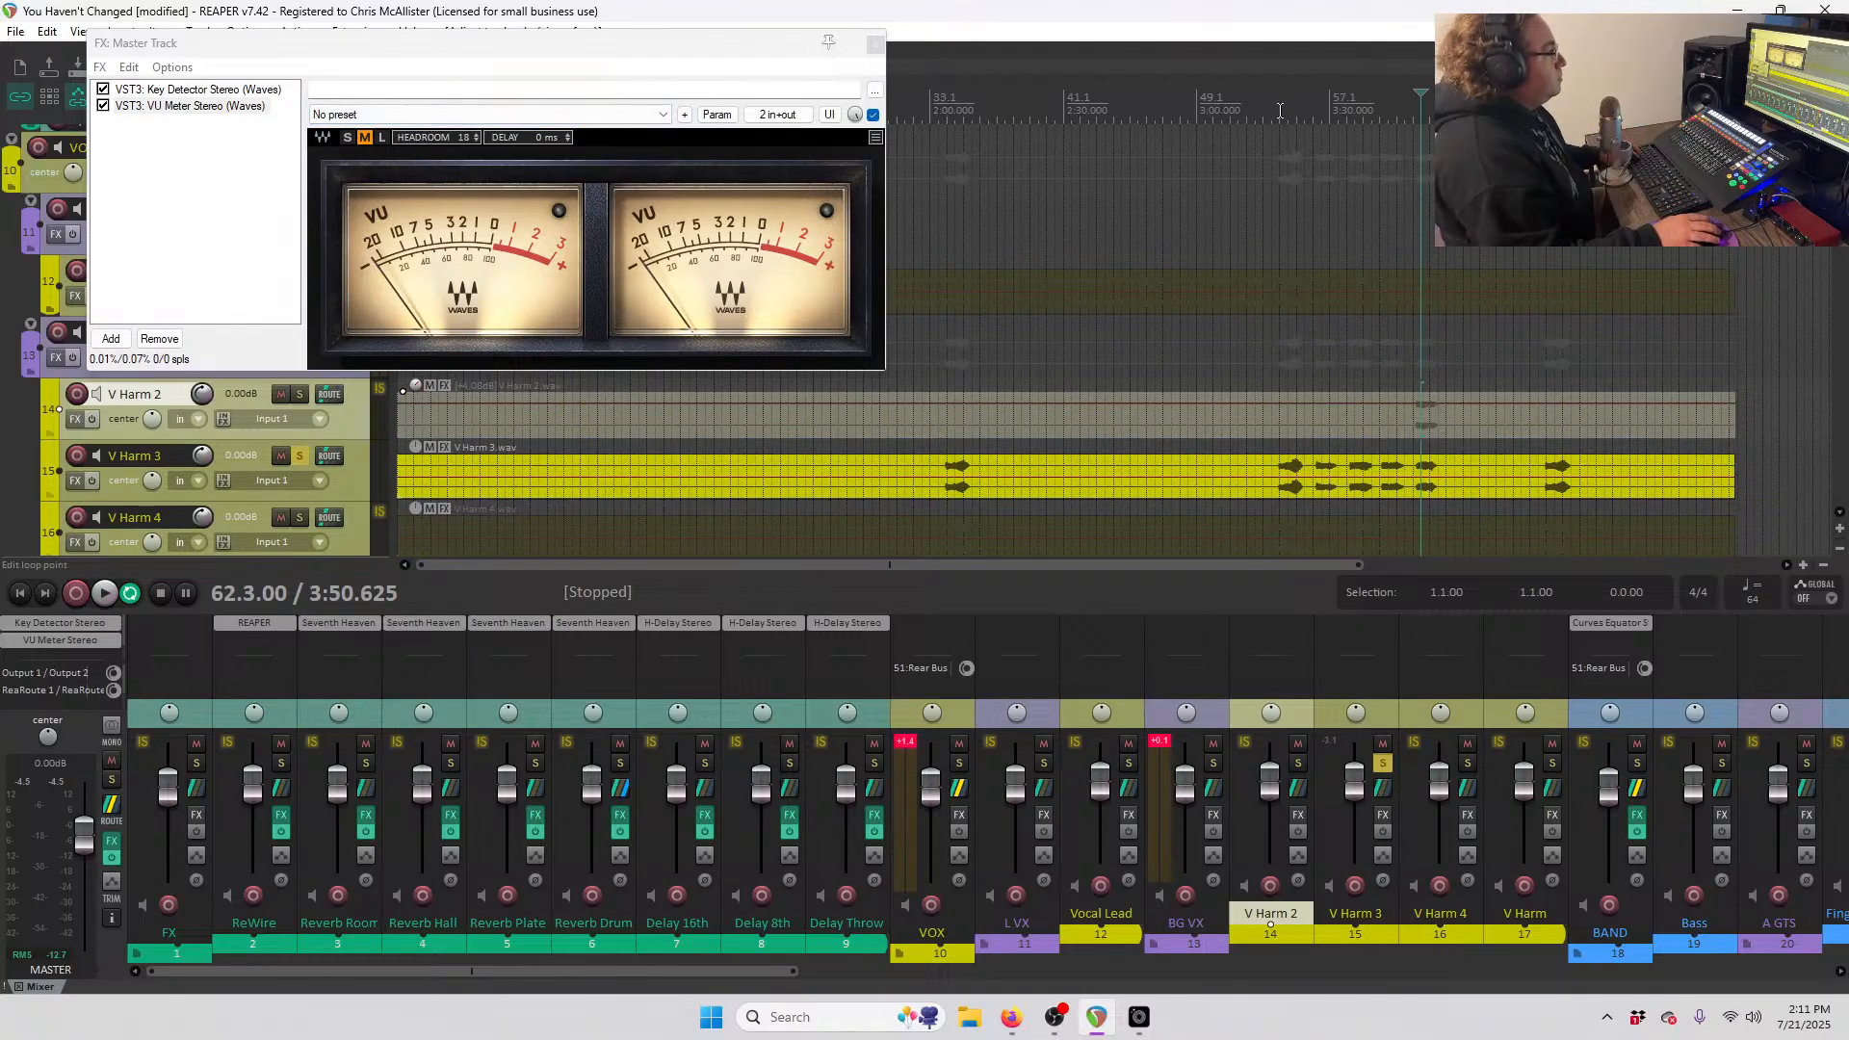
pyautogui.press('space')
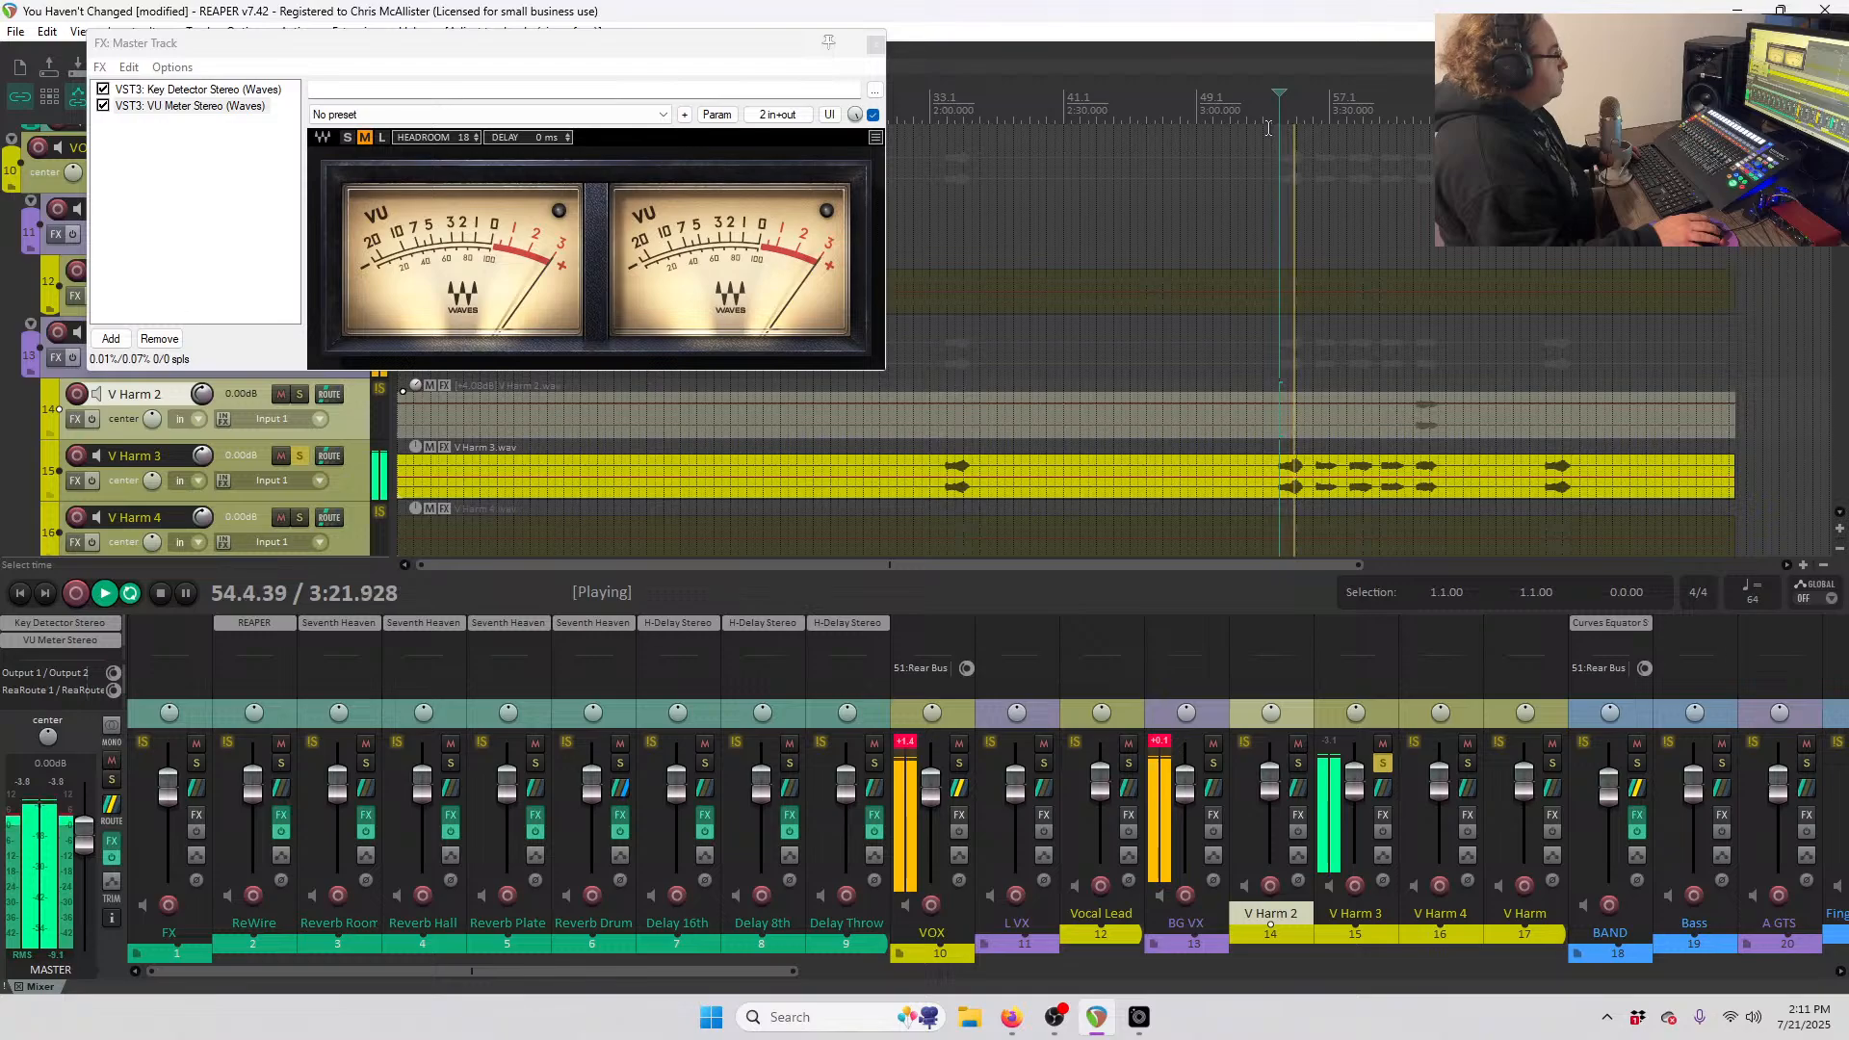
pyautogui.click(1318, 122)
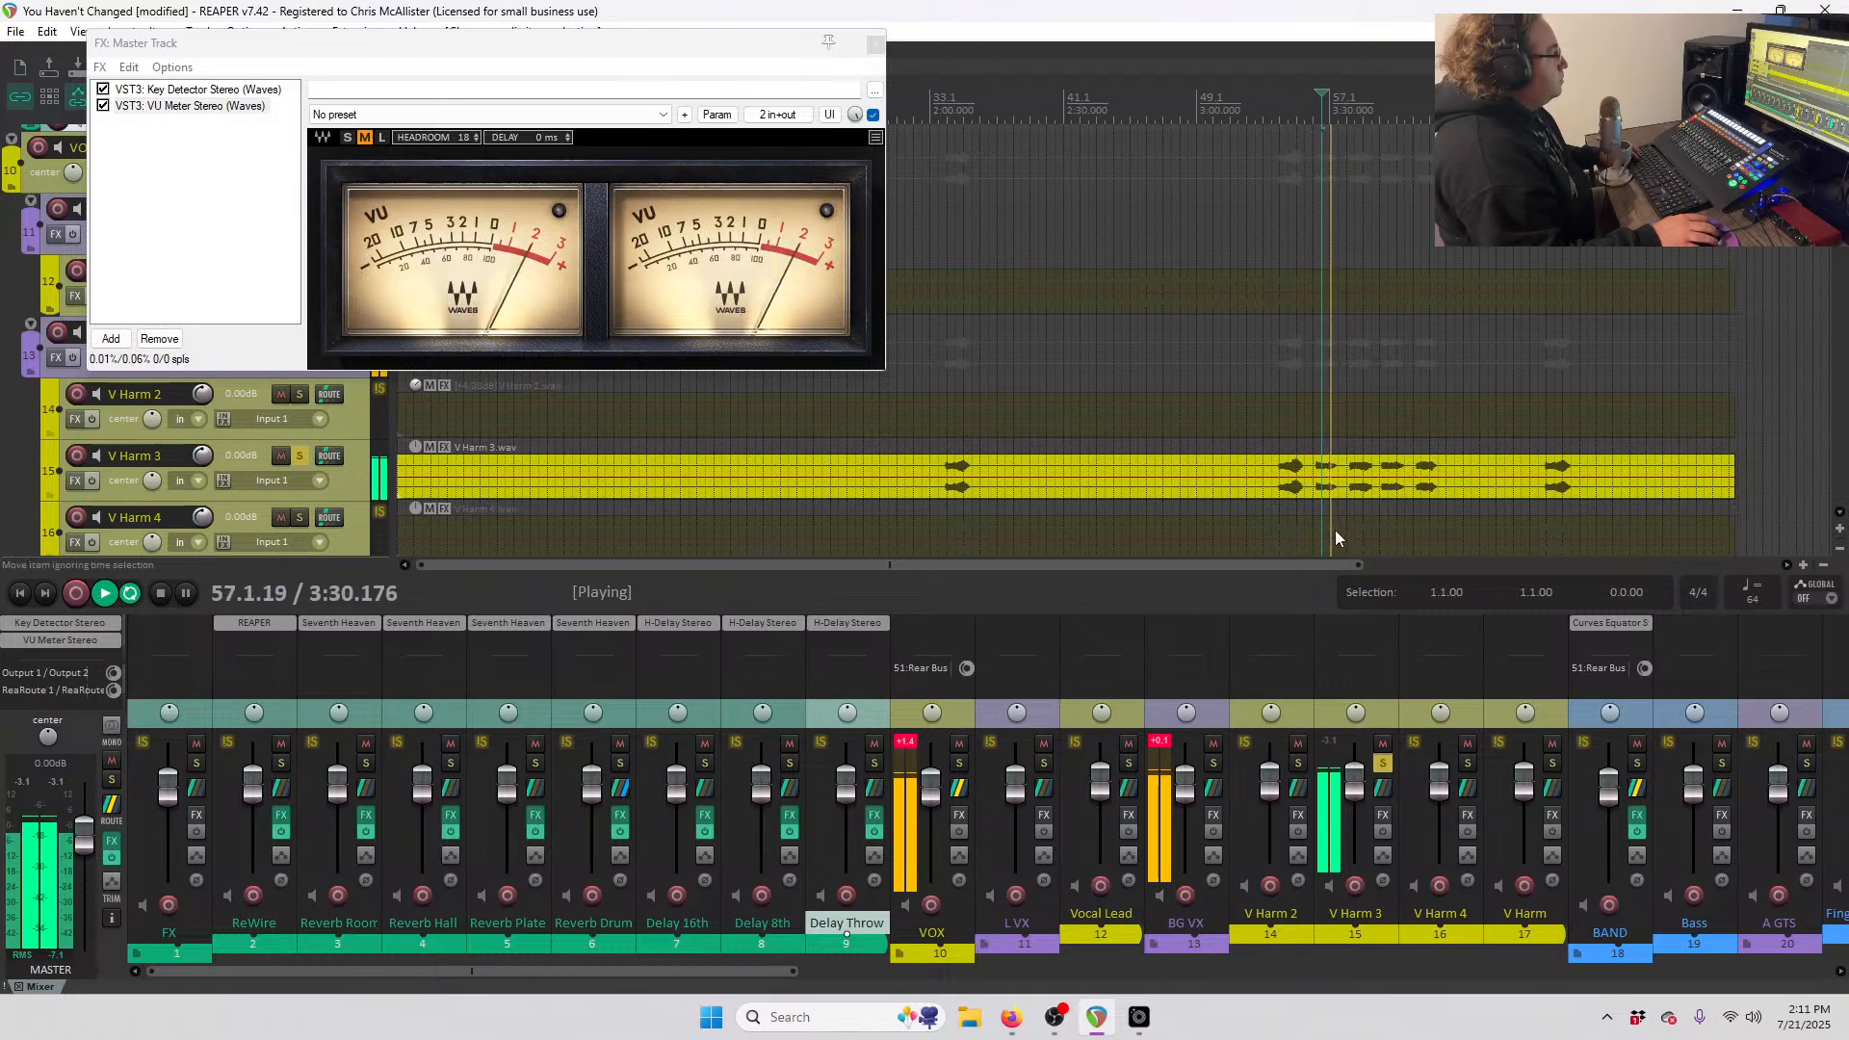
pyautogui.press('space')
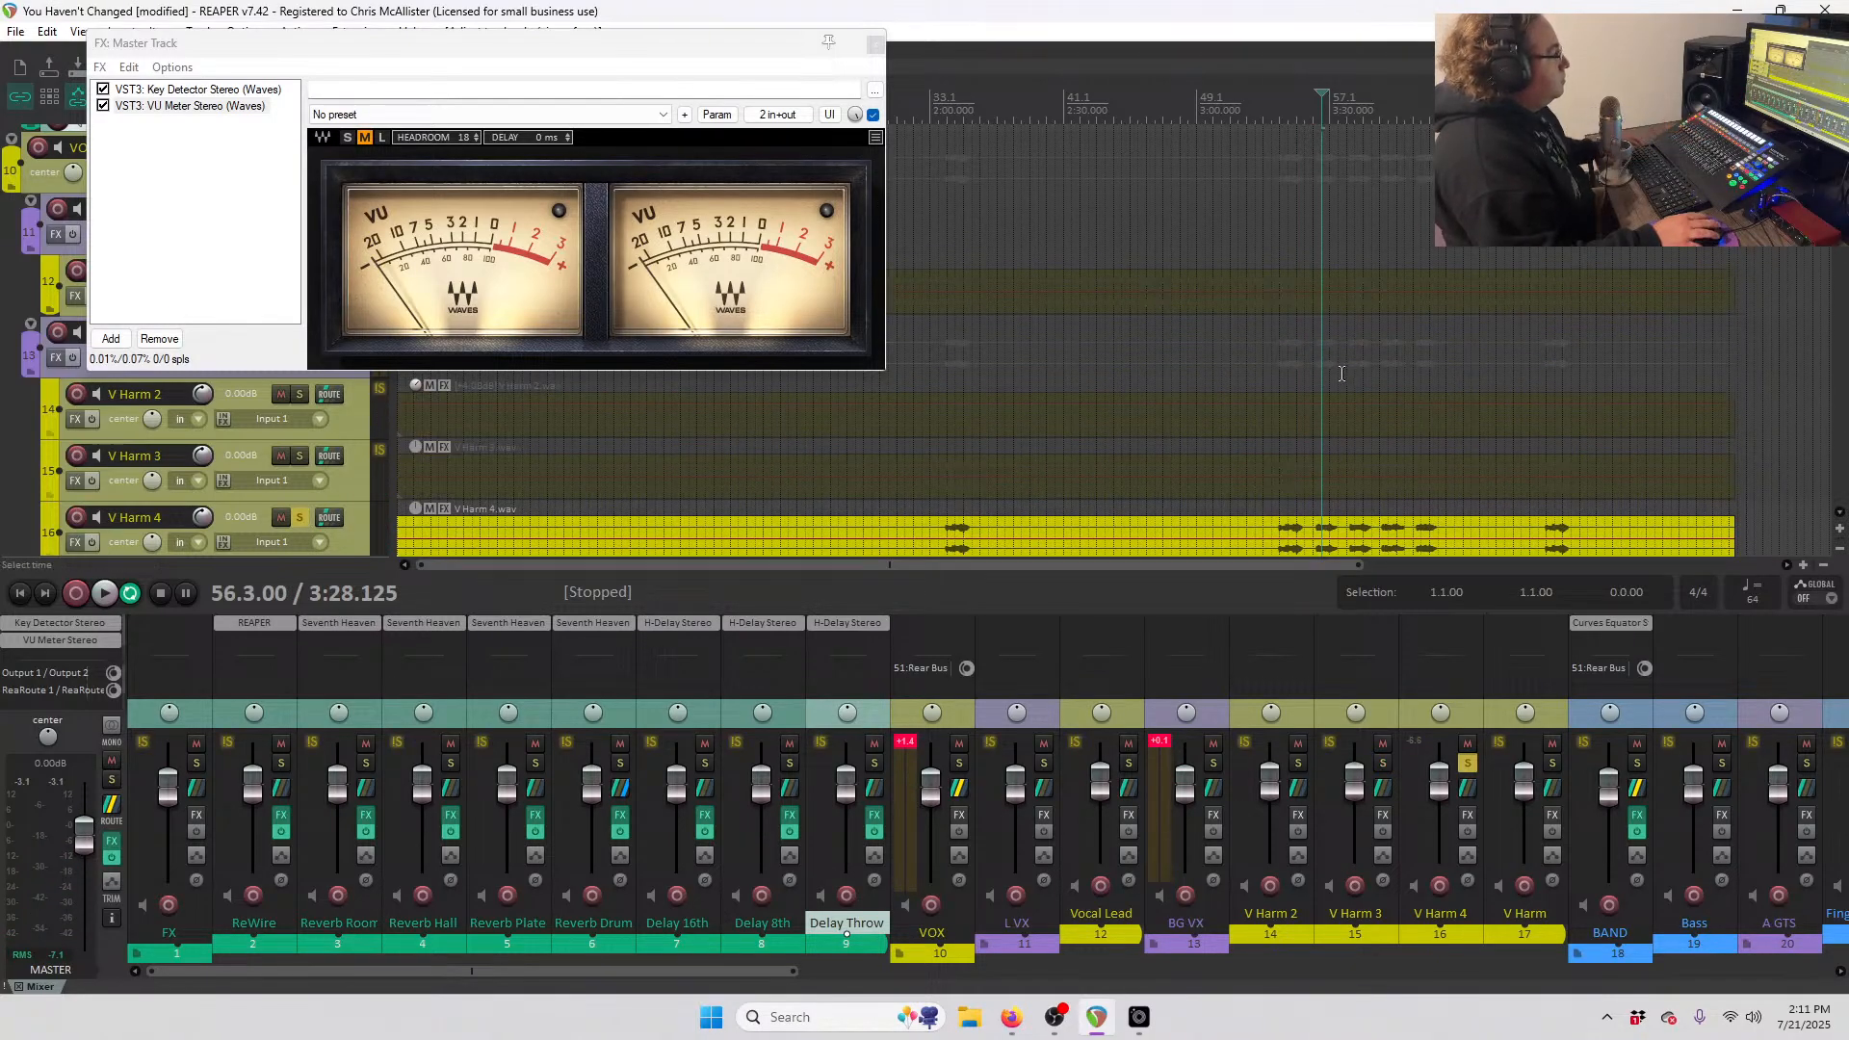
pyautogui.press('space')
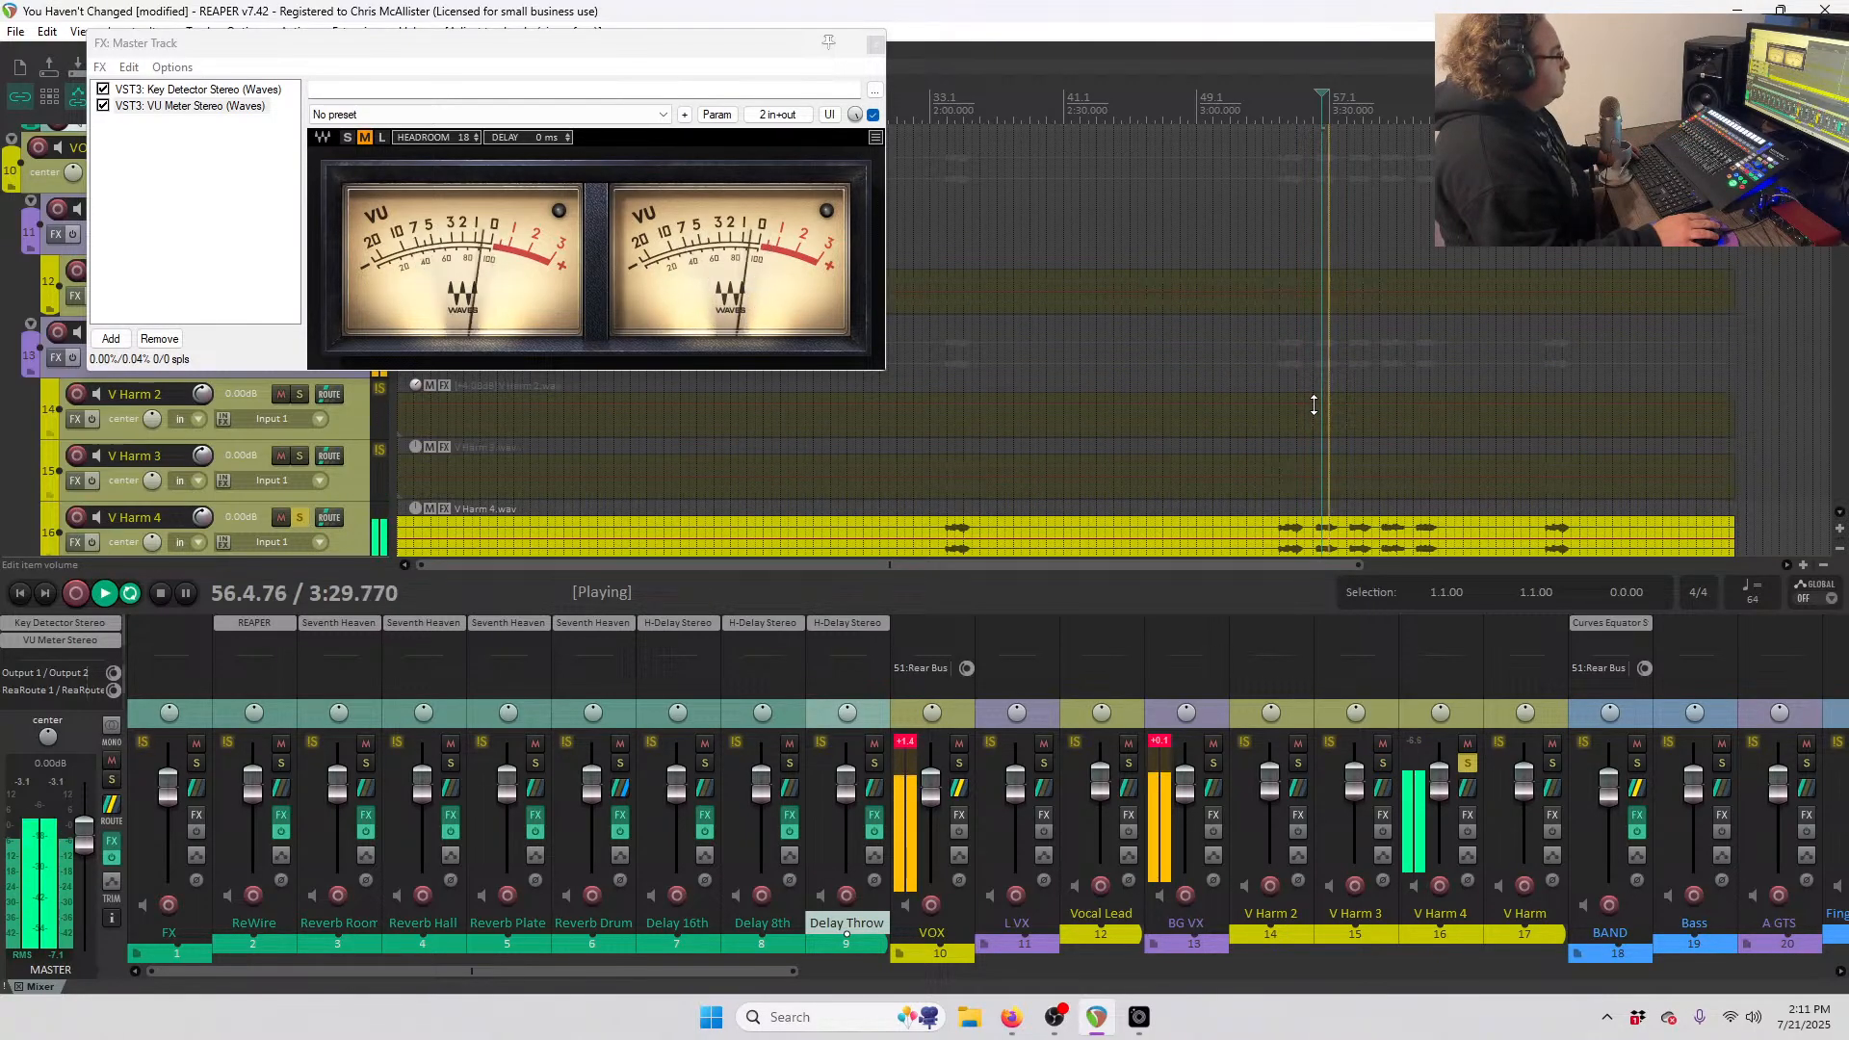
pyautogui.press('space')
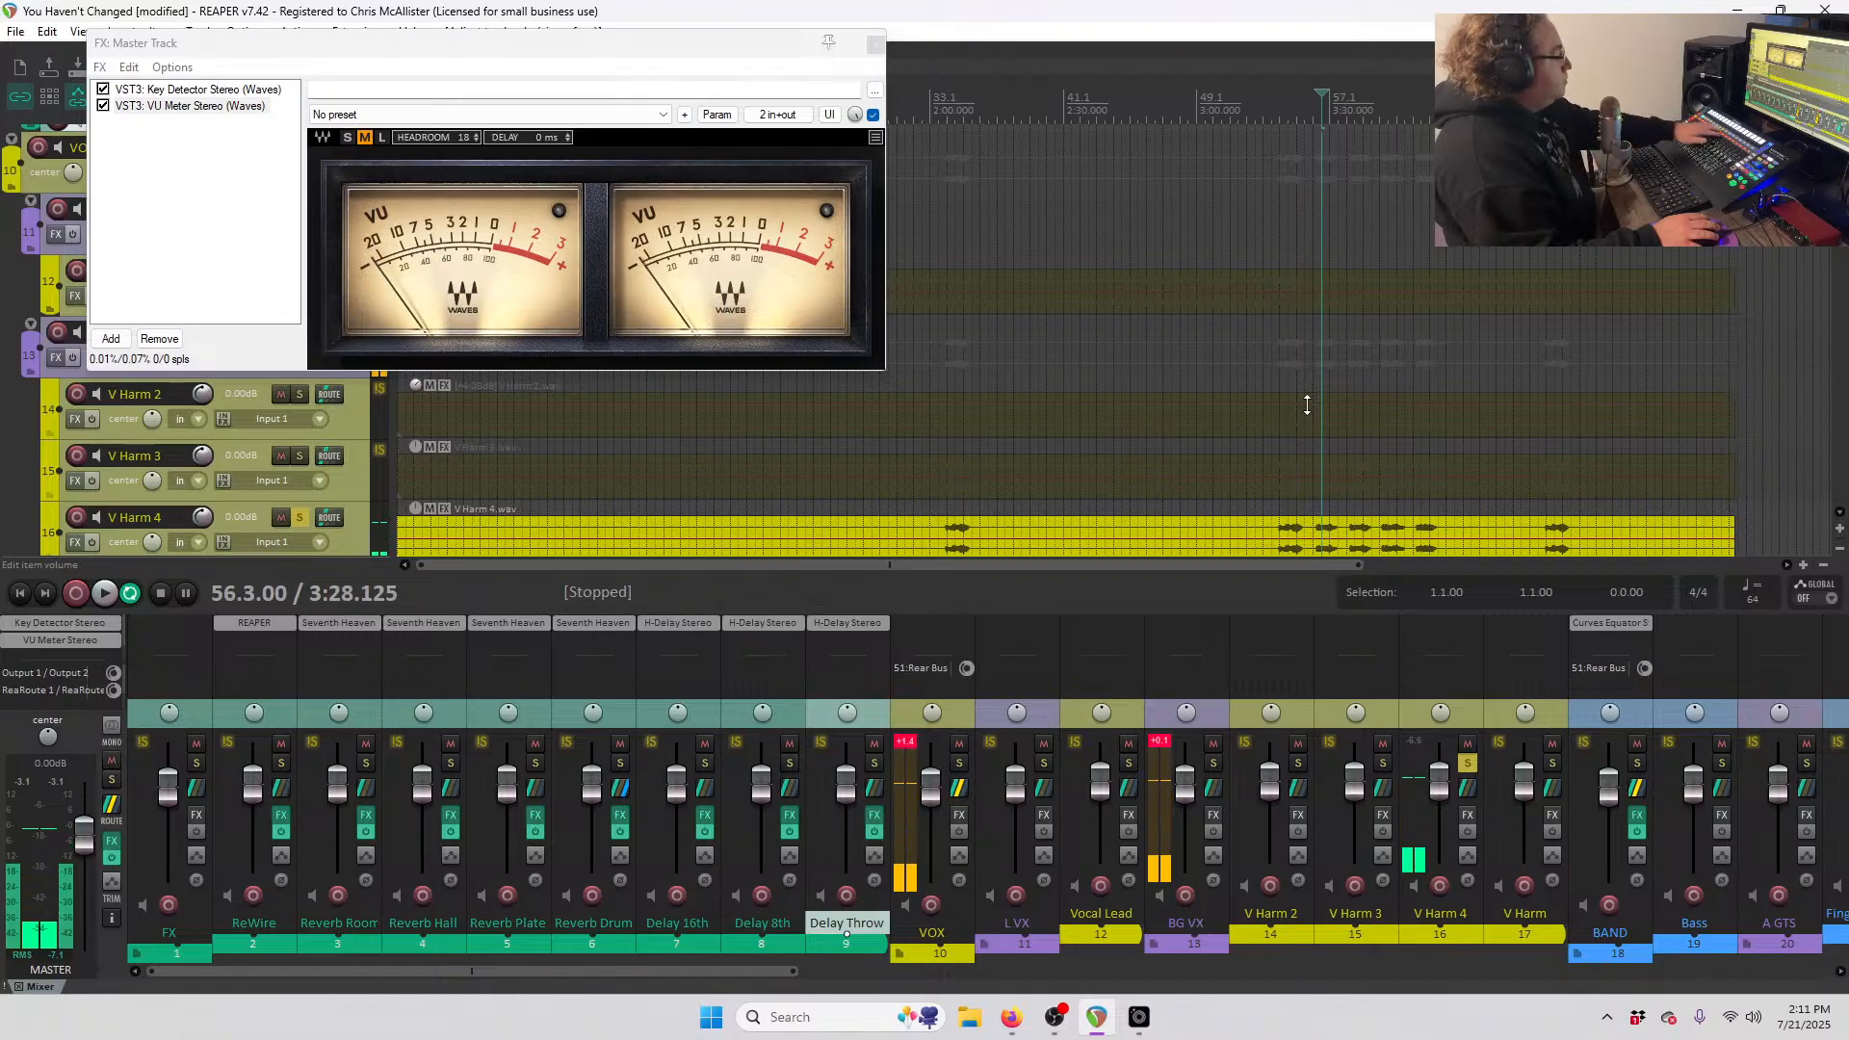
# - Solo V Harm, play it from bar 56, raise its item volume to about +1.9 dB, and recheck the level before stopping playback
pyautogui.scroll(-1, 340, 433)
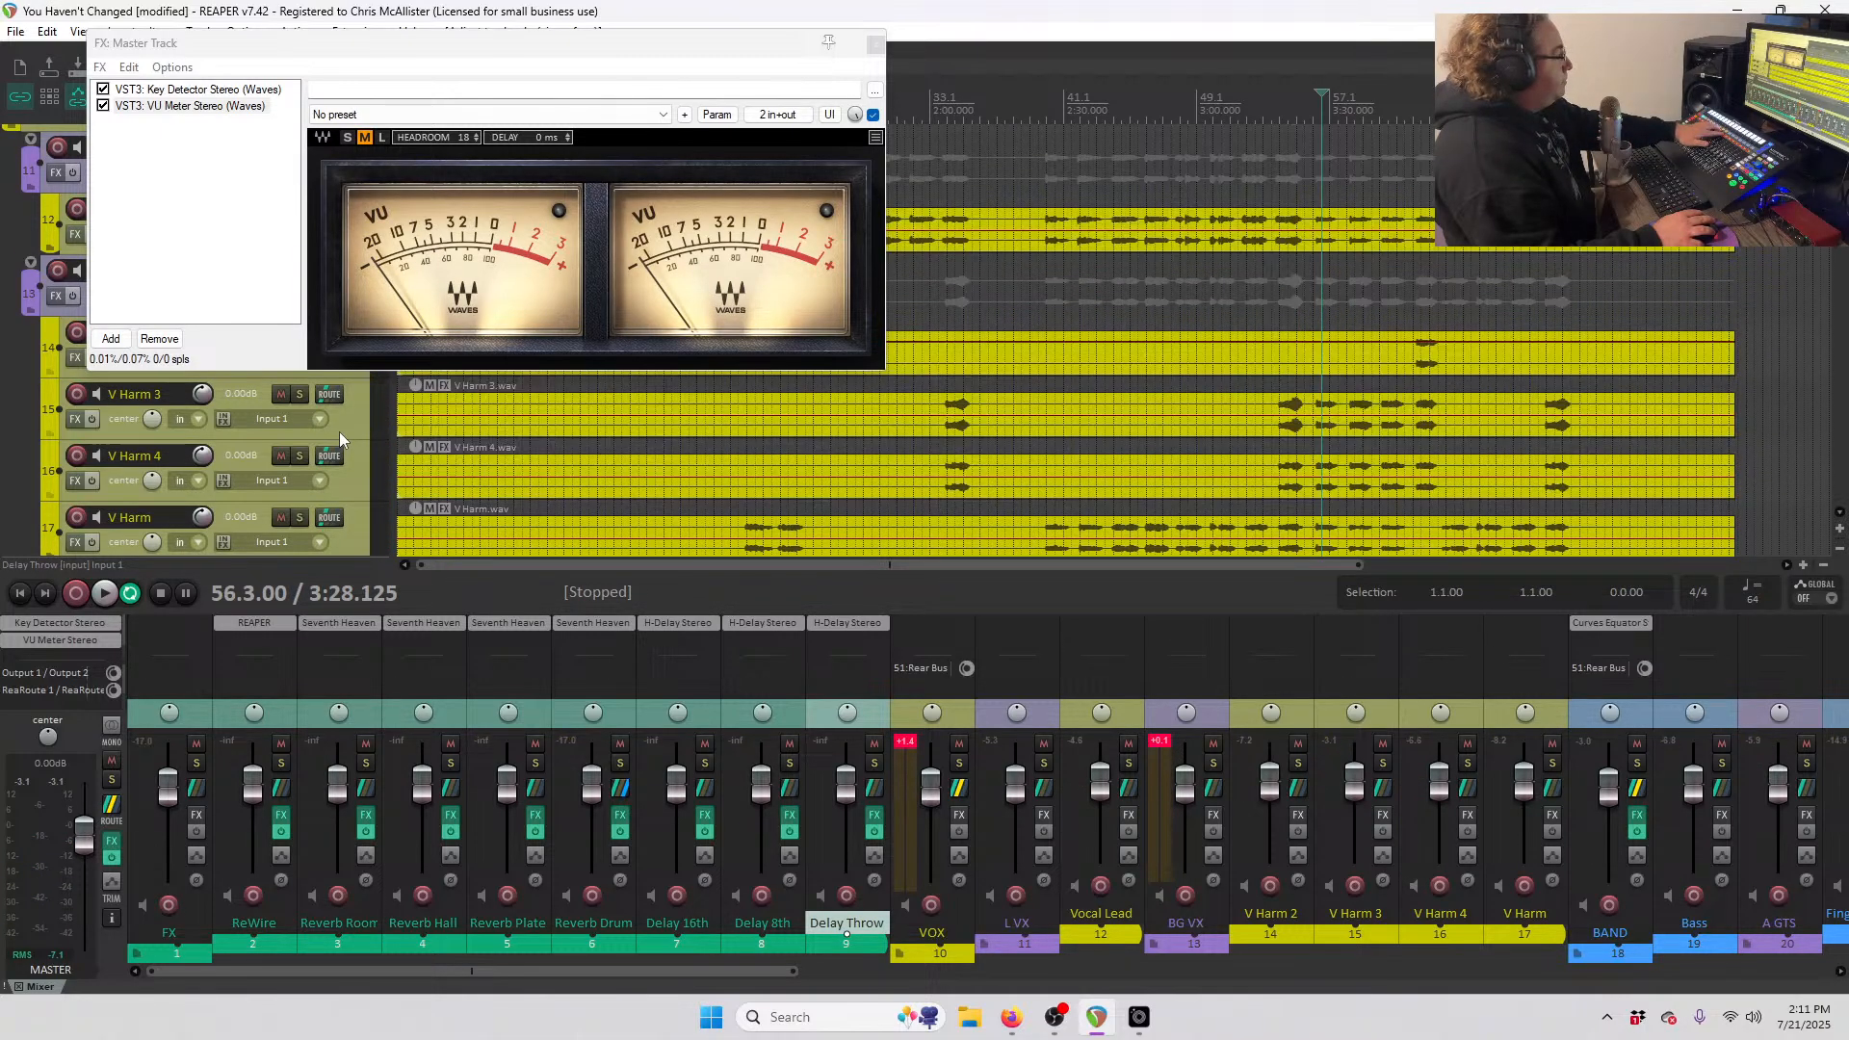
pyautogui.press('space')
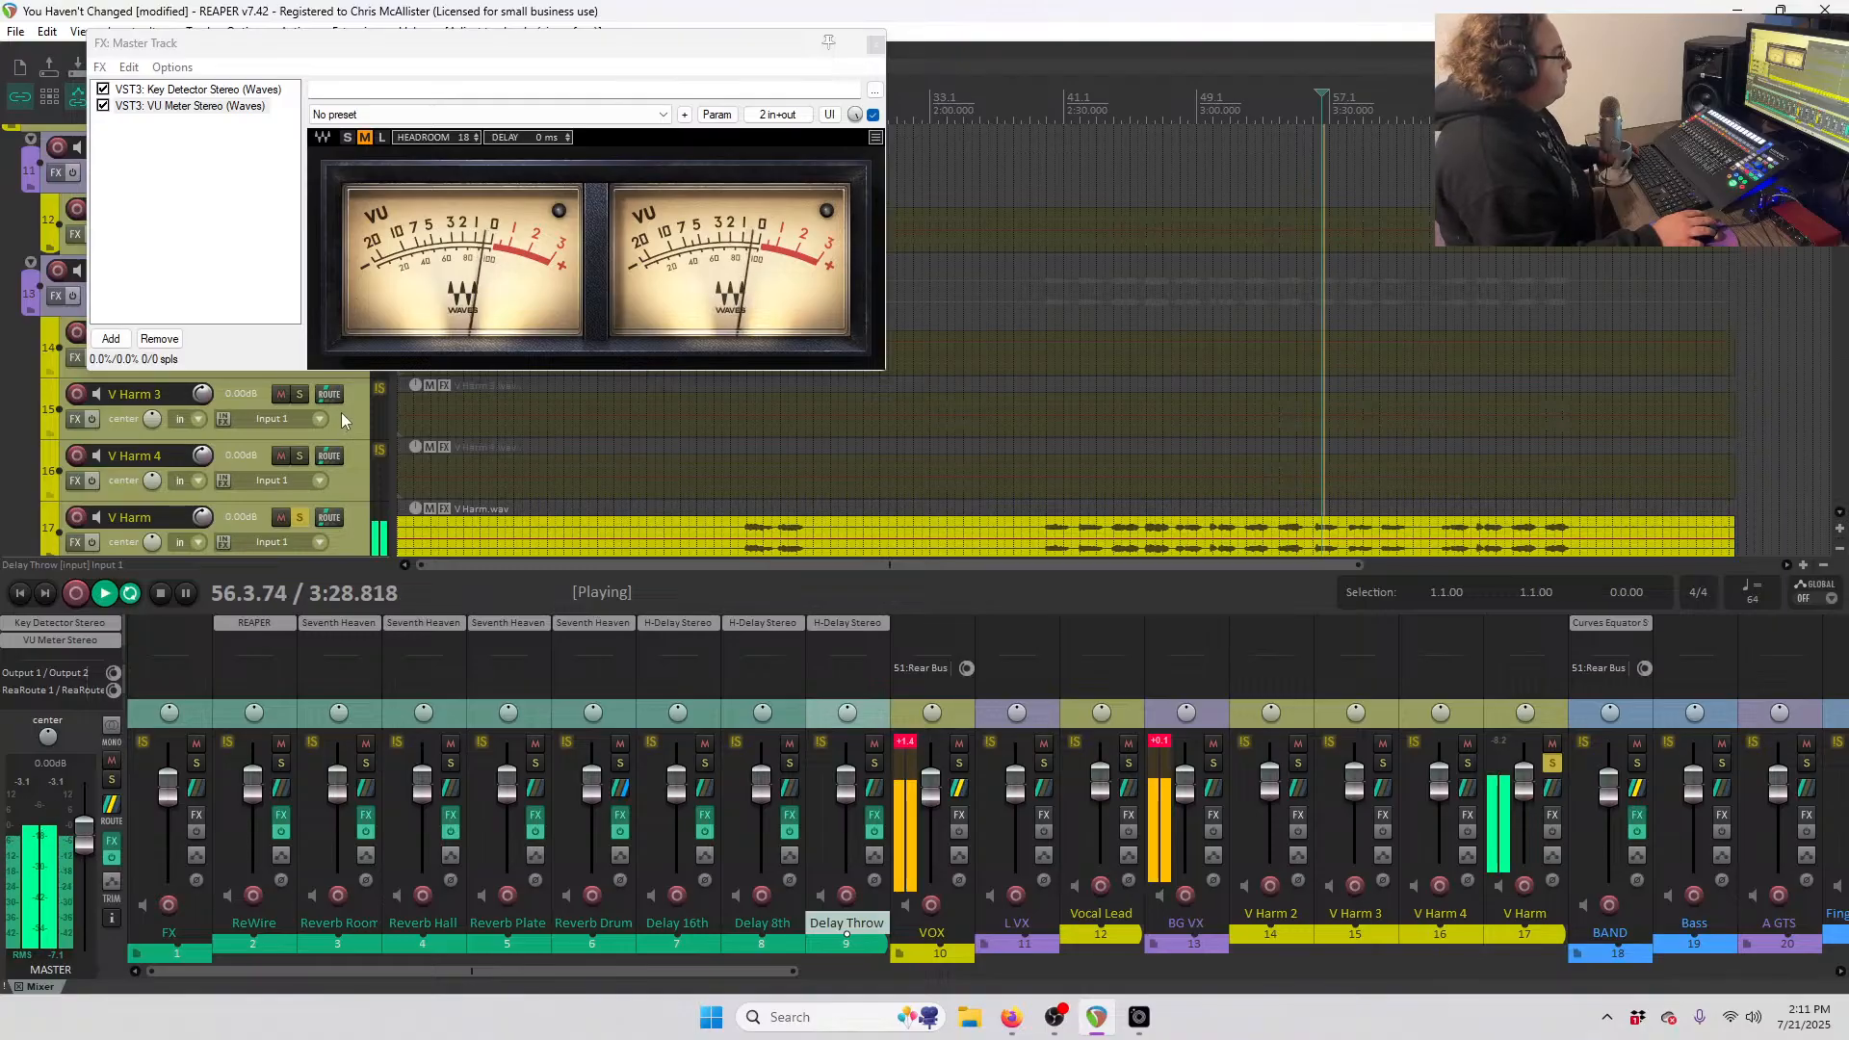
pyautogui.moveTo(1355, 540); pyautogui.dragTo(1356, 534)
pyautogui.press('space')
pyautogui.press('space')
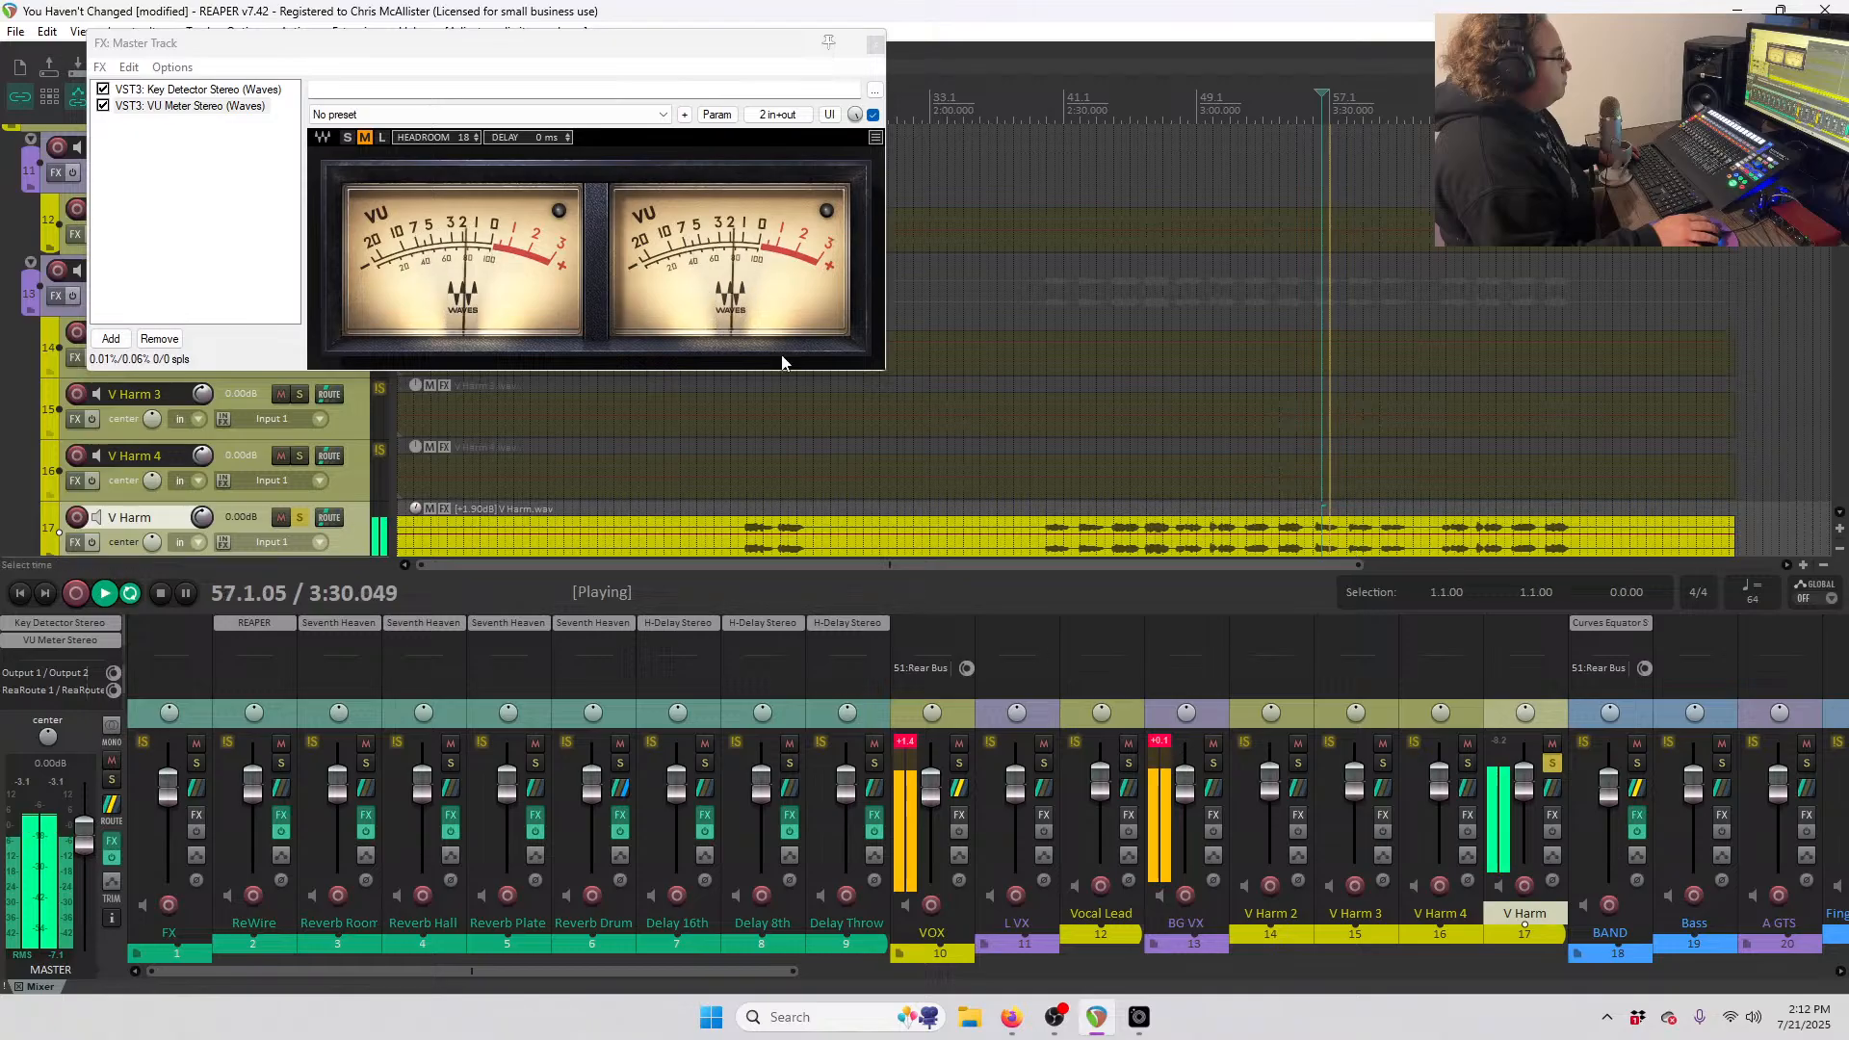
pyautogui.press('space')
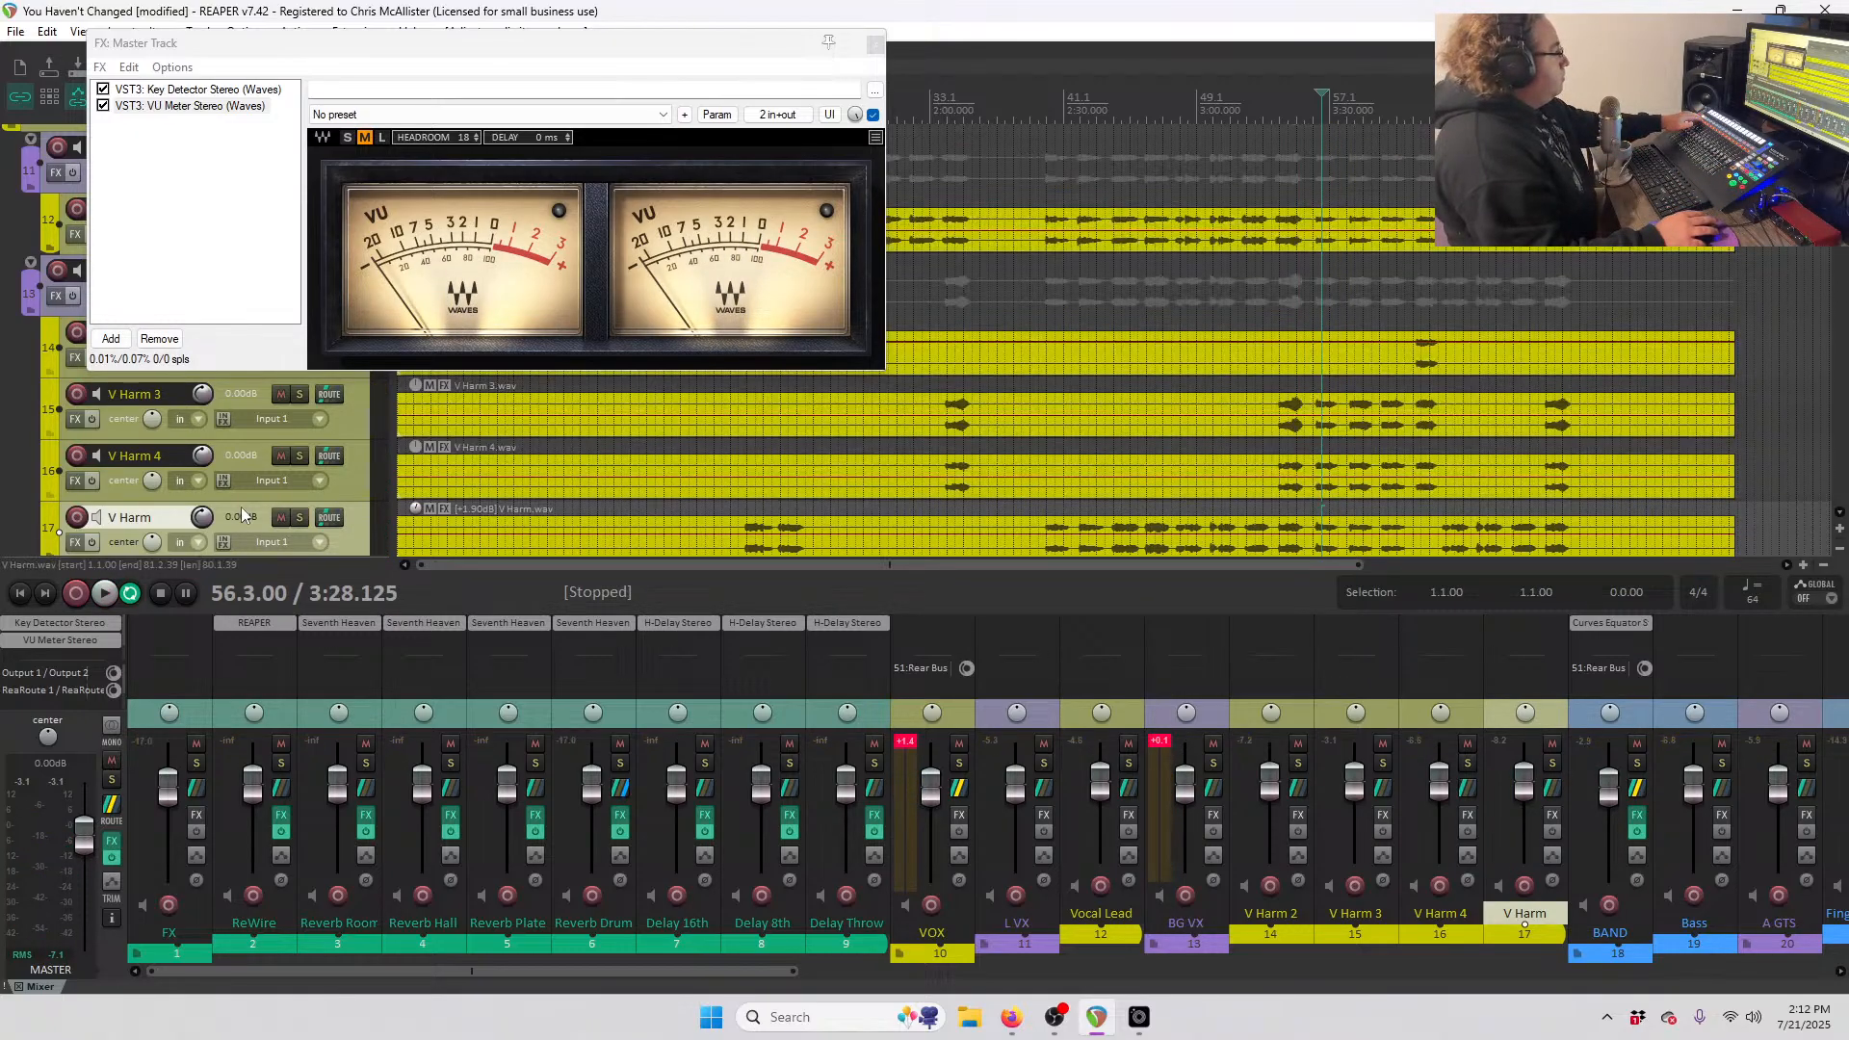
# - Solo the Bass, play it from bar 53 and set its item volume to about +2.8 dB, stopping and unsoloing it when done
pyautogui.scroll(-3, 245, 483)
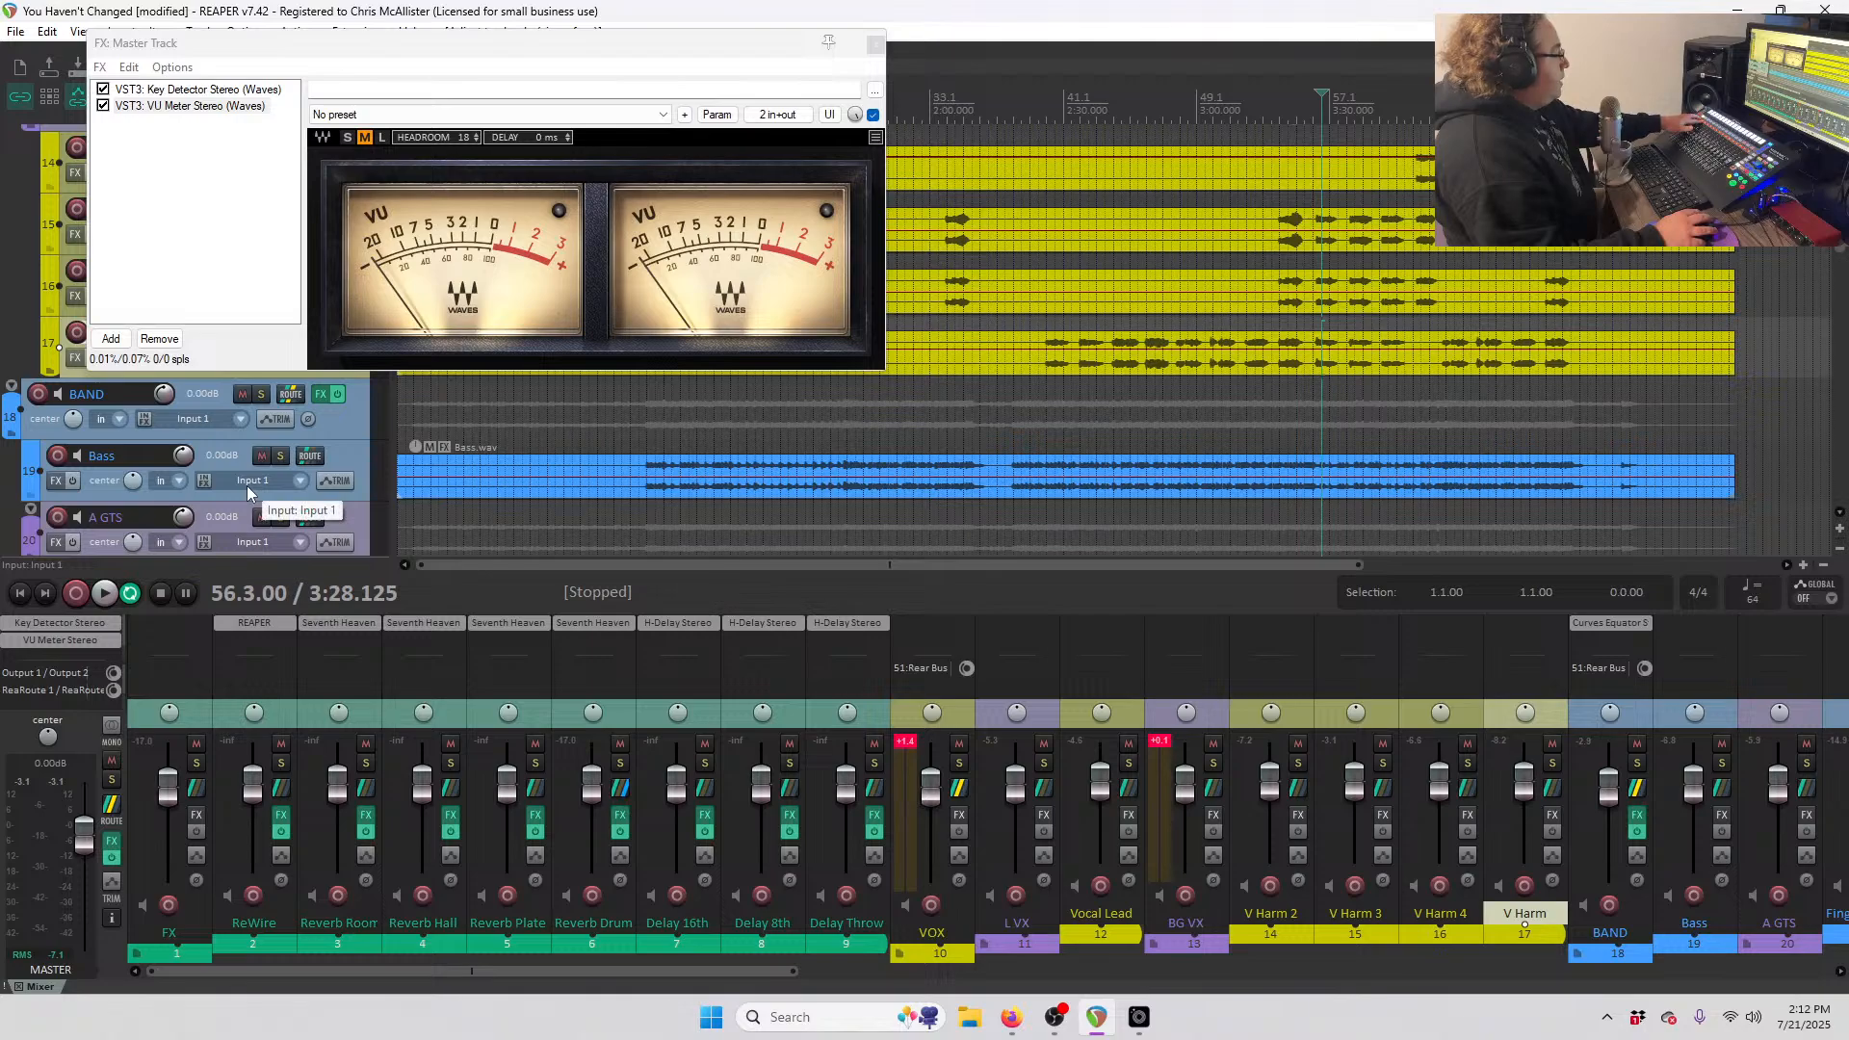
pyautogui.press('F6')
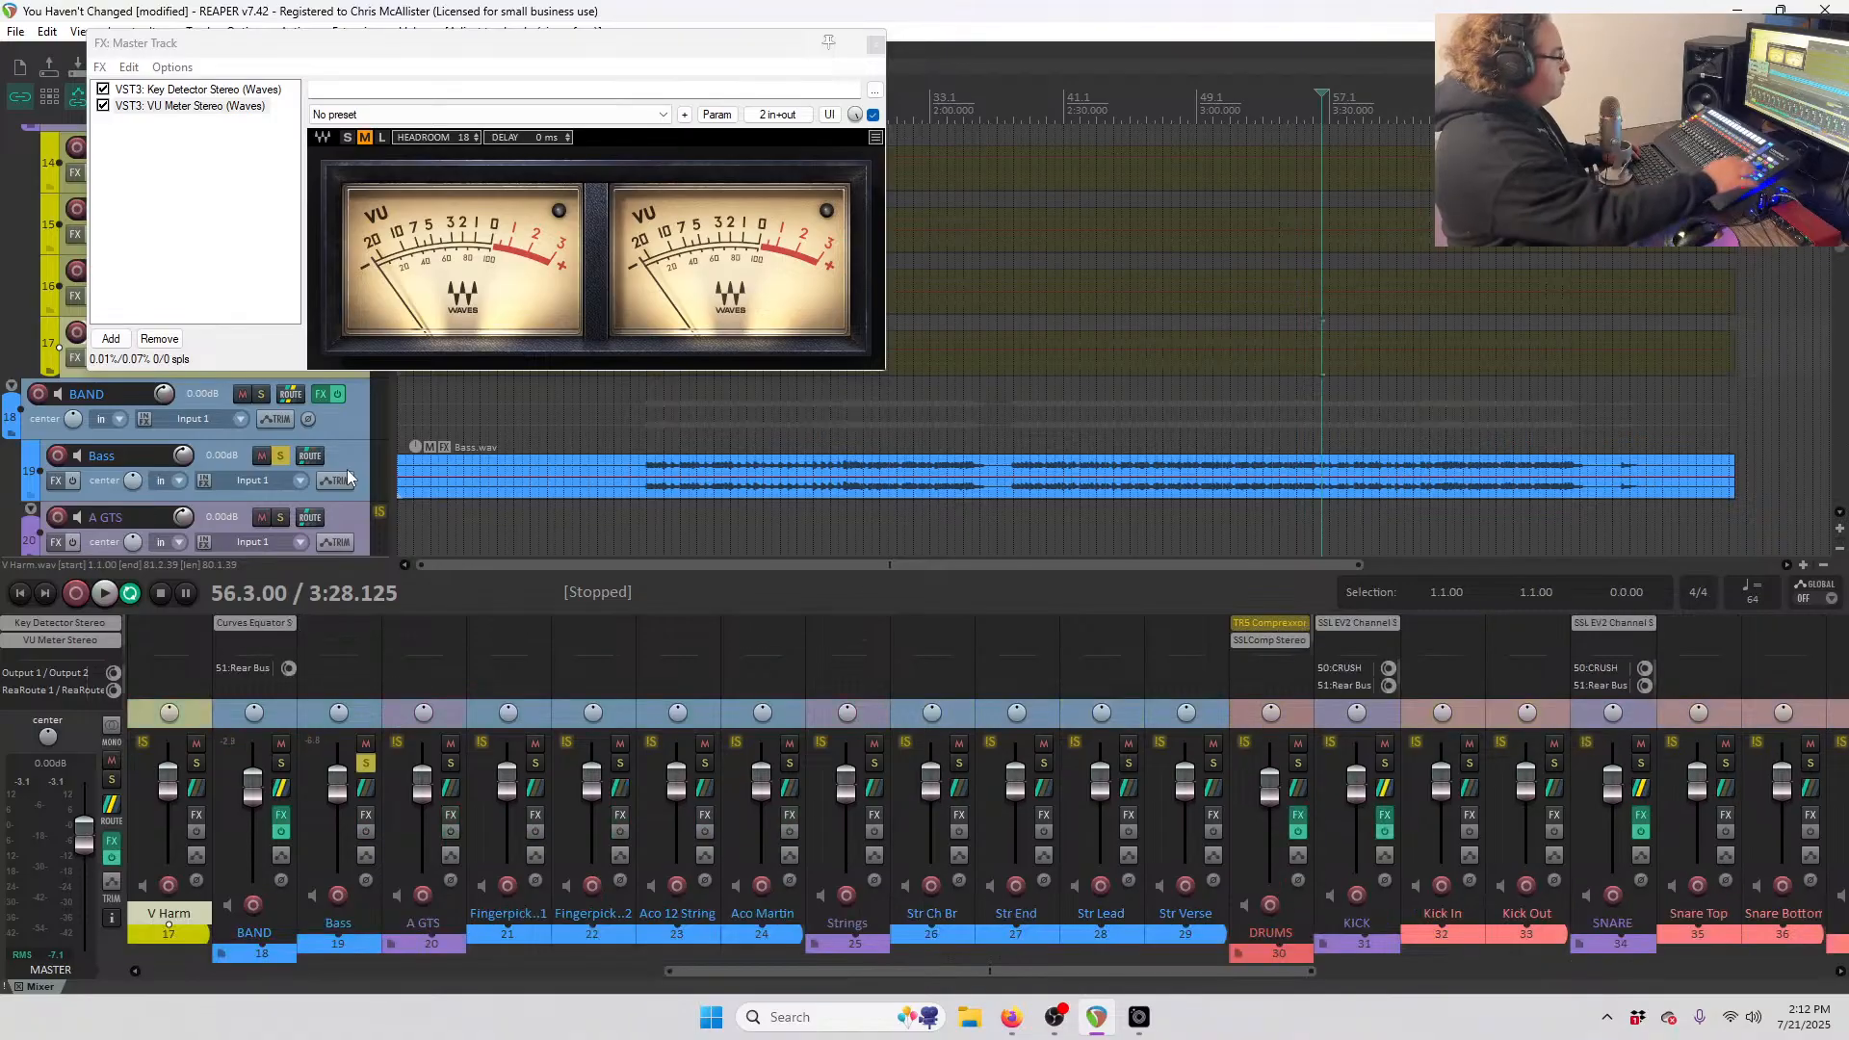
pyautogui.press('space')
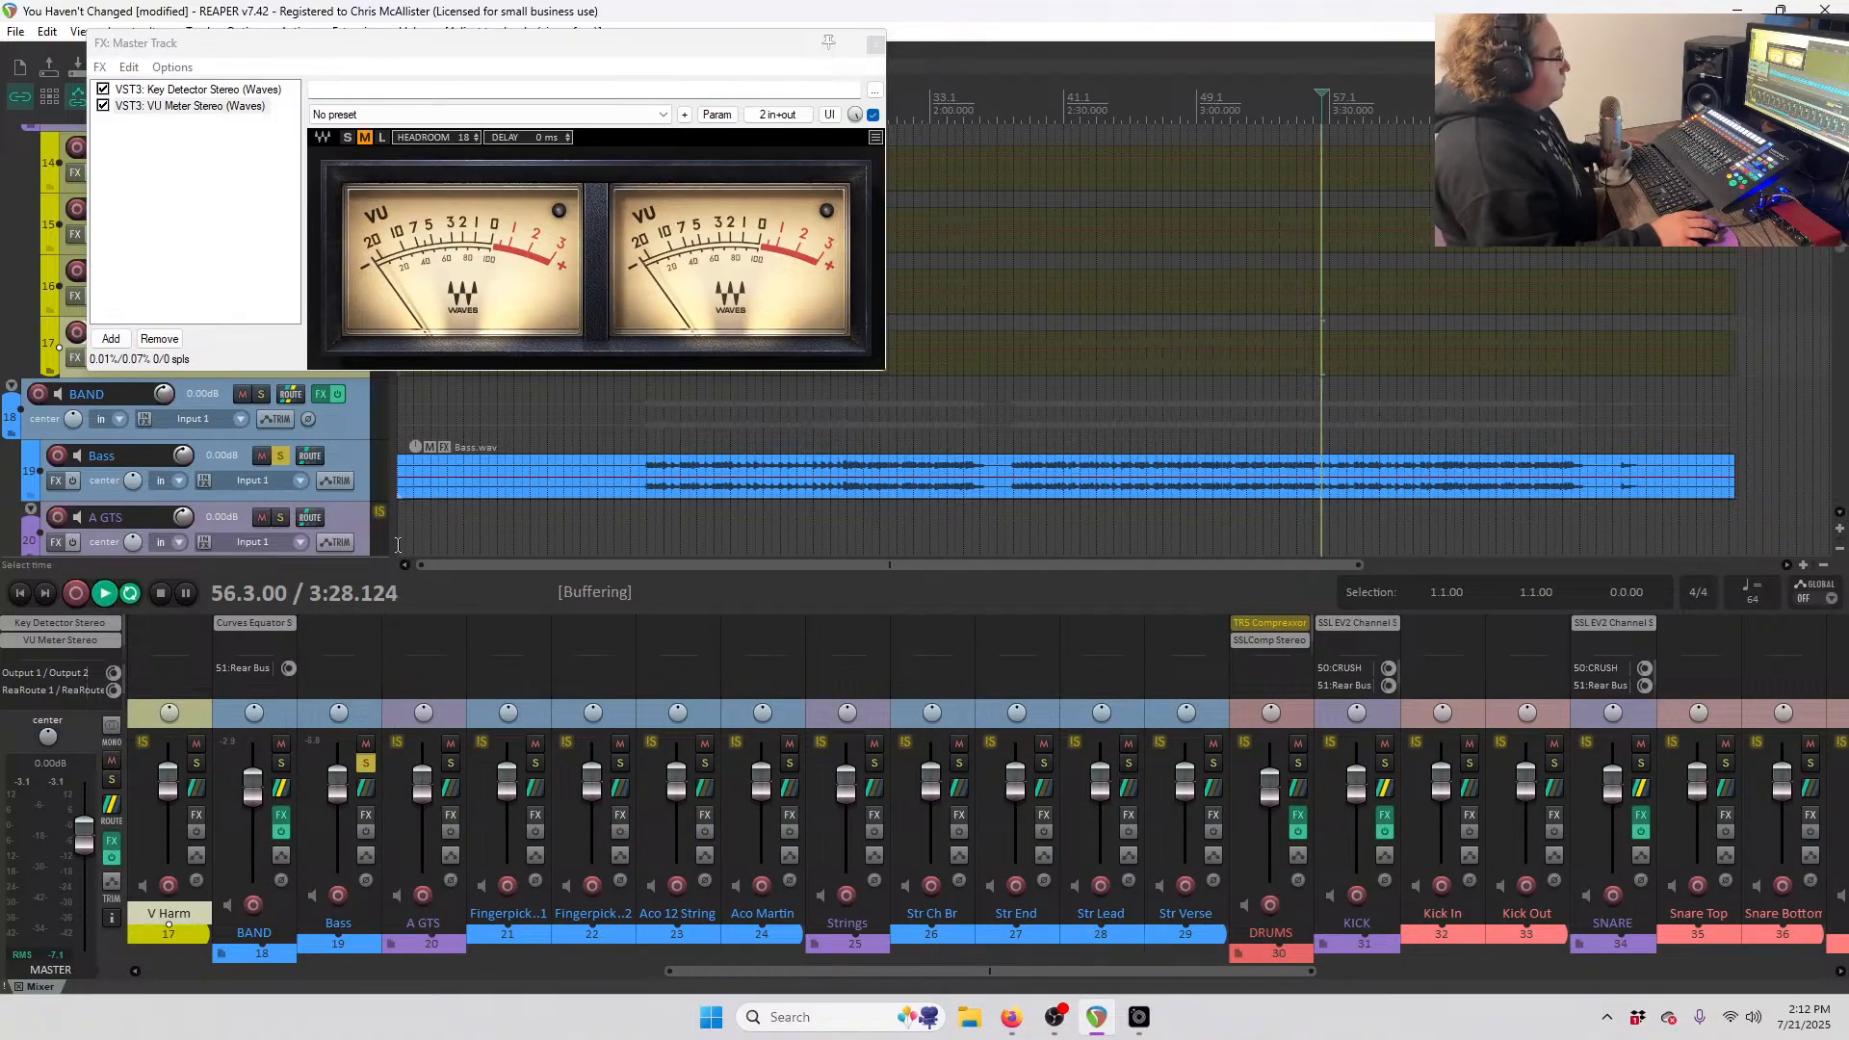
pyautogui.click(1263, 473)
pyautogui.moveTo(1275, 474); pyautogui.dragTo(1280, 464)
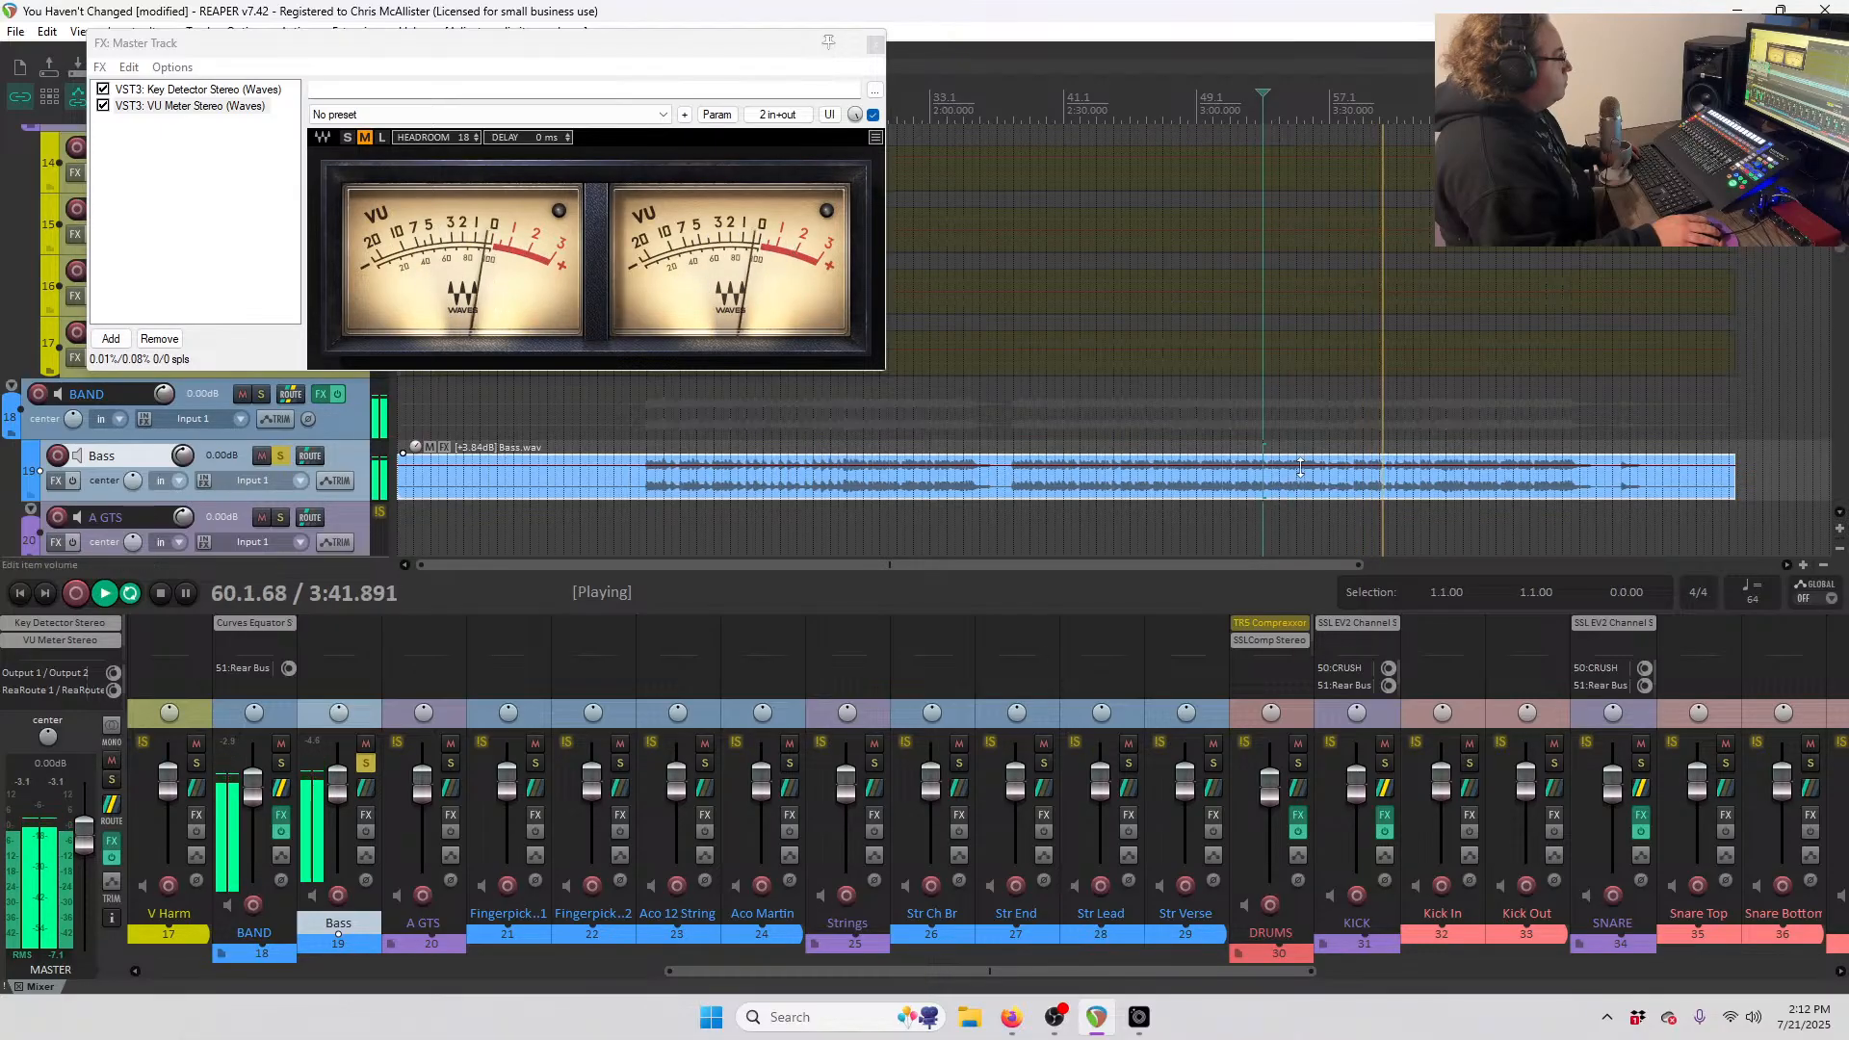
pyautogui.moveTo(1300, 466); pyautogui.dragTo(1299, 479)
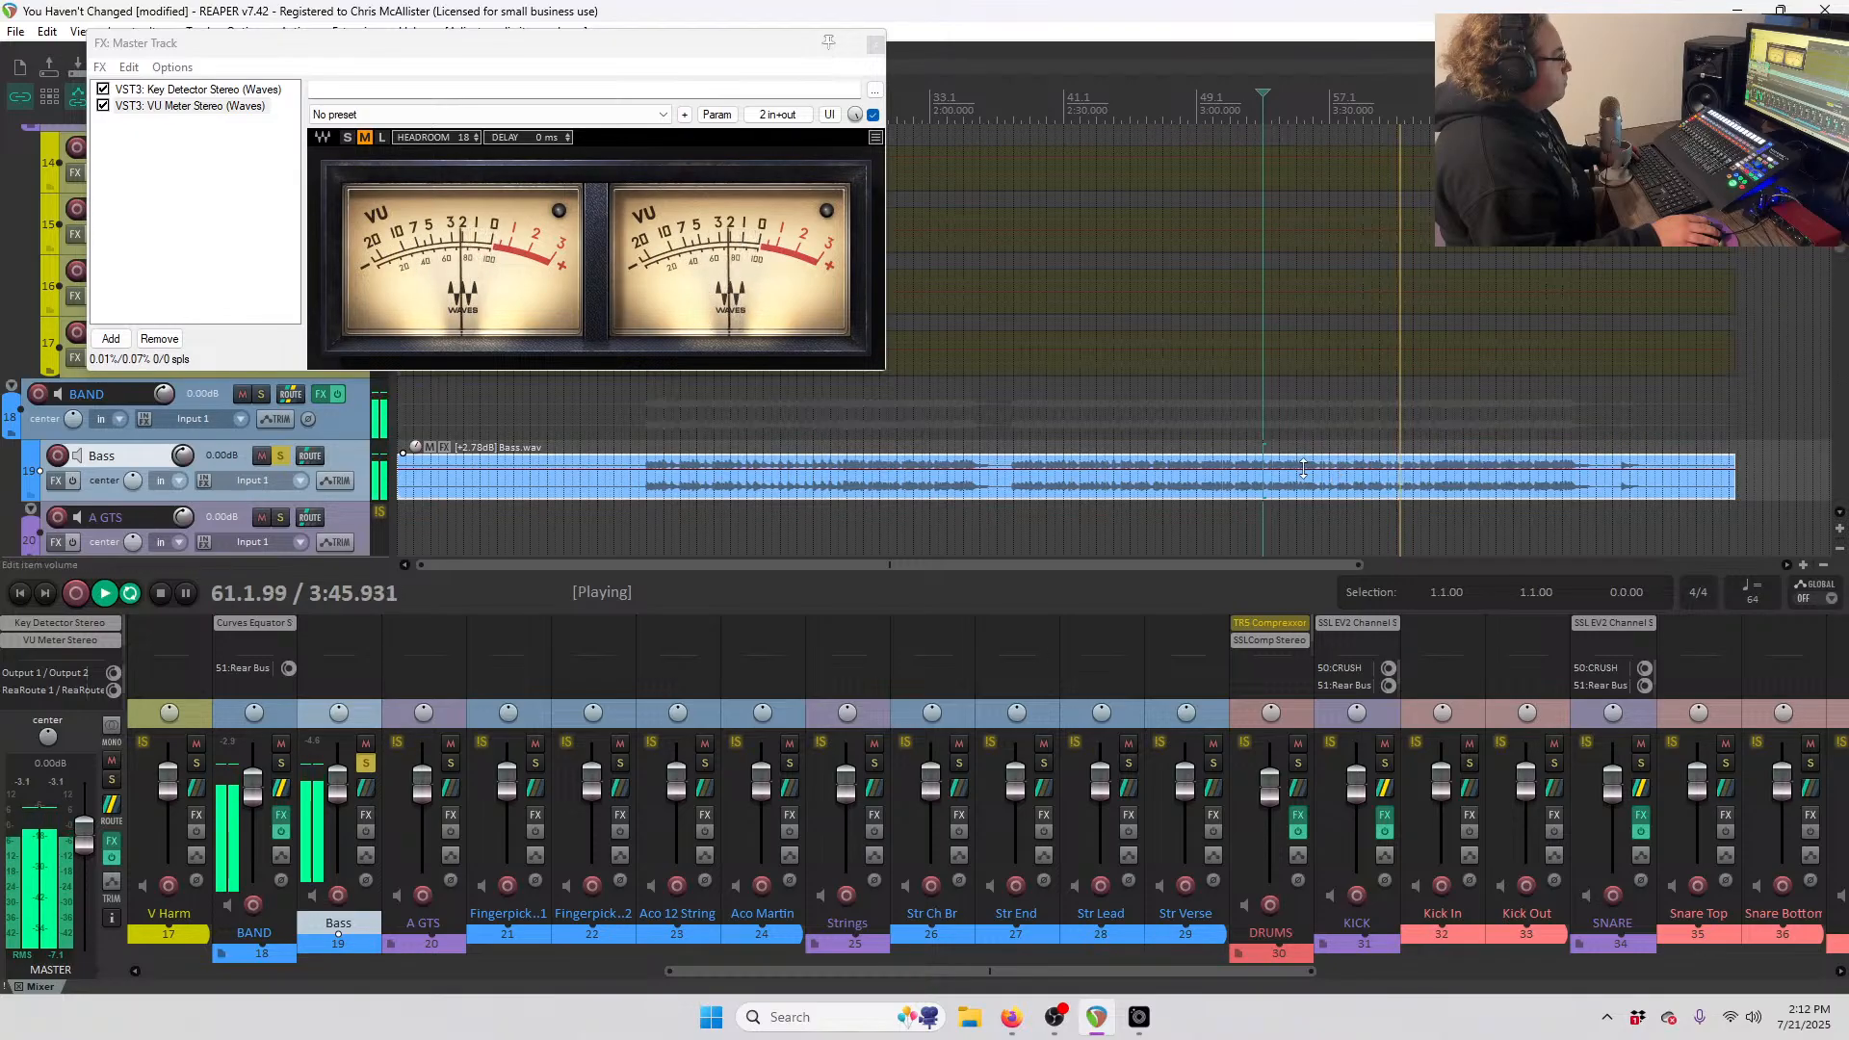
pyautogui.press('space')
pyautogui.press('F6')
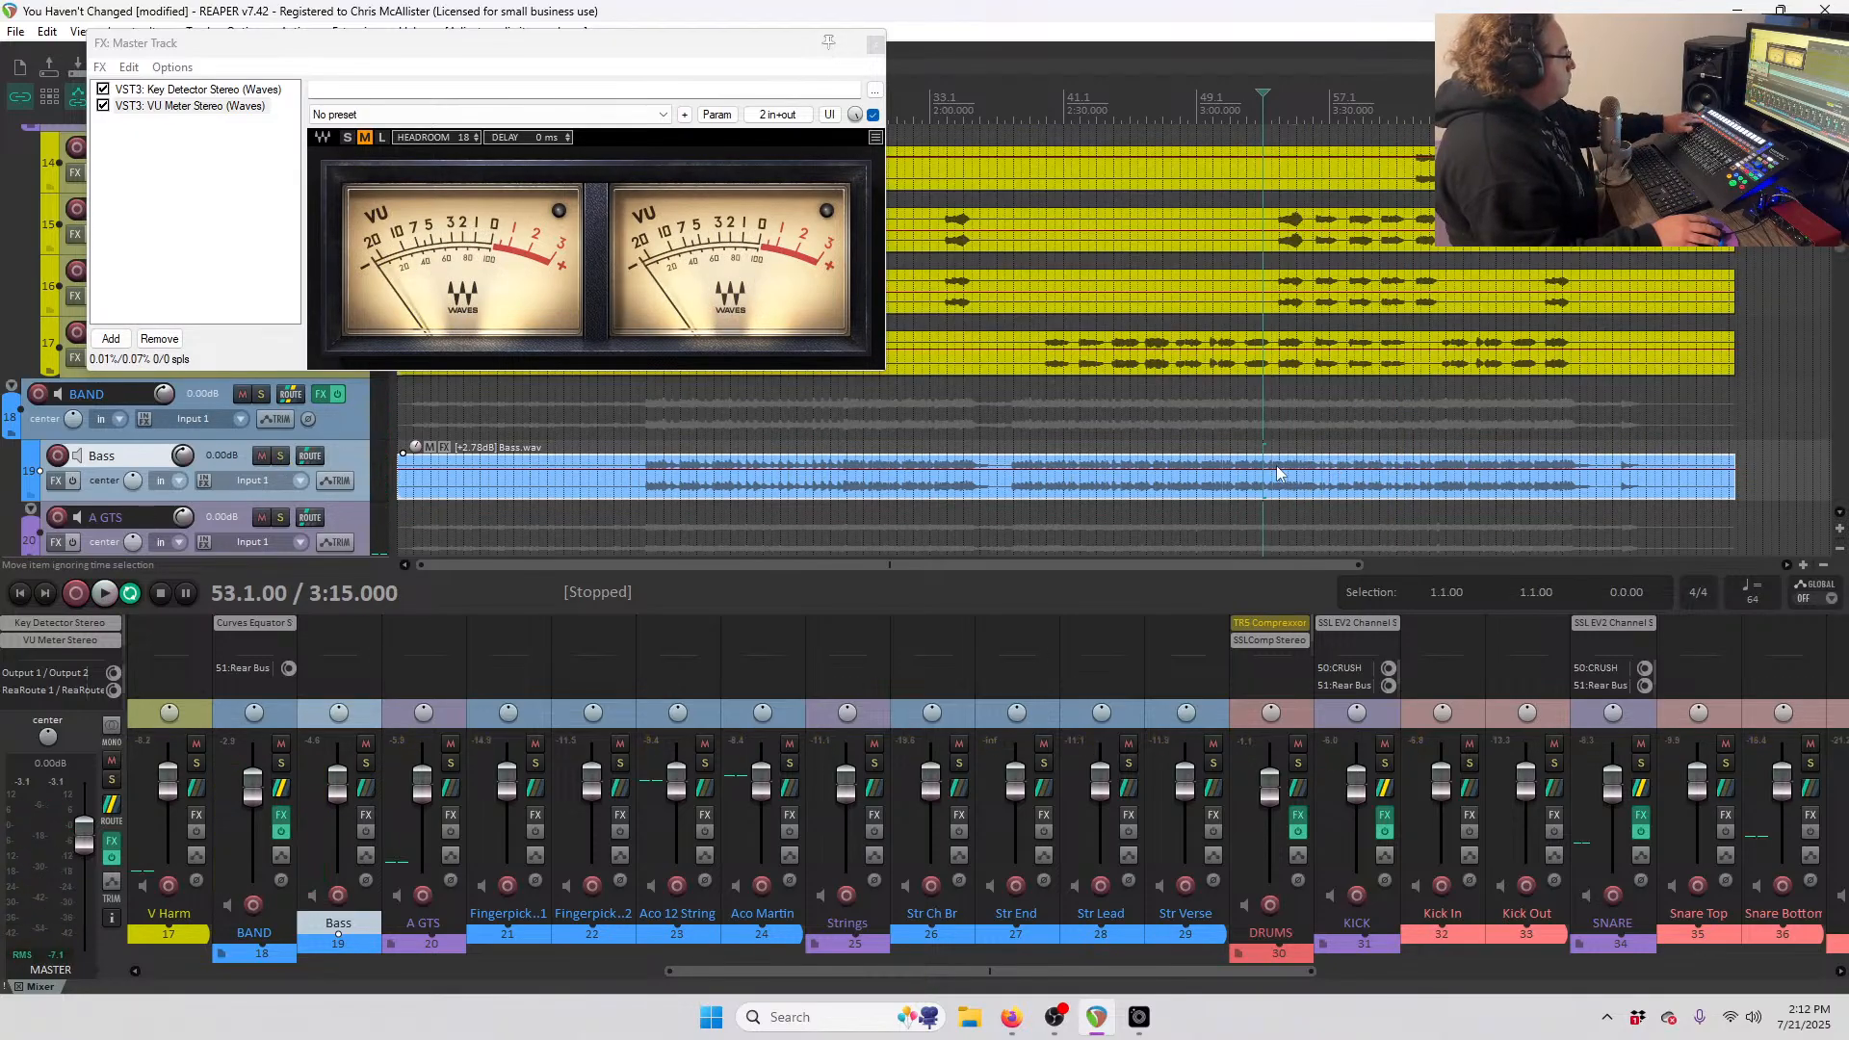
# - Solo the first Fingerpicking track, play its middle section around bars 38 to 40 and raise its item volume to about +6.5 dB
pyautogui.scroll(-2, 274, 511)
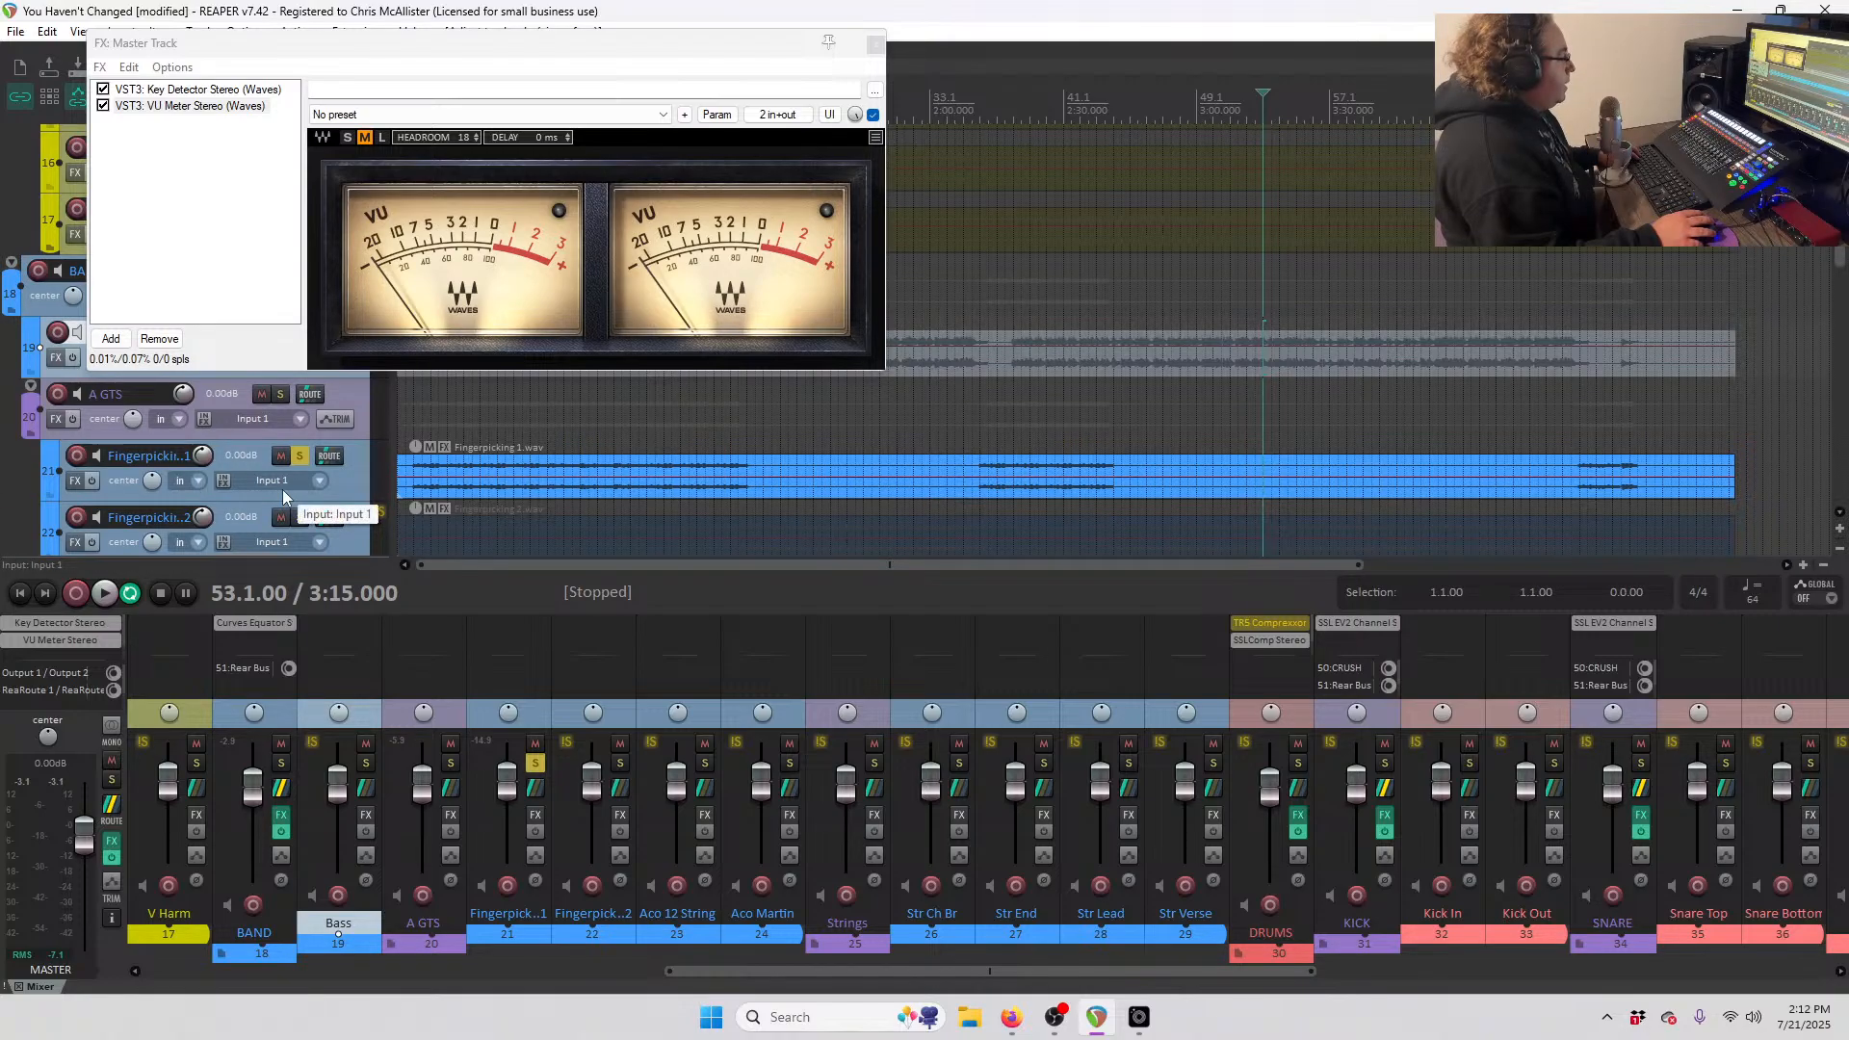
pyautogui.click(1003, 101)
pyautogui.press('space')
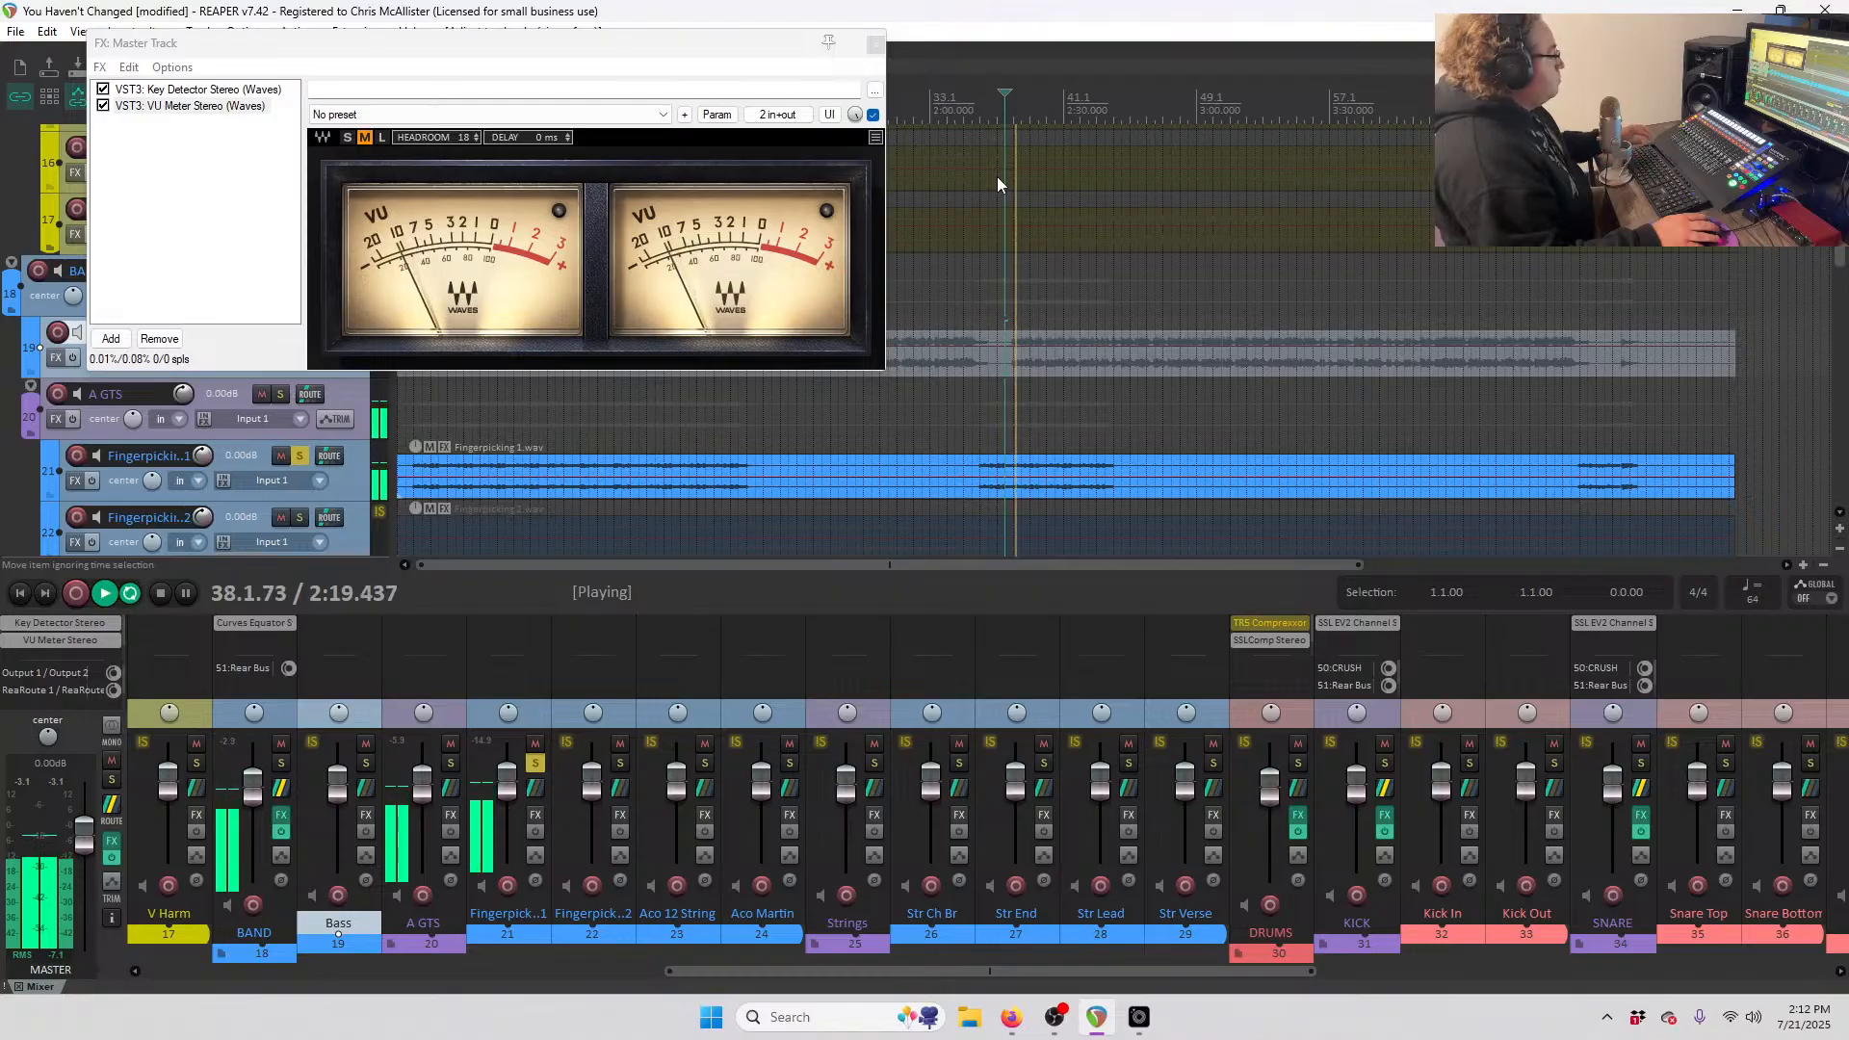
pyautogui.click(1031, 487)
pyautogui.moveTo(1044, 477); pyautogui.dragTo(1046, 450)
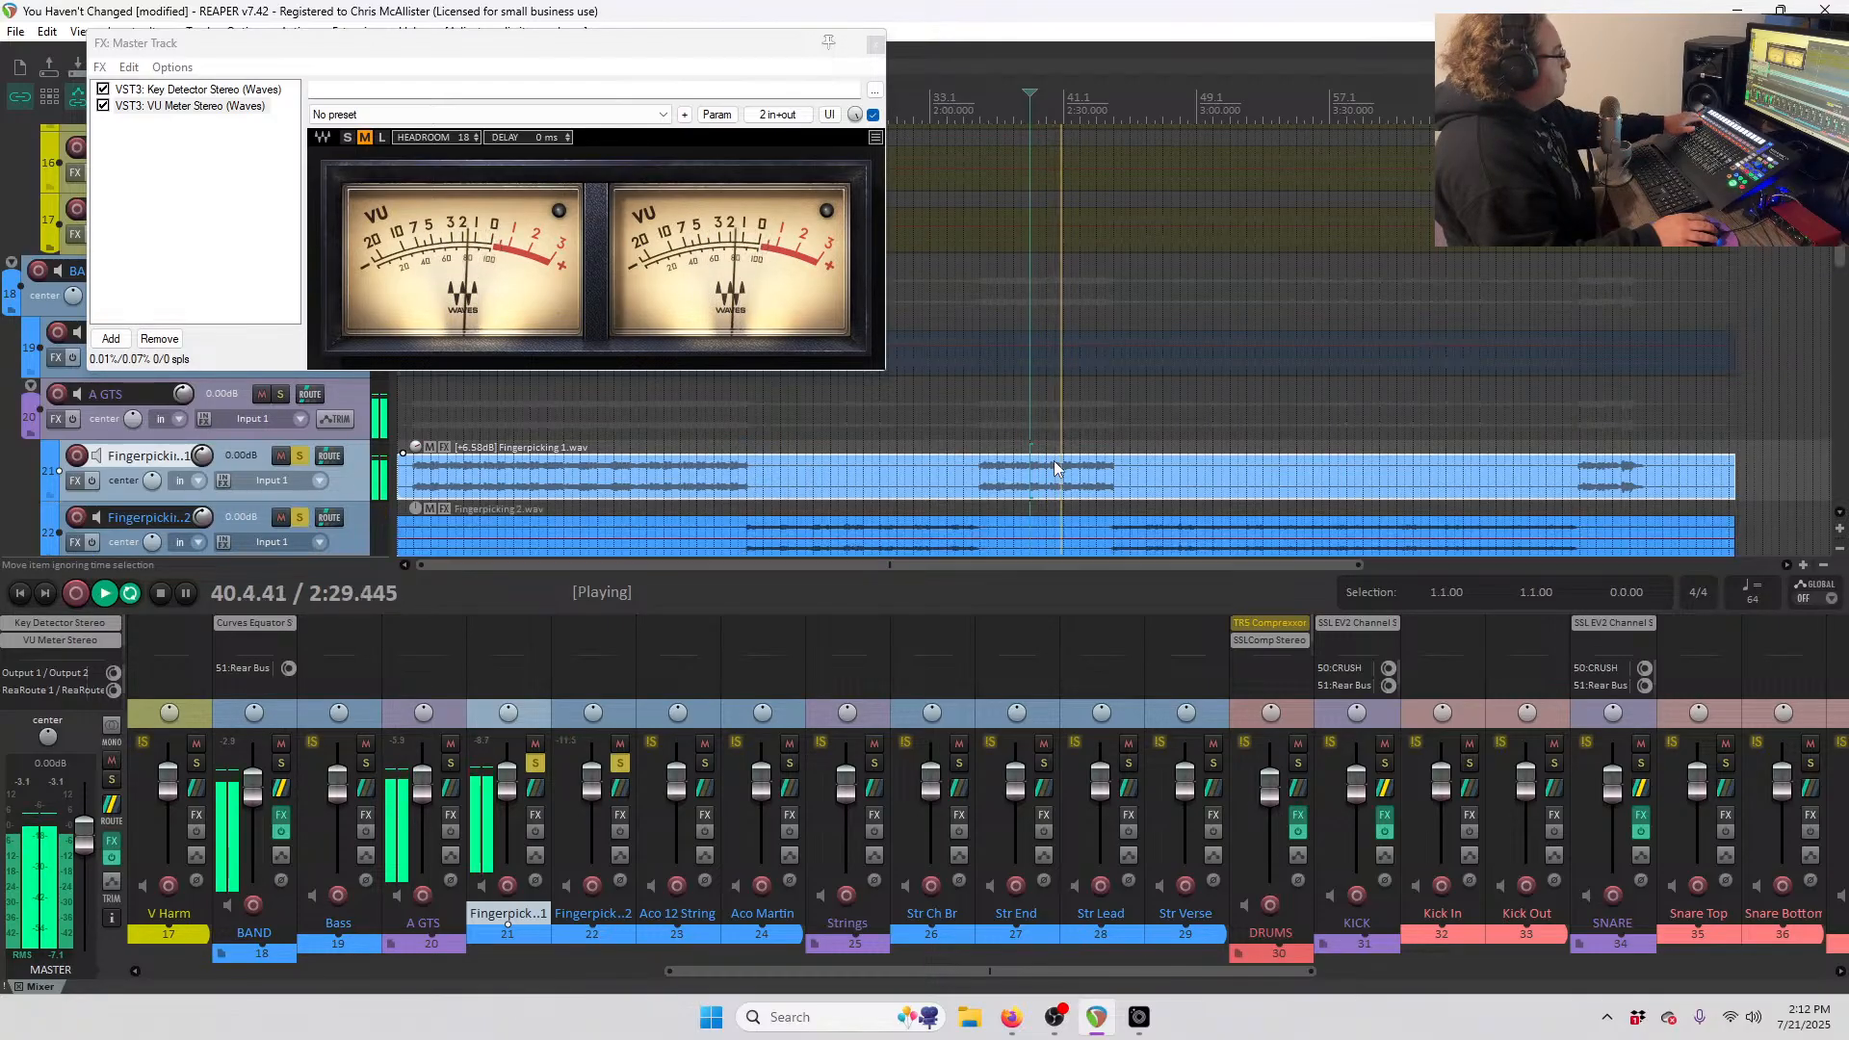
# - Play the soloed second Fingerpicking track from bar 44, raise its item volume to about +5.8 dB and stop with the cursor at bar 50
pyautogui.click(1114, 165)
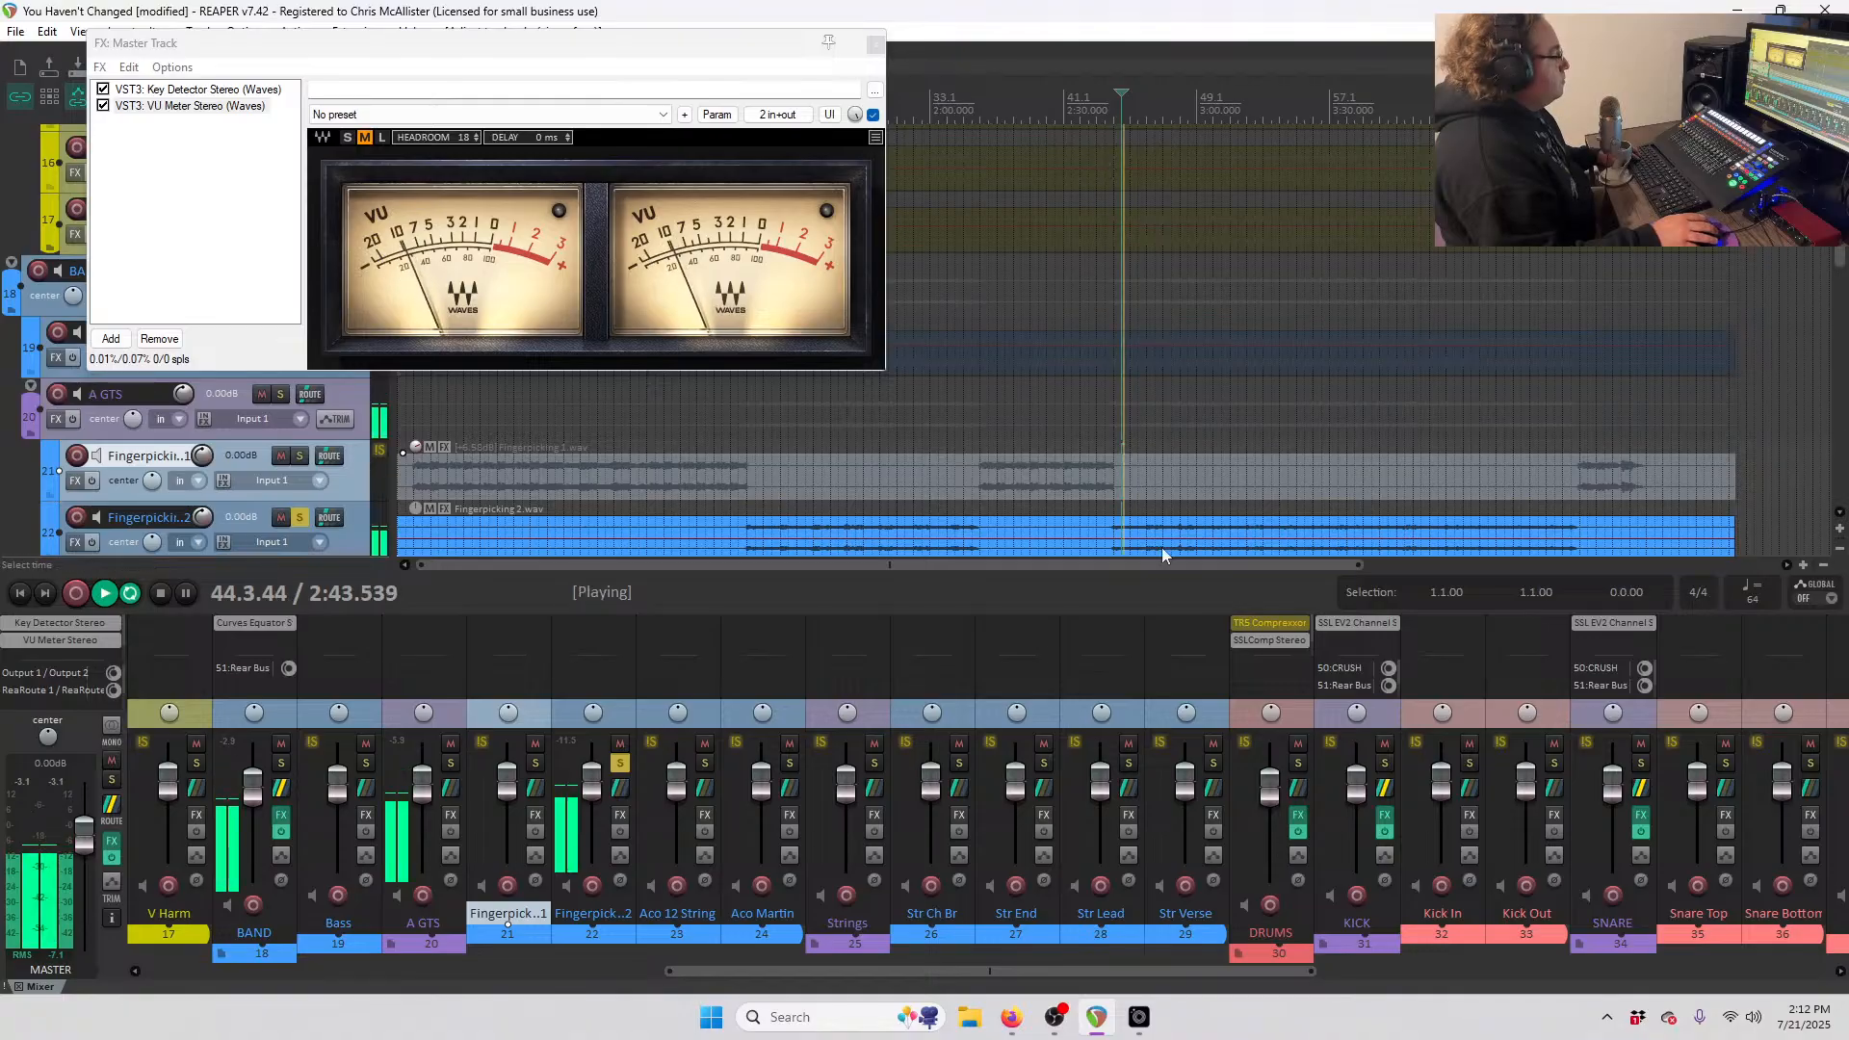
pyautogui.moveTo(1192, 516); pyautogui.dragTo(1192, 513)
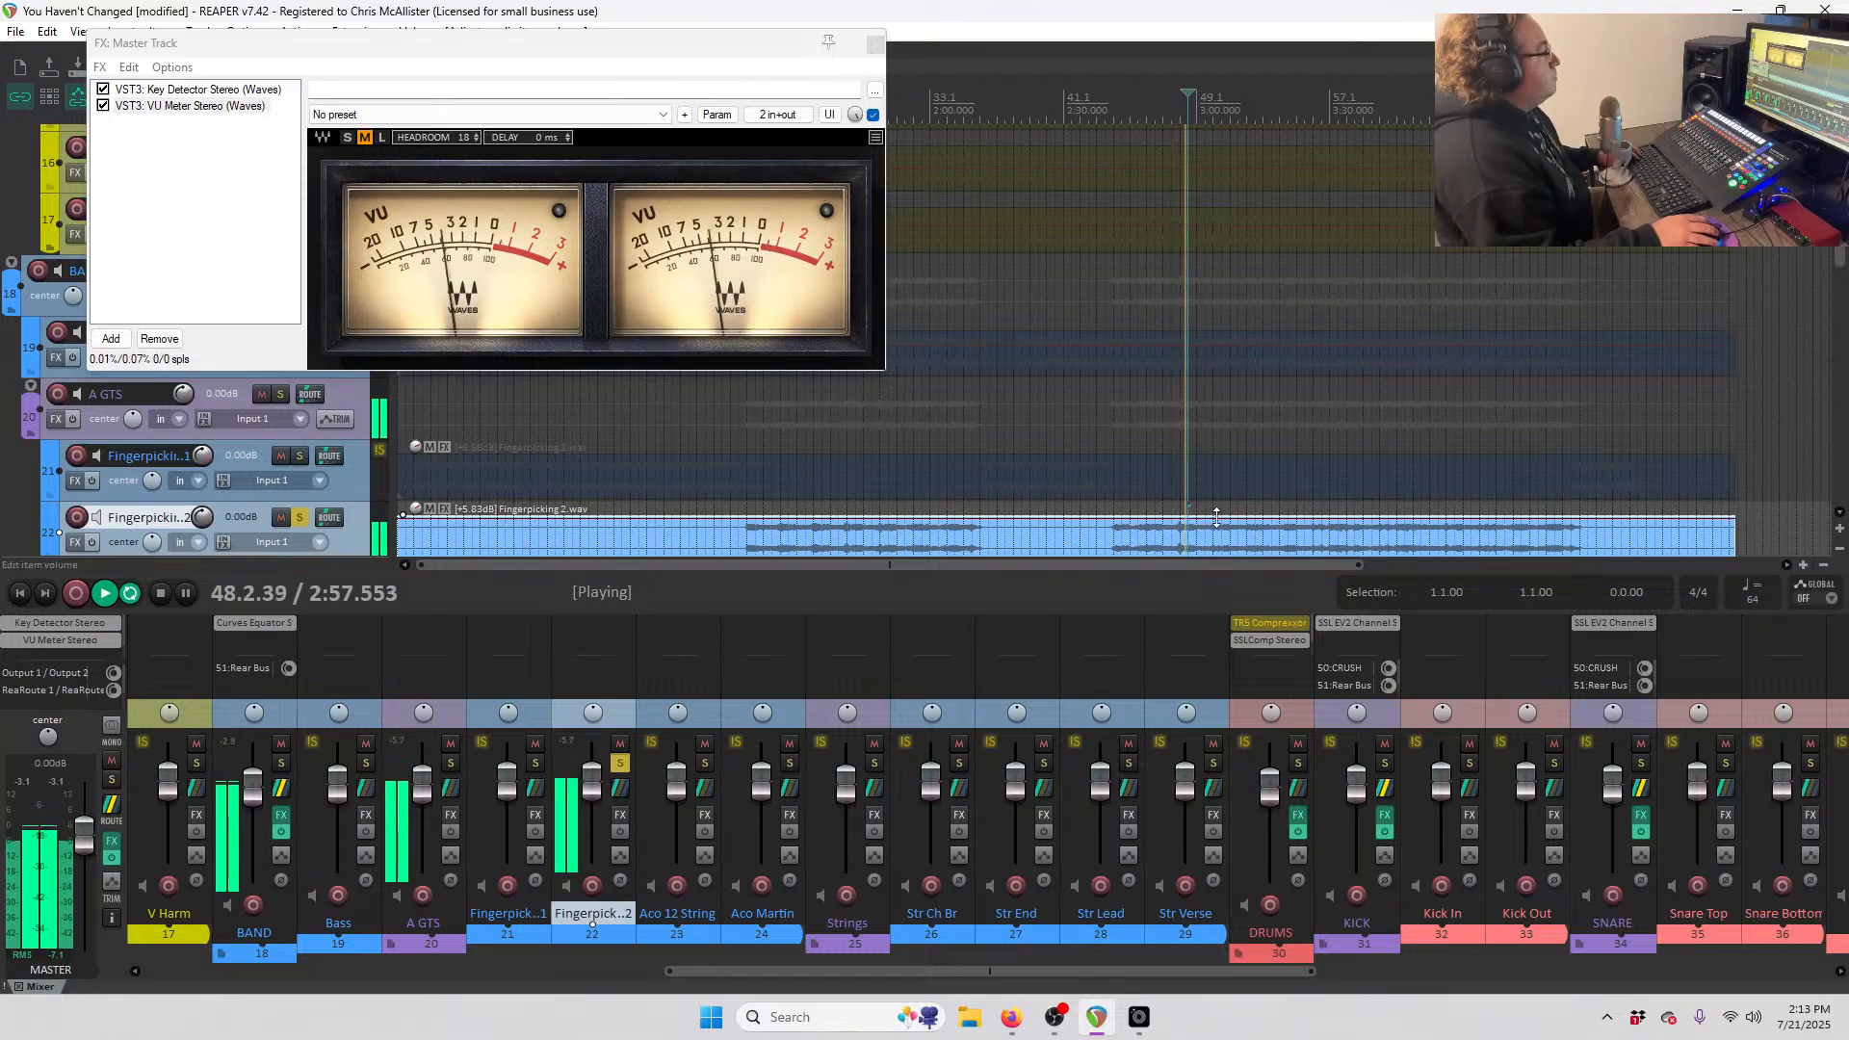
pyautogui.click(1220, 532)
pyautogui.press('space')
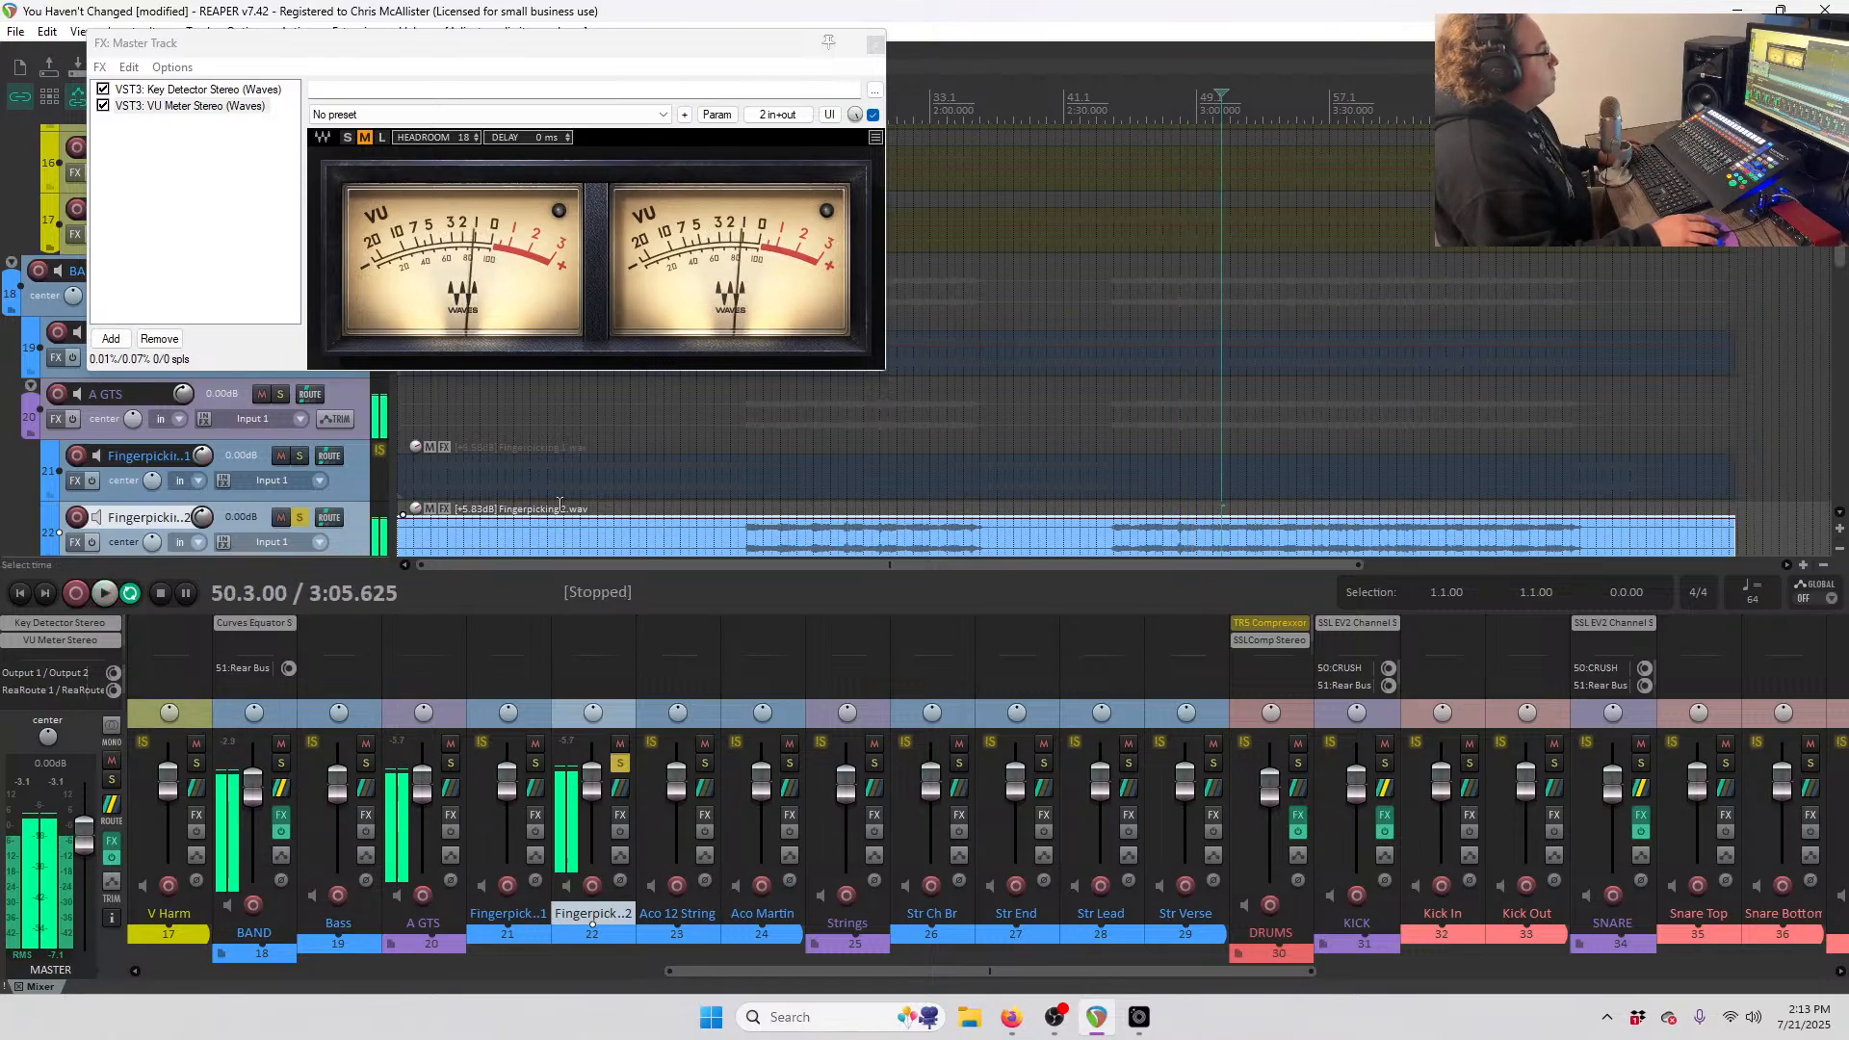
# - Play Aco 12 String and Aco Martin soloed in turn from bar 50, adjusting both item volumes, with Aco Martin at about +3.1 dB
pyautogui.scroll(-2, 296, 460)
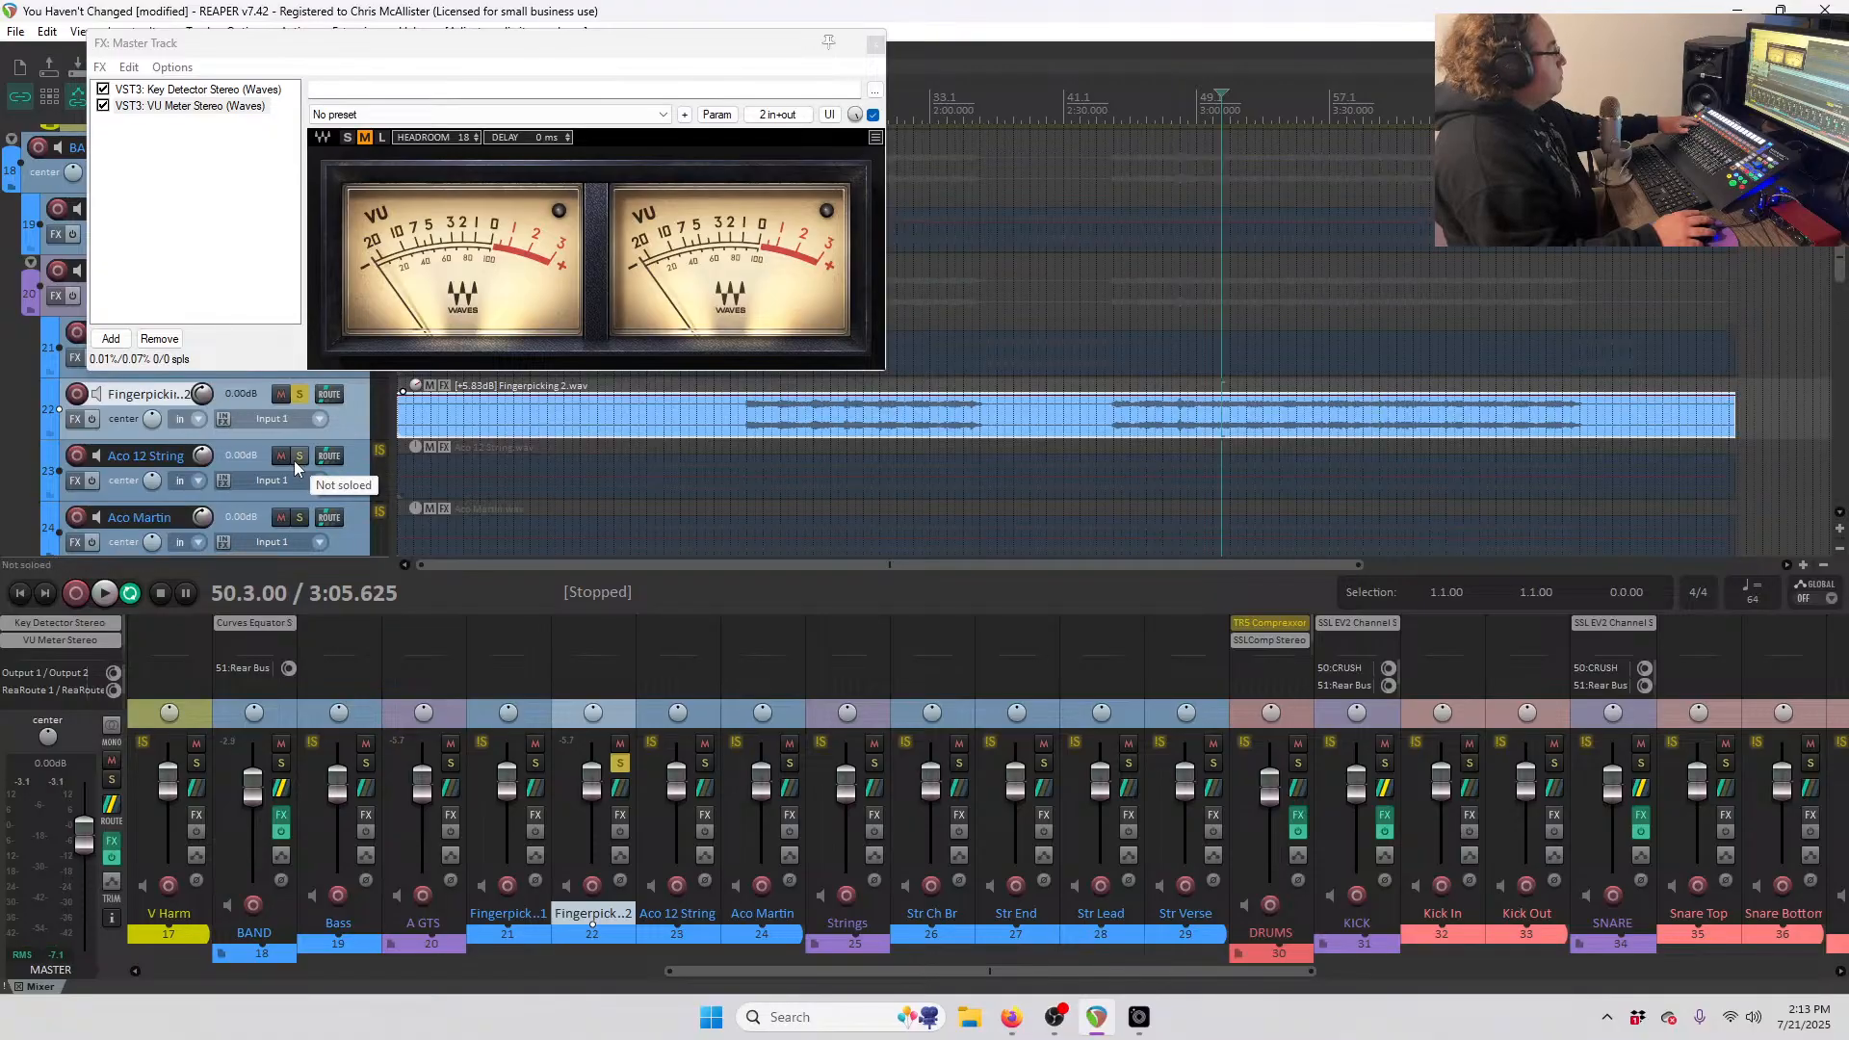
pyautogui.click(298, 456)
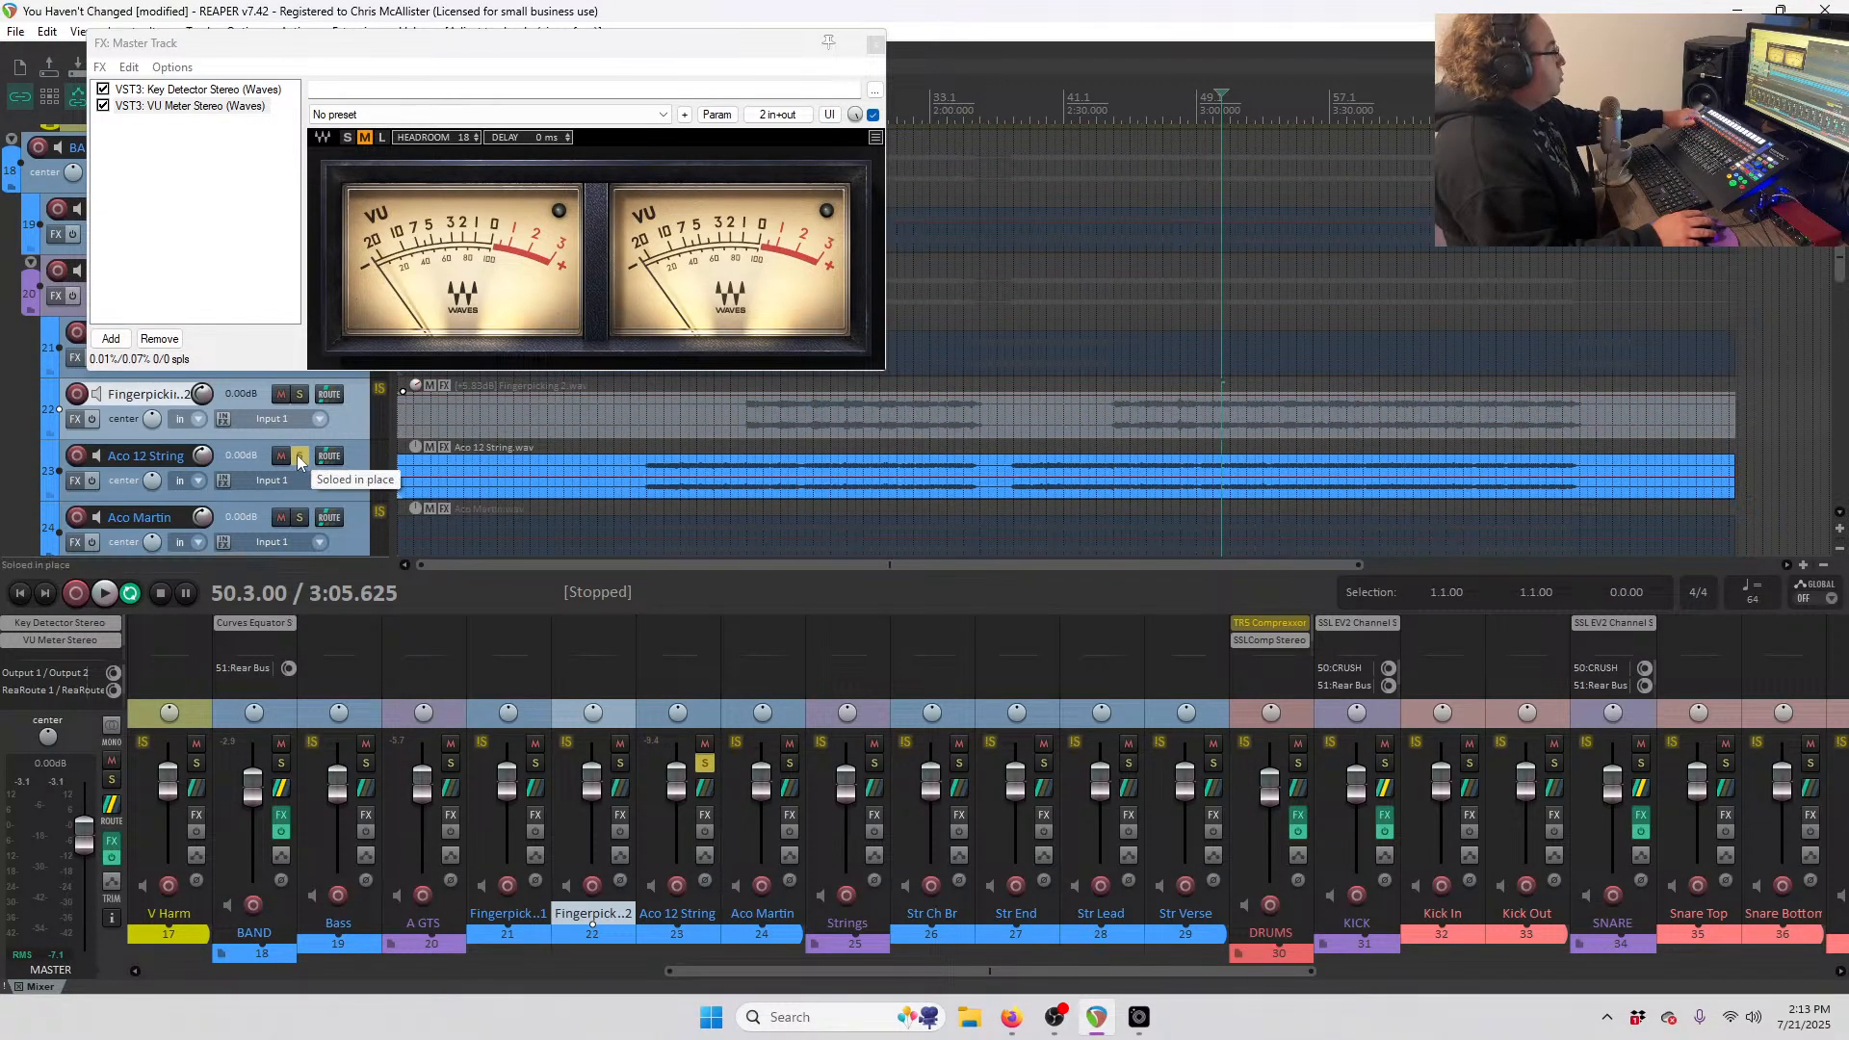
pyautogui.press('space')
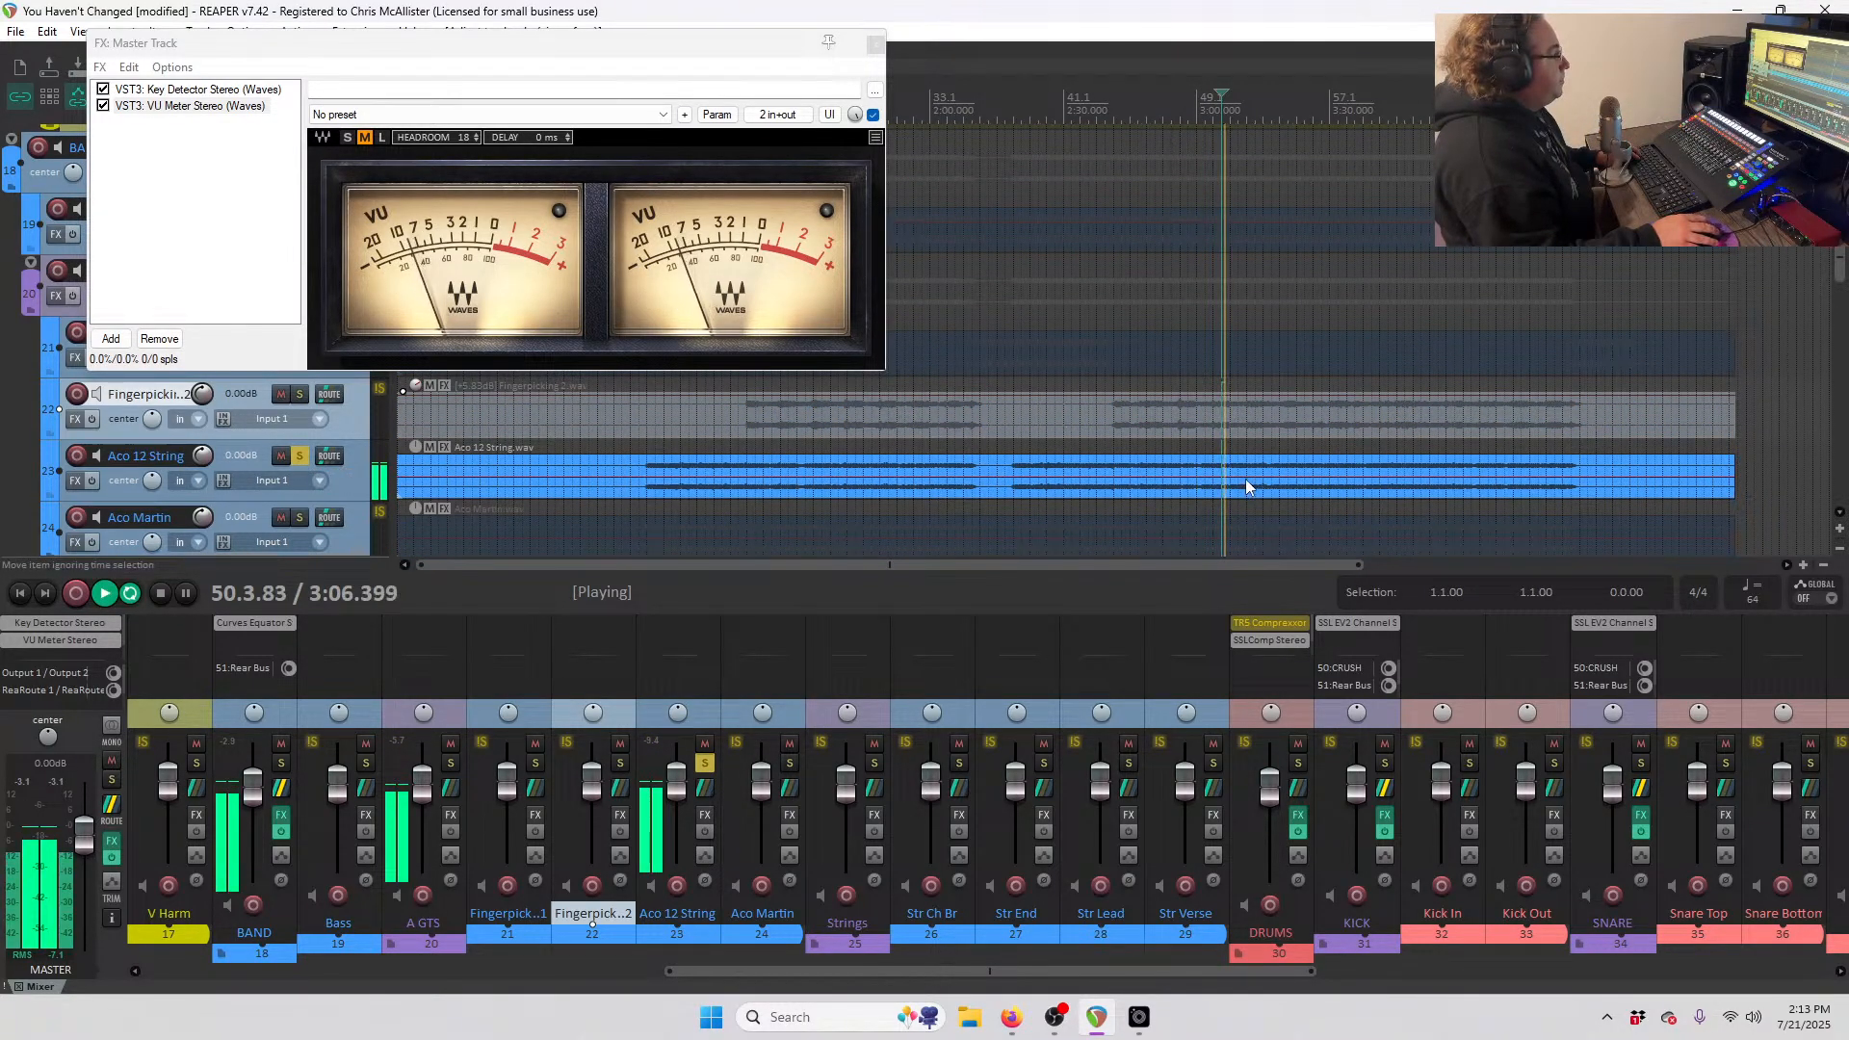
pyautogui.moveTo(1251, 457); pyautogui.dragTo(1255, 466)
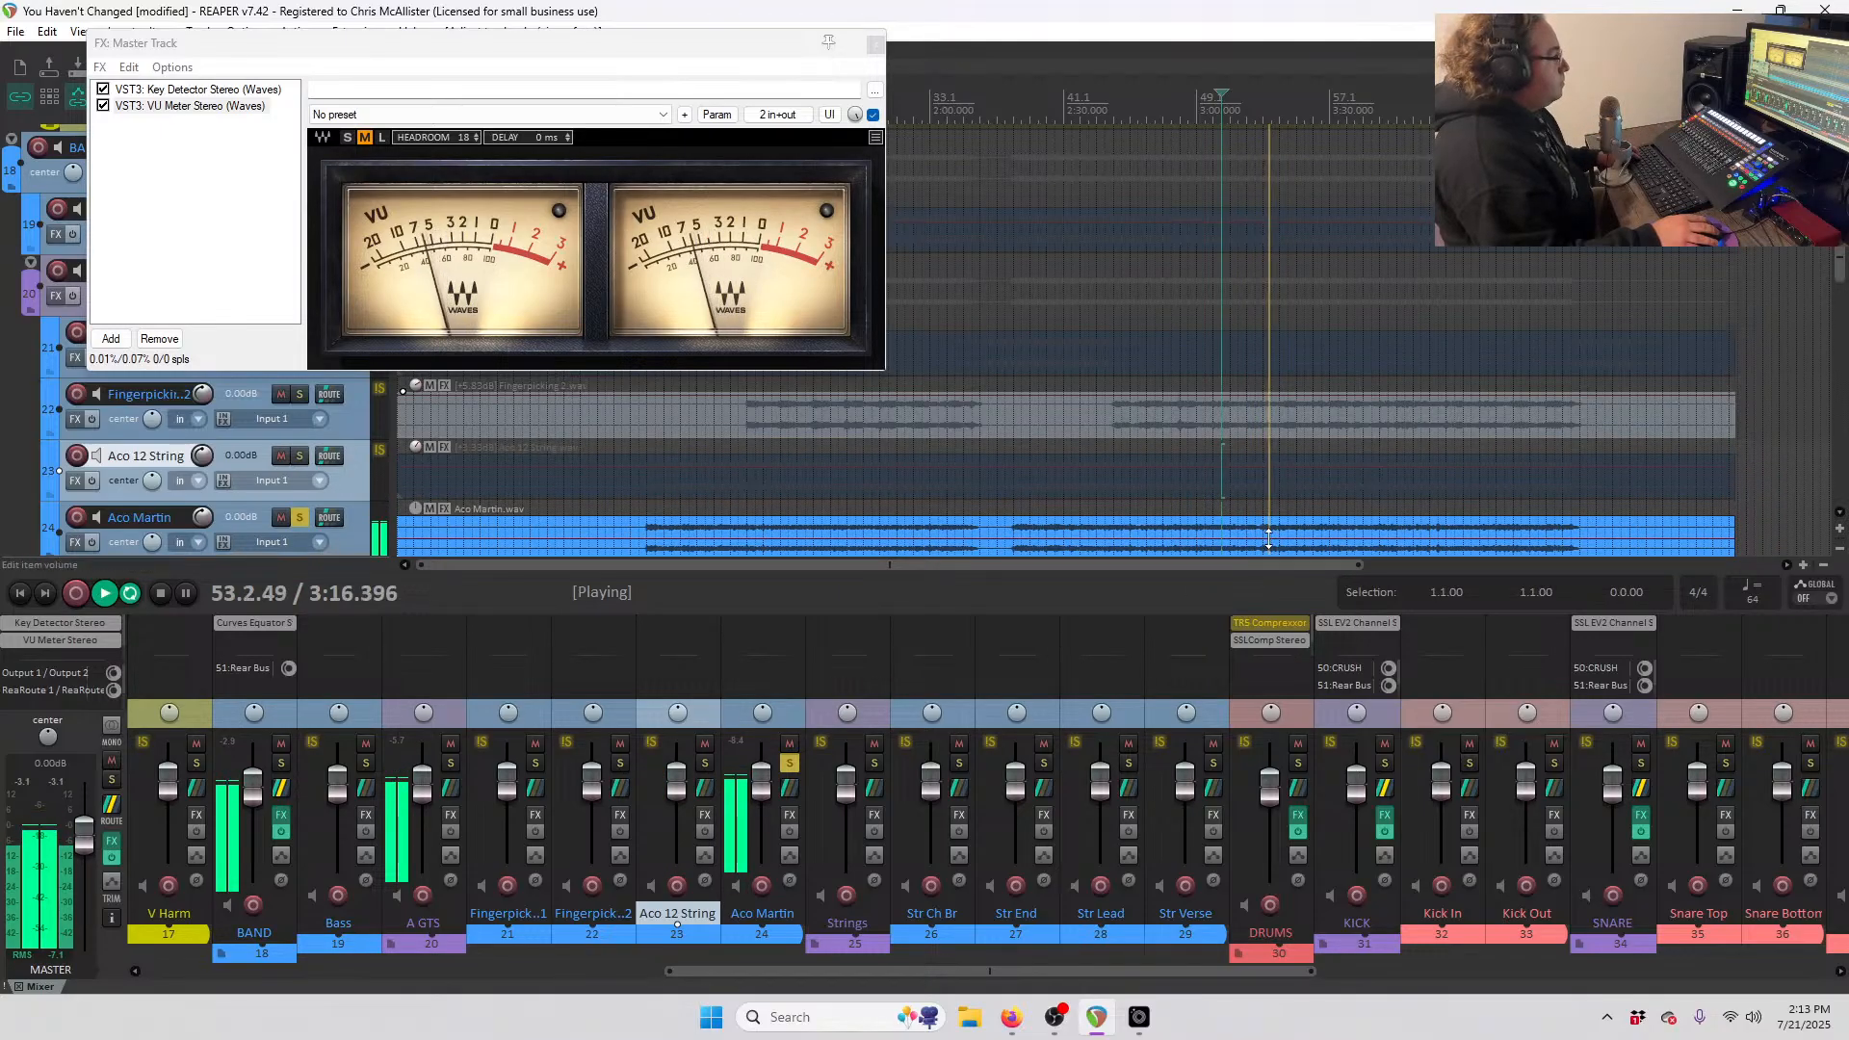
pyautogui.moveTo(1268, 537); pyautogui.dragTo(1271, 529)
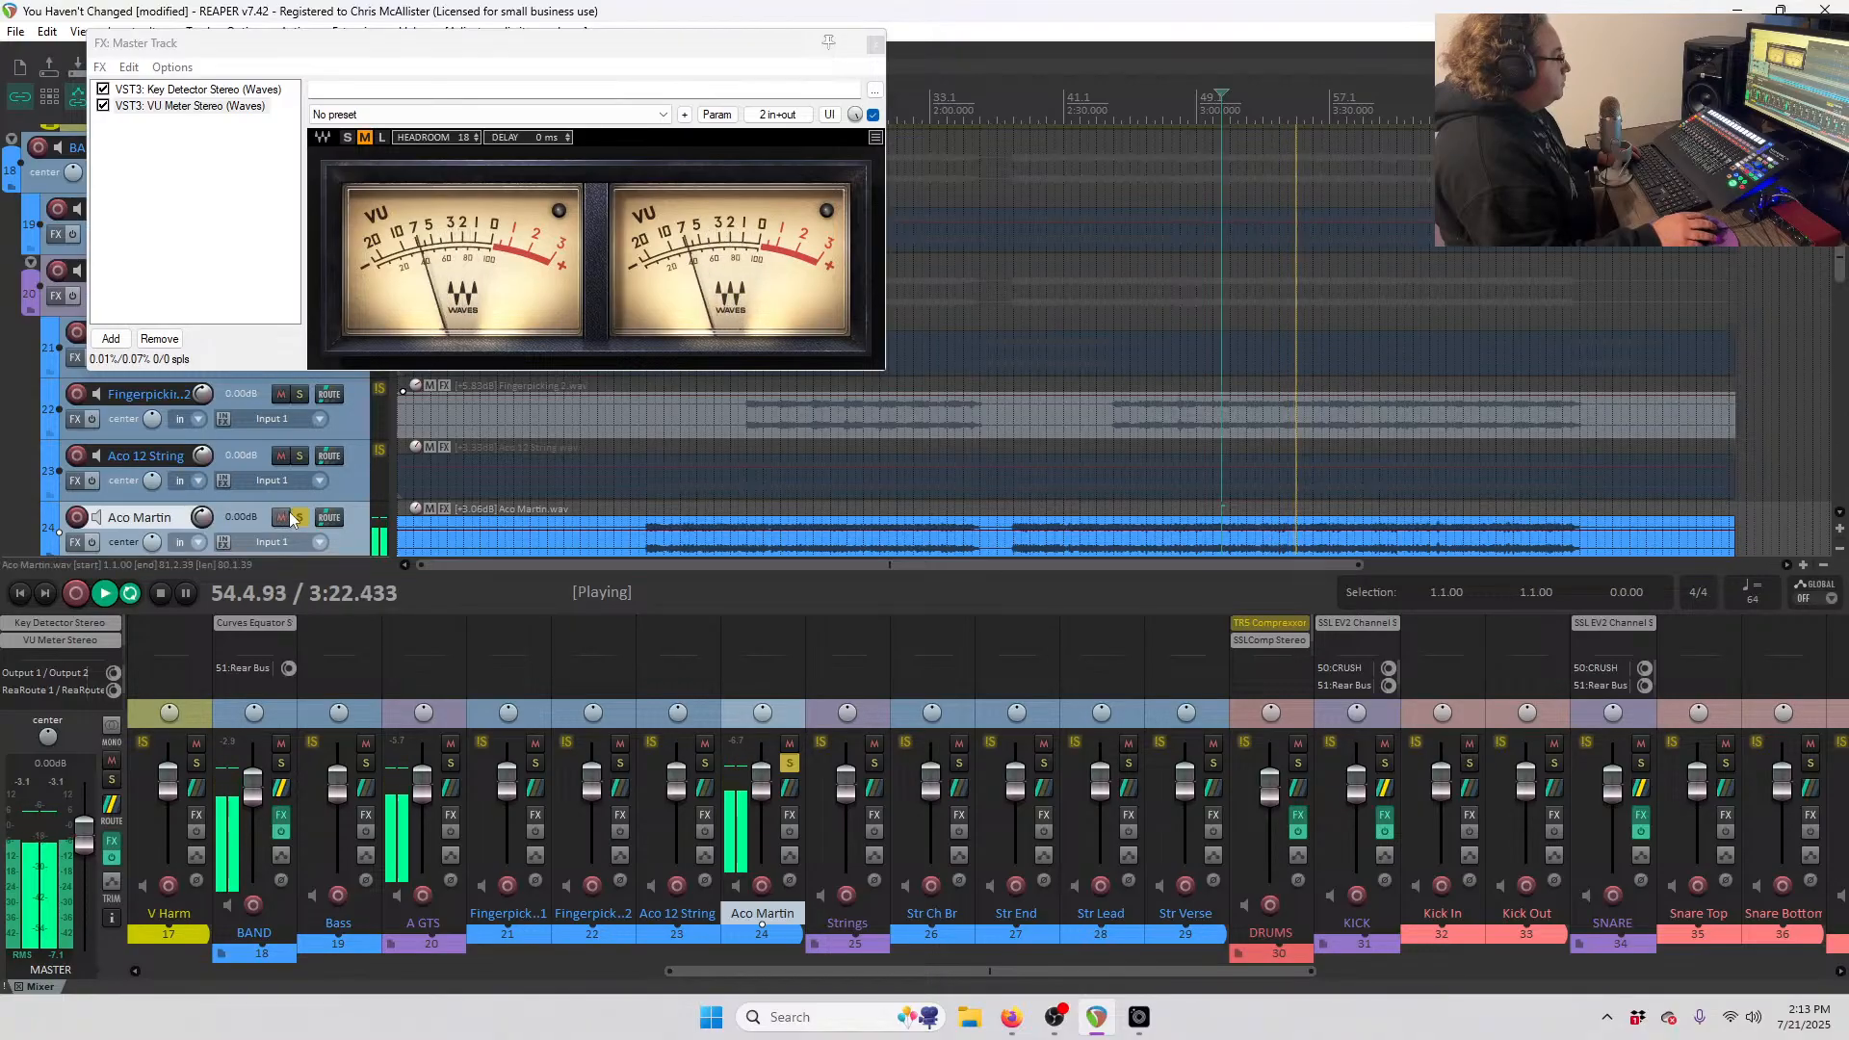
# - Solo Str Ch Br, play it from bar 47 and set its item volume to about +11.3 dB against the VU meter
pyautogui.scroll(-2, 293, 472)
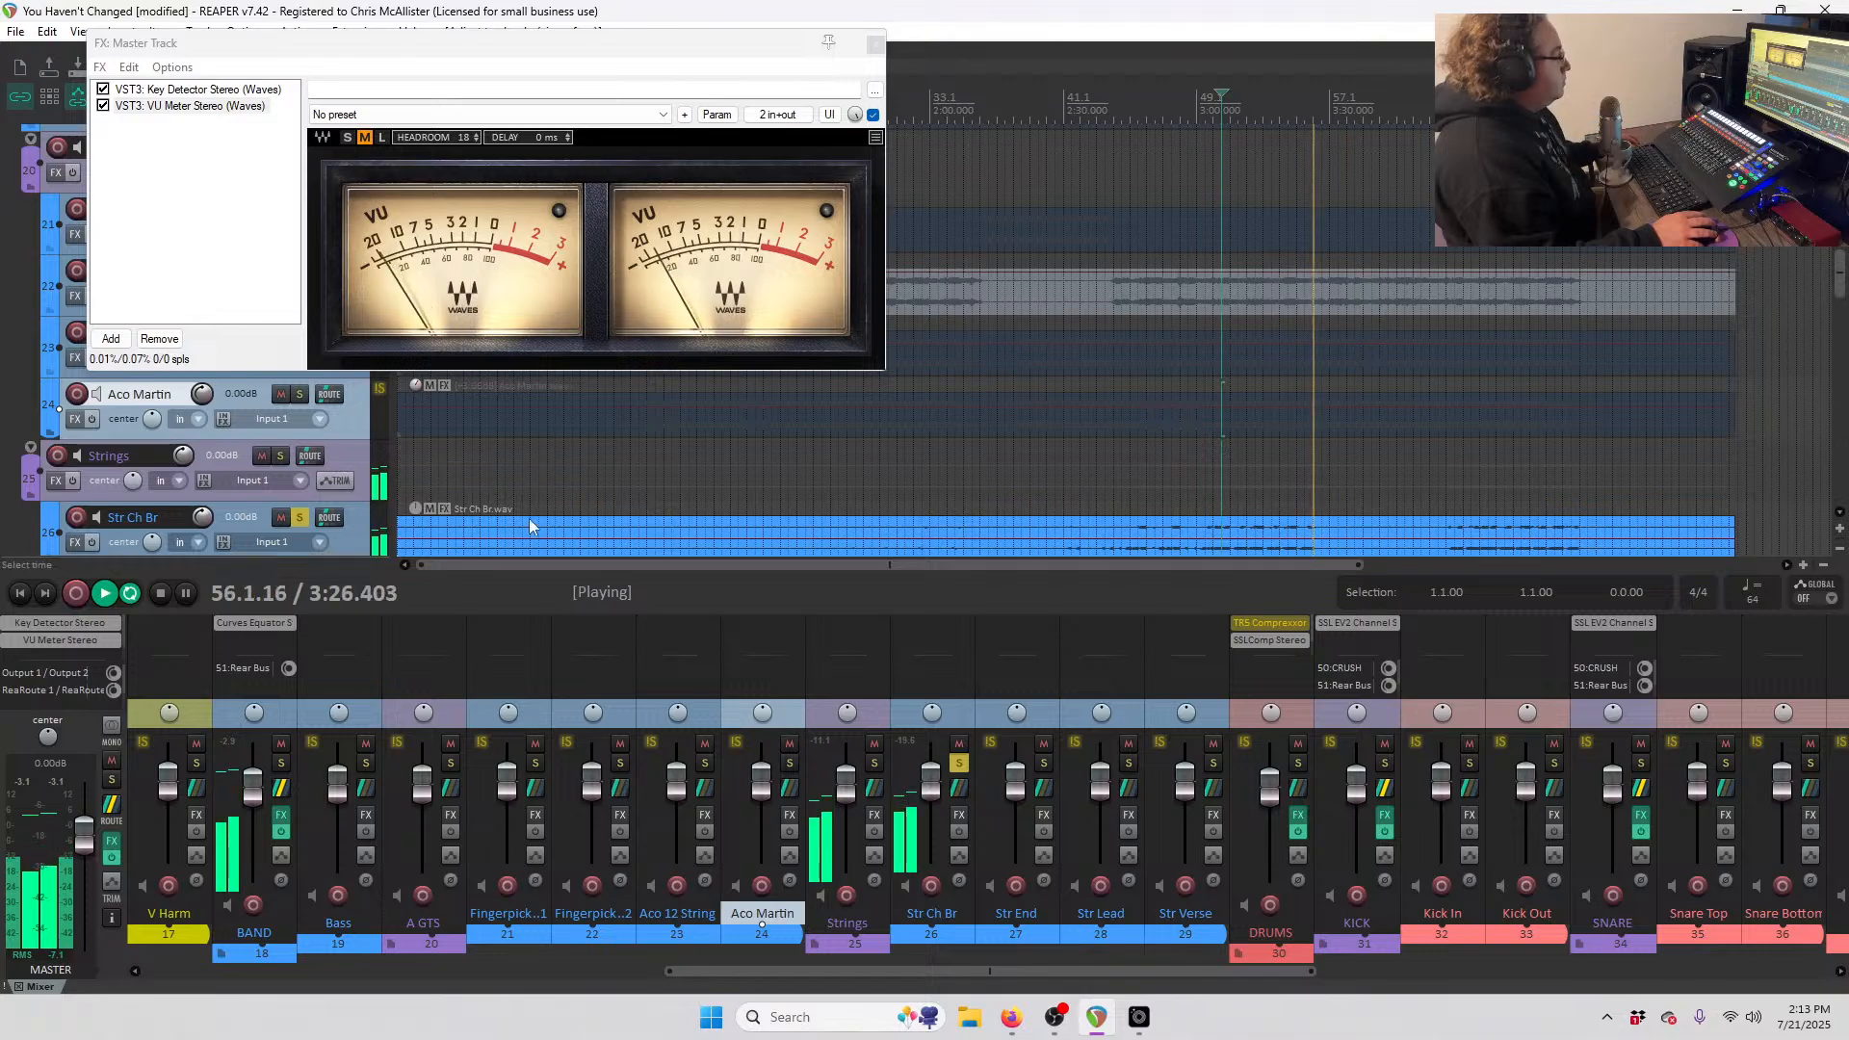
pyautogui.click(1172, 108)
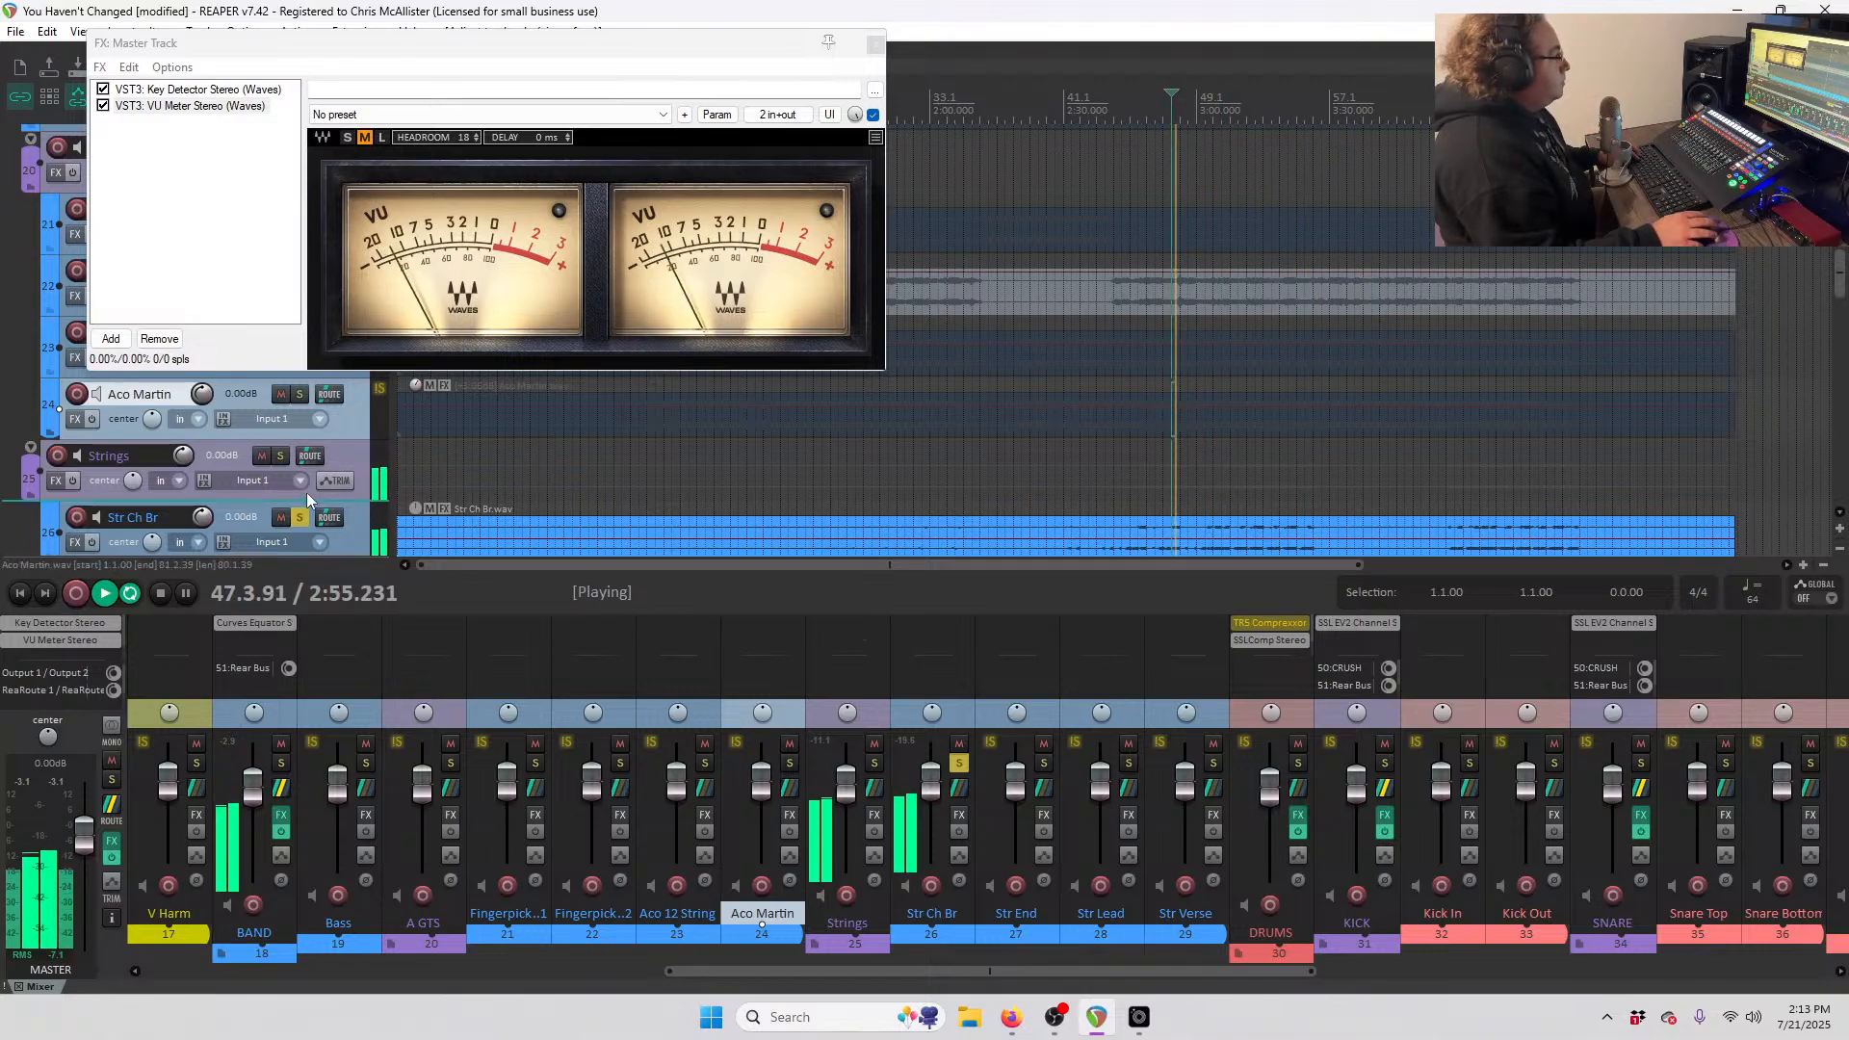
pyautogui.scroll(-1, 307, 491)
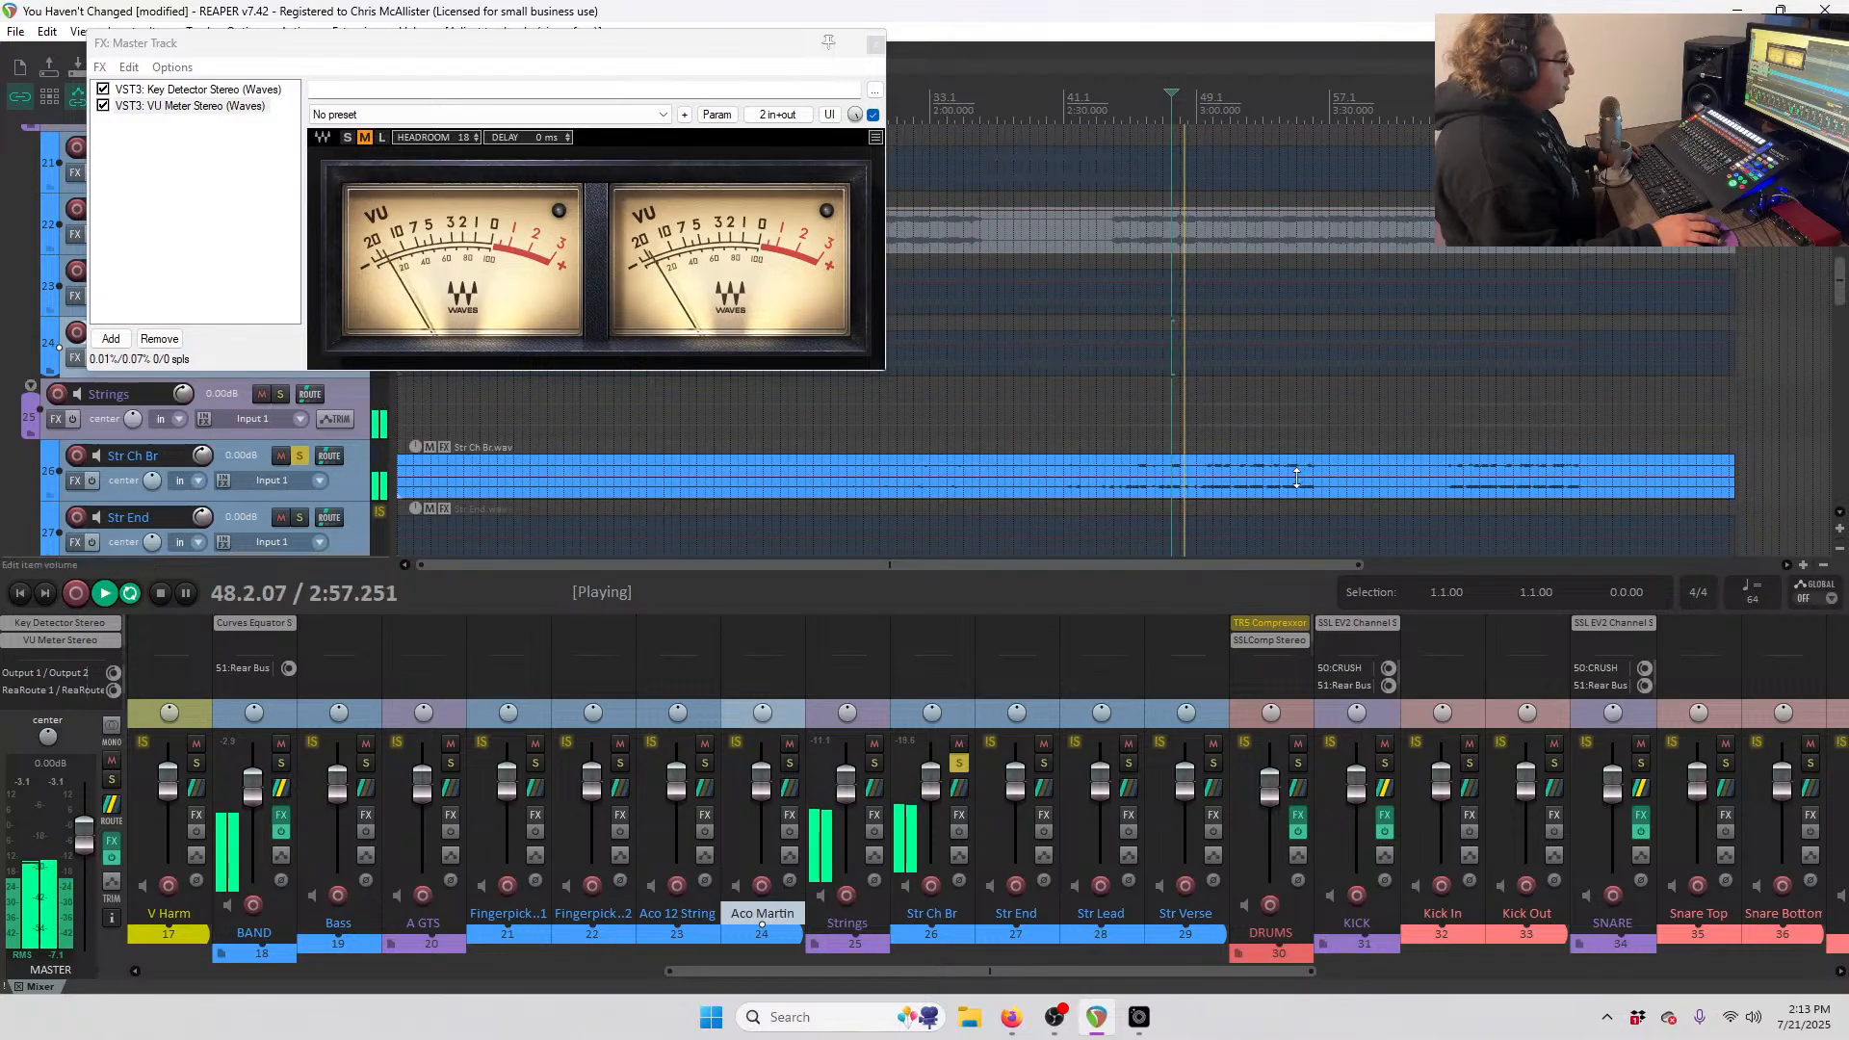
pyautogui.moveTo(1299, 456); pyautogui.dragTo(1315, 407)
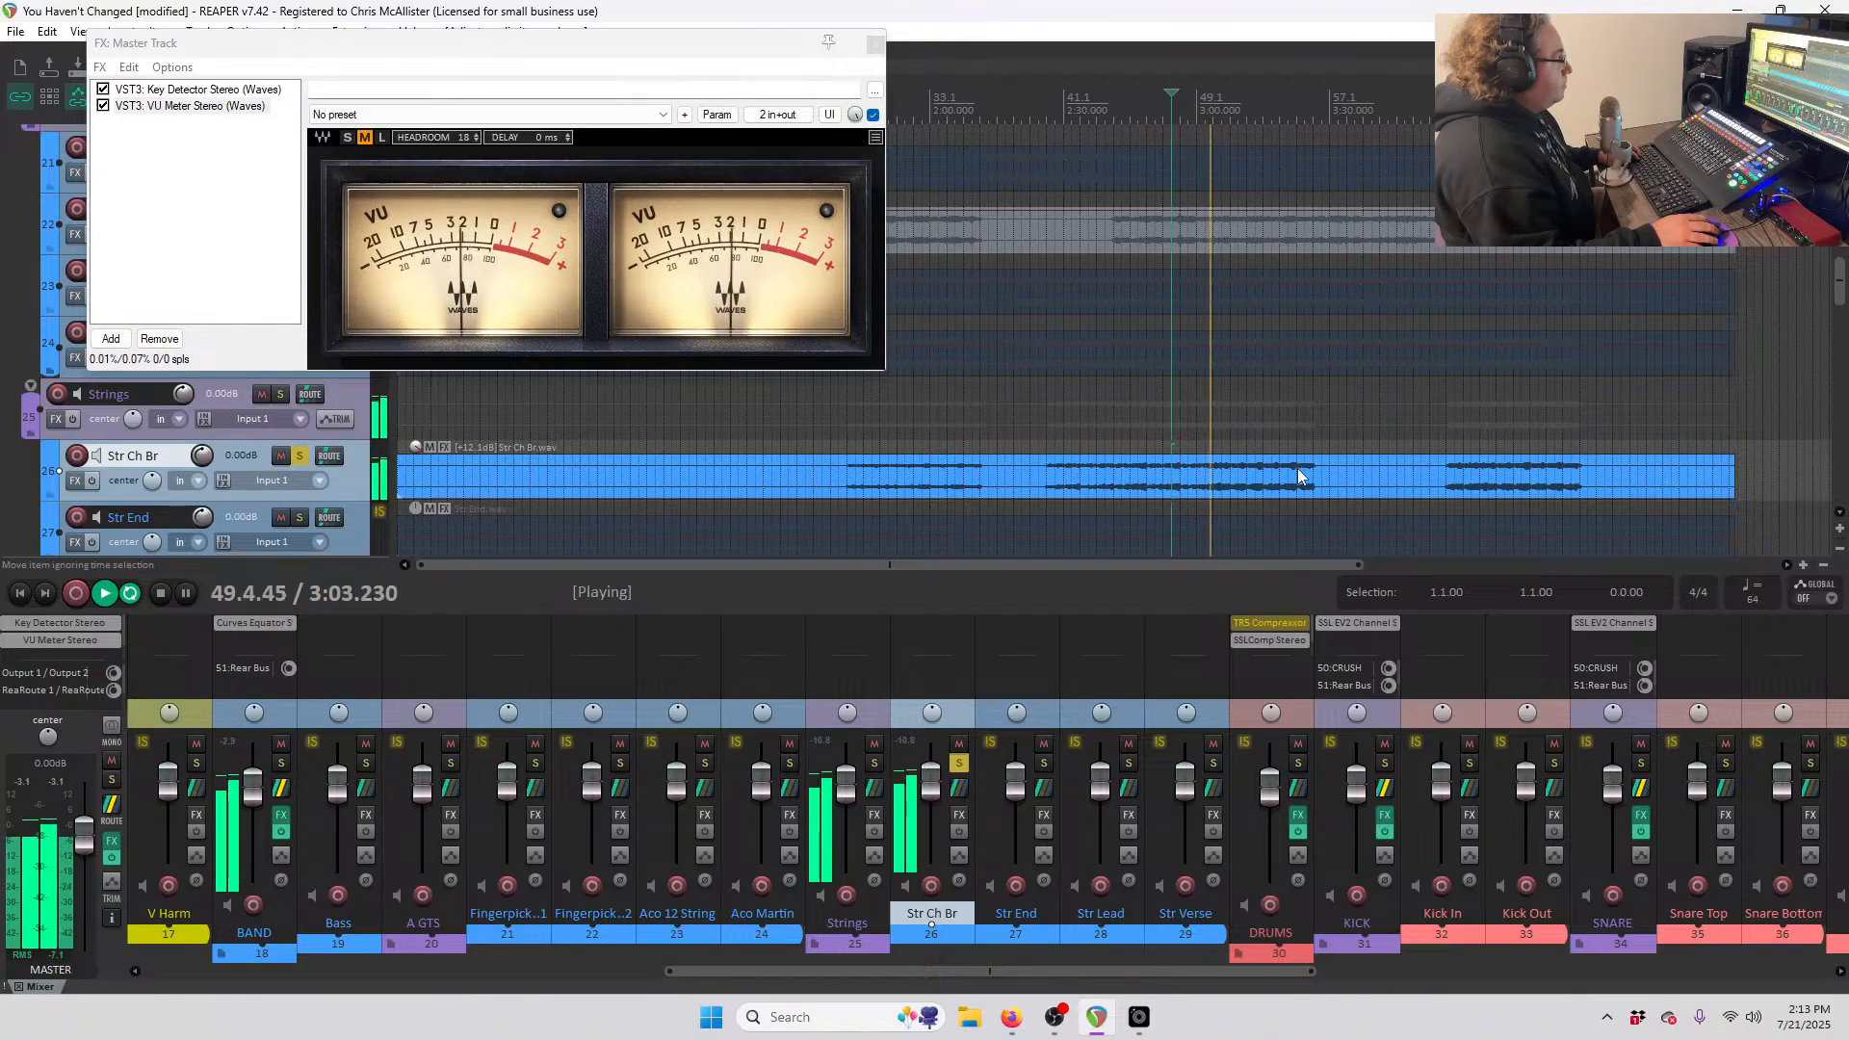
pyautogui.moveTo(1283, 454); pyautogui.dragTo(1283, 459)
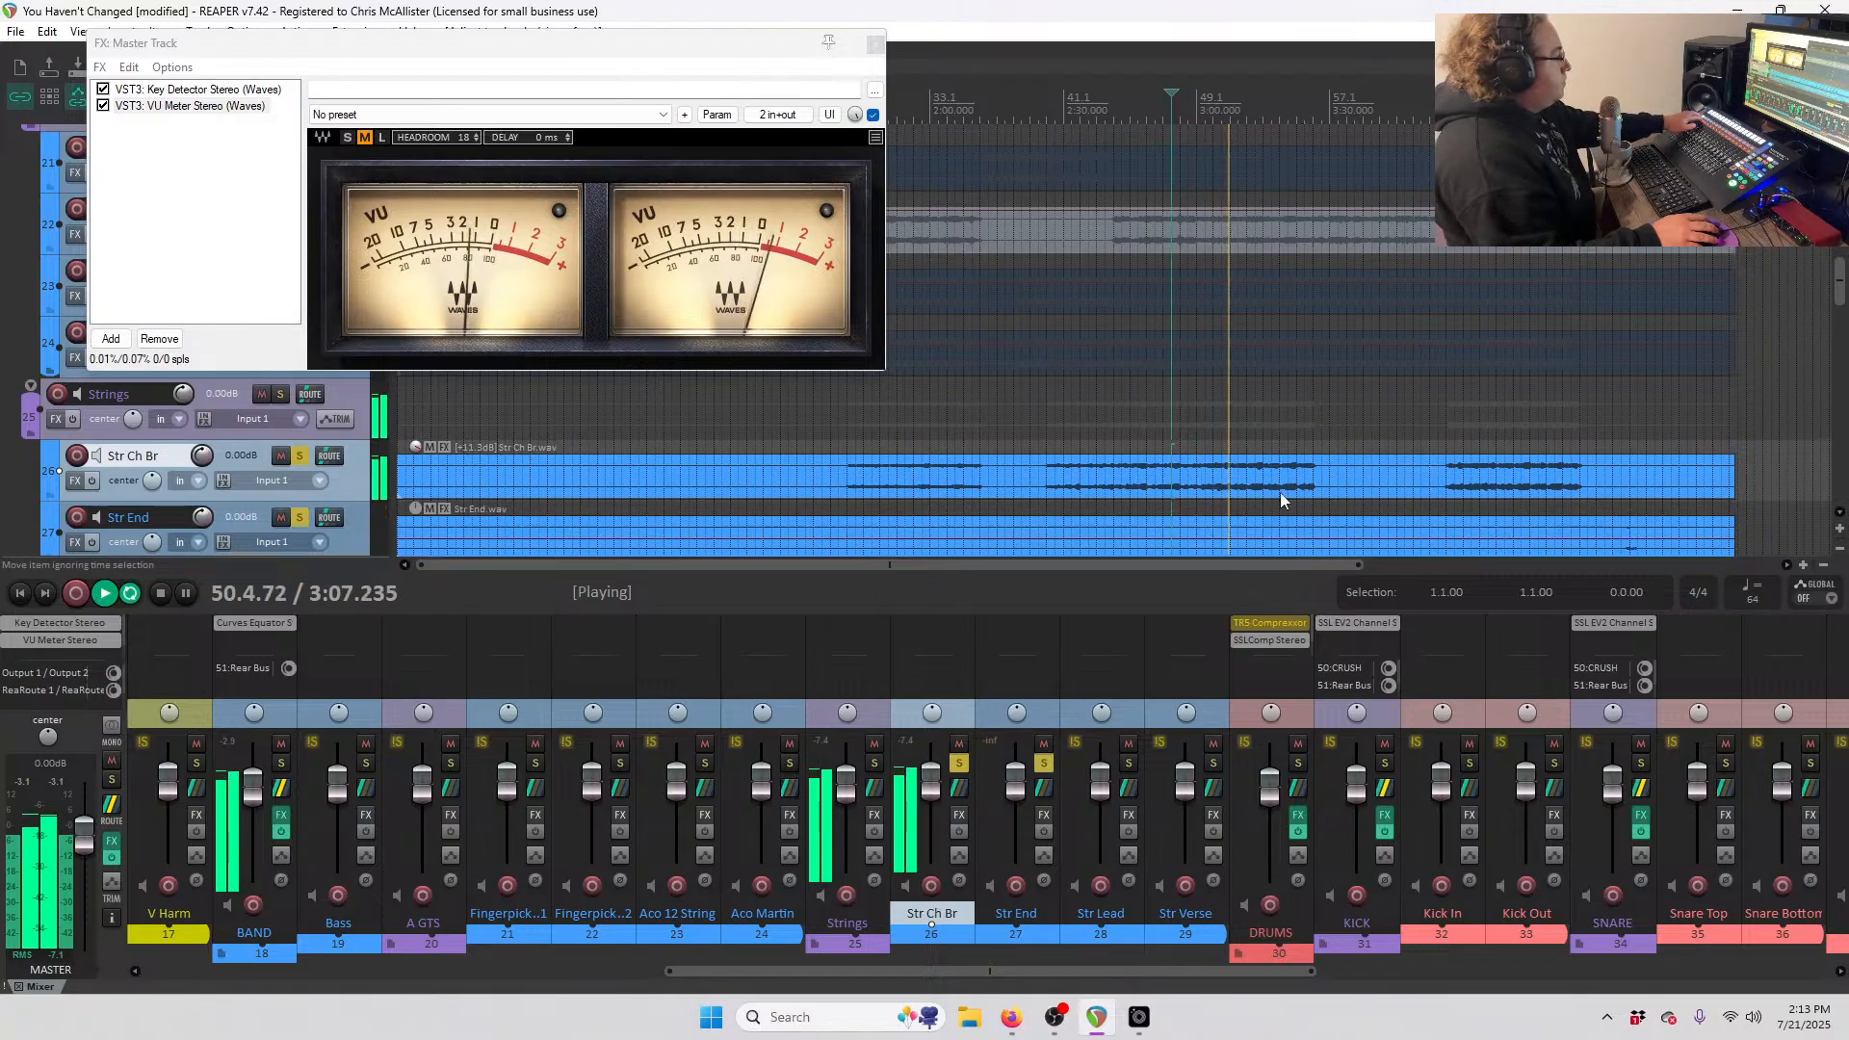
pyautogui.scroll(-1, 356, 466)
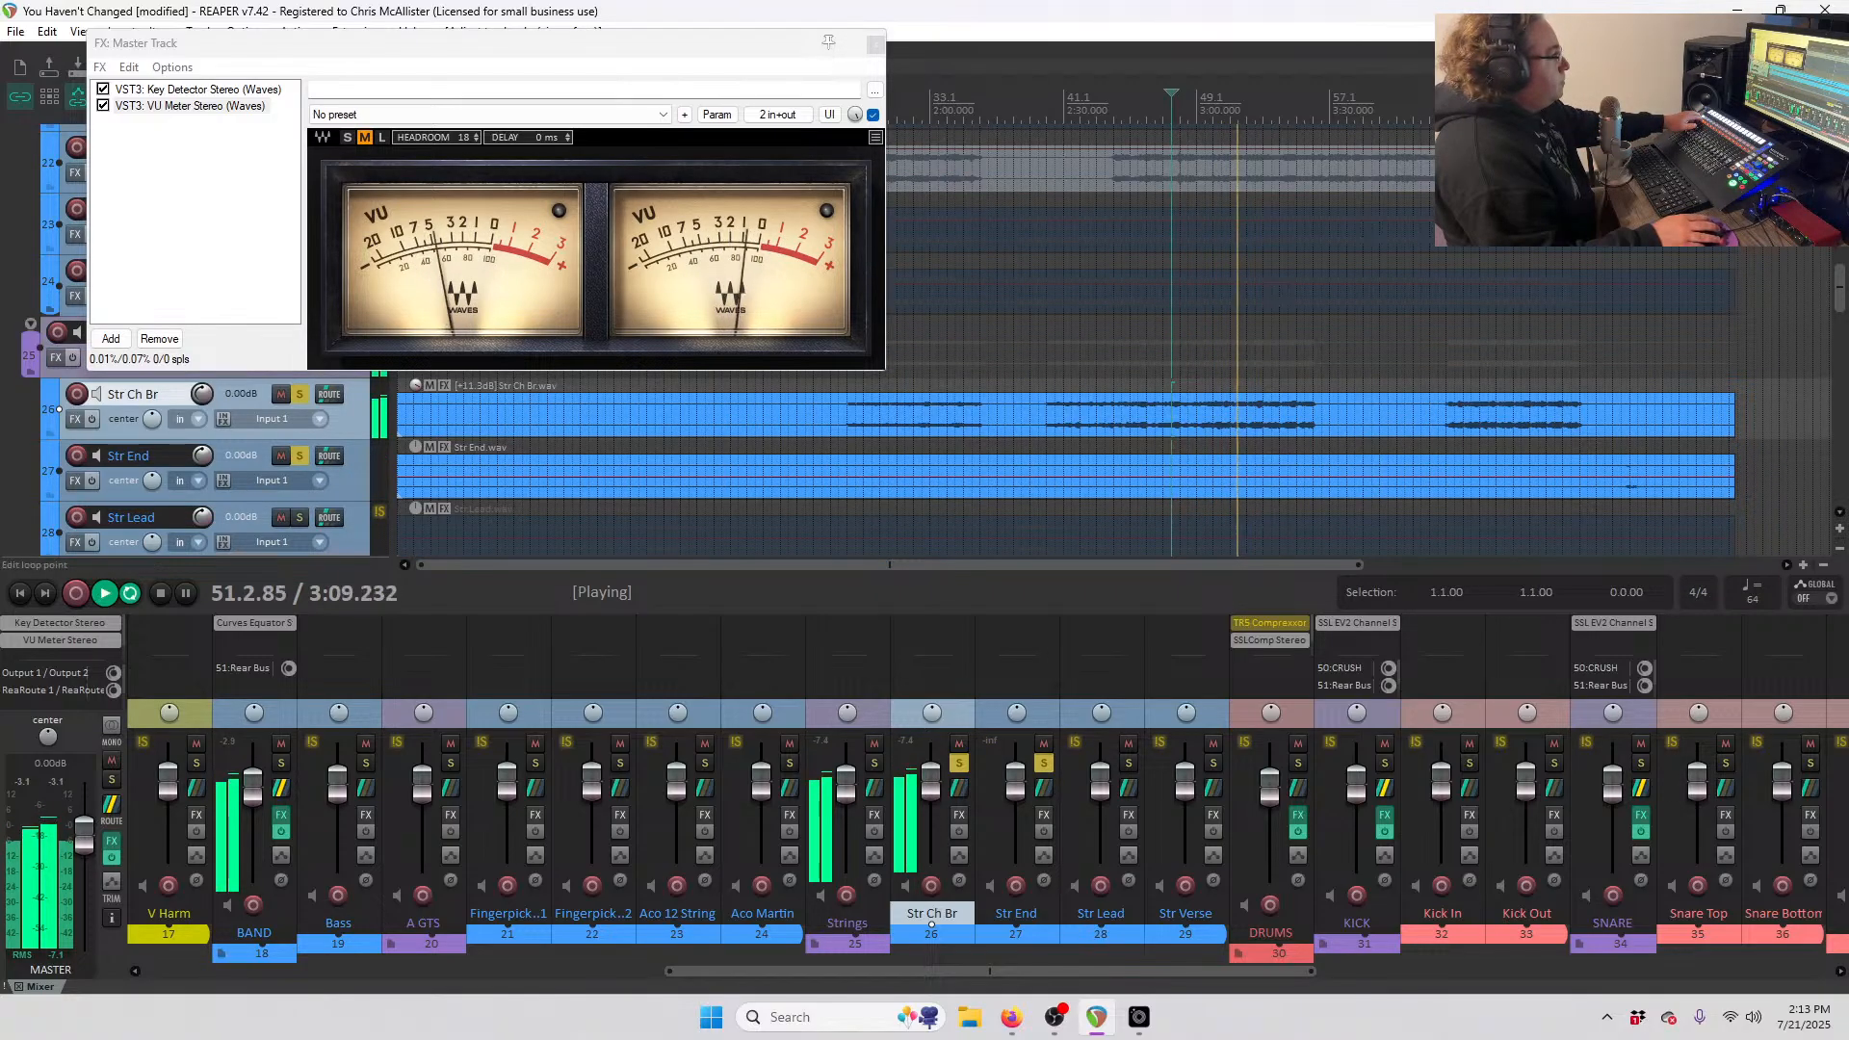
# - Play soloed Str End from about bar 74 and Str Lead from bar 38, raising their item volumes to about +12.5 dB and +5.4 dB
pyautogui.click(1622, 101)
pyautogui.moveTo(1653, 474); pyautogui.dragTo(1665, 404)
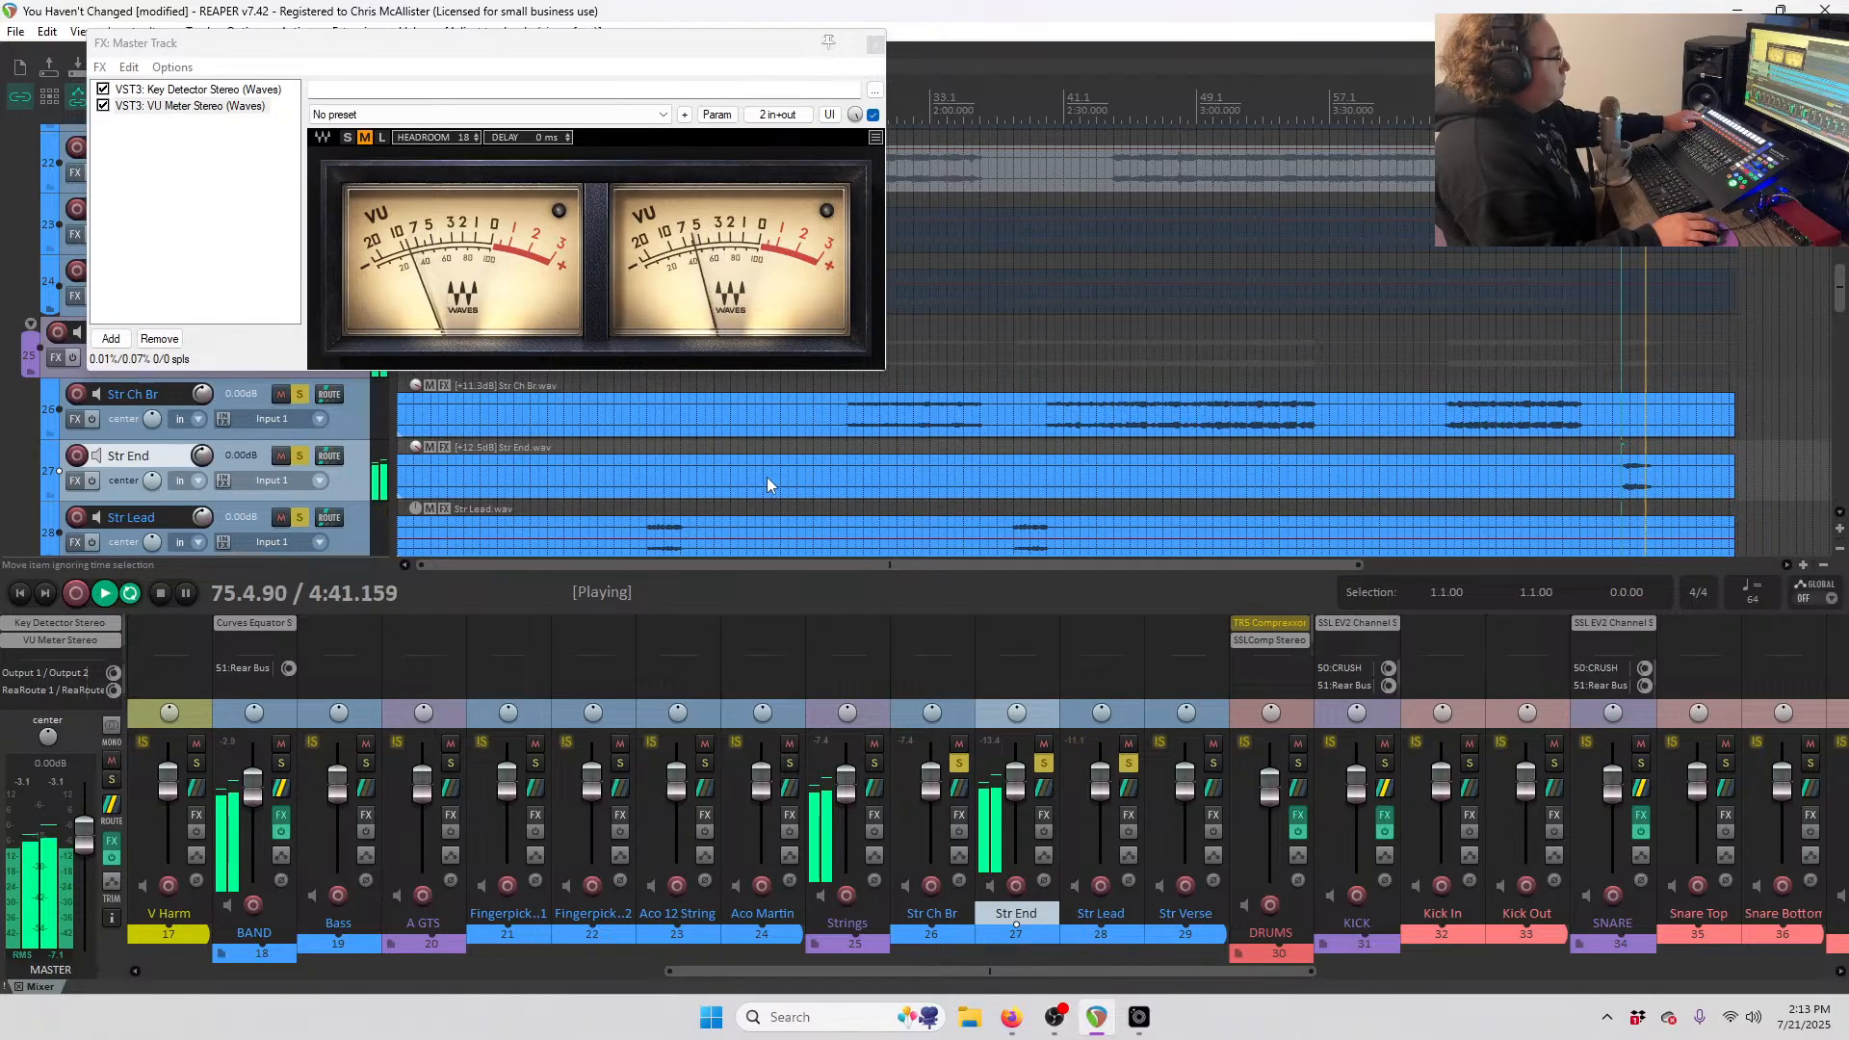
pyautogui.click(1010, 123)
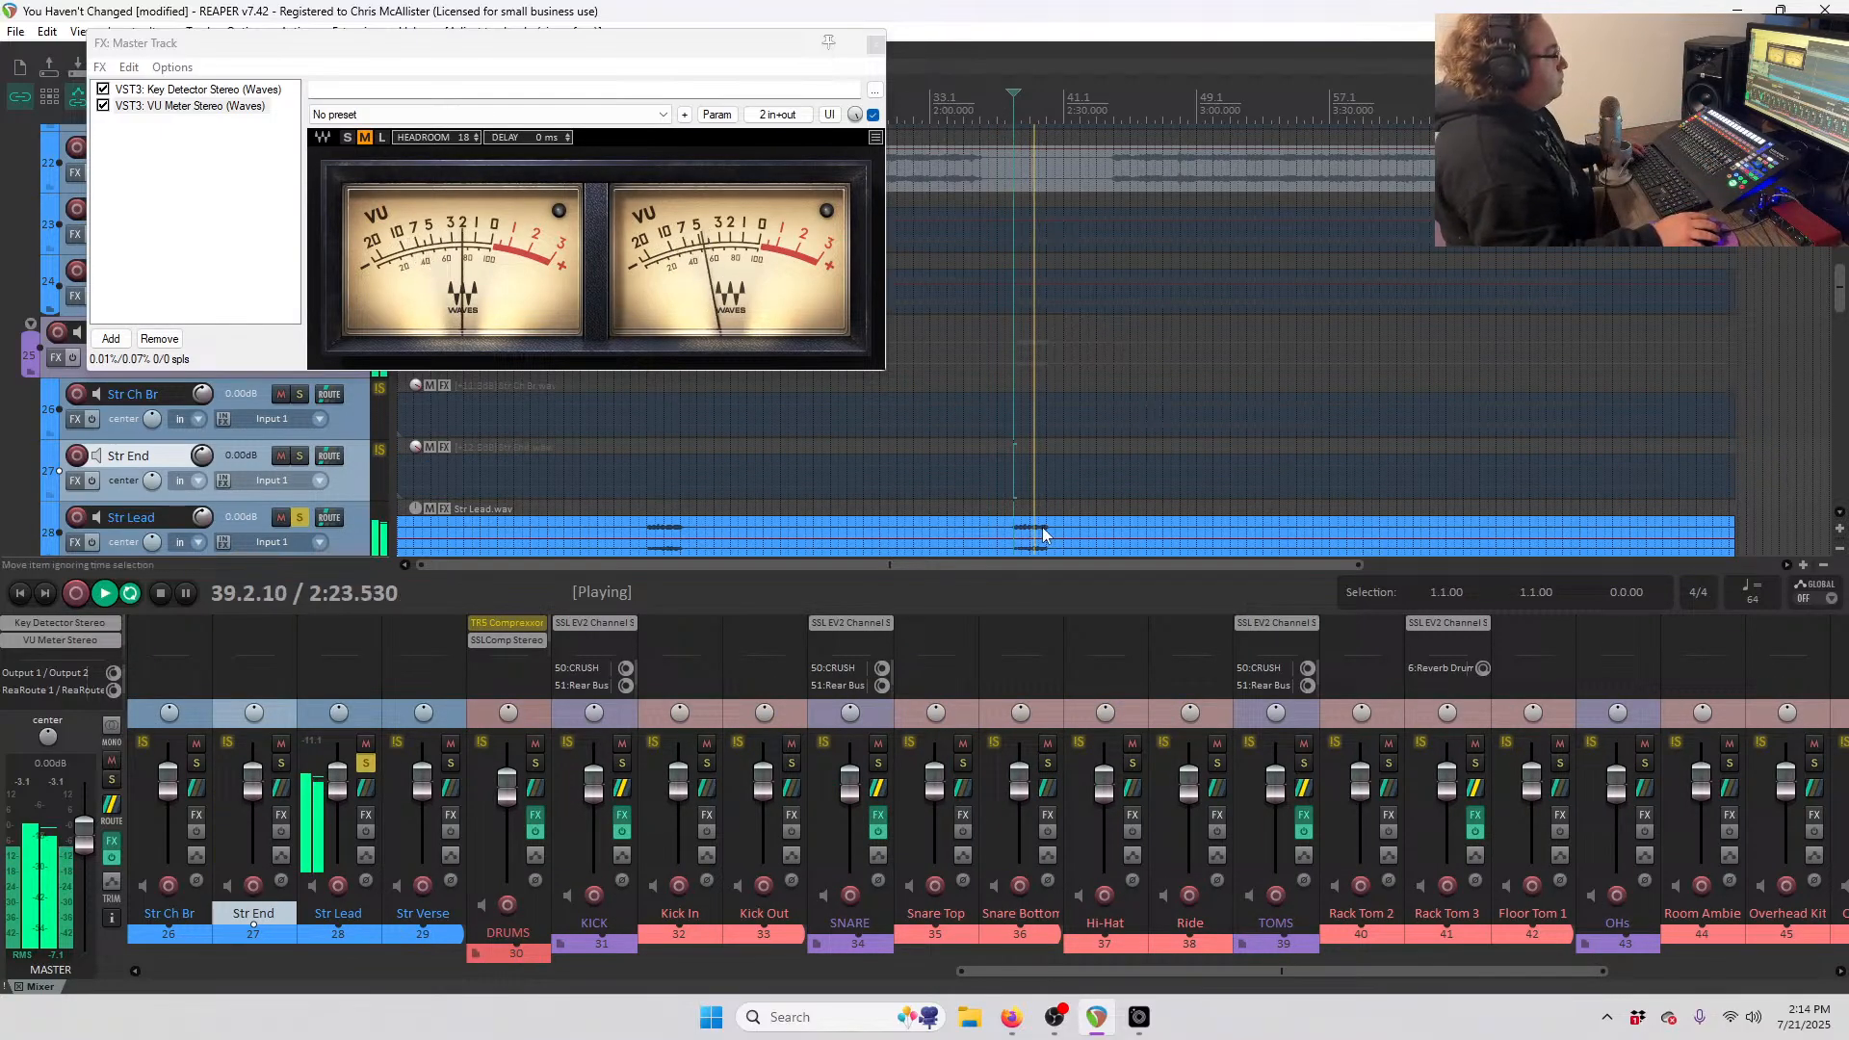
pyautogui.moveTo(1054, 538); pyautogui.dragTo(1054, 516)
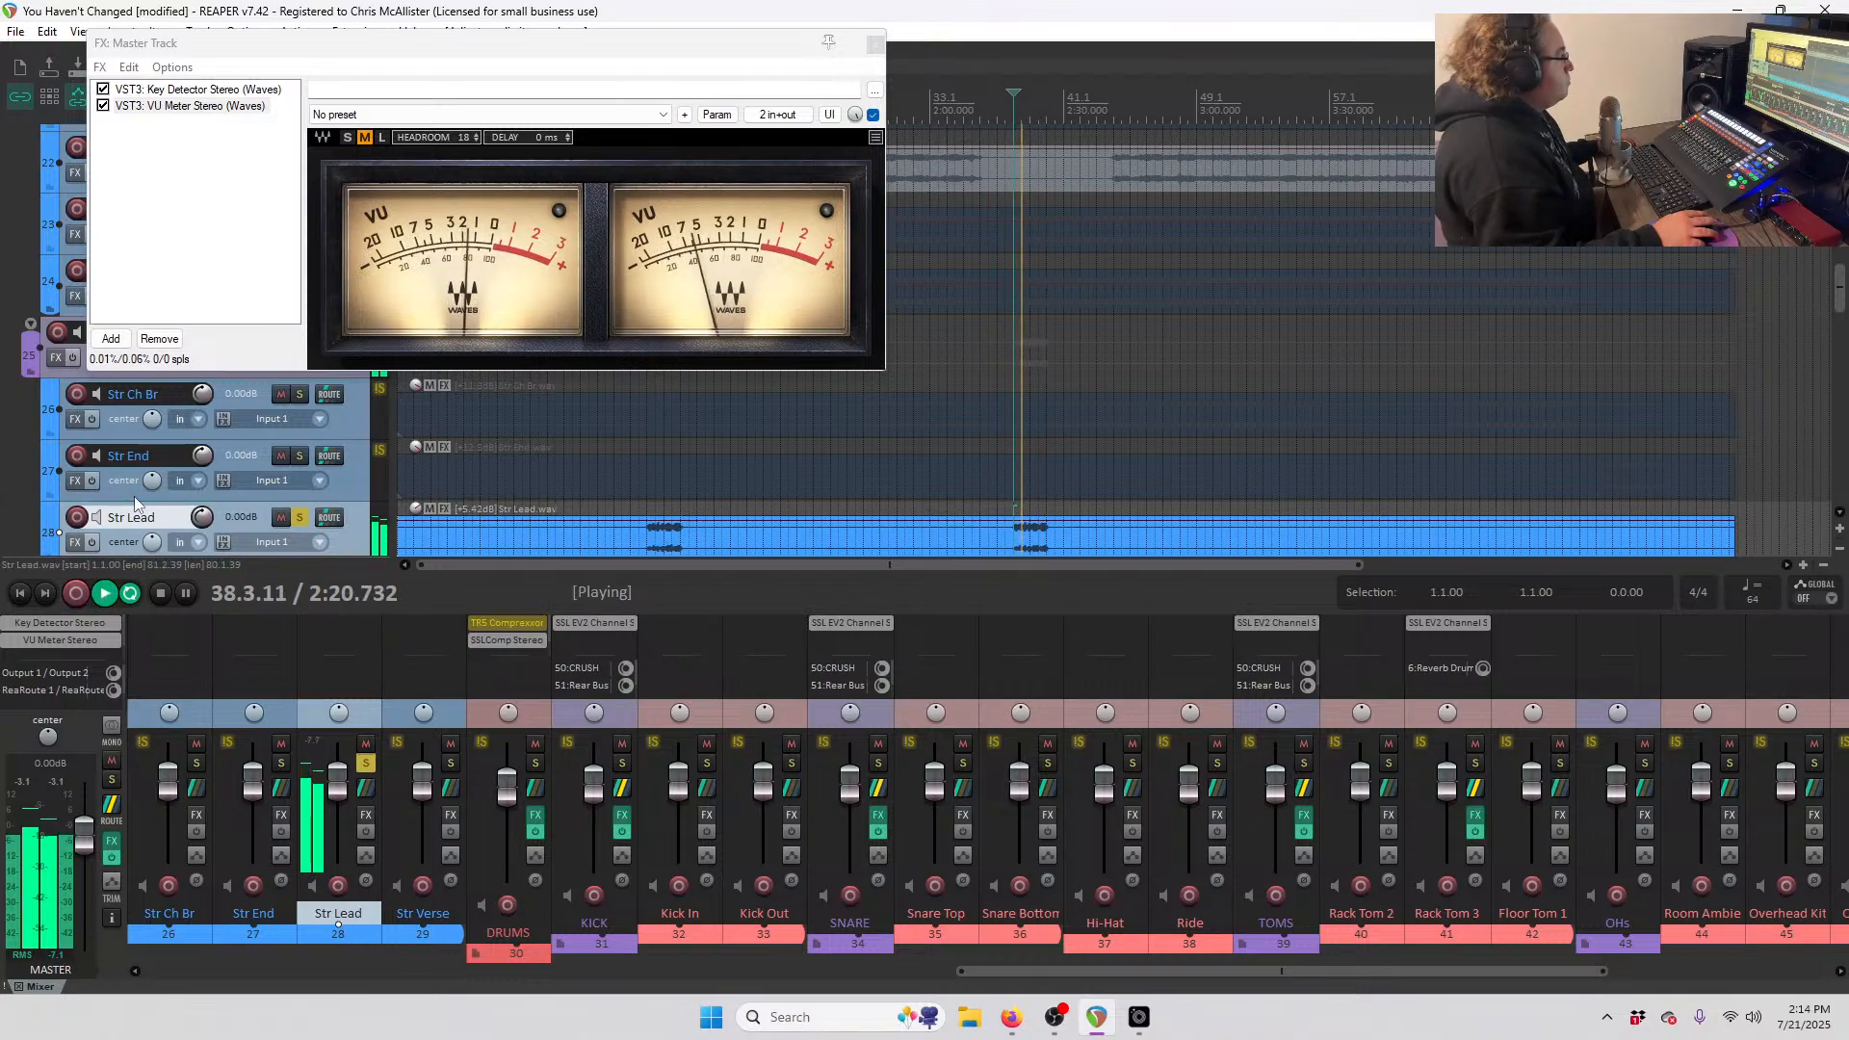
# - Move the master VU meter window aside, play soloed Str Verse from bar 22, raise its item volume and stop playback
pyautogui.scroll(-1, 135, 499)
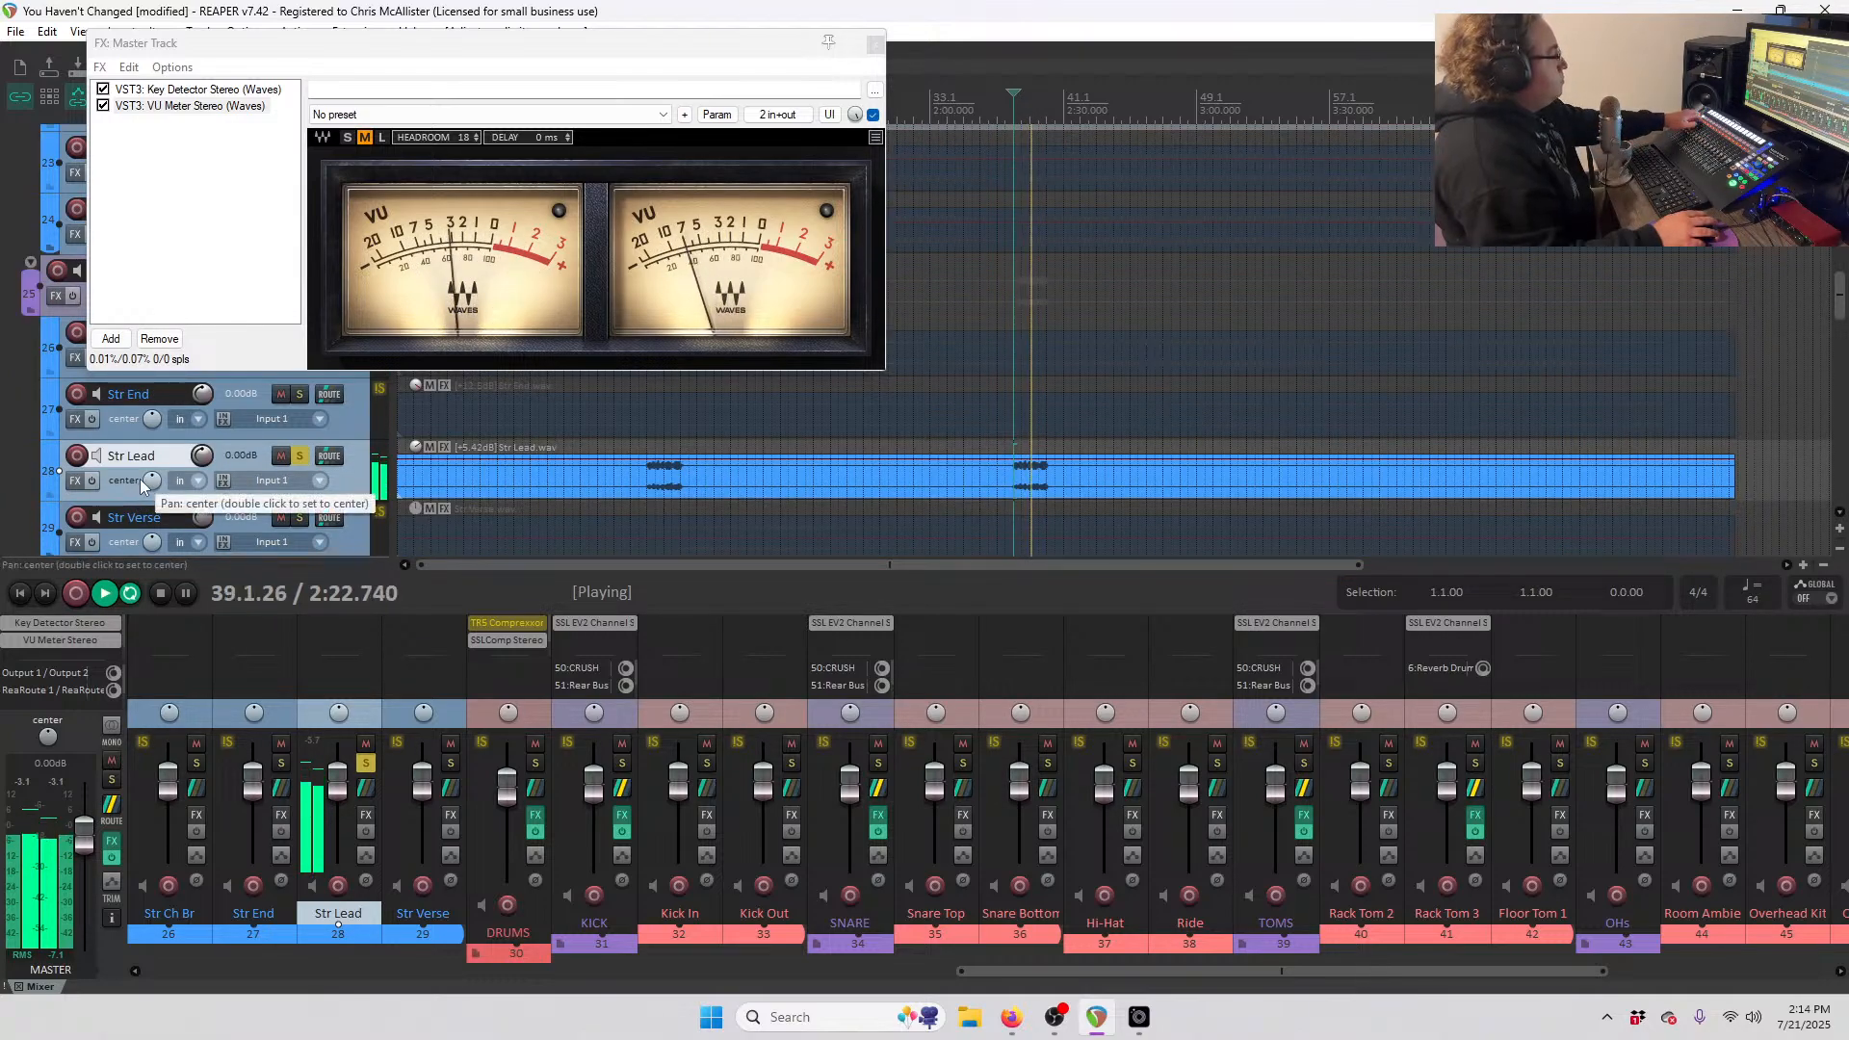
pyautogui.moveTo(565, 44); pyautogui.dragTo(1474, 47)
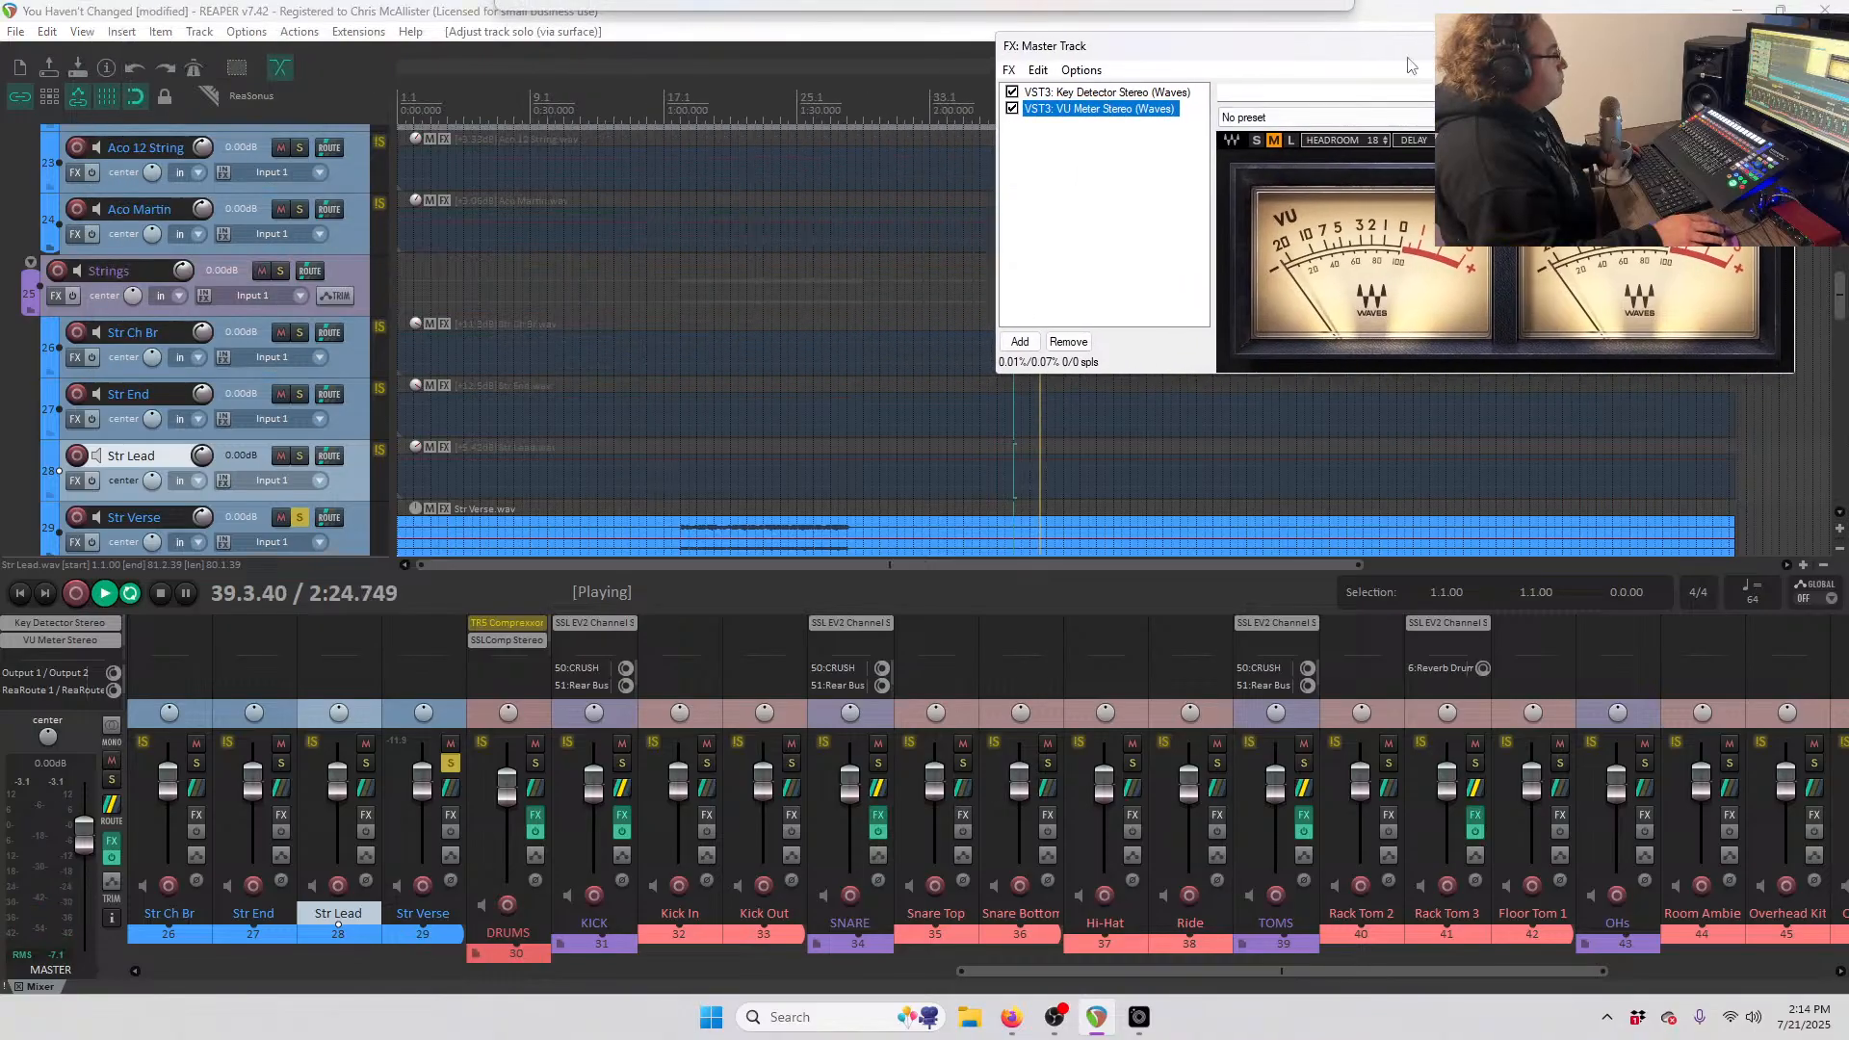
pyautogui.click(742, 114)
pyautogui.scroll(-1, 858, 476)
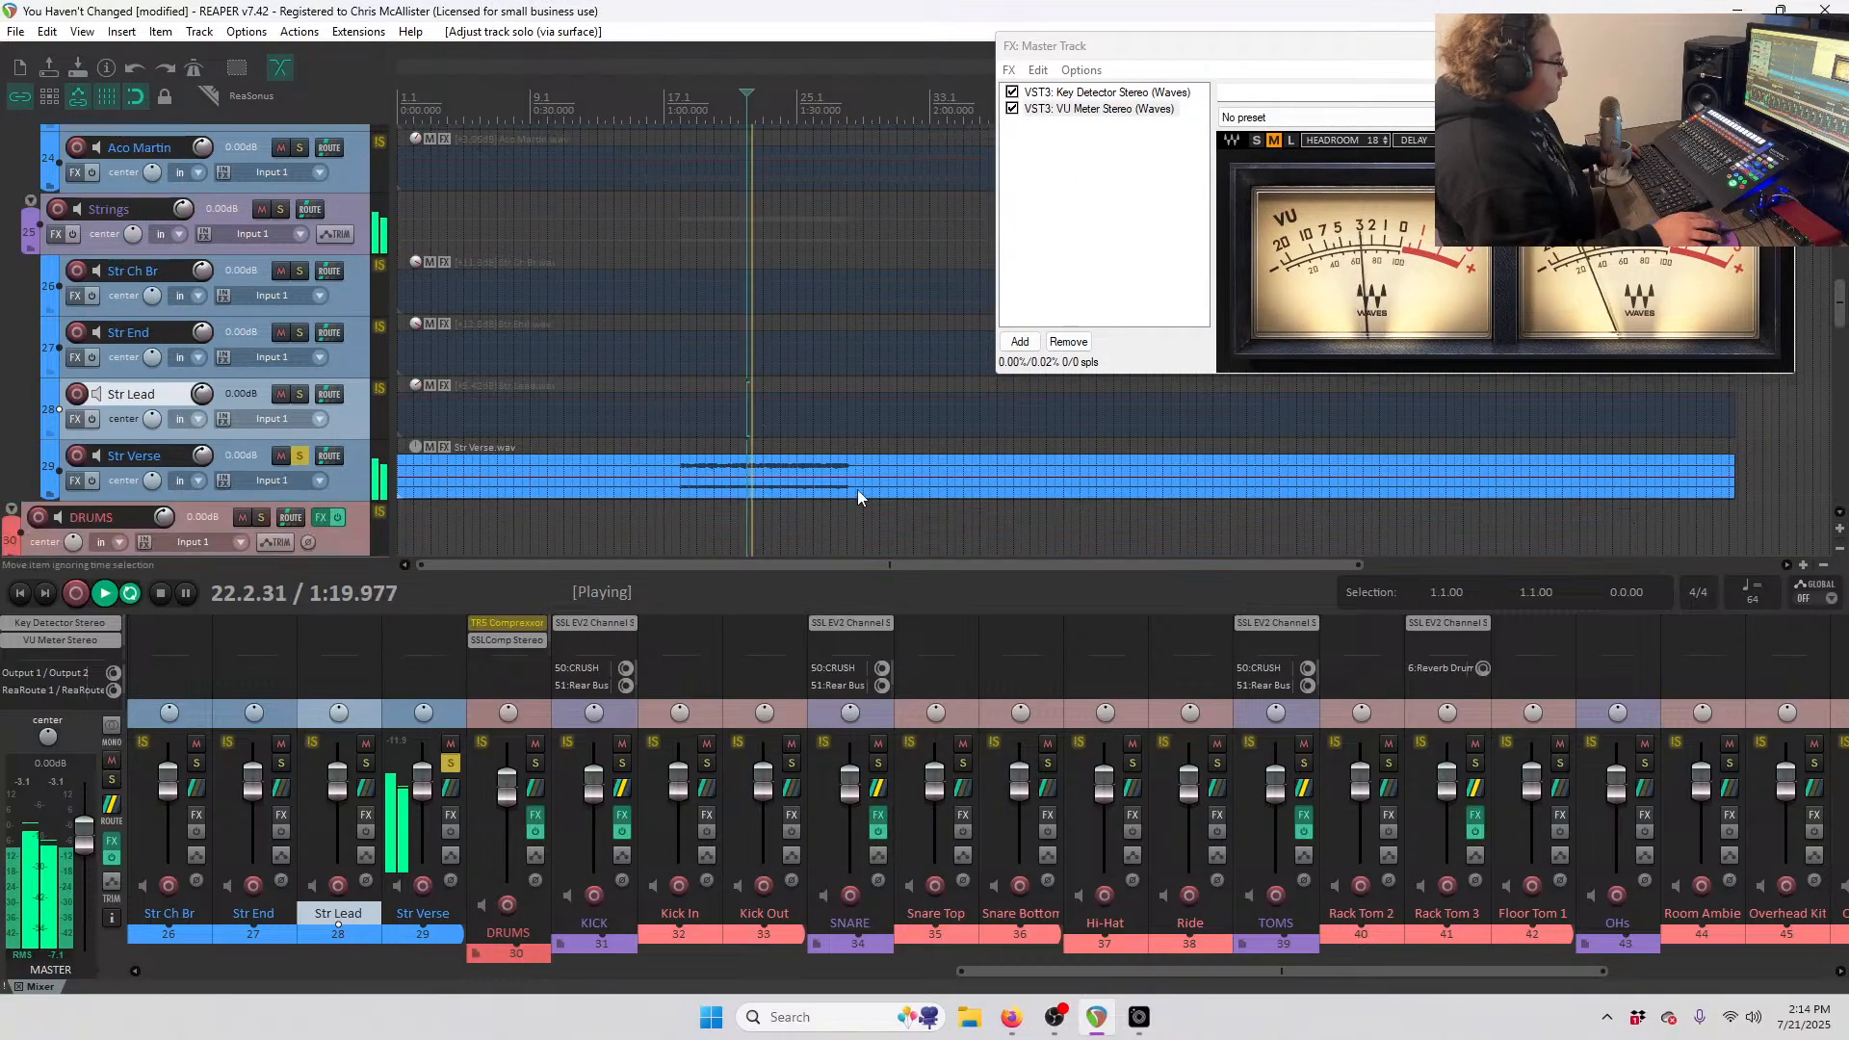
pyautogui.moveTo(857, 475); pyautogui.dragTo(859, 472)
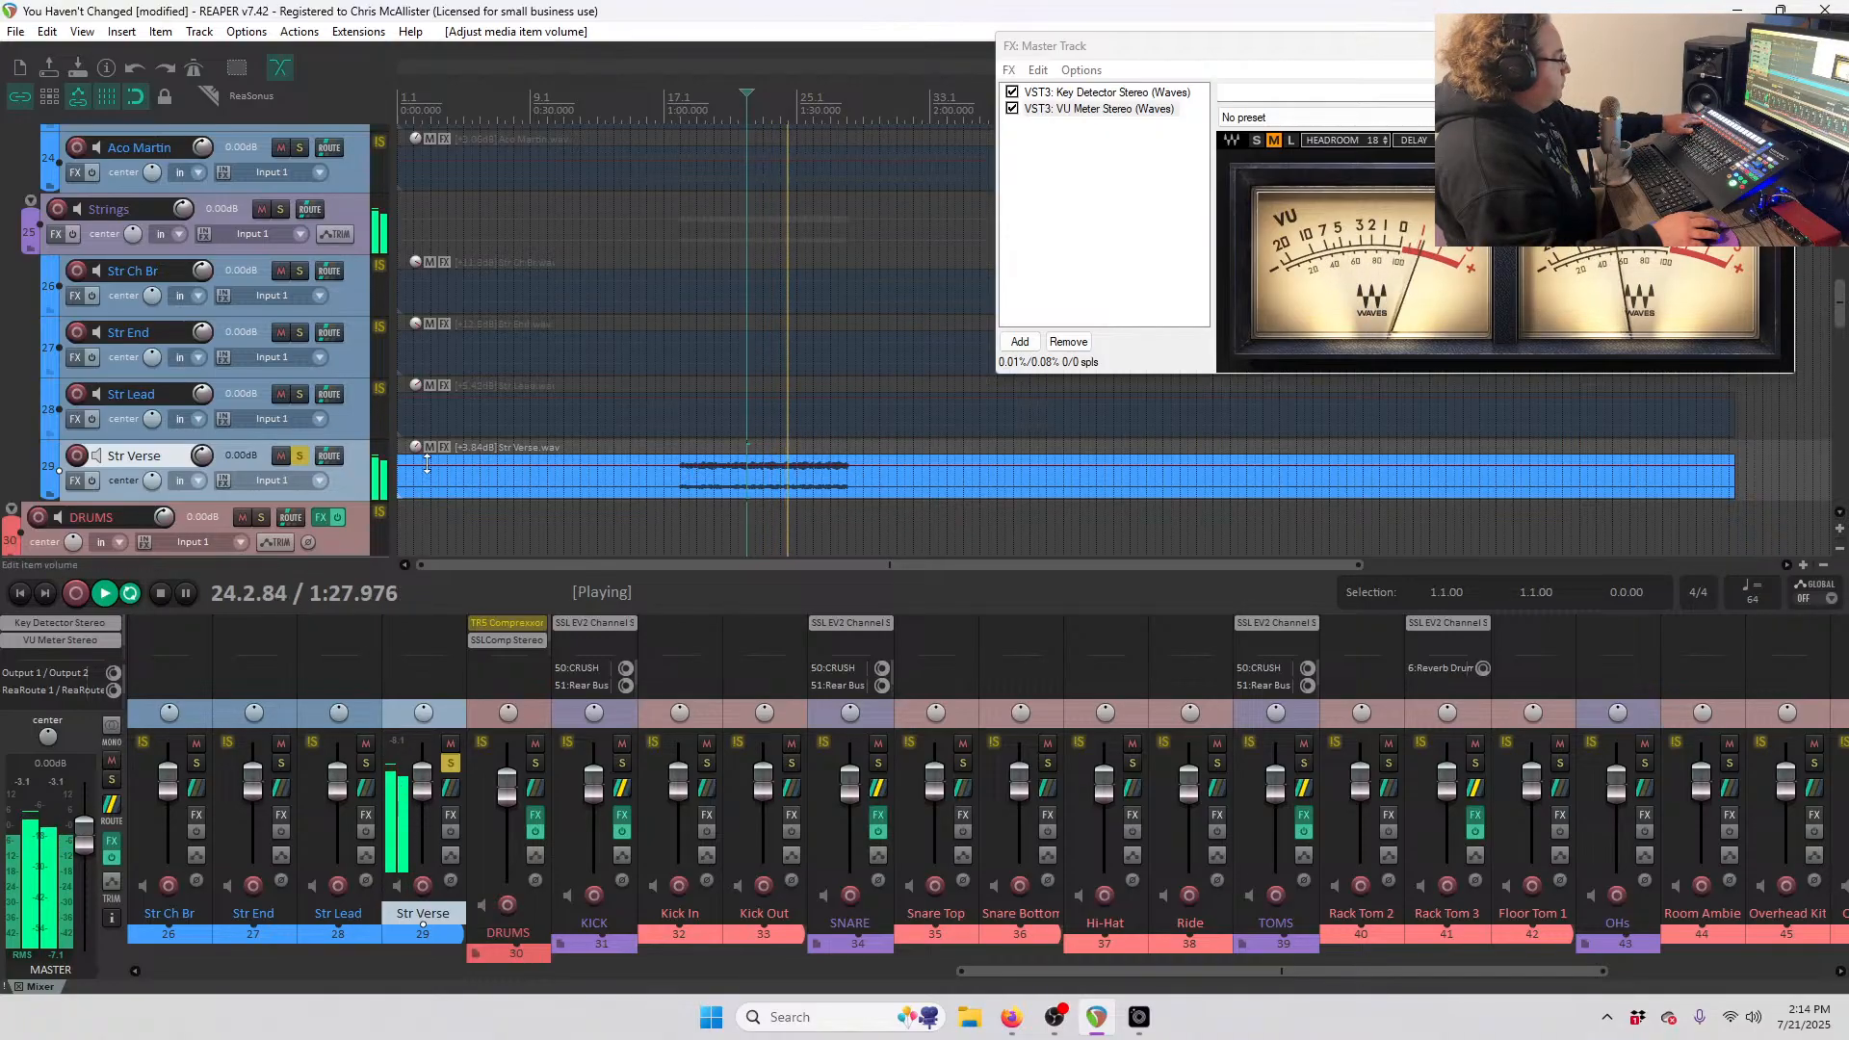
pyautogui.press('space')
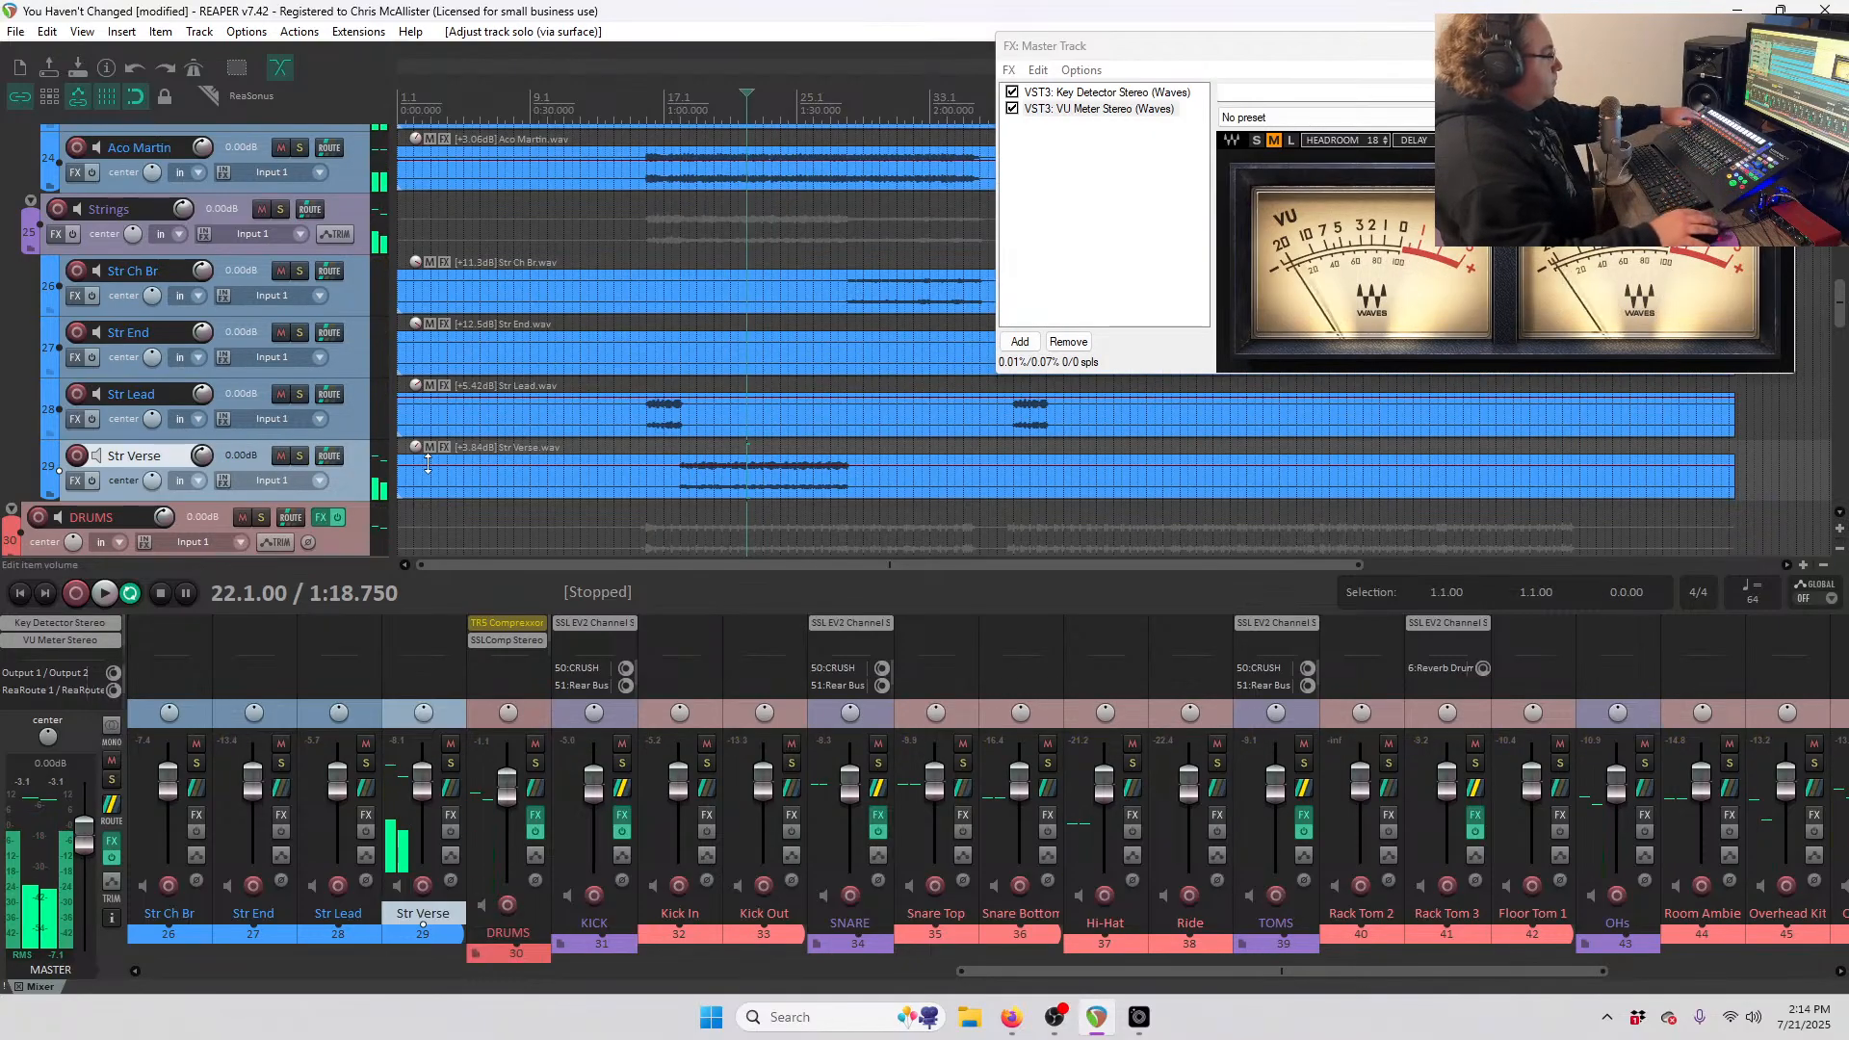
# - Close the master track's FX window, solo the KICK bus and play it briefly from bar 22
pyautogui.scroll(-4, 218, 520)
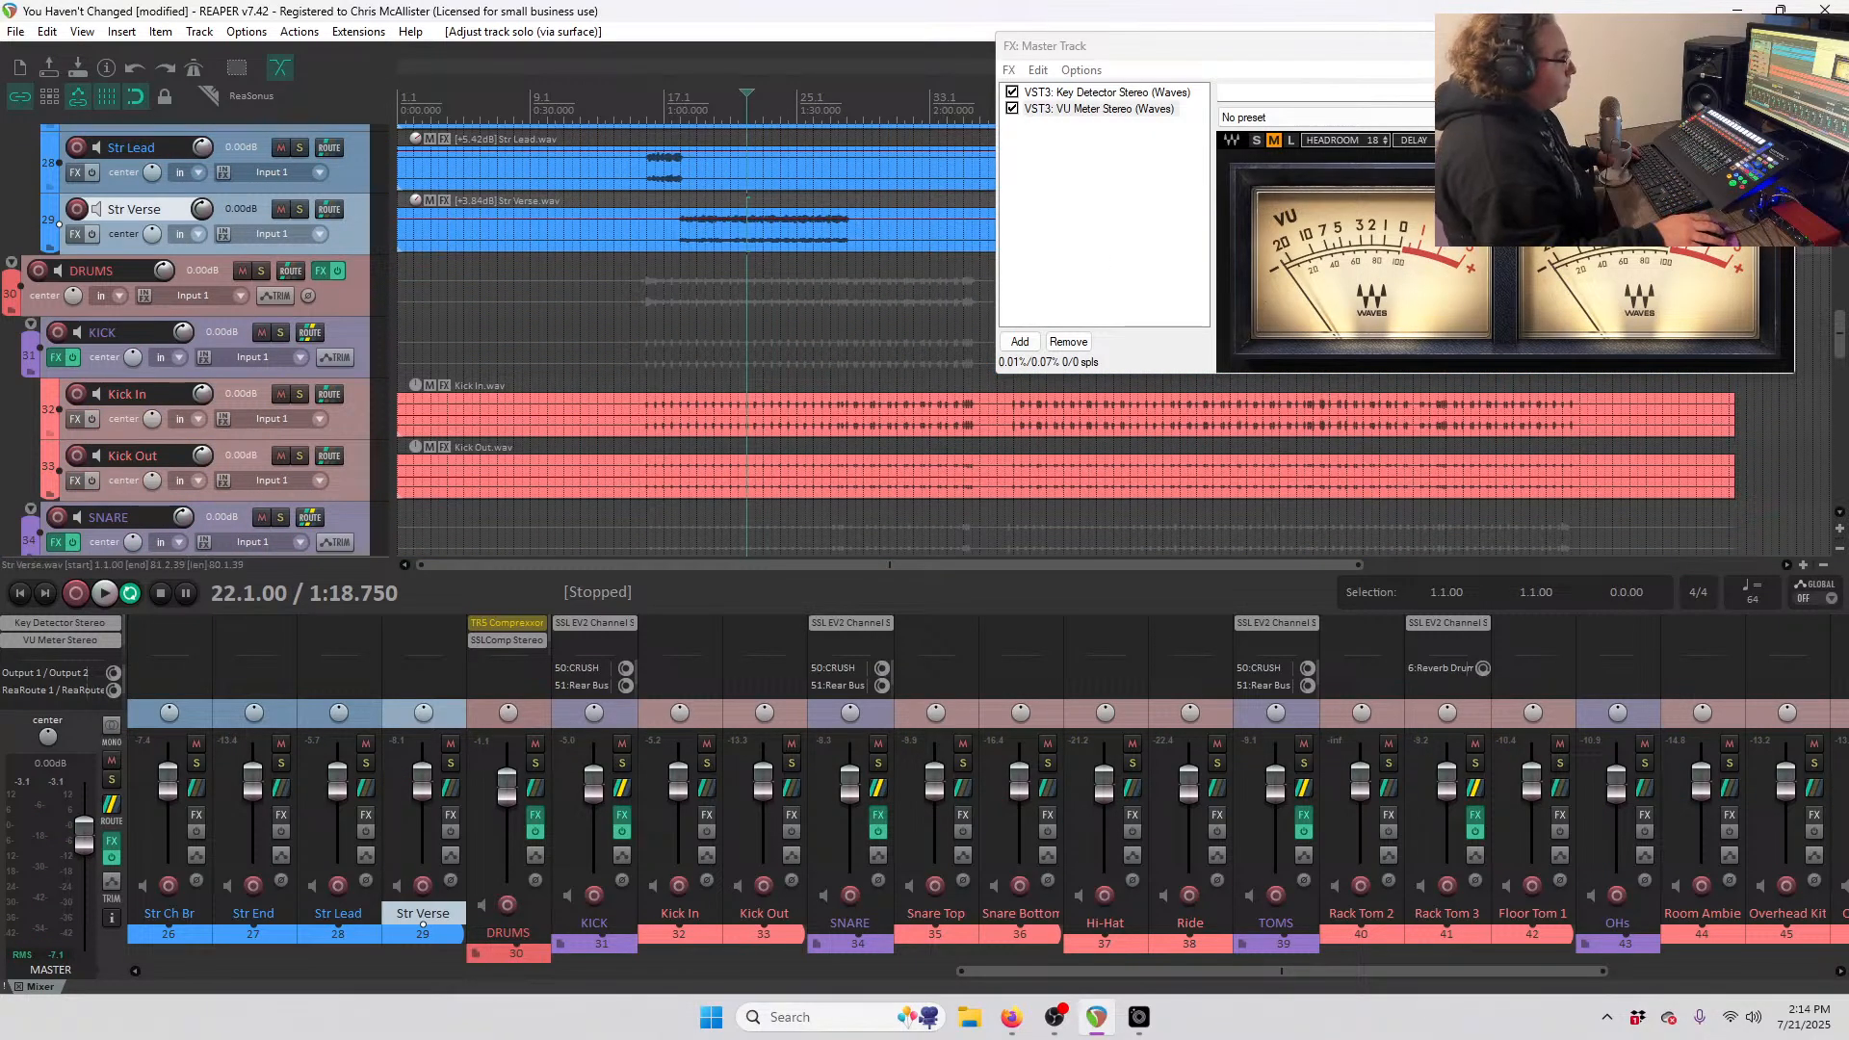
pyautogui.scroll(-2, 169, 448)
pyautogui.click(1774, 46)
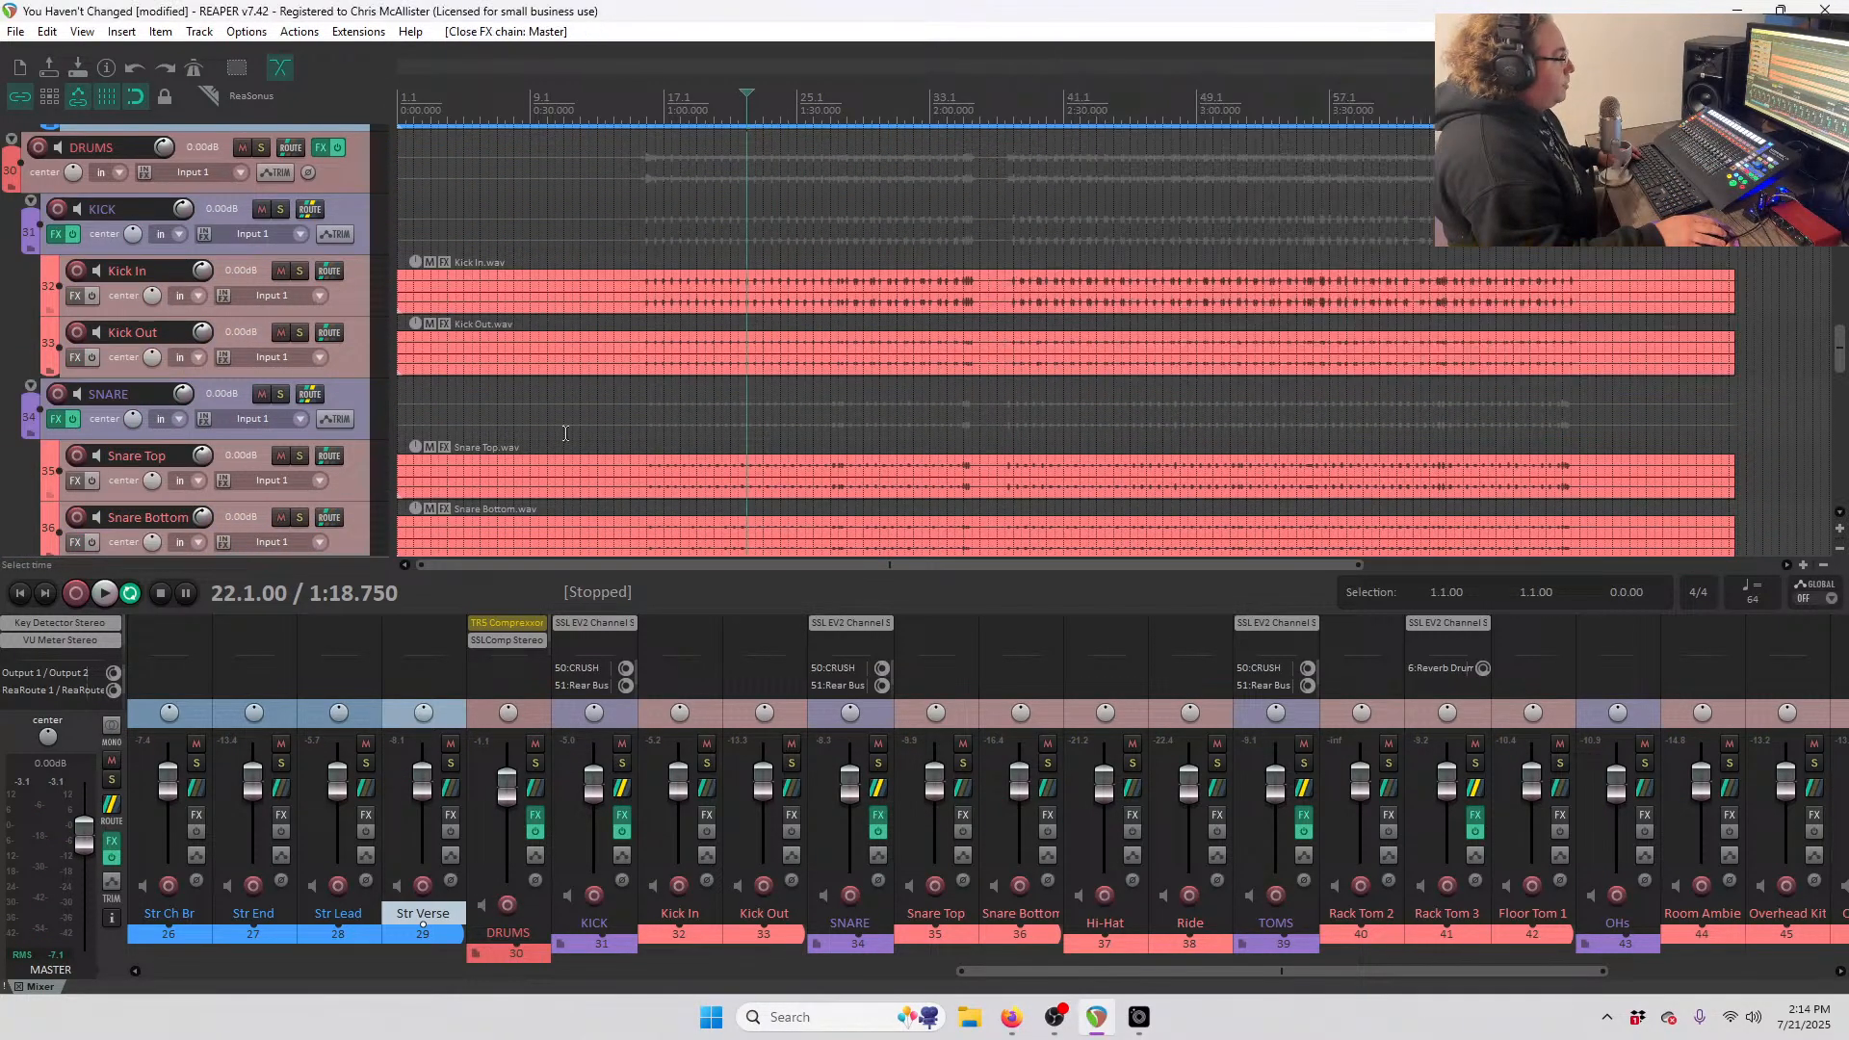
pyautogui.scroll(-7, 260, 407)
pyautogui.scroll(-3, 262, 406)
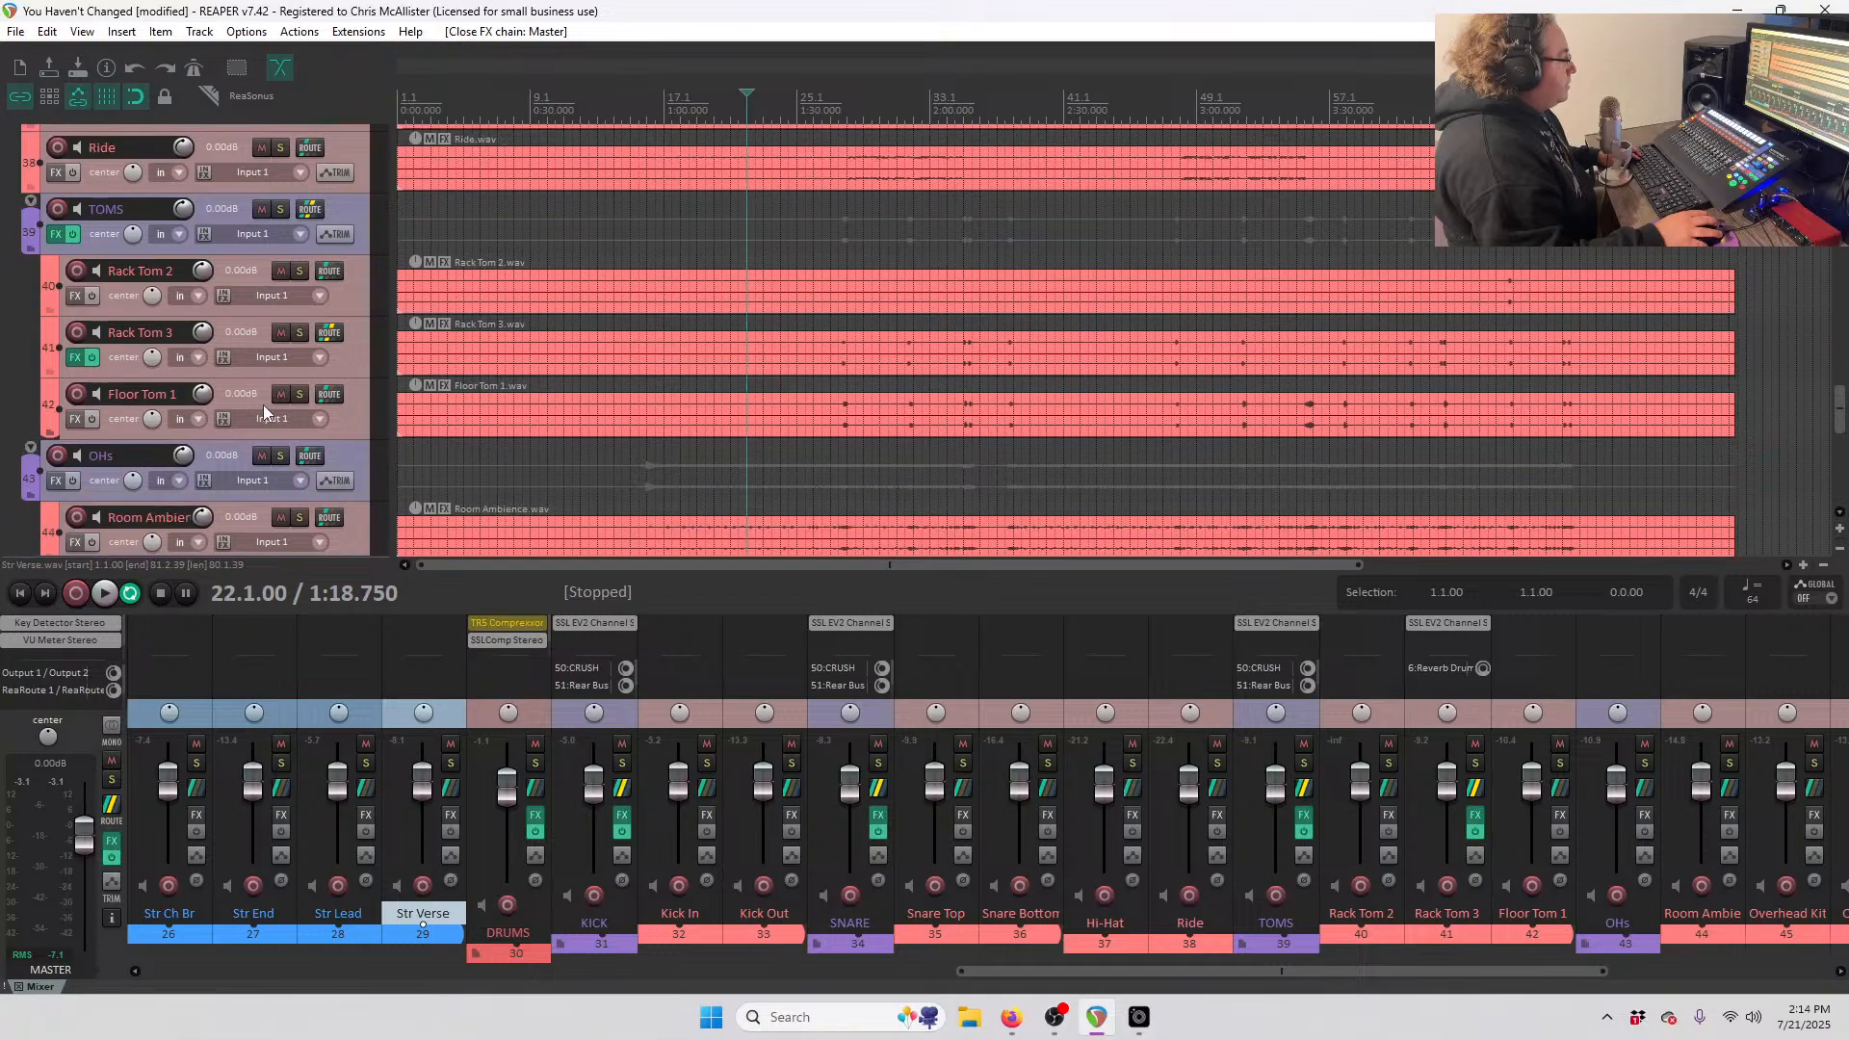
pyautogui.scroll(11, 264, 406)
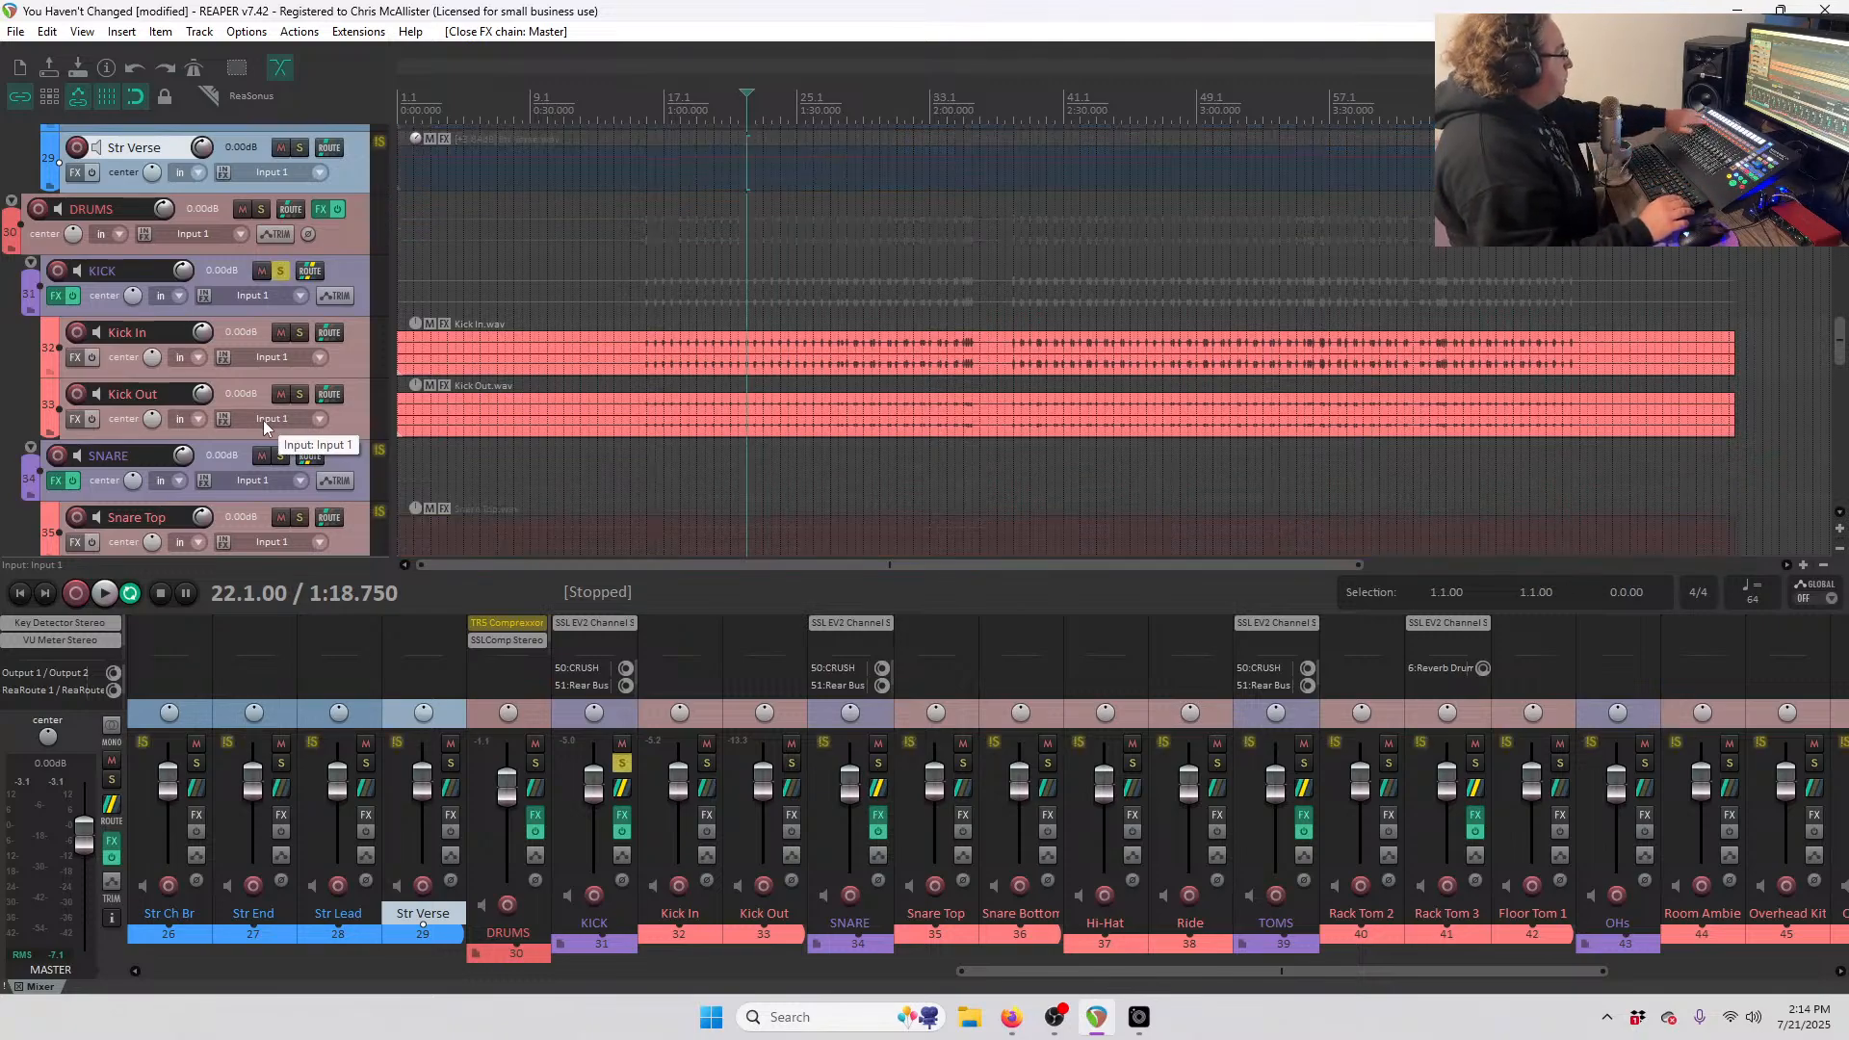
pyautogui.press('space')
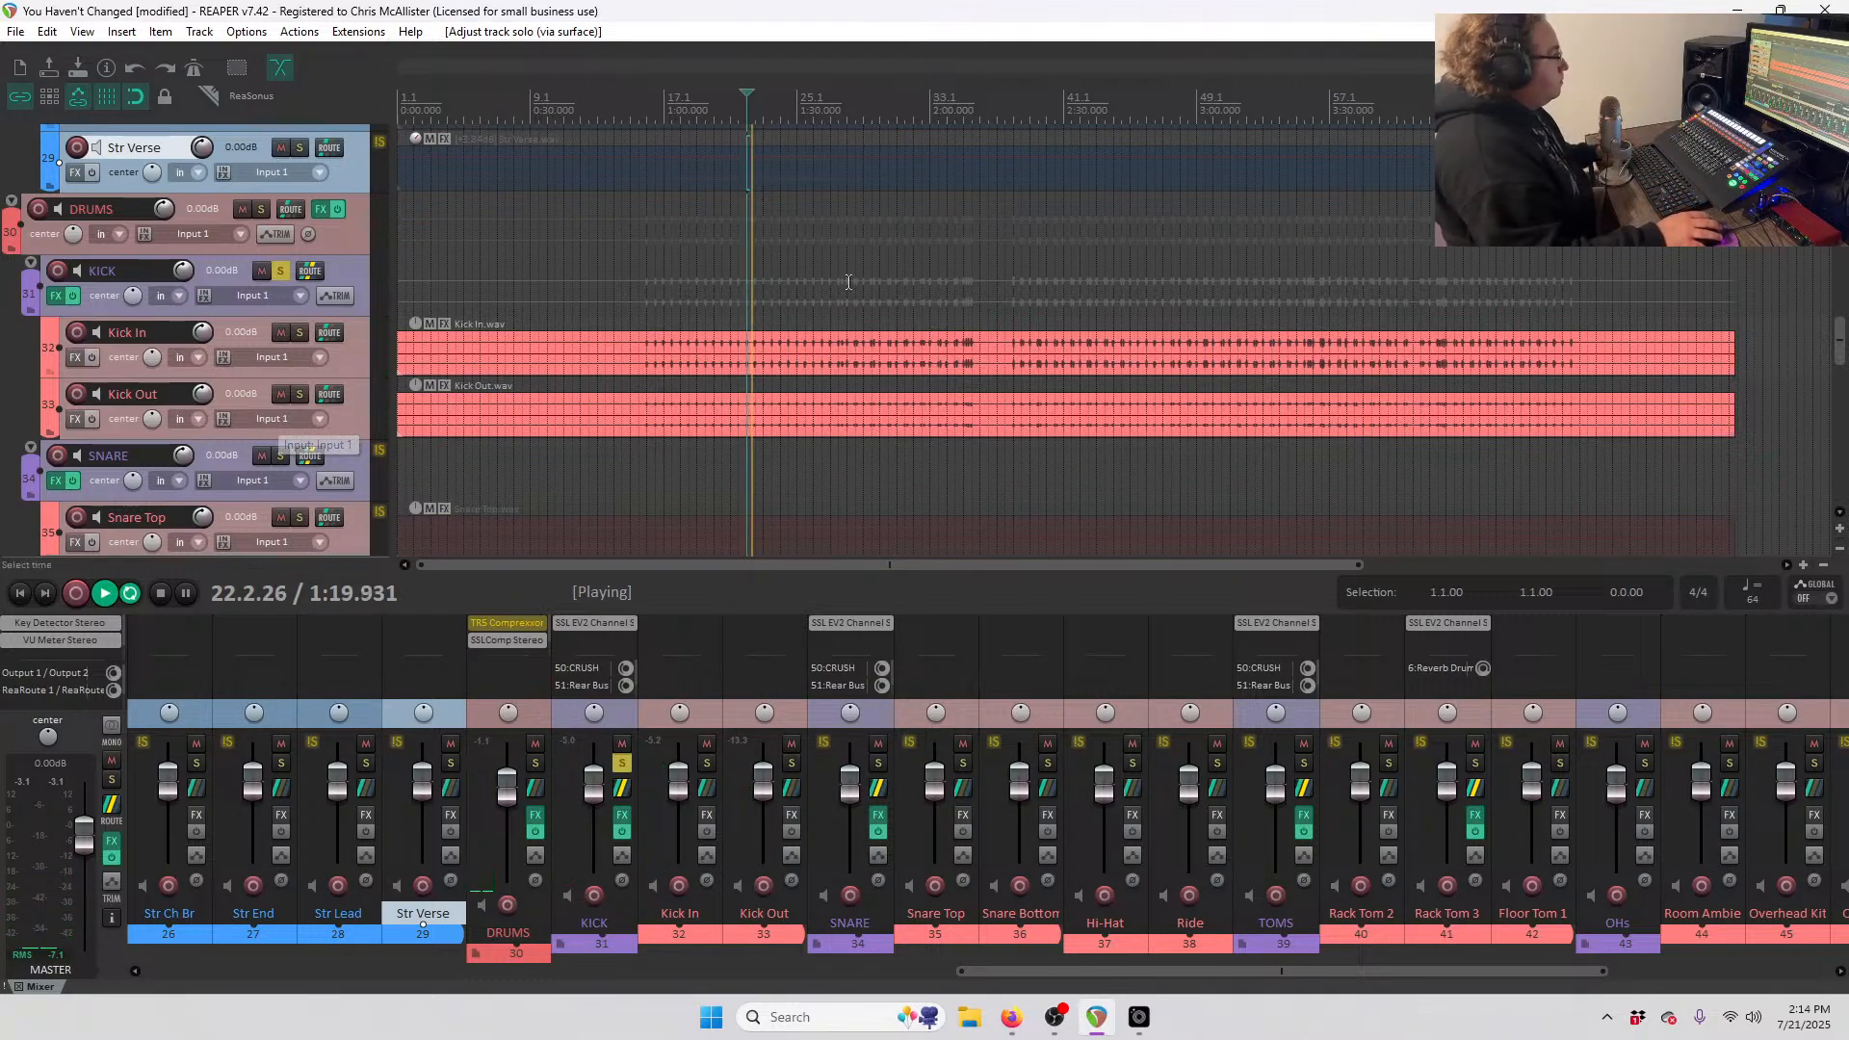
pyautogui.press('space')
# - Set the loop selection from bar 38 to bar 45 and play the soloed KICK bus from bar 38
pyautogui.moveTo(1014, 112); pyautogui.dragTo(1114, 113)
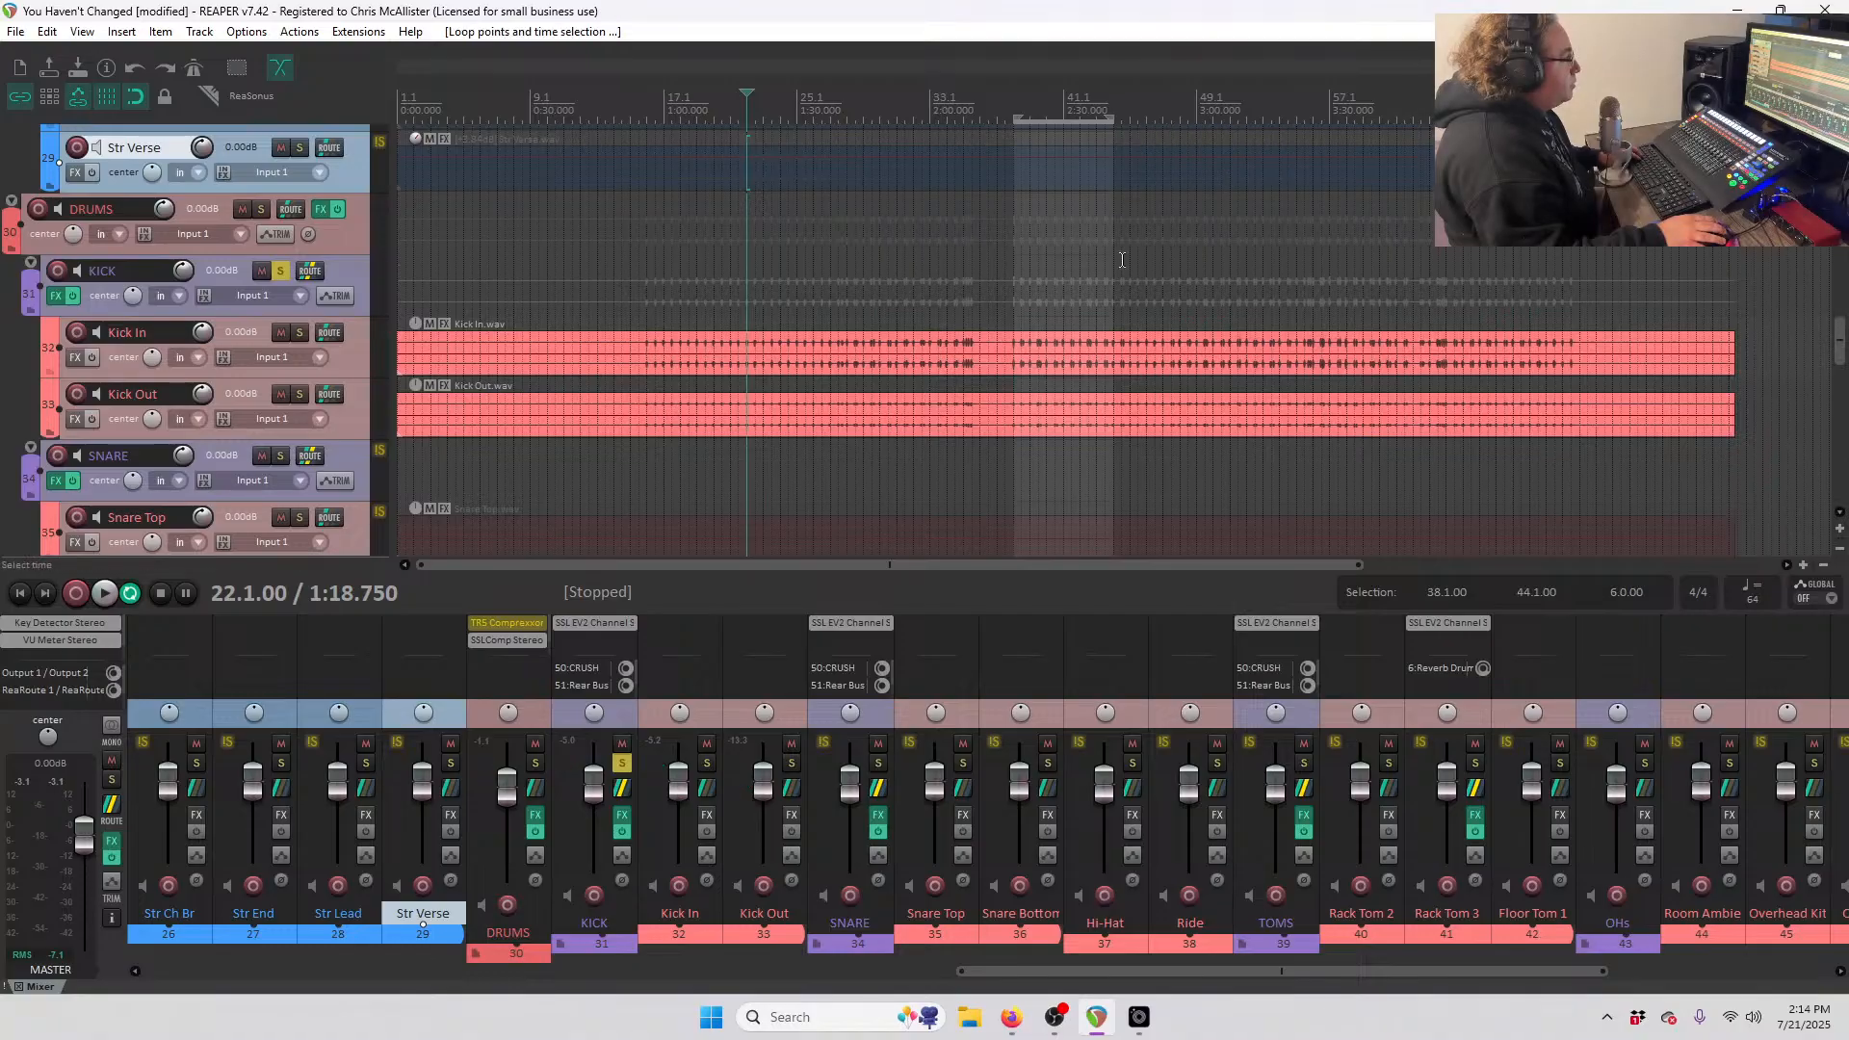
pyautogui.scroll(2, 1415, 113)
pyautogui.click(1264, 98)
pyautogui.scroll(3, 1292, 178)
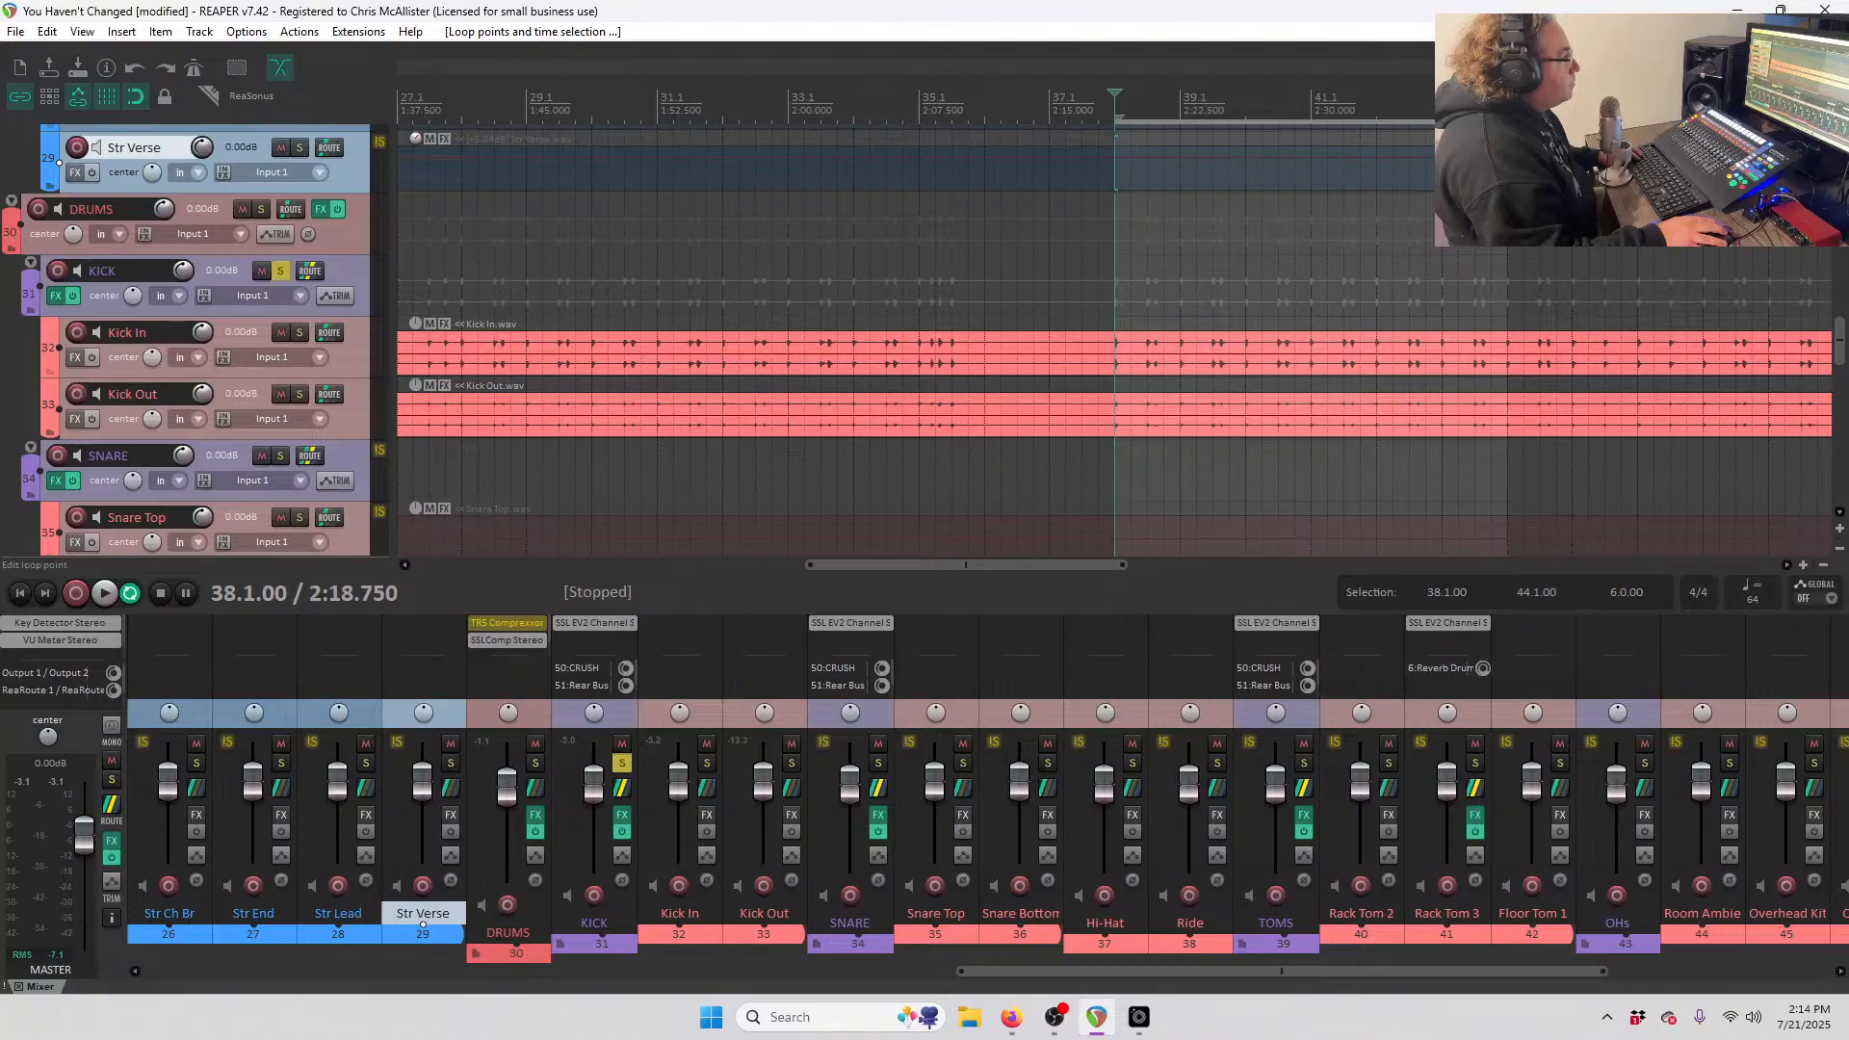
pyautogui.moveTo(1507, 112); pyautogui.dragTo(1556, 113)
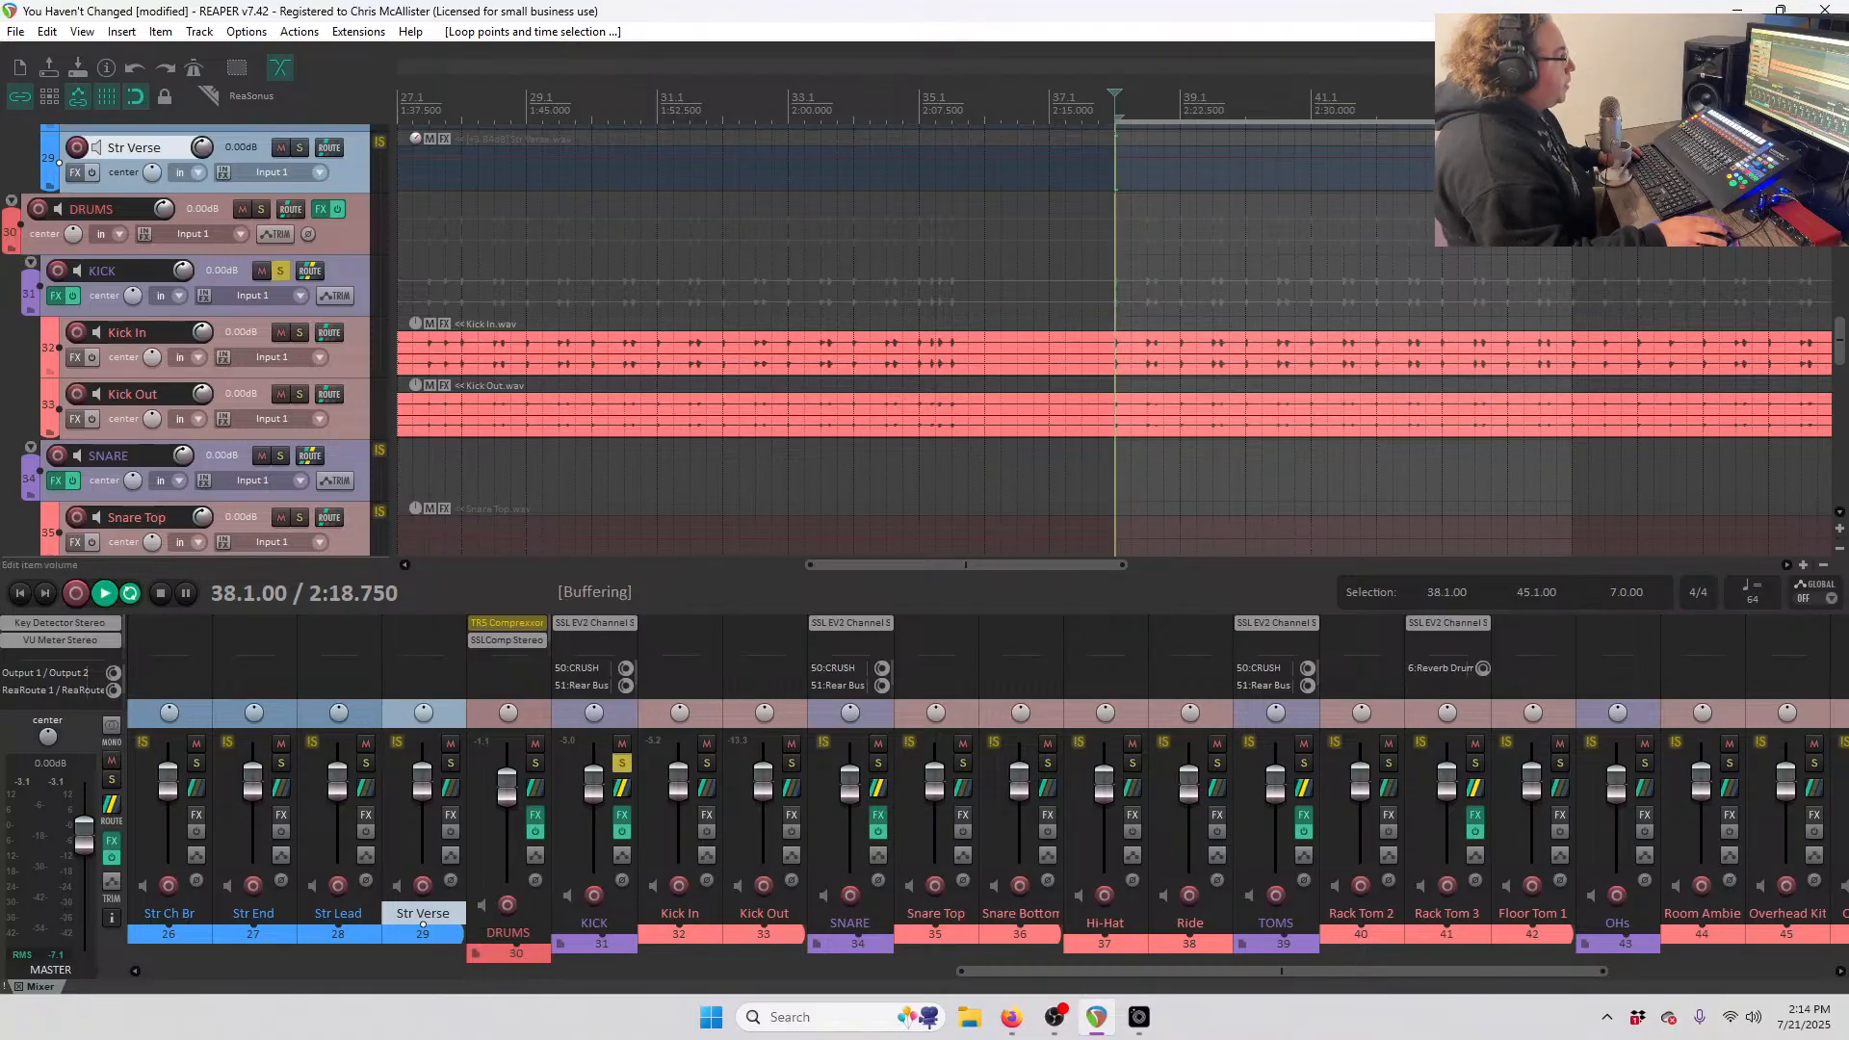
pyautogui.press('space')
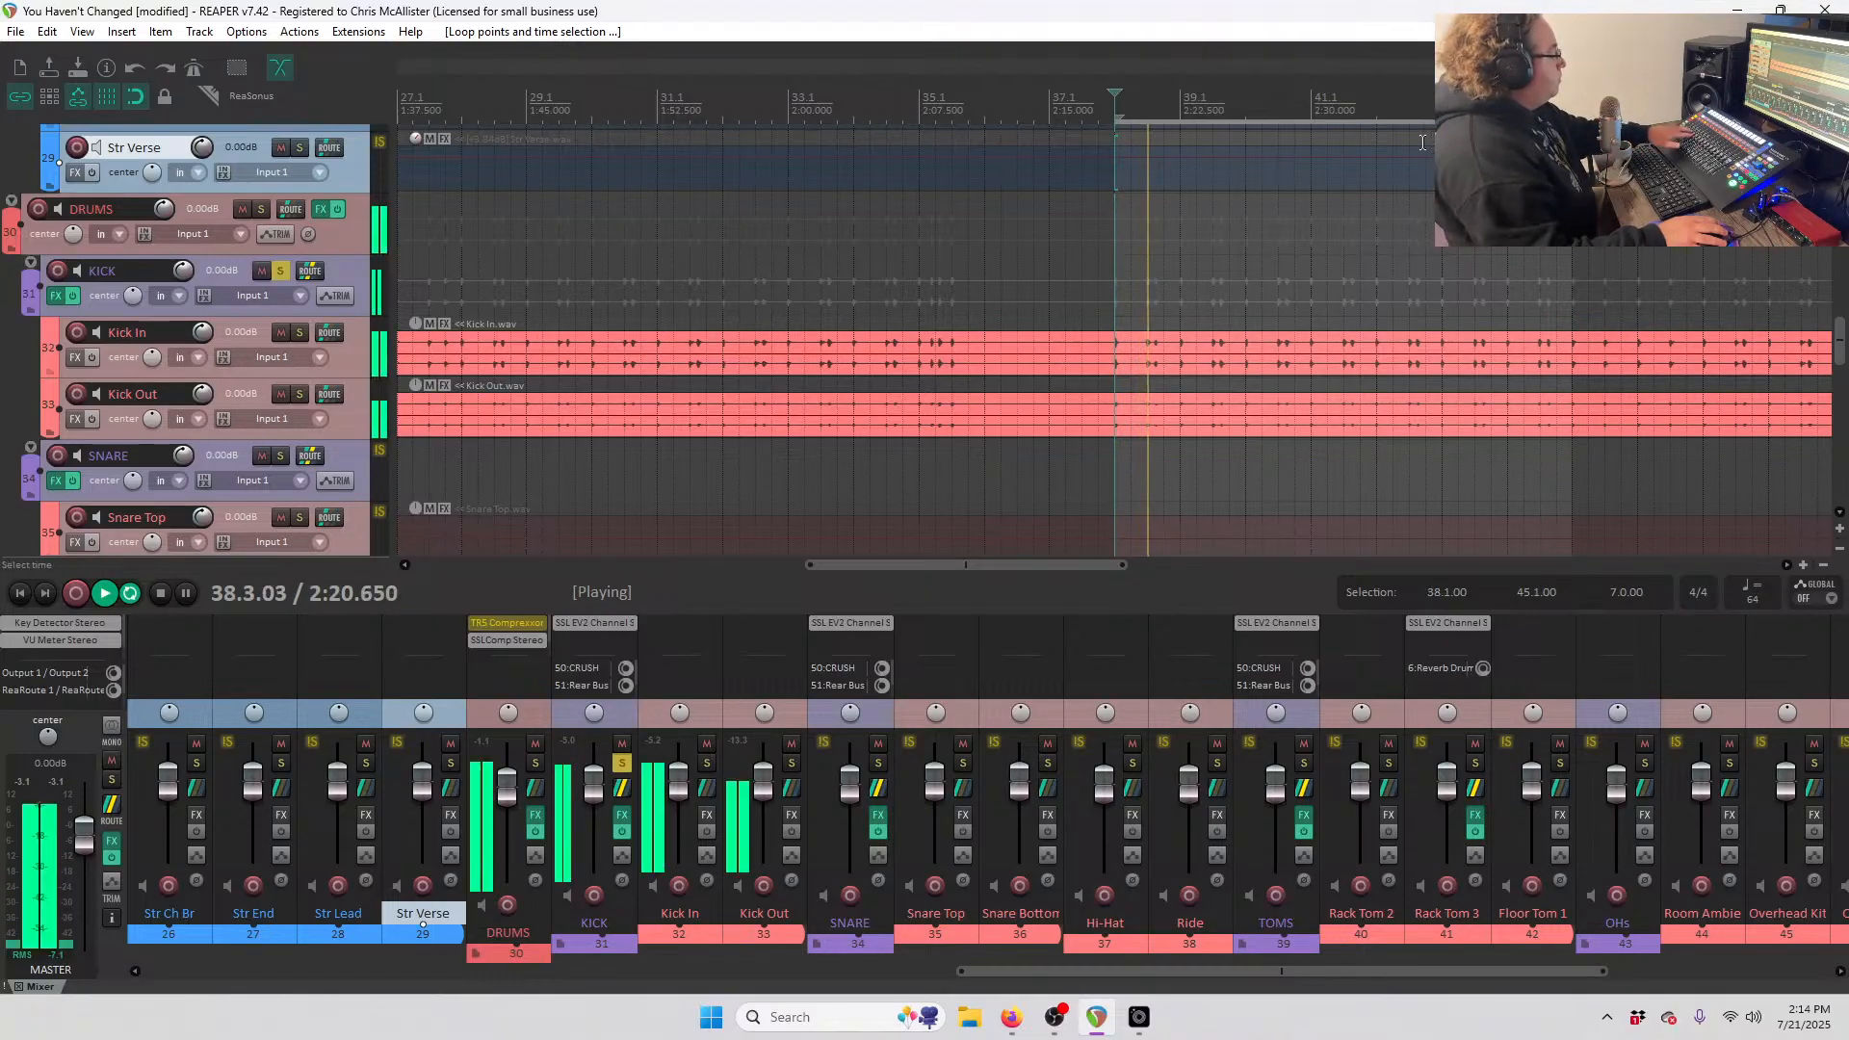
pyautogui.press('space')
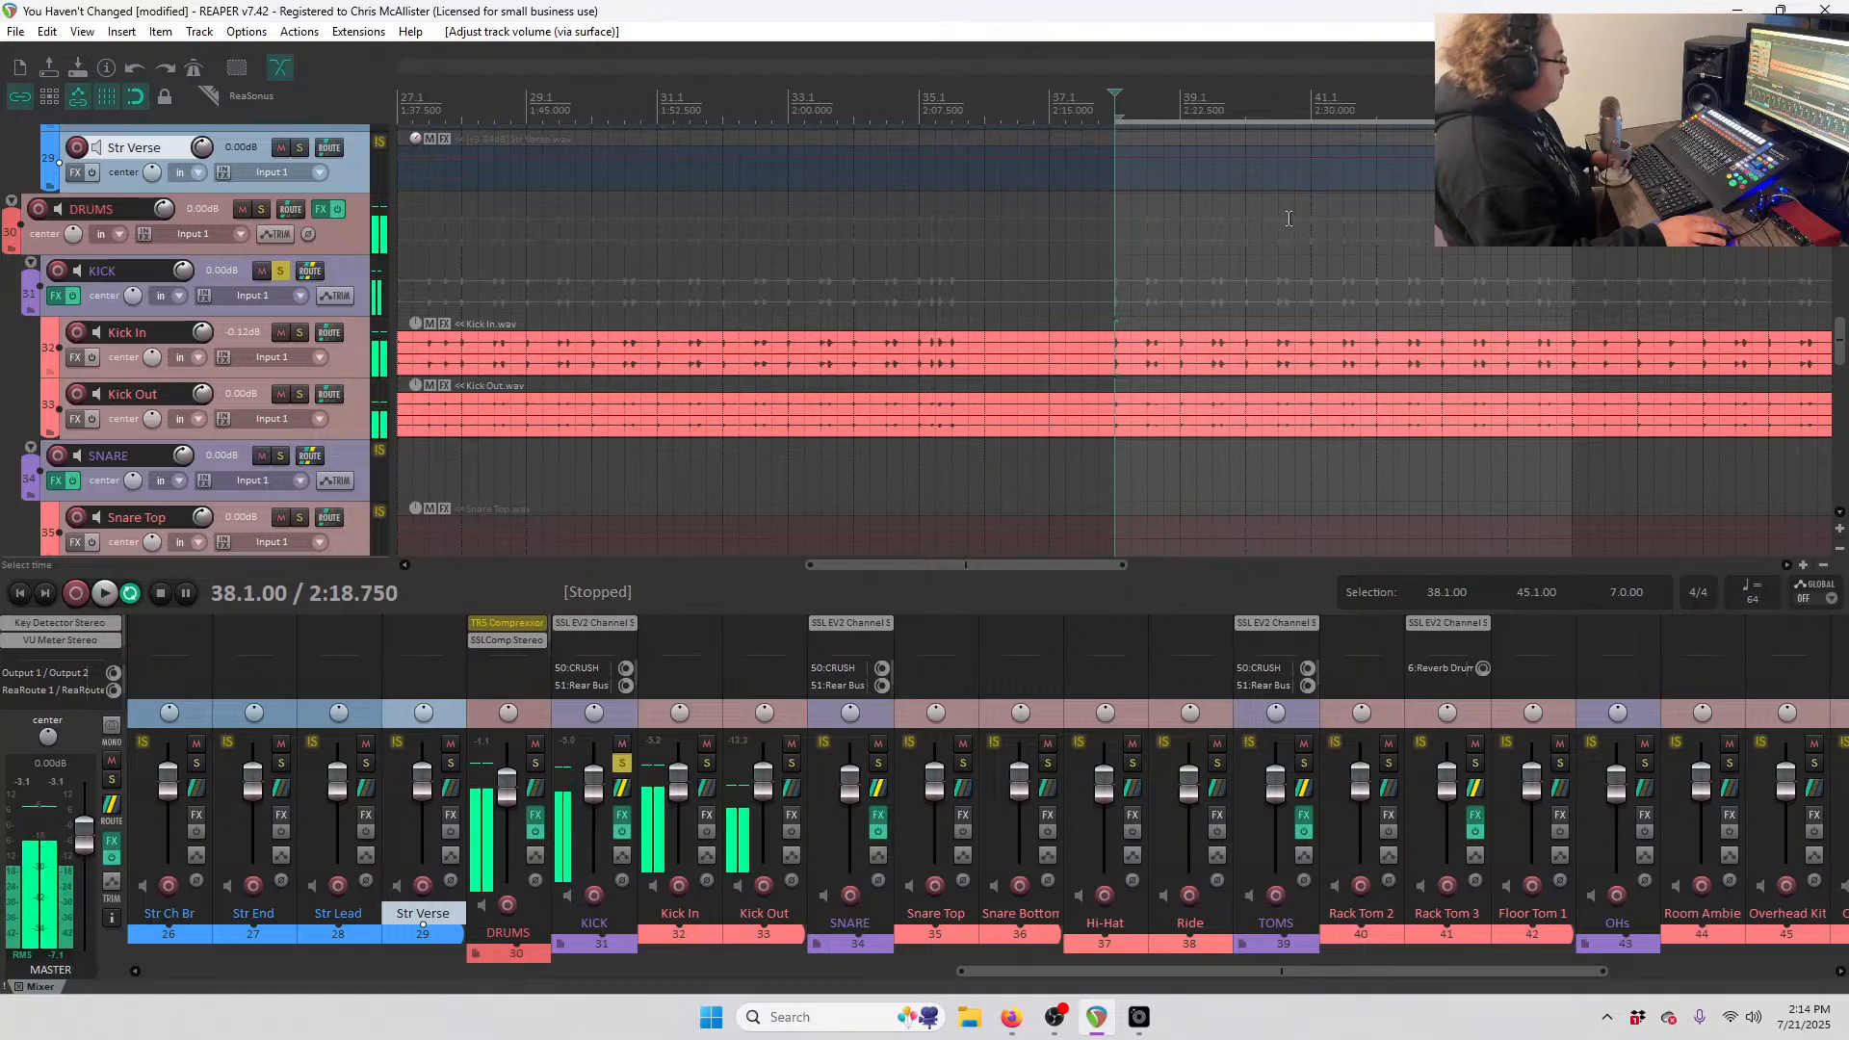
# - Select all media items, then select the drum tracks from Crash OH back to Snare Top, leaving out the OHs and TOMS buses
pyautogui.hotkey('ctrl', 'a')
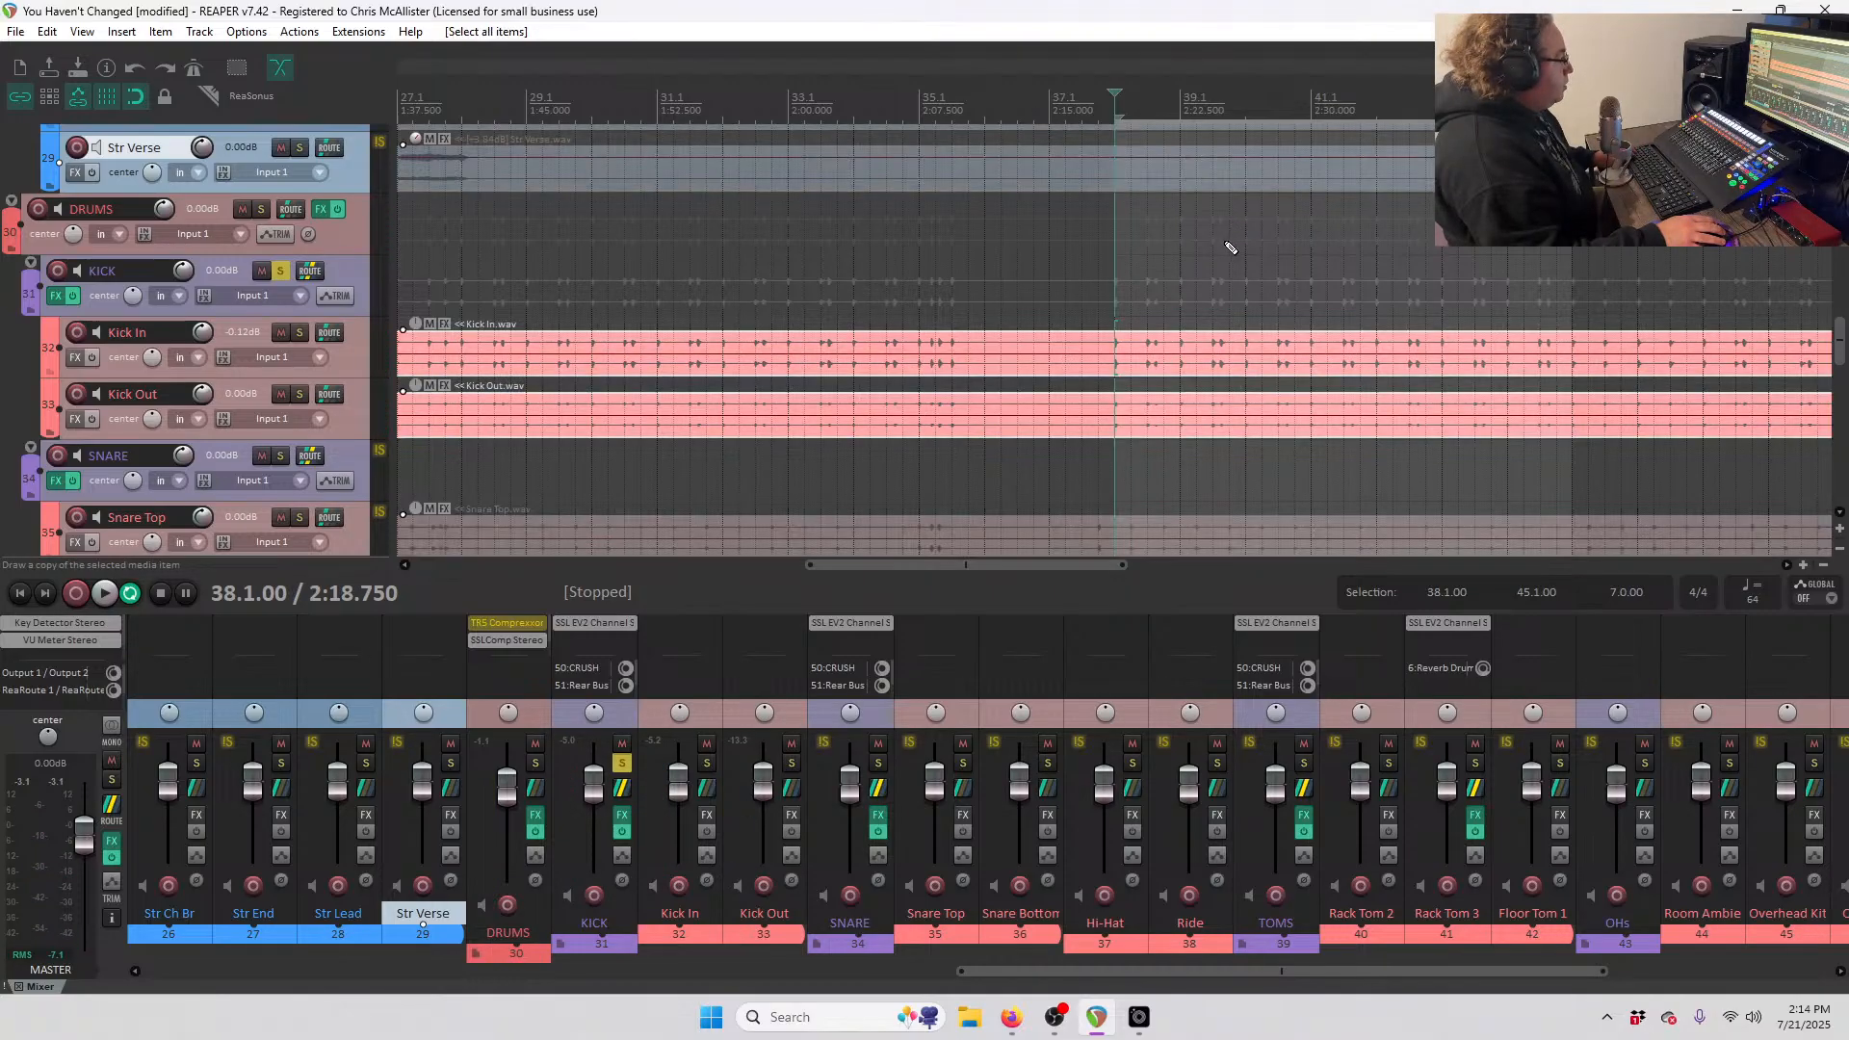
pyautogui.click(973, 719)
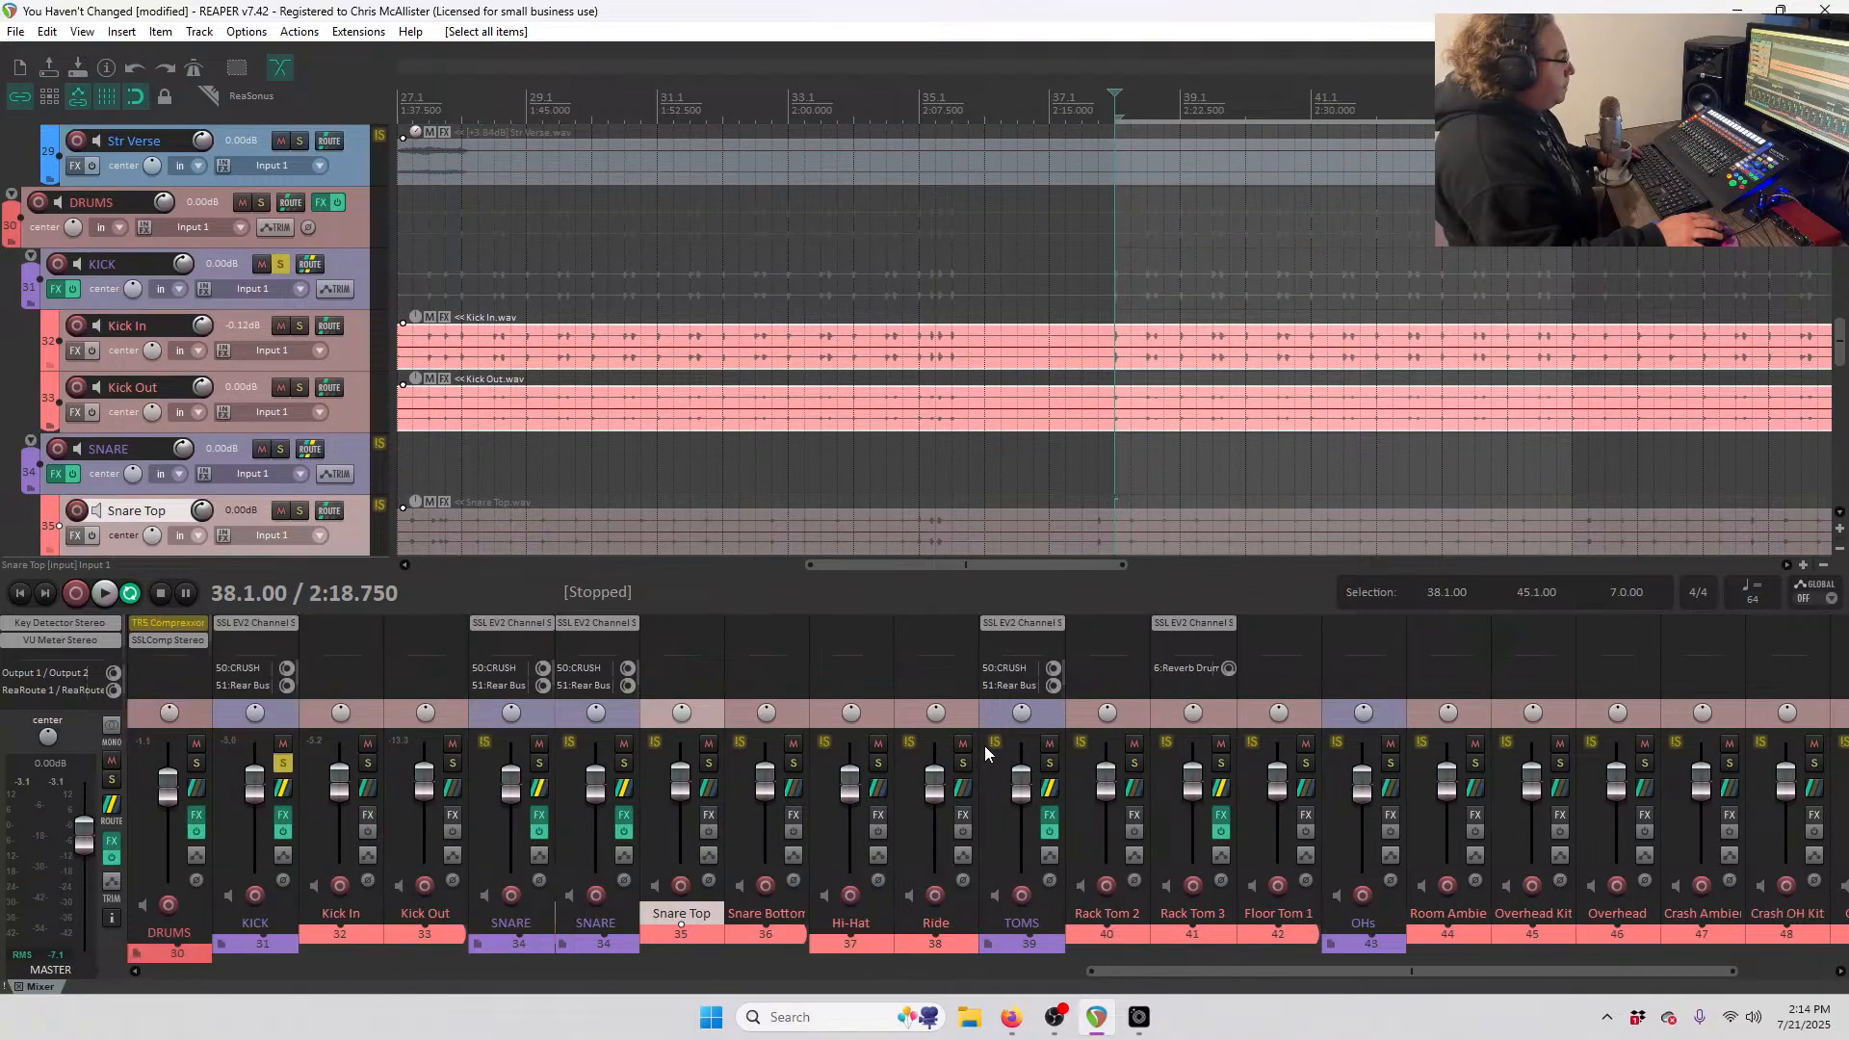
pyautogui.click(1577, 721)
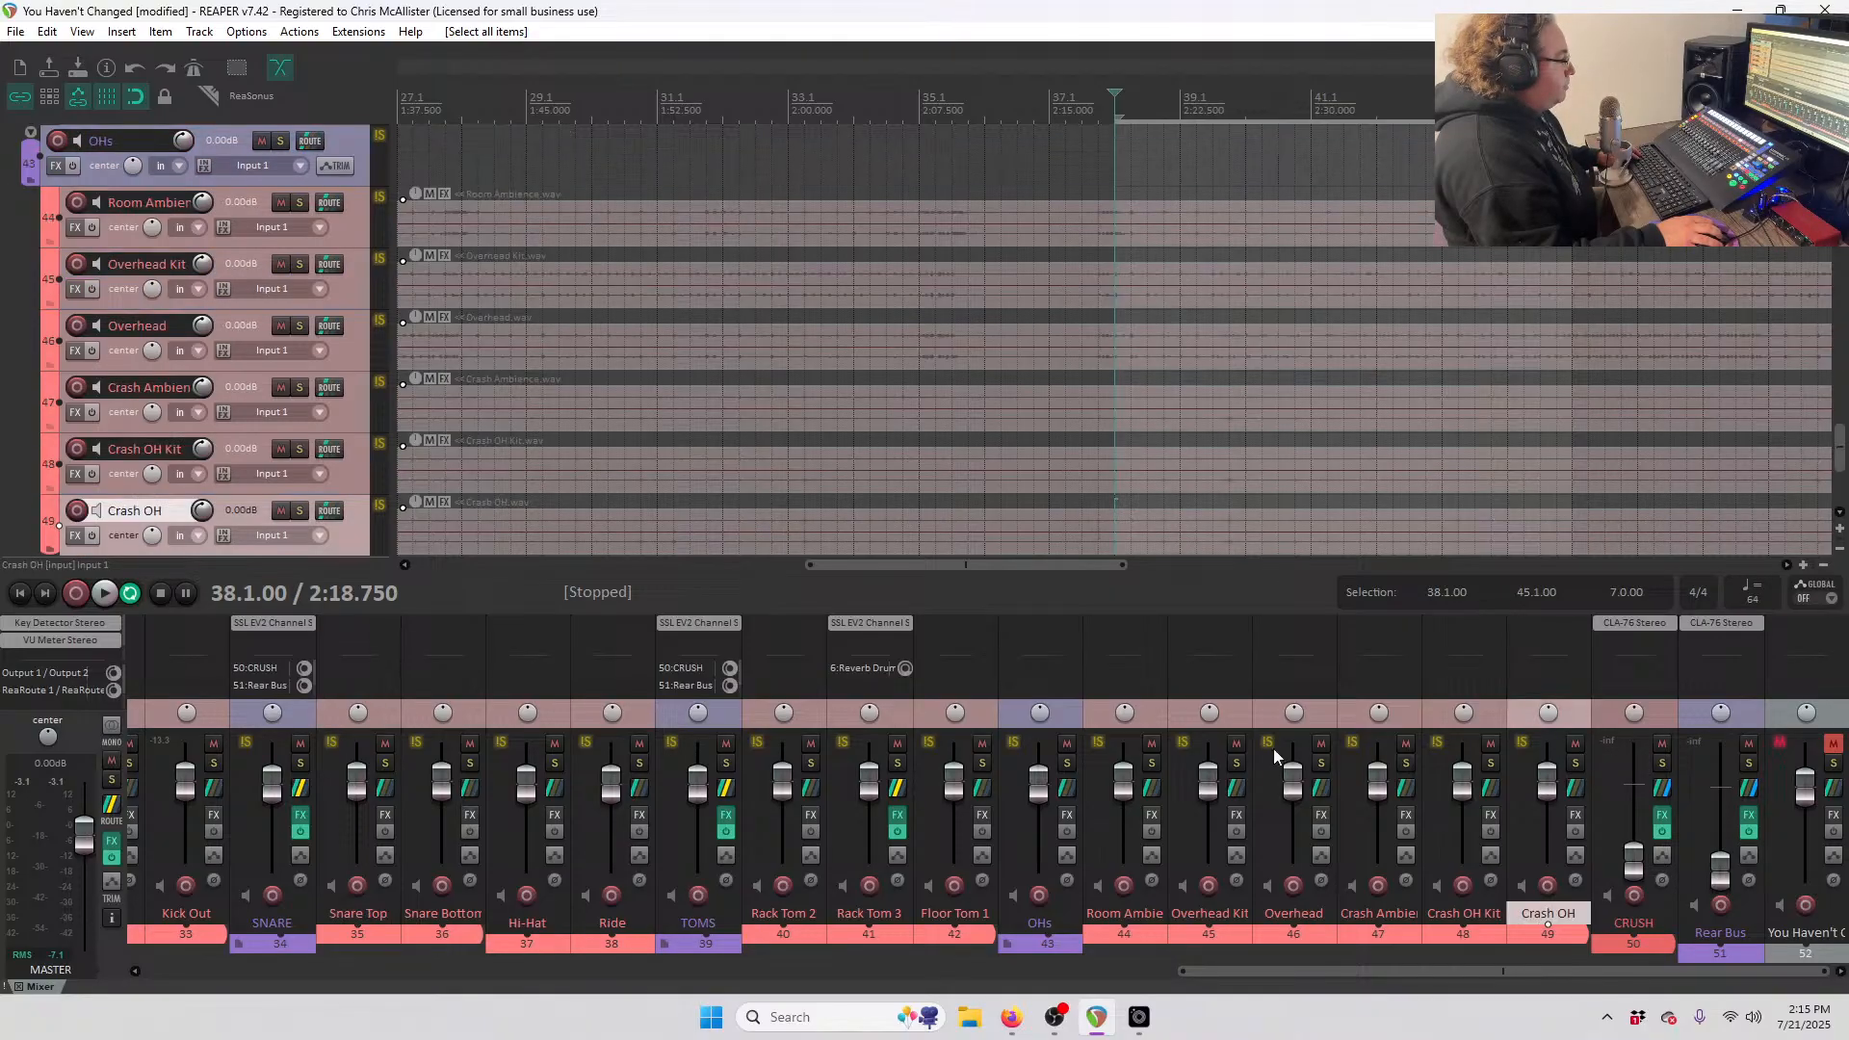
pyautogui.keyDown('shift'); pyautogui.click(1150, 720); pyautogui.keyUp('shift')
pyautogui.keyDown('ctrl'); pyautogui.click(972, 724); pyautogui.keyUp('ctrl')
pyautogui.keyDown('ctrl'); pyautogui.click(903, 719); pyautogui.keyUp('ctrl')
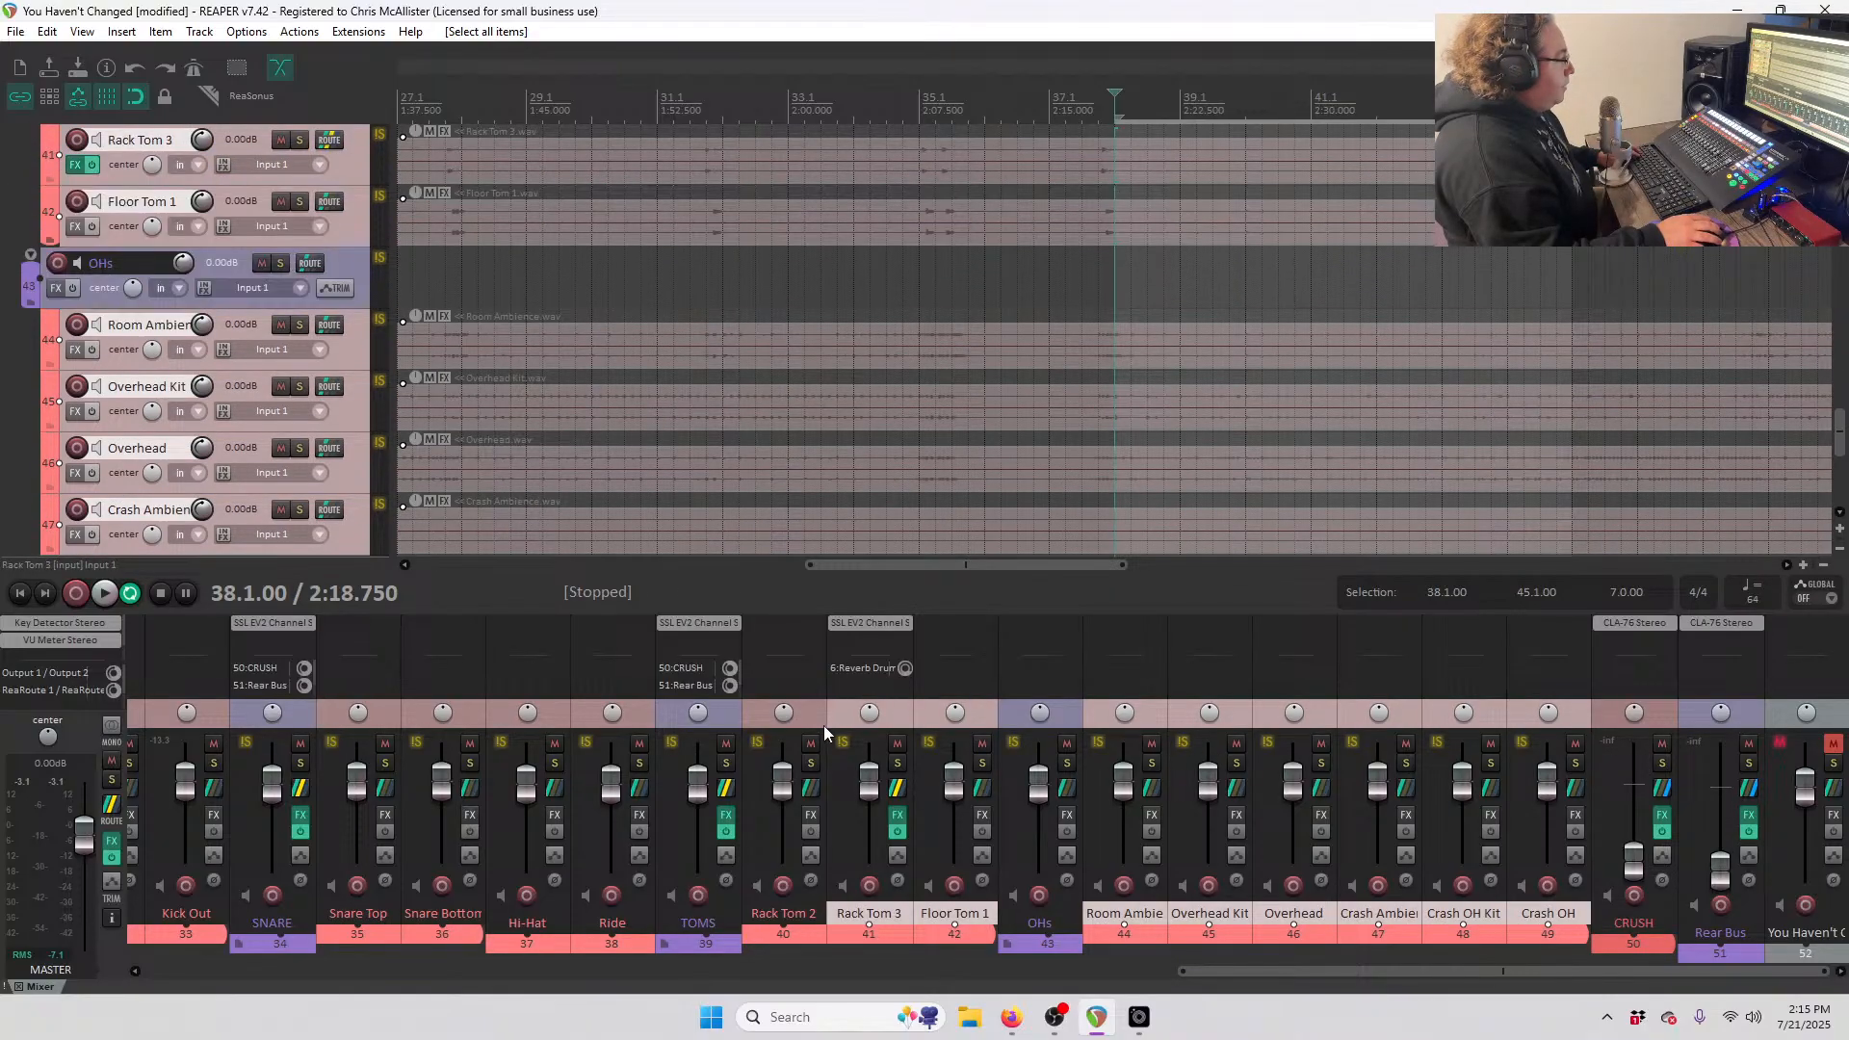
pyautogui.keyDown('ctrl'); pyautogui.click(823, 724); pyautogui.keyUp('ctrl')
pyautogui.keyDown('ctrl'); pyautogui.click(647, 720); pyautogui.keyUp('ctrl')
pyautogui.keyDown('ctrl'); pyautogui.click(557, 715); pyautogui.keyUp('ctrl')
pyautogui.keyDown('ctrl'); pyautogui.click(452, 715); pyautogui.keyUp('ctrl')
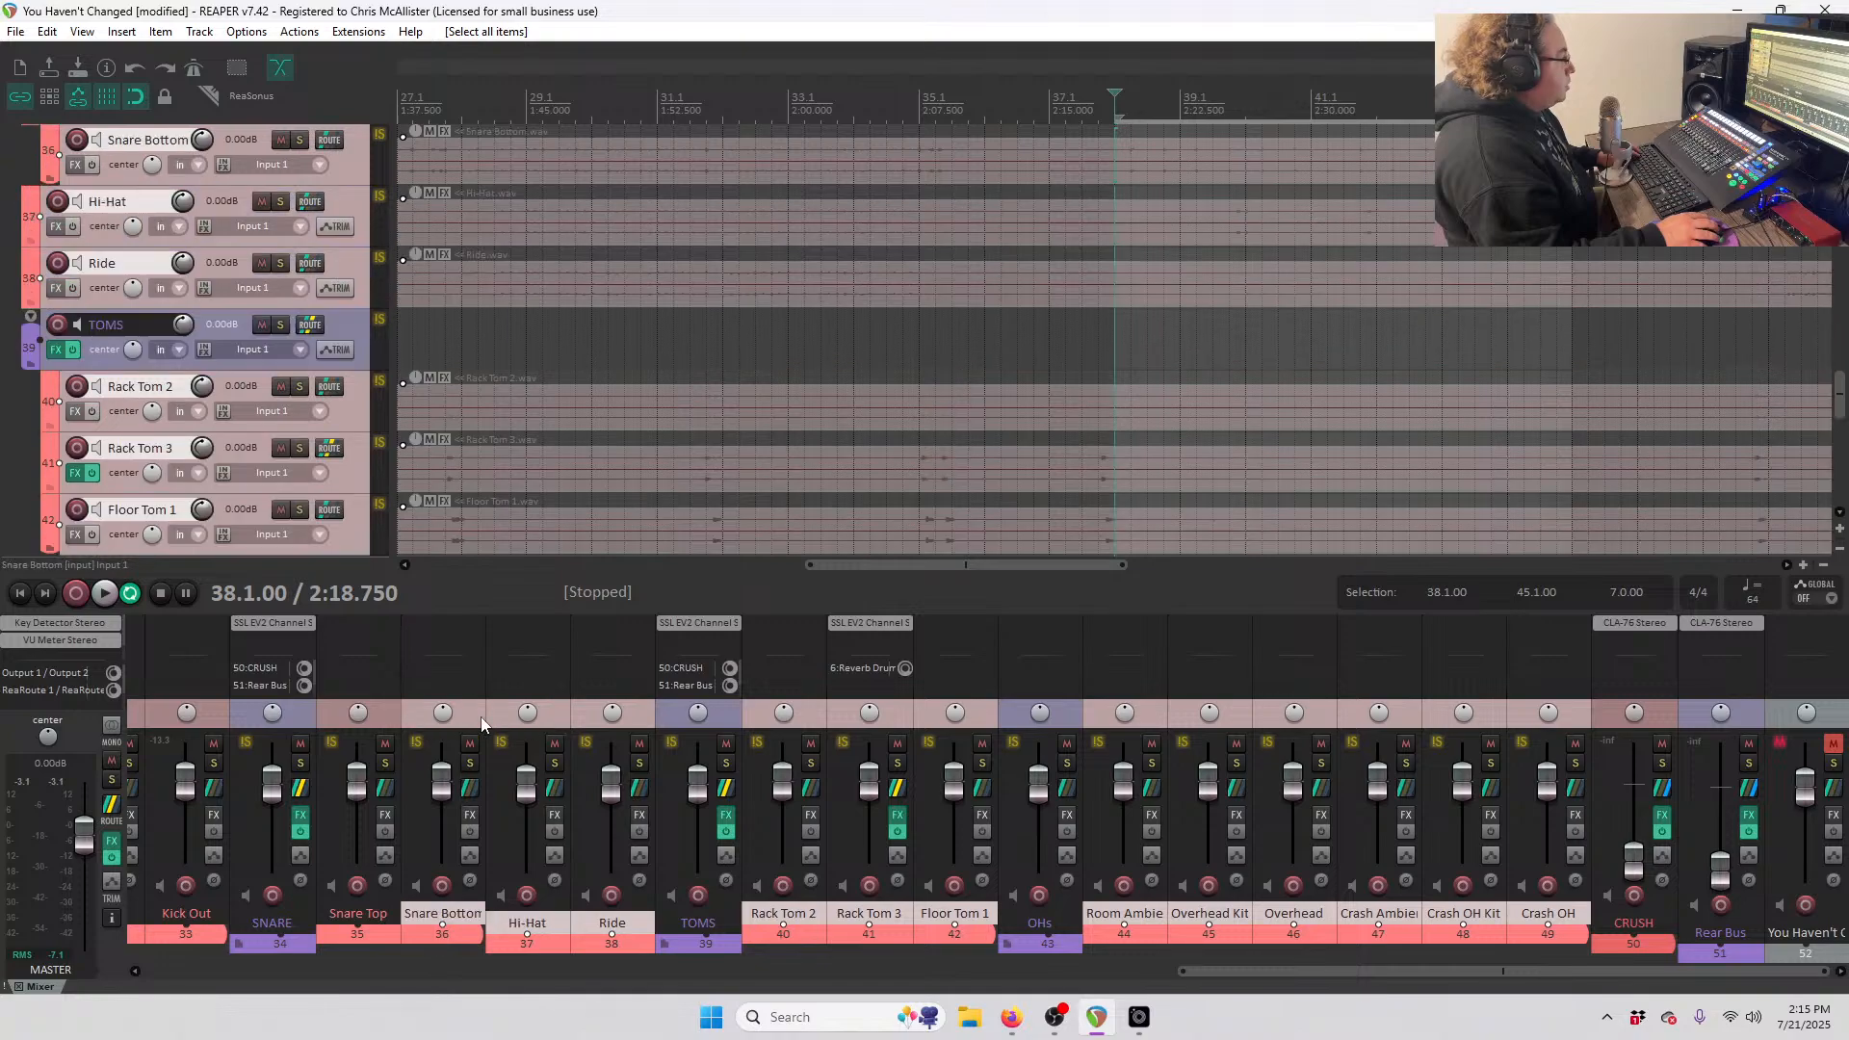
pyautogui.keyDown('ctrl'); pyautogui.click(376, 714); pyautogui.keyUp('ctrl')
# - Add Kick Out, Kick In and the four string tracks, Str Verse through Str Ch Br, to the track selection
pyautogui.hscroll(-5, 463, 747)
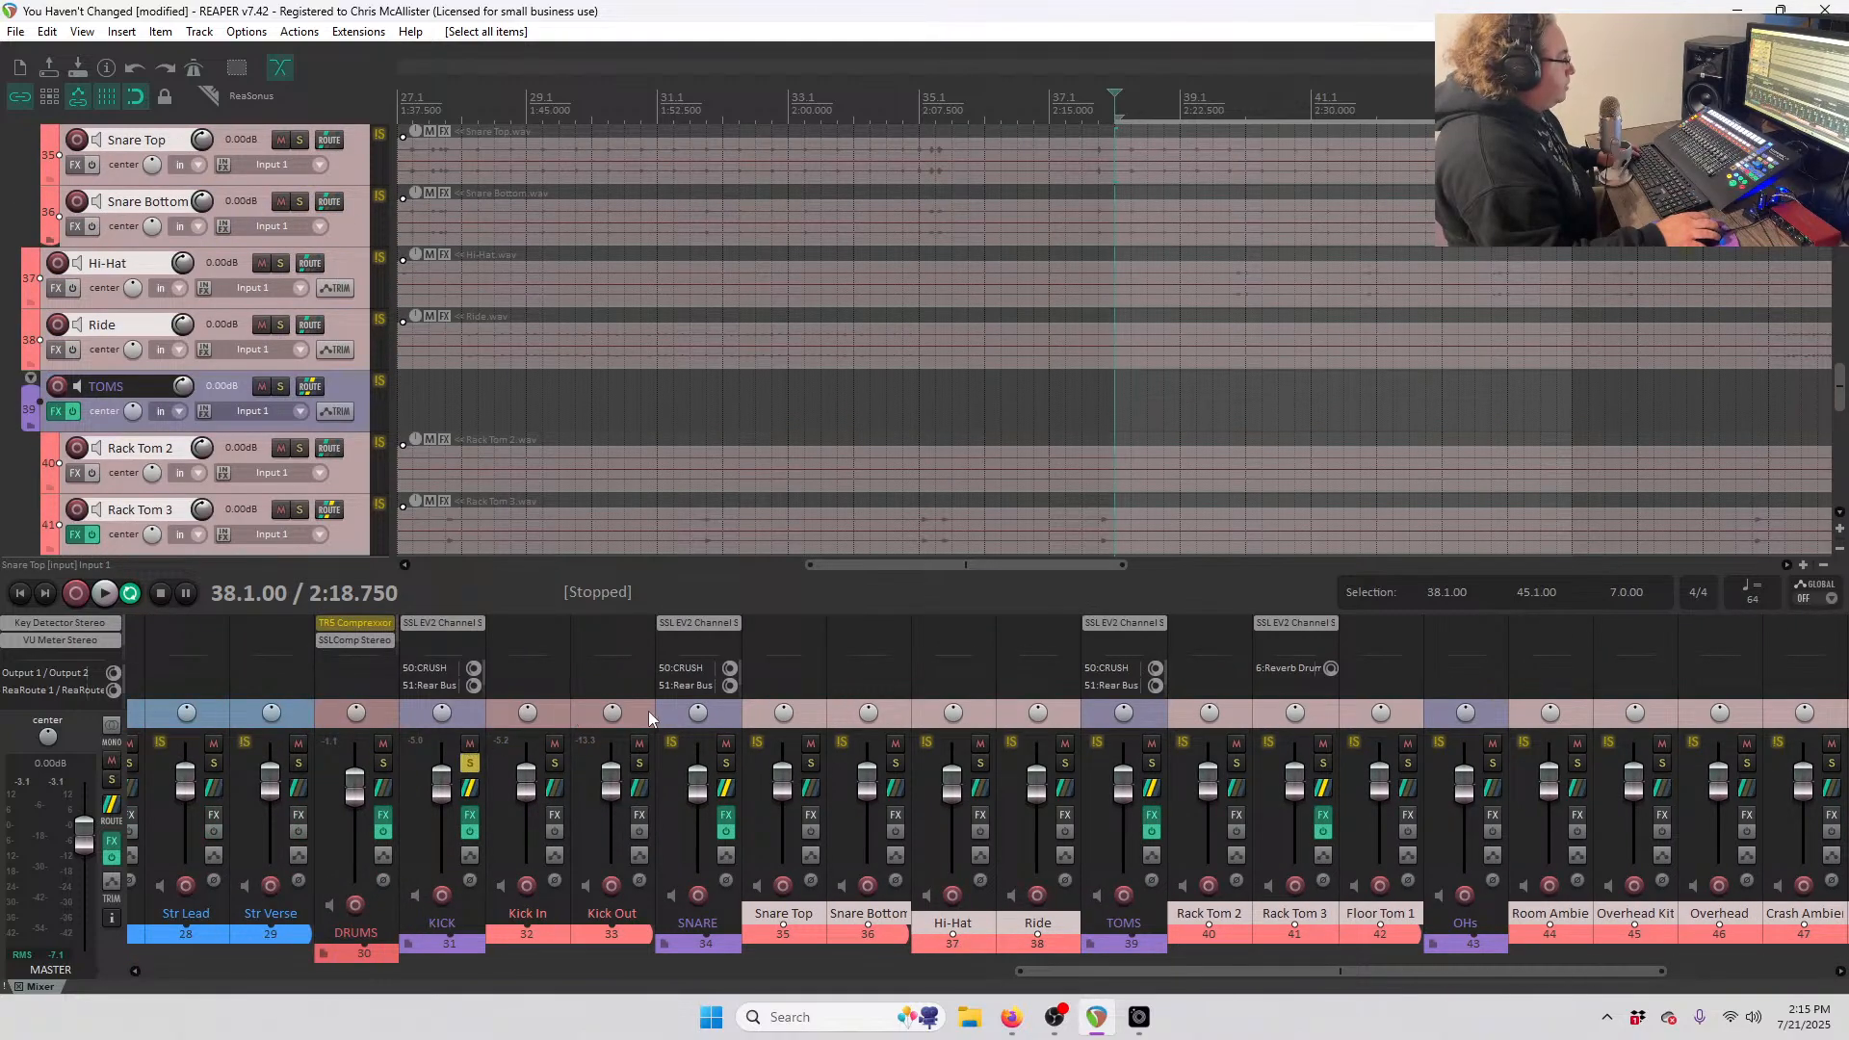
pyautogui.keyDown('ctrl'); pyautogui.click(648, 713); pyautogui.keyUp('ctrl')
pyautogui.keyDown('ctrl'); pyautogui.click(535, 711); pyautogui.keyUp('ctrl')
pyautogui.keyDown('ctrl'); pyautogui.click(542, 711); pyautogui.keyUp('ctrl')
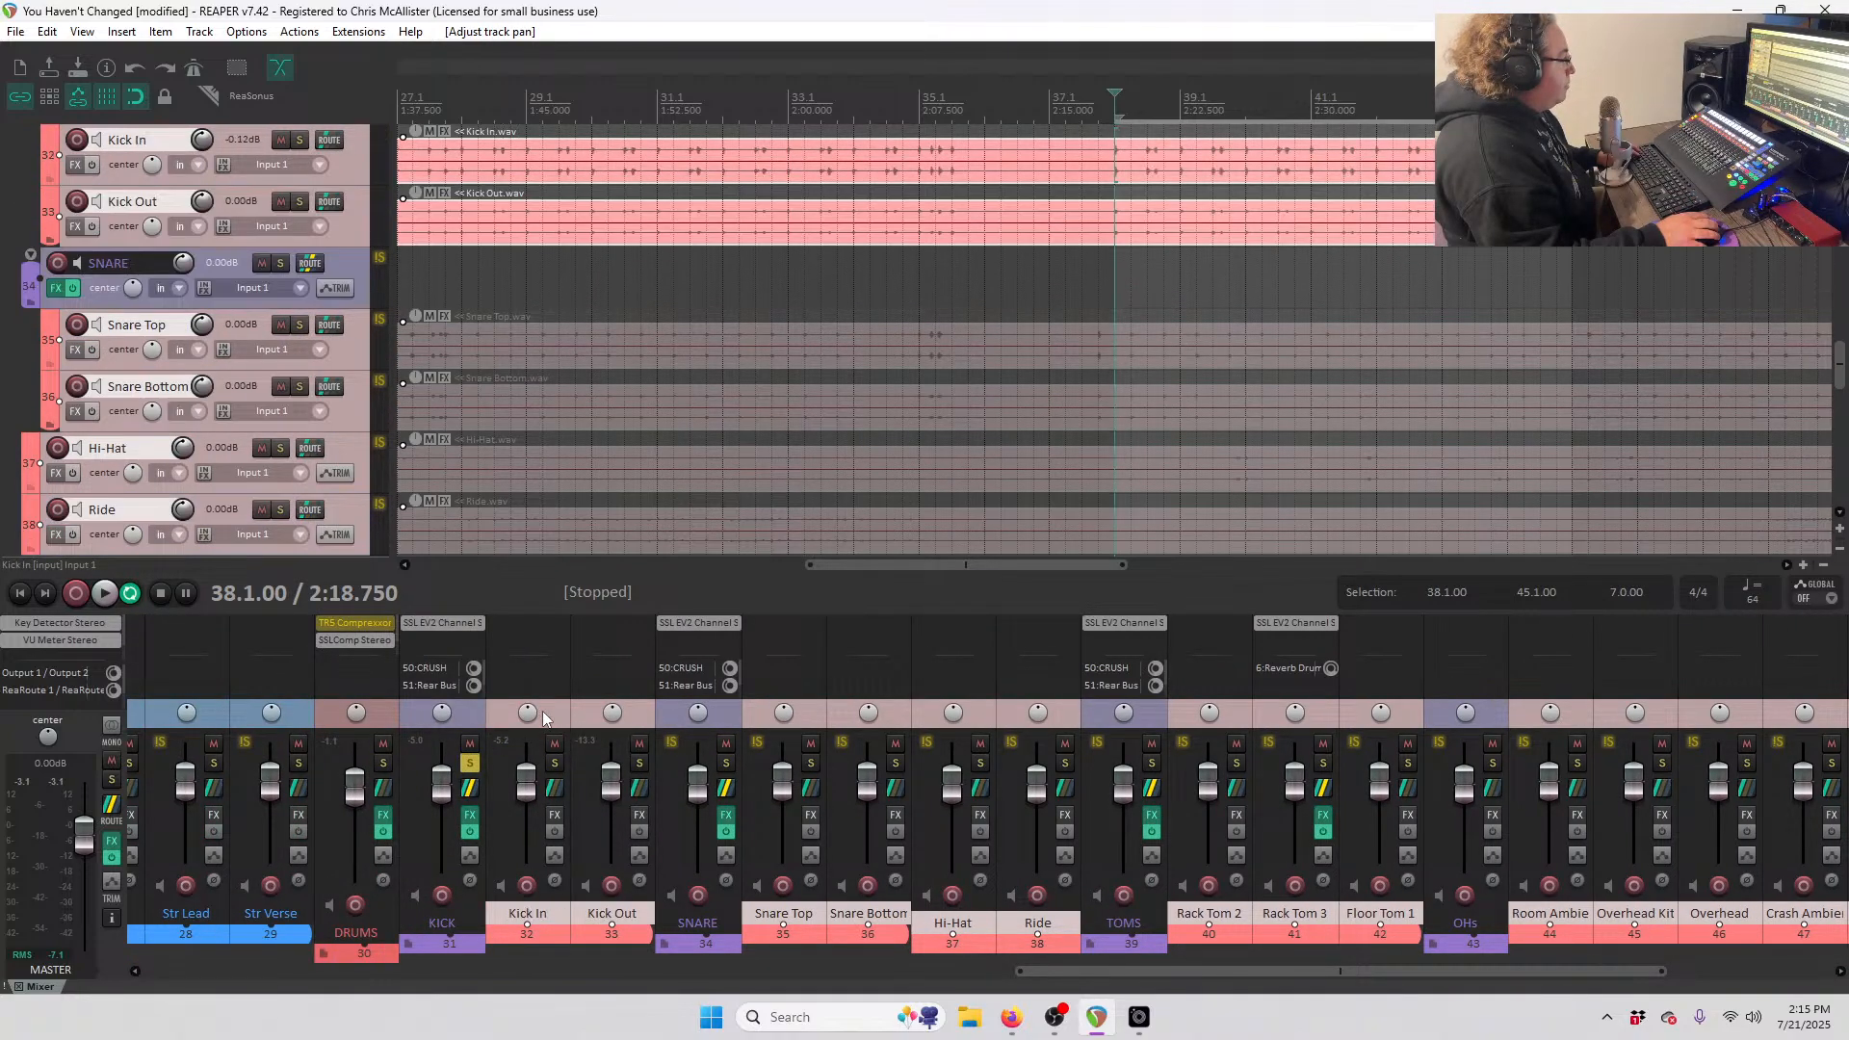
pyautogui.hscroll(-5, 404, 724)
pyautogui.keyDown('ctrl'); pyautogui.click(730, 720); pyautogui.keyUp('ctrl')
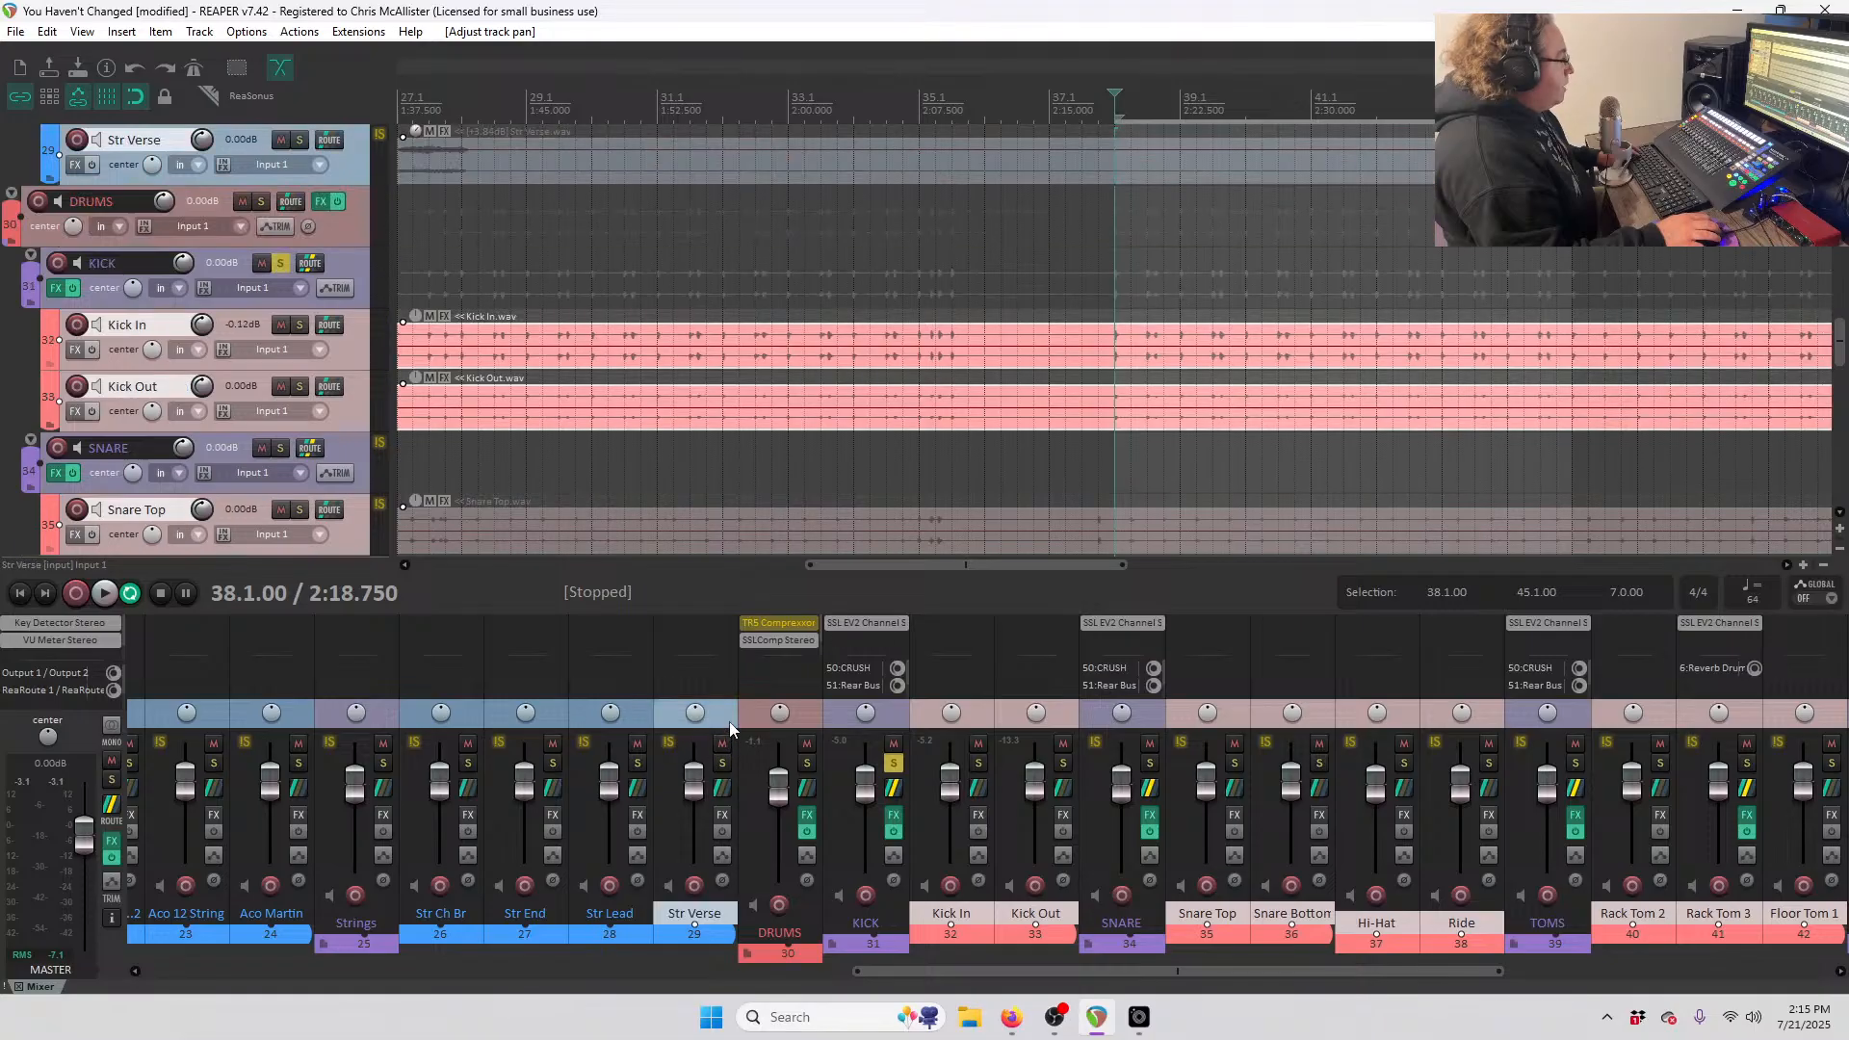
pyautogui.keyDown('ctrl'); pyautogui.click(638, 722); pyautogui.keyUp('ctrl')
pyautogui.keyDown('ctrl'); pyautogui.click(524, 713); pyautogui.keyUp('ctrl')
pyautogui.keyDown('ctrl'); pyautogui.click(452, 718); pyautogui.keyUp('ctrl')
# - Add Aco Martin, Aco 12 String and both Fingerpicking tracks to the track selection
pyautogui.hscroll(-7, 460, 722)
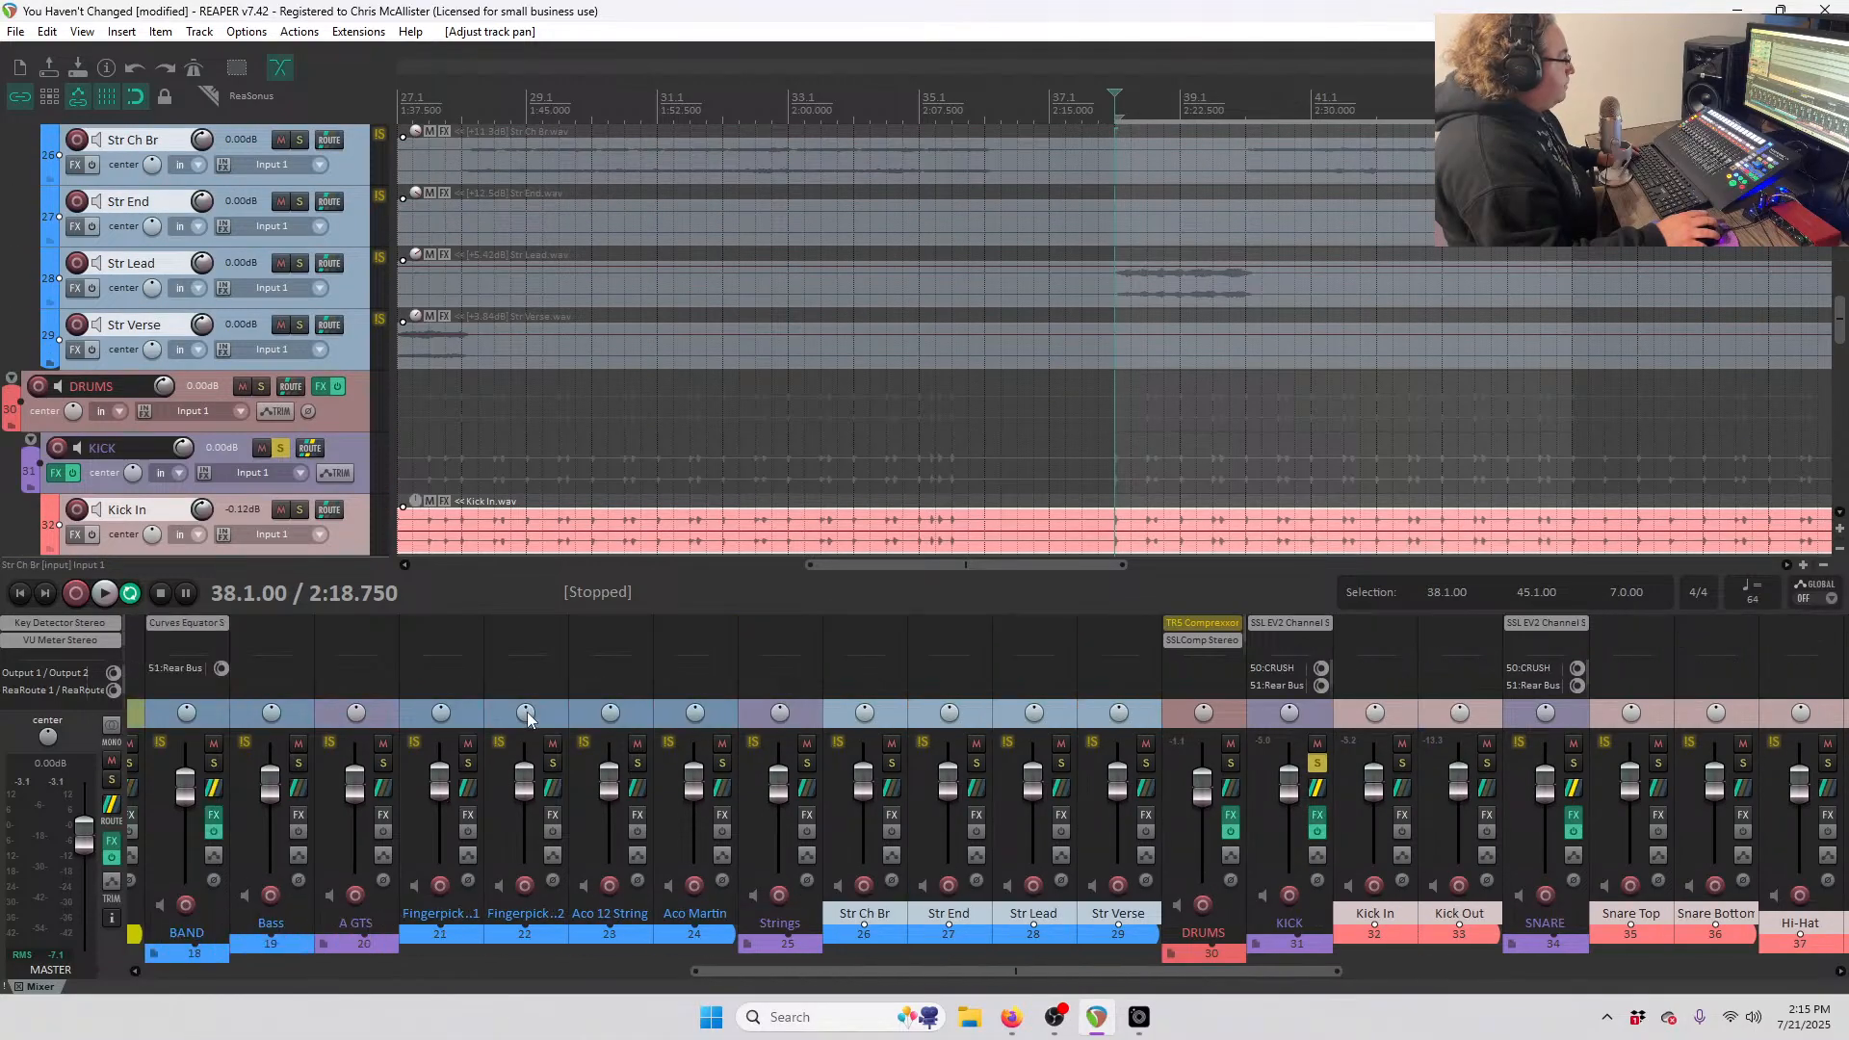
pyautogui.keyDown('ctrl'); pyautogui.click(842, 714); pyautogui.keyUp('ctrl')
pyautogui.keyDown('ctrl'); pyautogui.click(762, 716); pyautogui.keyUp('ctrl')
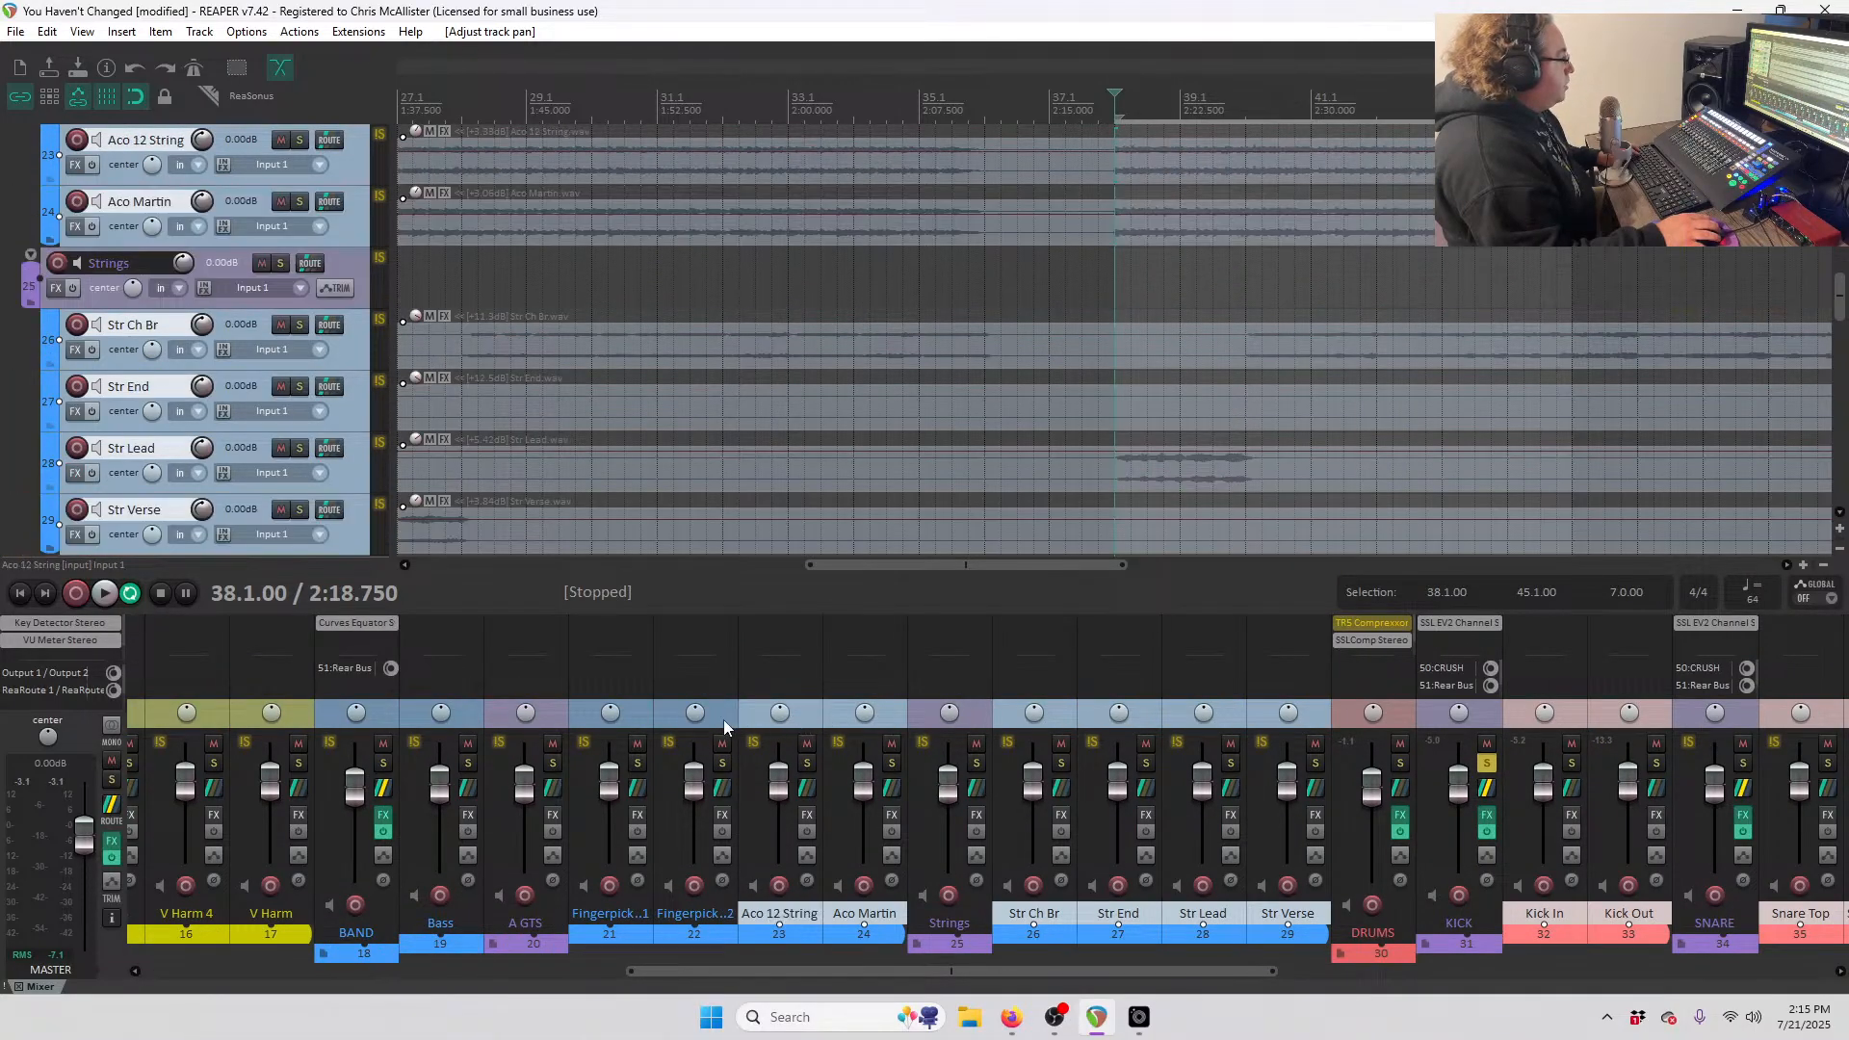
pyautogui.keyDown('ctrl'); pyautogui.click(684, 717); pyautogui.keyUp('ctrl')
pyautogui.keyDown('ctrl'); pyautogui.click(645, 714); pyautogui.keyUp('ctrl')
pyautogui.hscroll(-3, 661, 725)
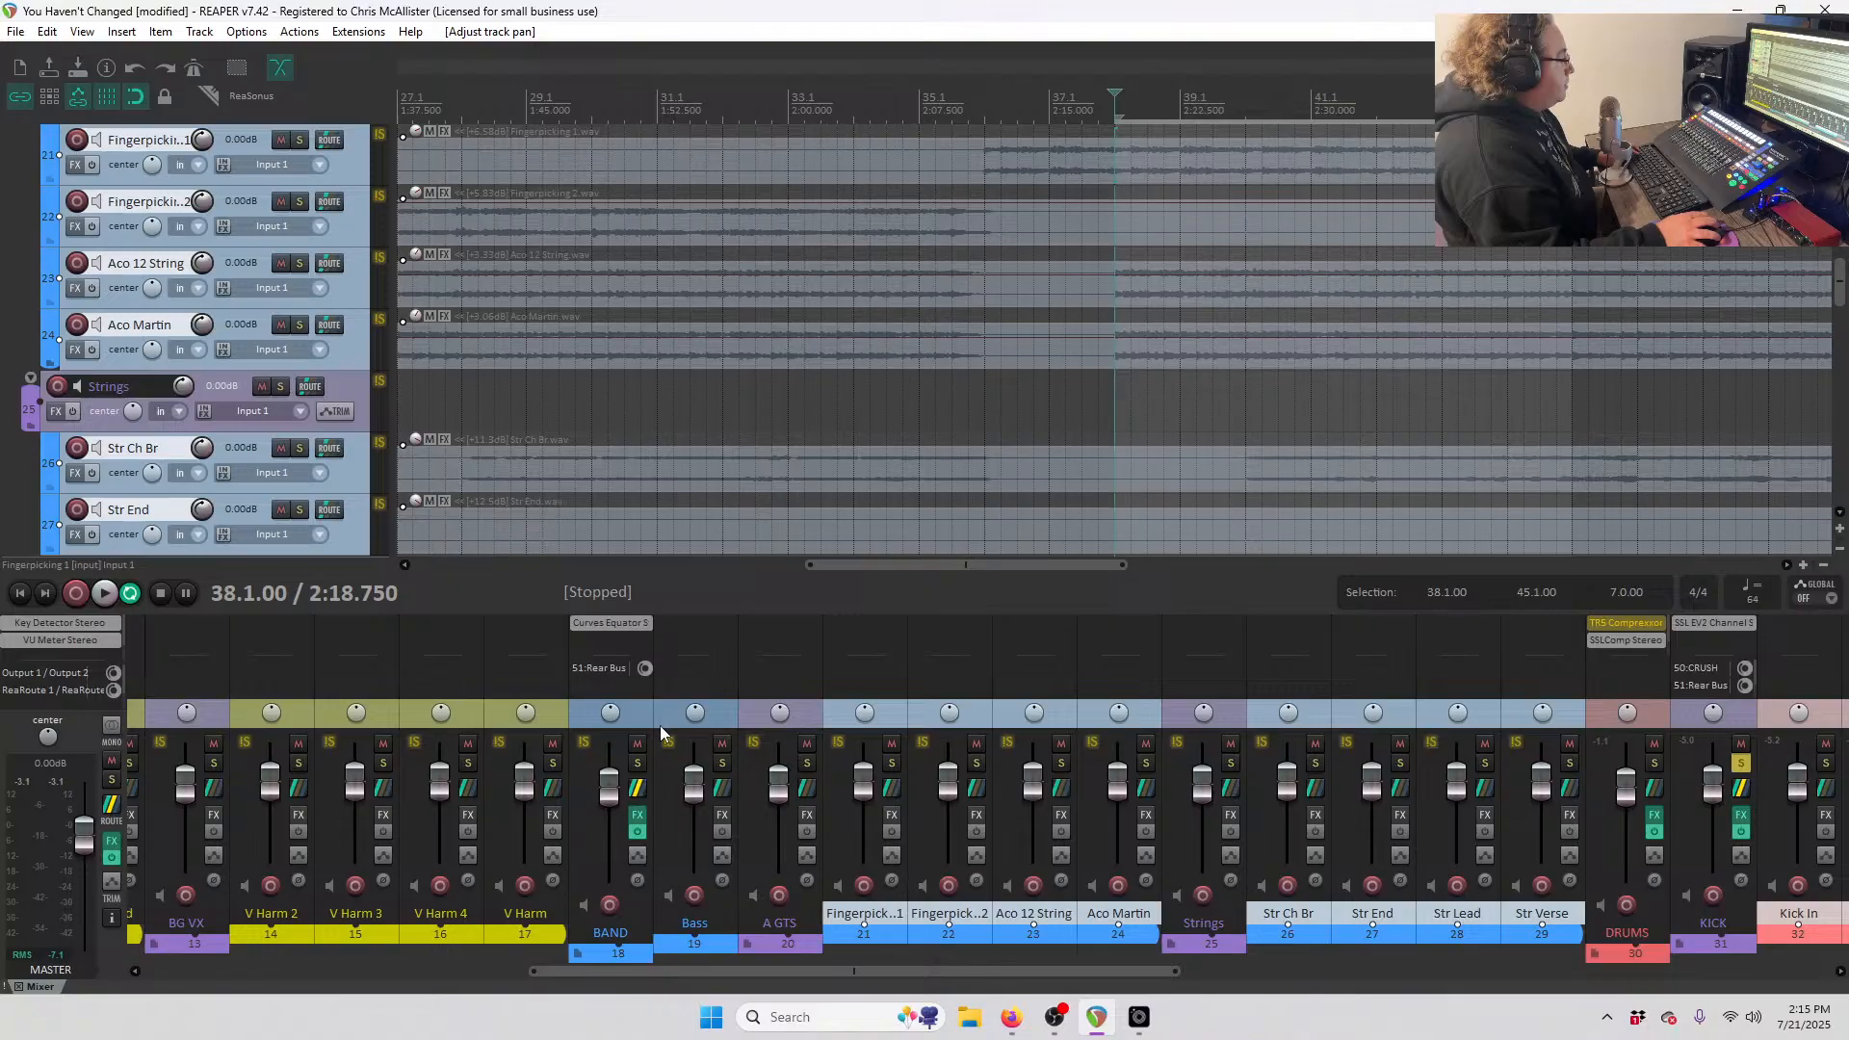
# - Add Bass, the four V Harm tracks and Vocal Lead to the selection, lower all selected faders to about -10.8 dB and release the group selection
pyautogui.keyDown('ctrl'); pyautogui.click(716, 713); pyautogui.keyUp('ctrl')
pyautogui.hscroll(-4, 685, 727)
pyautogui.keyDown('ctrl'); pyautogui.click(882, 713); pyautogui.keyUp('ctrl')
pyautogui.keyDown('ctrl'); pyautogui.click(797, 722); pyautogui.keyUp('ctrl')
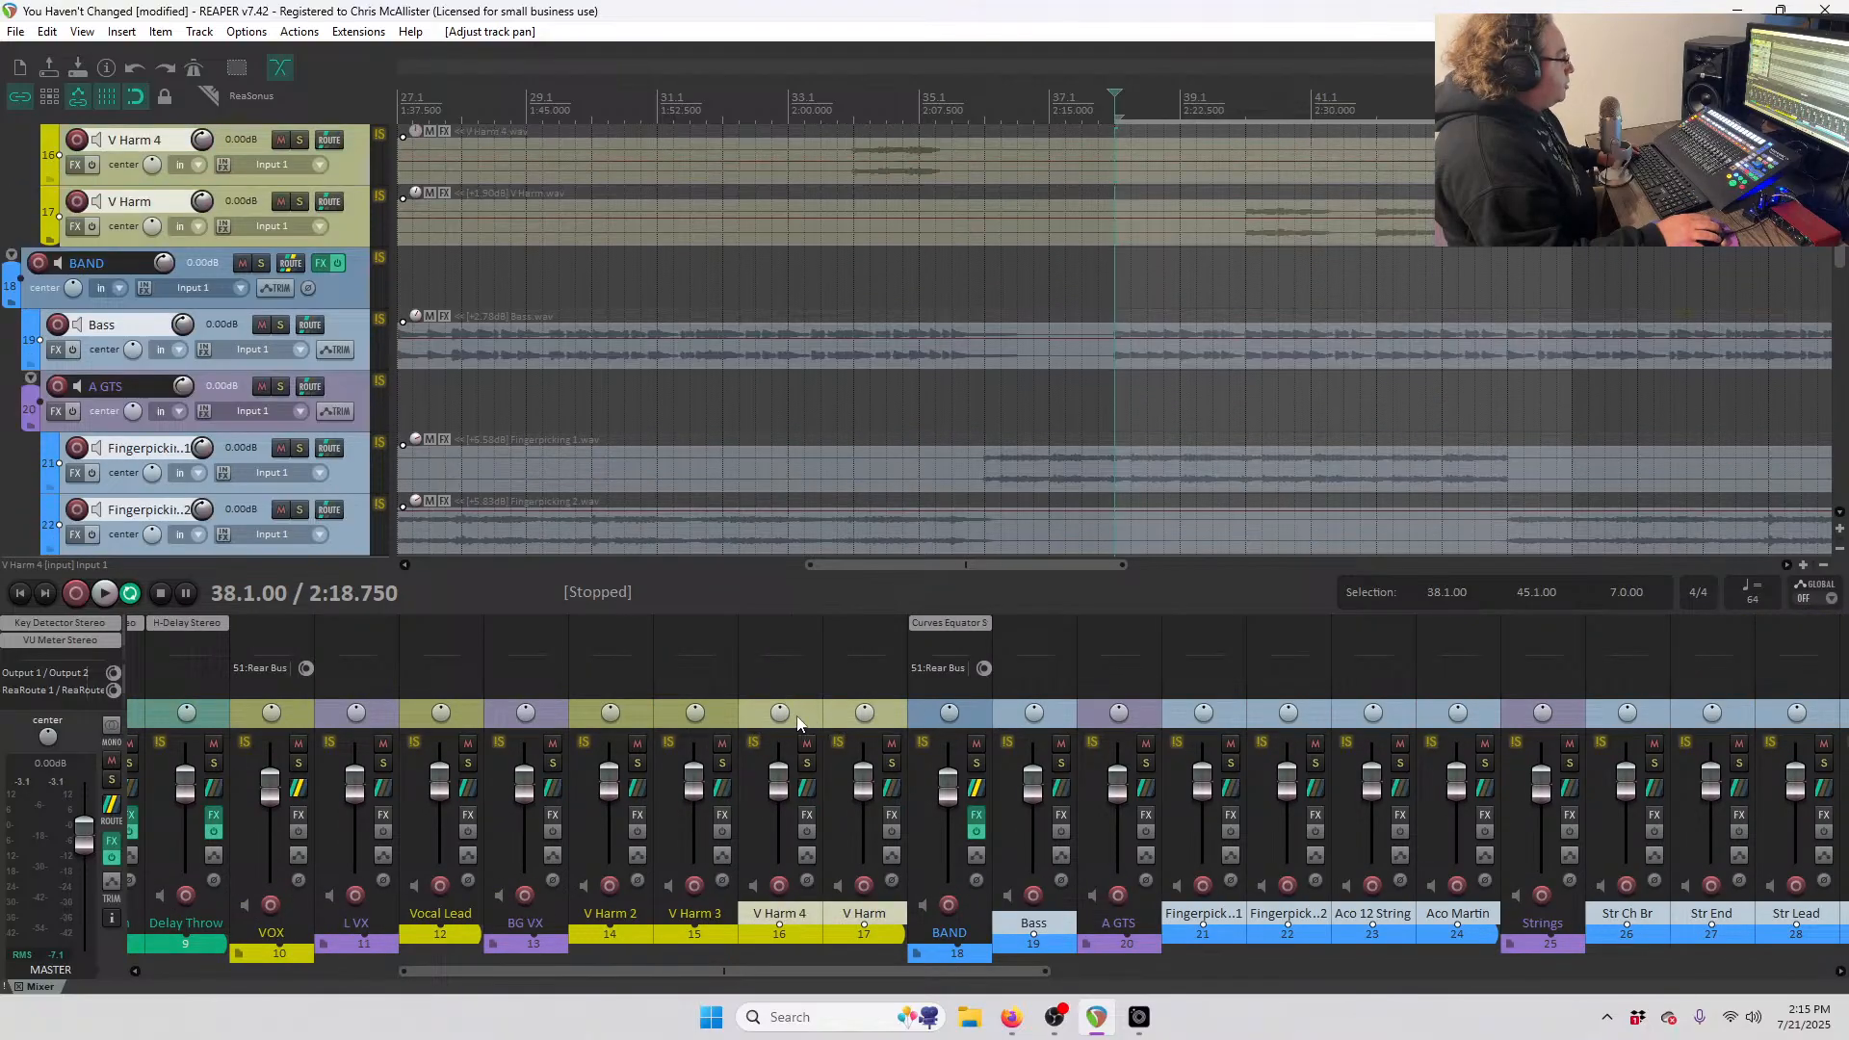
pyautogui.keyDown('ctrl'); pyautogui.click(697, 722); pyautogui.keyUp('ctrl')
pyautogui.keyDown('ctrl'); pyautogui.click(607, 723); pyautogui.keyUp('ctrl')
pyautogui.keyDown('ctrl'); pyautogui.click(467, 724); pyautogui.keyUp('ctrl')
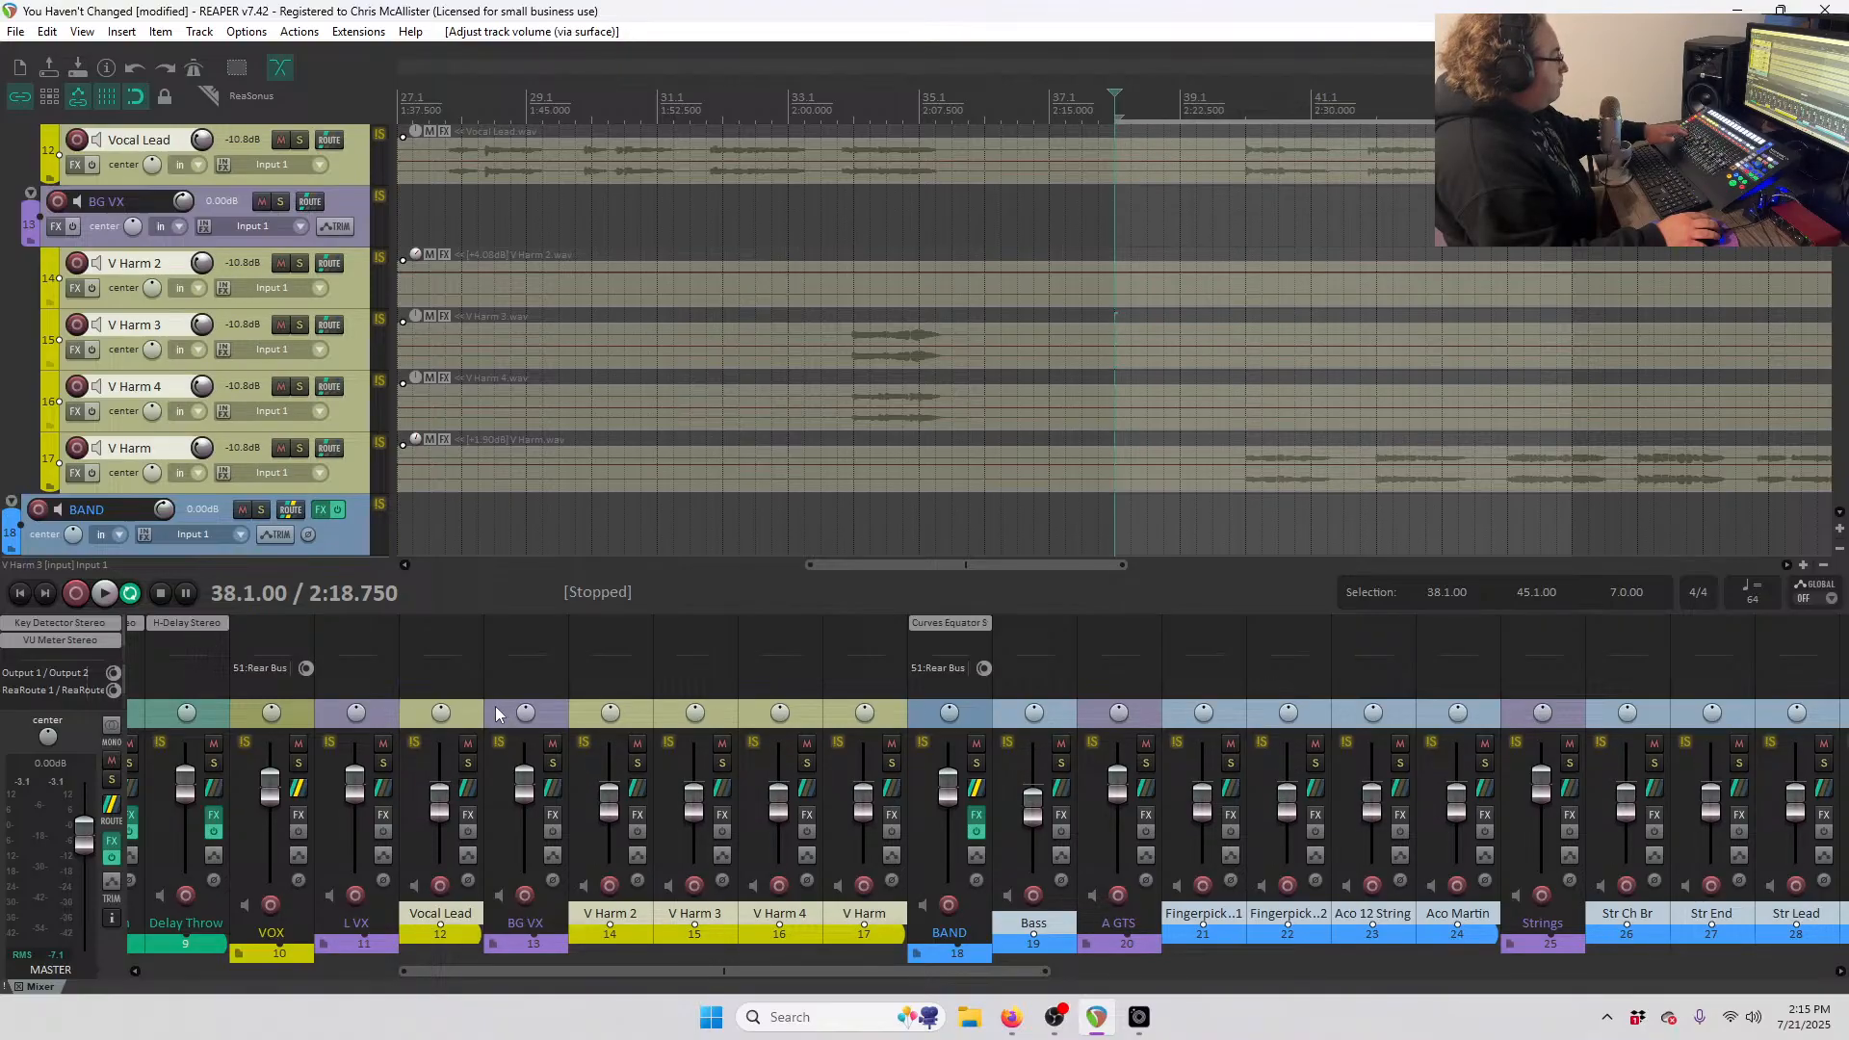
pyautogui.click(886, 724)
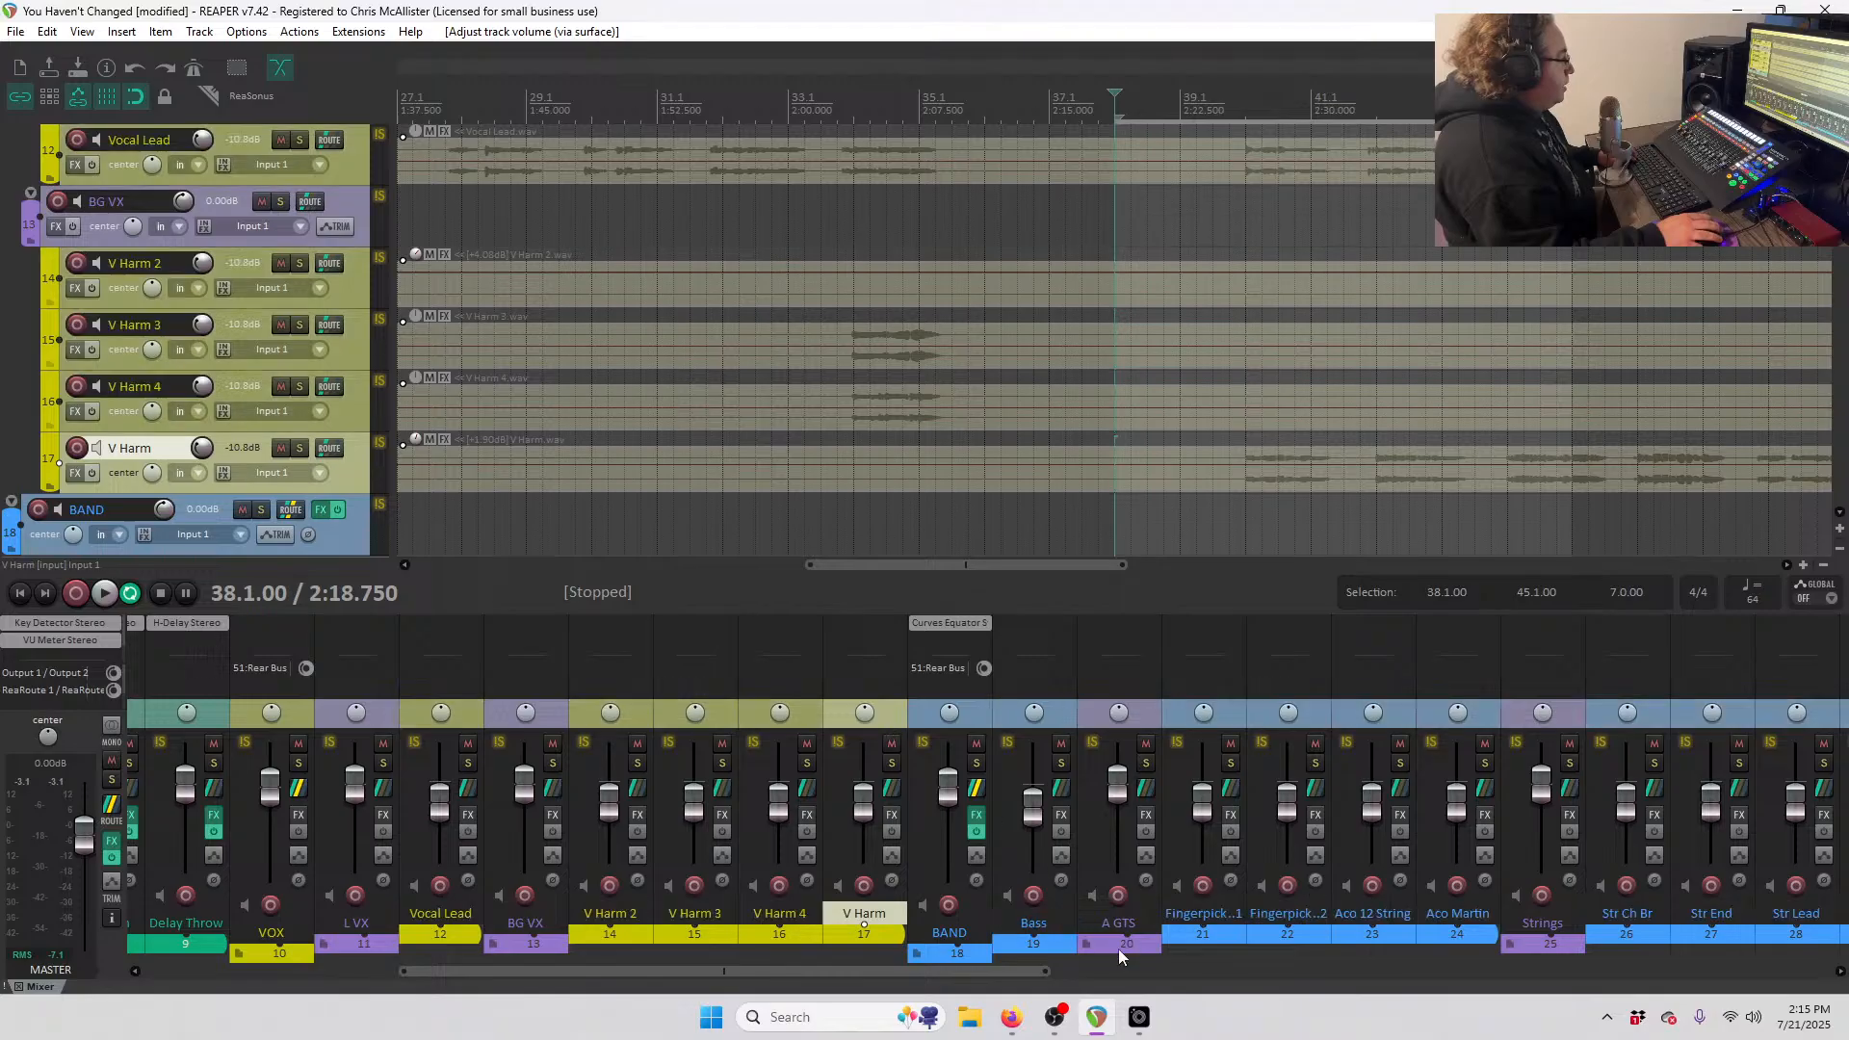
# - Play the looped, soloed KICK bus and raise the faders to about -5.7 dB for Kick In and -6.3 dB for Kick Out
pyautogui.hscroll(8, 1040, 864)
pyautogui.hscroll(1, 1054, 840)
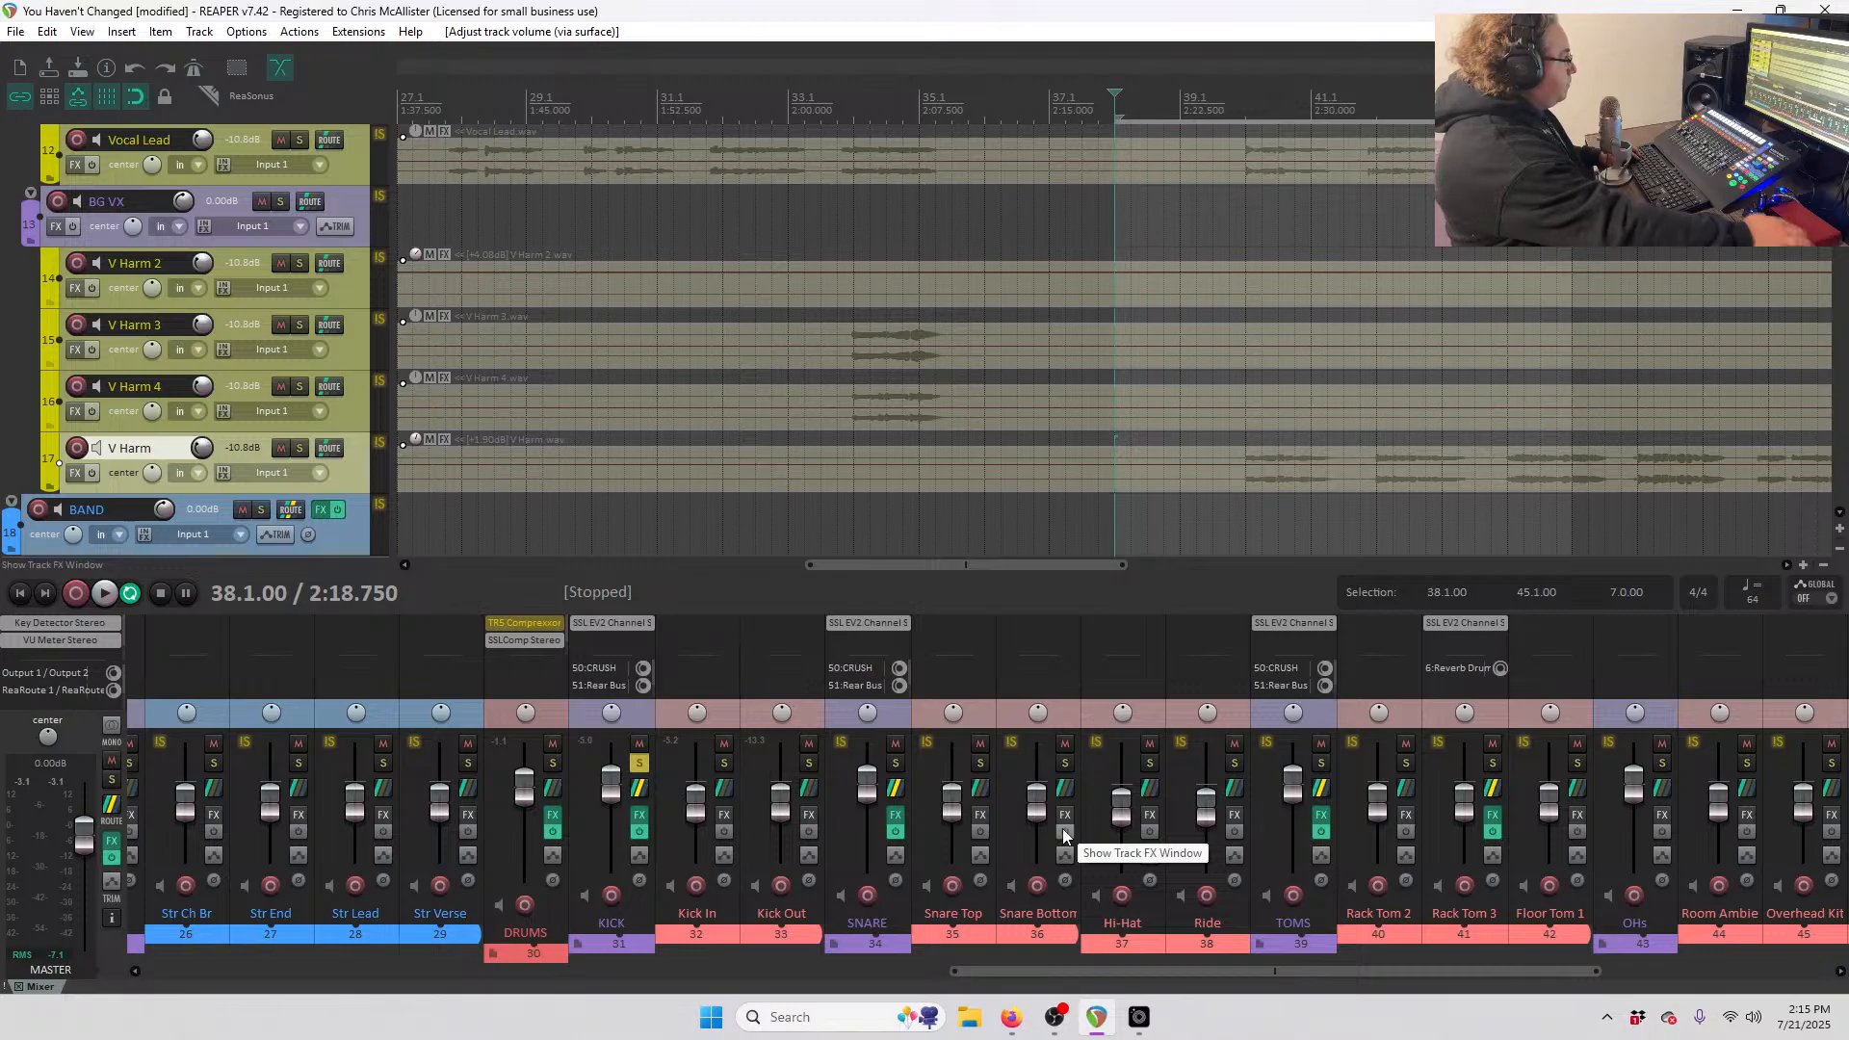
pyautogui.scroll(-10, 248, 460)
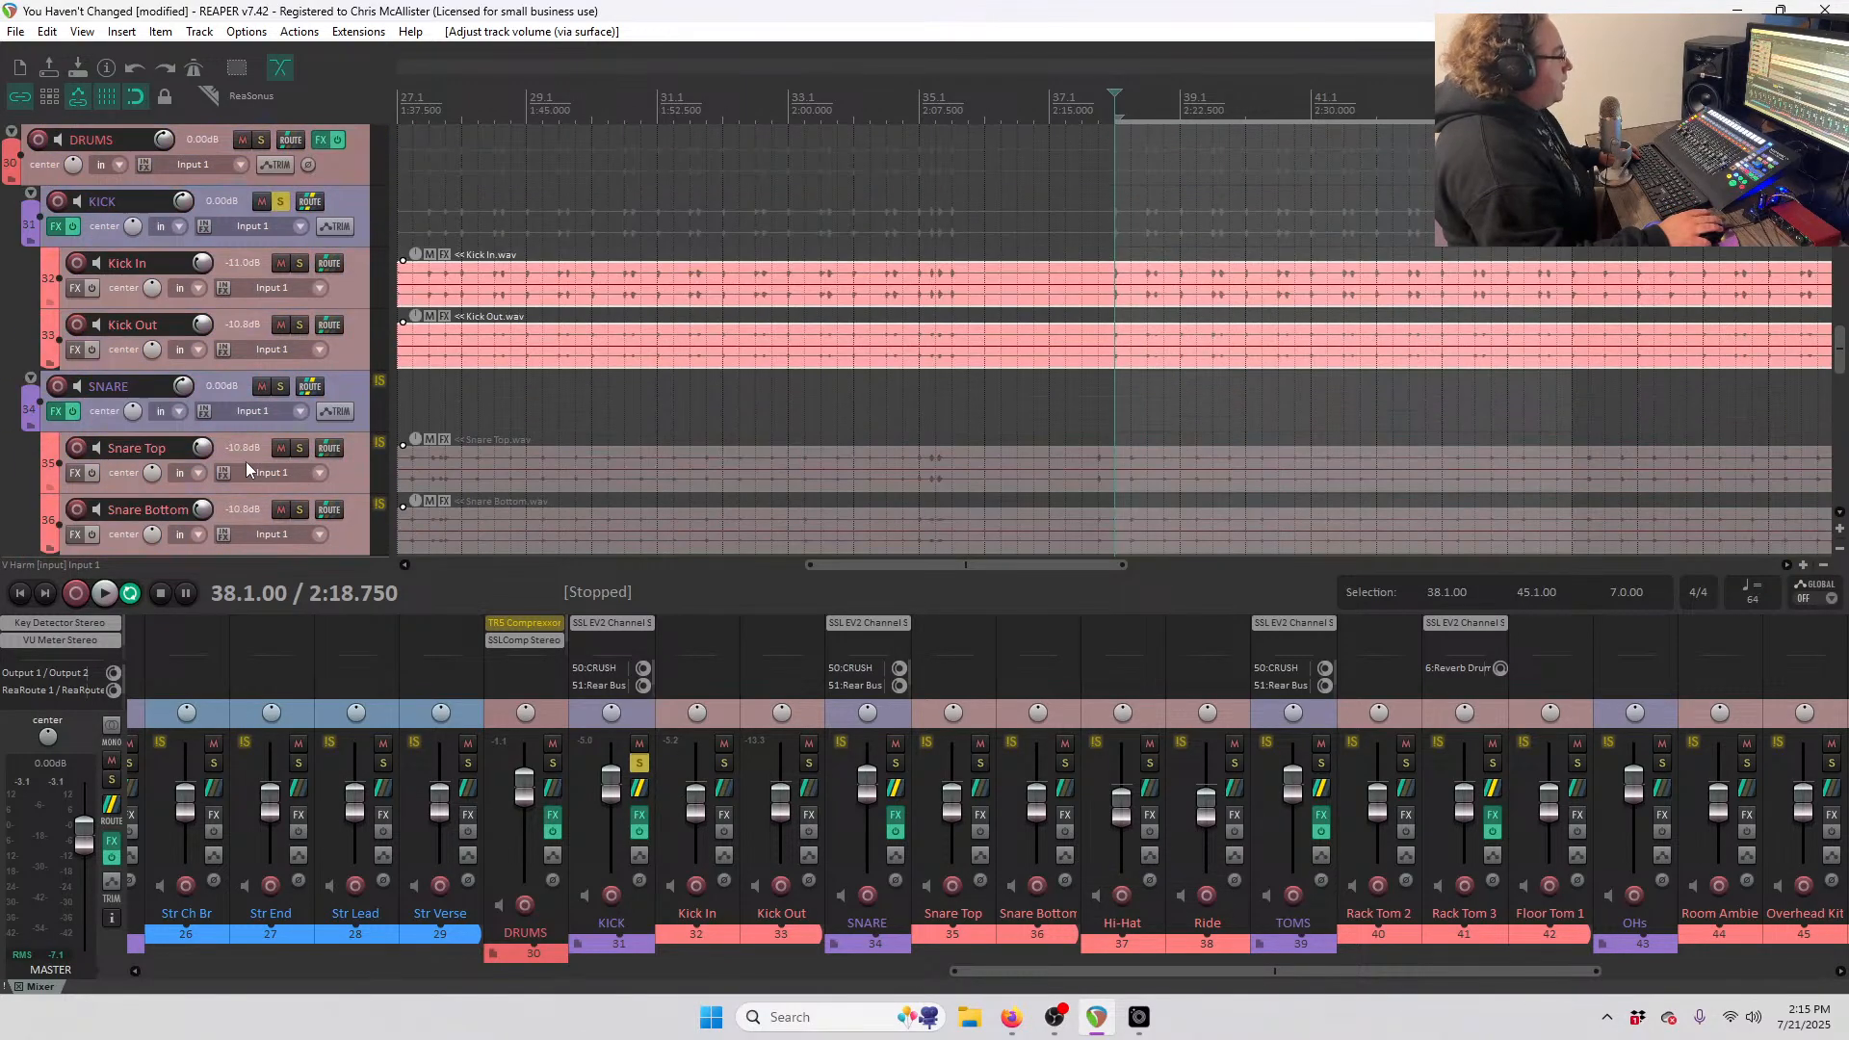
pyautogui.press('space')
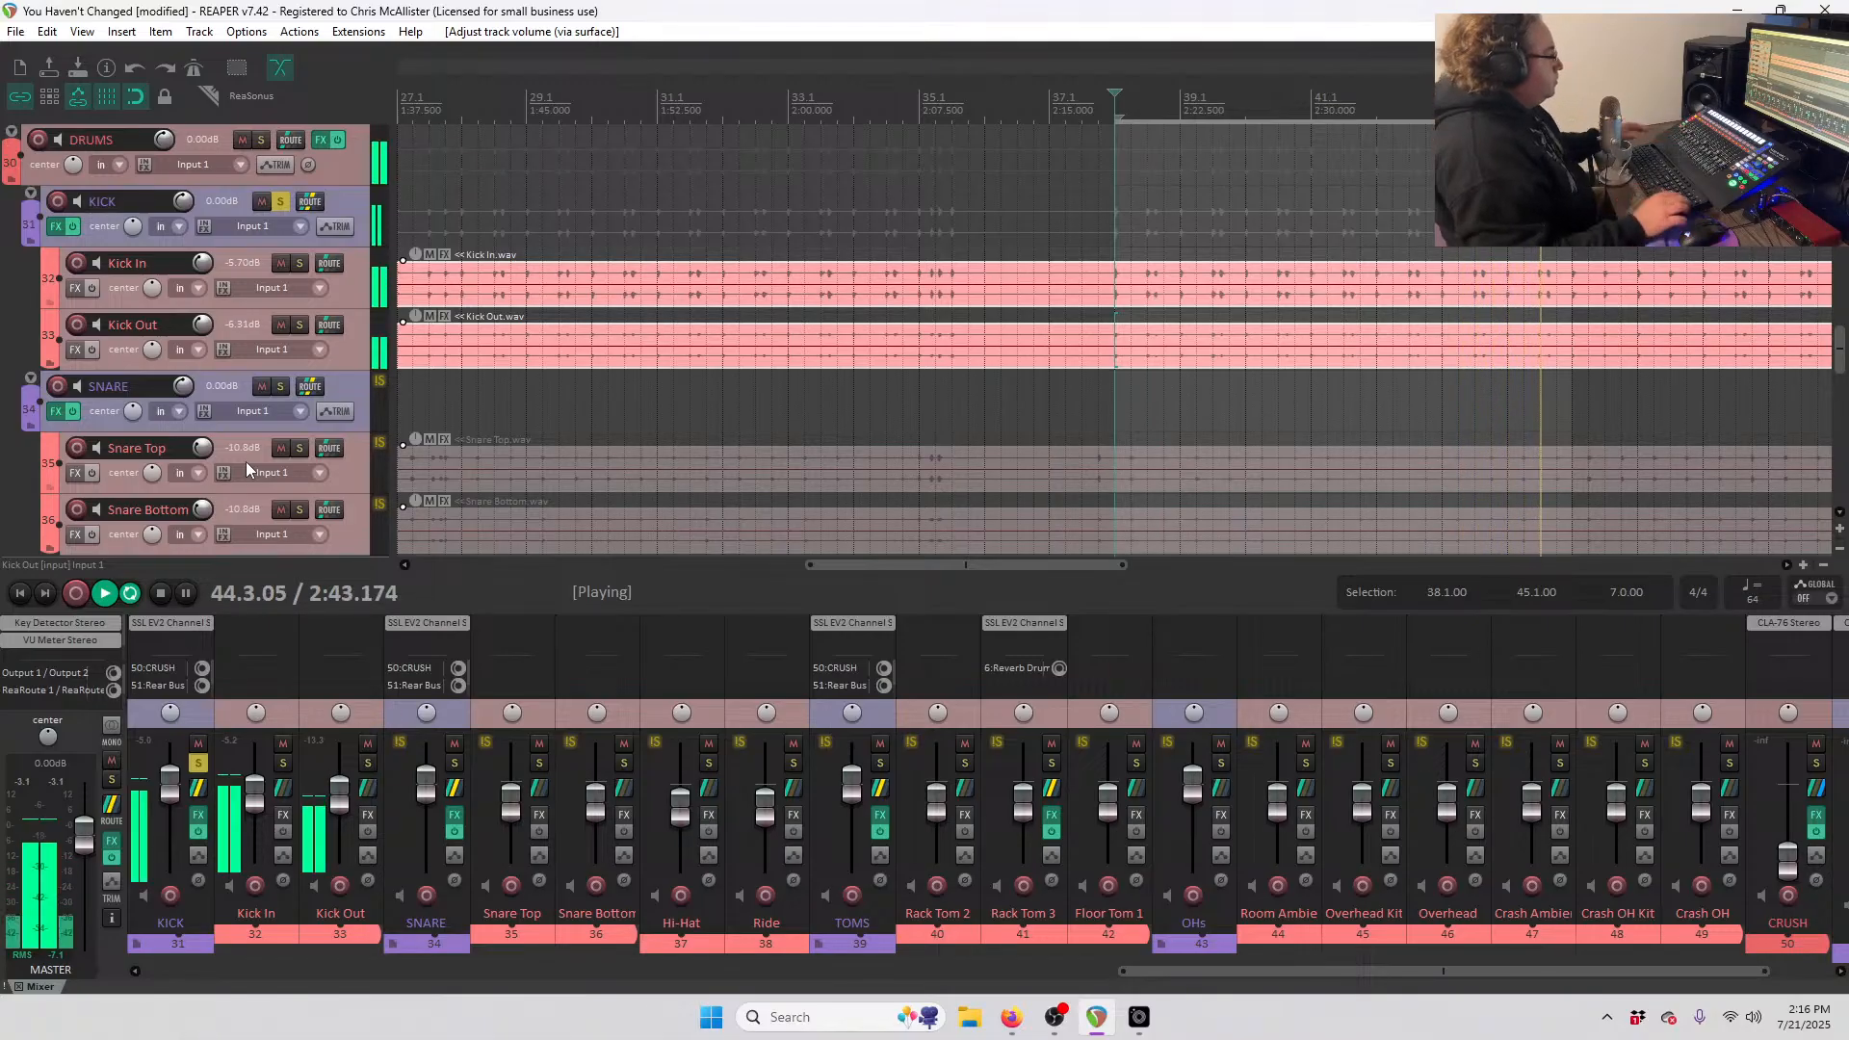
# - In the KICK bus's SSL EV2 channel, lower the LF frequency and boost its gain 4.4 dB, and cut LMF at a lower frequency
pyautogui.click(200, 815)
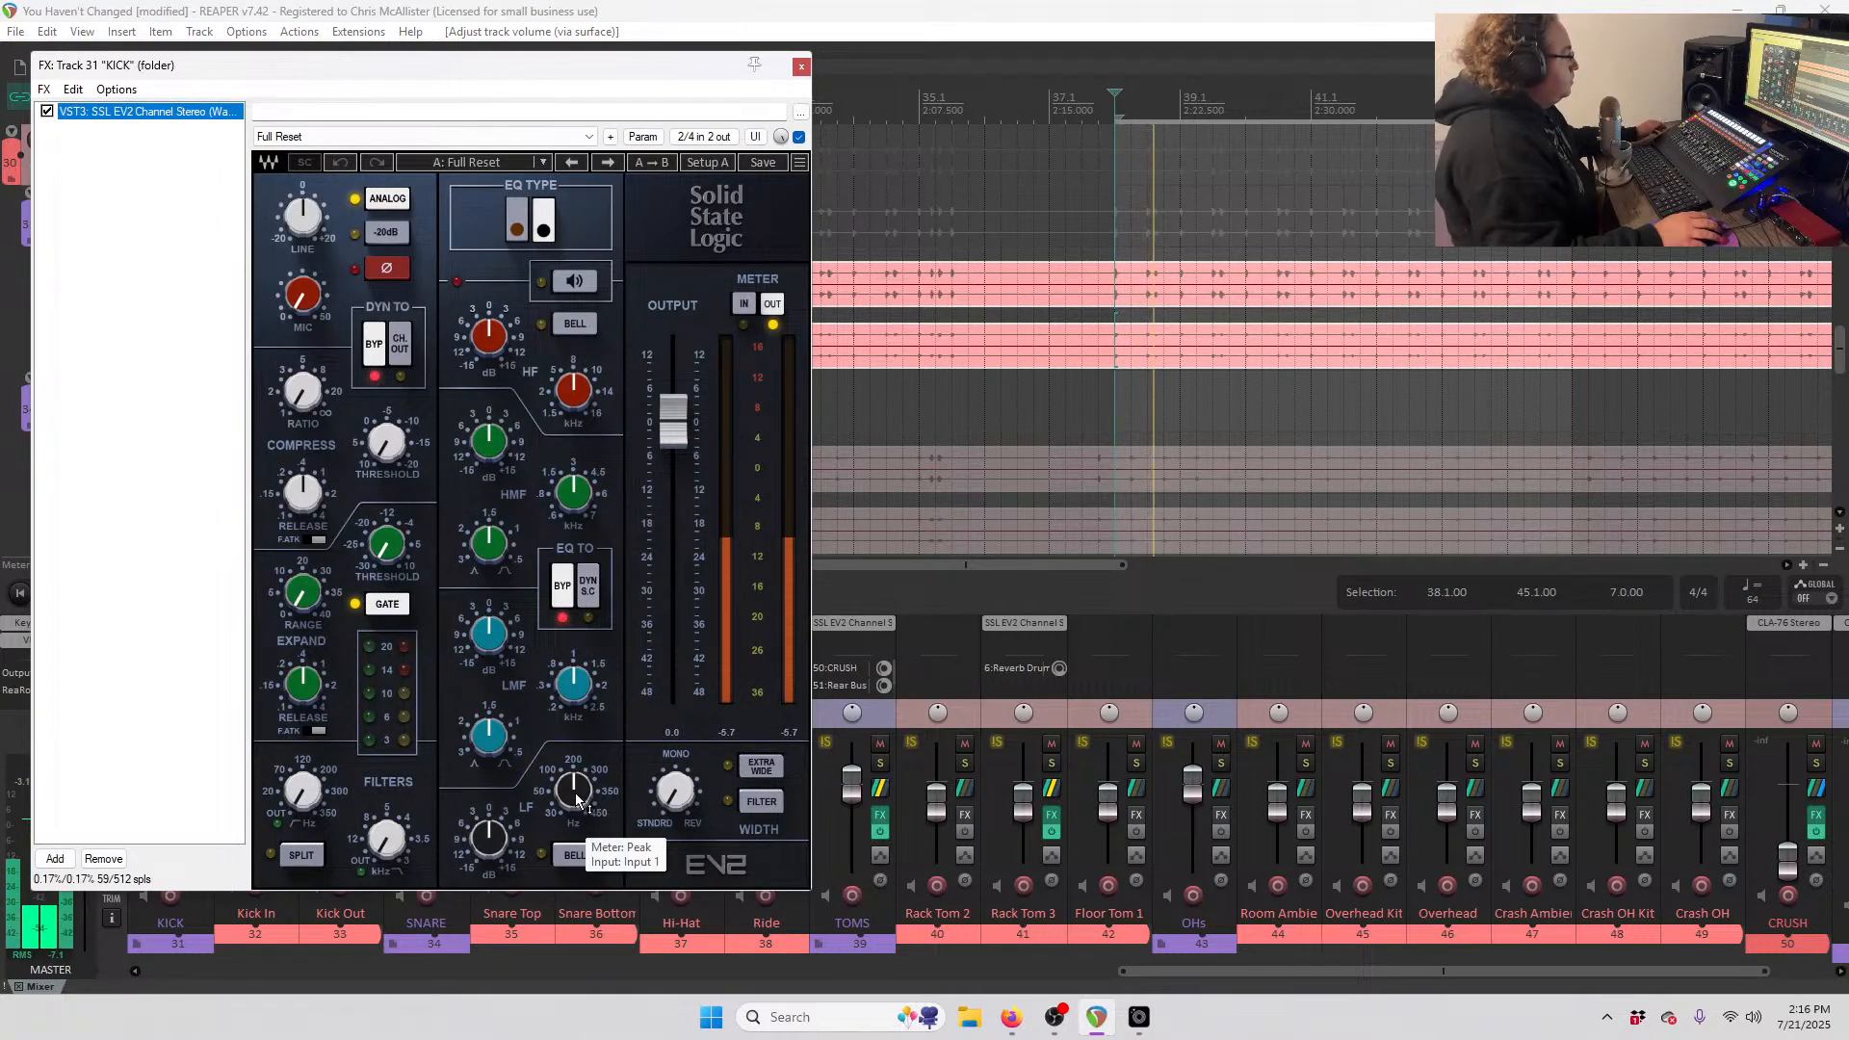
pyautogui.moveTo(576, 797); pyautogui.dragTo(489, 831)
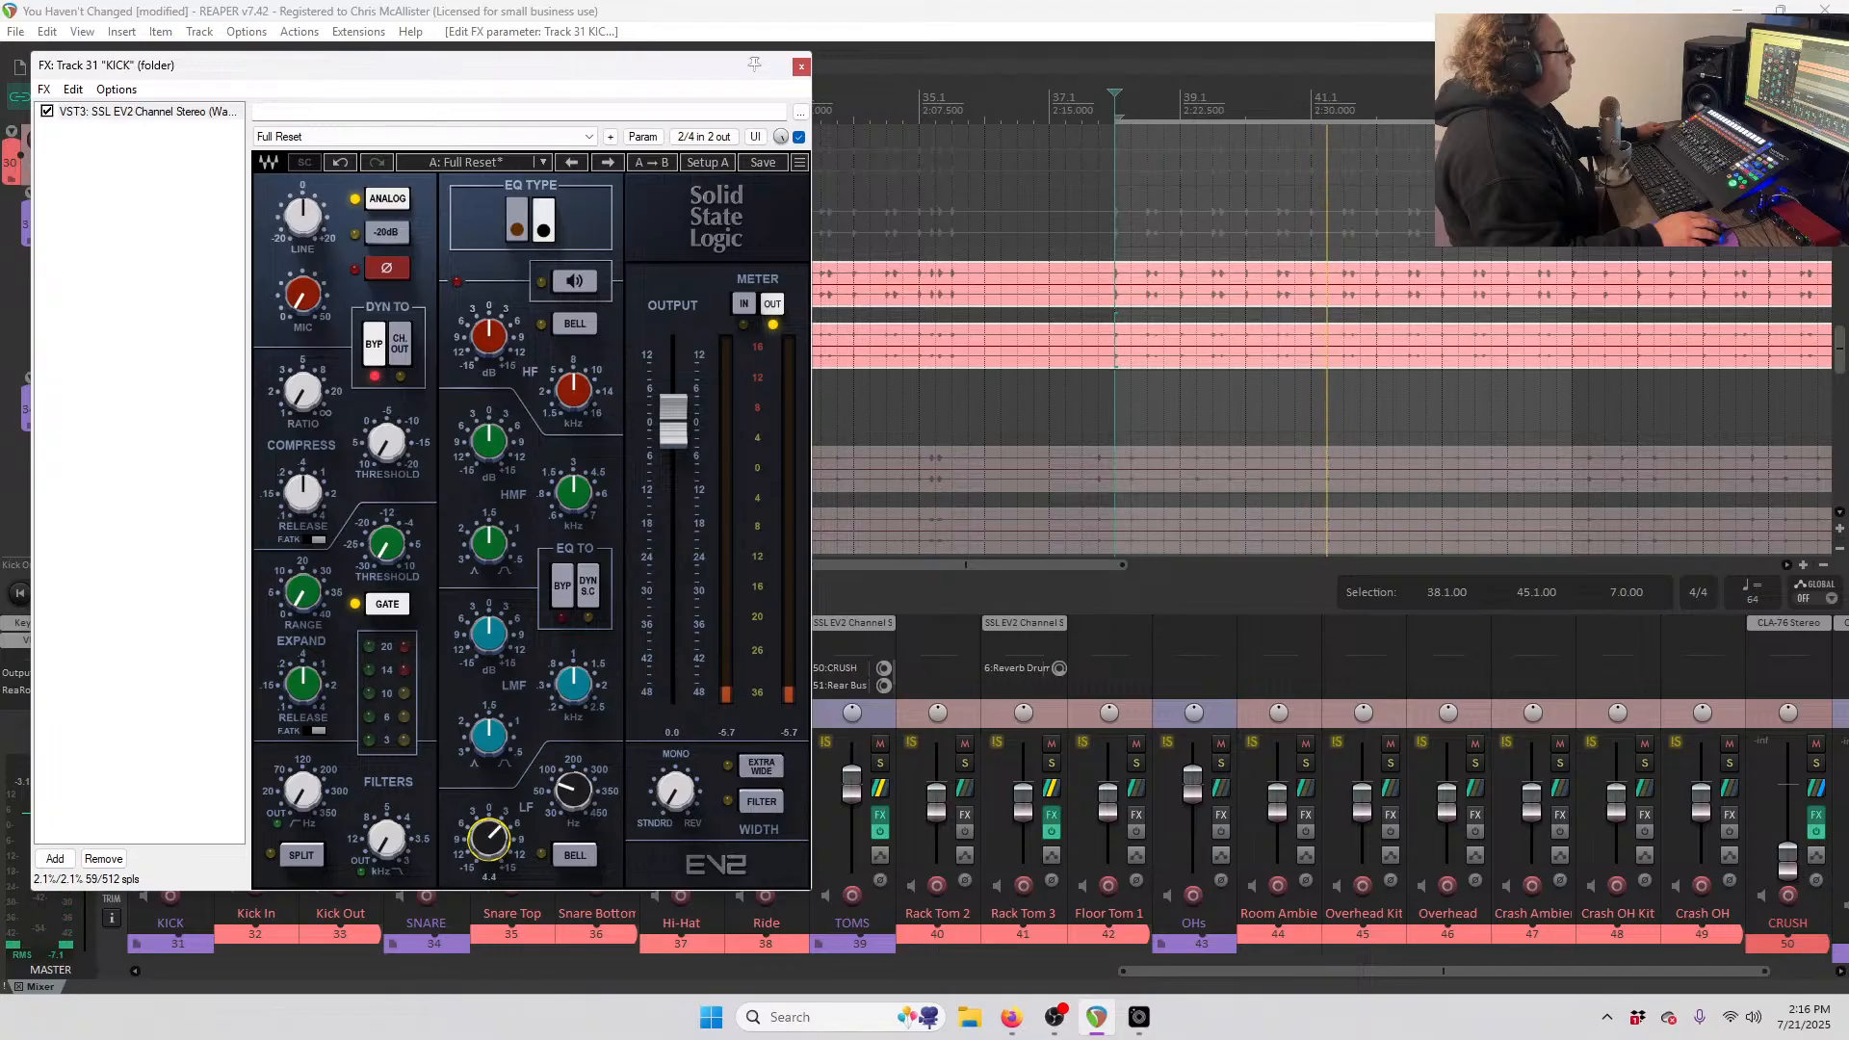
pyautogui.moveTo(571, 678); pyautogui.dragTo(489, 729)
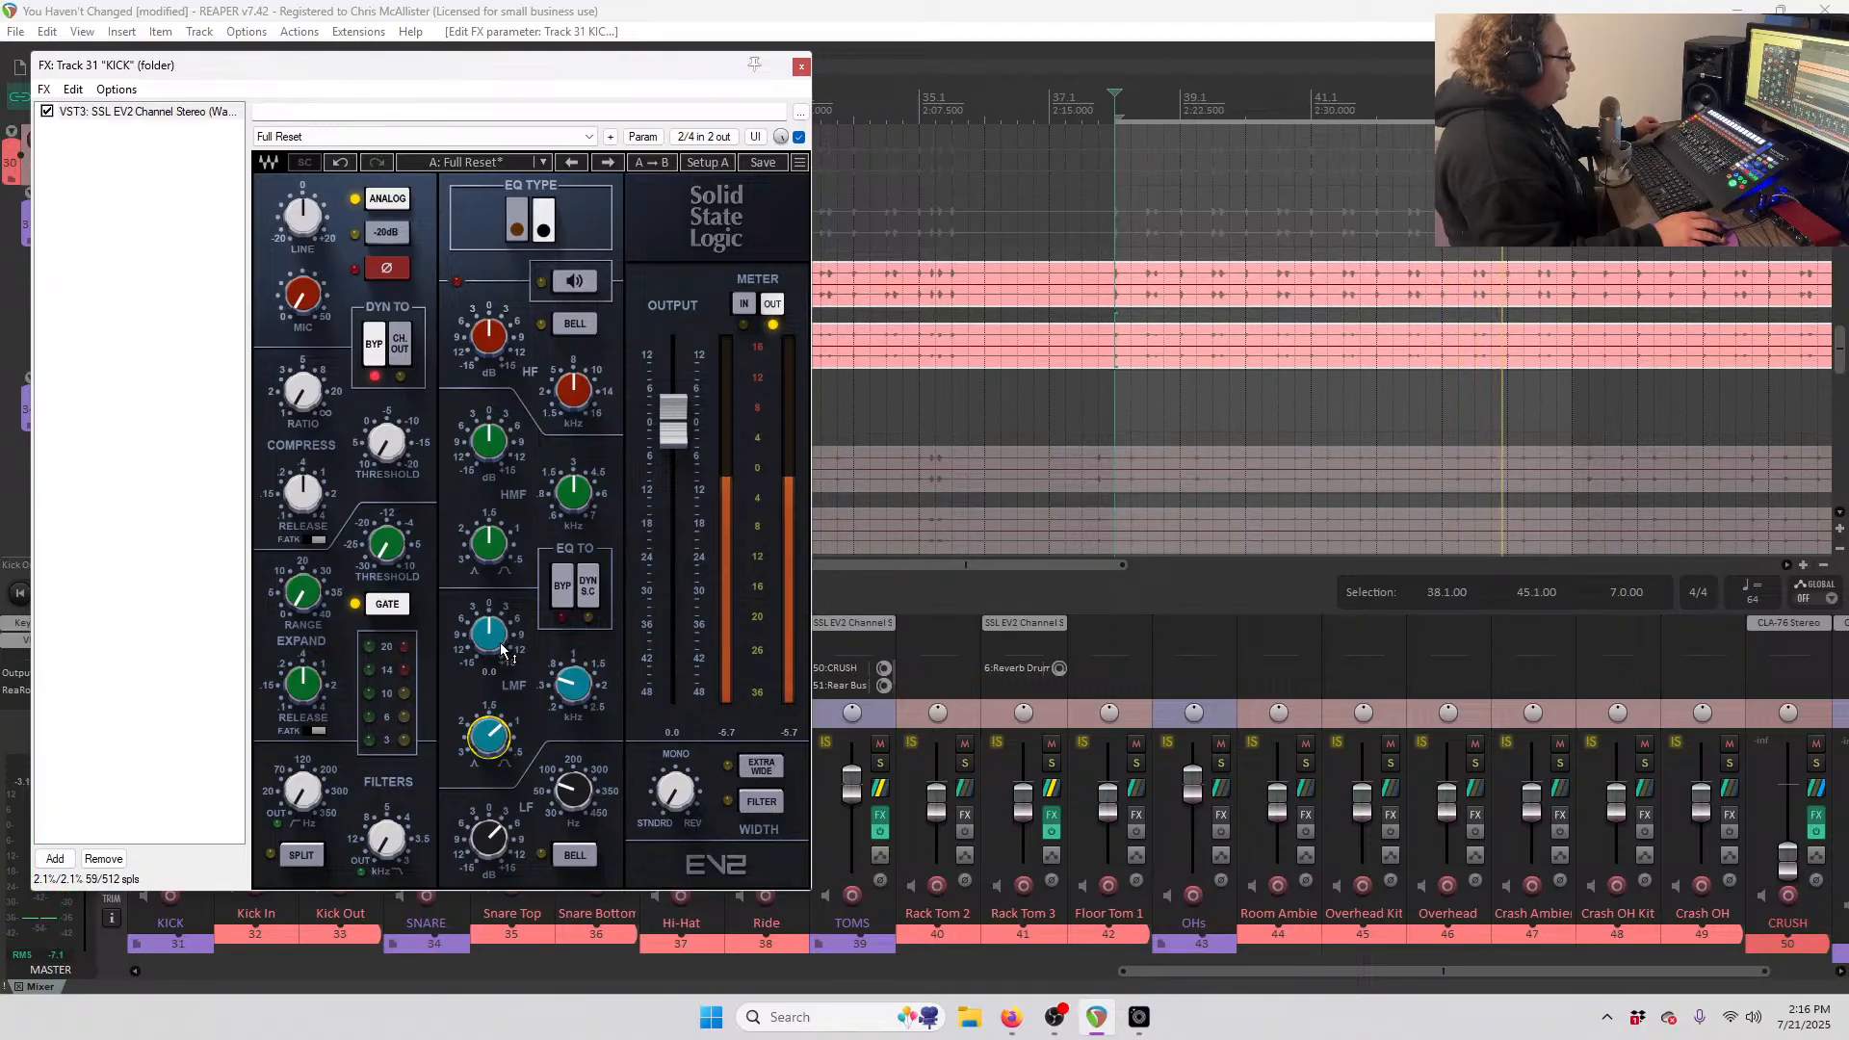
pyautogui.moveTo(500, 649)
pyautogui.mouseDown()
pyautogui.moveTo(500, 616)
pyautogui.moveTo(489, 658)
pyautogui.mouseUp()
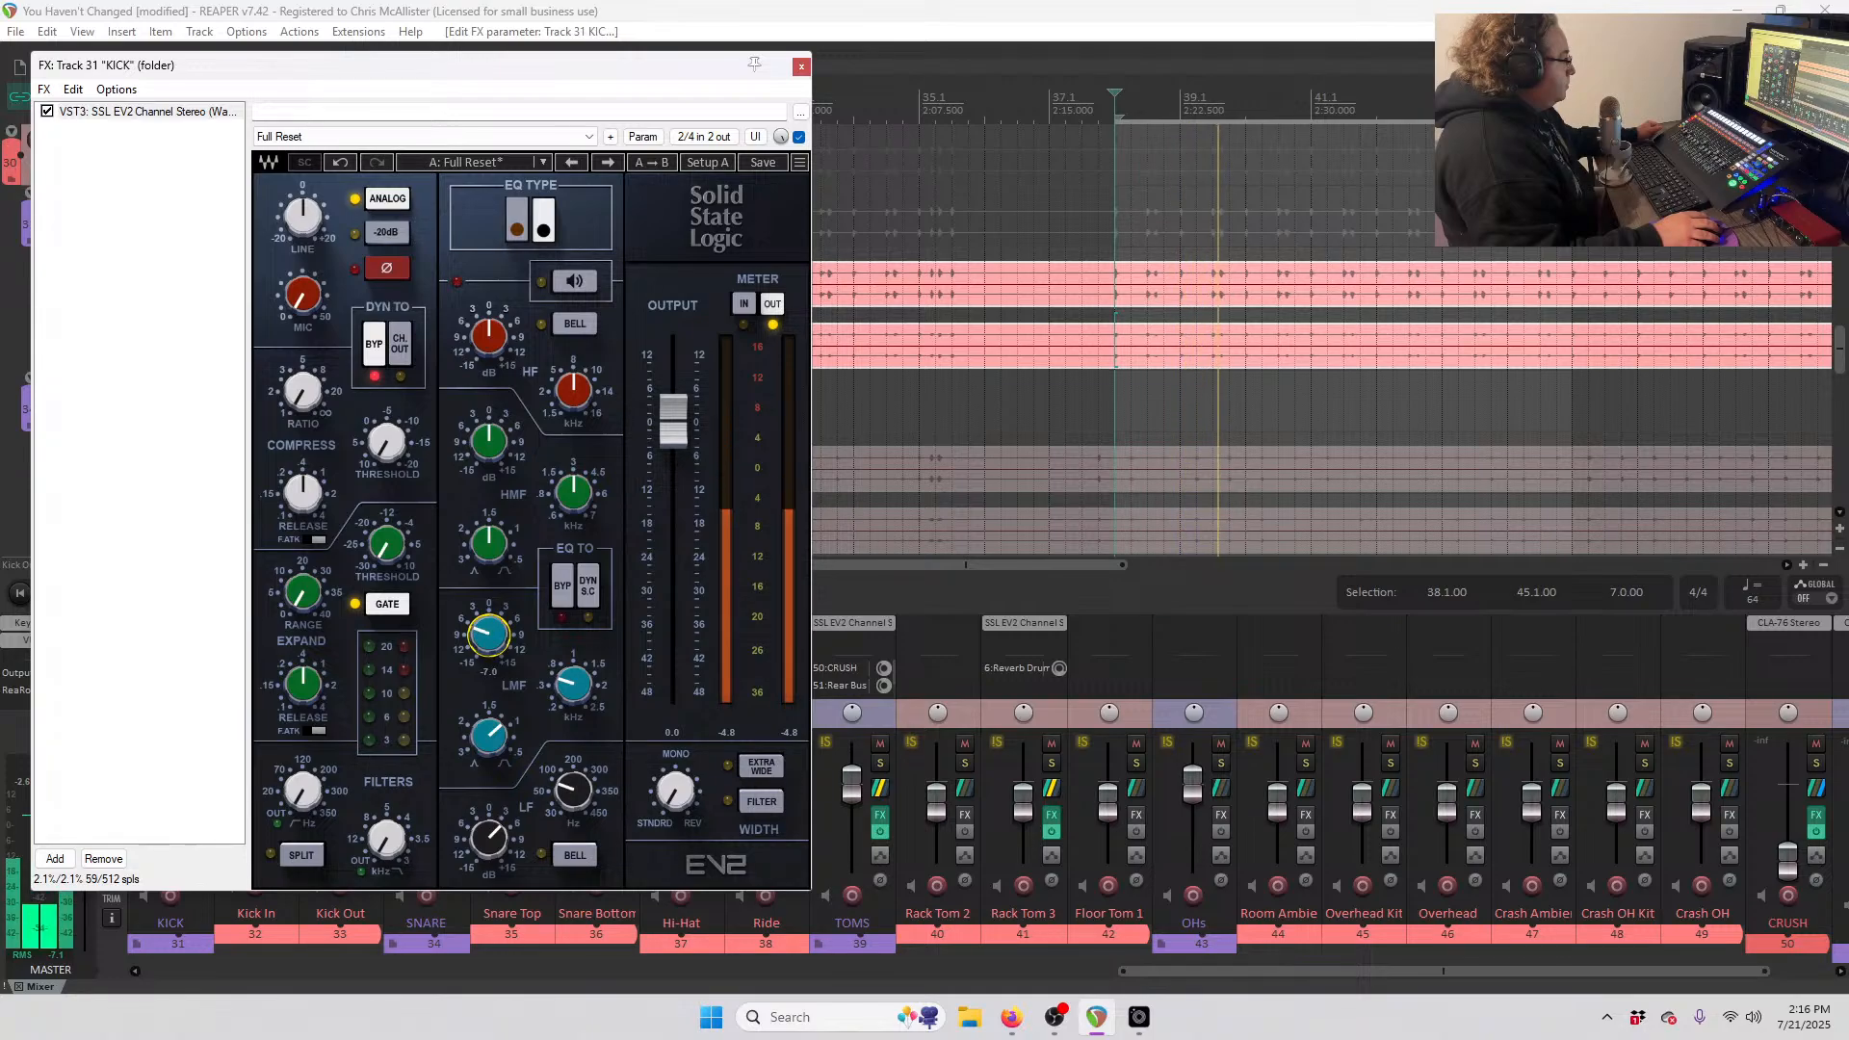
# - Lower the kick's HMF frequency, adjust its Q, test a 10.5 dB boost and settle on a gain cut
pyautogui.moveTo(573, 492); pyautogui.dragTo(489, 524)
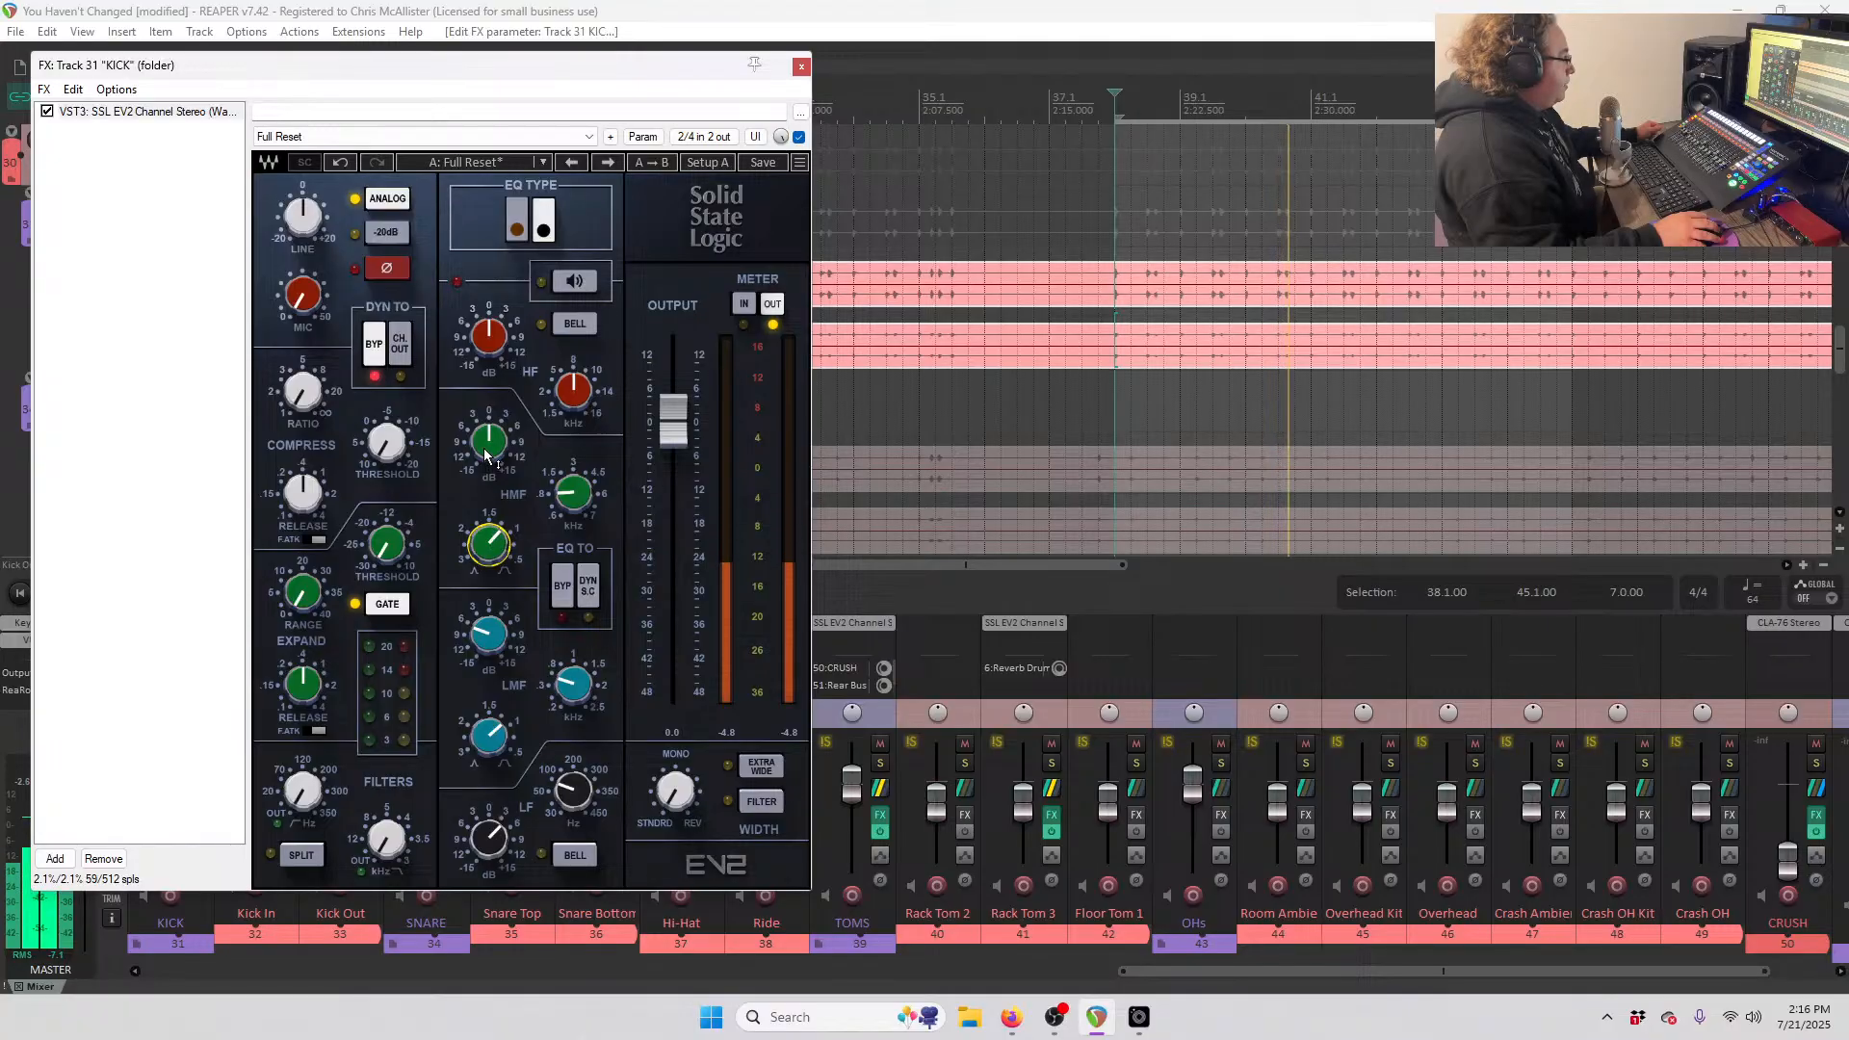
pyautogui.moveTo(487, 455); pyautogui.dragTo(487, 416)
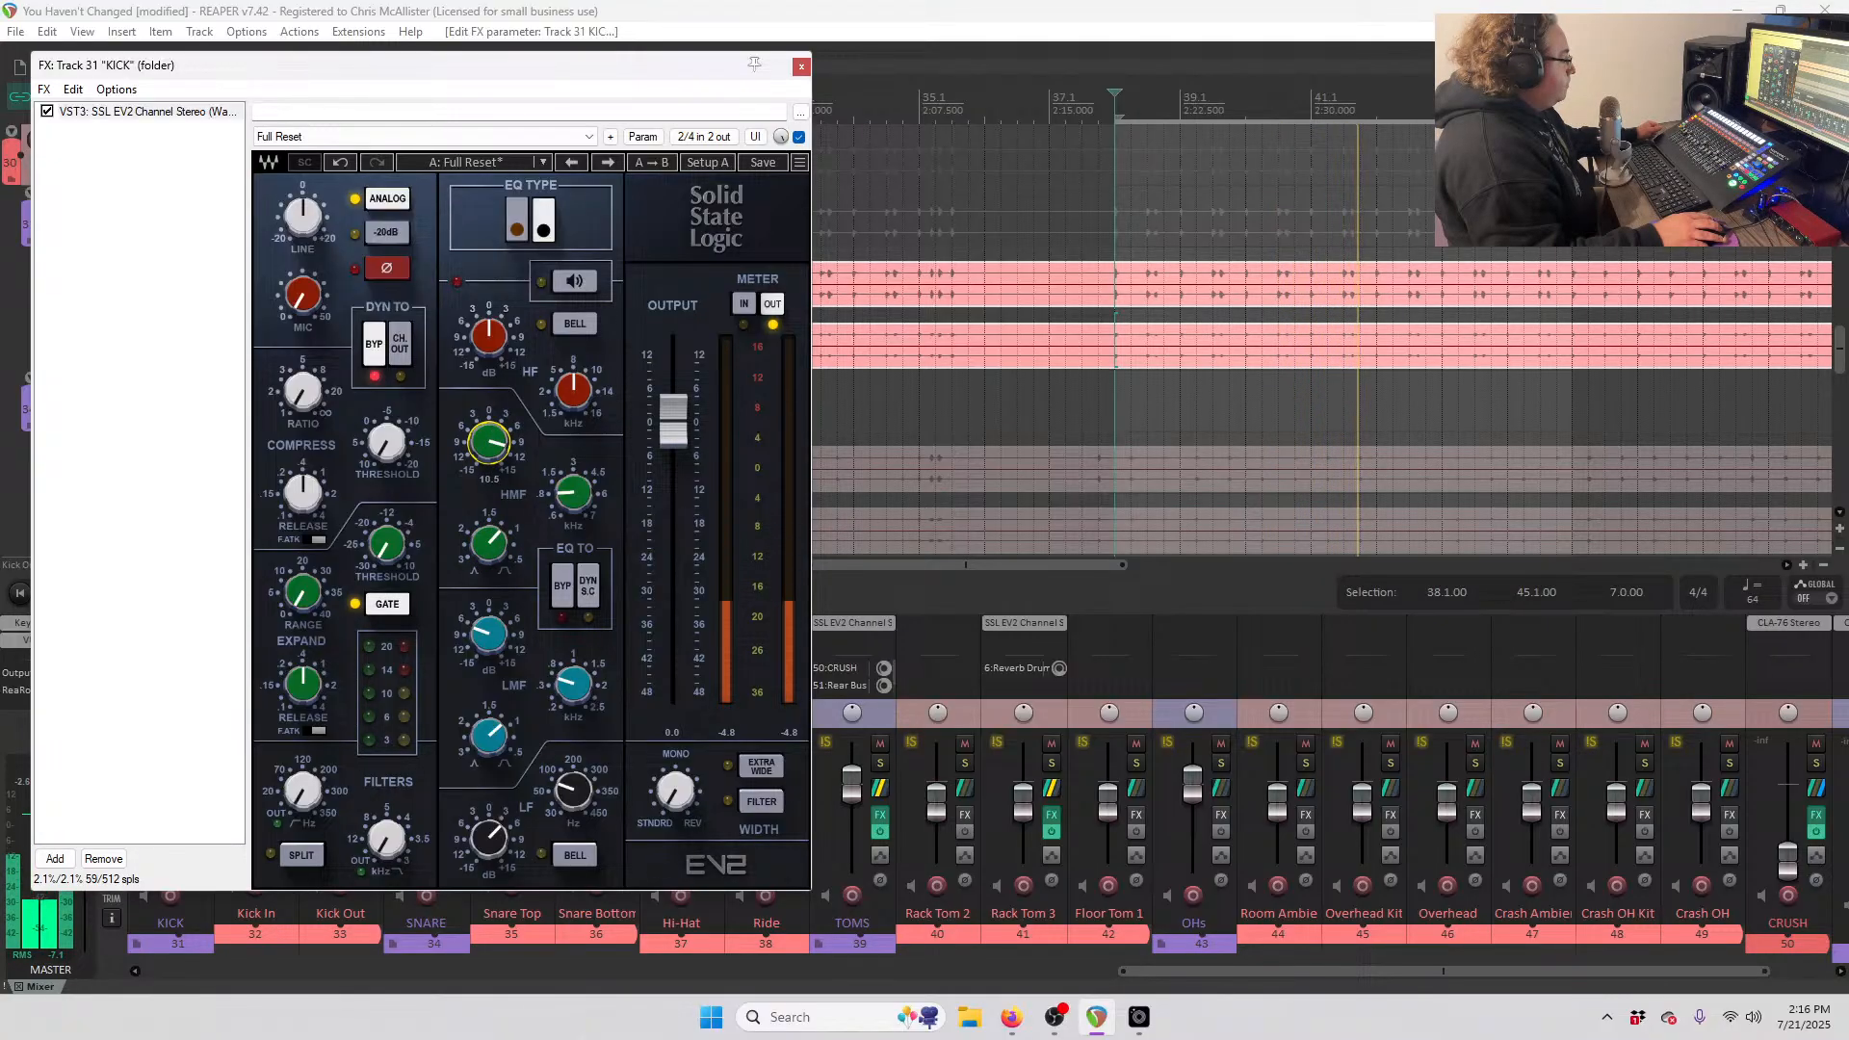
pyautogui.moveTo(486, 415); pyautogui.dragTo(486, 478)
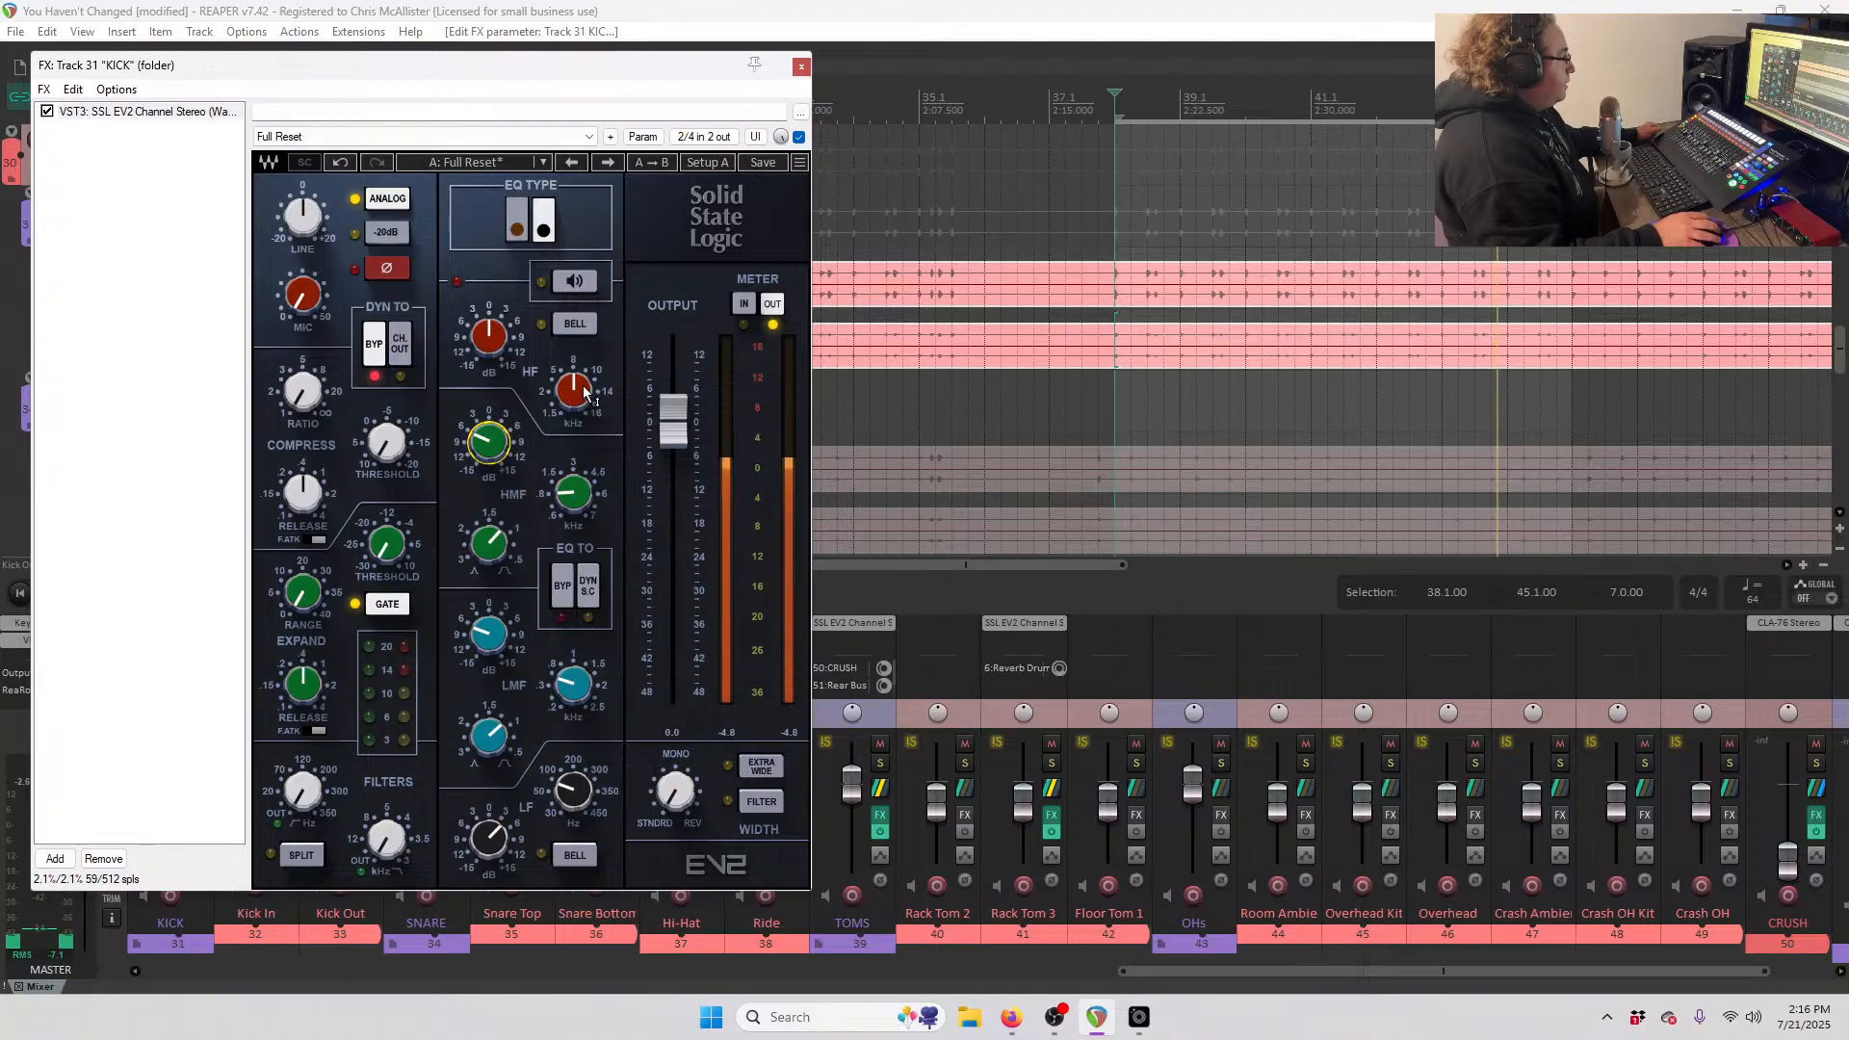
# - Lower the kick's HF frequency and boost the HF gain to 4.4 dB
pyautogui.moveTo(574, 392); pyautogui.dragTo(574, 408)
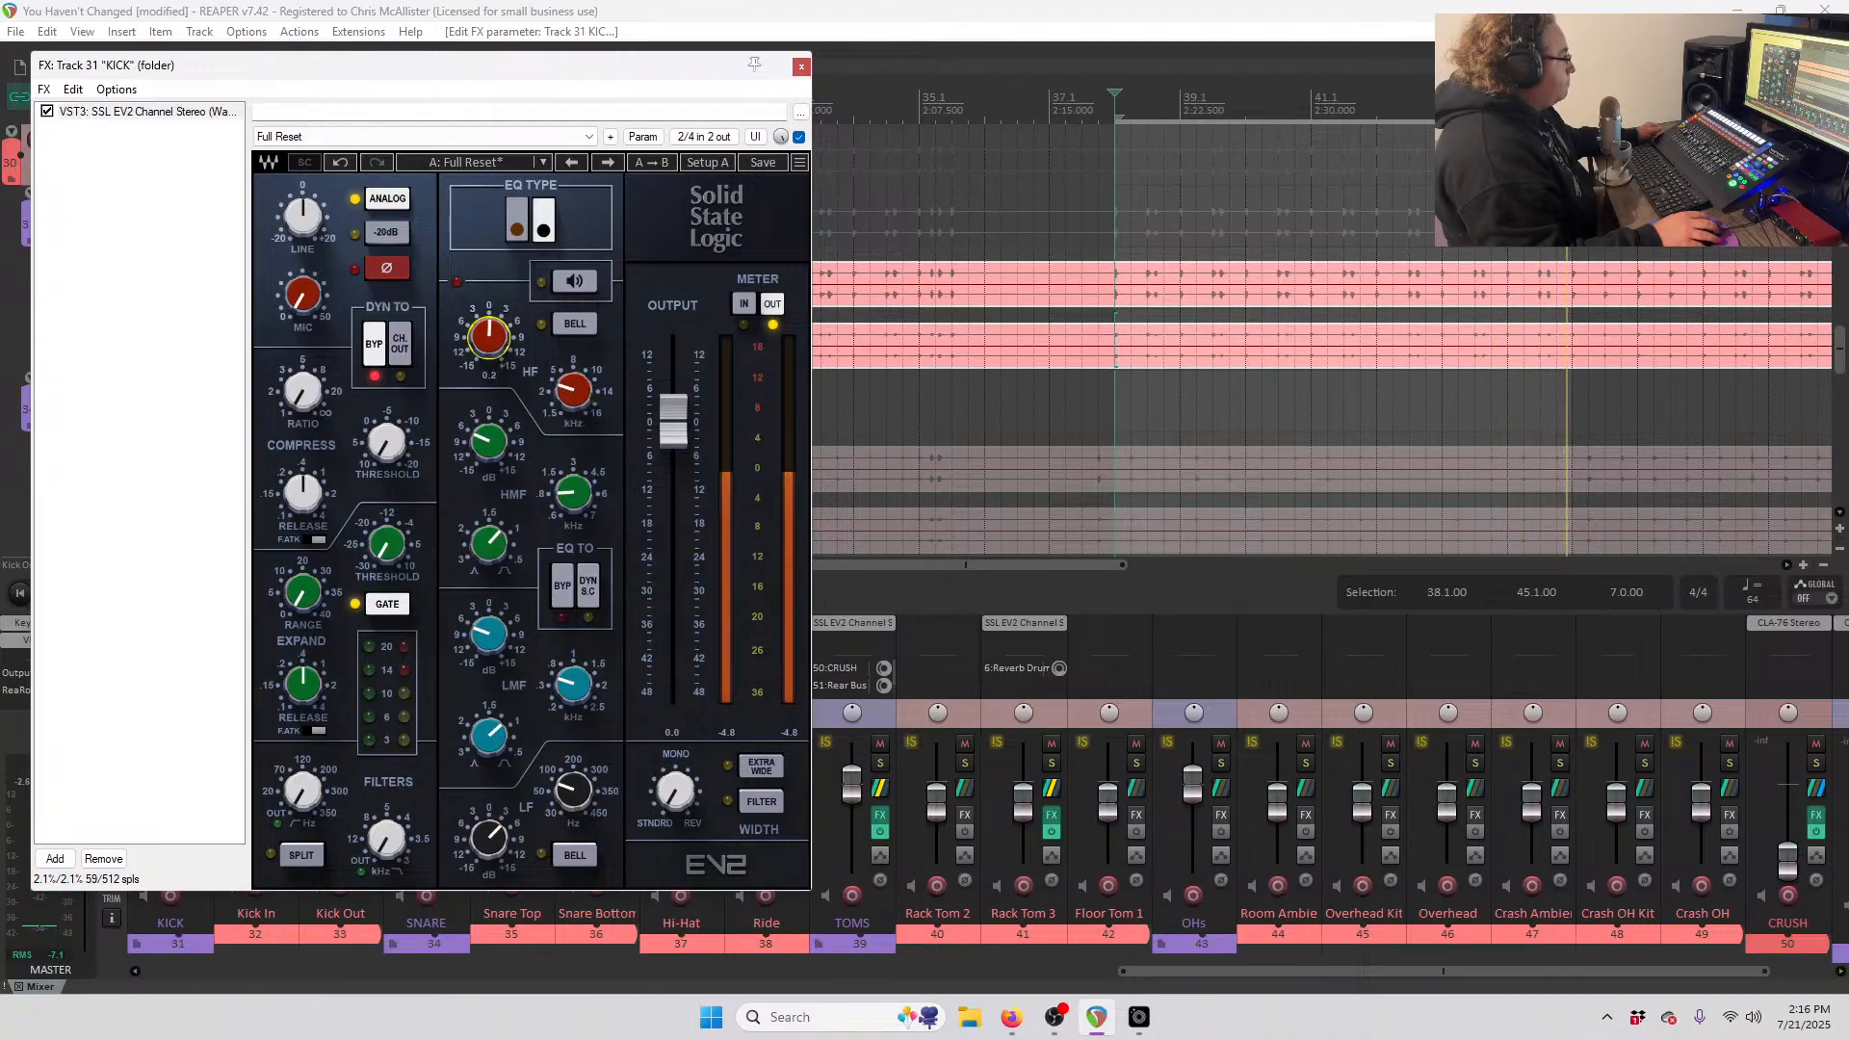
pyautogui.moveTo(488, 336); pyautogui.dragTo(488, 323)
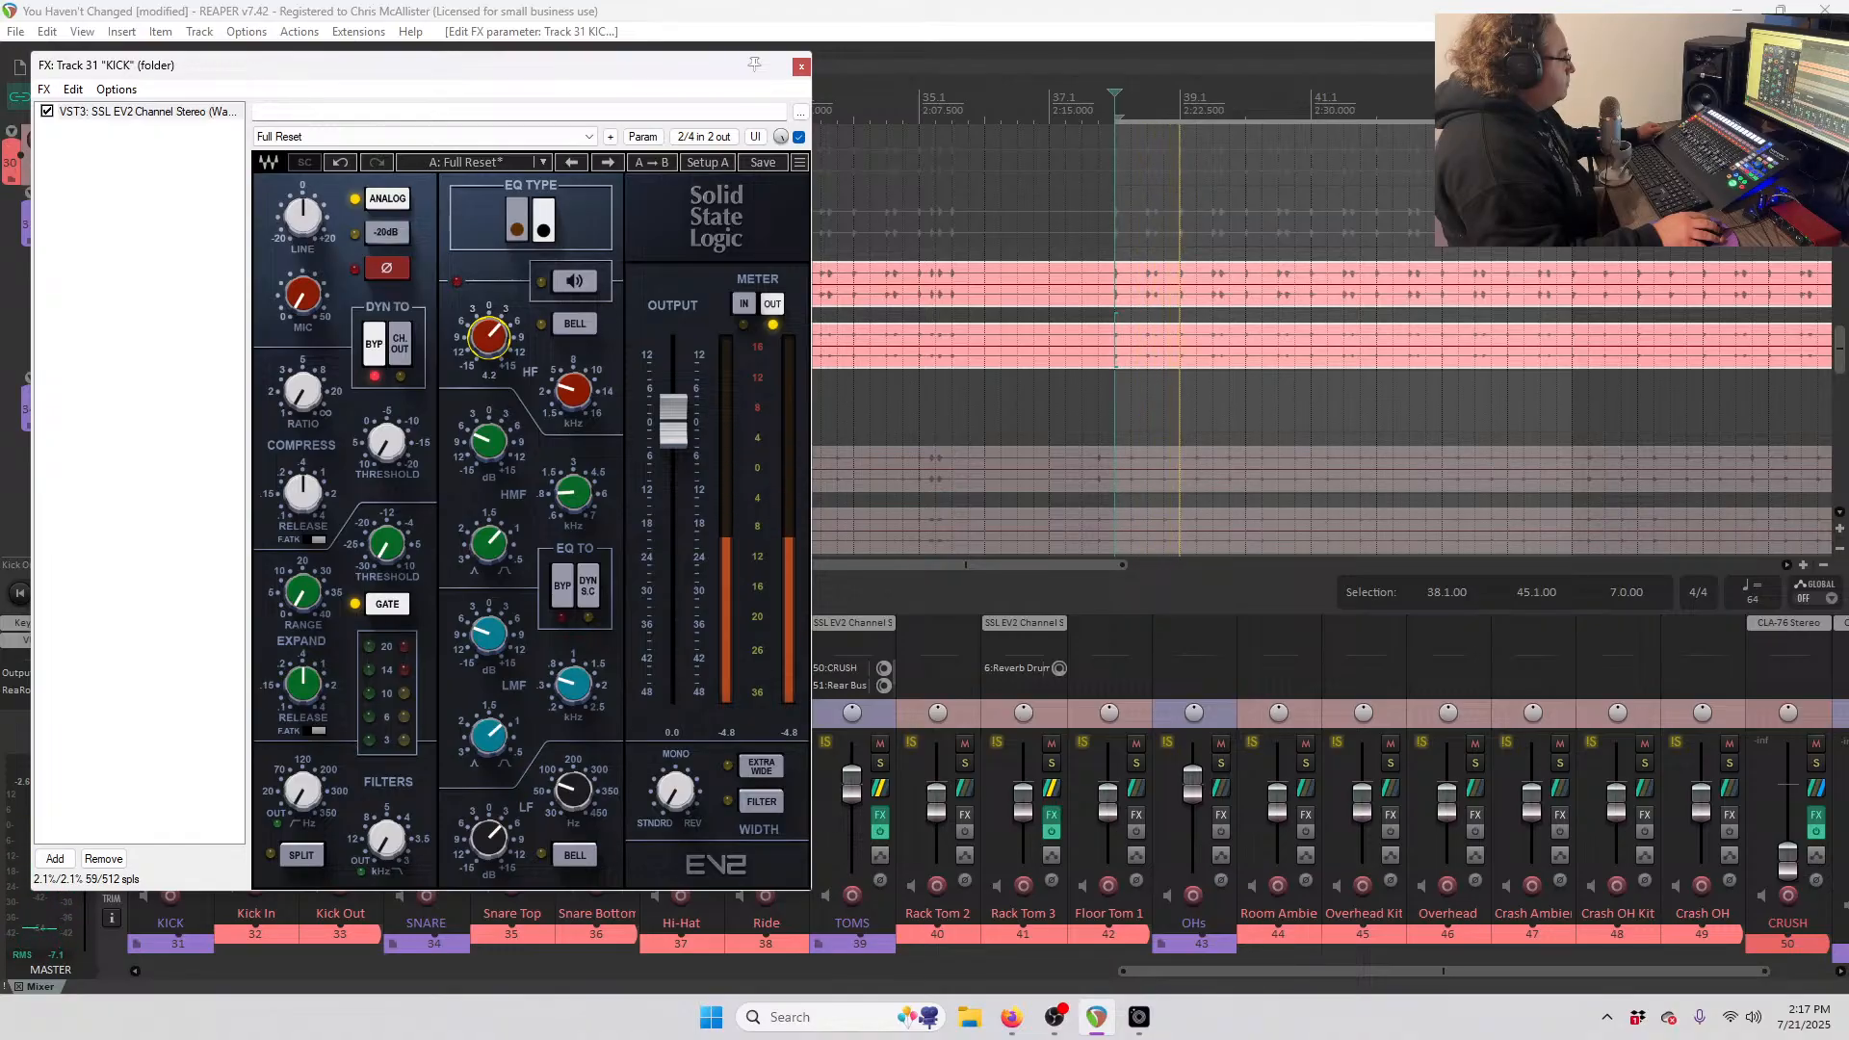
pyautogui.moveTo(488, 336); pyautogui.dragTo(488, 334)
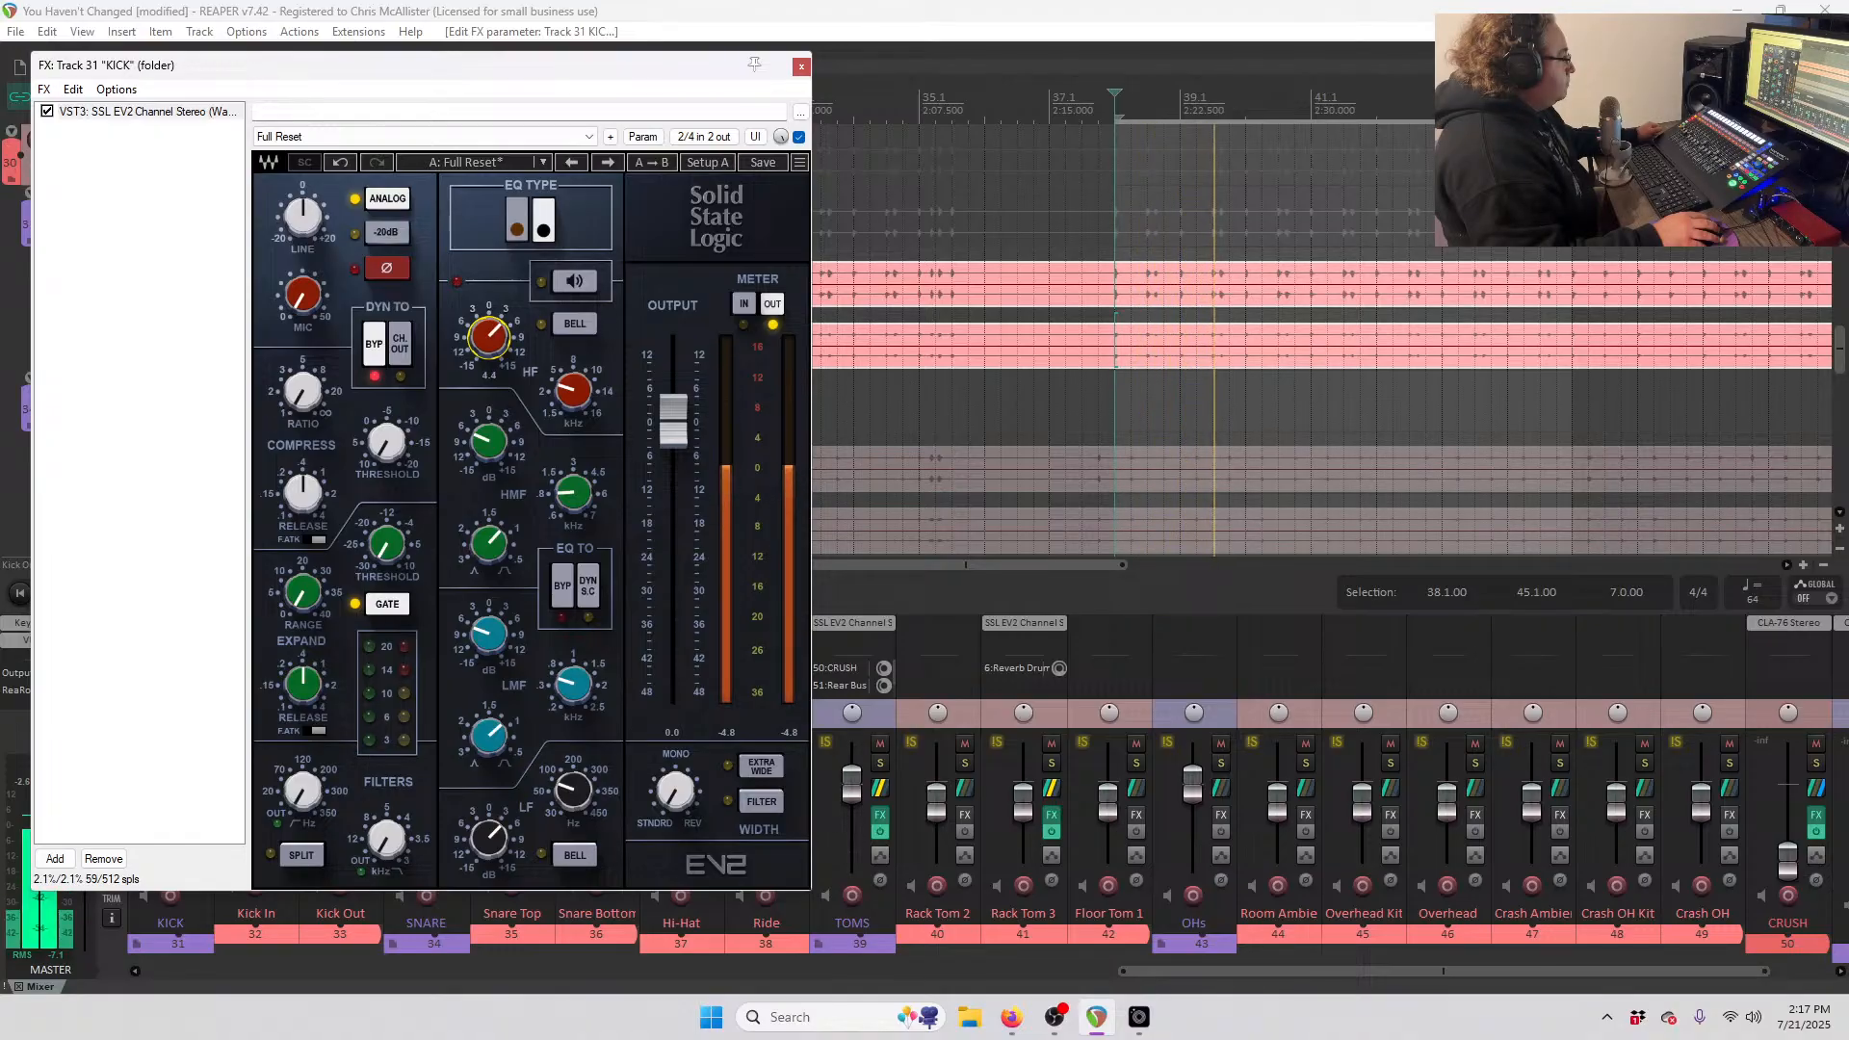
# - Engage the kick's high-pass filter at a low frequency and compress it with a higher ratio, a -11.7 threshold and a longer release
pyautogui.moveTo(304, 791); pyautogui.dragTo(304, 777)
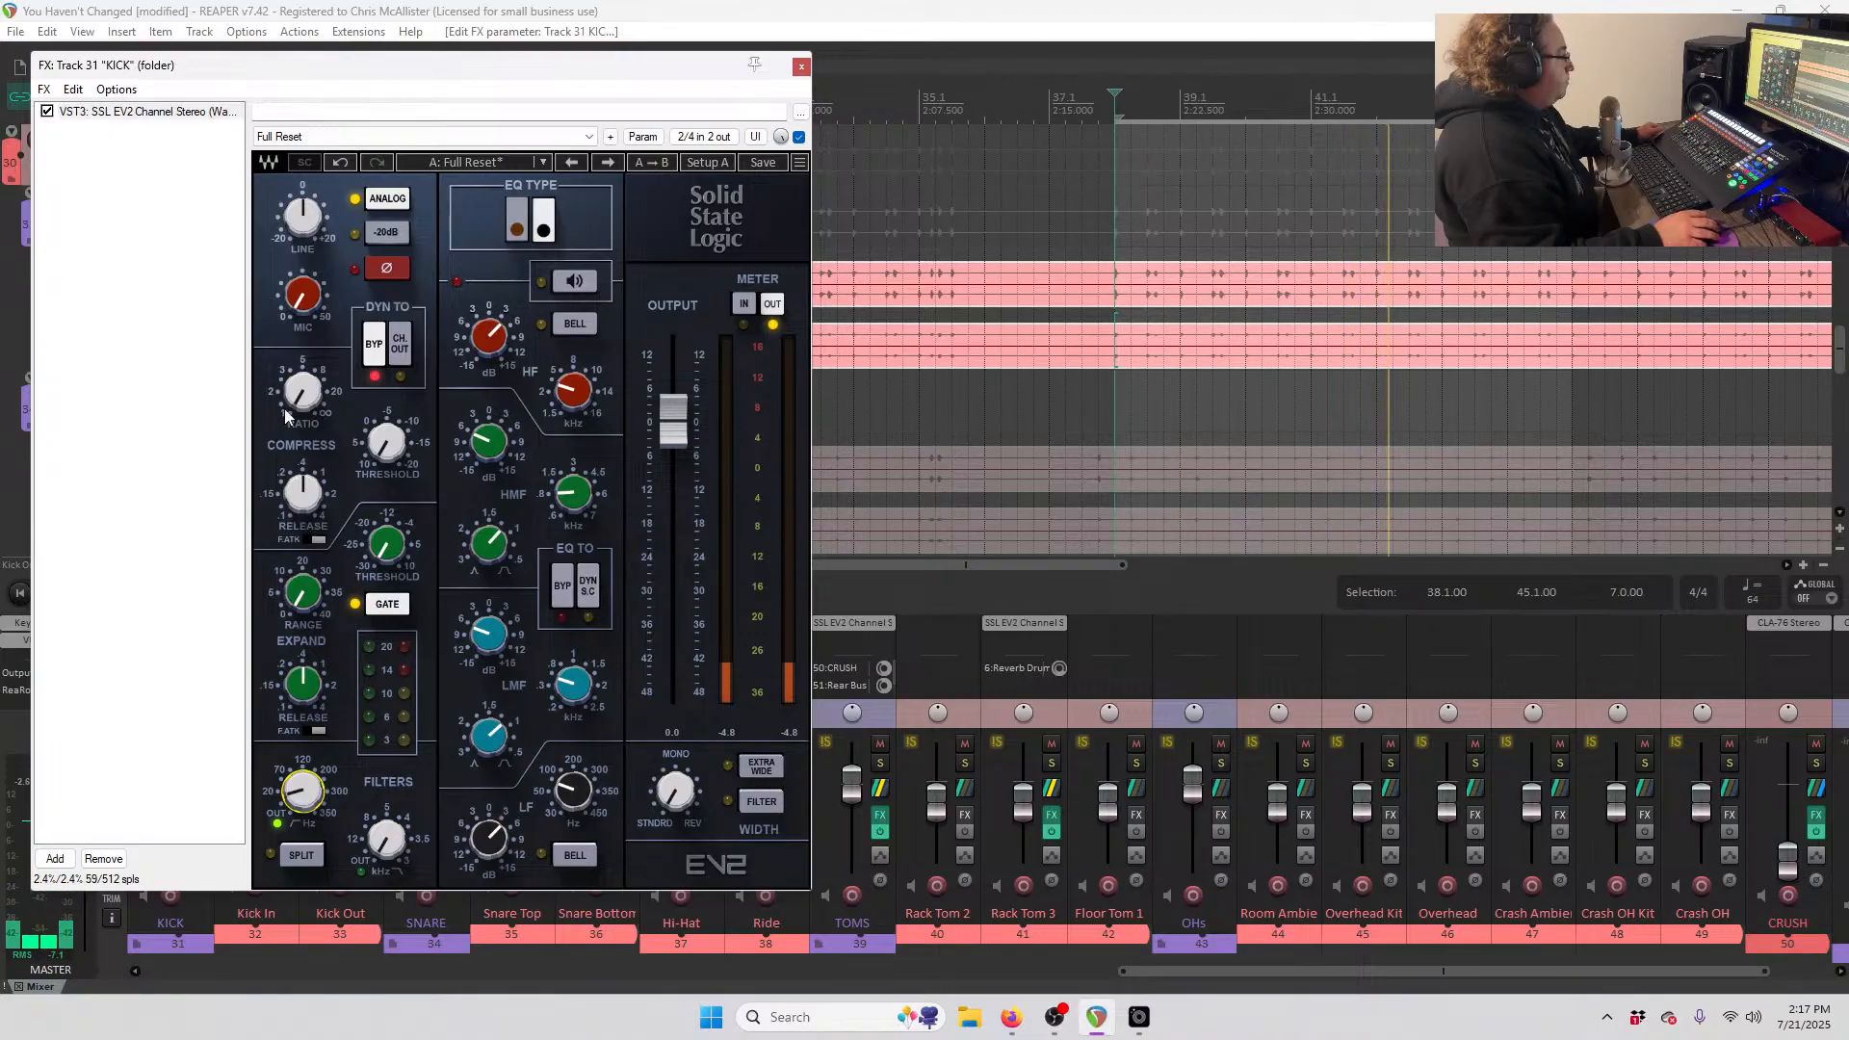
pyautogui.moveTo(305, 404); pyautogui.dragTo(304, 332)
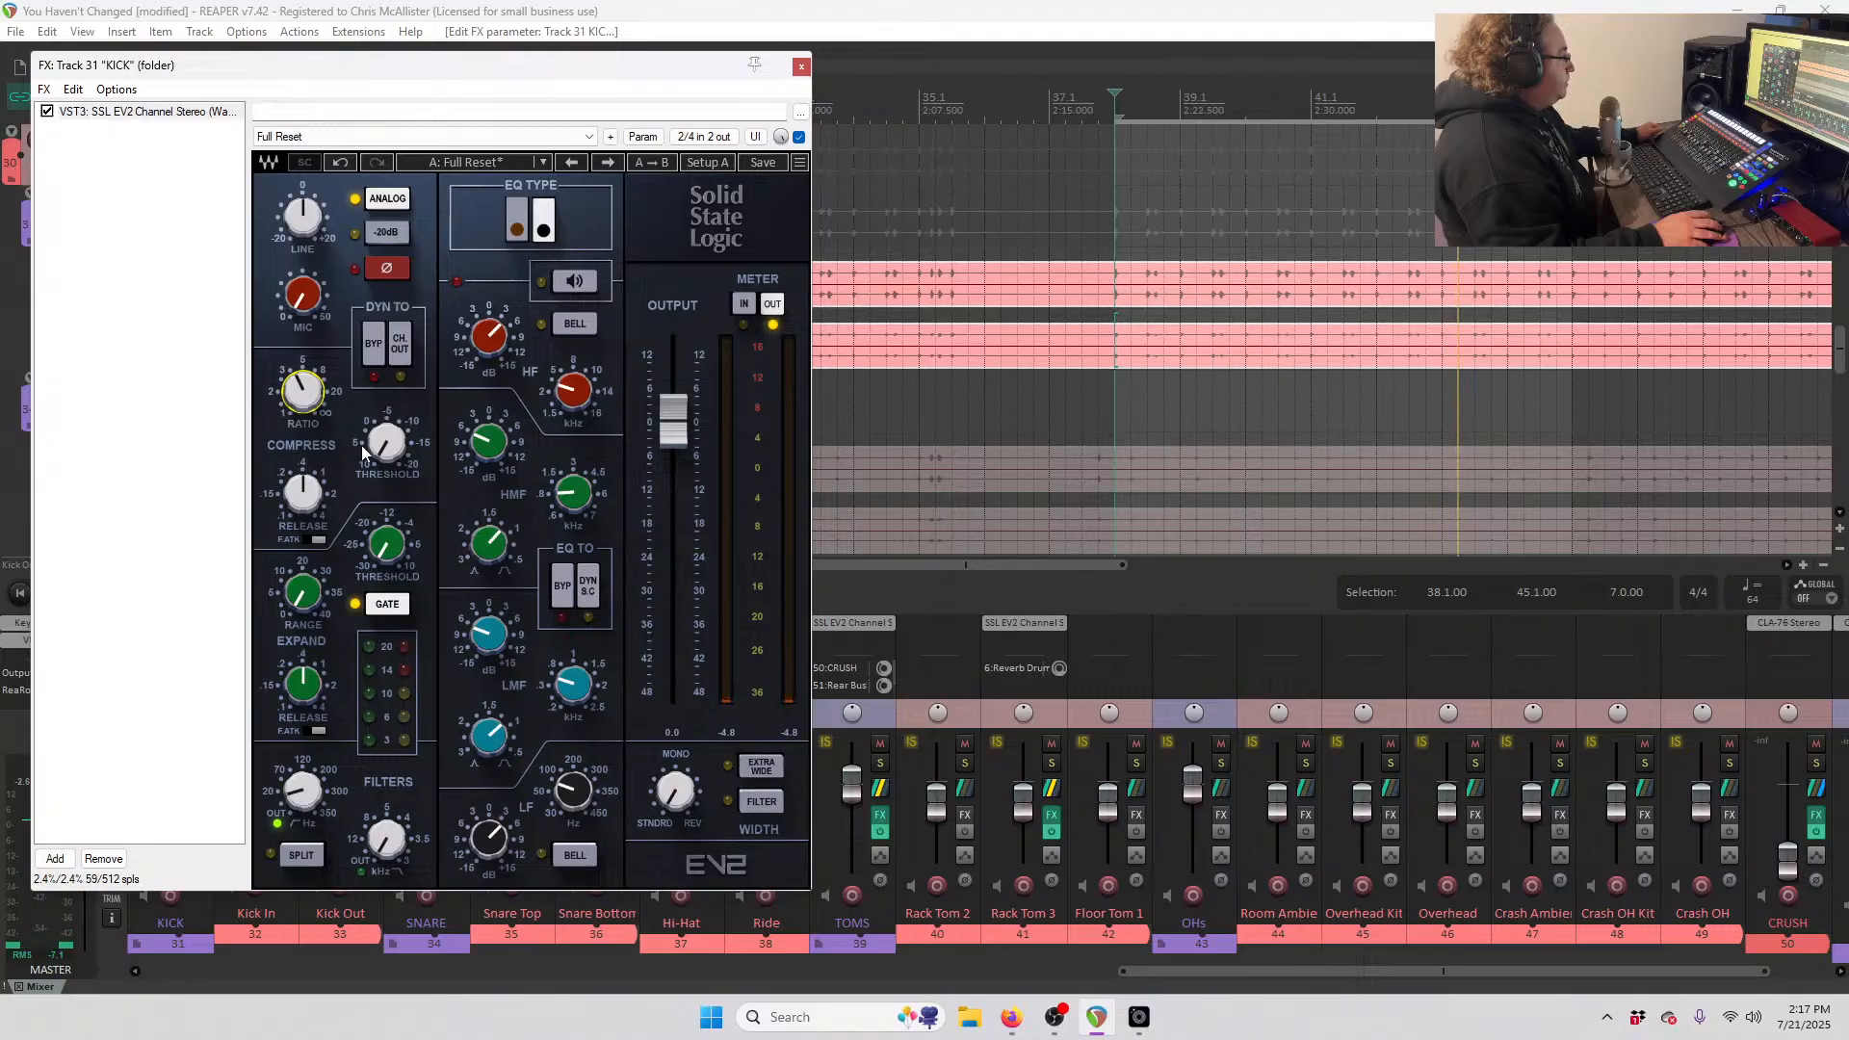
pyautogui.moveTo(383, 445)
pyautogui.mouseDown()
pyautogui.moveTo(383, 460)
pyautogui.moveTo(386, 440)
pyautogui.mouseUp()
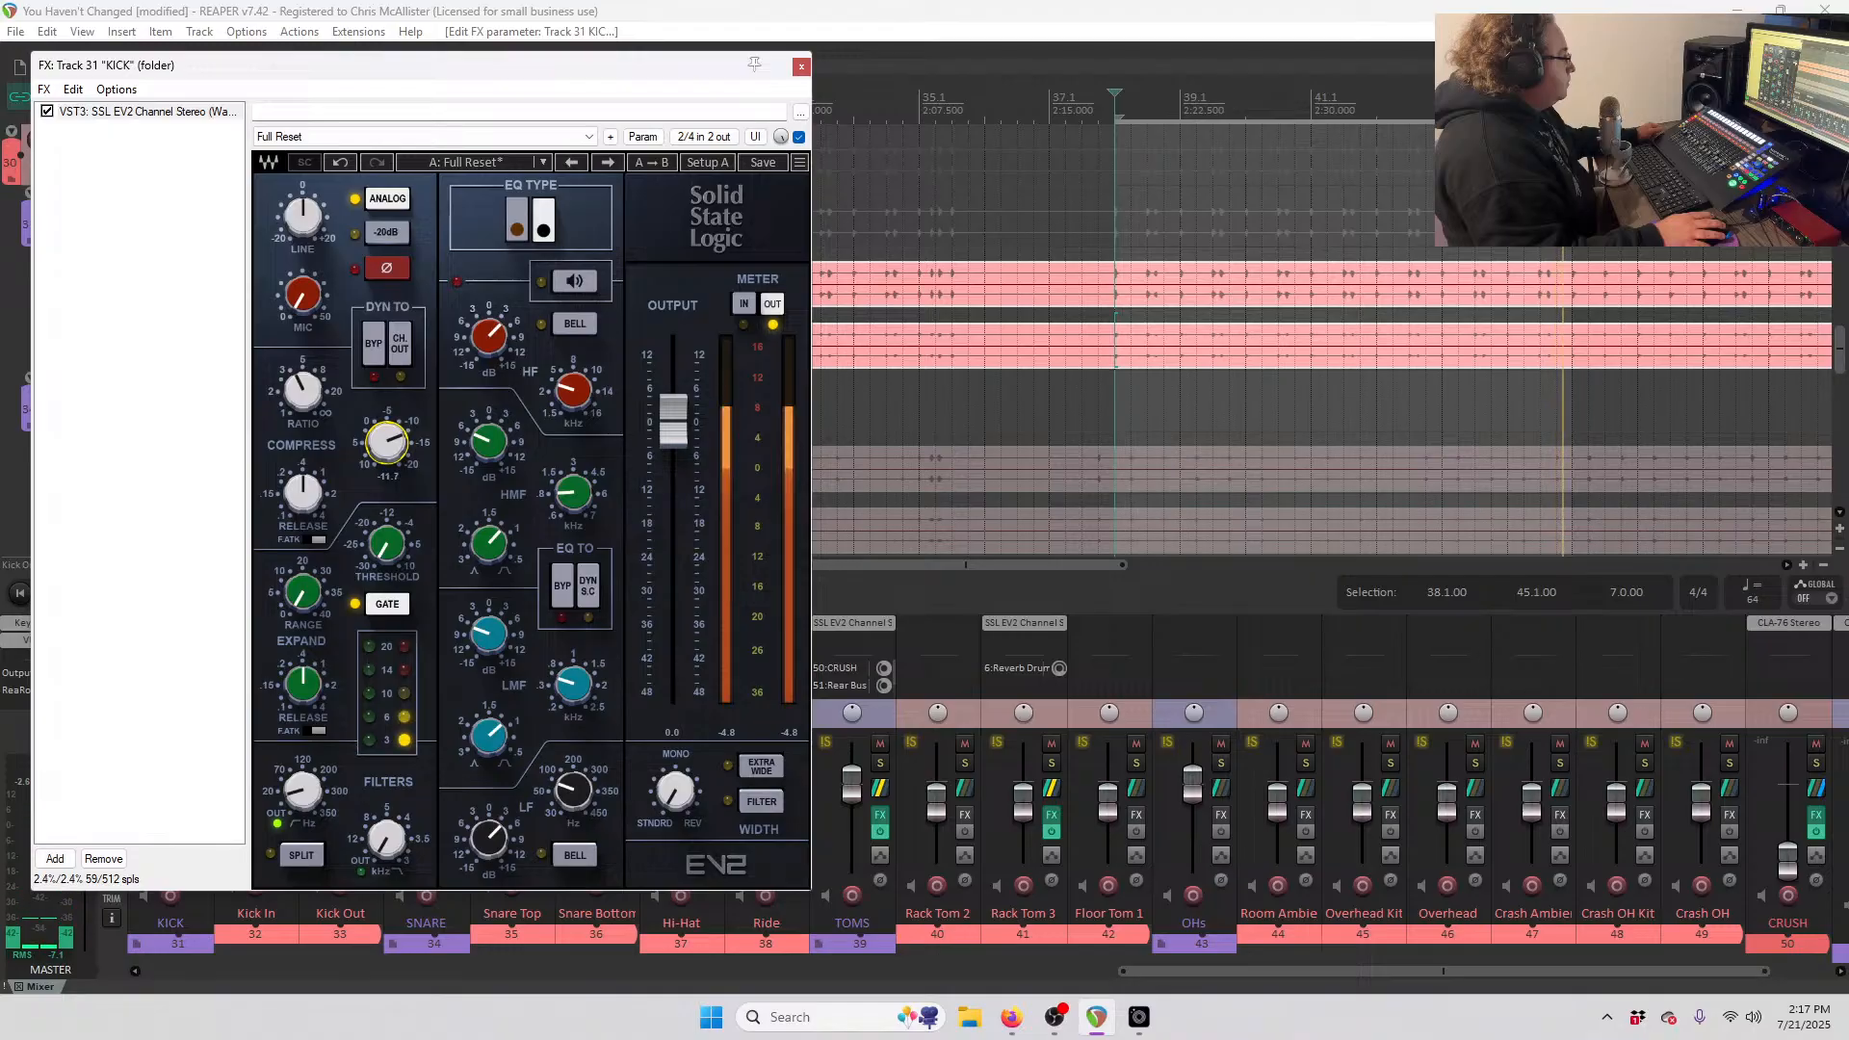
pyautogui.click(302, 491)
pyautogui.moveTo(302, 492); pyautogui.dragTo(302, 494)
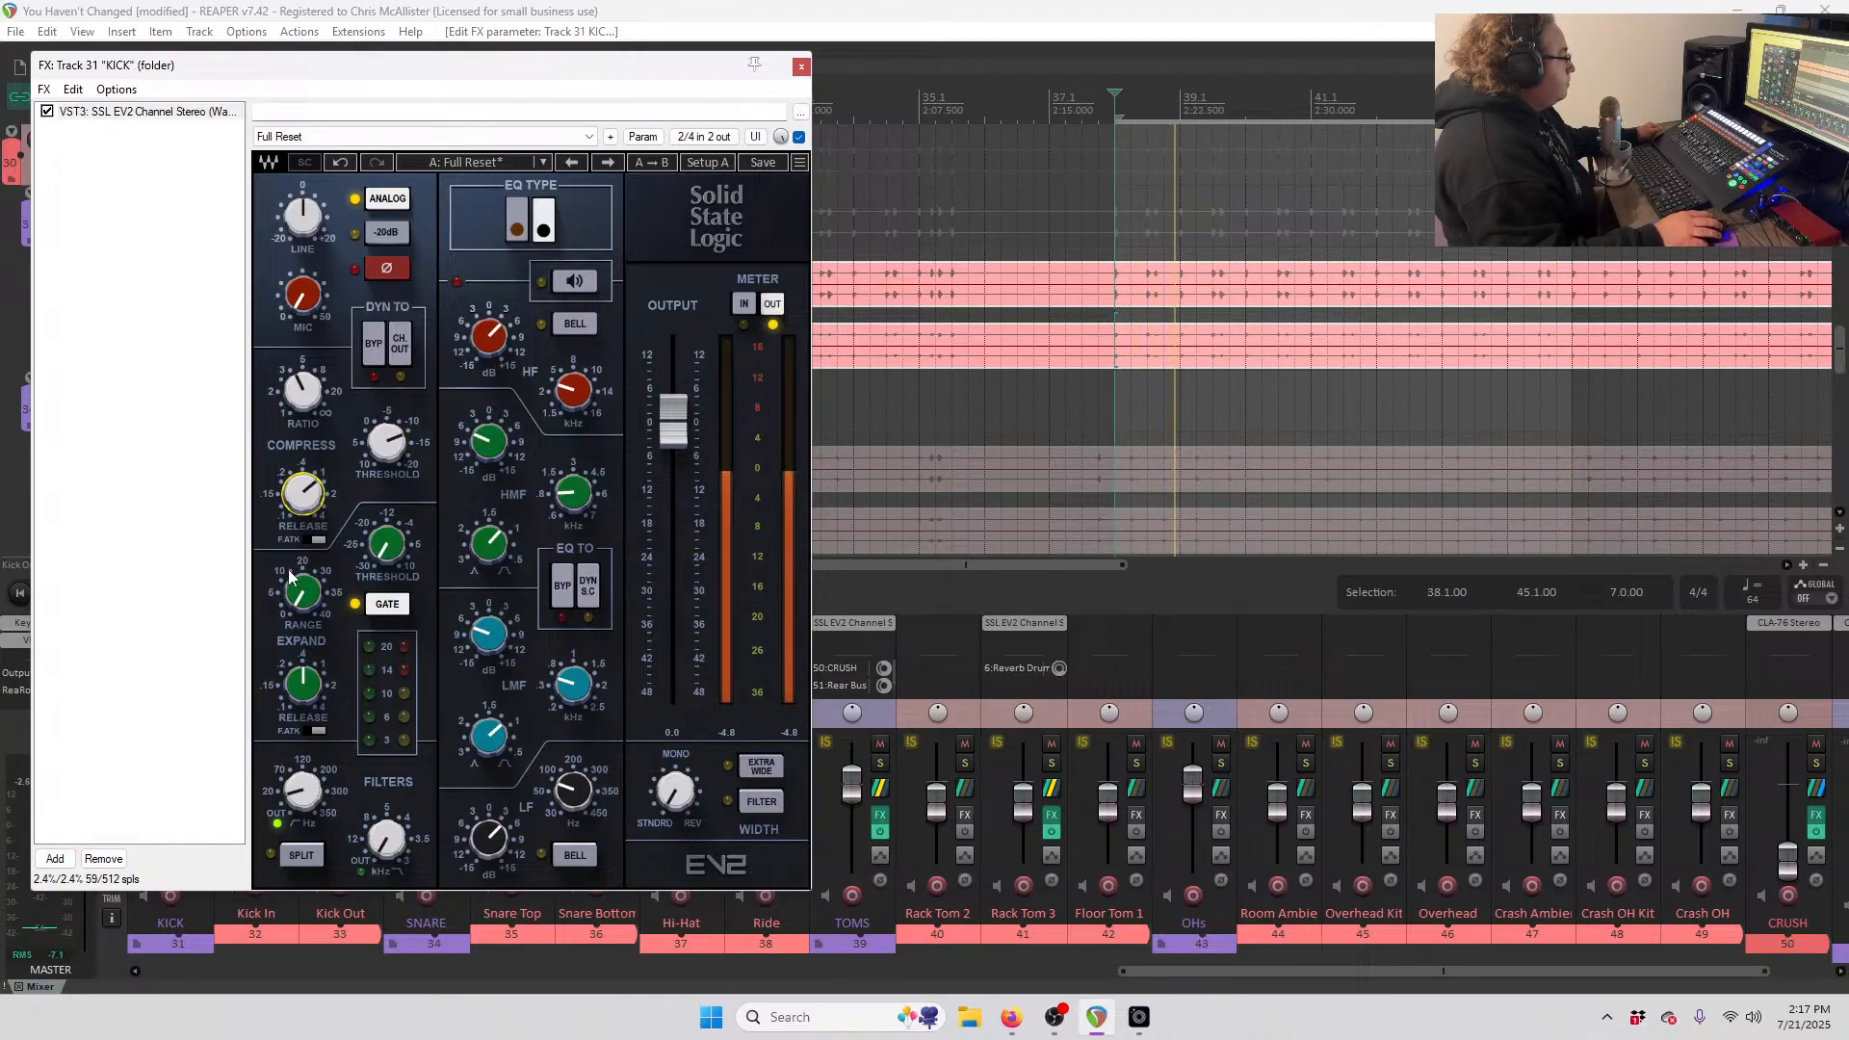
pyautogui.click(800, 66)
# - Set Kick In to -2.67 dB and Kick Out to -4.72 dB, then solo SNARE with Snare Top at -6.59 dB and Snare Bottom at -16.2 dB
pyautogui.scroll(1, 667, 855)
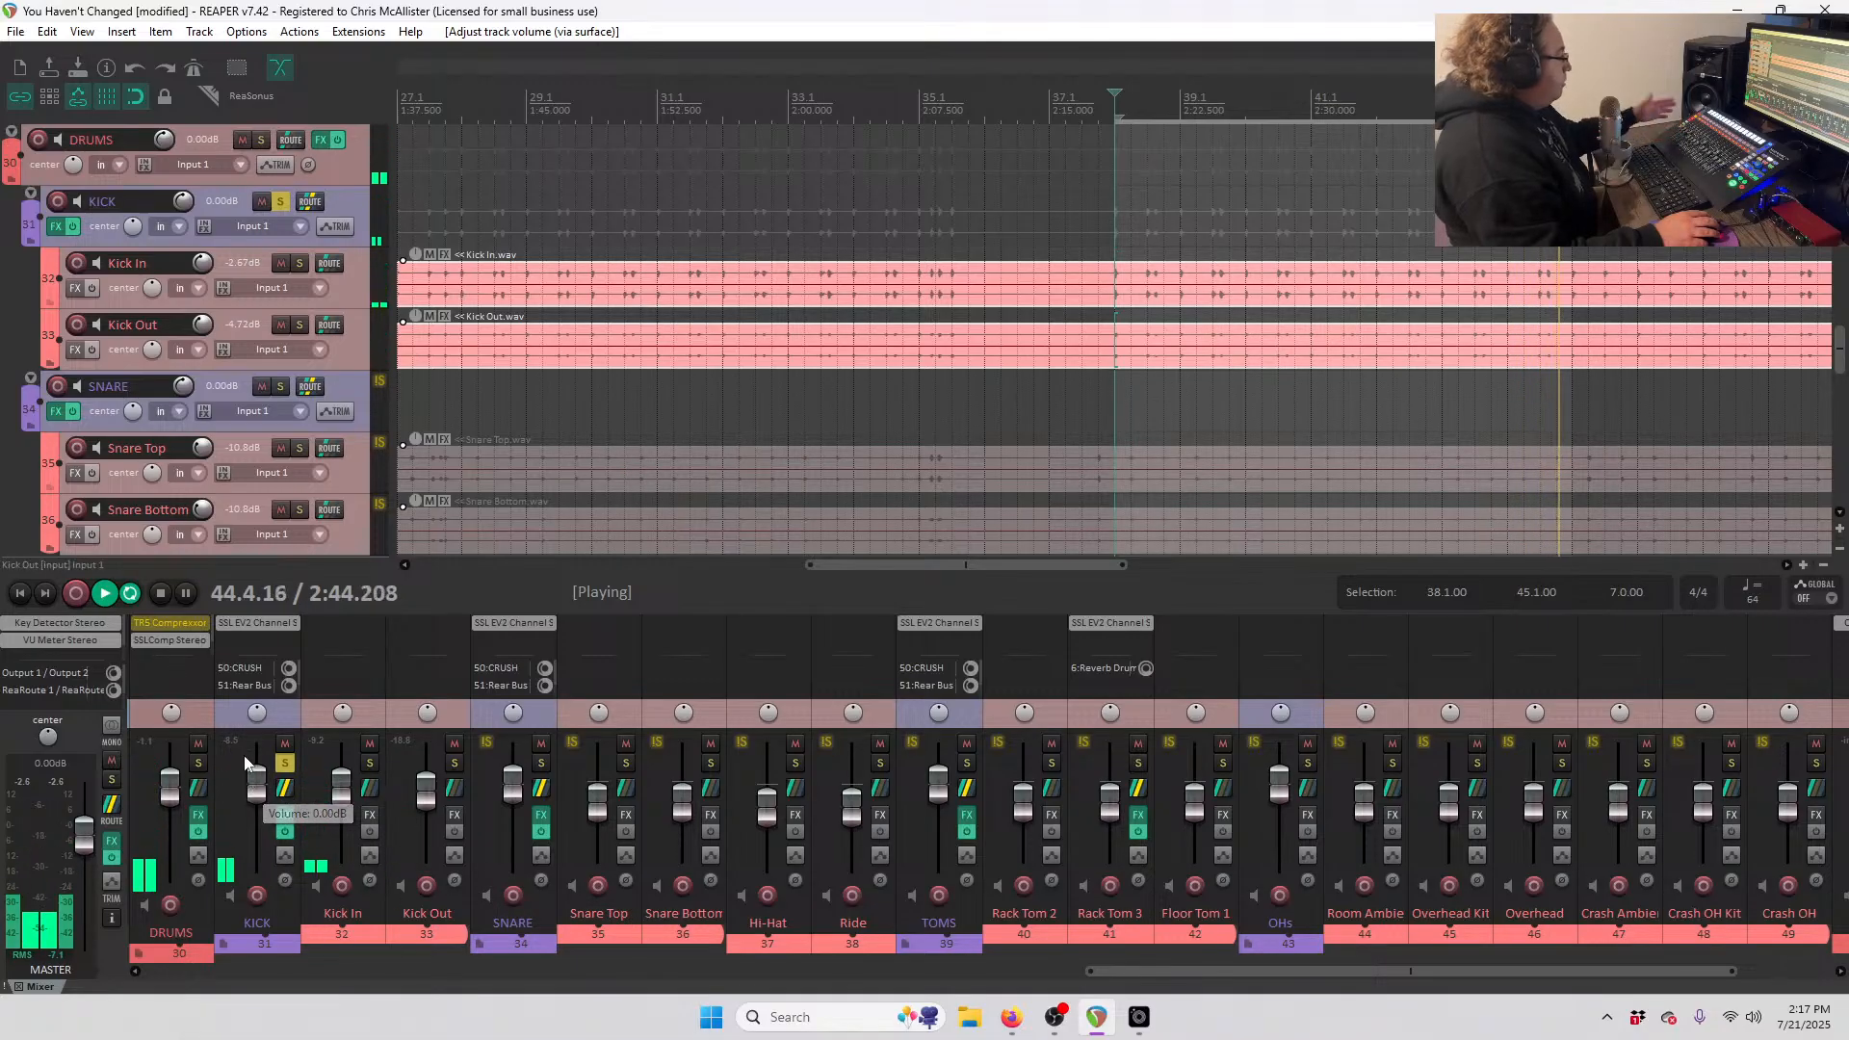
pyautogui.moveTo(249, 762)
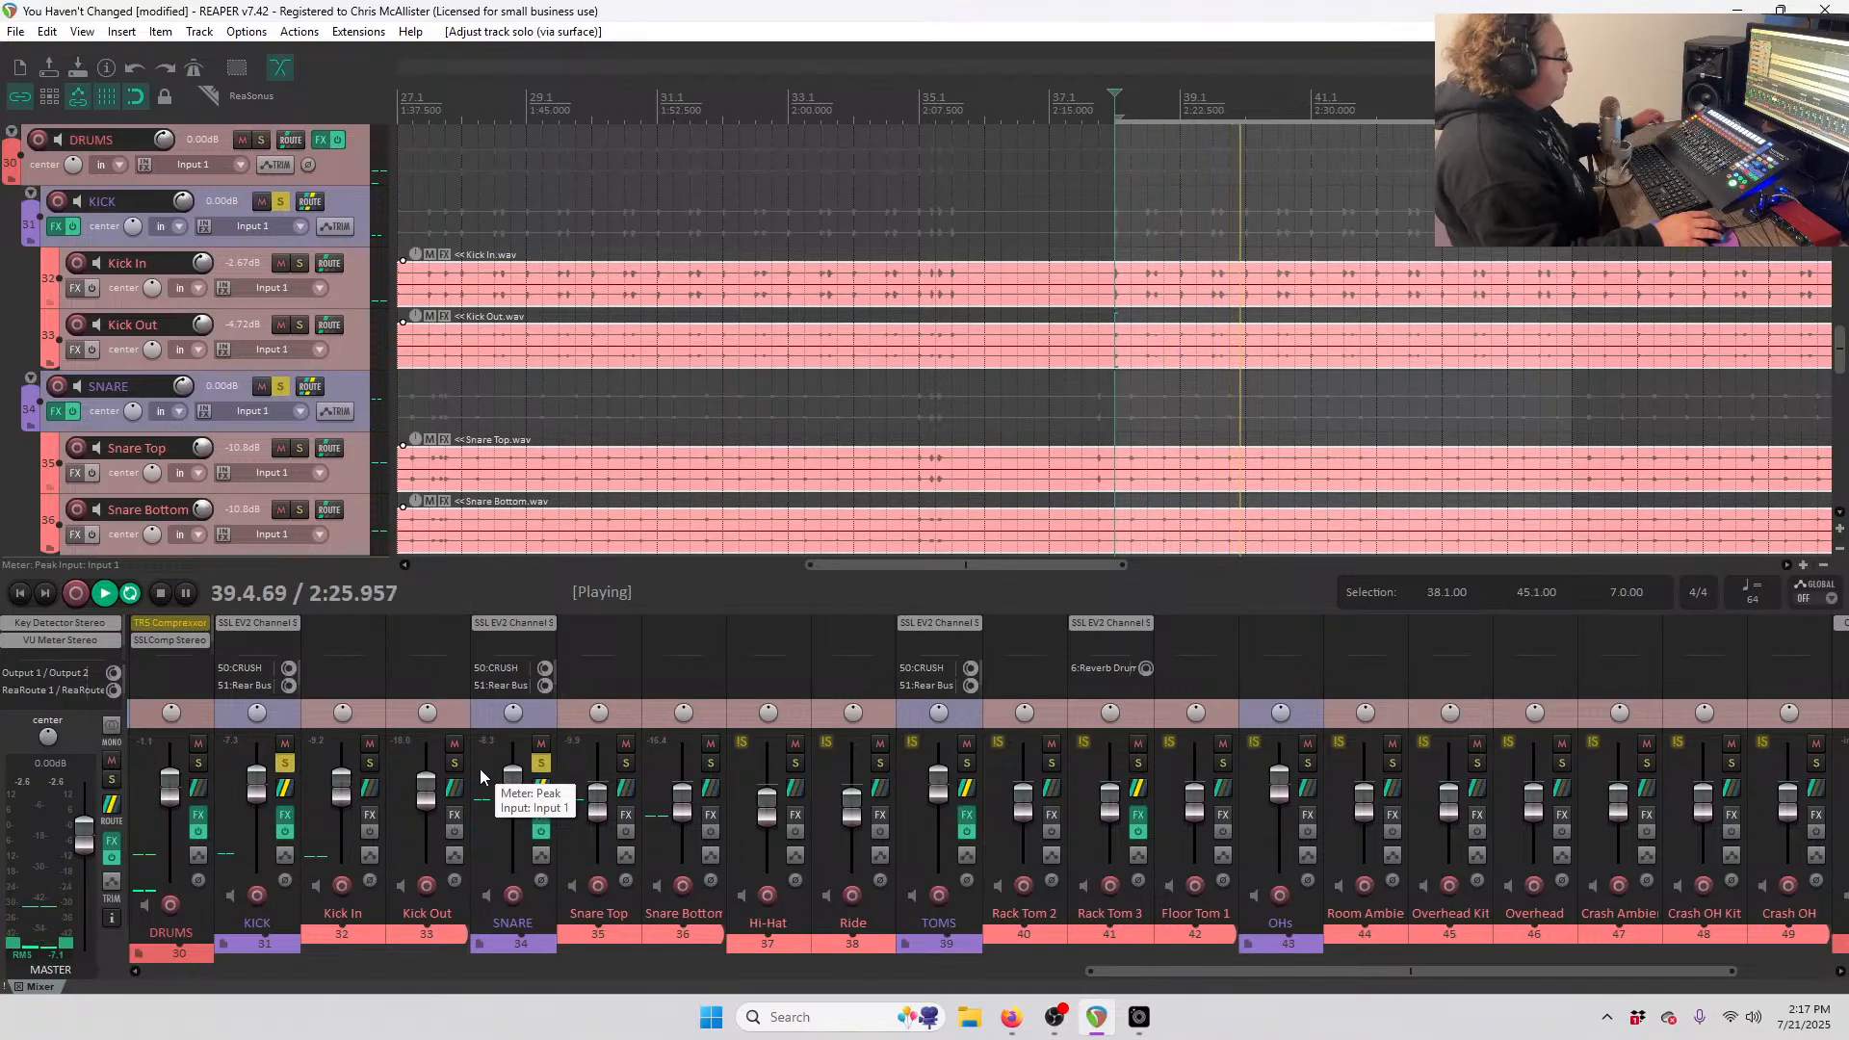
pyautogui.scroll(-1, 331, 473)
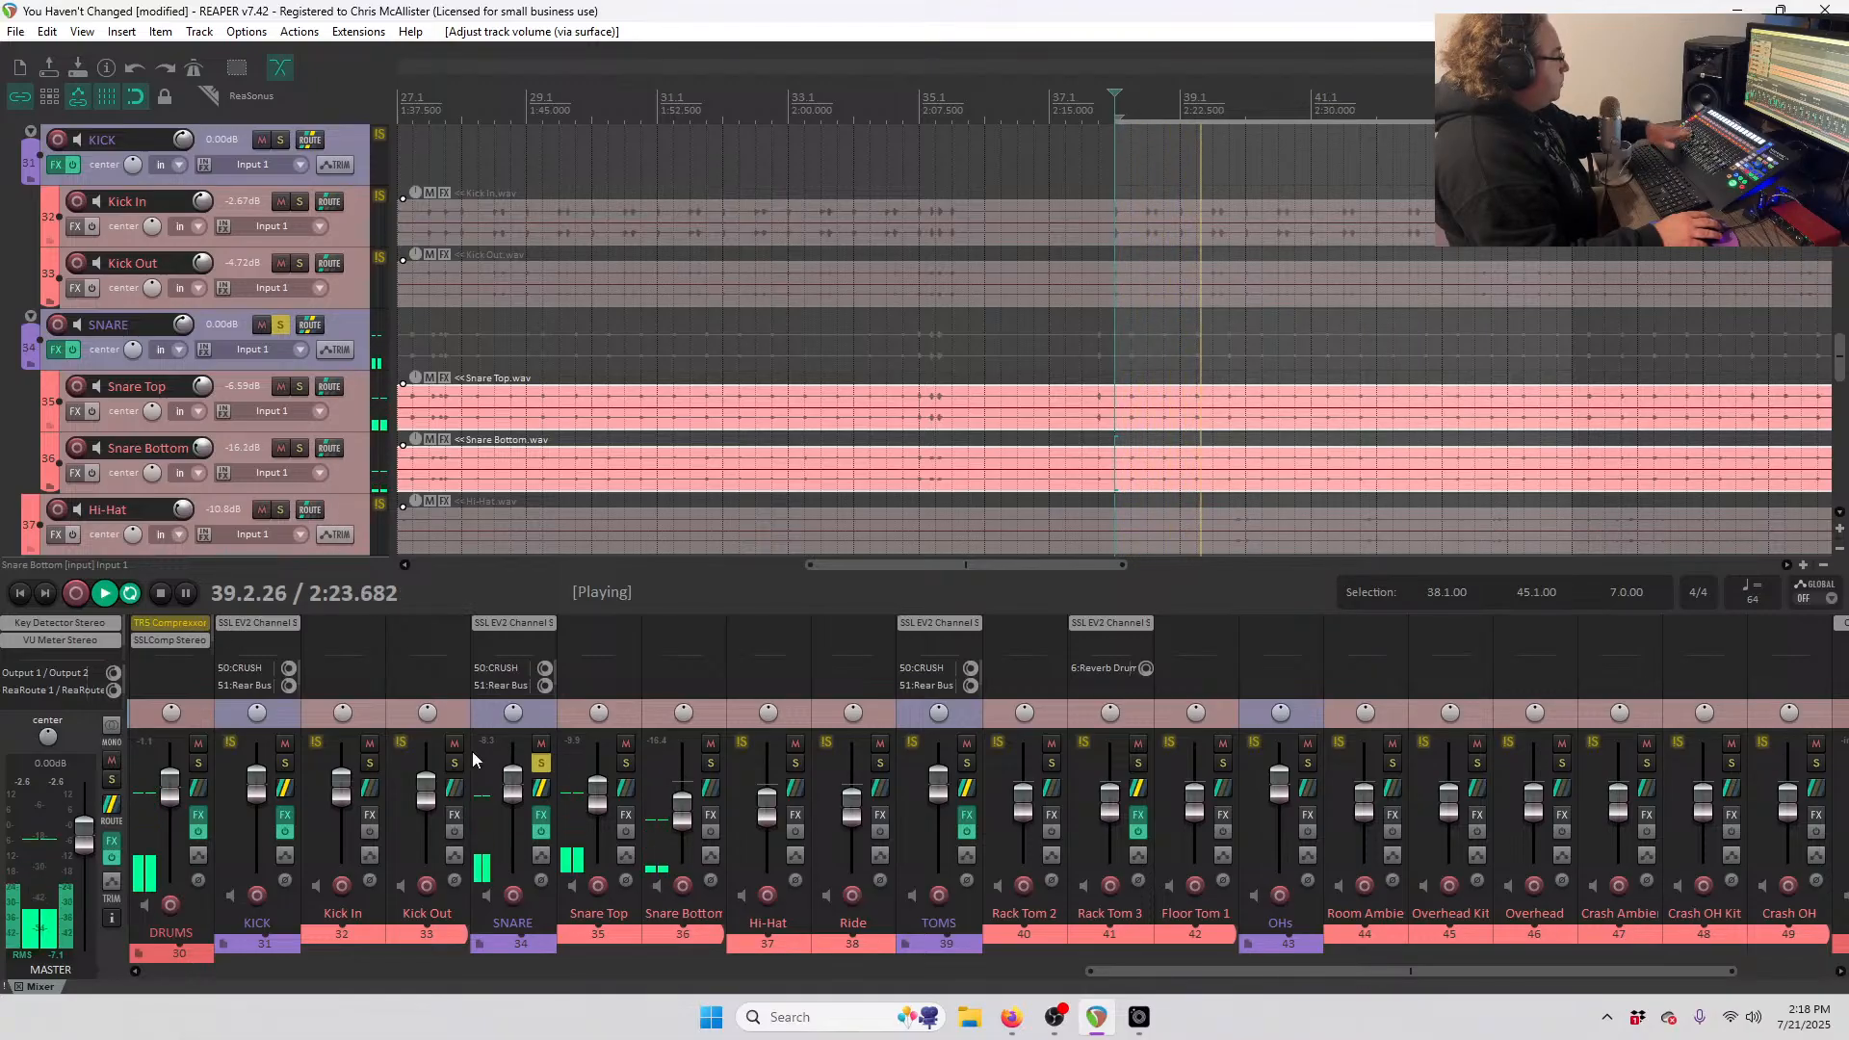
# - In the SNARE bus's SSL EV2 channel, boost the LF gain and add an HF bell boost at about 10.75 kHz
pyautogui.click(540, 818)
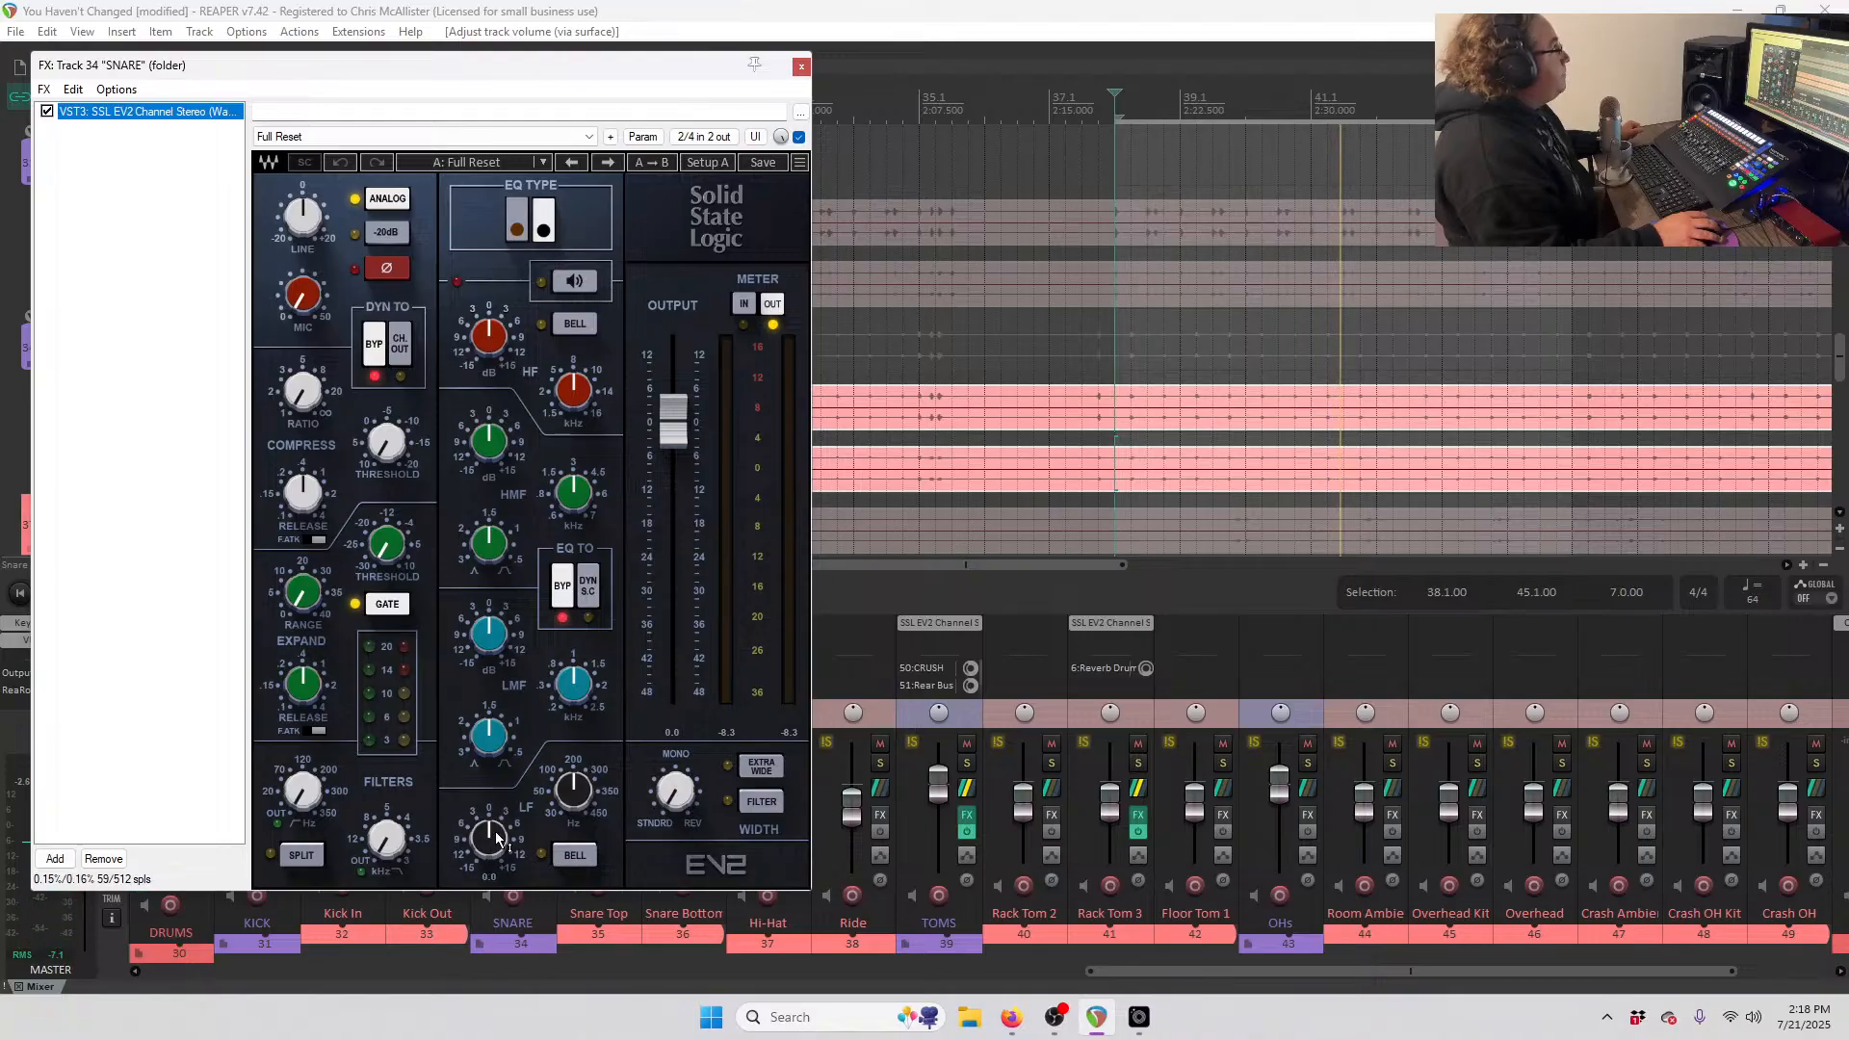
pyautogui.moveTo(495, 830); pyautogui.dragTo(495, 811)
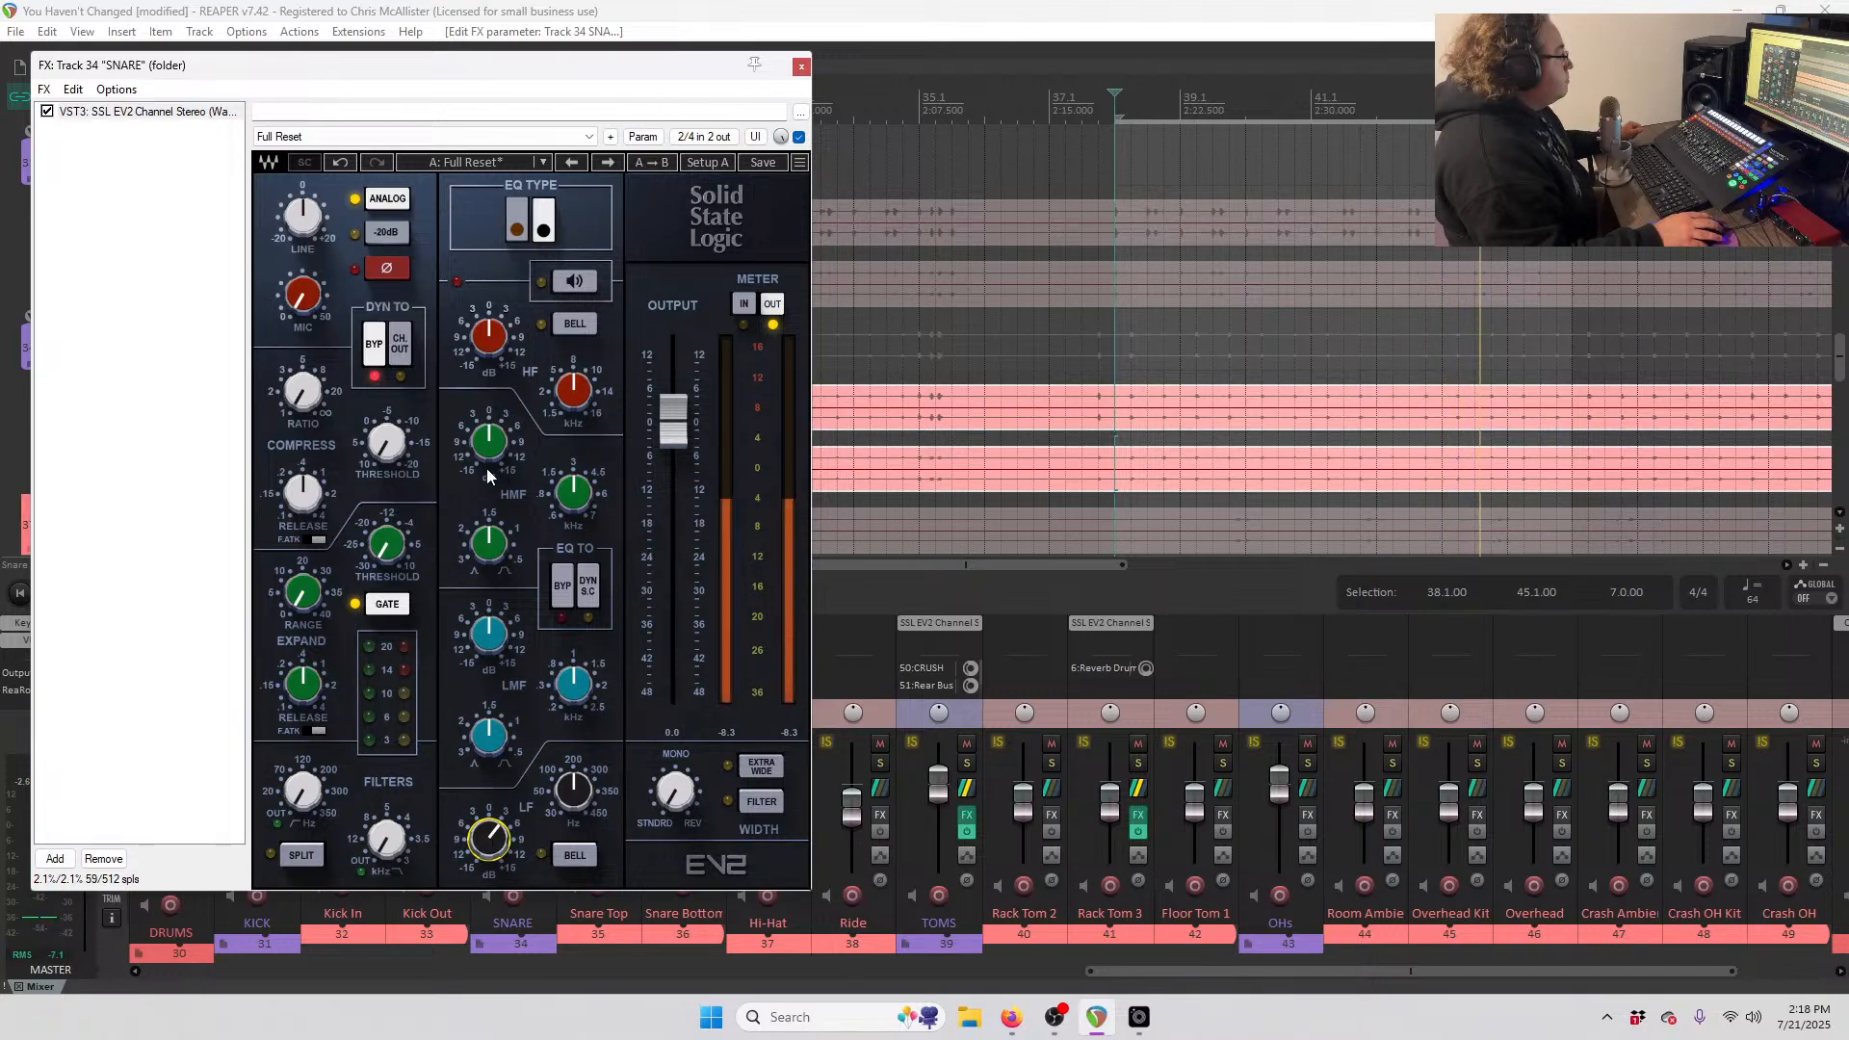
pyautogui.moveTo(573, 390); pyautogui.dragTo(573, 386)
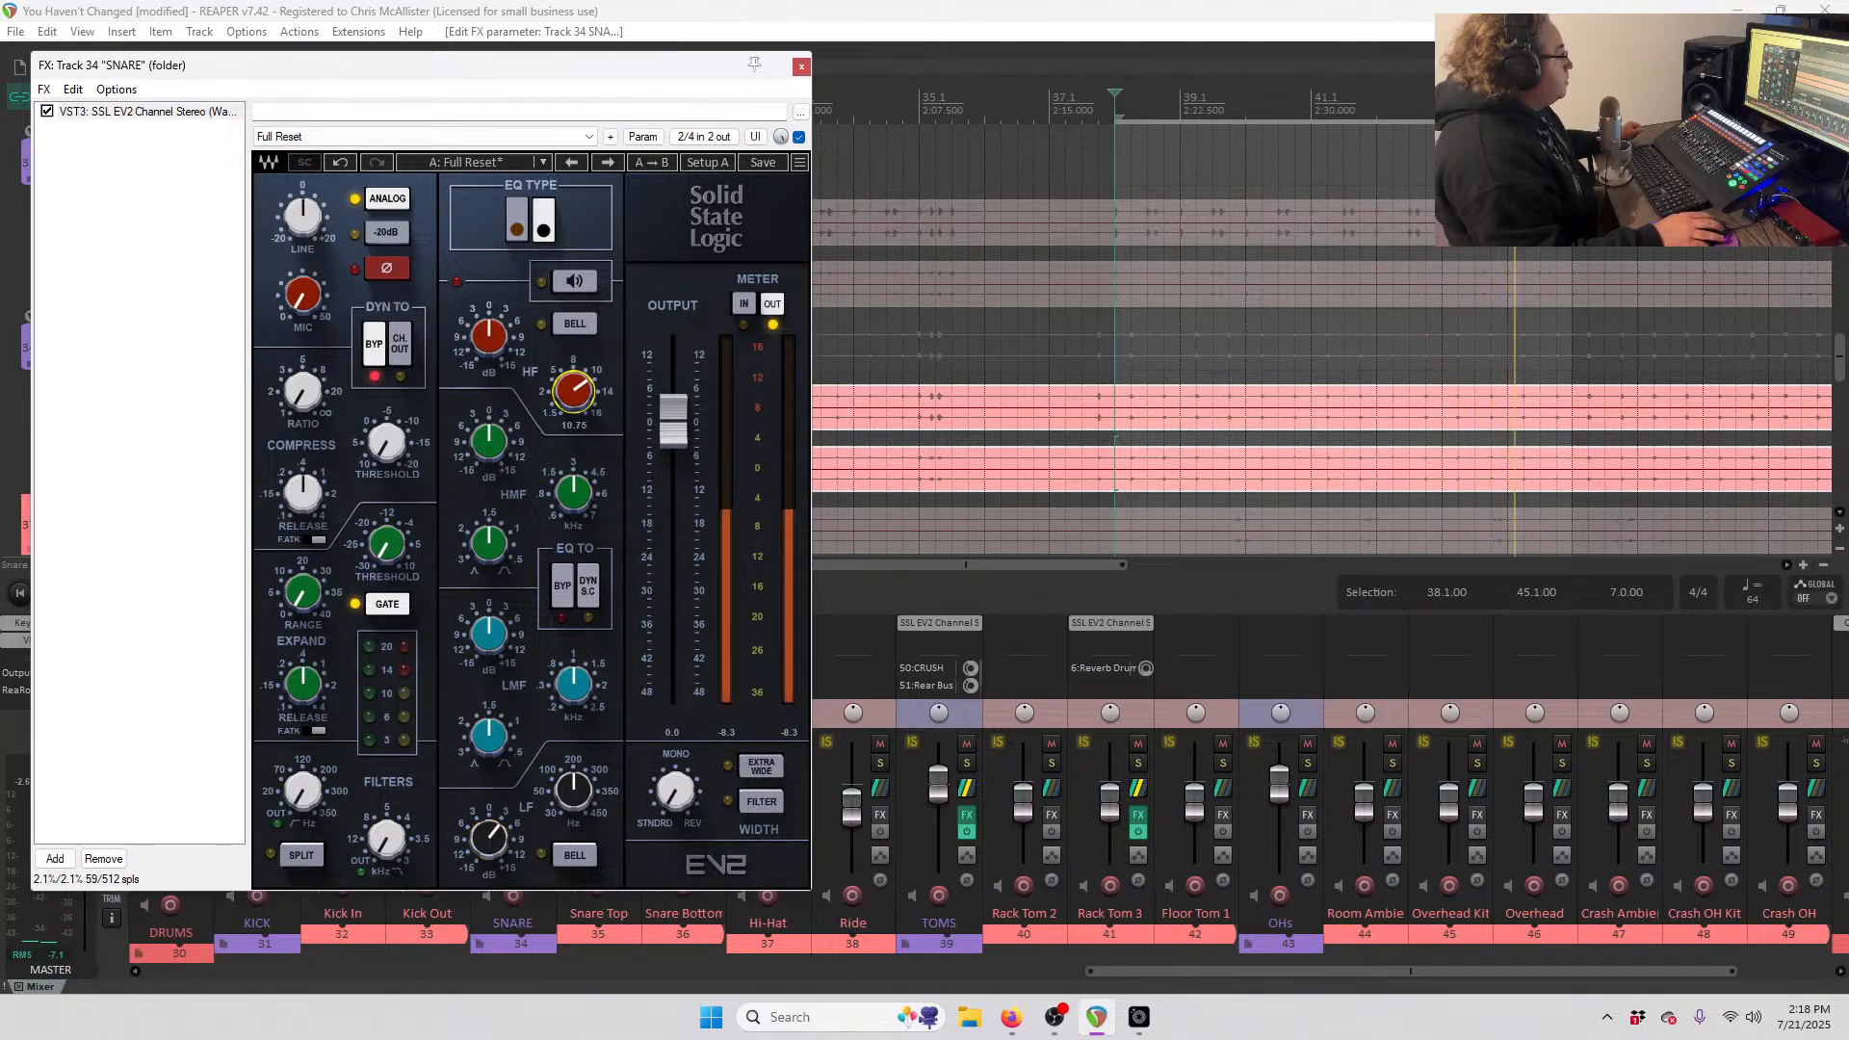
pyautogui.click(566, 327)
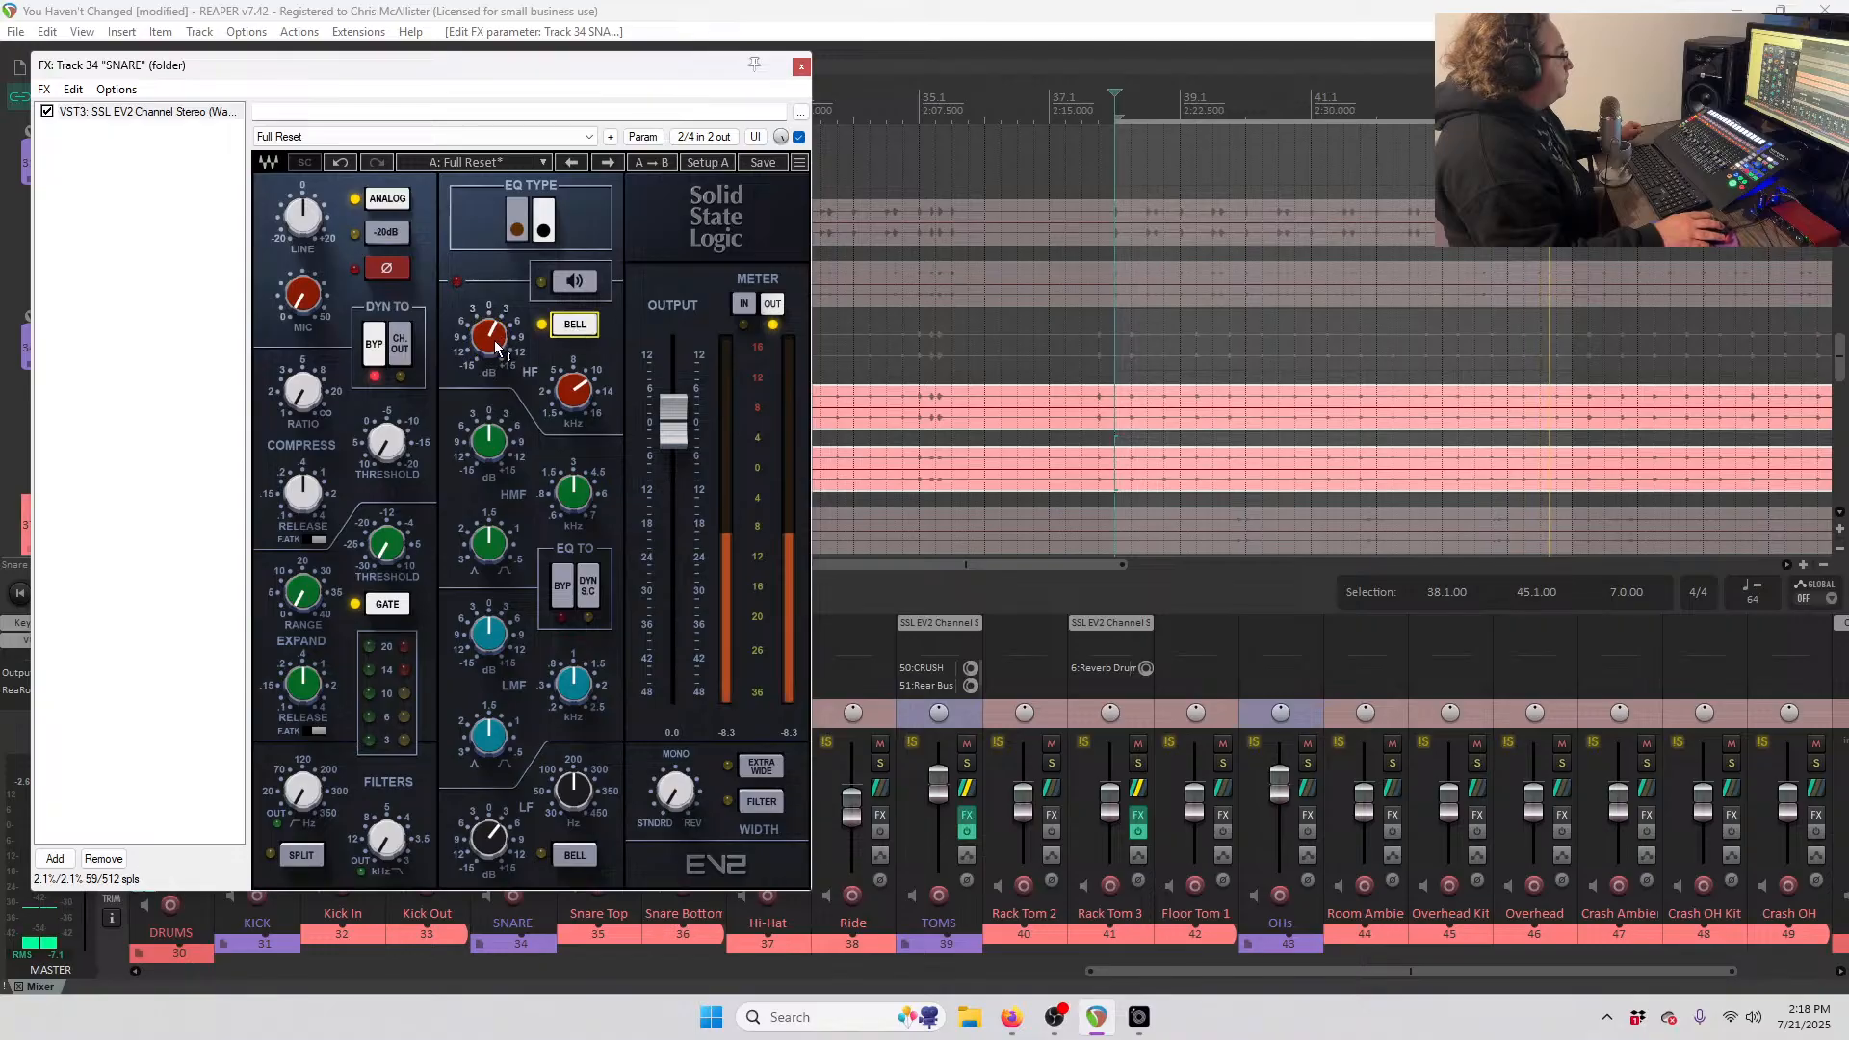
pyautogui.moveTo(488, 336); pyautogui.dragTo(489, 335)
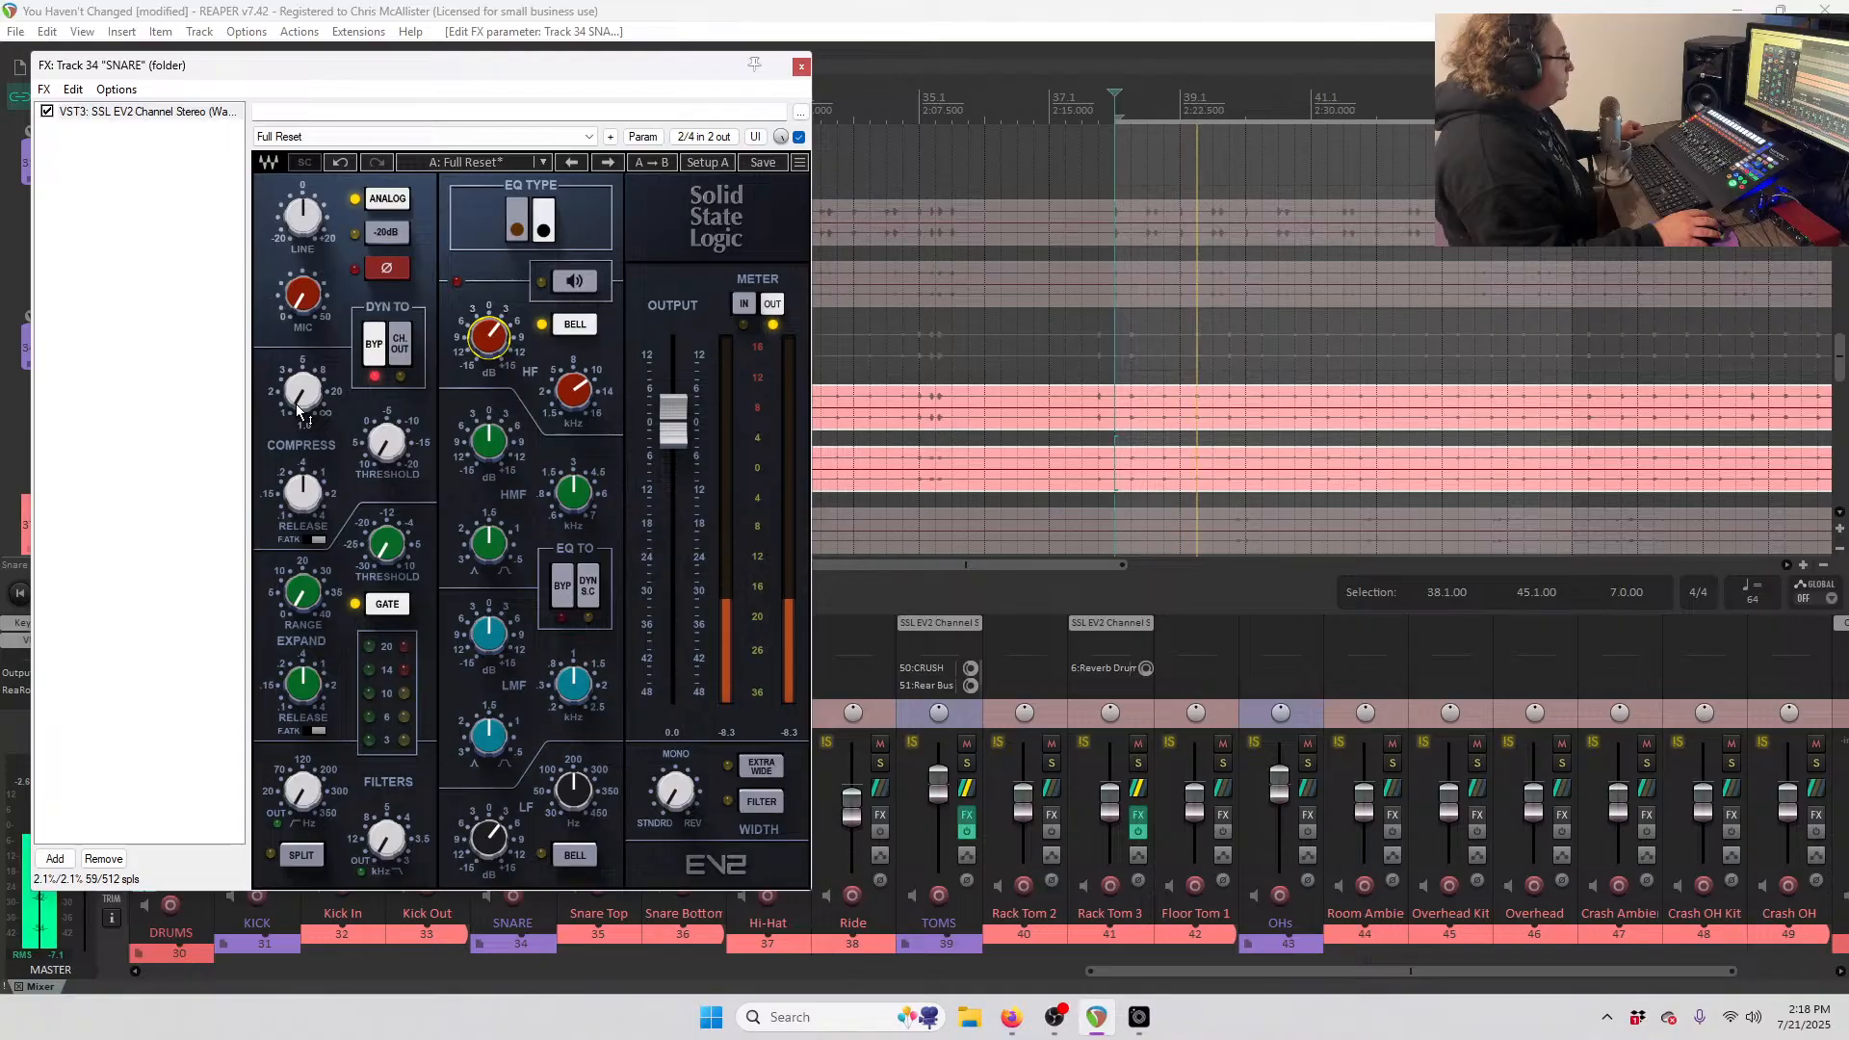
# - Compress the snare bus with a raised ratio, lower threshold and longer release, and boost HMF 4.1 dB at a lower frequency
pyautogui.moveTo(298, 411); pyautogui.dragTo(386, 444)
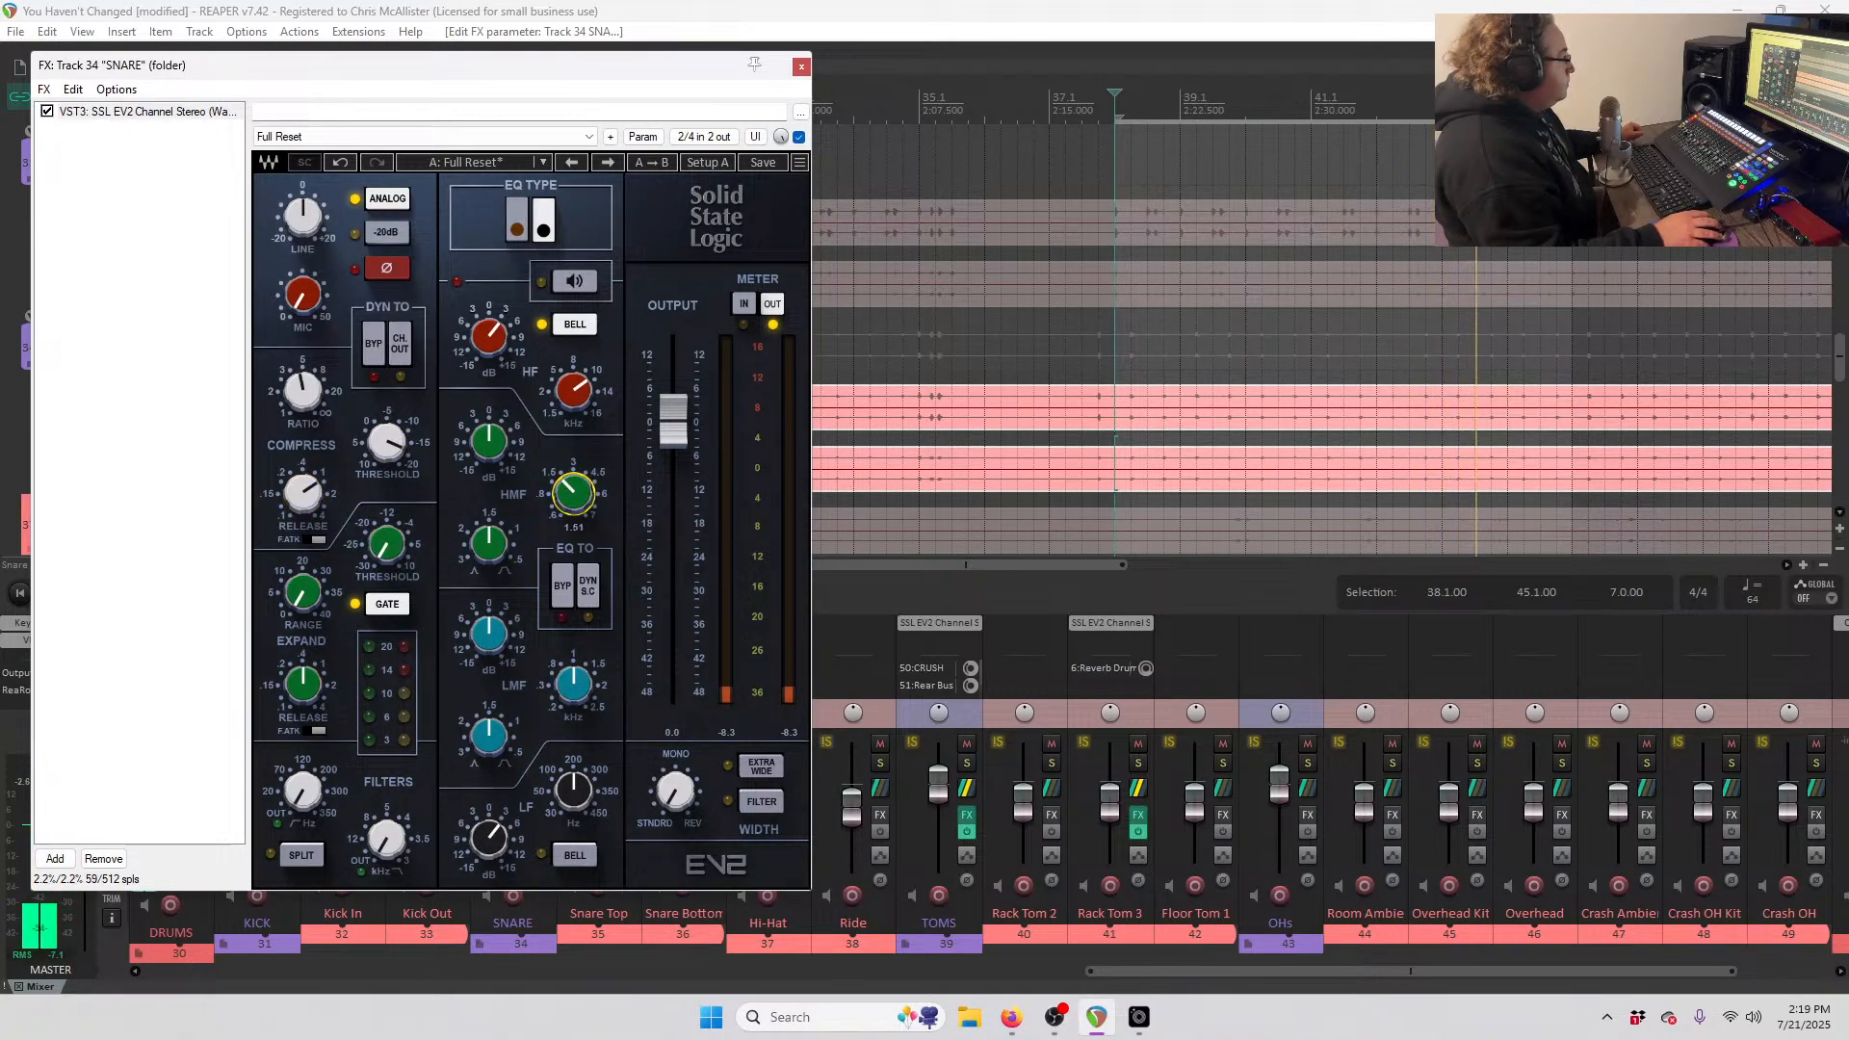
pyautogui.moveTo(561, 487); pyautogui.dragTo(561, 491)
pyautogui.moveTo(489, 441); pyautogui.dragTo(490, 444)
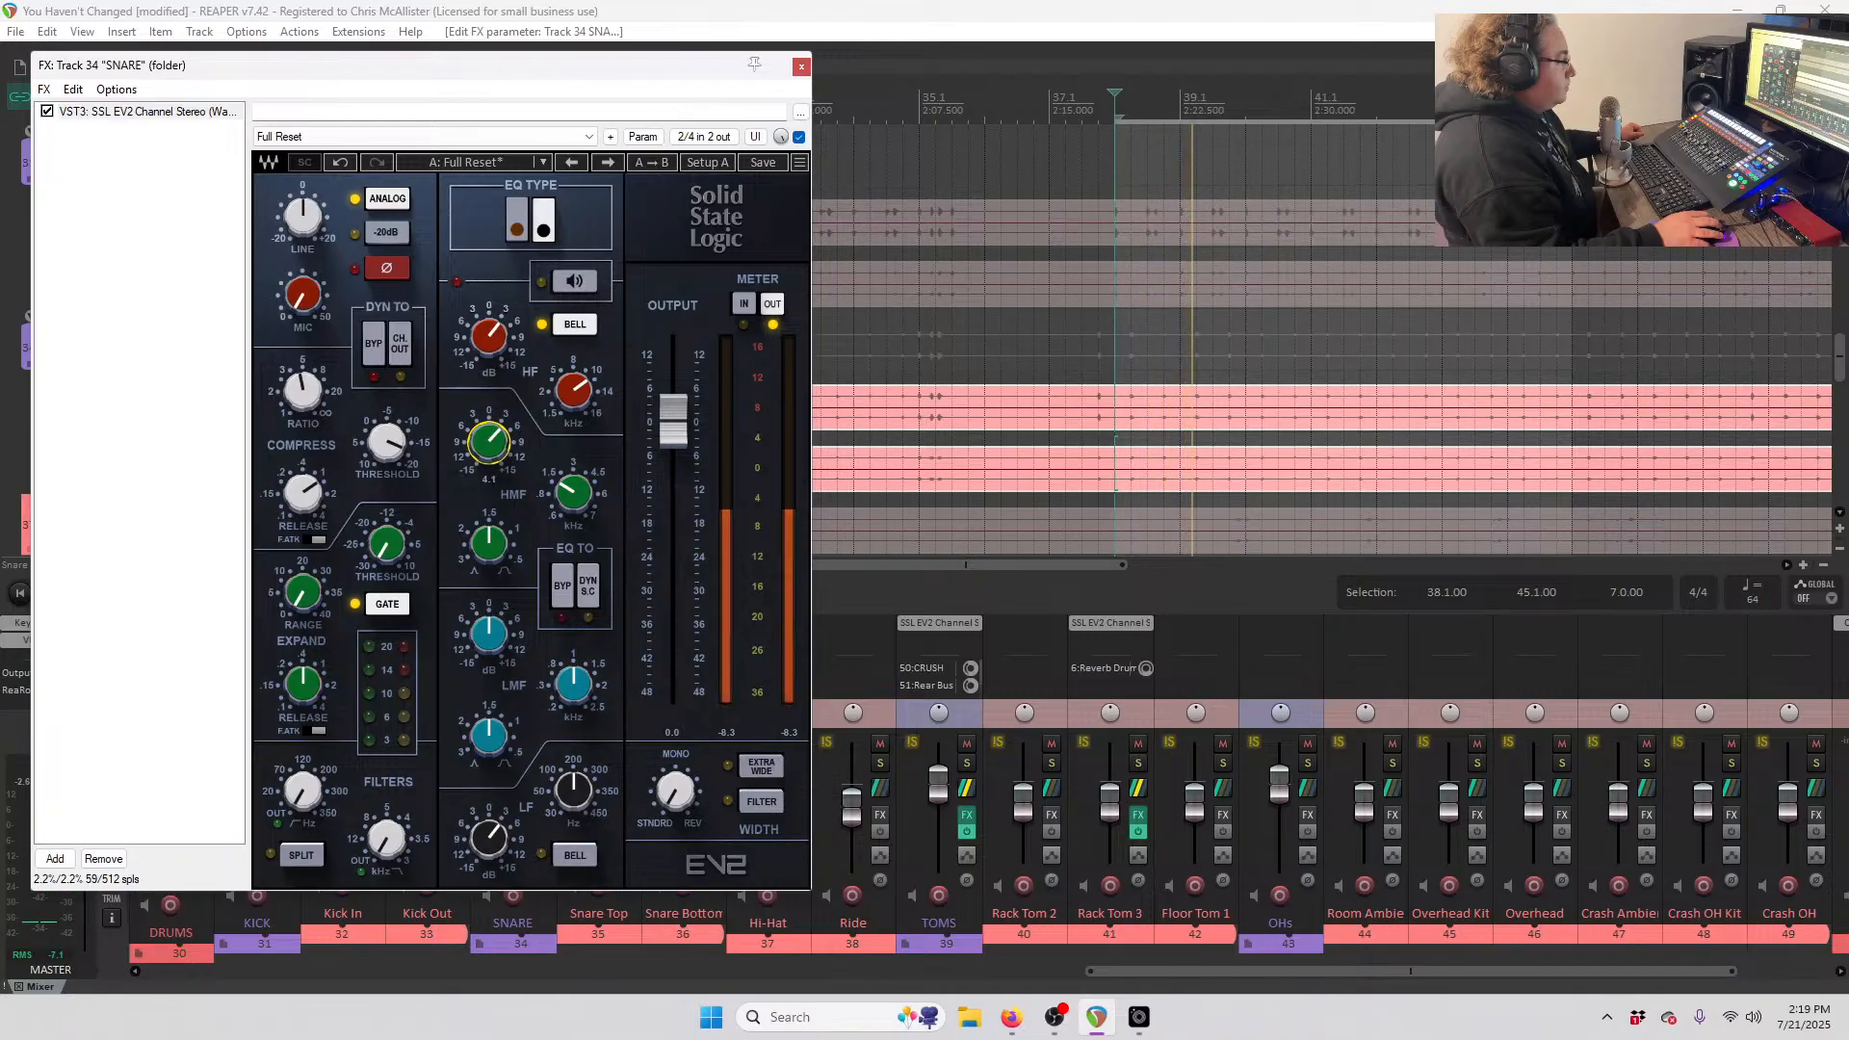
pyautogui.click(801, 67)
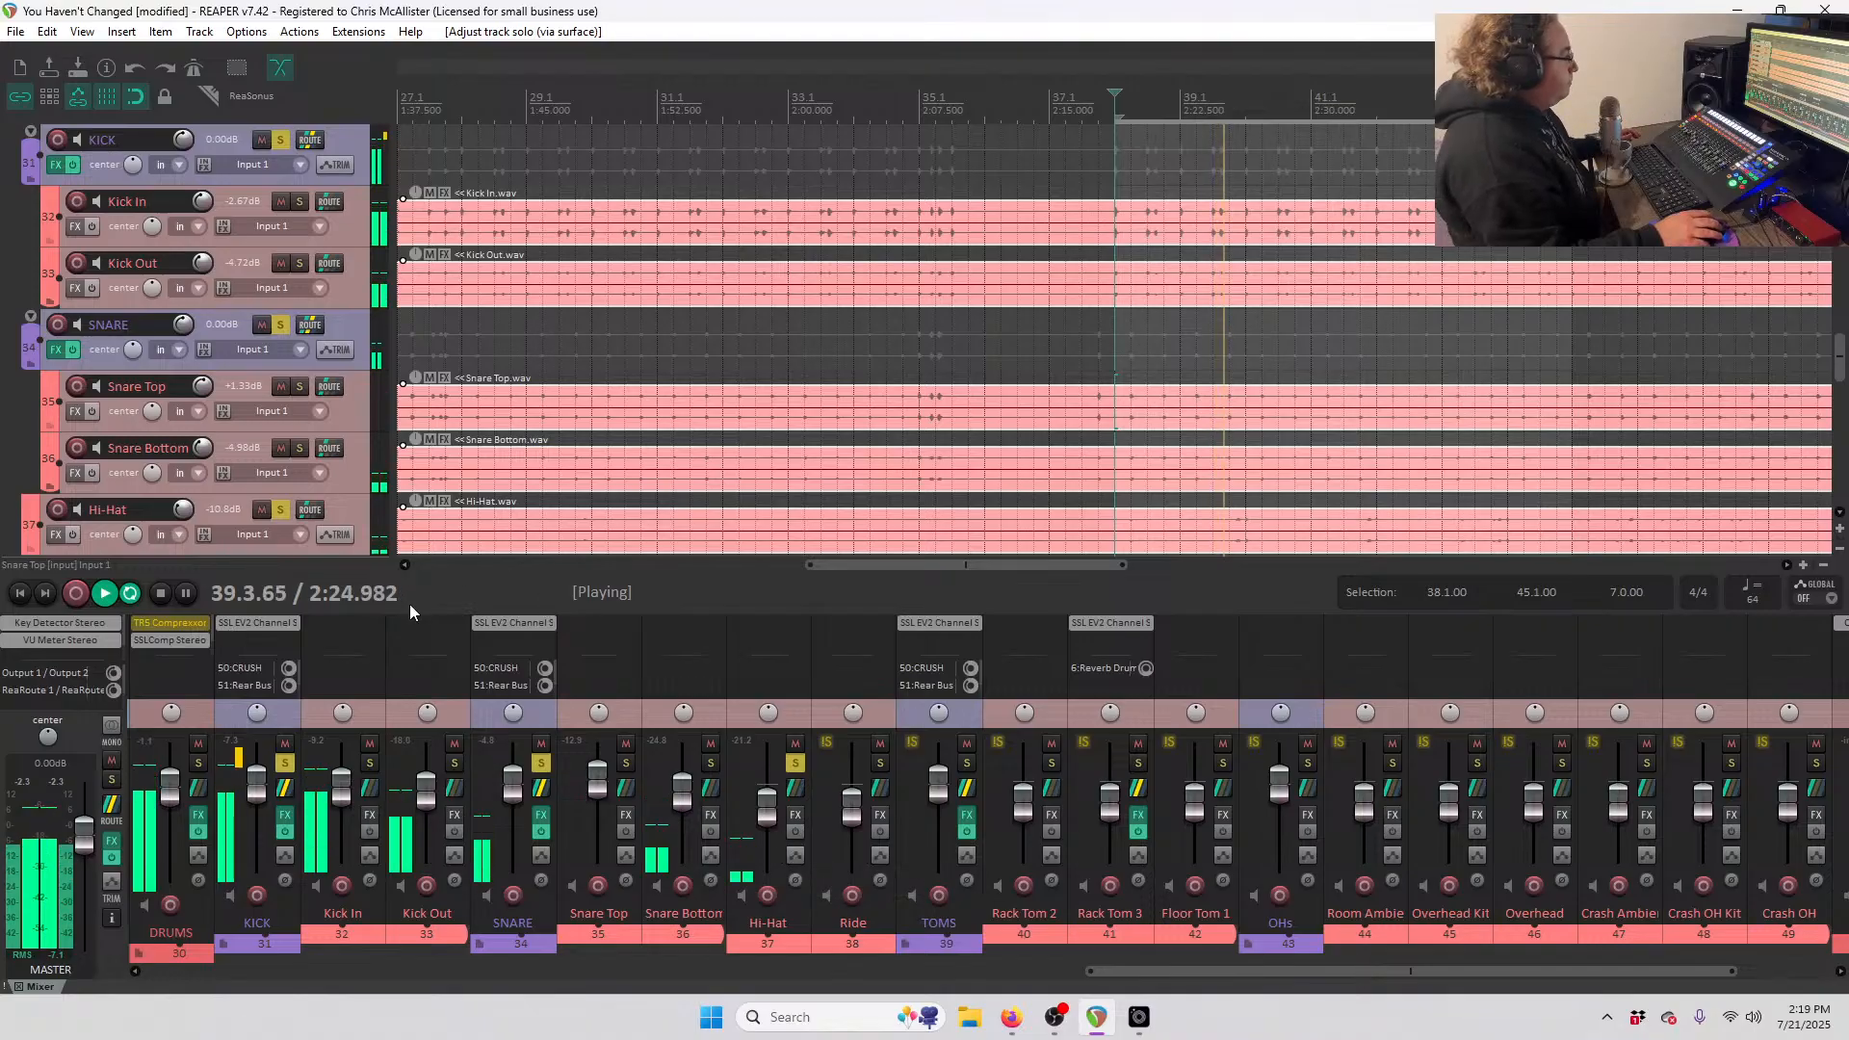
# - Set Snare Top to +1.33 dB, Snare Bottom to -4.98 dB and Hi-Hat to +2.26 dB panned 40% left, and add Ride to the solo
pyautogui.scroll(-2, 337, 486)
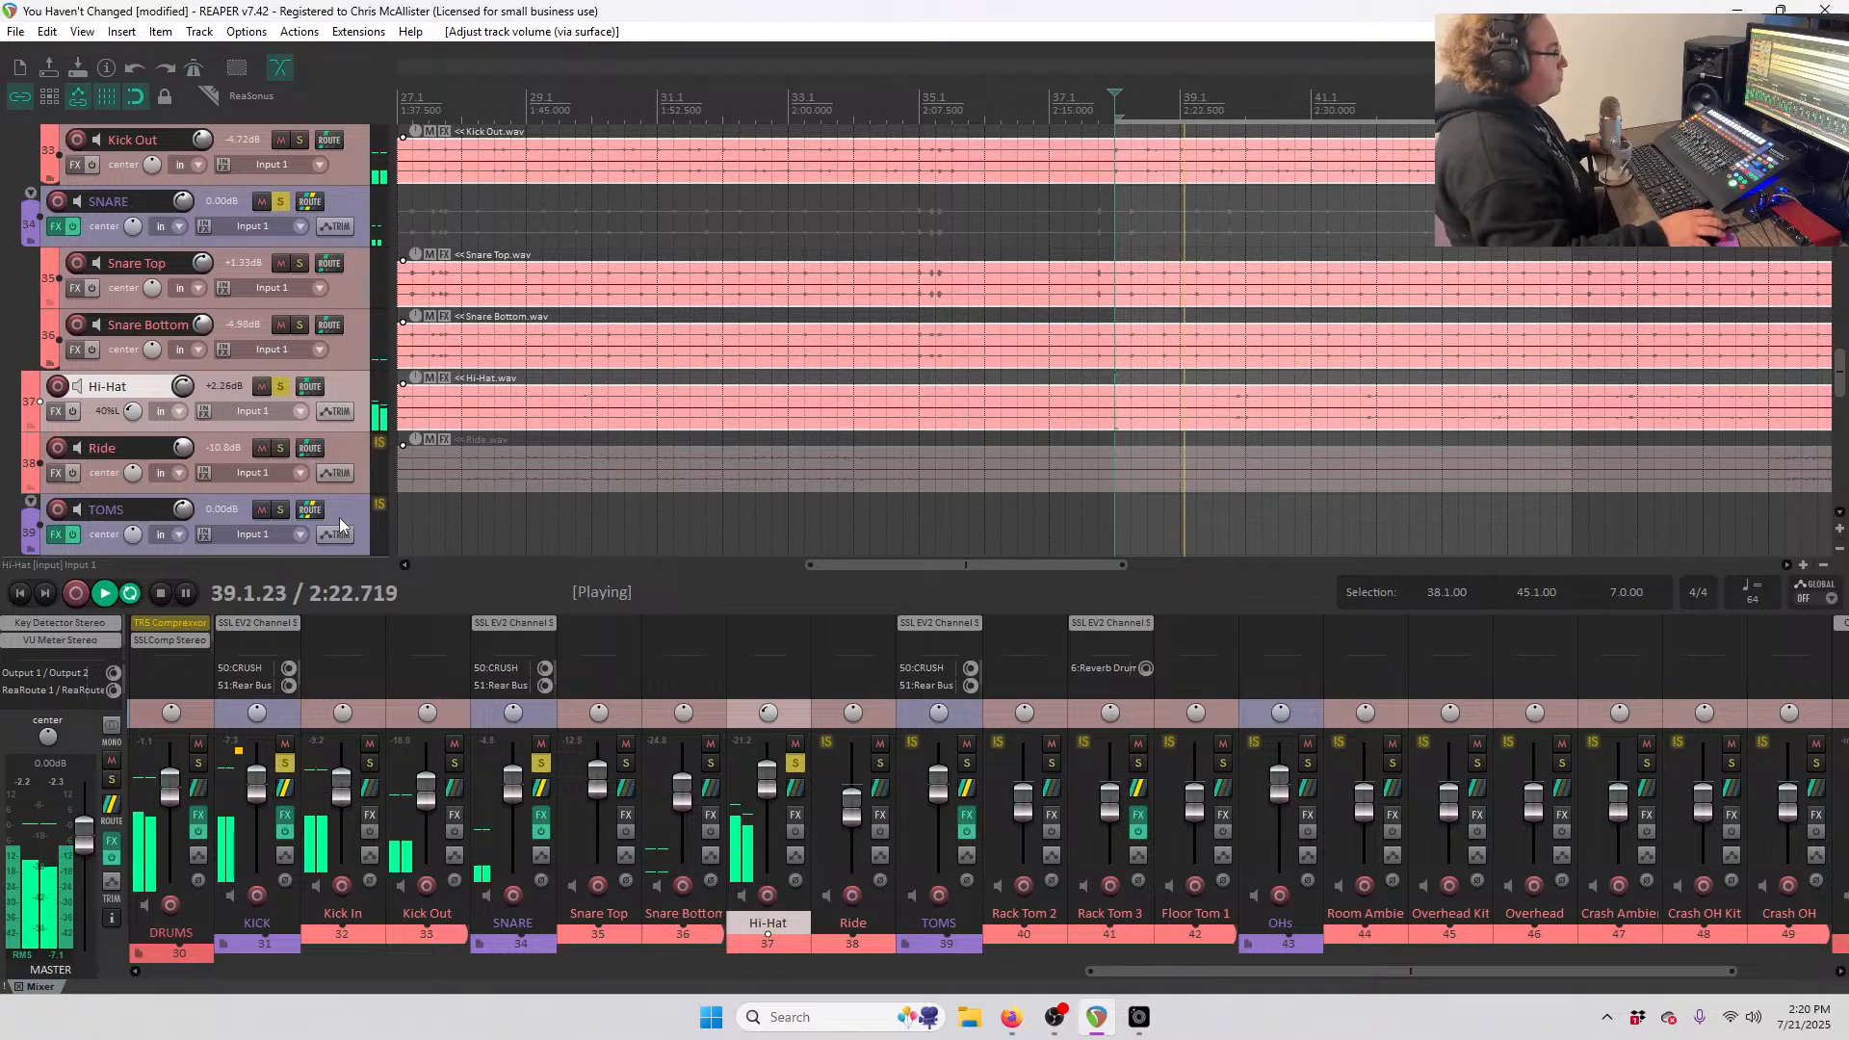
pyautogui.click(282, 450)
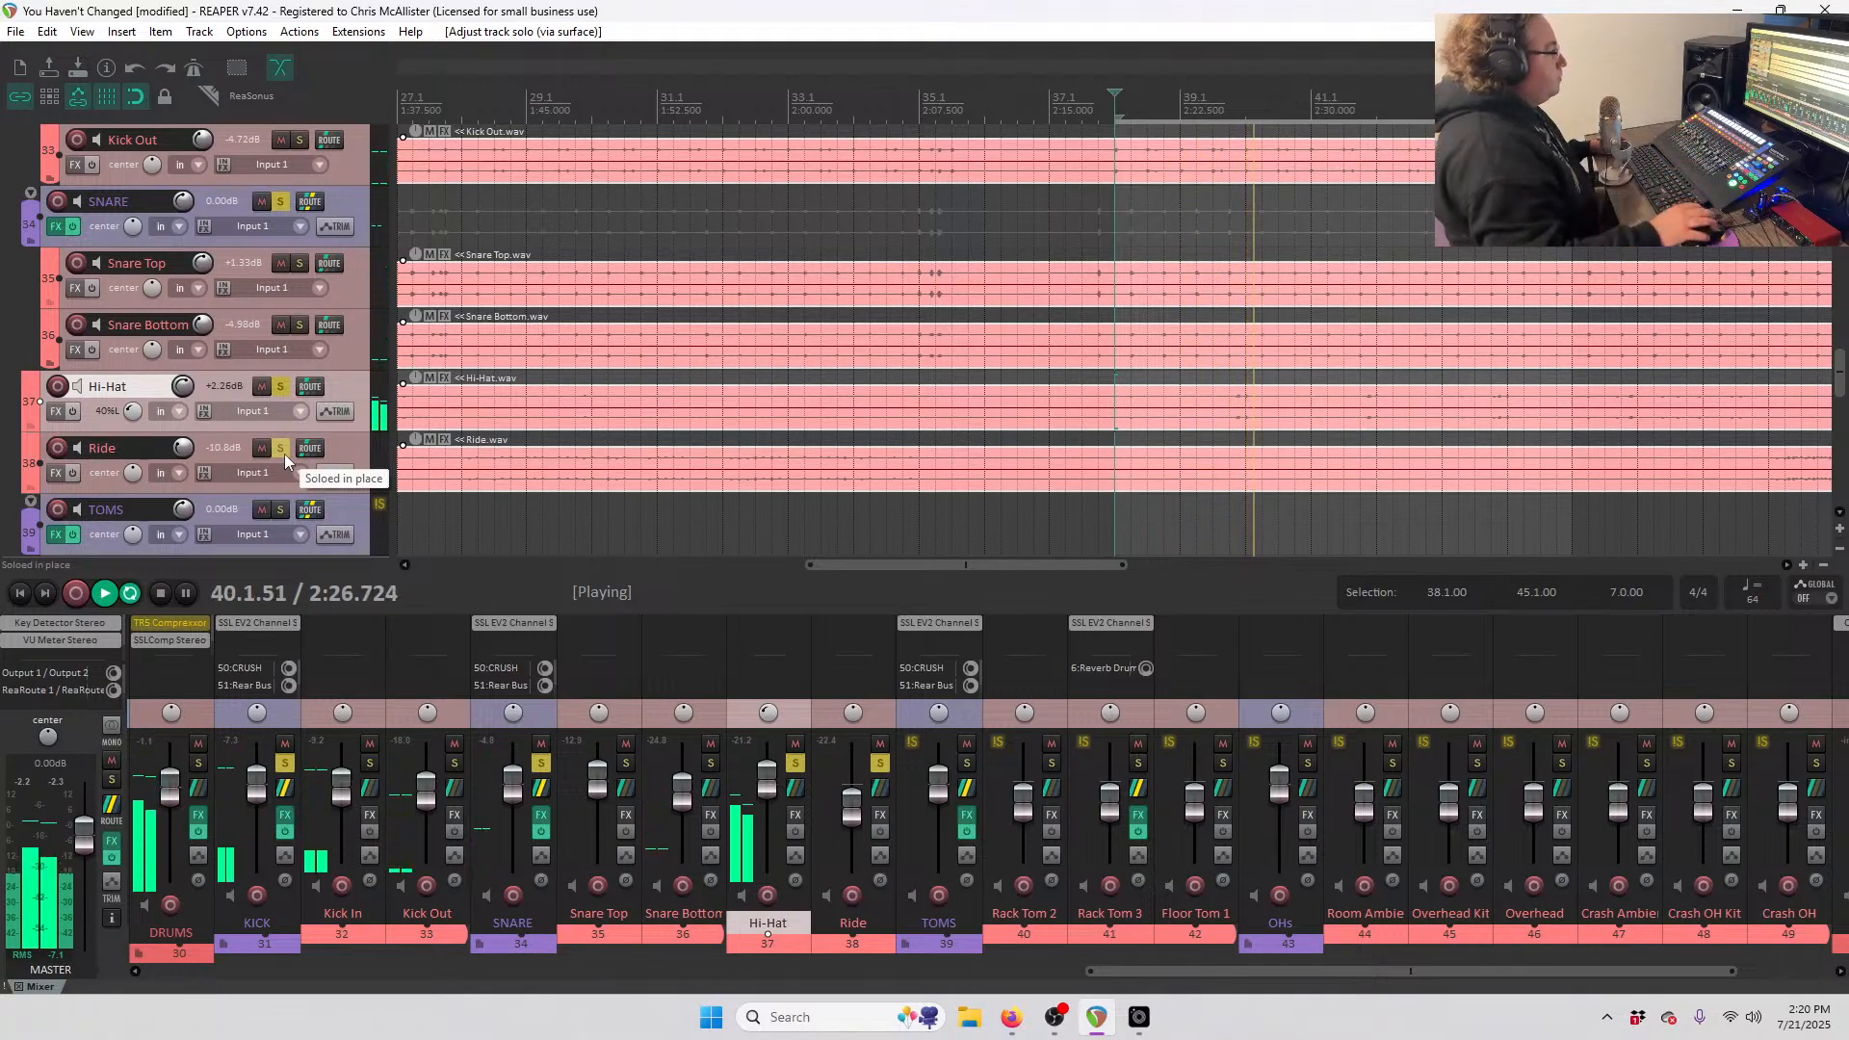
# - Loop the ride section from 47.4.00 to 51.4.00, reset the clipped peaks and set Ride to -3.86 dB panned 40% right
pyautogui.scroll(-3, 1493, 309)
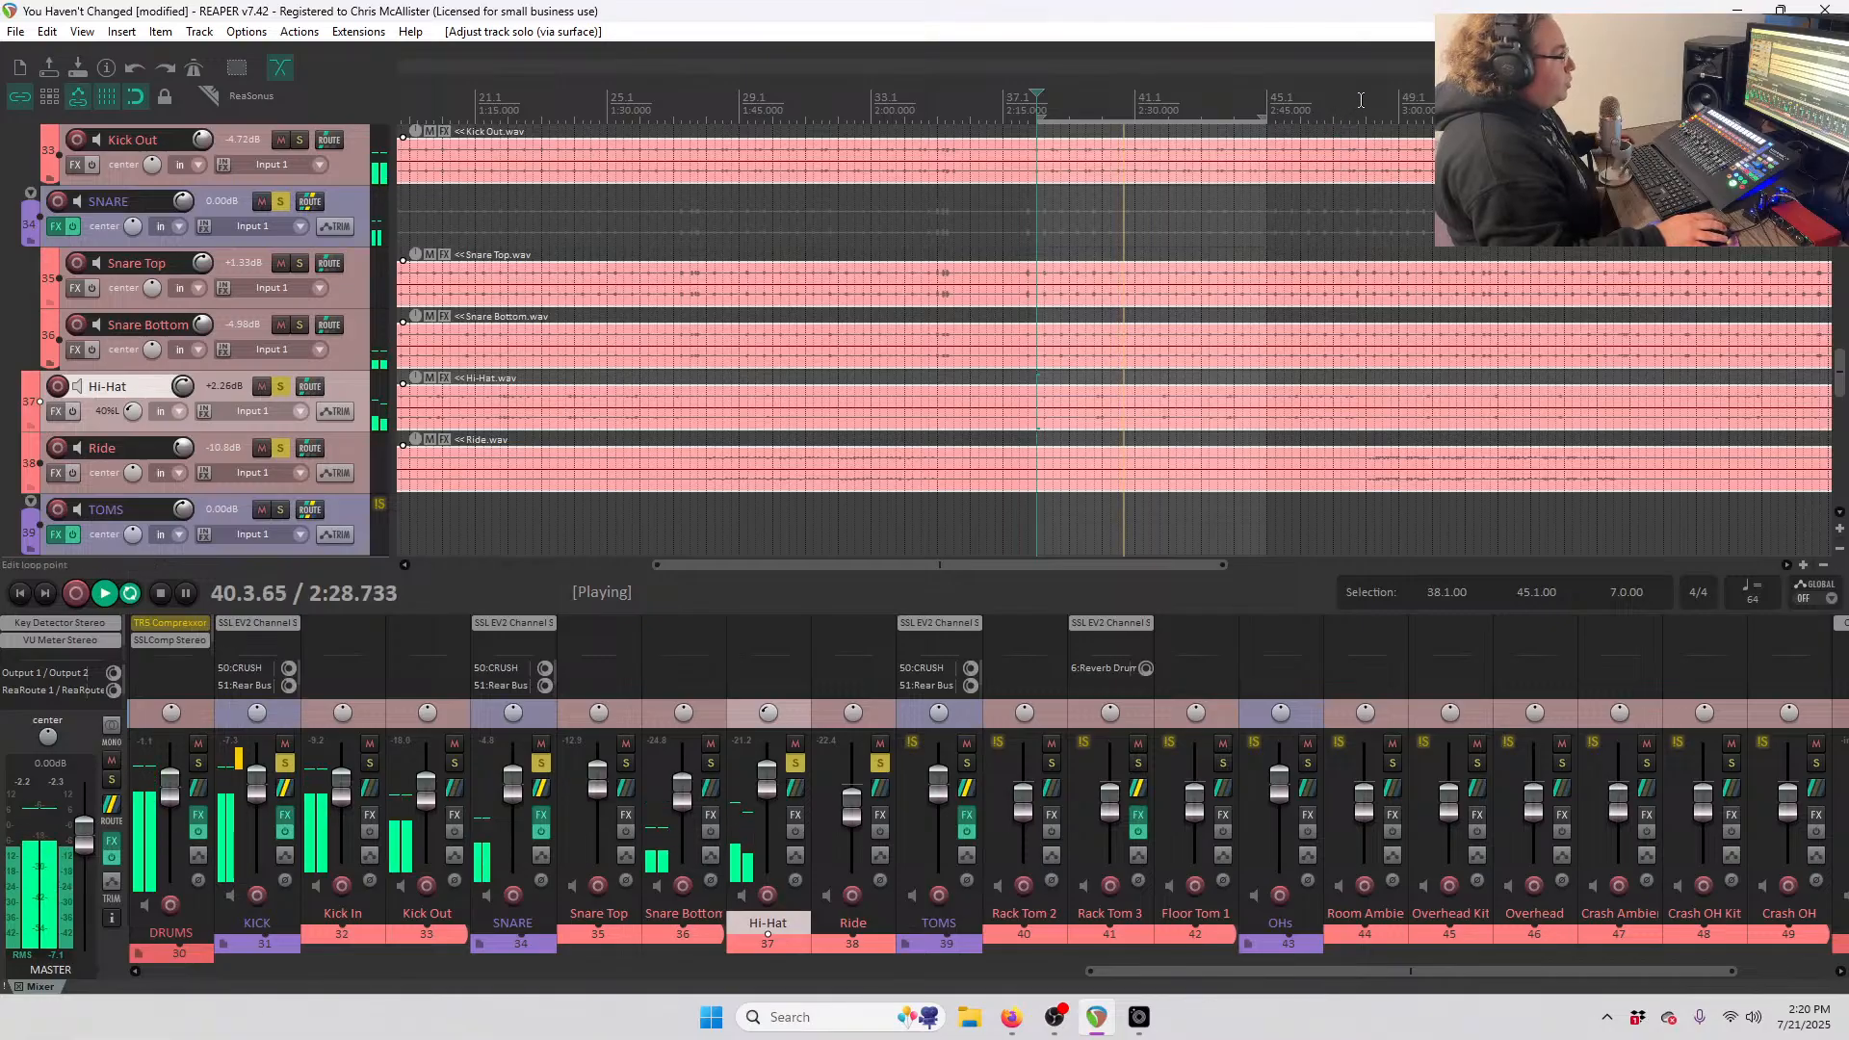
pyautogui.moveTo(1360, 100); pyautogui.dragTo(1490, 99)
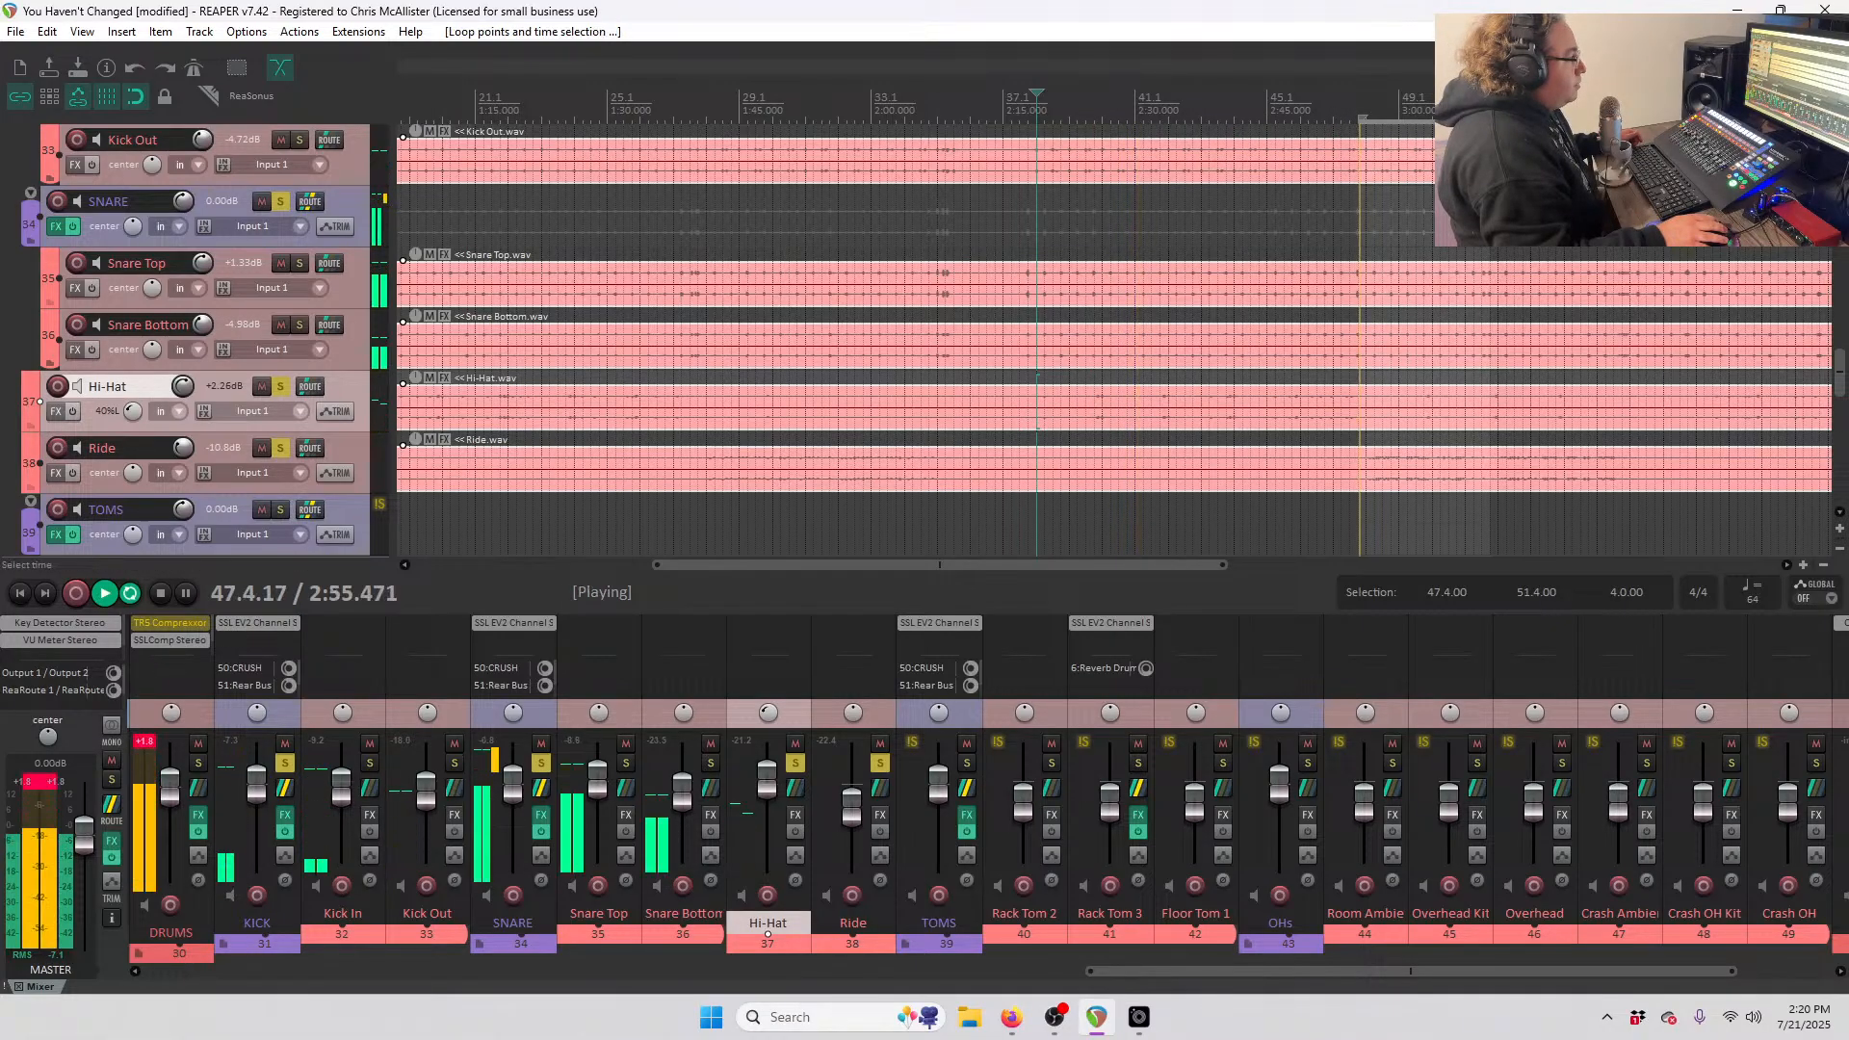
pyautogui.click(147, 743)
pyautogui.click(49, 784)
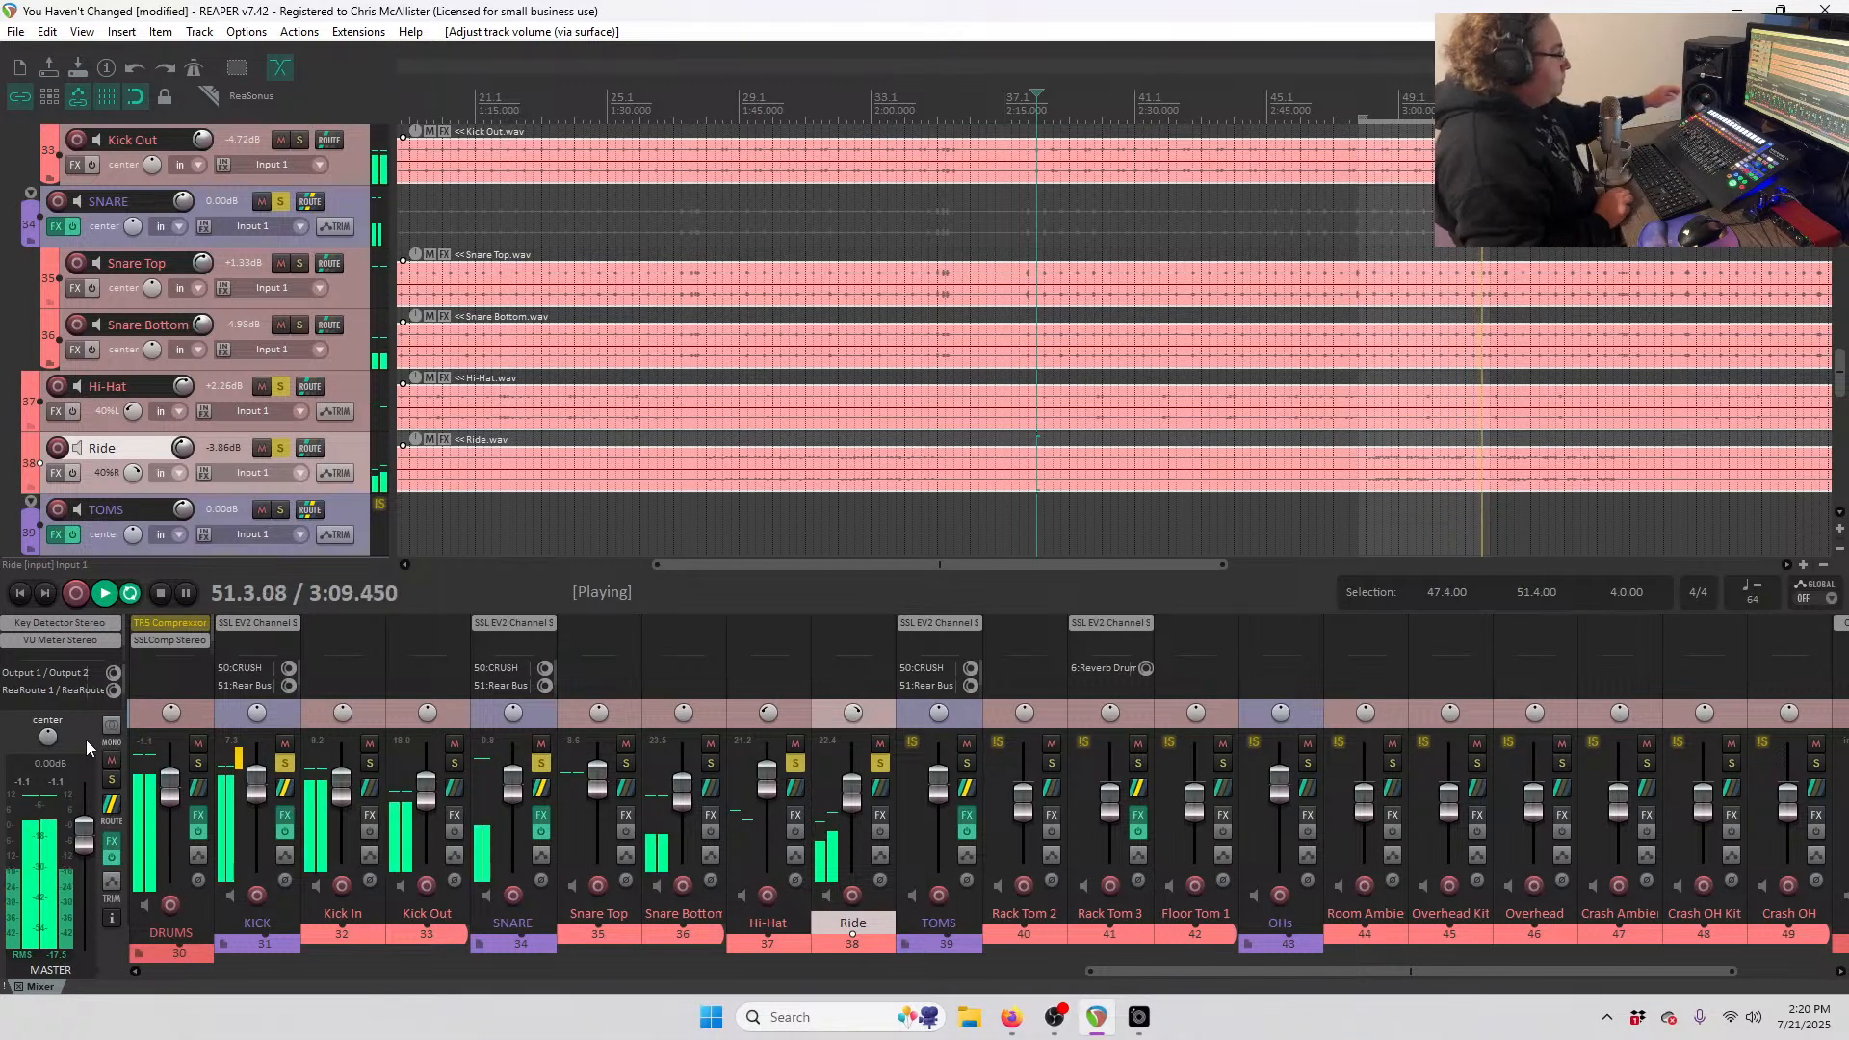
# - Lower the DRUMS bus fader to about -3.9 dB and reset the peak readings on DRUMS and the master
pyautogui.click(143, 747)
pyautogui.click(44, 786)
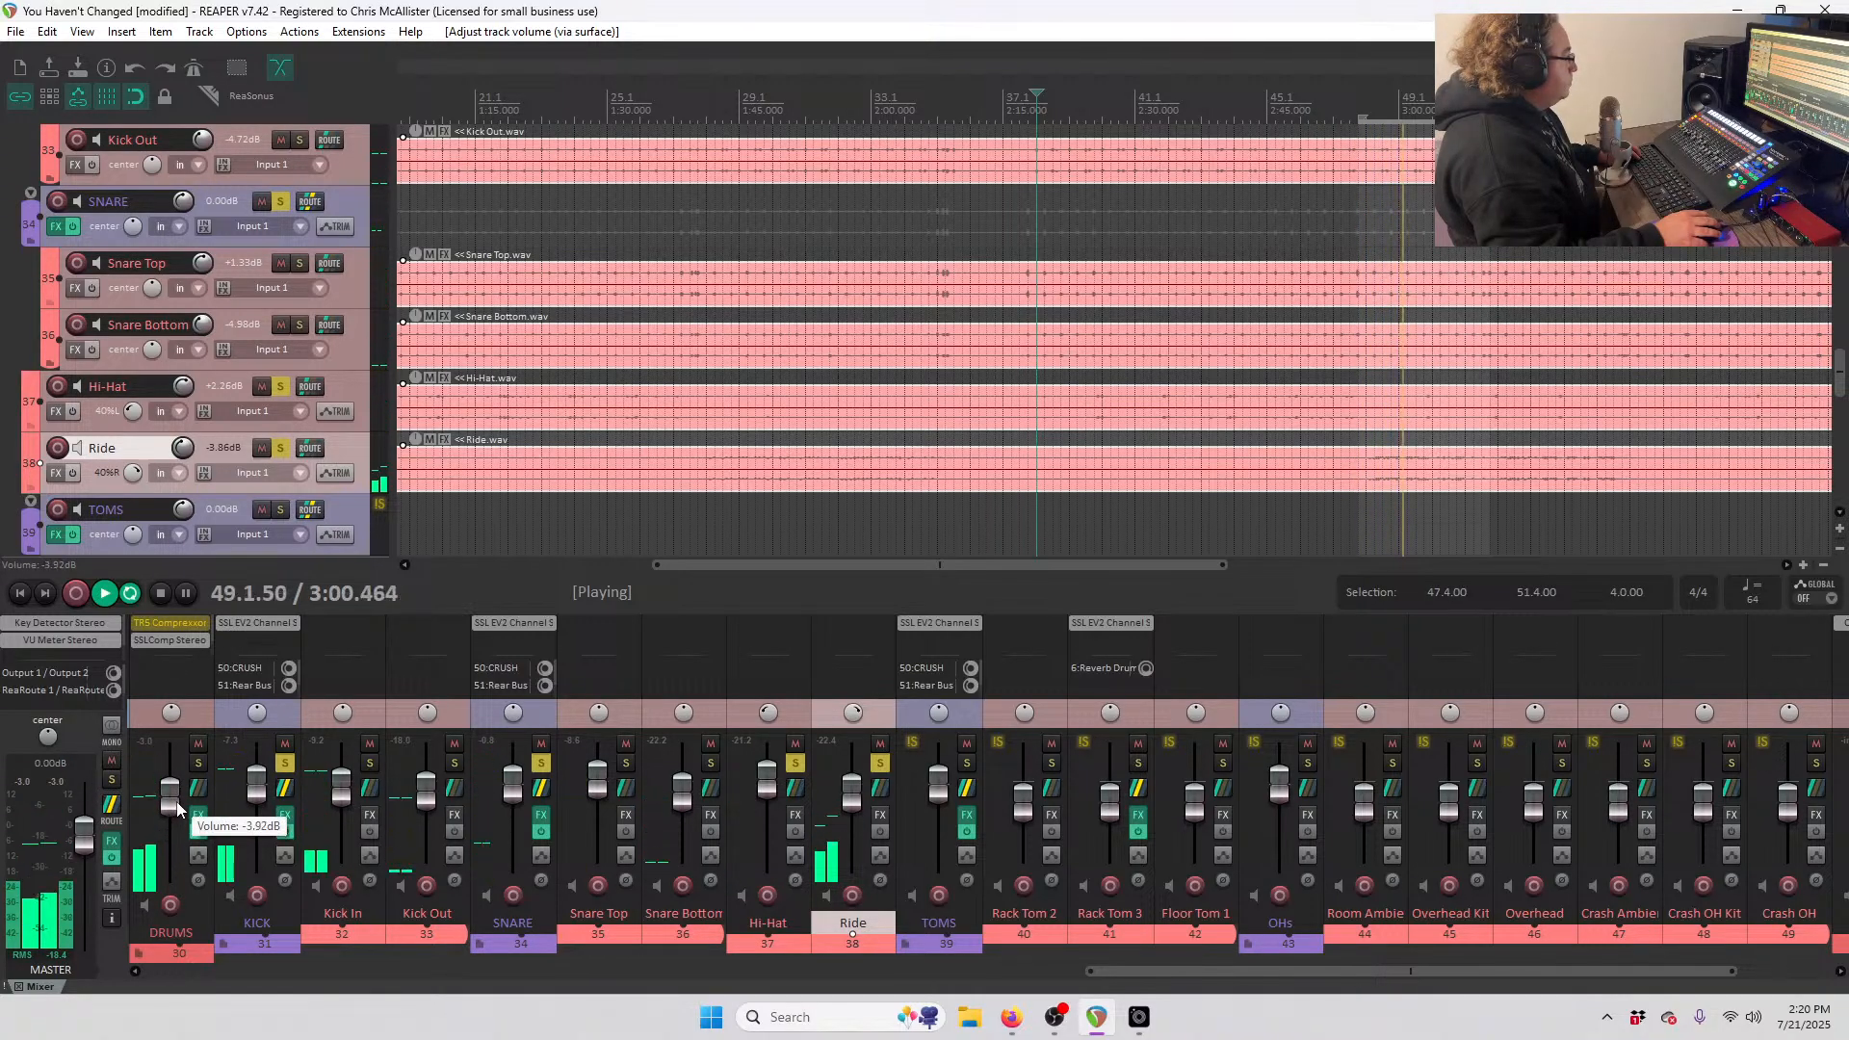
pyautogui.moveTo(177, 803); pyautogui.dragTo(177, 800)
pyautogui.click(145, 744)
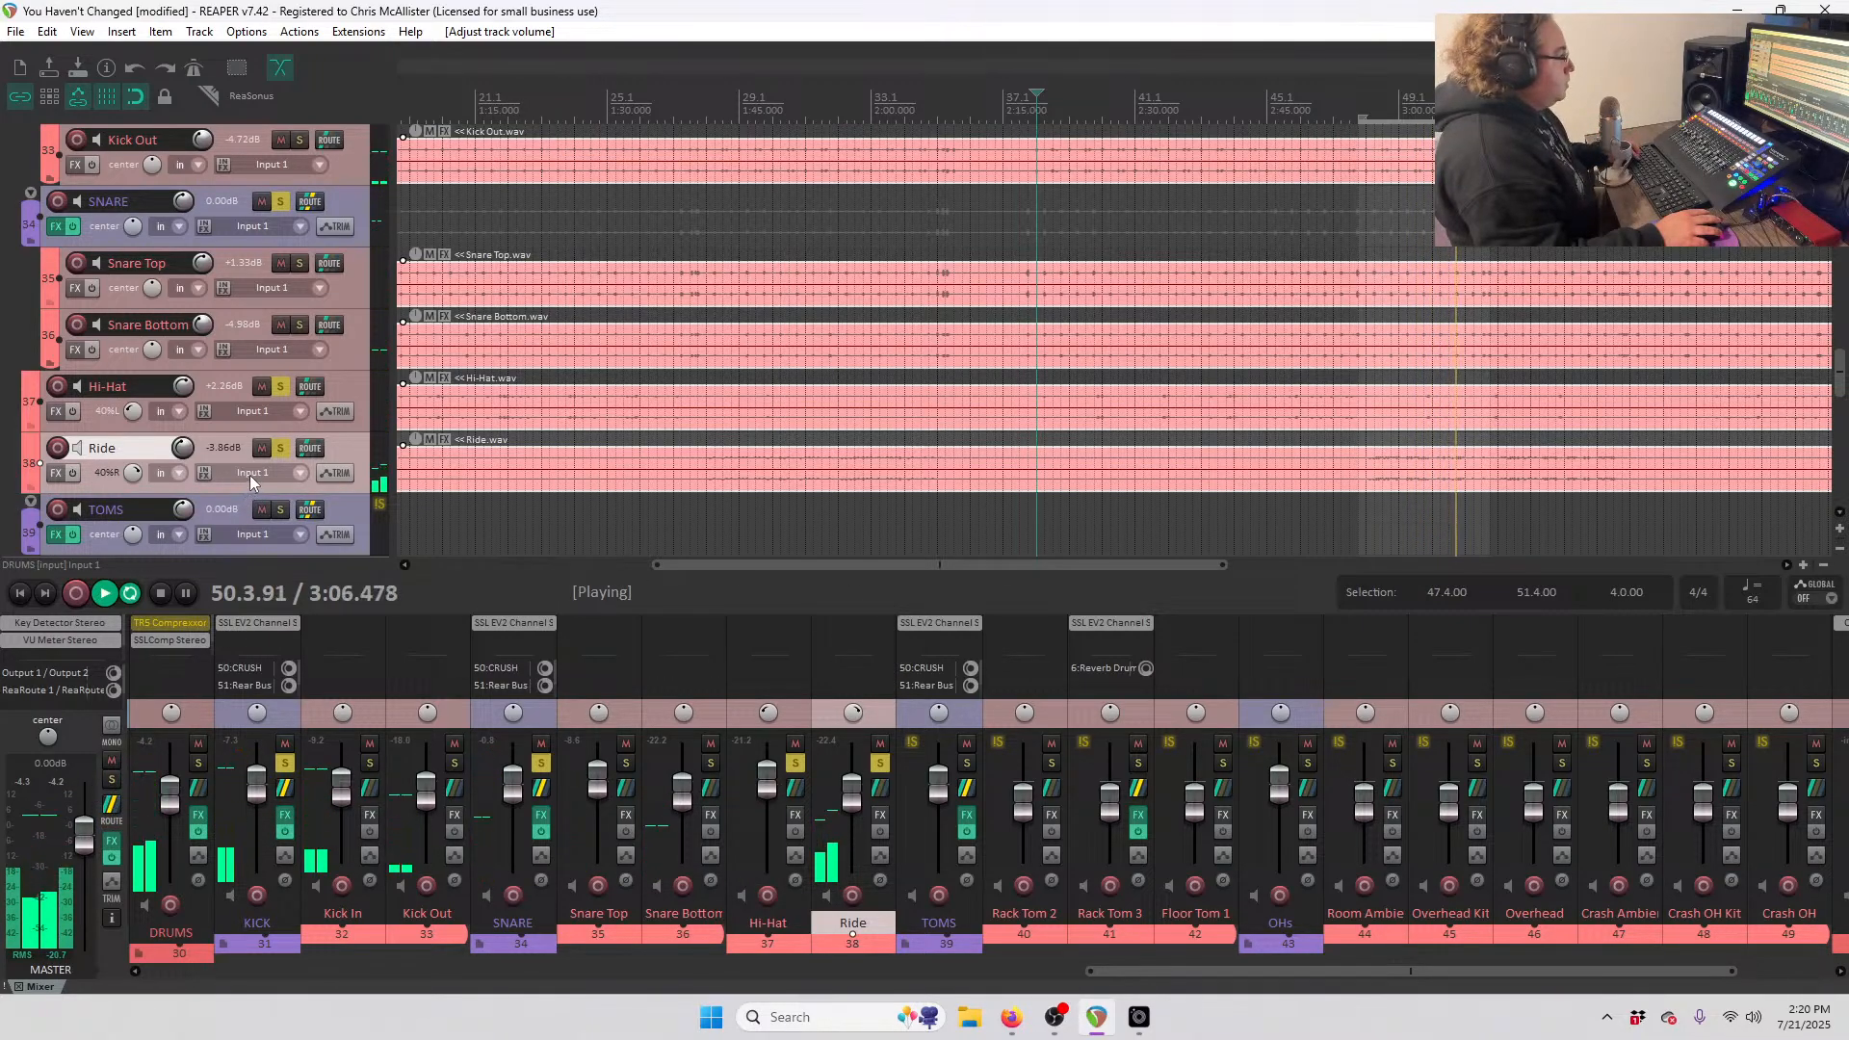
# - Solo the TOMS bus alone and play the tom fills around bar 68 near the end of the song
pyautogui.scroll(-2, 251, 473)
pyautogui.scroll(-1, 252, 472)
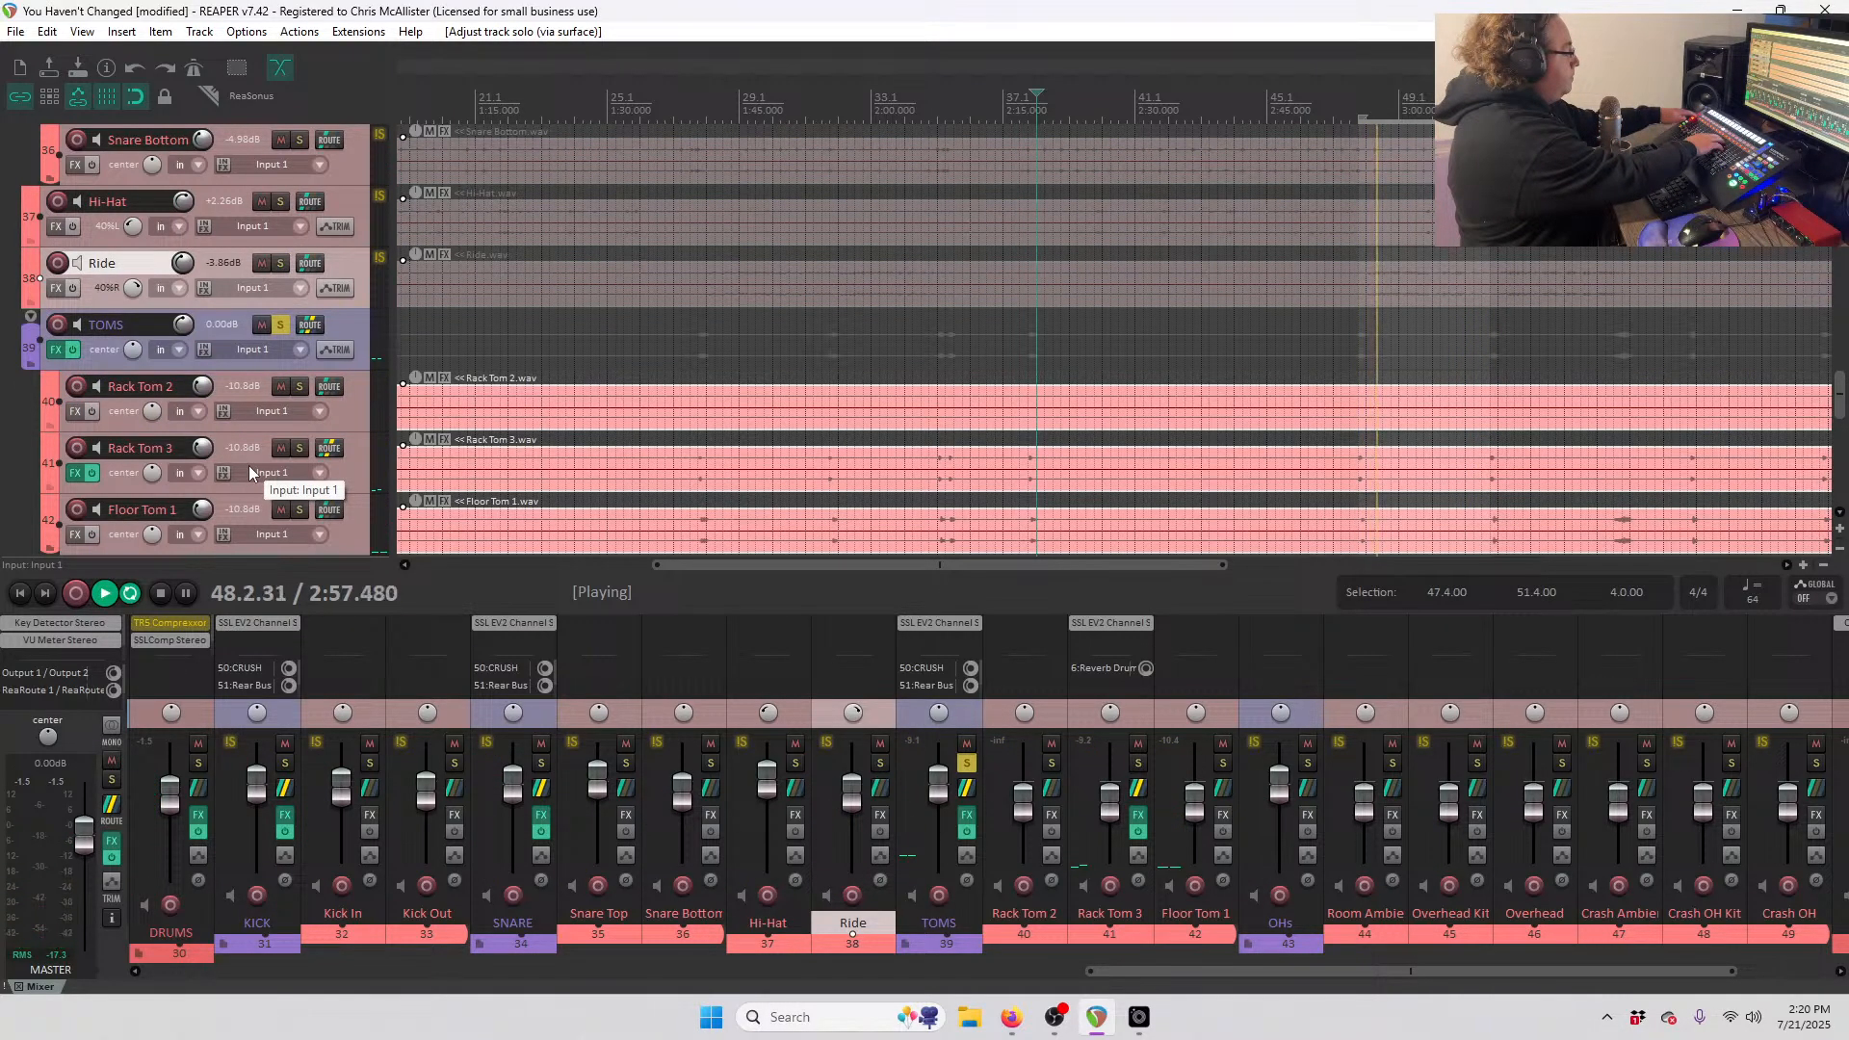
pyautogui.moveTo(1101, 566); pyautogui.dragTo(1452, 535)
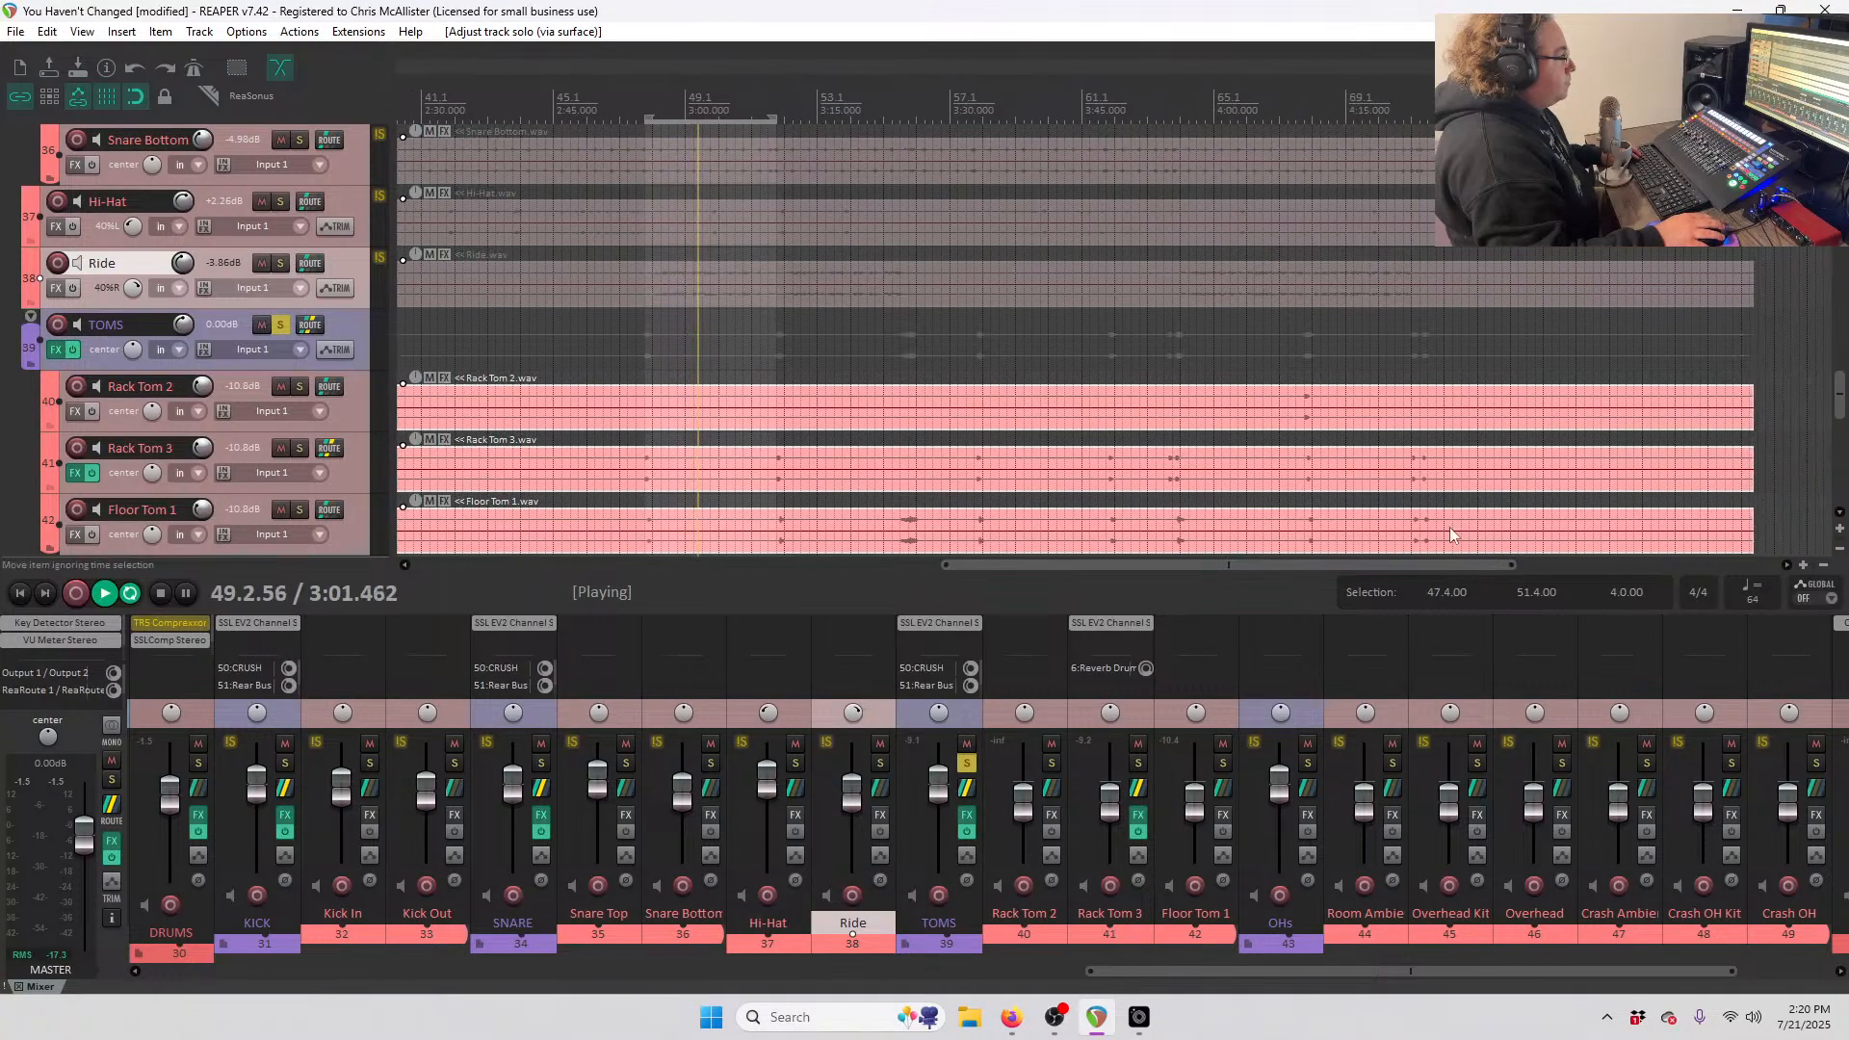
pyautogui.moveTo(1839, 394); pyautogui.dragTo(1839, 408)
pyautogui.scroll(1, 1511, 345)
pyautogui.scroll(4, 1512, 345)
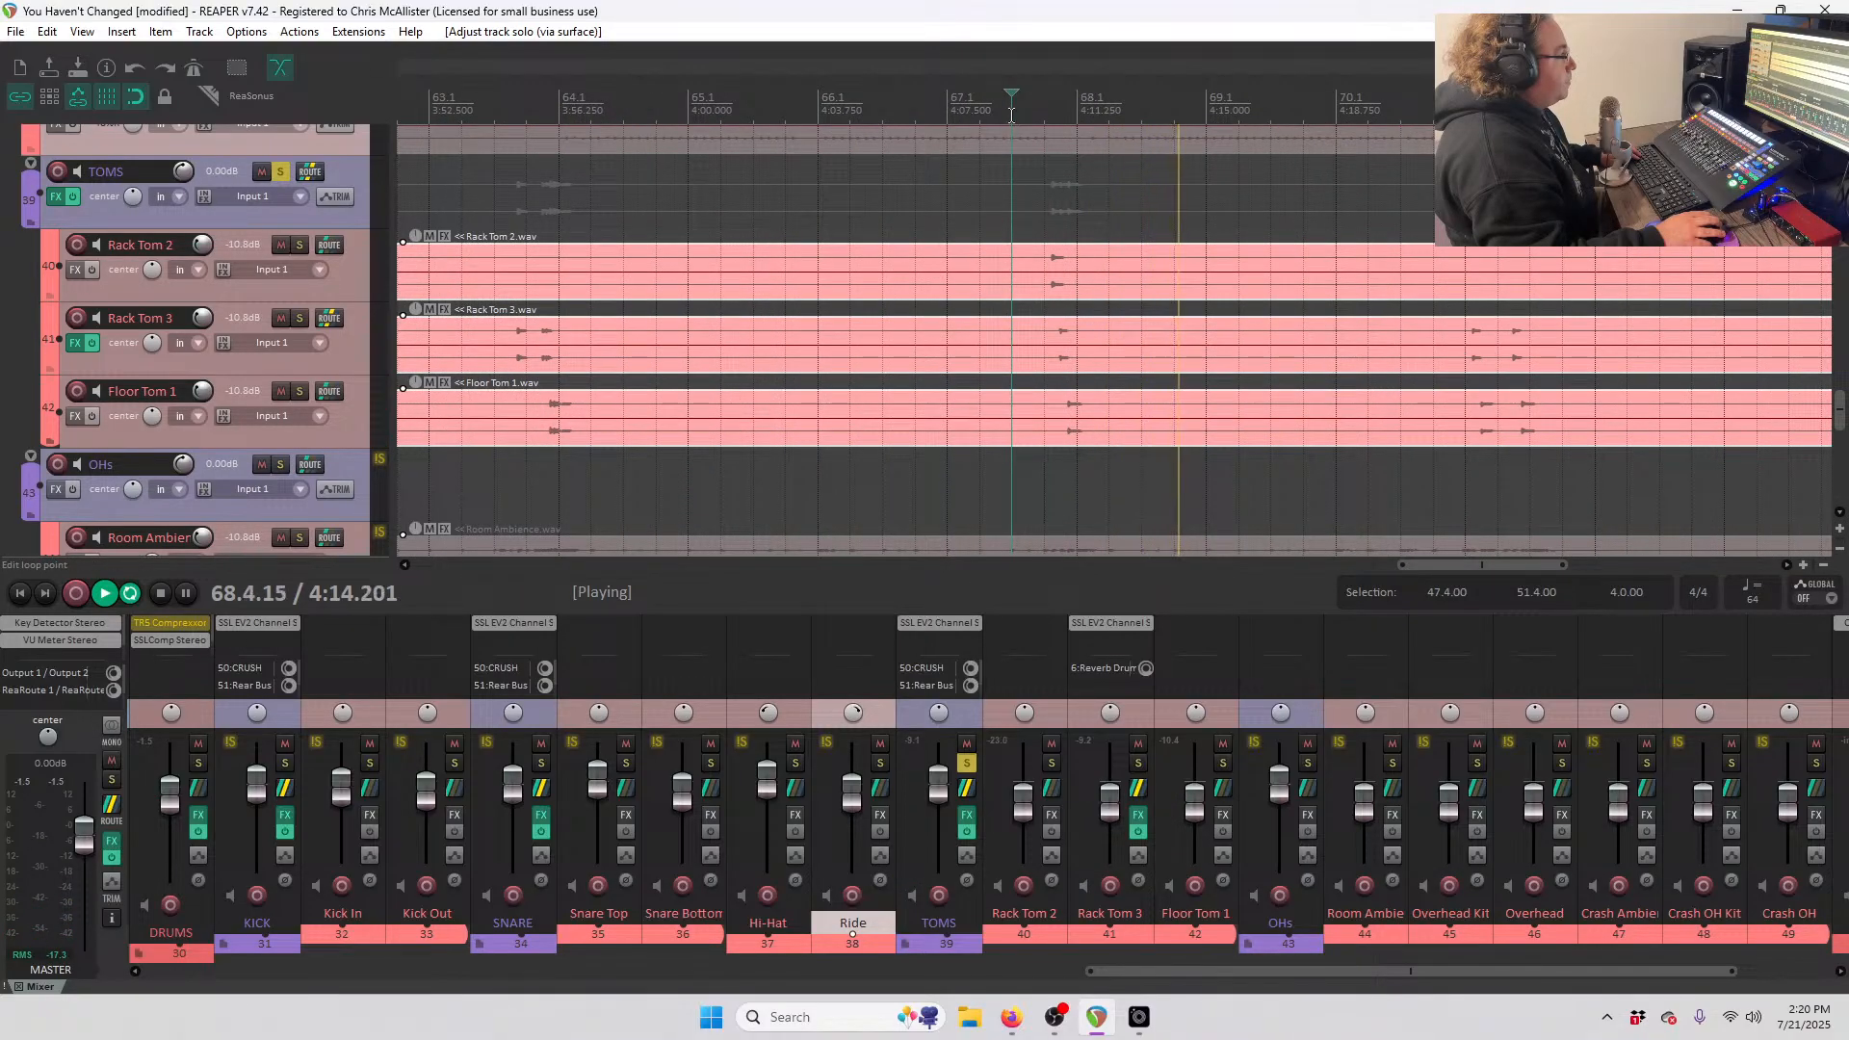
# - Loop the tom fill from 67.3.00 to 68.4.00 and remove the SSL EV2 Channel plugin from Rack Tom 3
pyautogui.moveTo(1011, 115); pyautogui.dragTo(1173, 115)
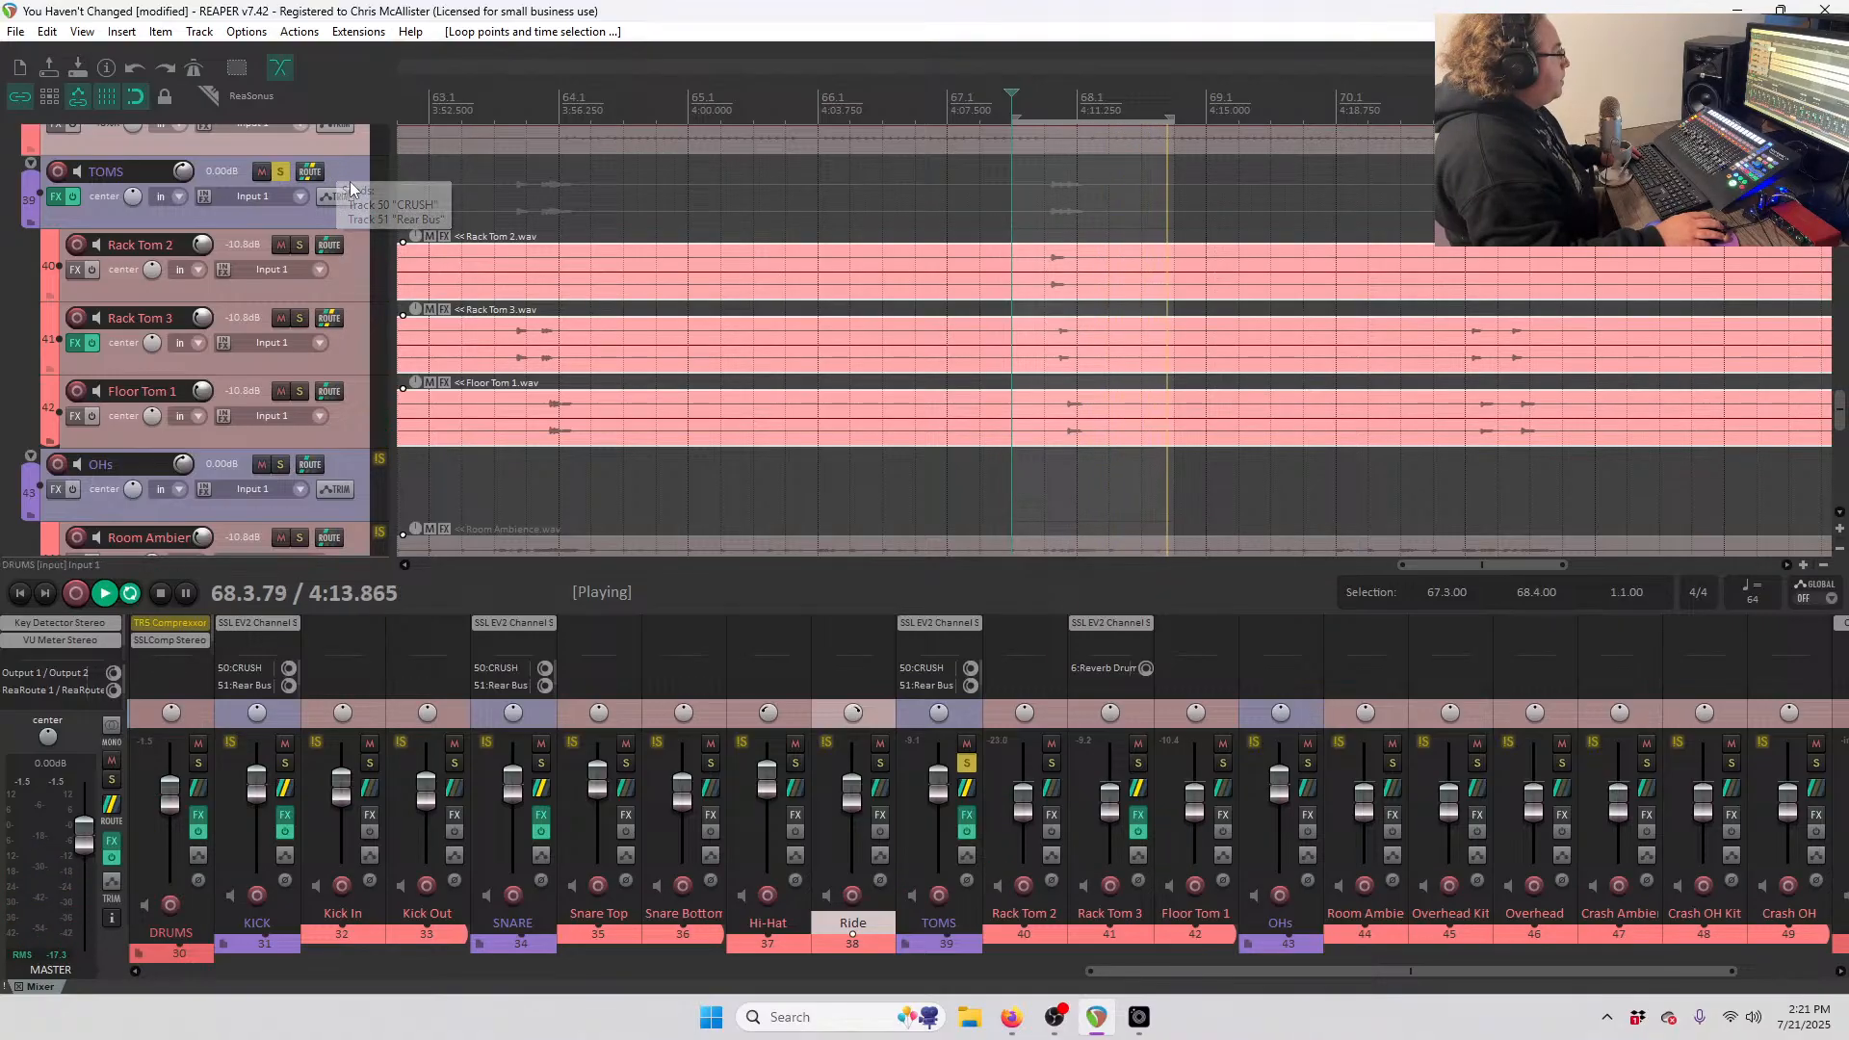
pyautogui.click(71, 348)
pyautogui.press('Delete')
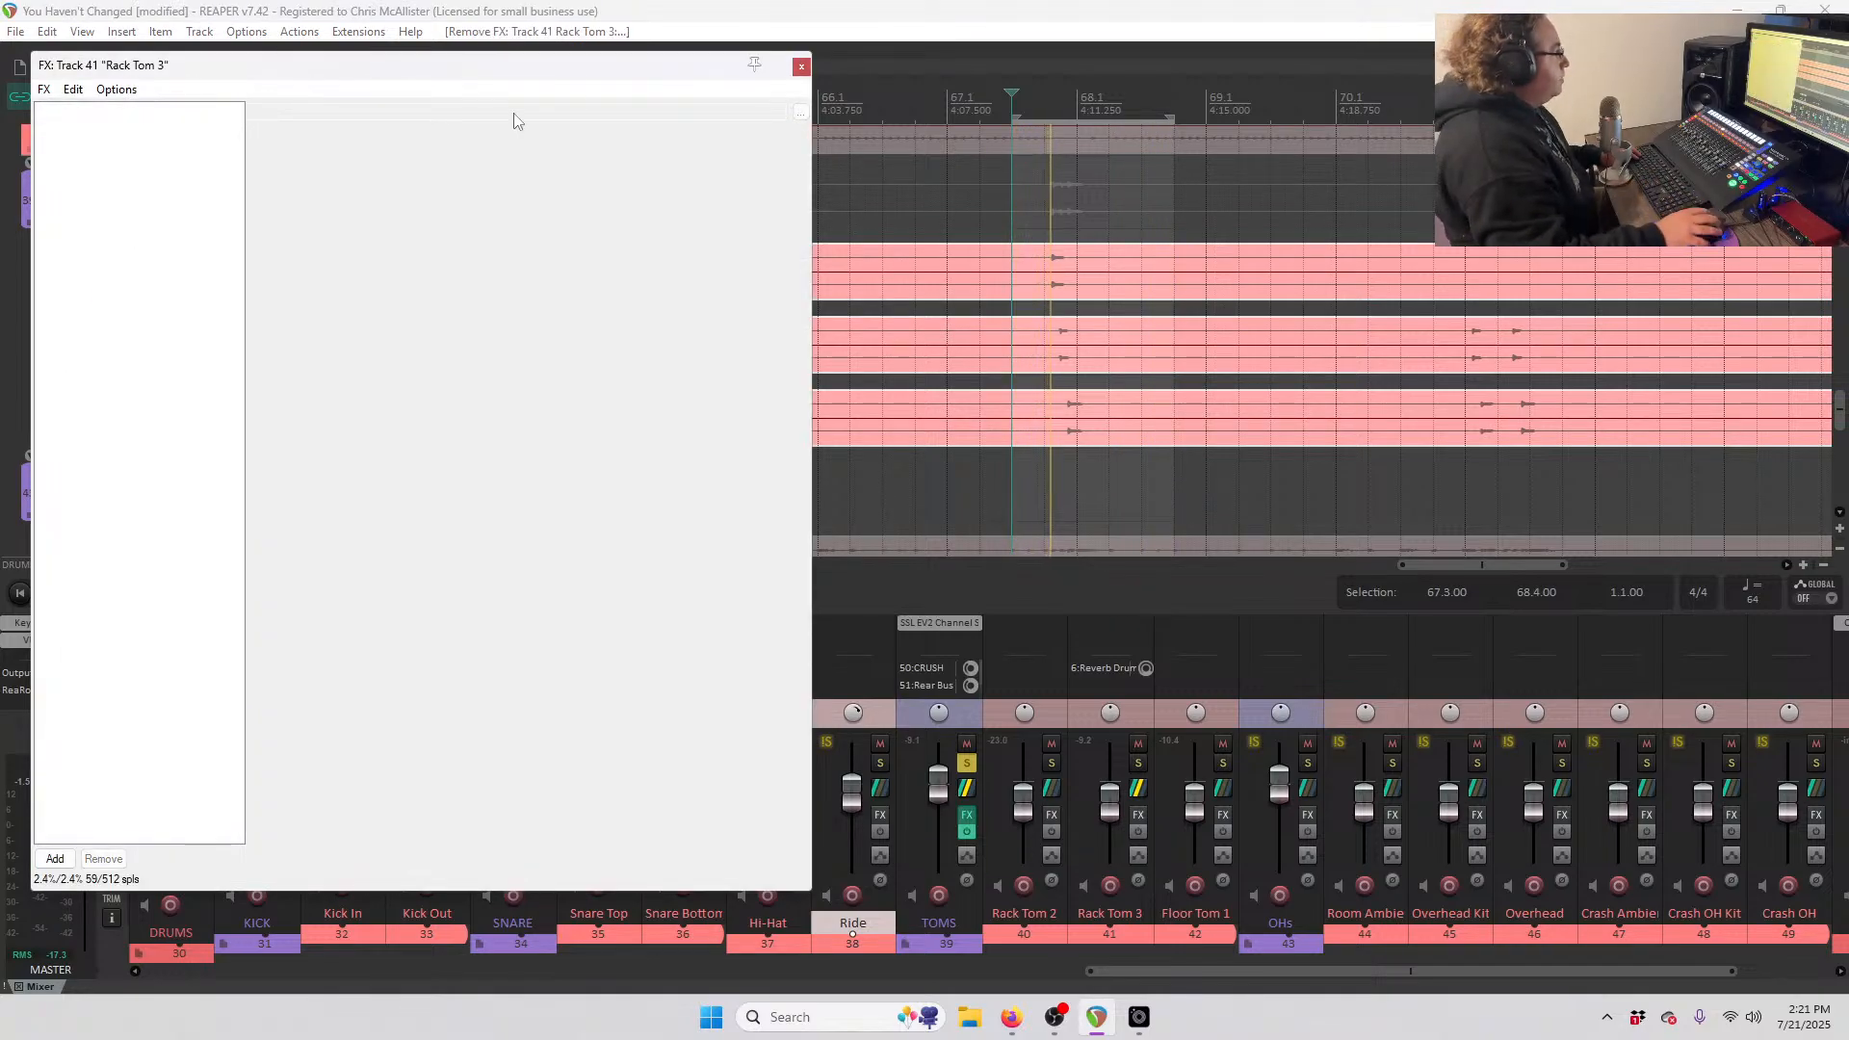
pyautogui.click(800, 66)
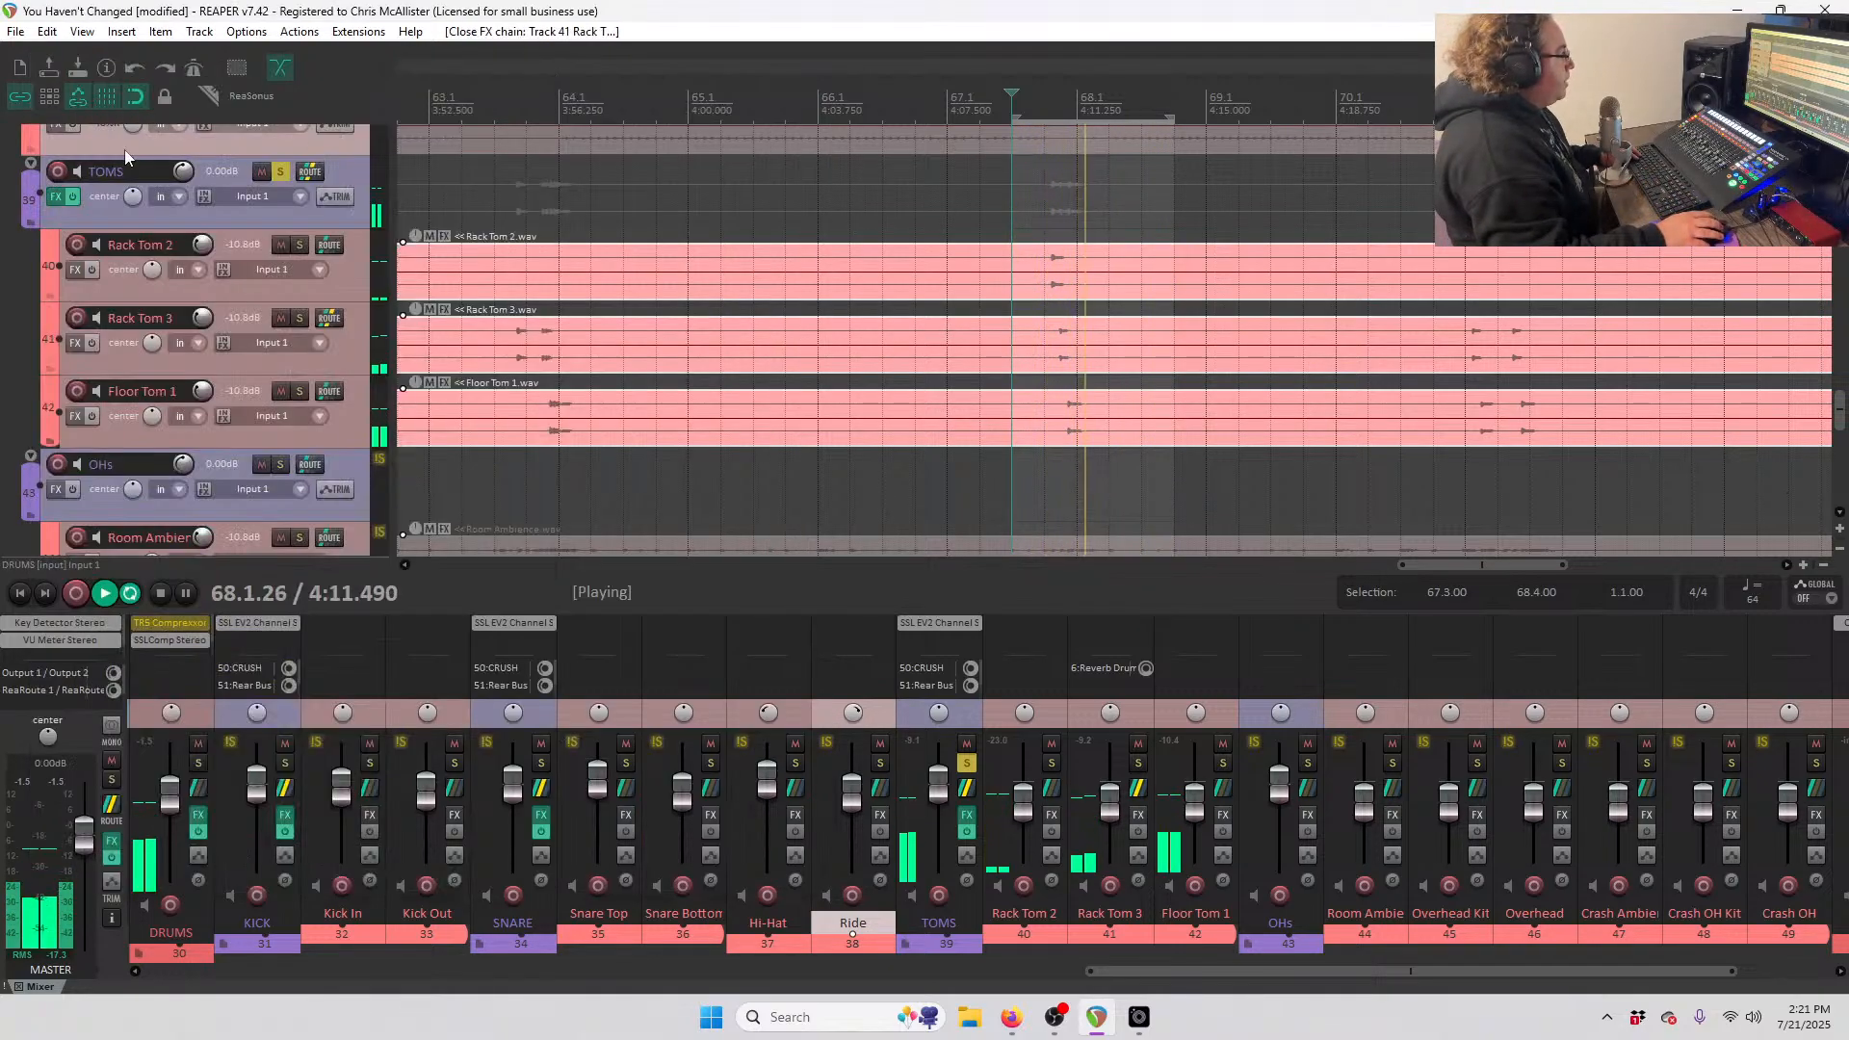
# - In the SSL EV2 Channel on the TOMS bus, lower the LF band's frequency and boost its gain
pyautogui.click(60, 198)
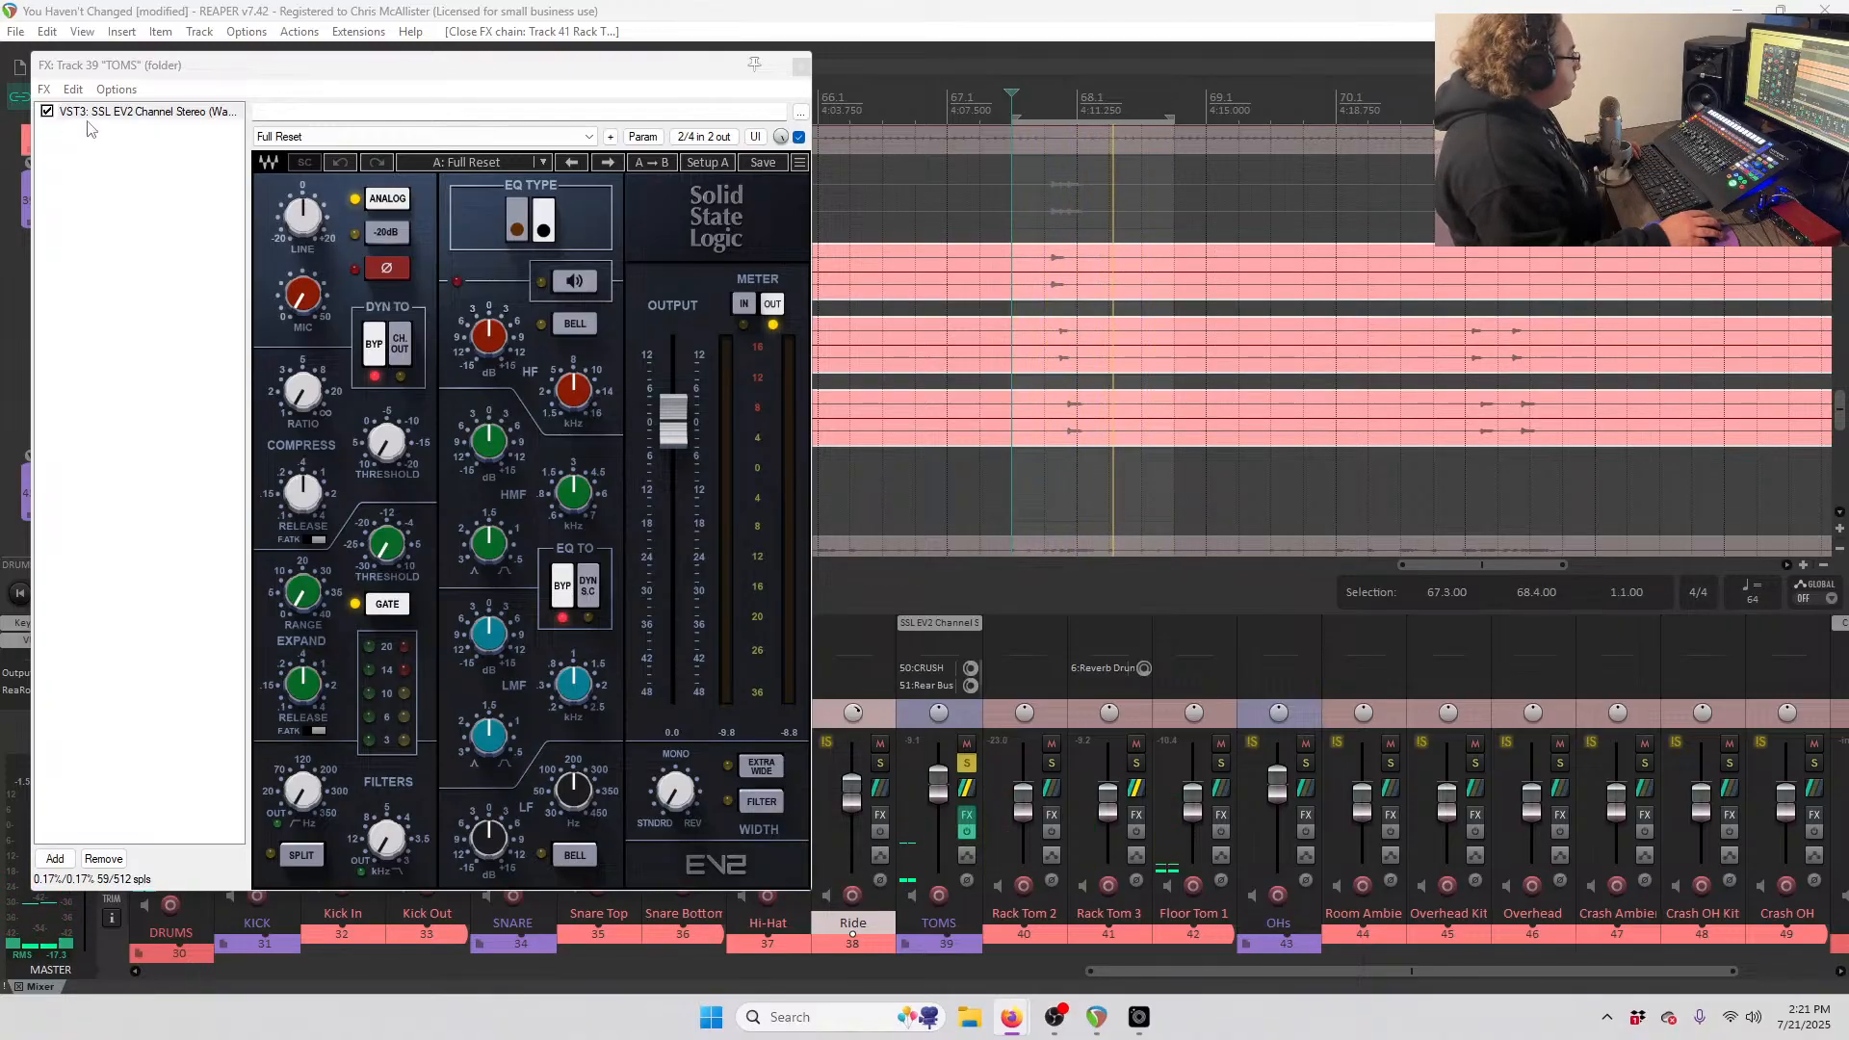
pyautogui.click(189, 352)
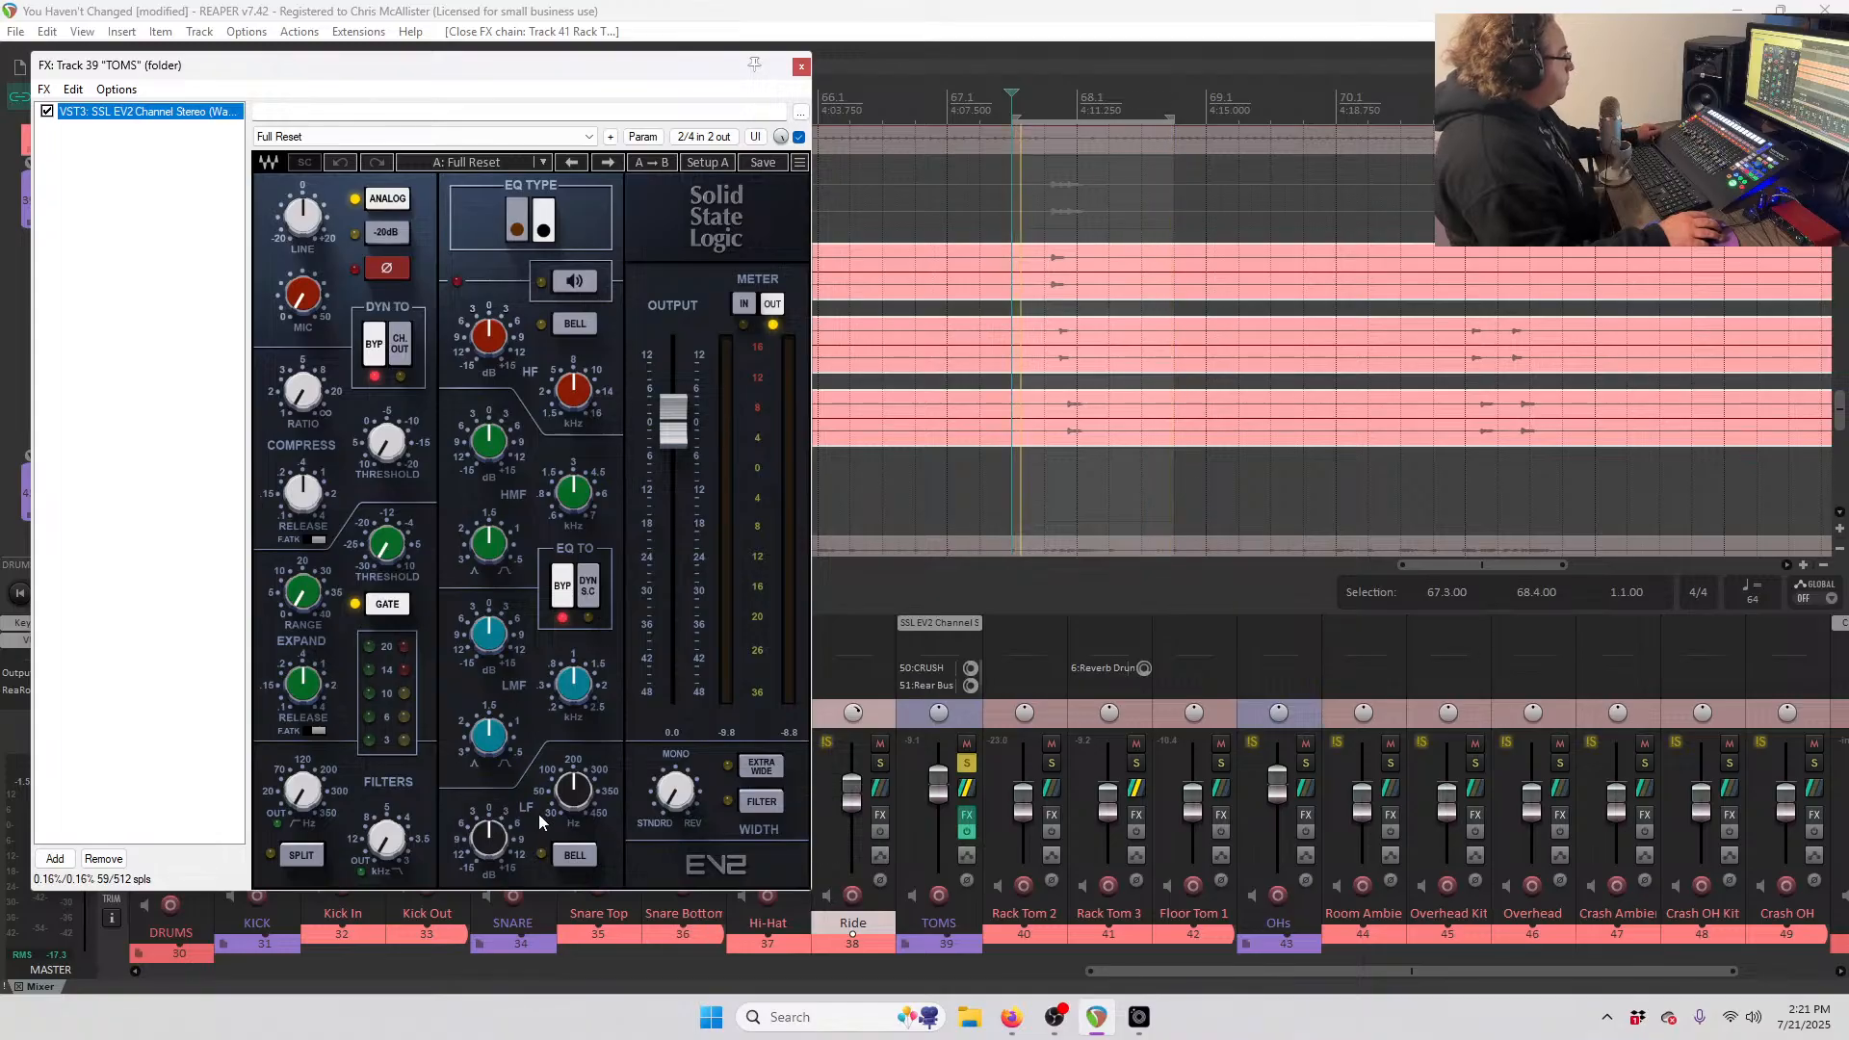
pyautogui.moveTo(573, 790); pyautogui.dragTo(573, 827)
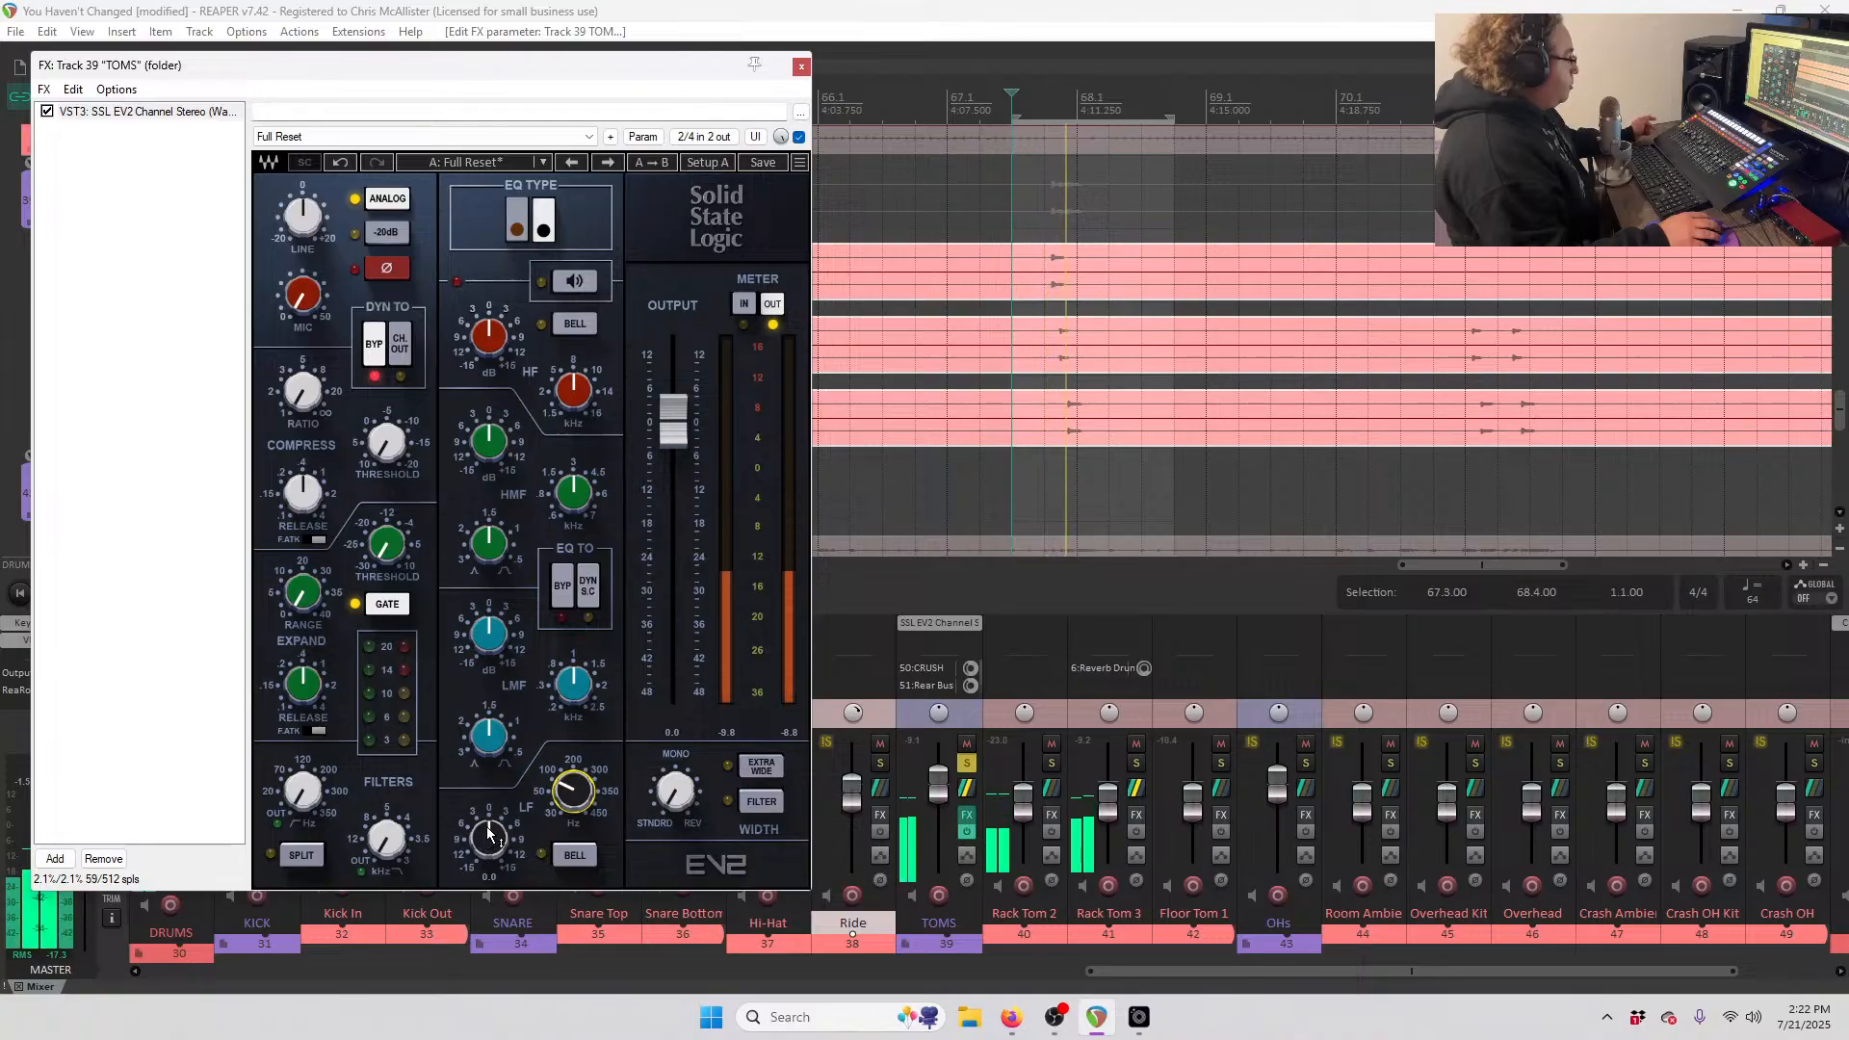
pyautogui.moveTo(487, 841); pyautogui.dragTo(575, 785)
pyautogui.moveTo(488, 838); pyautogui.dragTo(488, 833)
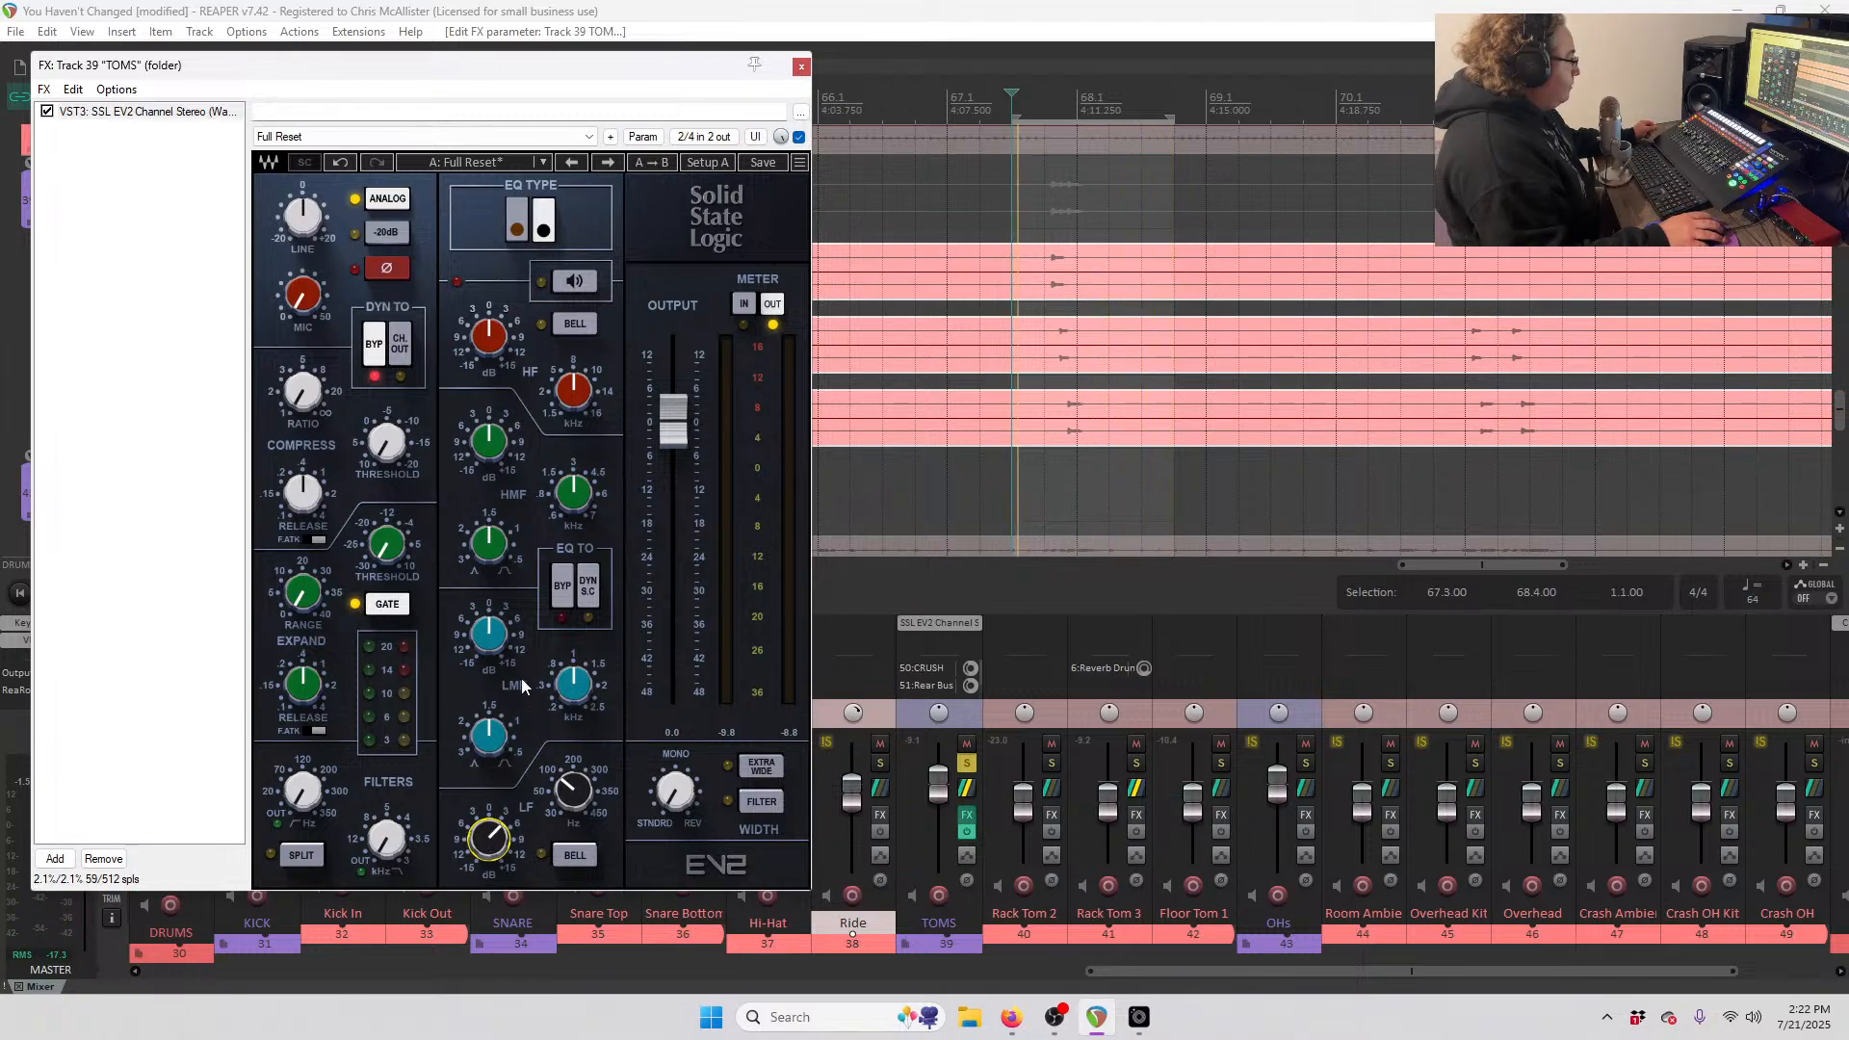
# - Lower the HMF frequency on TOMS and cut its gain to about -4.9 dB, shortening the loop to end at 68.2.00
pyautogui.moveTo(573, 493); pyautogui.dragTo(573, 518)
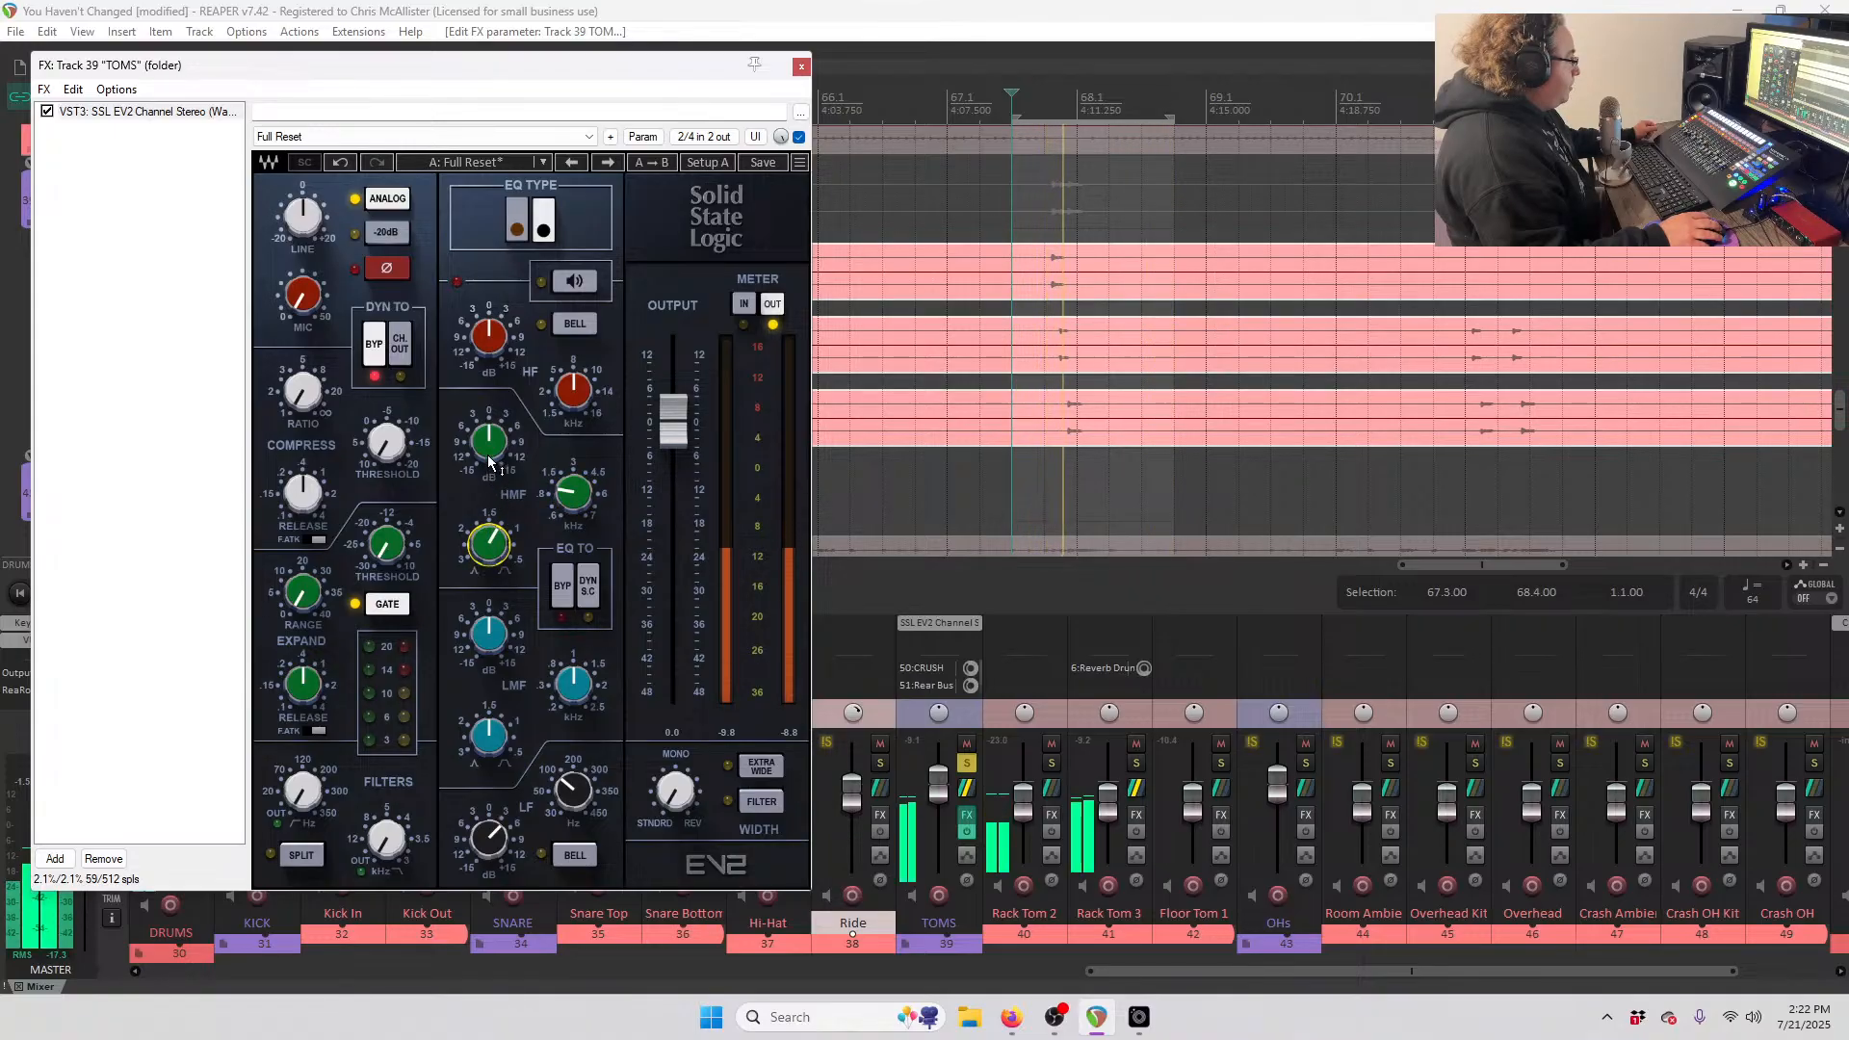
pyautogui.moveTo(489, 441); pyautogui.dragTo(489, 433)
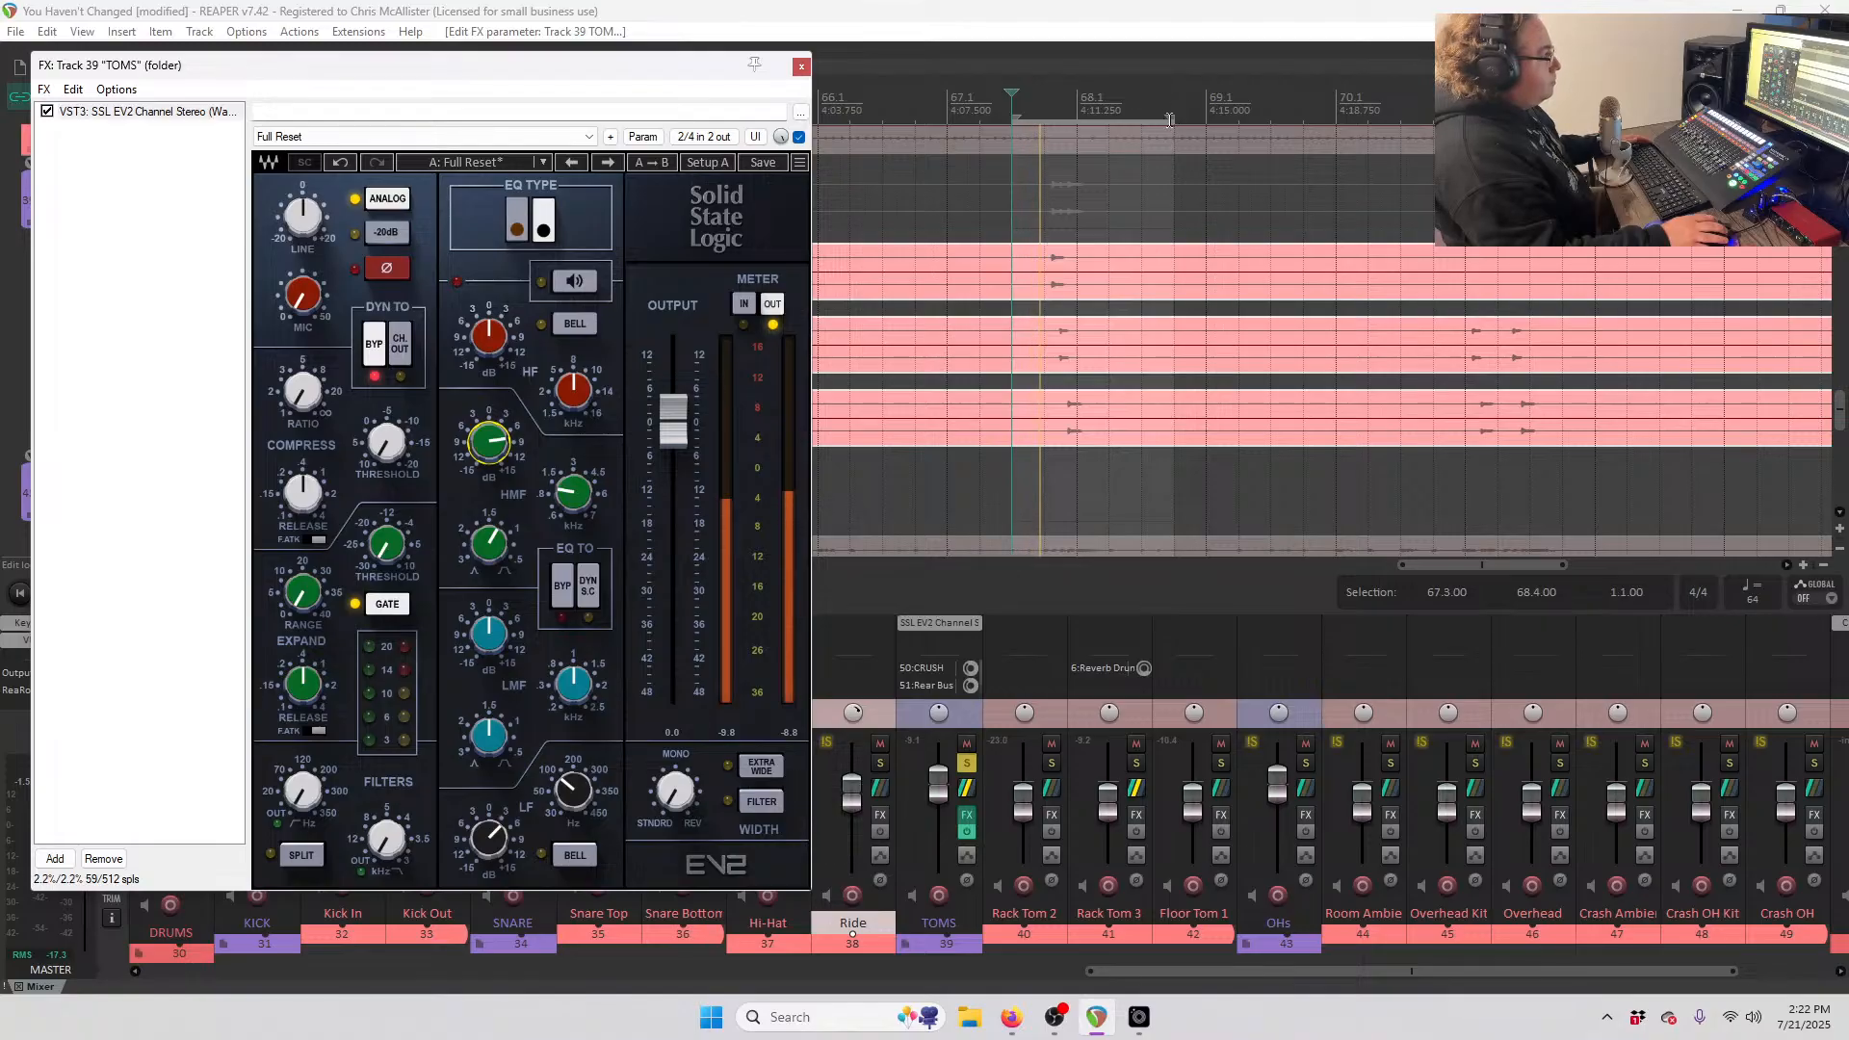
pyautogui.moveTo(489, 445); pyautogui.dragTo(490, 439)
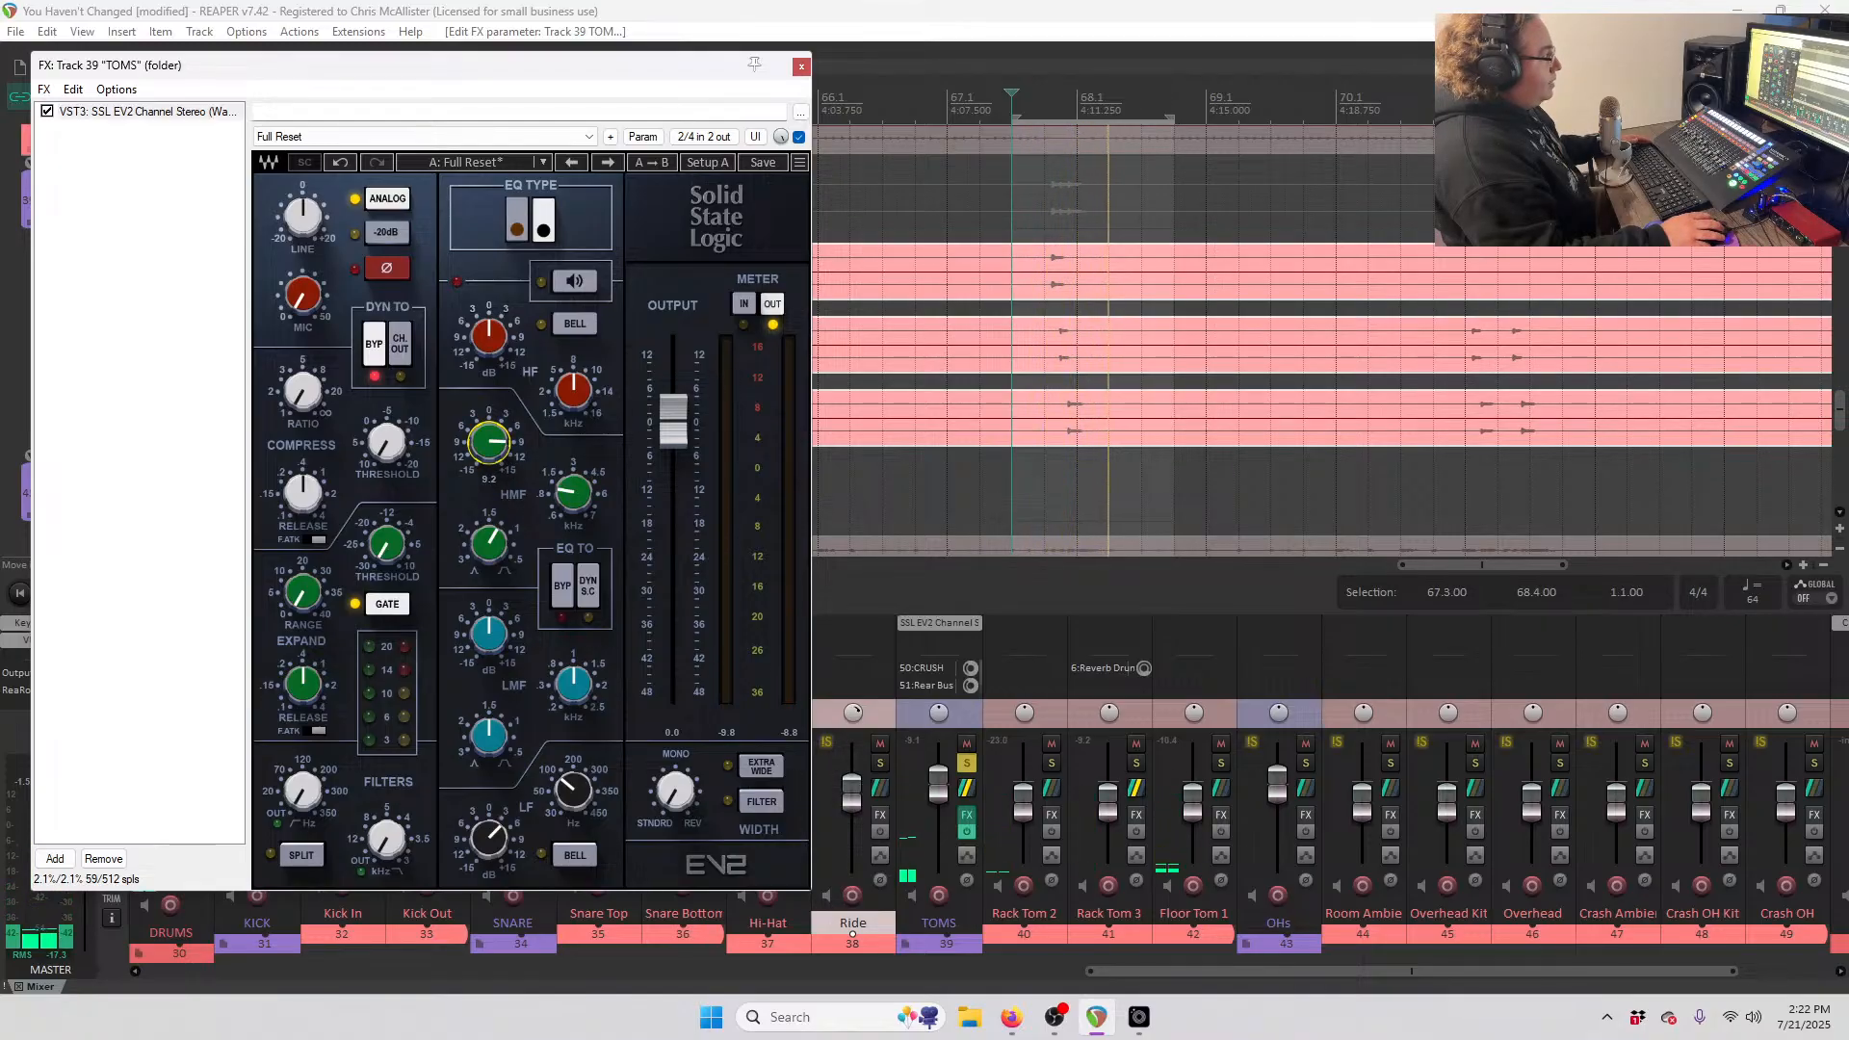
pyautogui.moveTo(1162, 112); pyautogui.dragTo(1105, 113)
pyautogui.click(489, 442)
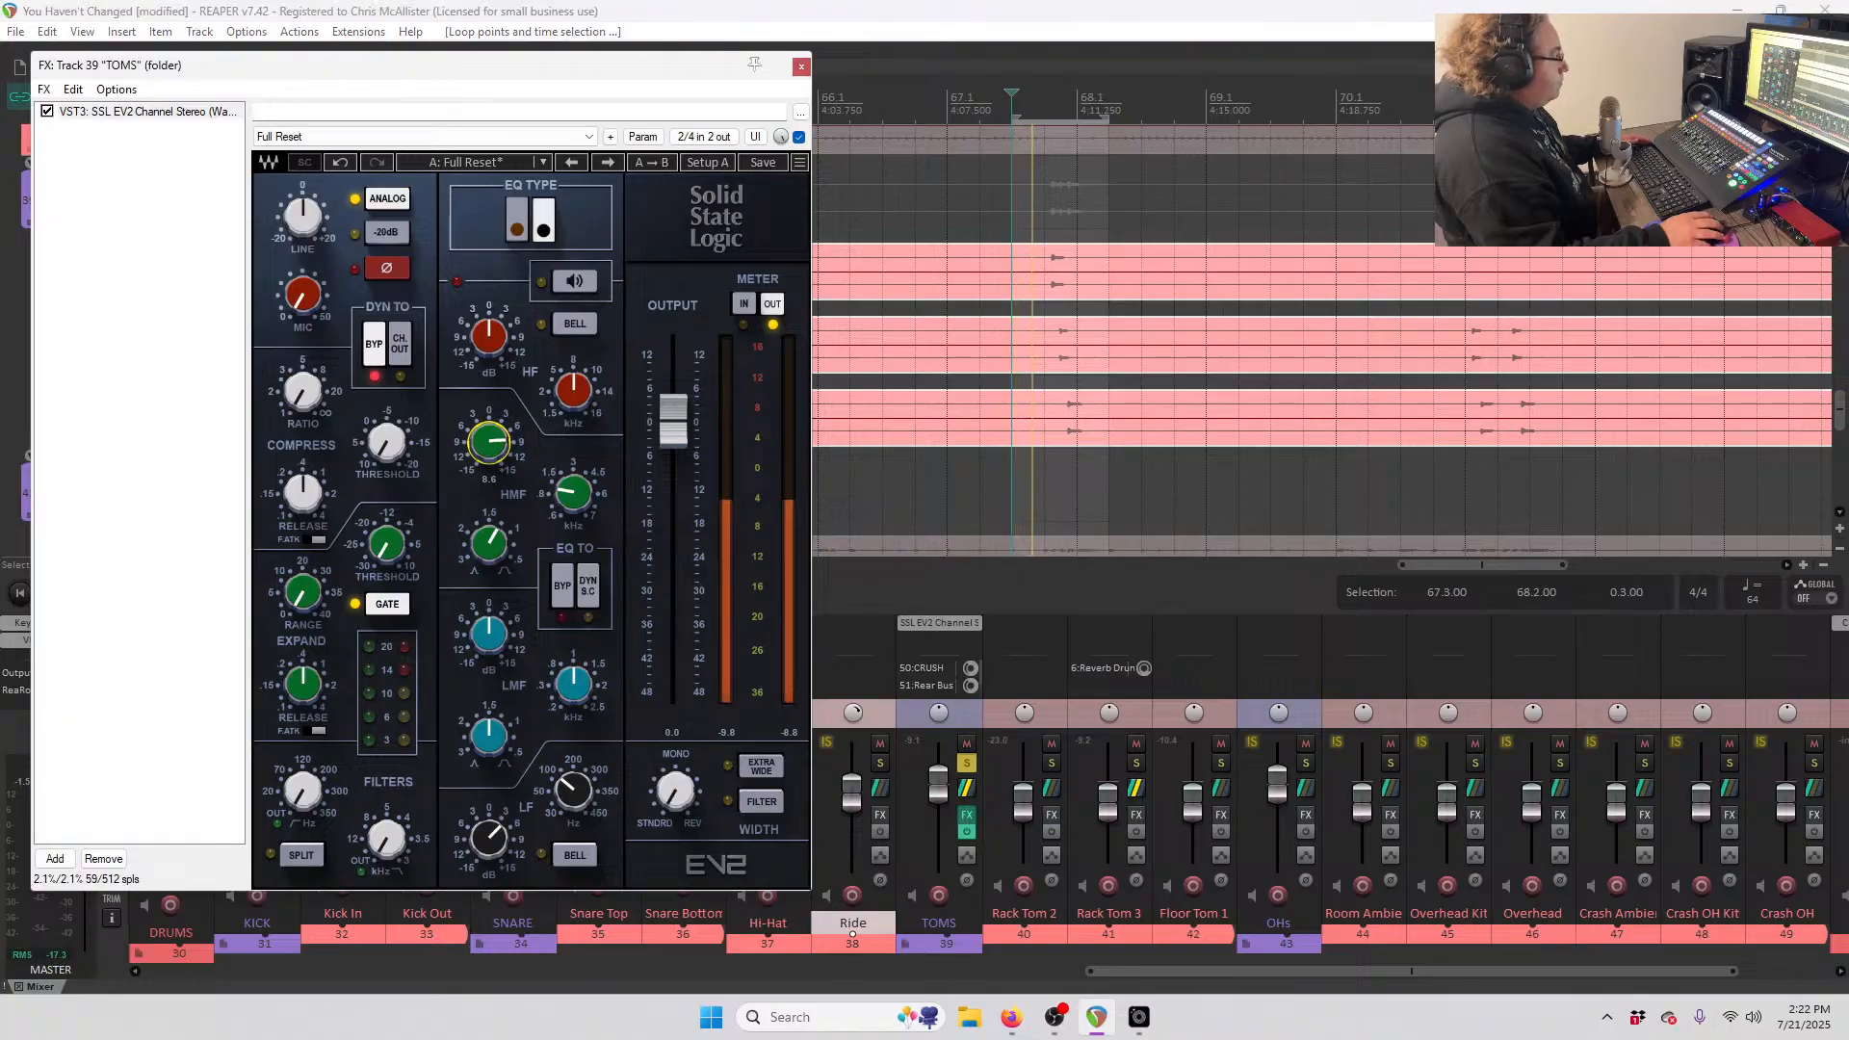
pyautogui.moveTo(489, 442); pyautogui.dragTo(489, 474)
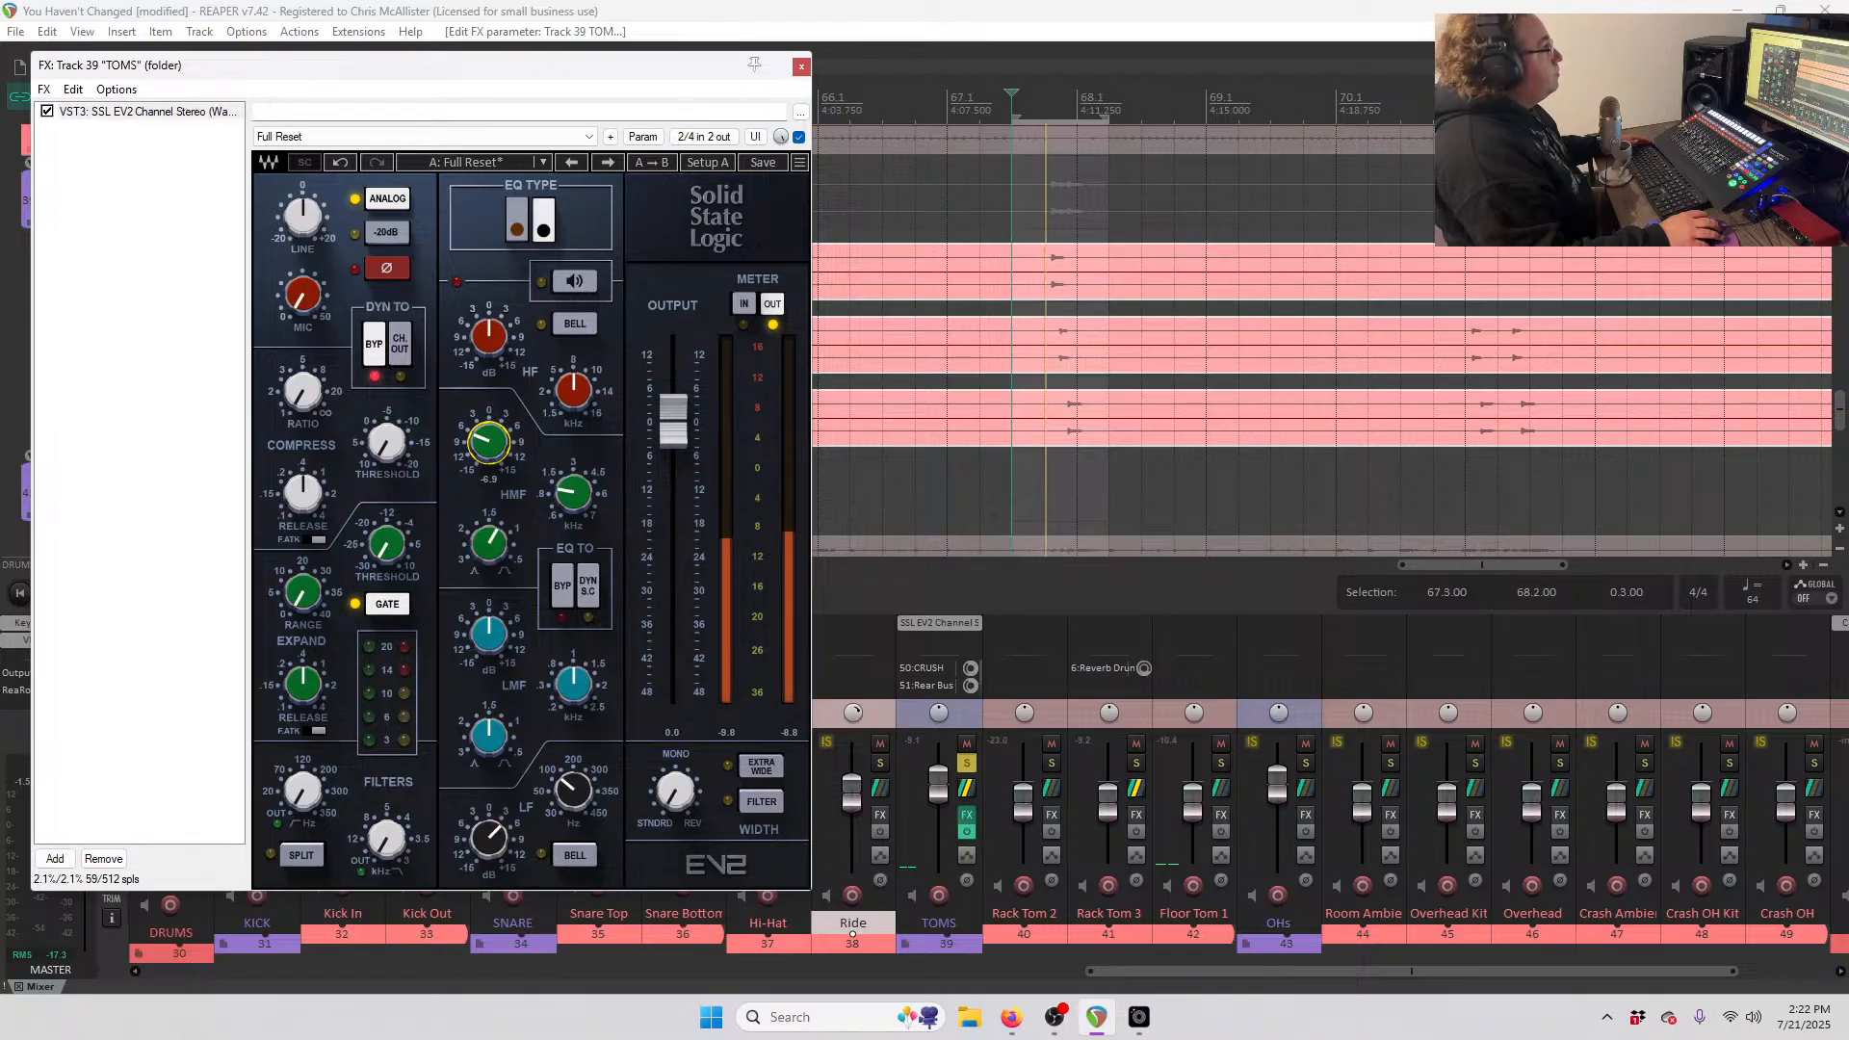
pyautogui.moveTo(490, 473); pyautogui.dragTo(490, 475)
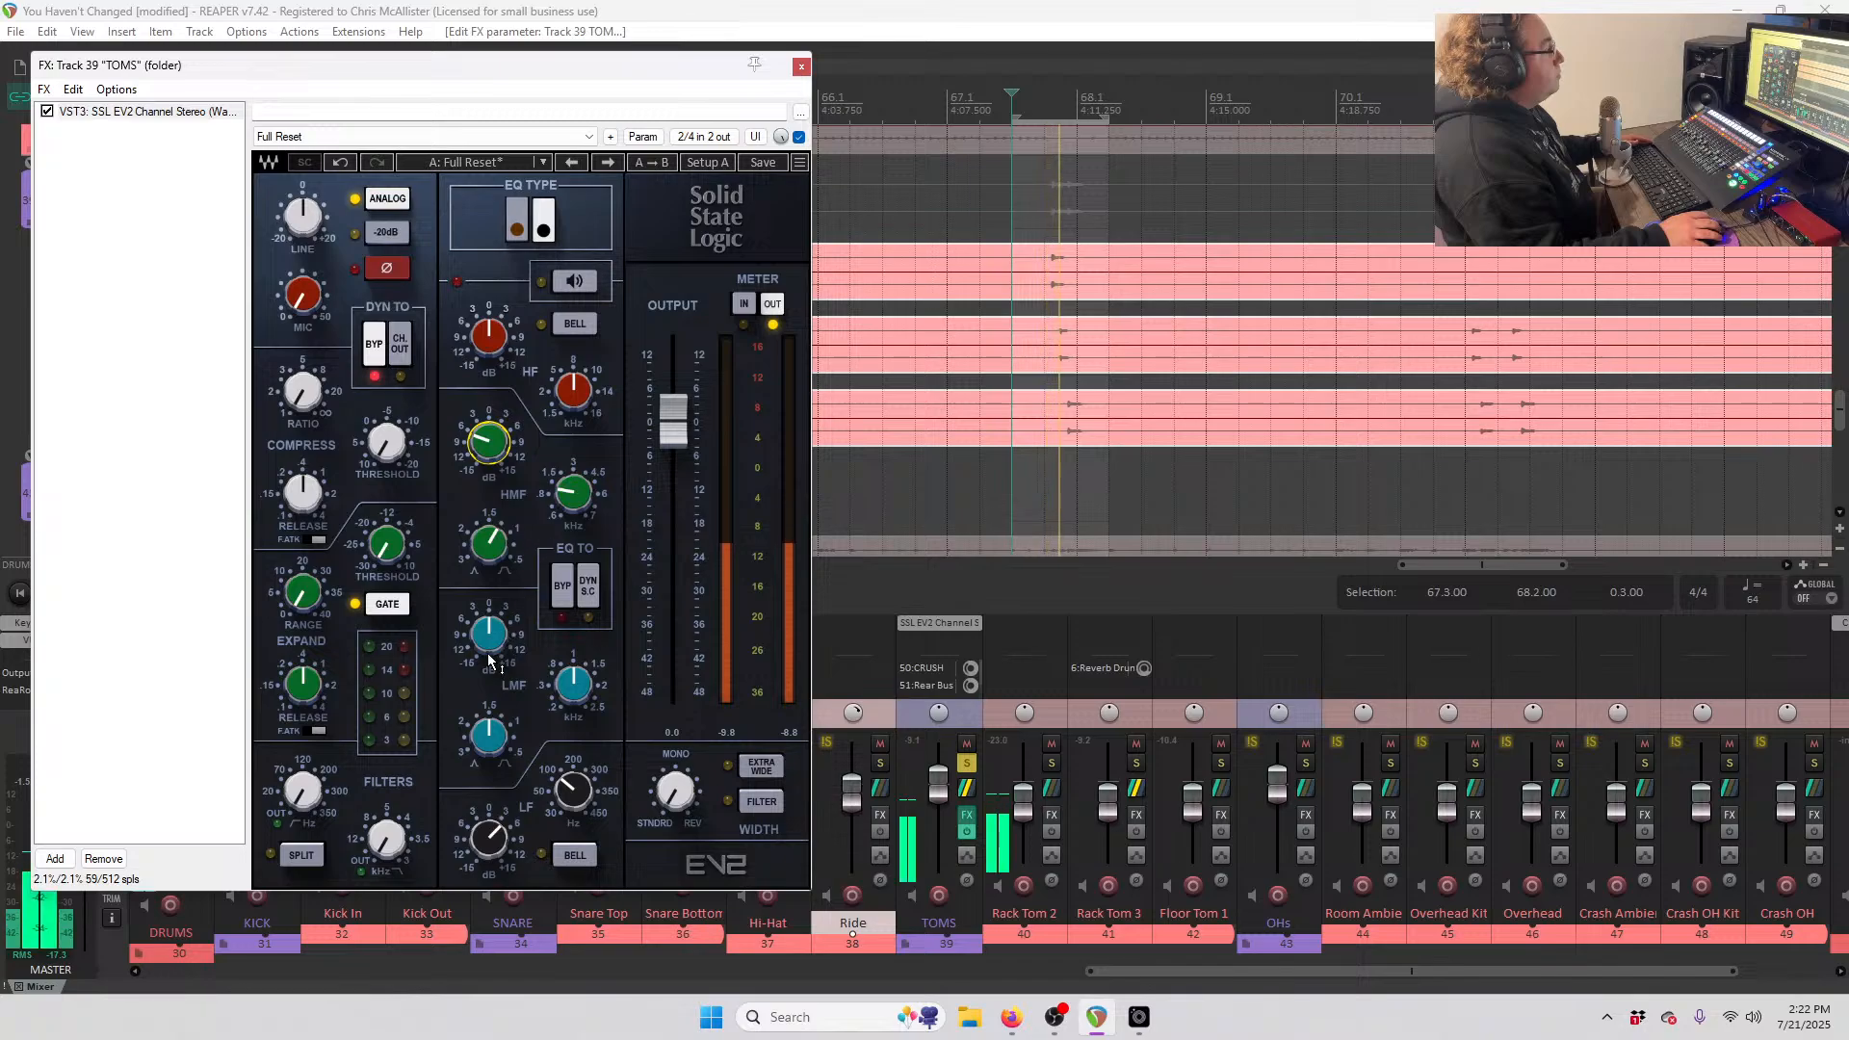
# - Cut the TOMS LMF band slightly below 0.64 kHz and boost the HF band at about 3.04 kHz
pyautogui.moveTo(574, 683); pyautogui.dragTo(574, 694)
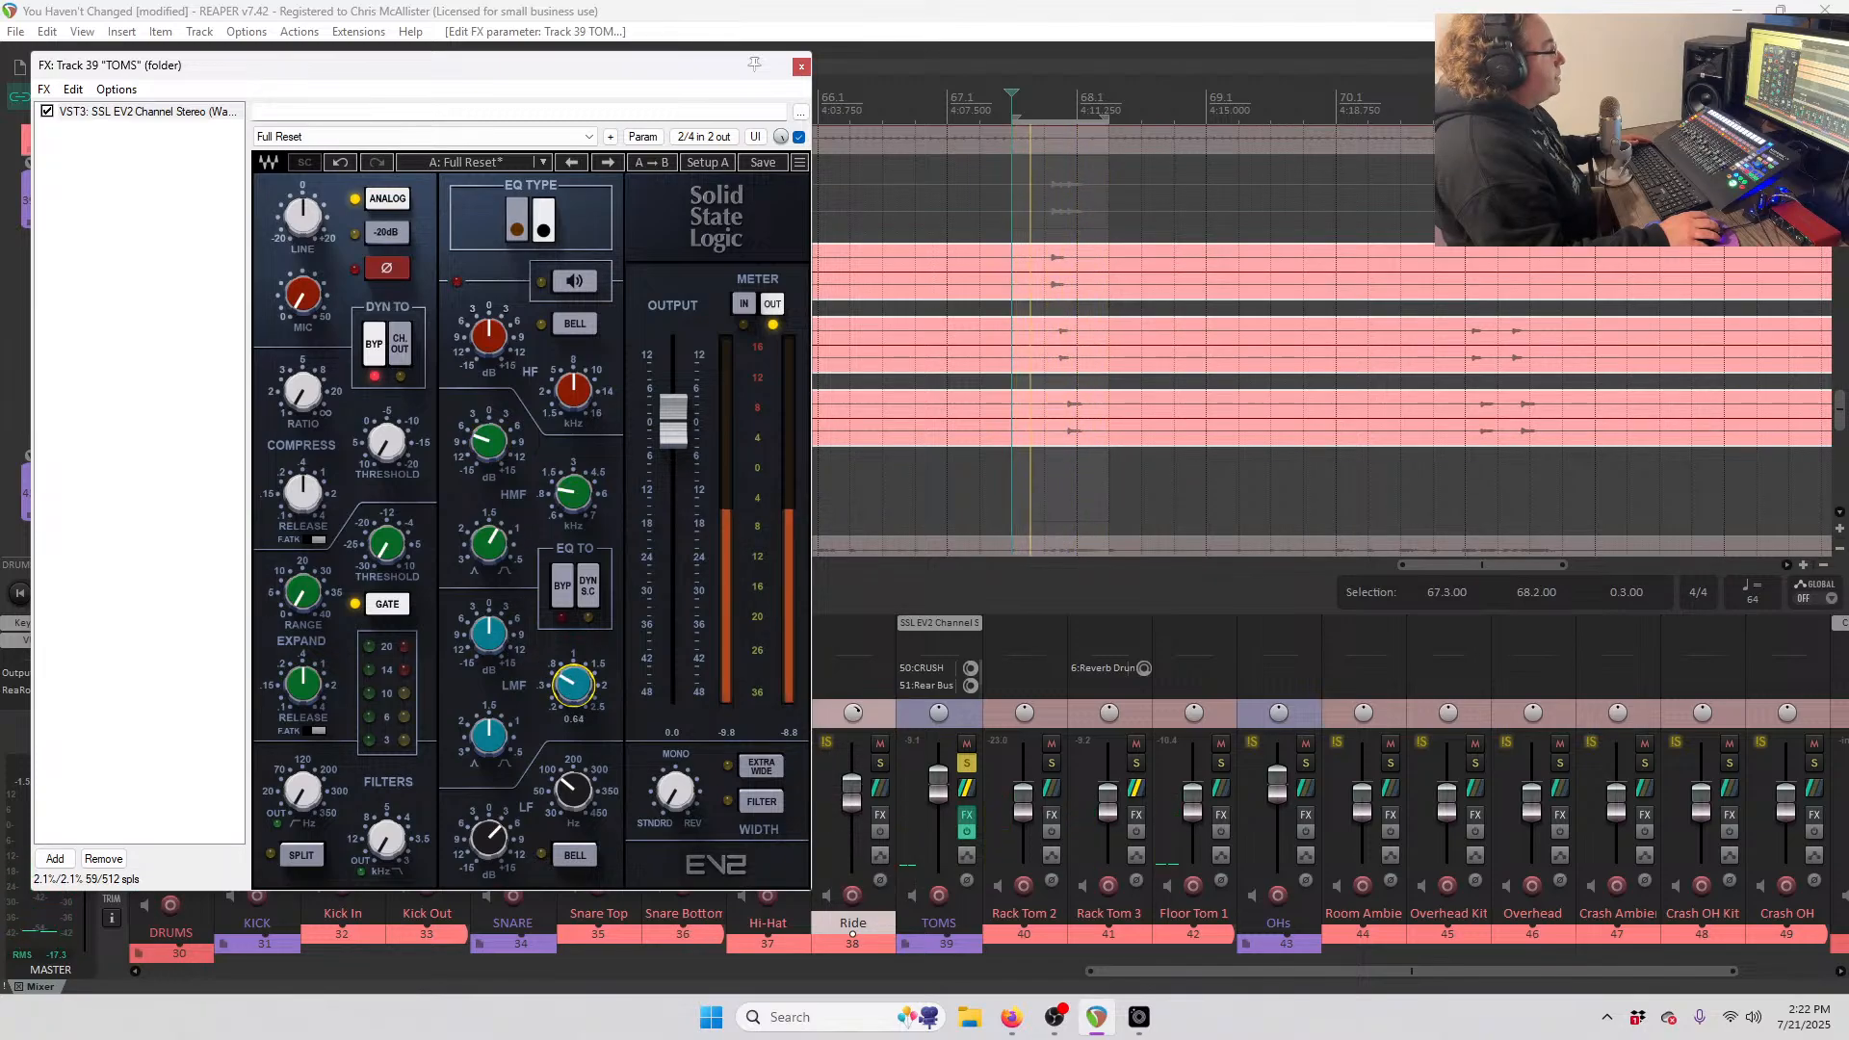
pyautogui.moveTo(489, 633); pyautogui.dragTo(489, 606)
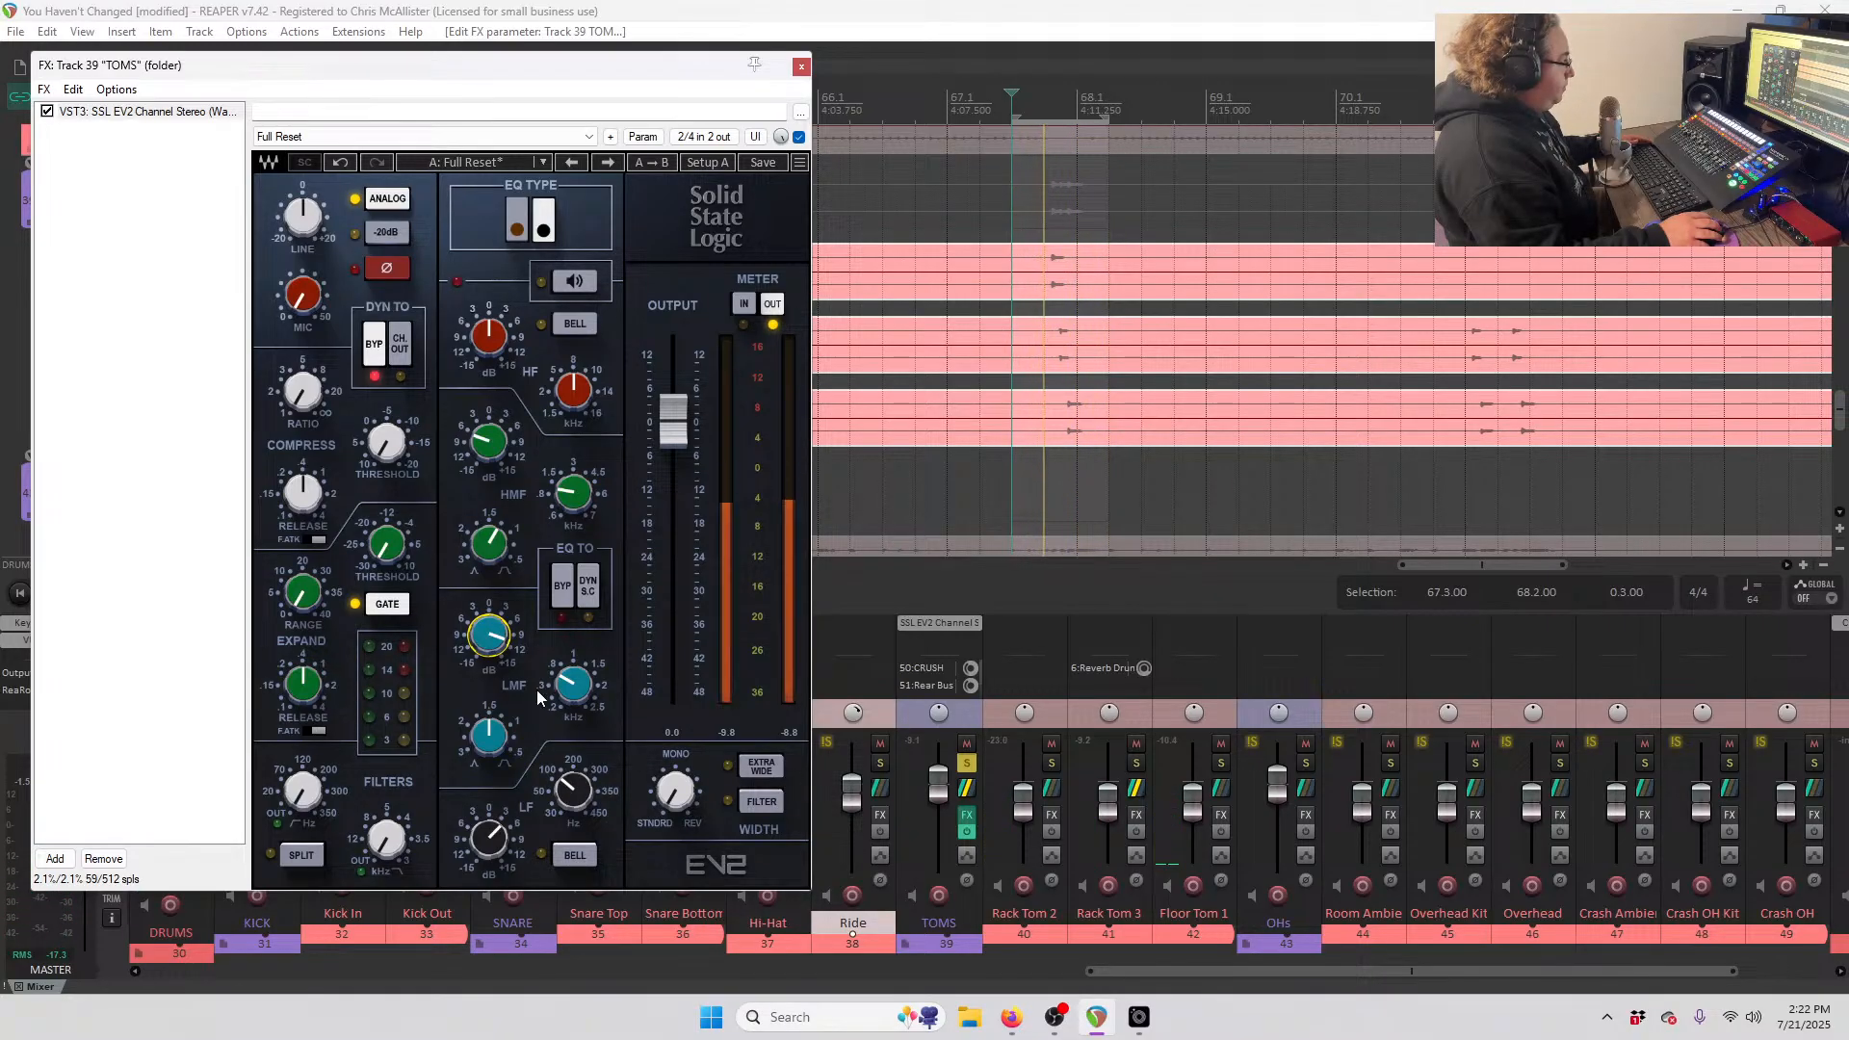
pyautogui.moveTo(573, 685); pyautogui.dragTo(573, 693)
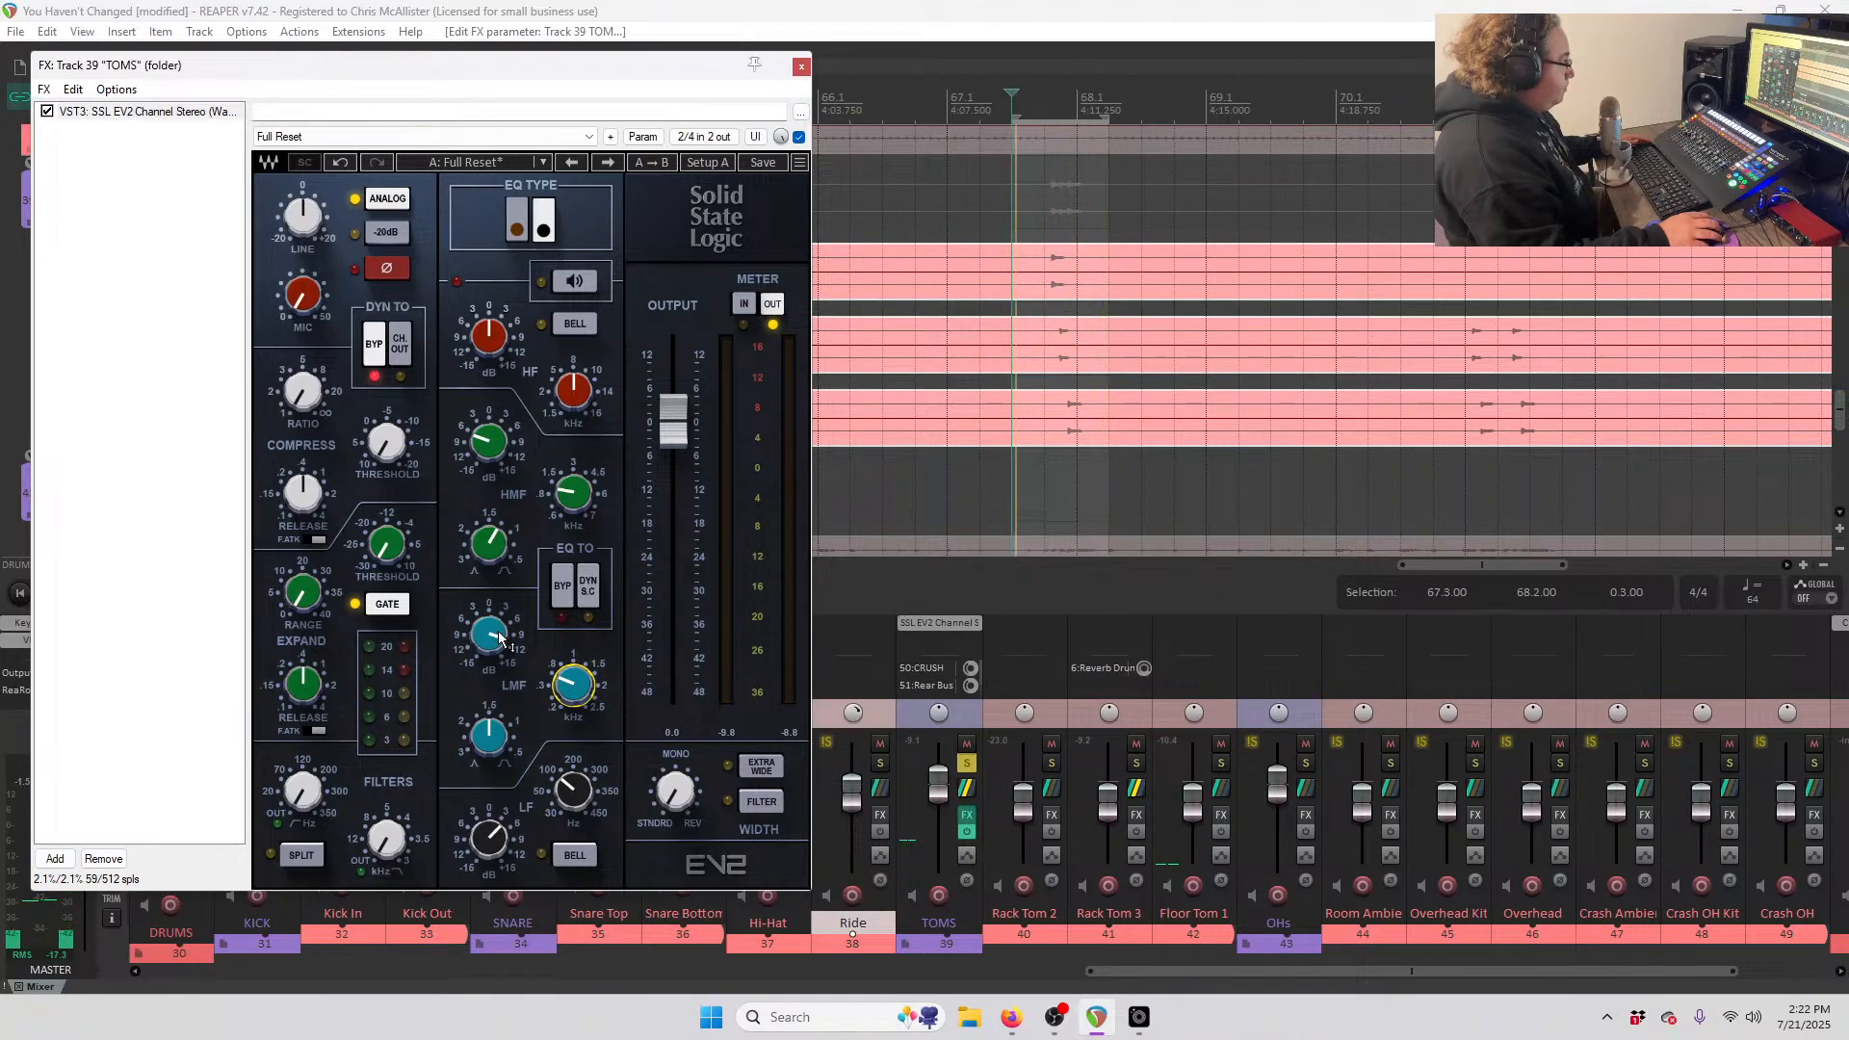
pyautogui.moveTo(498, 636)
pyautogui.moveTo(493, 635)
pyautogui.mouseDown()
pyautogui.moveTo(493, 688)
pyautogui.moveTo(522, 643)
pyautogui.mouseUp()
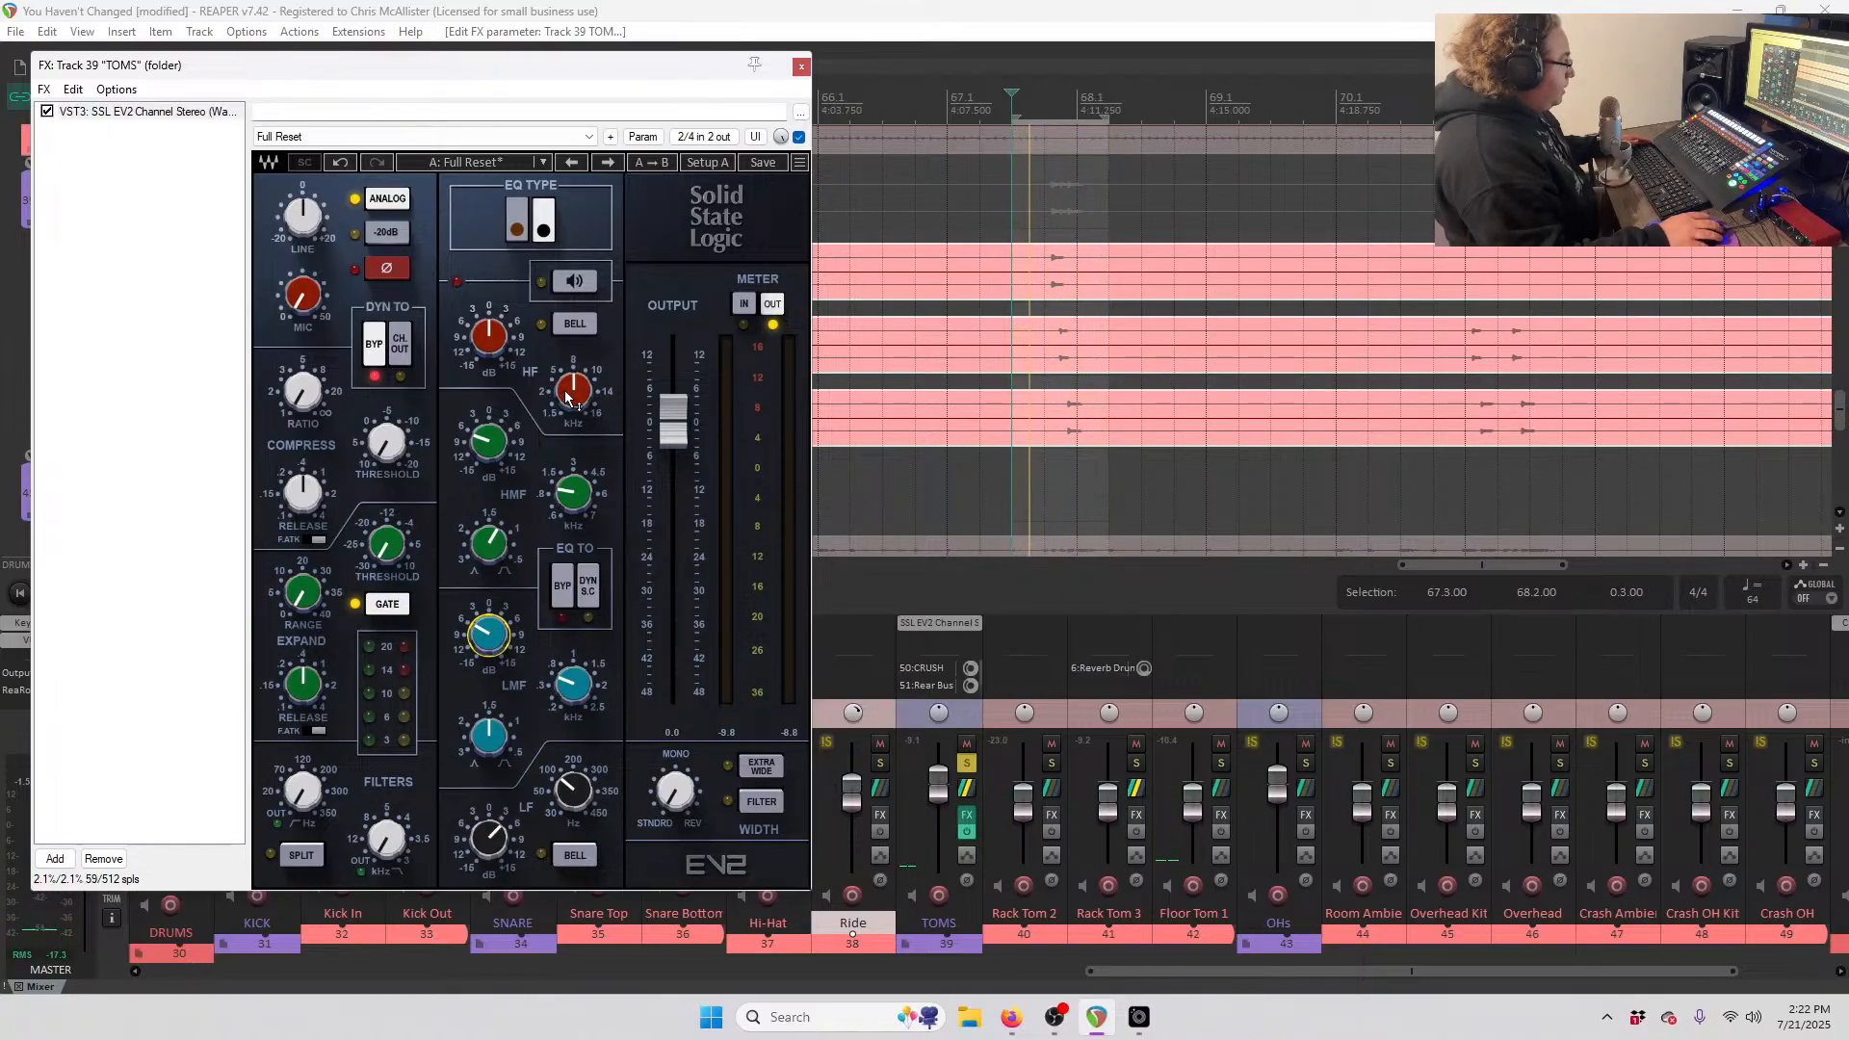
pyautogui.moveTo(568, 397); pyautogui.dragTo(568, 423)
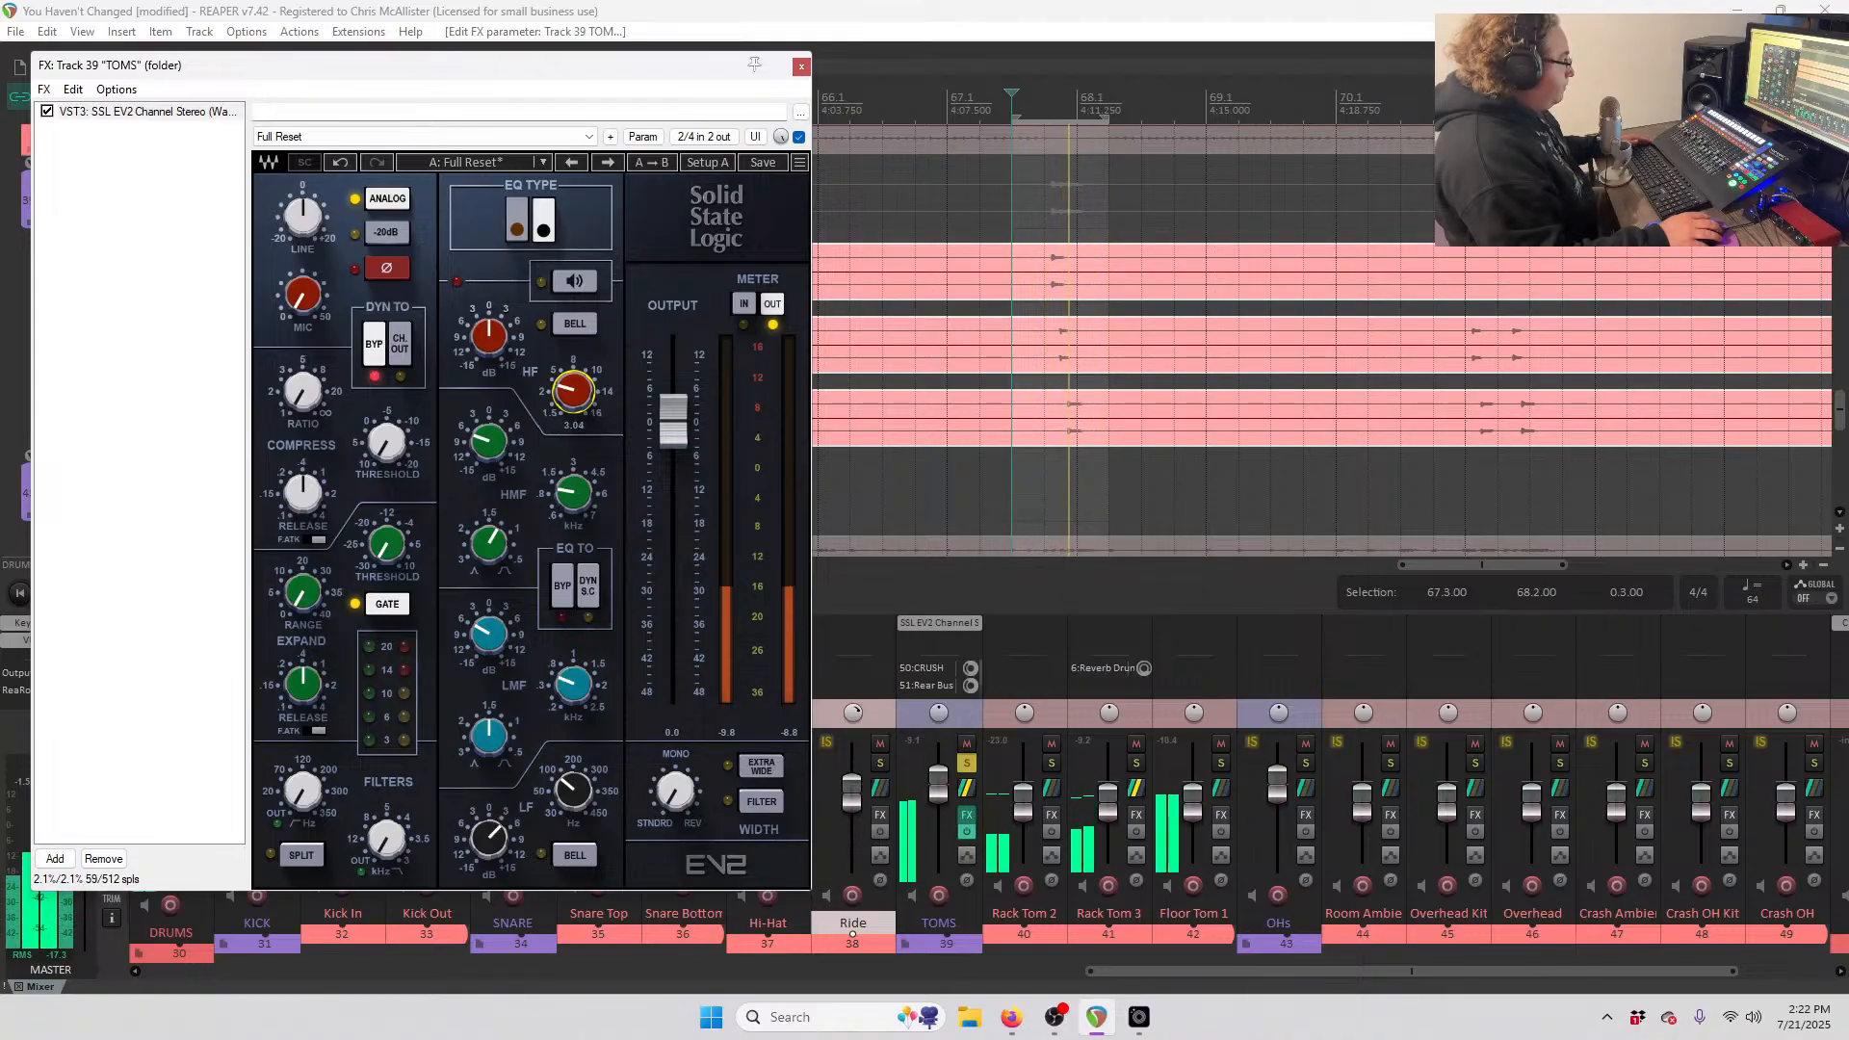
pyautogui.moveTo(496, 342); pyautogui.dragTo(495, 335)
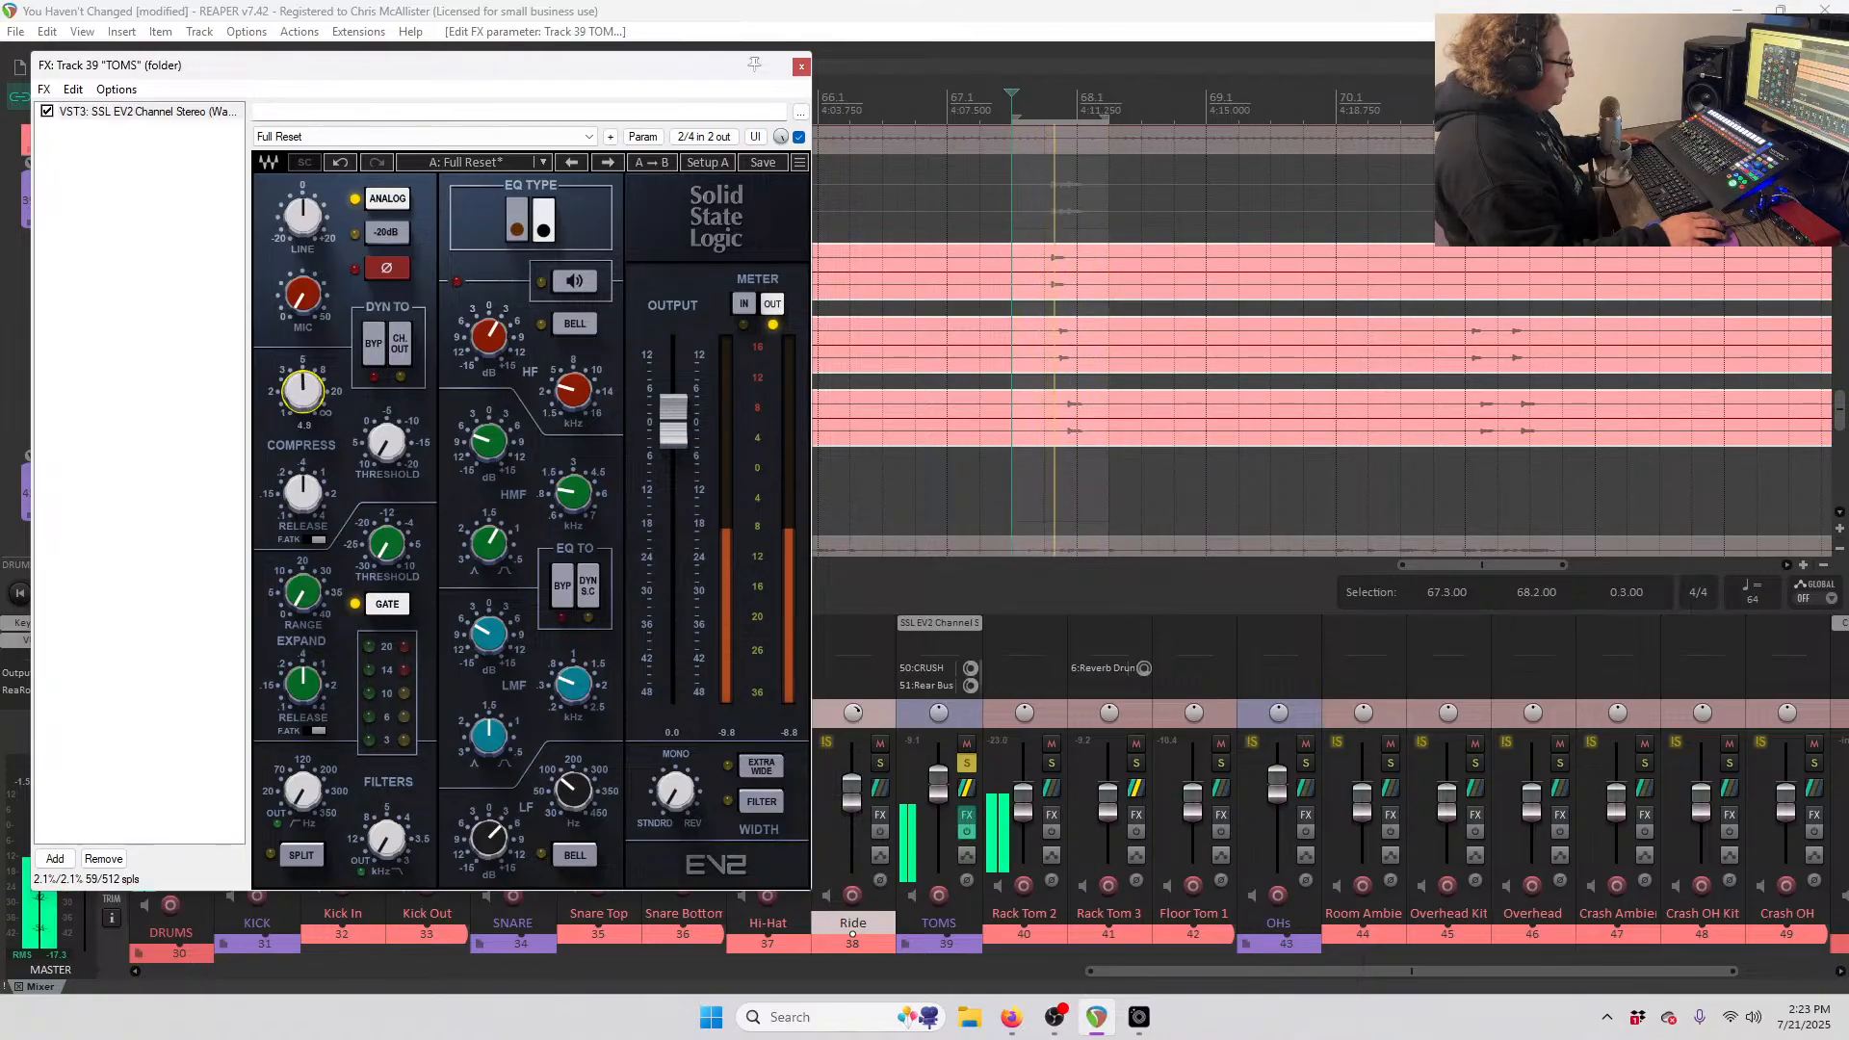
# - Compress the TOMS bus with a ratio of about 7.3 and a lower threshold, adjust the release, and close the plugin window
pyautogui.click(385, 443)
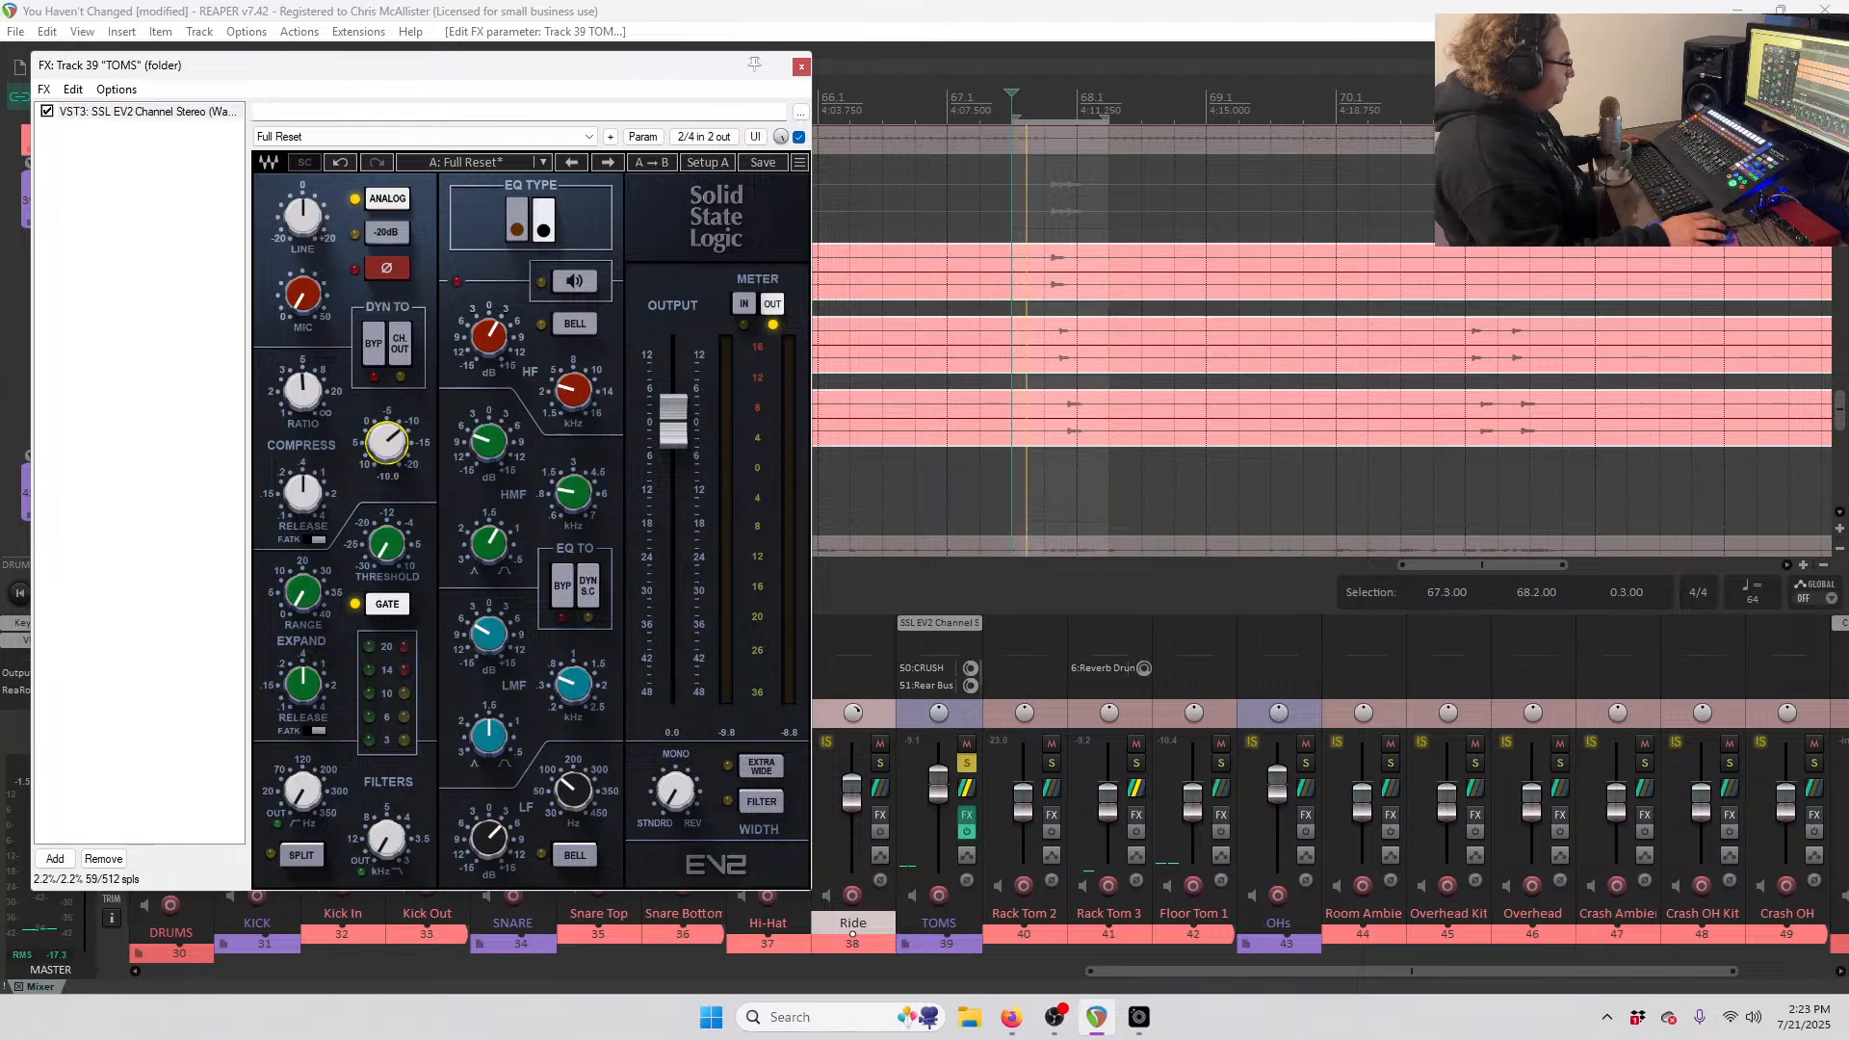
pyautogui.moveTo(387, 443); pyautogui.dragTo(302, 380)
pyautogui.moveTo(387, 439); pyautogui.dragTo(321, 403)
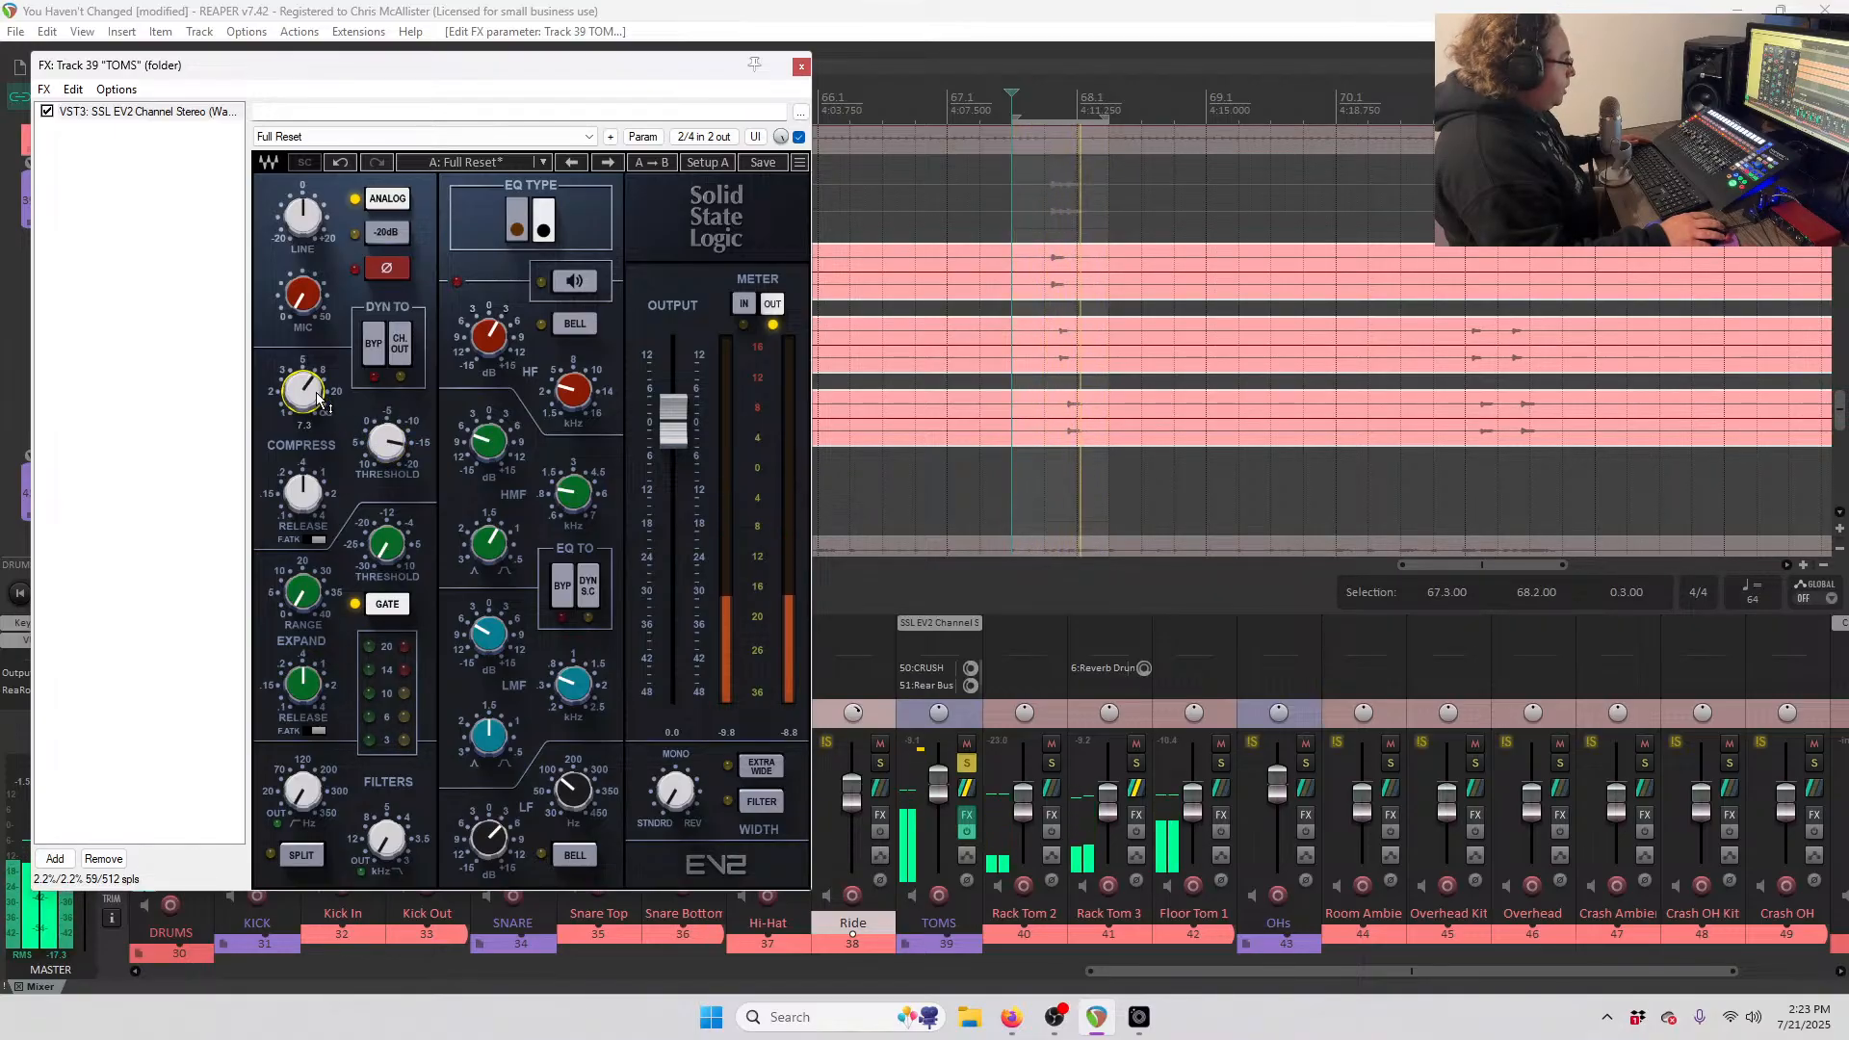
pyautogui.moveTo(312, 396); pyautogui.dragTo(312, 392)
pyautogui.moveTo(390, 445); pyautogui.dragTo(391, 439)
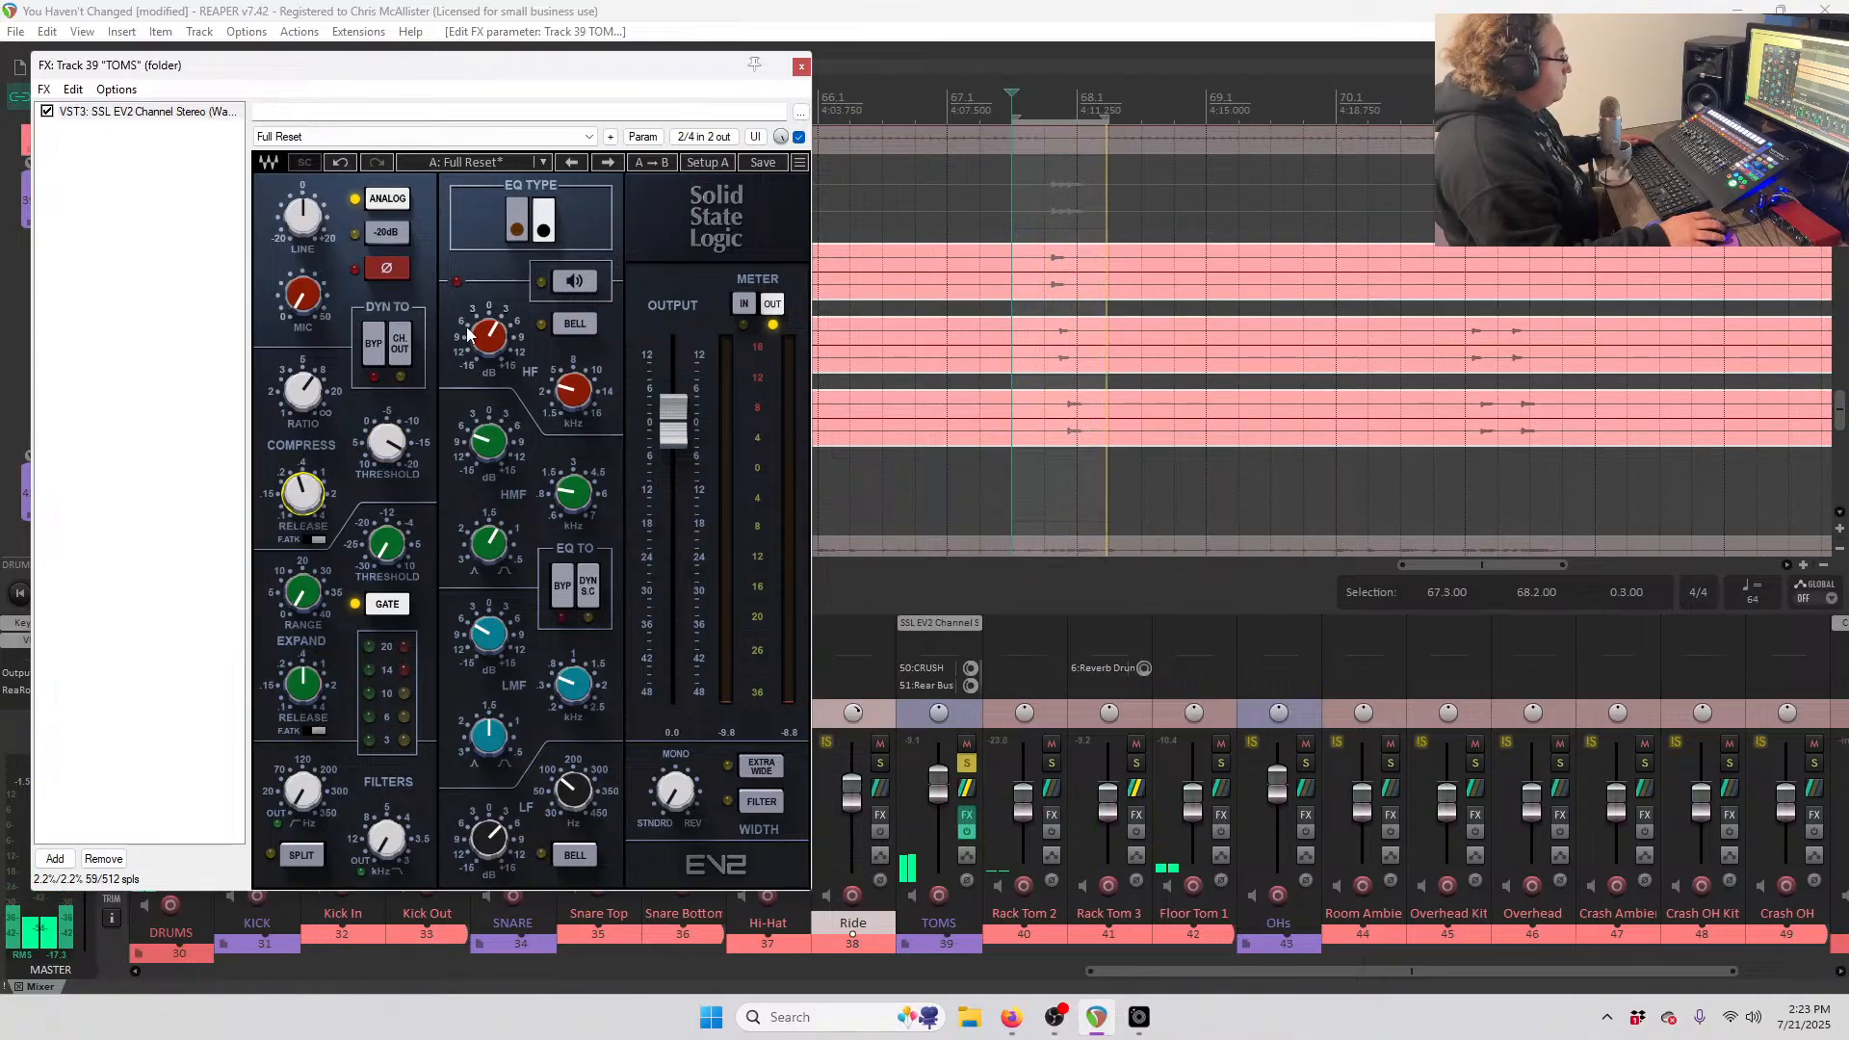
pyautogui.click(800, 68)
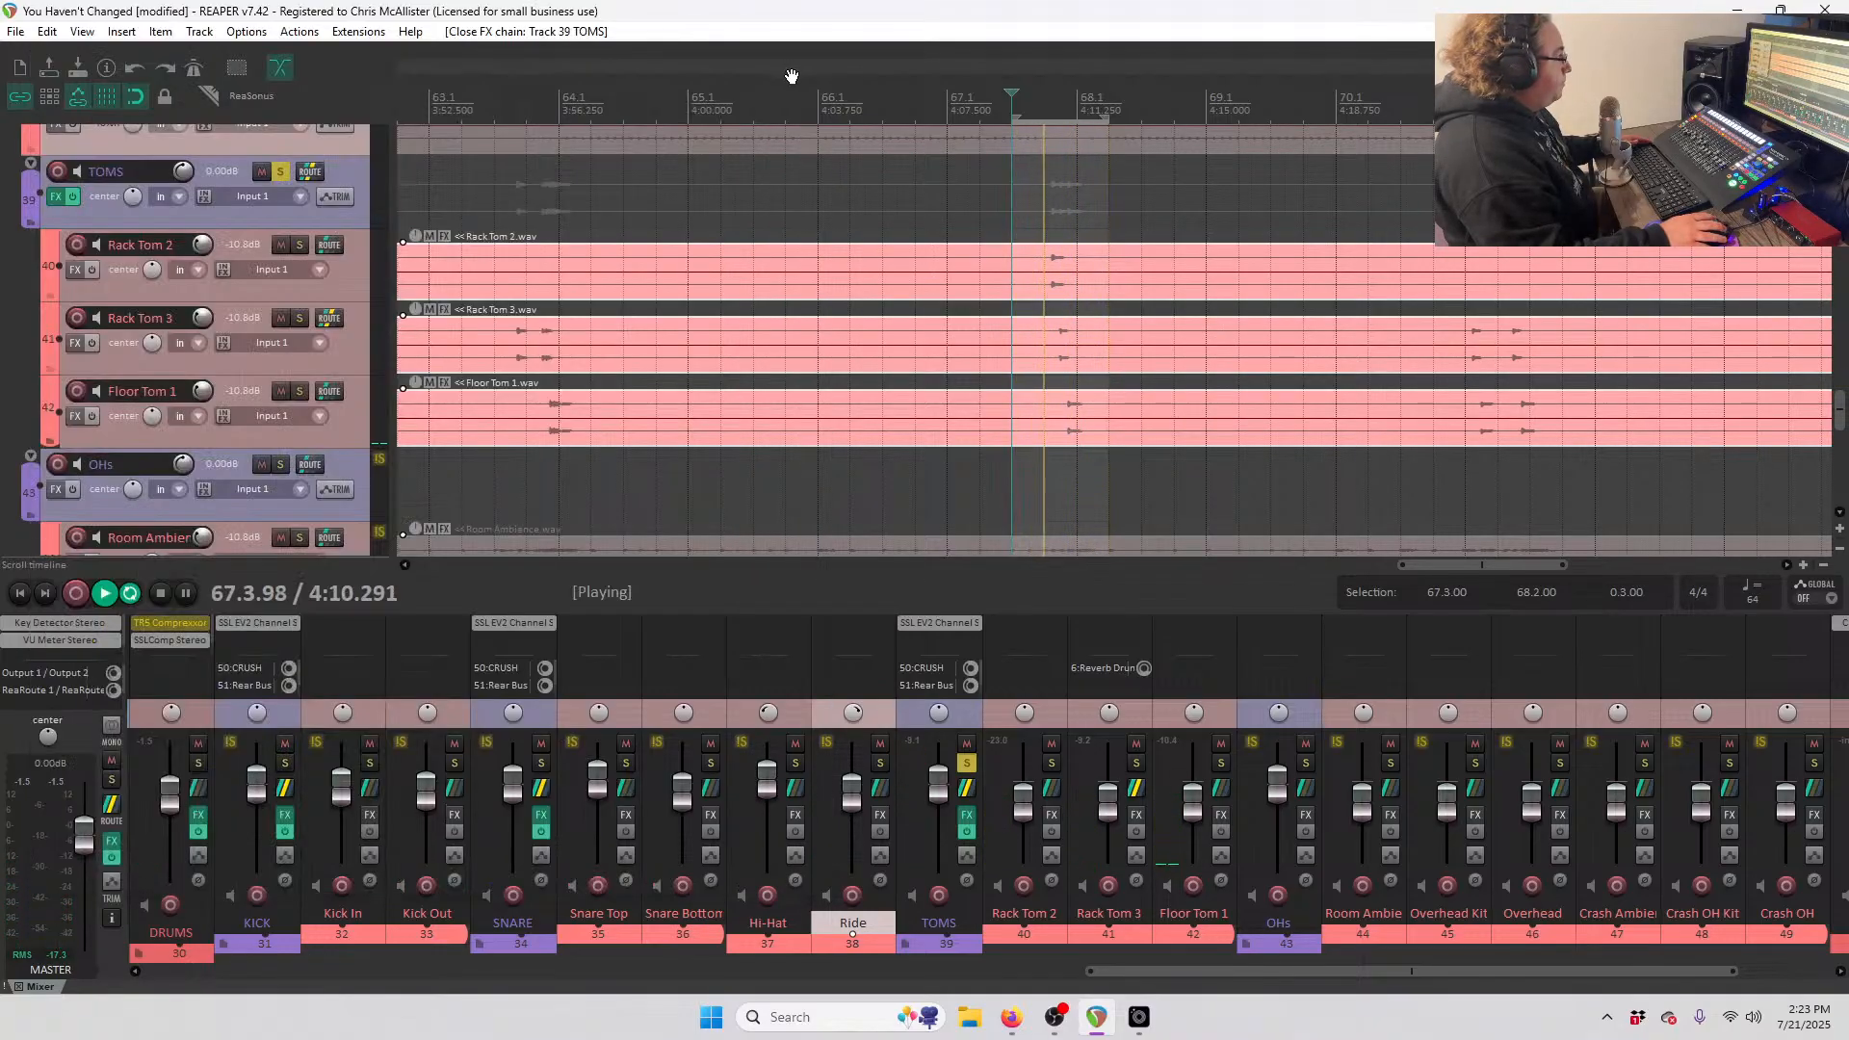
# - Balance Rack Tom 2 at -1.93 dB 40% left, Rack Tom 3 at -0.92 dB 41% right, Floor Tom 1 at +0.25 dB 76% right
pyautogui.click(344, 291)
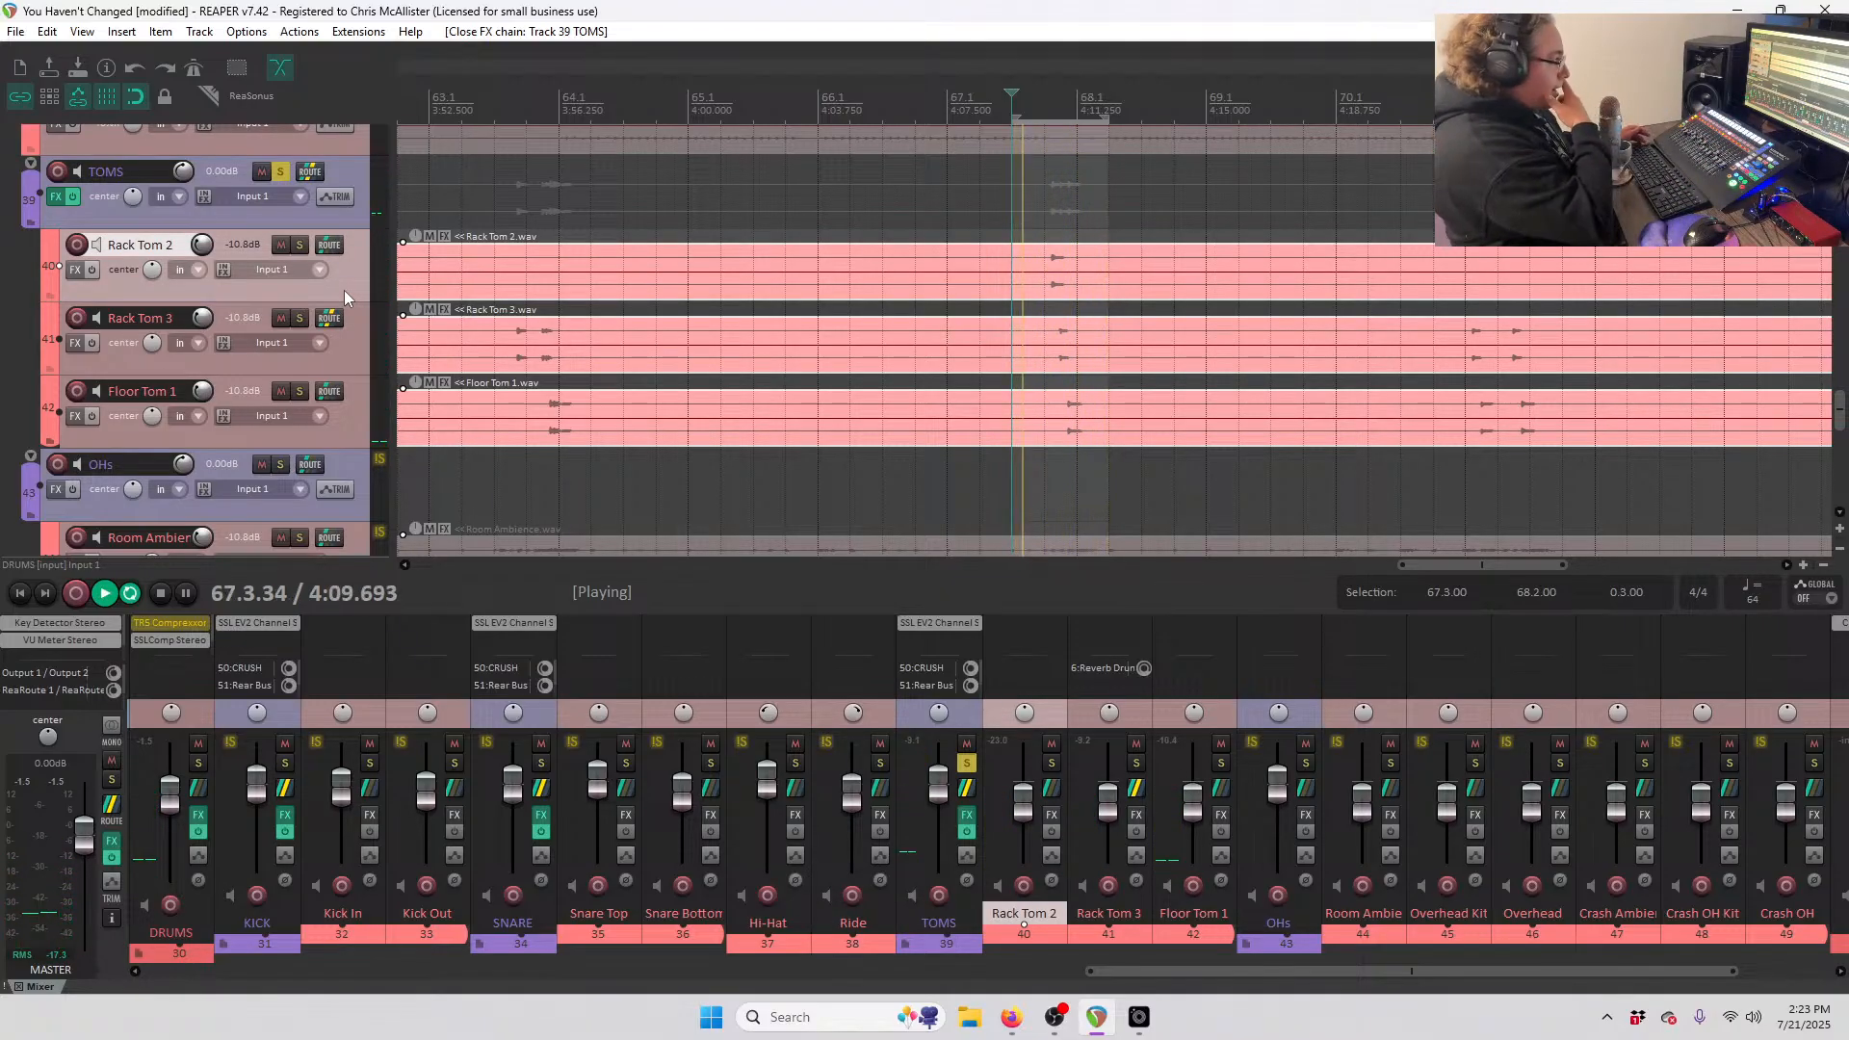
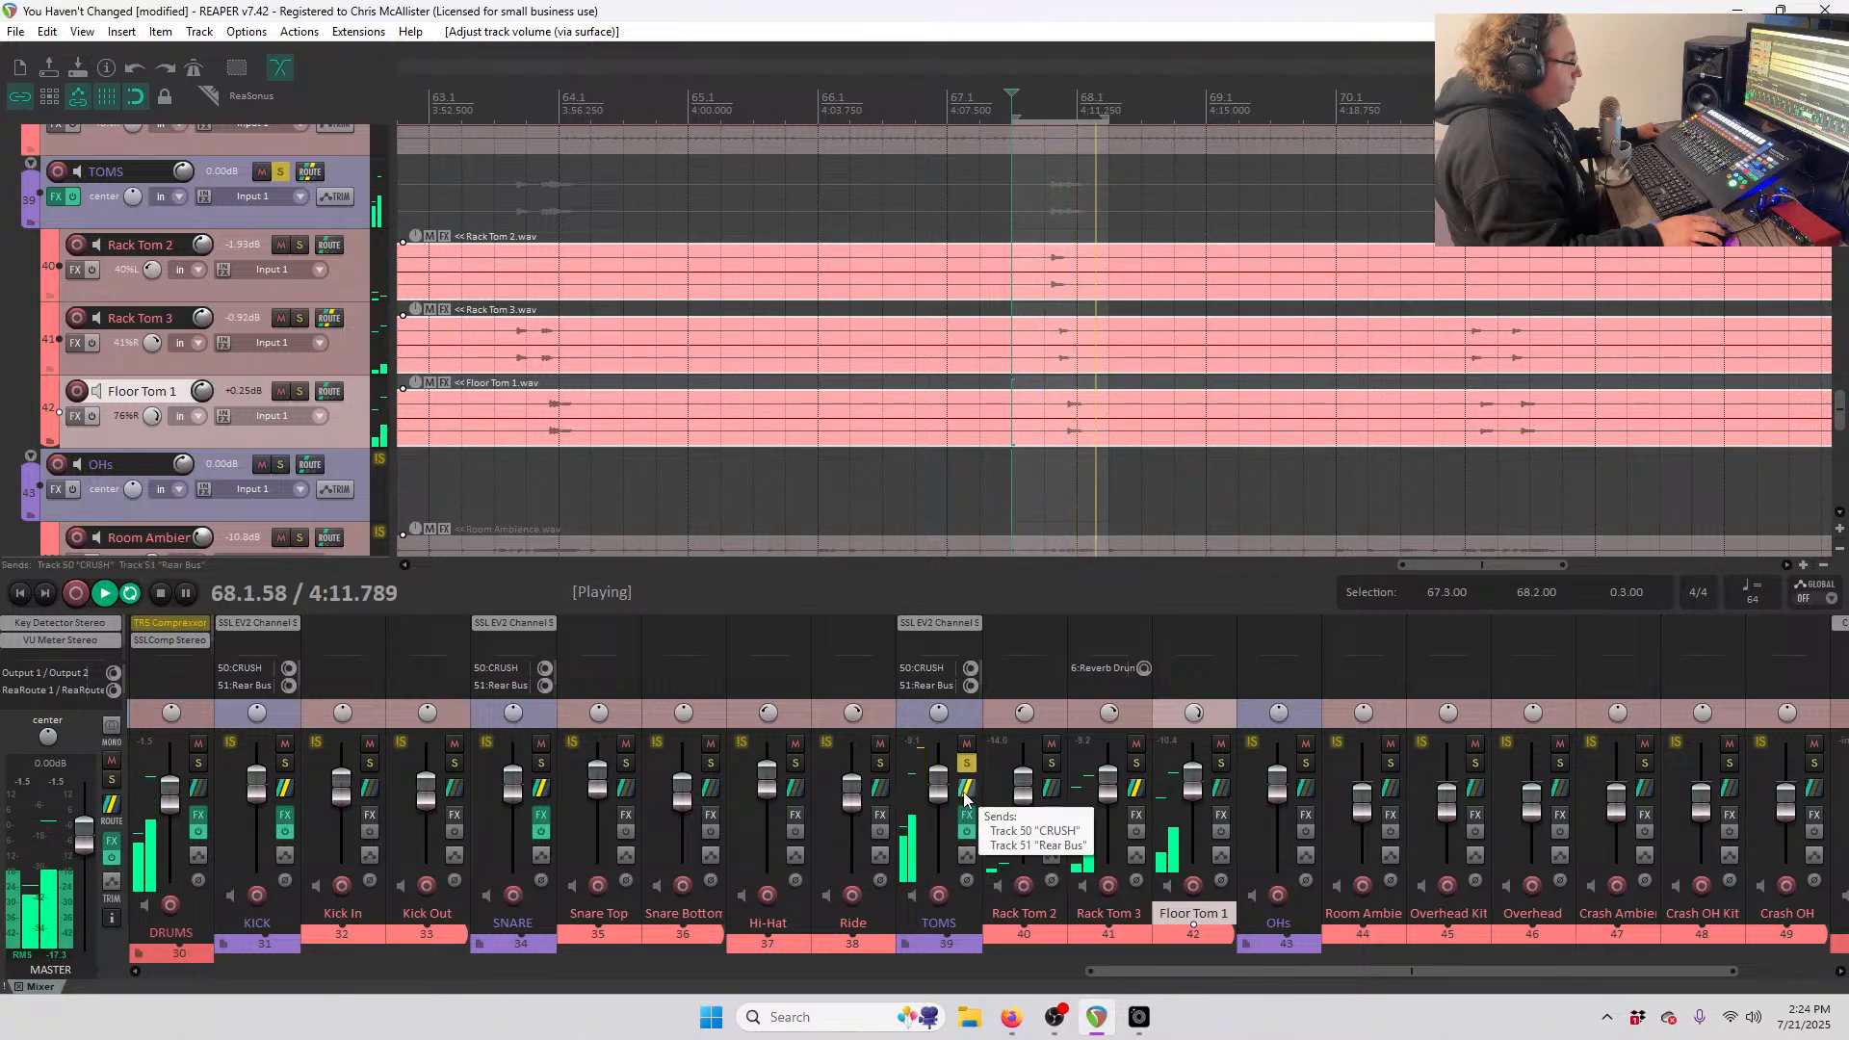
# - Remove the send to the drum reverb on track 6 from Rack Tom 3
pyautogui.rightClick(1140, 799)
pyautogui.moveTo(1177, 843)
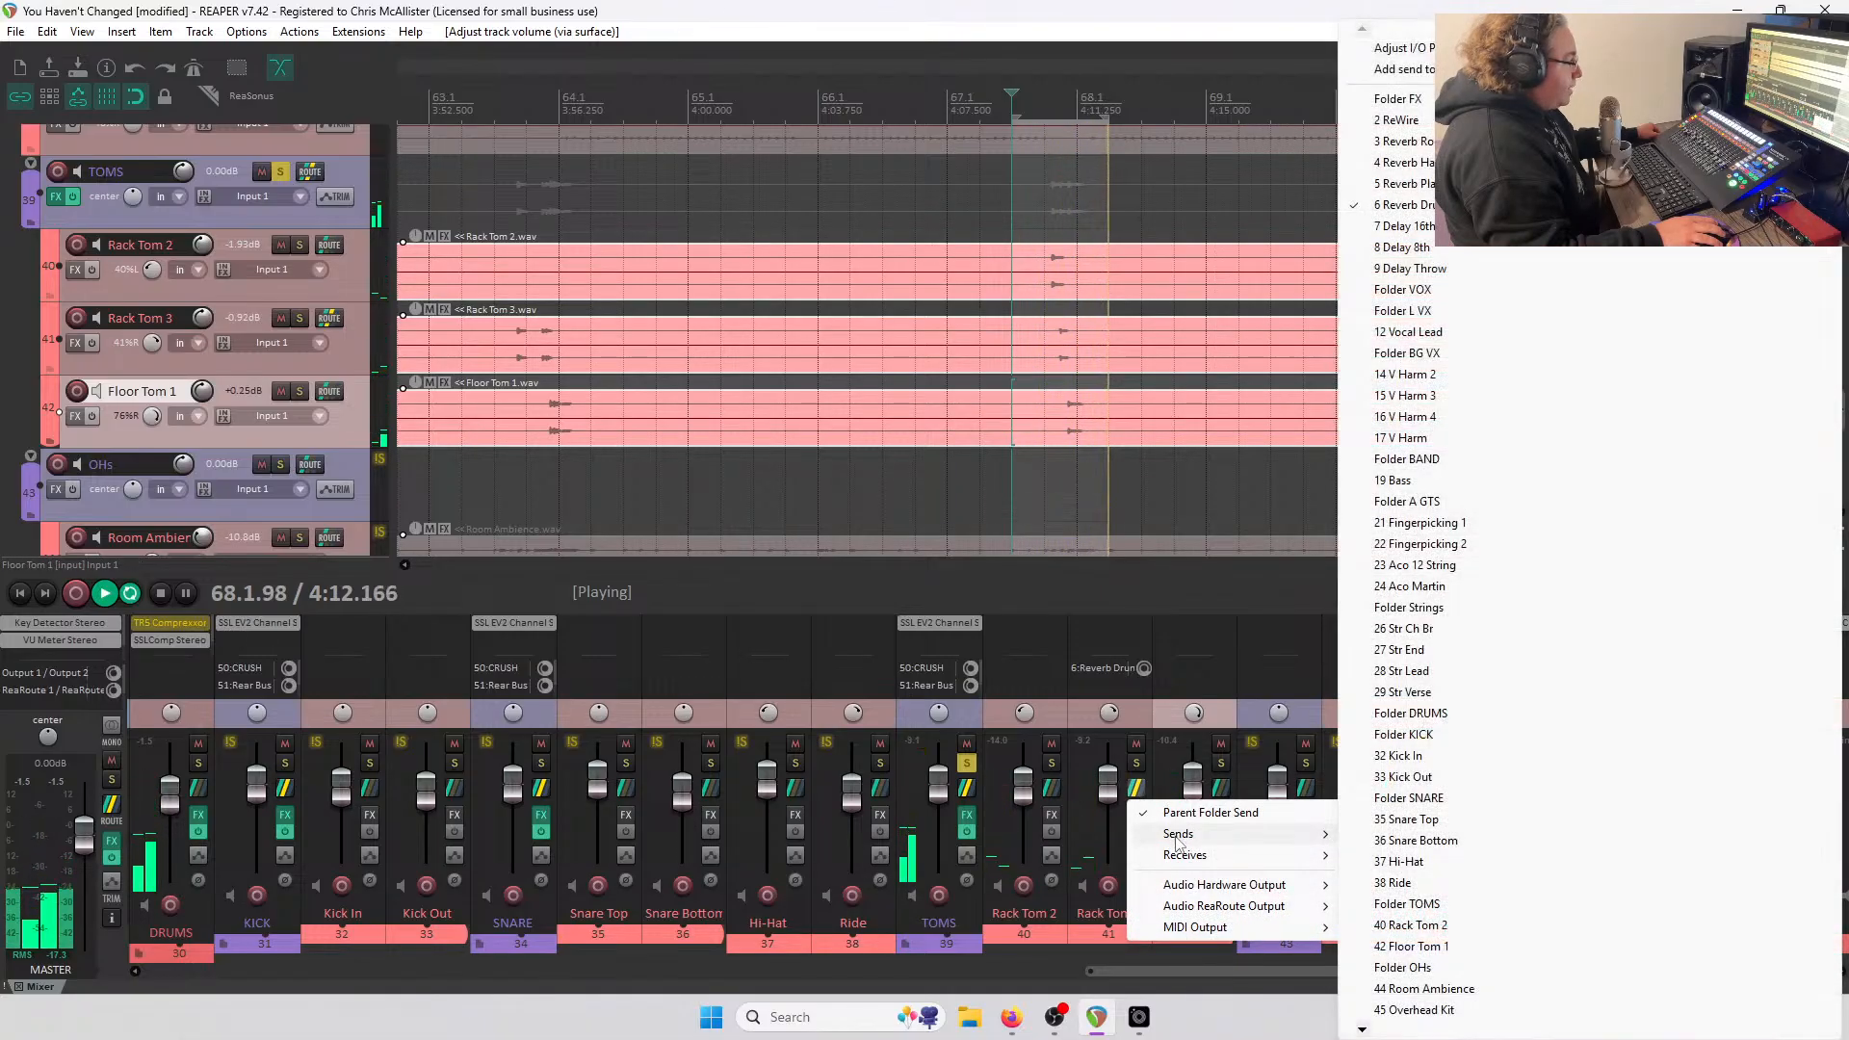
pyautogui.click(1403, 204)
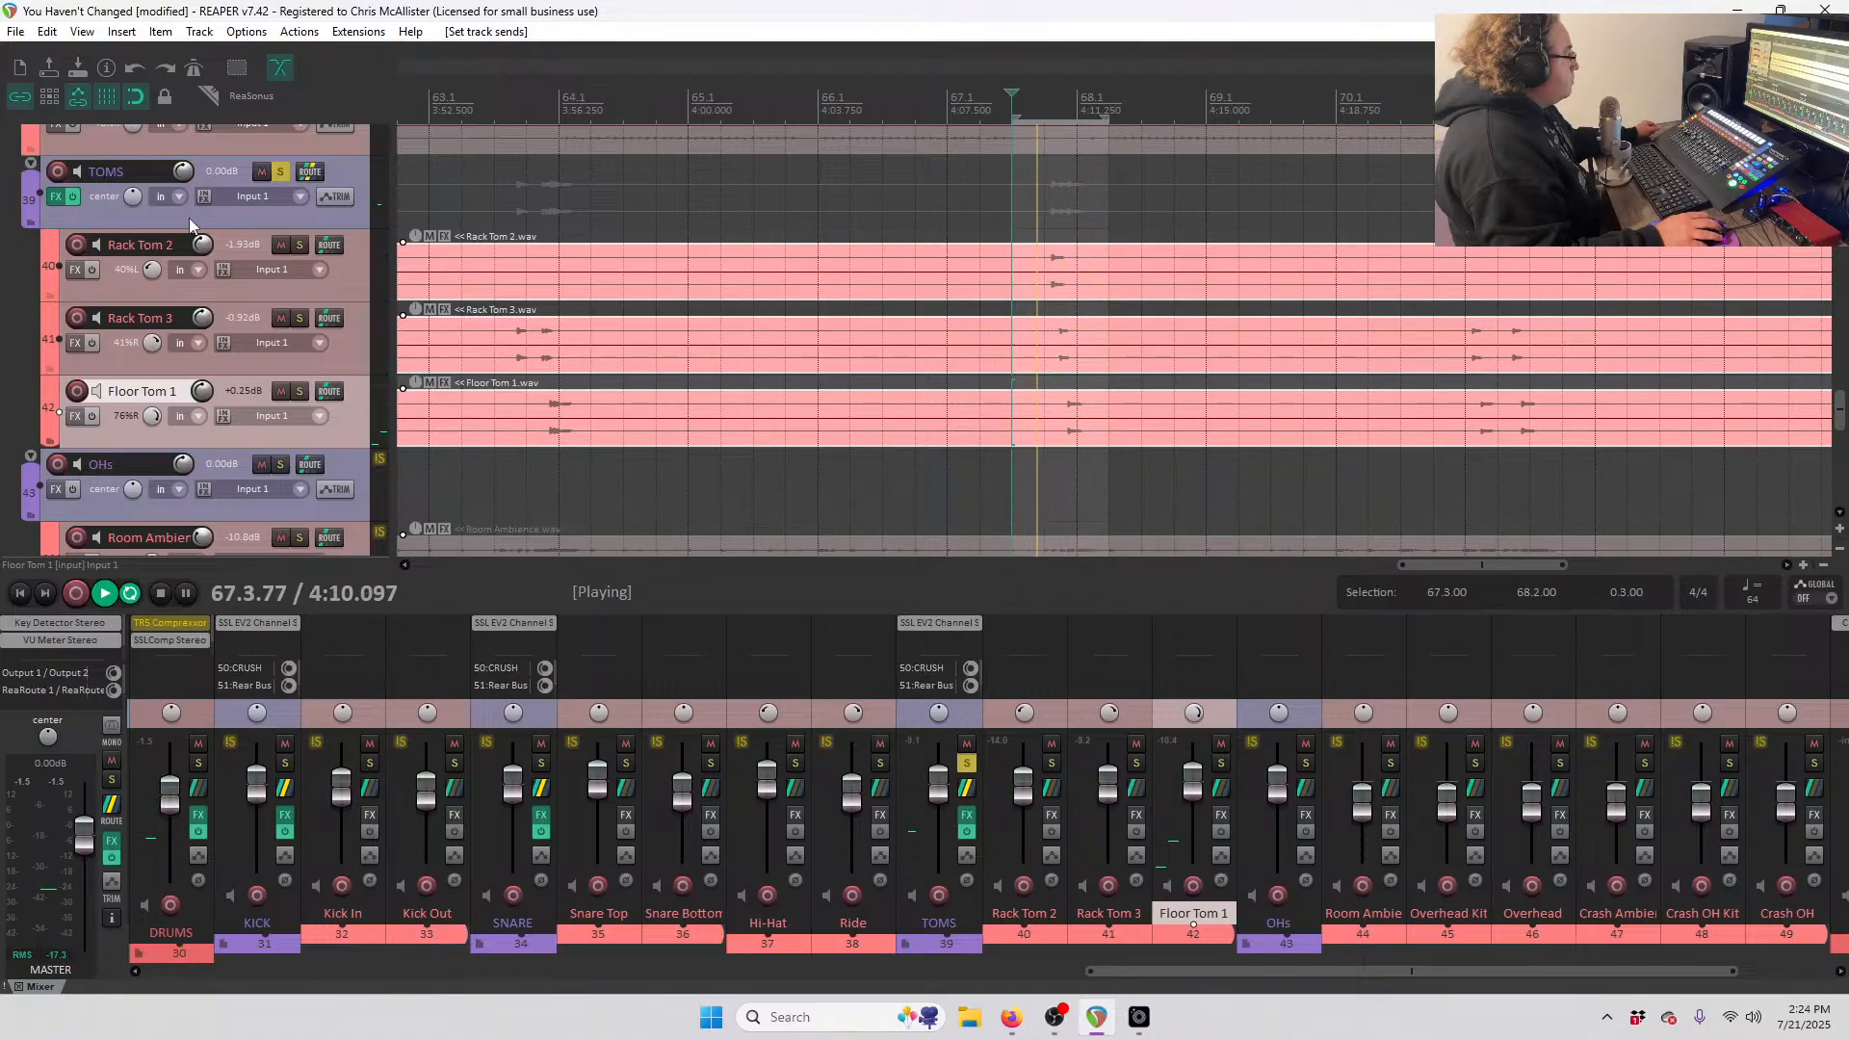
# - Add the OHs bus to the solo alongside TOMS and stop playback
pyautogui.scroll(-1, 167, 360)
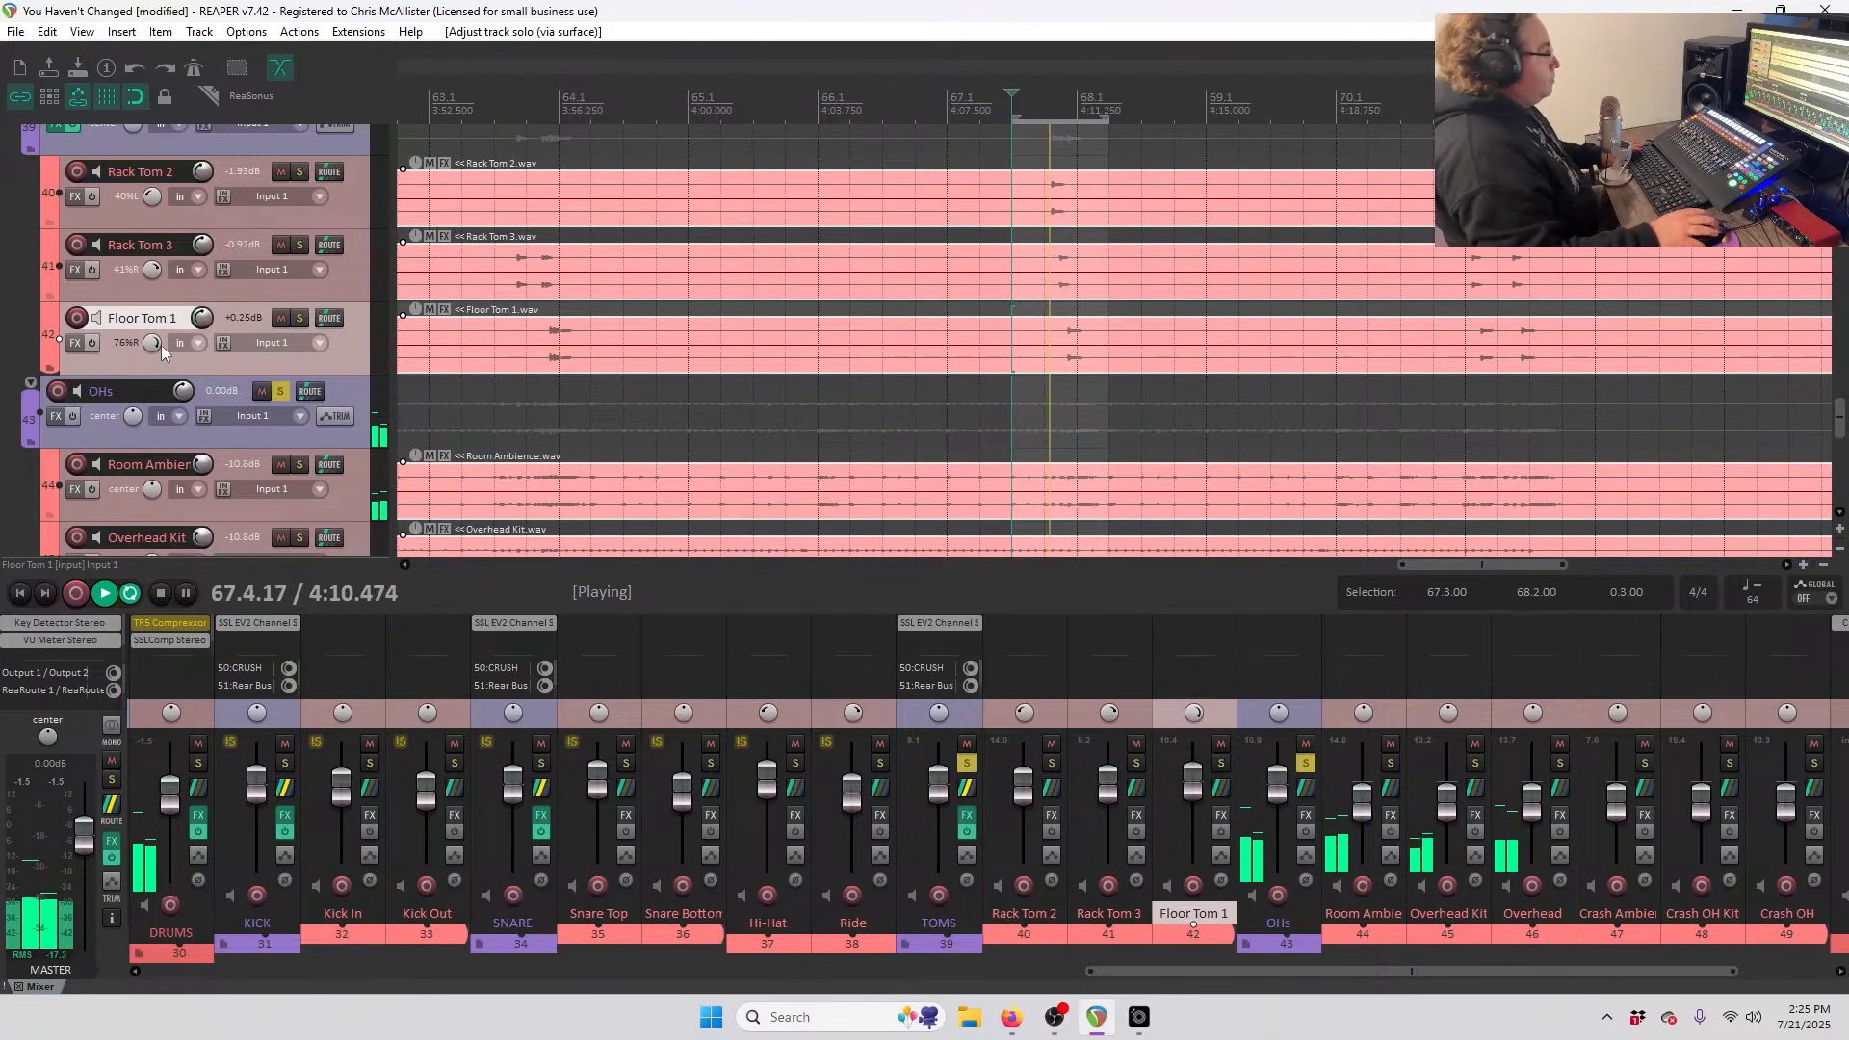
pyautogui.press('space')
pyautogui.scroll(-5, 557, 440)
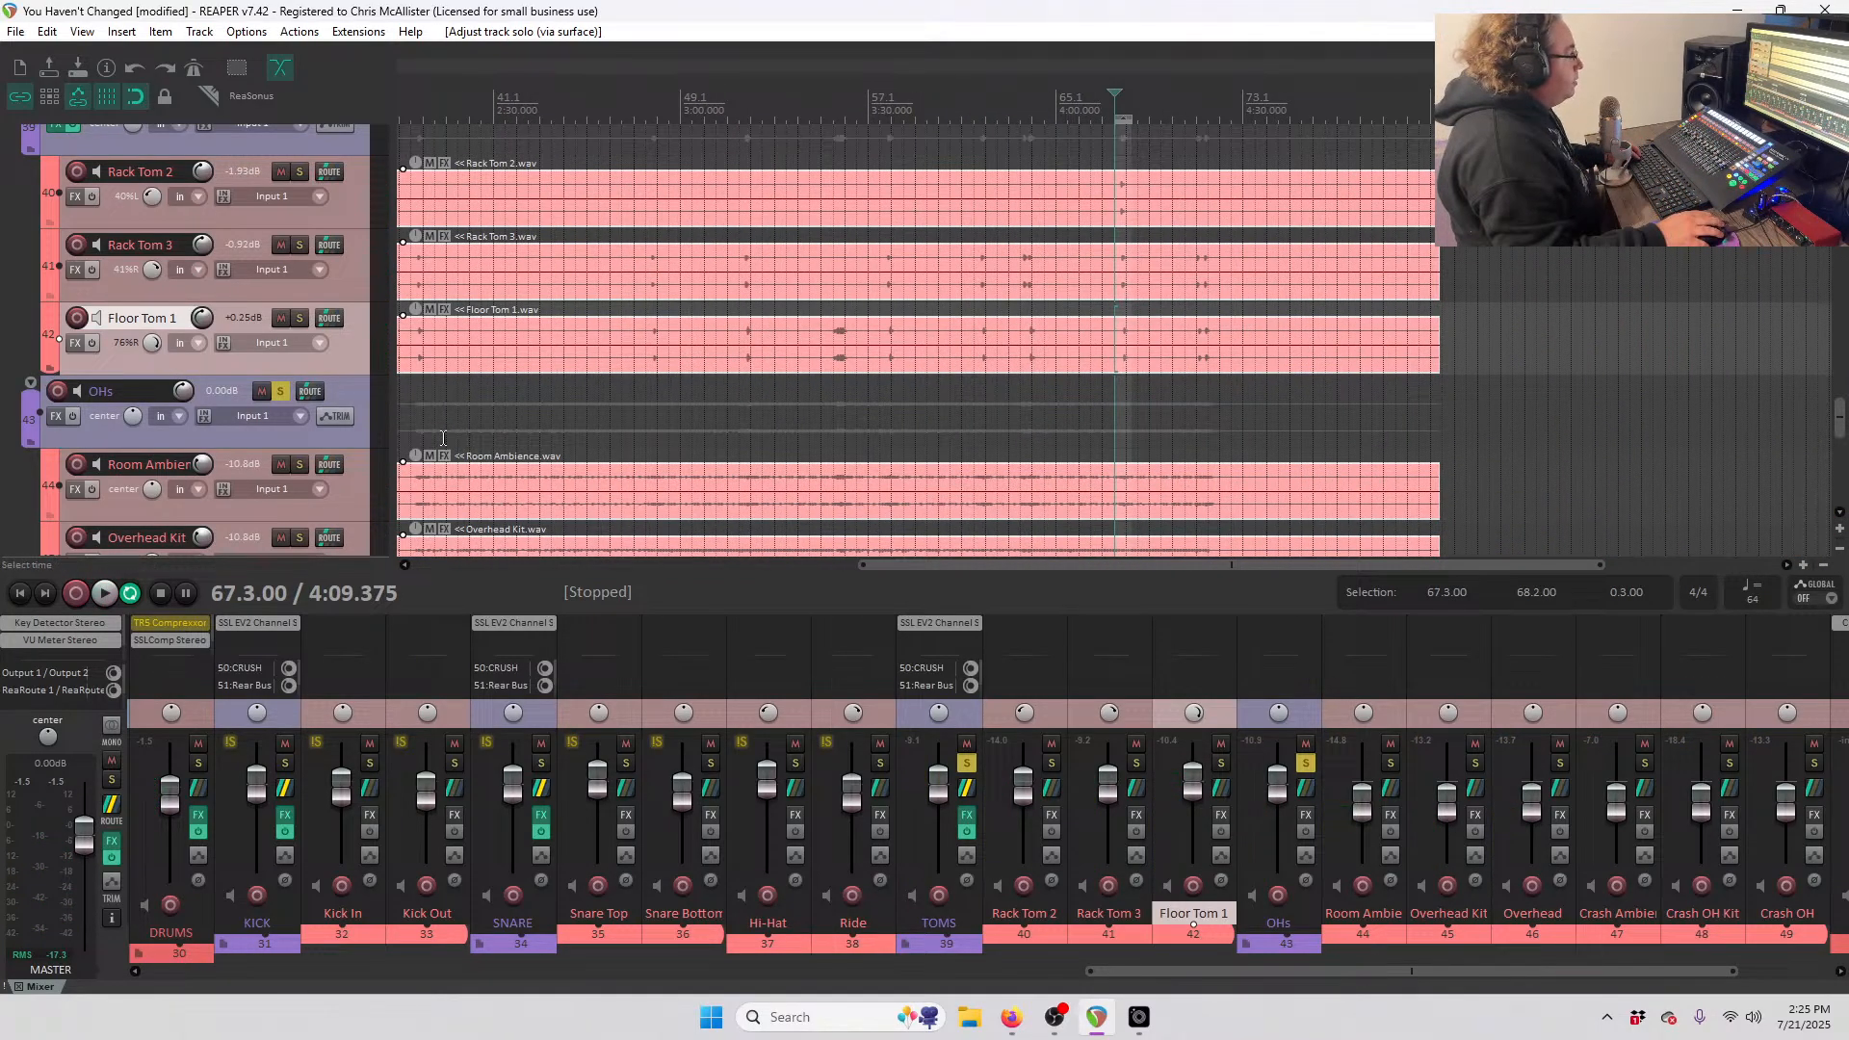
# - Set a loop selection from 48.1.00 to 55.3.00 and play back the soloed toms and overheads
pyautogui.scroll(5, 237, 345)
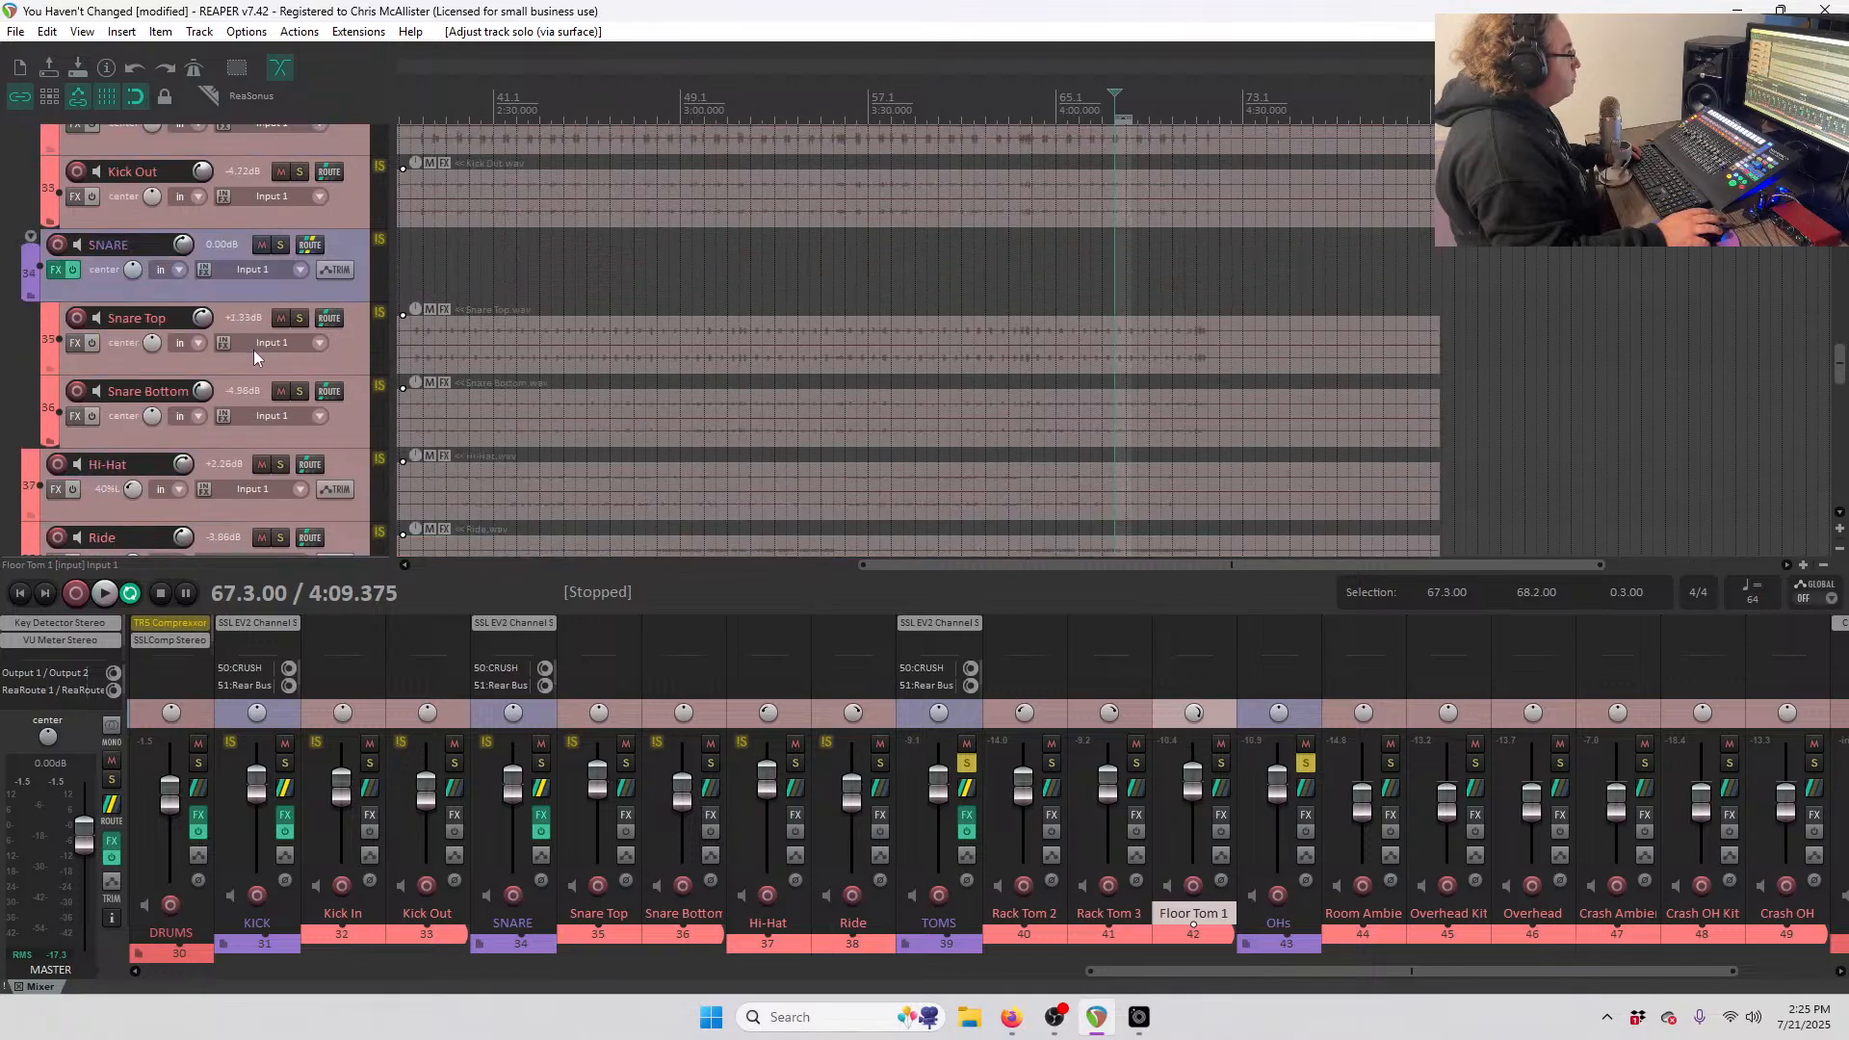
pyautogui.moveTo(655, 128); pyautogui.dragTo(833, 131)
pyautogui.press('space')
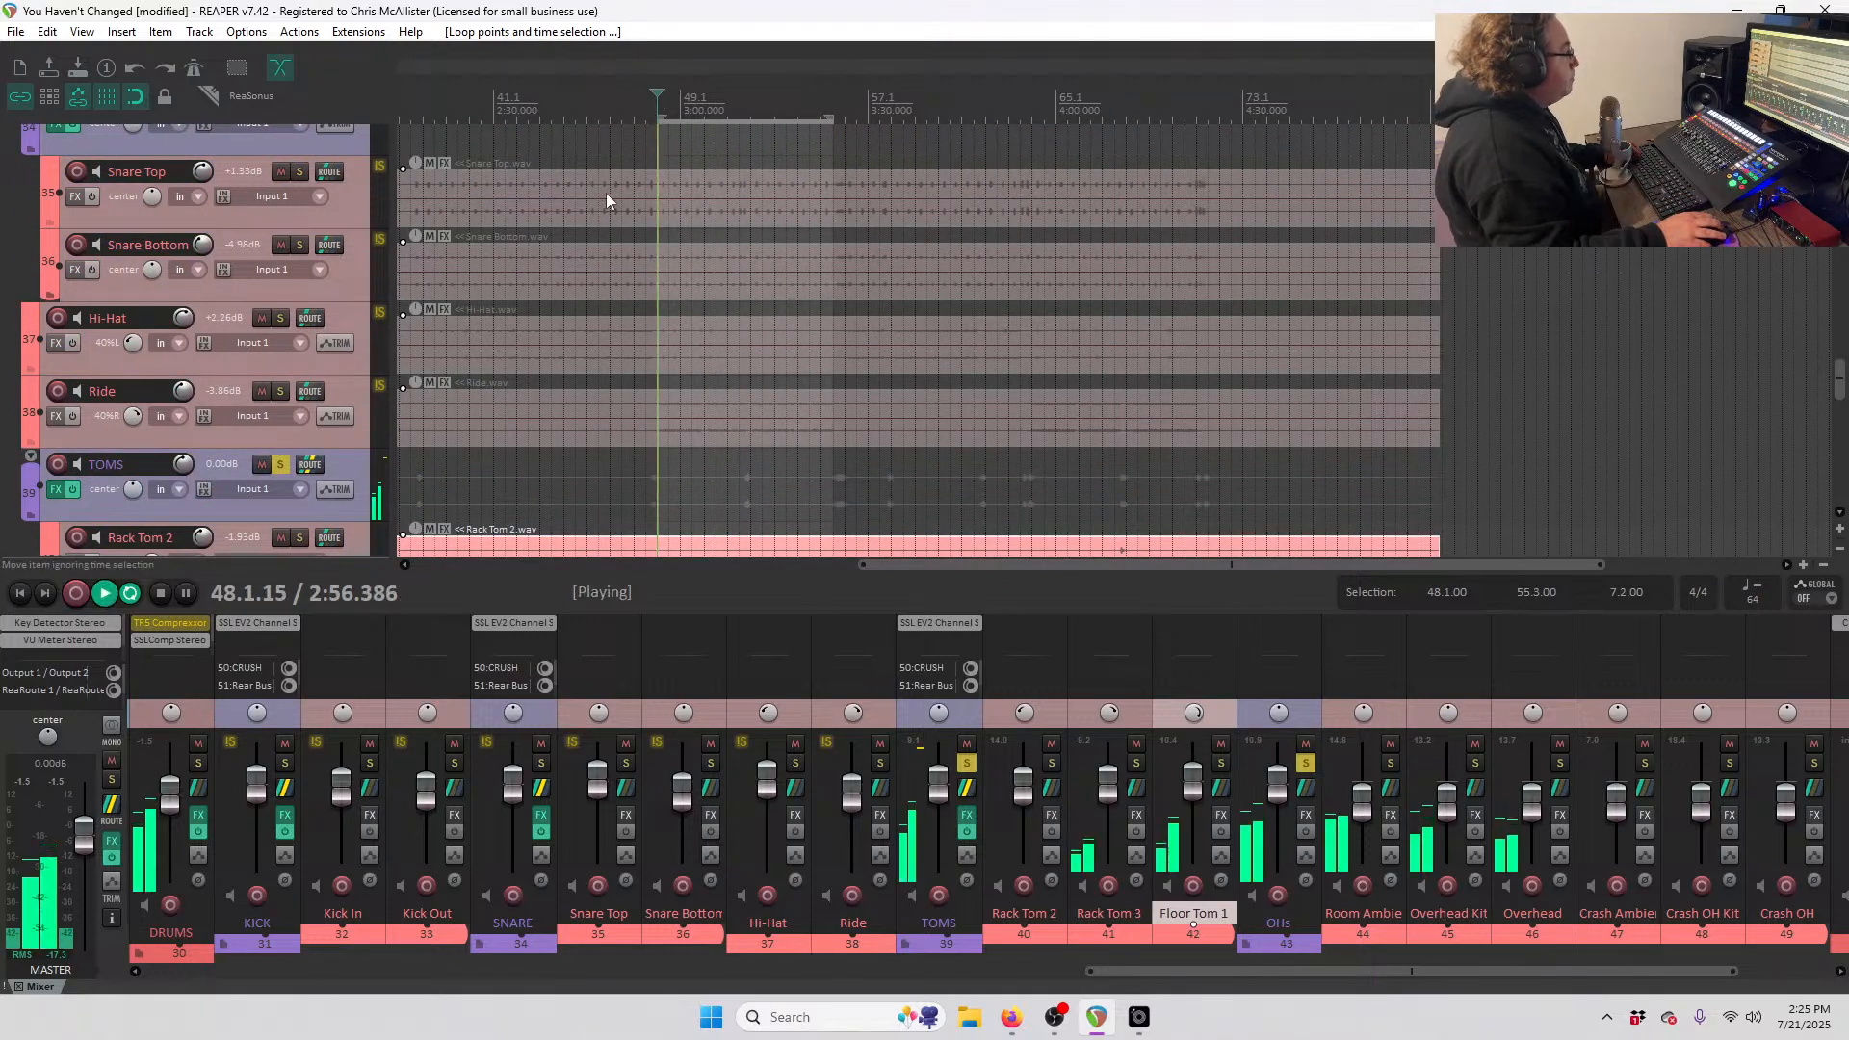
pyautogui.scroll(-7, 206, 414)
pyautogui.scroll(-1, 206, 414)
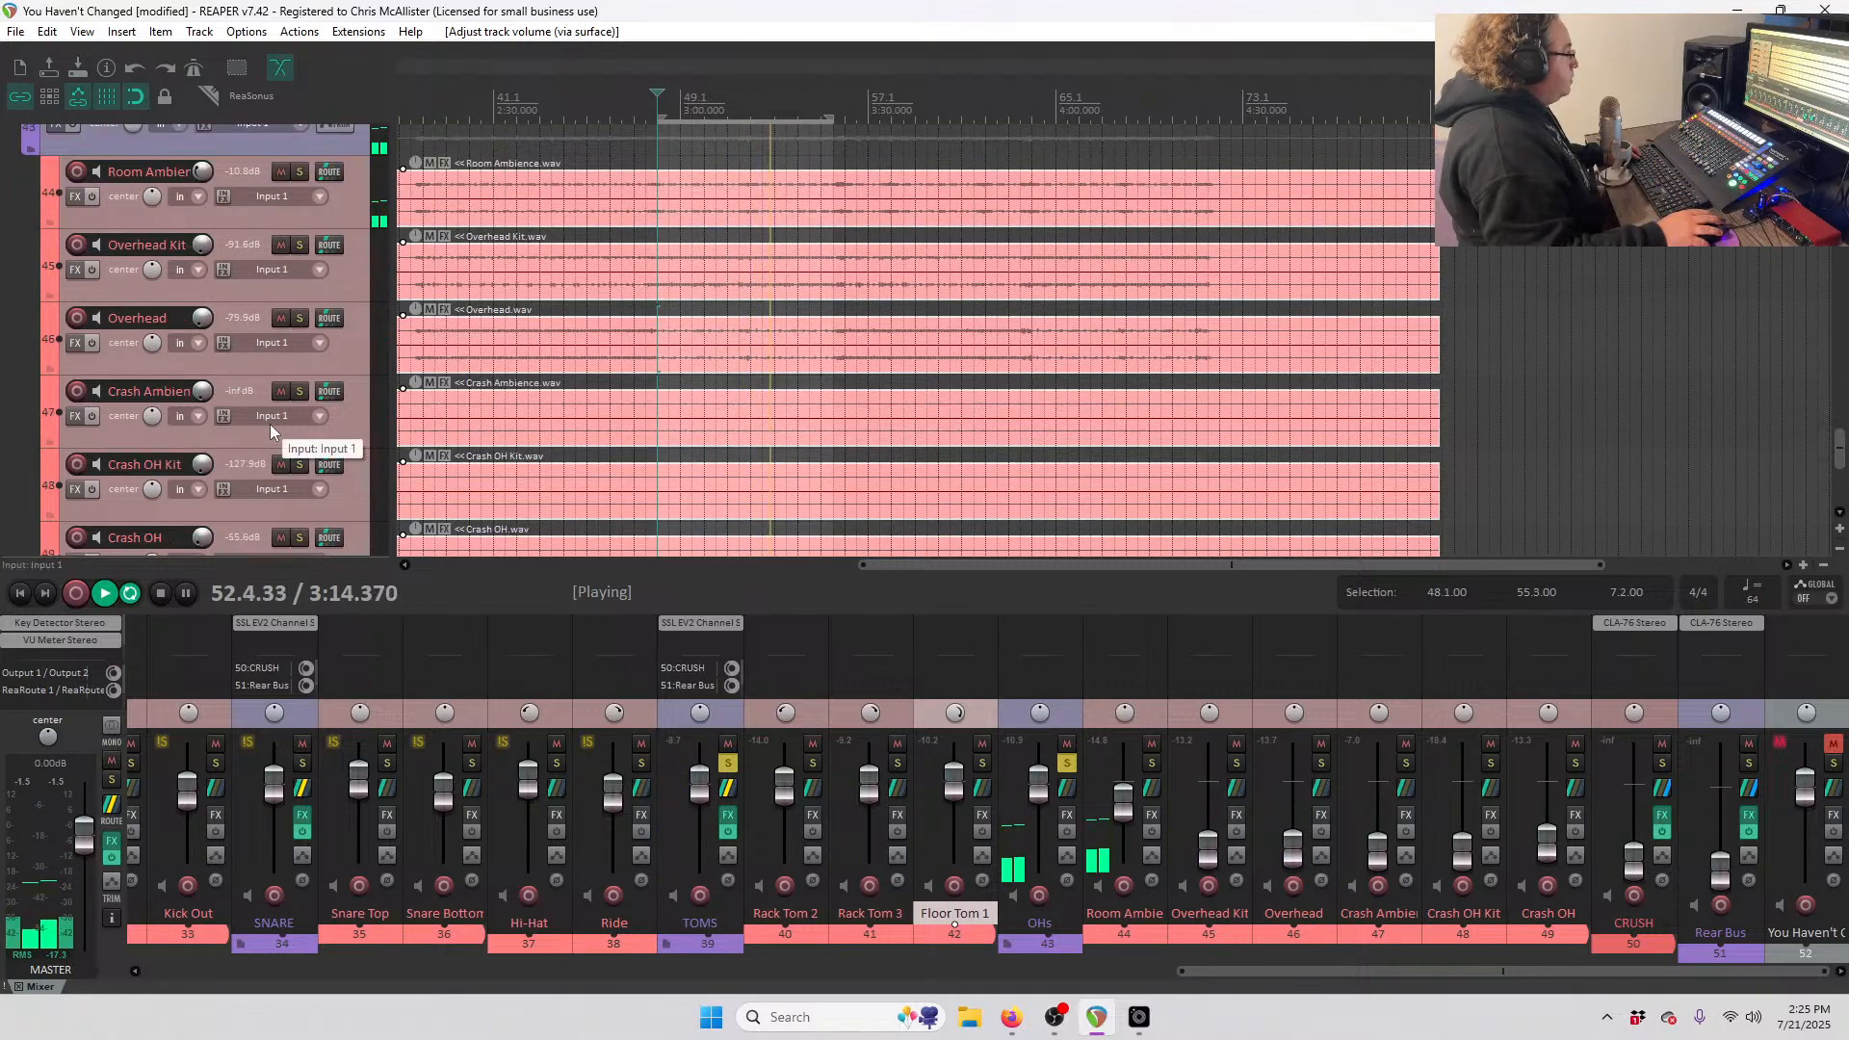
# - Move the Overhead Kit and Overhead tracks above Room Ambience inside the OHs folder
pyautogui.click(339, 313)
pyautogui.moveTo(339, 313); pyautogui.dragTo(332, 246)
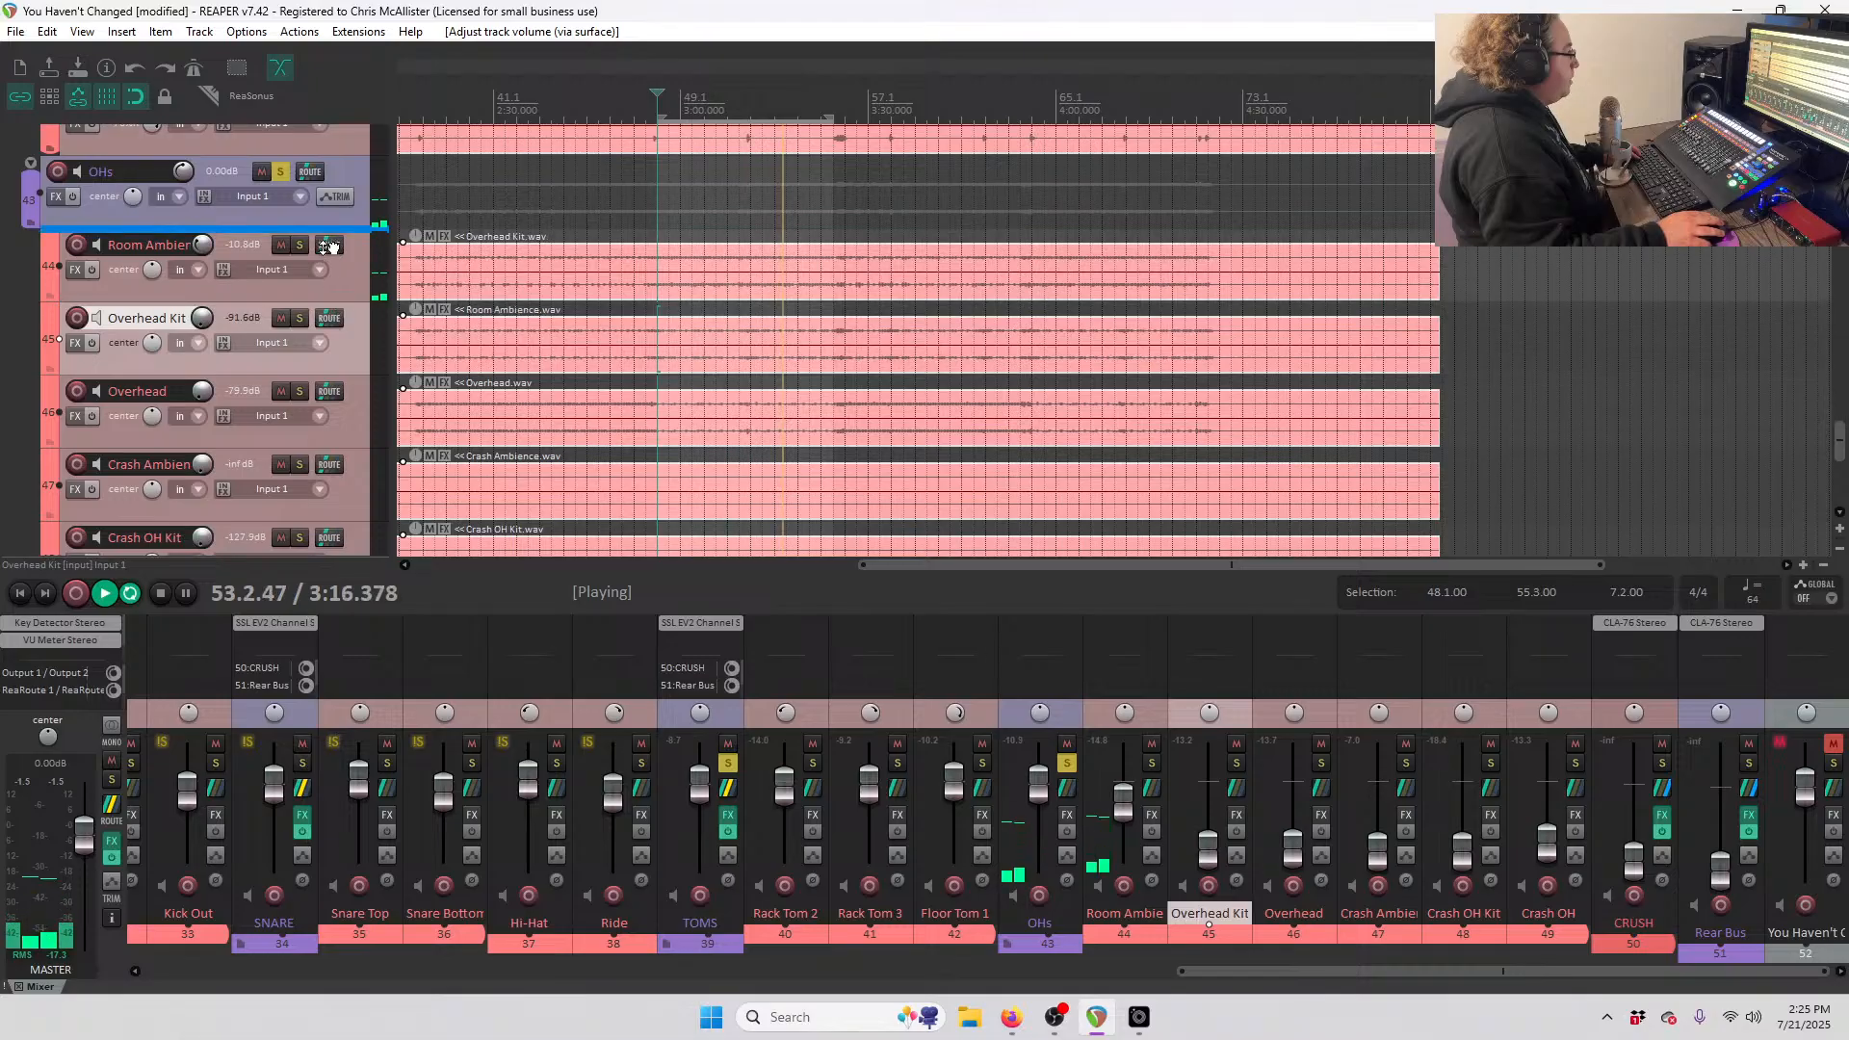
pyautogui.moveTo(342, 387); pyautogui.dragTo(328, 315)
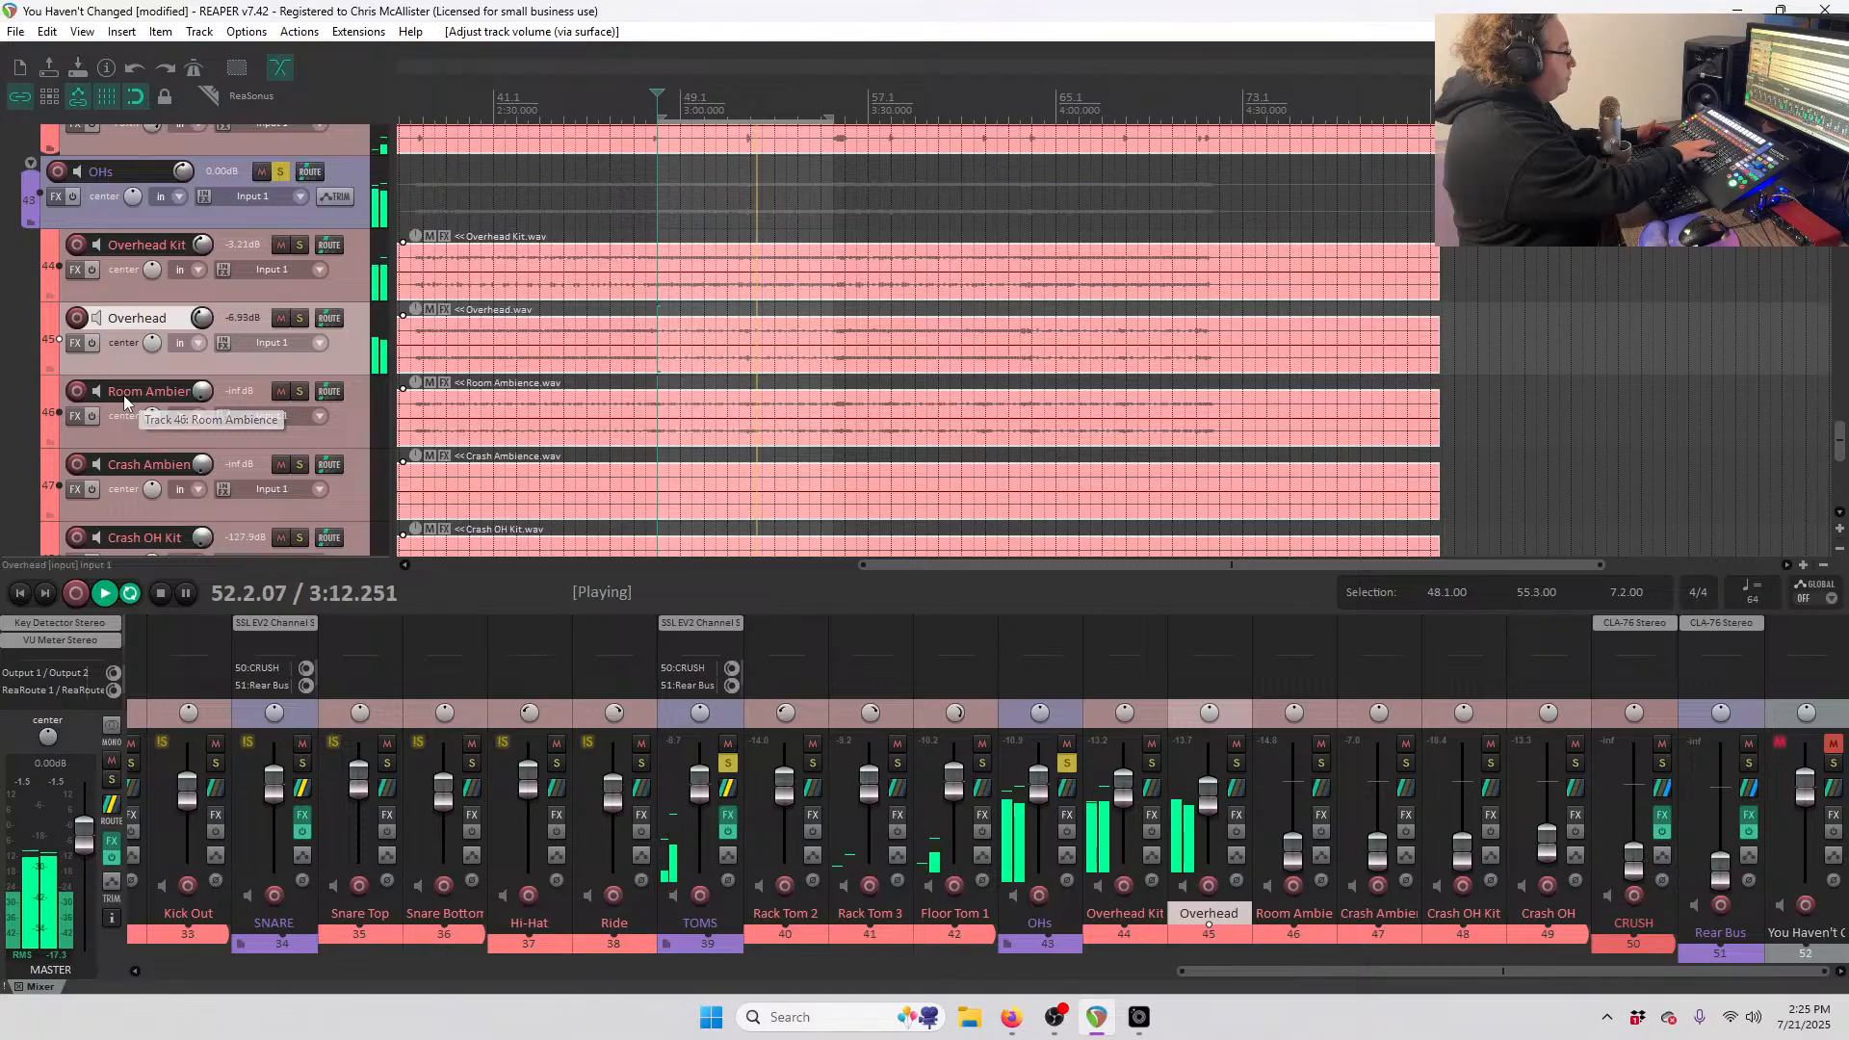
# - Unsolo the TOMS folder and play the overheads from bar 15, just ahead of the early crash hit
pyautogui.click(727, 764)
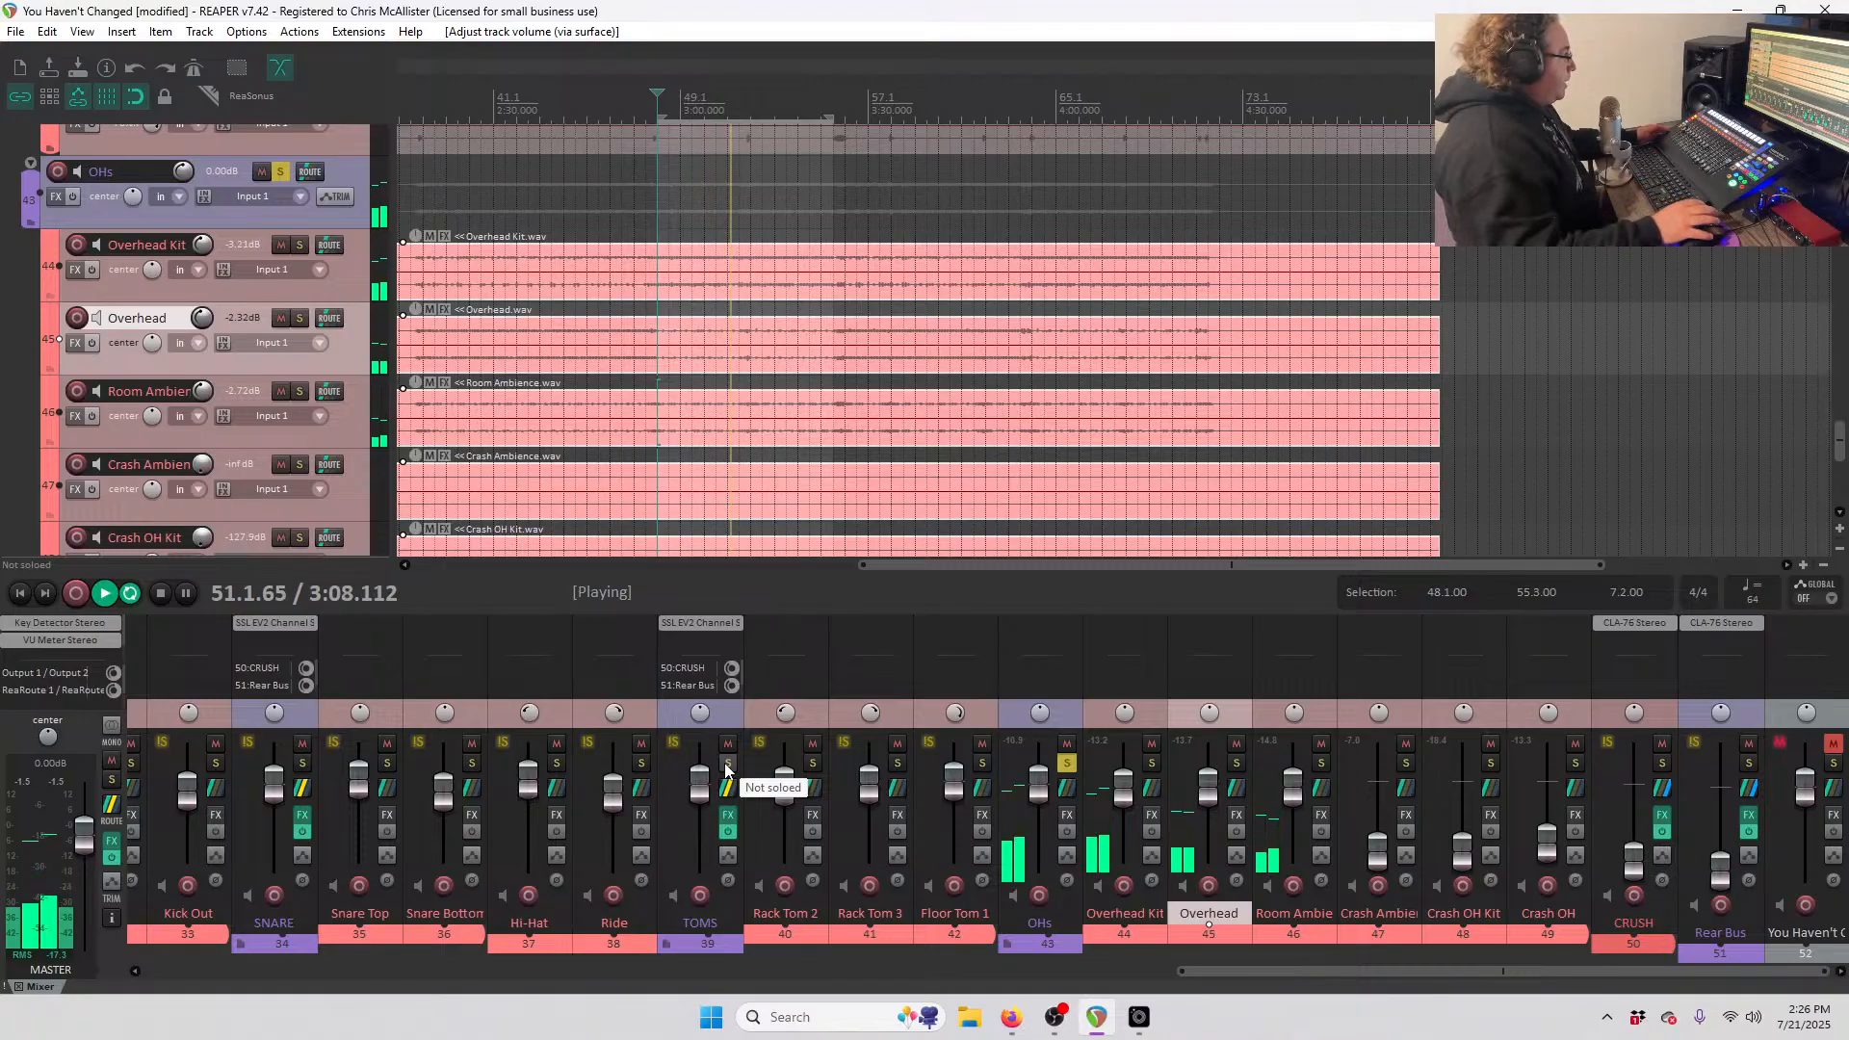
pyautogui.scroll(-2, 274, 414)
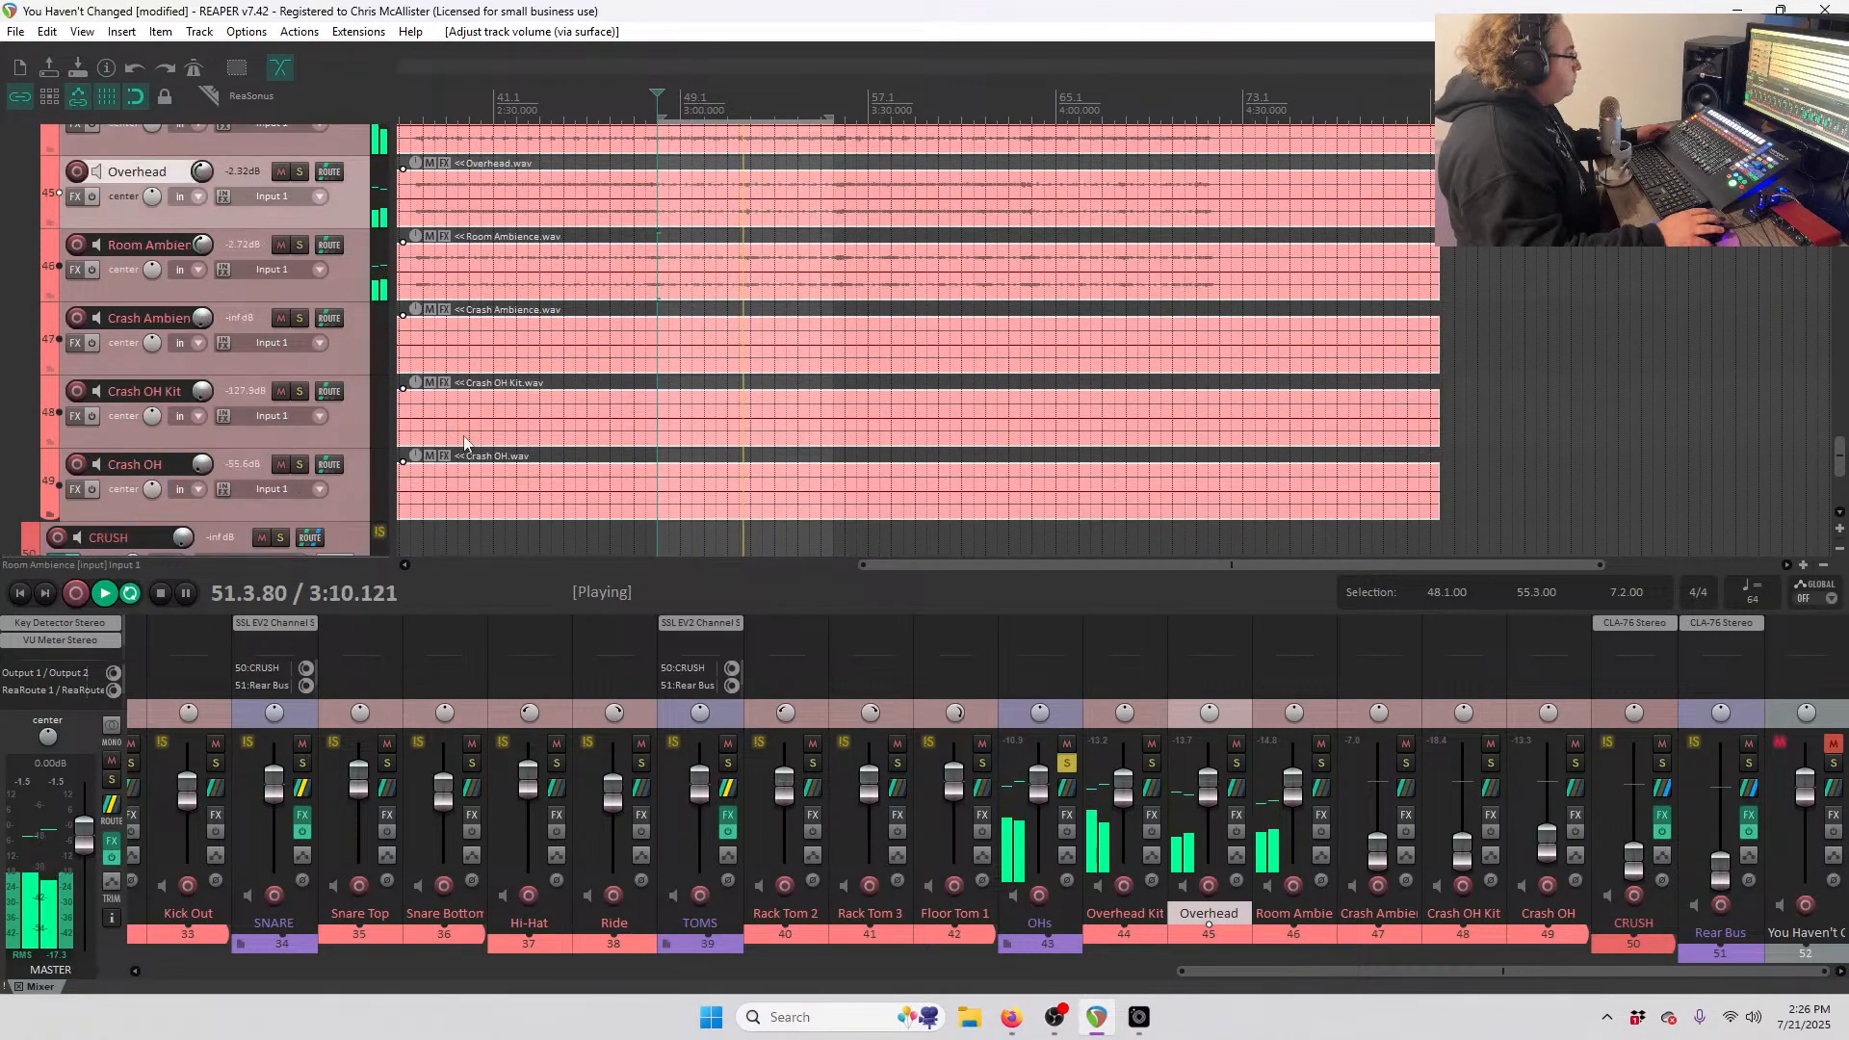
pyautogui.hscroll(-4, 464, 443)
pyautogui.scroll(1, 318, 426)
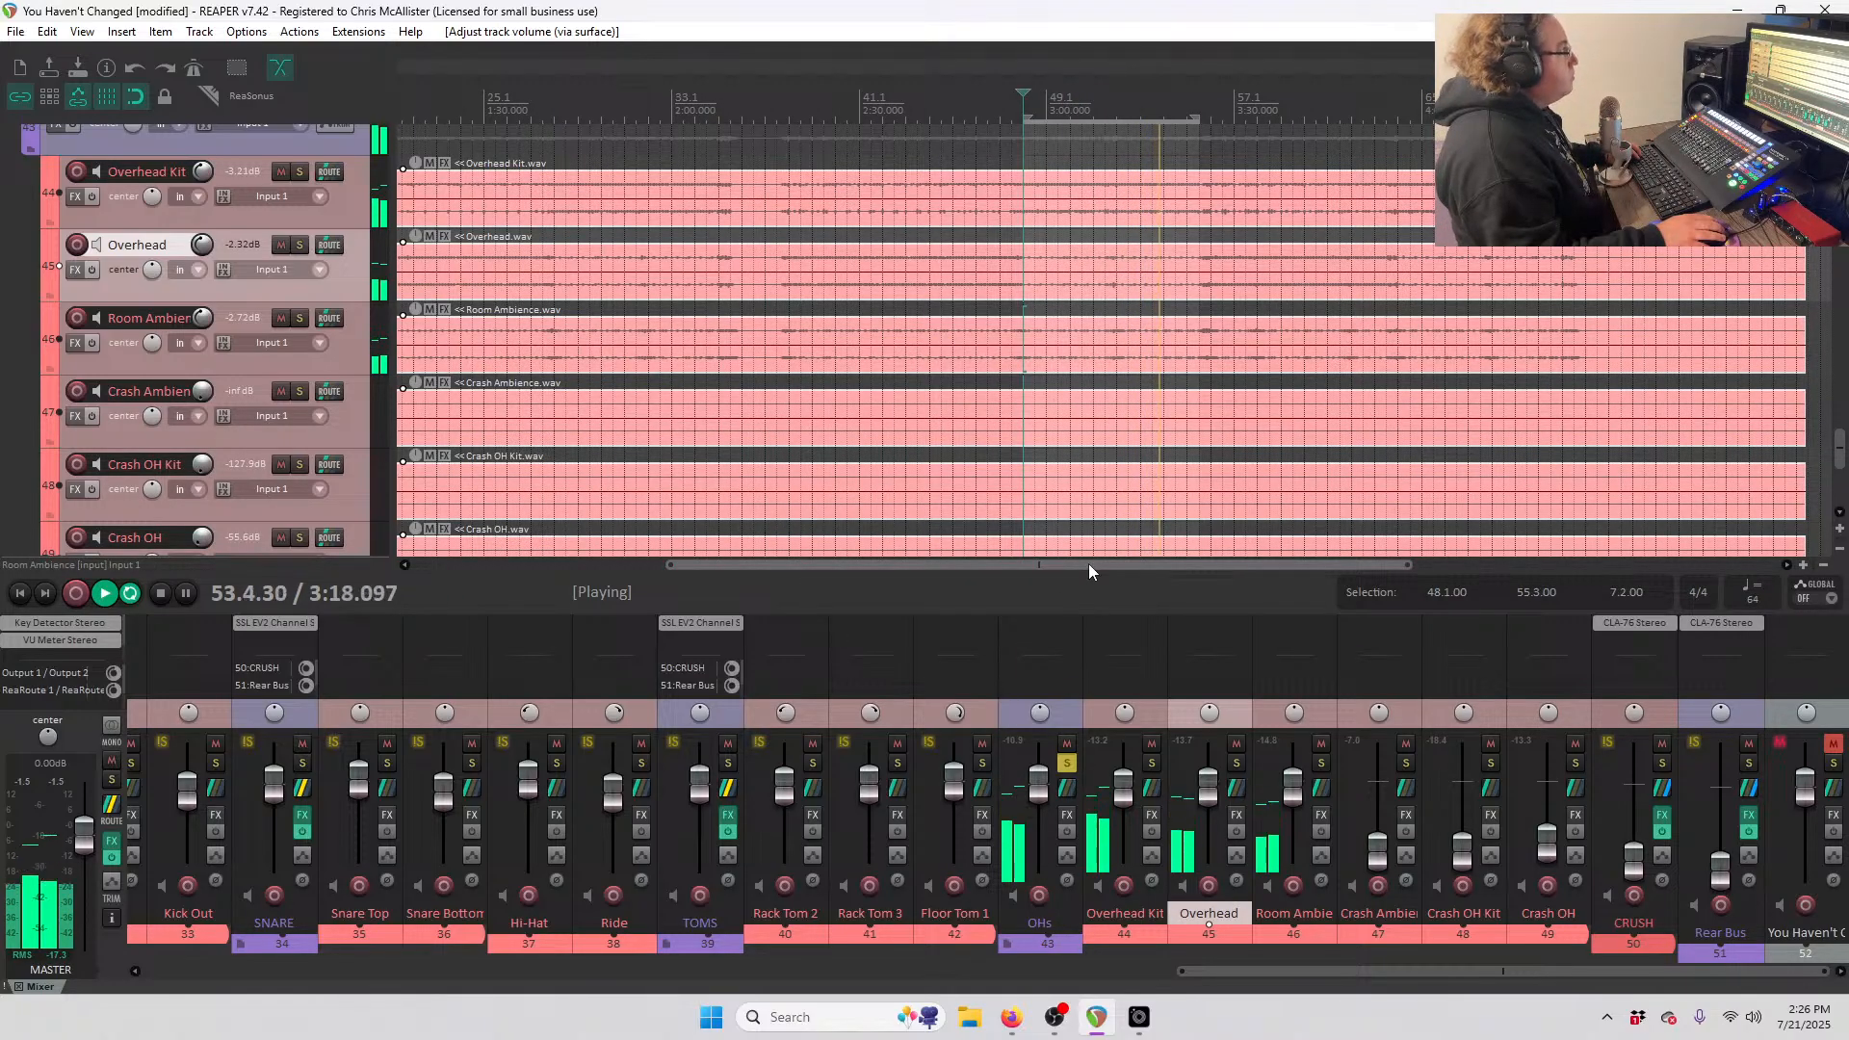
pyautogui.moveTo(1088, 564); pyautogui.dragTo(714, 582)
pyautogui.scroll(-1, 136, 468)
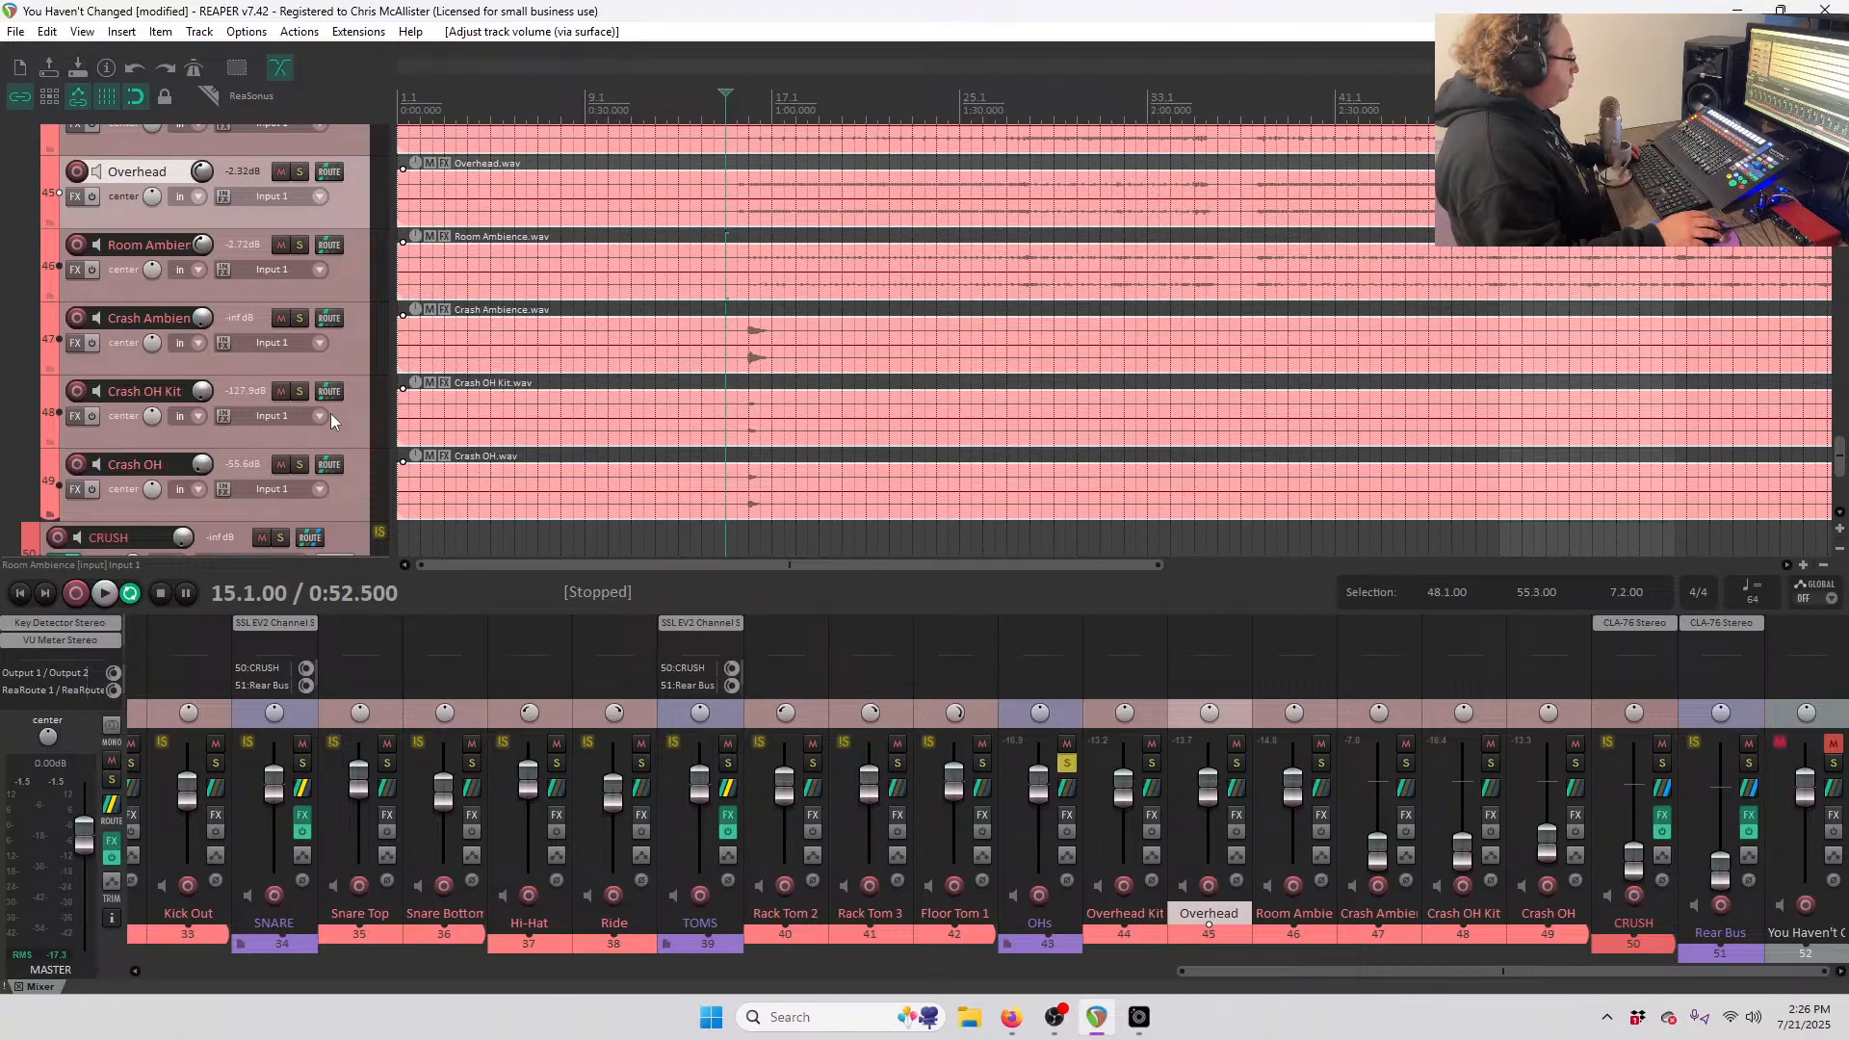
pyautogui.press('space')
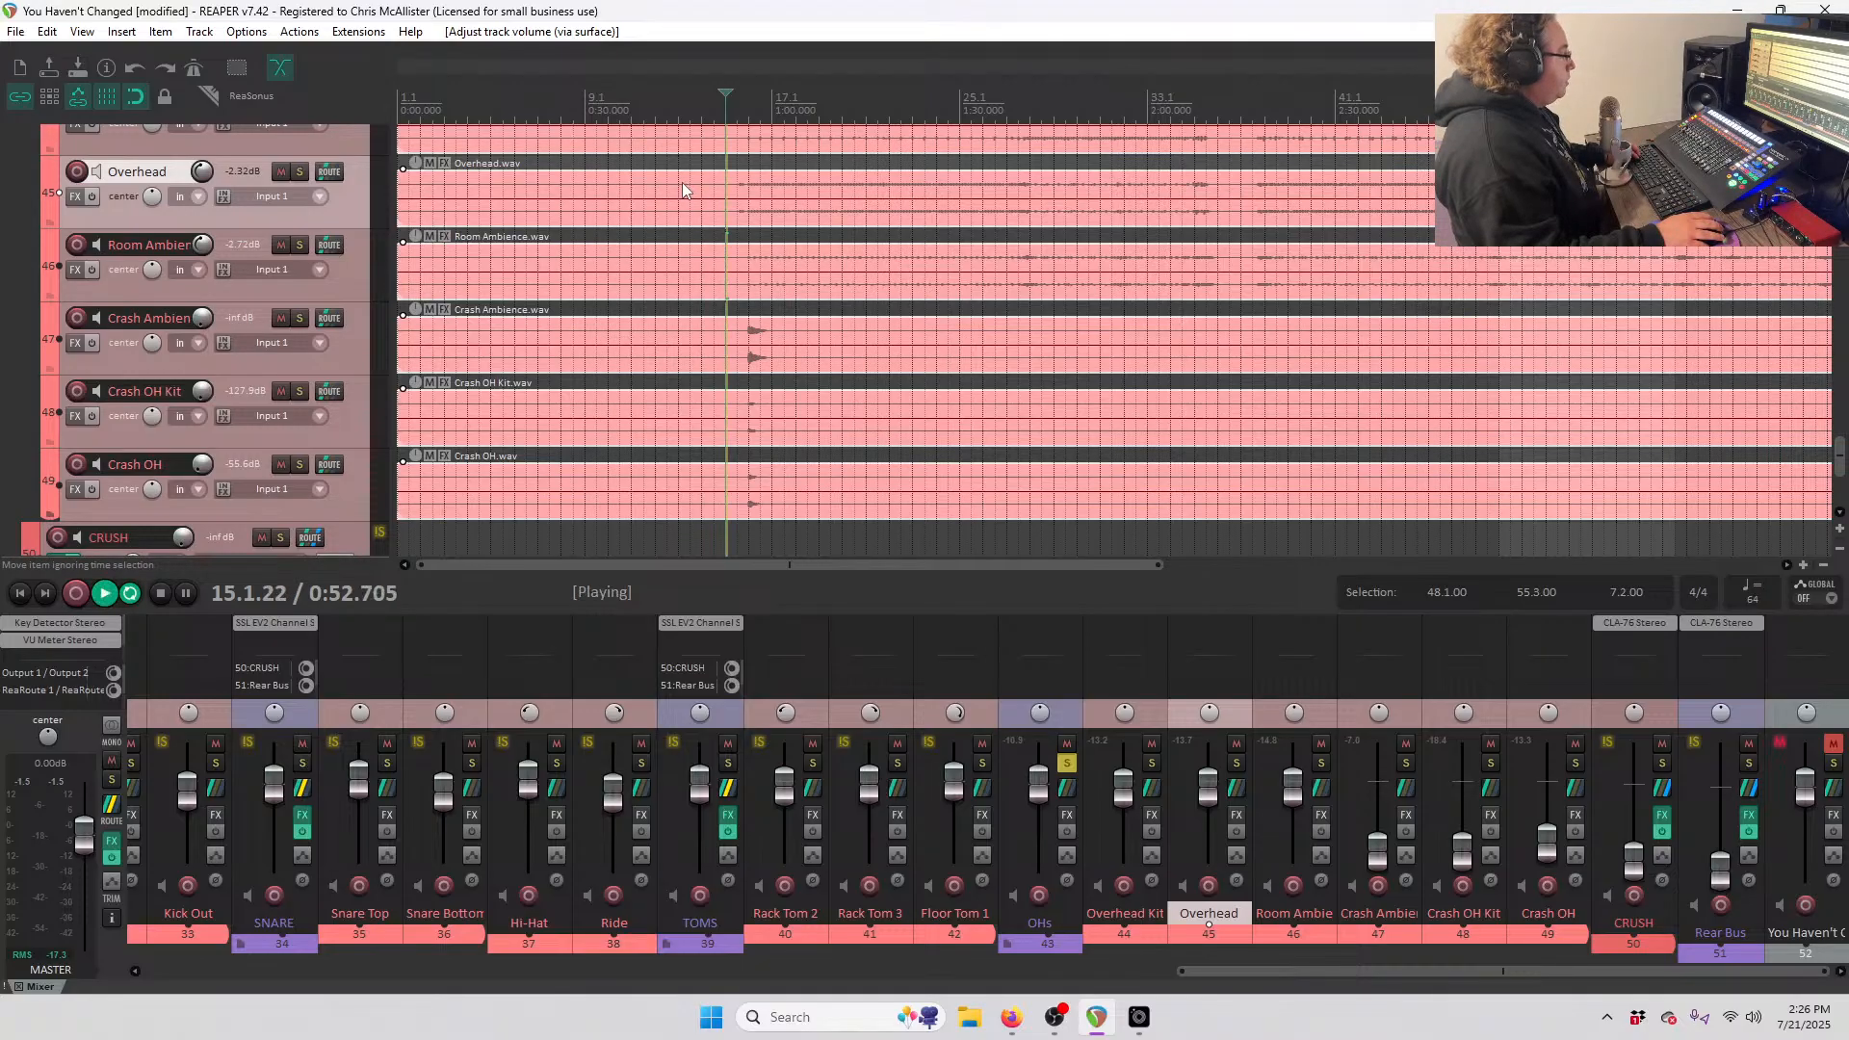
# - Audition the crash hit within the soloed overheads, replaying it from 15.4.00
pyautogui.scroll(5, 947, 199)
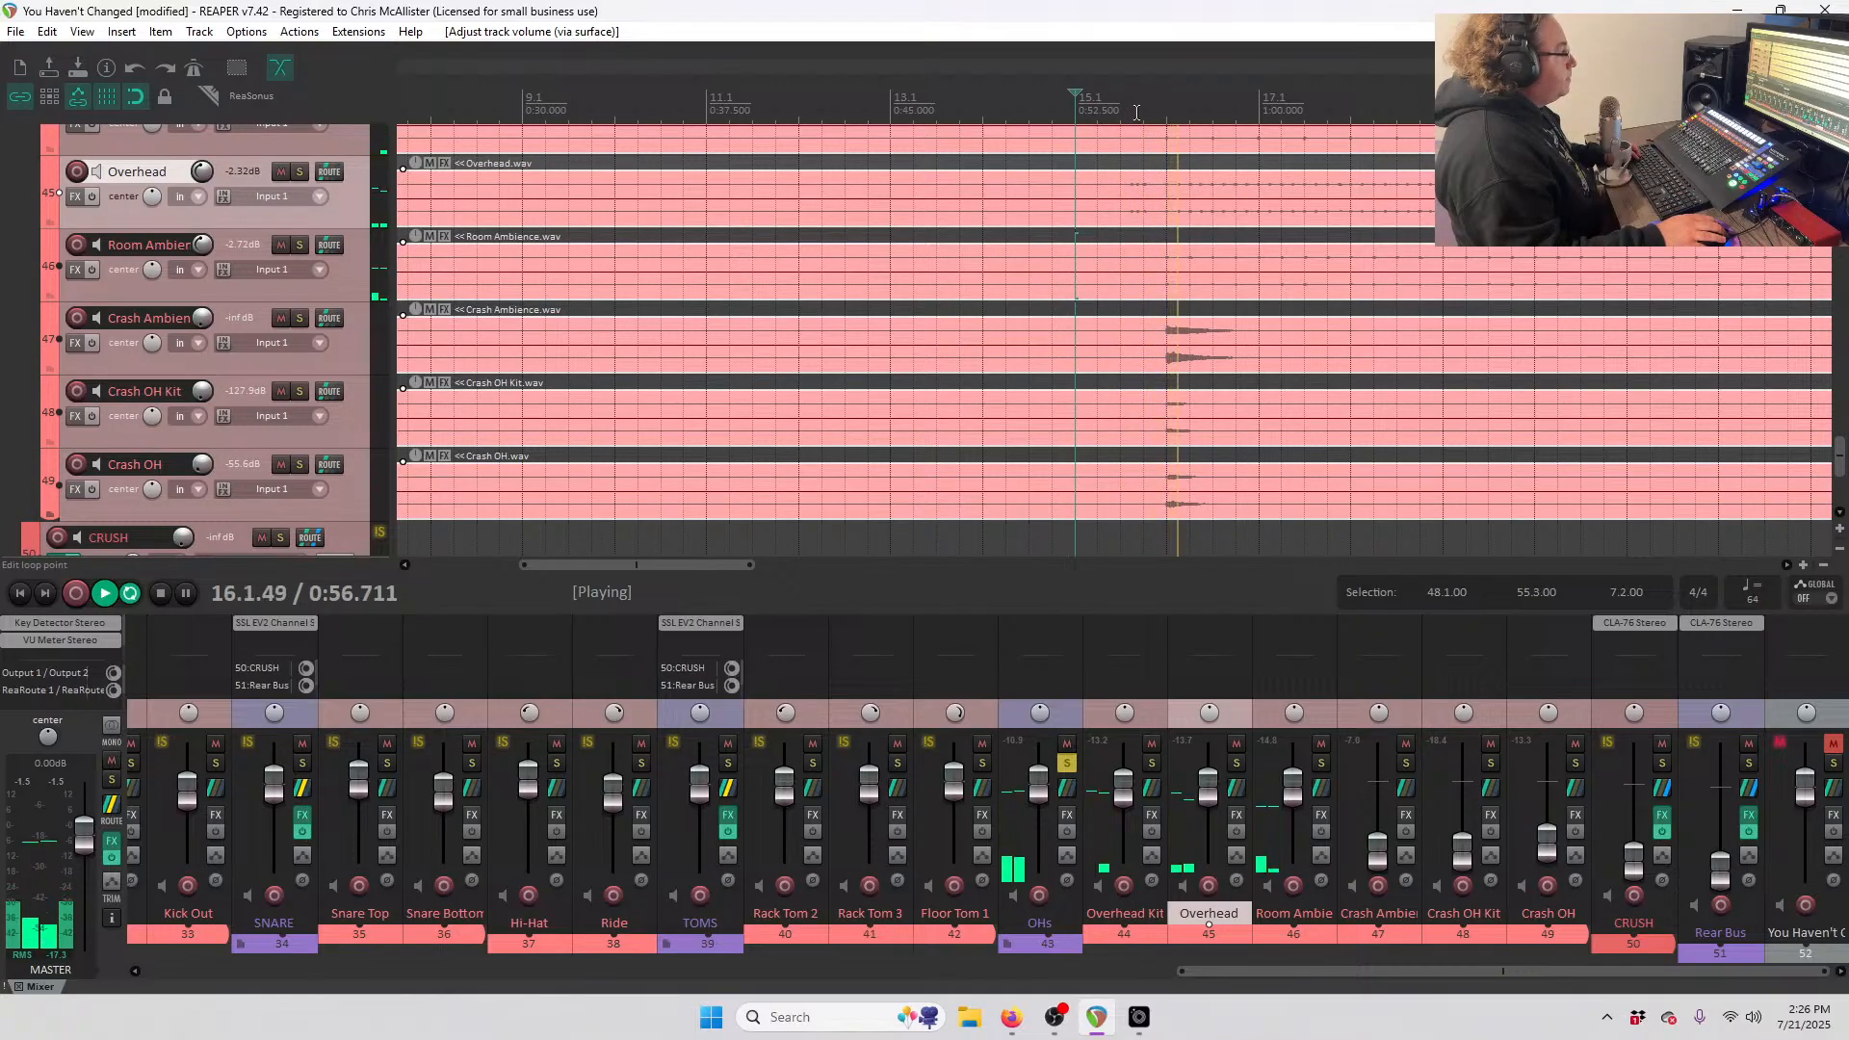
pyautogui.scroll(2, 252, 412)
pyautogui.scroll(-2, 264, 404)
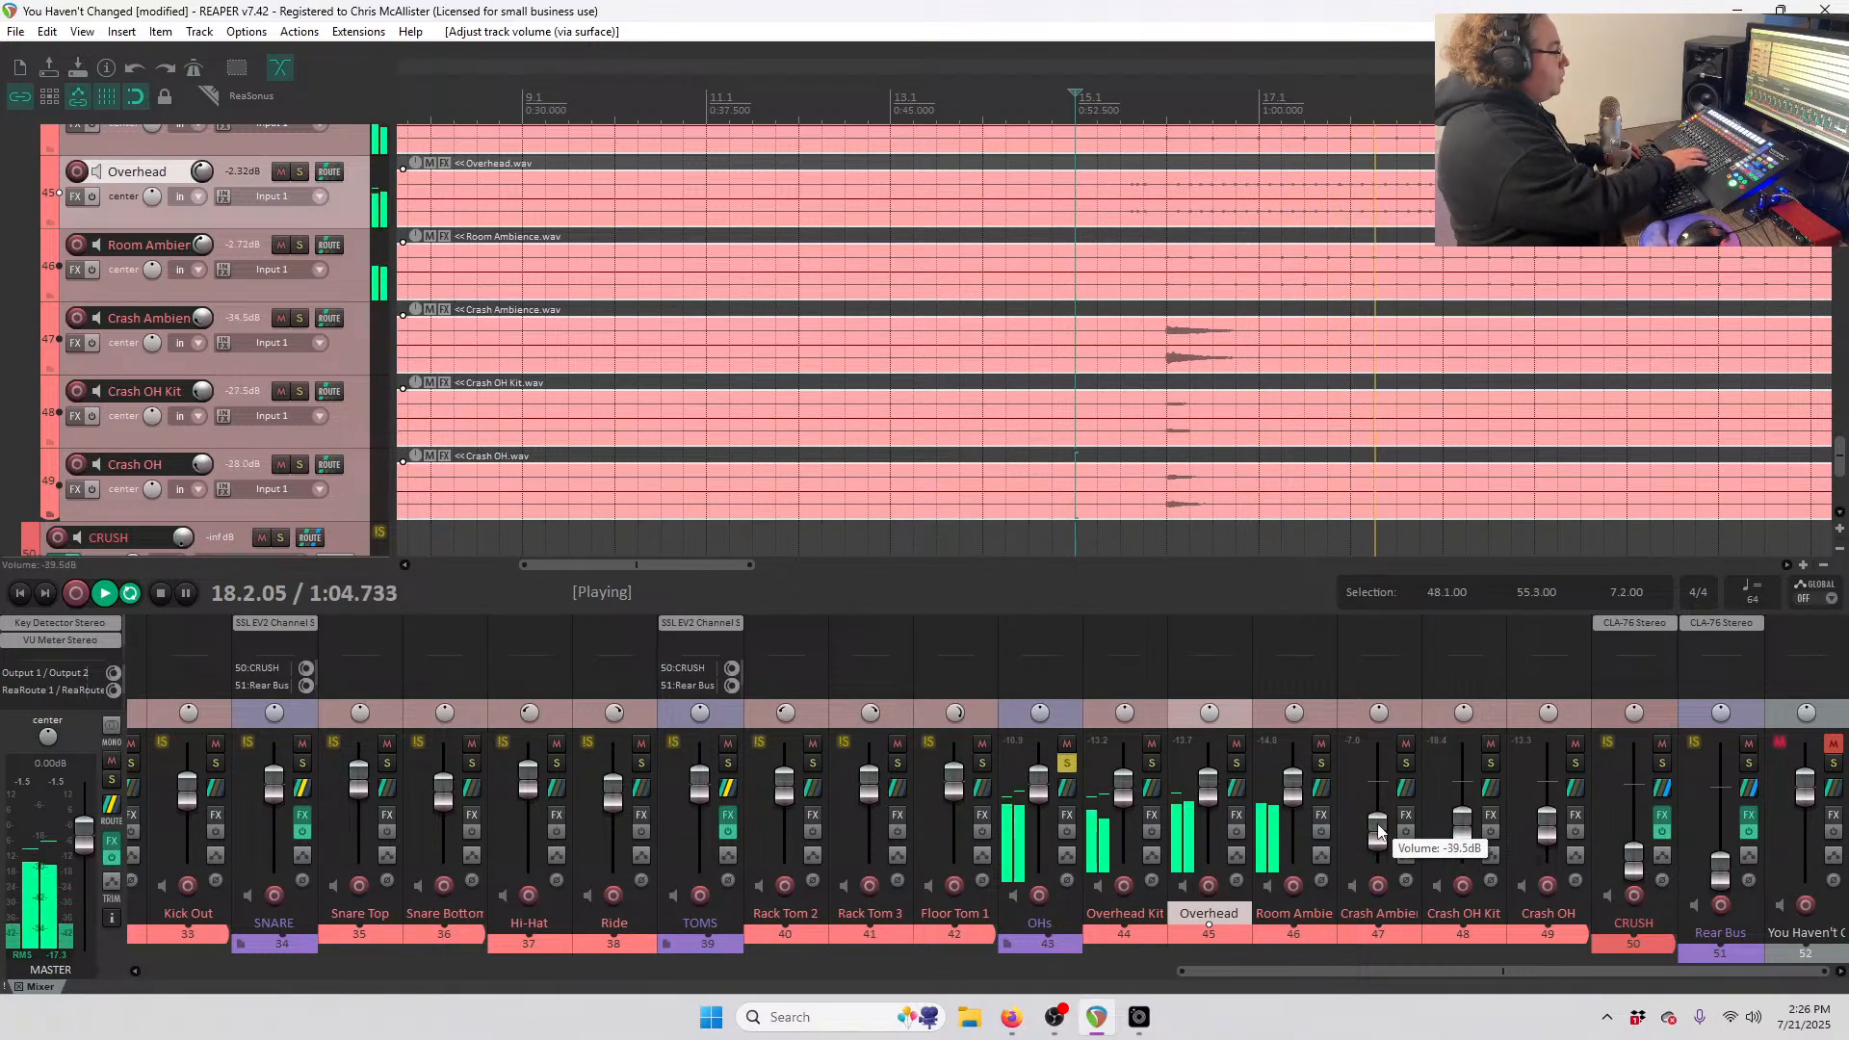
pyautogui.press('space')
pyautogui.press('space')
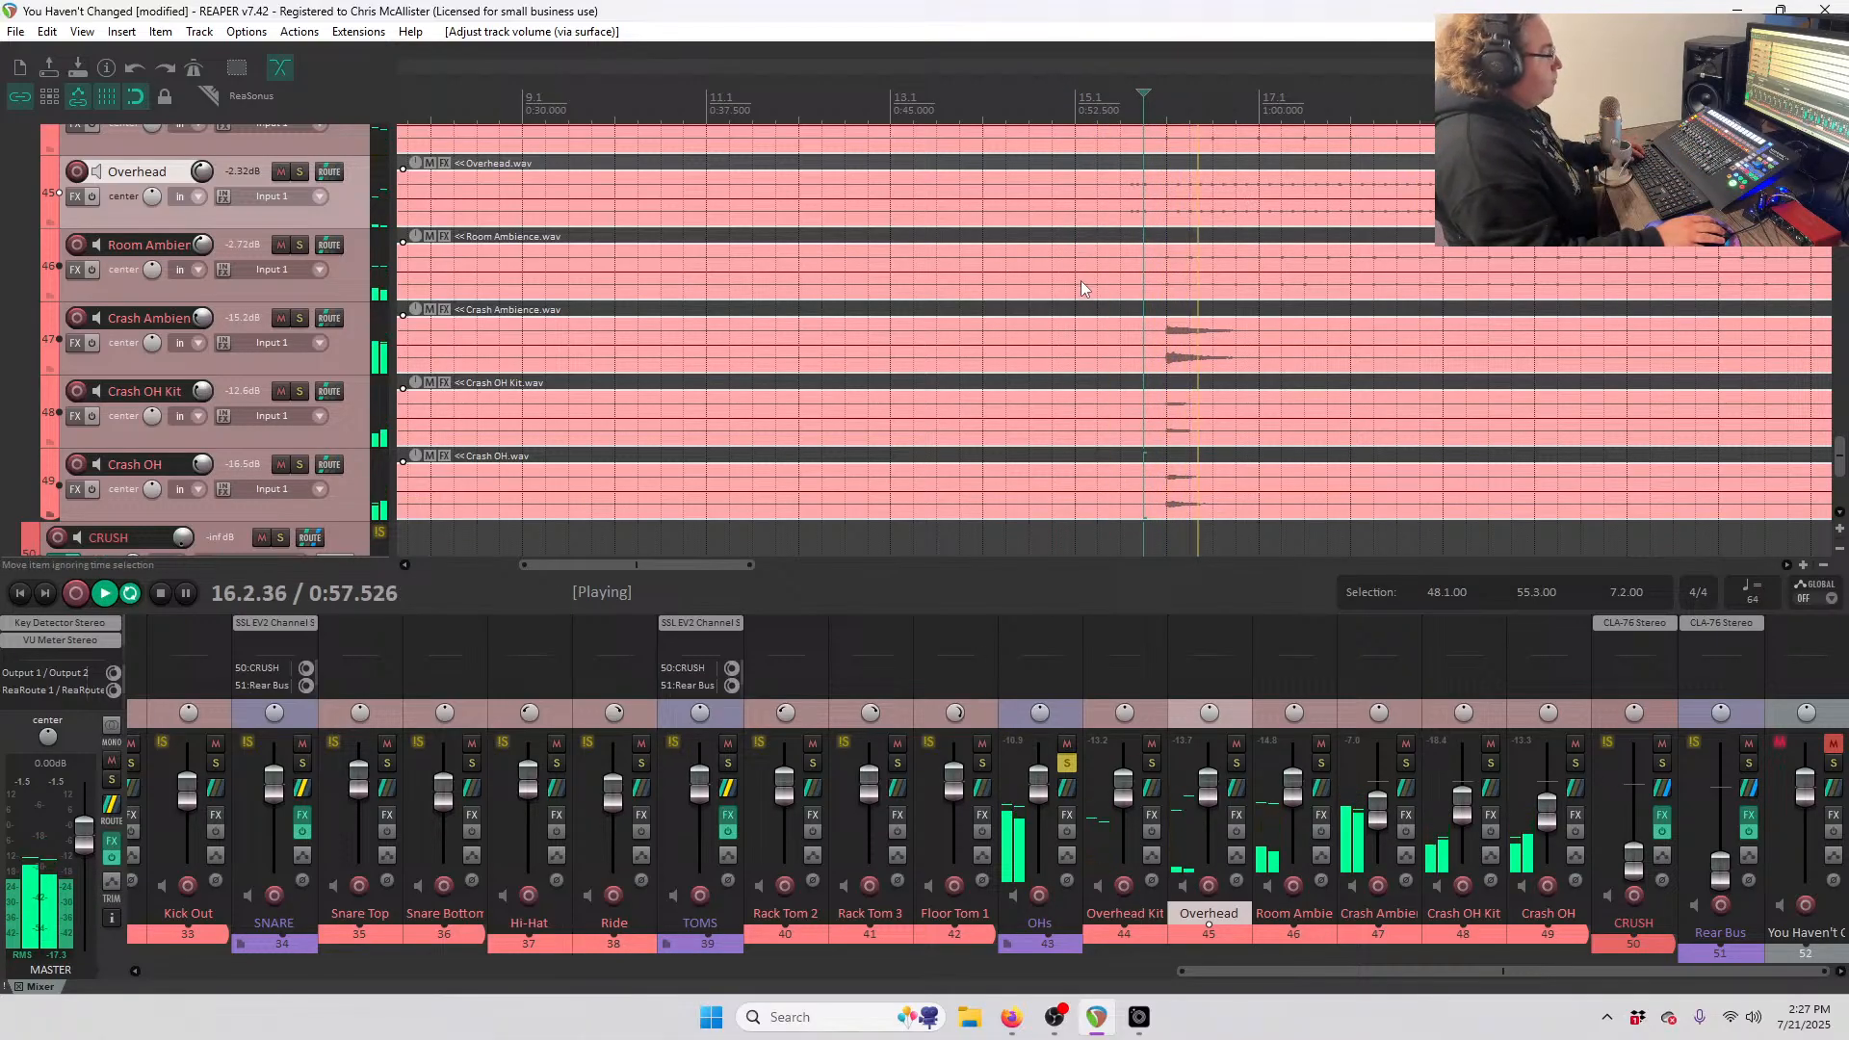
pyautogui.press('space')
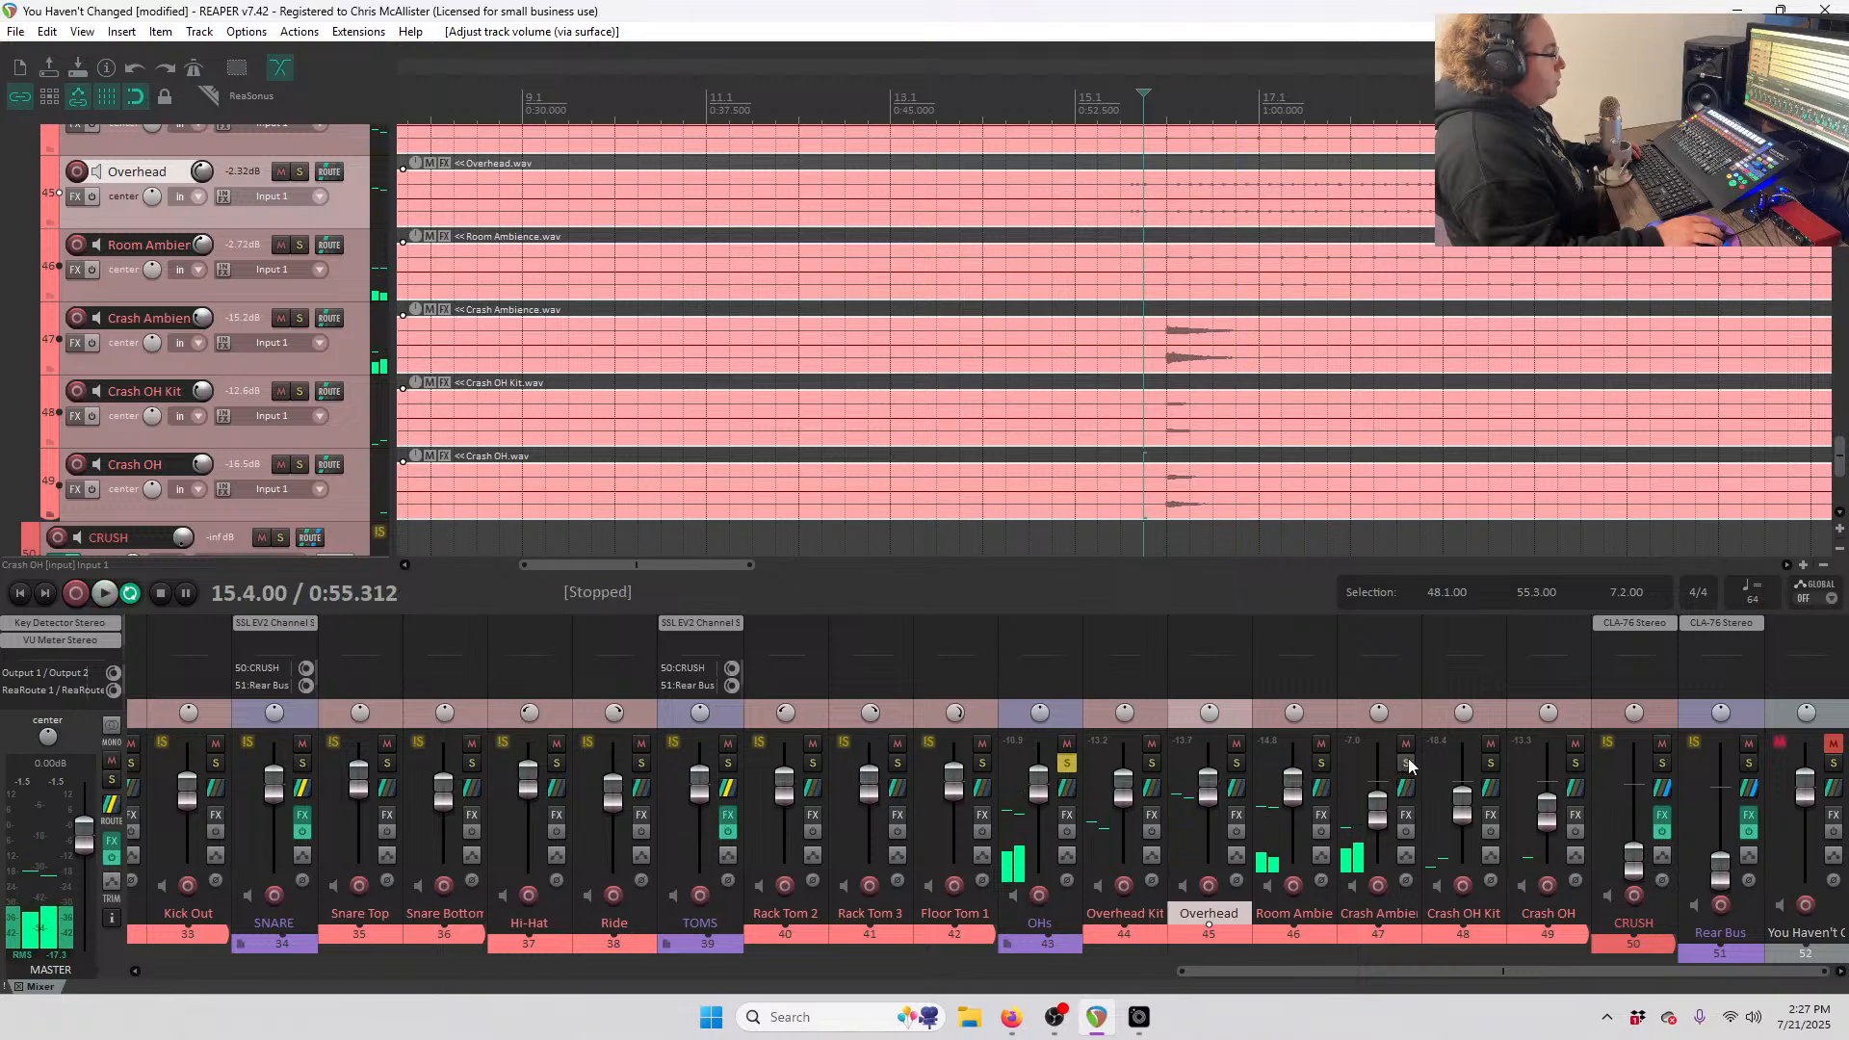
# - Solo Crash Ambience, Crash OH Kit and Crash OH, unsolo the OHs folder, and play the crash hit
pyautogui.click(1406, 762)
pyautogui.click(1490, 763)
pyautogui.click(1576, 763)
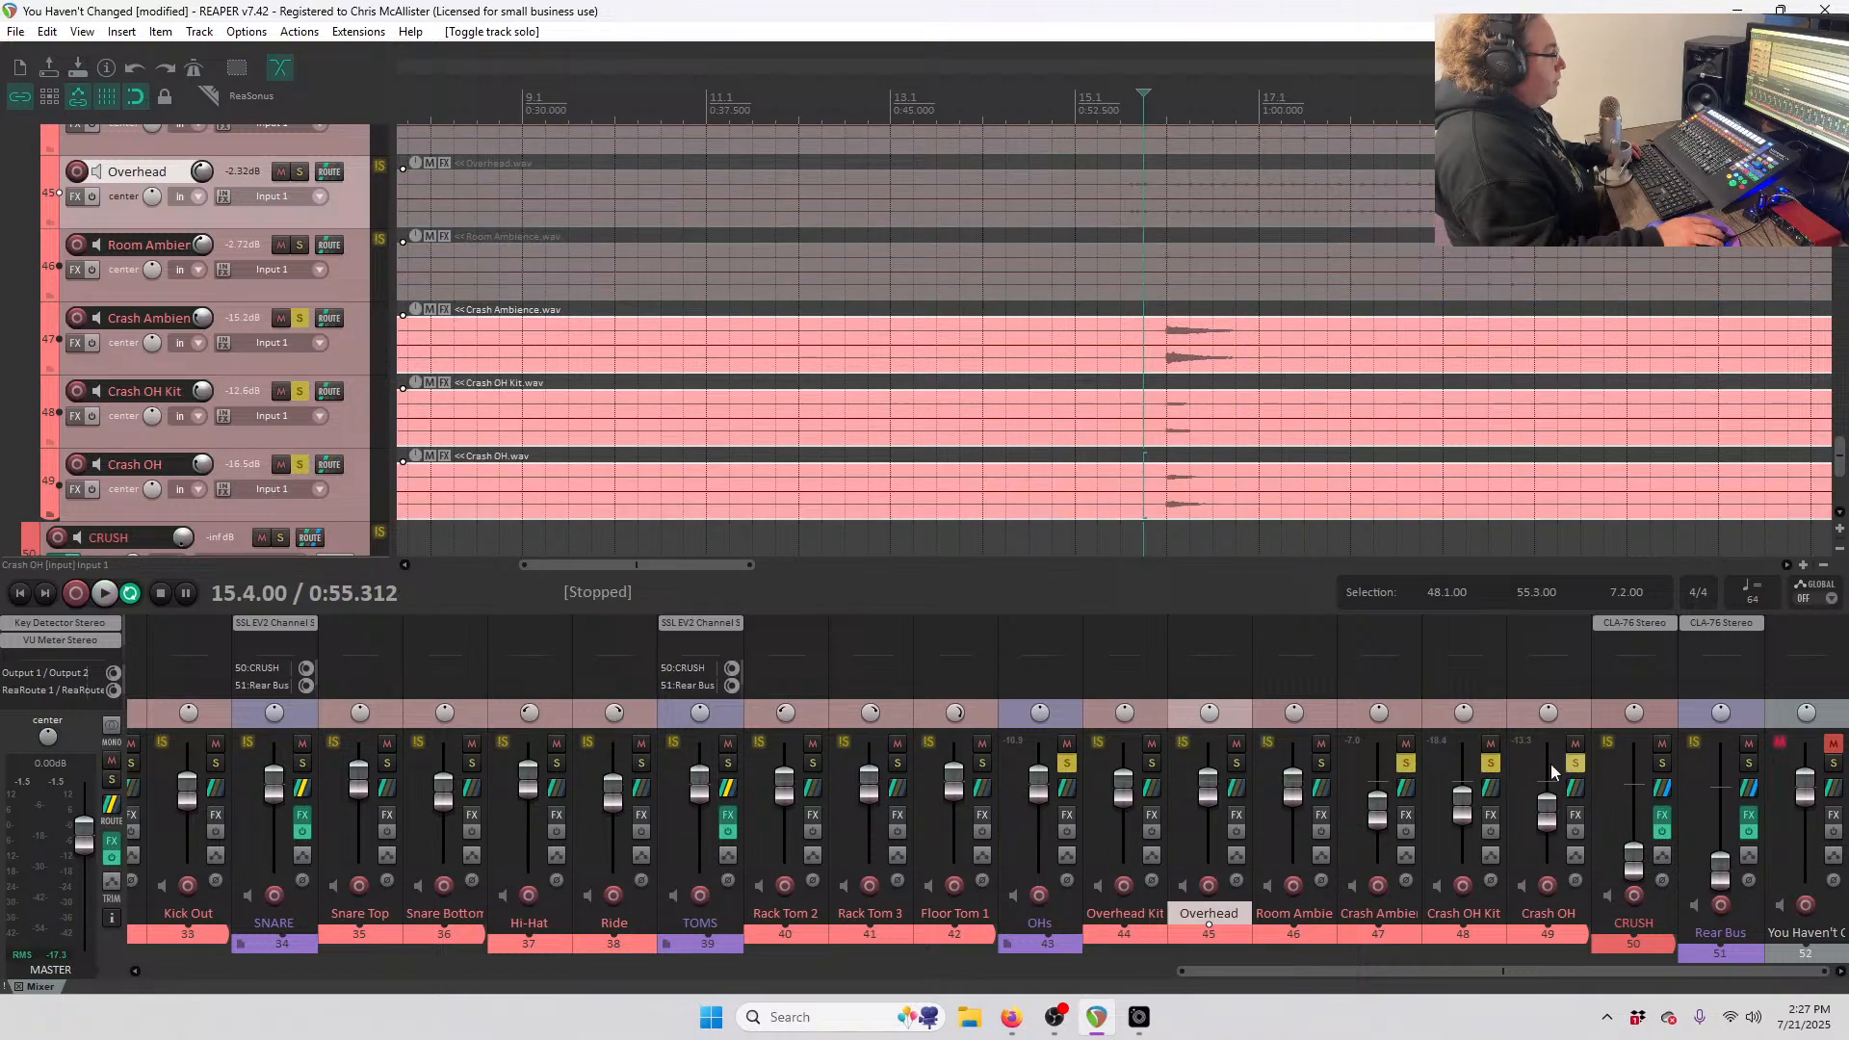
pyautogui.click(1066, 764)
pyautogui.scroll(-2, 221, 461)
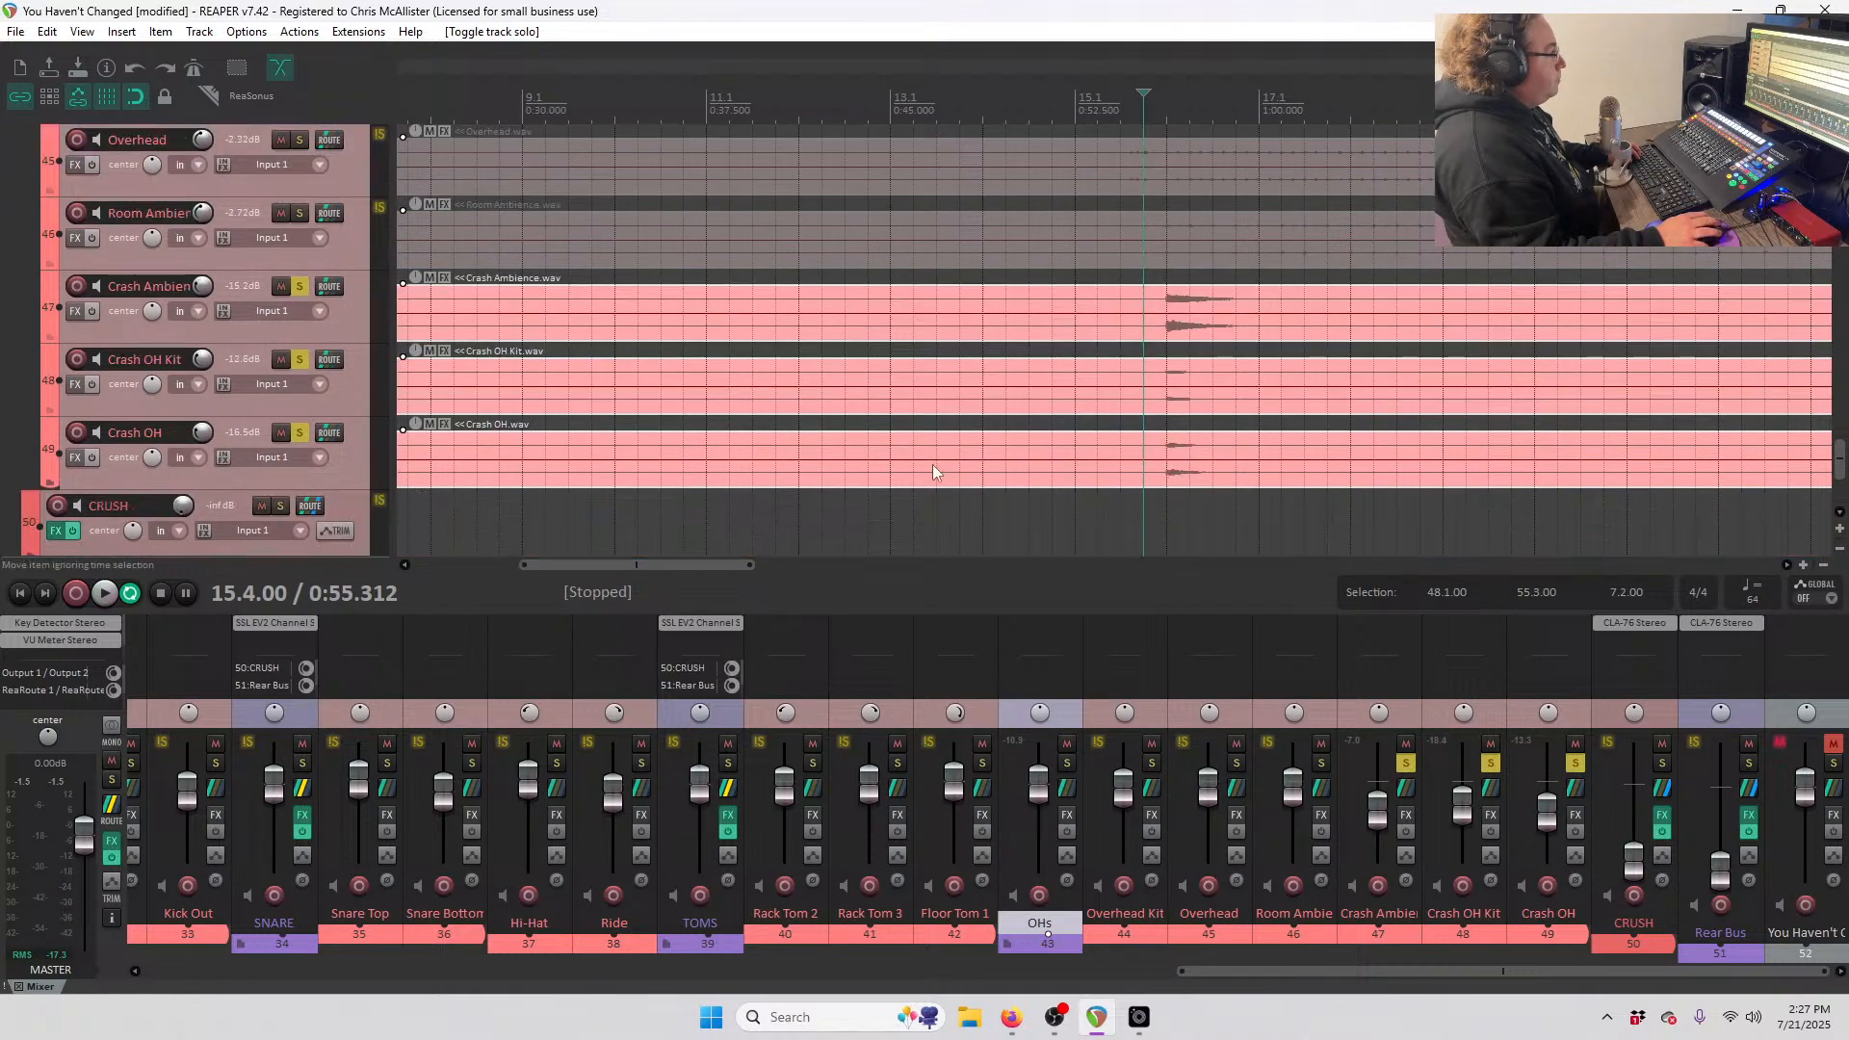
pyautogui.press('space')
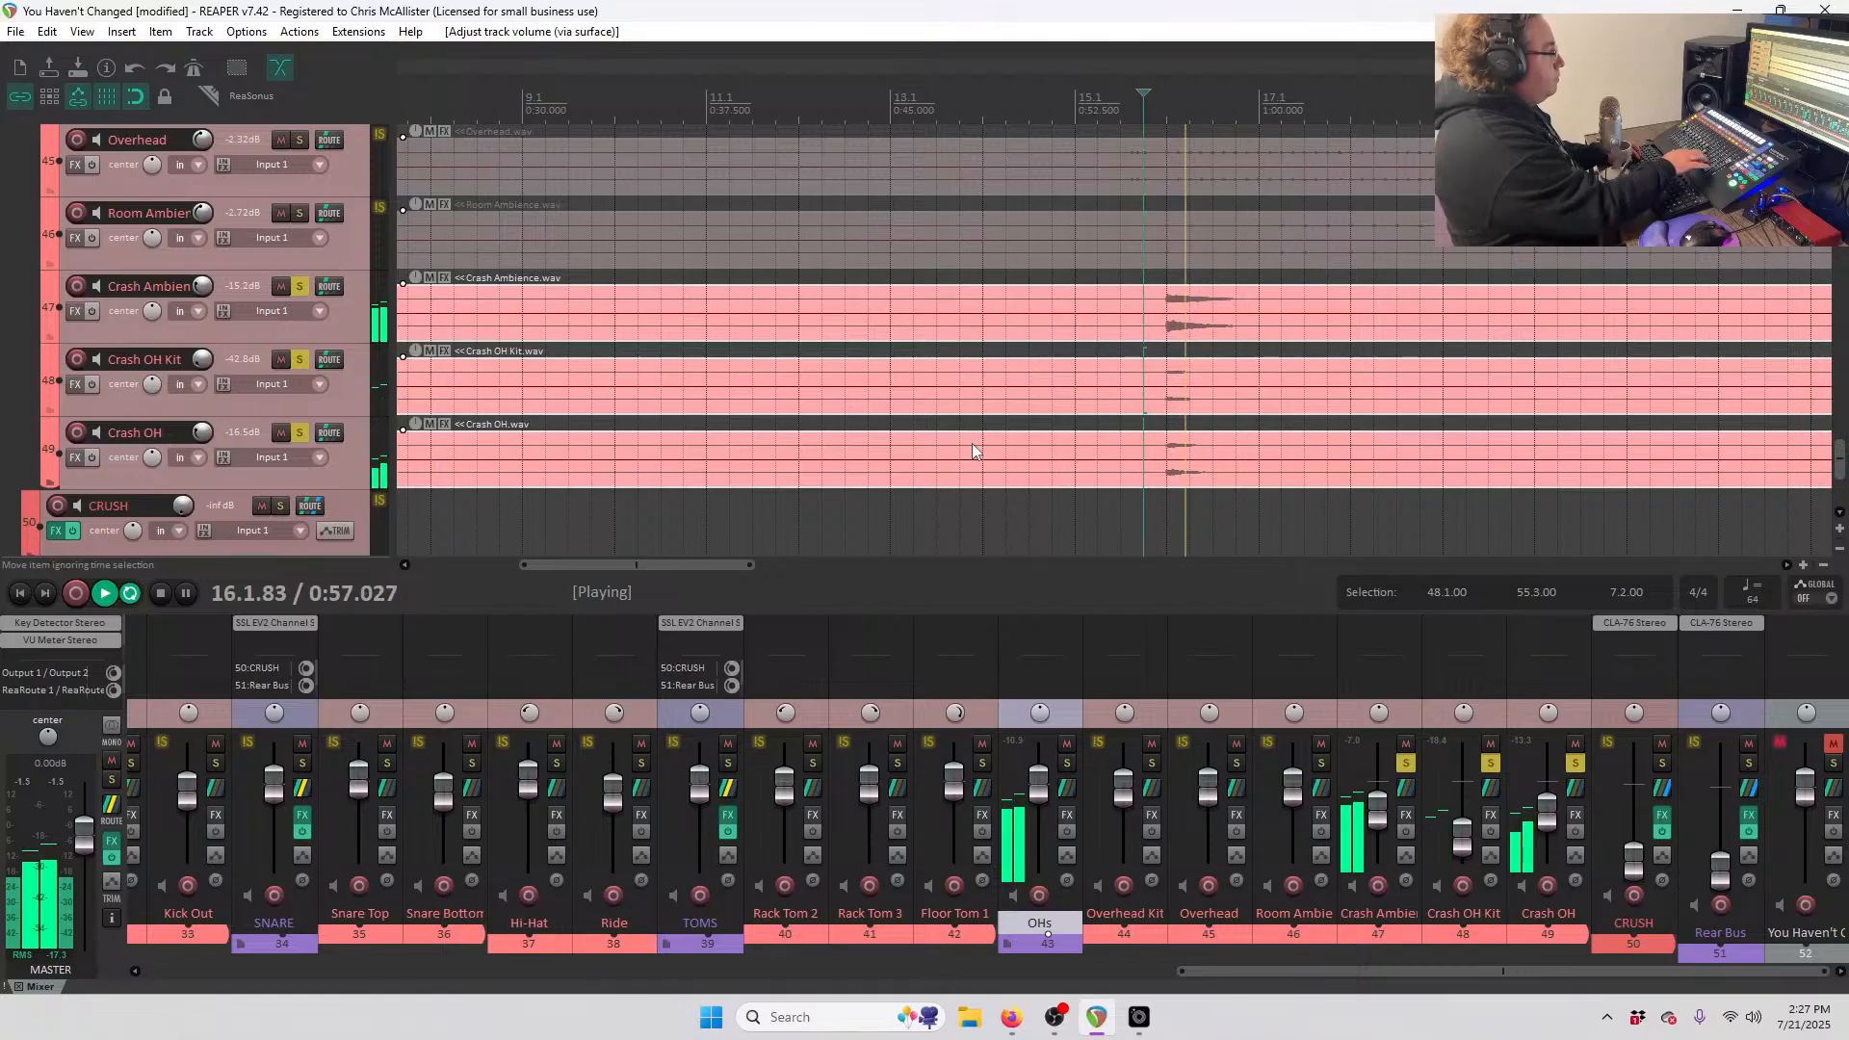
# - Move the Crash OH Kit track above Crash Ambience and stop playback
pyautogui.click(355, 362)
pyautogui.moveTo(355, 362)
pyautogui.mouseDown()
pyautogui.moveTo(352, 310)
pyautogui.moveTo(354, 338)
pyautogui.mouseUp()
pyautogui.press('space')
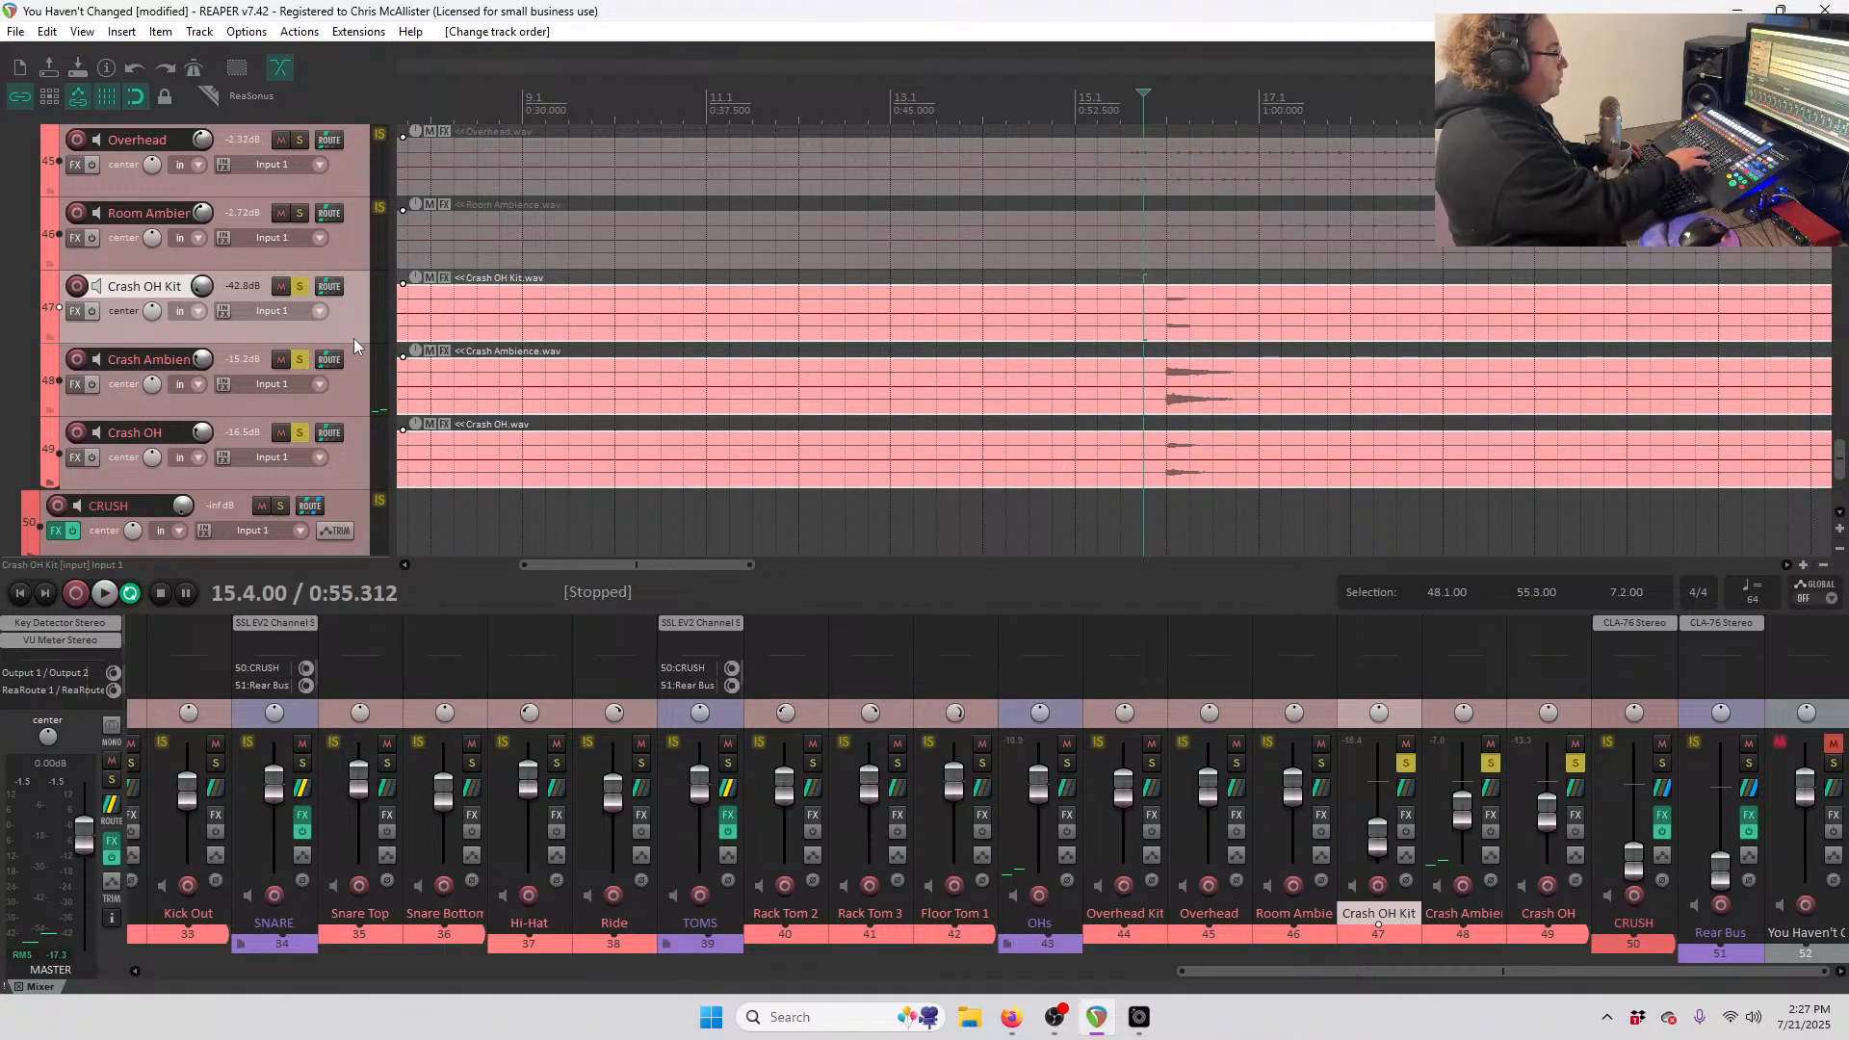
# - Replay the crash hit from 15.4.00 to judge the balance of the three soloed crash mics
pyautogui.press('space')
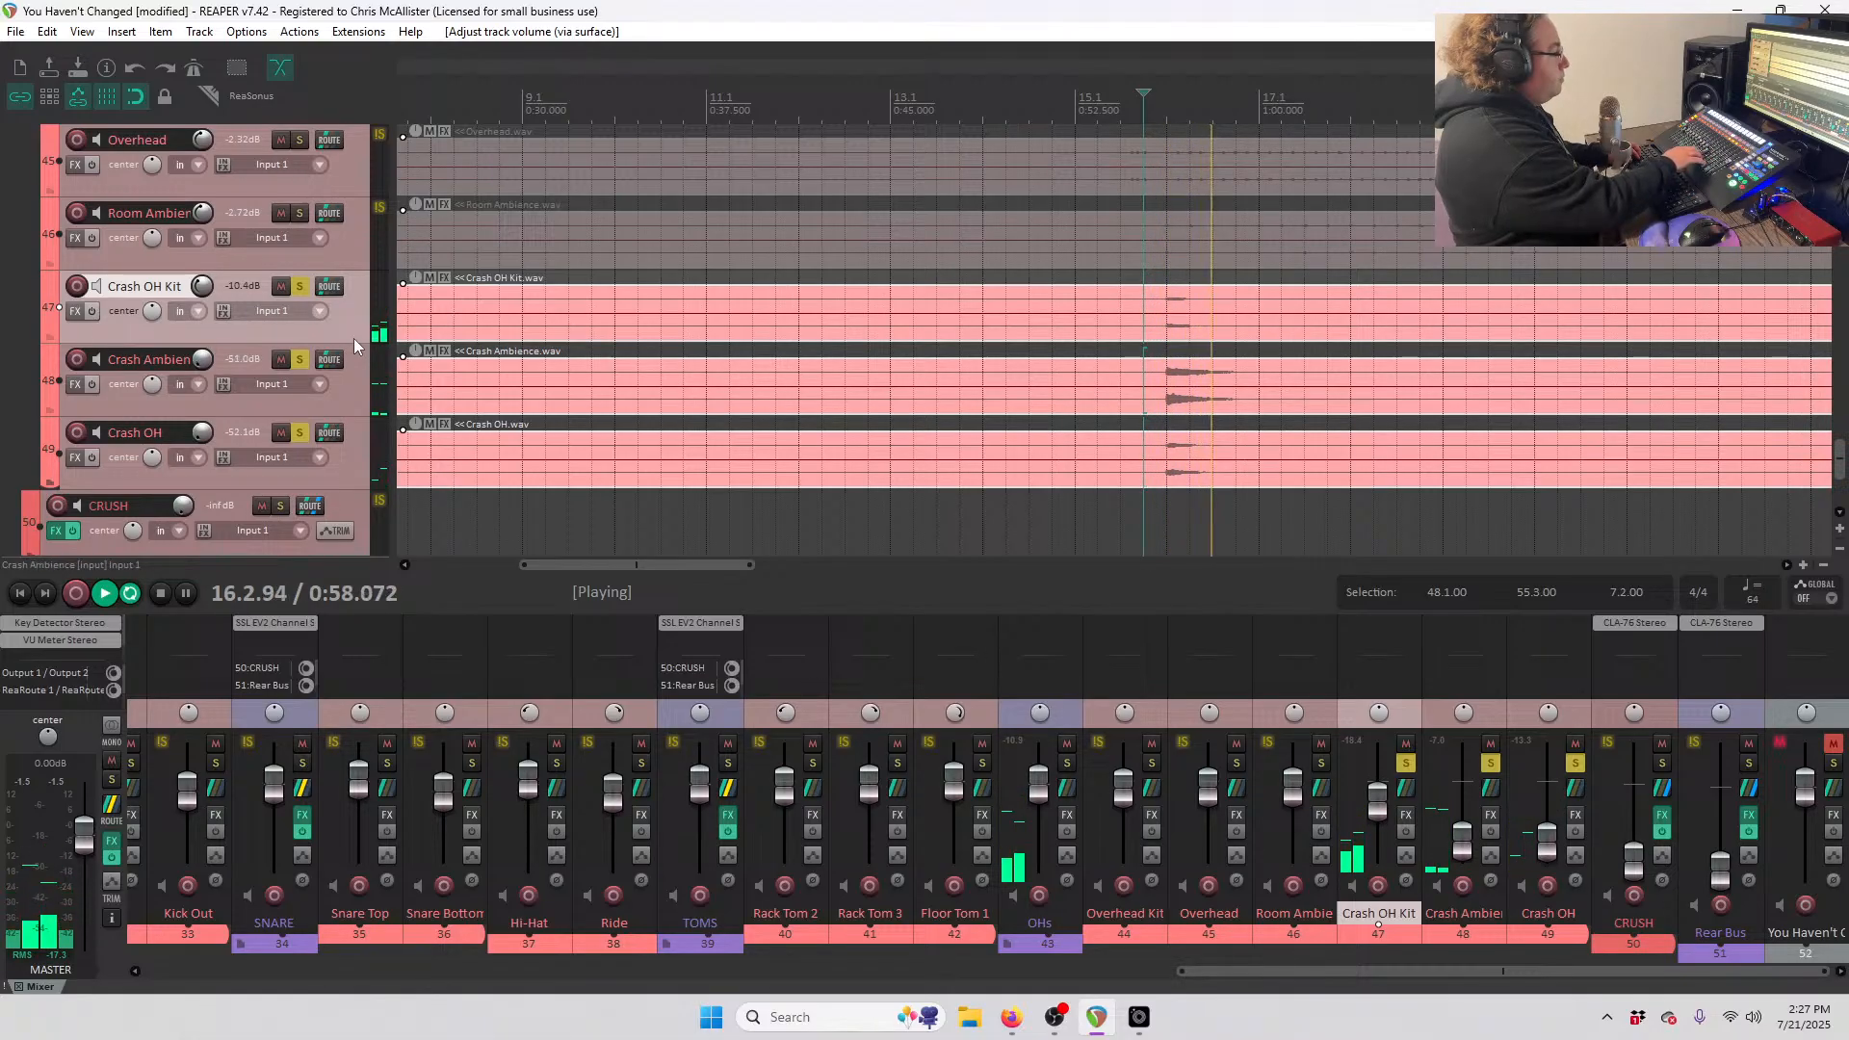
pyautogui.press('space')
pyautogui.press('space')
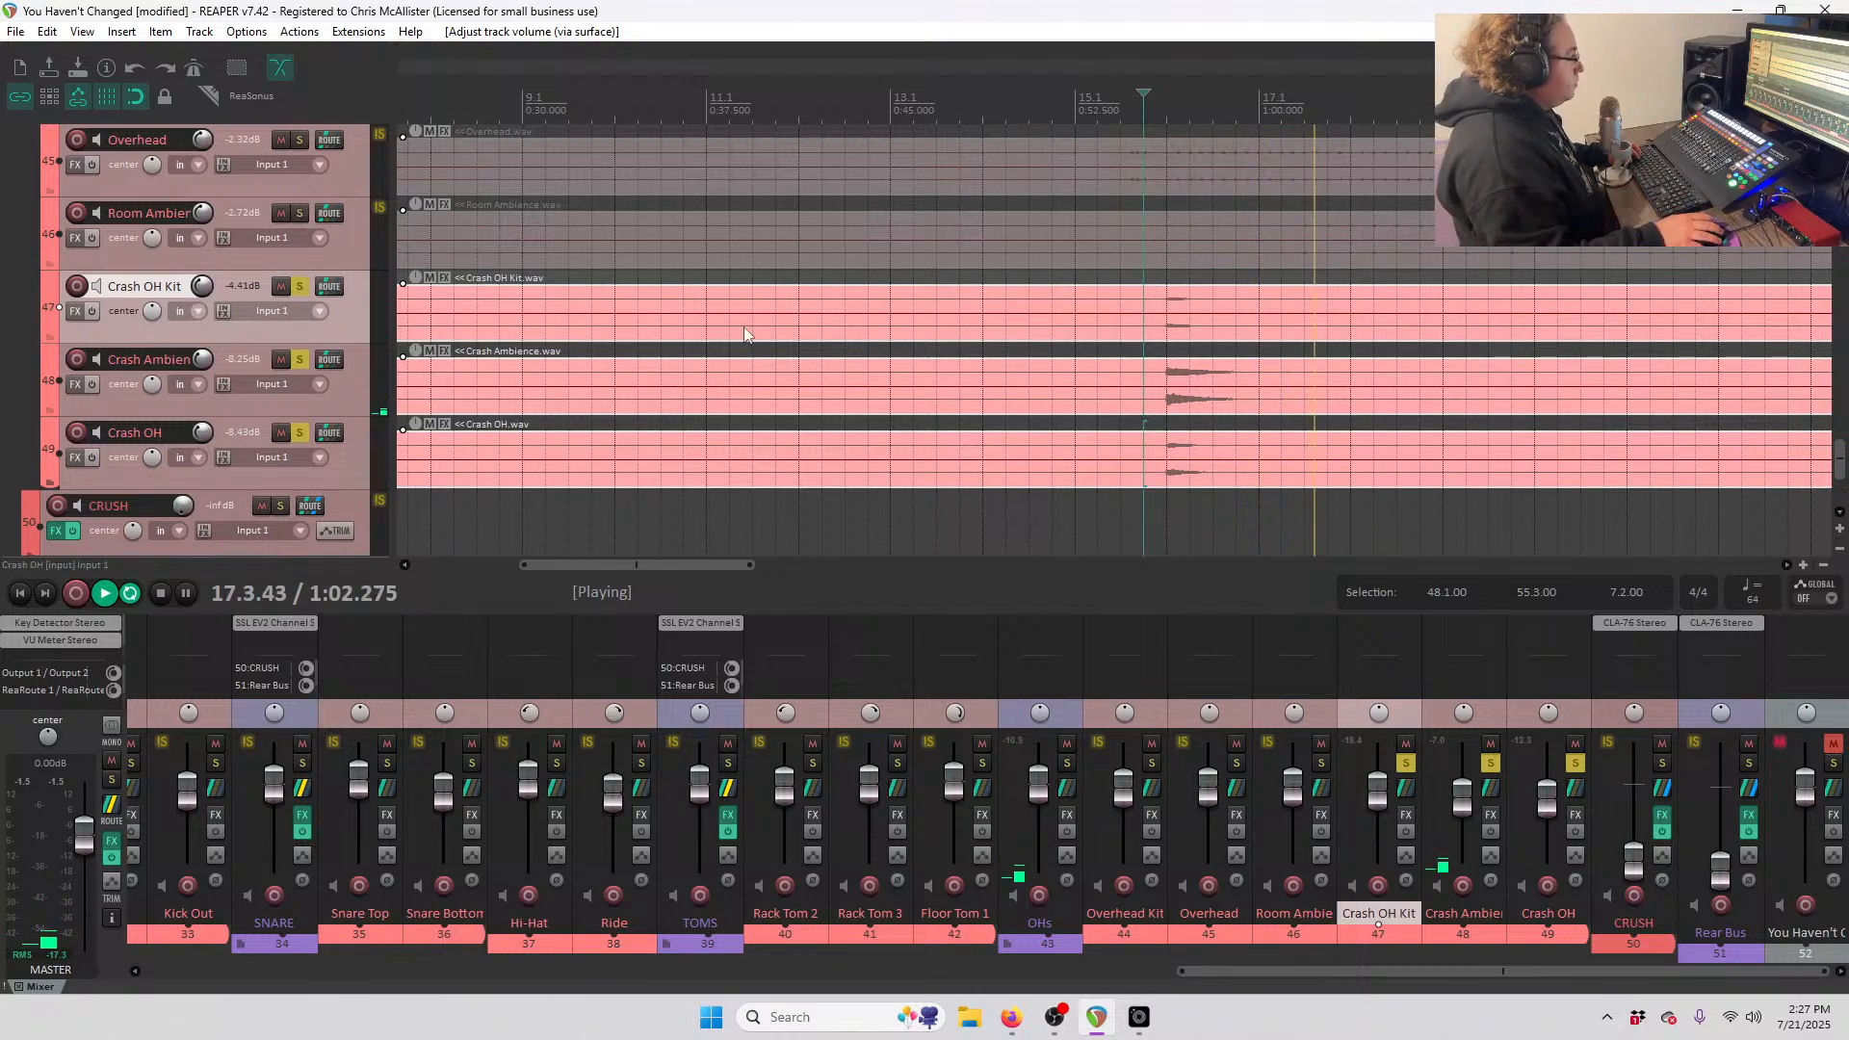
pyautogui.press('space')
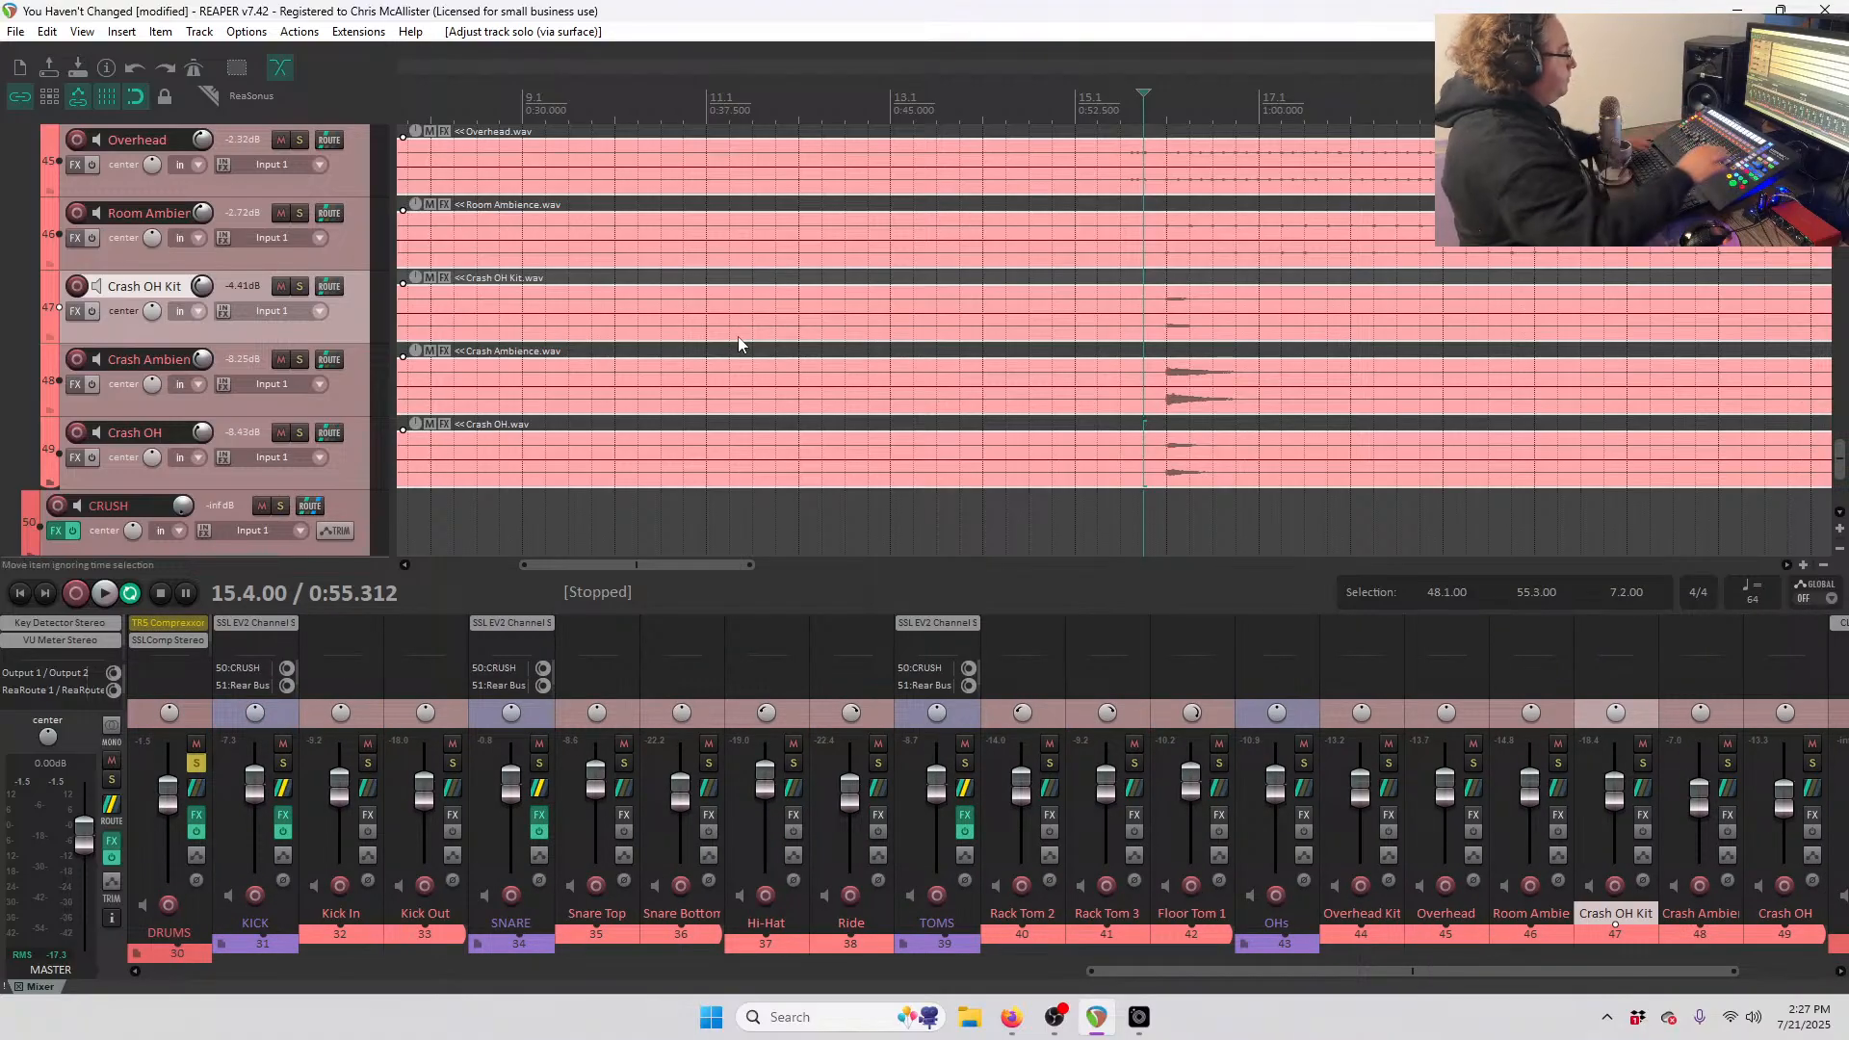
# - Play the crash hit repeatedly with the full drum kit to check the crash mic levels in context
pyautogui.press('space')
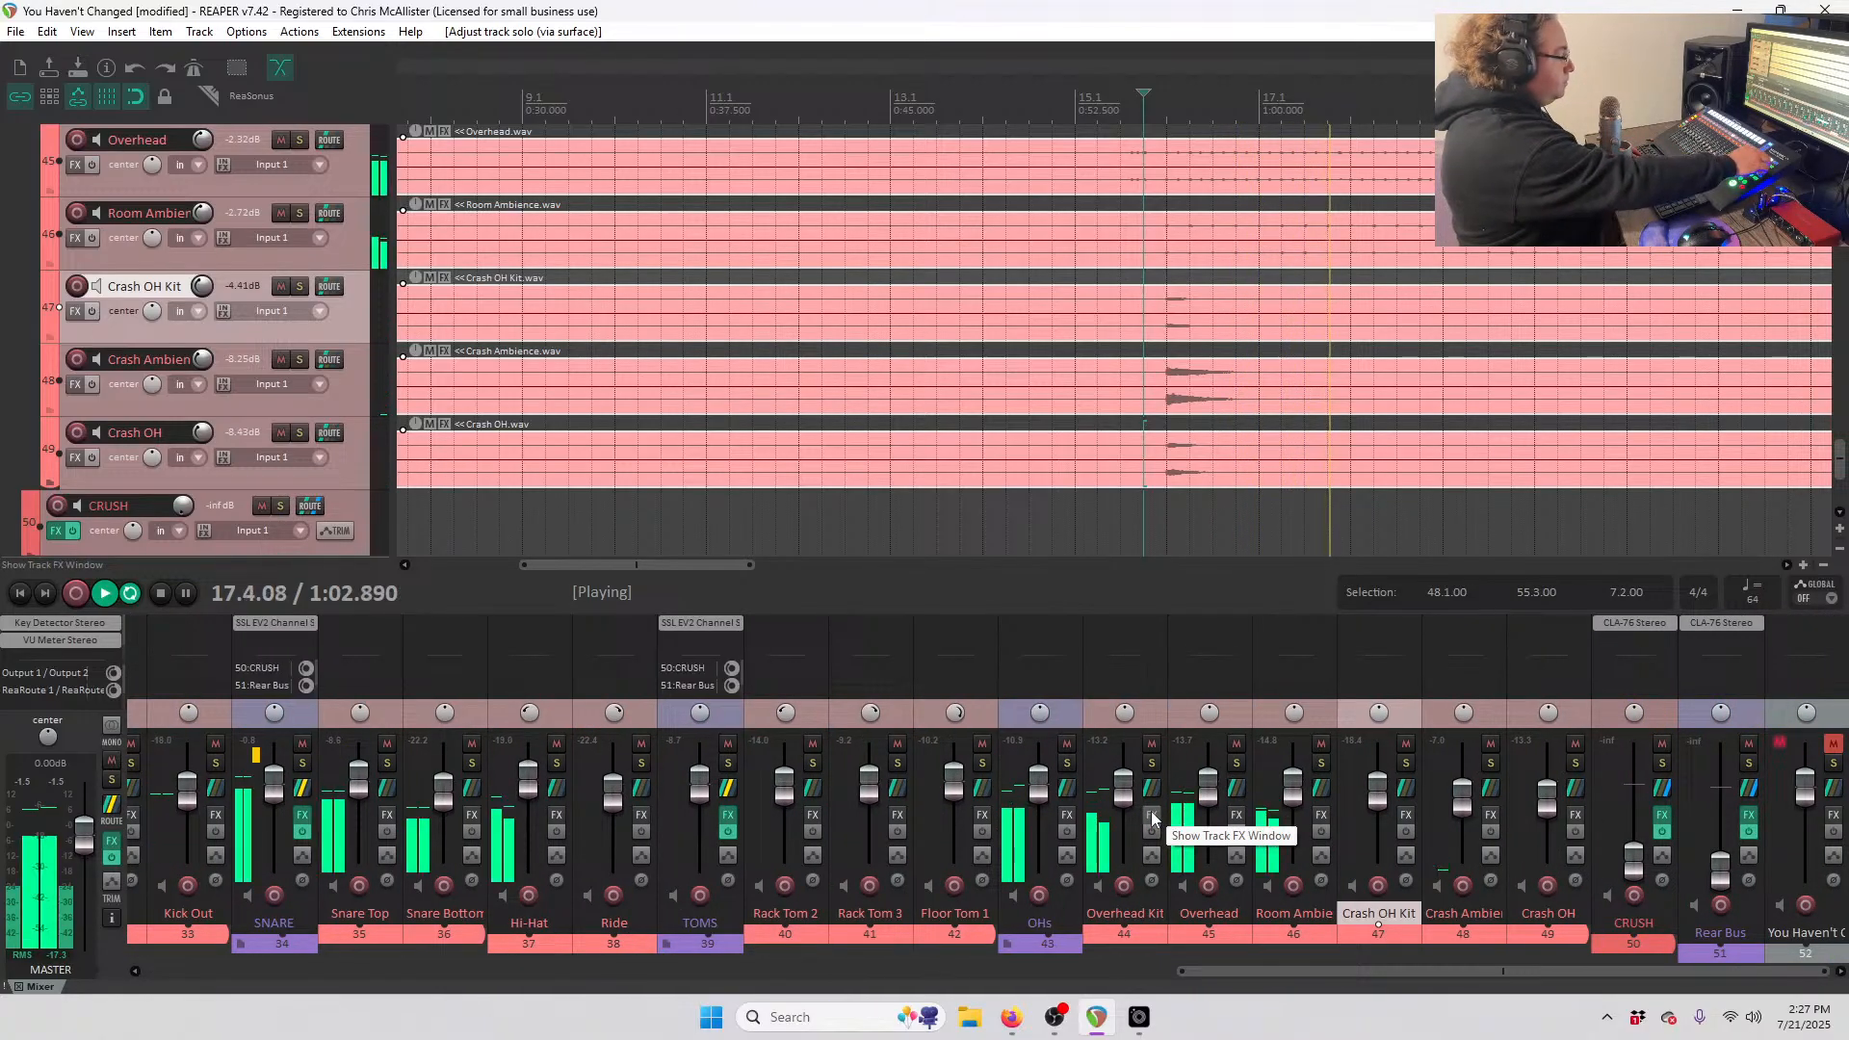
pyautogui.press('space')
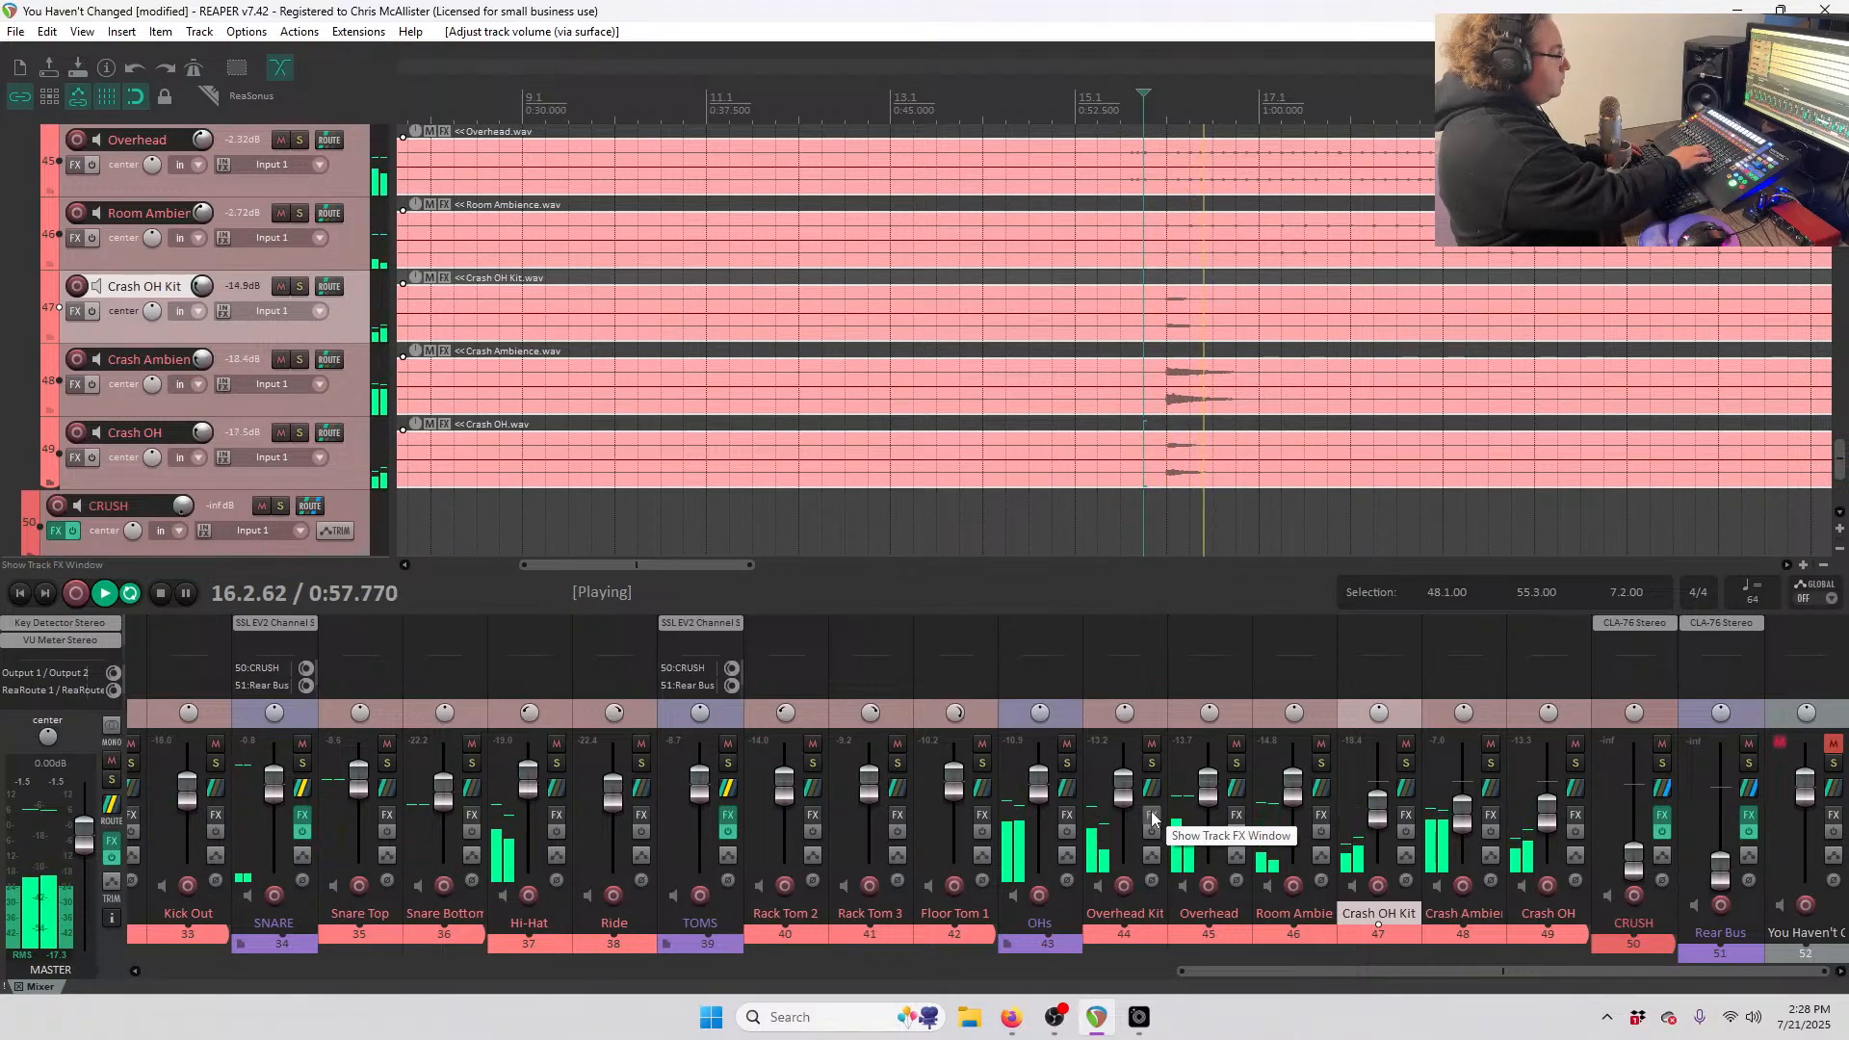
pyautogui.press('space')
pyautogui.press('space')
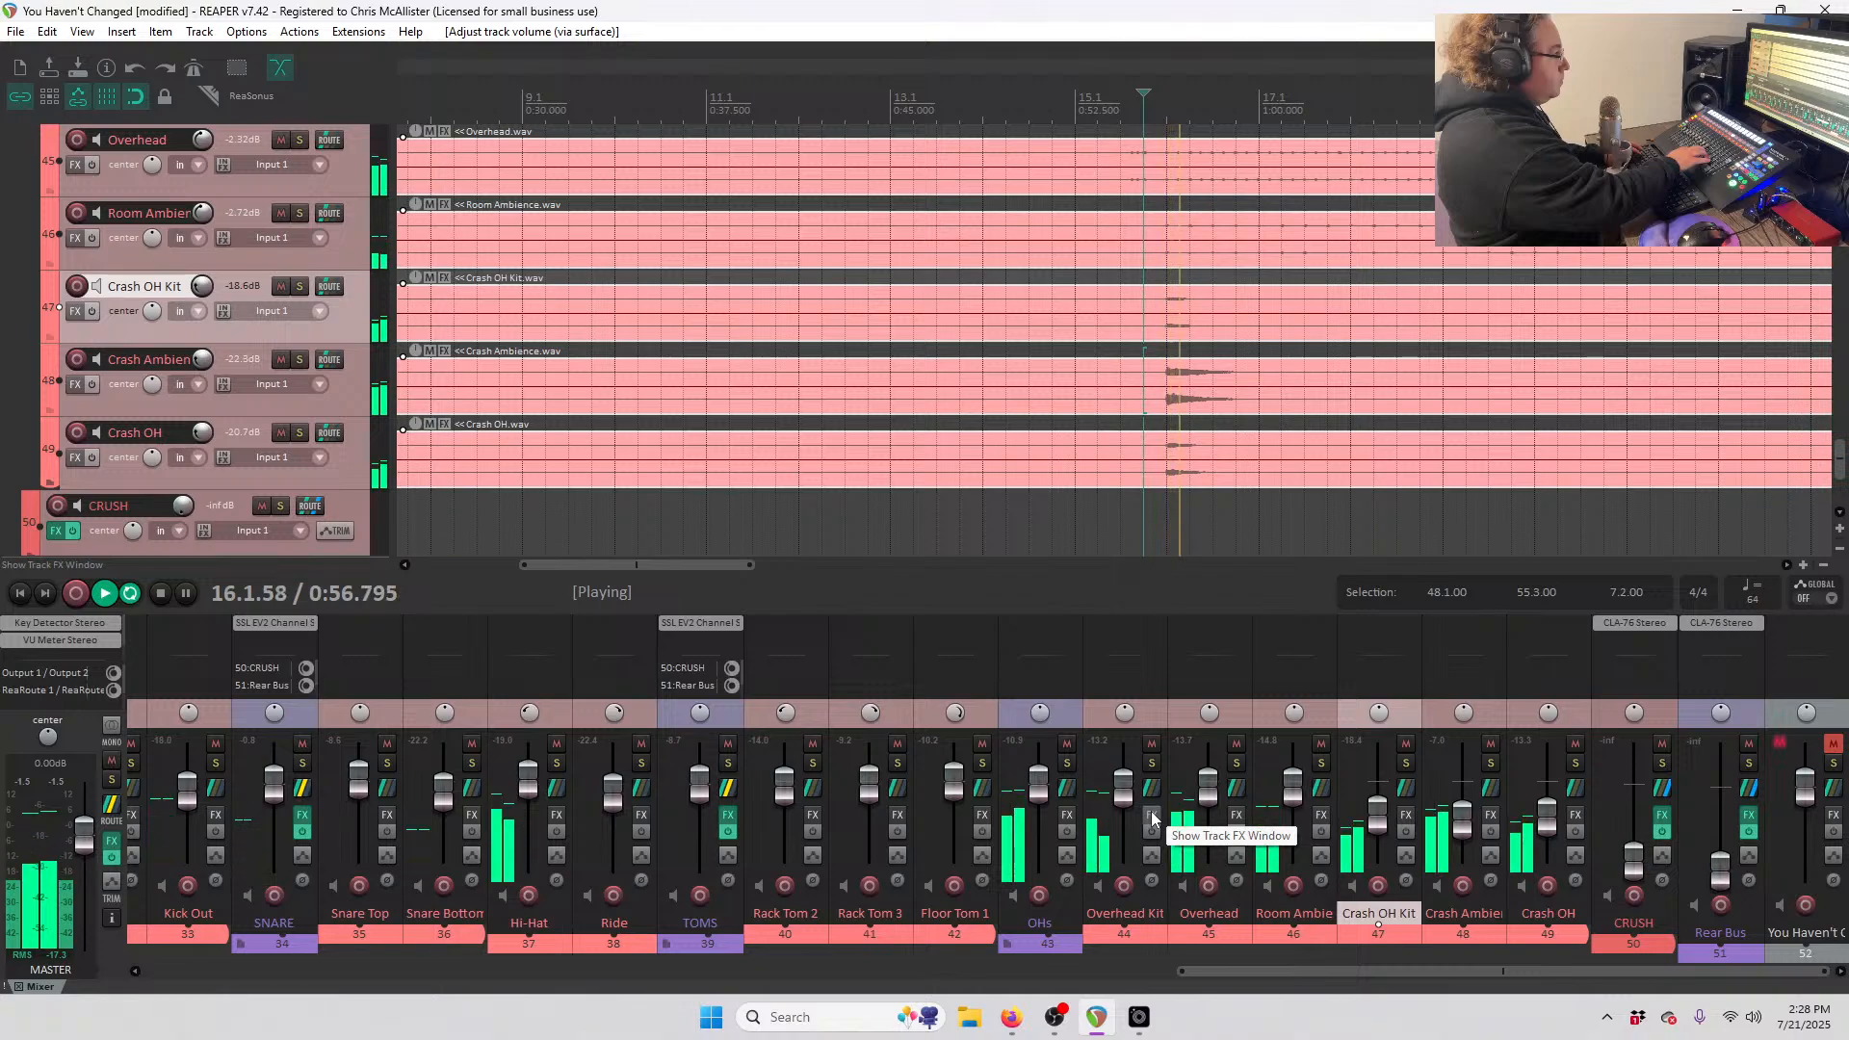
pyautogui.press('space')
pyautogui.press('space')
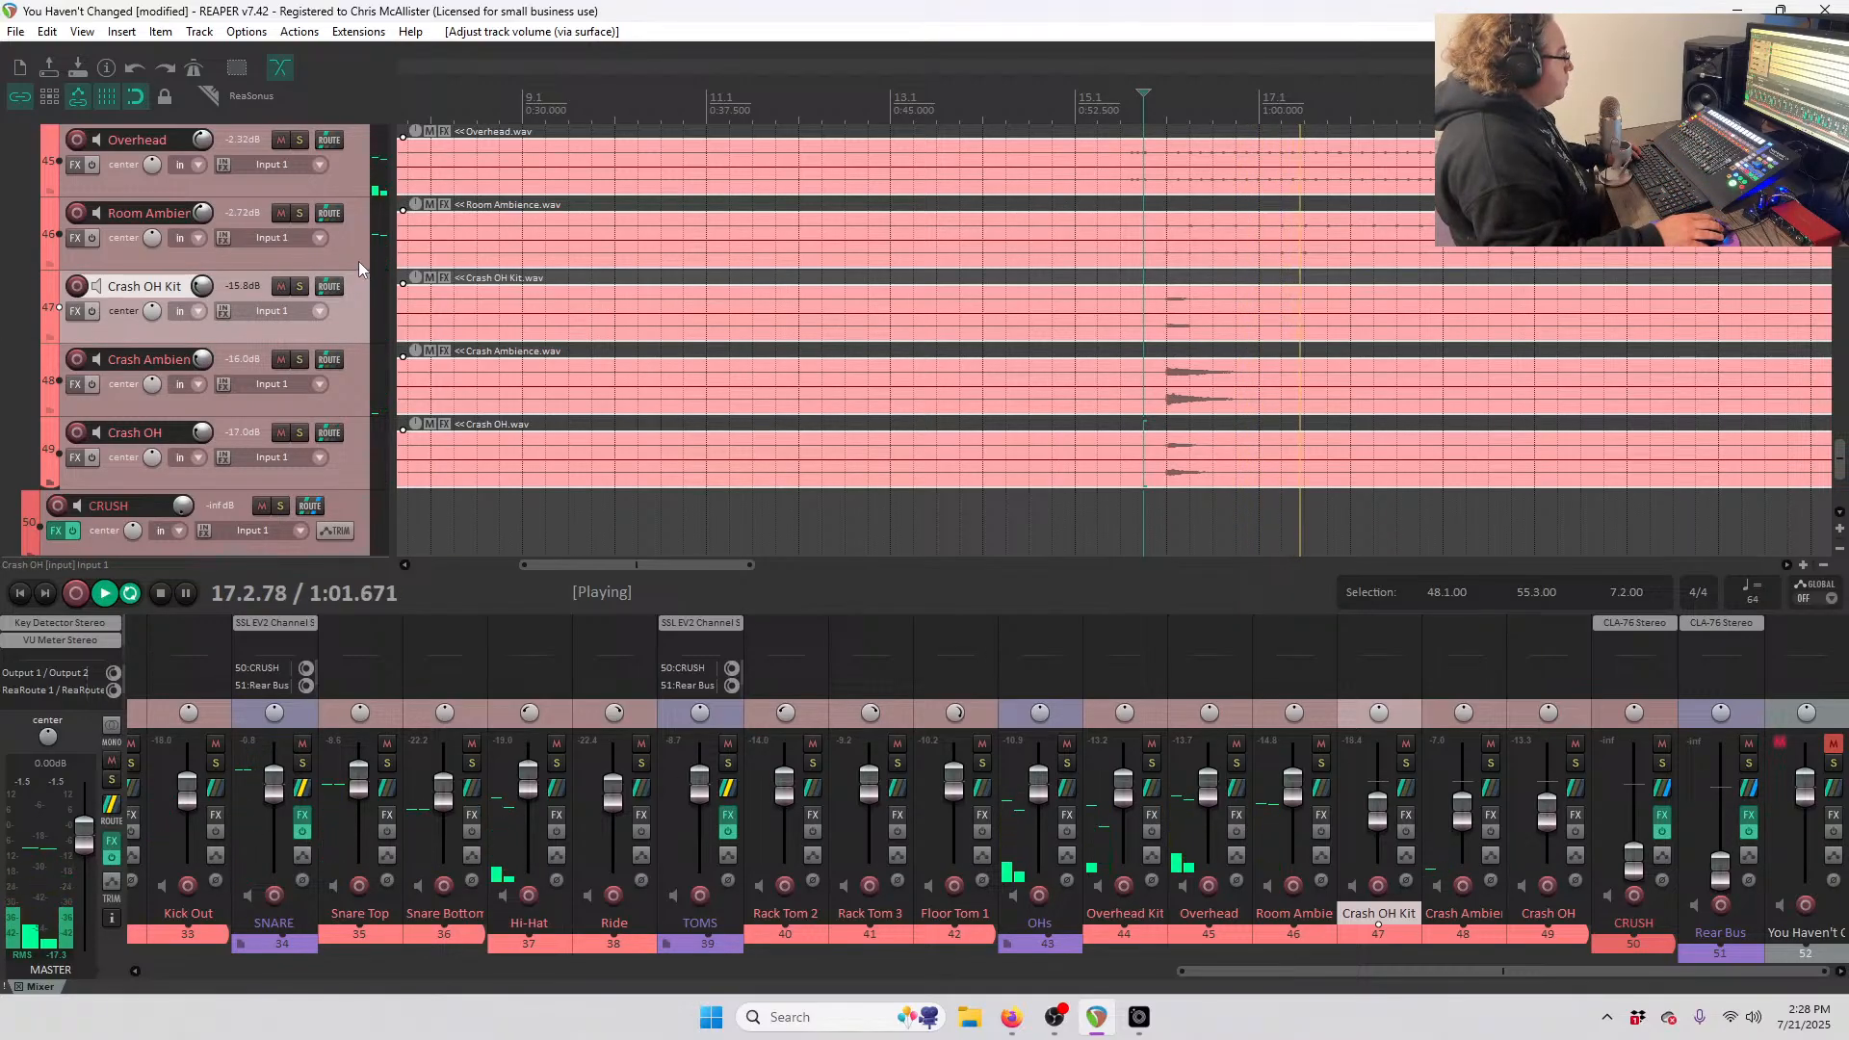
pyautogui.press('space')
# - Add a new track named Crash above Crash OH Kit and assign it custom color 6
pyautogui.hotkey('ctrl', 't')
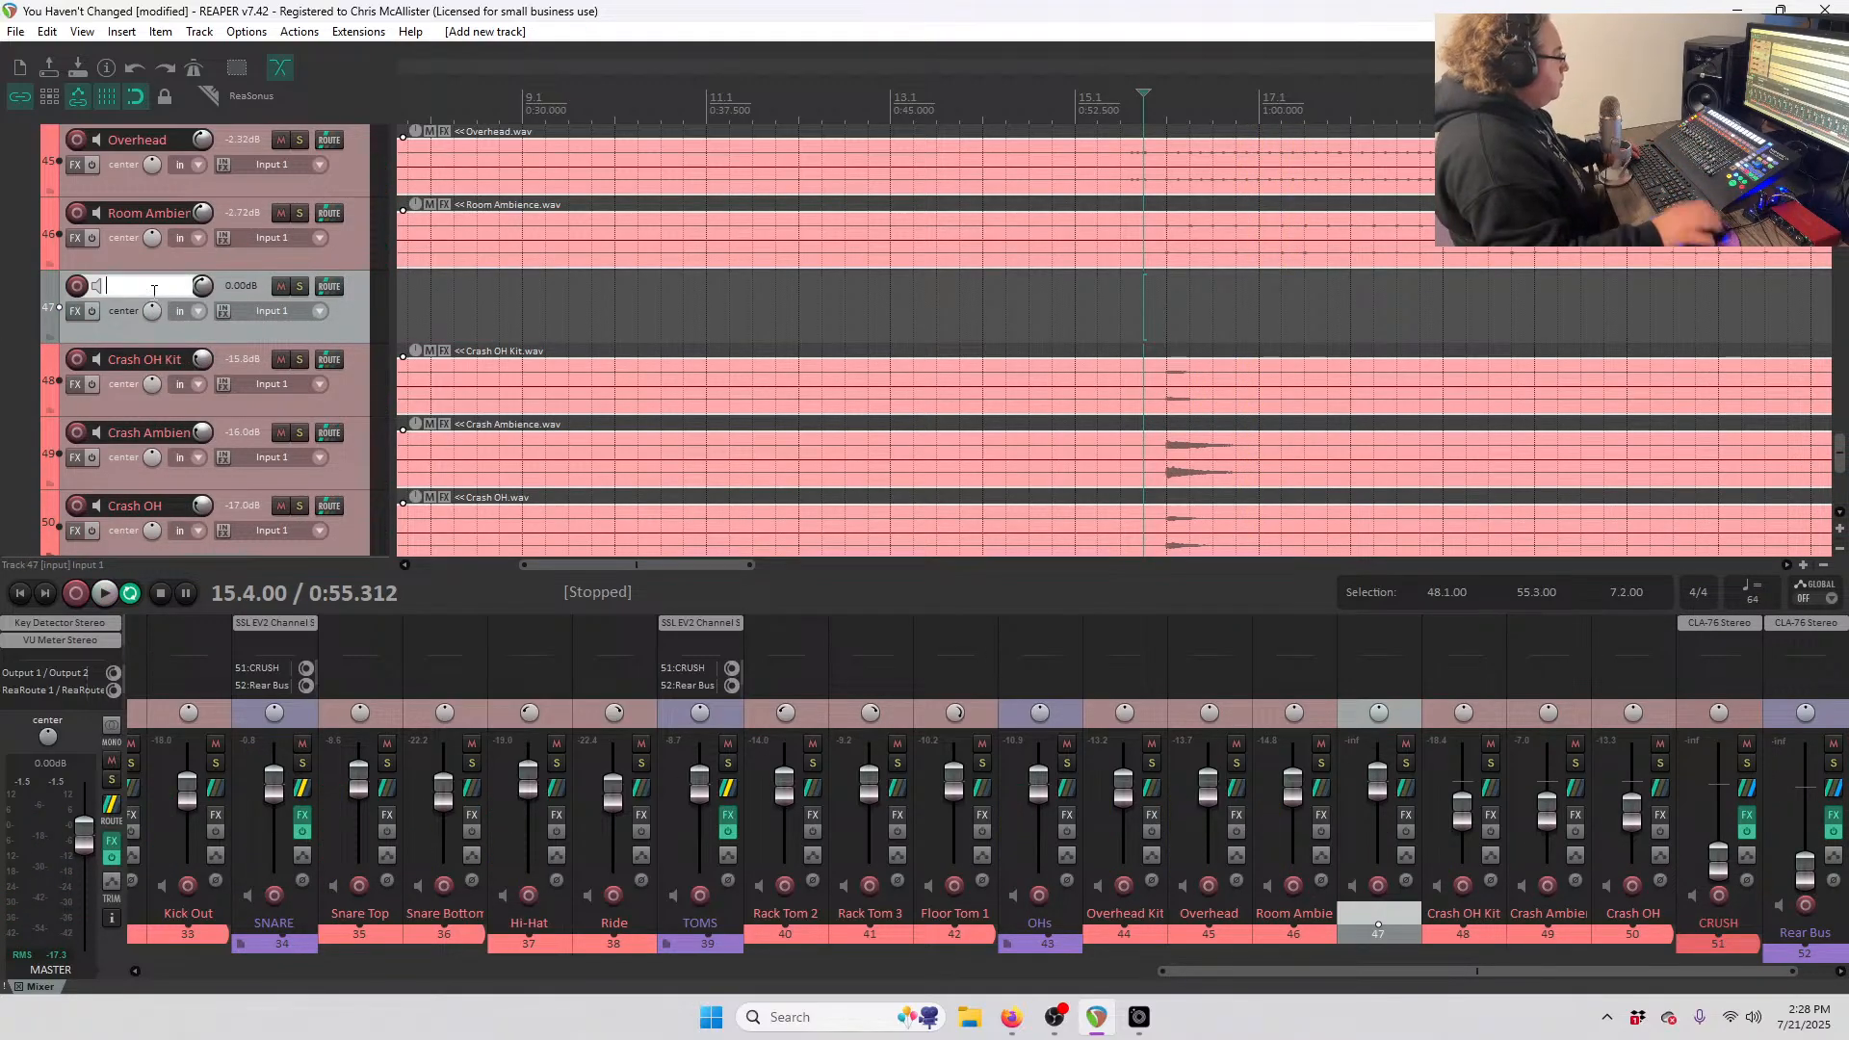
pyautogui.write('Crash')
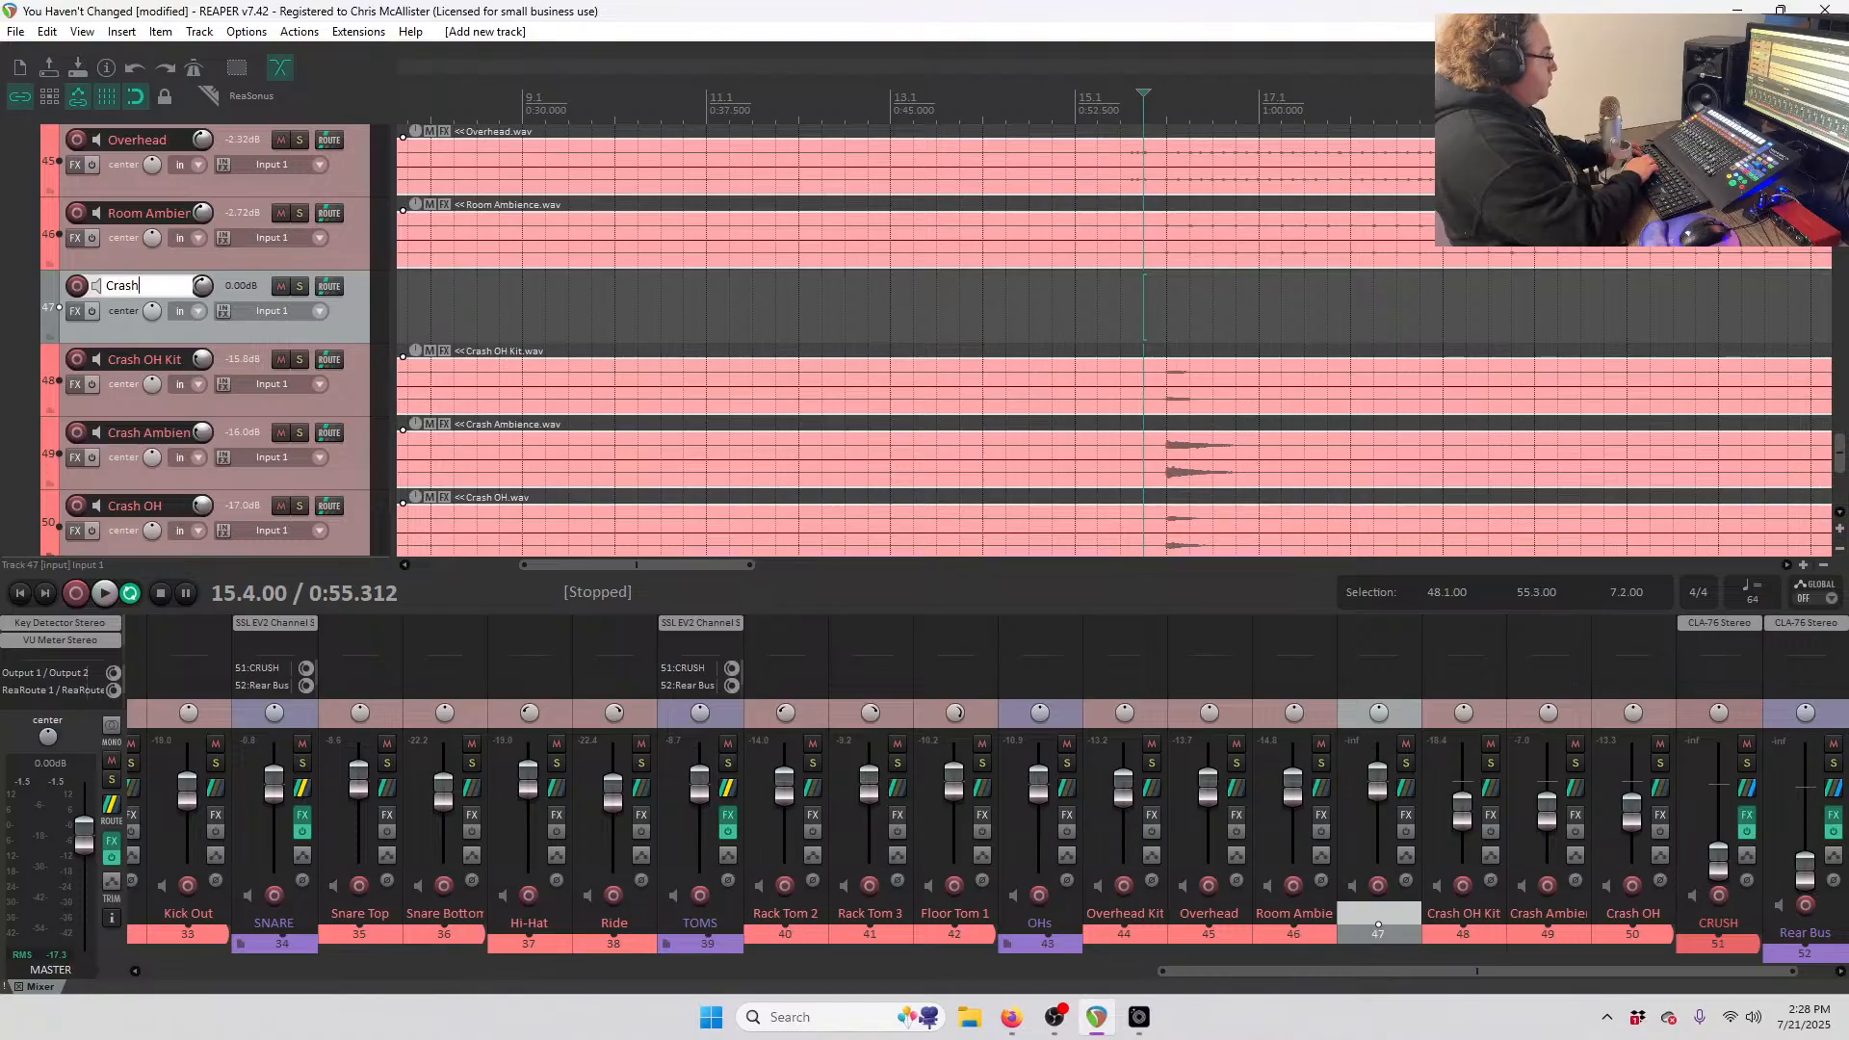
pyautogui.press('Return')
pyautogui.press('6')
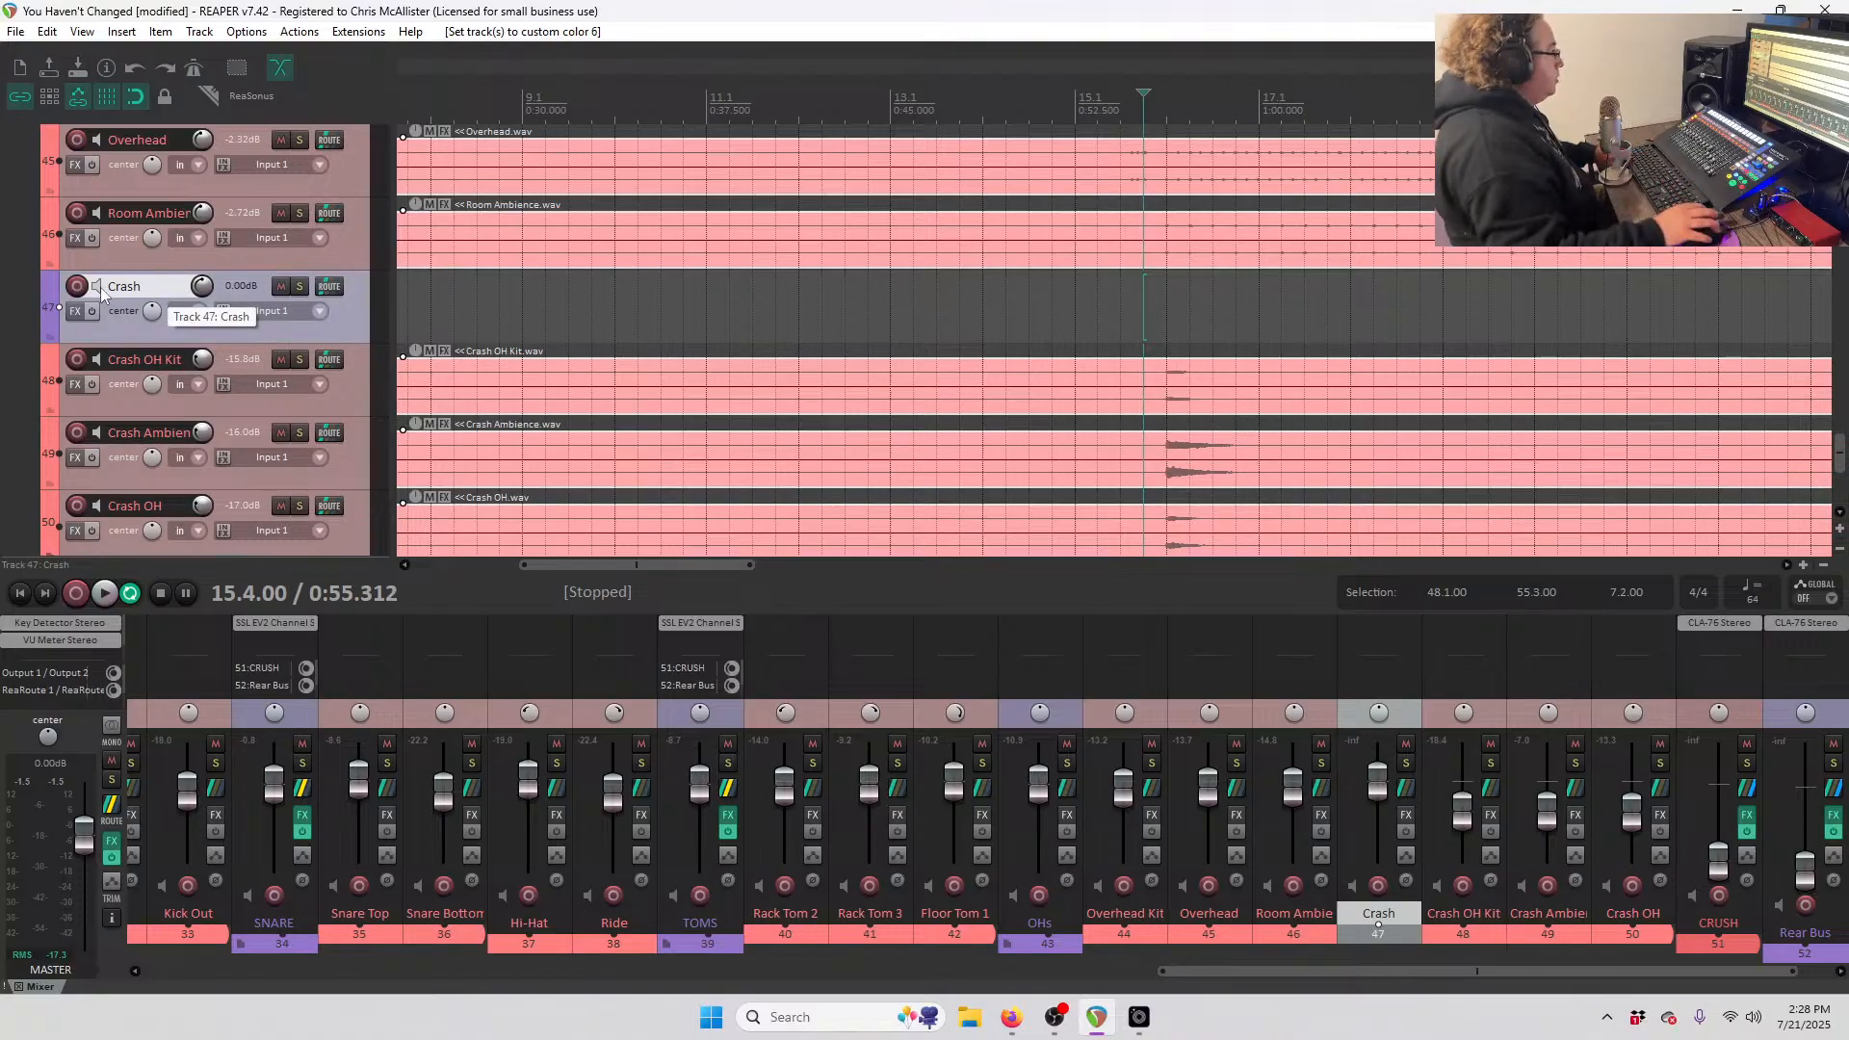
# - Nest the Crash OH Kit, Crash Ambience and Crash OH tracks inside the Crash track as its folder children
pyautogui.click(366, 391)
pyautogui.keyDown('shift'); pyautogui.click(355, 510); pyautogui.keyUp('shift')
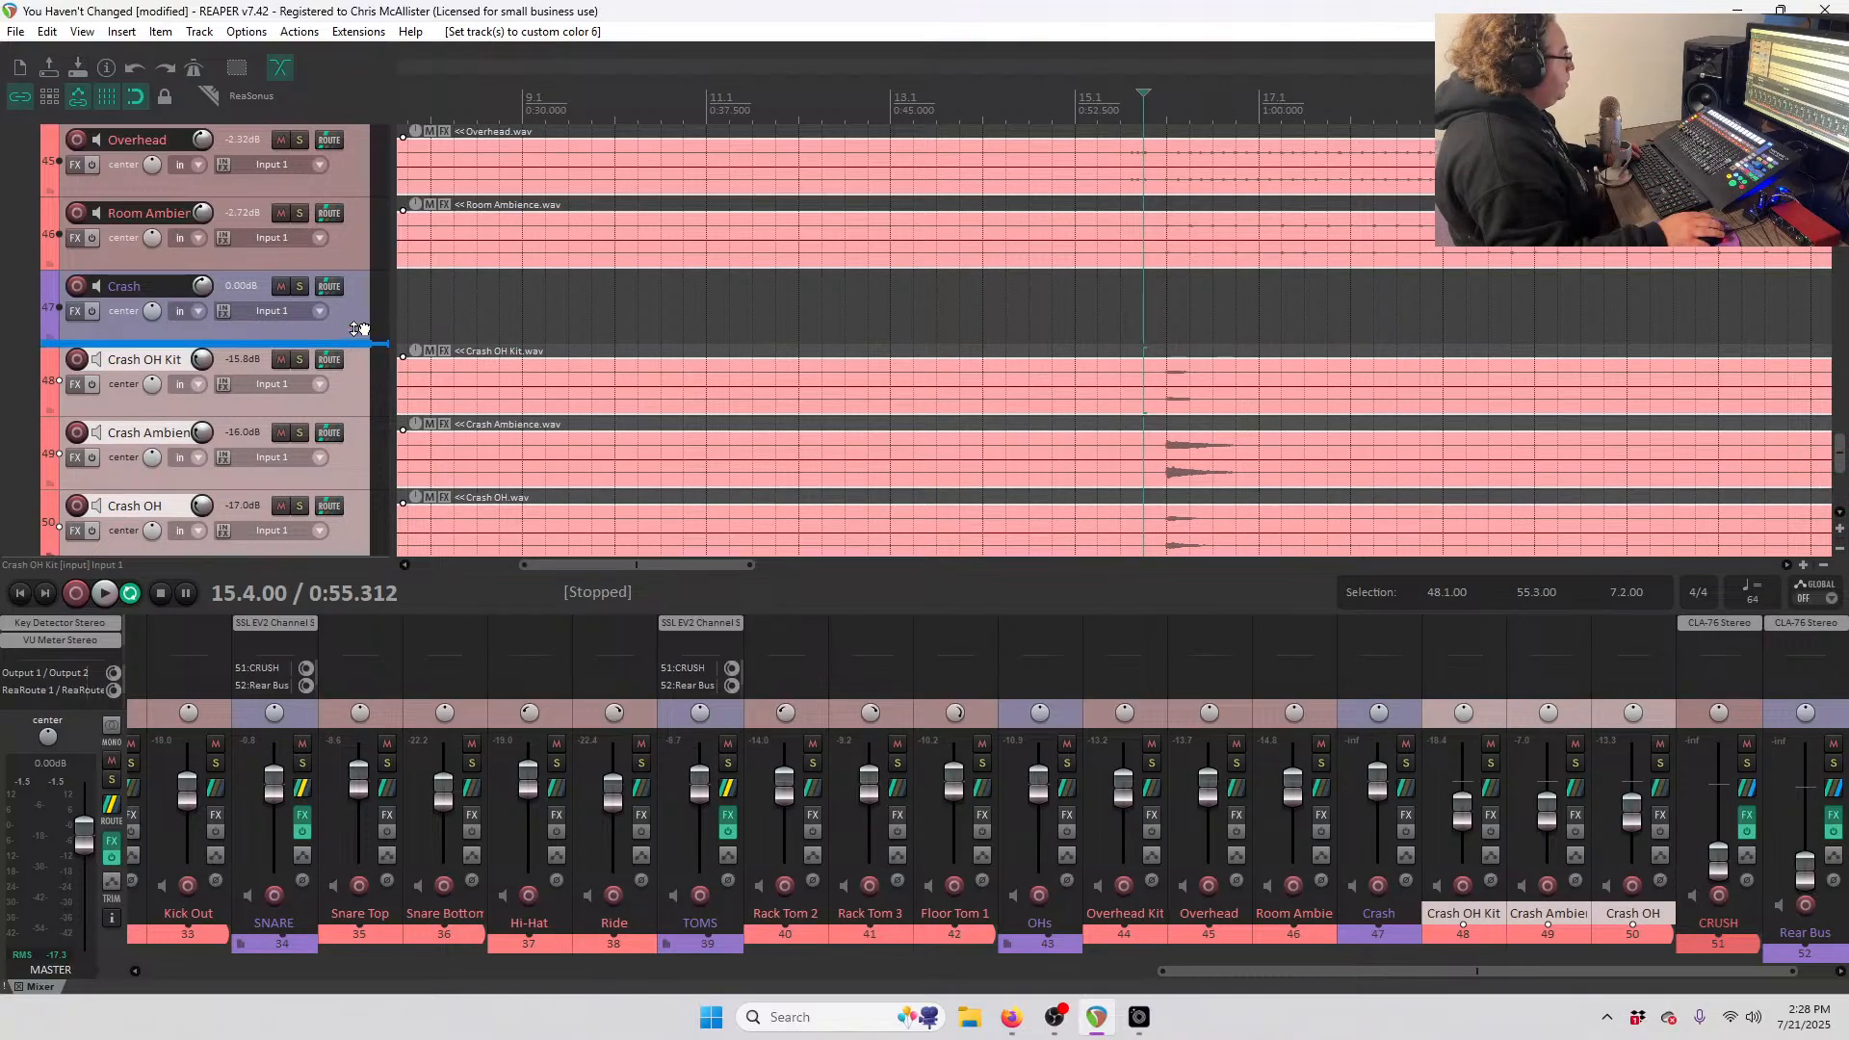
pyautogui.moveTo(356, 316); pyautogui.dragTo(356, 317)
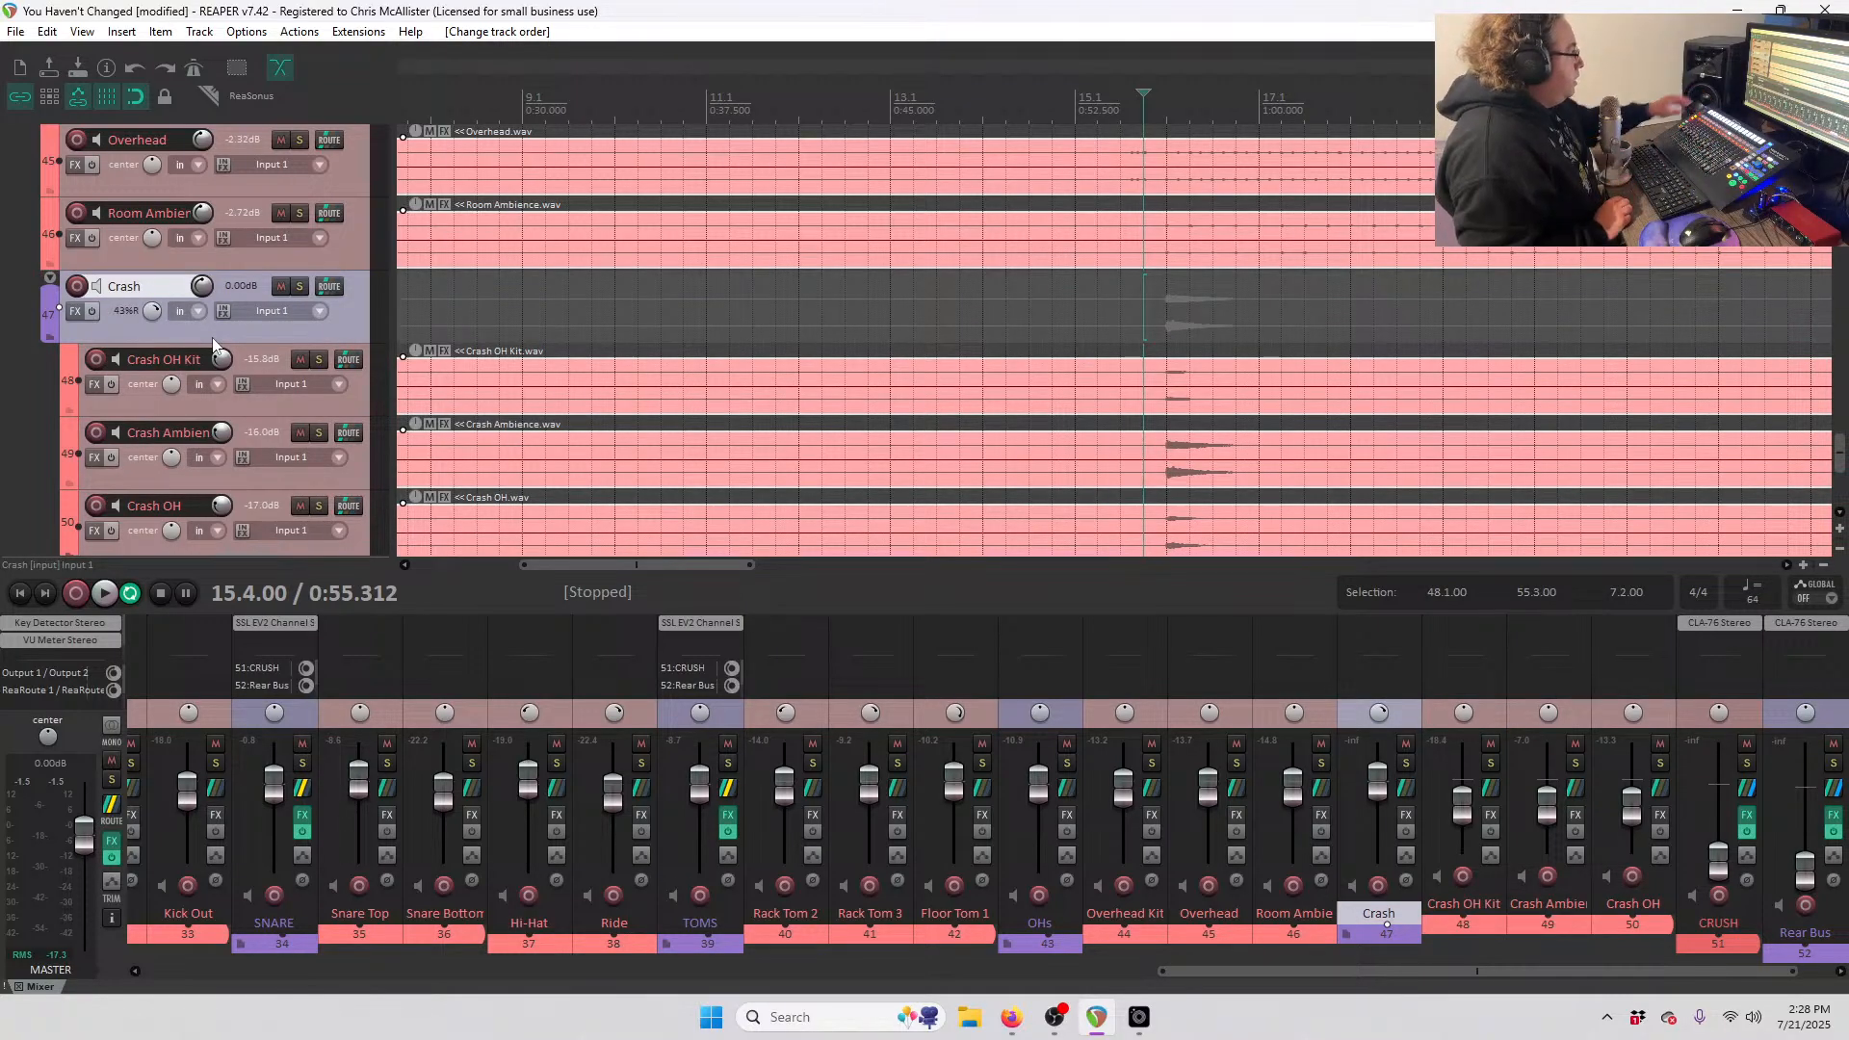
# - Replay the crash hit with the drums from 15.4.00 to check the Crash folder's pan position
pyautogui.press('space')
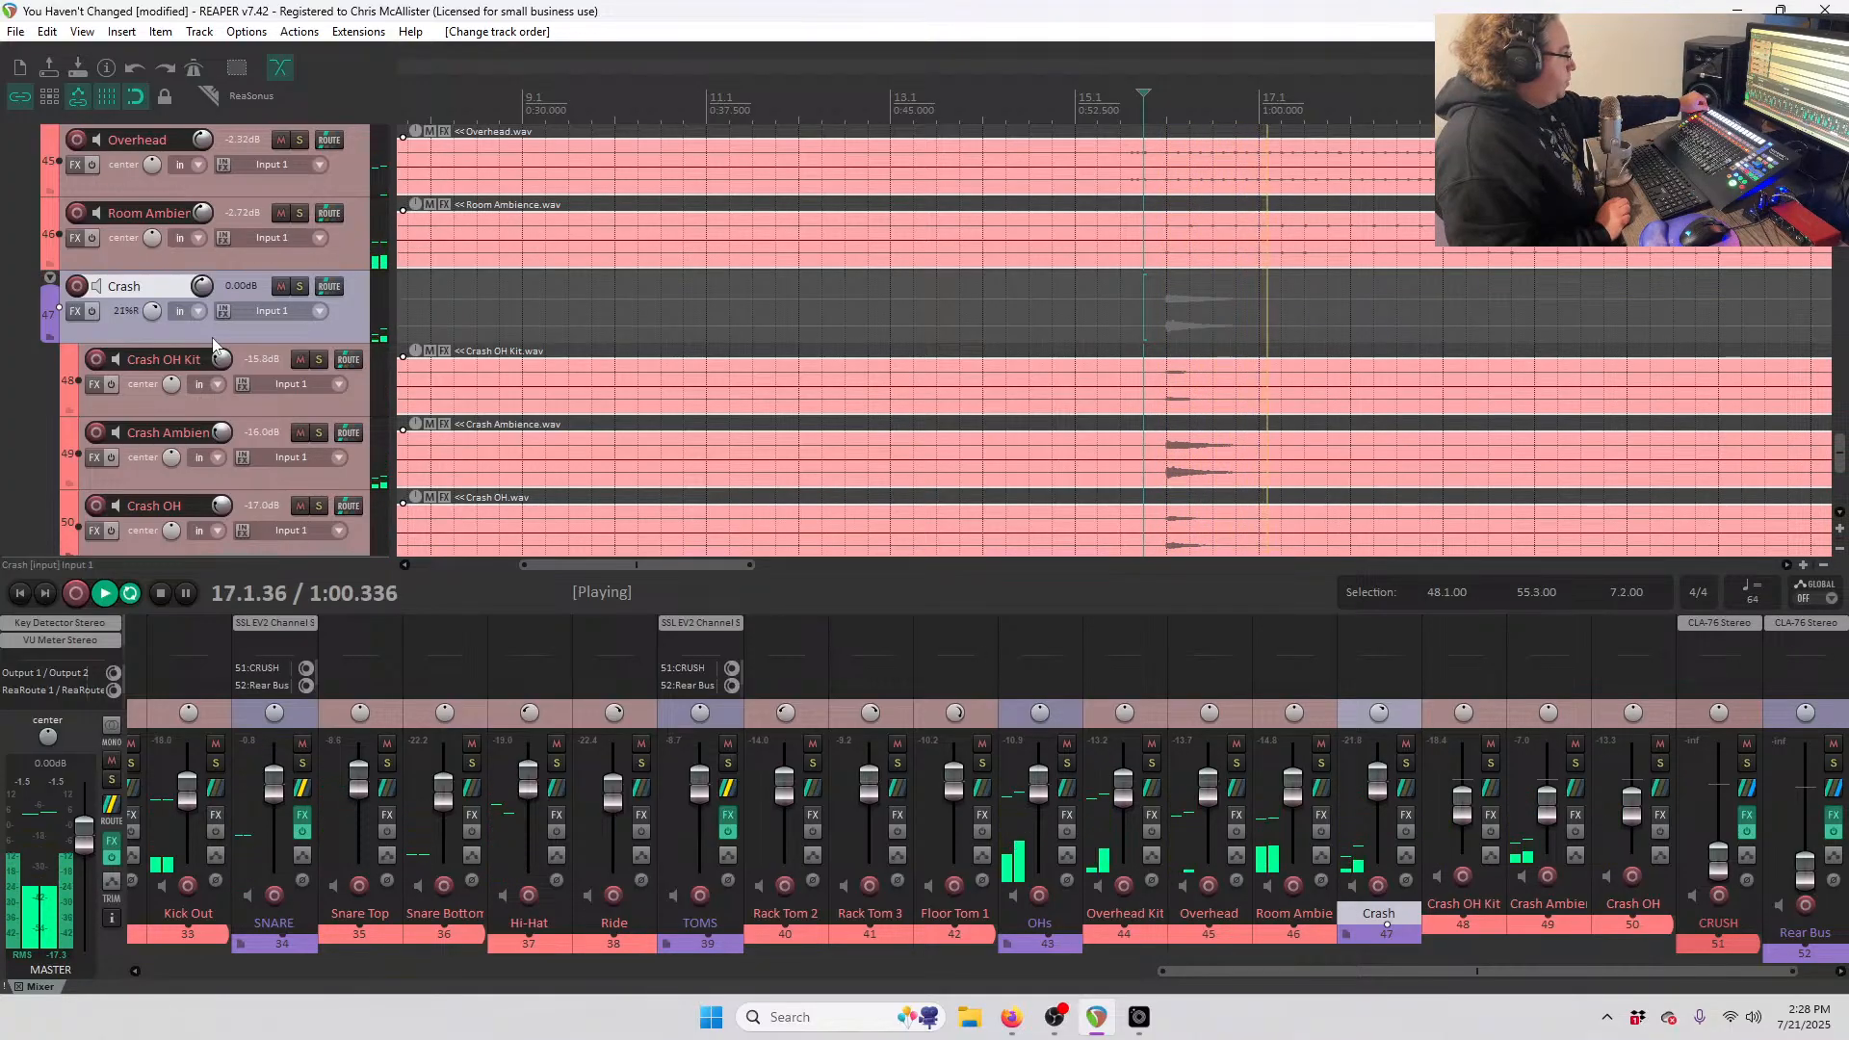
pyautogui.press('space')
pyautogui.press('space')
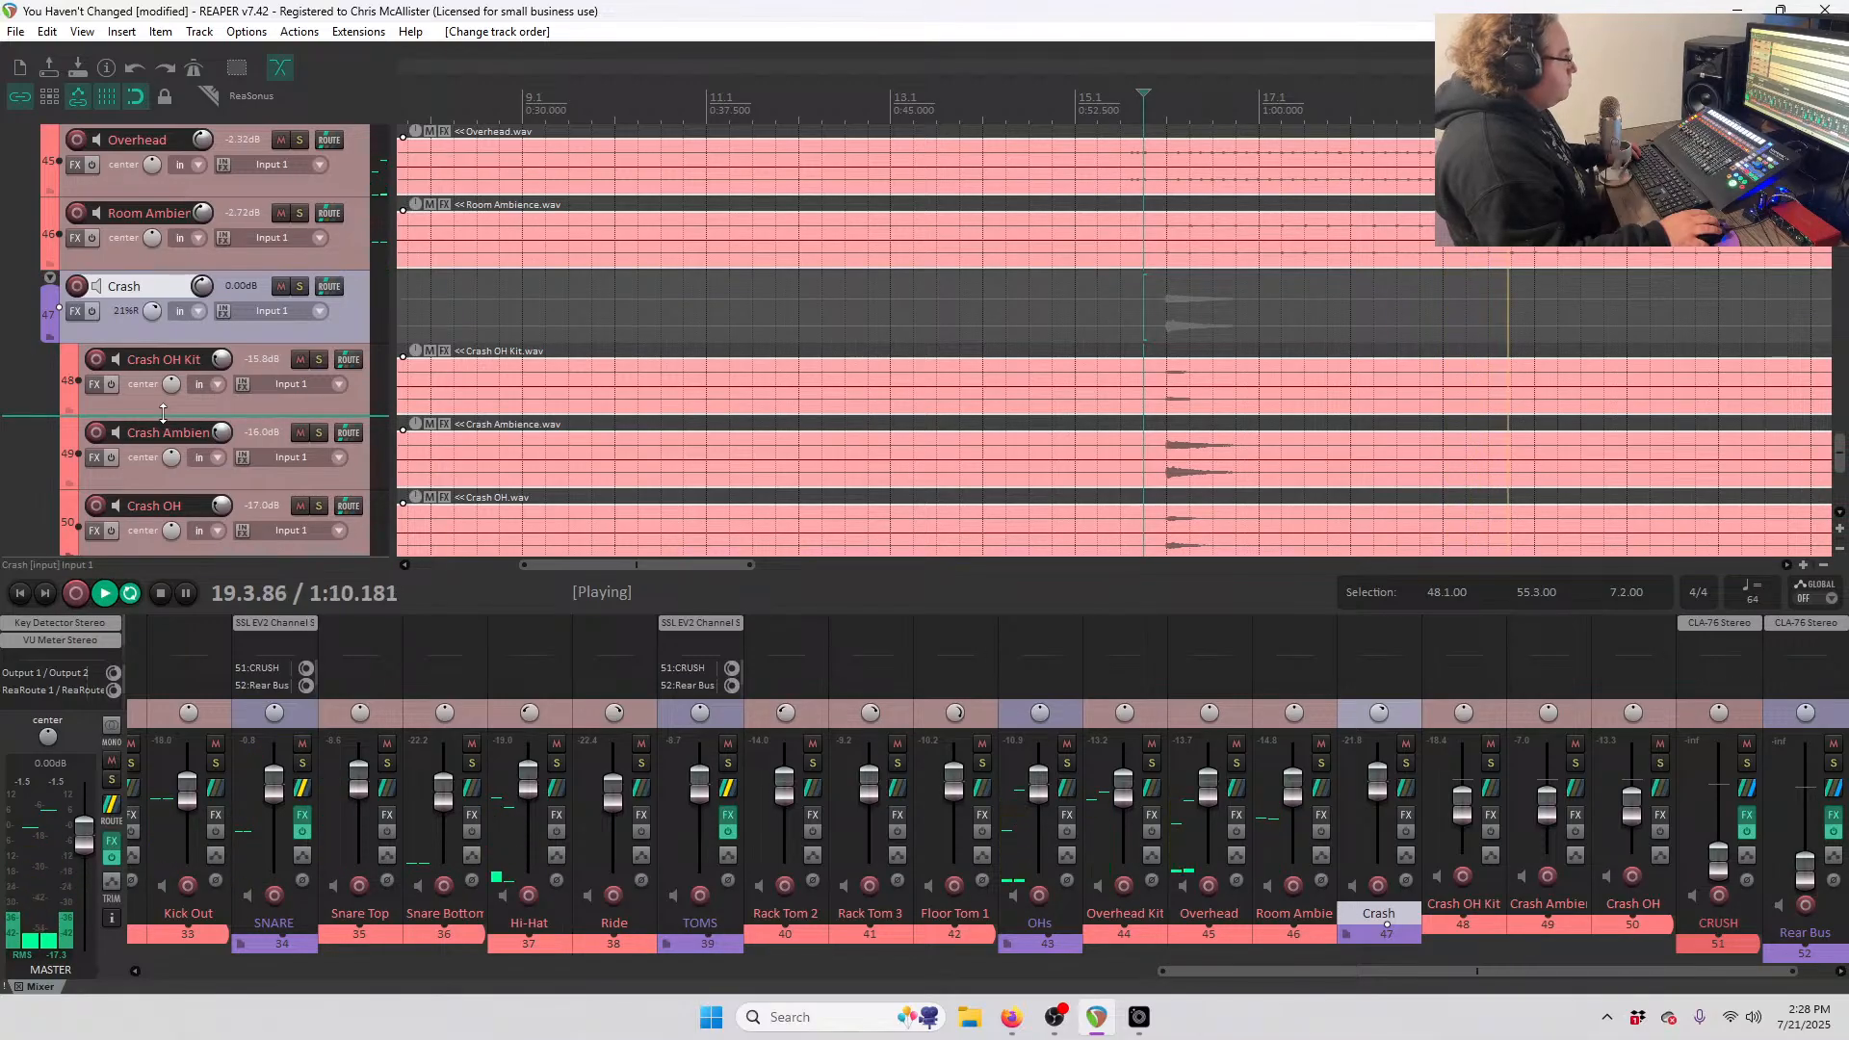
pyautogui.press('space')
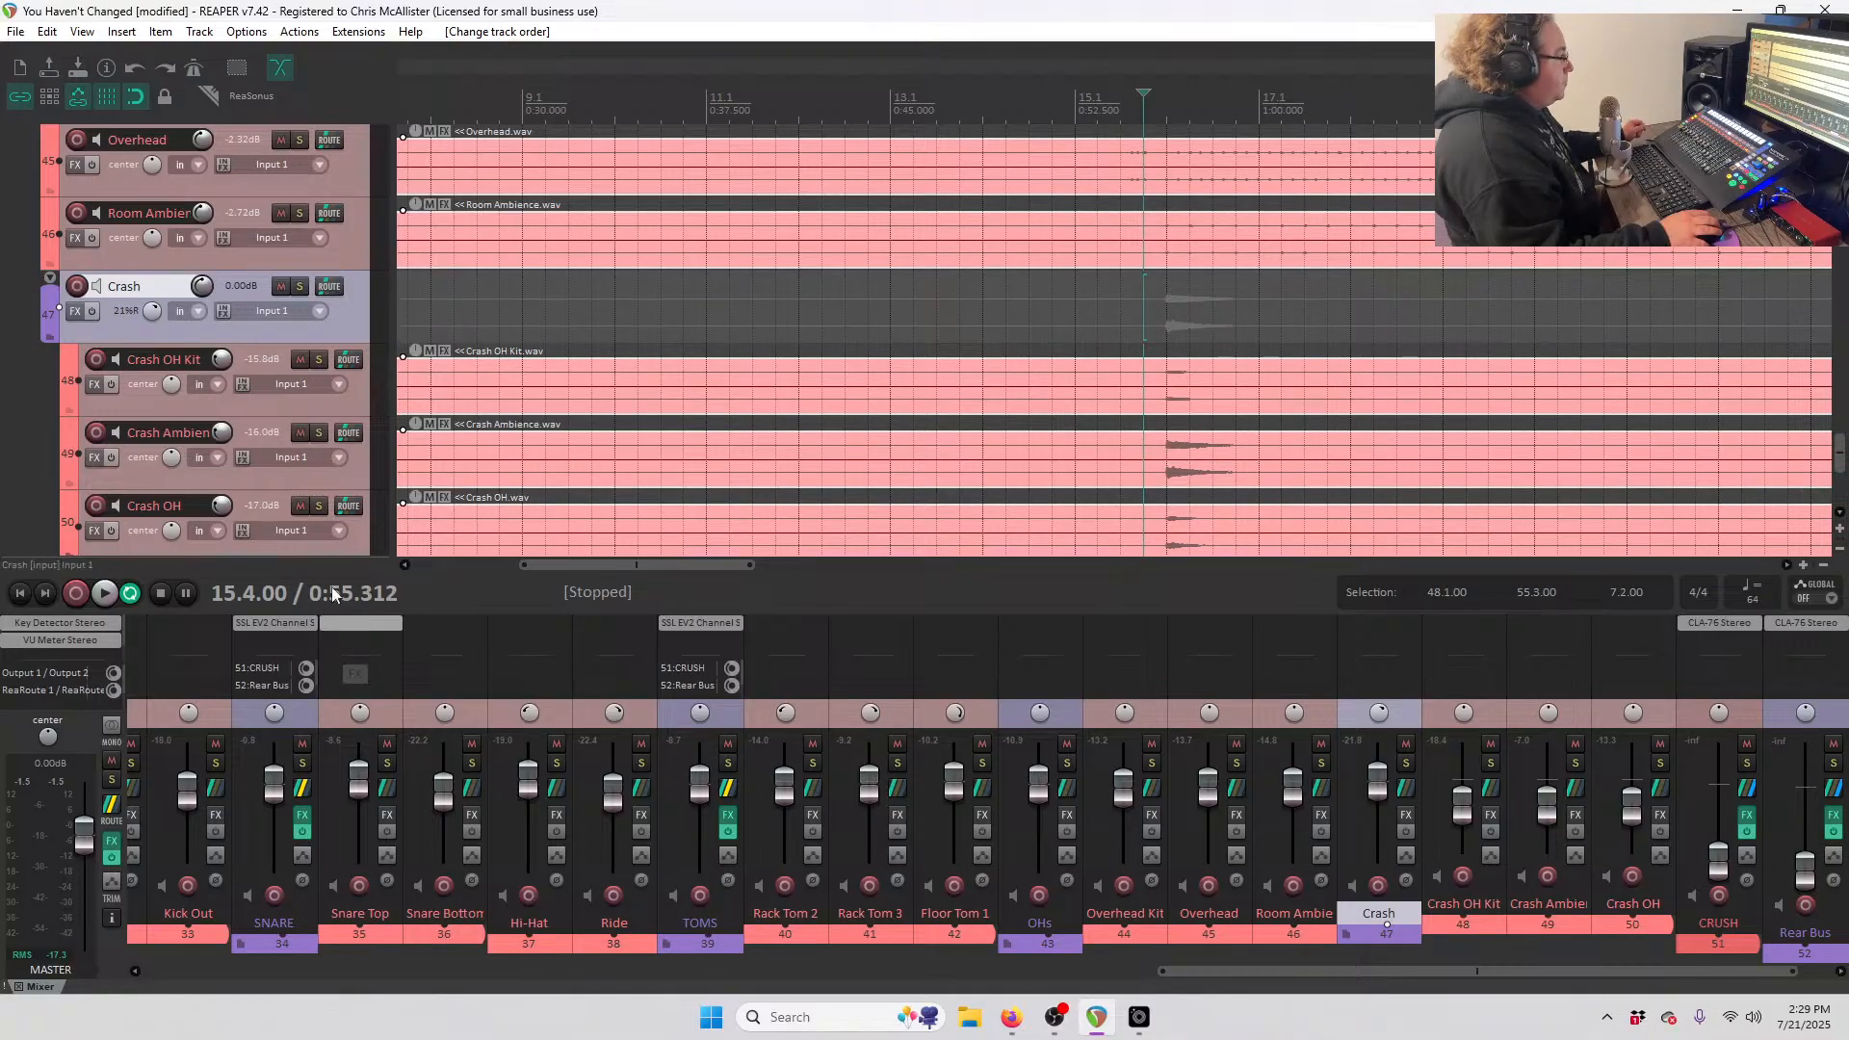
# - Add sends from the OHs folder track to the Reverb Drums and Reverb Plate tracks, playing the drums in between
pyautogui.scroll(-1, 281, 401)
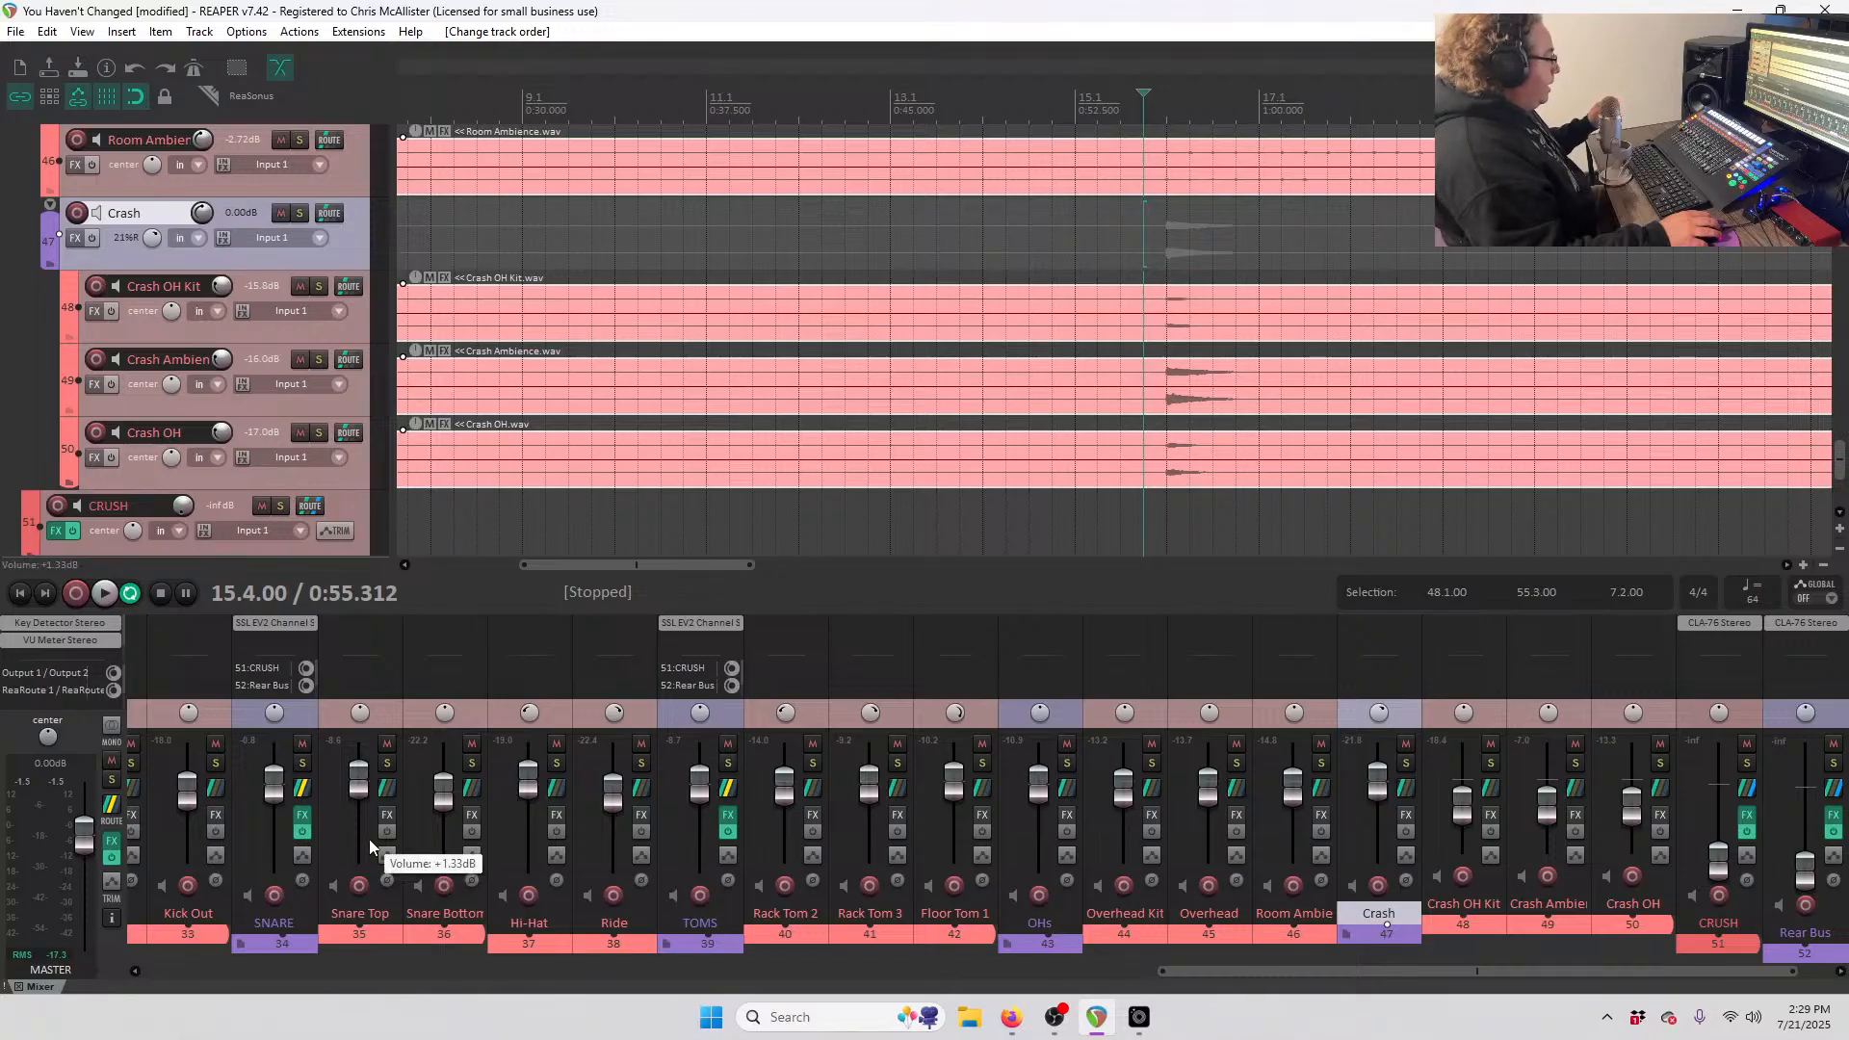
pyautogui.rightClick(1067, 790)
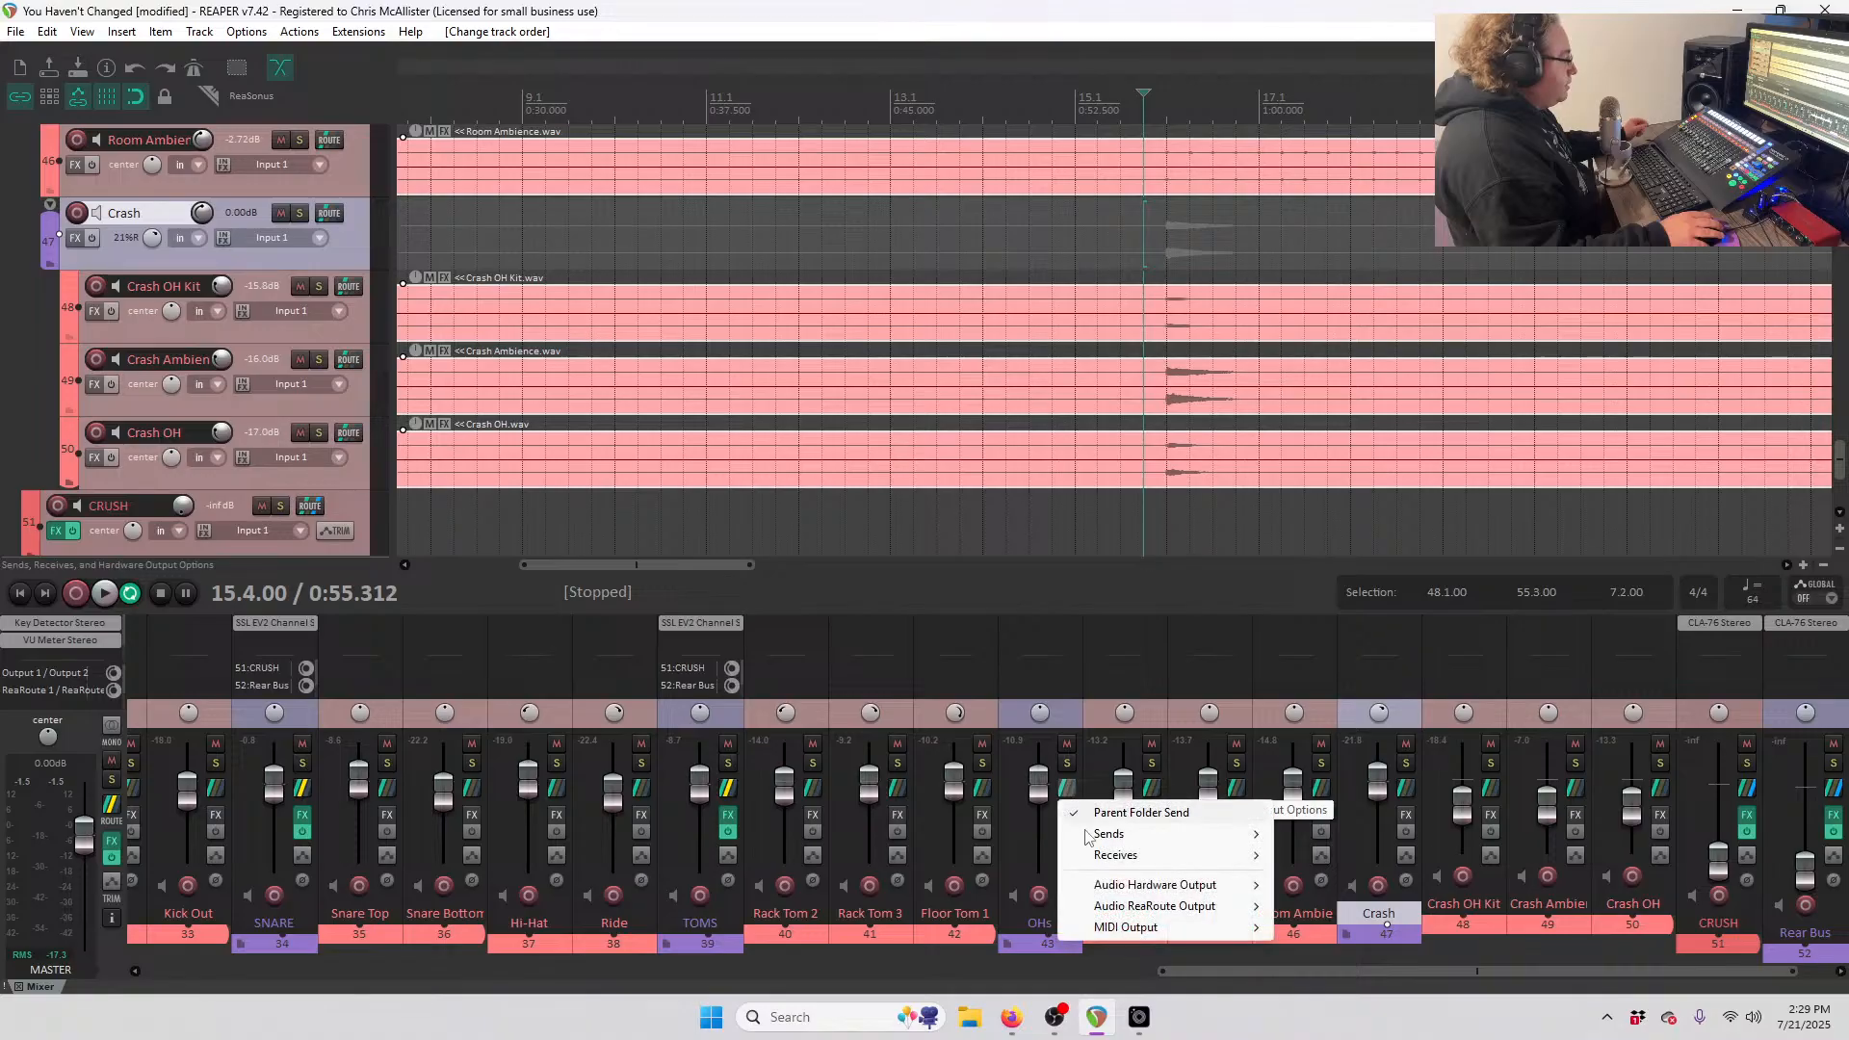
pyautogui.moveTo(1088, 836)
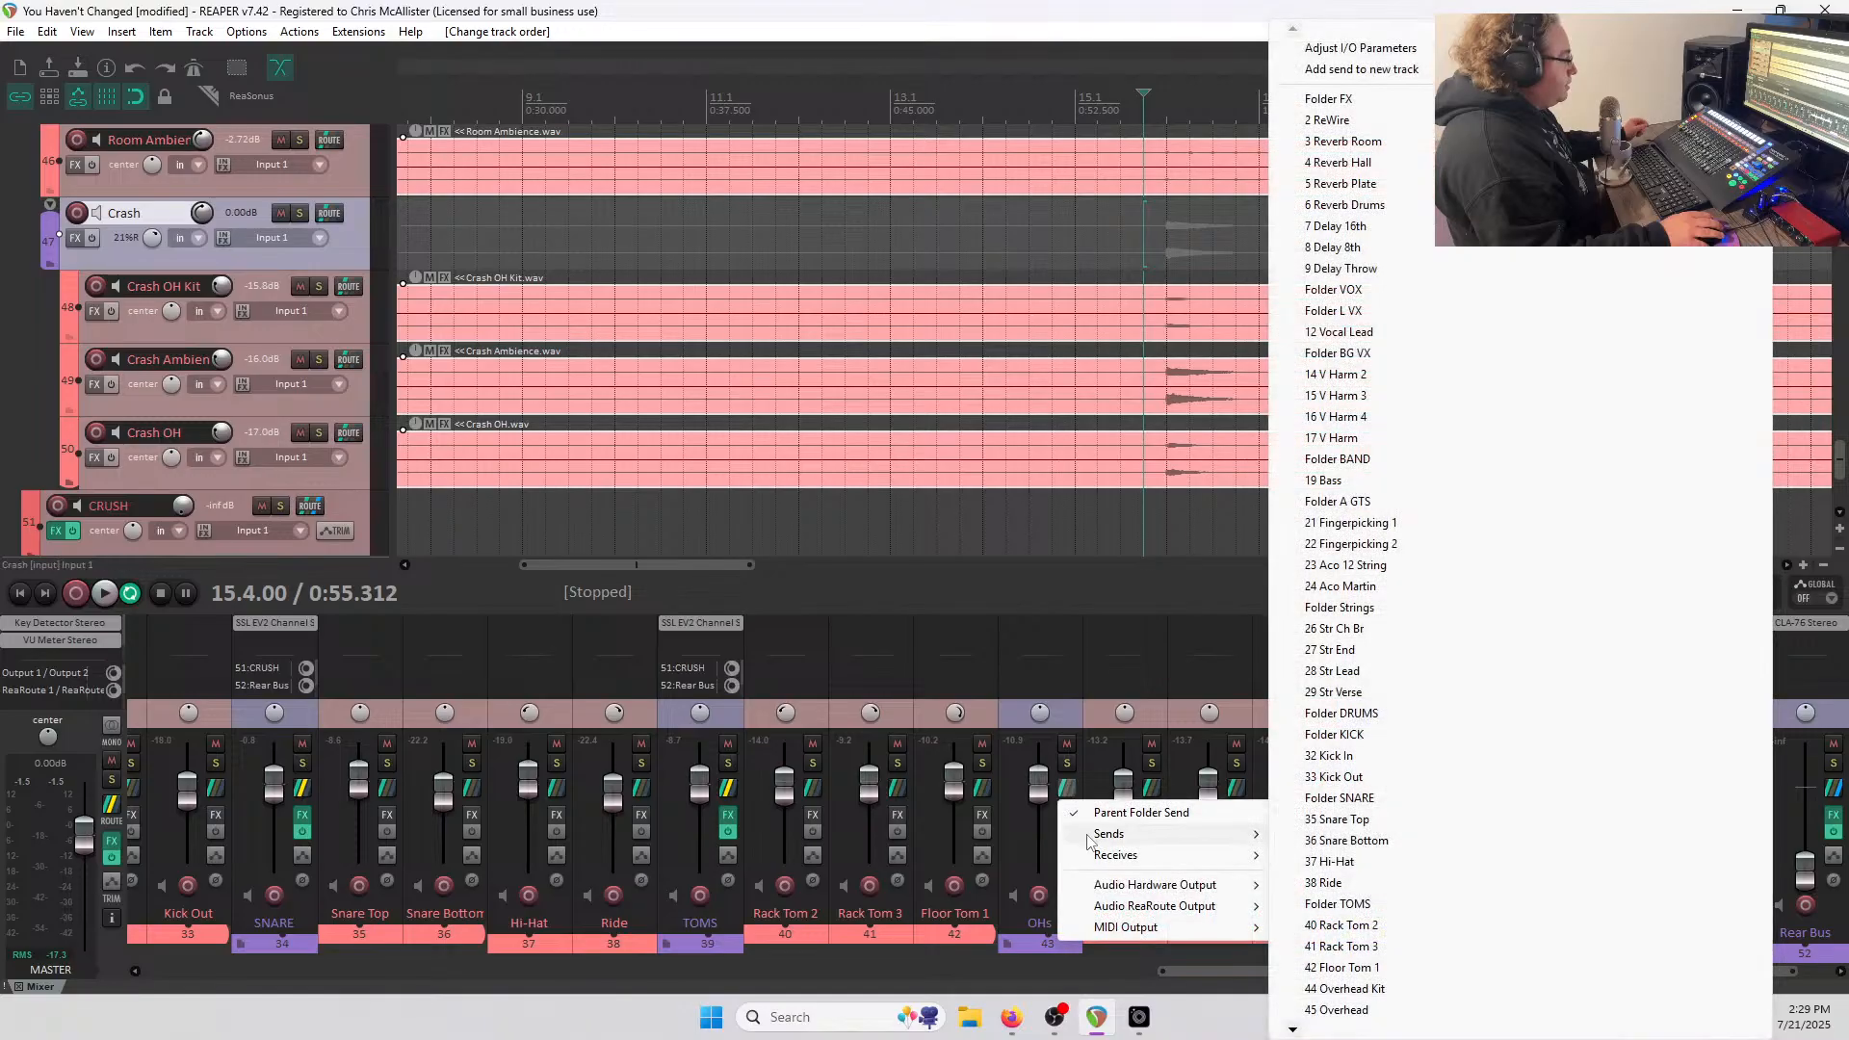
pyautogui.click(1373, 206)
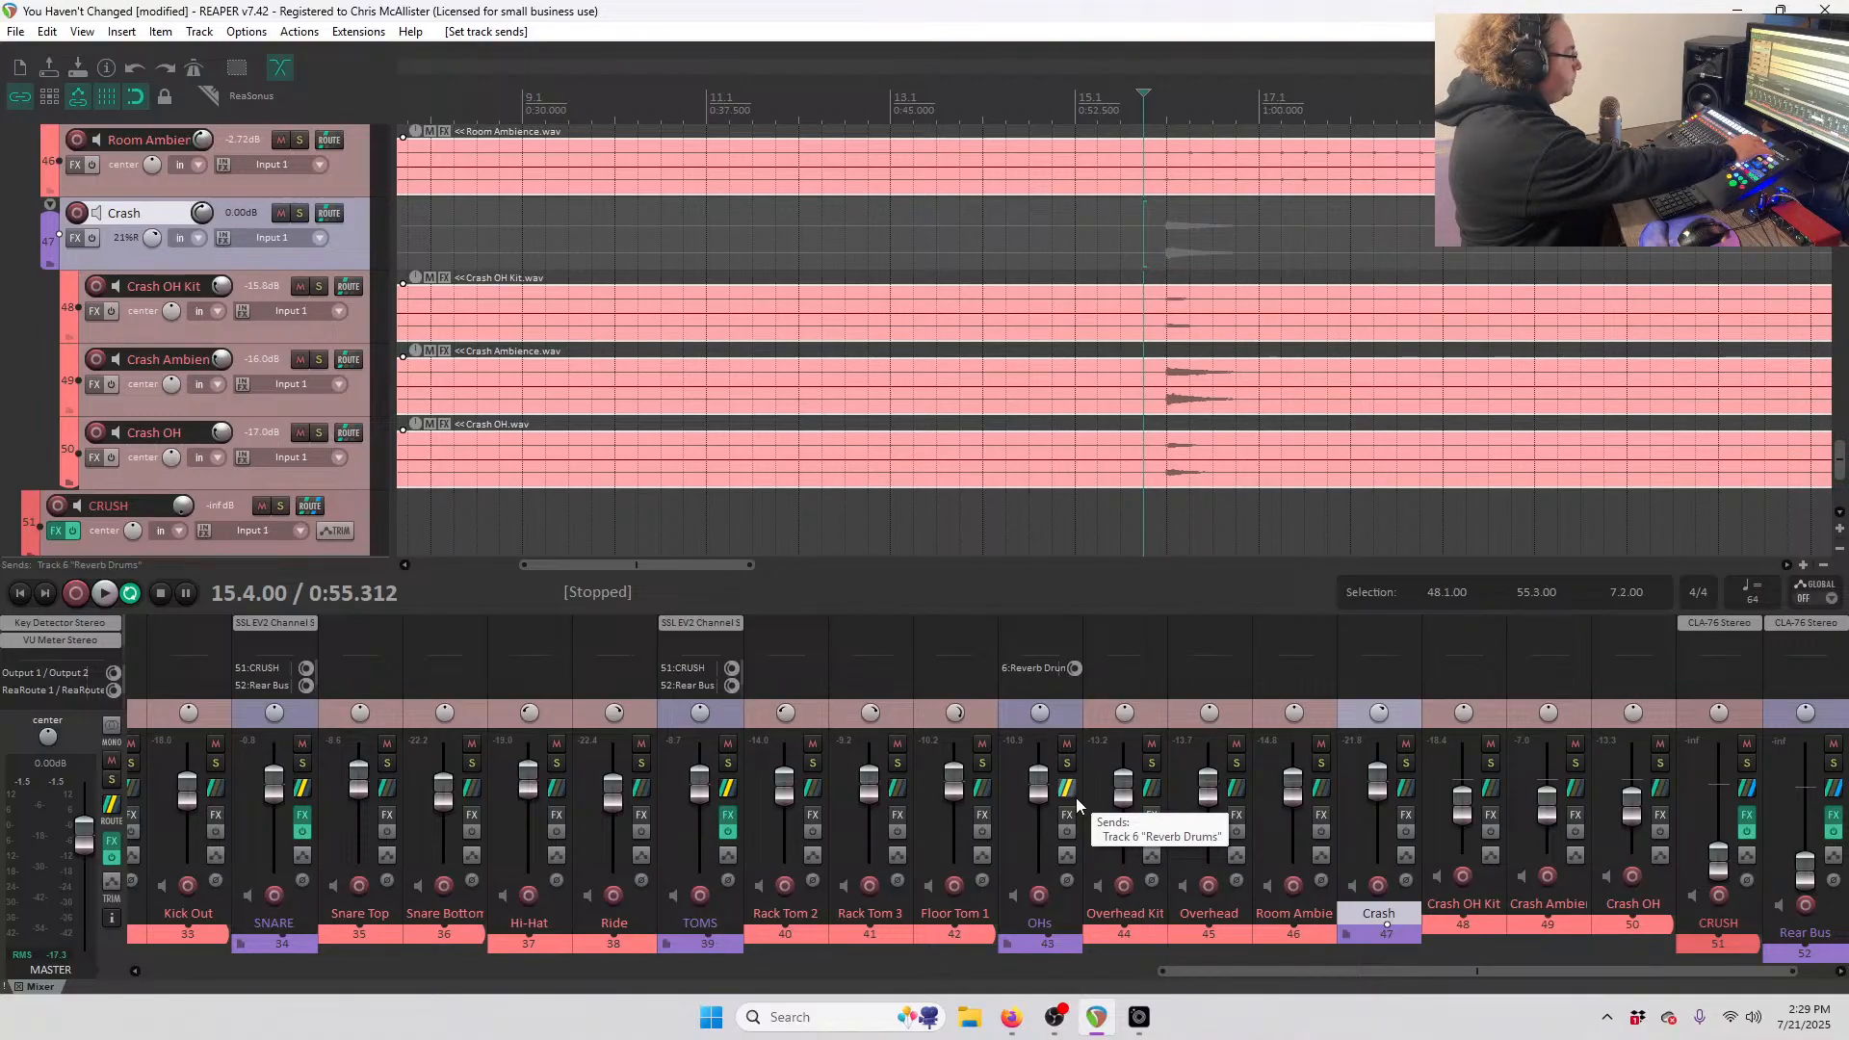
pyautogui.press('space')
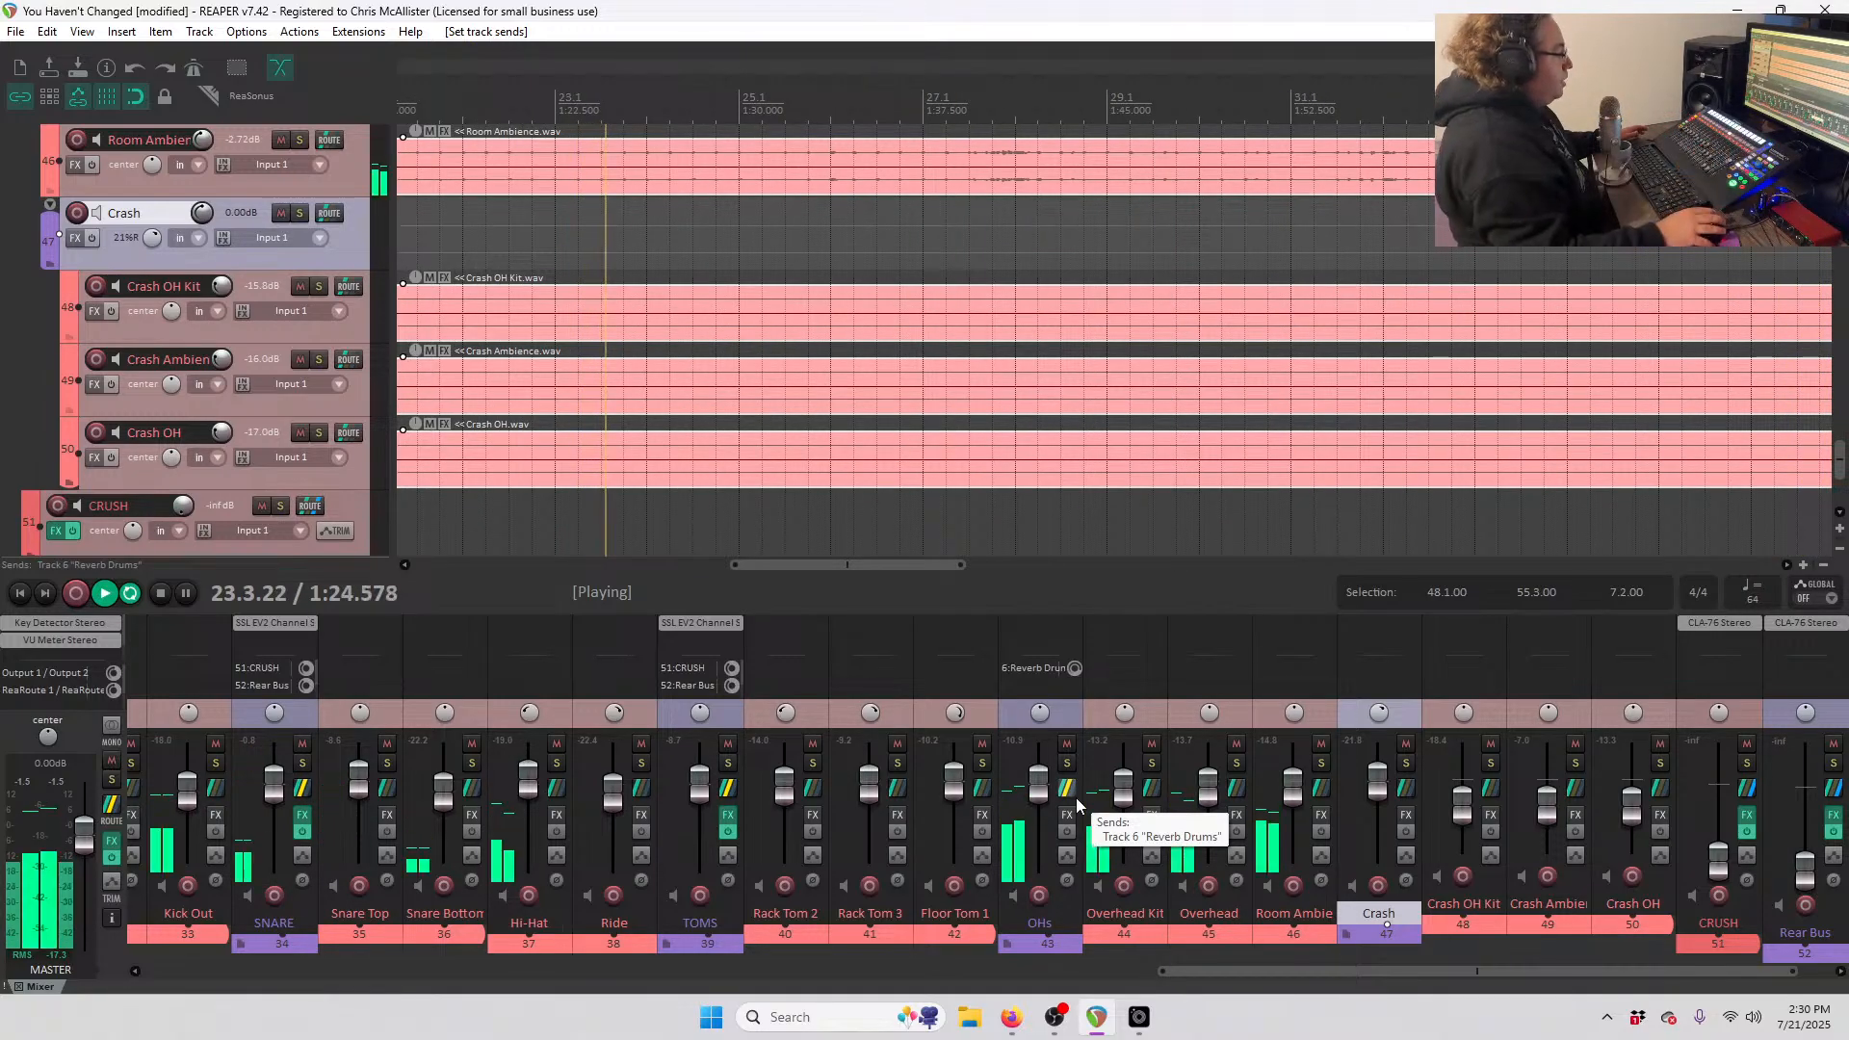
pyautogui.rightClick(1069, 797)
pyautogui.moveTo(1117, 834)
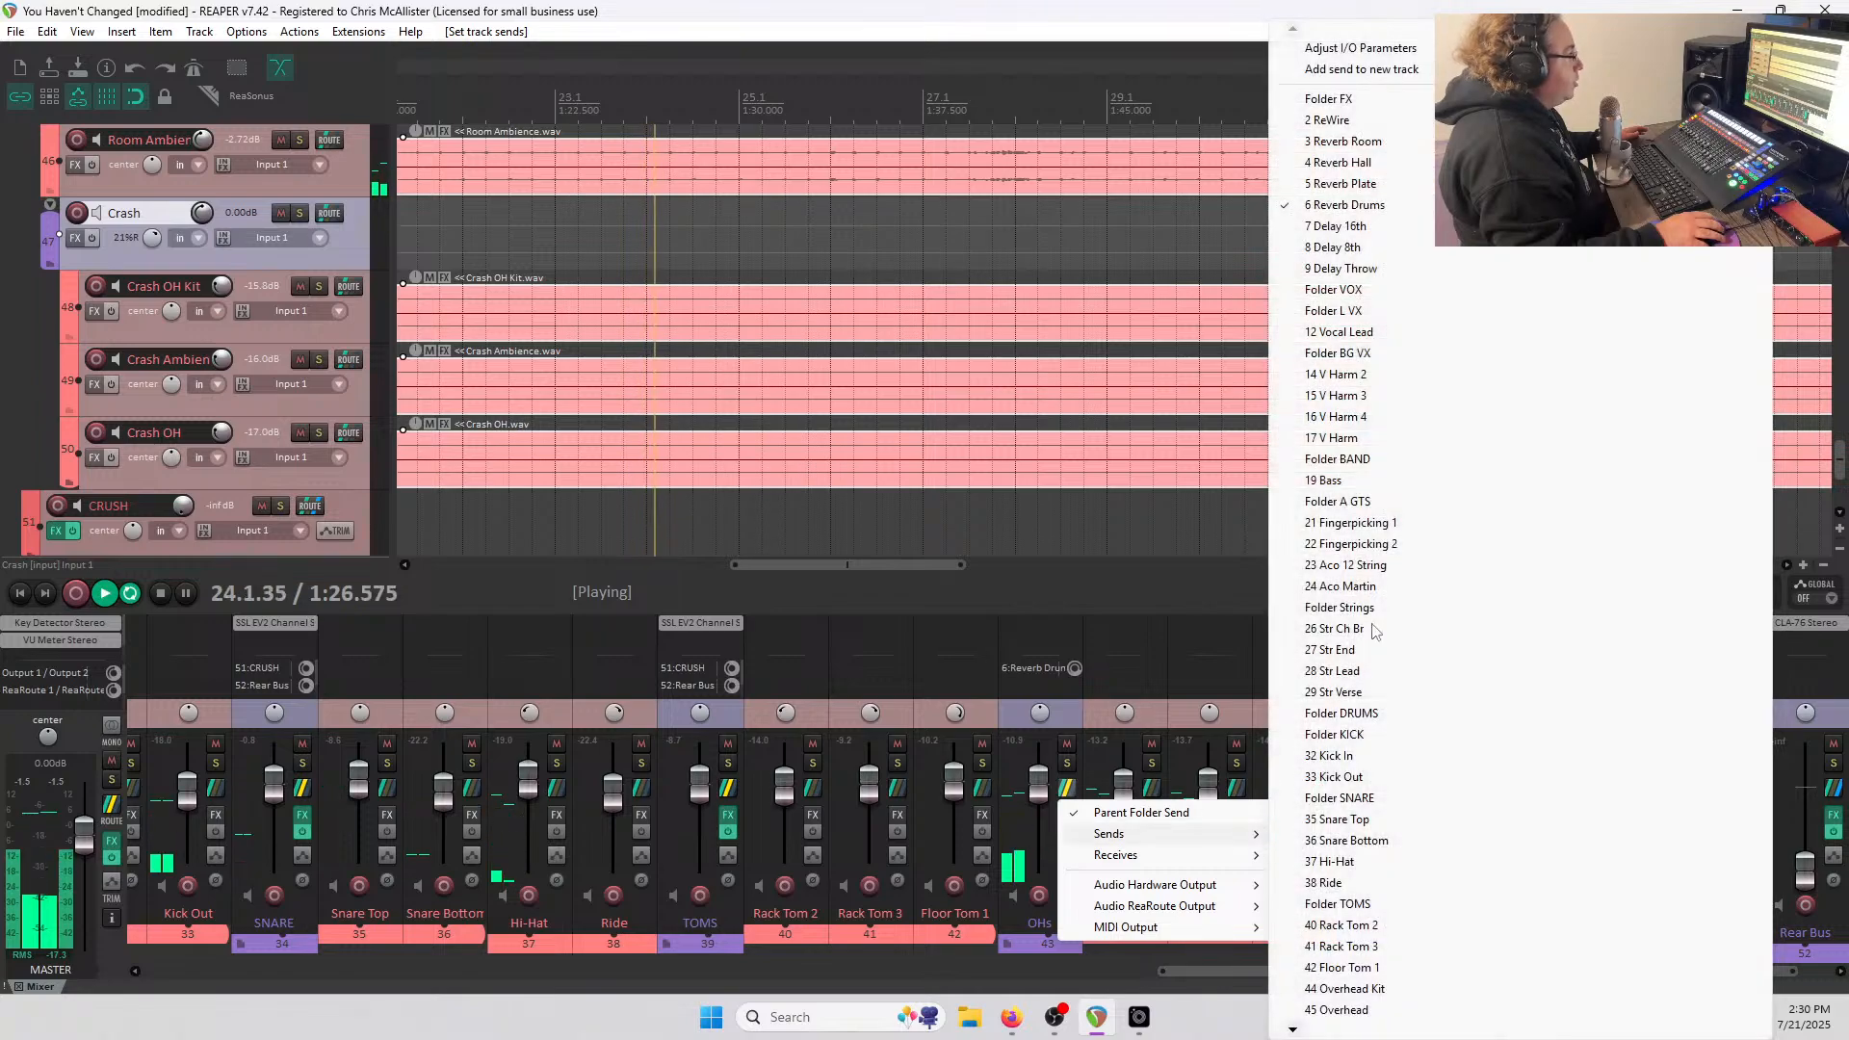
pyautogui.click(1348, 184)
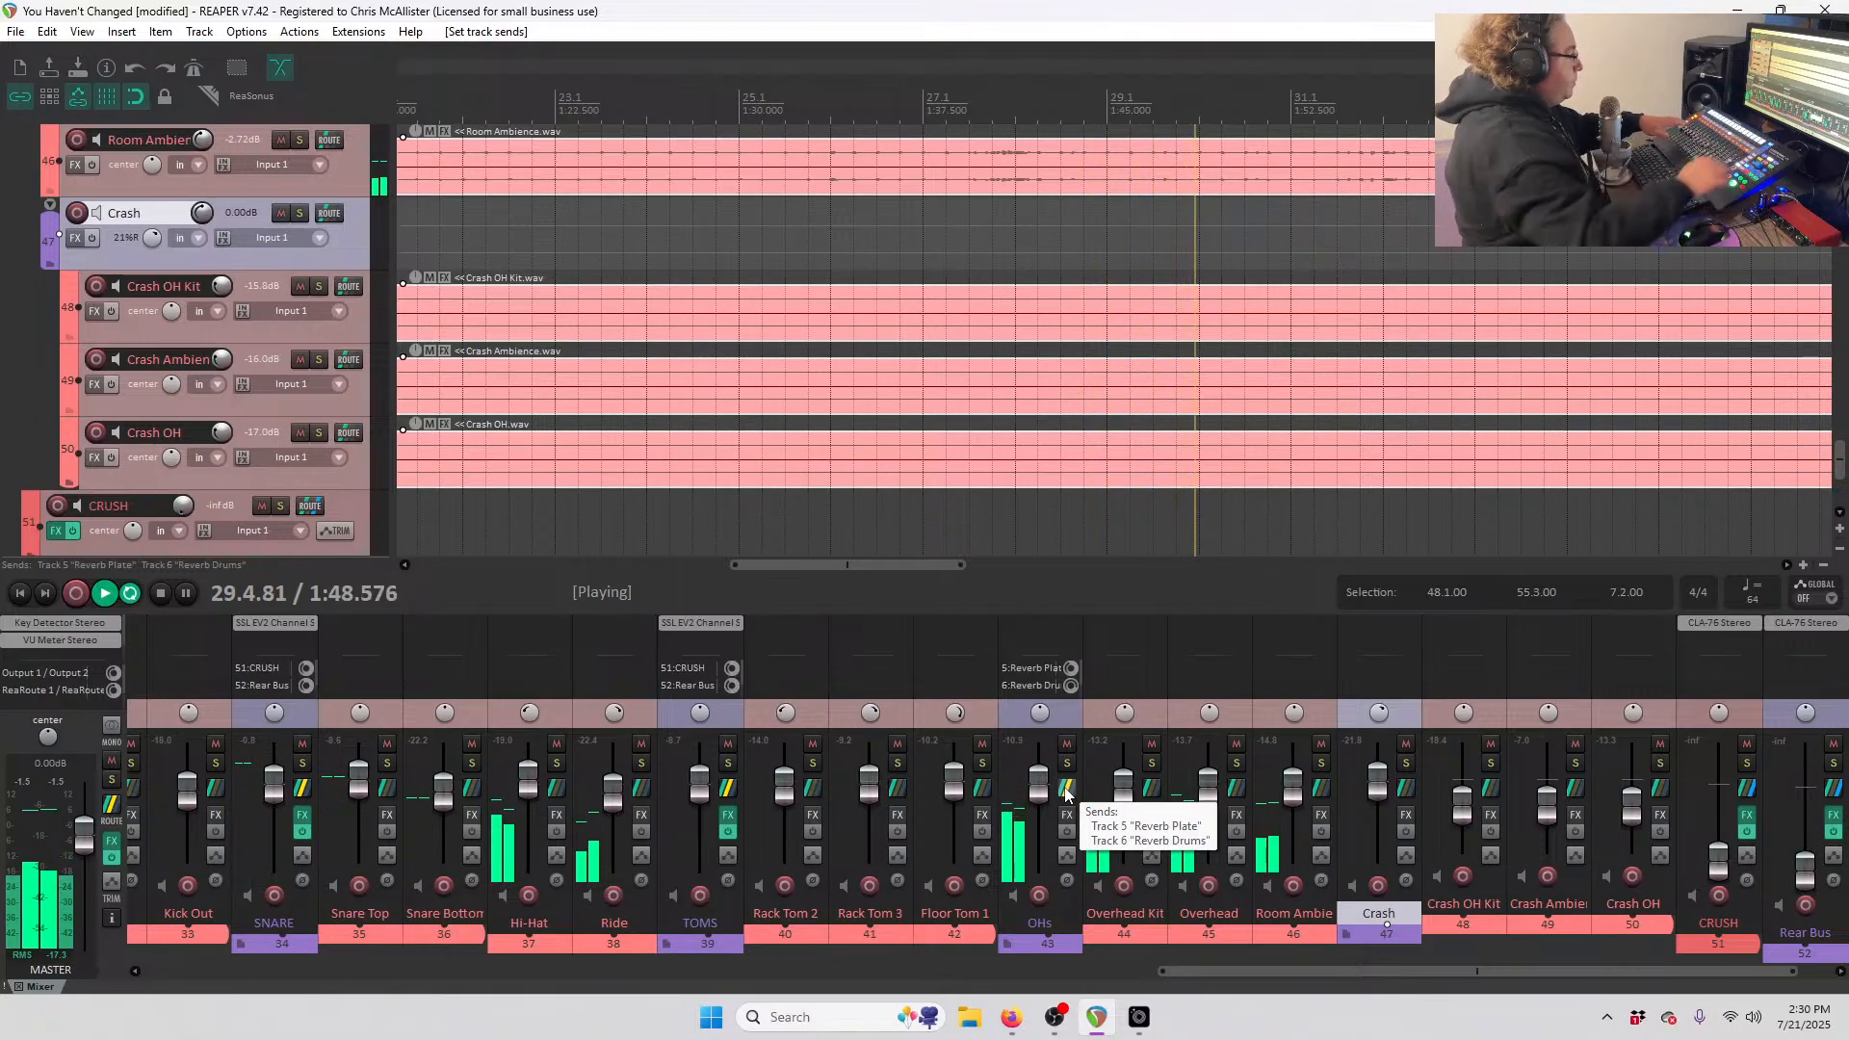
# - Play the tom fill from 27.2.00 to hear the drum mix with the overhead reverb sends
pyautogui.scroll(8, 245, 400)
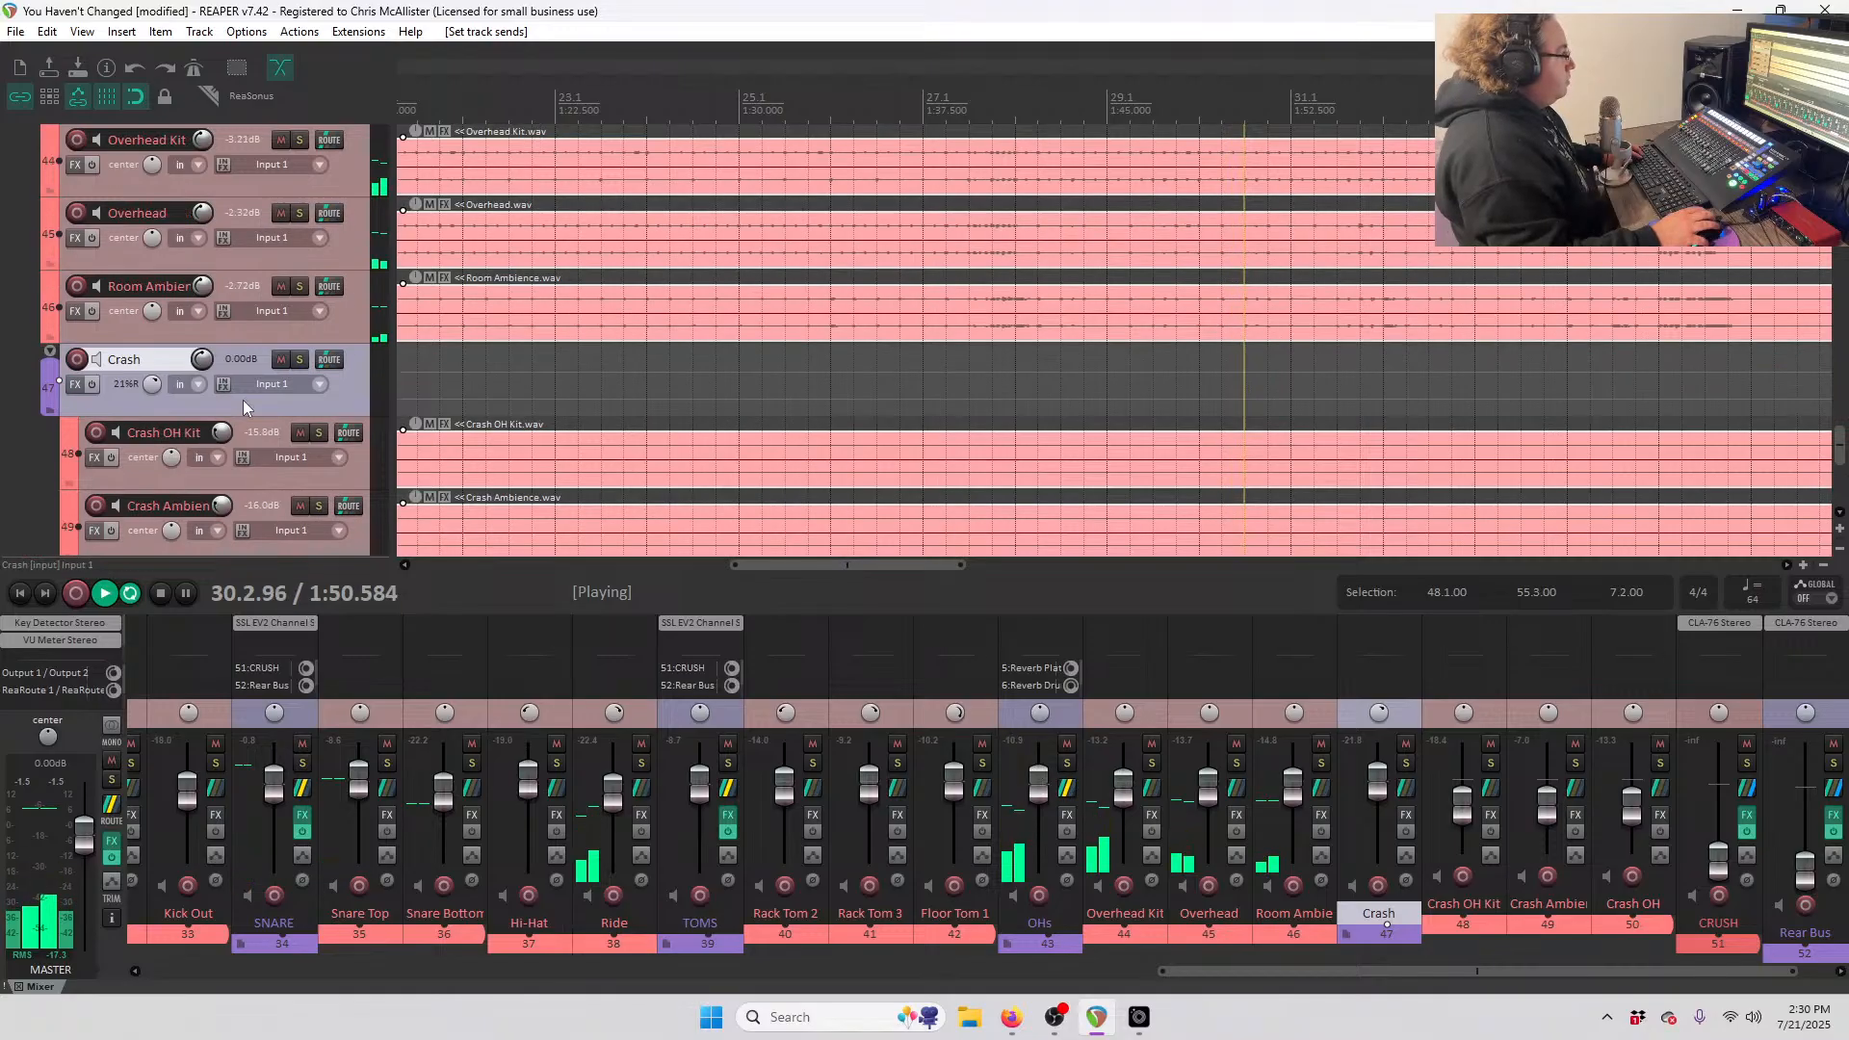
pyautogui.scroll(-1, 252, 396)
pyautogui.press('space')
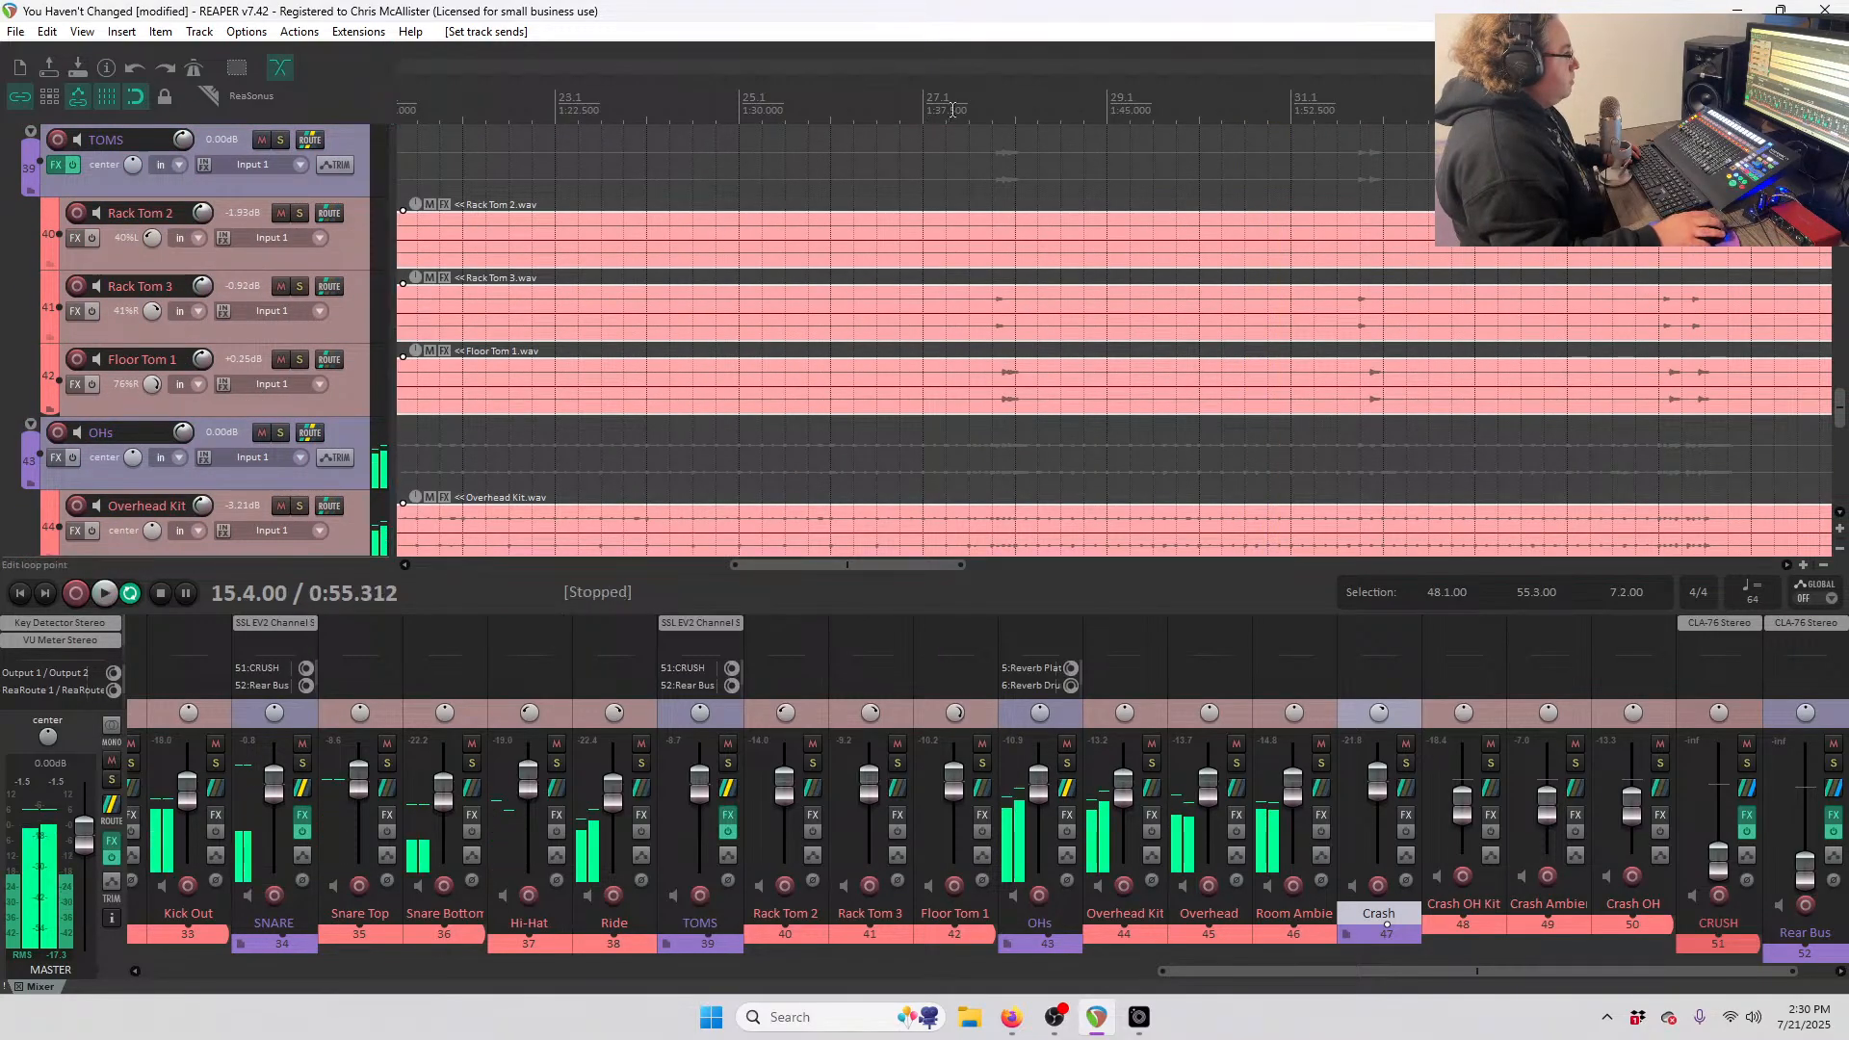
pyautogui.click(947, 115)
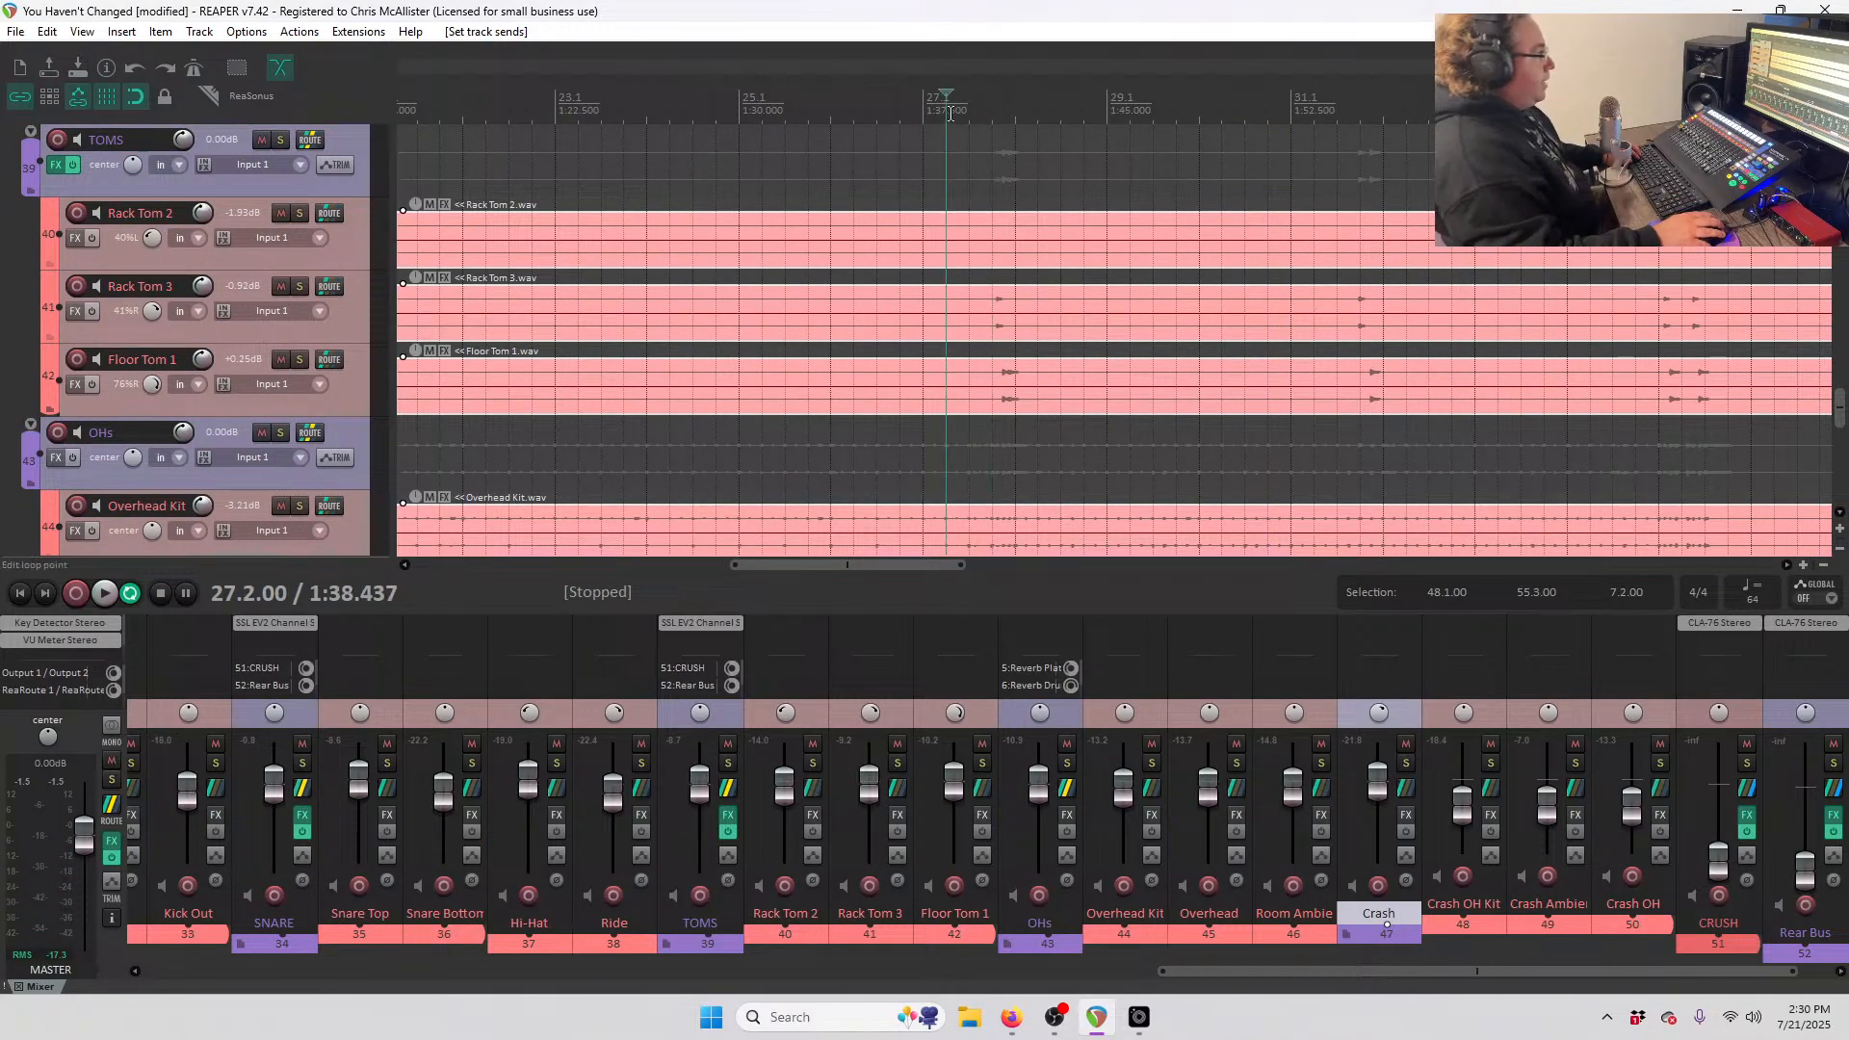
pyautogui.press('space')
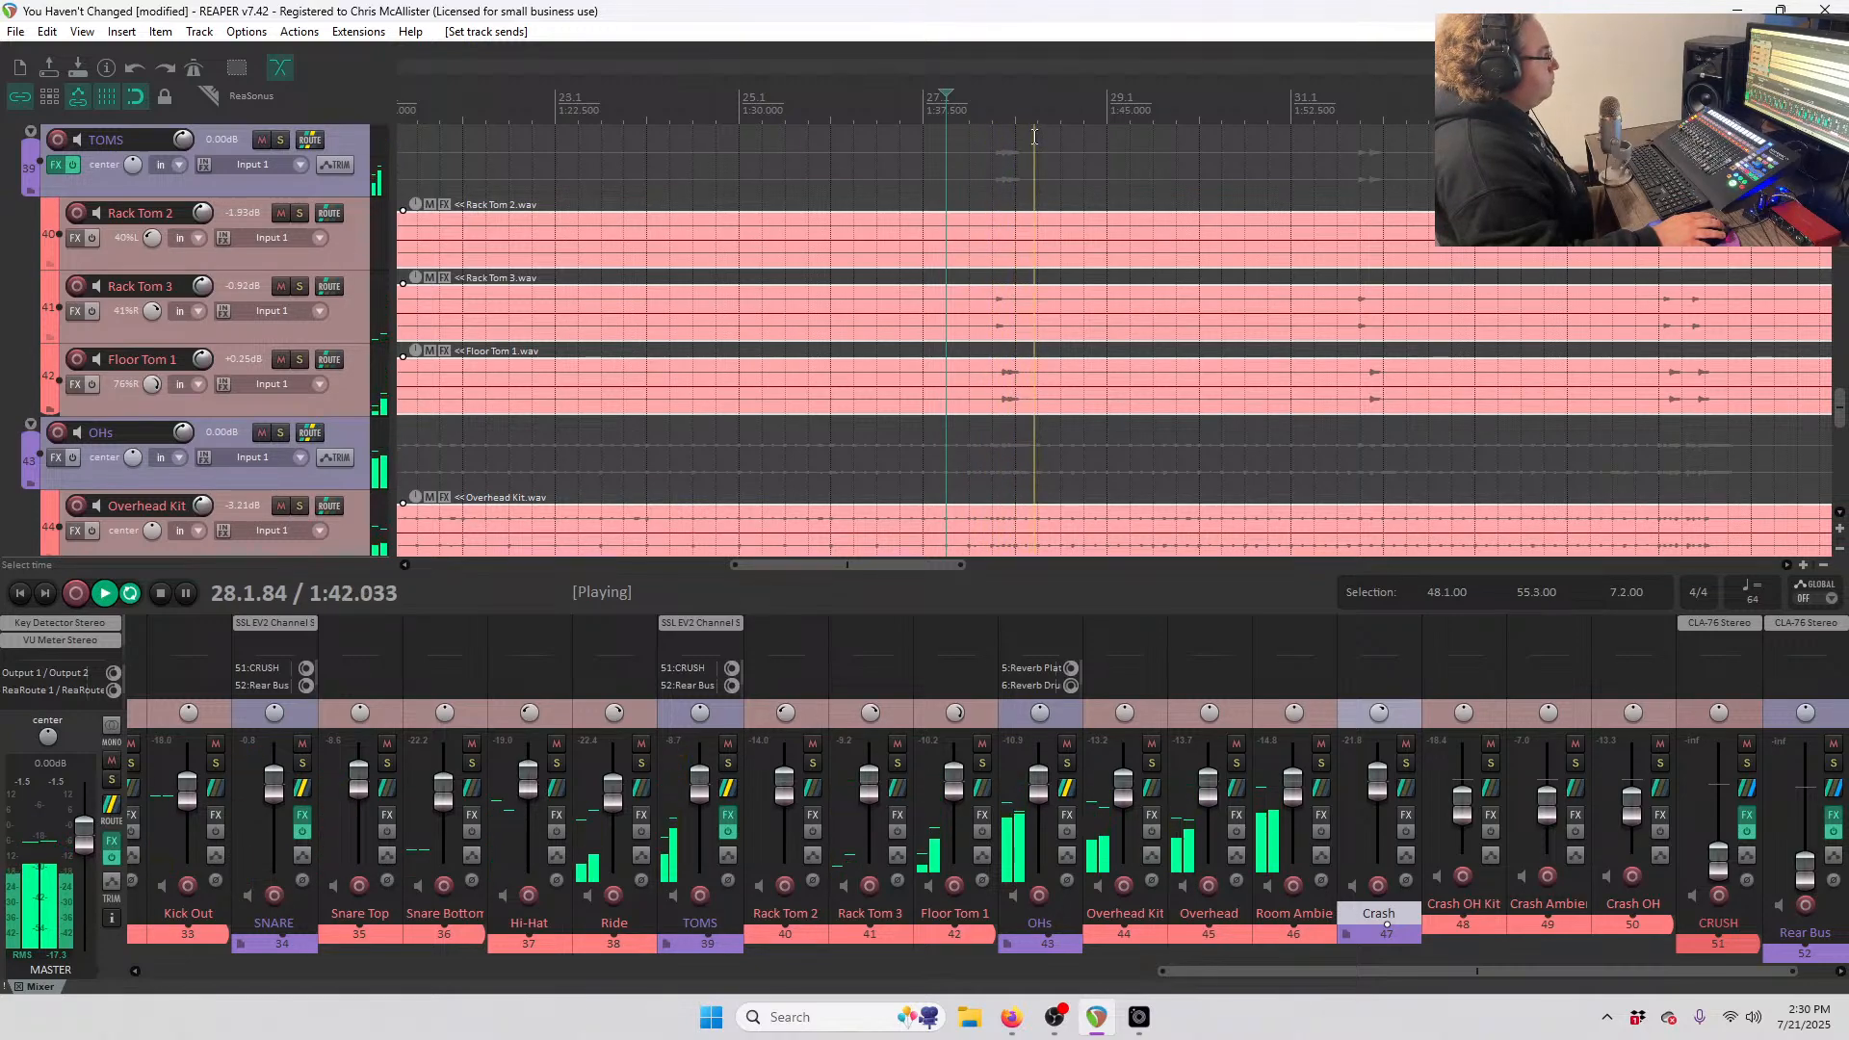
pyautogui.press('space')
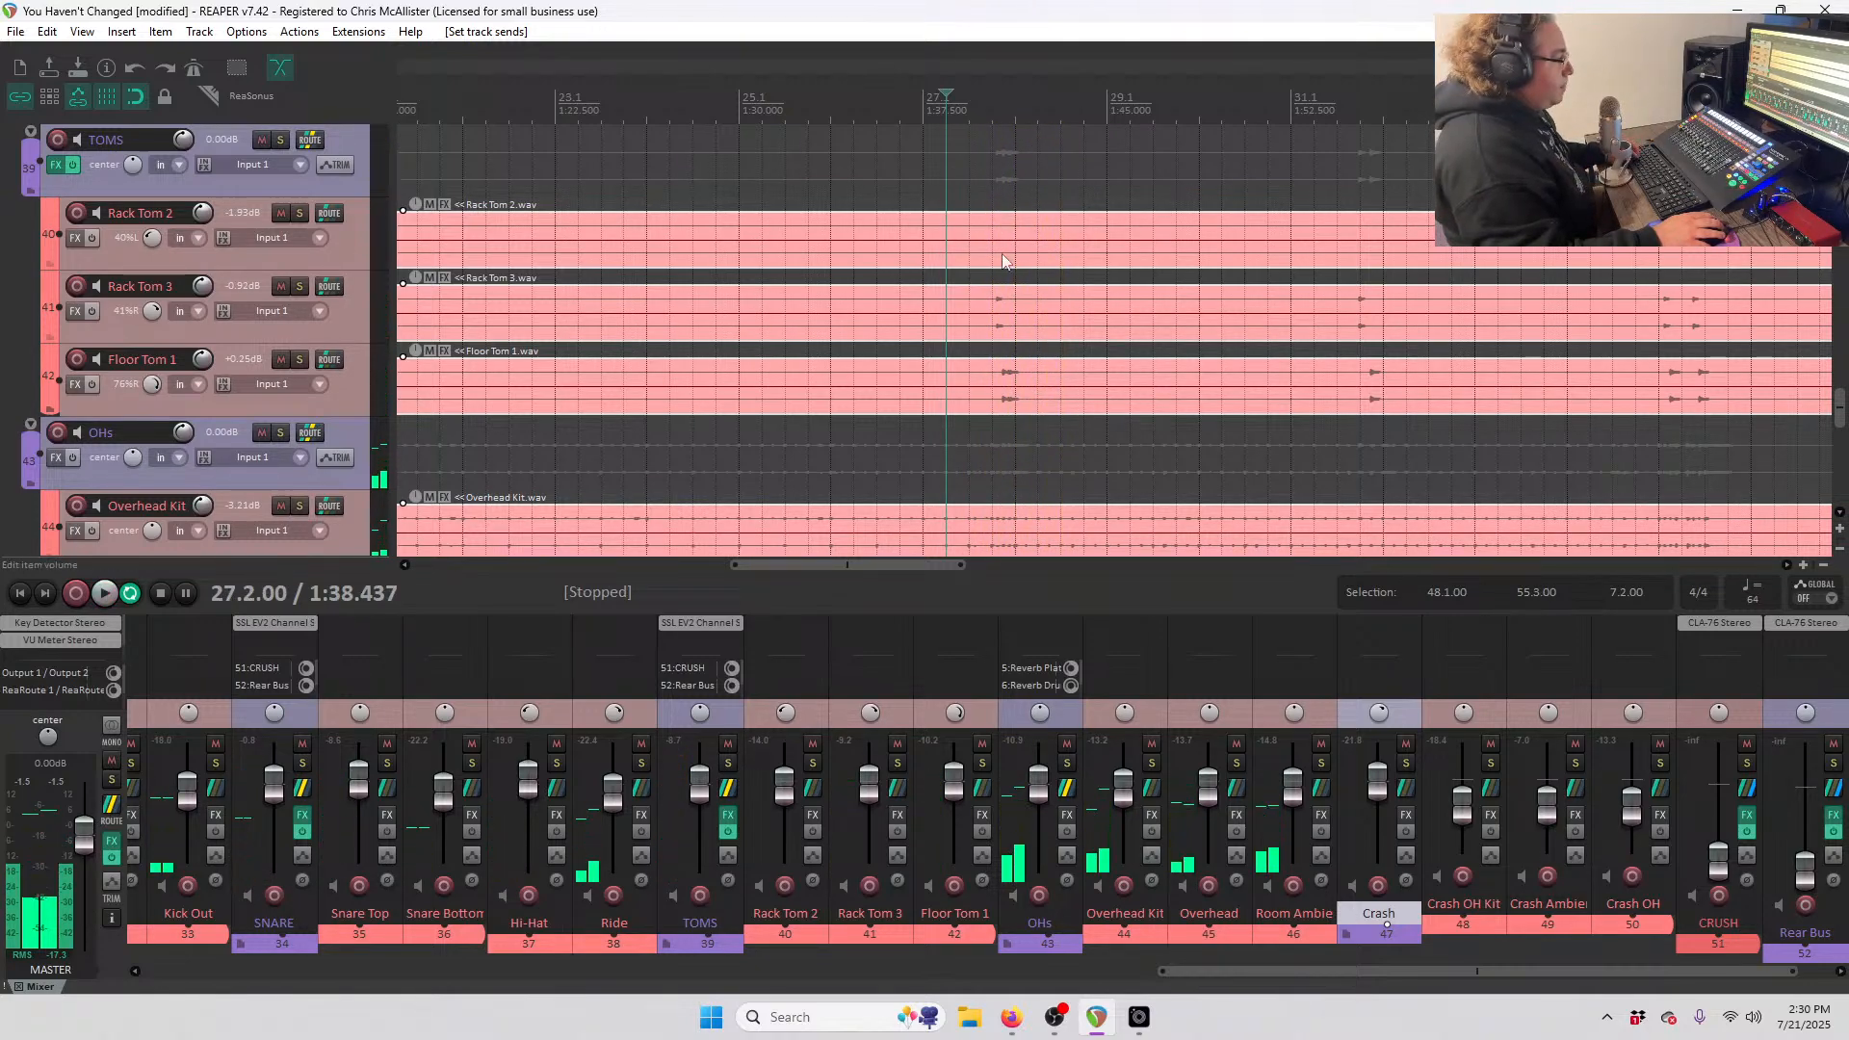
# - Compare the drum mix with the SSLComp Stereo compressor on the DRUMS folder bypassed and active during playback
pyautogui.hscroll(-3, 856, 870)
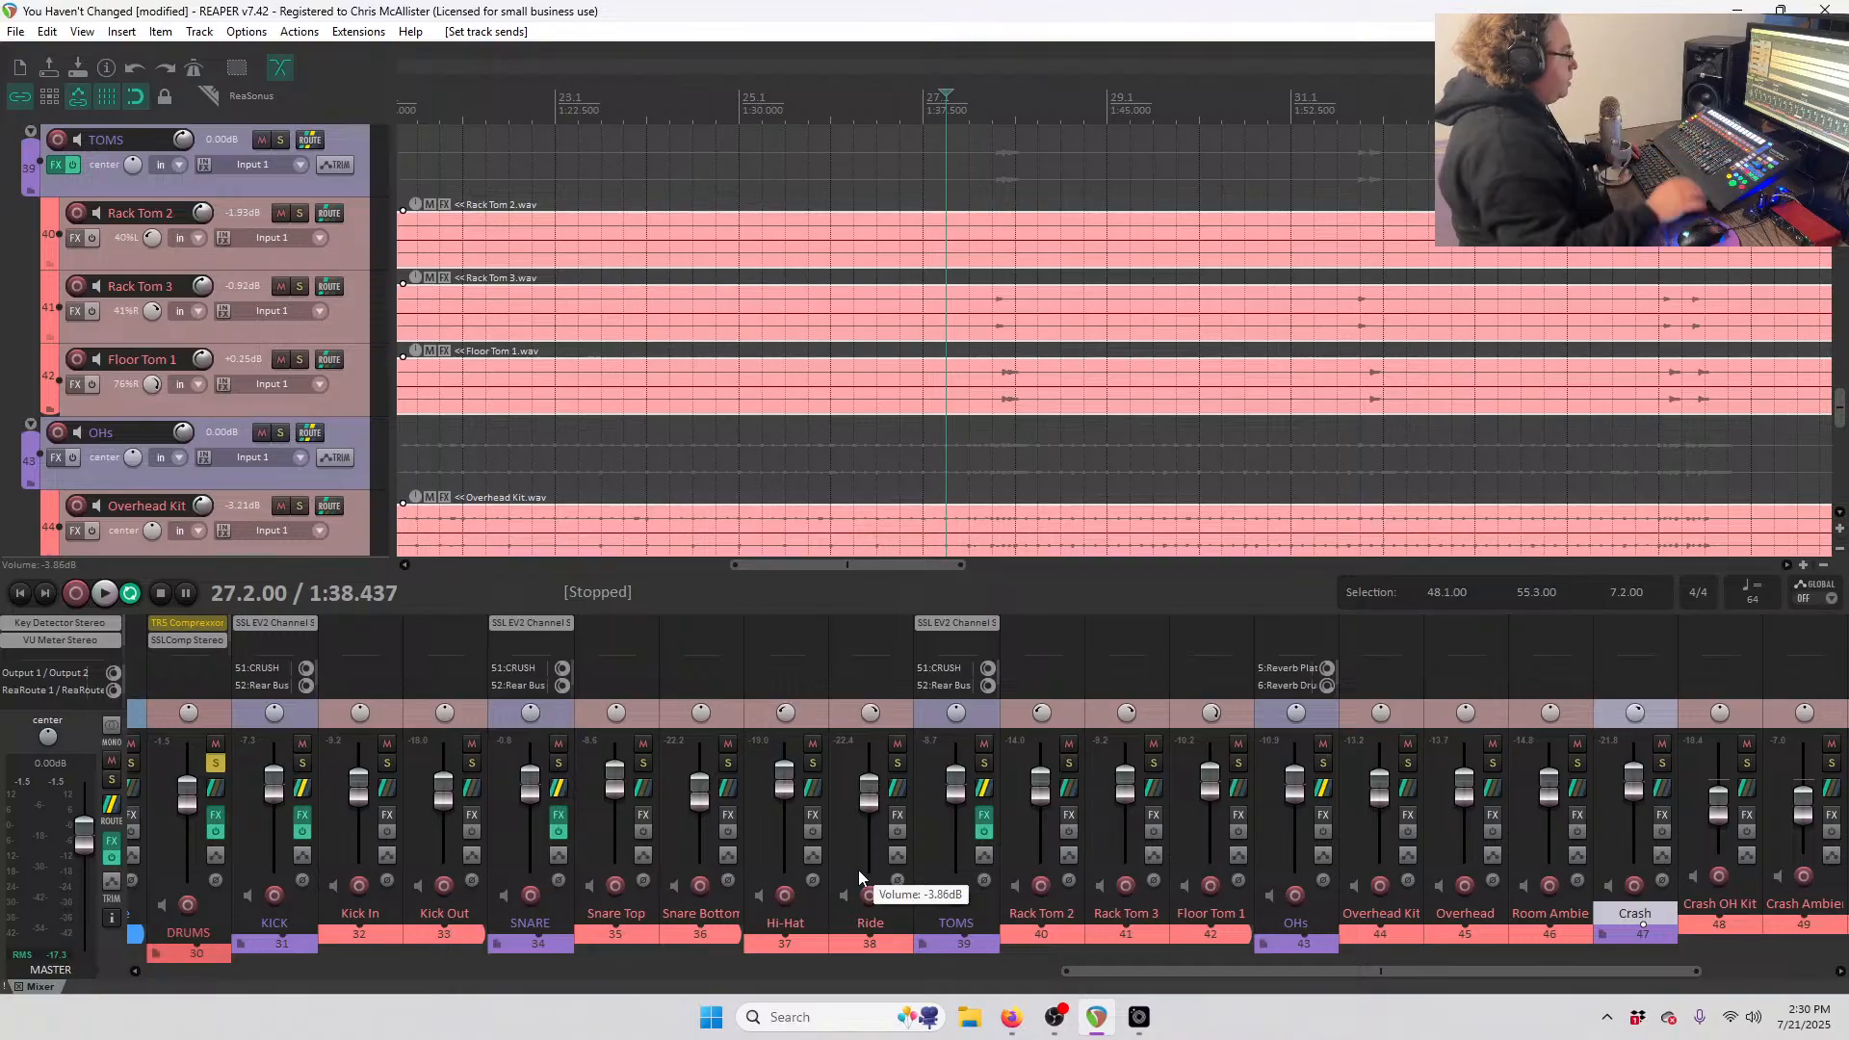
pyautogui.scroll(5, 270, 481)
pyautogui.scroll(5, 271, 477)
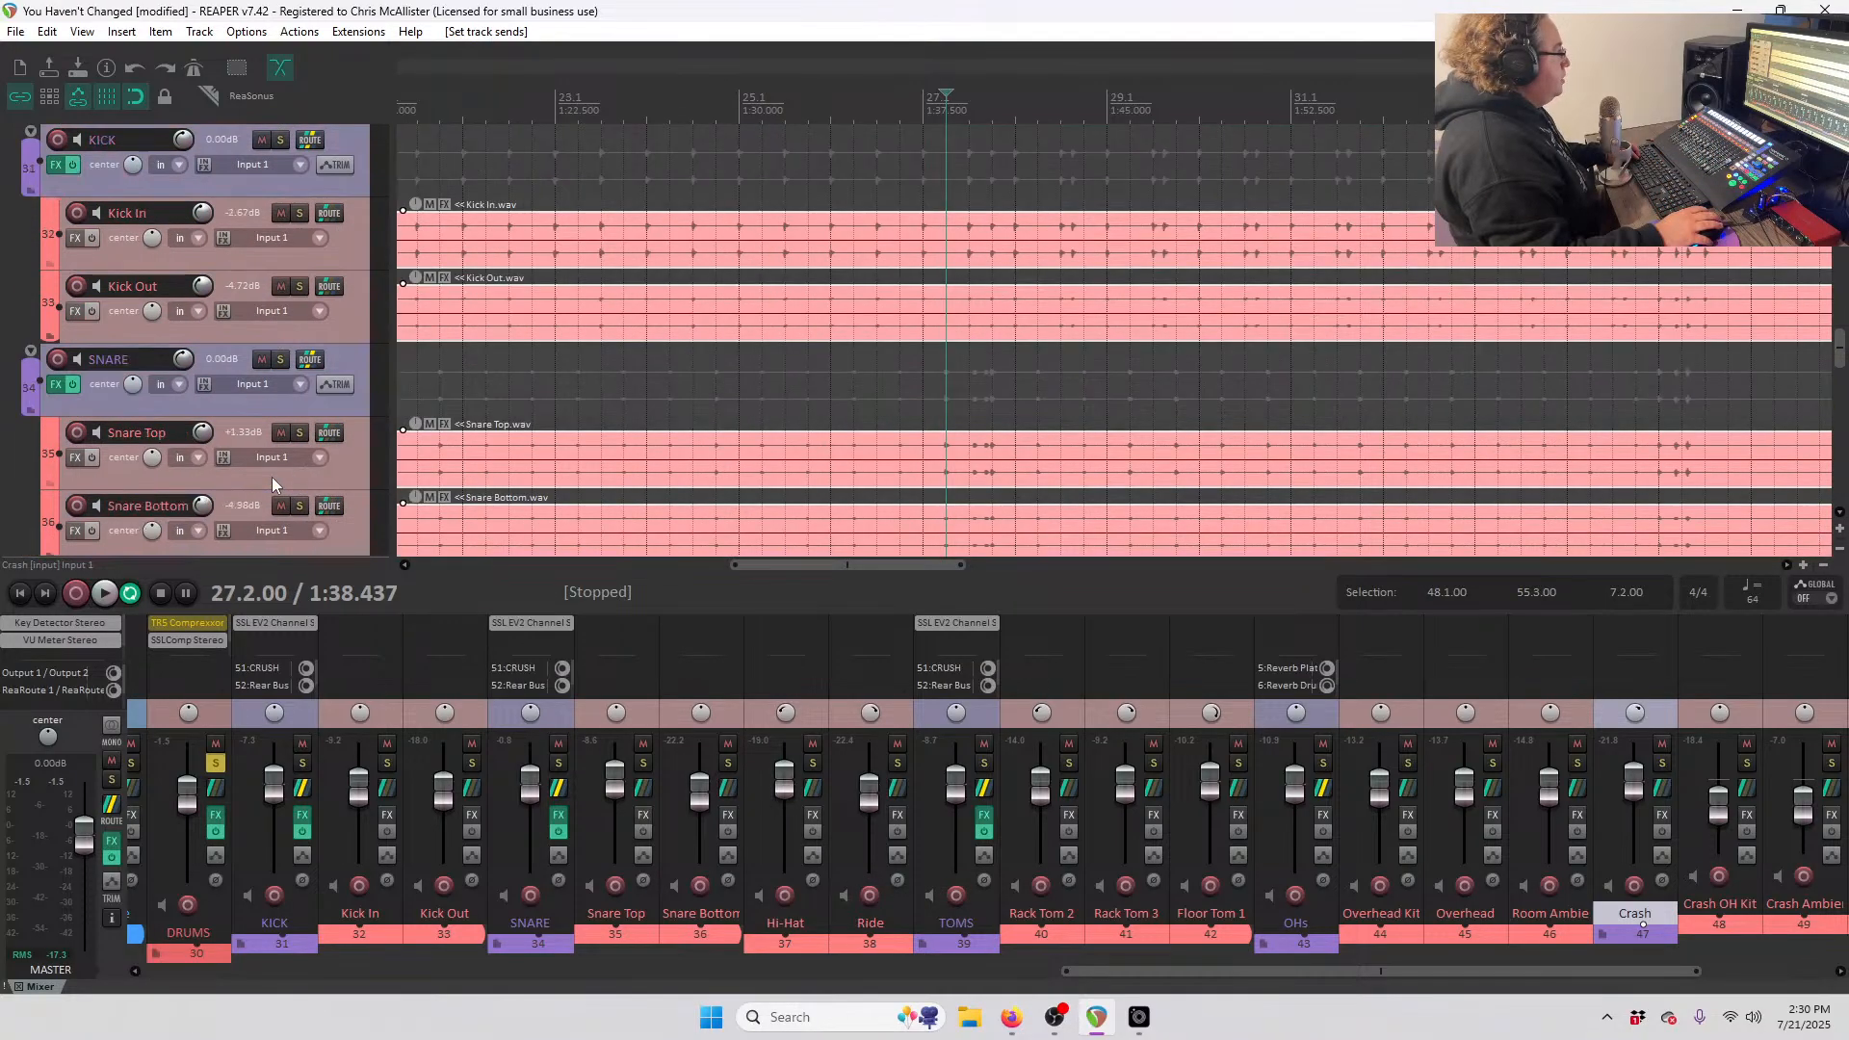
pyautogui.click(320, 213)
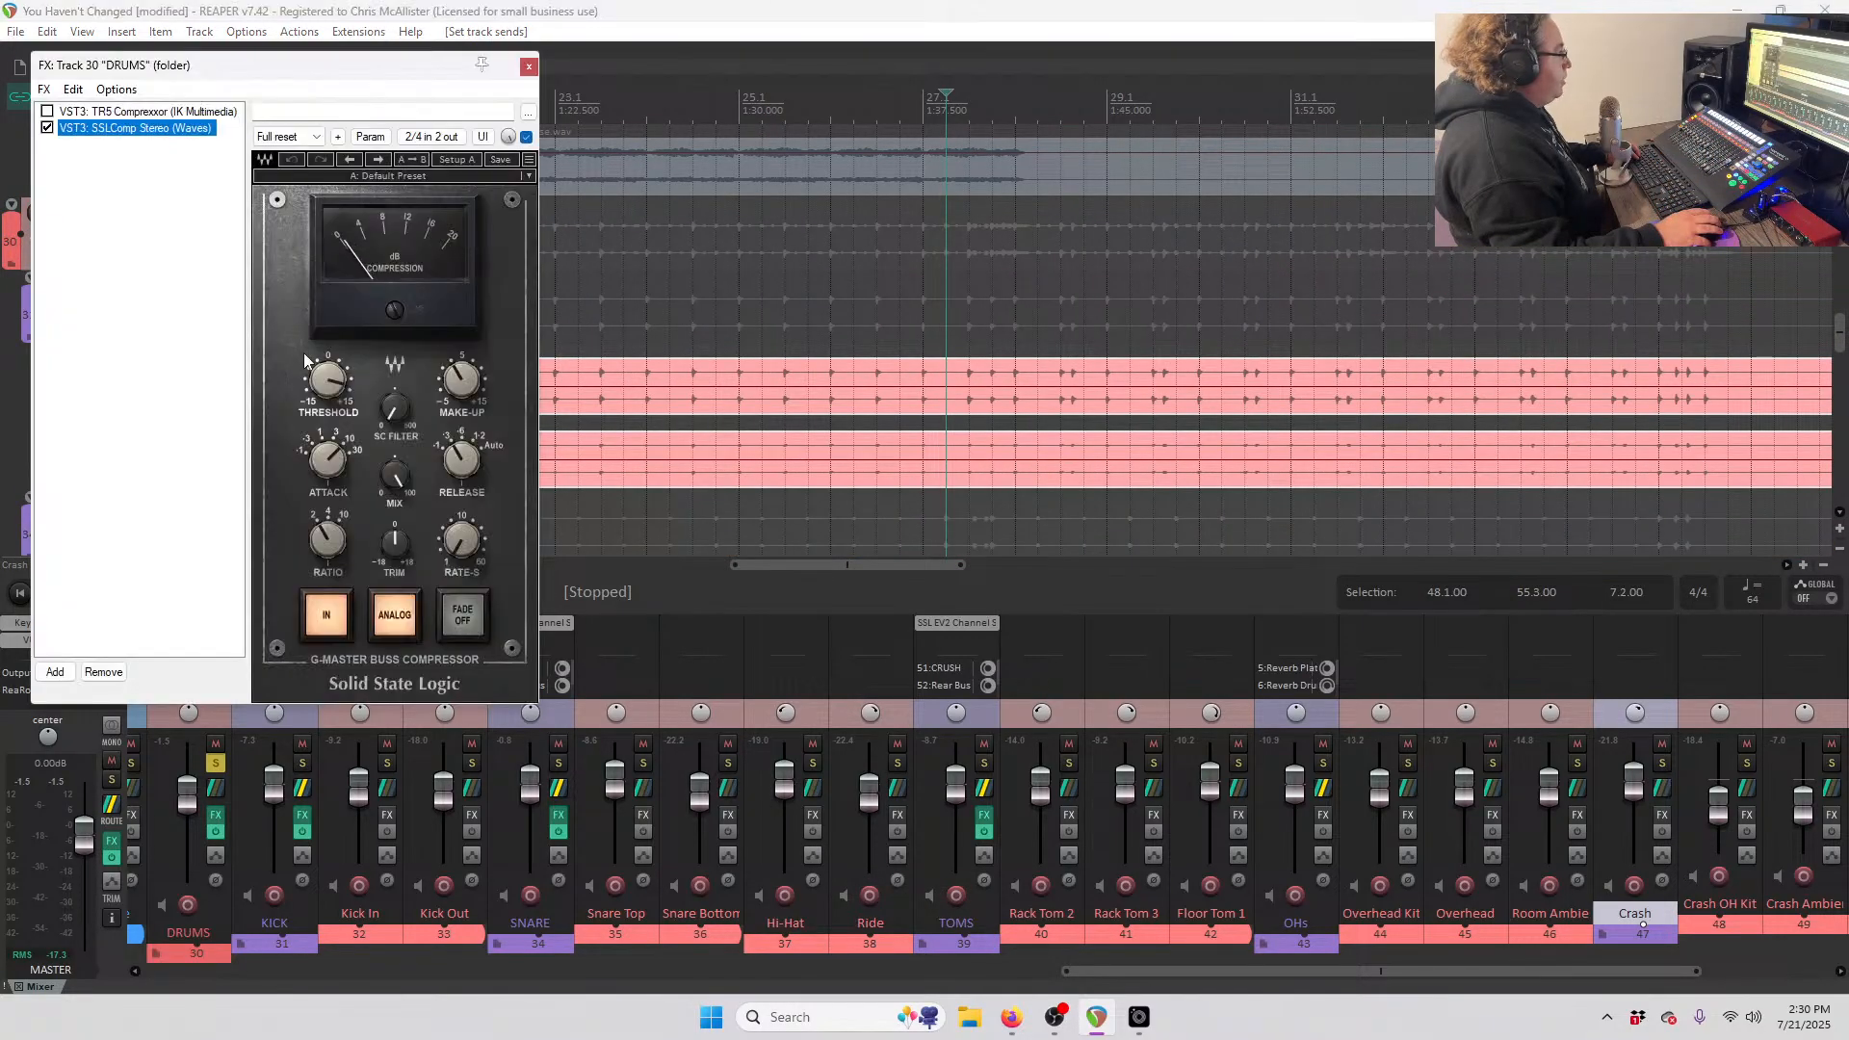
pyautogui.press('space')
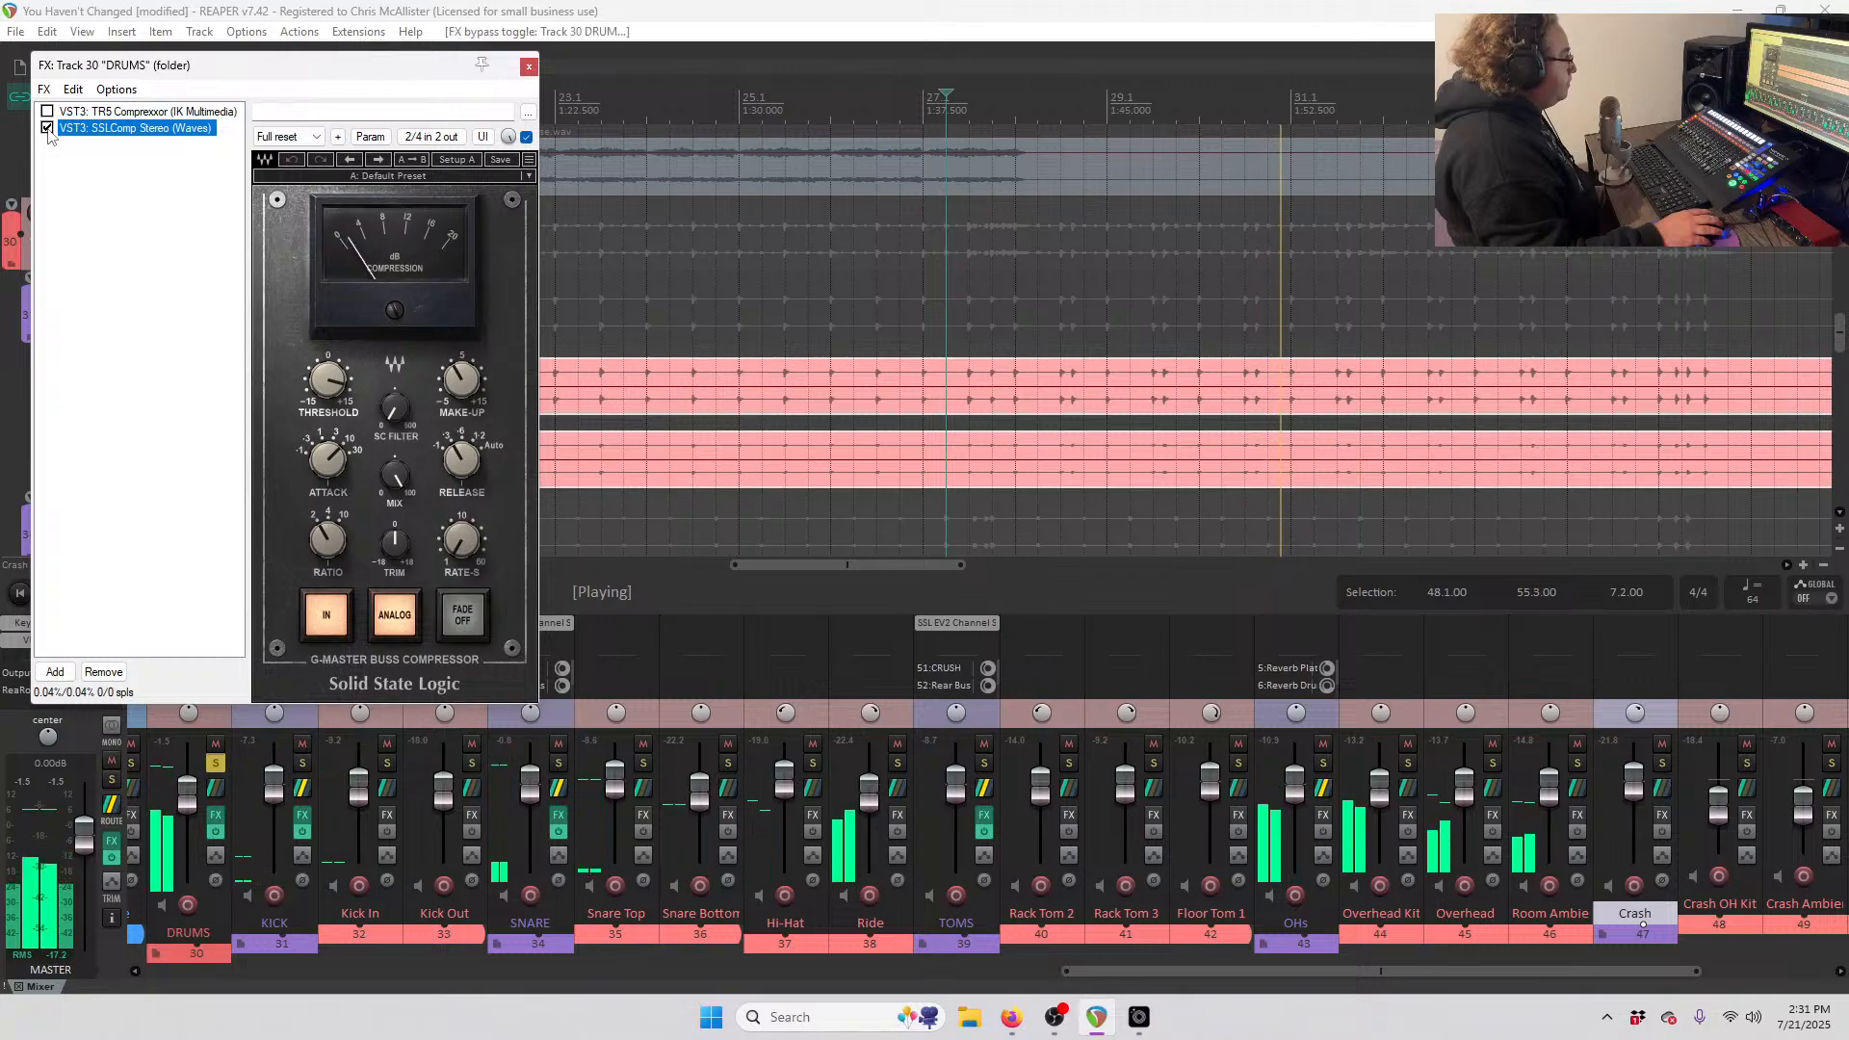
pyautogui.click(48, 128)
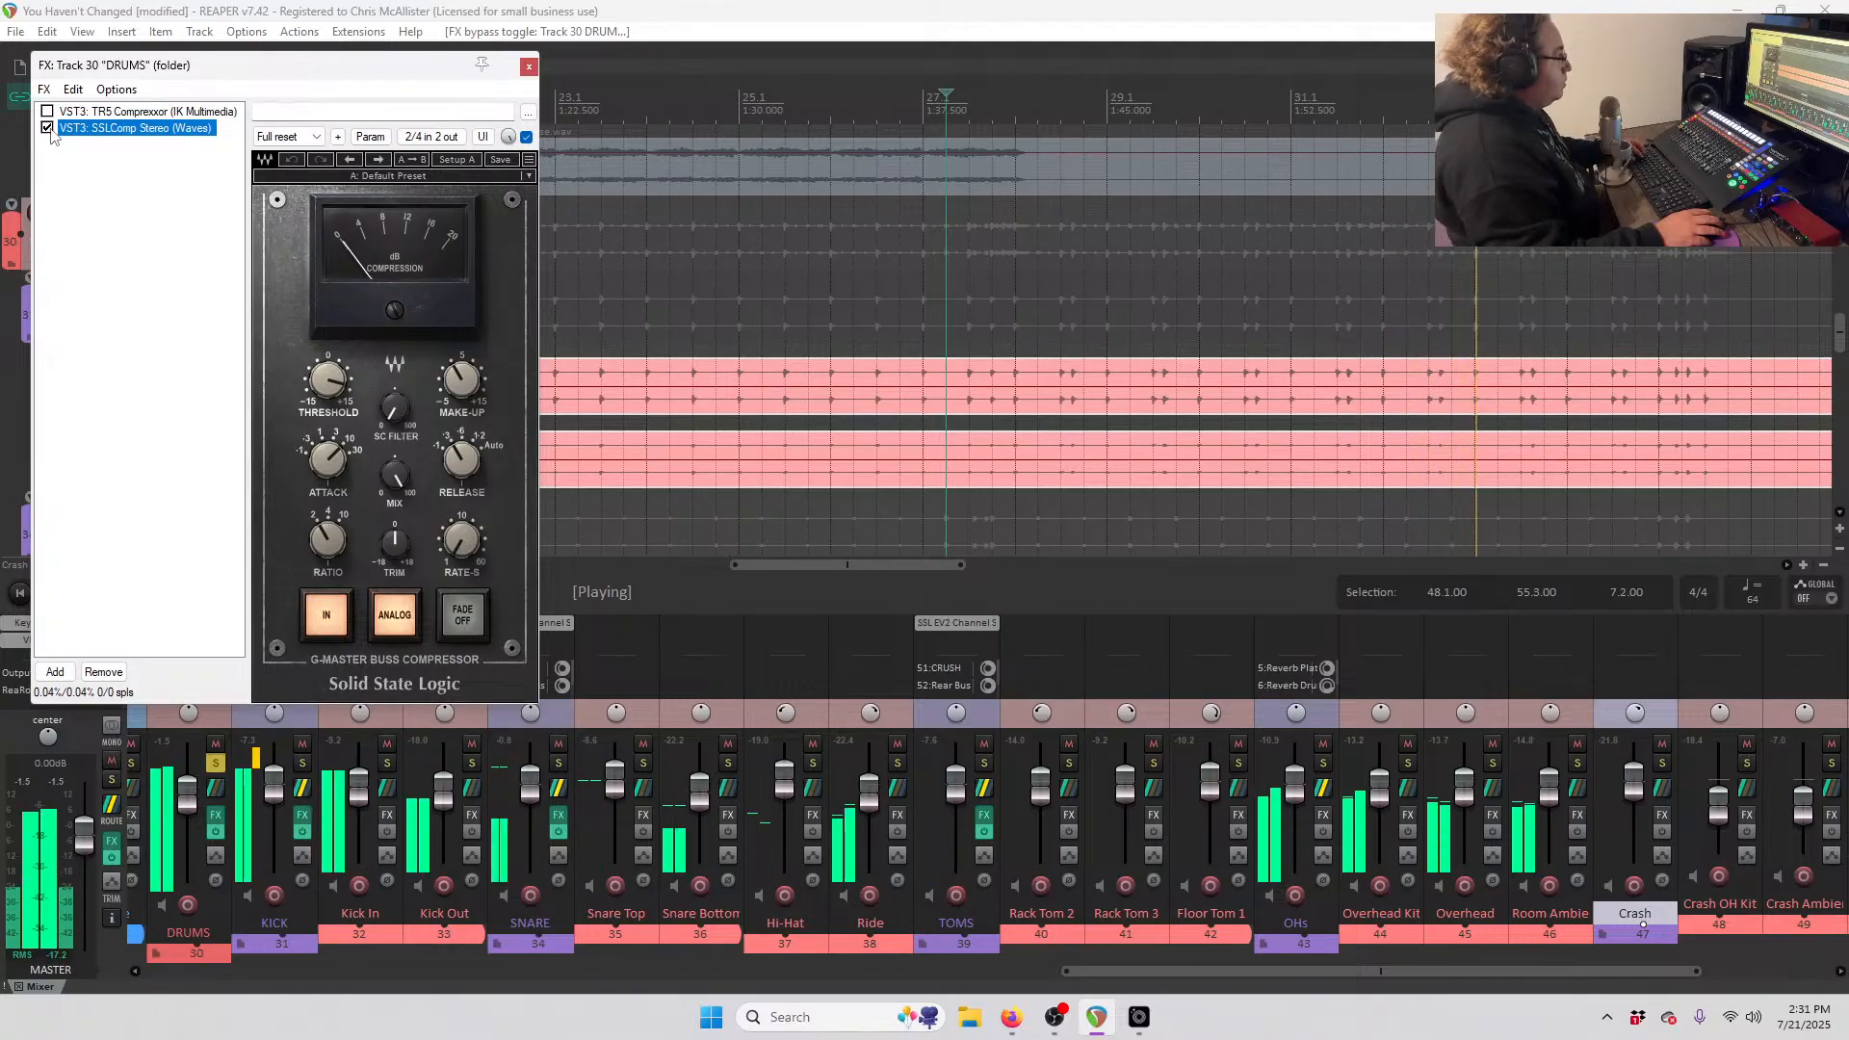
pyautogui.press('space')
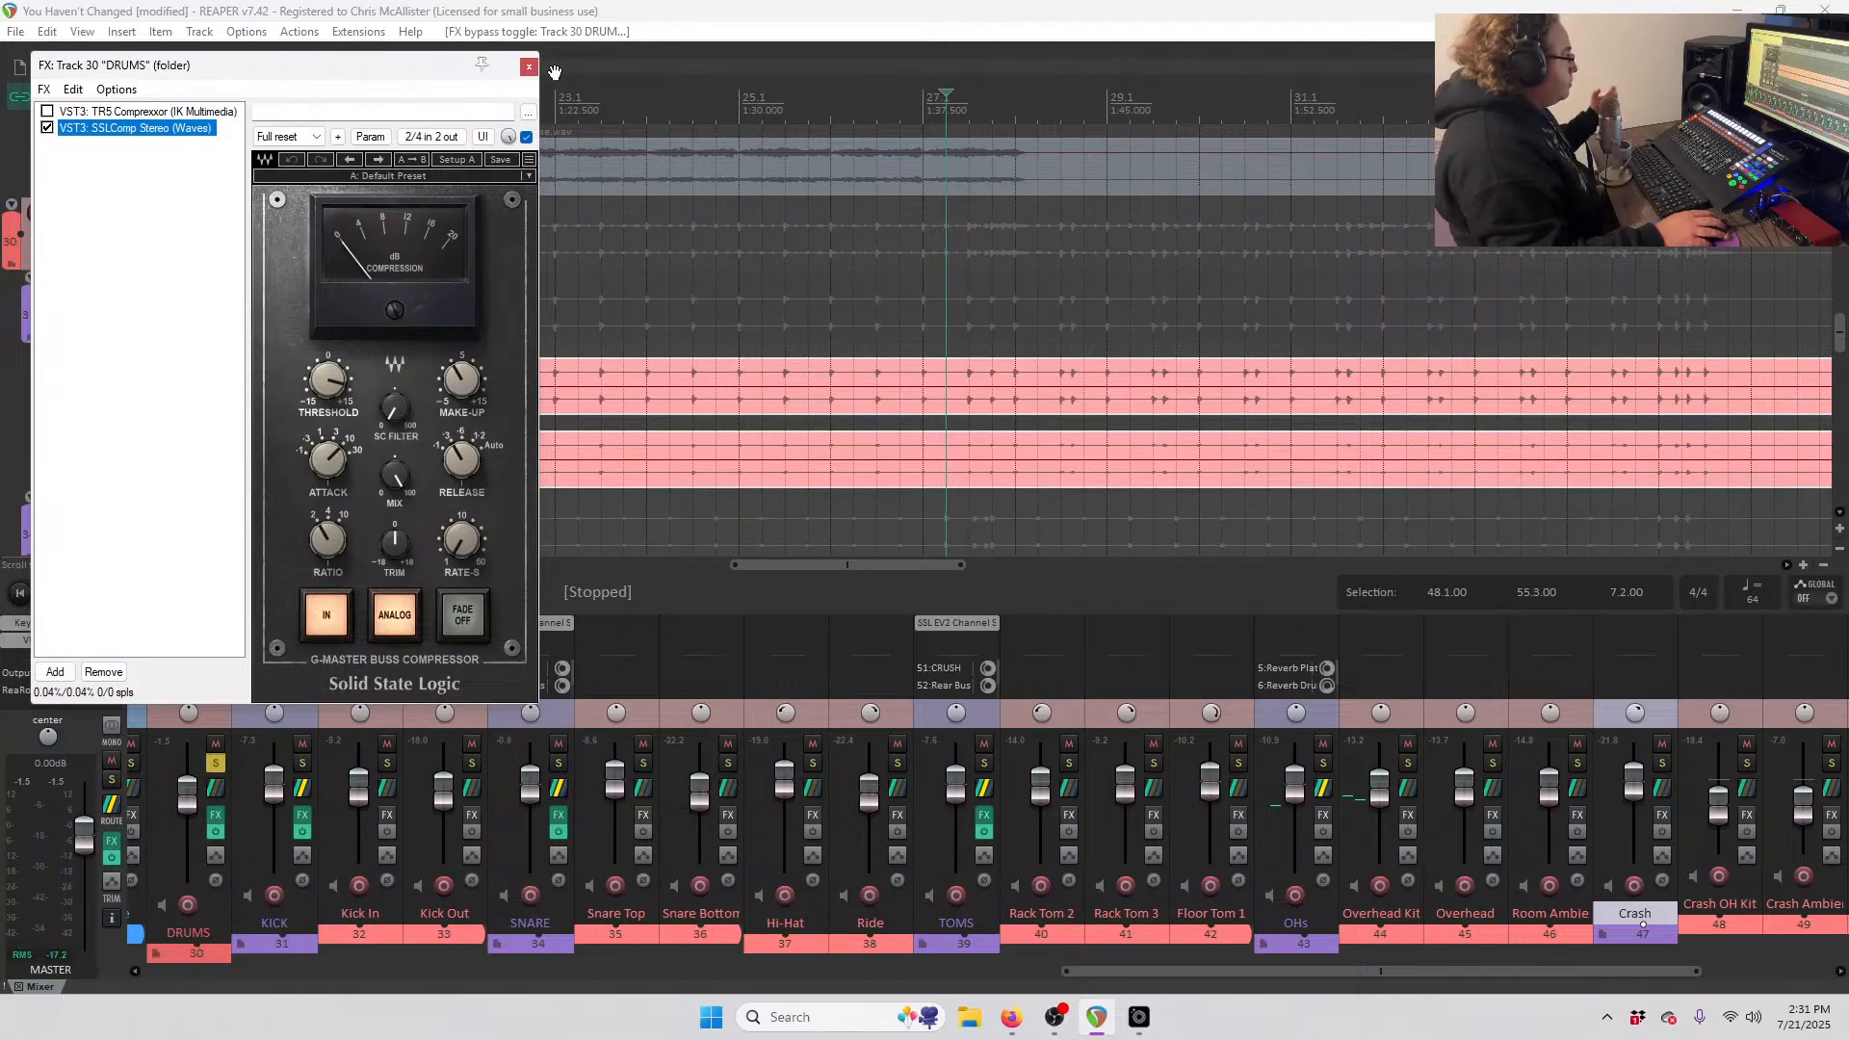
pyautogui.click(528, 67)
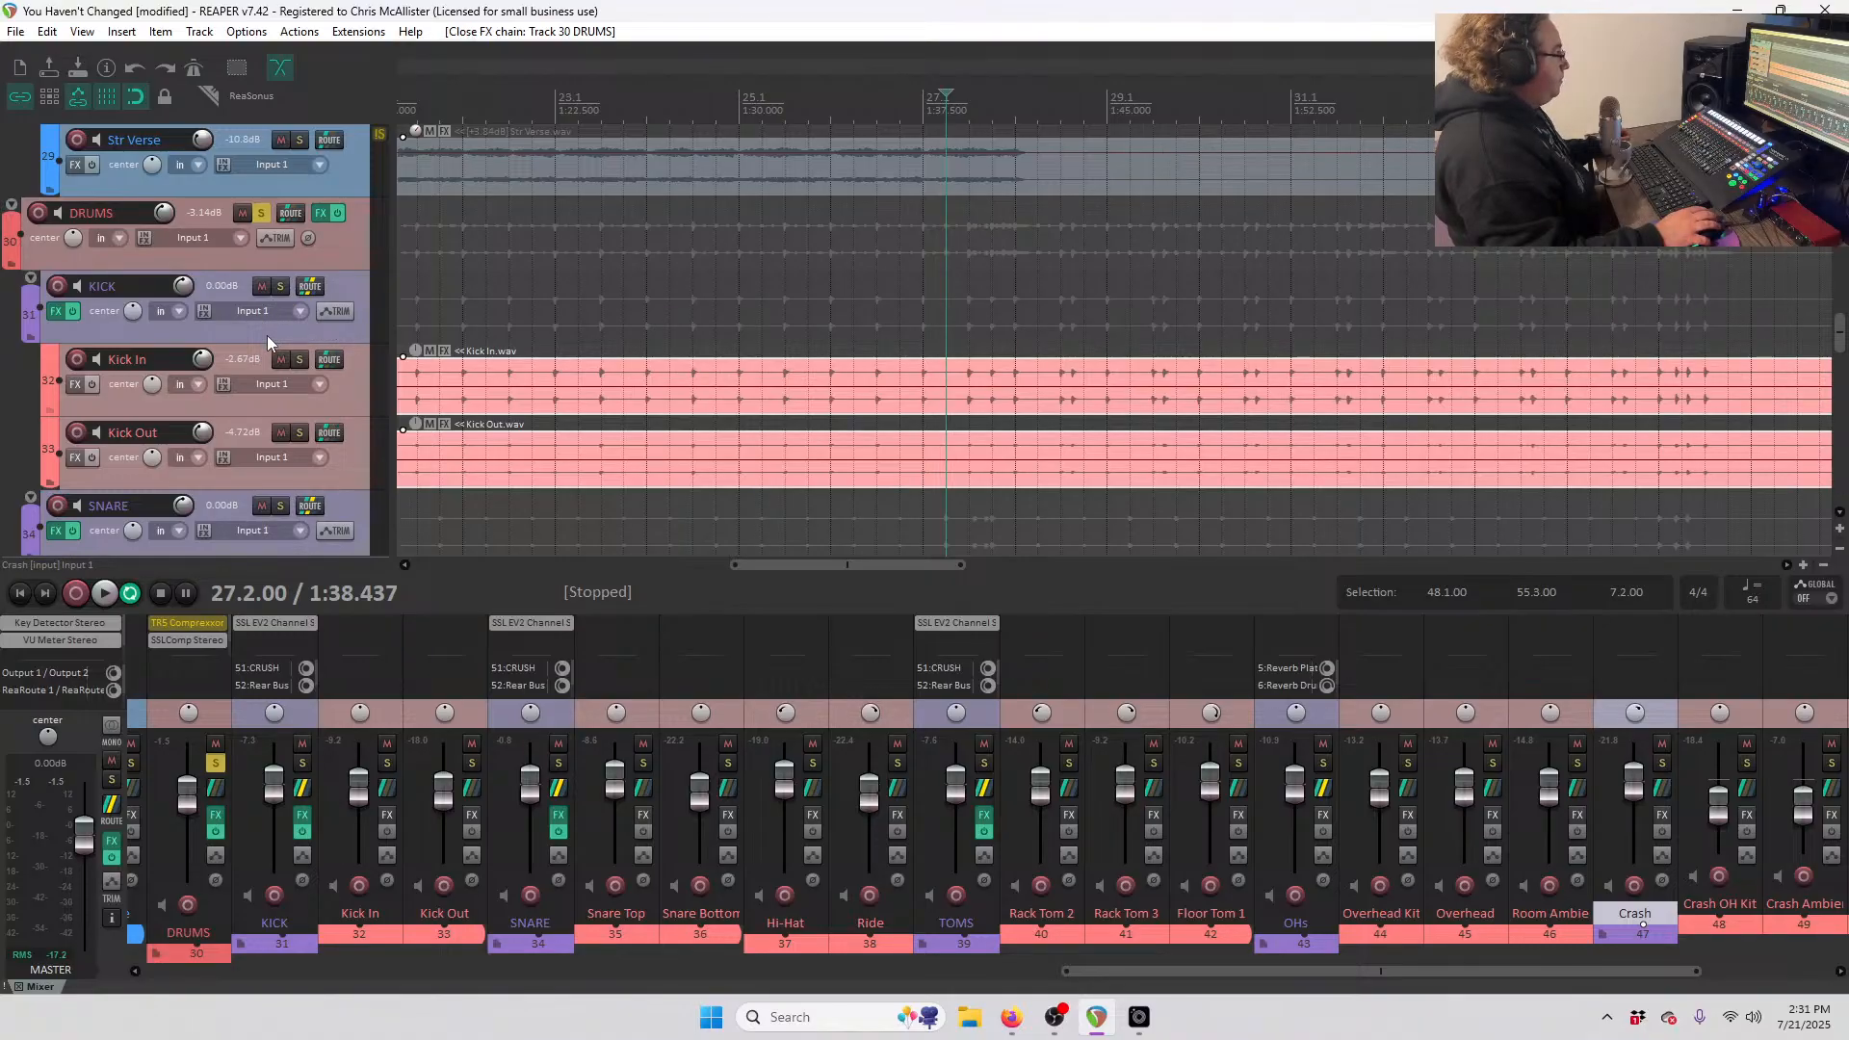
# - Insert the TDR Nova equalizer on the Bass track while the bass plays with the drums
pyautogui.scroll(8, 268, 335)
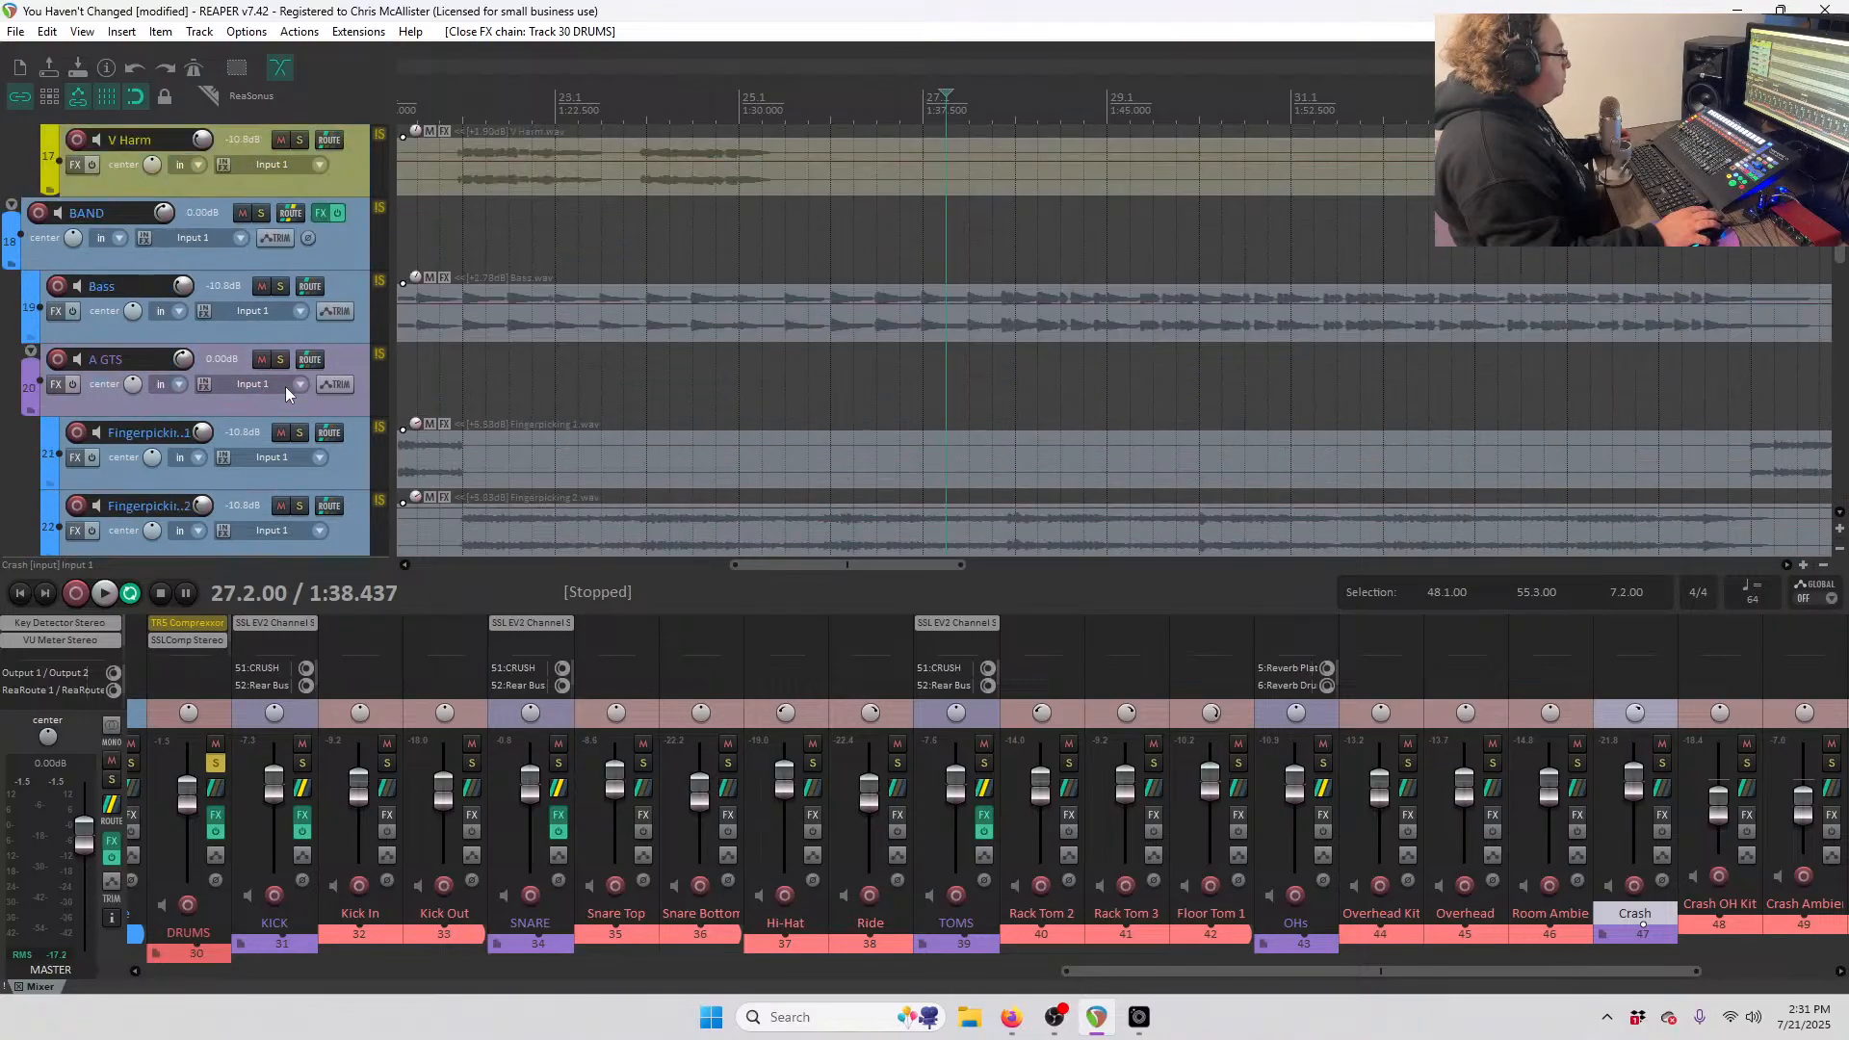
pyautogui.scroll(-1, 285, 385)
pyautogui.scroll(-4, 1064, 337)
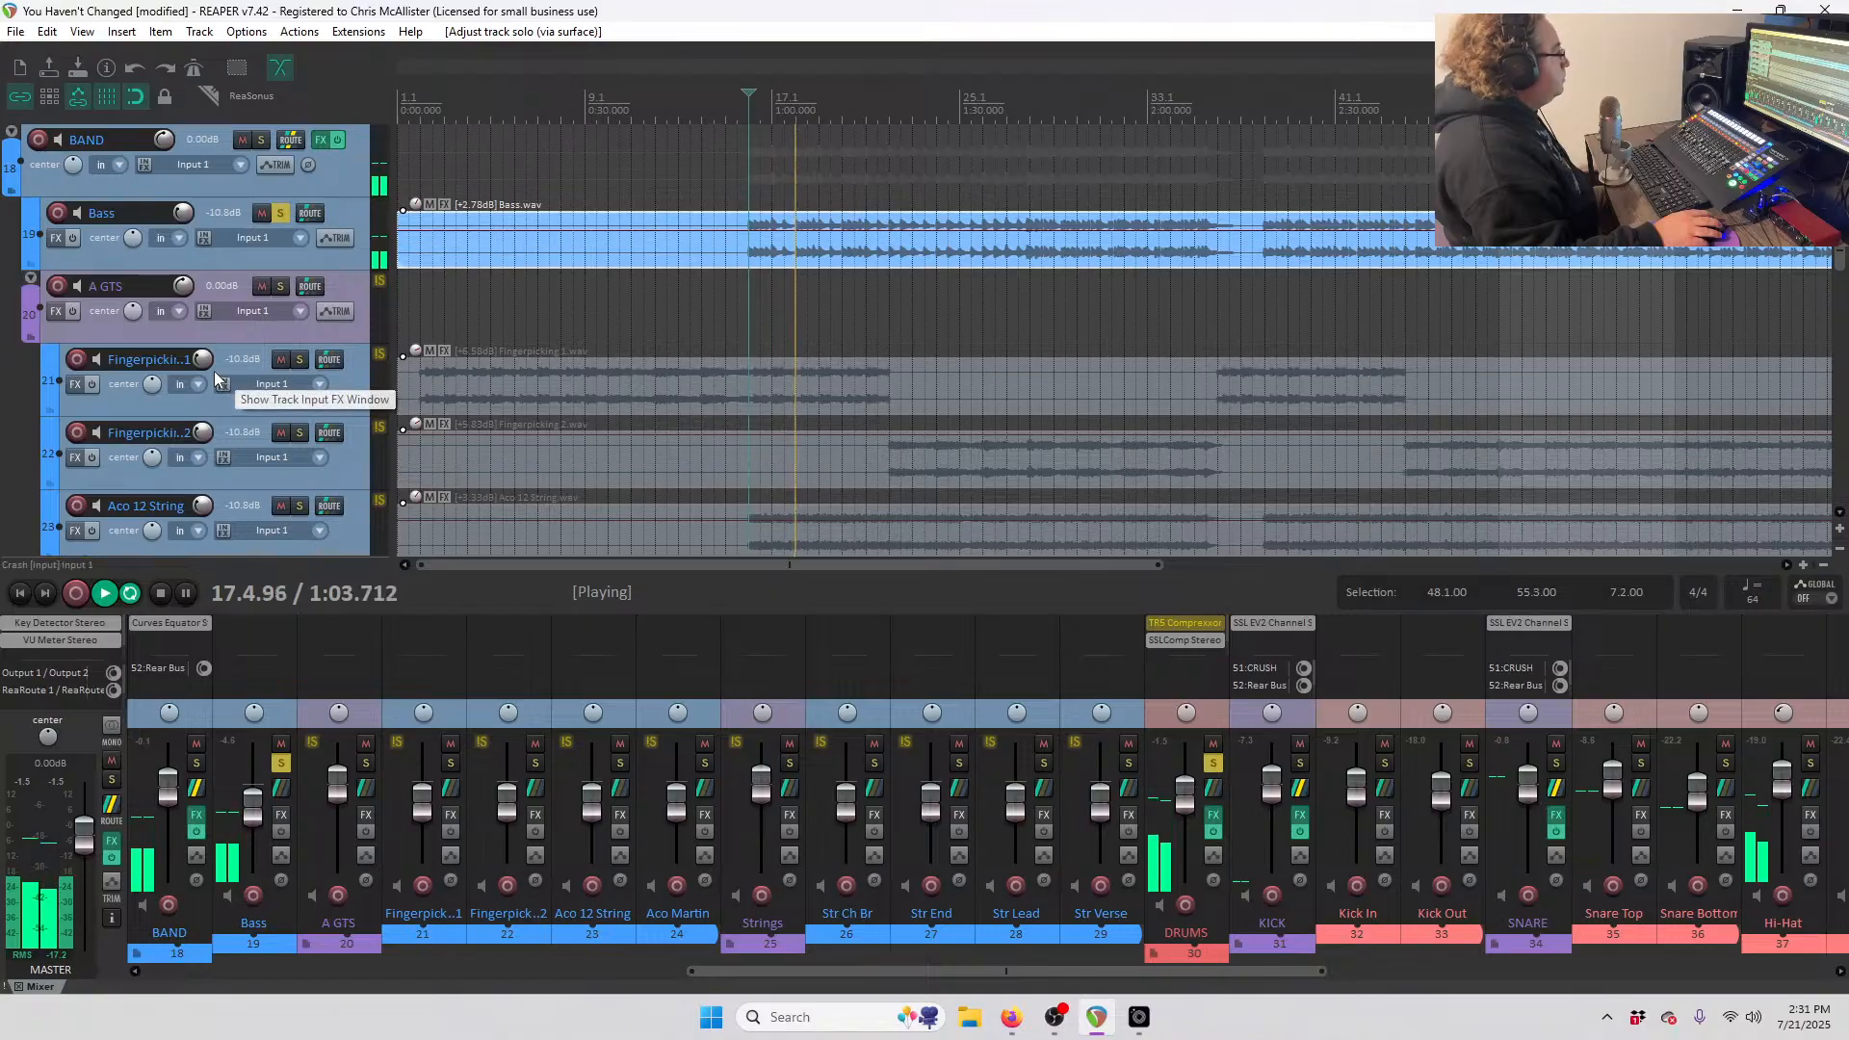
pyautogui.rightClick(55, 238)
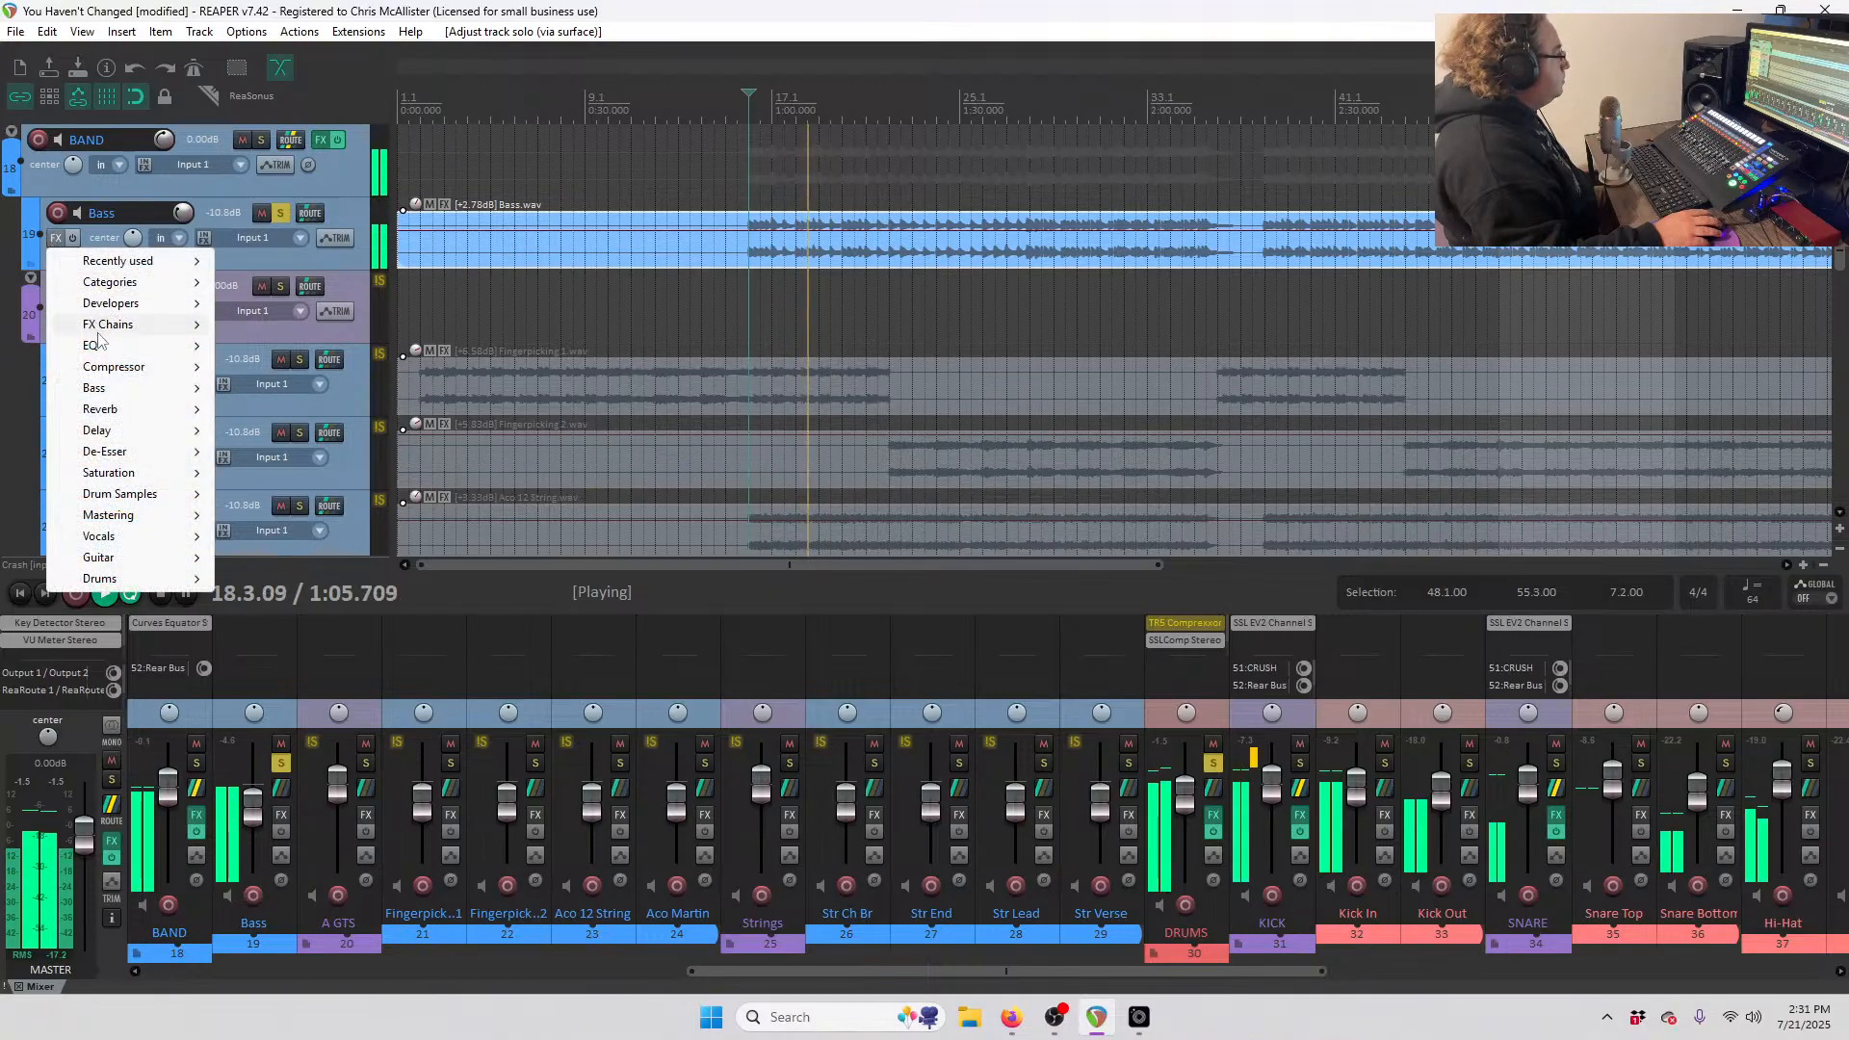
pyautogui.moveTo(104, 353)
pyautogui.click(337, 430)
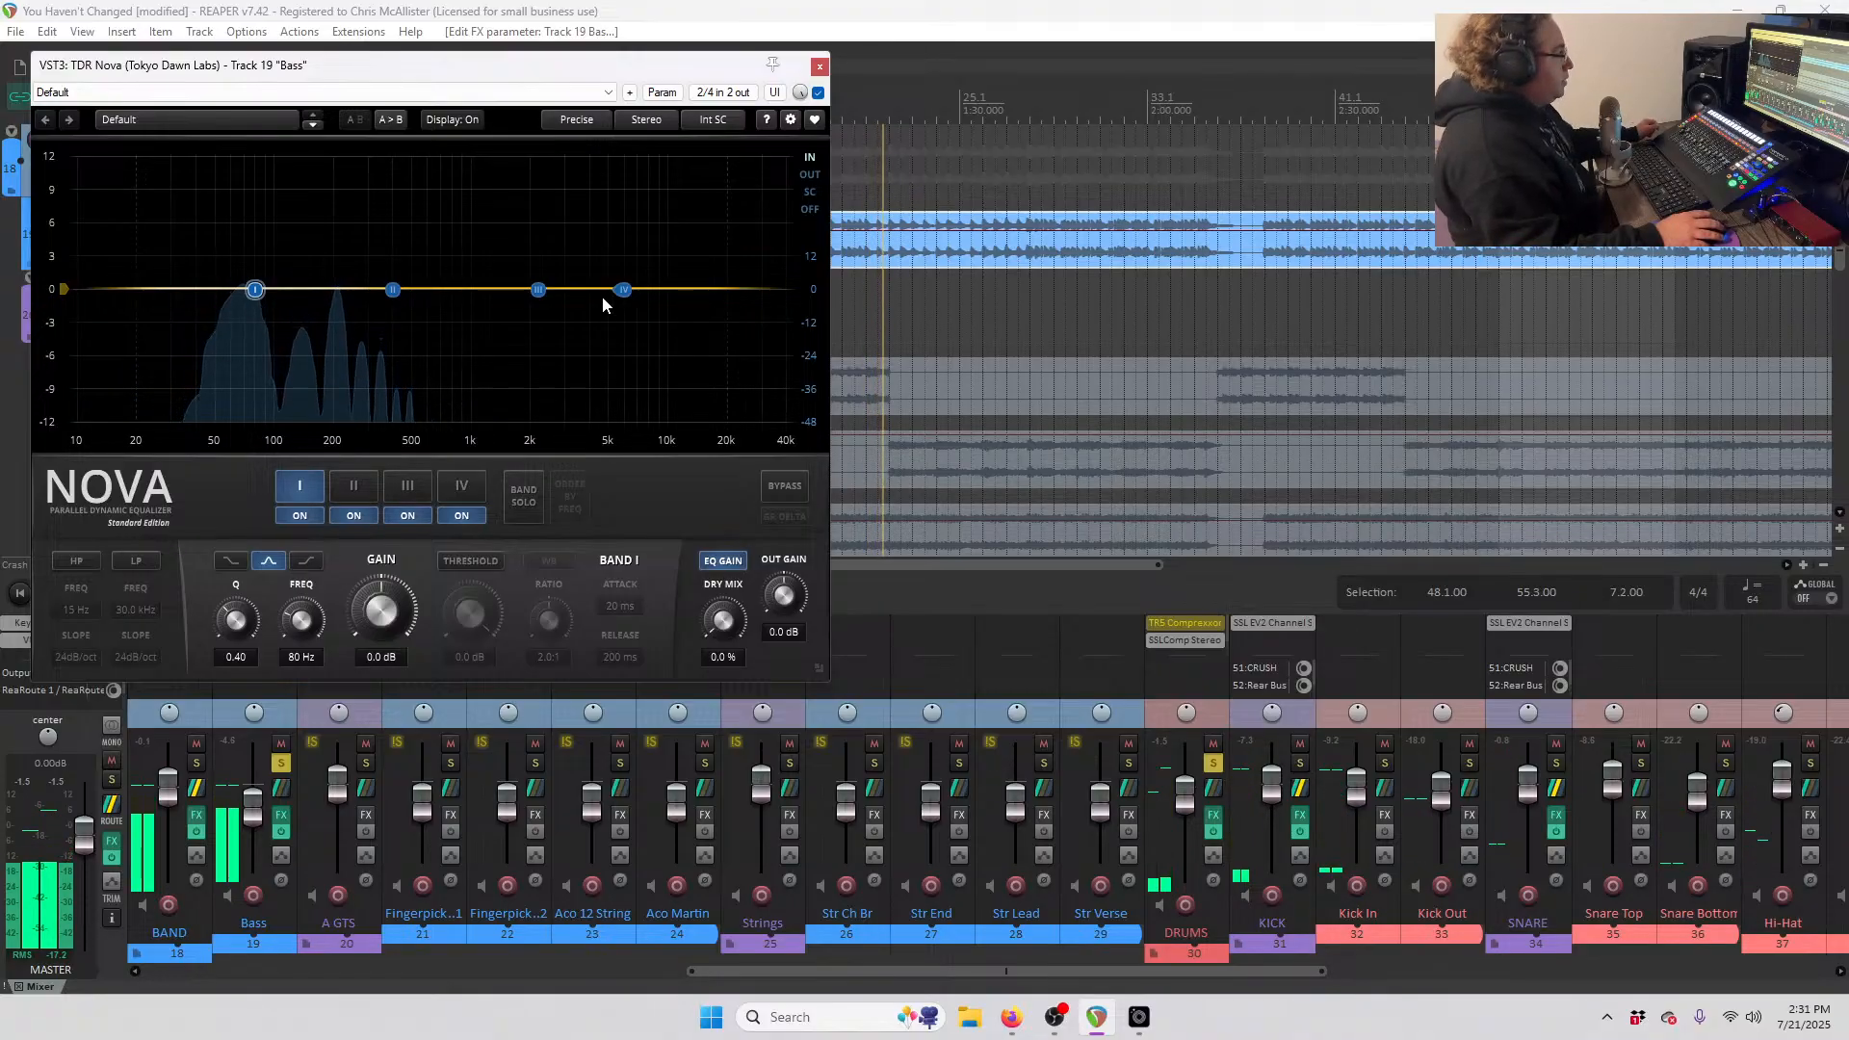
# - Enable the bass EQ's high-pass filter and set its frequency to 22 Hz
pyautogui.click(76, 560)
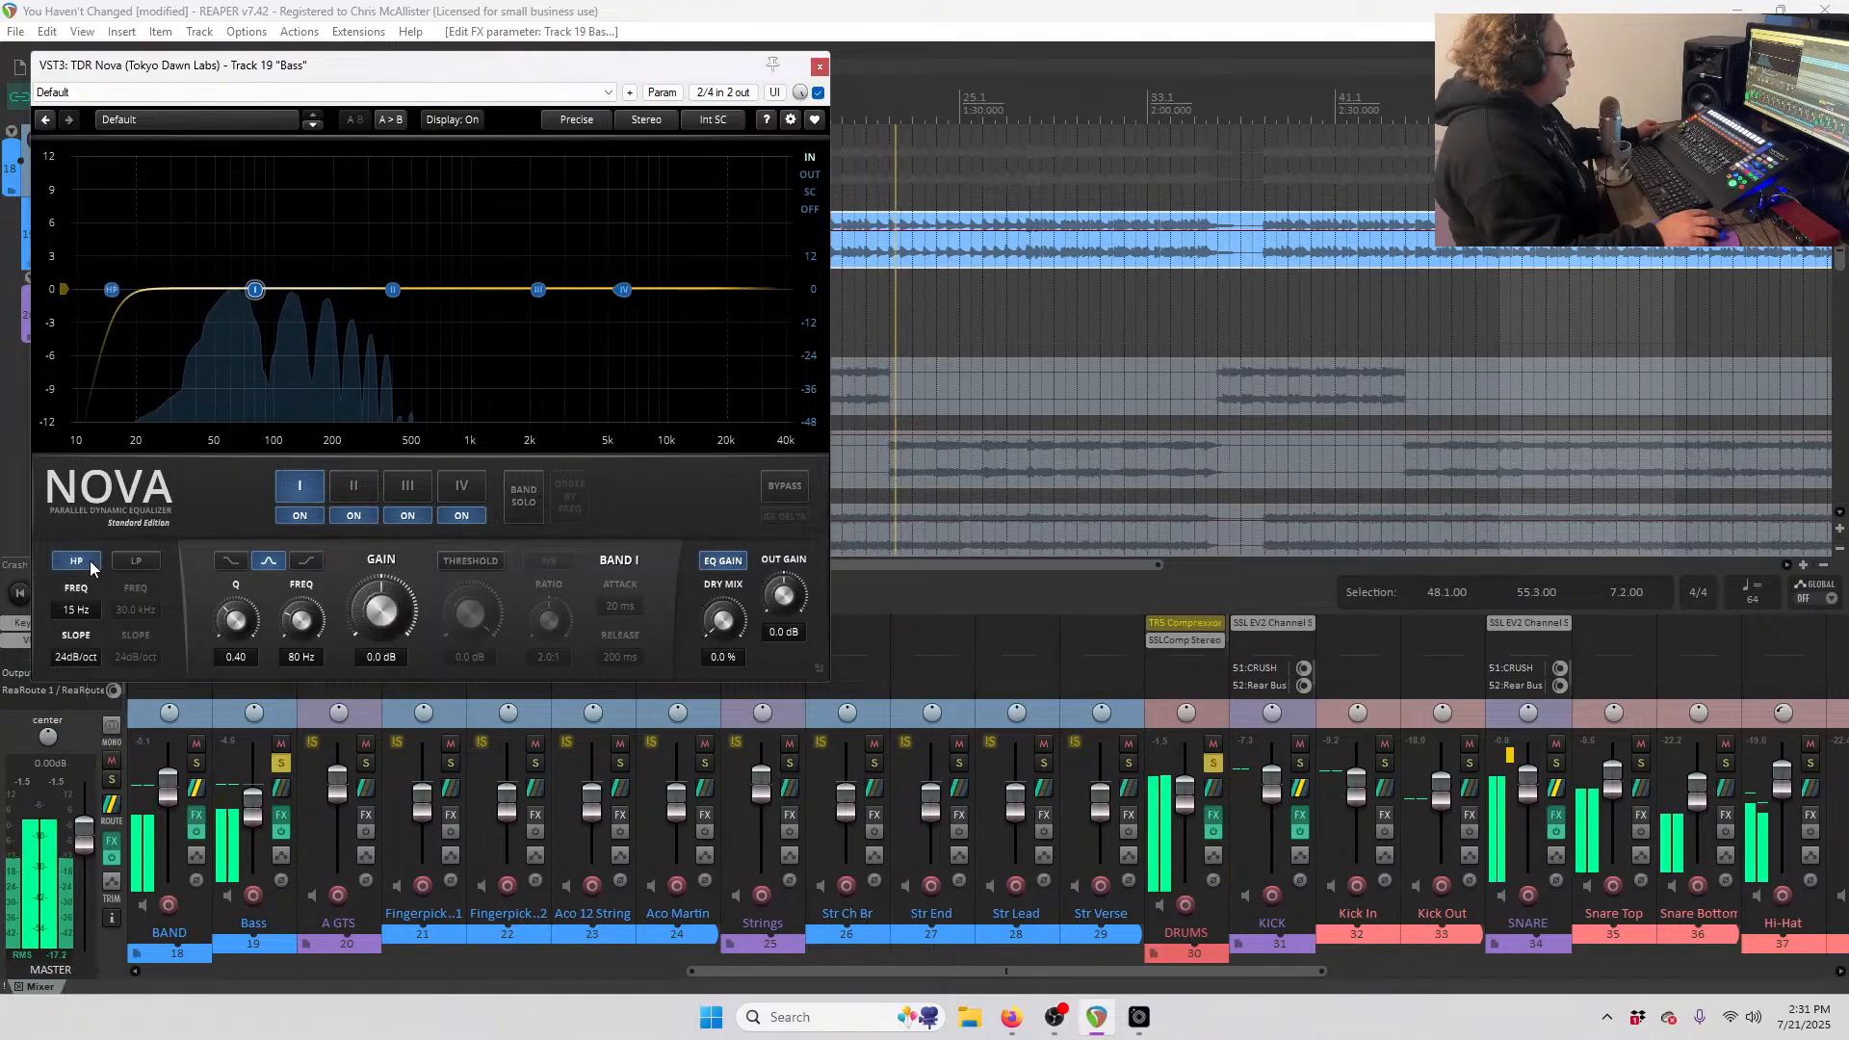
pyautogui.moveTo(112, 289); pyautogui.dragTo(146, 289)
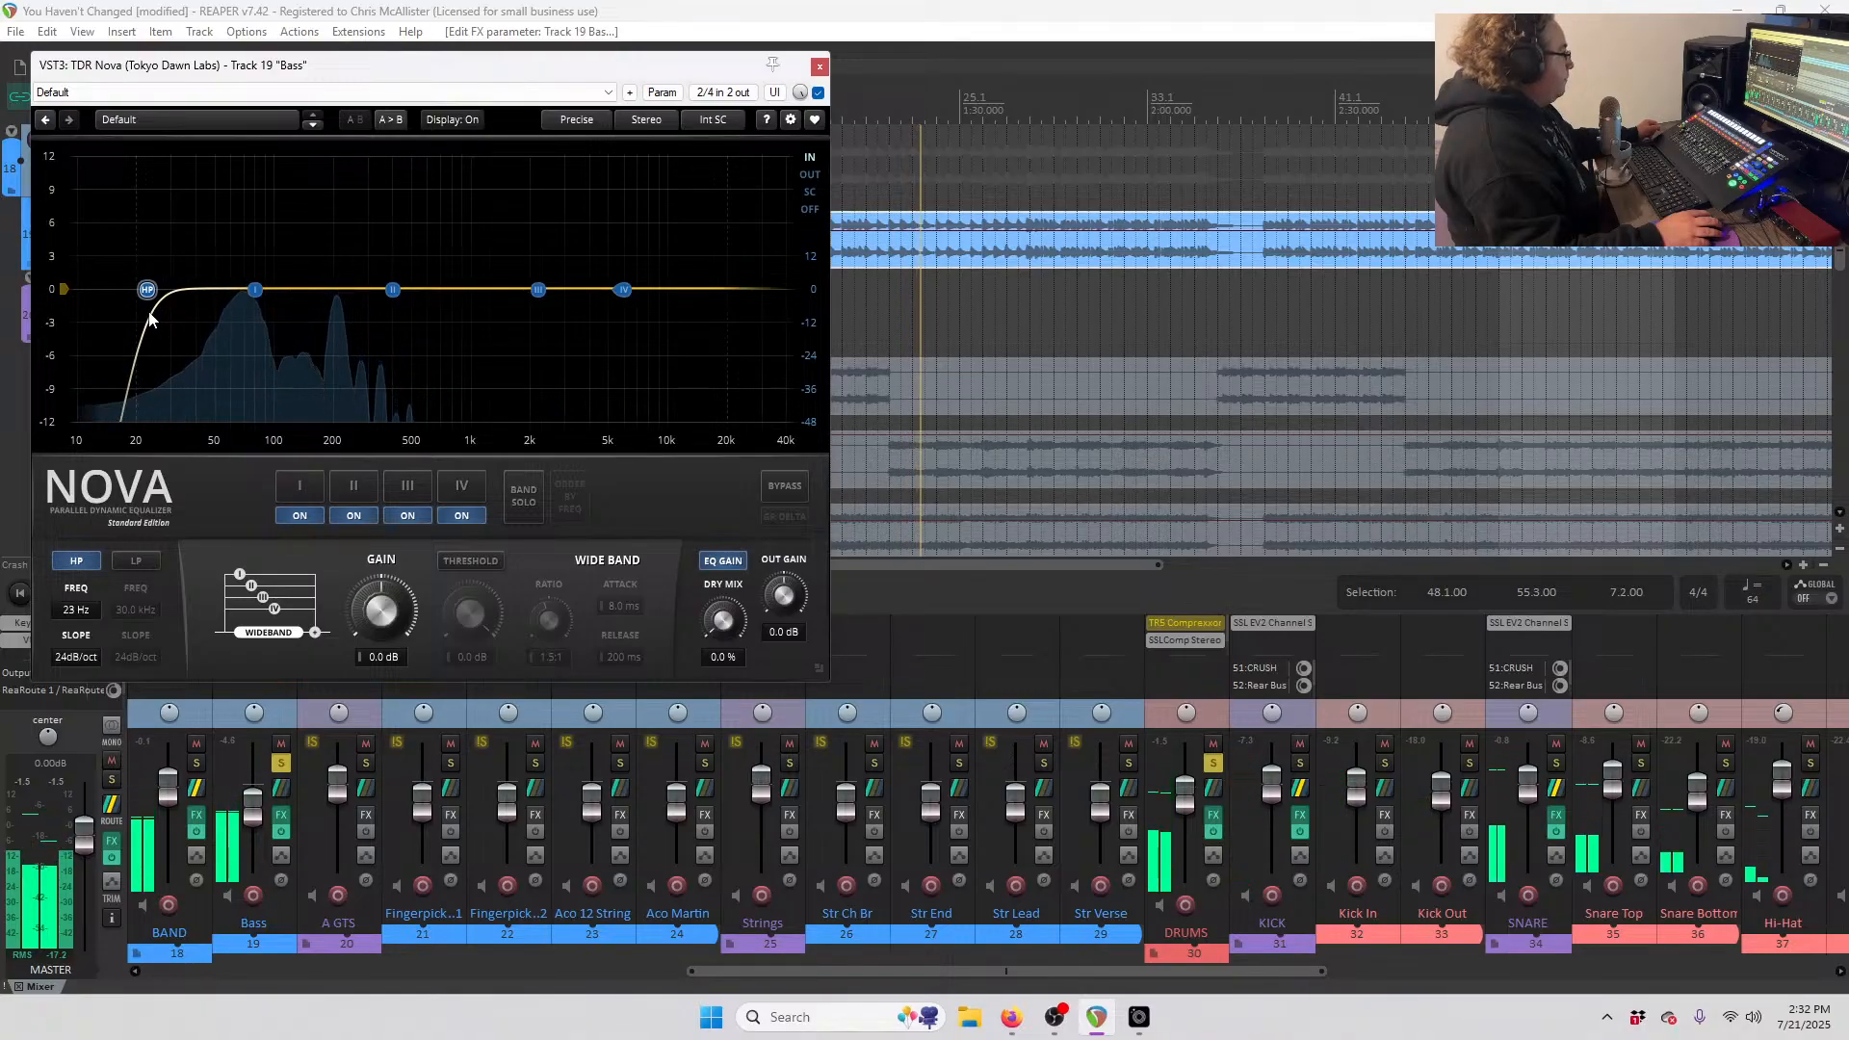
pyautogui.moveTo(149, 318); pyautogui.dragTo(145, 320)
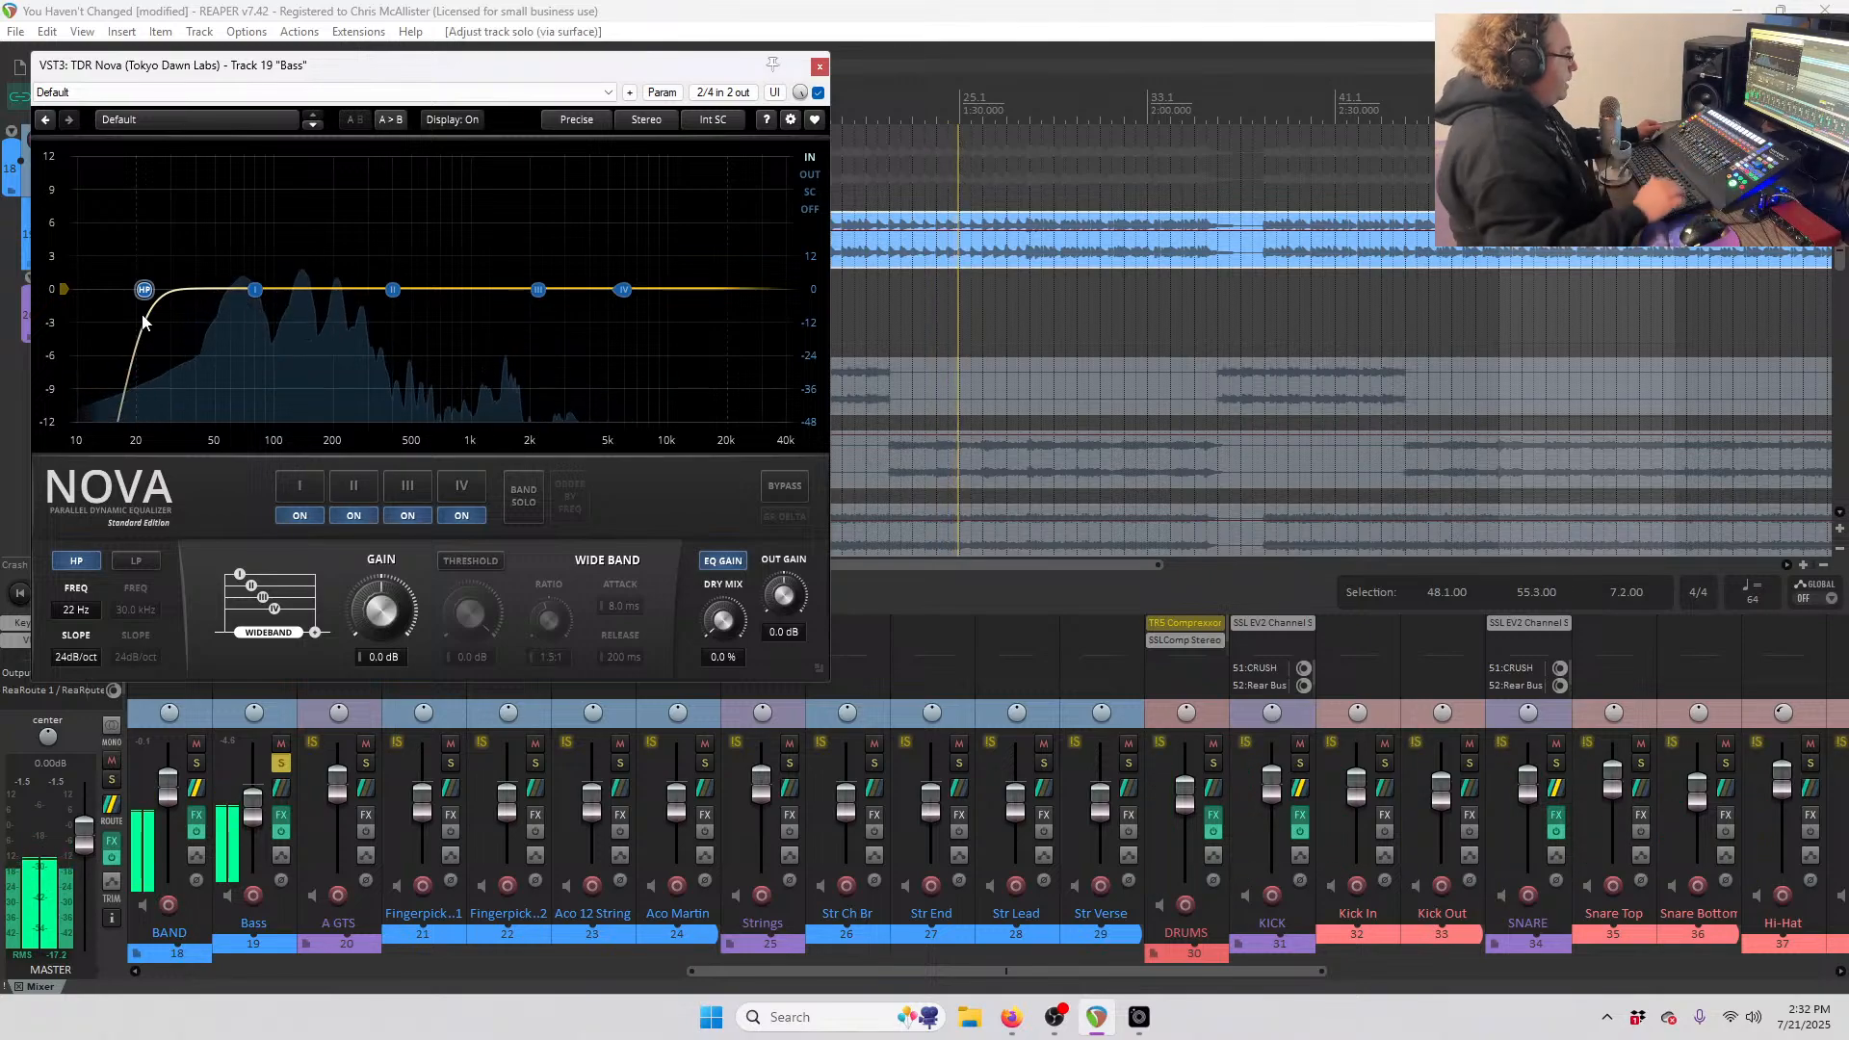
# - Sweep Band II of the bass EQ with a boost, then set it to a 4.2 dB cut at 447 Hz
pyautogui.click(393, 291)
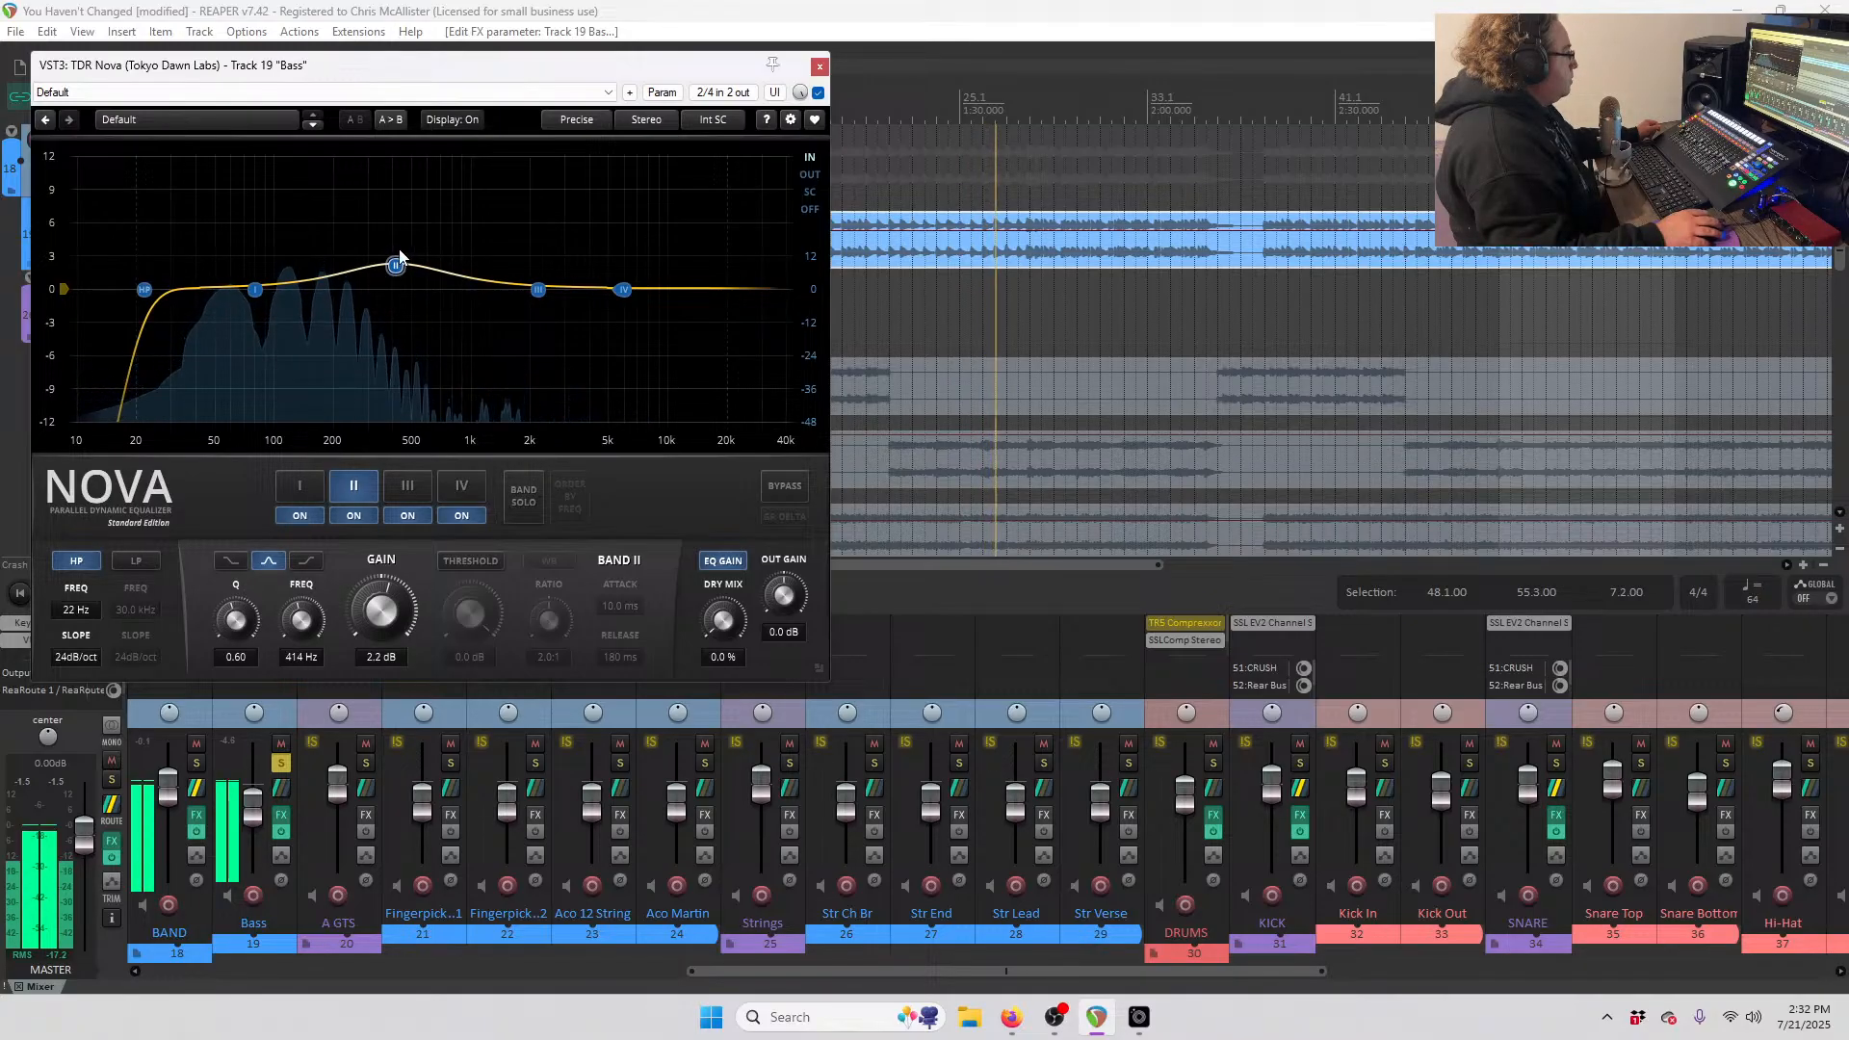
pyautogui.moveTo(422, 253); pyautogui.dragTo(420, 165)
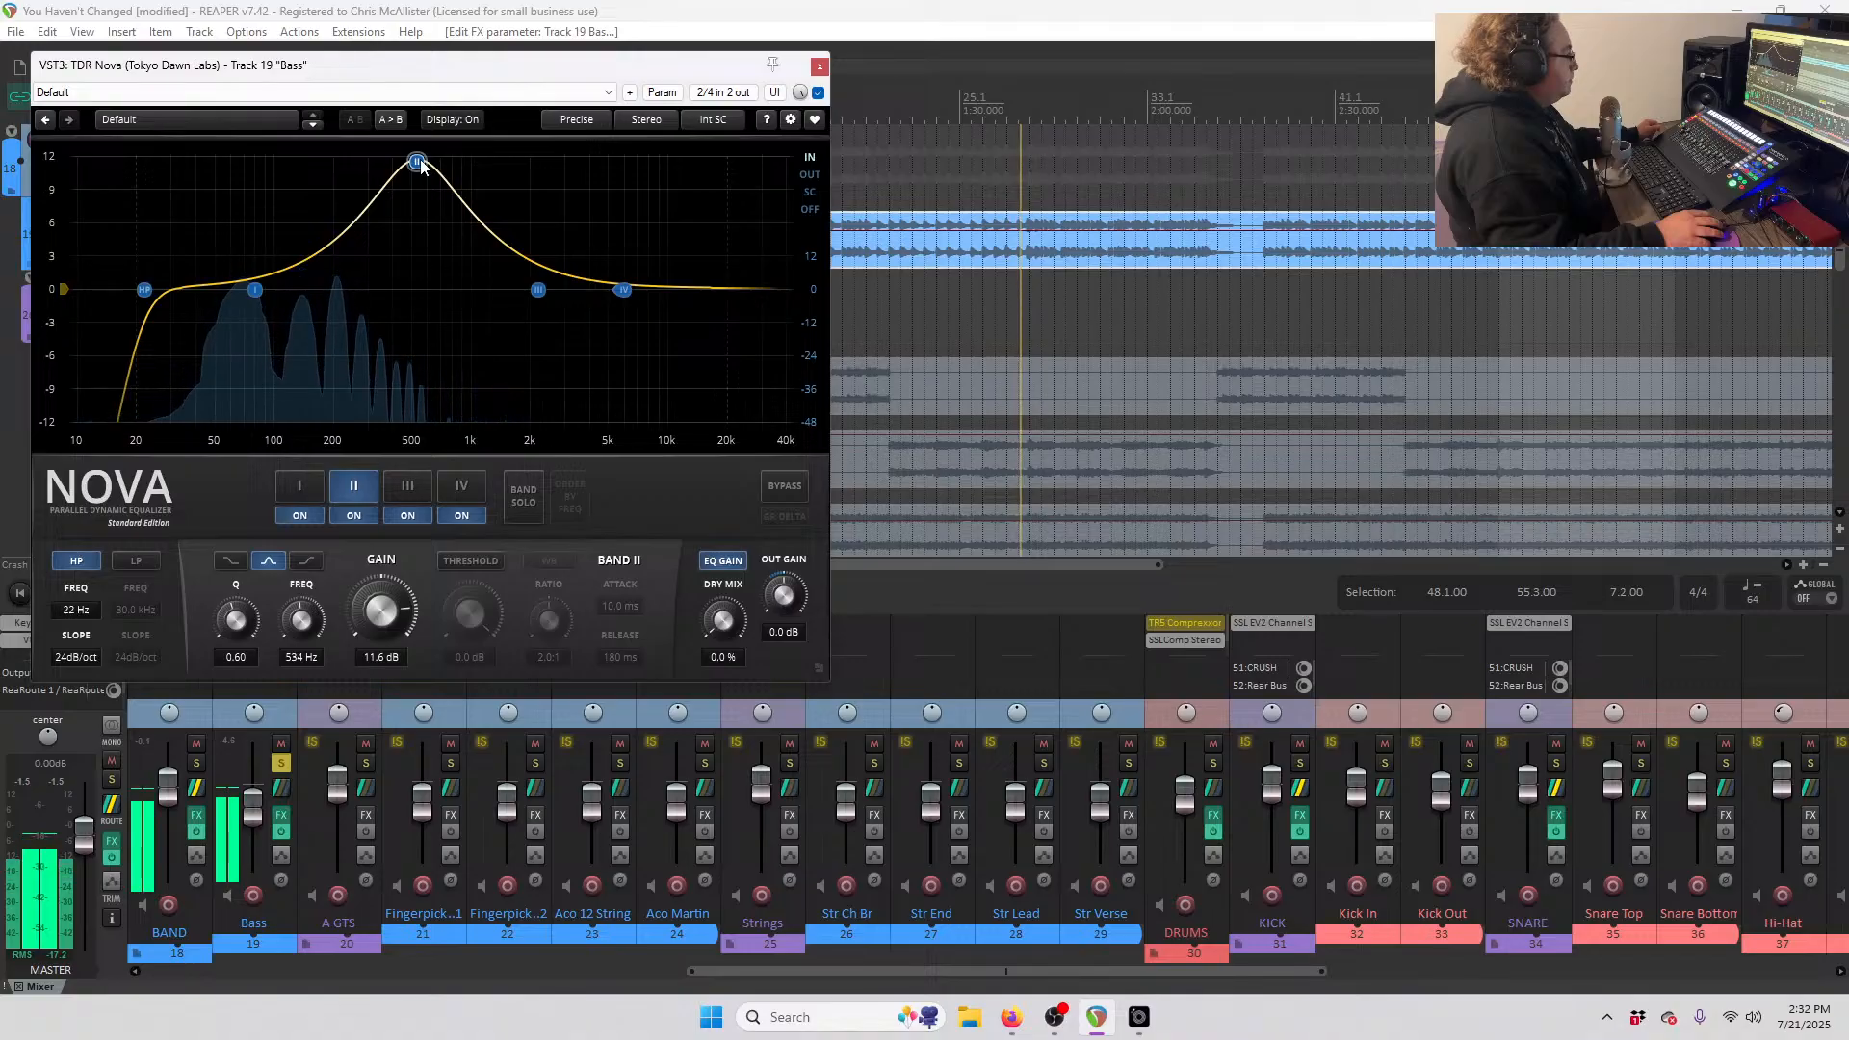
pyautogui.moveTo(420, 162); pyautogui.dragTo(408, 289)
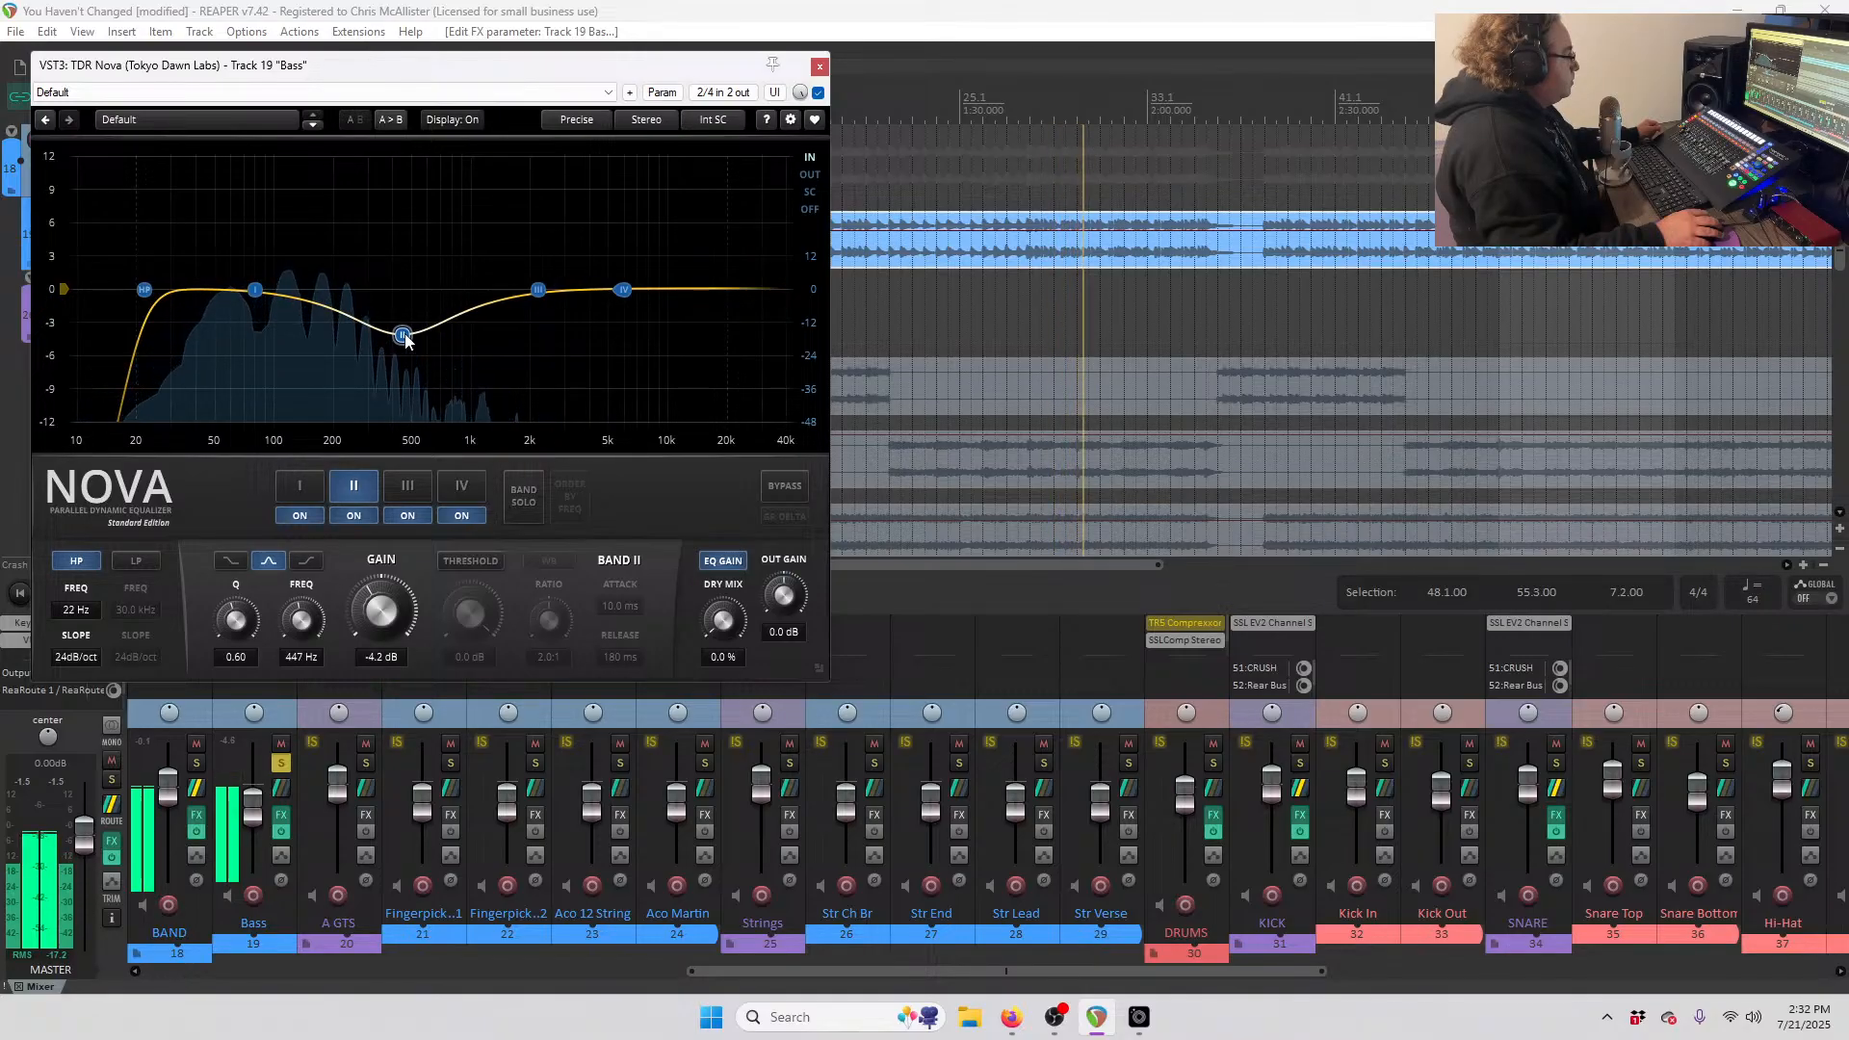
# - Boost Band III of the bass EQ by 4.7 dB at 4.4 kHz with a Q of 1.24
pyautogui.click(539, 291)
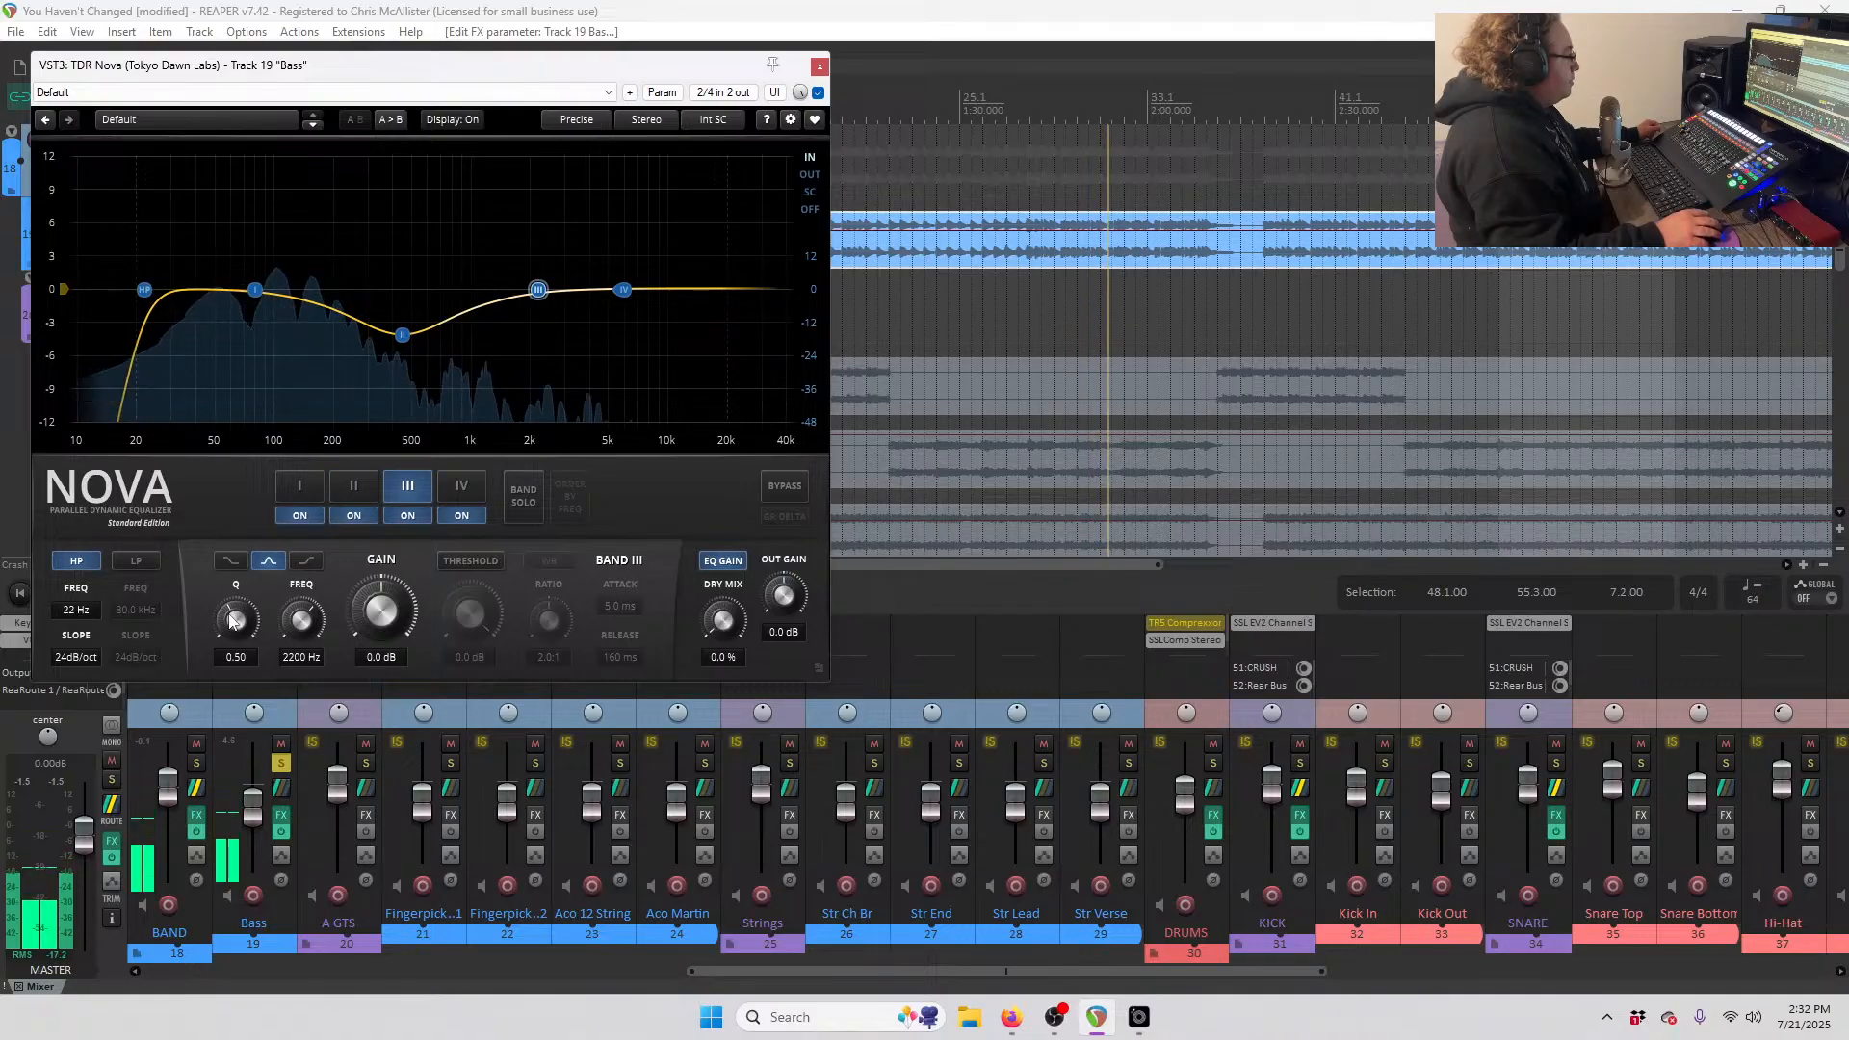
pyautogui.moveTo(542, 295); pyautogui.dragTo(603, 223)
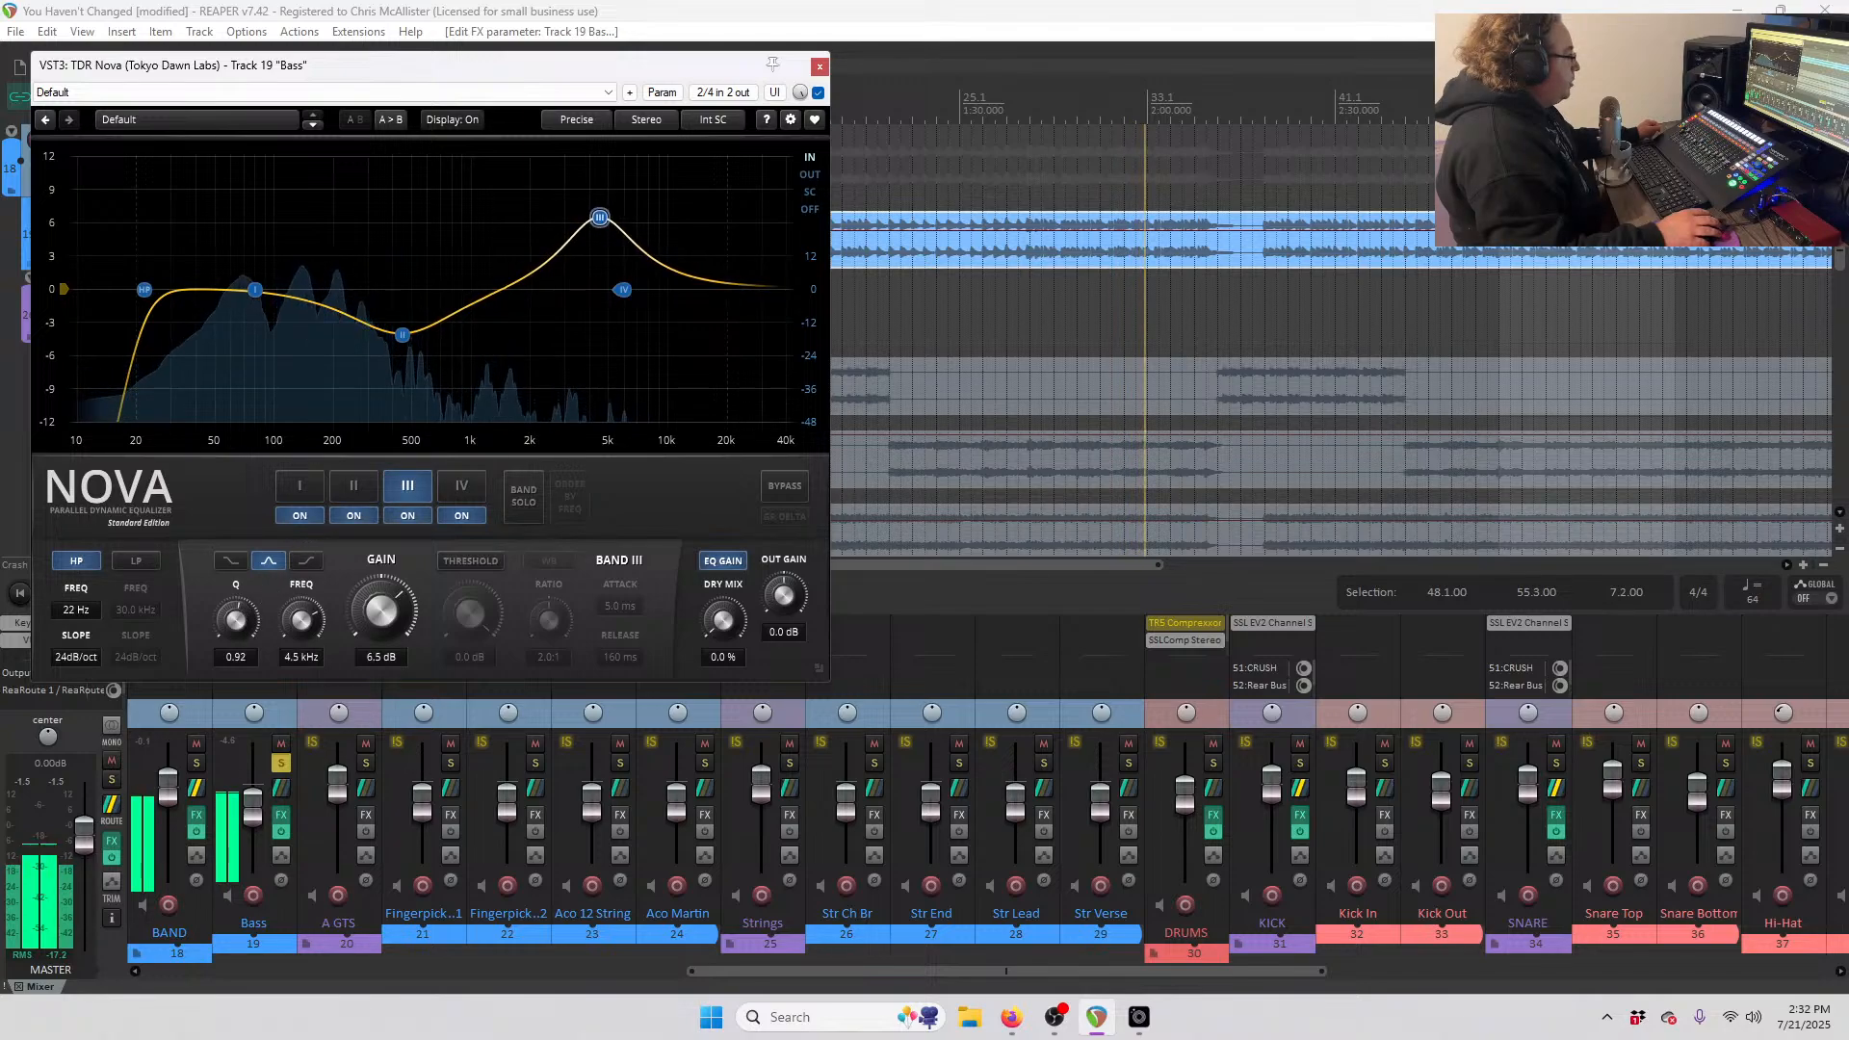
pyautogui.scroll(4, 600, 218)
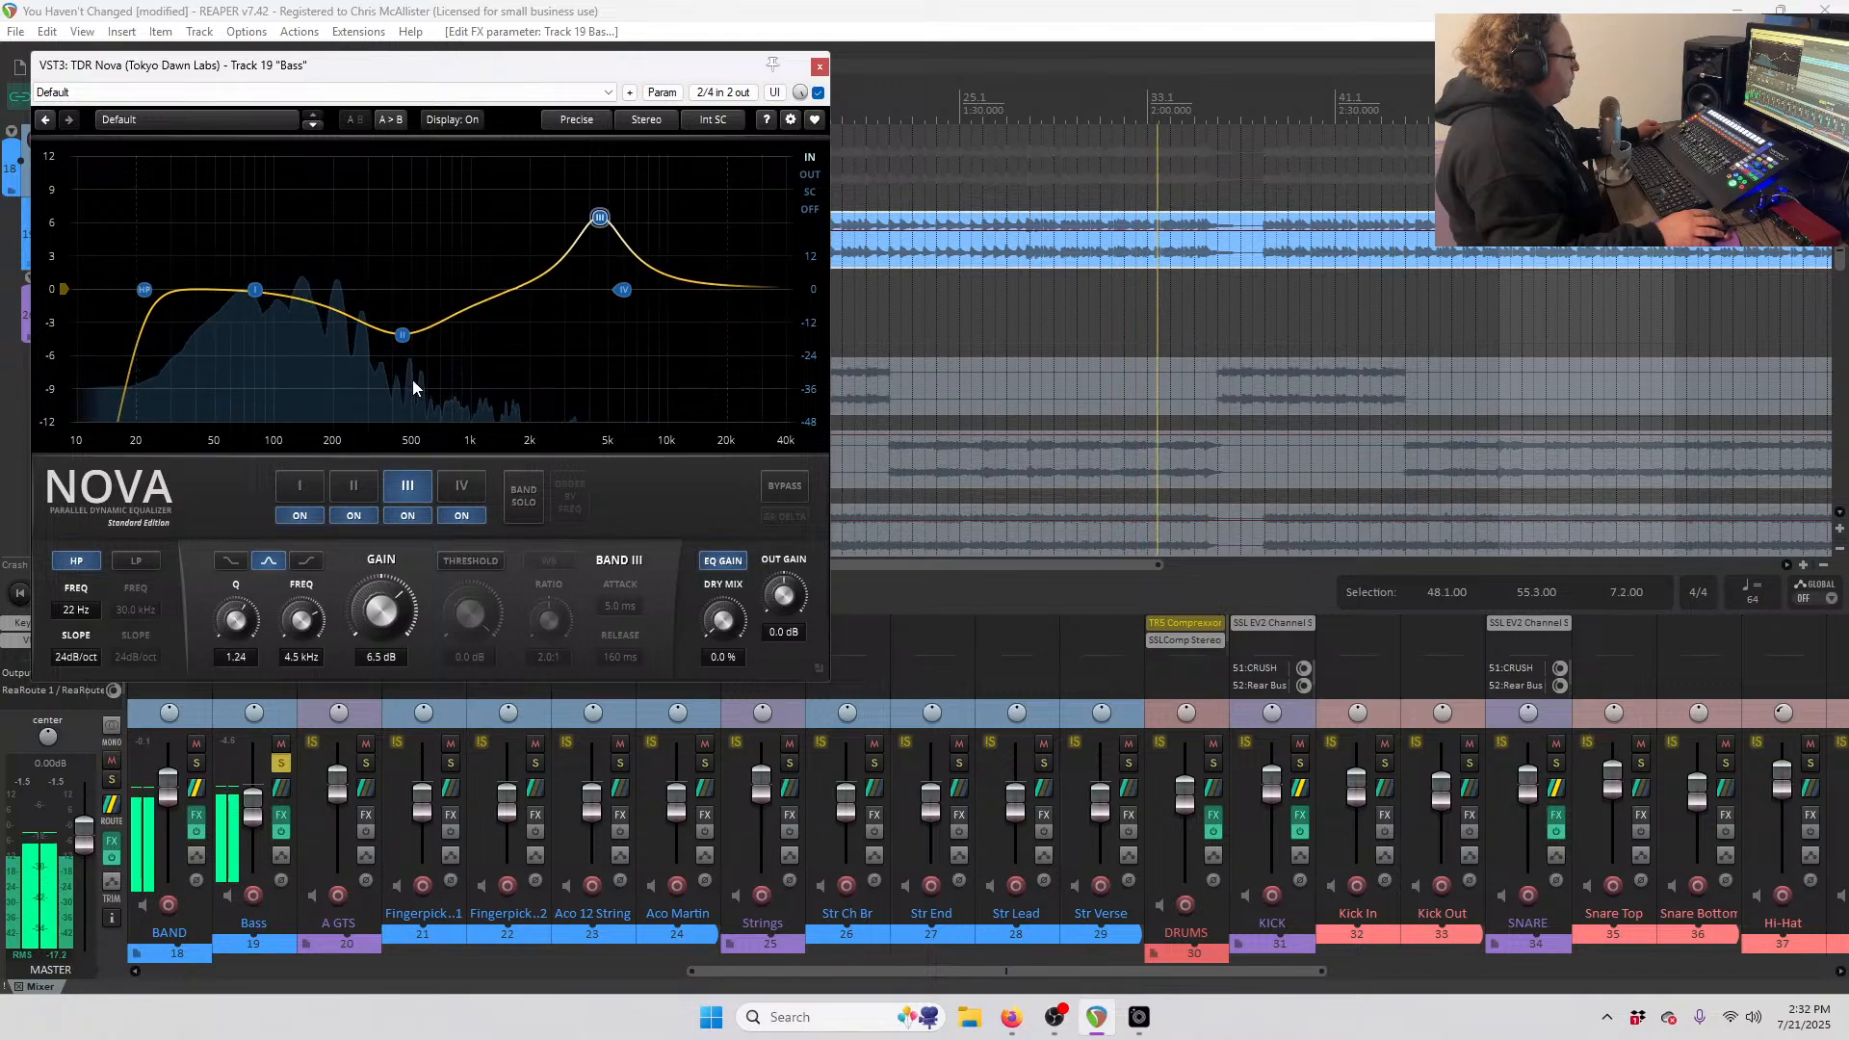
pyautogui.moveTo(596, 246)
pyautogui.mouseDown()
pyautogui.moveTo(591, 425)
pyautogui.moveTo(598, 164)
pyautogui.moveTo(592, 246)
pyautogui.mouseUp()
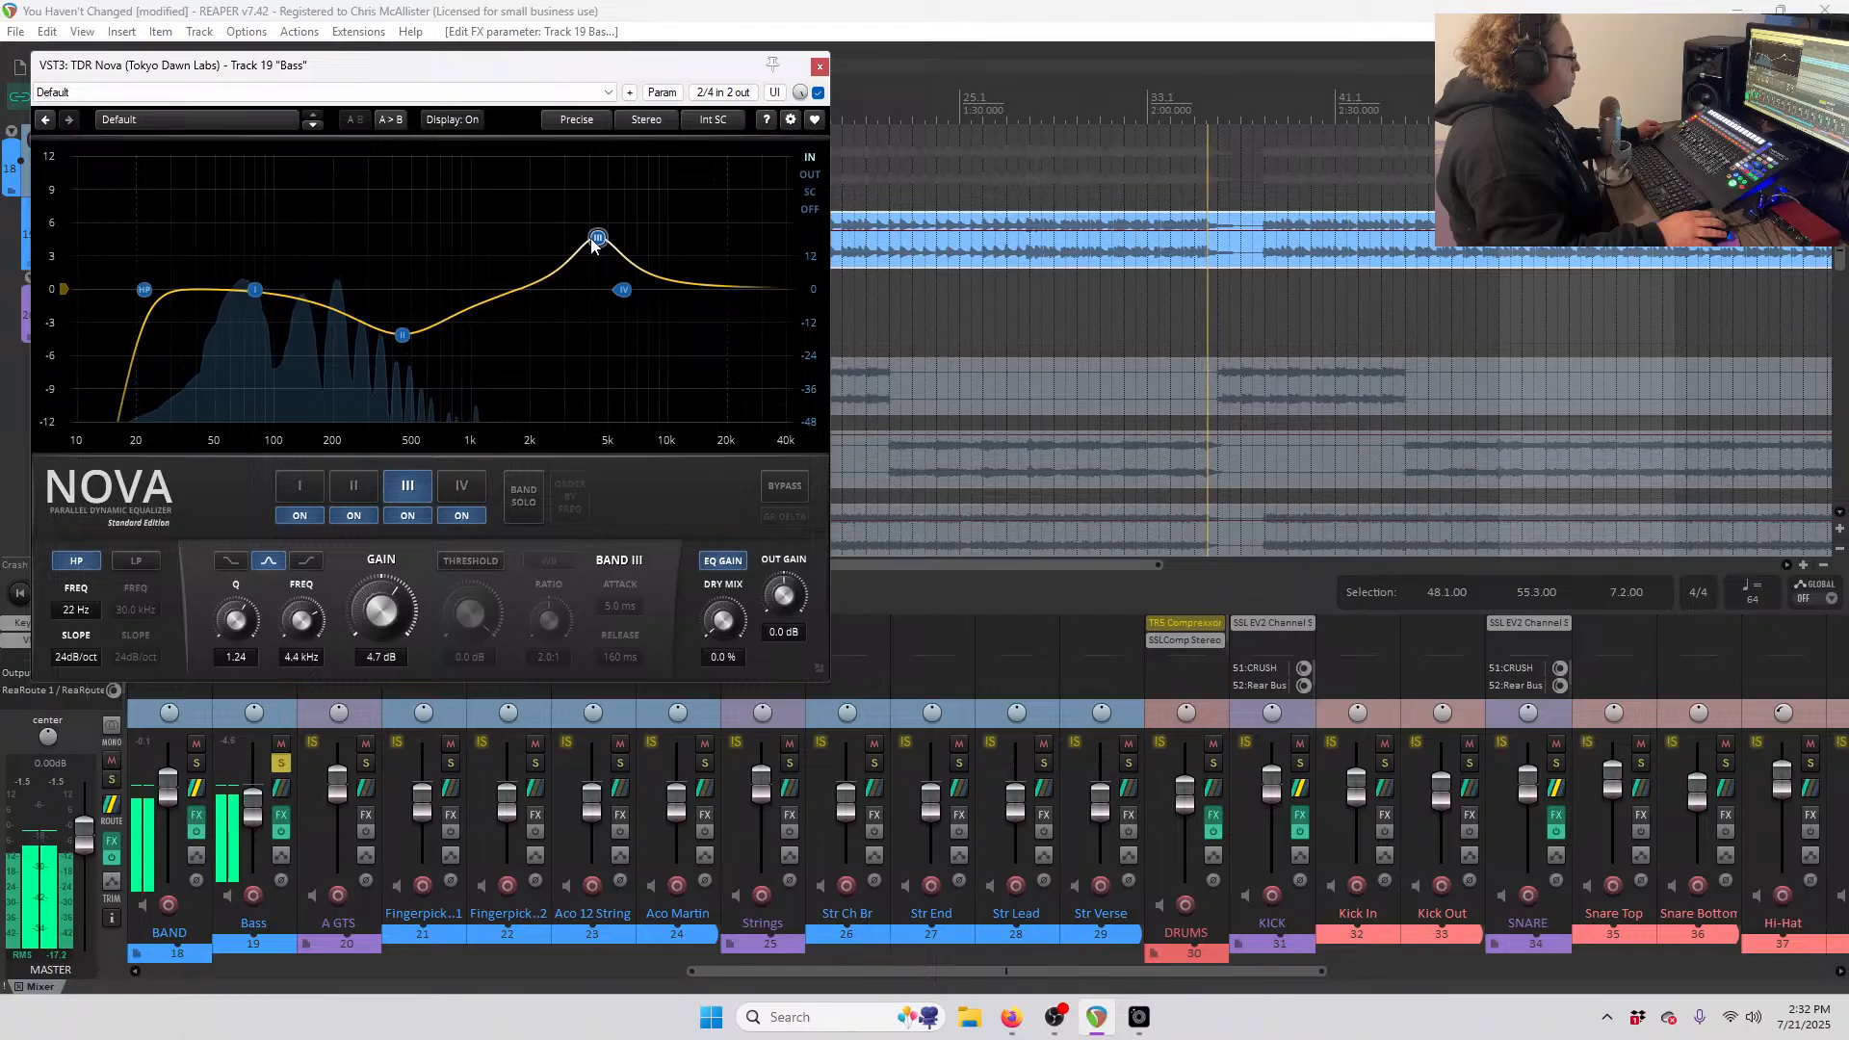
# - Enable the bass EQ's low-pass filter at 11.4 kHz and play the bass to hear the result
pyautogui.click(136, 561)
pyautogui.moveTo(762, 289); pyautogui.dragTo(675, 330)
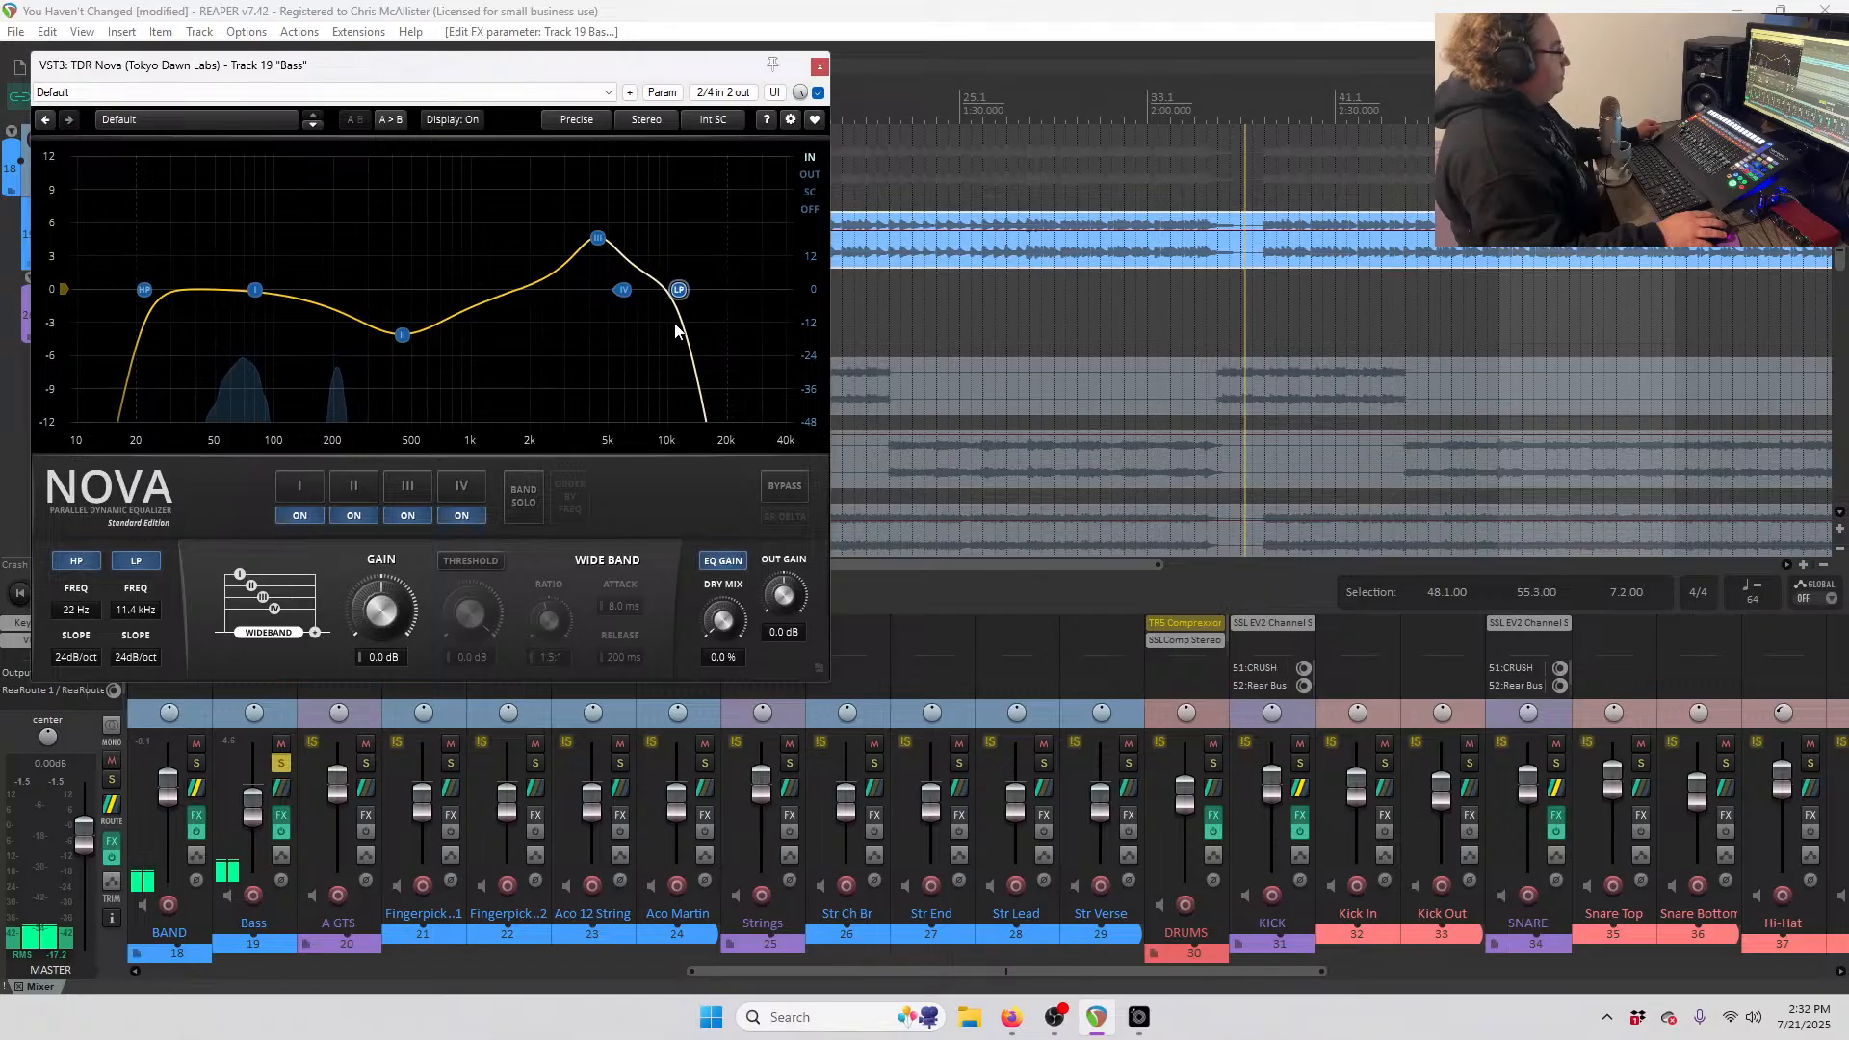
pyautogui.press('space')
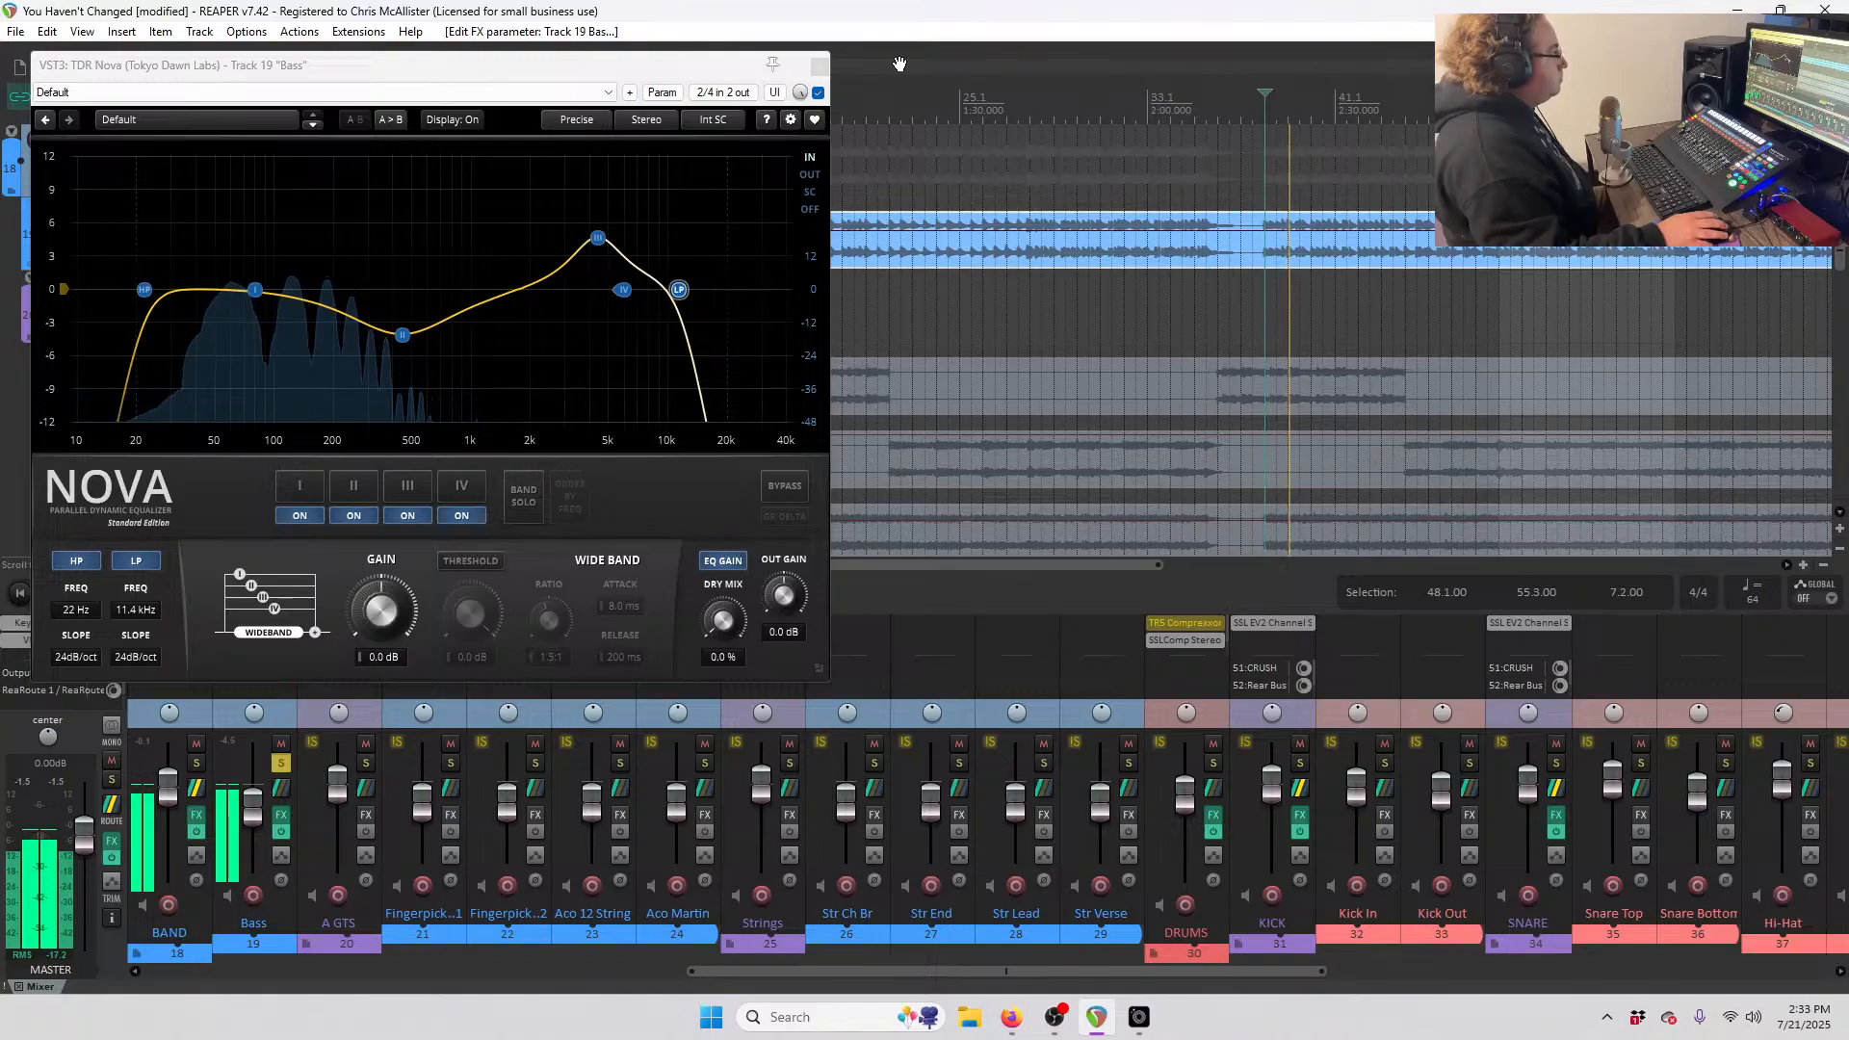
# - Add a CLA-3A Stereo compressor after the bass EQ and set its peak reduction to 4.52
pyautogui.click(819, 66)
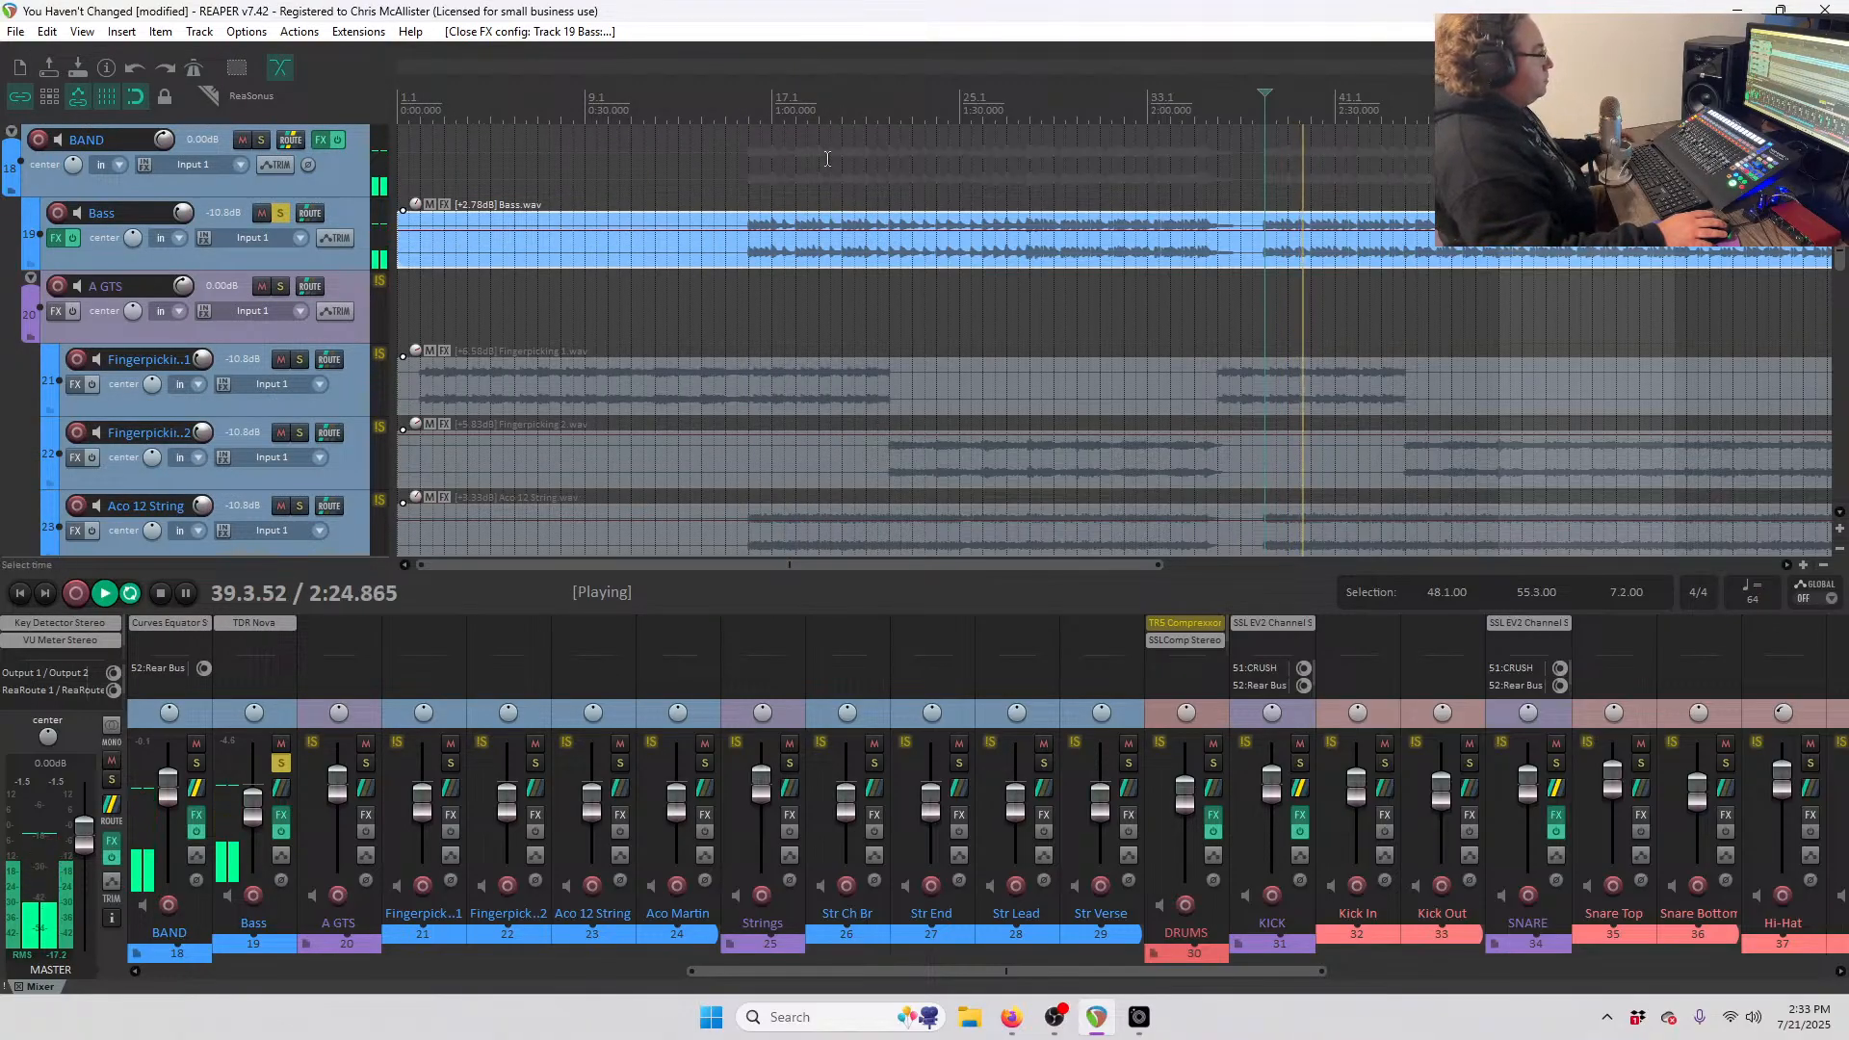
pyautogui.rightClick(58, 237)
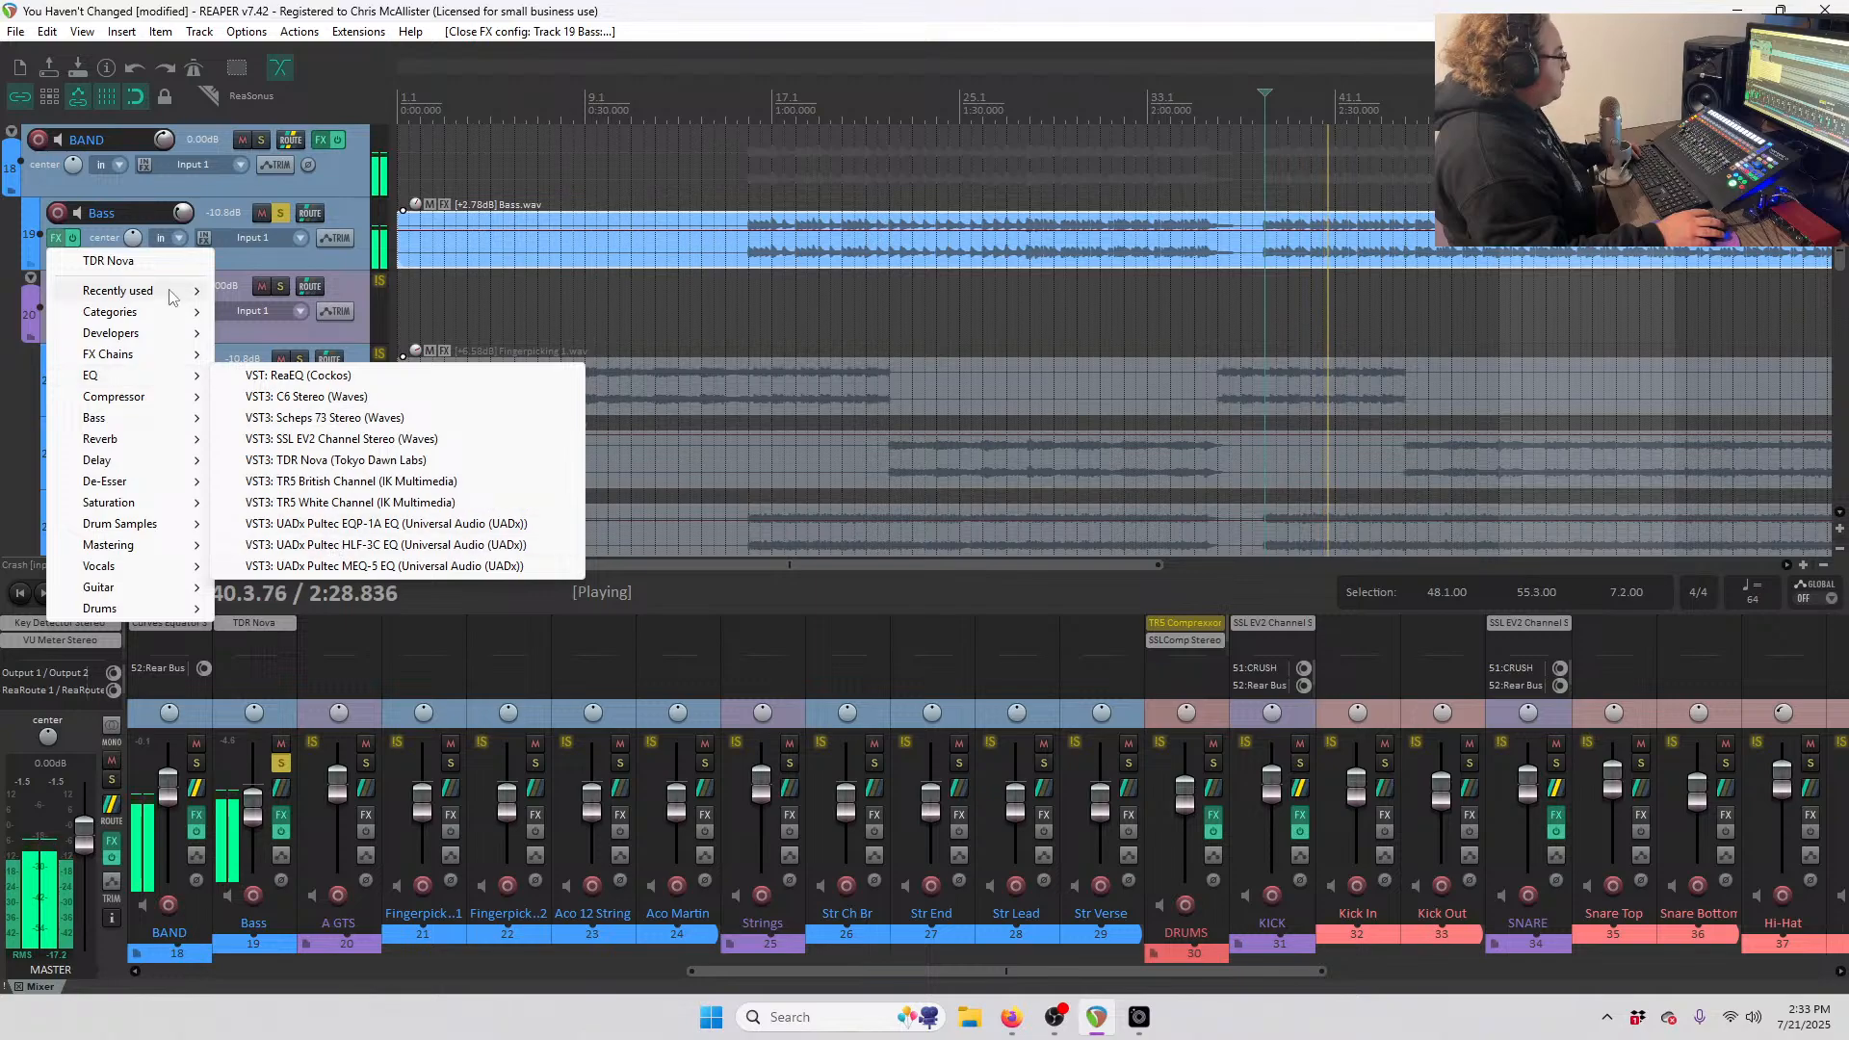
pyautogui.moveTo(127, 400)
pyautogui.click(343, 440)
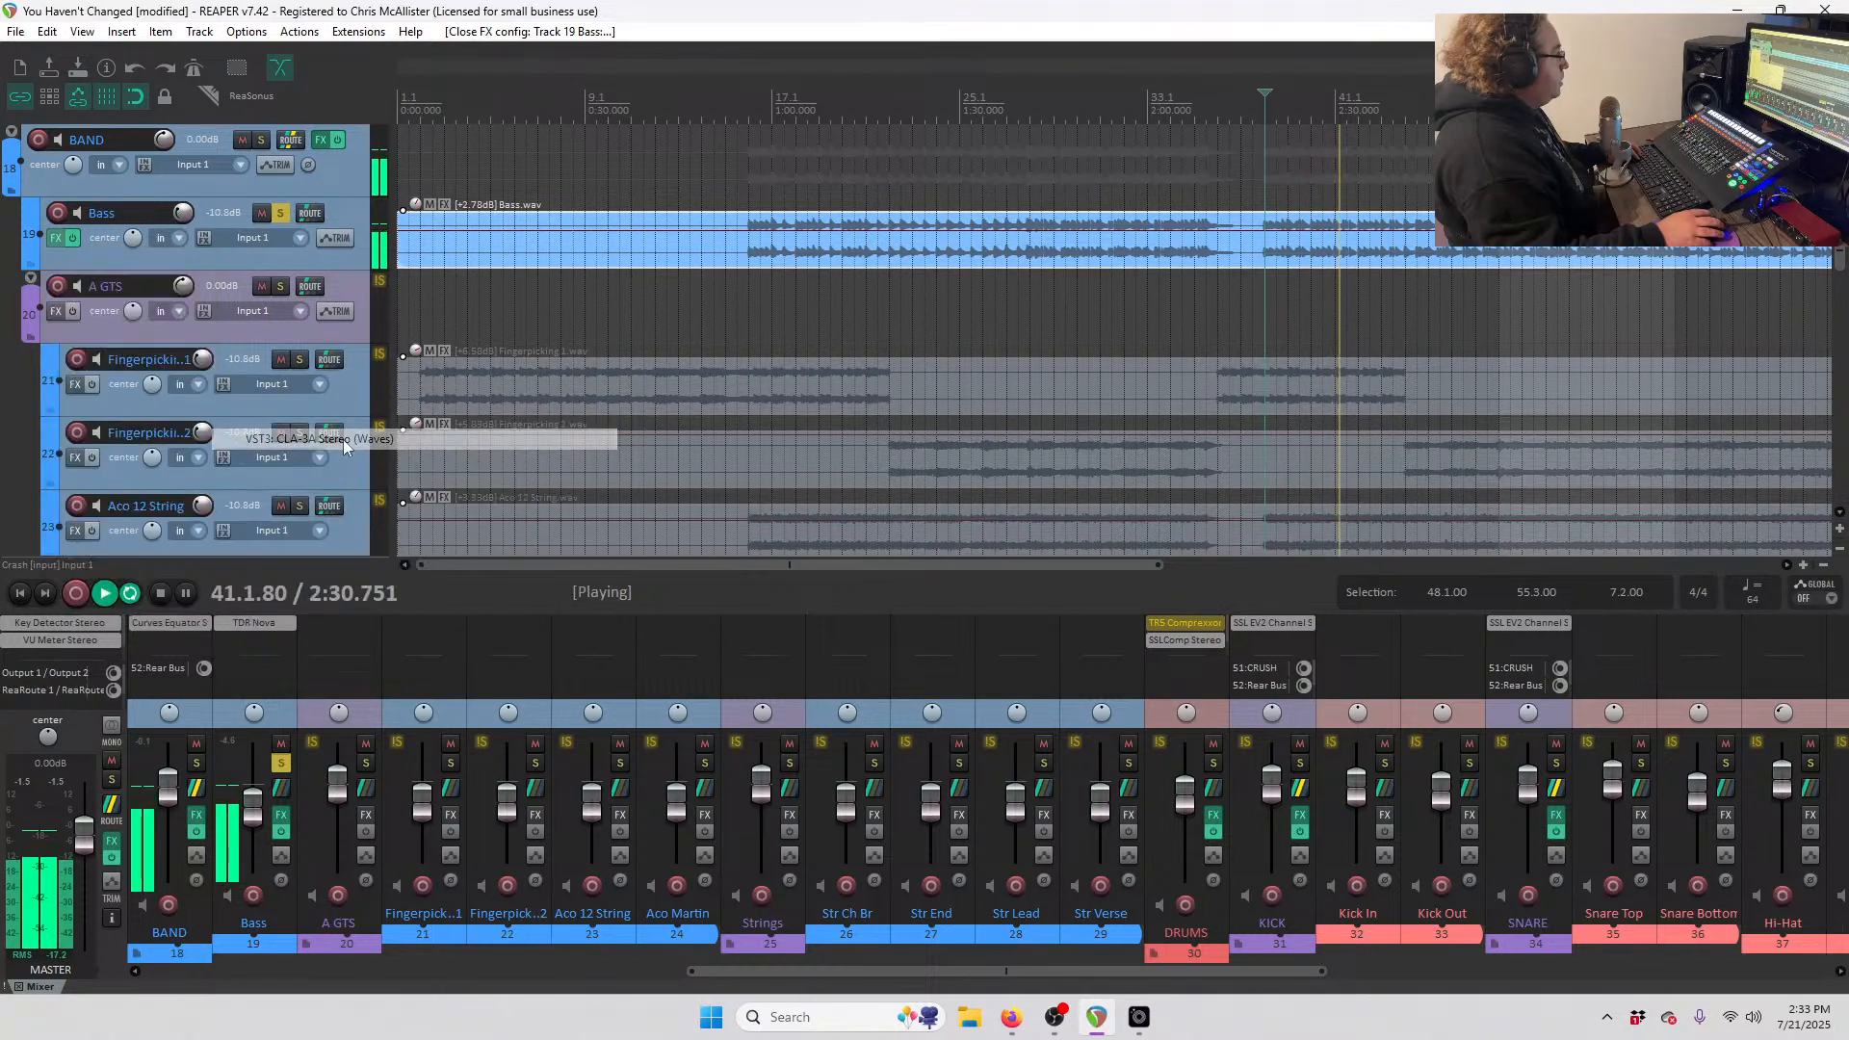
pyautogui.moveTo(461, 241); pyautogui.dragTo(460, 235)
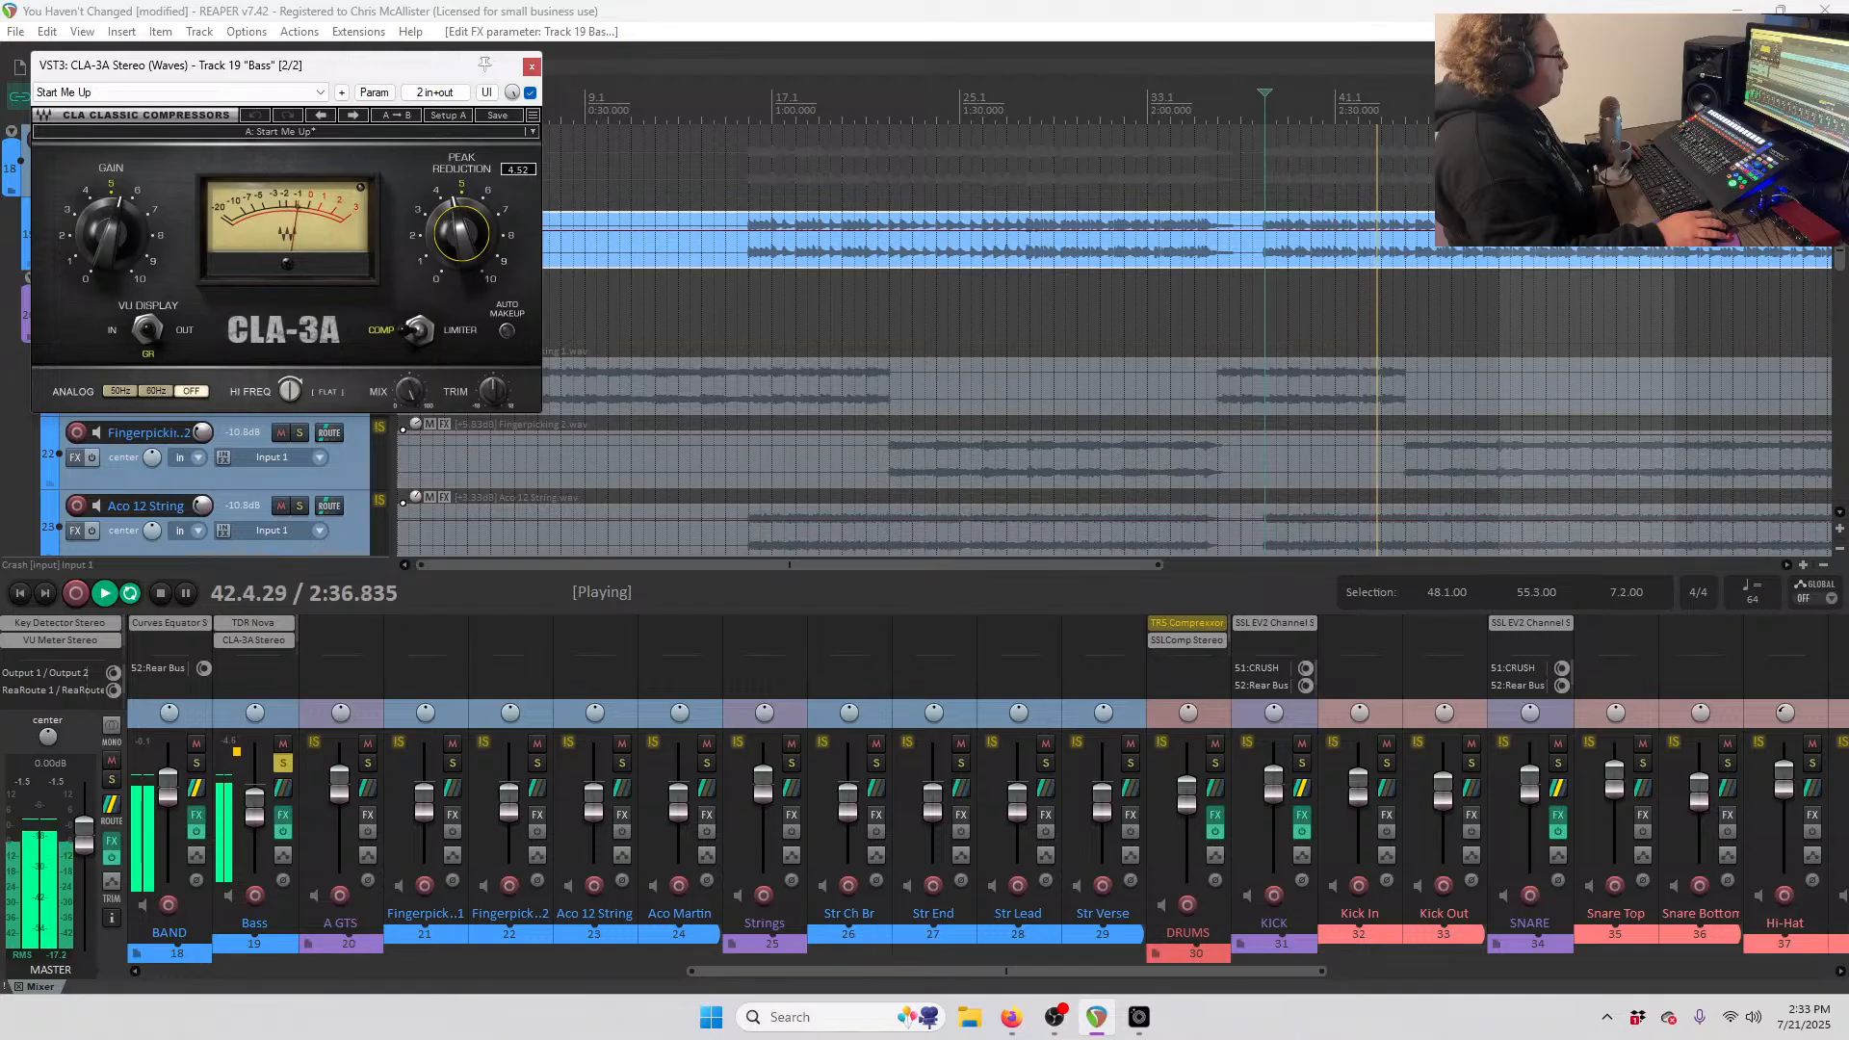
pyautogui.click(531, 67)
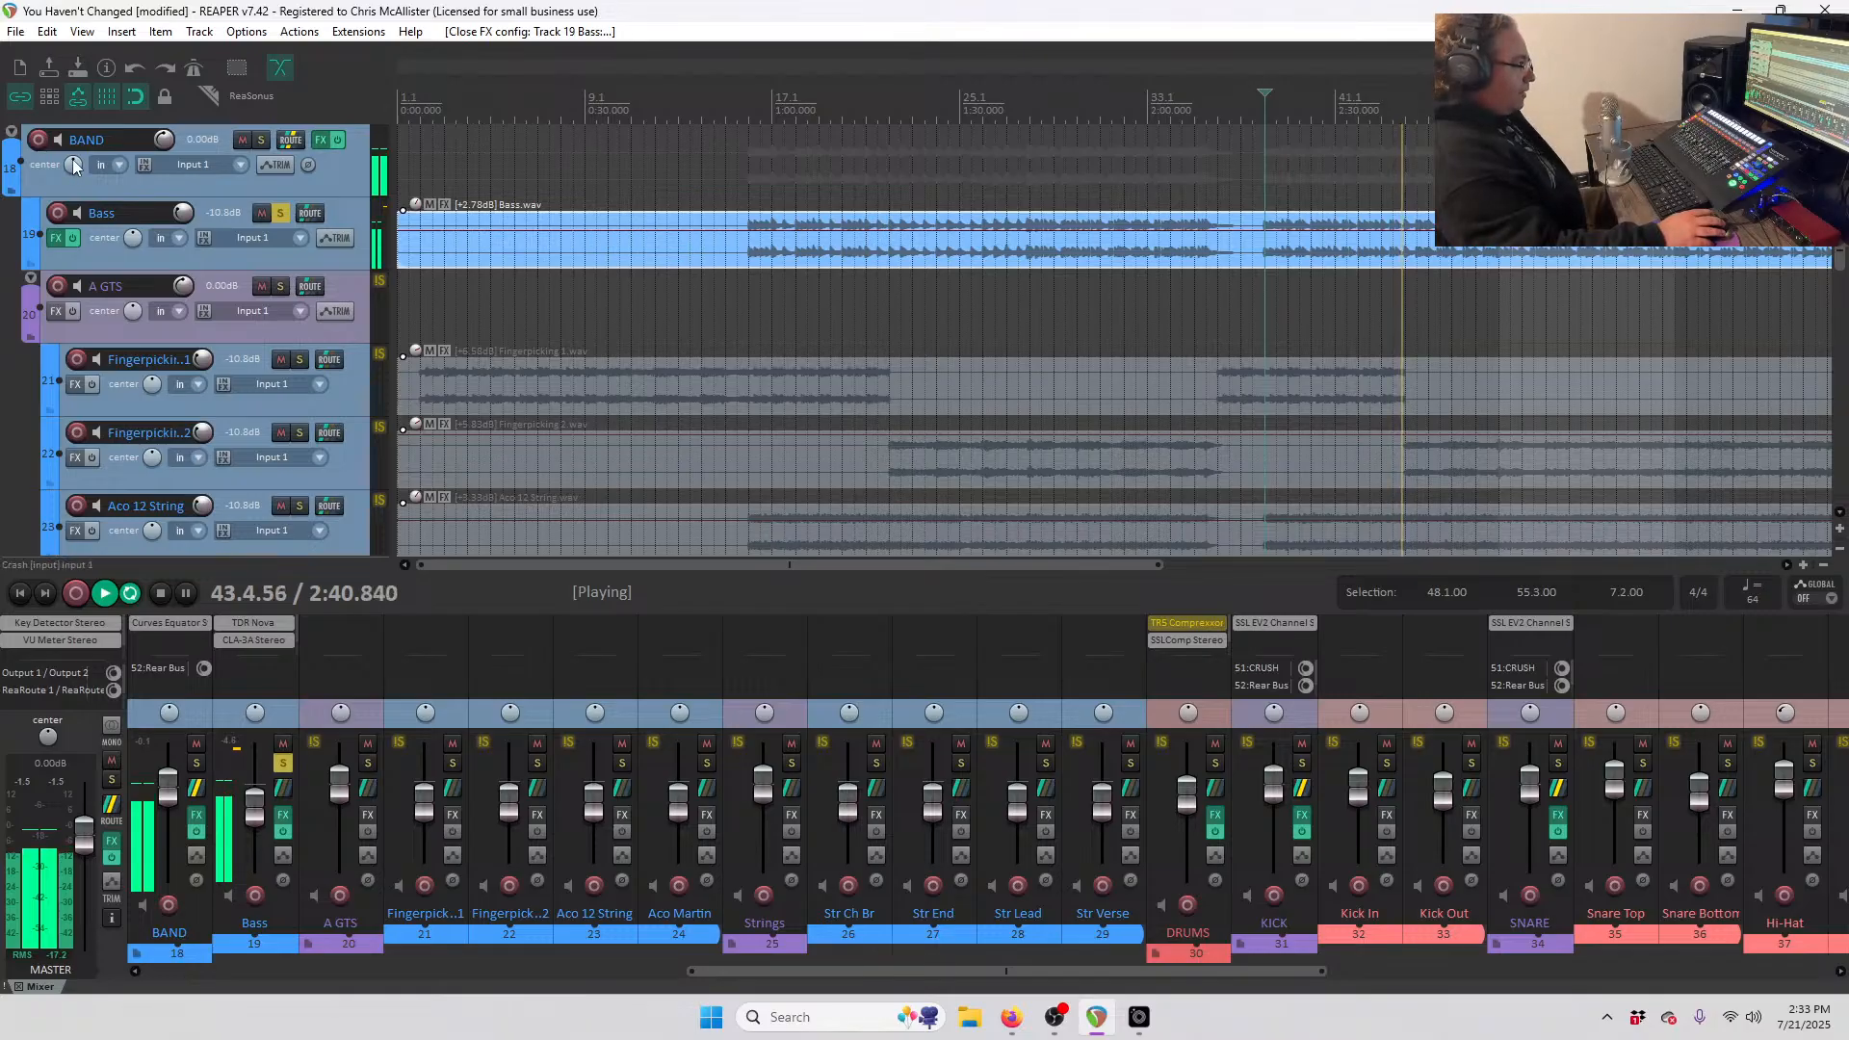
# - Add a TR5 Brickwall Limiter to the bass with a -0.2 dB output ceiling and 2.0 dB input, then audition it and stop playback
pyautogui.rightClick(56, 237)
pyautogui.moveTo(103, 508)
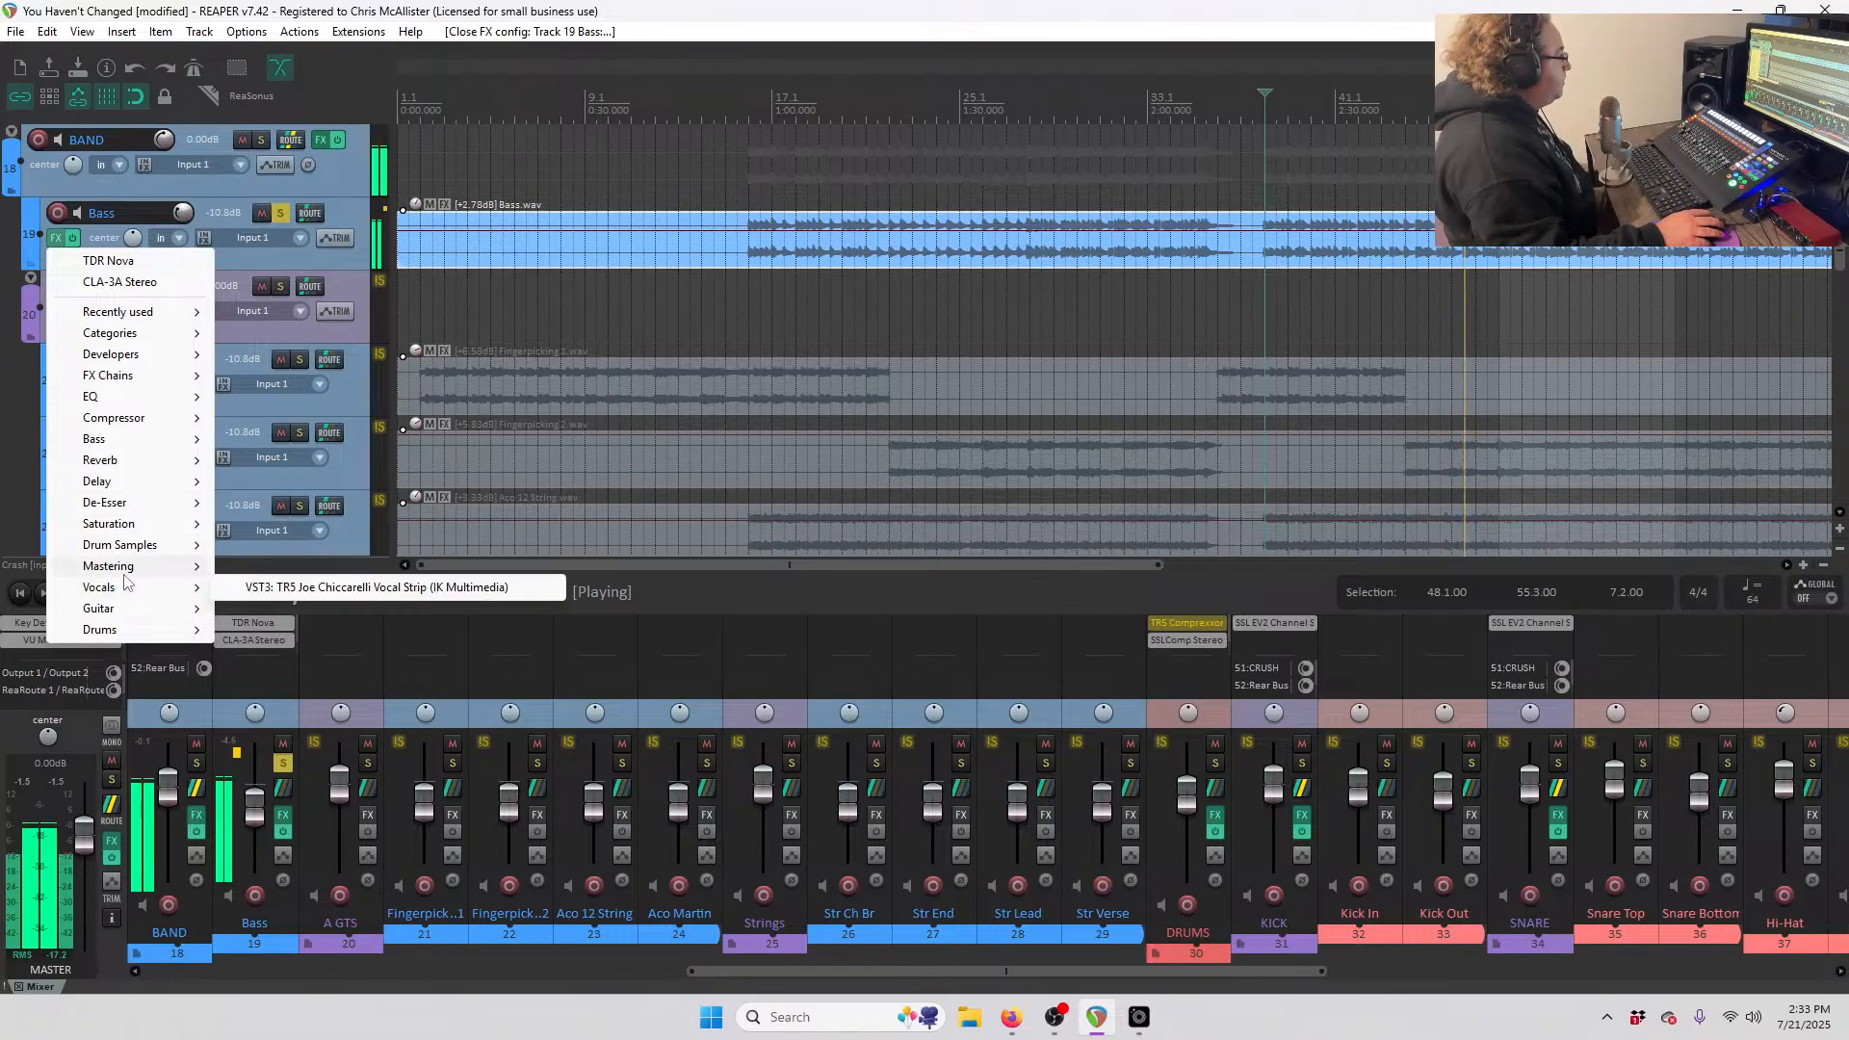
pyautogui.moveTo(108, 567)
pyautogui.click(368, 615)
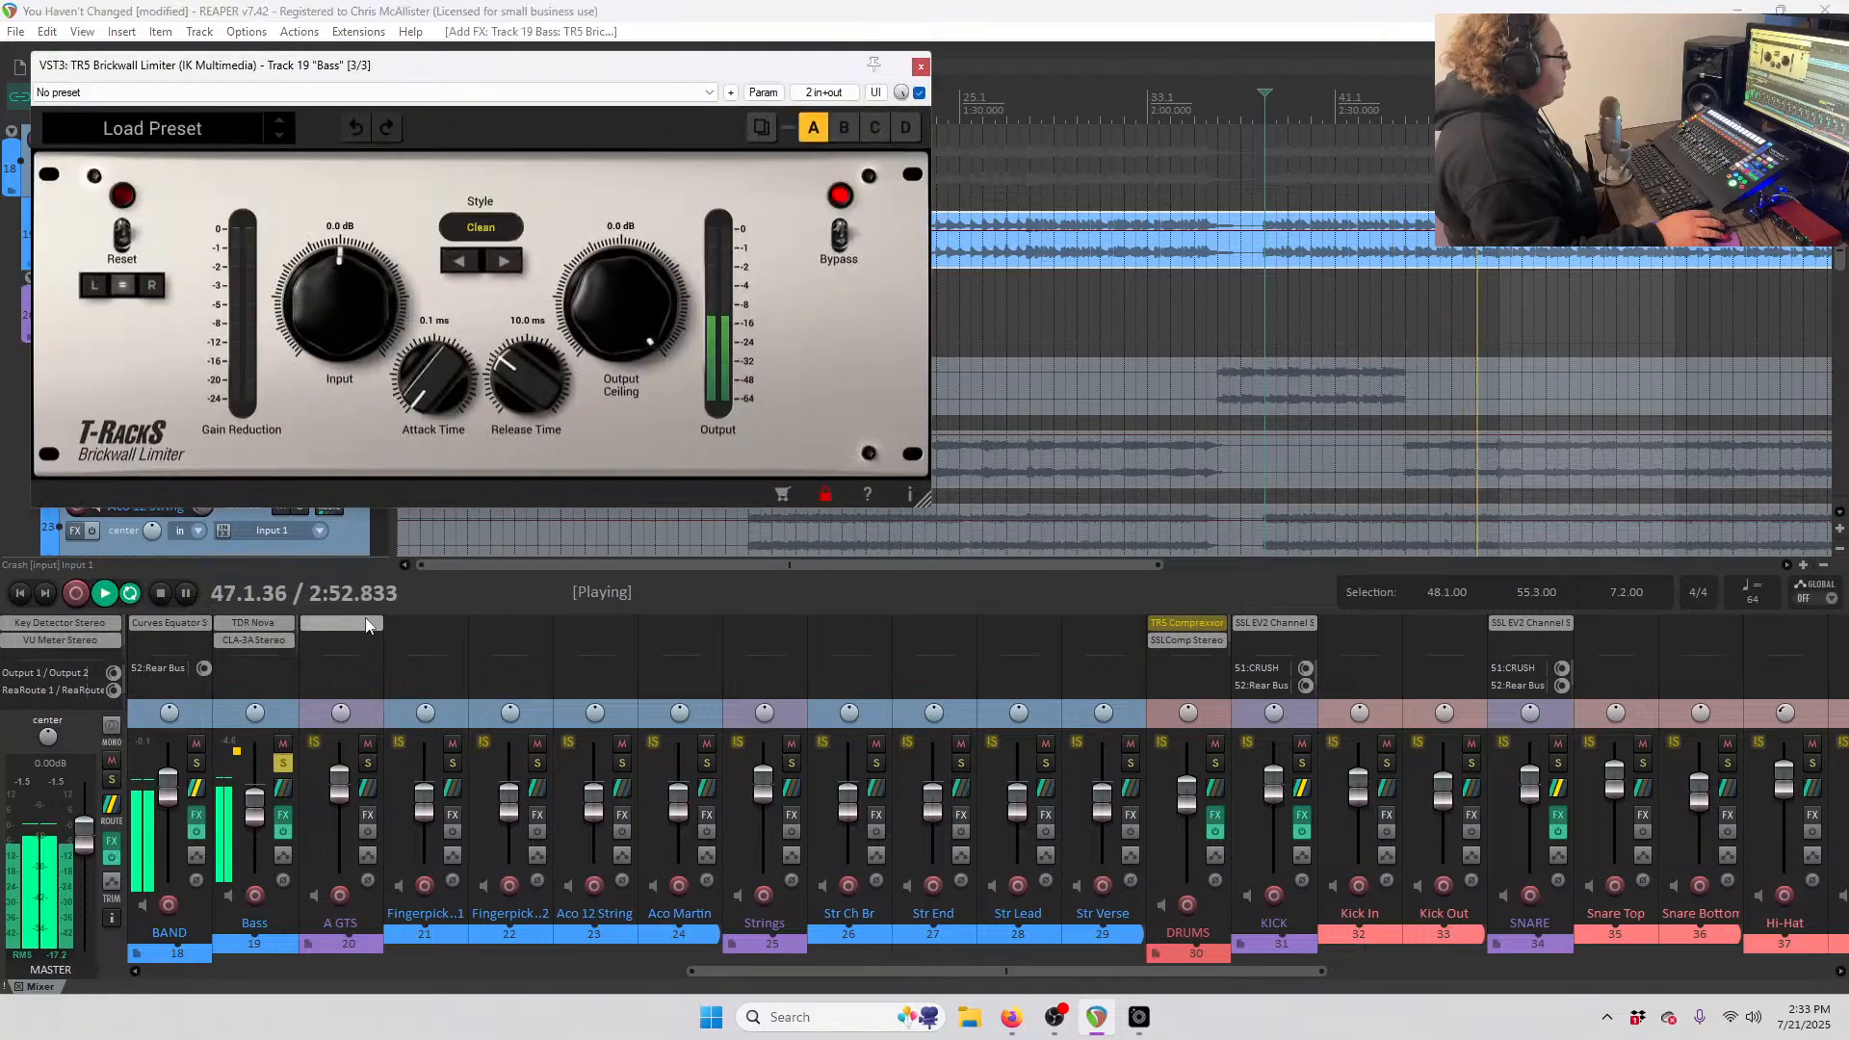
pyautogui.moveTo(597, 318); pyautogui.dragTo(597, 319)
pyautogui.moveTo(339, 302); pyautogui.dragTo(352, 272)
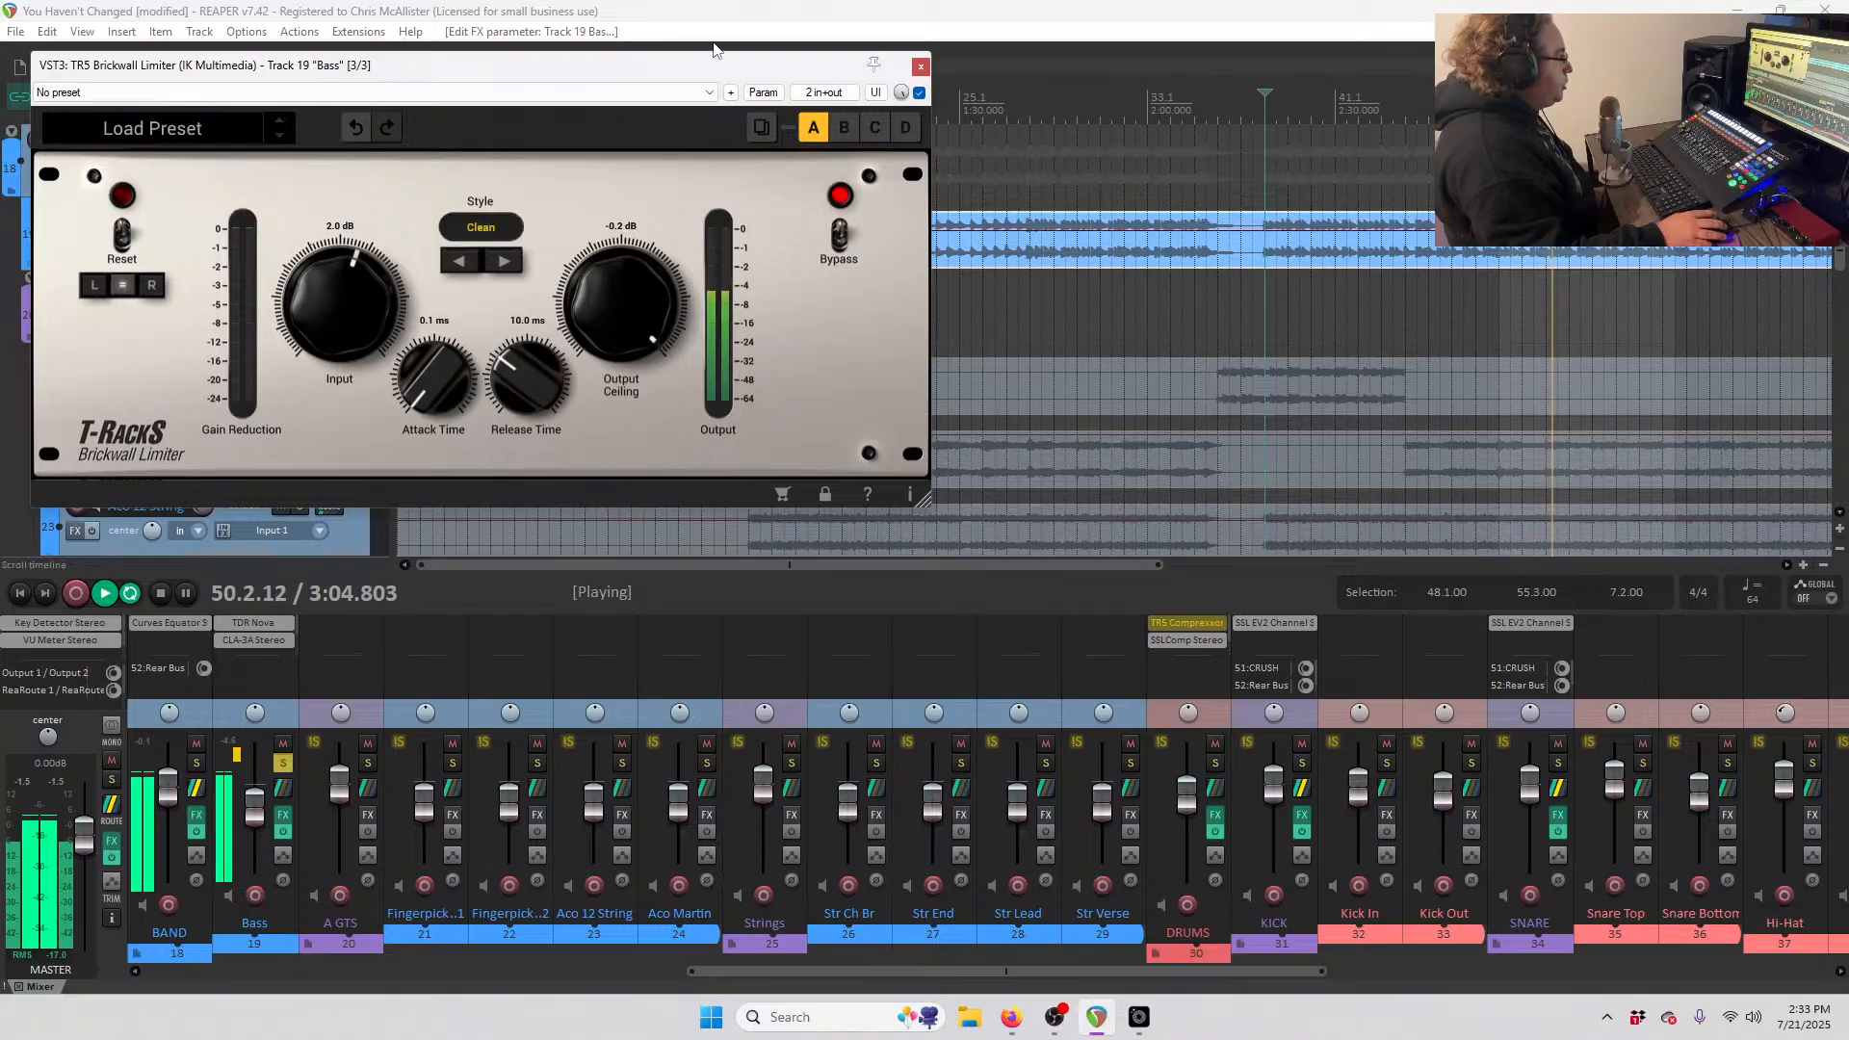
pyautogui.click(921, 66)
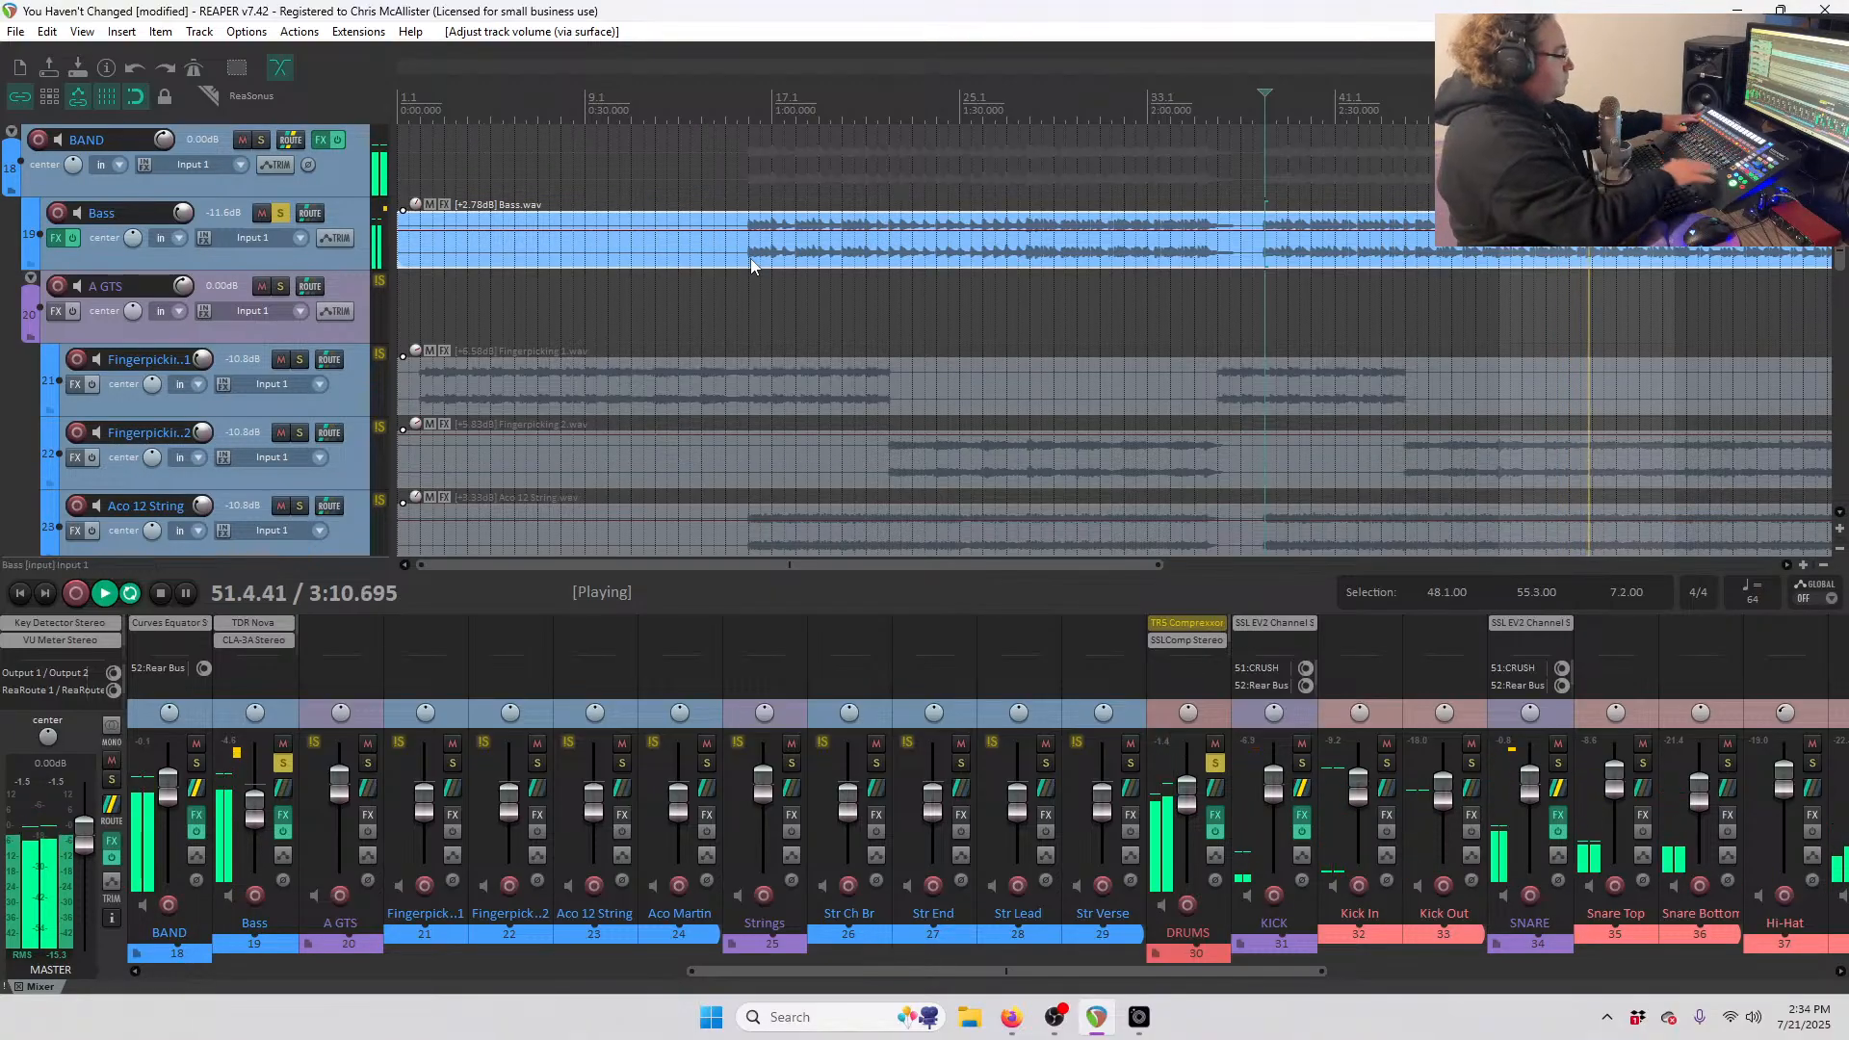
pyautogui.press('space')
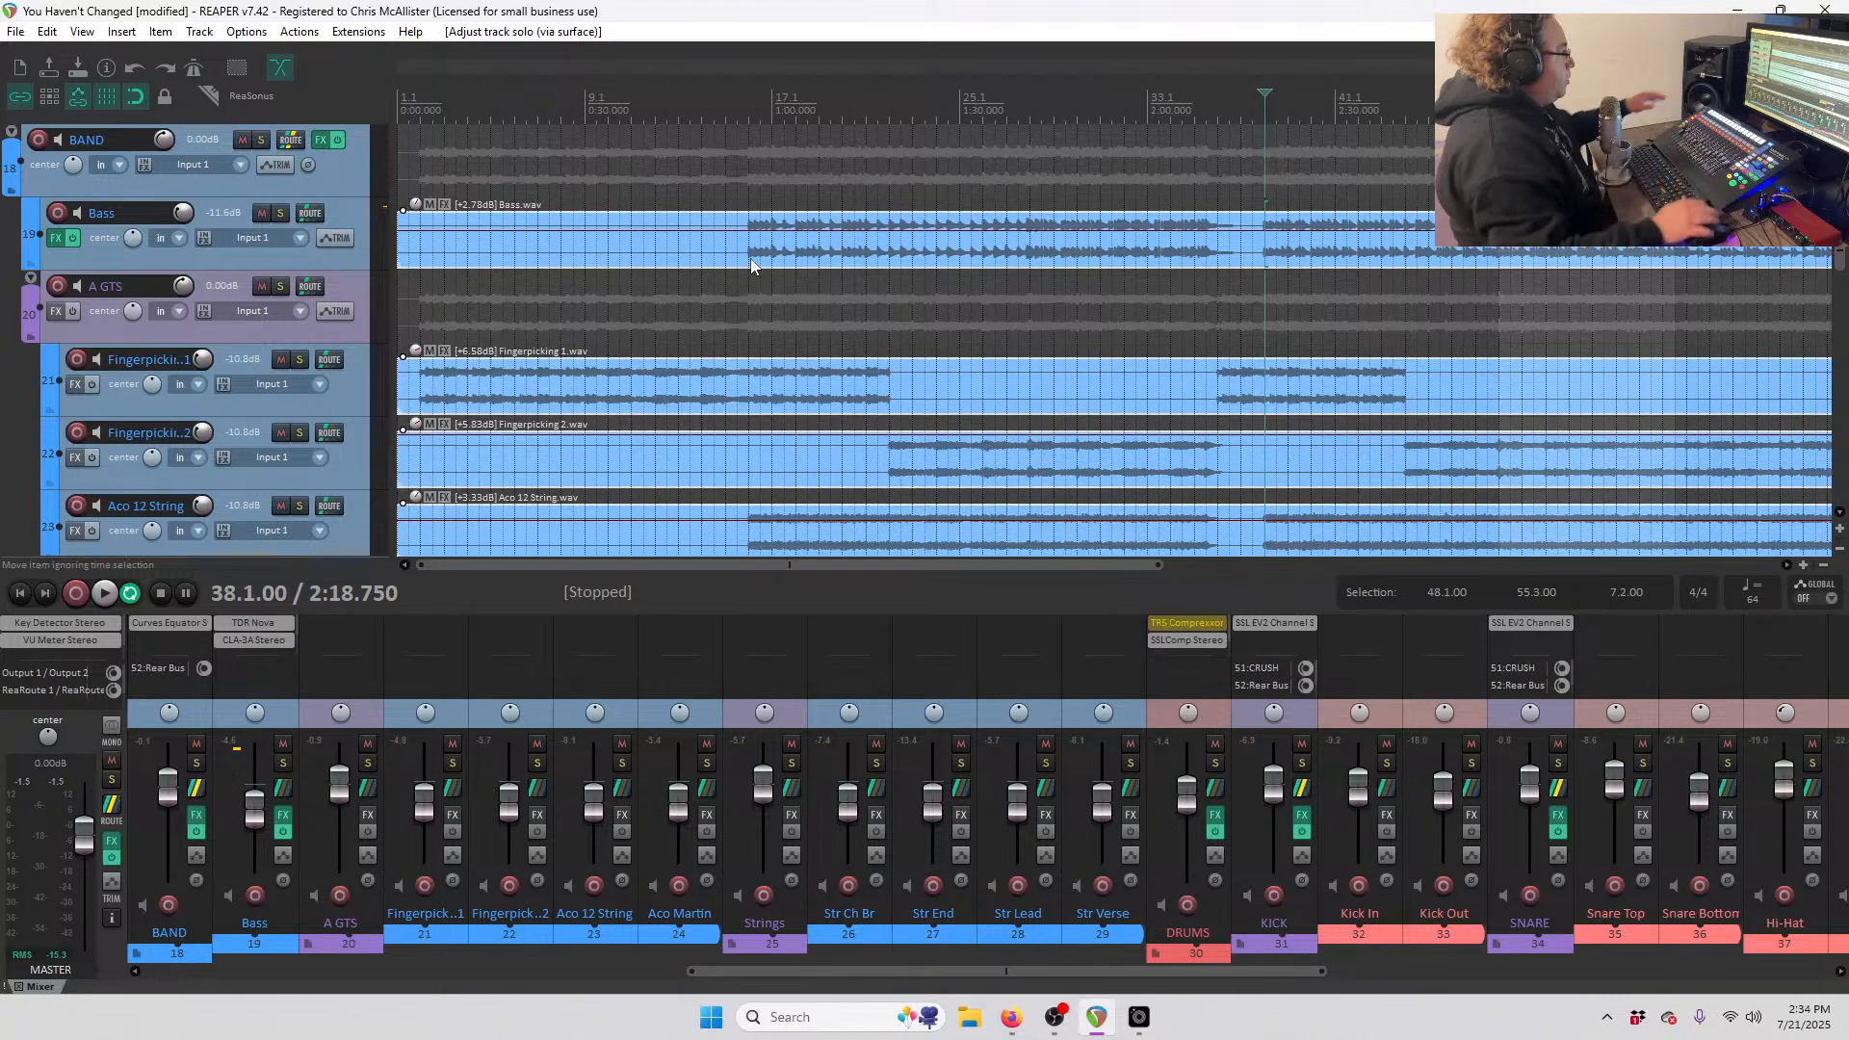
# - Insert a new track named FP directly under the A GTS folder track and give it the same purple colour
pyautogui.scroll(-8, 74, 383)
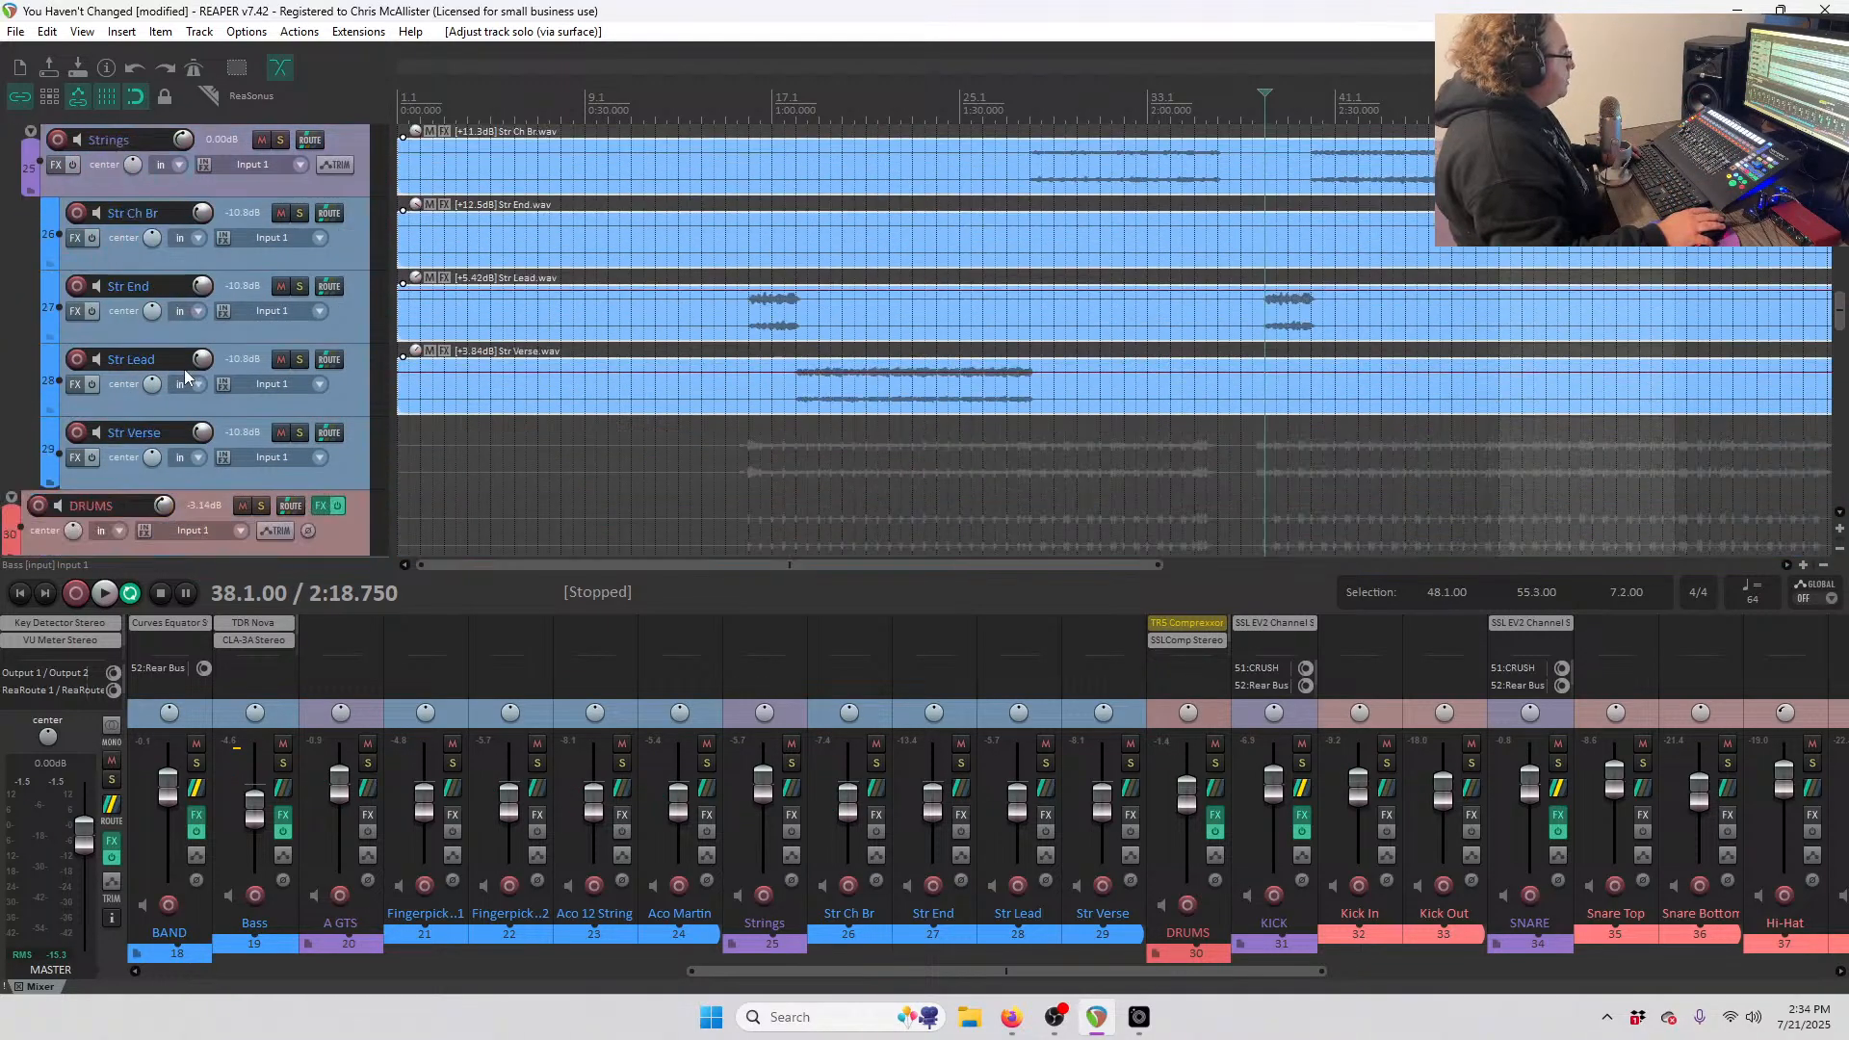
pyautogui.scroll(7, 224, 375)
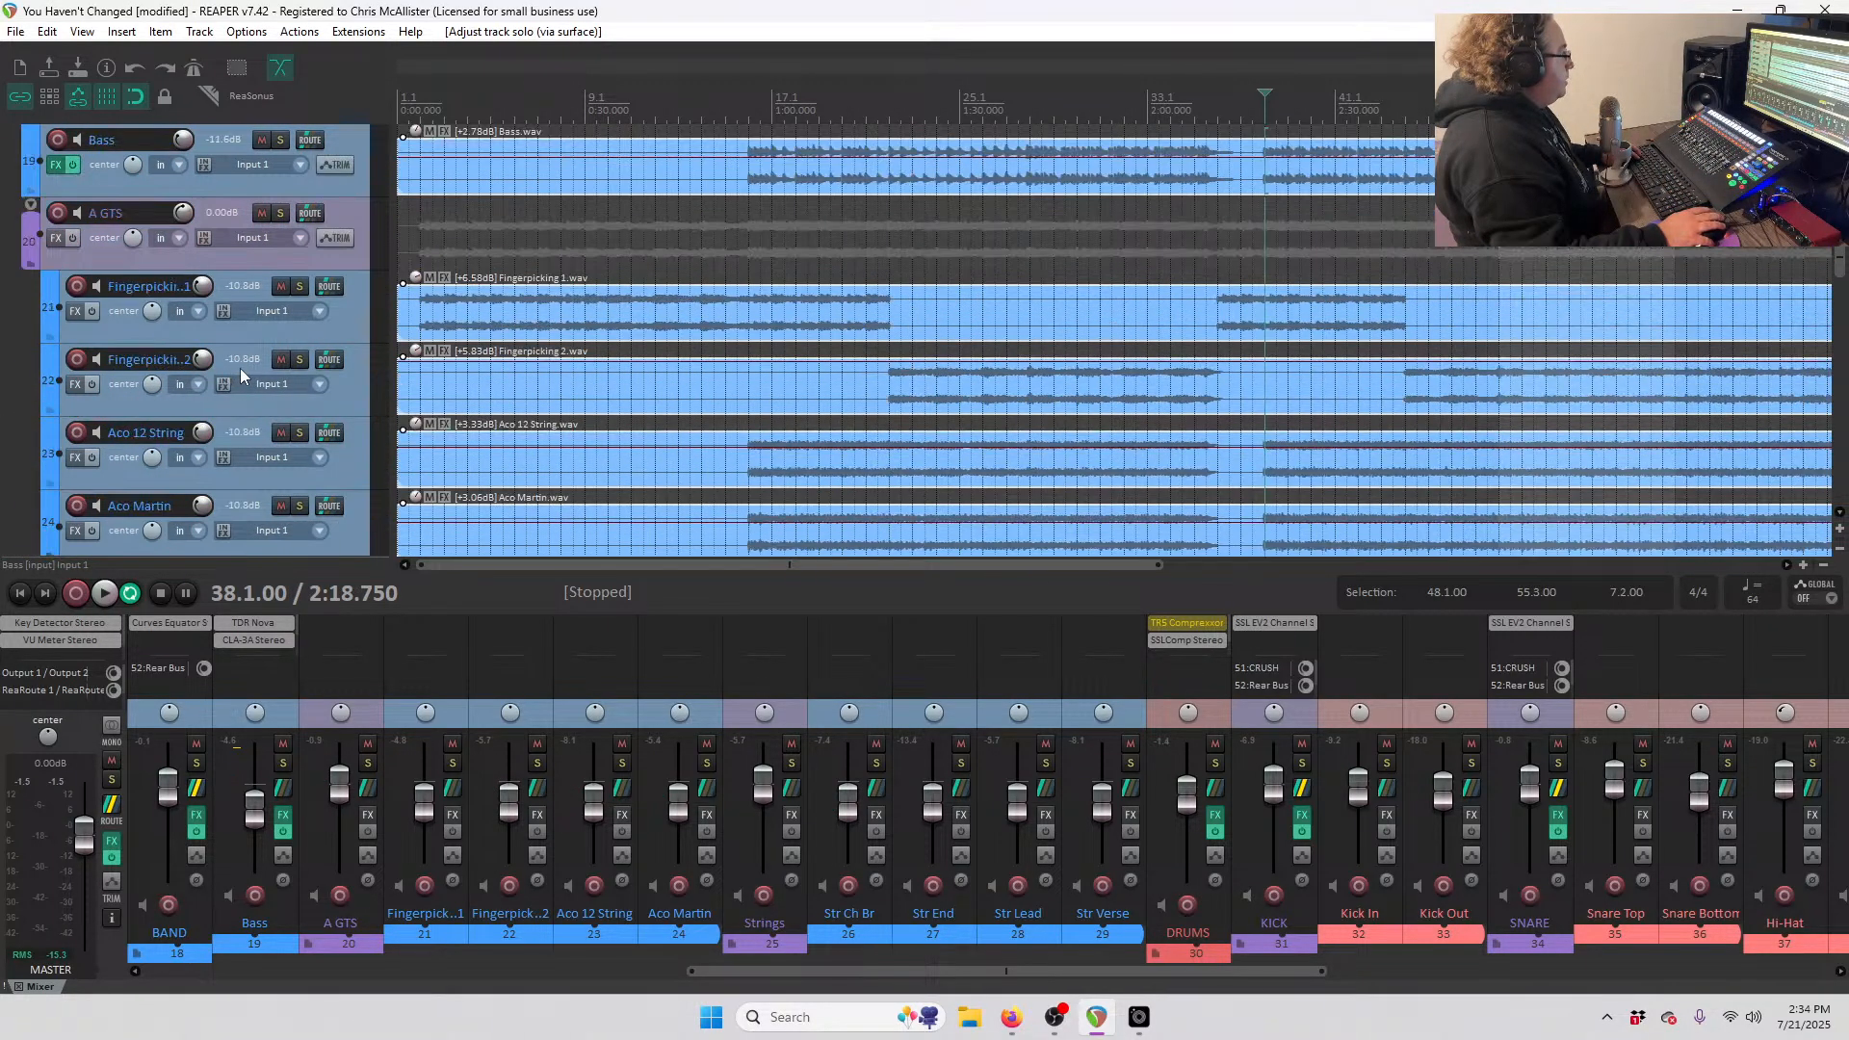
pyautogui.scroll(-3, 686, 378)
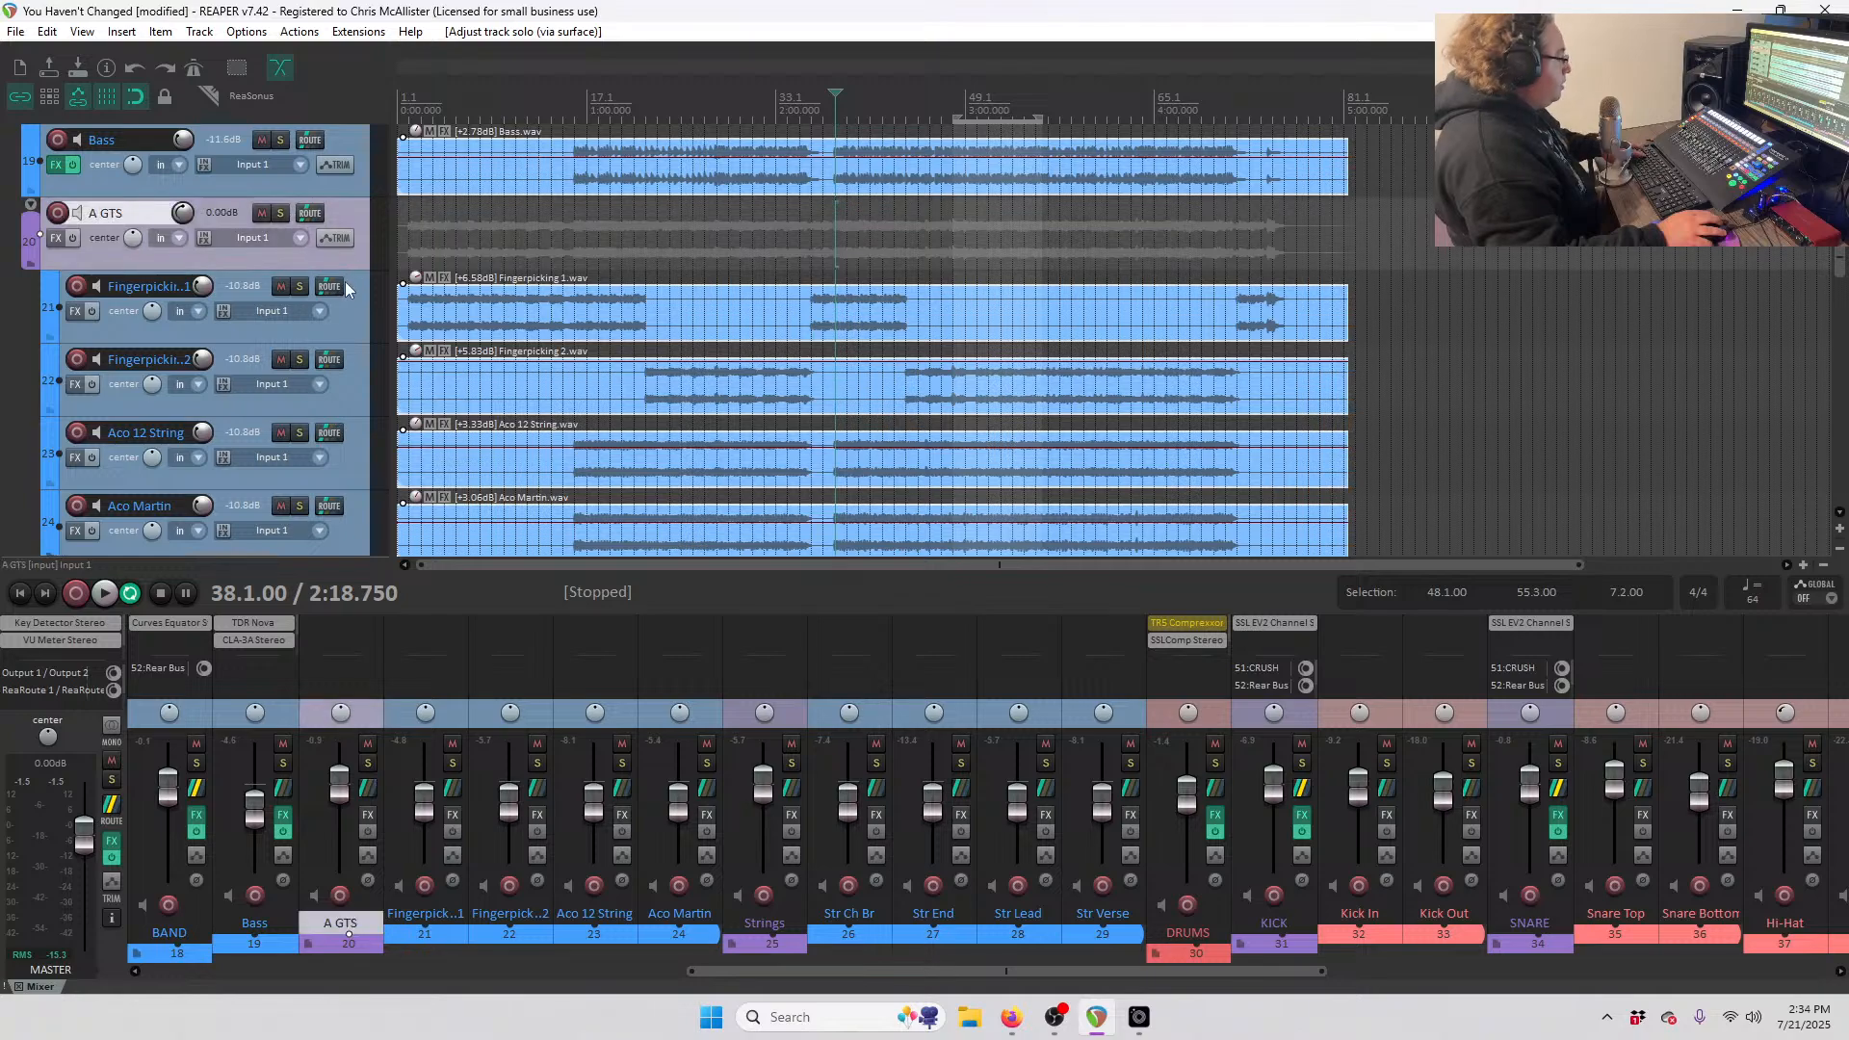
pyautogui.hotkey('ctrl', 't')
pyautogui.write('F')
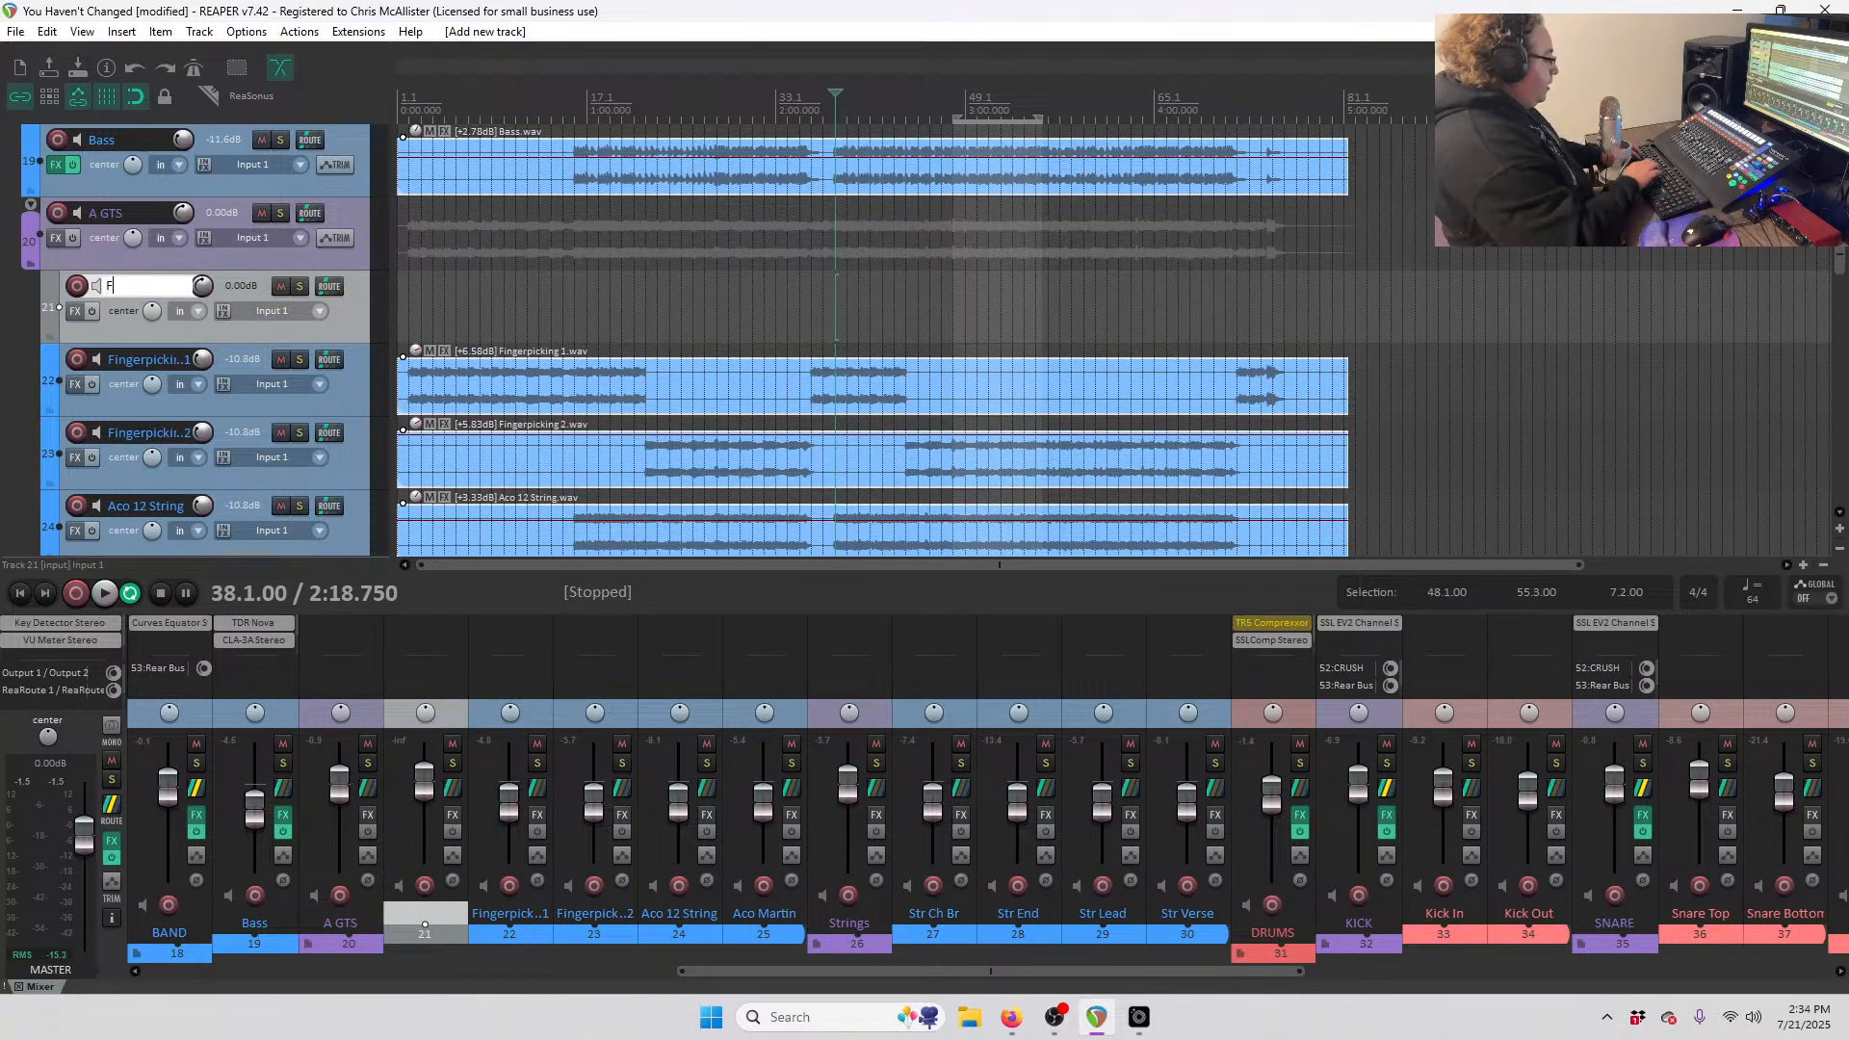
pyautogui.write('P')
pyautogui.press('Return')
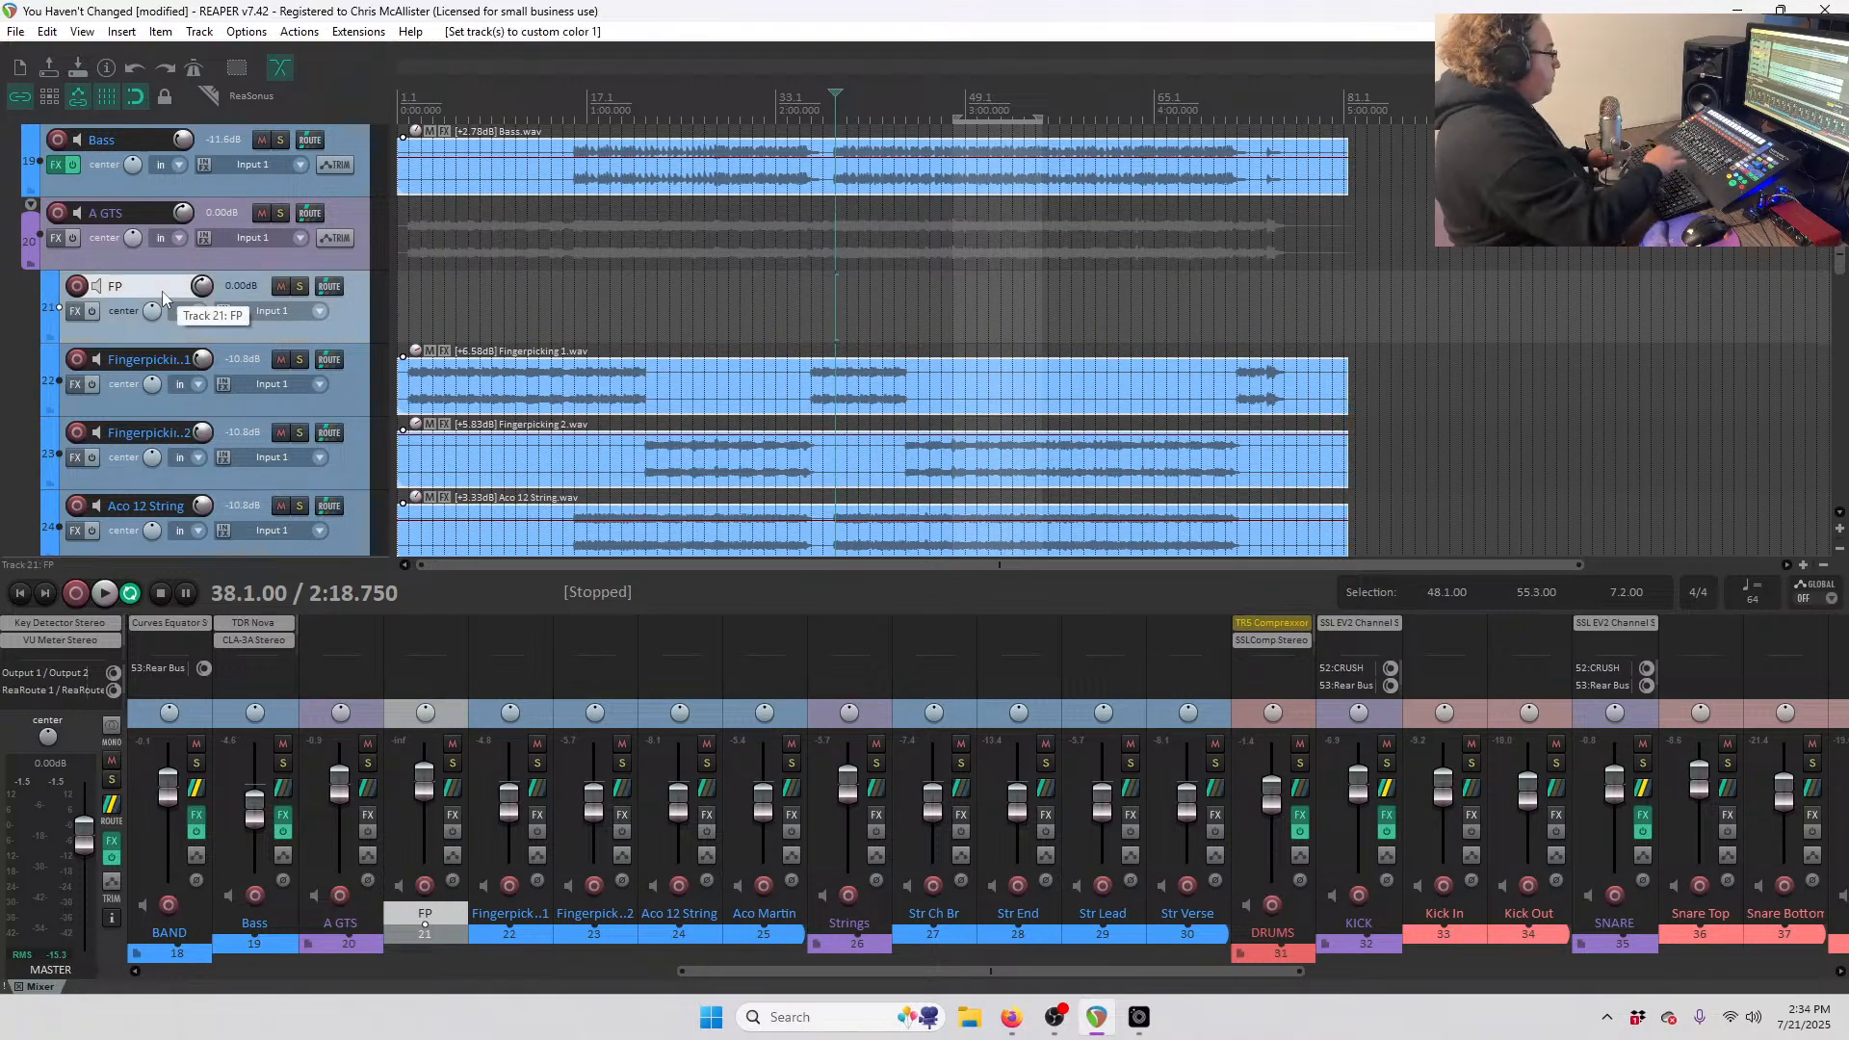
pyautogui.press('6')
# - Nest the two Fingerpicking tracks inside the FP track as a folder
pyautogui.click(350, 403)
pyautogui.keyDown('shift'); pyautogui.click(360, 434); pyautogui.keyUp('shift')
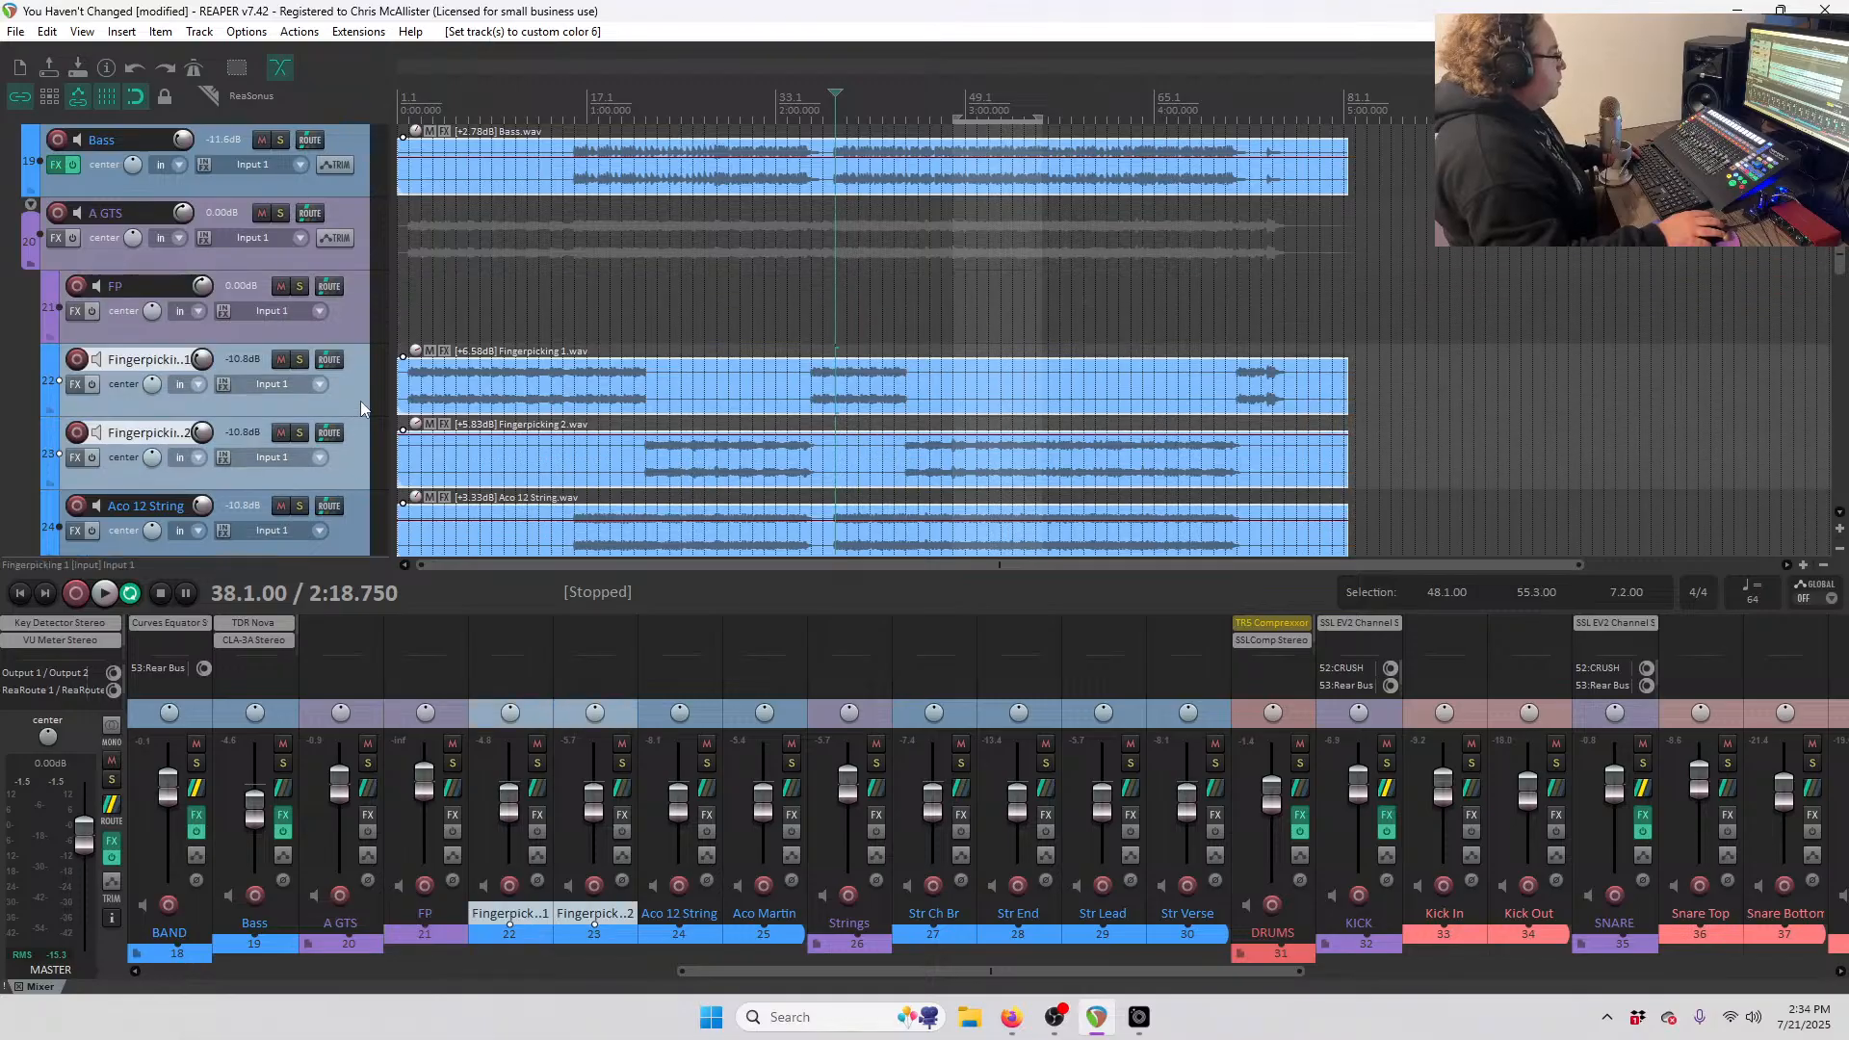
pyautogui.moveTo(360, 401); pyautogui.dragTo(354, 311)
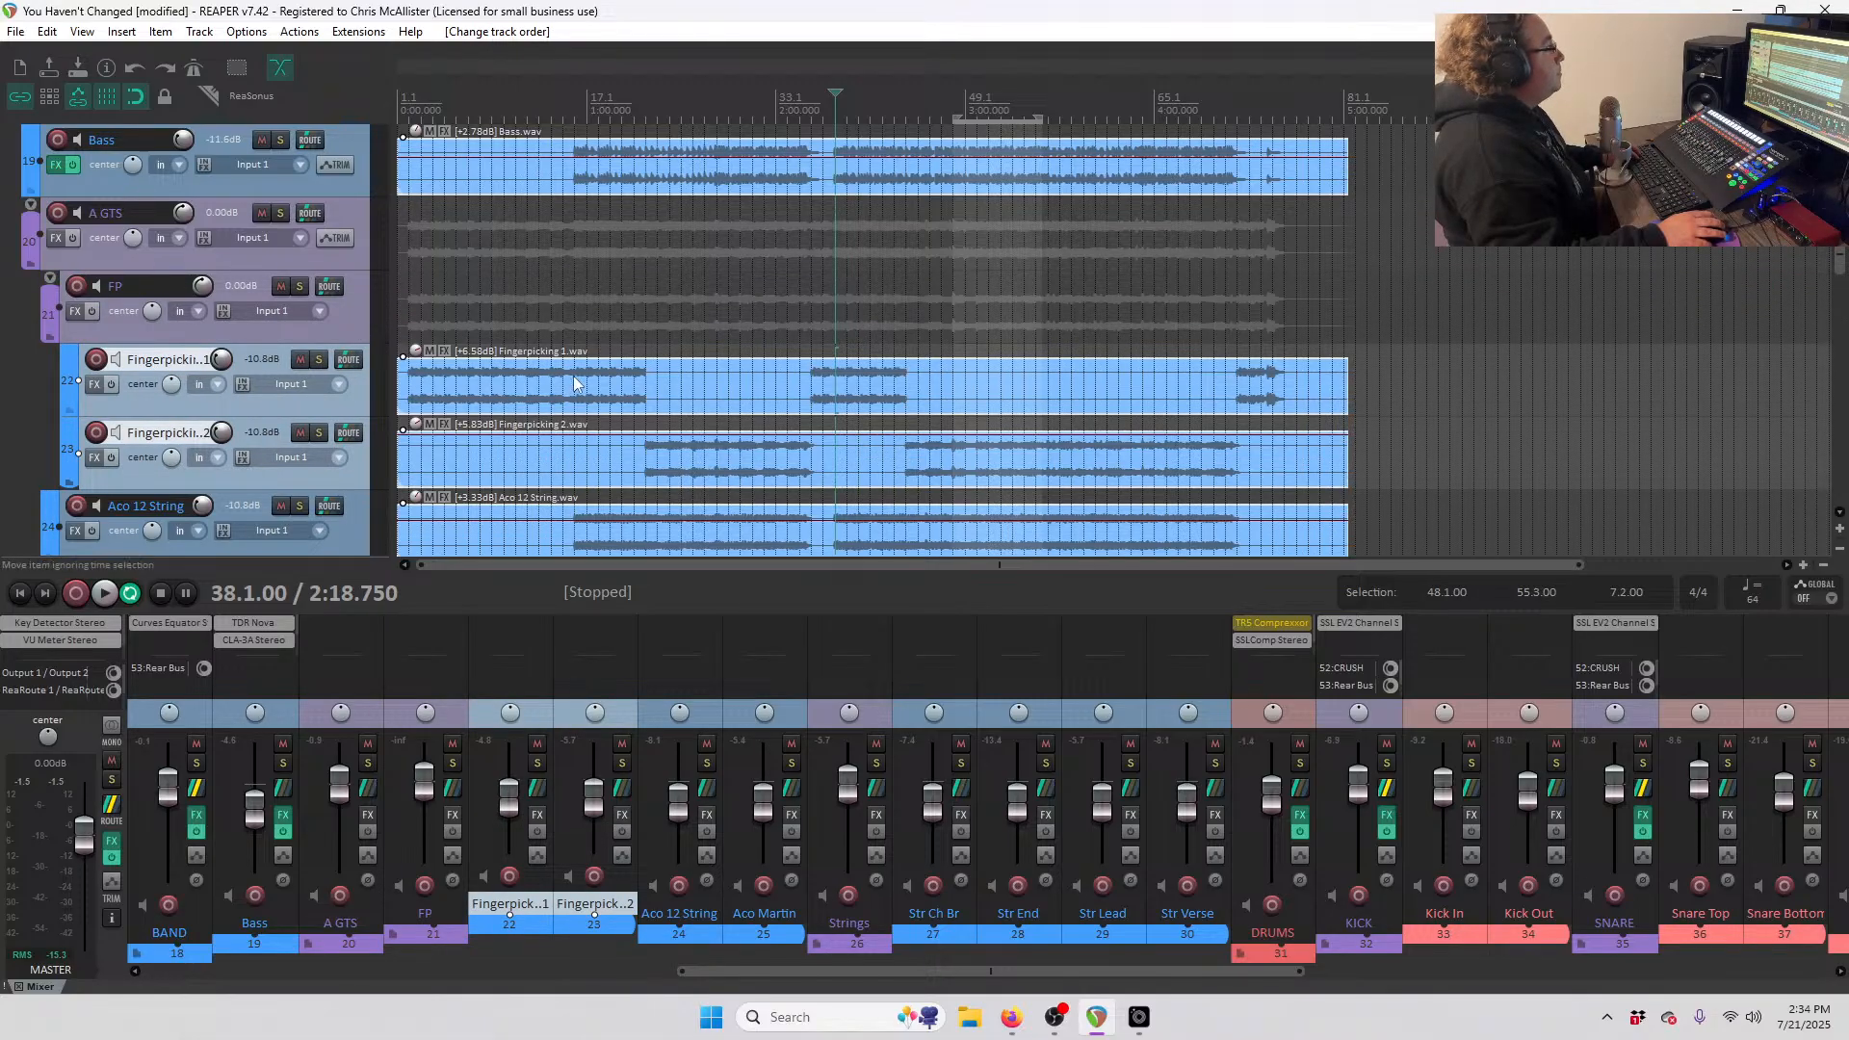
# - Place the playhead near the song's start and add TDR Nova to the FP folder track
pyautogui.click(415, 107)
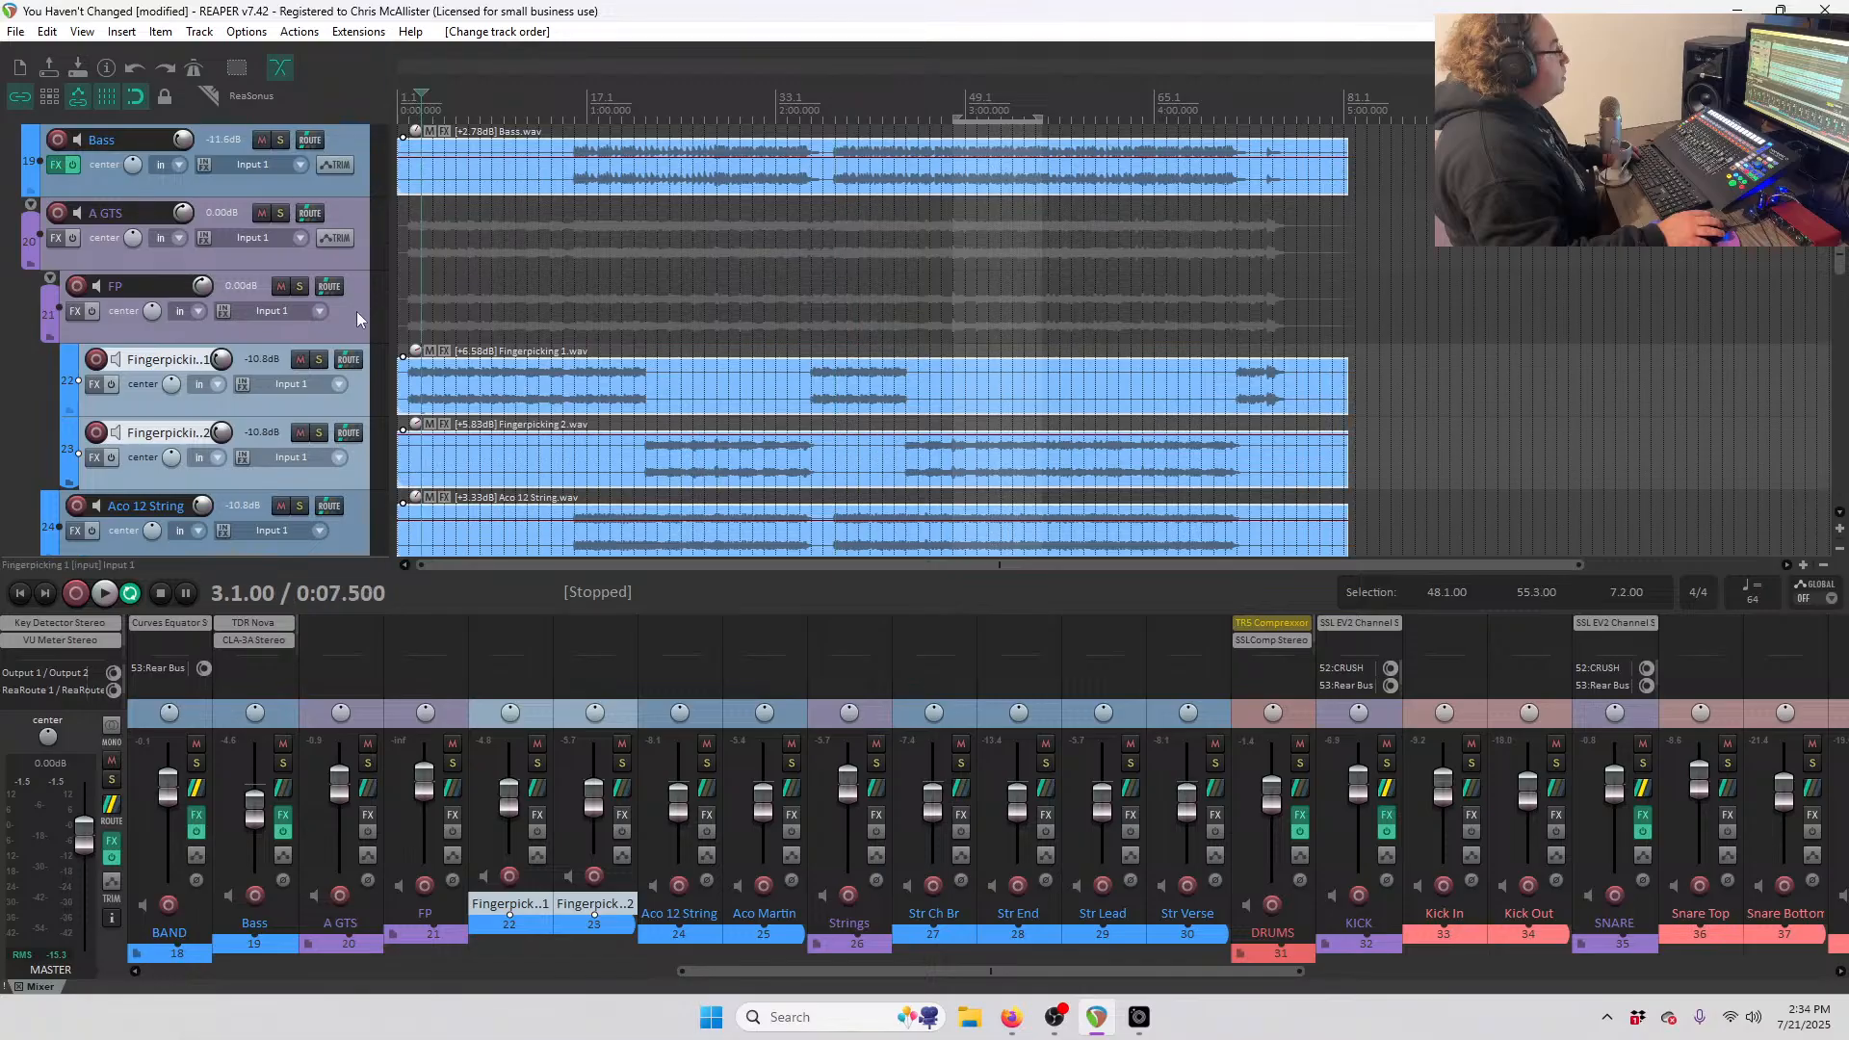
pyautogui.scroll(-1, 383, 406)
pyautogui.scroll(4, 481, 160)
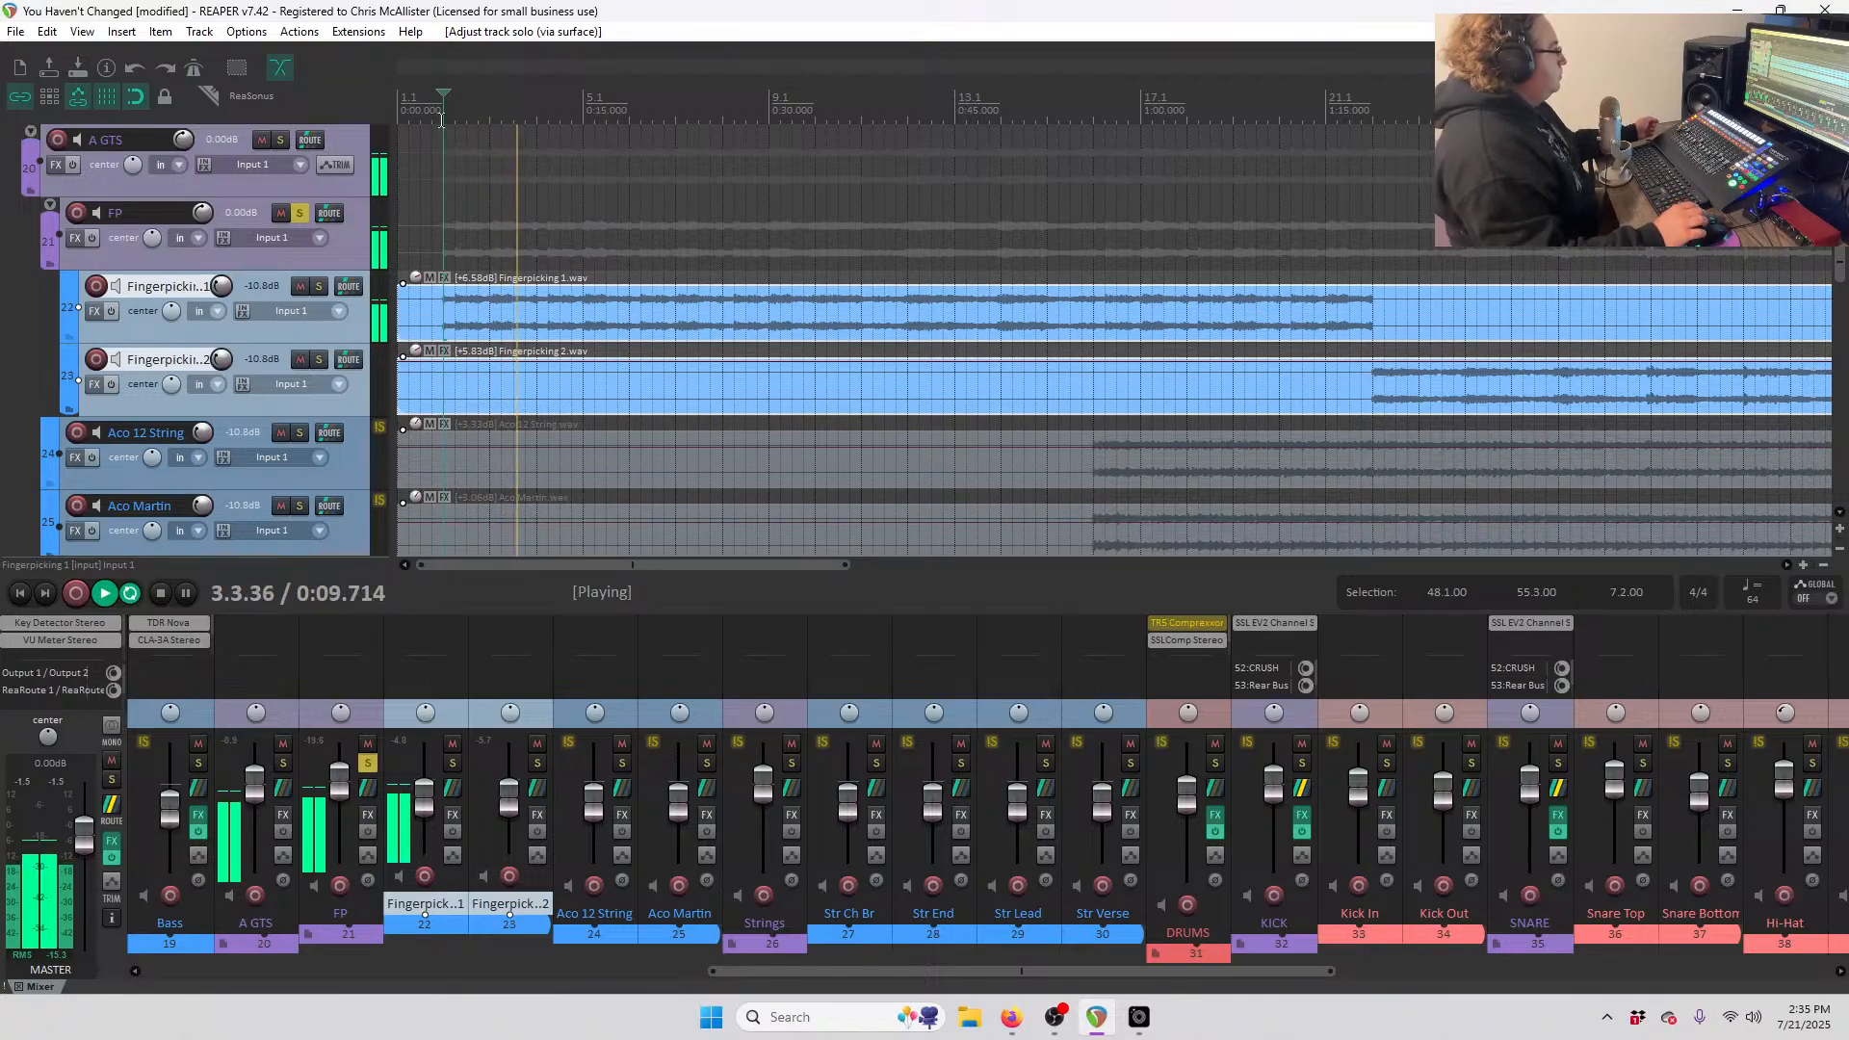
pyautogui.rightClick(77, 247)
pyautogui.moveTo(126, 346)
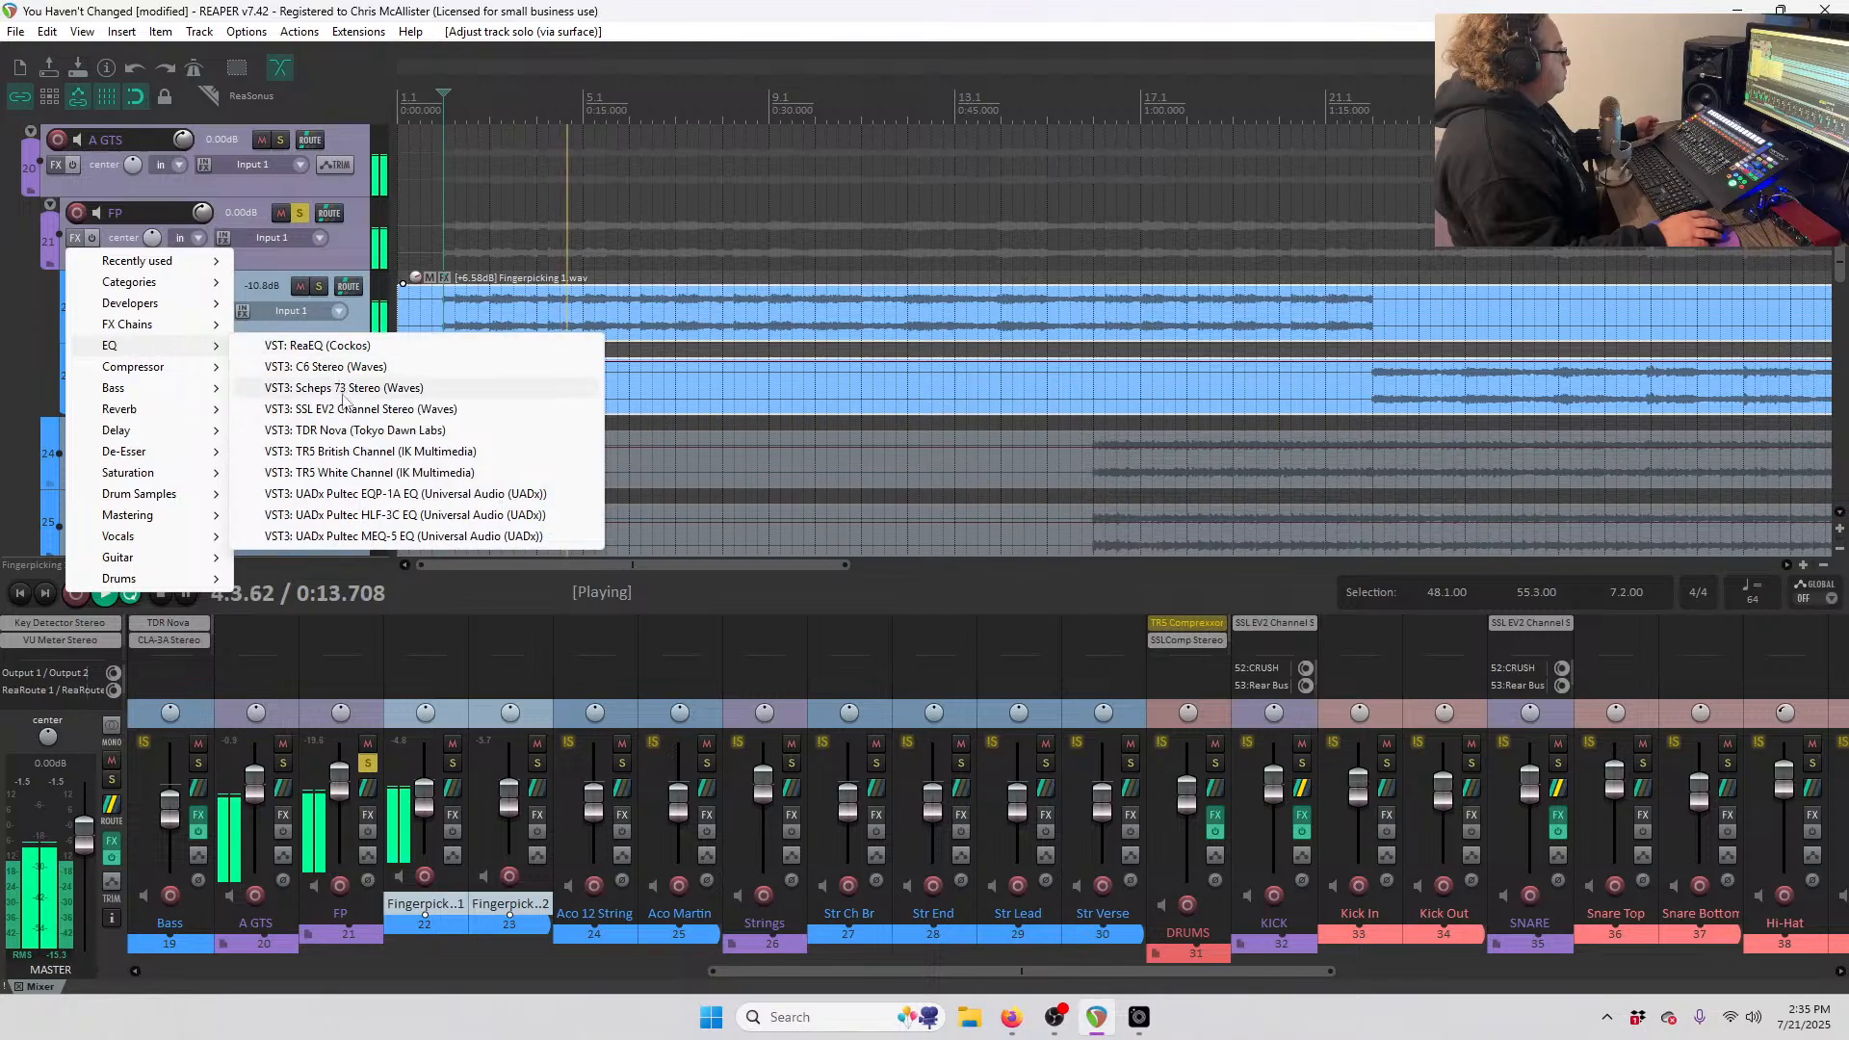
pyautogui.click(346, 431)
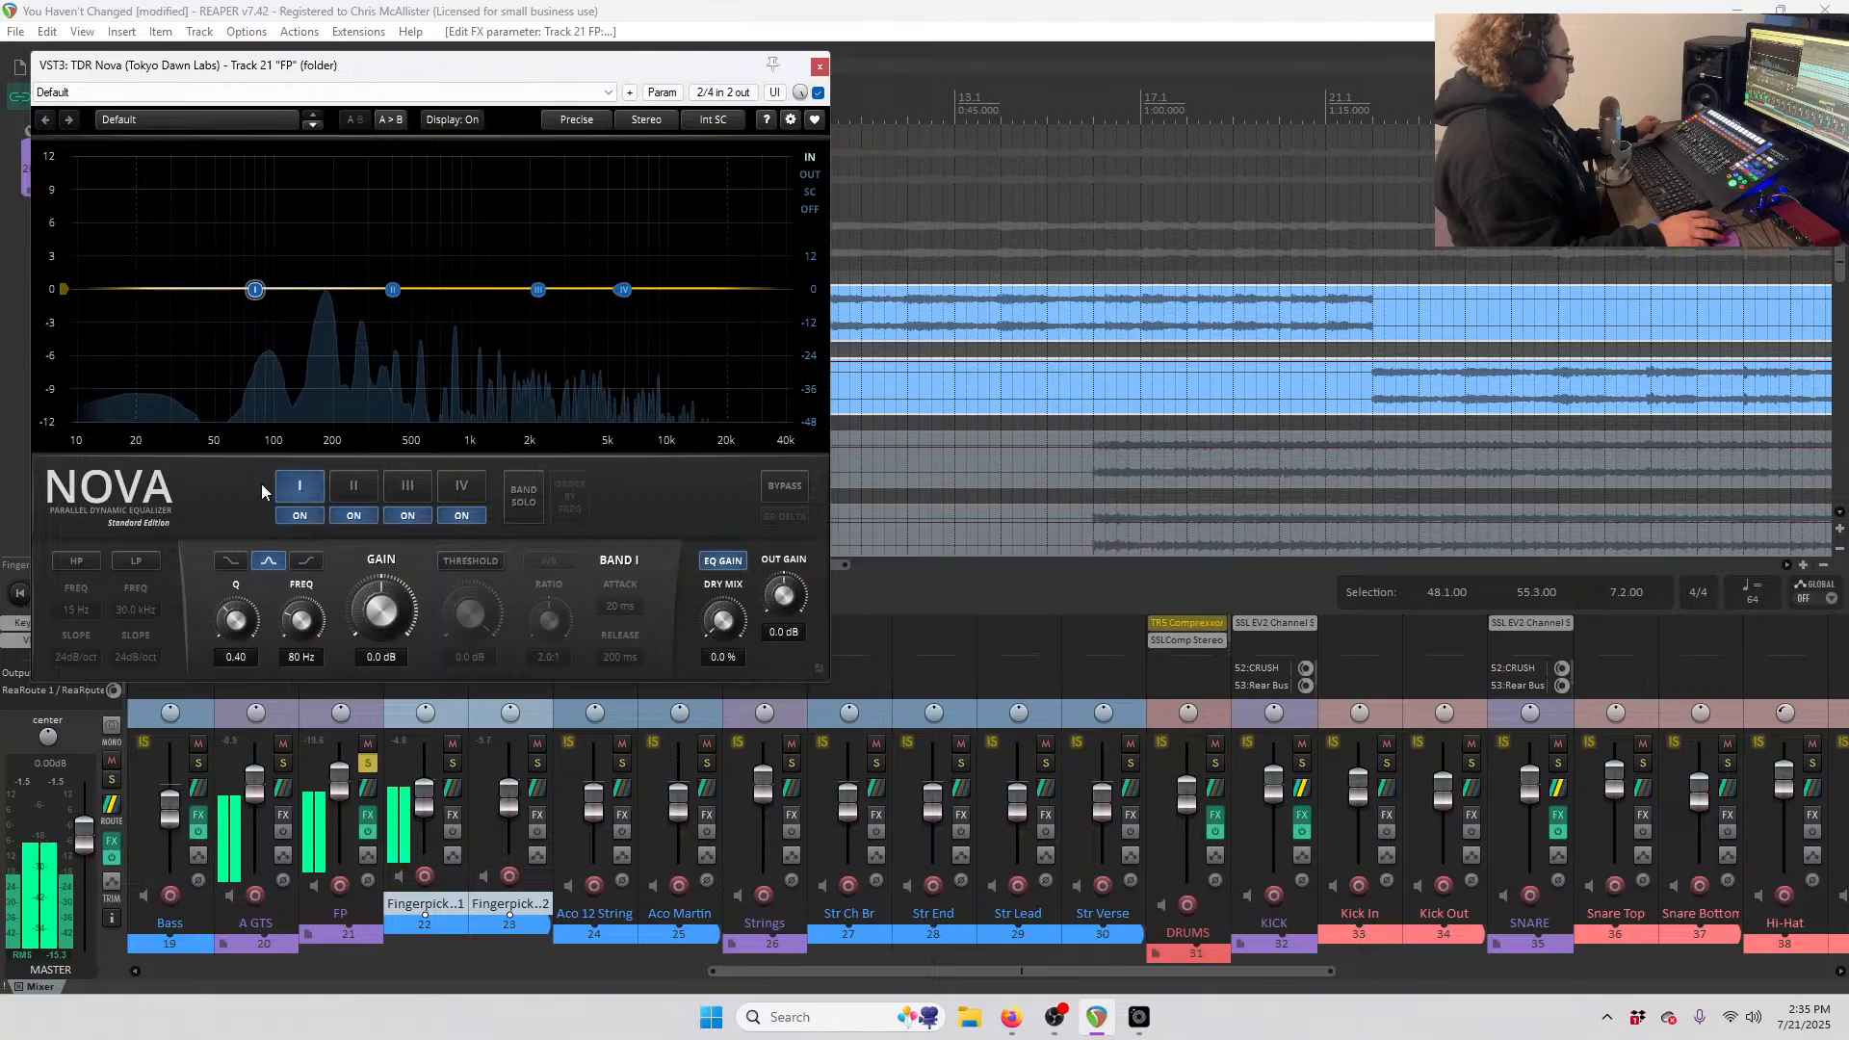
# - Enable the high-pass filter of the FP folder's EQ, set it to 68 Hz while listening, and stop playback
pyautogui.click(85, 558)
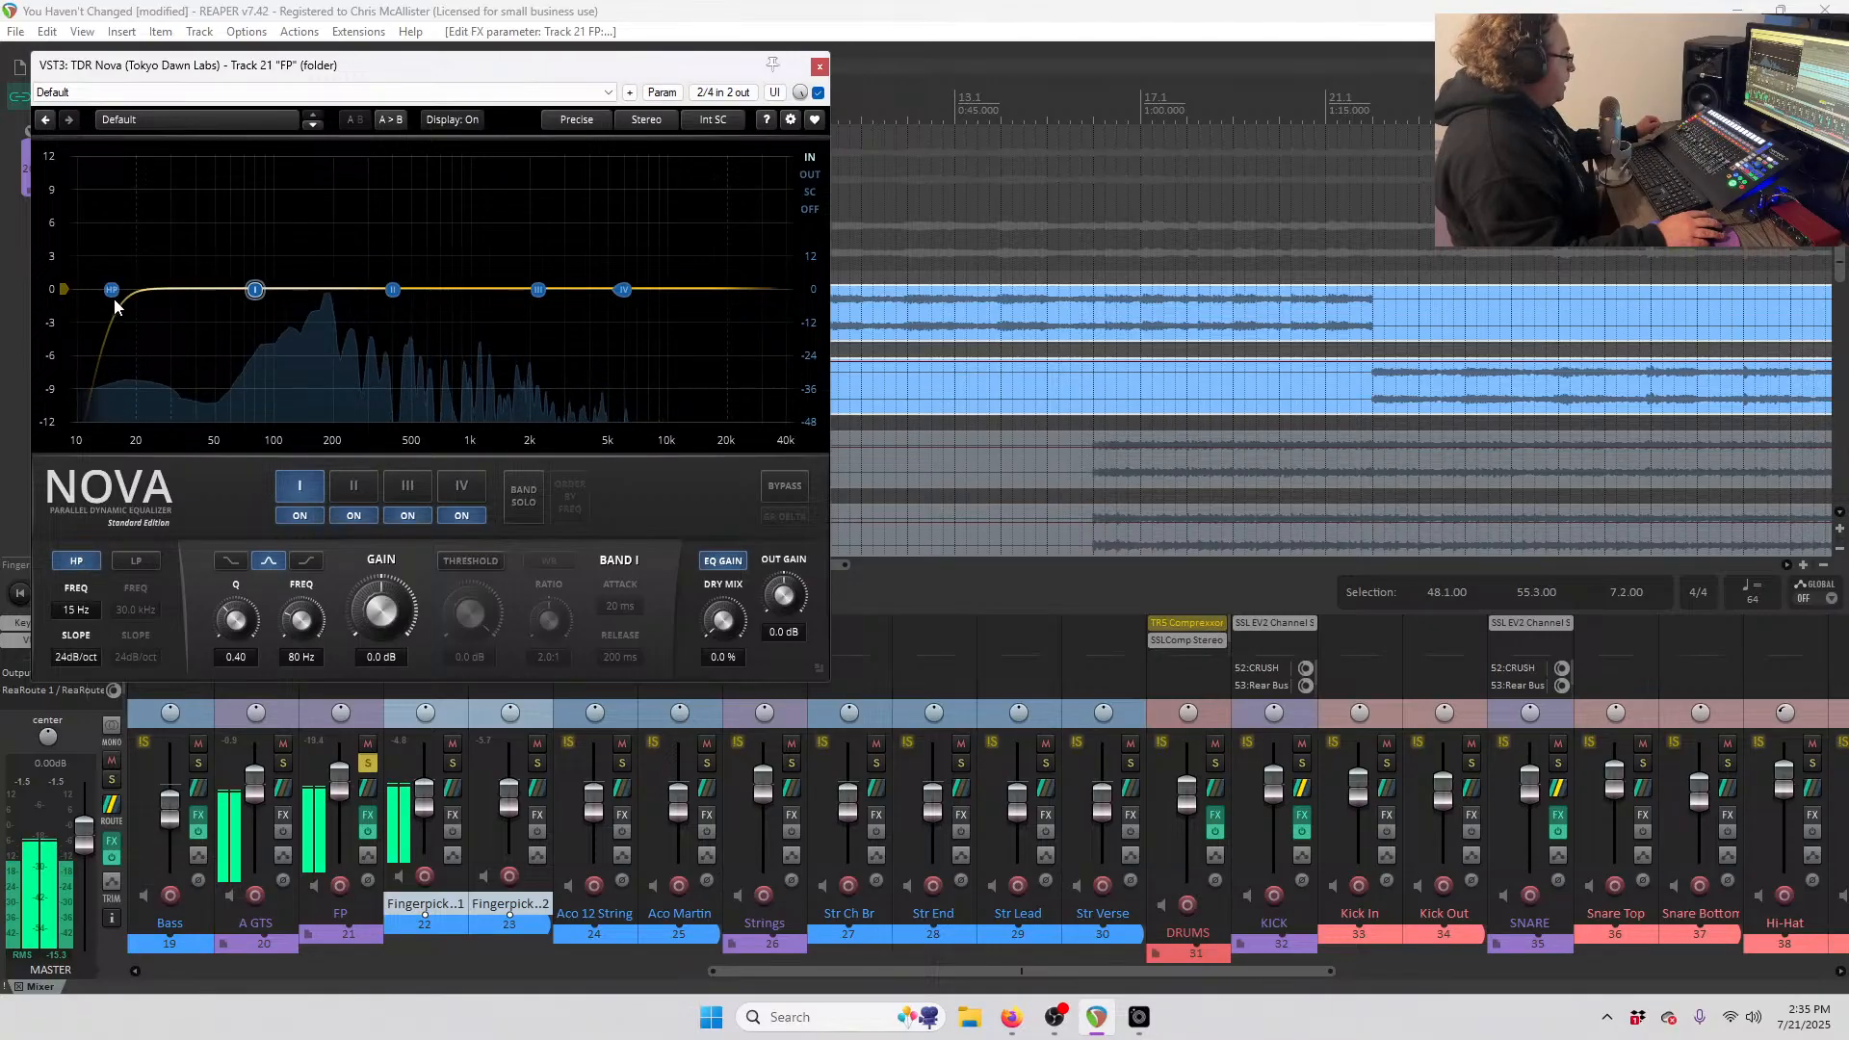
pyautogui.moveTo(113, 289); pyautogui.dragTo(160, 290)
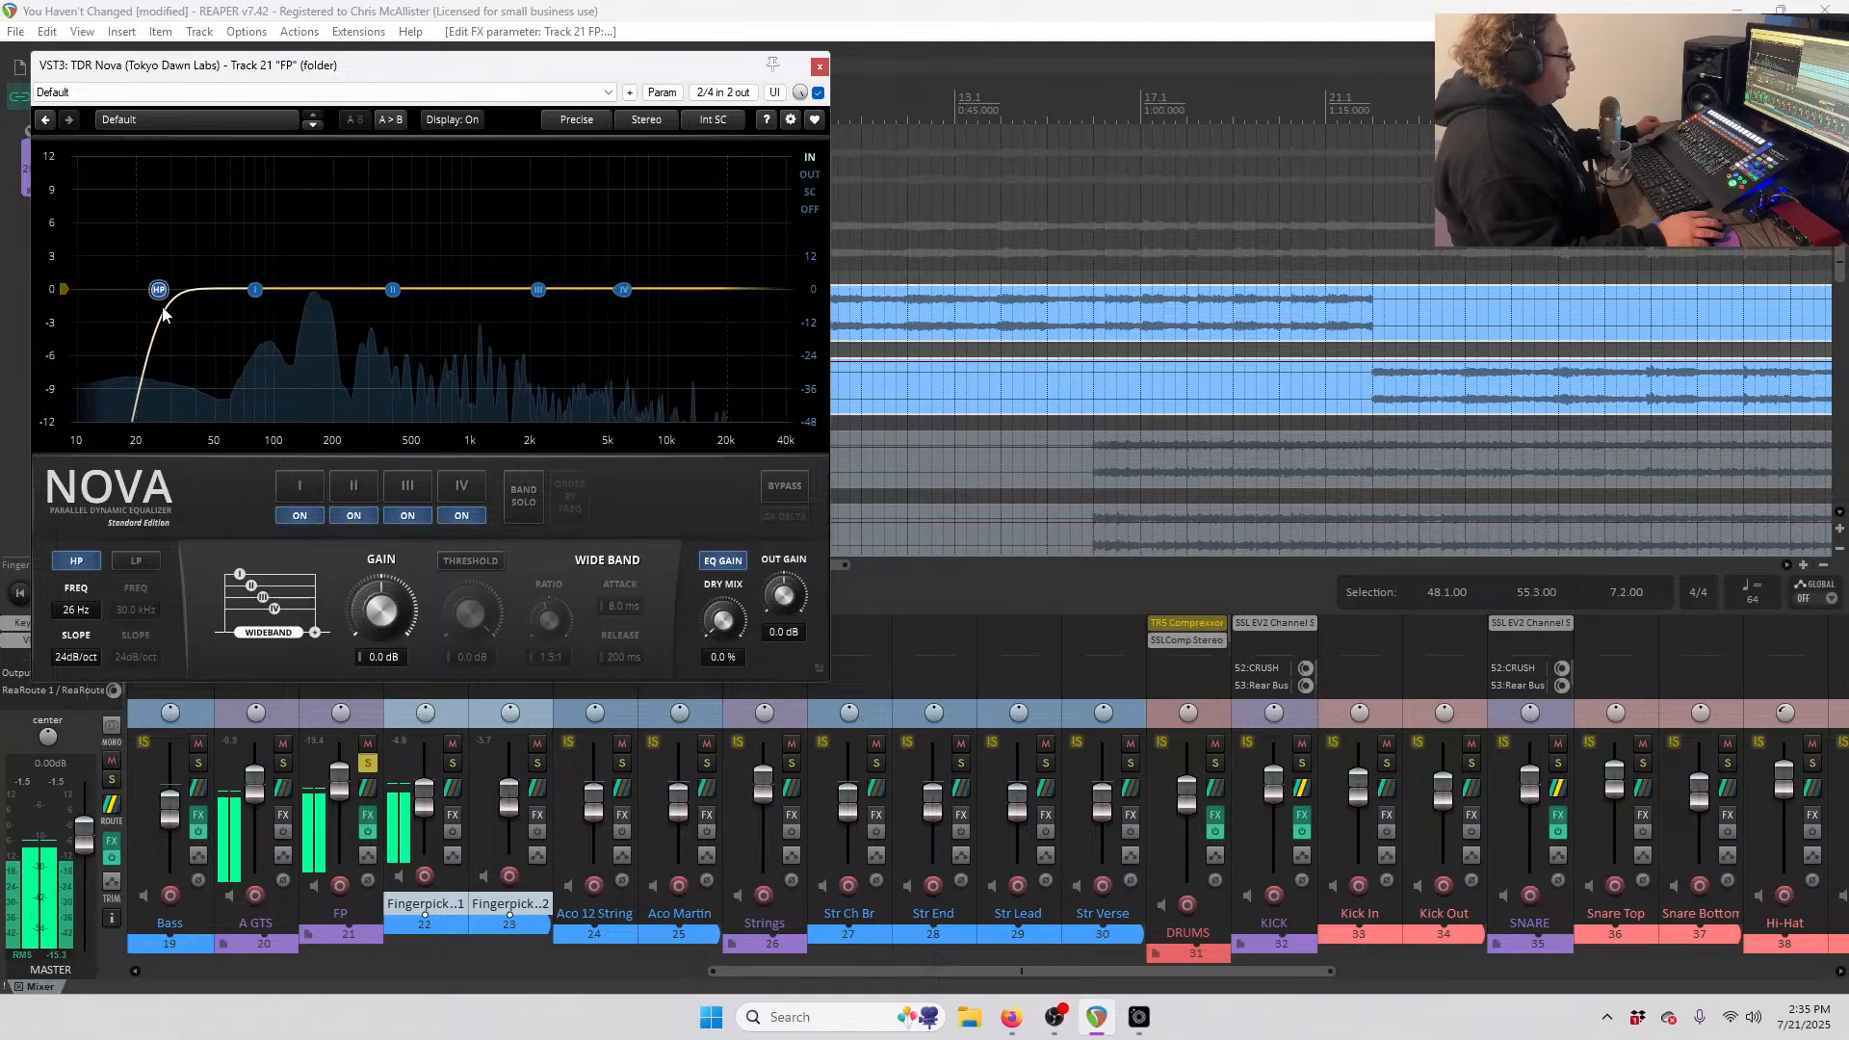
pyautogui.press('space')
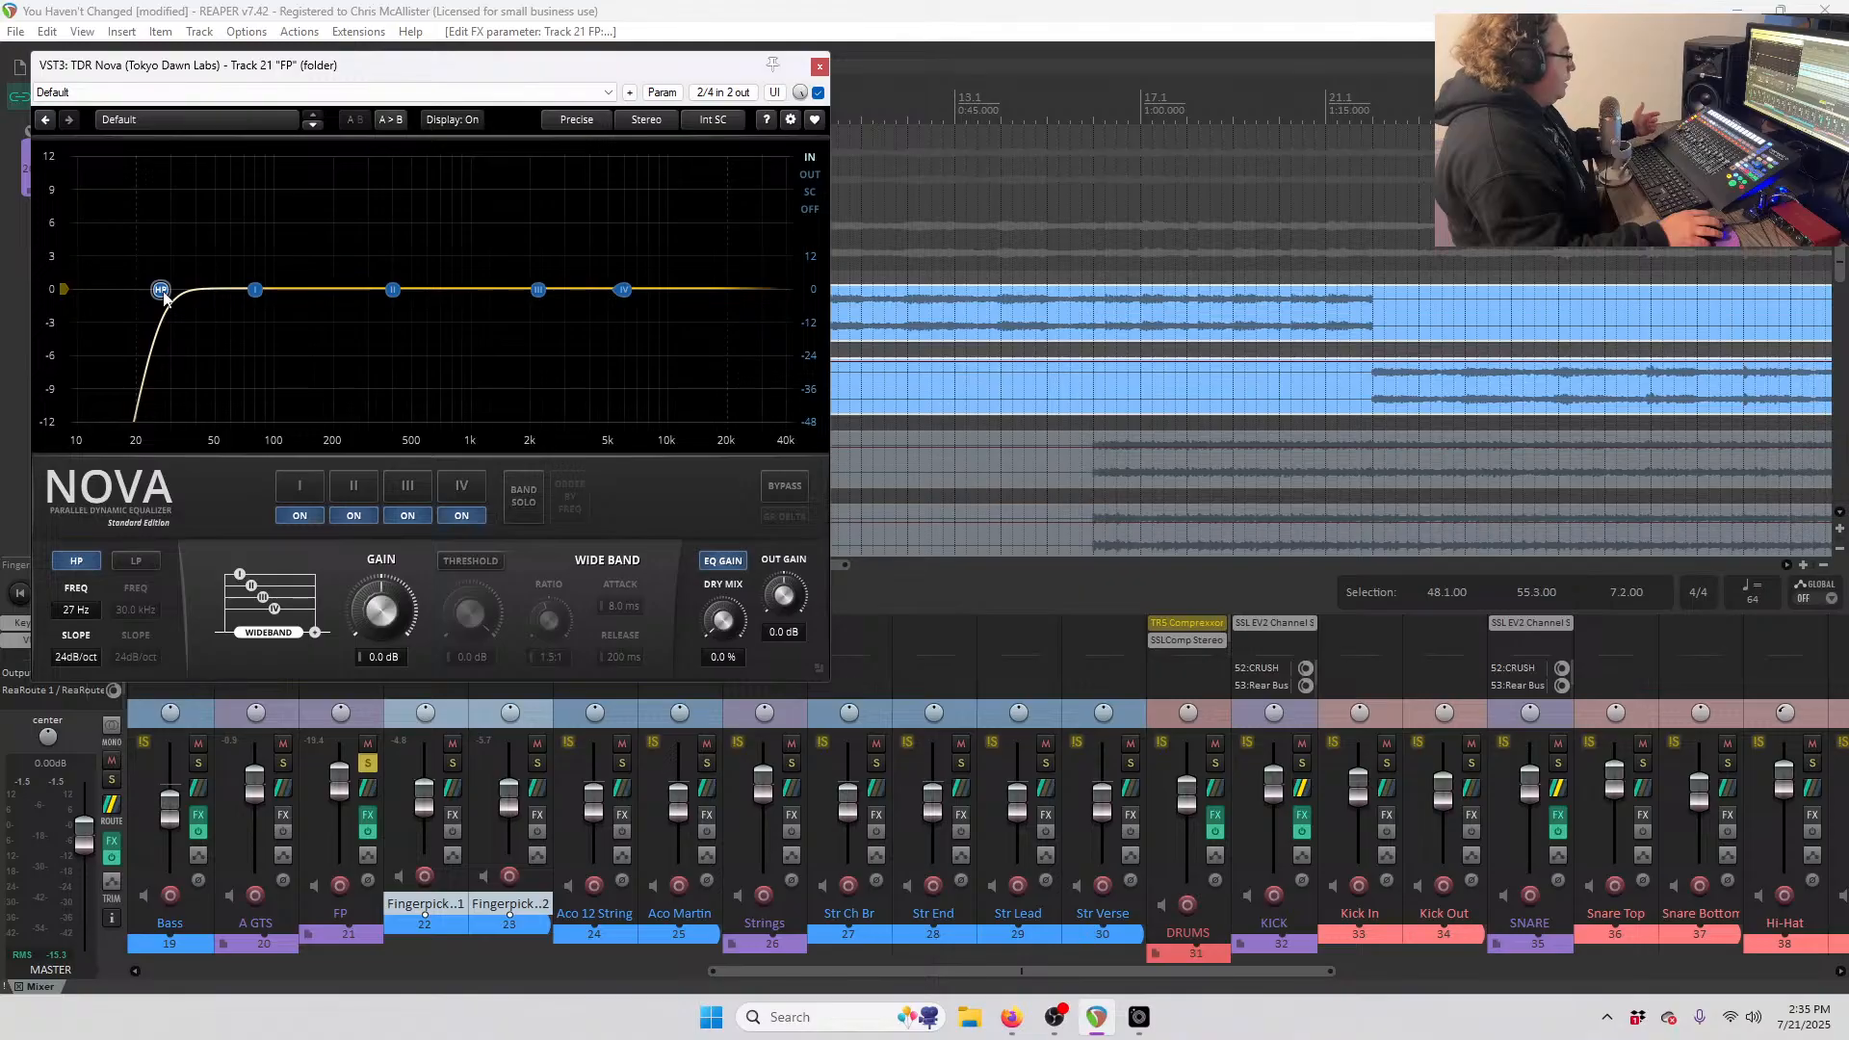
pyautogui.moveTo(167, 298); pyautogui.dragTo(223, 302)
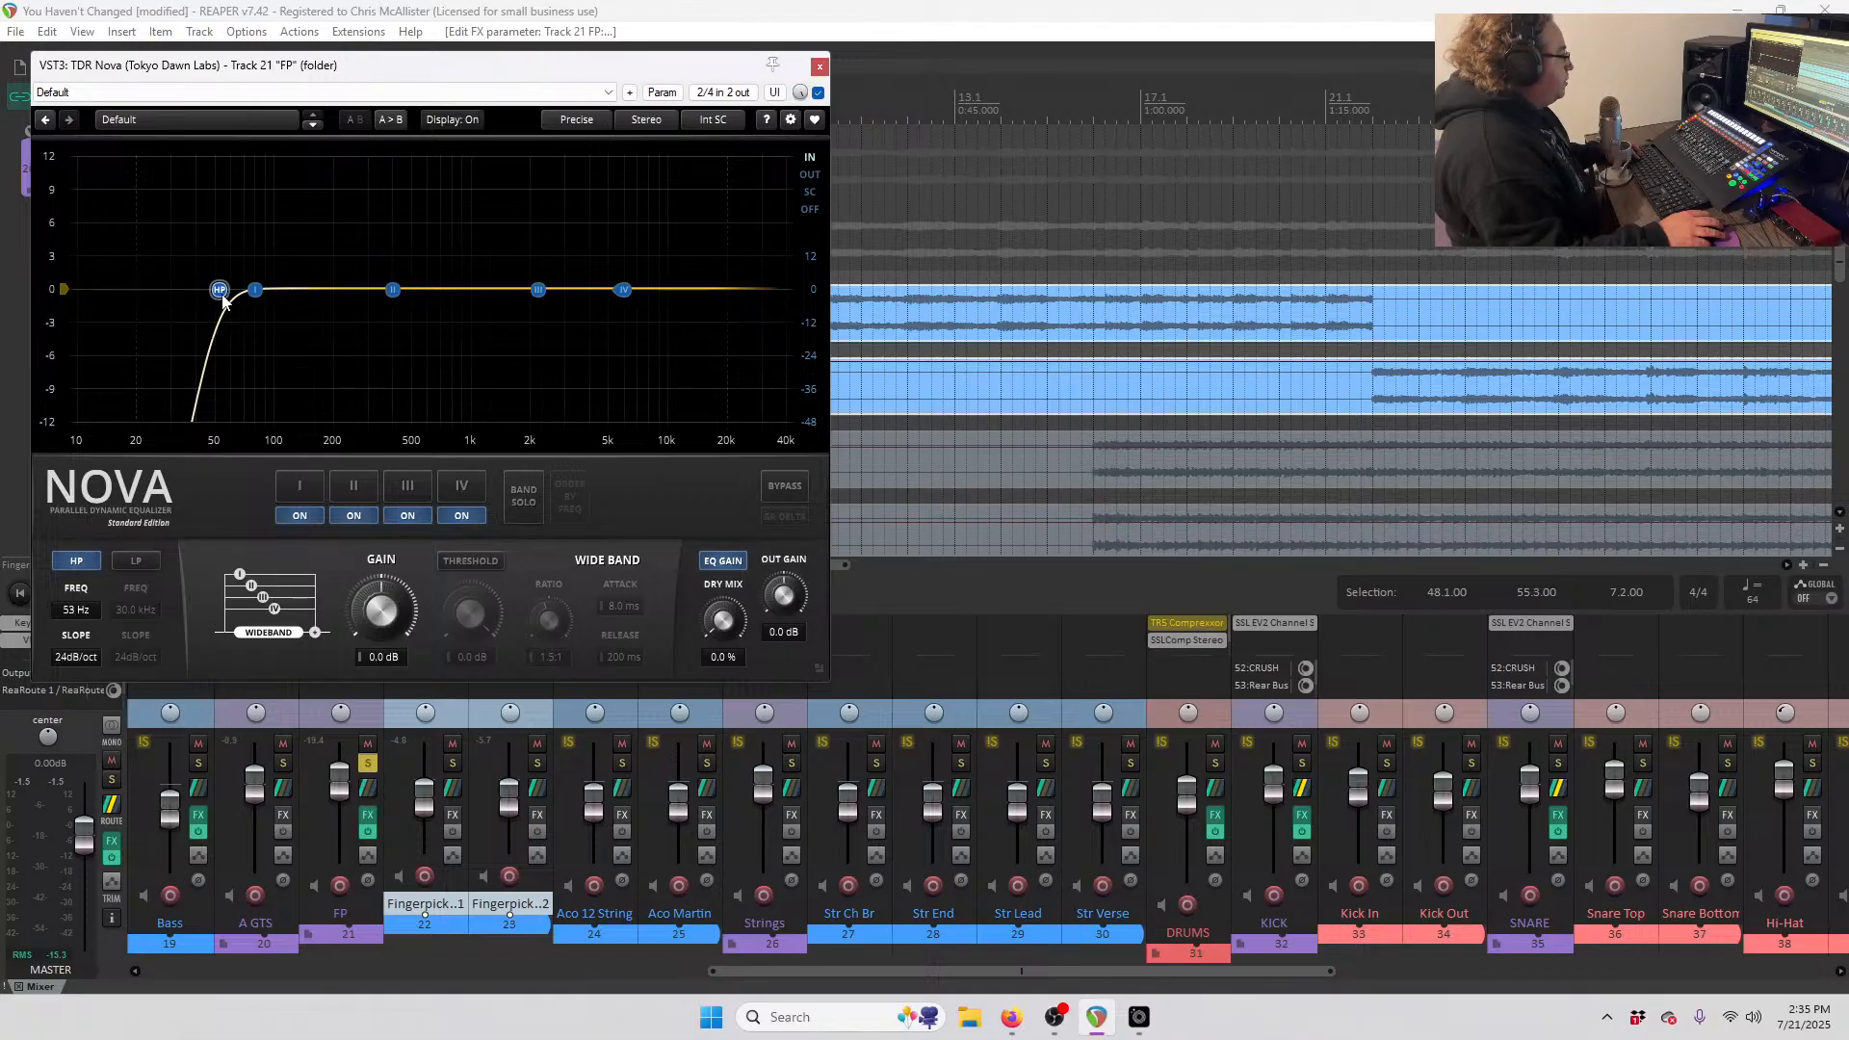
pyautogui.moveTo(224, 300); pyautogui.dragTo(239, 307)
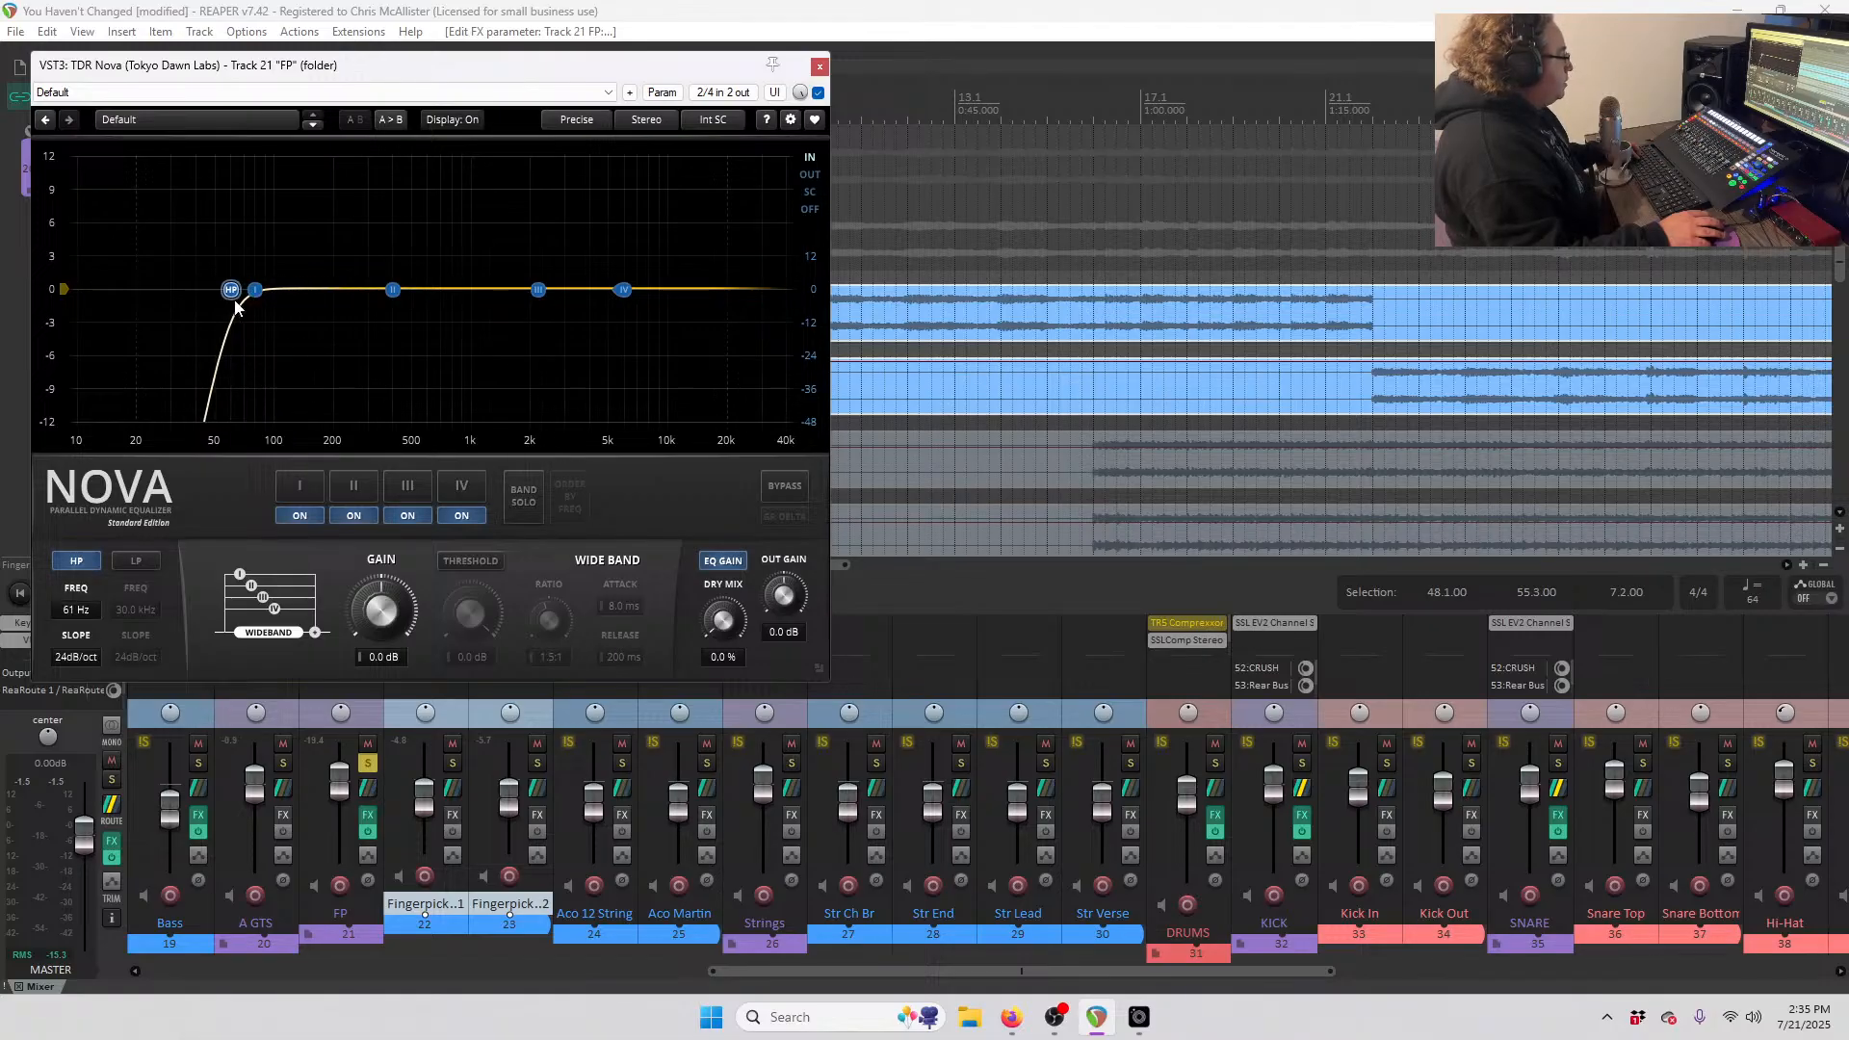
pyautogui.press('space')
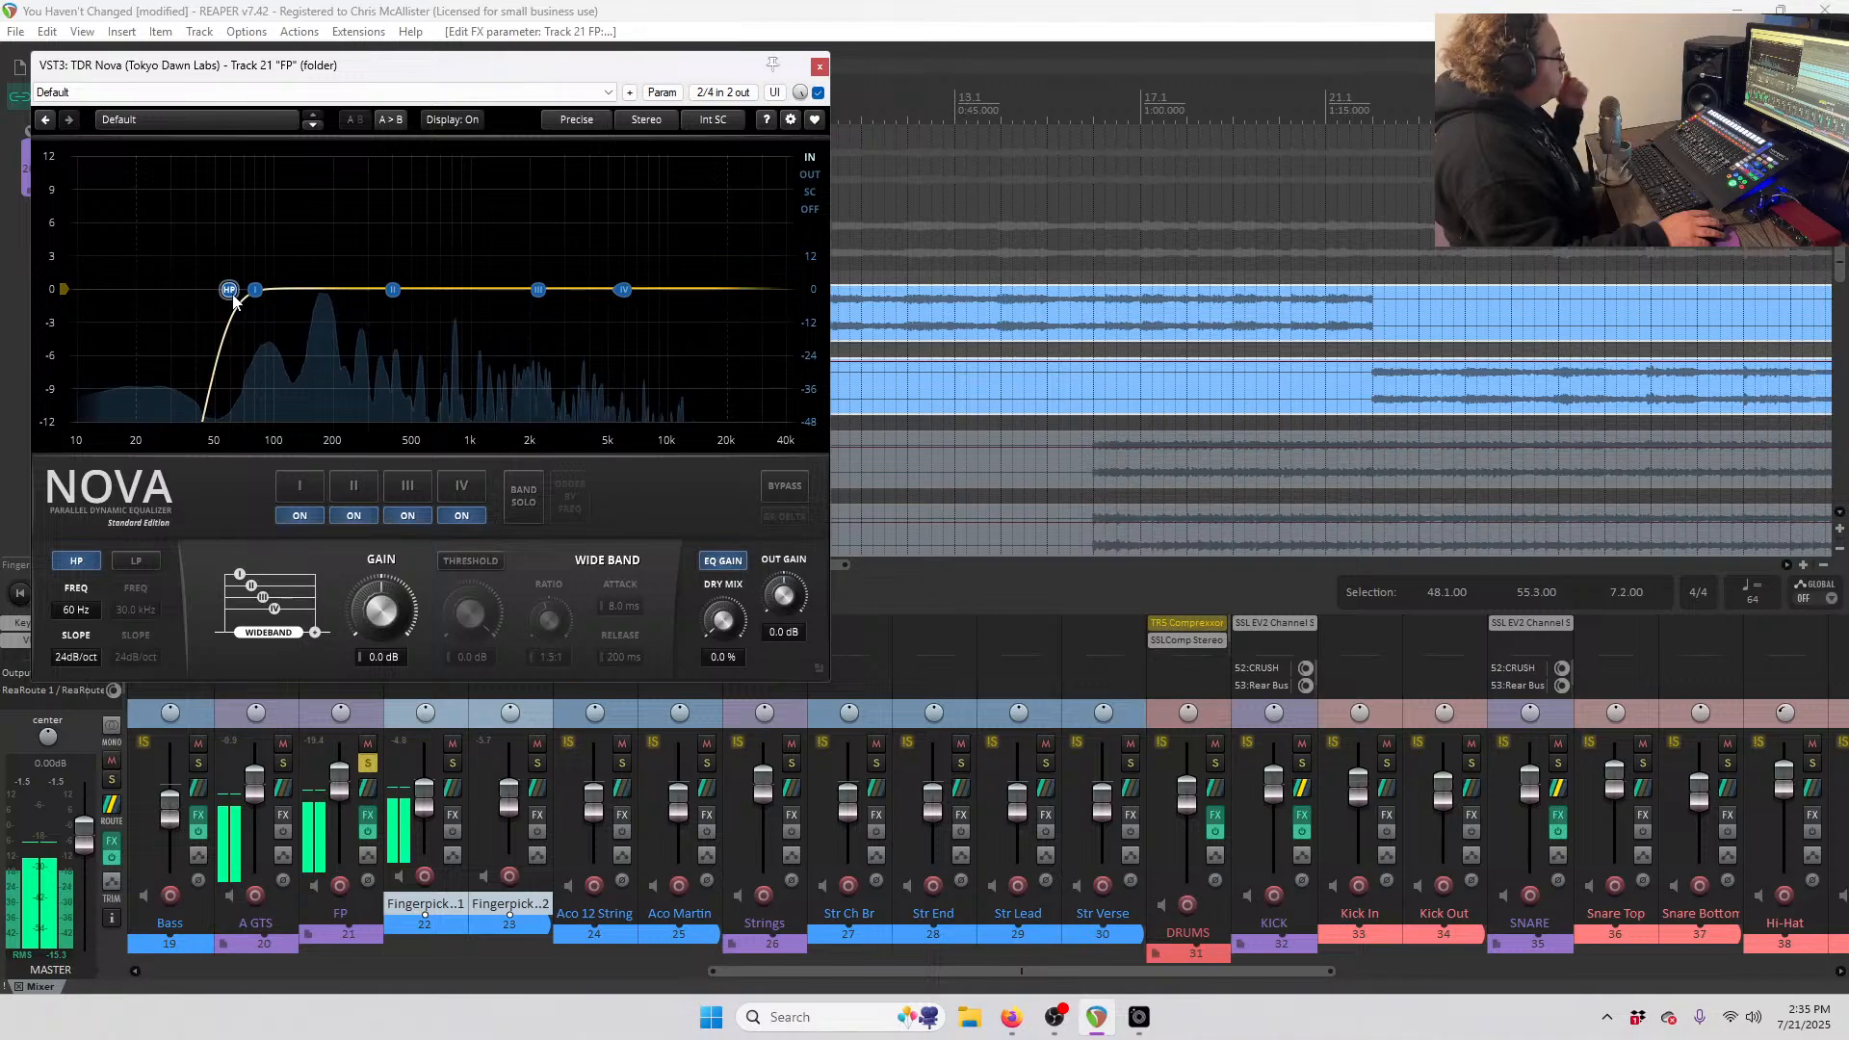
pyautogui.moveTo(233, 300)
pyautogui.mouseDown()
pyautogui.moveTo(391, 298)
pyautogui.moveTo(245, 323)
pyautogui.mouseUp()
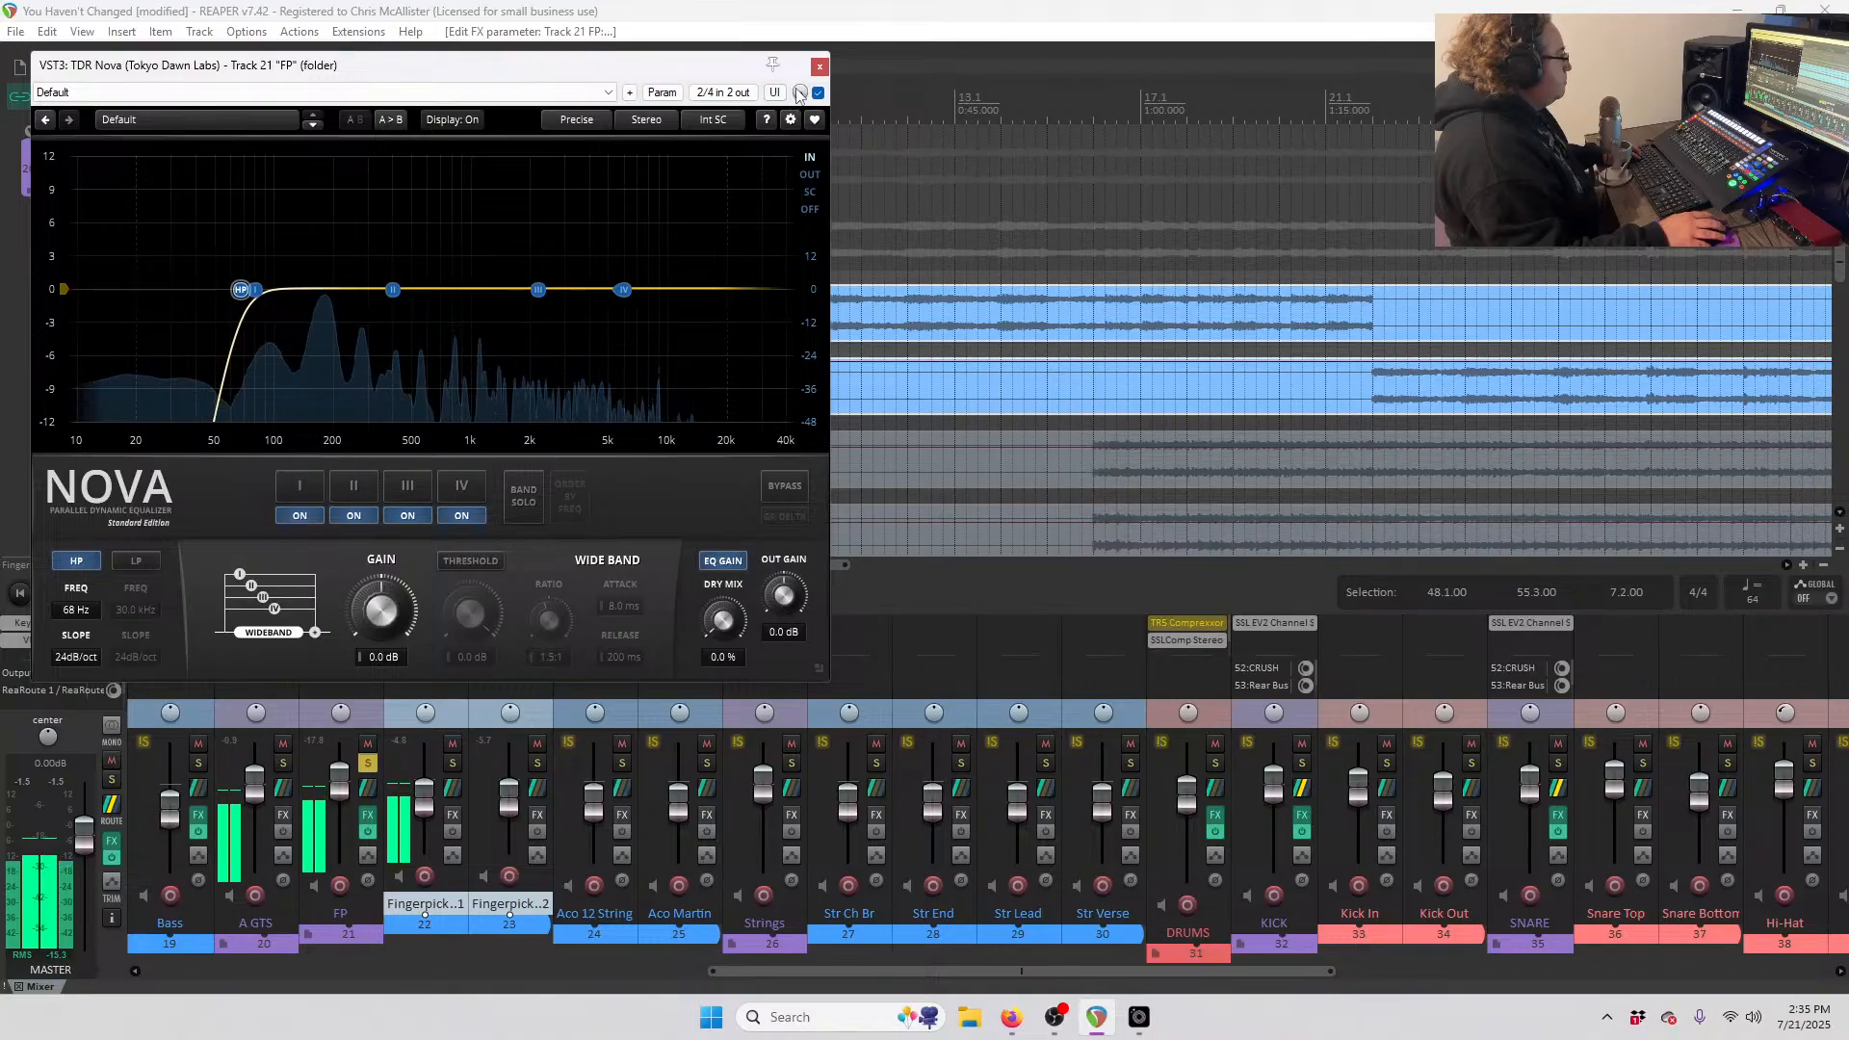
pyautogui.click(819, 65)
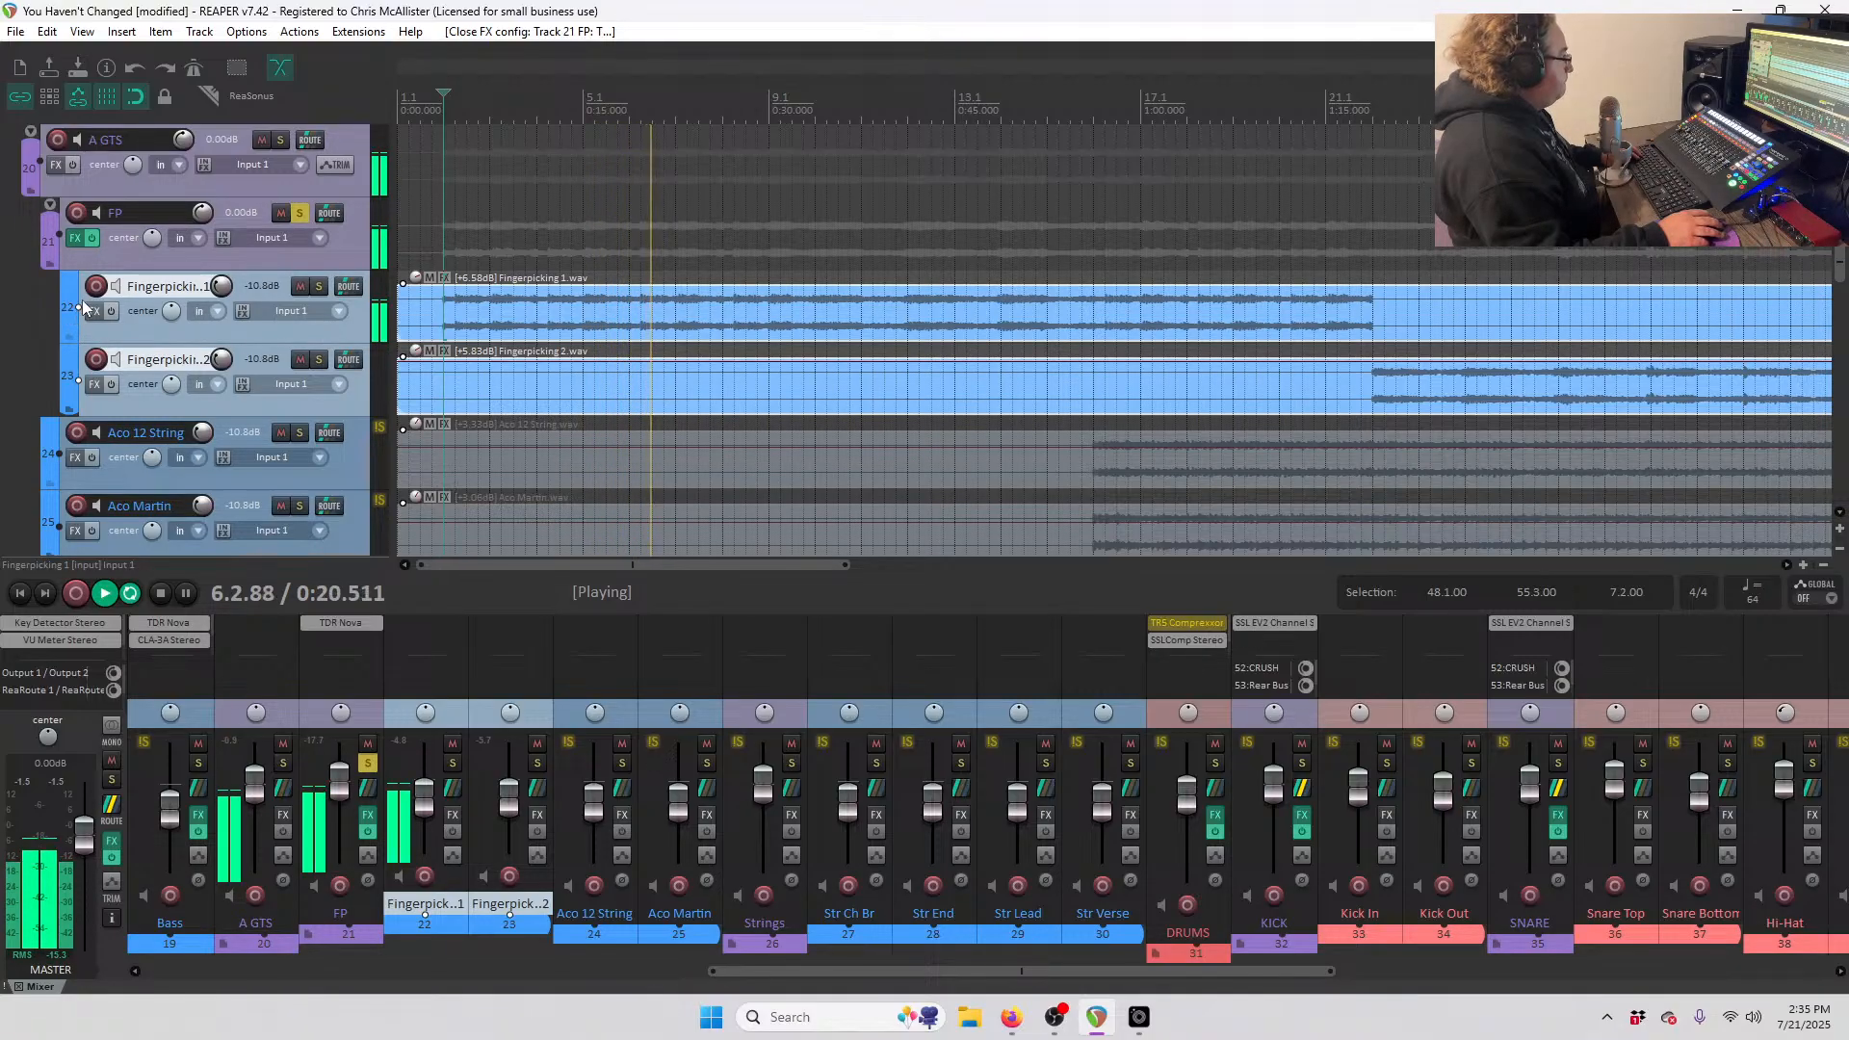
pyautogui.press('space')
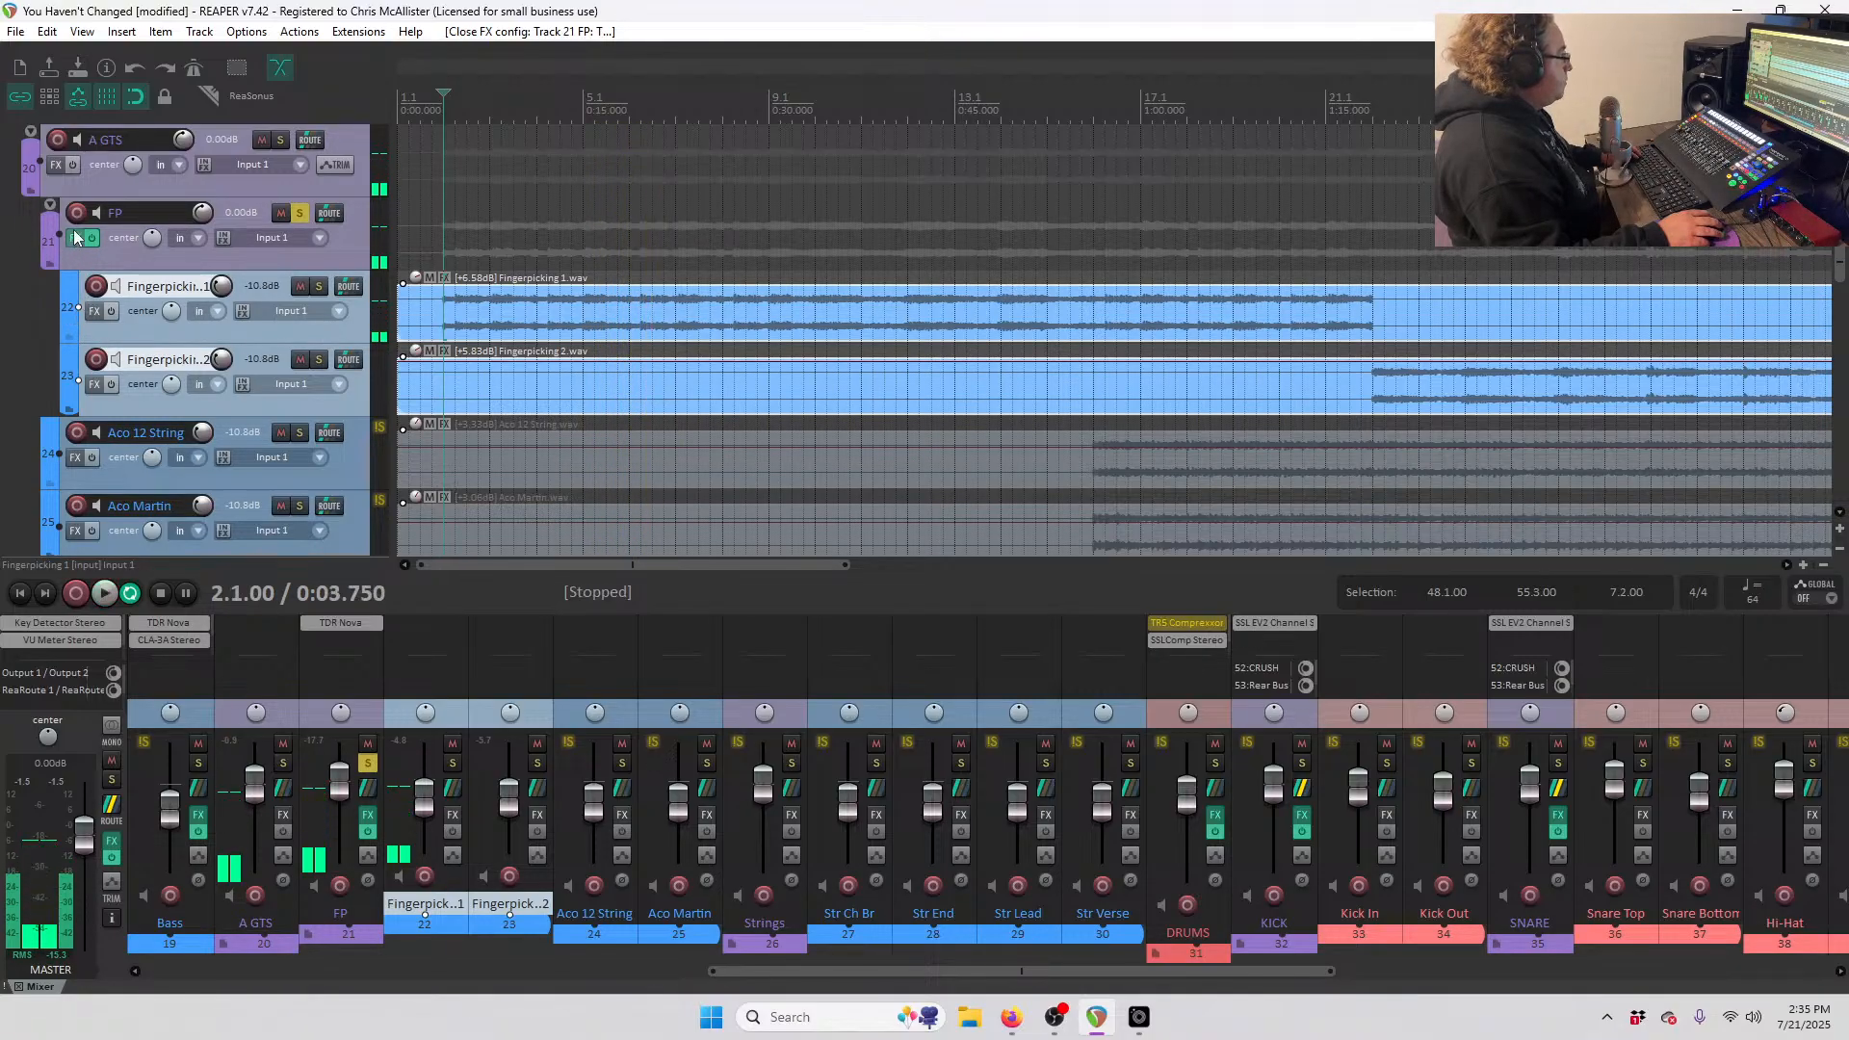
# - Add the UADx Pultec EQP-1A EQ to the FP folder and set its high frequency to 12 KCS
pyautogui.rightClick(76, 237)
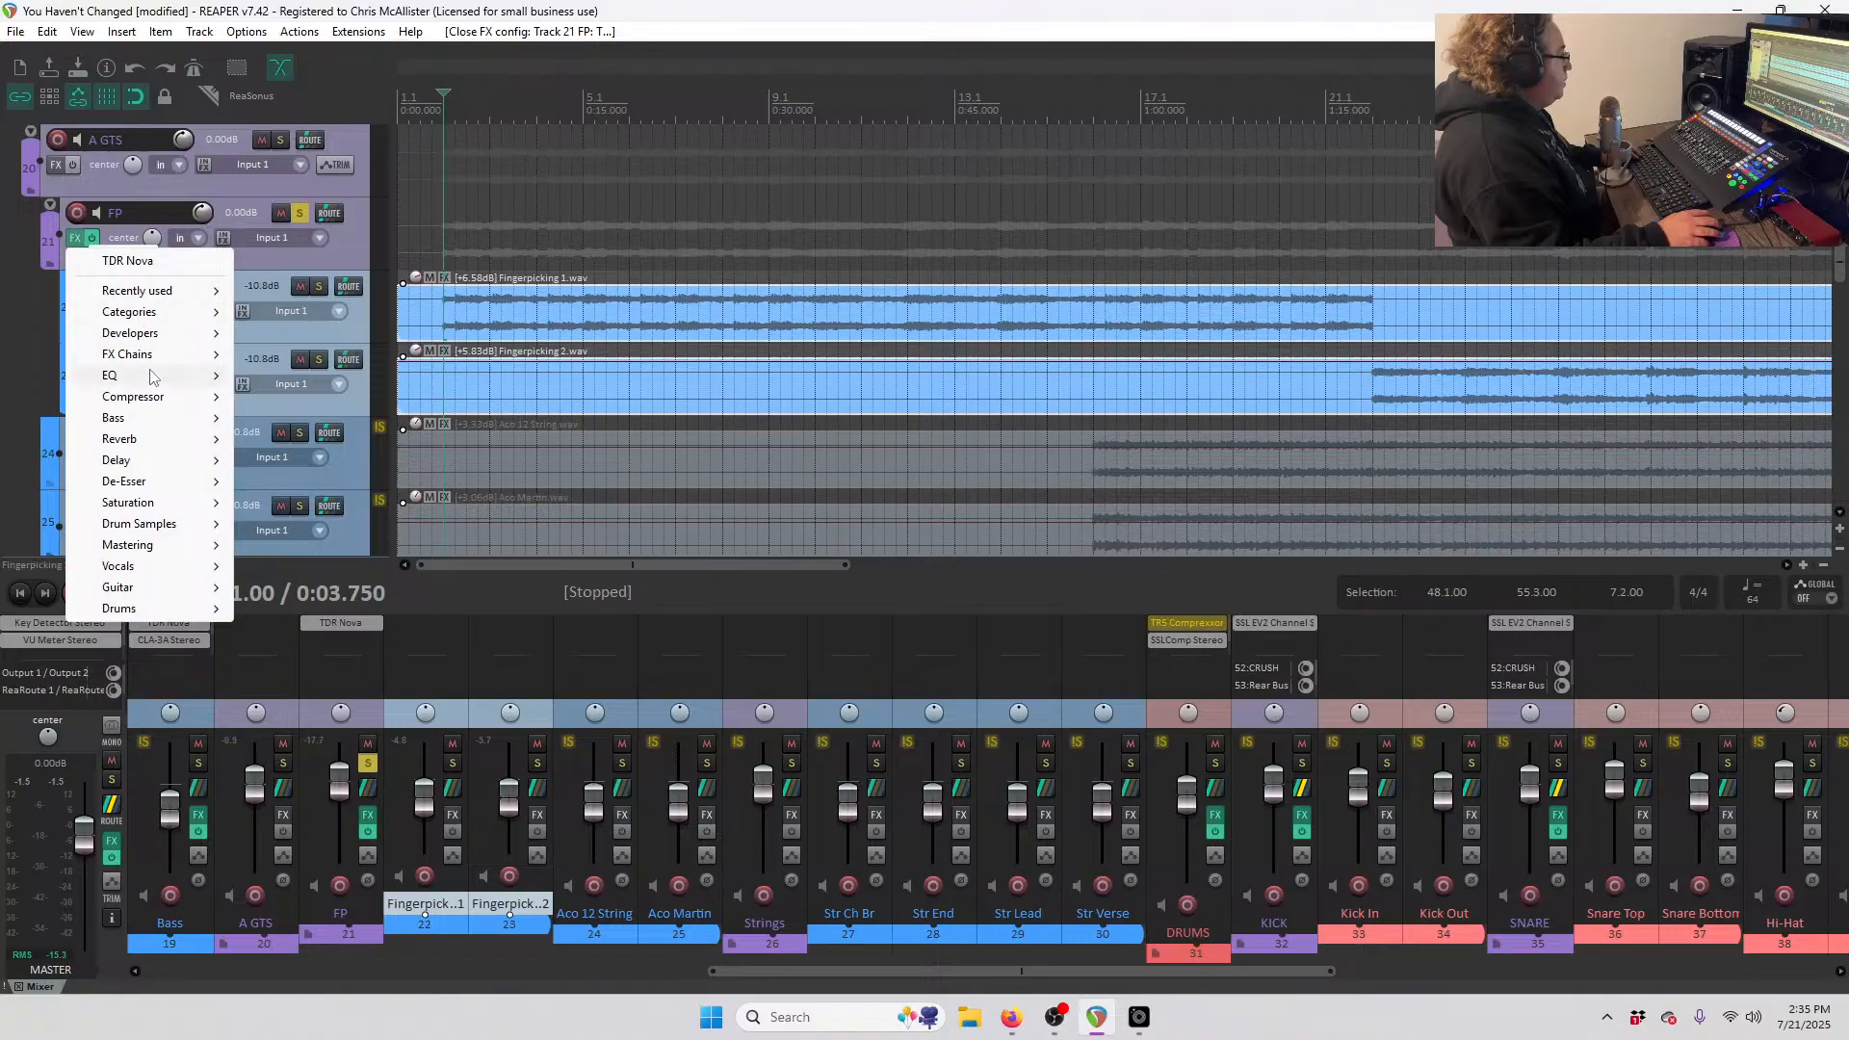
pyautogui.moveTo(150, 375)
pyautogui.click(395, 525)
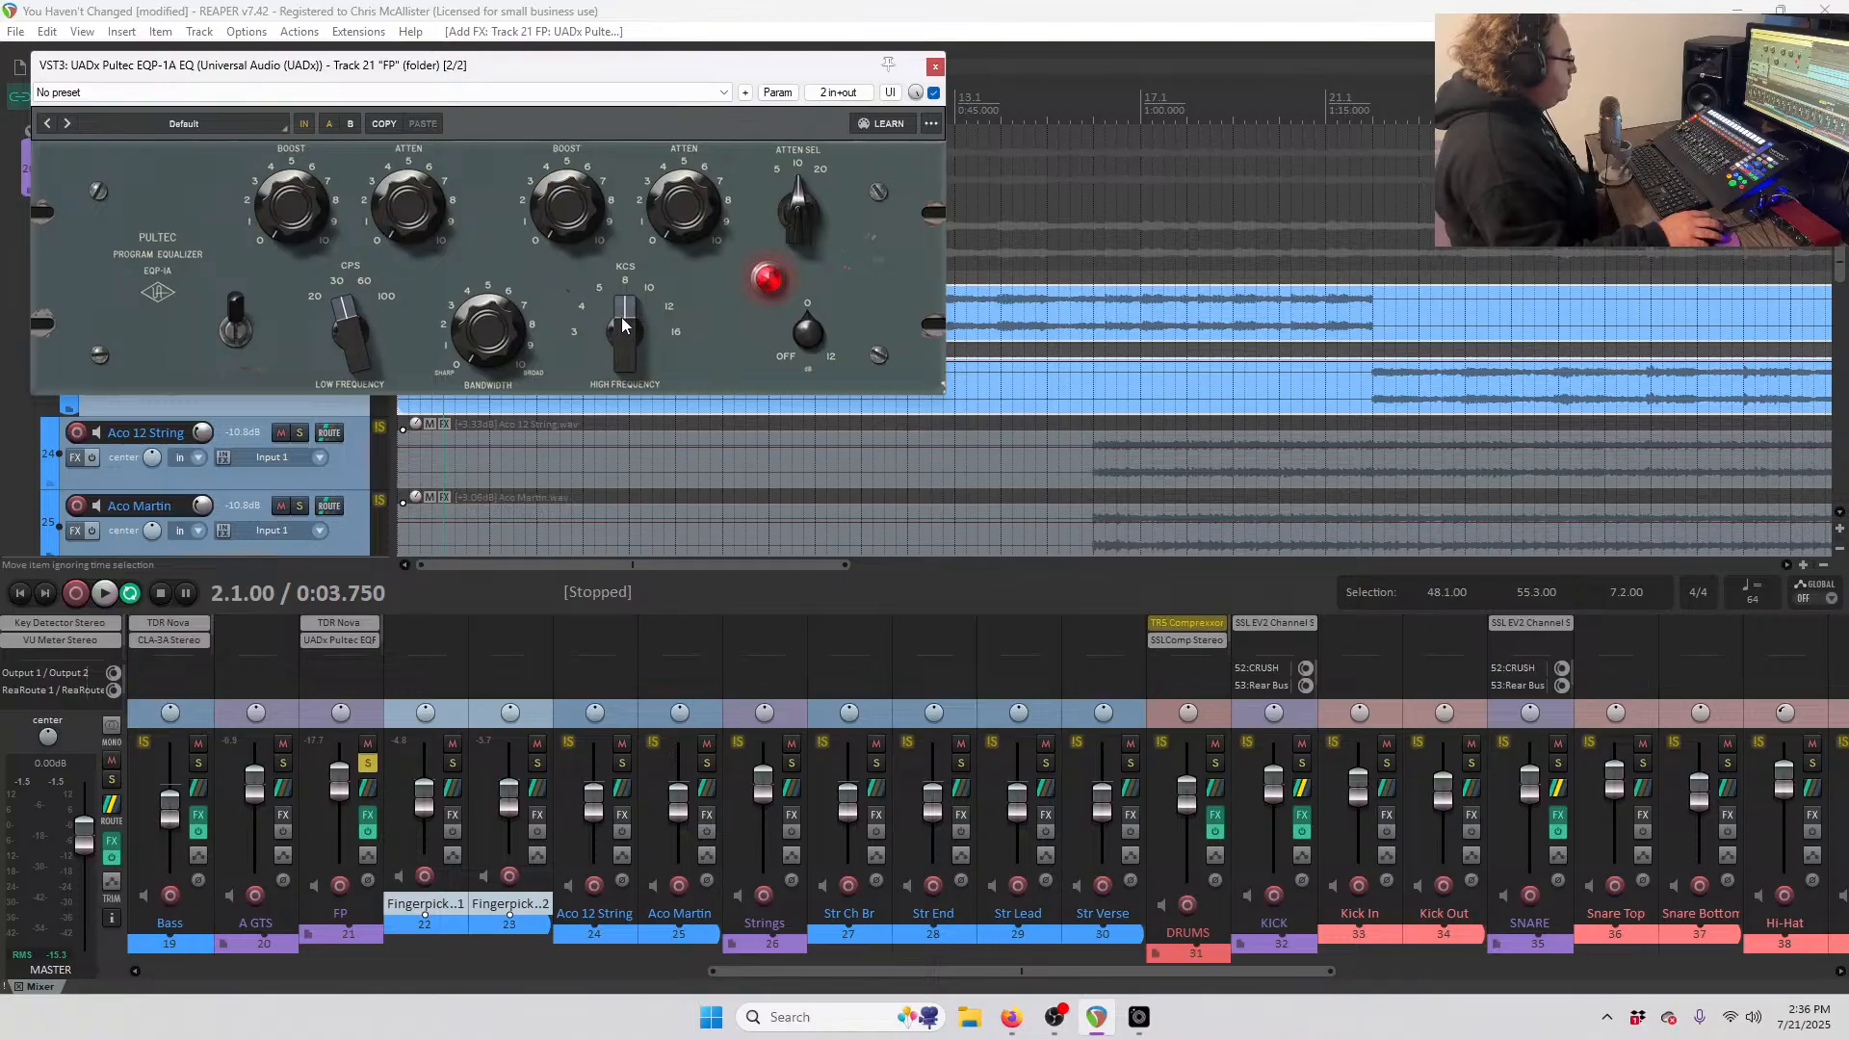
pyautogui.moveTo(622, 325); pyautogui.dragTo(634, 277)
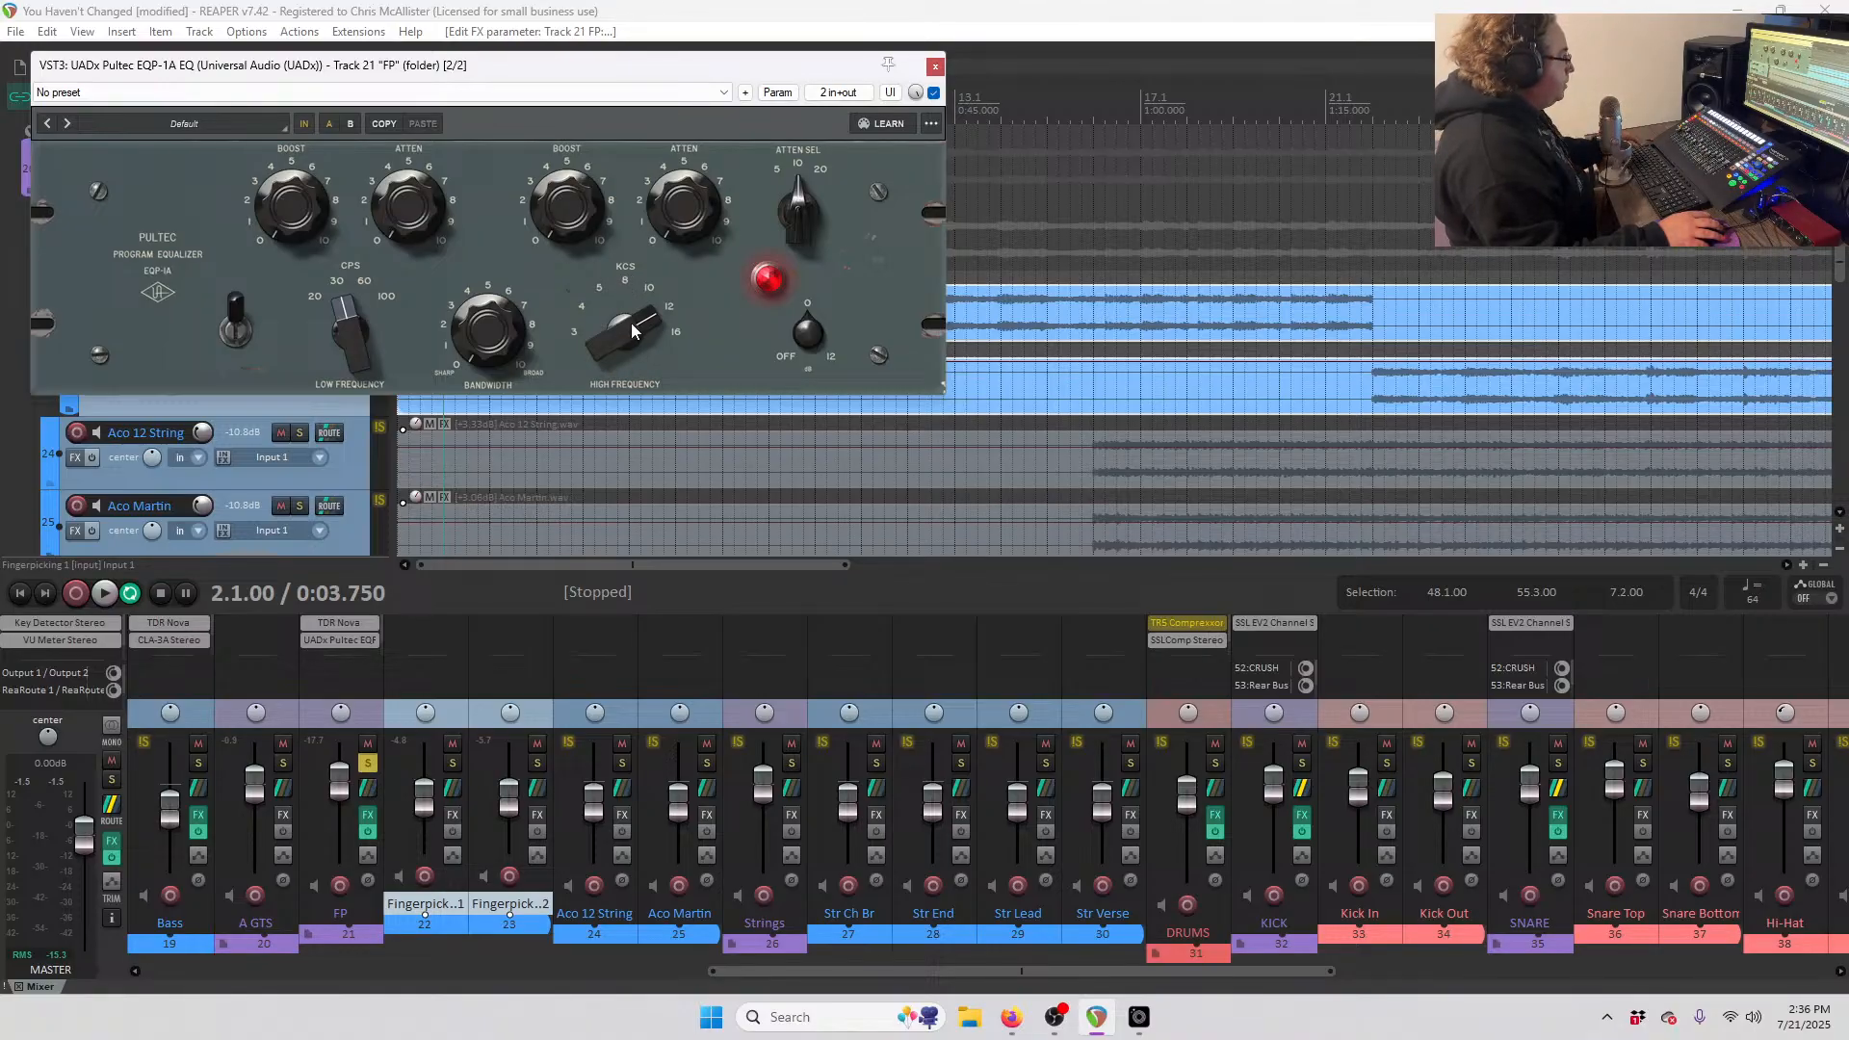
pyautogui.moveTo(630, 366); pyautogui.dragTo(634, 324)
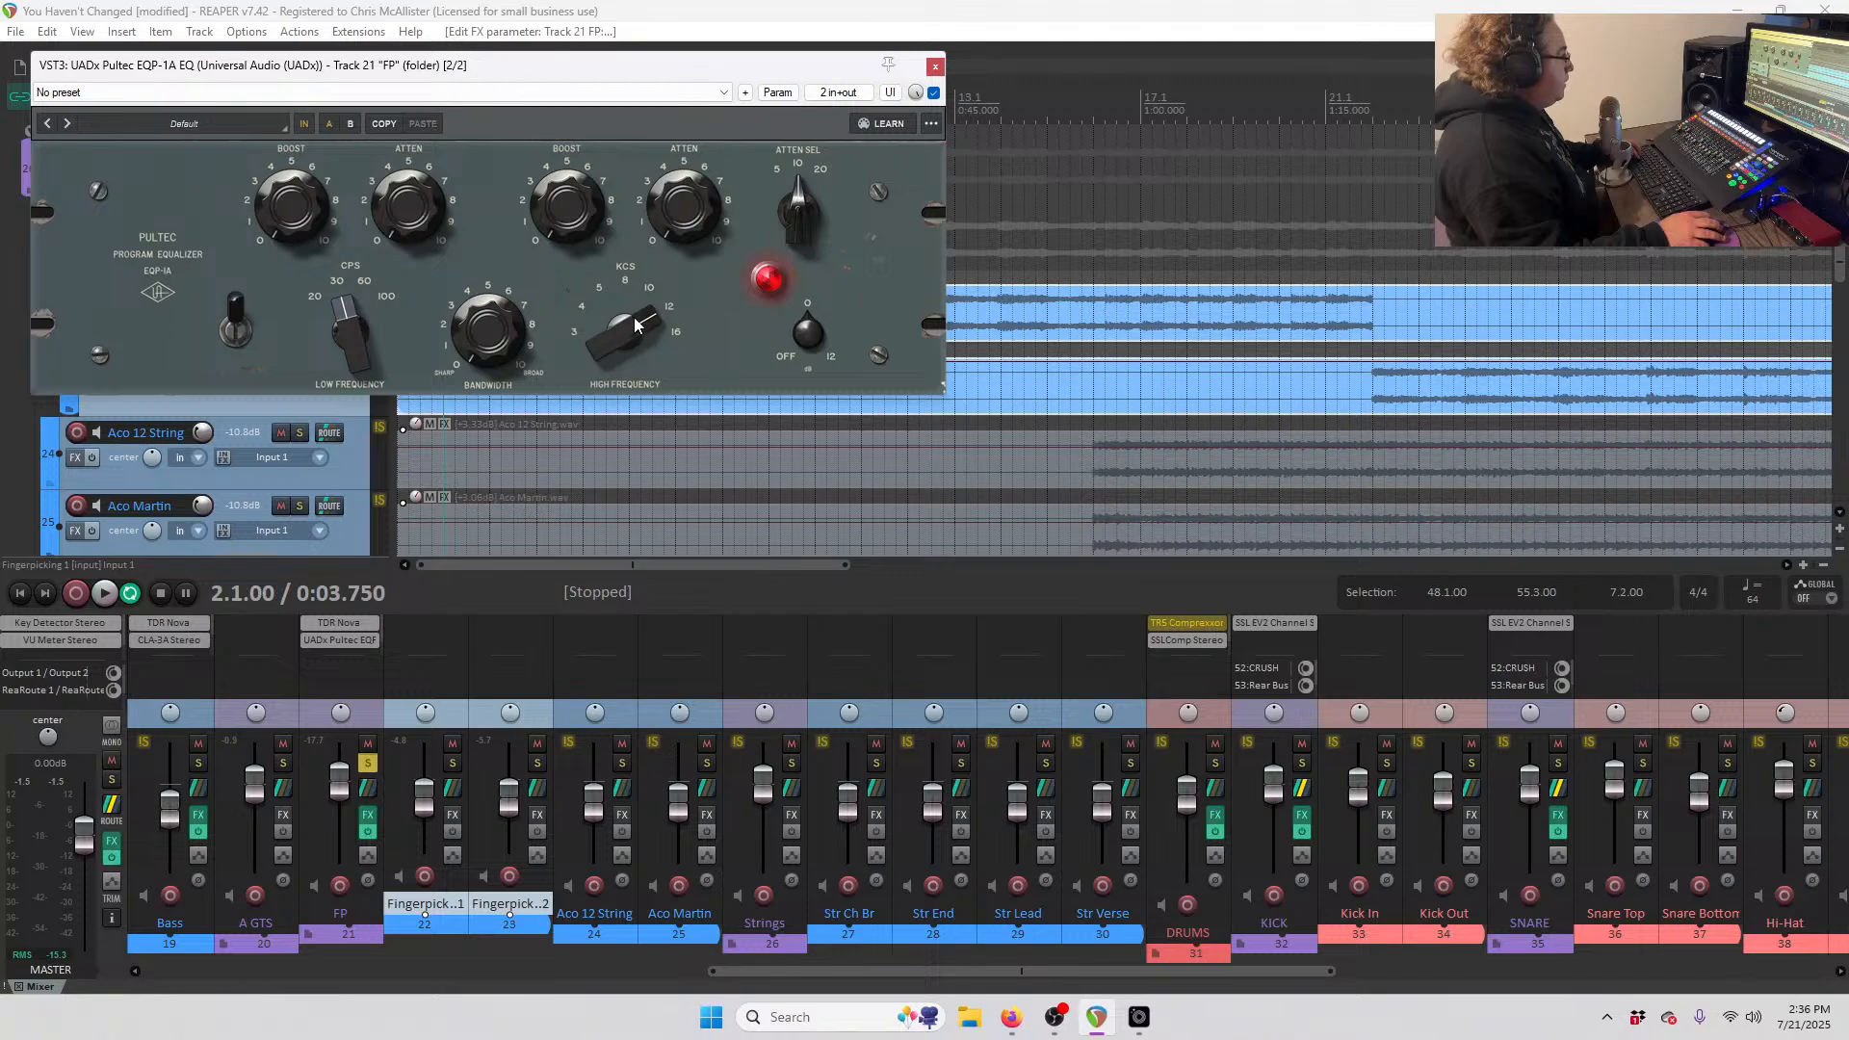
pyautogui.moveTo(568, 64); pyautogui.dragTo(802, 278)
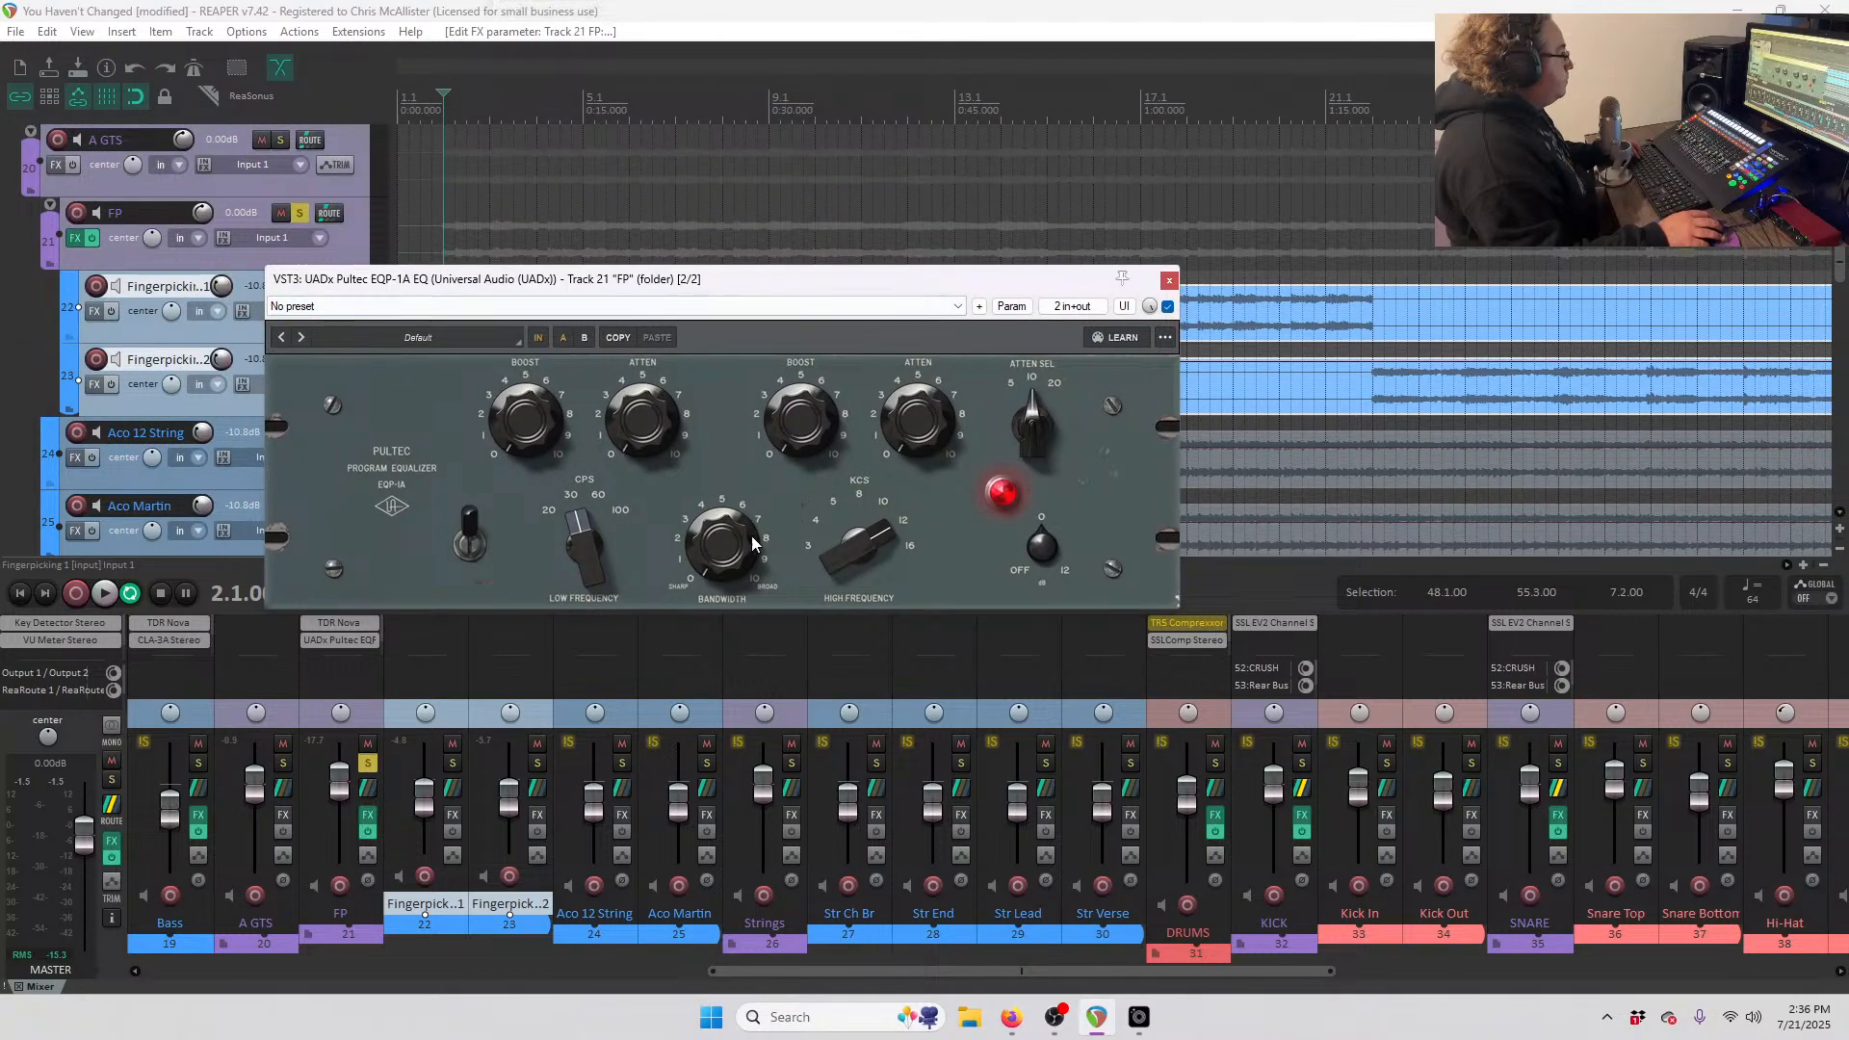
# - Raise the high-frequency boost of the FP folder's Pultec EQ slightly while listening, and close the EQ
pyautogui.moveTo(736, 383); pyautogui.dragTo(737, 416)
pyautogui.moveTo(742, 283); pyautogui.dragTo(769, 432)
pyautogui.press('space')
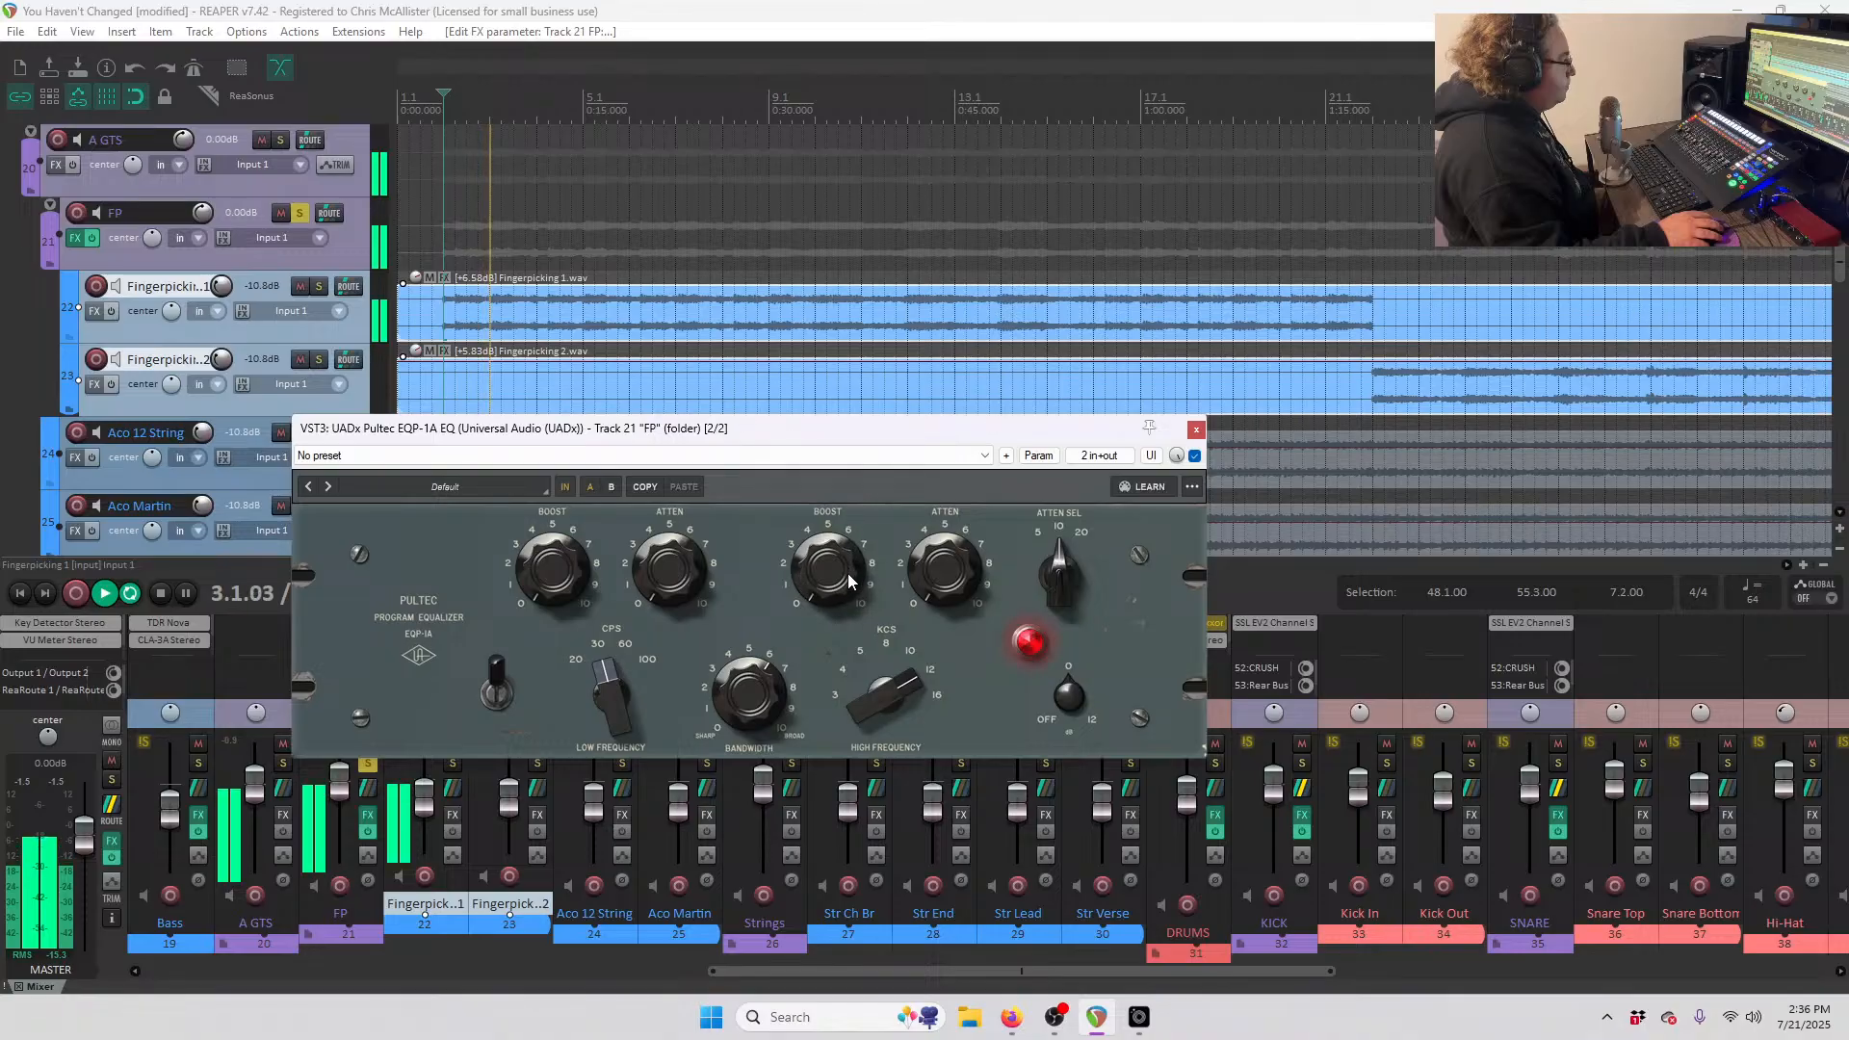
pyautogui.moveTo(846, 588); pyautogui.dragTo(836, 547)
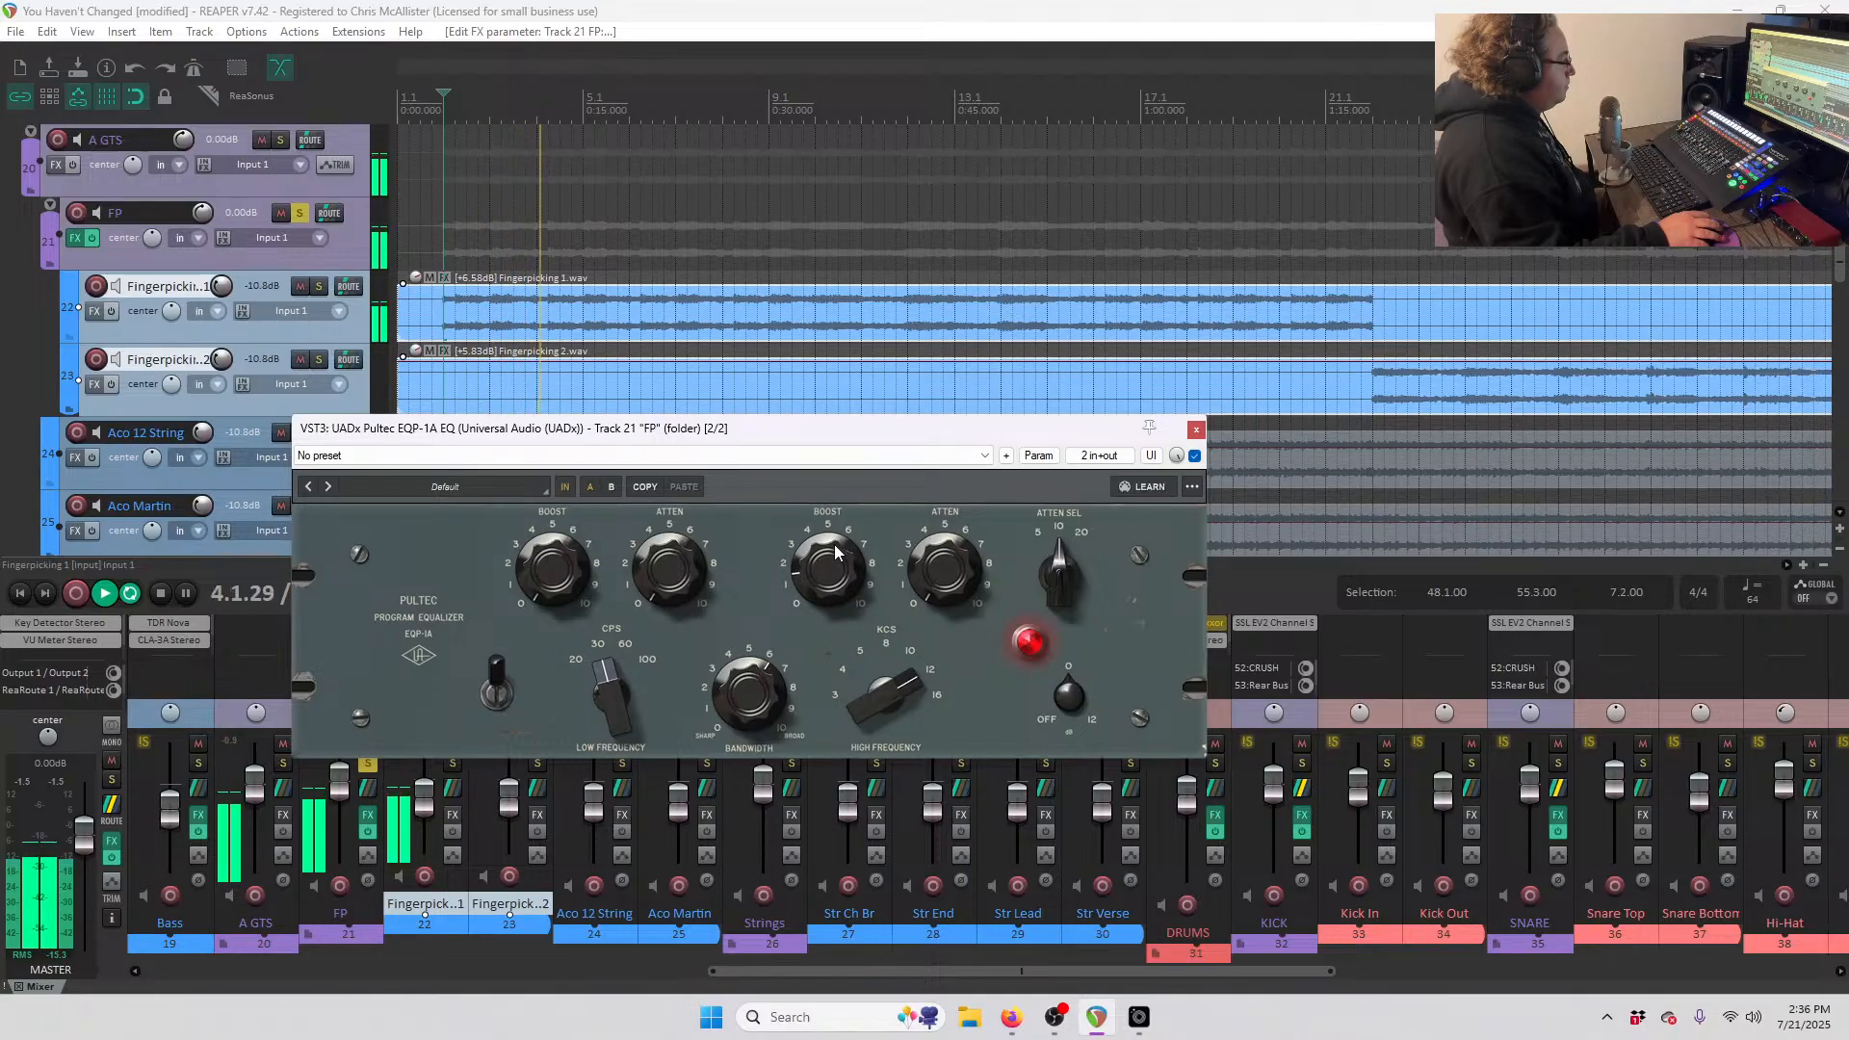
pyautogui.click(1195, 430)
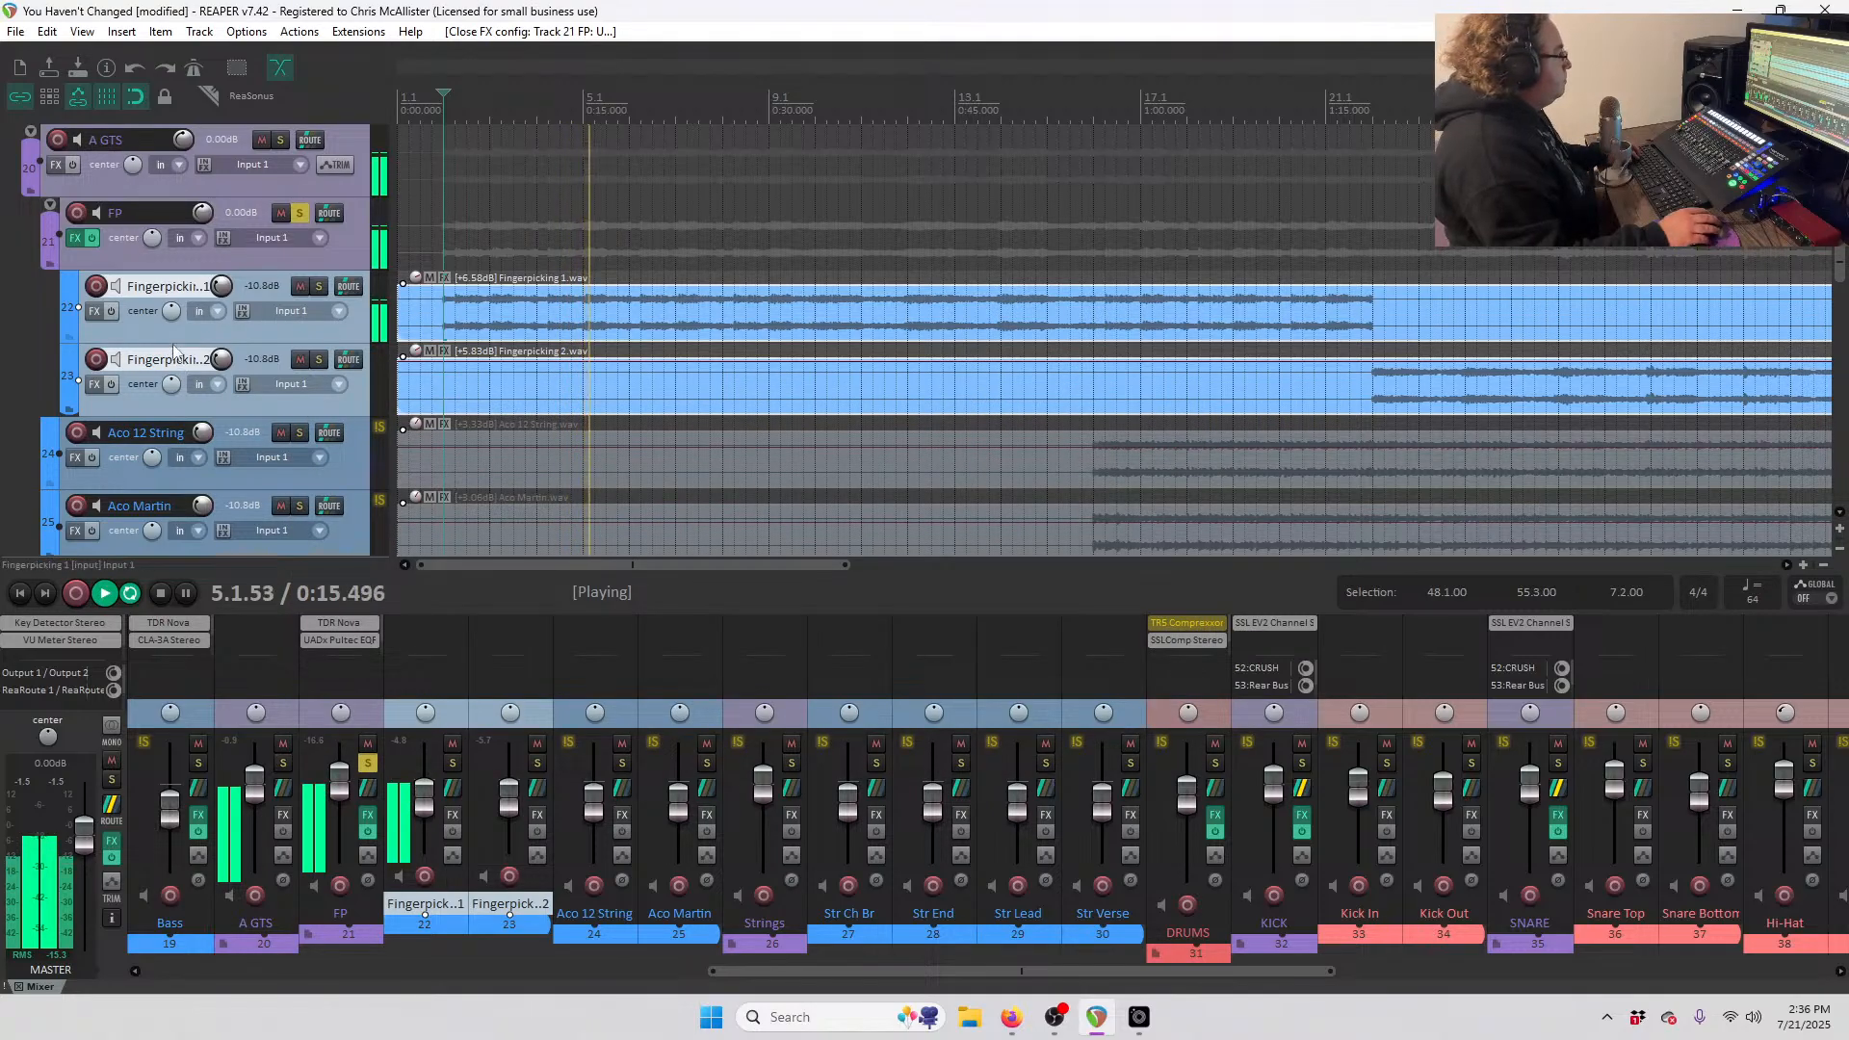
# - Add the CLA-3A Stereo compressor to the FP folder, raise its peak reduction while listening, and stop playback
pyautogui.rightClick(74, 241)
pyautogui.moveTo(171, 425)
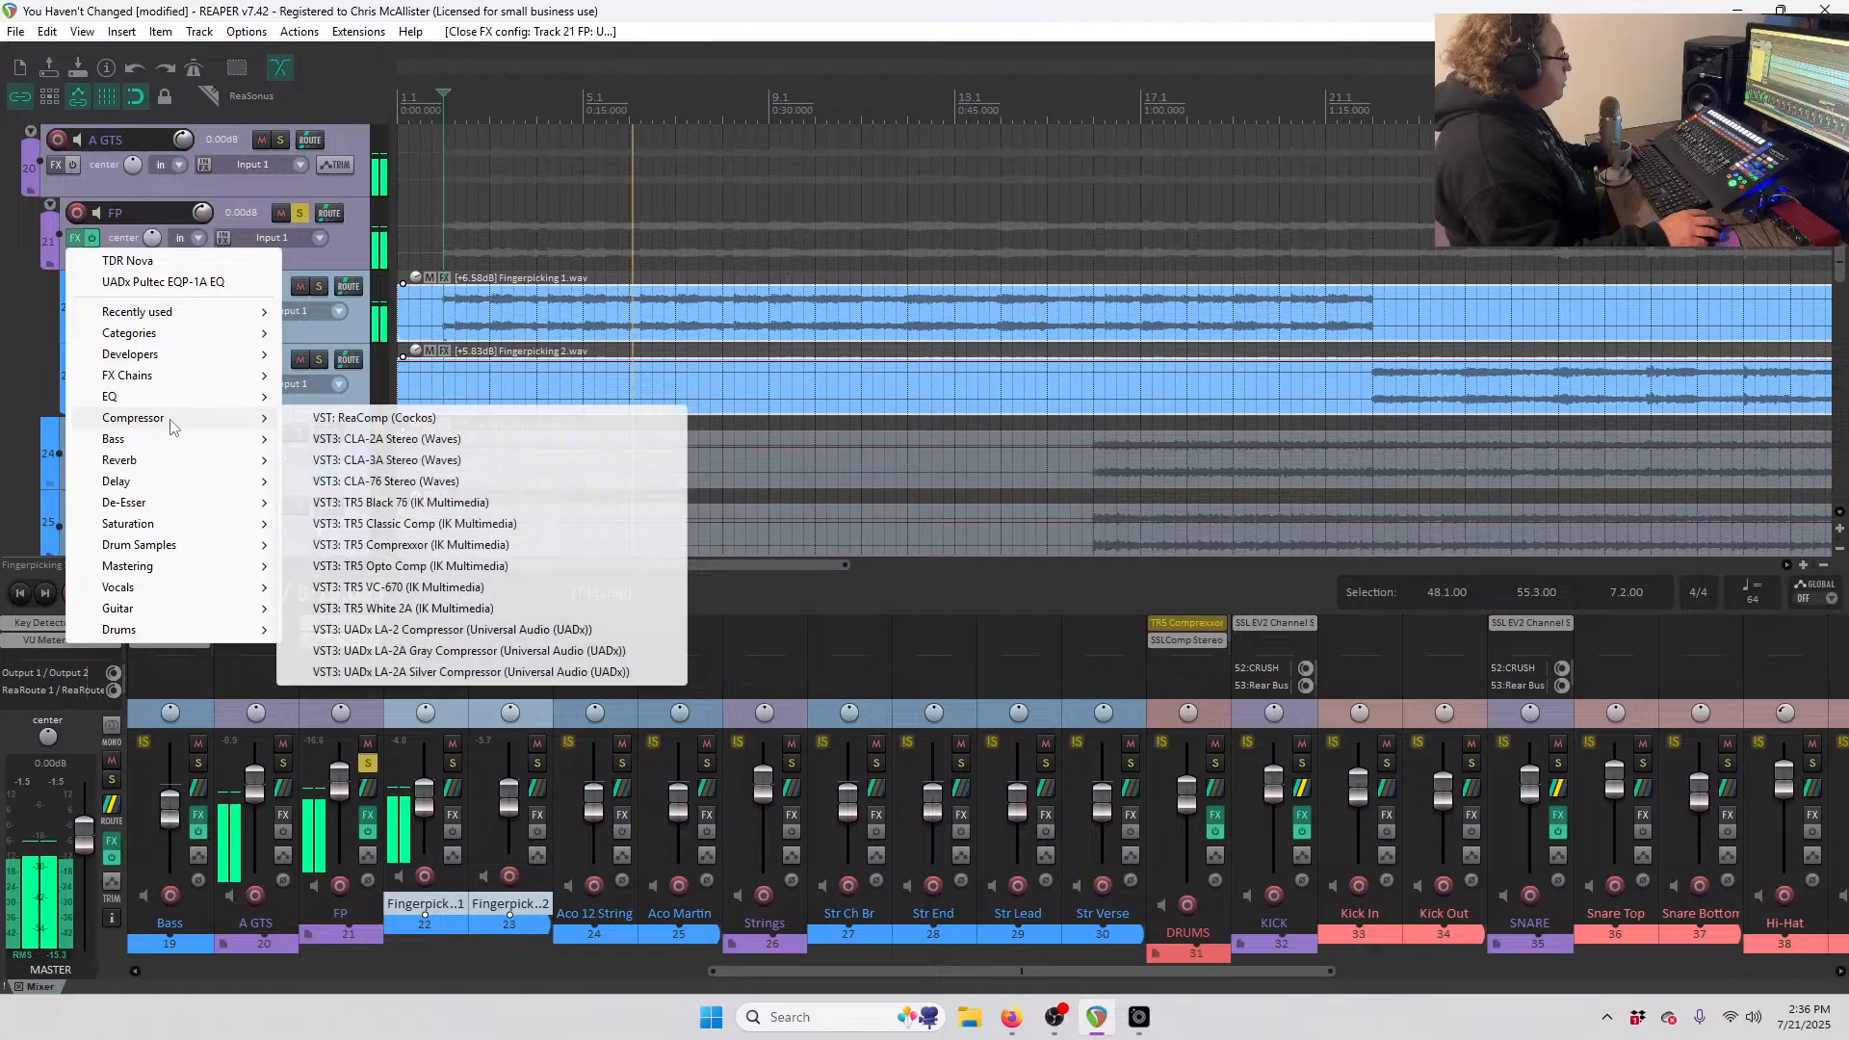
pyautogui.click(463, 463)
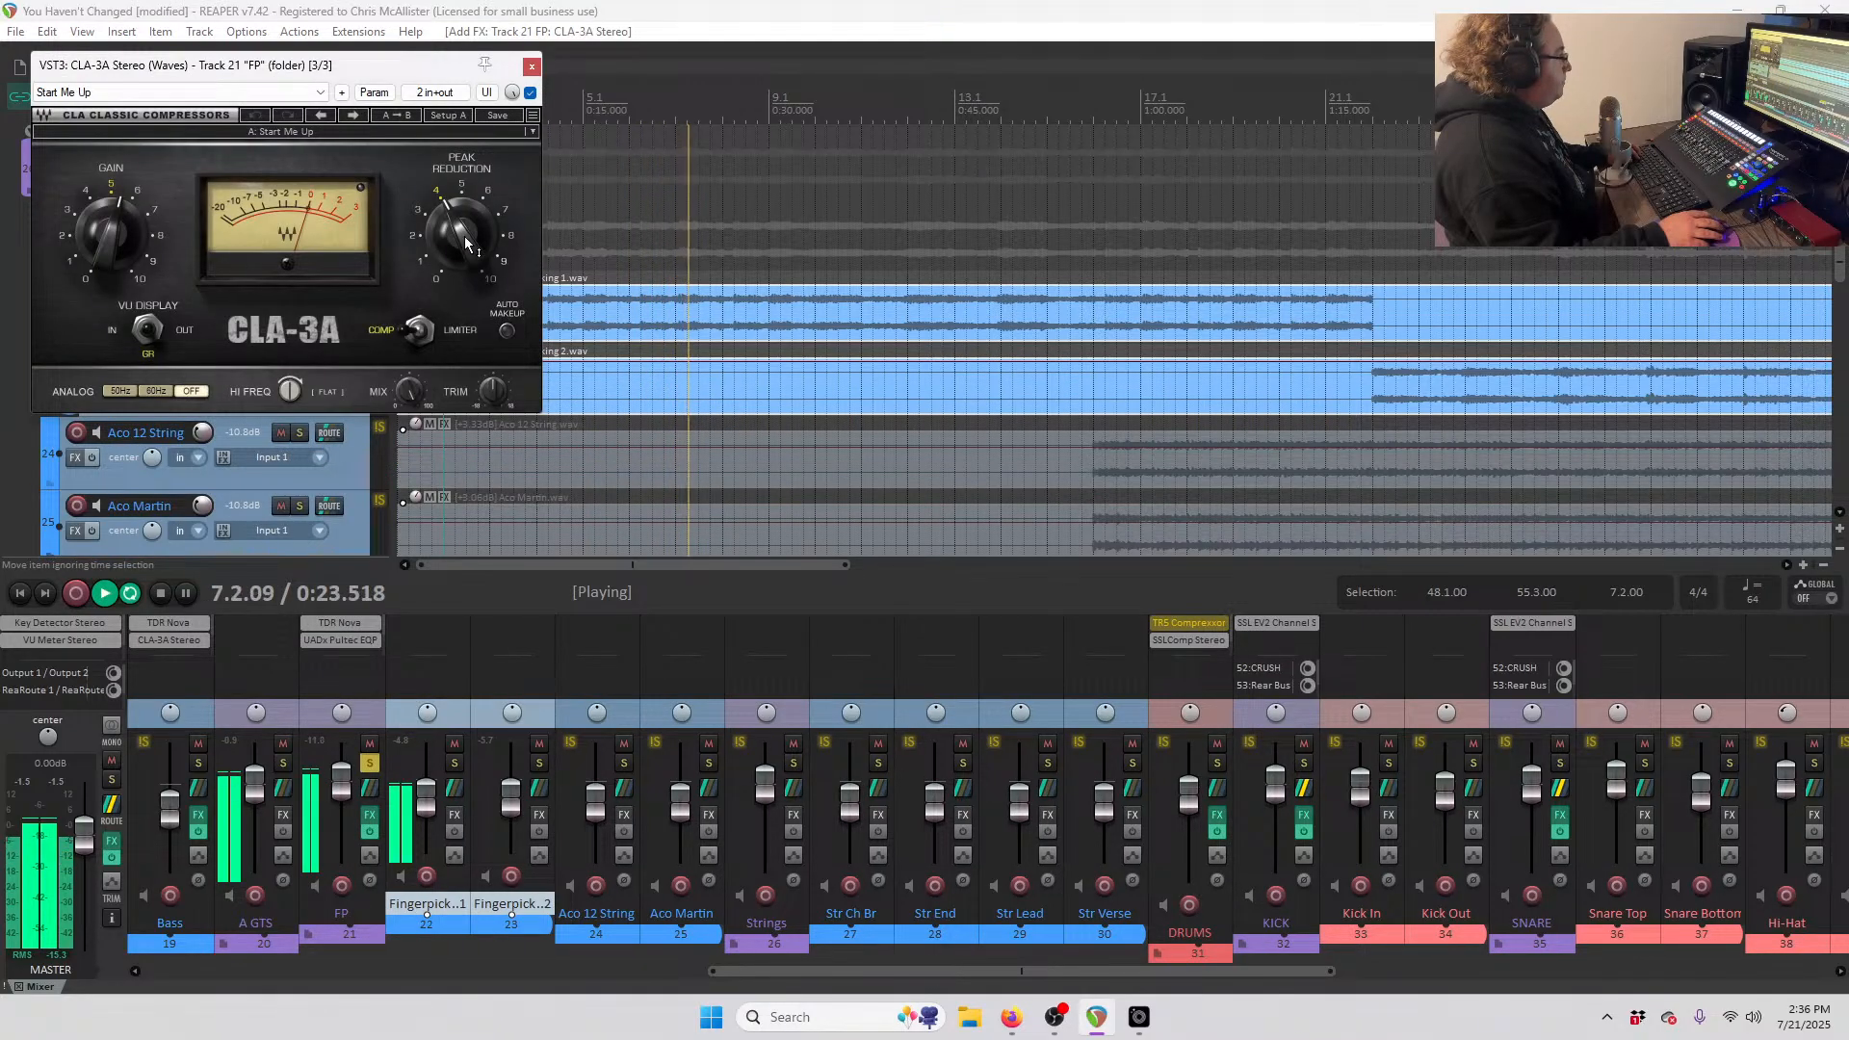
pyautogui.moveTo(461, 239); pyautogui.dragTo(461, 216)
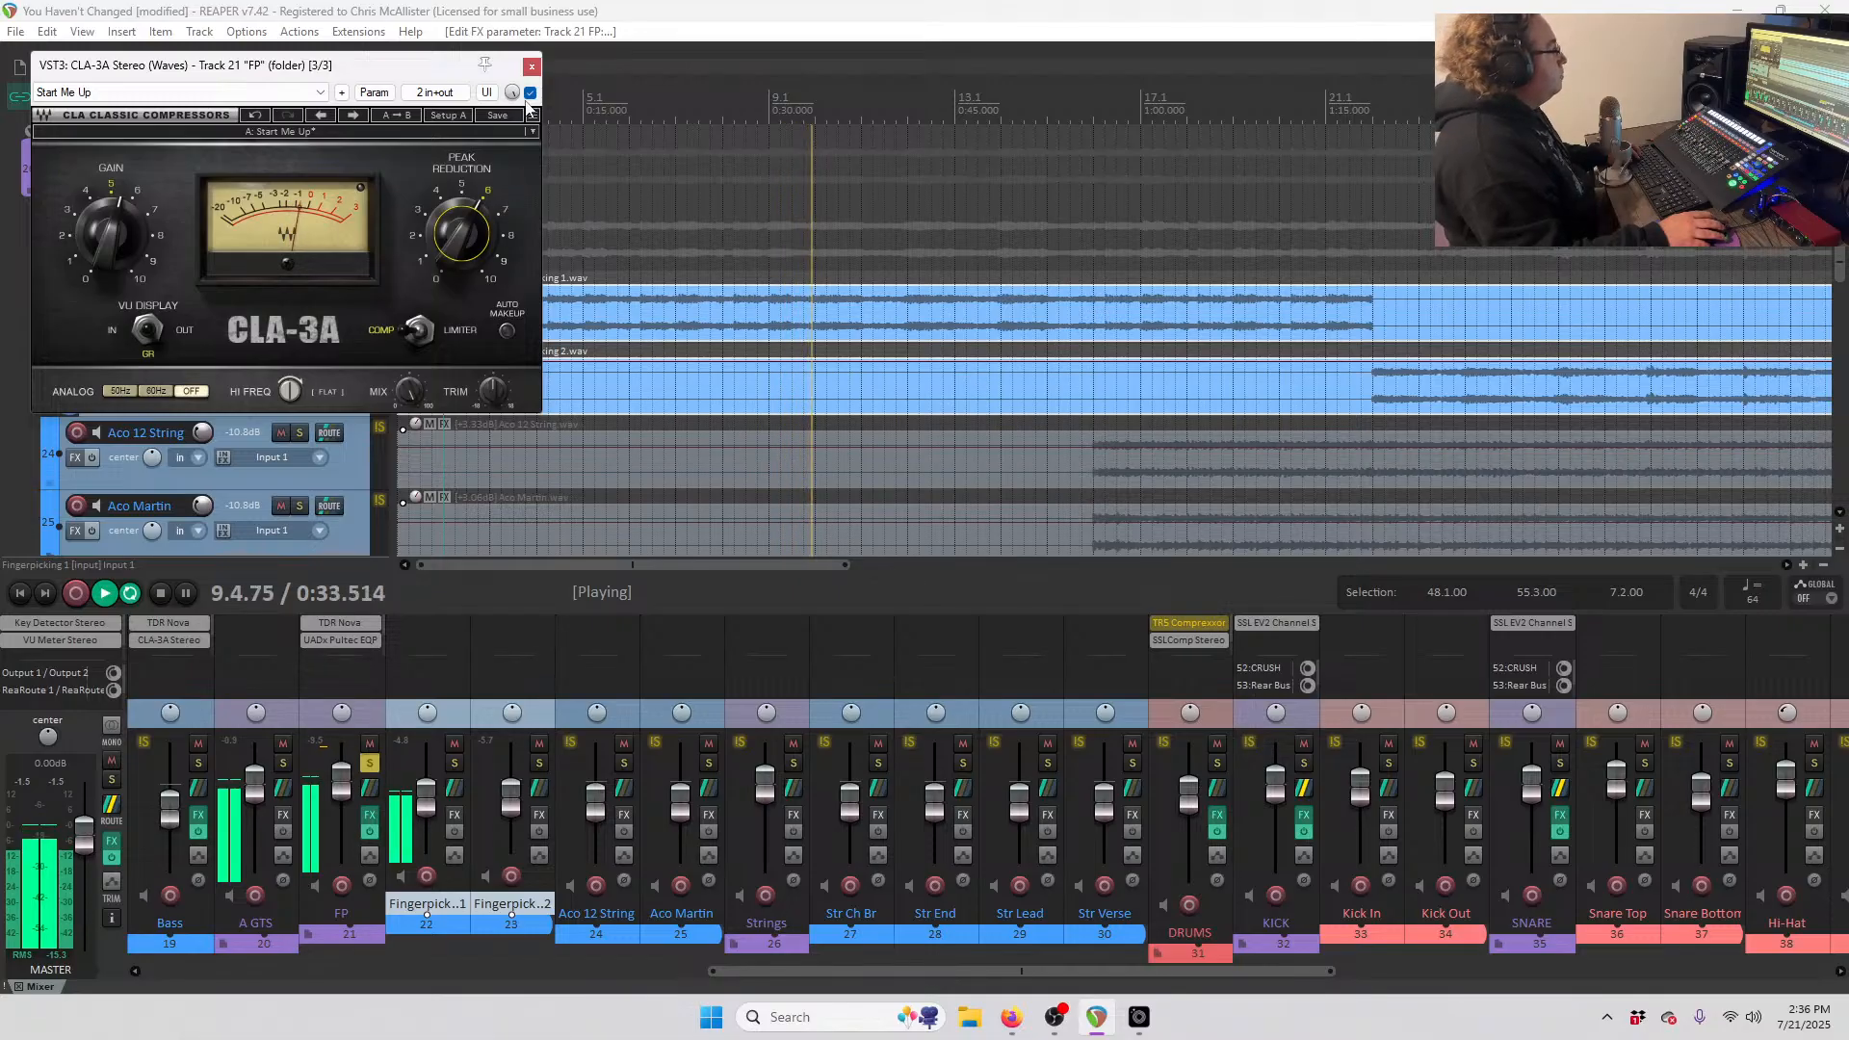
pyautogui.click(531, 65)
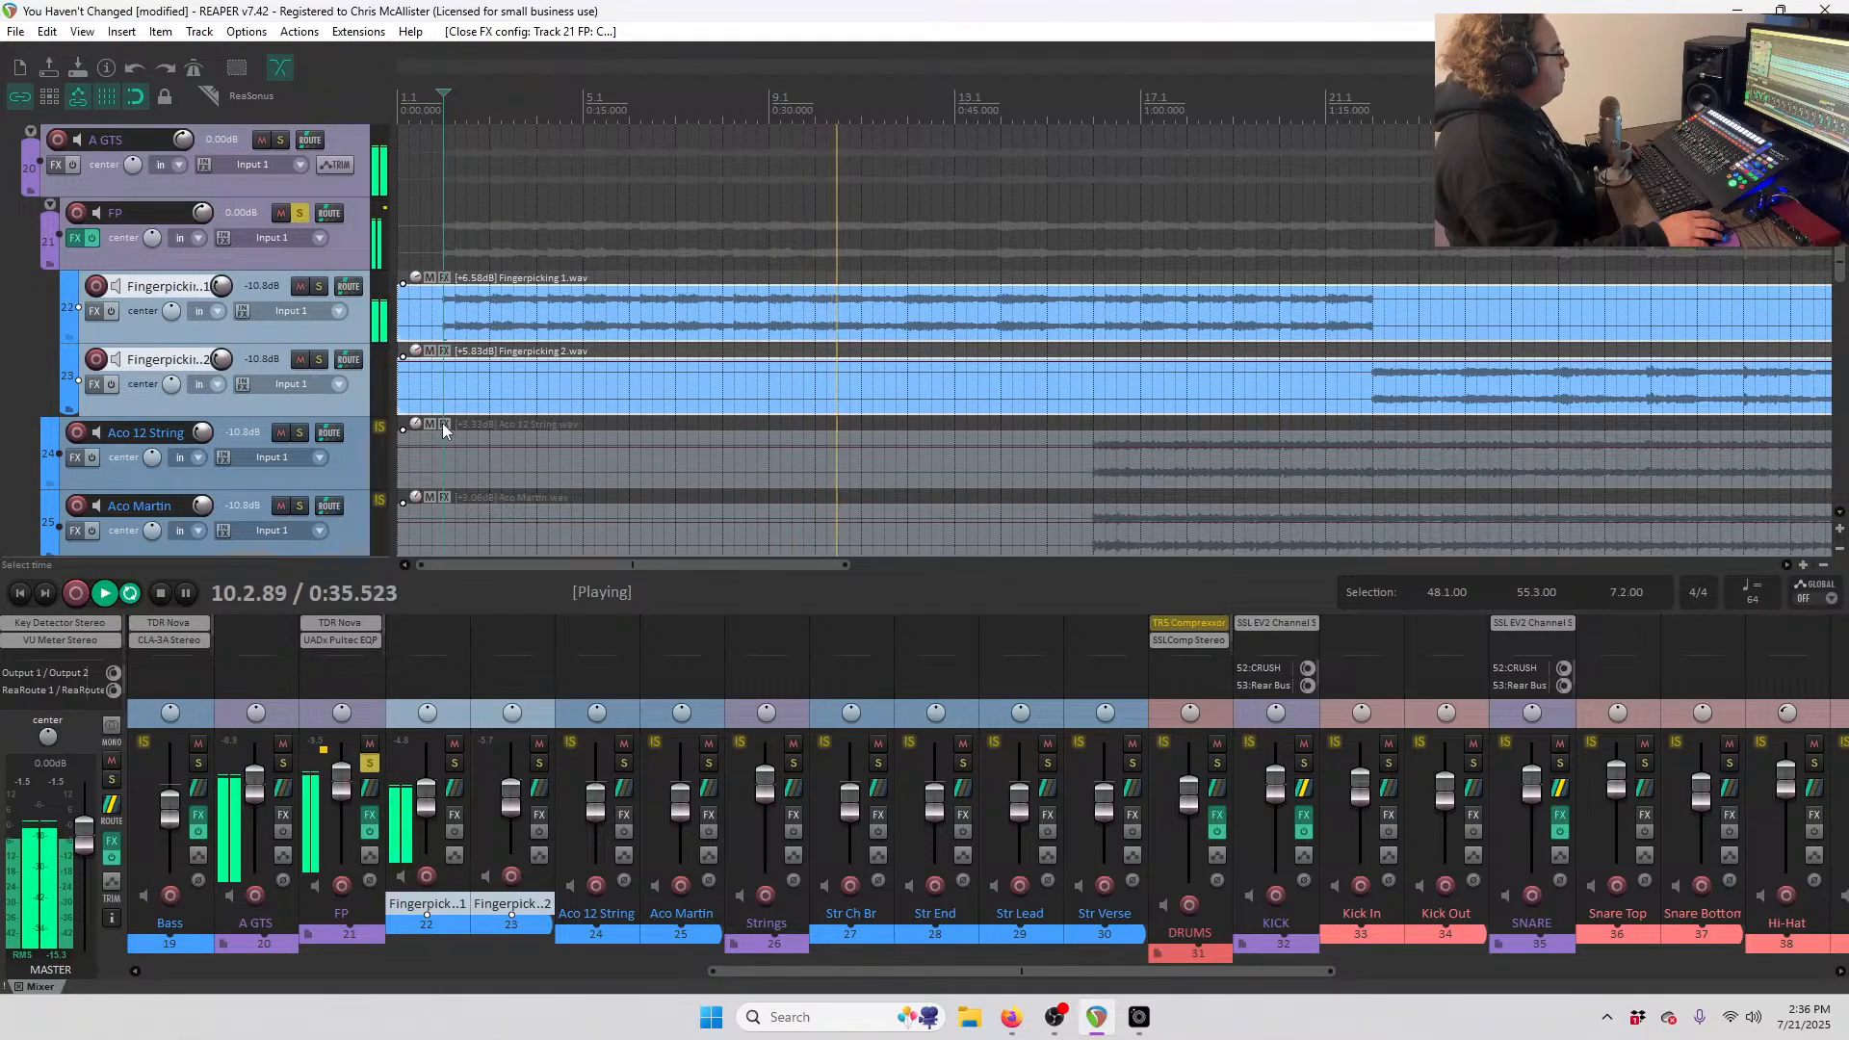
pyautogui.press('space')
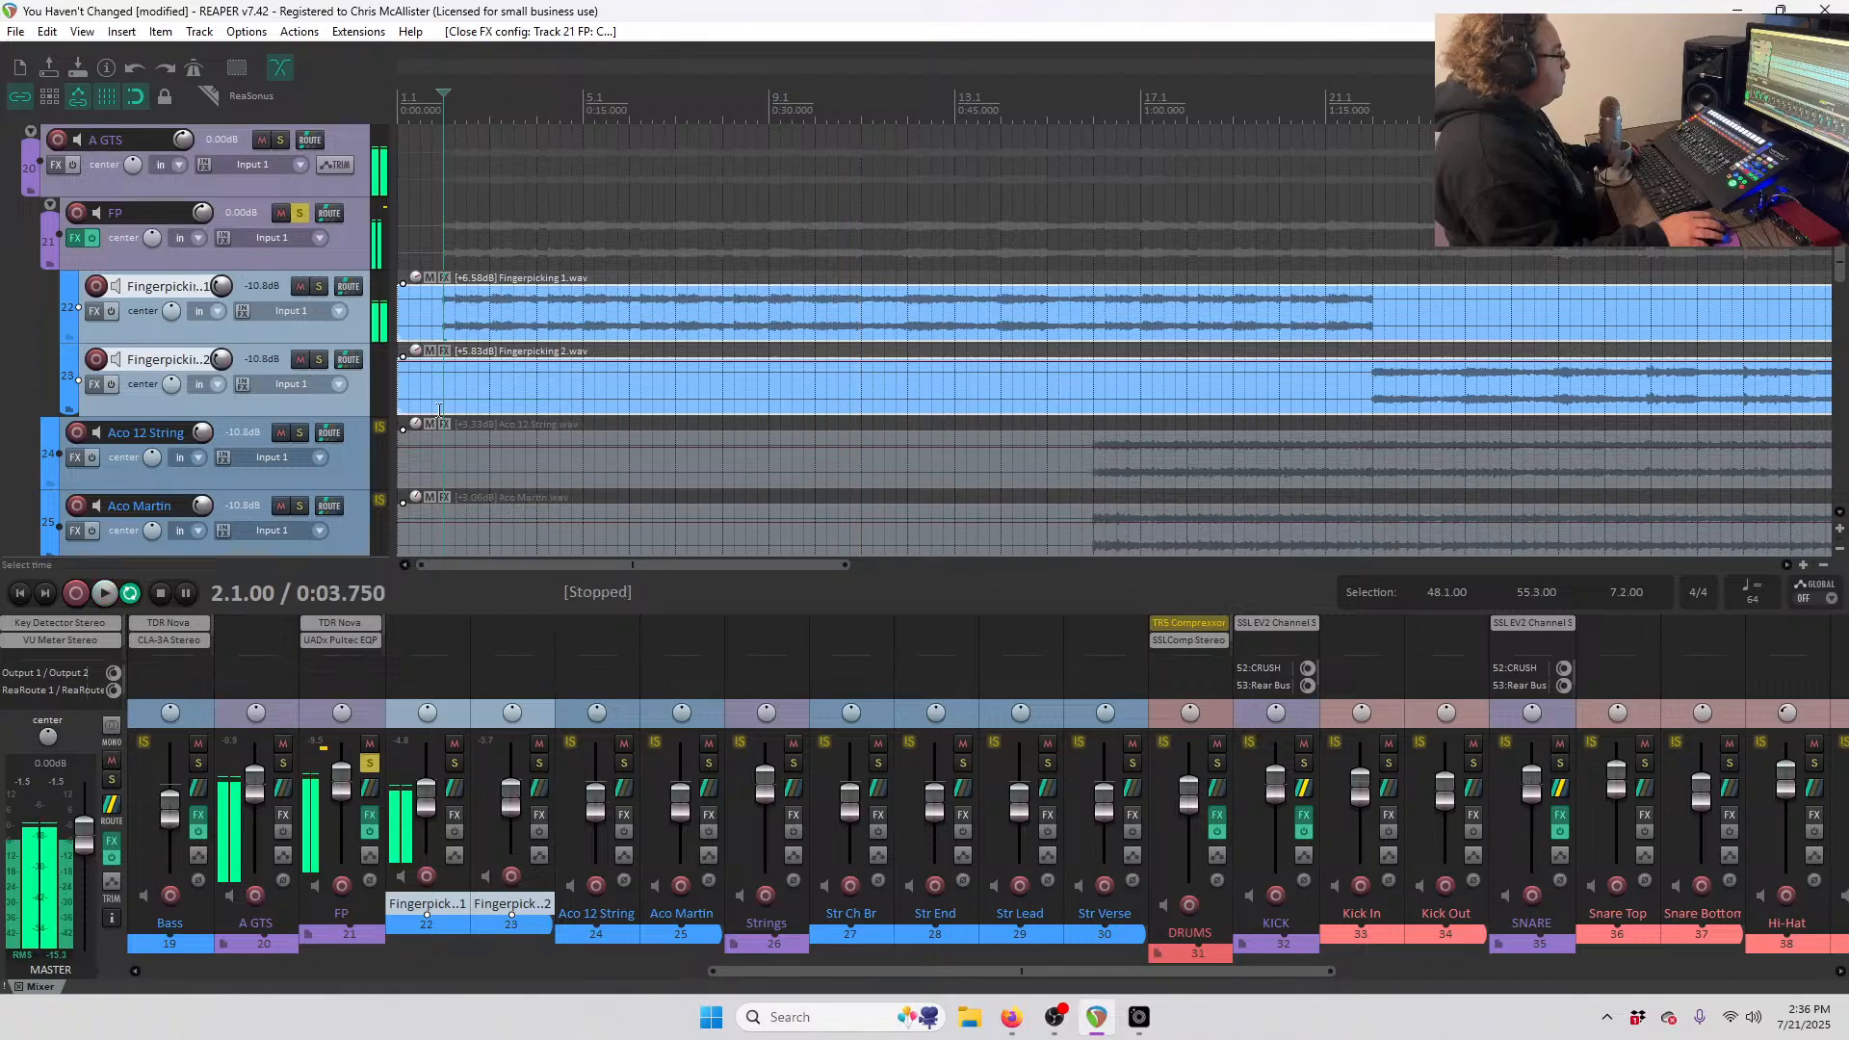
# - Add a send from the FP folder to the Reverb Room track and briefly play it back
pyautogui.rightClick(335, 217)
pyautogui.moveTo(404, 257)
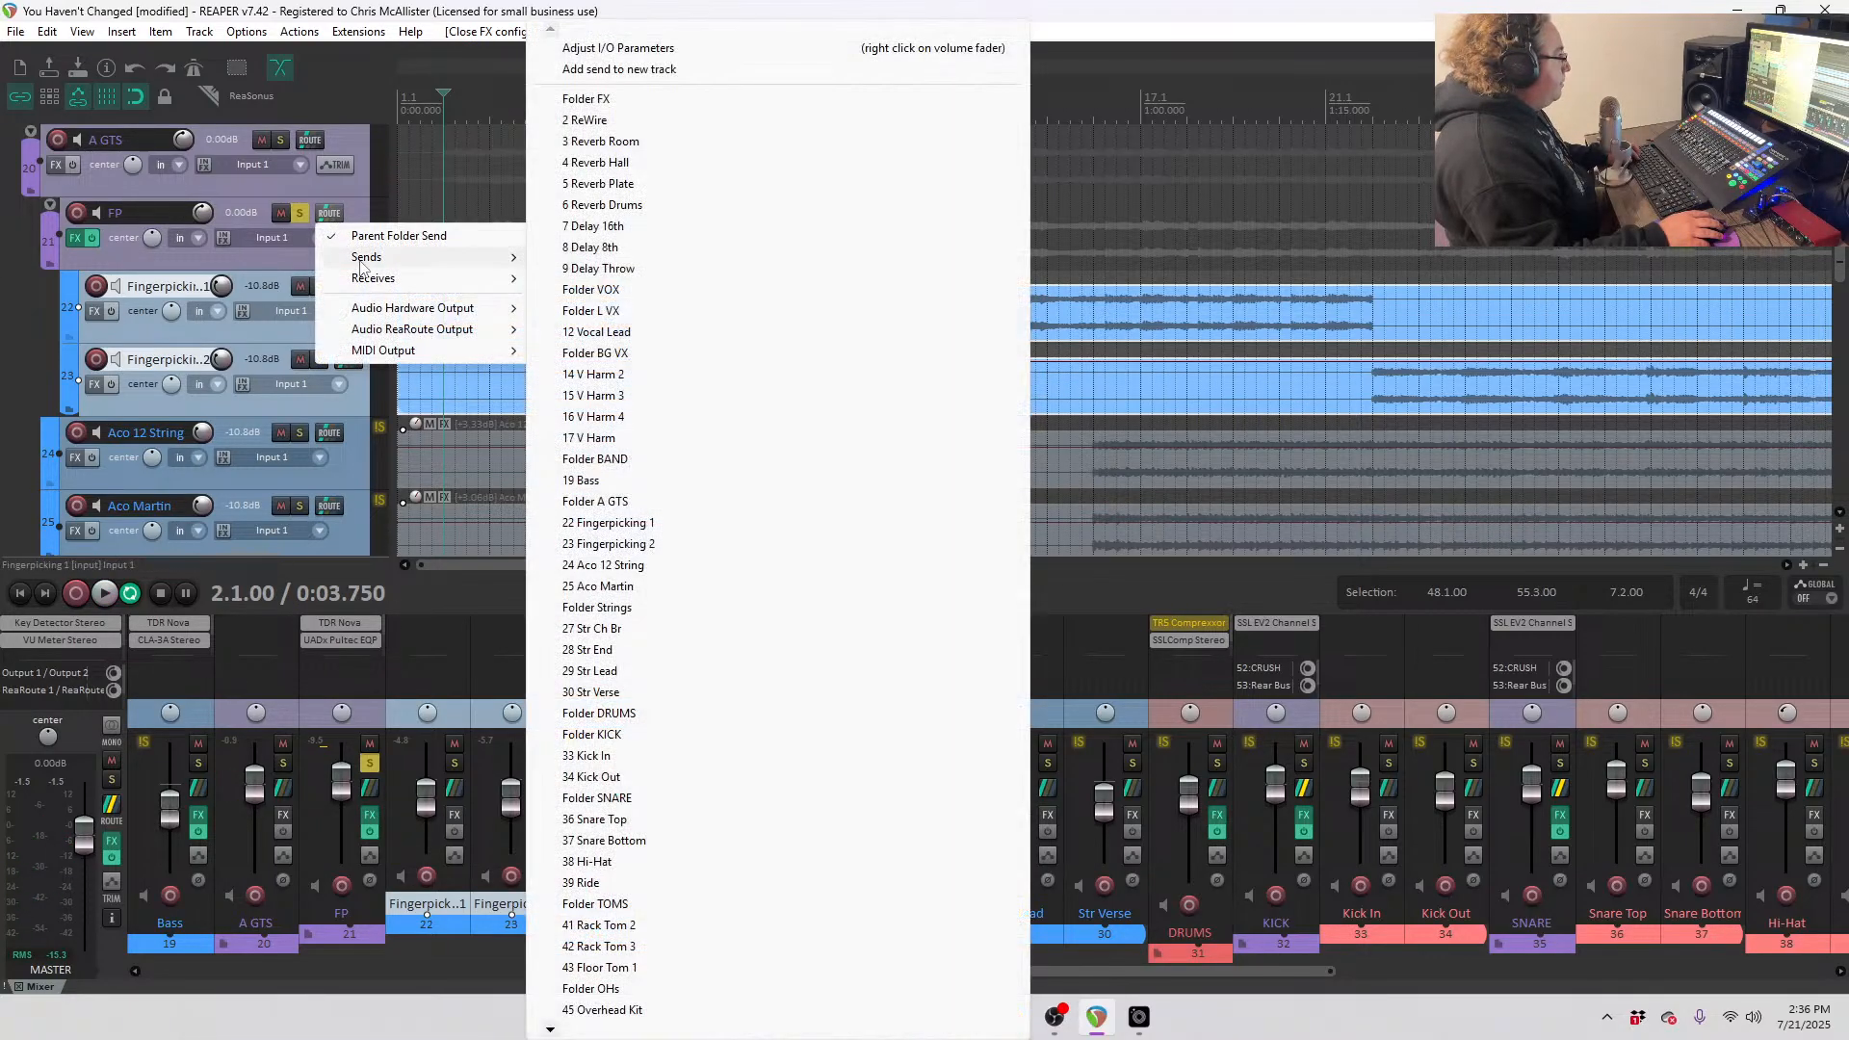
pyautogui.click(654, 146)
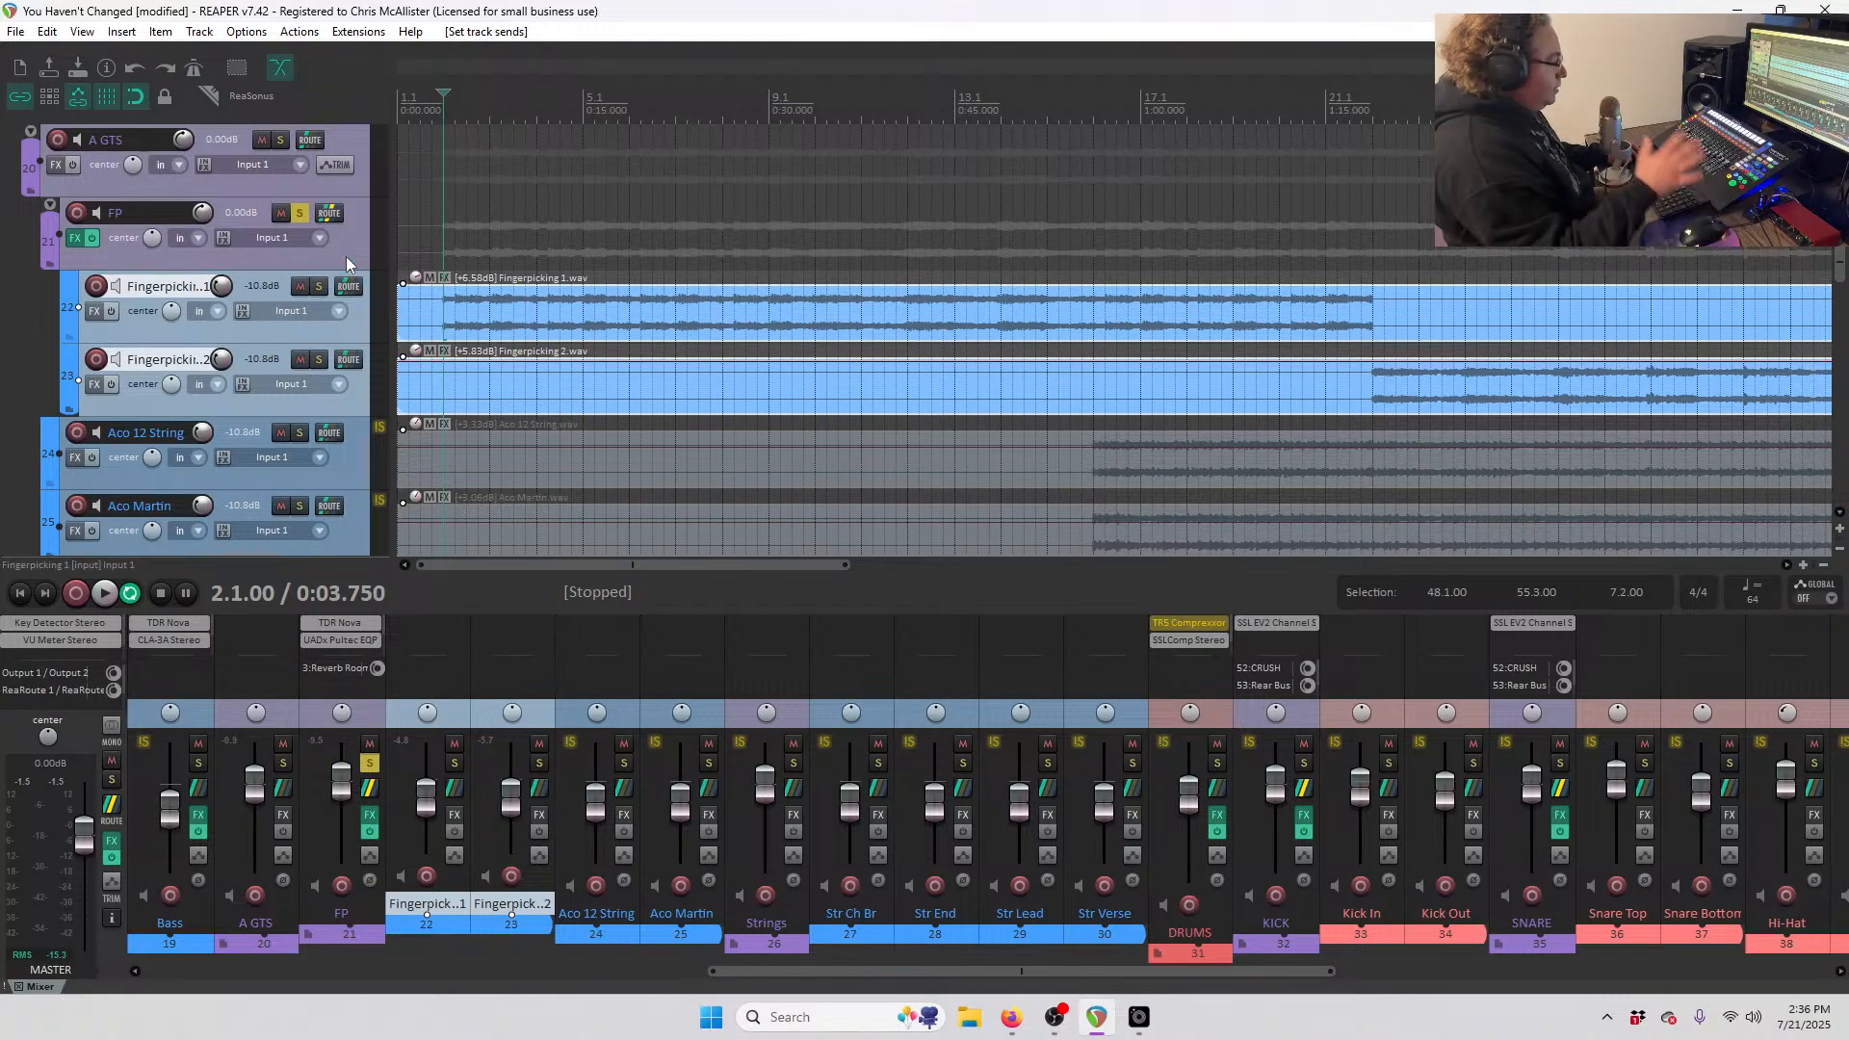
pyautogui.press('space')
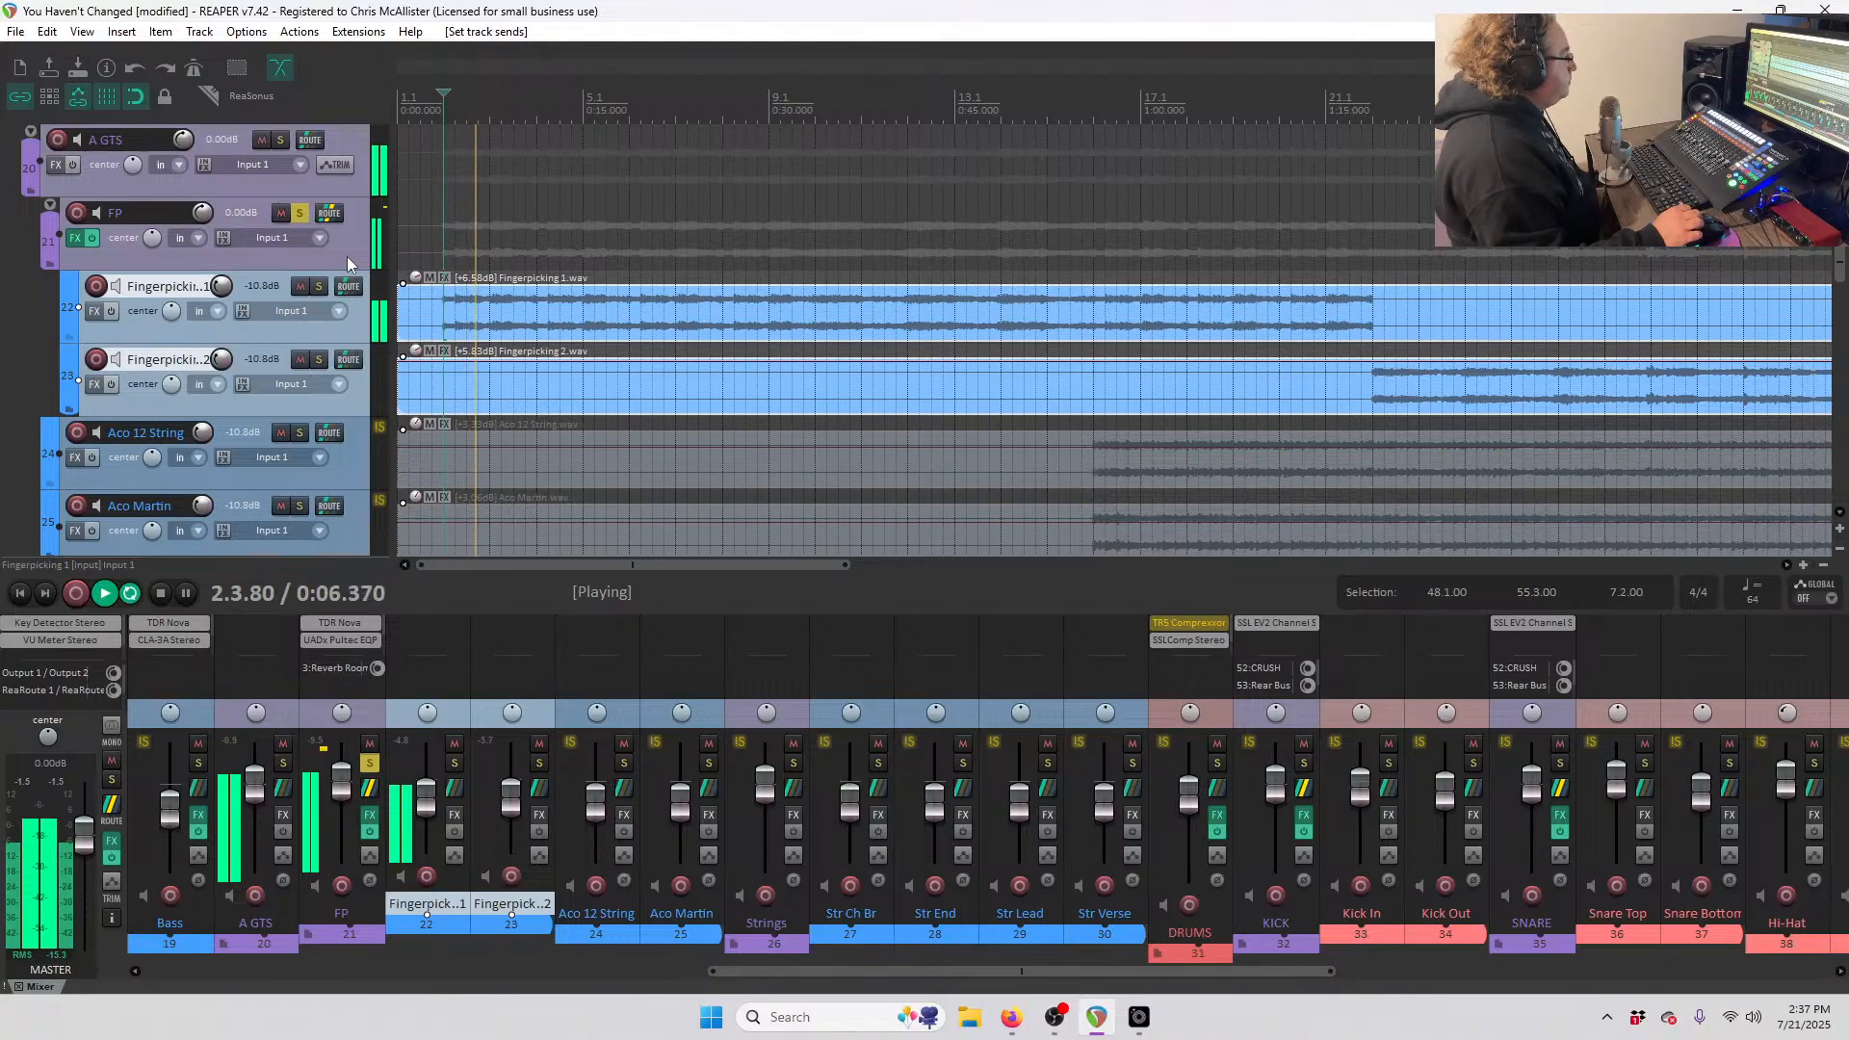
pyautogui.press('space')
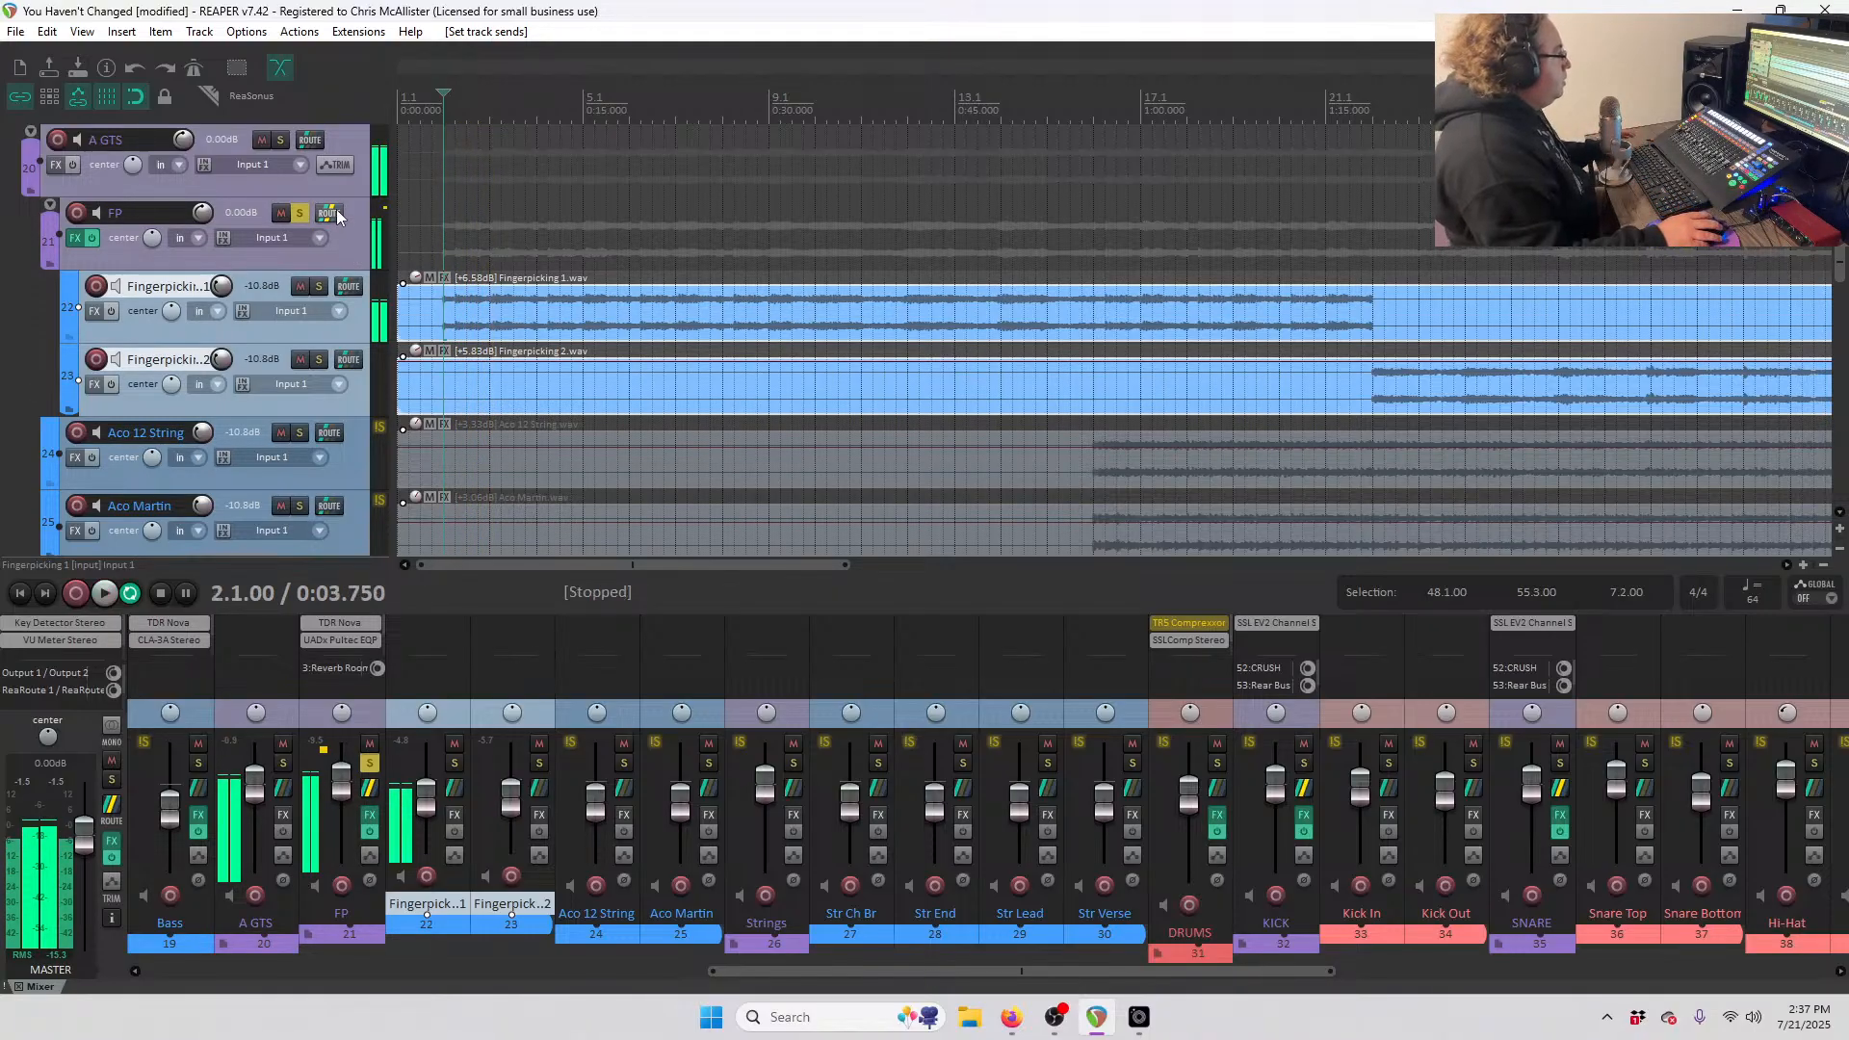
# - Check the Reverb Room send level in the FP folder's routing and listen to the fingerpicking from the start
pyautogui.click(330, 213)
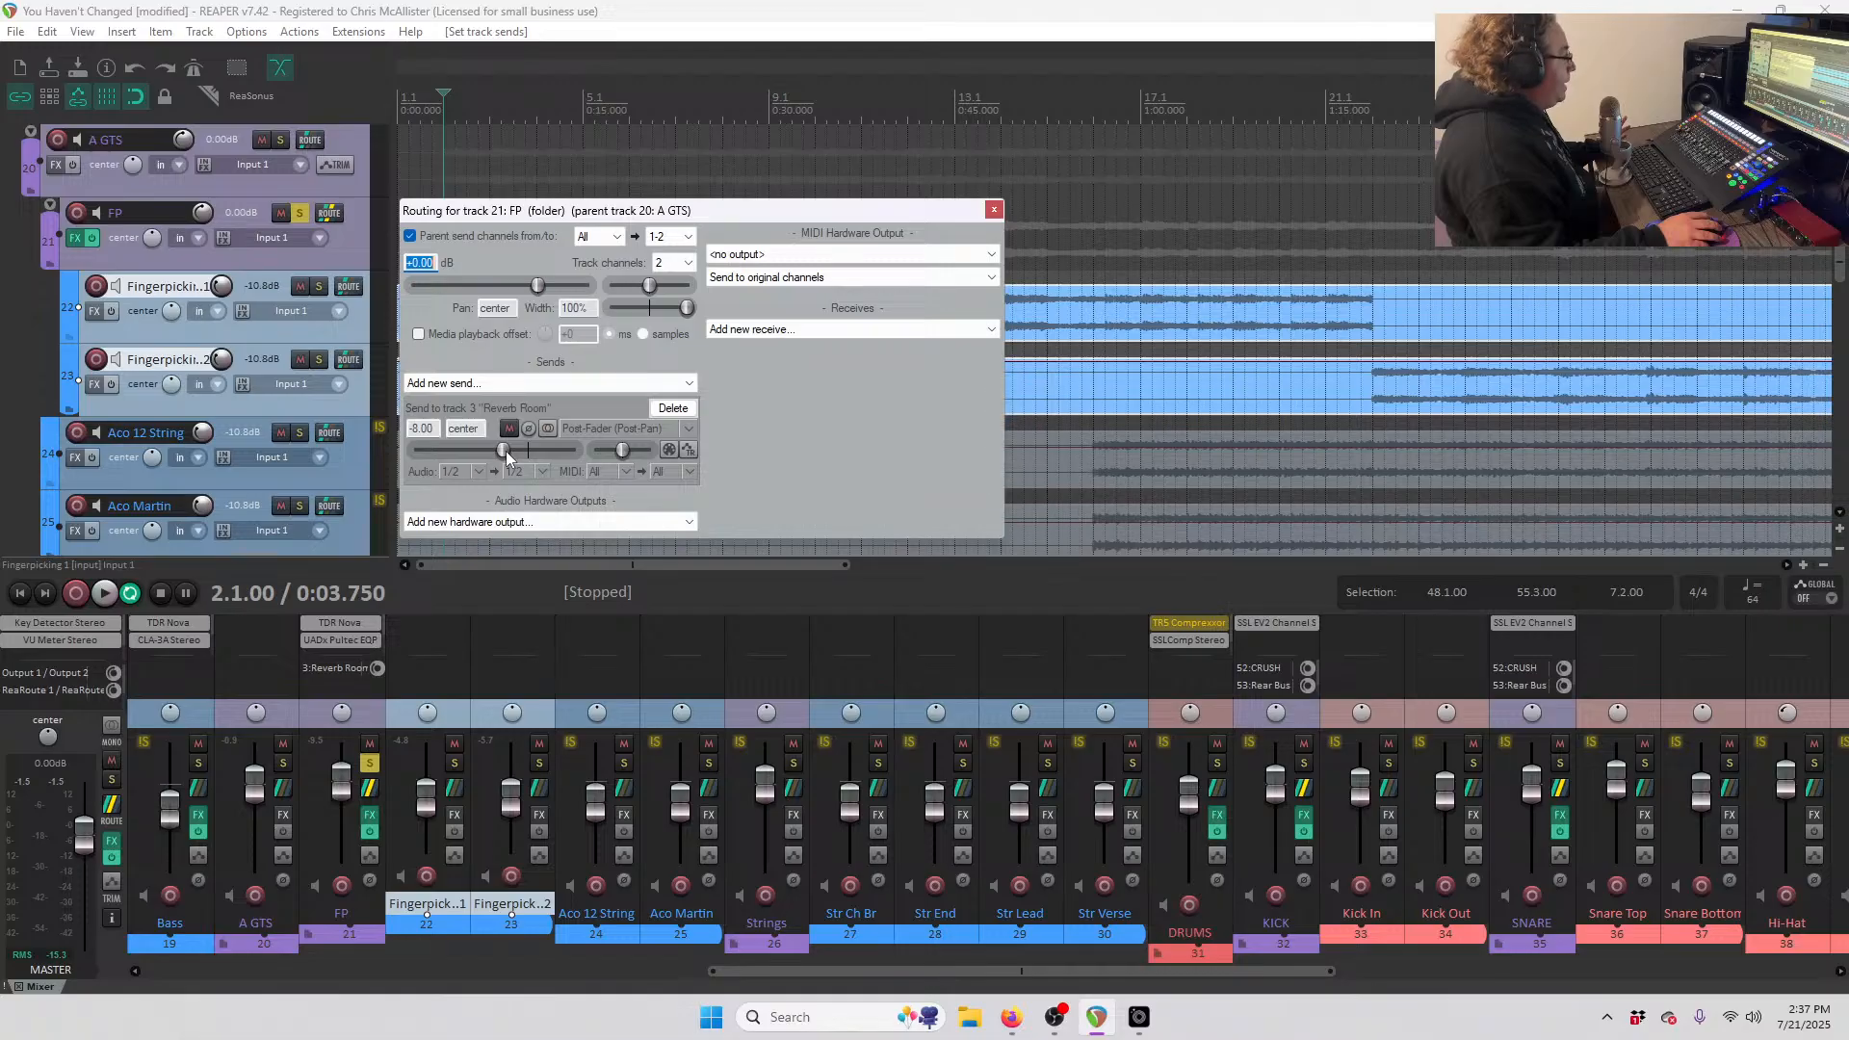
pyautogui.click(995, 211)
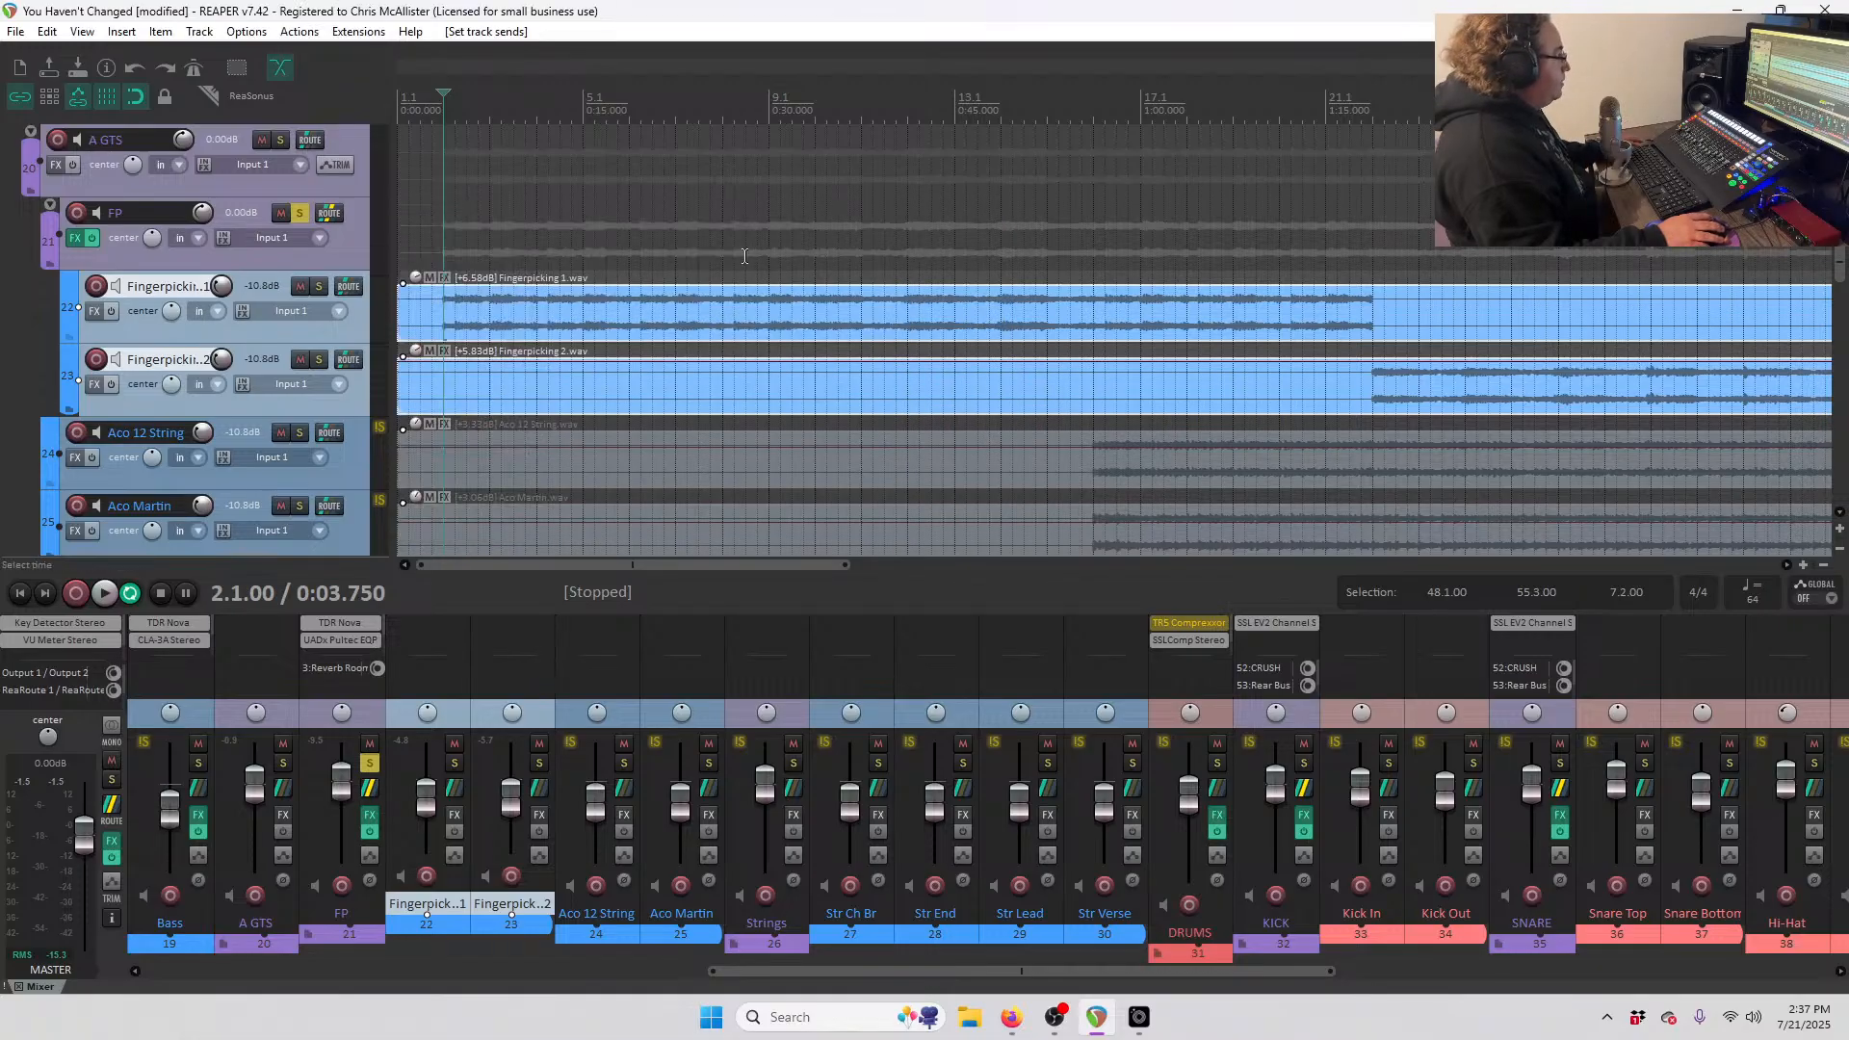
pyautogui.press('space')
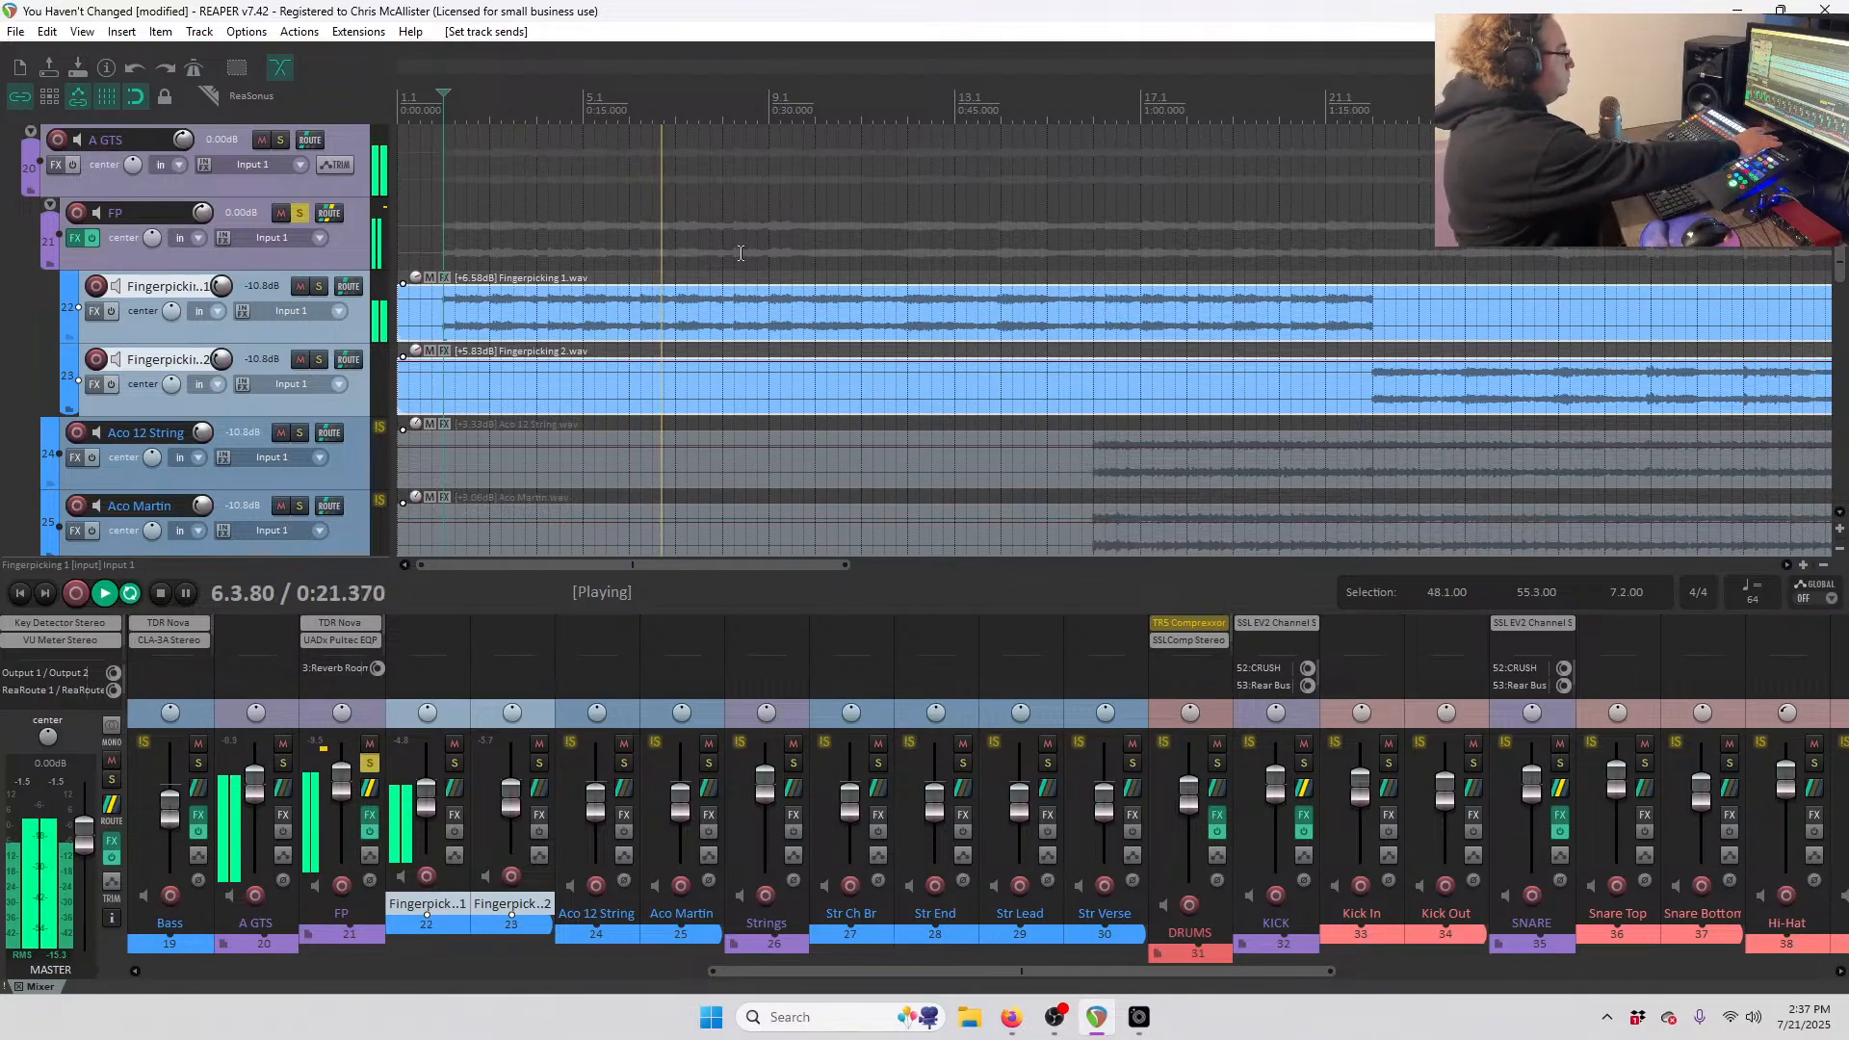
# - Place the playhead at 21.2.00 and listen to the transition from Fingerpicking 1 to Fingerpicking 2
pyautogui.click(1330, 108)
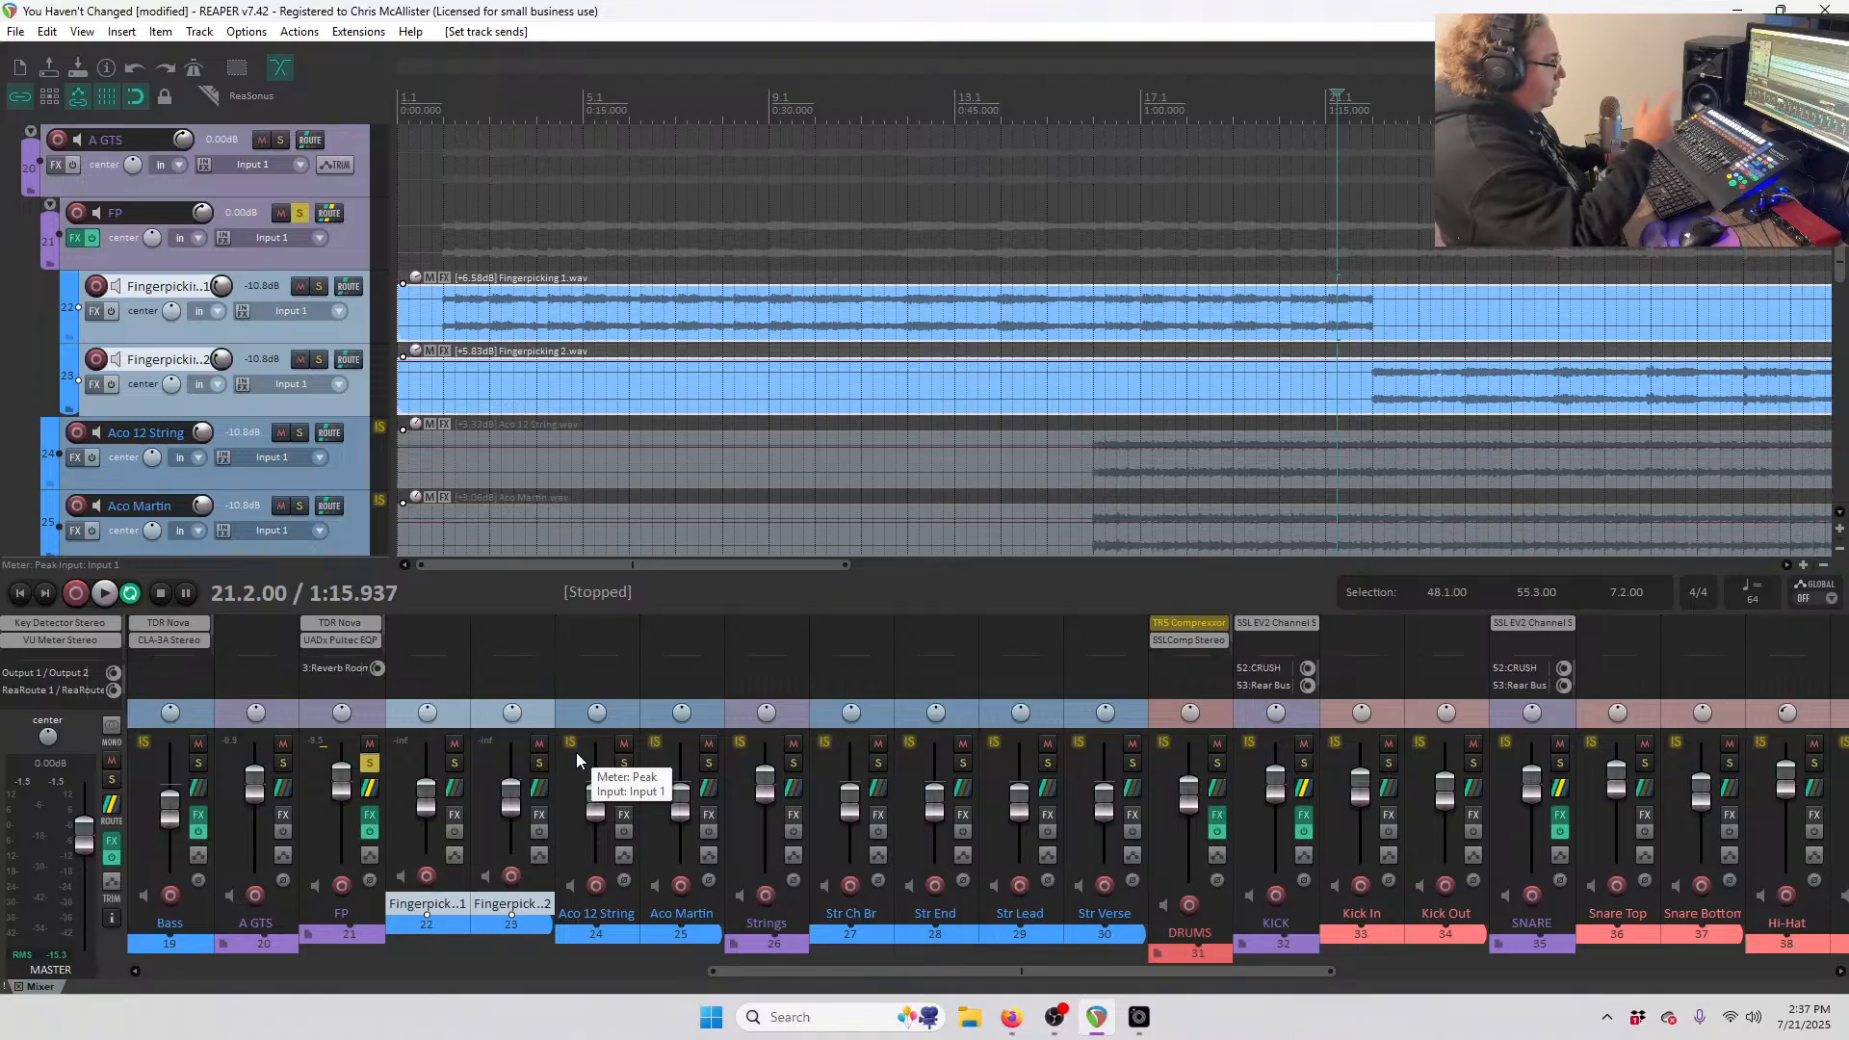
pyautogui.press('space')
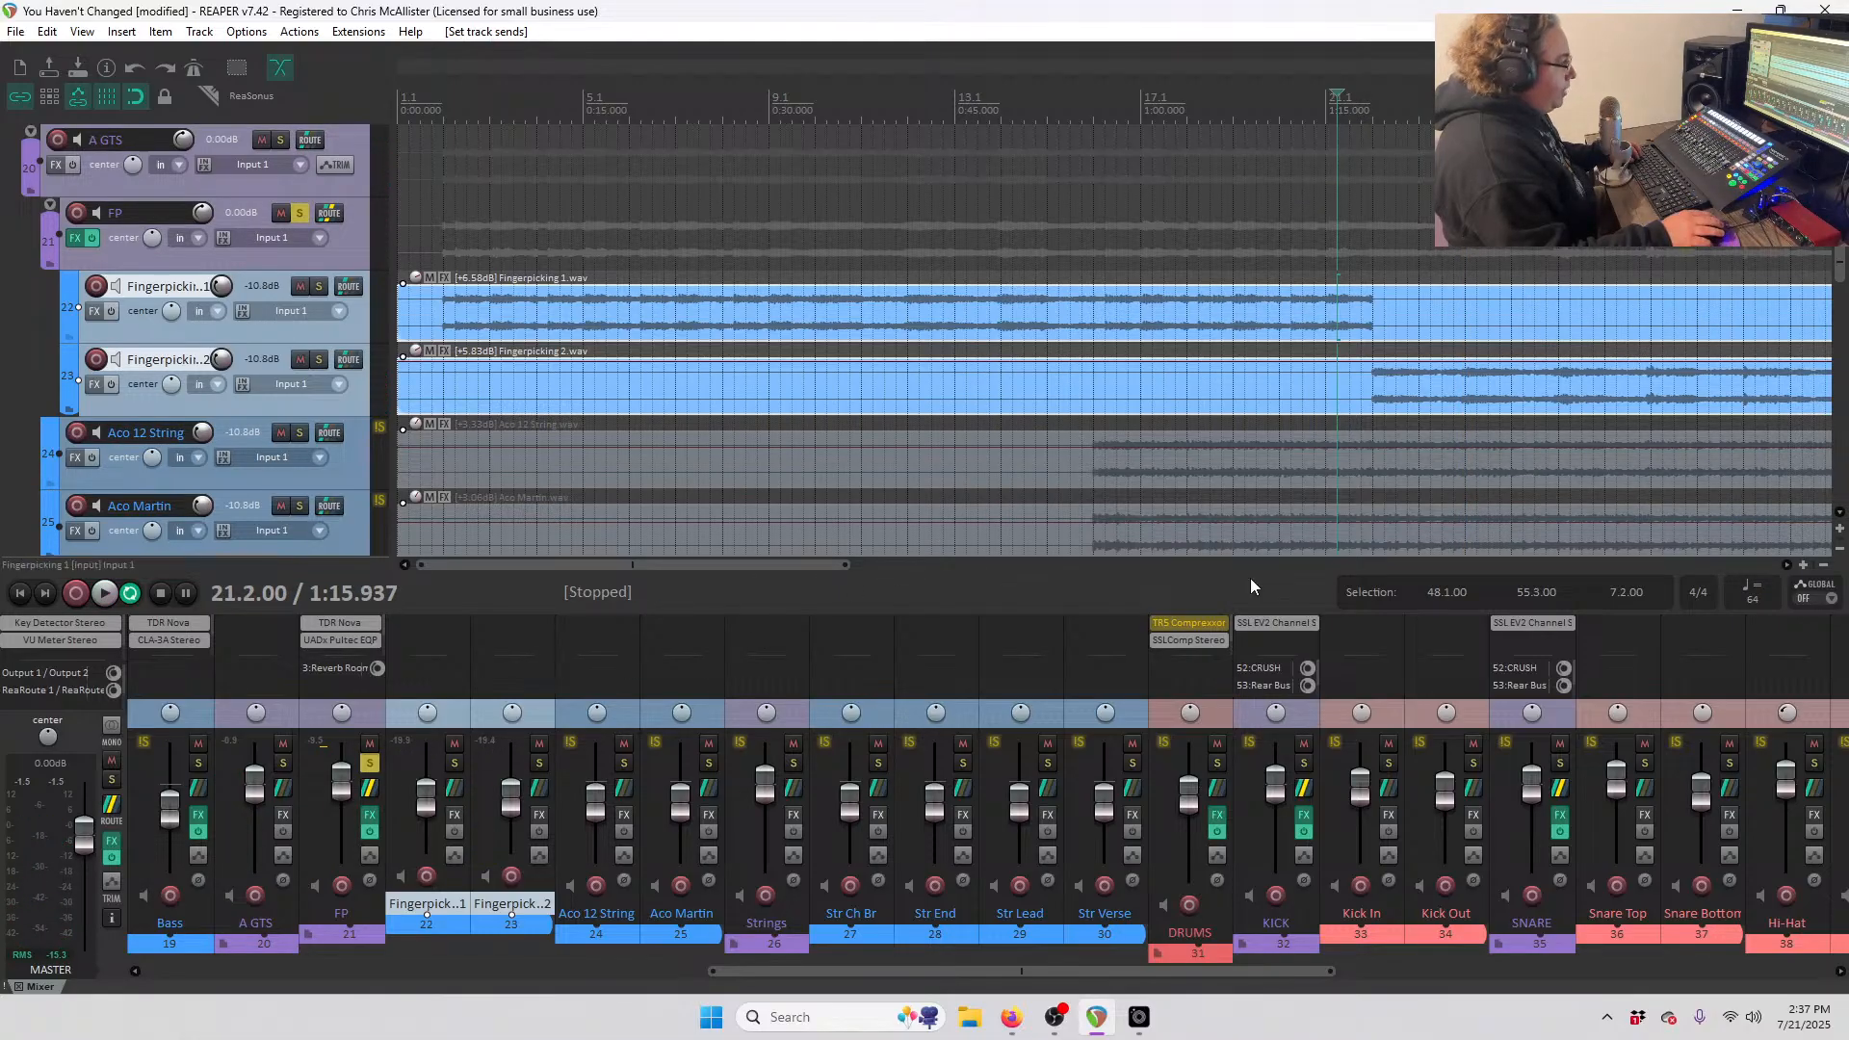
pyautogui.press('space')
pyautogui.scroll(3, 1545, 337)
pyautogui.scroll(4, 1545, 337)
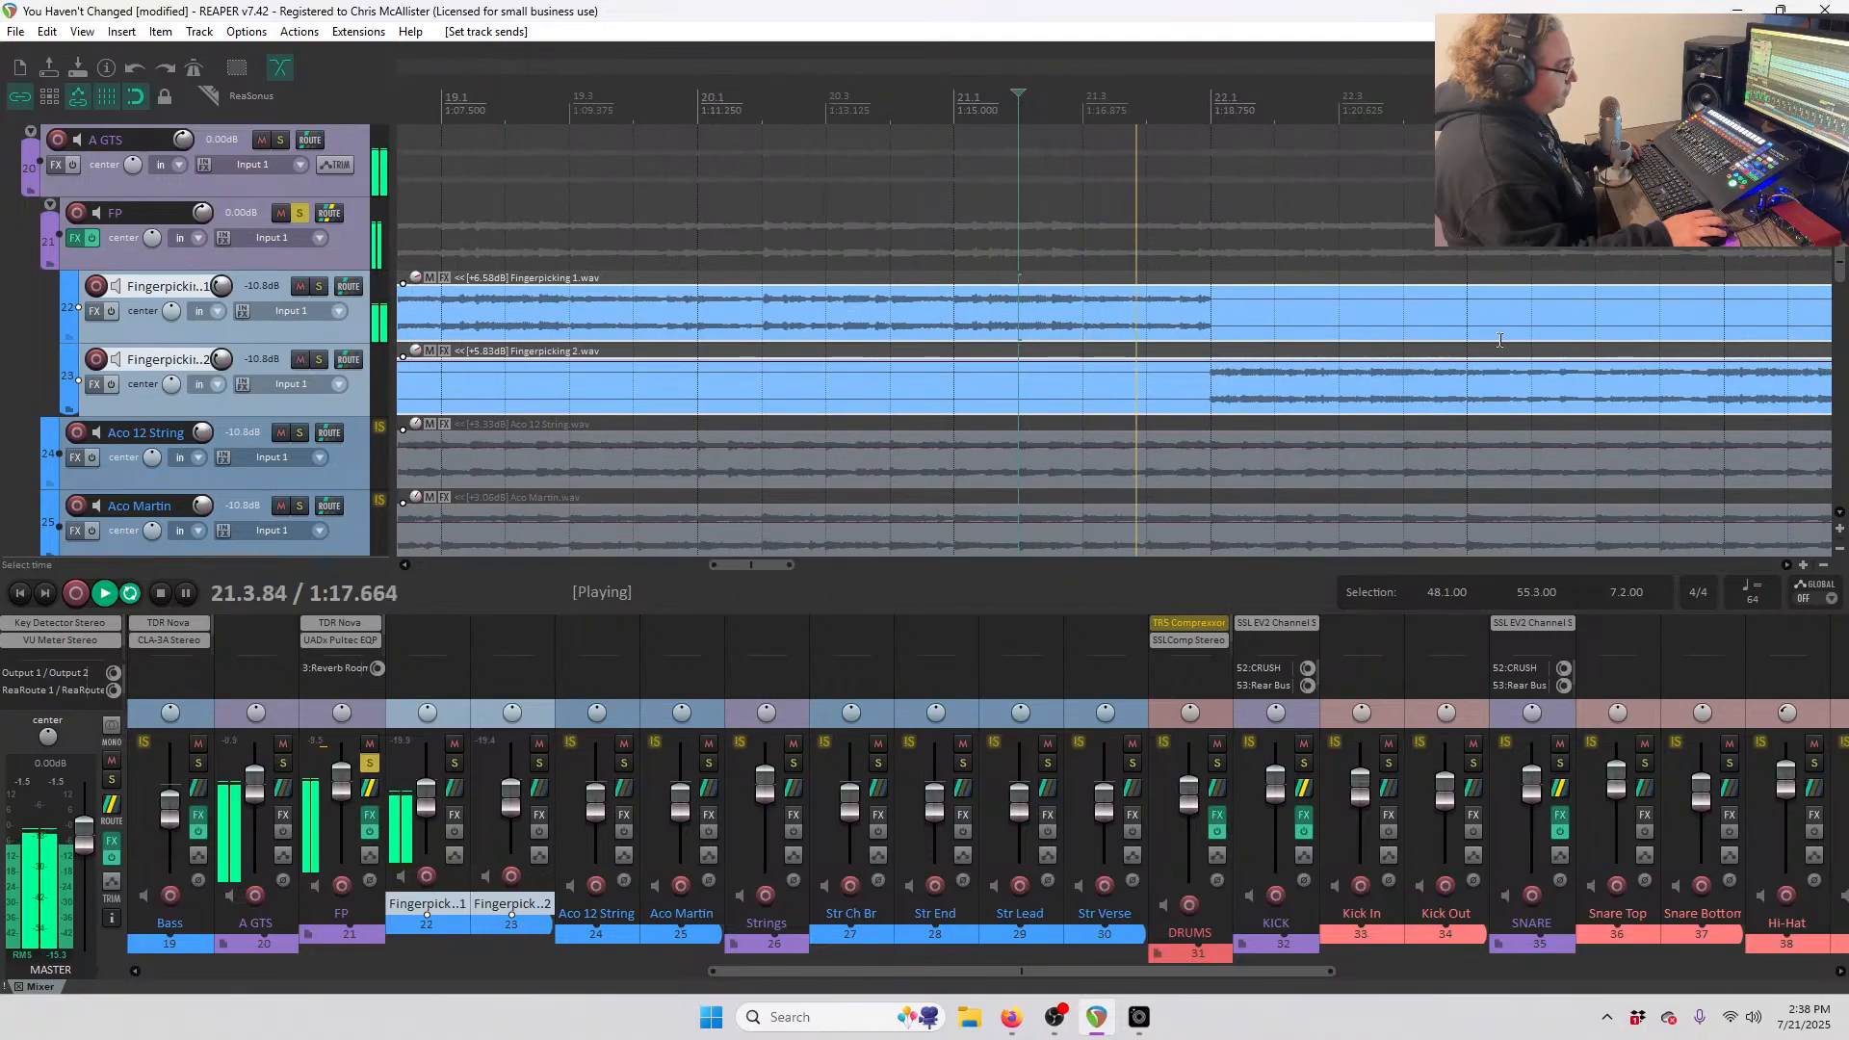
pyautogui.press('space')
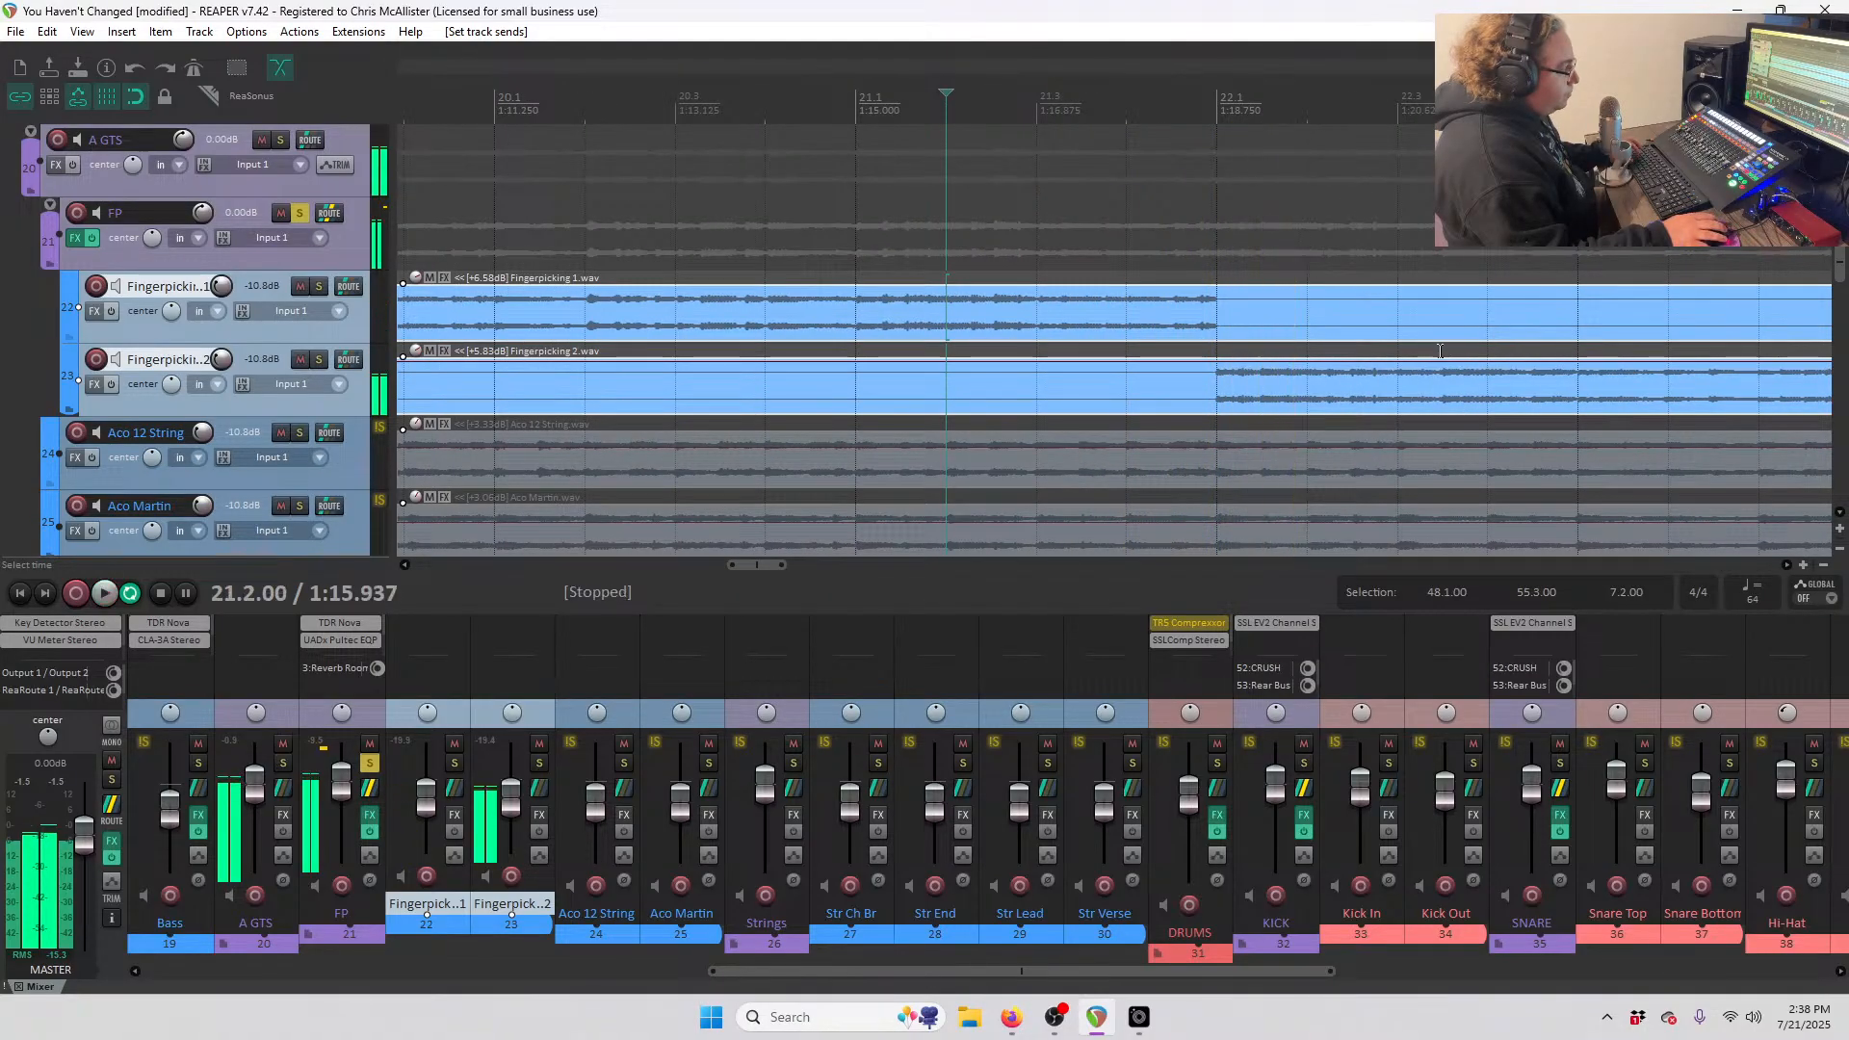
# - Split the Fingerpicking 1 and Fingerpicking 2 items at 22.1.00 and adjust the fades at the cuts
pyautogui.click(1217, 323)
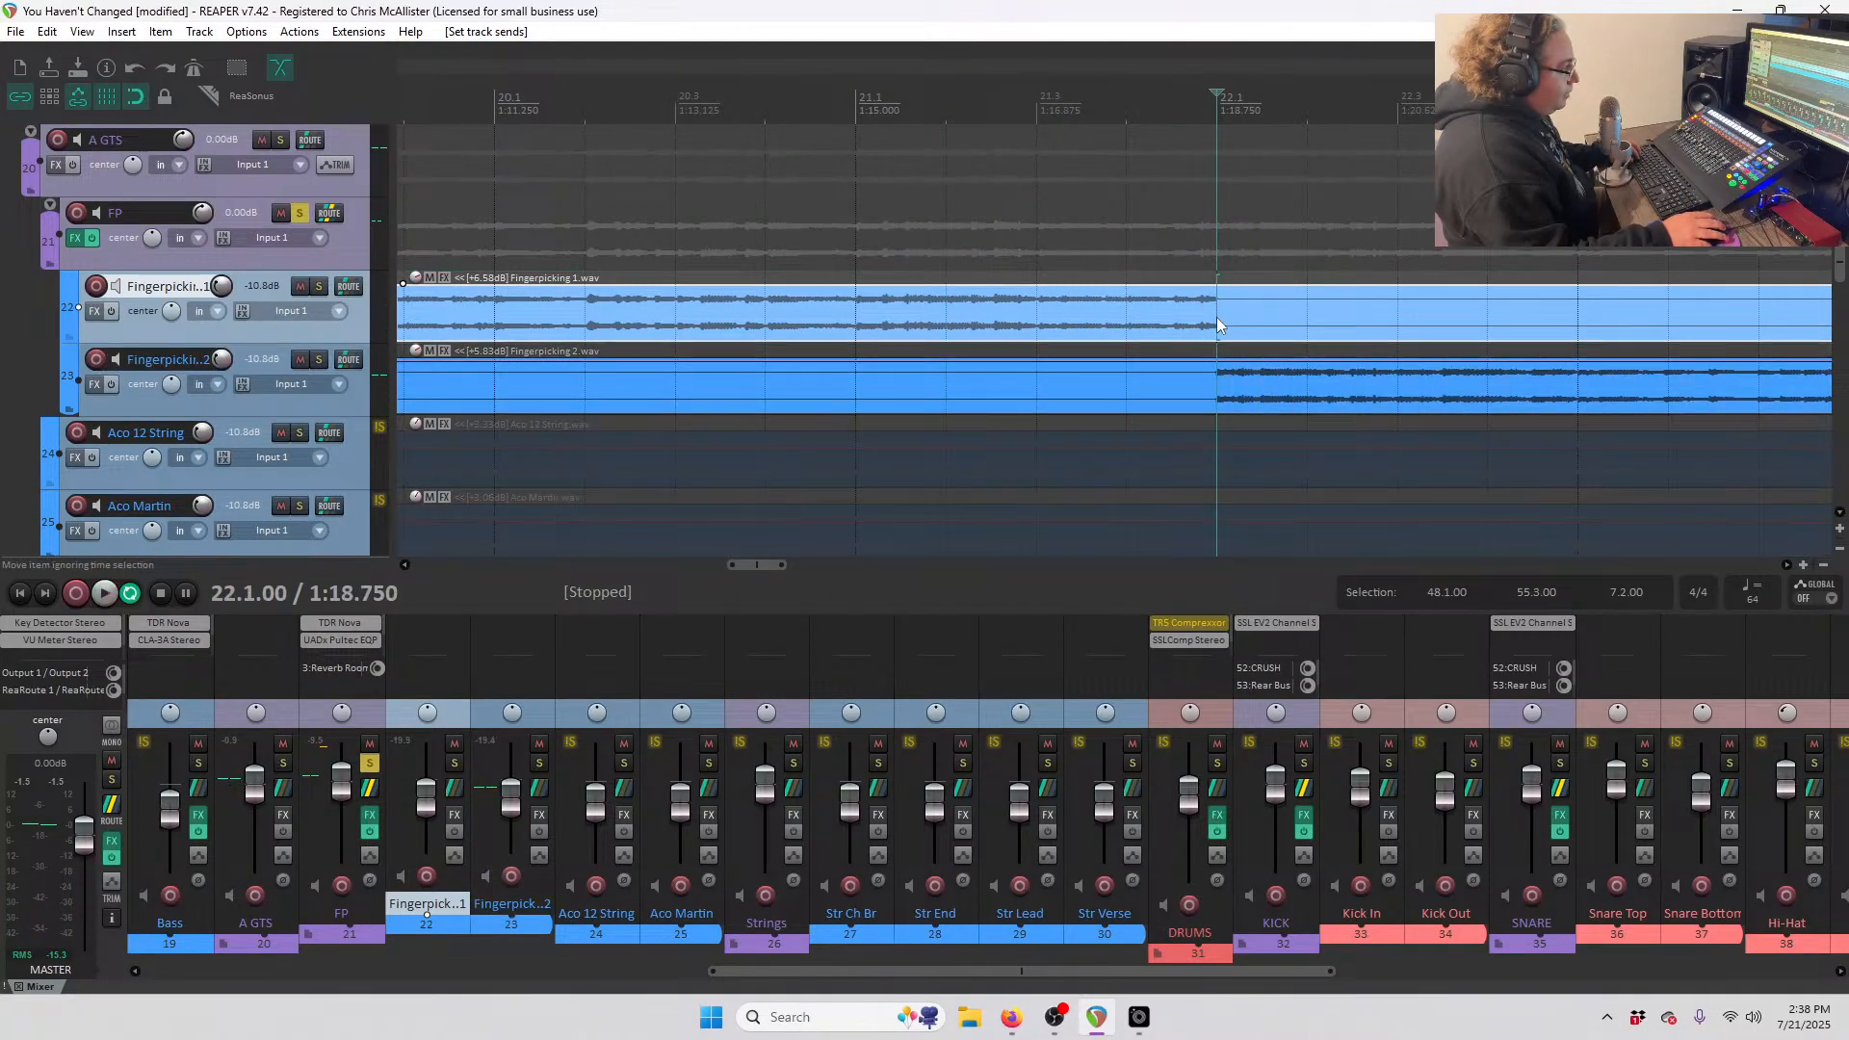
pyautogui.click(1219, 391)
pyautogui.press('s')
pyautogui.scroll(5, 1232, 385)
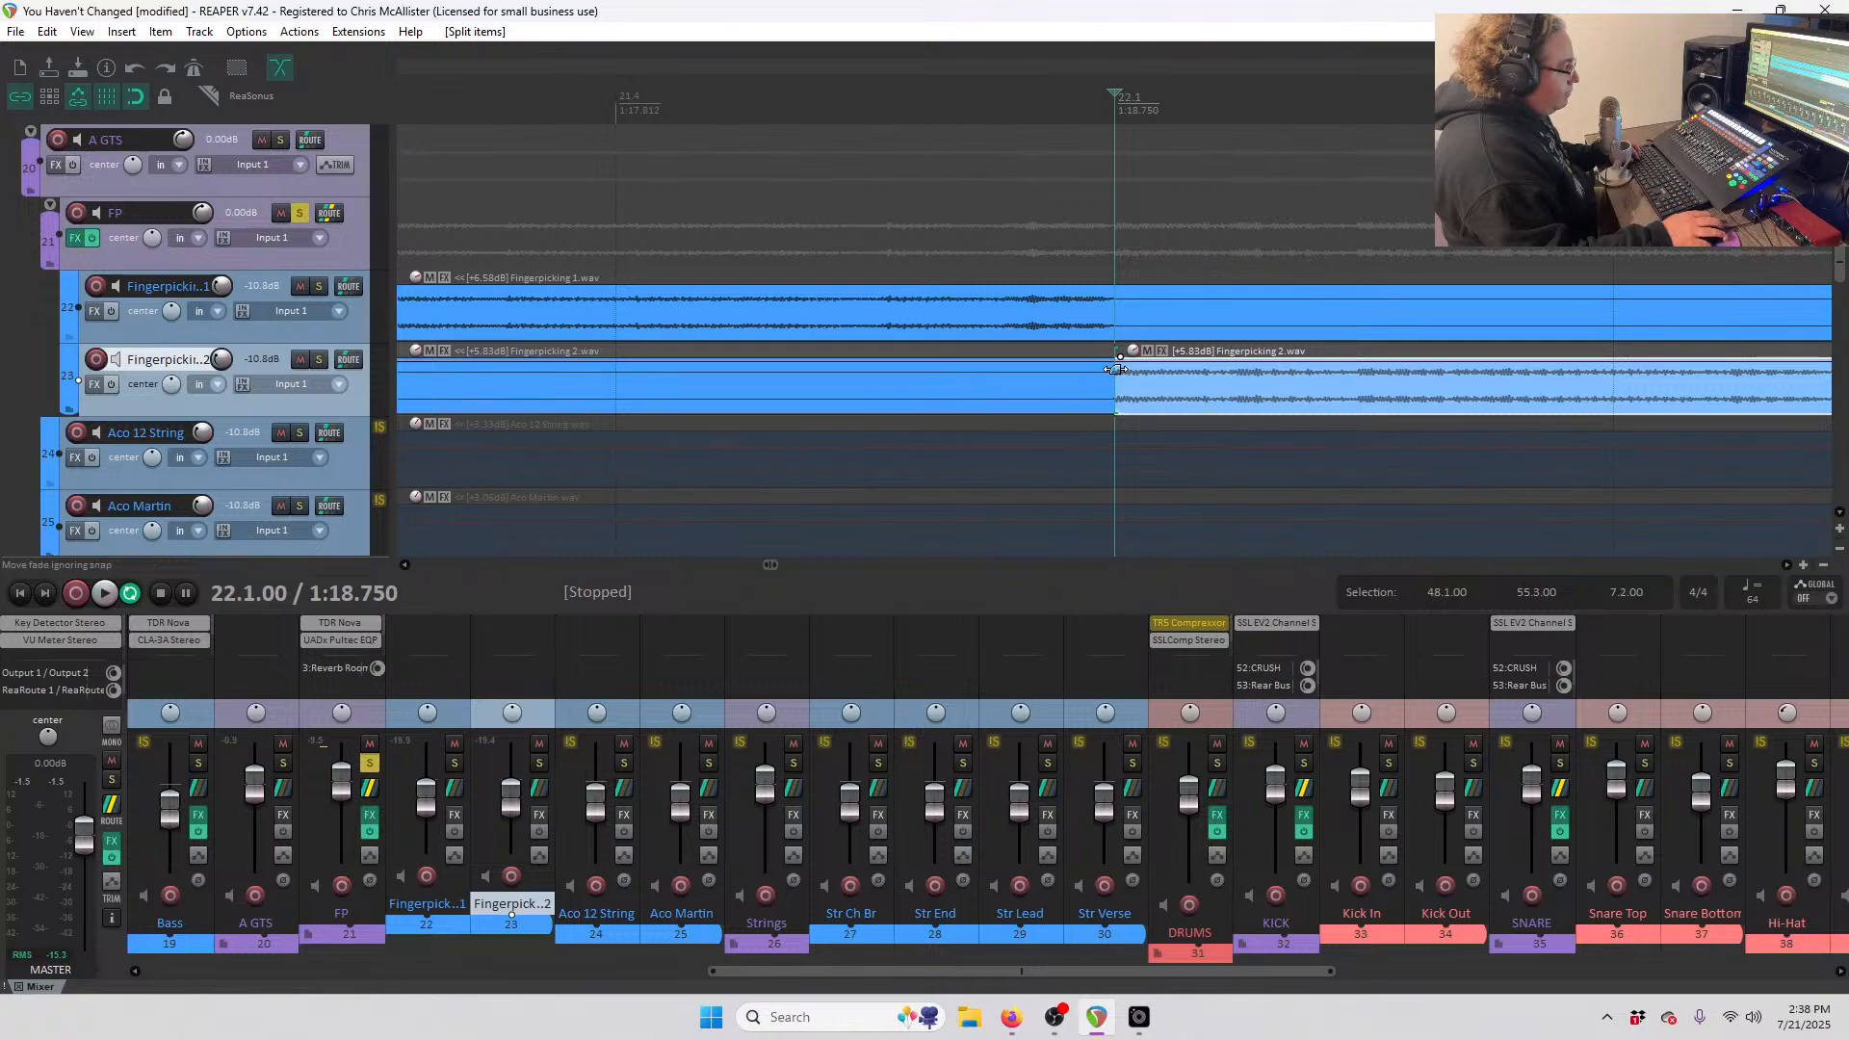
pyautogui.click(1111, 310)
pyautogui.press('s')
pyautogui.moveTo(1111, 292); pyautogui.dragTo(1107, 296)
pyautogui.scroll(-4, 989, 97)
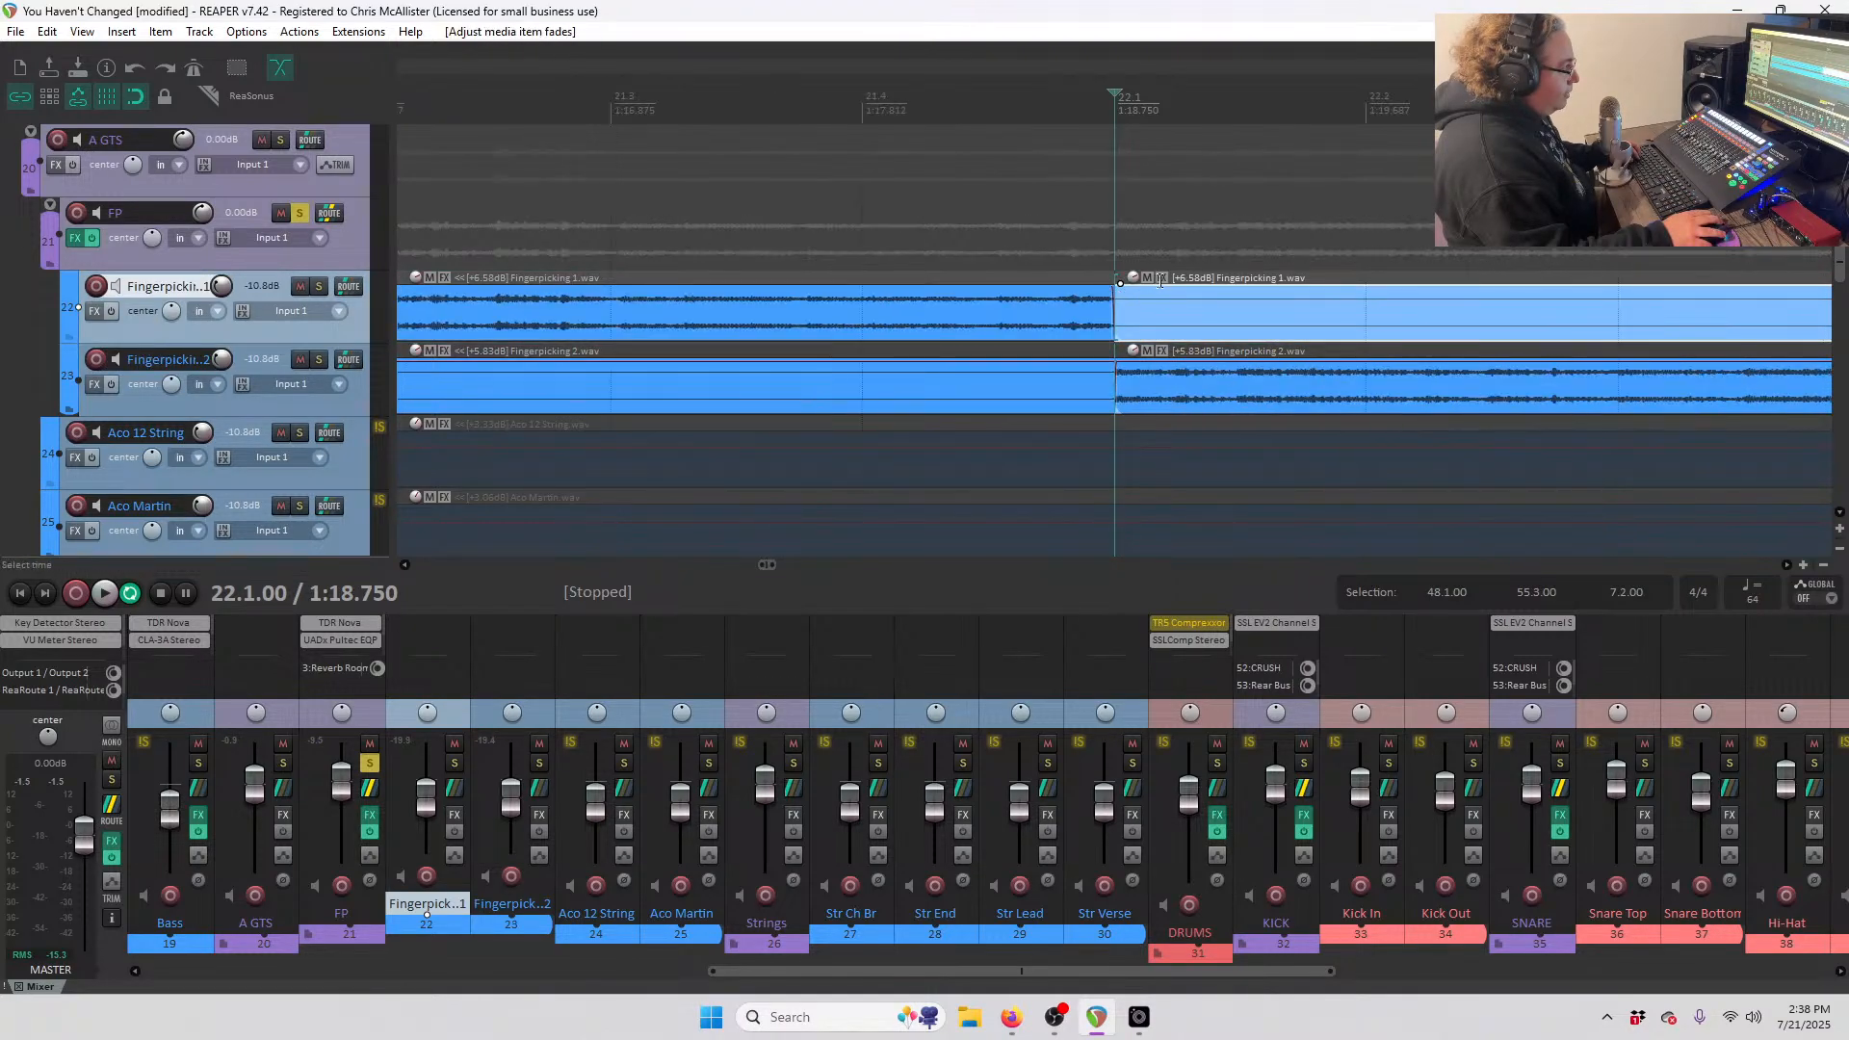
# - Play the edited transition between the two Fingerpicking tracks from 21.4.00
pyautogui.press('space')
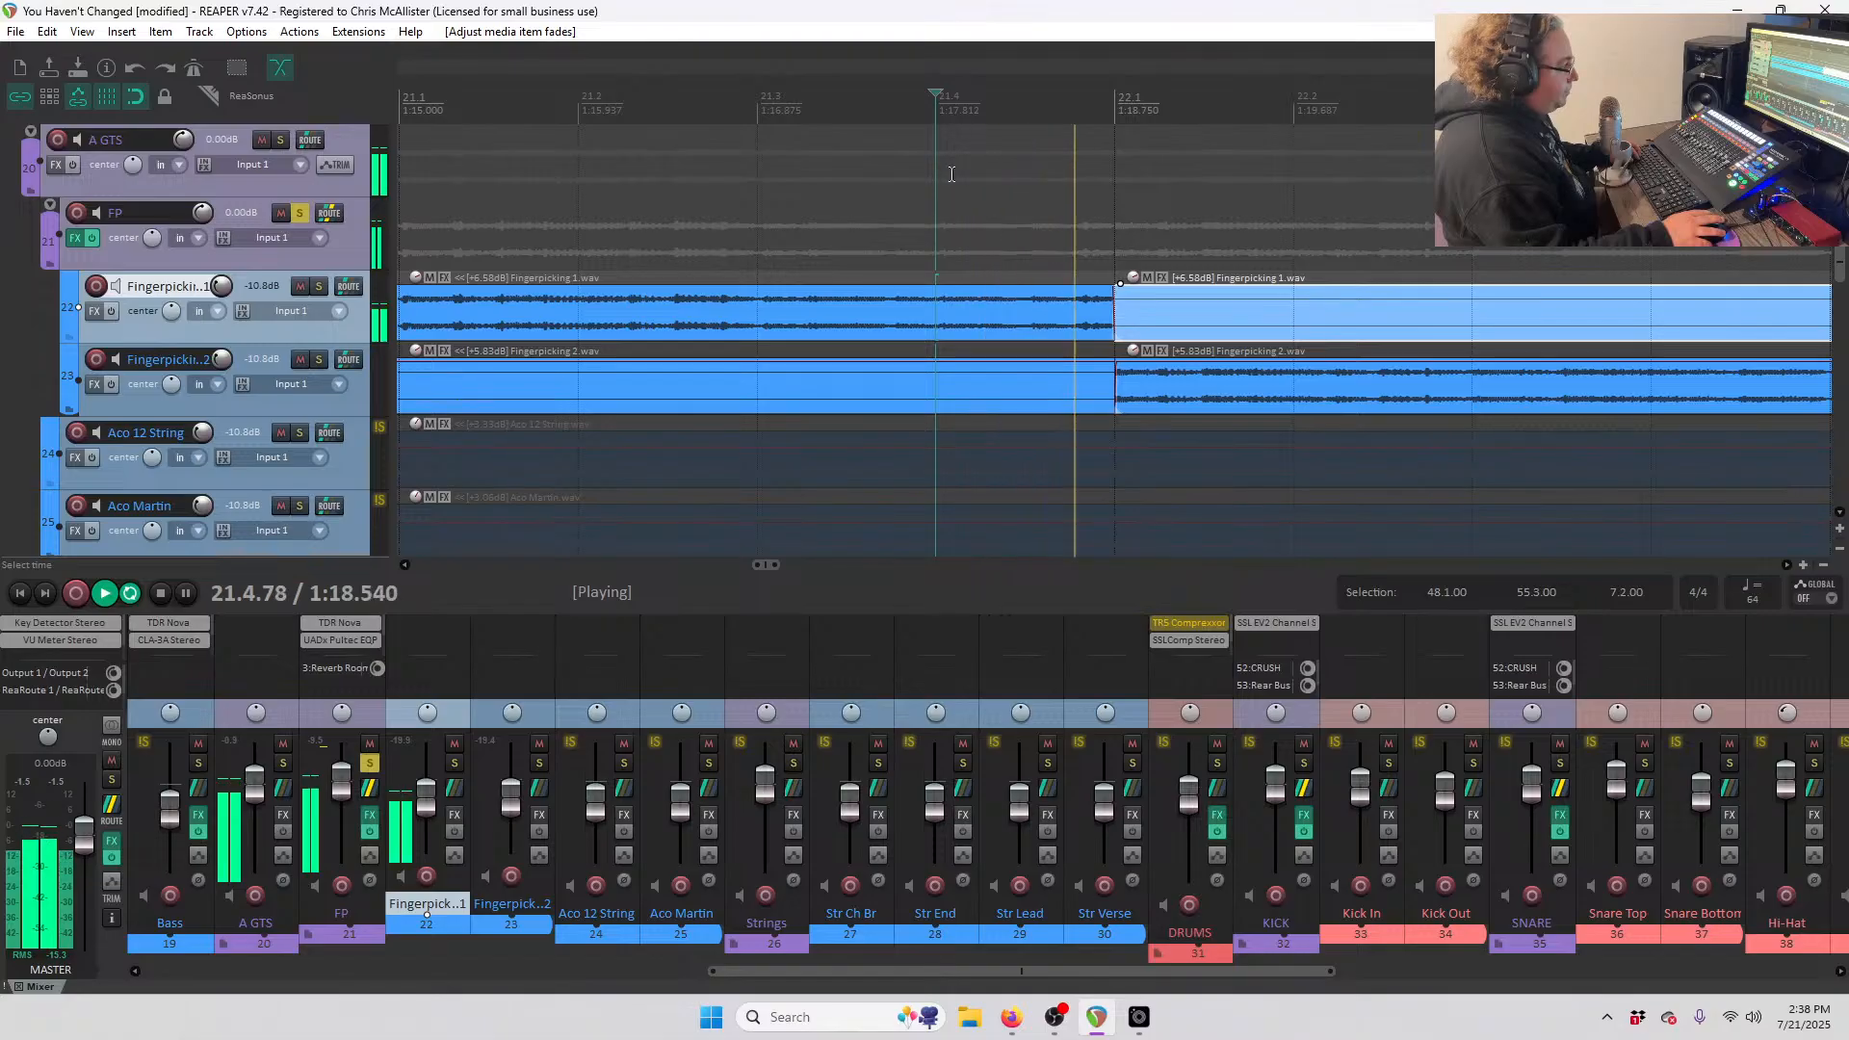
pyautogui.press('space')
pyautogui.scroll(-6, 1117, 402)
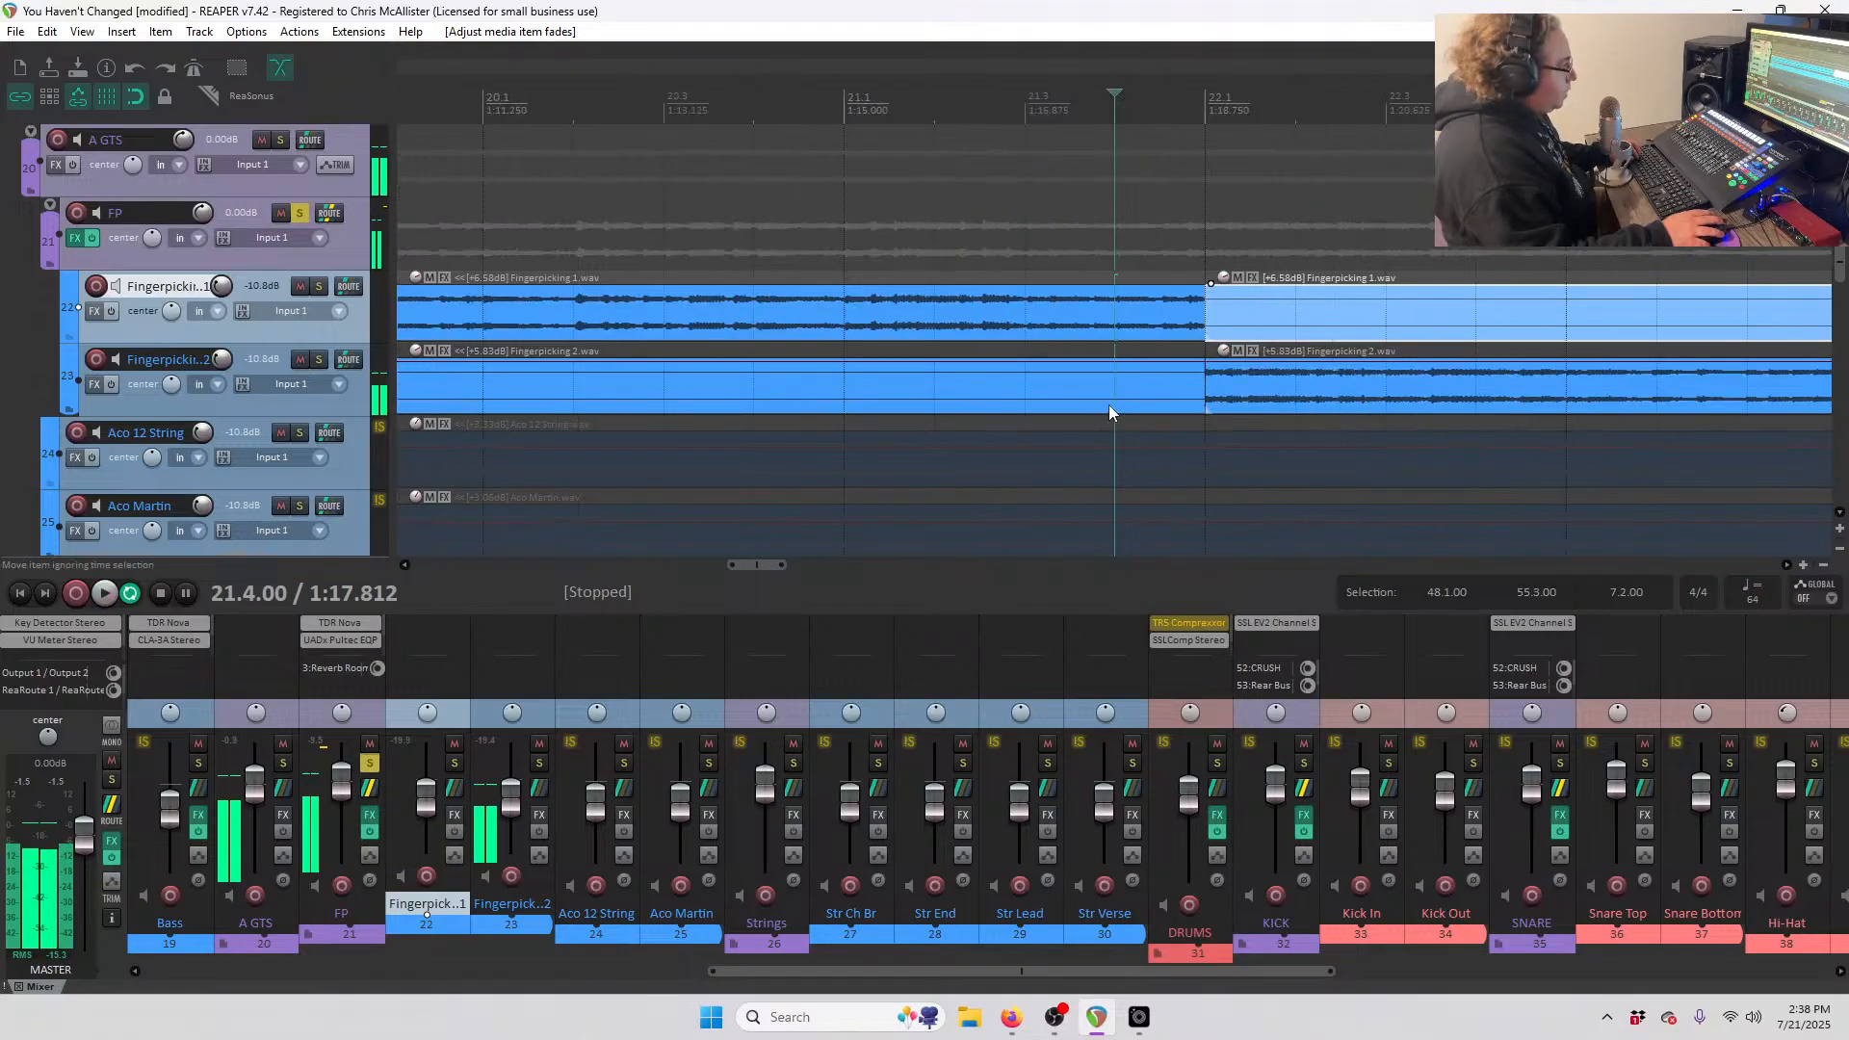
pyautogui.scroll(-2, 1174, 398)
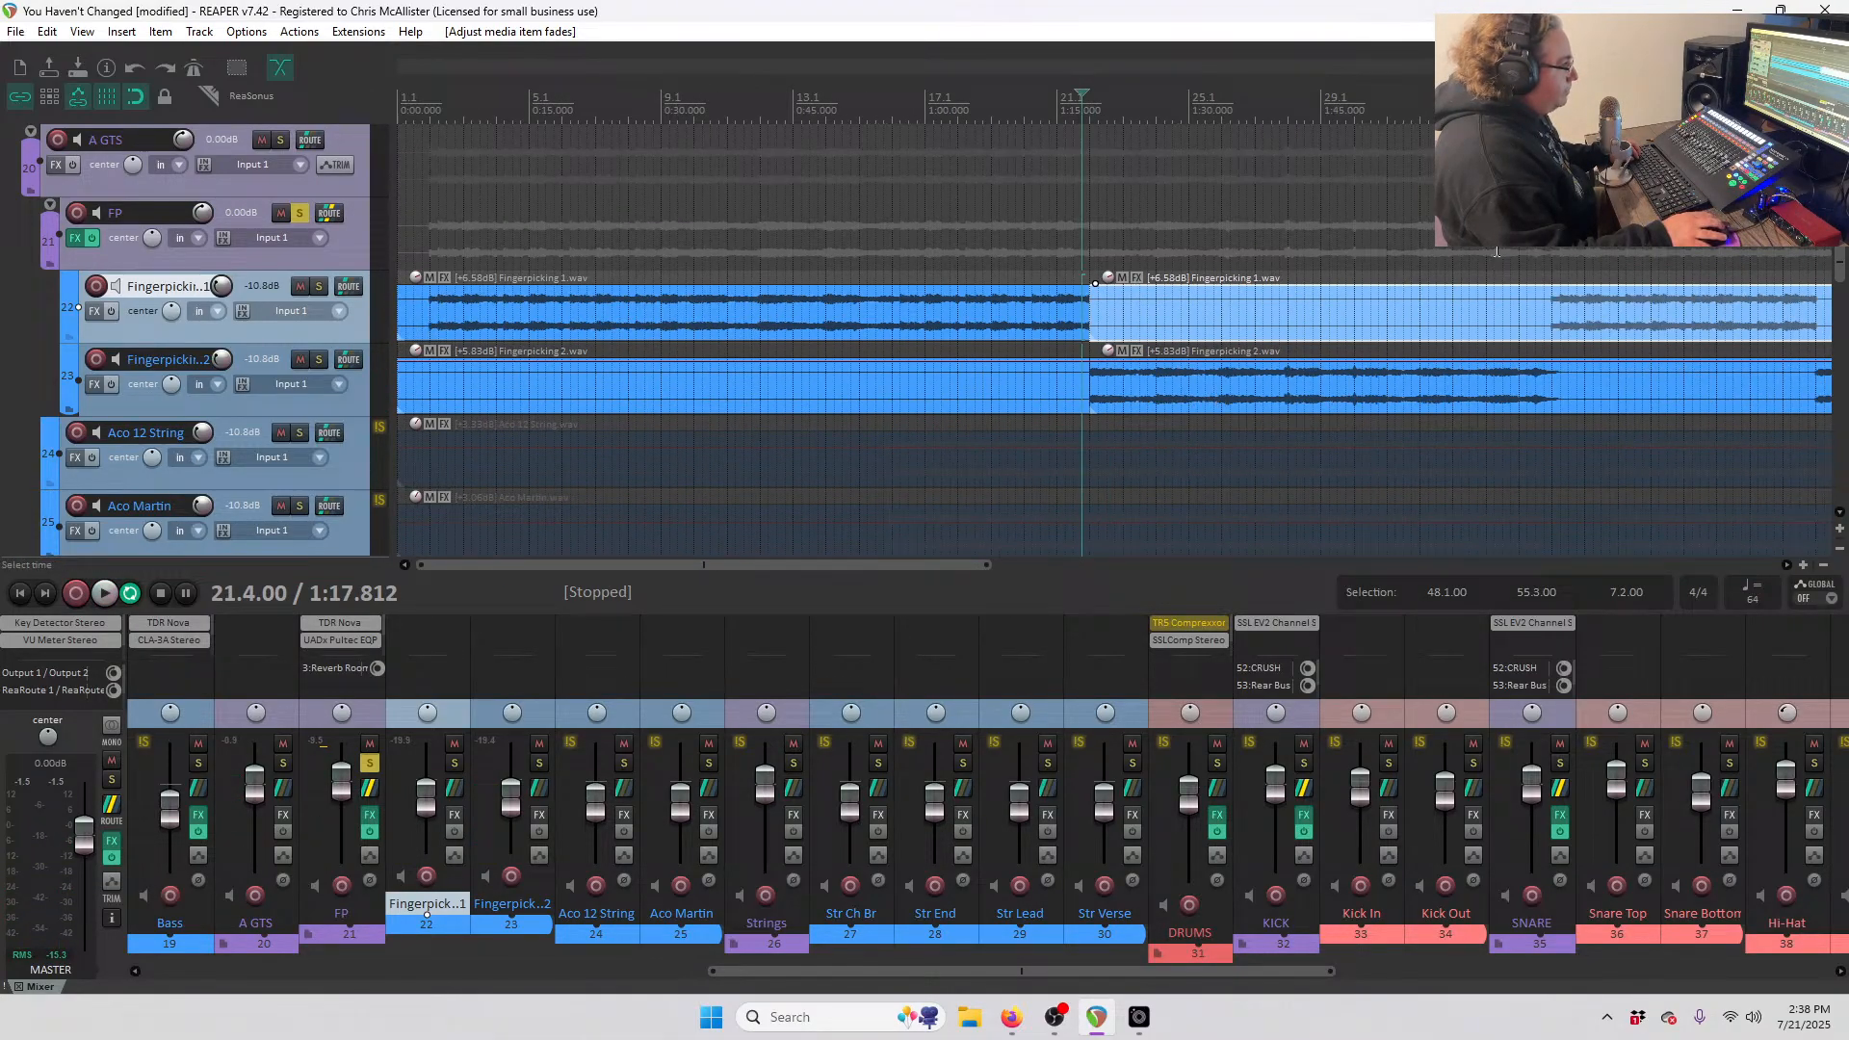
# - Inspect the Fingerpicking transition at 36.1.00 and listen to the following one from 43.4.00
pyautogui.click(1549, 304)
pyautogui.scroll(4, 1174, 278)
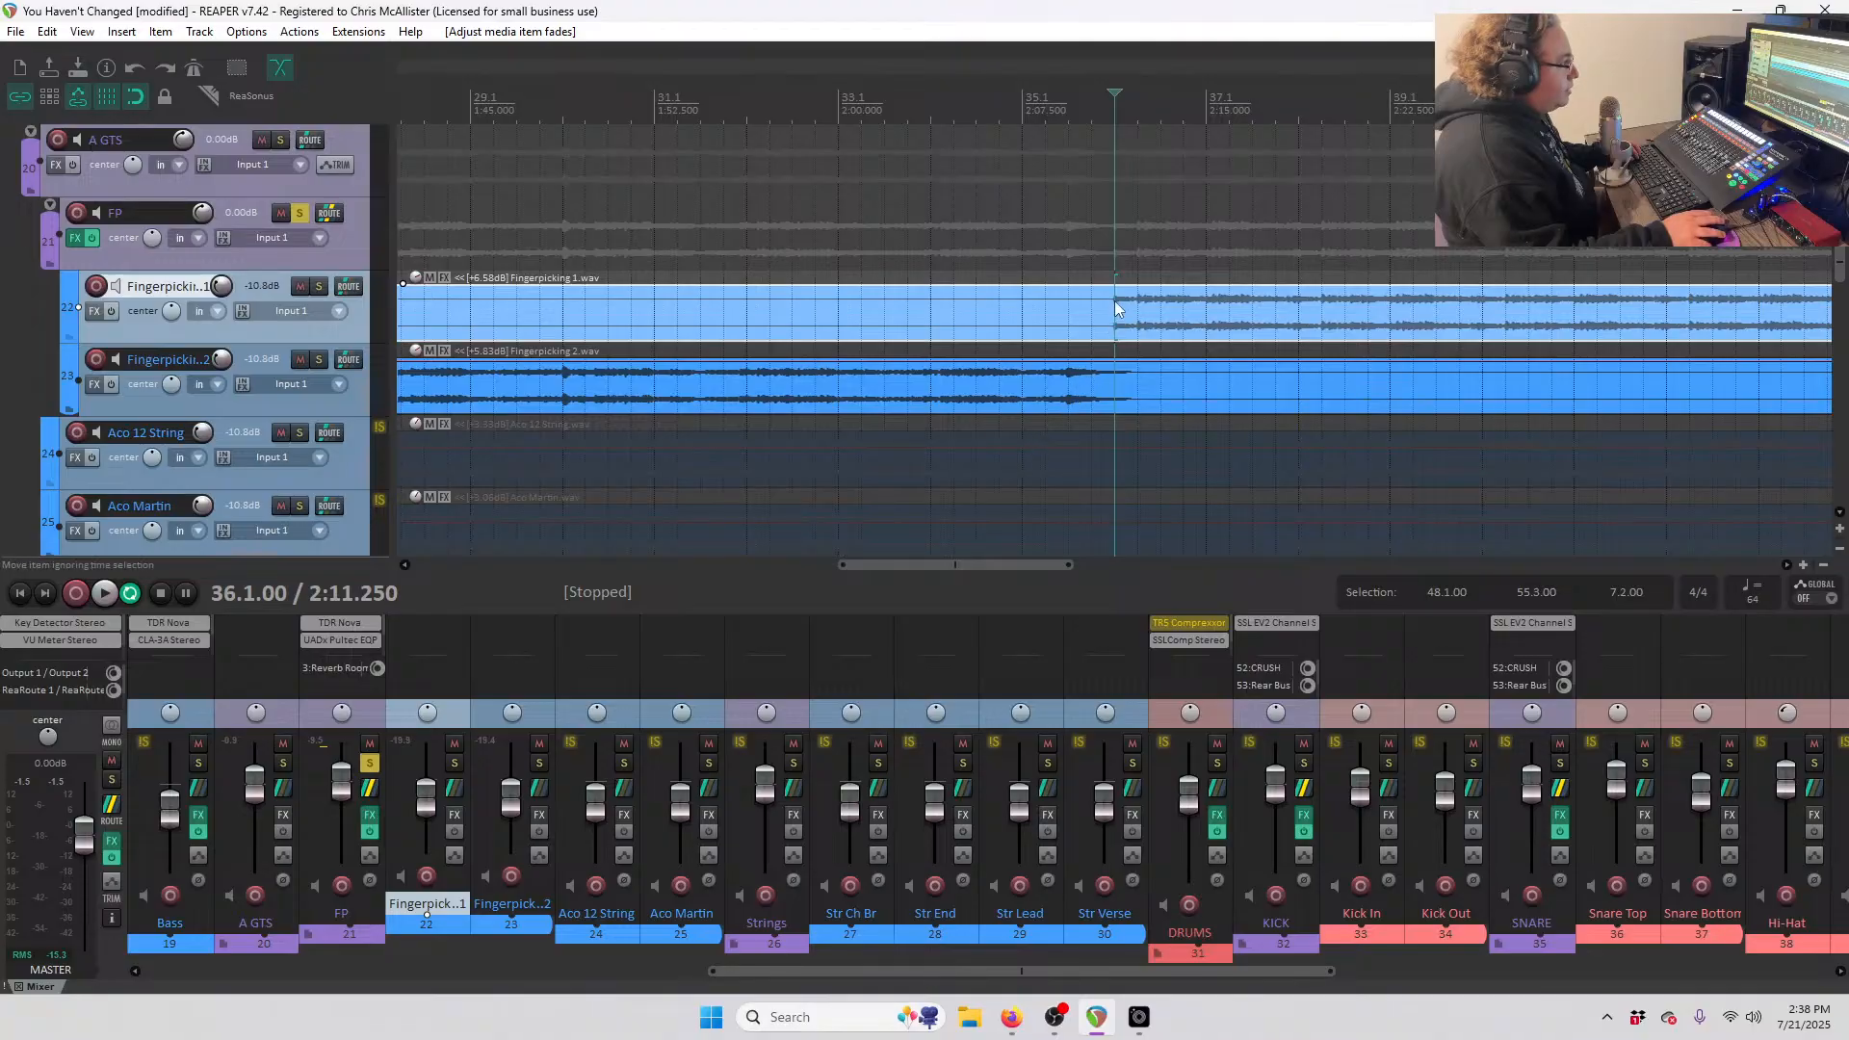
pyautogui.scroll(-3, 1432, 359)
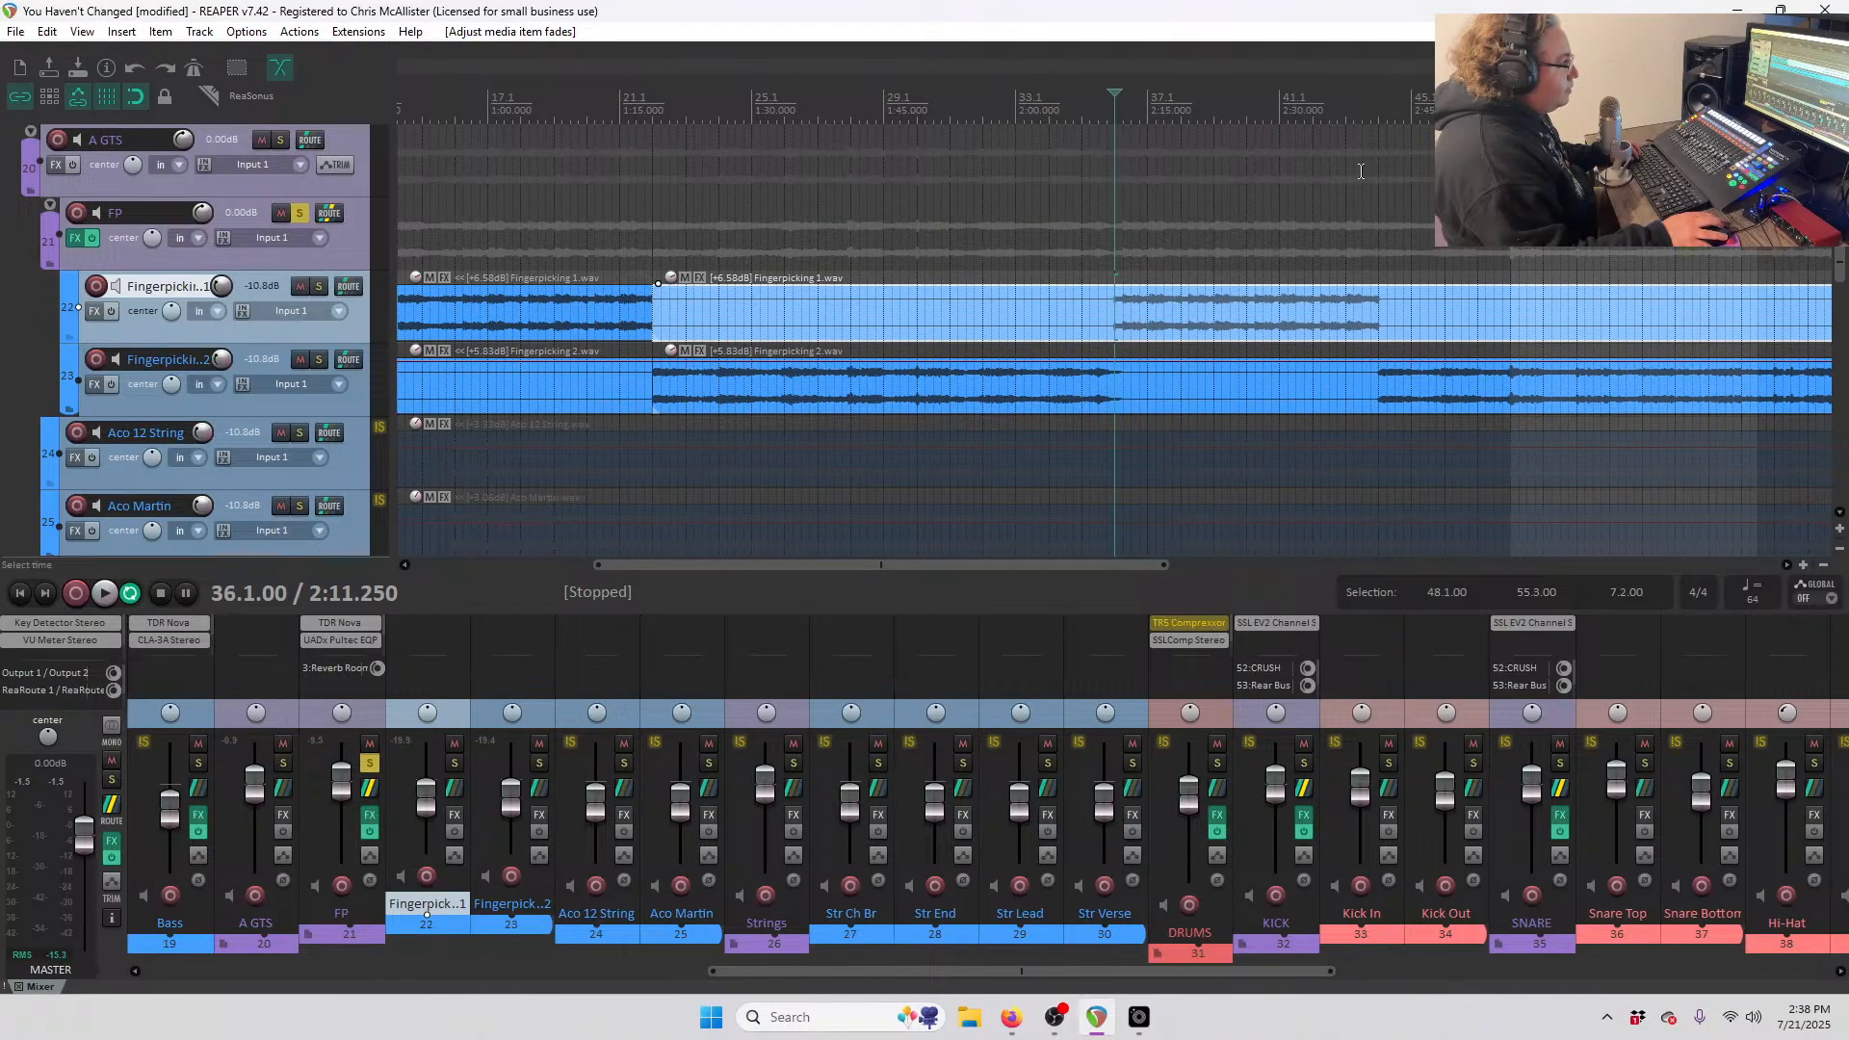
pyautogui.click(1370, 107)
pyautogui.scroll(4, 1390, 414)
pyautogui.press('space')
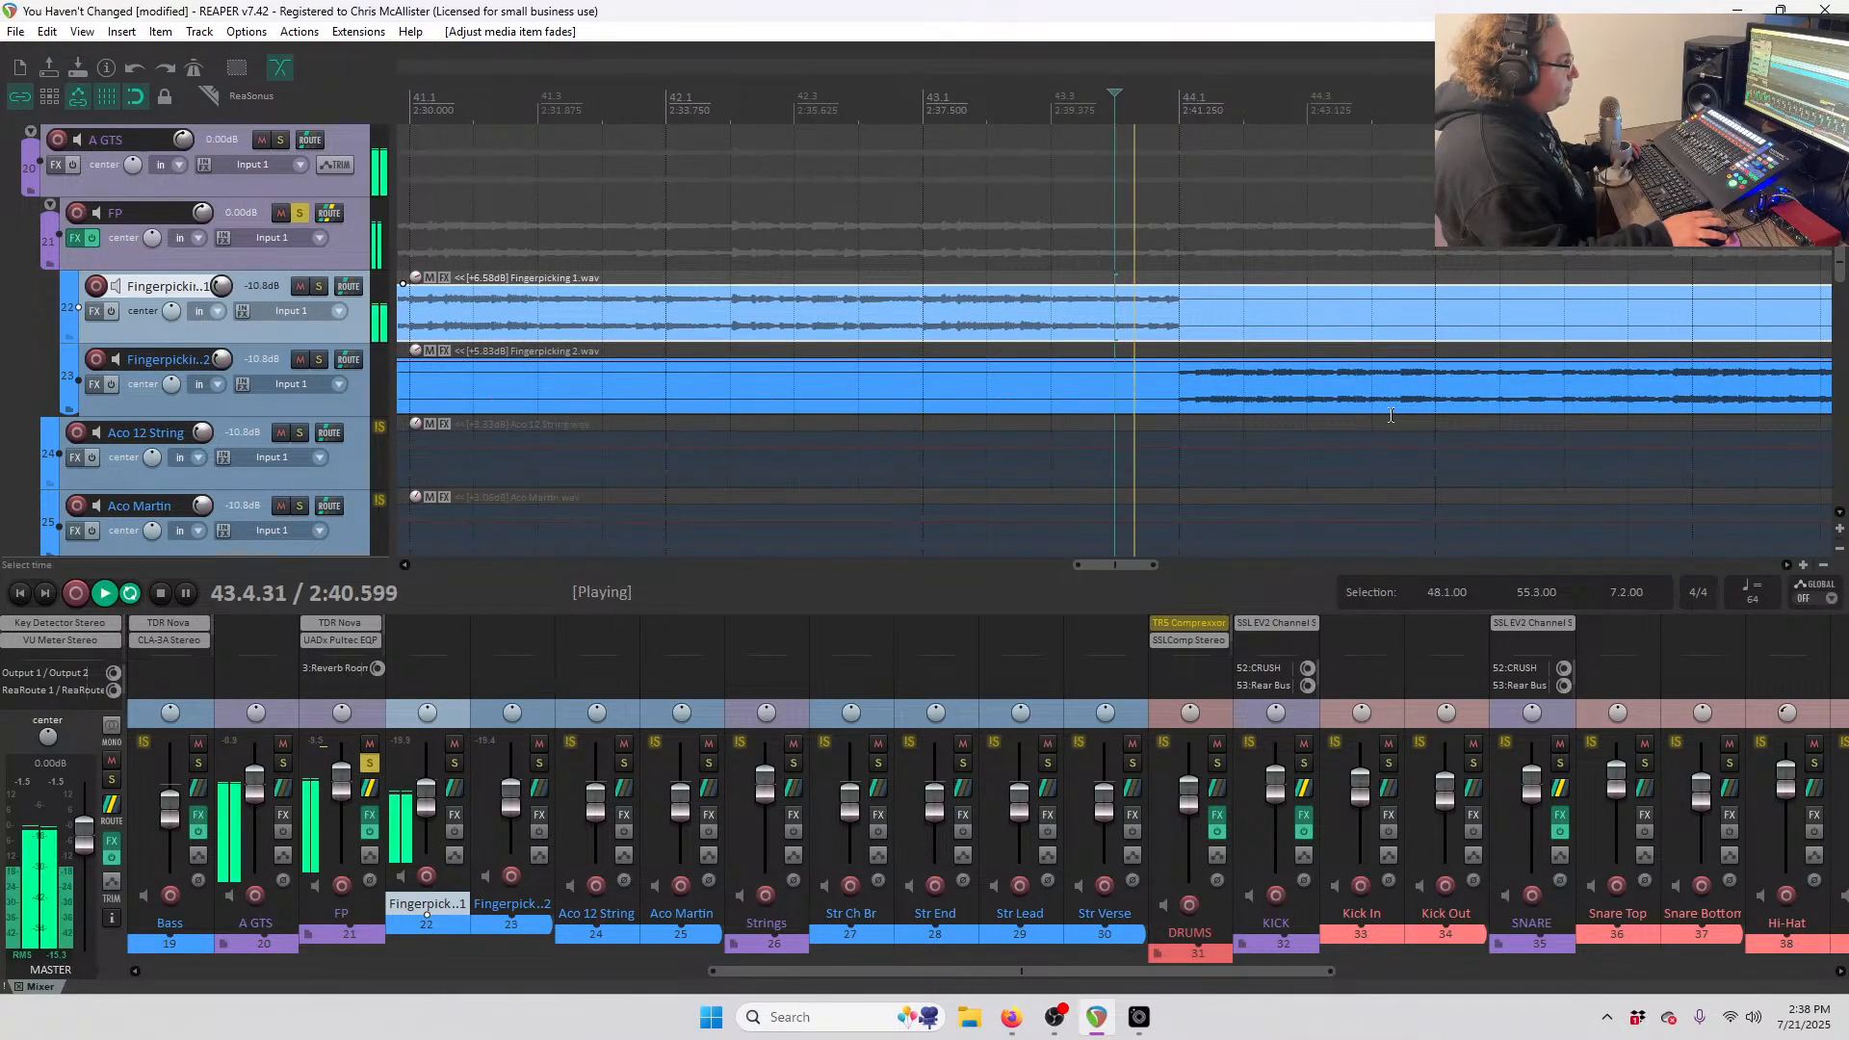
pyautogui.press('space')
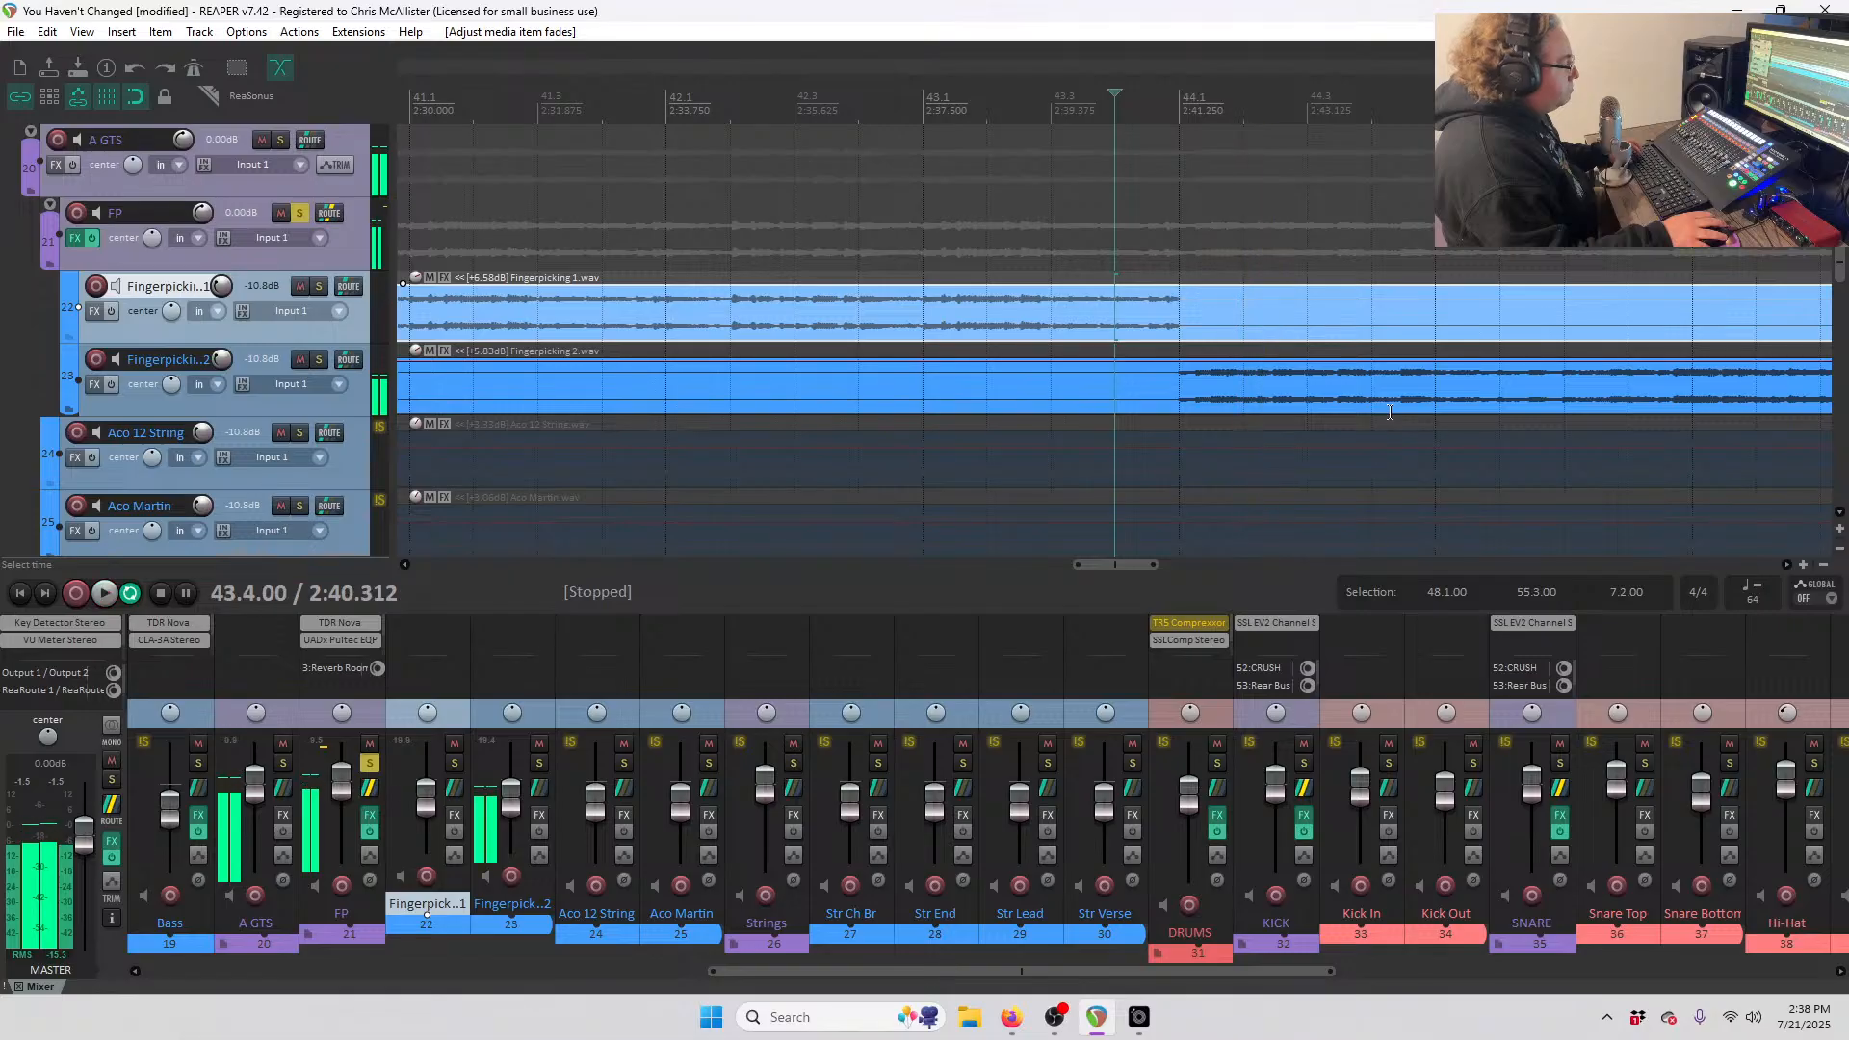
# - Listen to the last Fingerpicking transition near the song's end from 71.3.00
pyautogui.scroll(-3, 1393, 416)
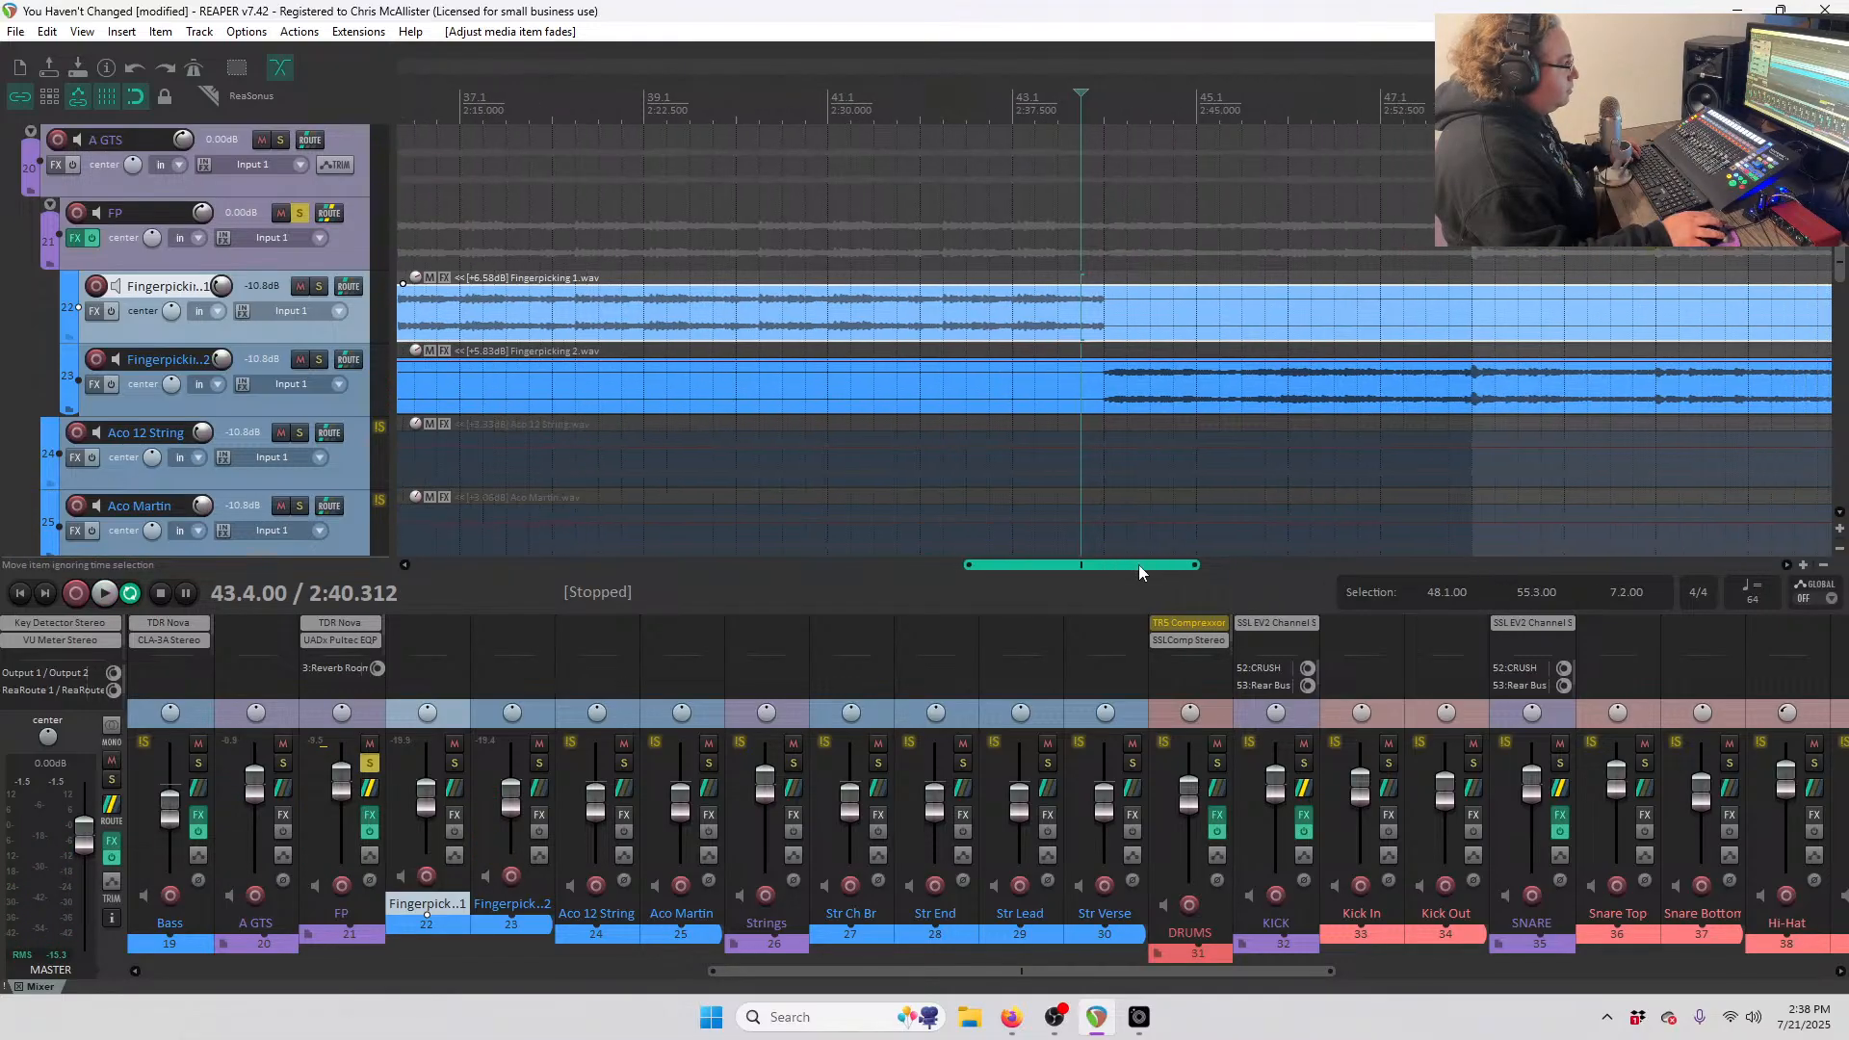
pyautogui.moveTo(1138, 565); pyautogui.dragTo(1552, 533)
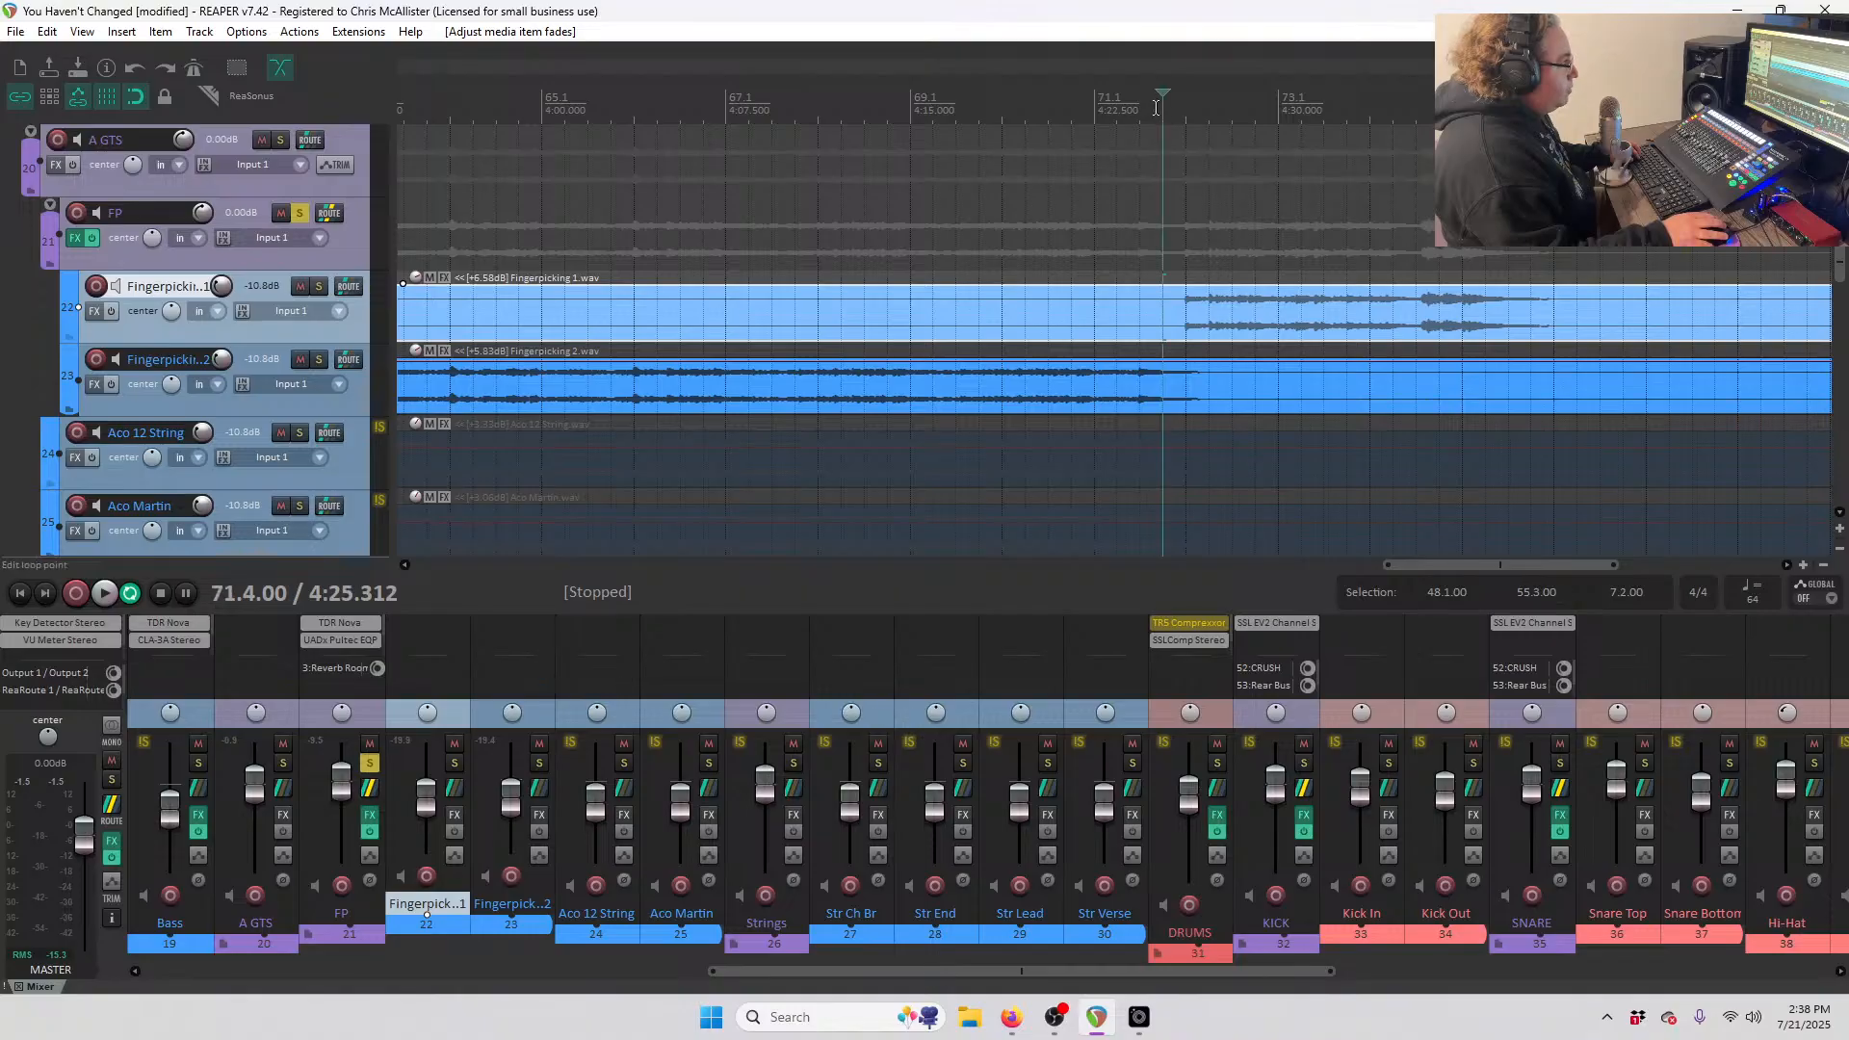
pyautogui.press('space')
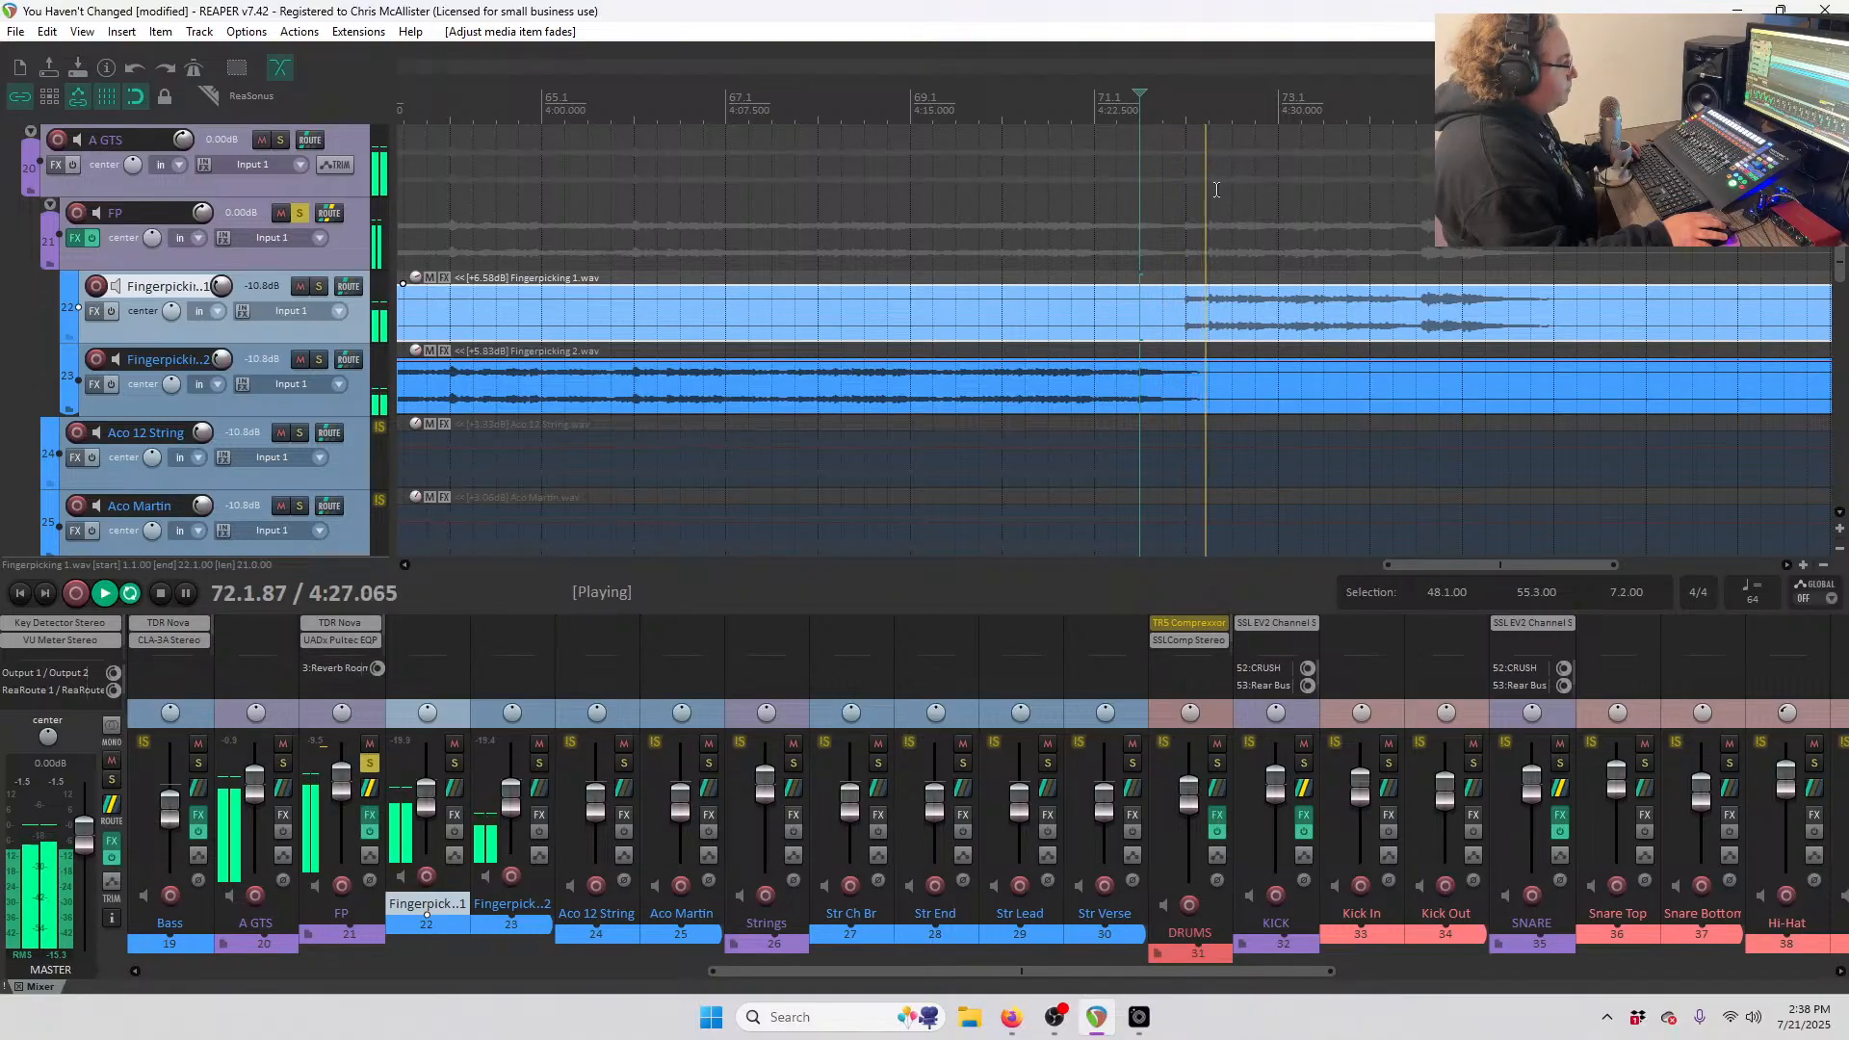
pyautogui.press('space')
# - Turn off solo on the FP folder track
pyautogui.moveTo(1380, 562); pyautogui.dragTo(372, 586)
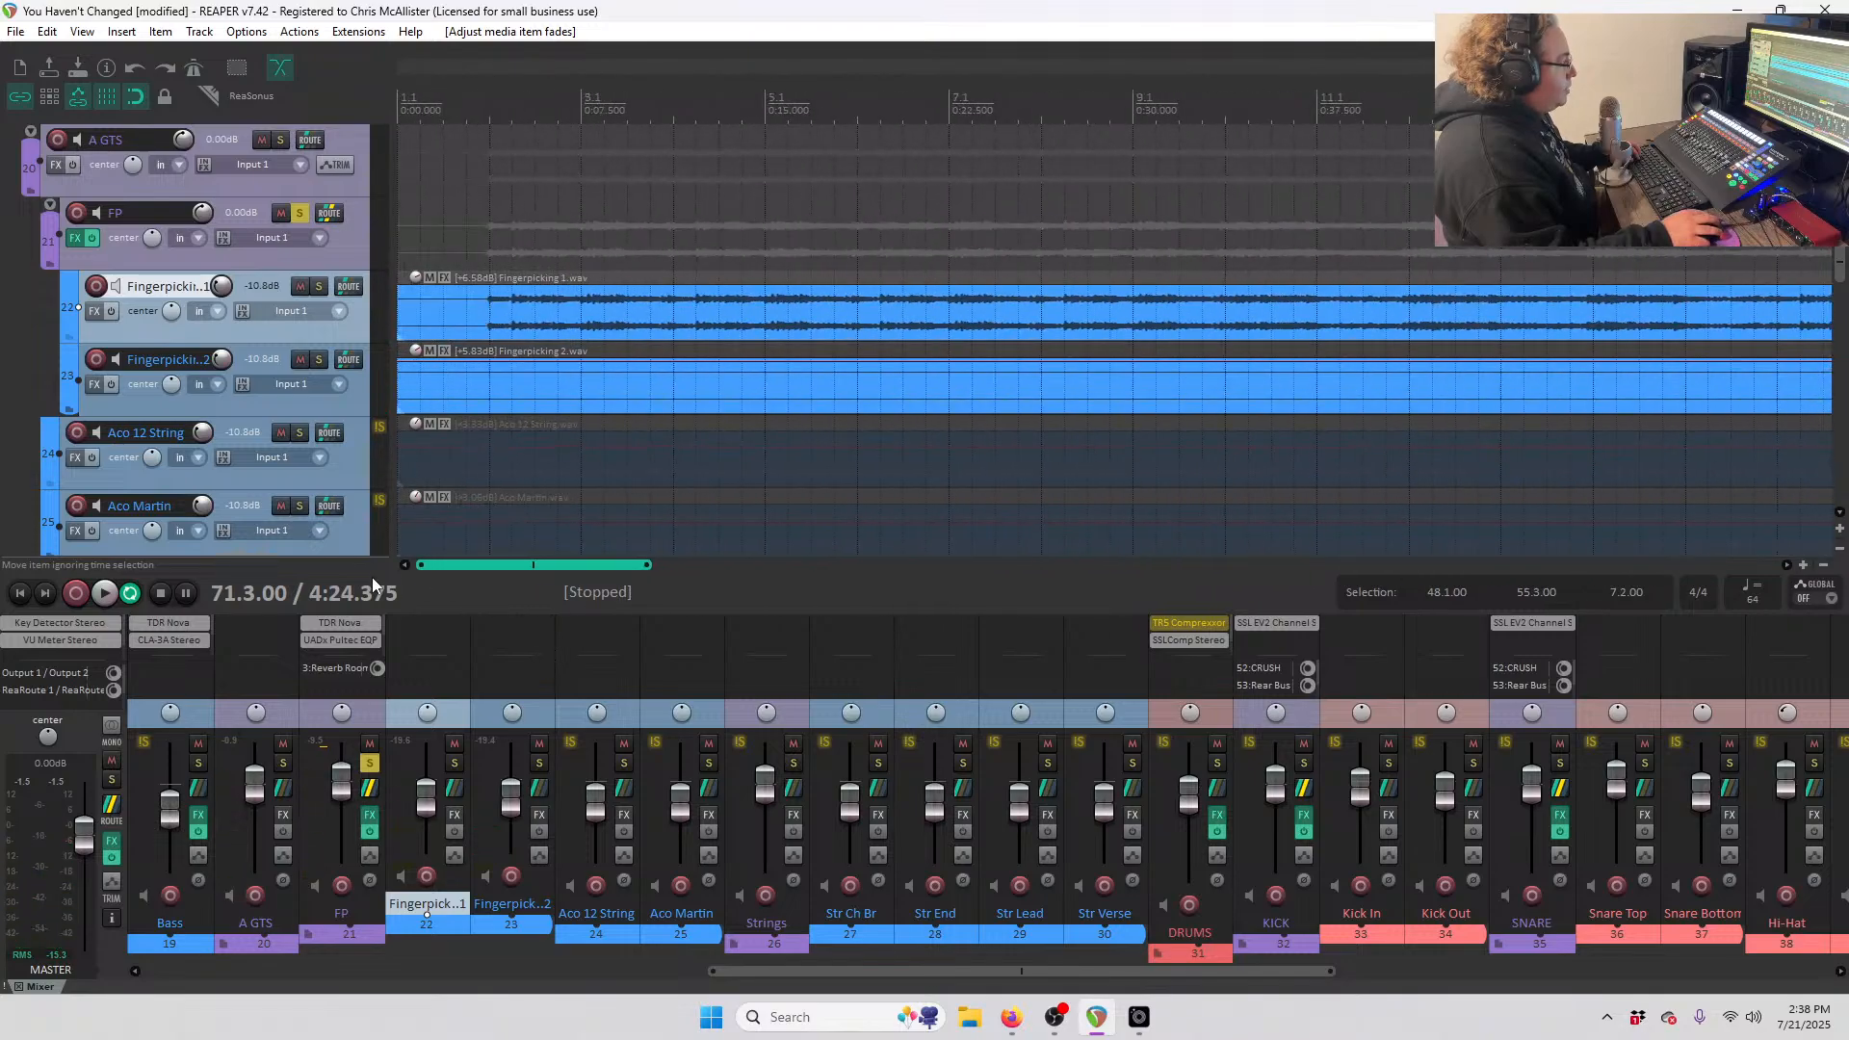
pyautogui.click(302, 212)
pyautogui.scroll(-2, 333, 305)
pyautogui.scroll(-2, 974, 362)
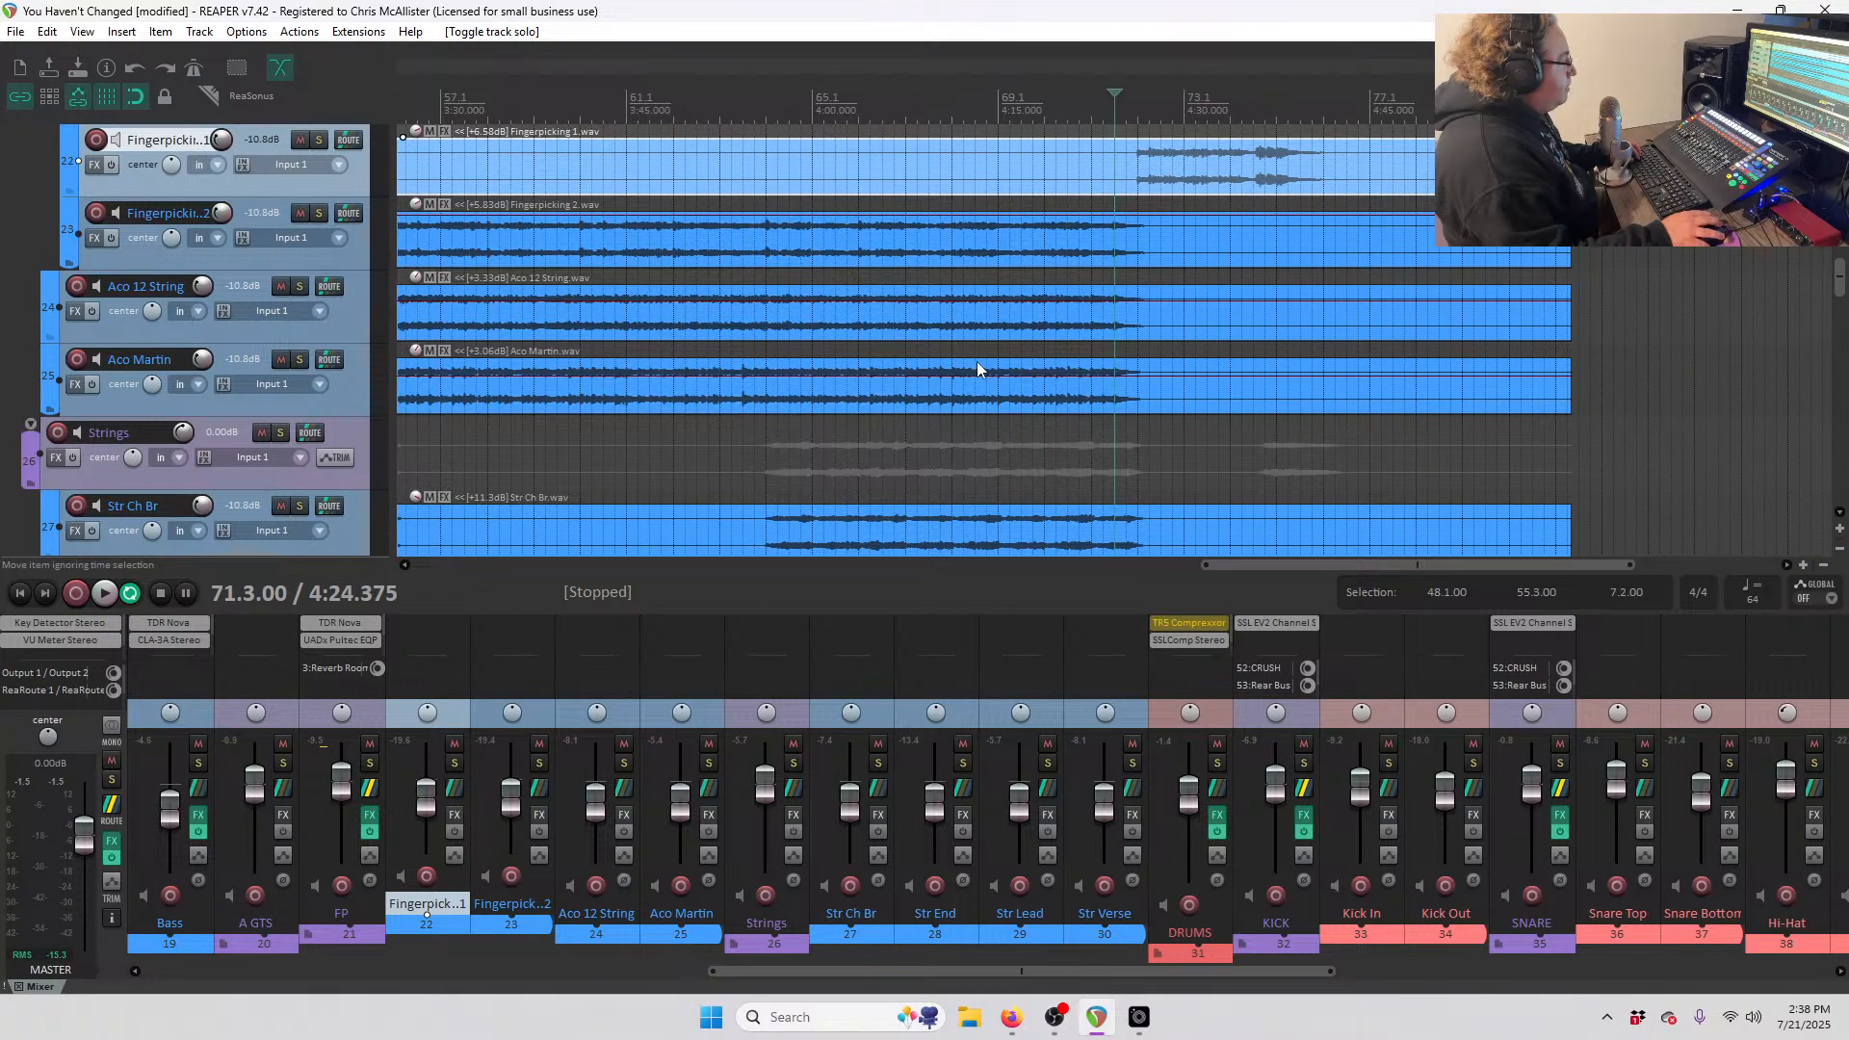
pyautogui.moveTo(1321, 562); pyautogui.dragTo(670, 582)
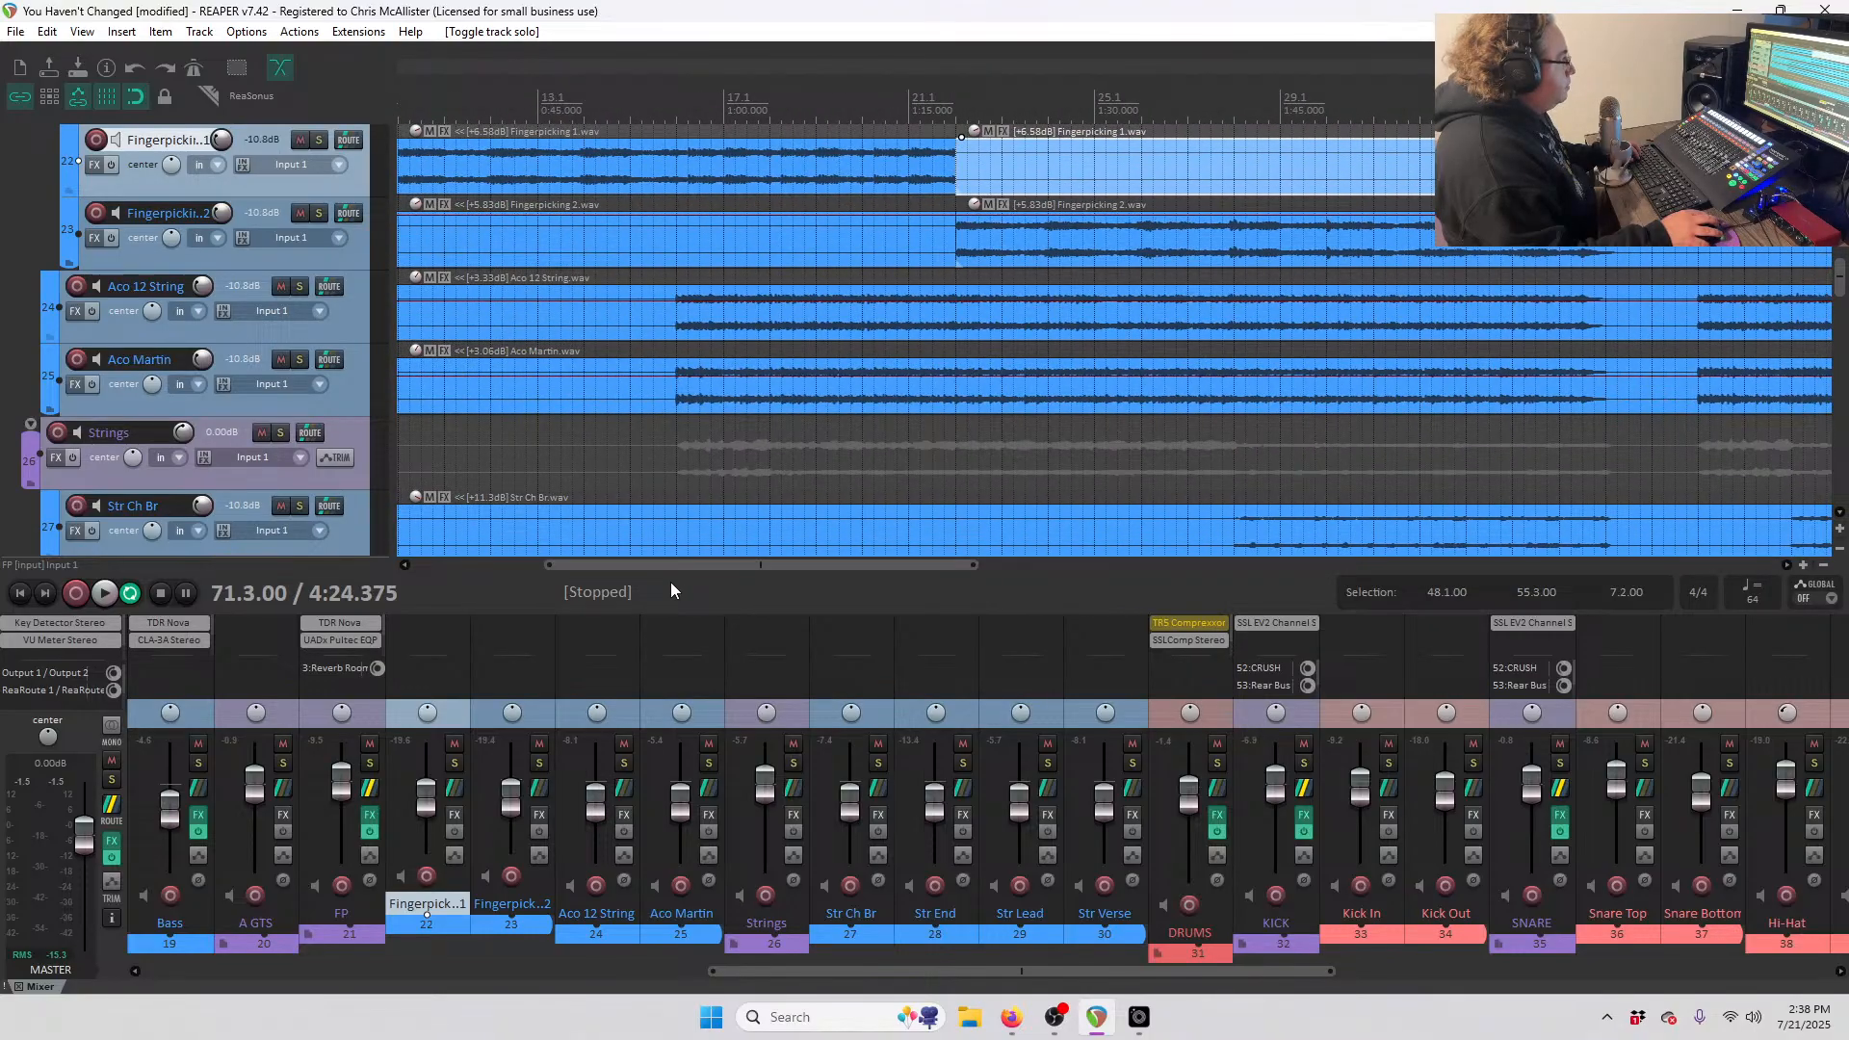
# - Move the Aco Martin track above Aco 12 String and insert the TDR Nova equalizer on it
pyautogui.click(362, 312)
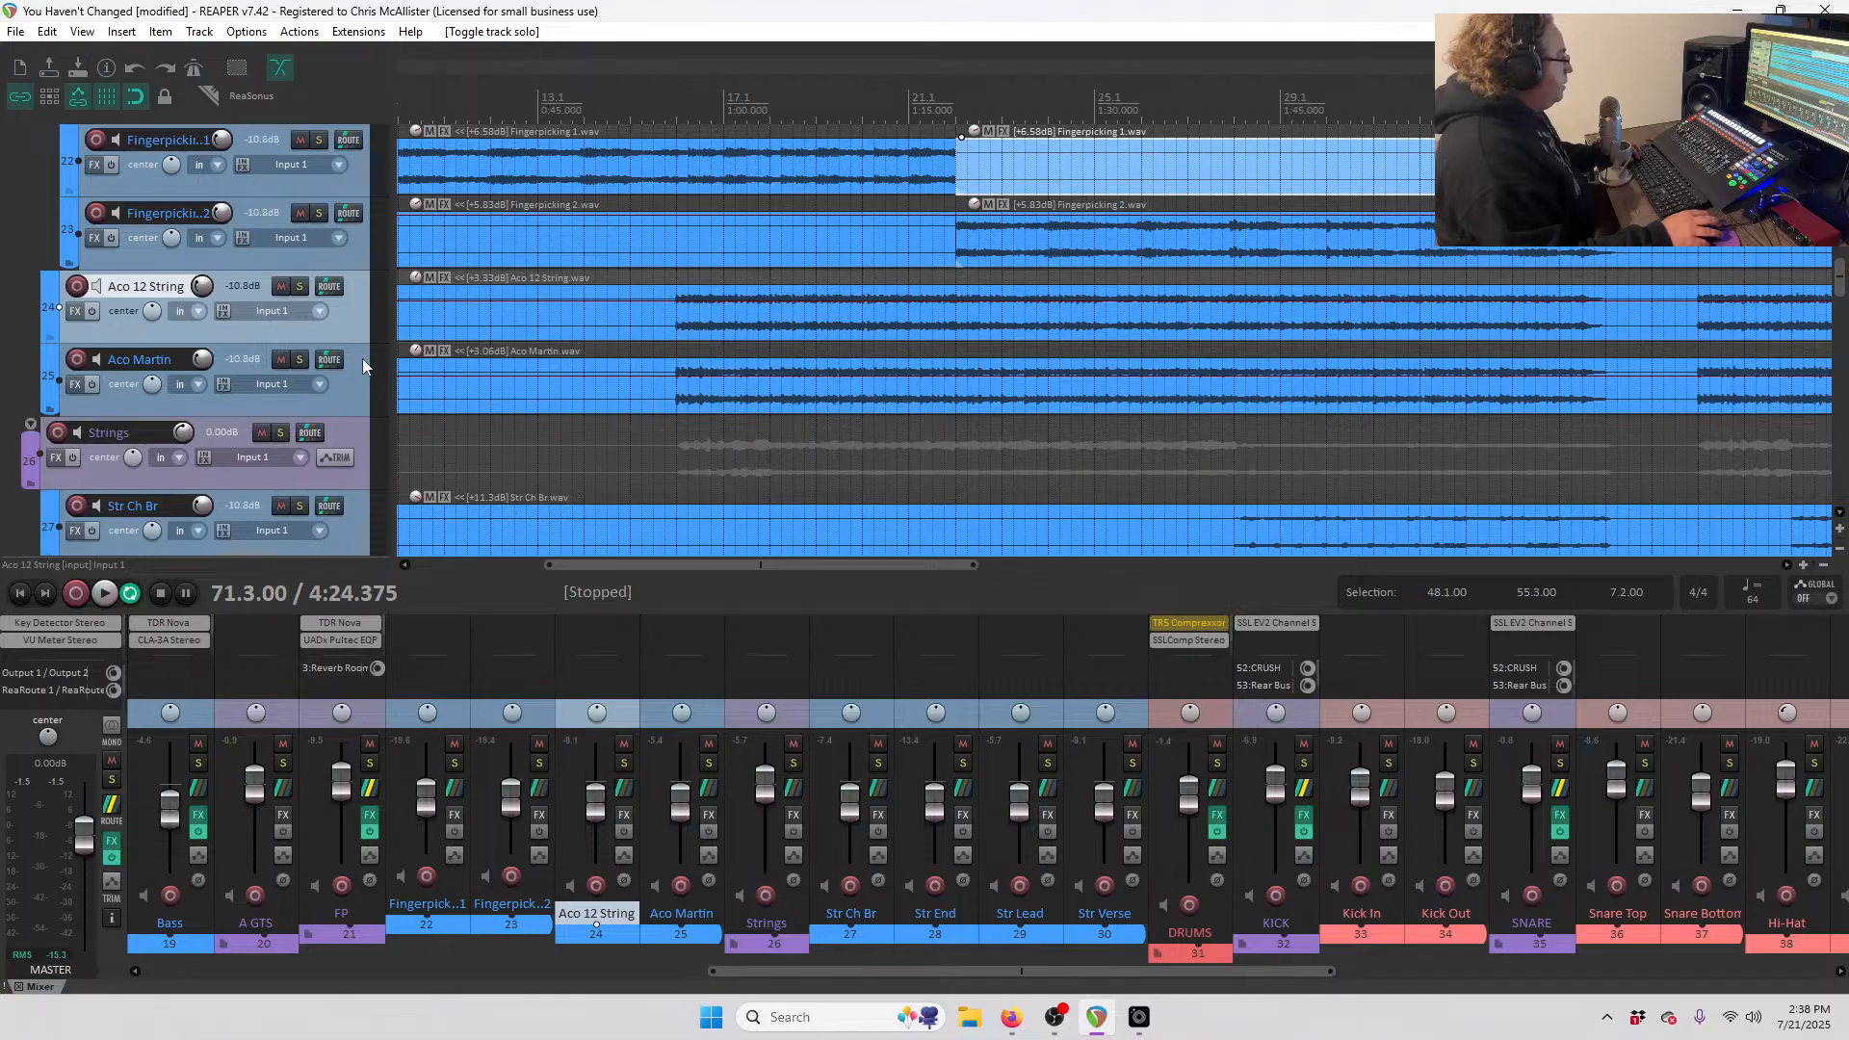
pyautogui.moveTo(362, 362); pyautogui.dragTo(347, 289)
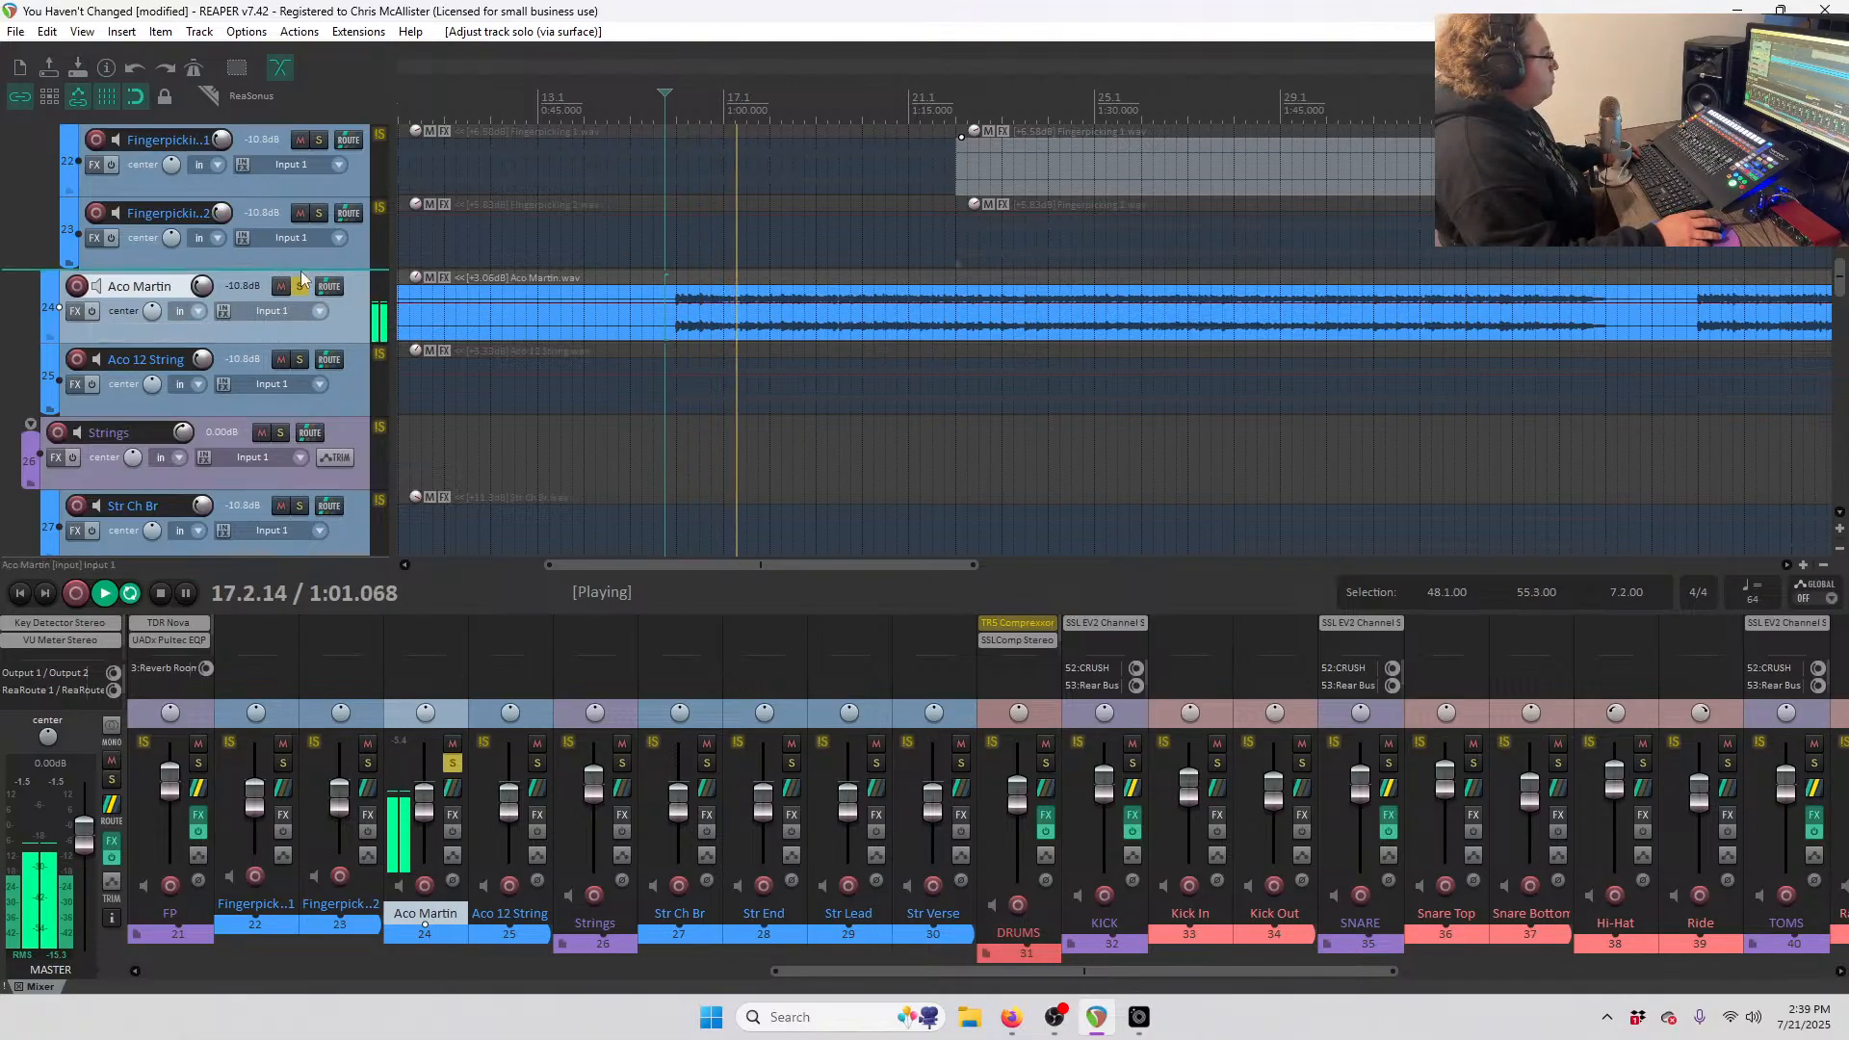
pyautogui.rightClick(75, 311)
pyautogui.moveTo(144, 418)
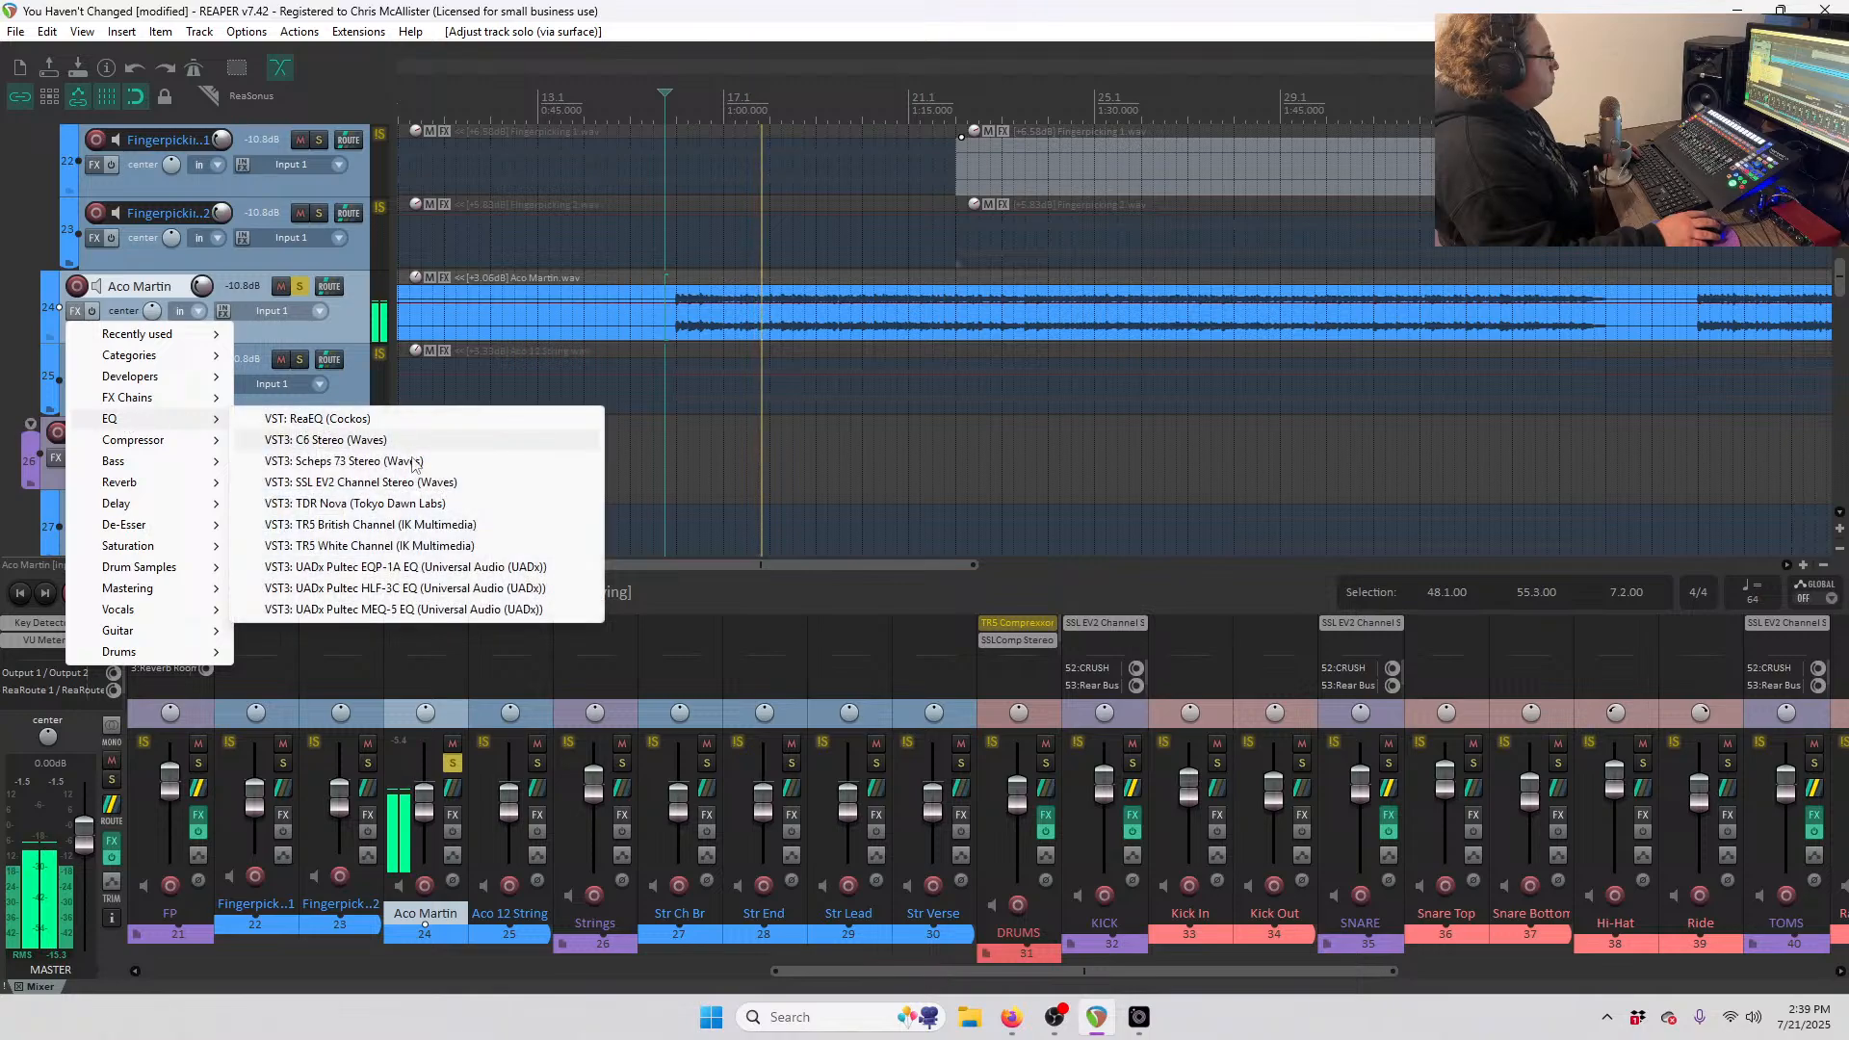
pyautogui.click(365, 503)
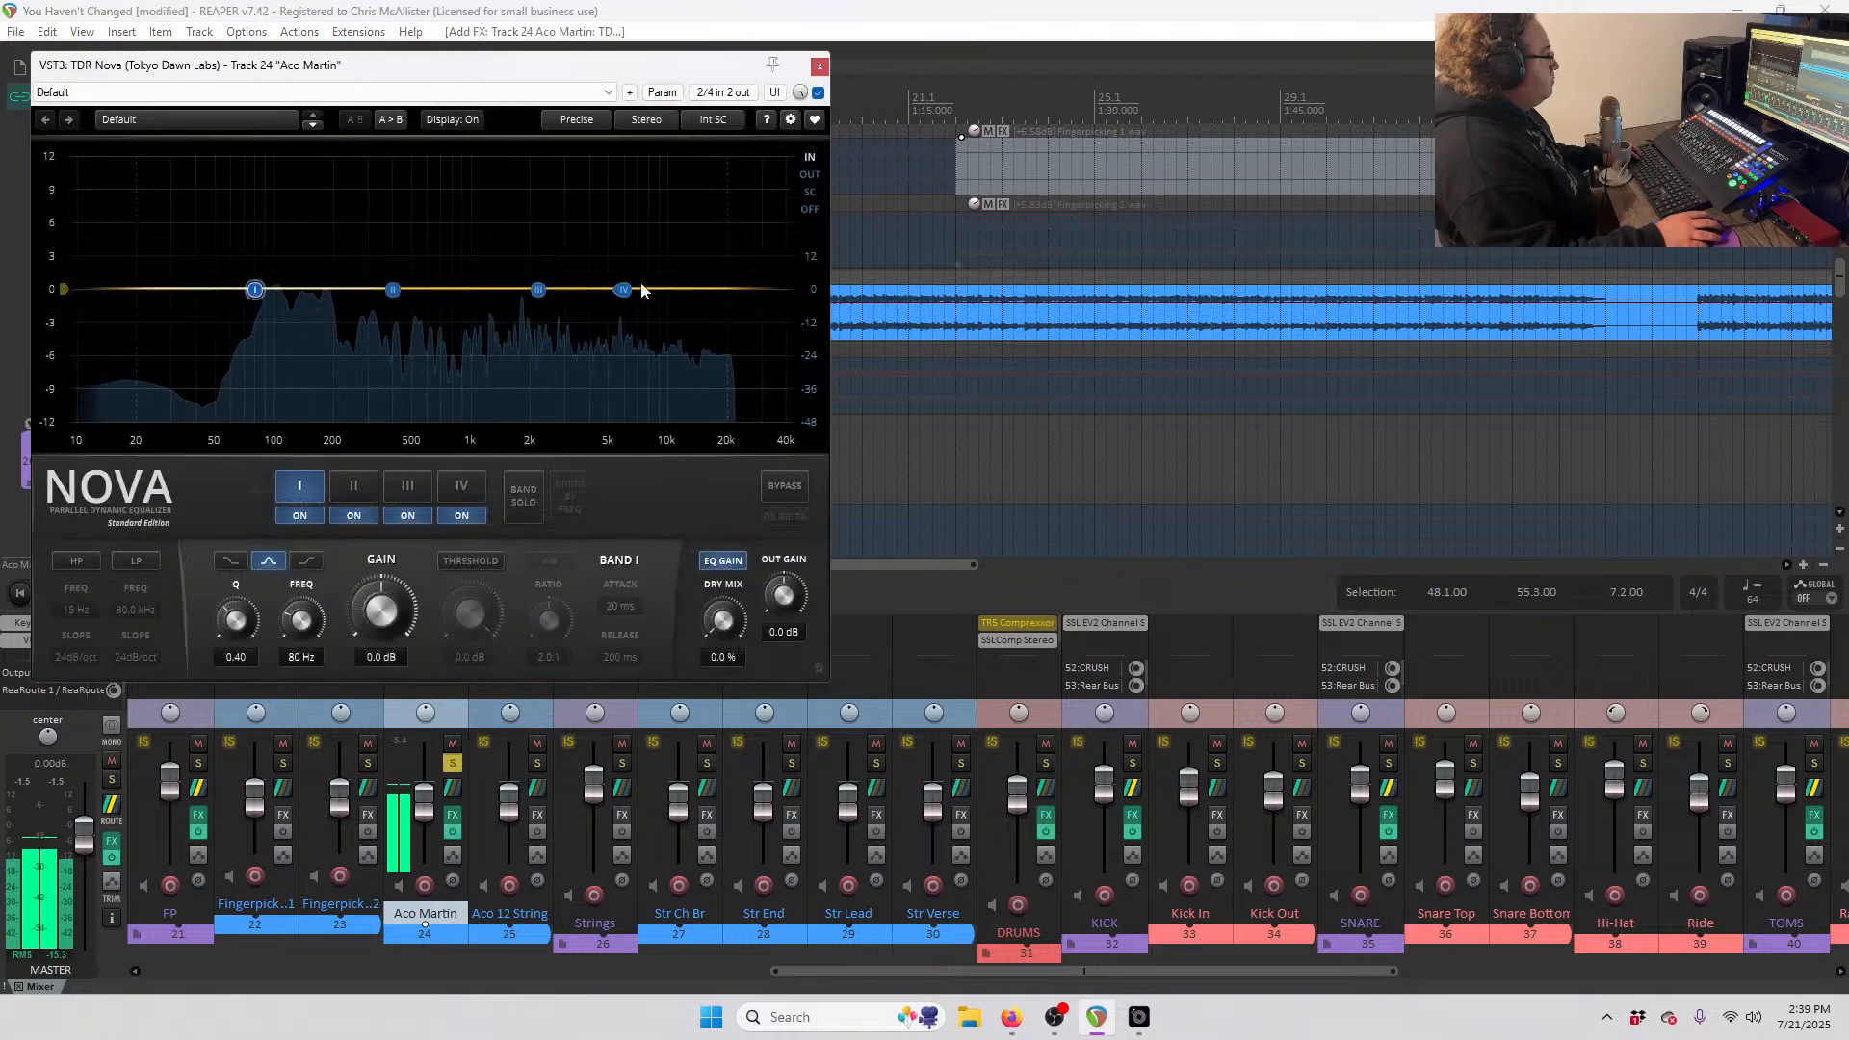
# - Equalize Aco Martin with a high-pass filter at 73 Hz and a band II cut of -1.9 dB at 610 Hz
pyautogui.click(76, 561)
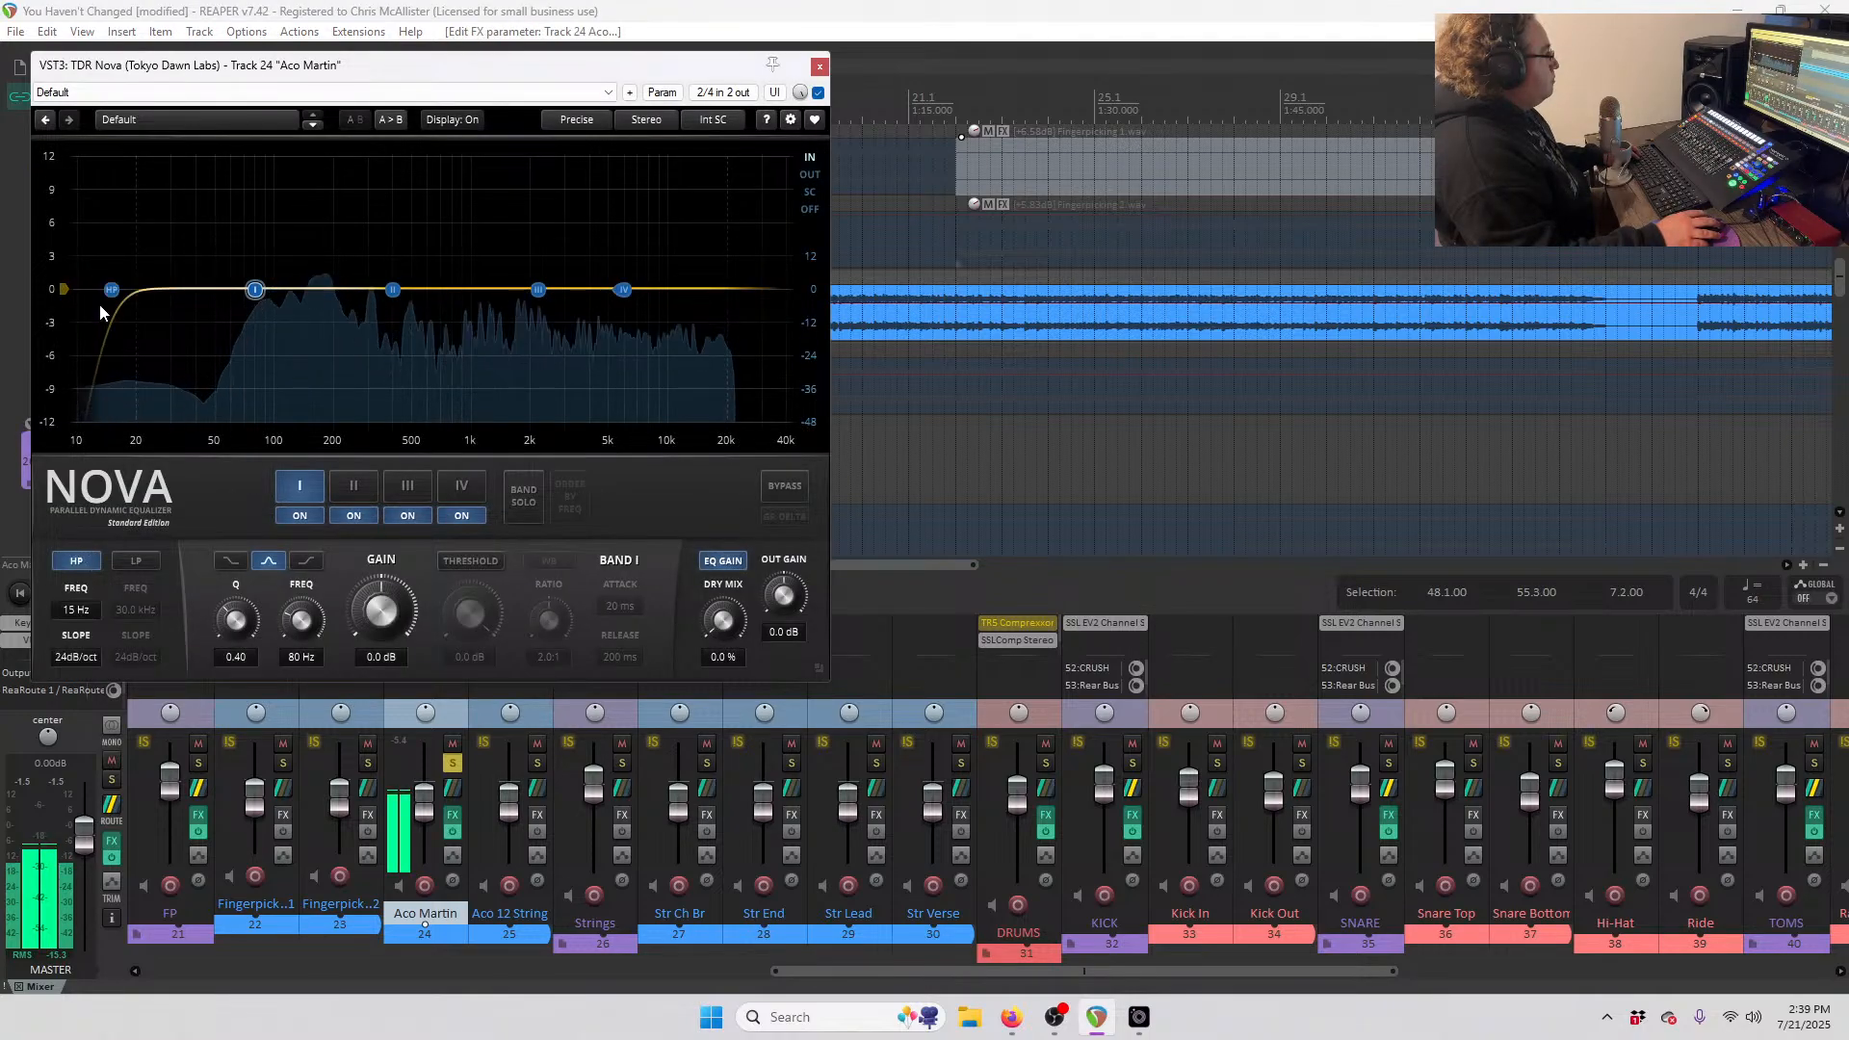
pyautogui.moveTo(112, 289); pyautogui.dragTo(256, 309)
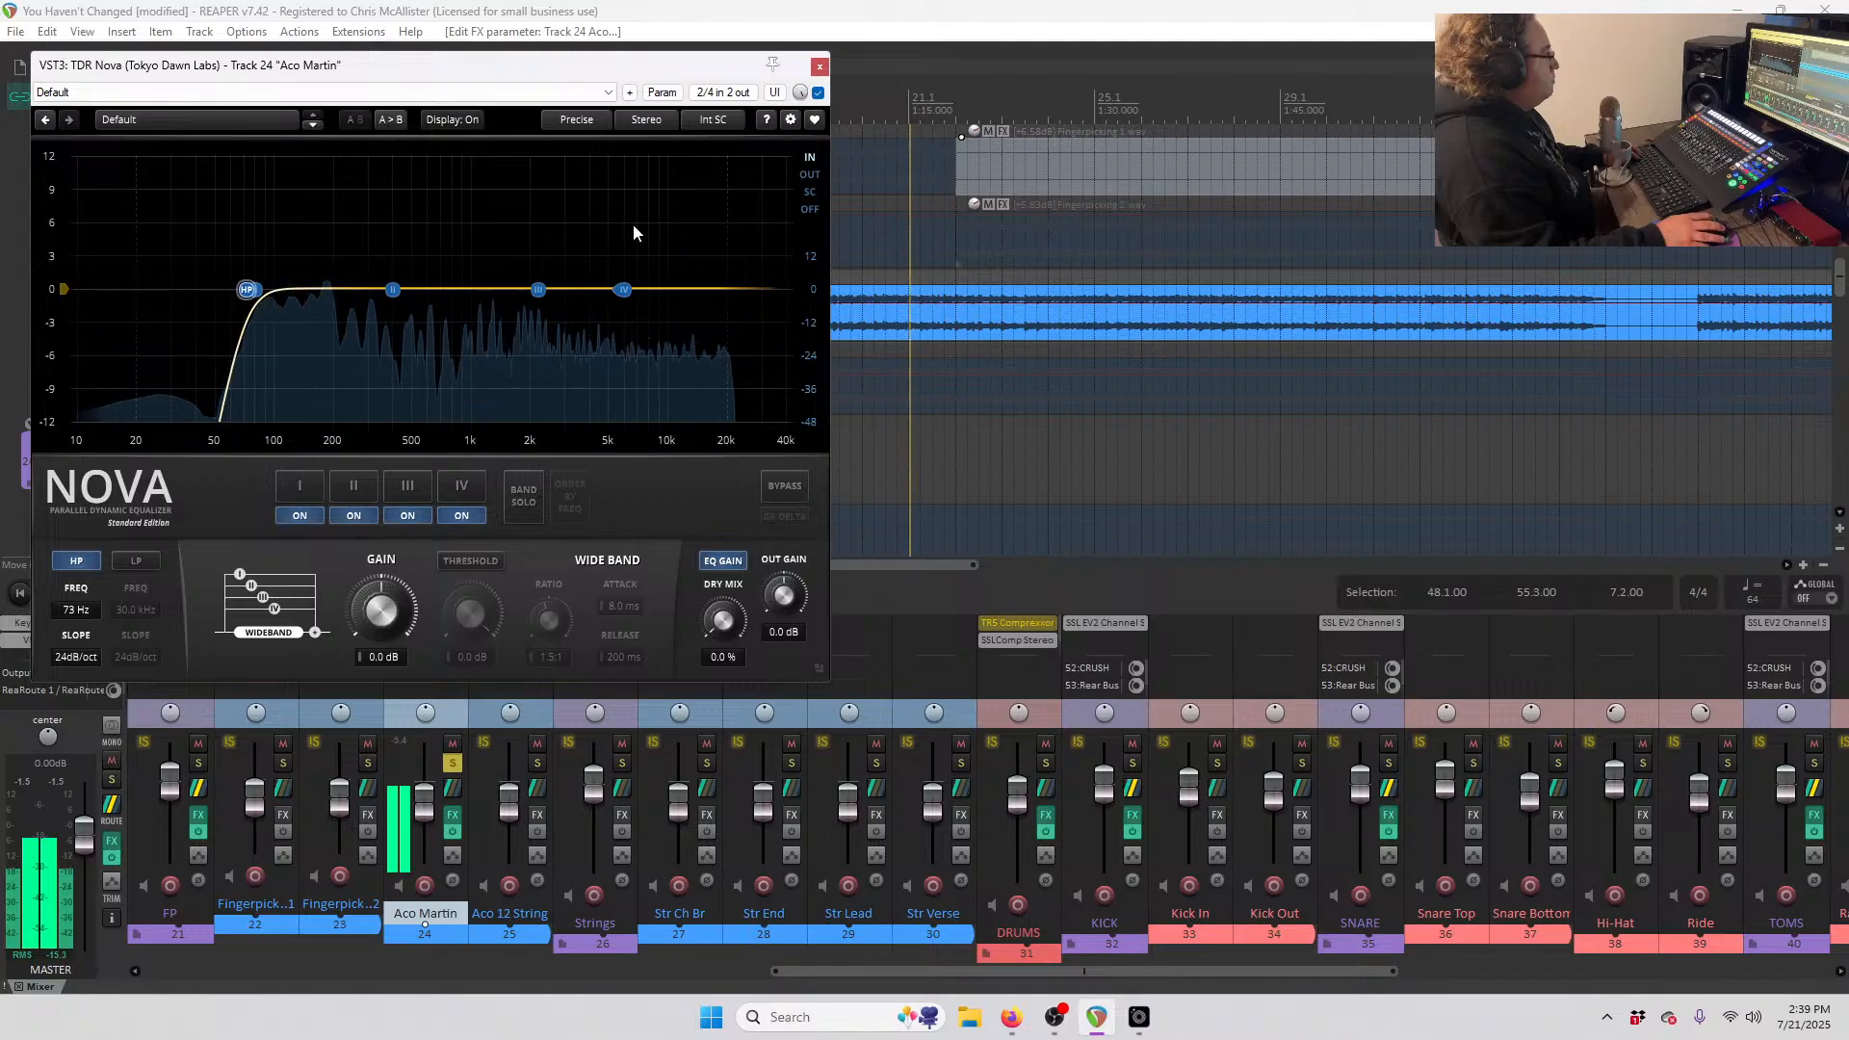
pyautogui.moveTo(394, 292); pyautogui.dragTo(435, 320)
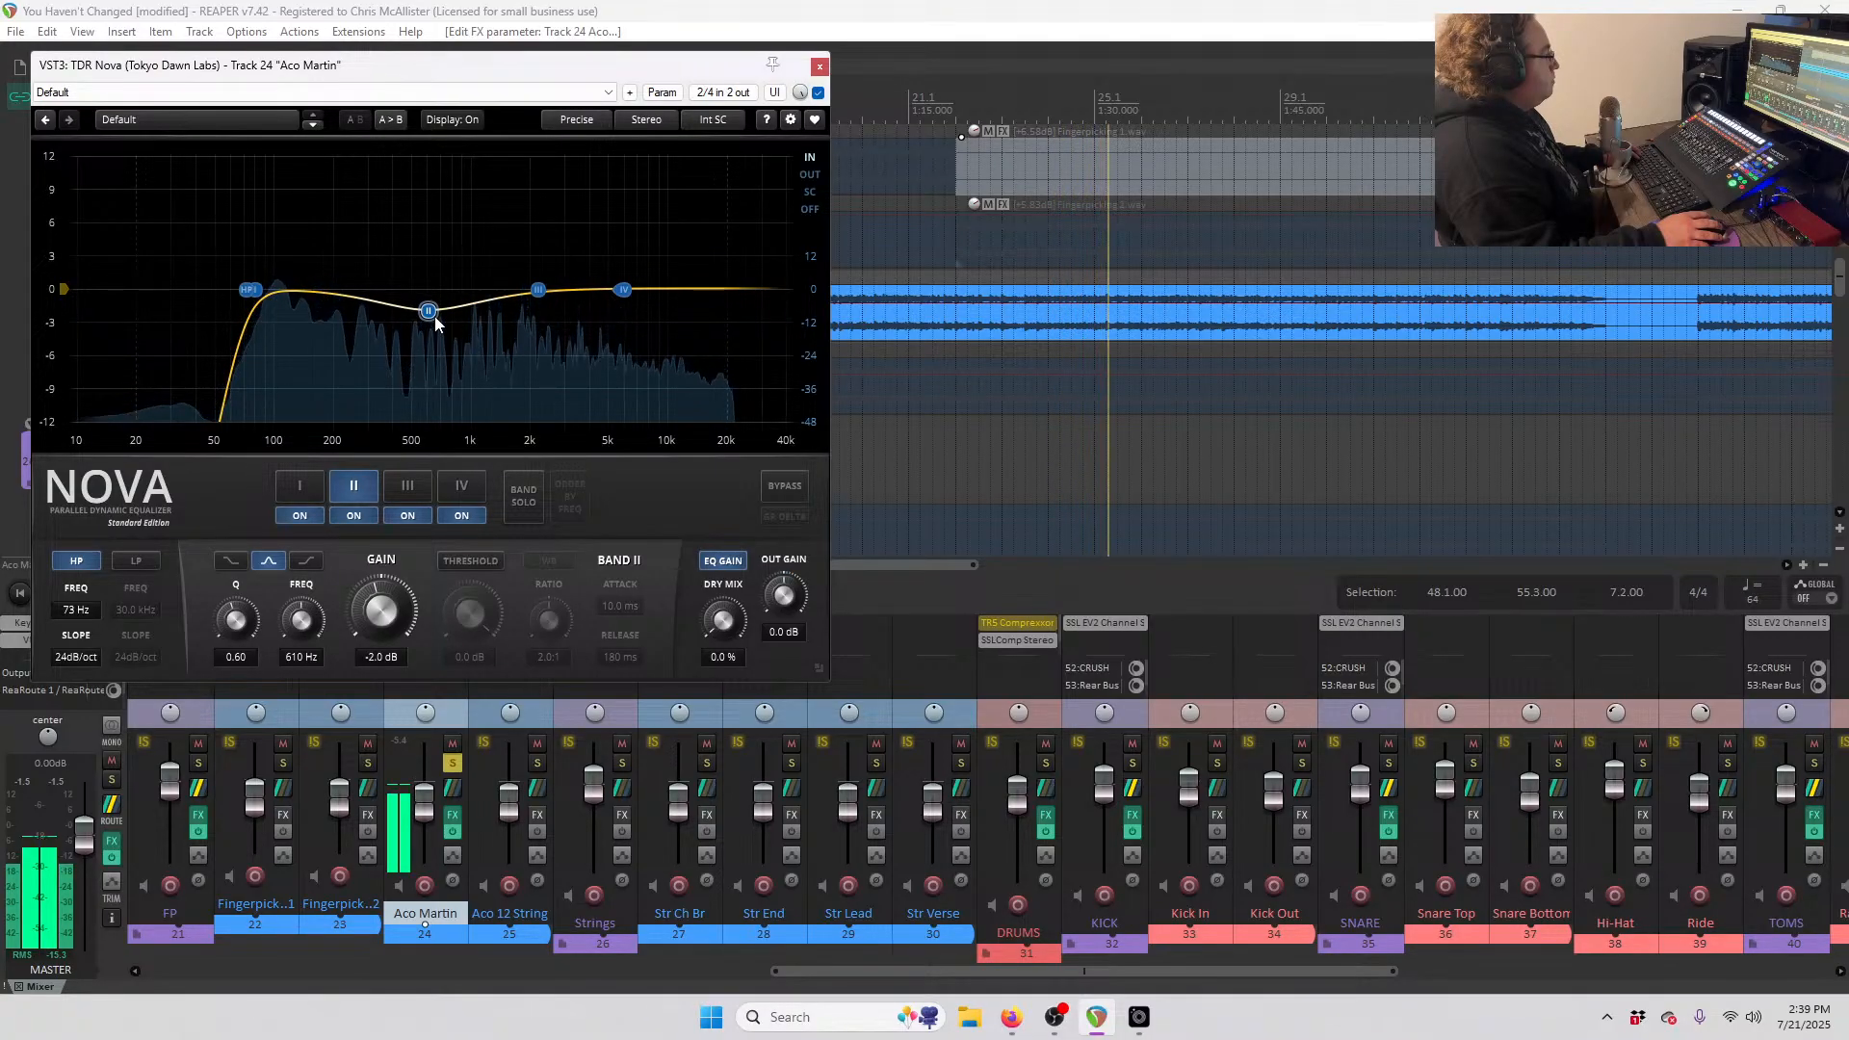
pyautogui.moveTo(435, 320); pyautogui.dragTo(435, 322)
pyautogui.press('space')
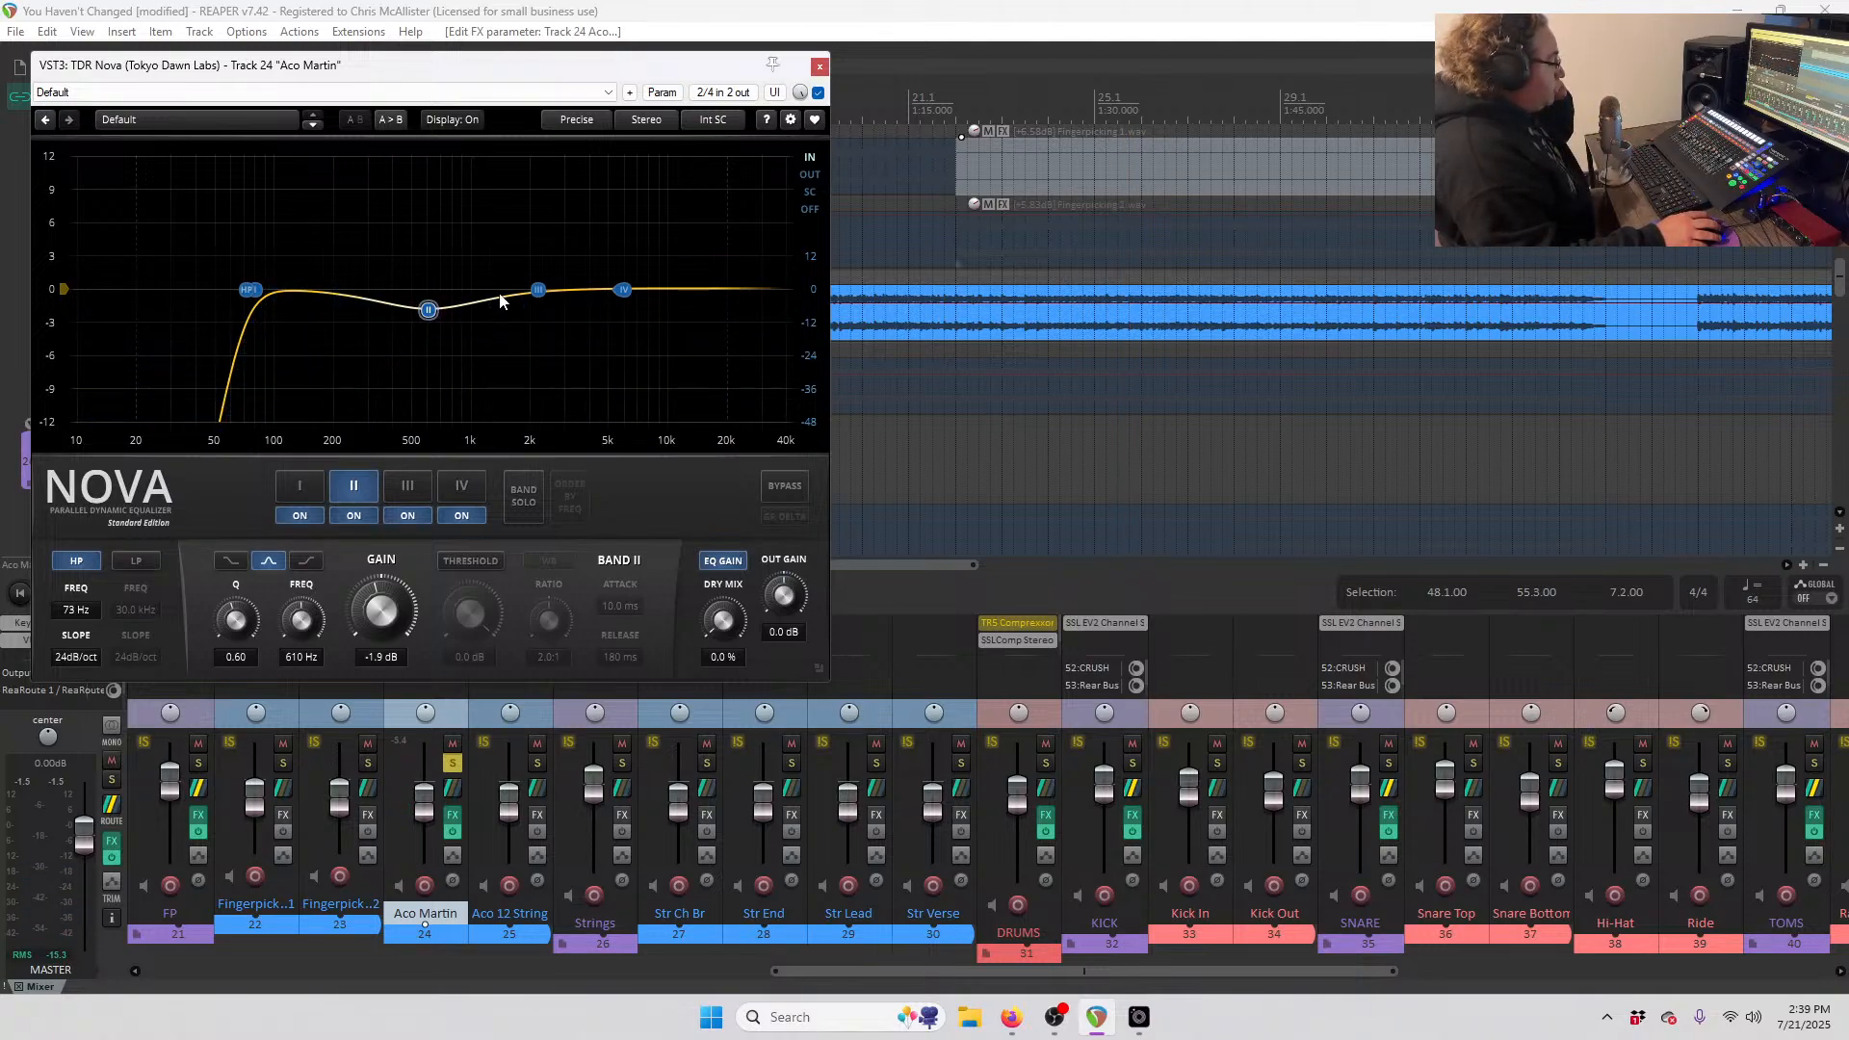
pyautogui.click(818, 67)
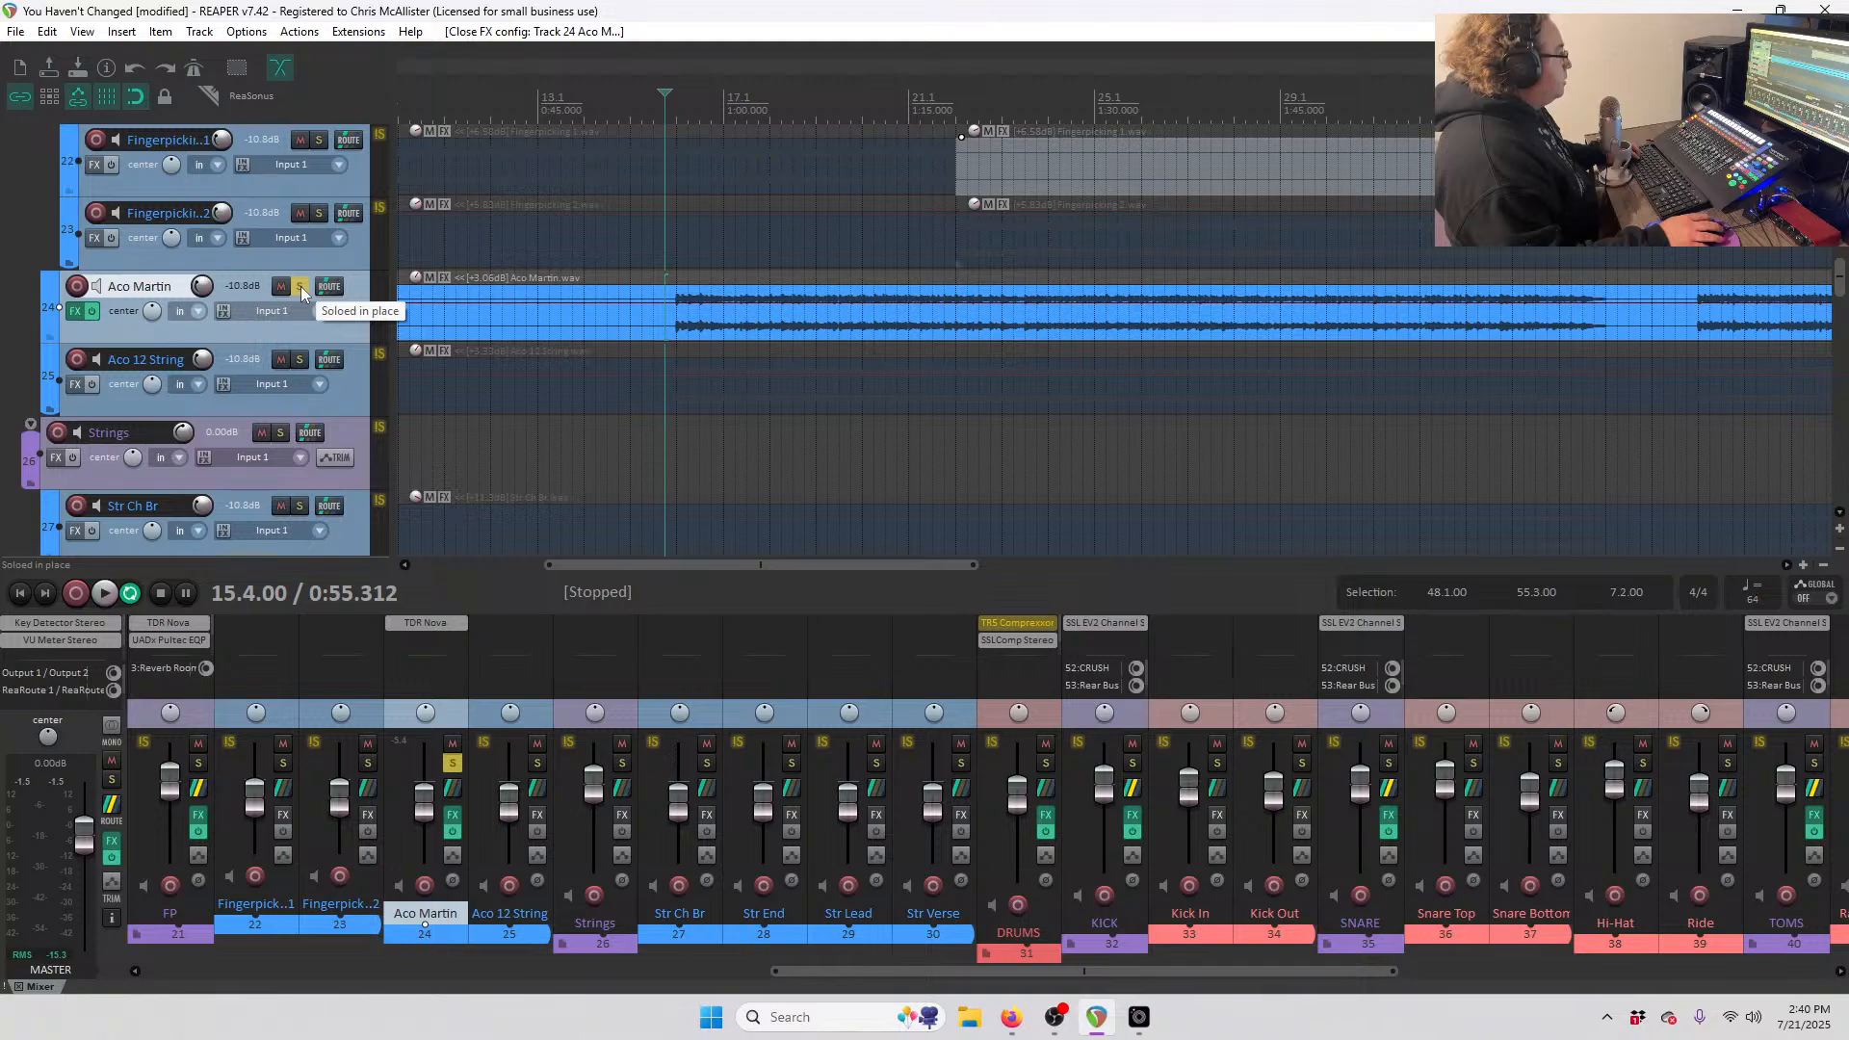
# - Add a send from Aco Martin to the Reverb Room track and play the guitar with it
pyautogui.scroll(2, 312, 304)
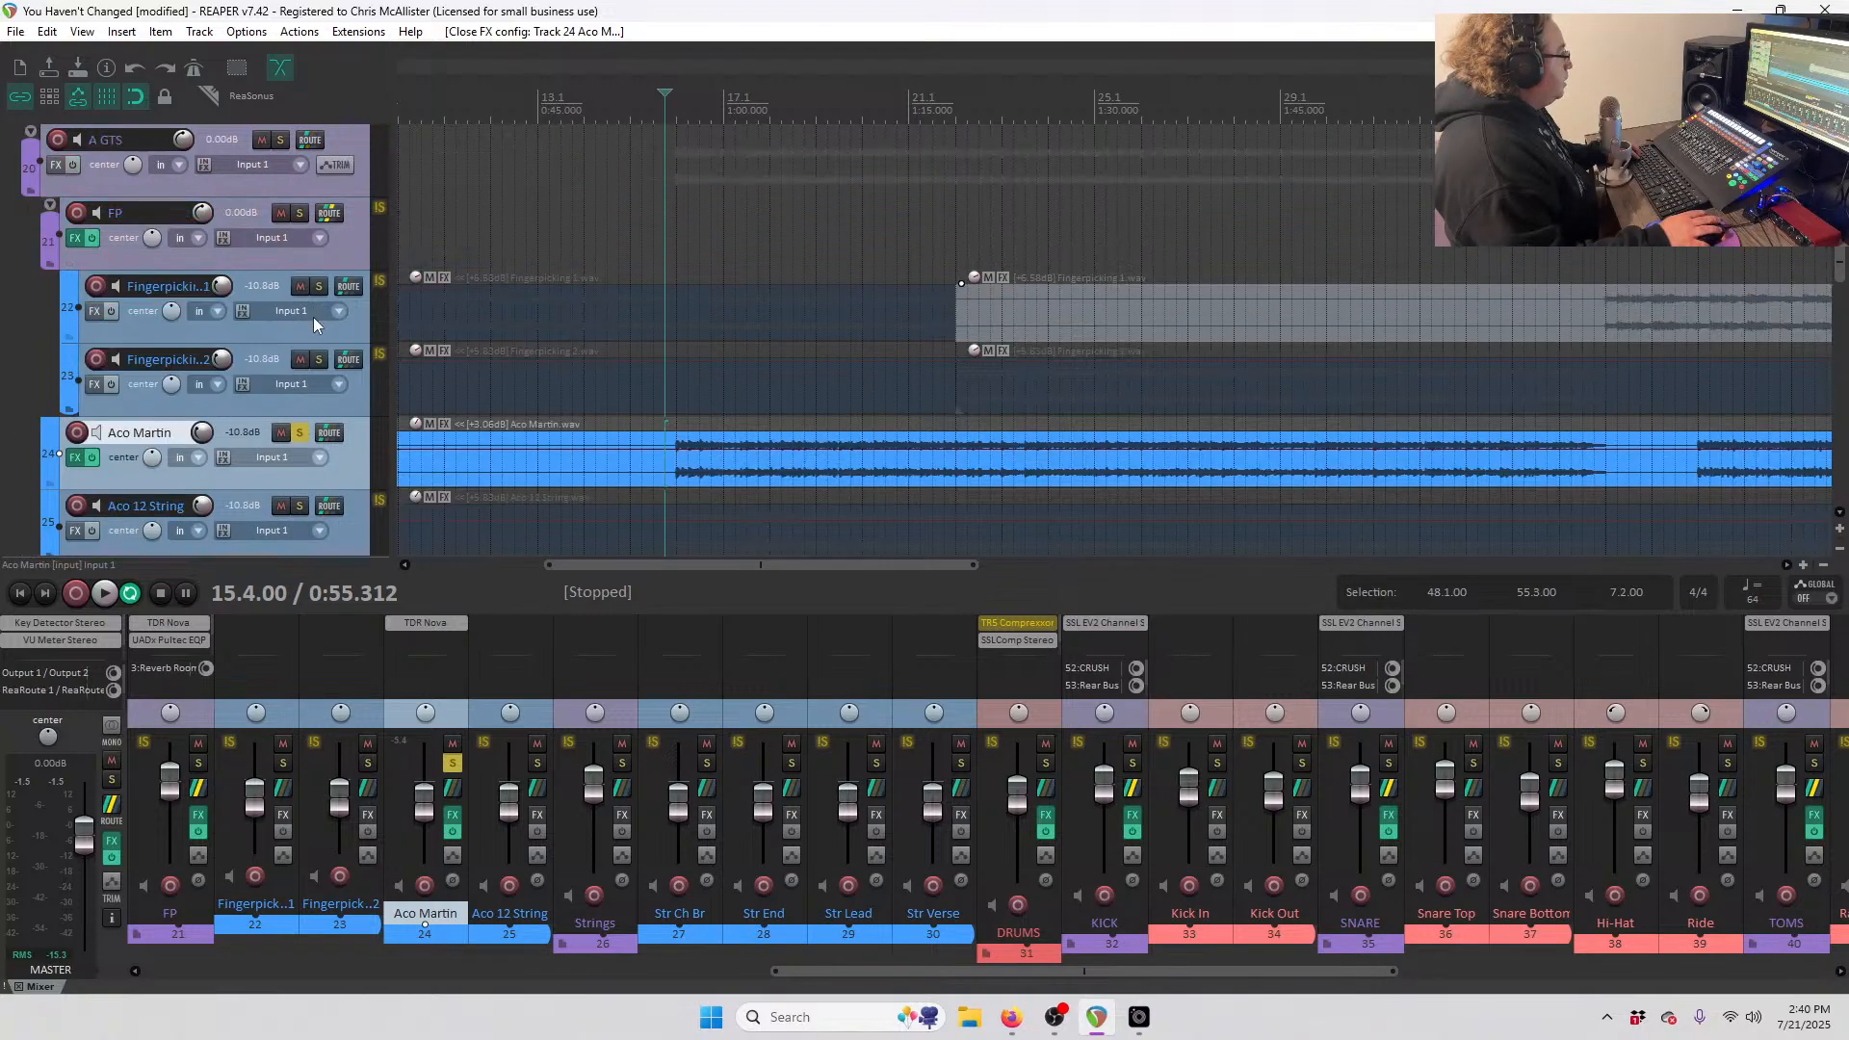
pyautogui.scroll(-1, 314, 316)
pyautogui.click(328, 360)
pyautogui.moveTo(404, 397)
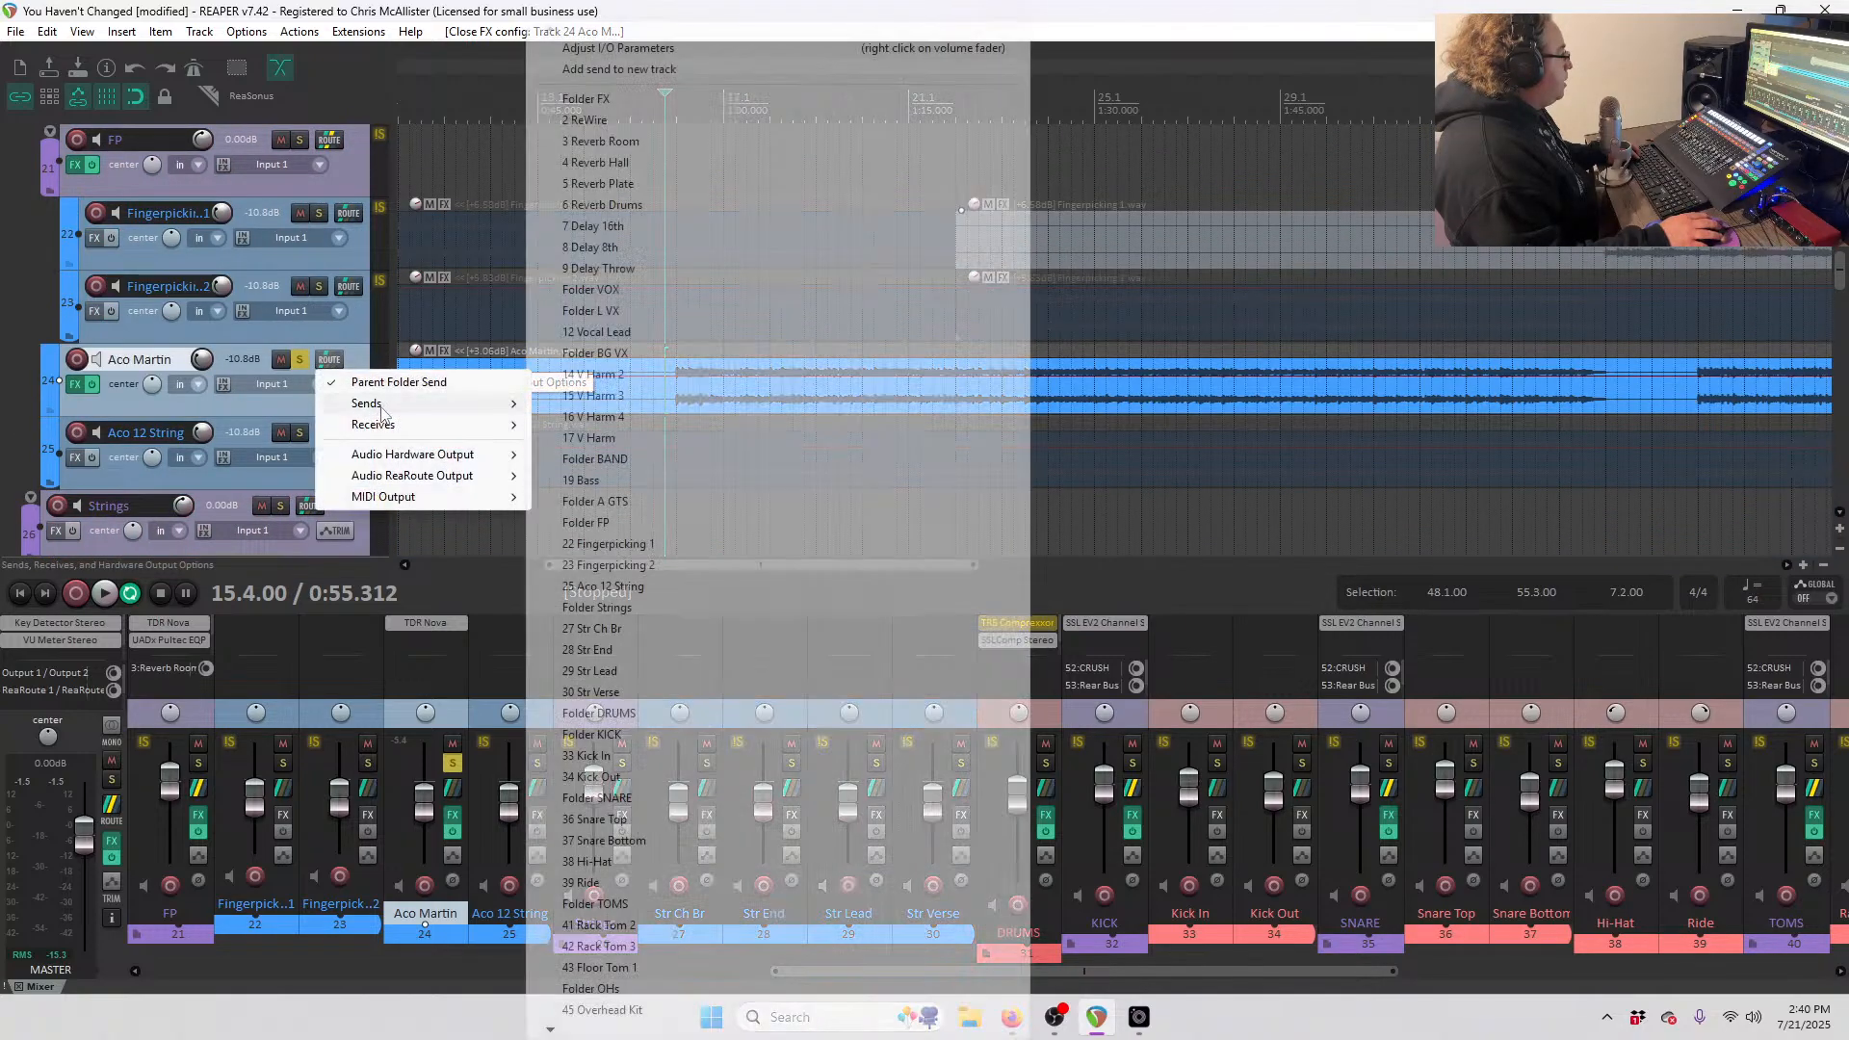
pyautogui.click(643, 141)
pyautogui.press('space')
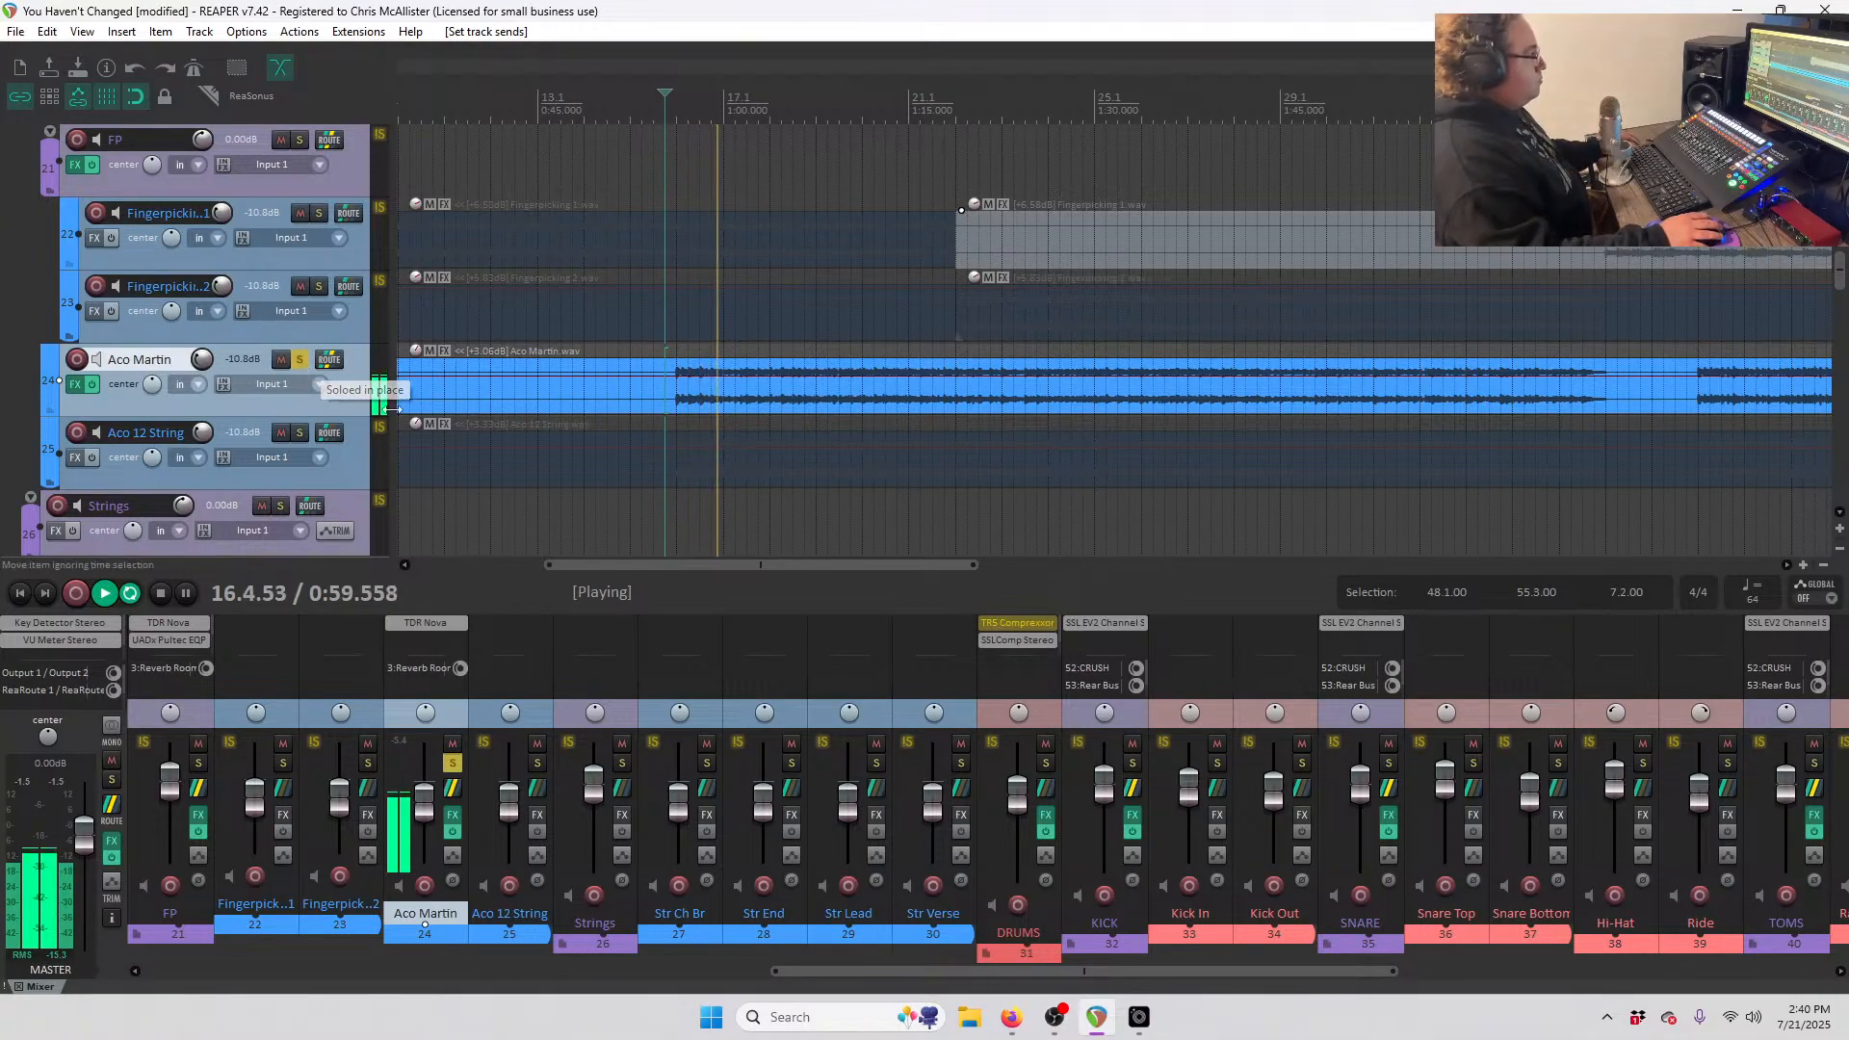
# - Solo Aco 12 String instead of Aco Martin, listen to it briefly and stop playback
pyautogui.click(297, 435)
pyautogui.click(300, 360)
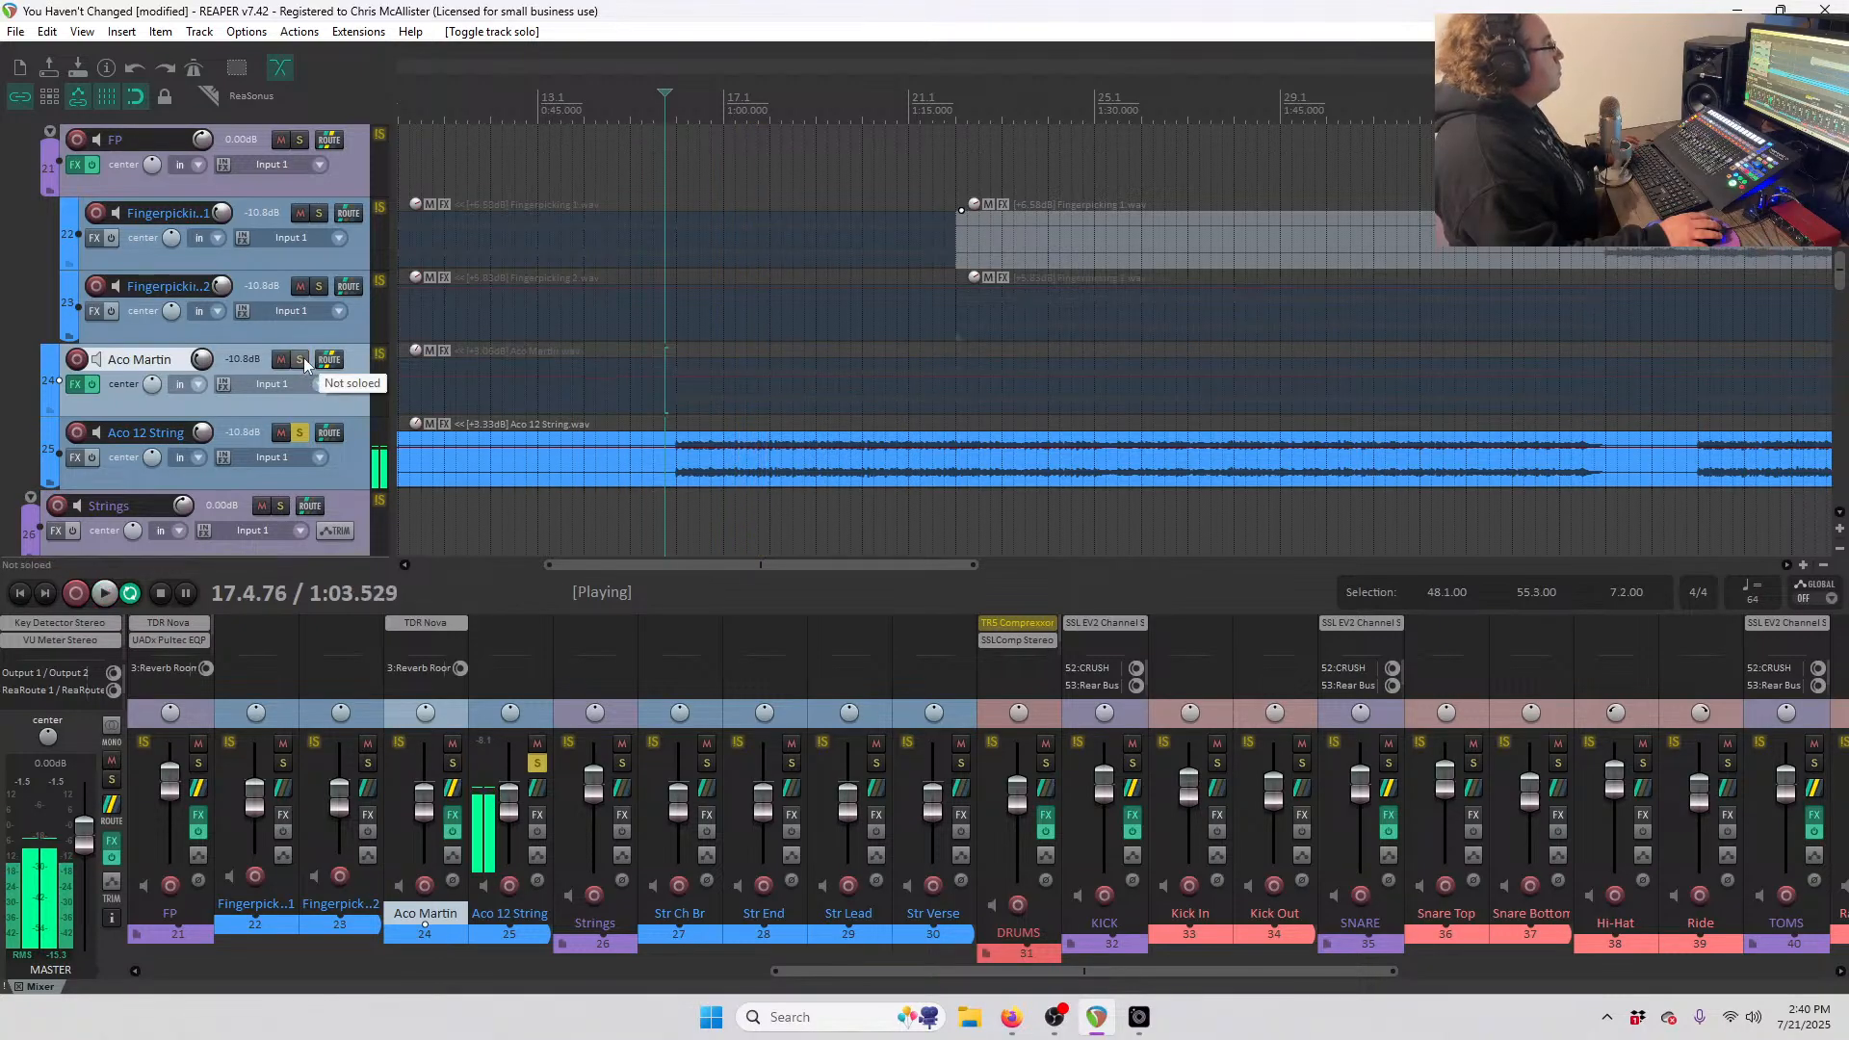
pyautogui.press('space')
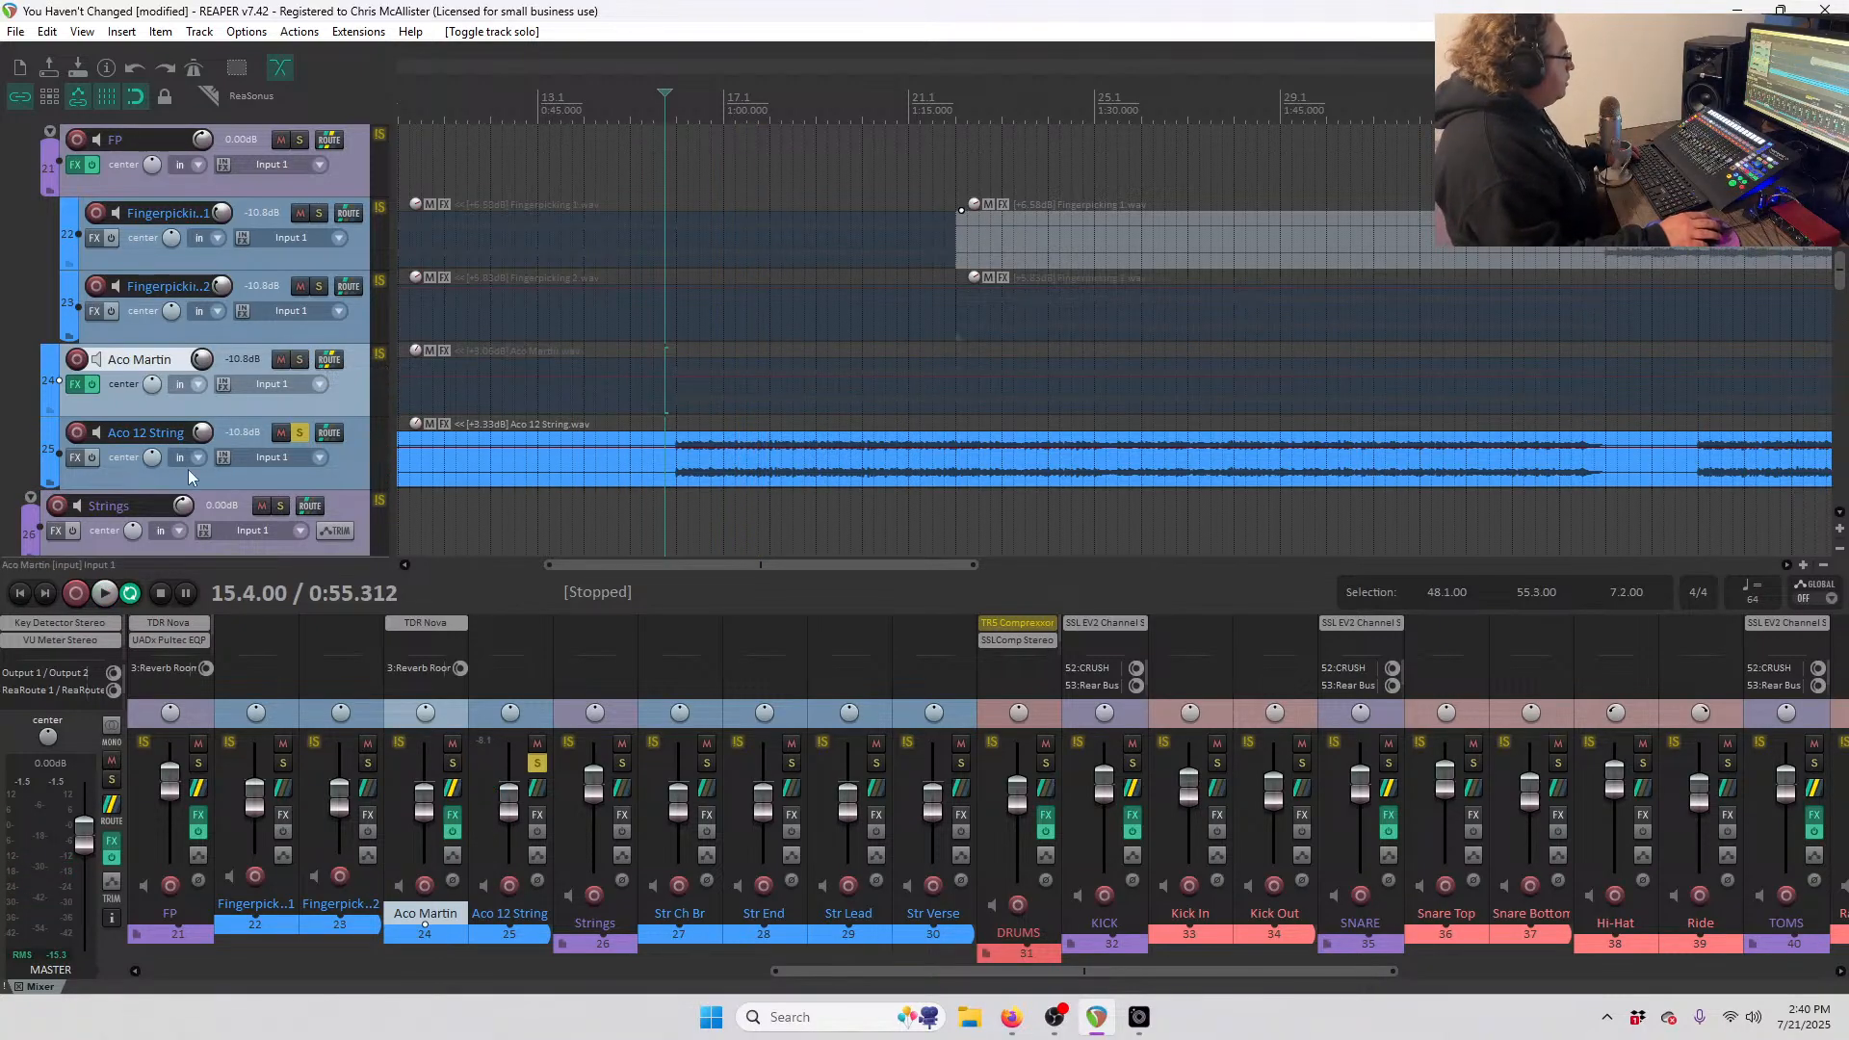
# - Insert TDR Nova on Aco 12 String and set its high-pass filter to 53 Hz while listening
pyautogui.rightClick(78, 463)
pyautogui.moveTo(183, 566)
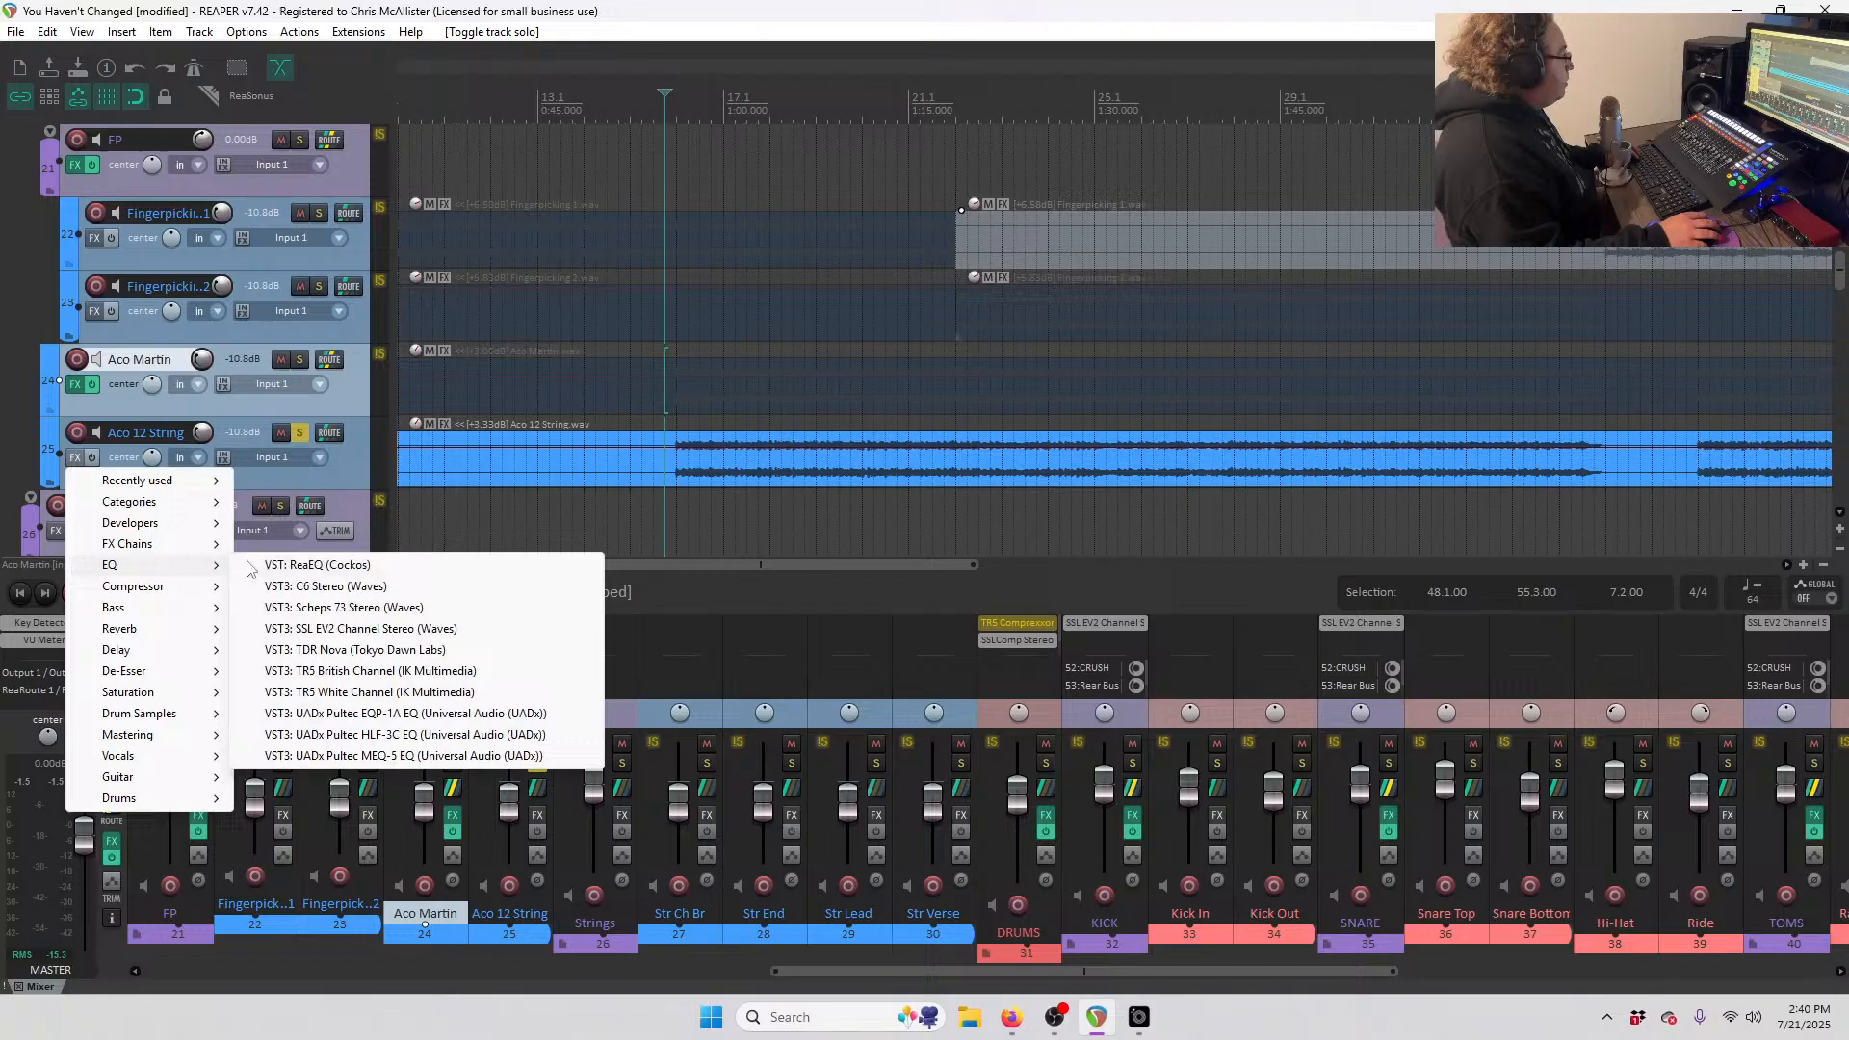
pyautogui.click(336, 650)
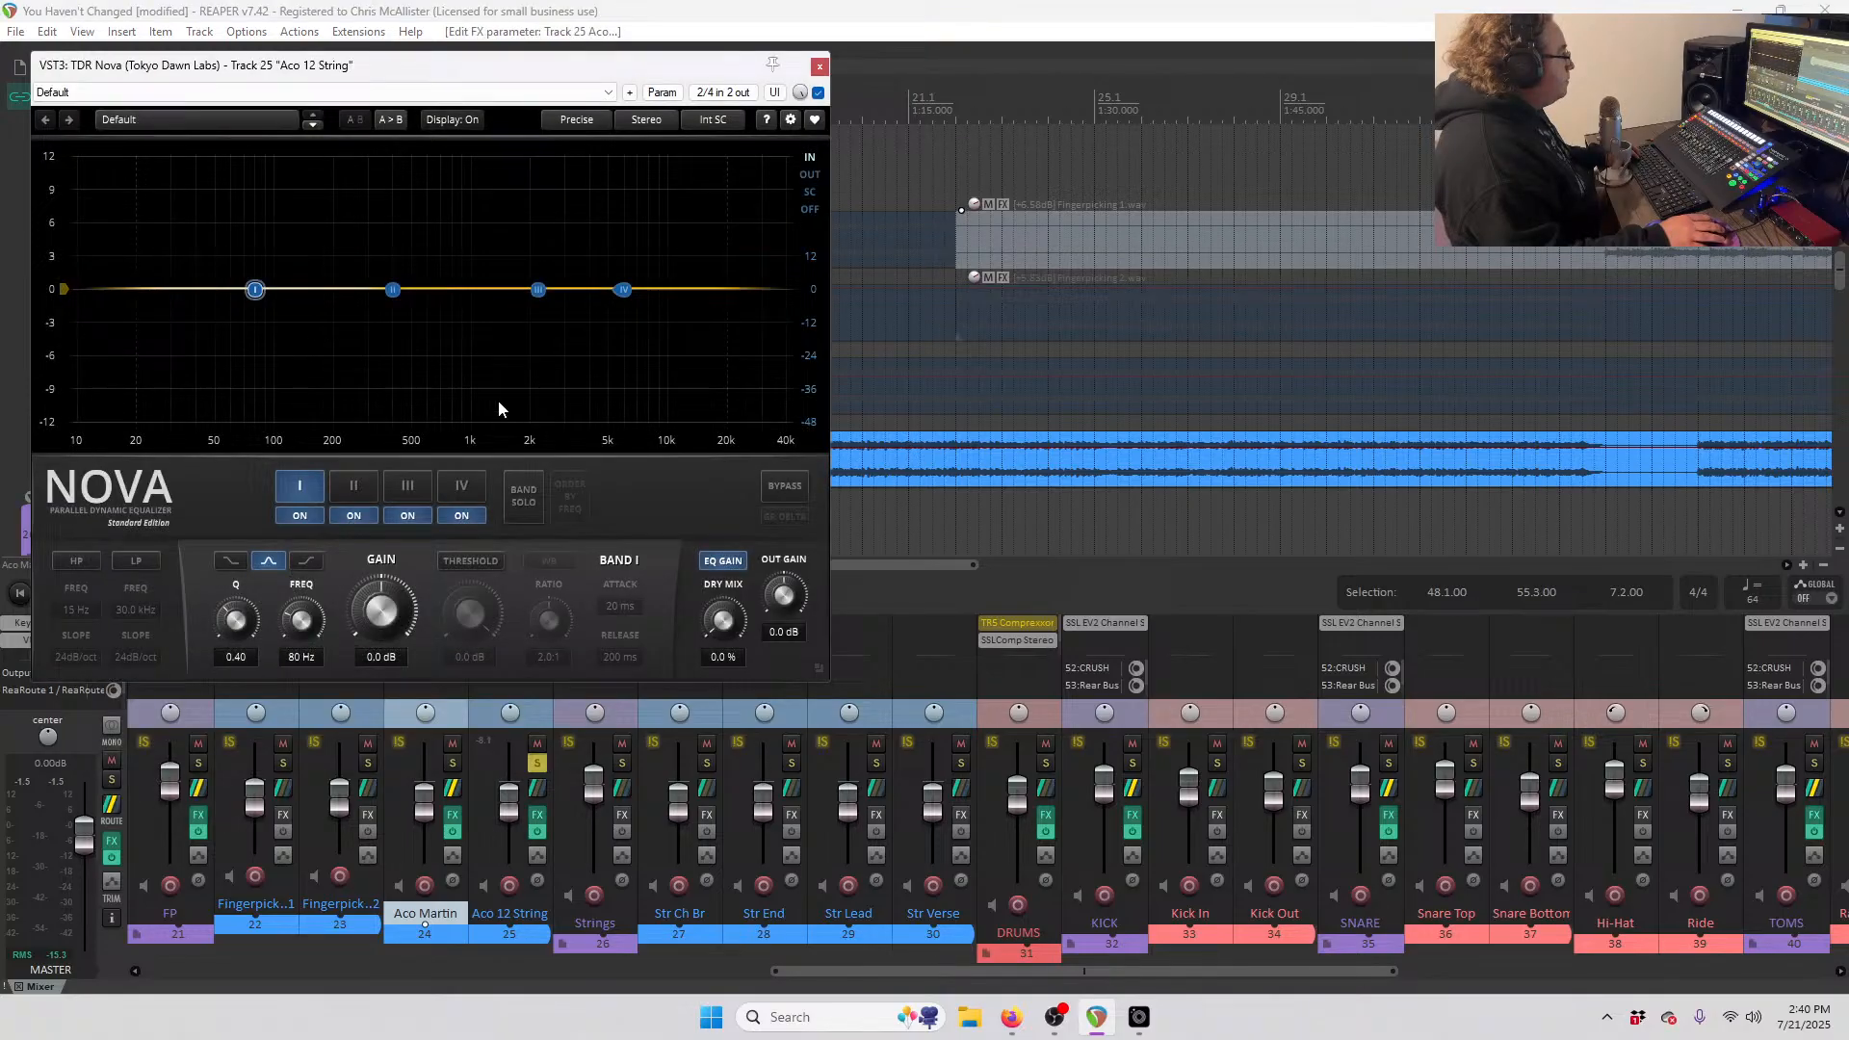
pyautogui.press('space')
pyautogui.click(85, 560)
pyautogui.moveTo(121, 295); pyautogui.dragTo(264, 328)
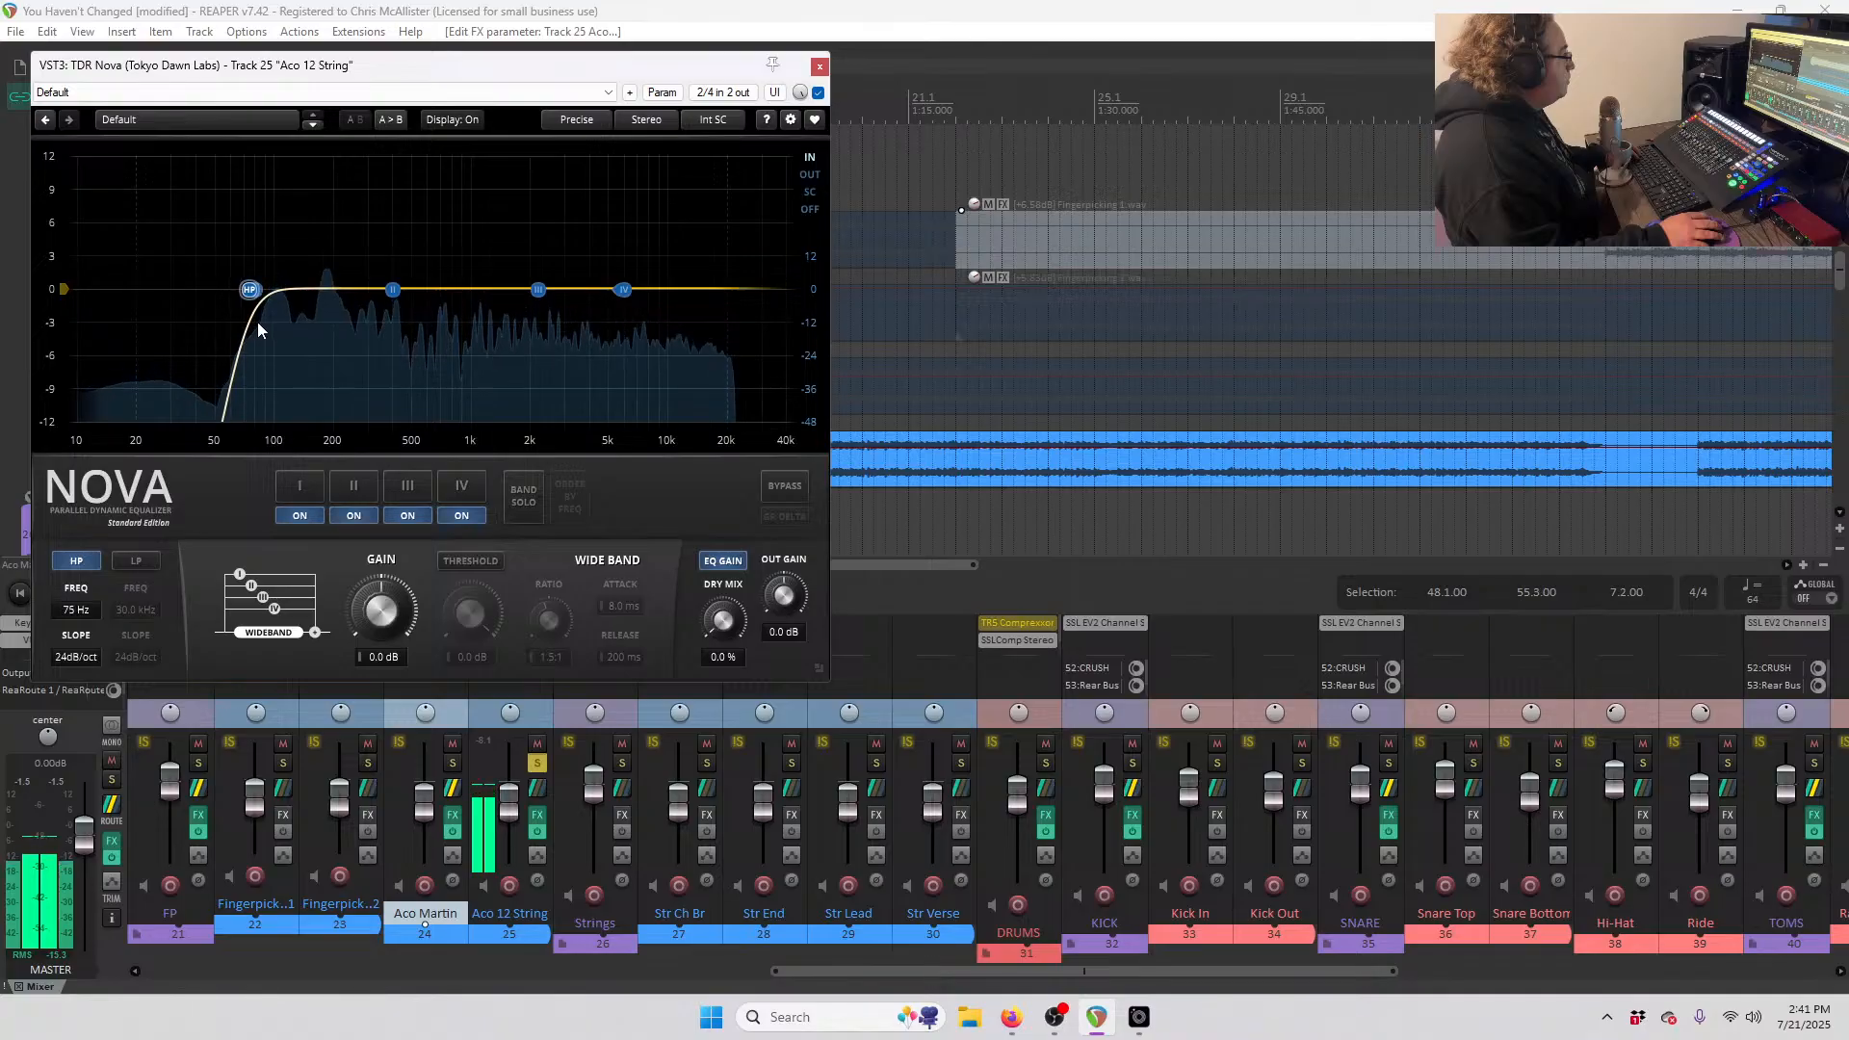
pyautogui.moveTo(260, 327); pyautogui.dragTo(223, 337)
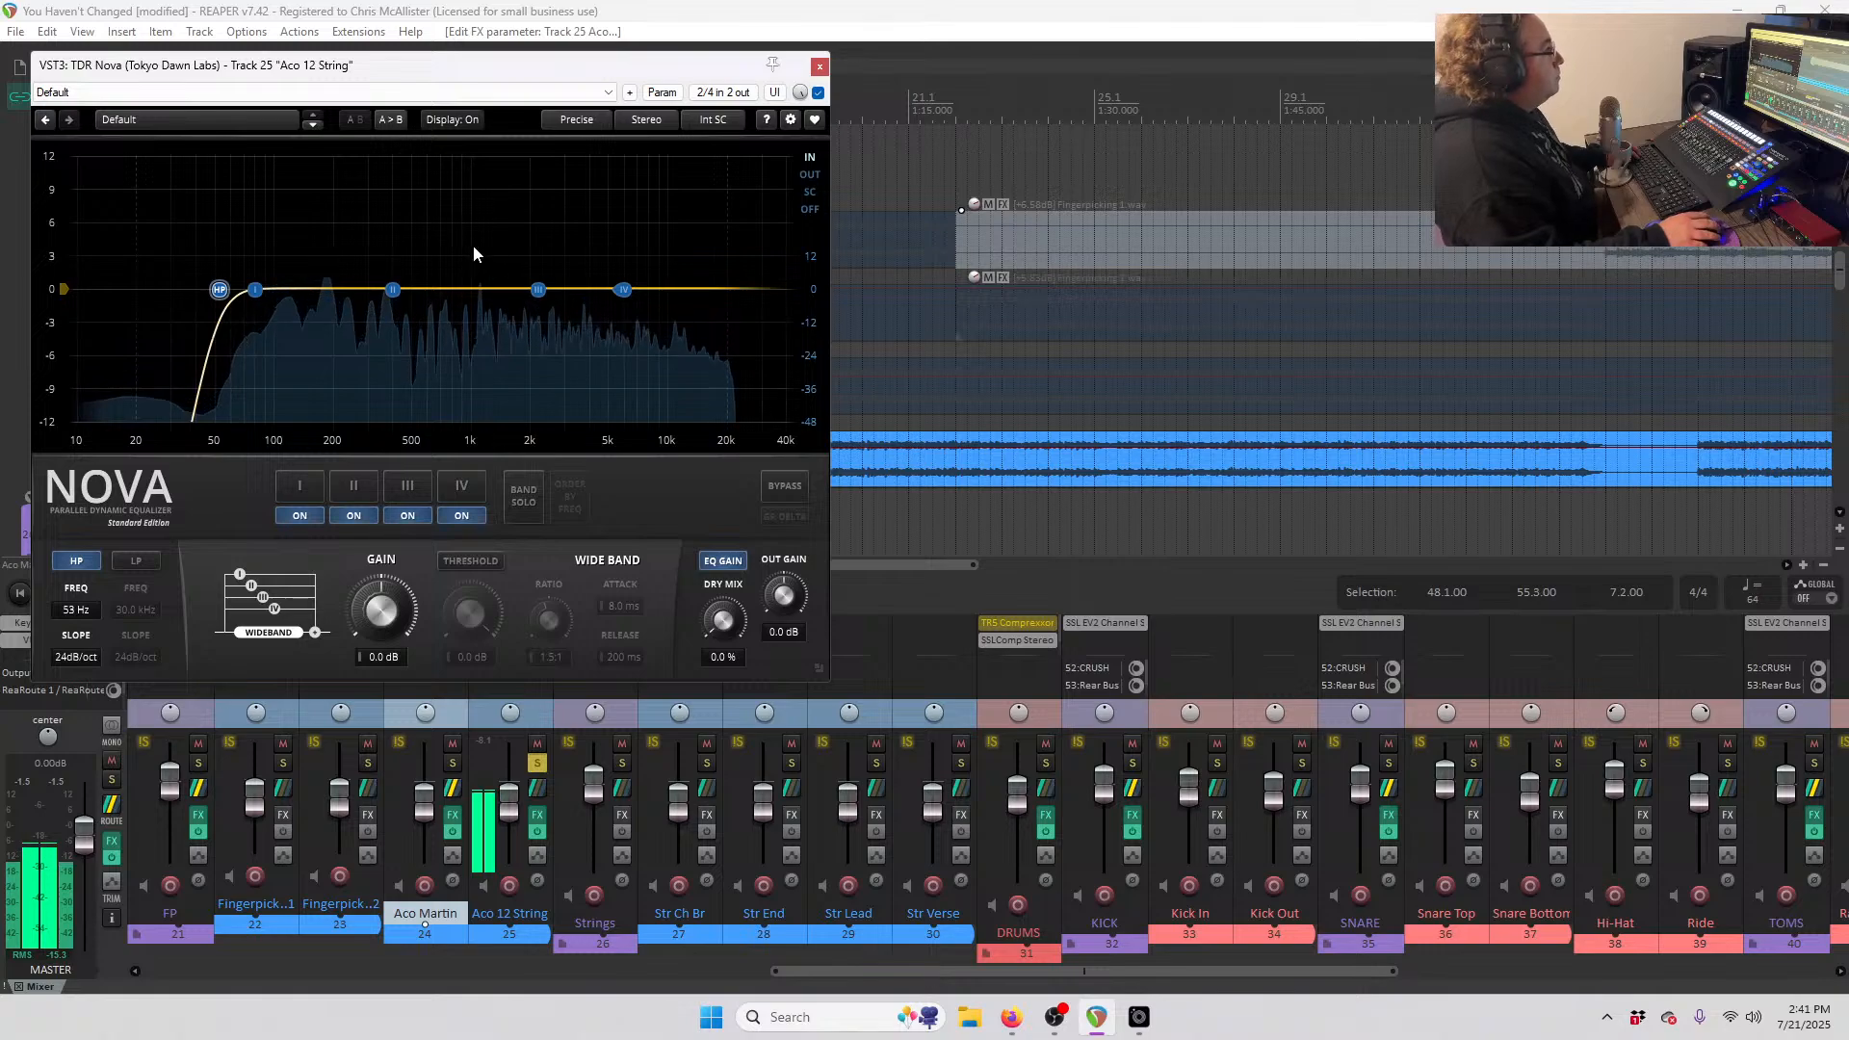
pyautogui.press('space')
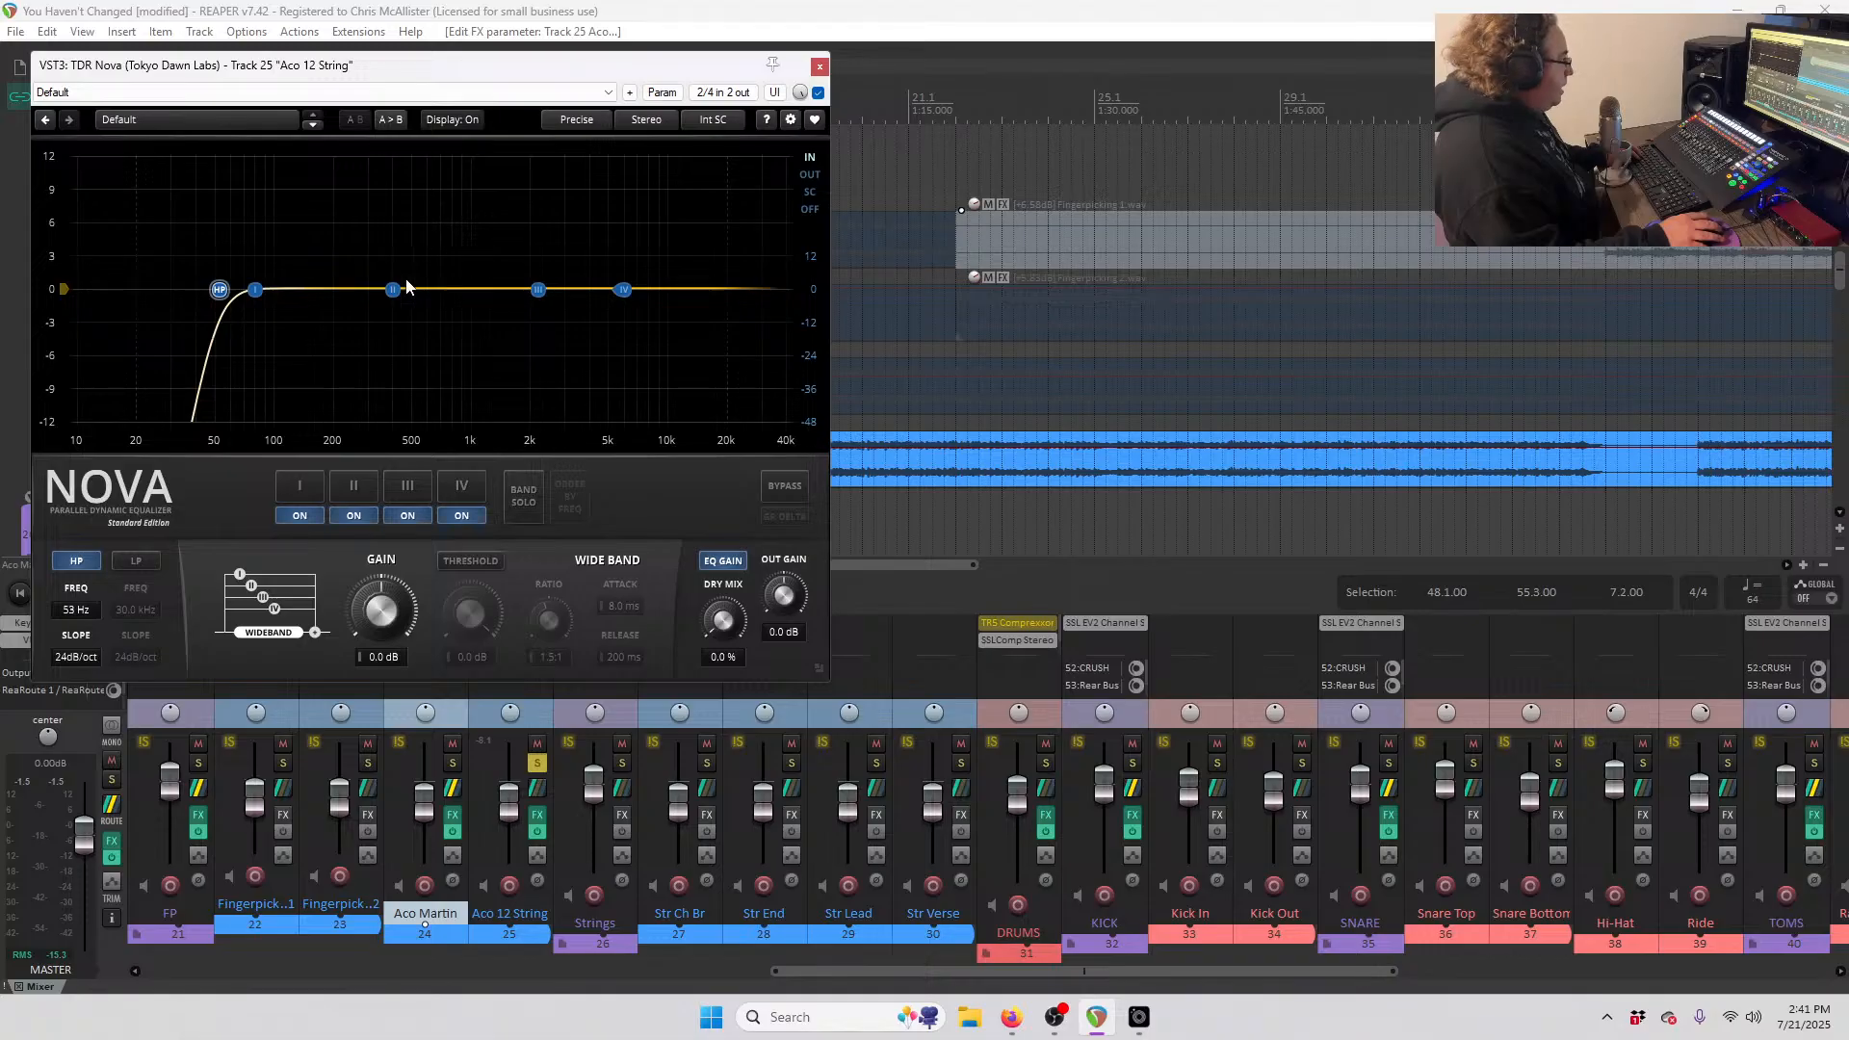
# - Boost band II of the Aco 12 String equalizer by 1.0 dB at 511 Hz during playback
pyautogui.press('space')
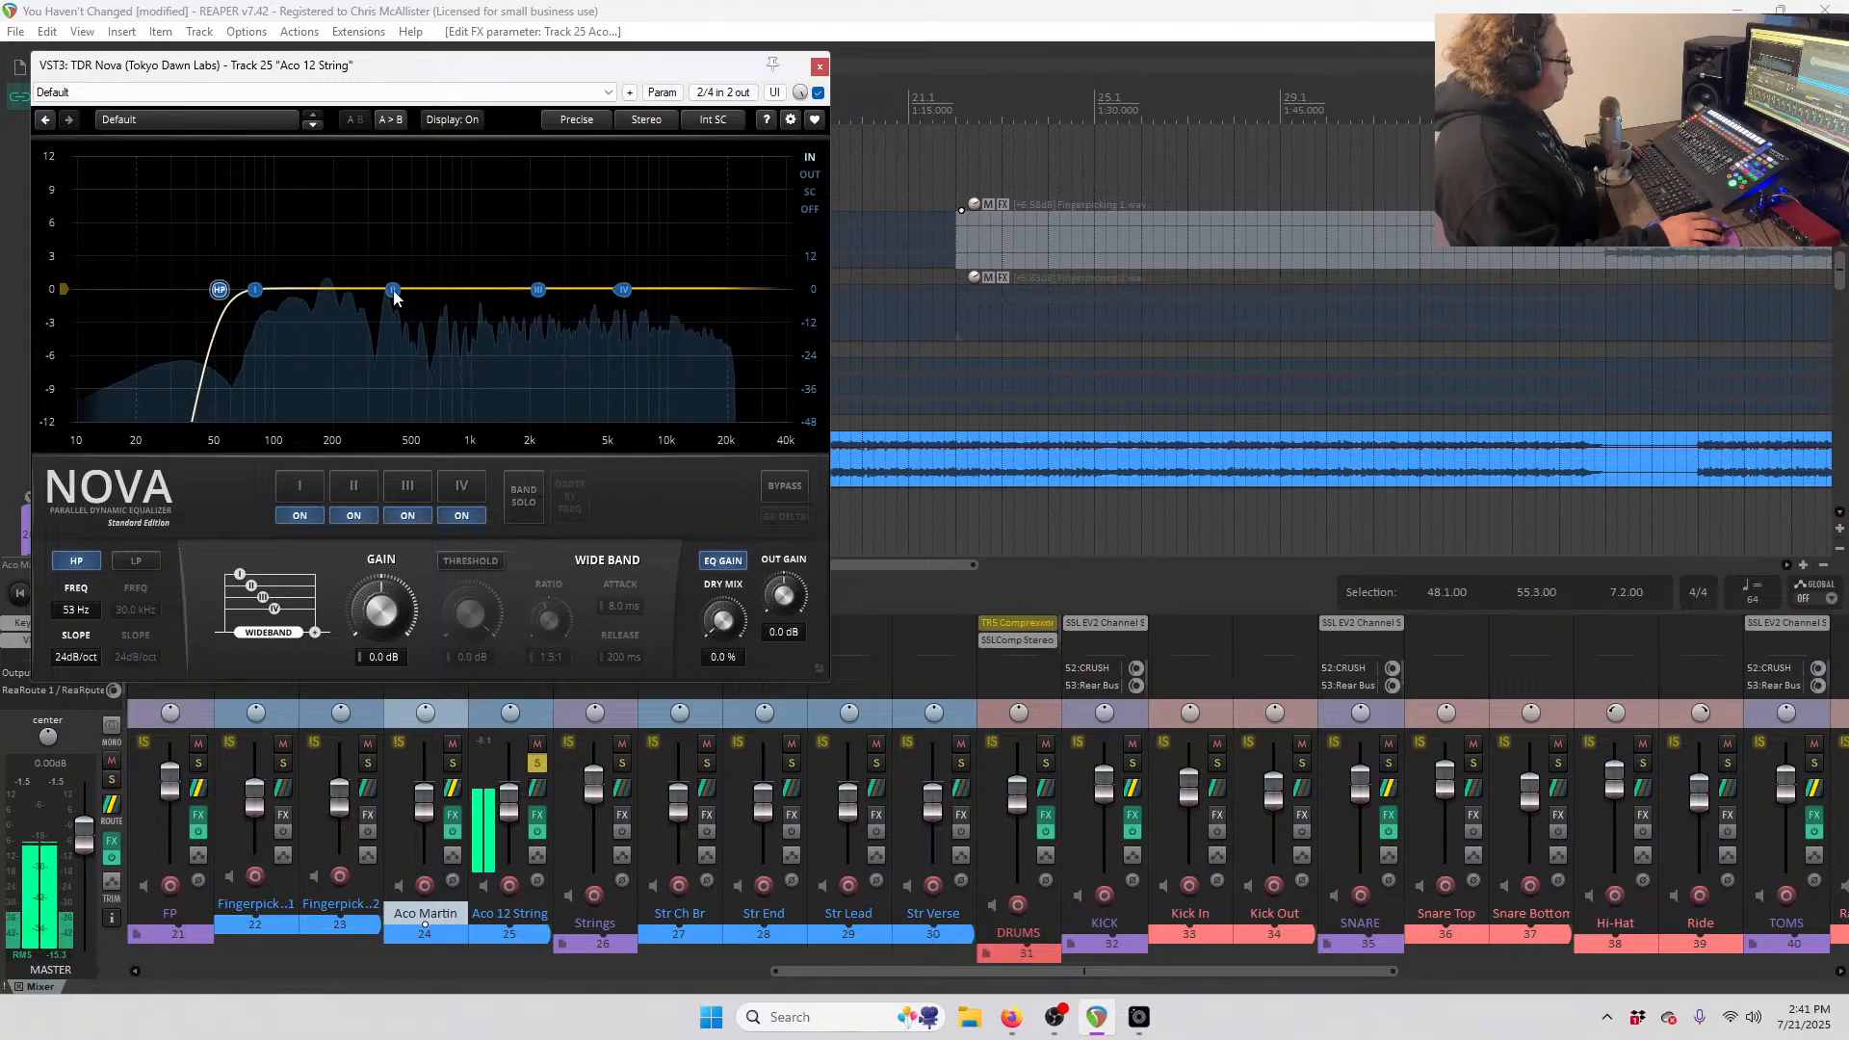
pyautogui.moveTo(393, 295); pyautogui.dragTo(401, 447)
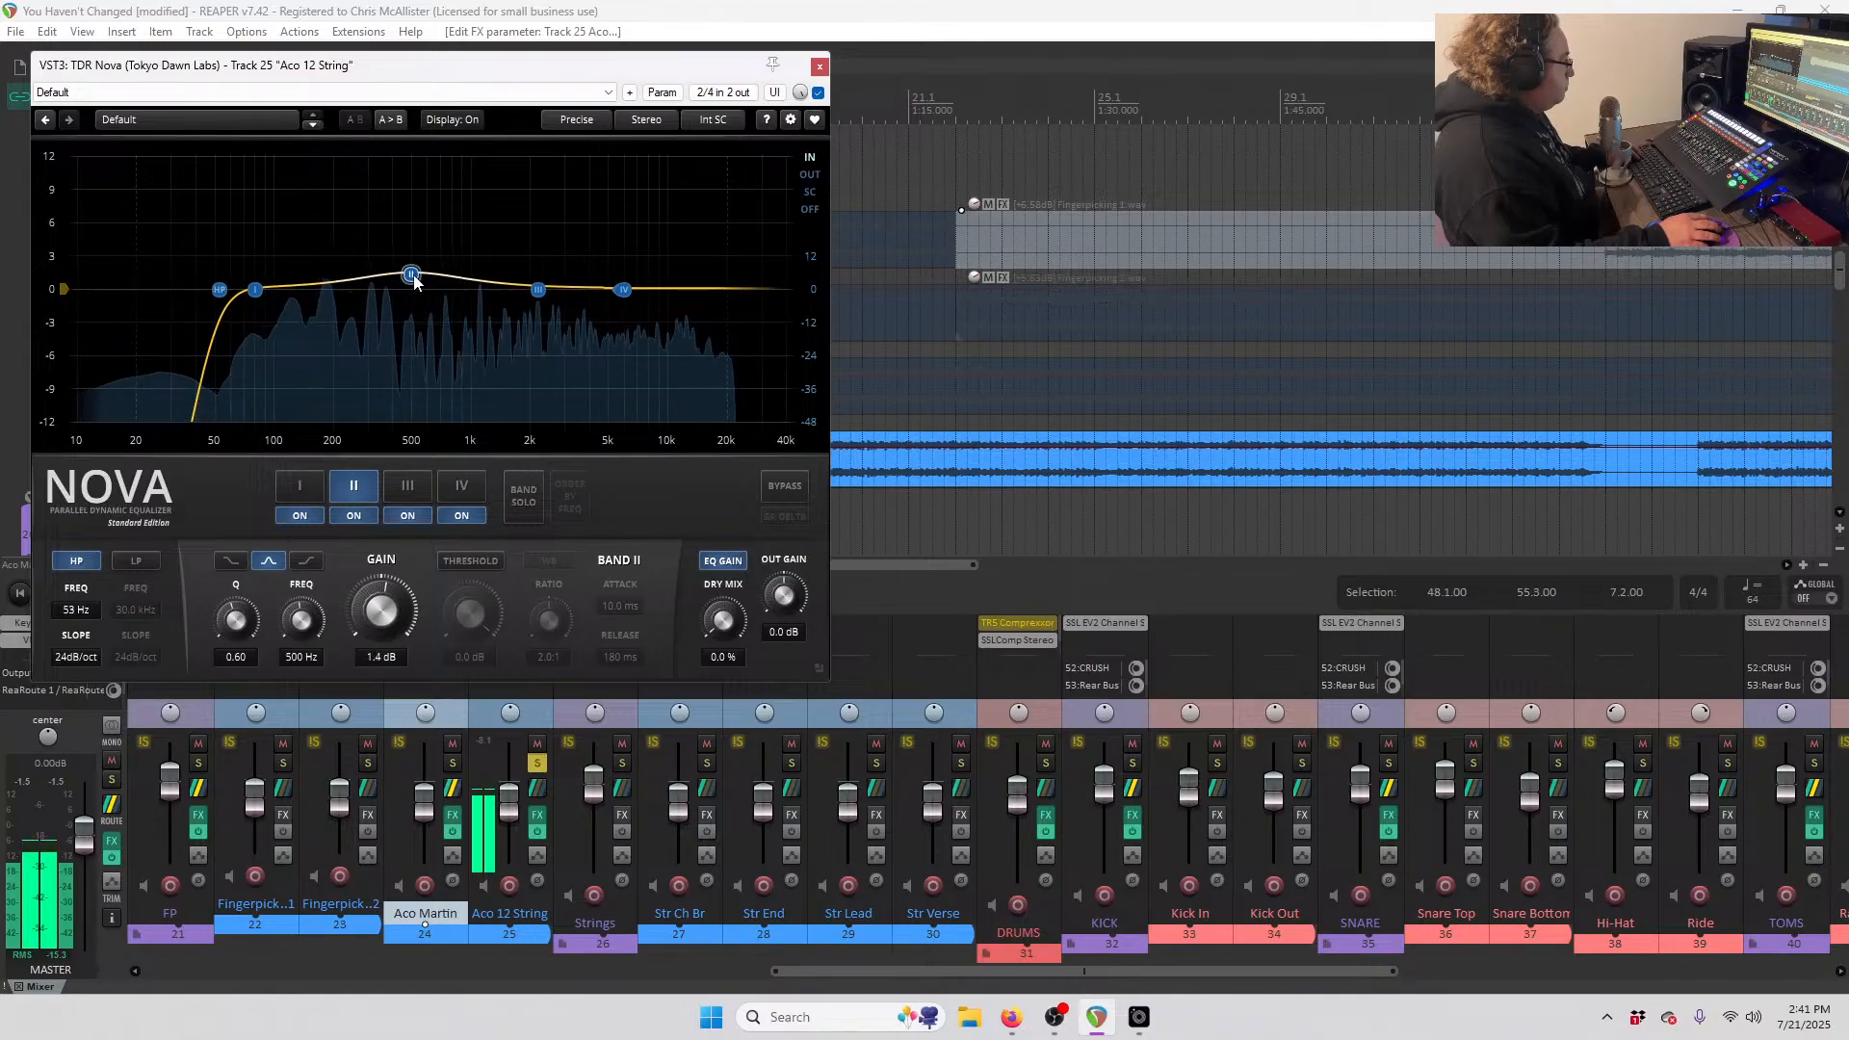
pyautogui.moveTo(413, 275); pyautogui.dragTo(415, 281)
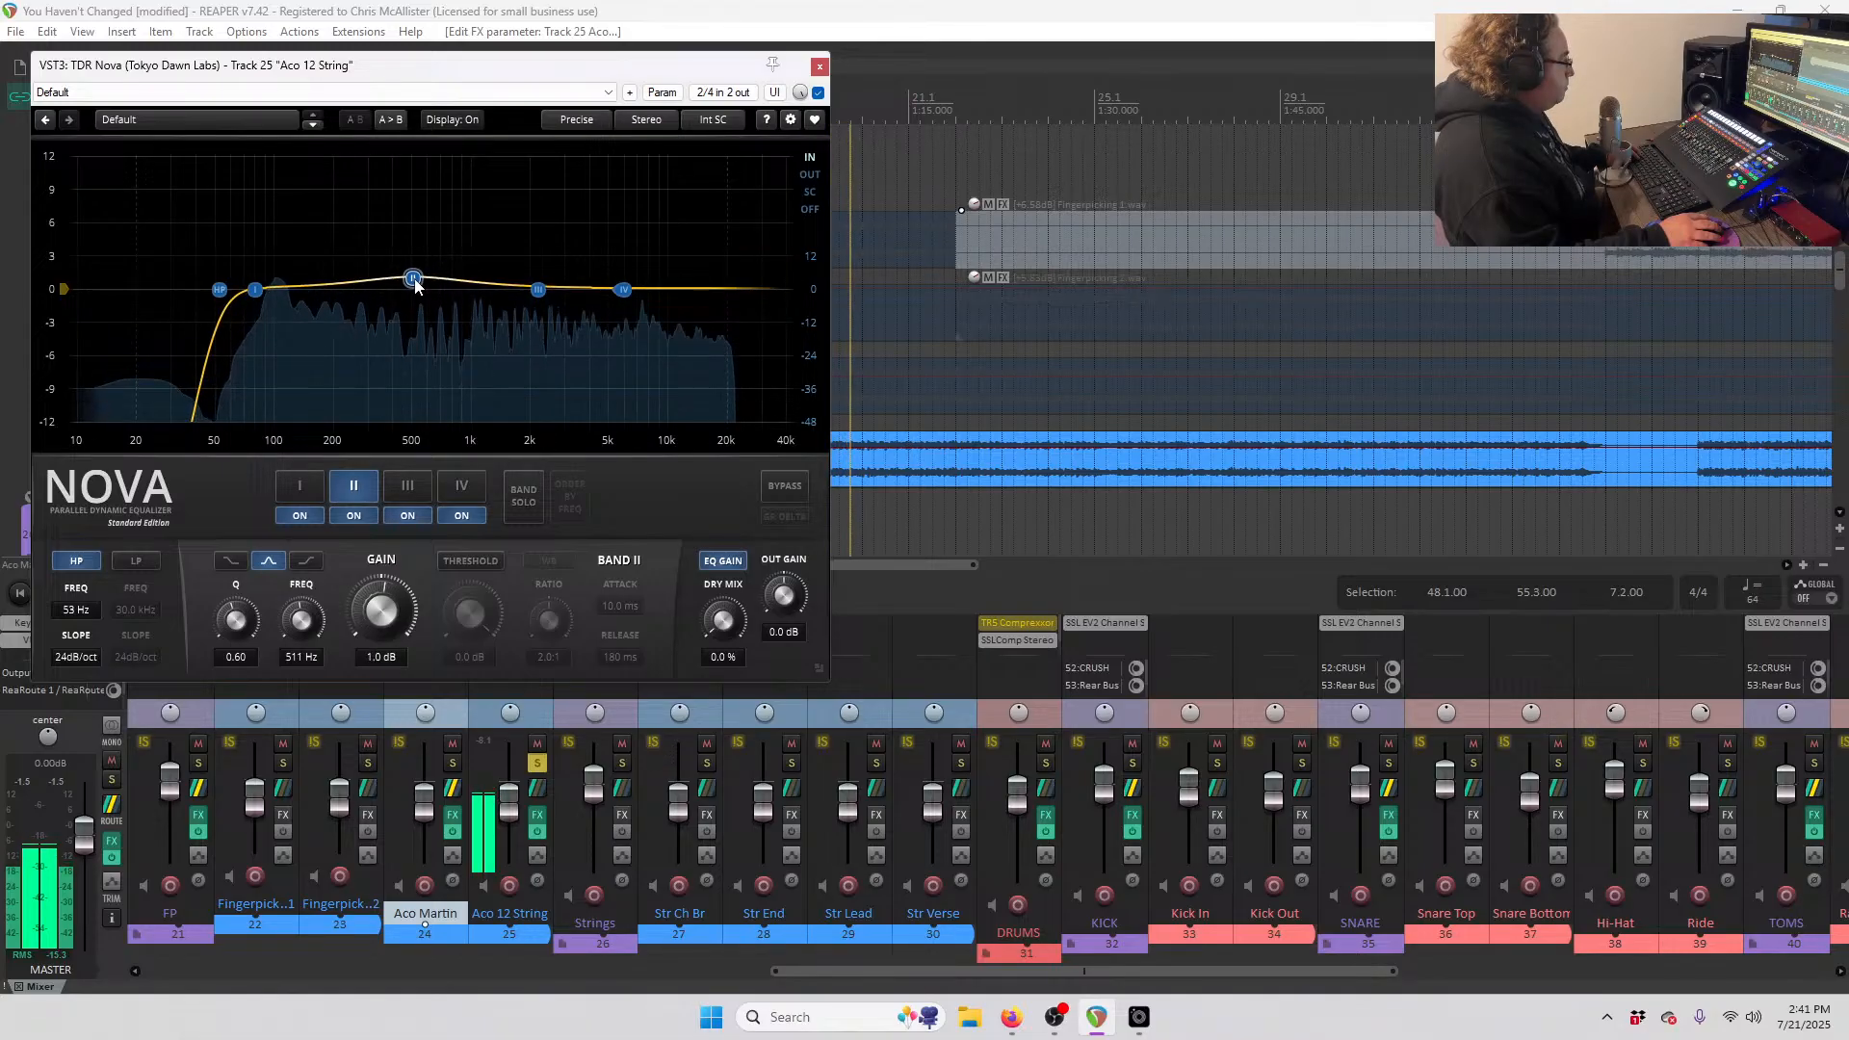
pyautogui.press('space')
pyautogui.click(818, 65)
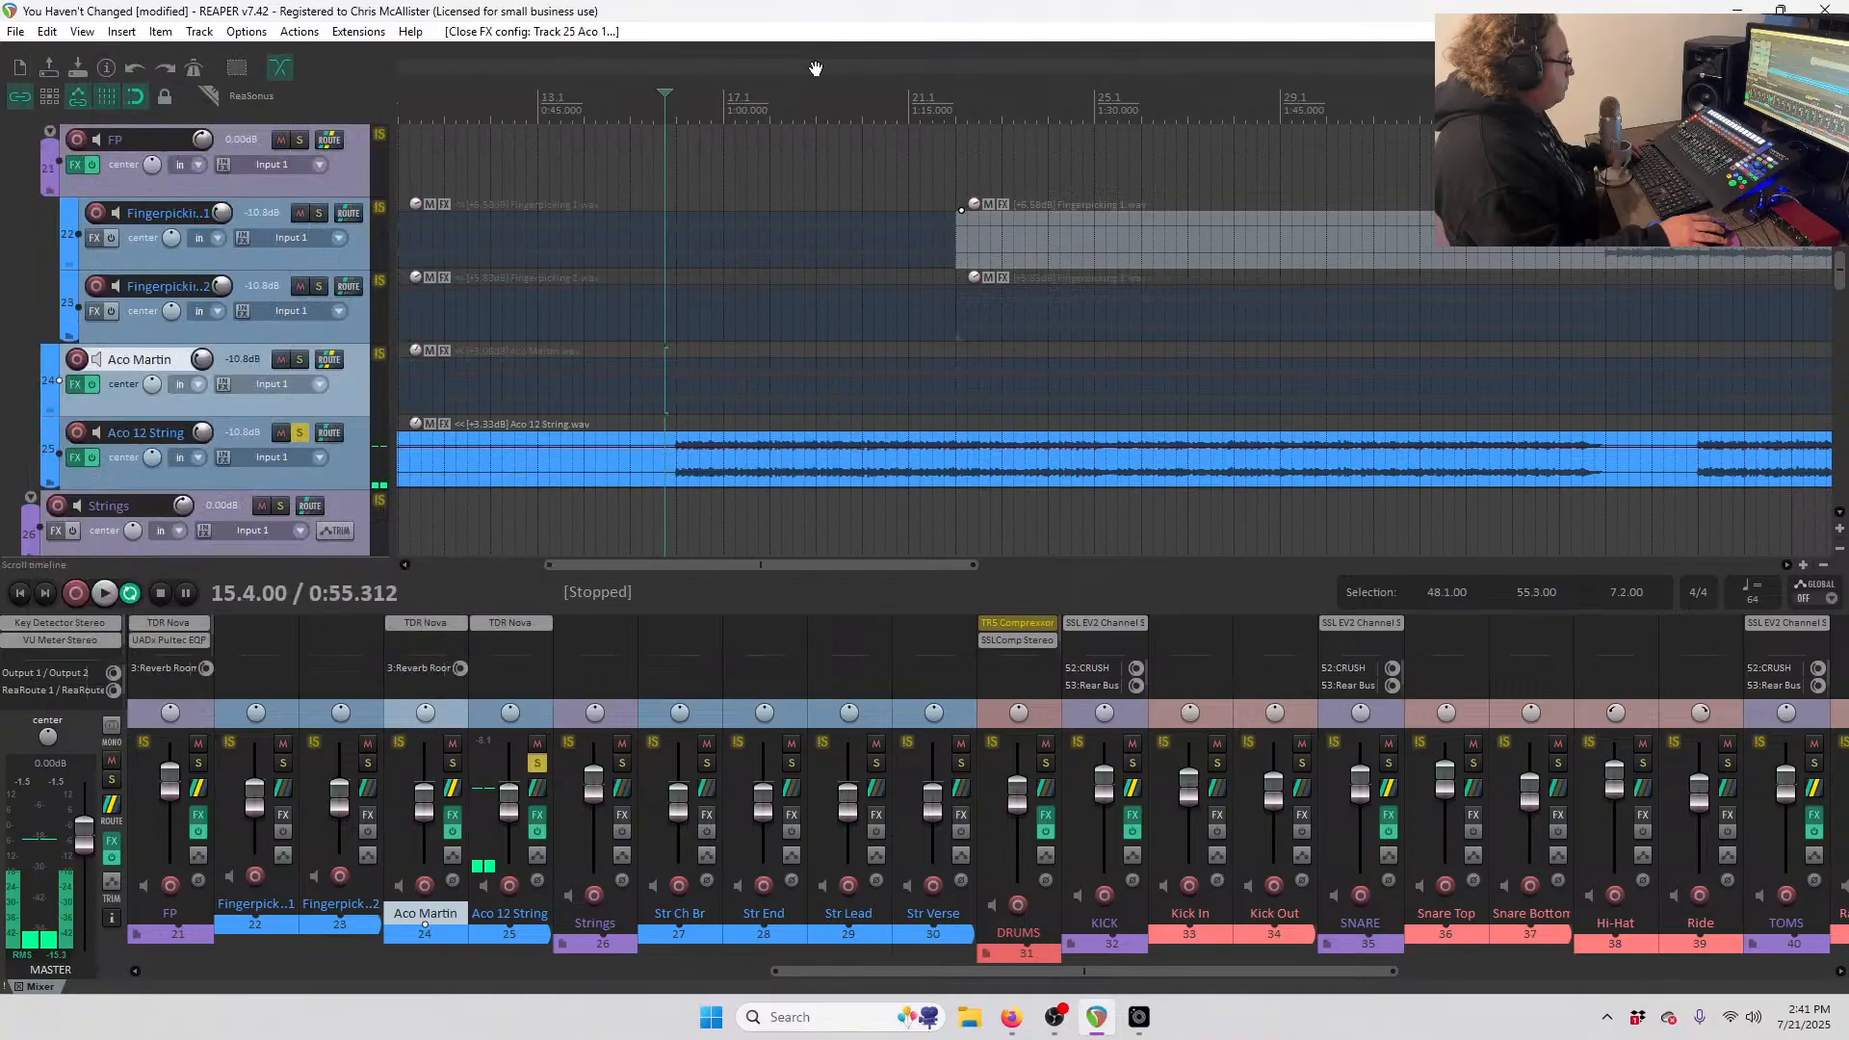
# - Add a send from Aco 12 String to the Reverb Room track and listen to it soloed together with Aco Martin
pyautogui.rightClick(332, 435)
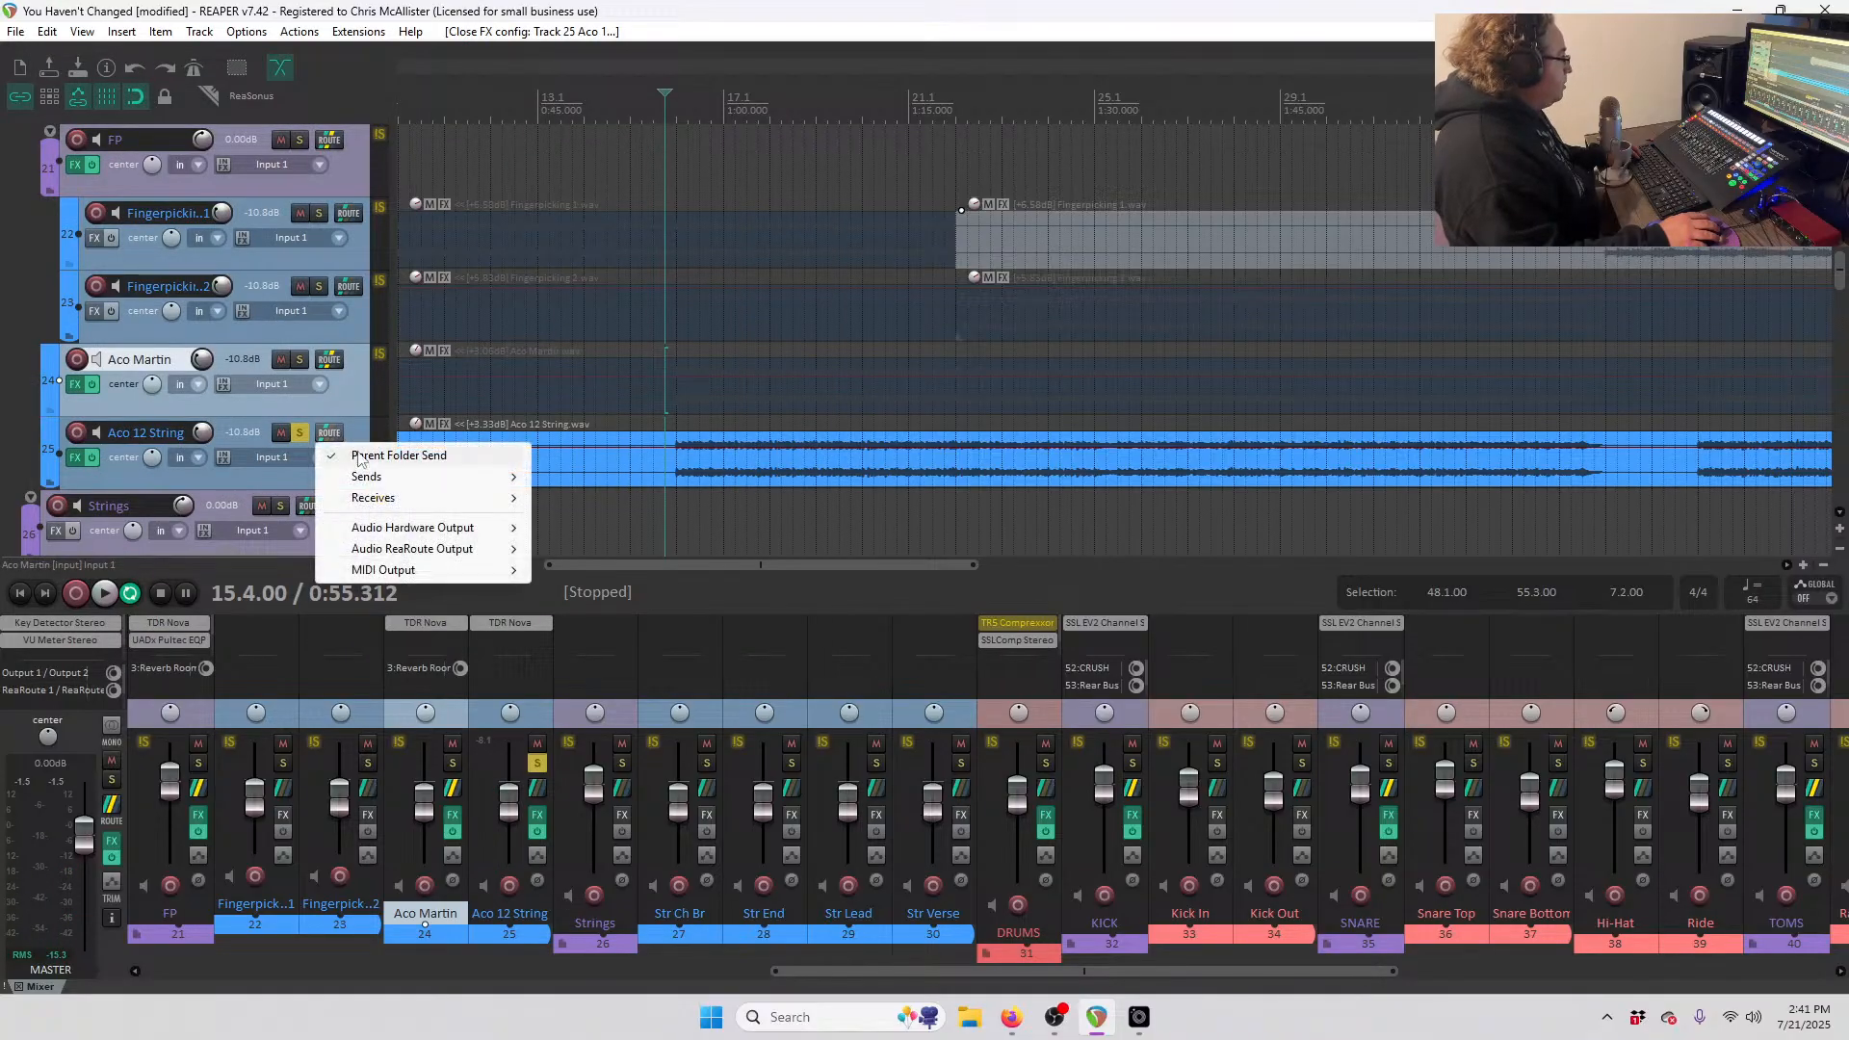
pyautogui.moveTo(391, 482)
pyautogui.click(688, 156)
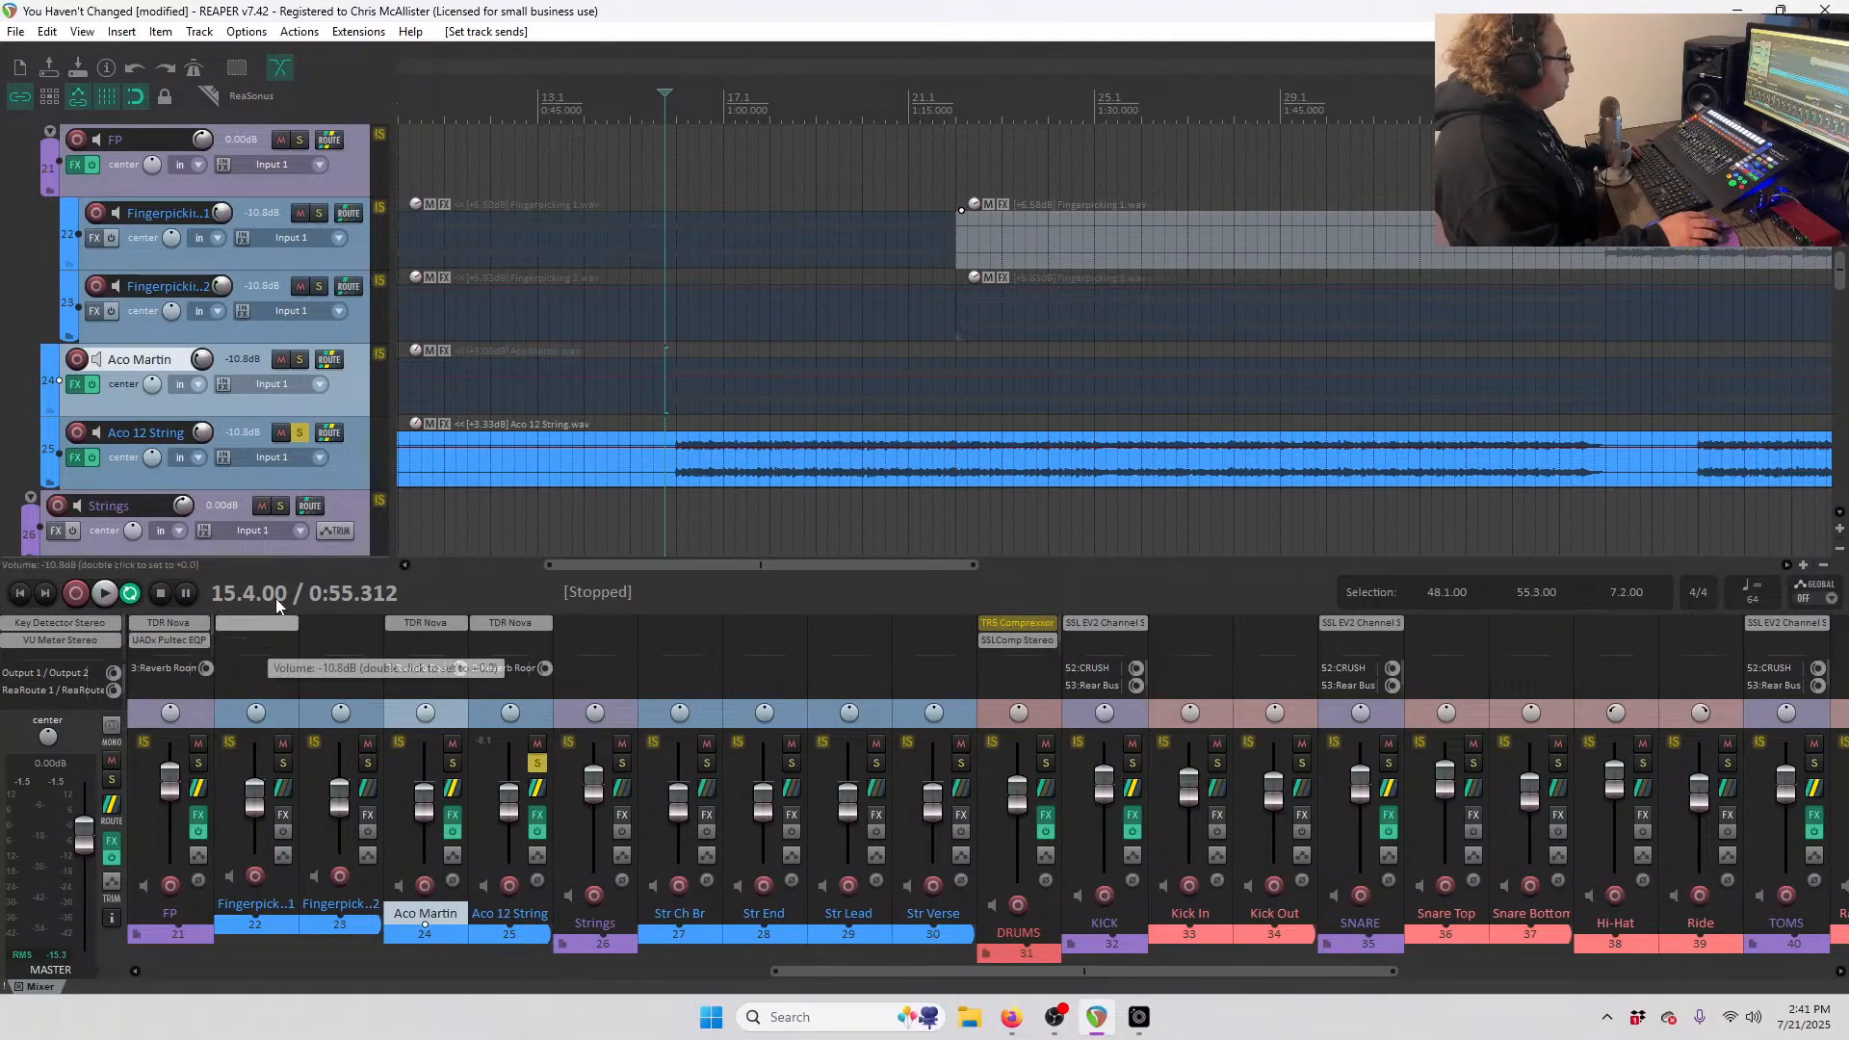
pyautogui.press('space')
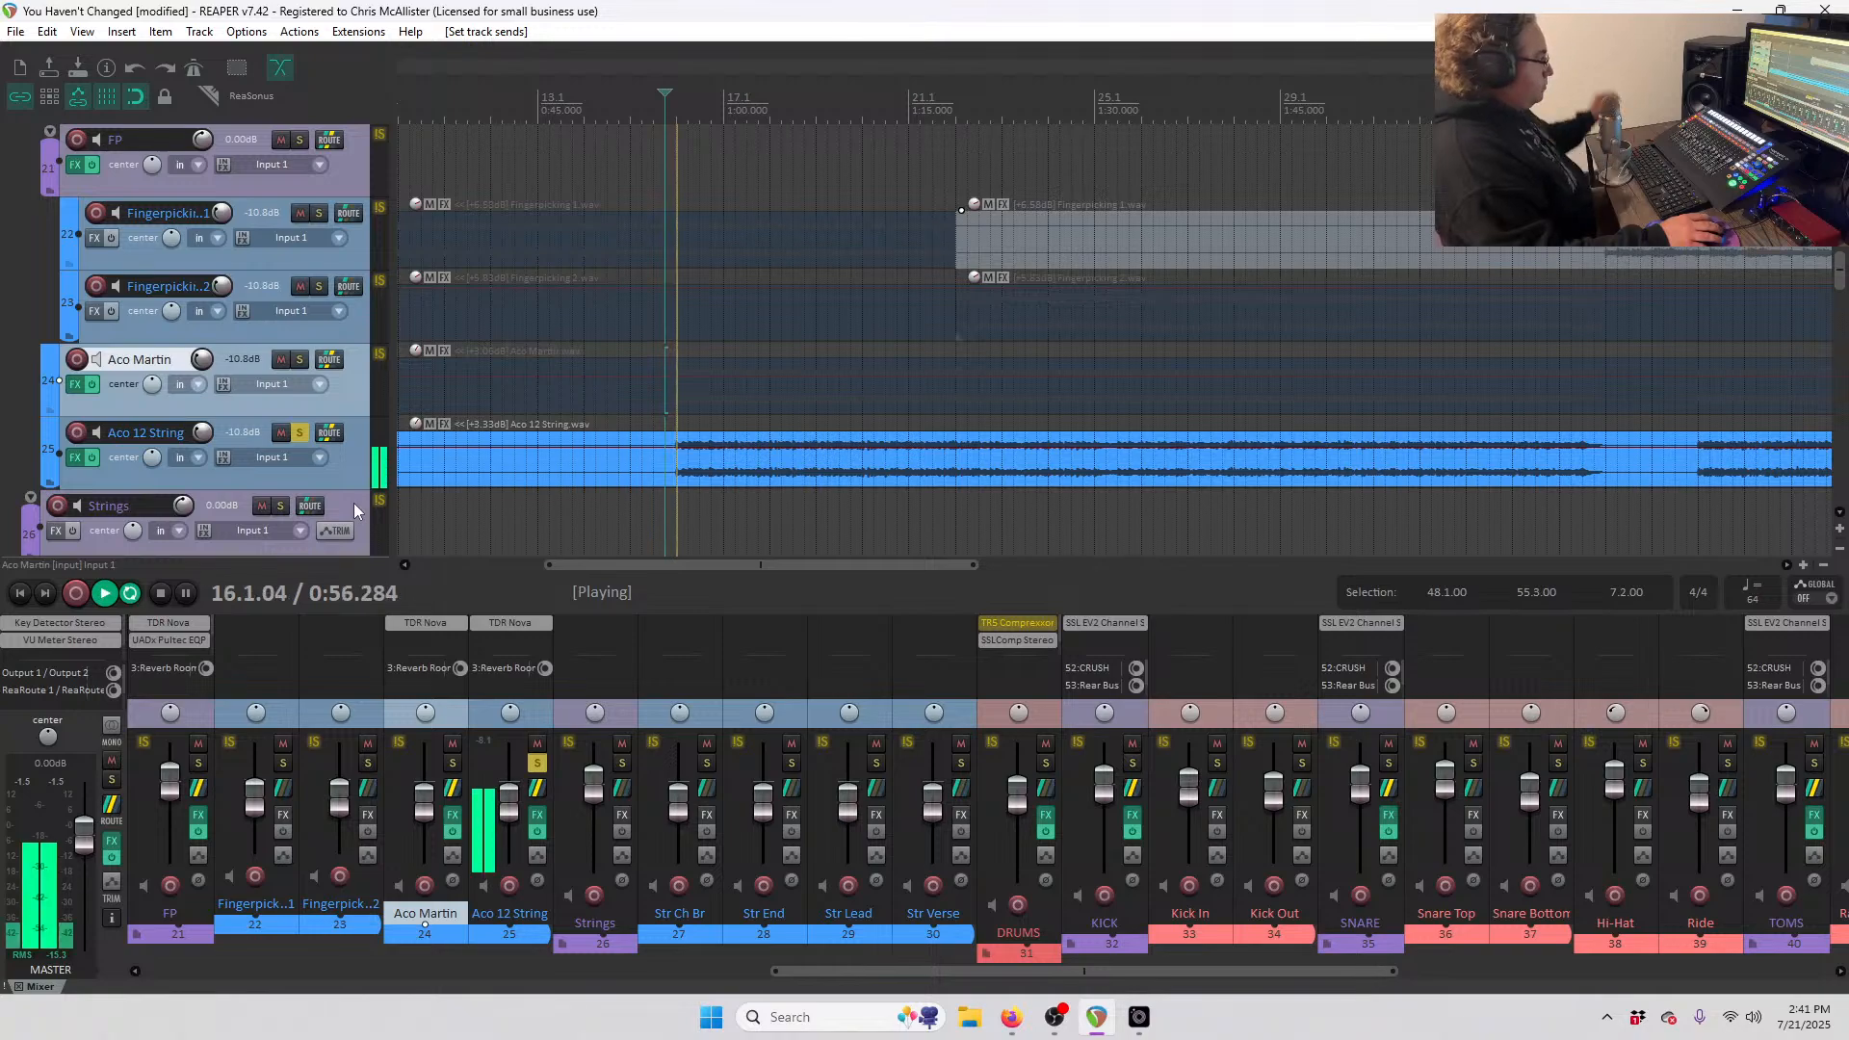
pyautogui.click(300, 359)
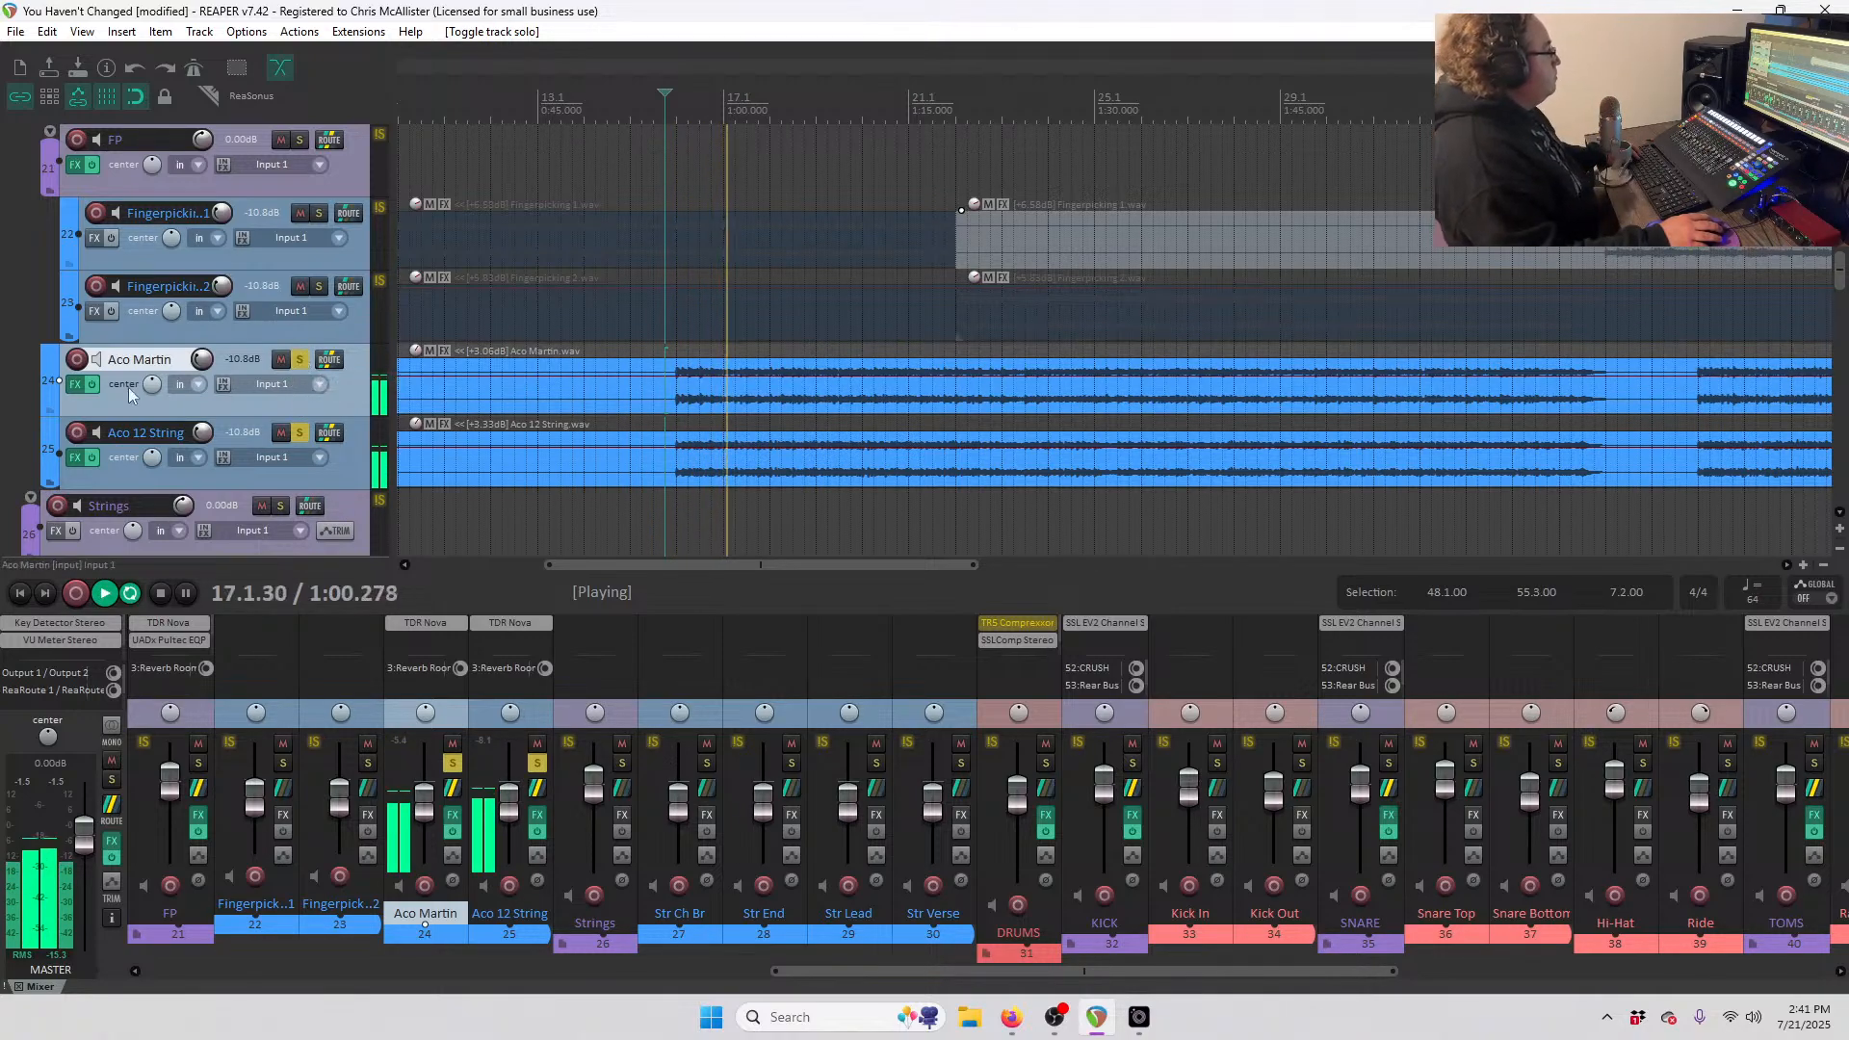
pyautogui.press('space')
# - Insert the CLA-3A Stereo compressor on Aco Martin and raise its peak reduction slightly above 4 during playback
pyautogui.rightClick(75, 383)
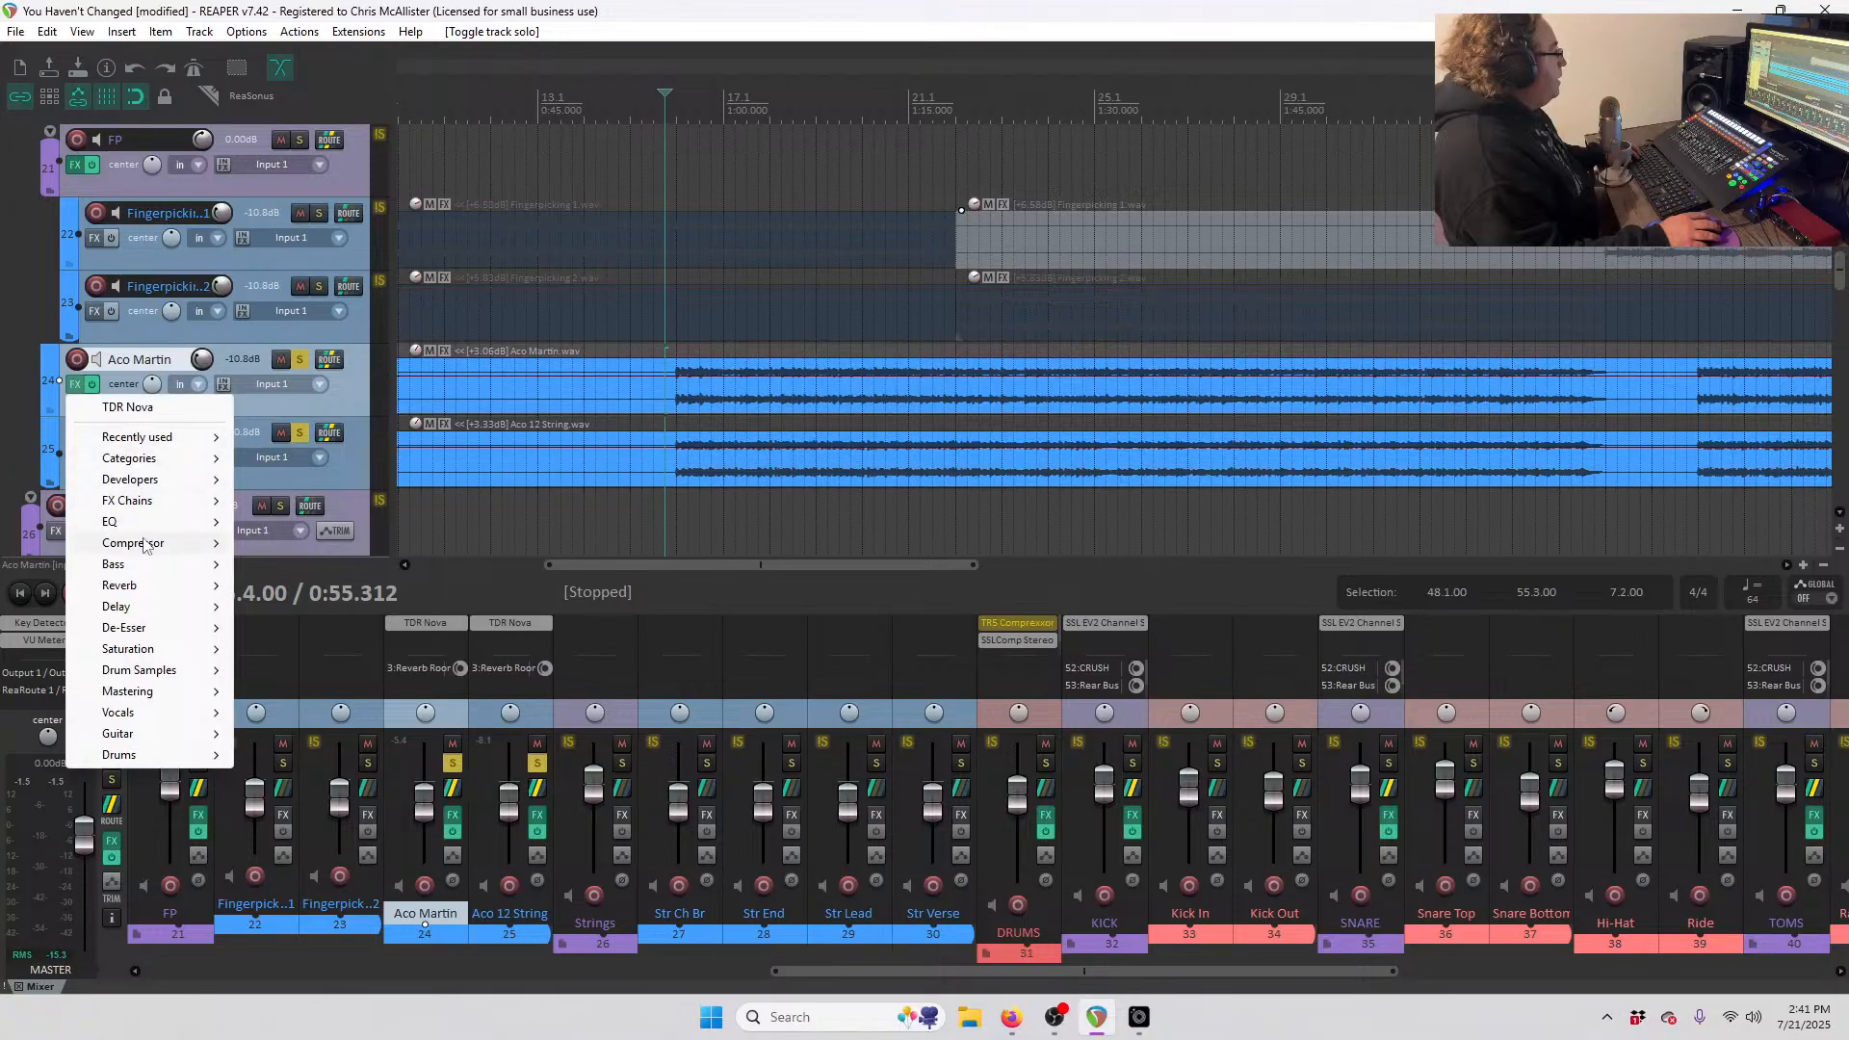
pyautogui.moveTo(143, 546)
pyautogui.click(318, 586)
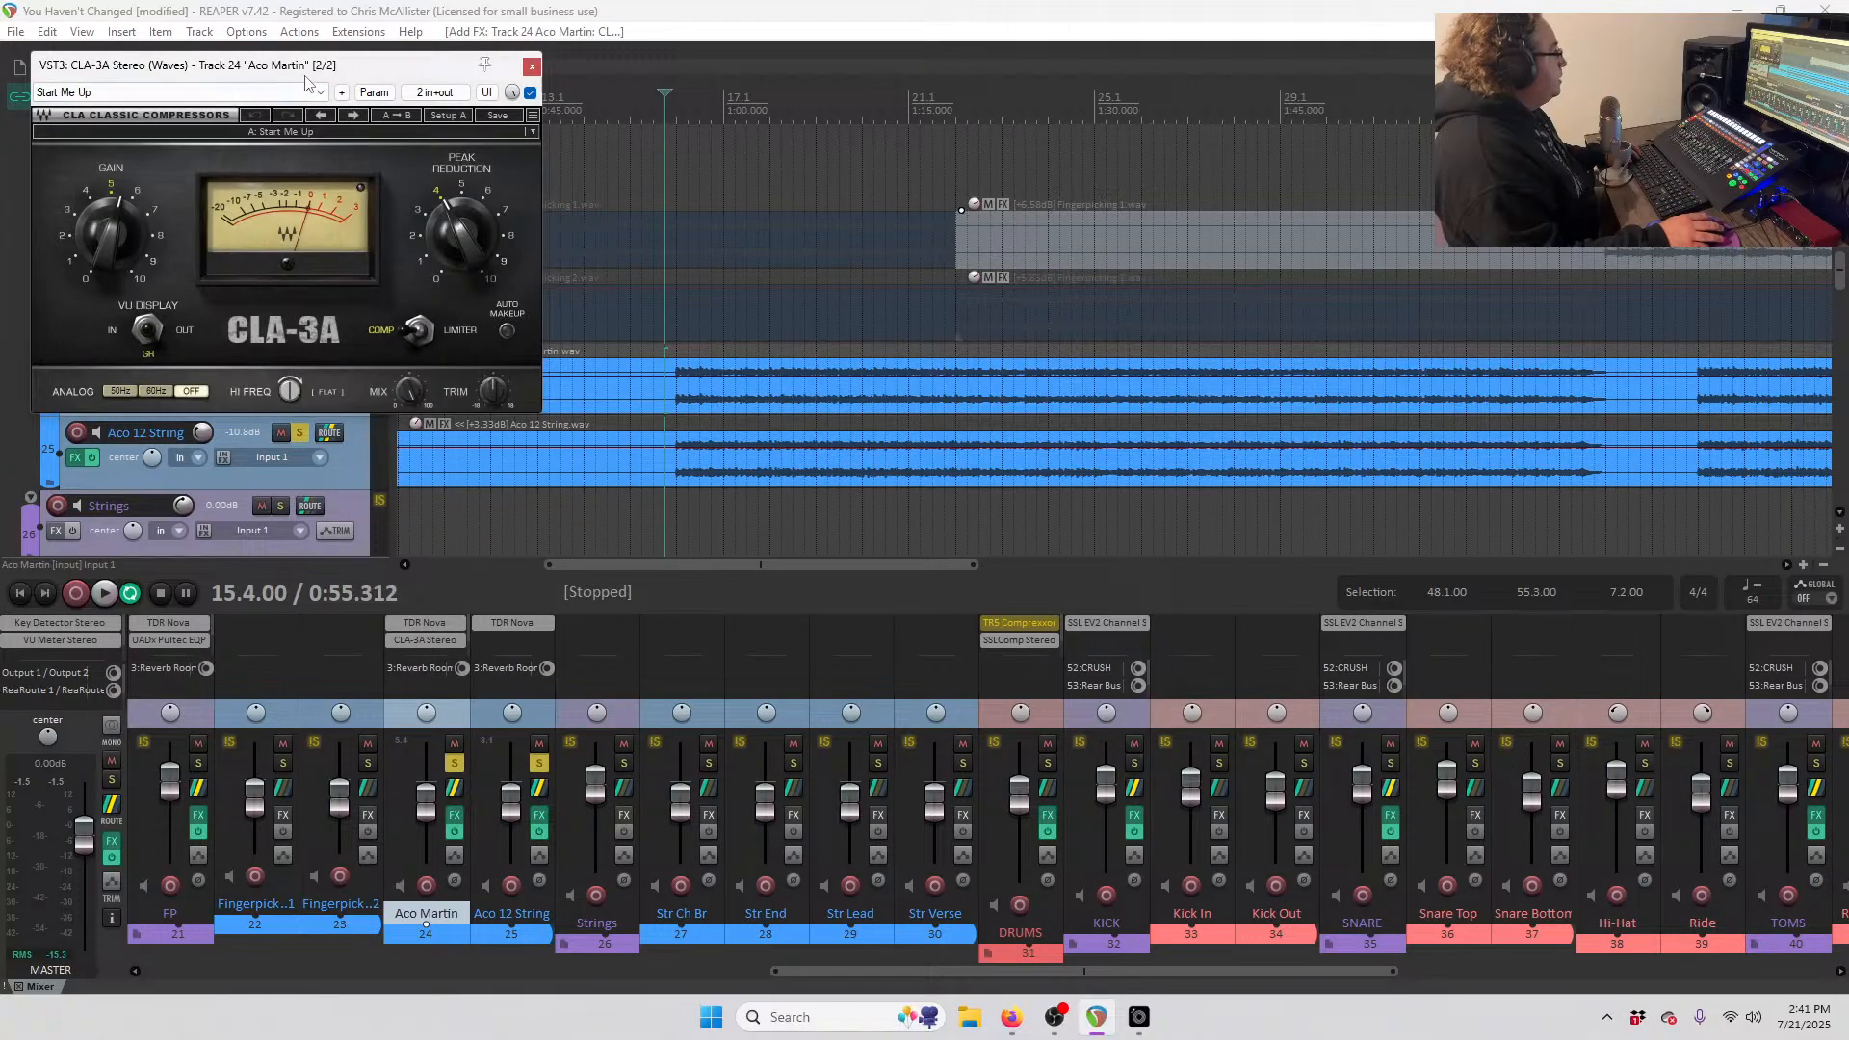
pyautogui.moveTo(306, 82); pyautogui.dragTo(458, 151)
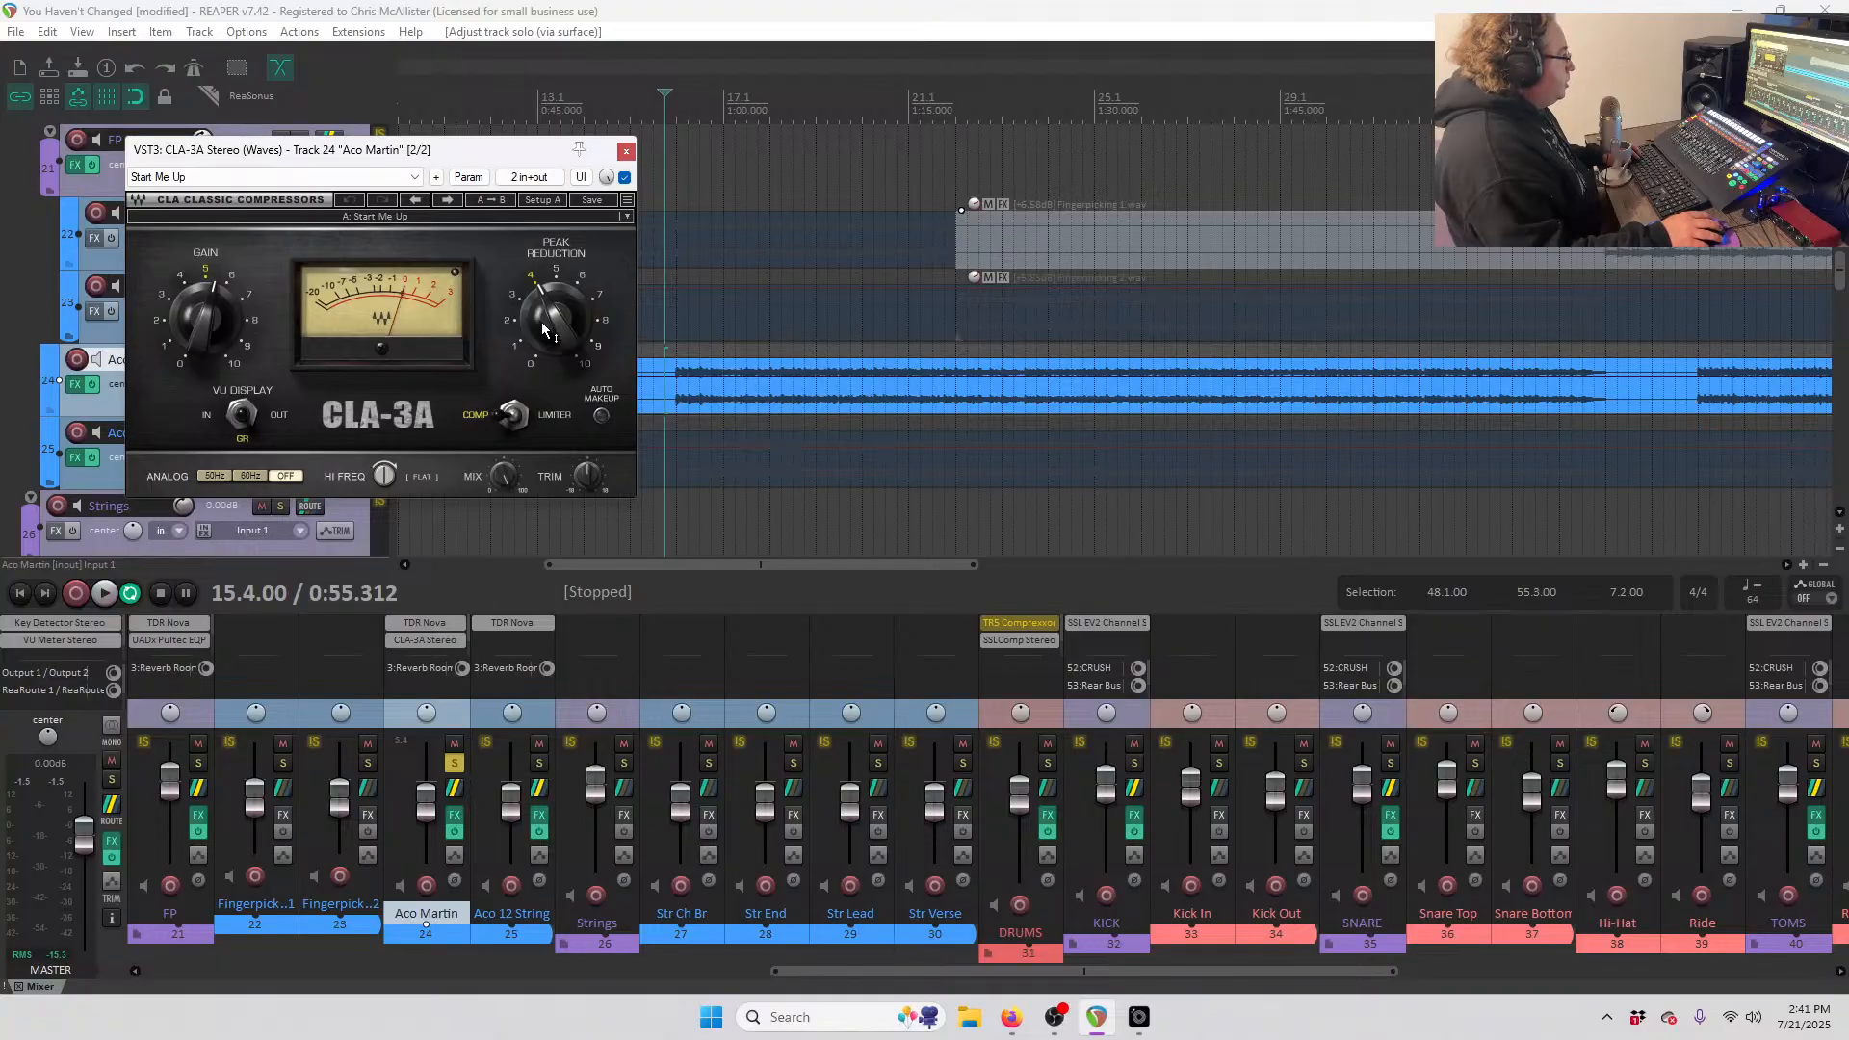
pyautogui.press('space')
pyautogui.moveTo(550, 314); pyautogui.dragTo(551, 305)
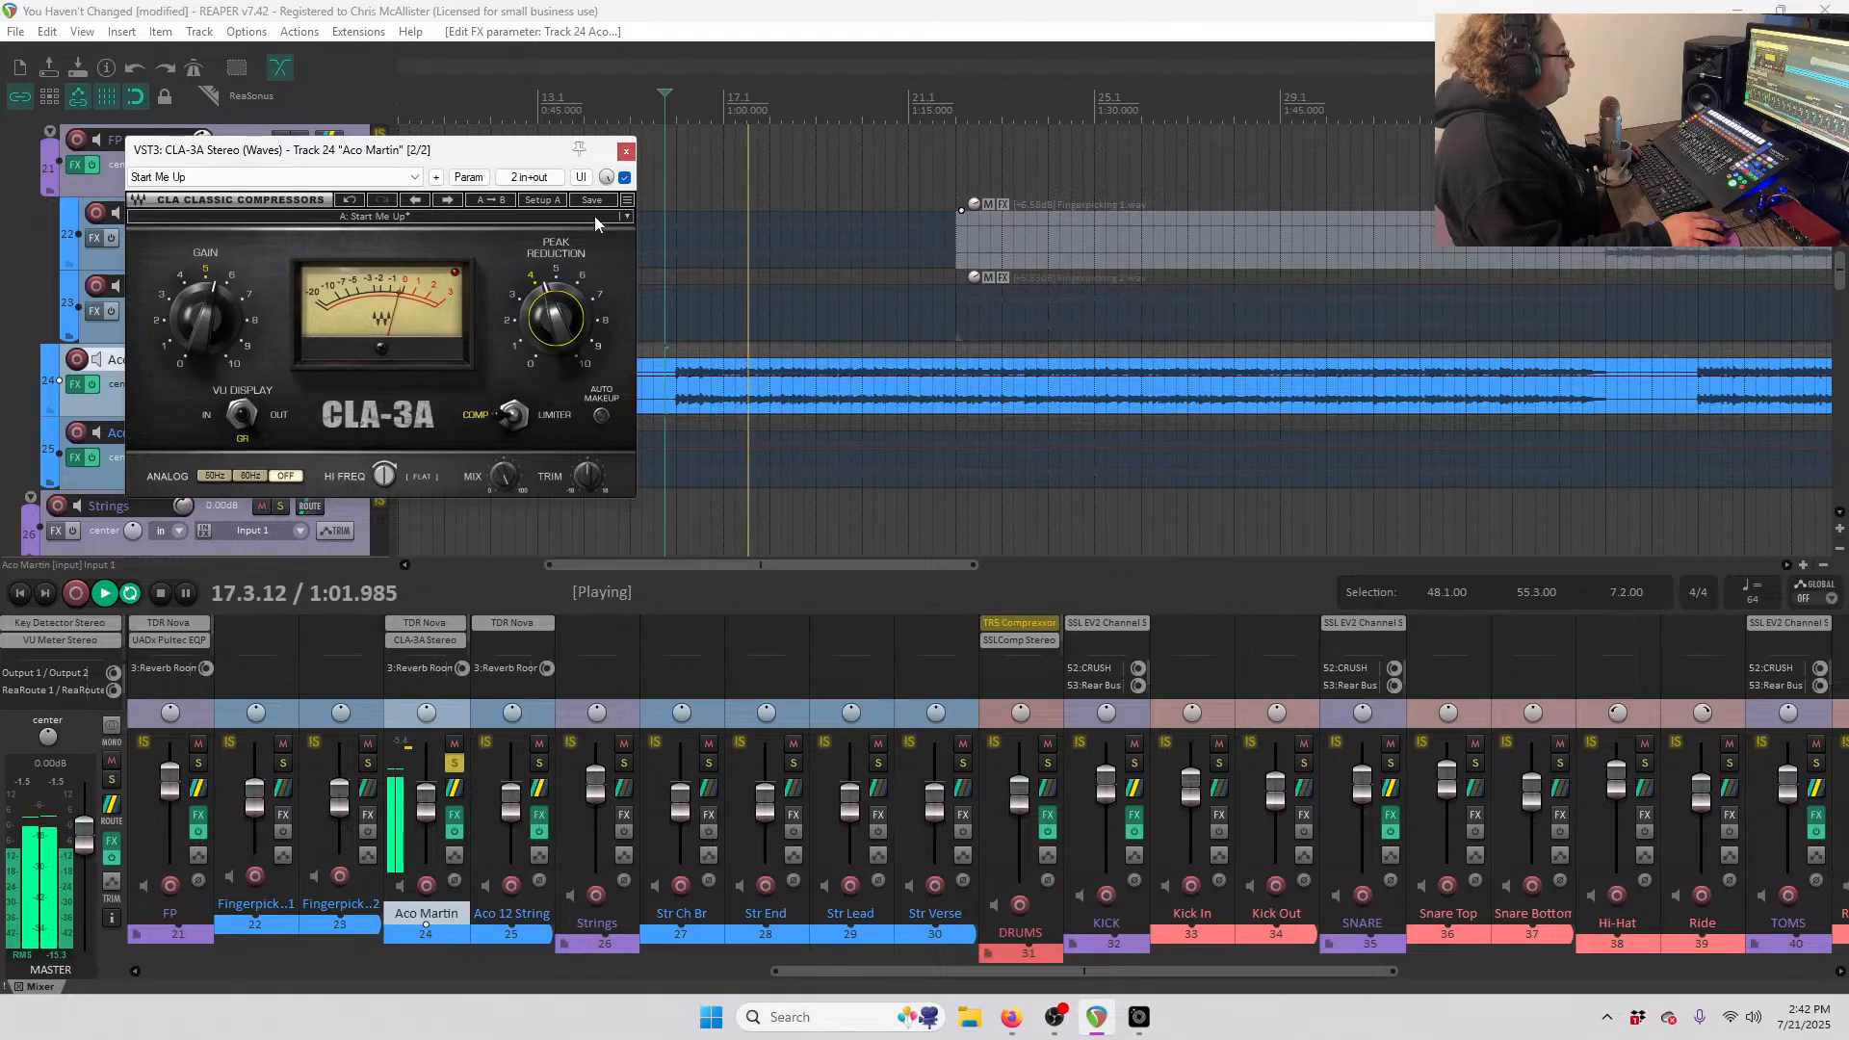
pyautogui.click(625, 152)
# - Insert the CLA-3A Stereo compressor on Aco 12 String and set its peak reduction slightly above 4
pyautogui.rightClick(75, 458)
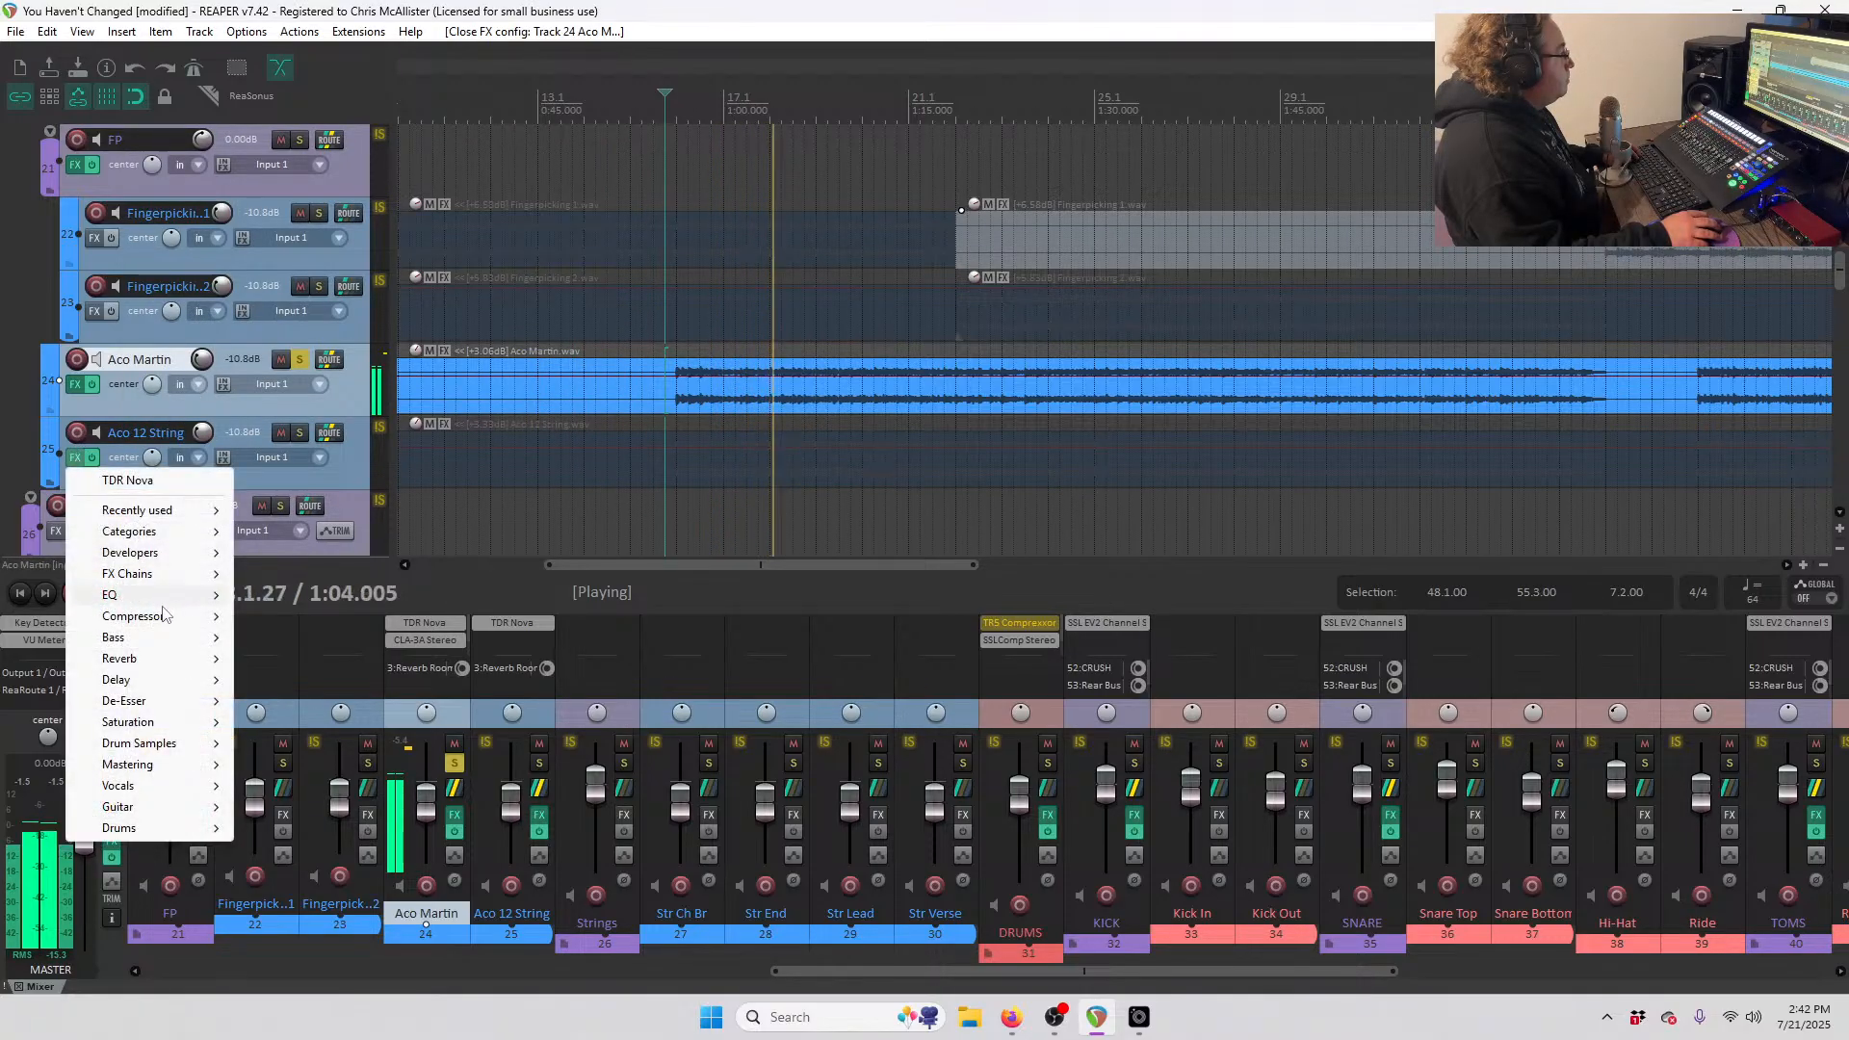
pyautogui.moveTo(144, 617)
pyautogui.click(341, 658)
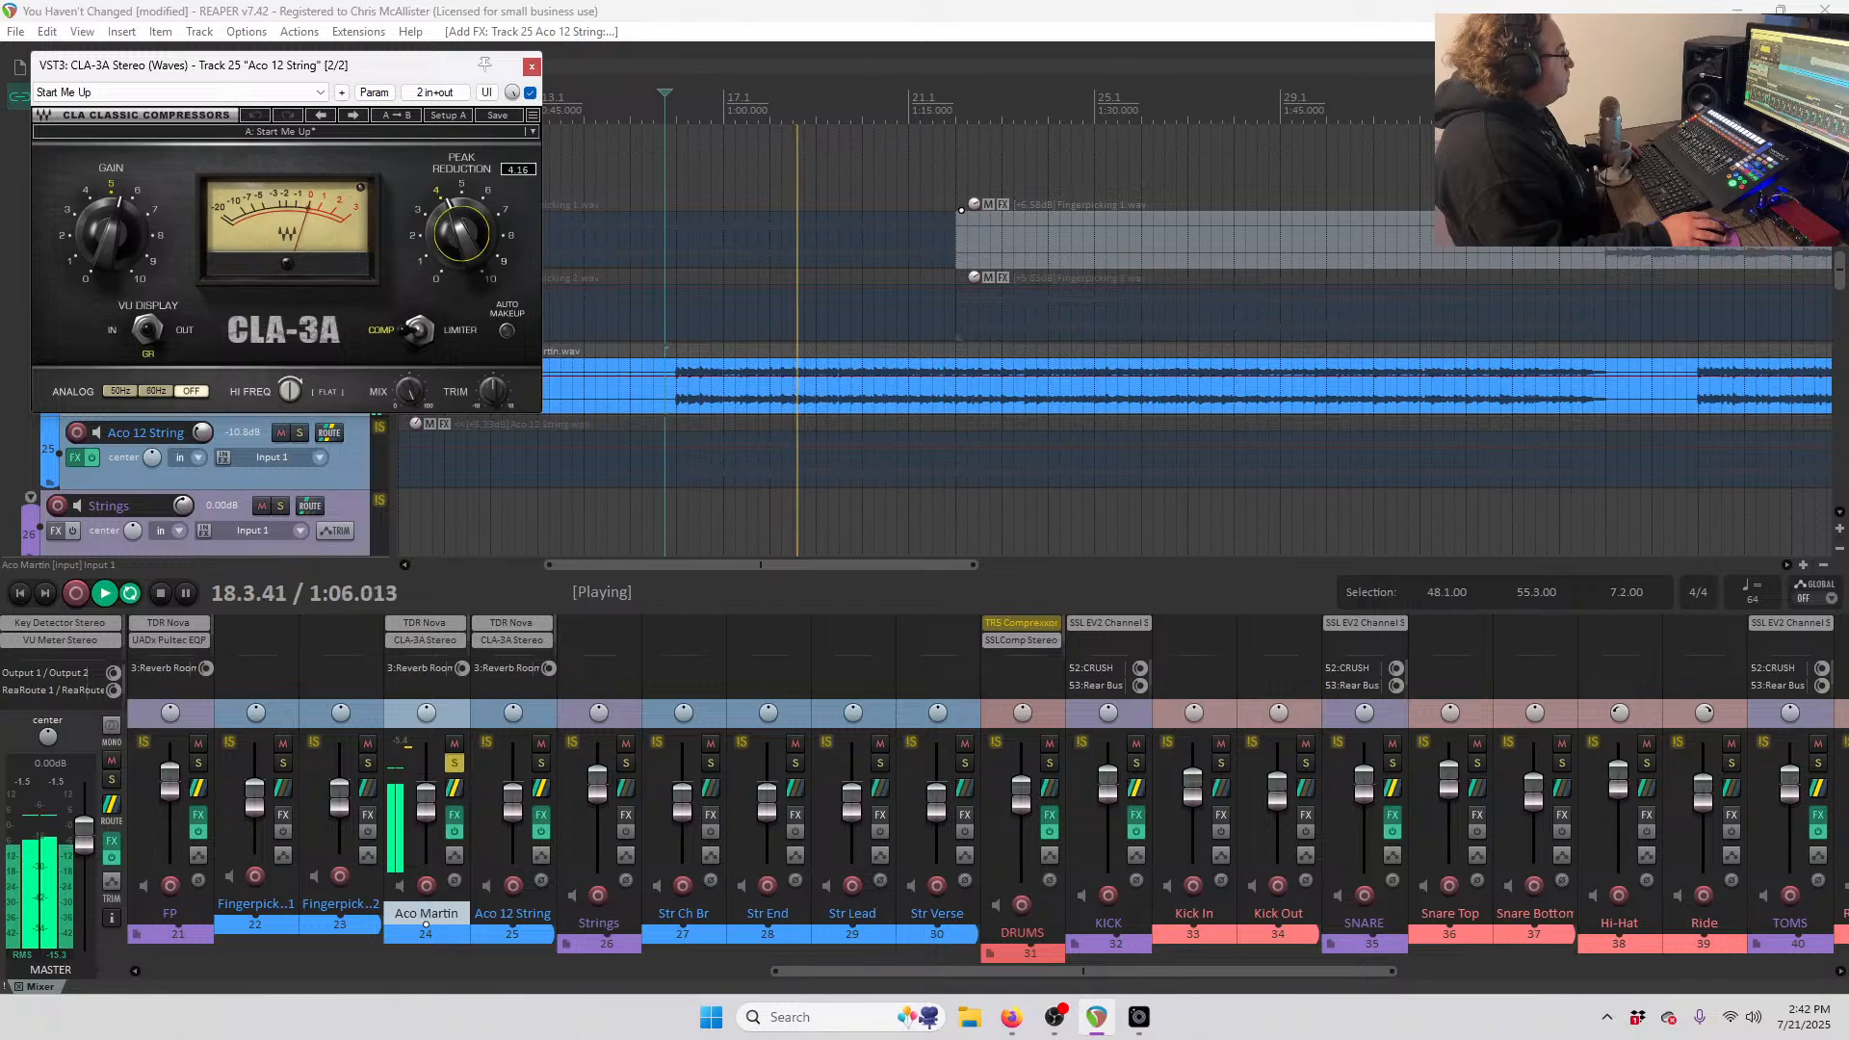
pyautogui.moveTo(443, 254); pyautogui.dragTo(443, 245)
pyautogui.click(529, 68)
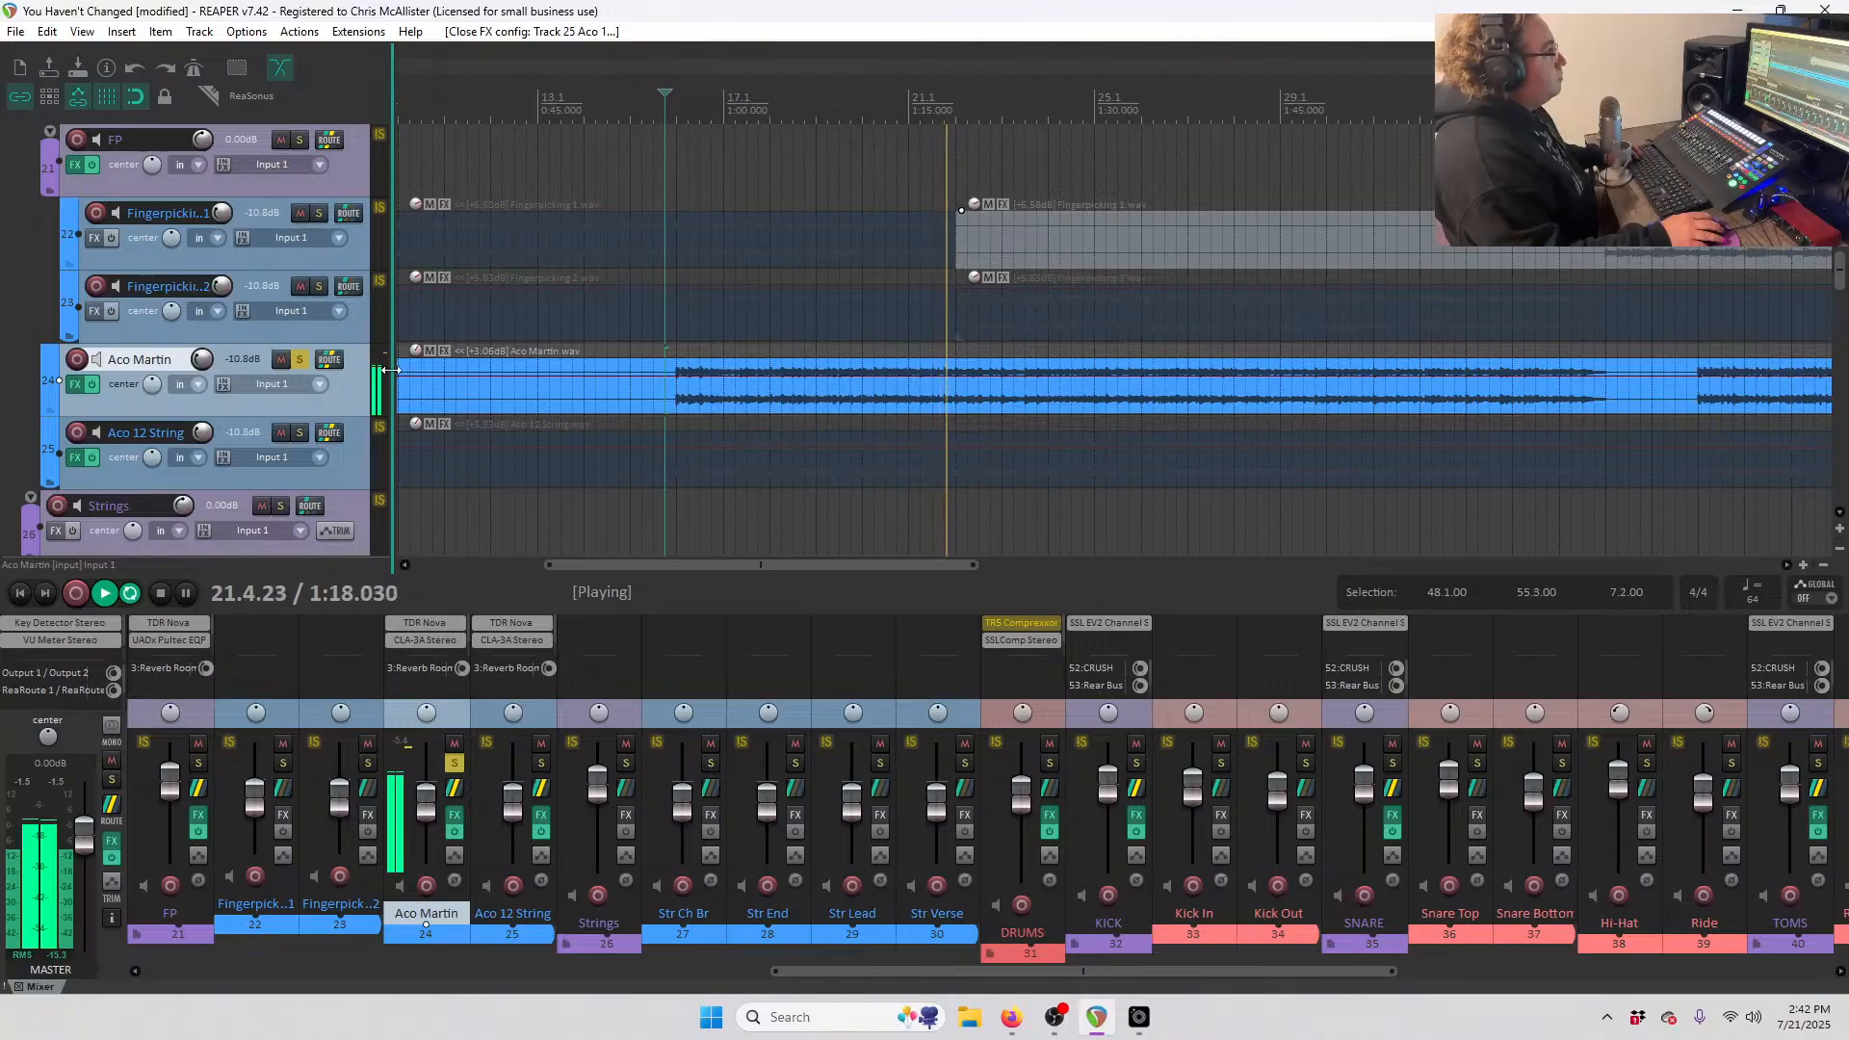
# - Stop playback and turn off solo on Aco Martin
pyautogui.press('space')
pyautogui.click(300, 361)
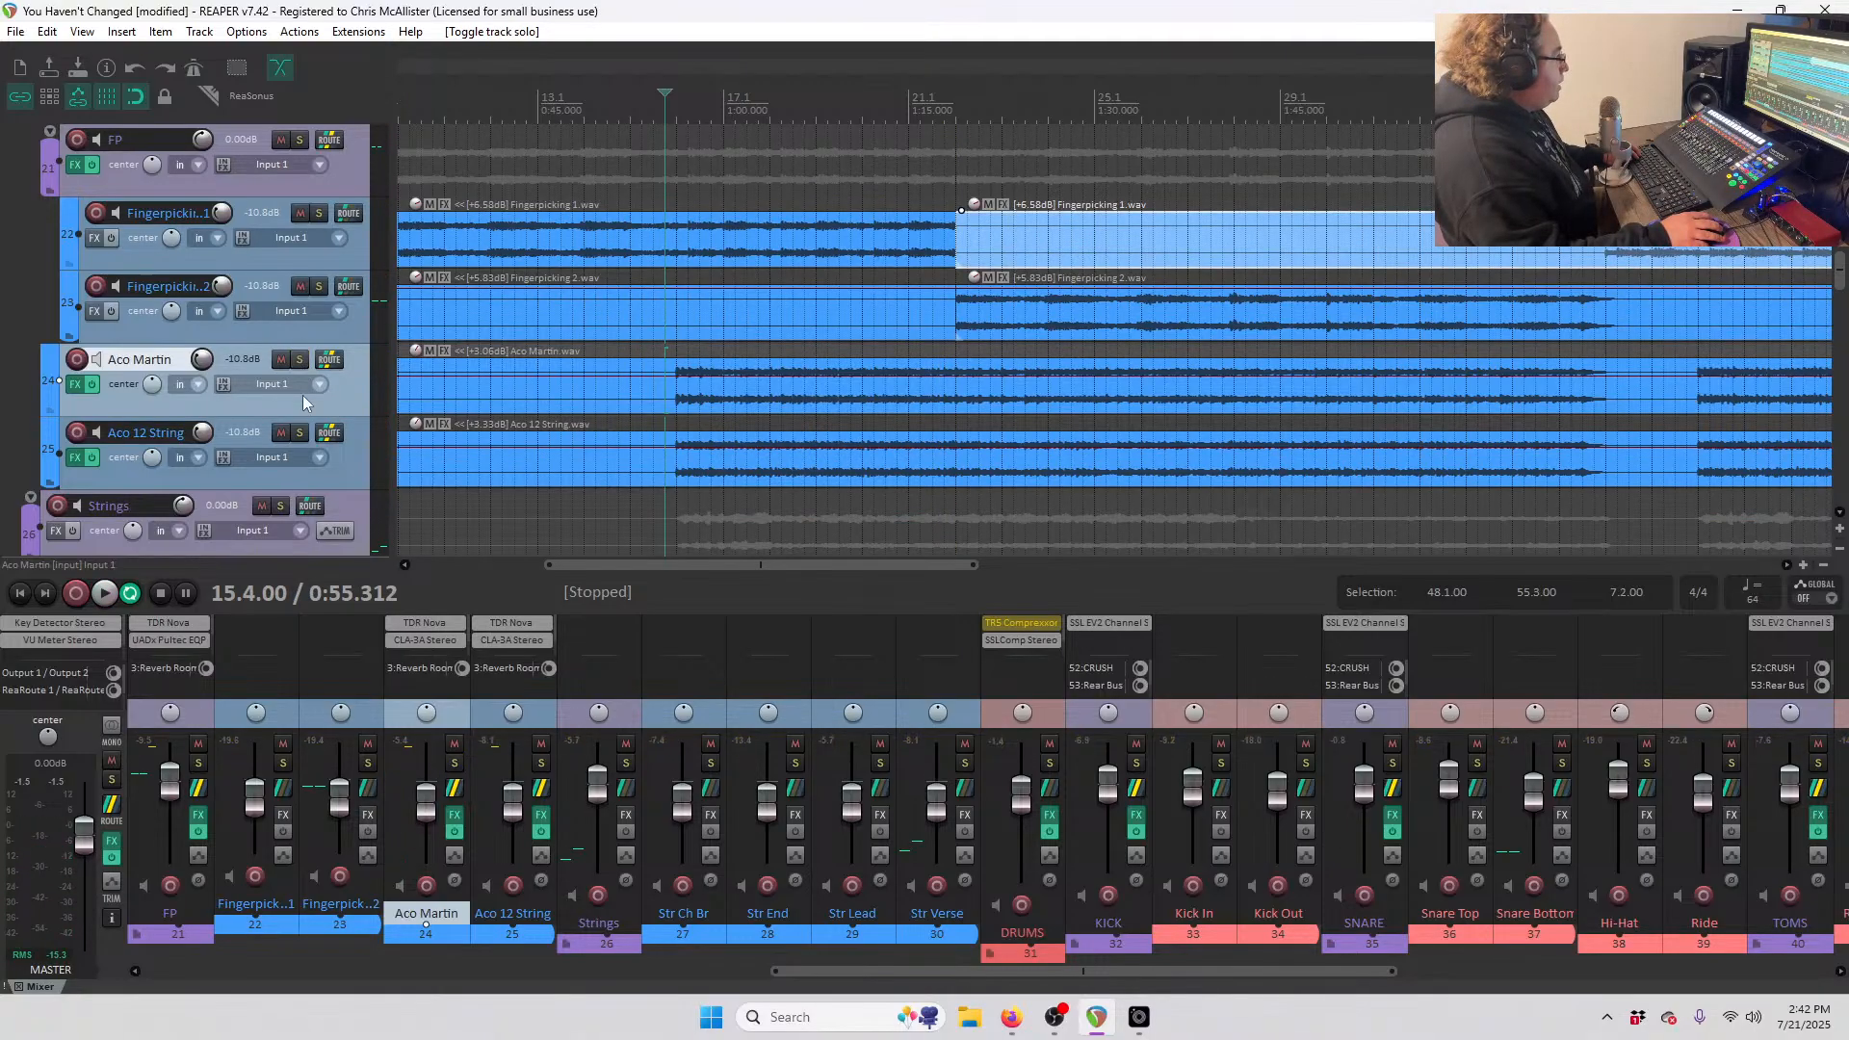
# - Solo Aco 12 String and check its CLA-3A Stereo compressor during playback
pyautogui.click(301, 435)
pyautogui.press('space')
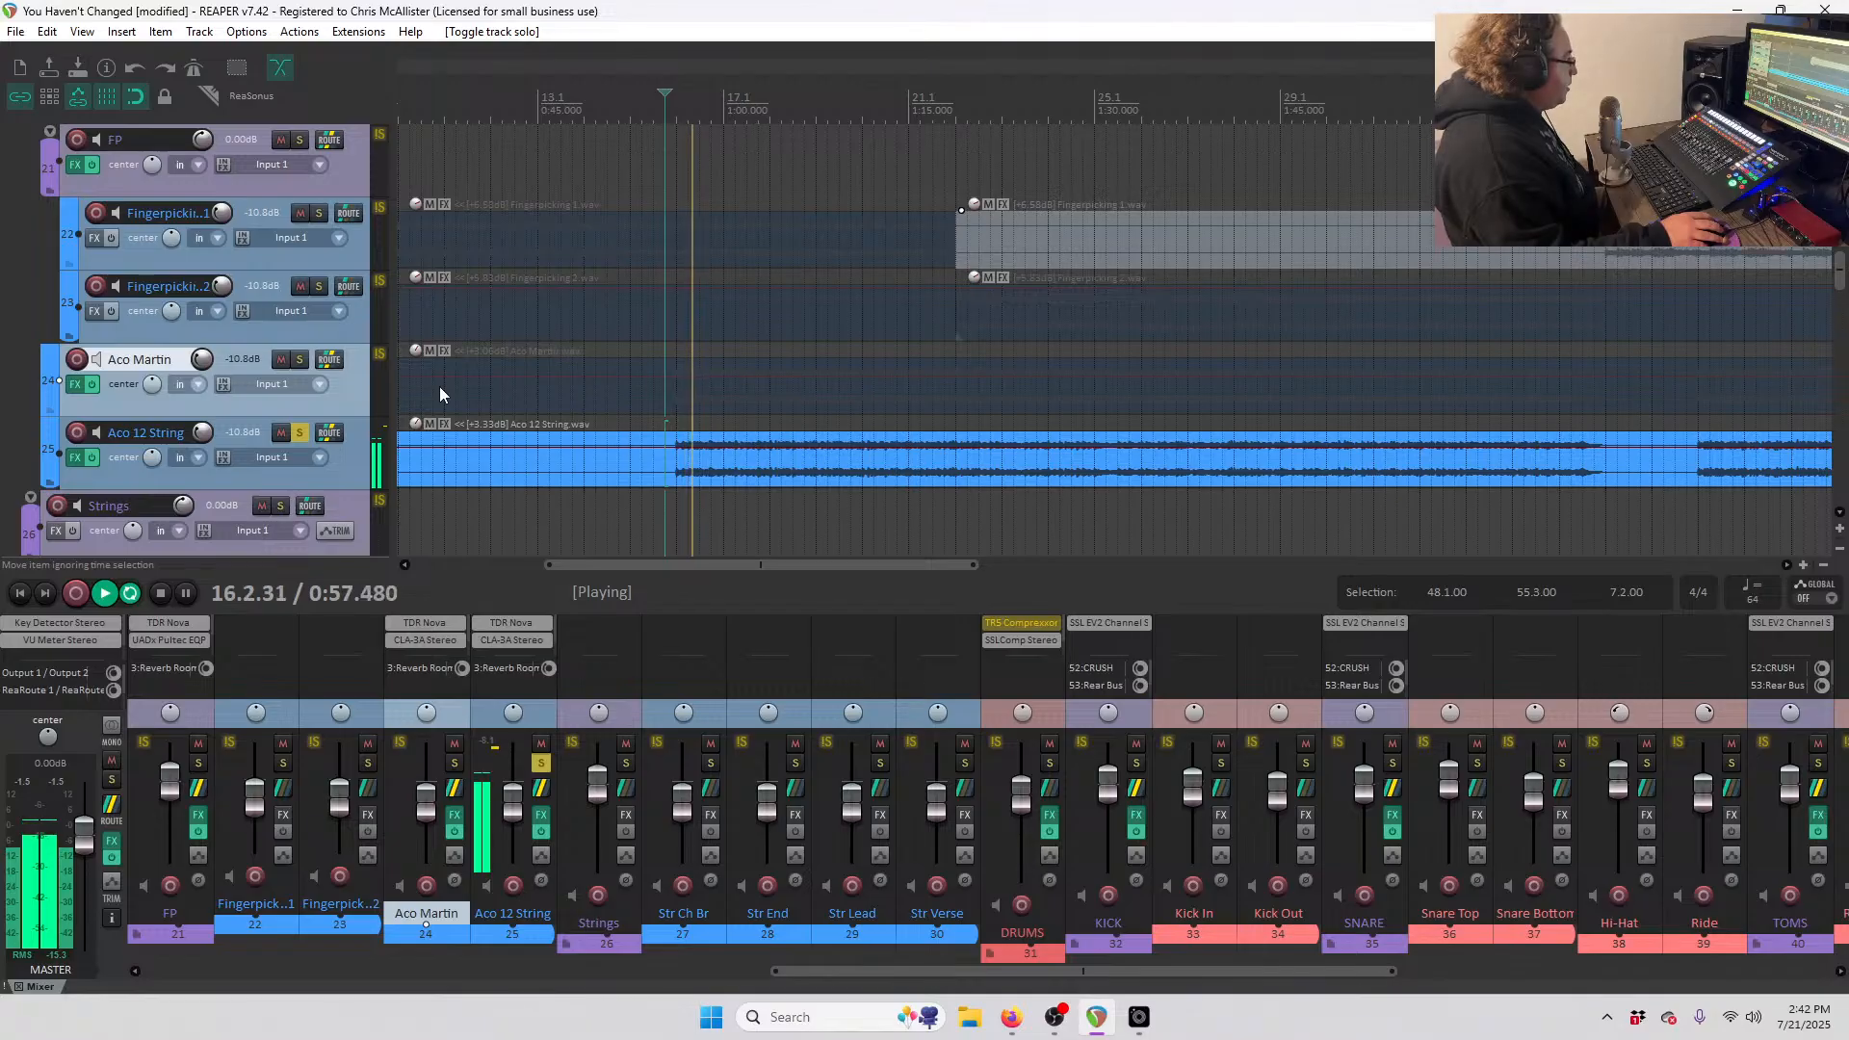
pyautogui.click(74, 457)
pyautogui.click(160, 129)
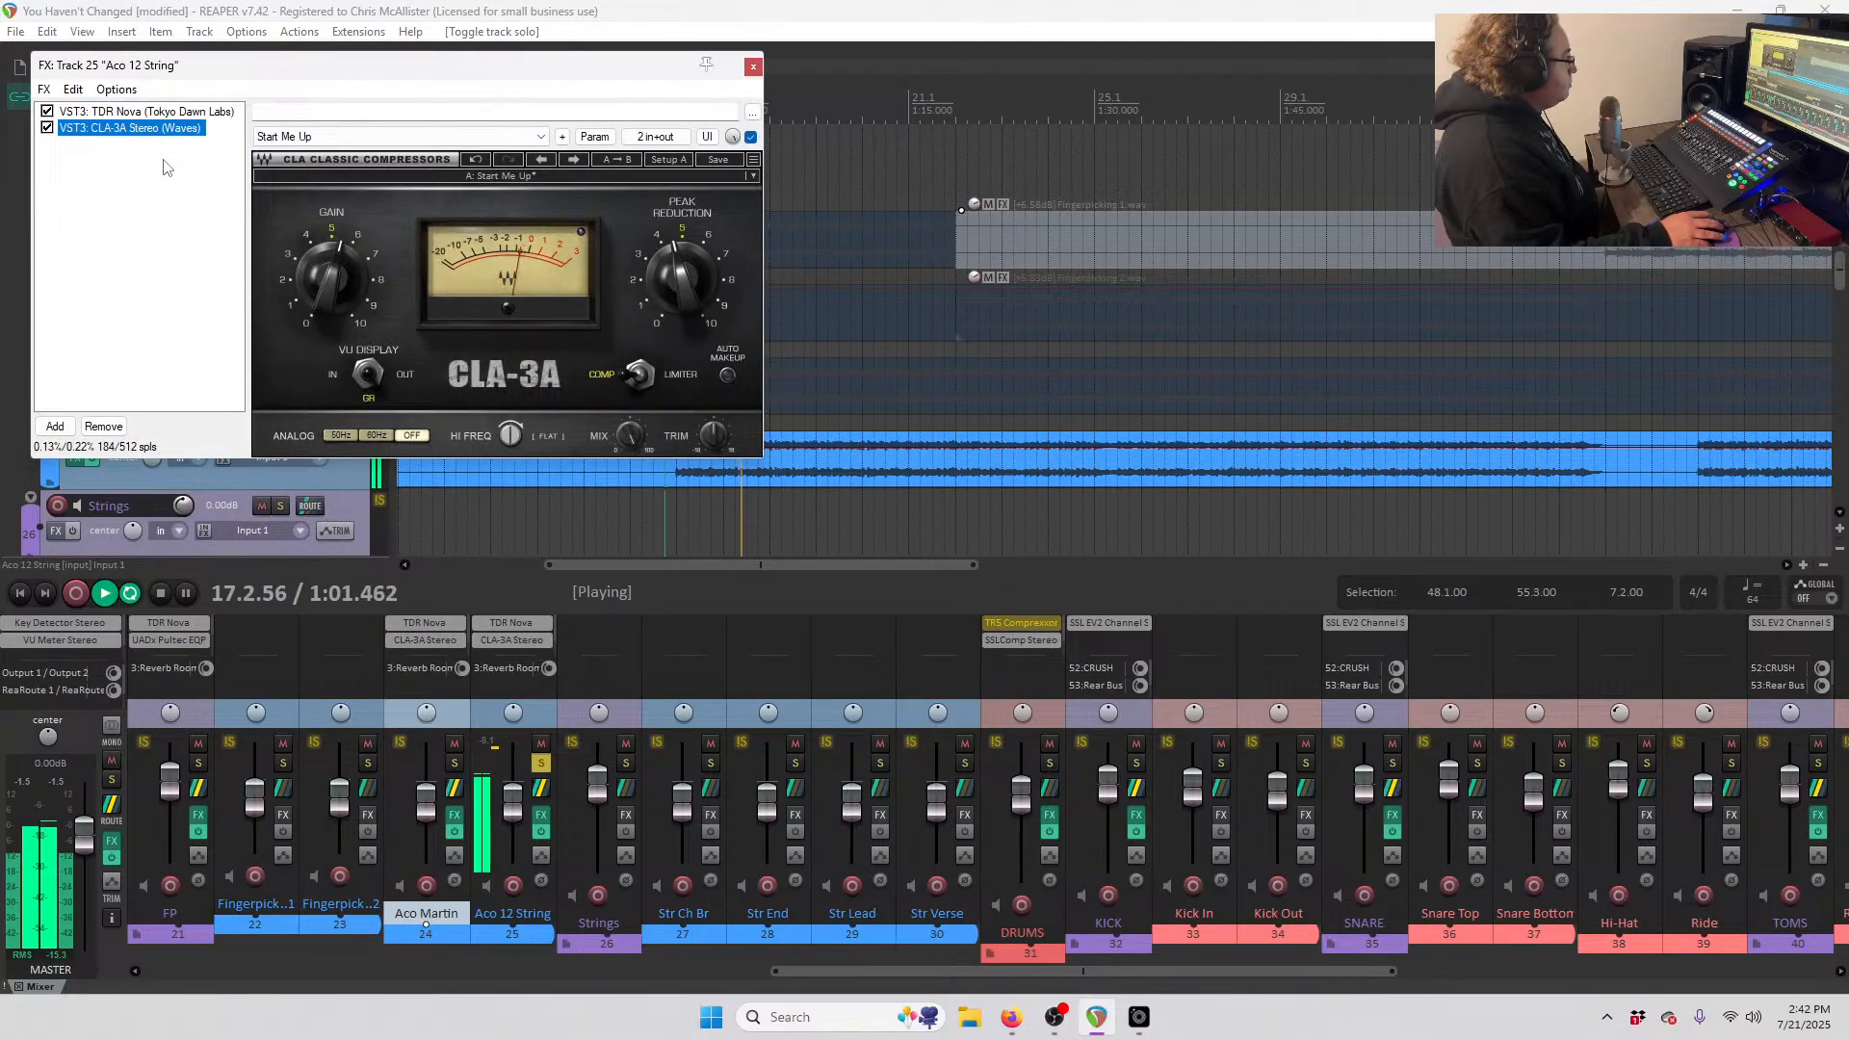
pyautogui.press('Escape')
pyautogui.press('space')
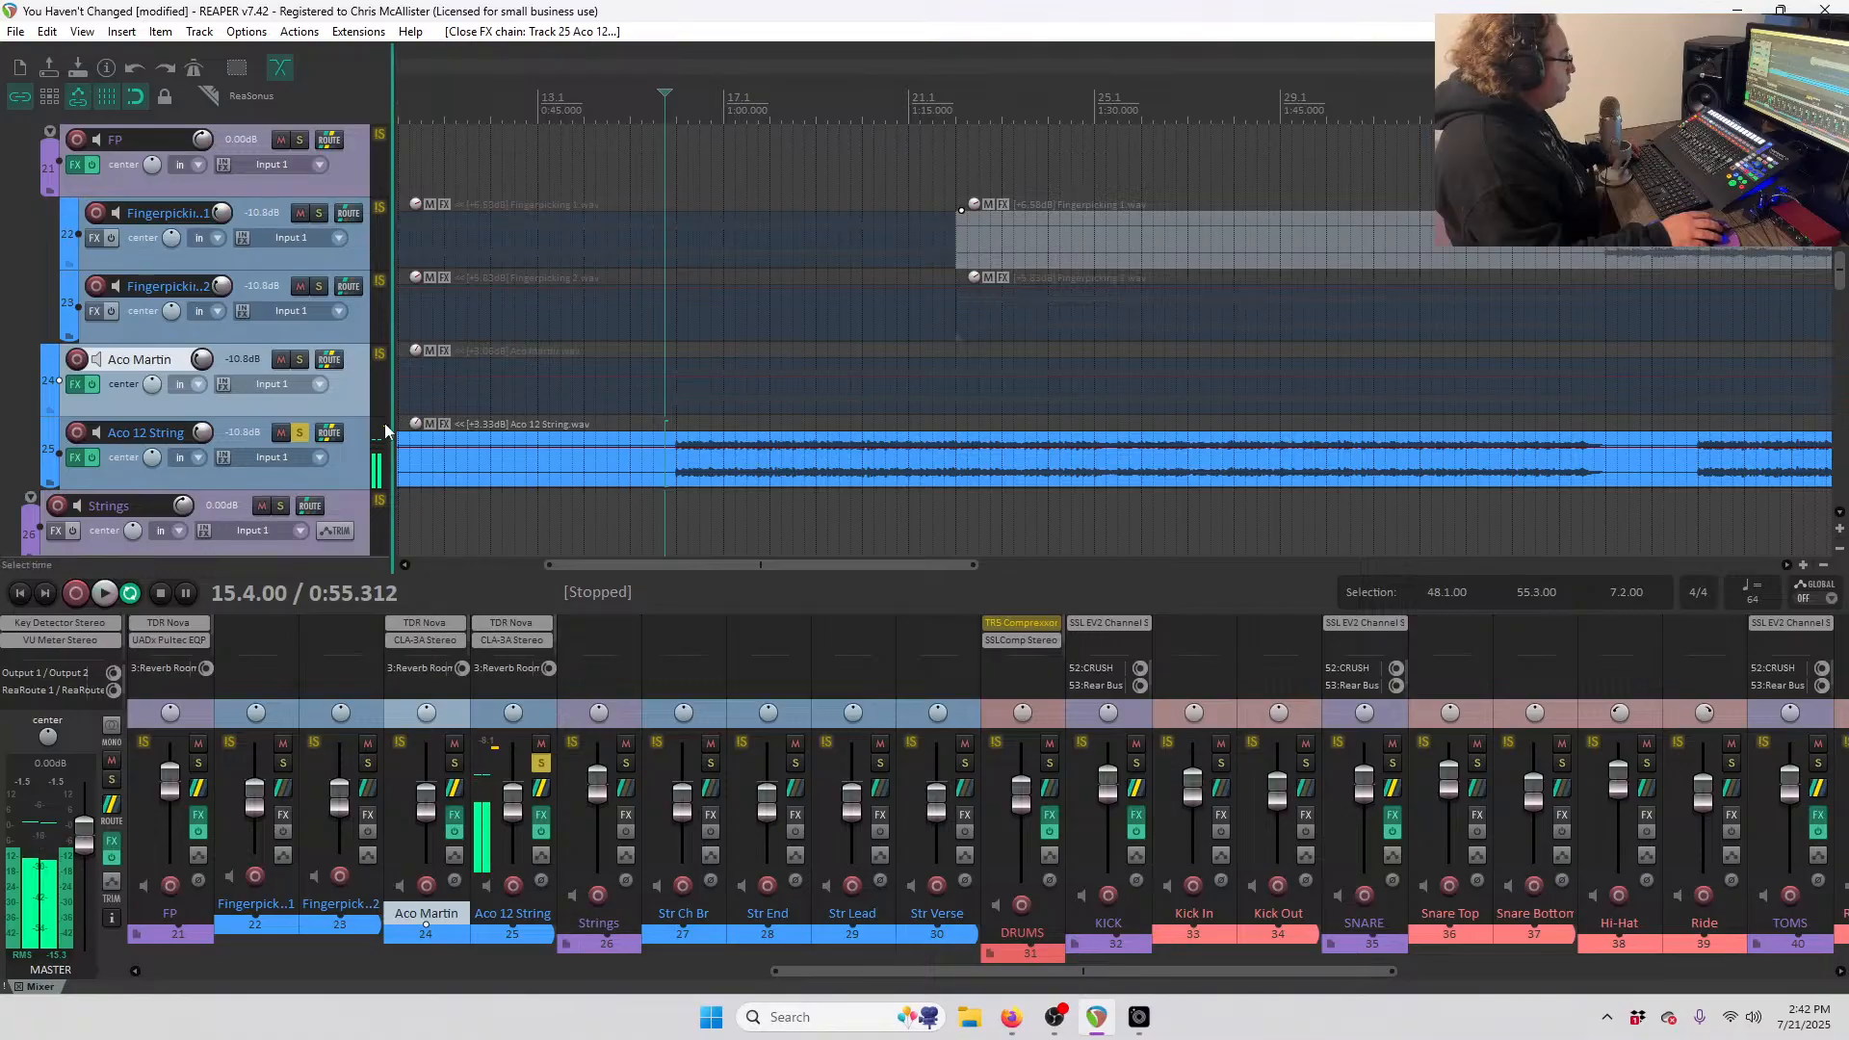
# - Solo Aco Martin alongside Aco 12 String, then pan Aco Martin 100% left and Aco 12 String 100% right
pyautogui.click(299, 359)
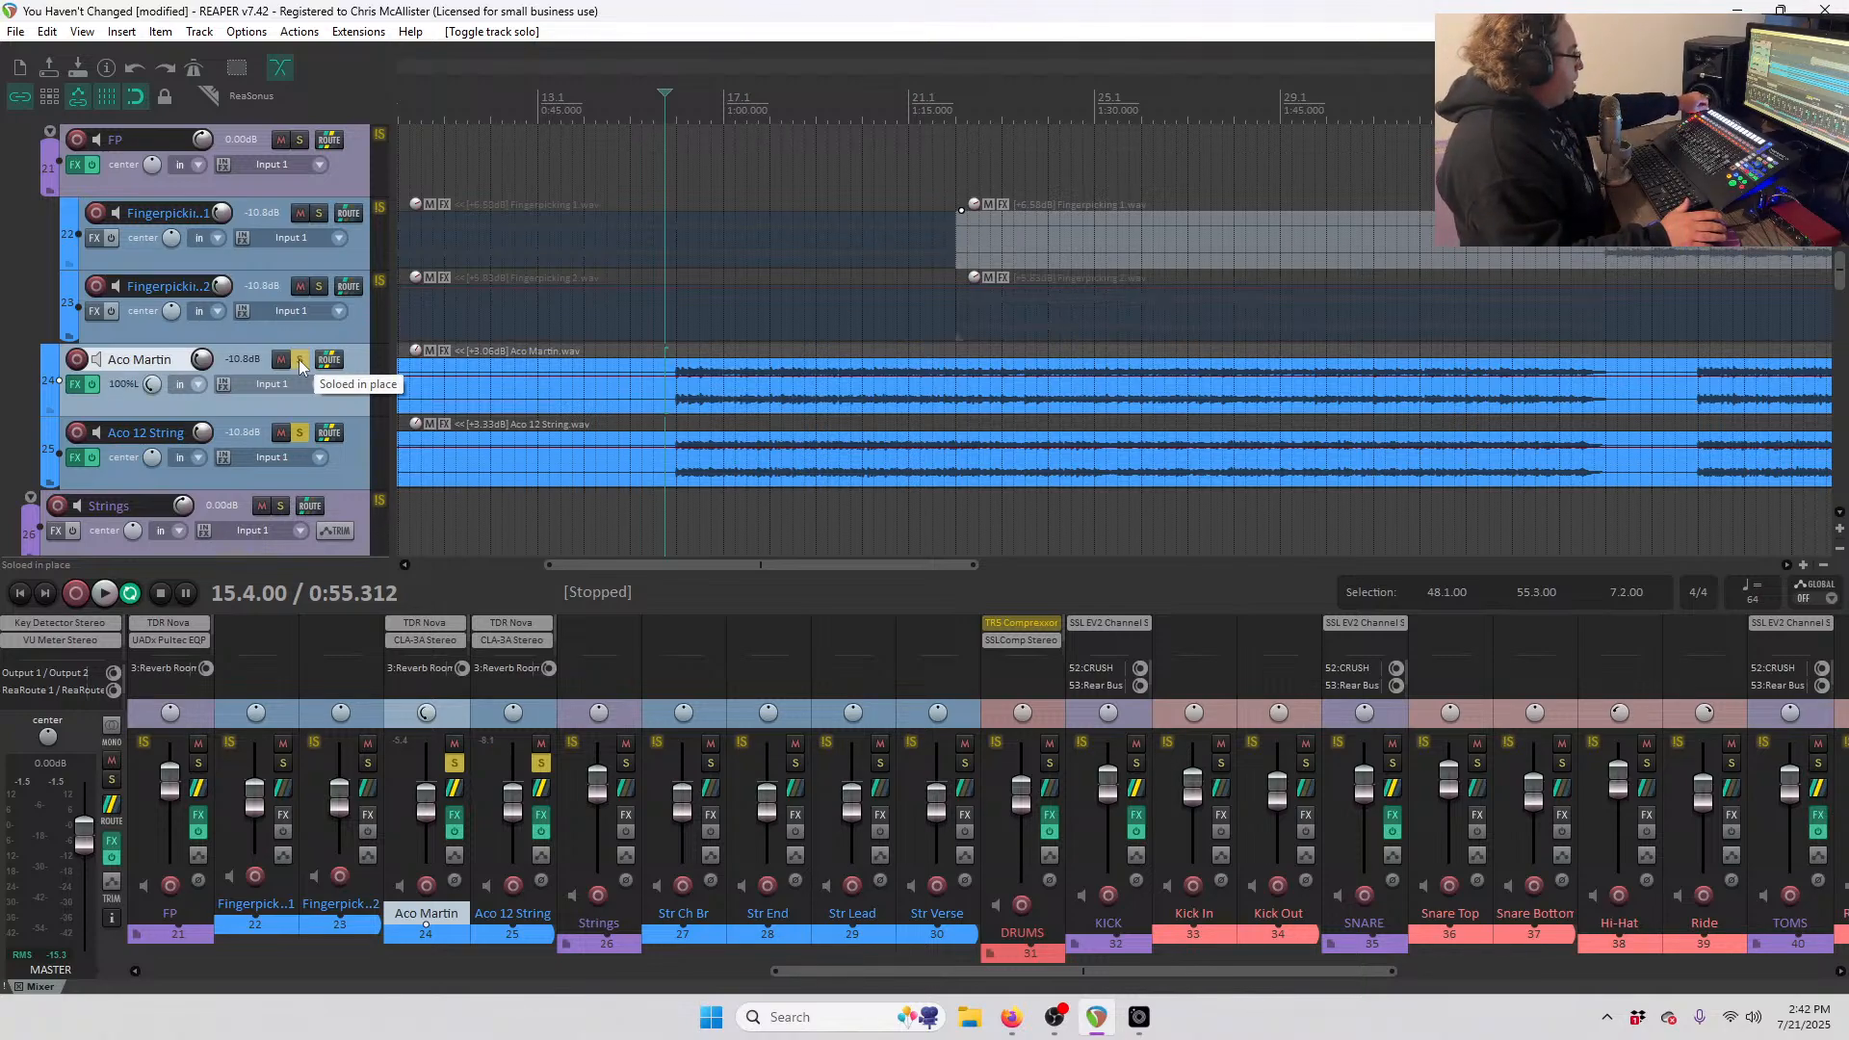
pyautogui.press('Down')
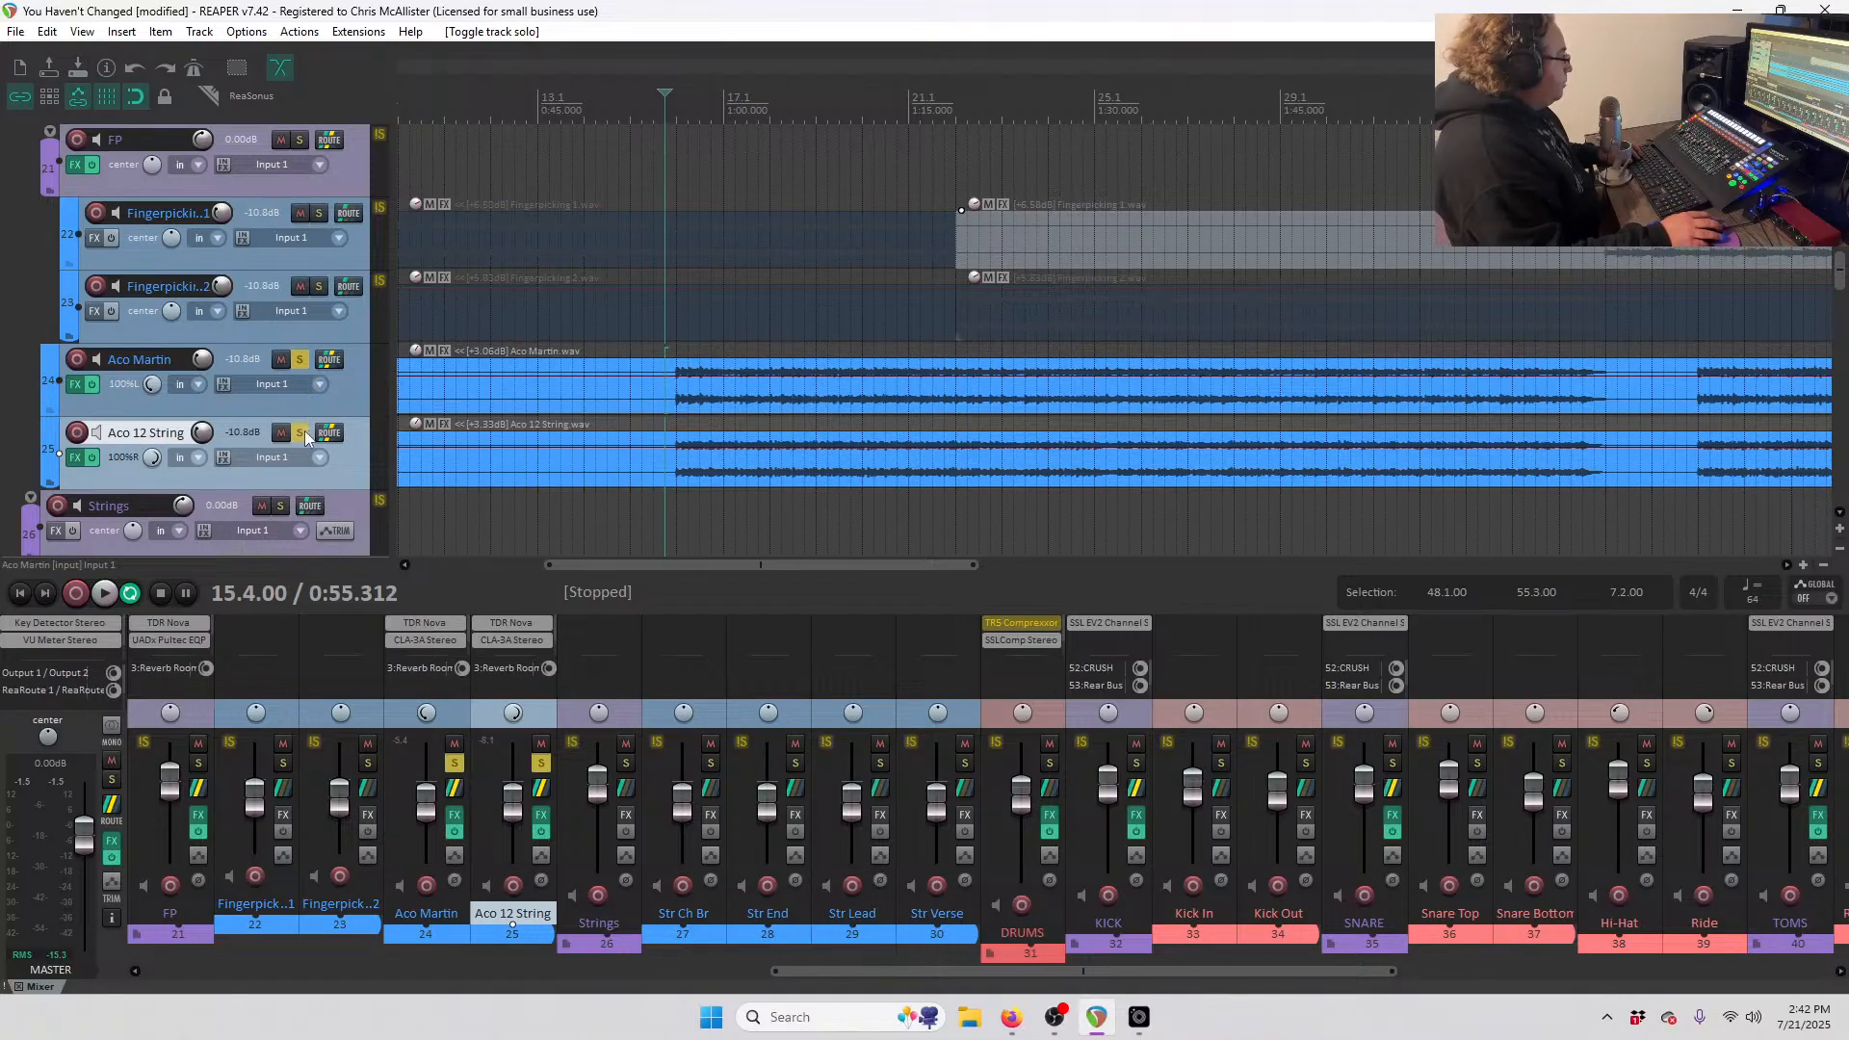
pyautogui.press('space')
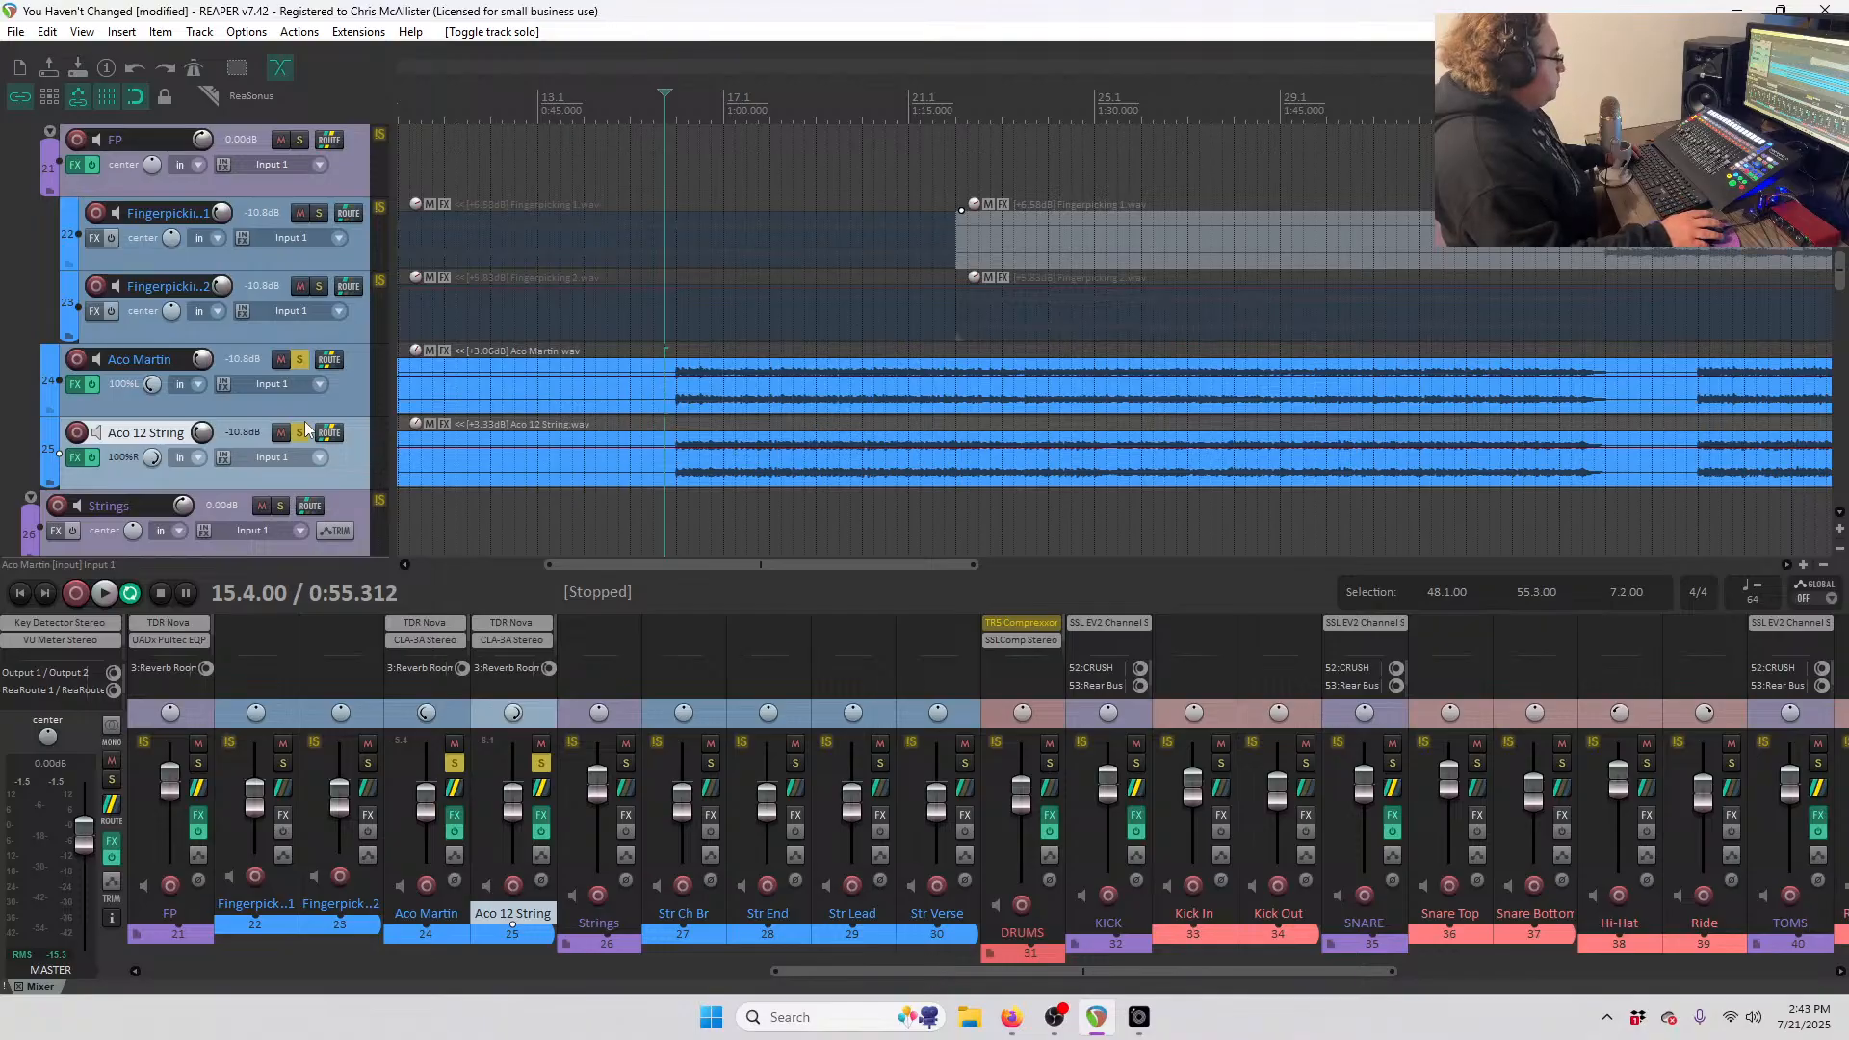
# - Clear the acoustic guitar solos, mute the Strings folder, and solo BAND, Bass and DRUMS
pyautogui.scroll(-1, 303, 430)
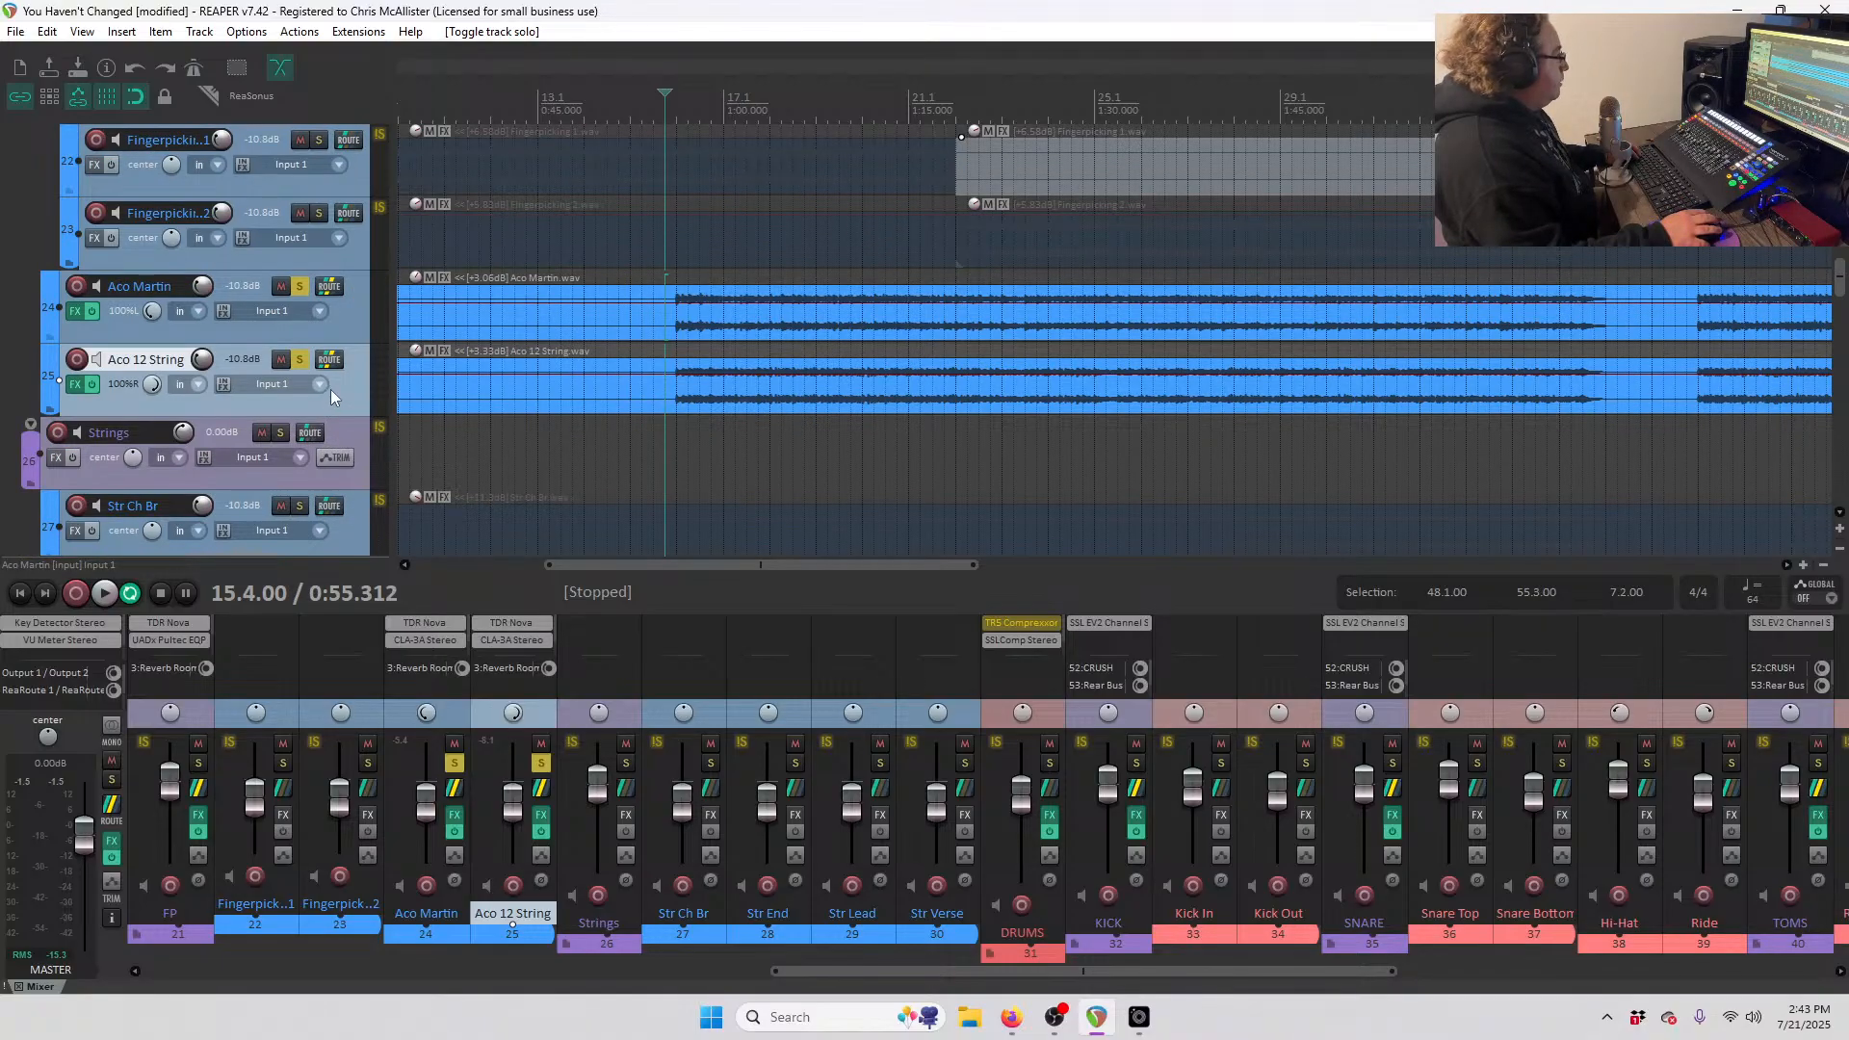
pyautogui.scroll(1, 341, 379)
pyautogui.scroll(2, 739, 405)
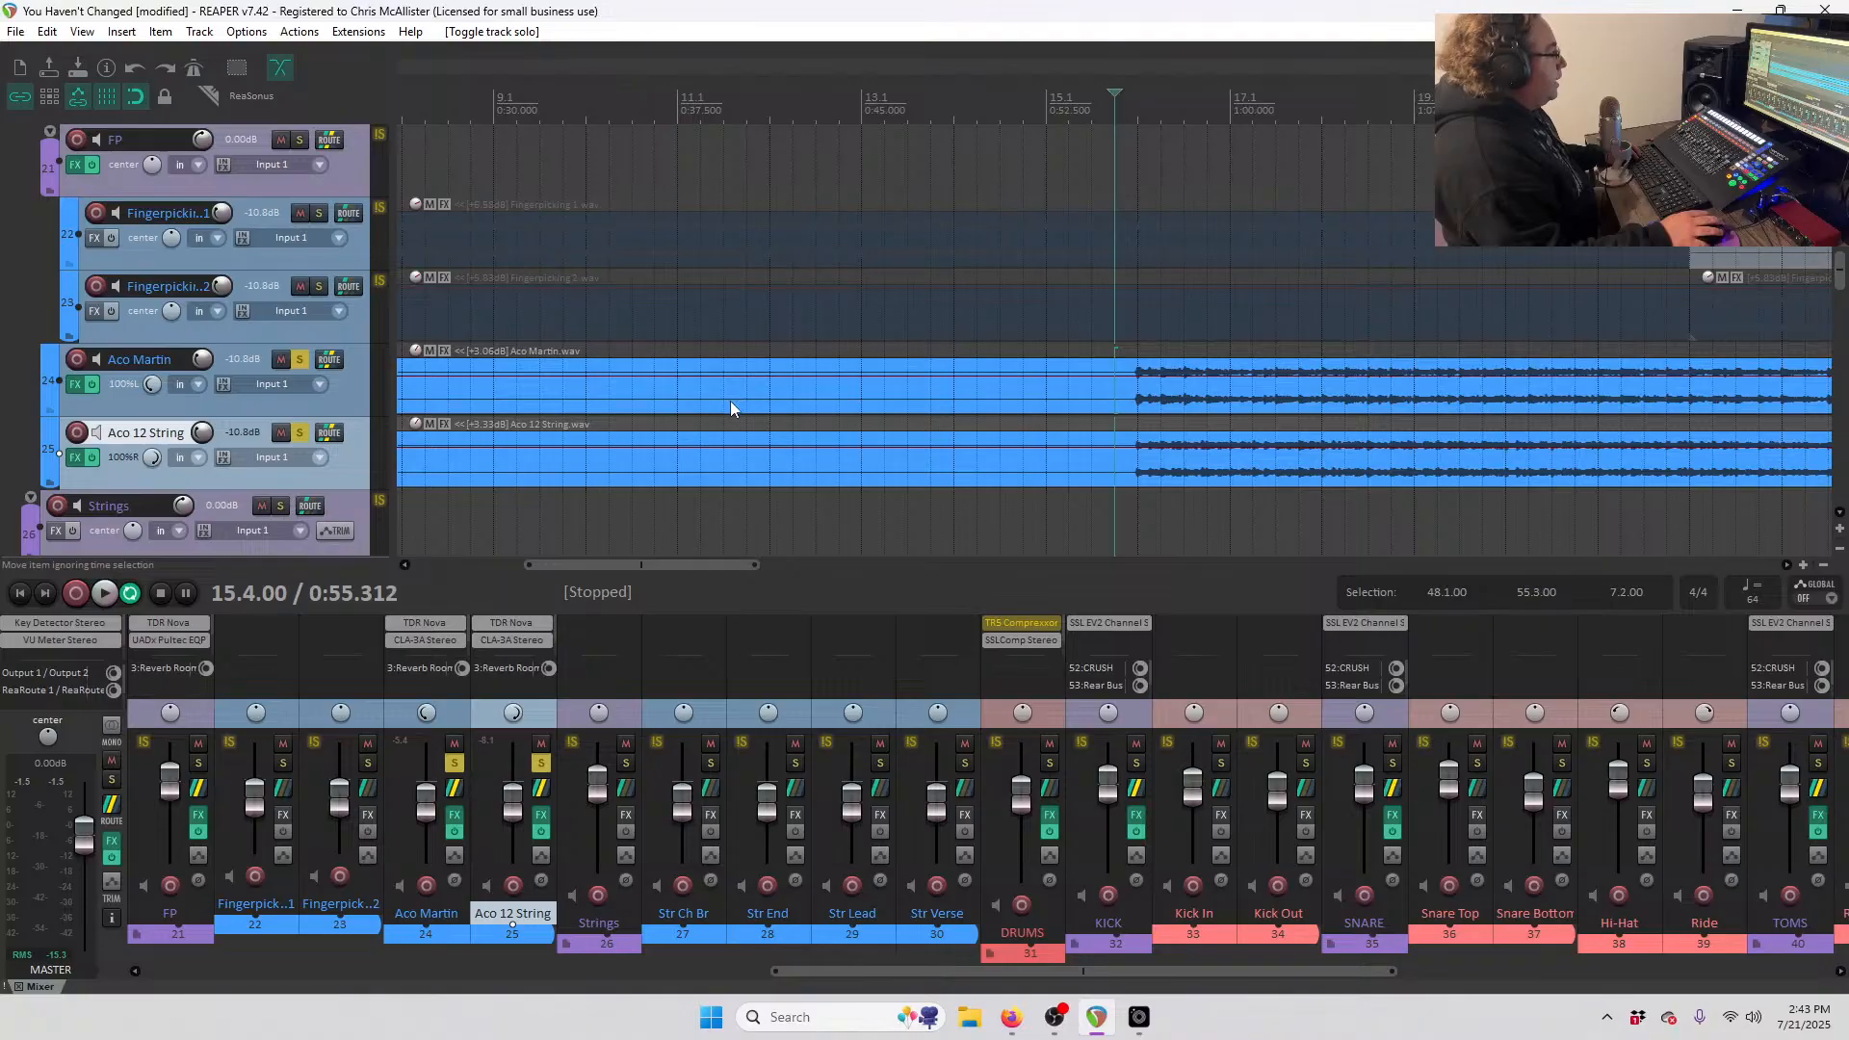
pyautogui.scroll(4, 322, 433)
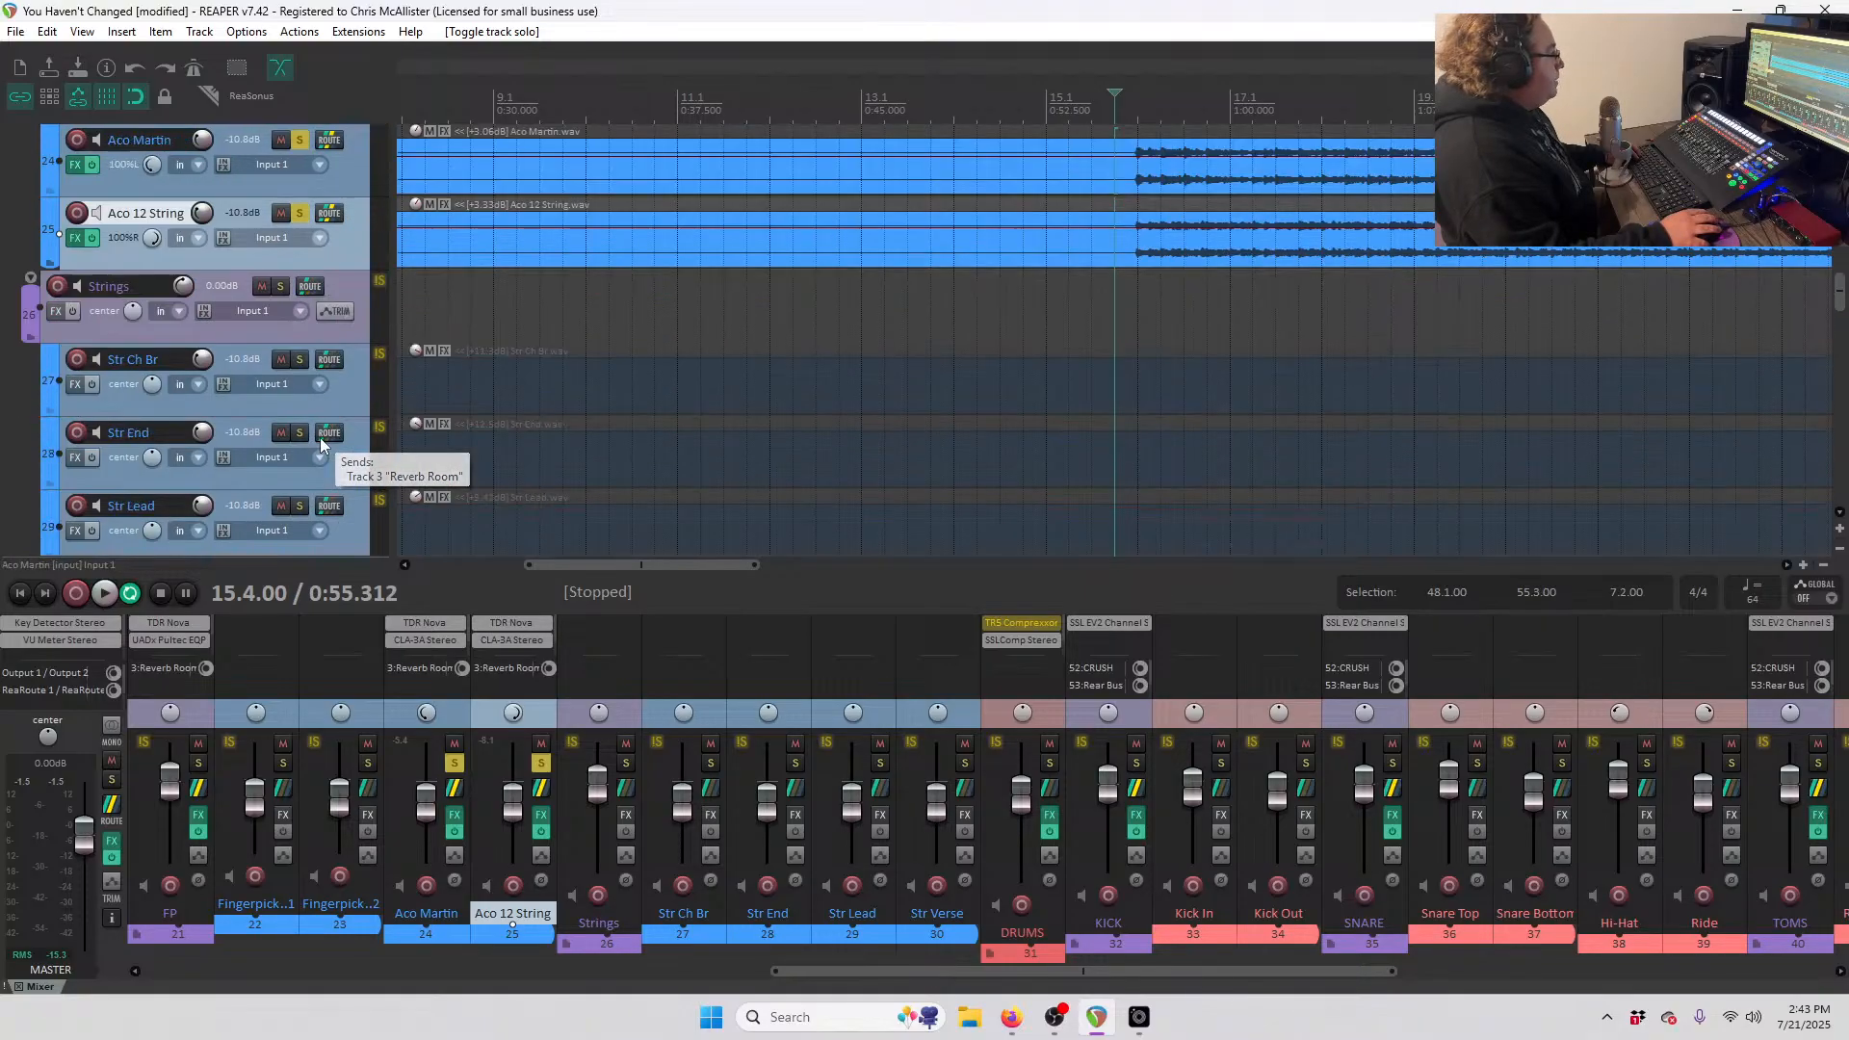
pyautogui.scroll(-5, 328, 413)
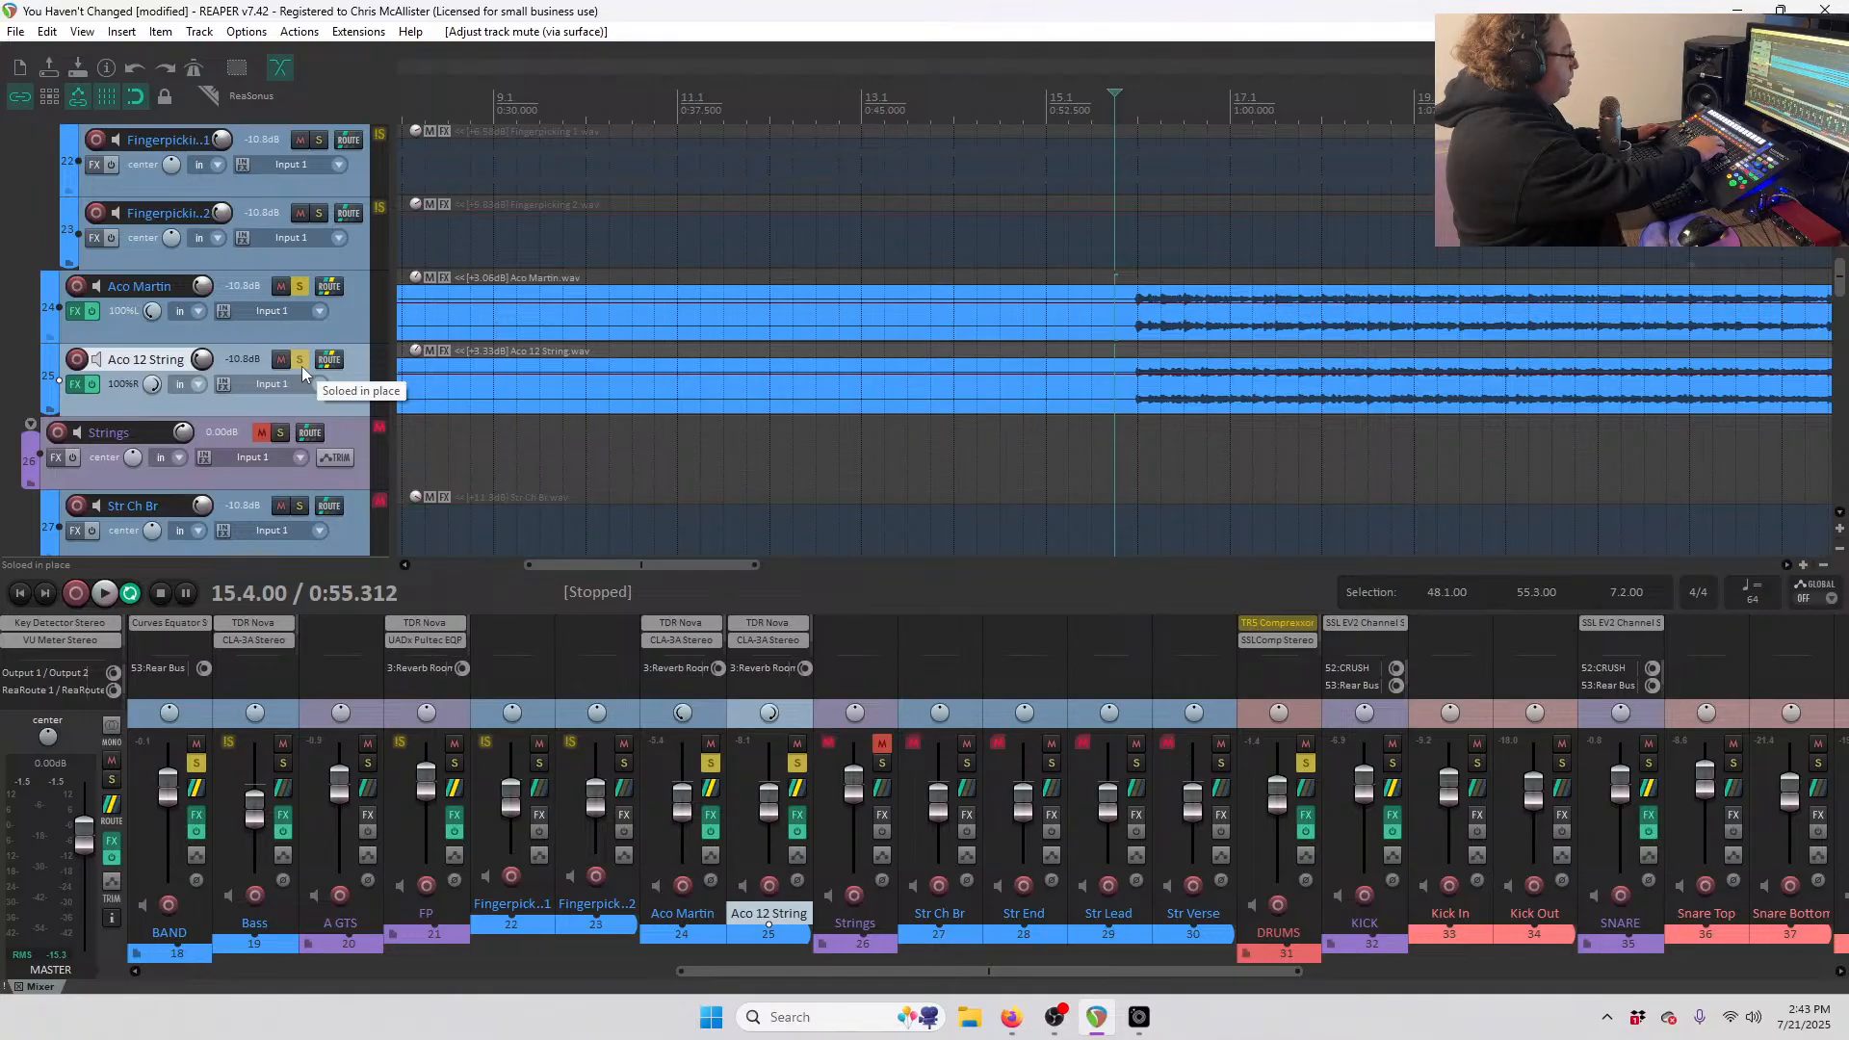
pyautogui.scroll(2, 289, 362)
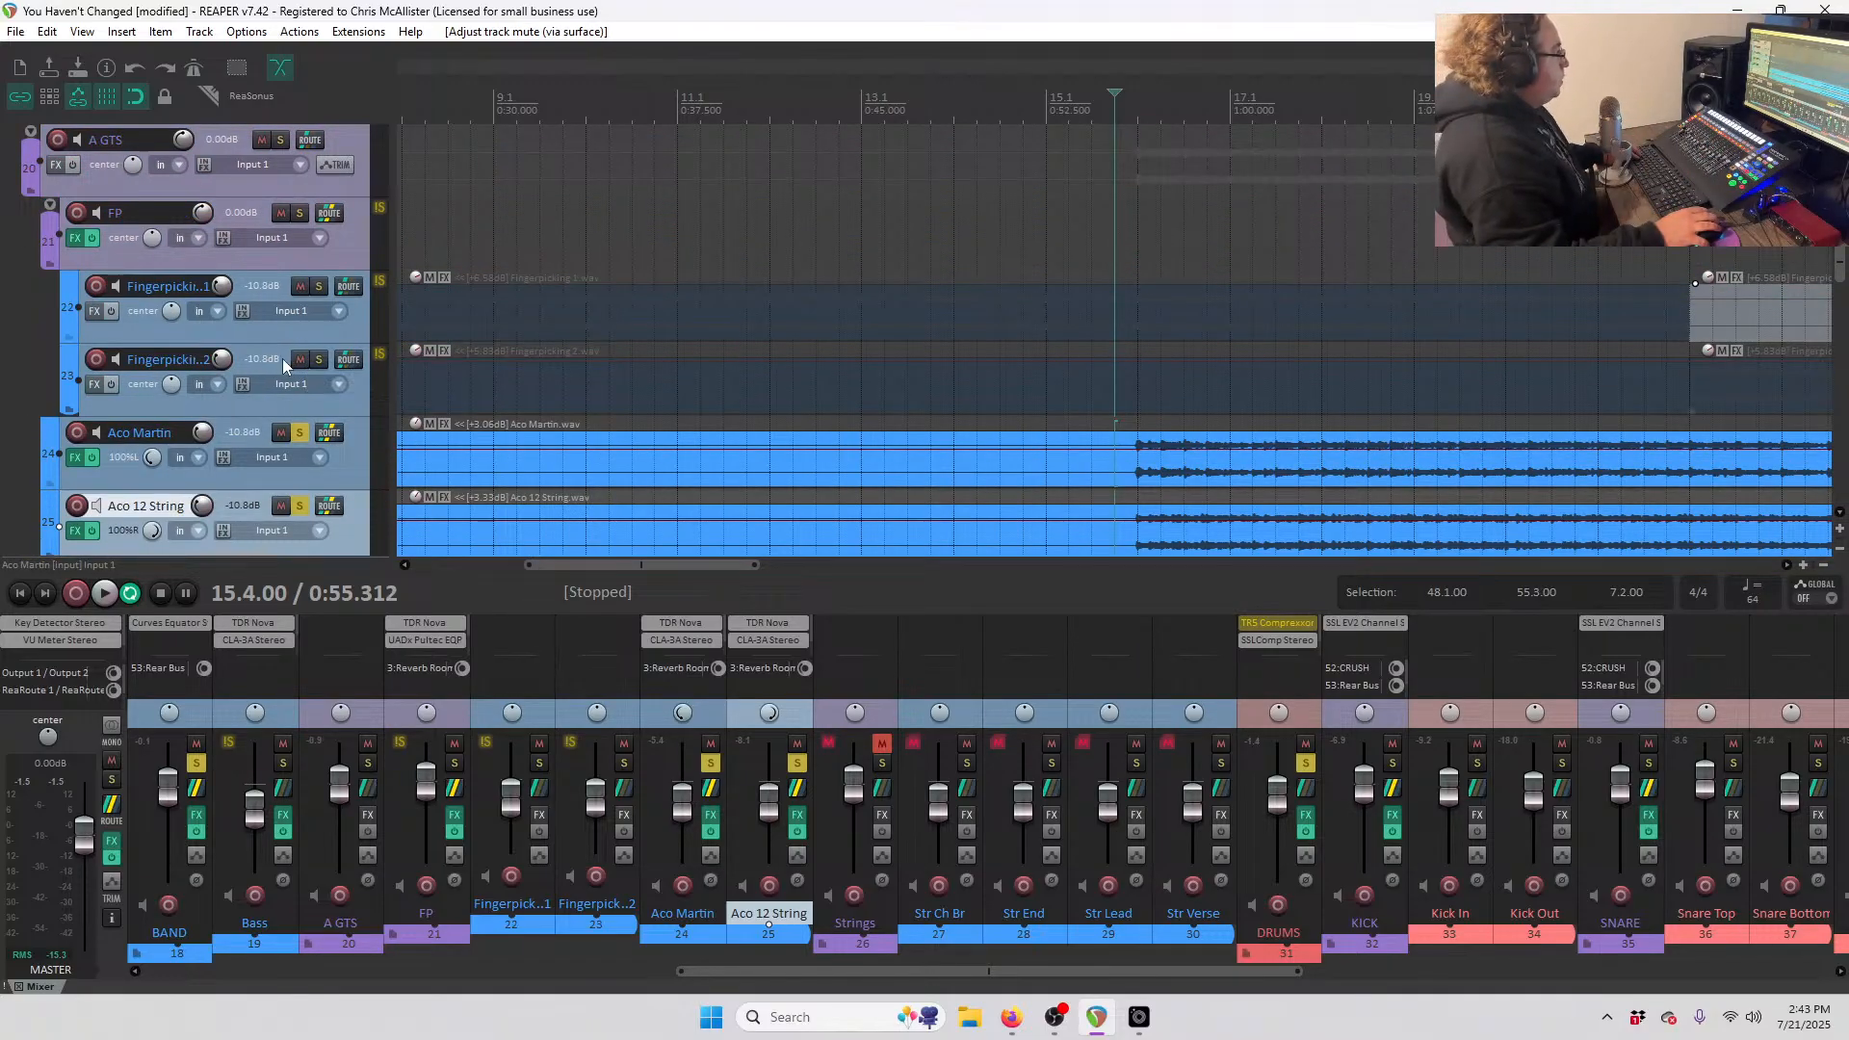
pyautogui.scroll(1, 281, 358)
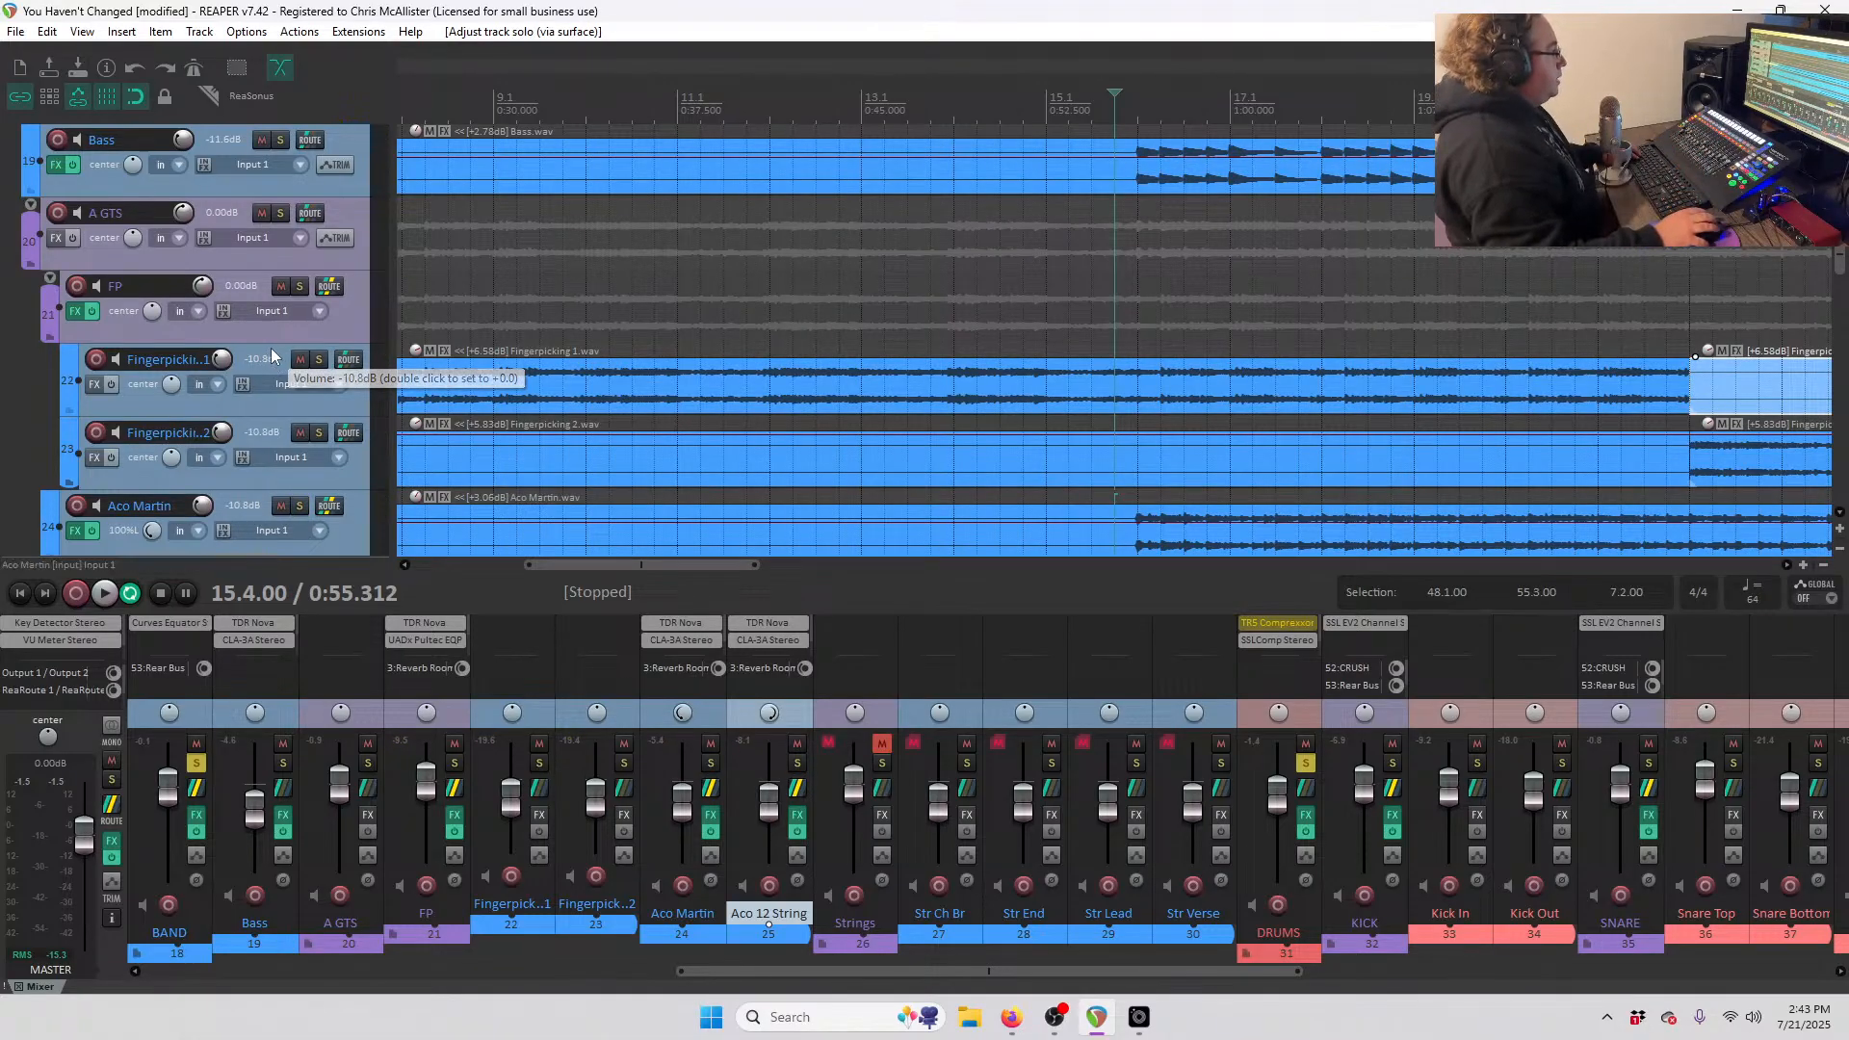
pyautogui.scroll(2, 262, 358)
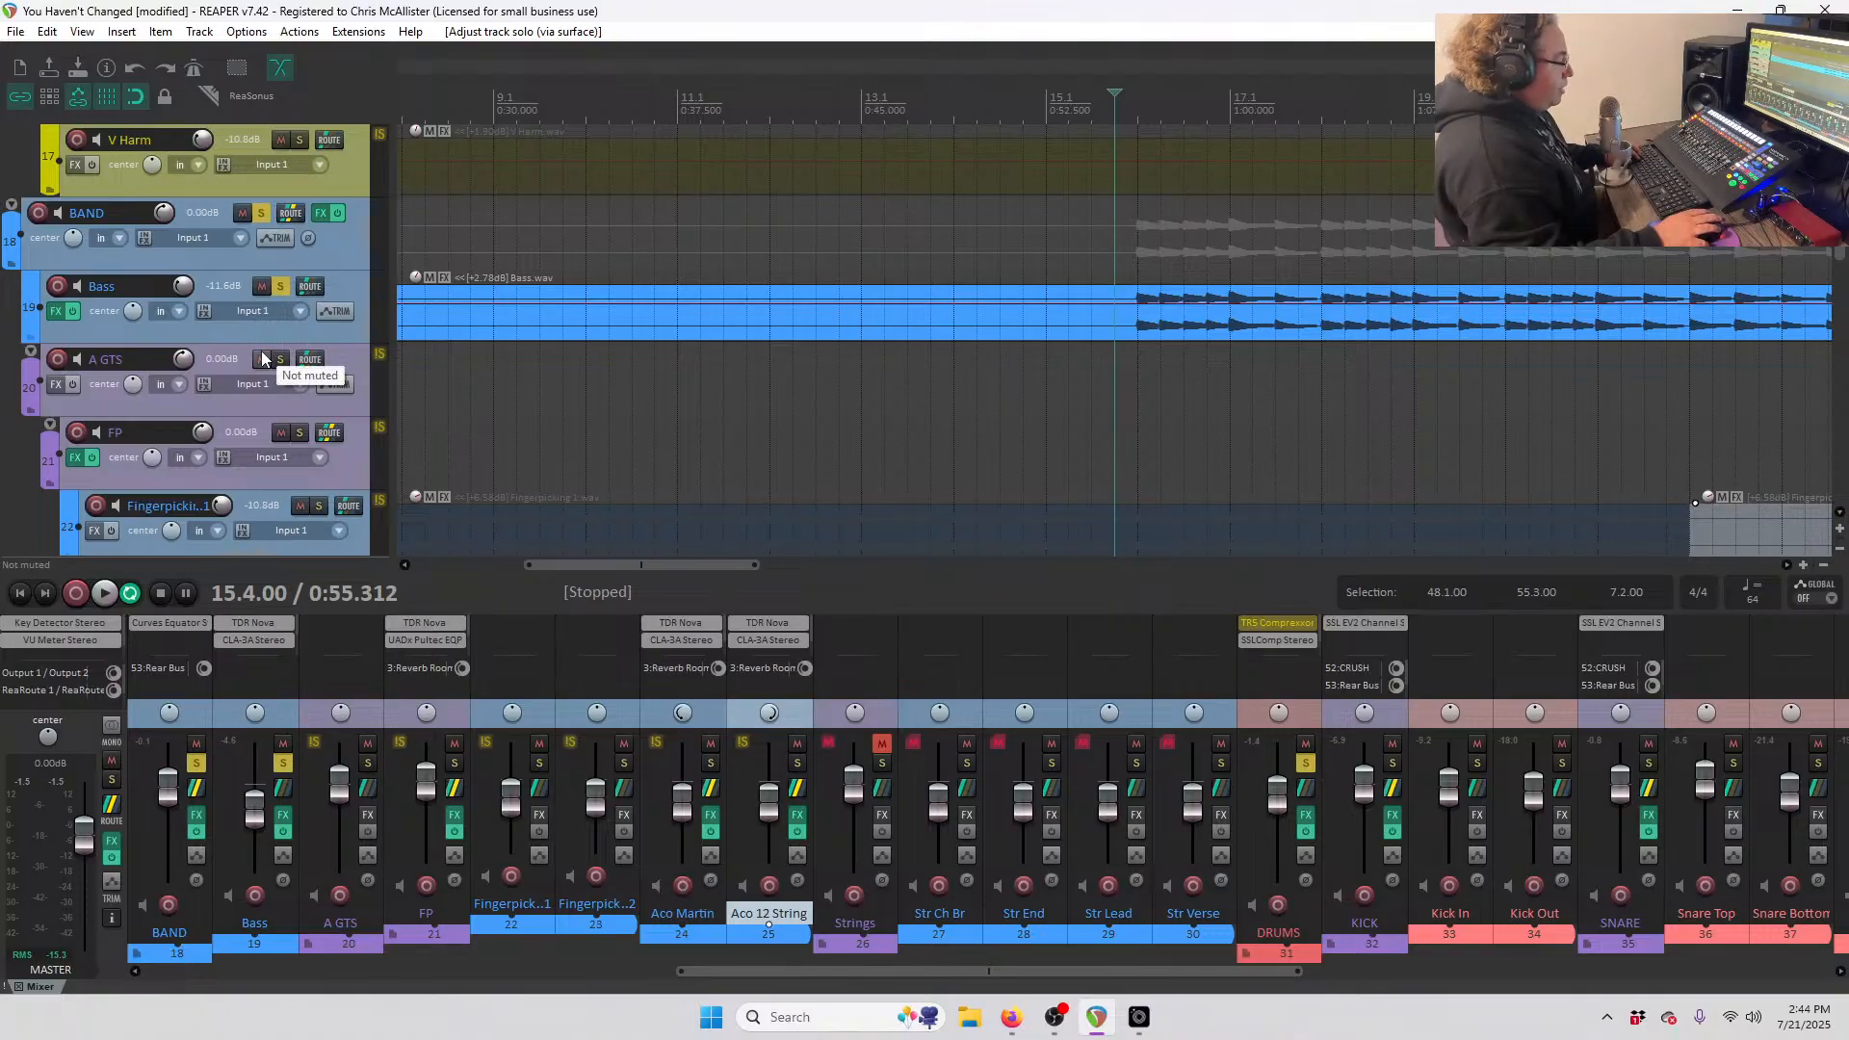
# - During playback, solo the acoustic guitars with the band and set the FP group's volume to -1.21 dB
pyautogui.press('space')
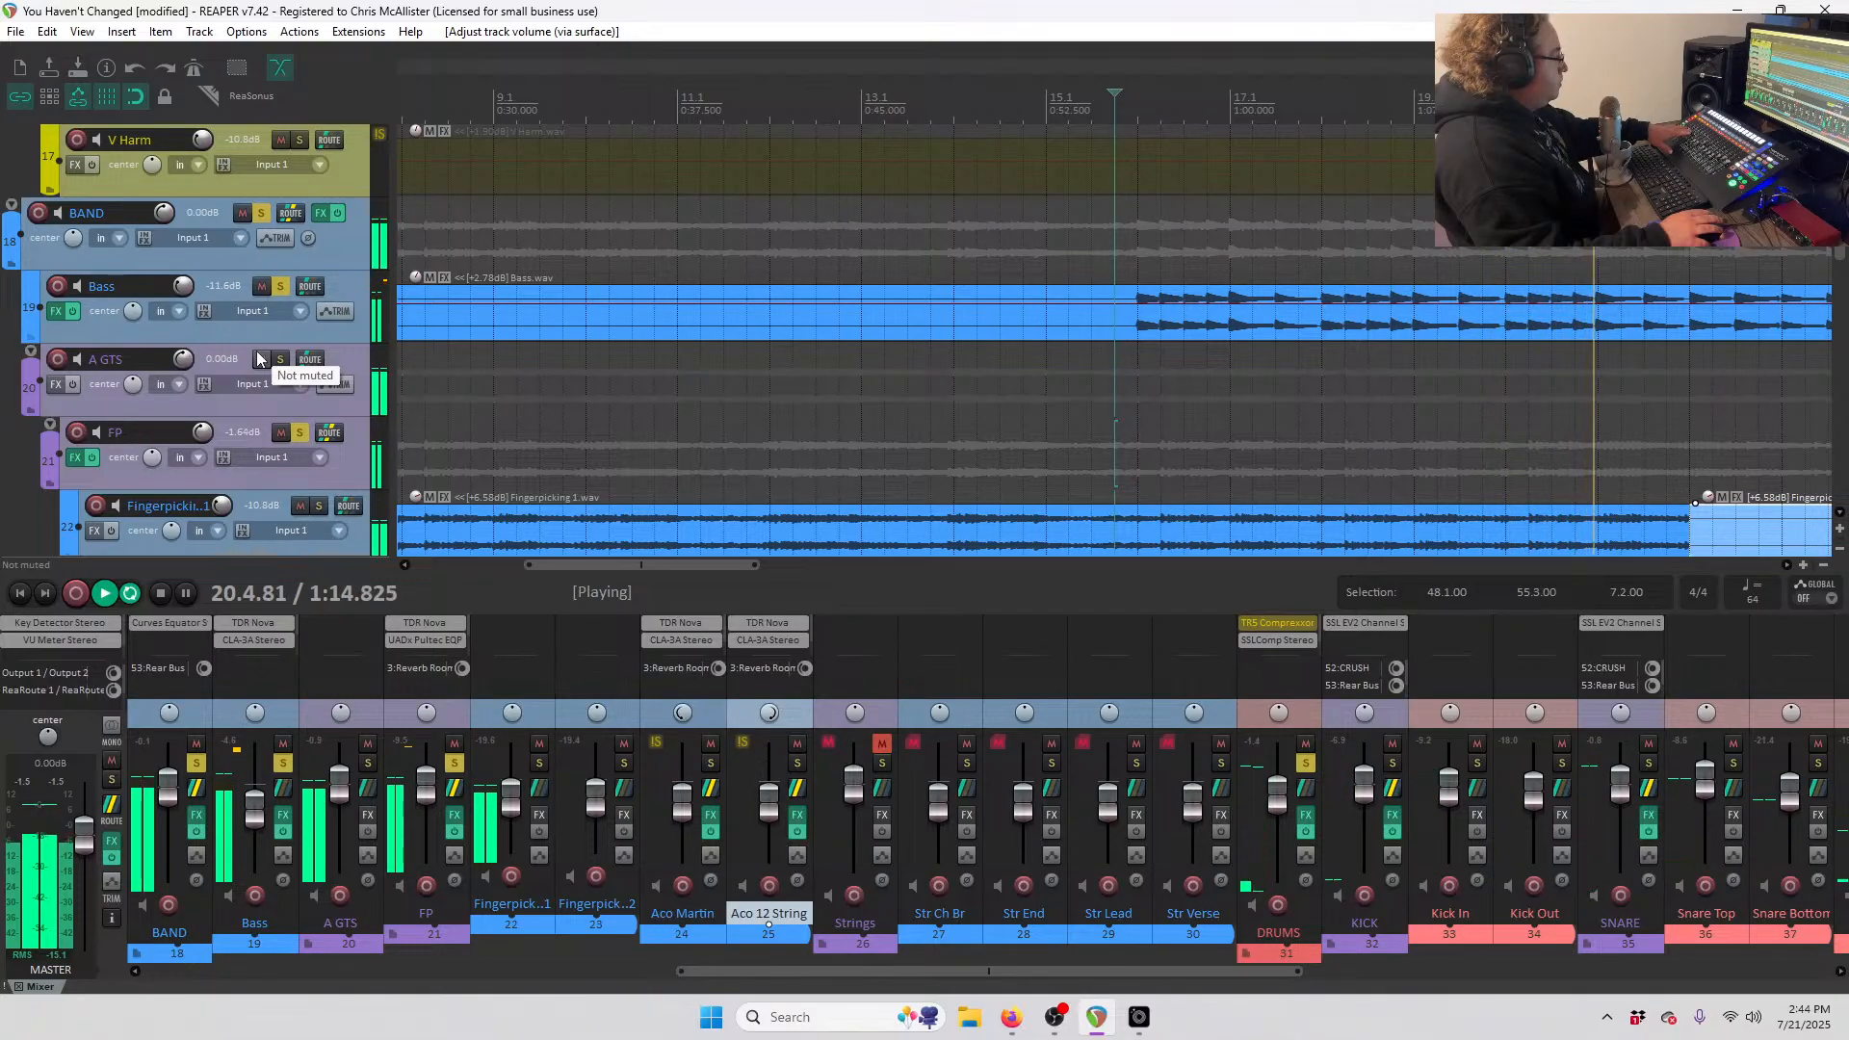
pyautogui.scroll(-2, 257, 360)
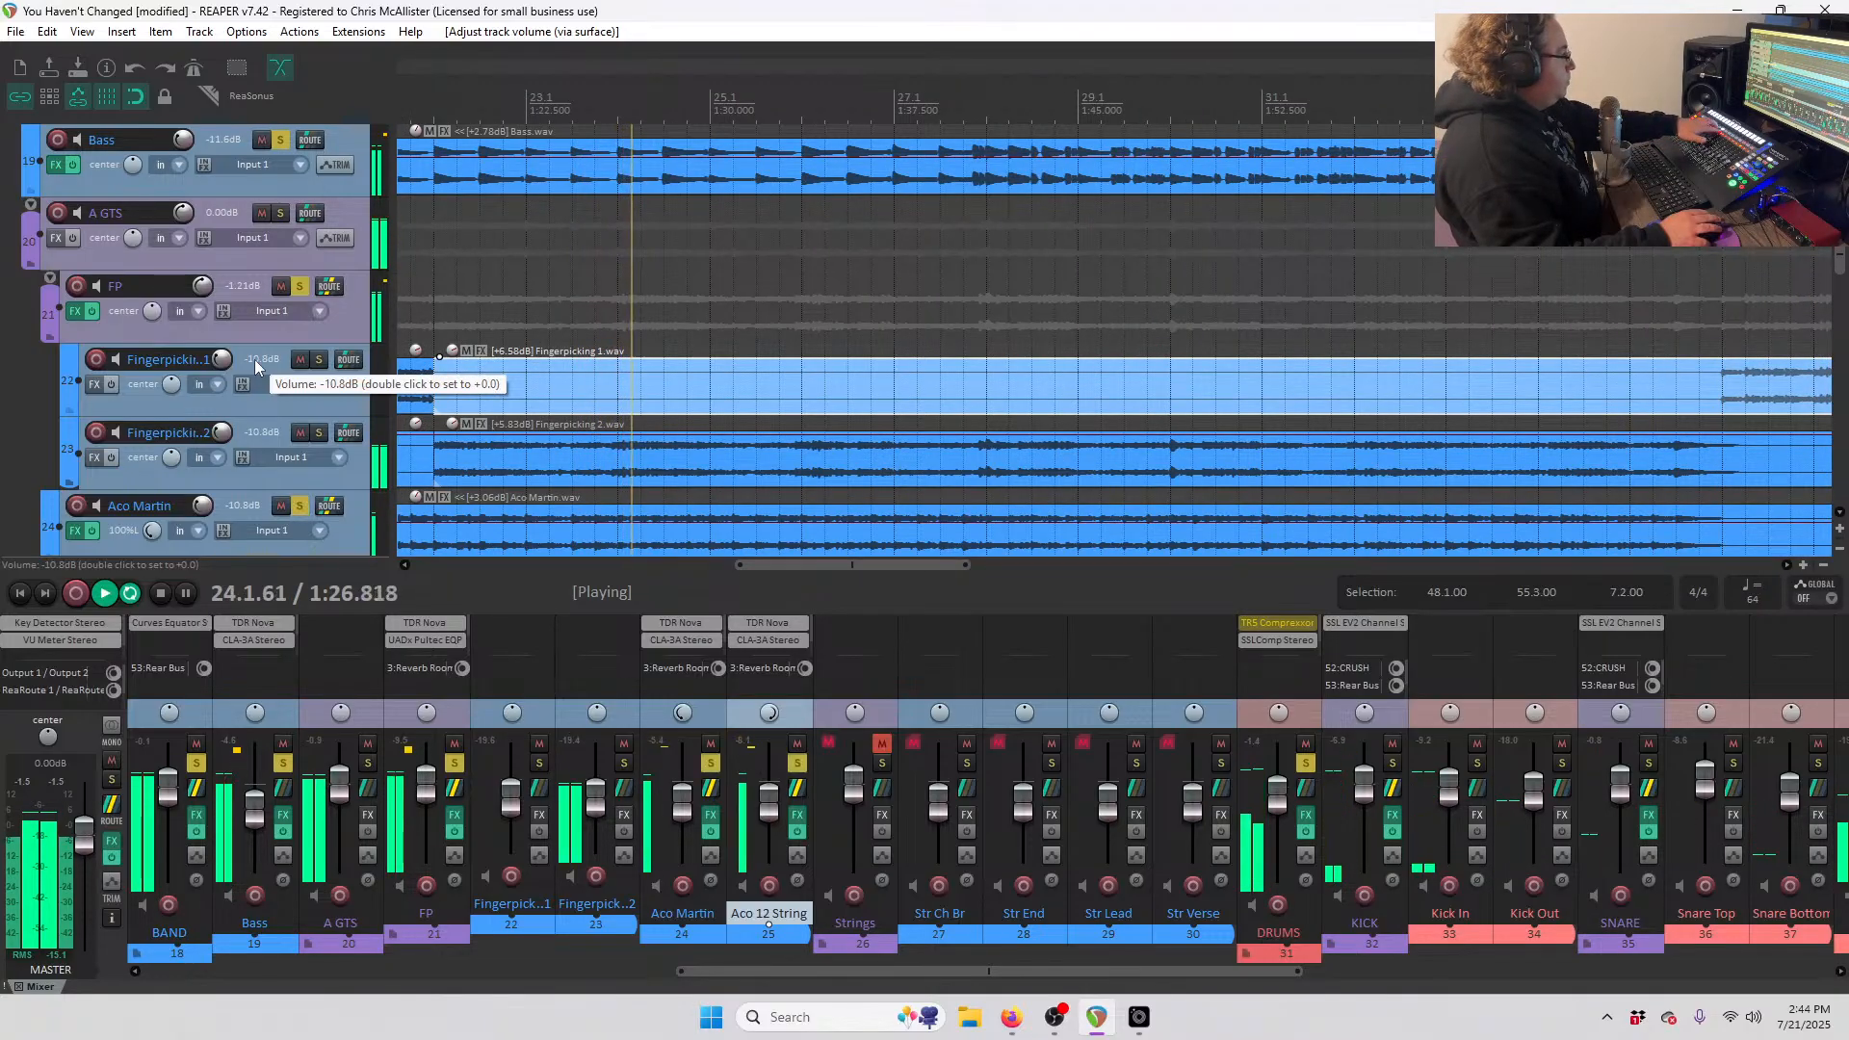
pyautogui.scroll(-2, 243, 357)
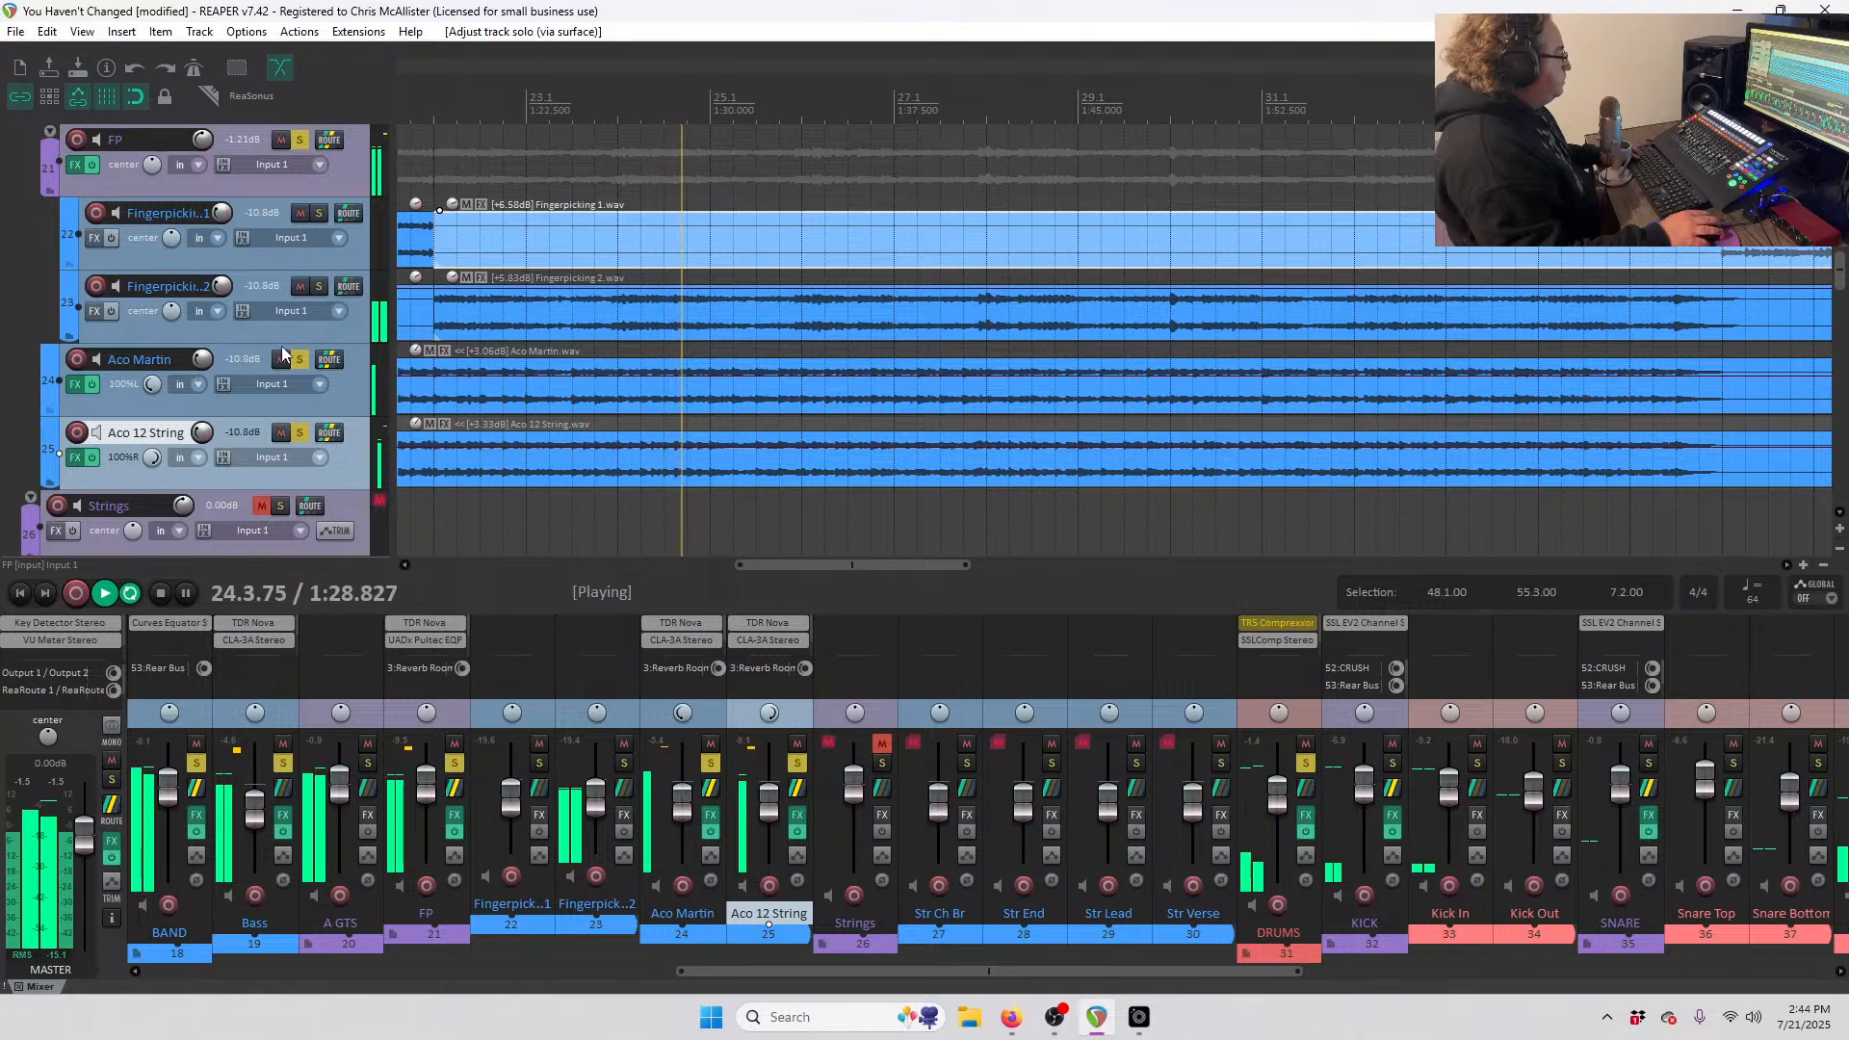
pyautogui.press('space')
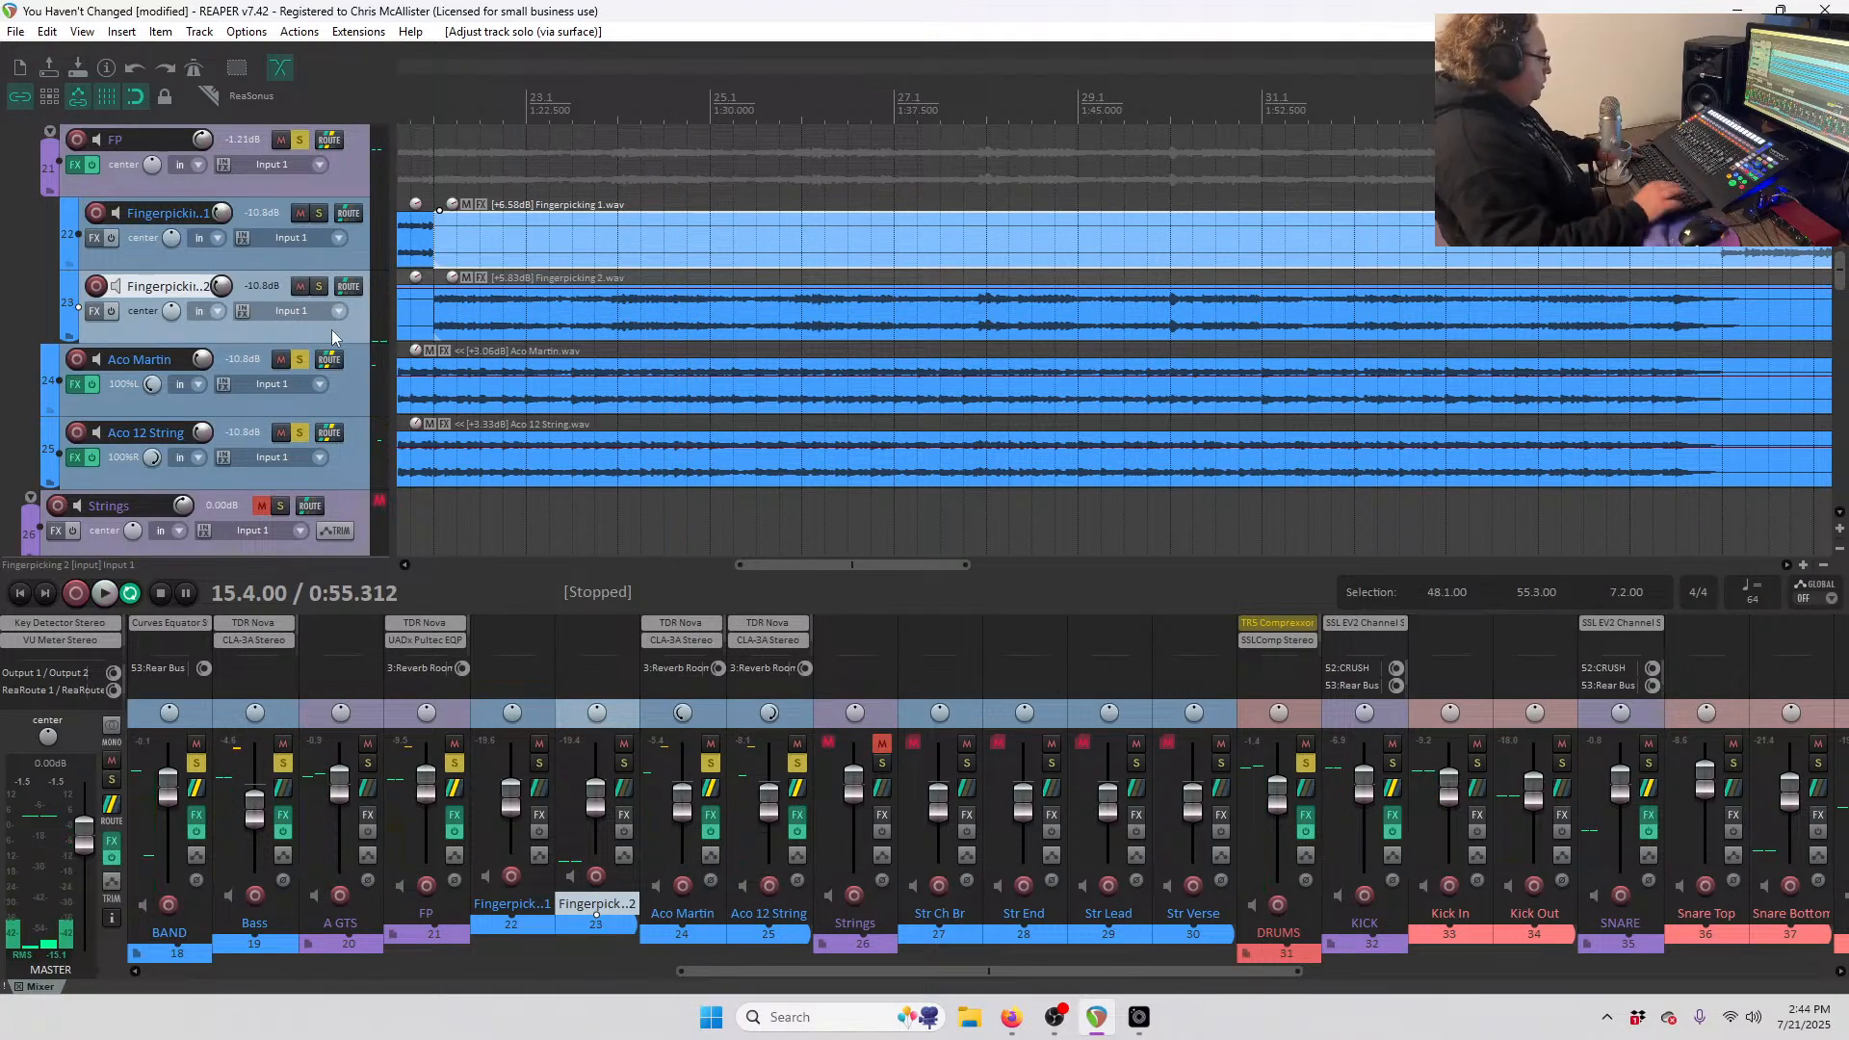
# - Add a track named Rhythms above Aco Martin and nest Aco Martin and Aco 12 String in it as a folder
pyautogui.hotkey('ctrl', 't')
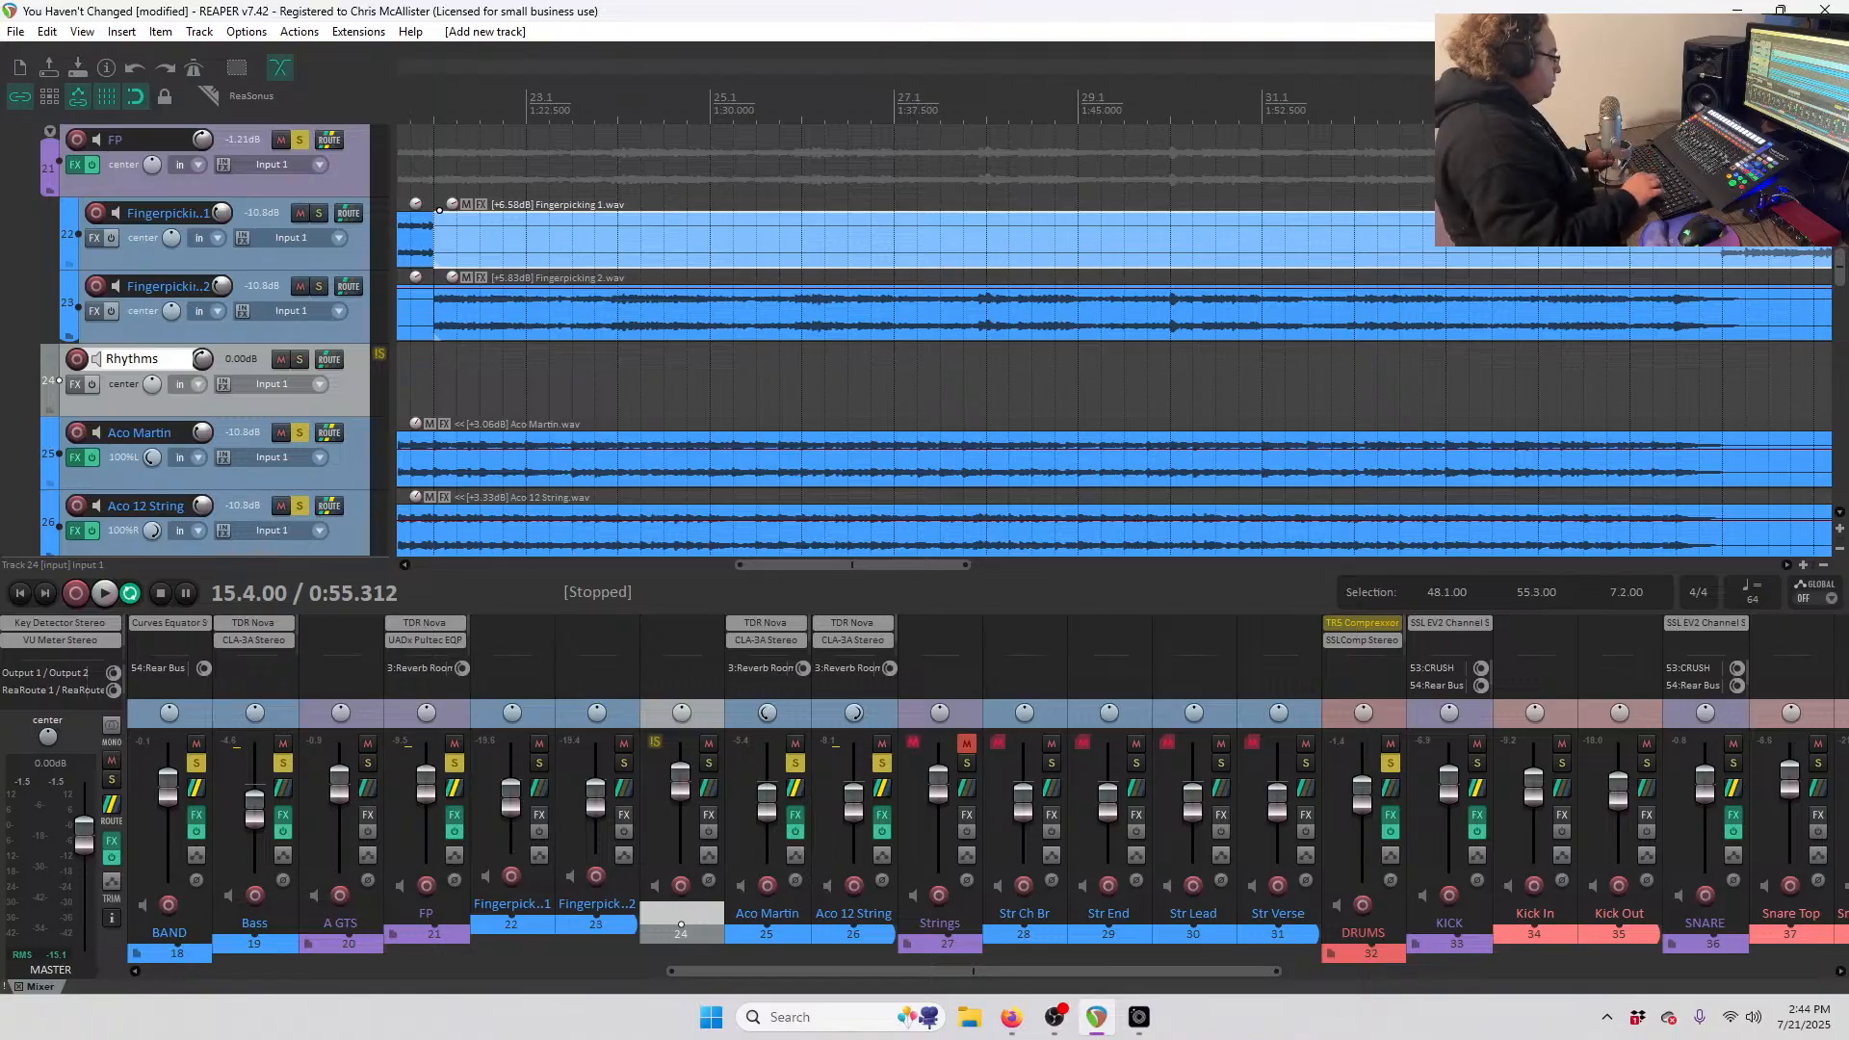
pyautogui.click(348, 462)
pyautogui.keyDown('shift'); pyautogui.click(350, 520); pyautogui.keyUp('shift')
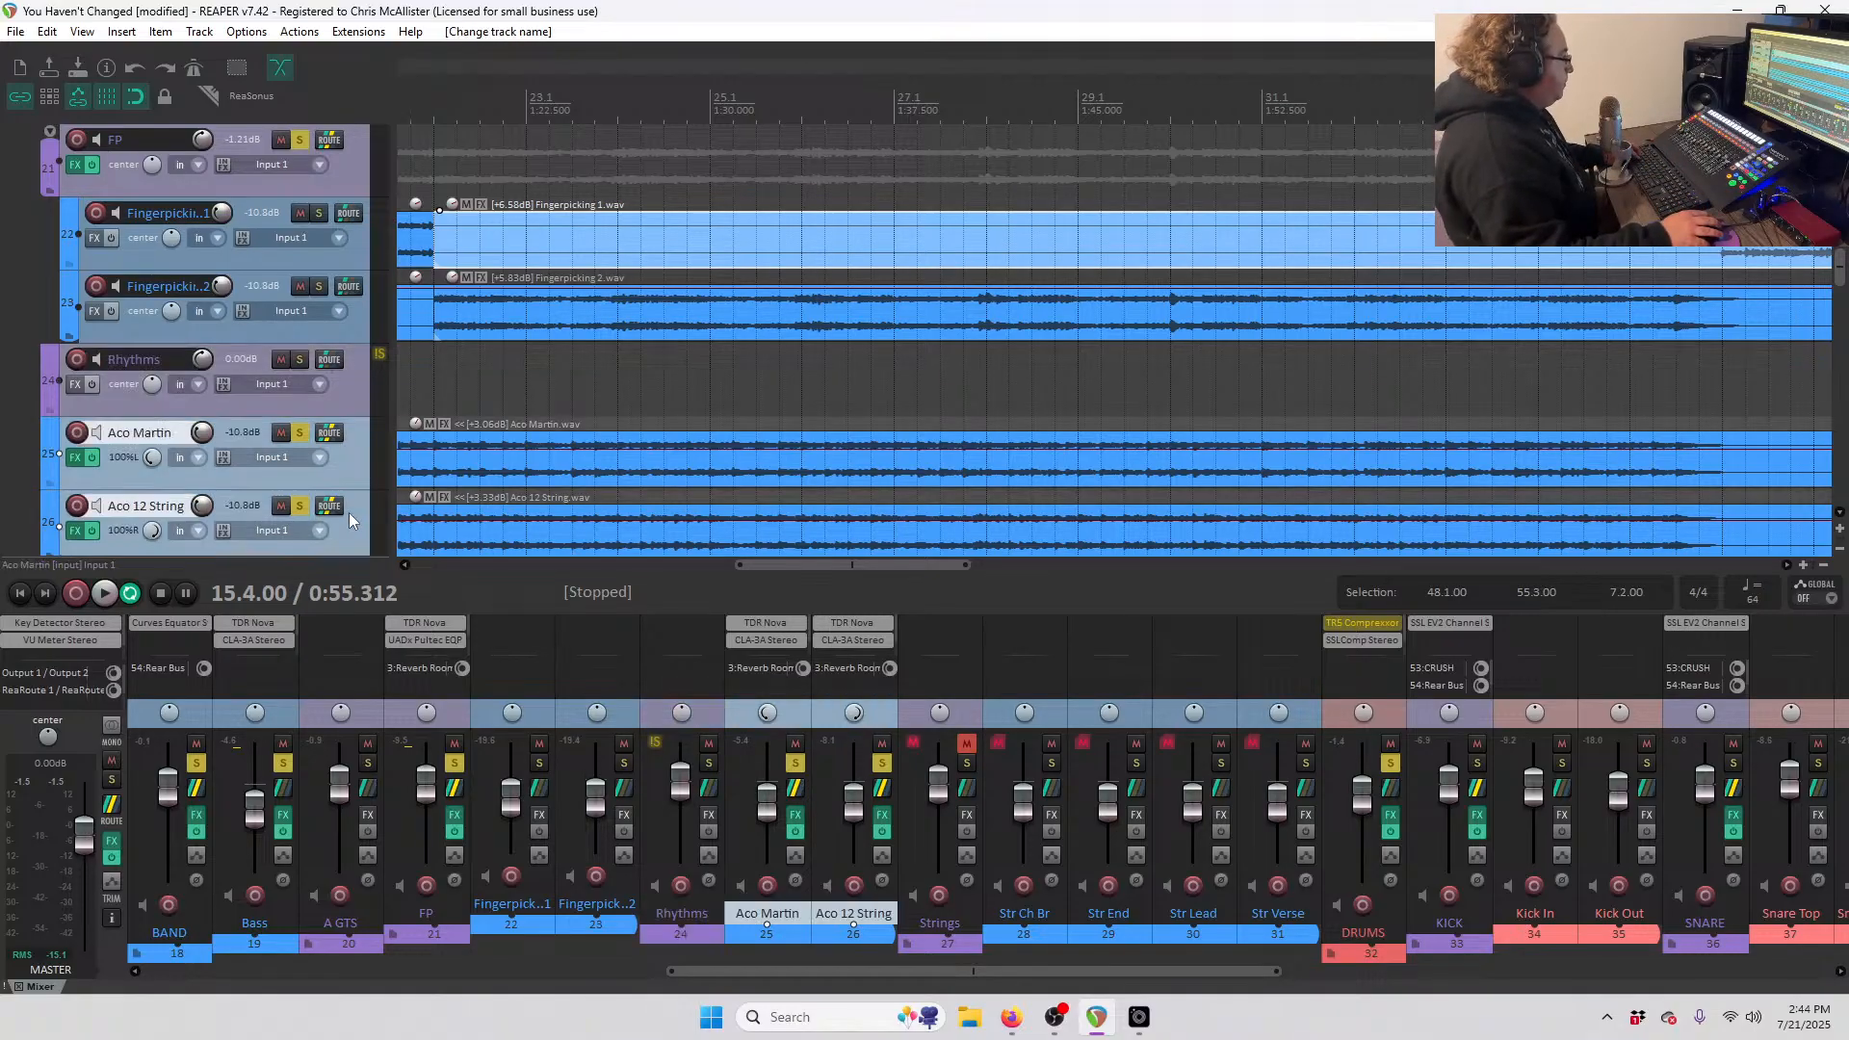
pyautogui.moveTo(344, 390); pyautogui.dragTo(341, 379)
# - Set the Rhythms folder's volume to -9.50 dB while playing it against the band
pyautogui.press('space')
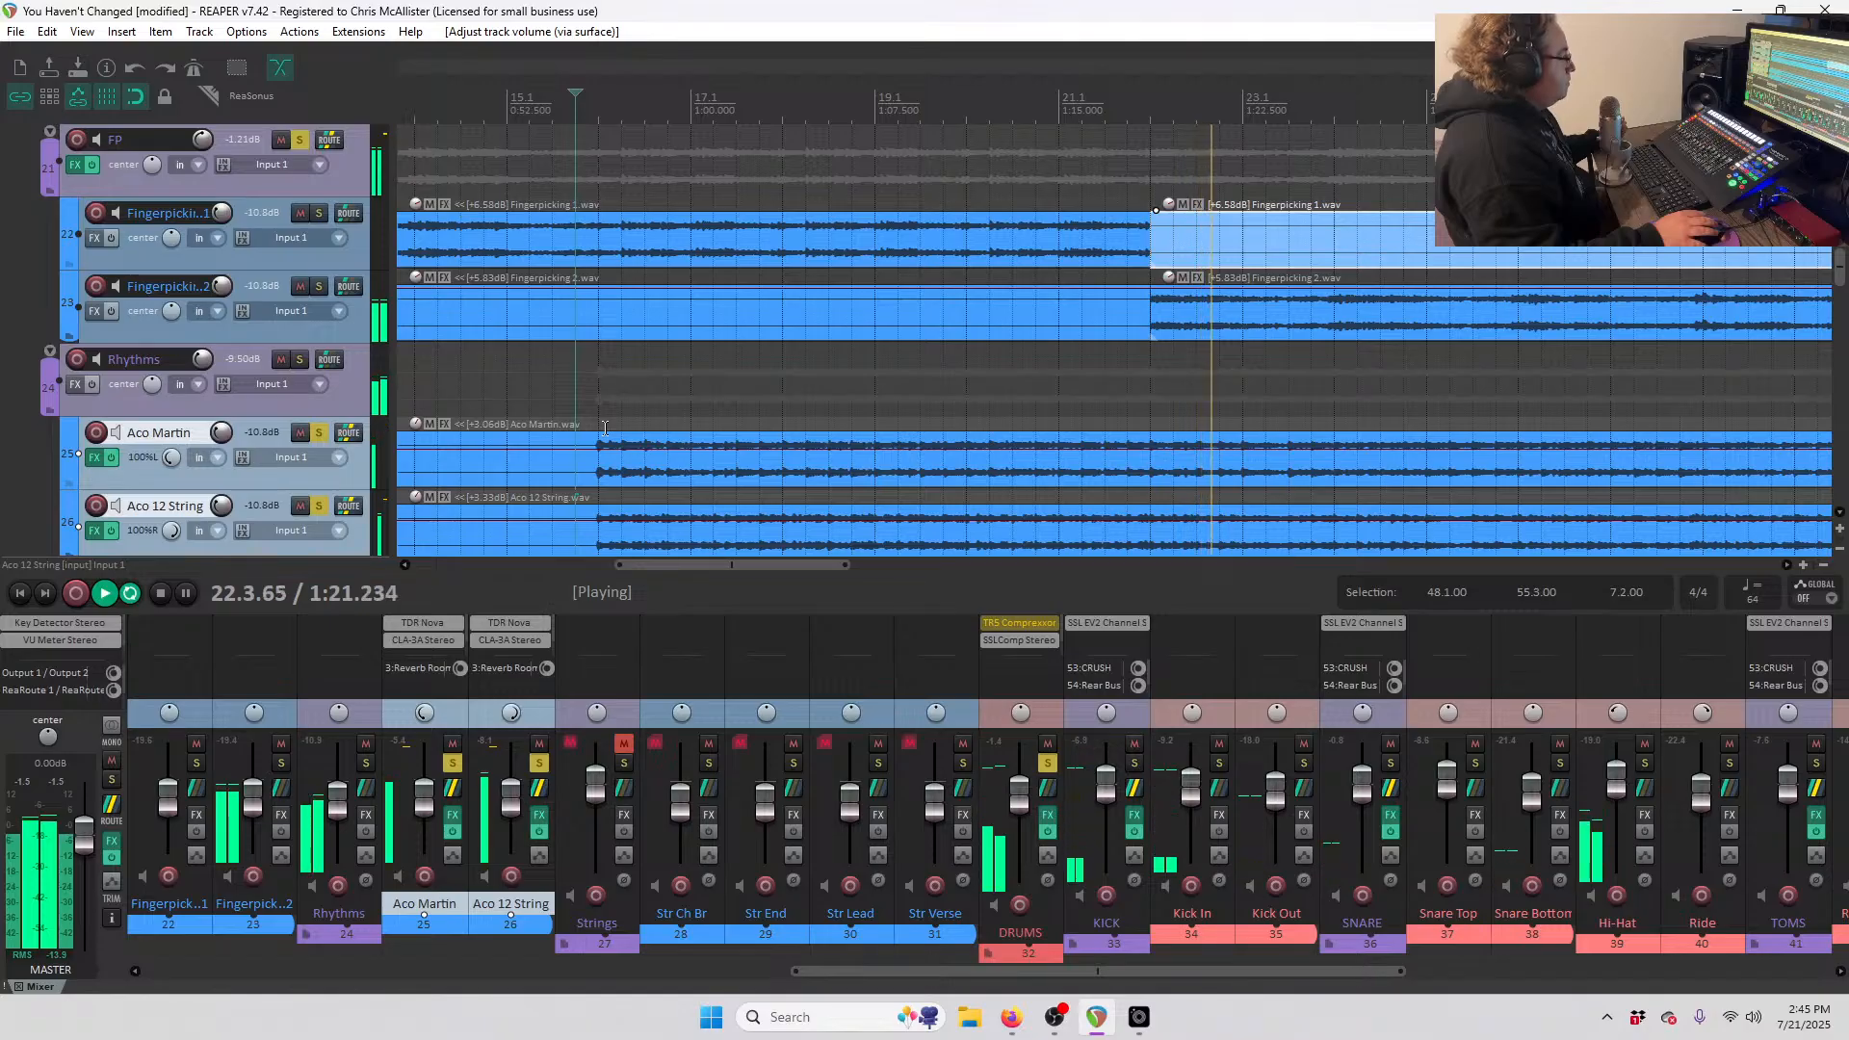
pyautogui.scroll(-1, 264, 457)
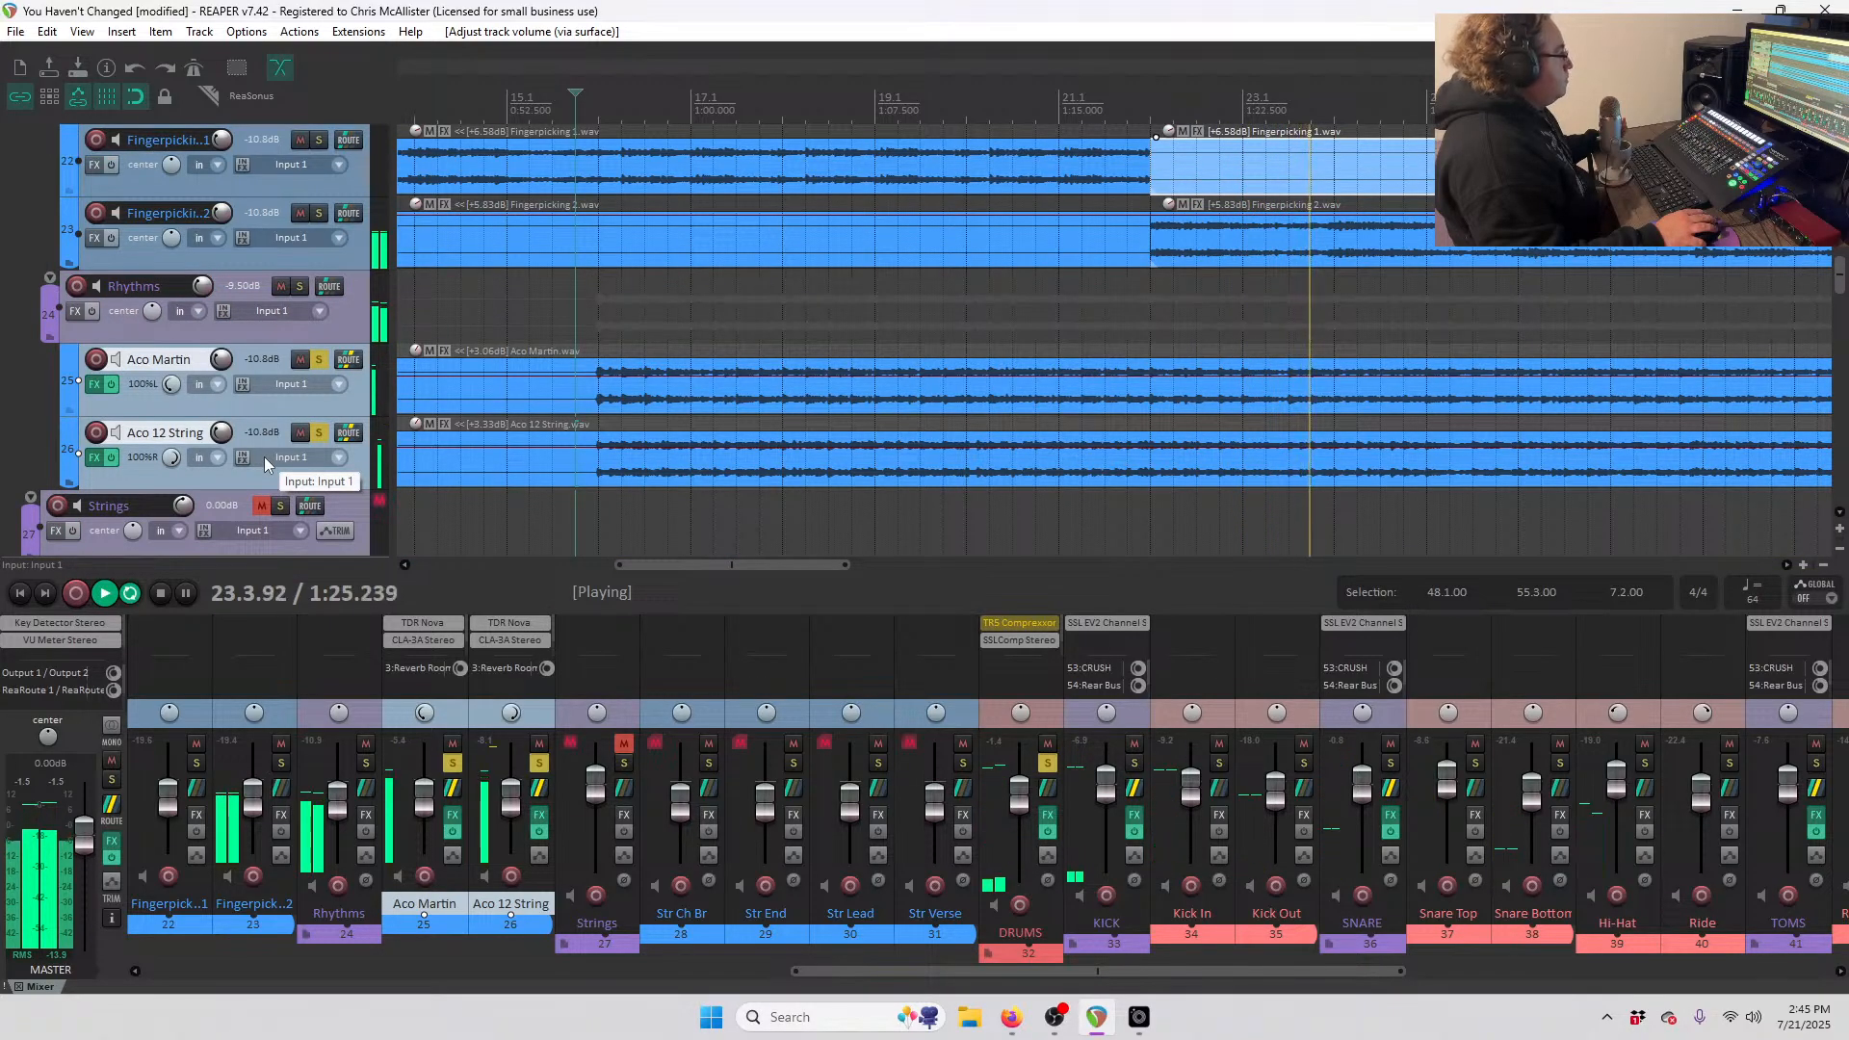
pyautogui.scroll(-1, 264, 456)
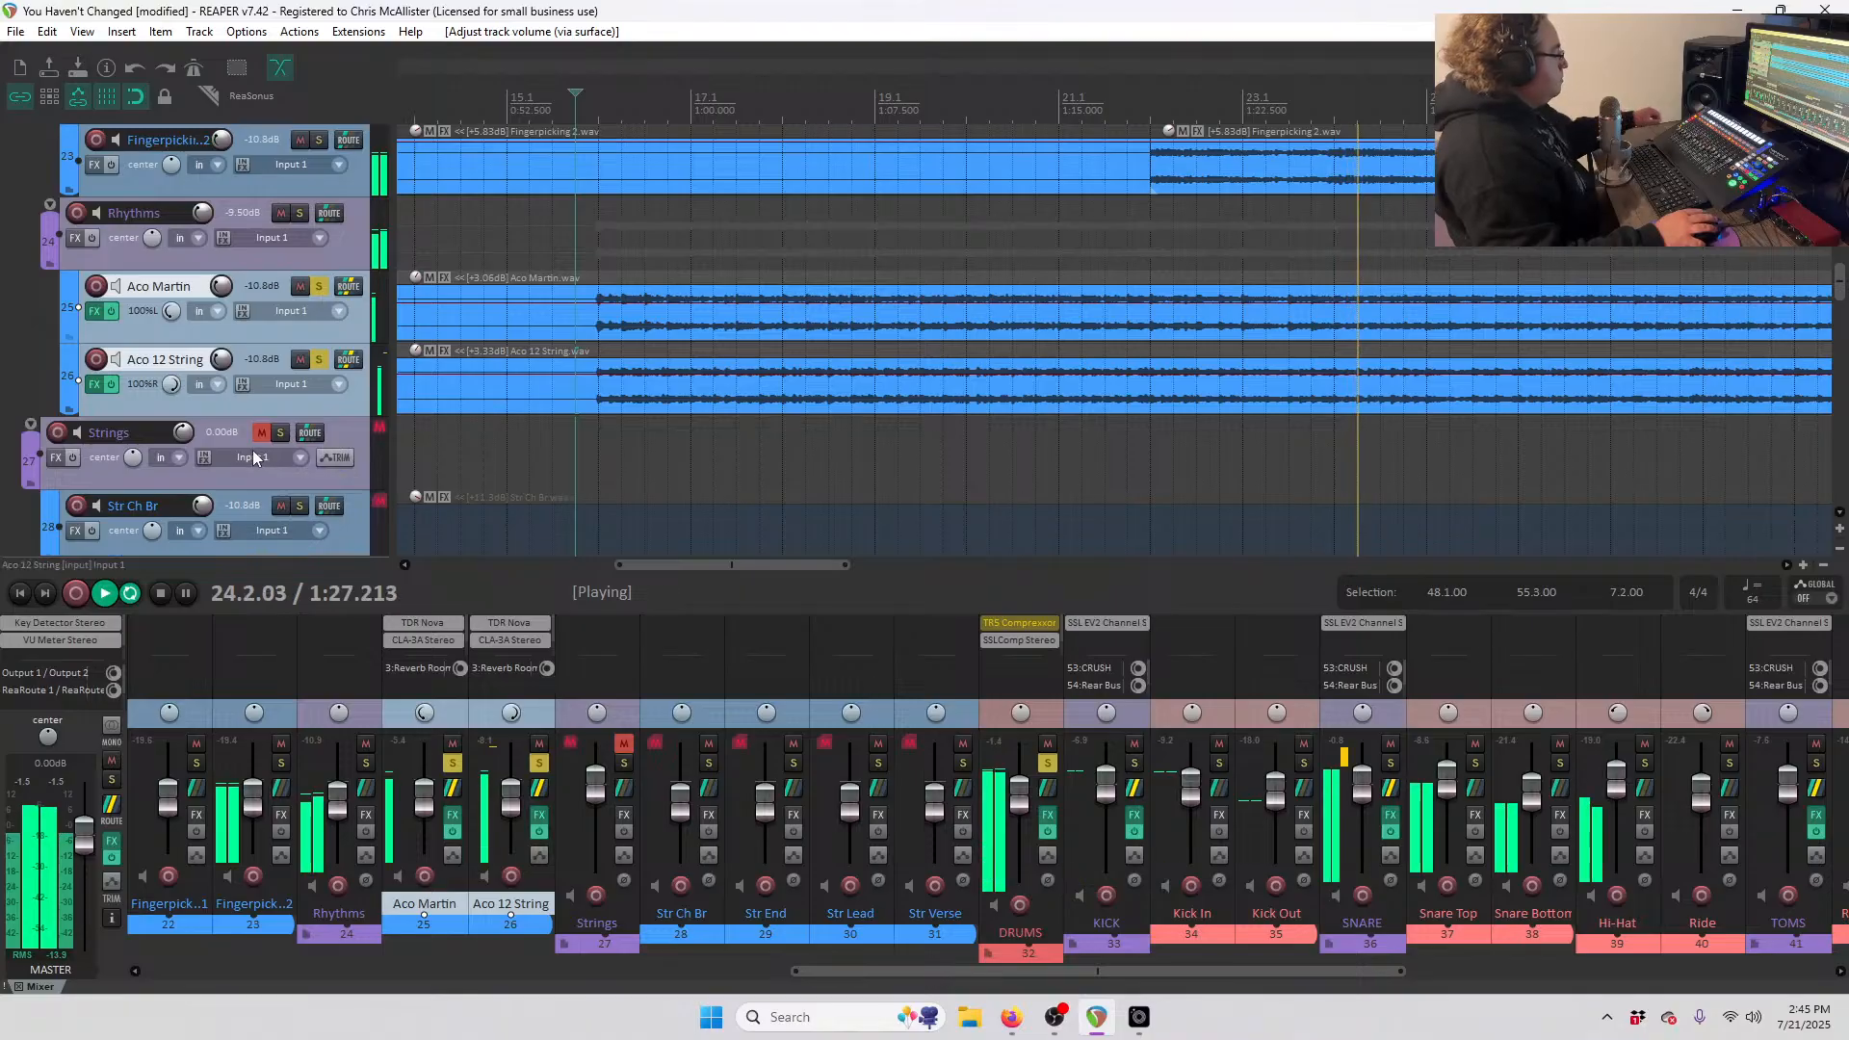
pyautogui.press('space')
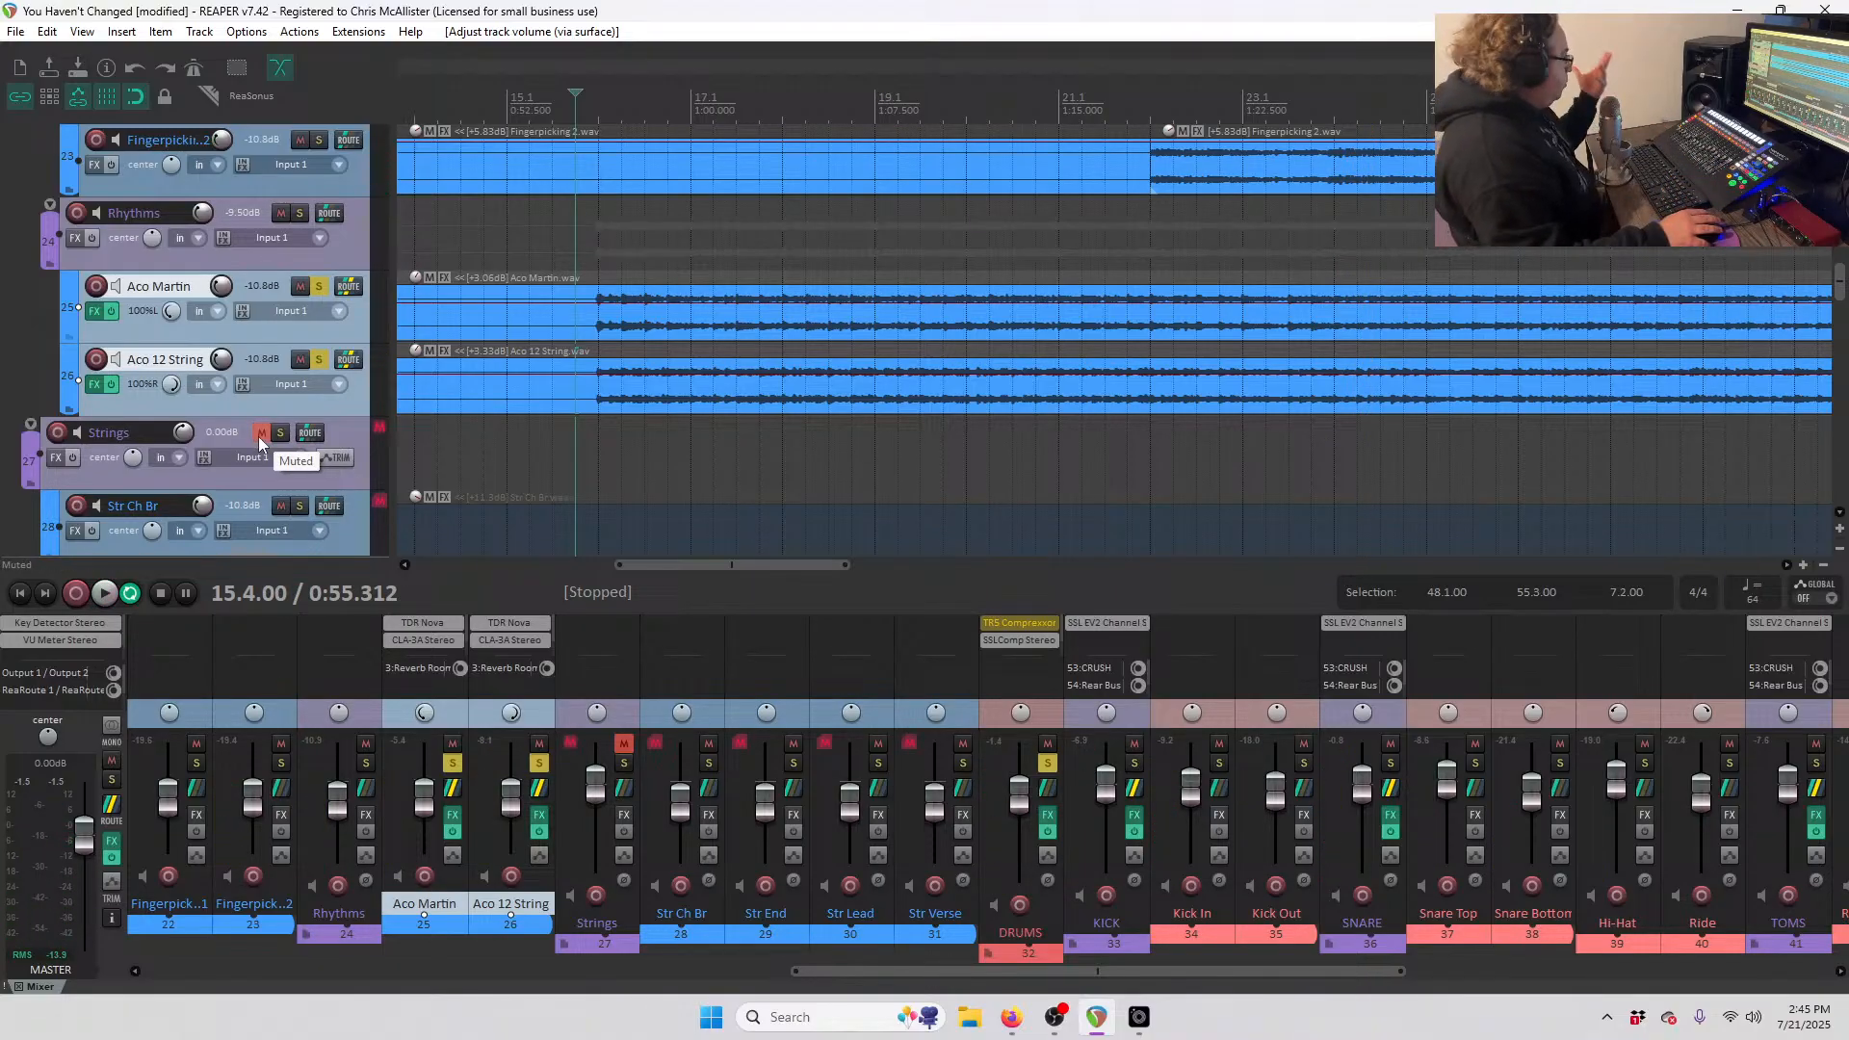
# - Turn off solo on Aco Martin and Aco 12 String, then unmute and solo the Strings folder
pyautogui.scroll(-1, 260, 441)
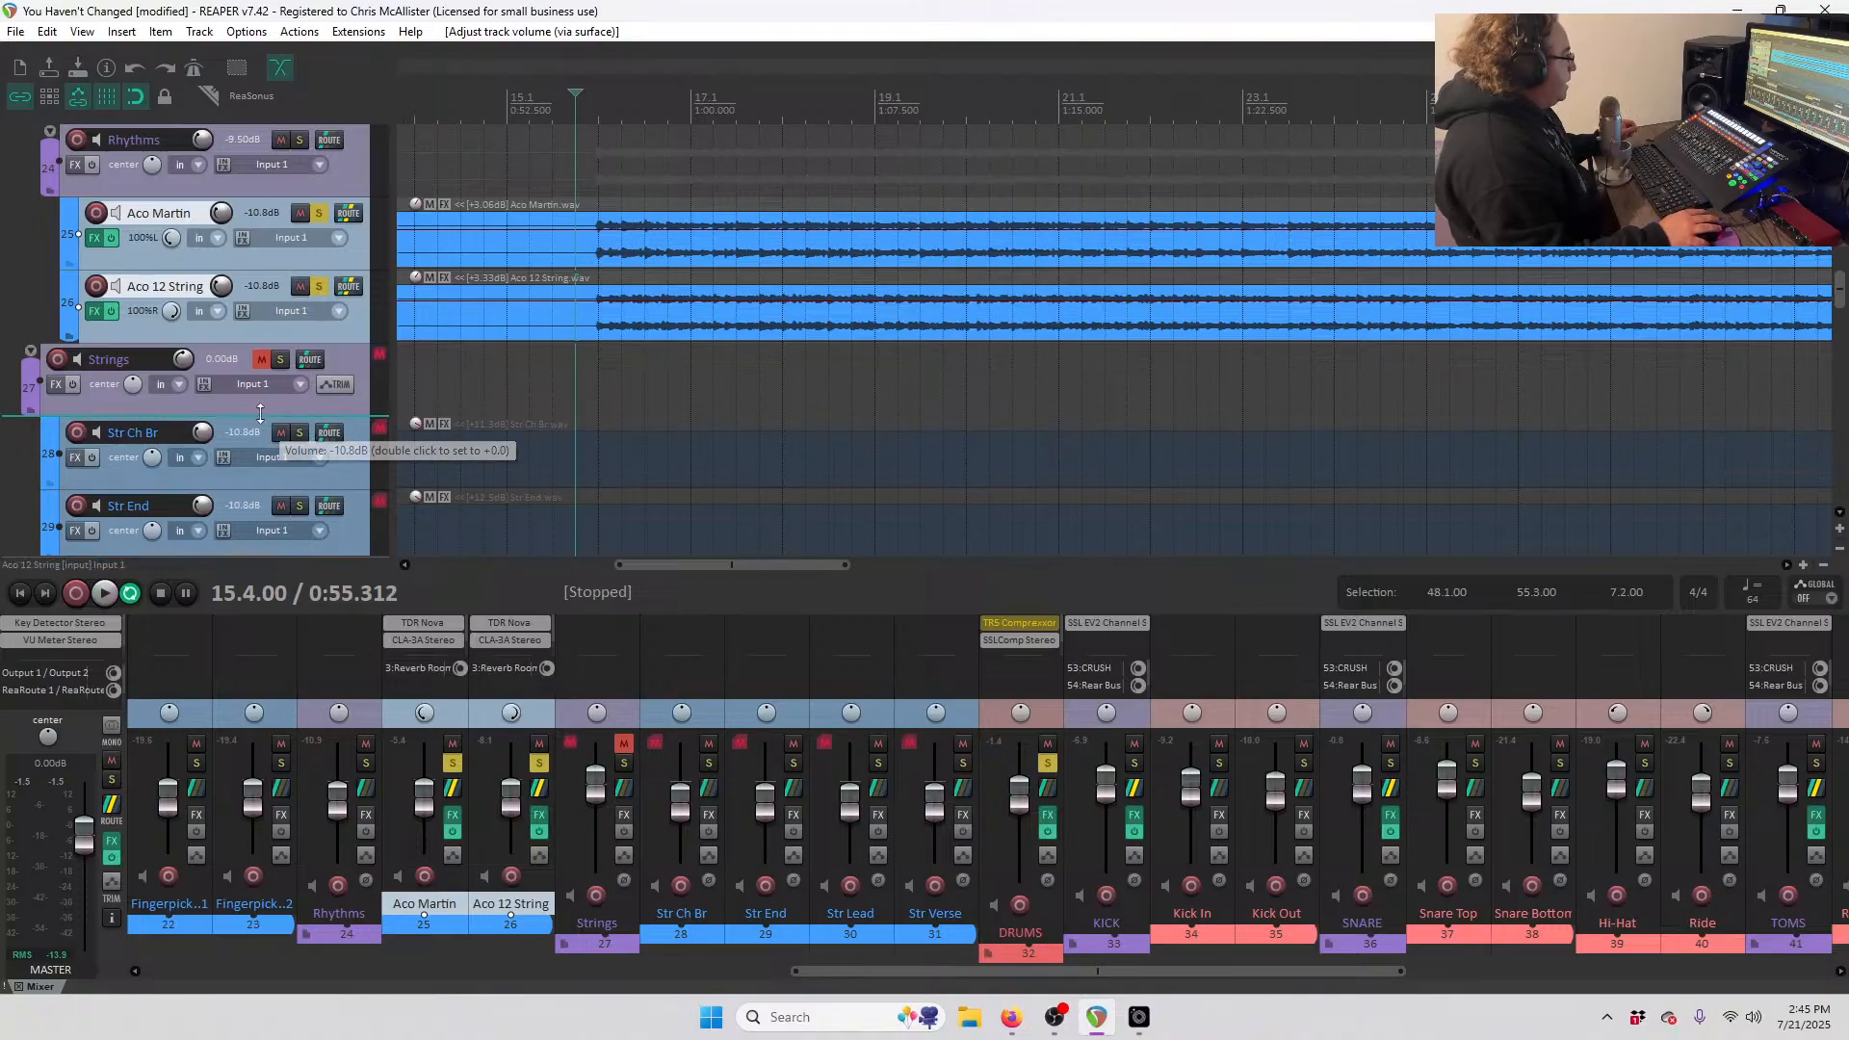
pyautogui.click(317, 287)
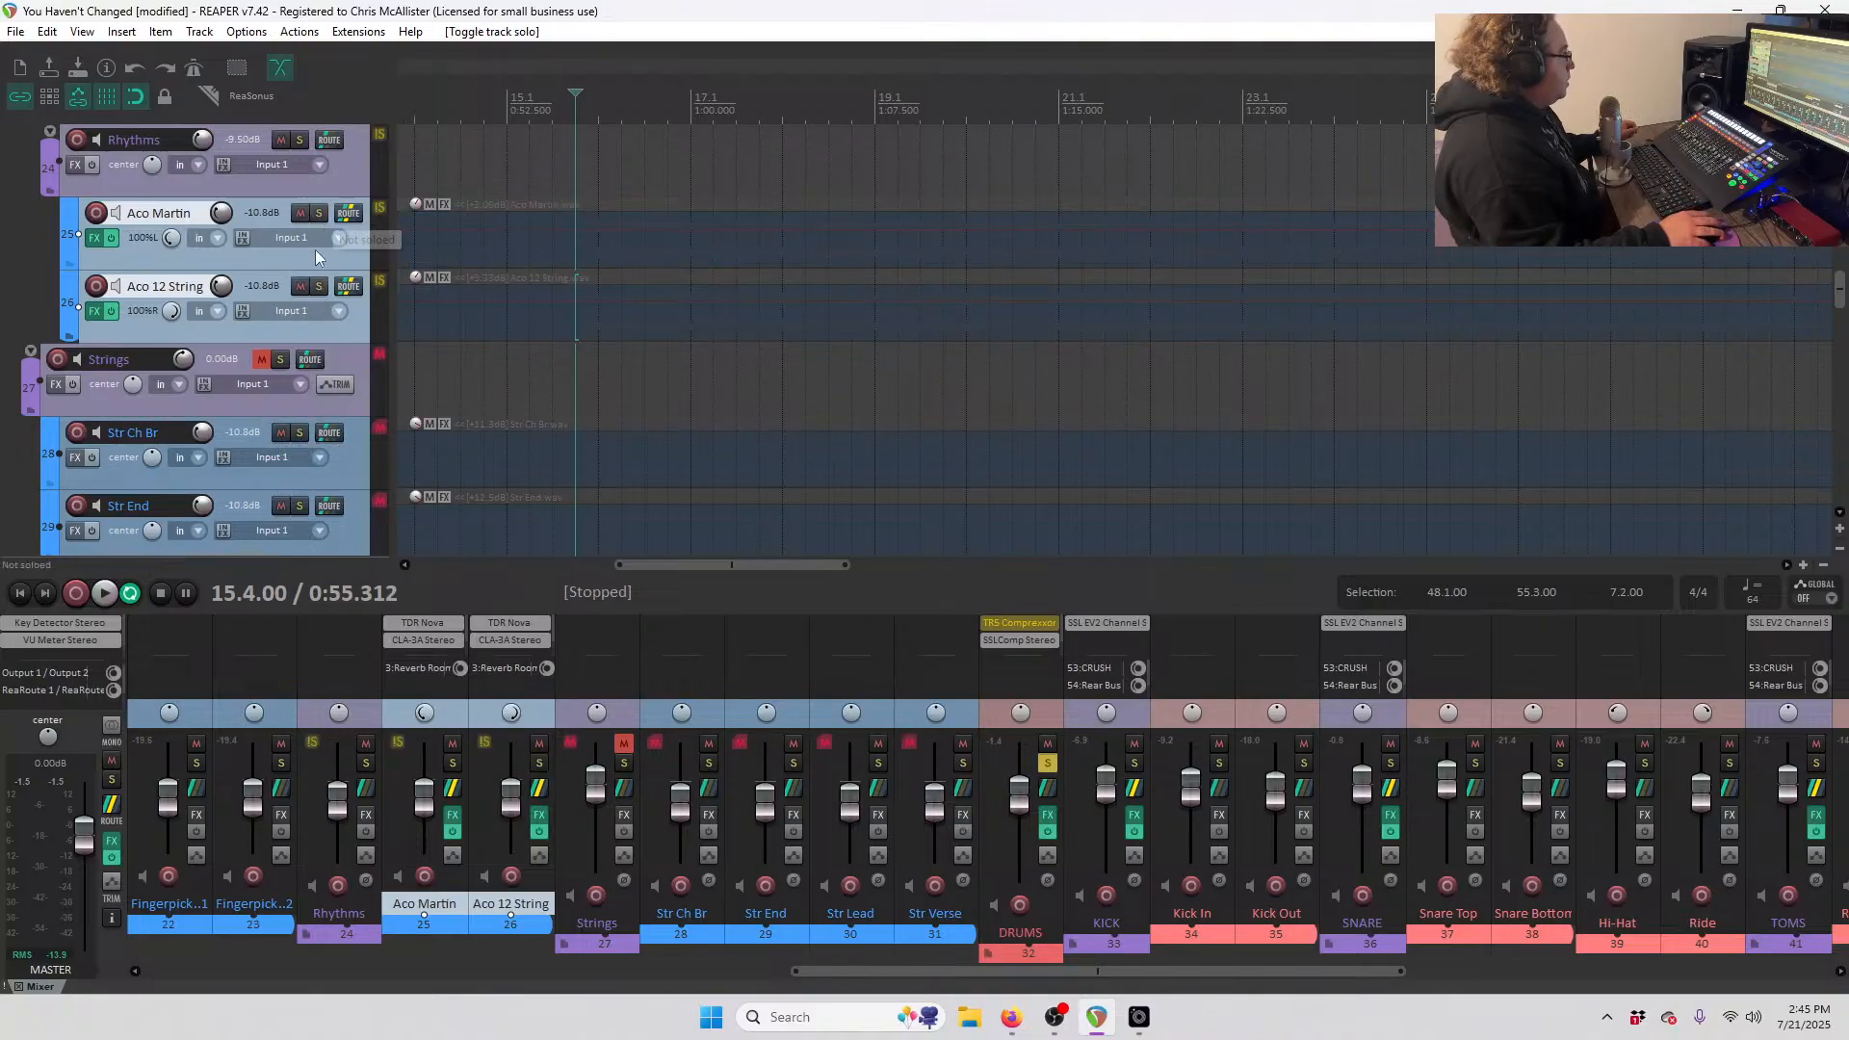
pyautogui.scroll(-1, 308, 274)
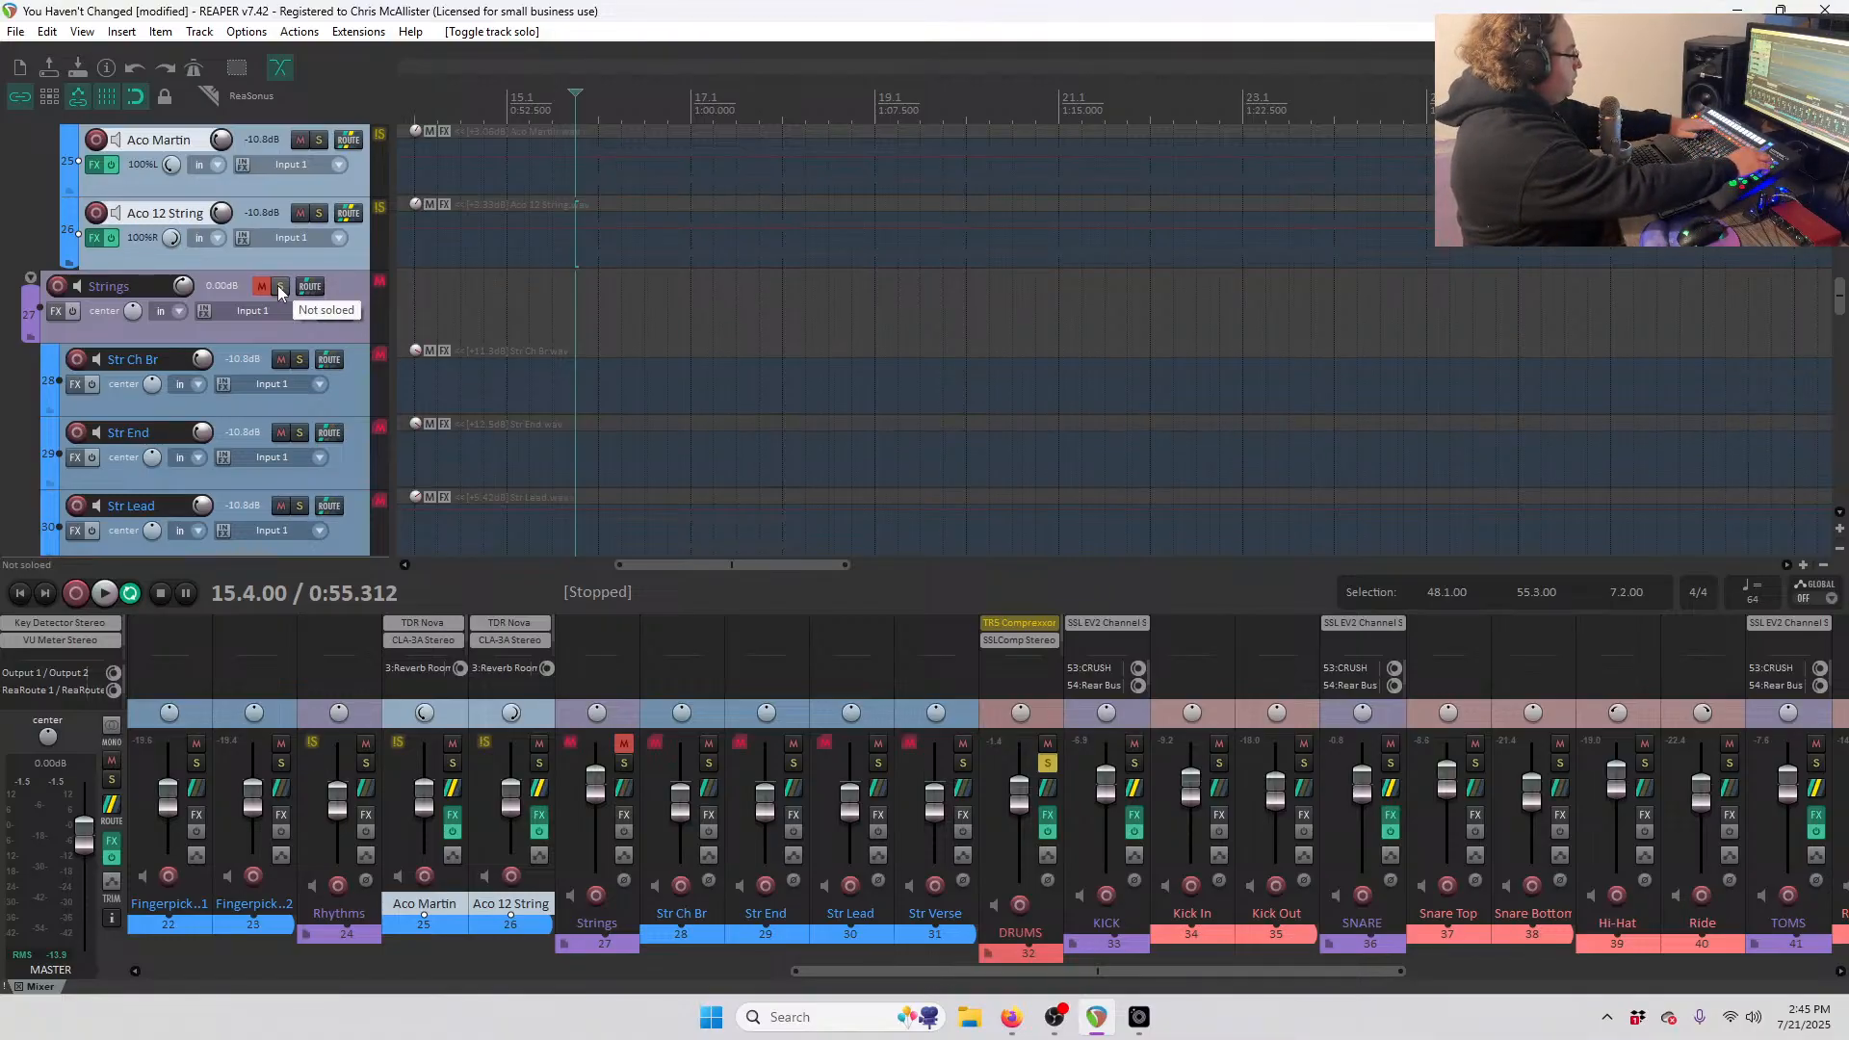
pyautogui.click(279, 287)
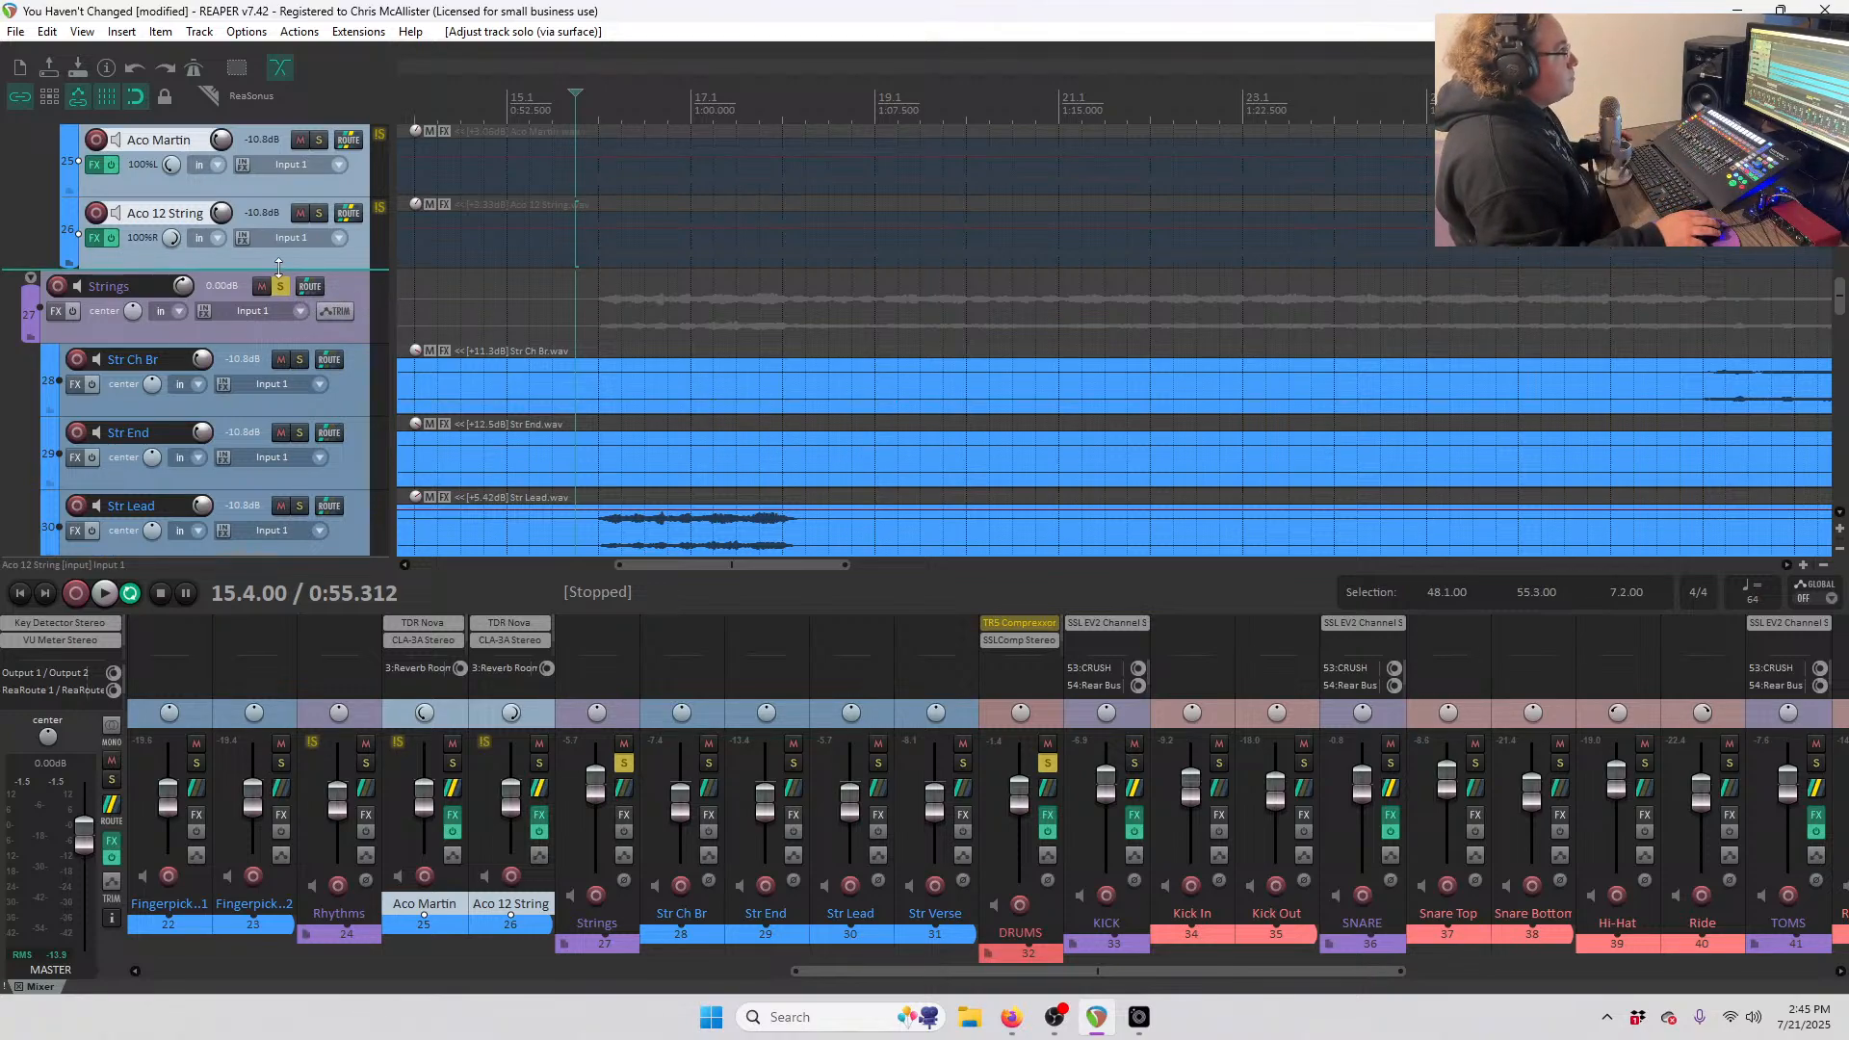
# - Balance the verse strings during playback, setting Str Lead to -18.0 dB and Str Verse to -18.7 dB
pyautogui.scroll(-2, 275, 284)
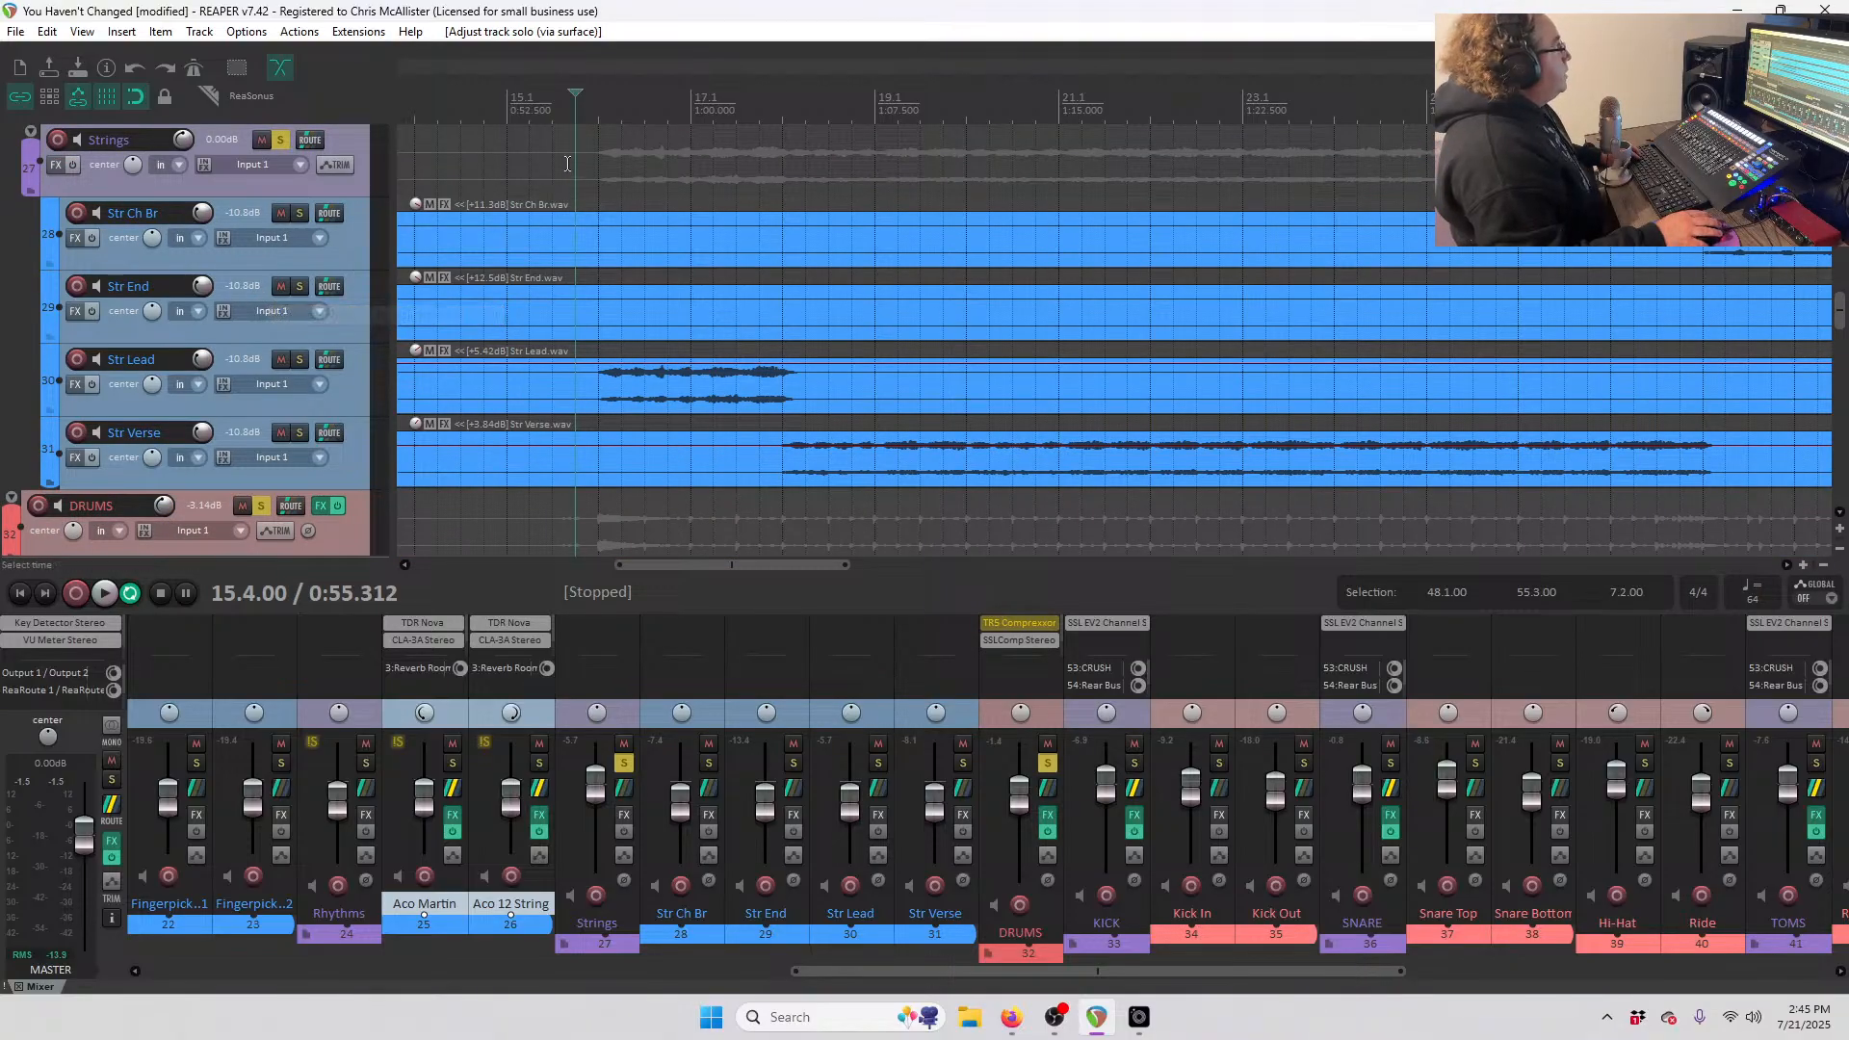
pyautogui.scroll(-5, 494, 203)
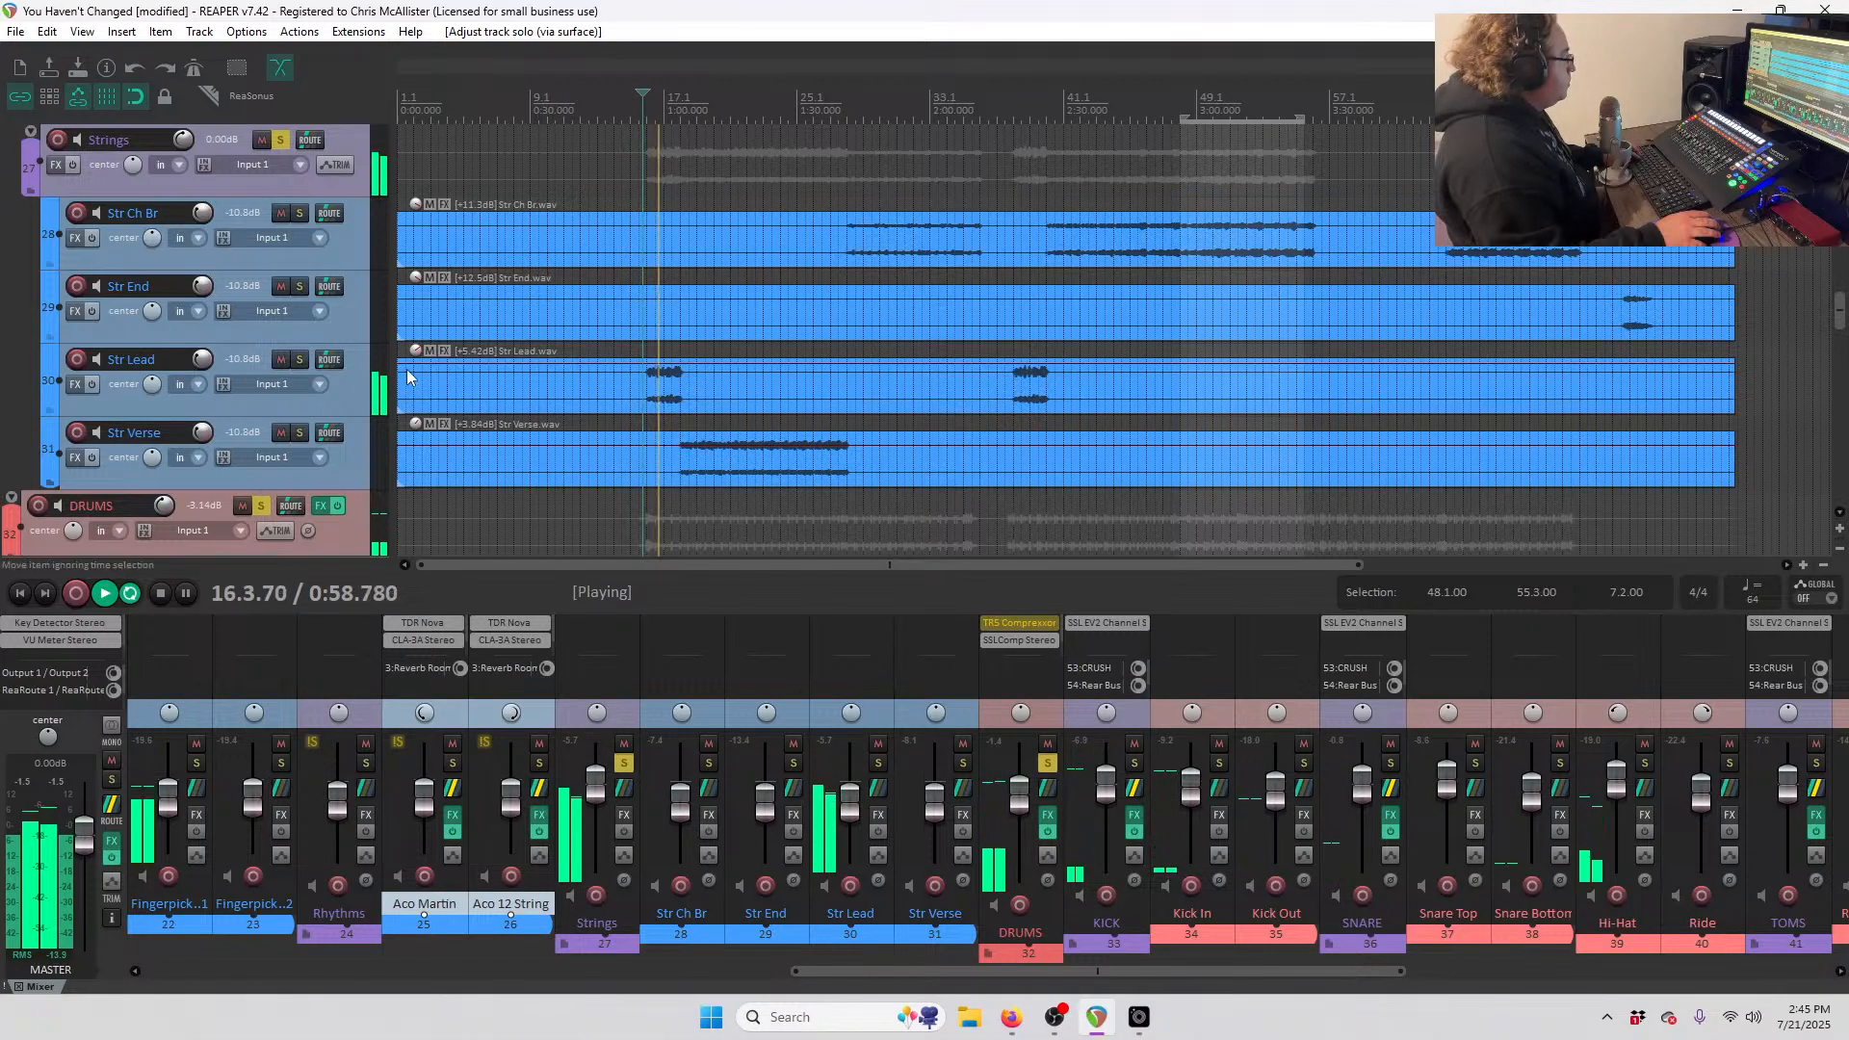
pyautogui.press('space')
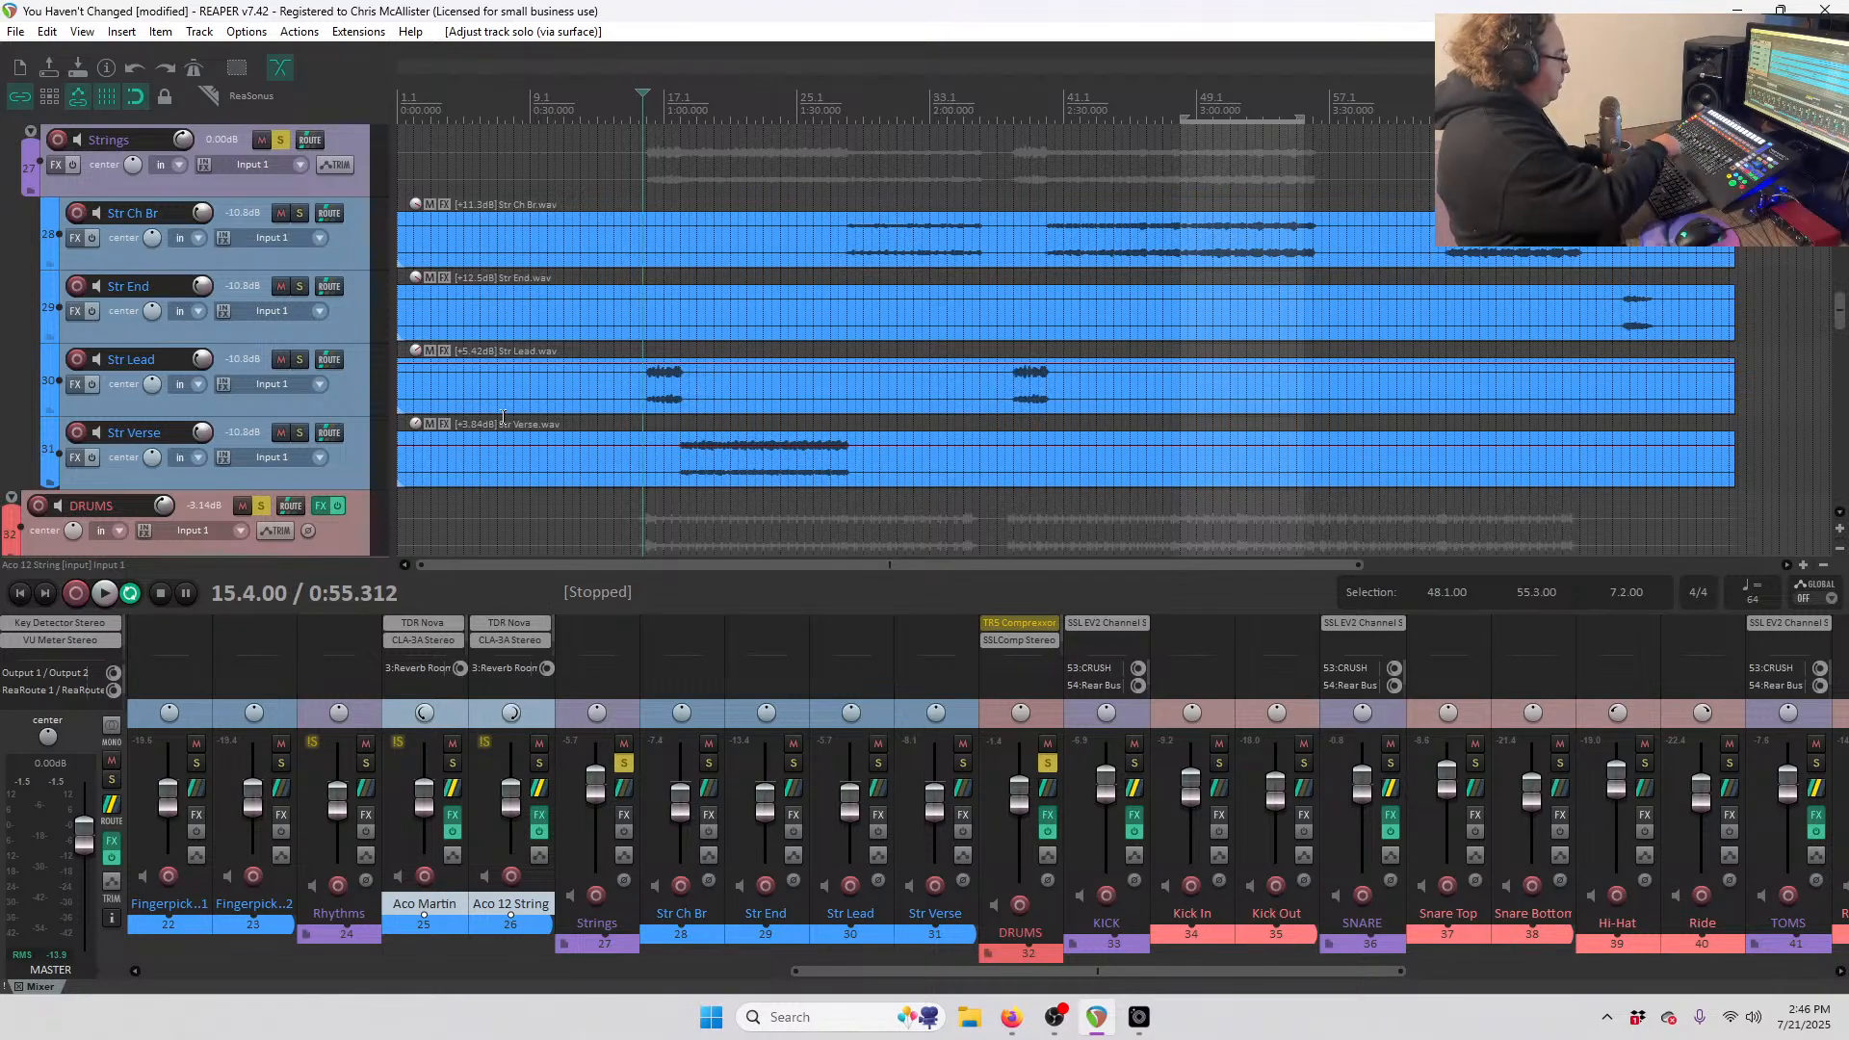
pyautogui.press('space')
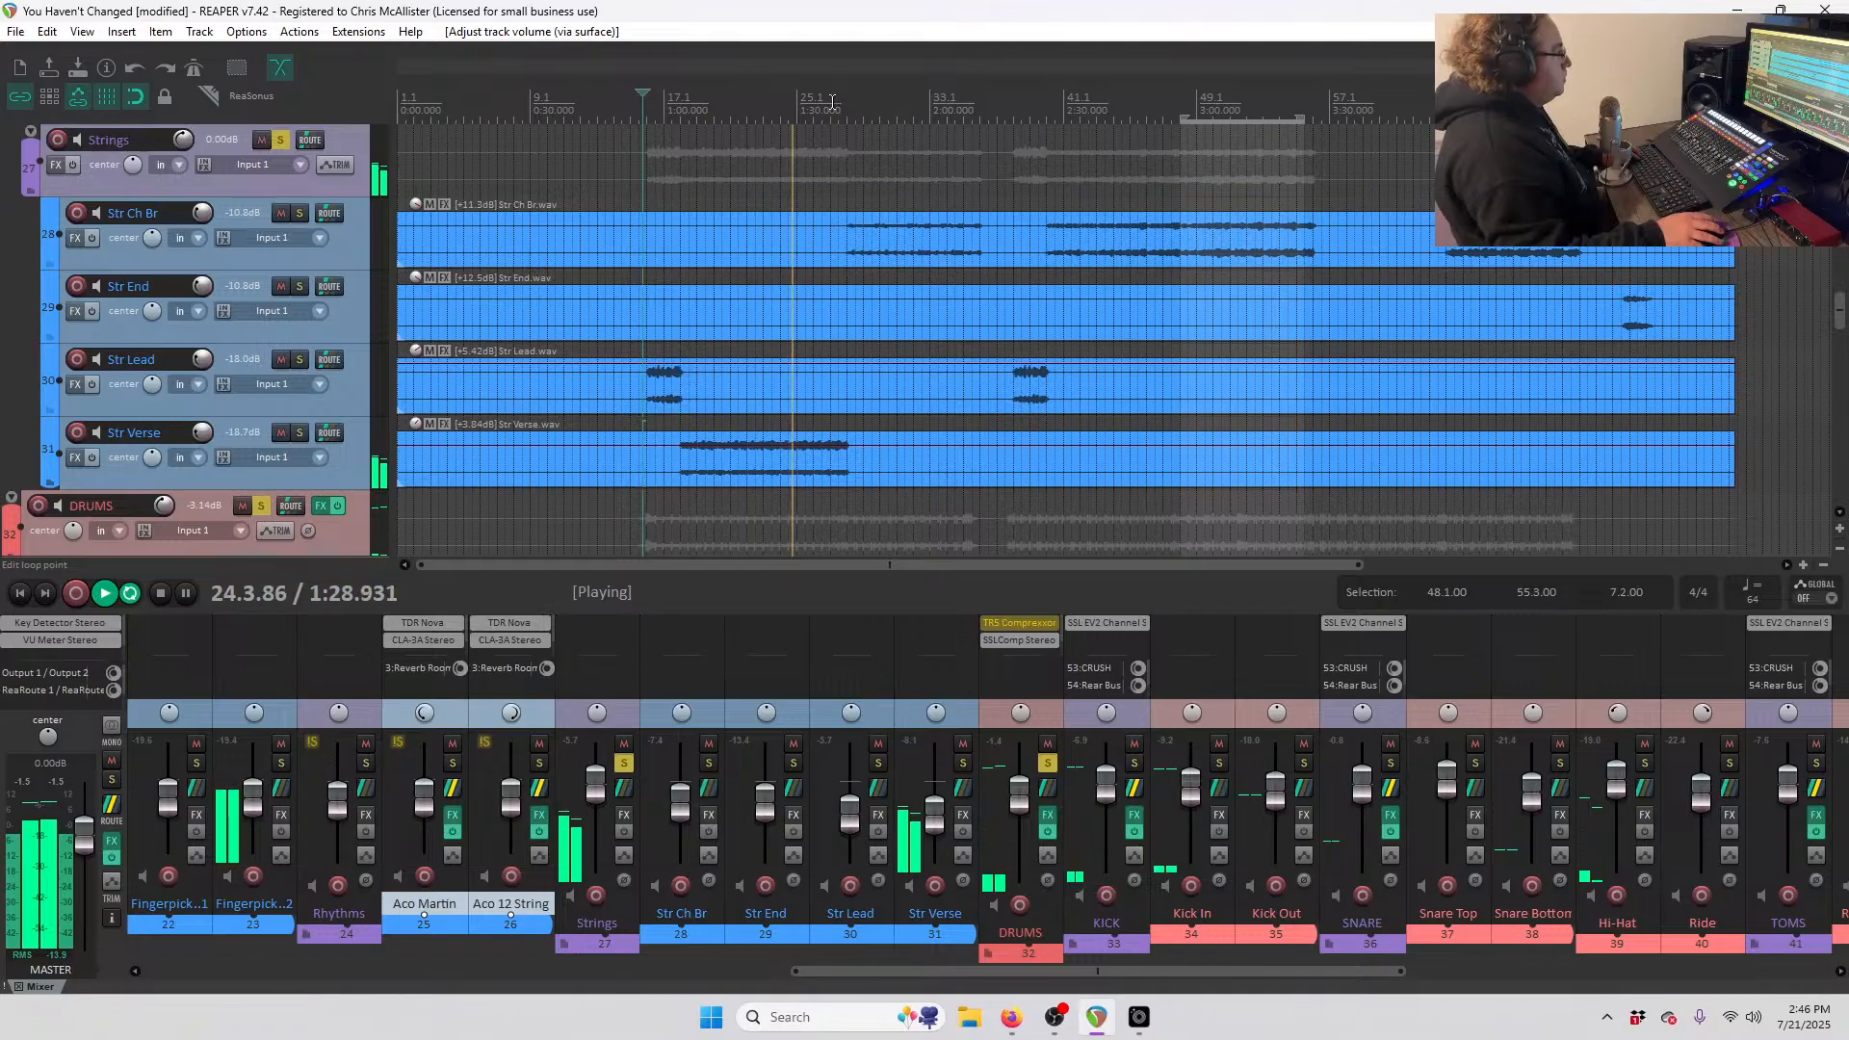
# - Play the chorus and ending sections, setting Str Ch Br to -7.27 dB and Str End to -17.7 dB
pyautogui.click(824, 106)
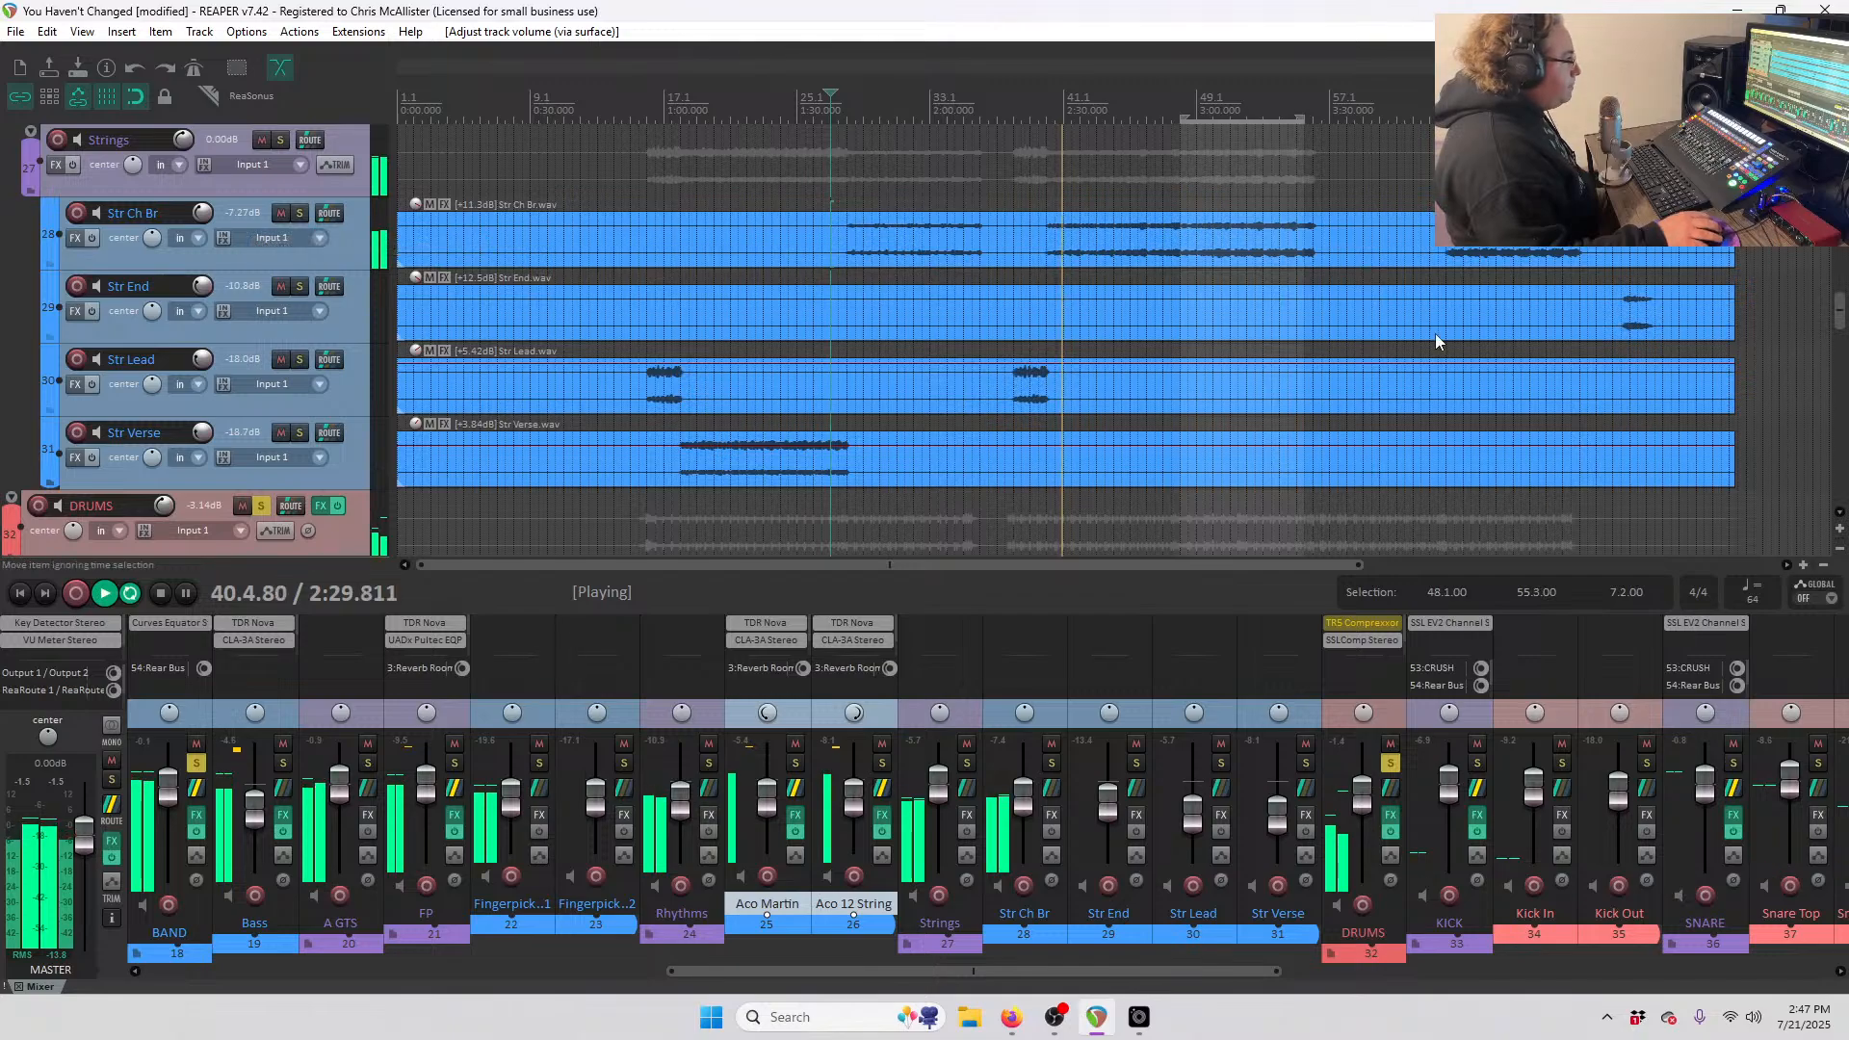
pyautogui.click(1588, 108)
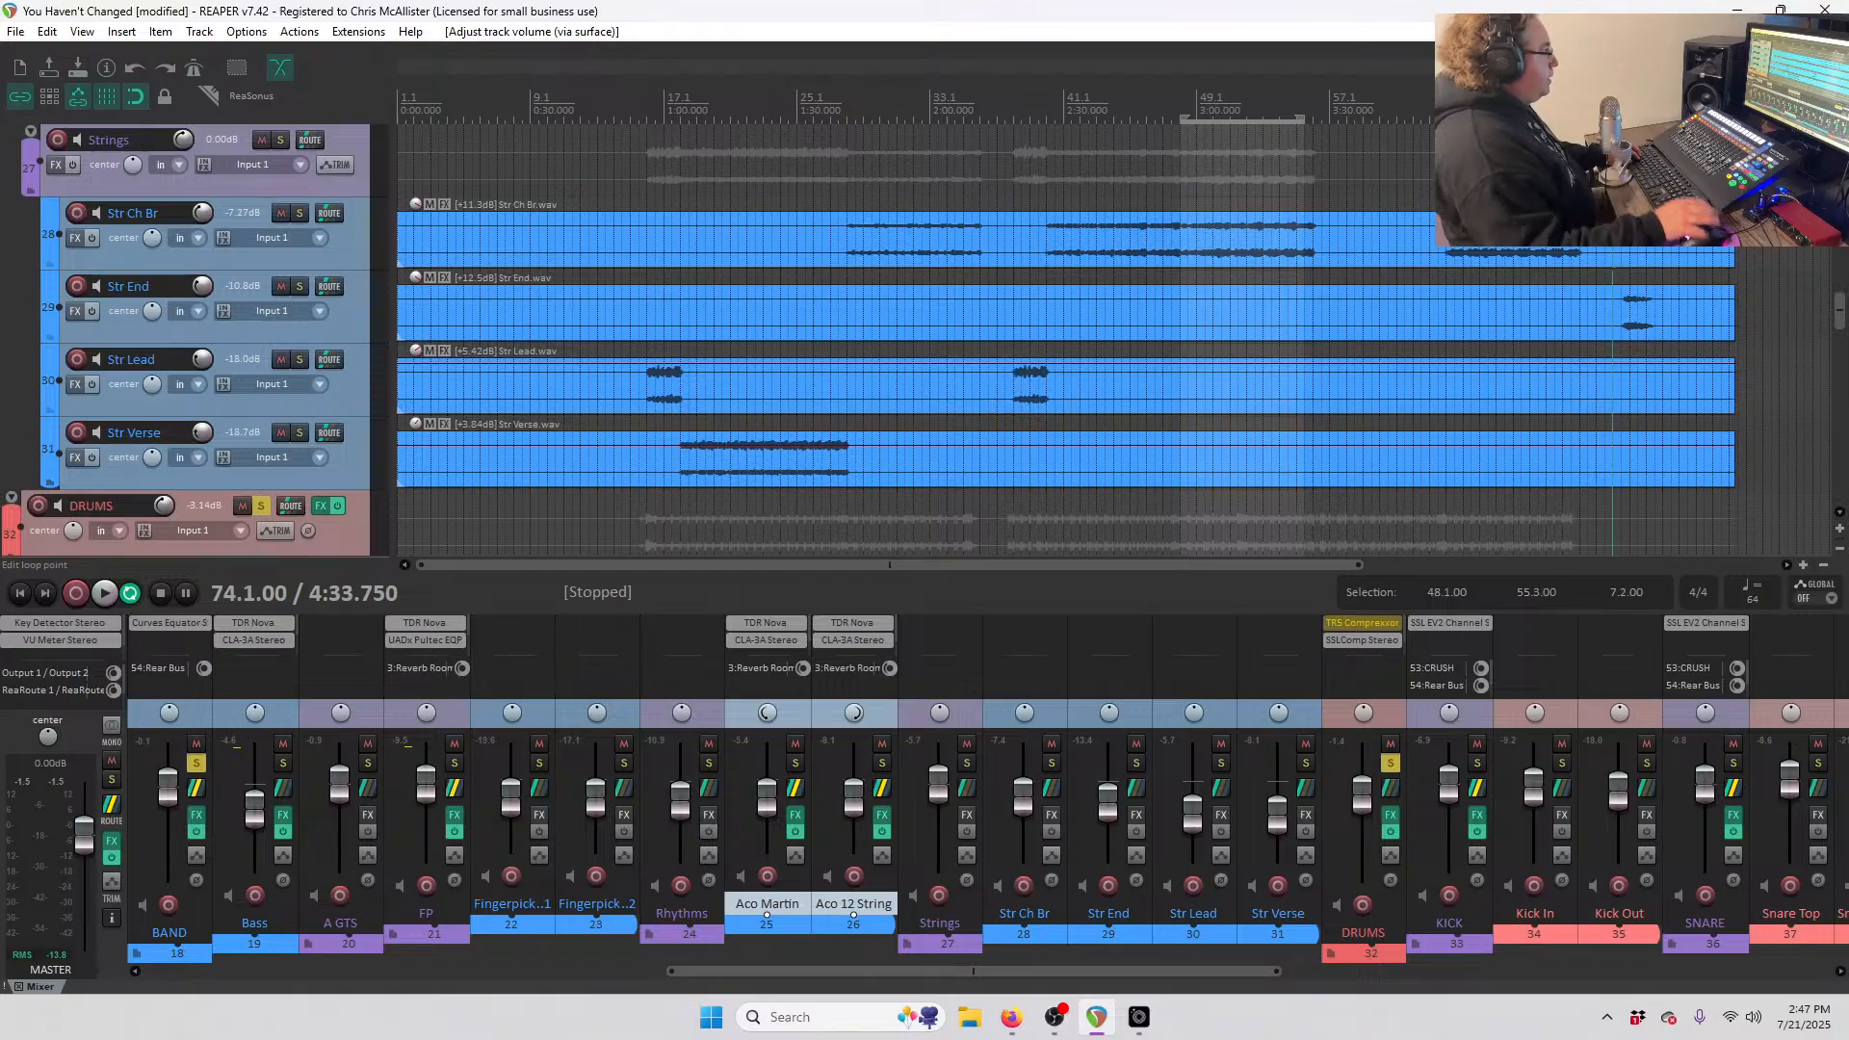
pyautogui.press('space')
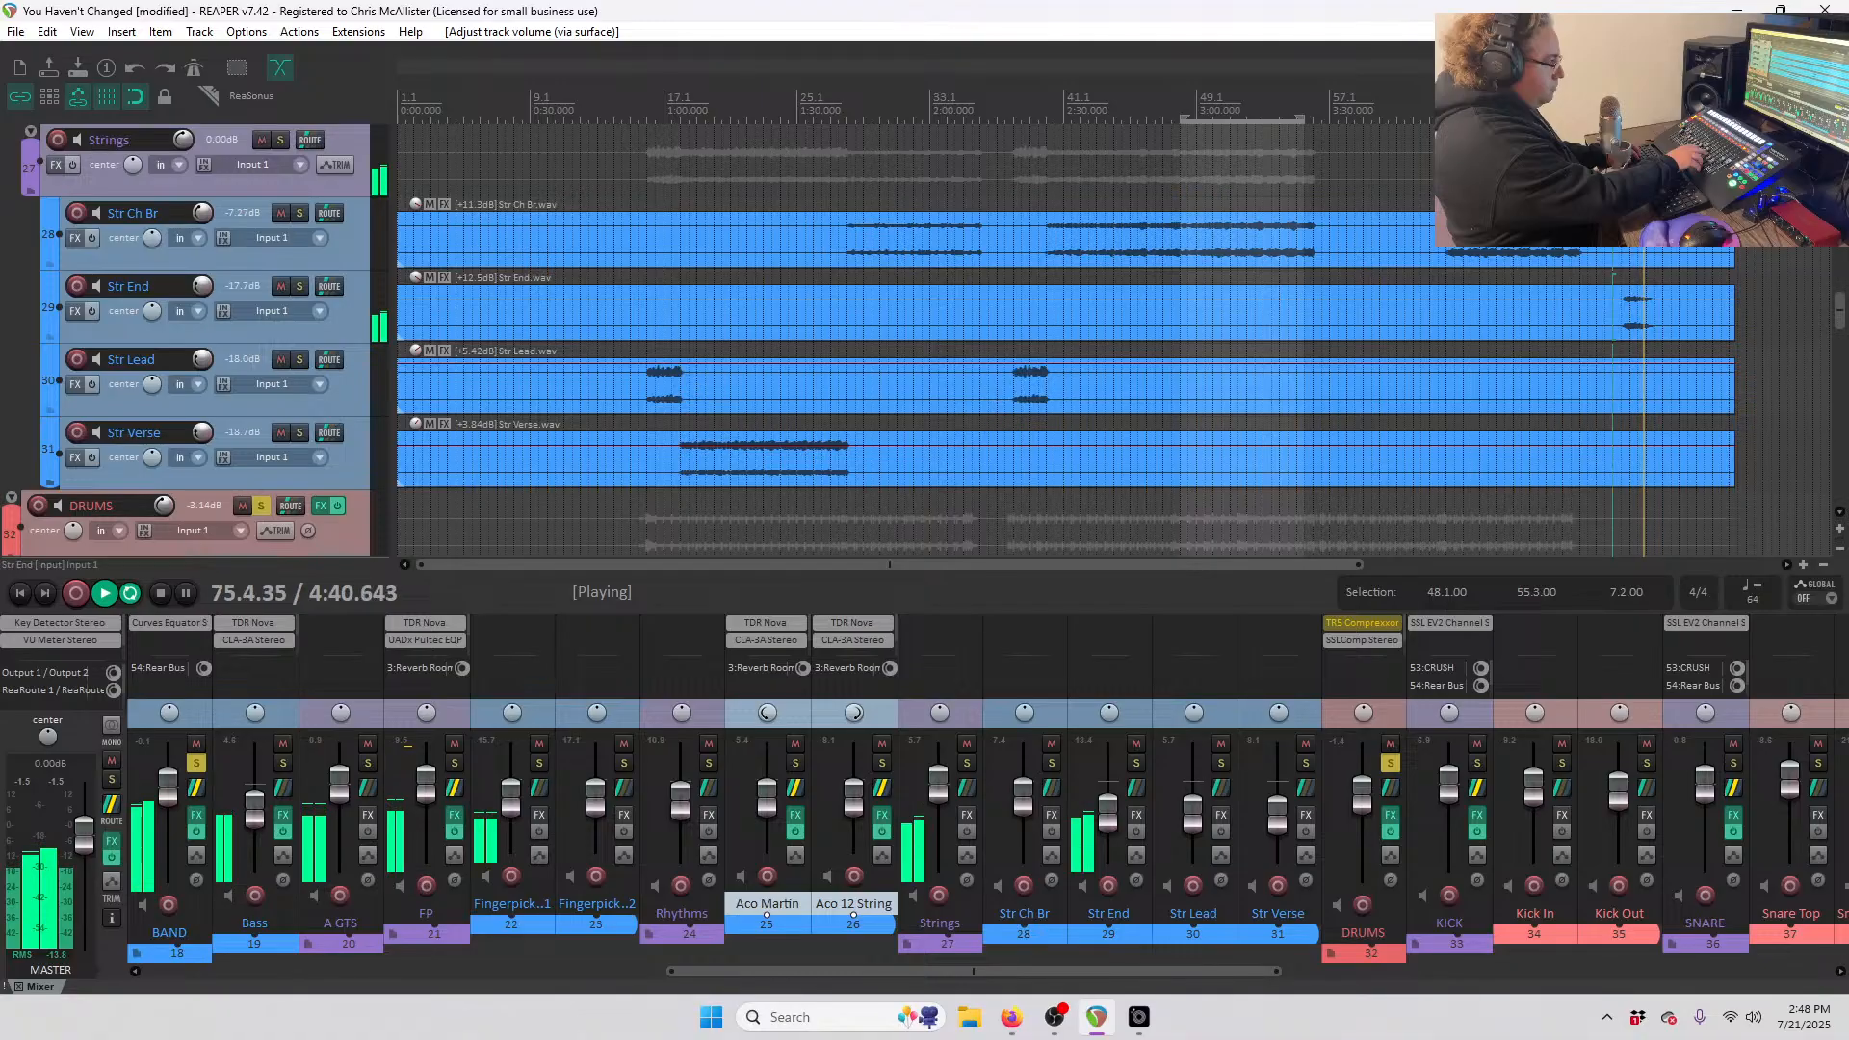
pyautogui.press('space')
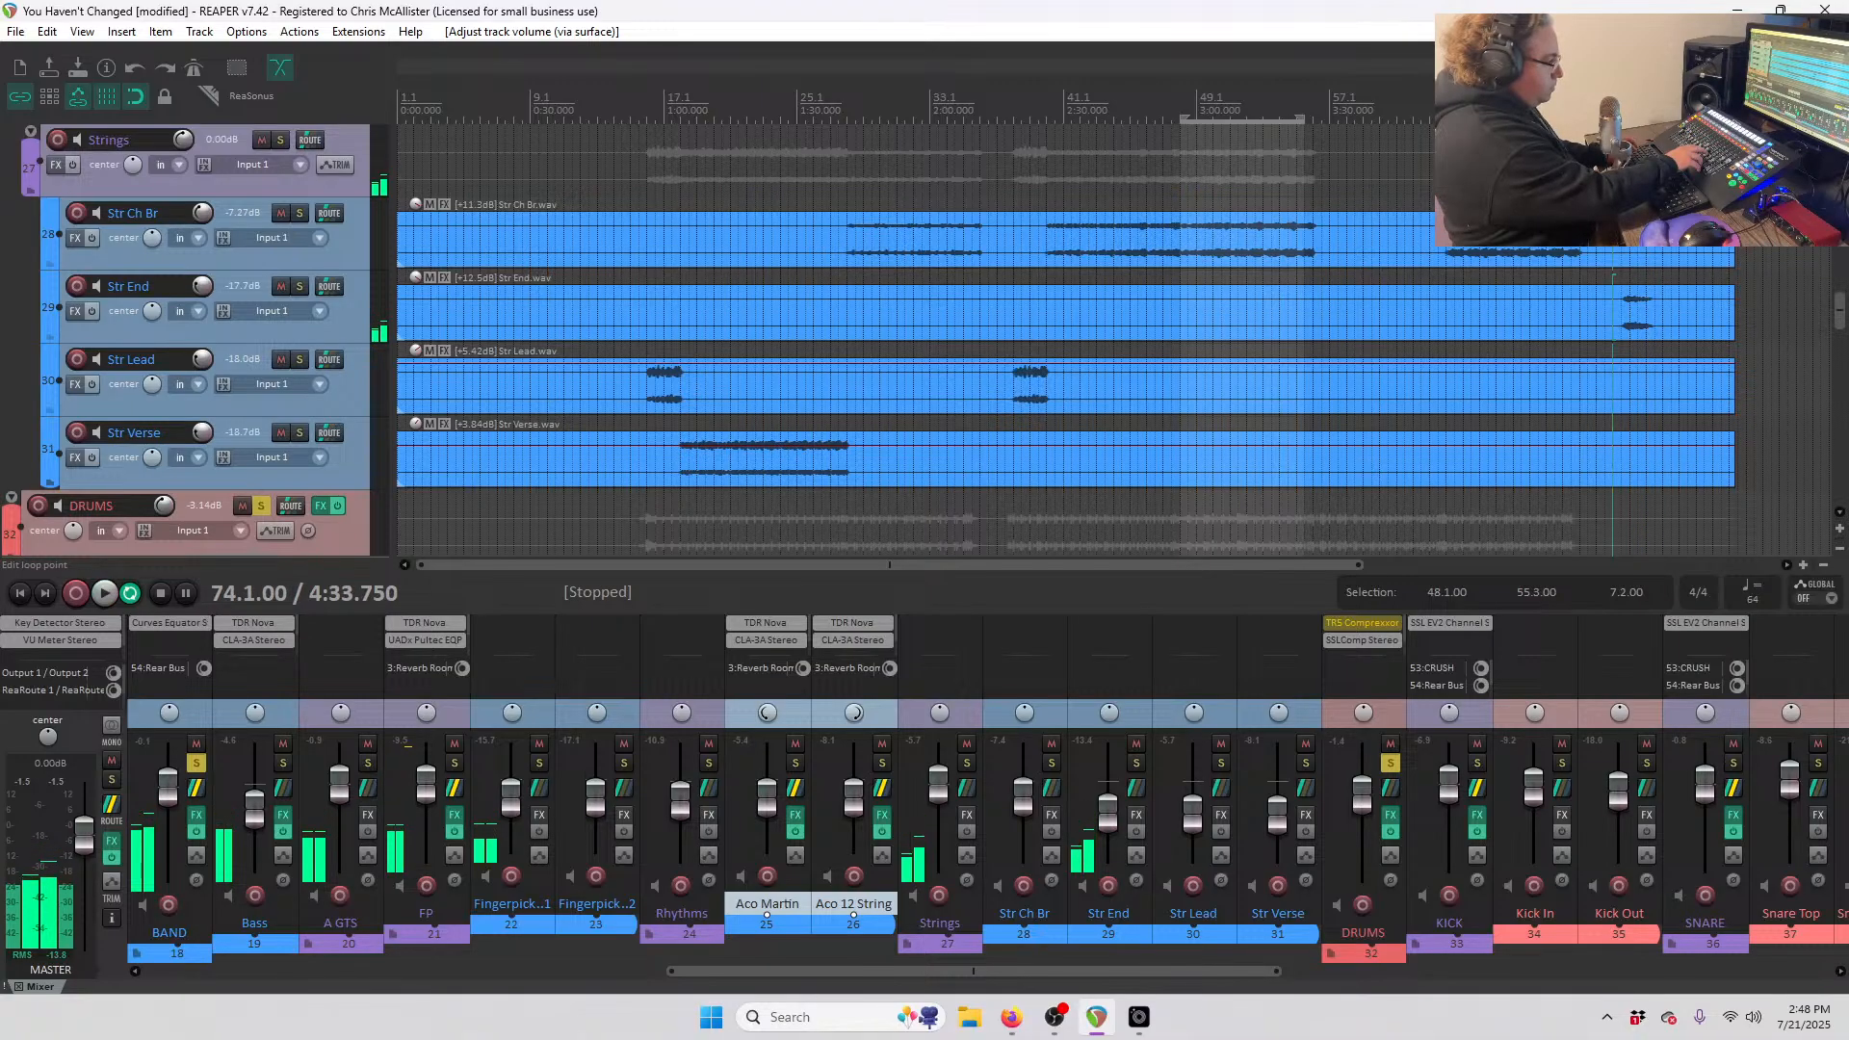
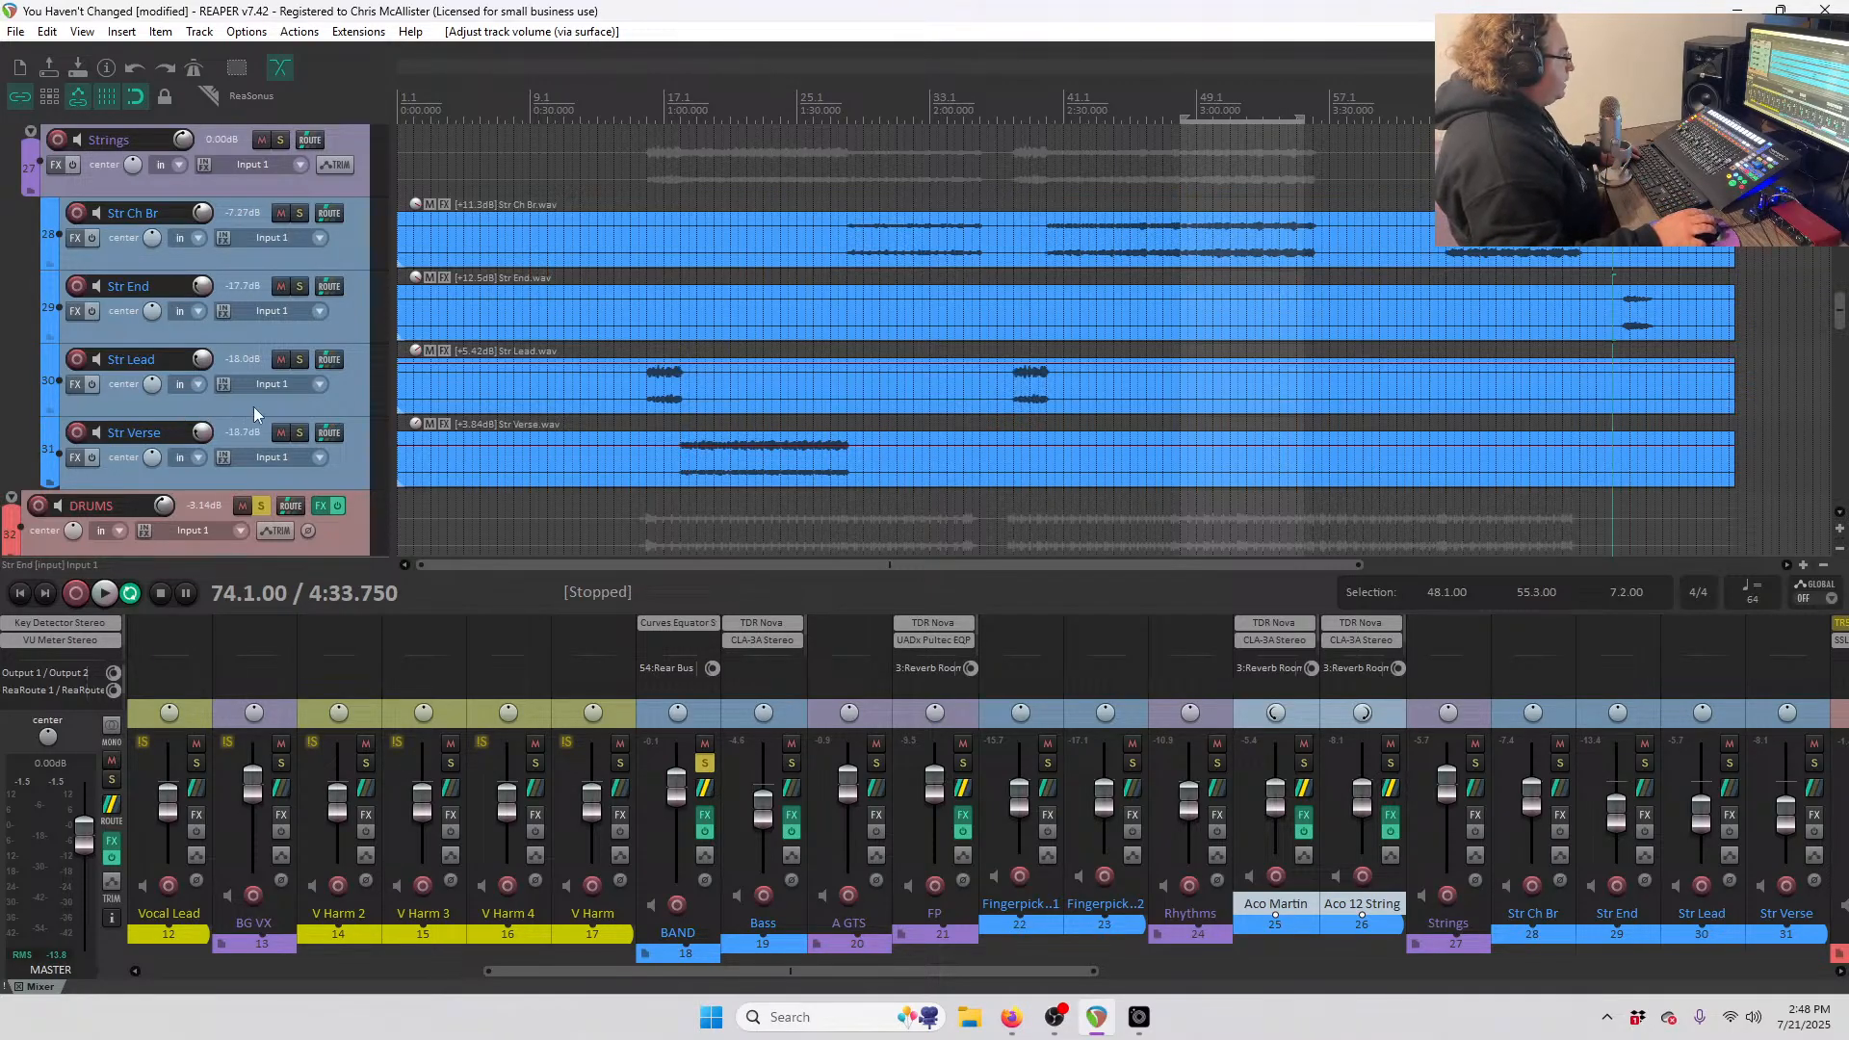
# - Mute the VOX folder and turn off solo on the BAND and DRUMS folders
pyautogui.scroll(1, 254, 414)
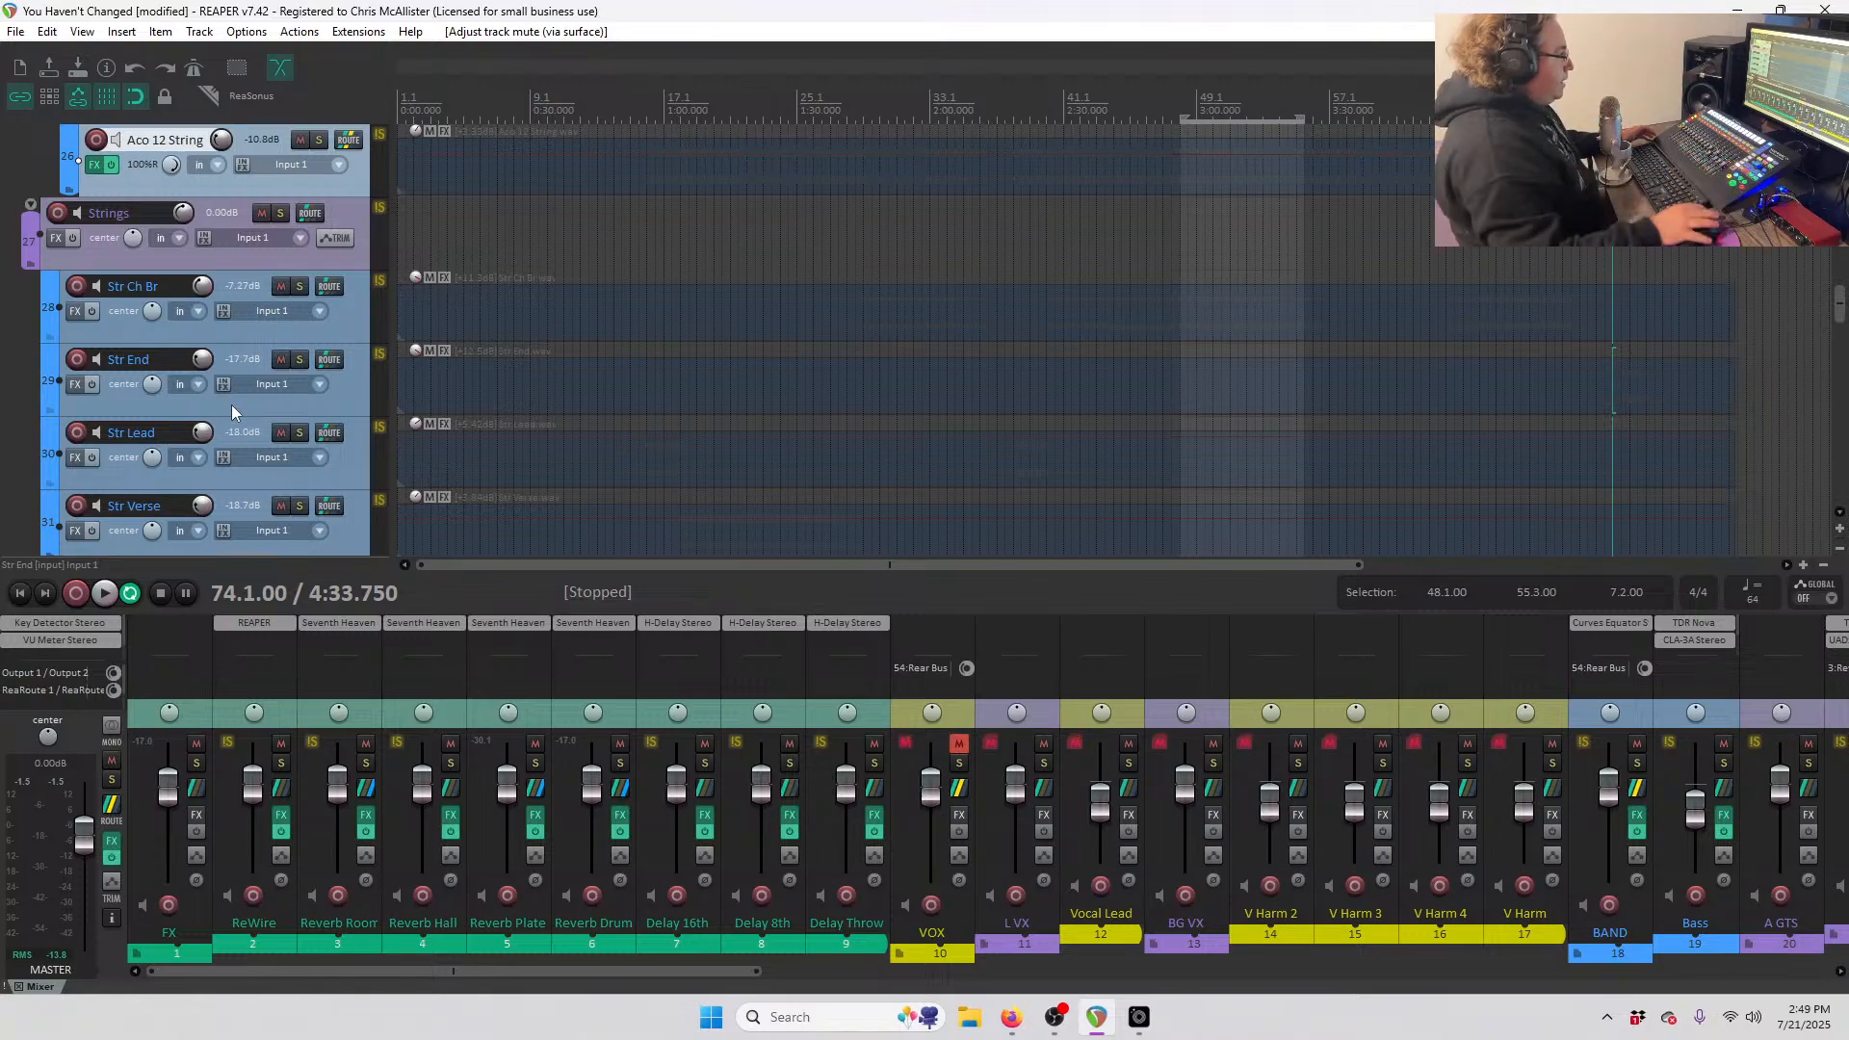
pyautogui.scroll(-2, 231, 405)
pyautogui.scroll(6, 192, 385)
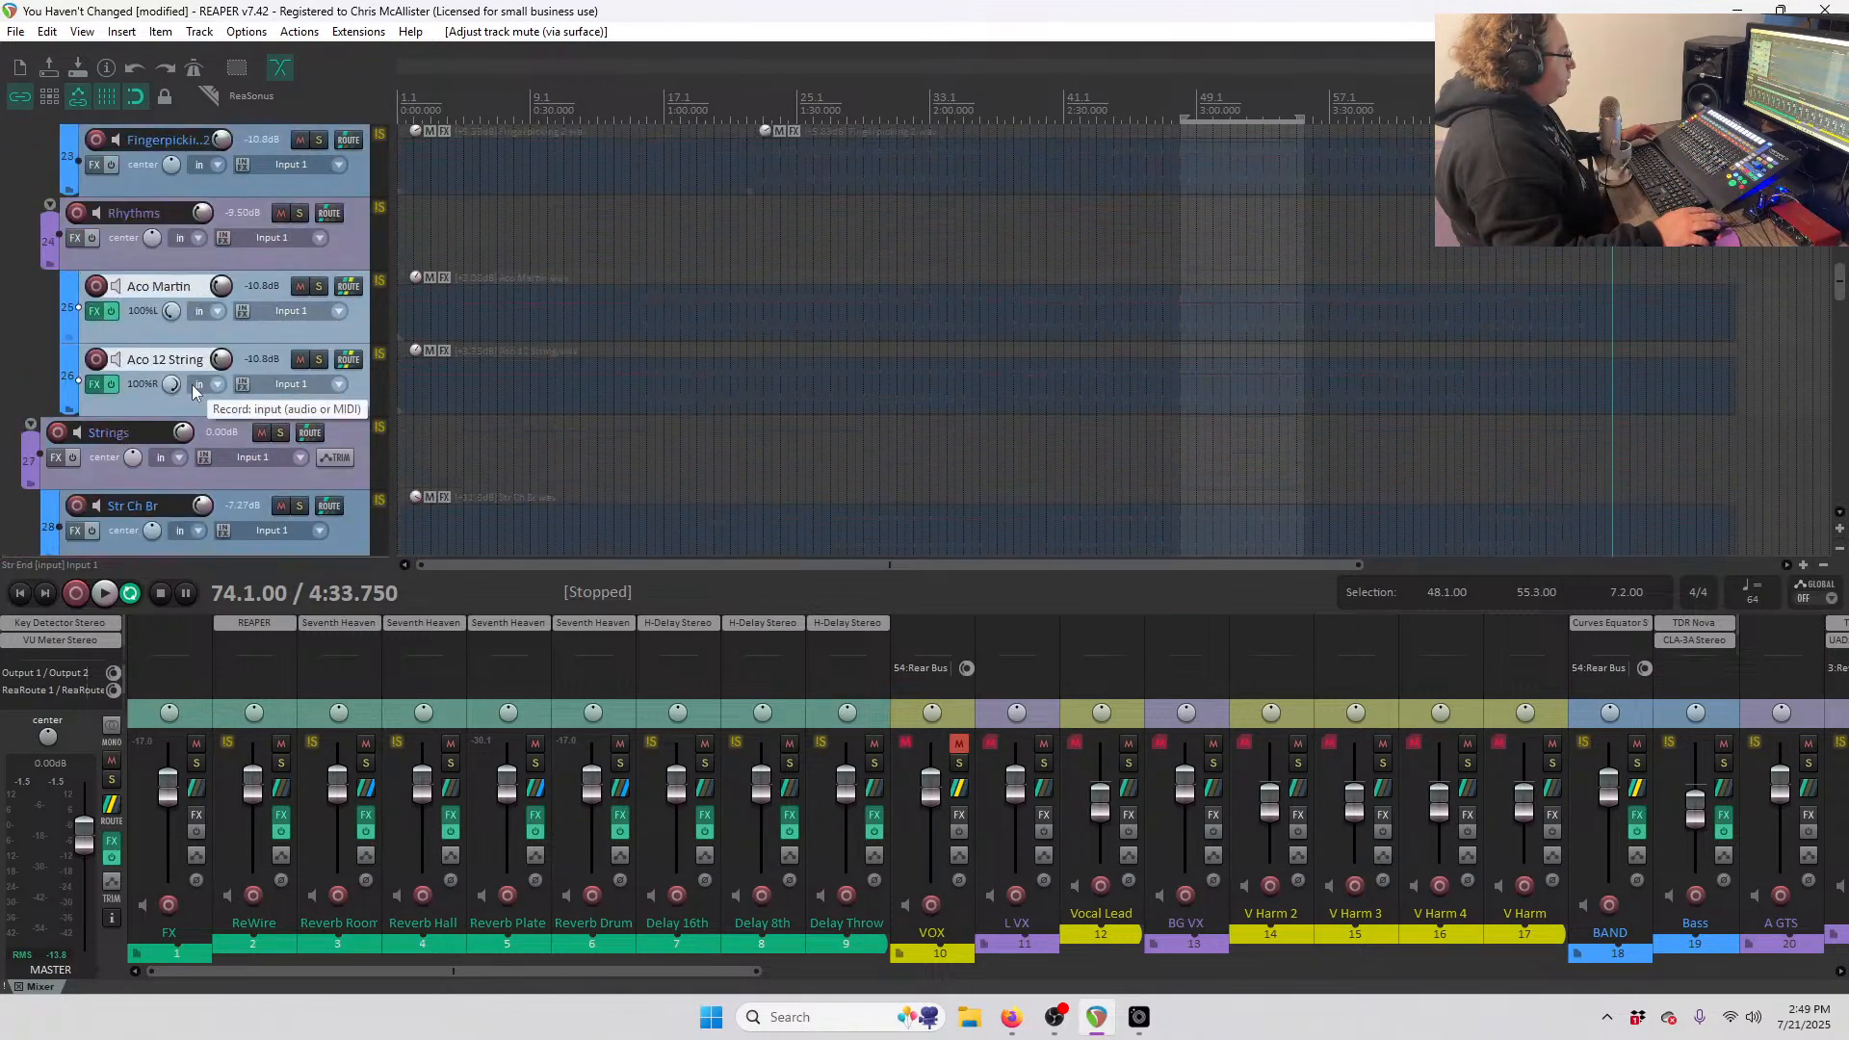
pyautogui.scroll(-5, 188, 381)
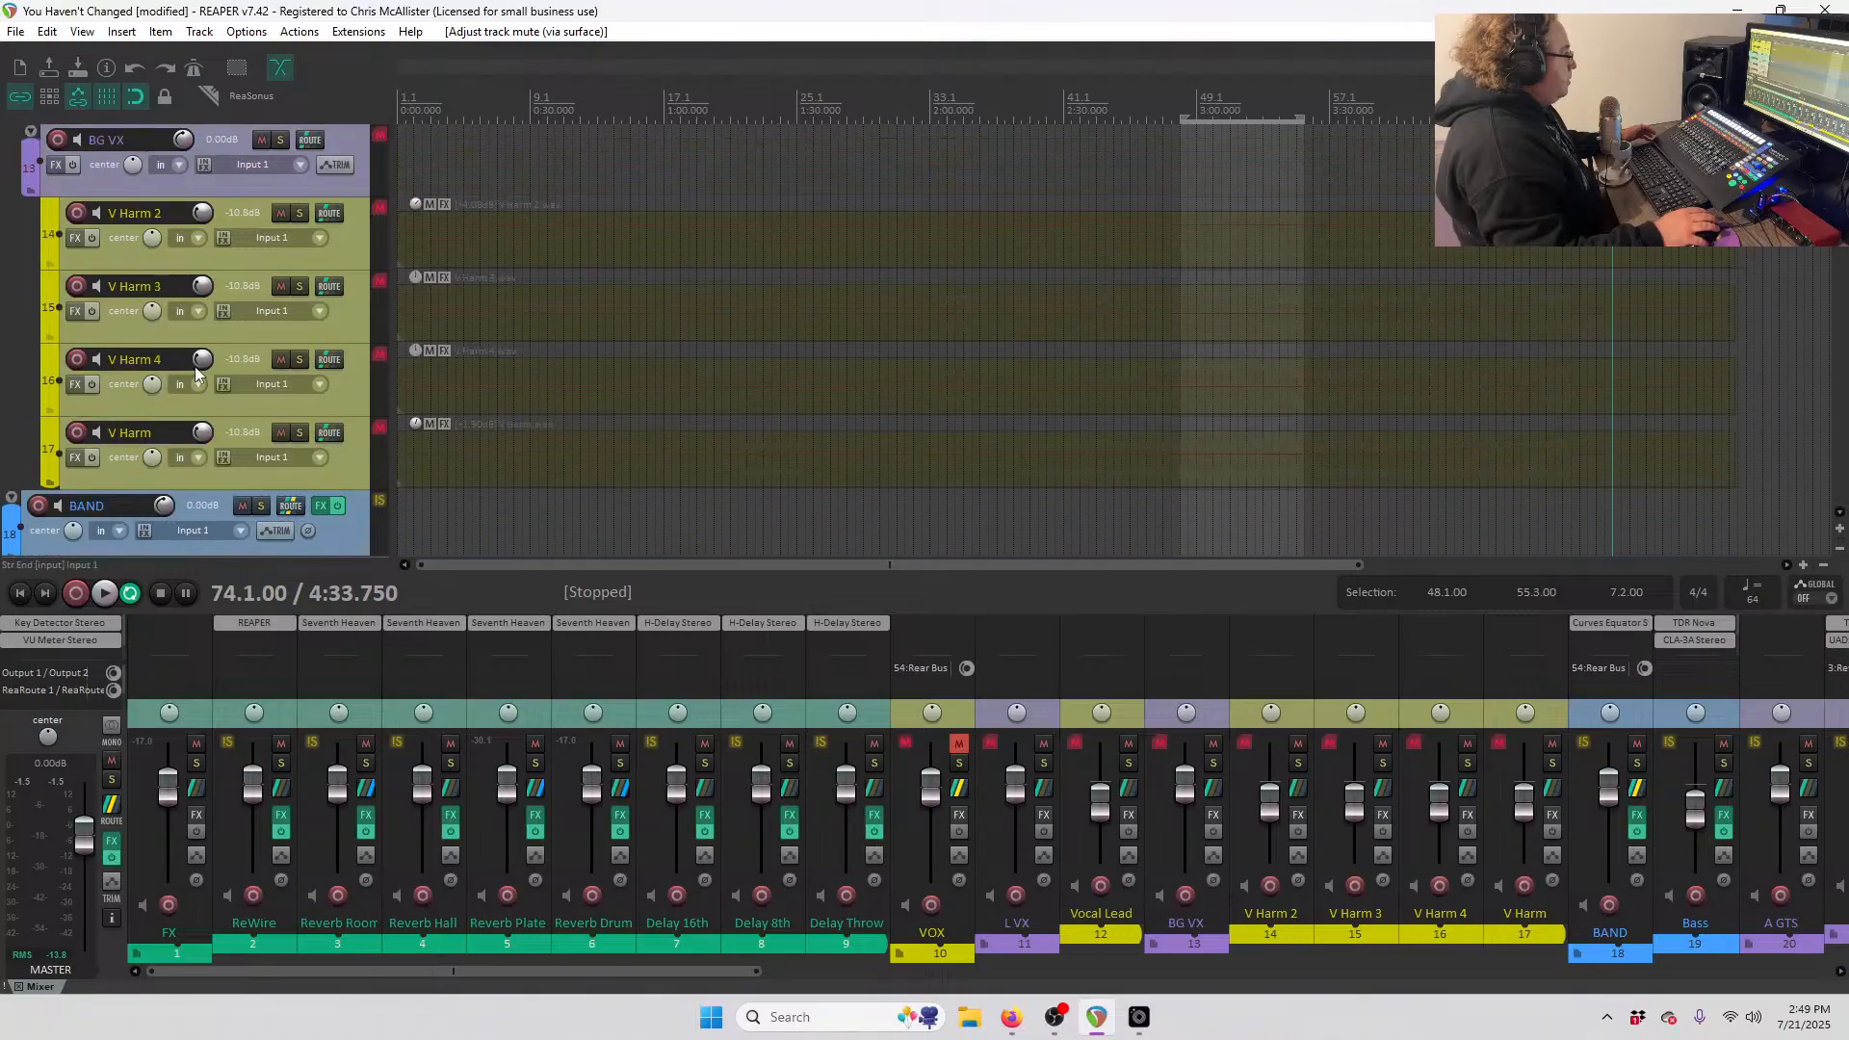
pyautogui.scroll(-2, 200, 354)
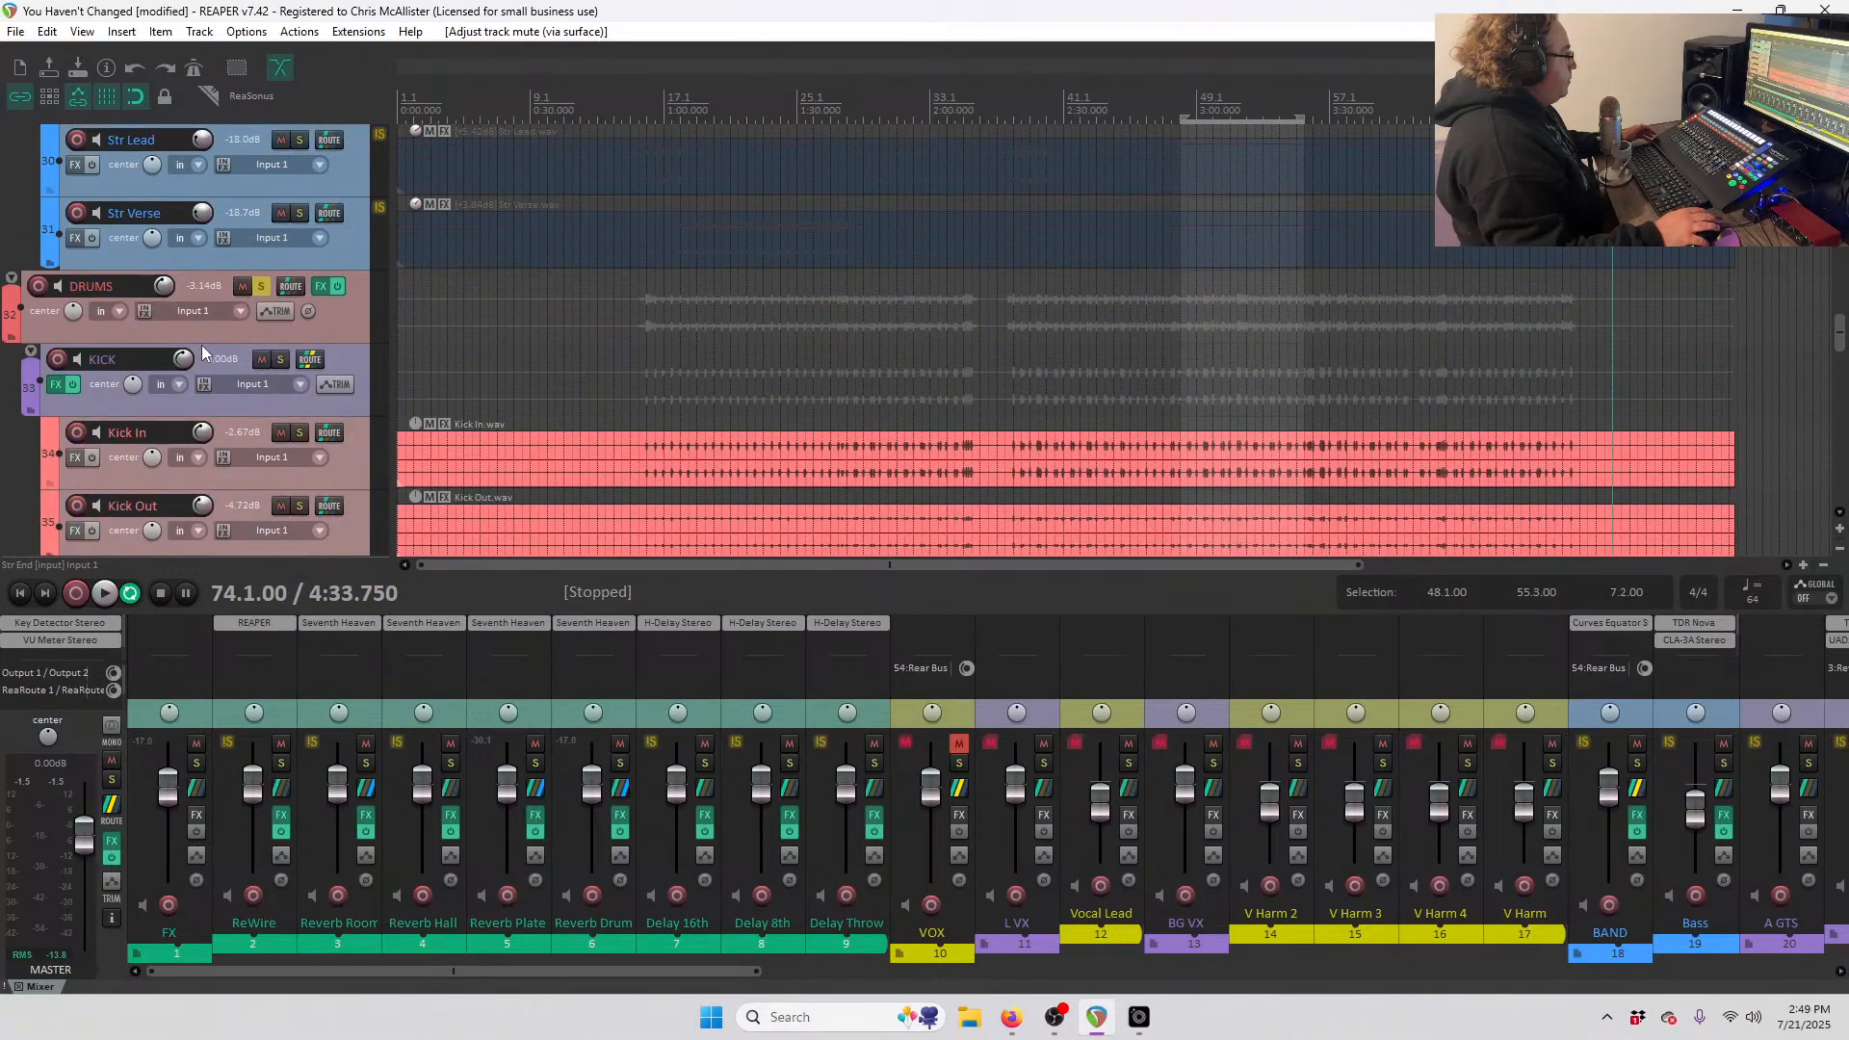
pyautogui.click(260, 286)
# - Play the full band mix without vocals from around bar 37
pyautogui.scroll(5, 257, 321)
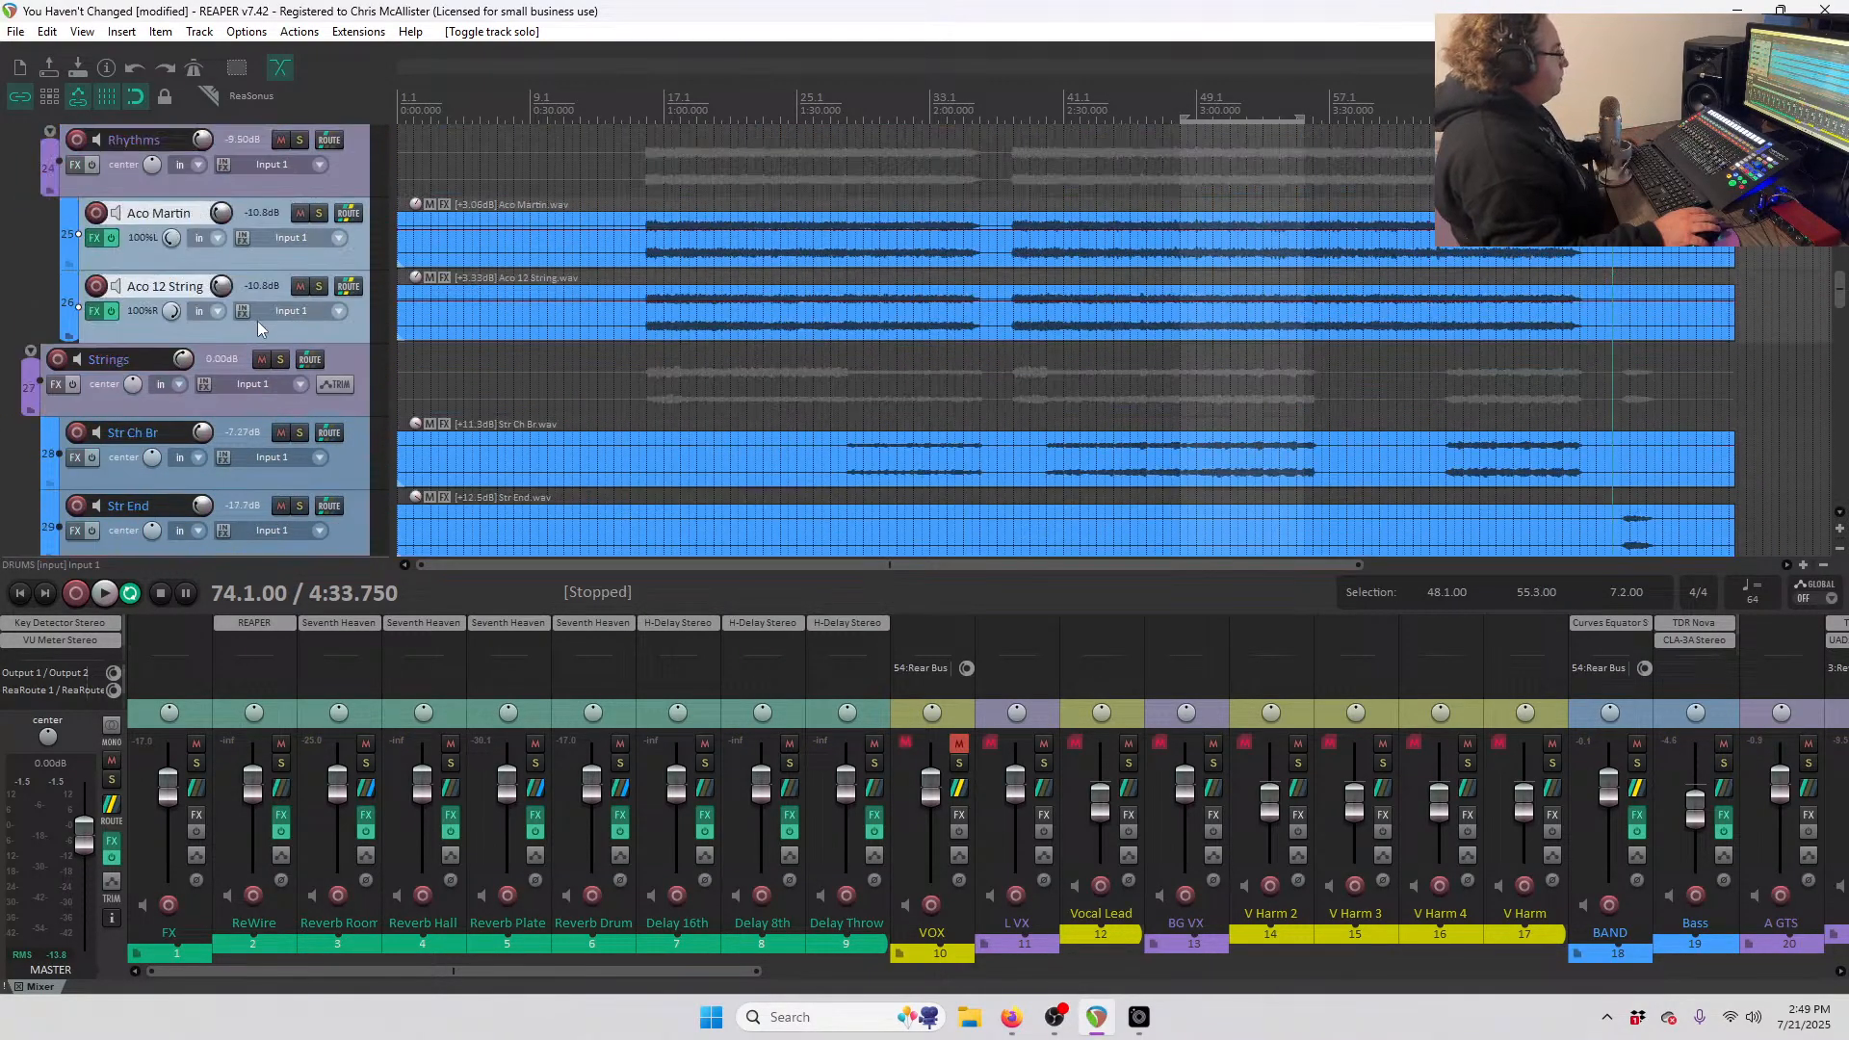
pyautogui.scroll(-3, 259, 316)
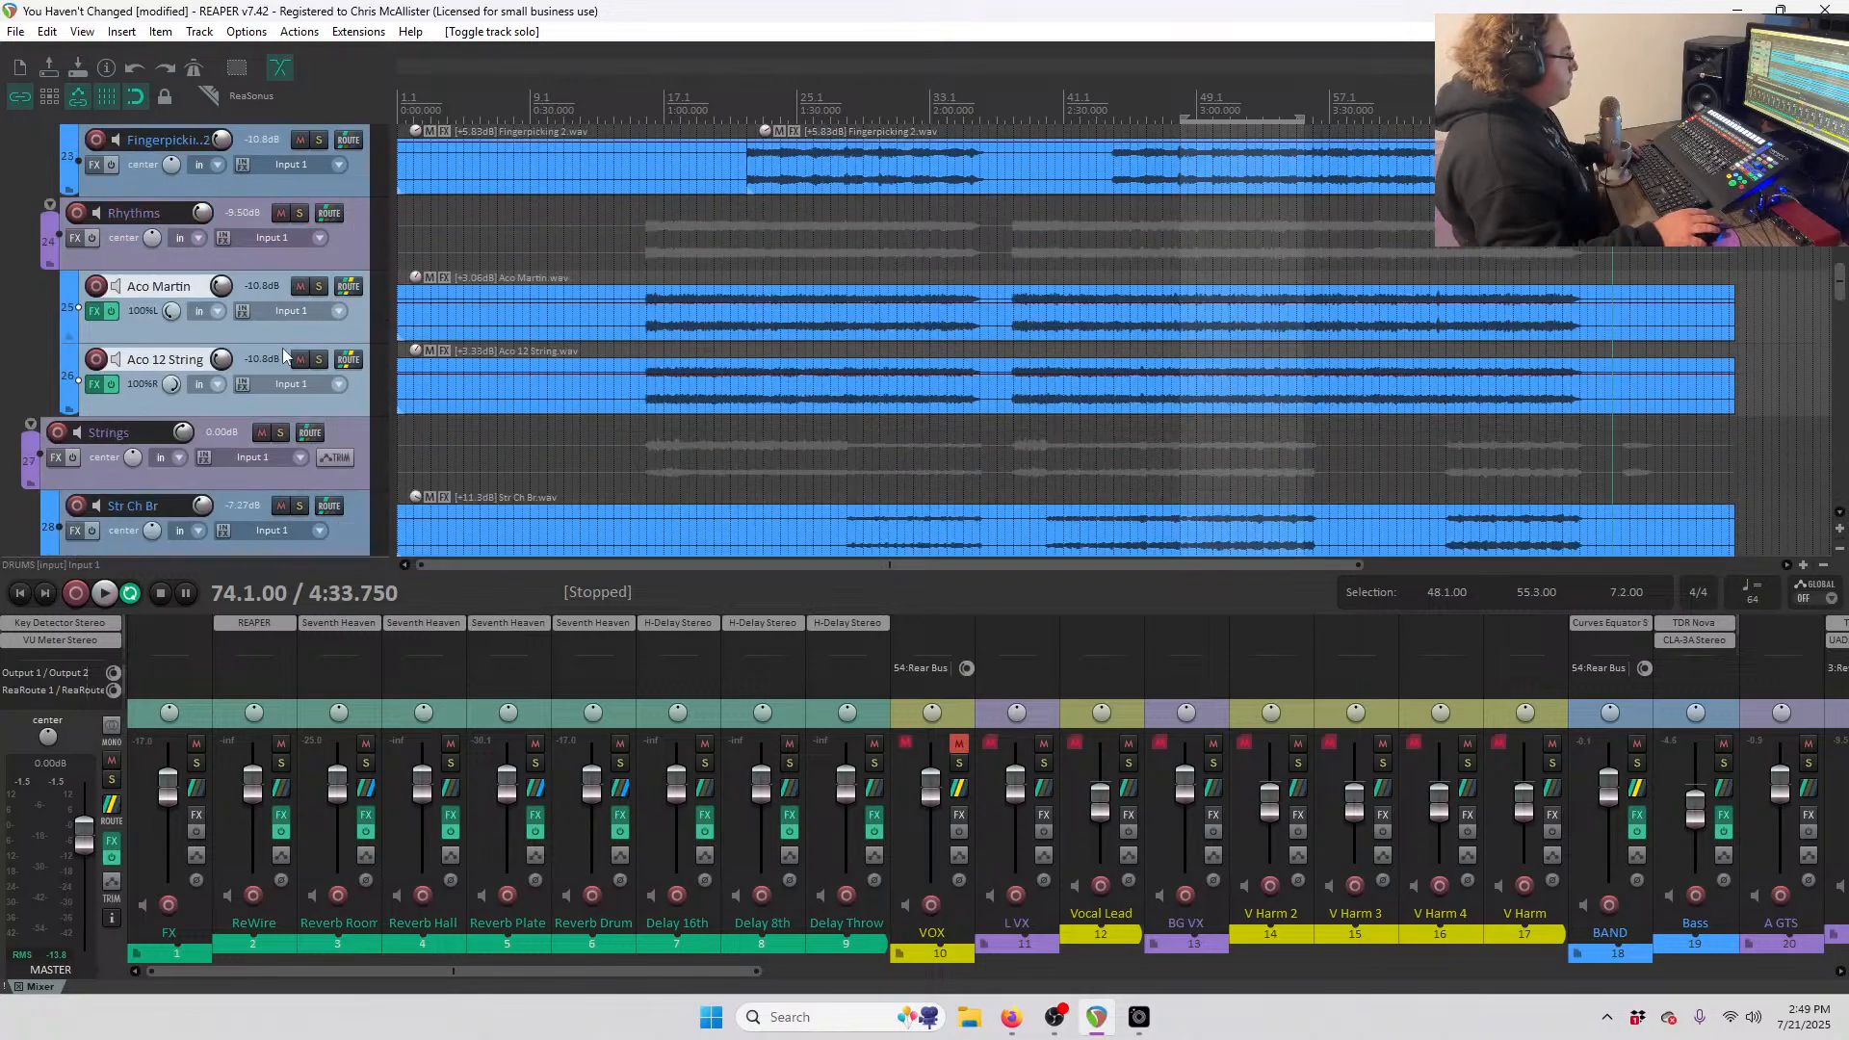
pyautogui.scroll(-3, 874, 343)
pyautogui.scroll(3, 875, 343)
pyautogui.scroll(2, 268, 348)
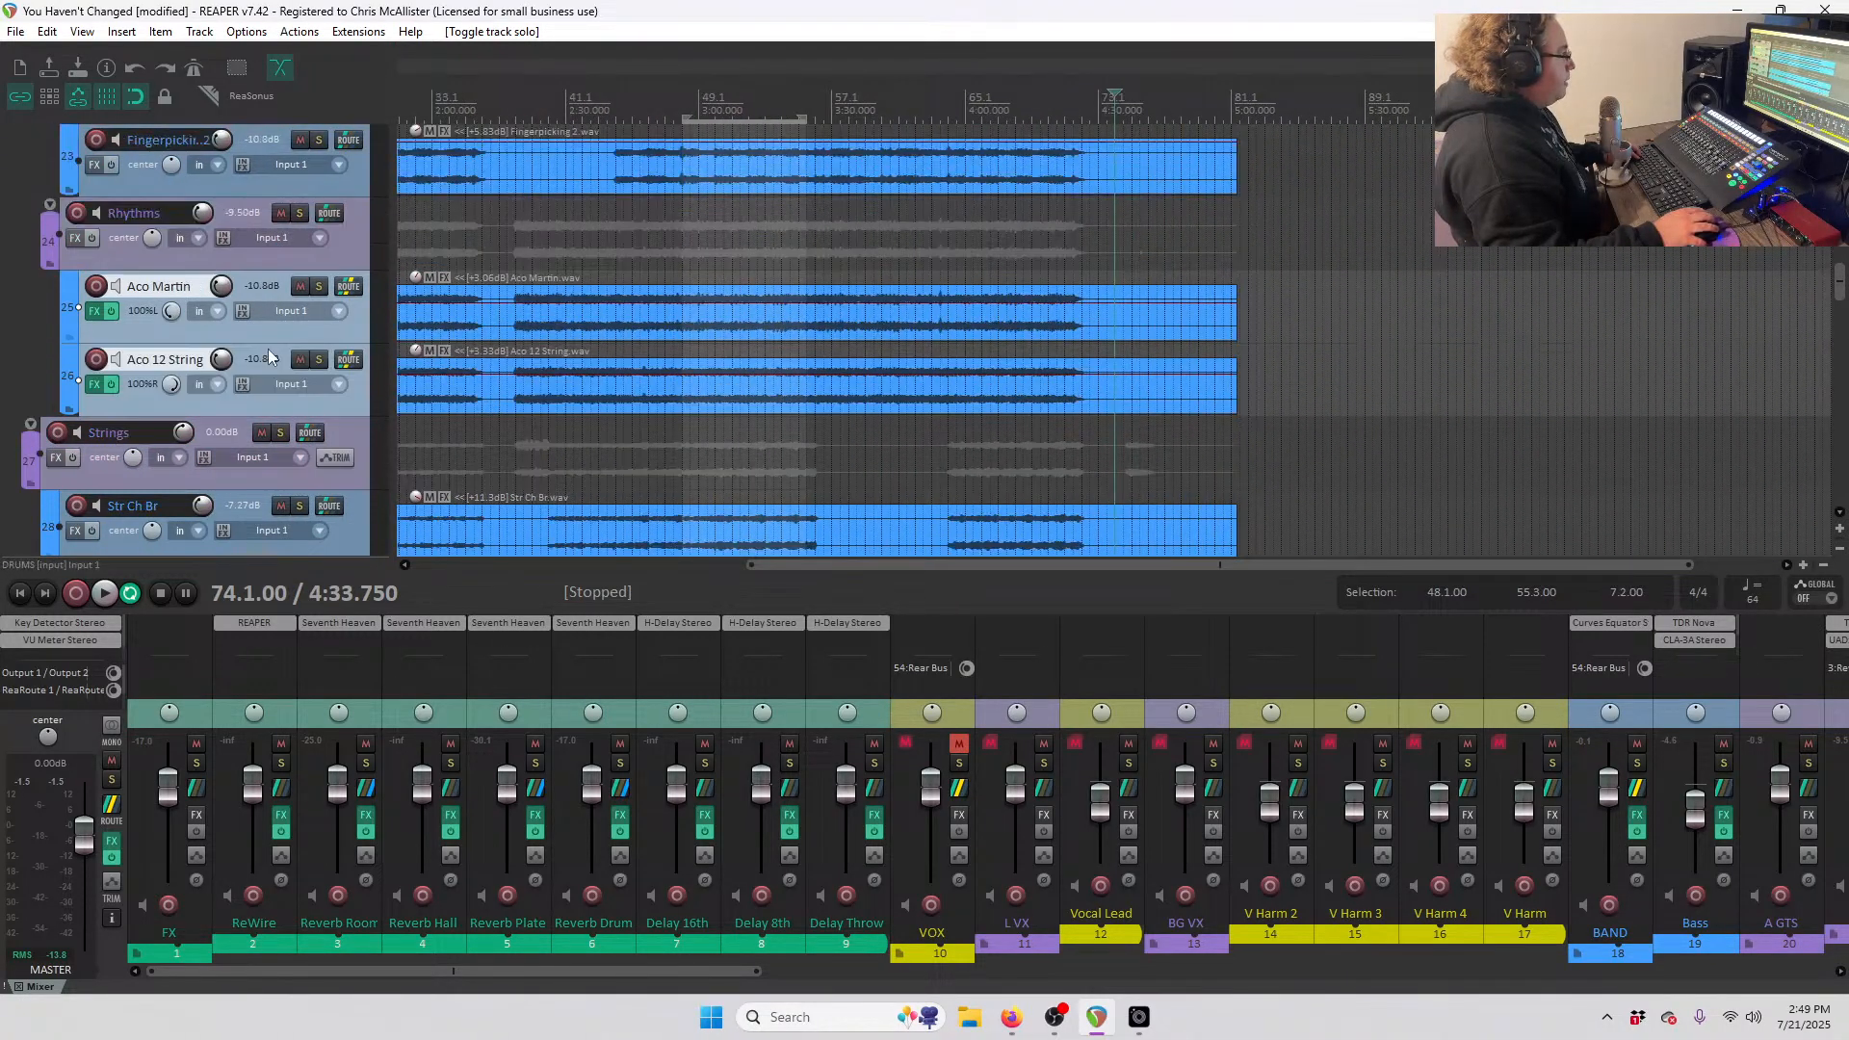
pyautogui.click(499, 106)
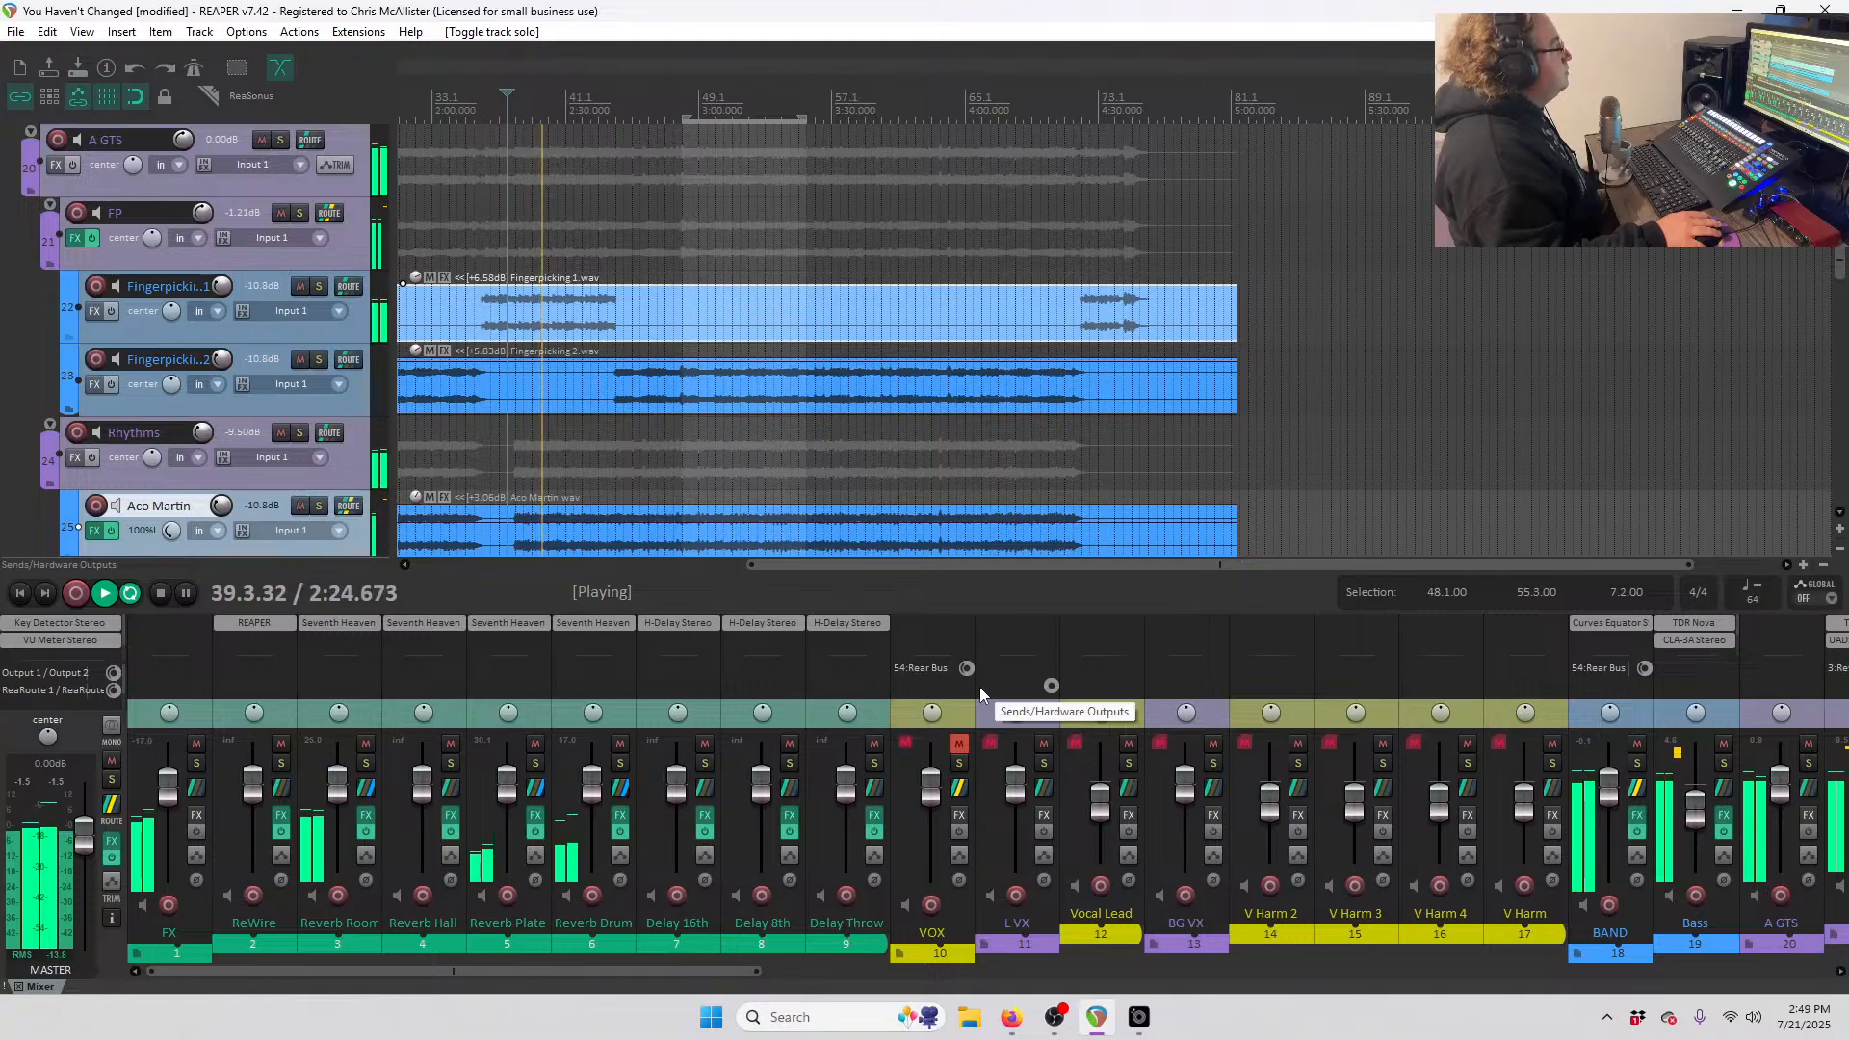
# - Add a send from the SNARE folder to Reverb Plate and listen to it in the playing mix
pyautogui.hscroll(5, 1047, 790)
pyautogui.hscroll(5, 1080, 782)
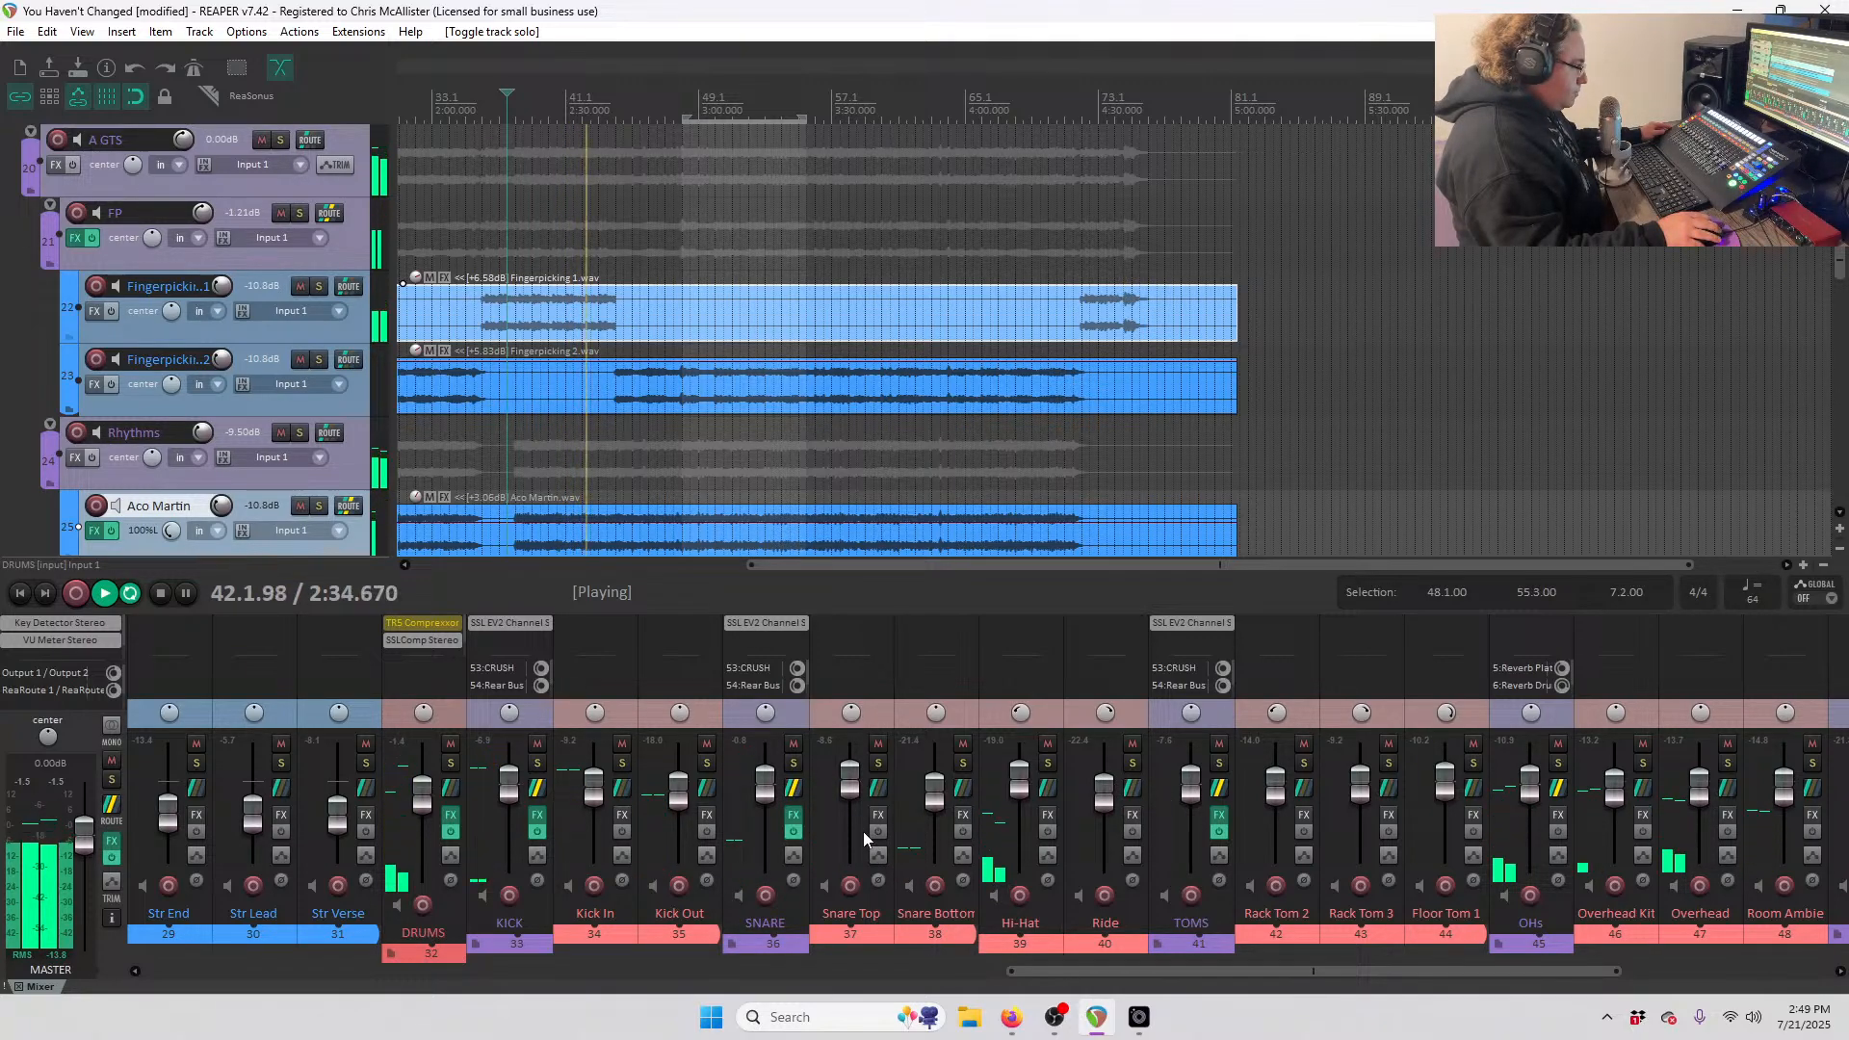
pyautogui.rightClick(783, 800)
pyautogui.moveTo(814, 844)
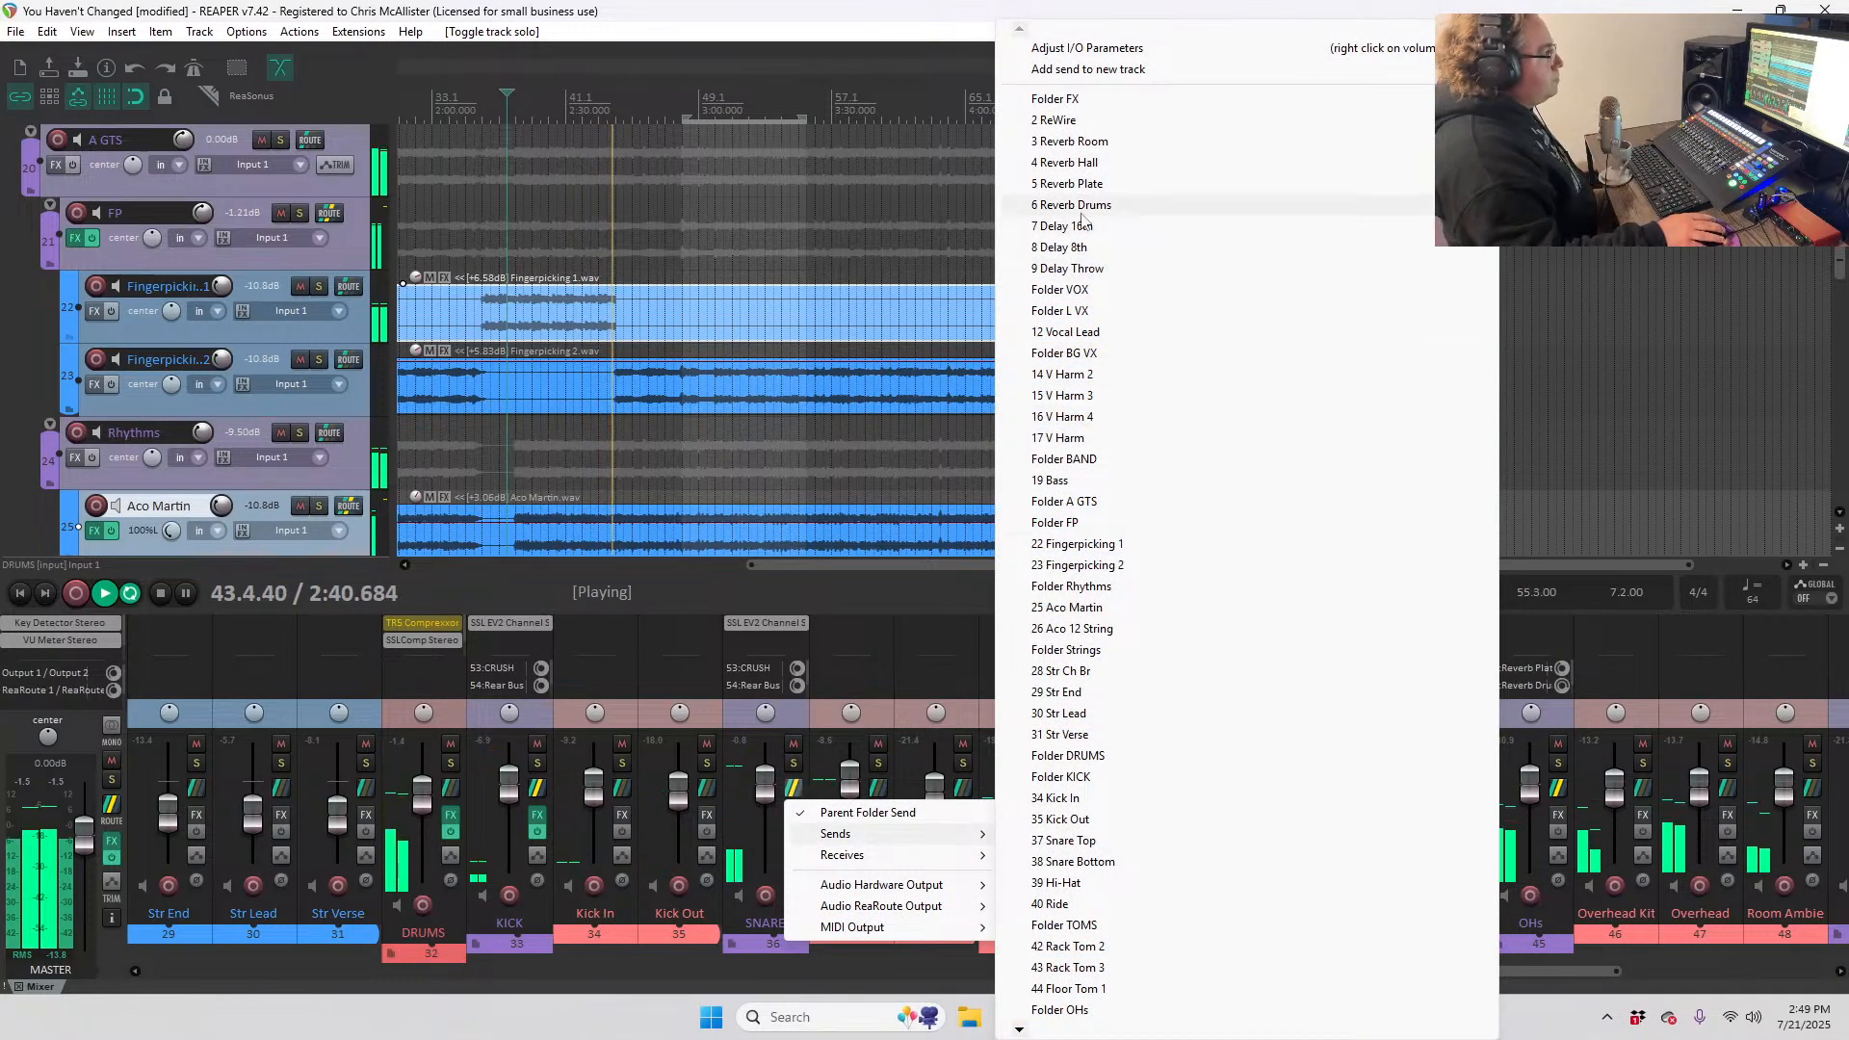
pyautogui.click(1132, 184)
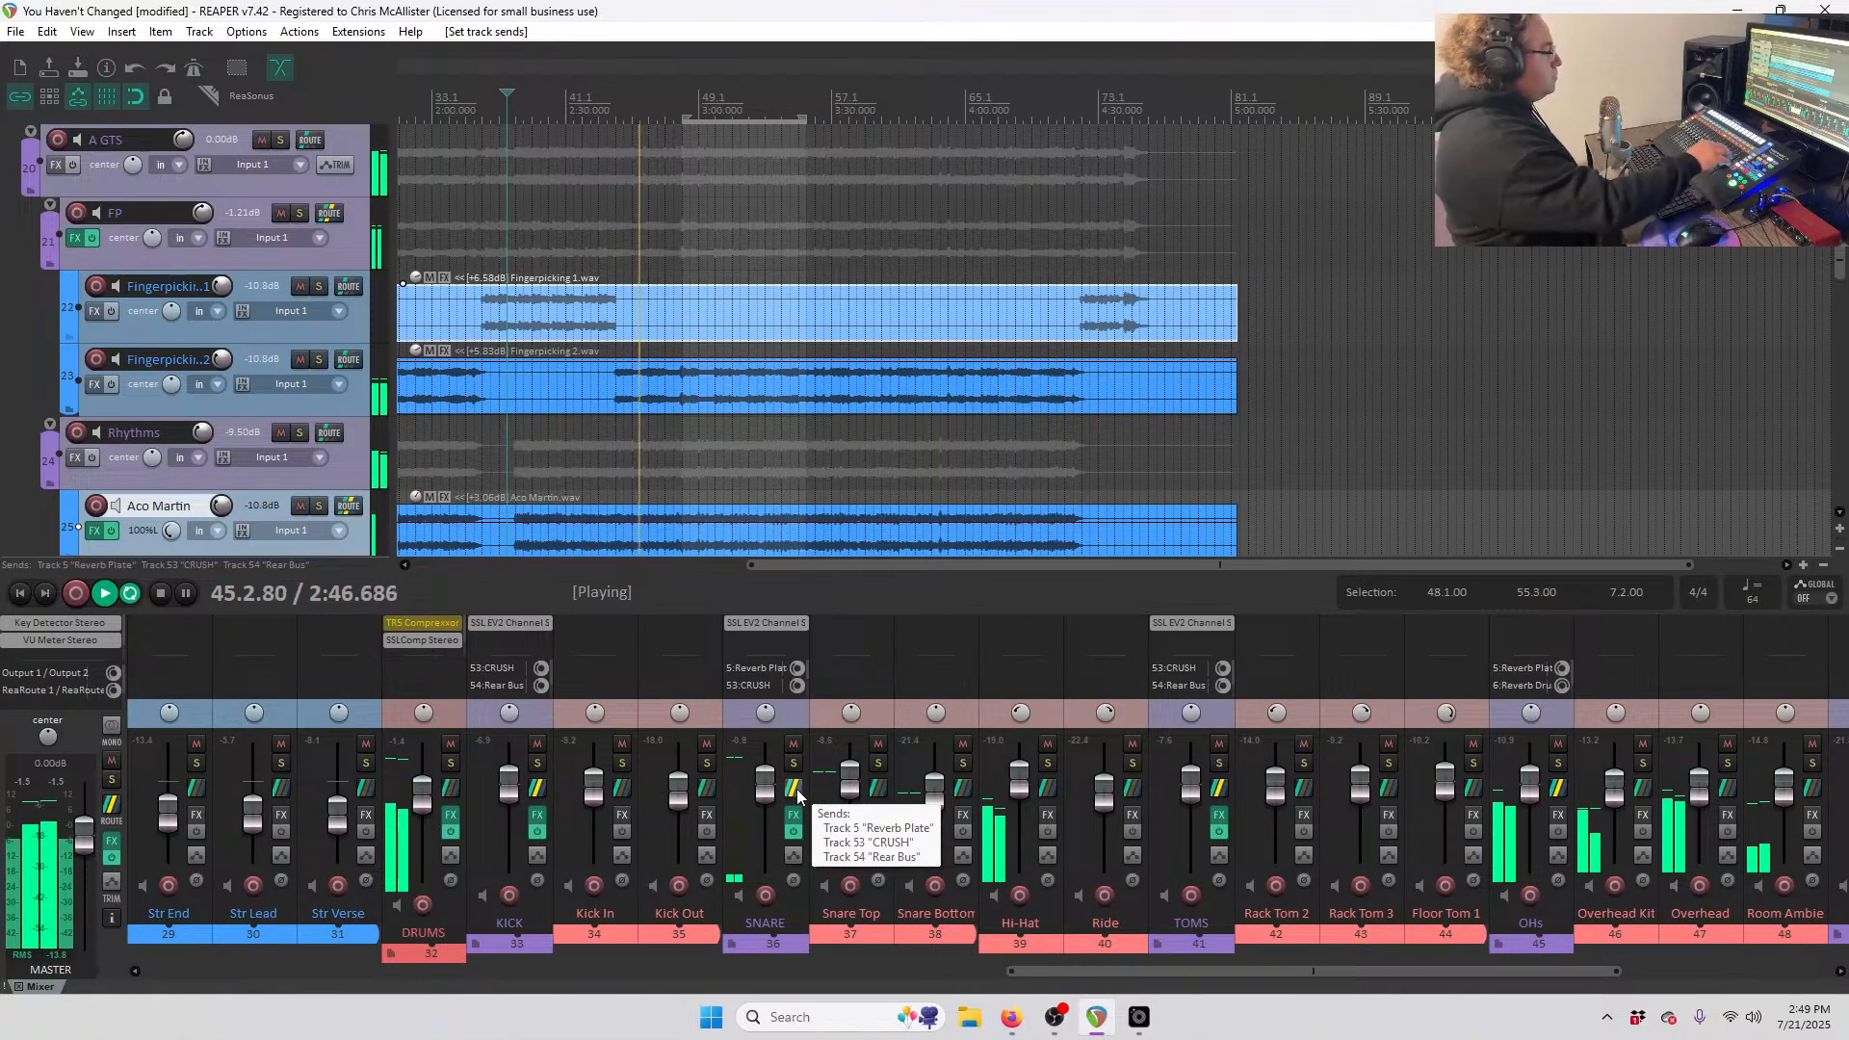
pyautogui.hscroll(4, 797, 780)
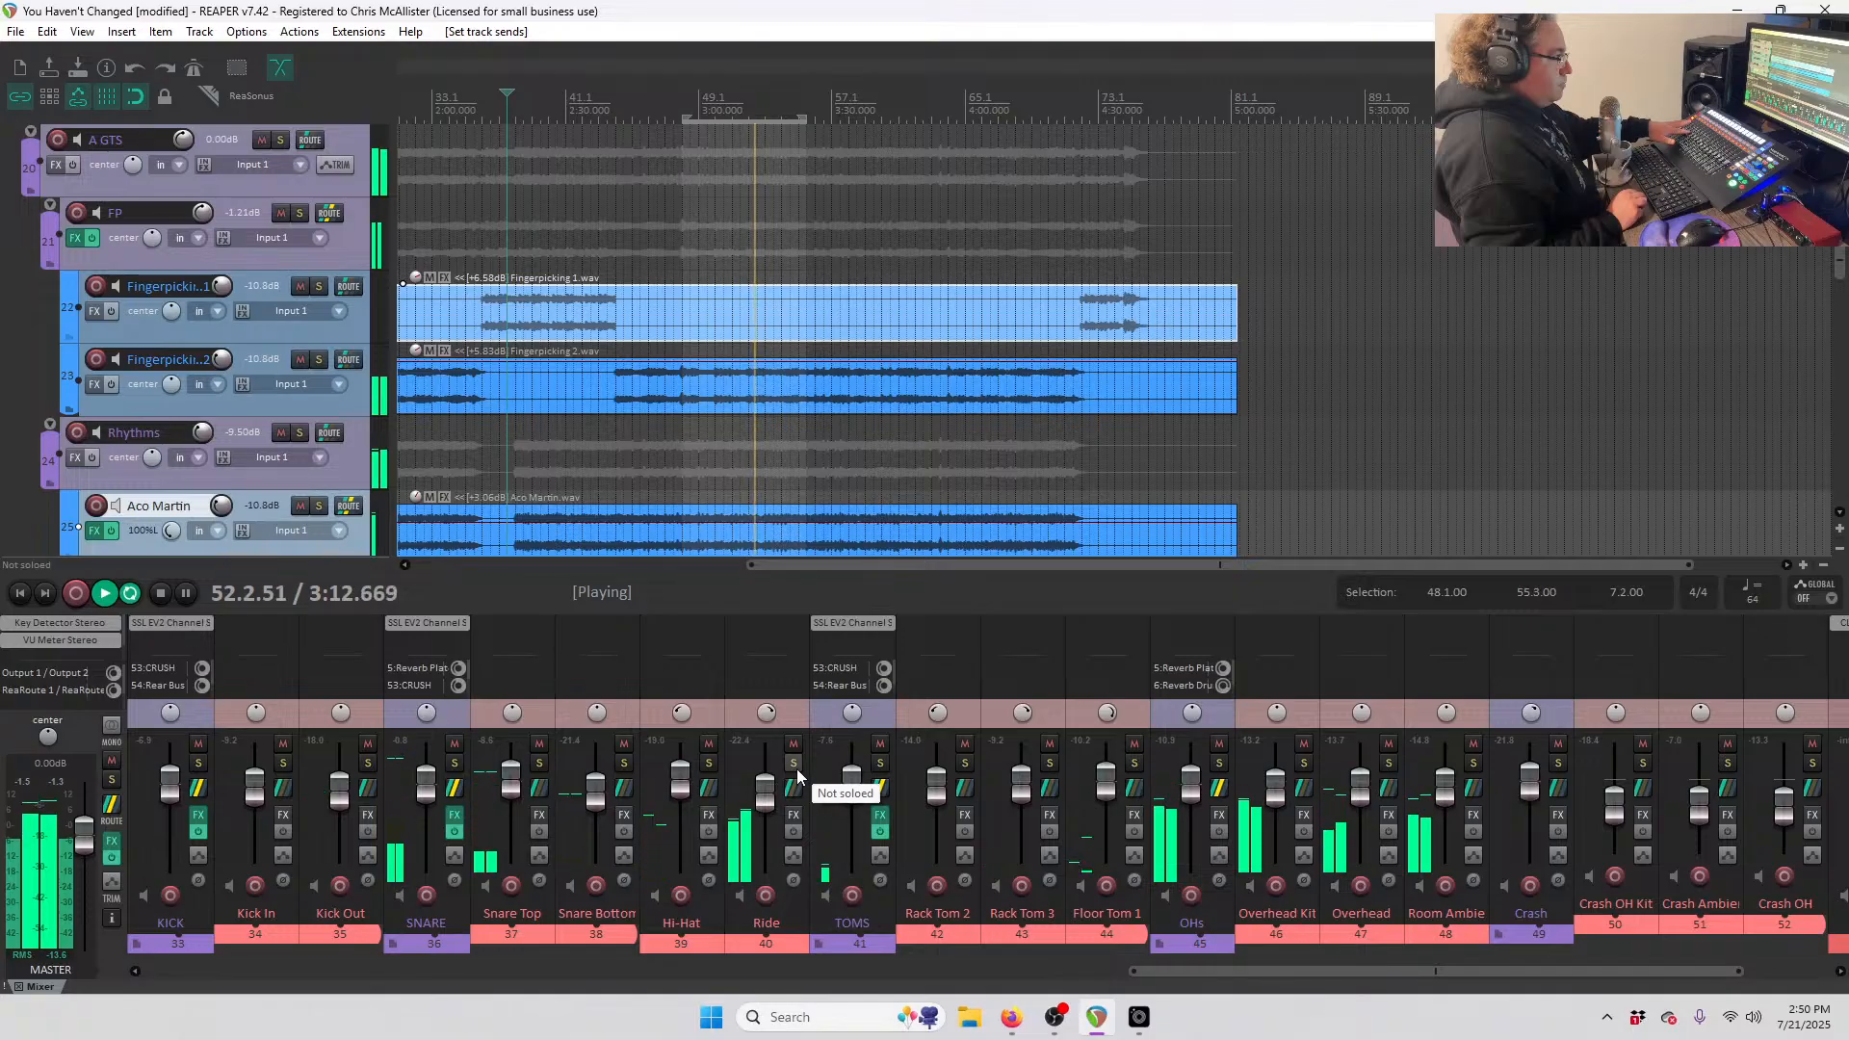
pyautogui.press('space')
# - Locate the tom hits near bar 51 in the tom tracks and play the mix from 51.3
pyautogui.scroll(-10, 298, 408)
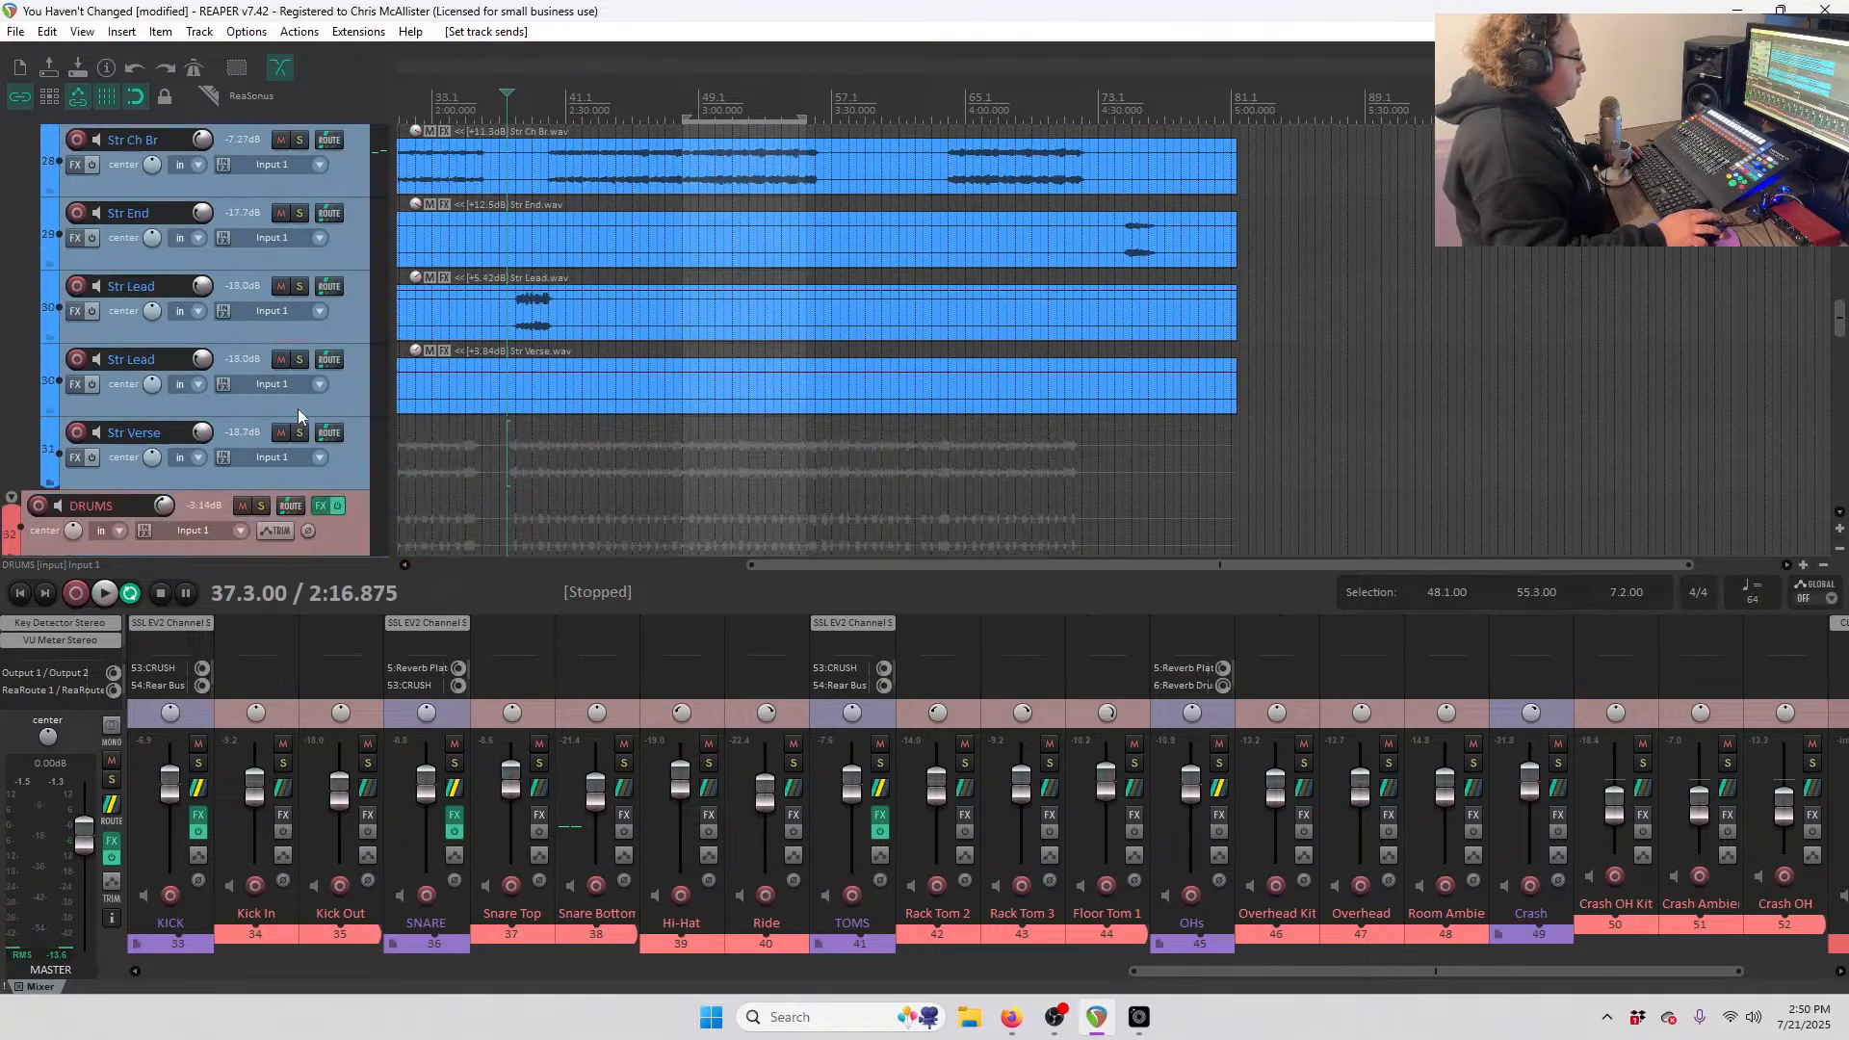
pyautogui.scroll(-3, 300, 407)
pyautogui.scroll(-2, 299, 402)
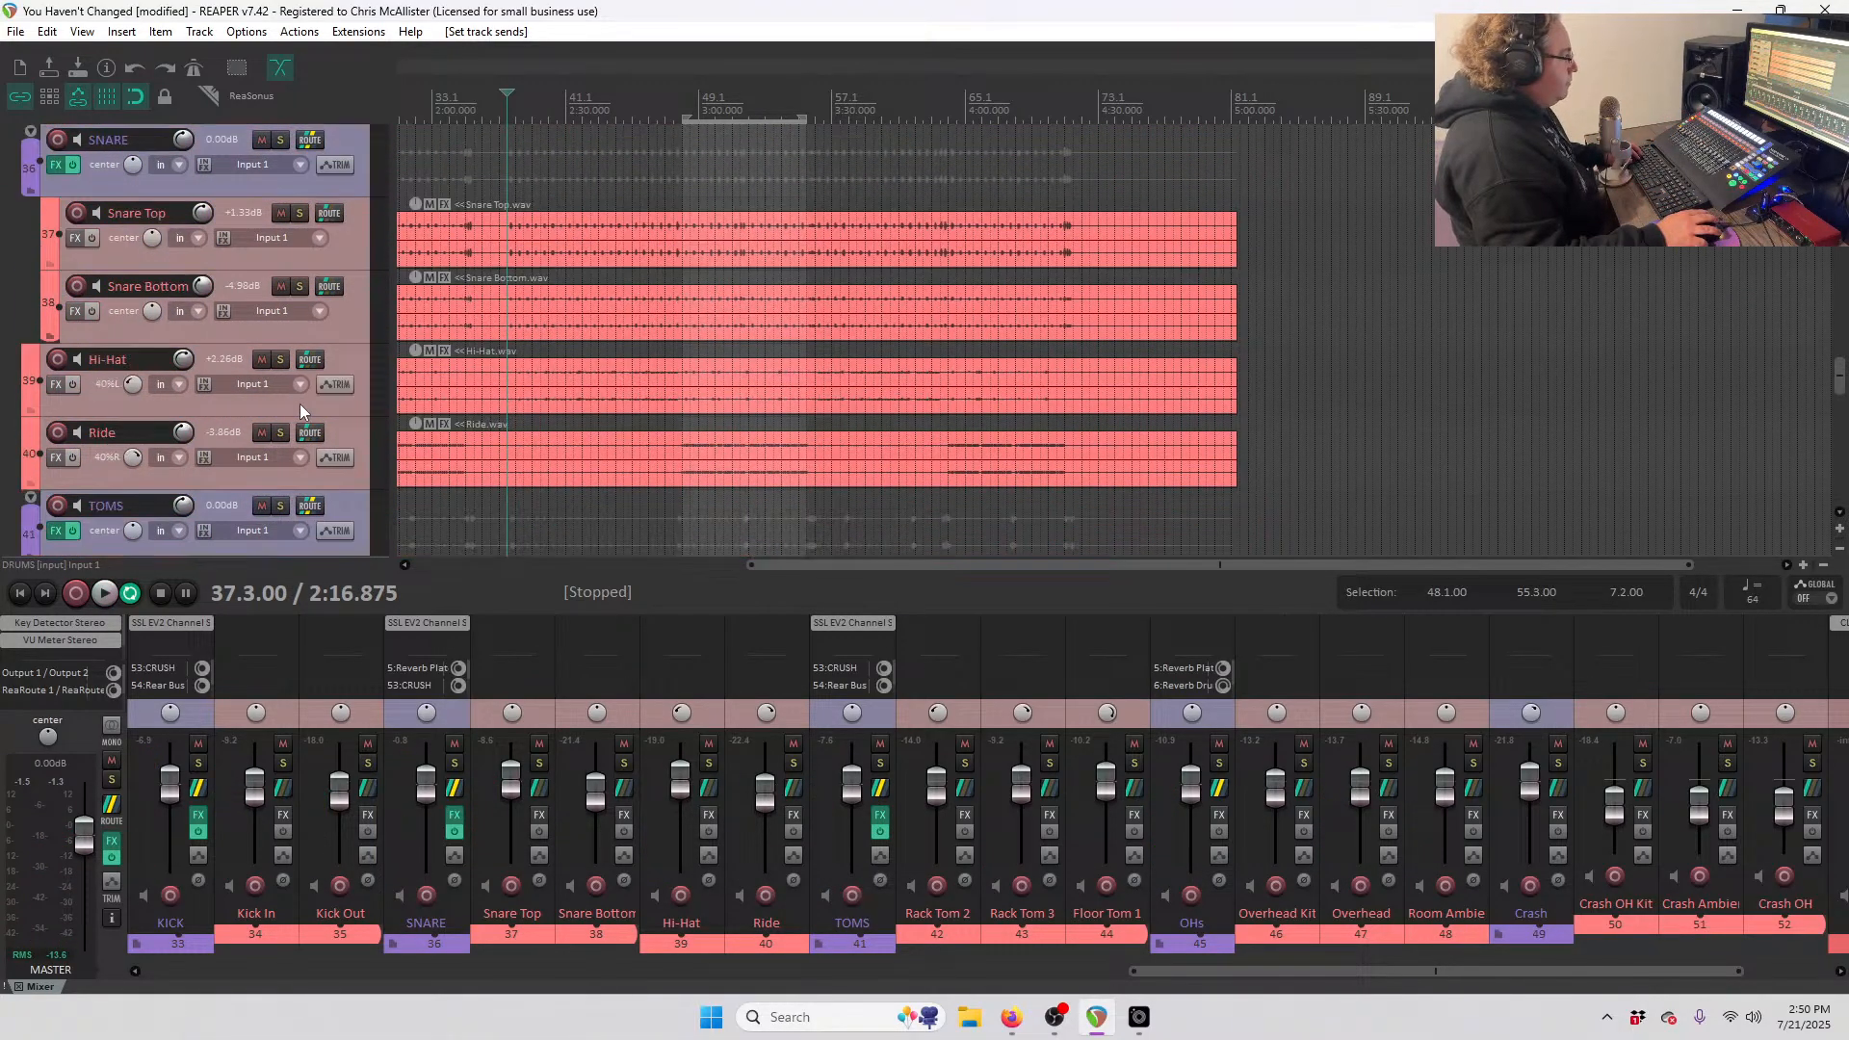
pyautogui.scroll(-4, 300, 404)
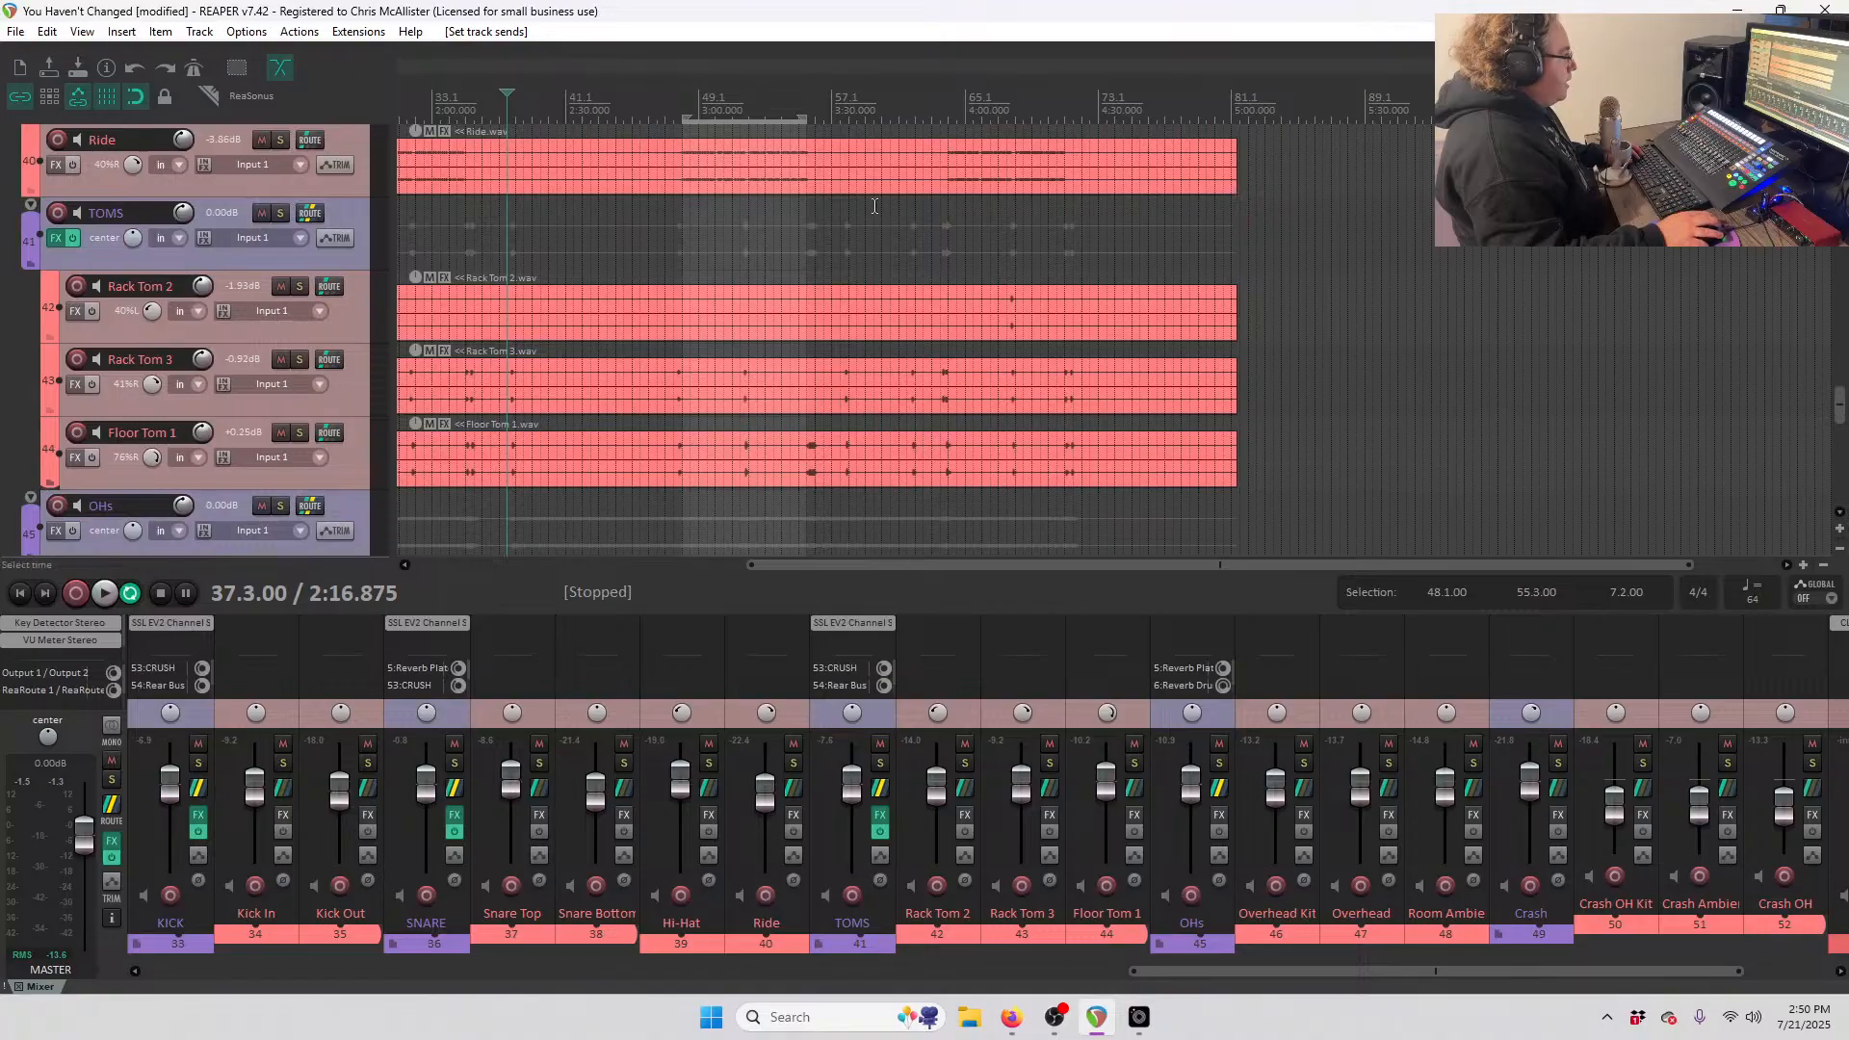
pyautogui.scroll(5, 754, 131)
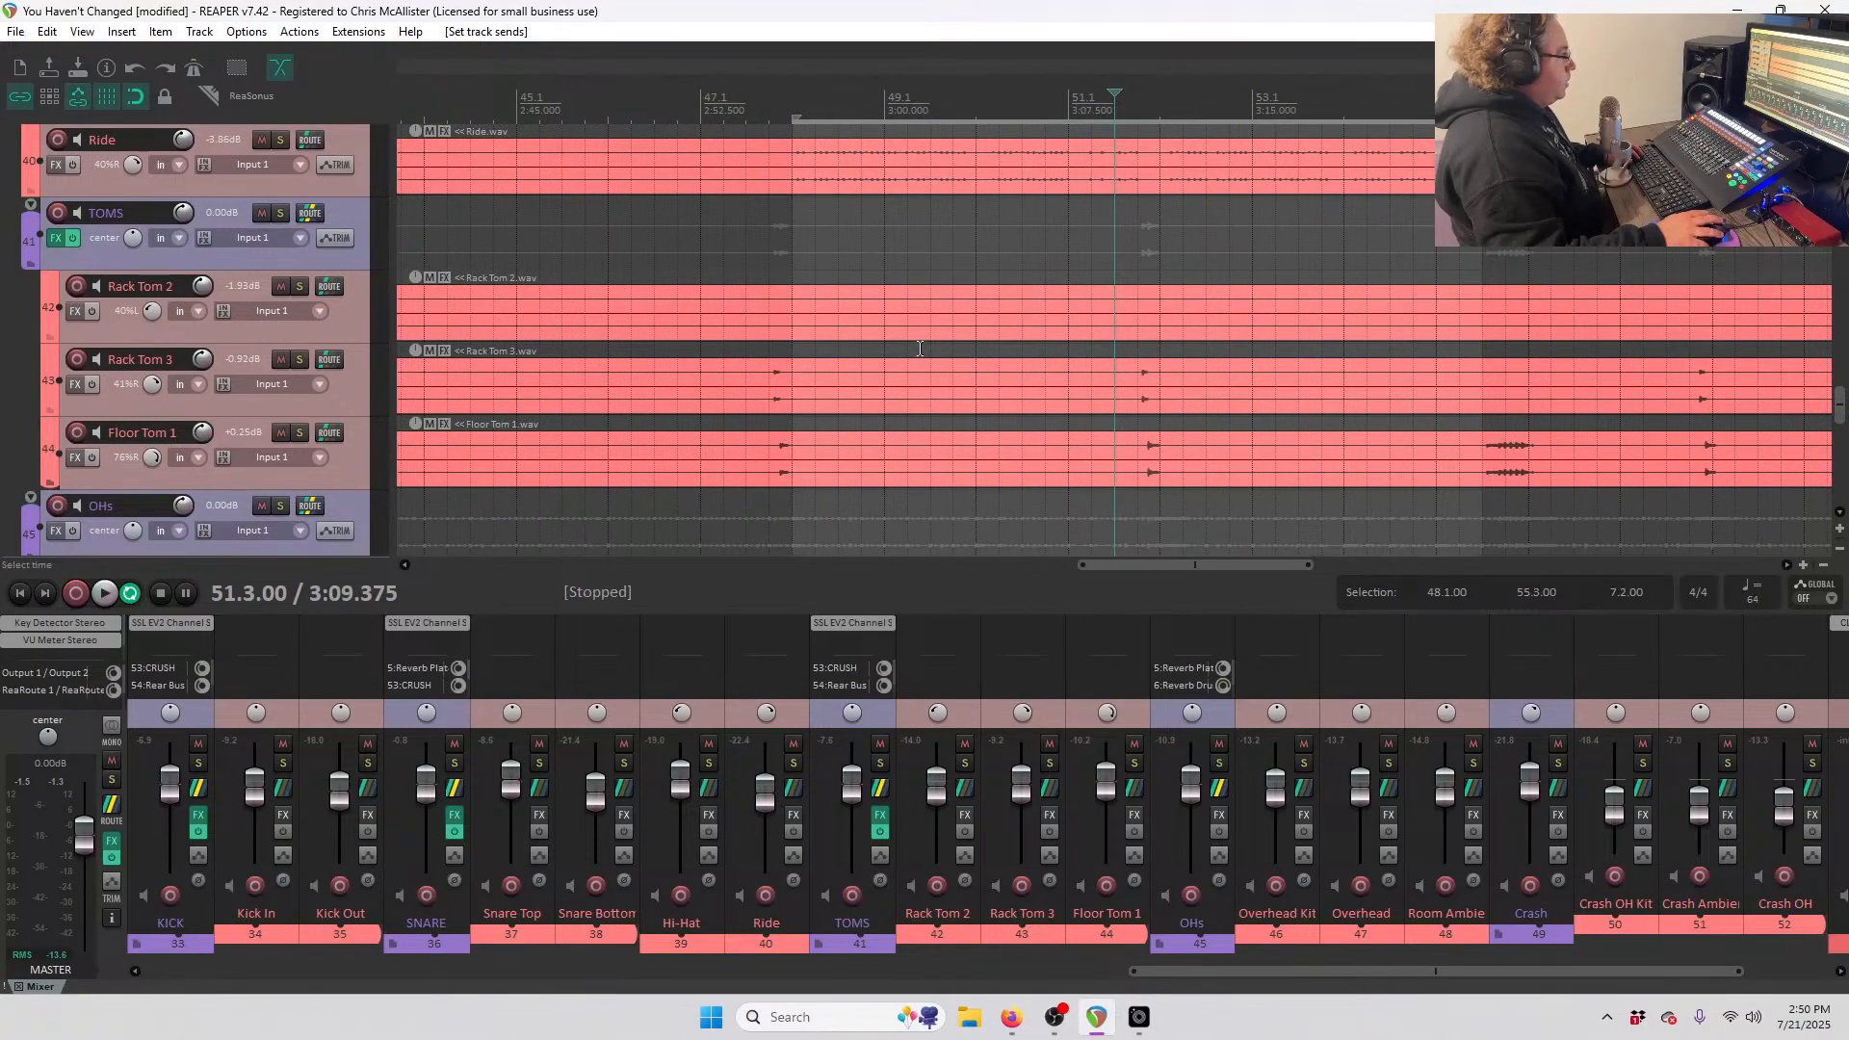
pyautogui.press('space')
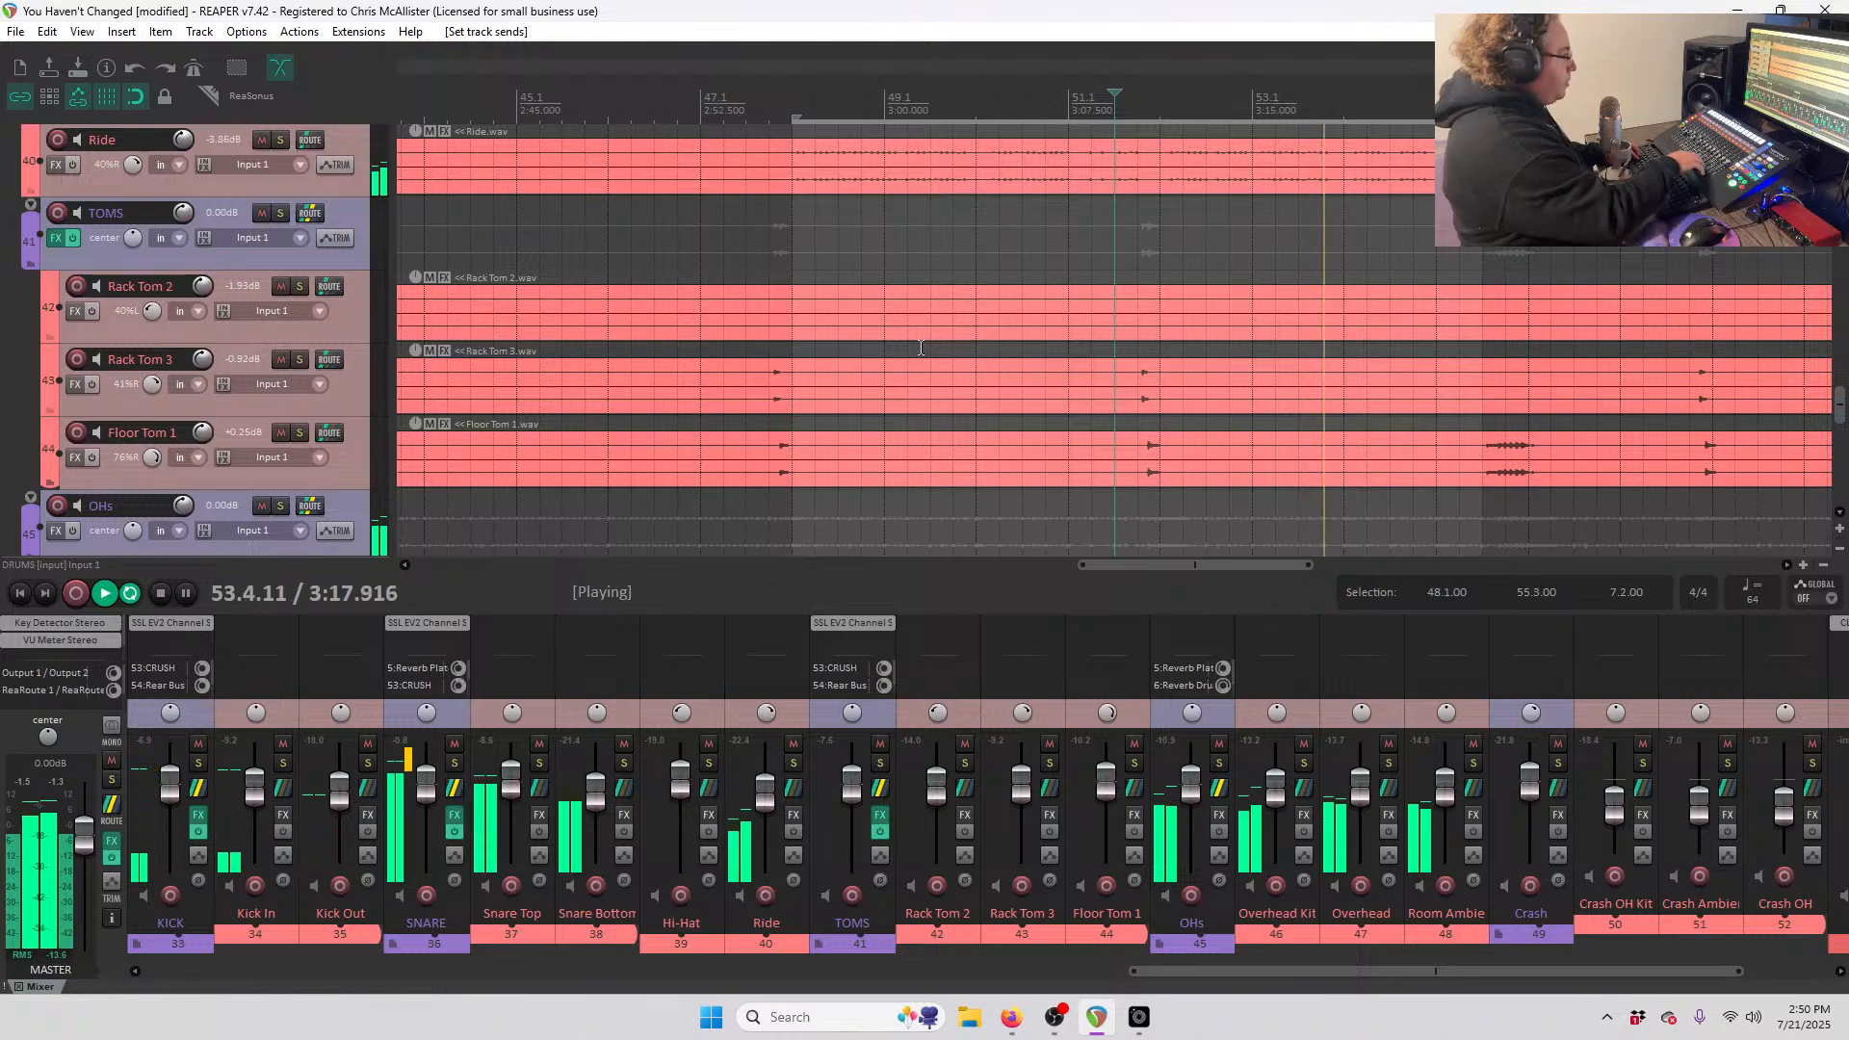
pyautogui.press('space')
# - Set the TOMS folder's volume to +7.82 dB while repeatedly playing the tom hit after 51.3
pyautogui.press('space')
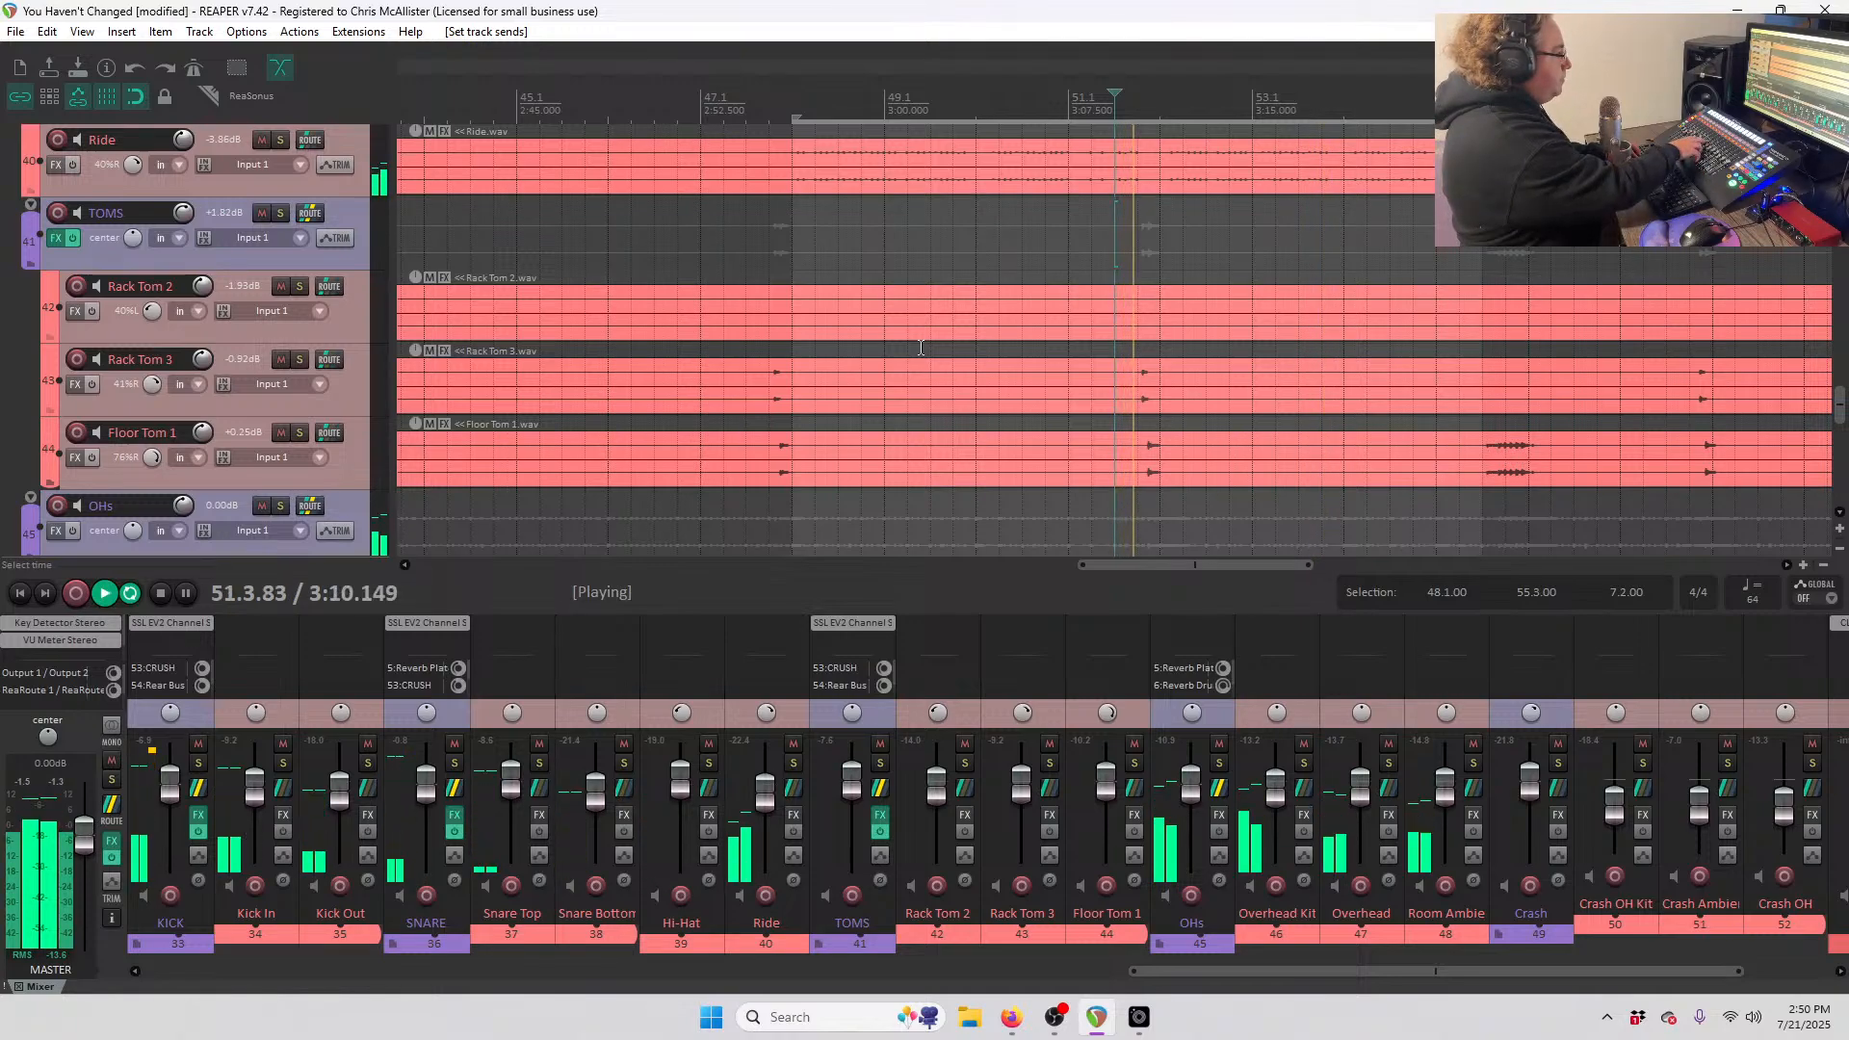
pyautogui.press('space')
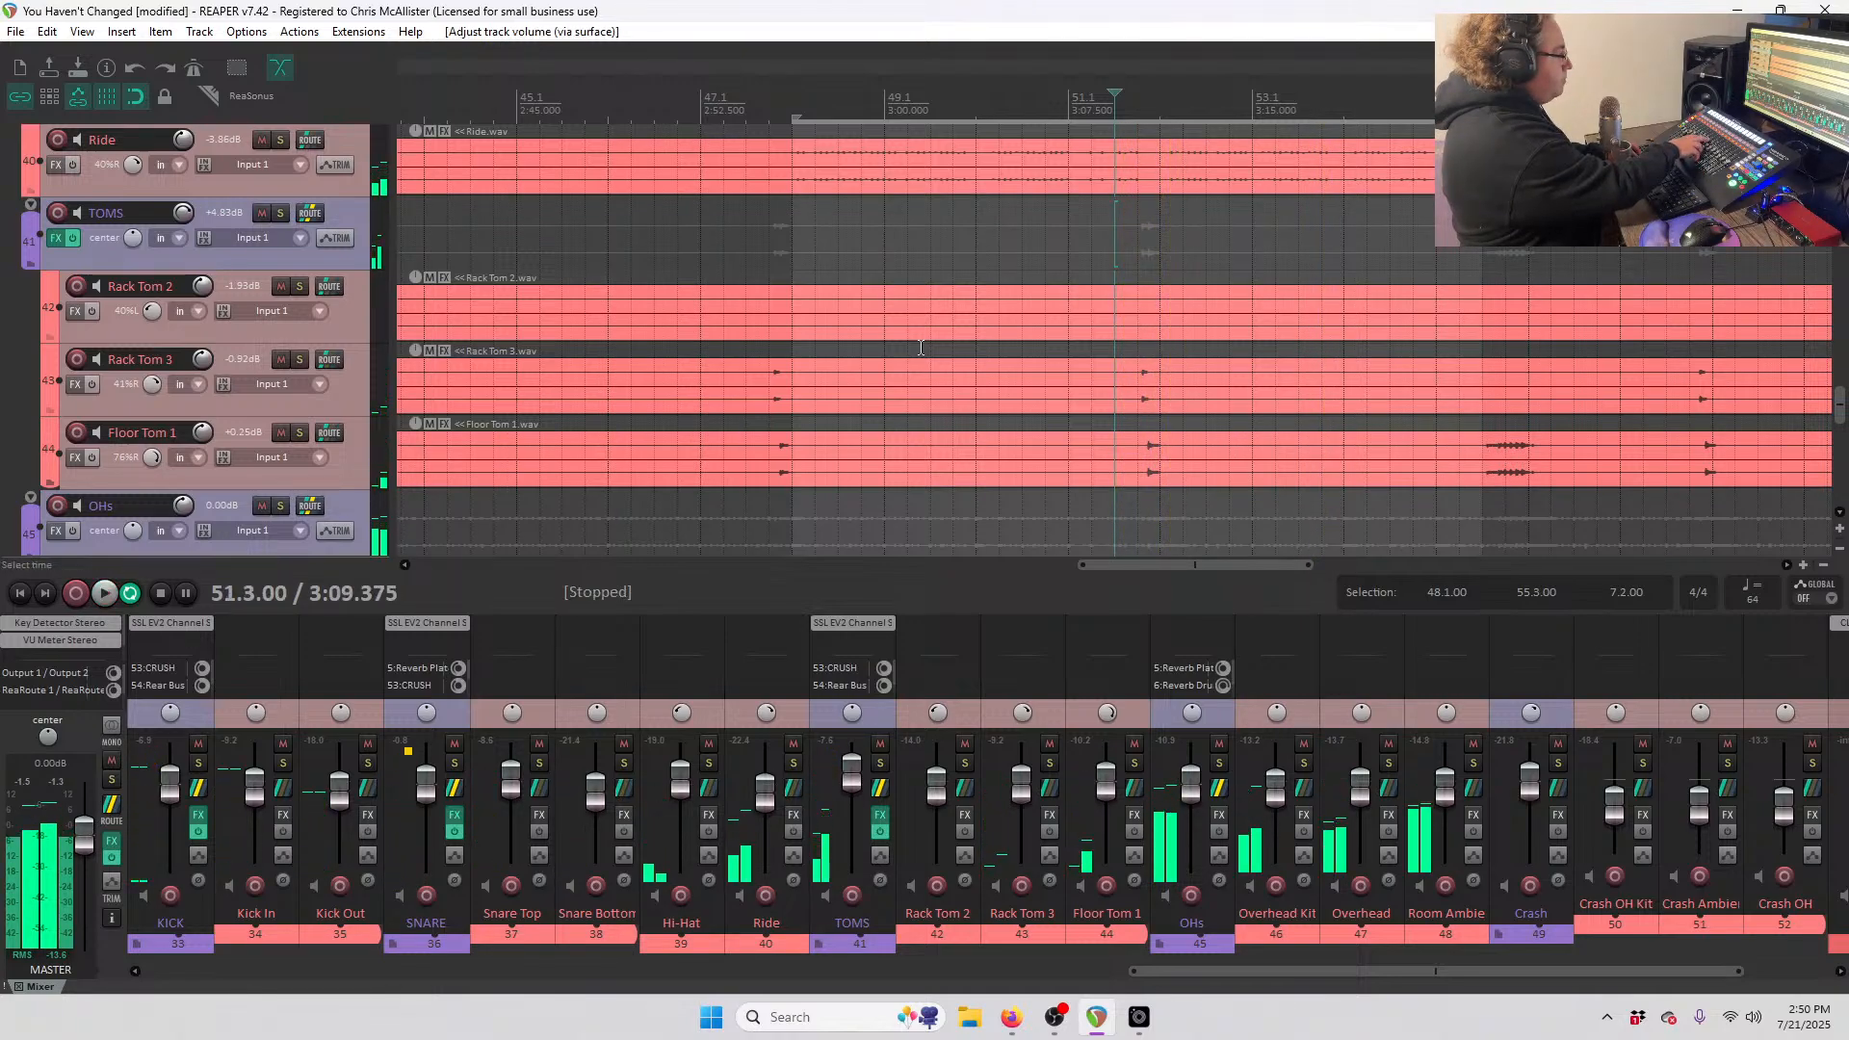
pyautogui.press('space')
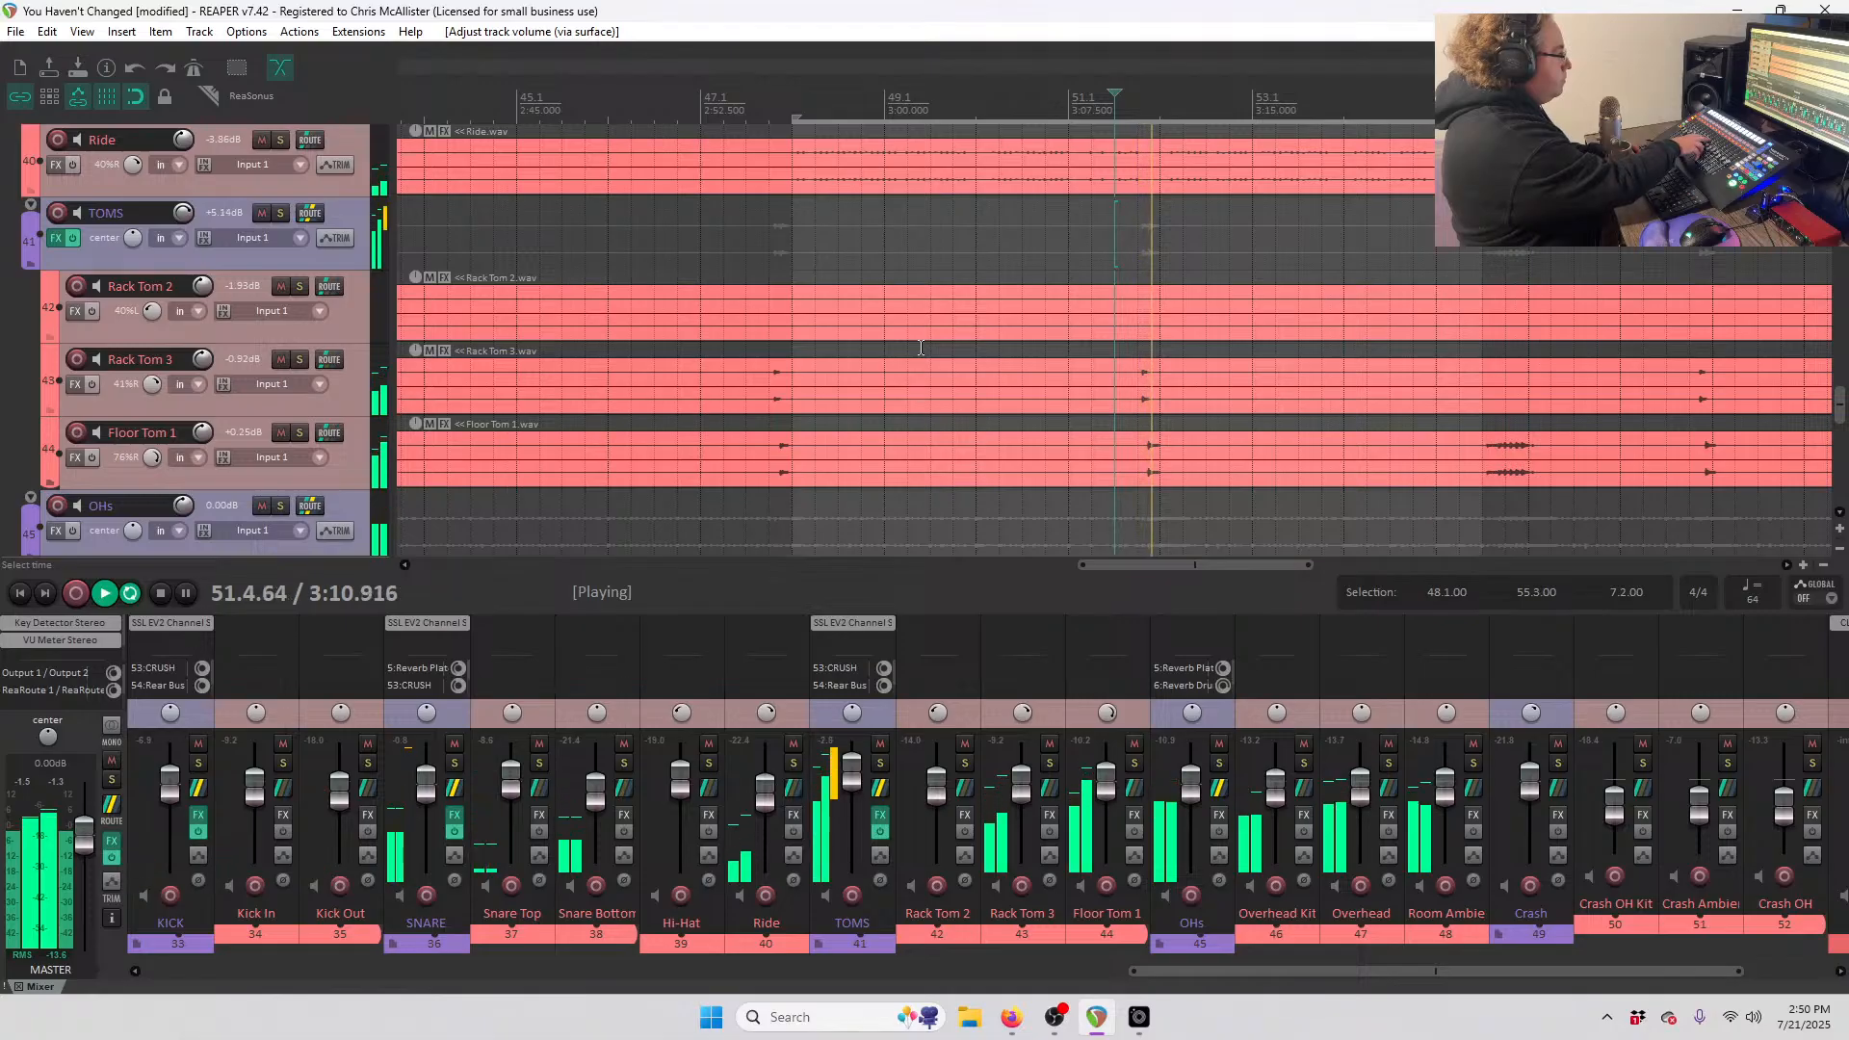
pyautogui.press('space')
pyautogui.press('space')
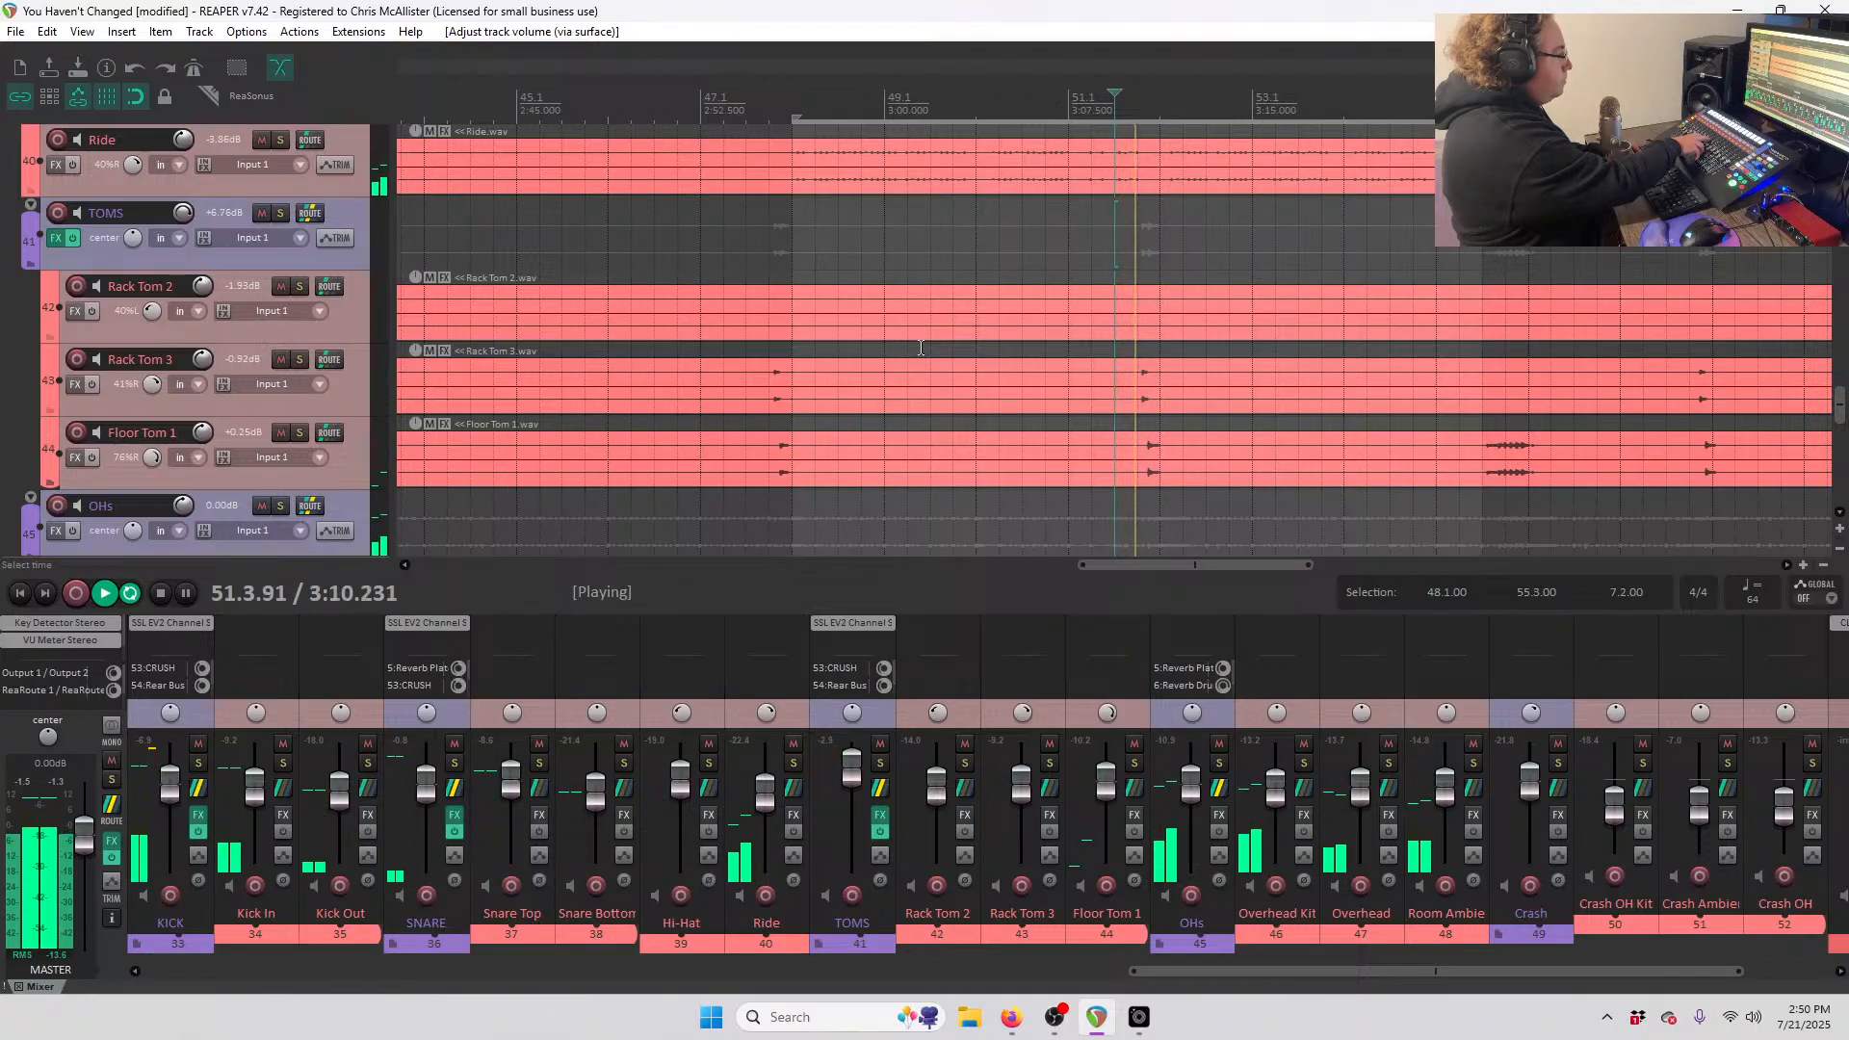
pyautogui.press('space')
pyautogui.press('space')
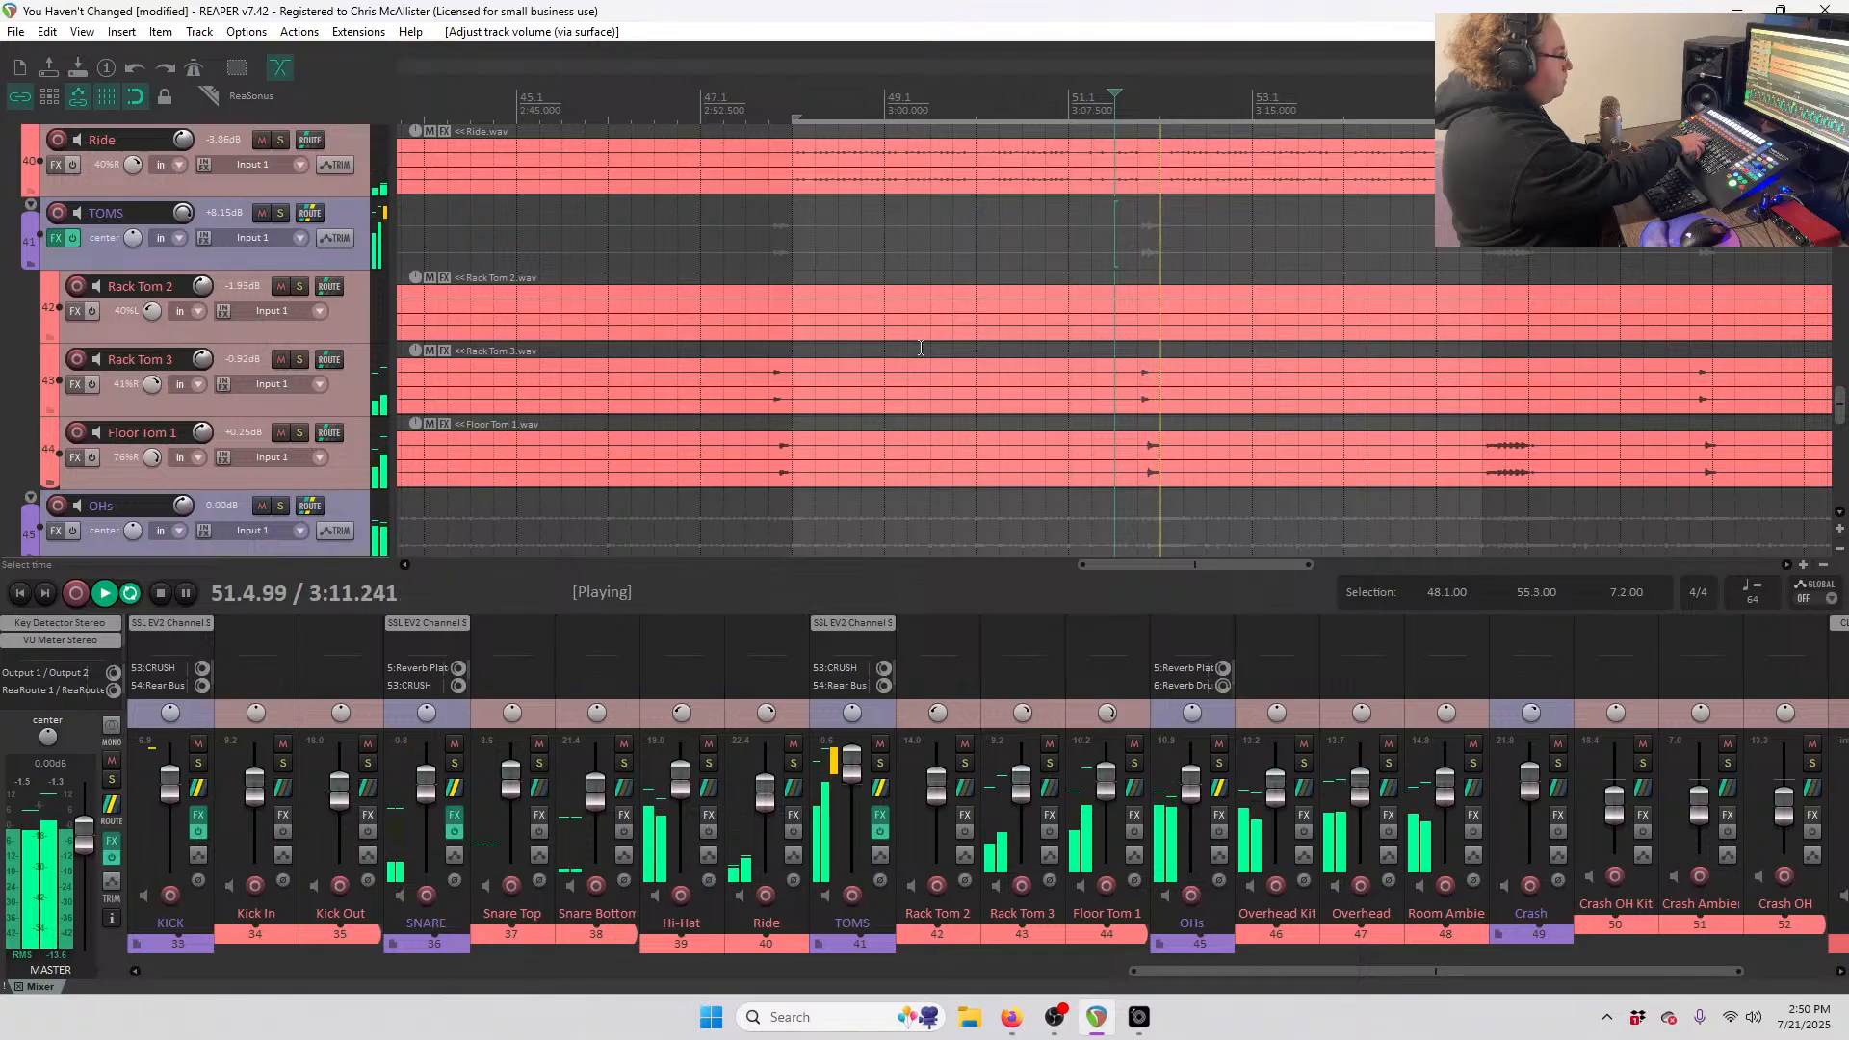
# - Play the tom hits in the last chorus from 67.3 to check the TOMS level
pyautogui.scroll(-3, 1427, 316)
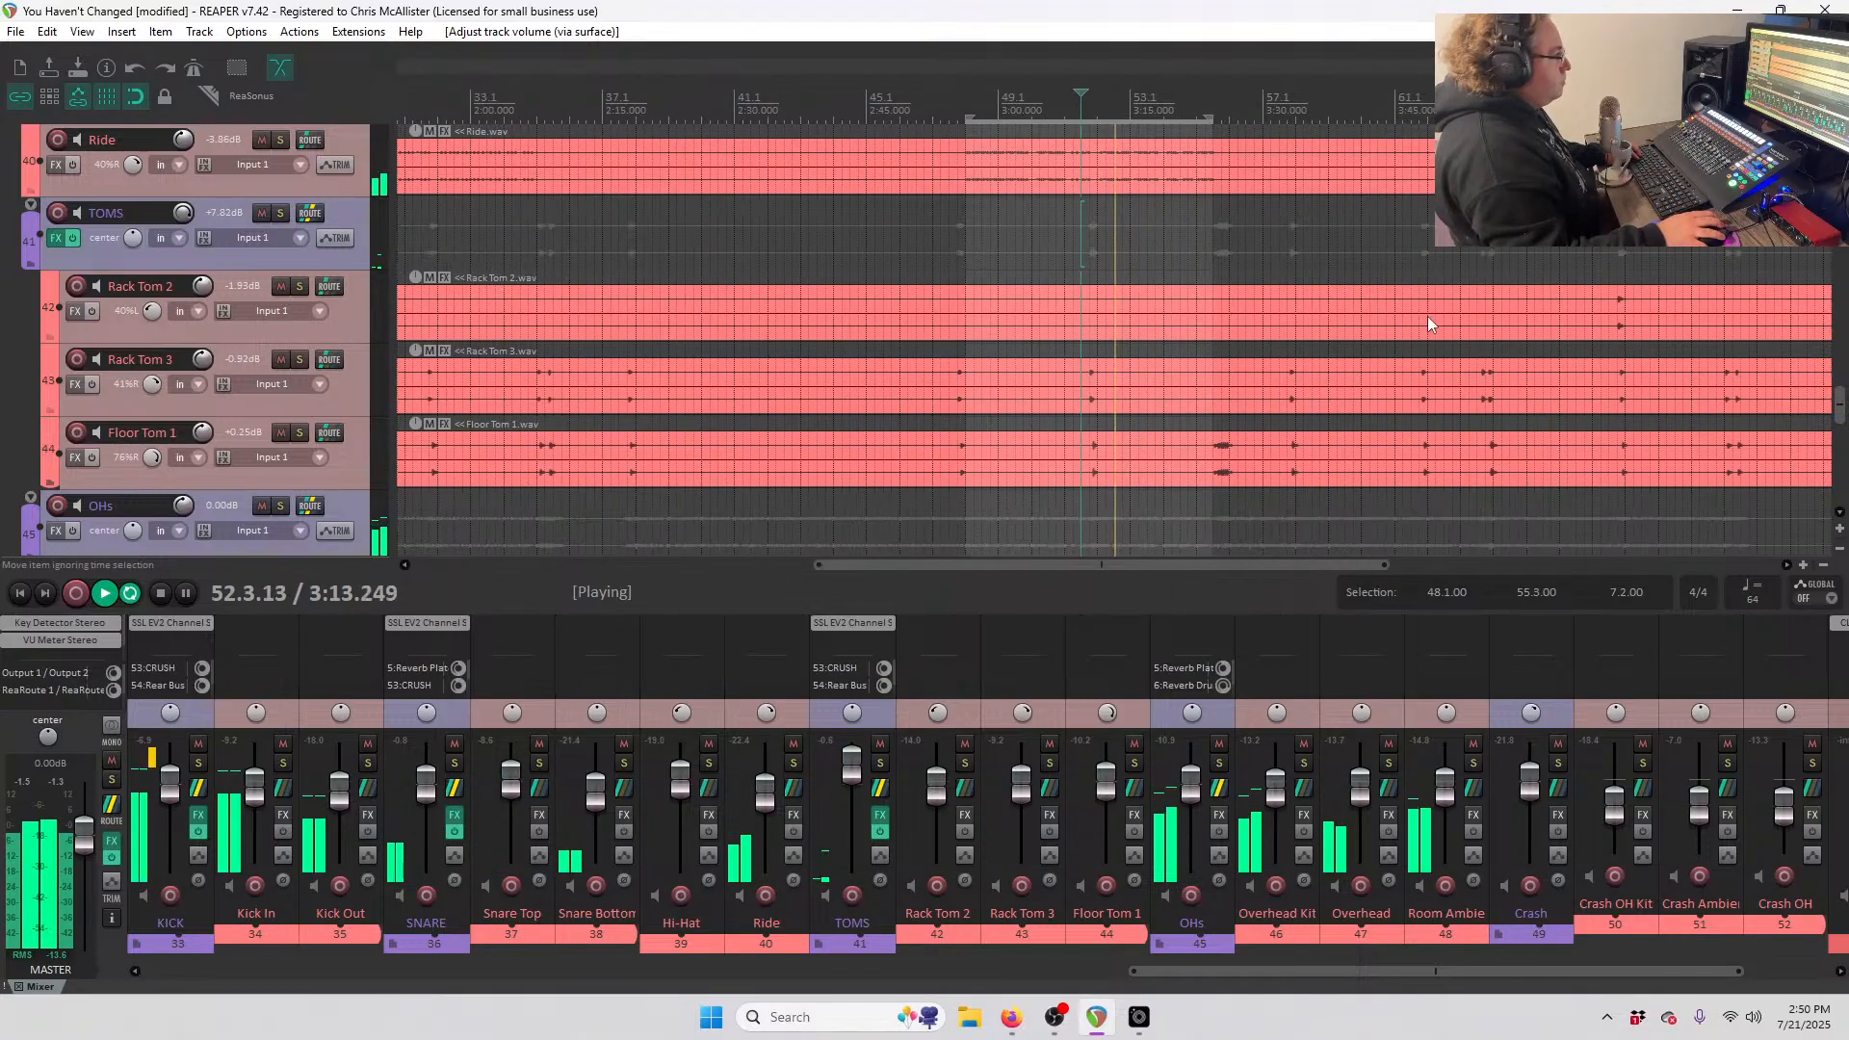
pyautogui.press('space')
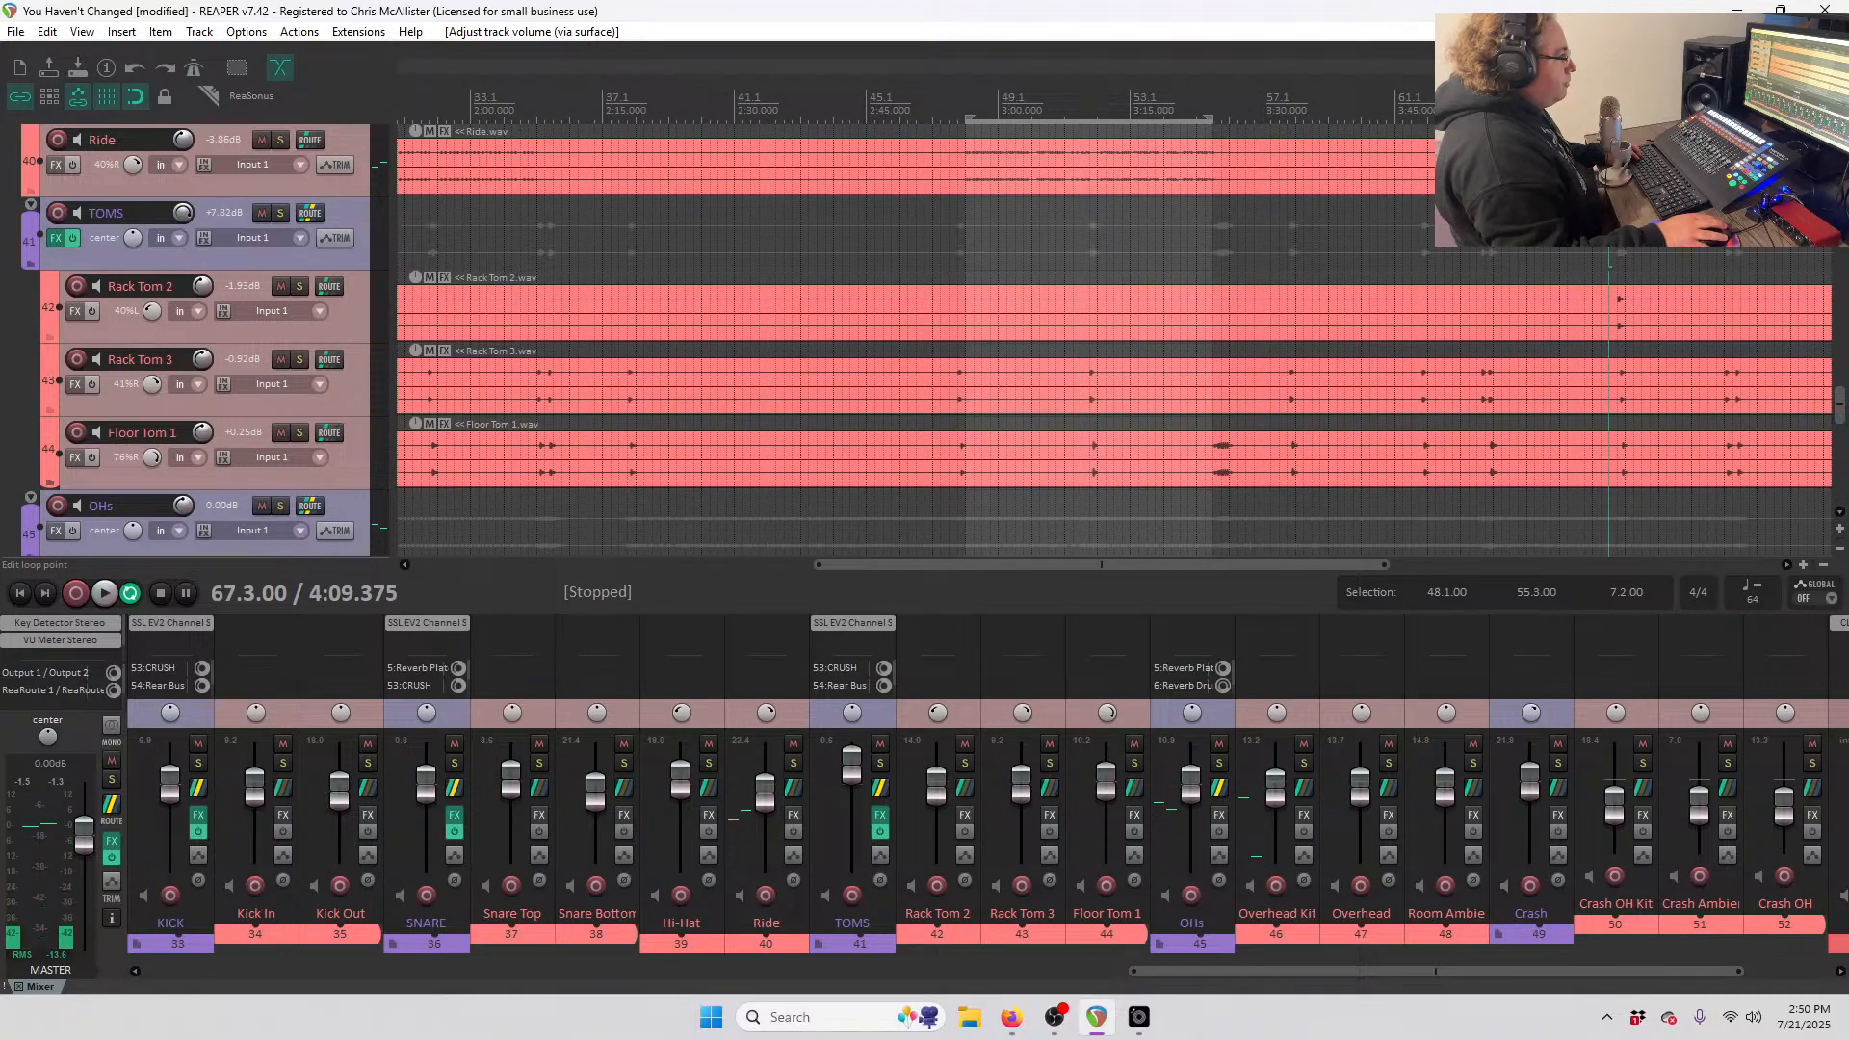
pyautogui.press('space')
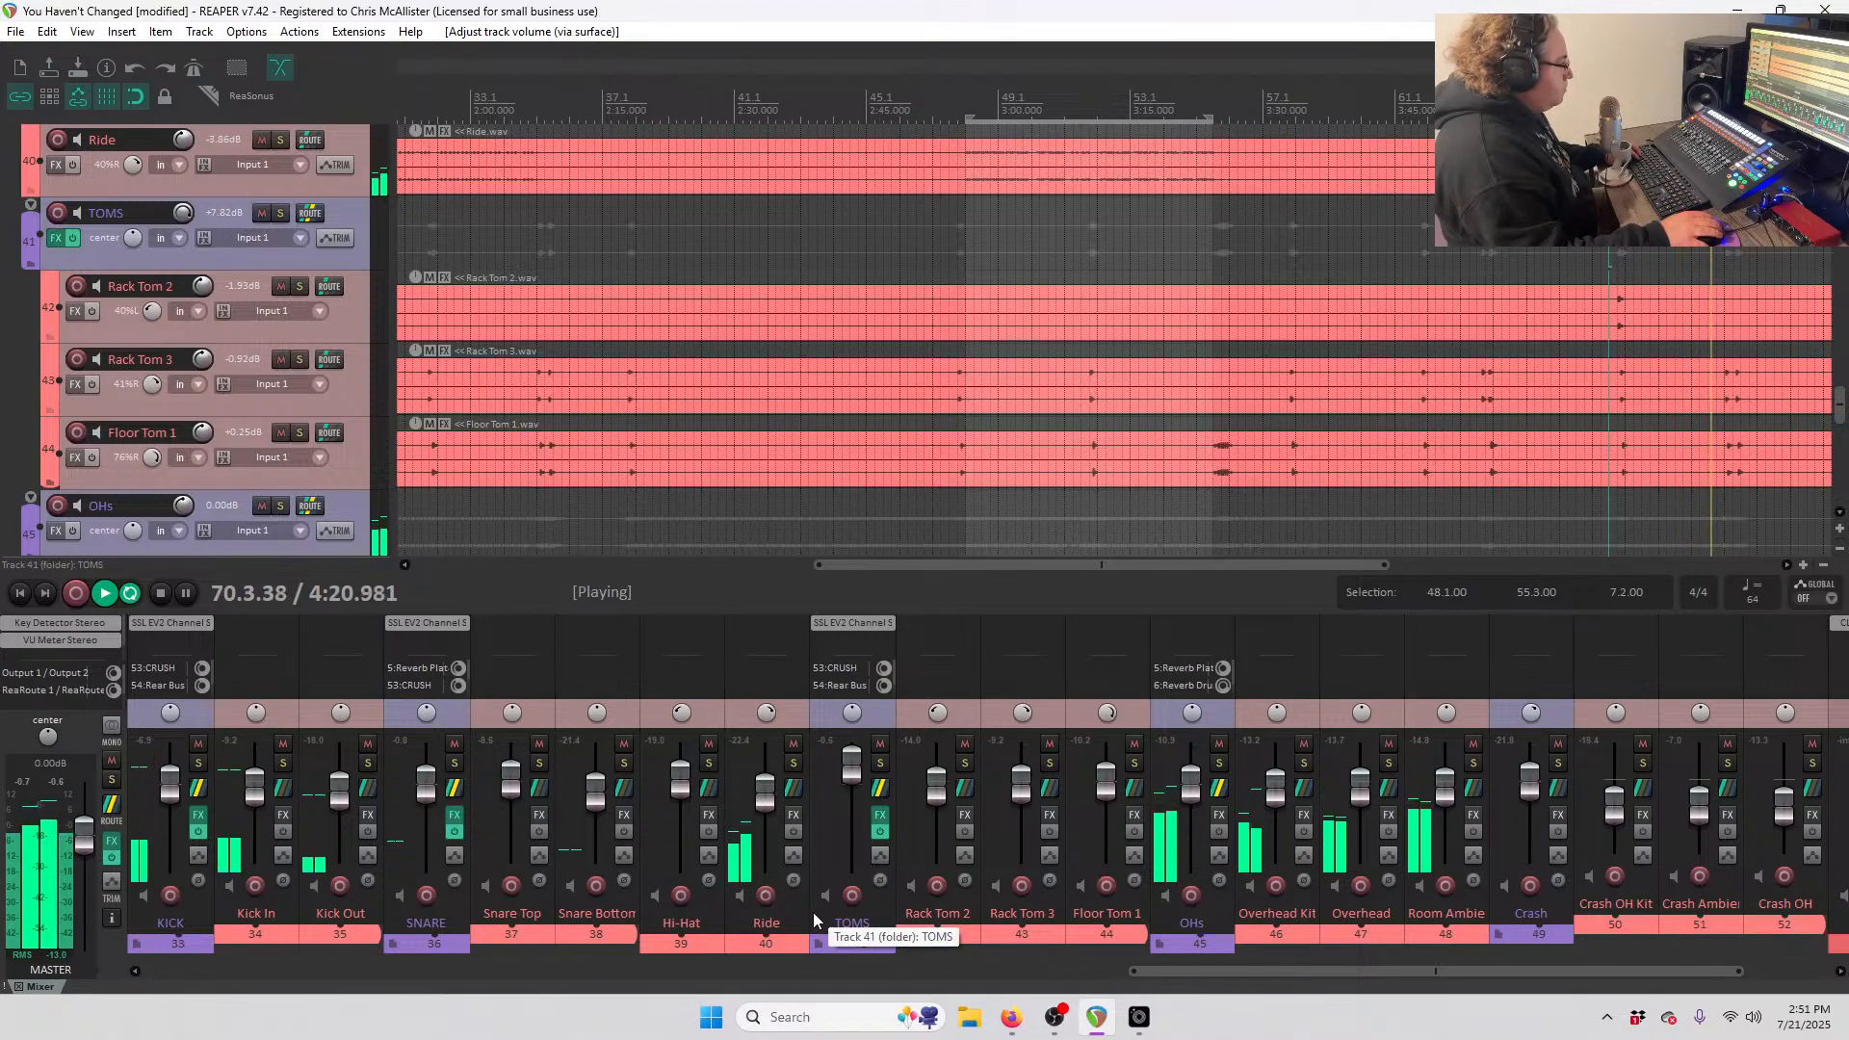
pyautogui.scroll(-2, 836, 896)
pyautogui.press('space')
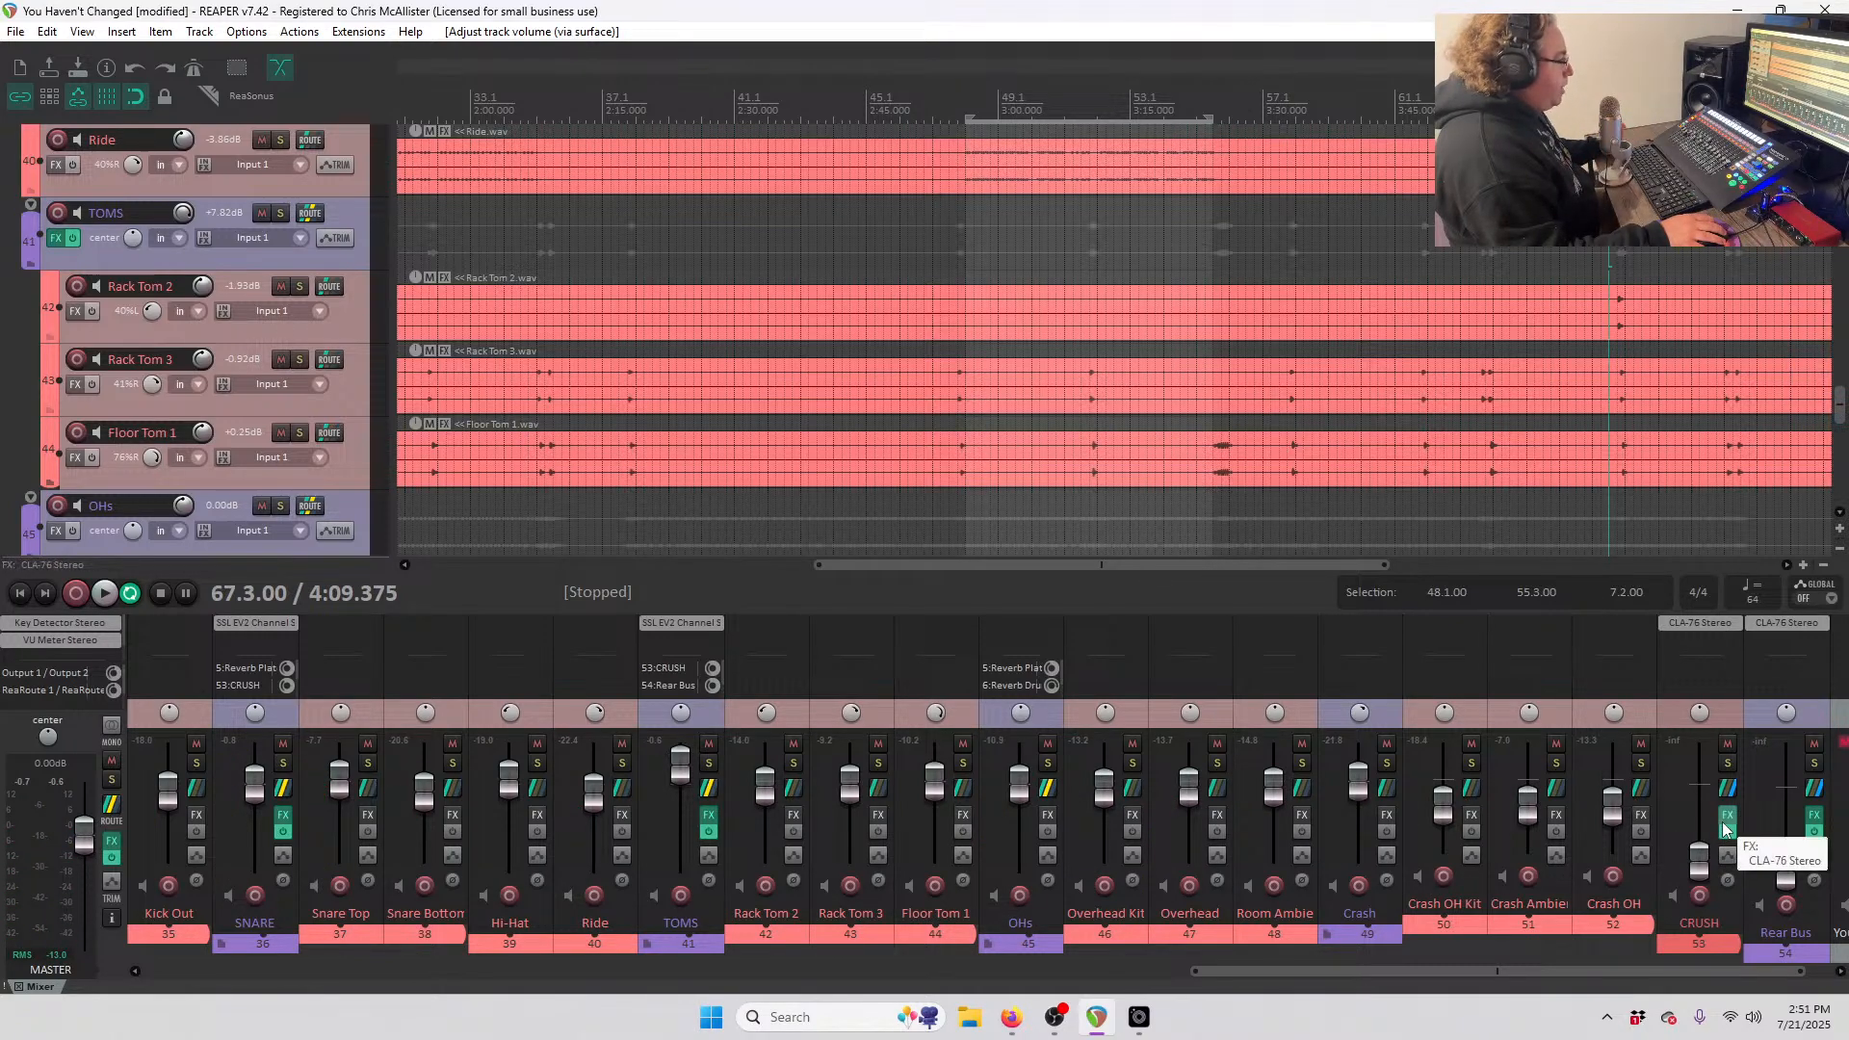
# - Set the input of the CRUSH track's CLA-76 compressor to -14.3 during playback from 67.3
pyautogui.scroll(3, 1414, 871)
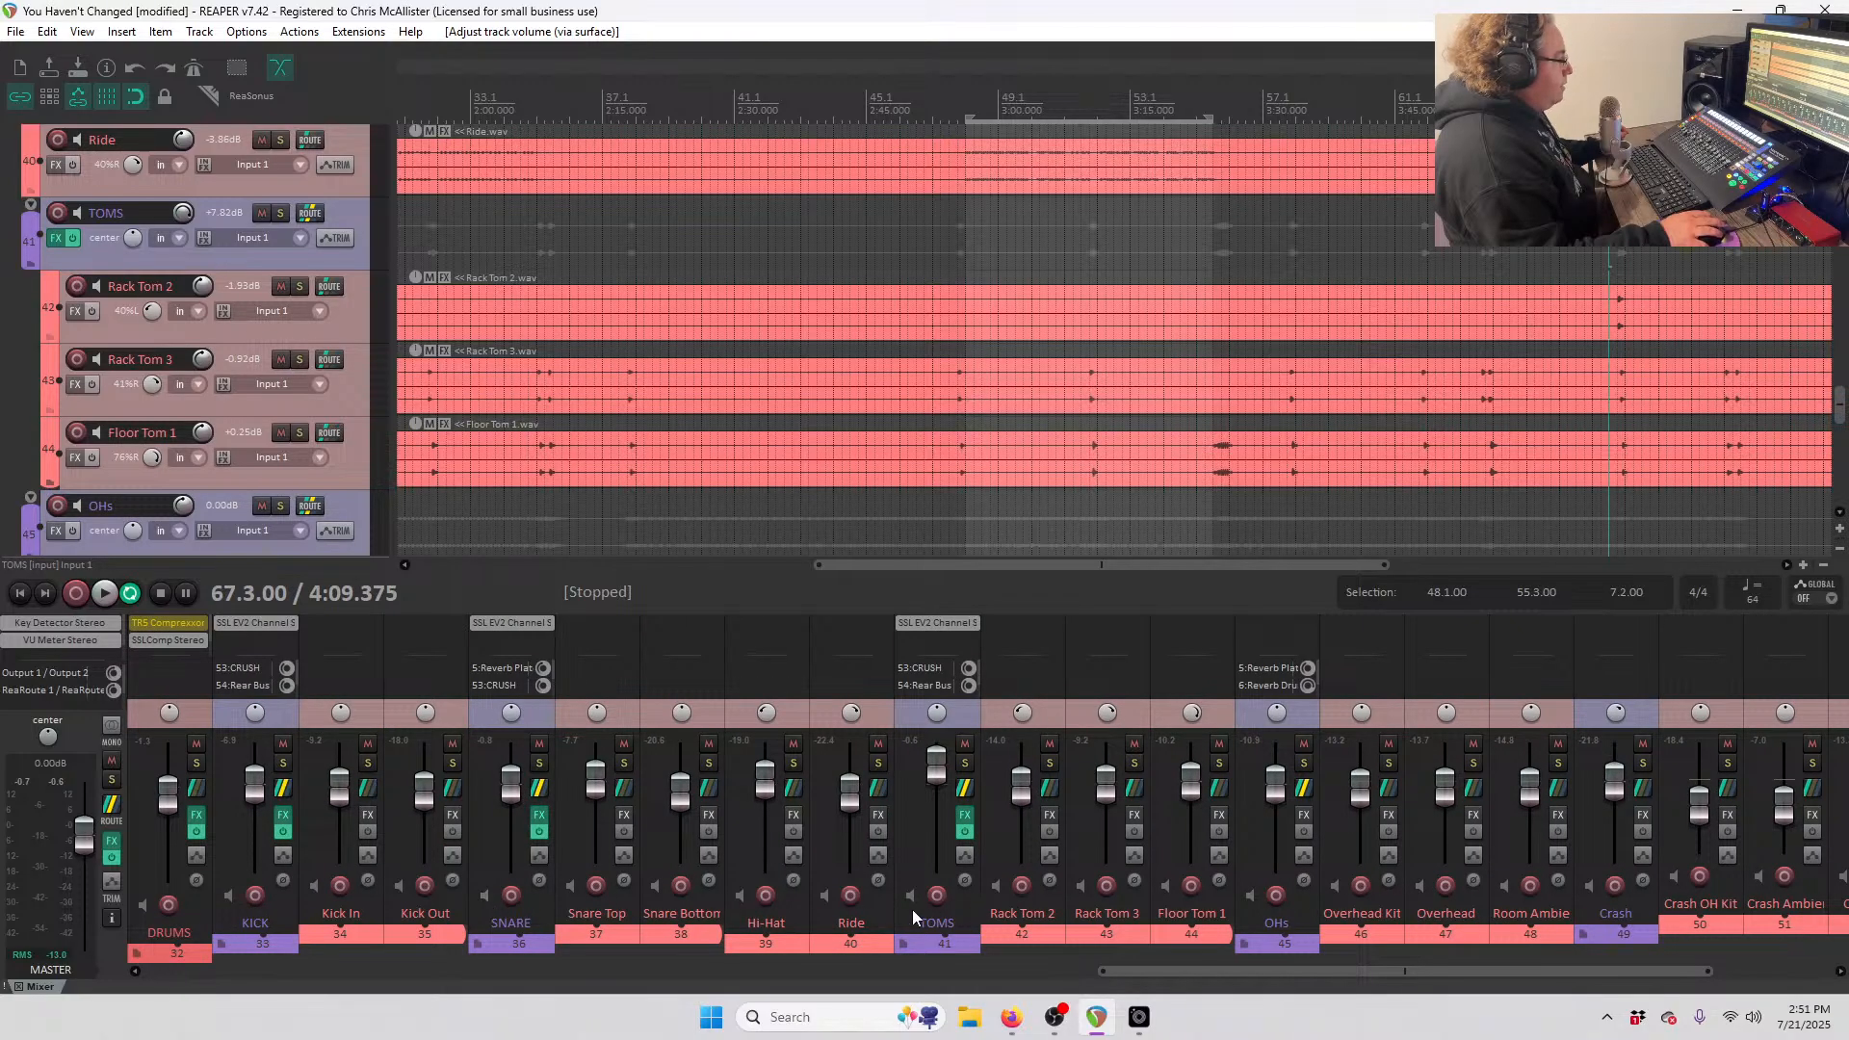
pyautogui.scroll(-4, 915, 909)
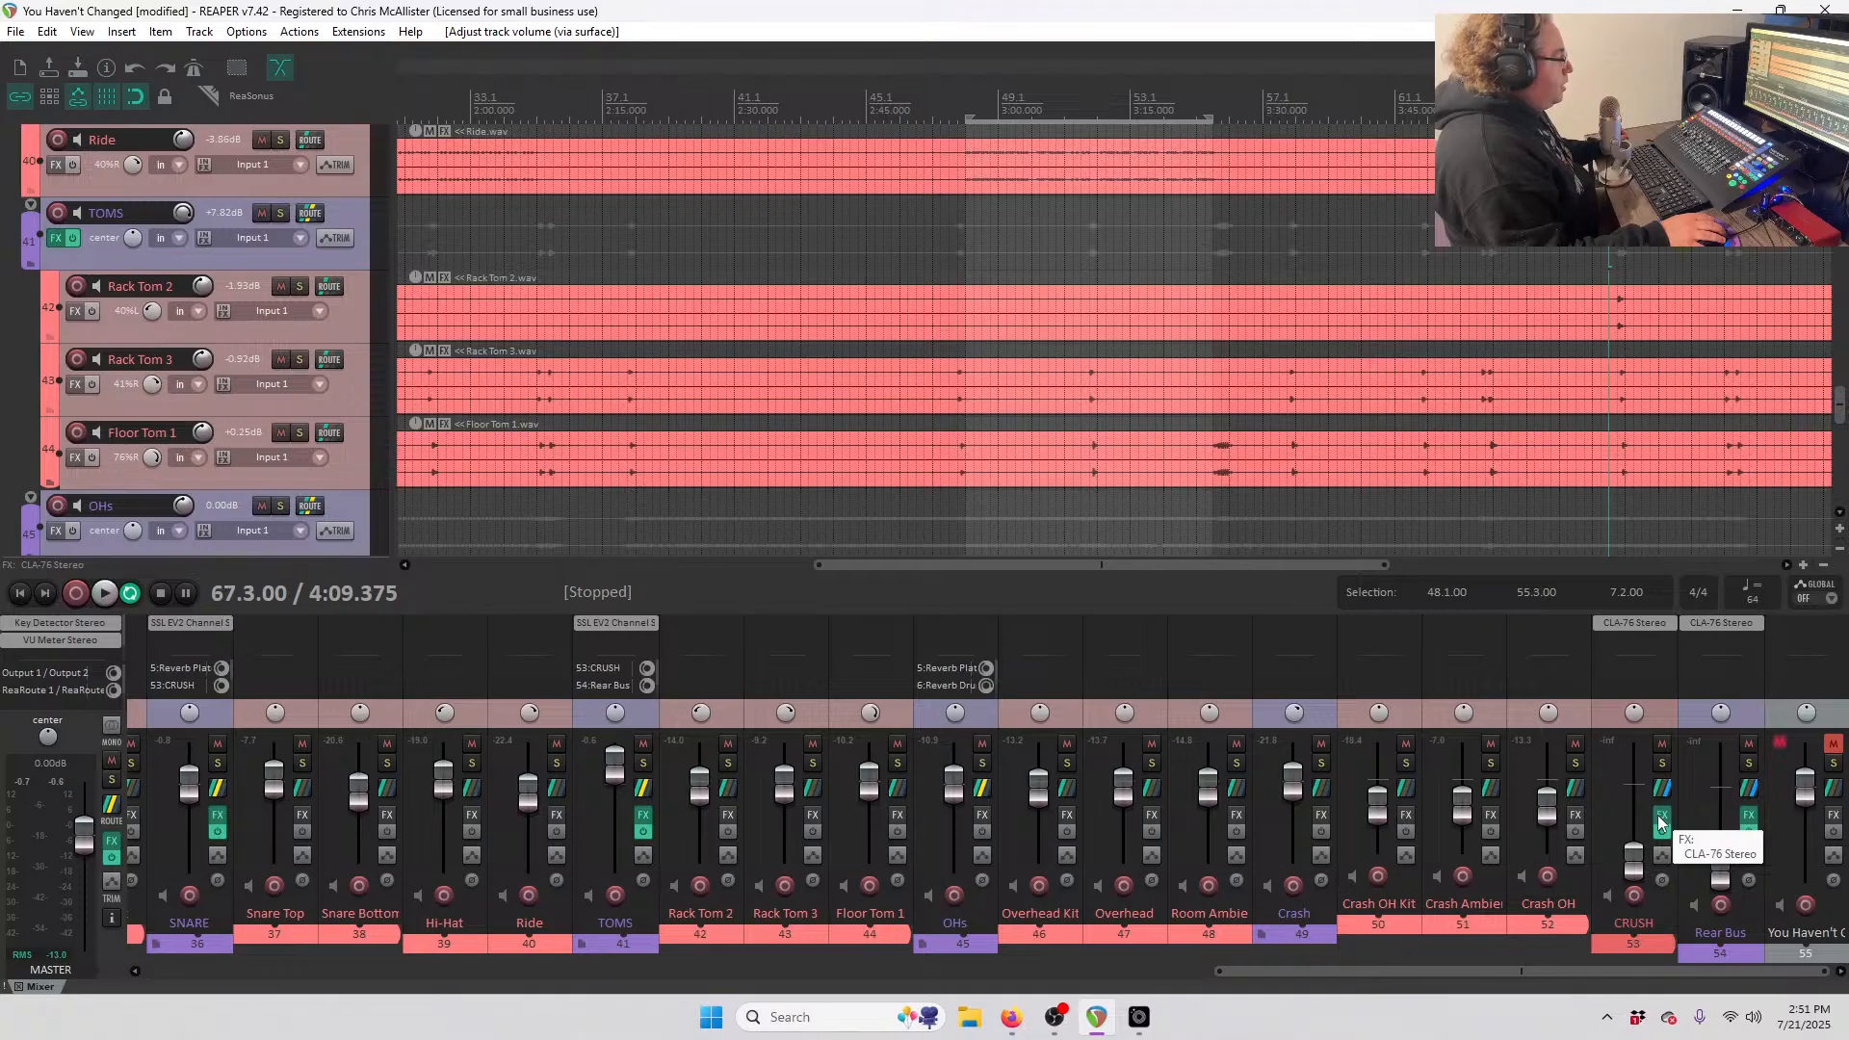
pyautogui.click(1660, 821)
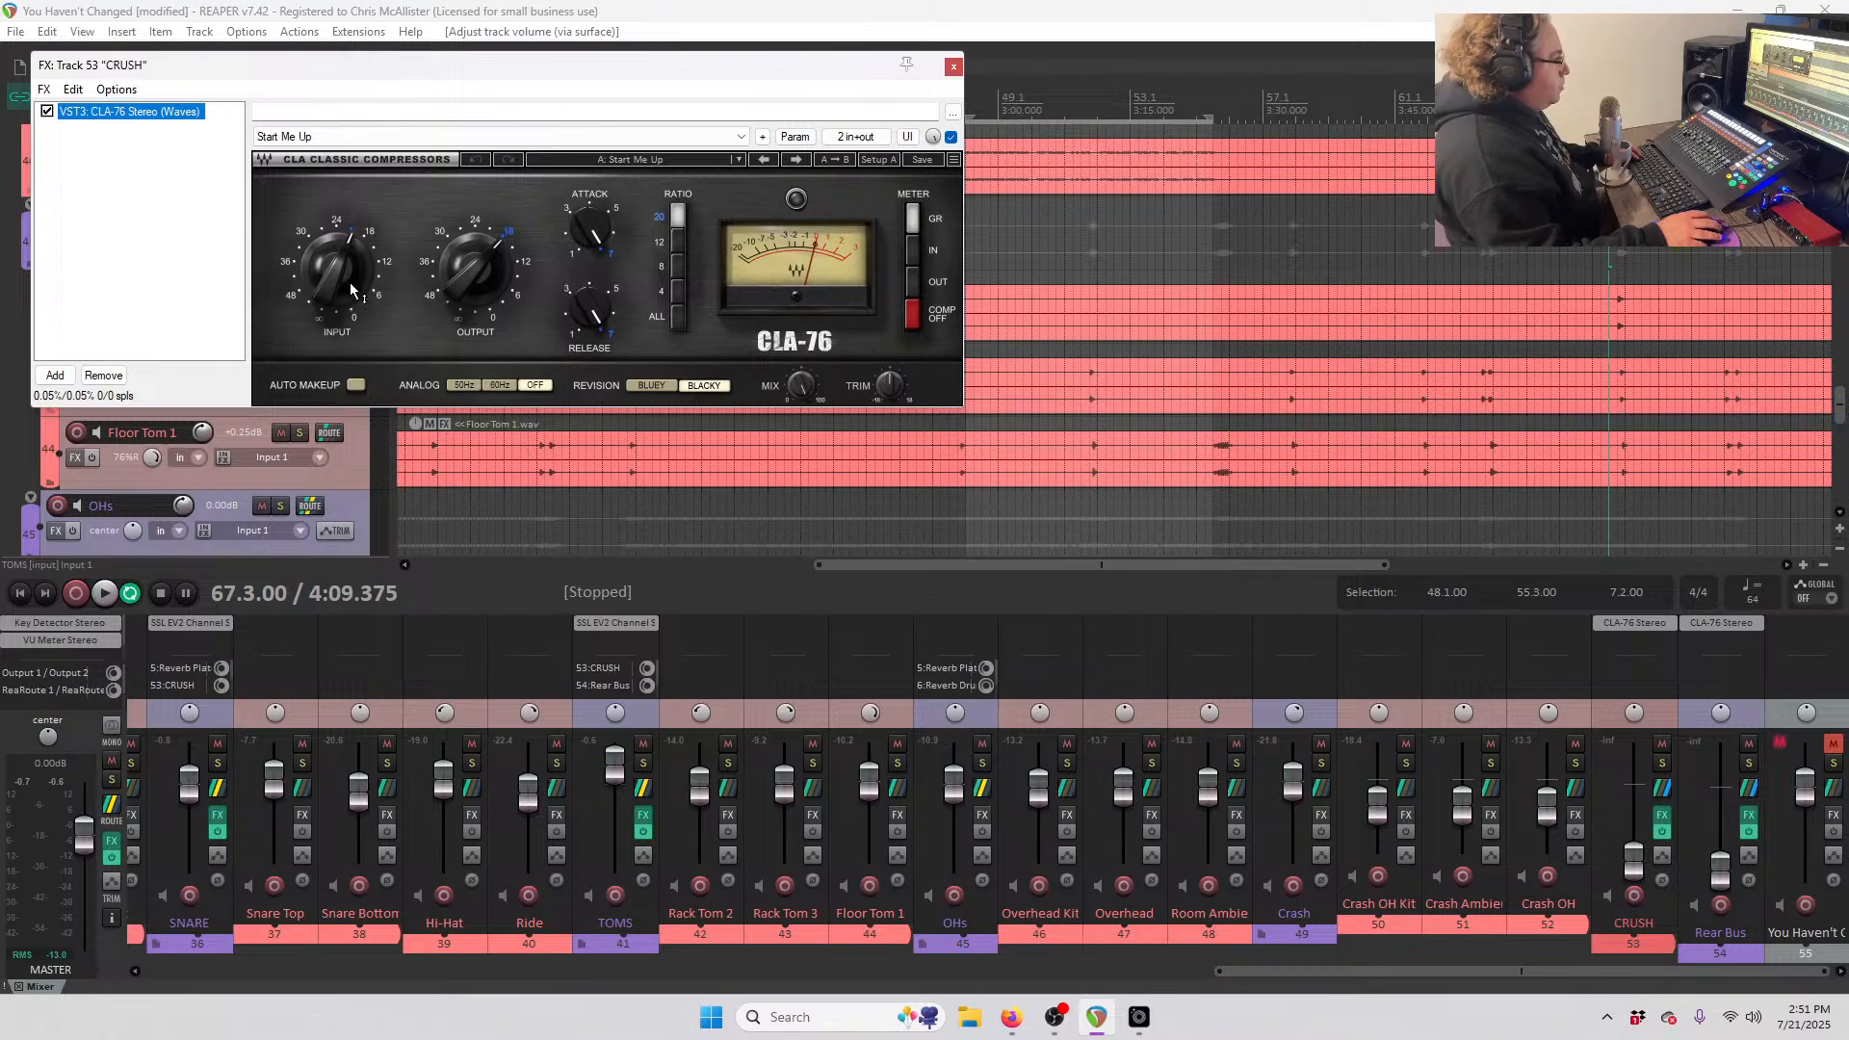
pyautogui.moveTo(352, 289)
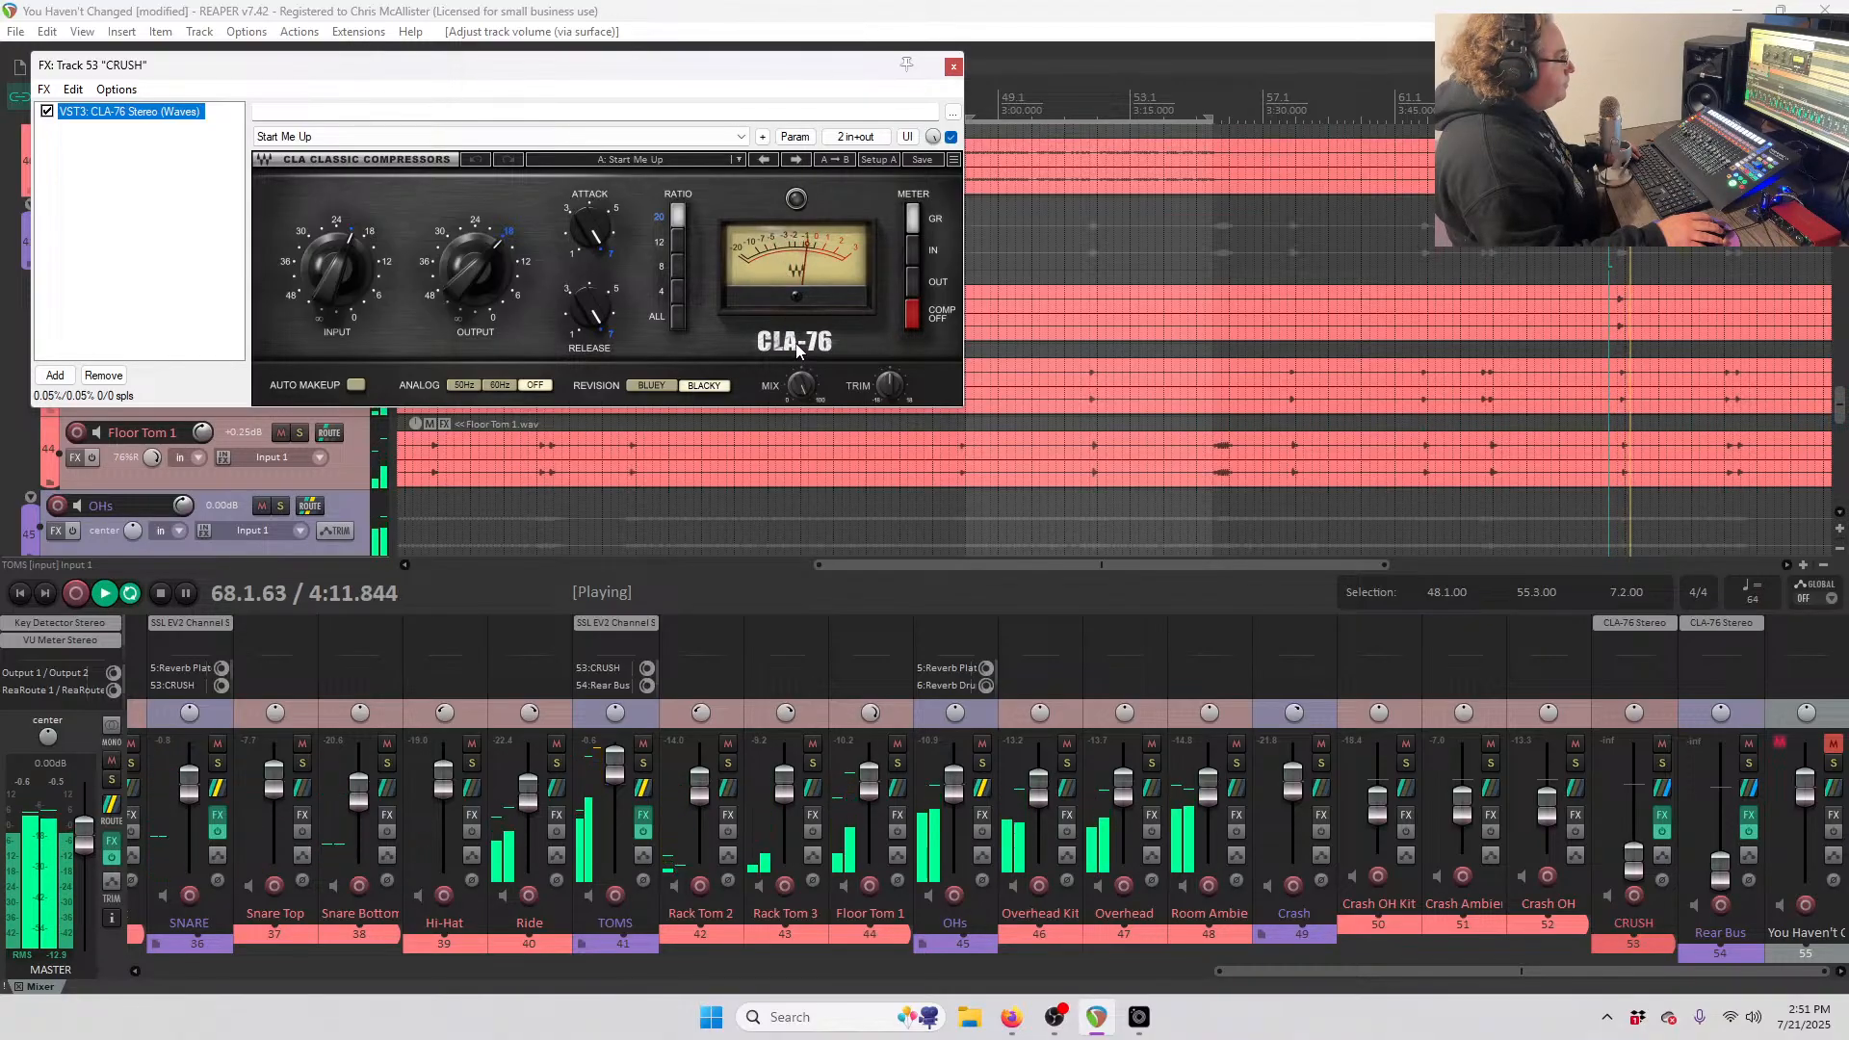
pyautogui.moveTo(344, 272)
pyautogui.mouseDown()
pyautogui.moveTo(345, 289)
pyautogui.moveTo(345, 268)
pyautogui.mouseUp()
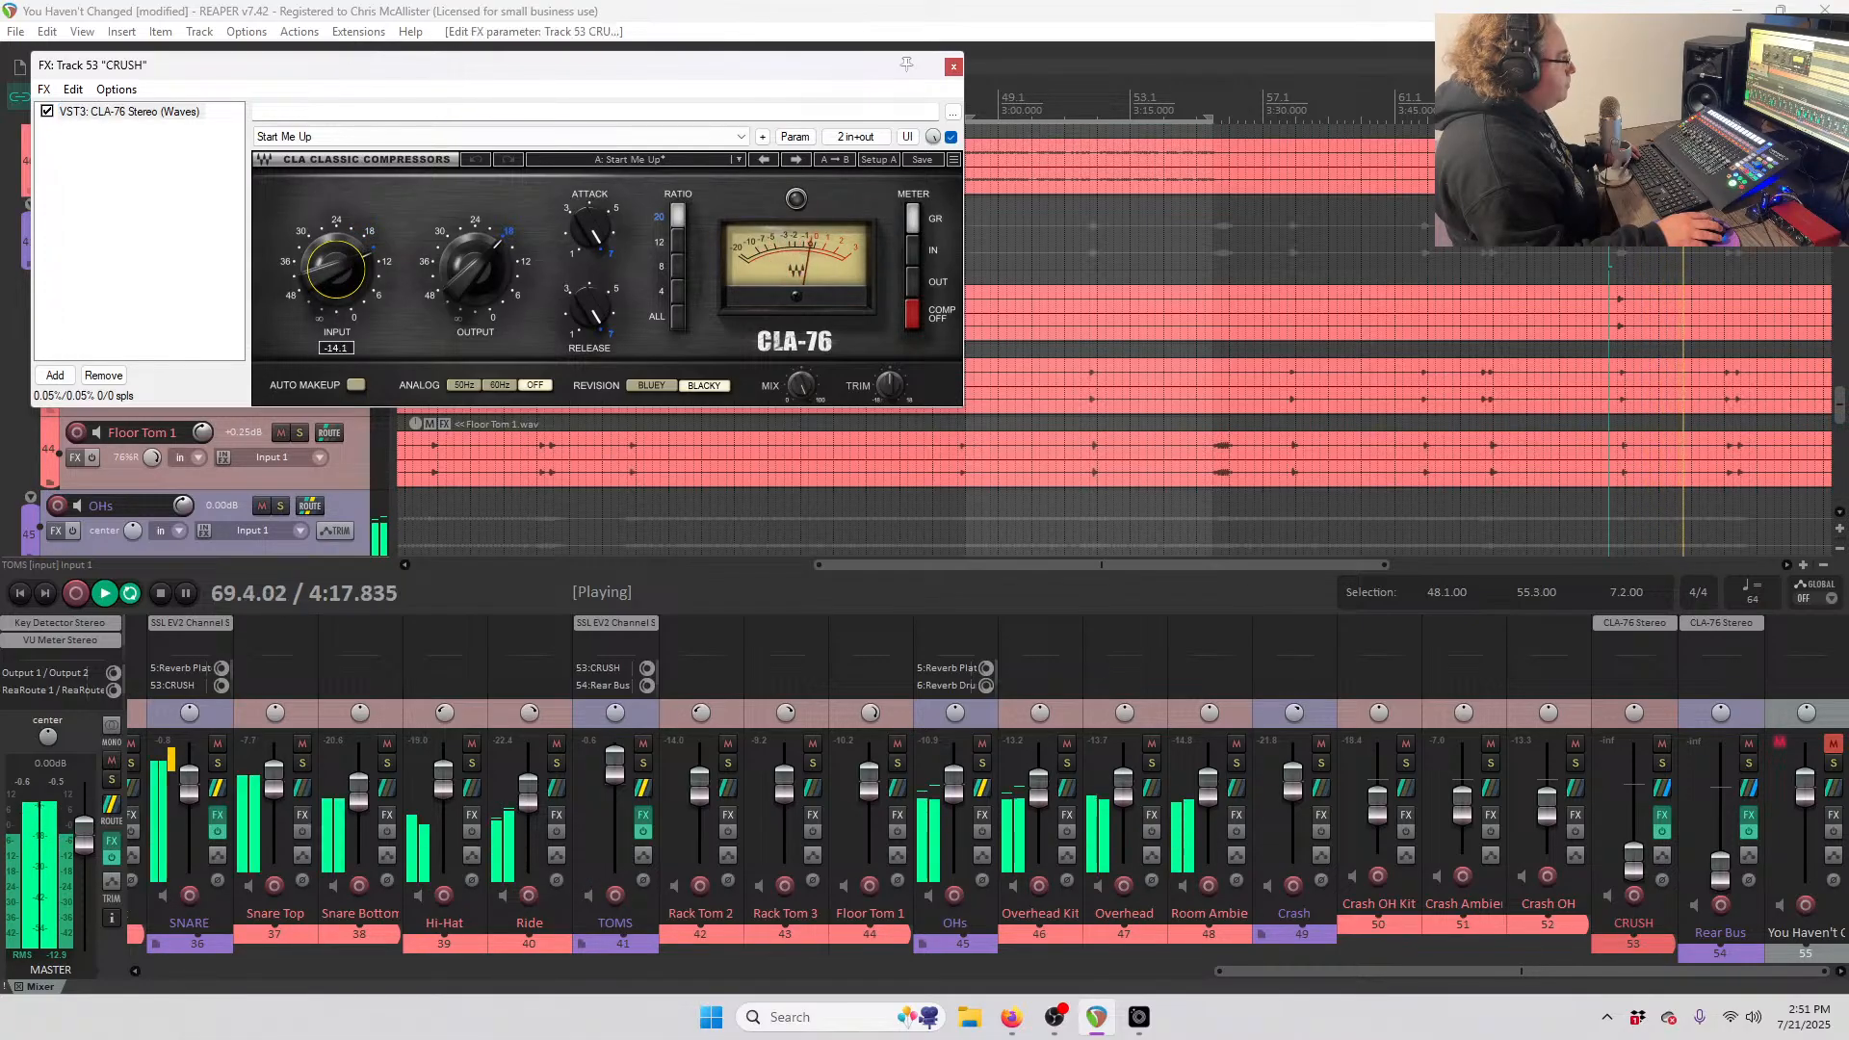
pyautogui.press('space')
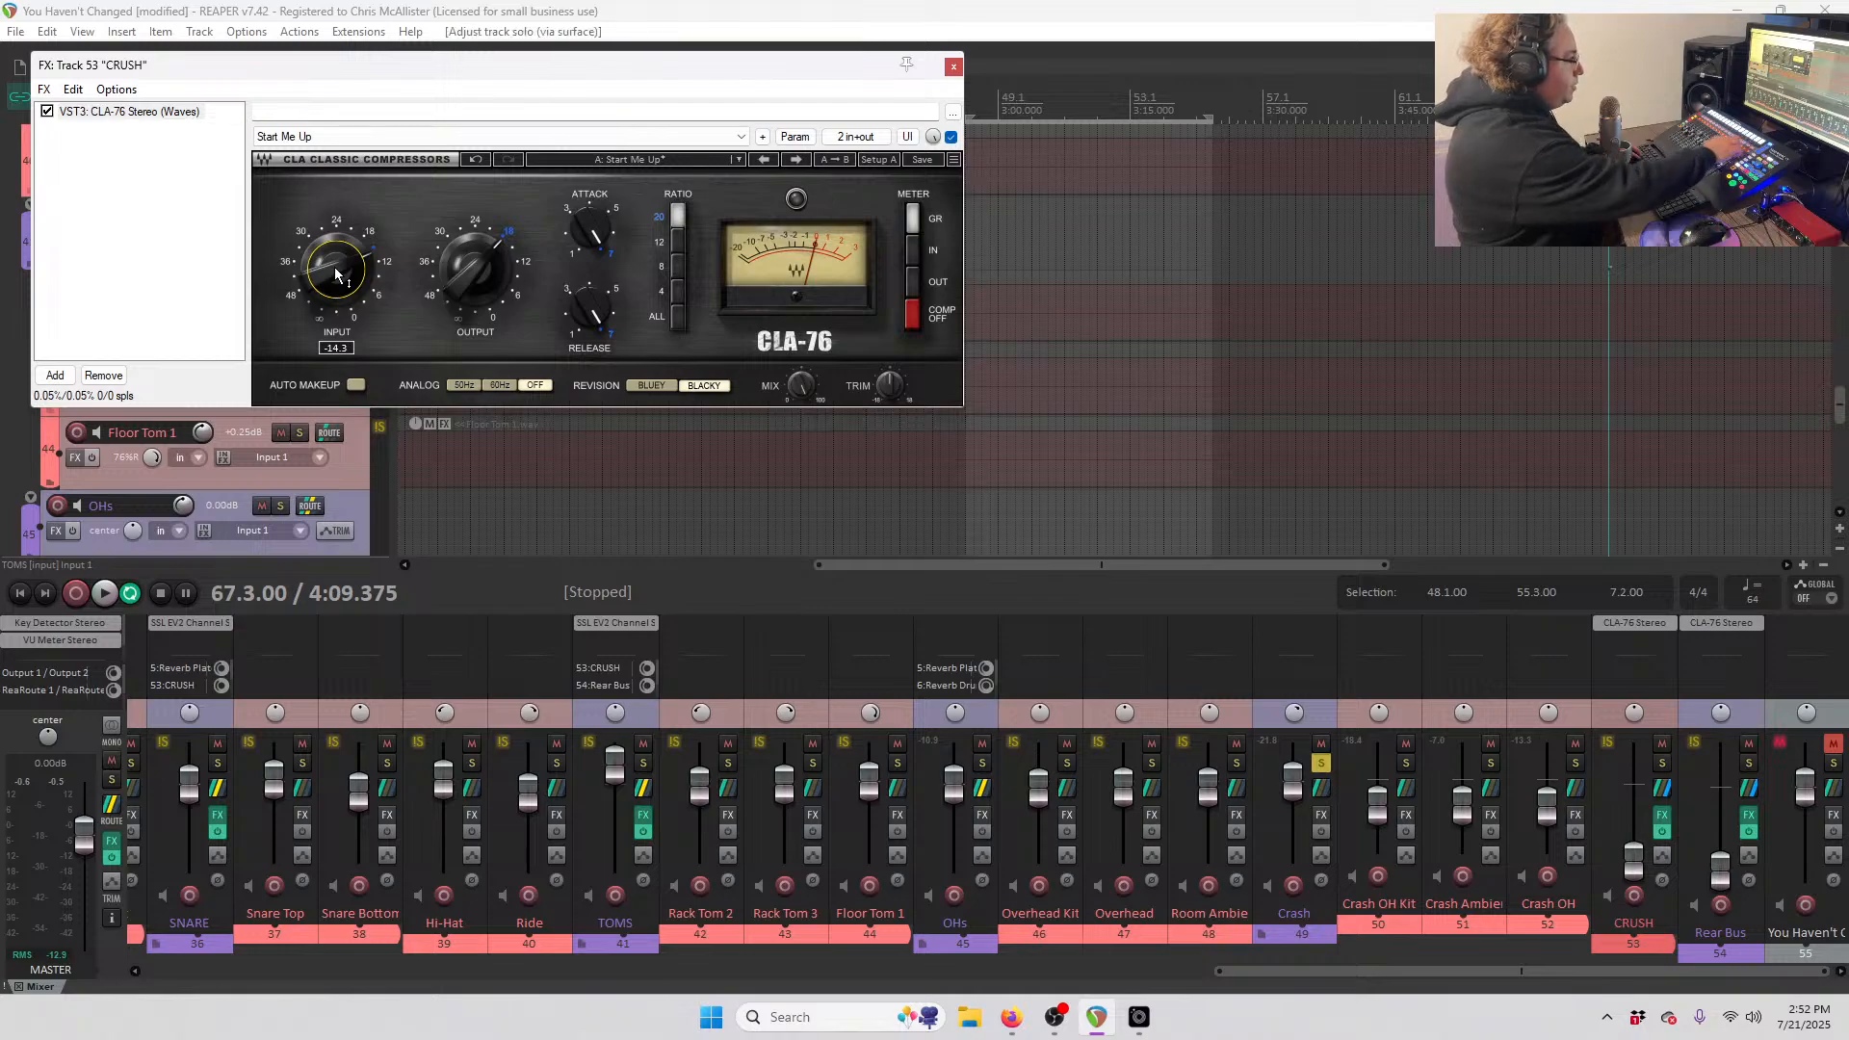
# - Restart playback from 67.3 and turn off solo on the Crash folder
pyautogui.press('space')
pyautogui.scroll(-5, 304, 485)
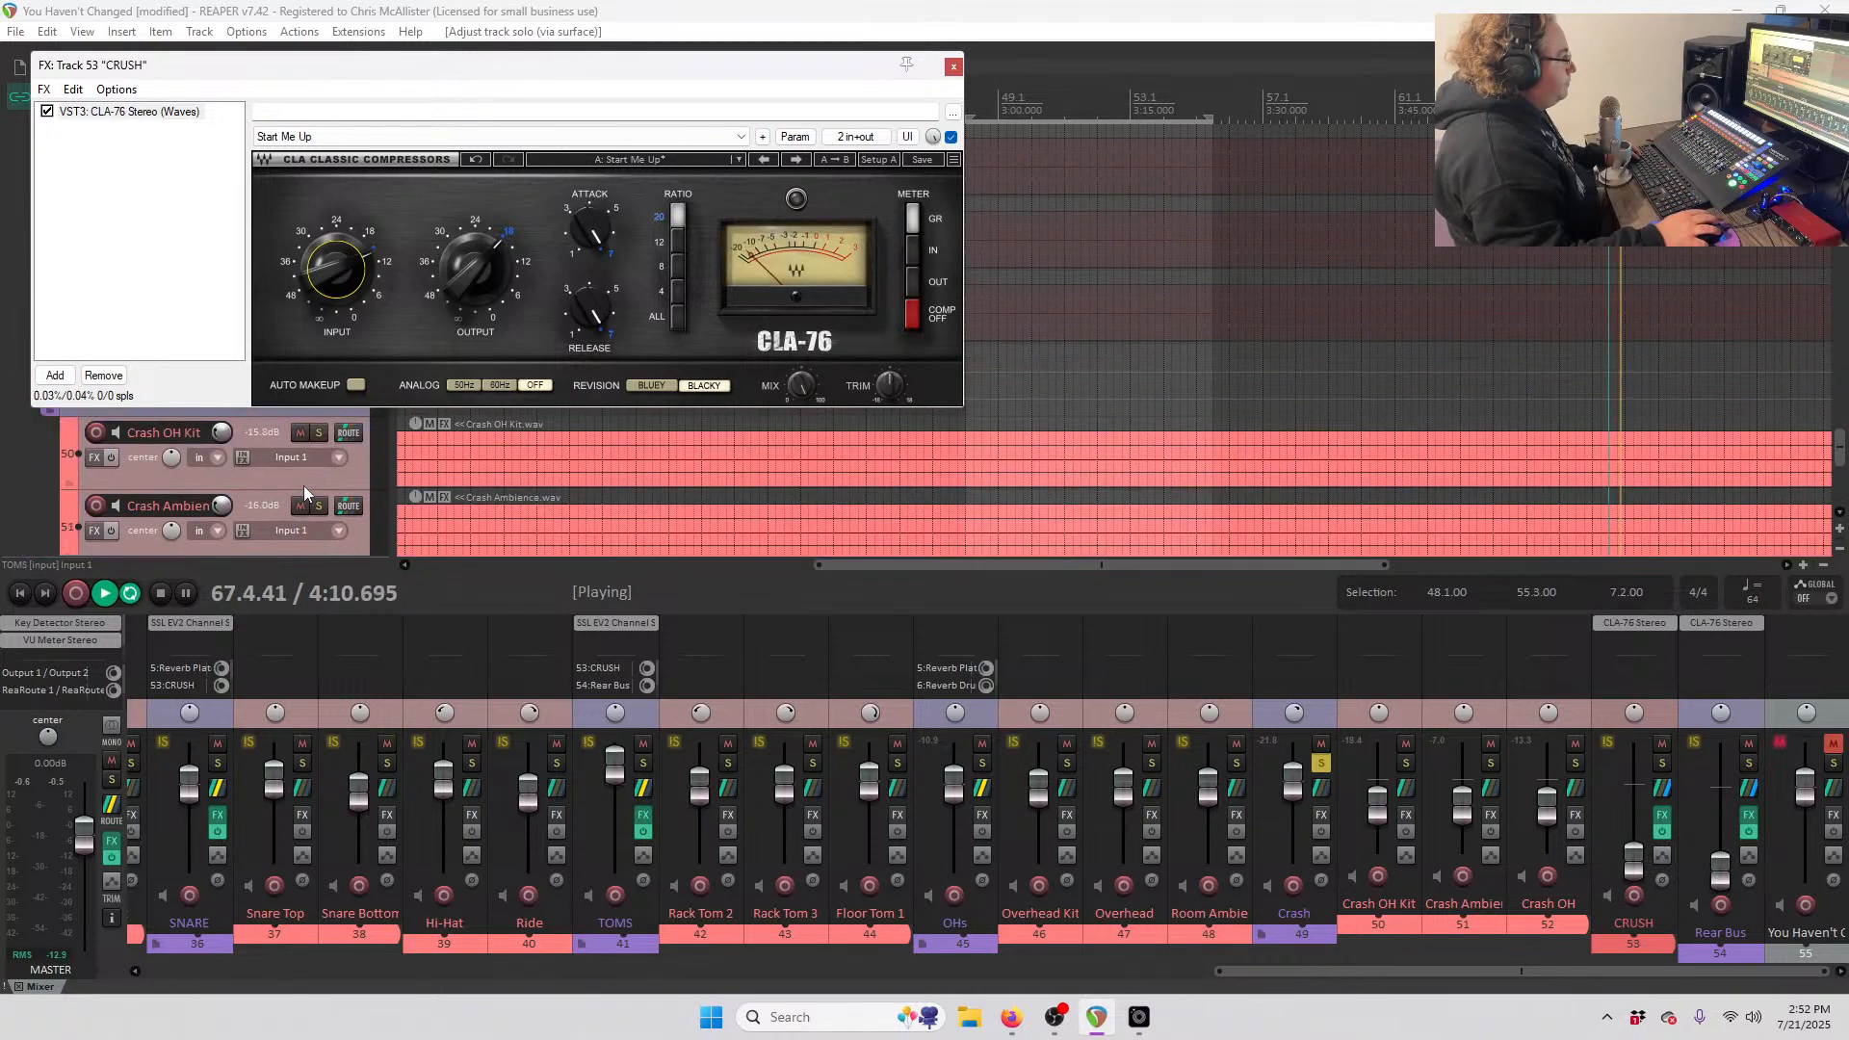
pyautogui.click(301, 432)
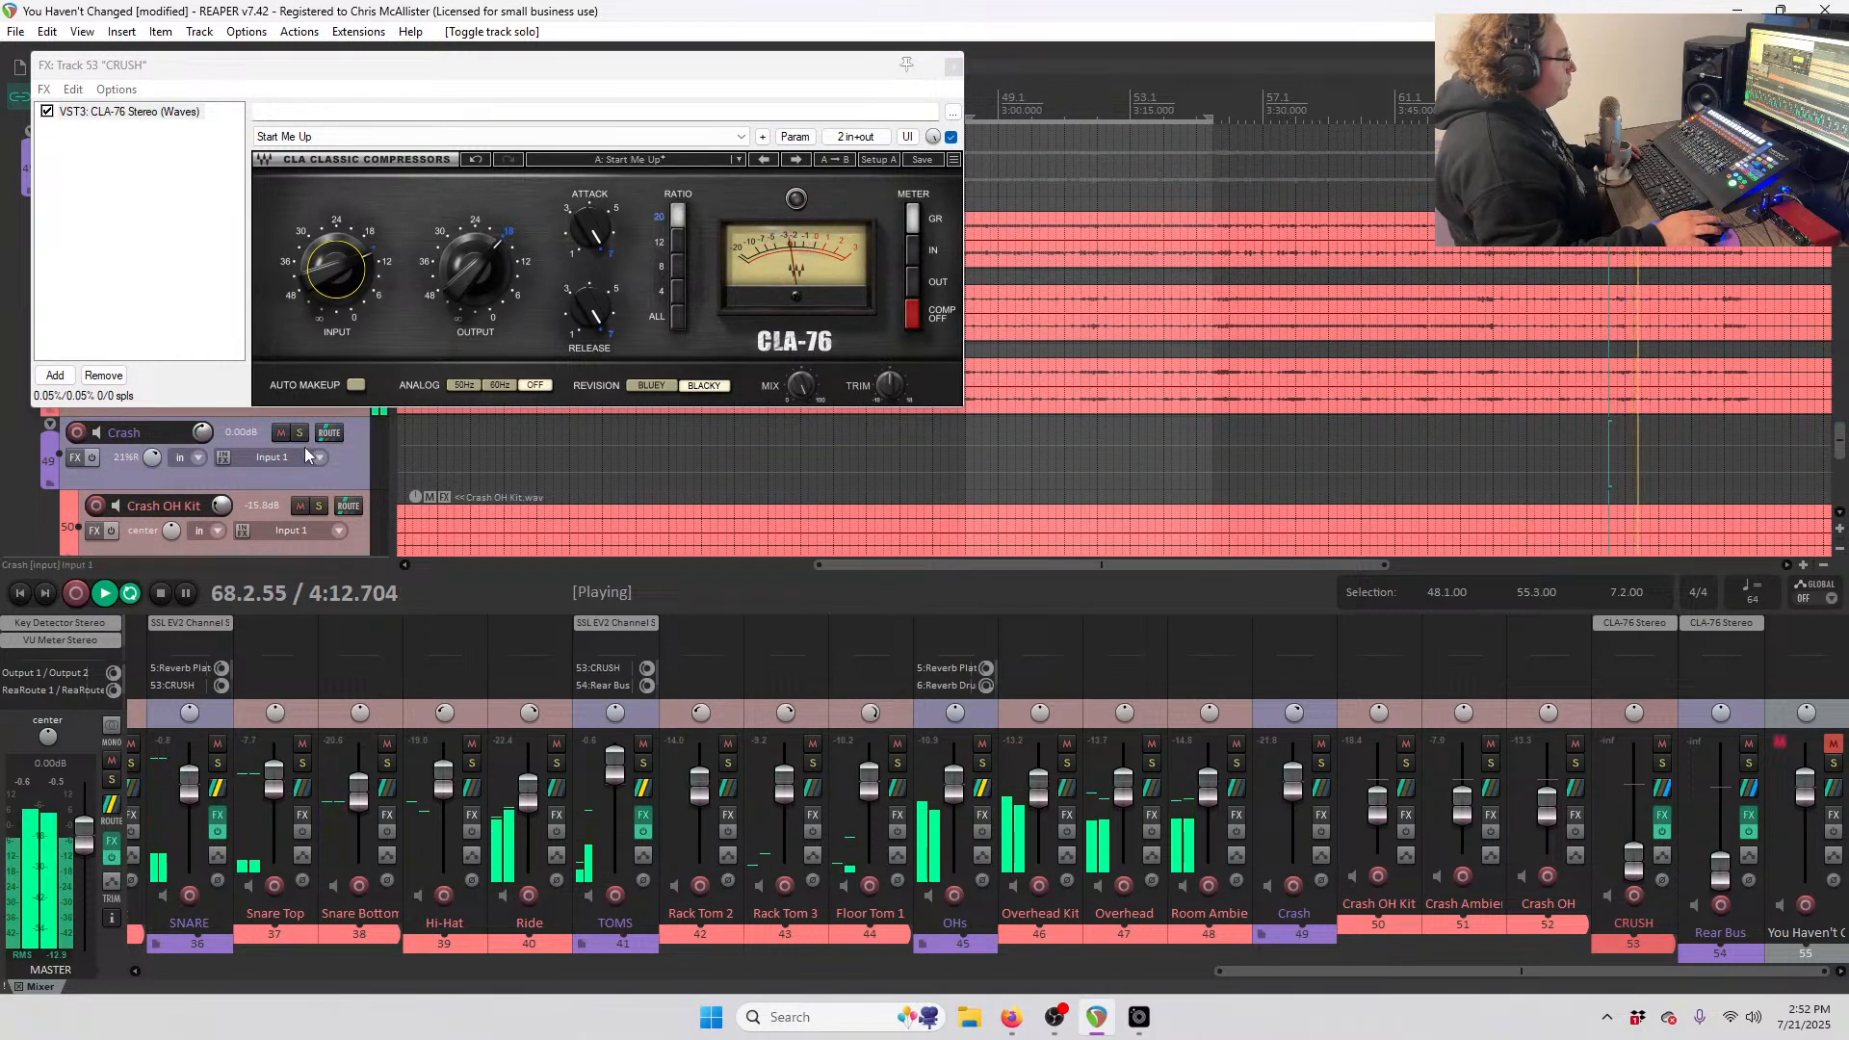
# - Restart playback from 67.3 with the CRUSH track soloed and close its CLA-76 compressor window
pyautogui.press('space')
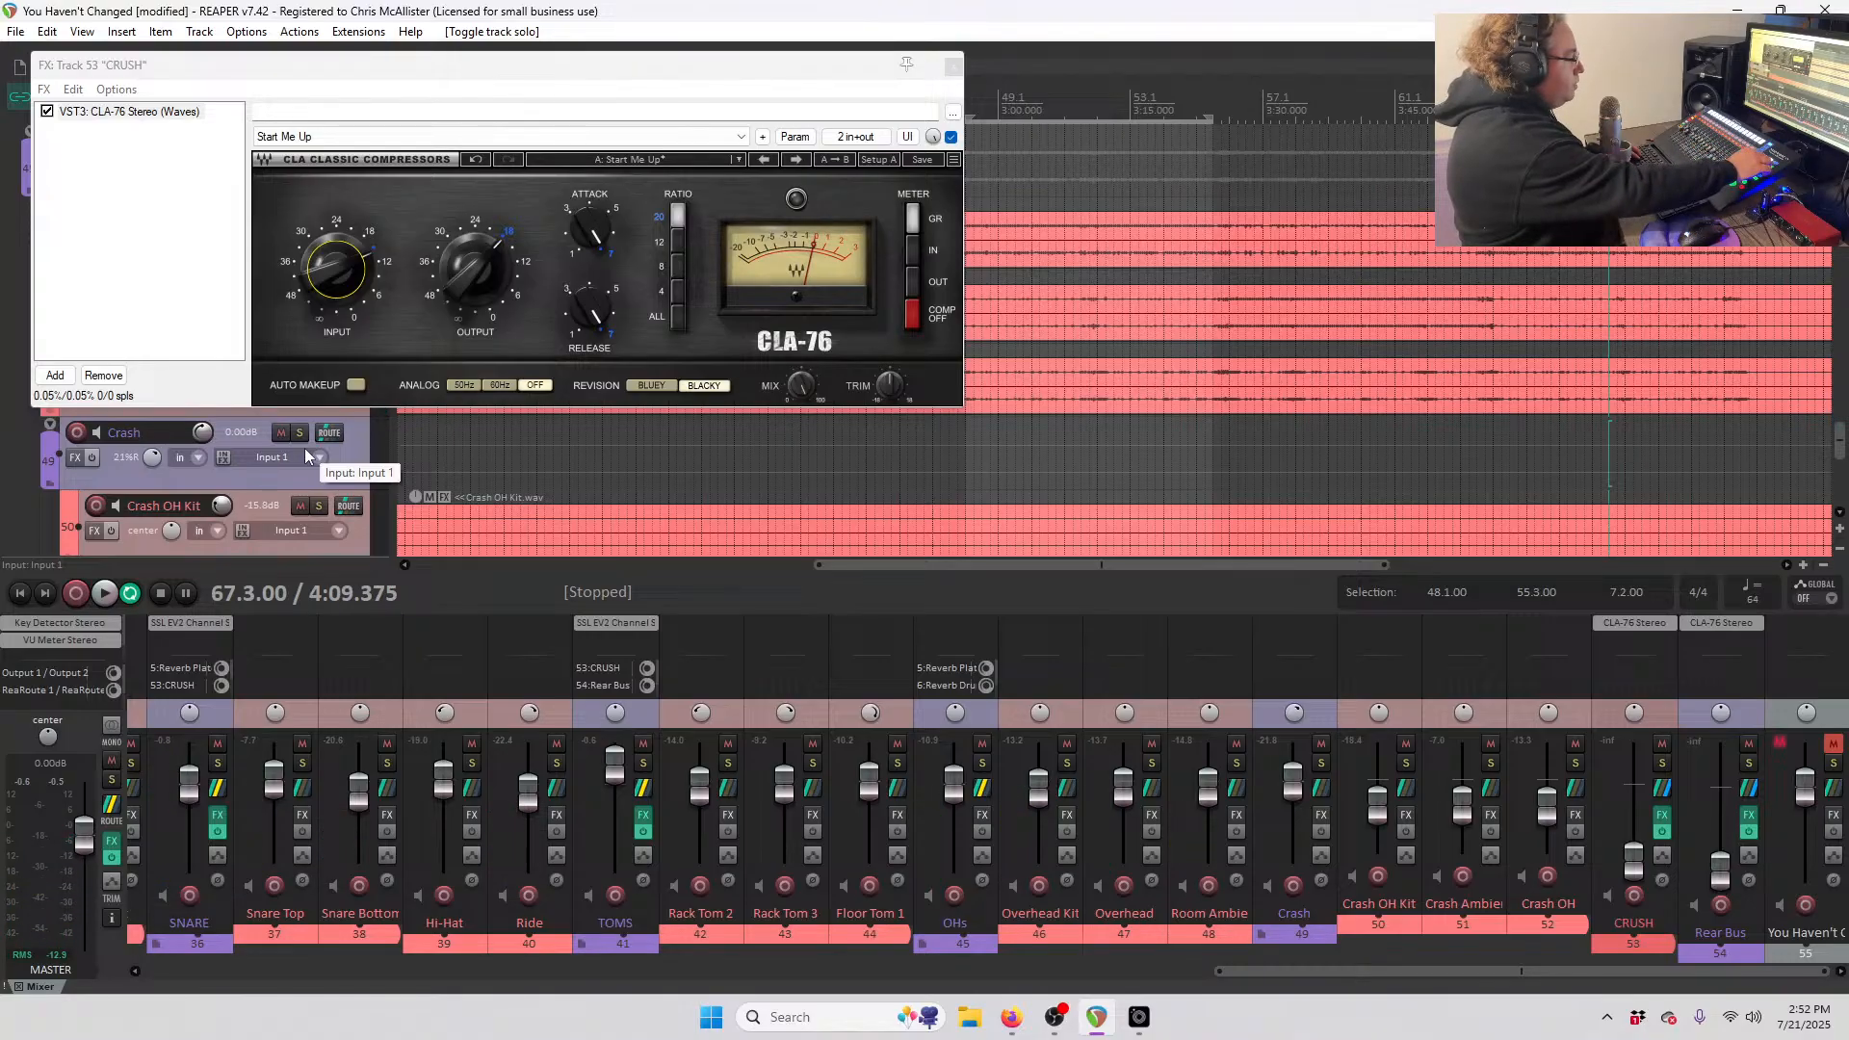
pyautogui.press('space')
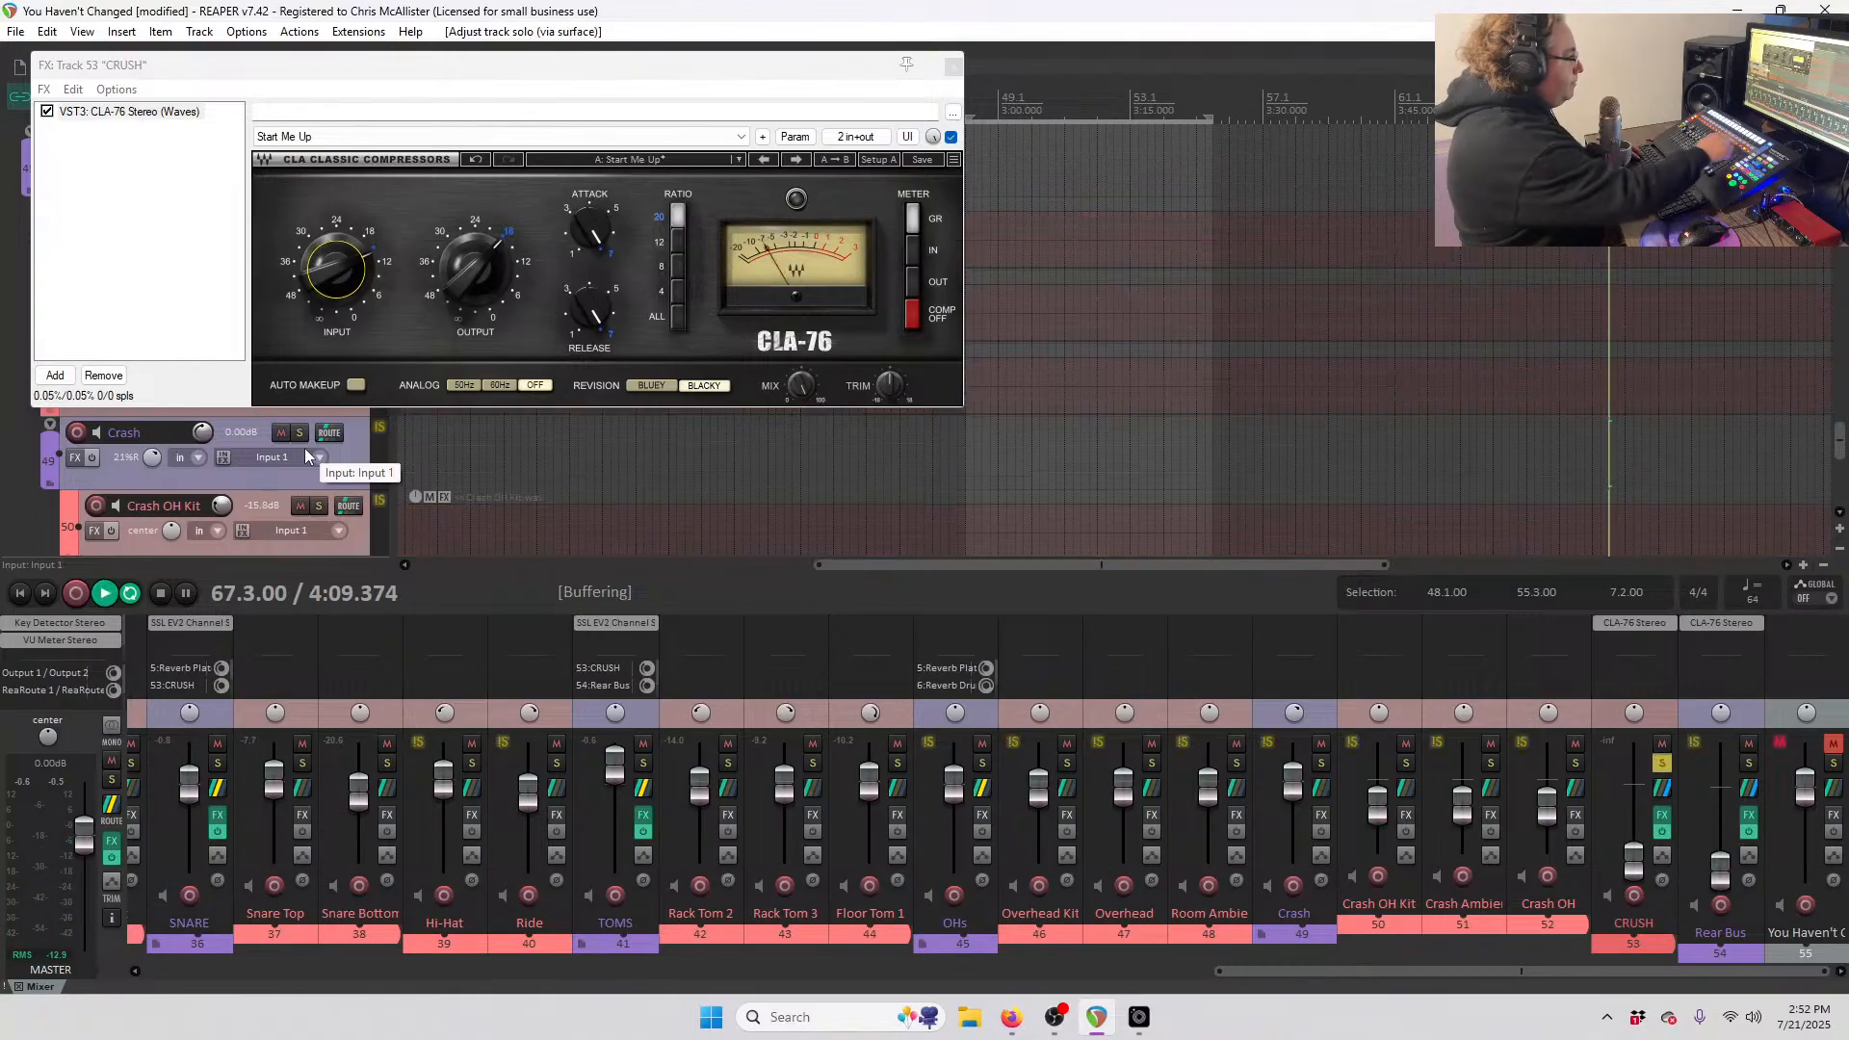
pyautogui.scroll(-3, 309, 479)
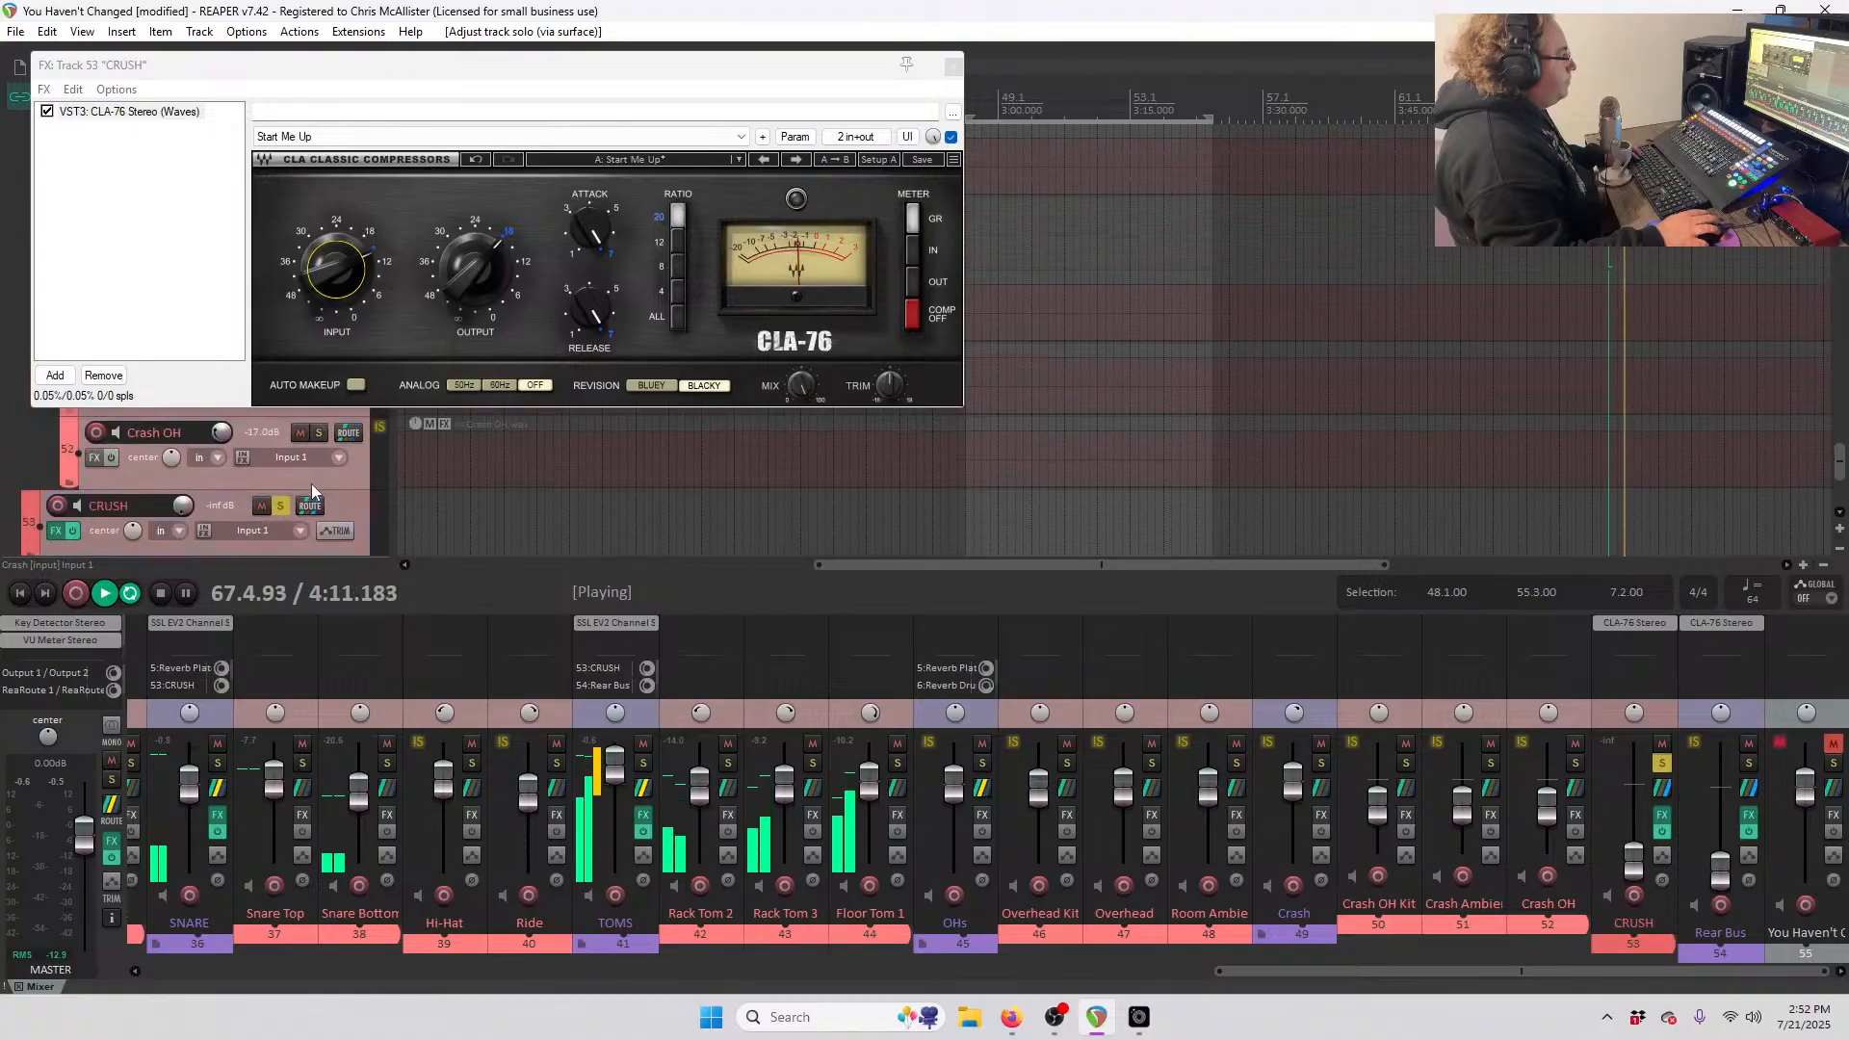
pyautogui.click(953, 65)
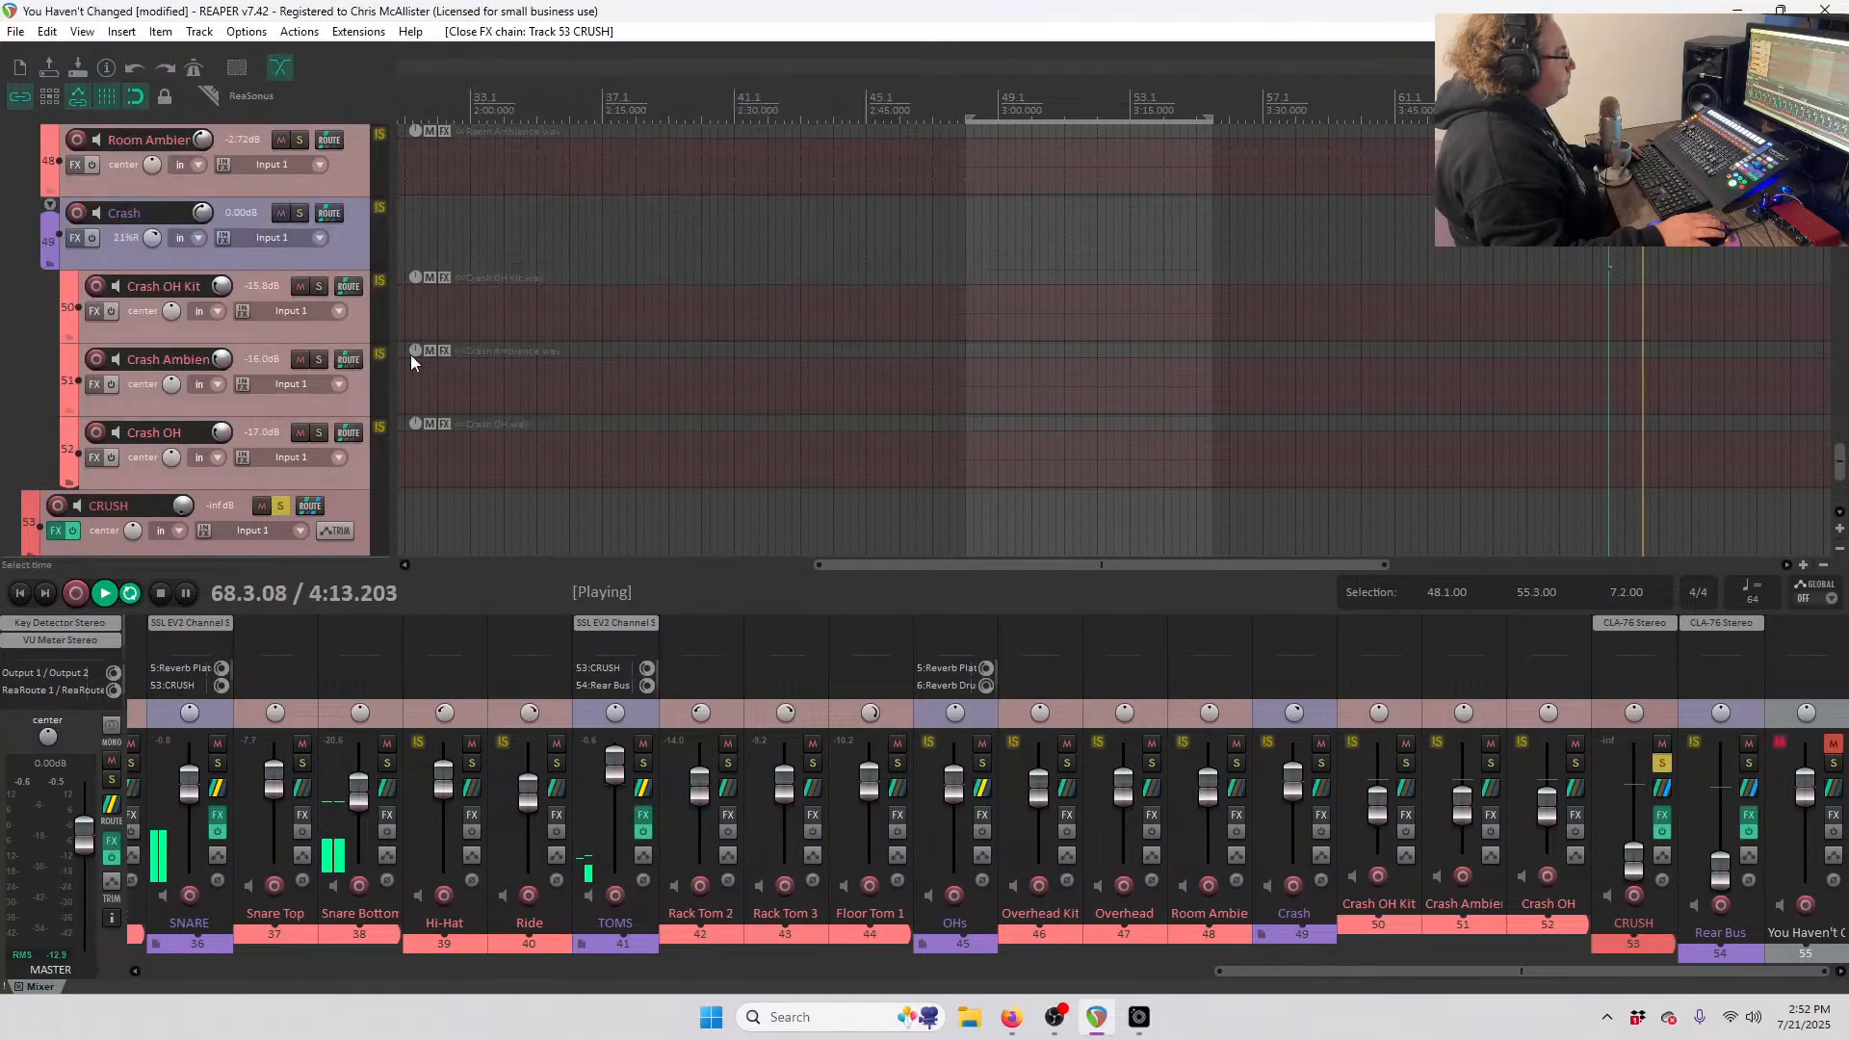
# - Move the CRUSH track out of the DRUMS folder to the top level, directly above Rear Bus, and stop playback
pyautogui.scroll(-1, 350, 408)
pyautogui.click(366, 450)
pyautogui.moveTo(367, 449); pyautogui.dragTo(349, 506)
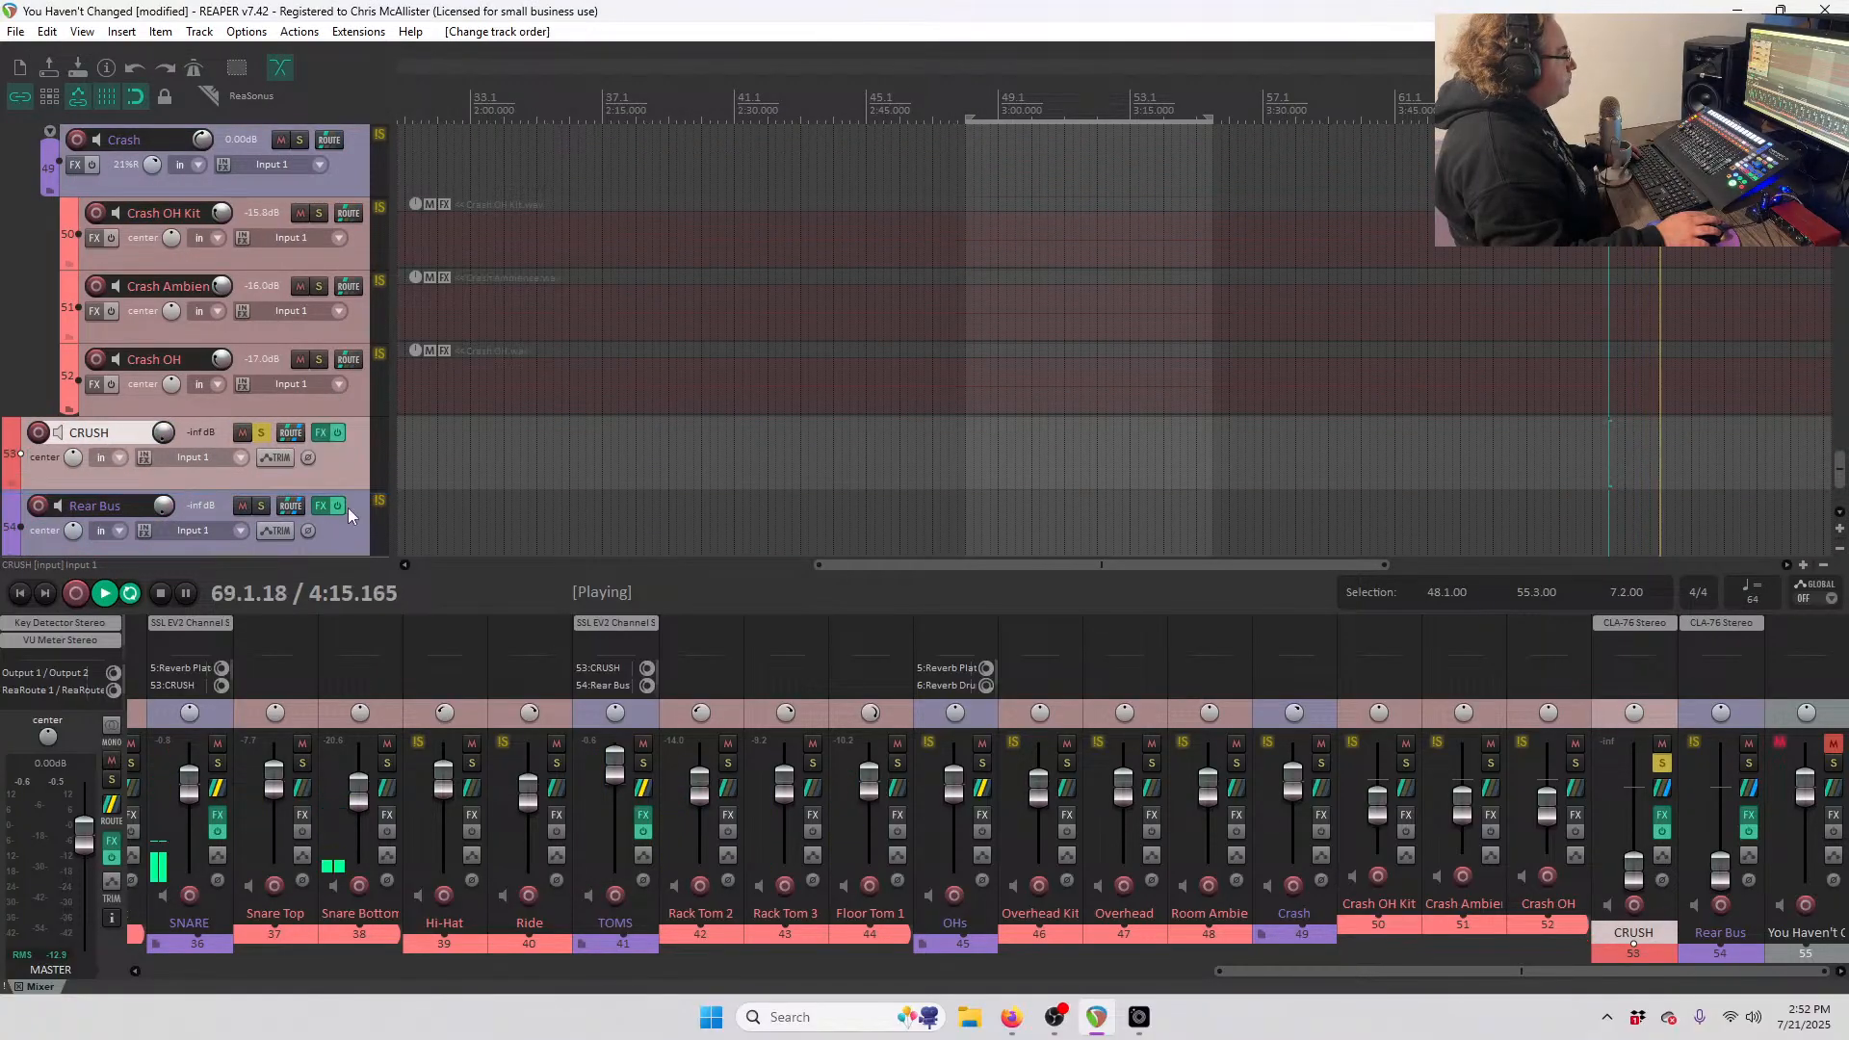
pyautogui.press('space')
# - Play the soloed CRUSH track from 67.3 while raising its volume to -7.05 dB
pyautogui.scroll(2, 304, 445)
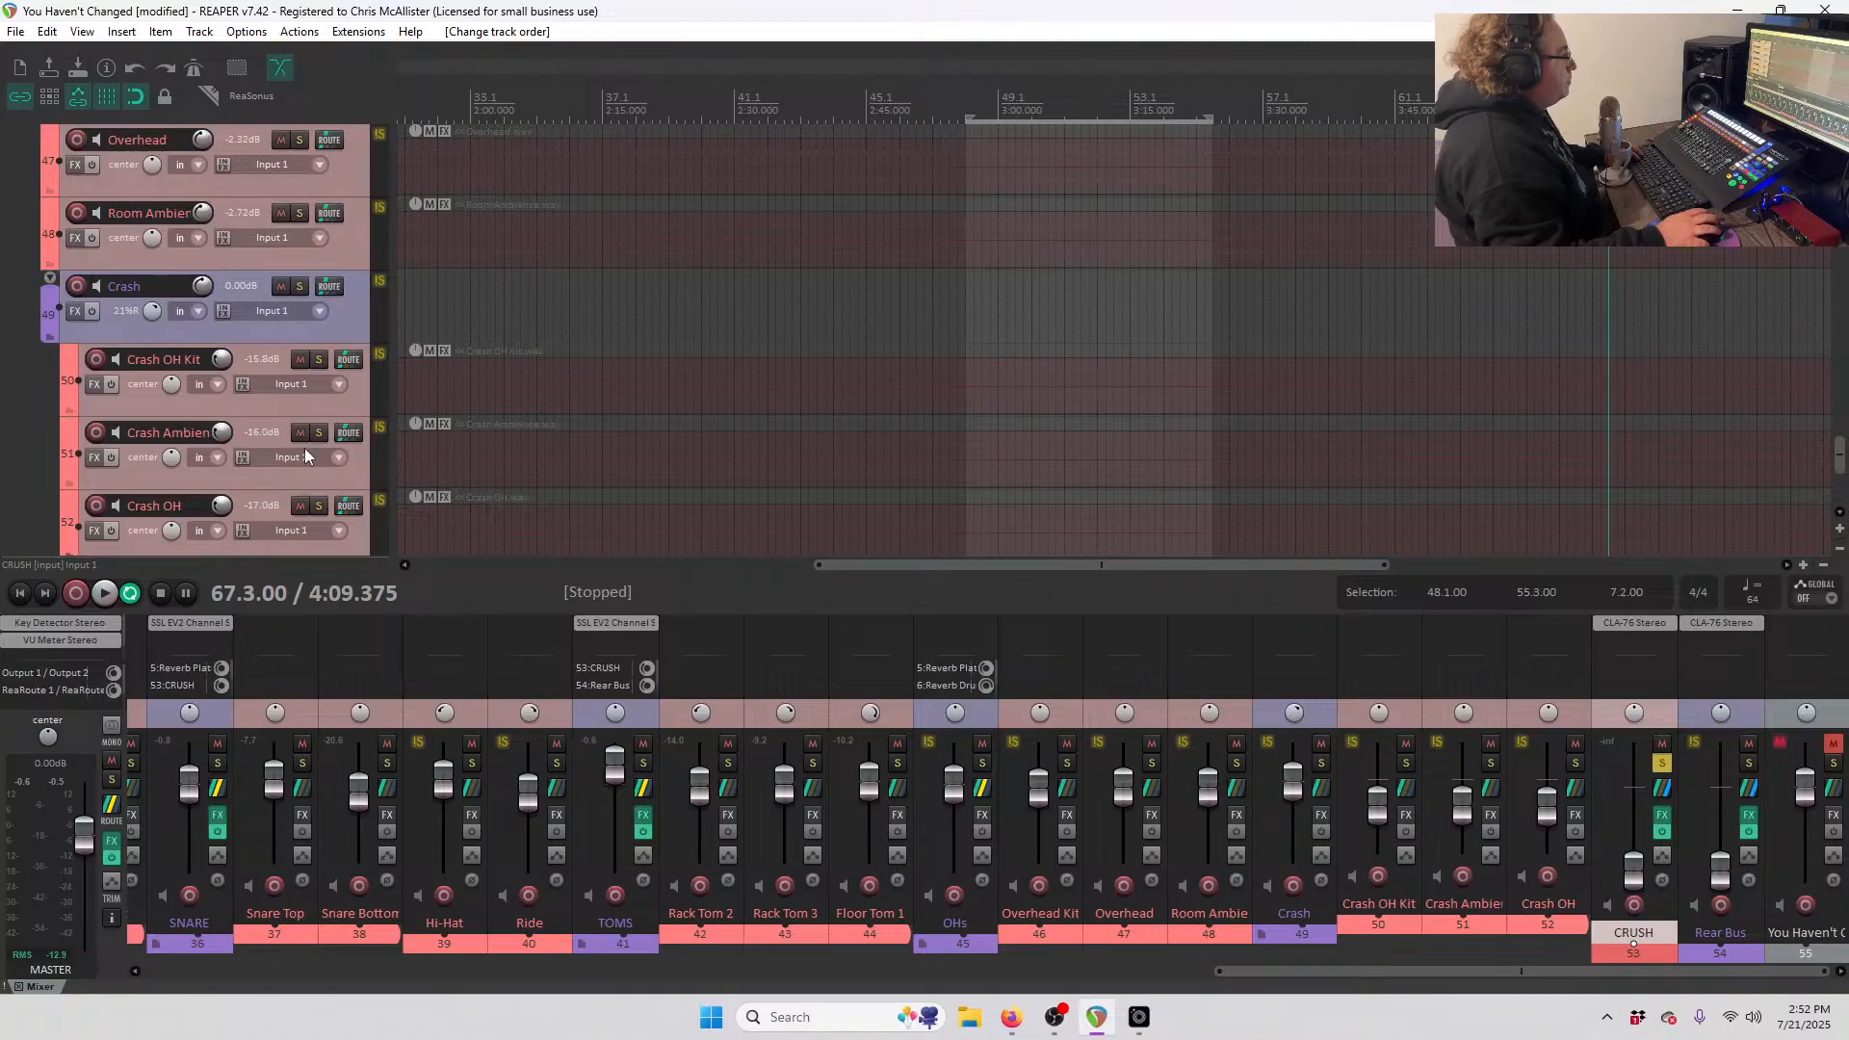
pyautogui.hotkey('alt', 'F6')
pyautogui.press('F6')
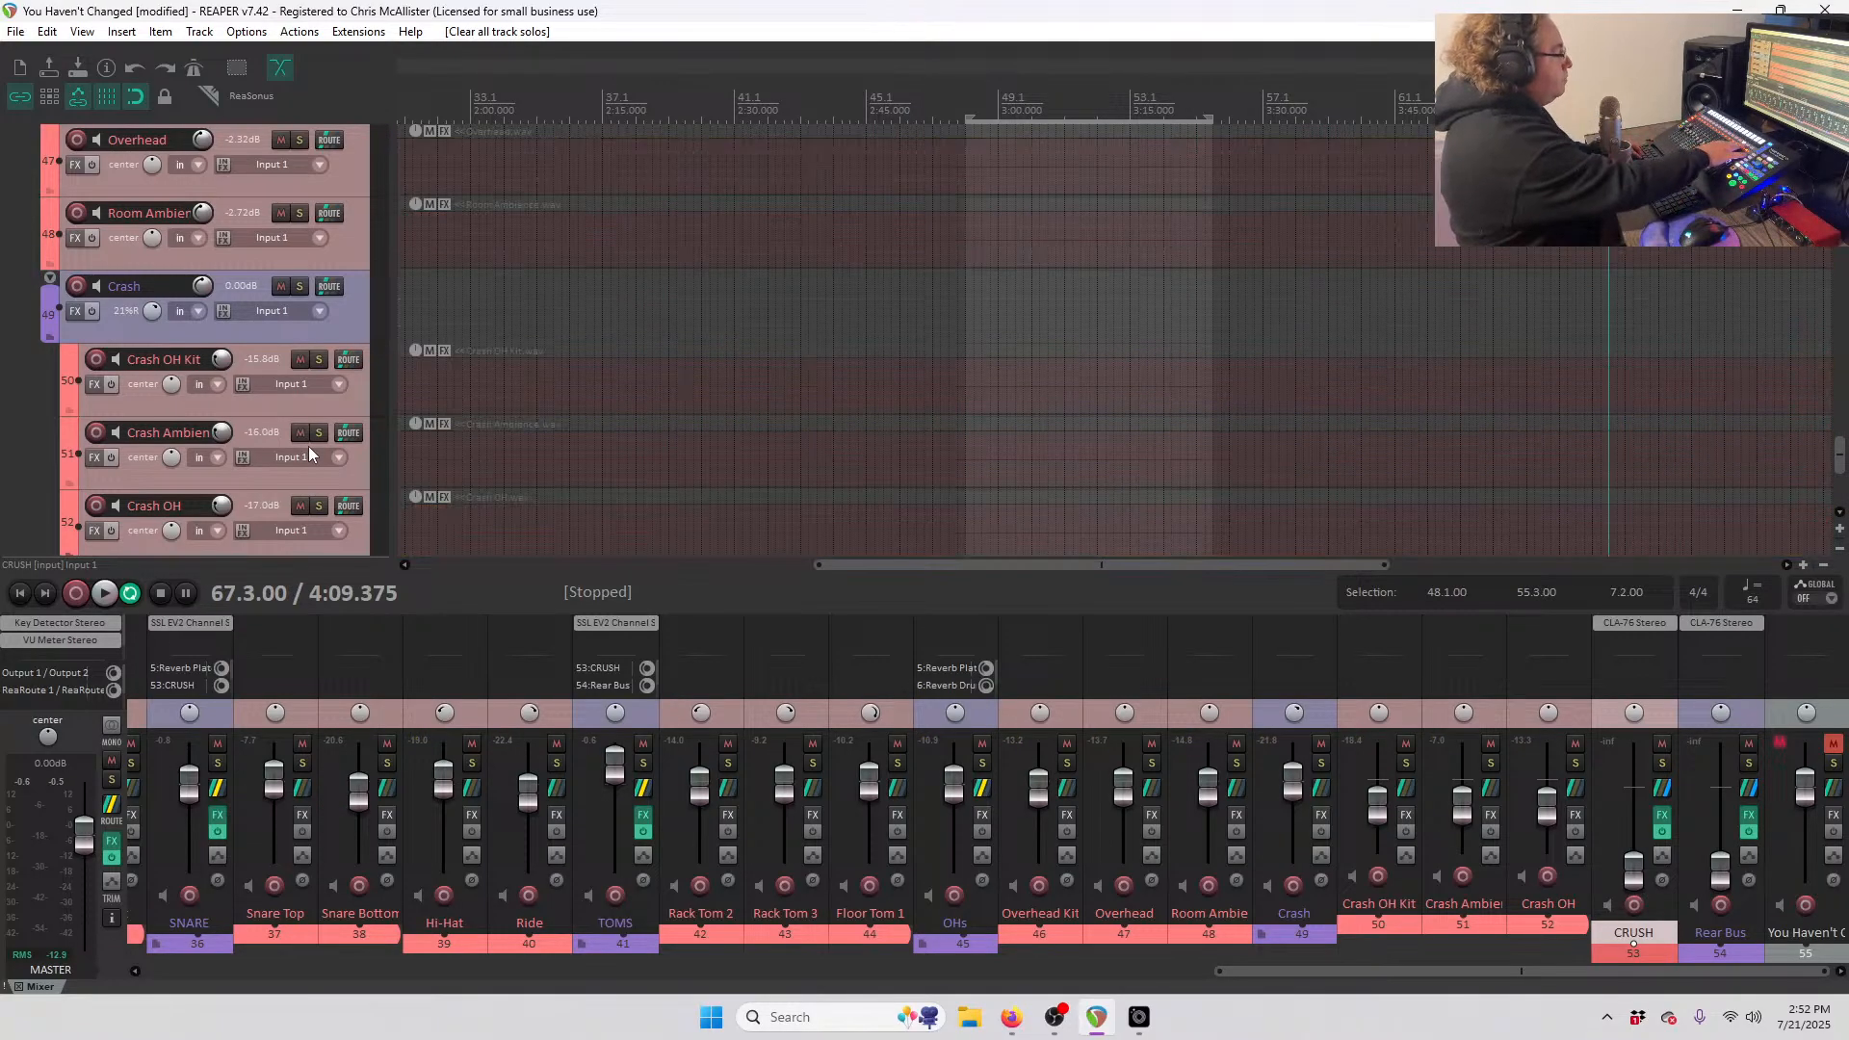
pyautogui.press('space')
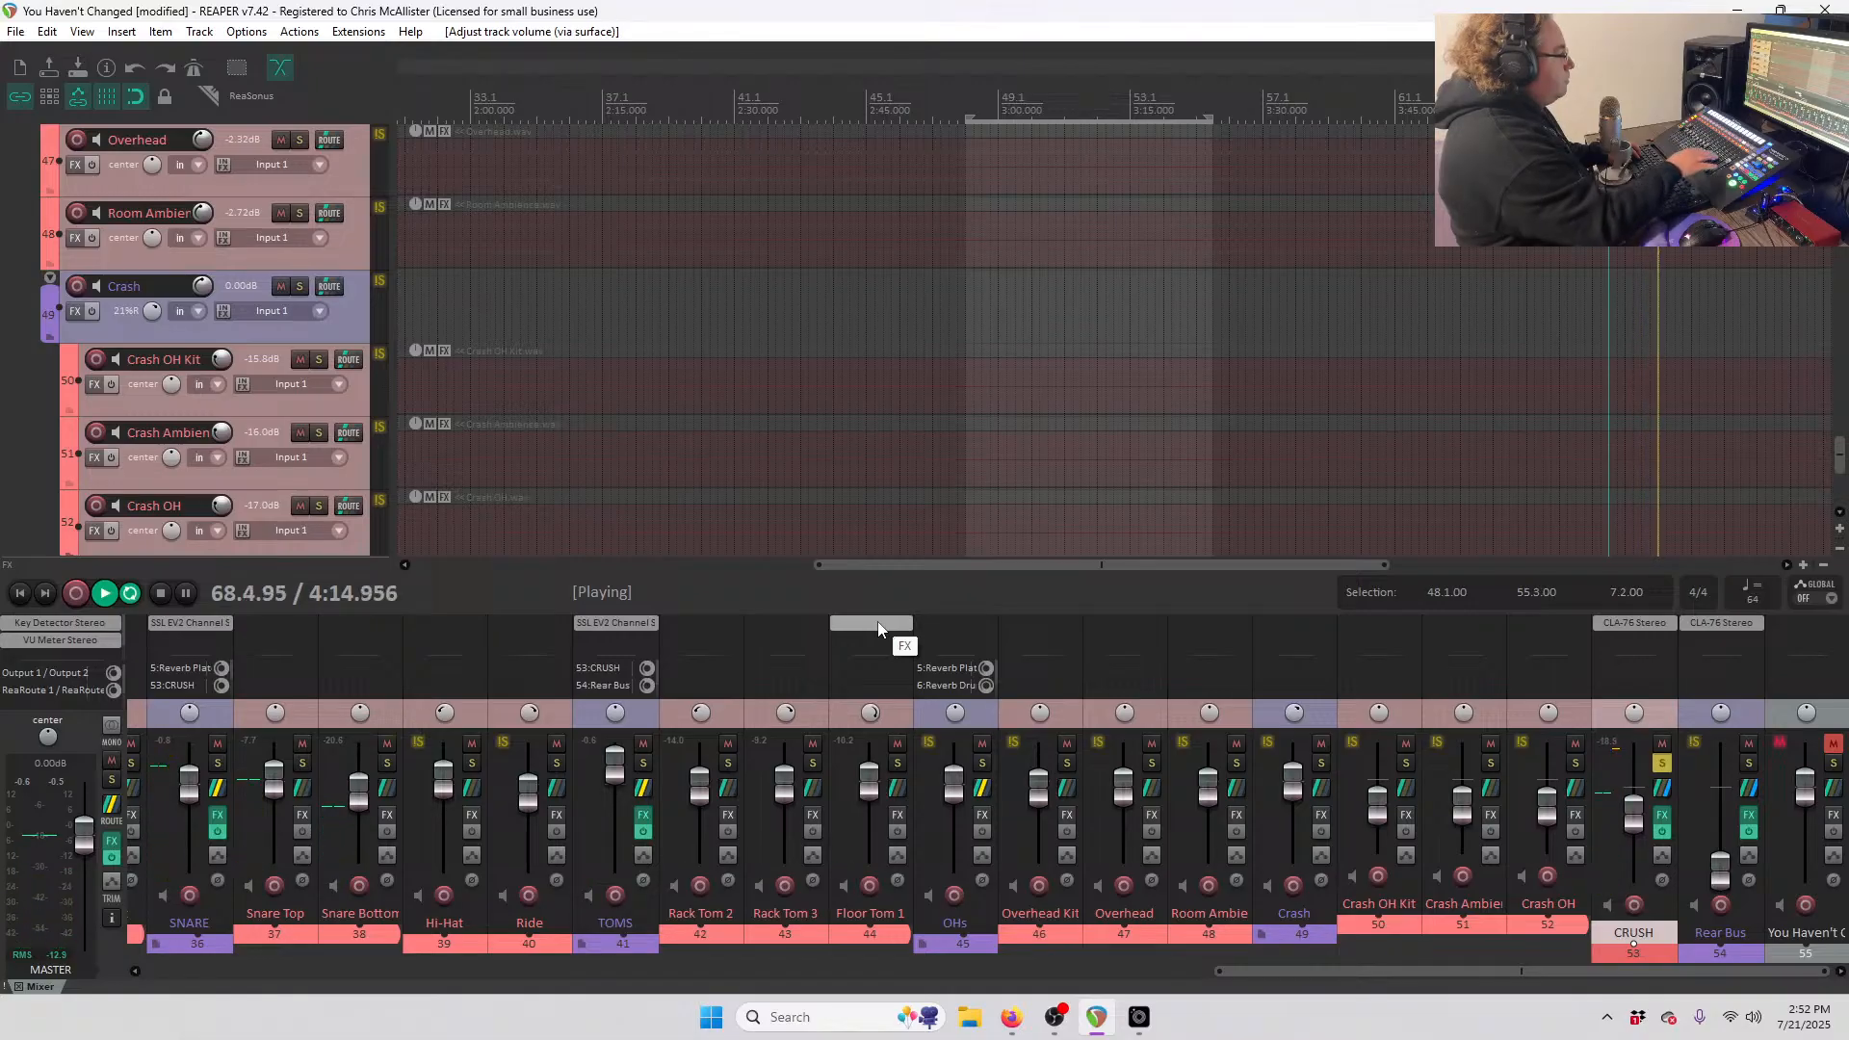
pyautogui.scroll(-5, 297, 494)
pyautogui.scroll(1, 298, 489)
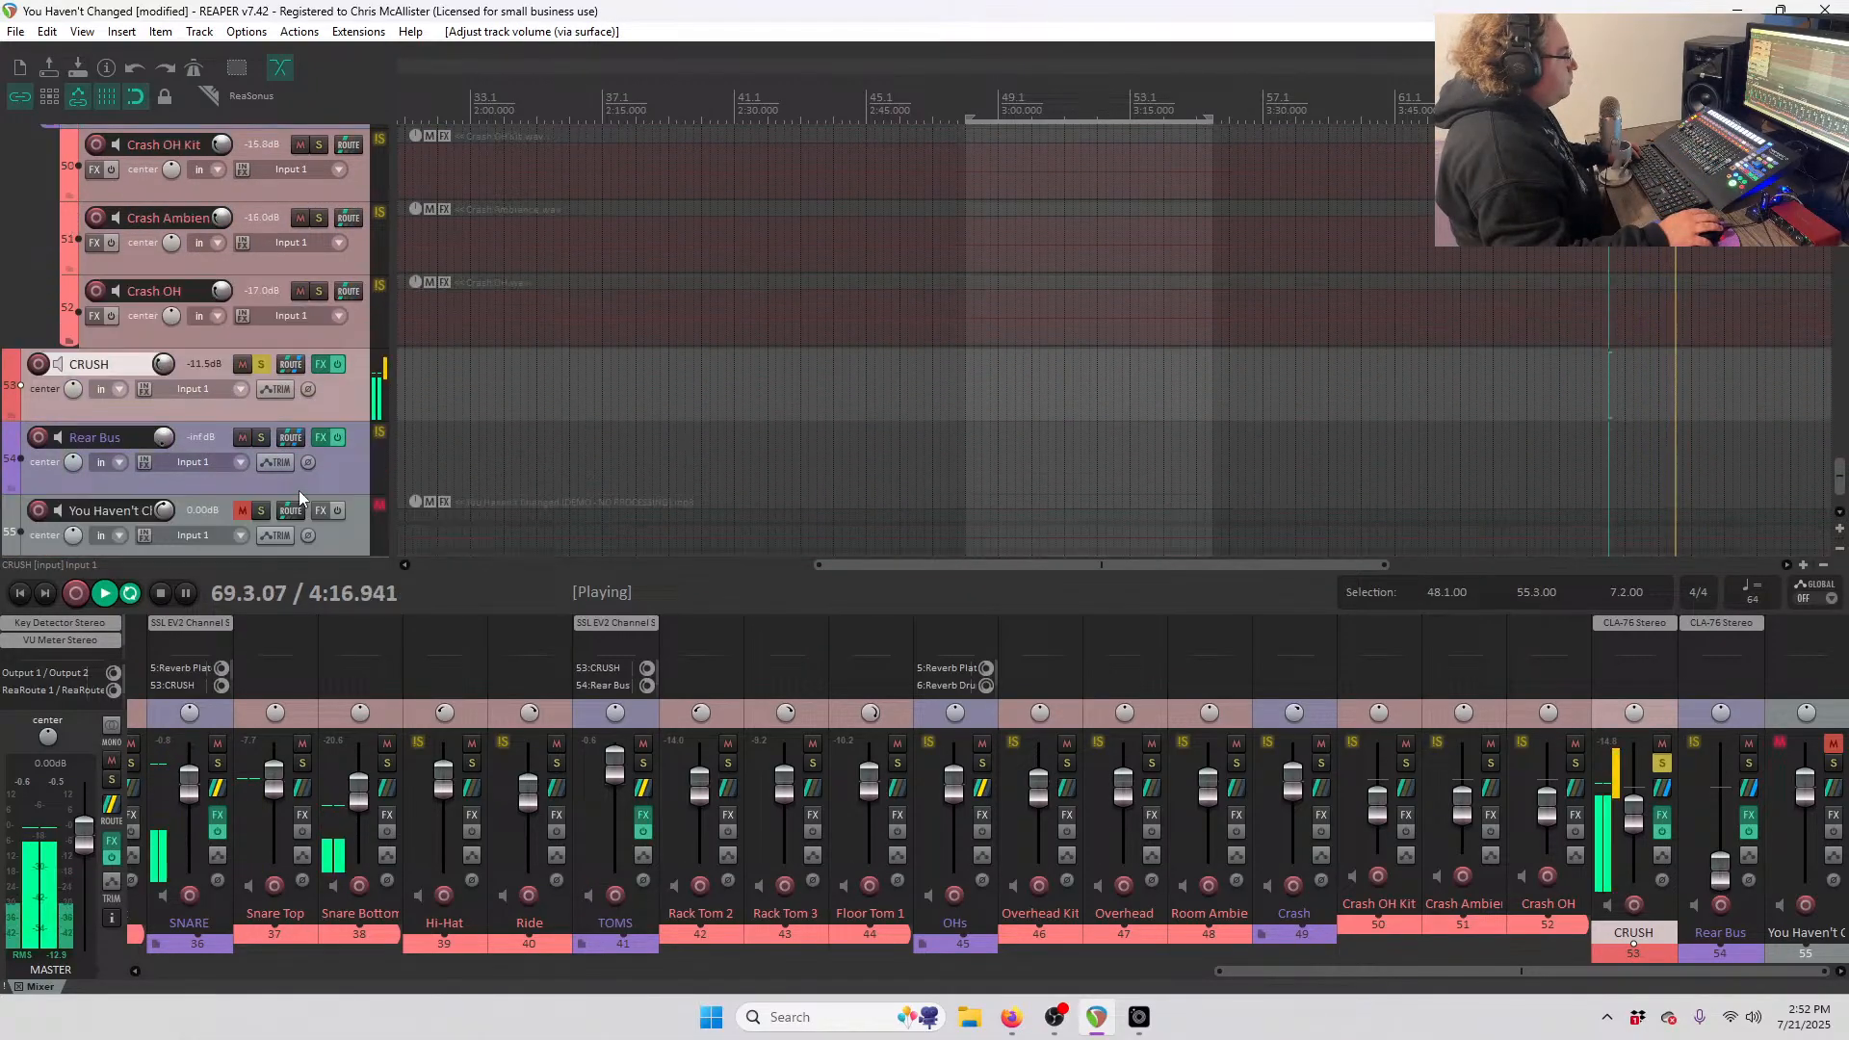
pyautogui.scroll(2, 315, 485)
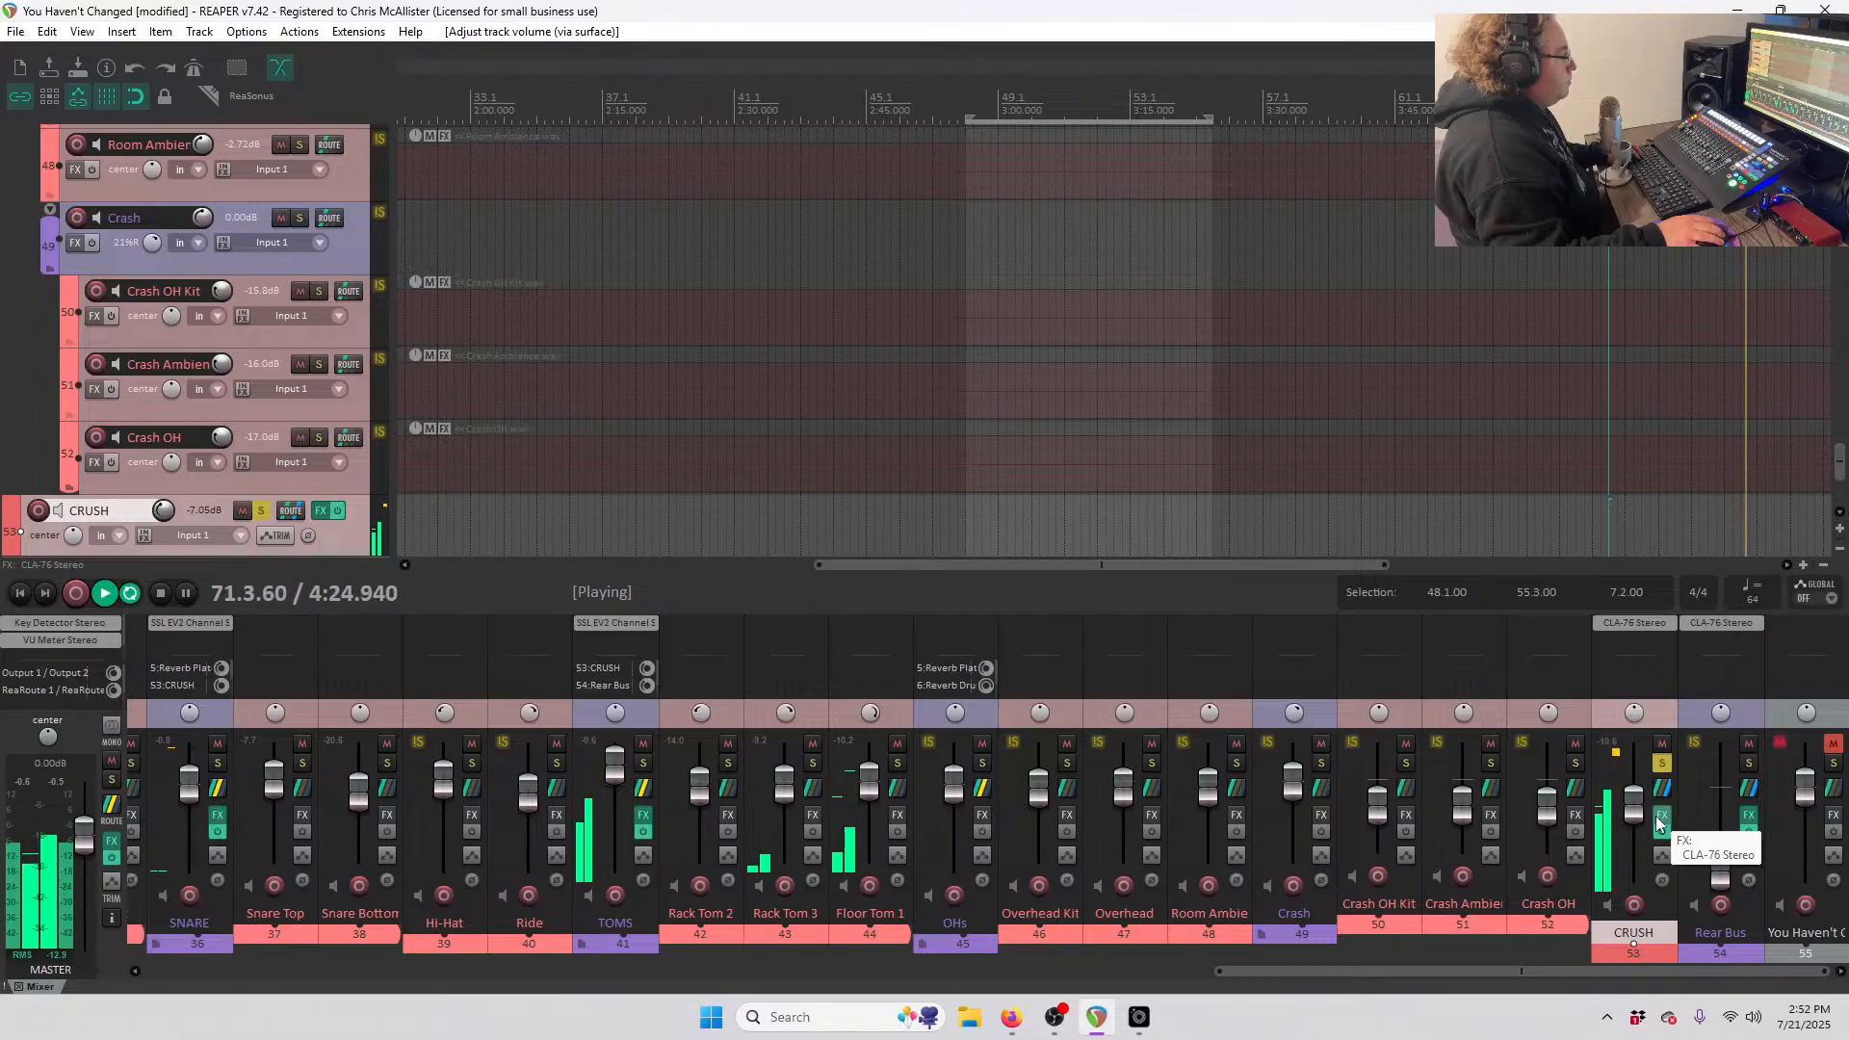
pyautogui.press('space')
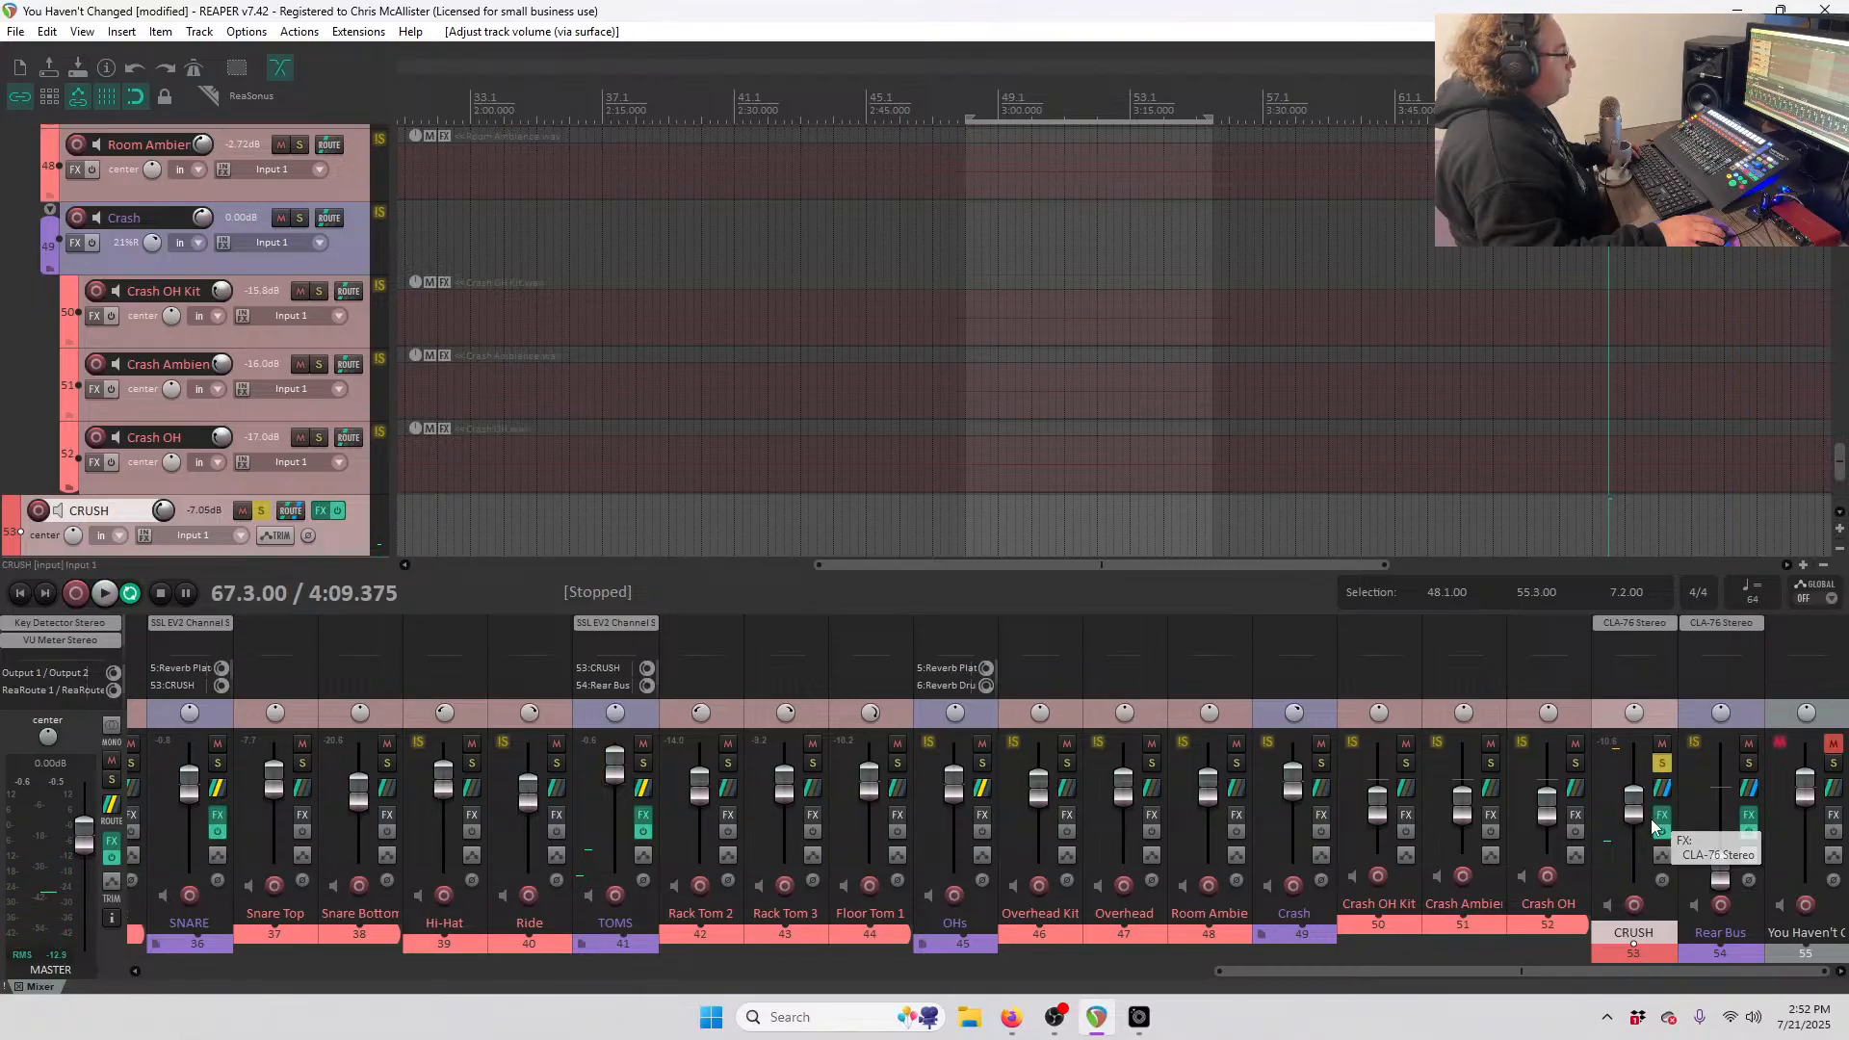
# - Turn off solo on CRUSH, pull its volume to -inf, and blend it into the full mix from 67.3 at -14.3 dB
pyautogui.moveTo(1646, 830); pyautogui.dragTo(1648, 909)
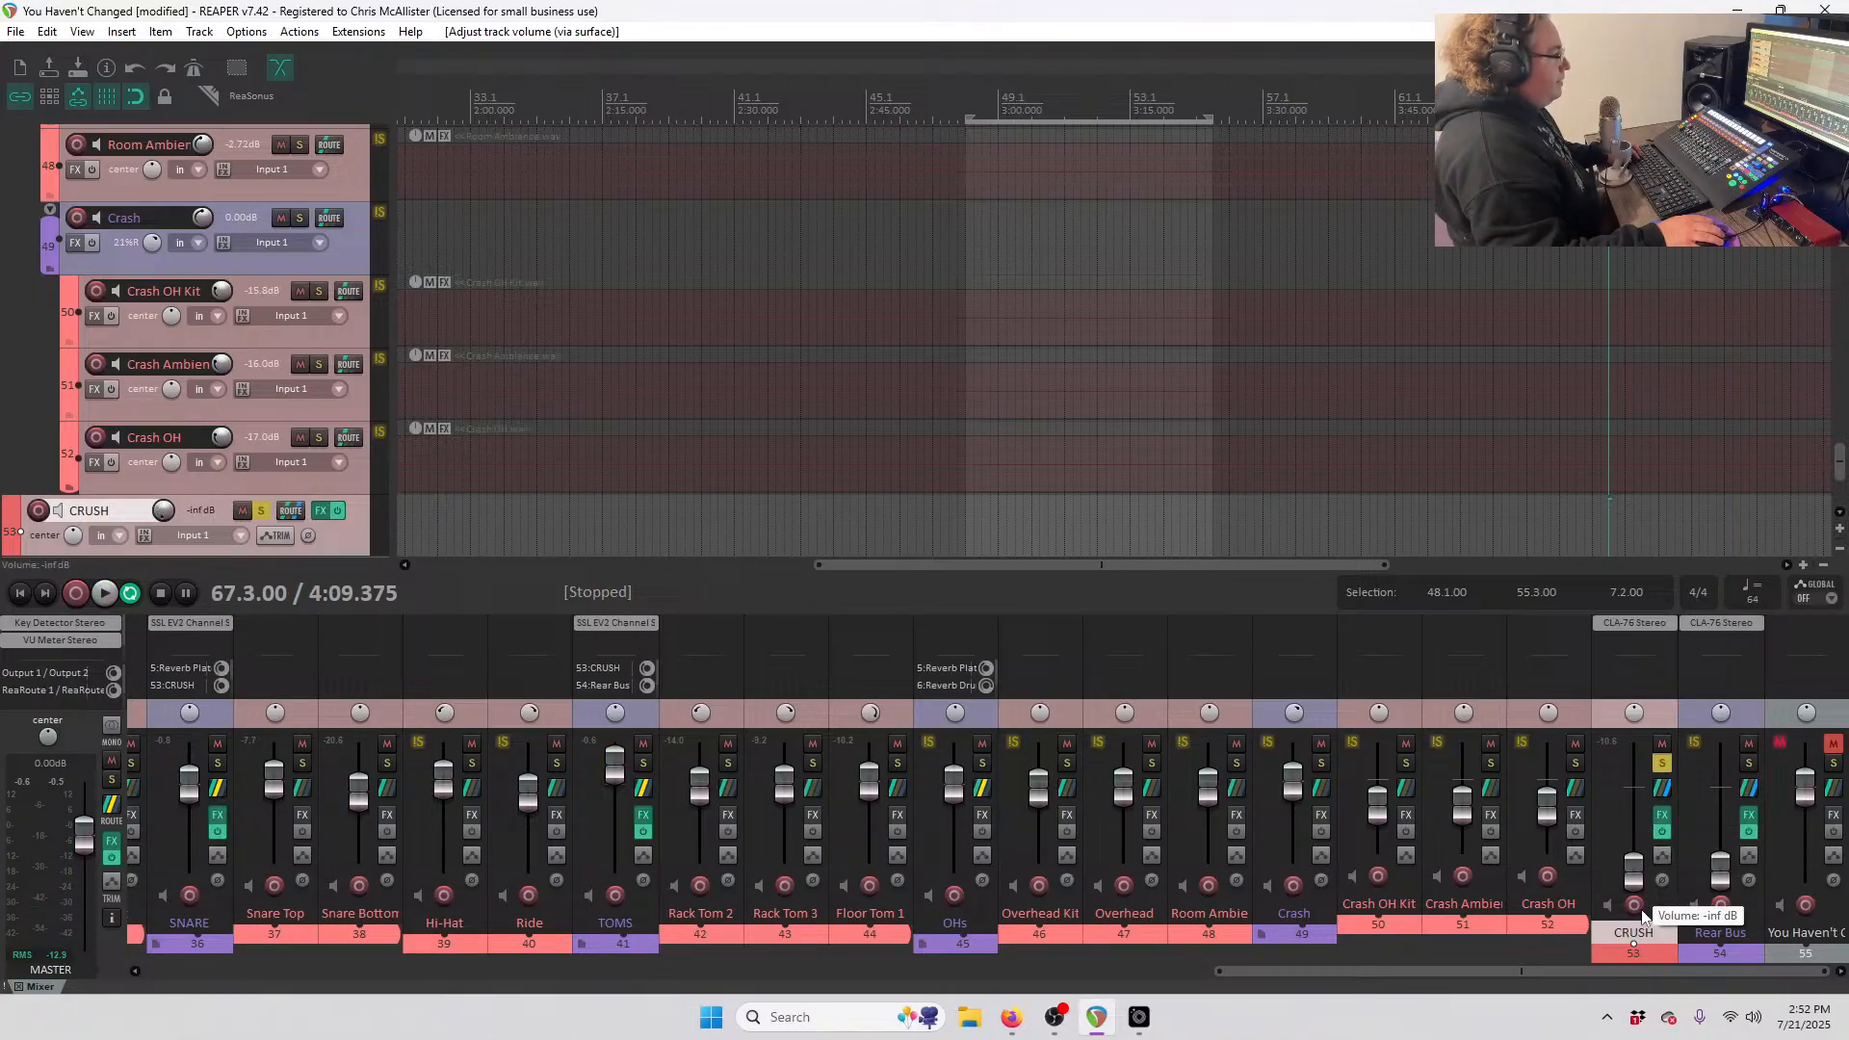
pyautogui.click(1664, 763)
pyautogui.hscroll(-5, 760, 859)
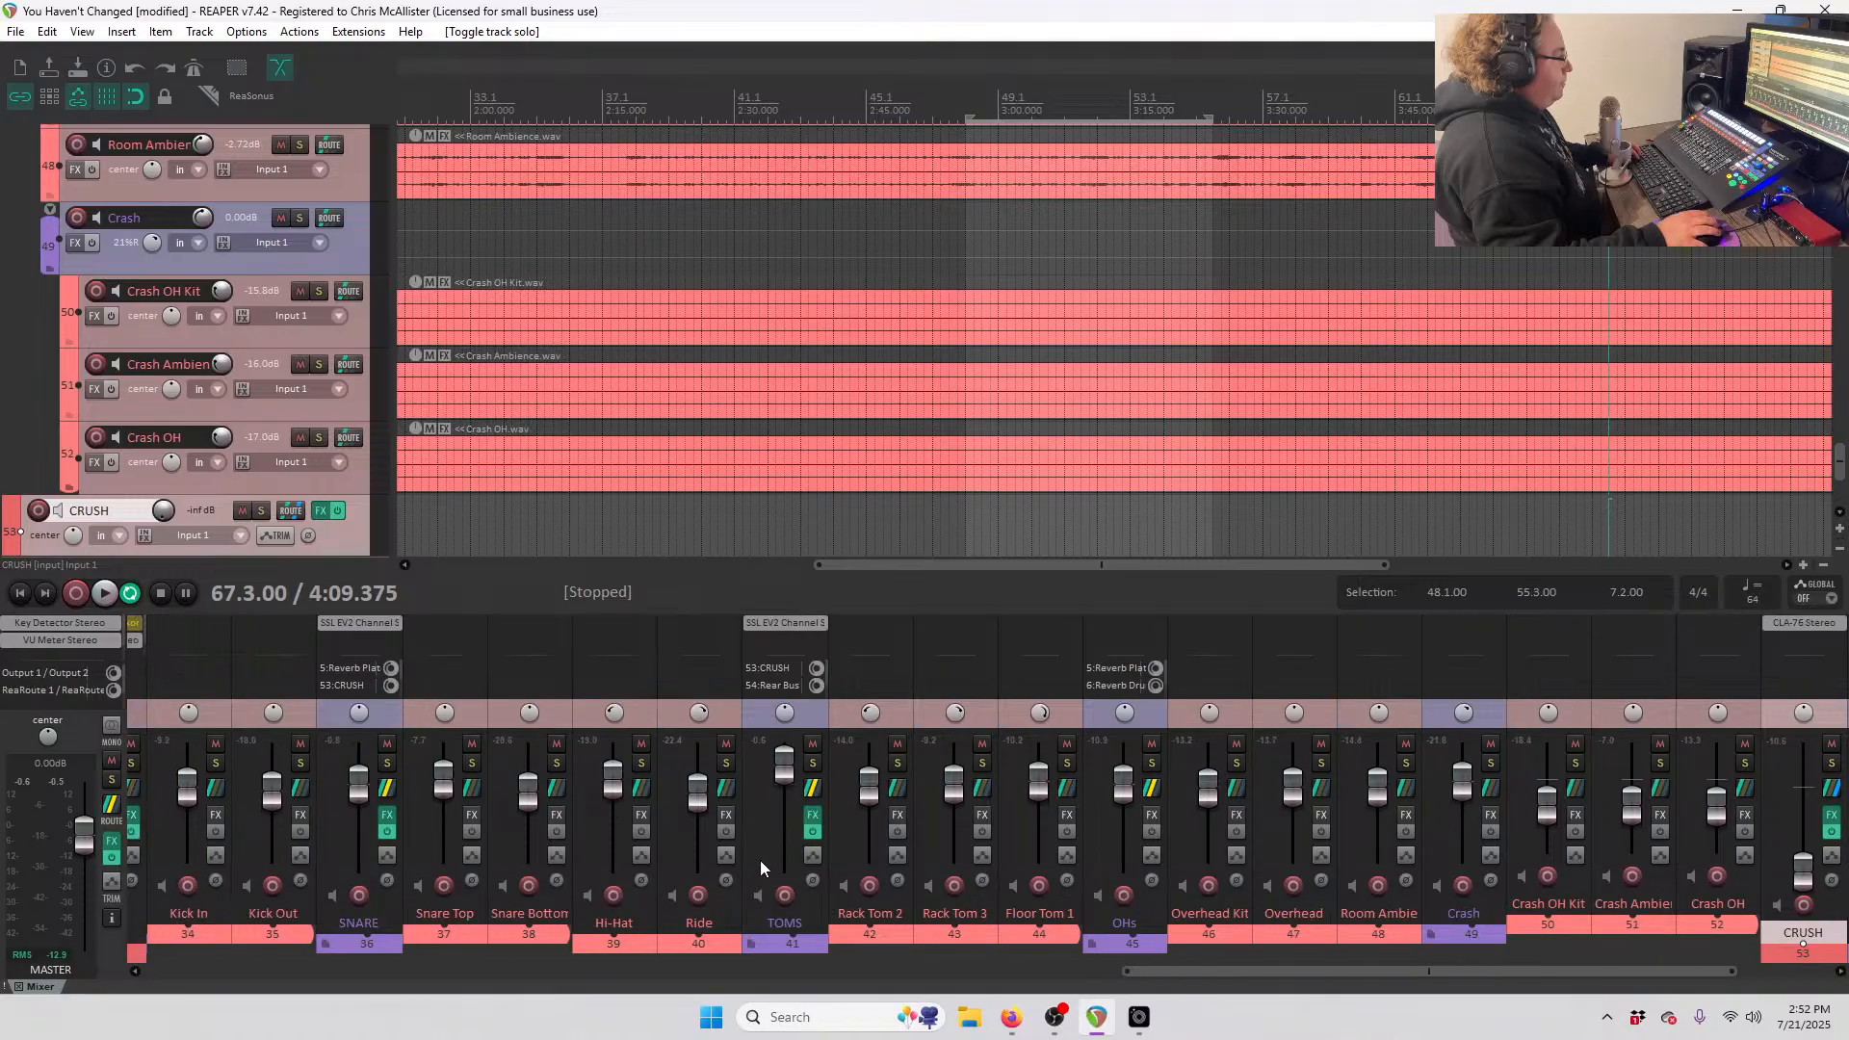
pyautogui.hscroll(5, 661, 881)
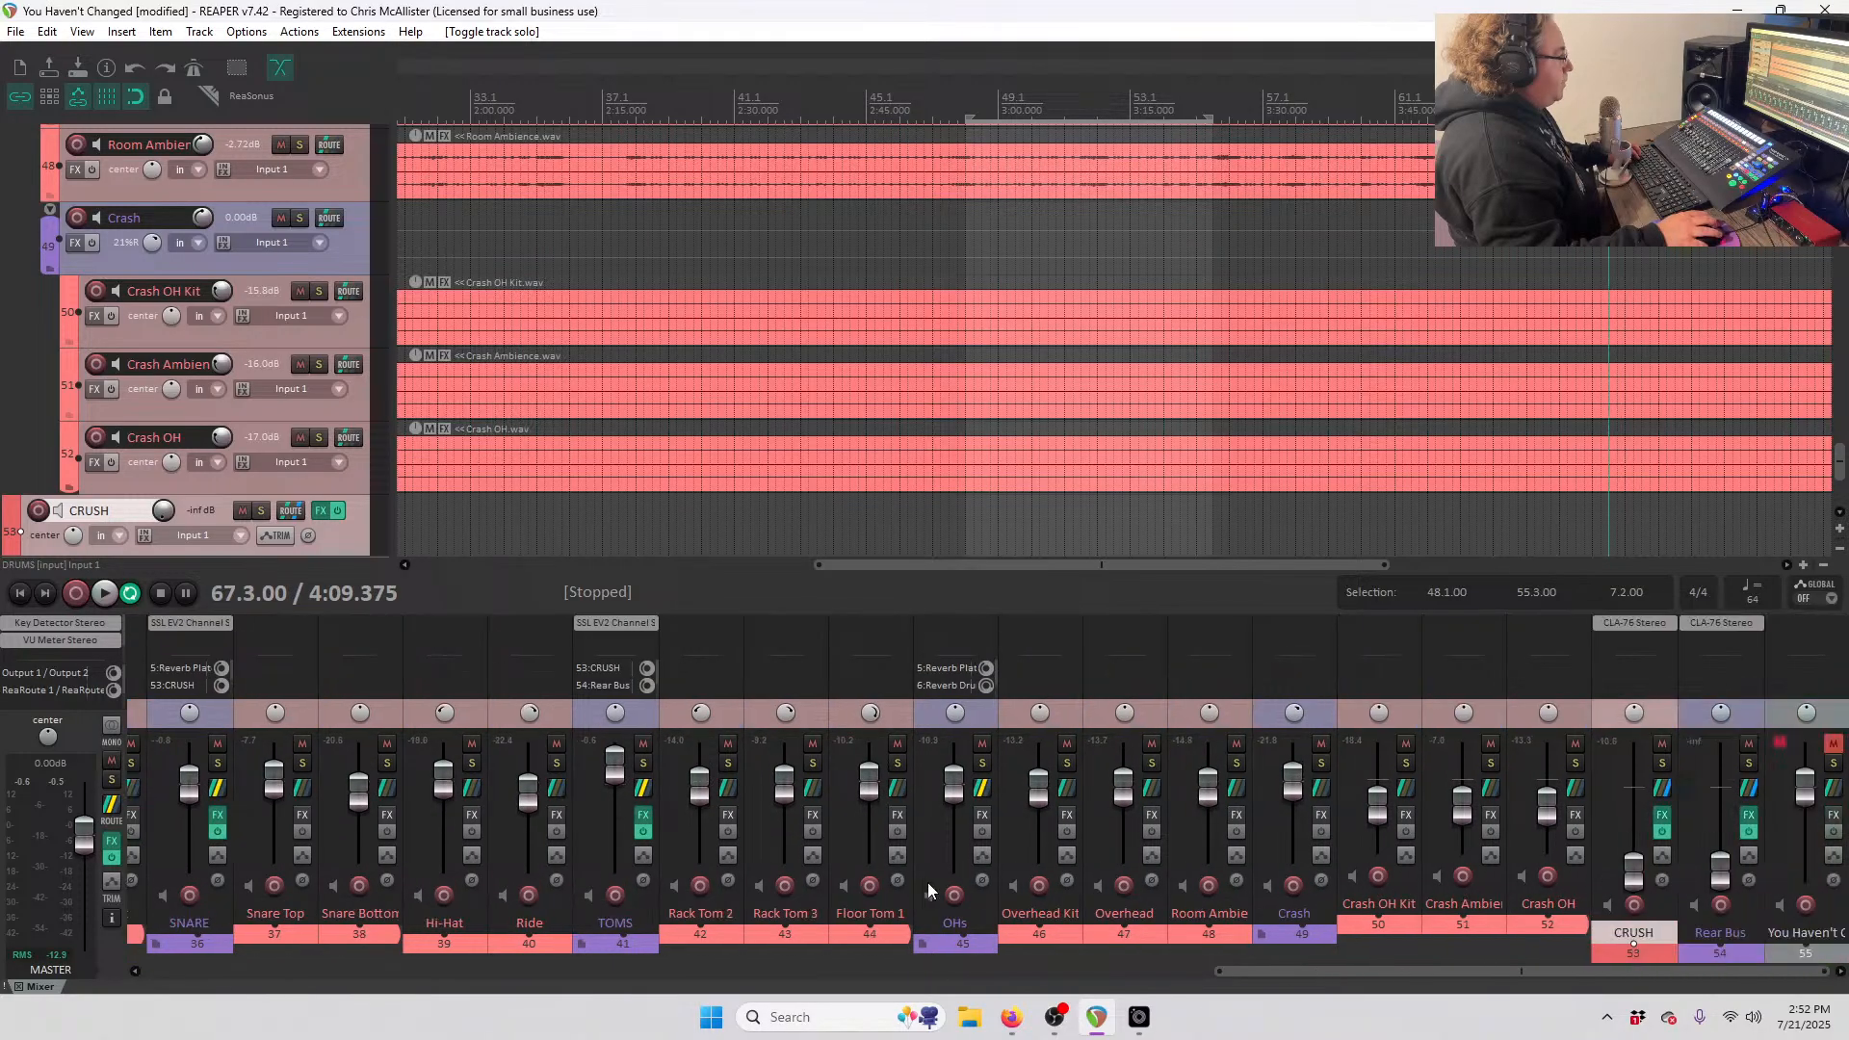
pyautogui.press('space')
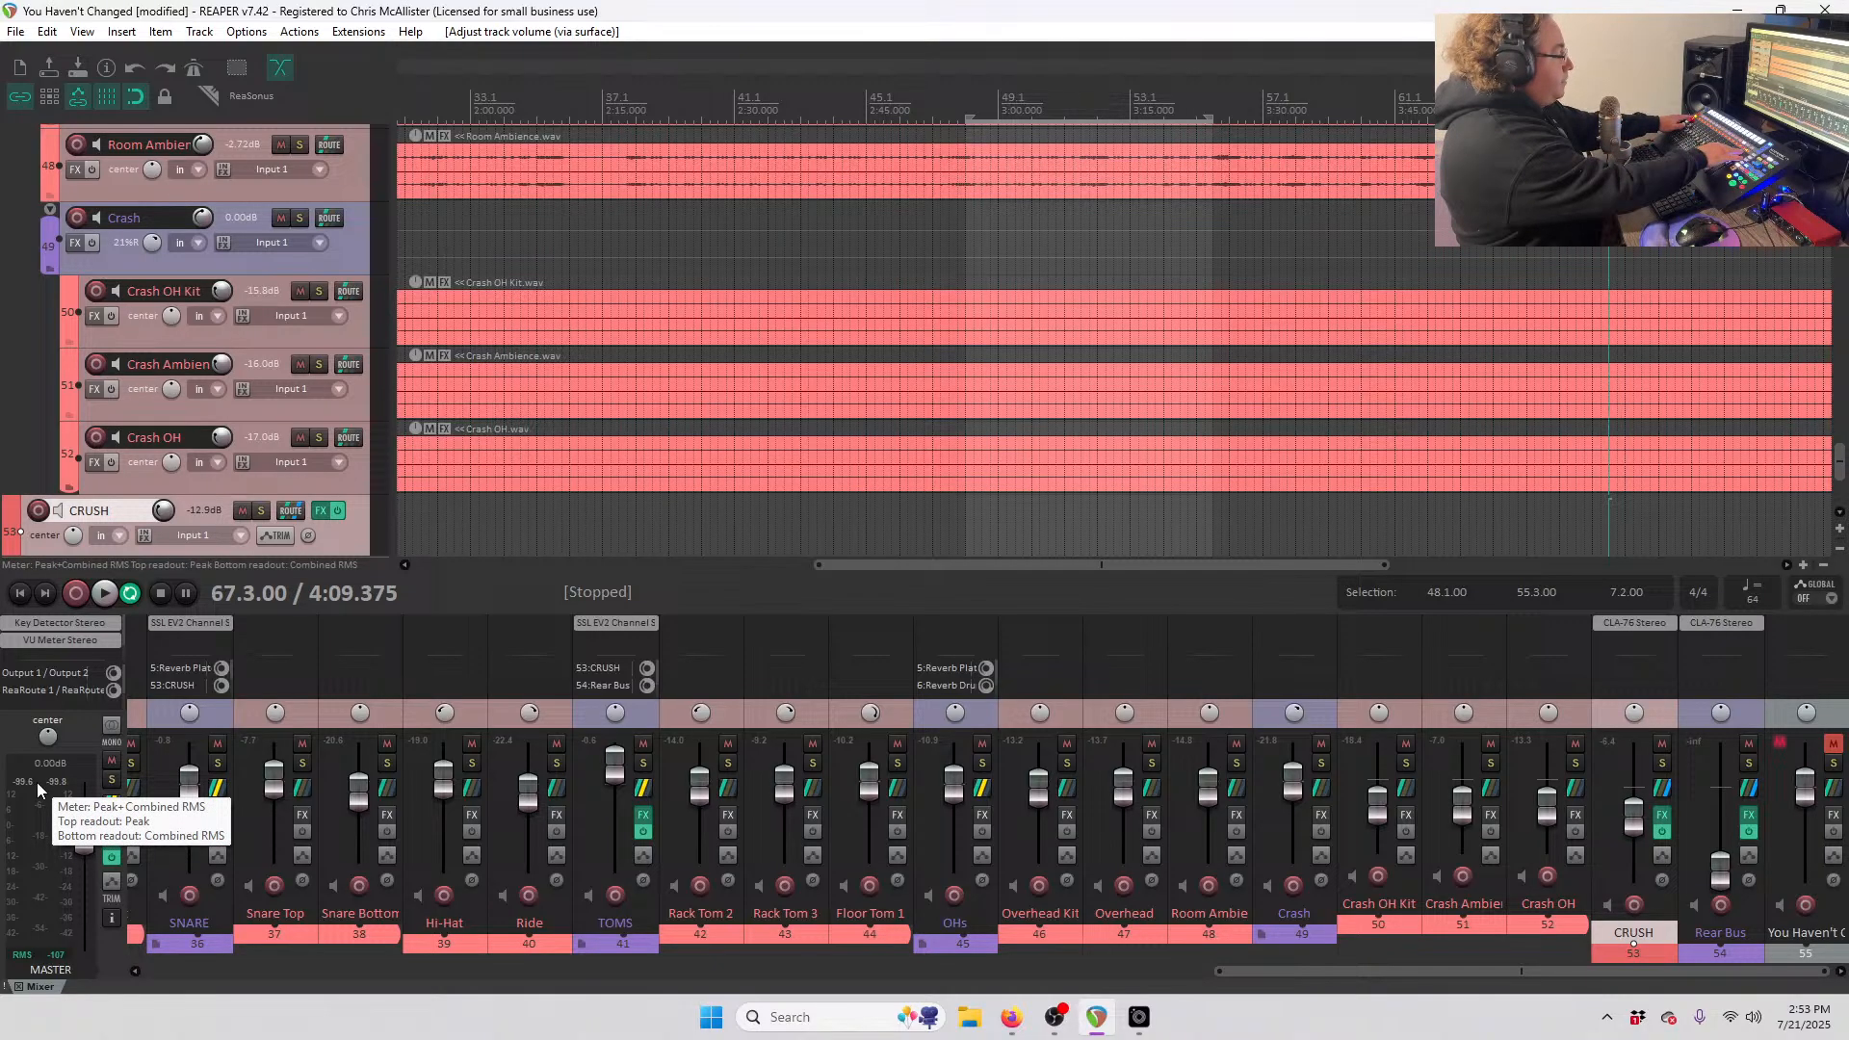
pyautogui.press('space')
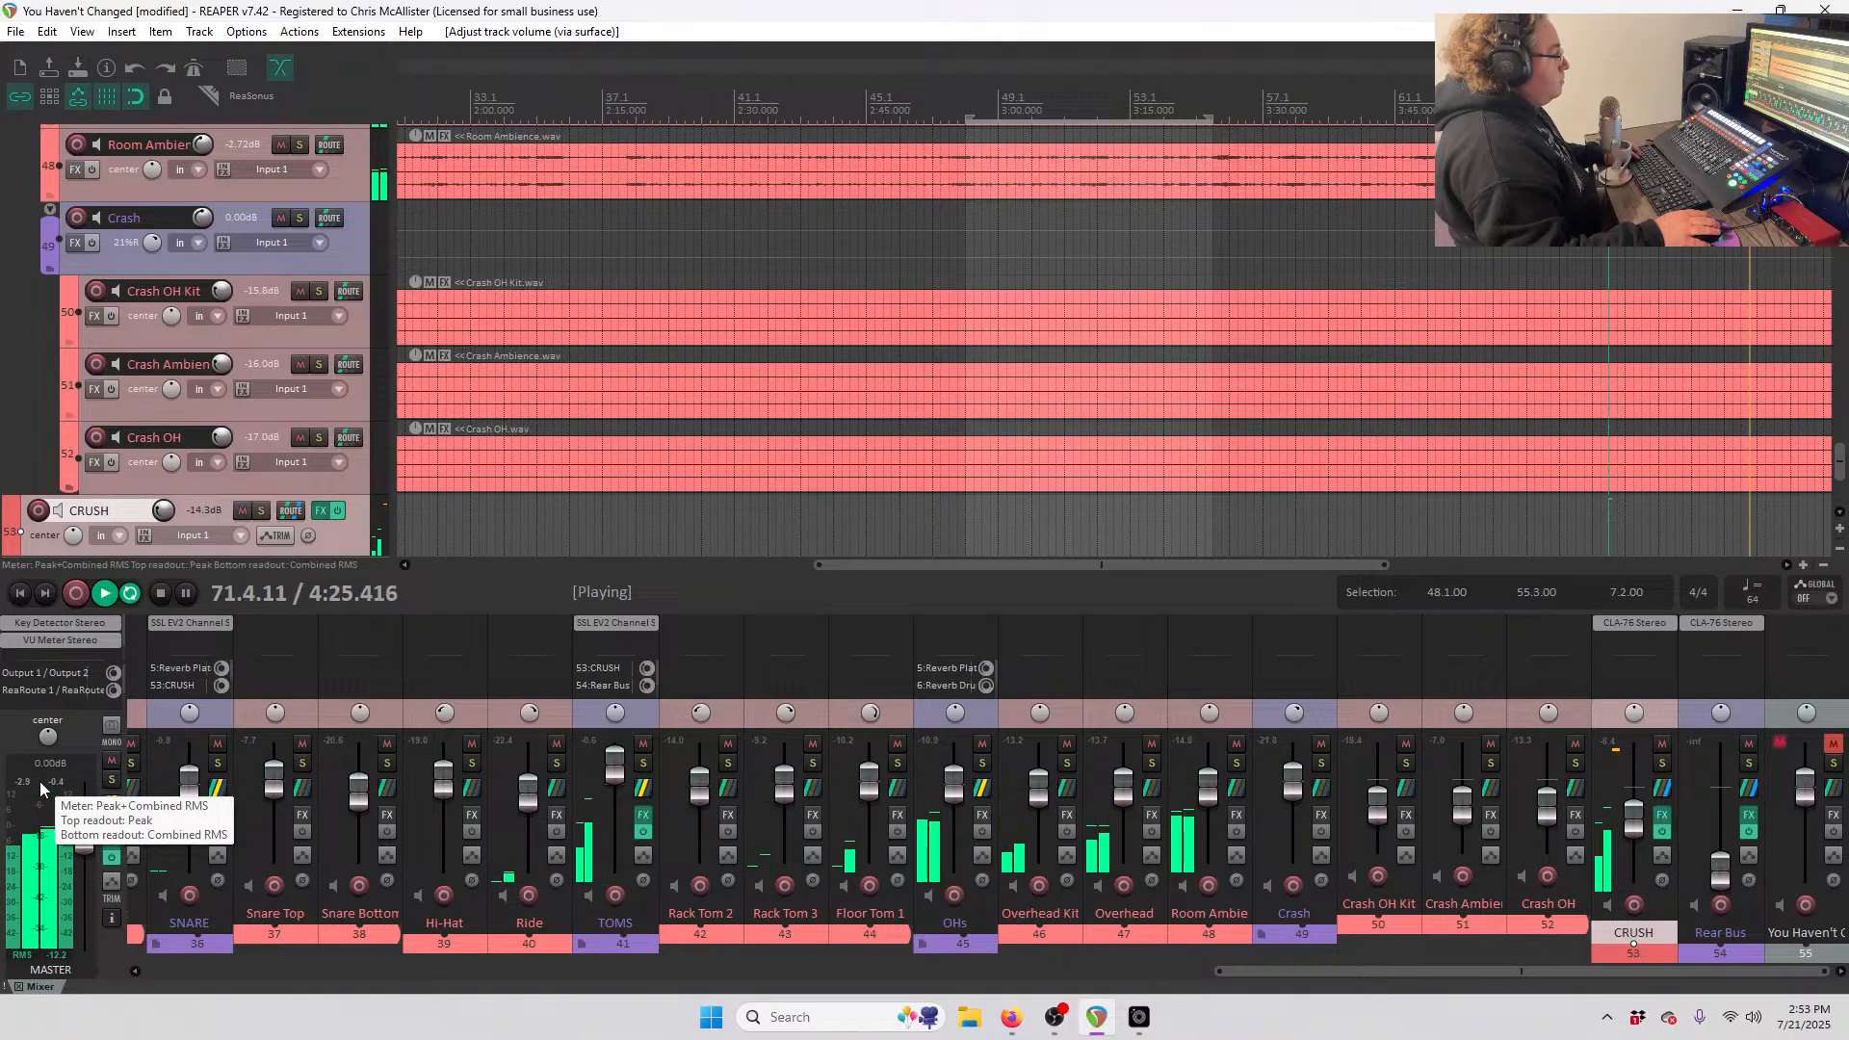
pyautogui.press('space')
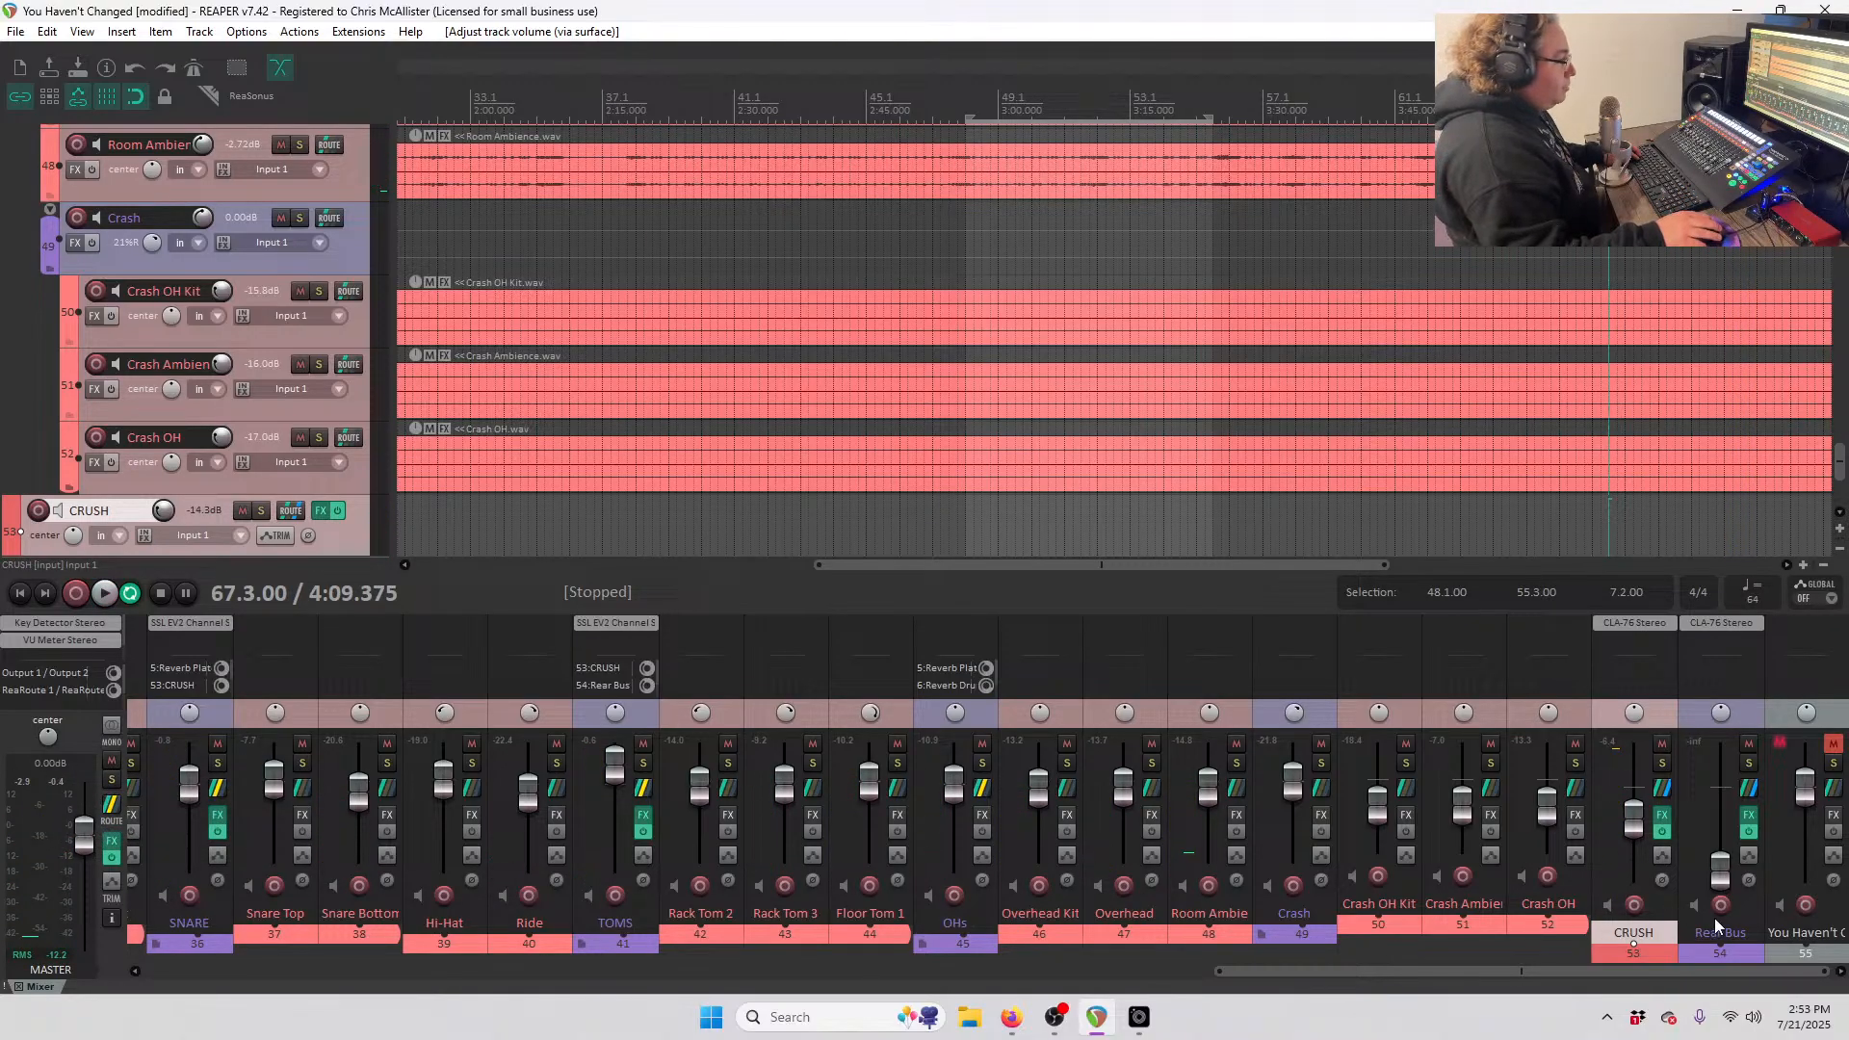
# - Play the song from 14.1 to check the balance of guitars, strings and drums going into the first verse
pyautogui.hscroll(-8, 1595, 874)
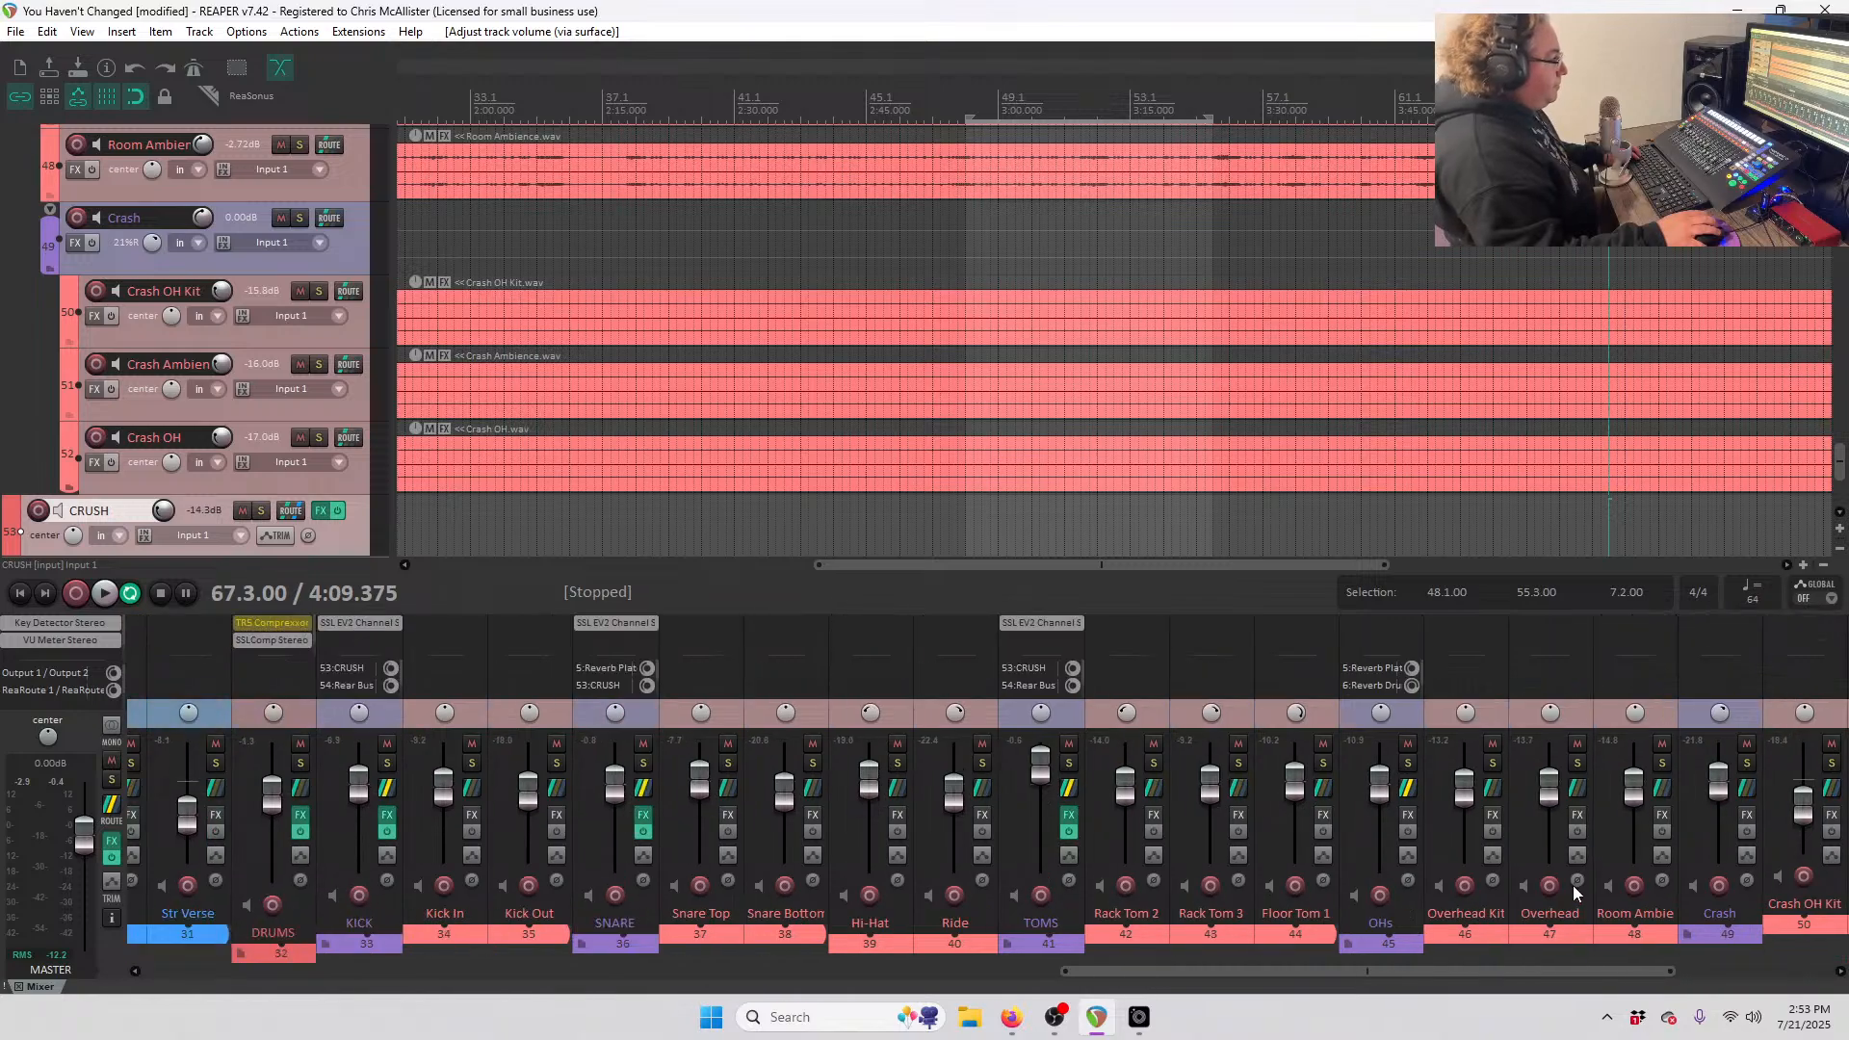
pyautogui.scroll(-5, 631, 262)
pyautogui.scroll(11, 215, 421)
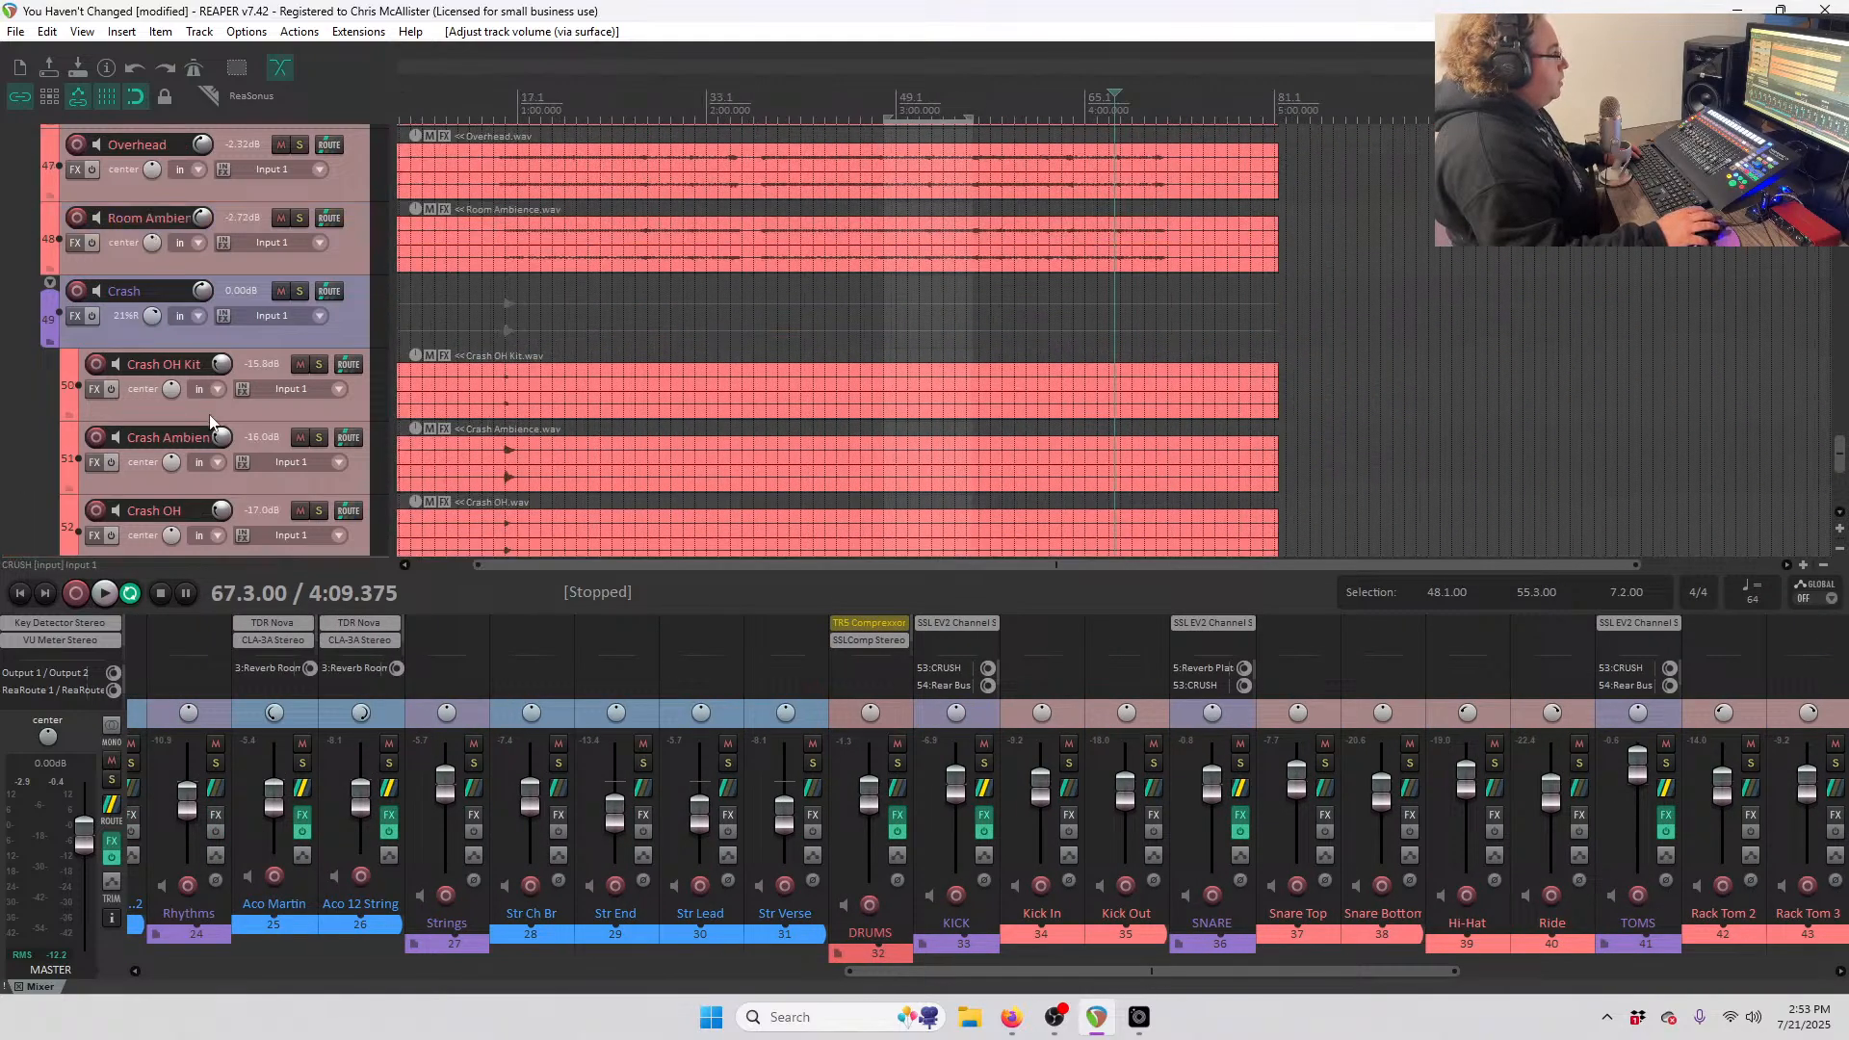
pyautogui.scroll(10, 310, 435)
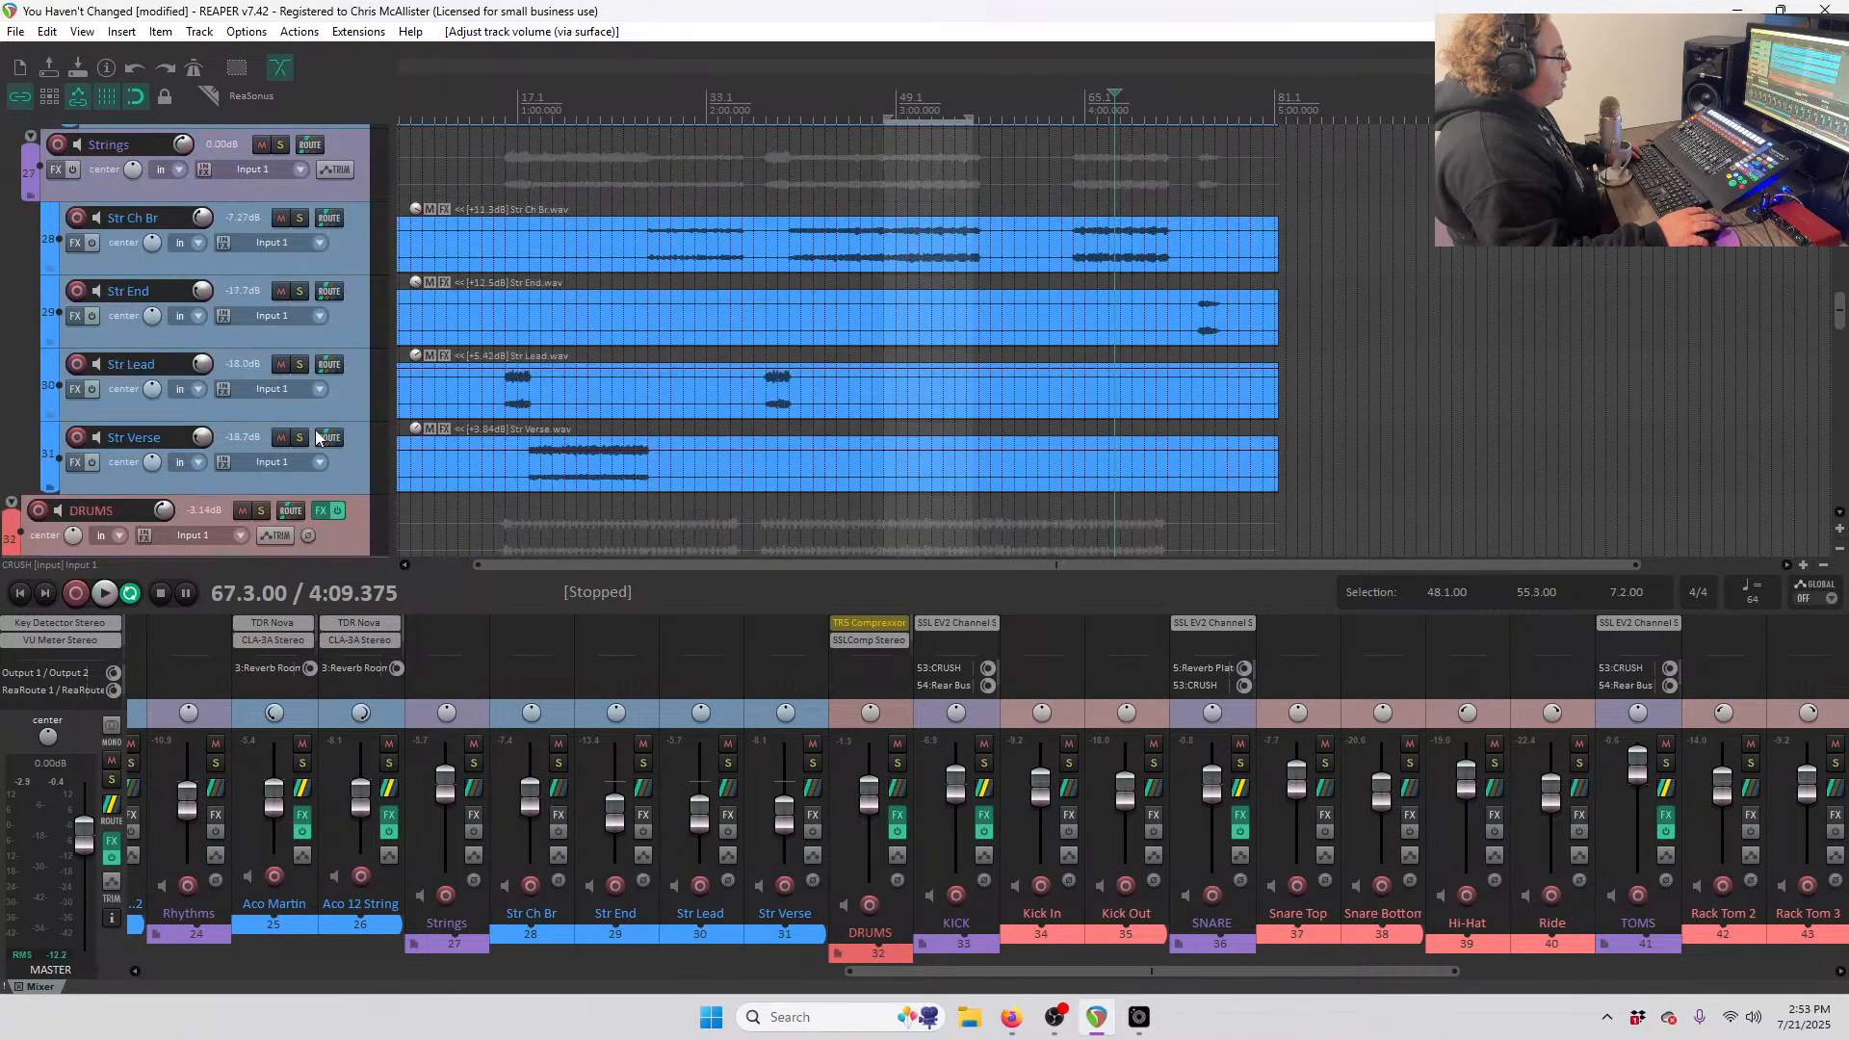
pyautogui.scroll(-2, 517, 404)
pyautogui.scroll(5, 274, 412)
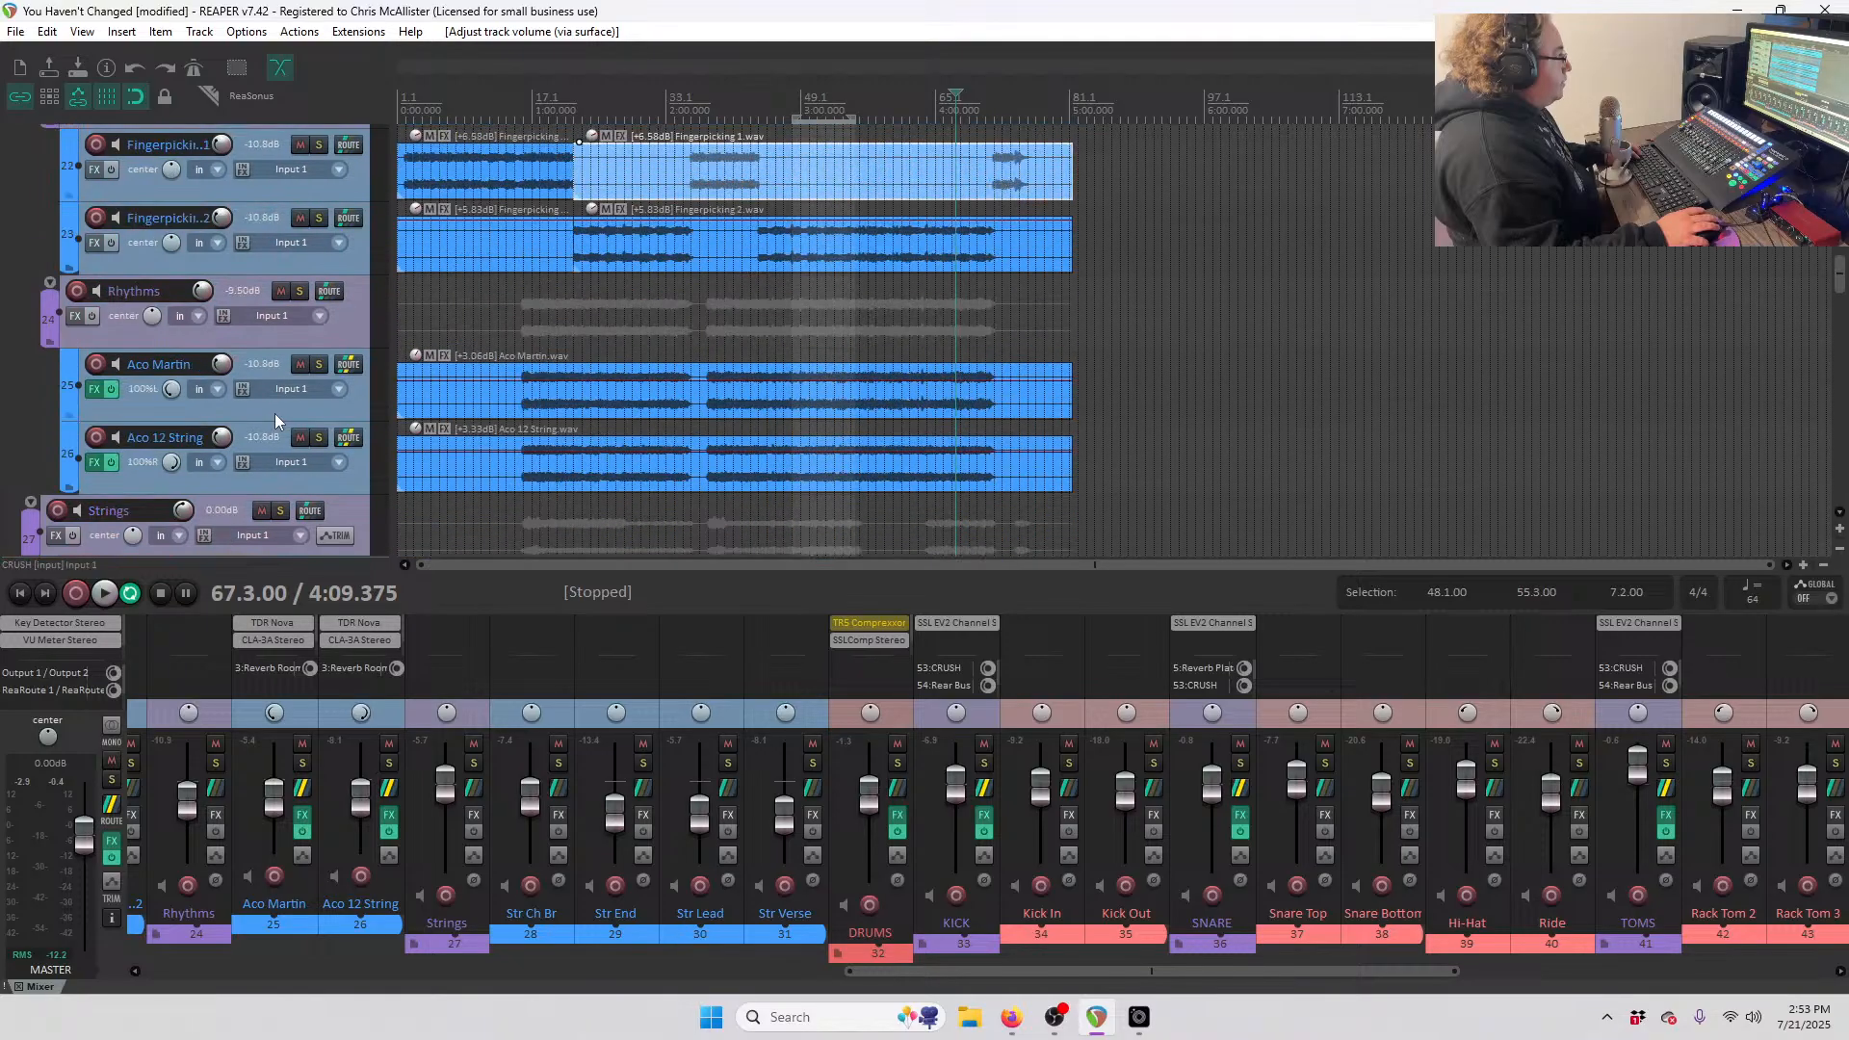
pyautogui.press('space')
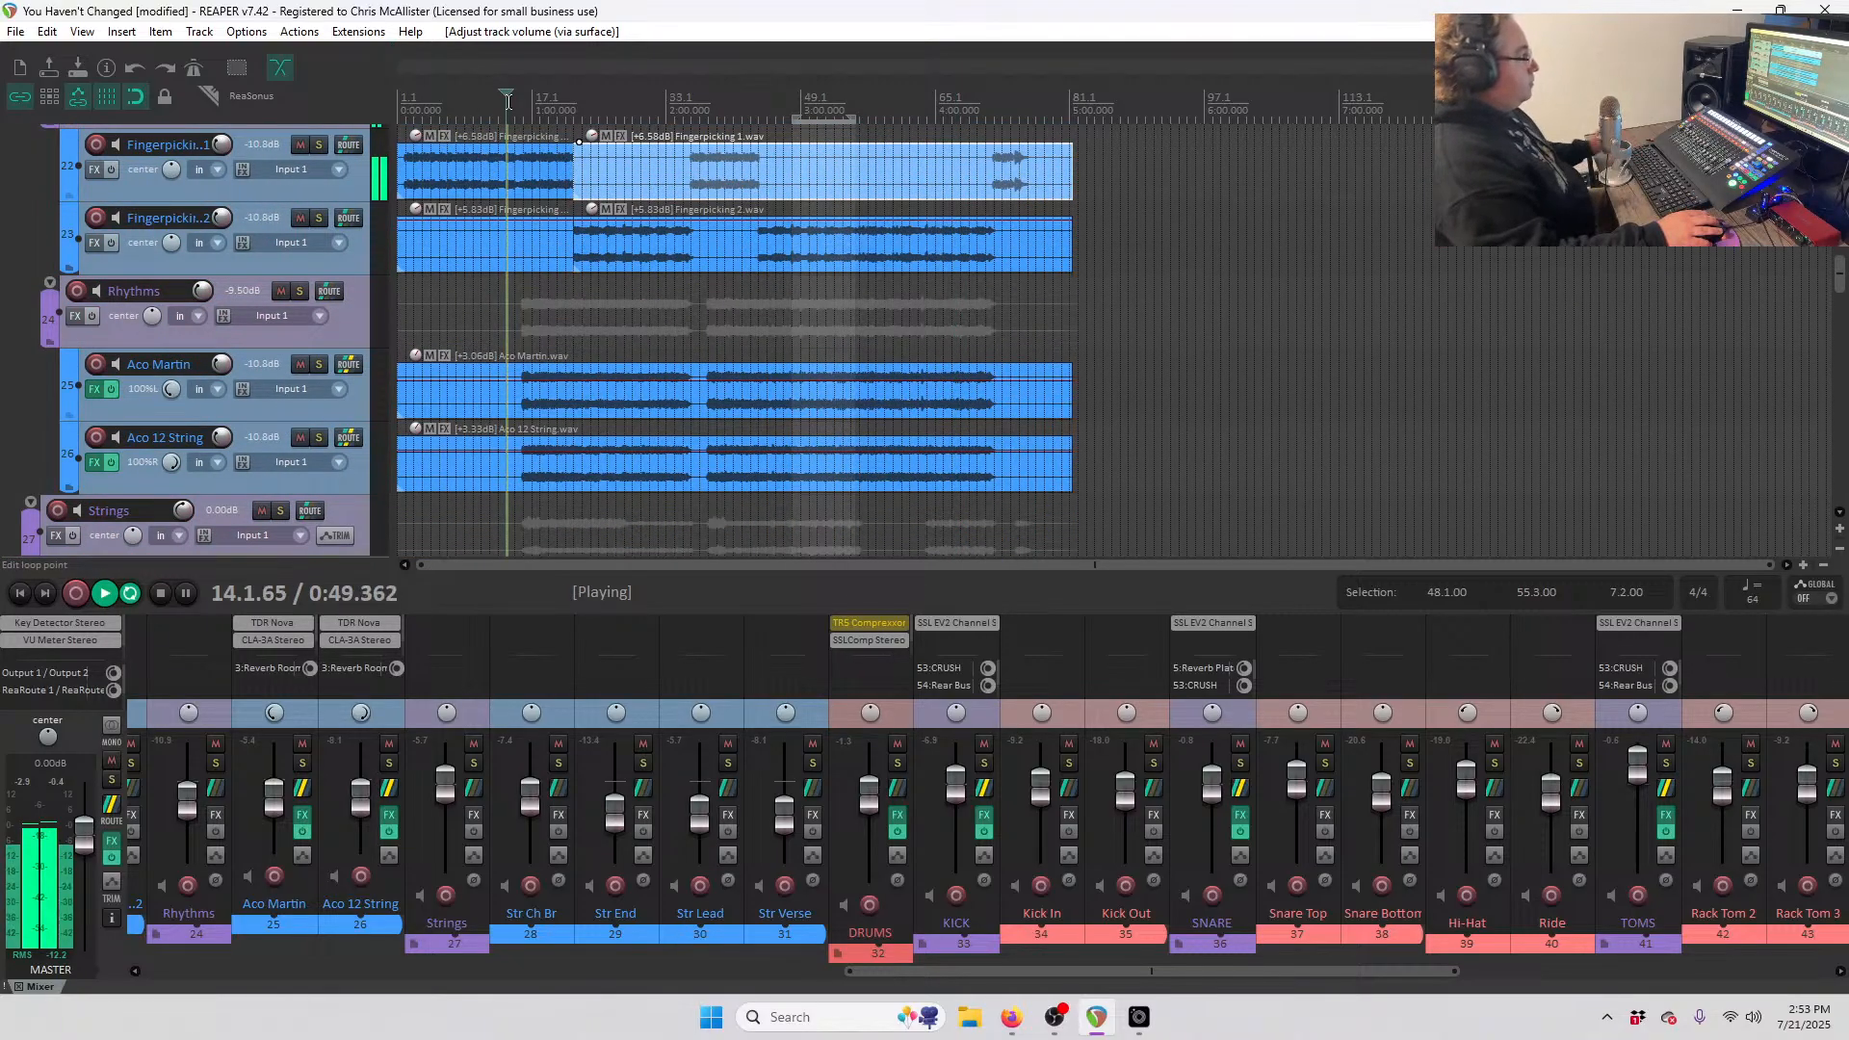
pyautogui.scroll(3, 523, 129)
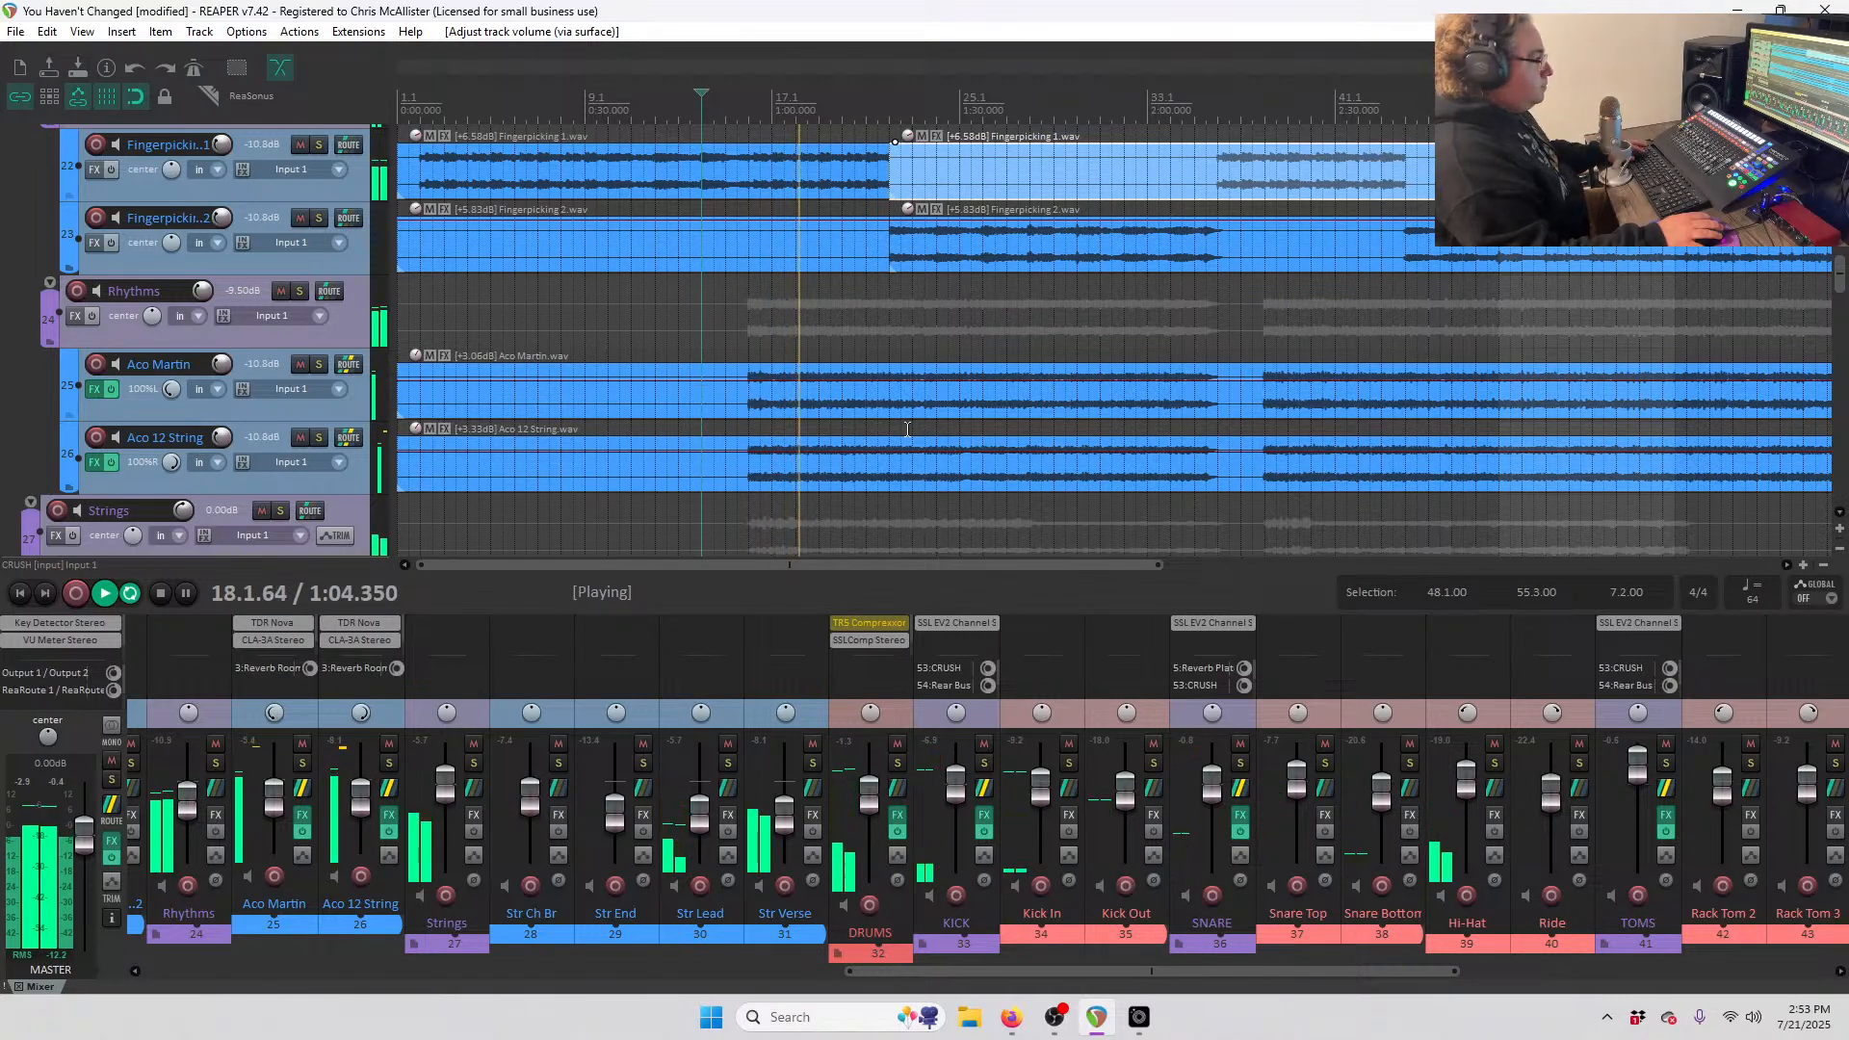
pyautogui.press('space')
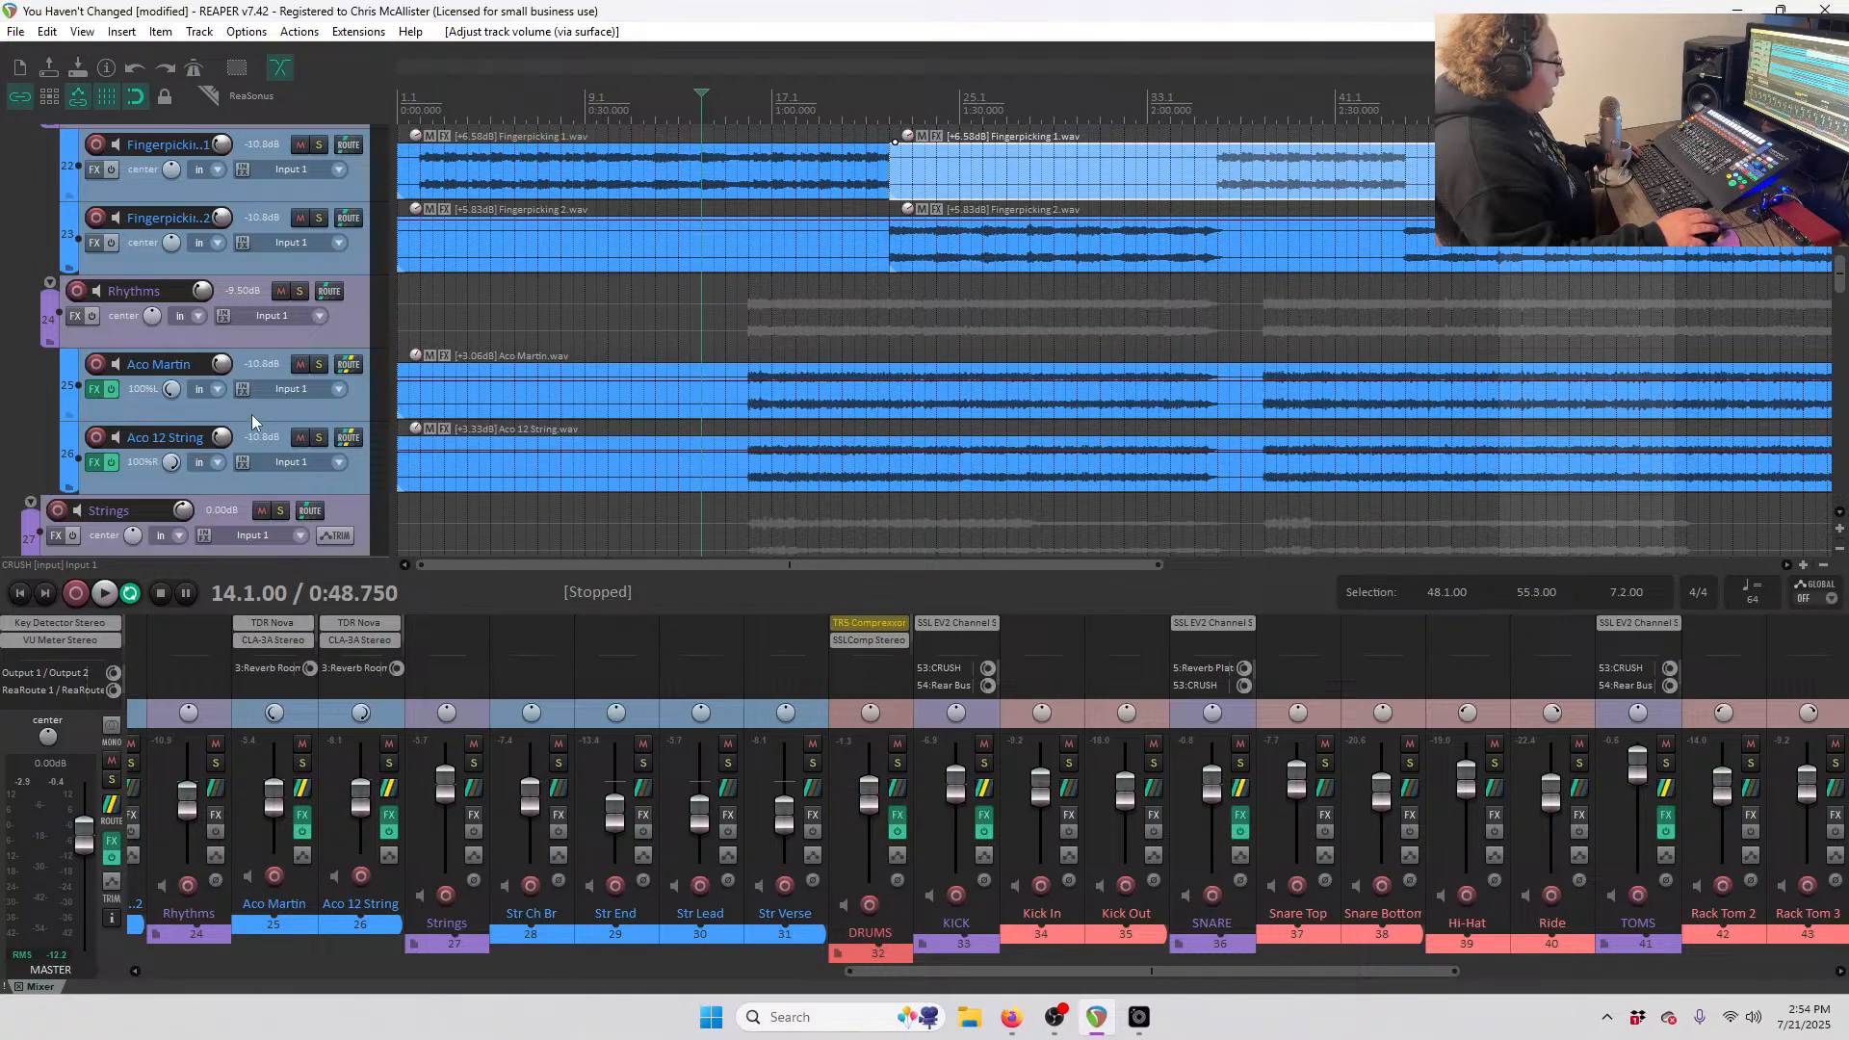
# - Solo the VOX folder and its L VX subfolder
pyautogui.scroll(3, 260, 424)
pyautogui.scroll(5, 267, 440)
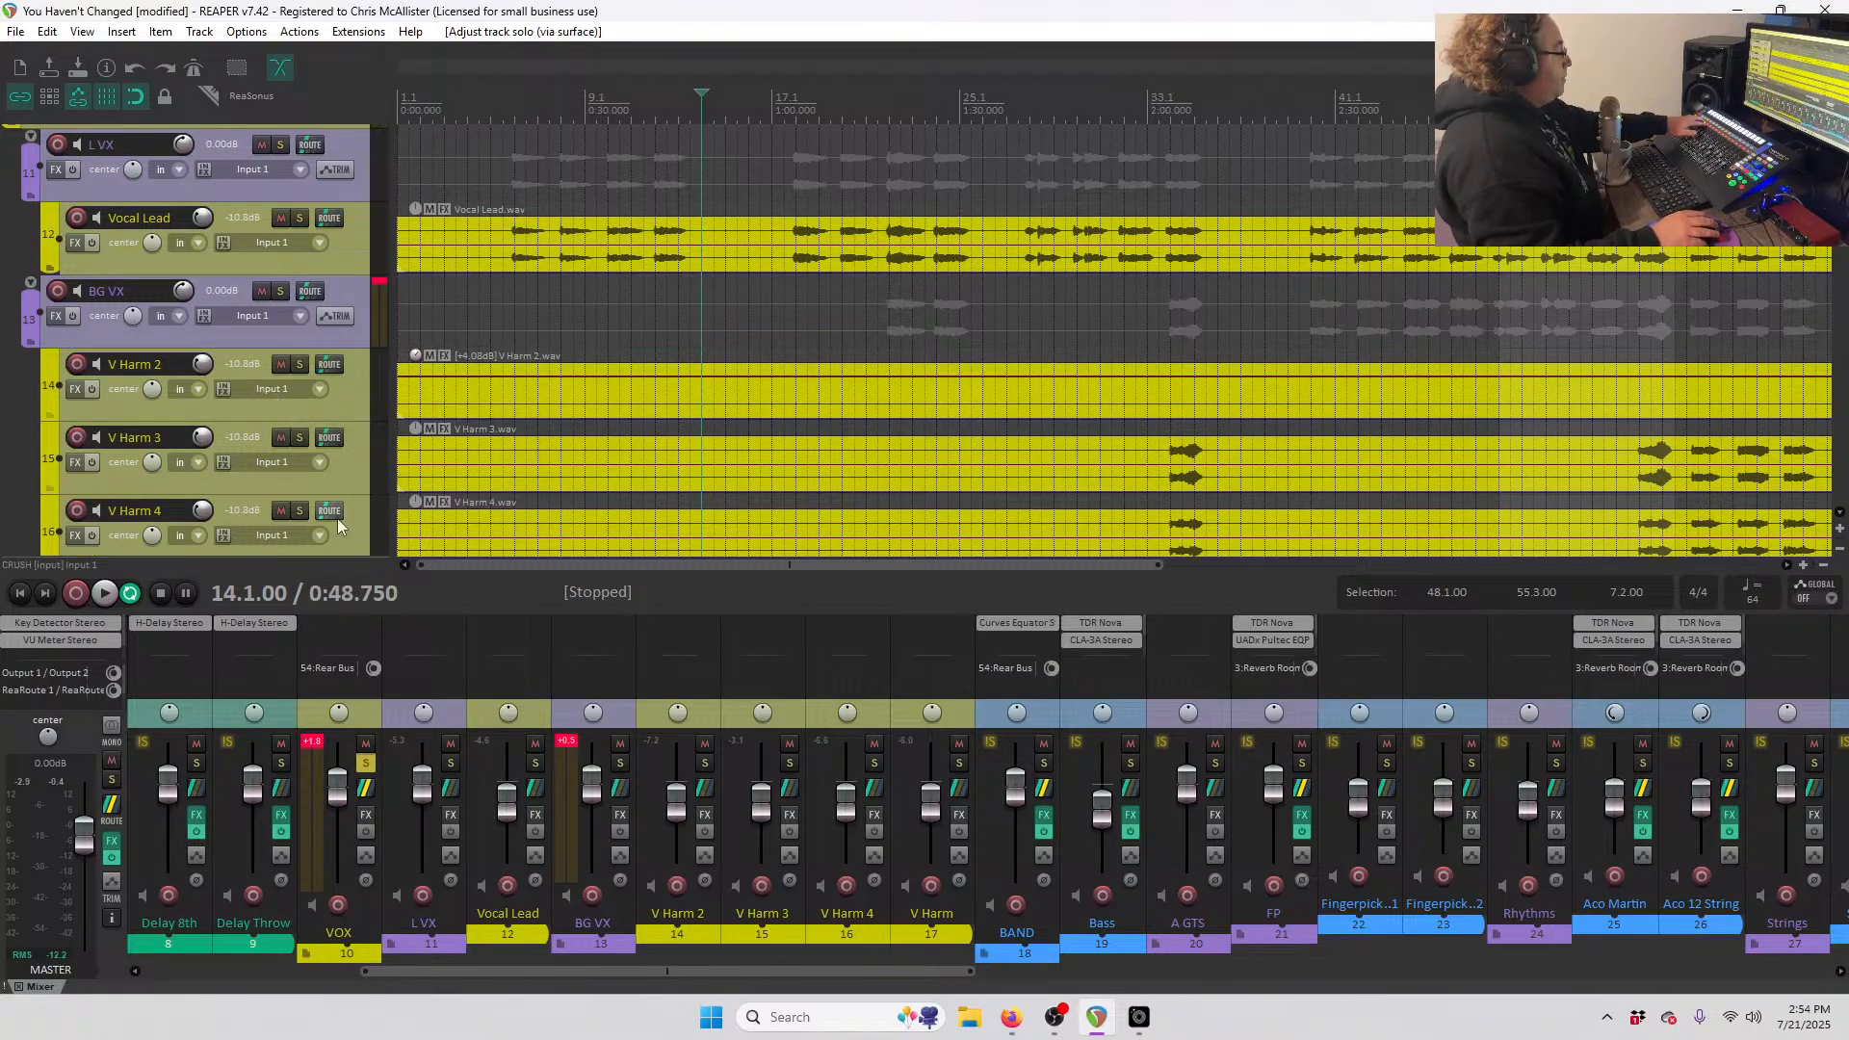
pyautogui.scroll(-2, 675, 180)
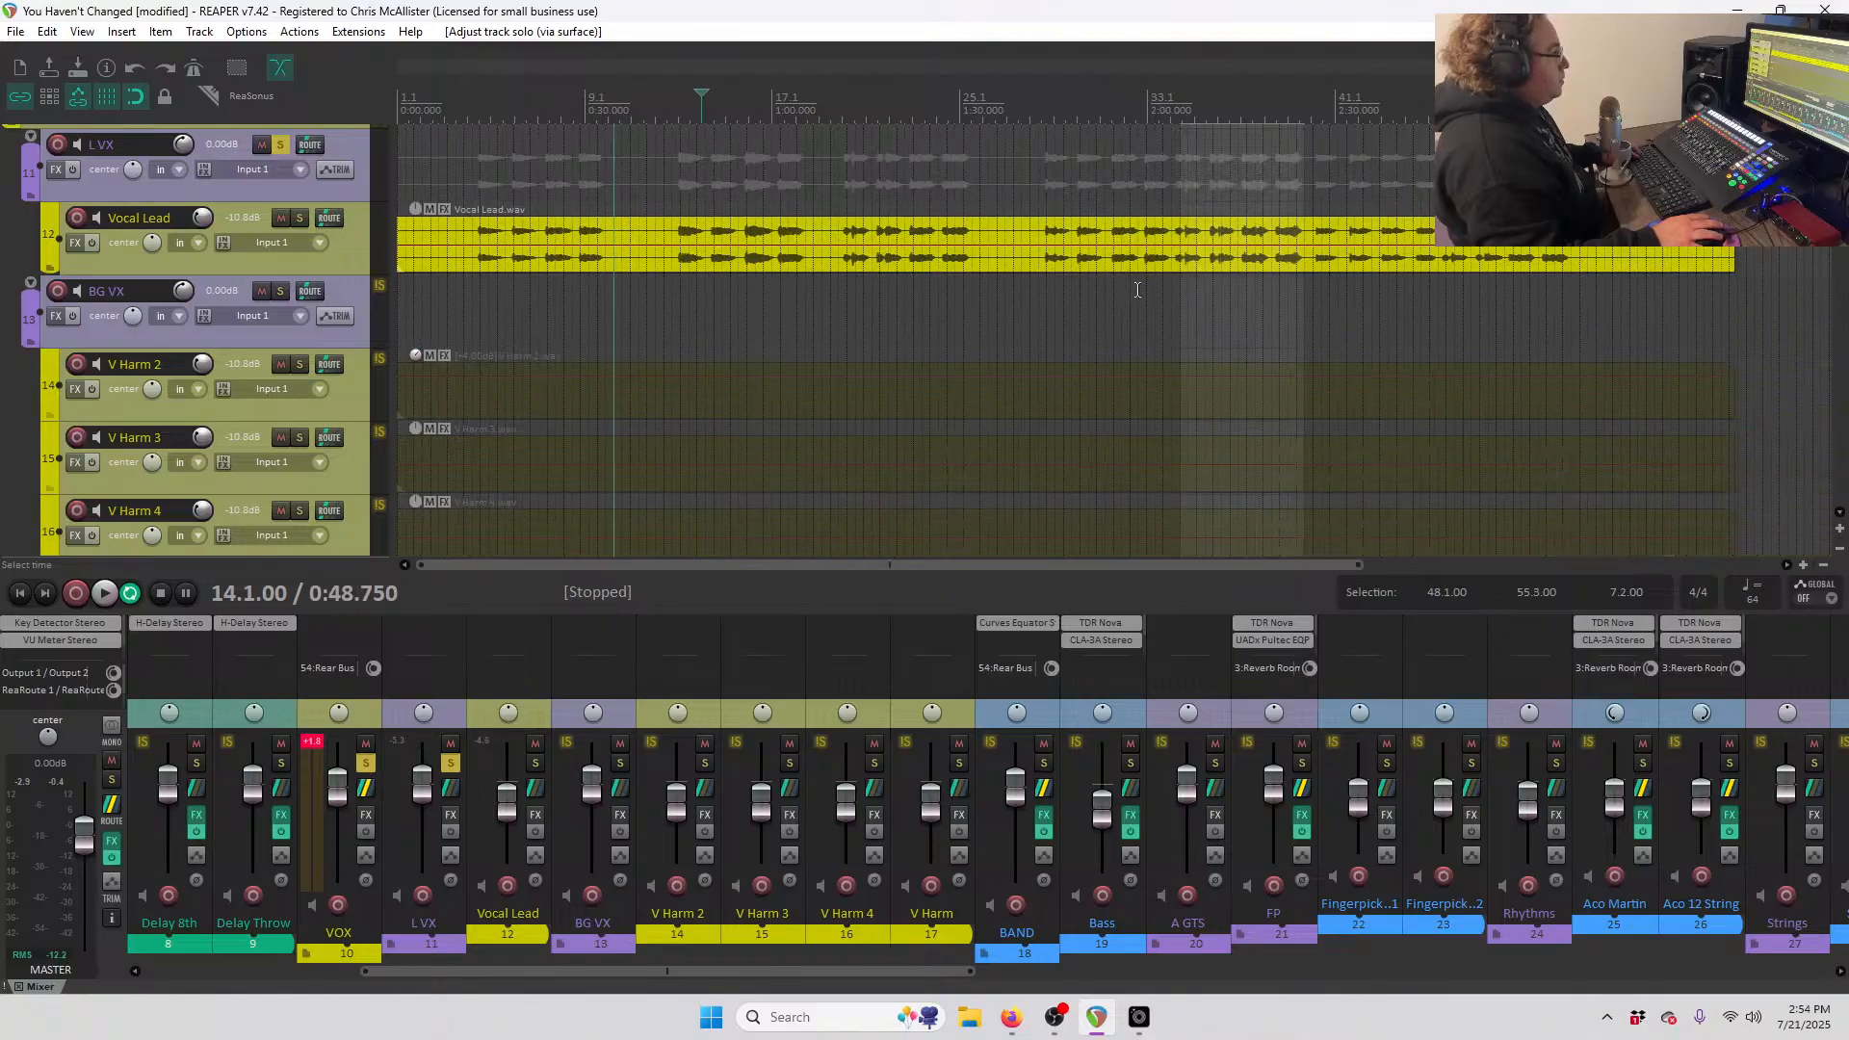
# - Audition the lead vocal looped from 18.1.00 to 25.3.00 and reset the VOX track's peak indicator
pyautogui.scroll(1, 1062, 306)
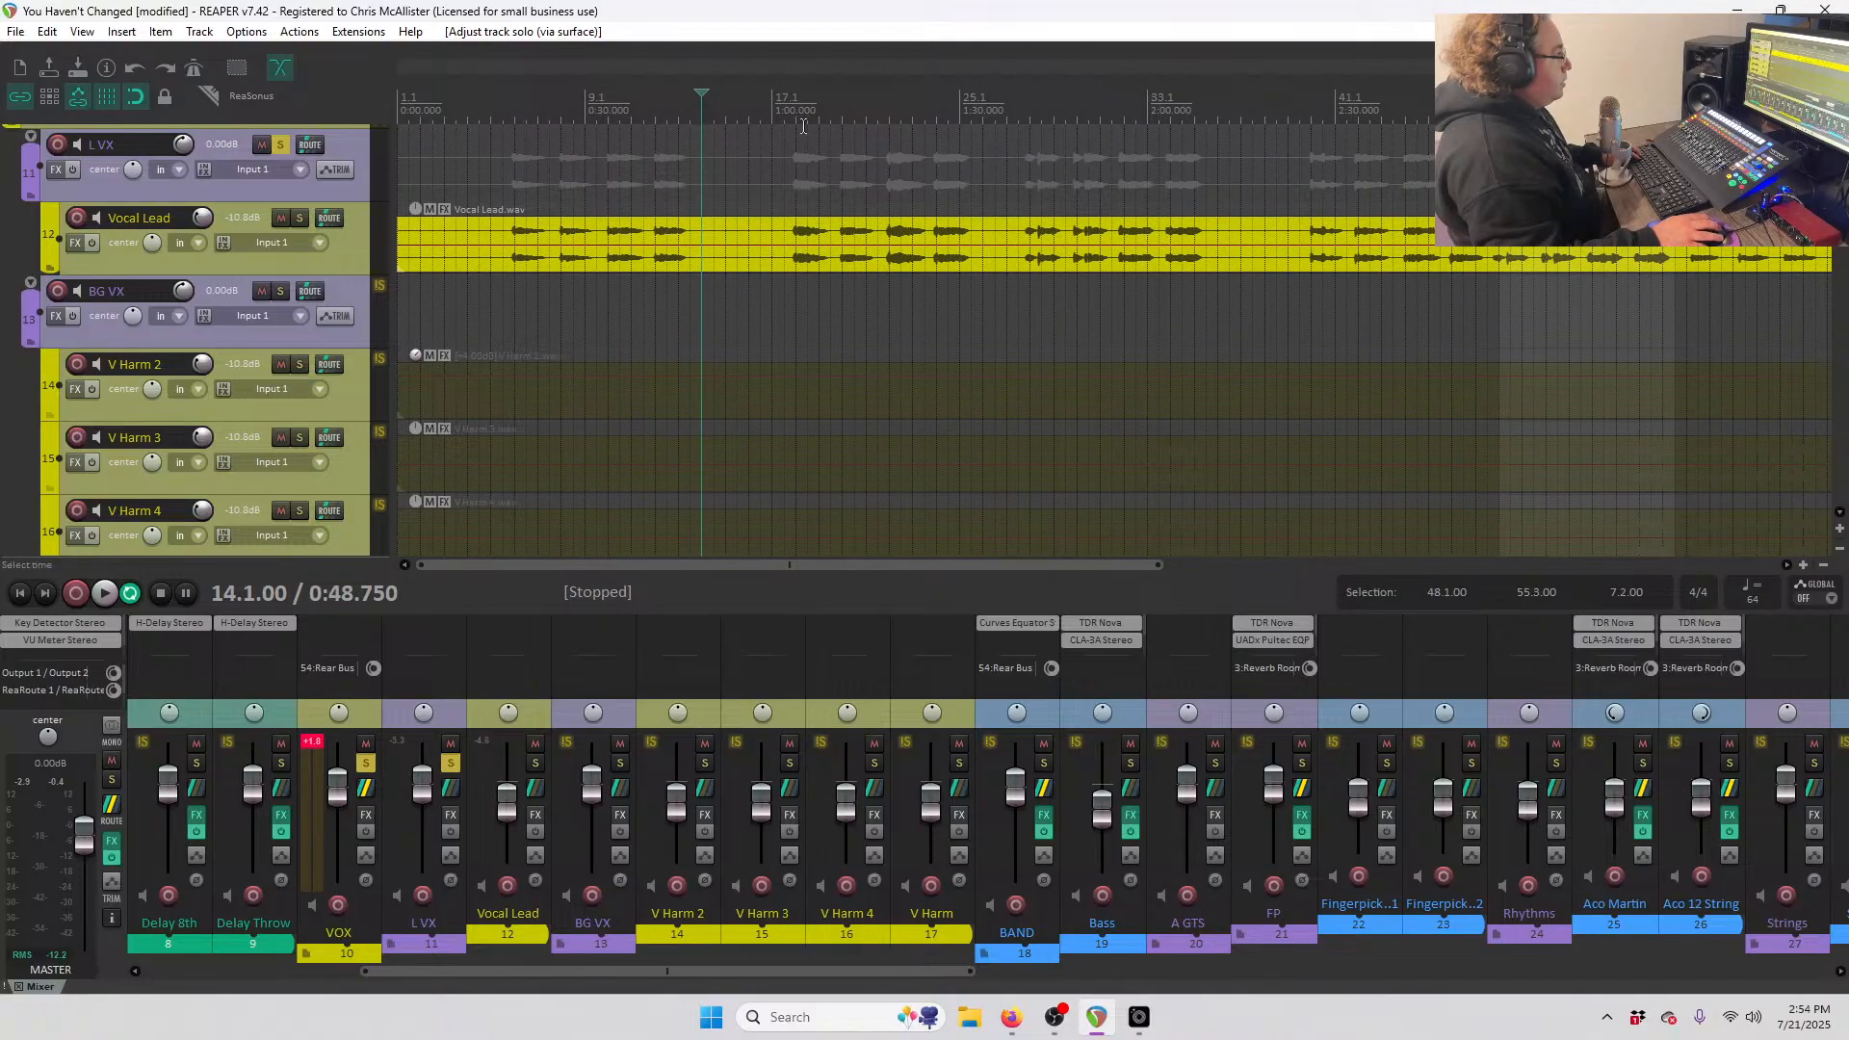
pyautogui.moveTo(795, 118); pyautogui.dragTo(955, 116)
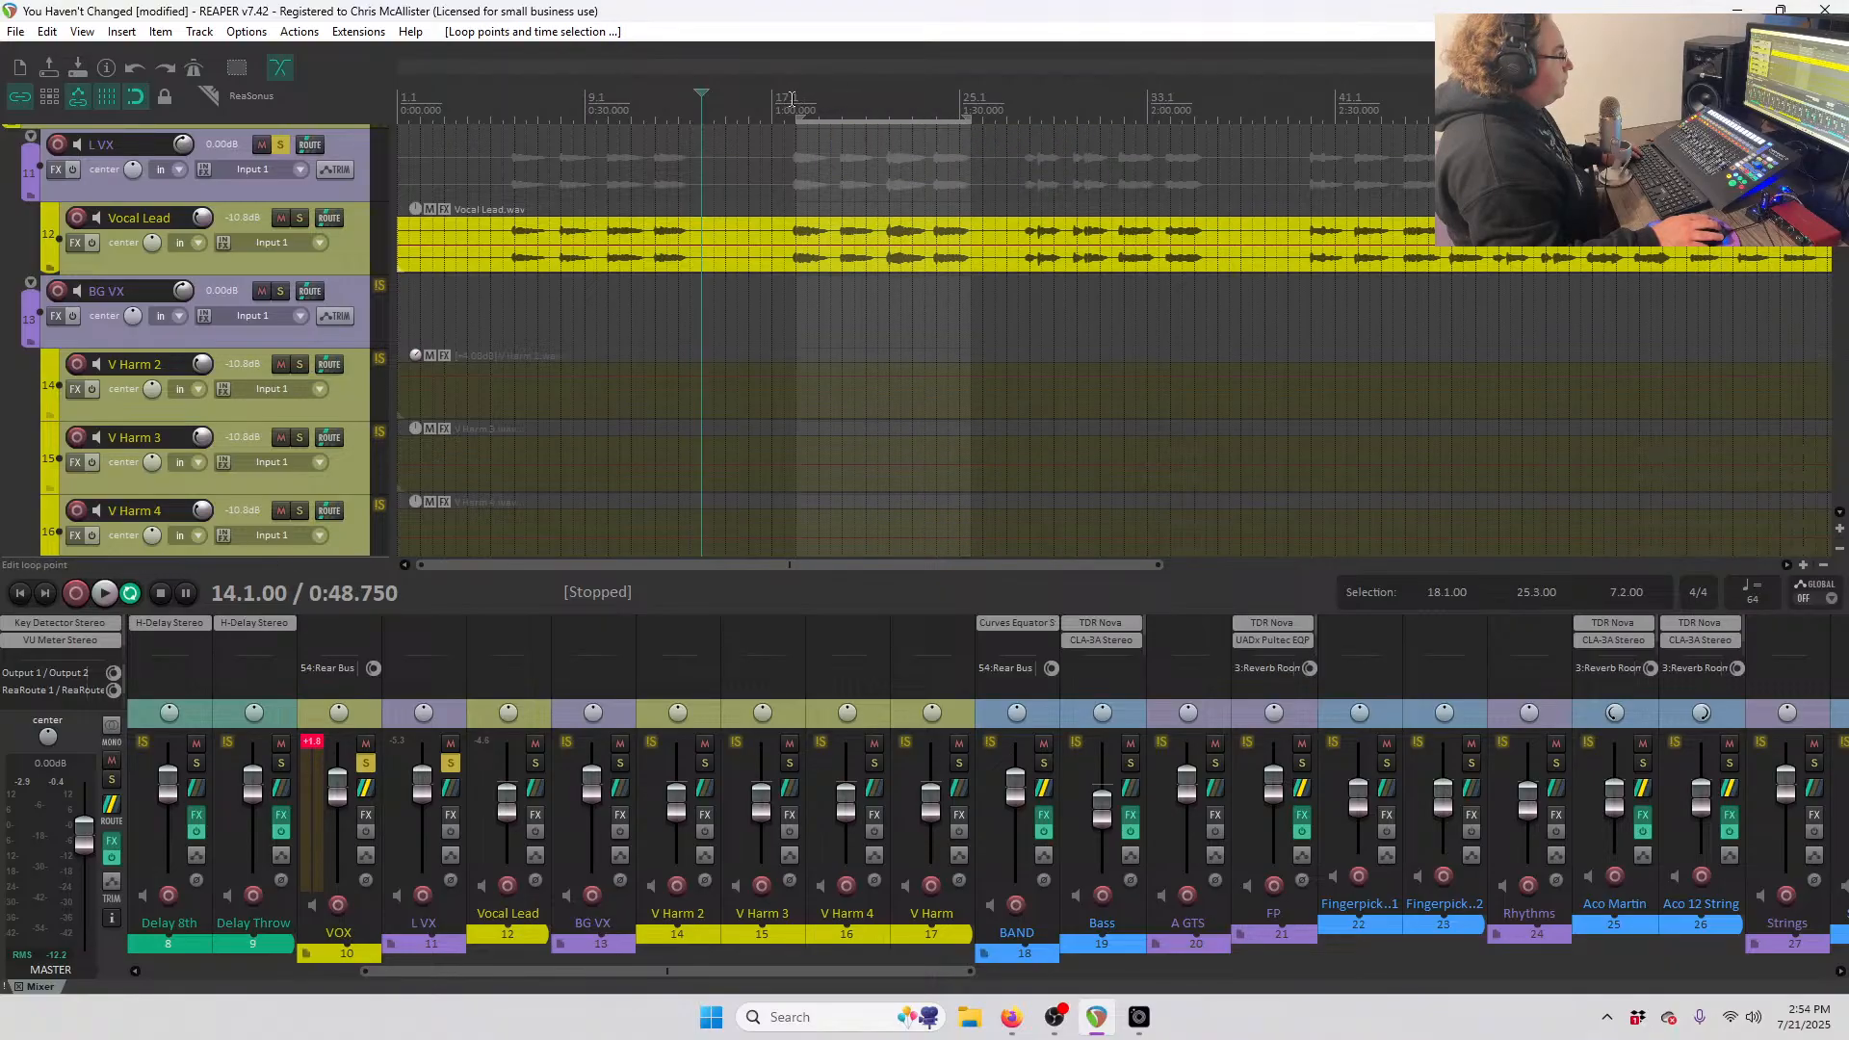
pyautogui.press('space')
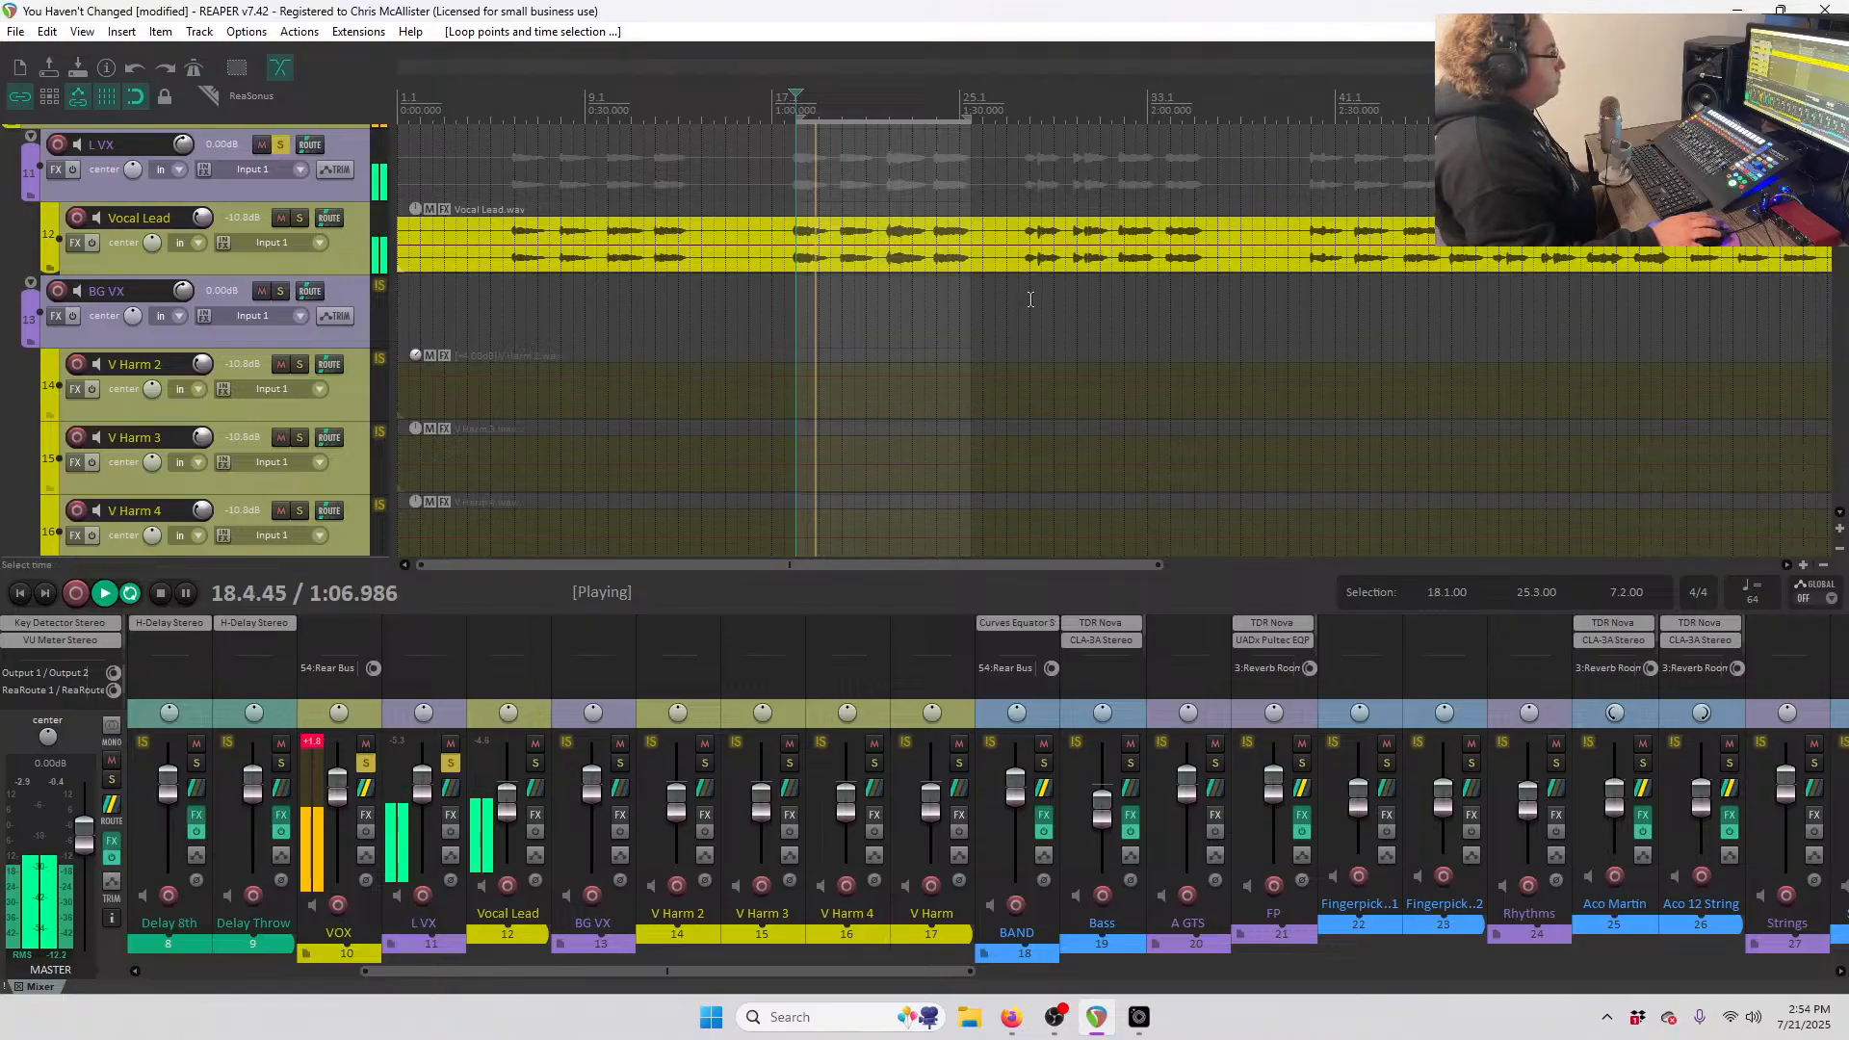
pyautogui.scroll(2, 1031, 299)
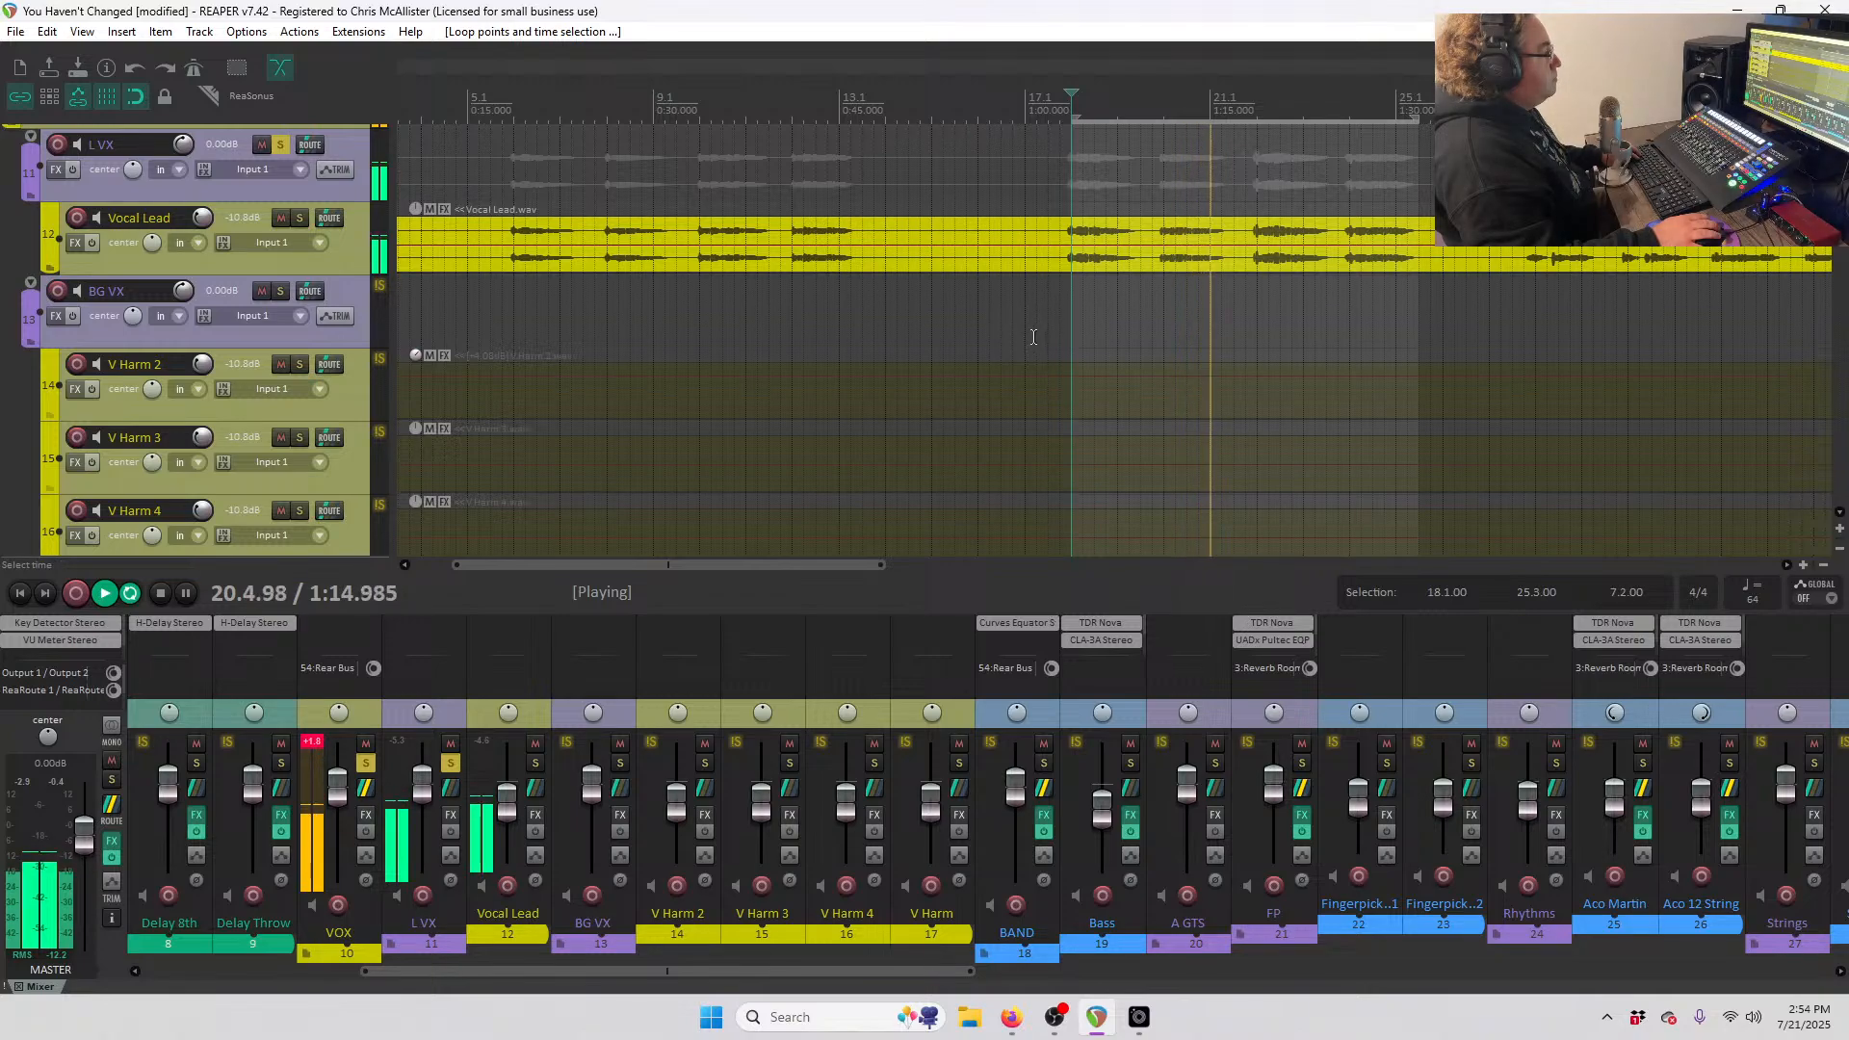
pyautogui.press('space')
pyautogui.click(315, 742)
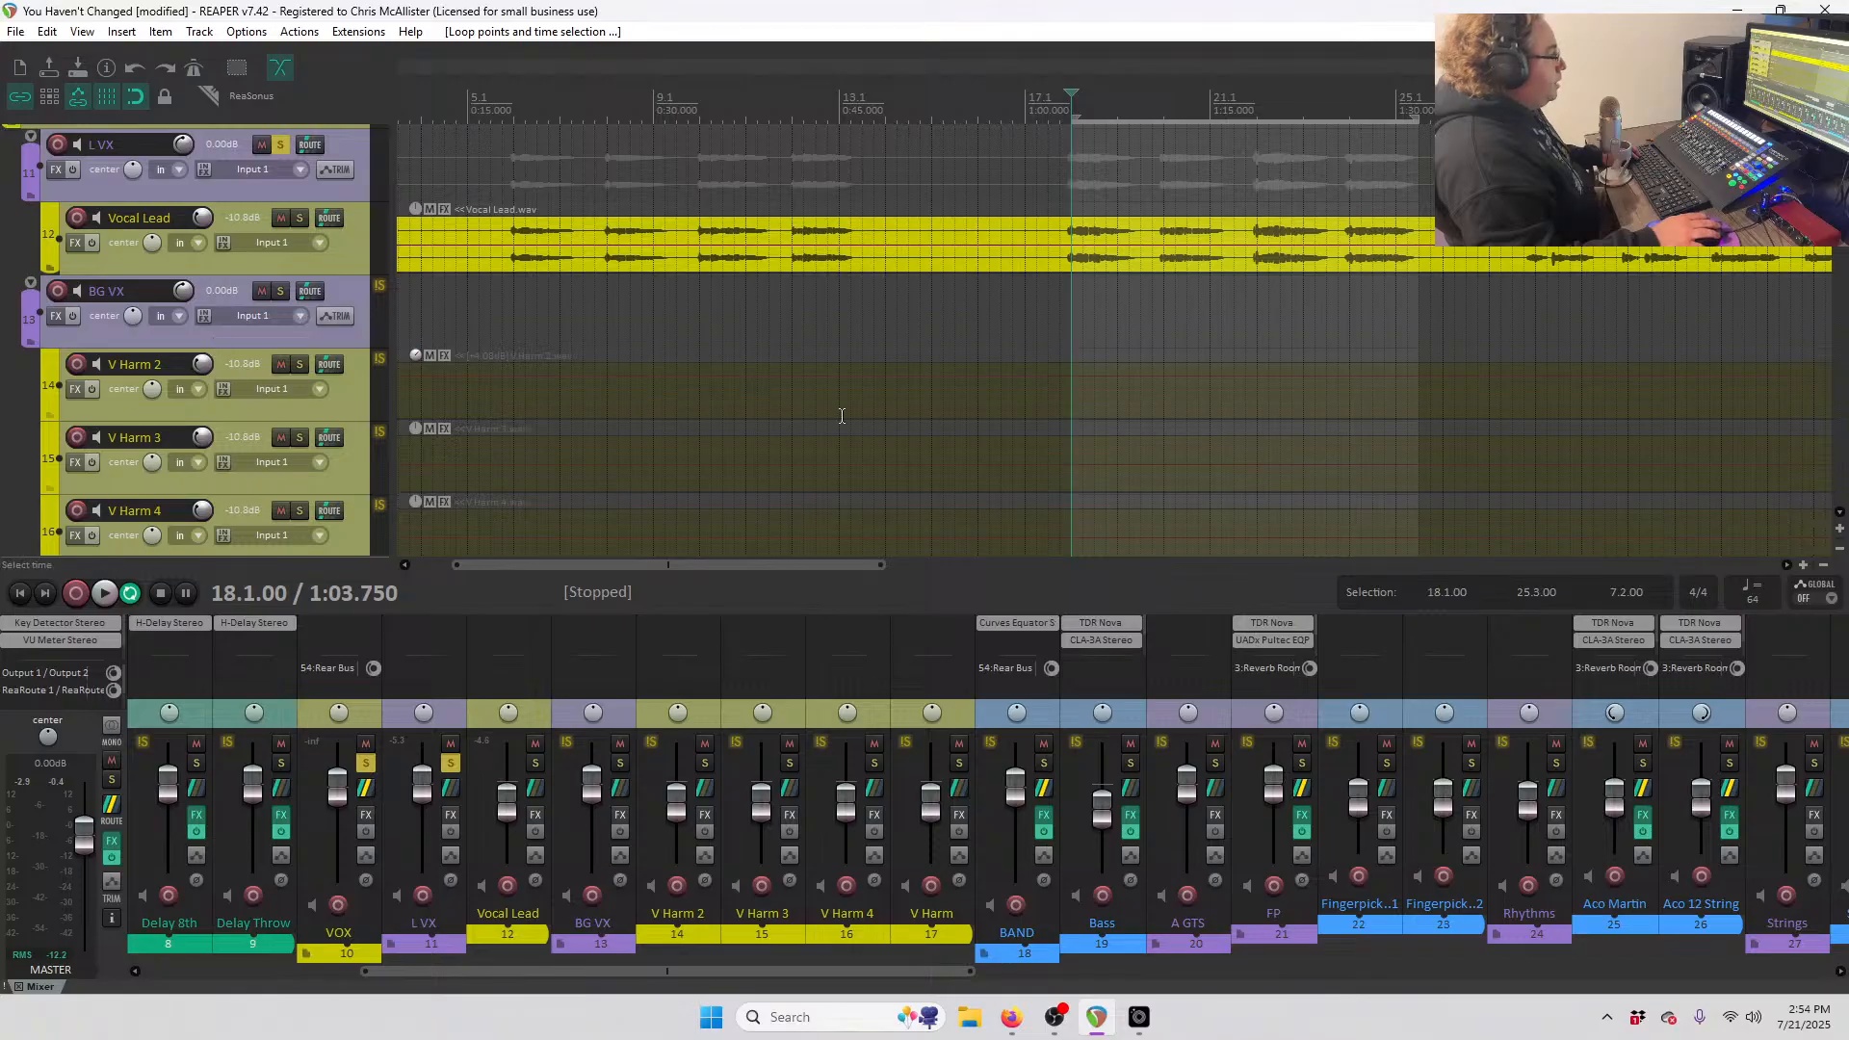
# - Add the TDR Nova equalizer to the VOX folder track's effects
pyautogui.scroll(-2, 709, 471)
pyautogui.scroll(-3, 241, 477)
pyautogui.scroll(4, 248, 477)
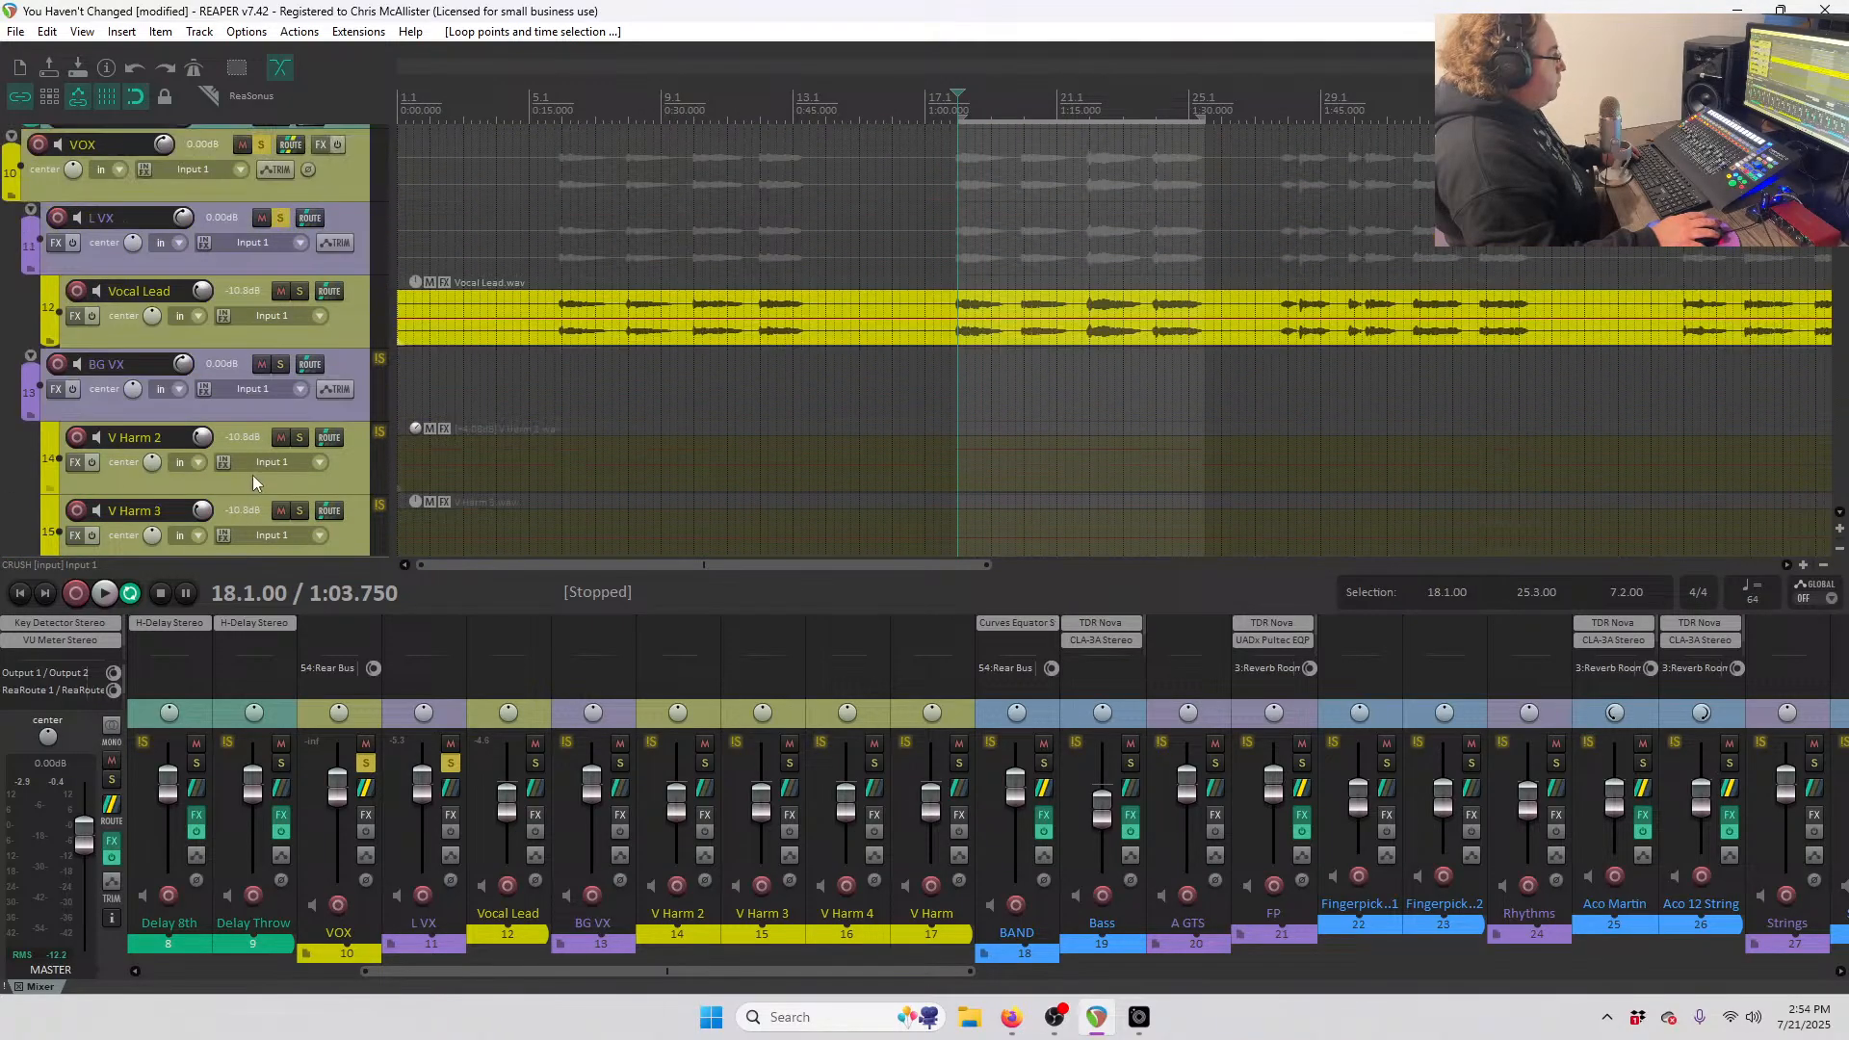
pyautogui.scroll(1, 231, 474)
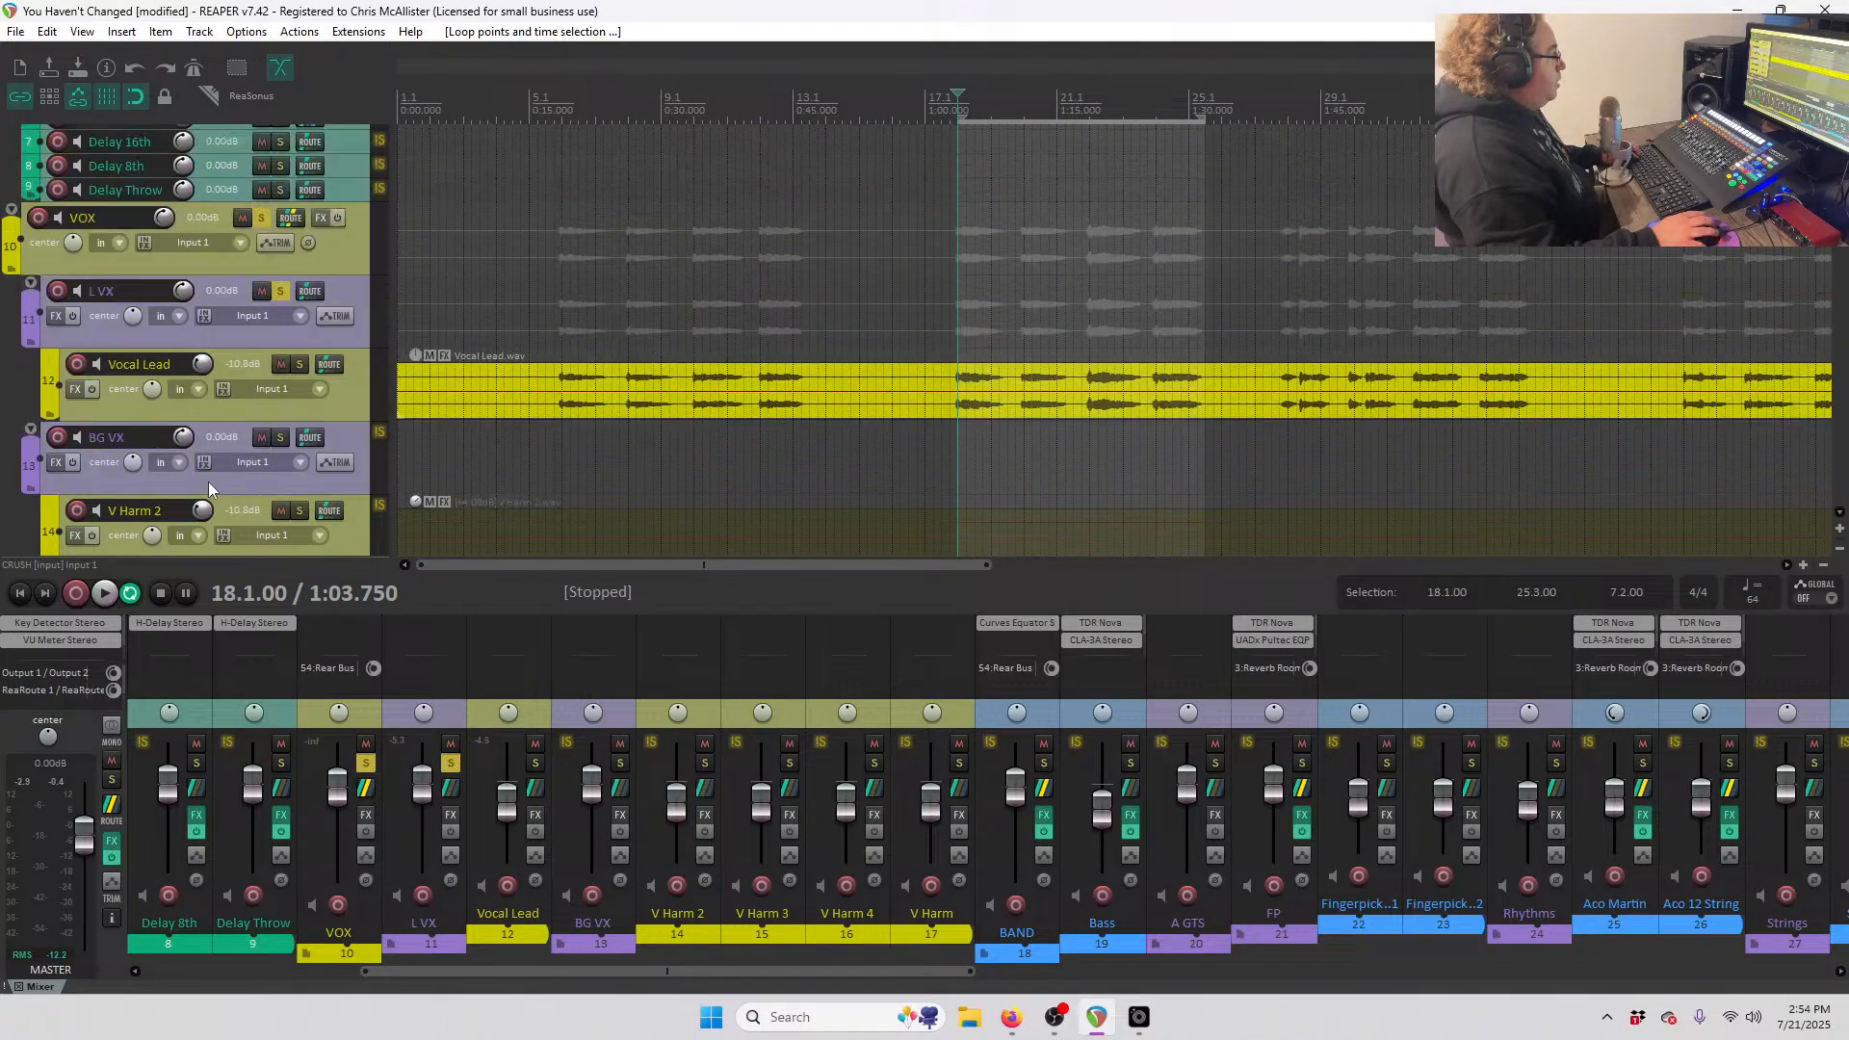
pyautogui.rightClick(320, 222)
pyautogui.moveTo(404, 325)
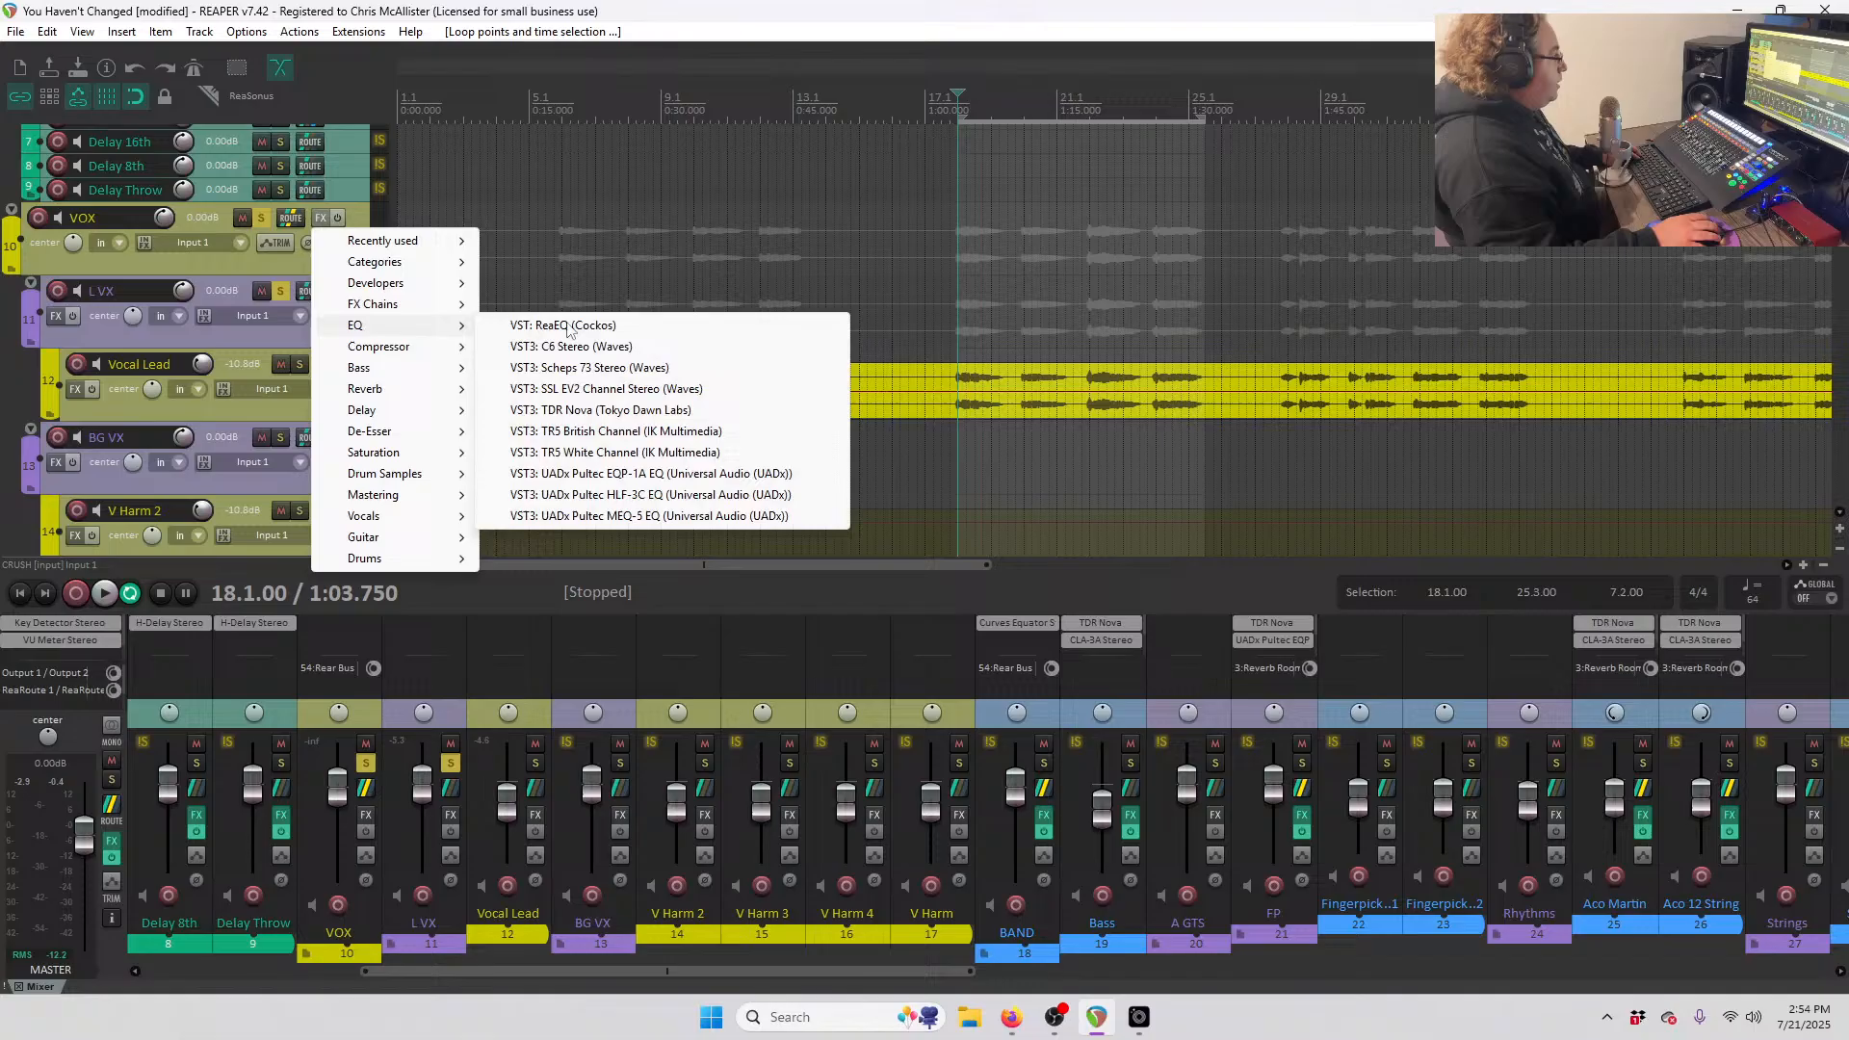
pyautogui.click(650, 412)
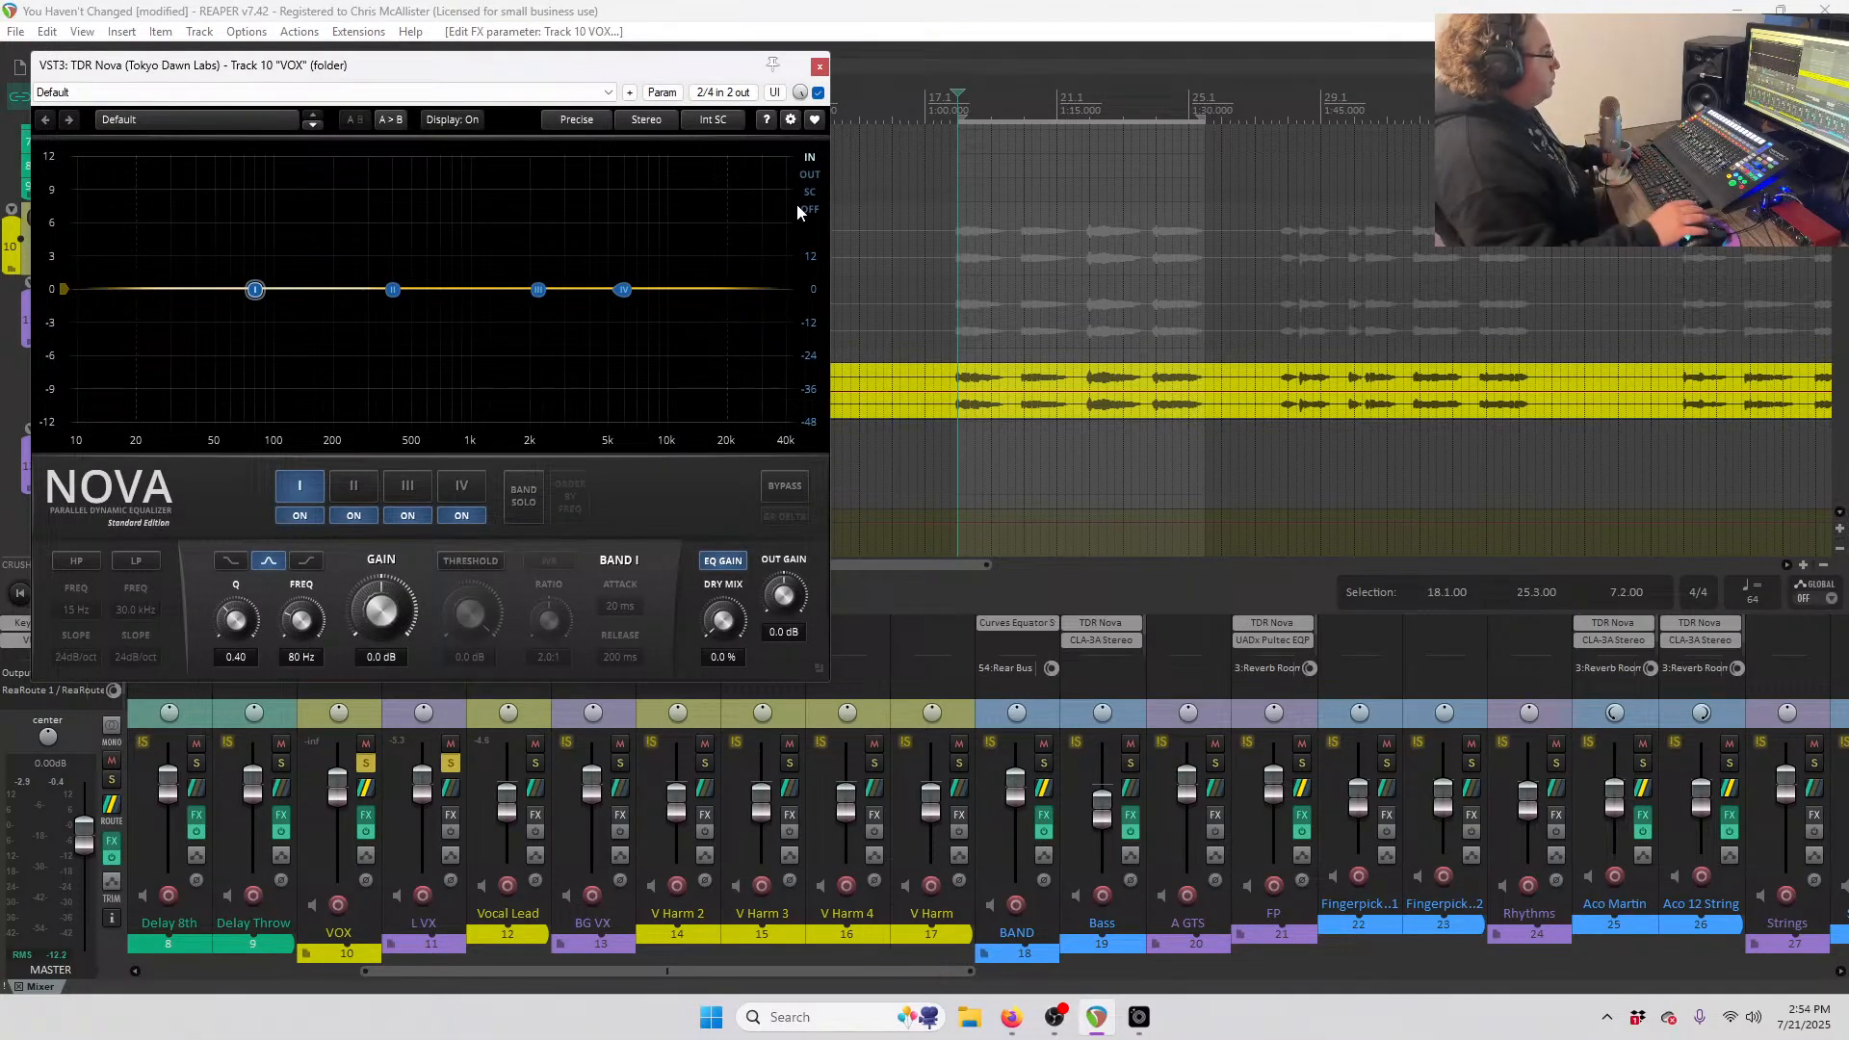
# - Enable Nova's high-pass filter during playback and set its frequency to 105 Hz
pyautogui.press('space')
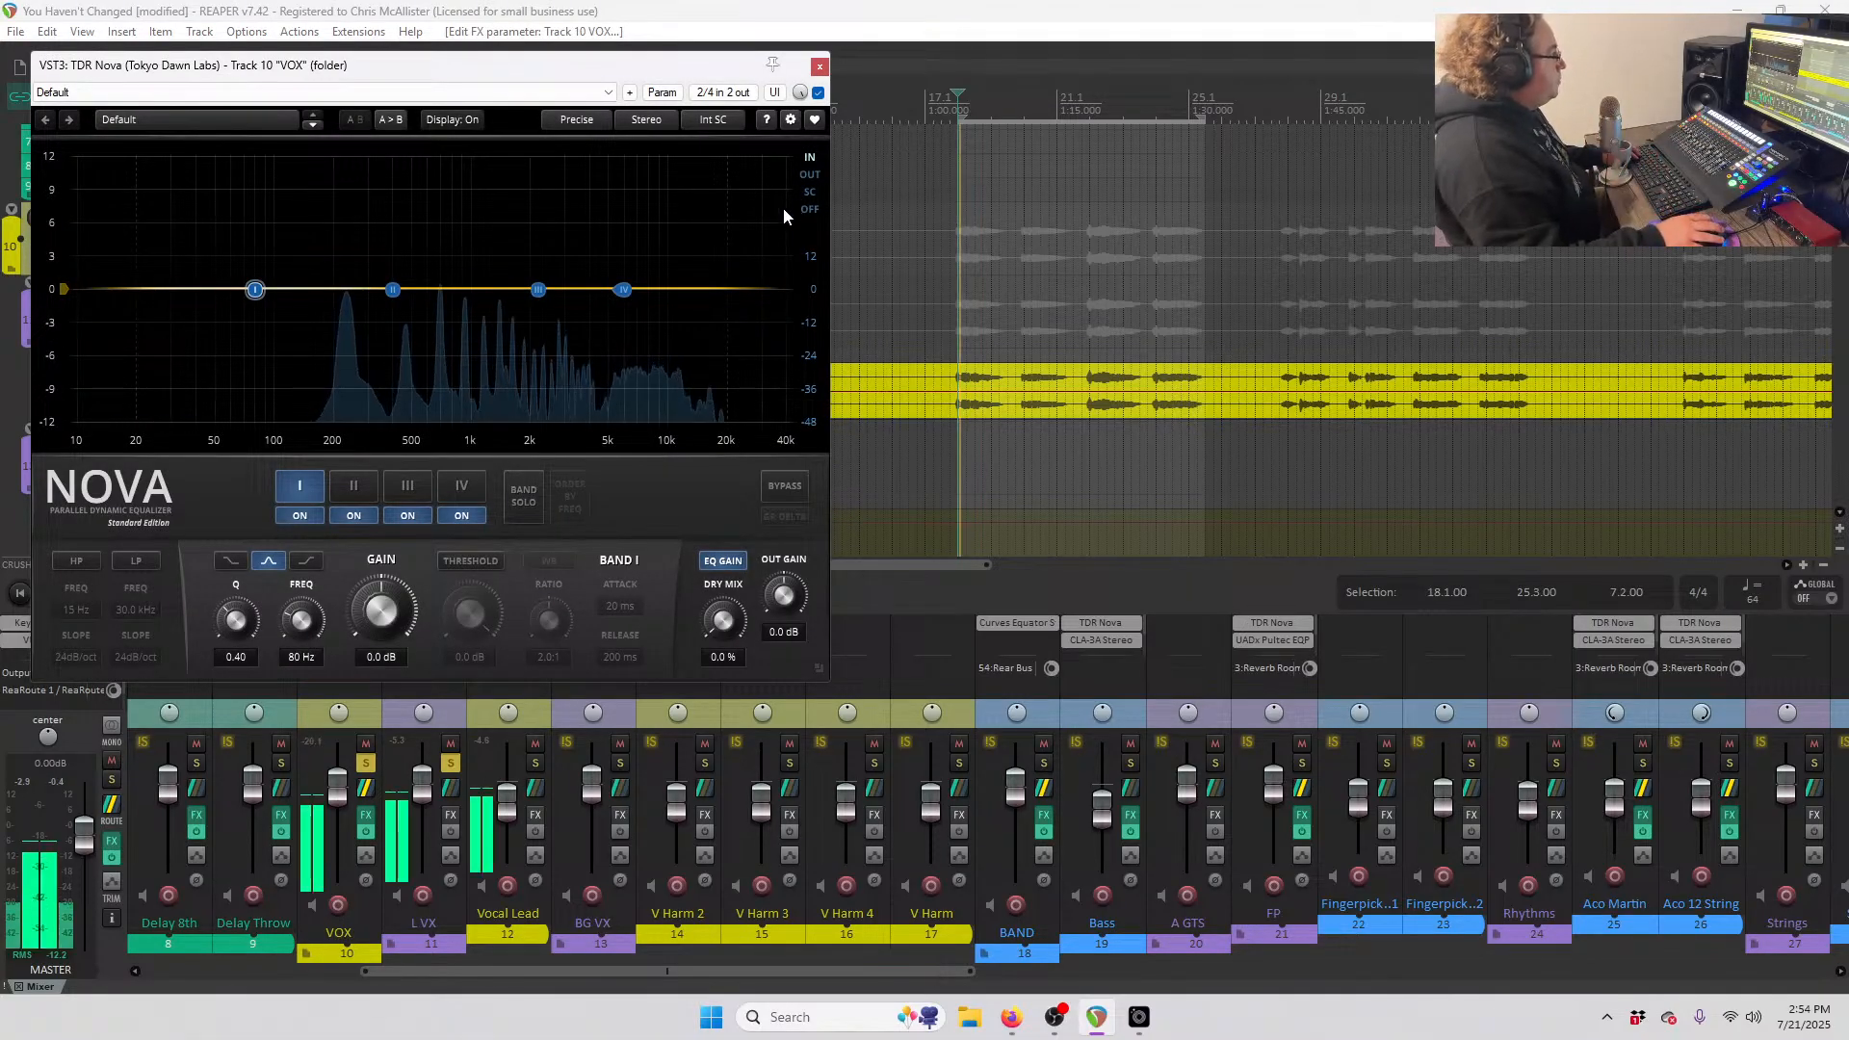
pyautogui.click(77, 561)
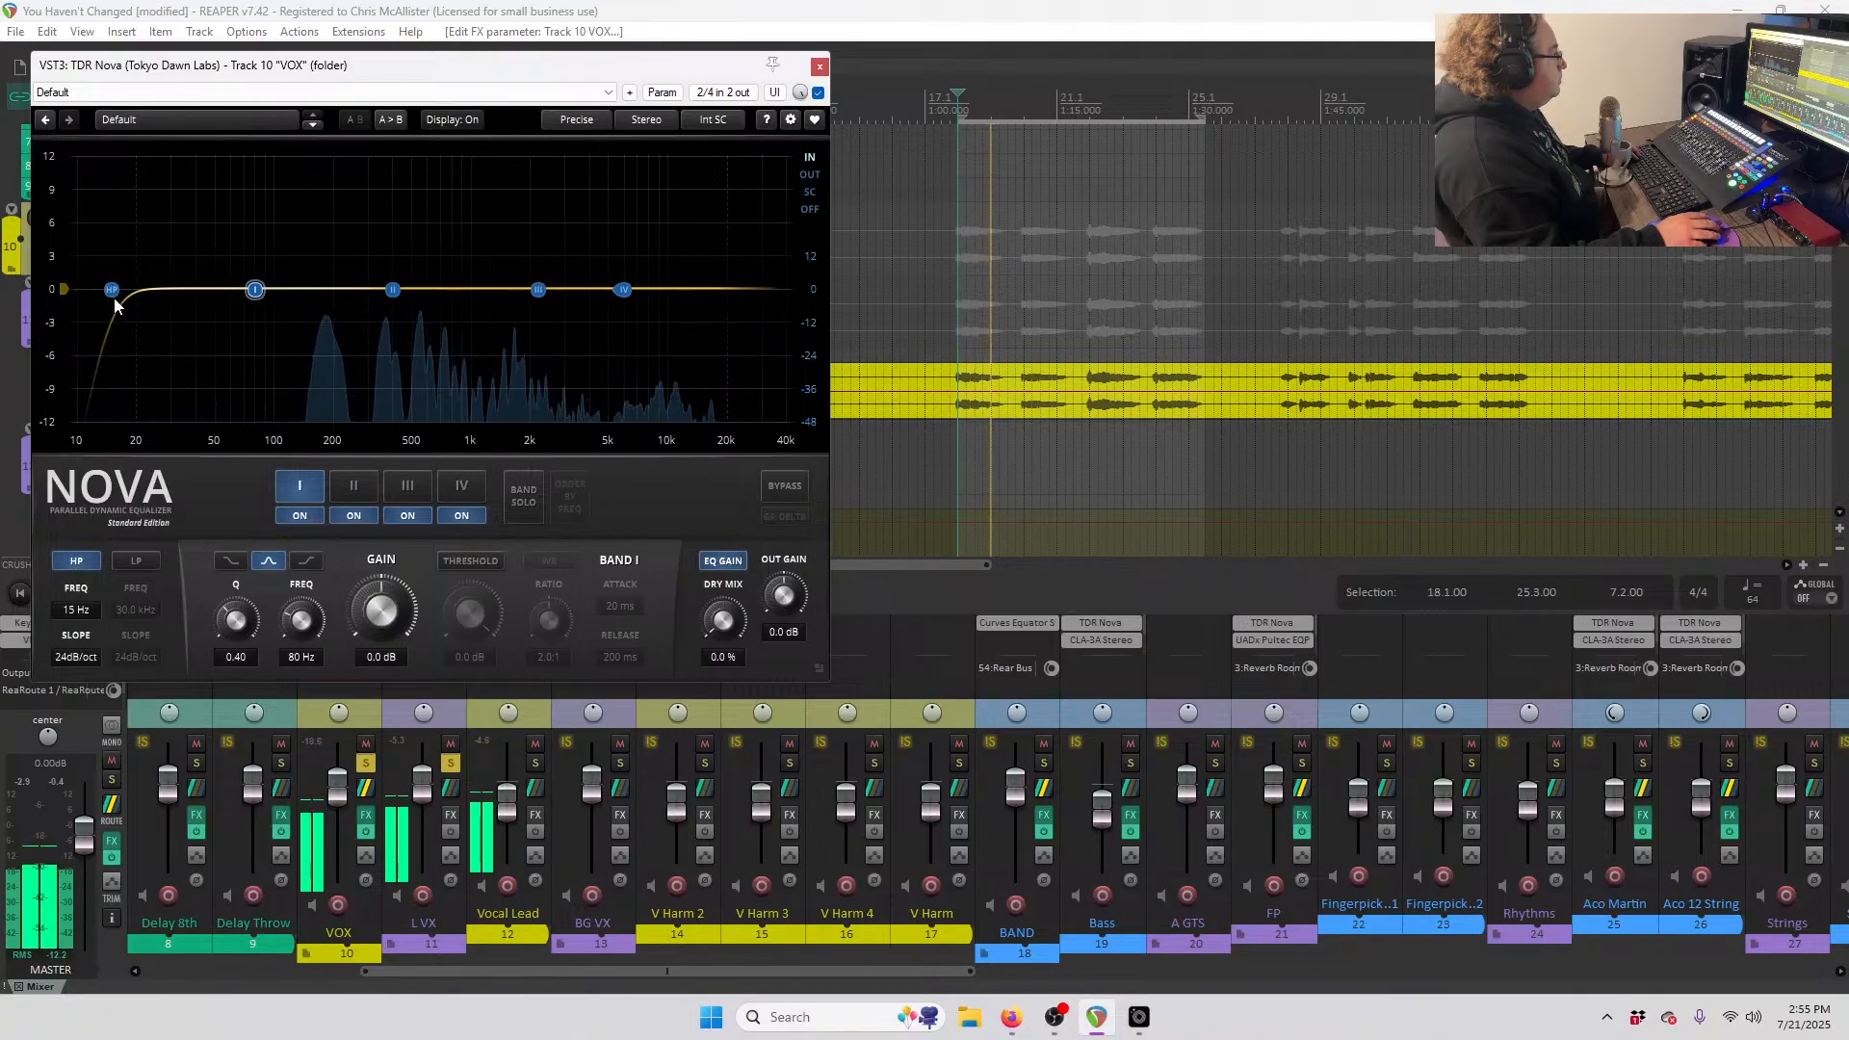
pyautogui.moveTo(113, 288); pyautogui.dragTo(280, 326)
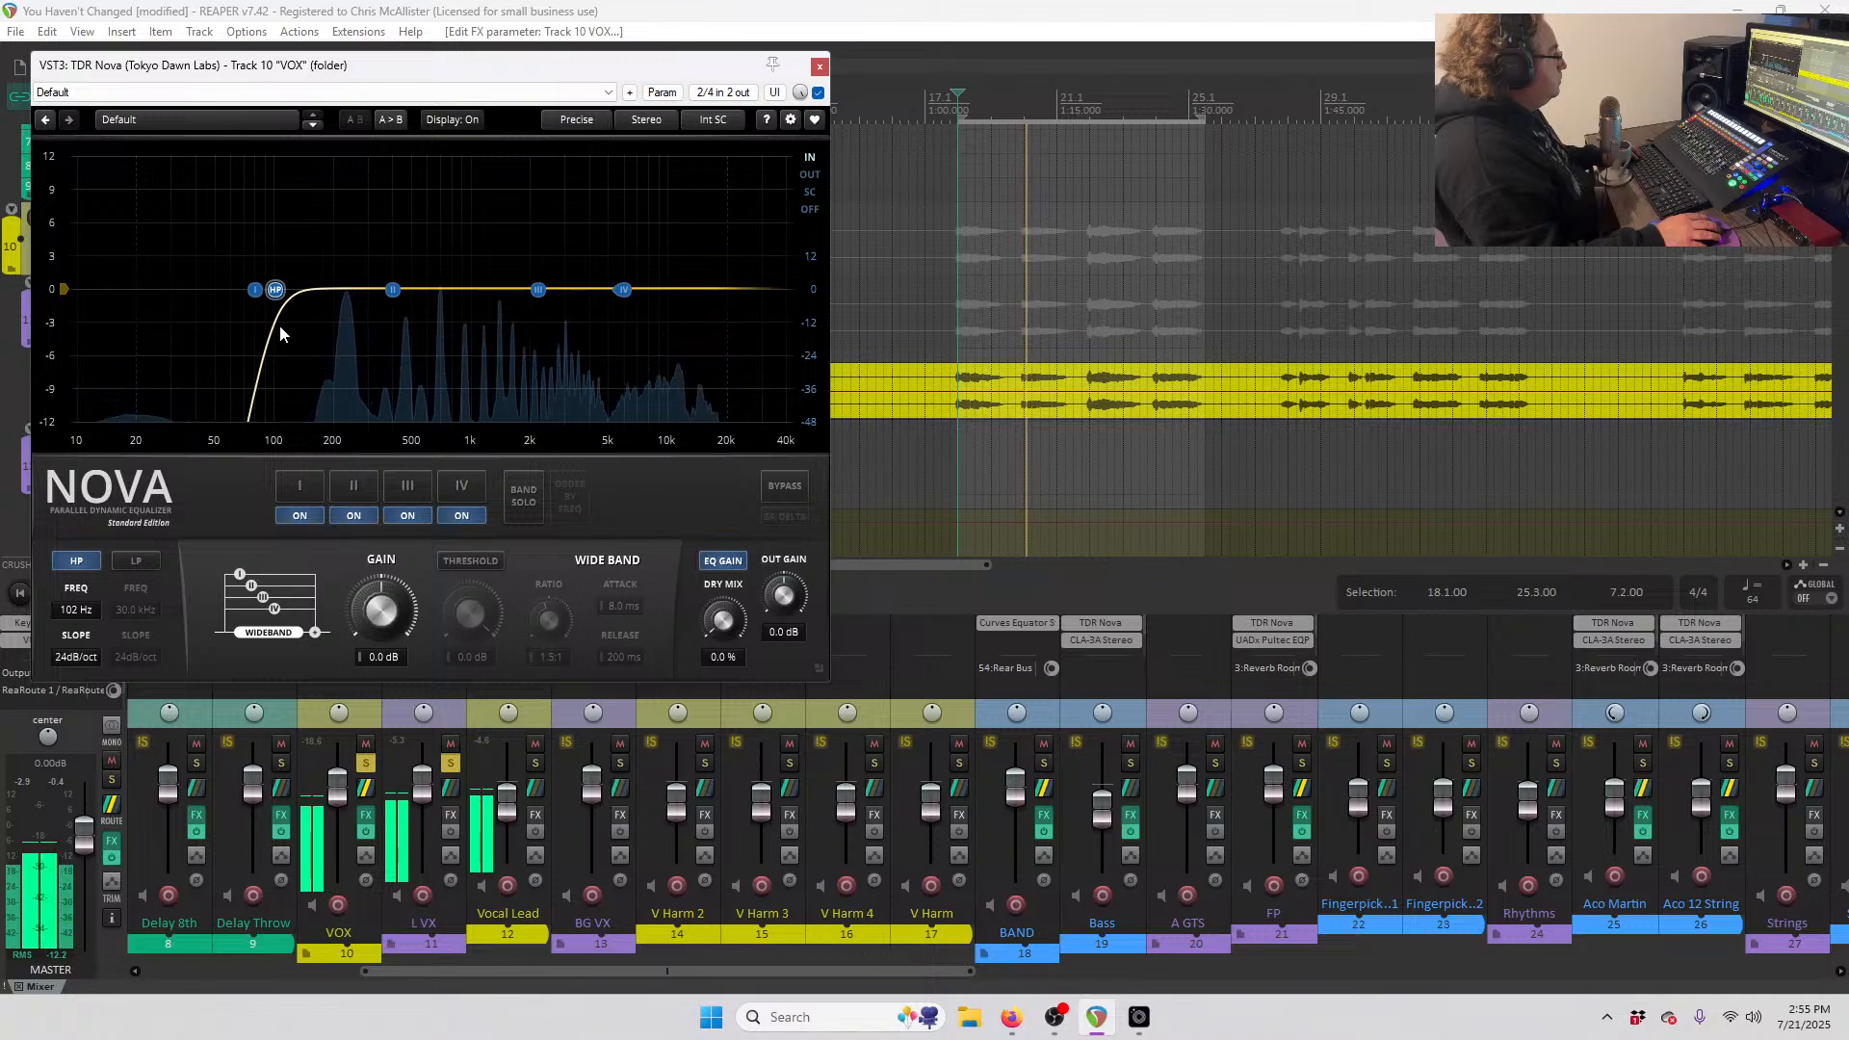
pyautogui.moveTo(280, 325)
pyautogui.mouseDown()
pyautogui.moveTo(362, 327)
pyautogui.moveTo(281, 343)
pyautogui.mouseUp()
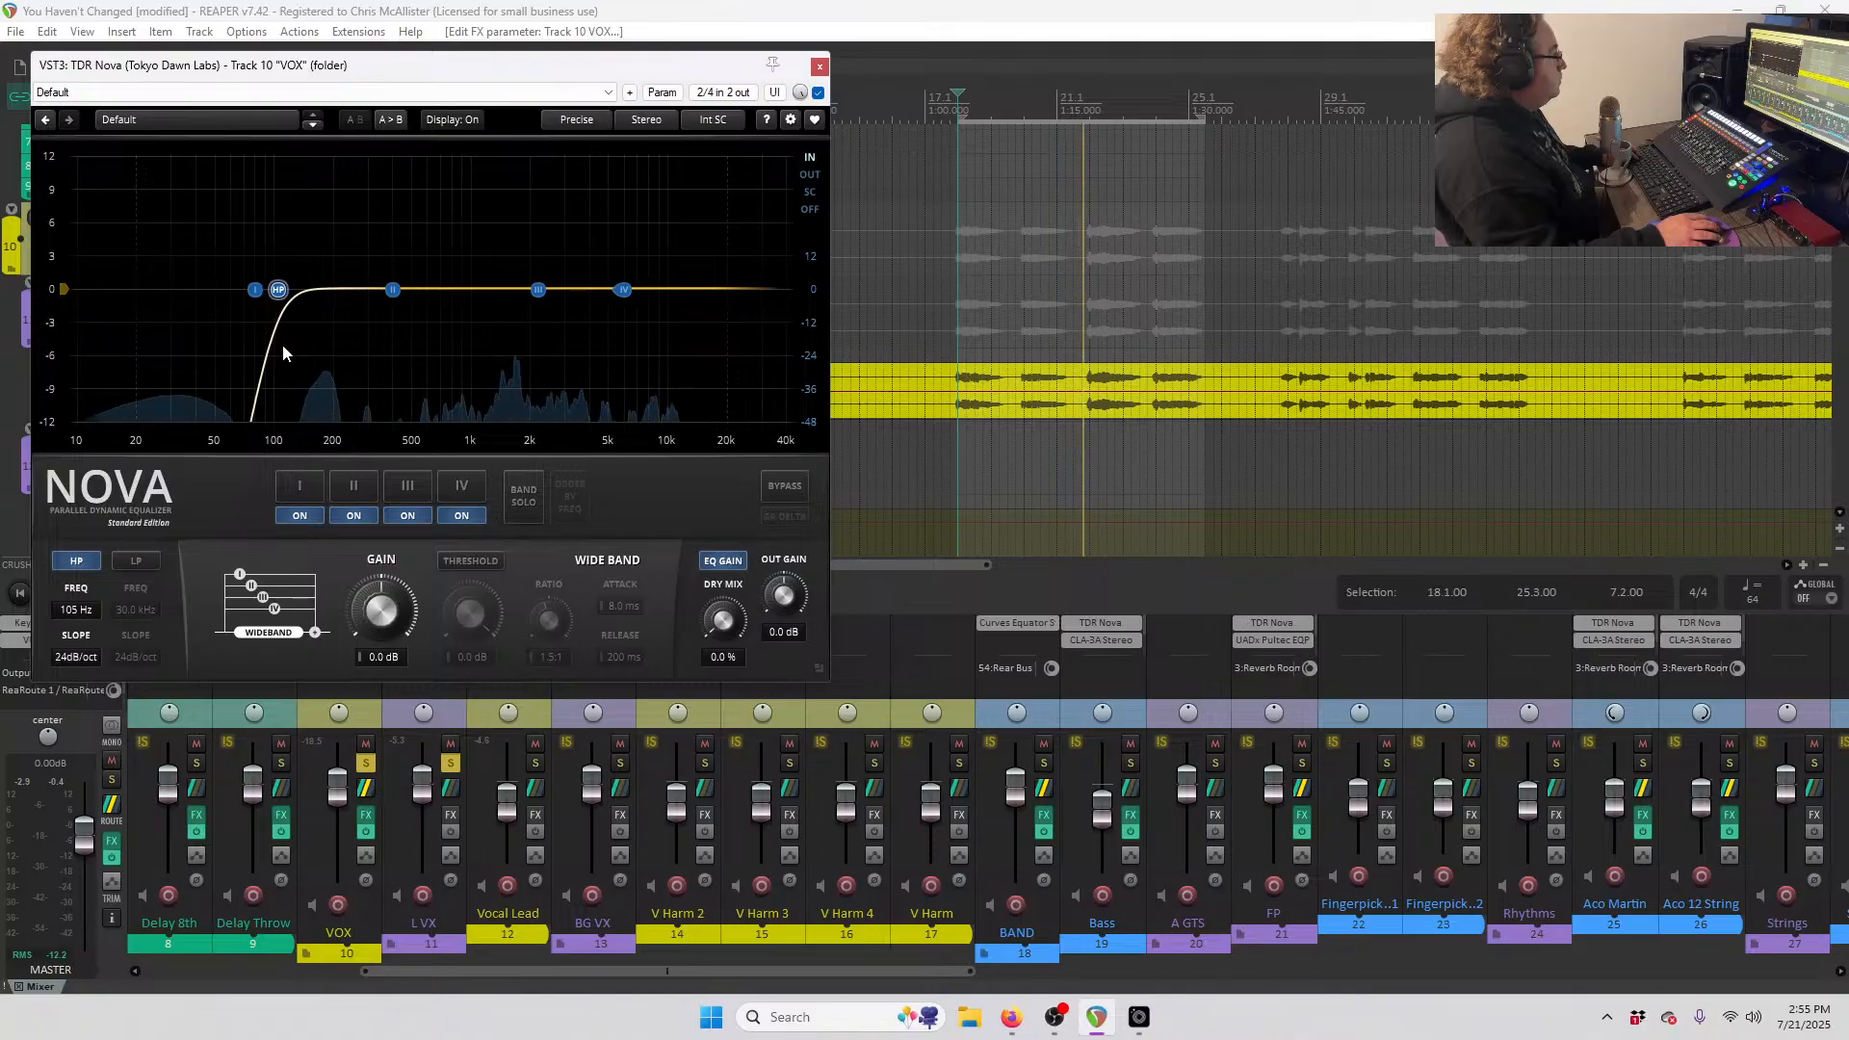
# - Set Nova's band II to a 1.6 dB cut at 192 Hz
pyautogui.click(392, 295)
pyautogui.moveTo(243, 624); pyautogui.dragTo(247, 601)
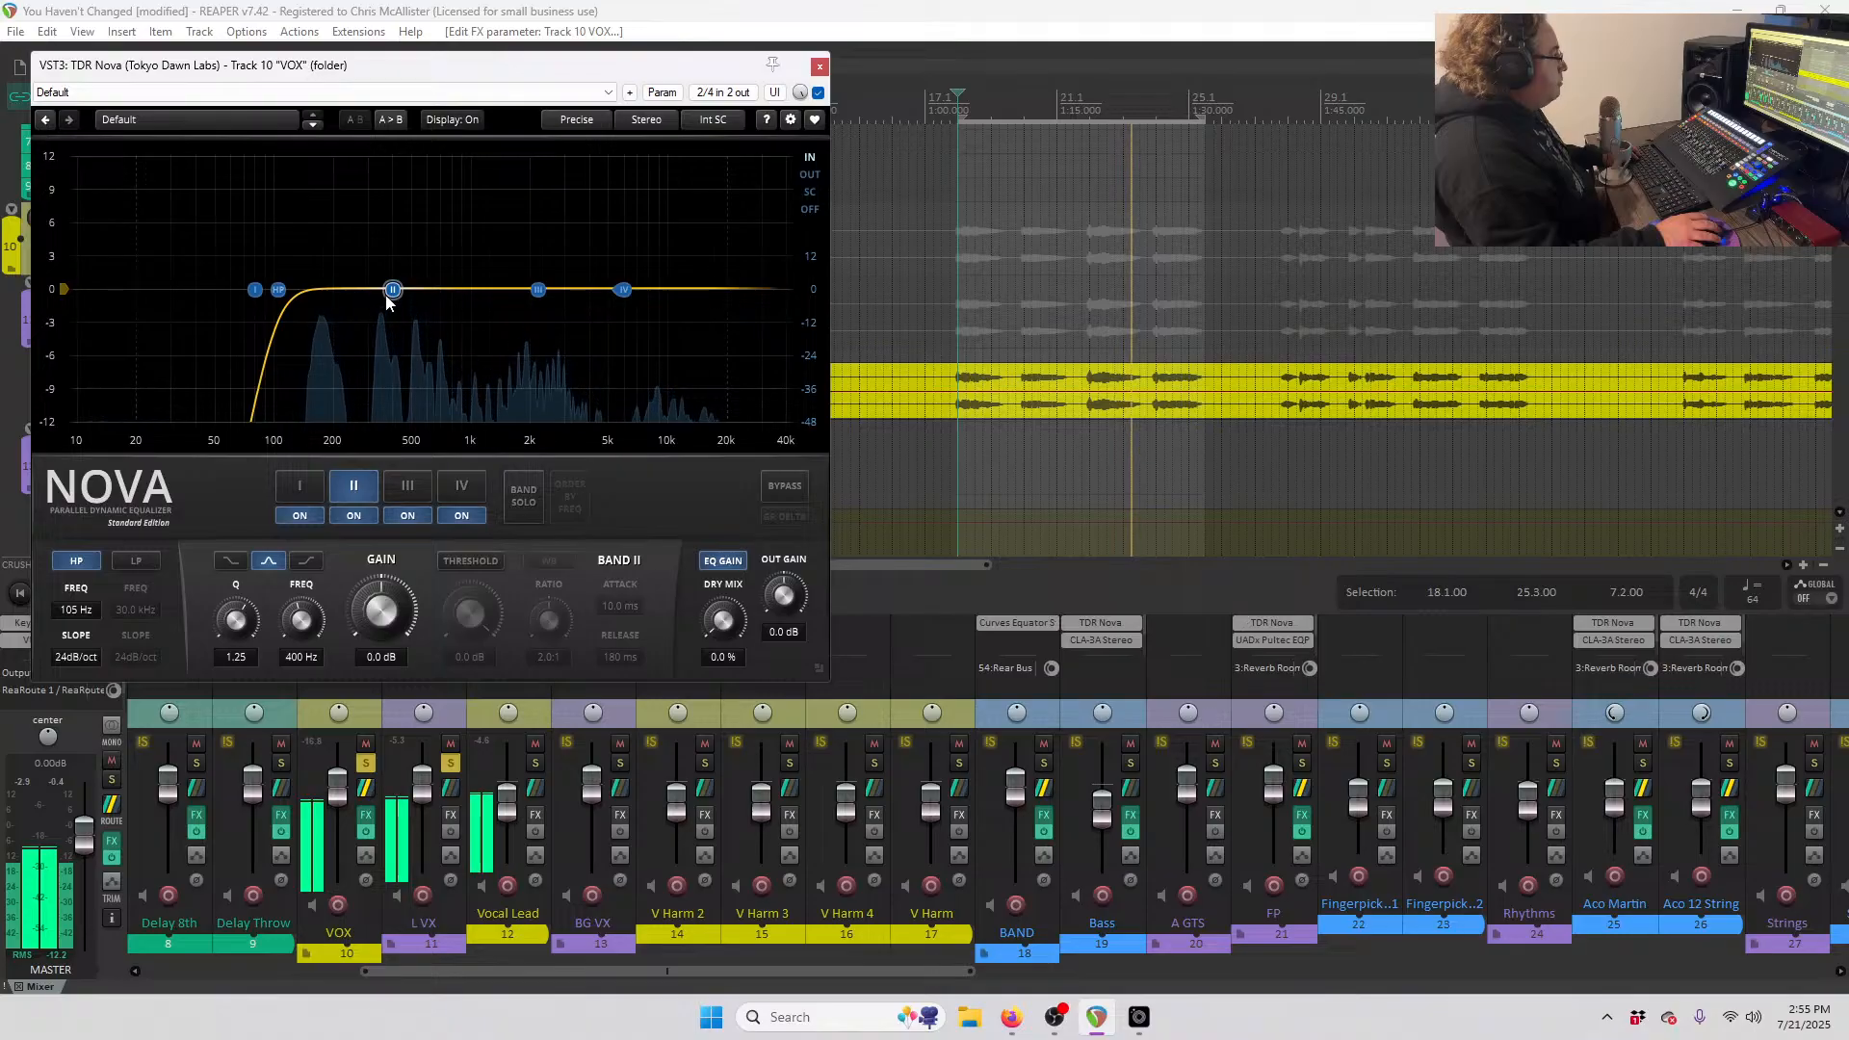
pyautogui.moveTo(391, 295); pyautogui.dragTo(337, 321)
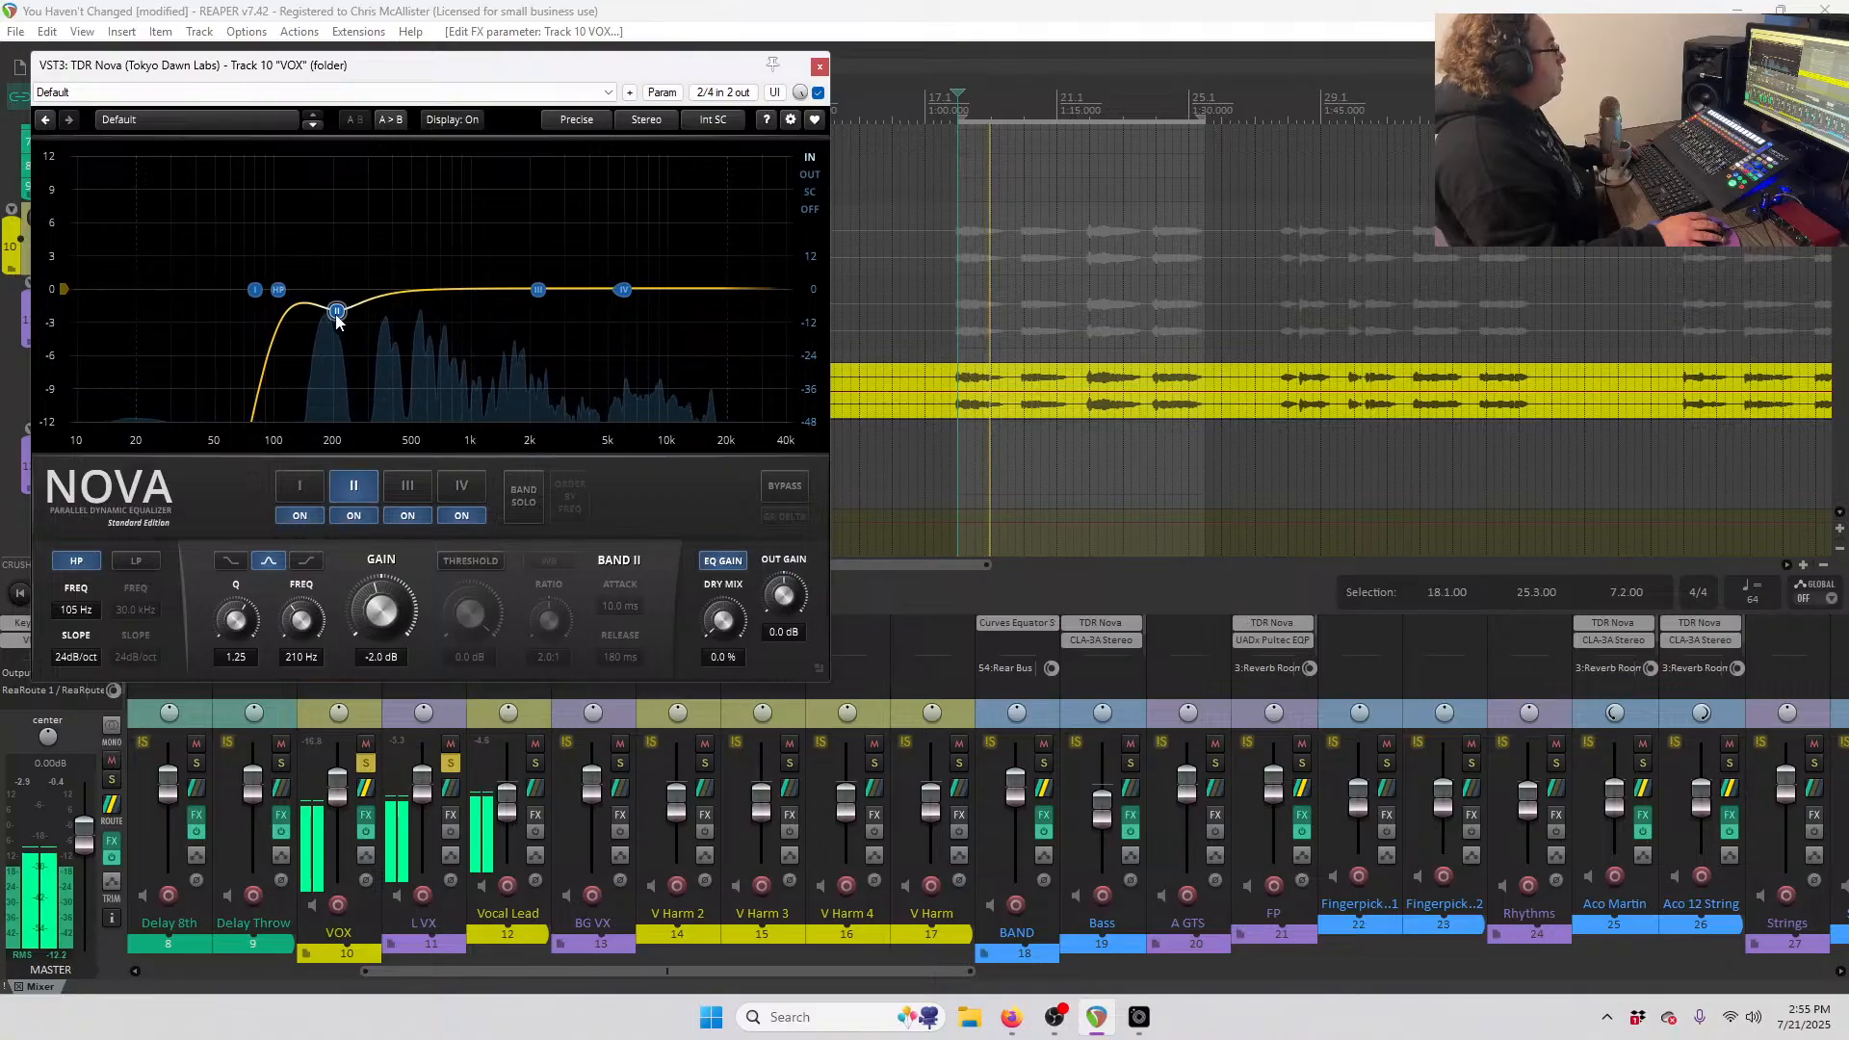
pyautogui.moveTo(337, 321); pyautogui.dragTo(330, 329)
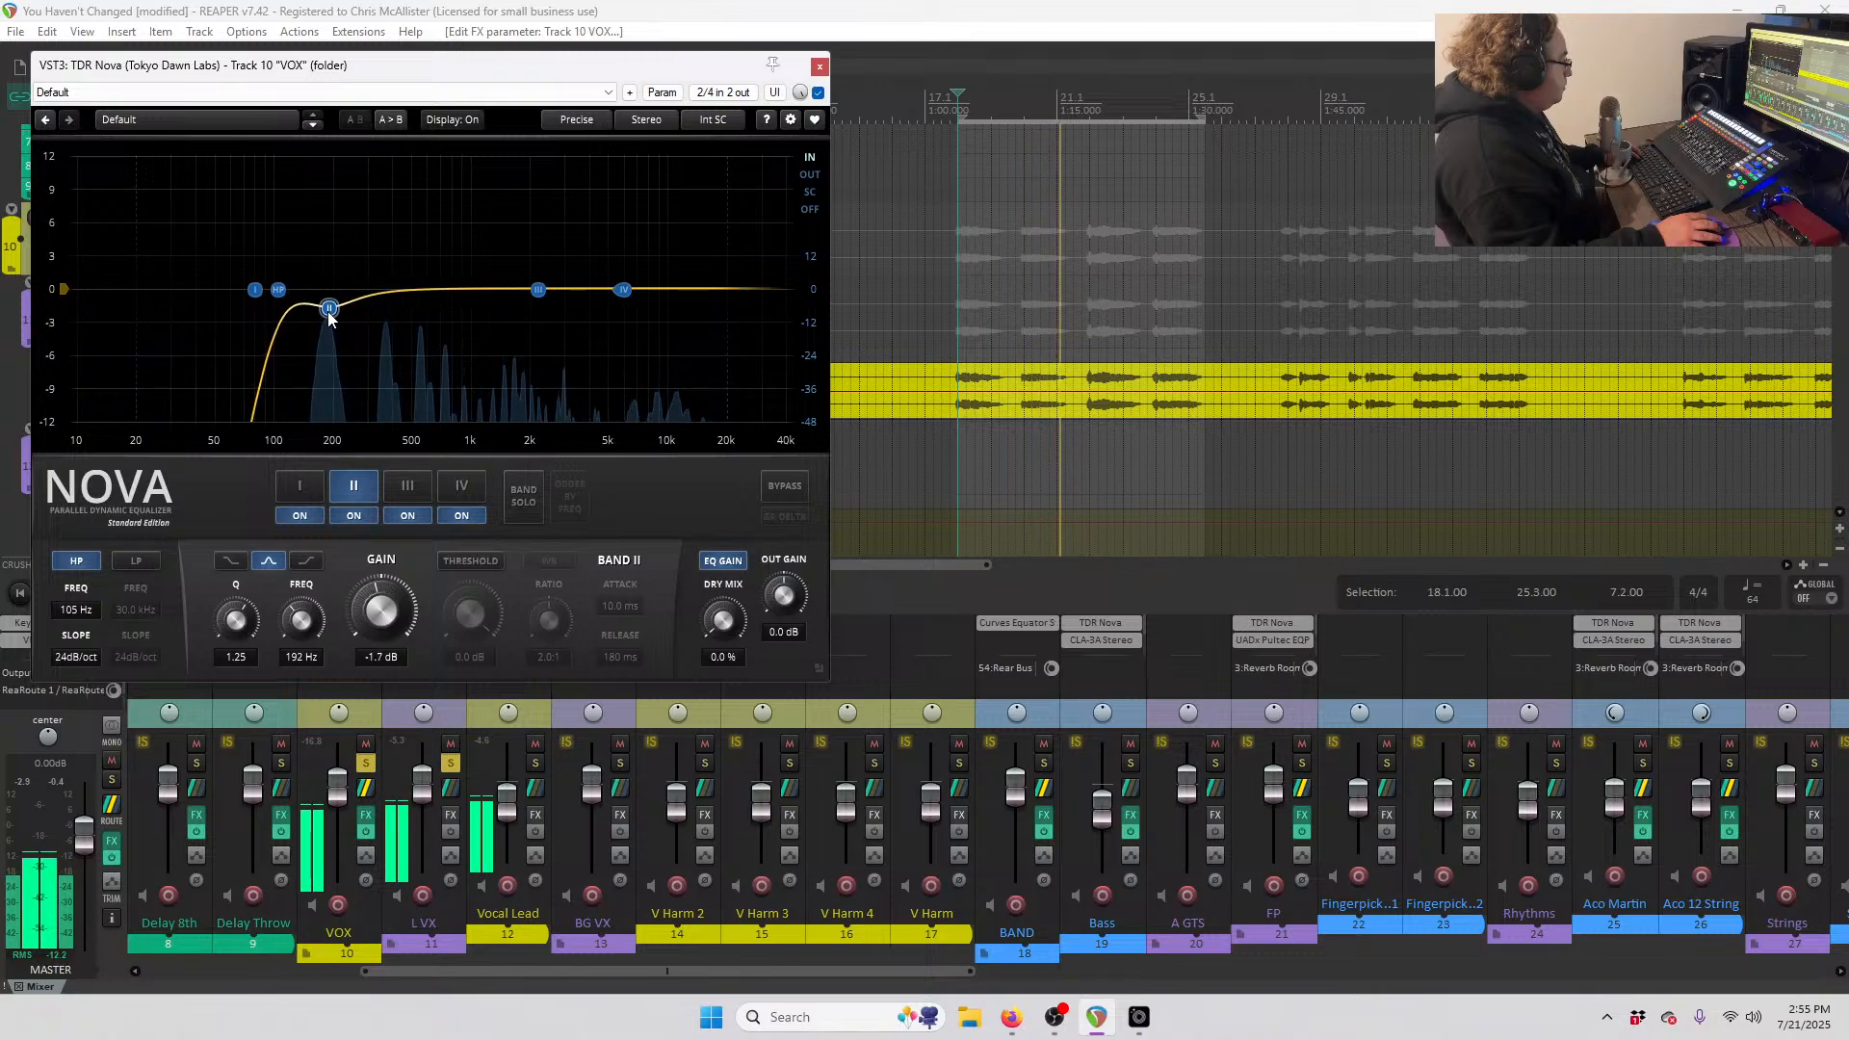
pyautogui.moveTo(328, 318); pyautogui.dragTo(329, 316)
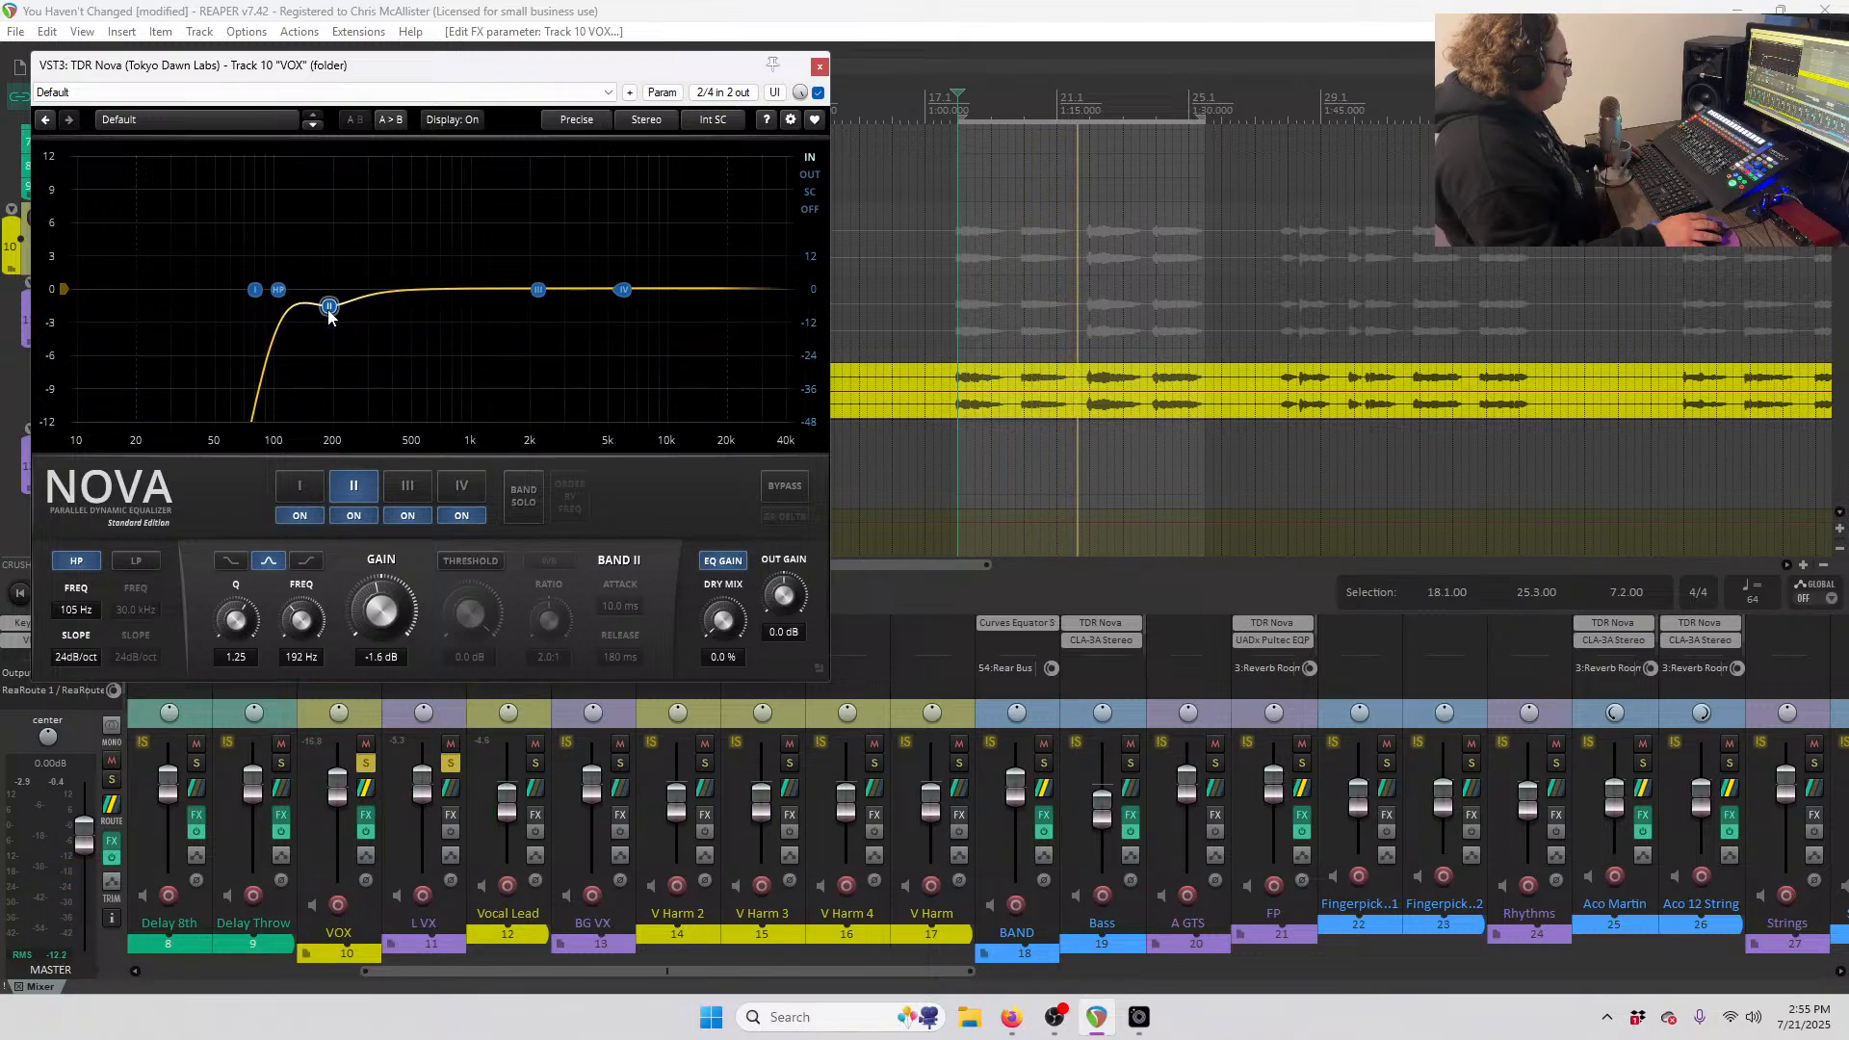
# - Set Nova's band III to a 1.5 dB cut at 633 Hz, then stop playback and close the equalizer
pyautogui.moveTo(538, 290); pyautogui.dragTo(448, 293)
pyautogui.moveTo(236, 619); pyautogui.dragTo(280, 504)
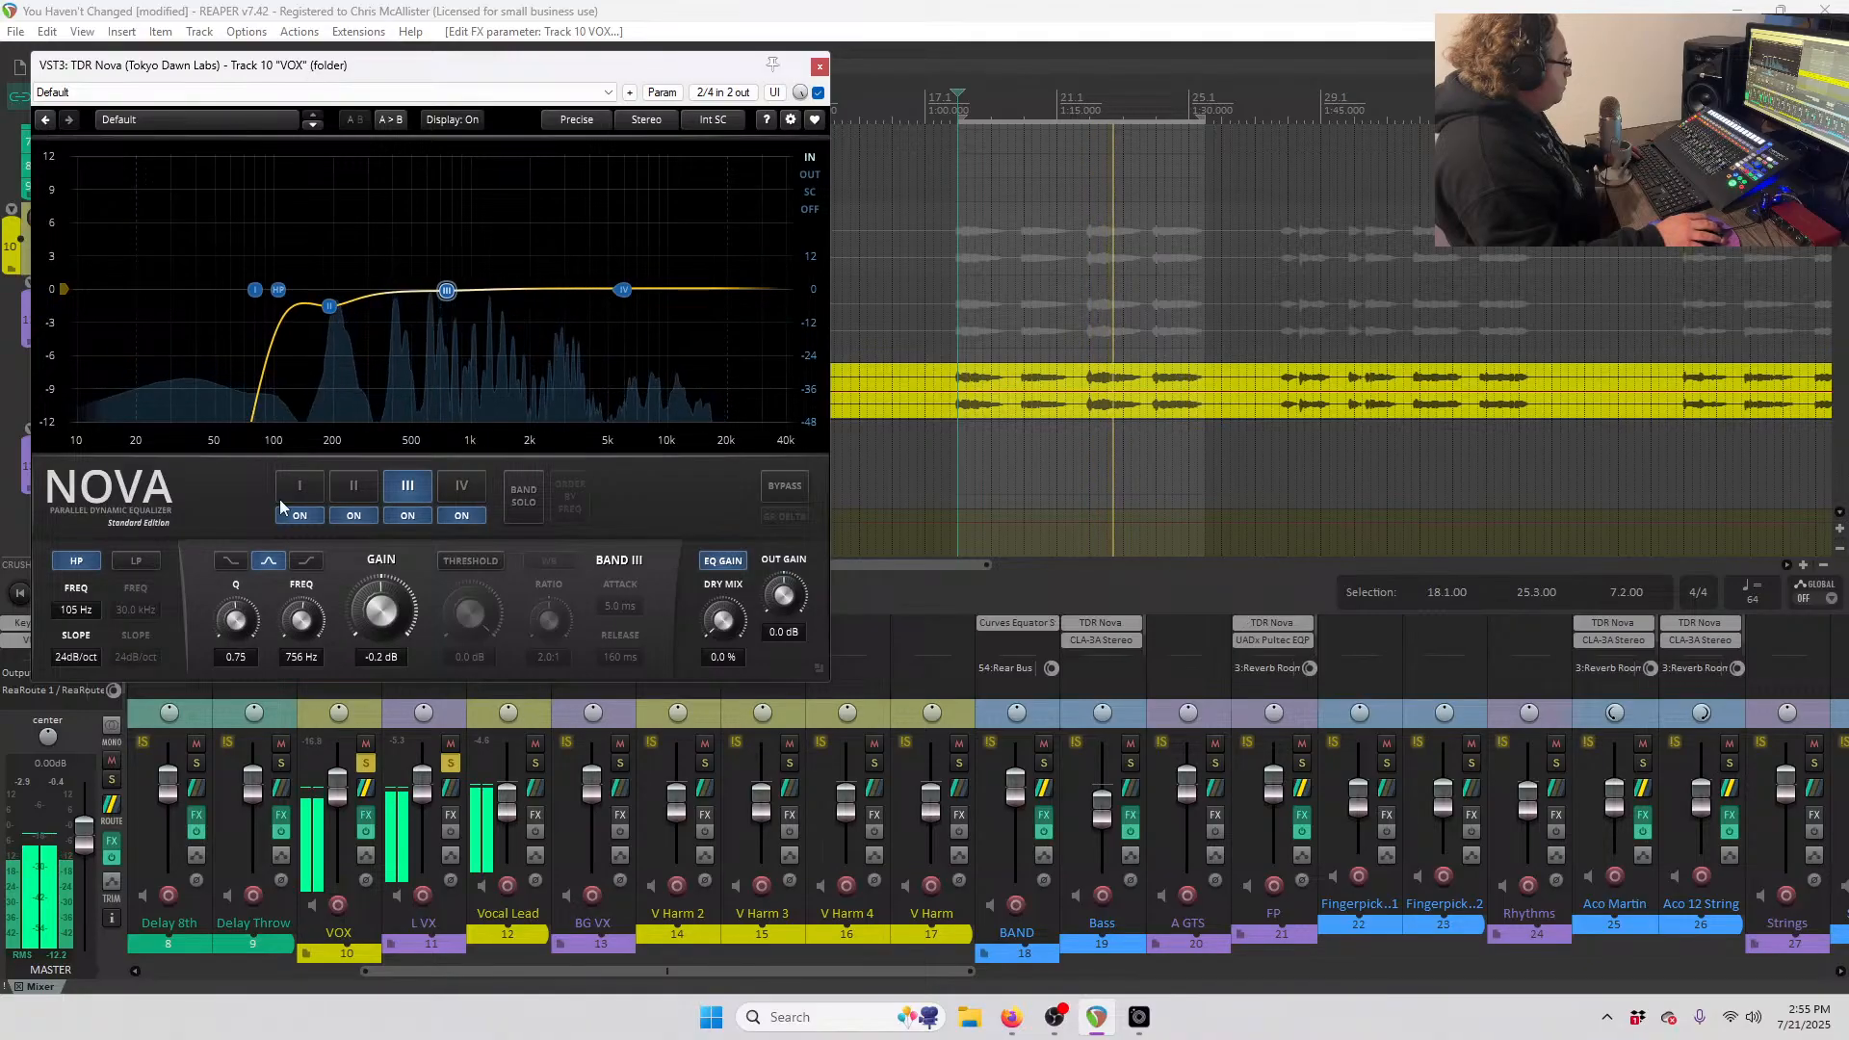
pyautogui.moveTo(452, 280)
pyautogui.mouseDown()
pyautogui.moveTo(441, 175)
pyautogui.moveTo(433, 308)
pyautogui.mouseUp()
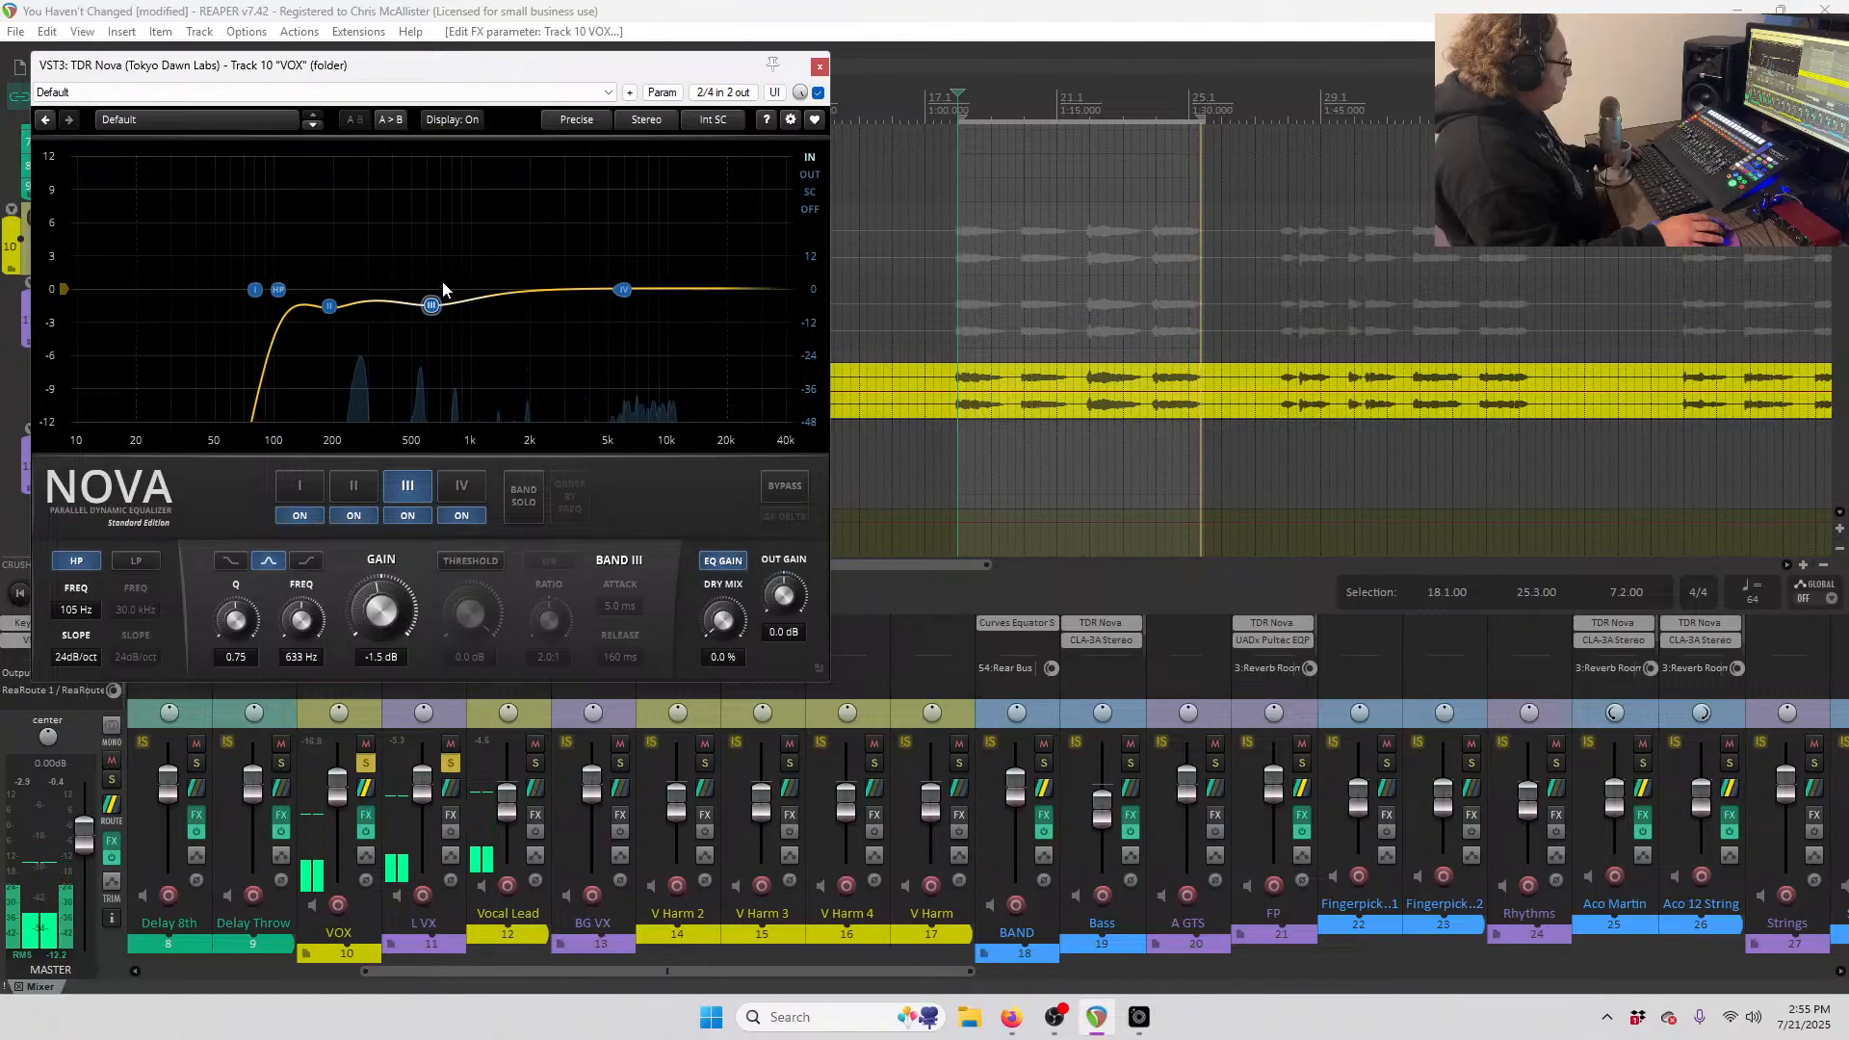
pyautogui.press('space')
pyautogui.click(819, 67)
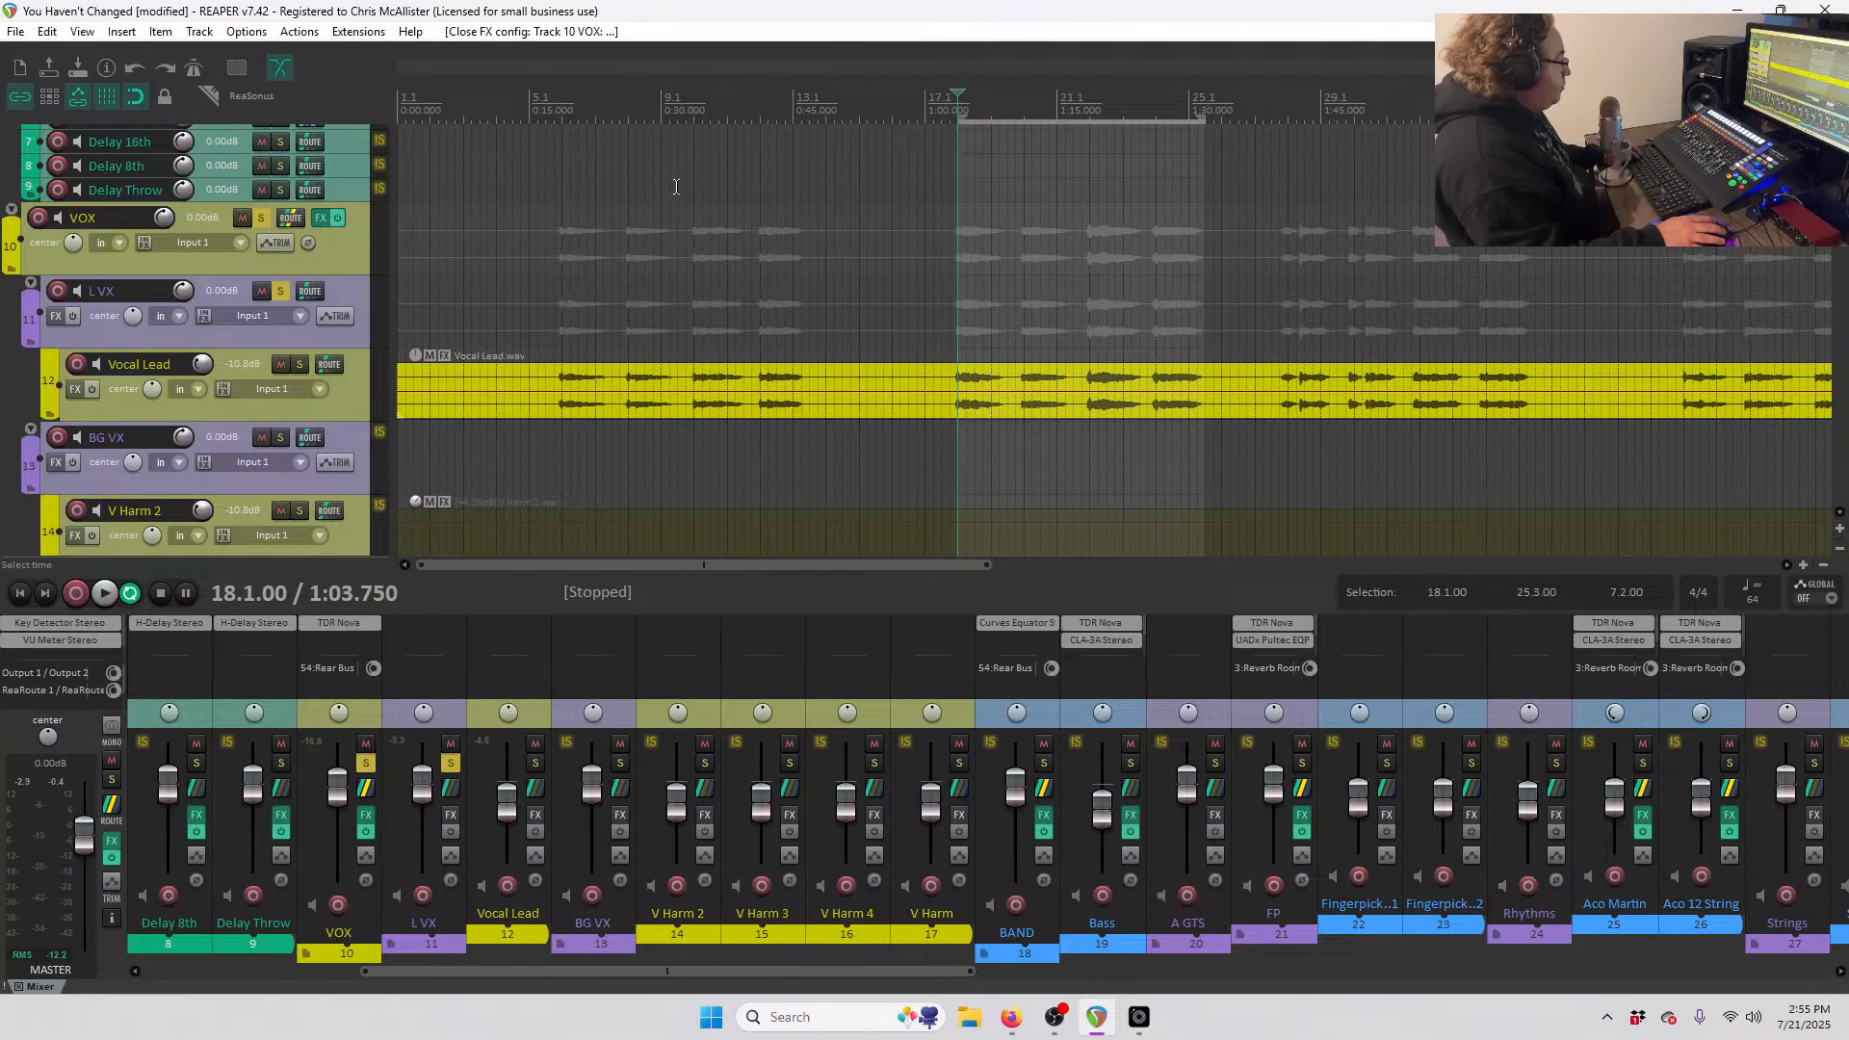
# - Add the TR5 De Esser to the Vocal Lead track and move its window below the timeline
pyautogui.rightClick(69, 391)
pyautogui.moveTo(131, 609)
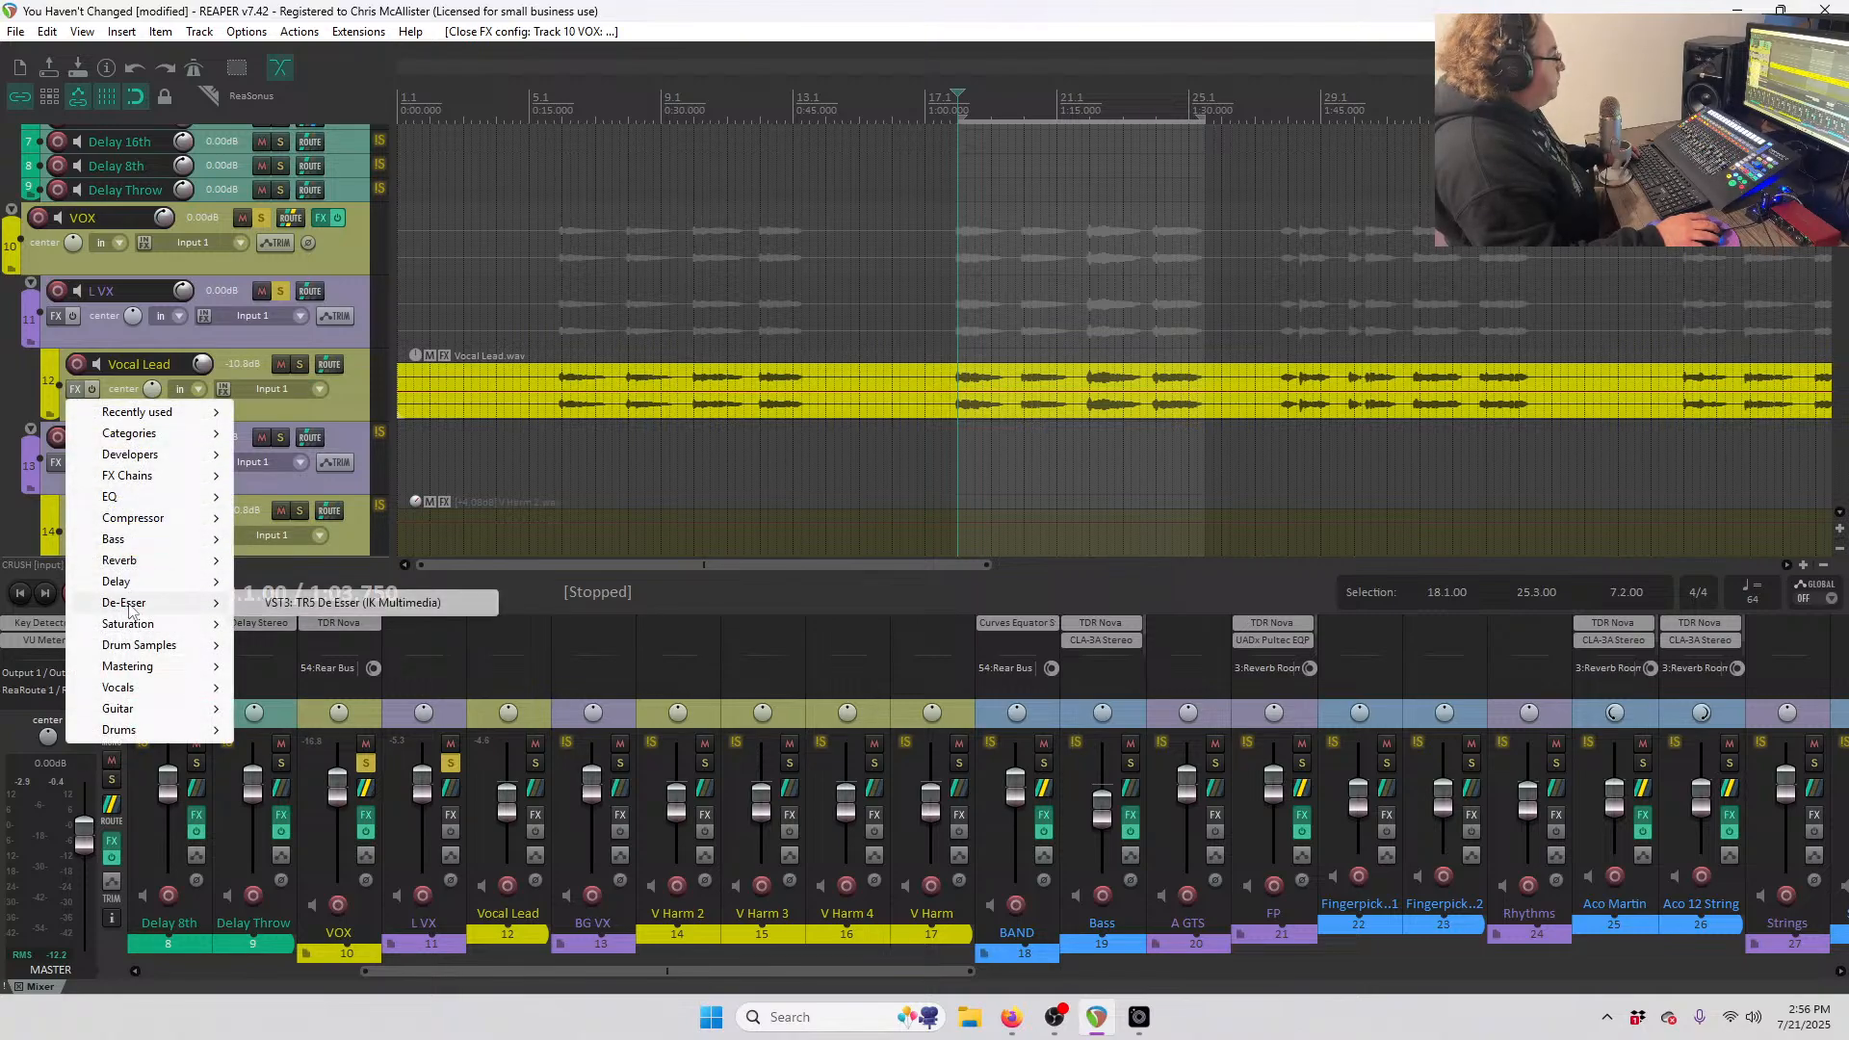
pyautogui.click(306, 602)
pyautogui.moveTo(497, 82); pyautogui.dragTo(675, 440)
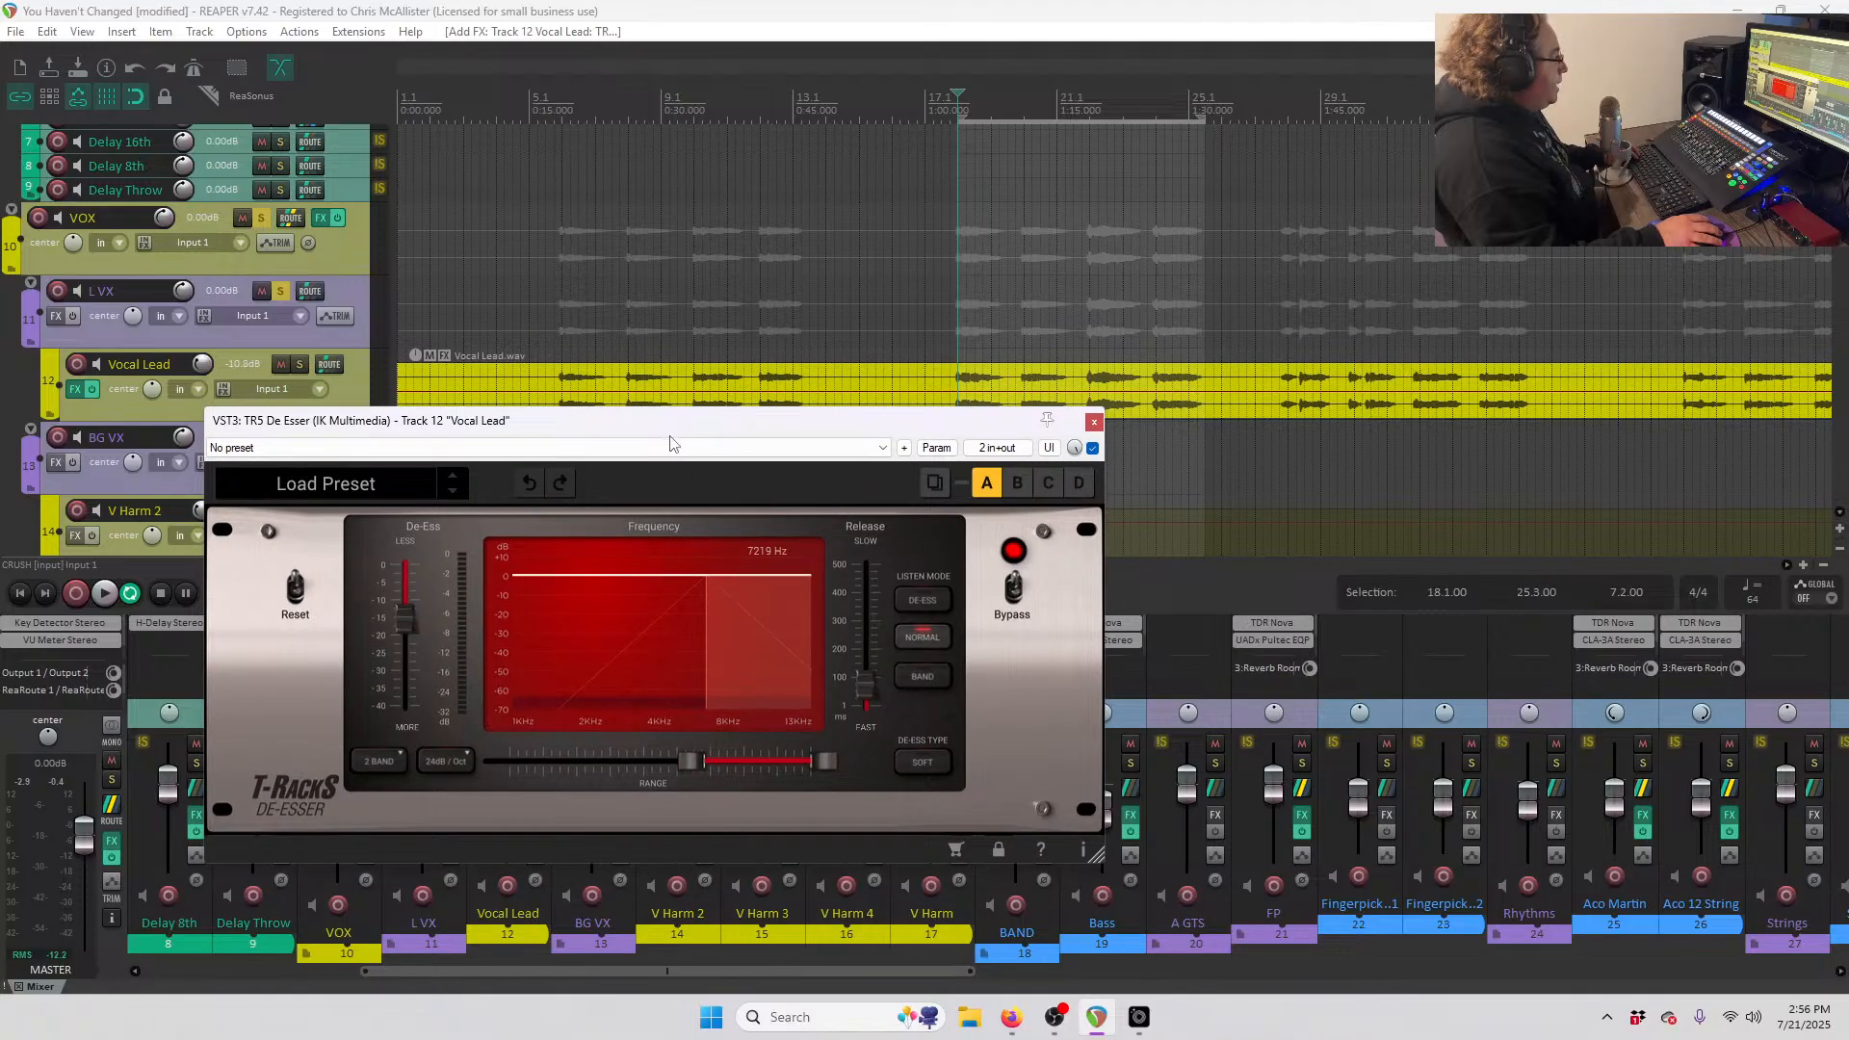
# - Switch the de-esser to 3 Band with a range of 4440 to 7296 Hz and audition it
pyautogui.moveTo(676, 774); pyautogui.dragTo(633, 776)
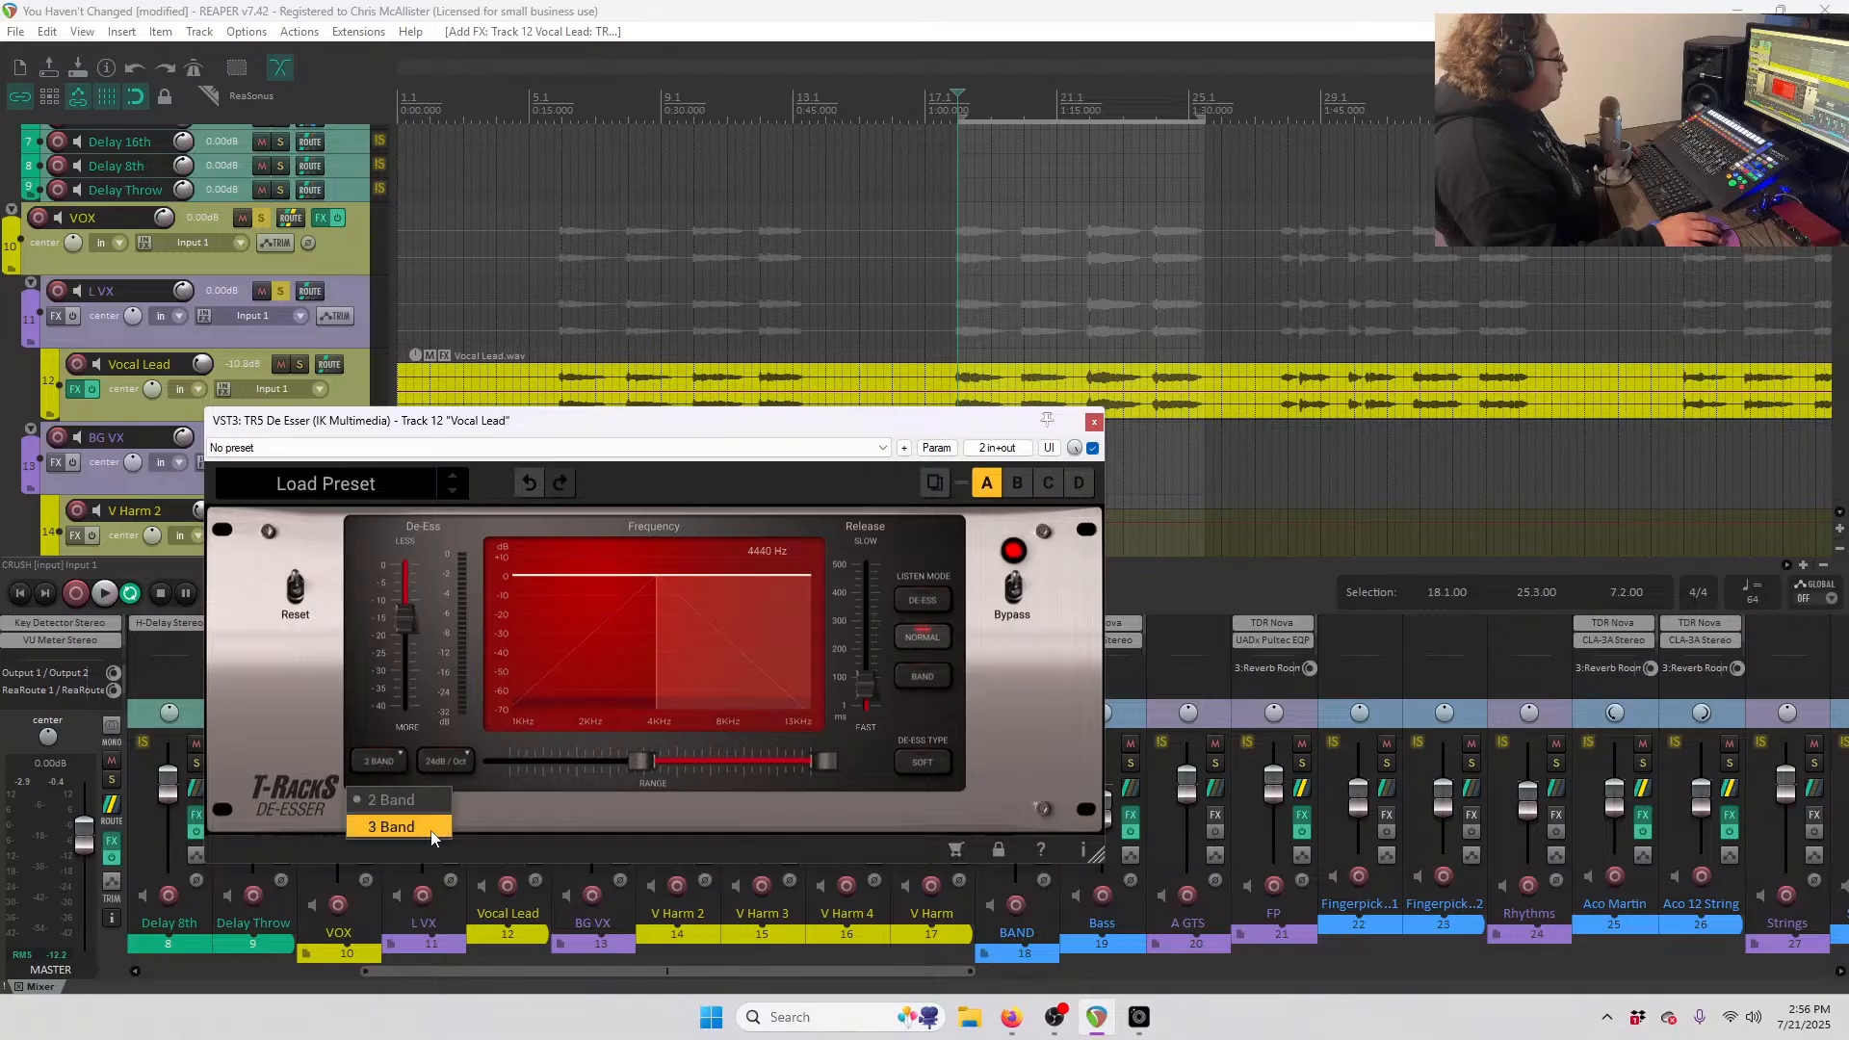
pyautogui.moveTo(822, 772); pyautogui.dragTo(722, 795)
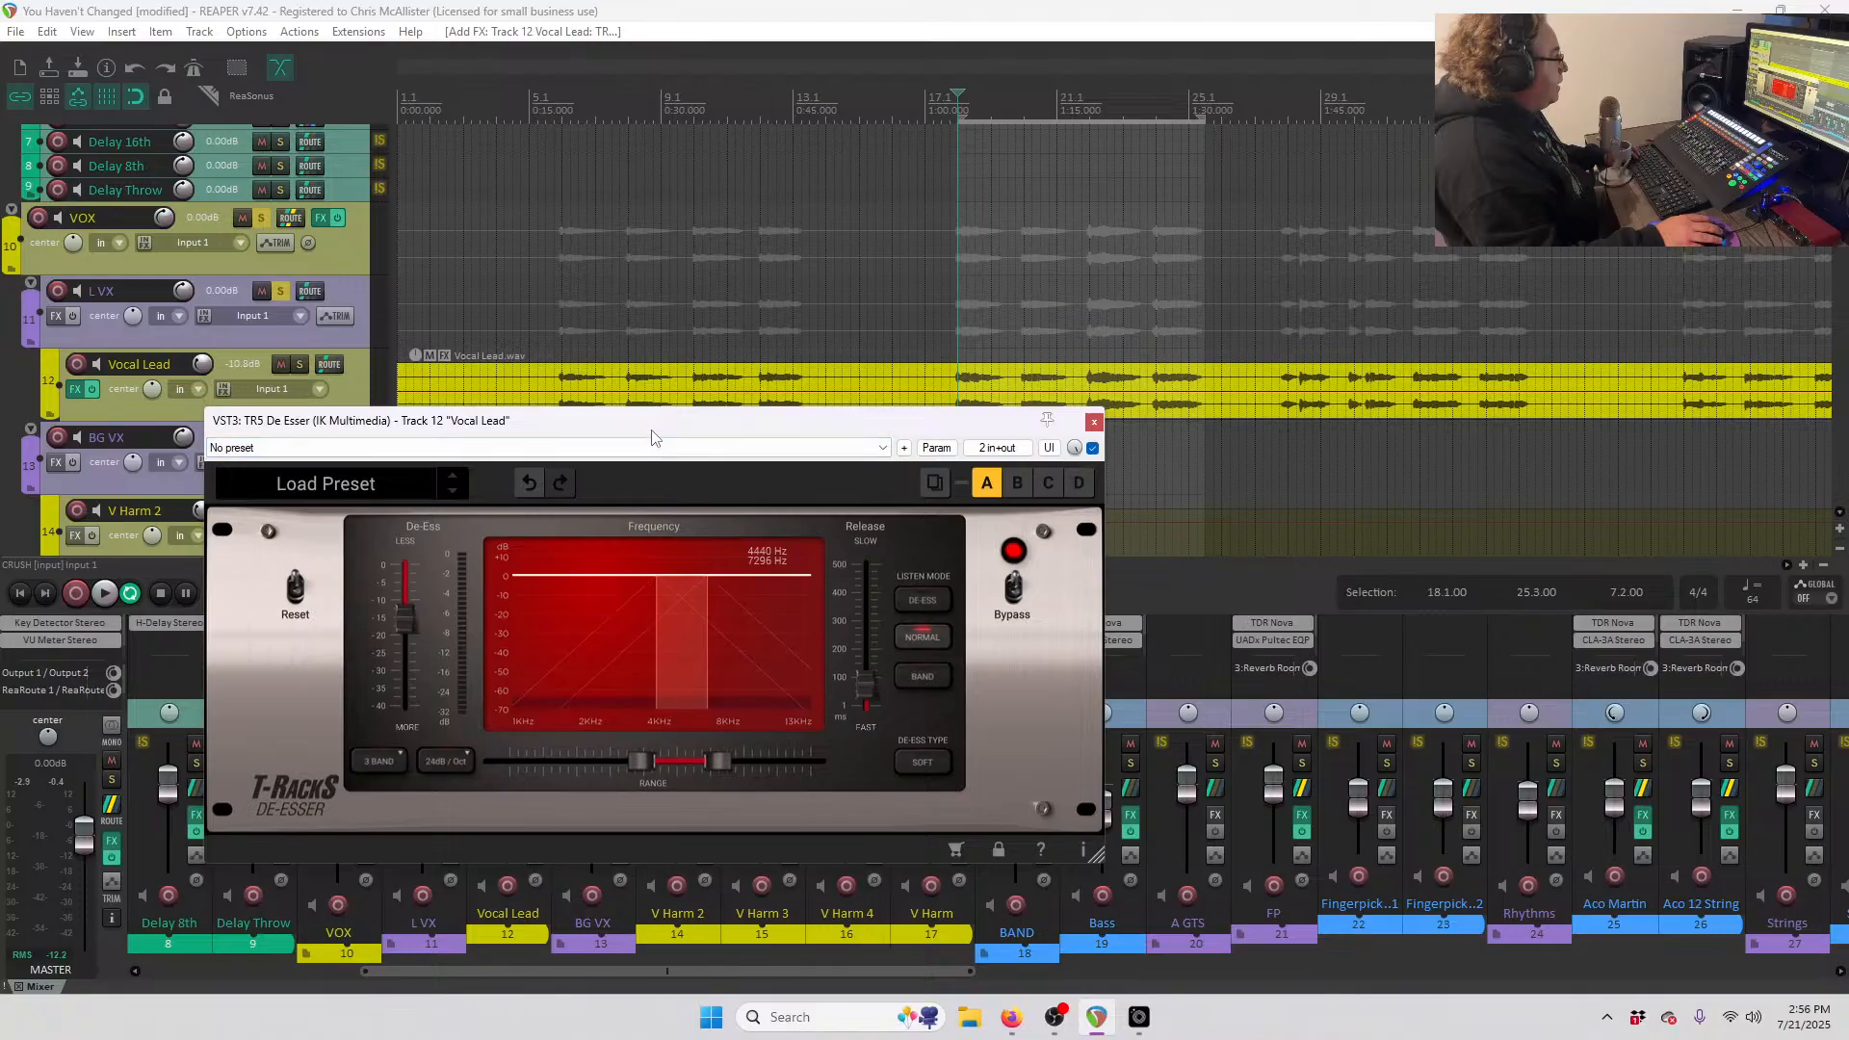
pyautogui.press('space')
pyautogui.moveTo(401, 626)
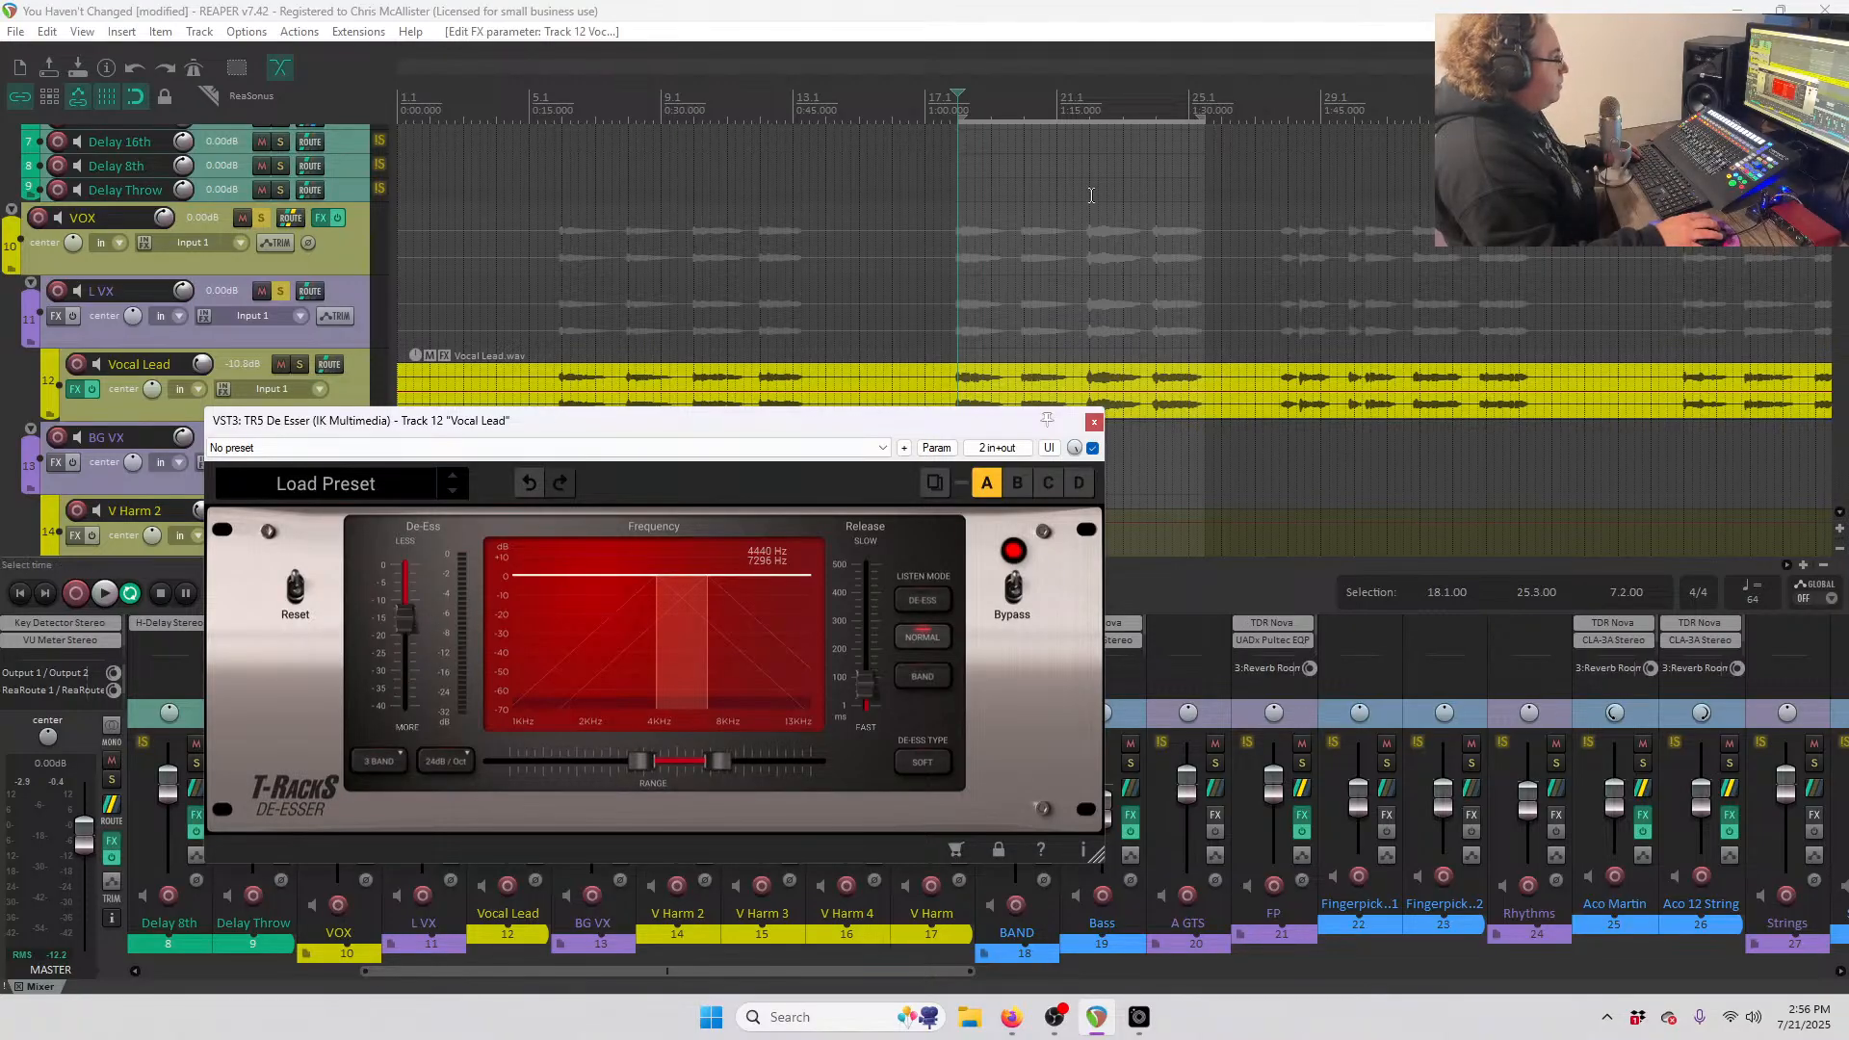
# - Narrow the loop to the sibilant at the vocal phrase's start, from 17.4.93 to 18.1.05, and play it
pyautogui.moveTo(1202, 123); pyautogui.dragTo(972, 132)
pyautogui.scroll(6, 971, 132)
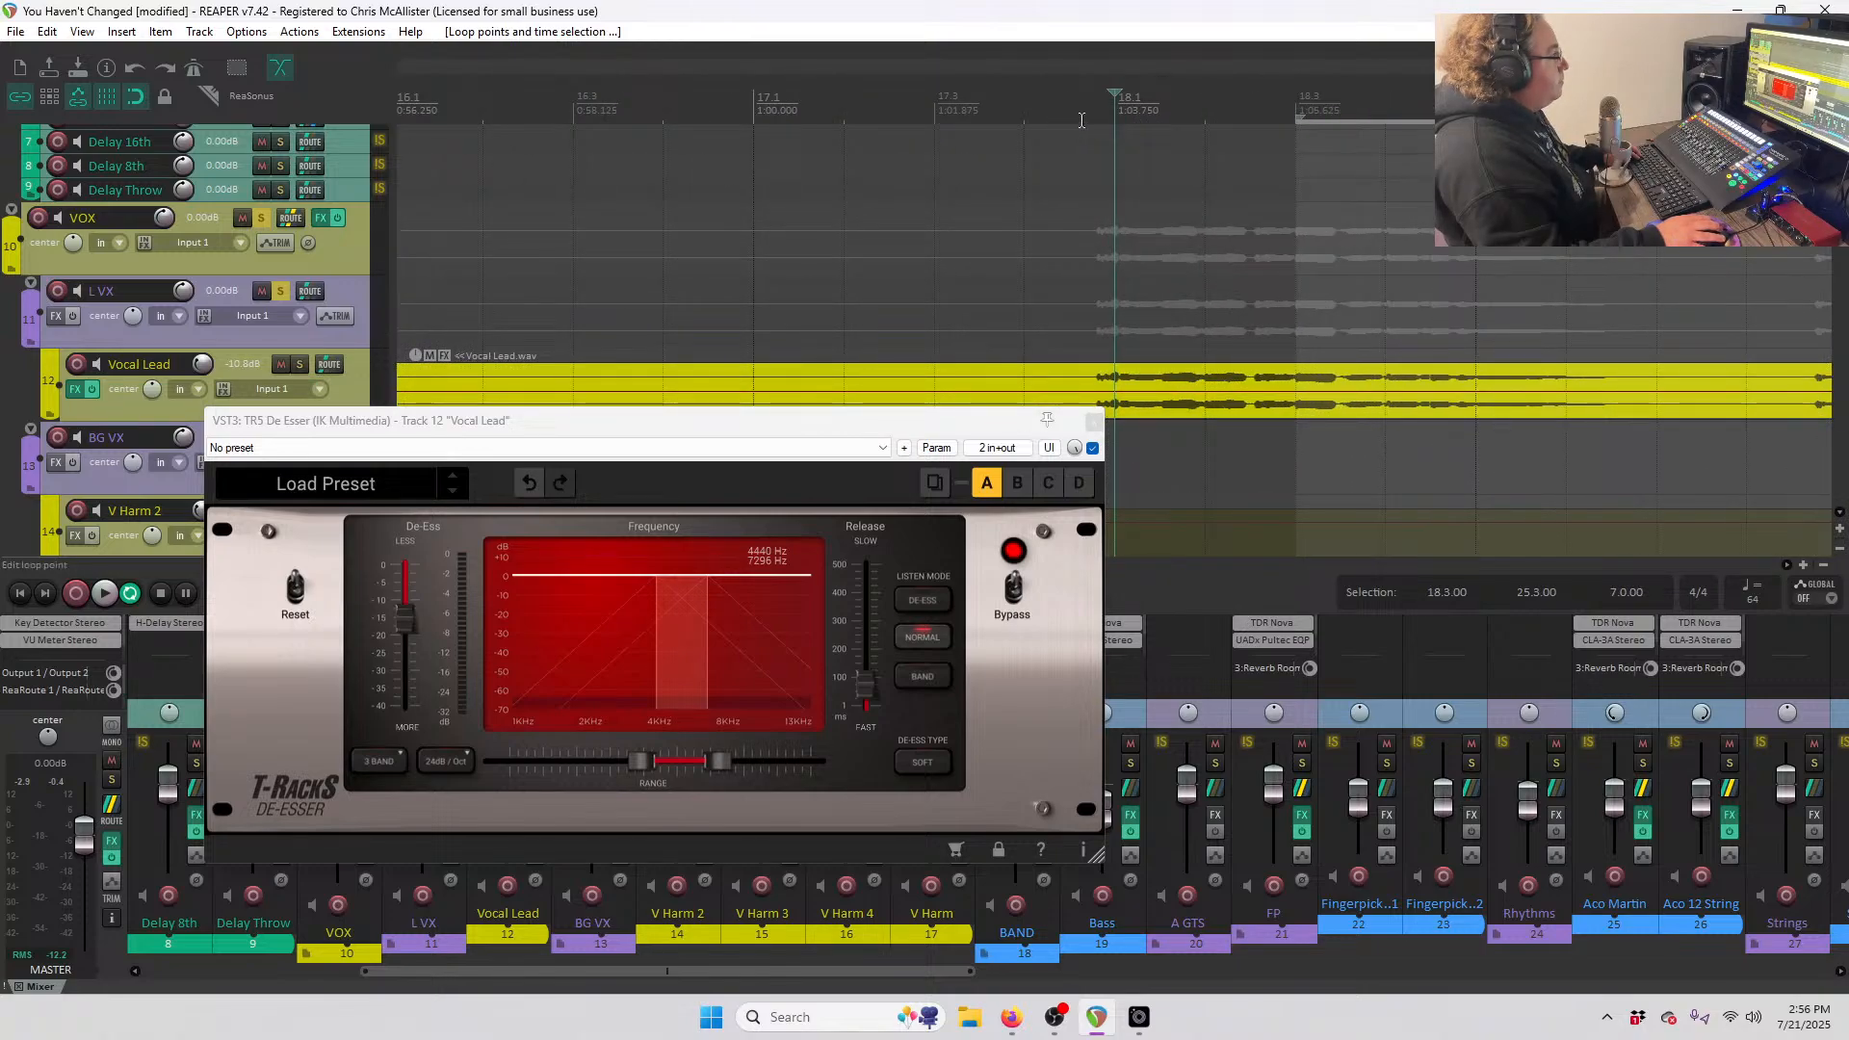
pyautogui.moveTo(1086, 117)
pyautogui.mouseDown()
pyautogui.moveTo(1136, 120)
pyautogui.moveTo(1098, 118)
pyautogui.mouseUp()
pyautogui.press('space')
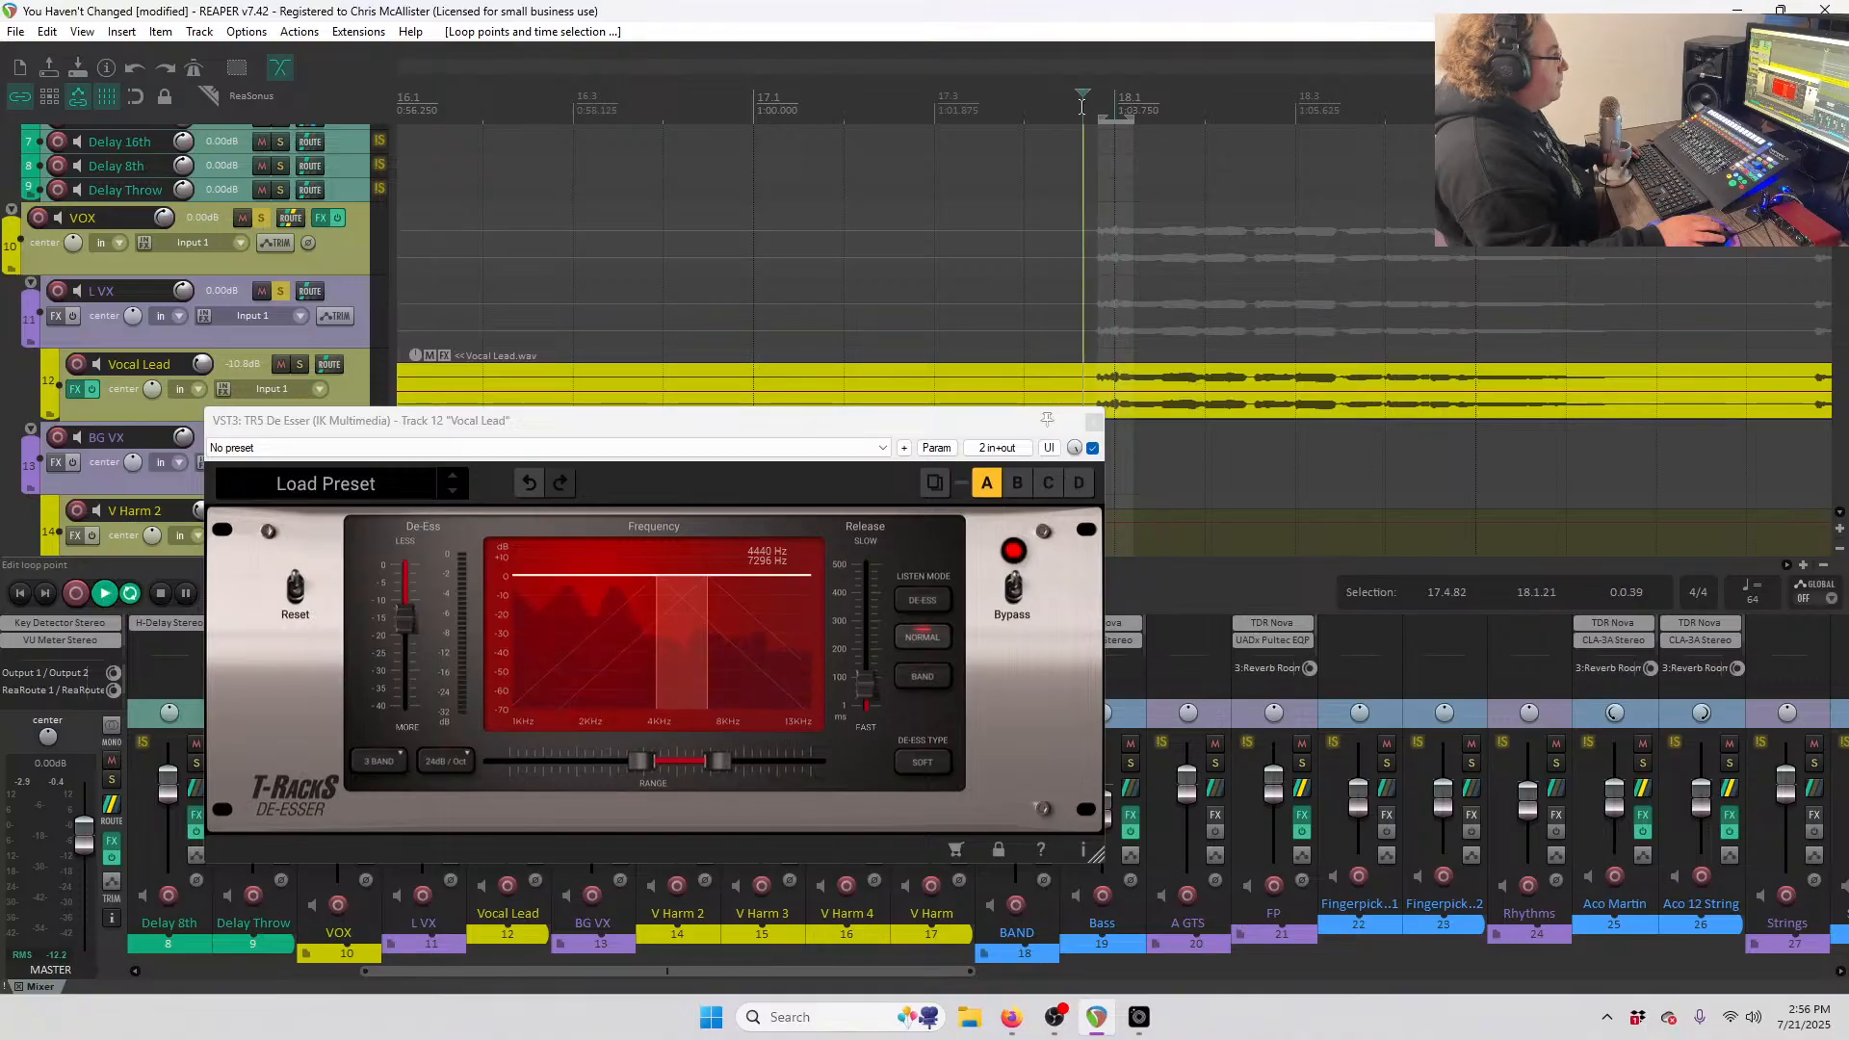
pyautogui.press('space')
pyautogui.moveTo(1098, 118); pyautogui.dragTo(1109, 119)
pyautogui.scroll(3, 1225, 212)
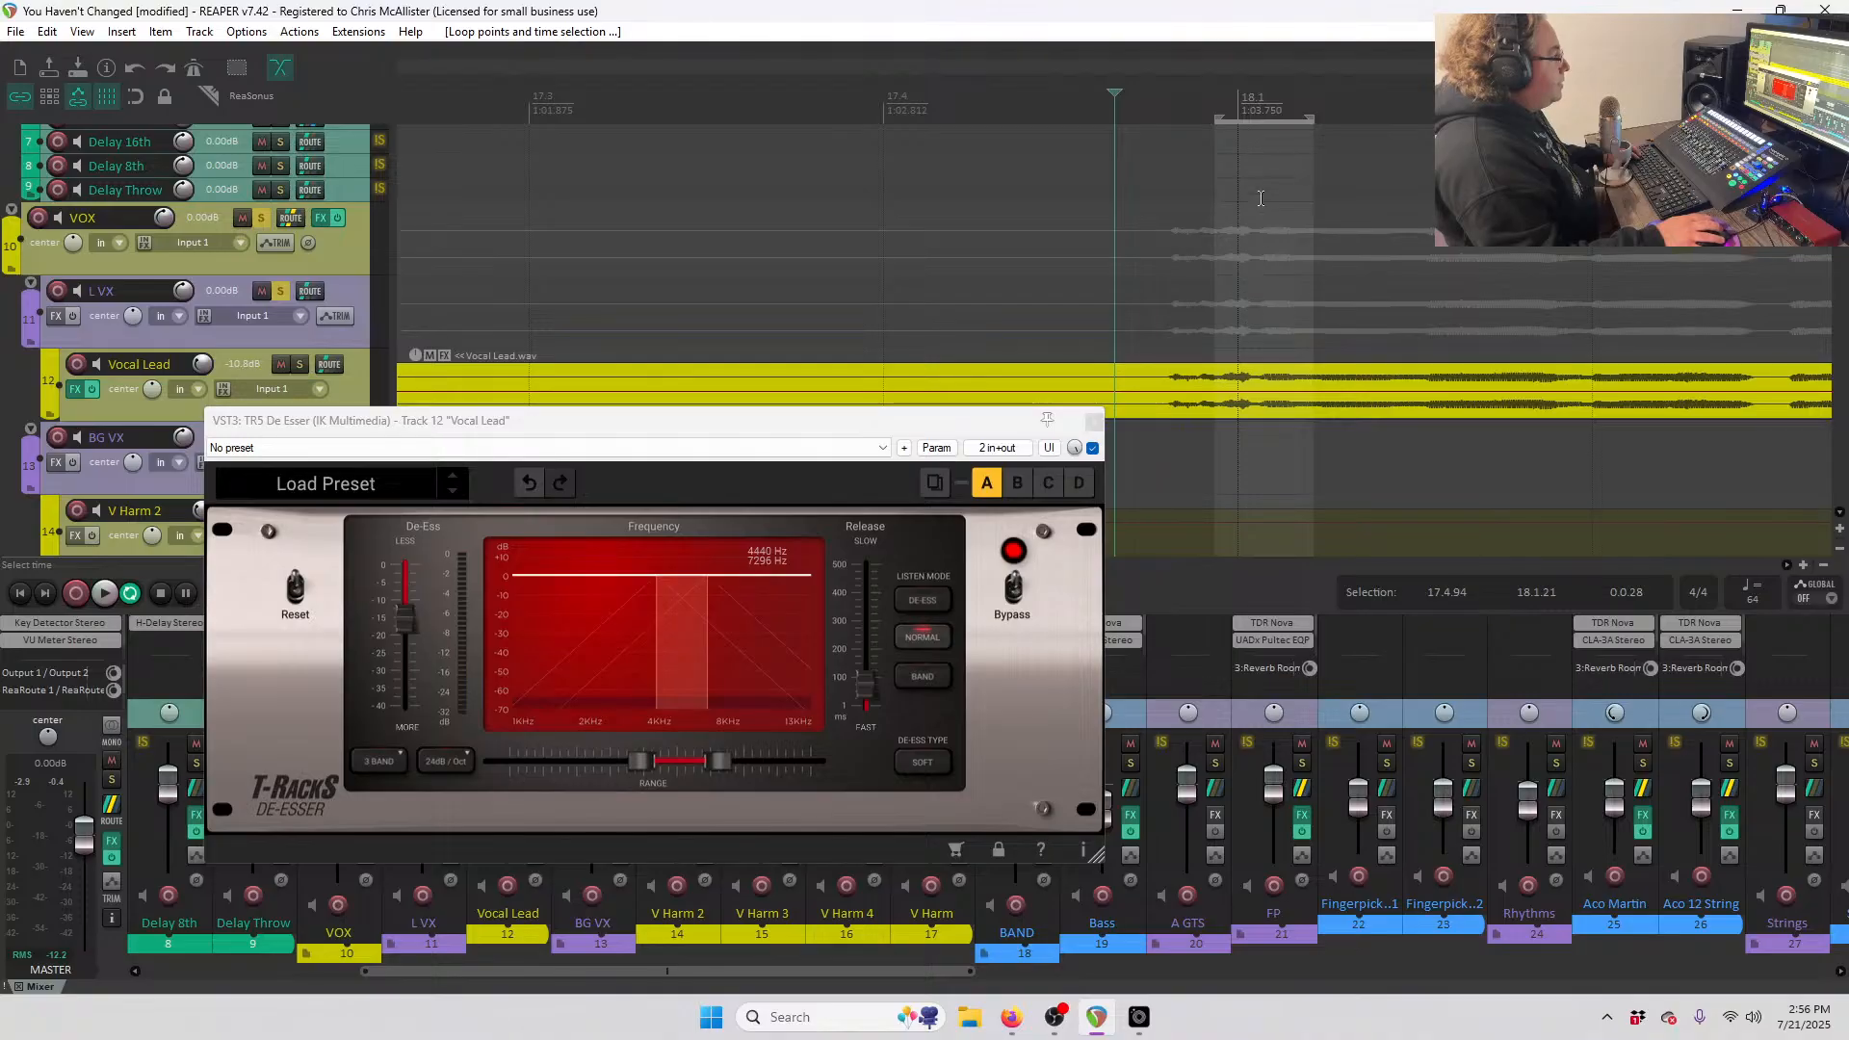
pyautogui.moveTo(1311, 122); pyautogui.dragTo(1212, 120)
pyautogui.press('space')
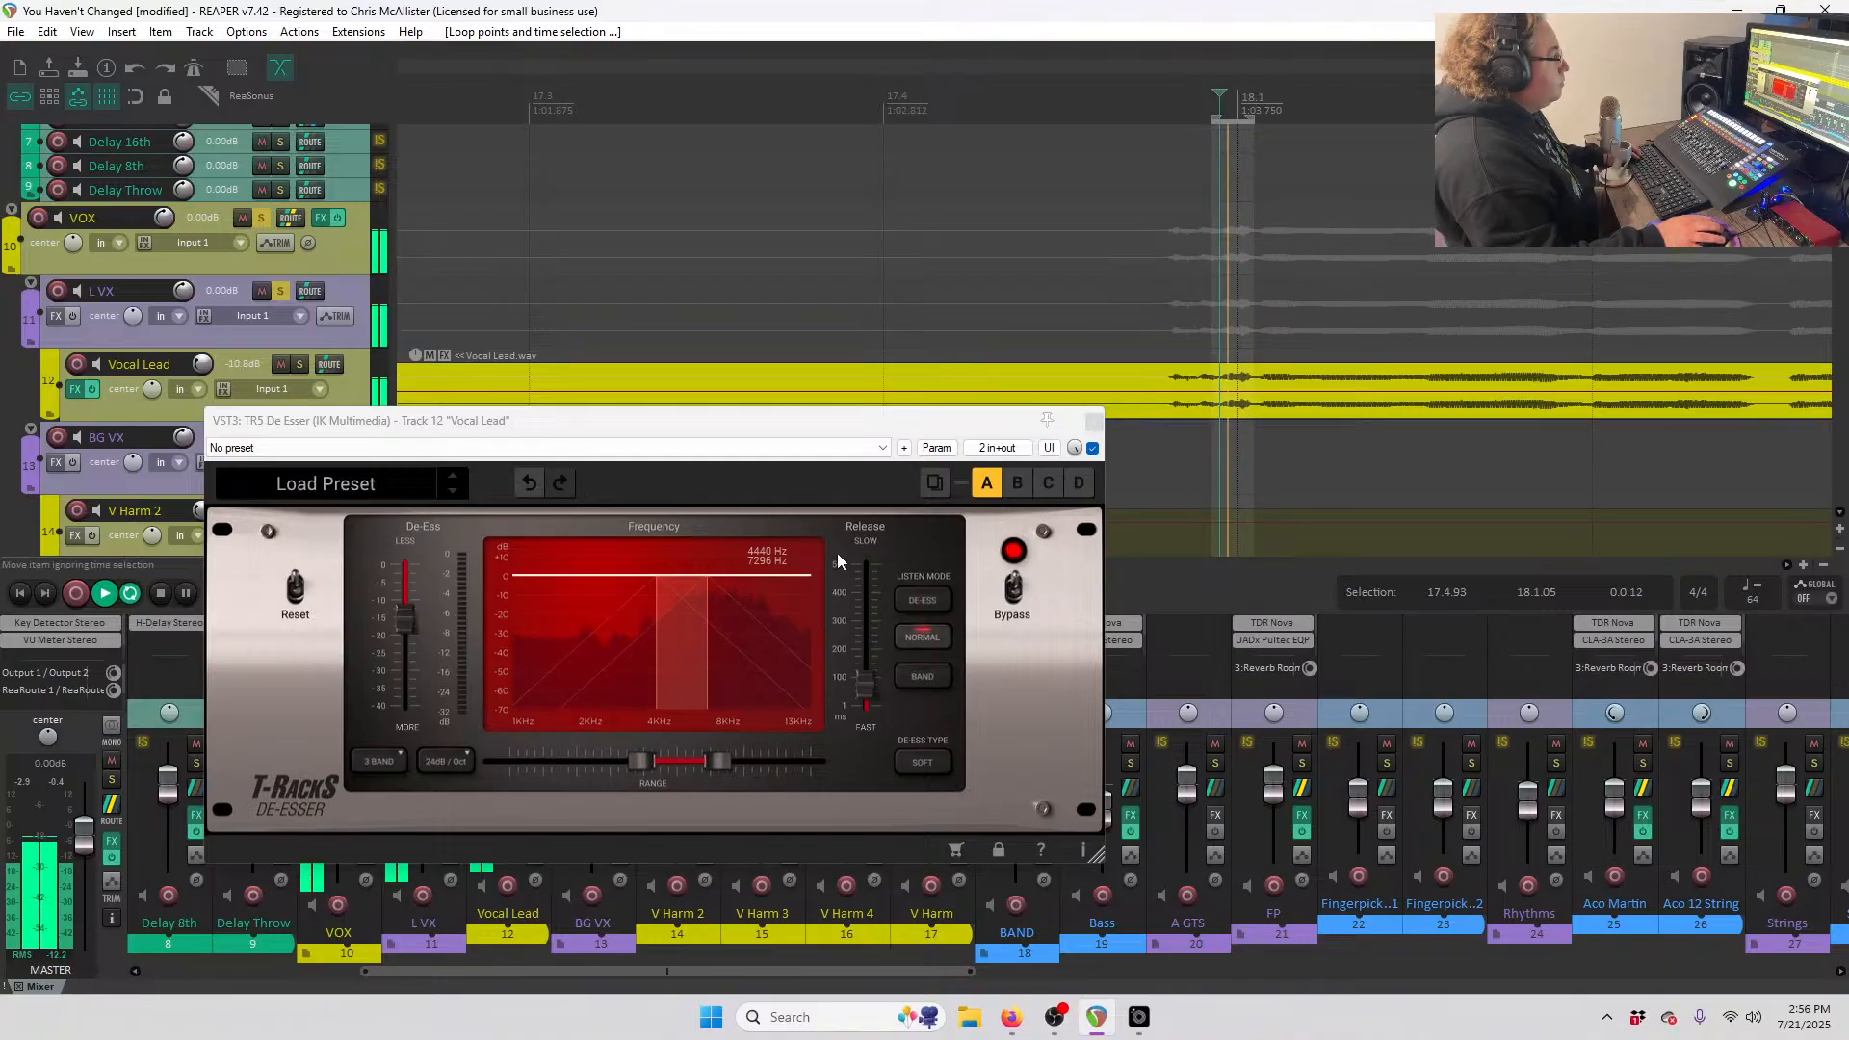
# - Strengthen the de-essing past -34 dB and set its frequency range to 5468 to 9920 Hz
pyautogui.moveTo(406, 628); pyautogui.dragTo(402, 690)
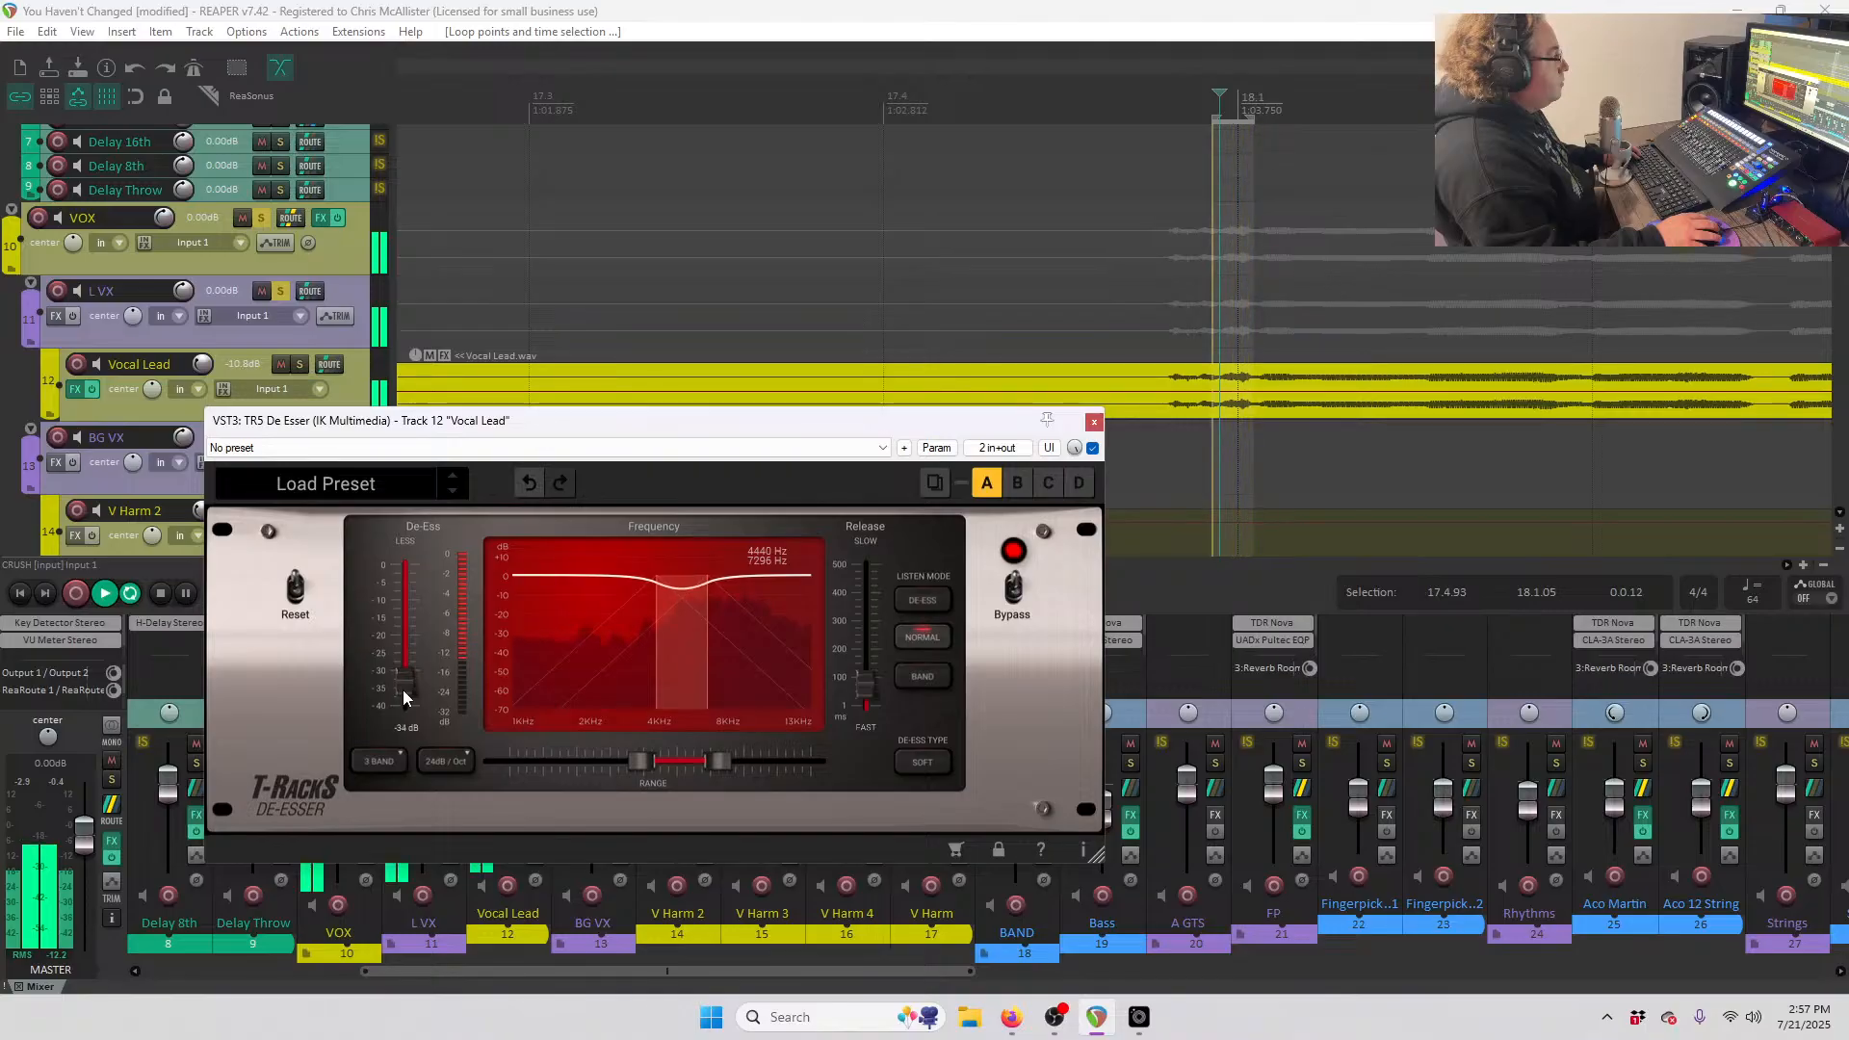
pyautogui.moveTo(717, 766)
pyautogui.mouseDown()
pyautogui.moveTo(789, 762)
pyautogui.moveTo(666, 762)
pyautogui.moveTo(681, 766)
pyautogui.mouseUp()
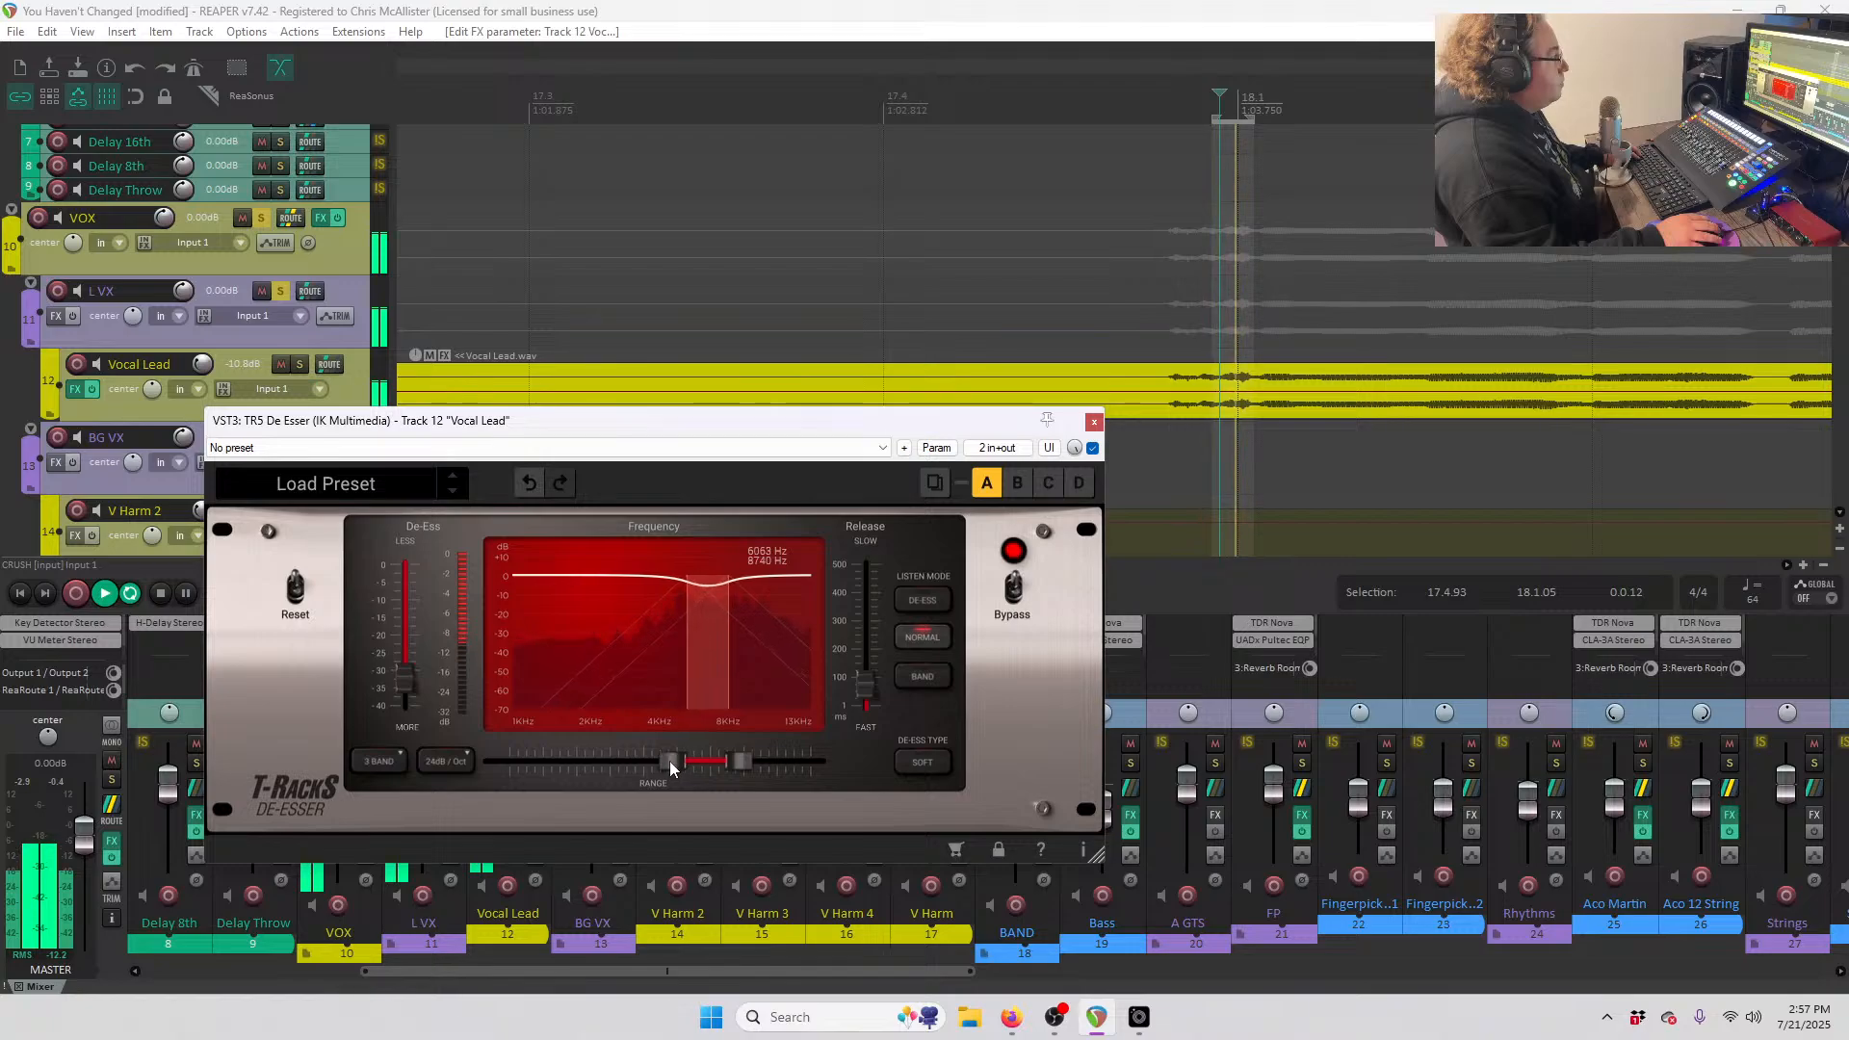
pyautogui.moveTo(414, 684); pyautogui.dragTo(401, 690)
pyautogui.moveTo(740, 766); pyautogui.dragTo(670, 769)
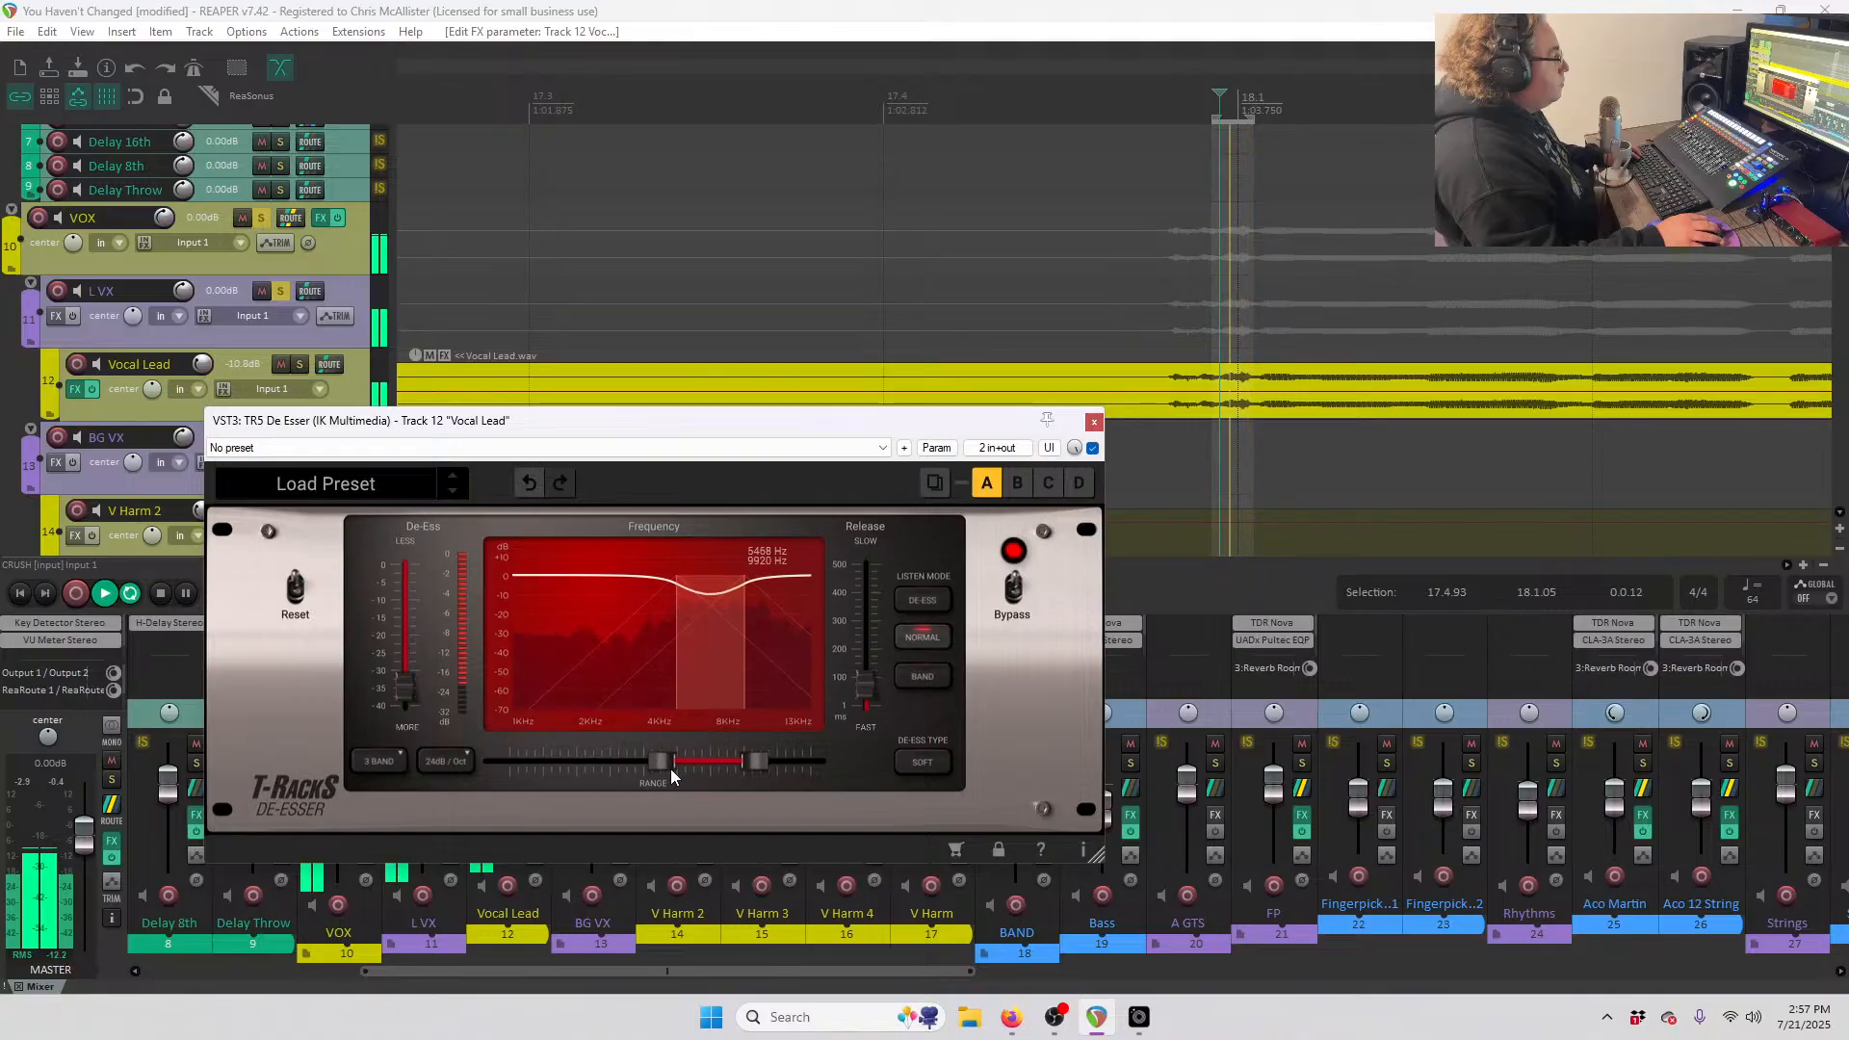
# - Set the De-Ess amount to -29 dB, then stop playback, close the plugin and clear the loop selection
pyautogui.moveTo(406, 690); pyautogui.dragTo(407, 680)
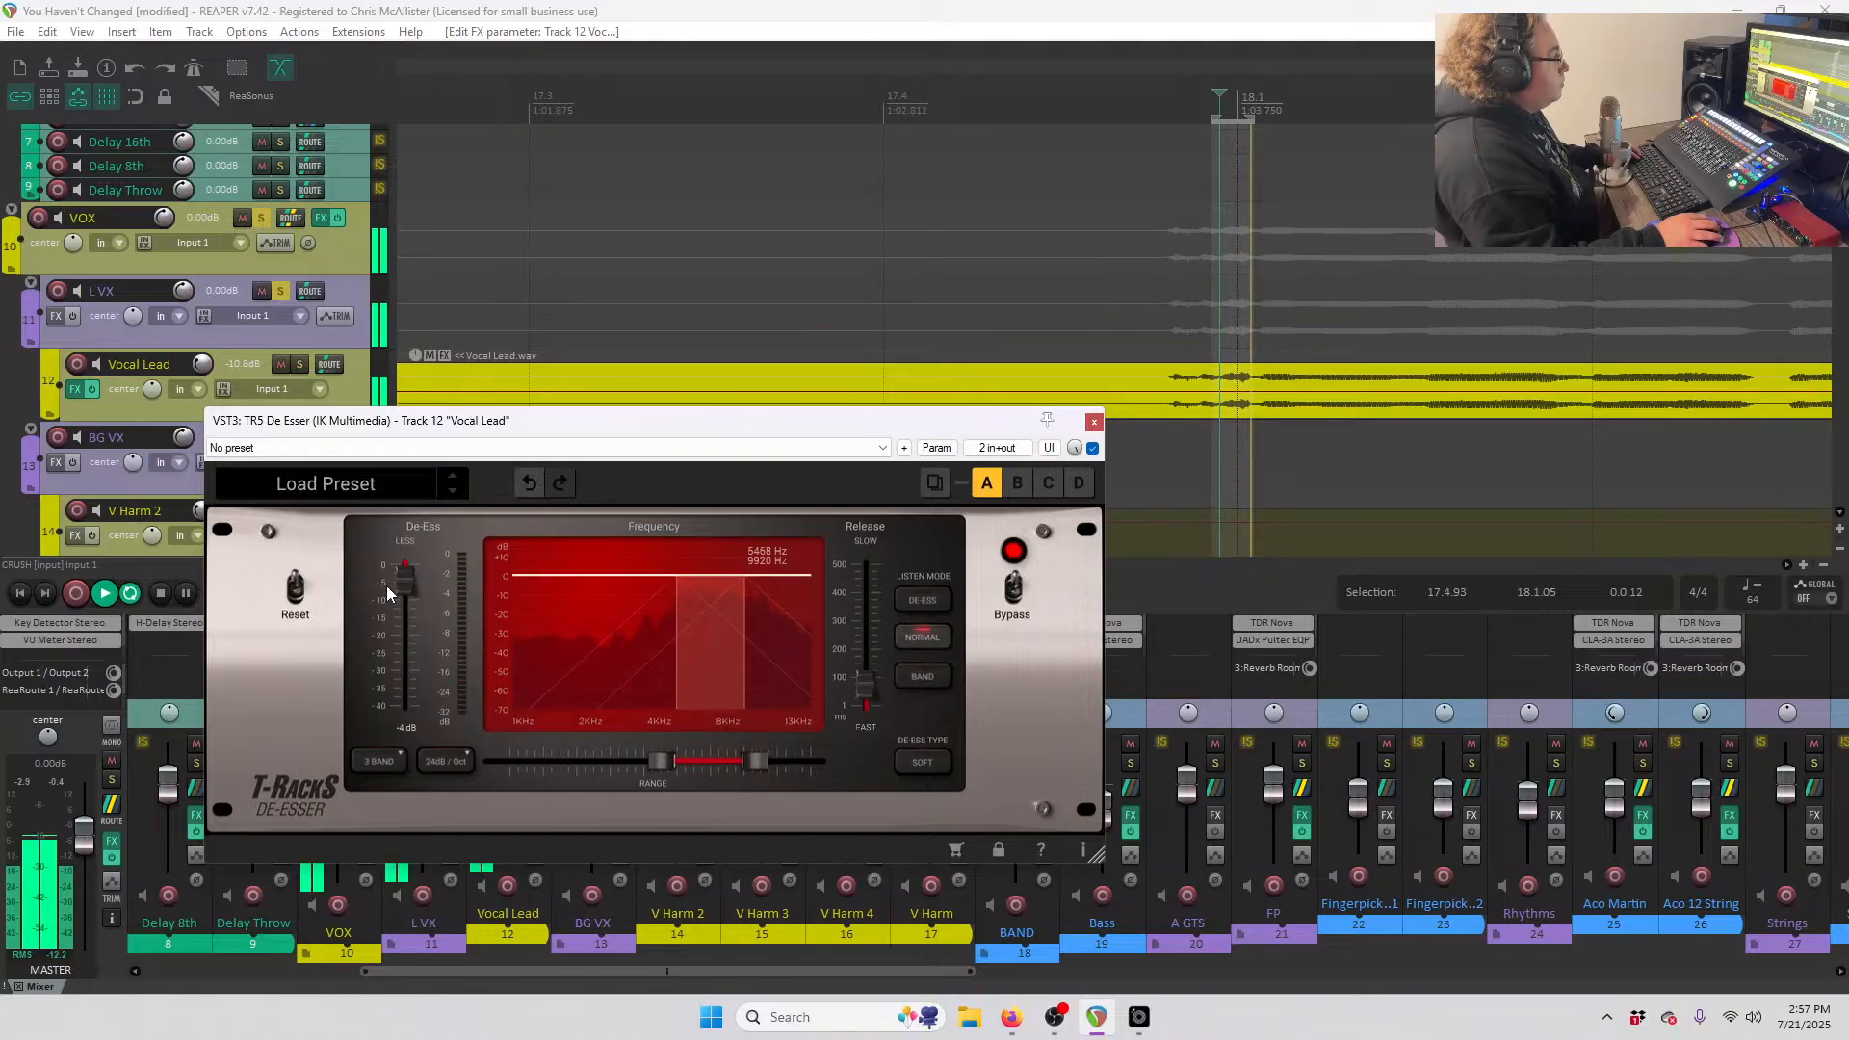
pyautogui.moveTo(385, 585); pyautogui.dragTo(387, 672)
pyautogui.press('space')
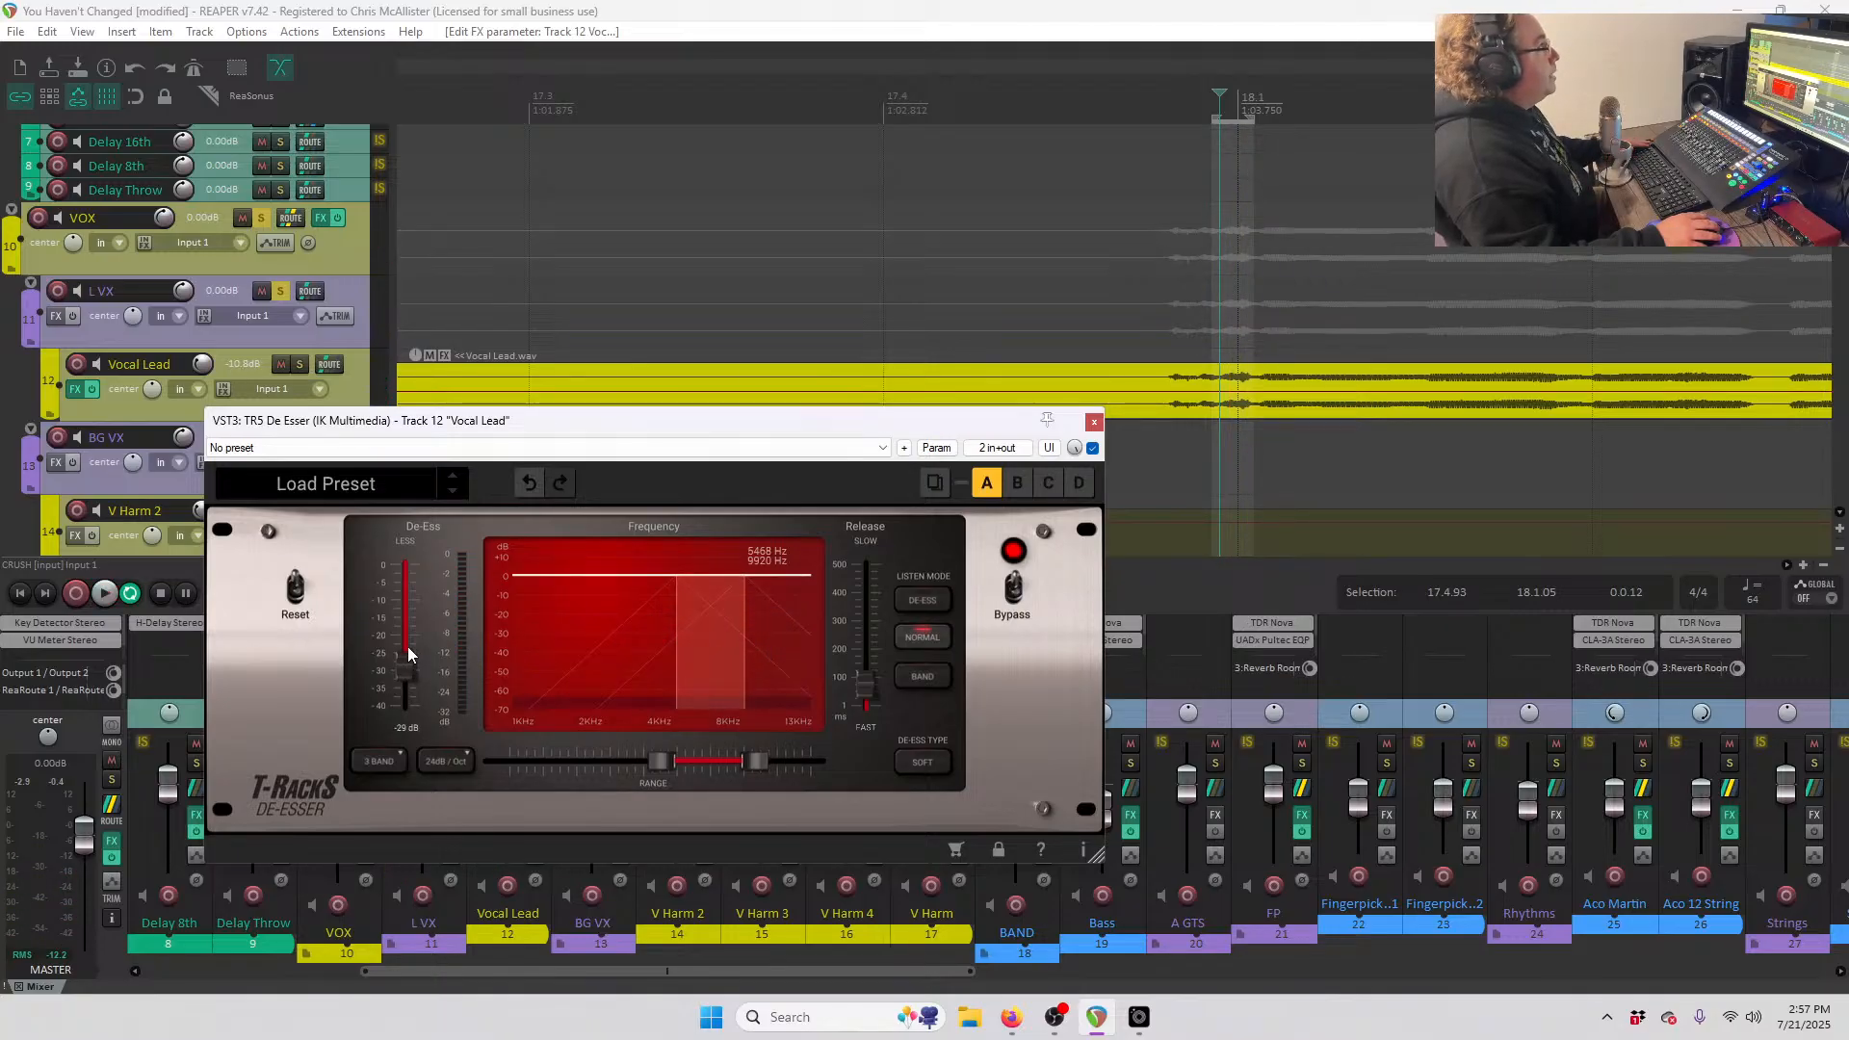
pyautogui.press('Escape')
pyautogui.press('Escape')
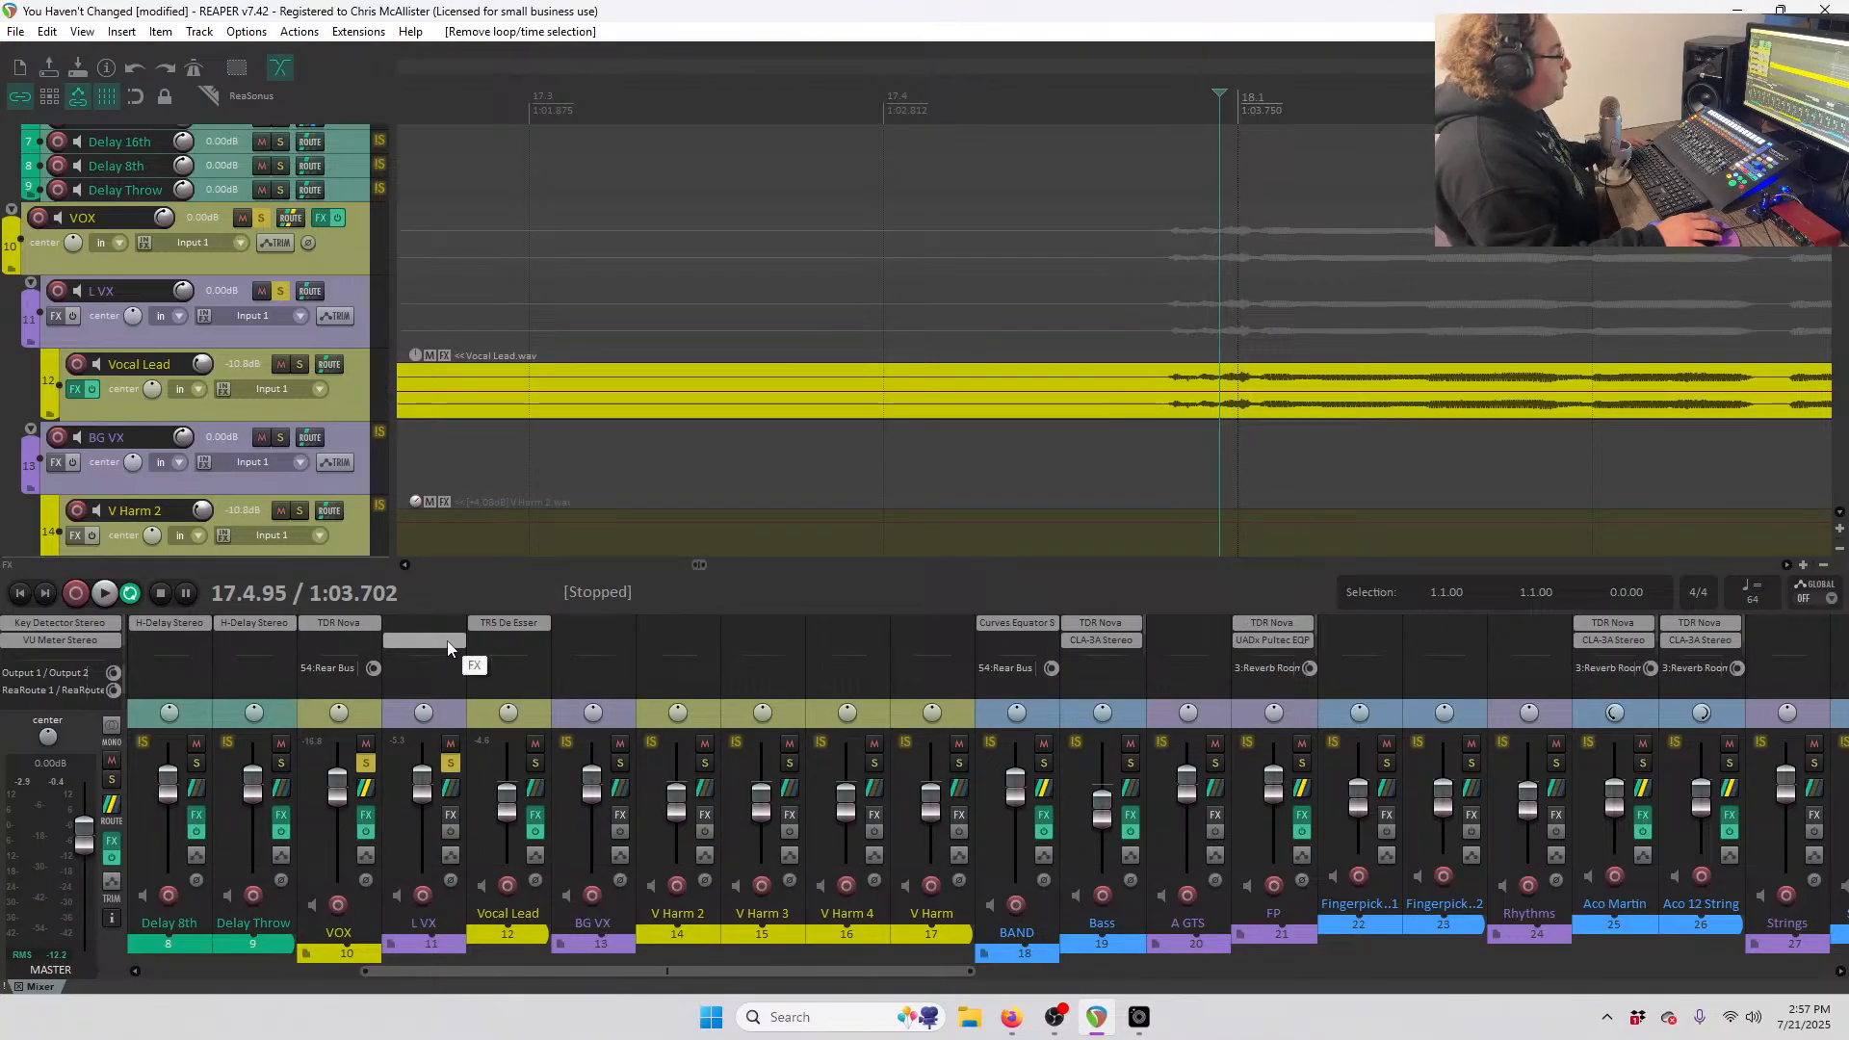
# - Play the Vocal Lead phrase from 17.4.81 to check the de-essing, then stop playback
pyautogui.click(1168, 115)
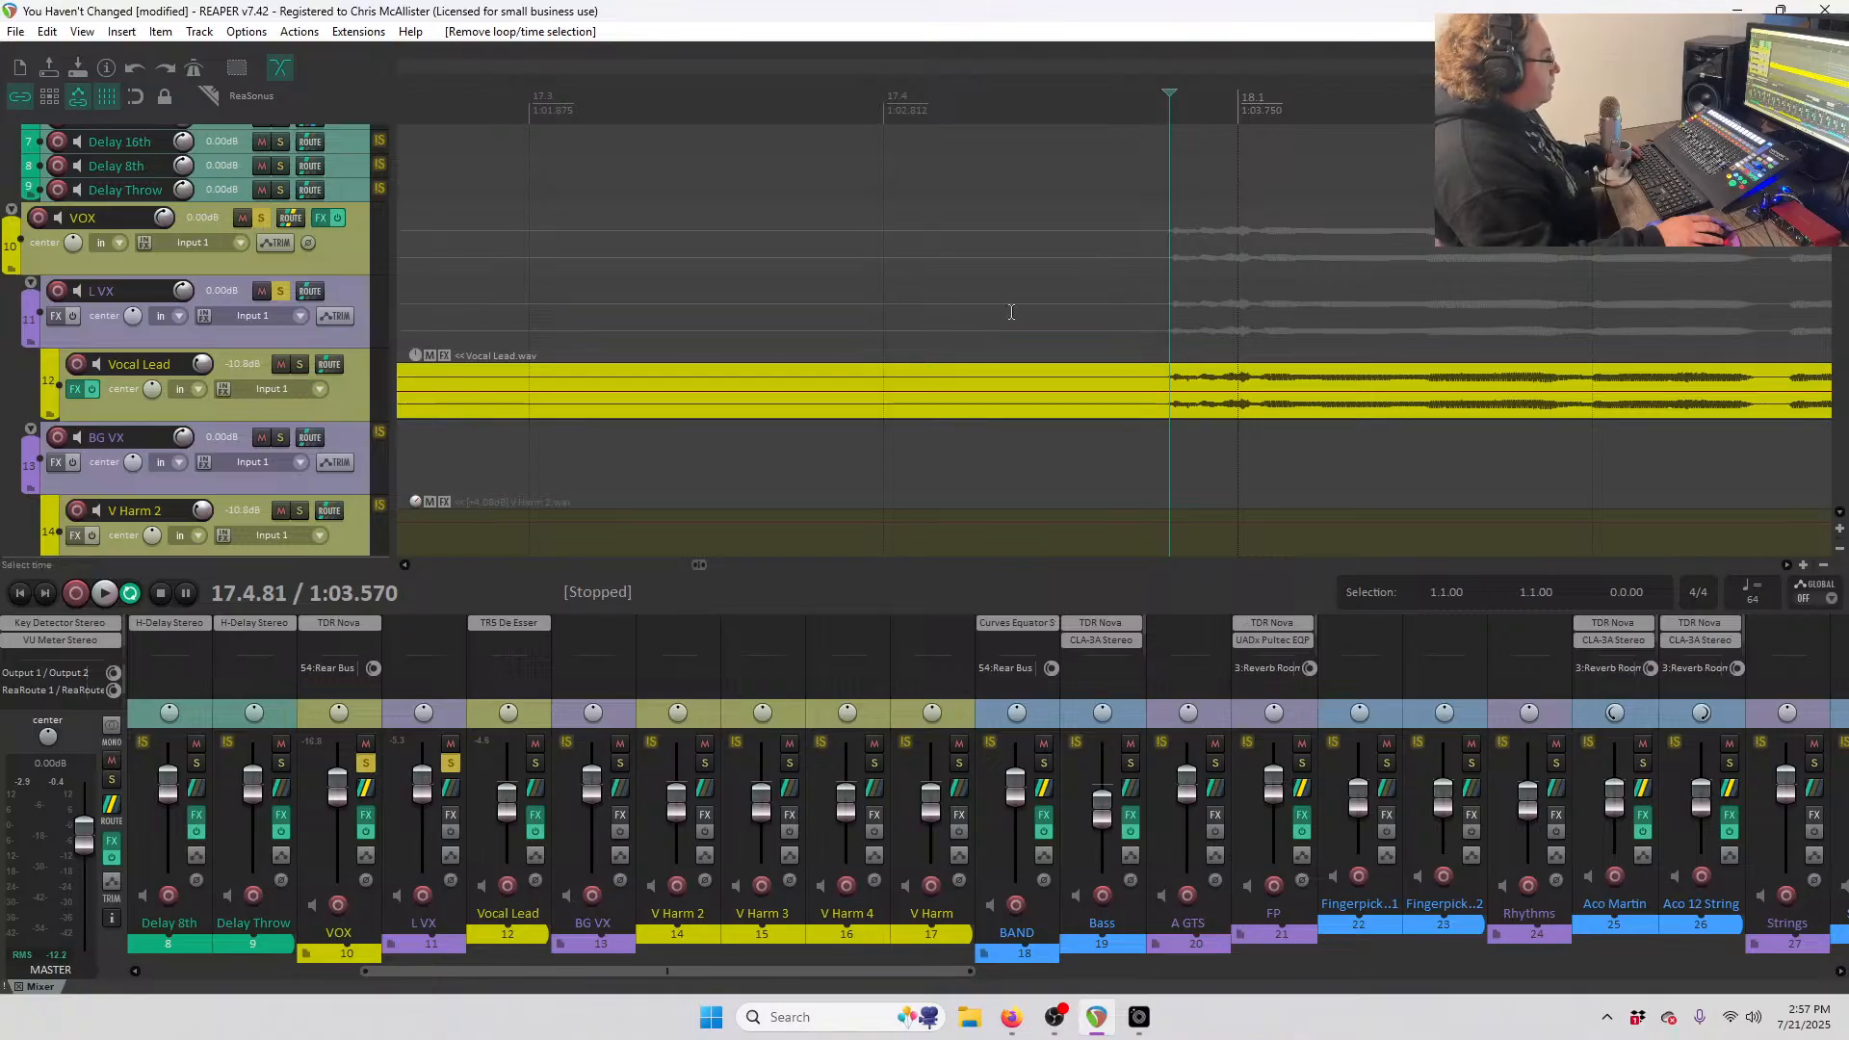
pyautogui.press('space')
pyautogui.press('space')
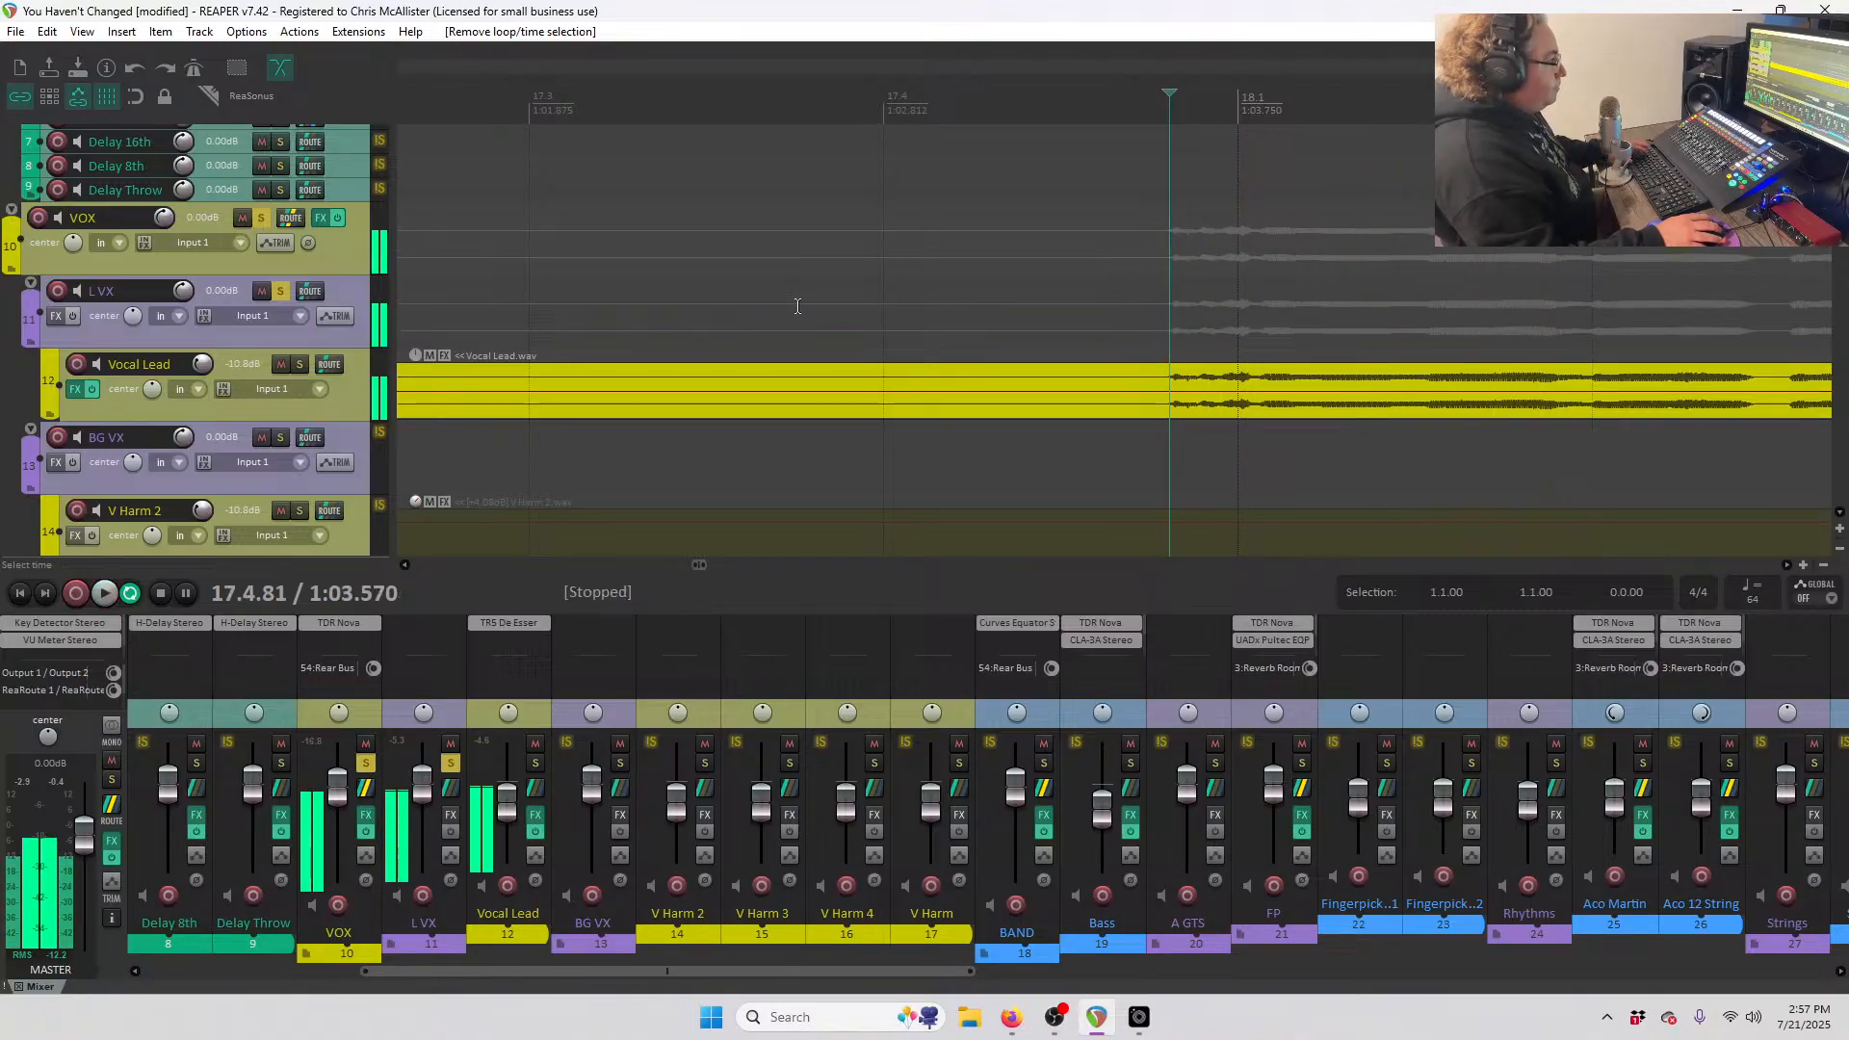
pyautogui.scroll(-1, 1229, 385)
pyautogui.scroll(-1, 1229, 385)
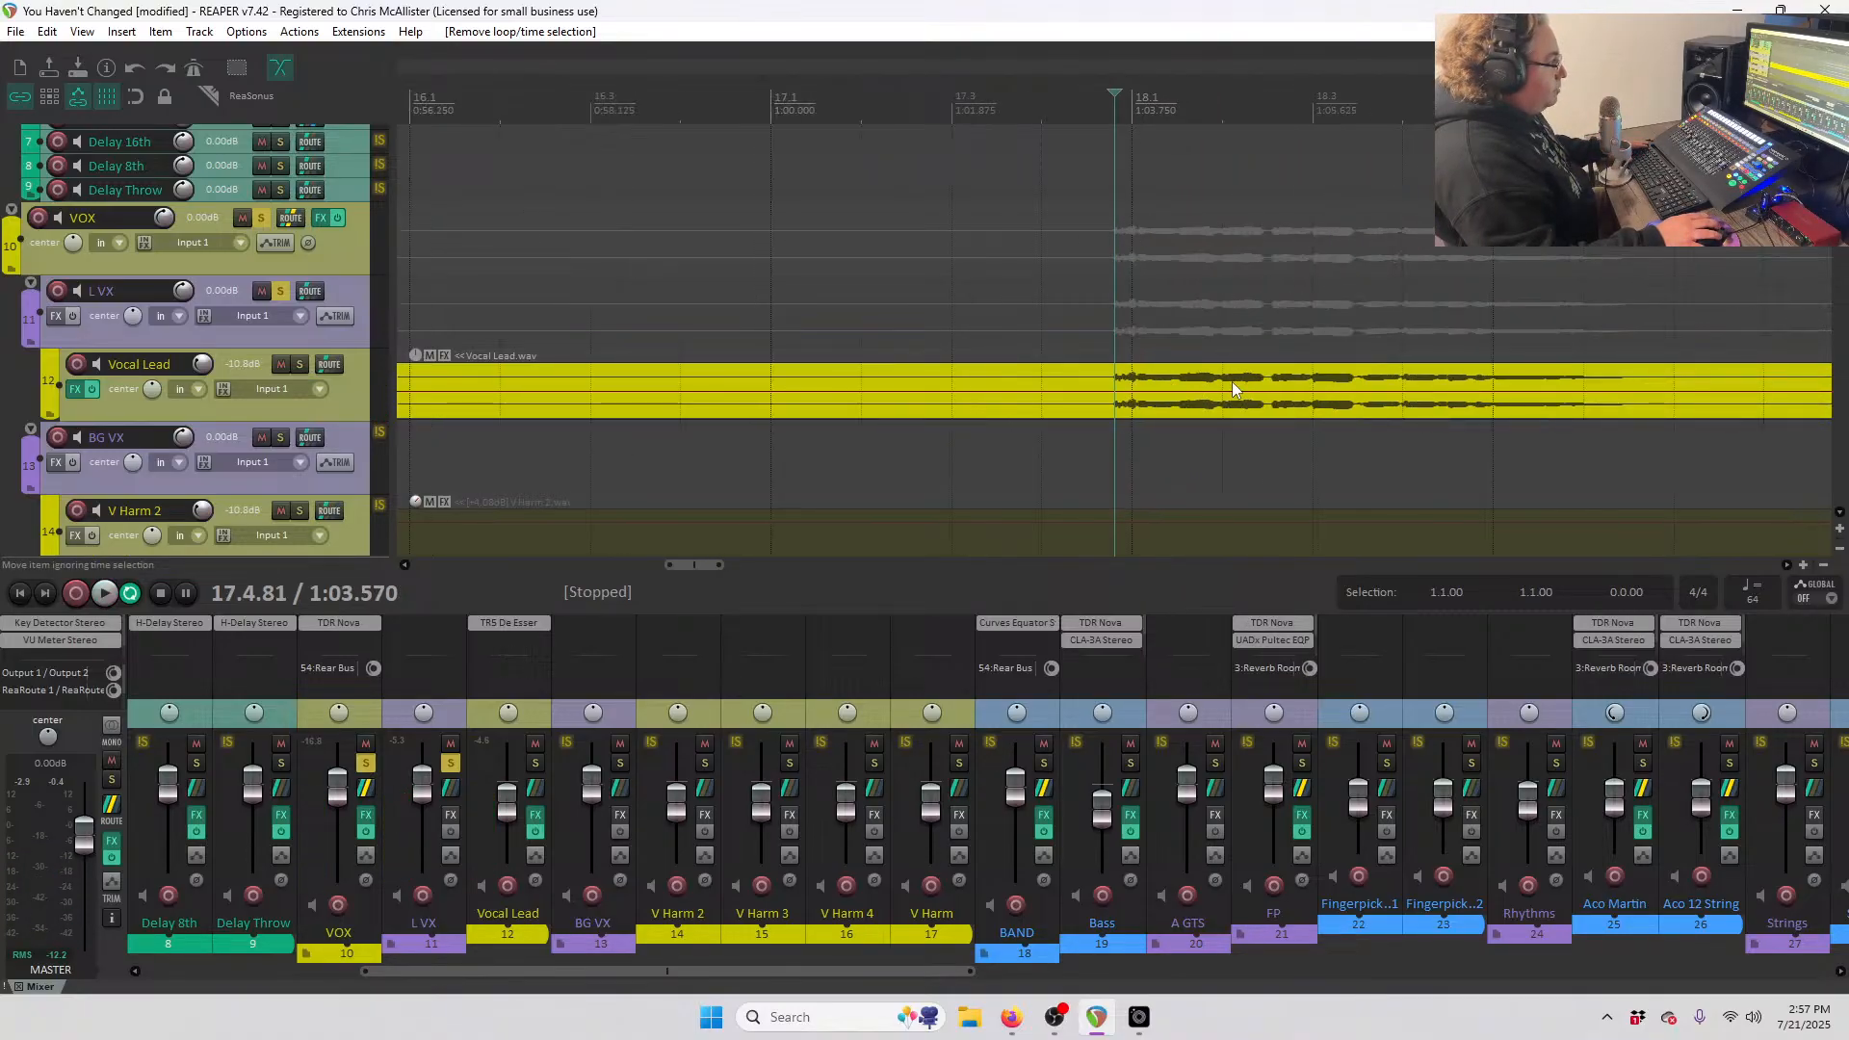
pyautogui.press('space')
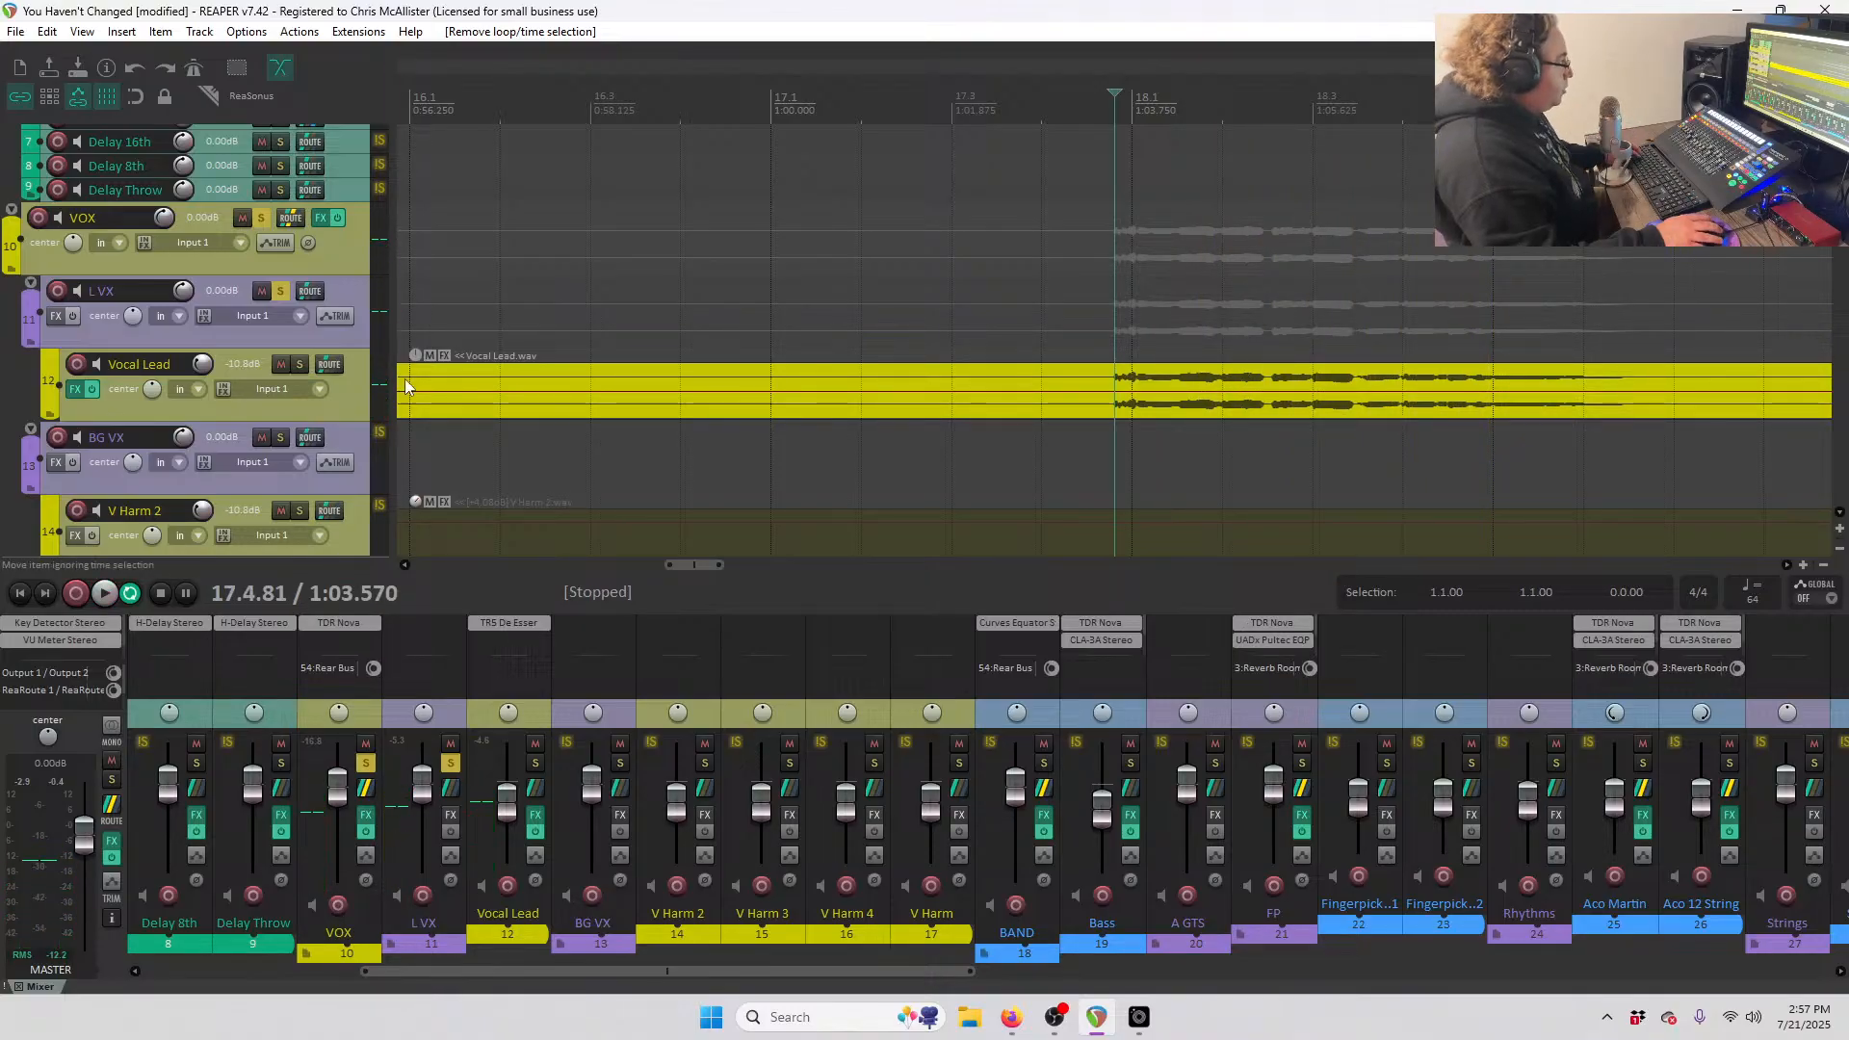
# - Add the UADx LA-2A Silver Compressor to the Vocal Lead track, set its peak reduction during playback and close it
pyautogui.scroll(-5, 1132, 351)
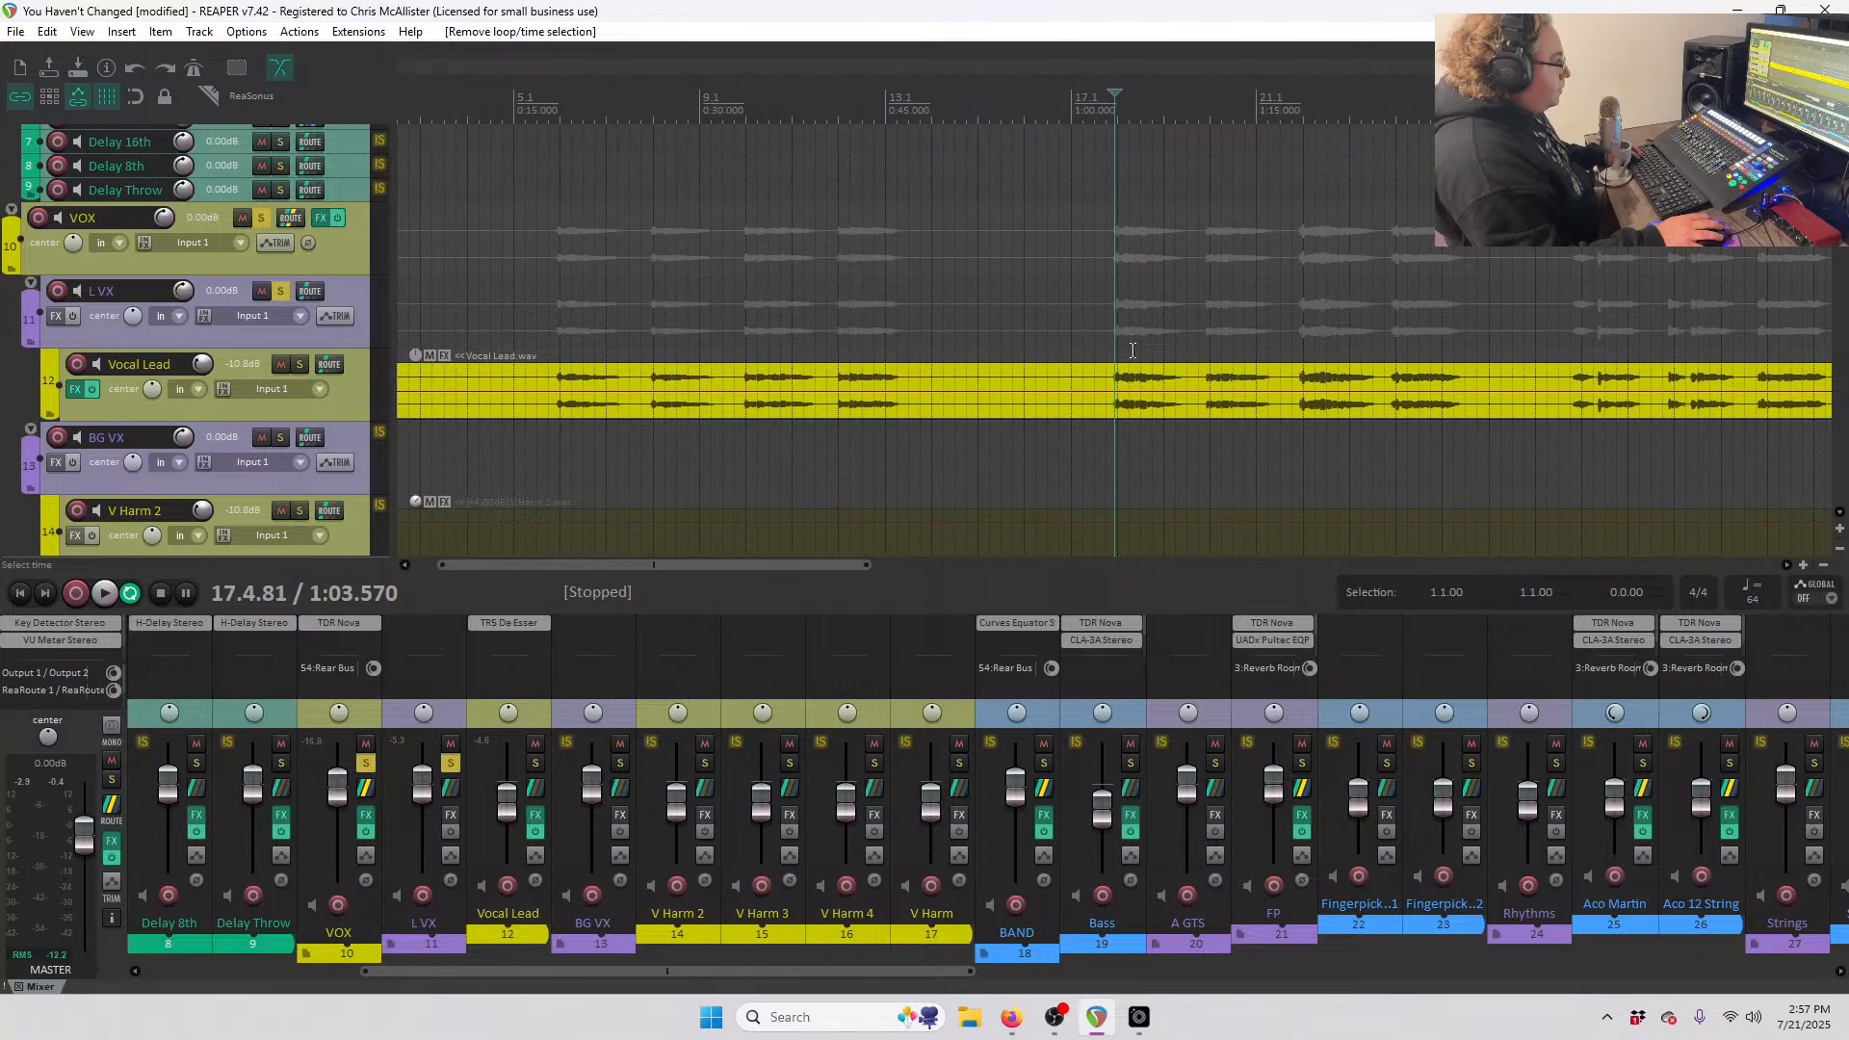
pyautogui.scroll(-2, 1132, 350)
pyautogui.scroll(3, 1139, 351)
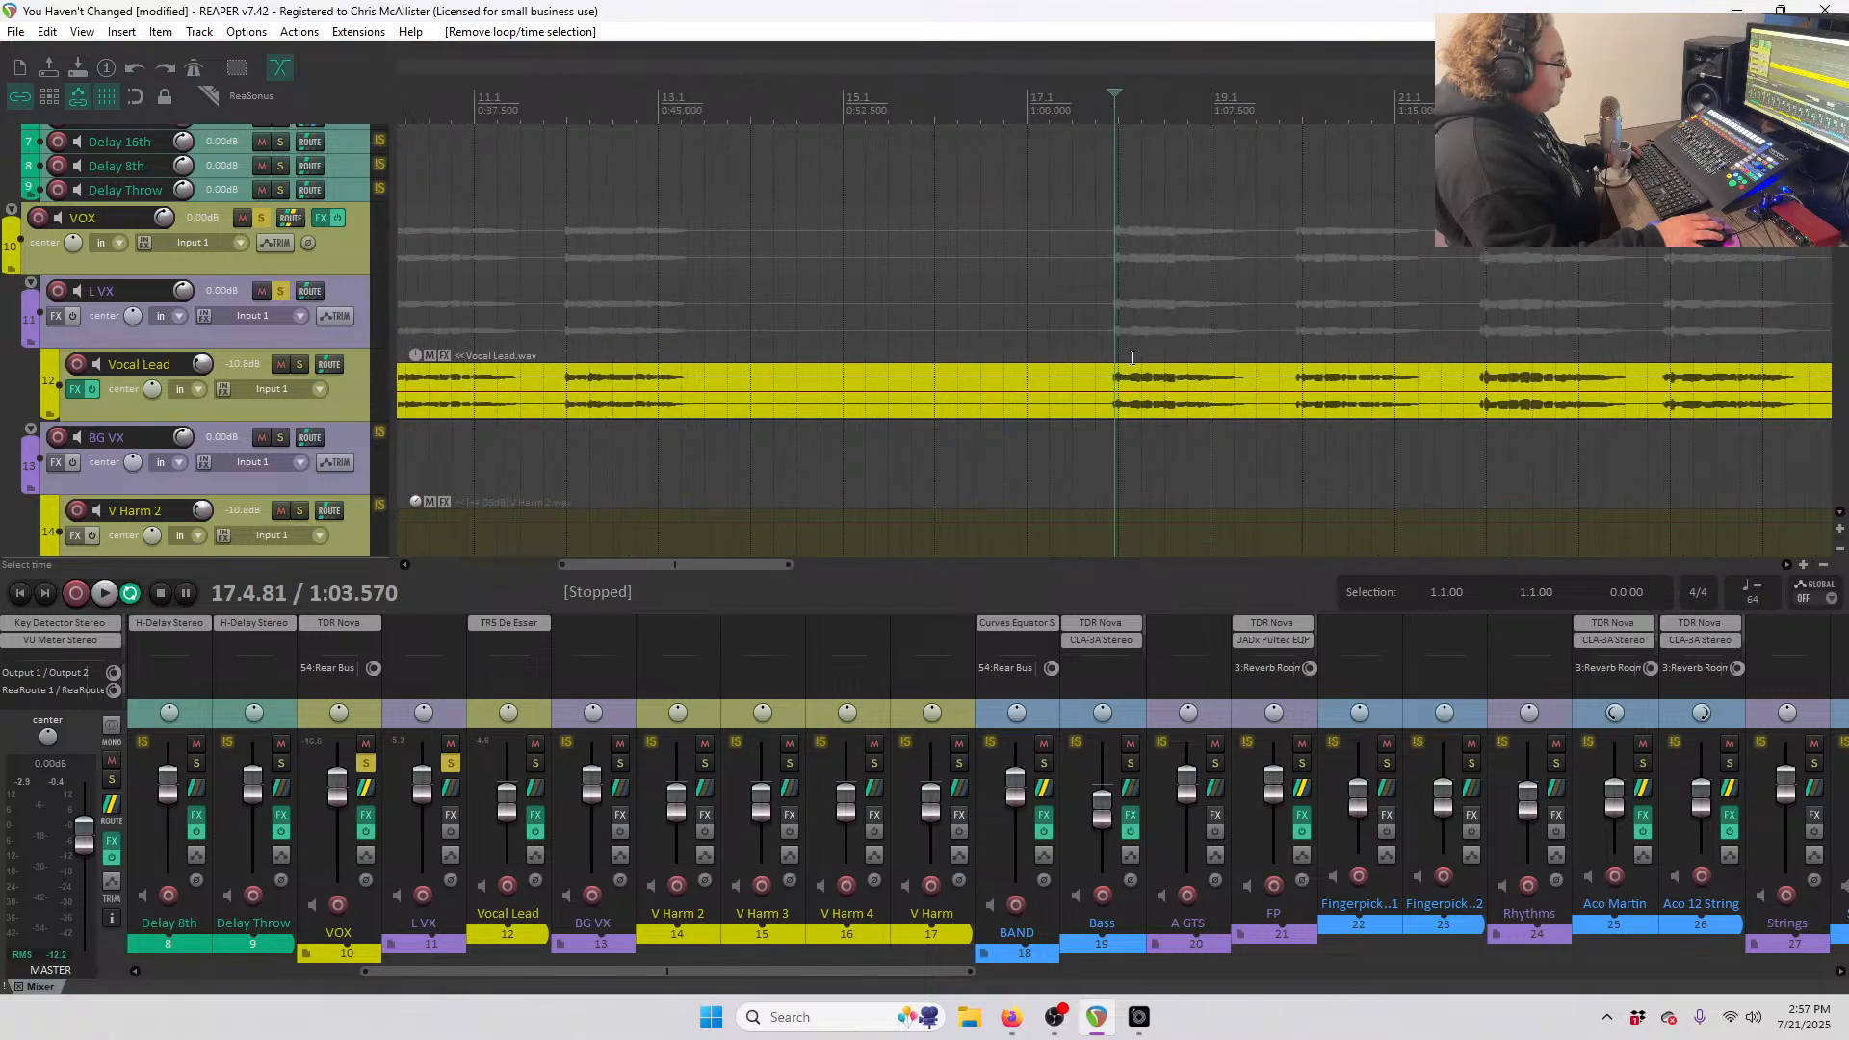
pyautogui.rightClick(77, 390)
pyautogui.moveTo(159, 532)
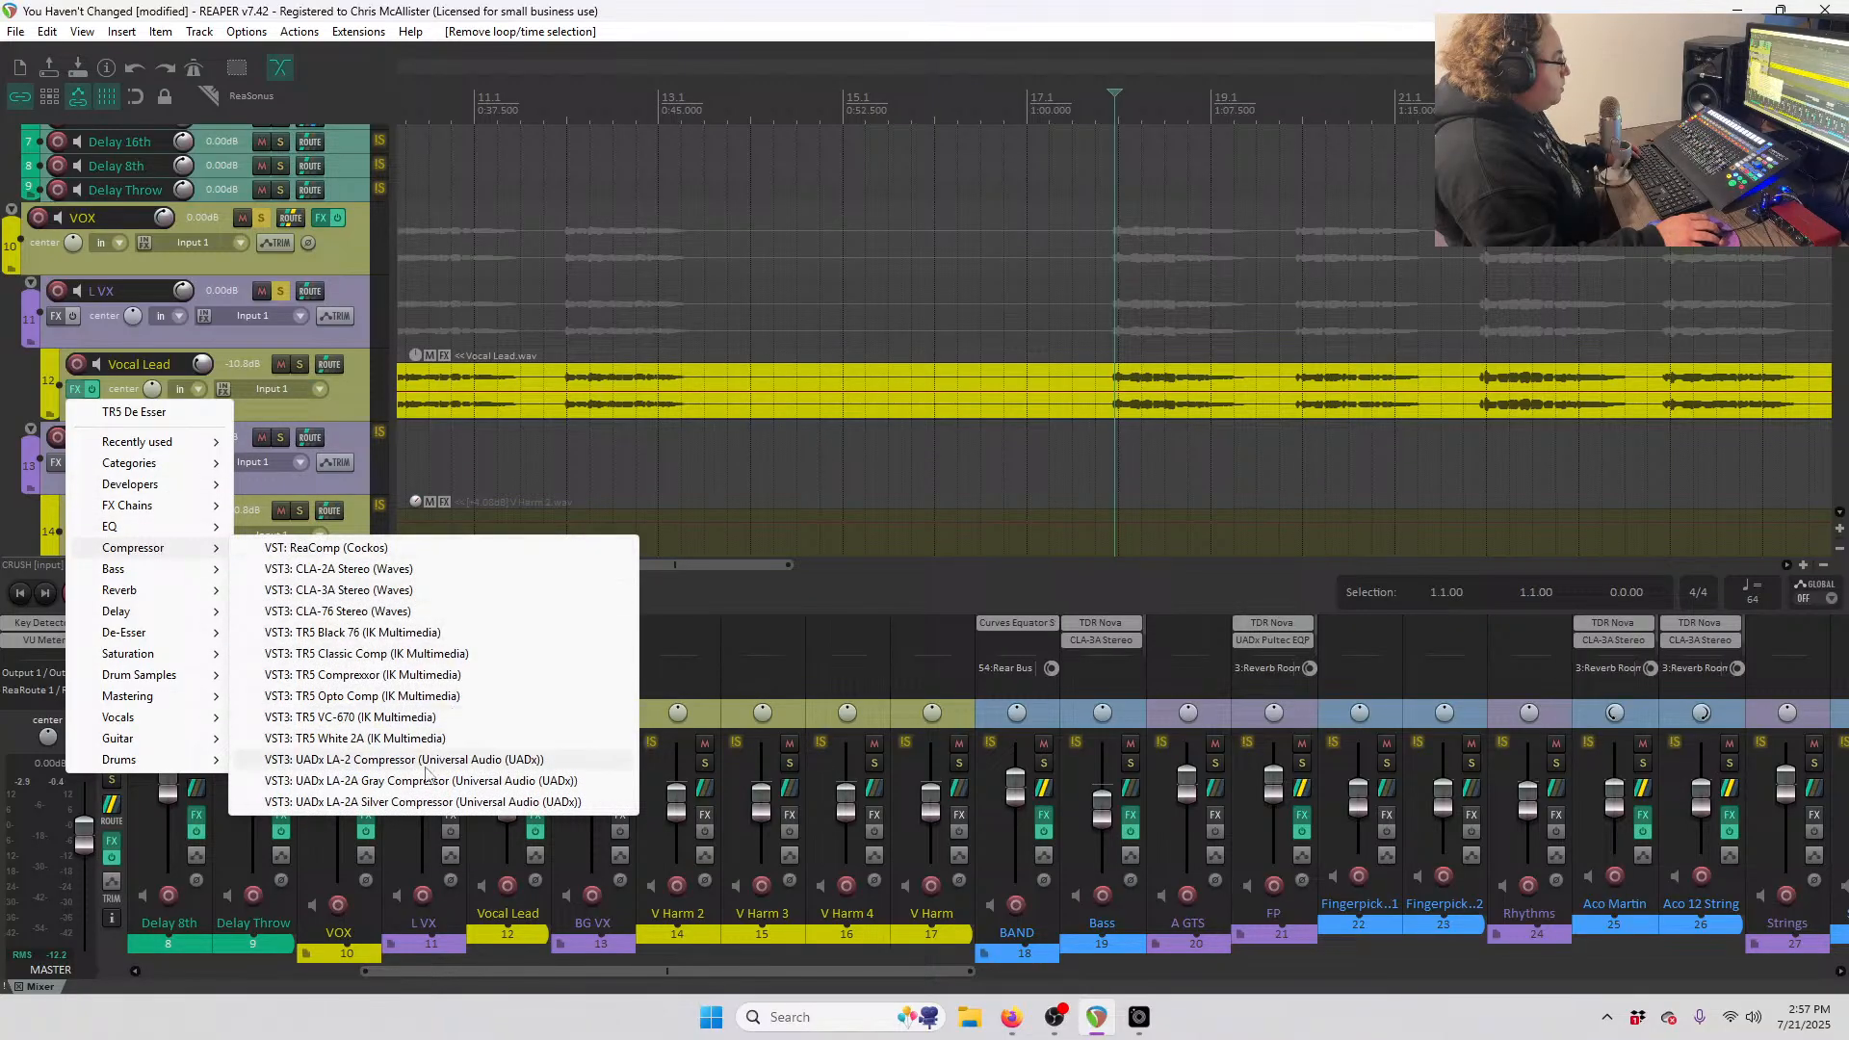
pyautogui.click(412, 803)
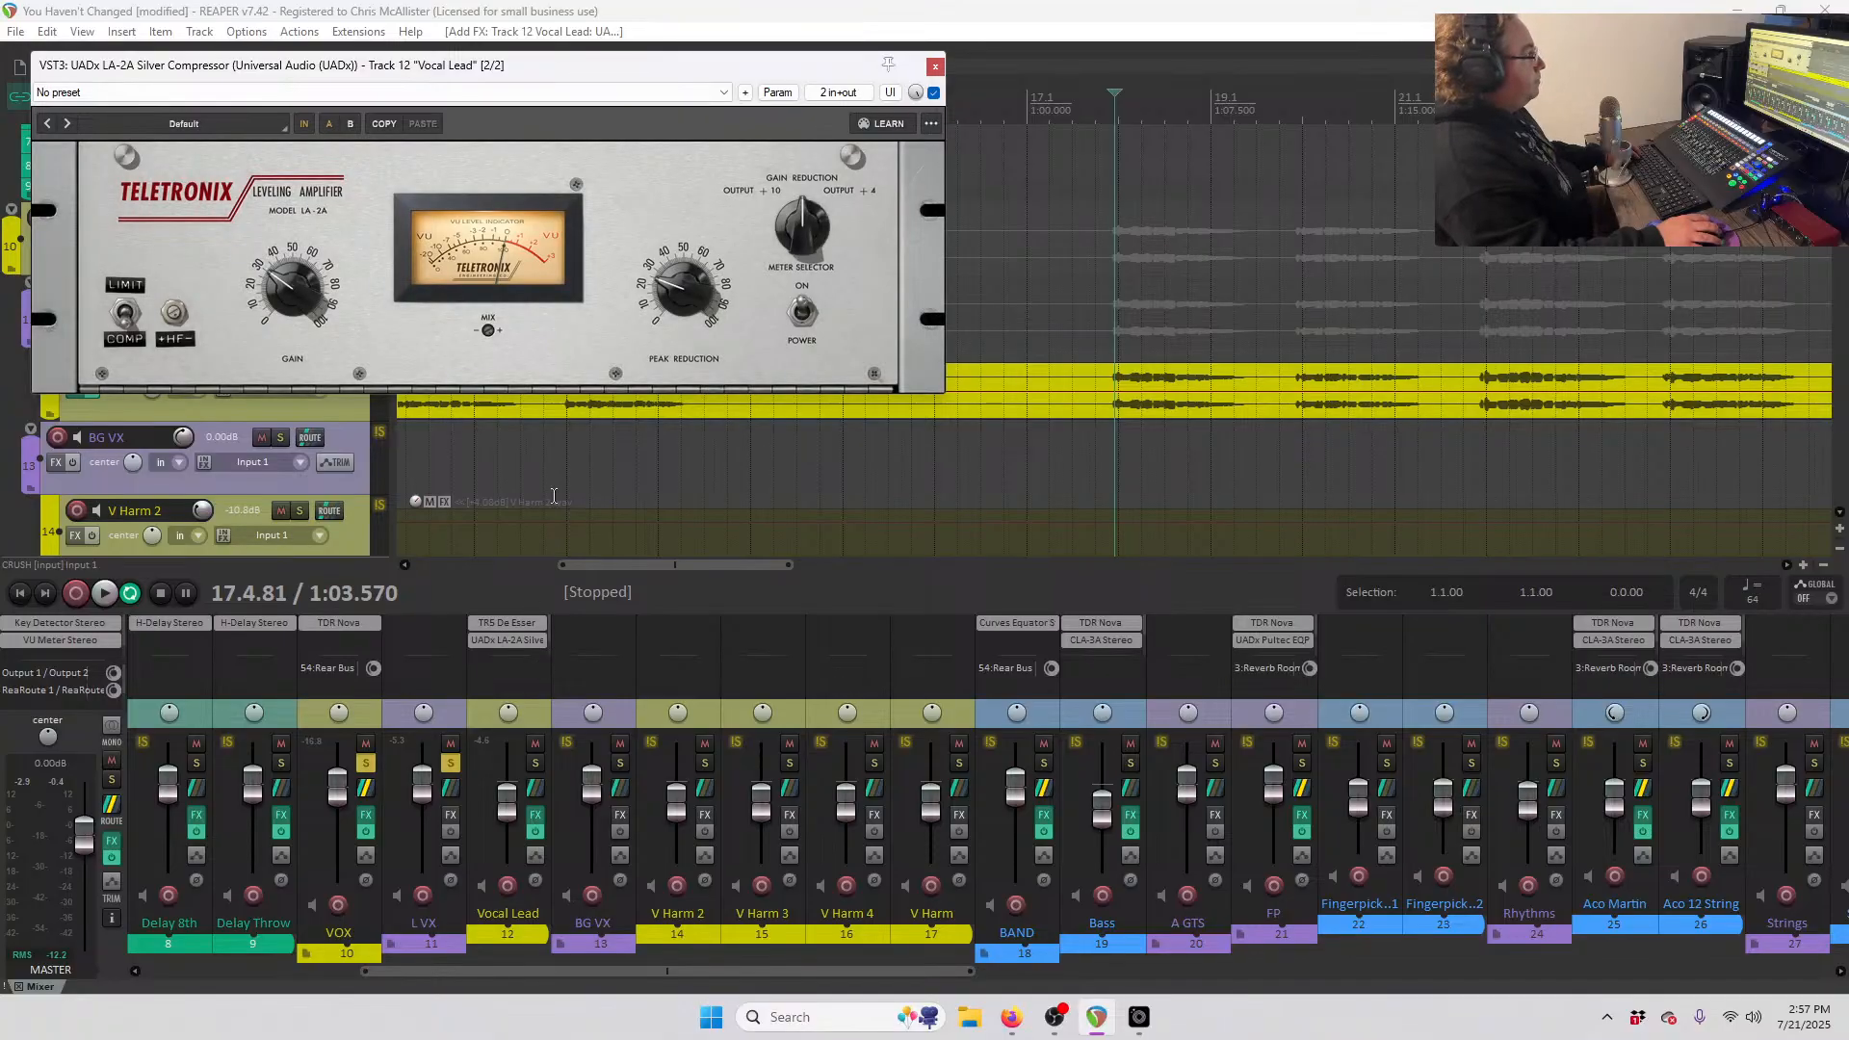
pyautogui.press('space')
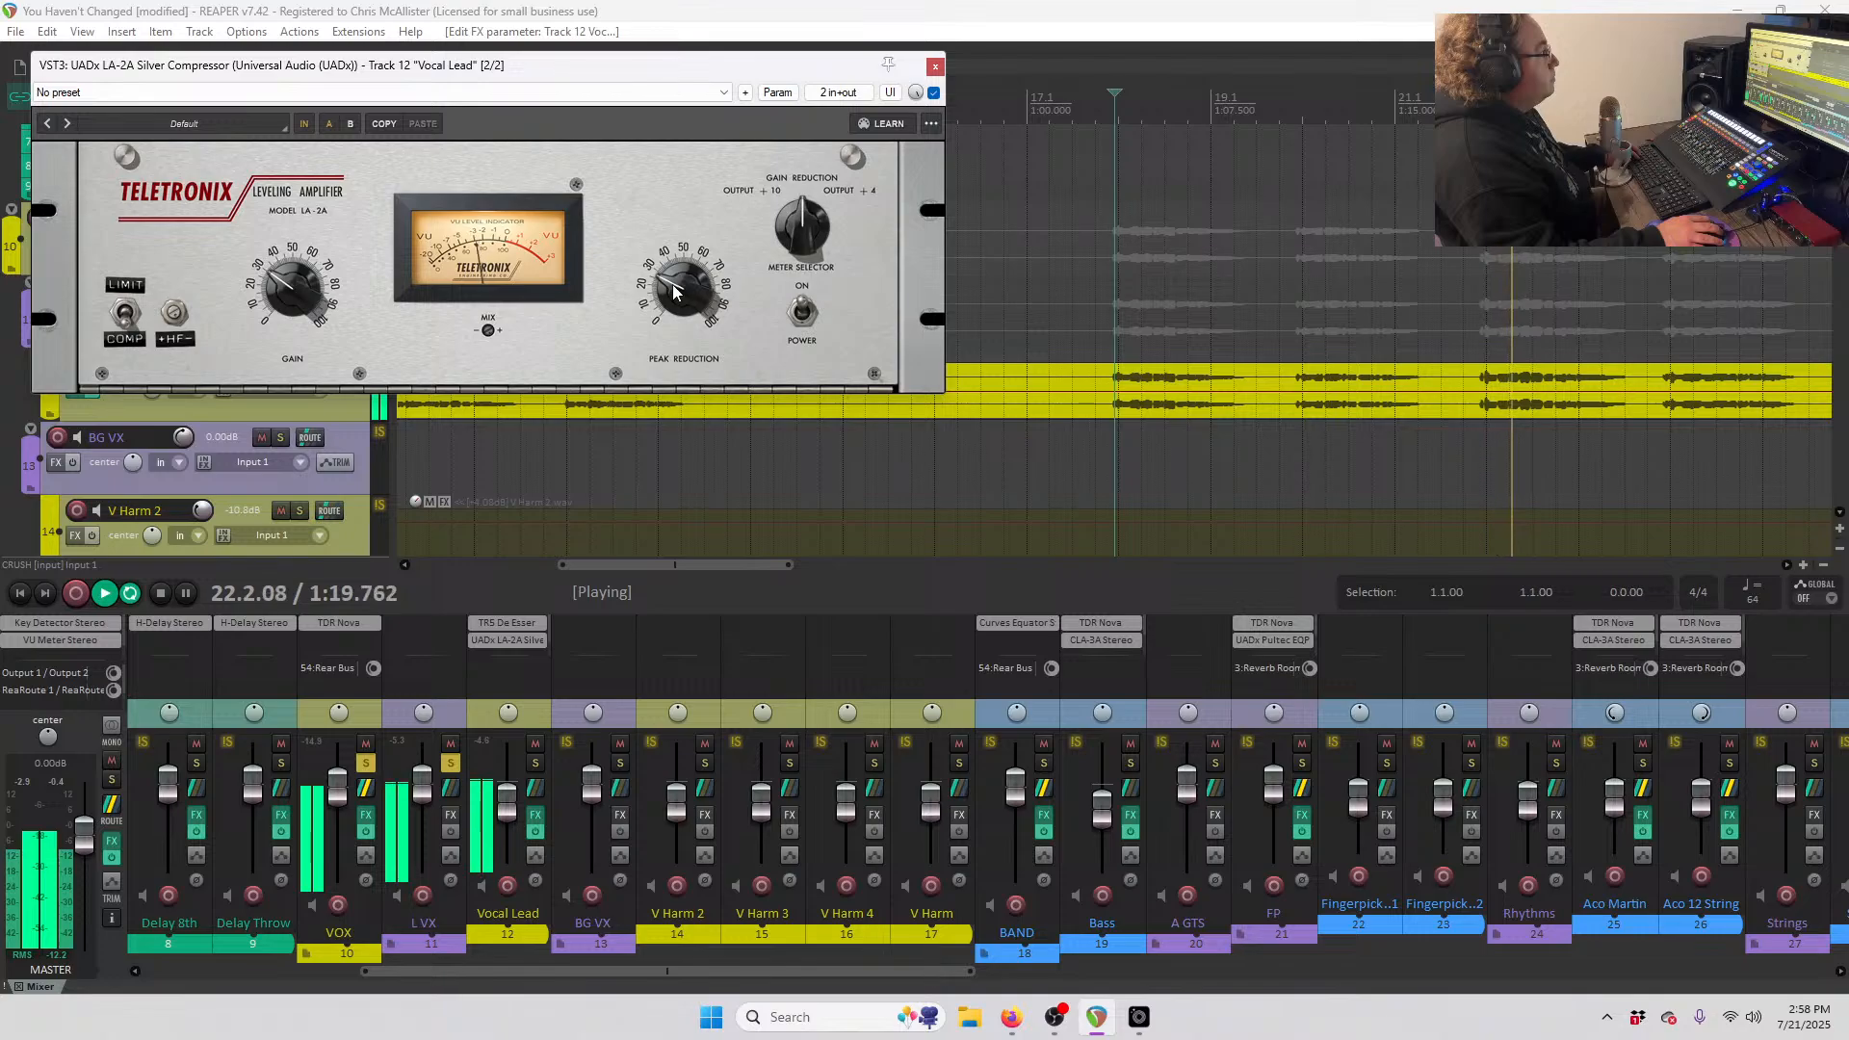
pyautogui.click(936, 66)
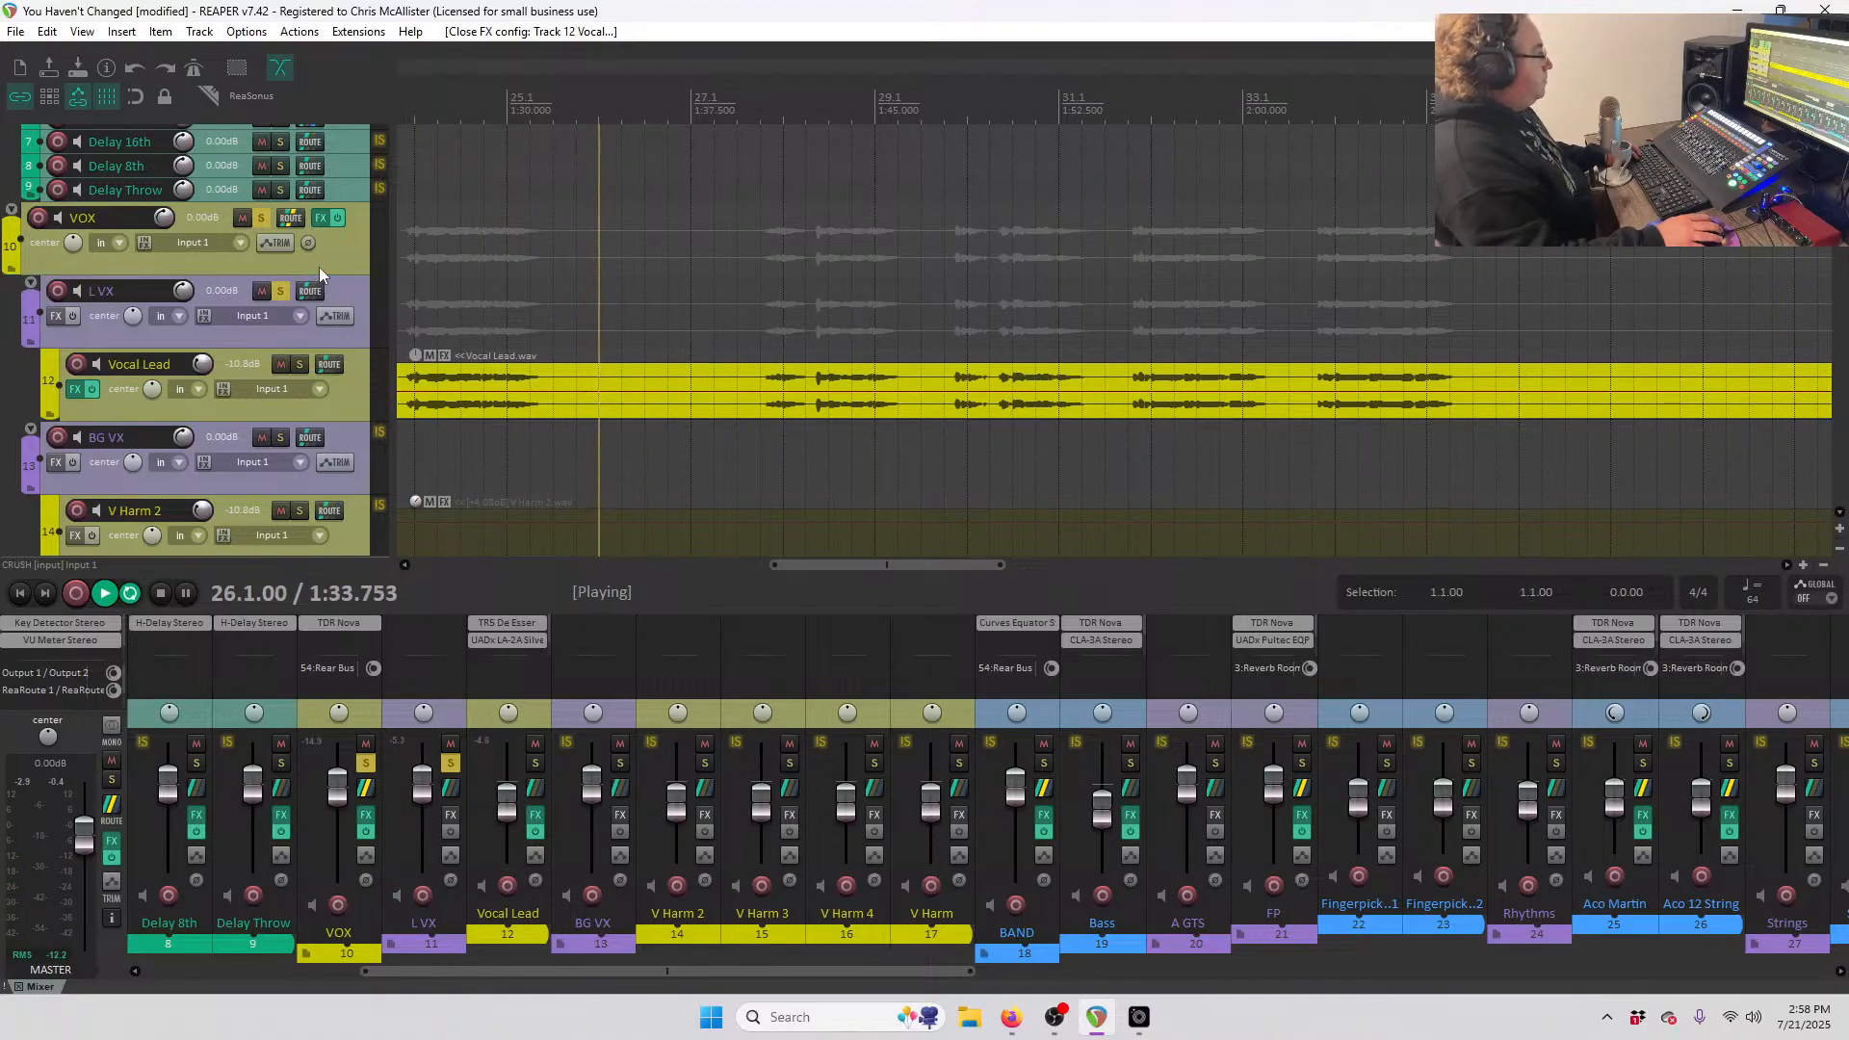
pyautogui.press('space')
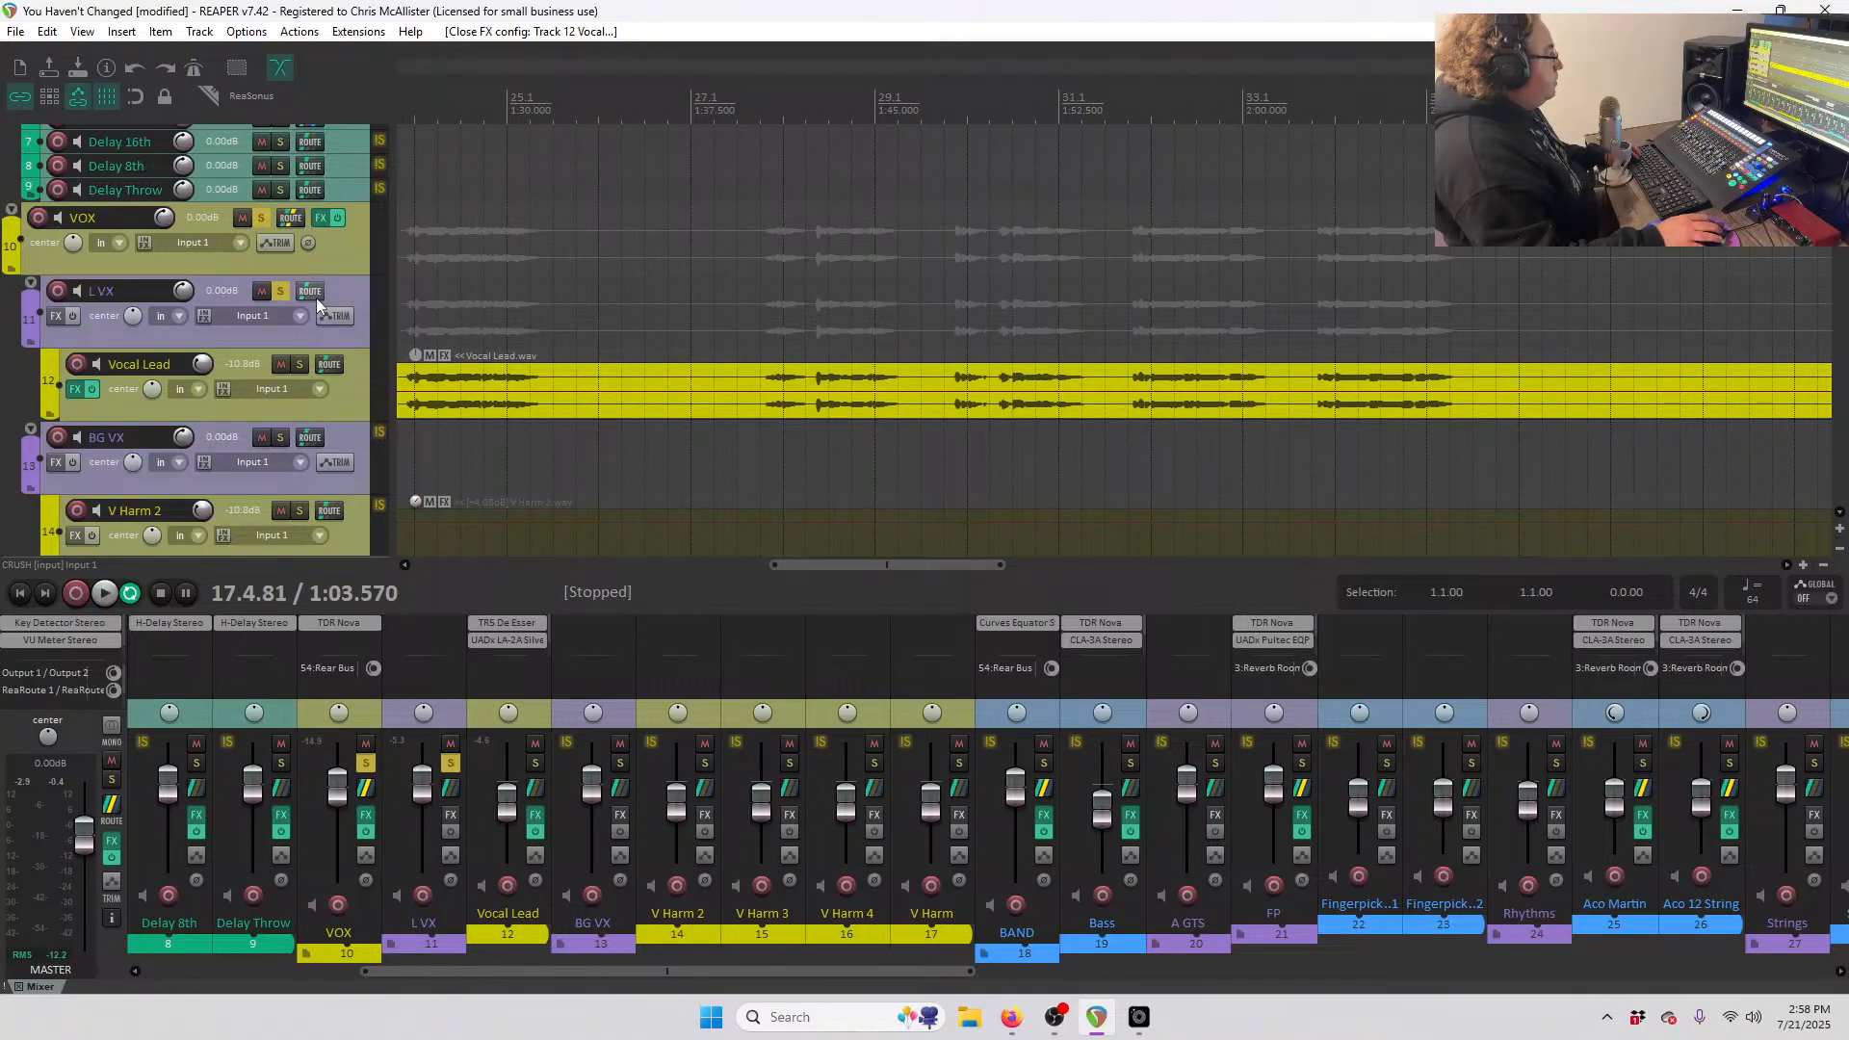
# - Create a send from the L VX folder to 5 Reverb Plate and audition it from 17.4.81
pyautogui.rightClick(312, 293)
pyautogui.moveTo(385, 335)
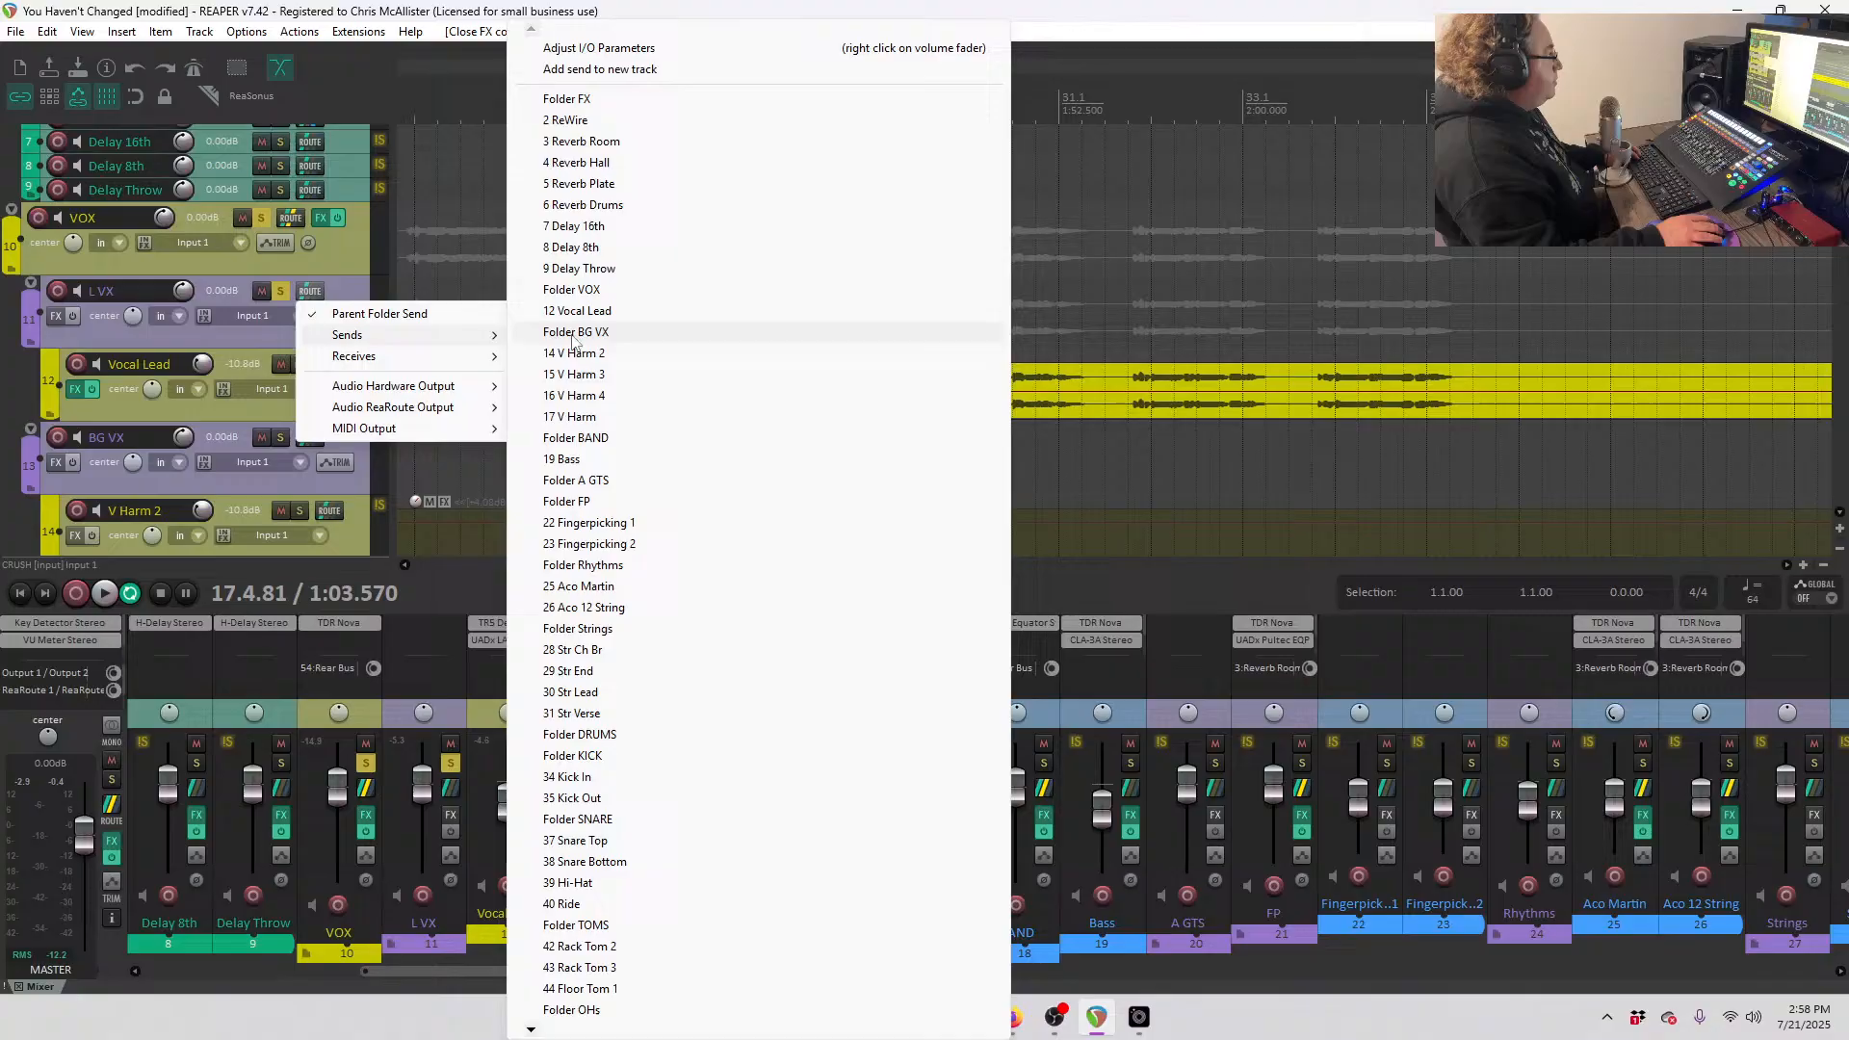
pyautogui.click(690, 184)
pyautogui.scroll(-2, 674, 335)
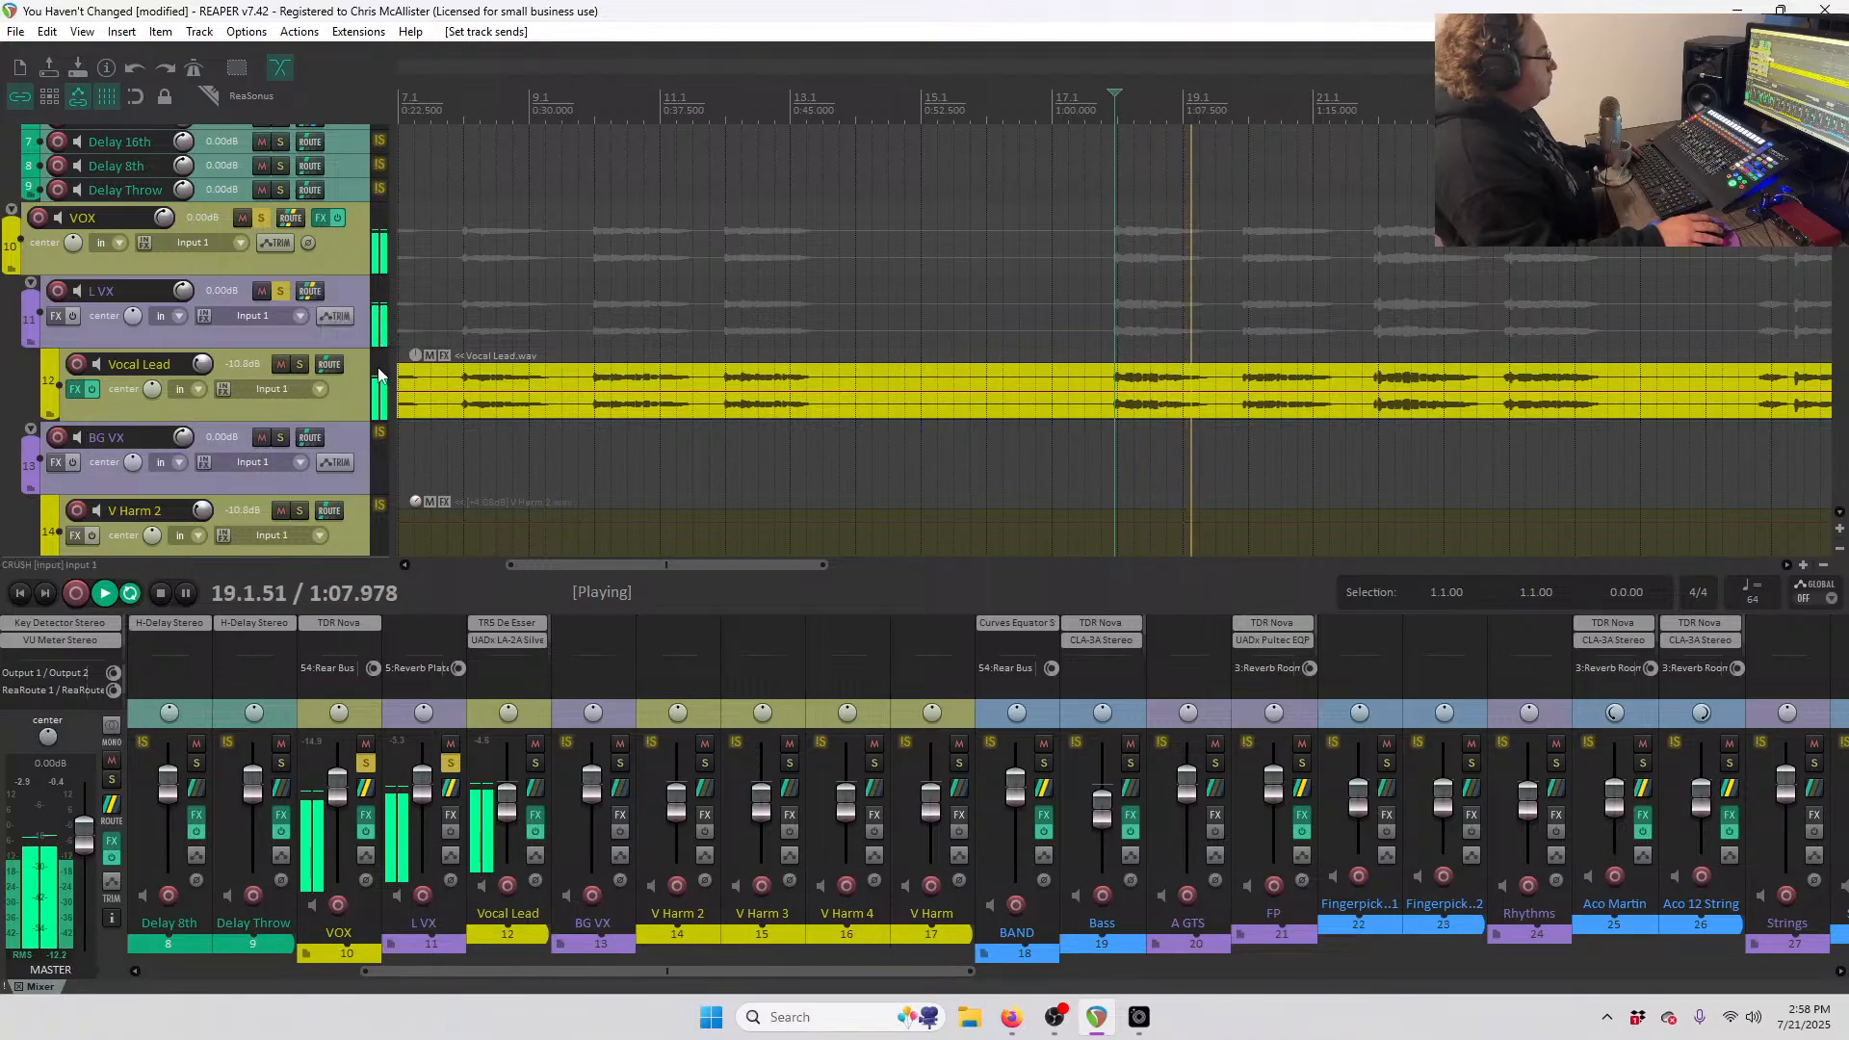
pyautogui.press('space')
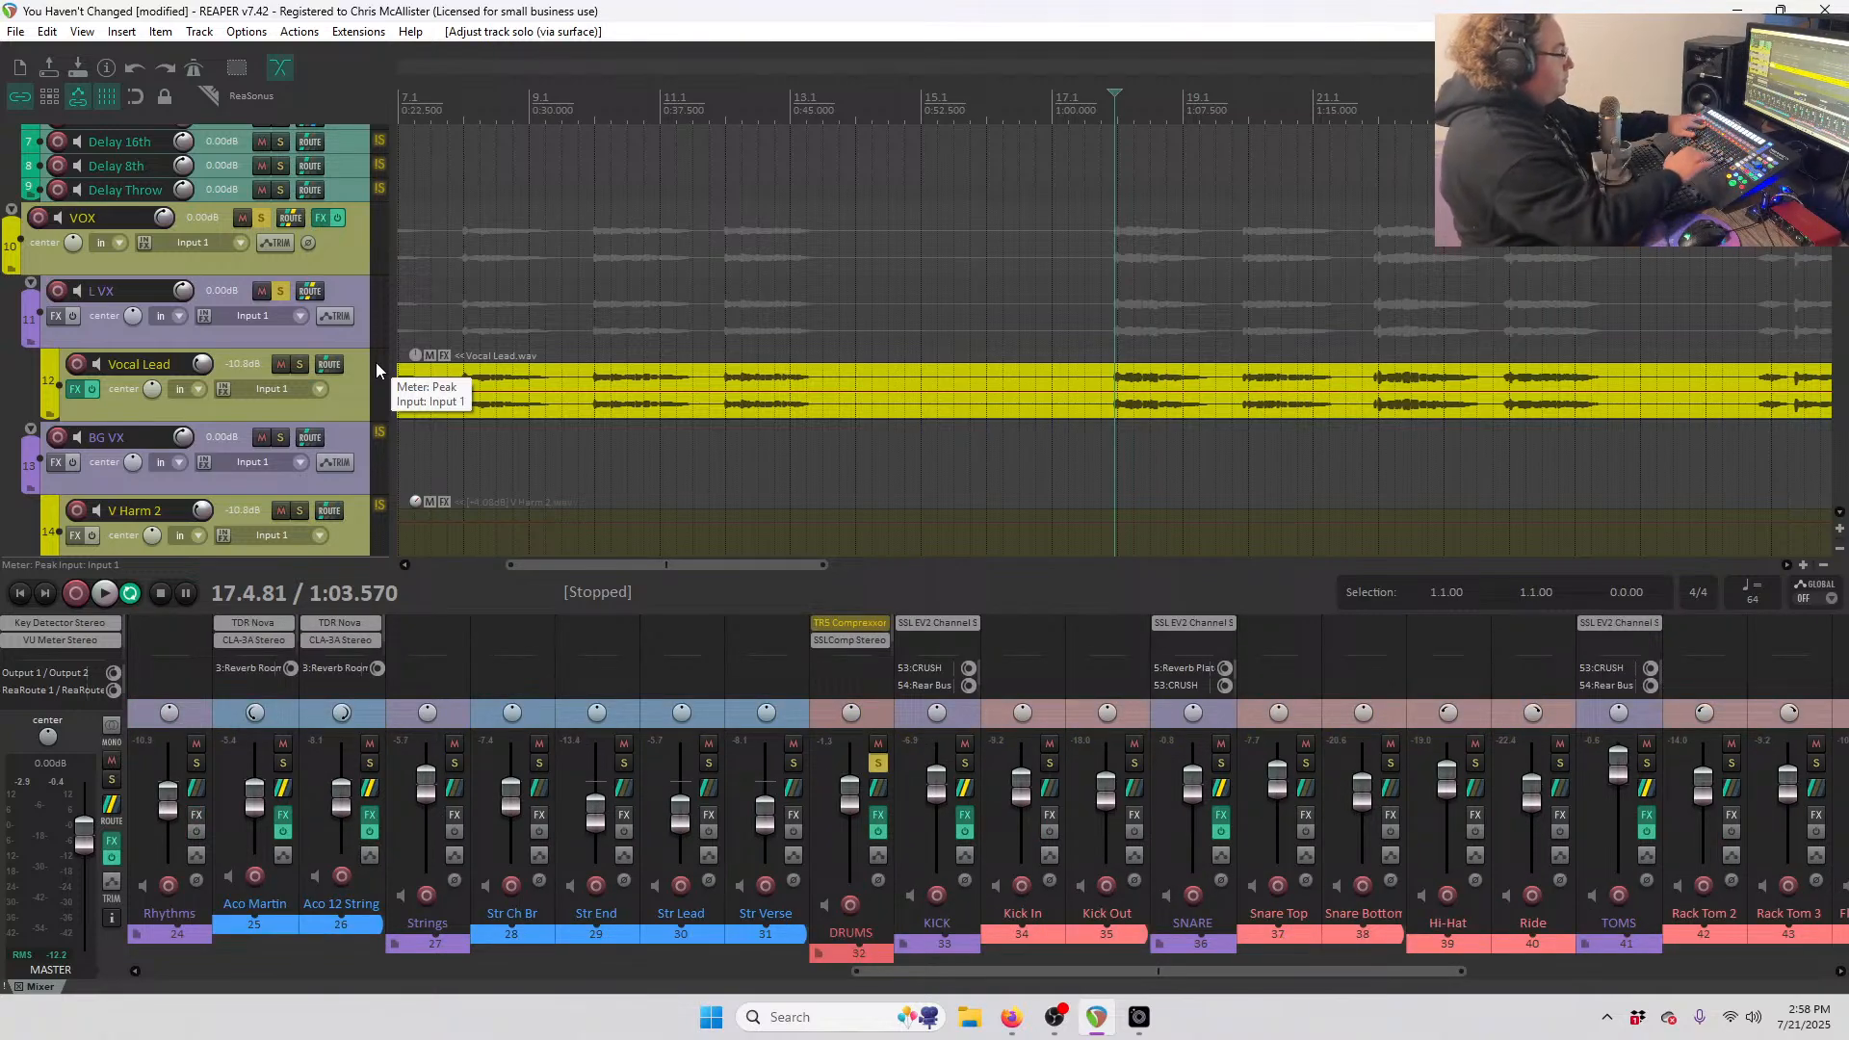
# - Set the Vocal Lead volume to -5.97 dB while playing it with the band and drums soloed
pyautogui.press('space')
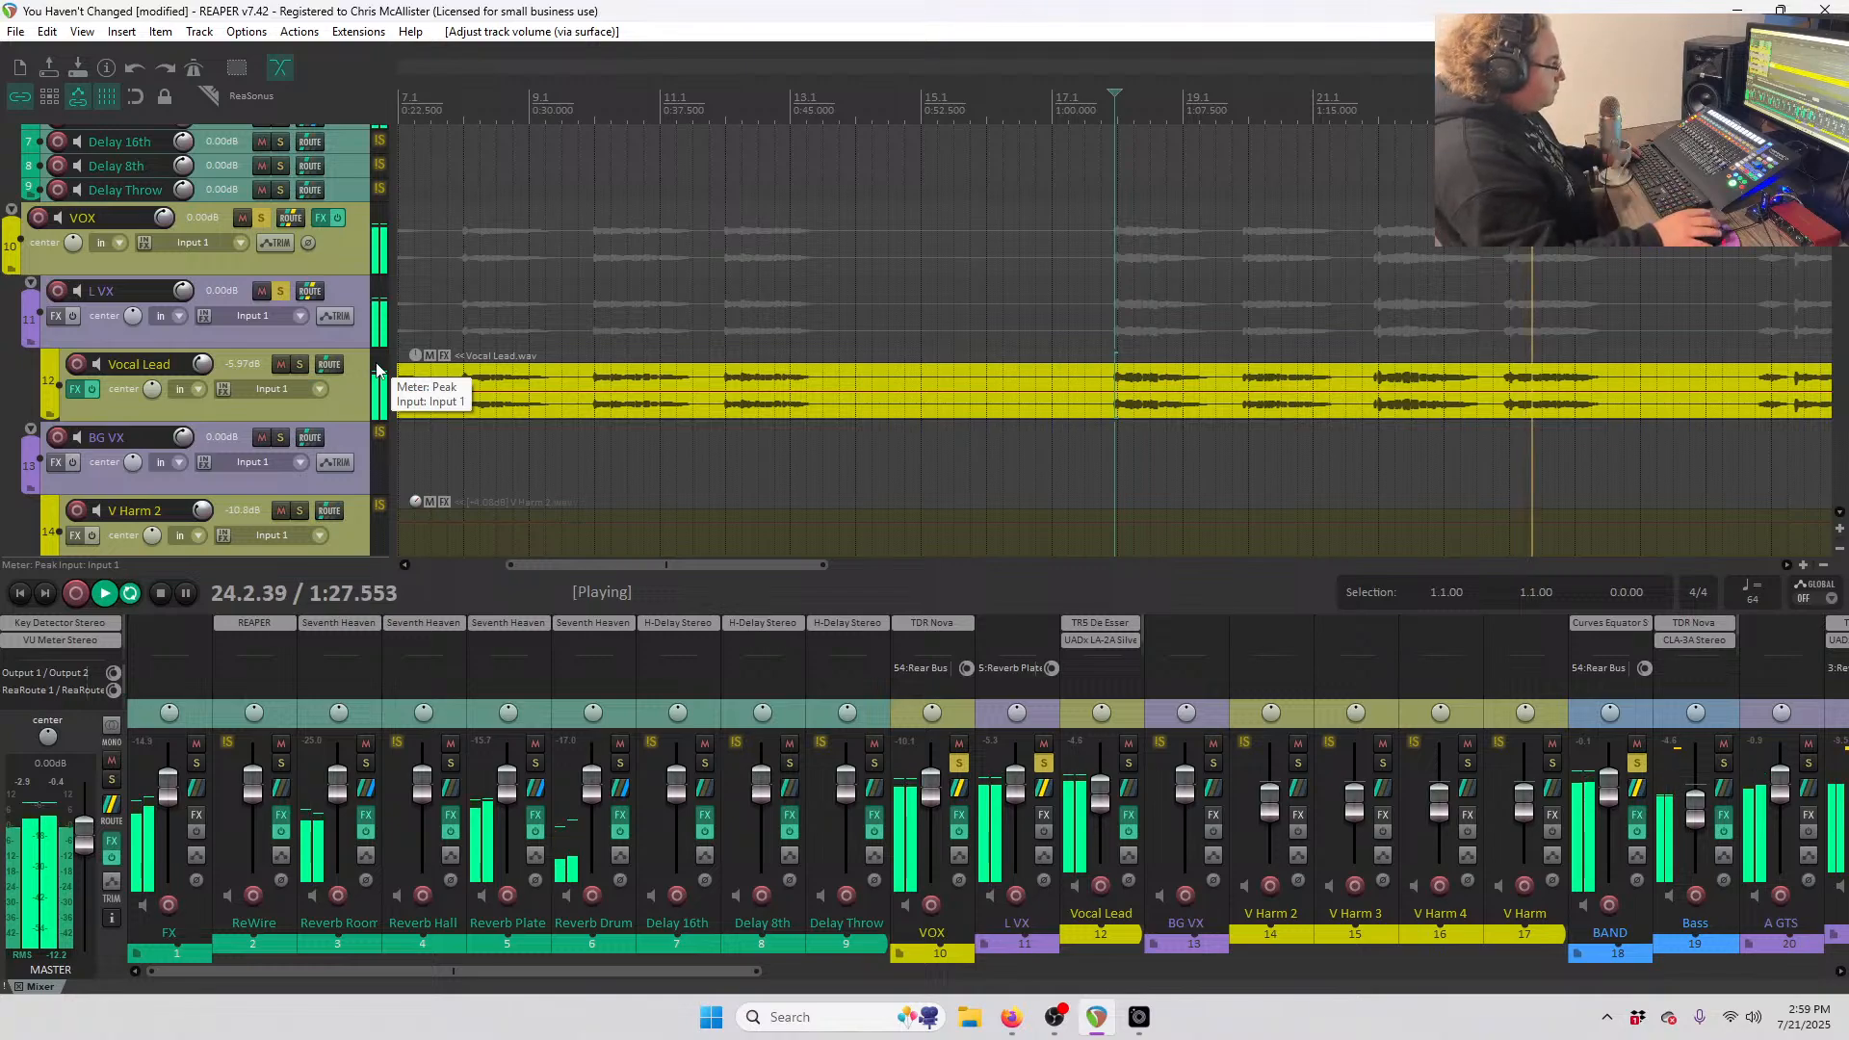
pyautogui.scroll(-2, 1081, 382)
pyautogui.scroll(-1, 278, 472)
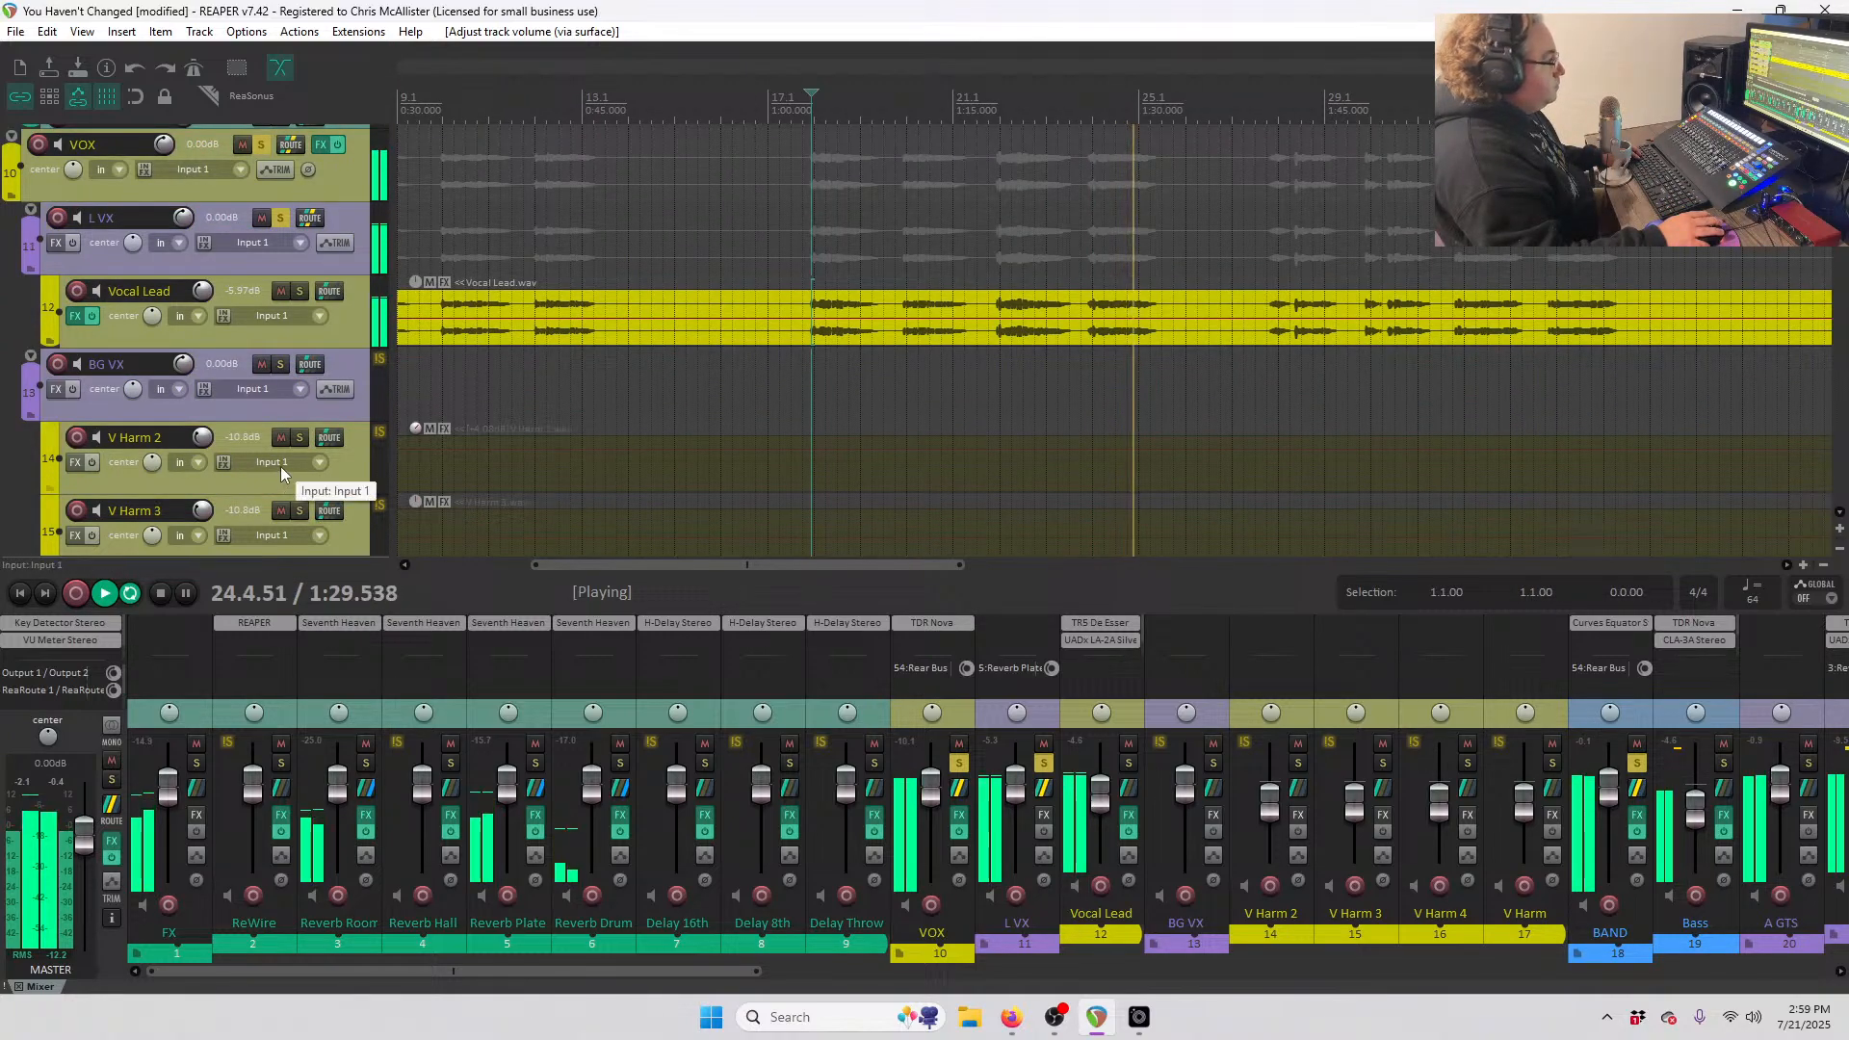
pyautogui.press('space')
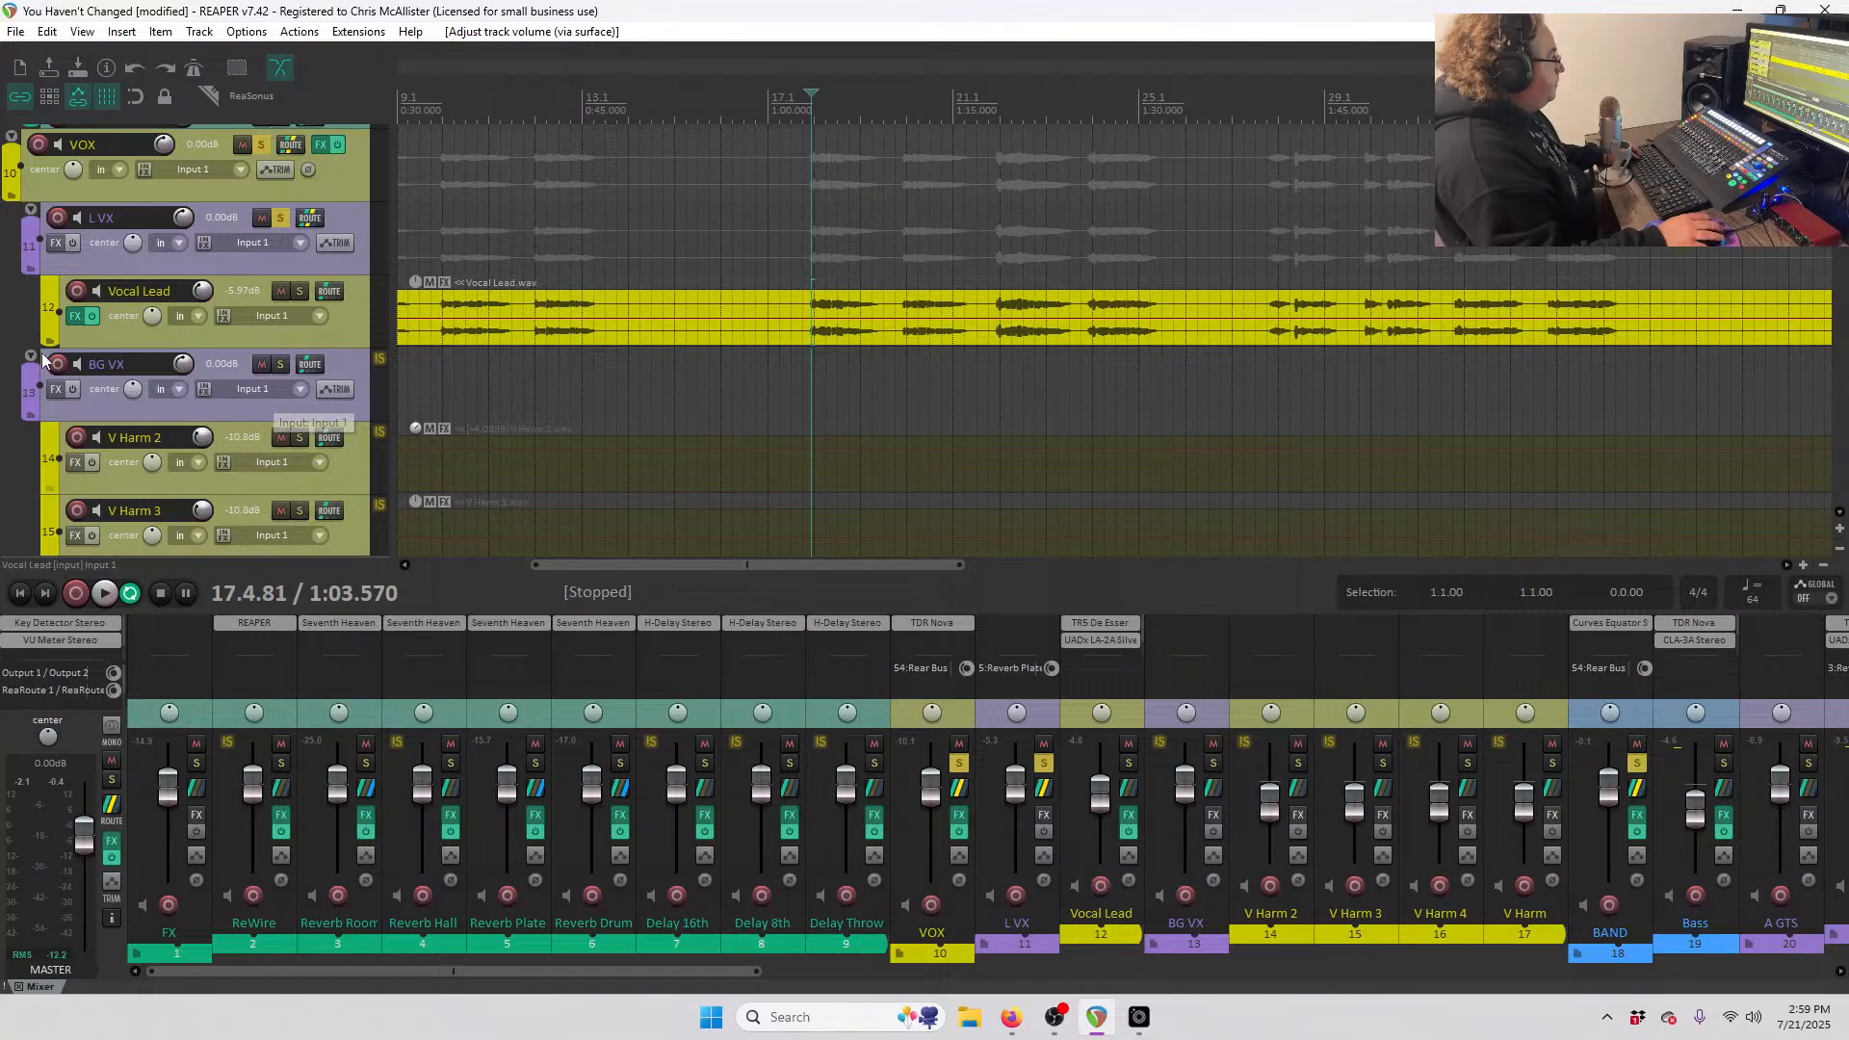
# - Add the UADx Pultec EQP-1A EQ to the Vocal Lead track and move its window clear of the track controls
pyautogui.rightClick(72, 315)
pyautogui.moveTo(143, 475)
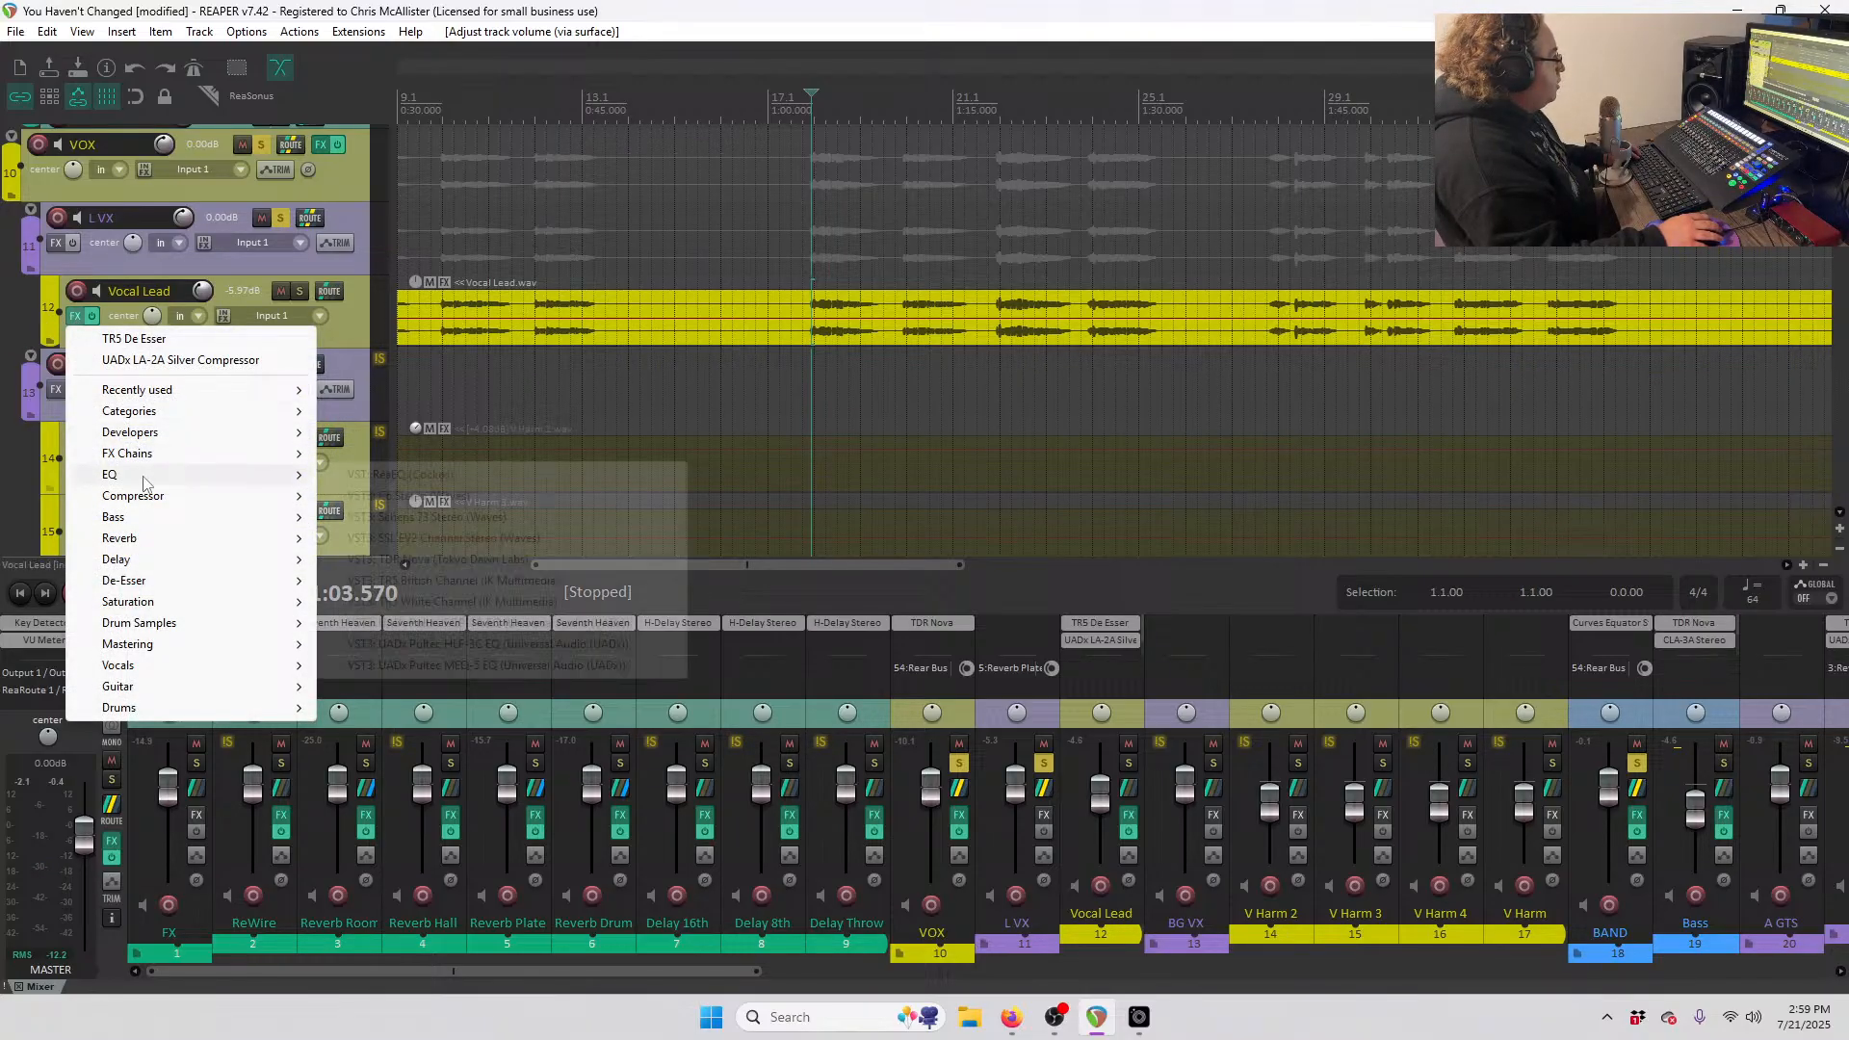
pyautogui.click(488, 622)
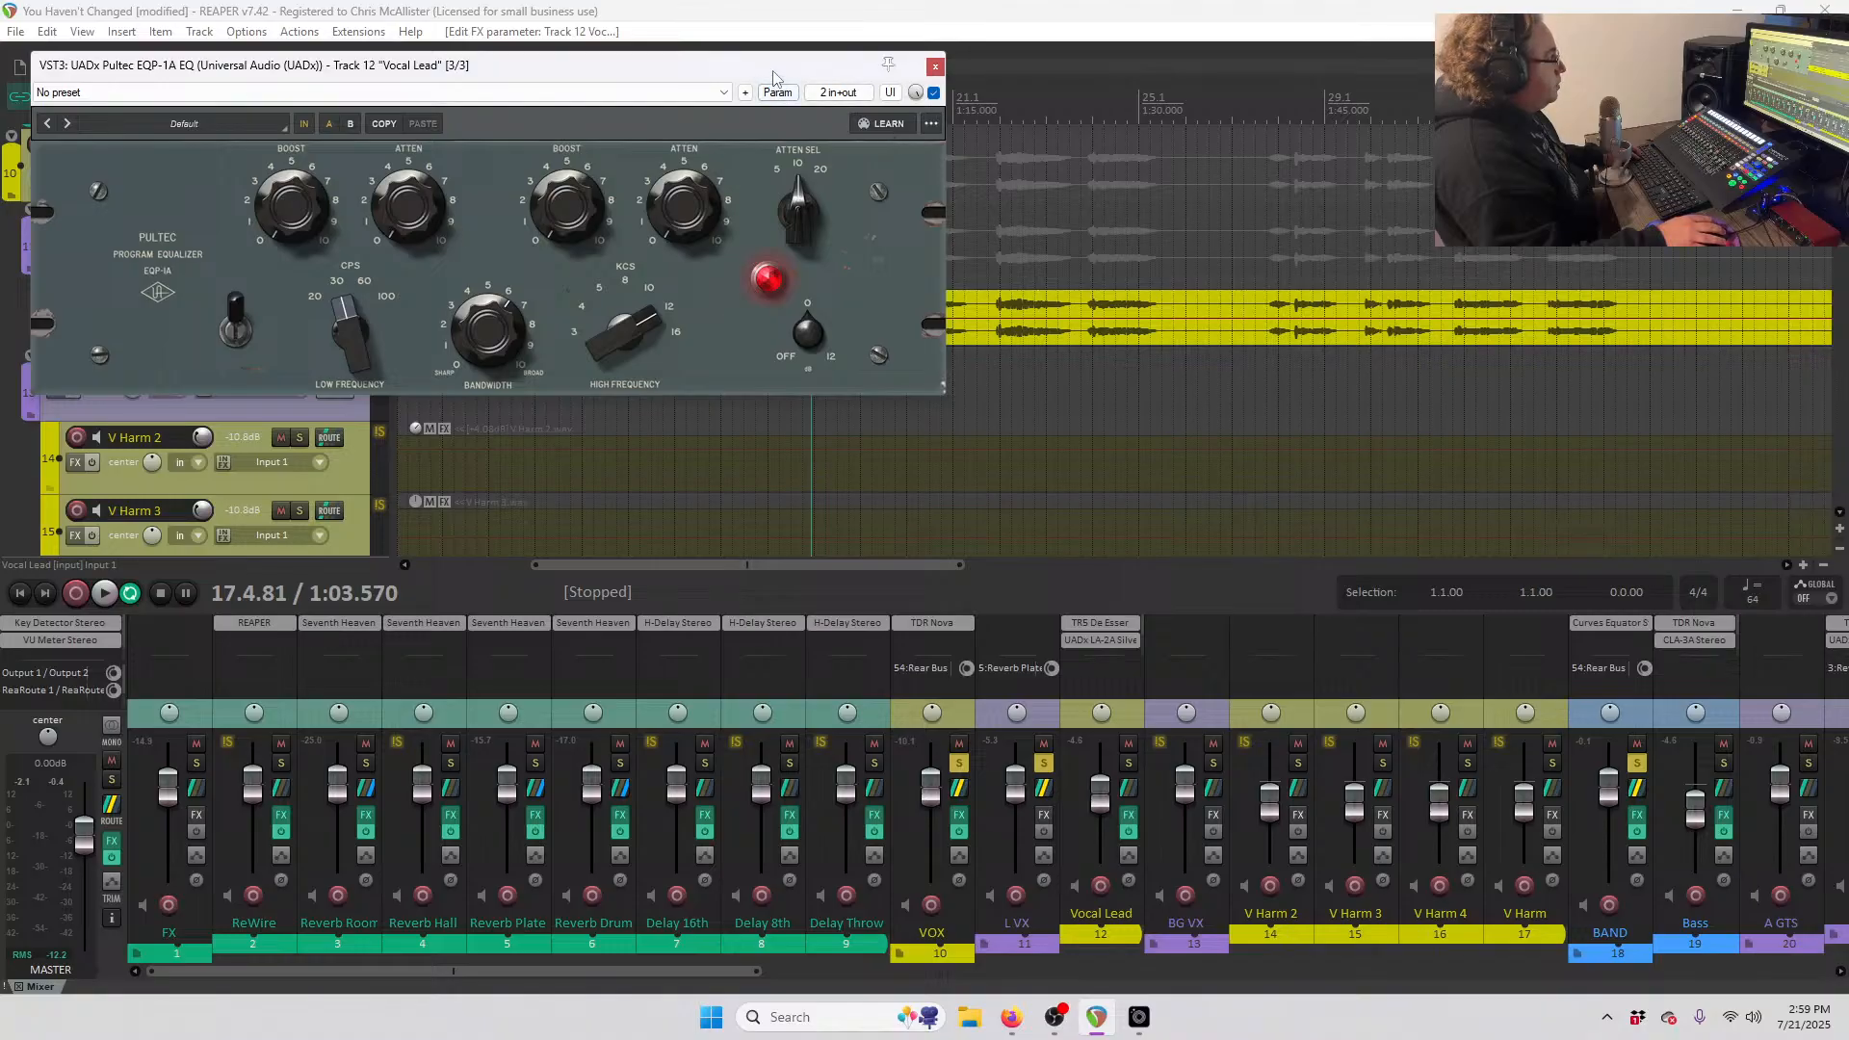
pyautogui.moveTo(773, 77); pyautogui.dragTo(1078, 395)
# - Solo only the Vocal Lead track and raise the Pultec's high-frequency boost to about 2 during playback
pyautogui.click(301, 290)
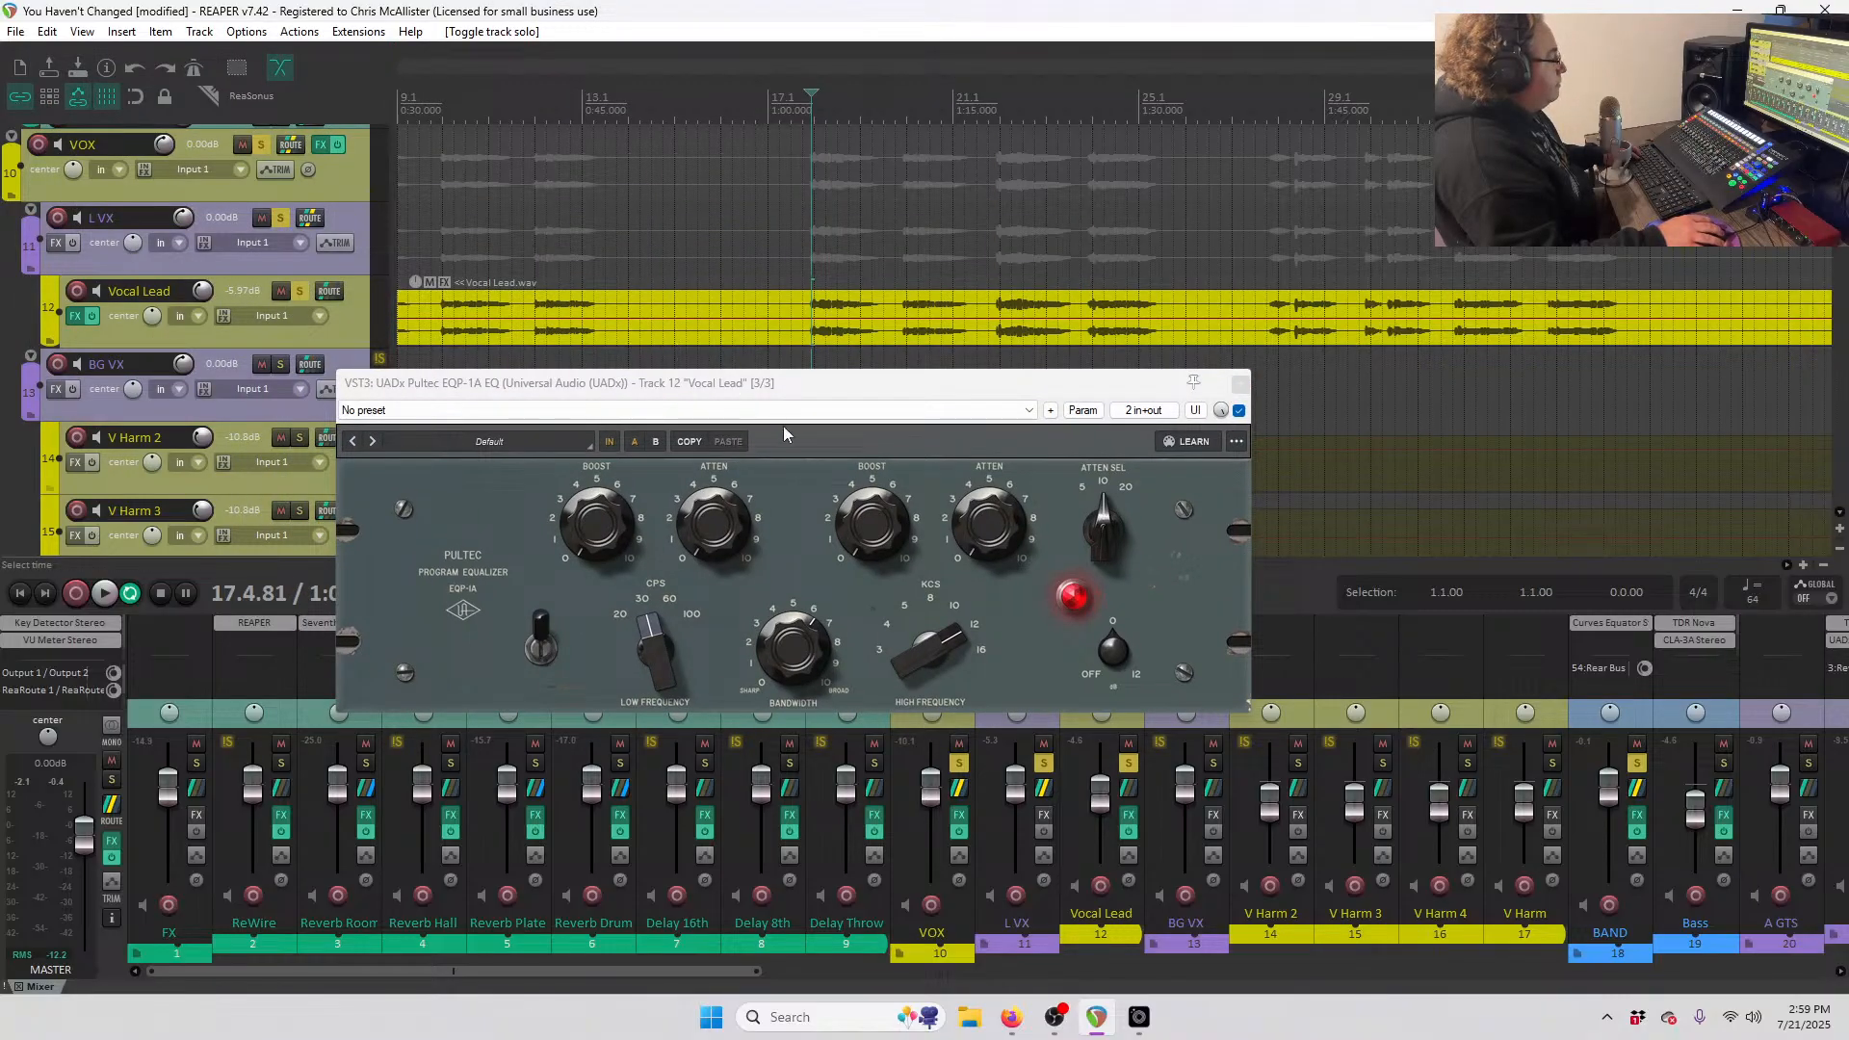
pyautogui.press('space')
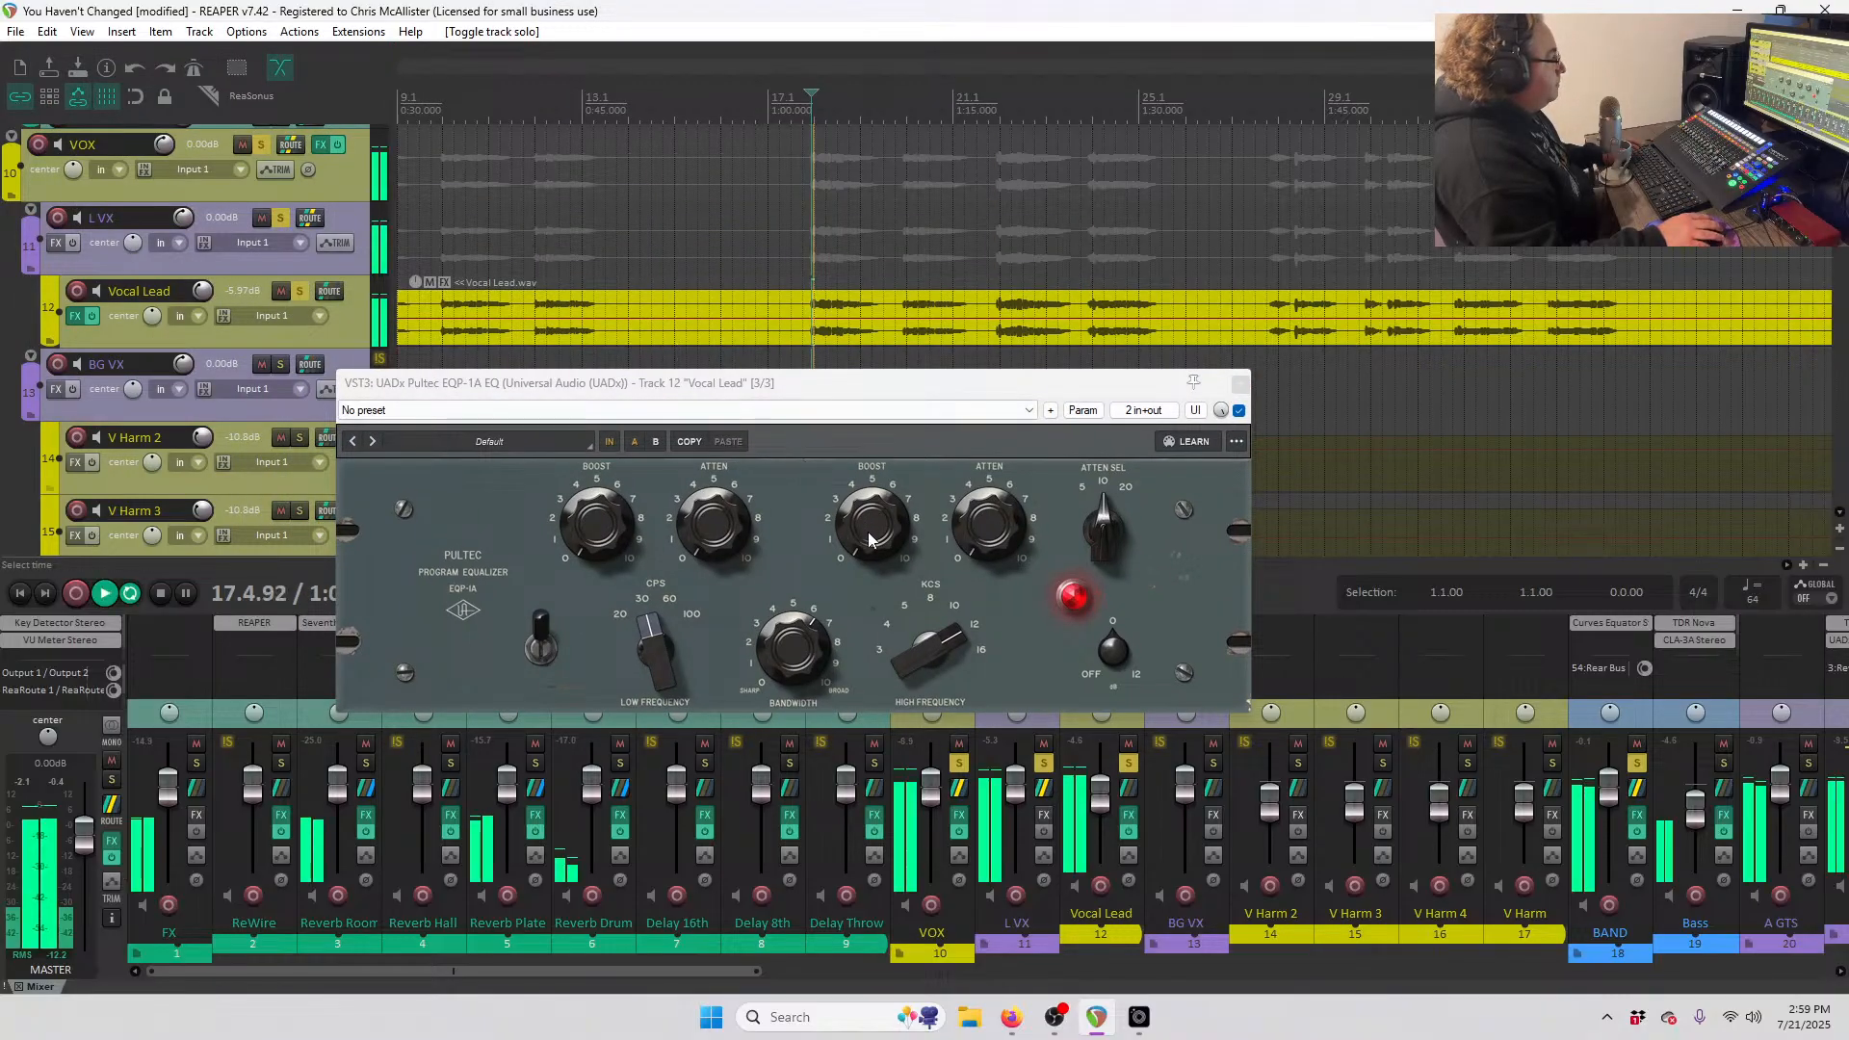
pyautogui.press('space')
pyautogui.keyDown('alt'); pyautogui.click(299, 290); pyautogui.keyUp('alt')
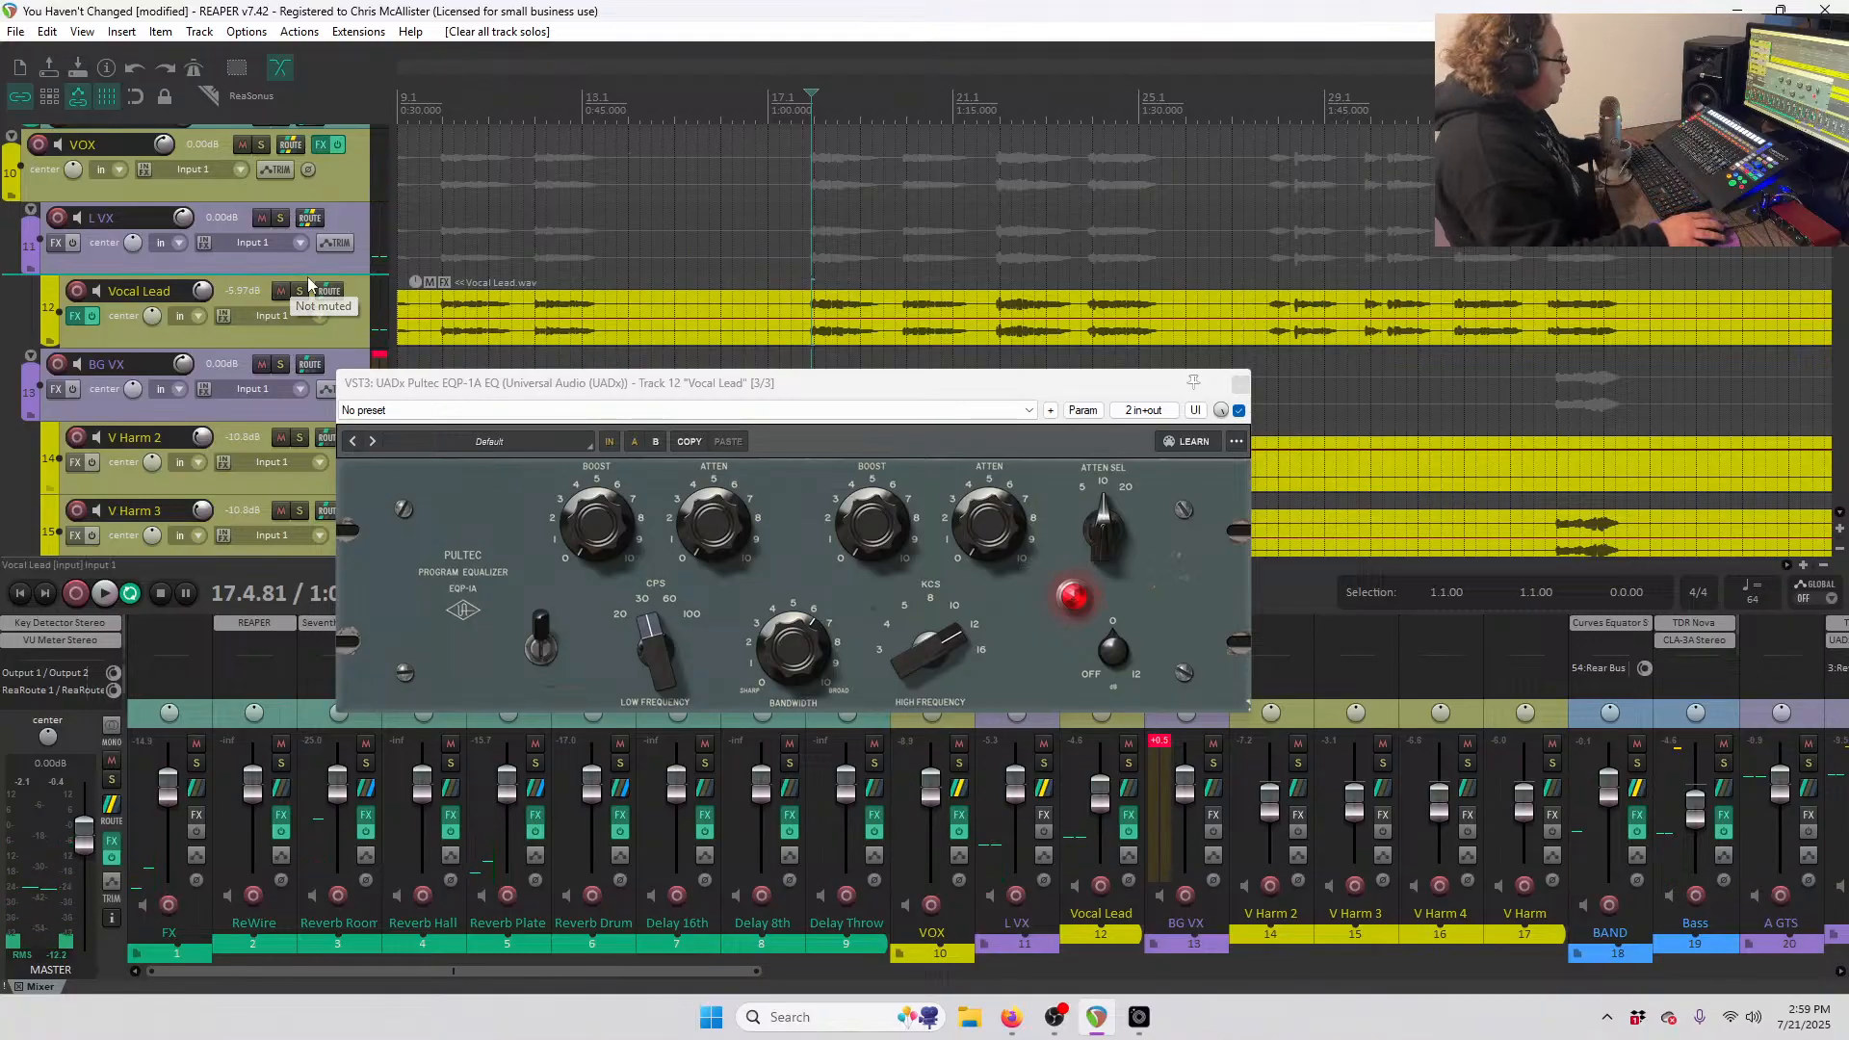
pyautogui.click(304, 291)
pyautogui.press('space')
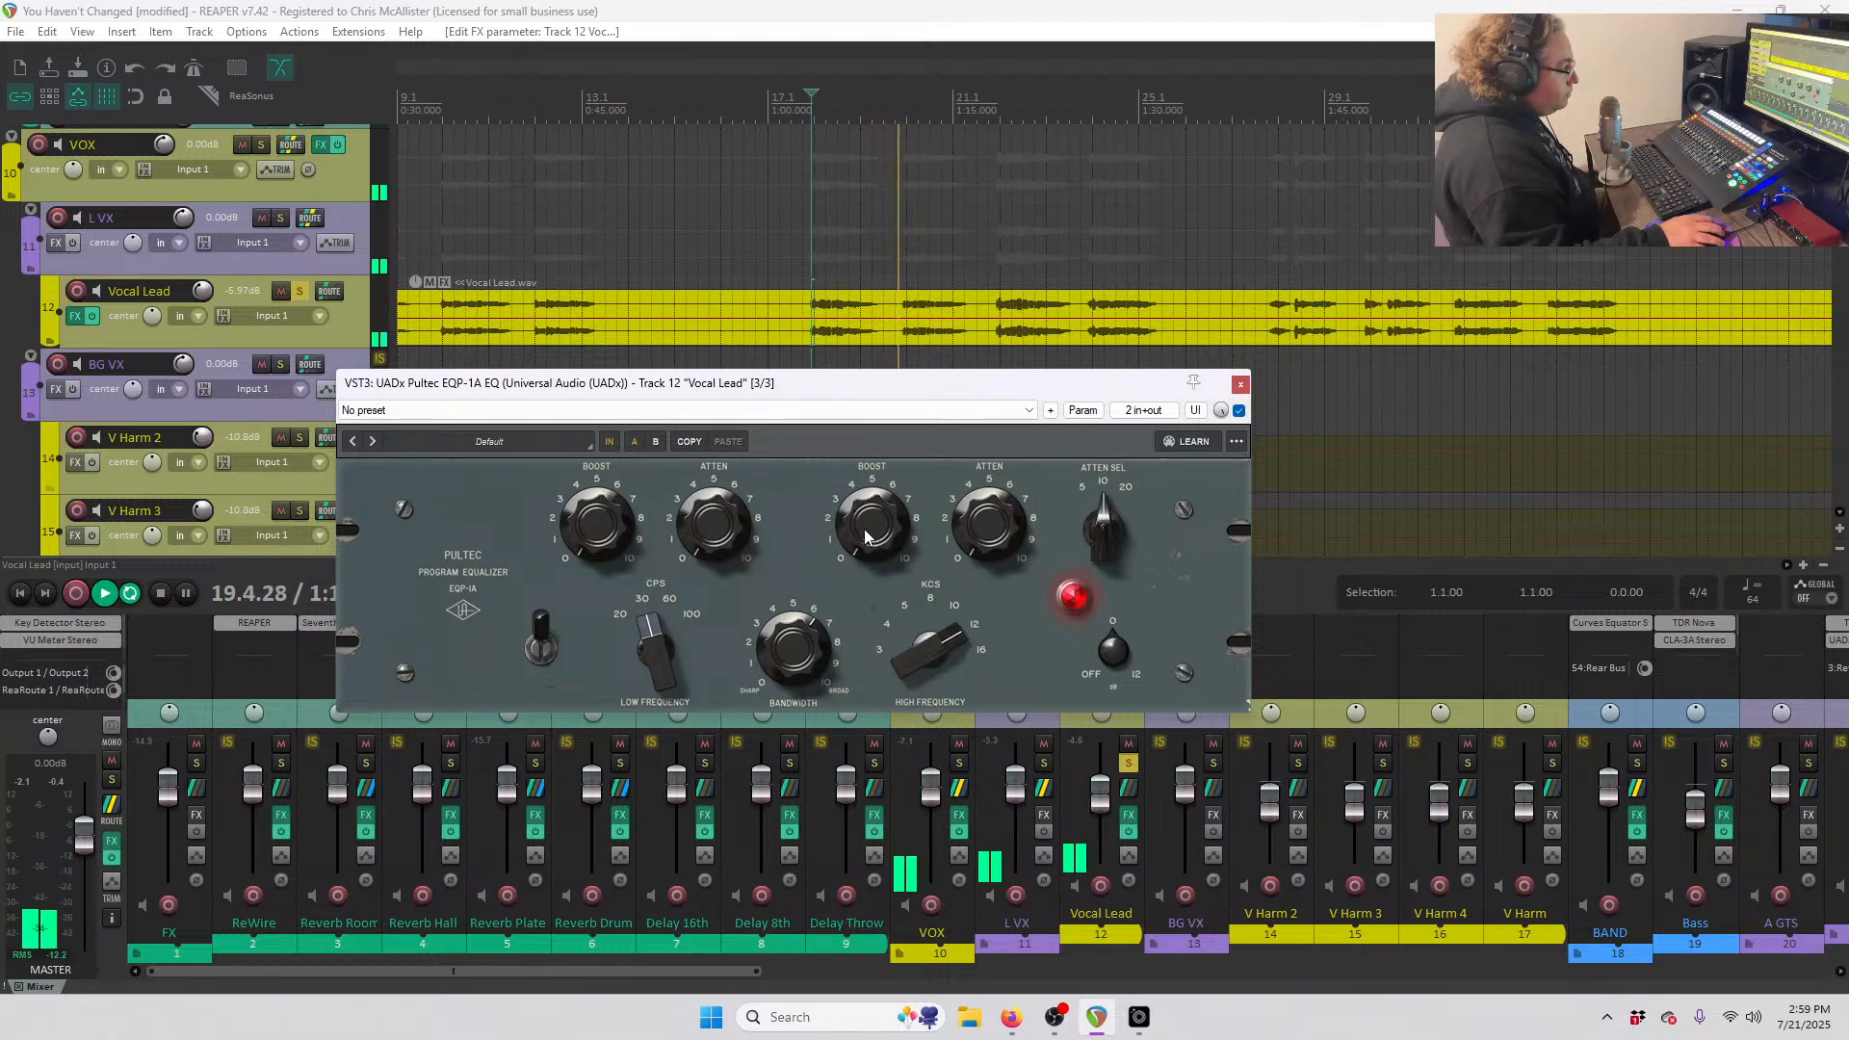
pyautogui.moveTo(863, 529); pyautogui.dragTo(864, 496)
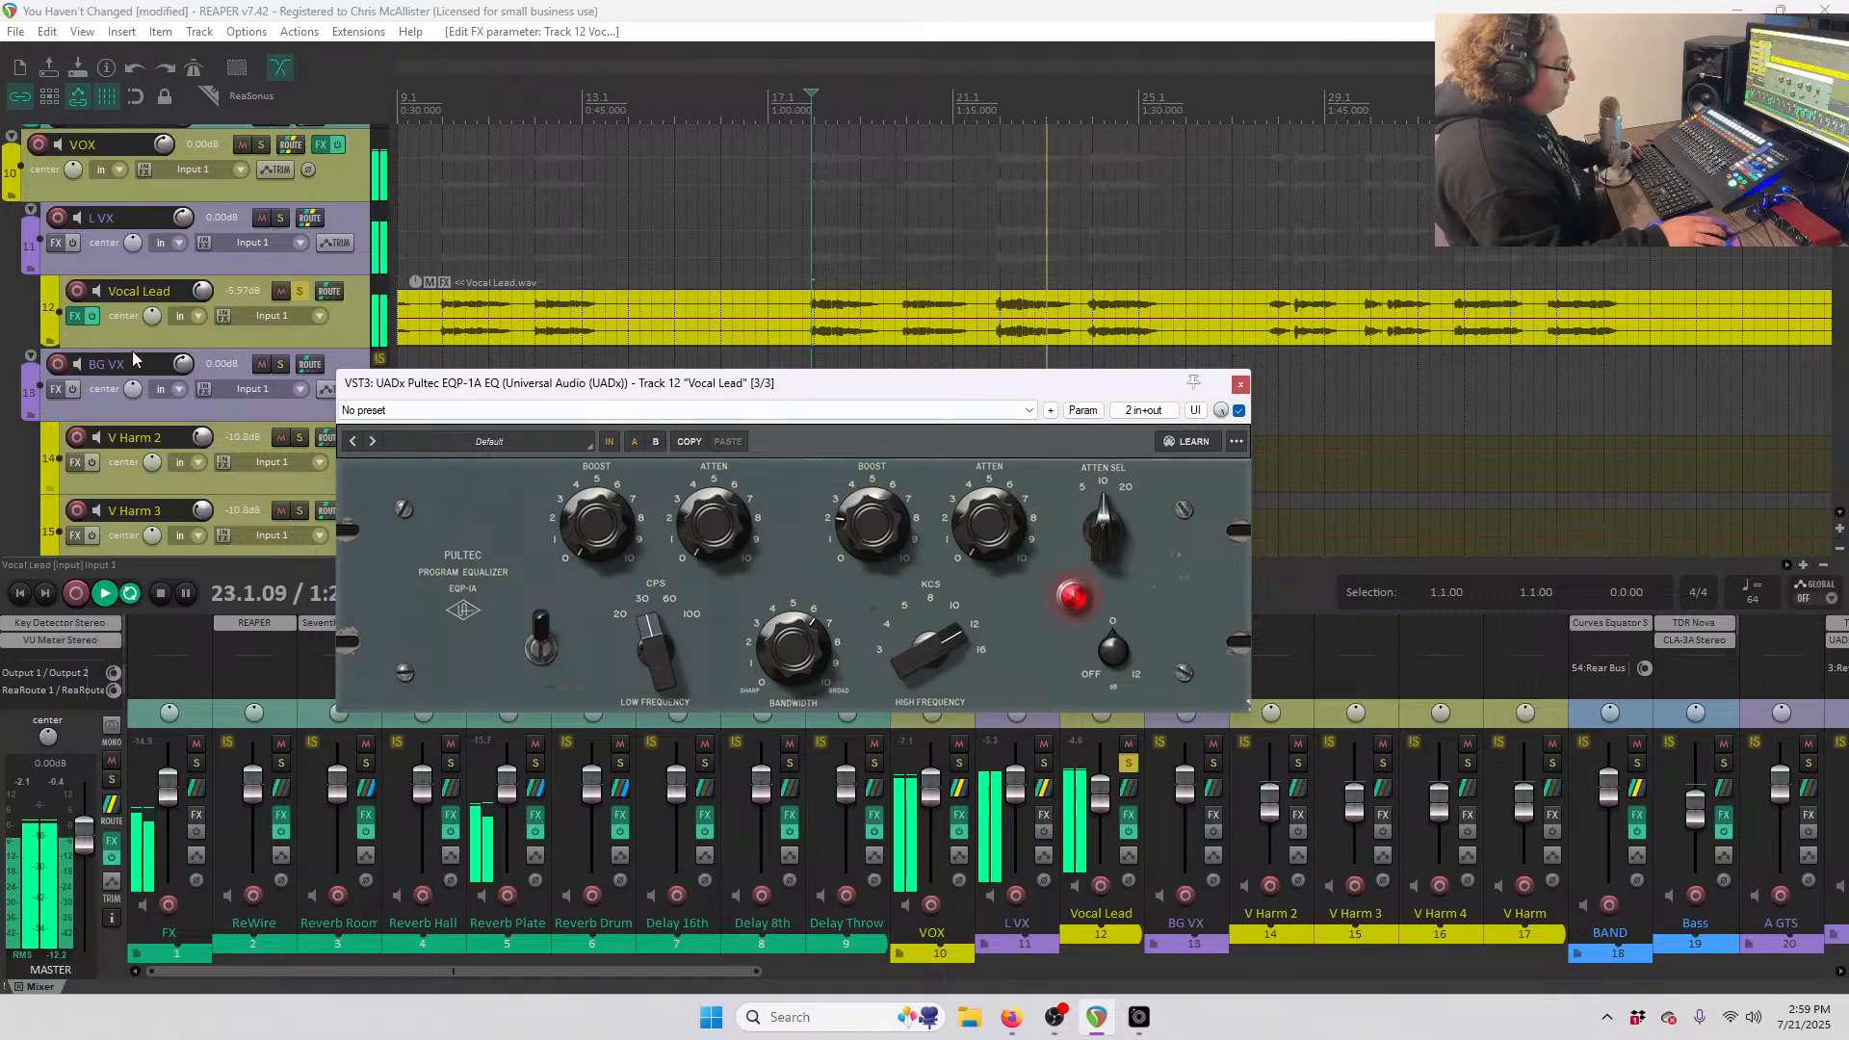
# - Unsolo Vocal Lead to hear it in the full mix, close the Pultec EQ and stop playback
pyautogui.click(301, 289)
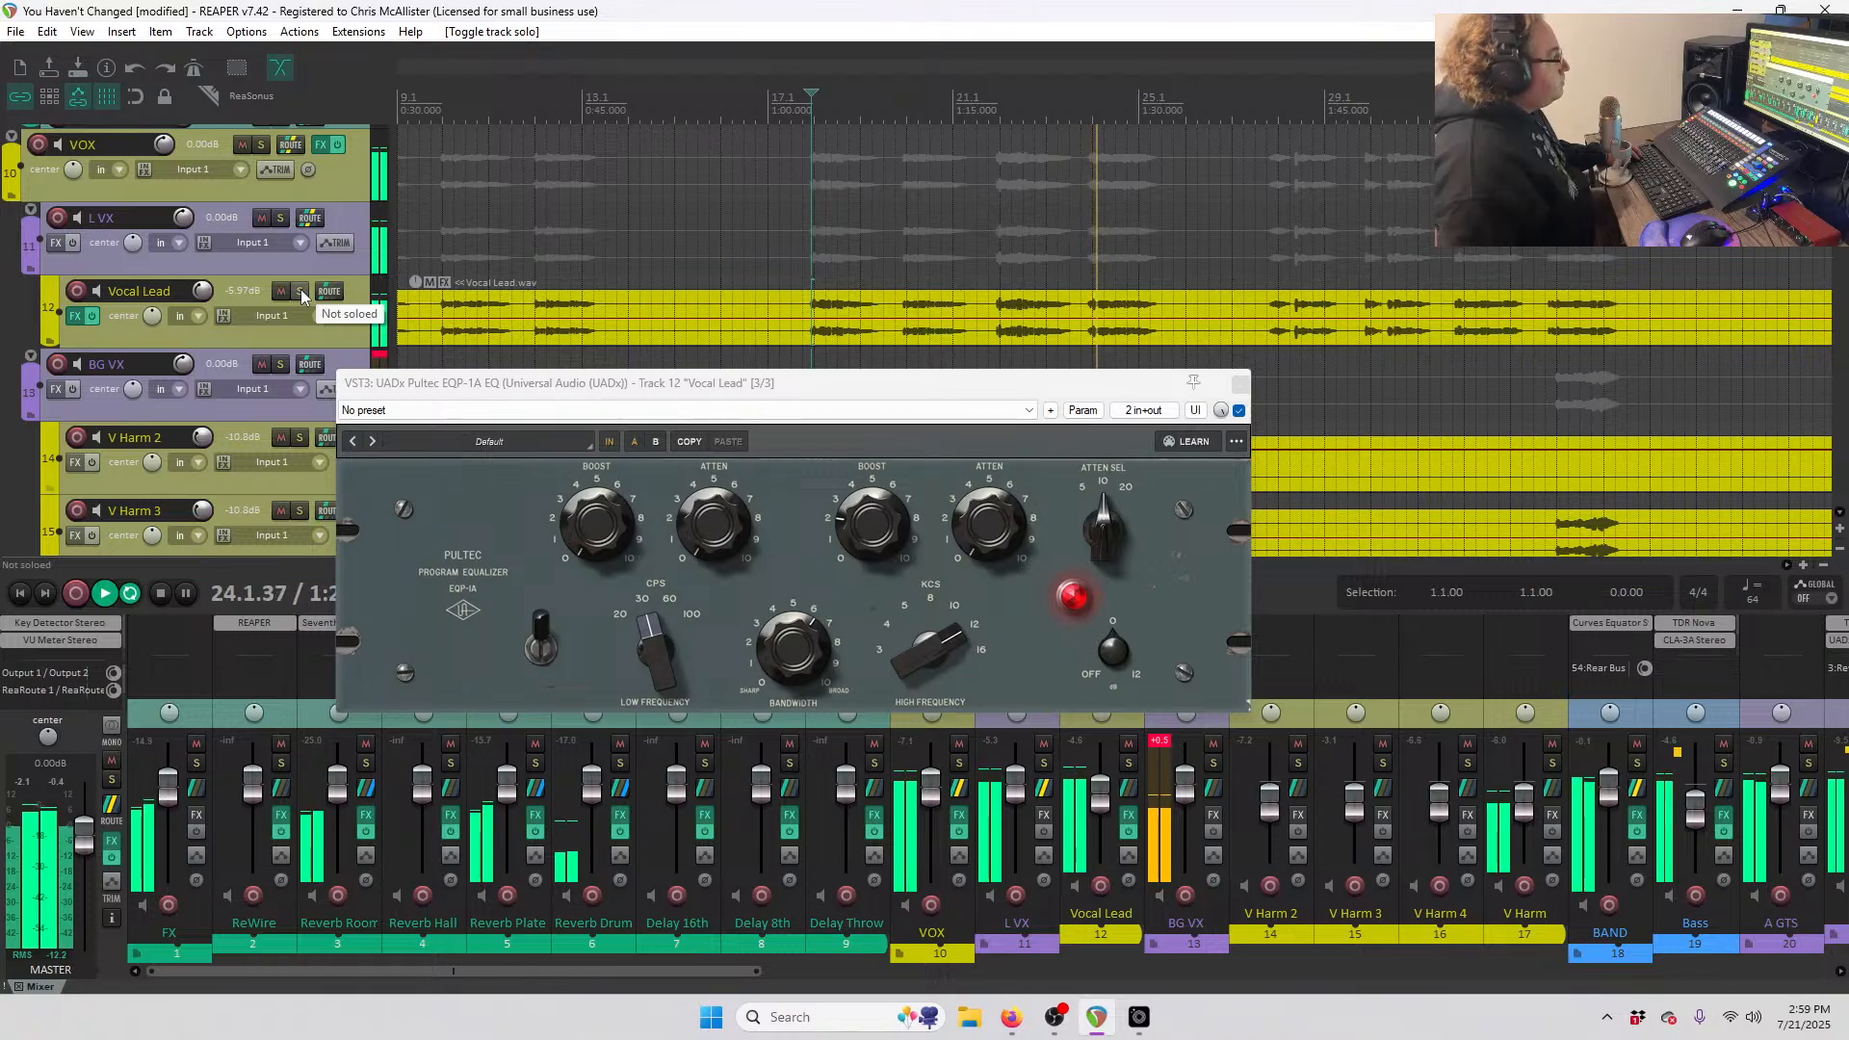
pyautogui.click(1238, 384)
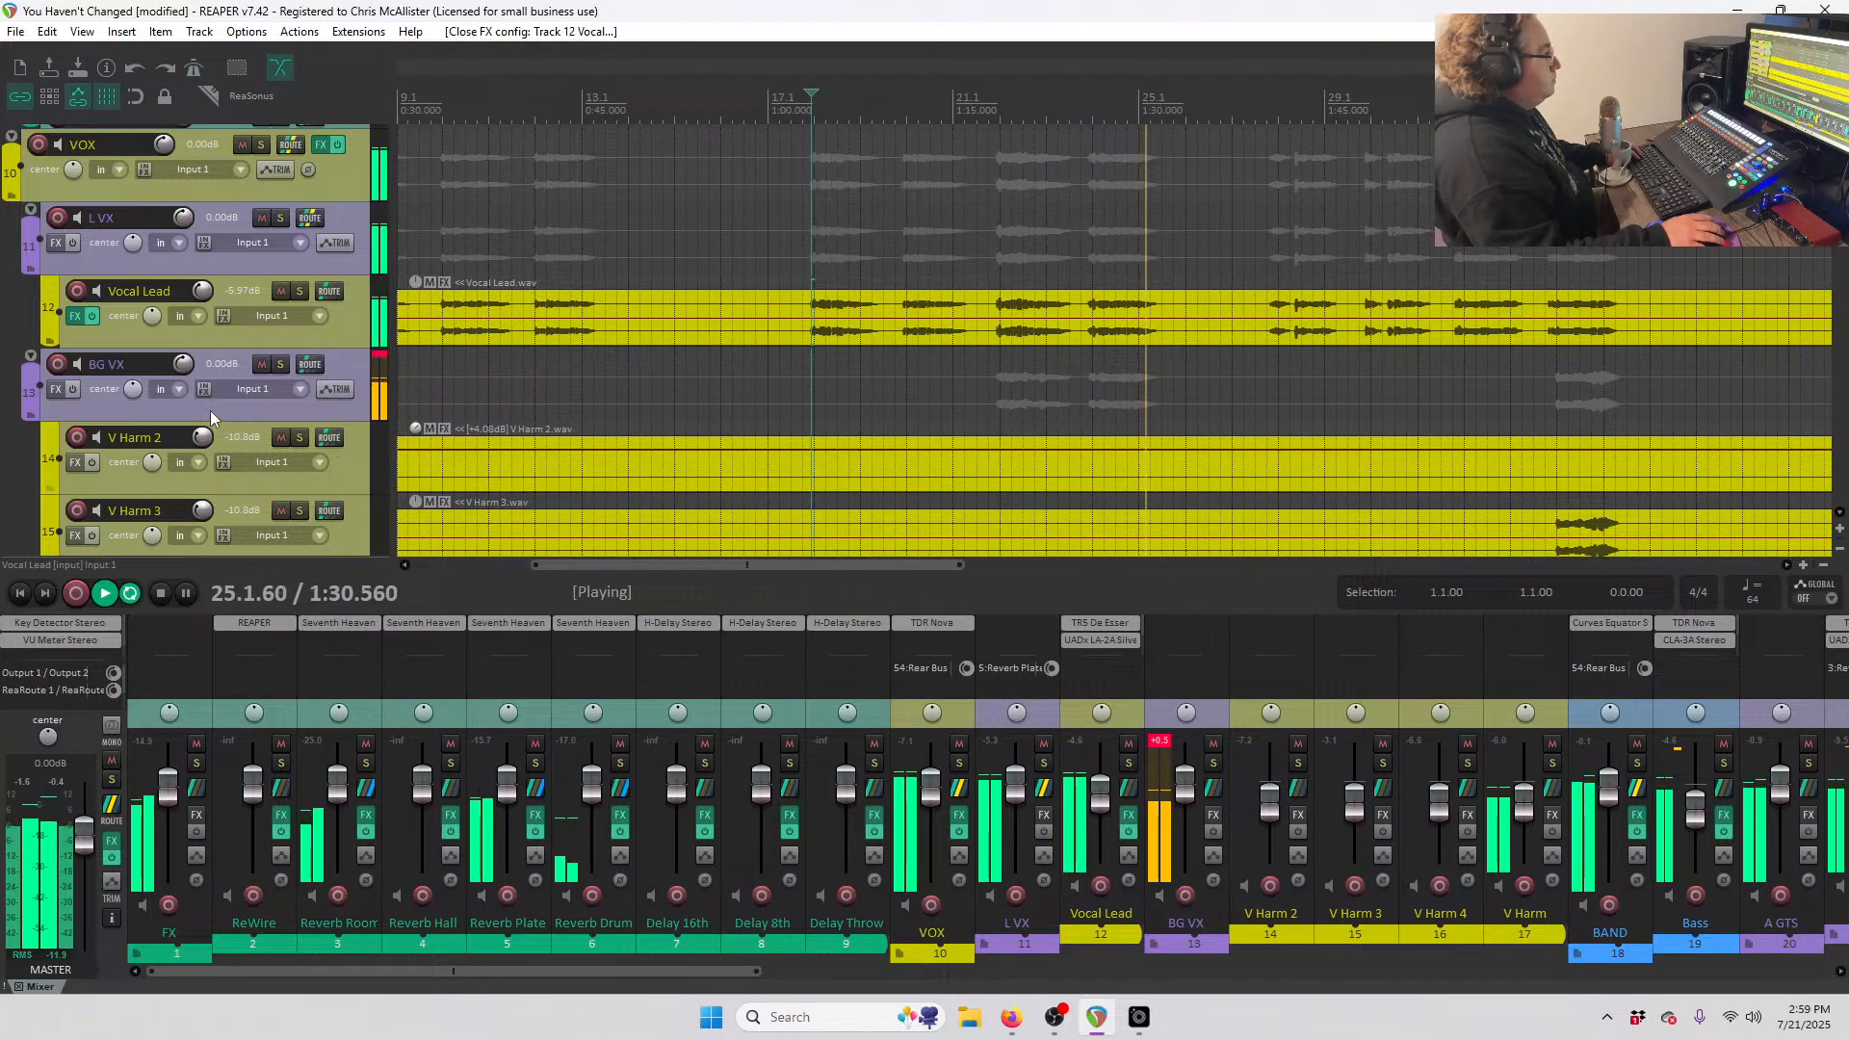
pyautogui.press('space')
# - Move the V Harm track above V Harm 2 as the first track in the BG VX folder
pyautogui.scroll(-4, 207, 395)
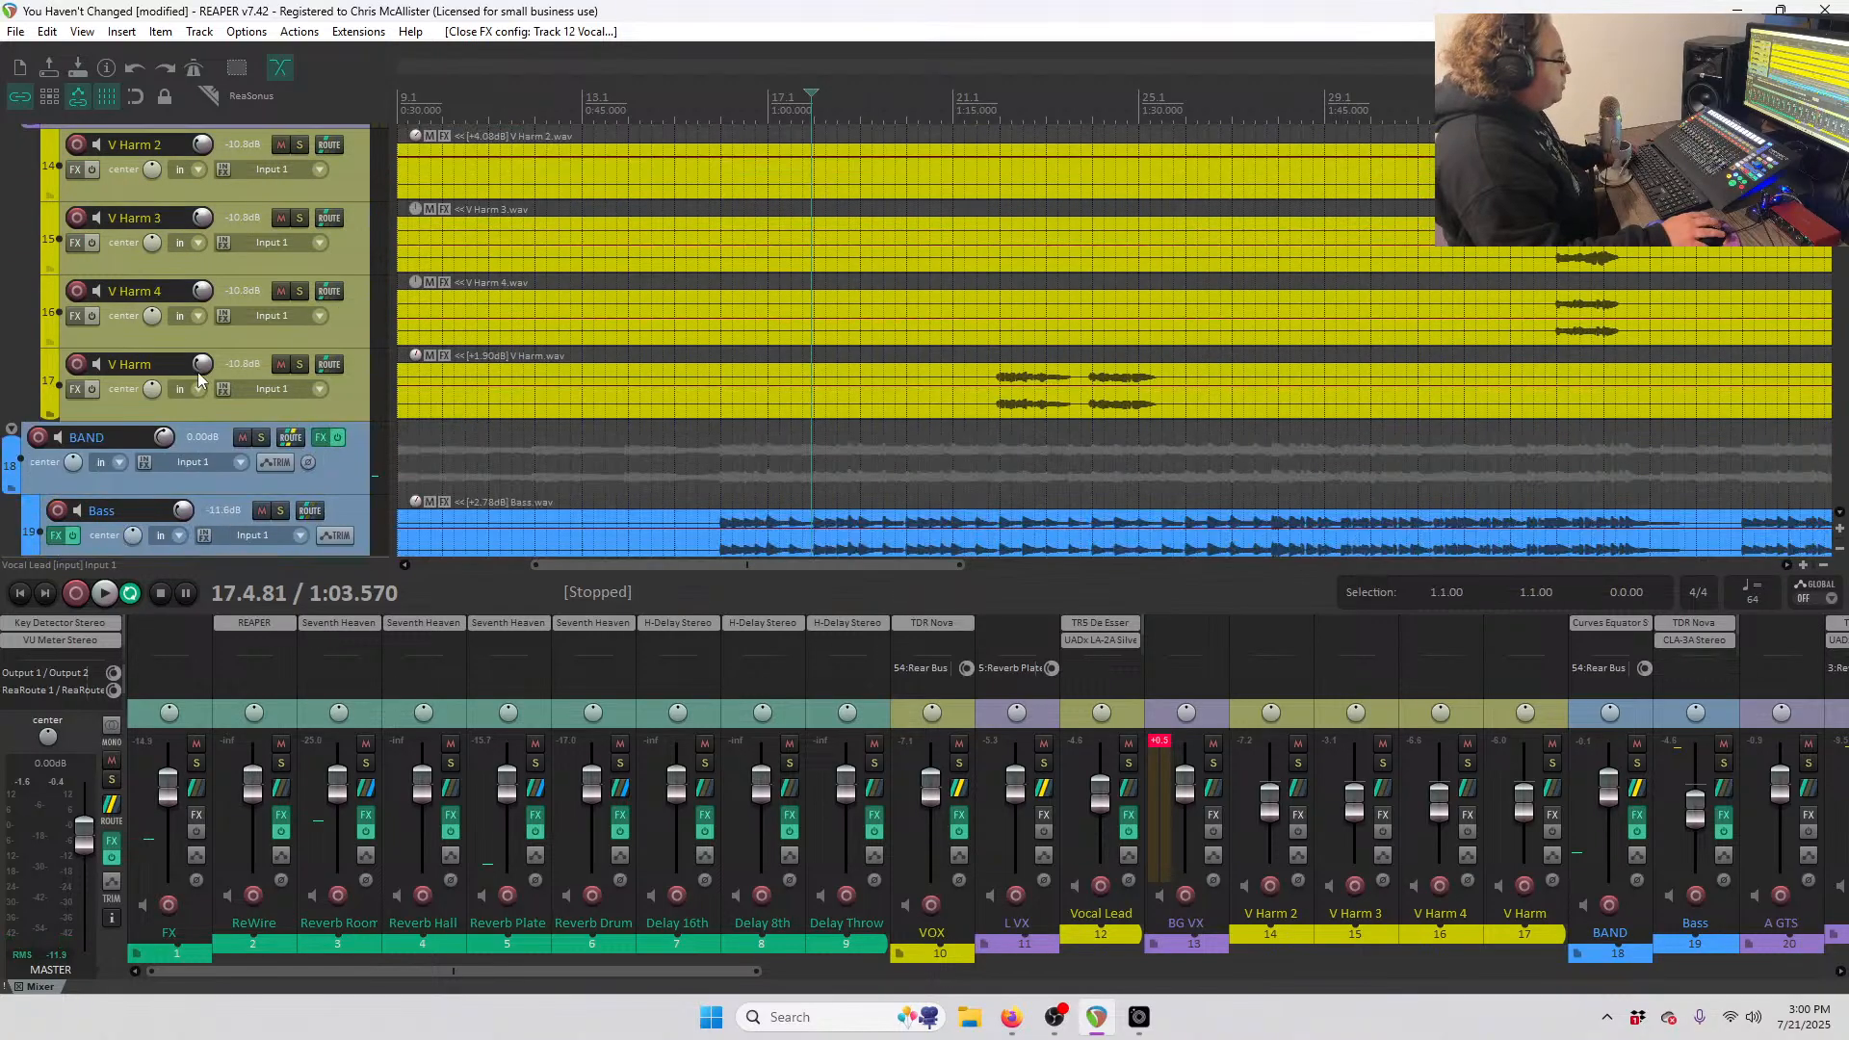
pyautogui.scroll(-3, 780, 337)
pyautogui.scroll(1, 252, 391)
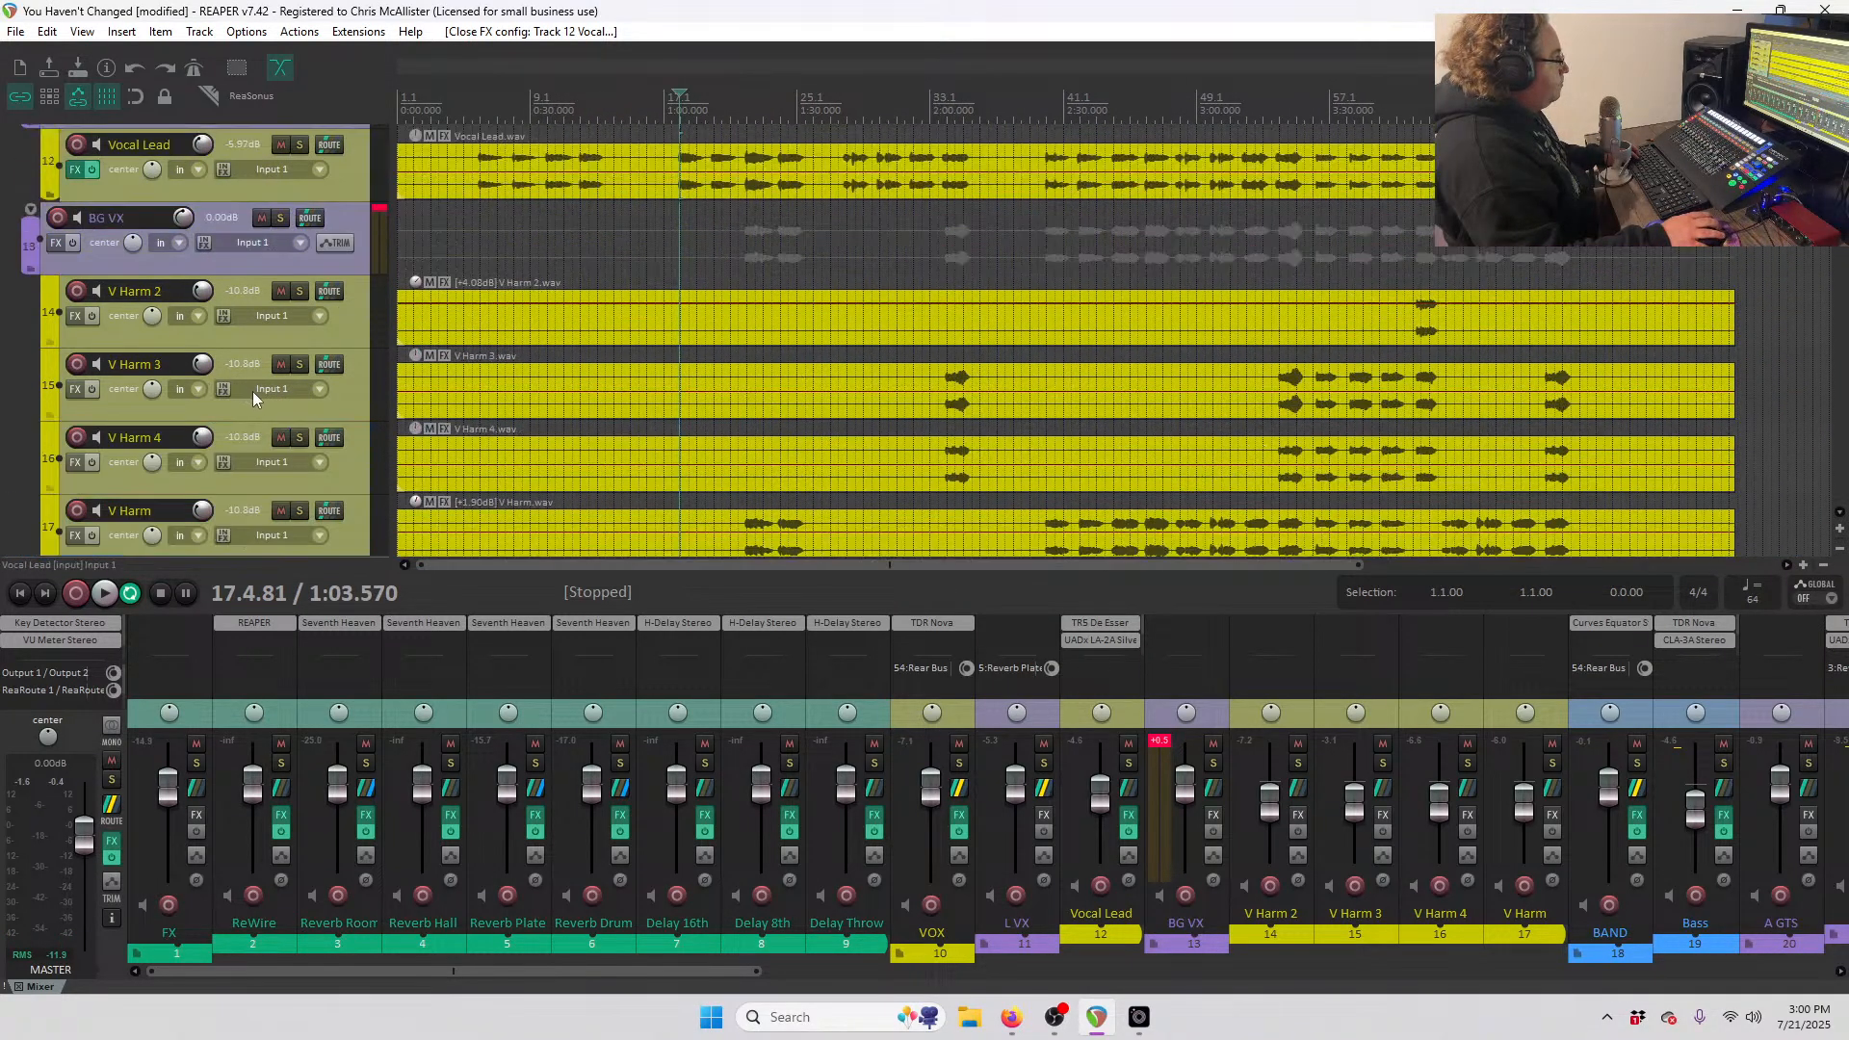
pyautogui.moveTo(321, 449); pyautogui.dragTo(270, 217)
pyautogui.scroll(3, 260, 348)
pyautogui.scroll(-1, 258, 348)
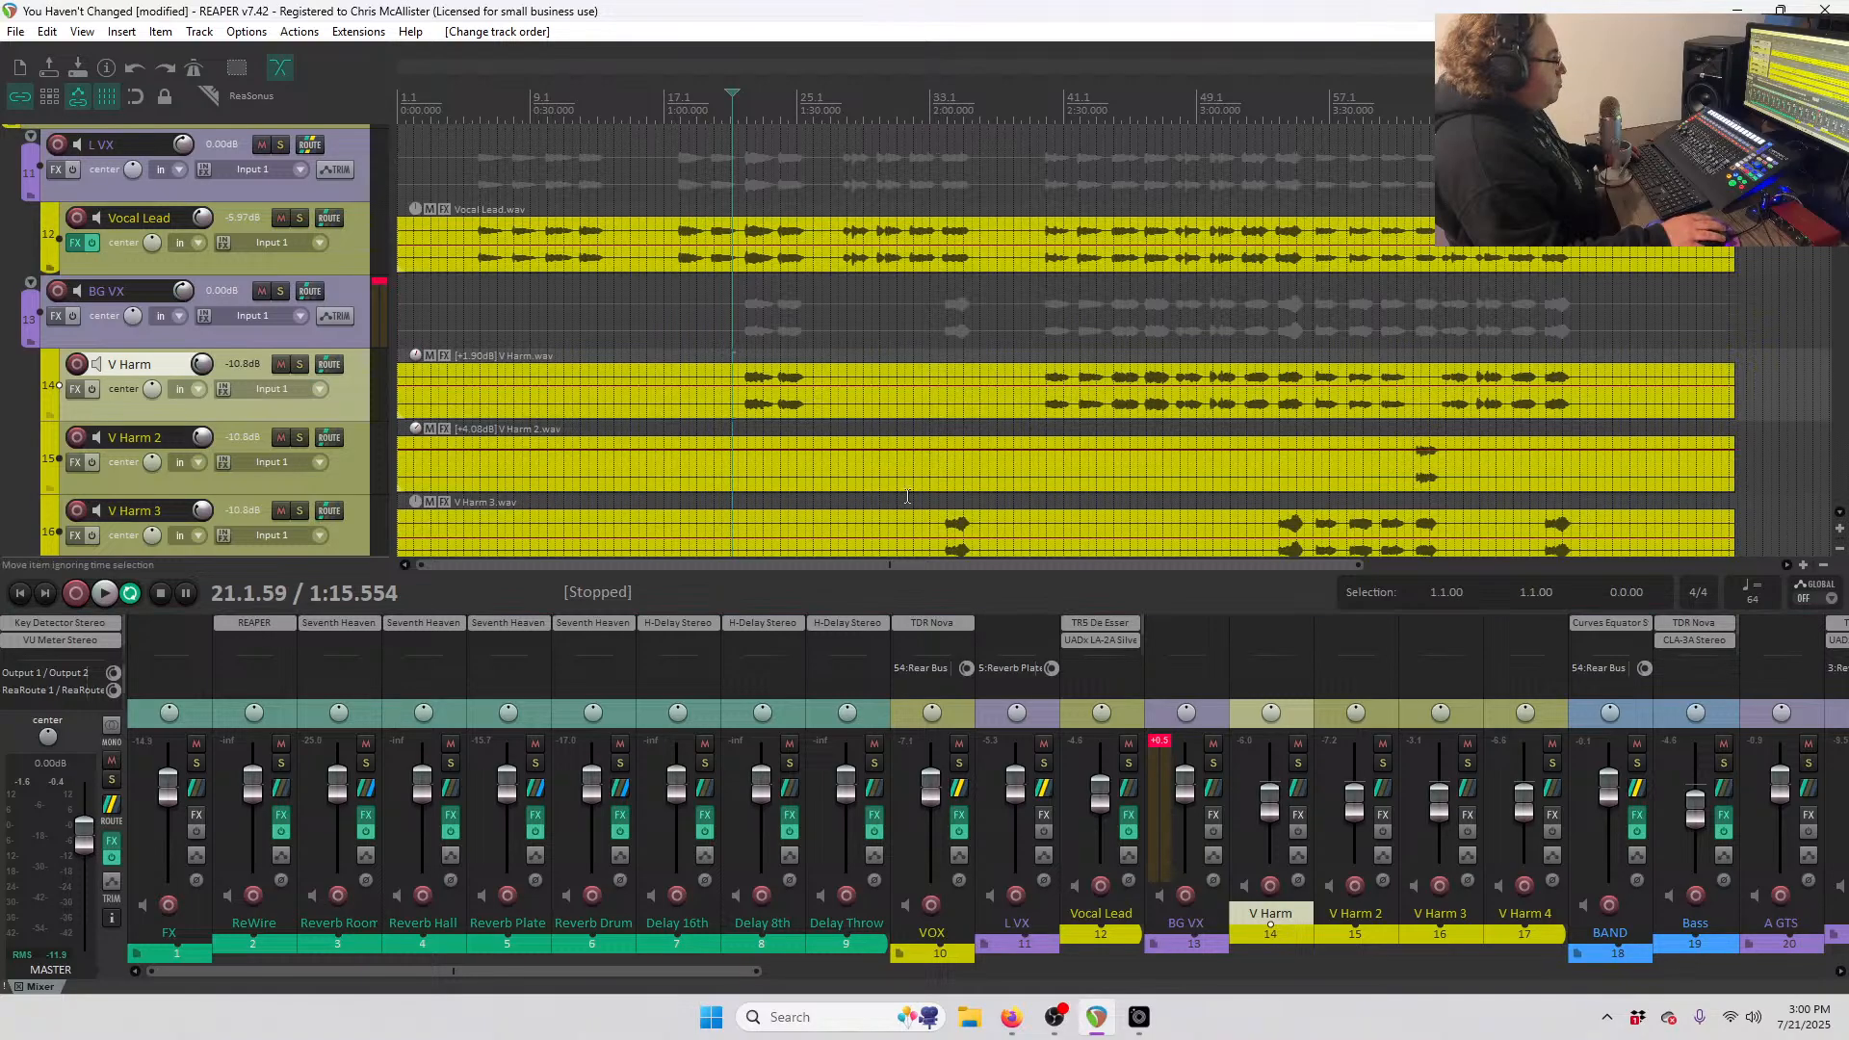
# - Copy Vocal Lead's LA-2A Silver Compressor to V Harm, V Harm 2, V Harm 3 and V Harm 4
pyautogui.scroll(-1, 318, 486)
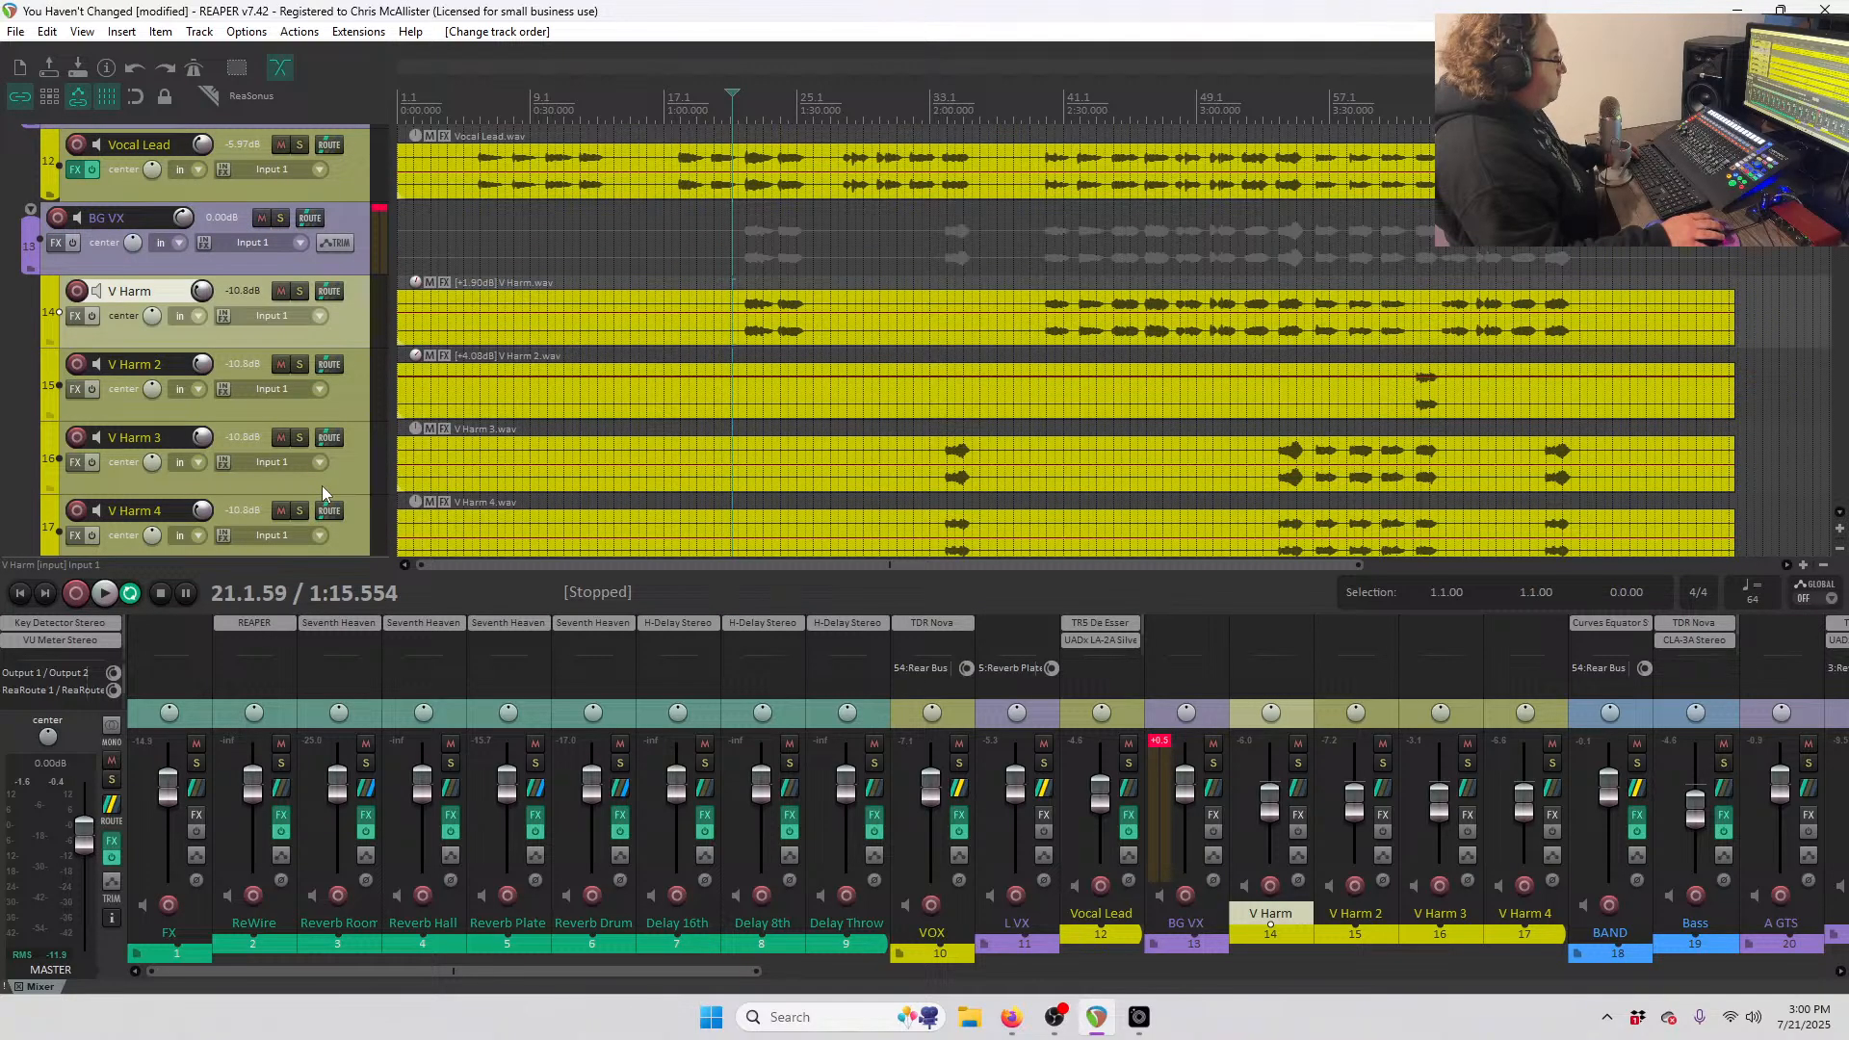
pyautogui.hscroll(4, 1150, 755)
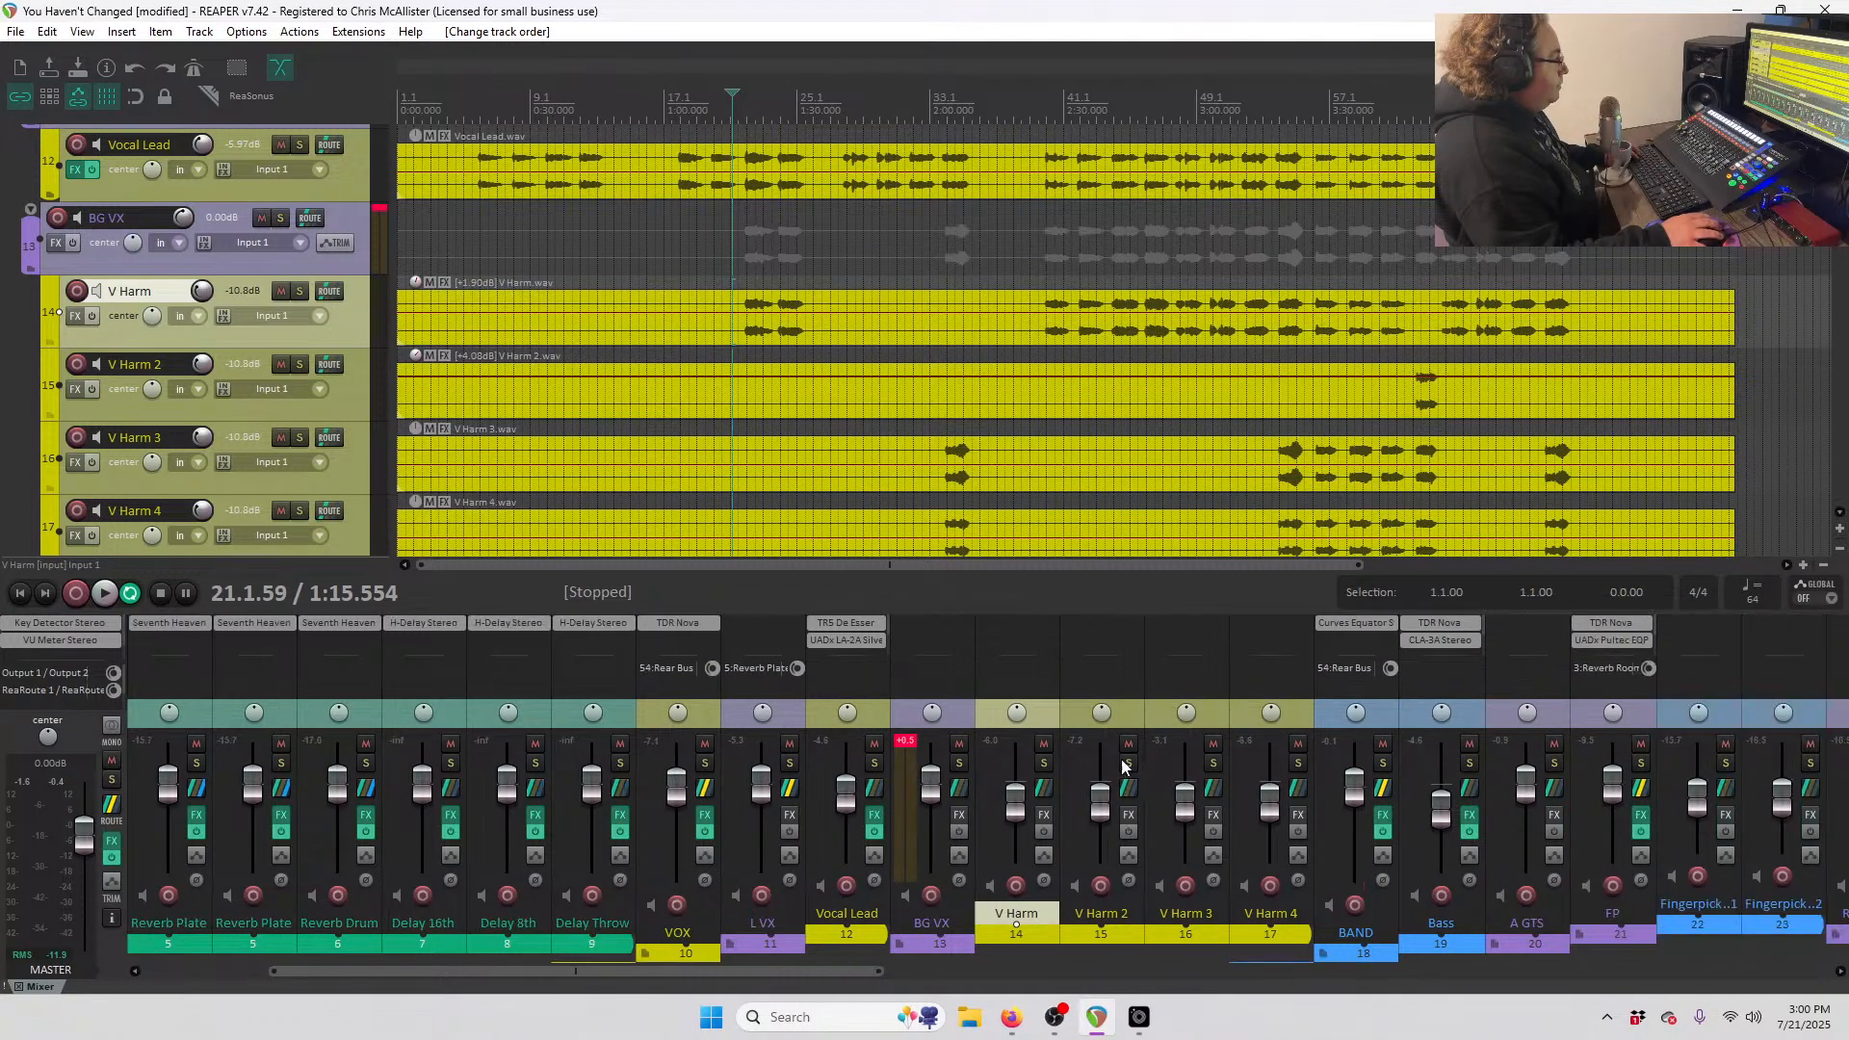
pyautogui.moveTo(761, 640); pyautogui.dragTo(1170, 624)
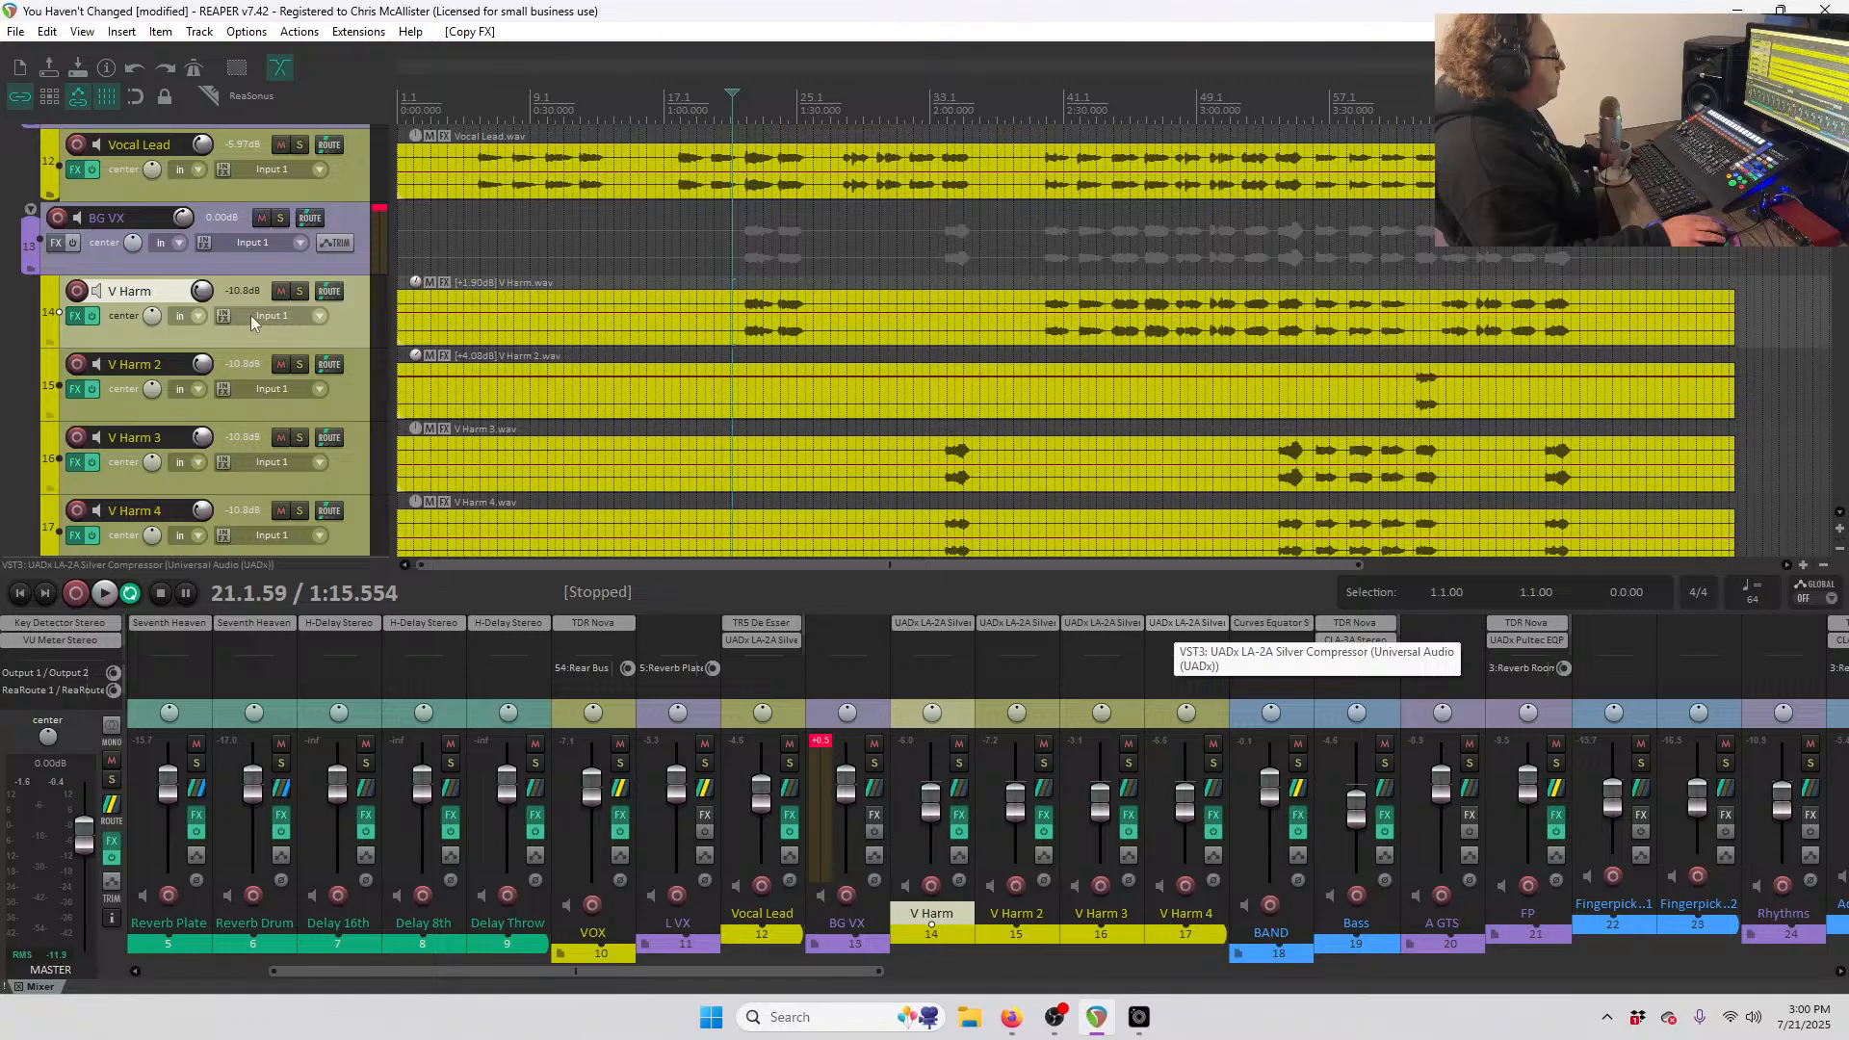
# - Solo the V Harm track and adjust Peak Reduction on its LA-2A Silver Compressor while playing its first phrase
pyautogui.click(76, 315)
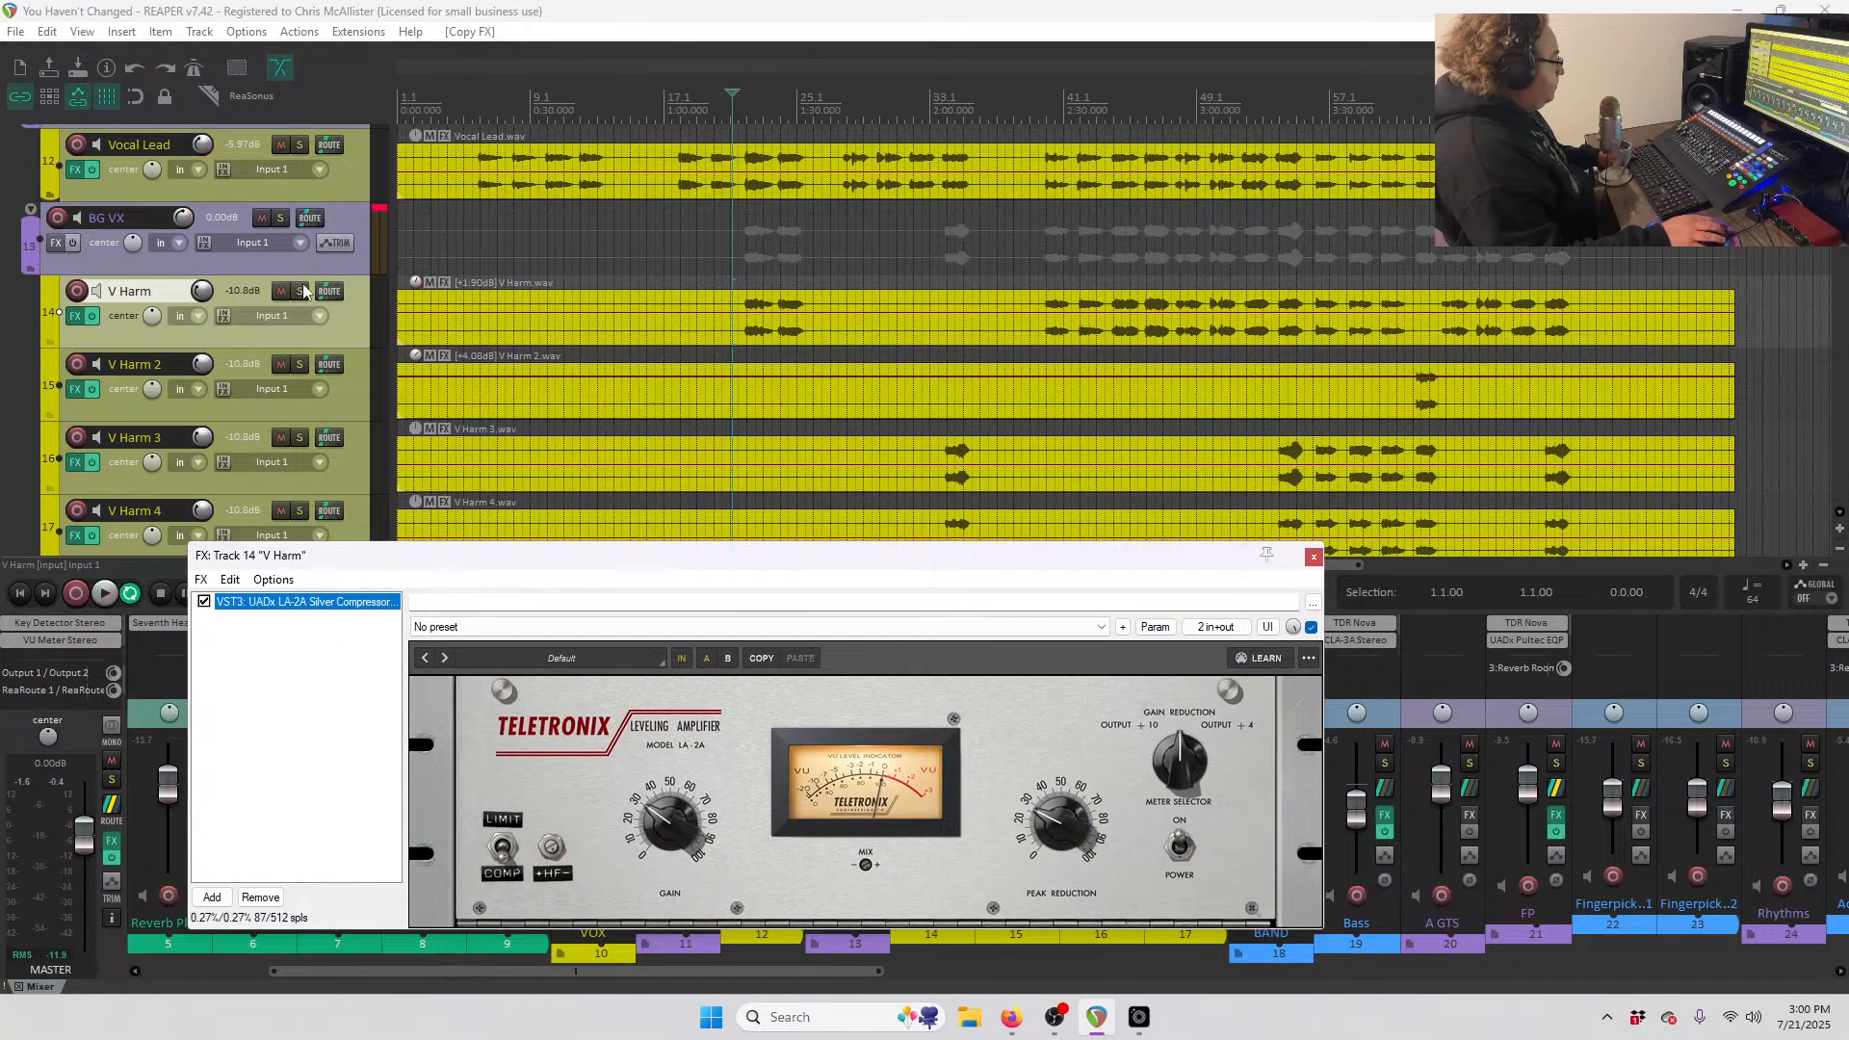
pyautogui.click(300, 291)
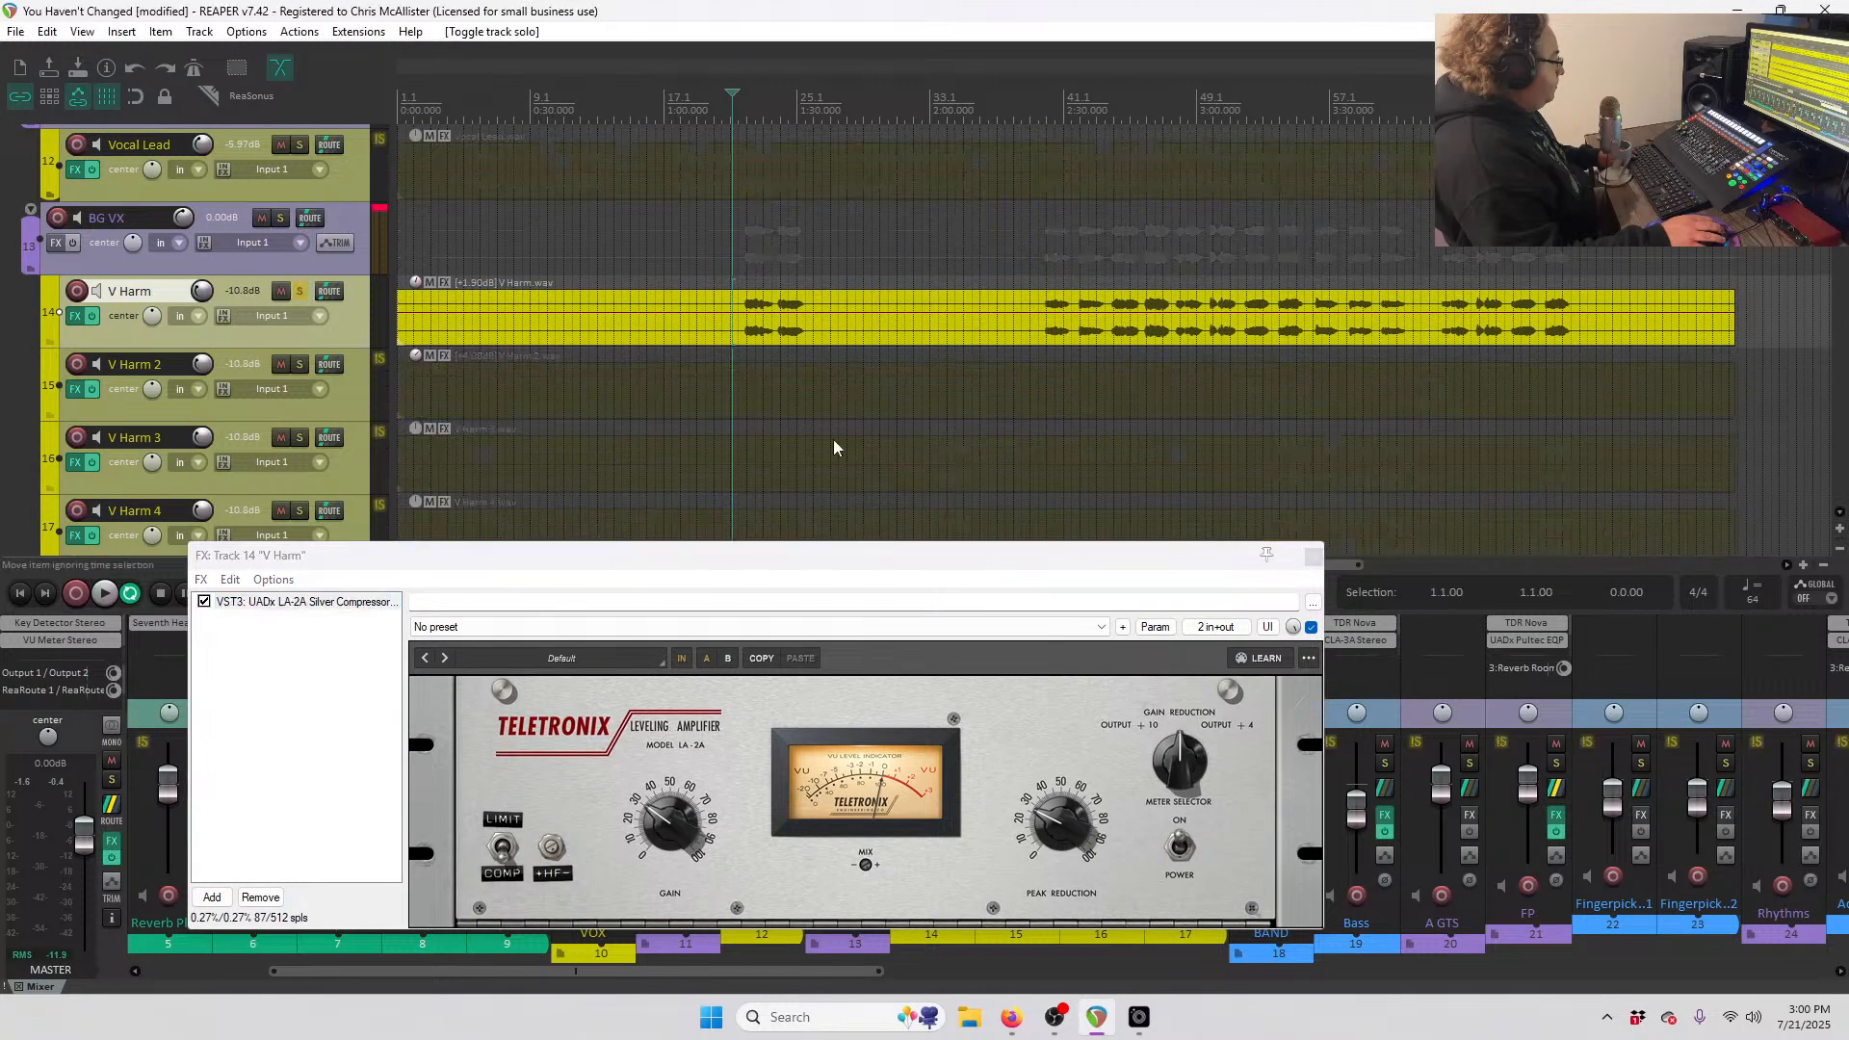
pyautogui.moveTo(924, 562); pyautogui.dragTo(940, 448)
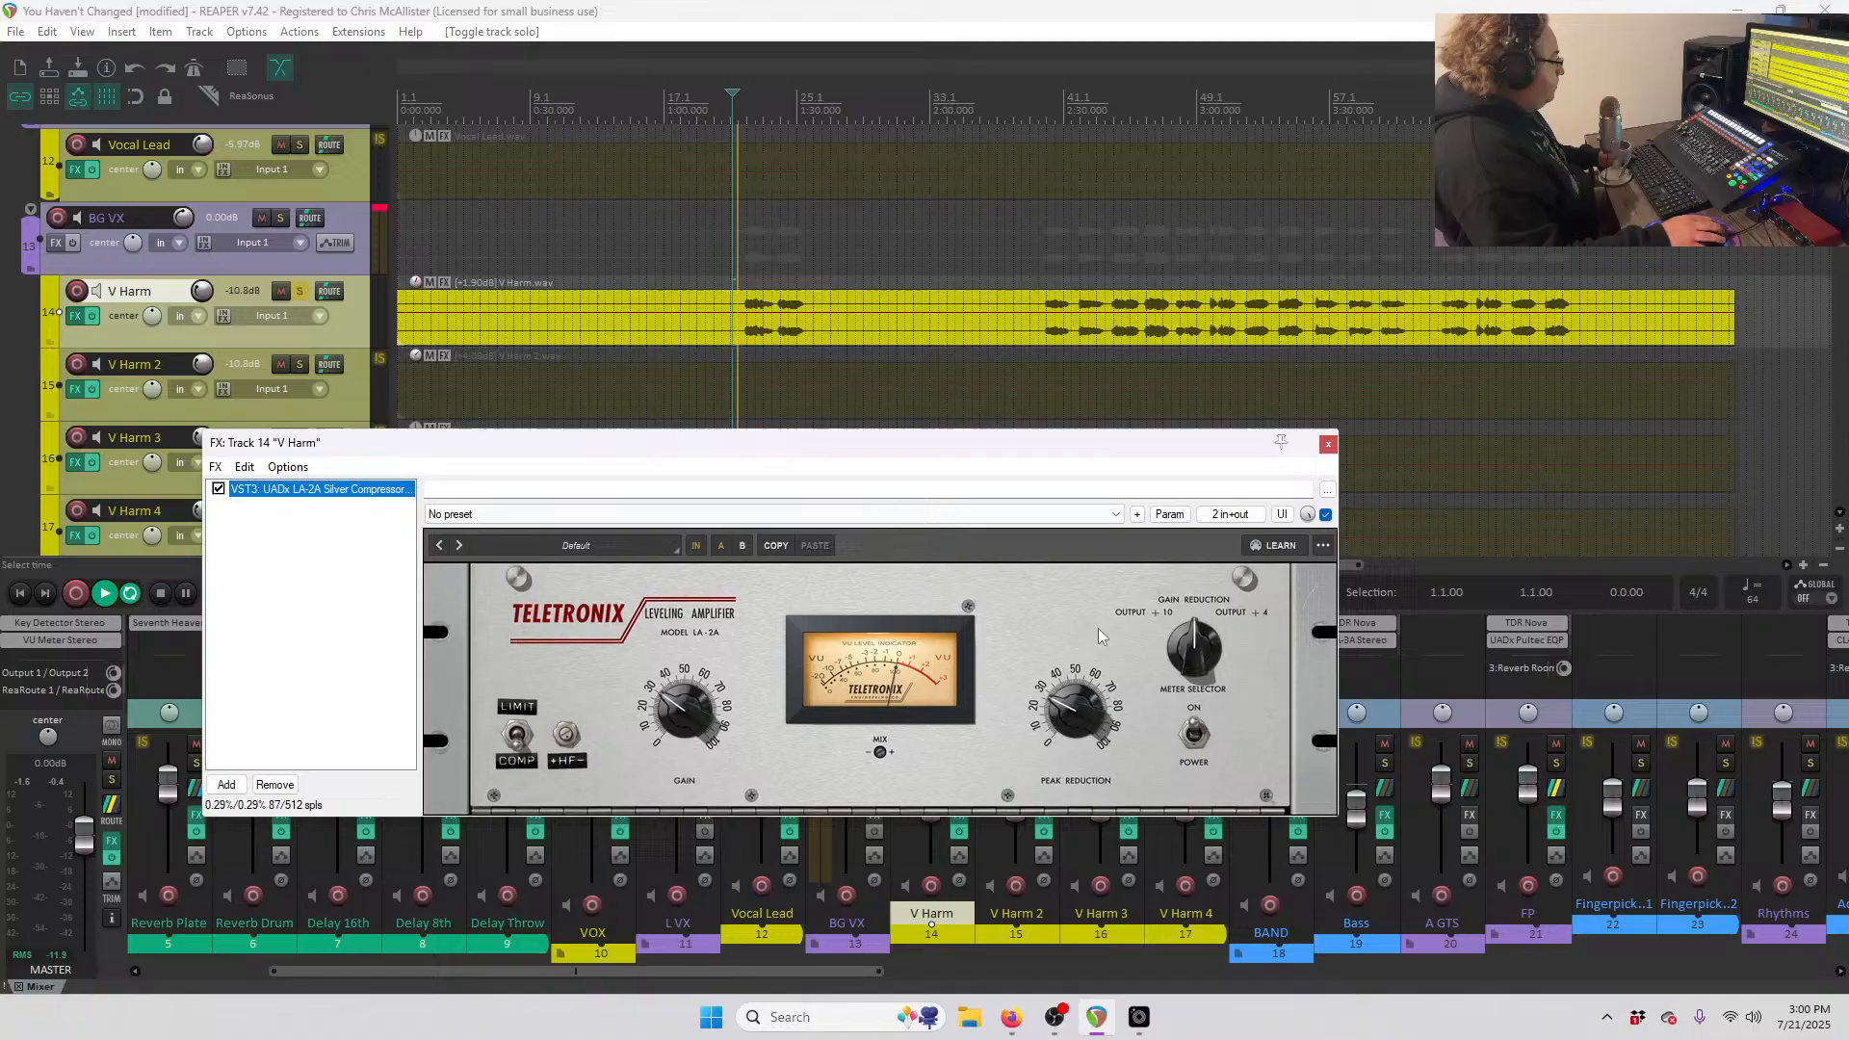
pyautogui.click(1064, 710)
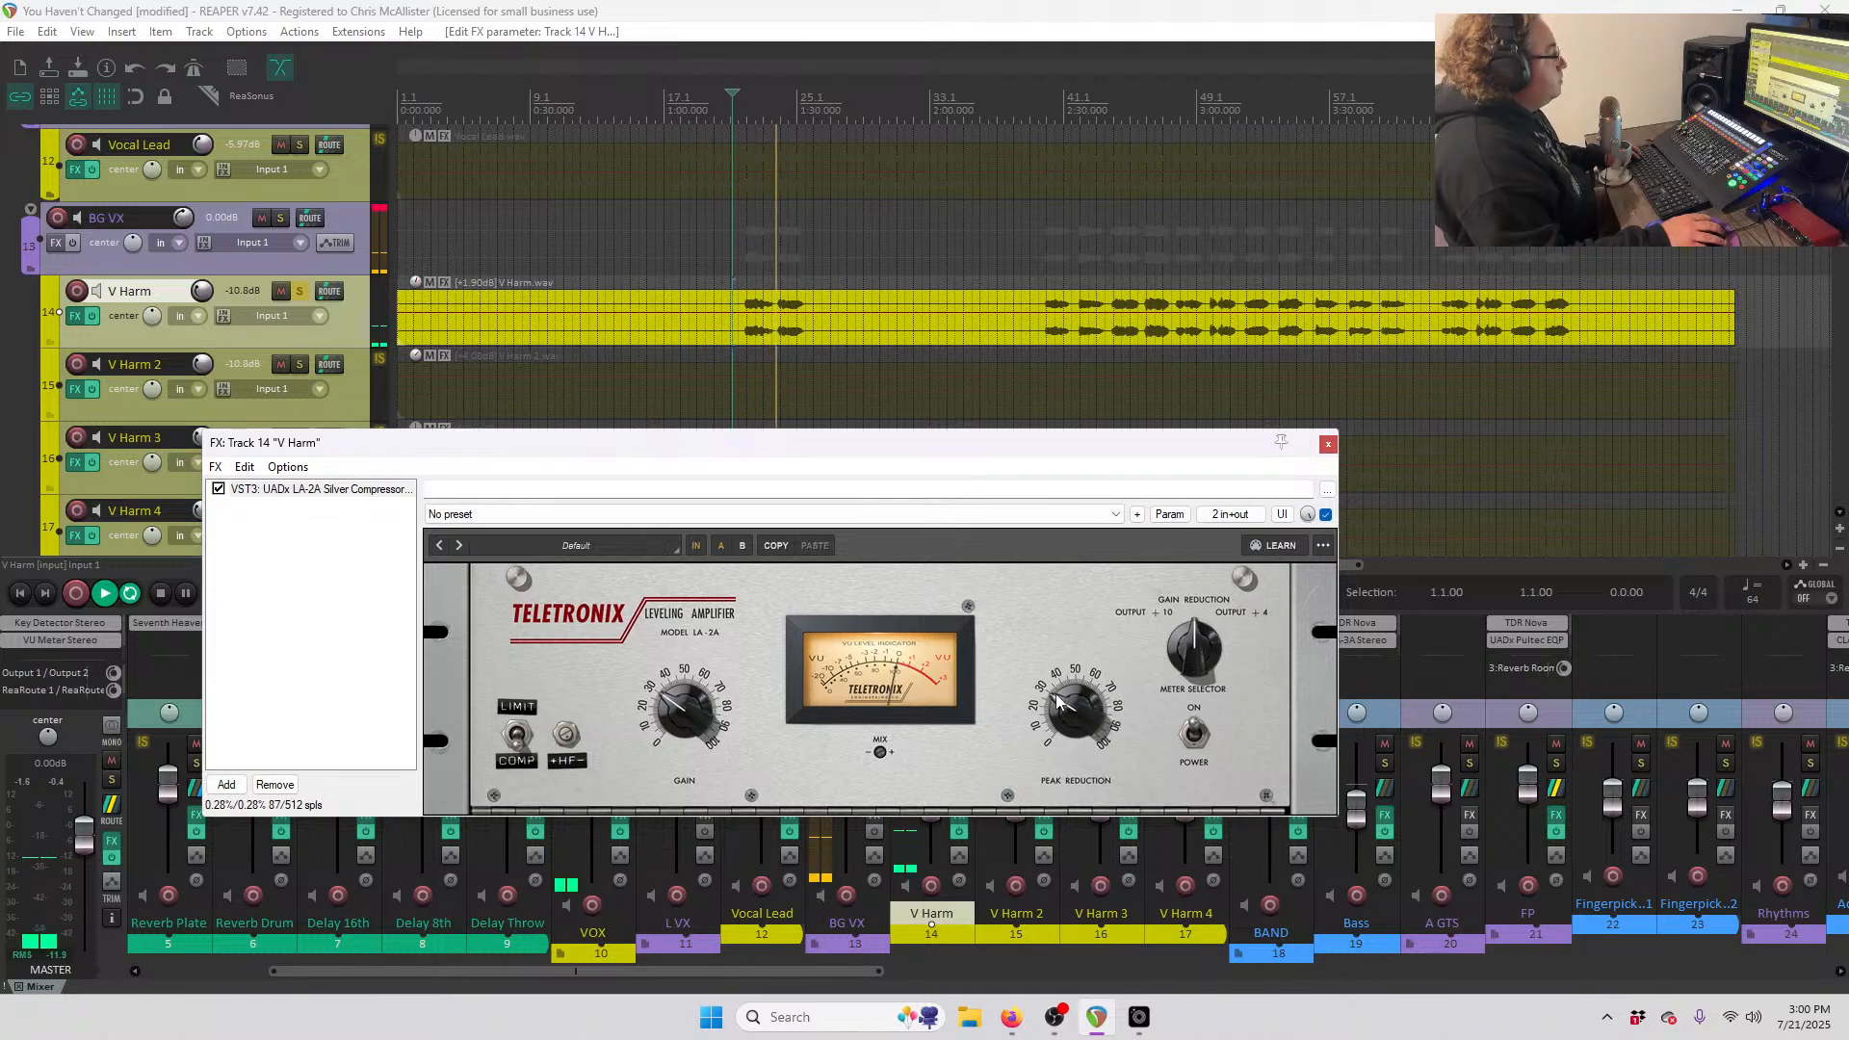
pyautogui.press('space')
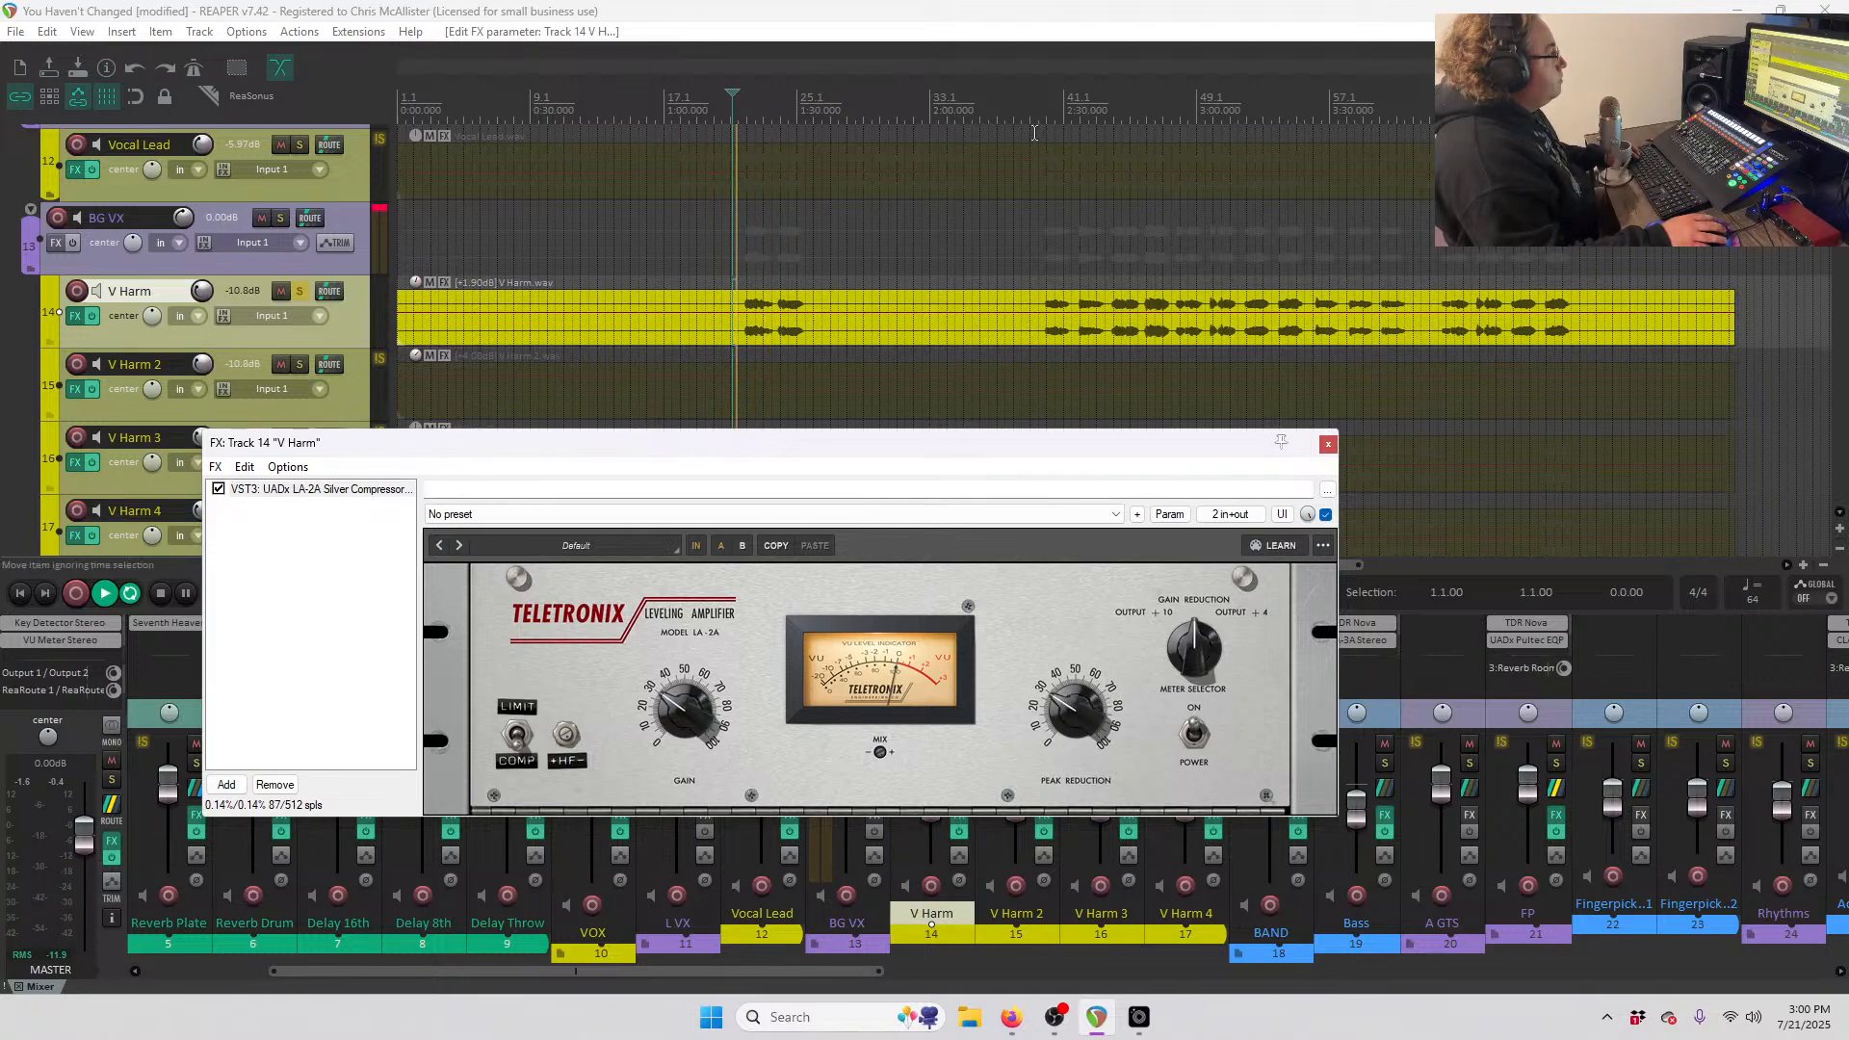
# - Fine-tune V Harm's LA-2A Peak Reduction while playing from about bar 42, close the compressor and stop playback
pyautogui.click(1095, 250)
pyautogui.press('space')
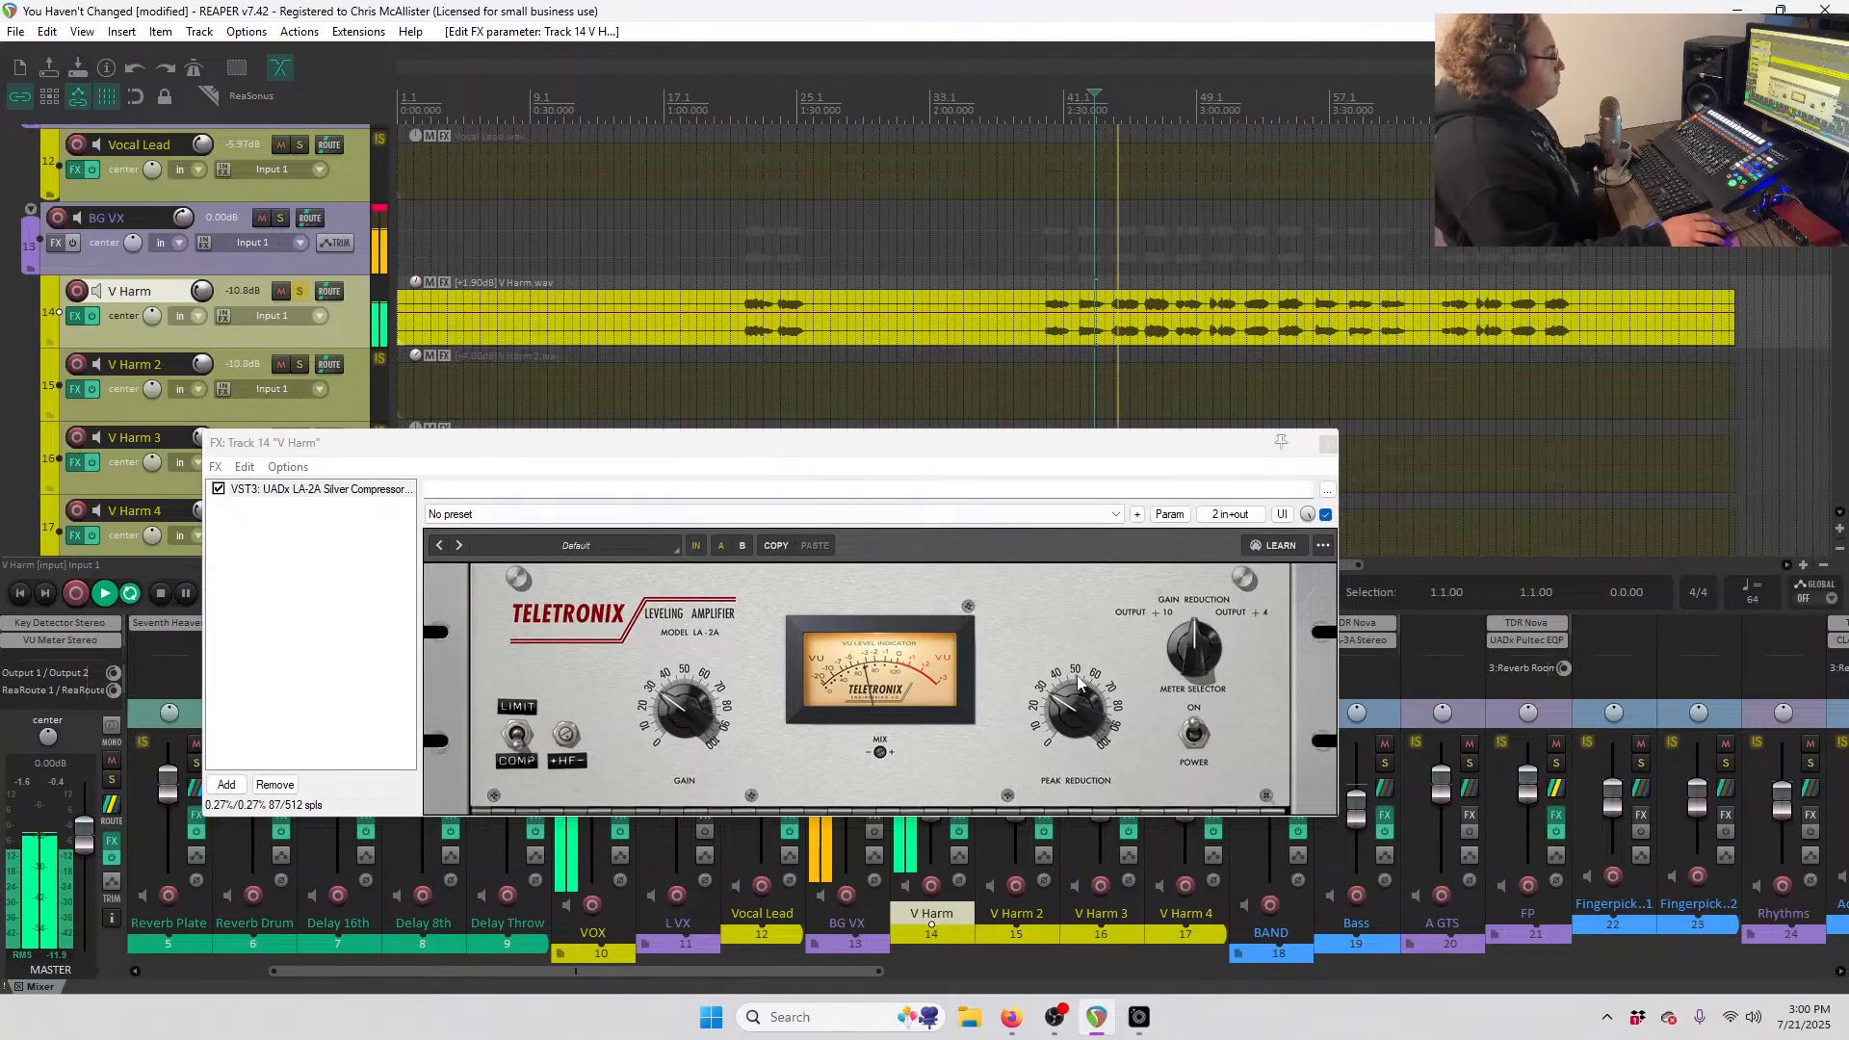
pyautogui.moveTo(1080, 707); pyautogui.dragTo(1080, 716)
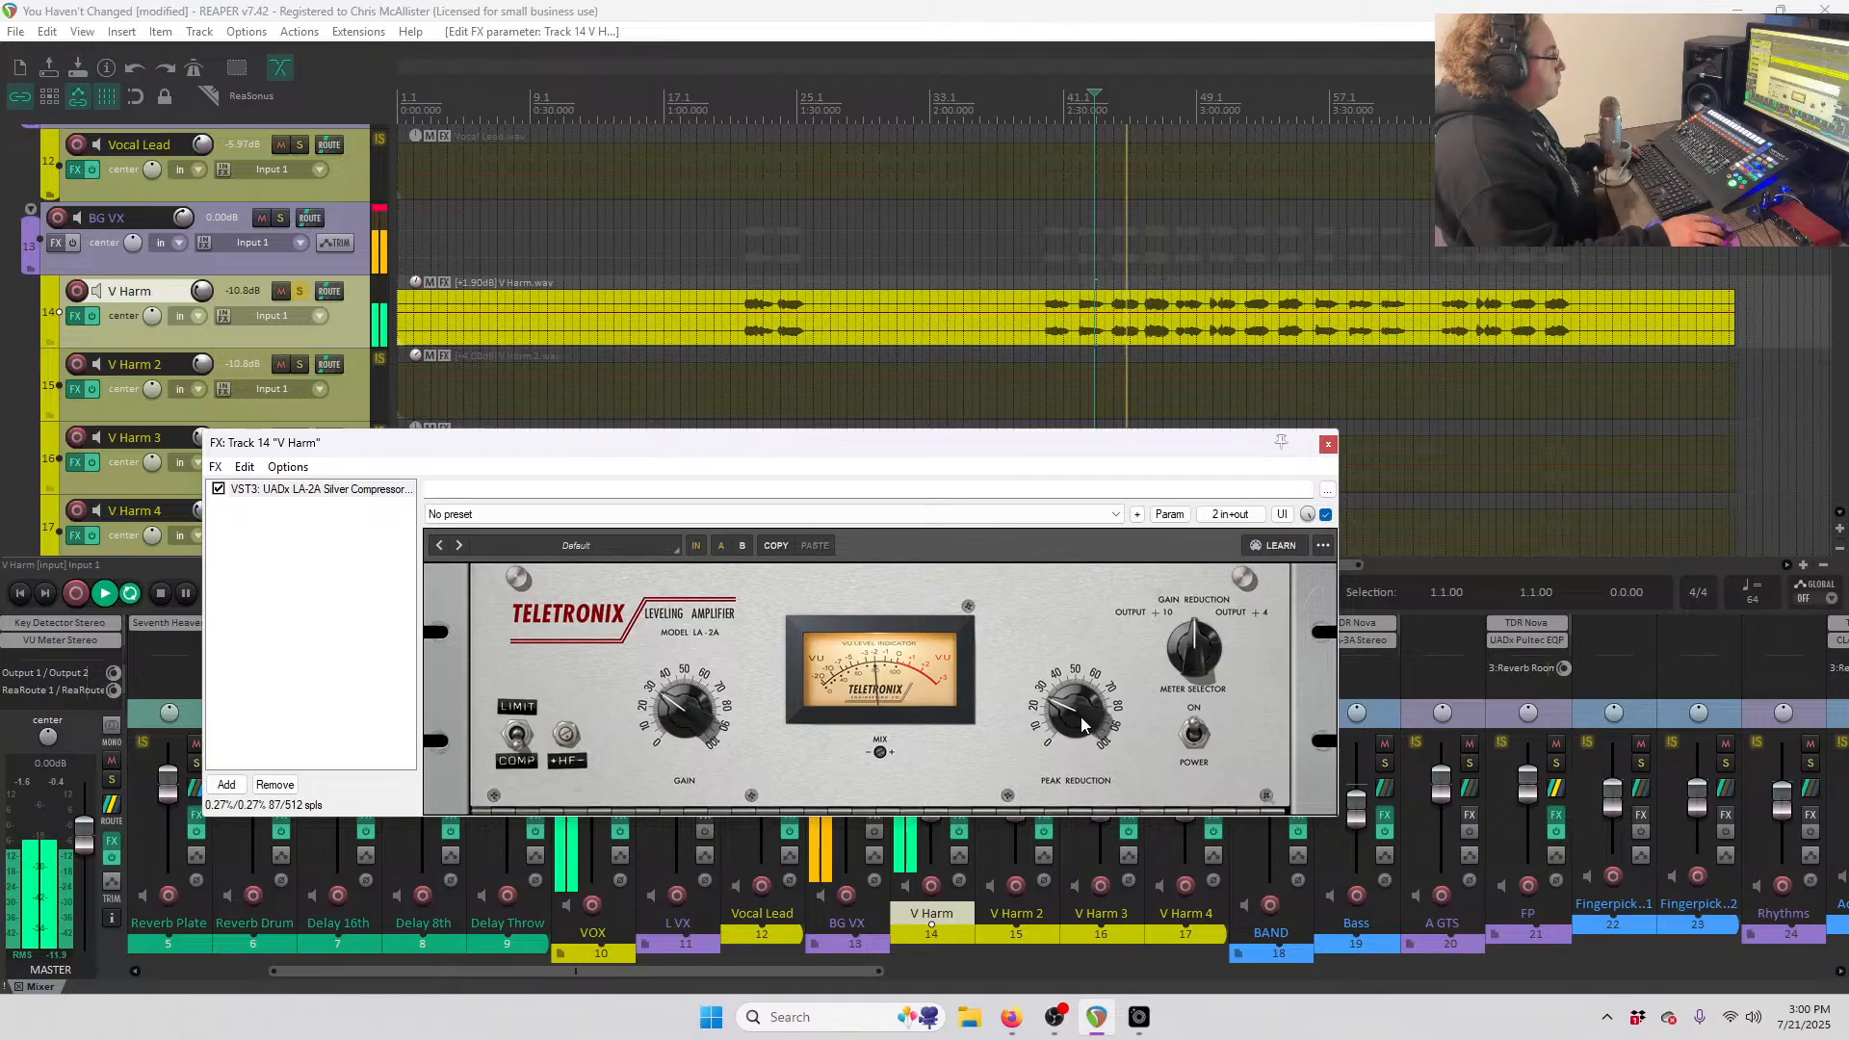
pyautogui.click(1327, 445)
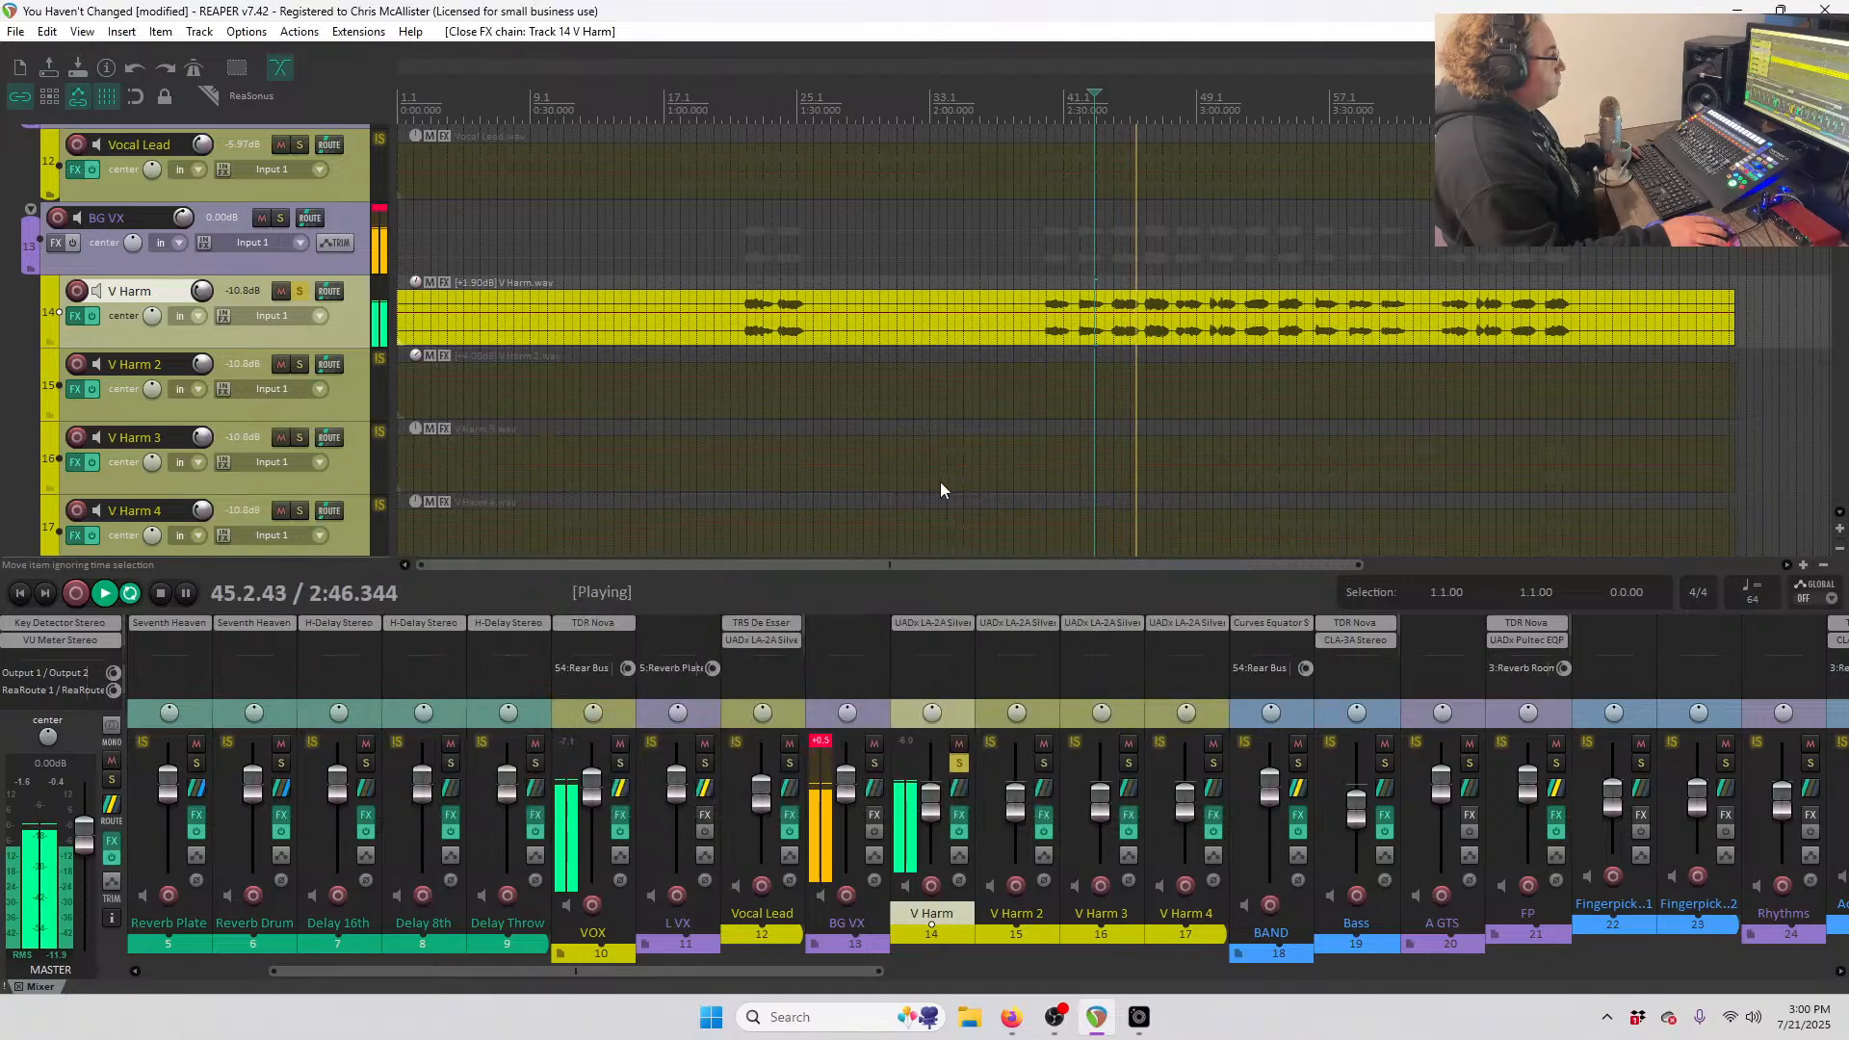
pyautogui.press('space')
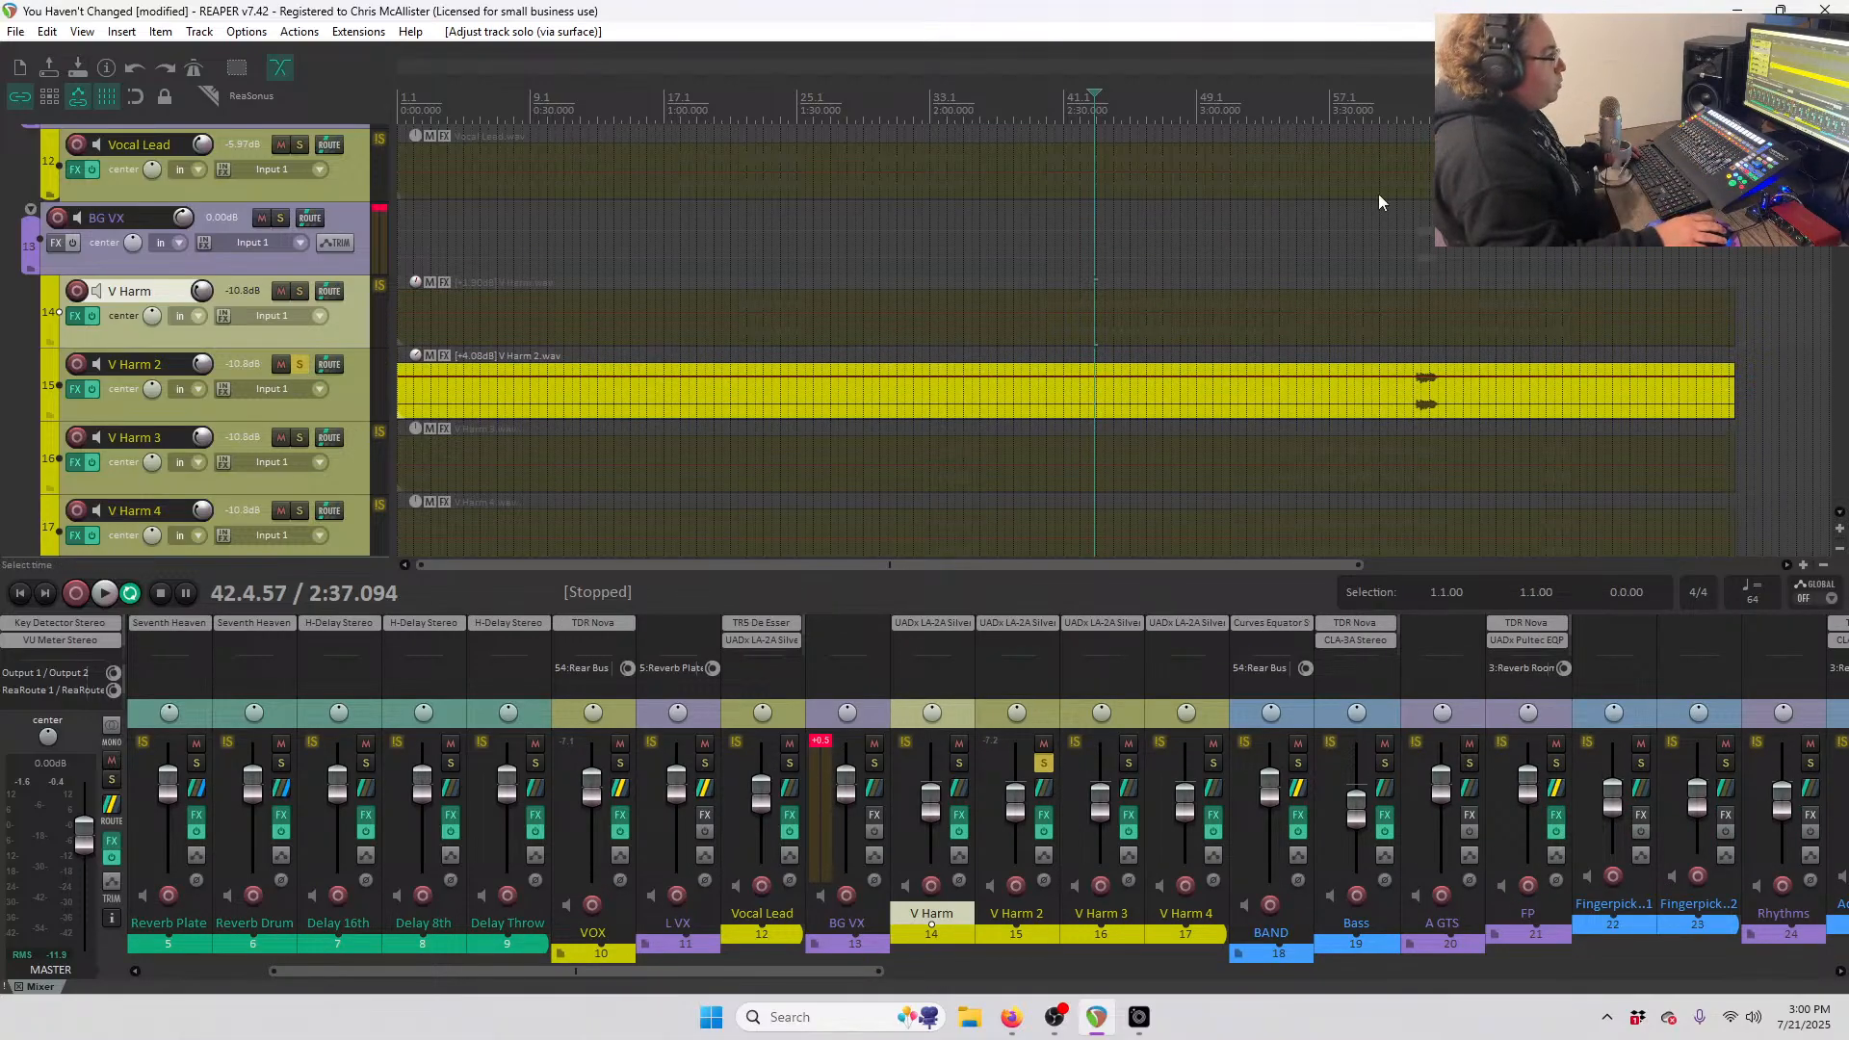
# - Adjust Peak Reduction on V Harm 2's LA-2A while playing the soloed track from bar 61, and close the compressor
pyautogui.click(1406, 110)
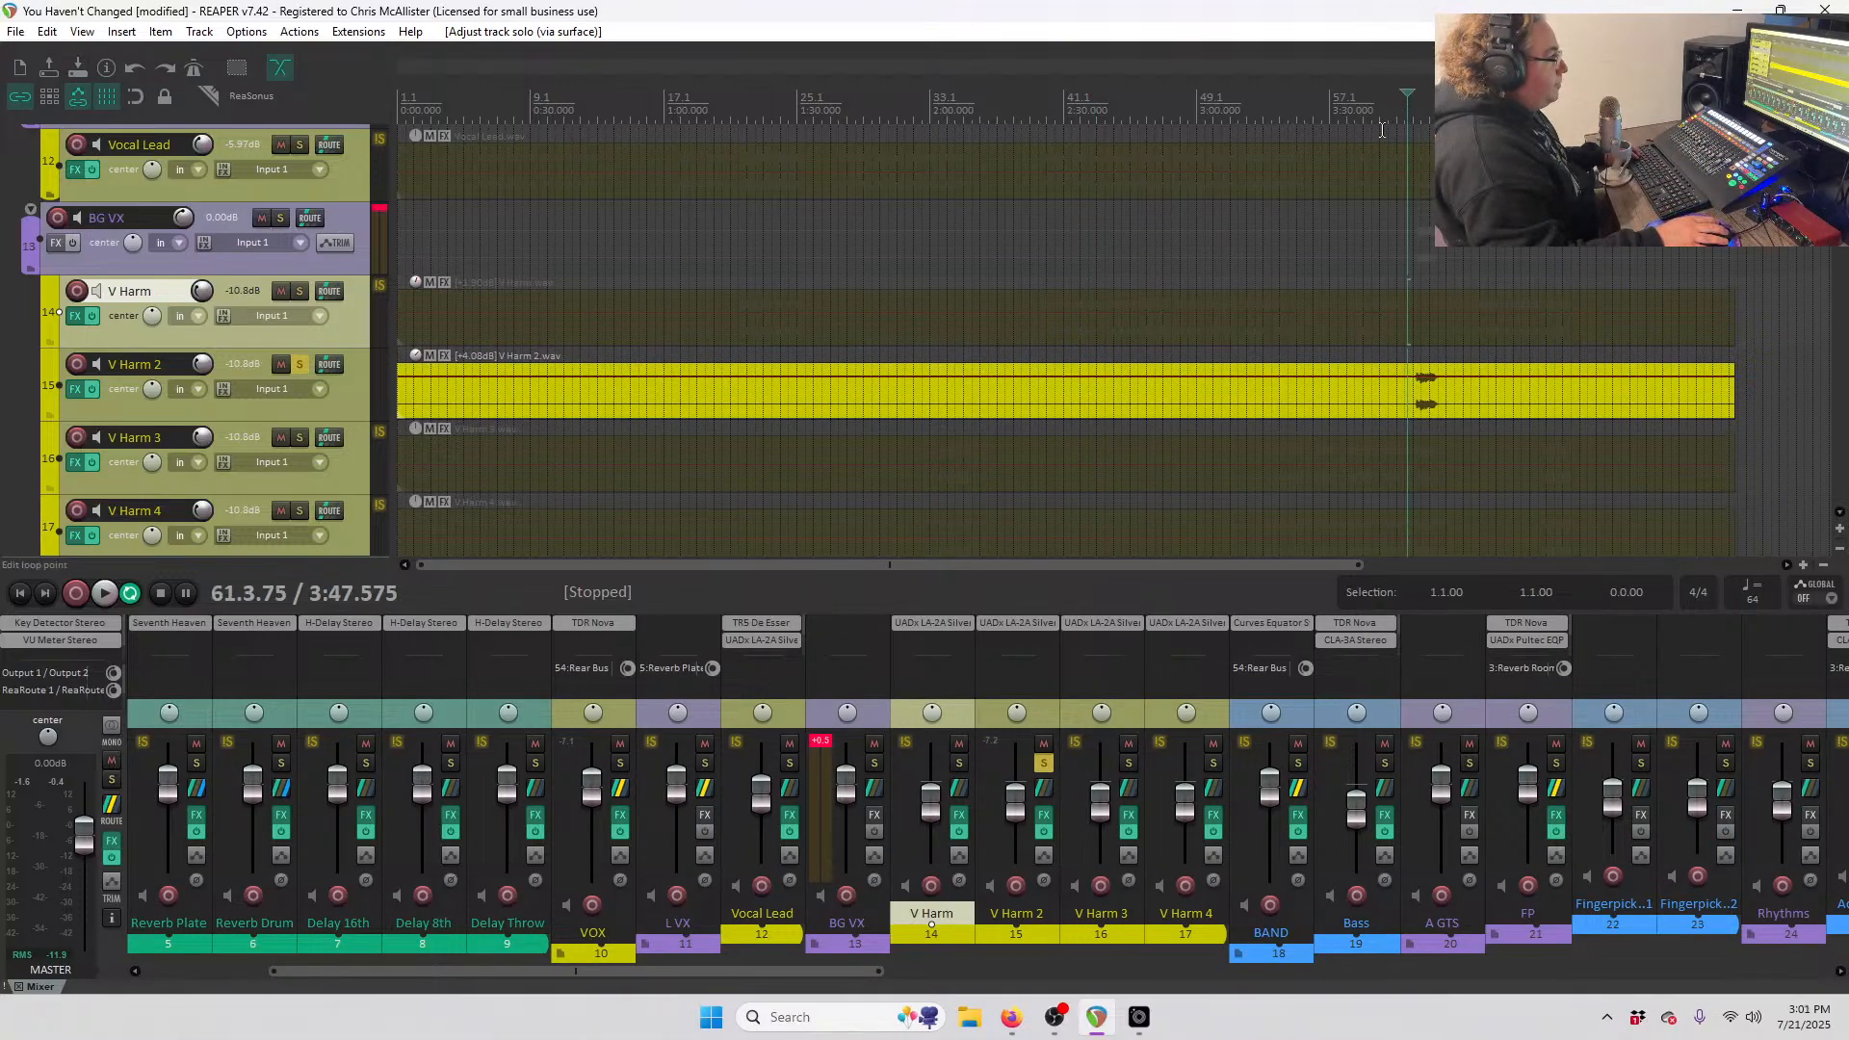
pyautogui.click(75, 388)
pyautogui.press('space')
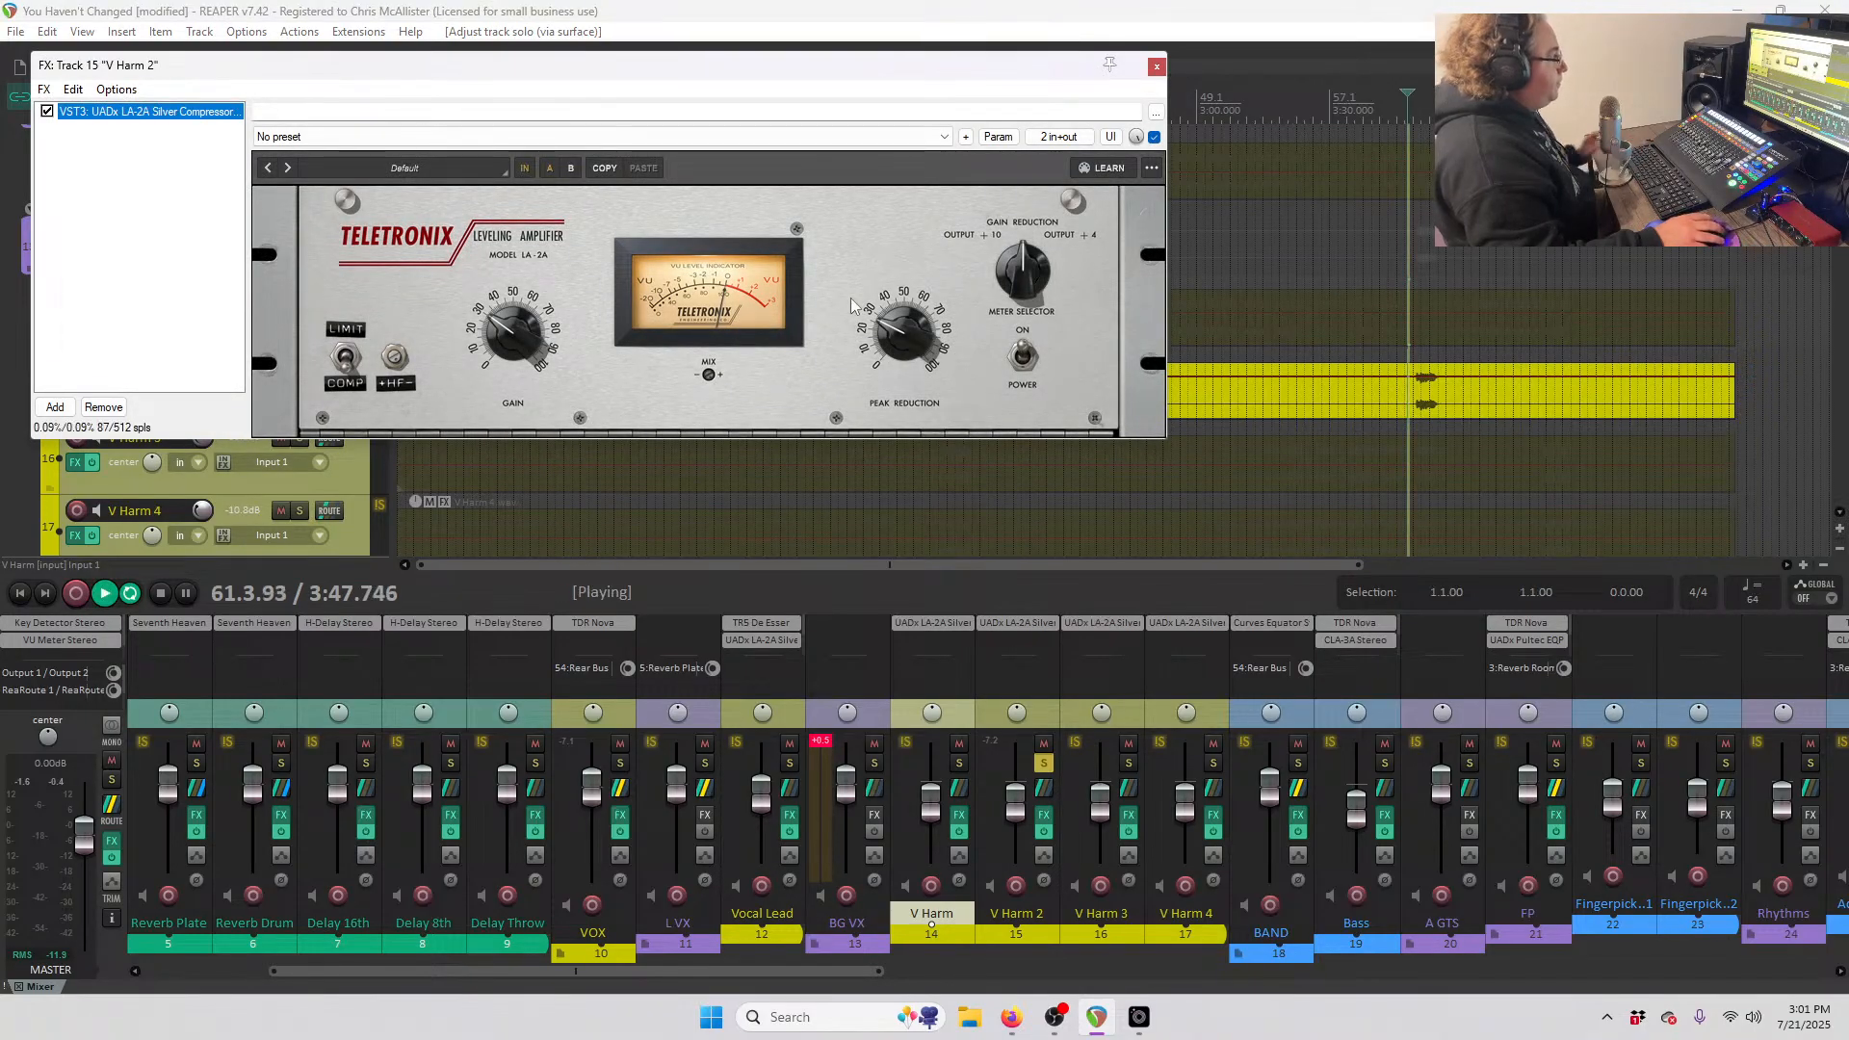
pyautogui.click(892, 334)
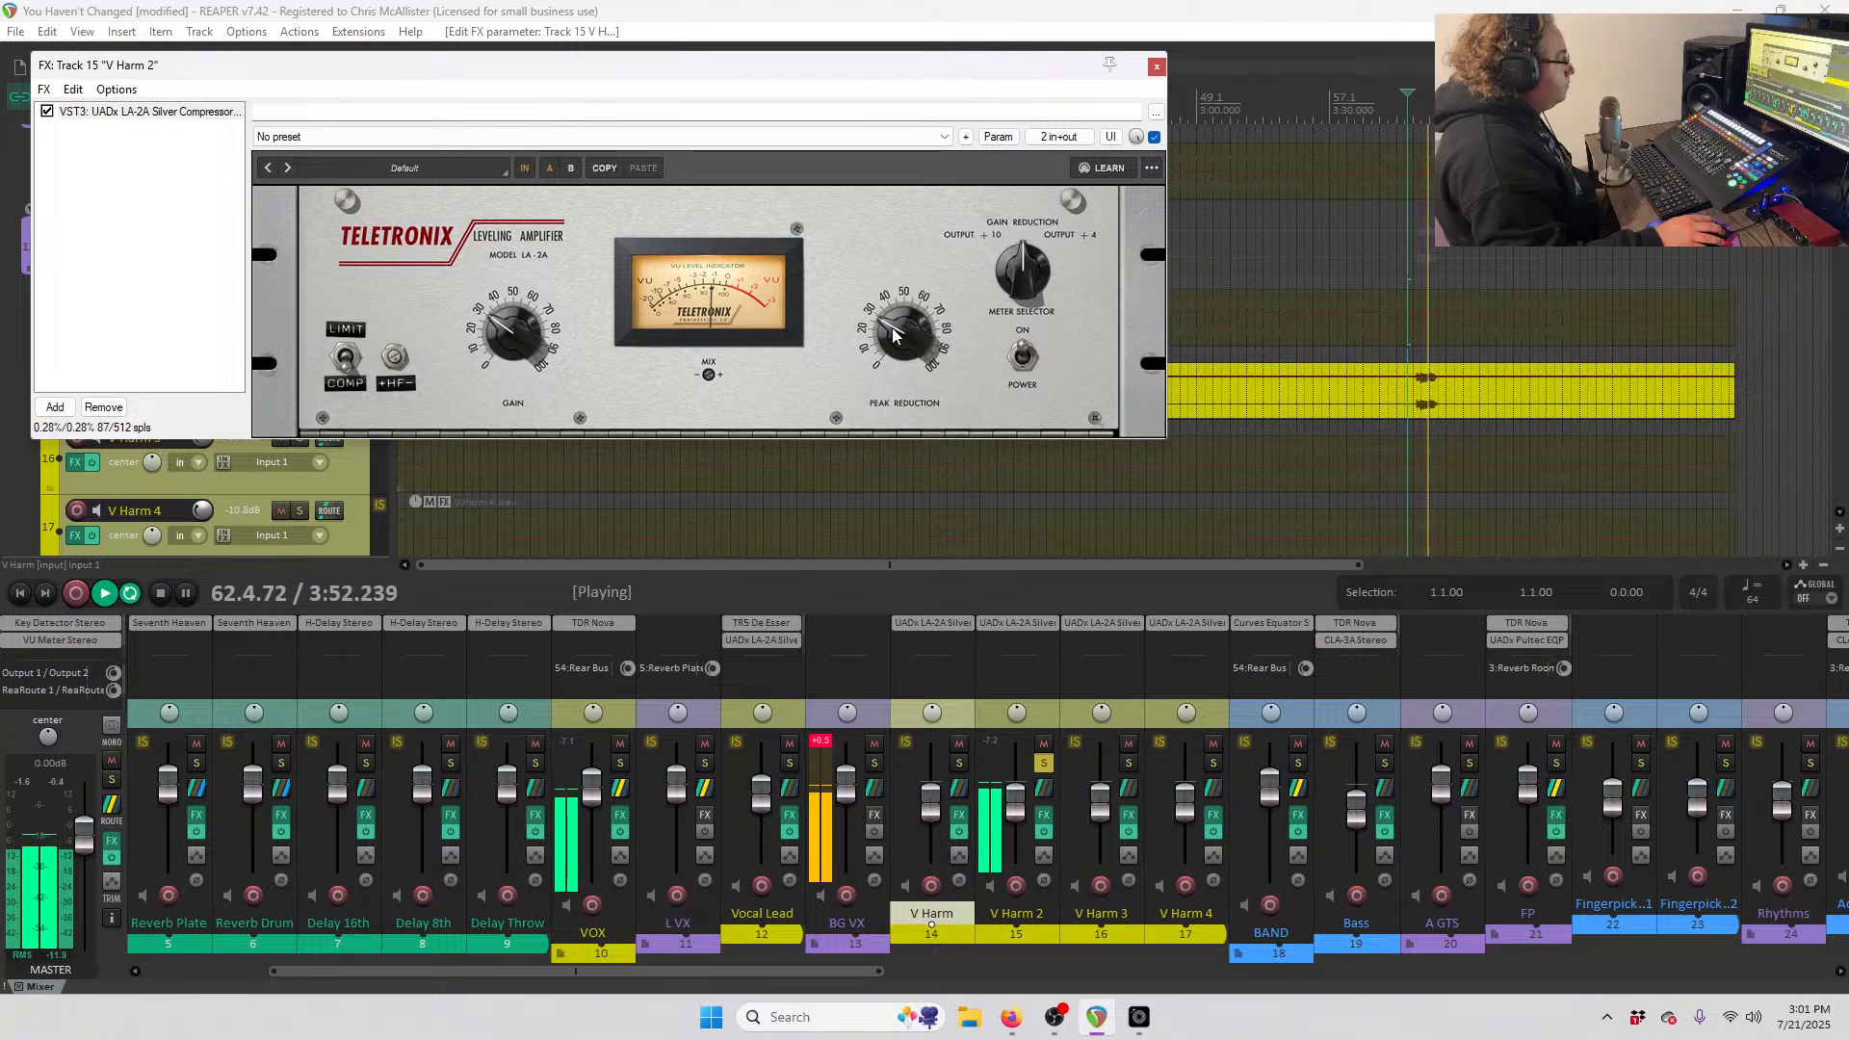
pyautogui.press('space')
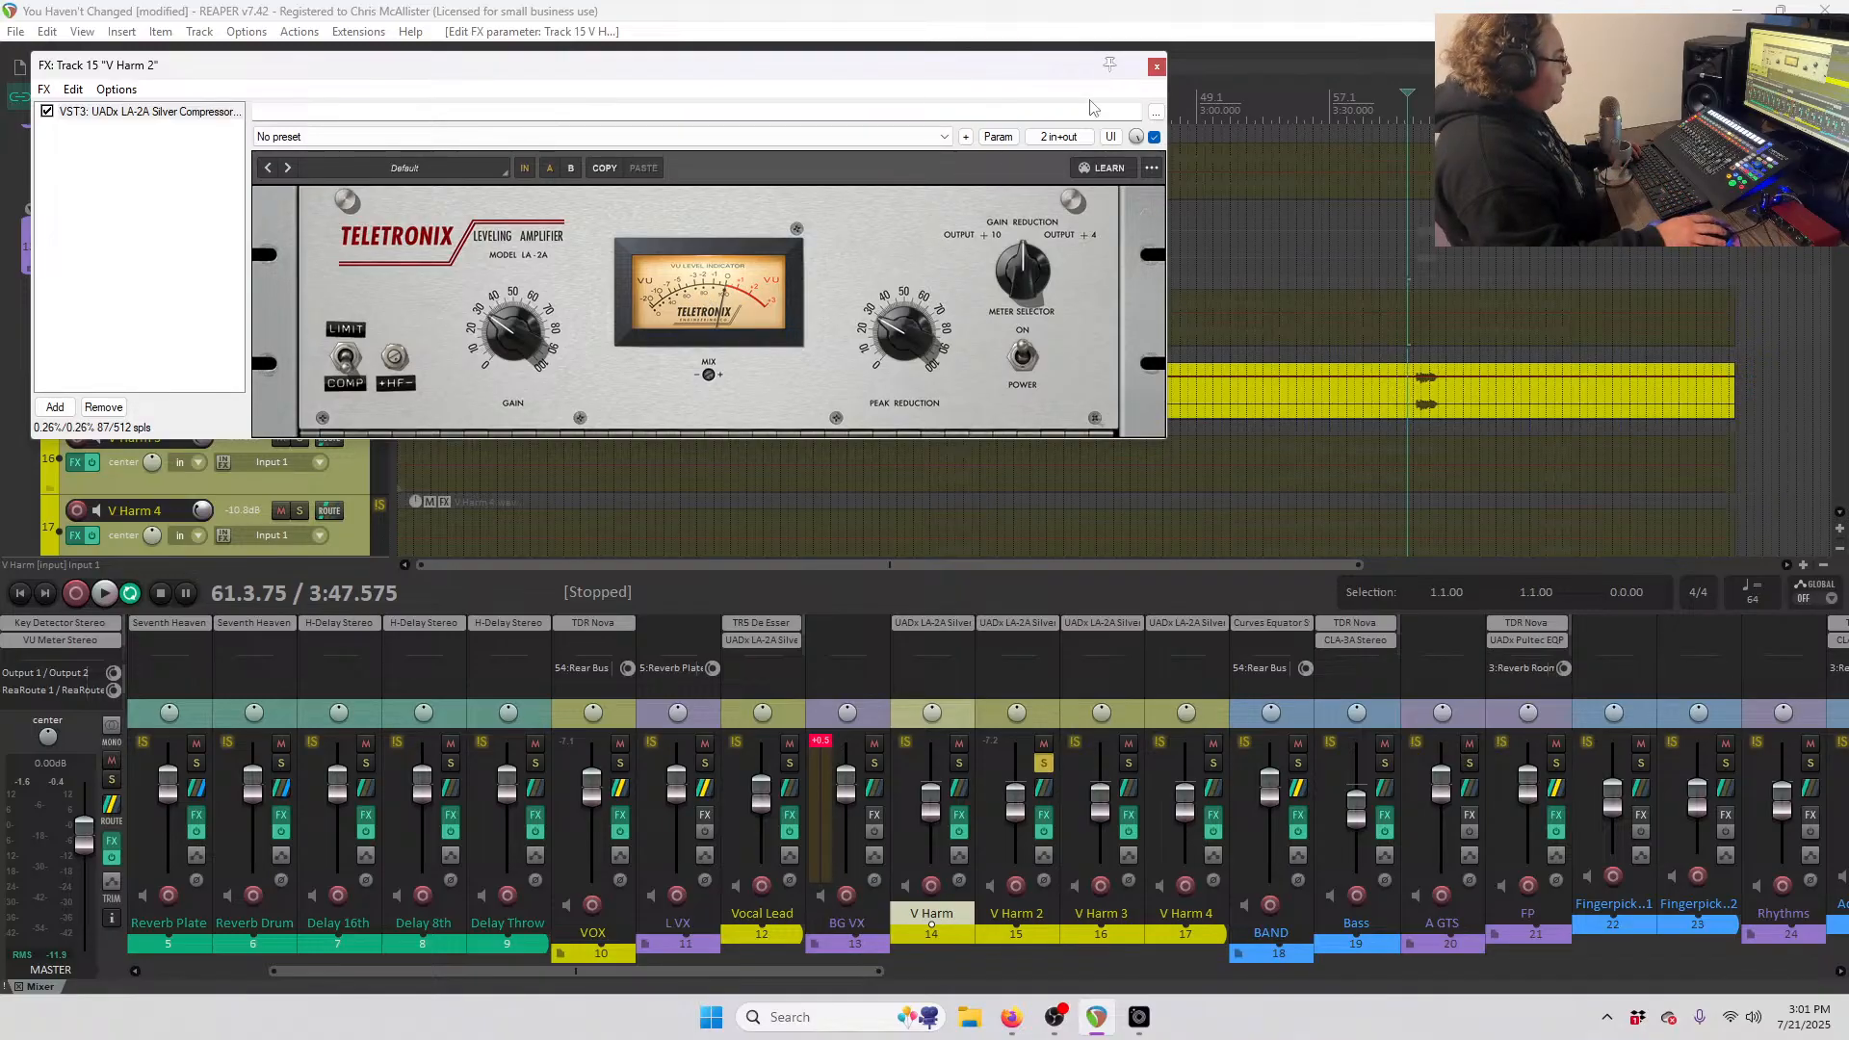
pyautogui.click(1157, 67)
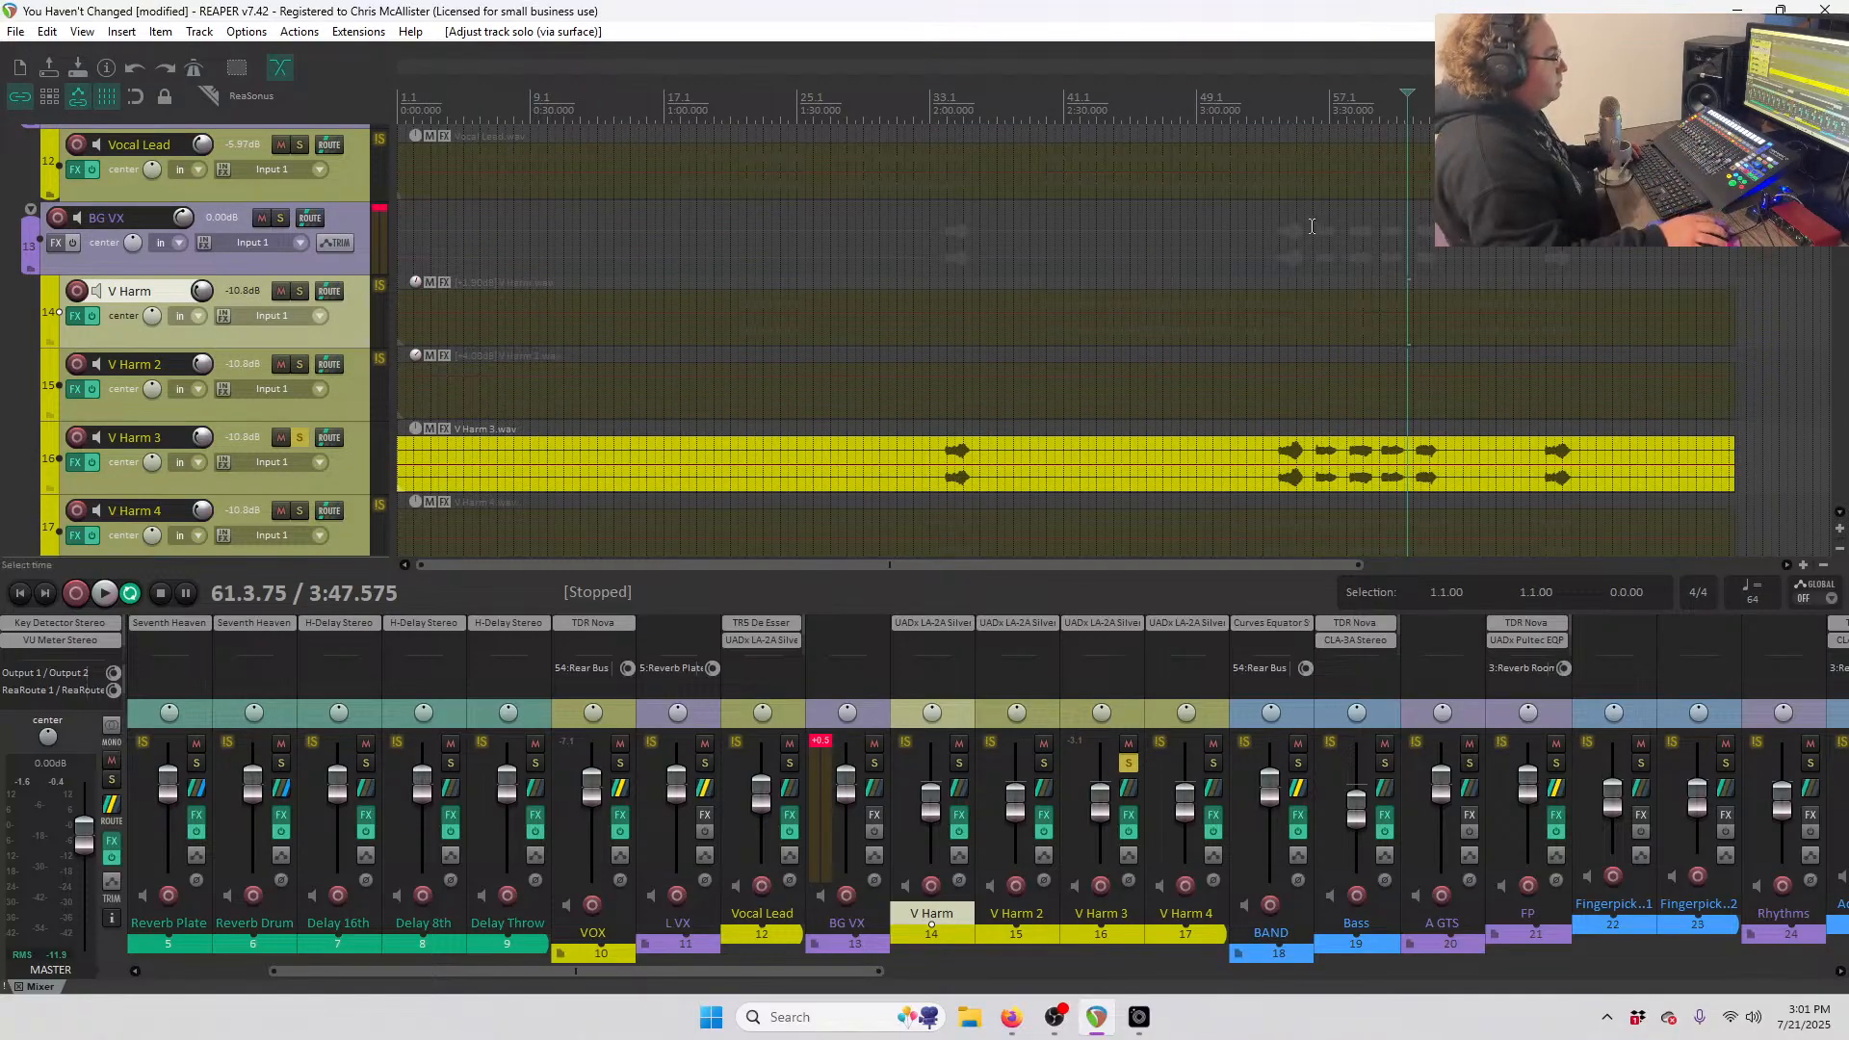
# - Audition soloed V Harm 3 from bar 53 while watching its LA-2A gain reduction meter, and close the compressor
pyautogui.scroll(5, 1515, 289)
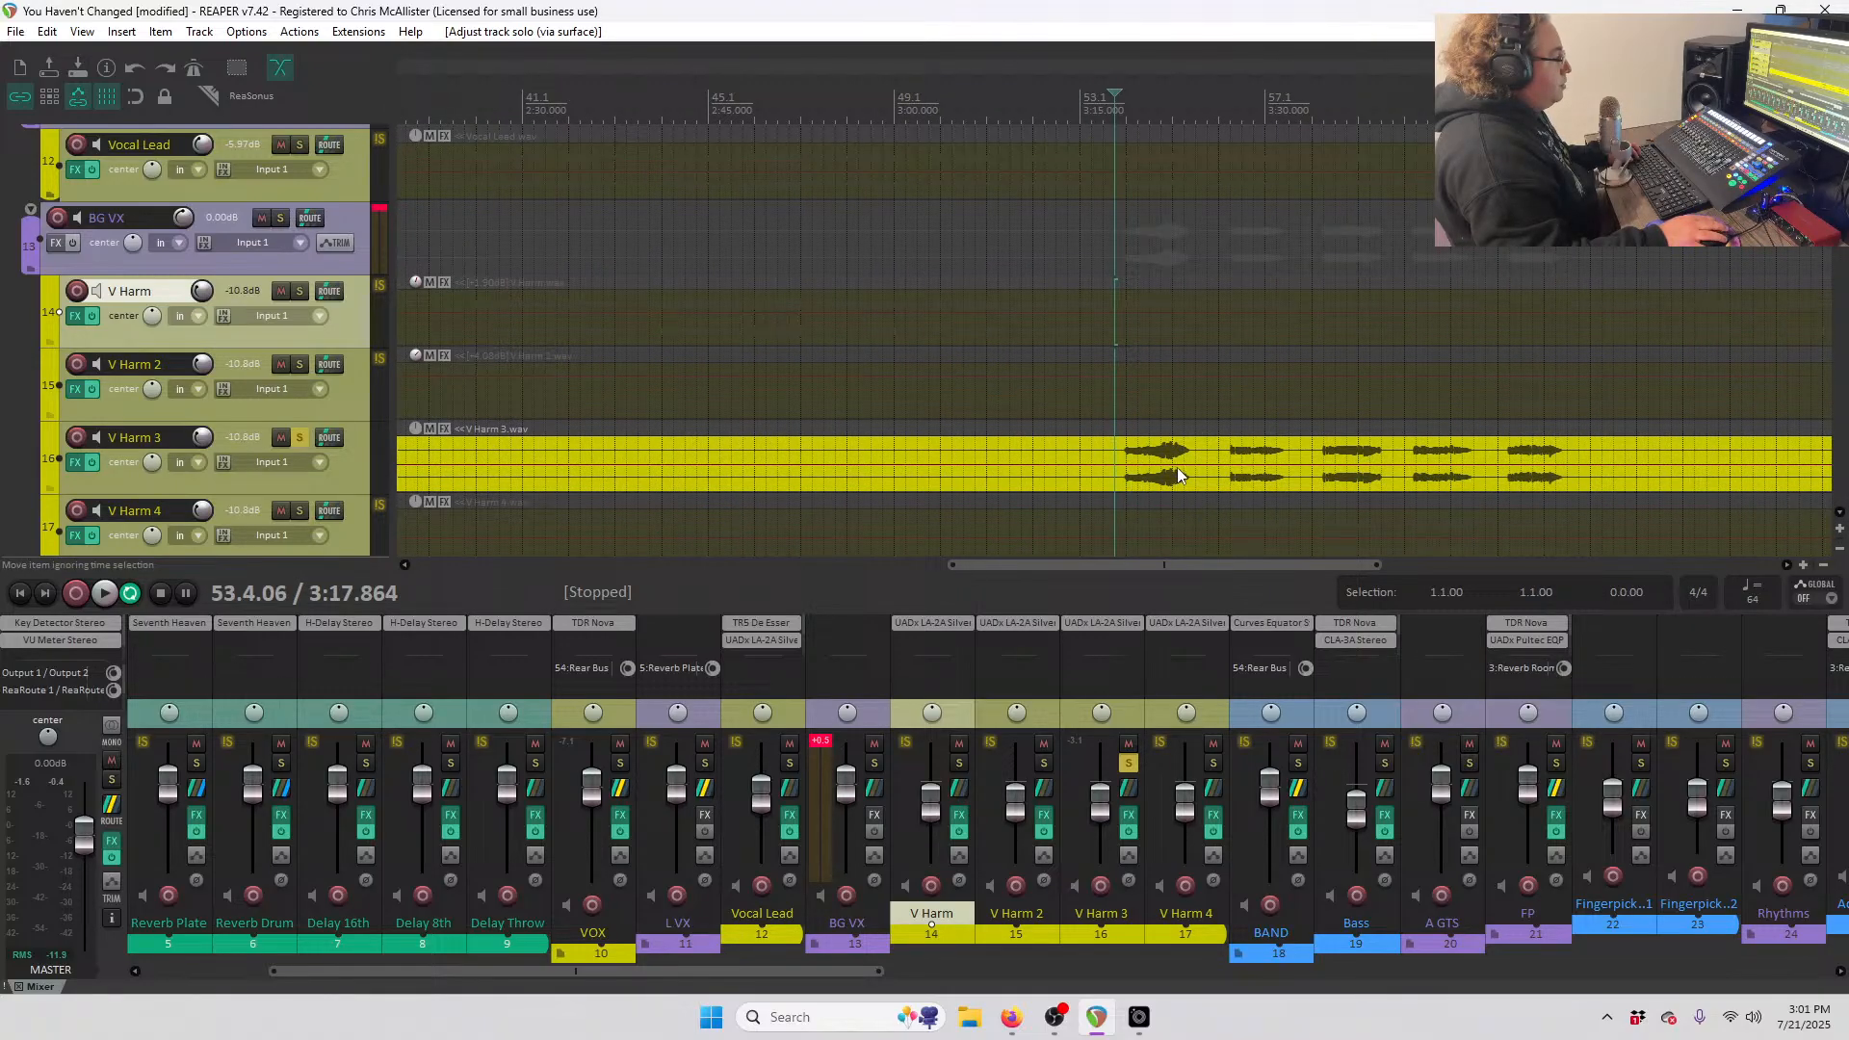
pyautogui.scroll(-3, 1176, 466)
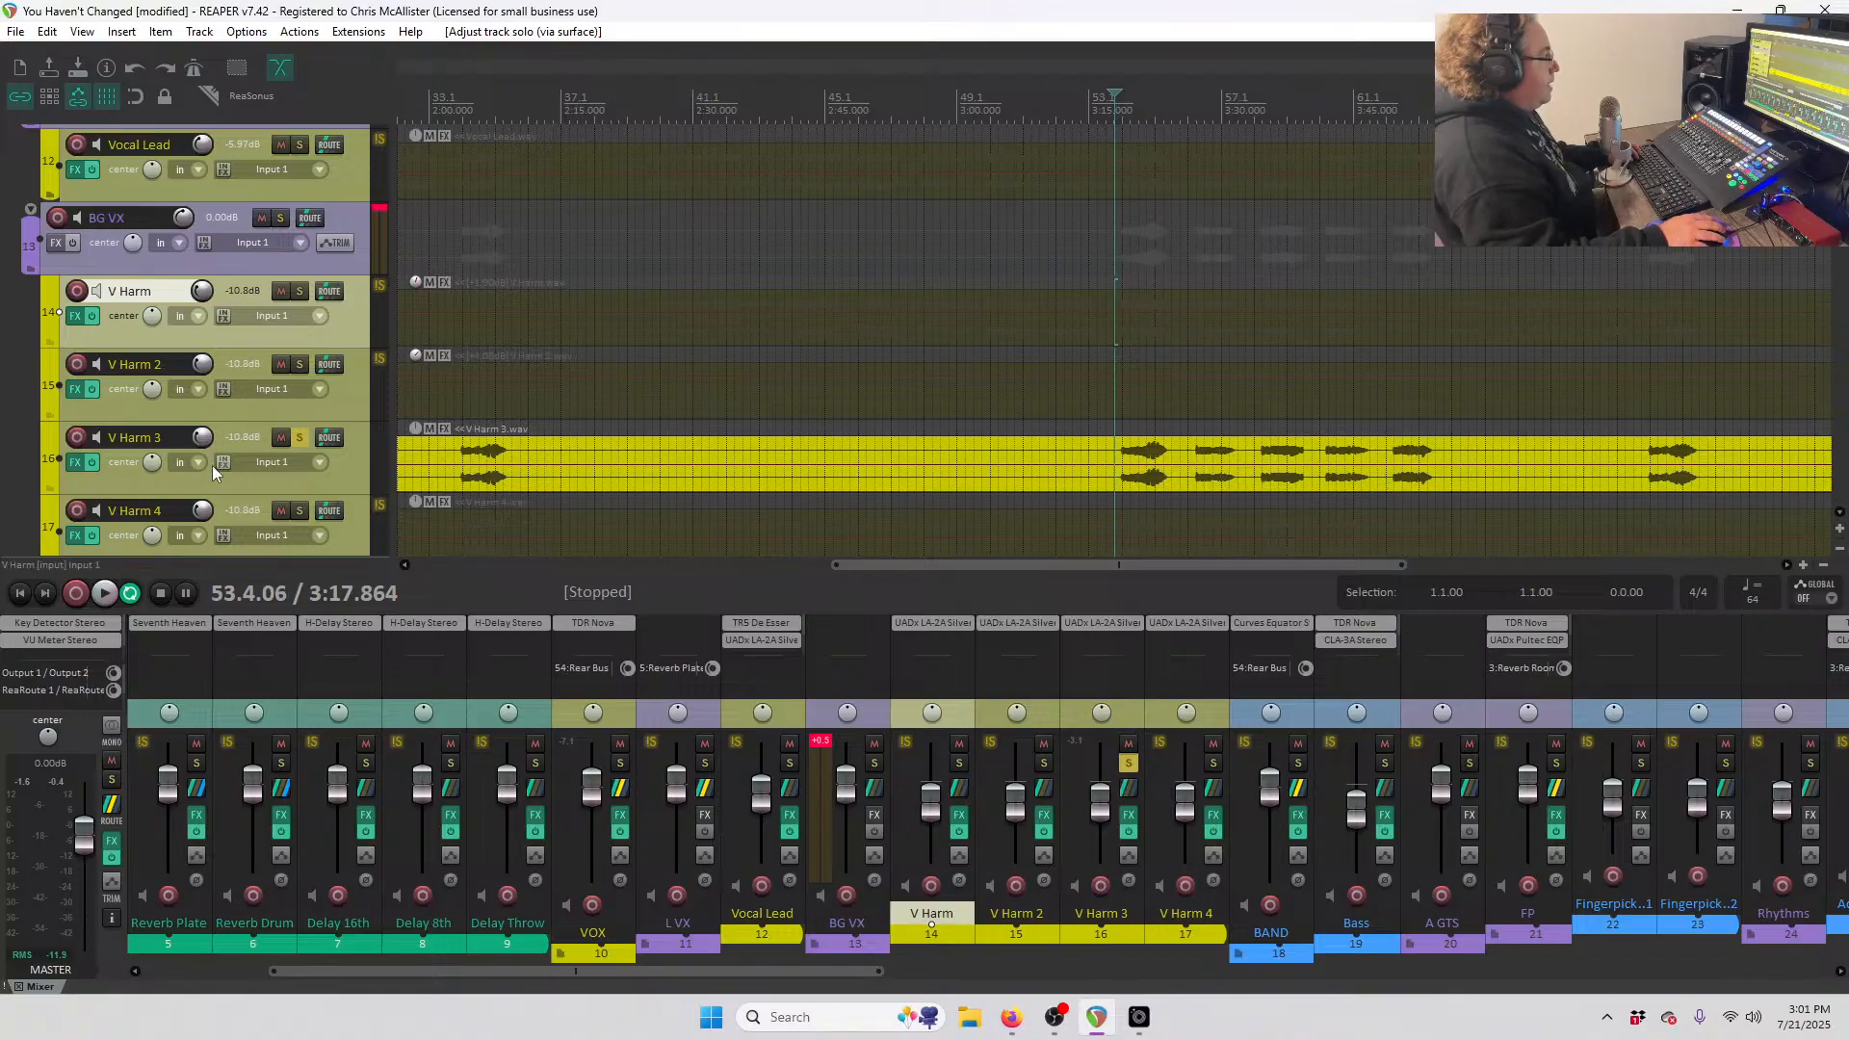
pyautogui.click(77, 466)
pyautogui.press('space')
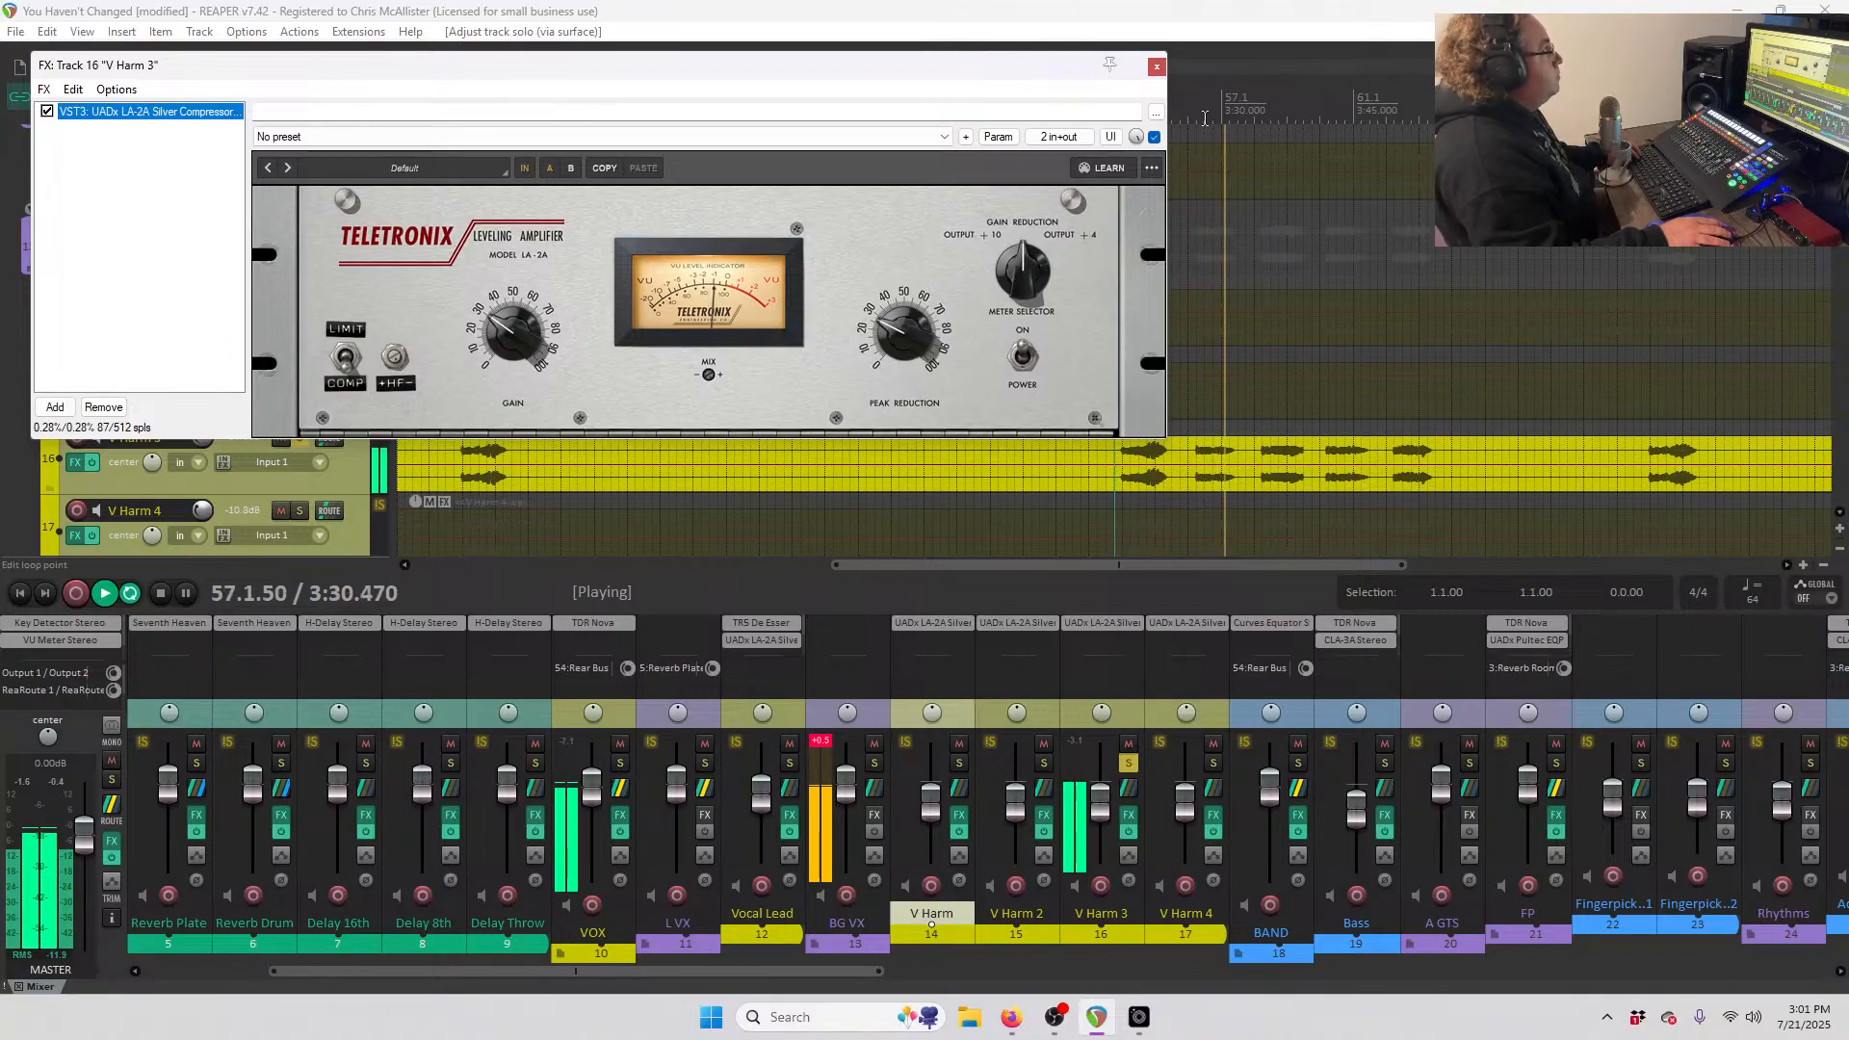
pyautogui.press('space')
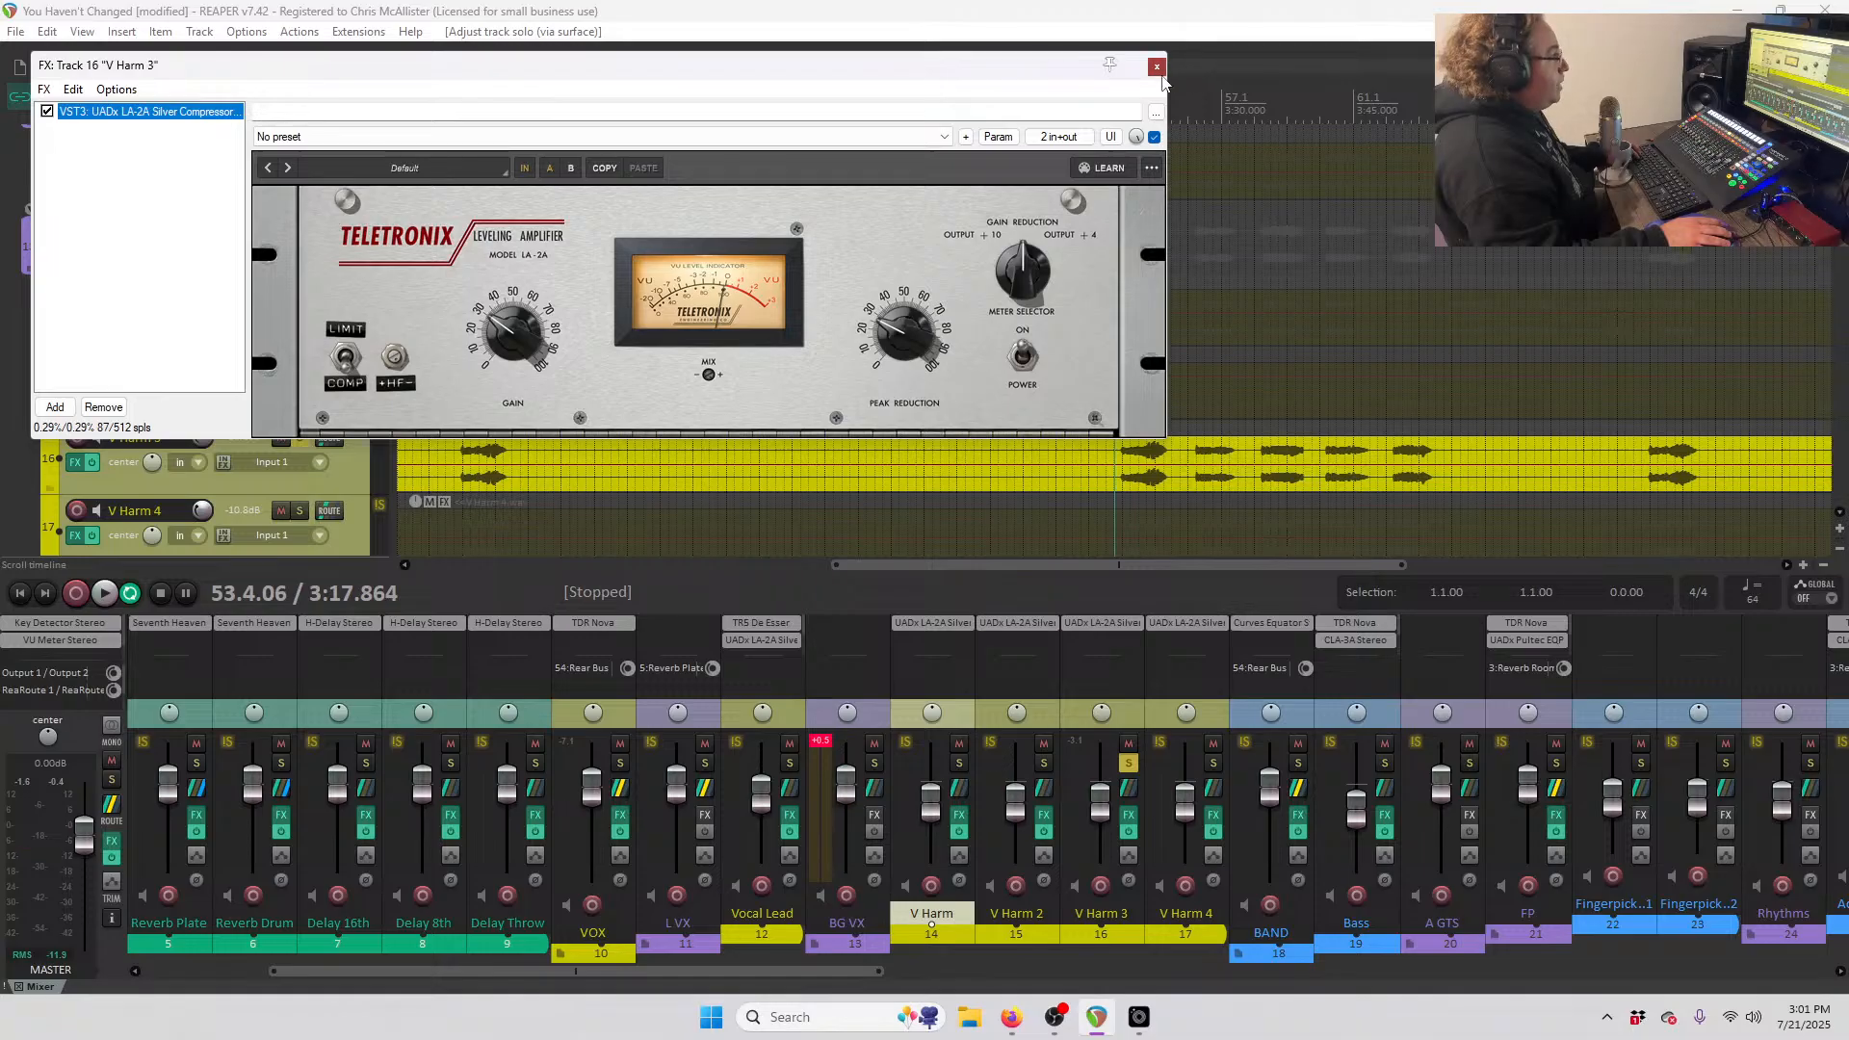
pyautogui.click(1156, 67)
# - Split out V Harm 3's loud phrase starting near bar 53 and lower that item's volume to about -5 dB
pyautogui.click(1117, 488)
pyautogui.press('s')
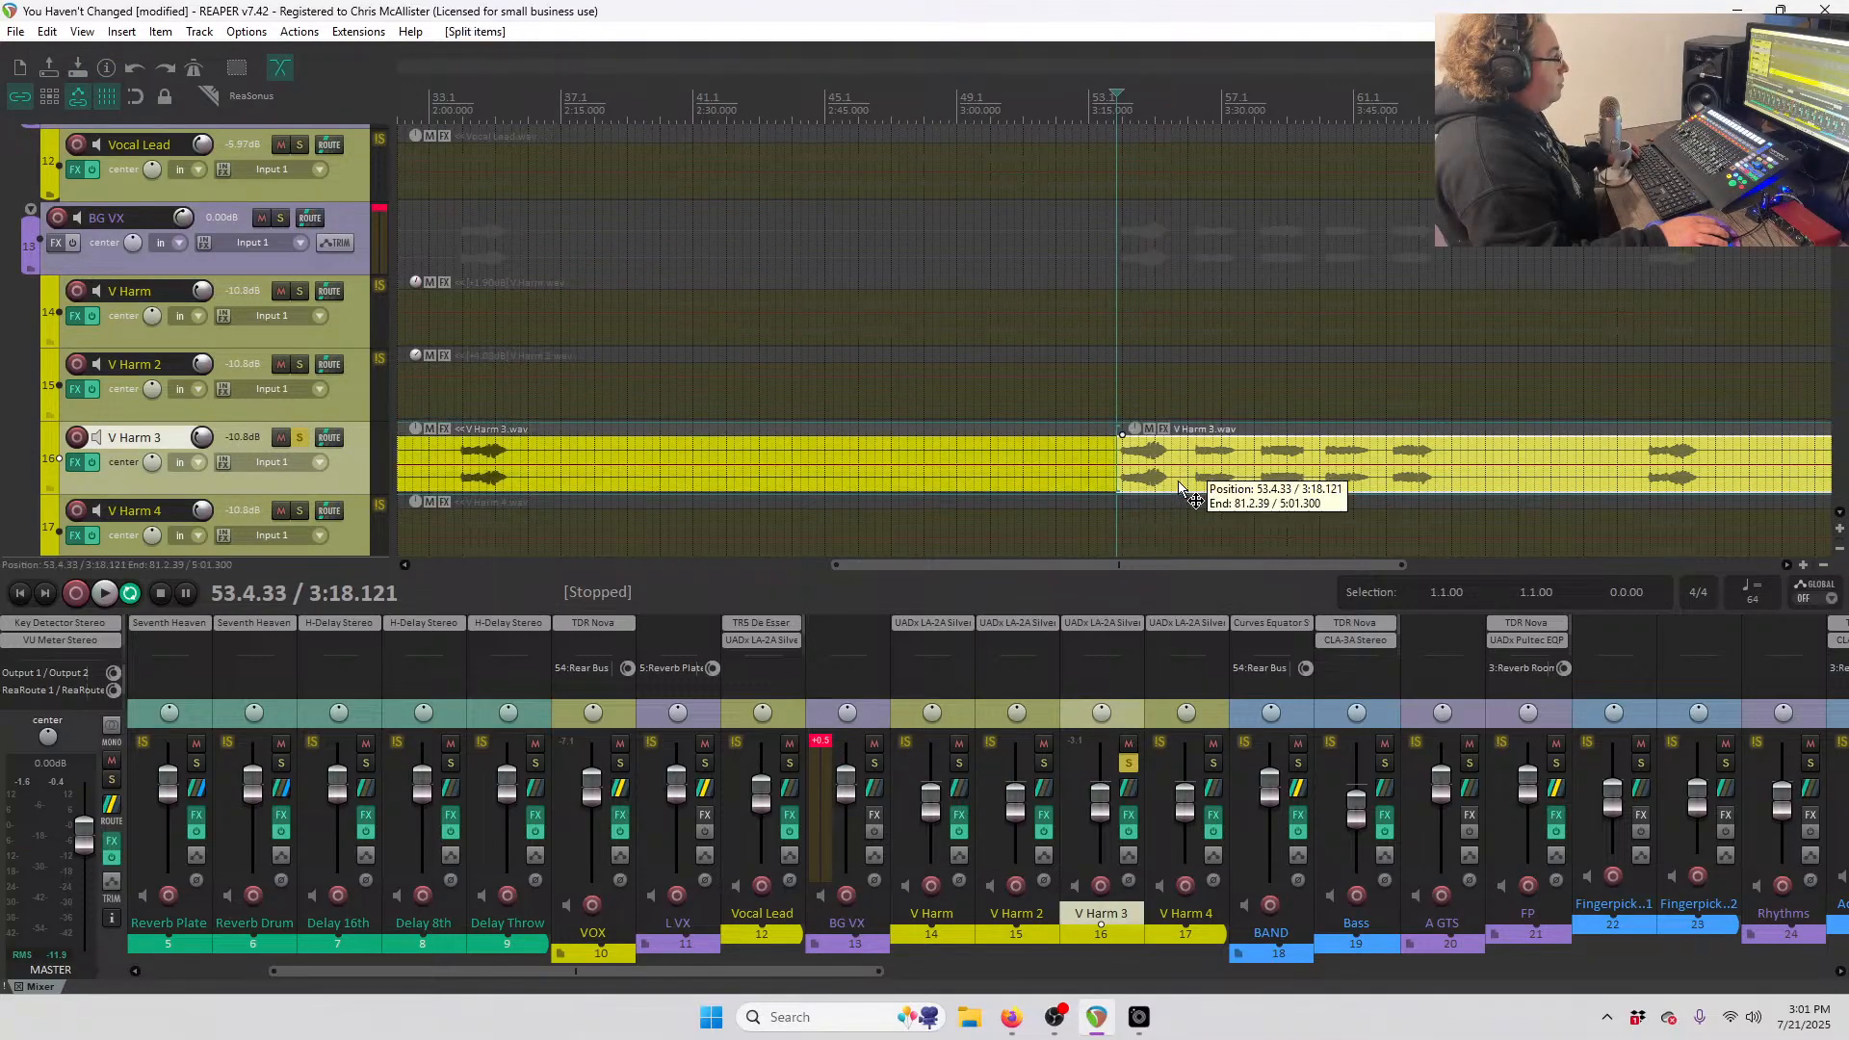
pyautogui.click(1179, 489)
pyautogui.press('s')
pyautogui.click(1152, 469)
pyautogui.moveTo(1154, 468); pyautogui.dragTo(1155, 476)
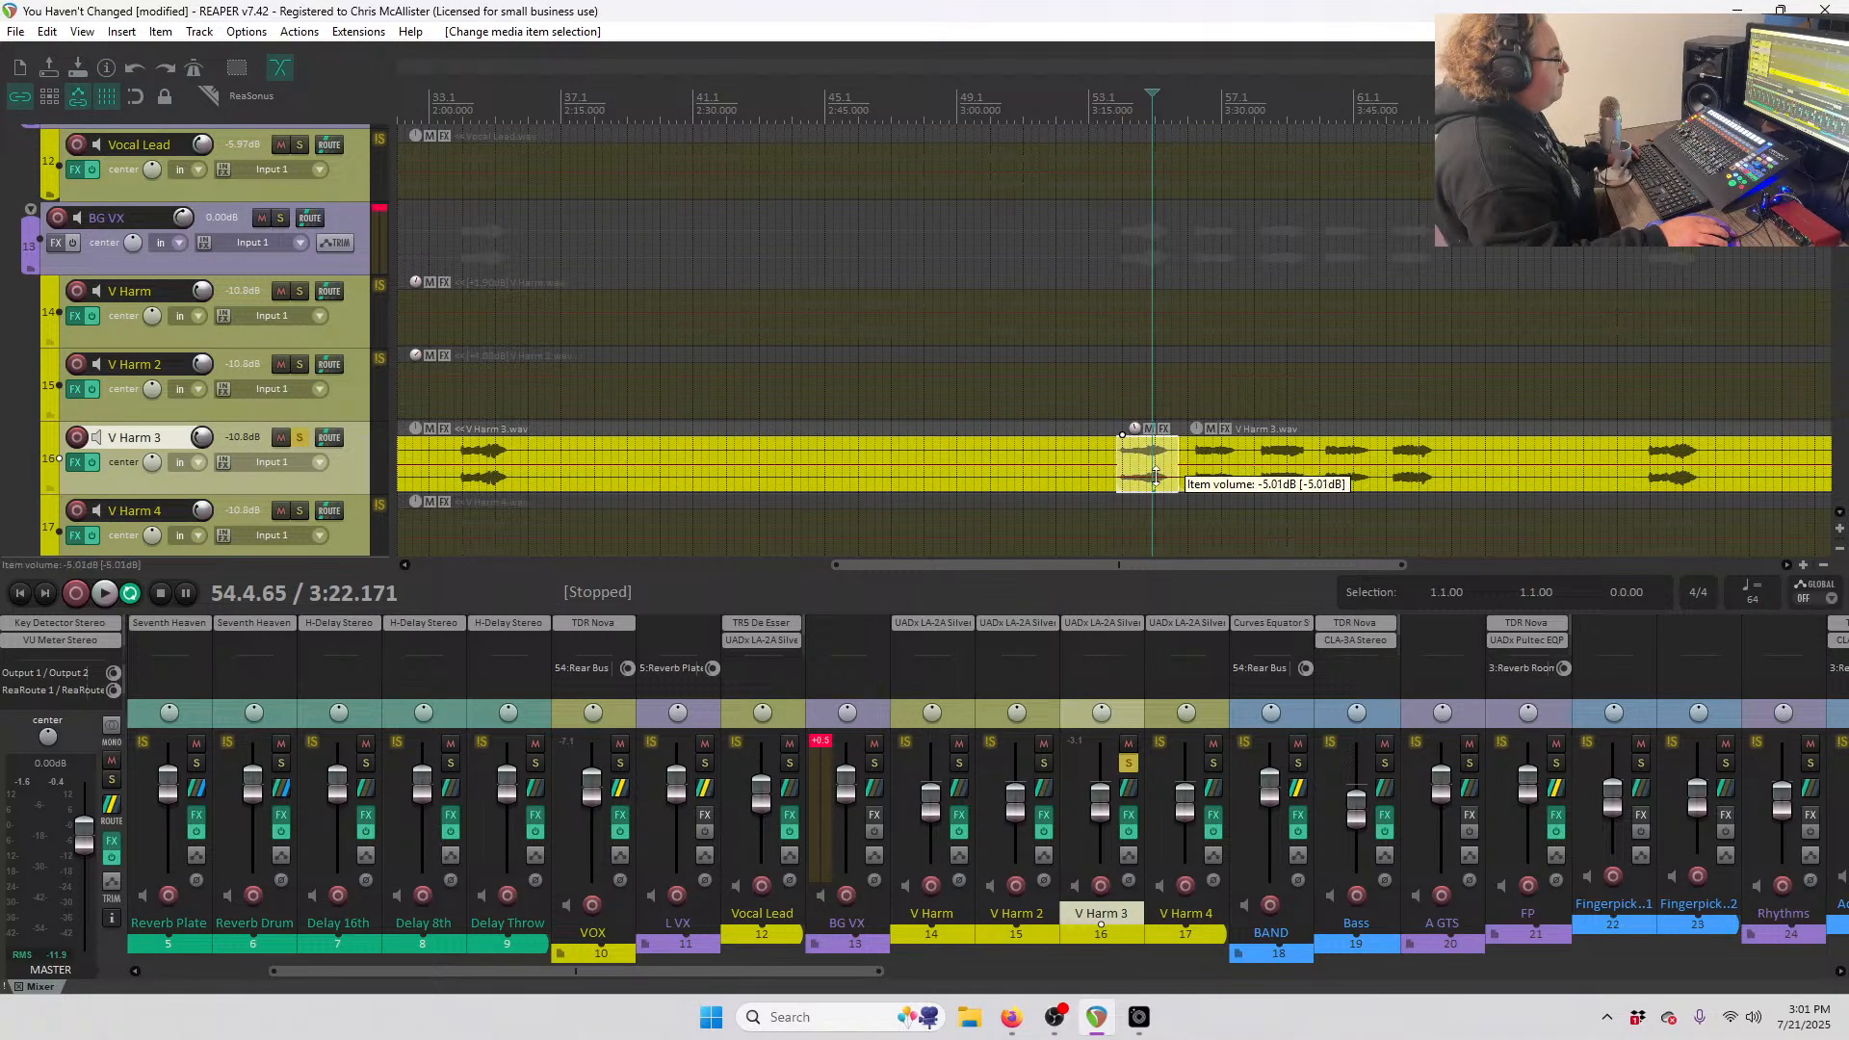
# - Play V Harm 3 again from its lowered phrase, adjust its LA-2A Peak Reduction and close the compressor
pyautogui.click(1112, 113)
pyautogui.click(75, 462)
pyautogui.press('space')
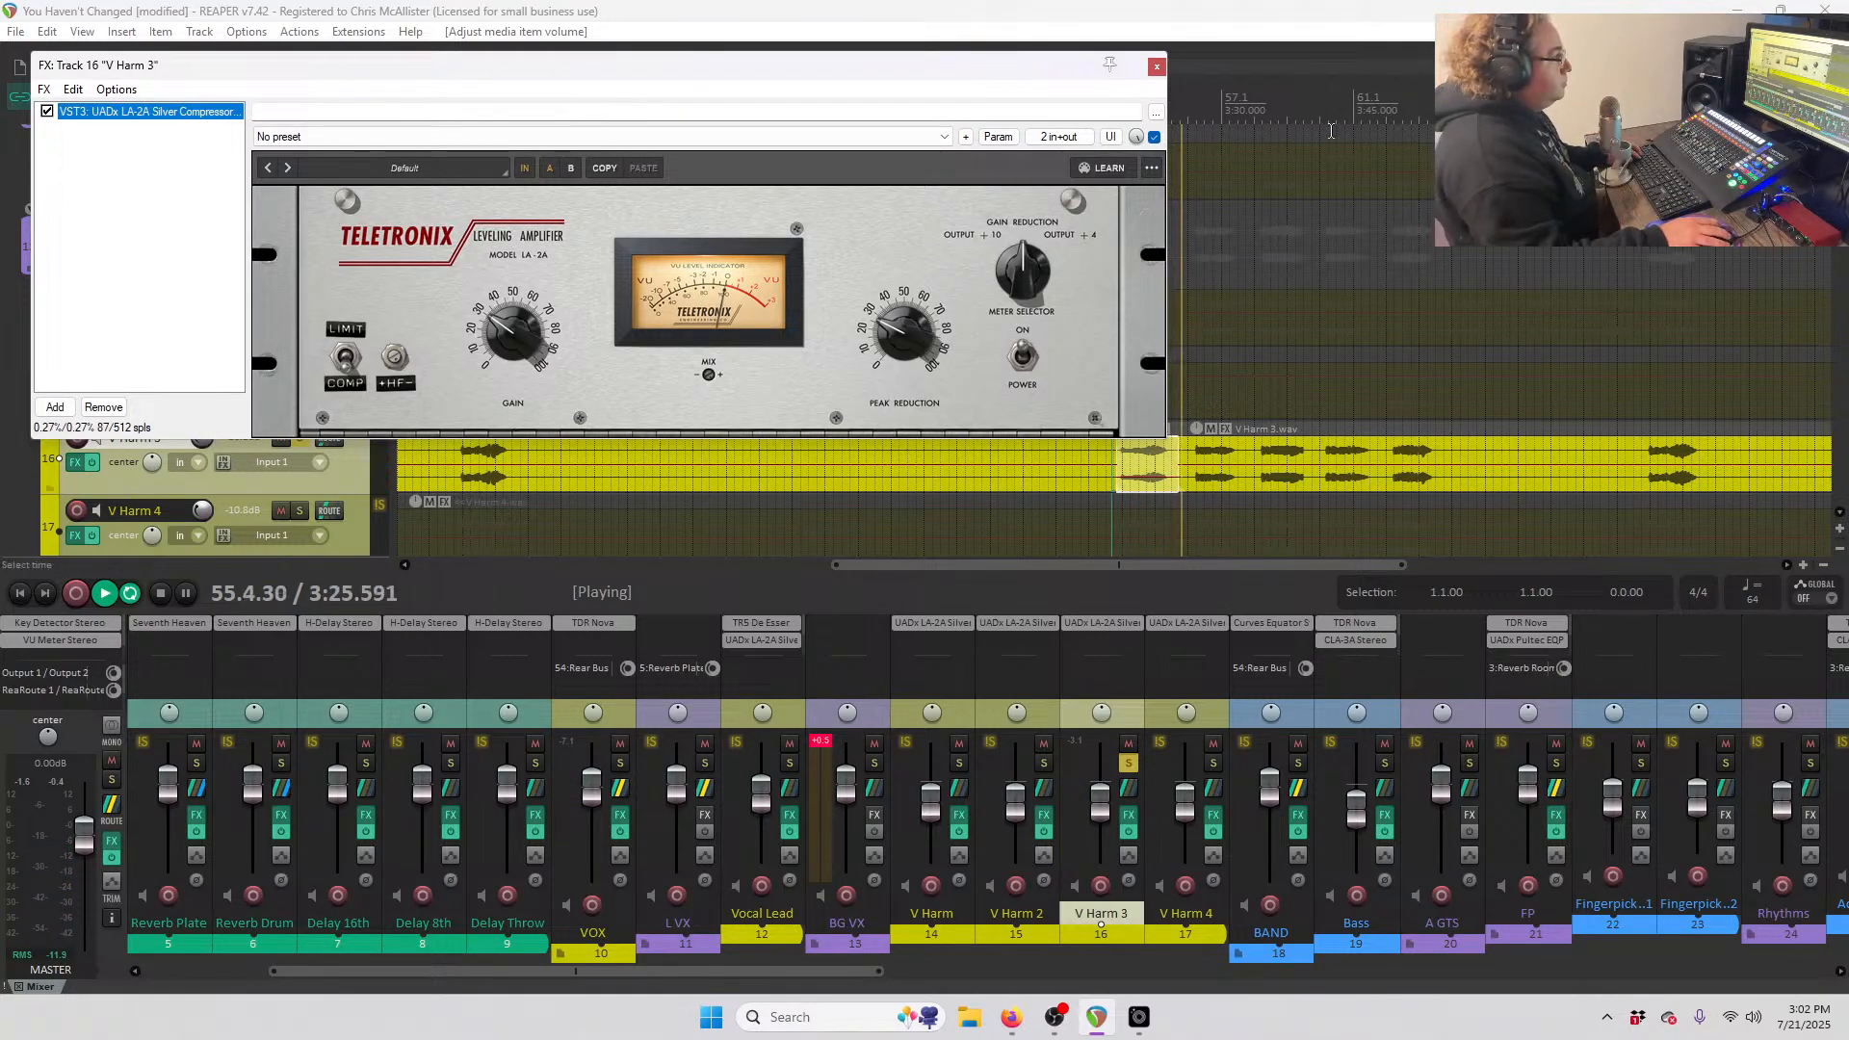
pyautogui.click(1272, 240)
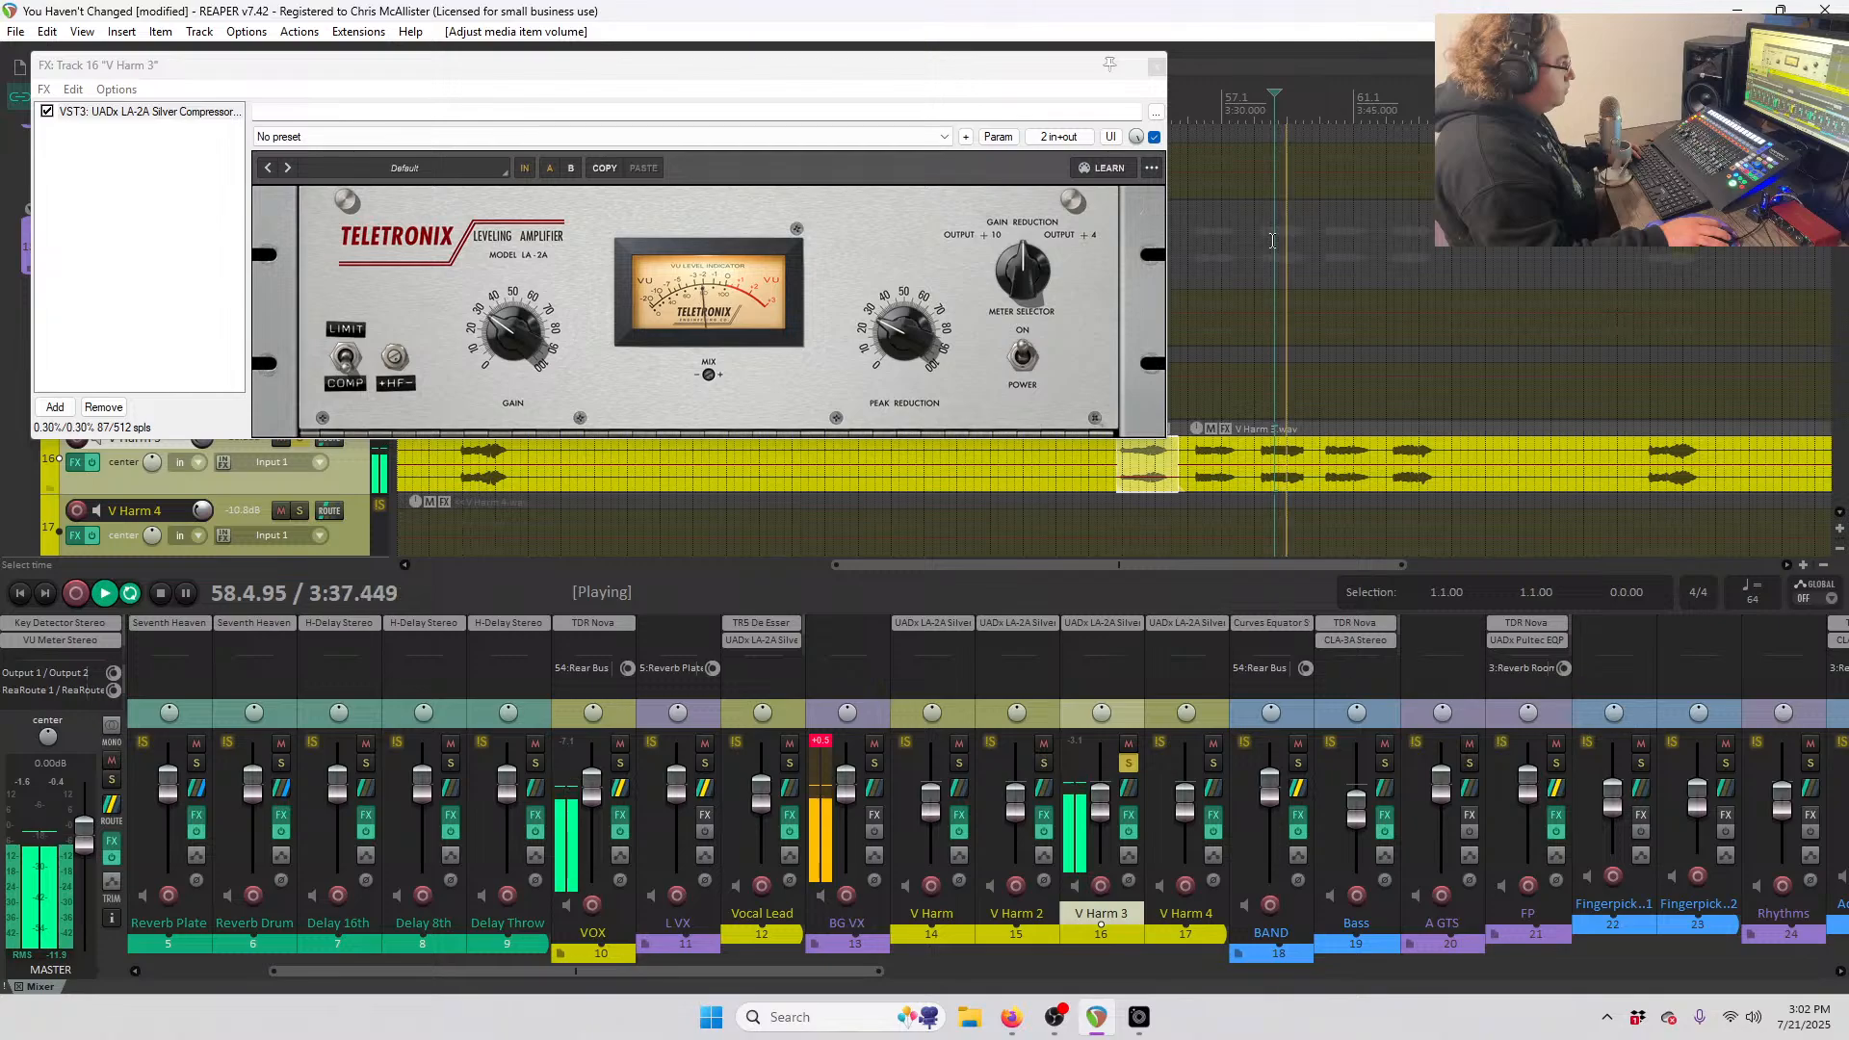
pyautogui.click(890, 335)
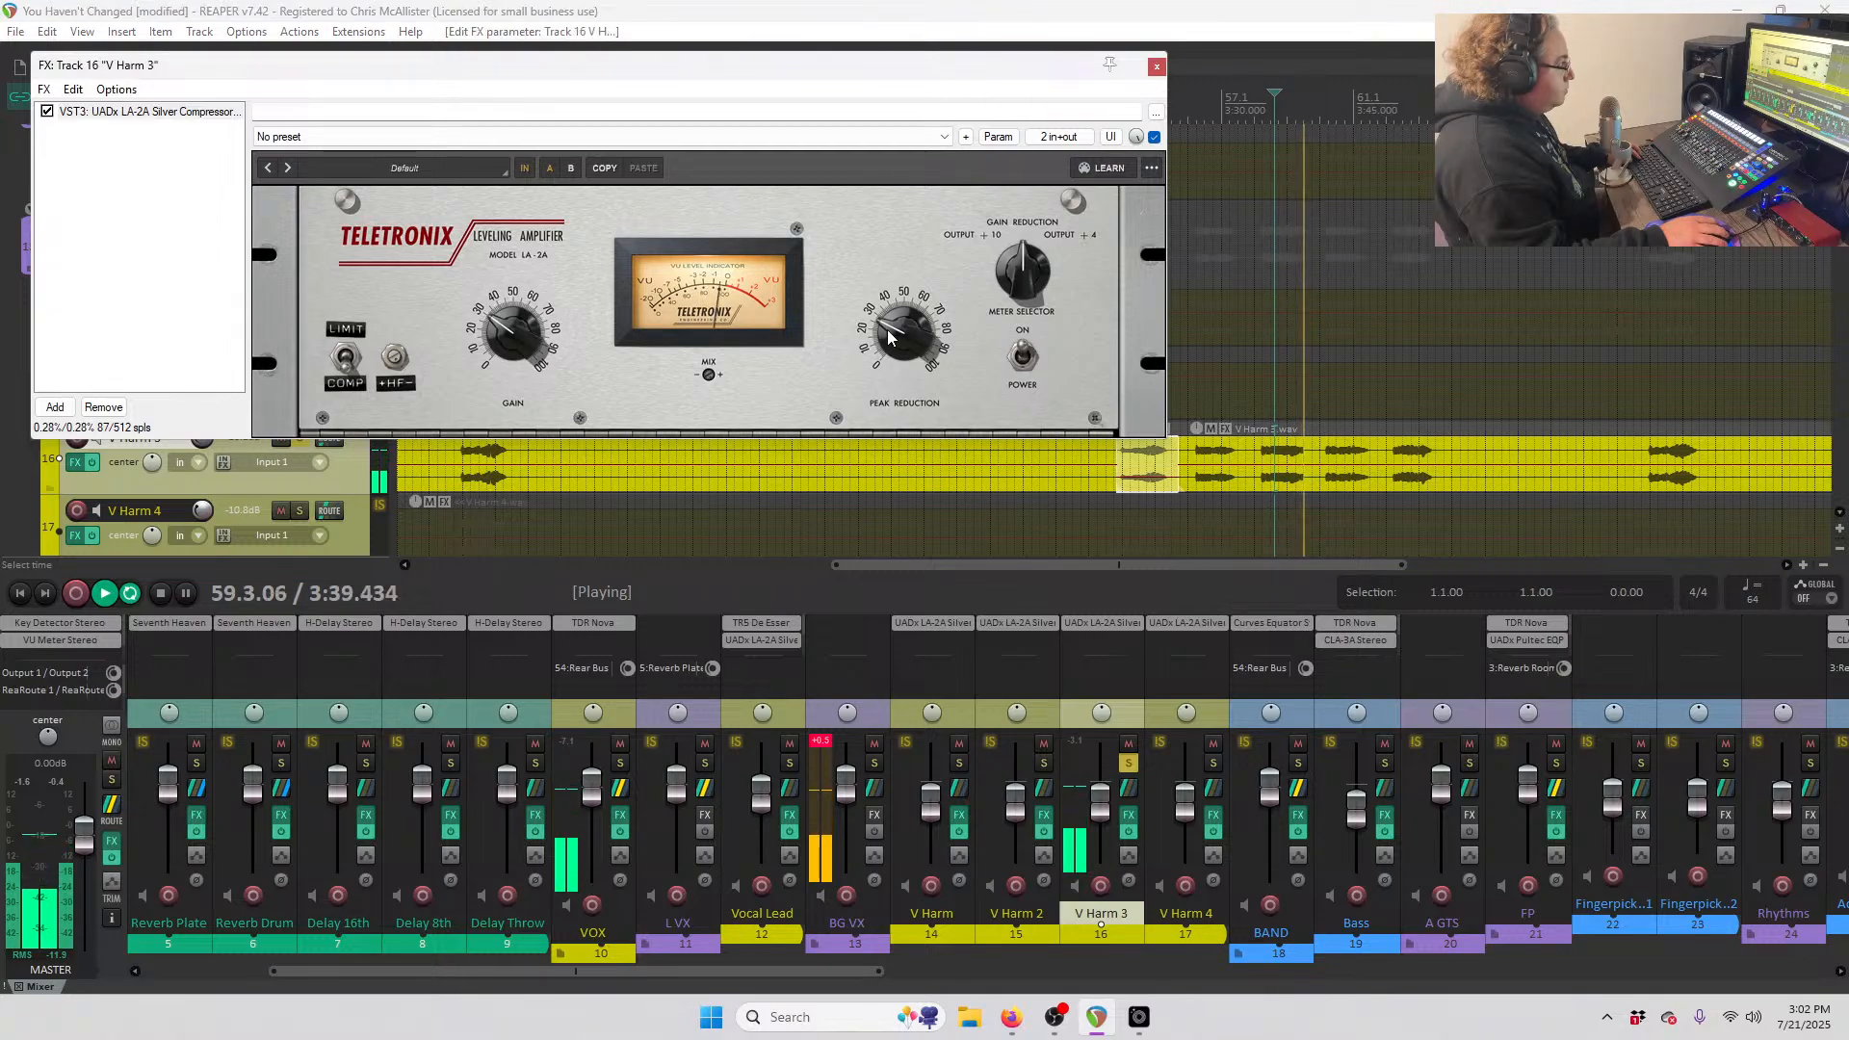
pyautogui.click(1156, 68)
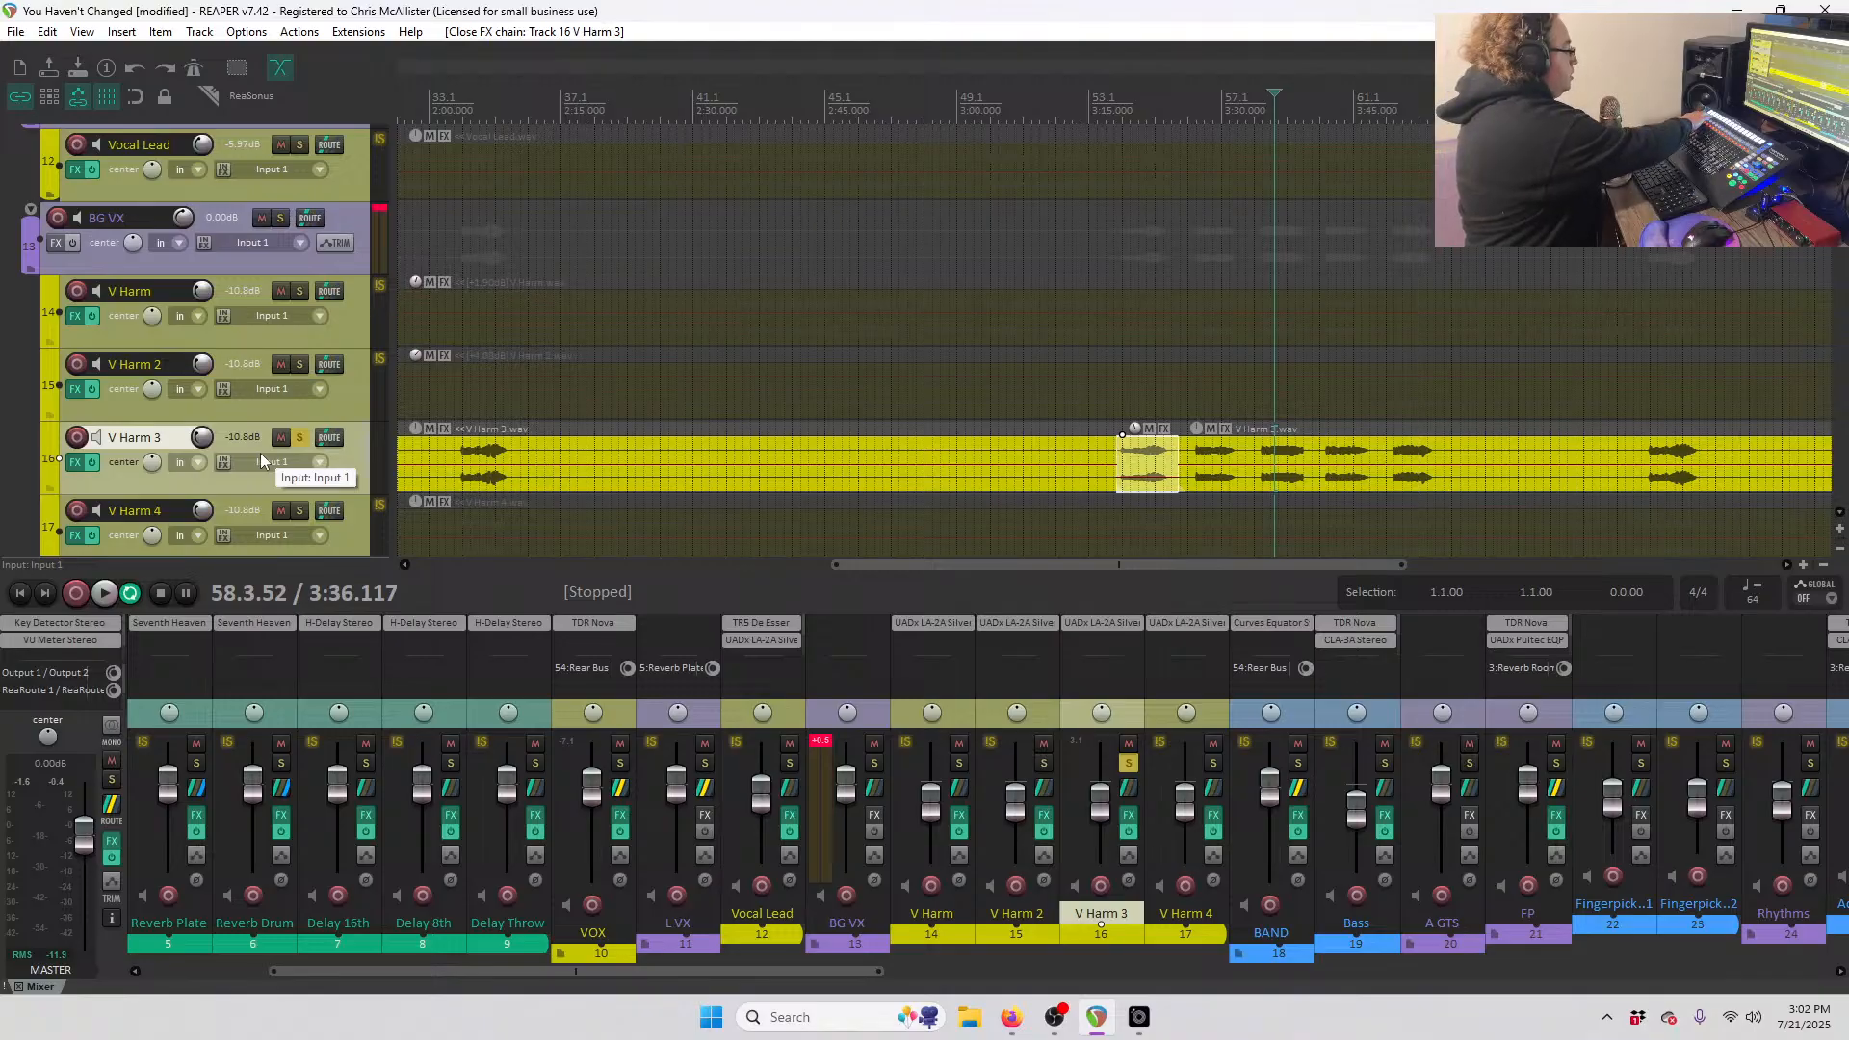
# - Adjust Peak Reduction on V Harm 4's LA-2A while playing the soloed track, stop playback and close the compressor
pyautogui.click(75, 534)
pyautogui.press('space')
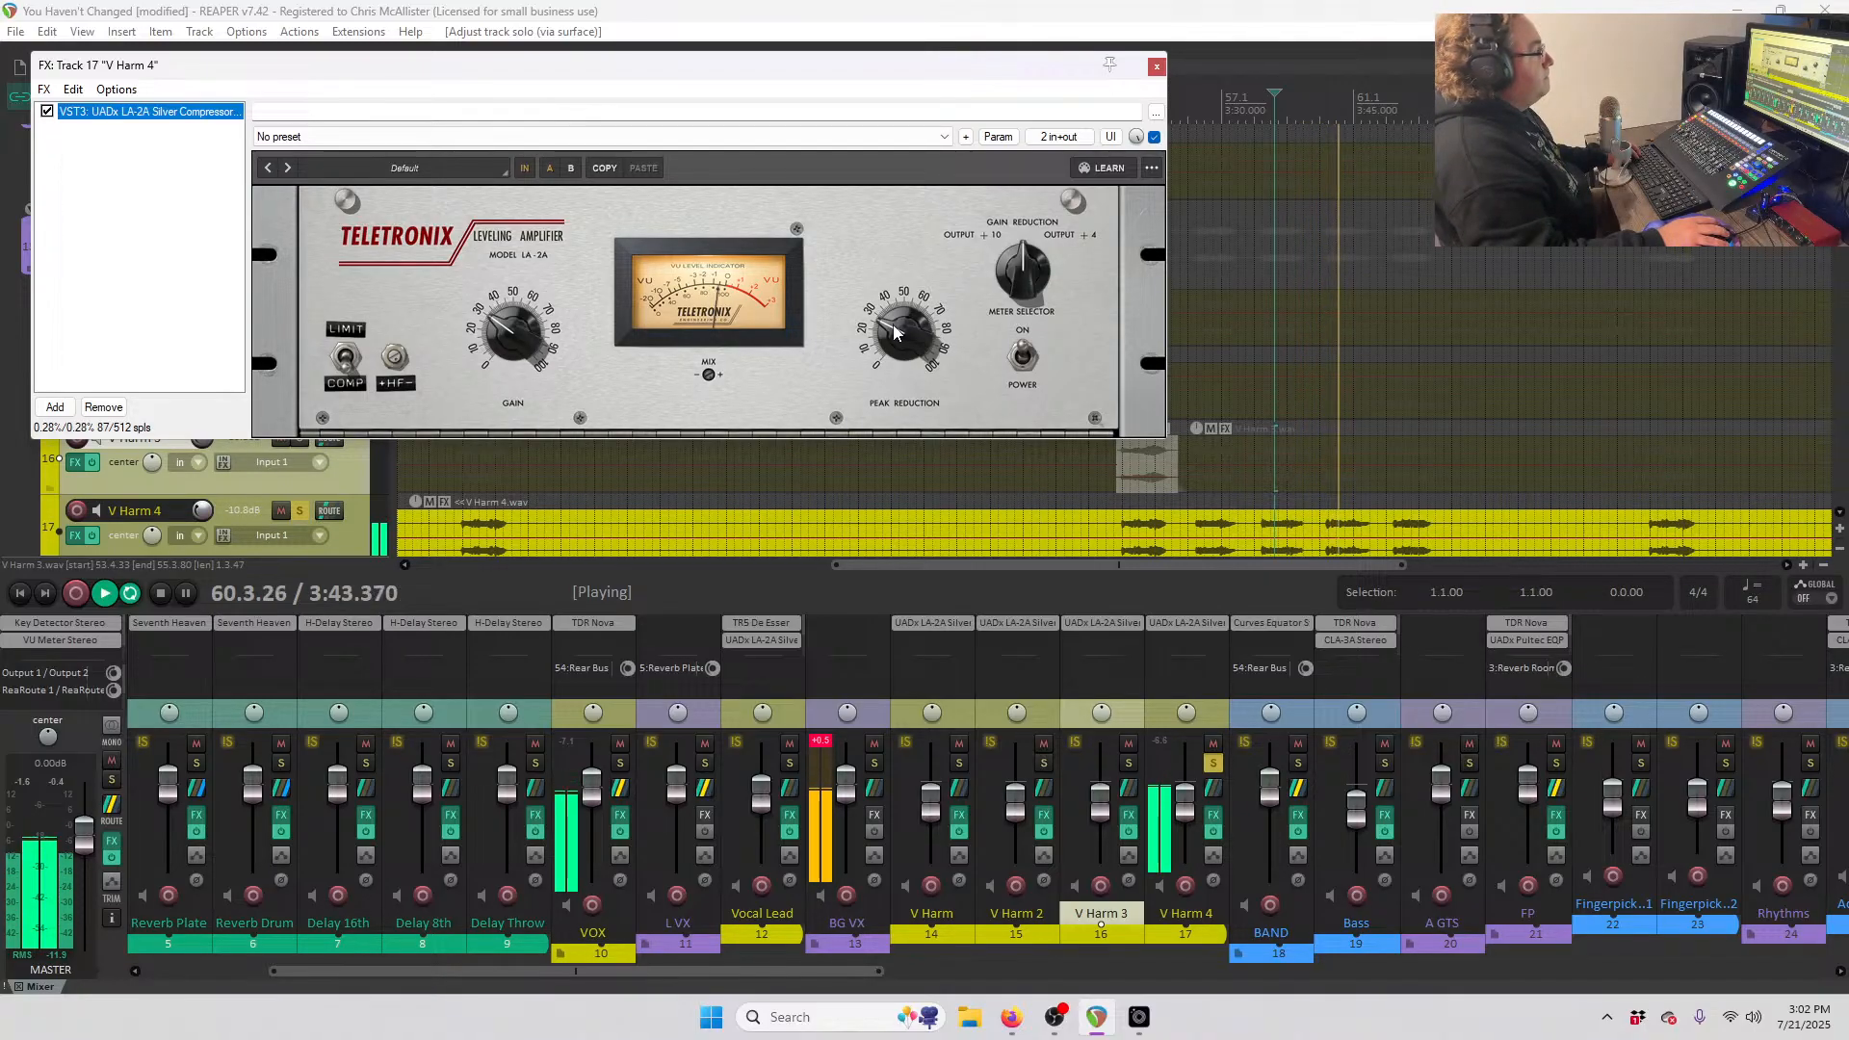
pyautogui.click(886, 341)
pyautogui.moveTo(887, 341); pyautogui.dragTo(893, 335)
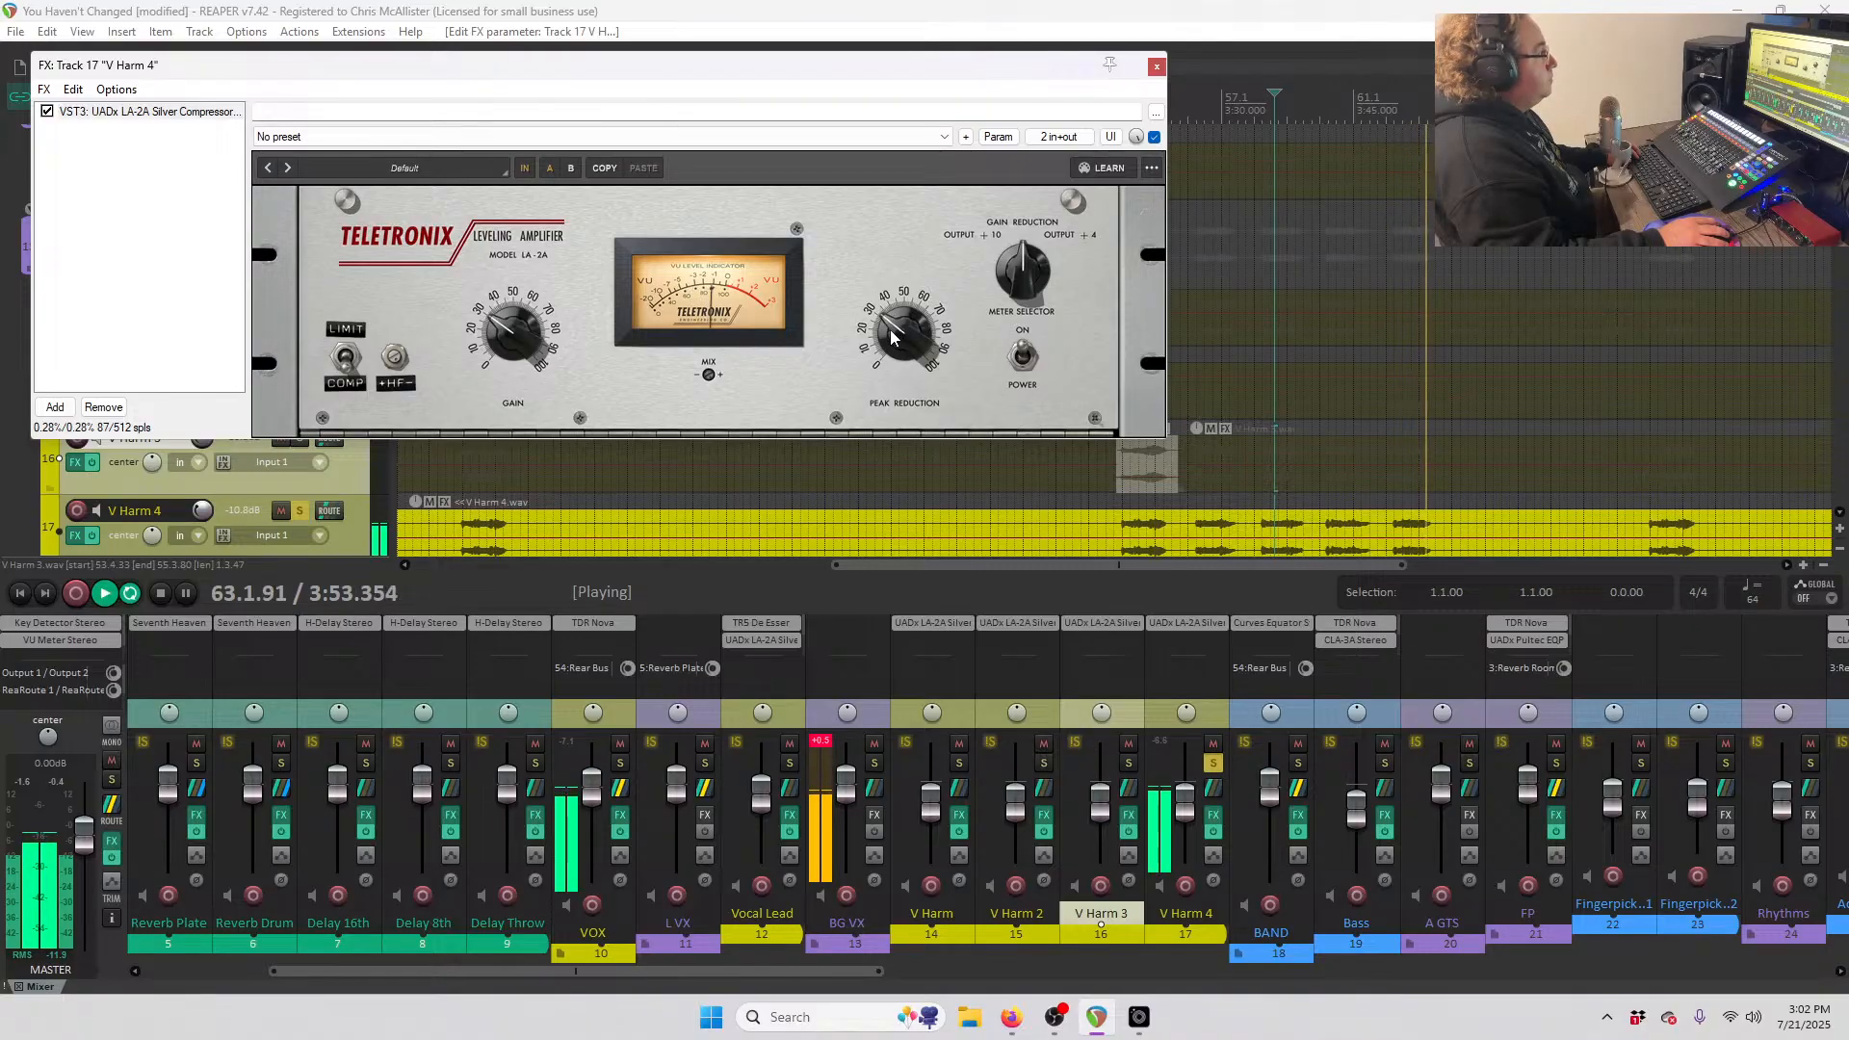
pyautogui.press('space')
pyautogui.click(1157, 67)
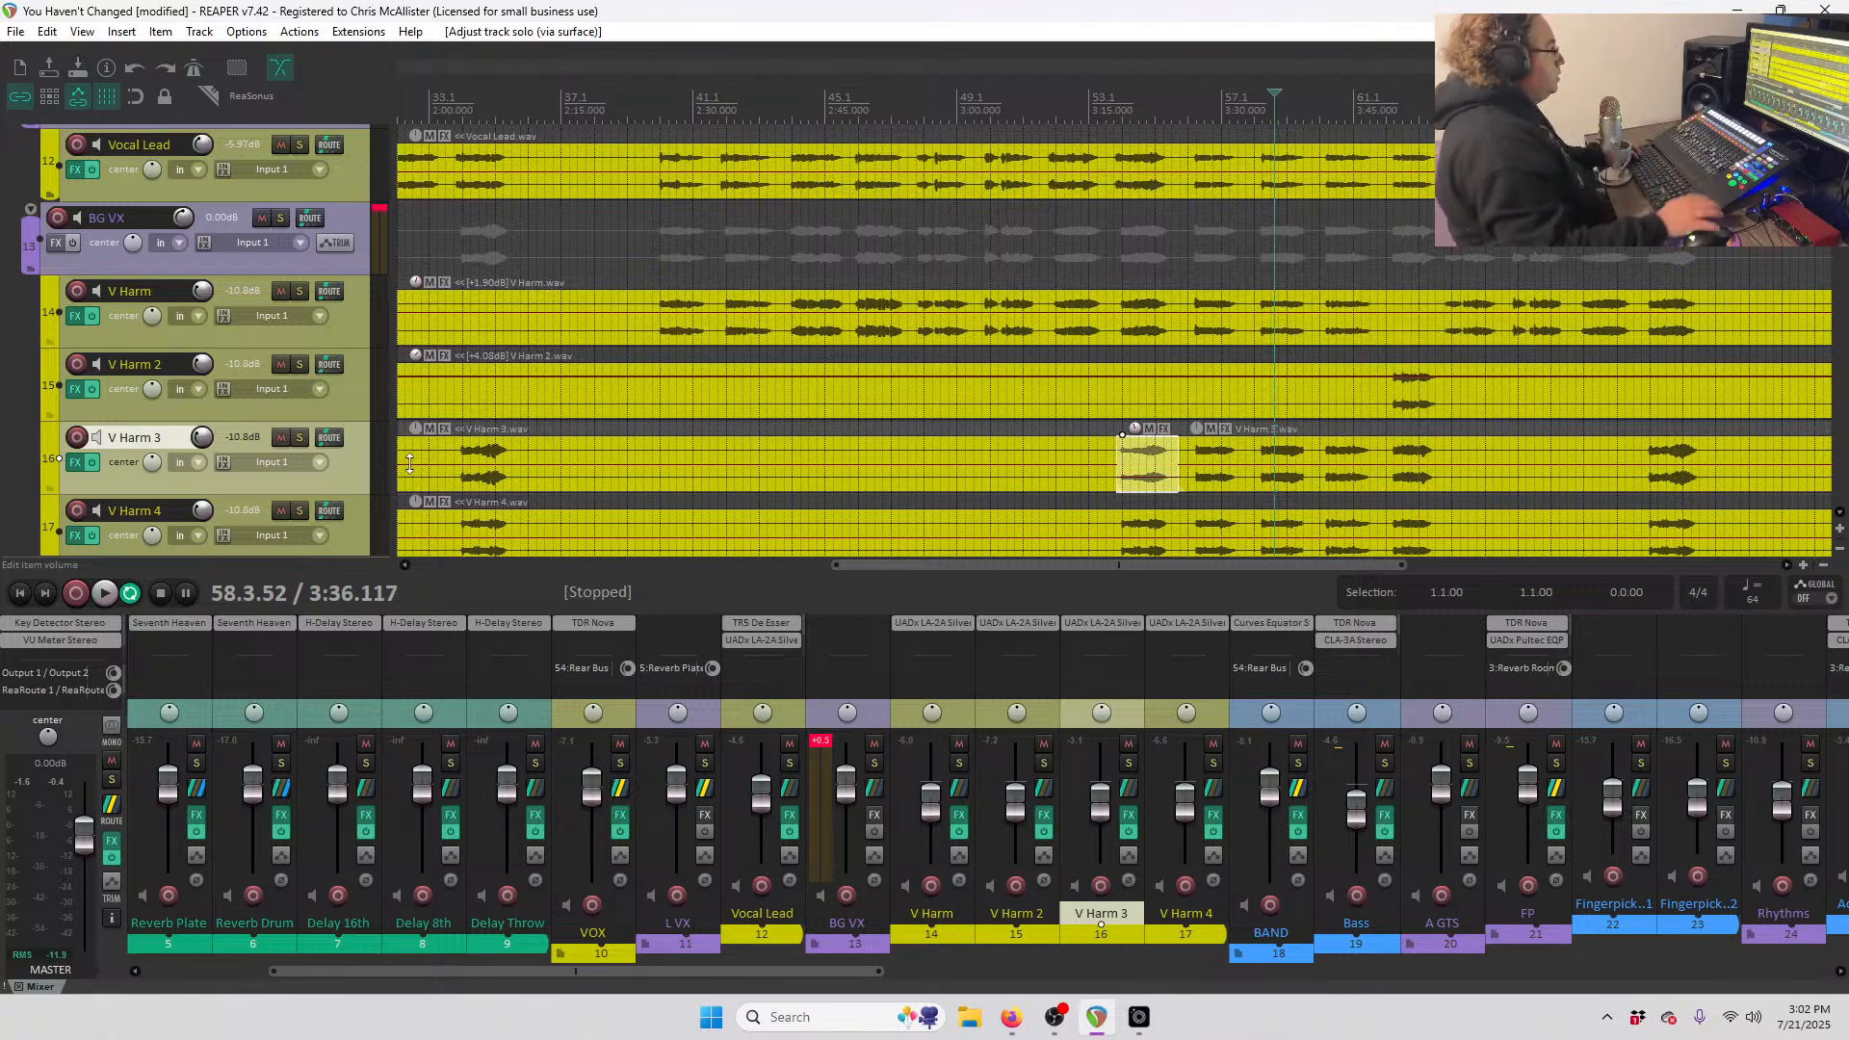
# - Move the V Harm 3 and V Harm 4 tracks together above V Harm 2 in the BG VX folder
pyautogui.rightClick(304, 217)
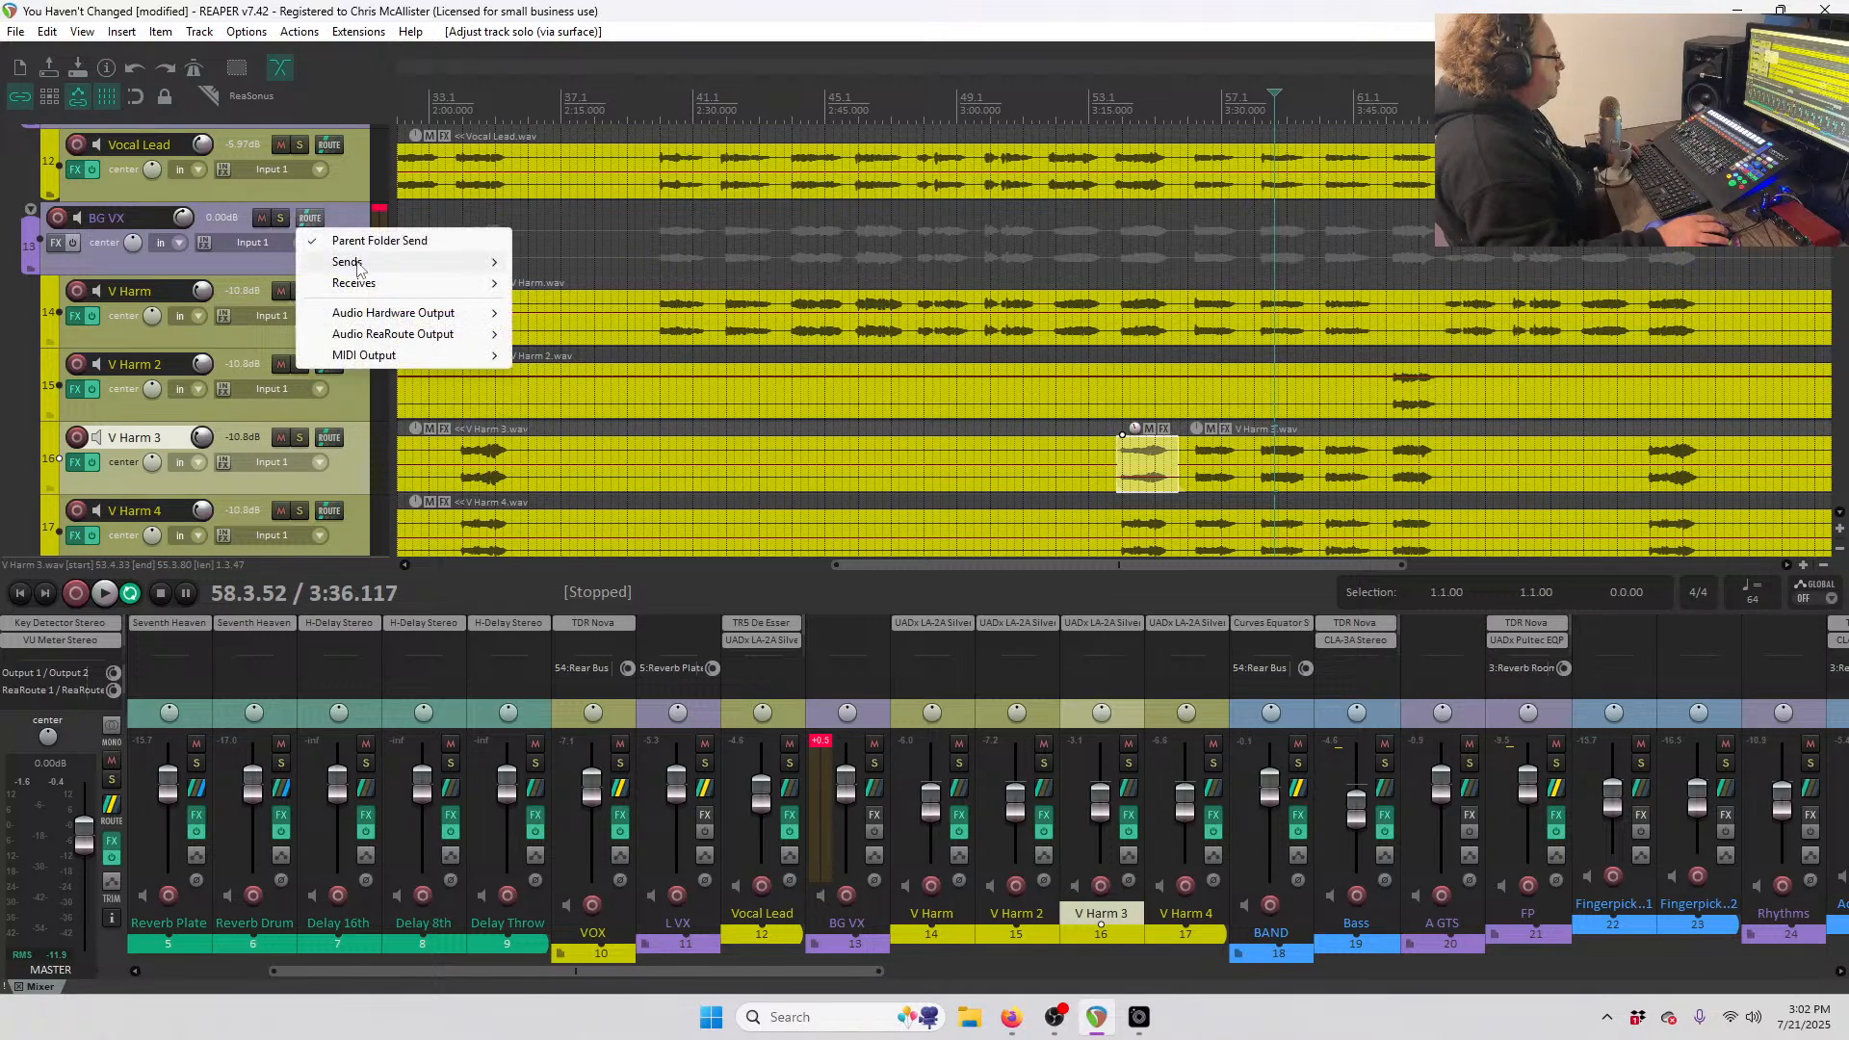
pyautogui.click(360, 217)
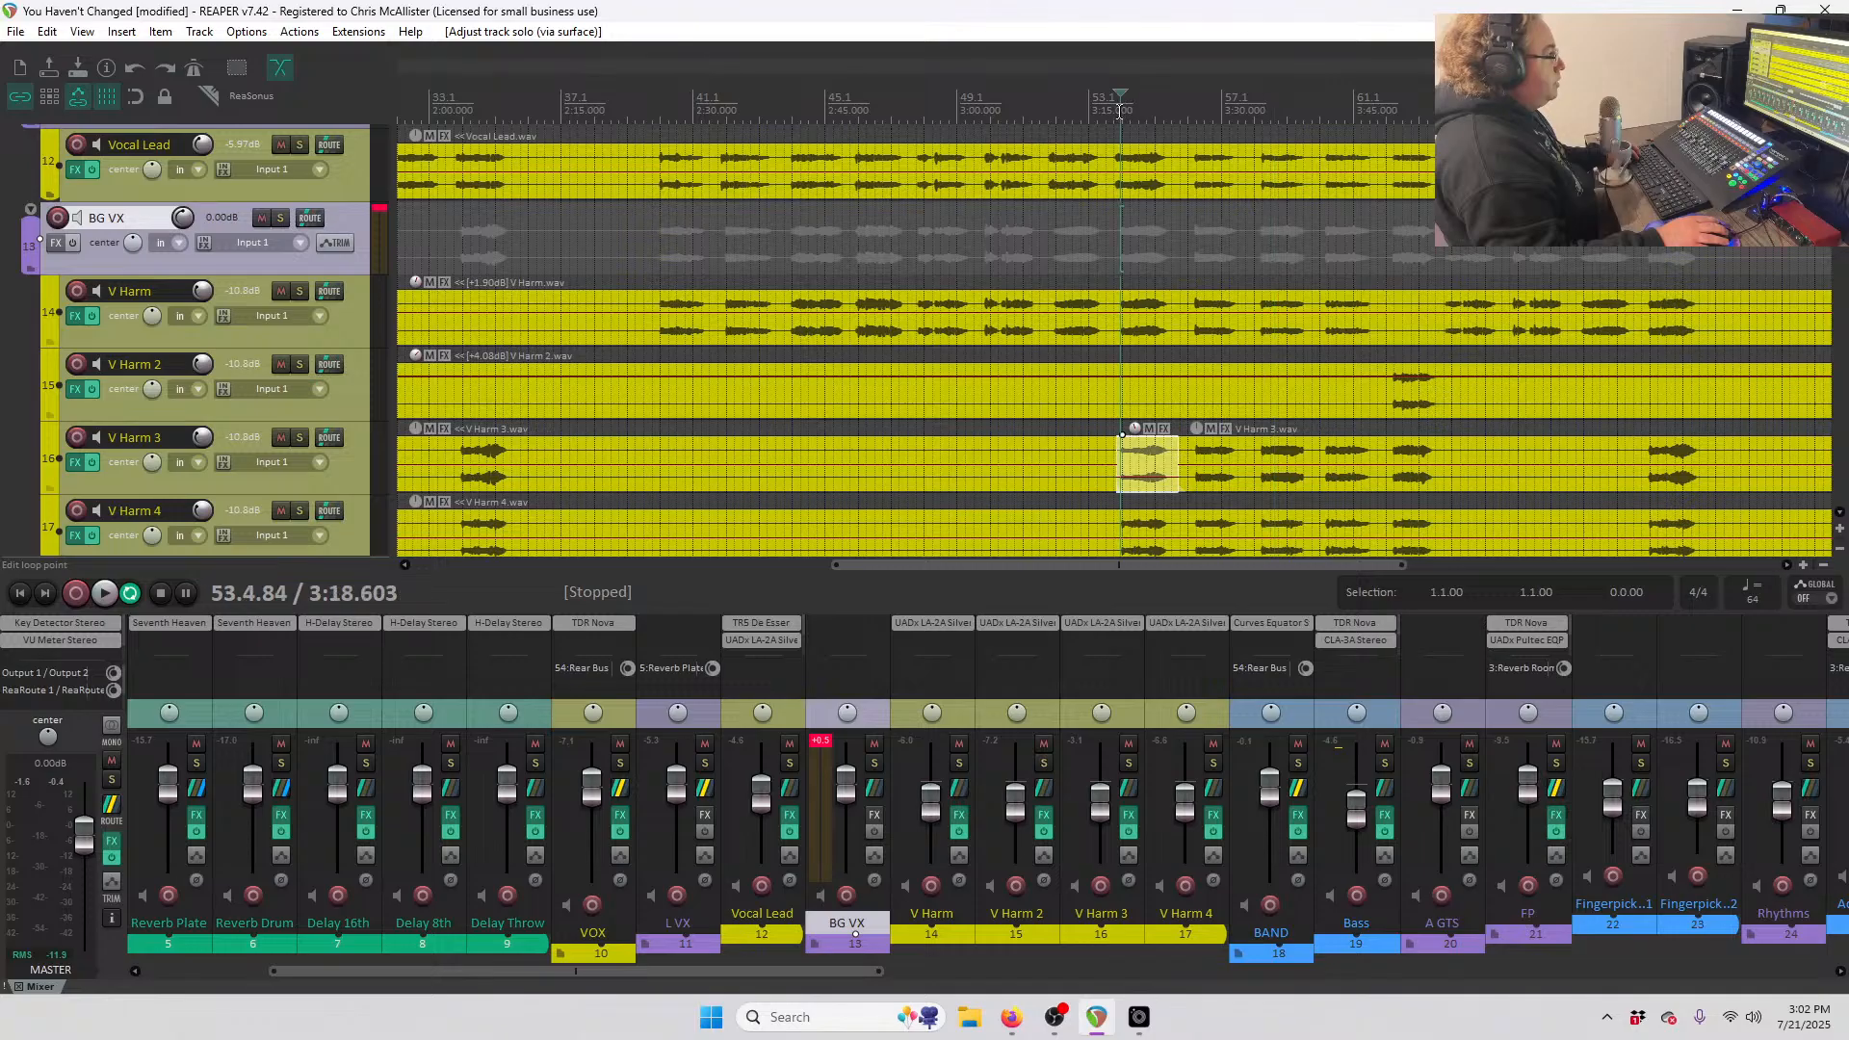
pyautogui.scroll(-1, 243, 420)
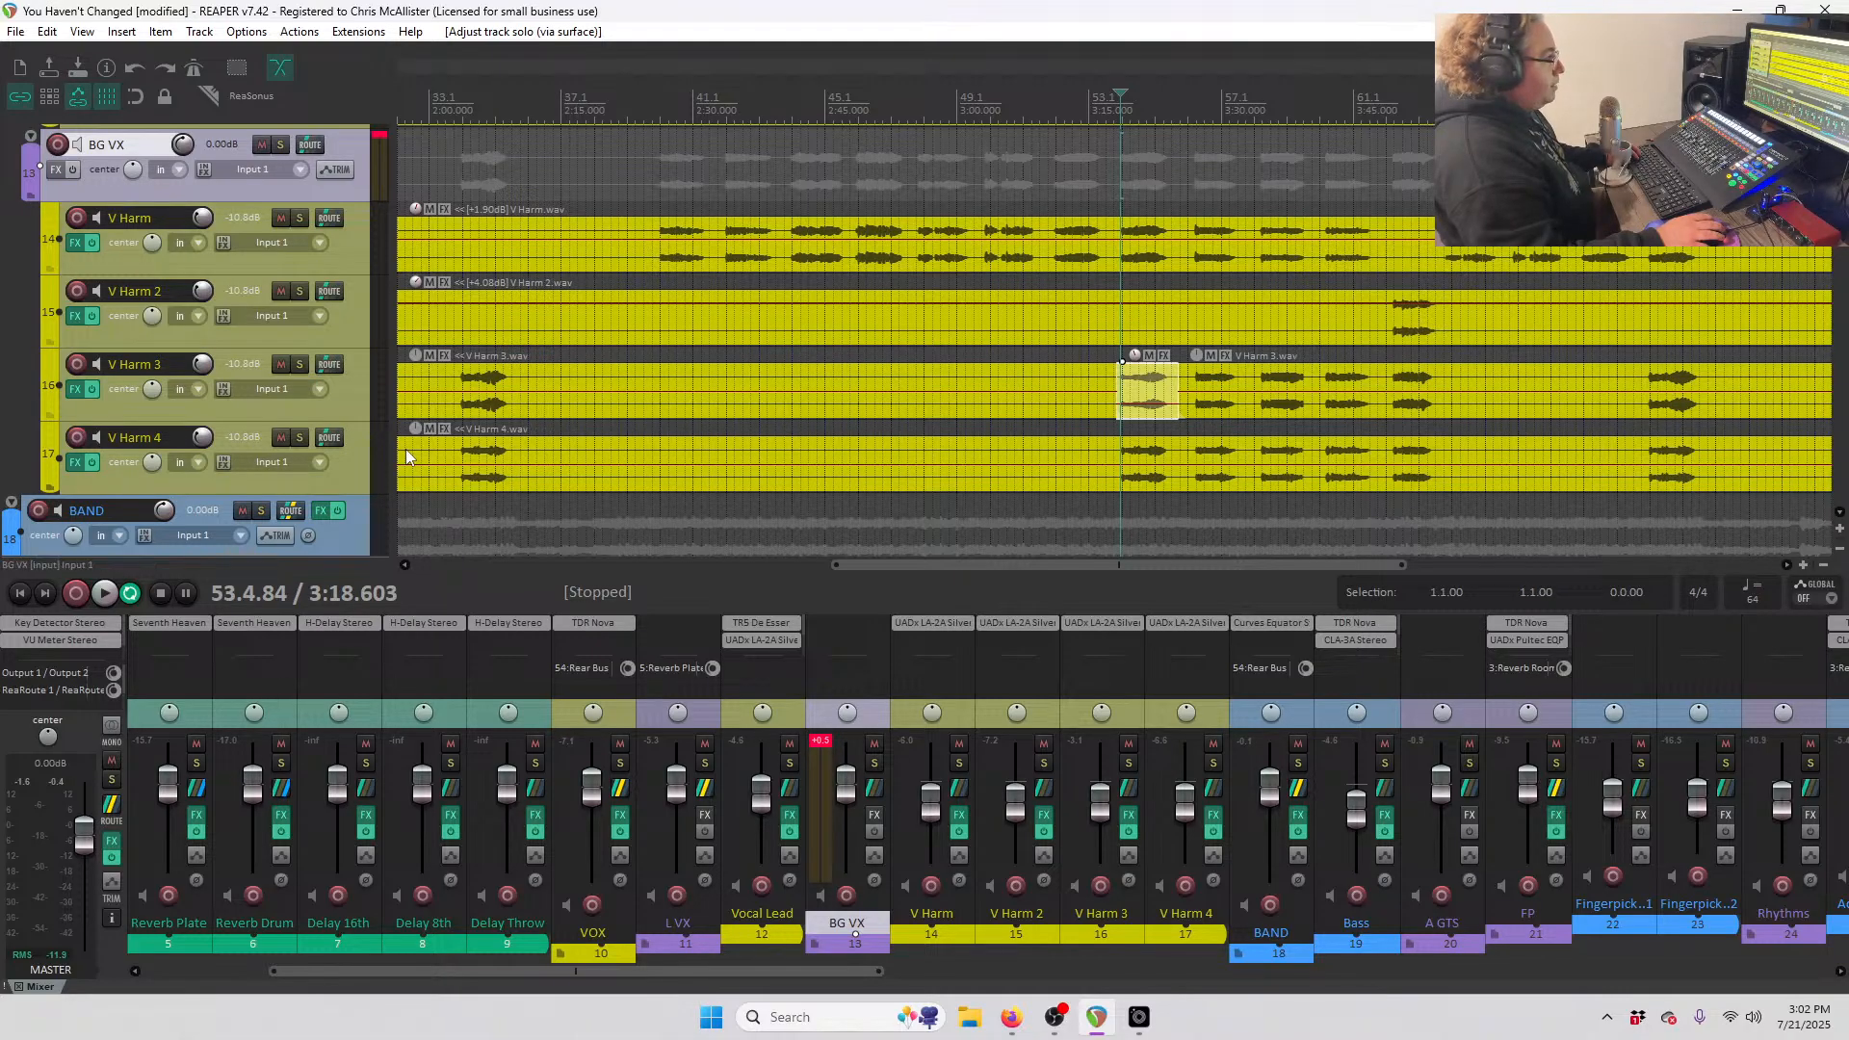
pyautogui.click(339, 406)
pyautogui.keyDown('shift'); pyautogui.click(351, 438); pyautogui.keyUp('shift')
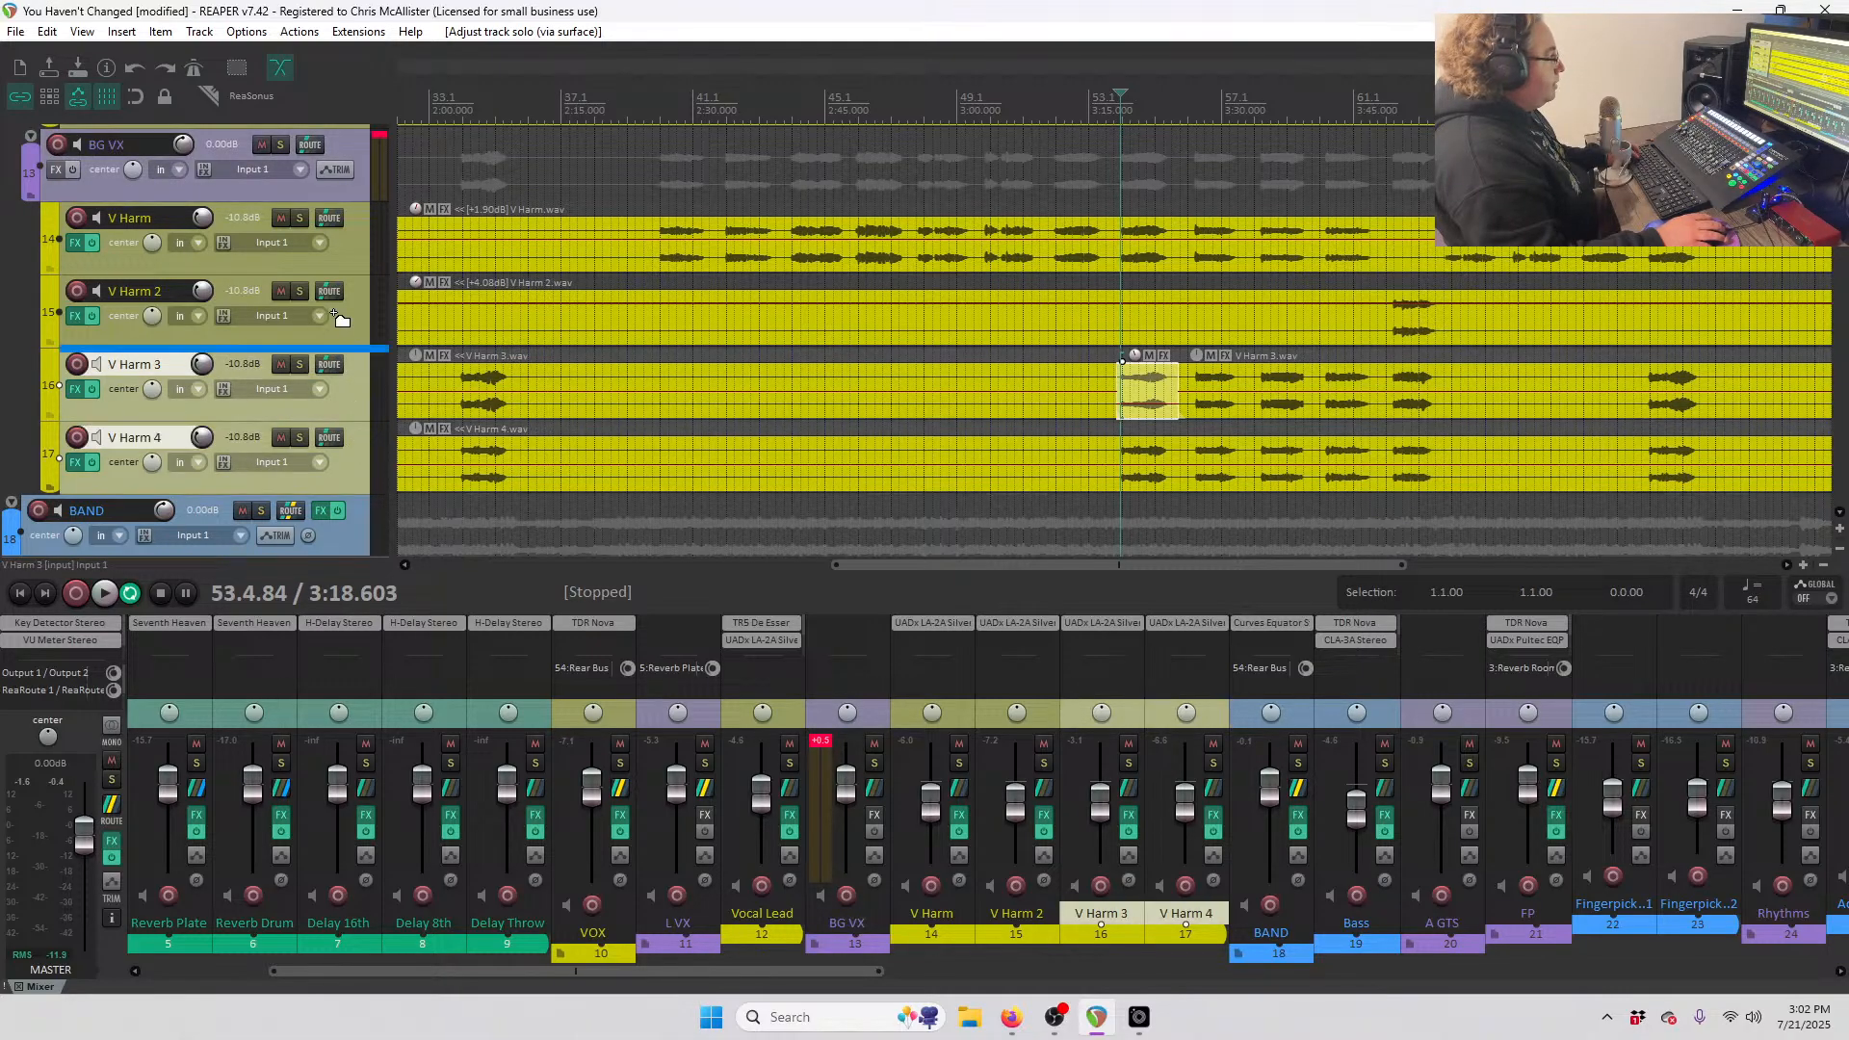
pyautogui.moveTo(351, 438); pyautogui.dragTo(328, 287)
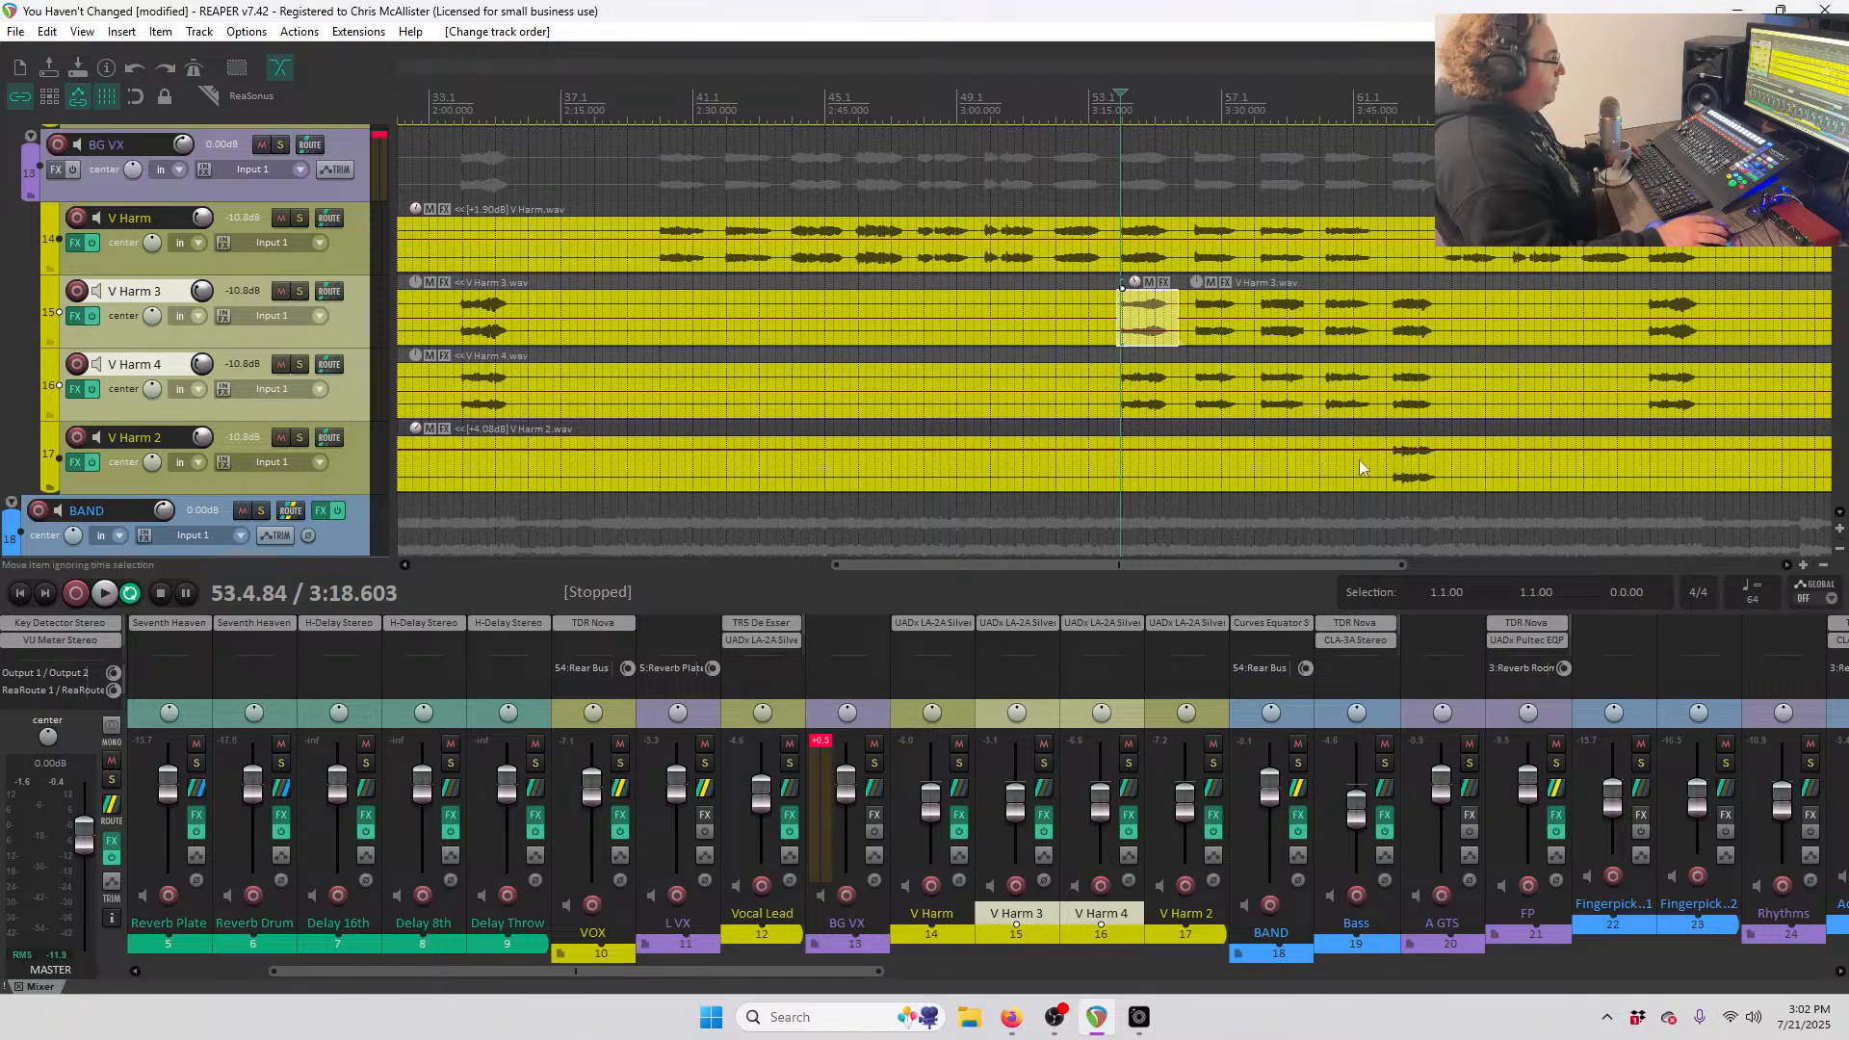
# - Pull the V Harm 3, V Harm 4 and V Harm 2 faders down, solo the VOX folder, and play from bar 53
pyautogui.scroll(-2, 1317, 460)
pyautogui.scroll(3, 1280, 448)
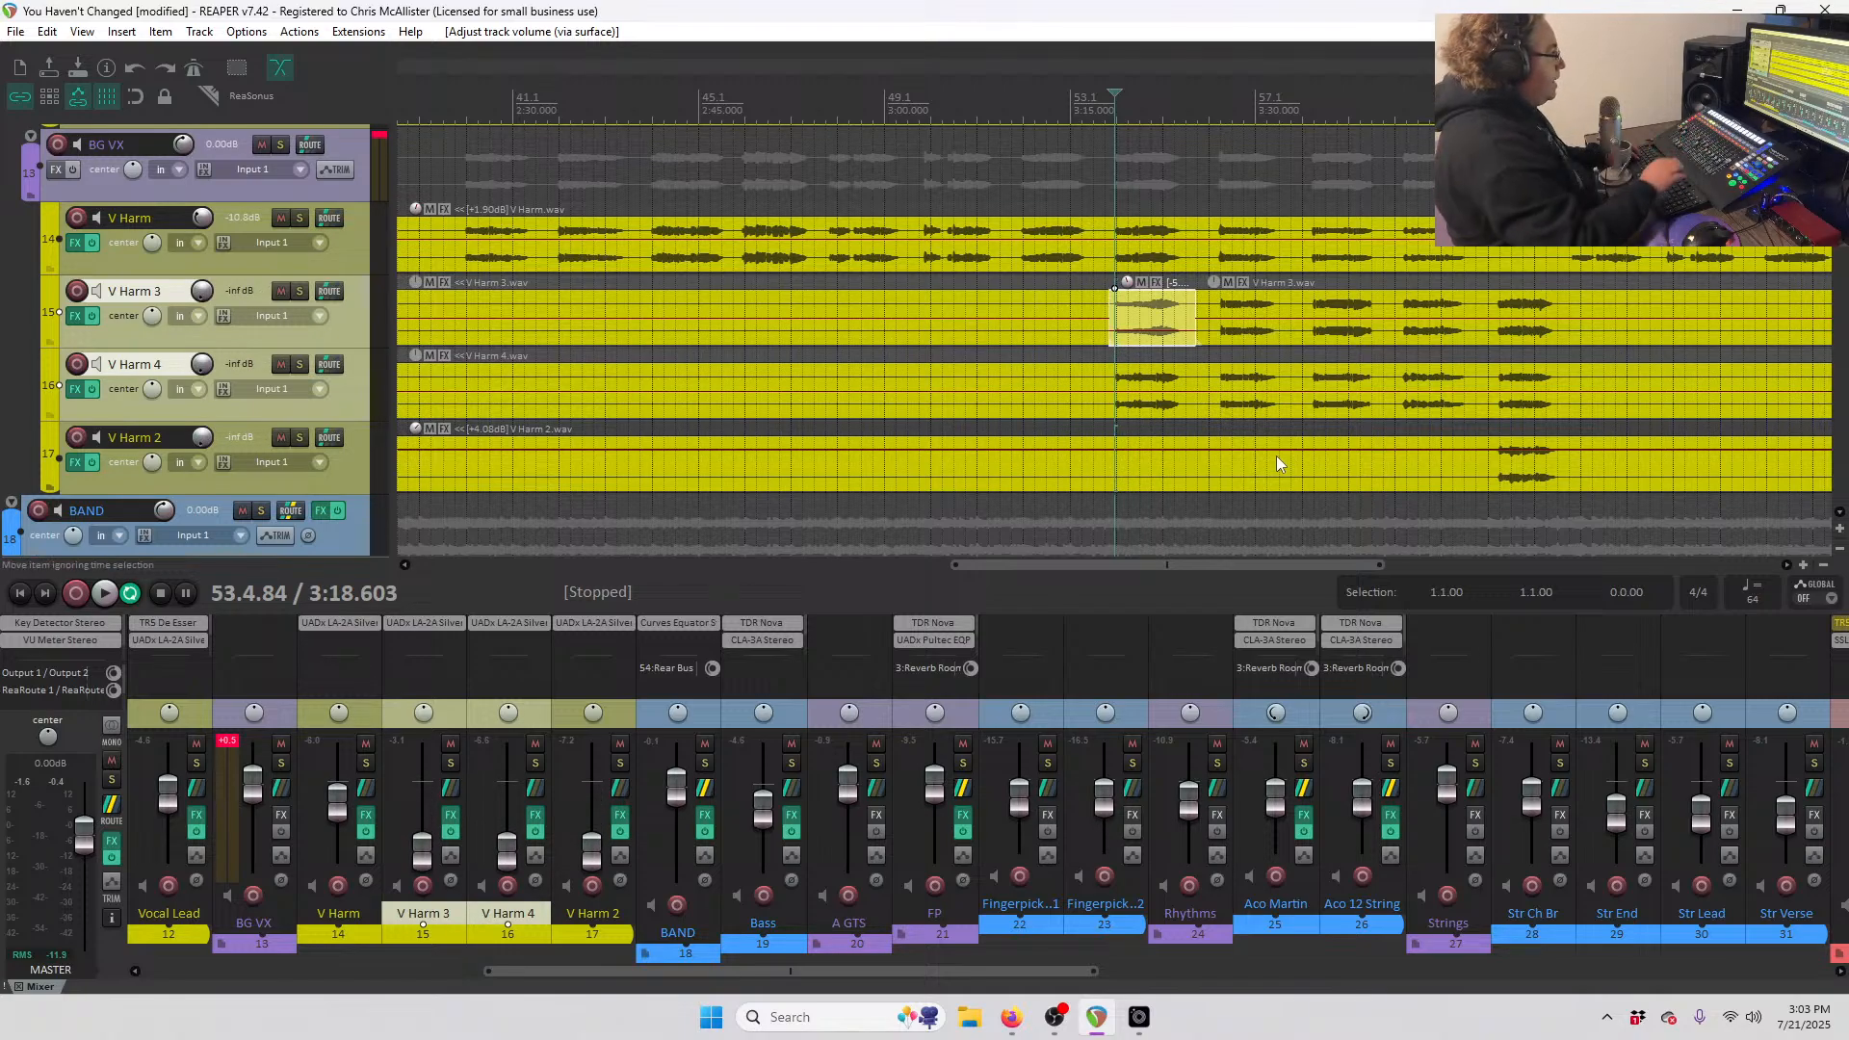
pyautogui.scroll(3, 250, 337)
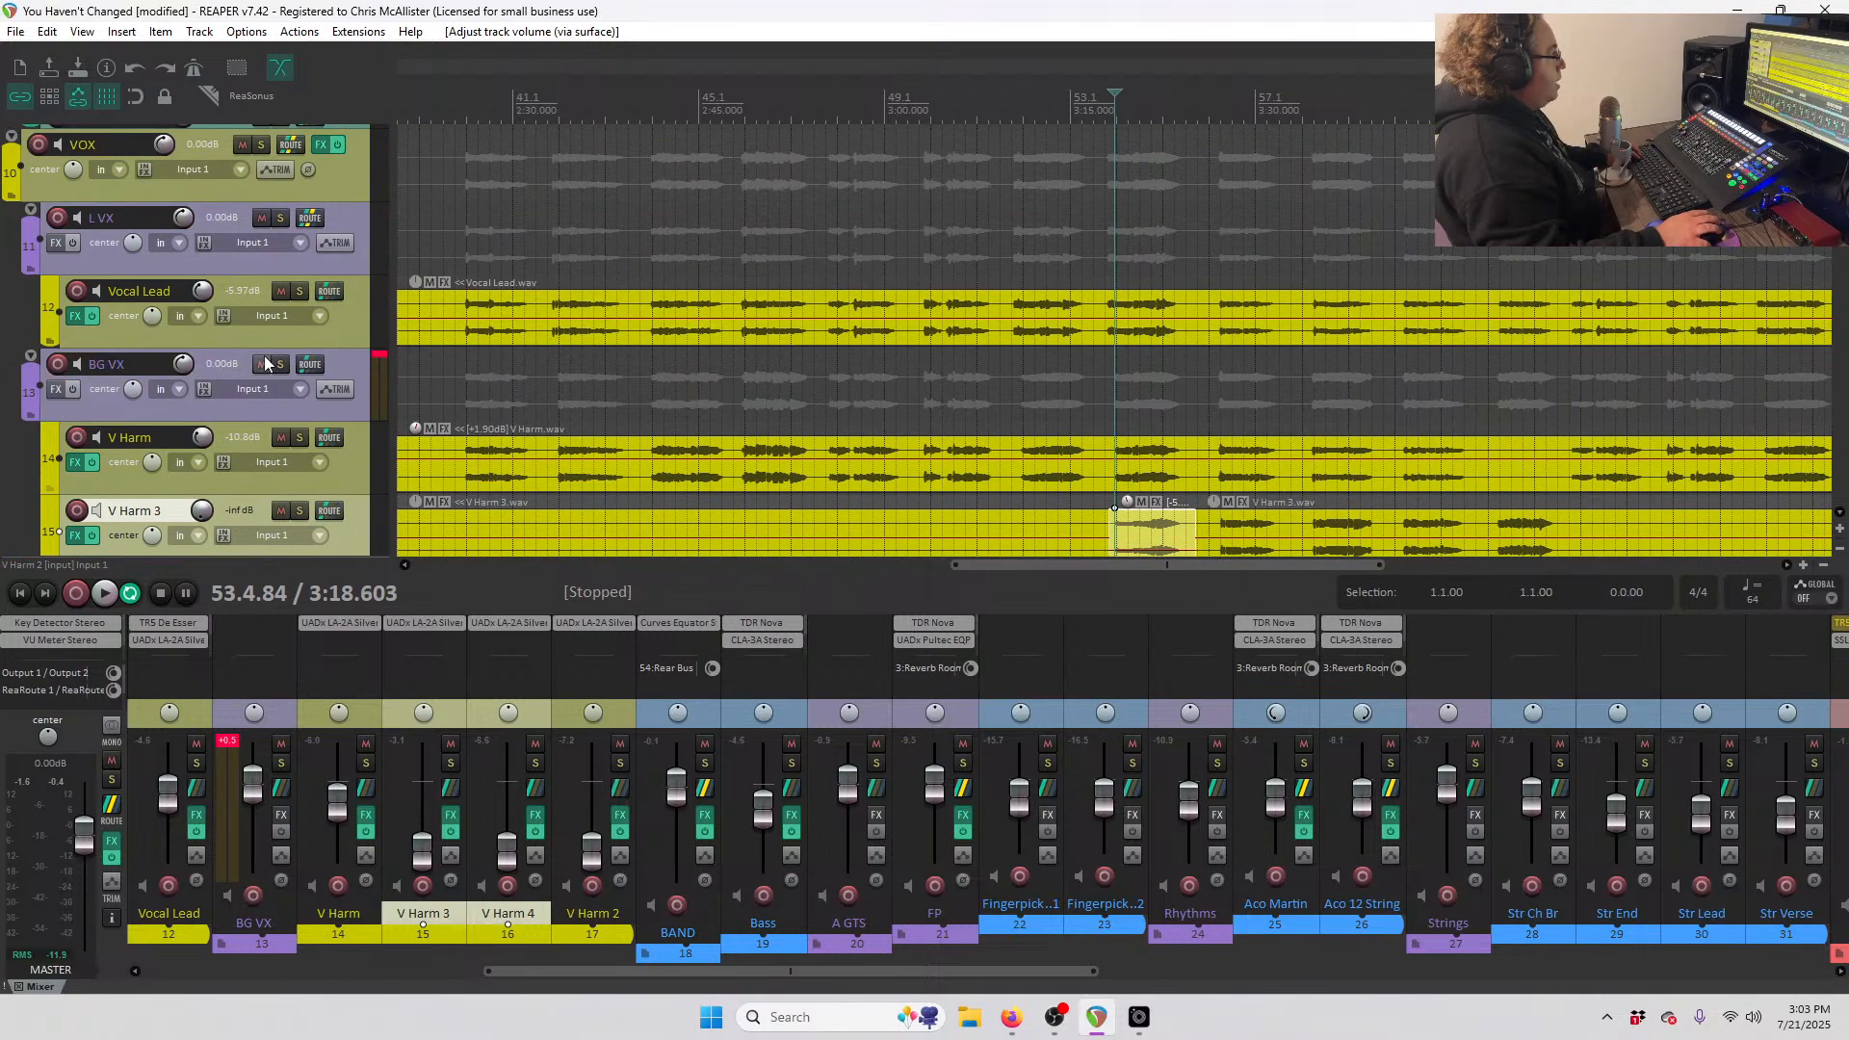
pyautogui.press('space')
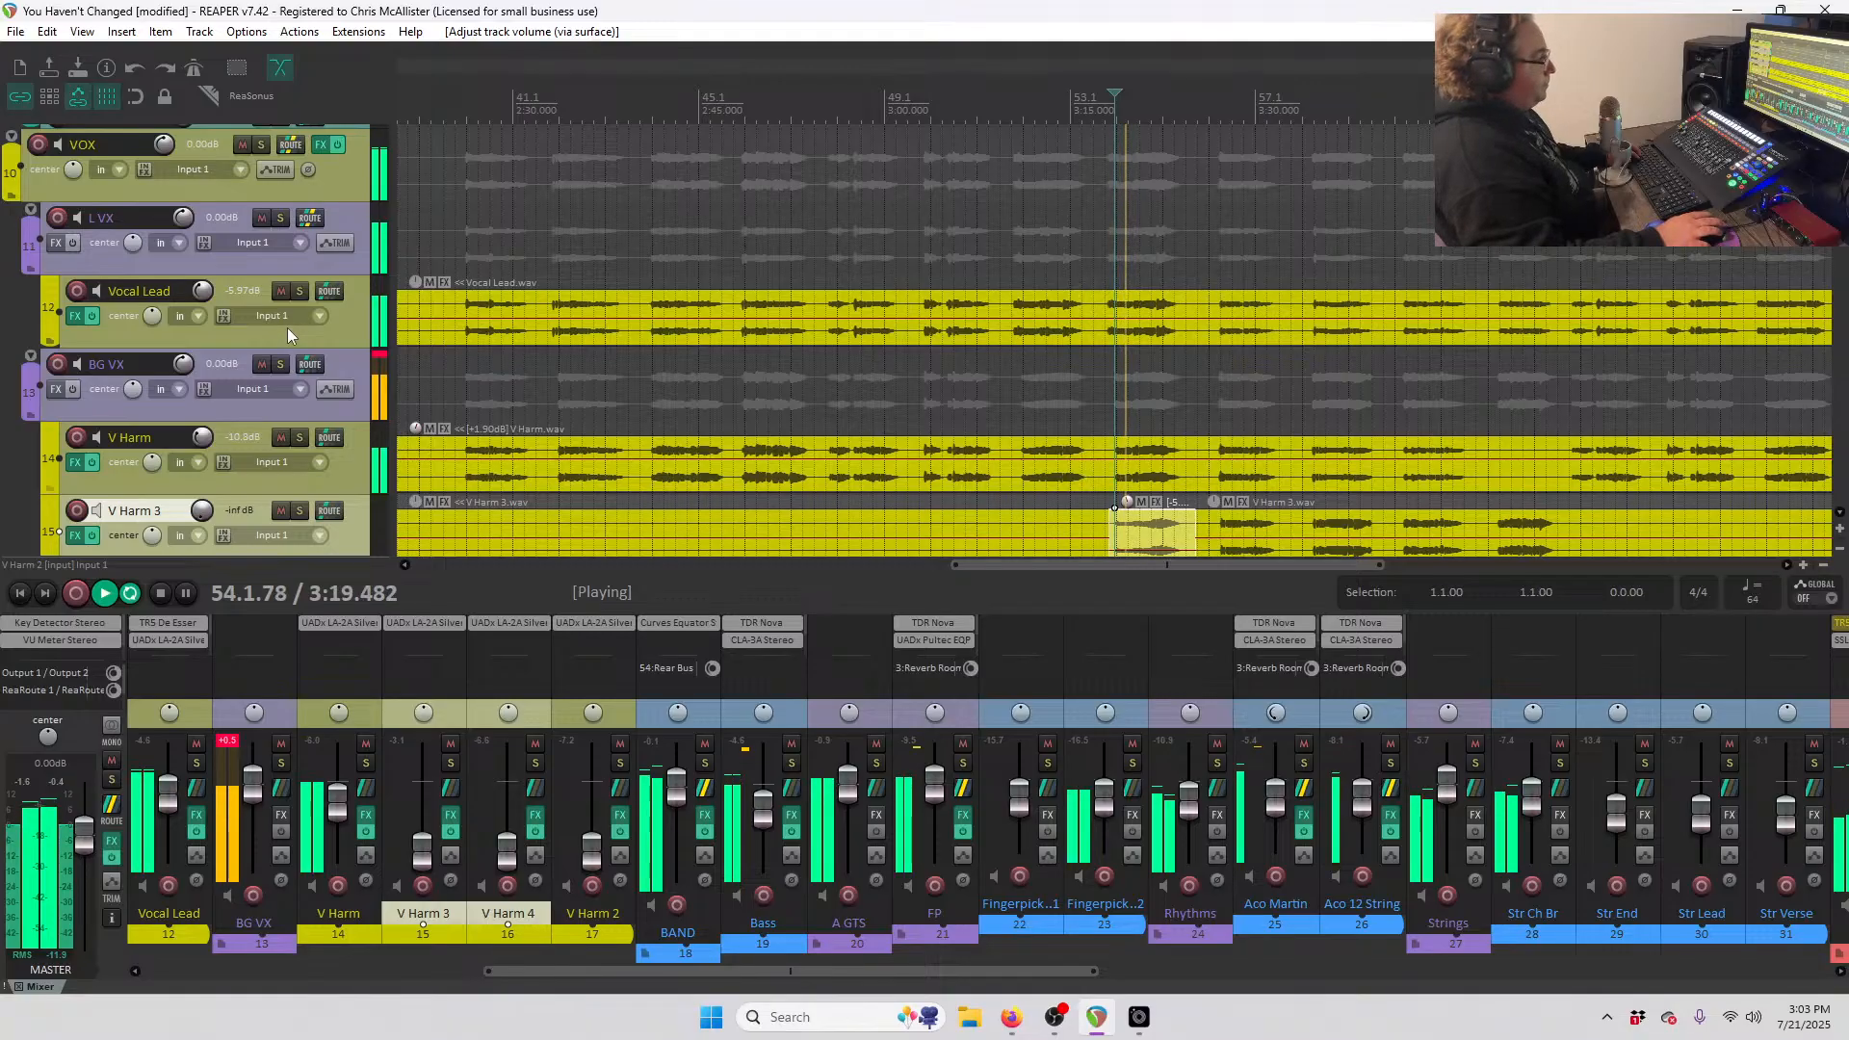
pyautogui.press('space')
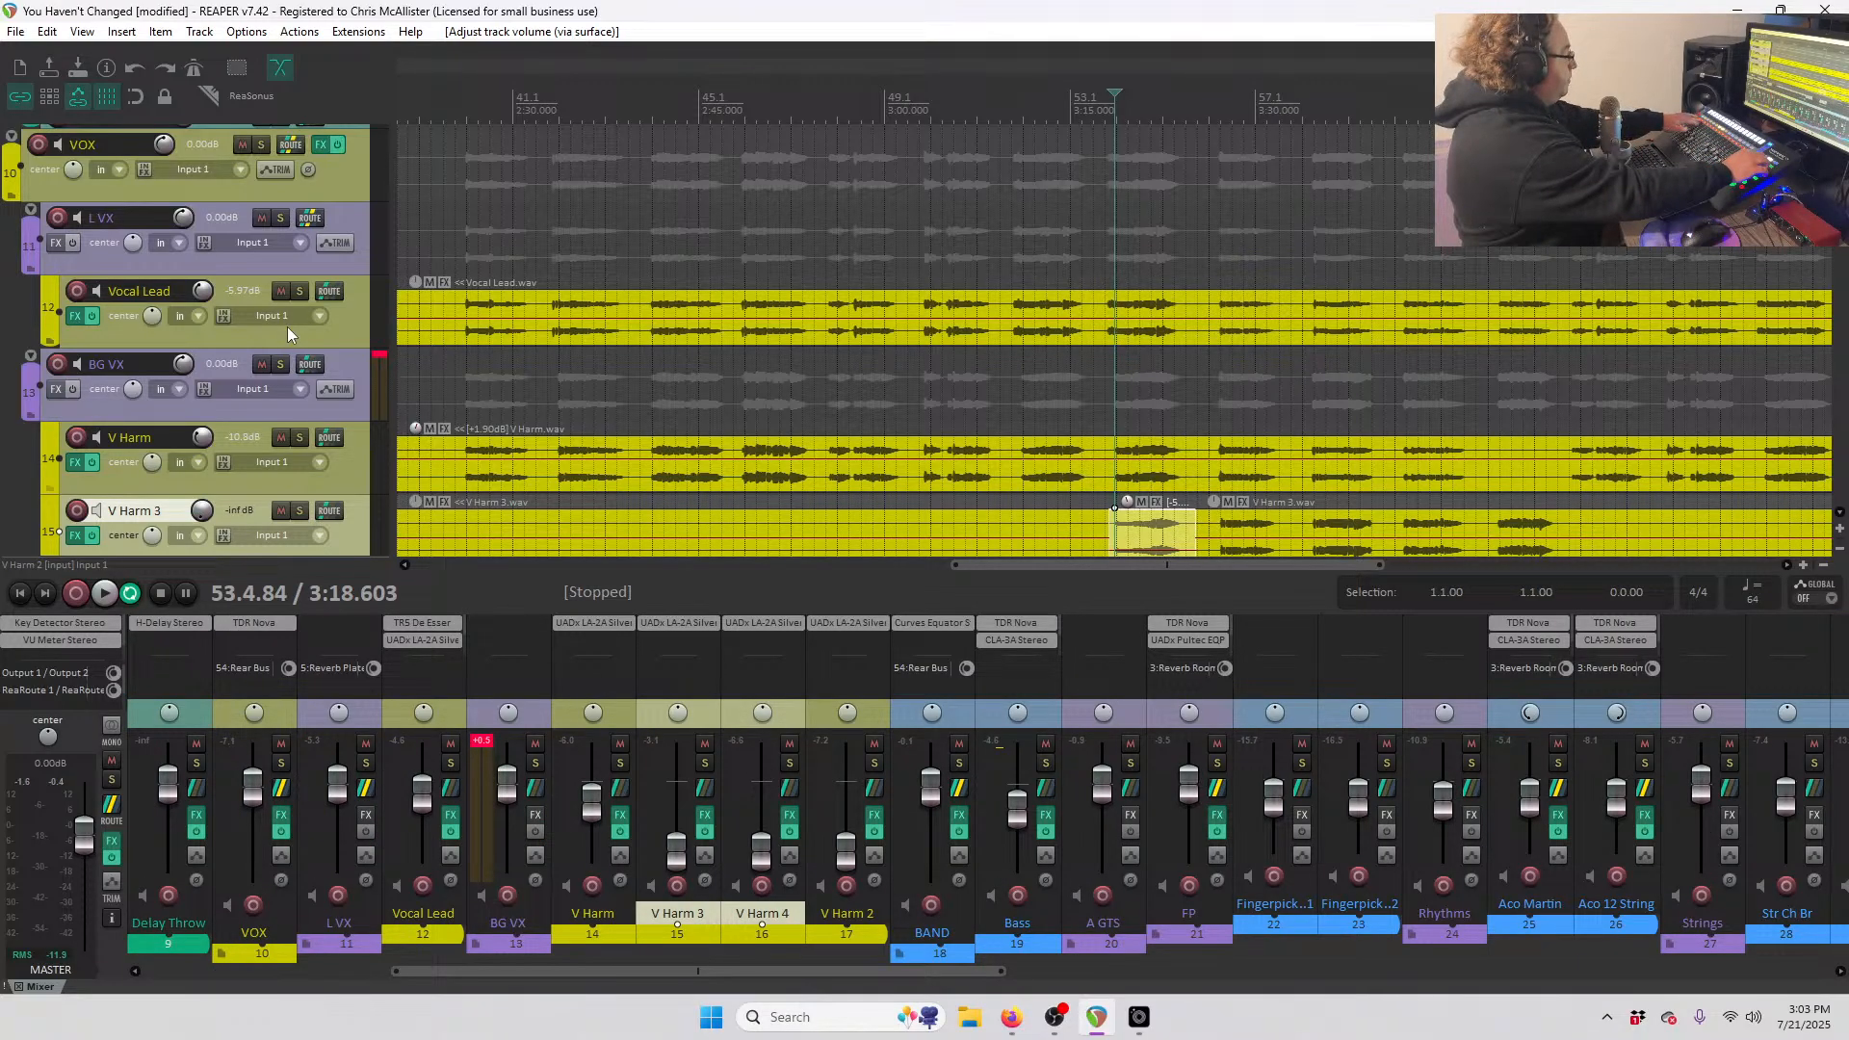
pyautogui.press('space')
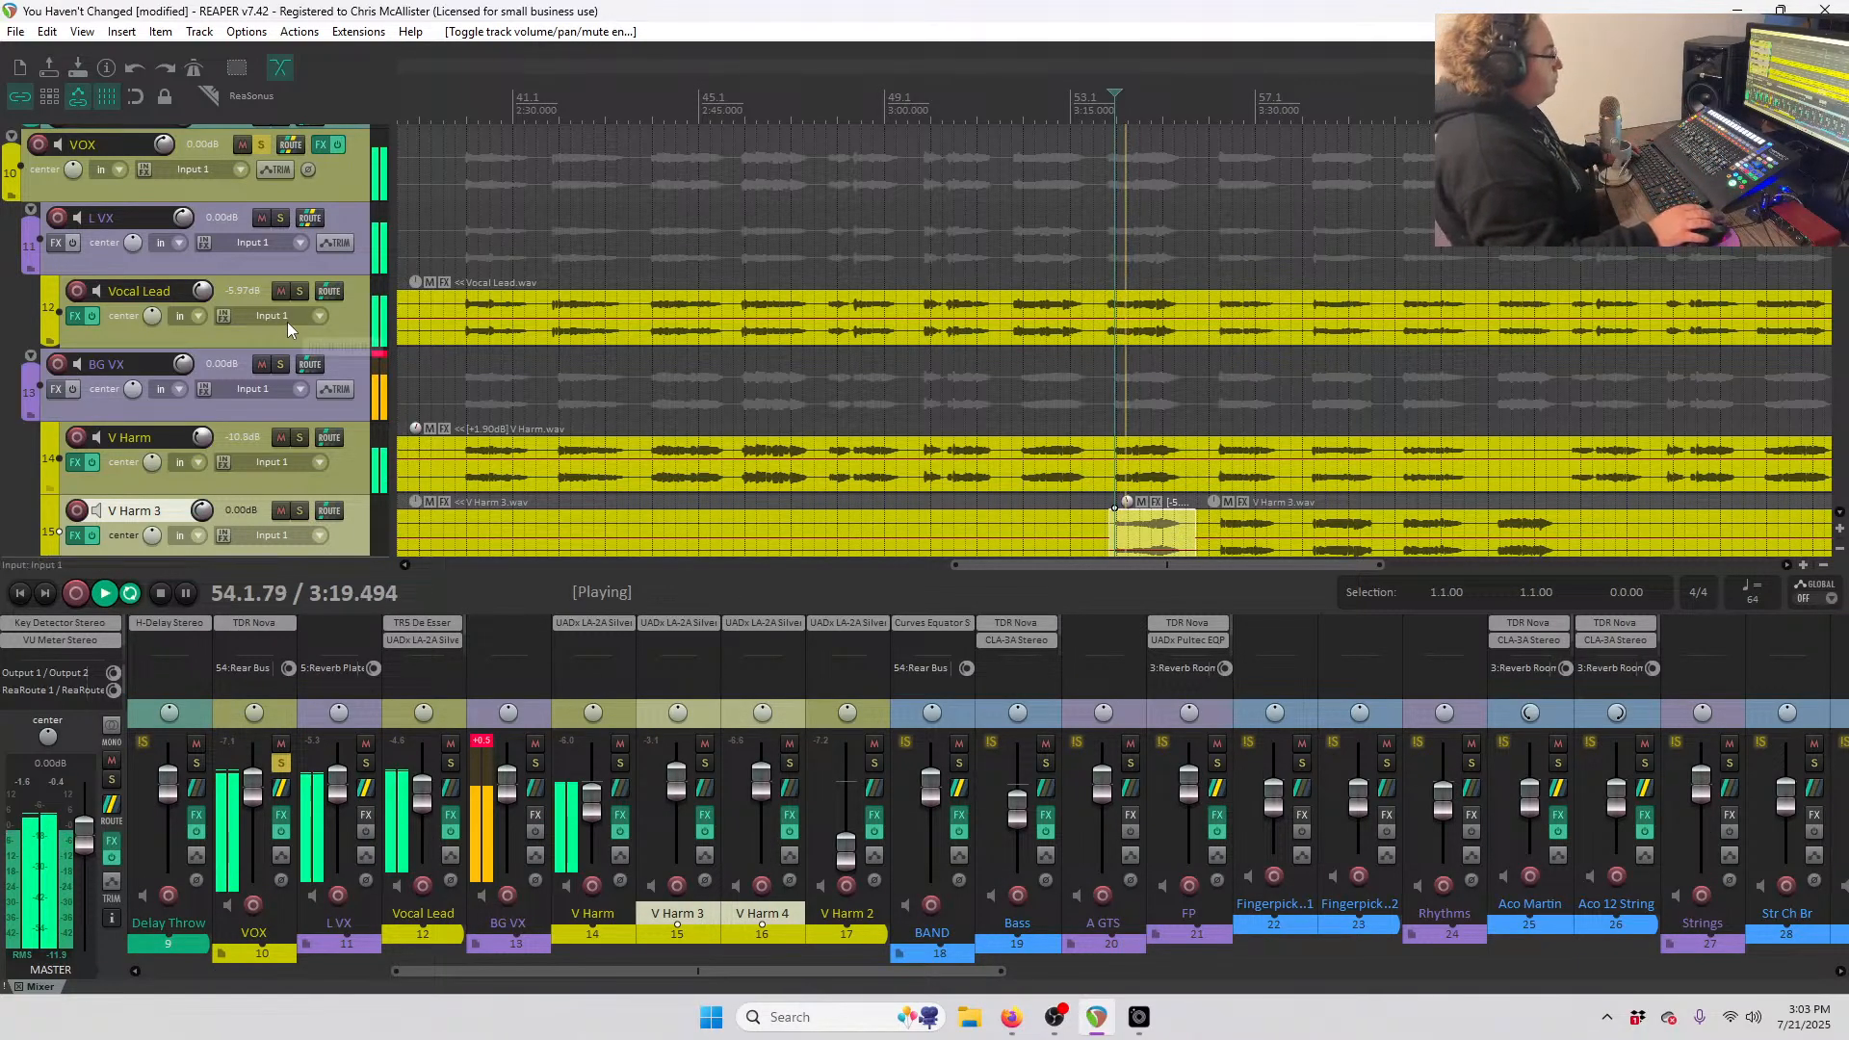
pyautogui.press('space')
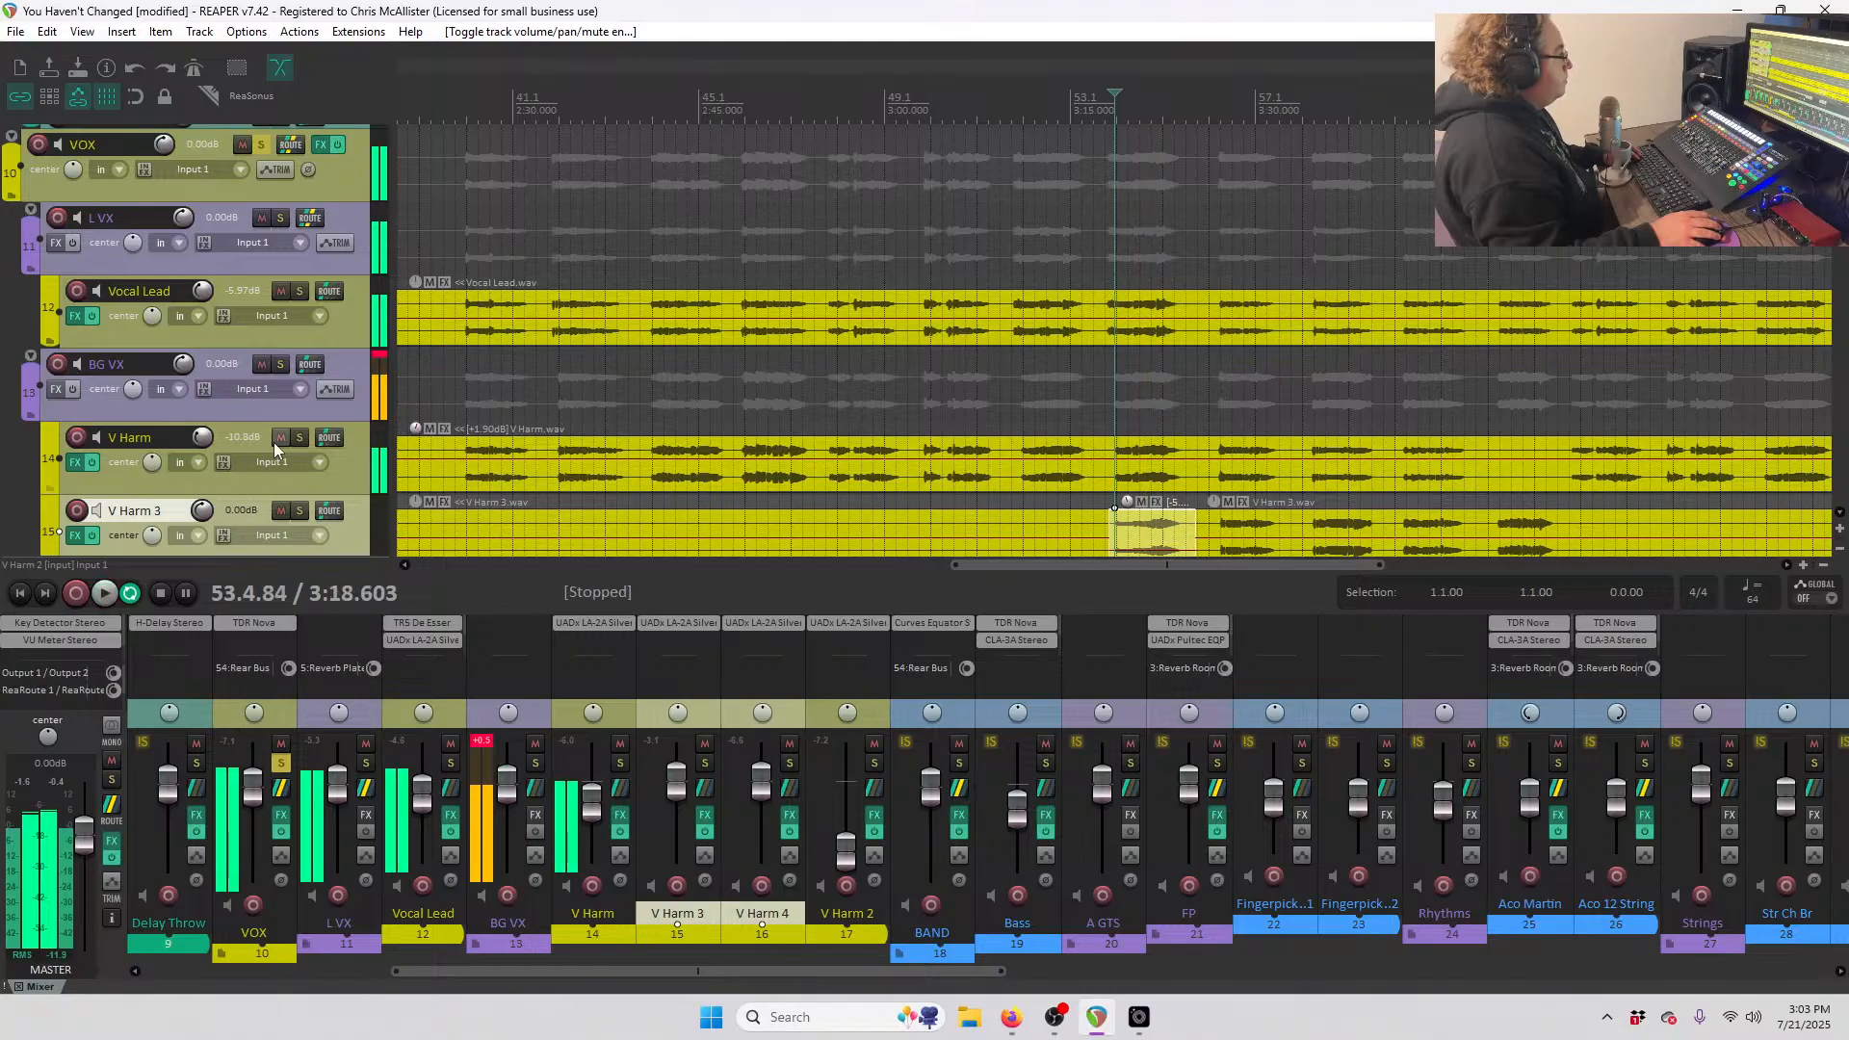
# - Solo Vocal Lead and V Harm, reset the BG VX clip indicator, and set V Harm's level to -14.7 dB during playback
pyautogui.click(299, 291)
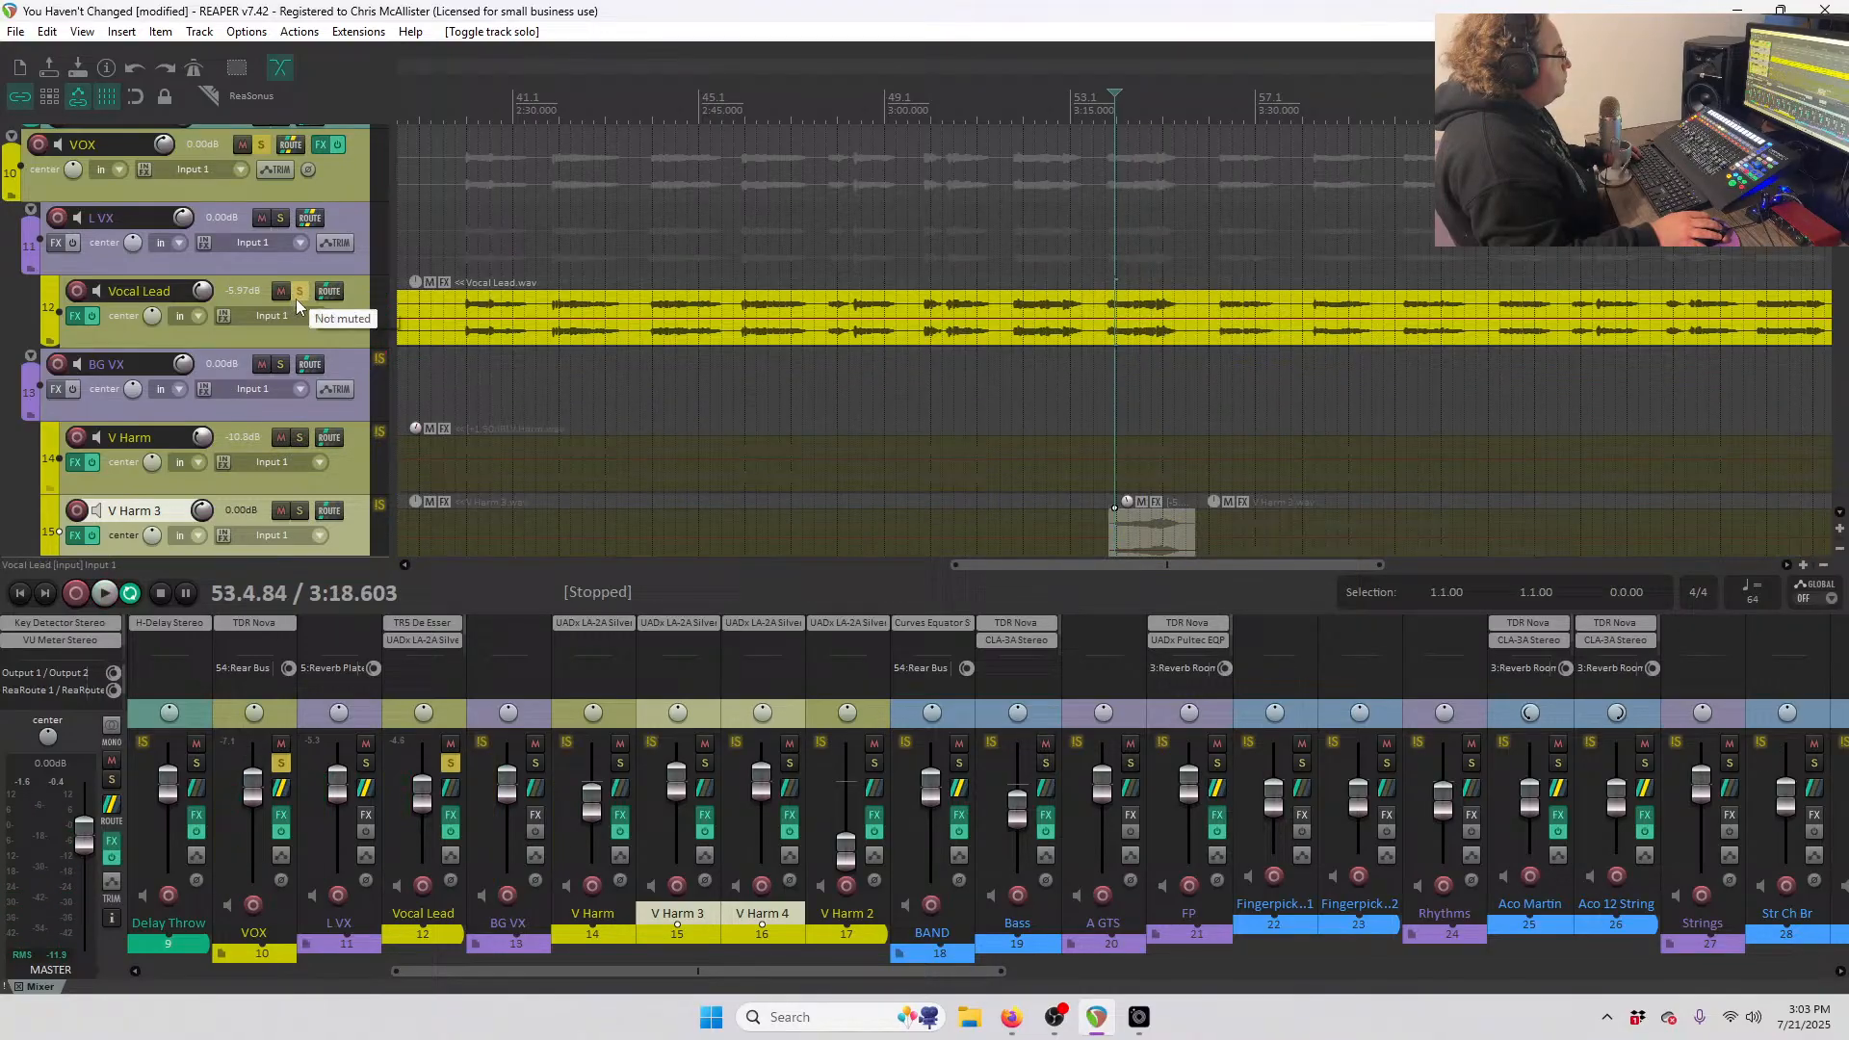
pyautogui.click(299, 435)
pyautogui.press('space')
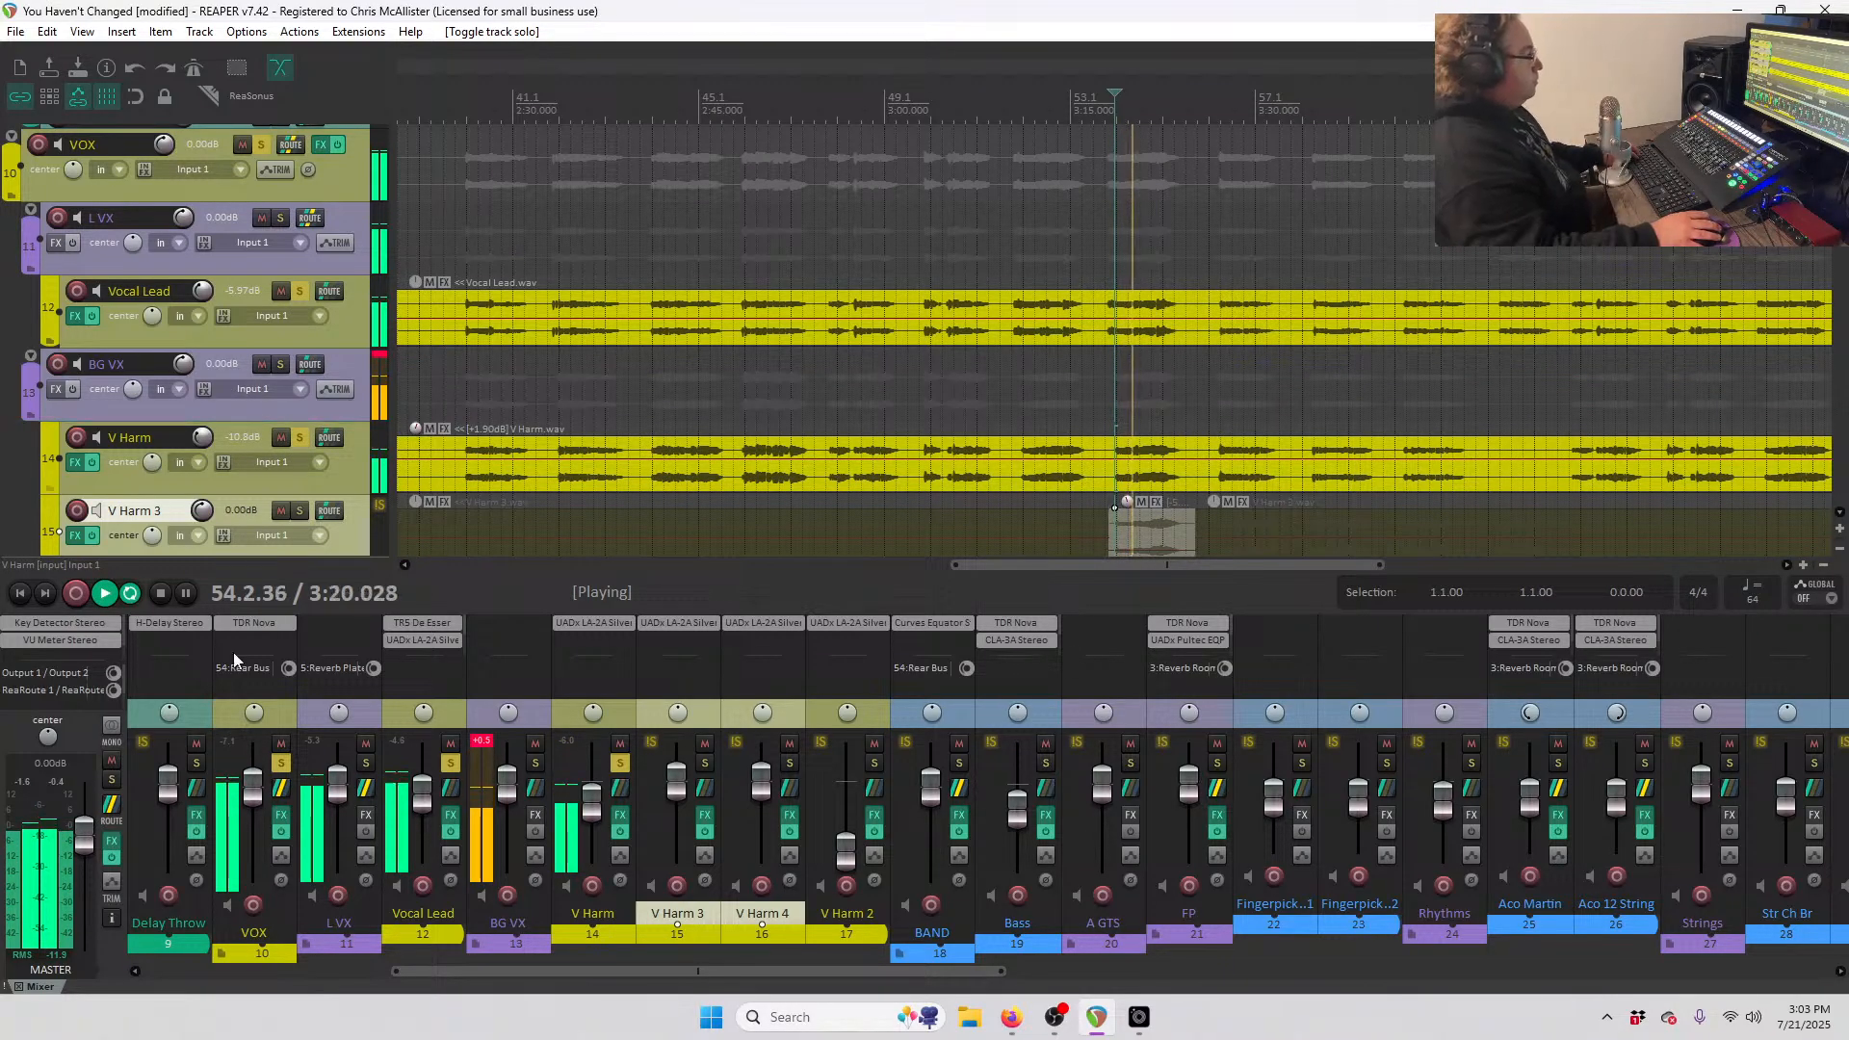
pyautogui.click(476, 741)
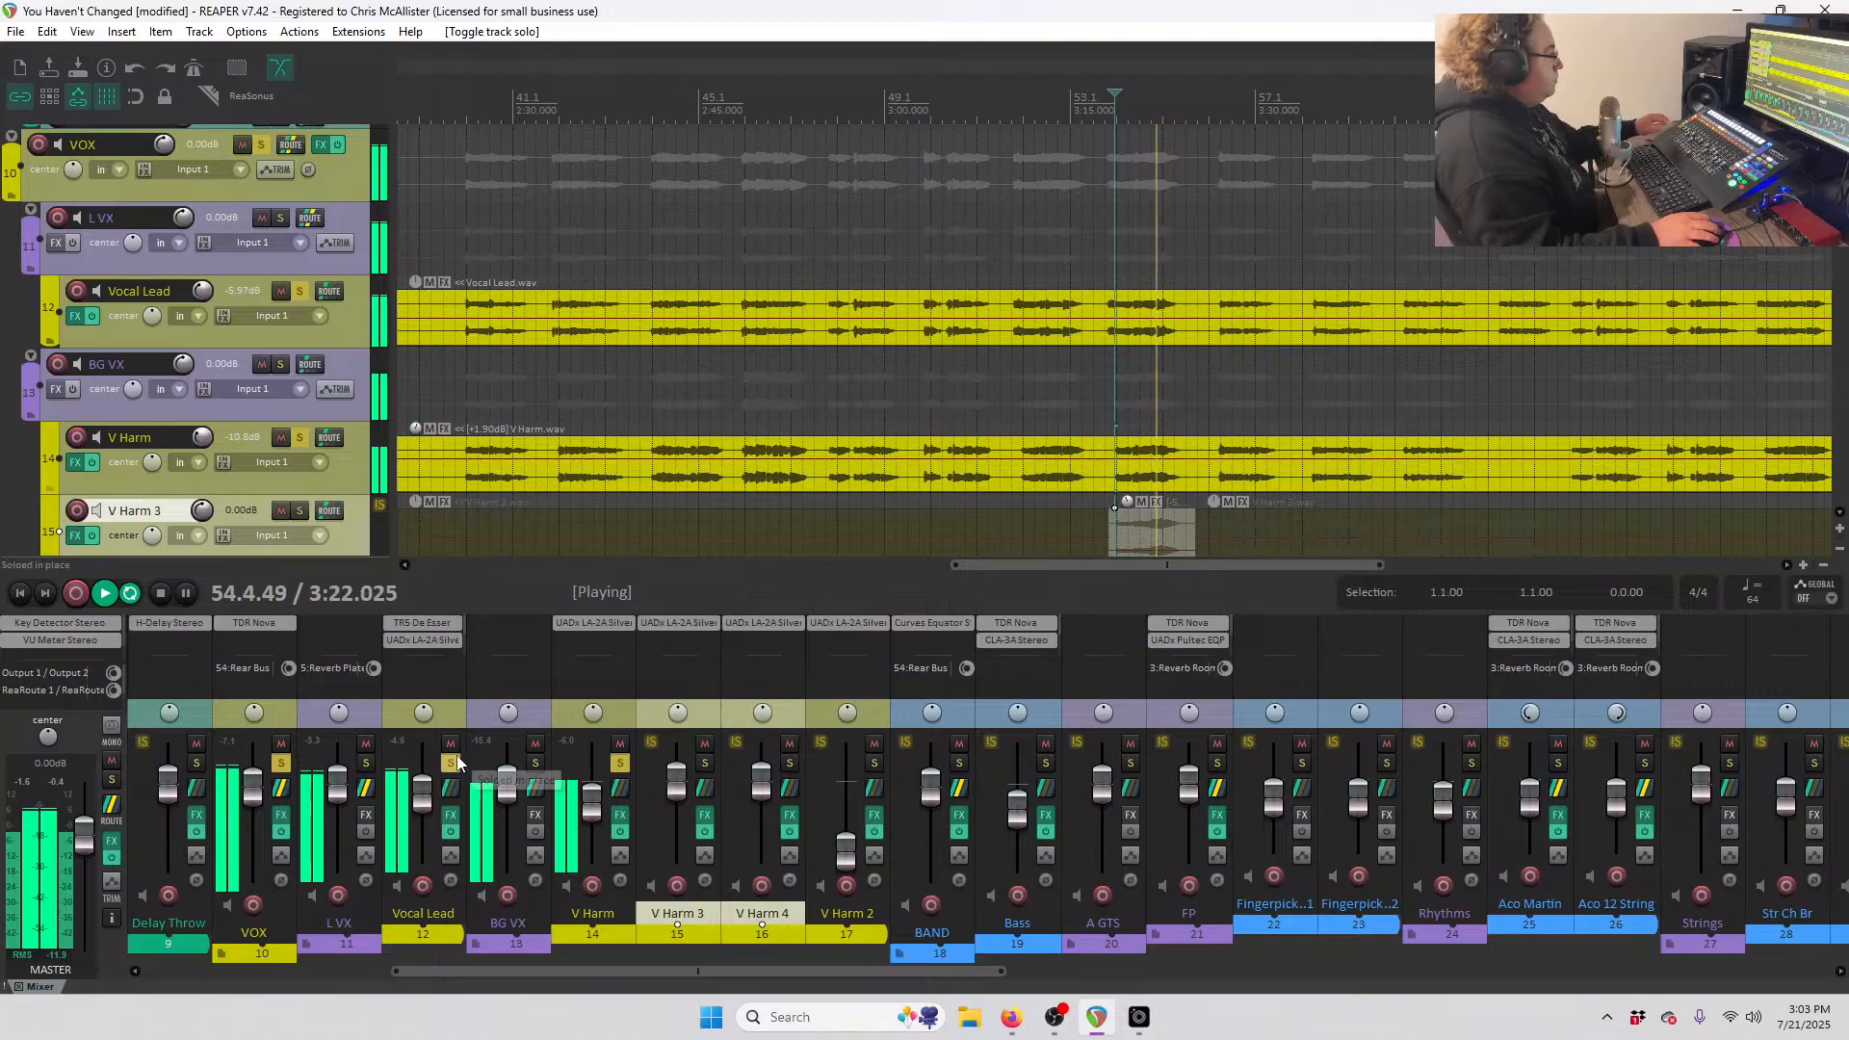
pyautogui.press('space')
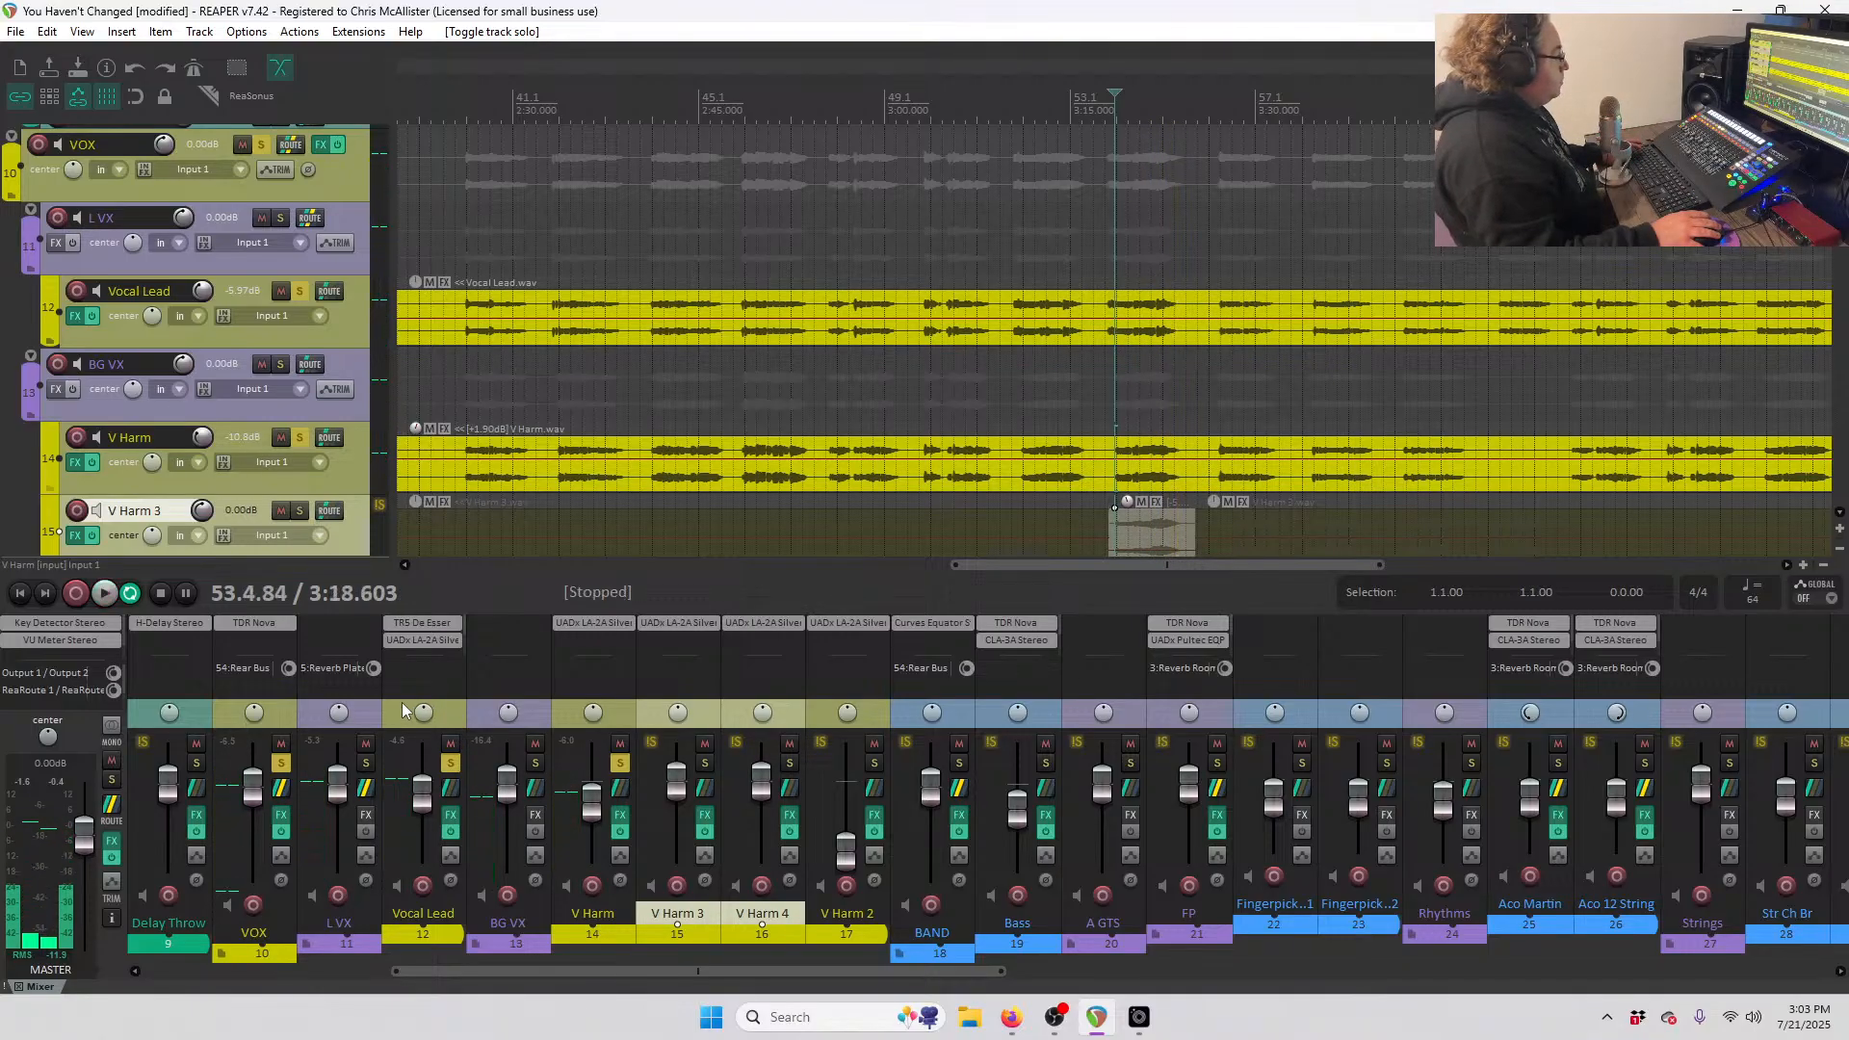
pyautogui.press('space')
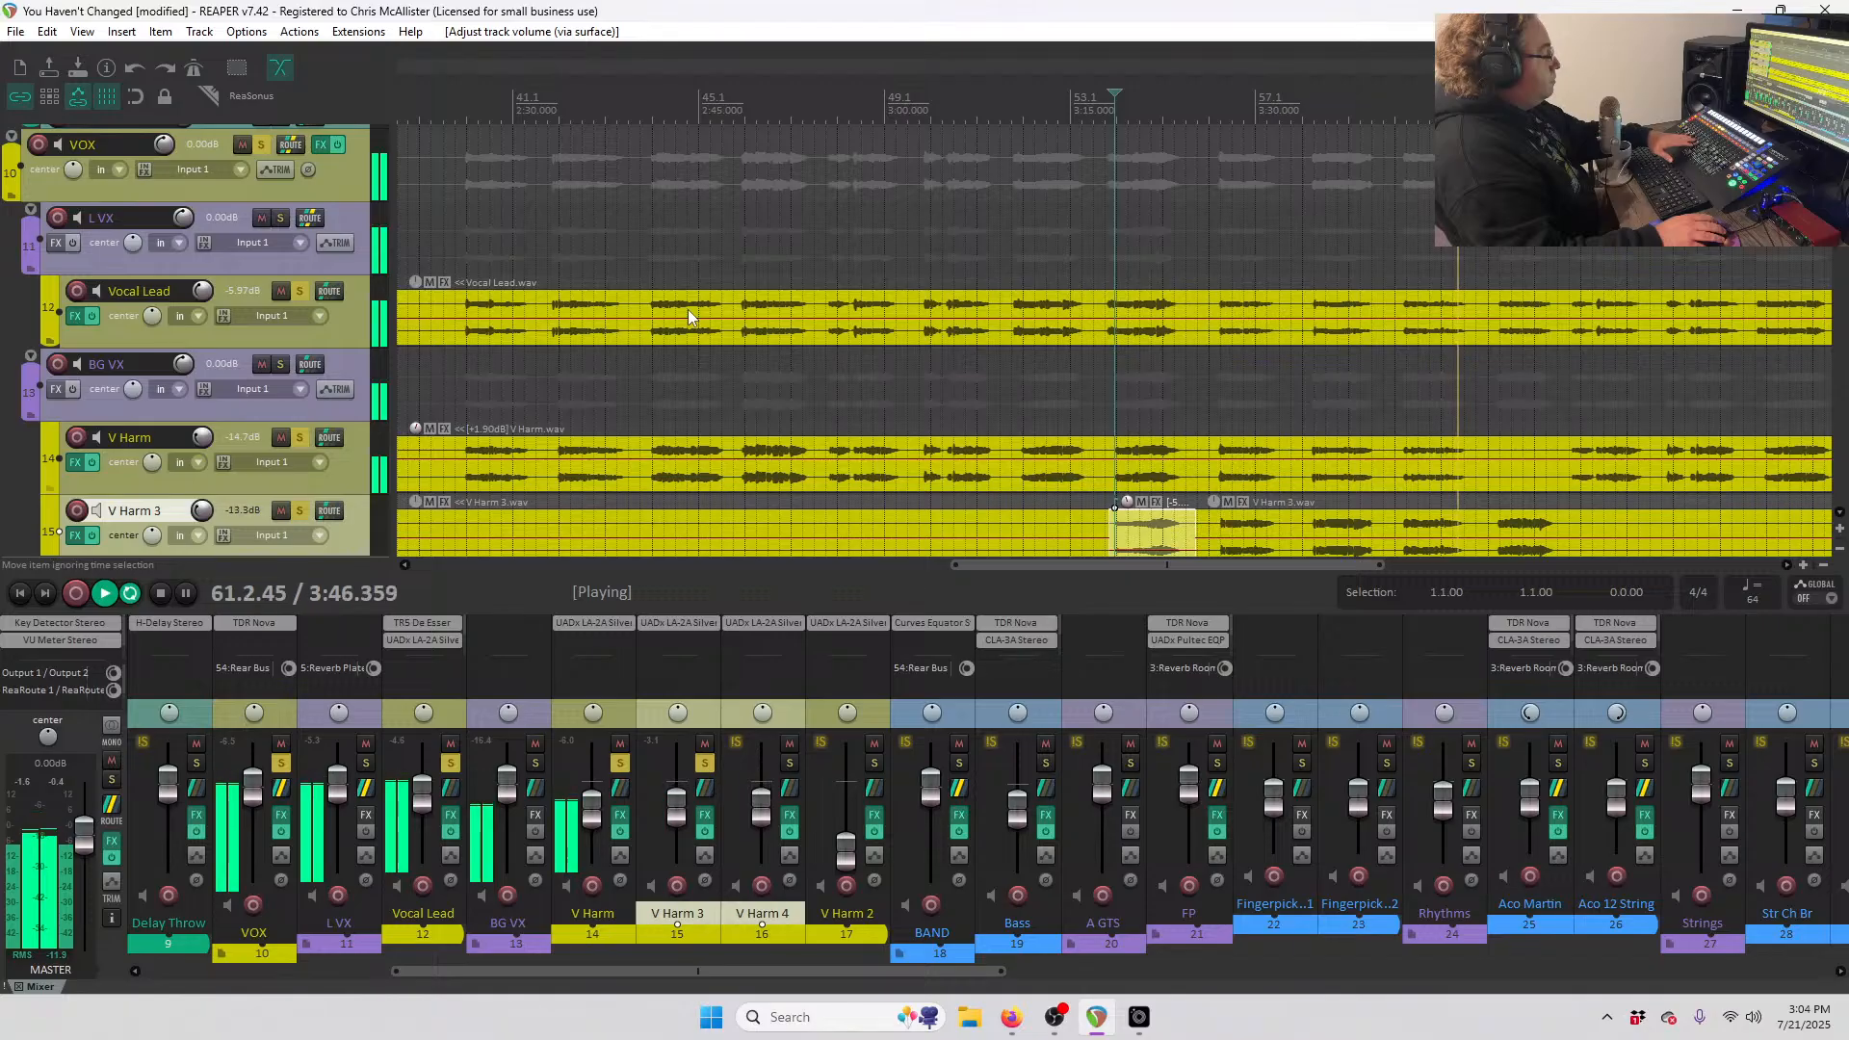
# - Unsolo V Harm and play V Harm 3 against Vocal Lead from bar 56
pyautogui.scroll(-1, 252, 386)
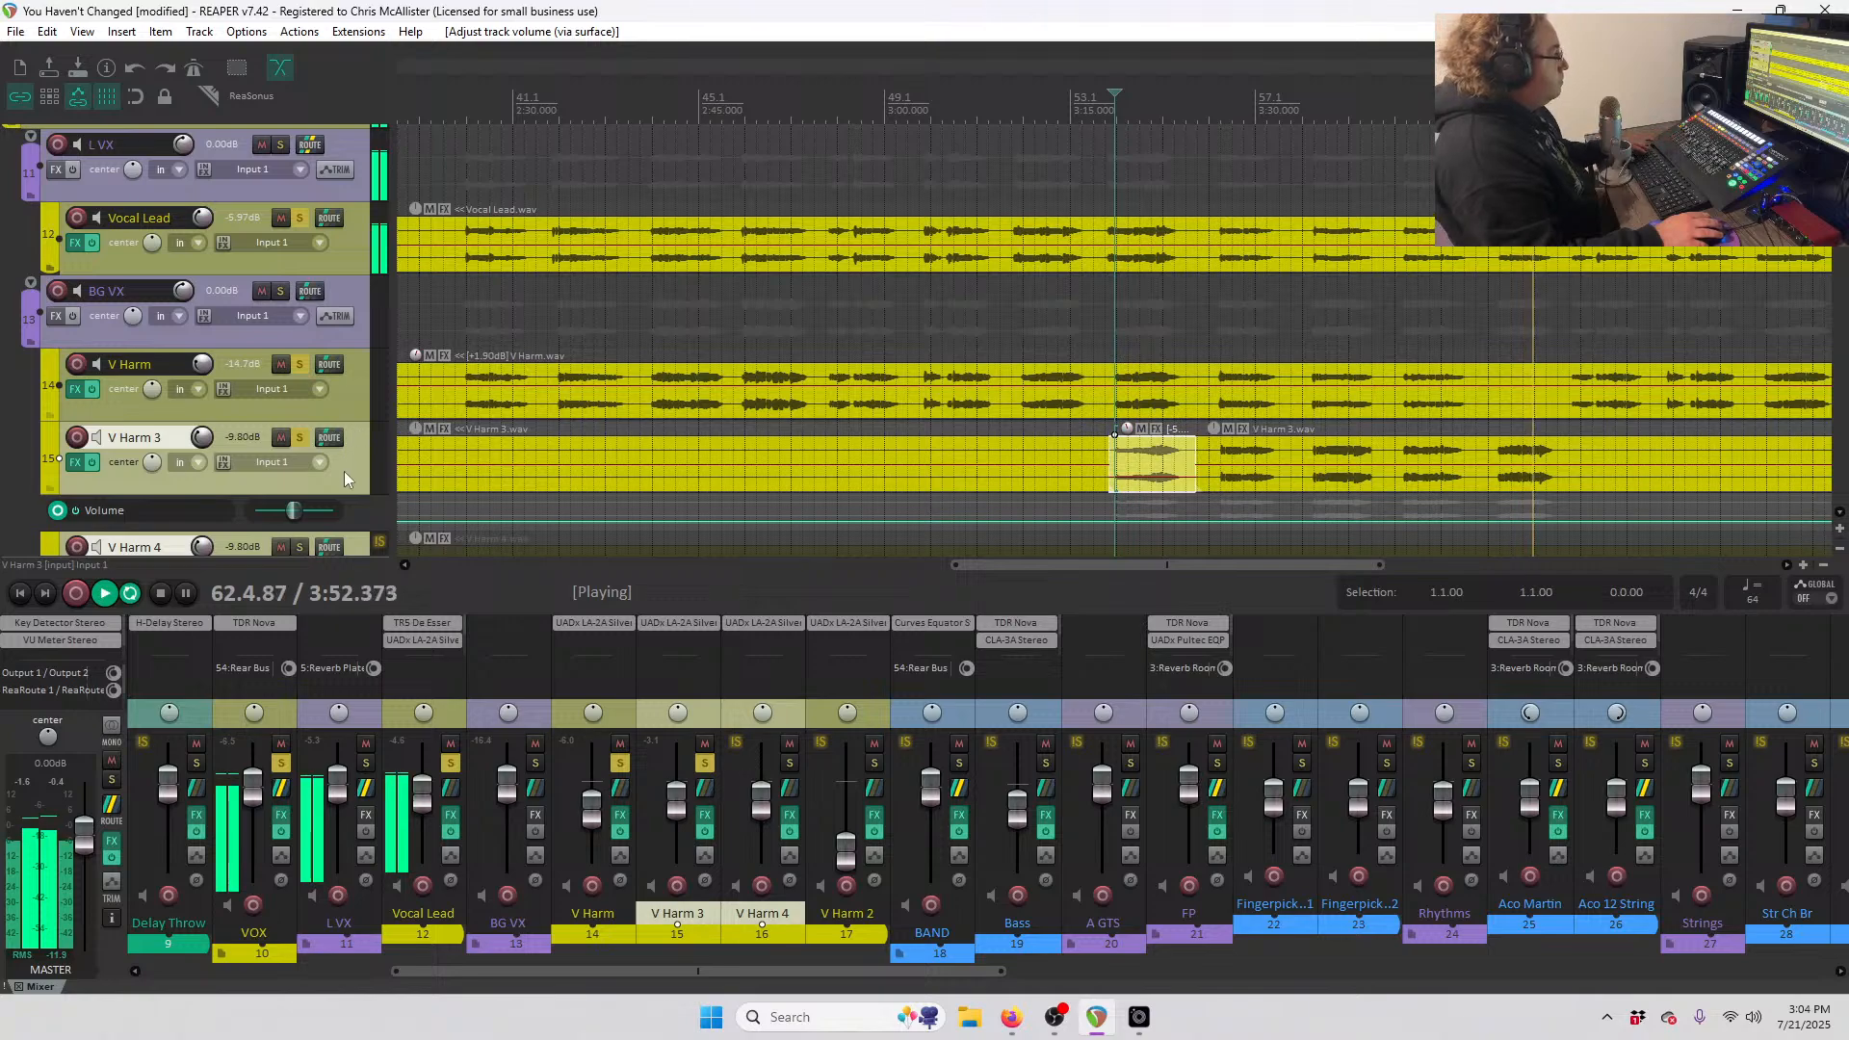
pyautogui.click(339, 390)
pyautogui.click(299, 364)
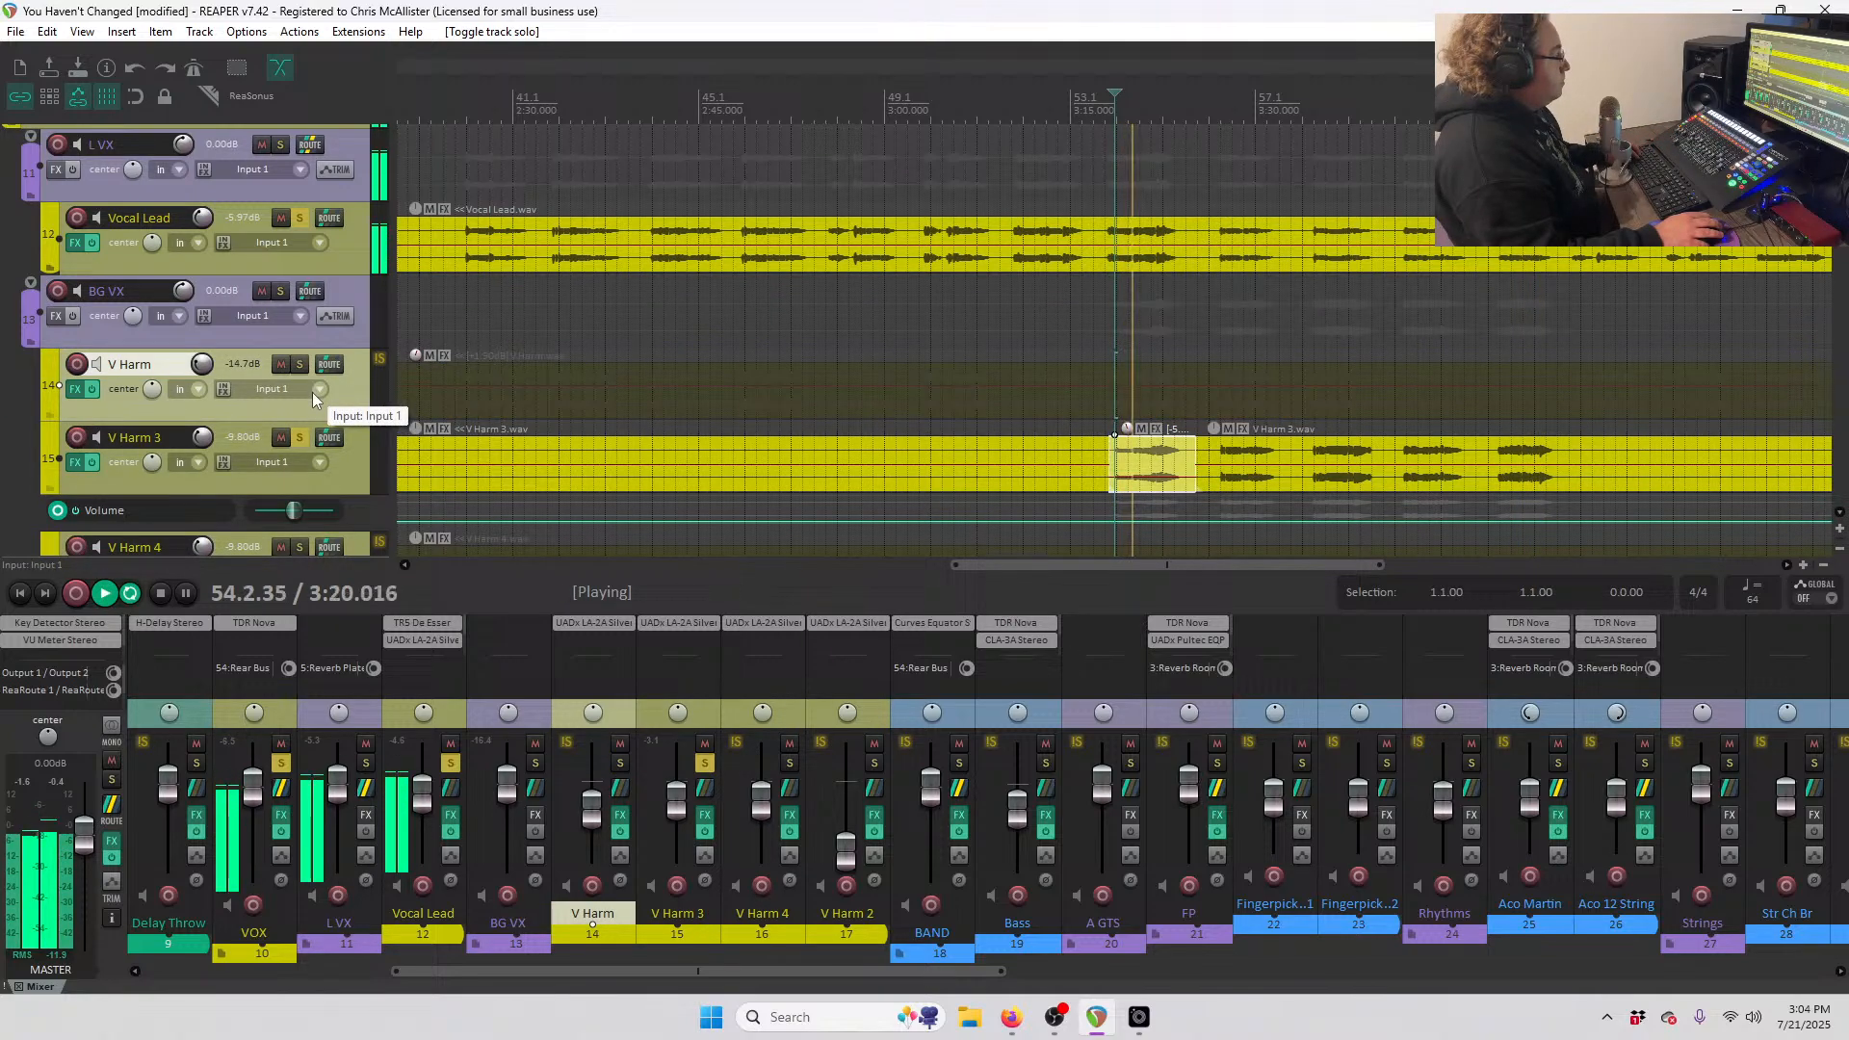
pyautogui.click(1212, 104)
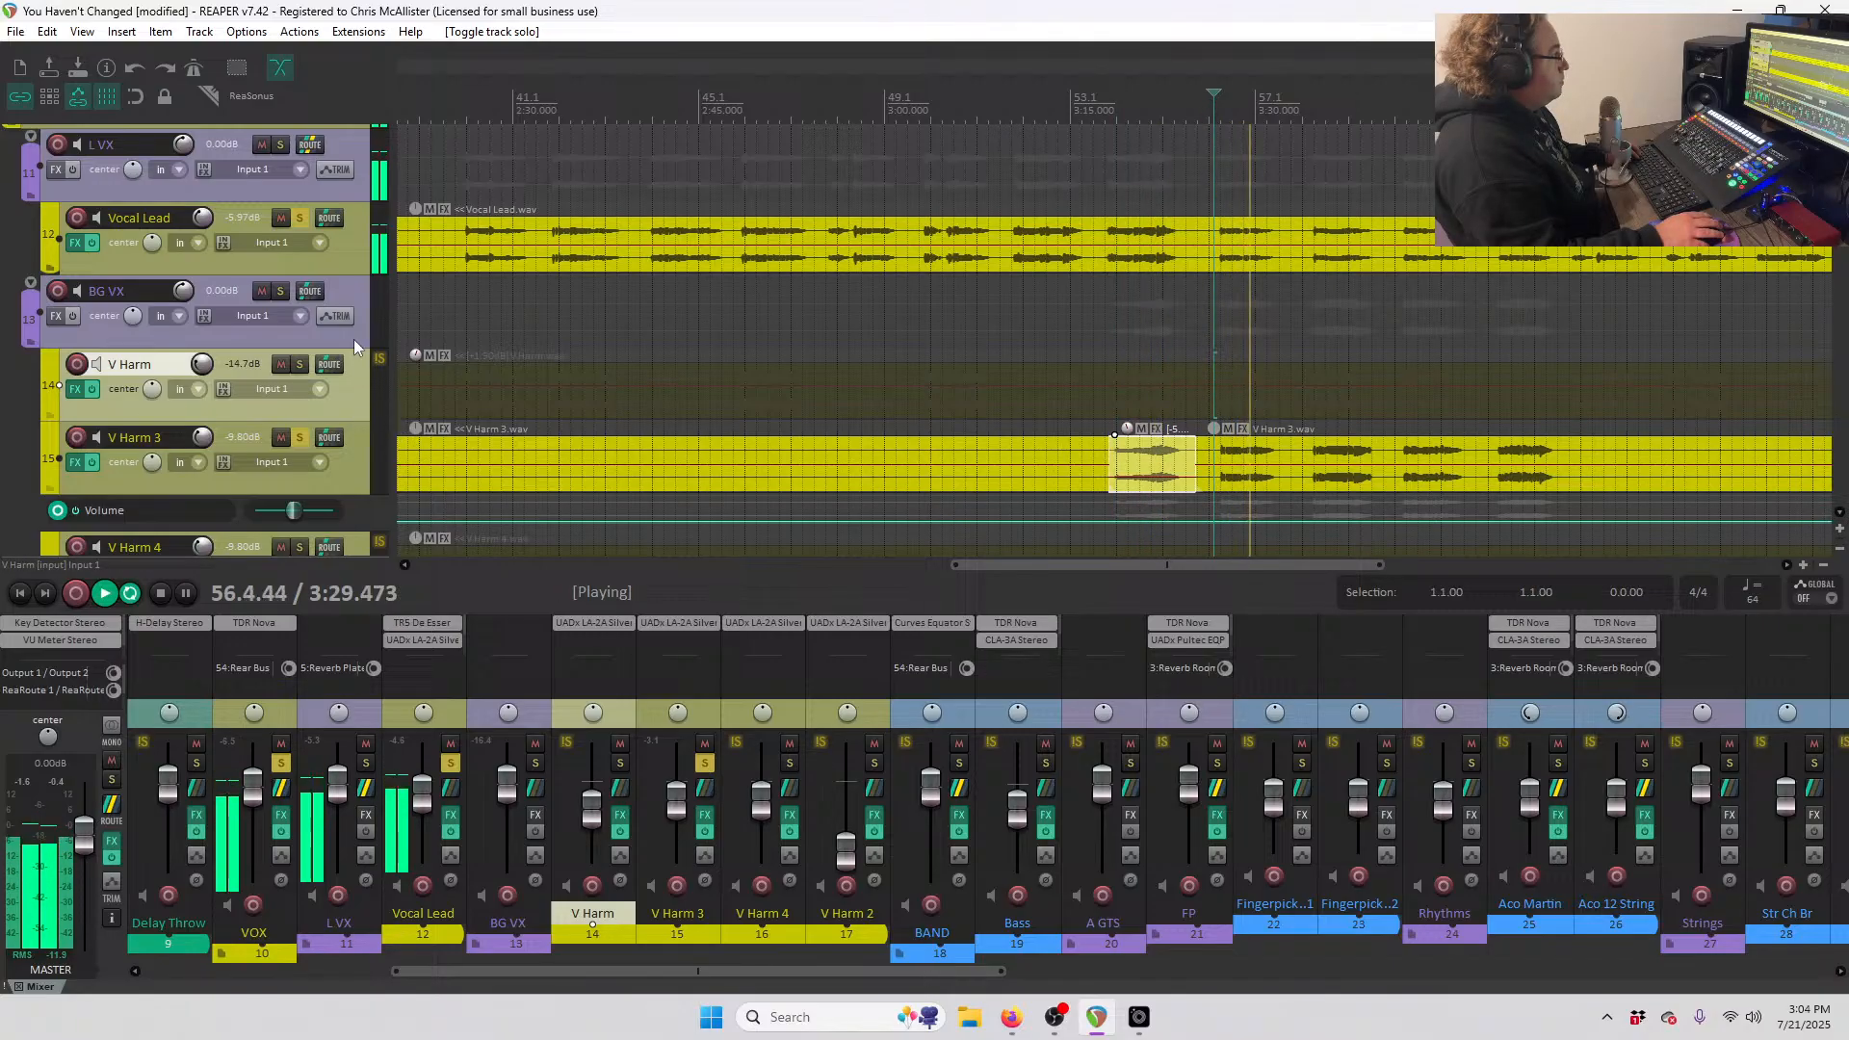
pyautogui.press('space')
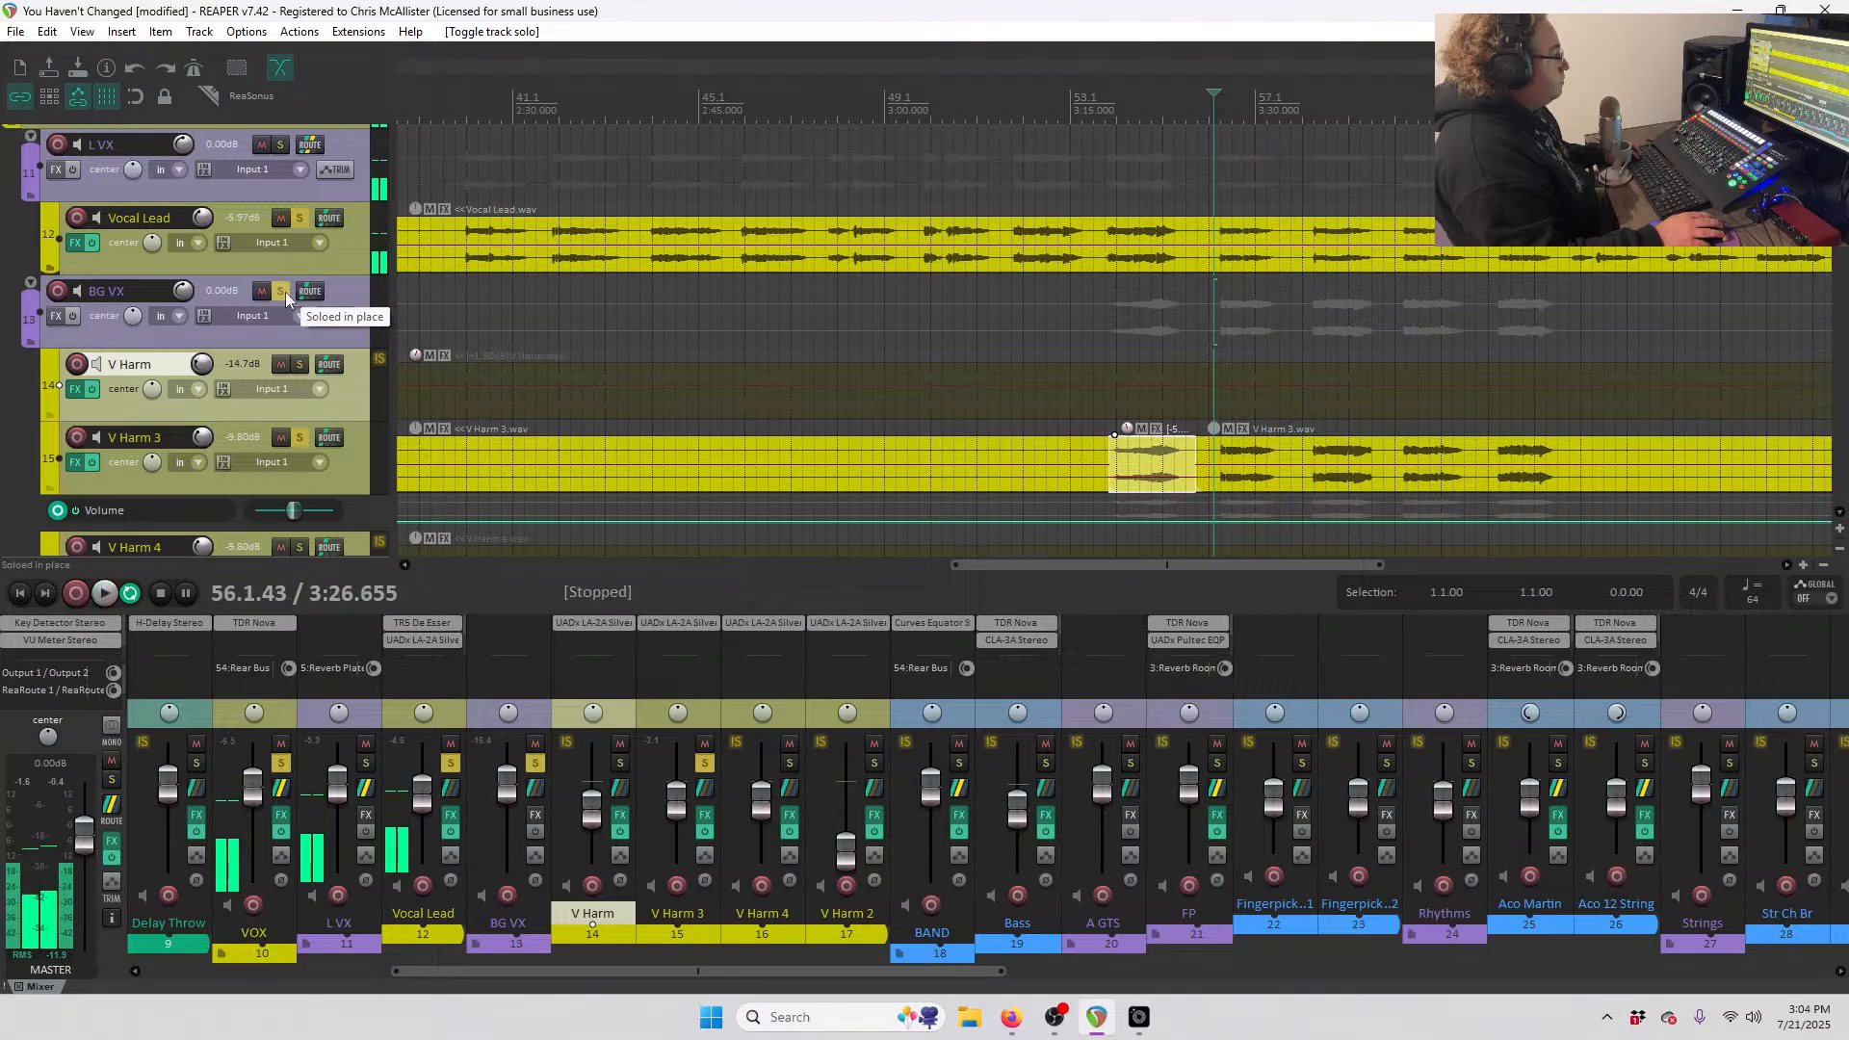
# - Clear the other track solos and play V Harm 3 soloed on its own from bar 56
pyautogui.click(300, 218)
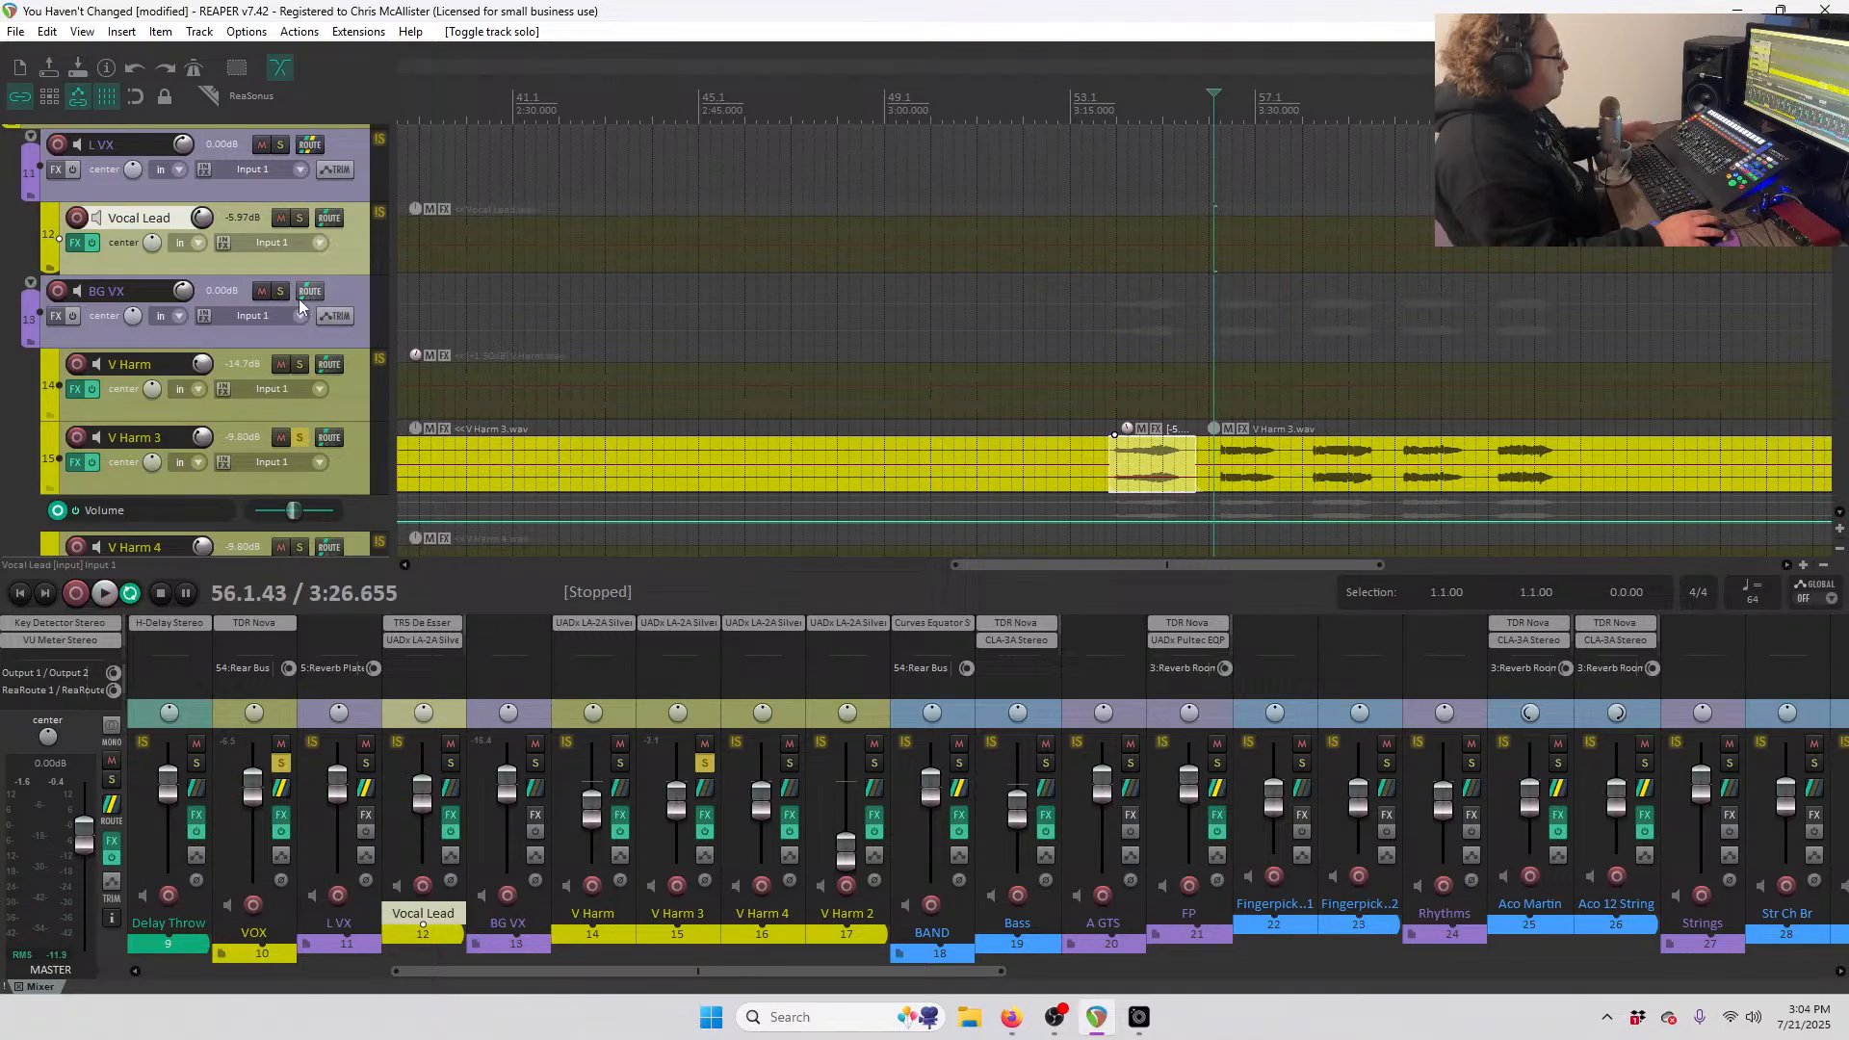
pyautogui.hotkey('alt', 'F6')
pyautogui.press('space')
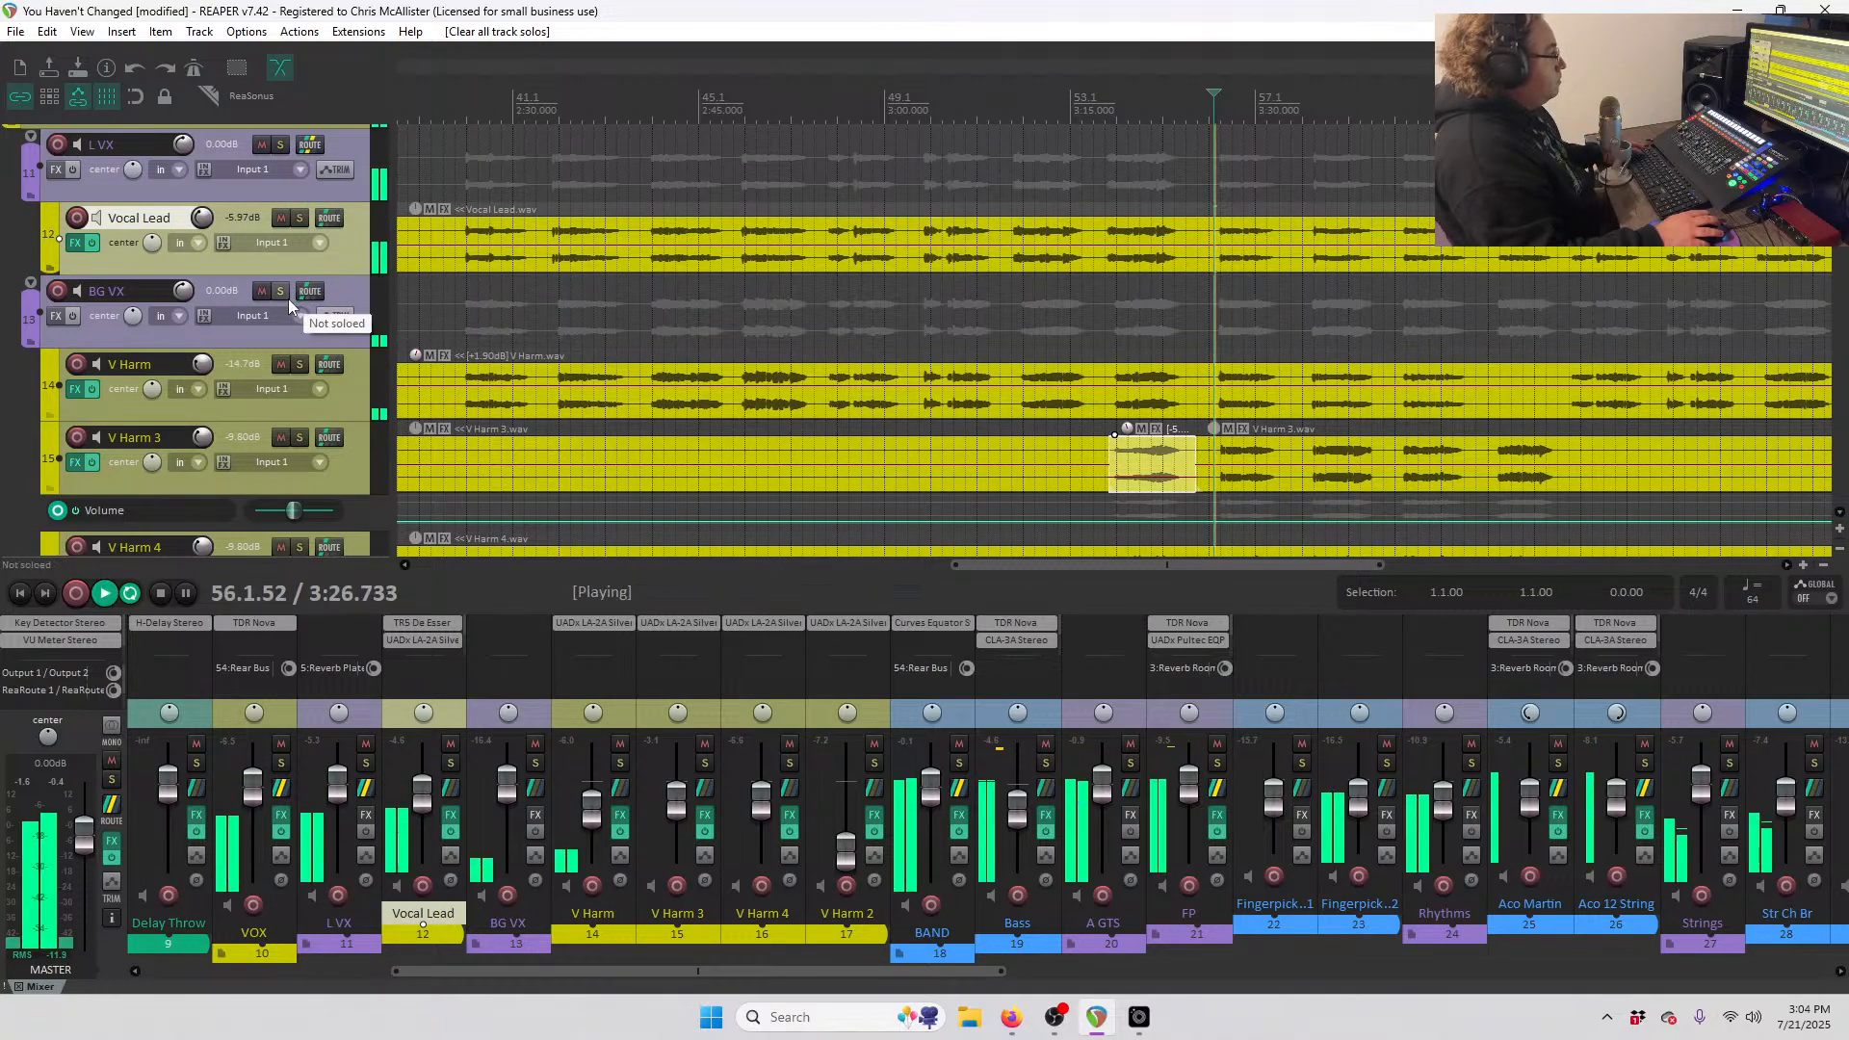
pyautogui.click(297, 438)
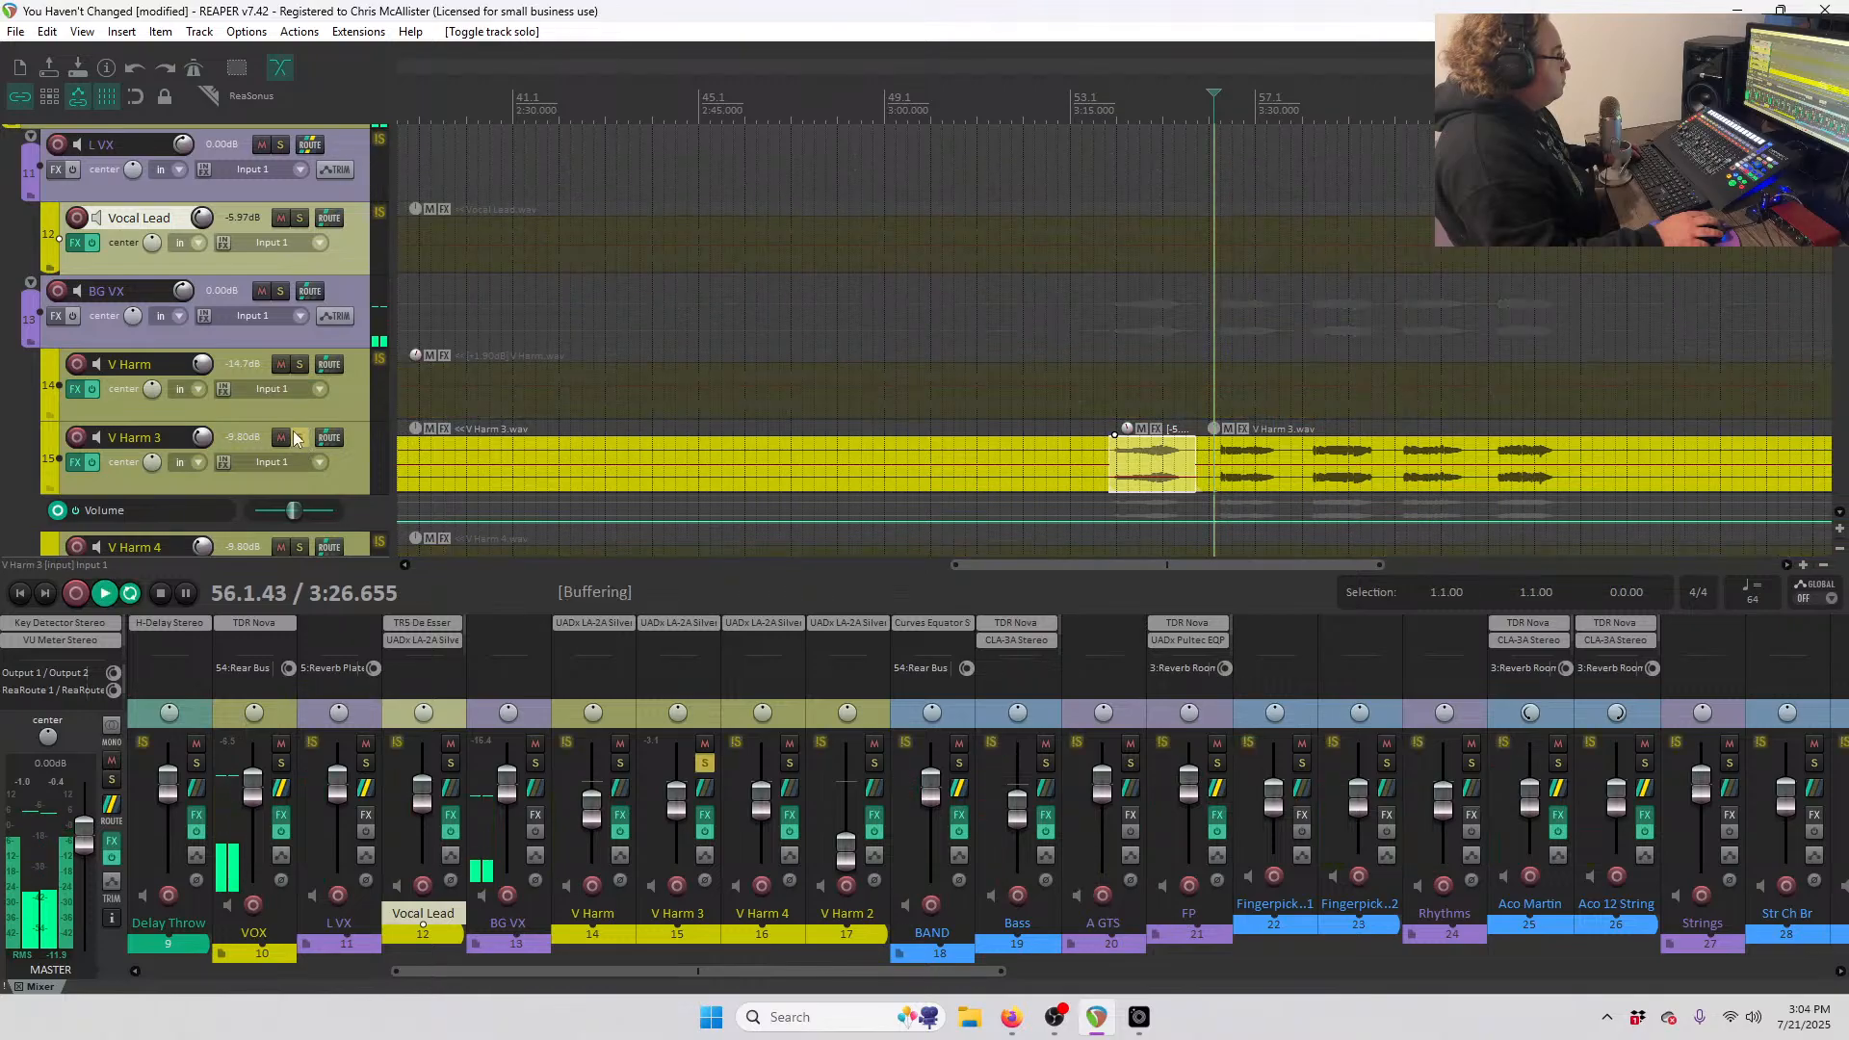
pyautogui.press('space')
# - Raise the entire V Harm 3 volume envelope line up from -inf dB
pyautogui.scroll(-2, 288, 429)
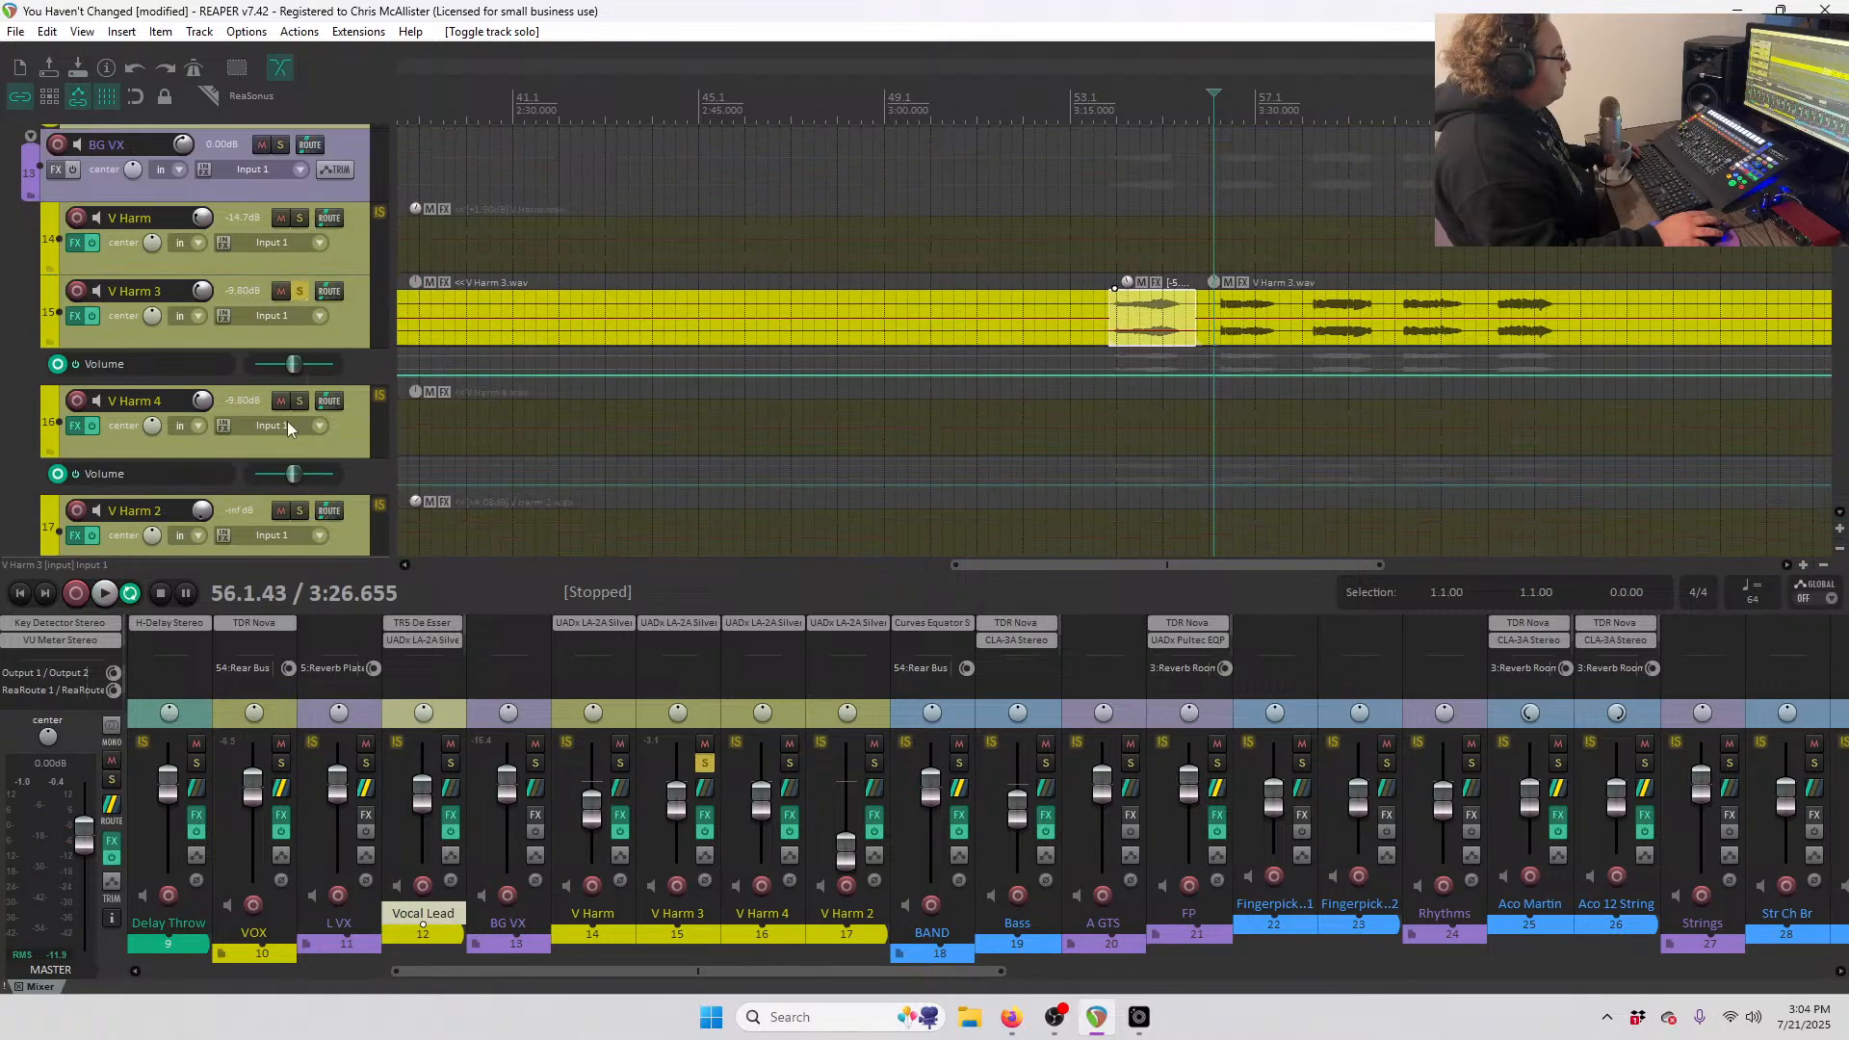
pyautogui.scroll(-1, 341, 371)
pyautogui.scroll(-6, 612, 385)
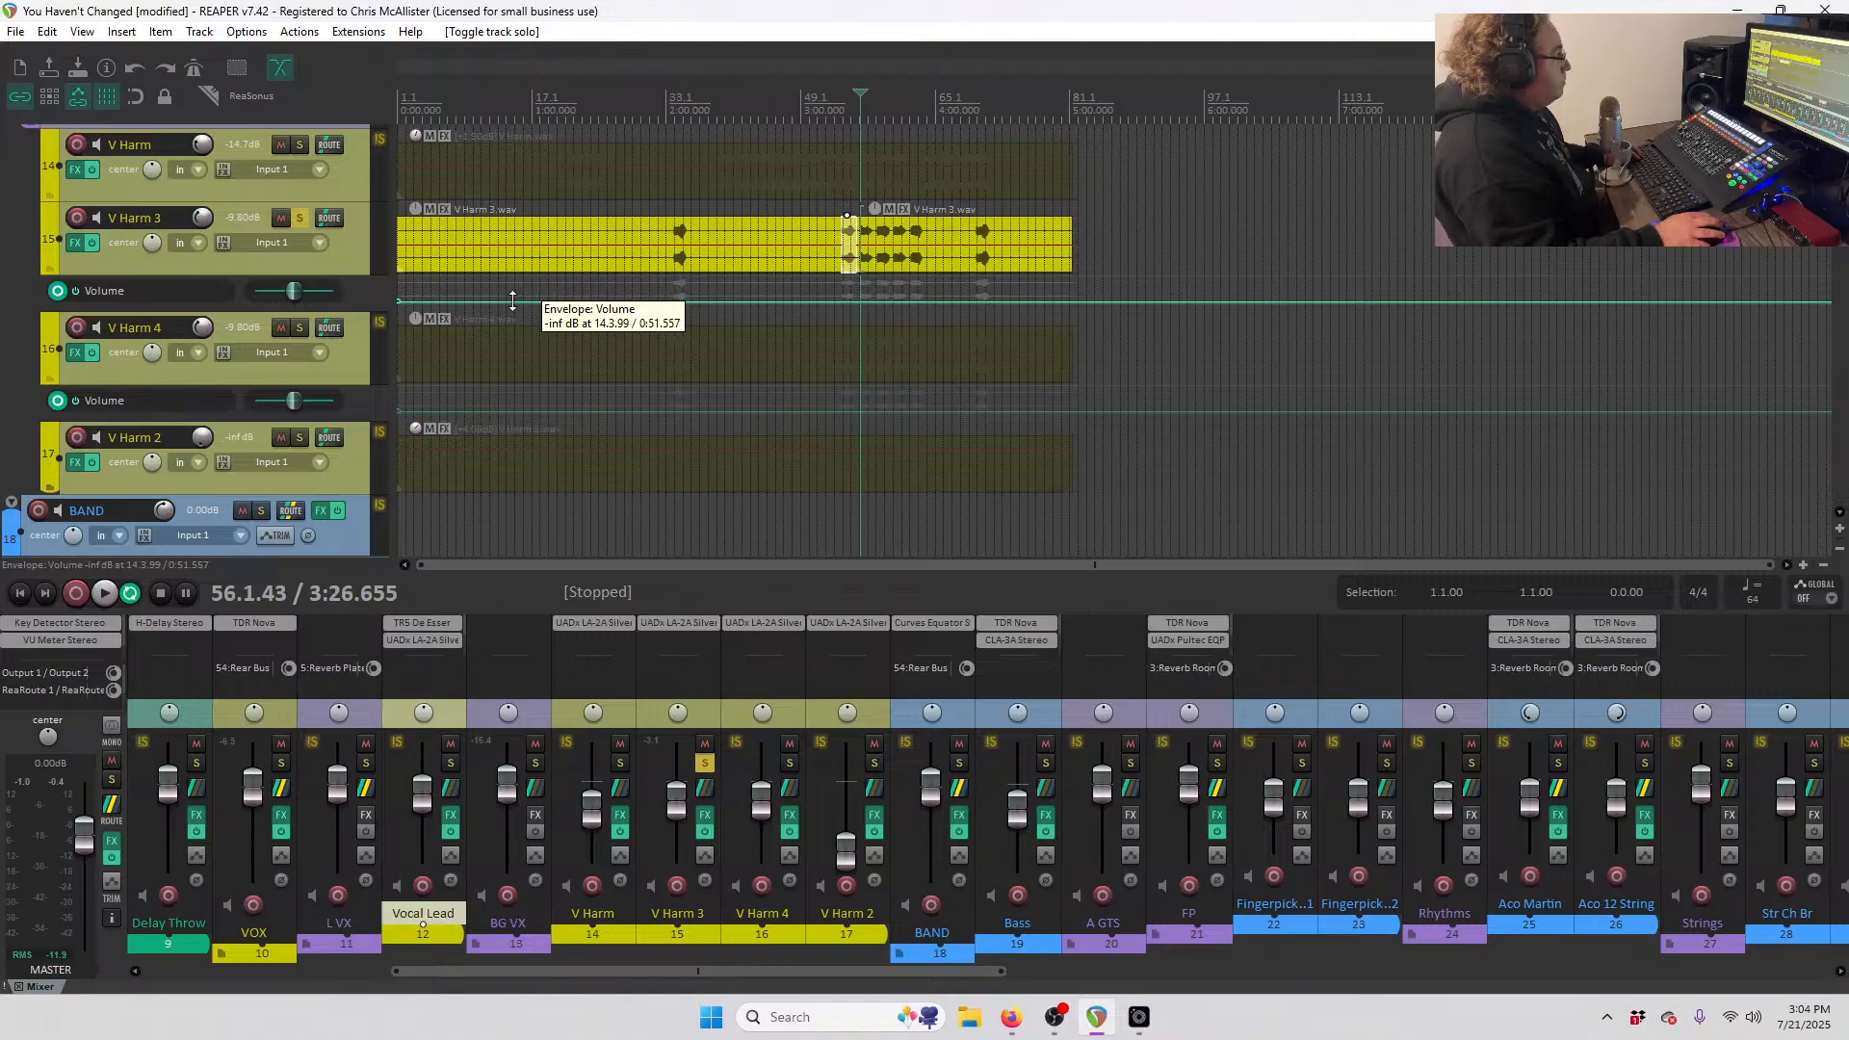
pyautogui.scroll(2, 732, 318)
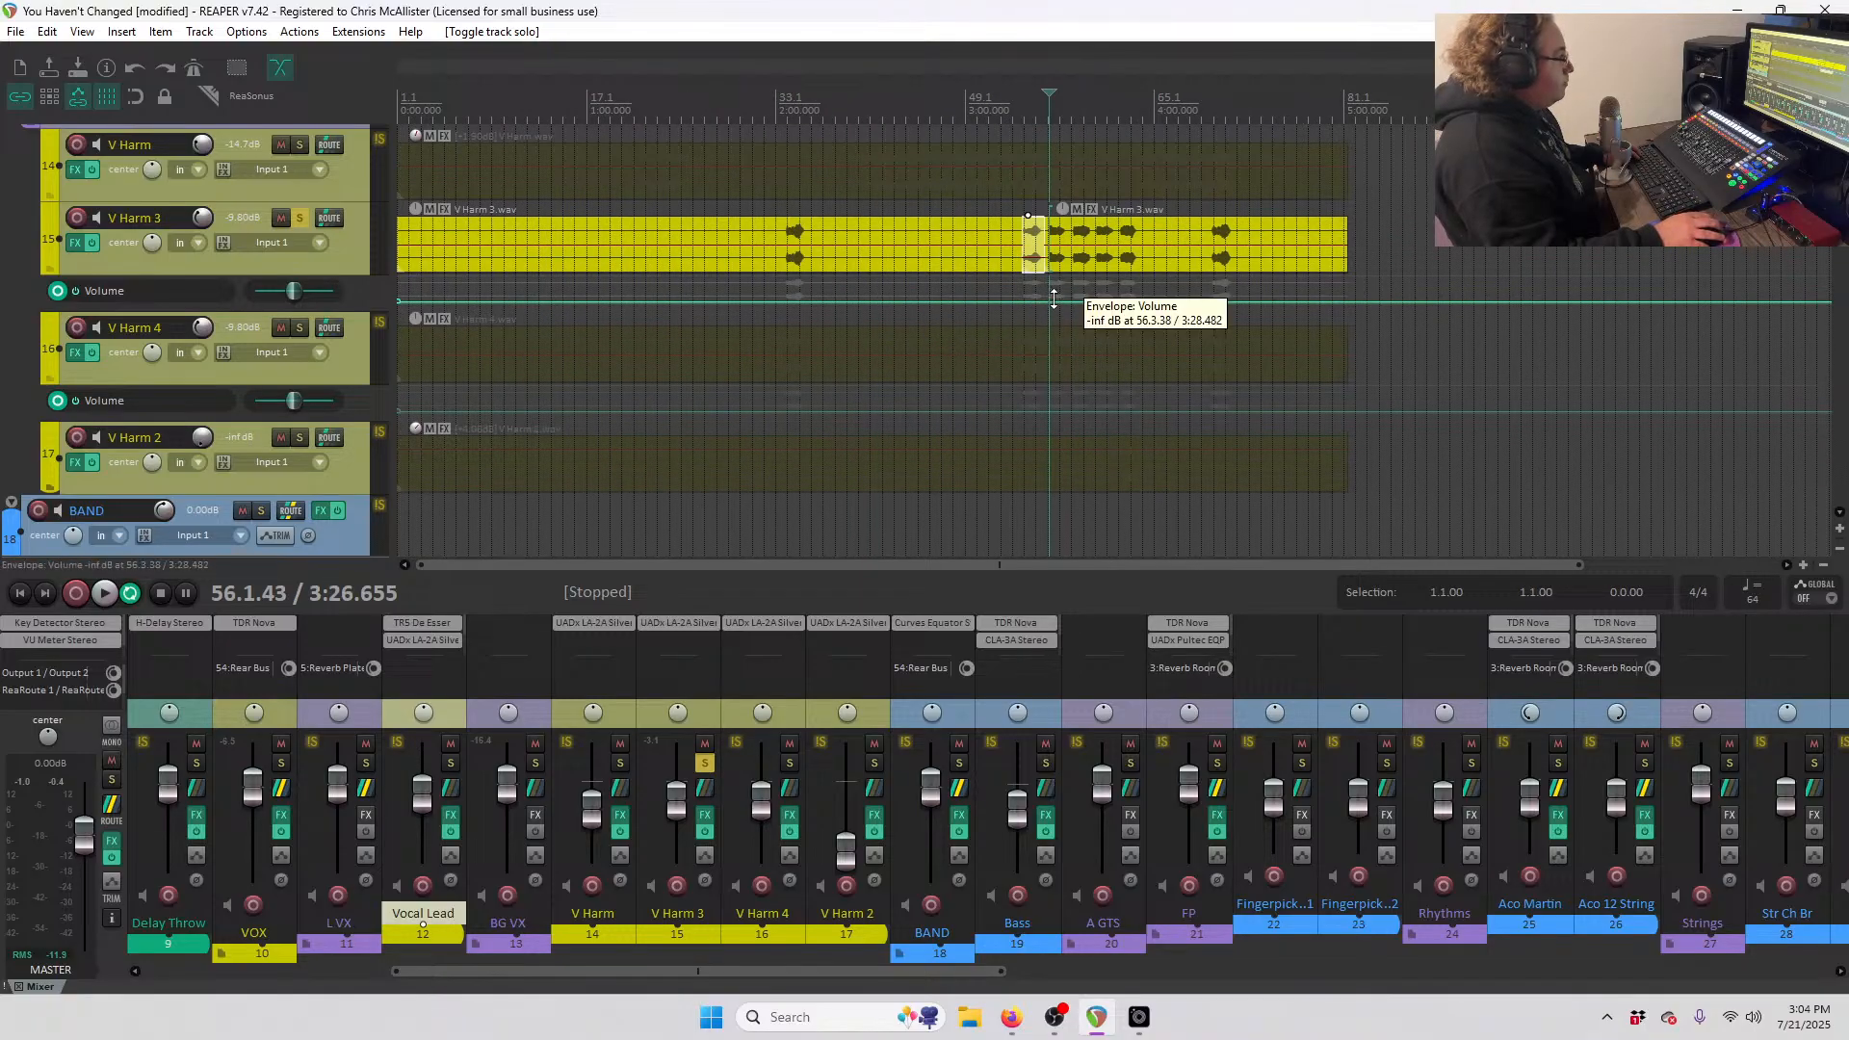
pyautogui.moveTo(1053, 299); pyautogui.dragTo(1055, 118)
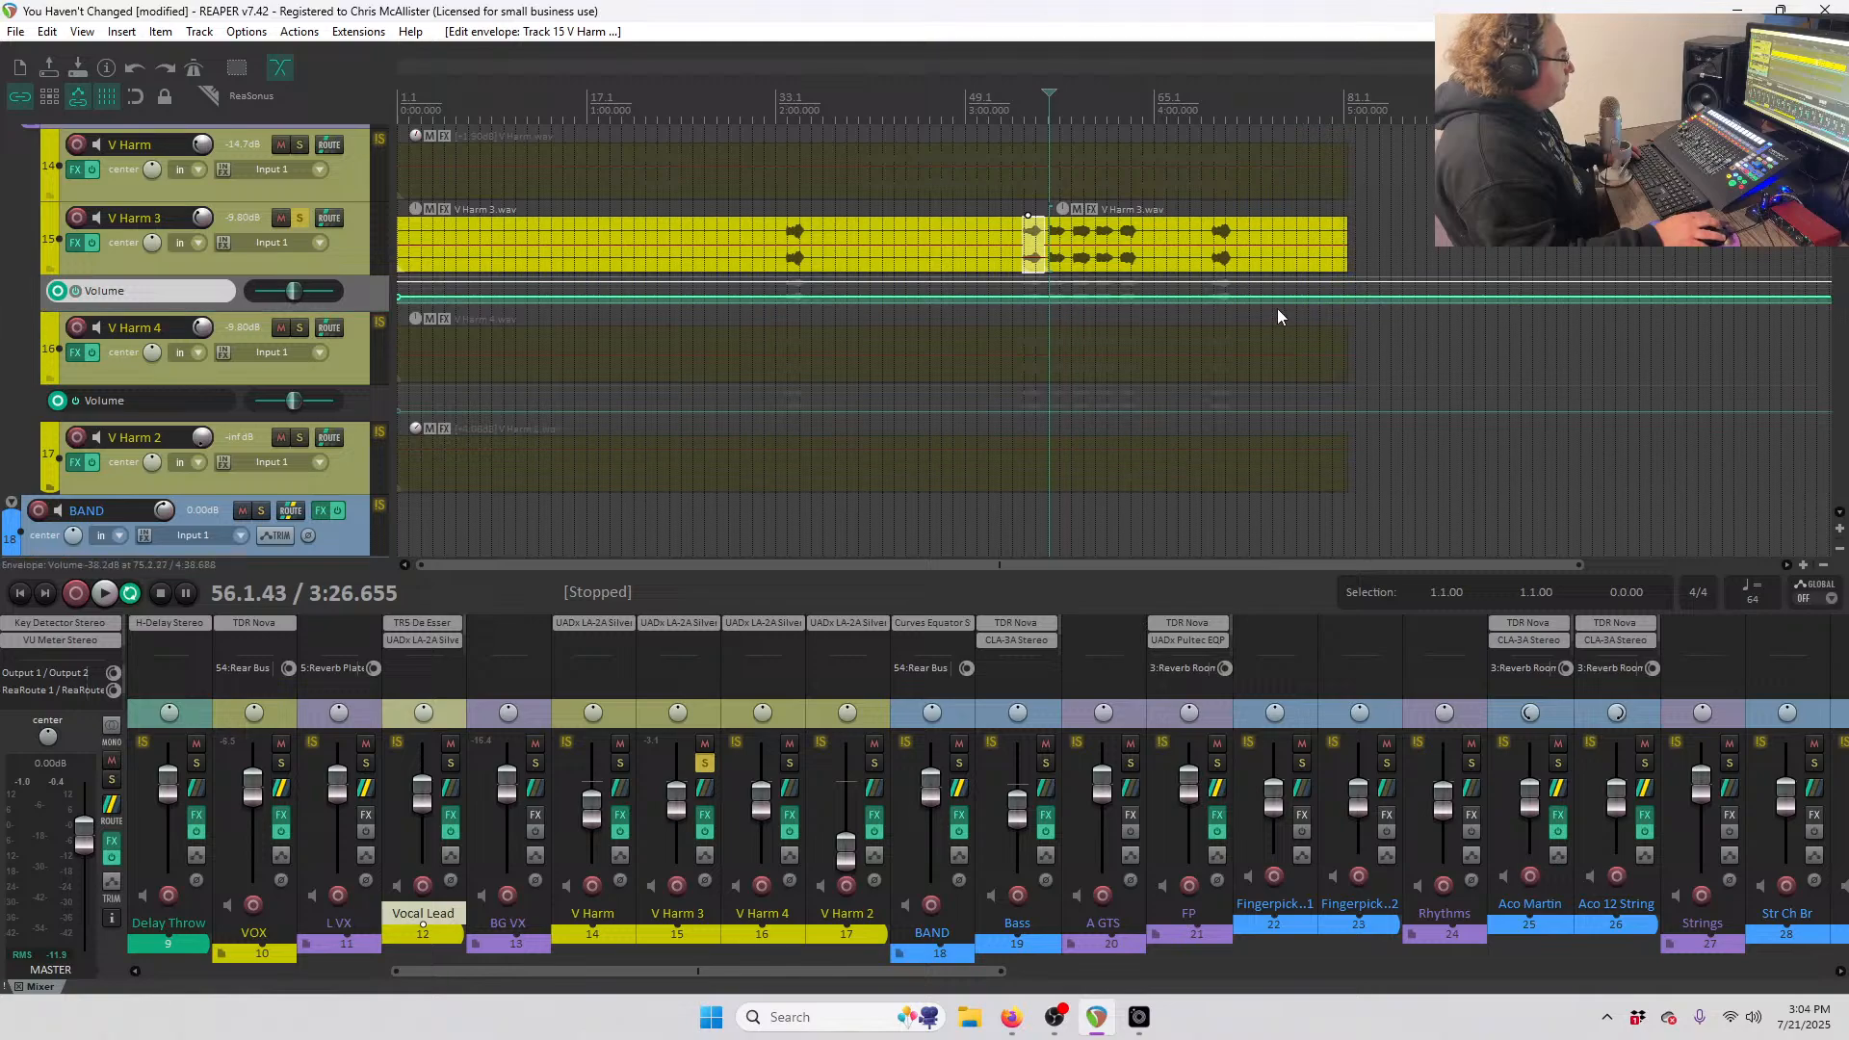
pyautogui.scroll(3, 1059, 289)
pyautogui.scroll(2, 441, 367)
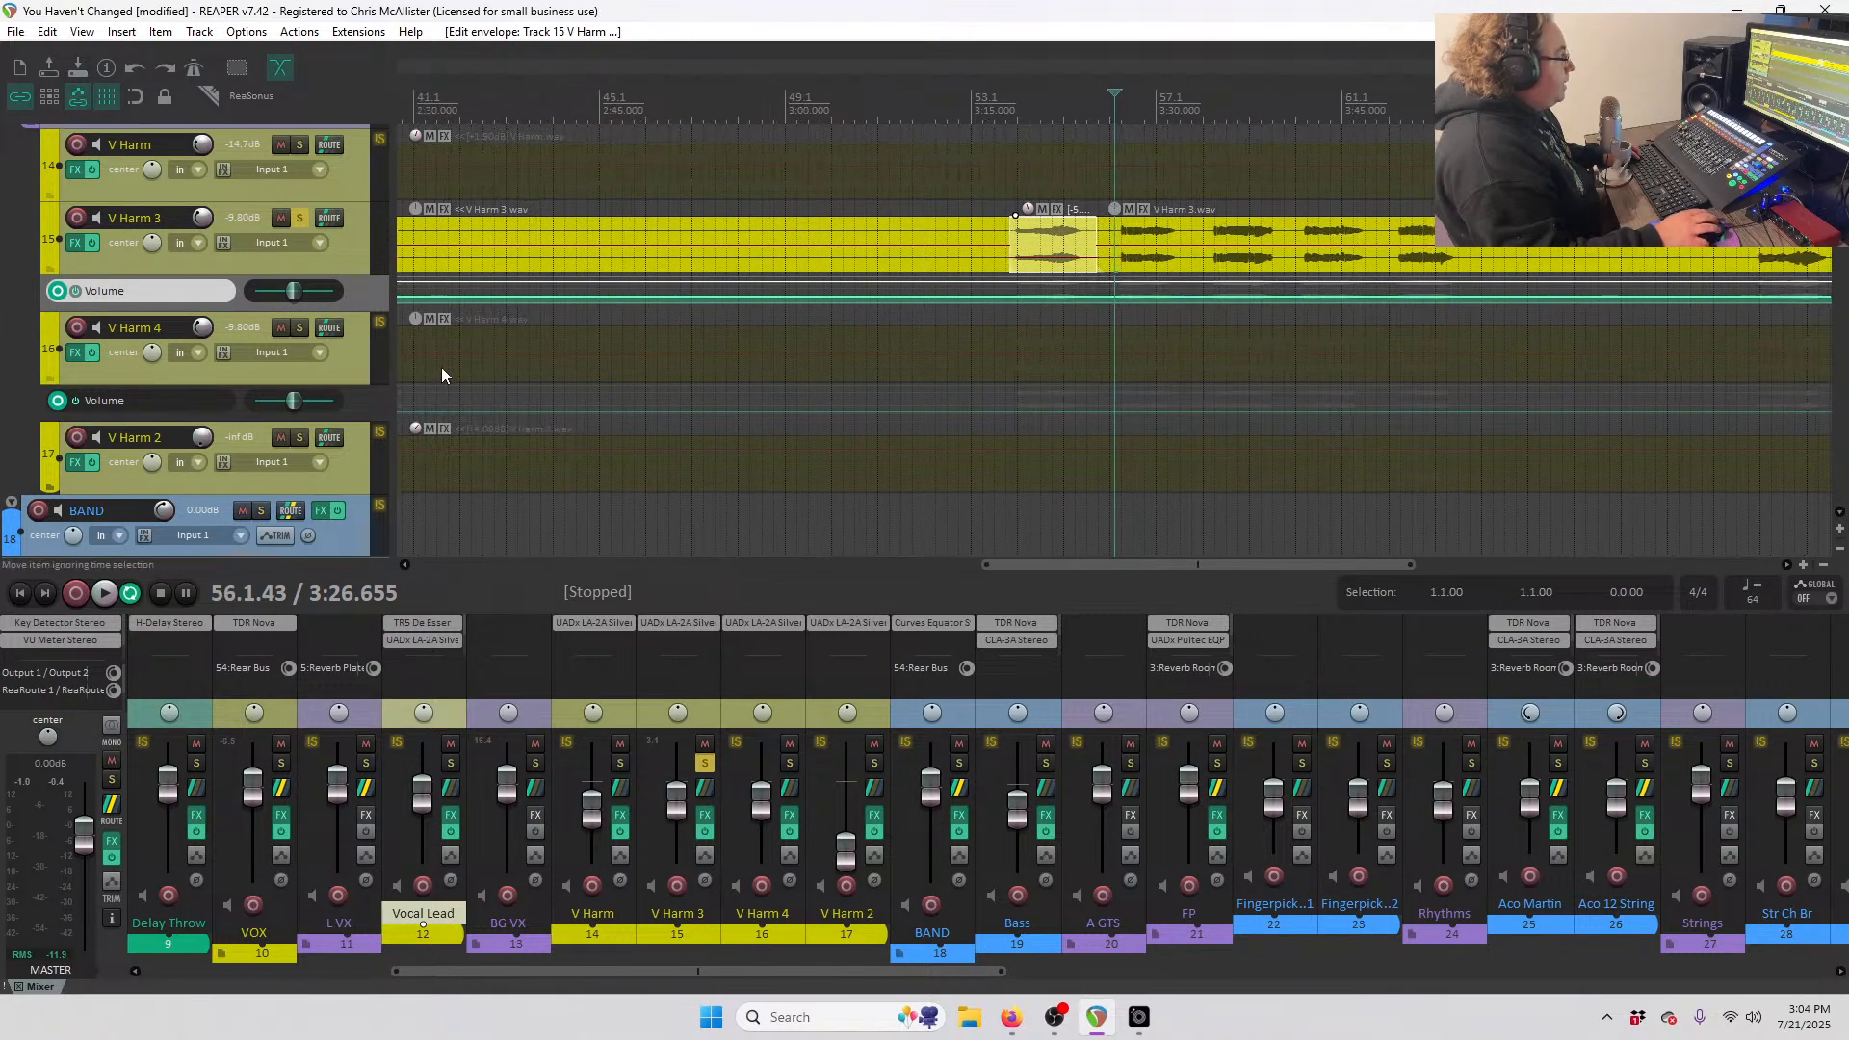
pyautogui.moveTo(1217, 300); pyautogui.dragTo(1255, 114)
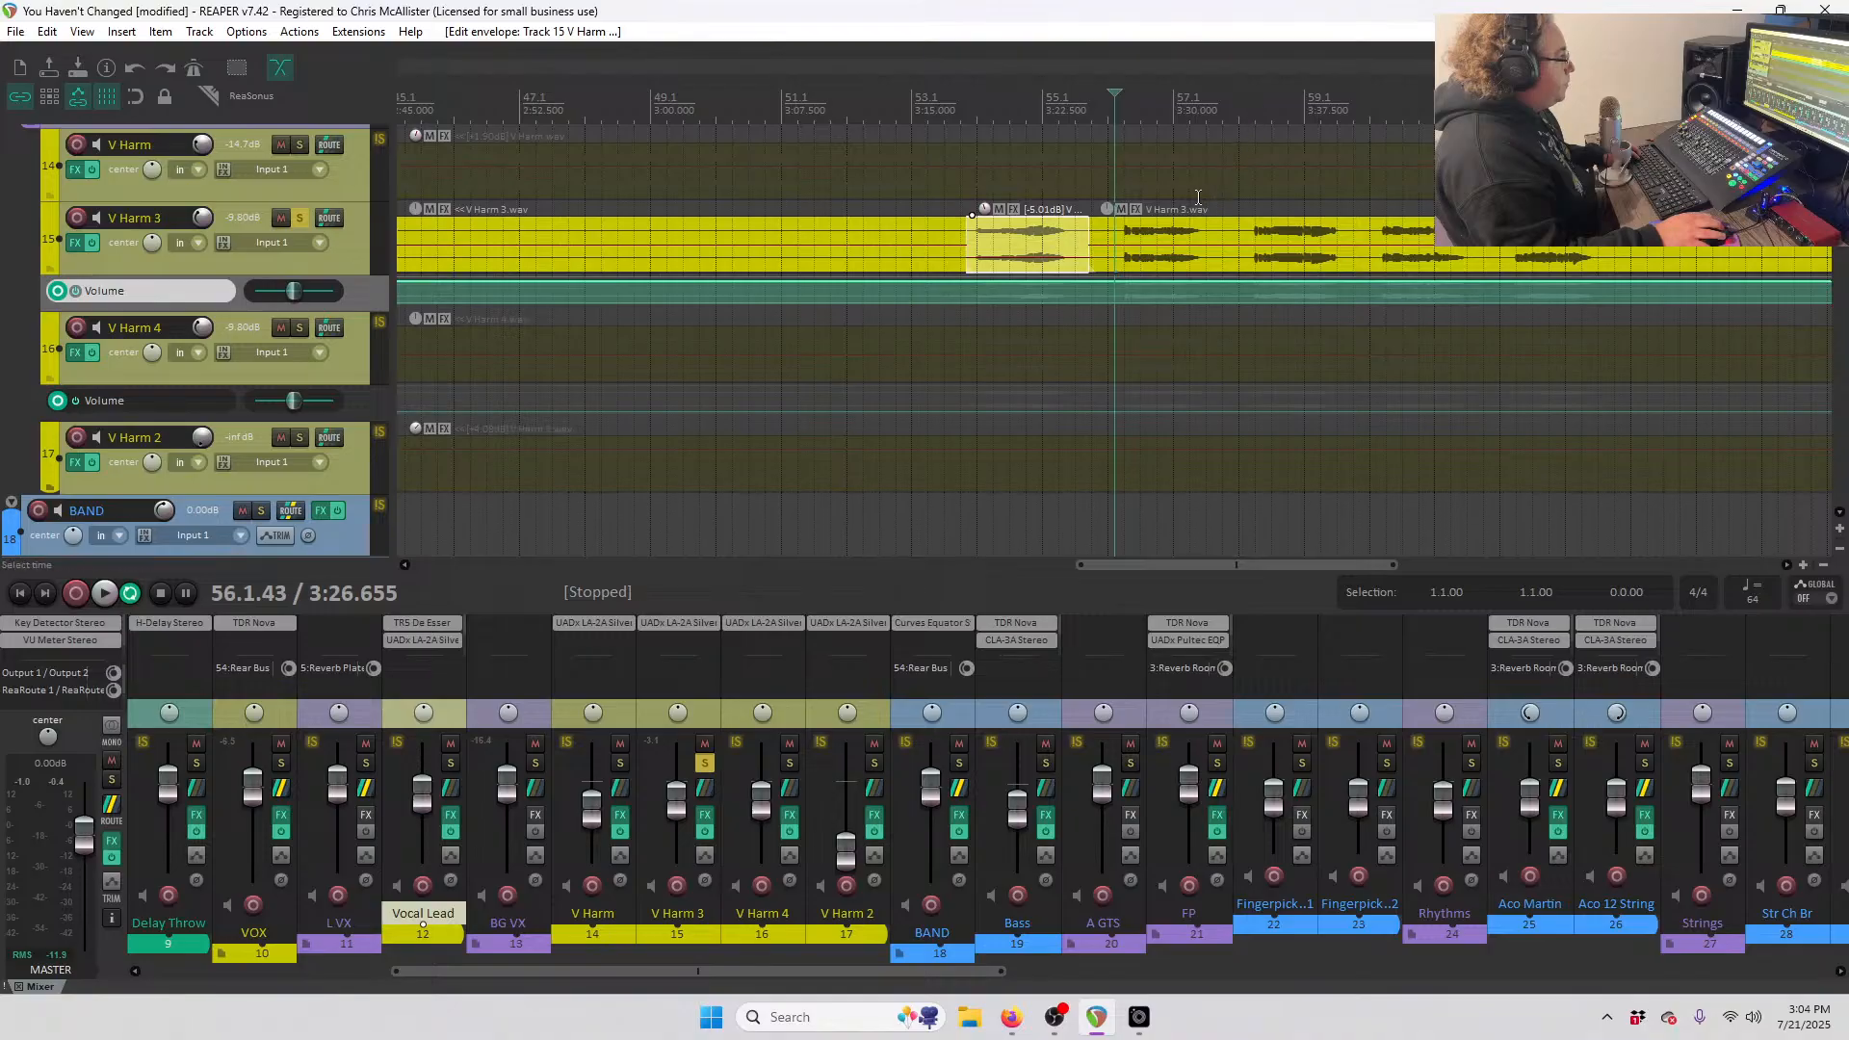
# - Solo Vocal Lead alongside V Harm 3 and set V Harm 3's level to -15.2 dB while playing from bar 56
pyautogui.press('space')
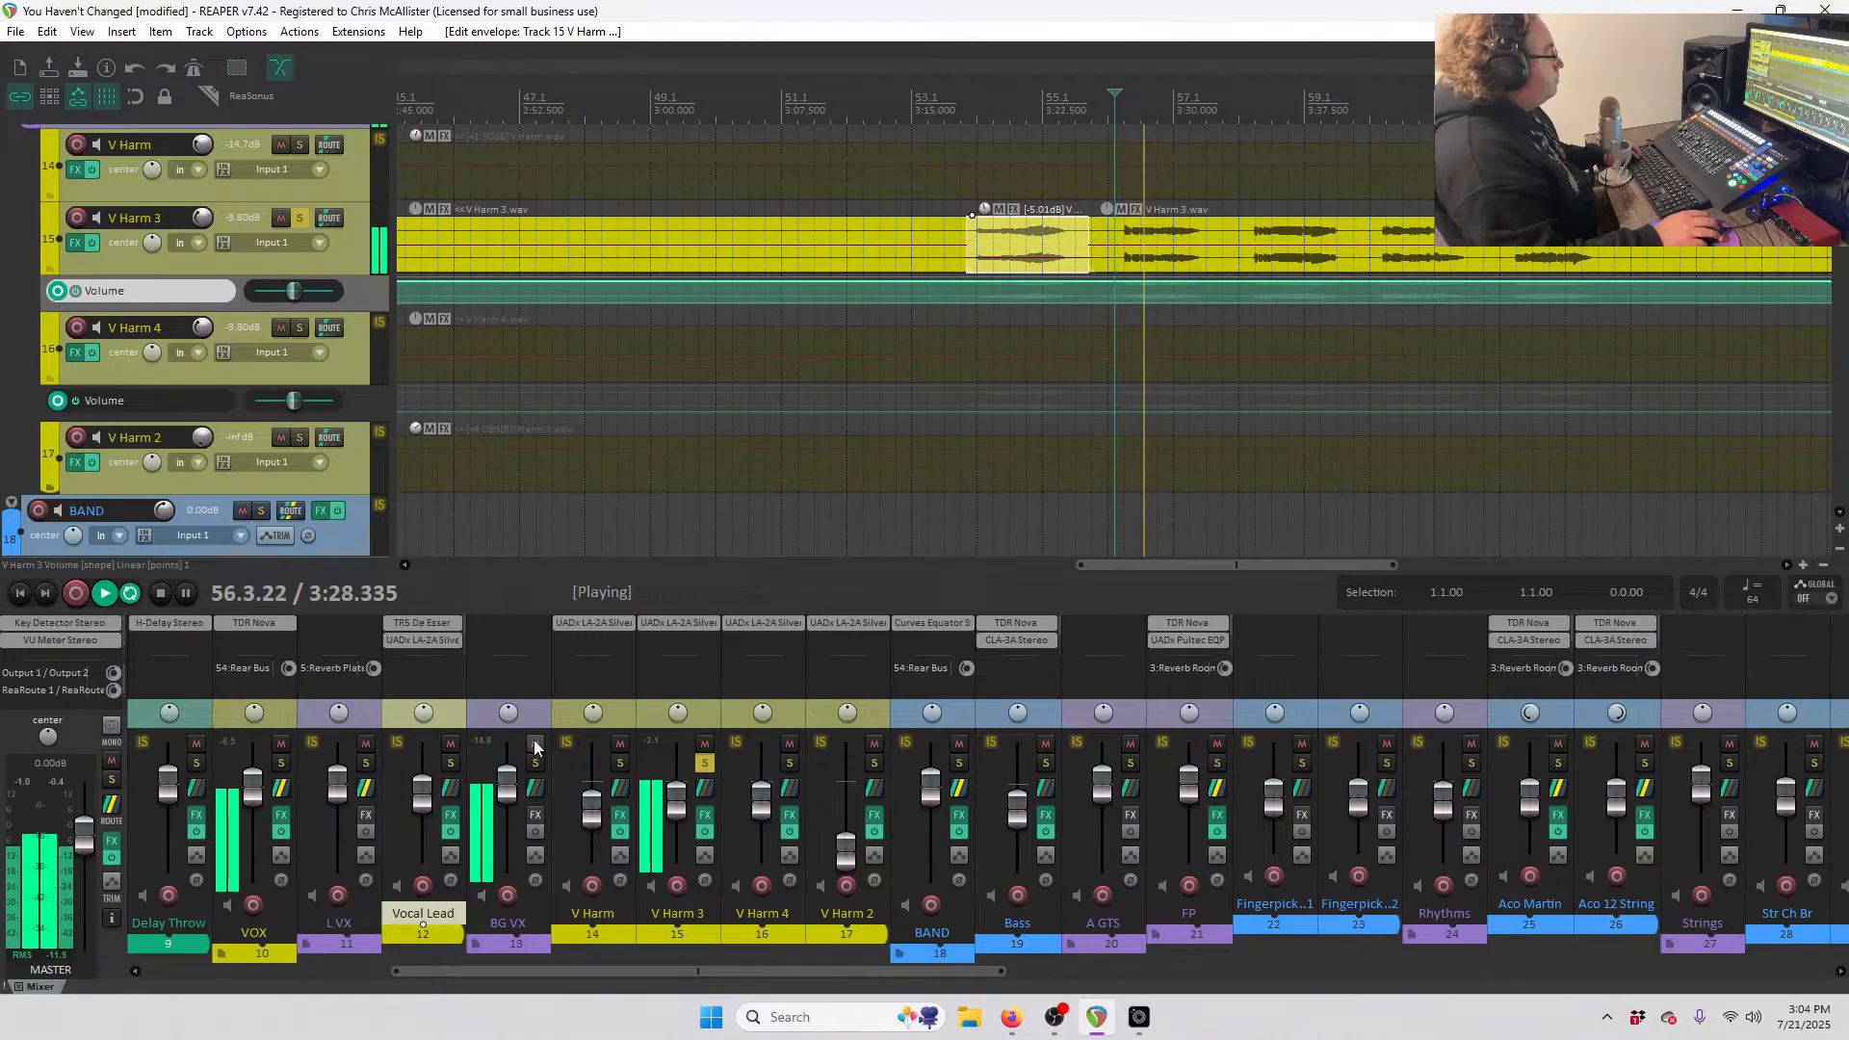
pyautogui.scroll(3, 289, 408)
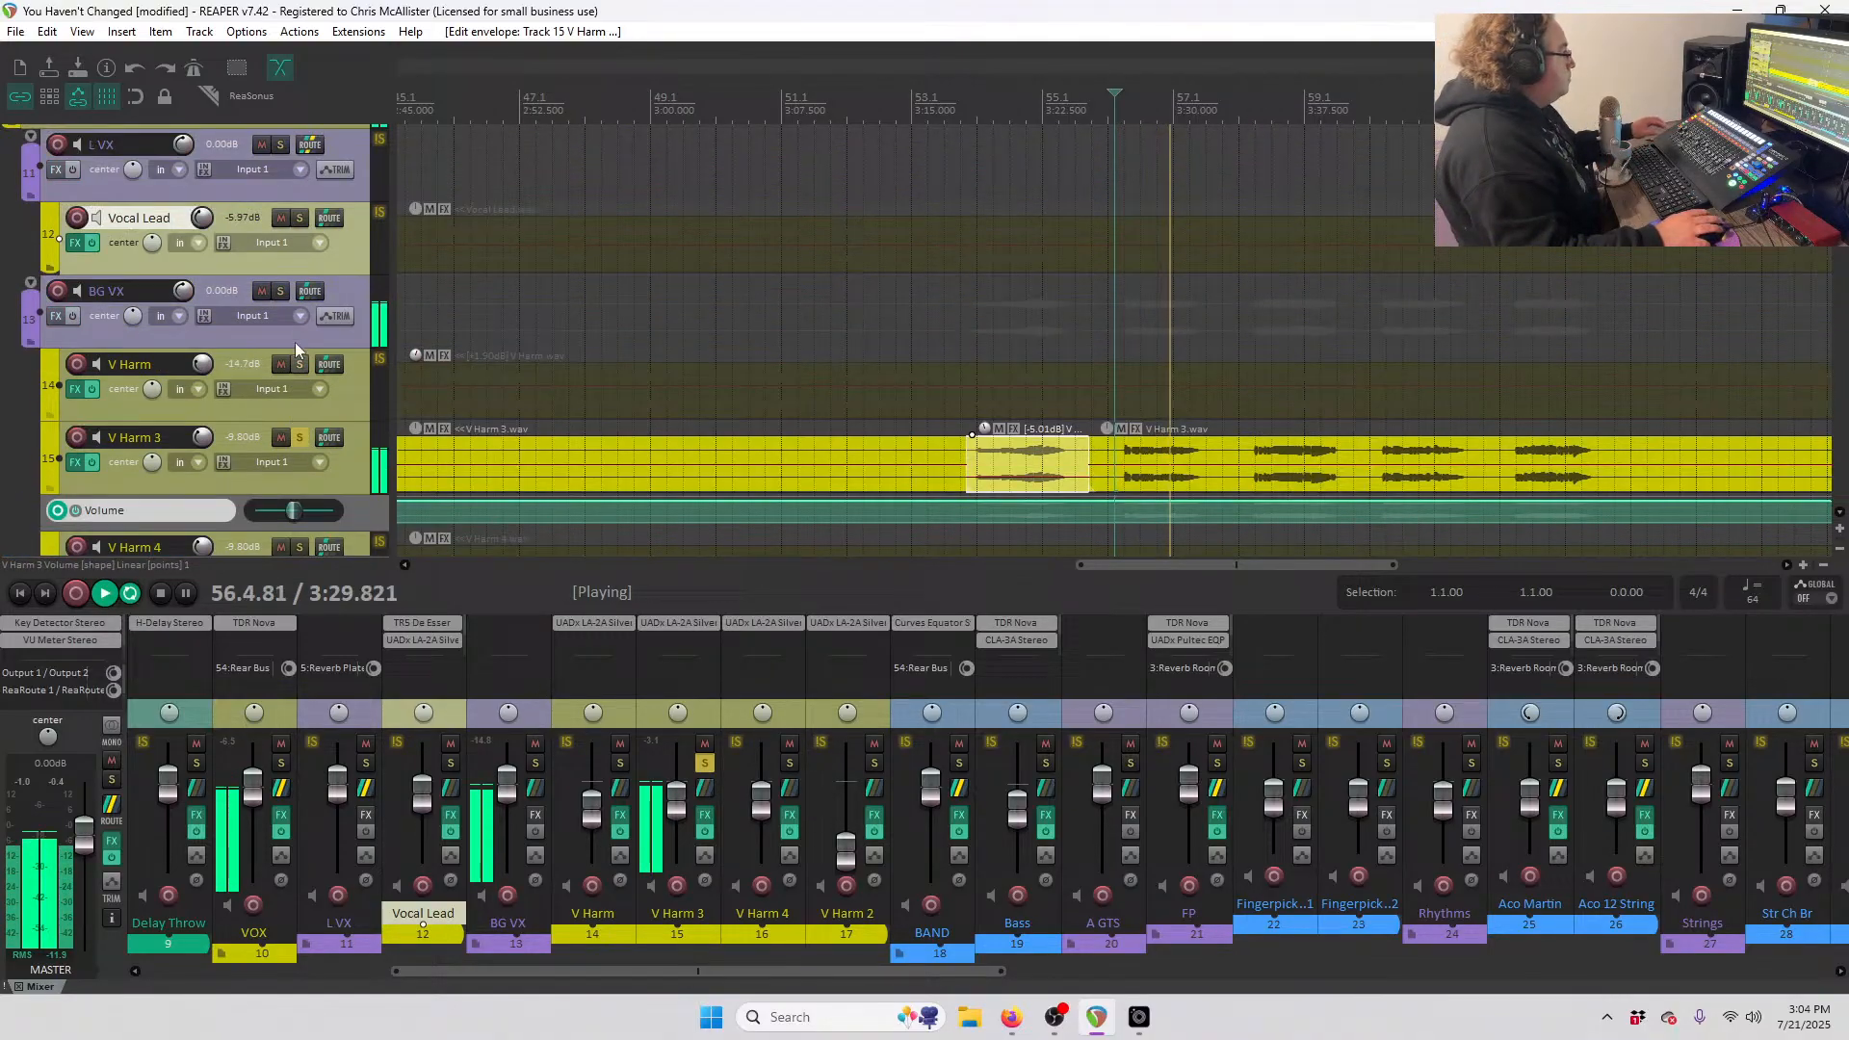
pyautogui.click(301, 217)
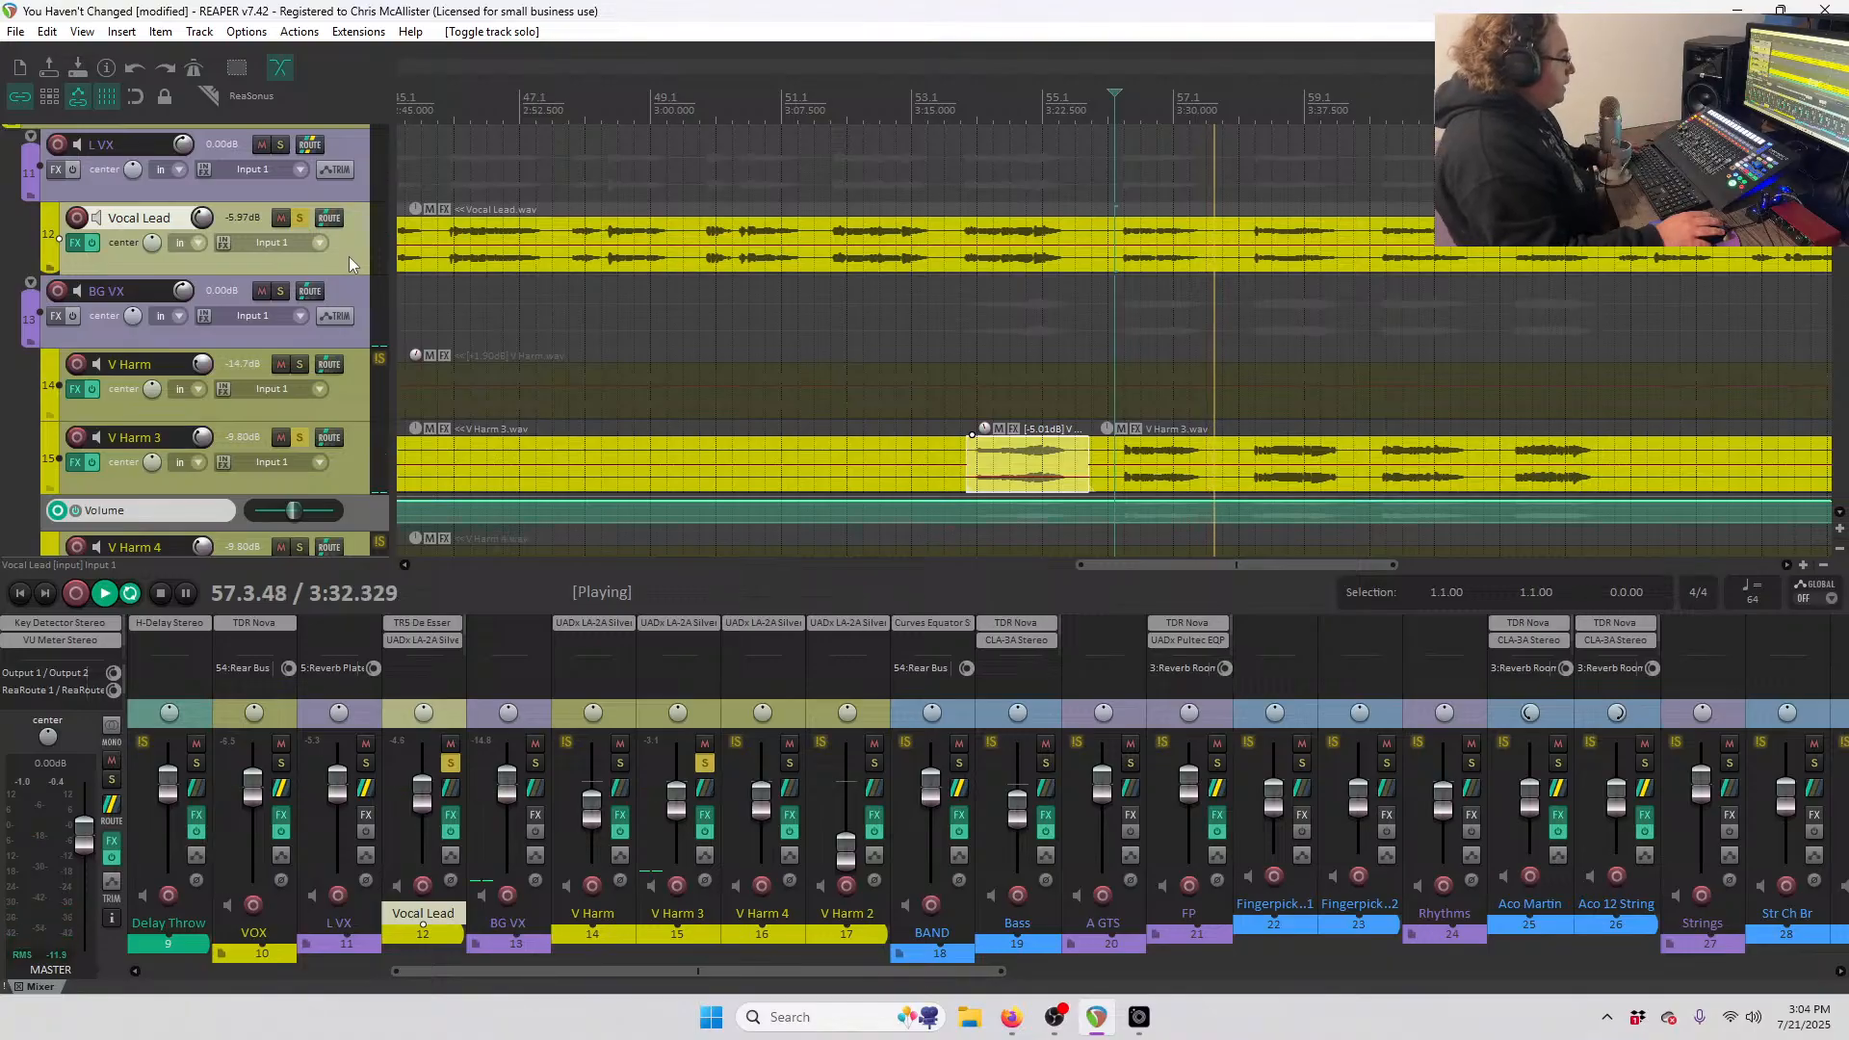
pyautogui.press('space')
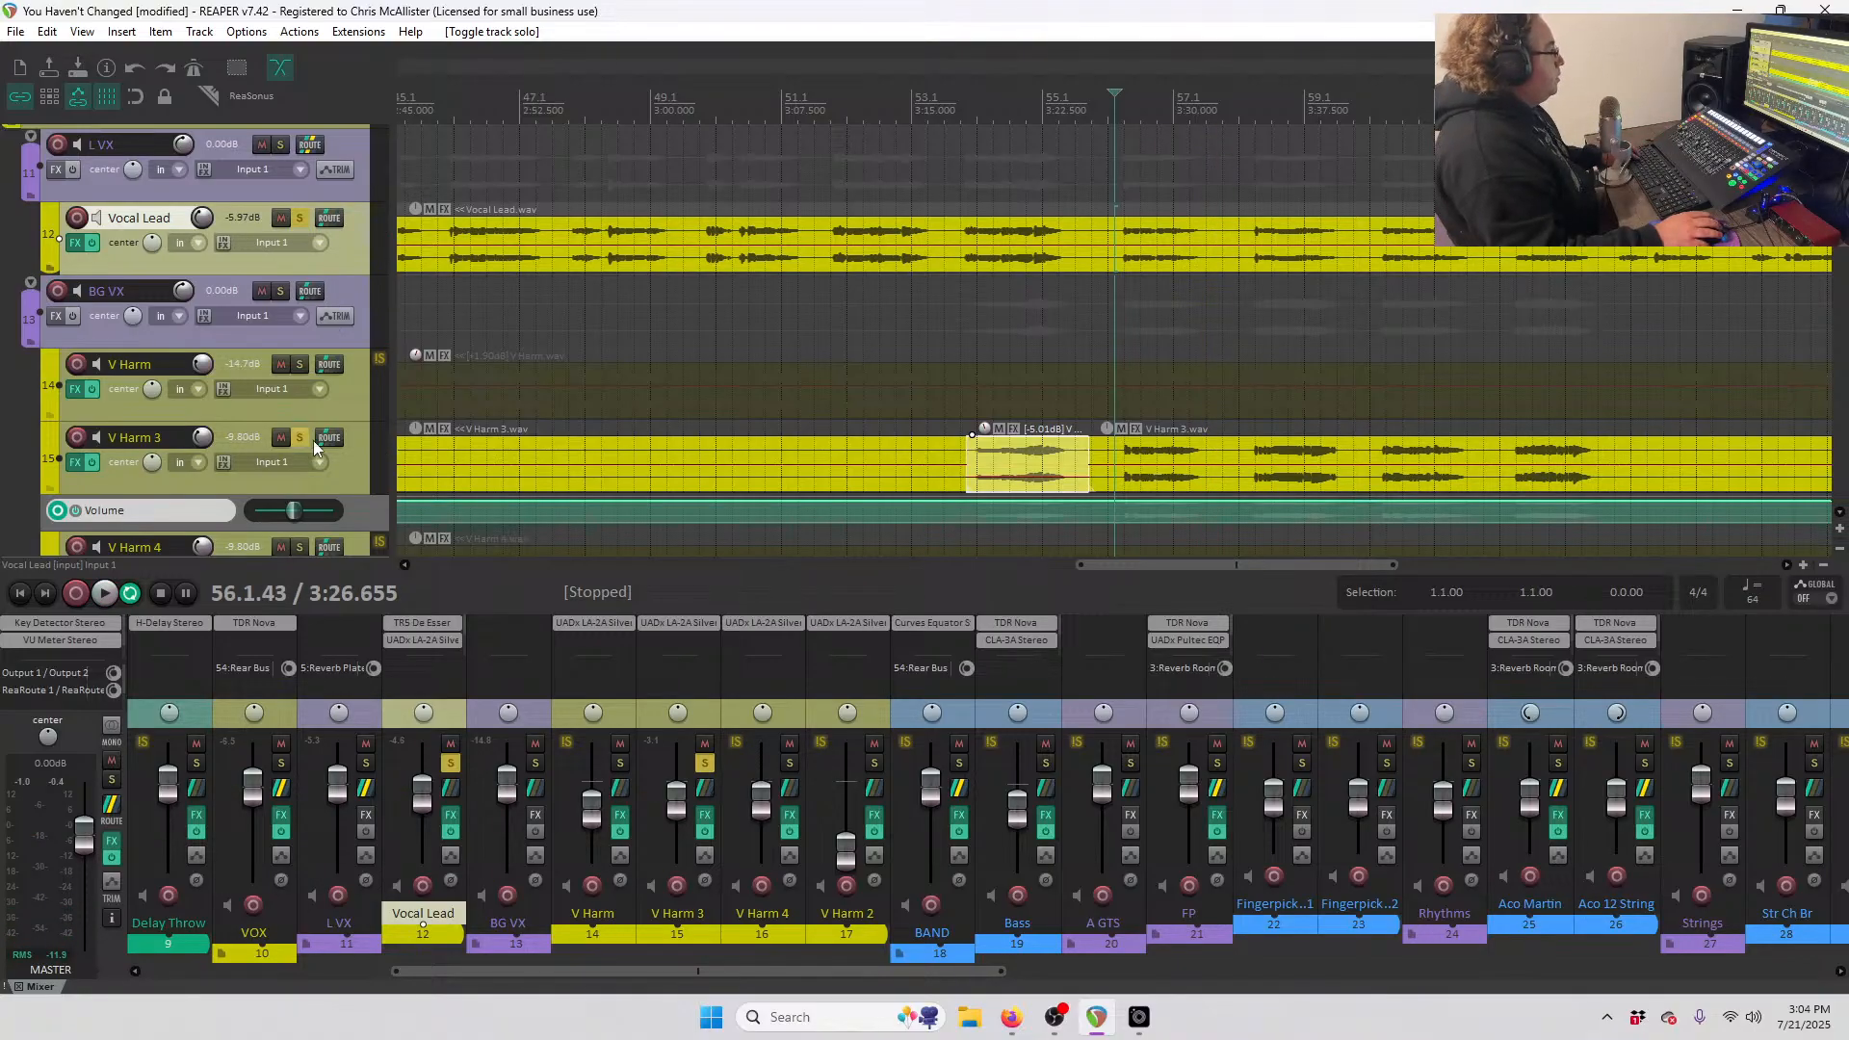
pyautogui.click(339, 464)
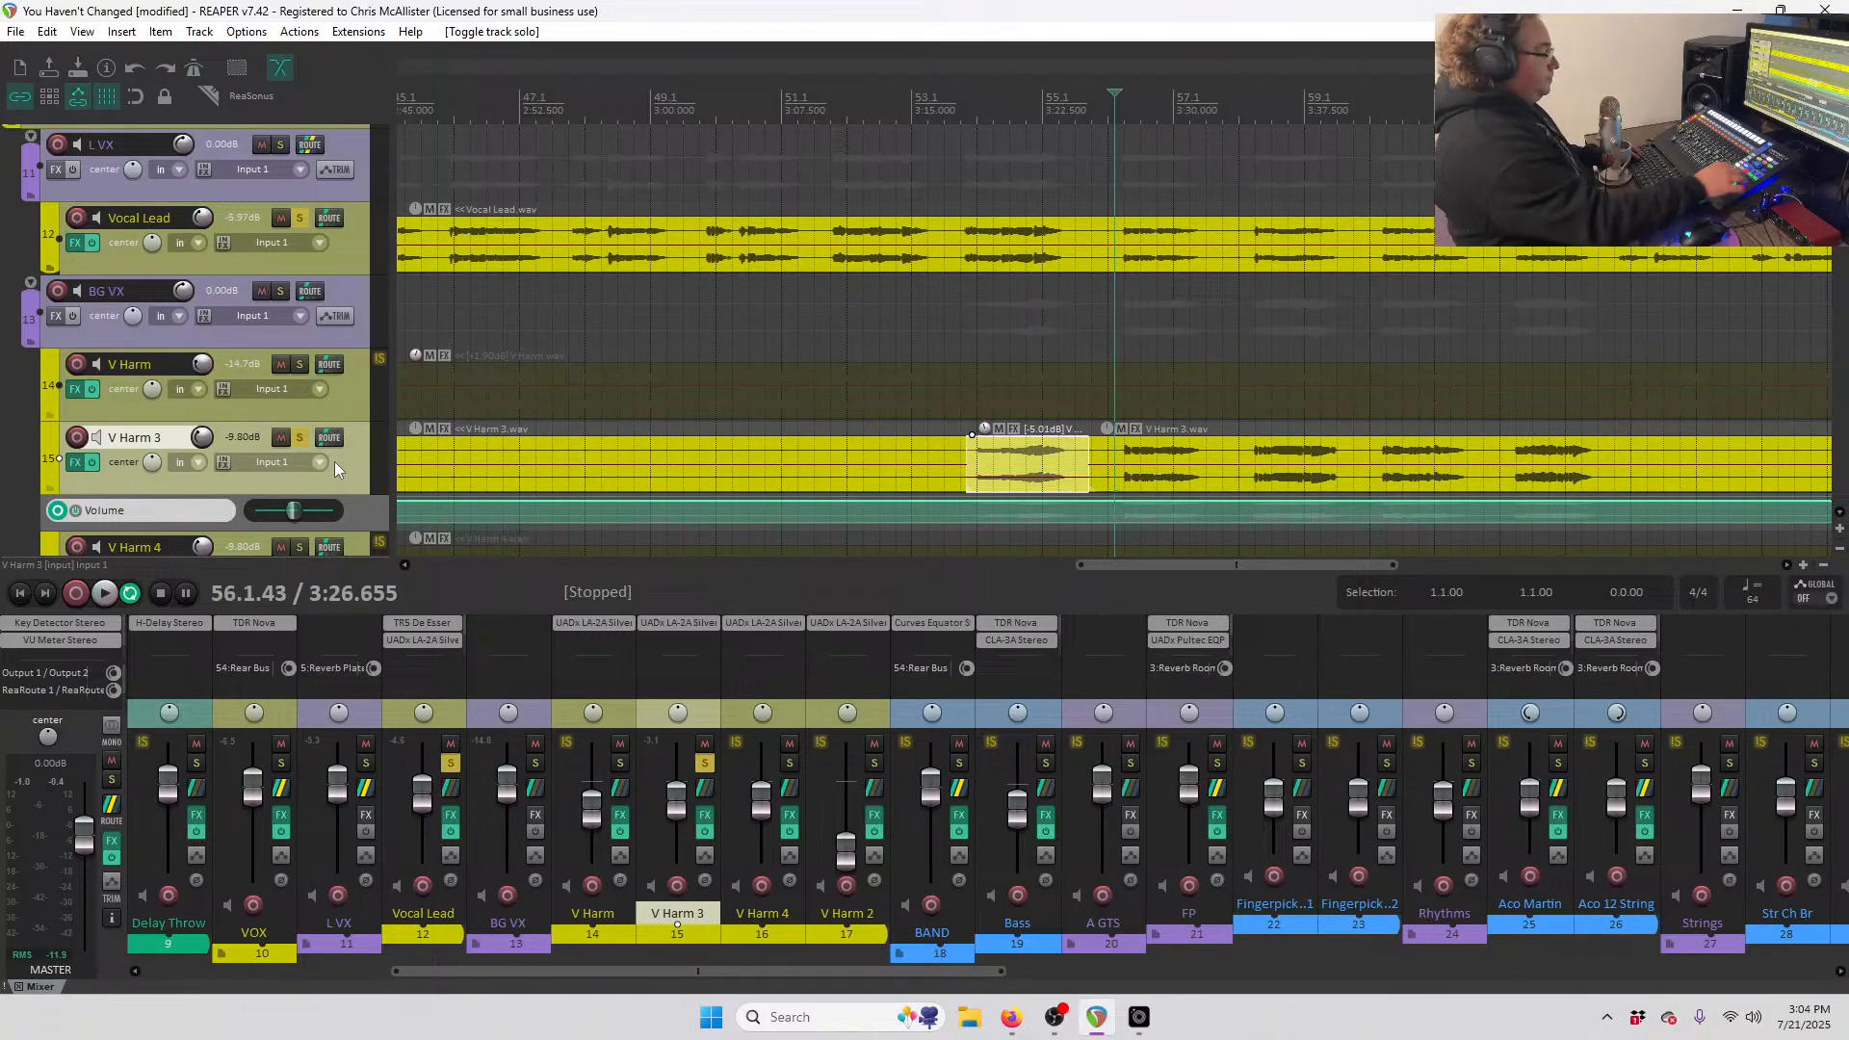
pyautogui.press('space')
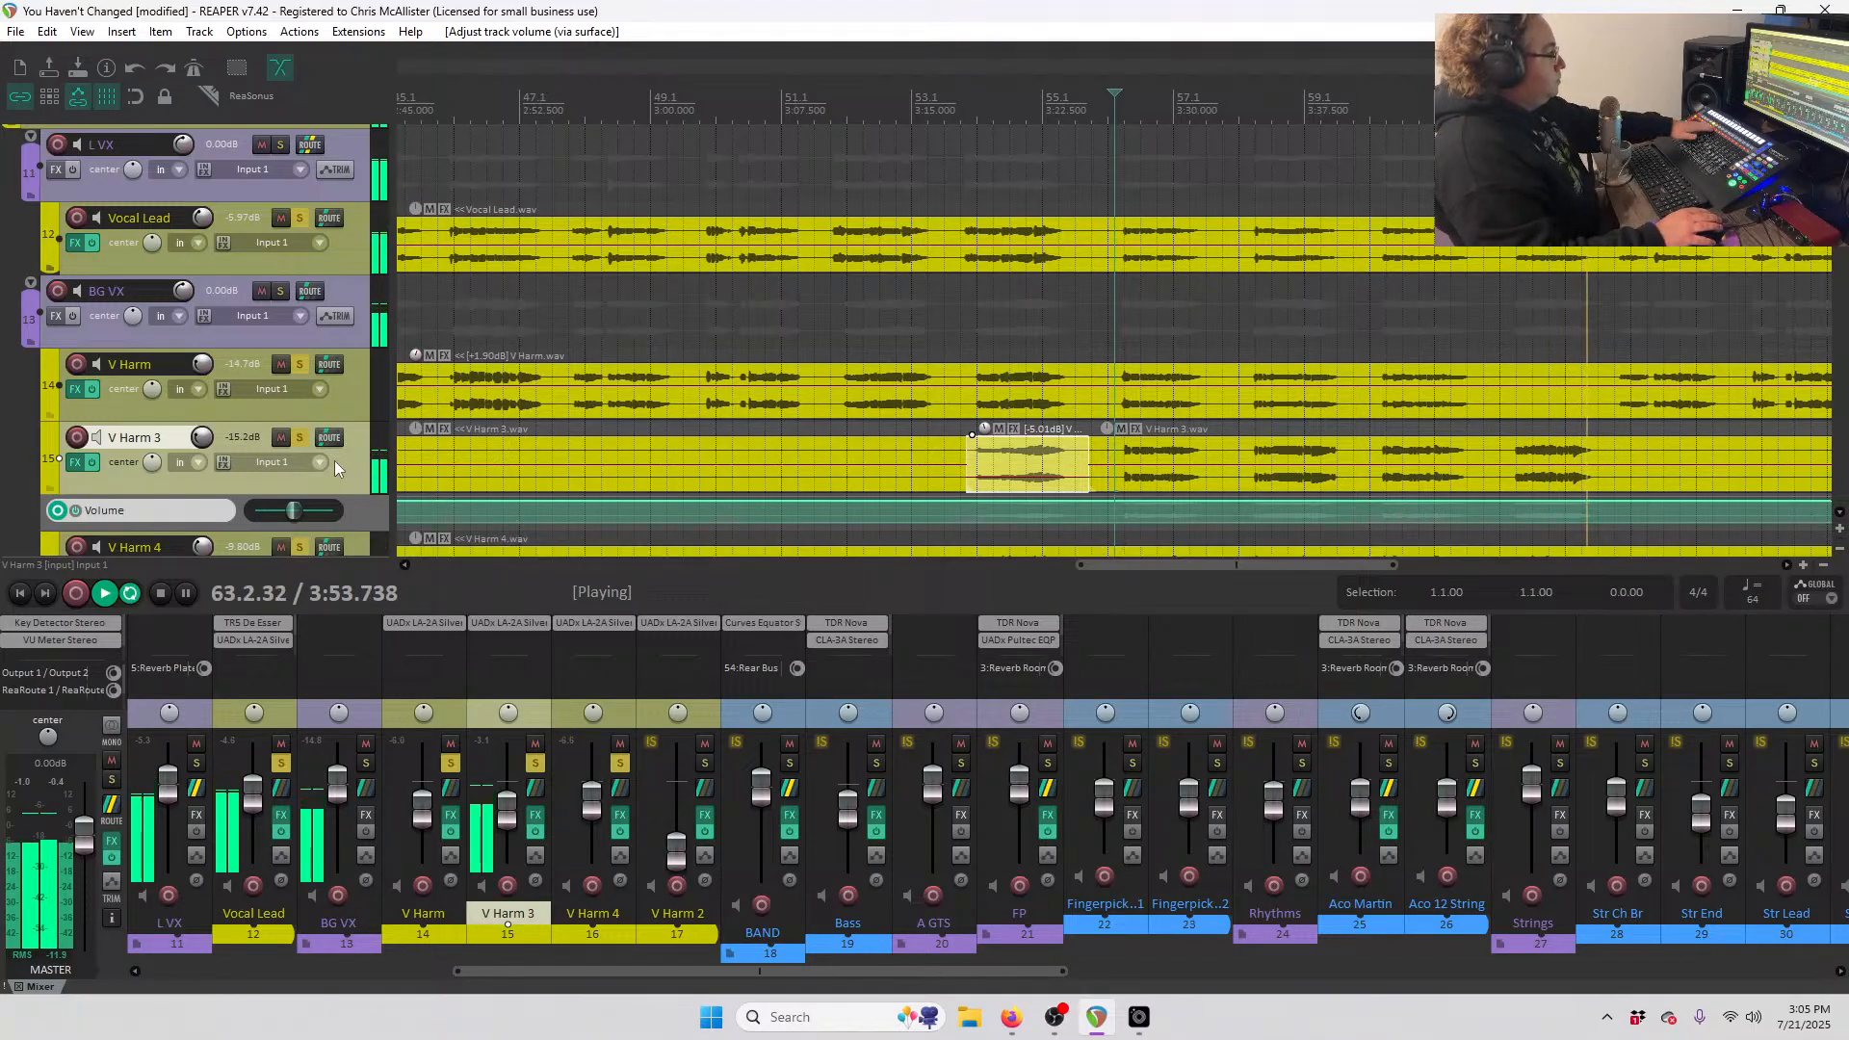
# - Play the soloed vocals from just before V Harm 3's lowered phrase at bar 53 and set V Harm 4's level to about -7.3 dB
pyautogui.scroll(-3, 278, 420)
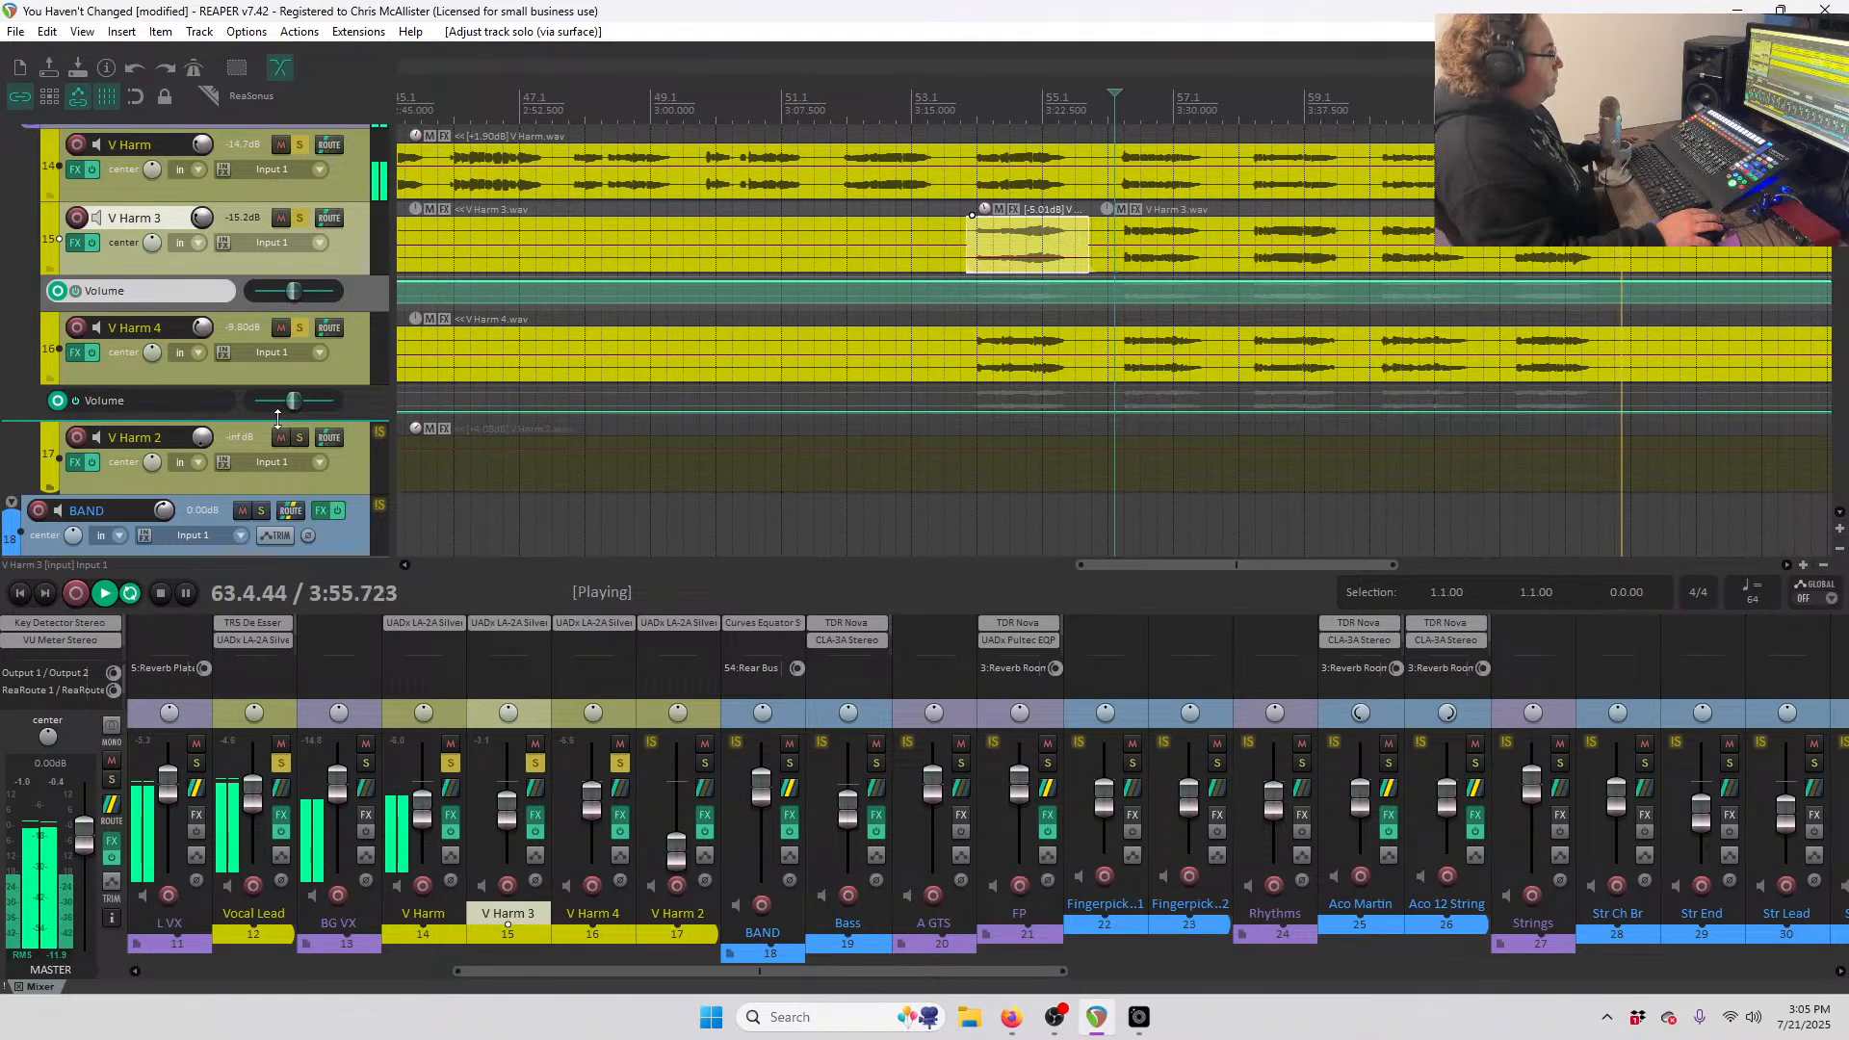
pyautogui.scroll(1, 278, 420)
pyautogui.press('space')
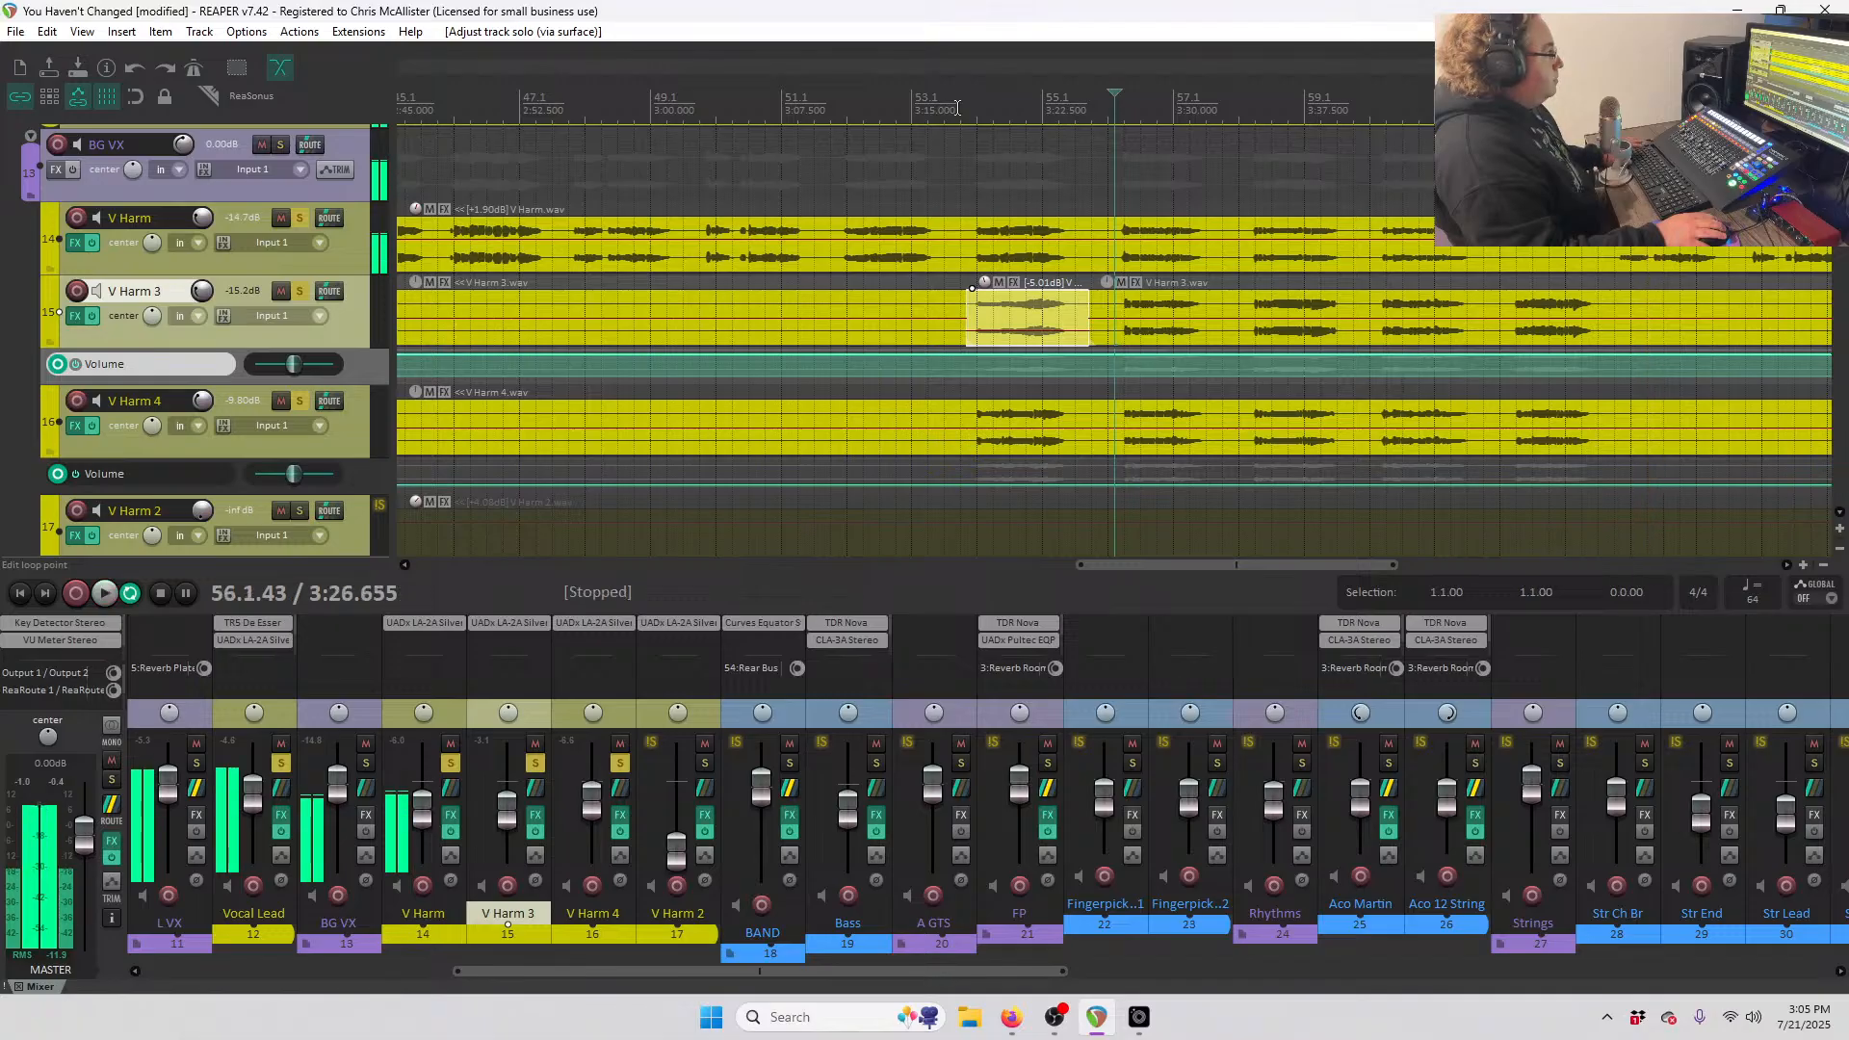
pyautogui.click(957, 108)
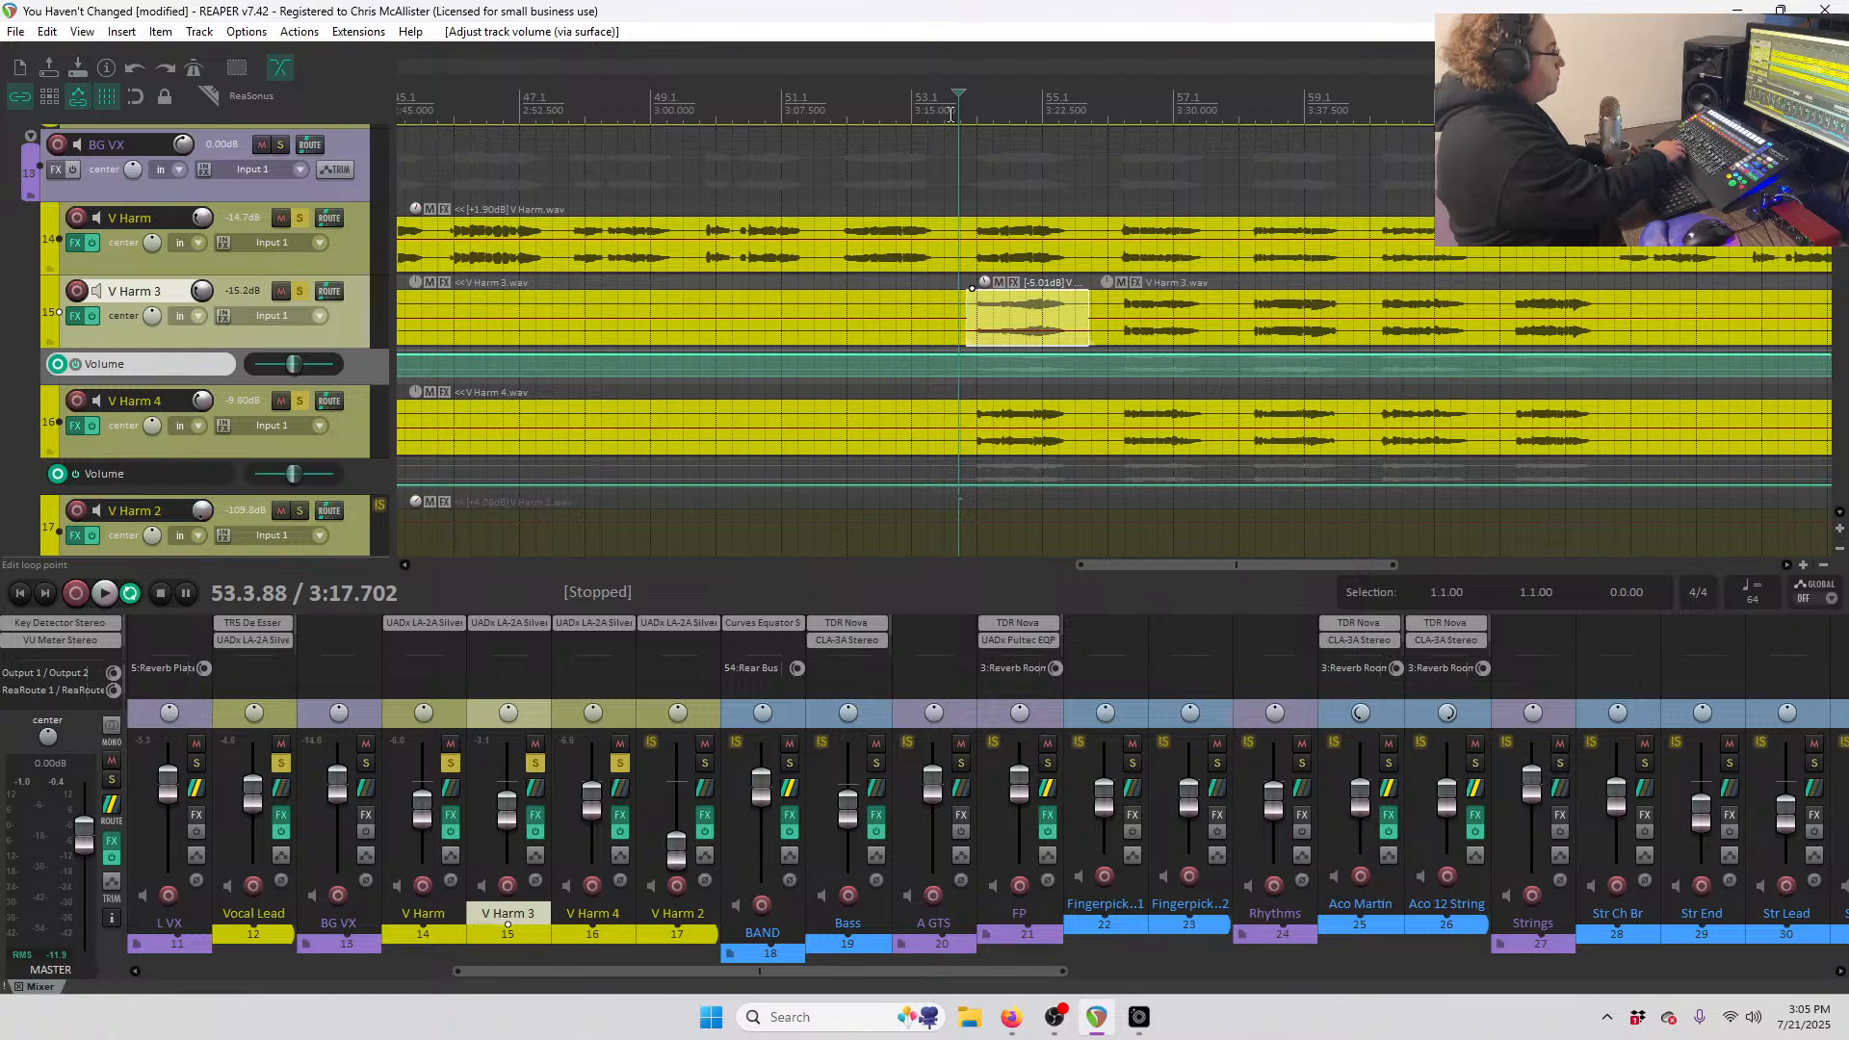
pyautogui.press('space')
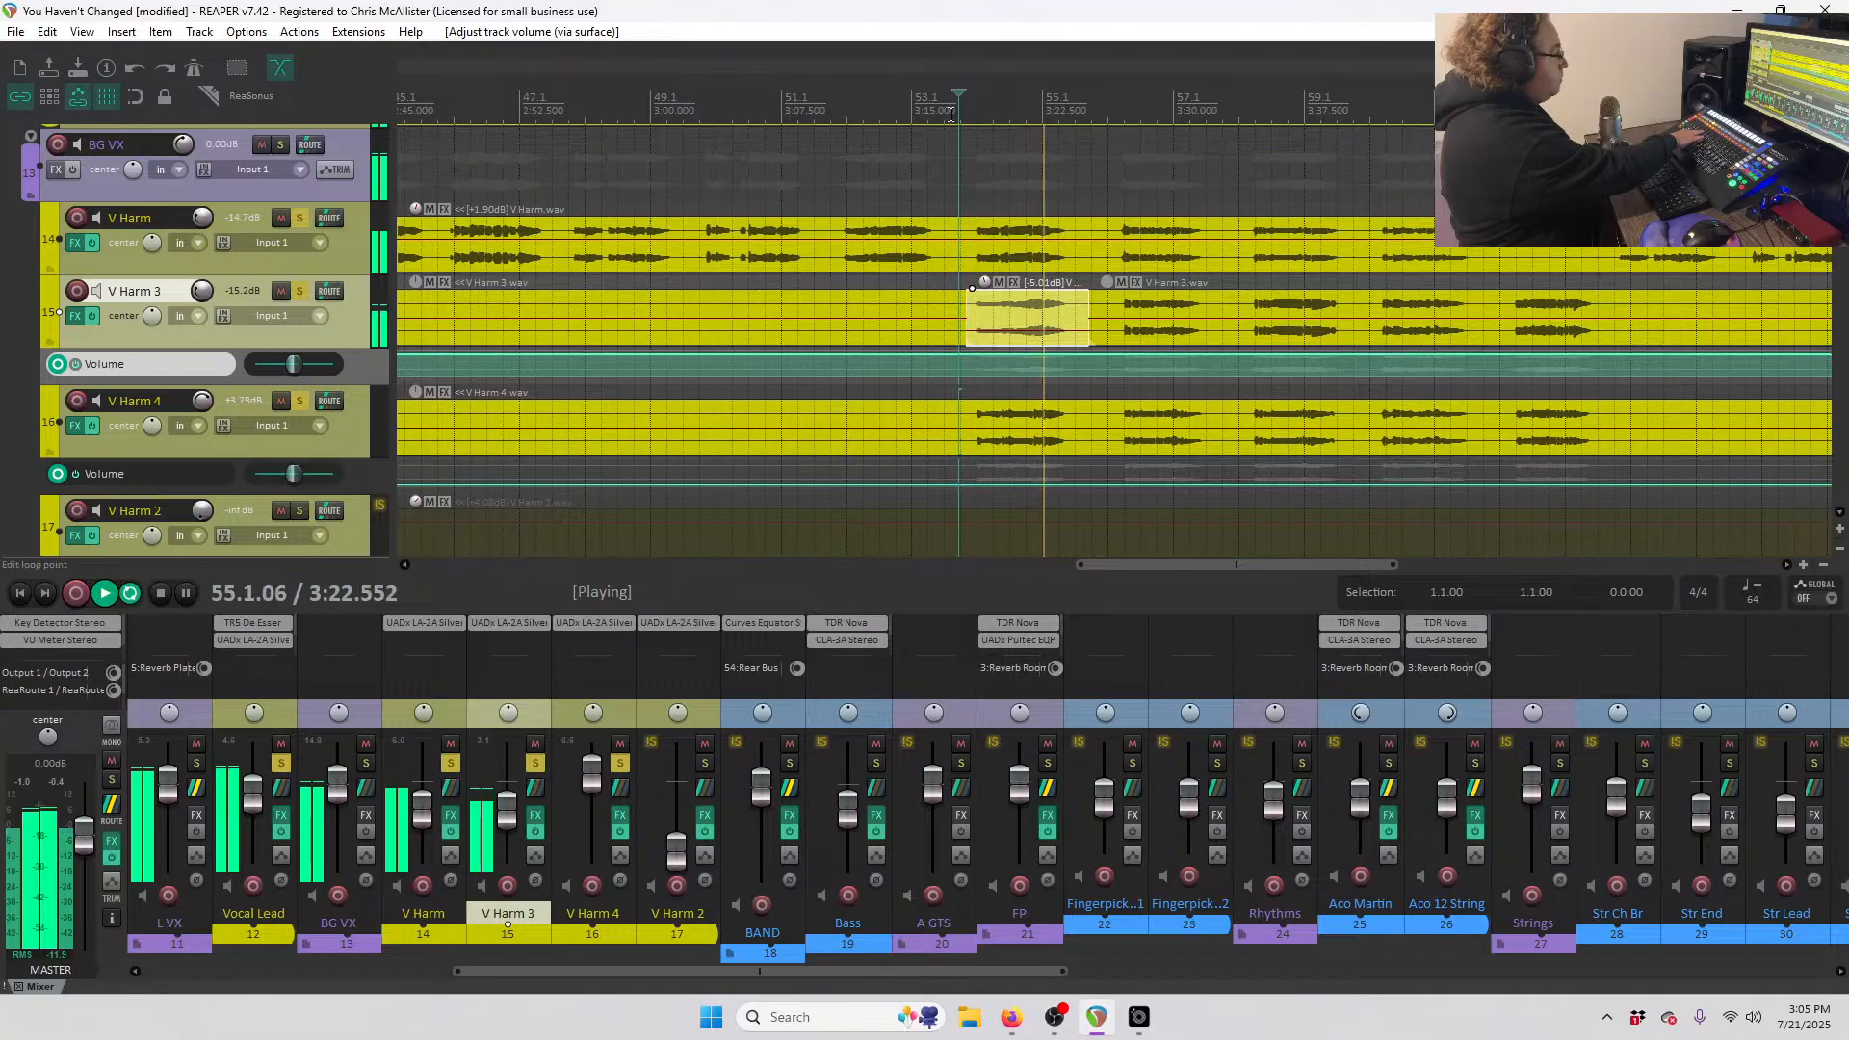
pyautogui.press('space')
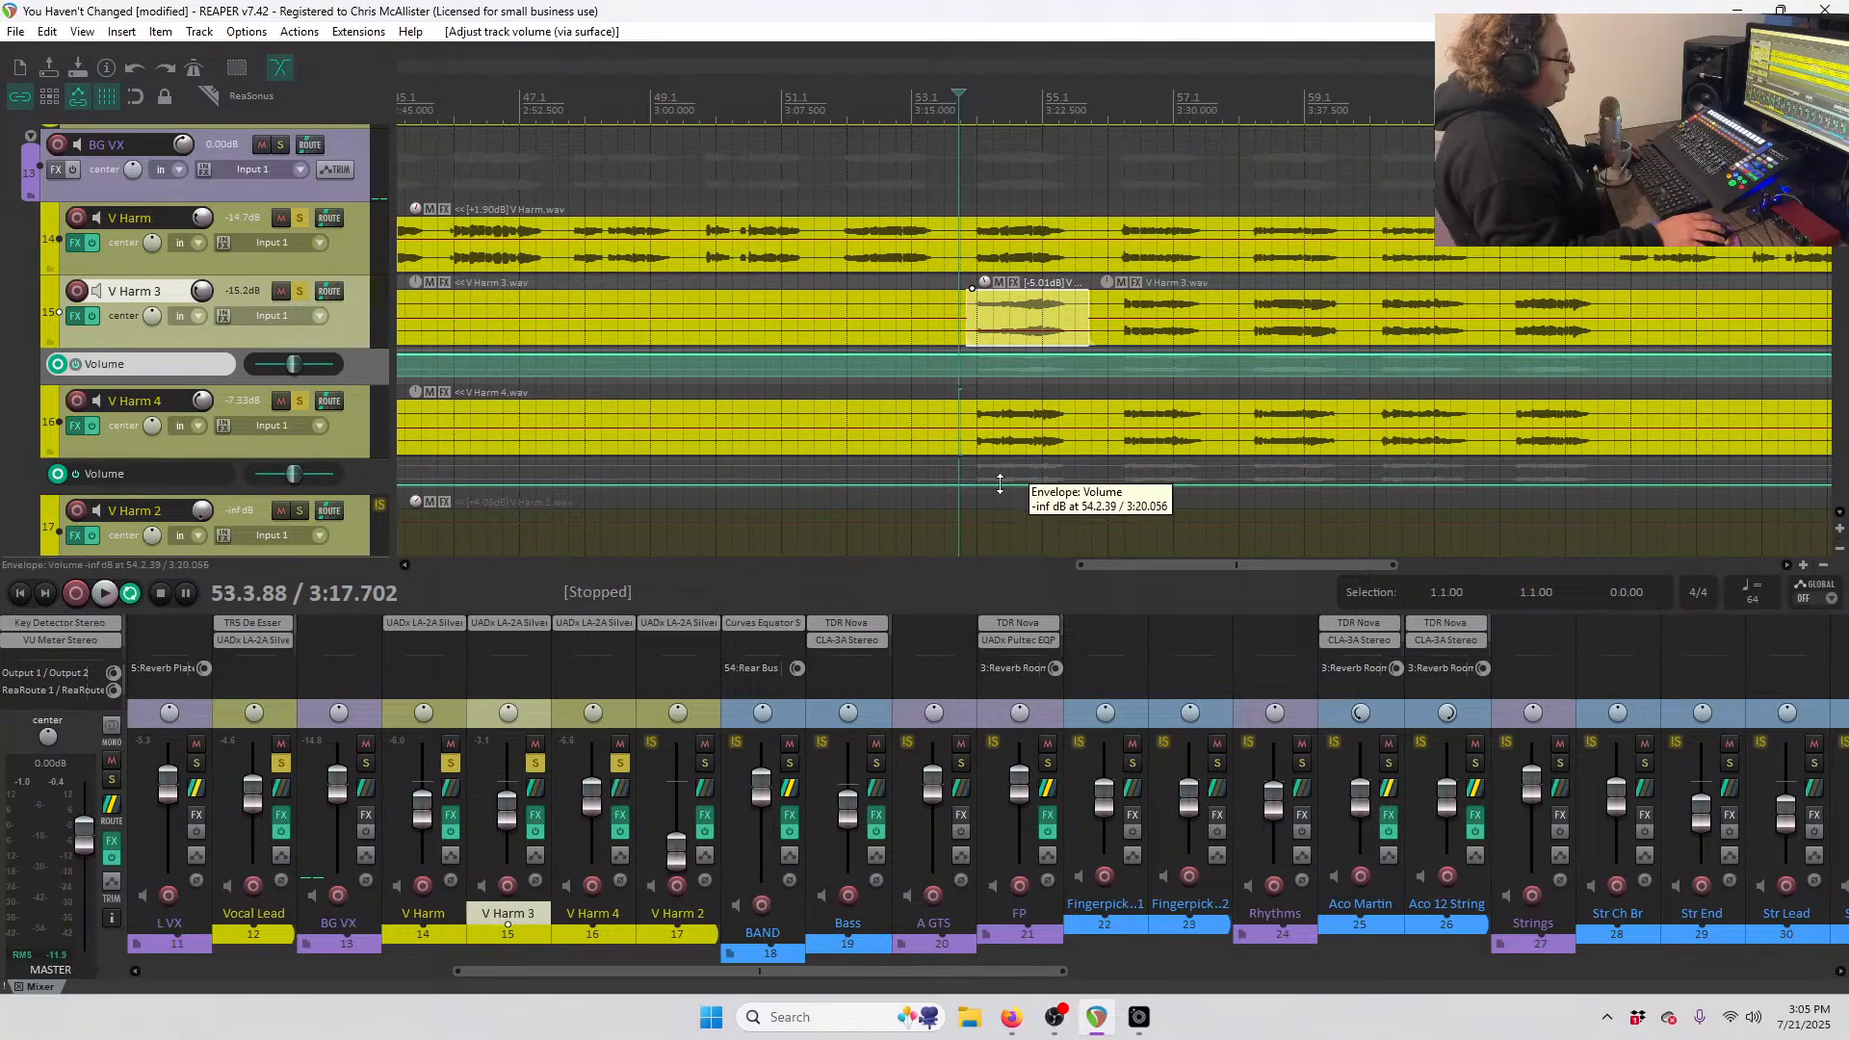
# - Raise the entire V Harm 4 volume envelope line up from -inf dB and lower V Harm 4's level to about -13.9 dB while playing from bar 53
pyautogui.click(999, 484)
pyautogui.moveTo(999, 484); pyautogui.dragTo(1024, 115)
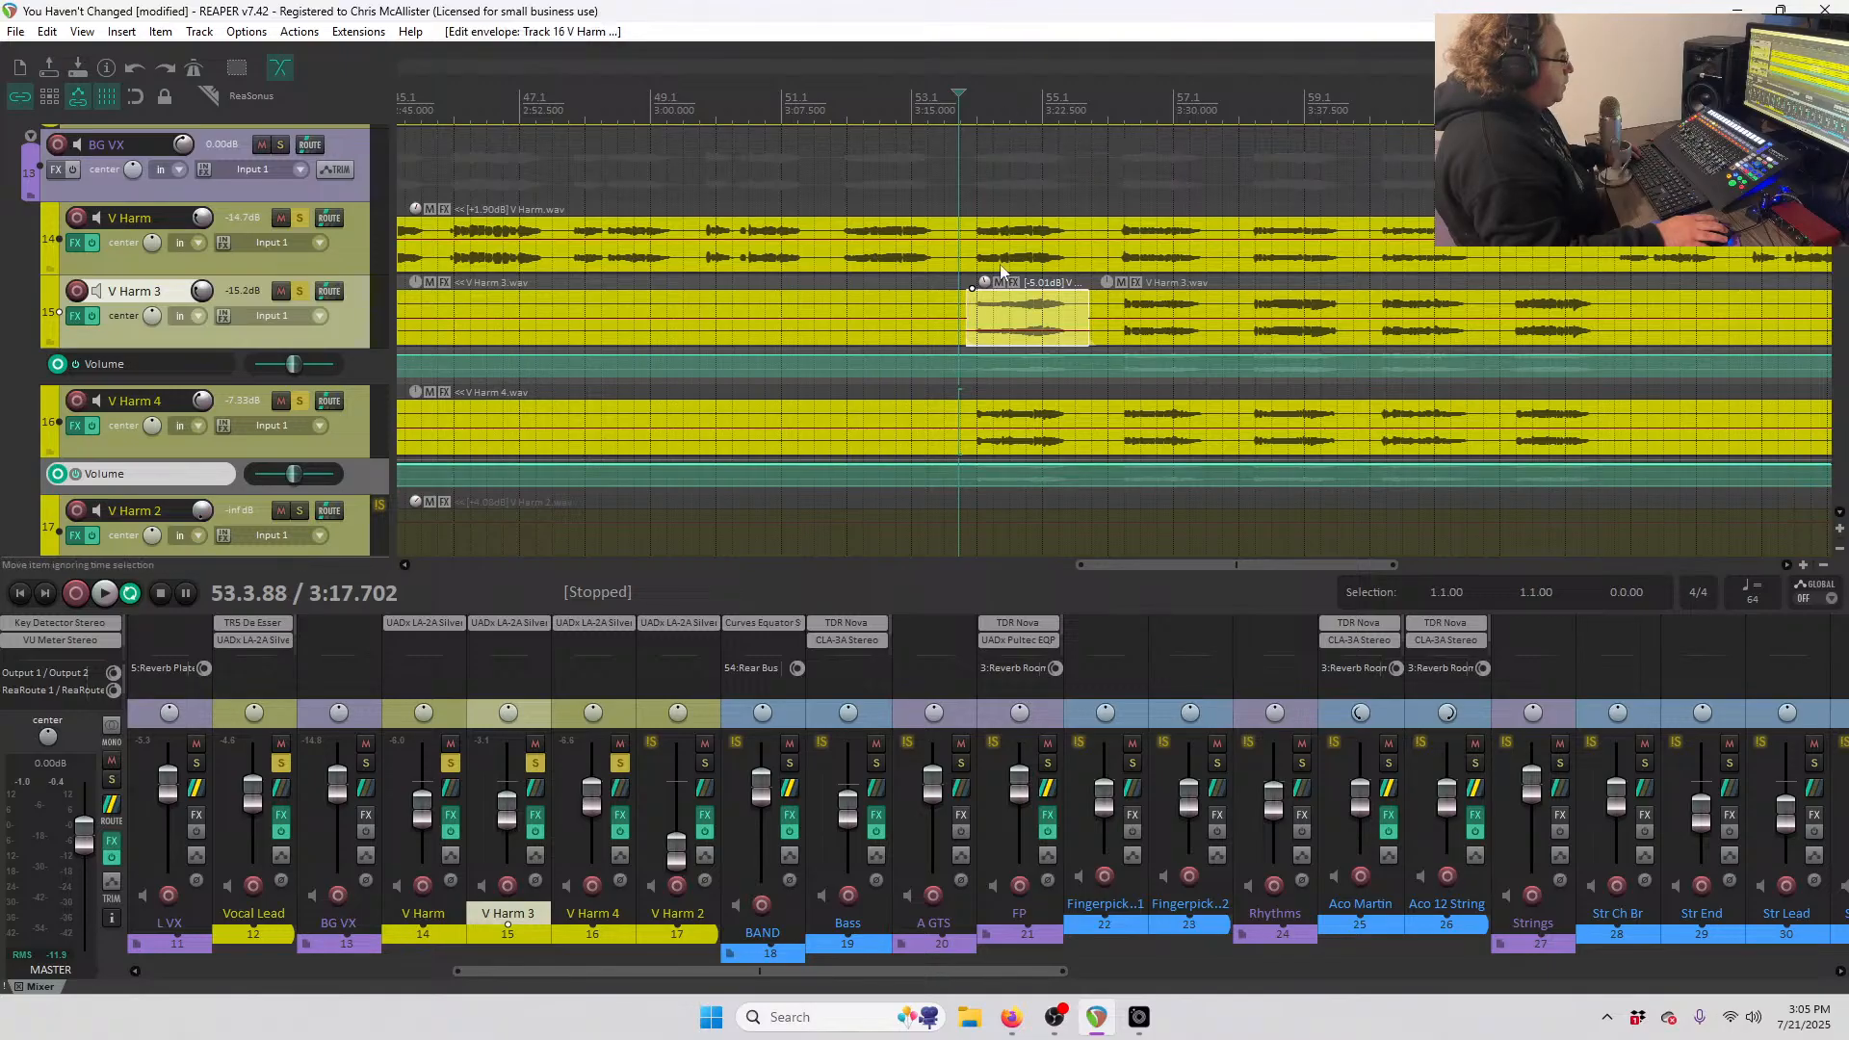
pyautogui.press('space')
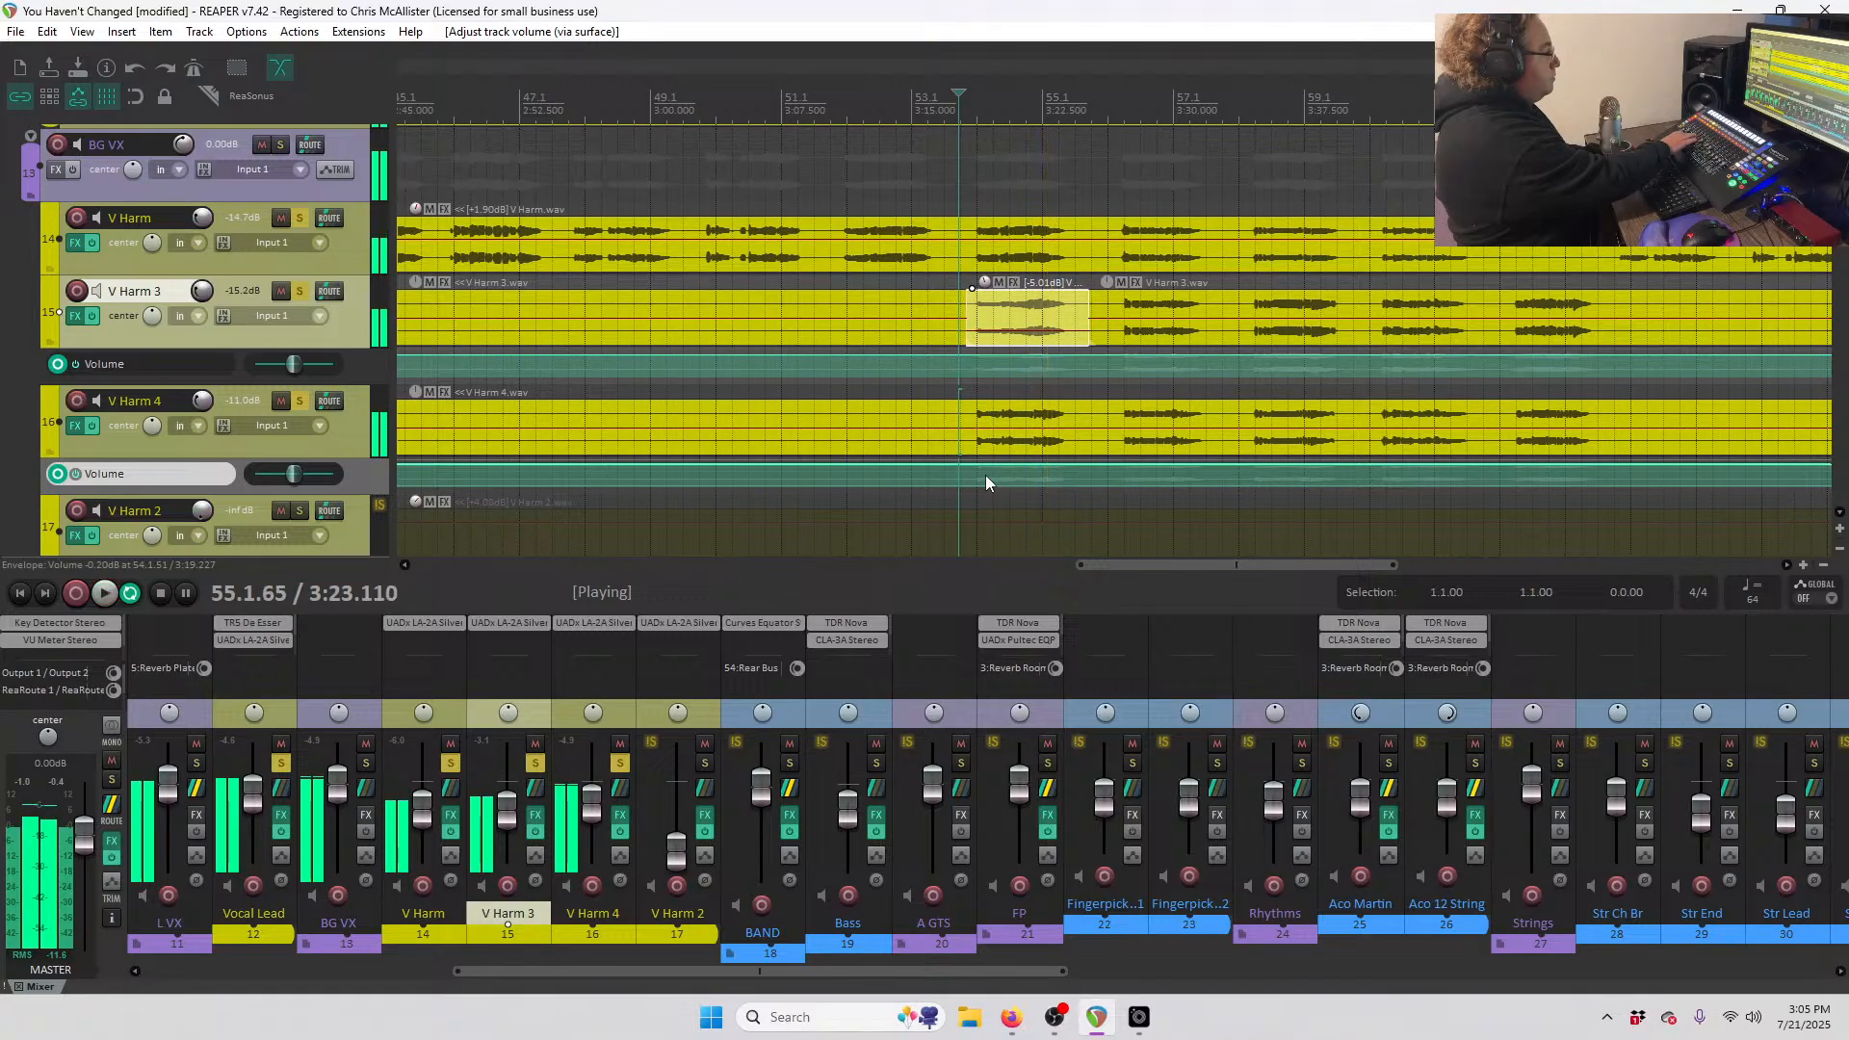
pyautogui.press('space')
pyautogui.press('space')
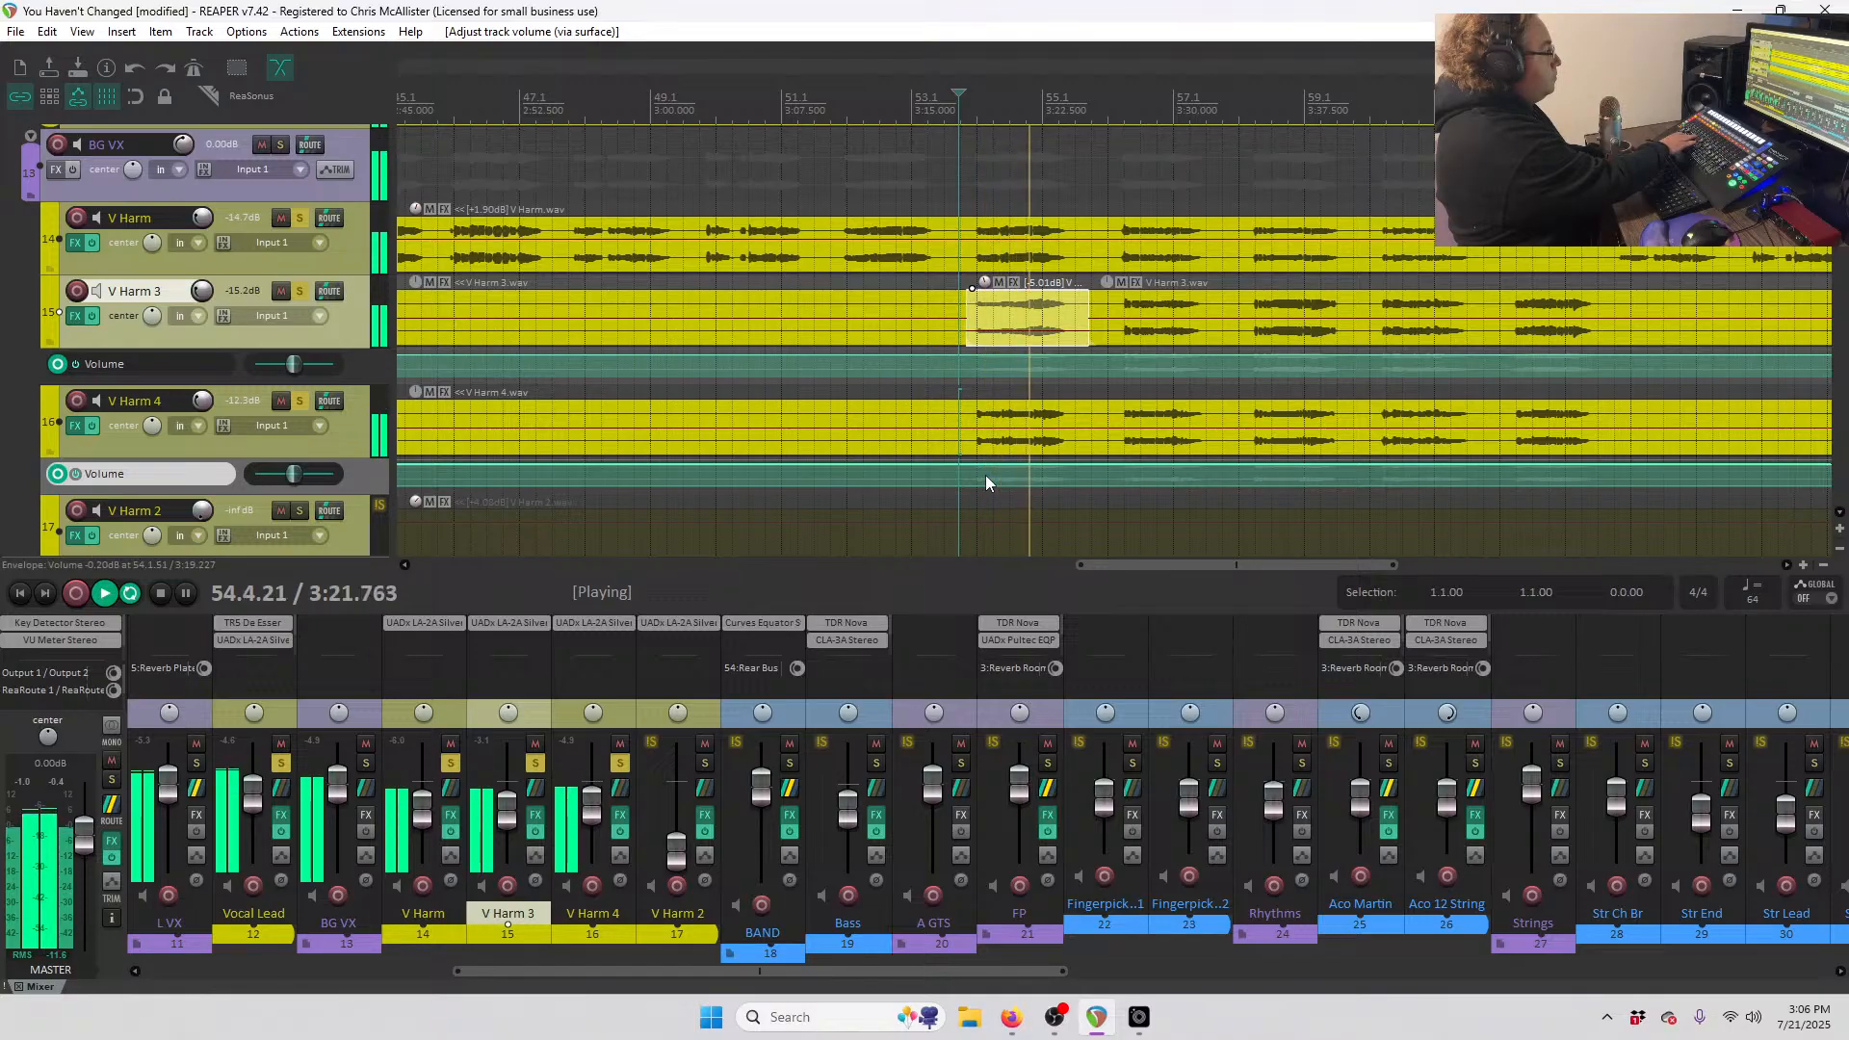
pyautogui.press('space')
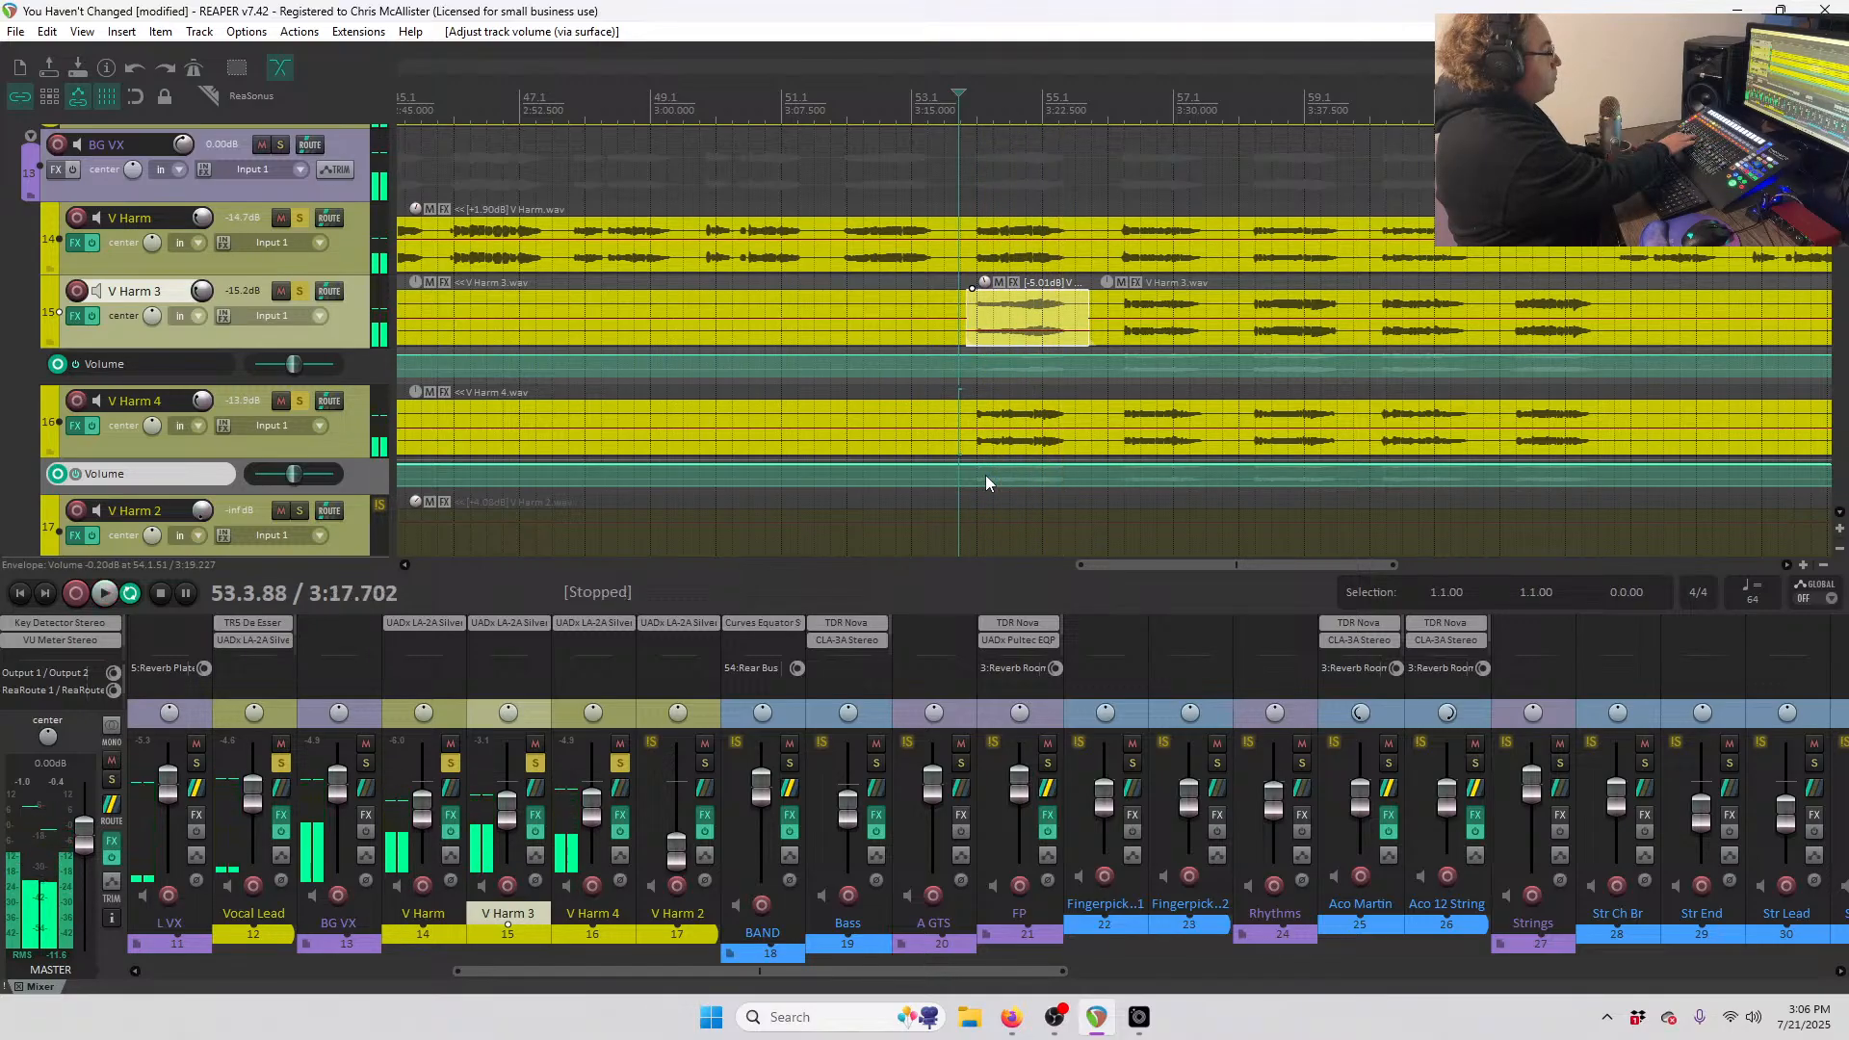
# - Play the soloed vocals from bar 56, lower V Harm 4's level to about -17.1 dB, and hide the V Harm 3 and V Harm 4 volume envelopes
pyautogui.click(1115, 90)
pyautogui.press('space')
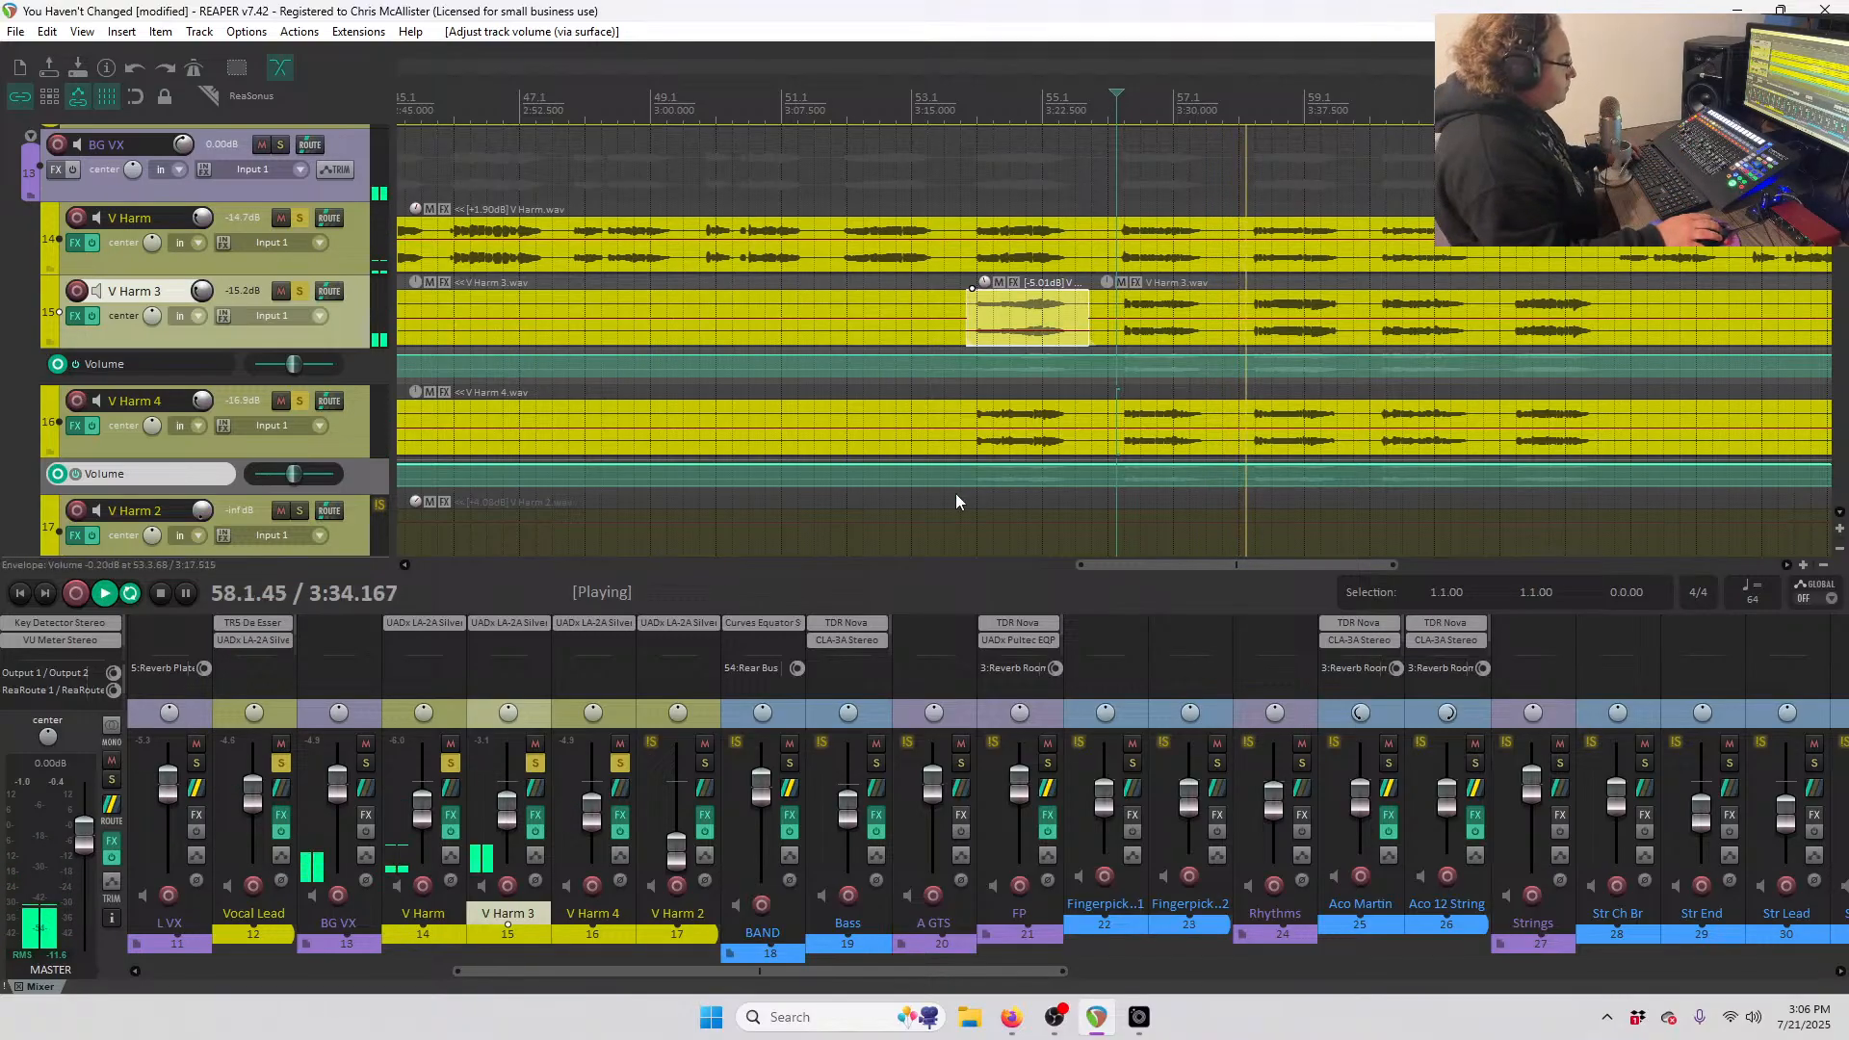
pyautogui.press('v')
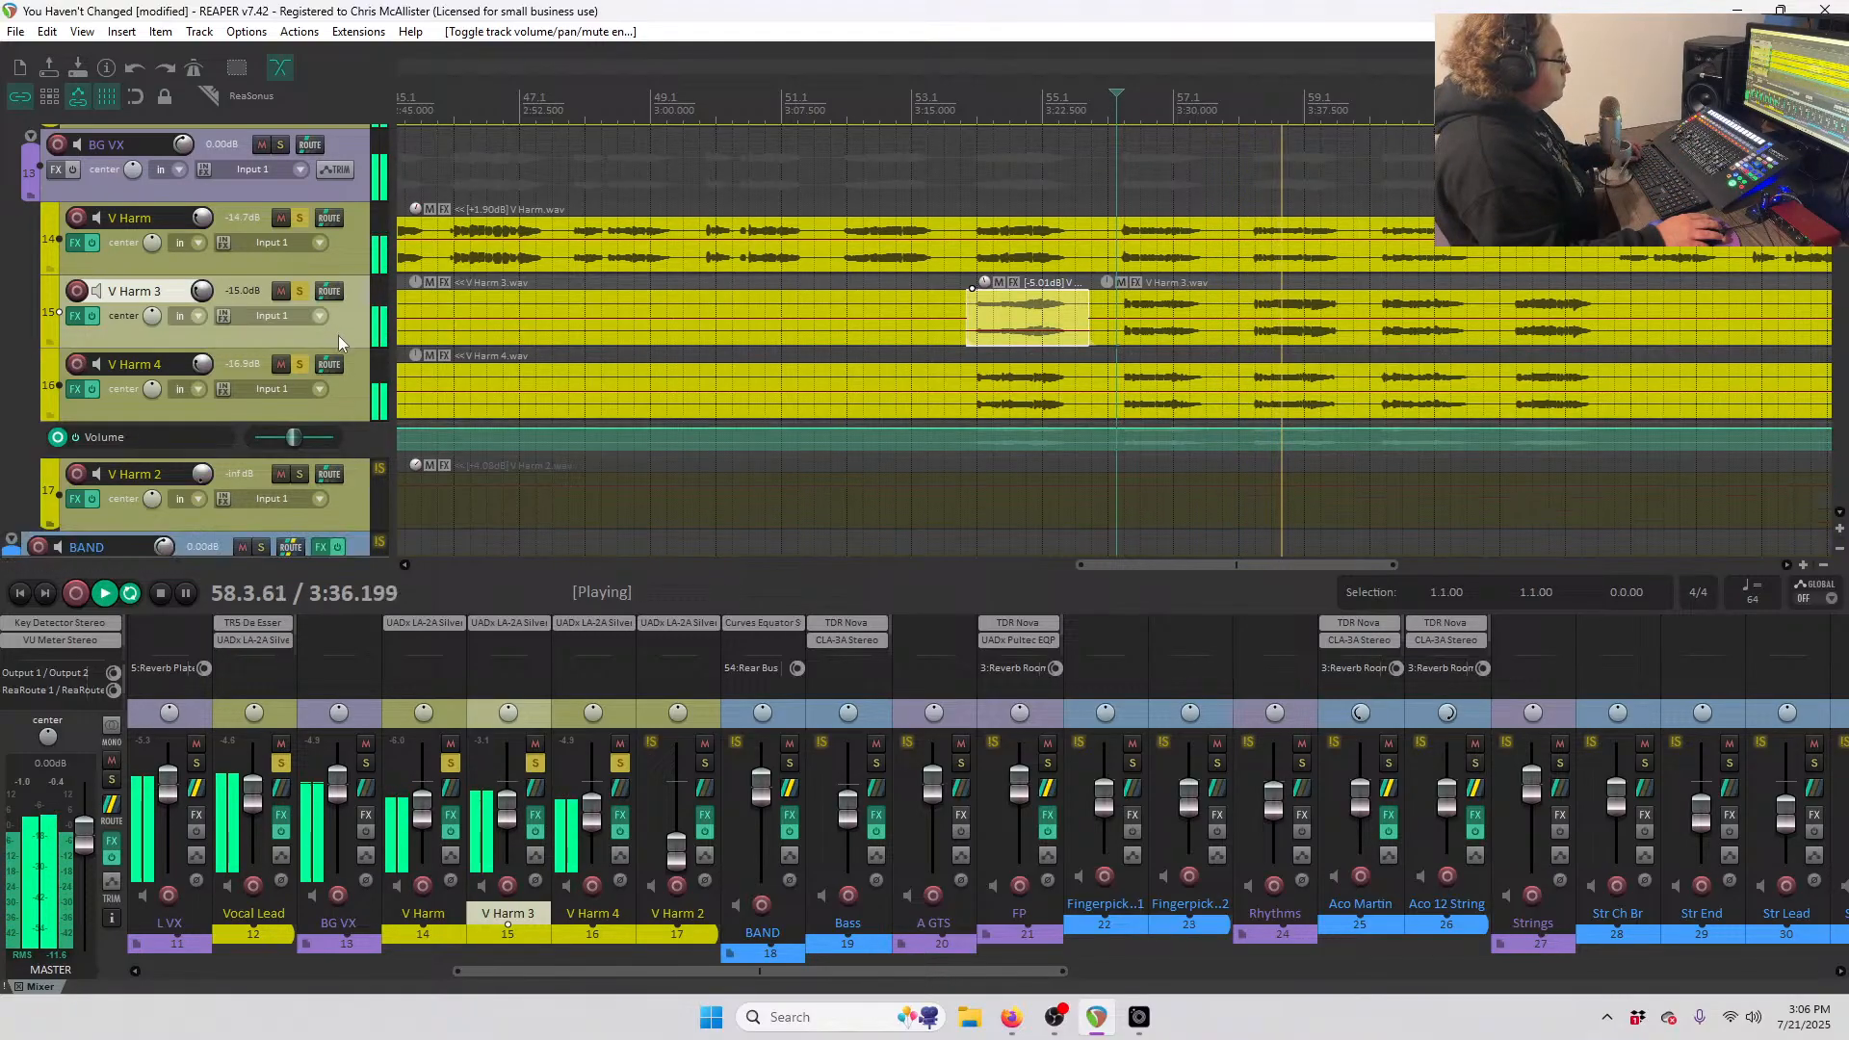
pyautogui.click(356, 400)
pyautogui.press('v')
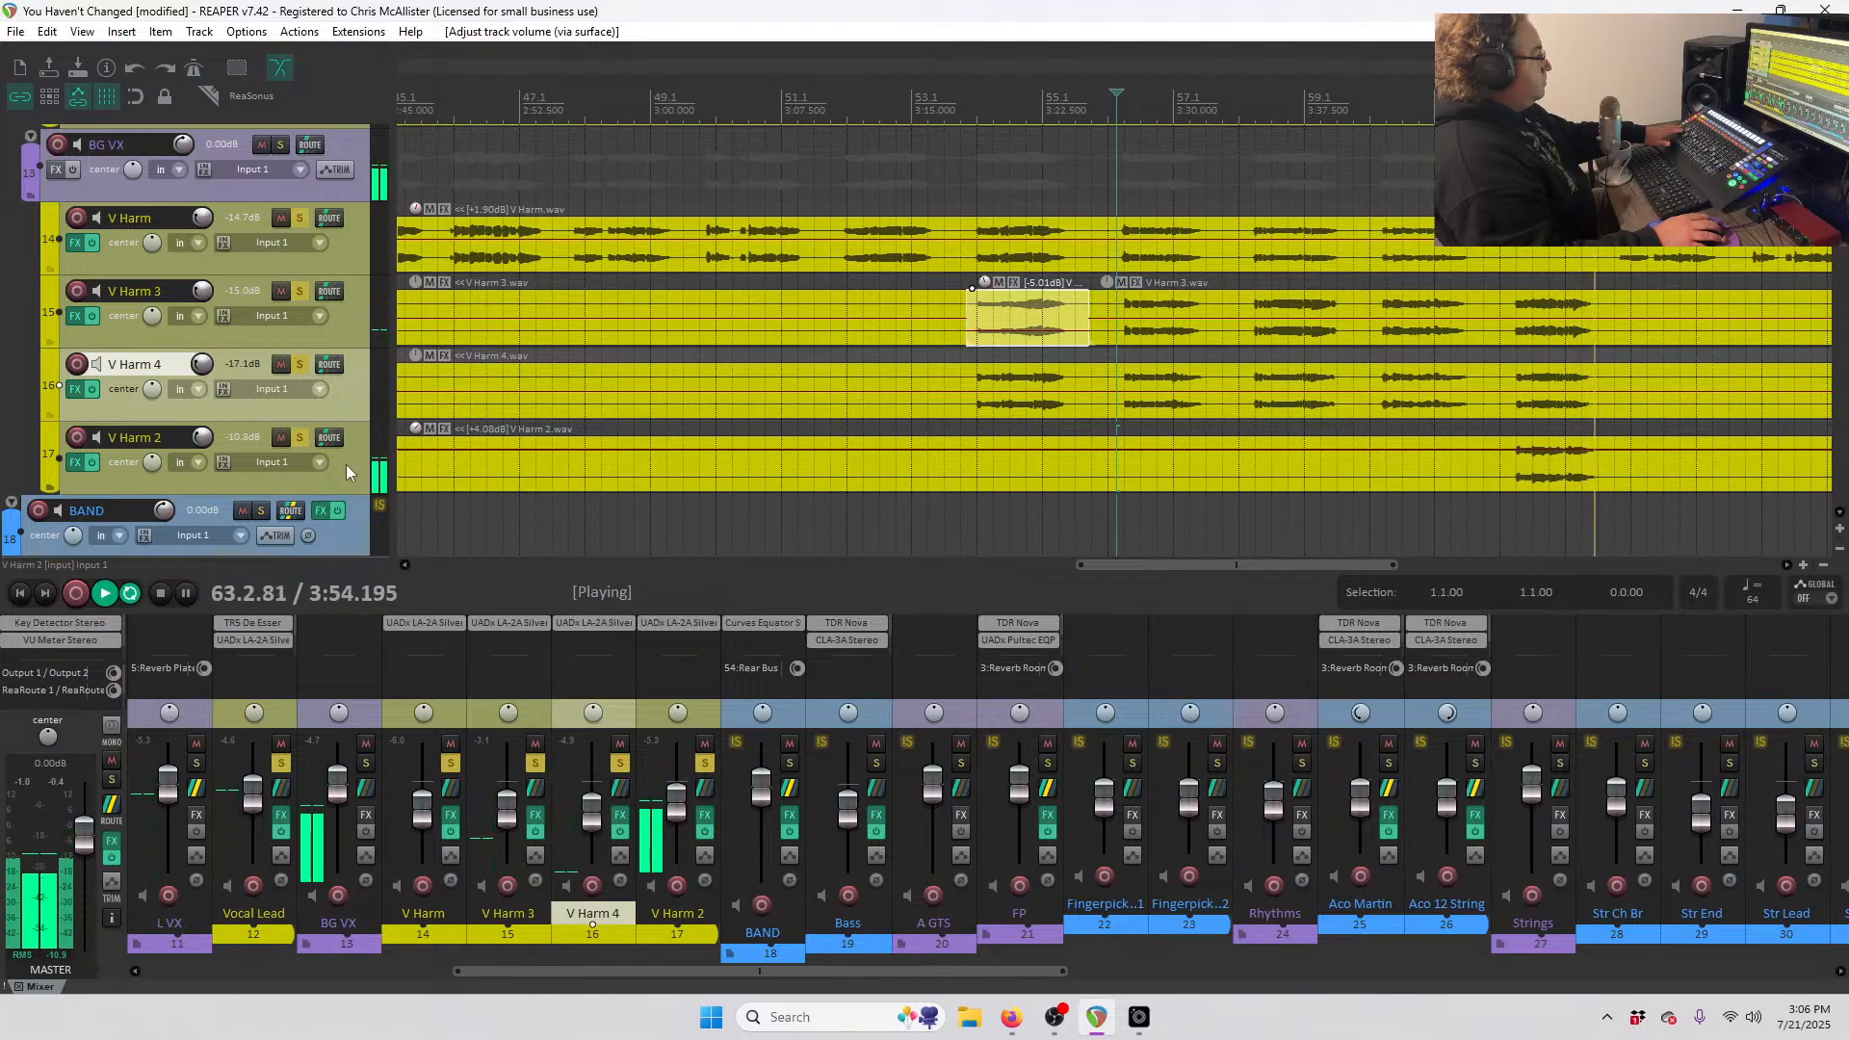
# - Play the soloed vocals from just before V Harm 2's phrase near bar 62 and set V Harm 2's level to -12.5 dB
pyautogui.press('space')
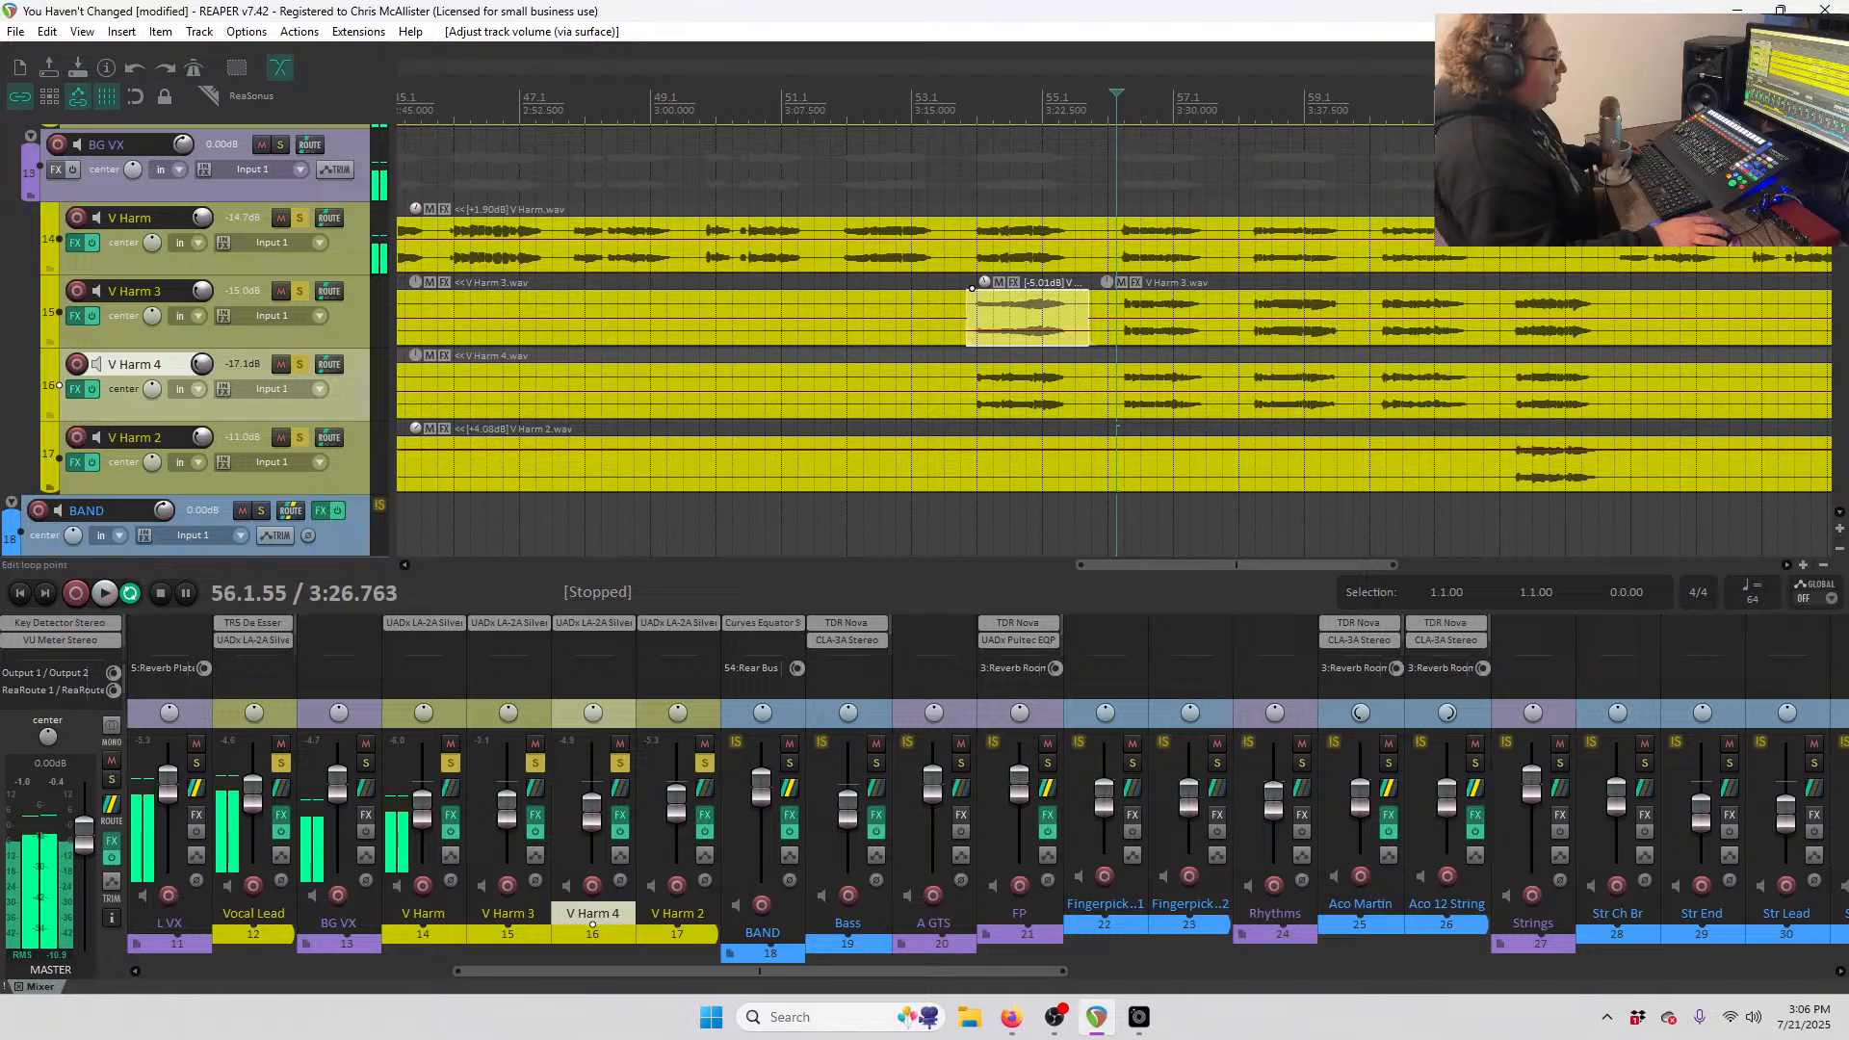
pyautogui.click(1497, 100)
pyautogui.press('space')
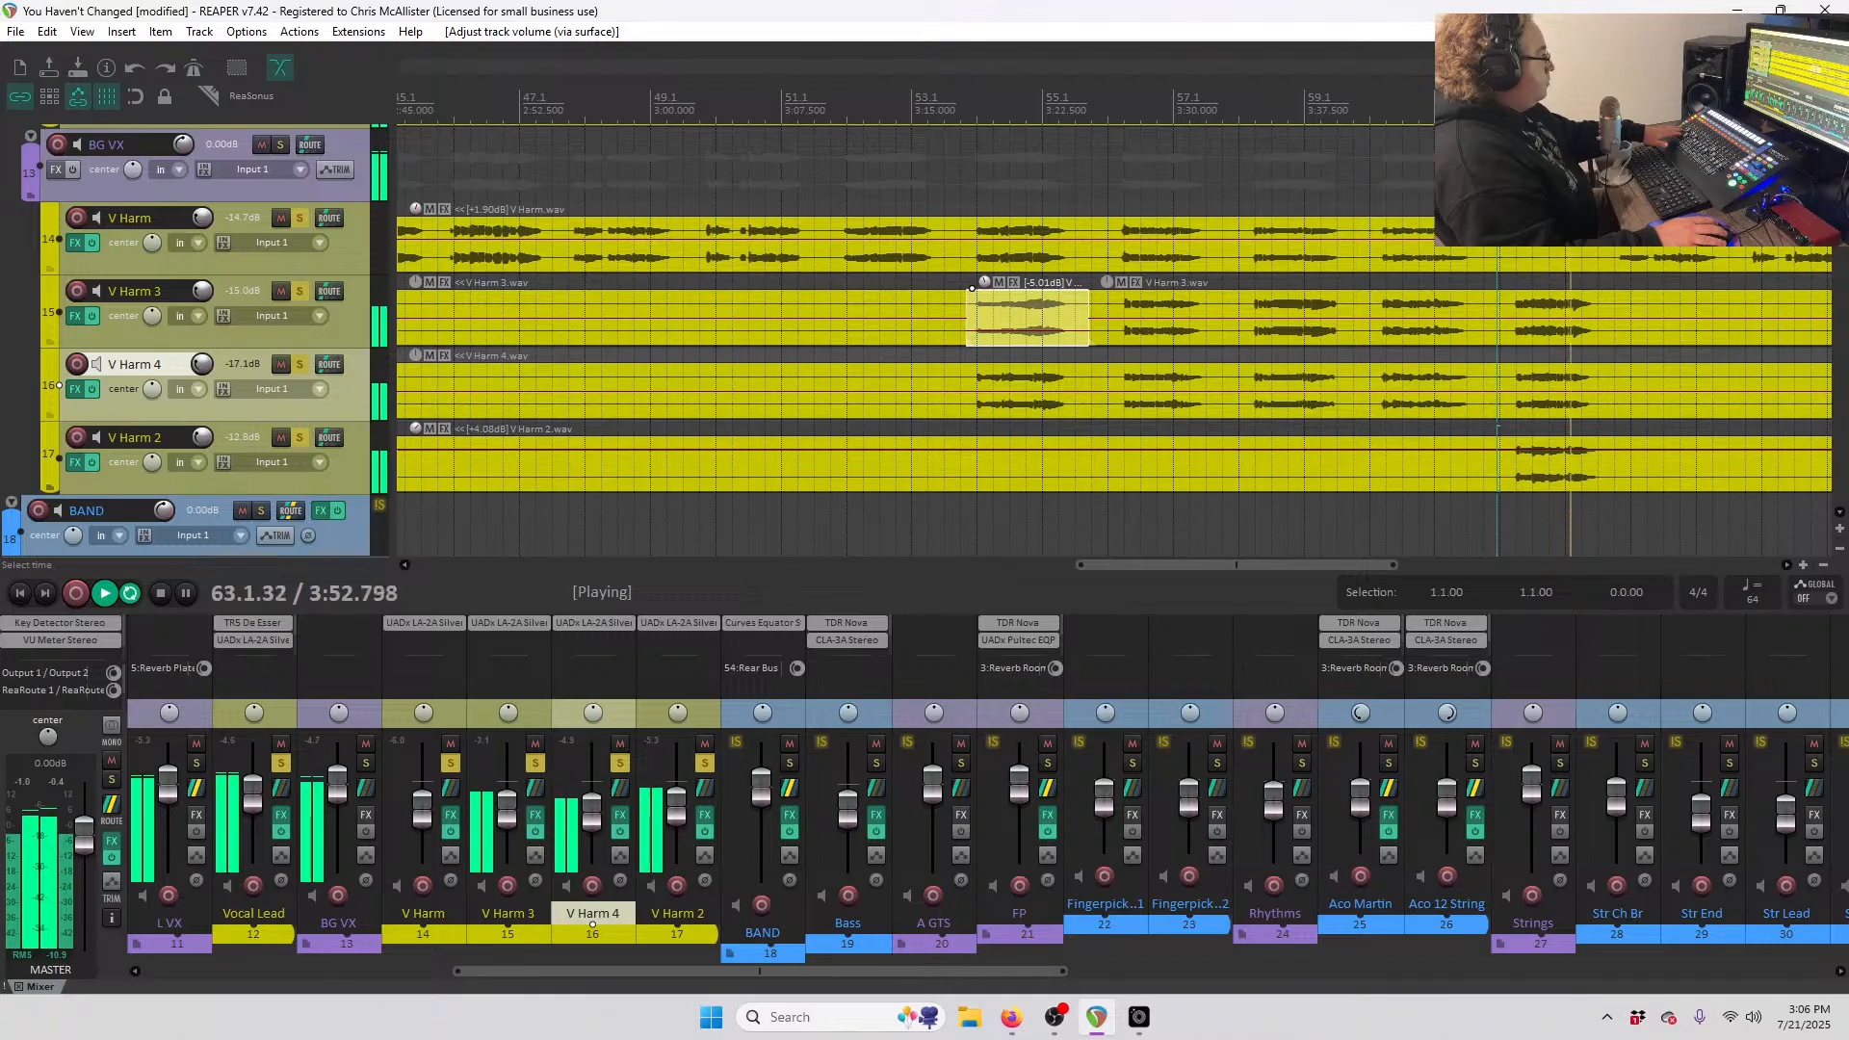
pyautogui.press('space')
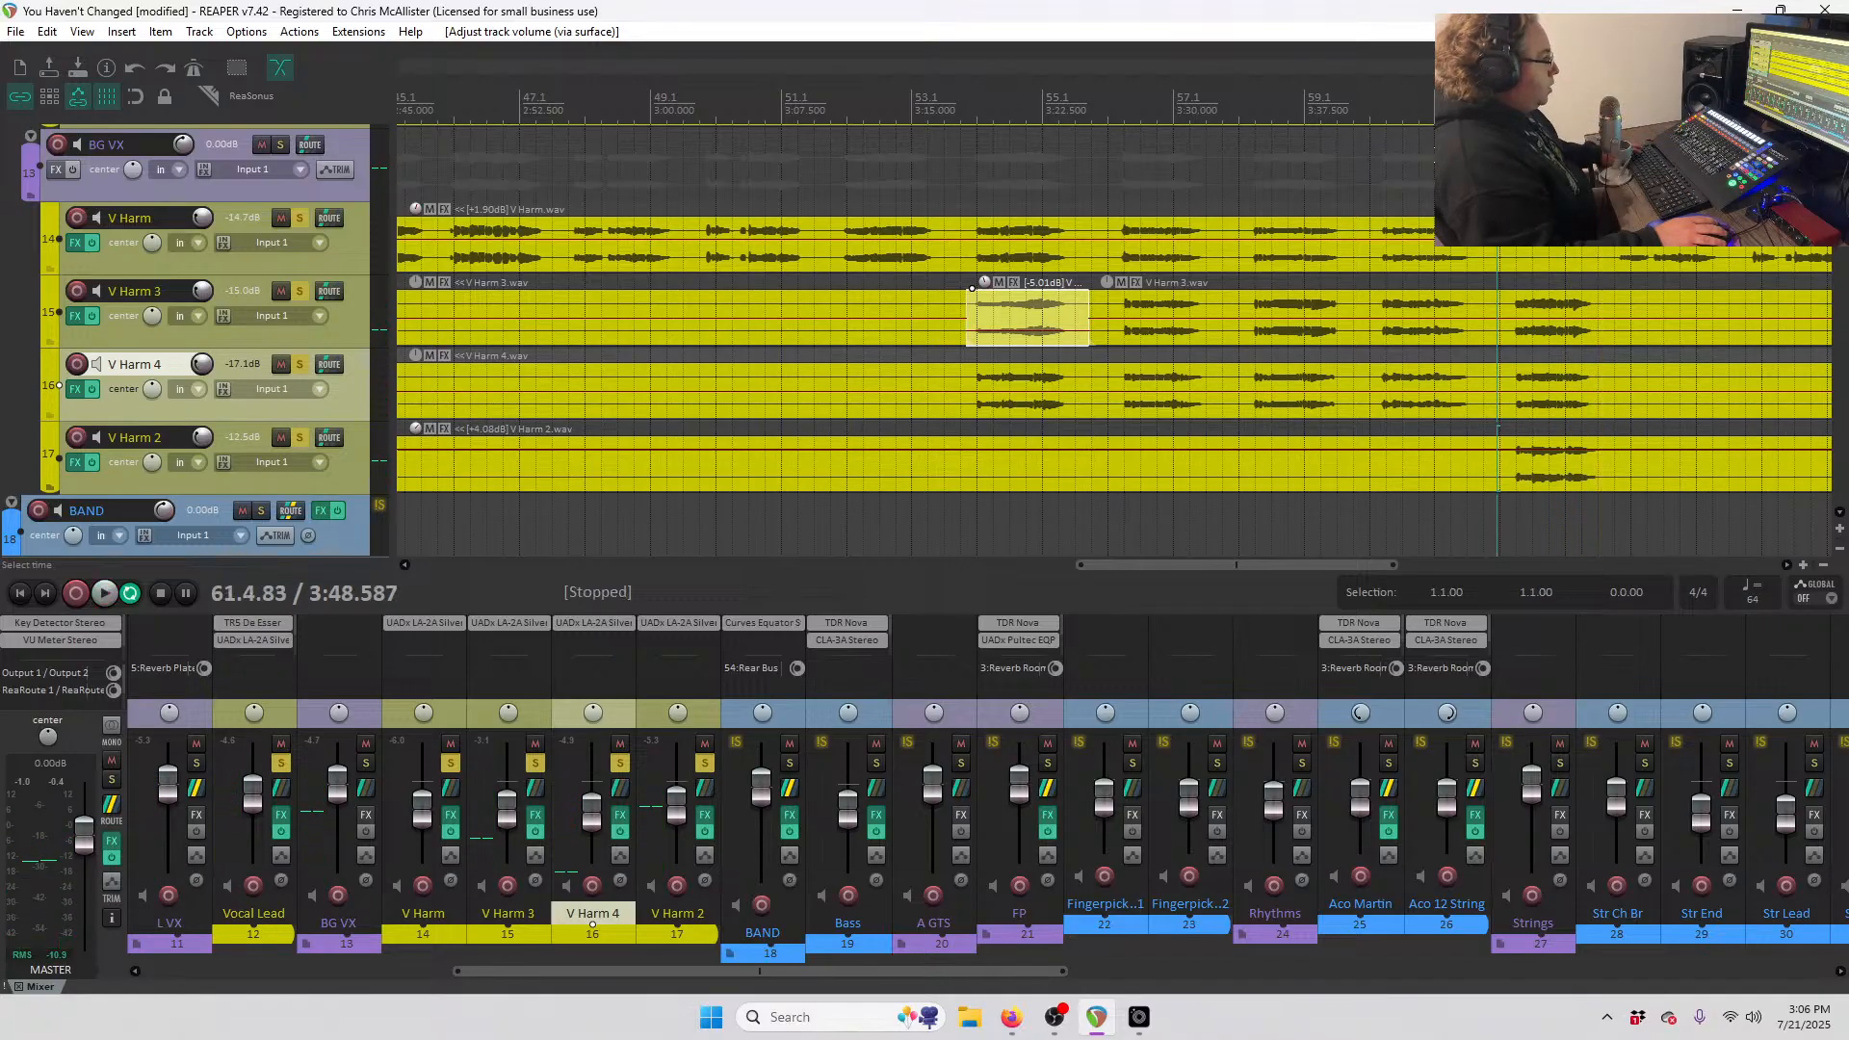
# - Clear all track solos and play the full mix from about bar 49, setting the BG VX folder's level to -0.78 dB
pyautogui.scroll(-3, 1219, 352)
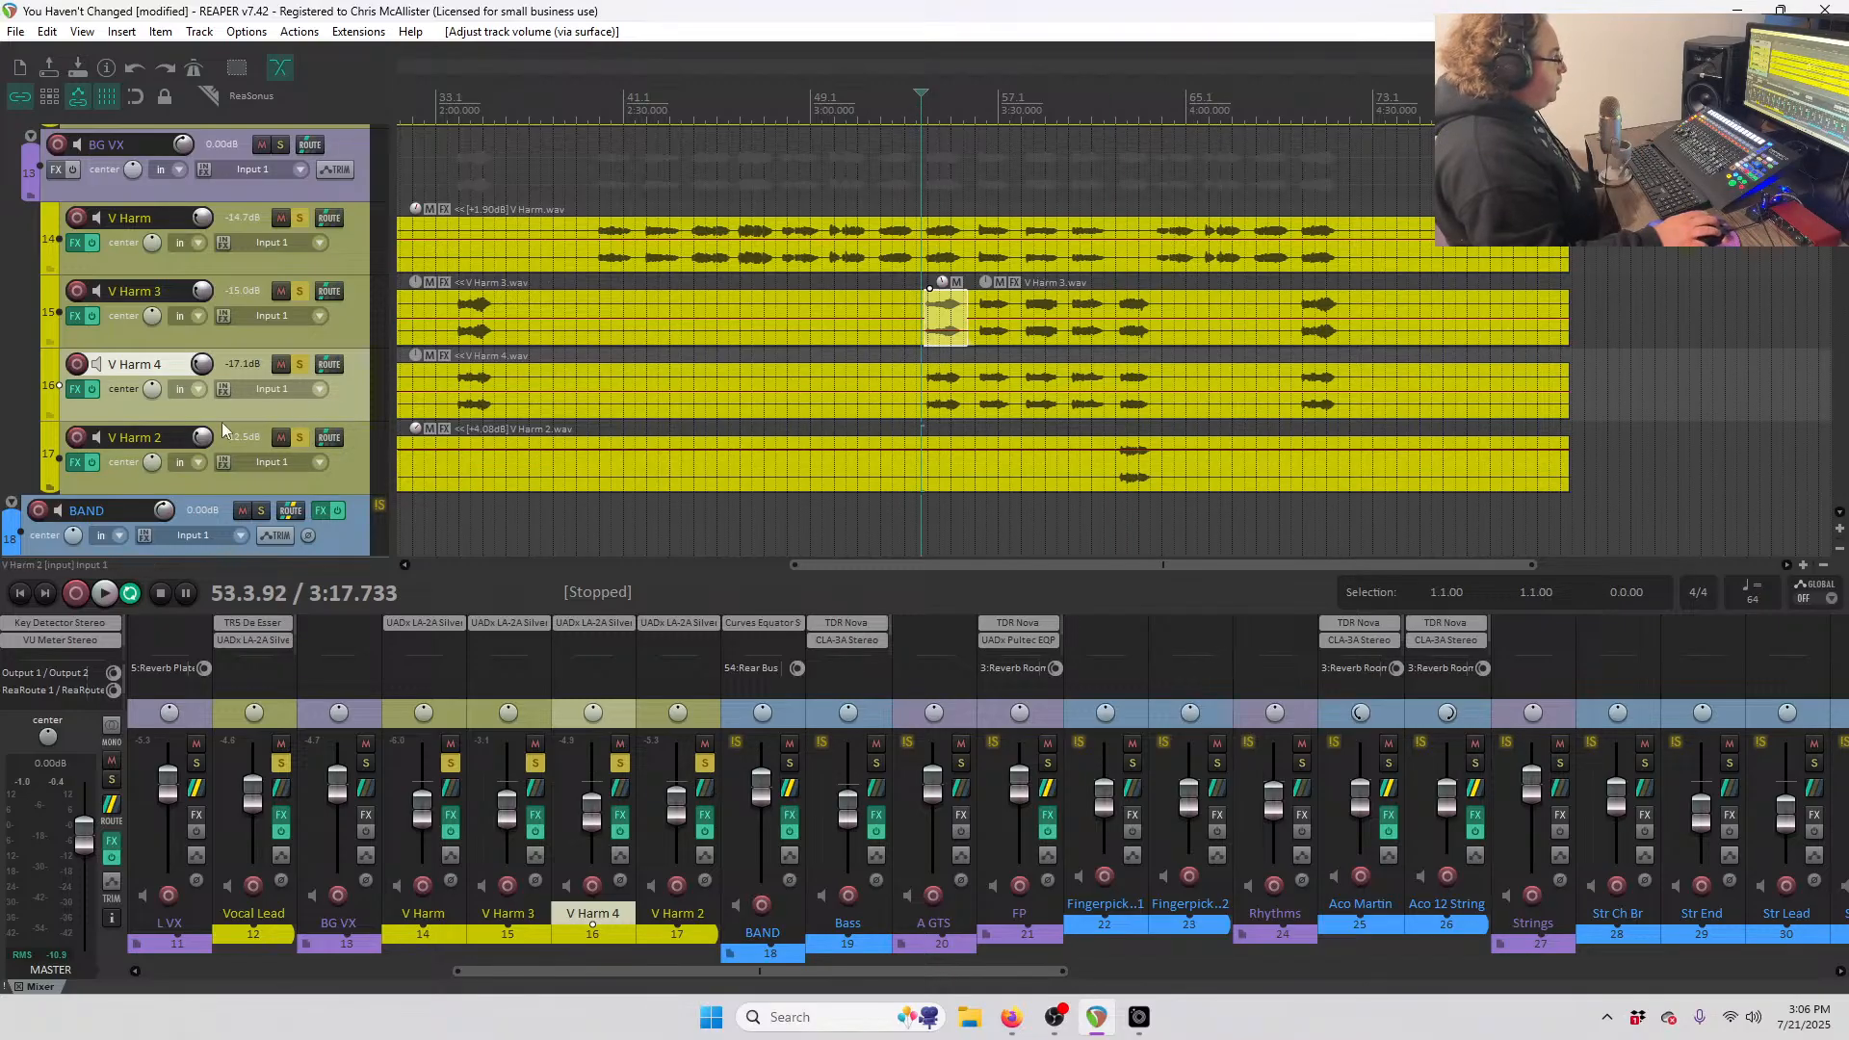
pyautogui.hscroll(-4, 543, 384)
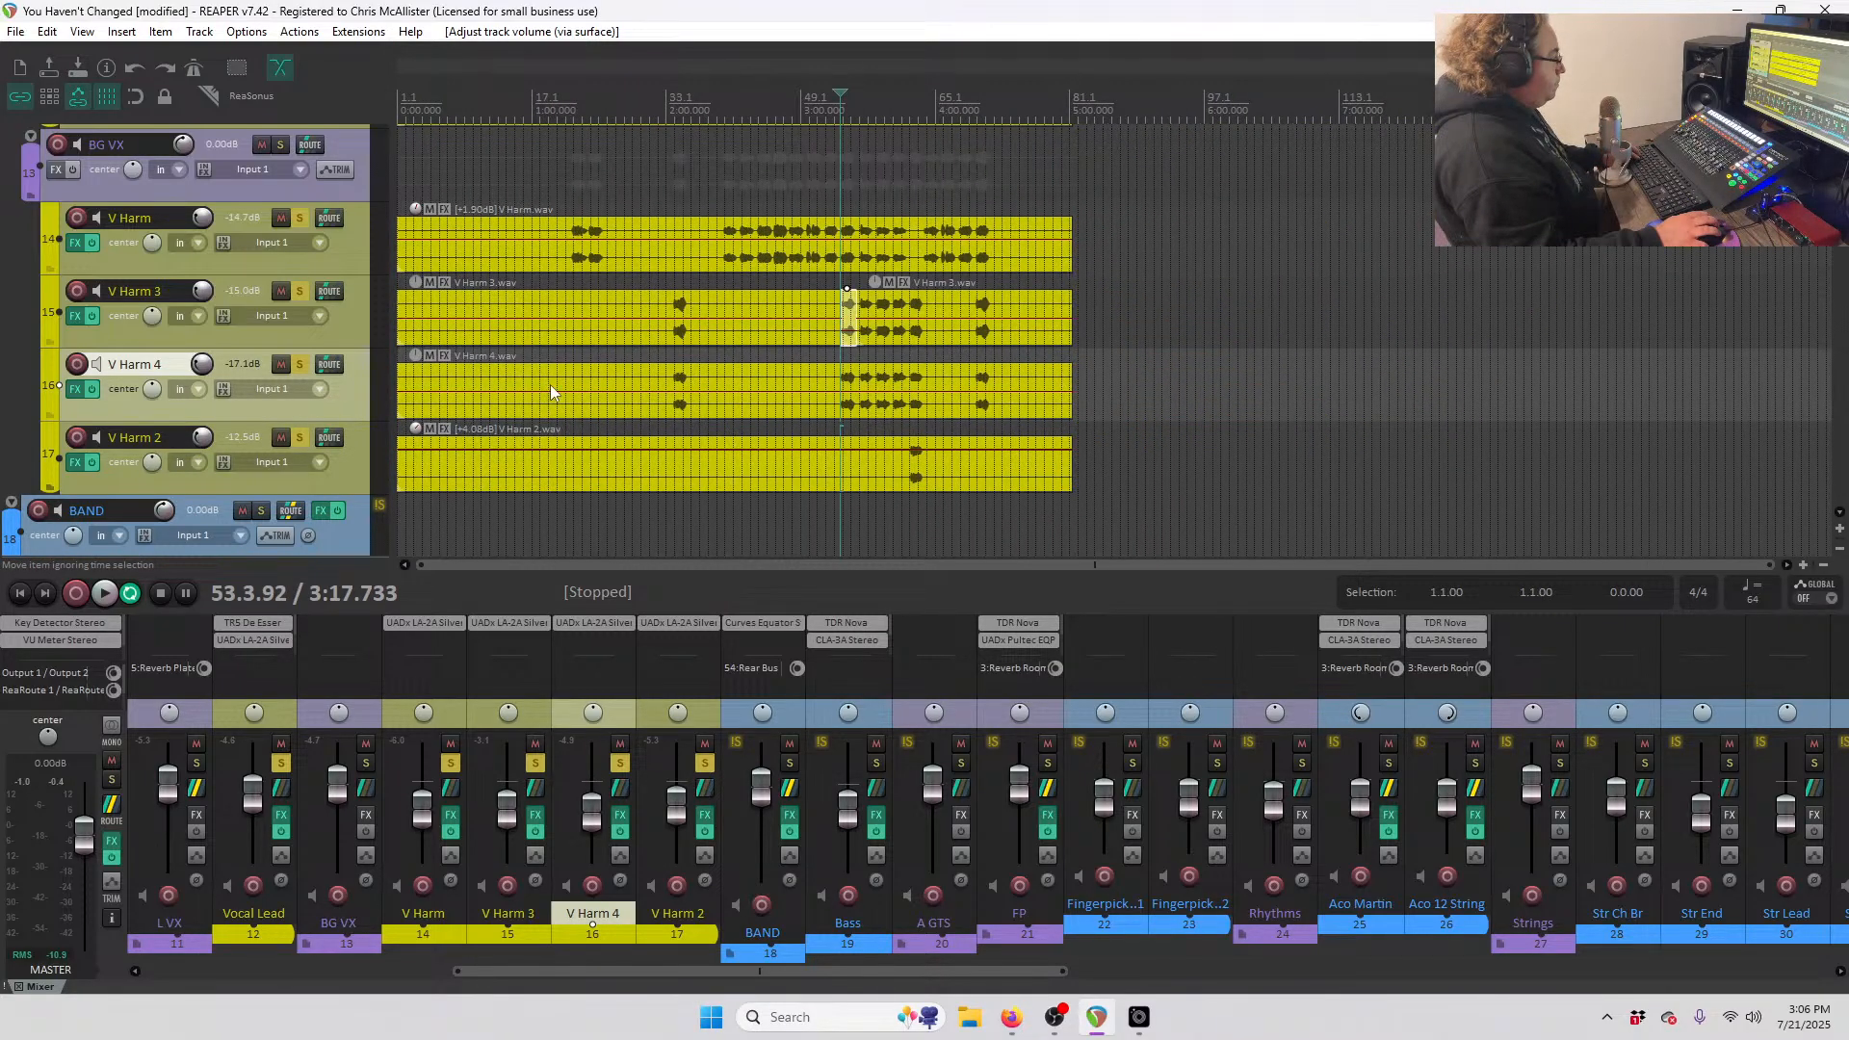
pyautogui.scroll(3, 1219, 341)
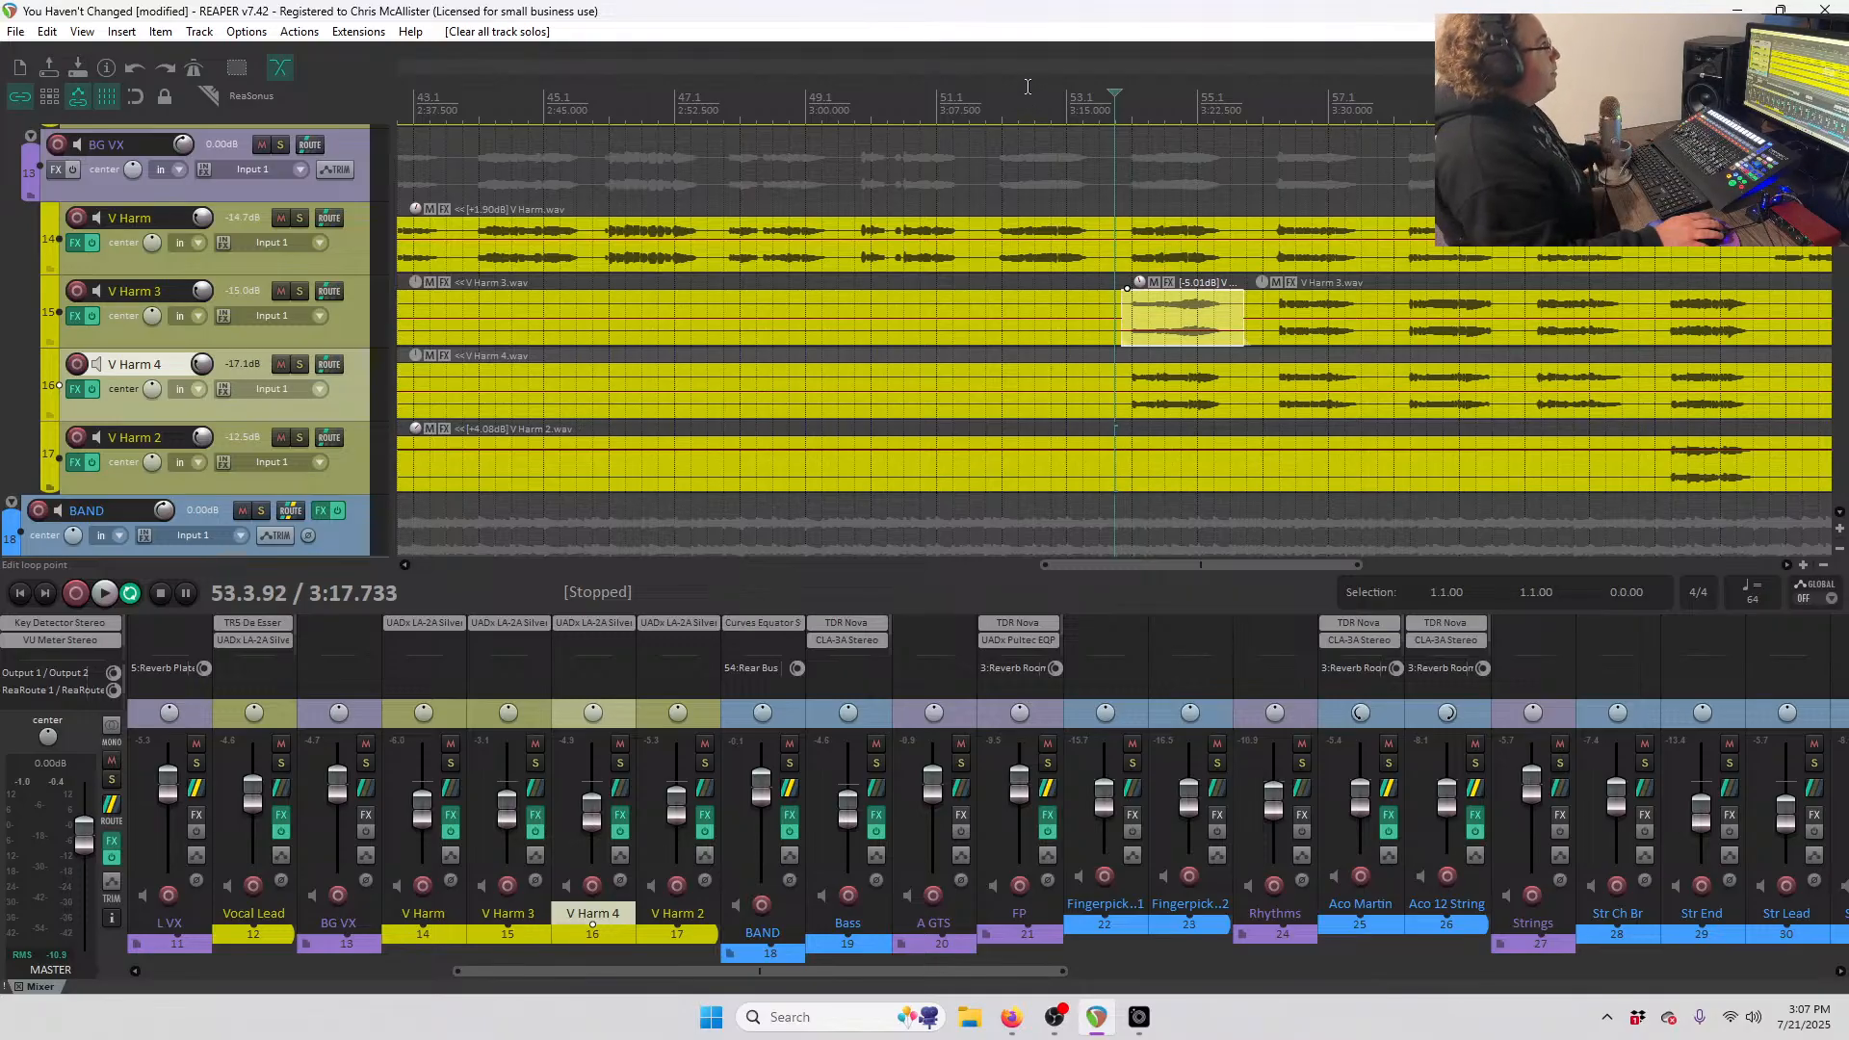
pyautogui.click(880, 96)
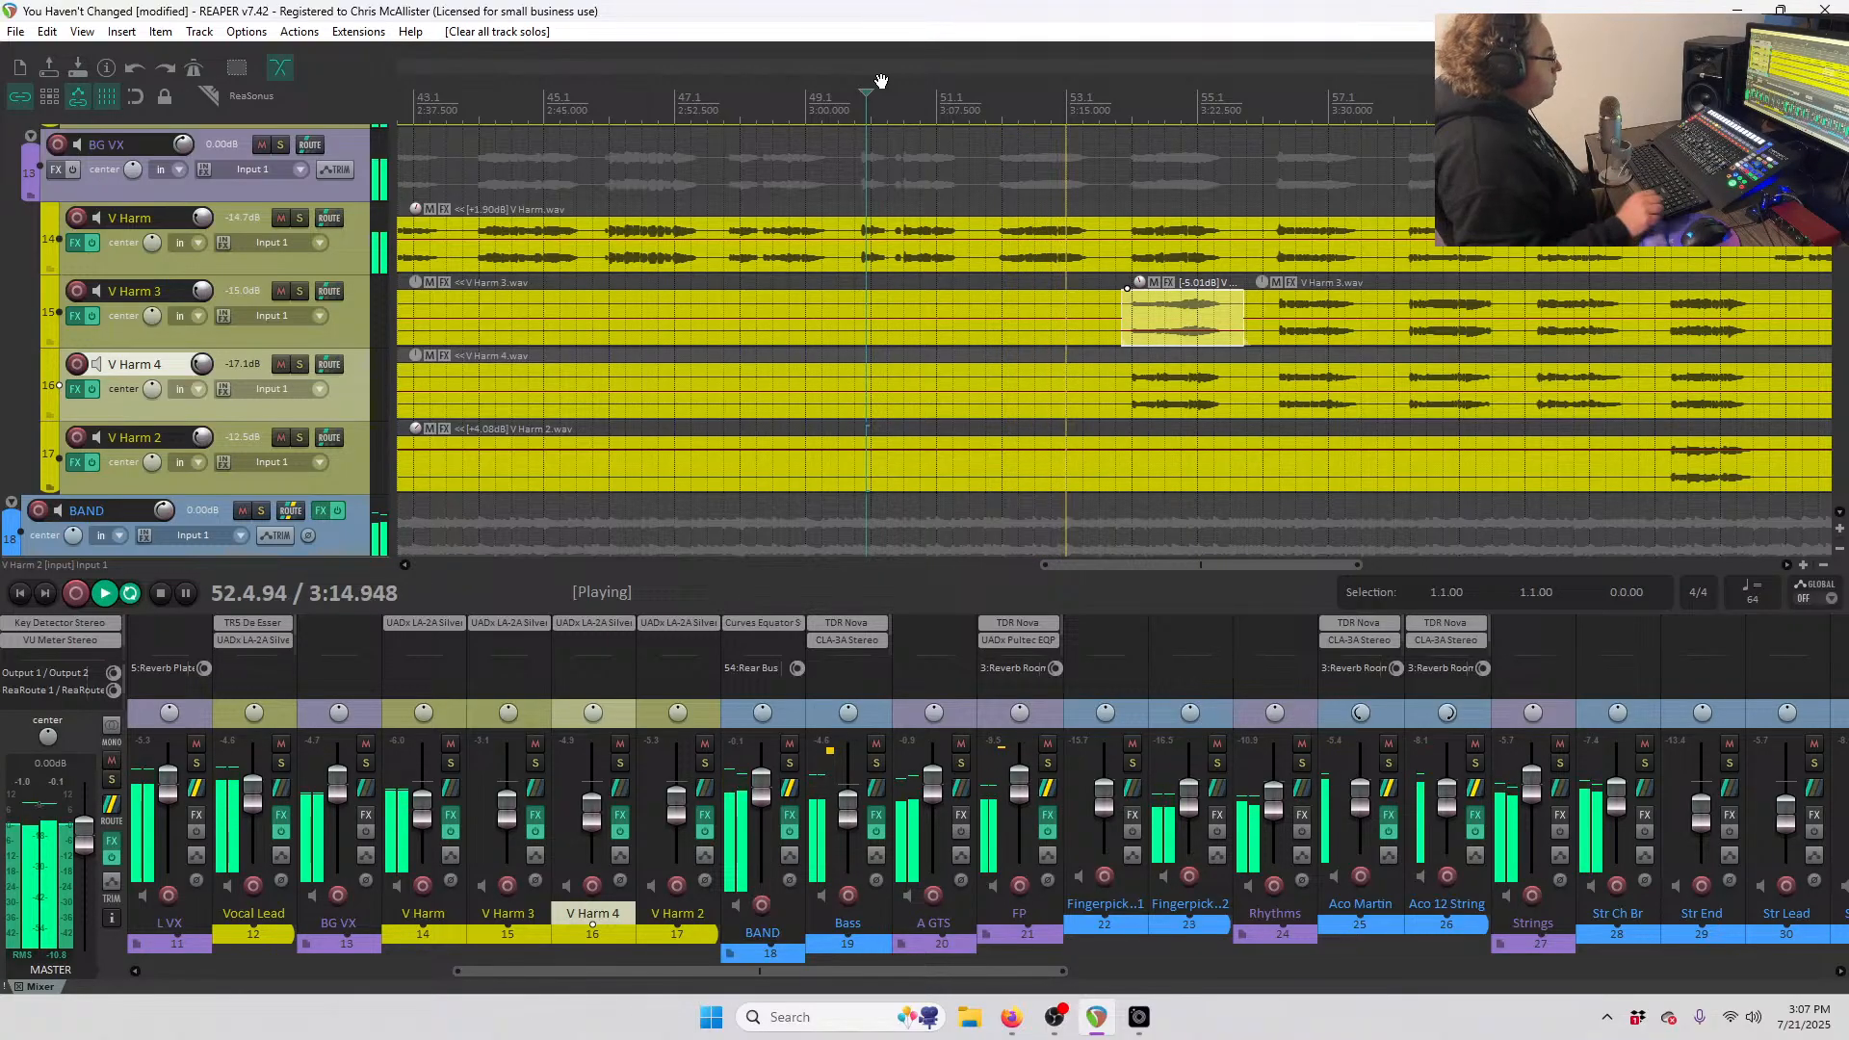
pyautogui.scroll(2, 283, 420)
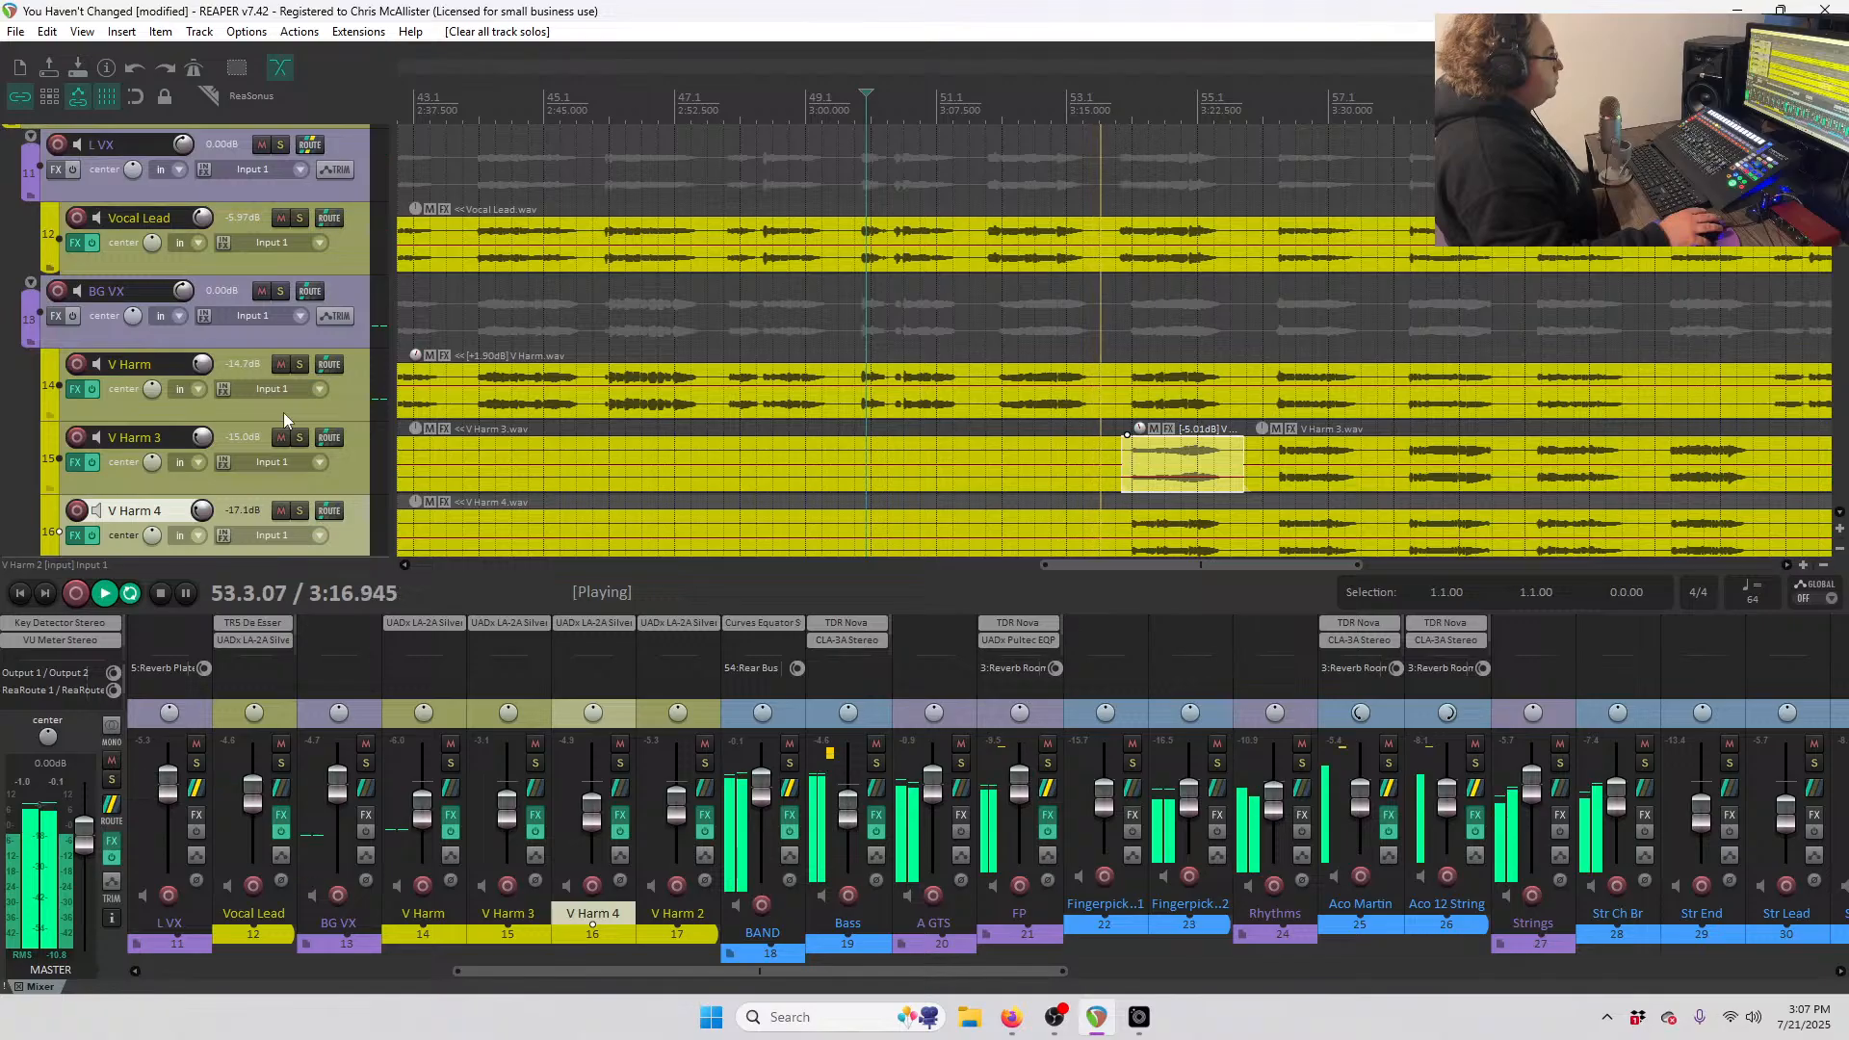
pyautogui.scroll(-1, 283, 412)
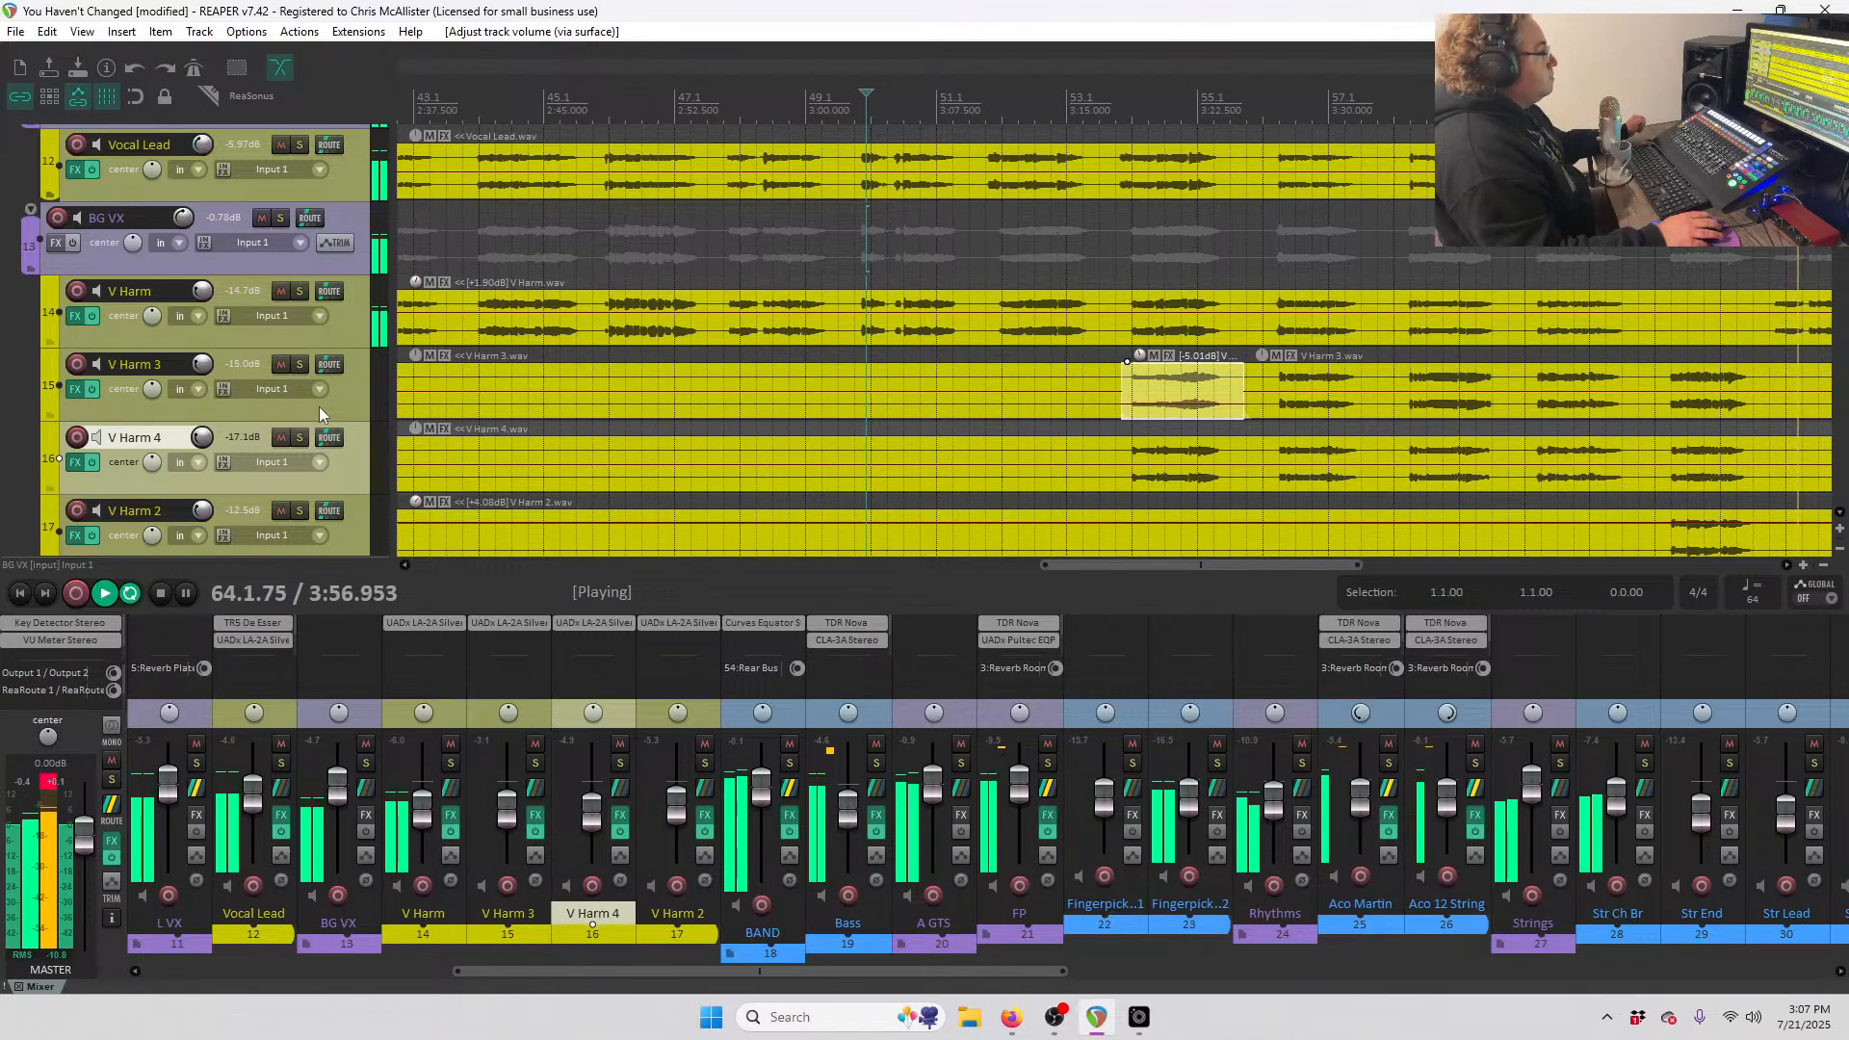
# - Raise V Harm's level to about -11.8 dB during full-mix playback, reset the master's peak indicators, and stop playback
pyautogui.hscroll(-3, 1115, 562)
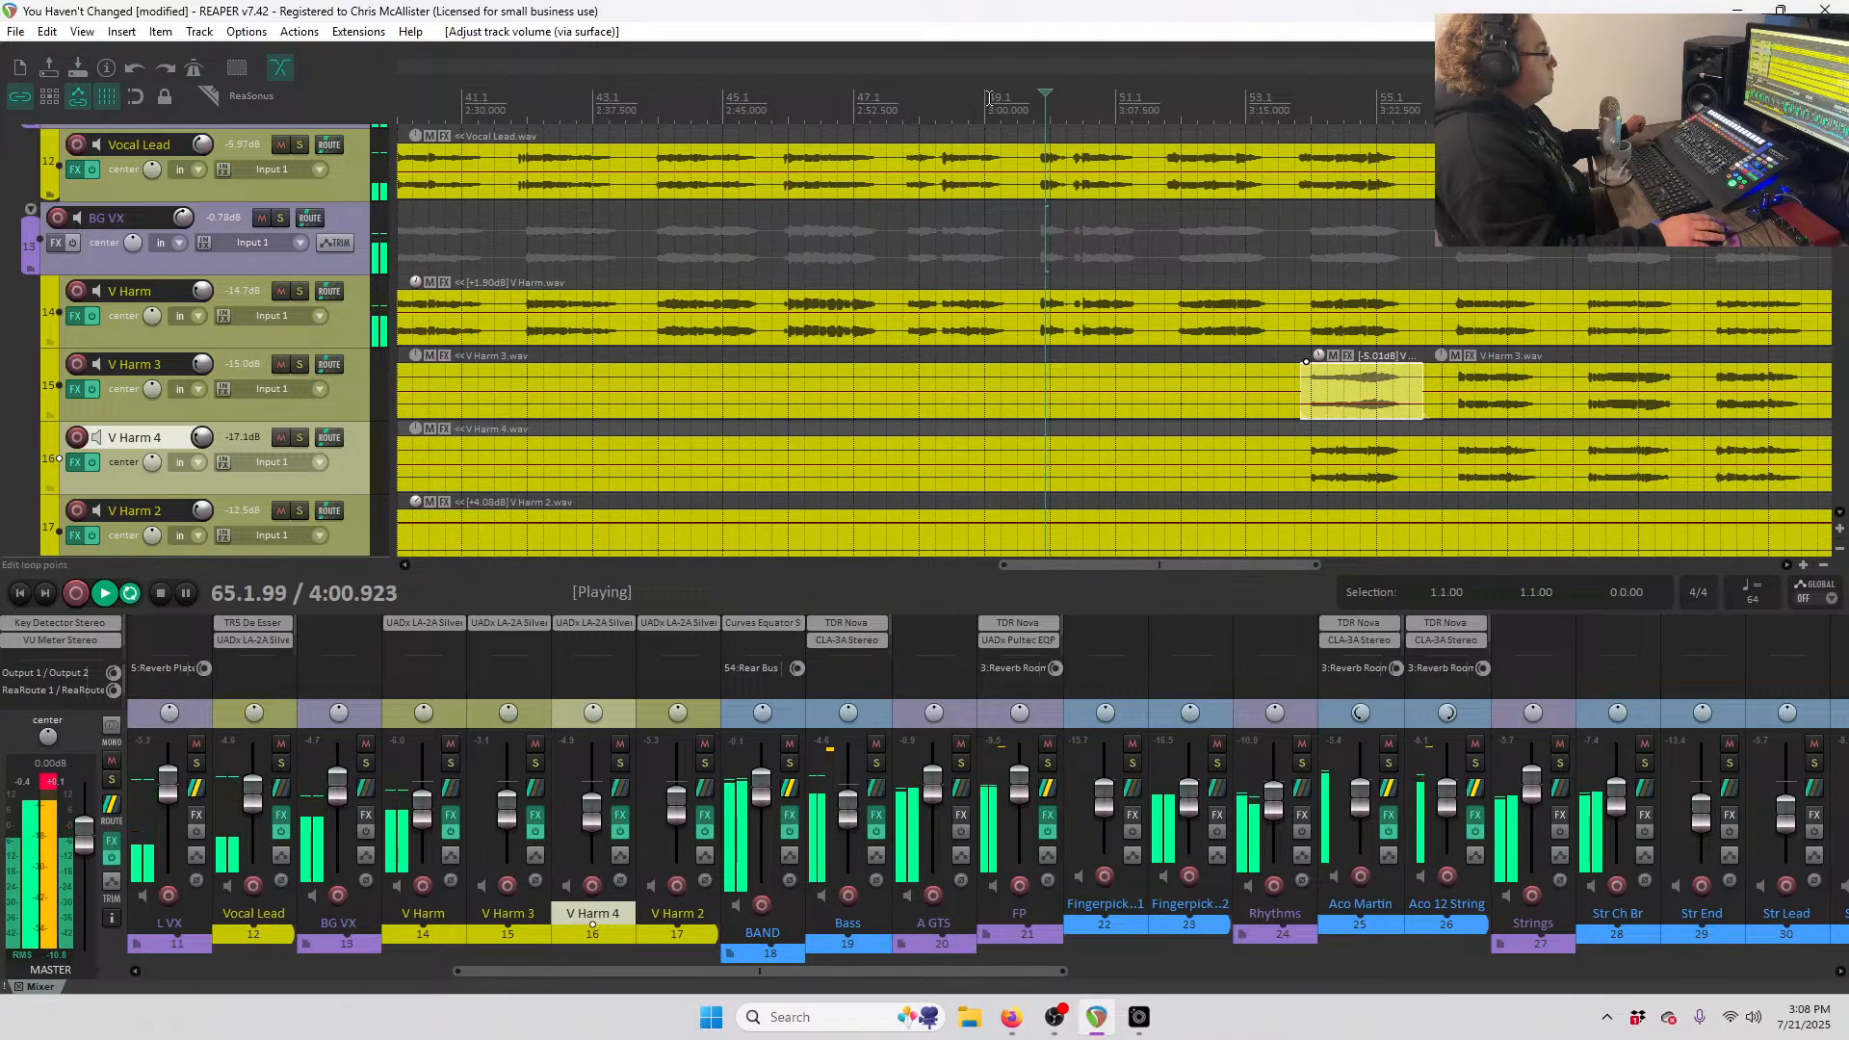
pyautogui.scroll(-4, 1233, 337)
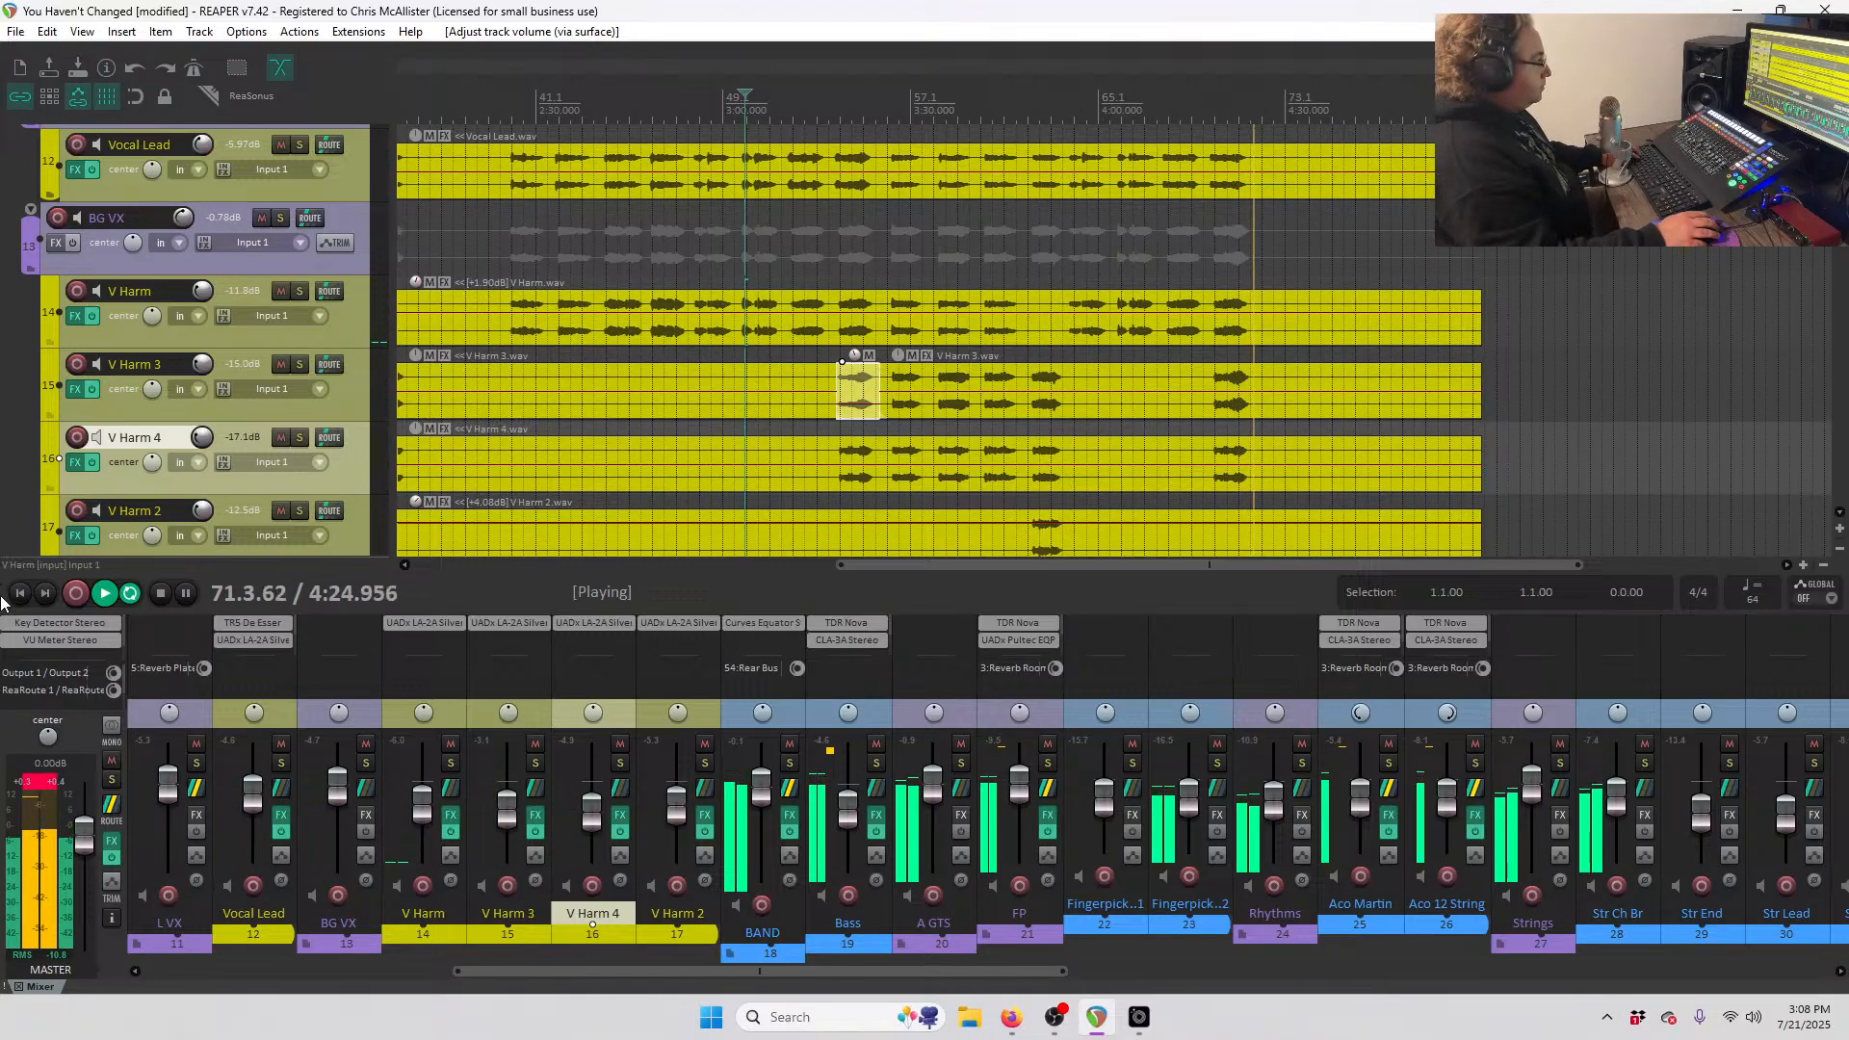
pyautogui.click(46, 782)
pyautogui.press('space')
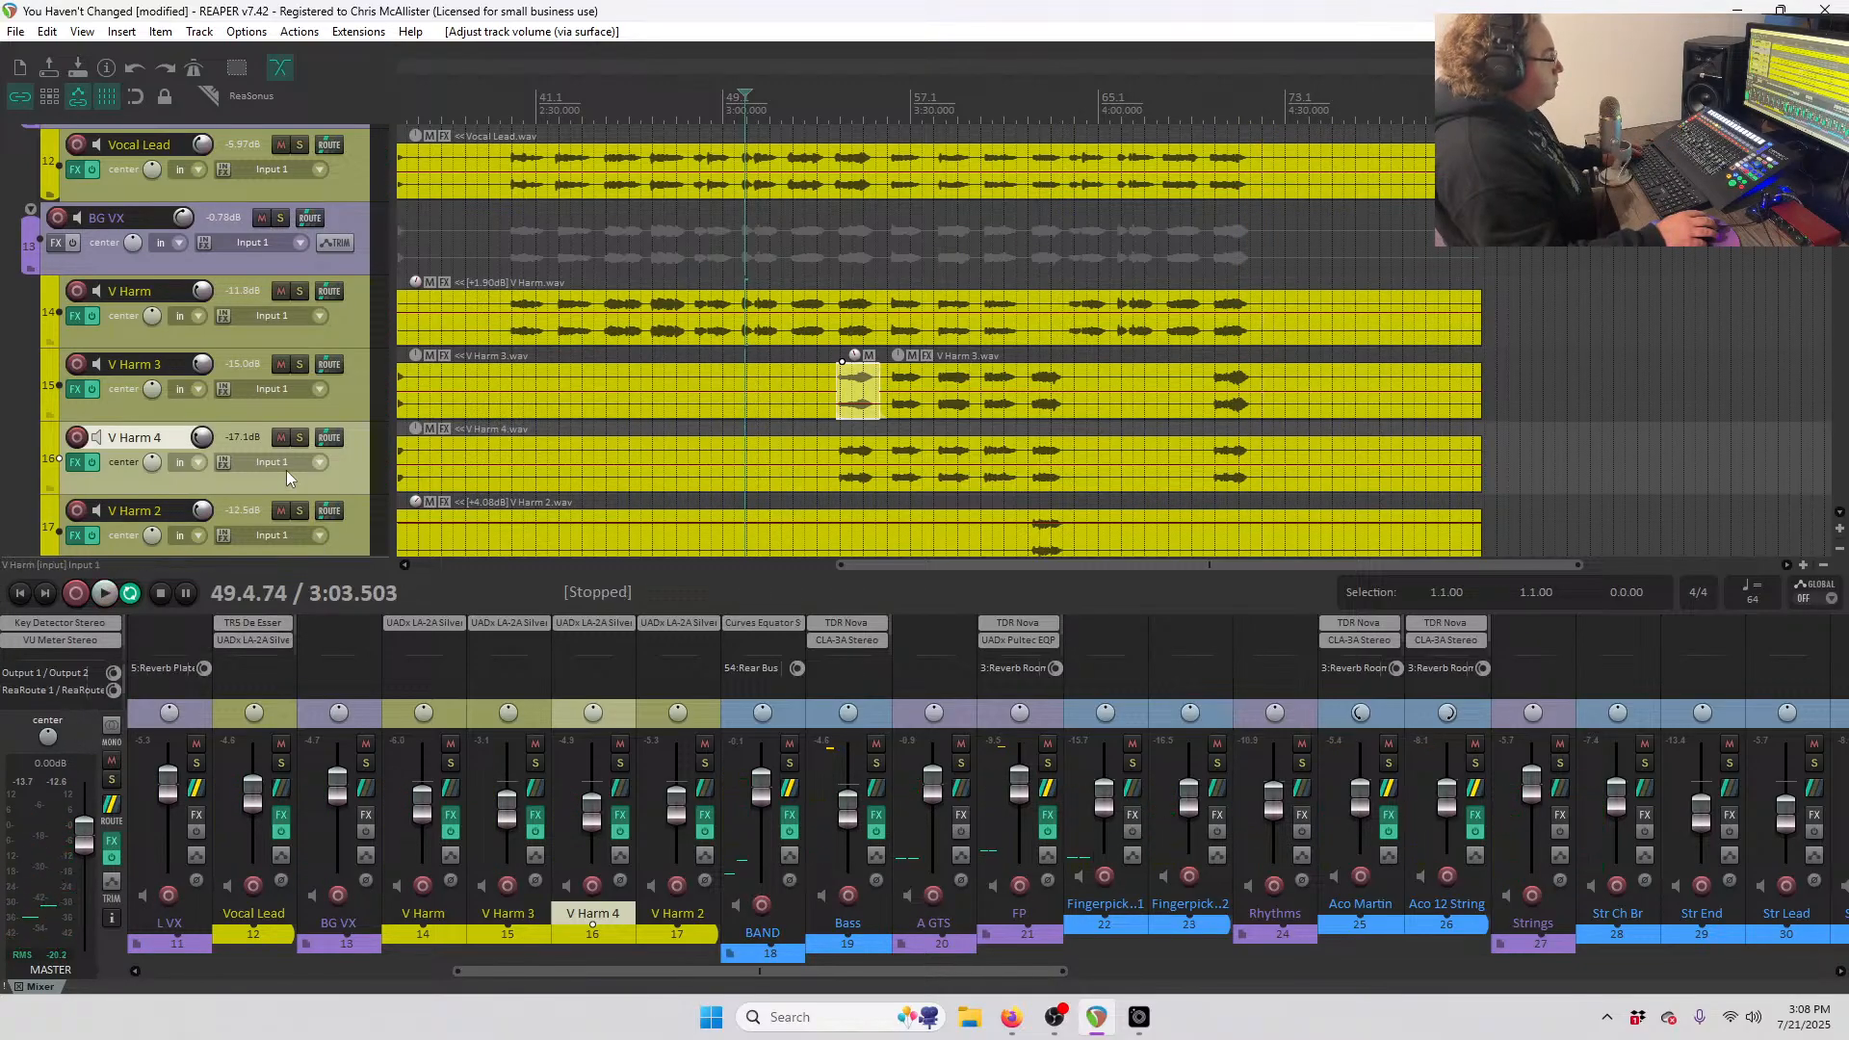
# - Open the BAND folder's Curves Equator plugin and move its window clear of the track controls
pyautogui.scroll(-1, 286, 470)
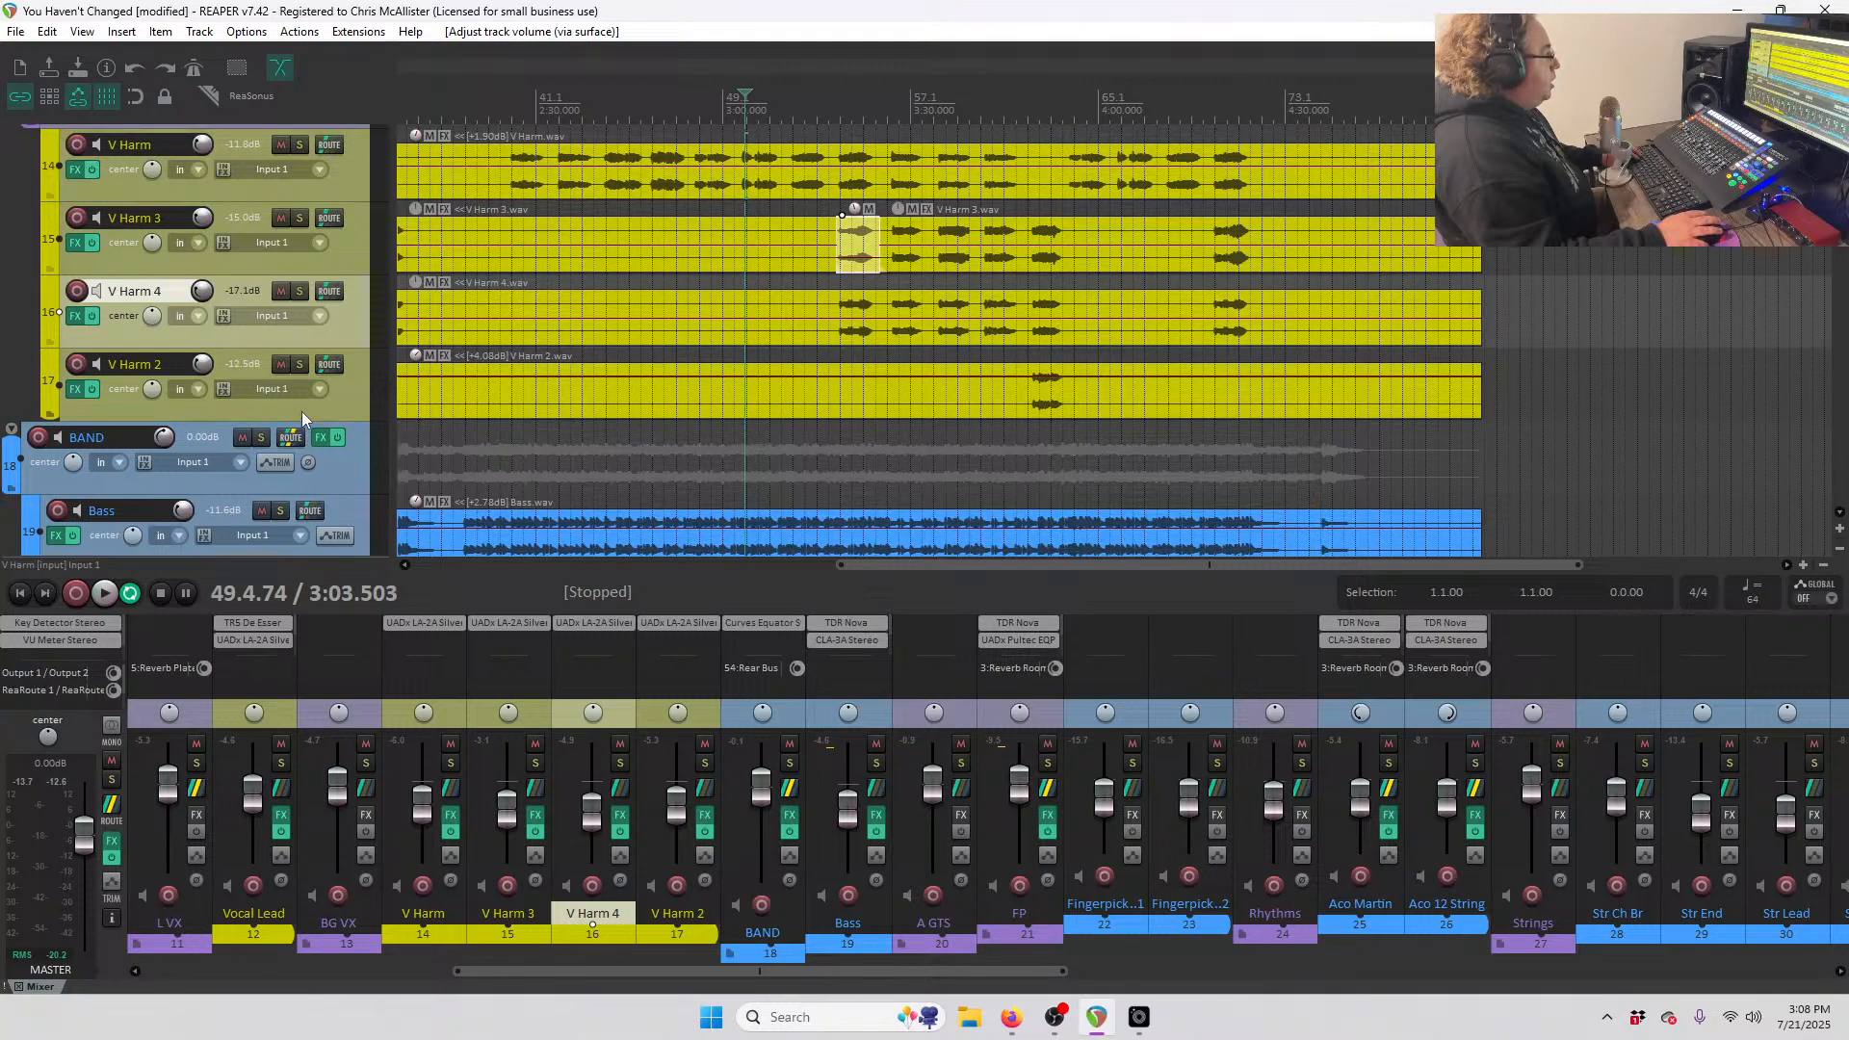
pyautogui.scroll(2, 302, 412)
pyautogui.scroll(-3, 309, 406)
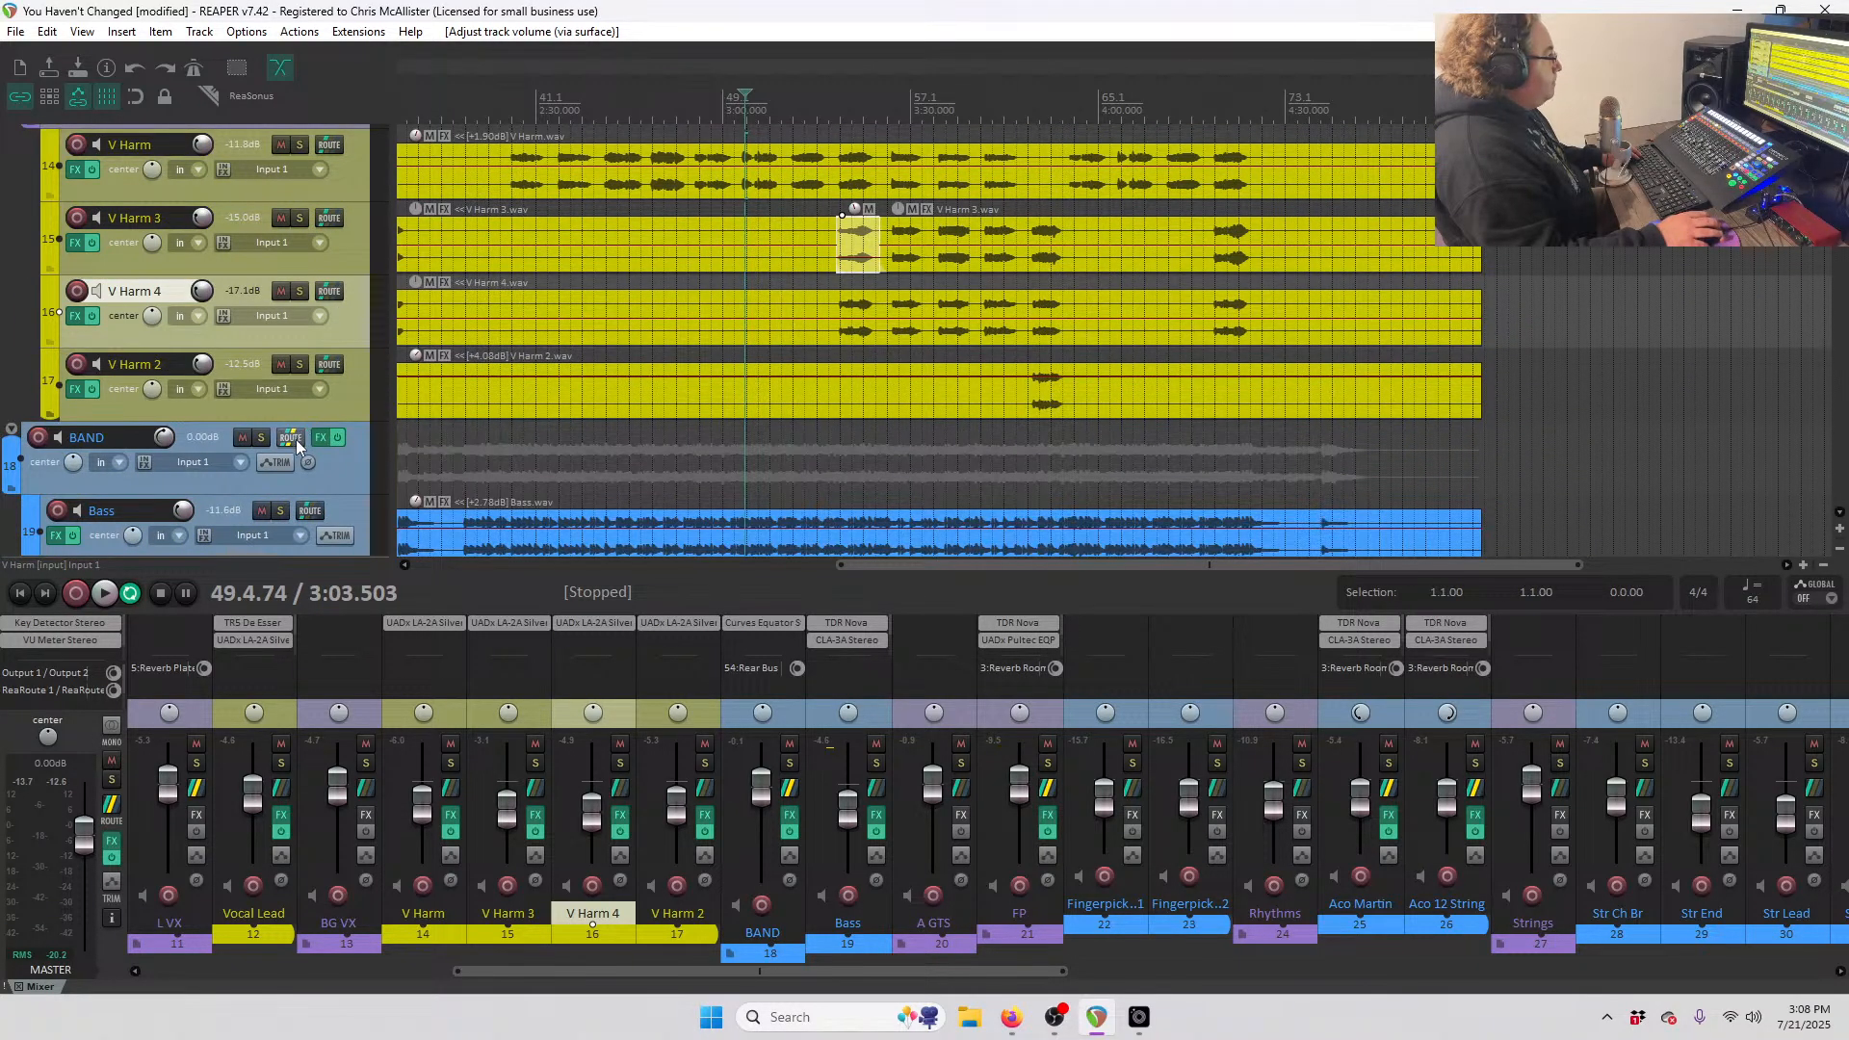
pyautogui.click(322, 438)
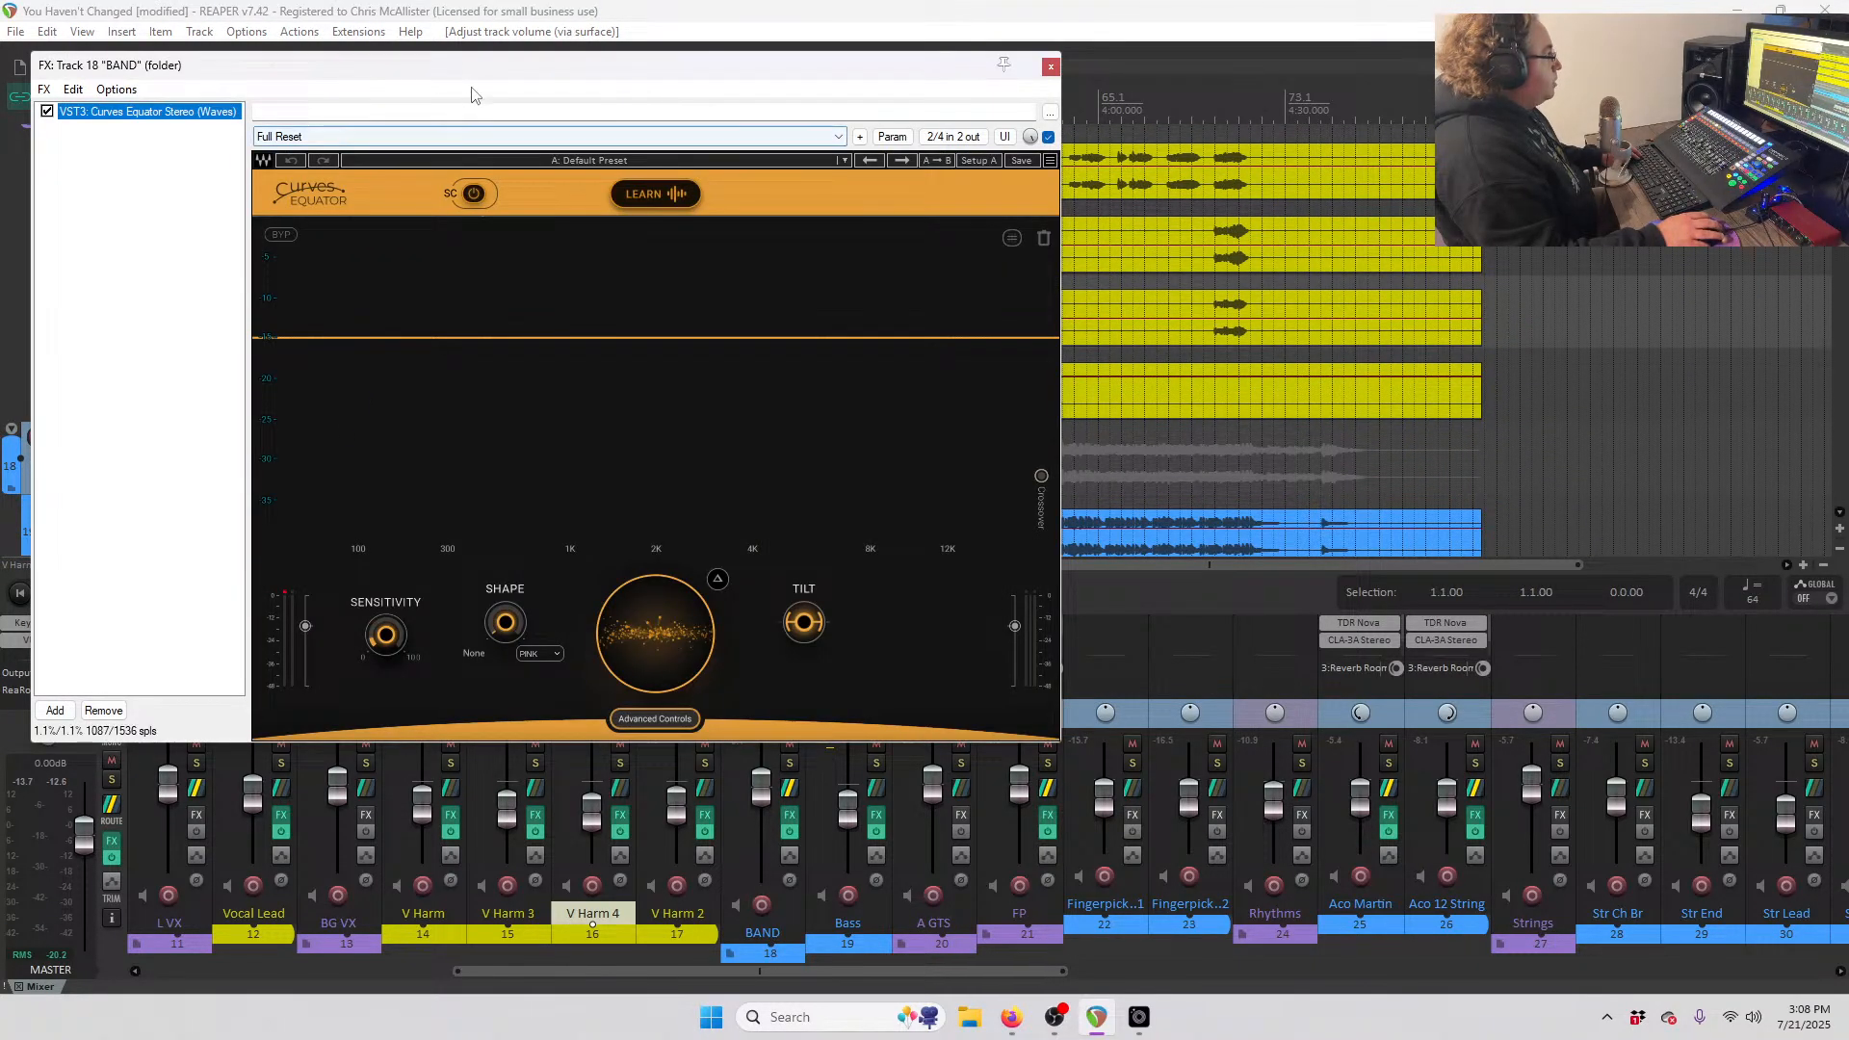
pyautogui.moveTo(480, 78); pyautogui.dragTo(921, 134)
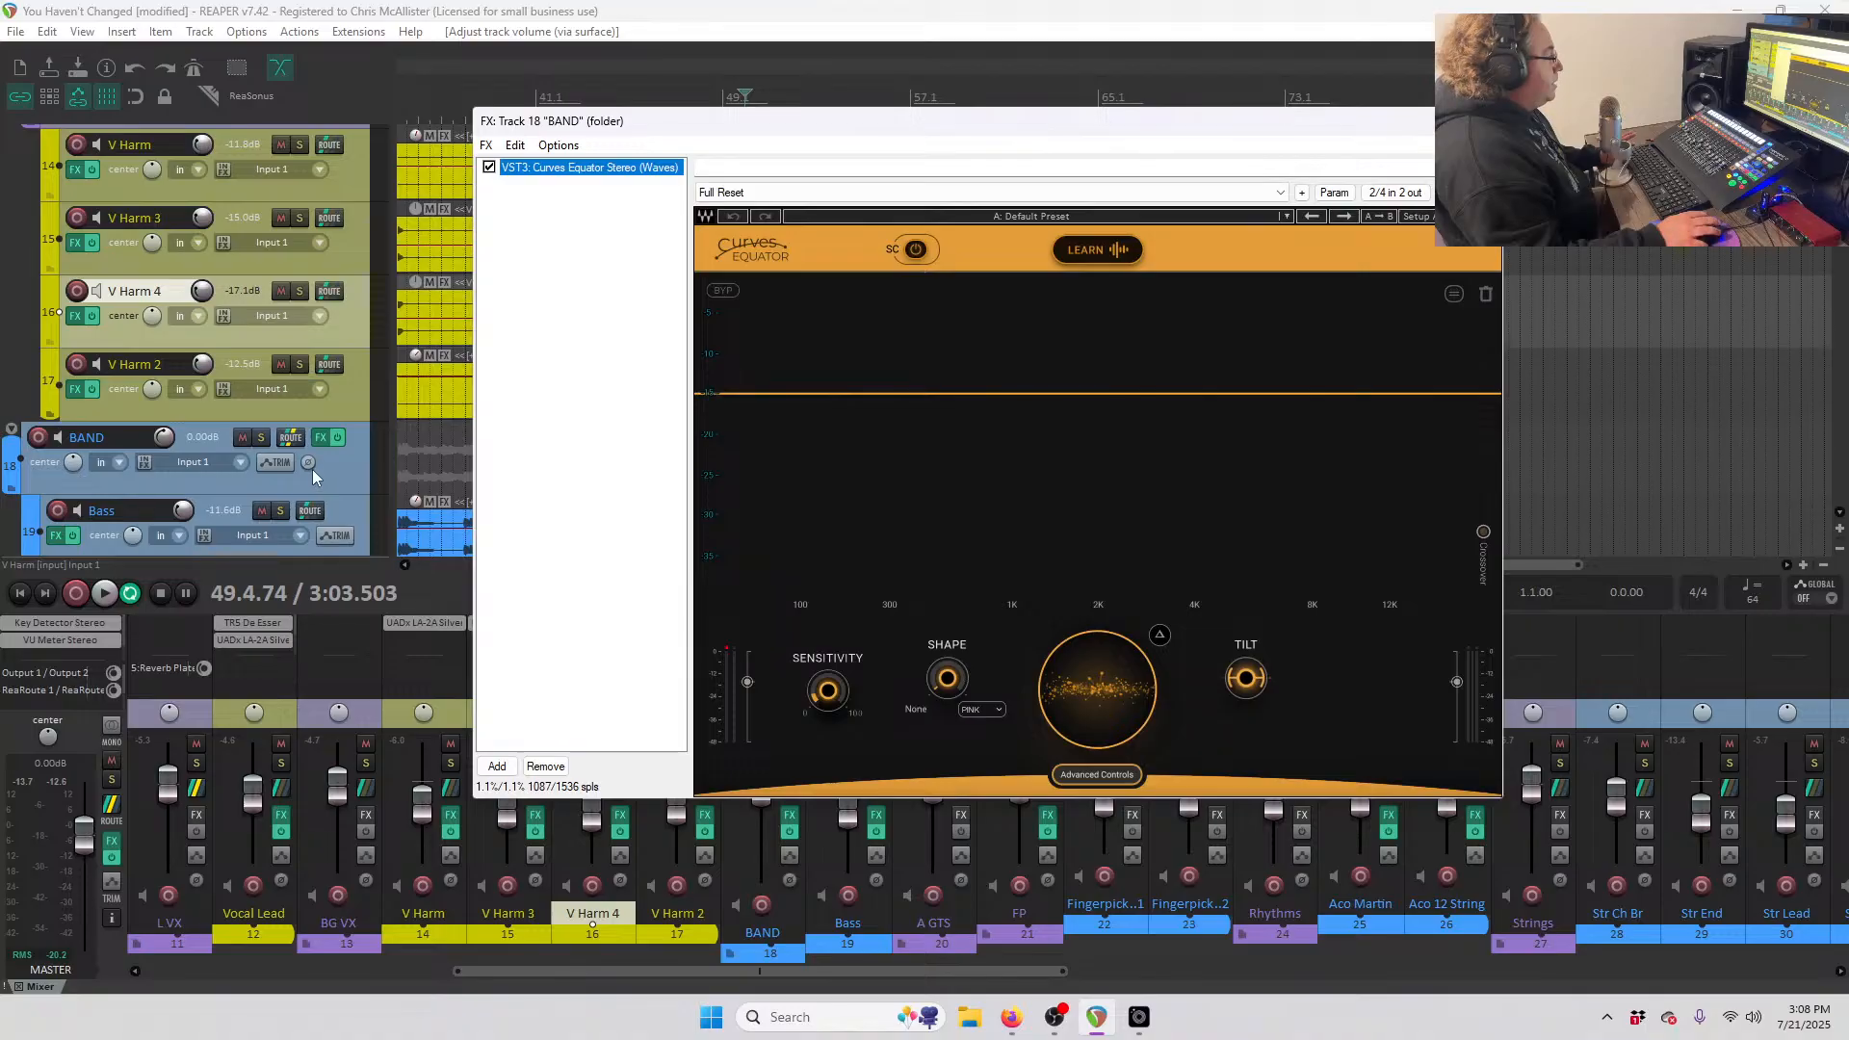
# - Look through the band and vocal tracks and check the VOX folder's existing routing
pyautogui.scroll(-3, 313, 476)
pyautogui.scroll(-3, 318, 337)
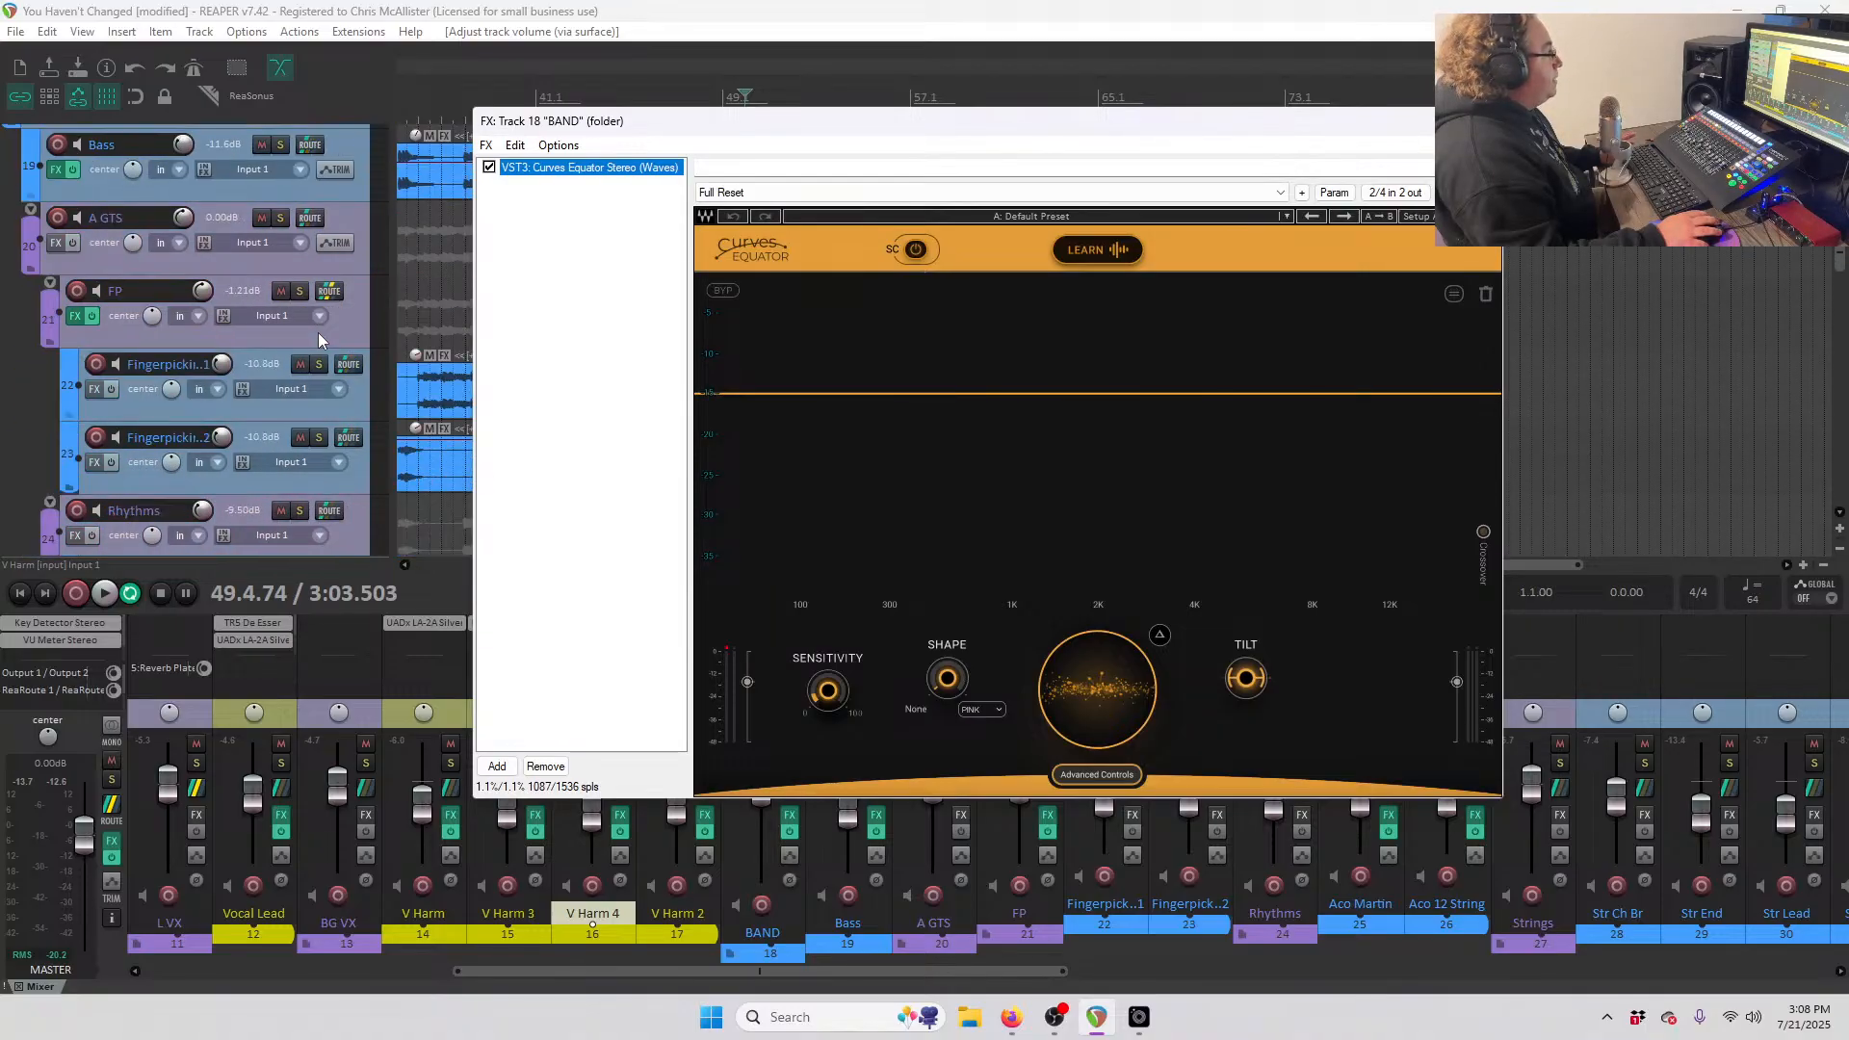
pyautogui.scroll(-3, 314, 344)
pyautogui.scroll(4, 314, 344)
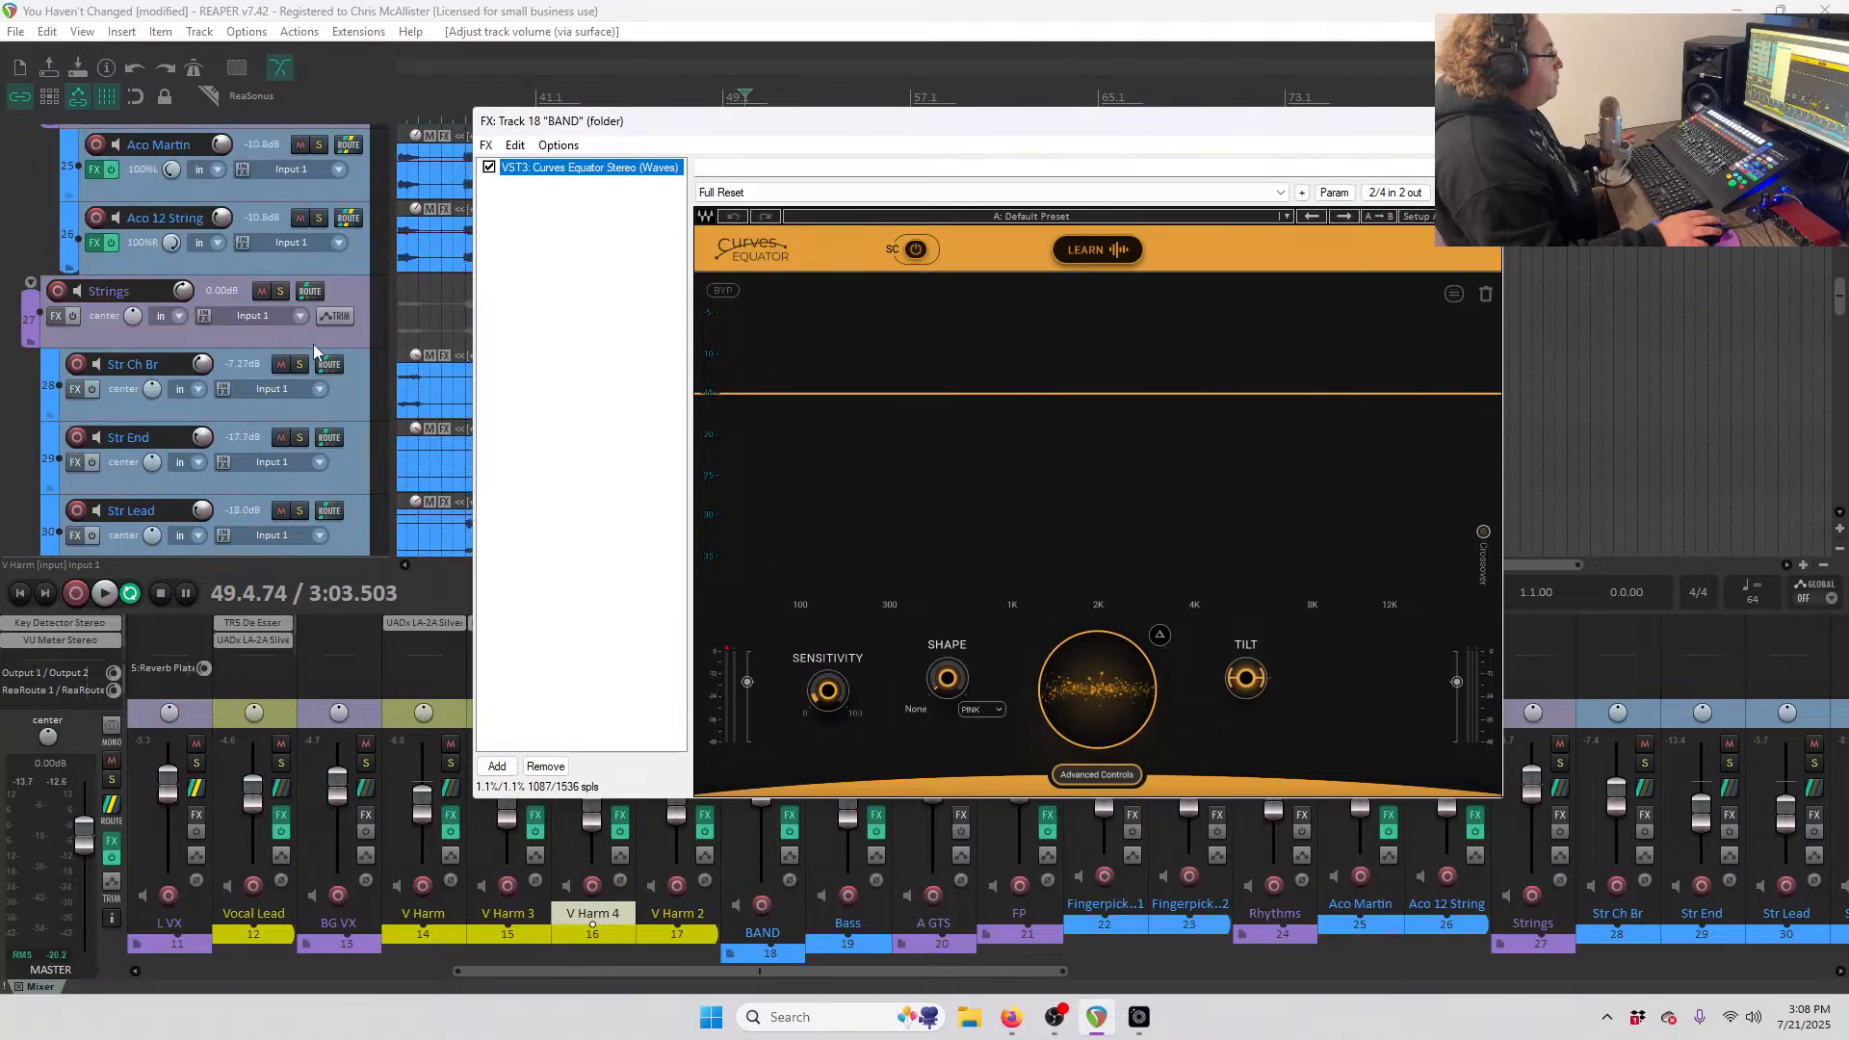
pyautogui.scroll(3, 325, 344)
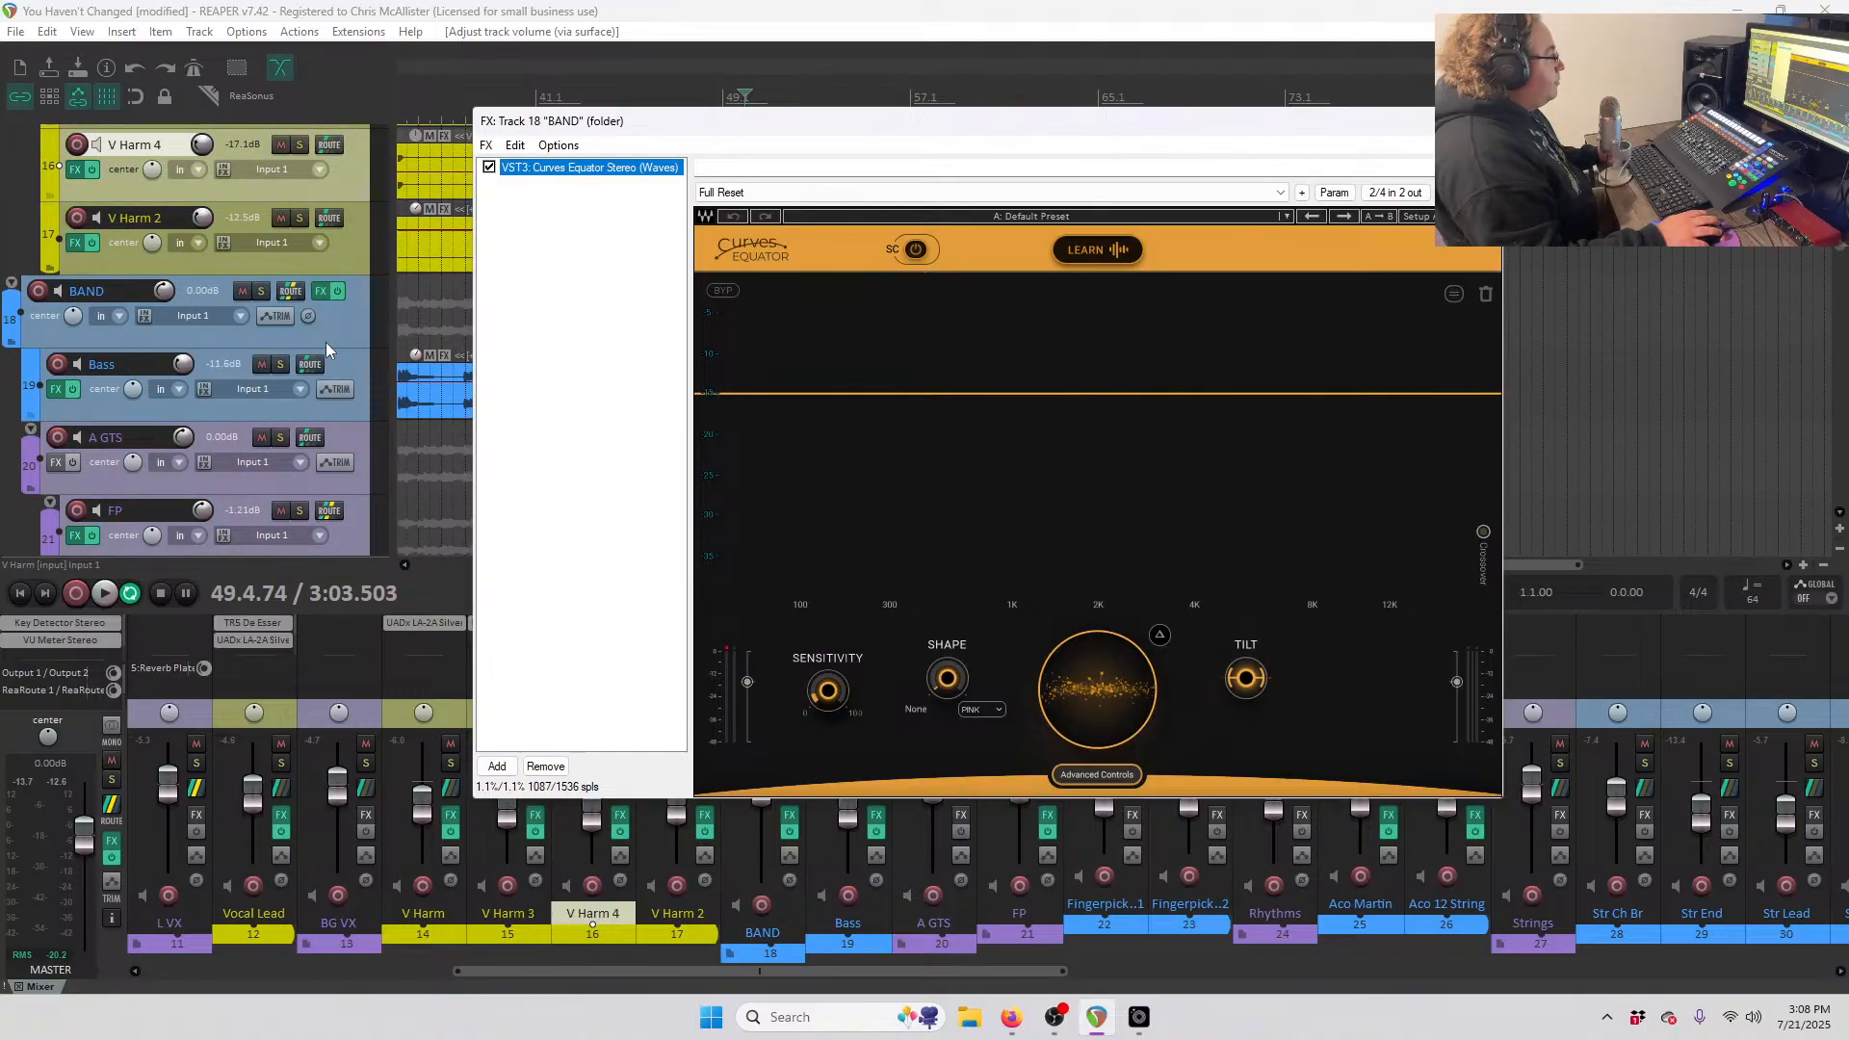
pyautogui.scroll(3, 325, 343)
pyautogui.scroll(3, 298, 358)
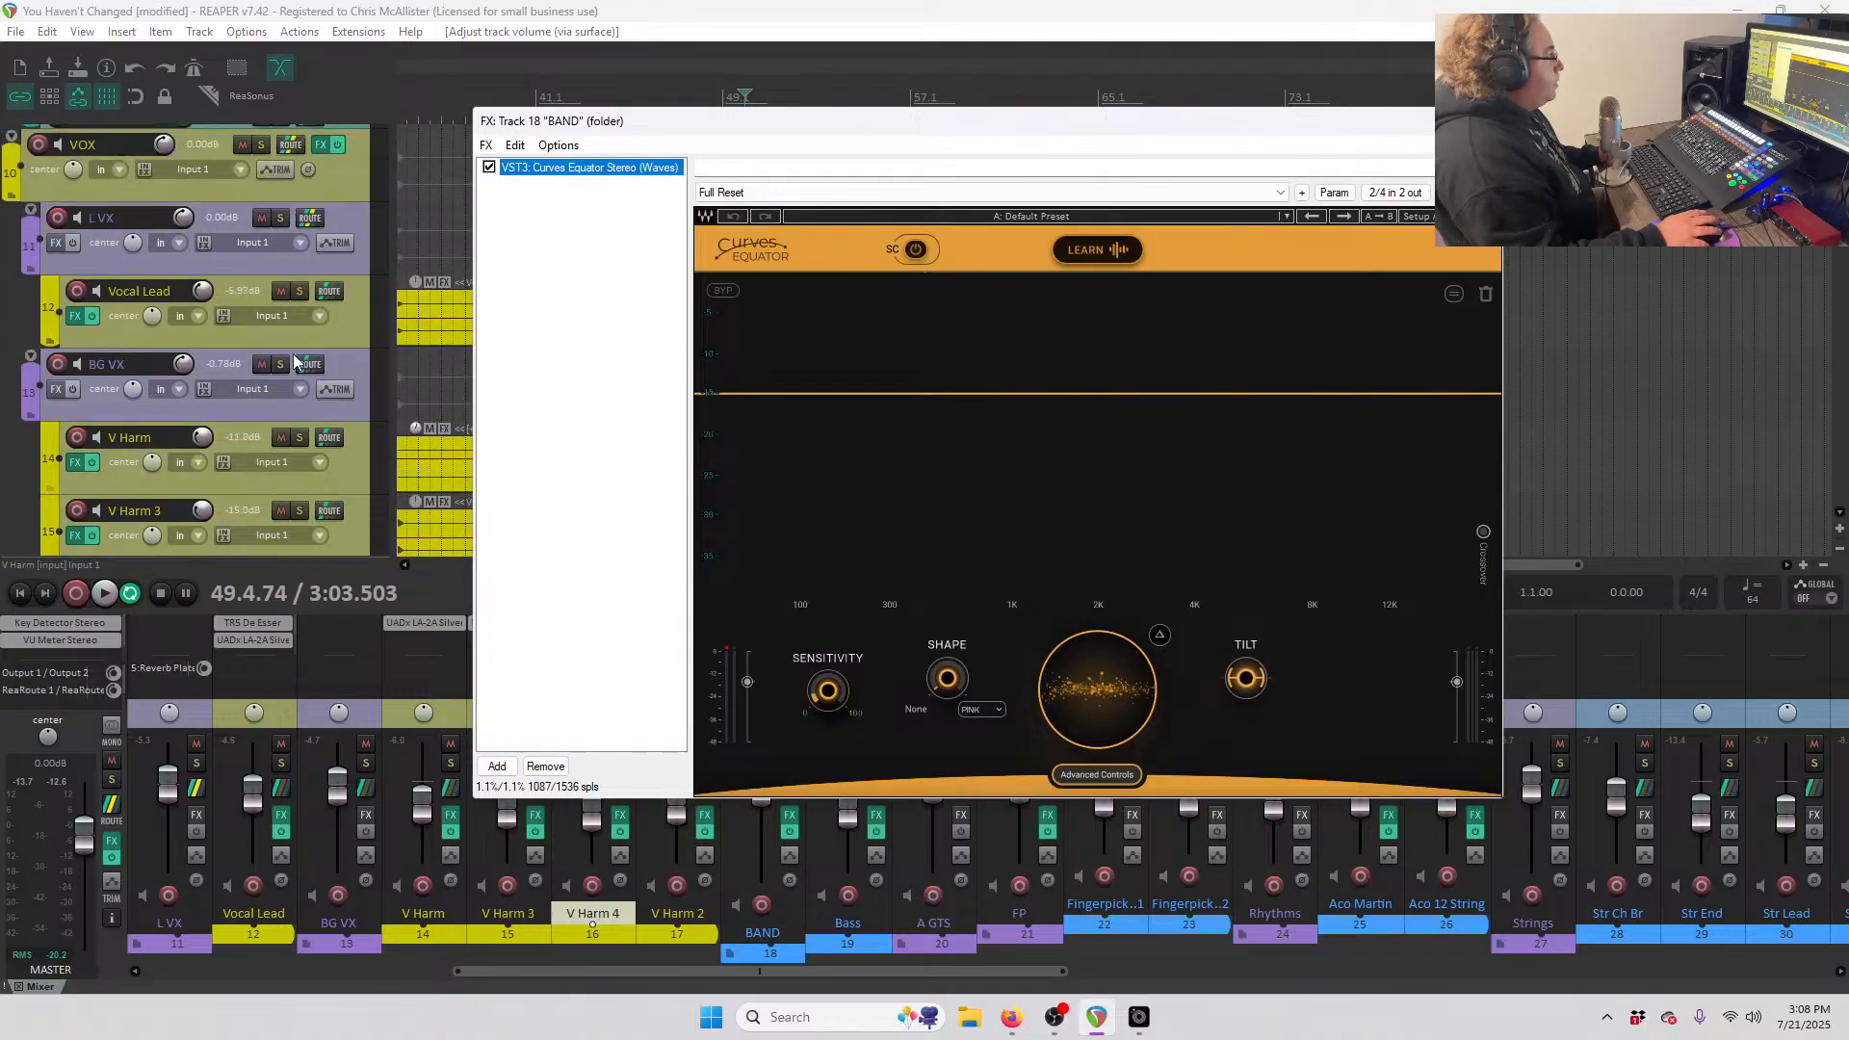
pyautogui.scroll(2, 297, 362)
pyautogui.click(288, 221)
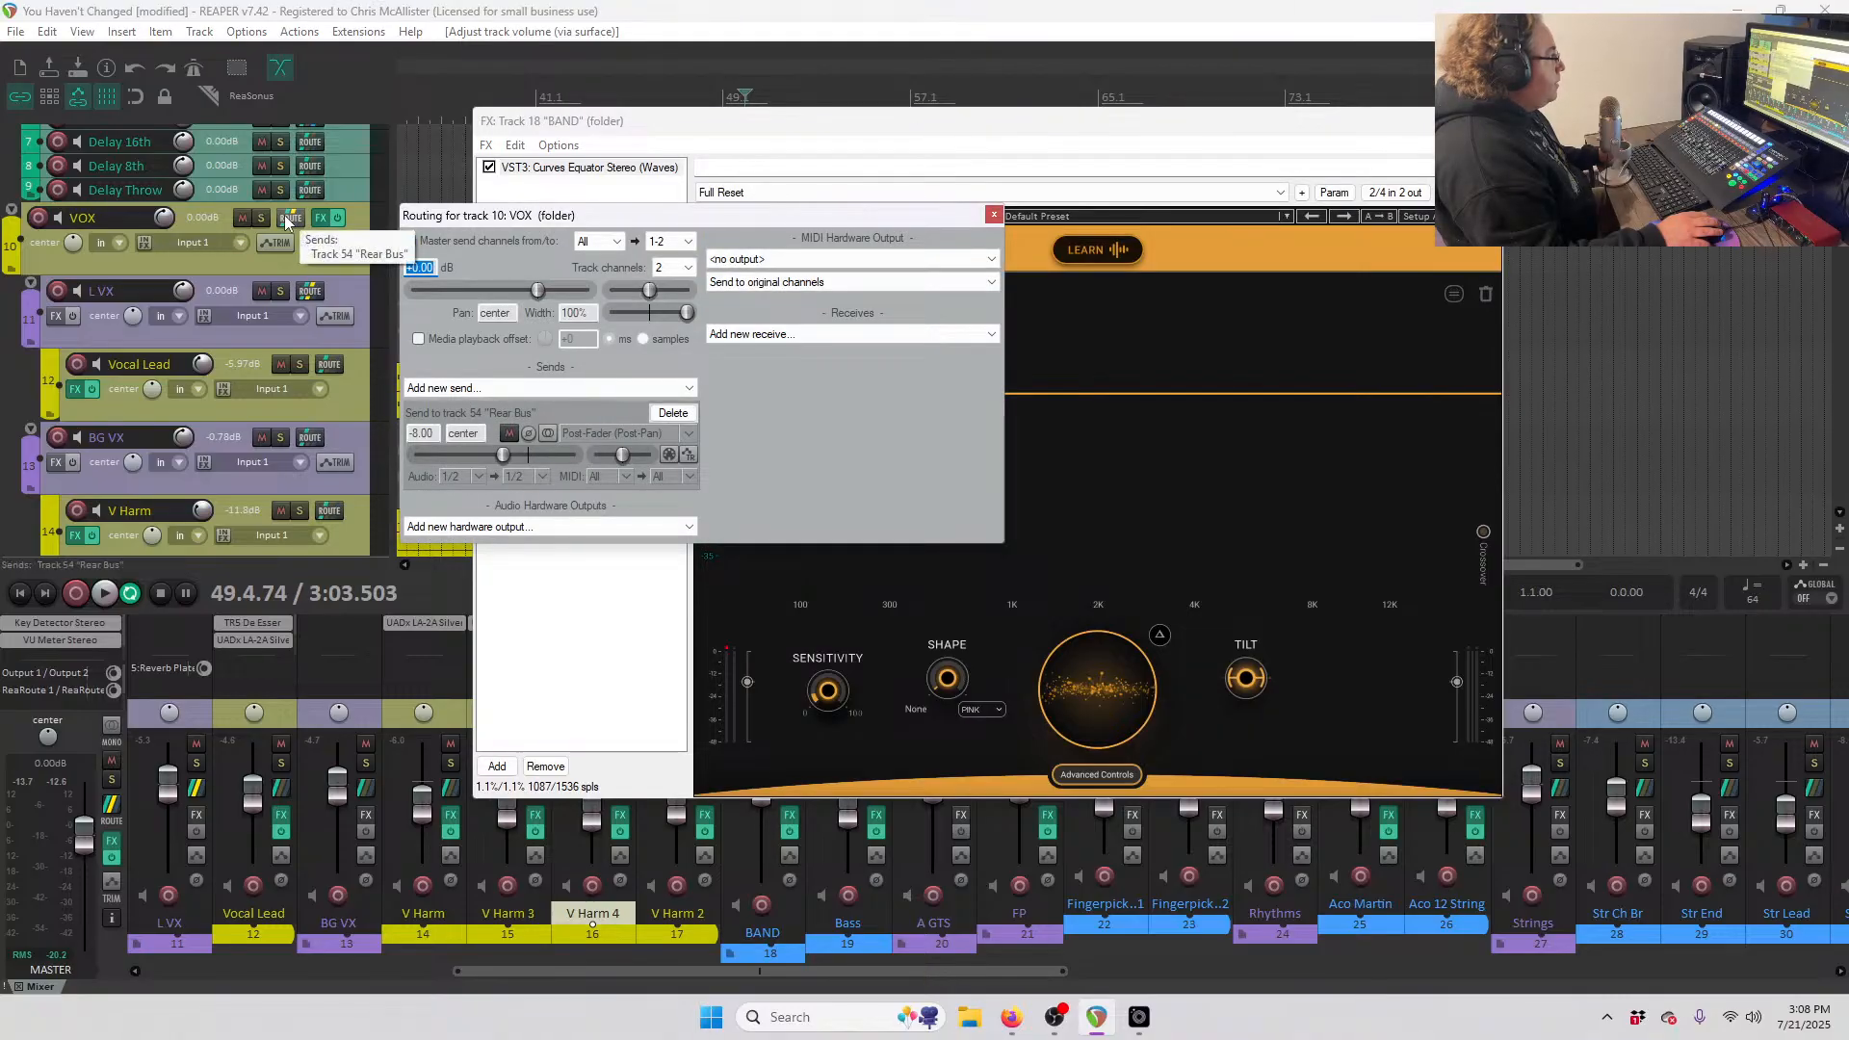
pyautogui.click(994, 216)
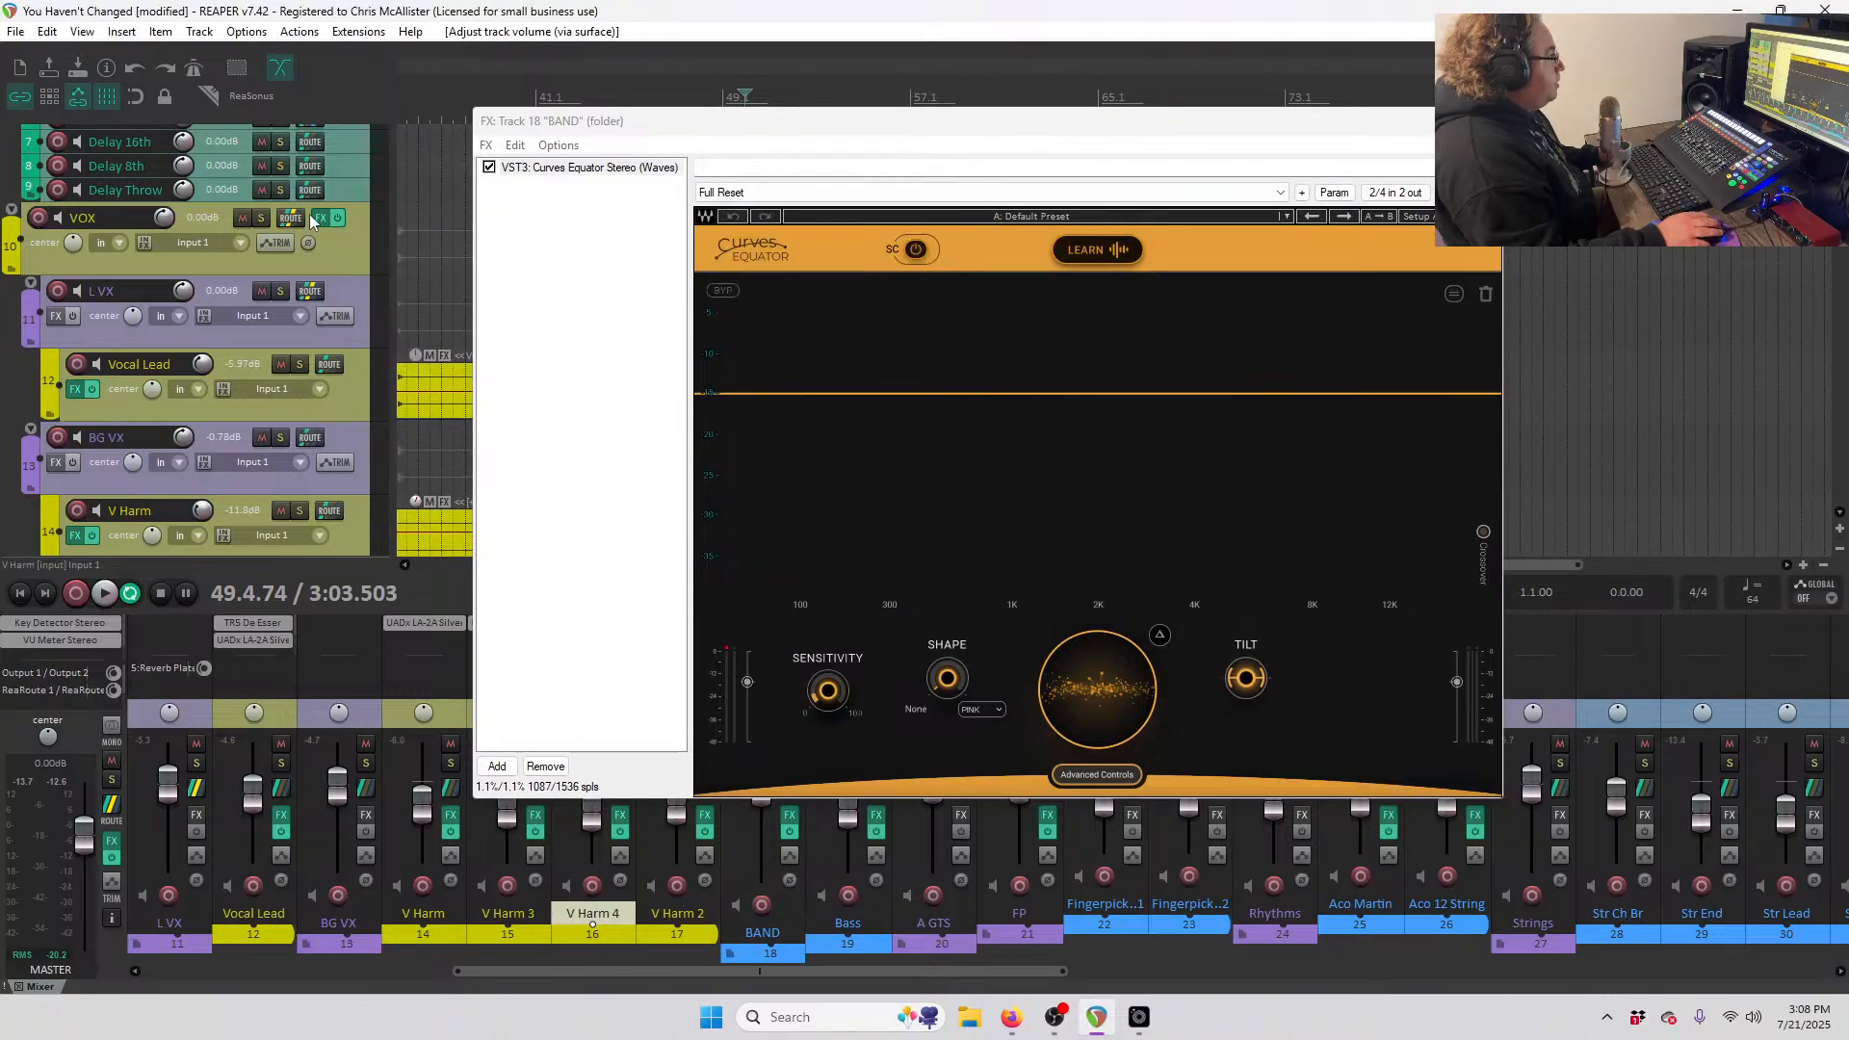
# - Add a send from the VOX folder to the BAND folder, feeding new receiving channels 3/4
pyautogui.scroll(-4, 250, 443)
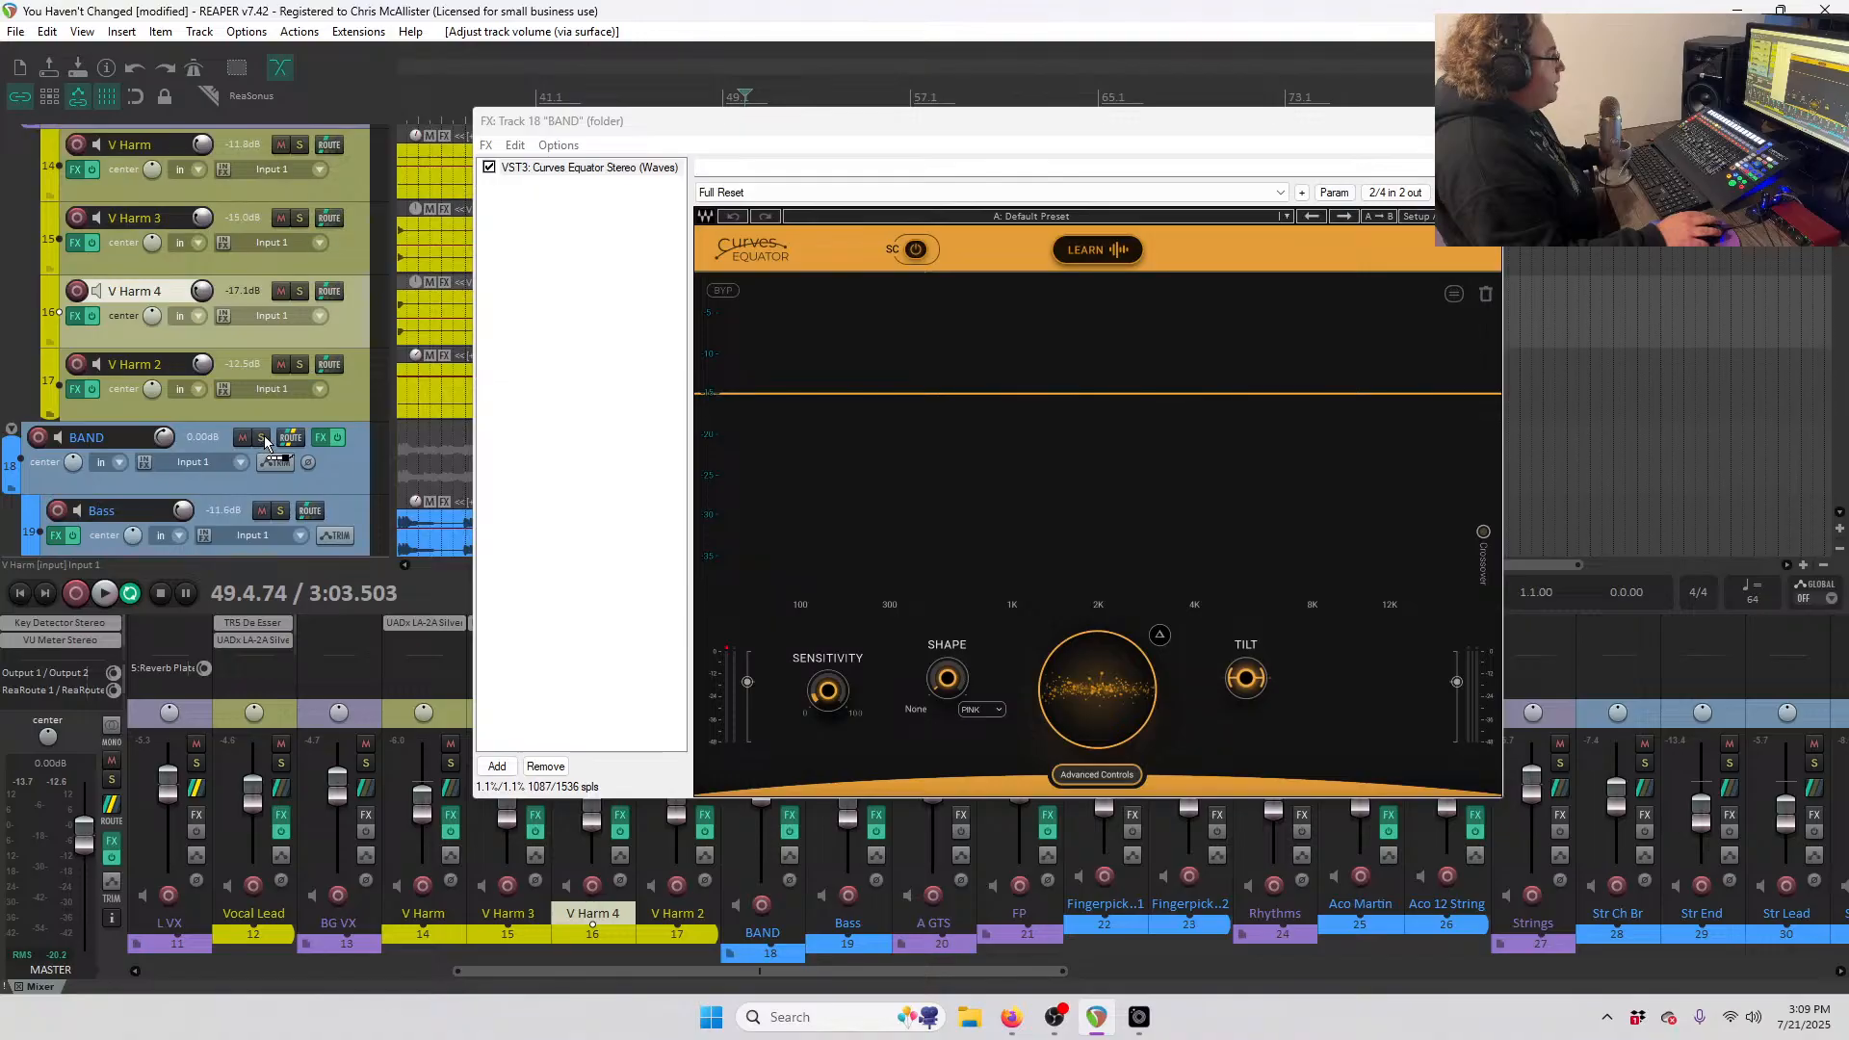
pyautogui.moveTo(266, 442); pyautogui.dragTo(268, 444)
pyautogui.click(414, 533)
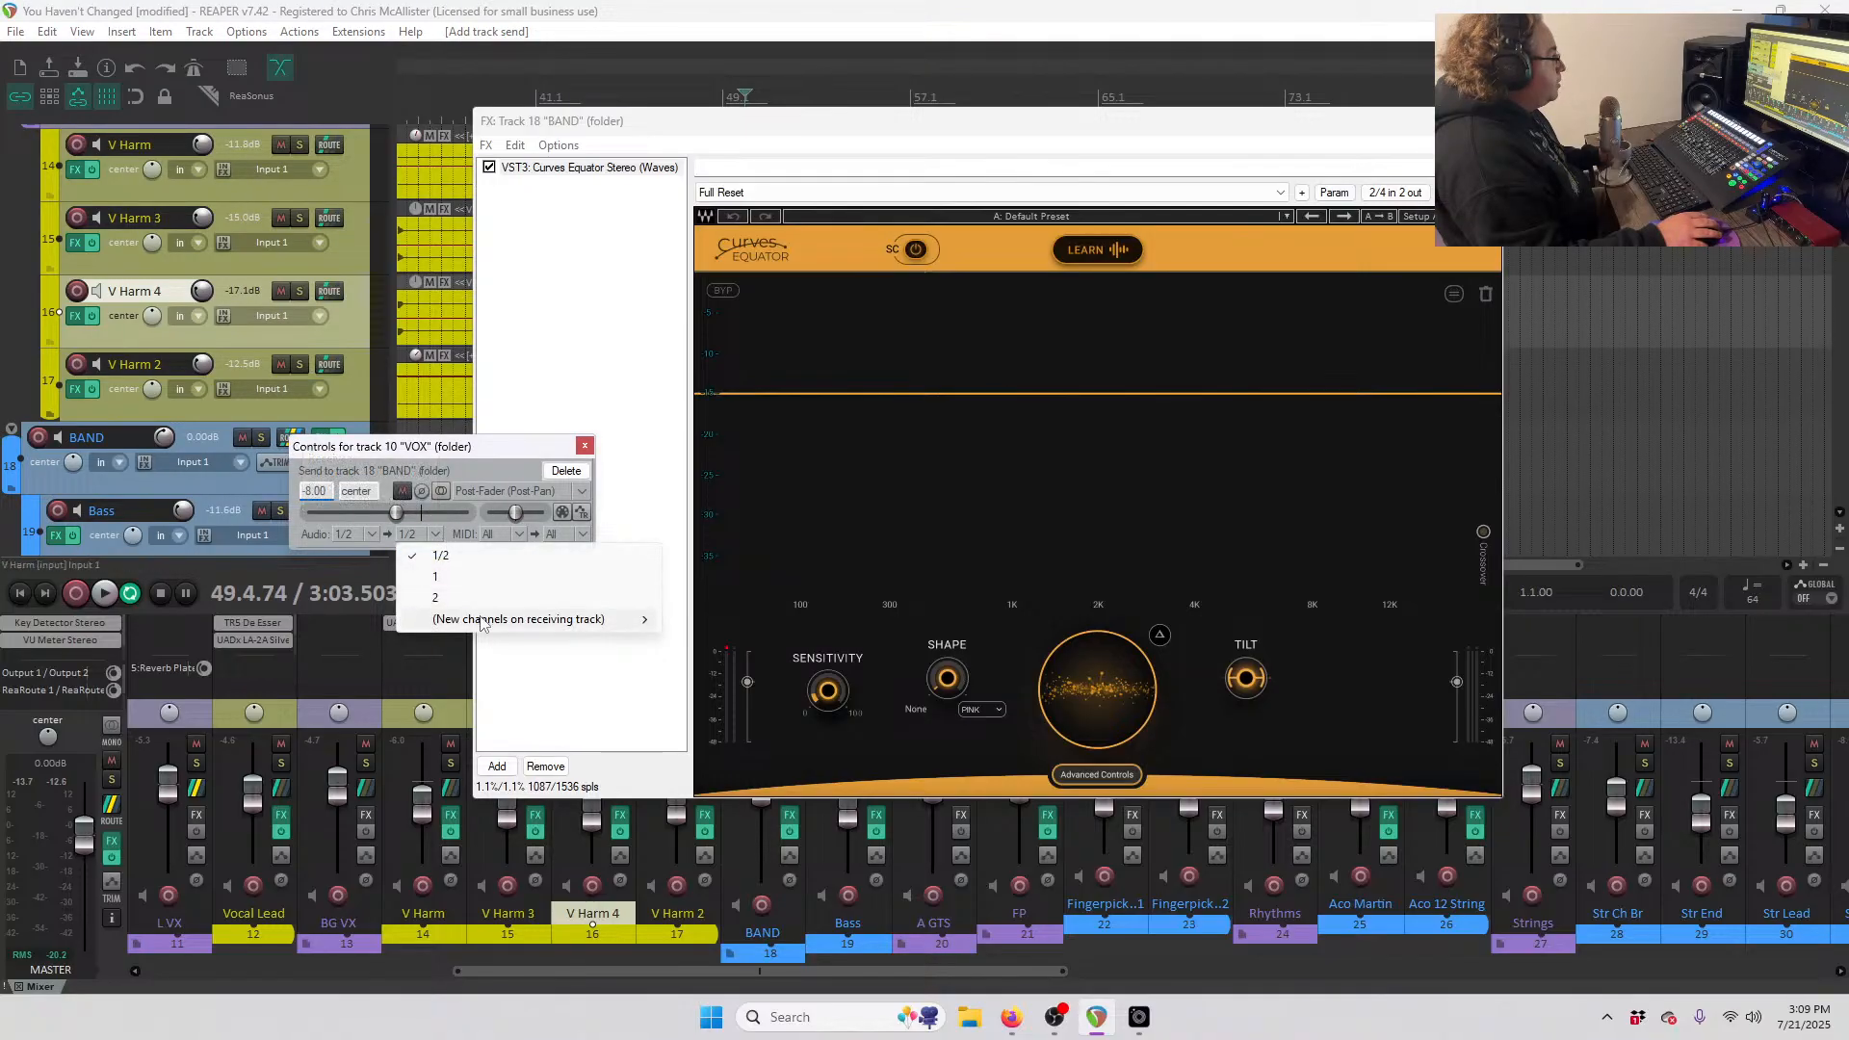
pyautogui.moveTo(481, 621)
pyautogui.click(695, 621)
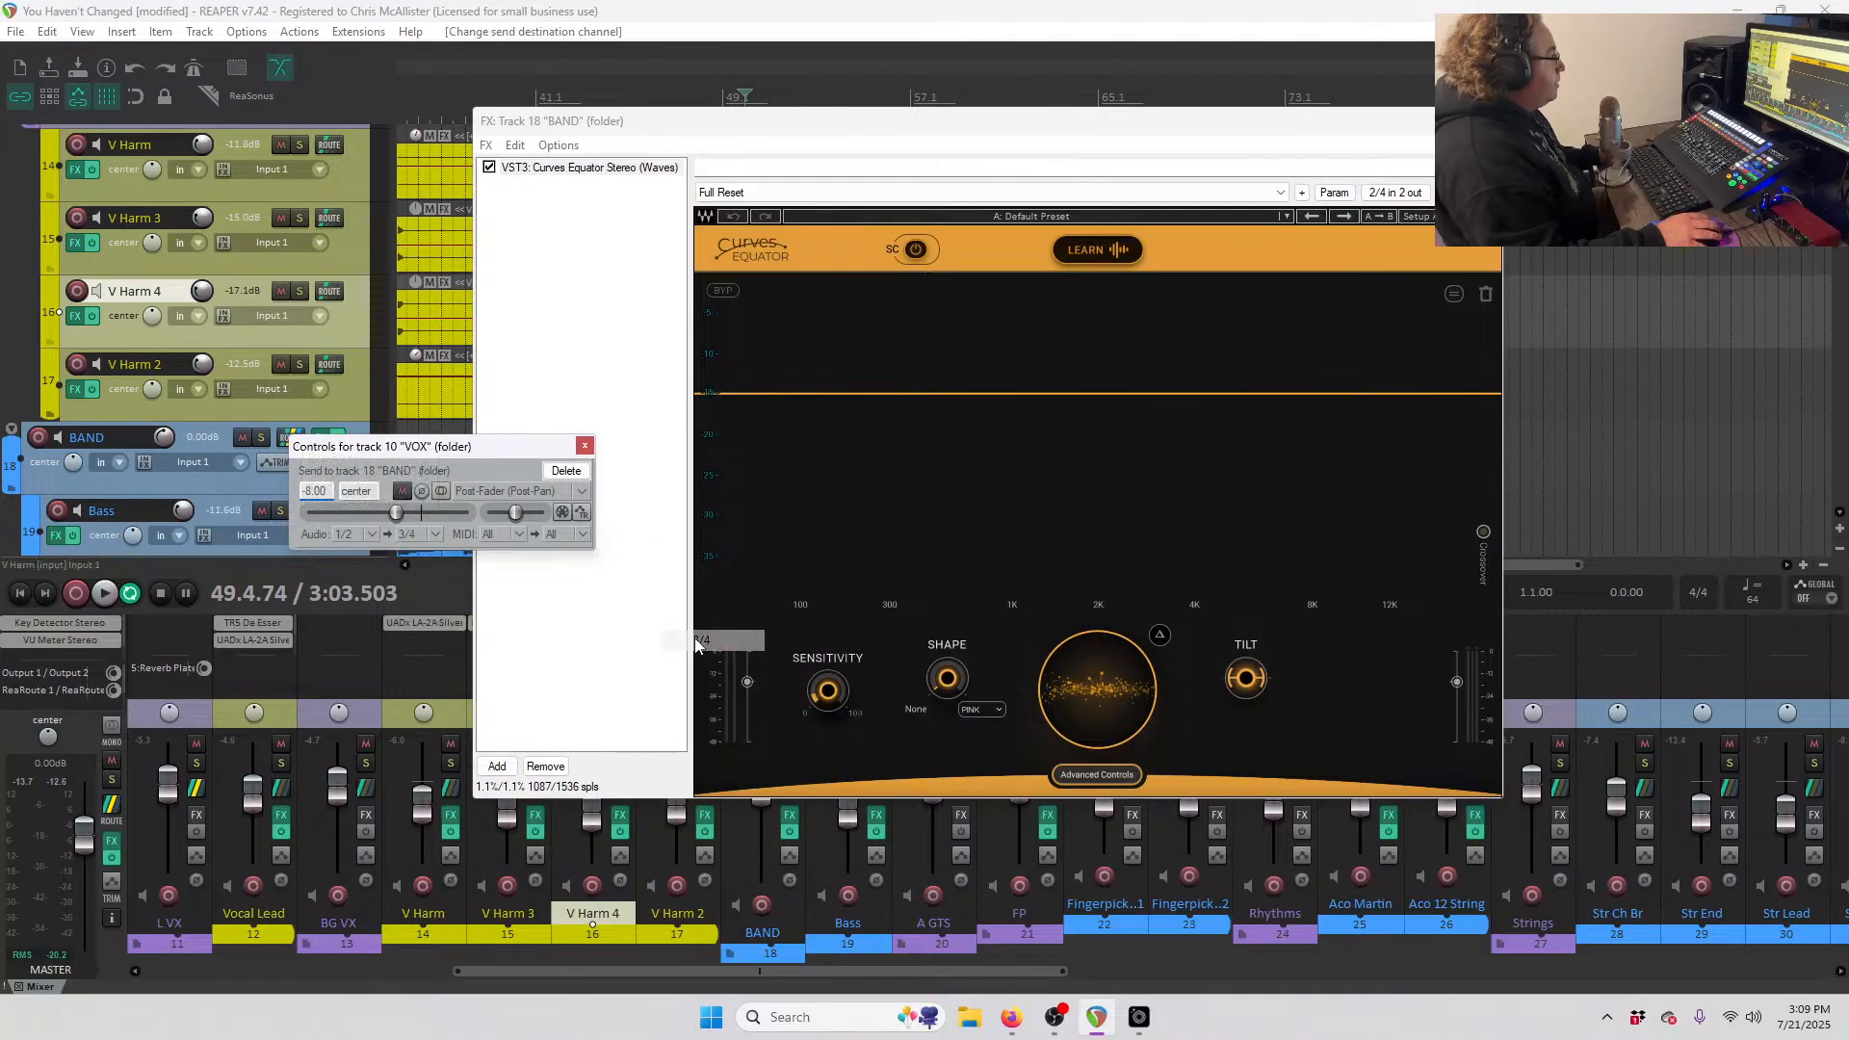
pyautogui.click(585, 447)
# - Enable the sidechain input in BAND's Curves Equator and play the full mix from about bar 53
pyautogui.moveTo(617, 127); pyautogui.dragTo(1031, 266)
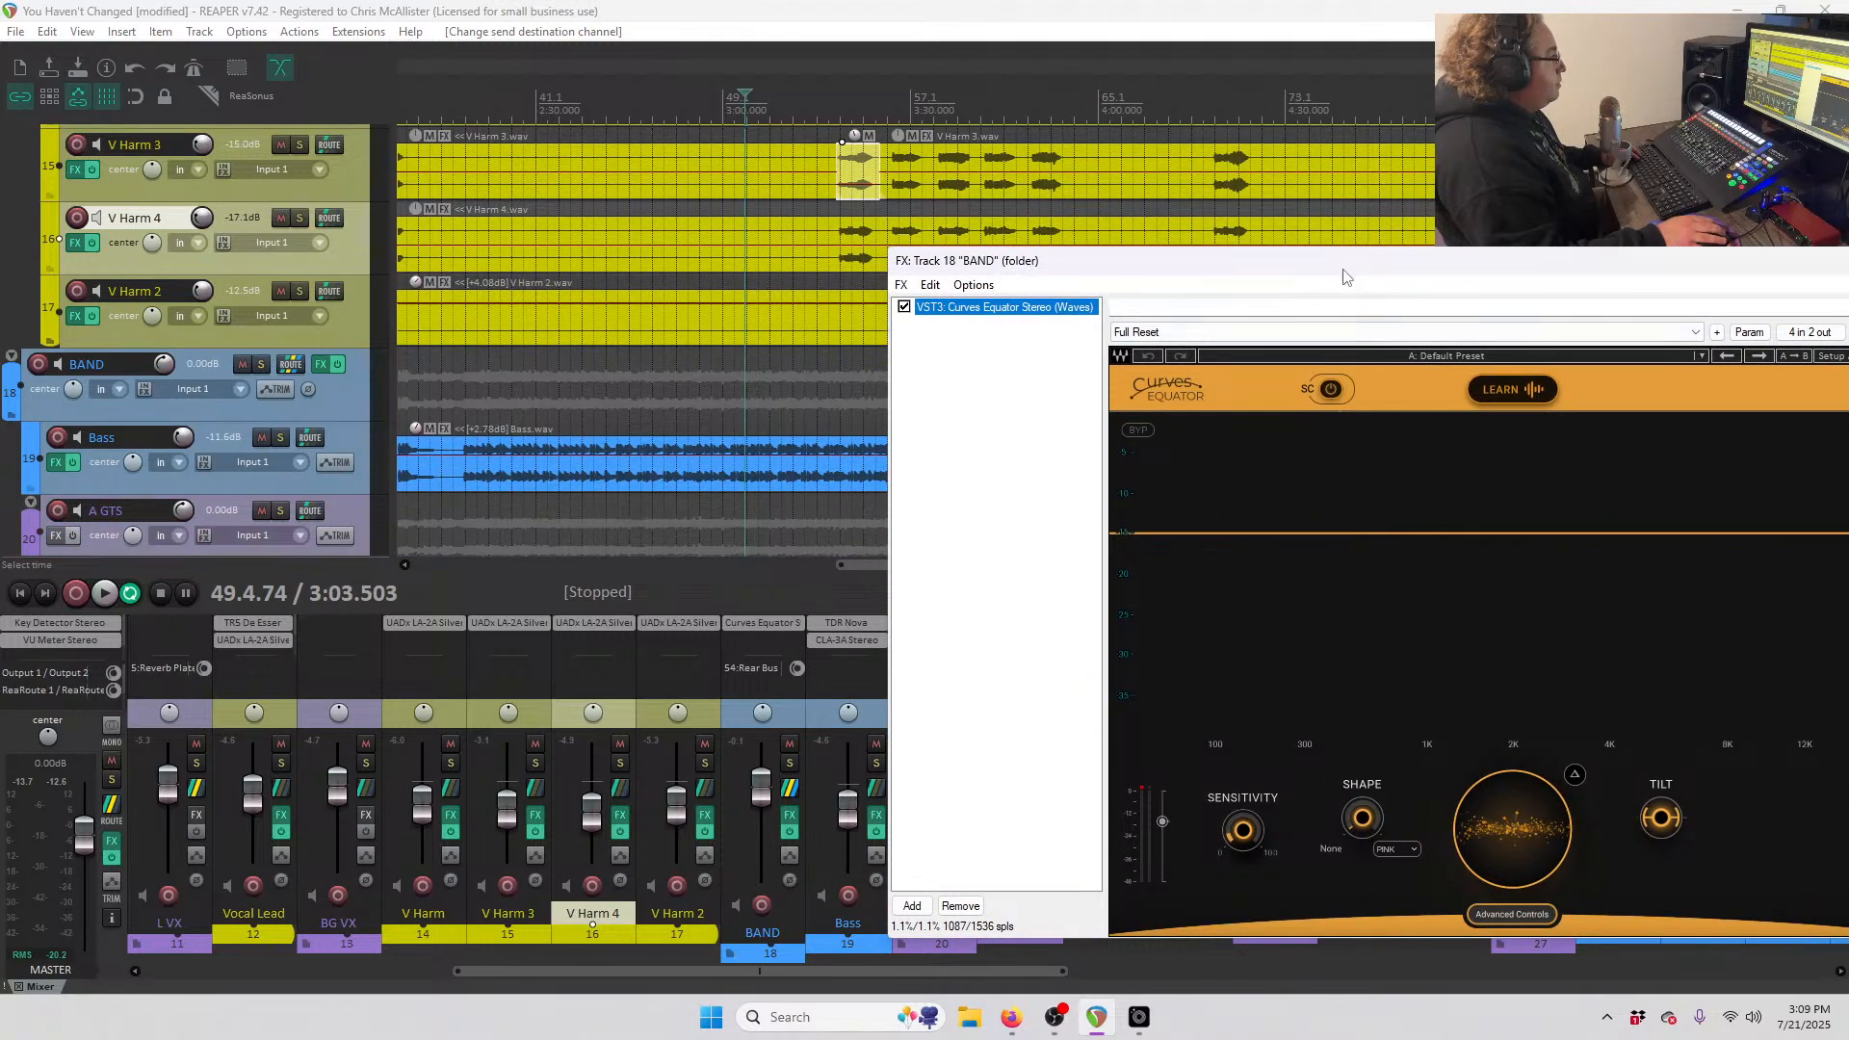
pyautogui.click(1330, 389)
pyautogui.moveTo(1403, 265); pyautogui.dragTo(1290, 265)
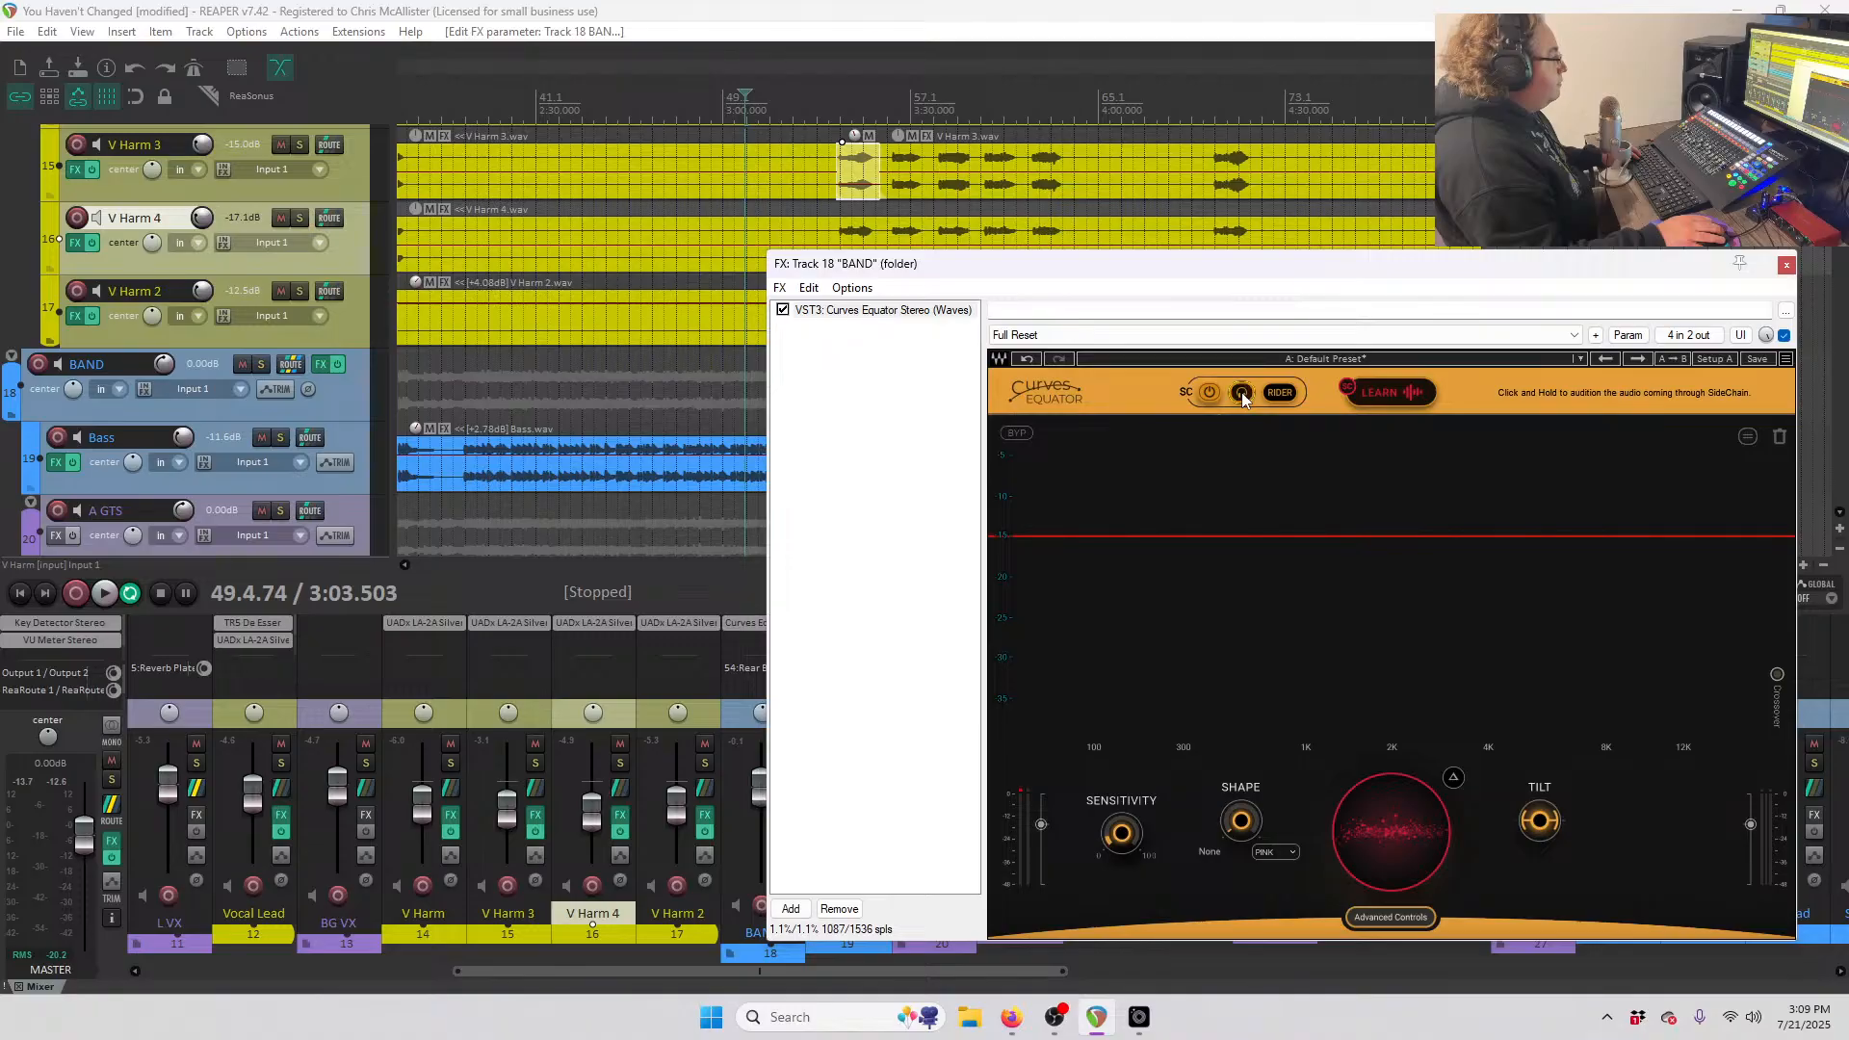
pyautogui.click(861, 200)
pyautogui.press('space')
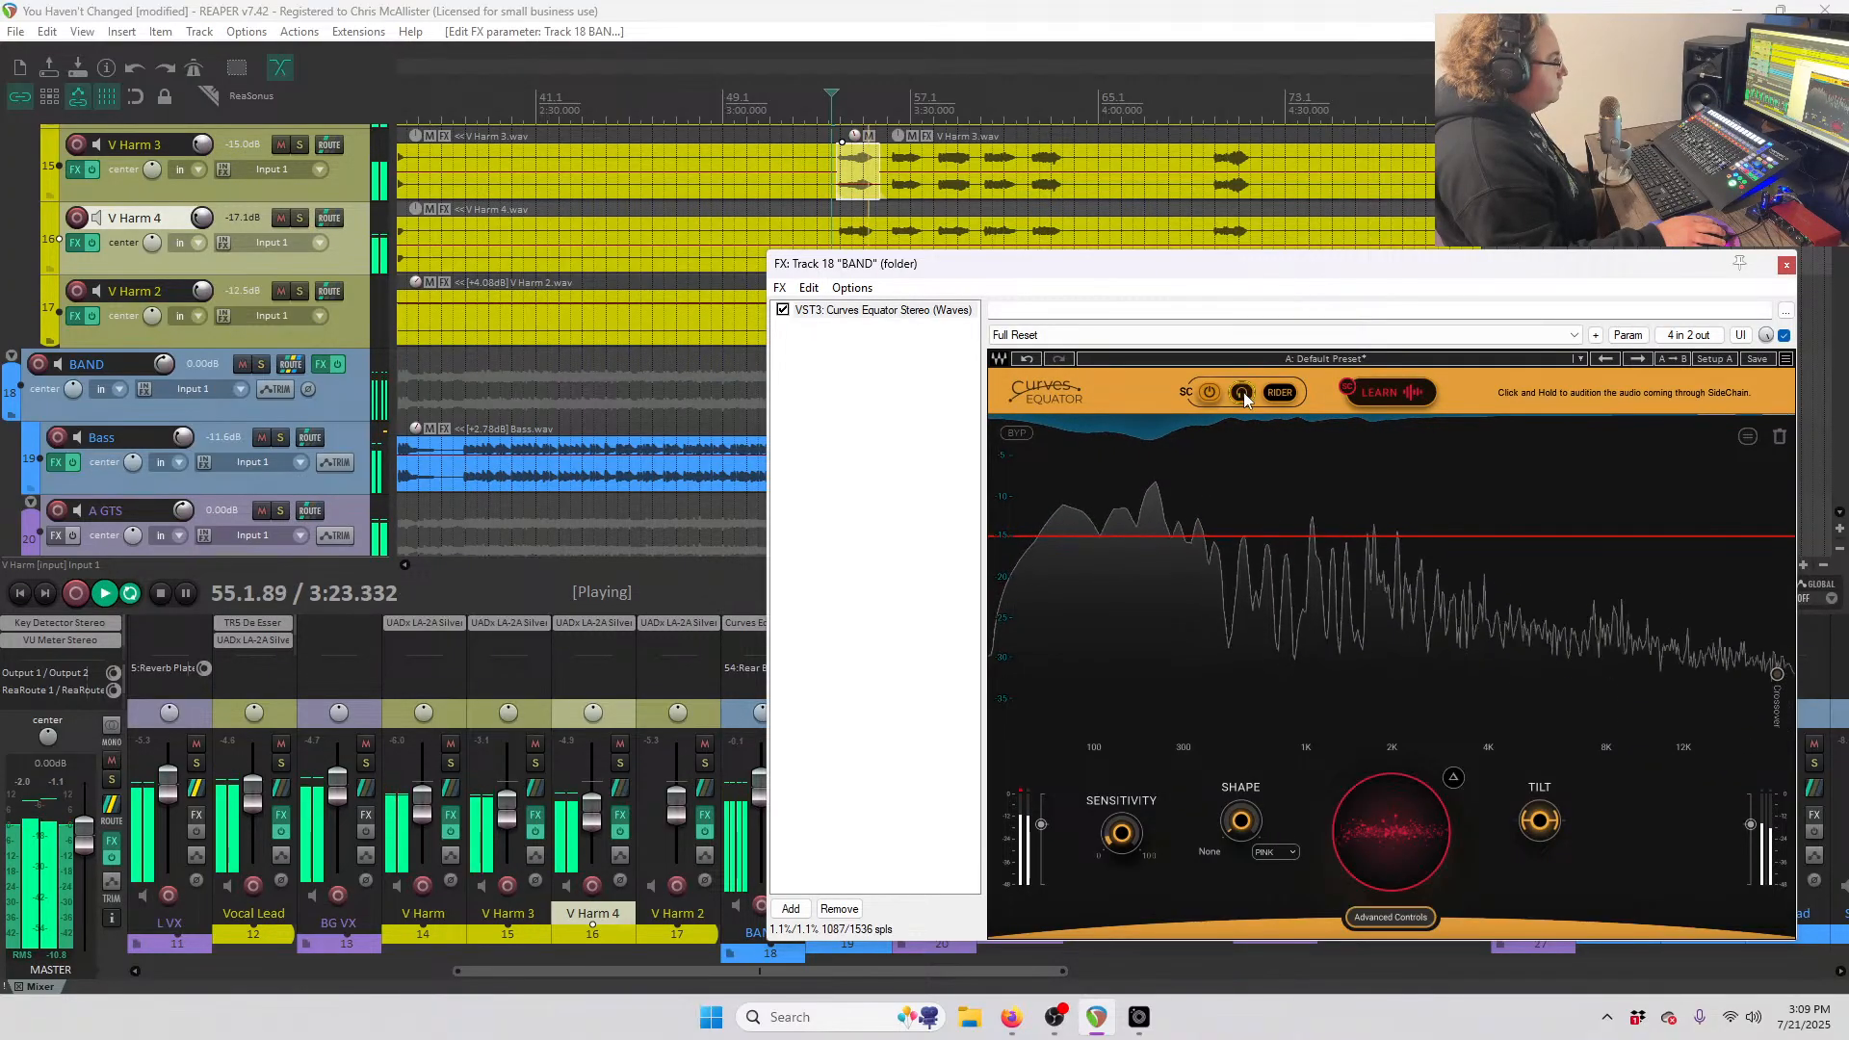
# - Turn on Rider in BAND's Curves Equator, then learn the sidechain curve while the song plays and apply it
pyautogui.press('space')
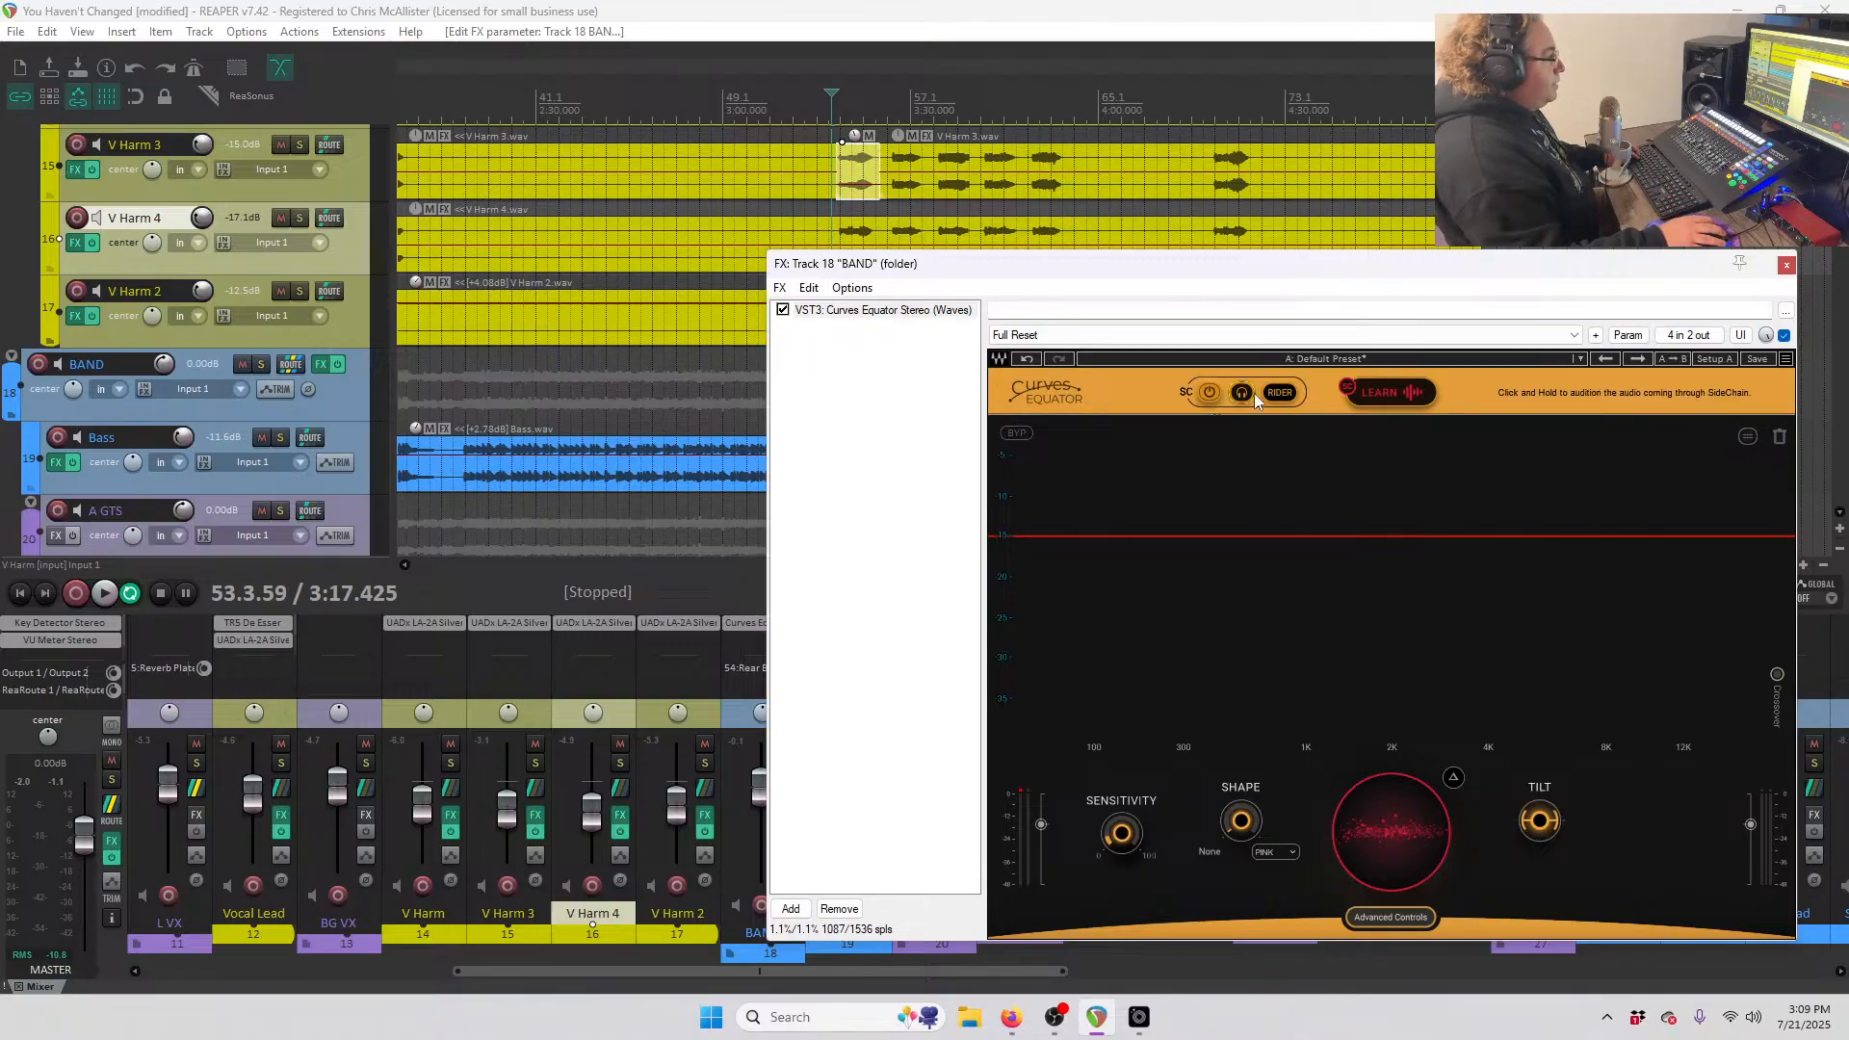
pyautogui.click(1282, 390)
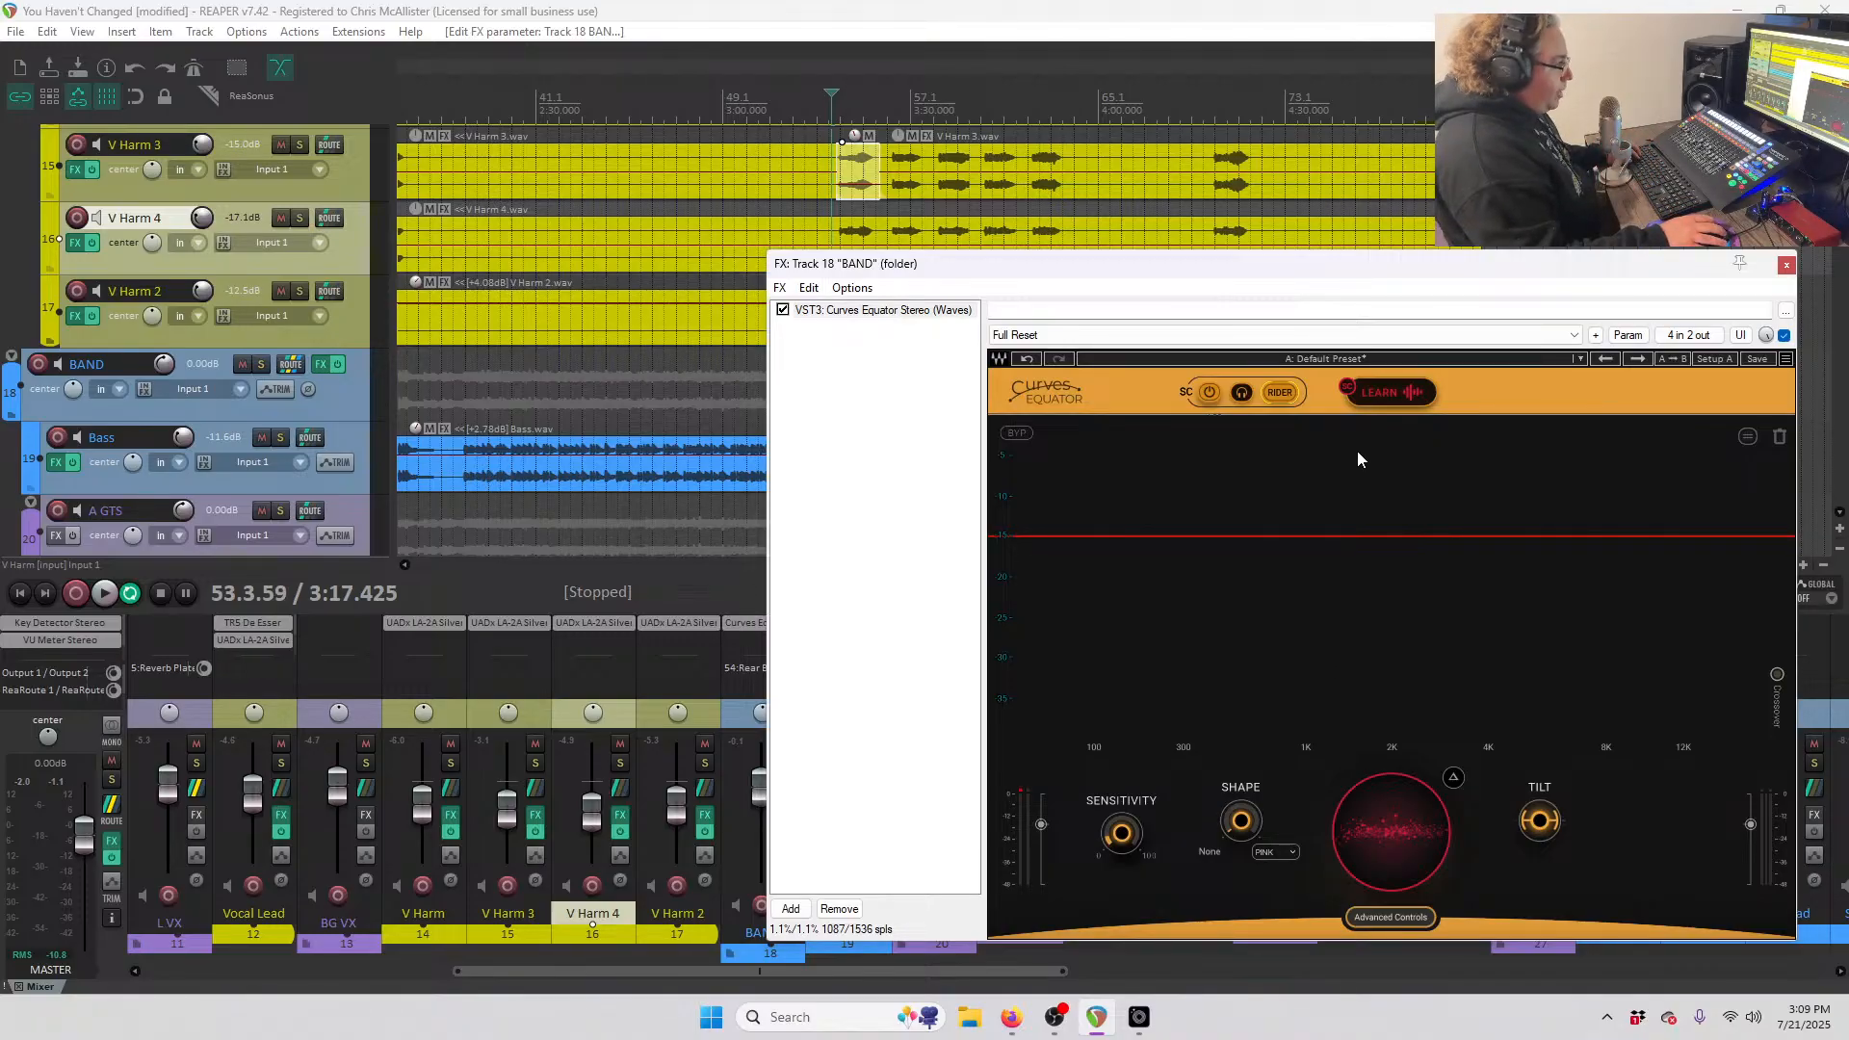
pyautogui.press('space')
pyautogui.click(1390, 397)
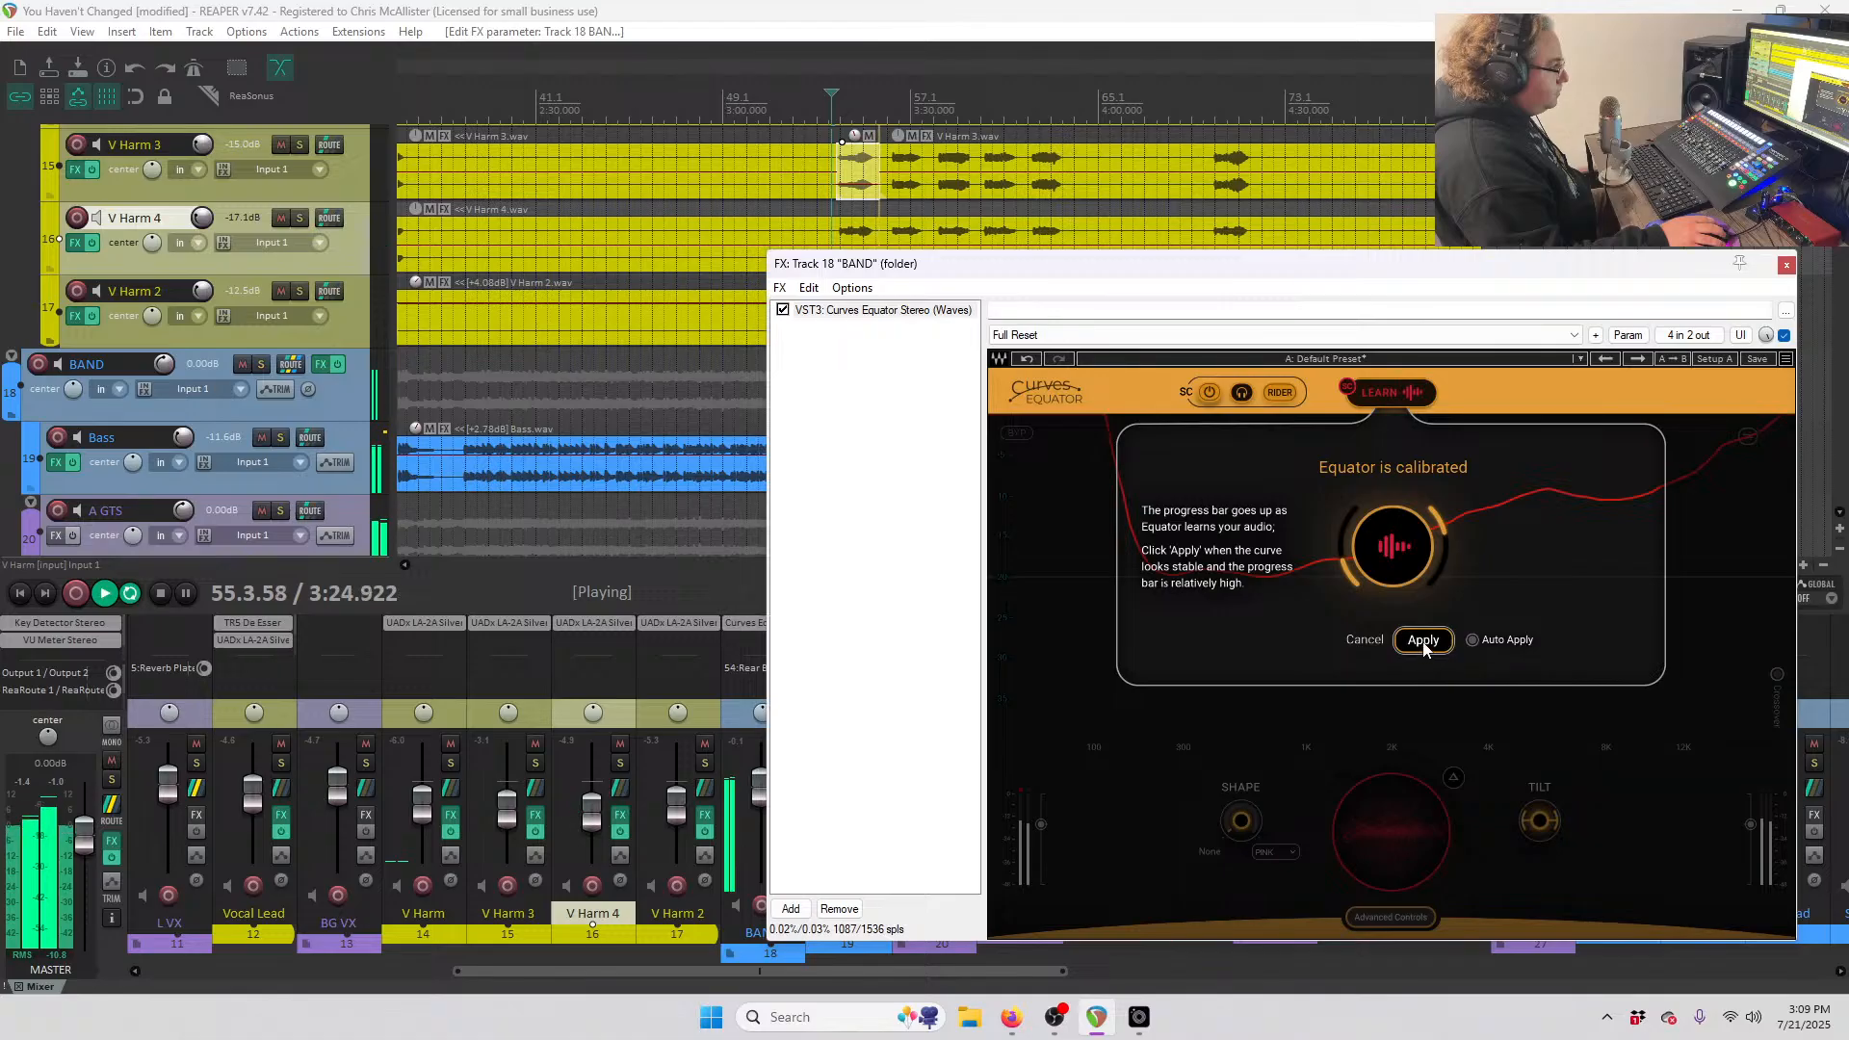
pyautogui.click(1424, 640)
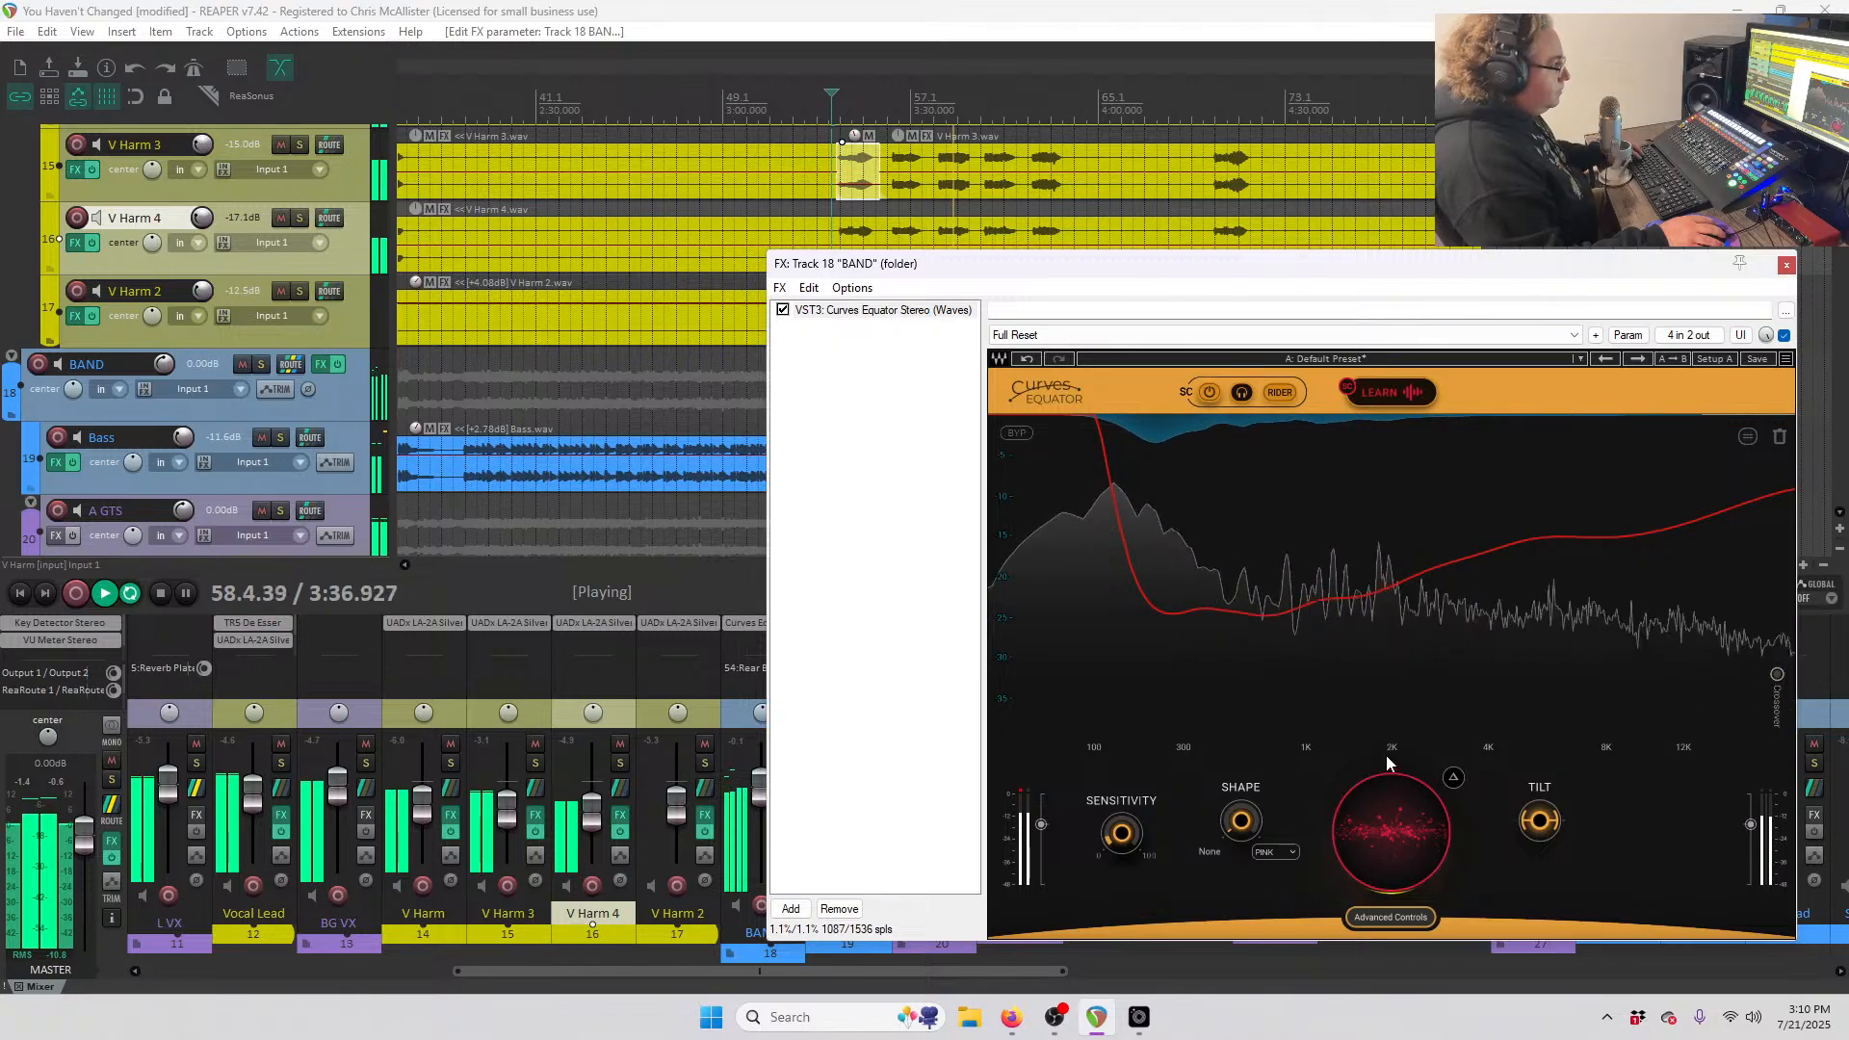
pyautogui.press('space')
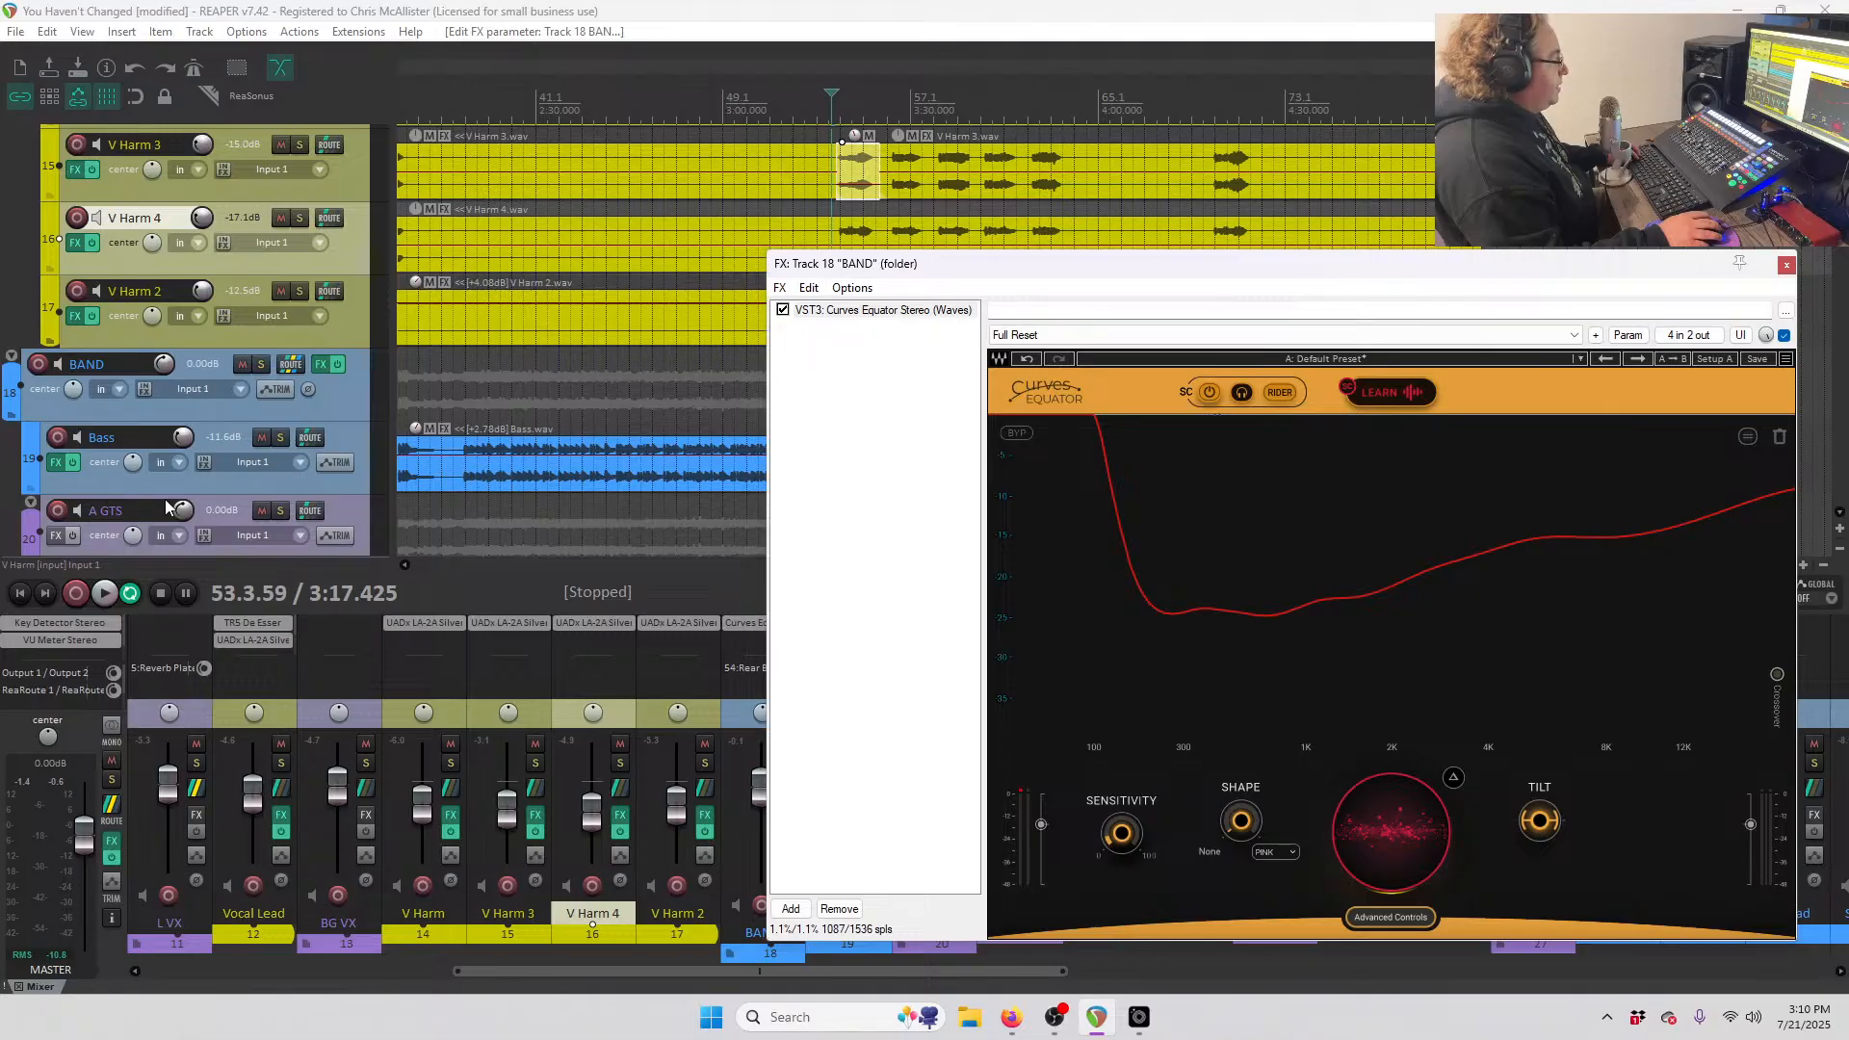
# - Close the BAND folder's effects window and look over the lead and background vocal tracks
pyautogui.scroll(1, 169, 499)
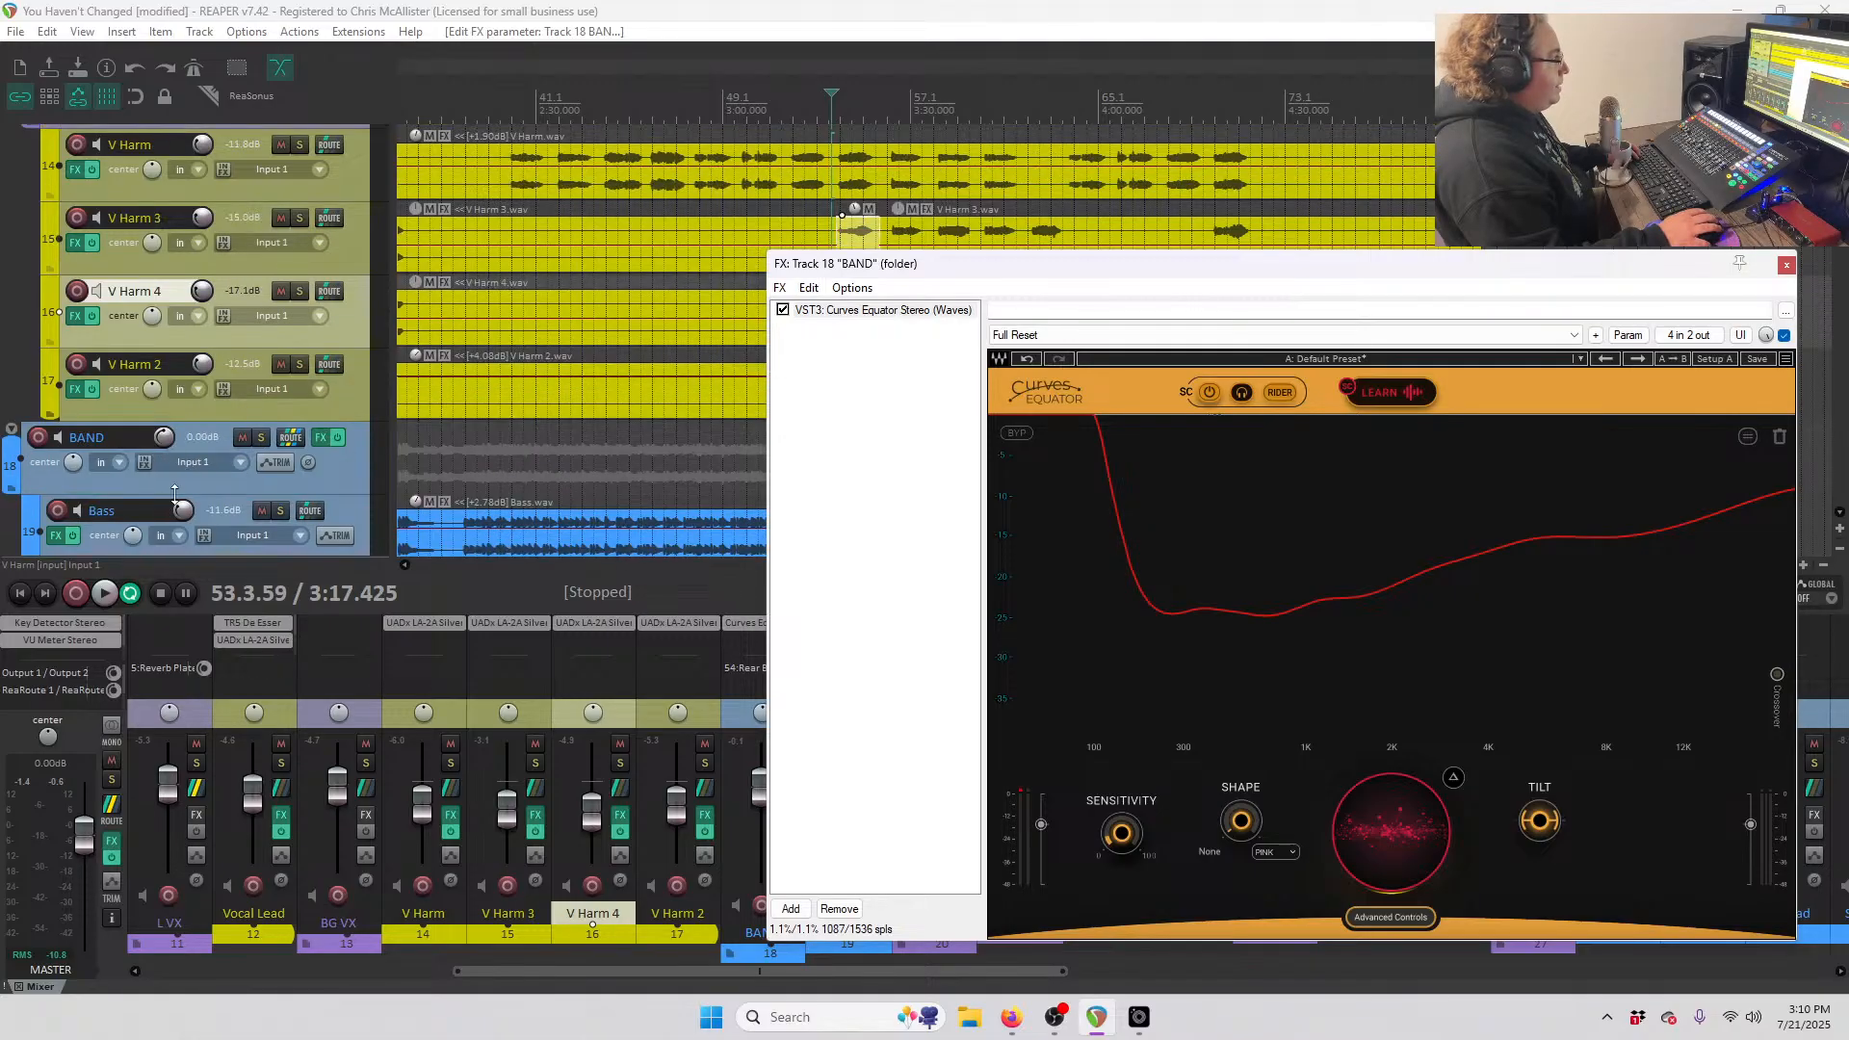
pyautogui.moveTo(1433, 270); pyautogui.dragTo(1015, 184)
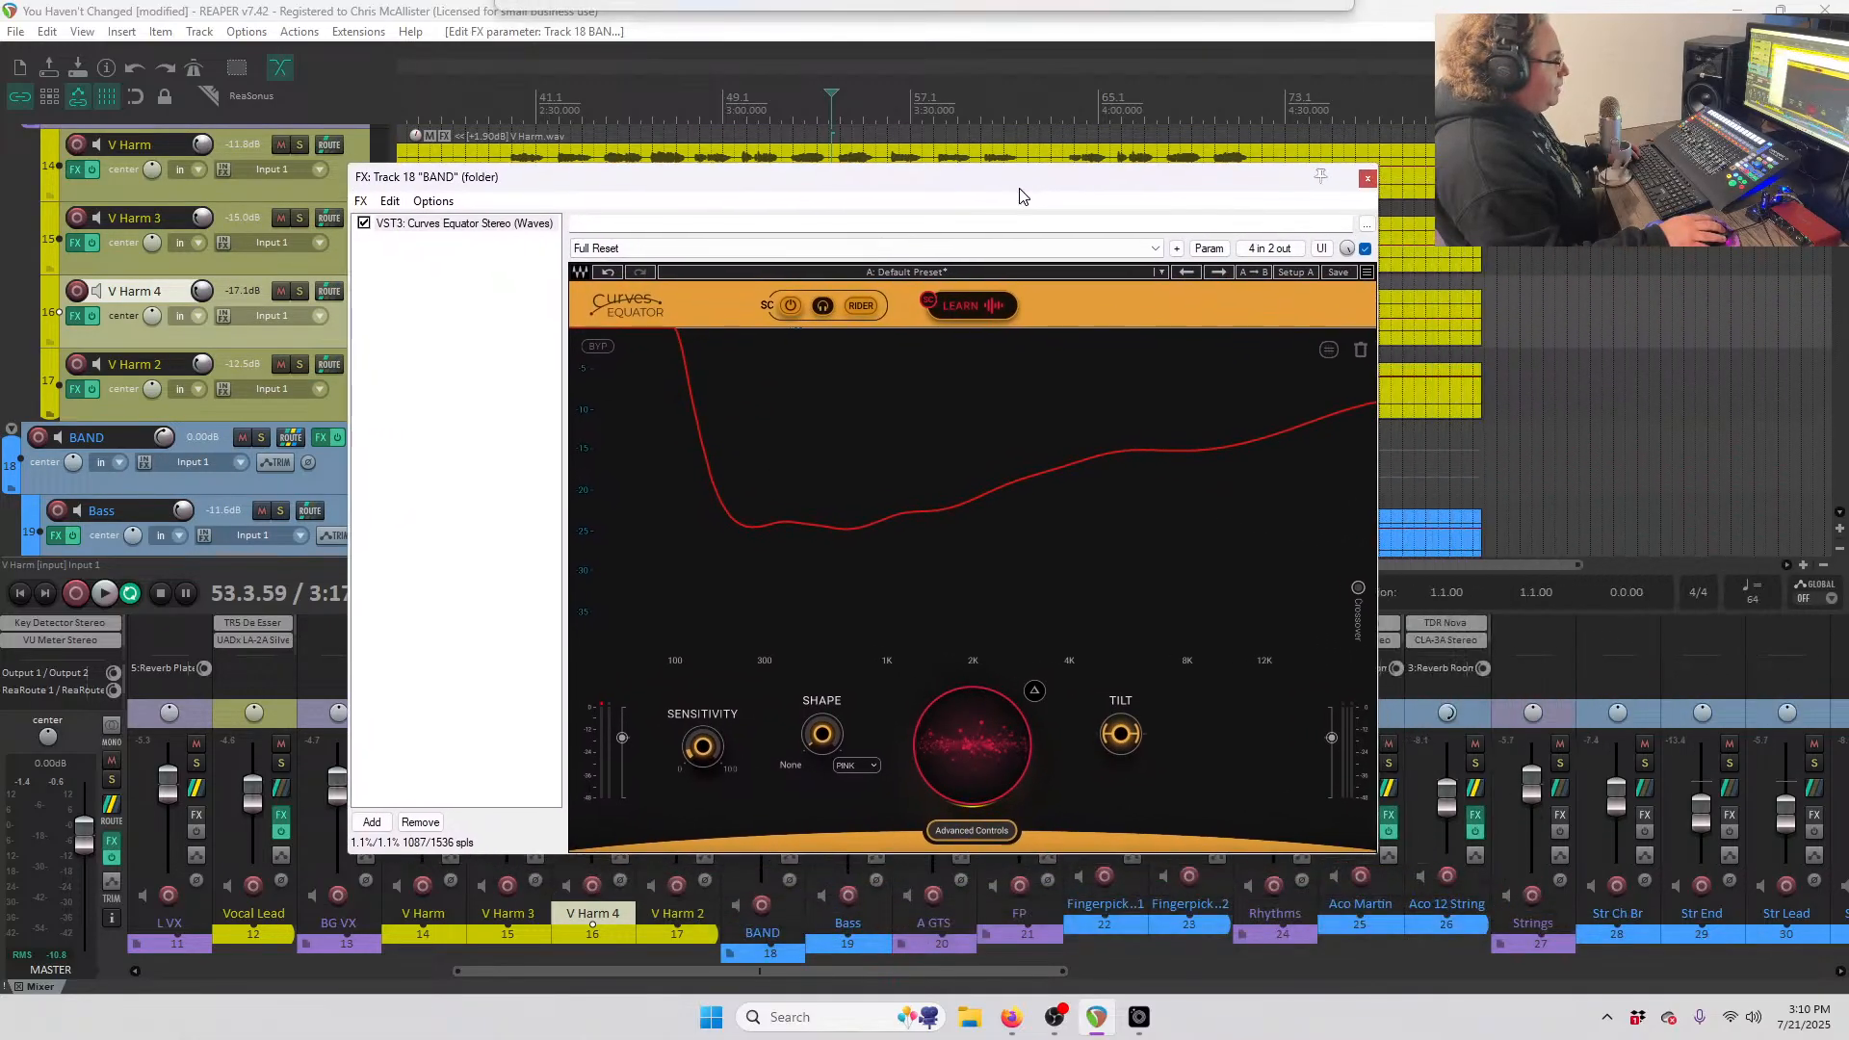
pyautogui.click(1366, 179)
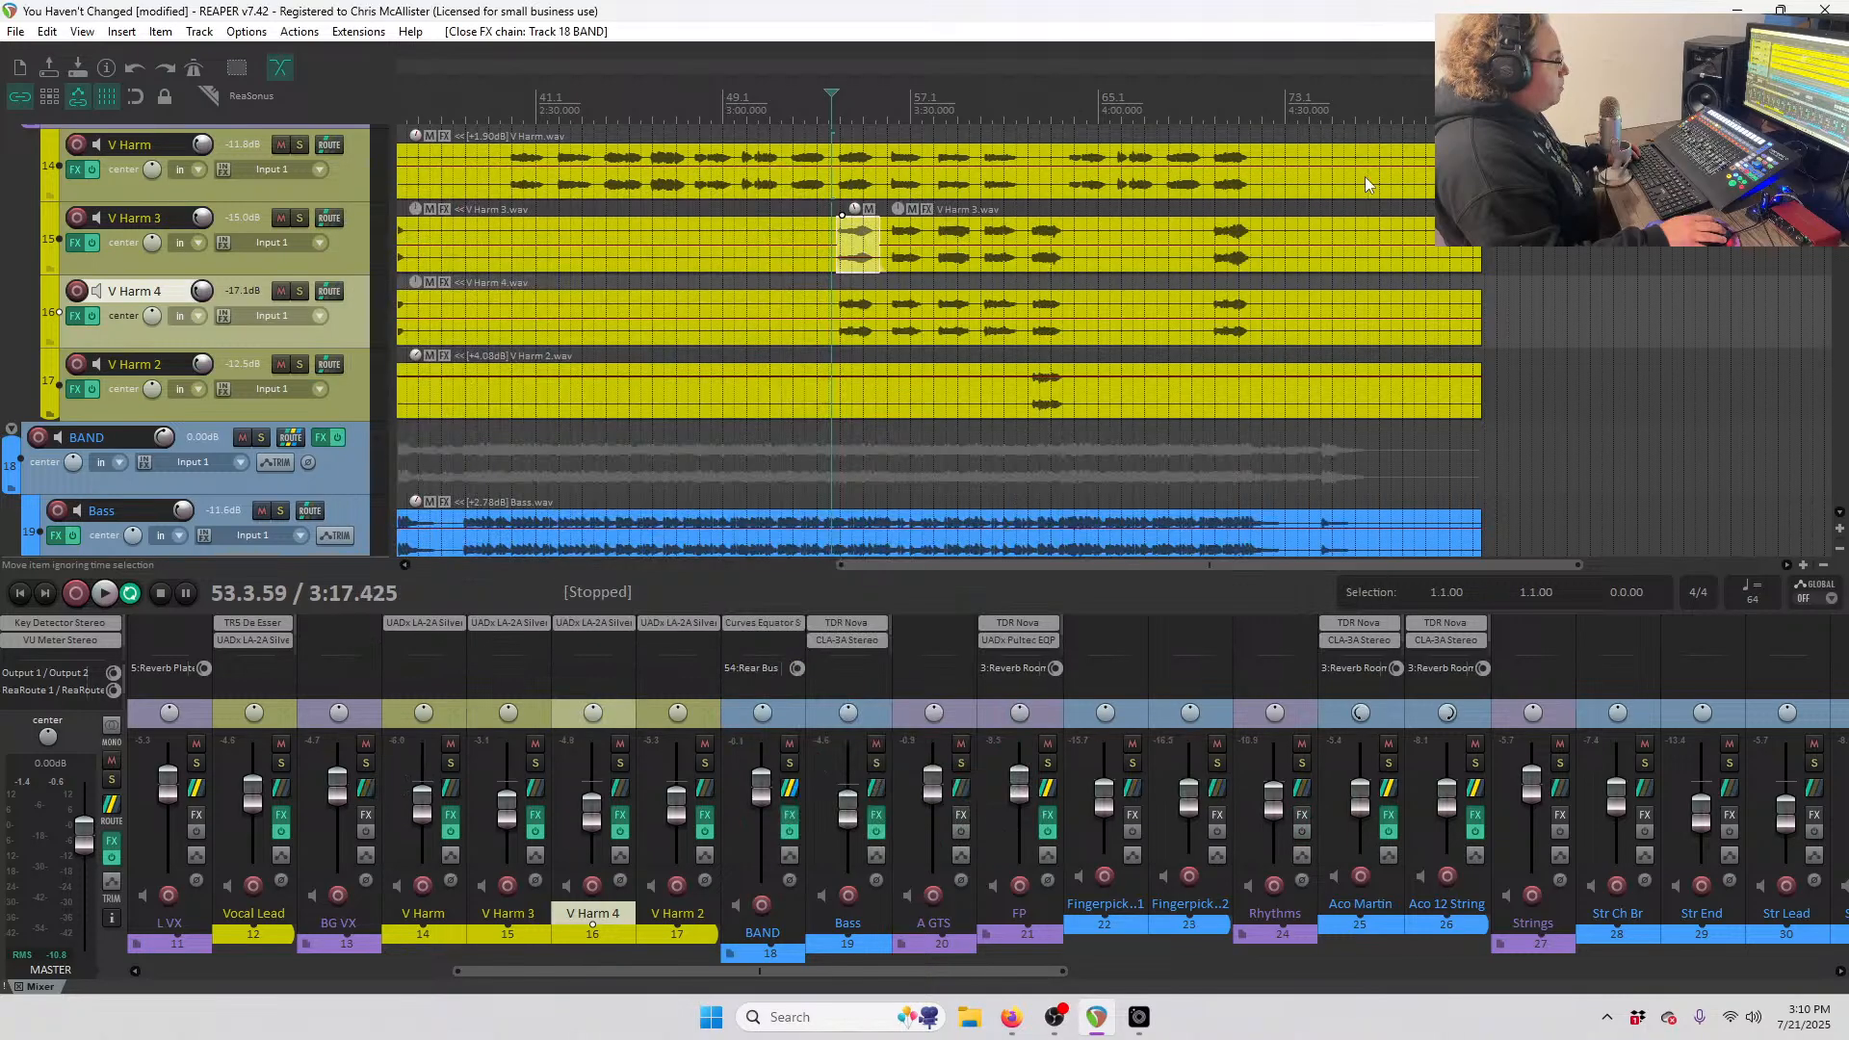
pyautogui.scroll(3, 235, 332)
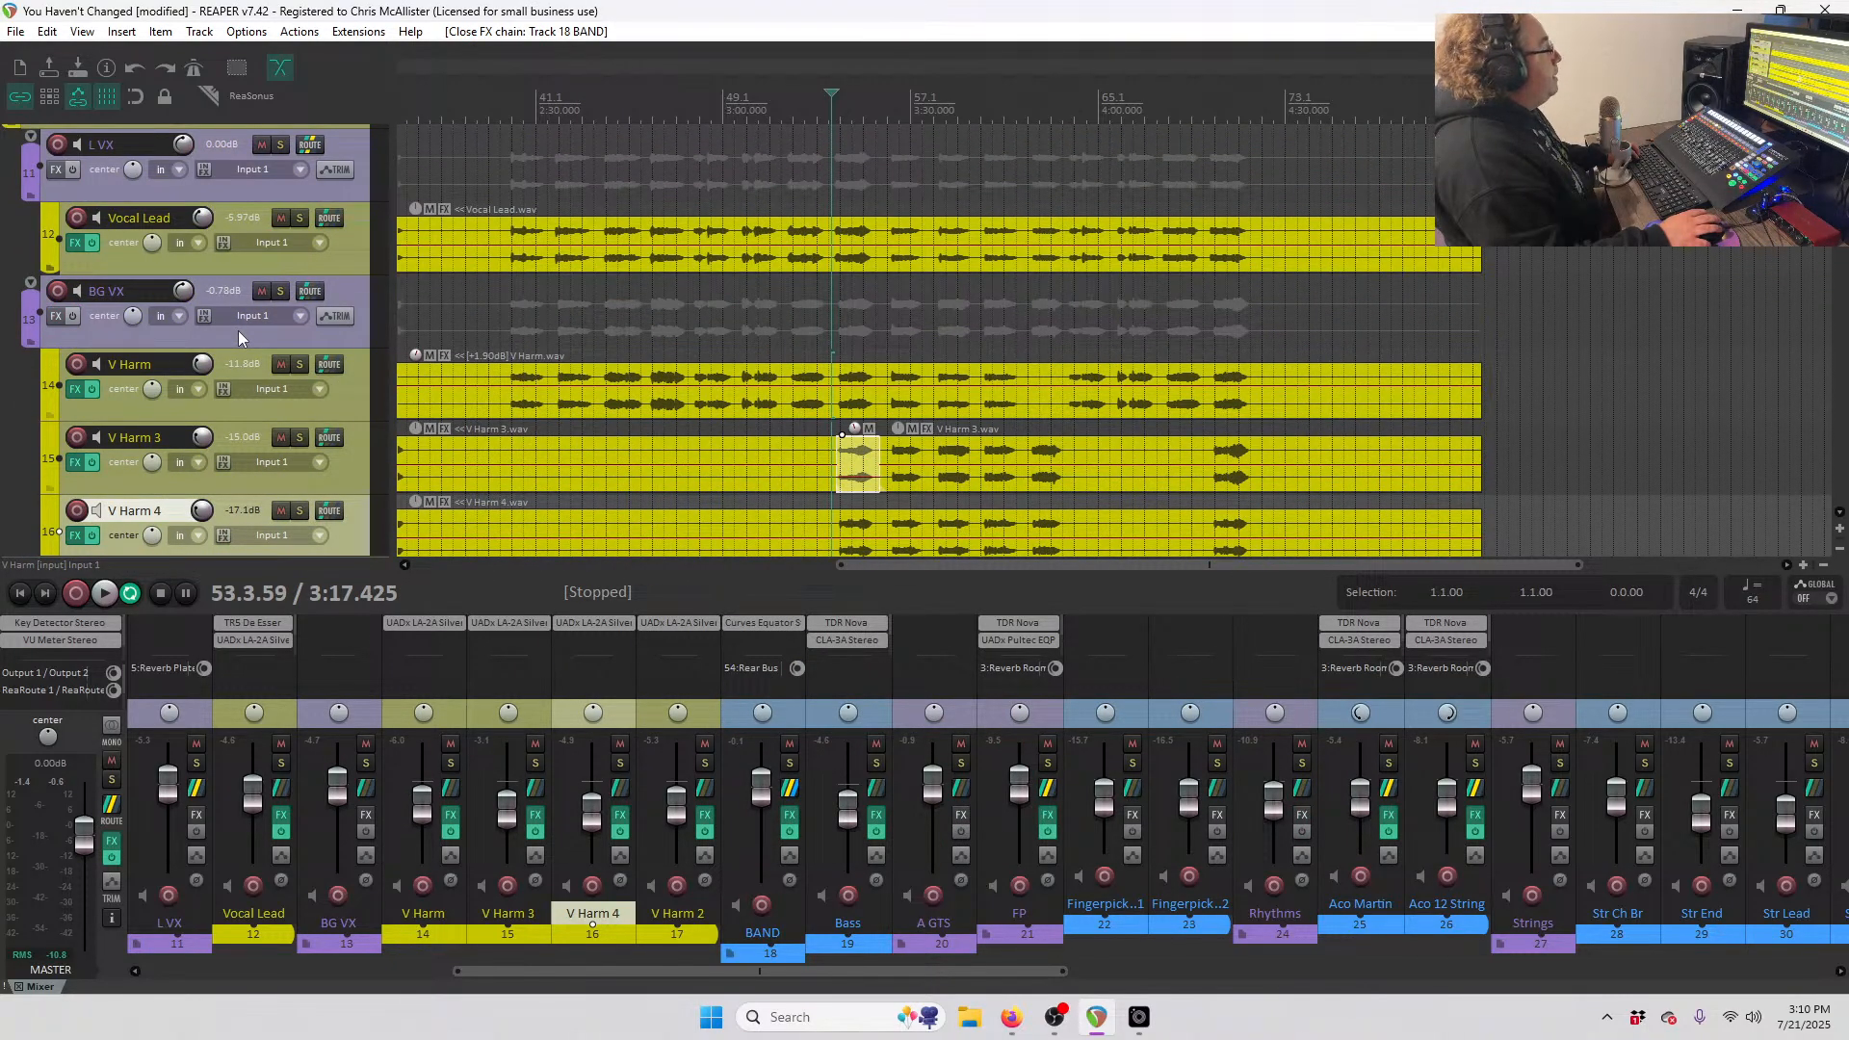
pyautogui.scroll(-3, 239, 331)
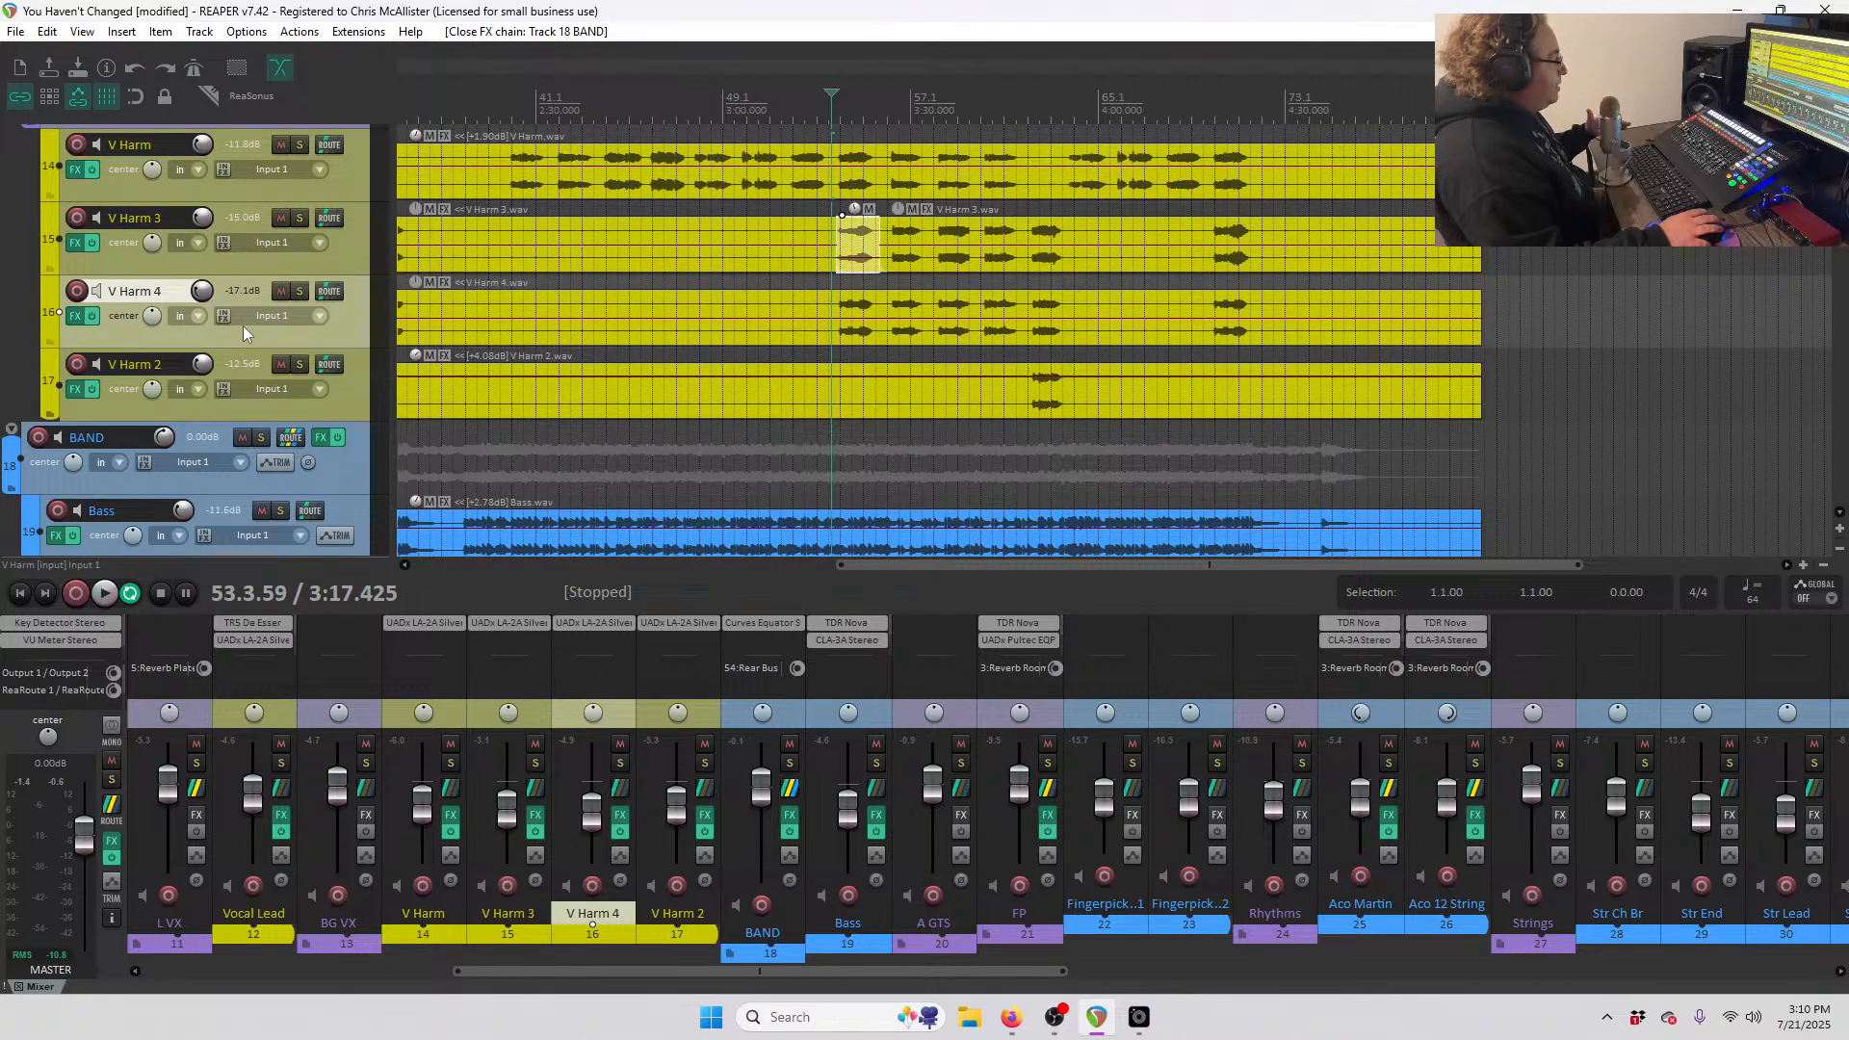
pyautogui.scroll(2, 240, 325)
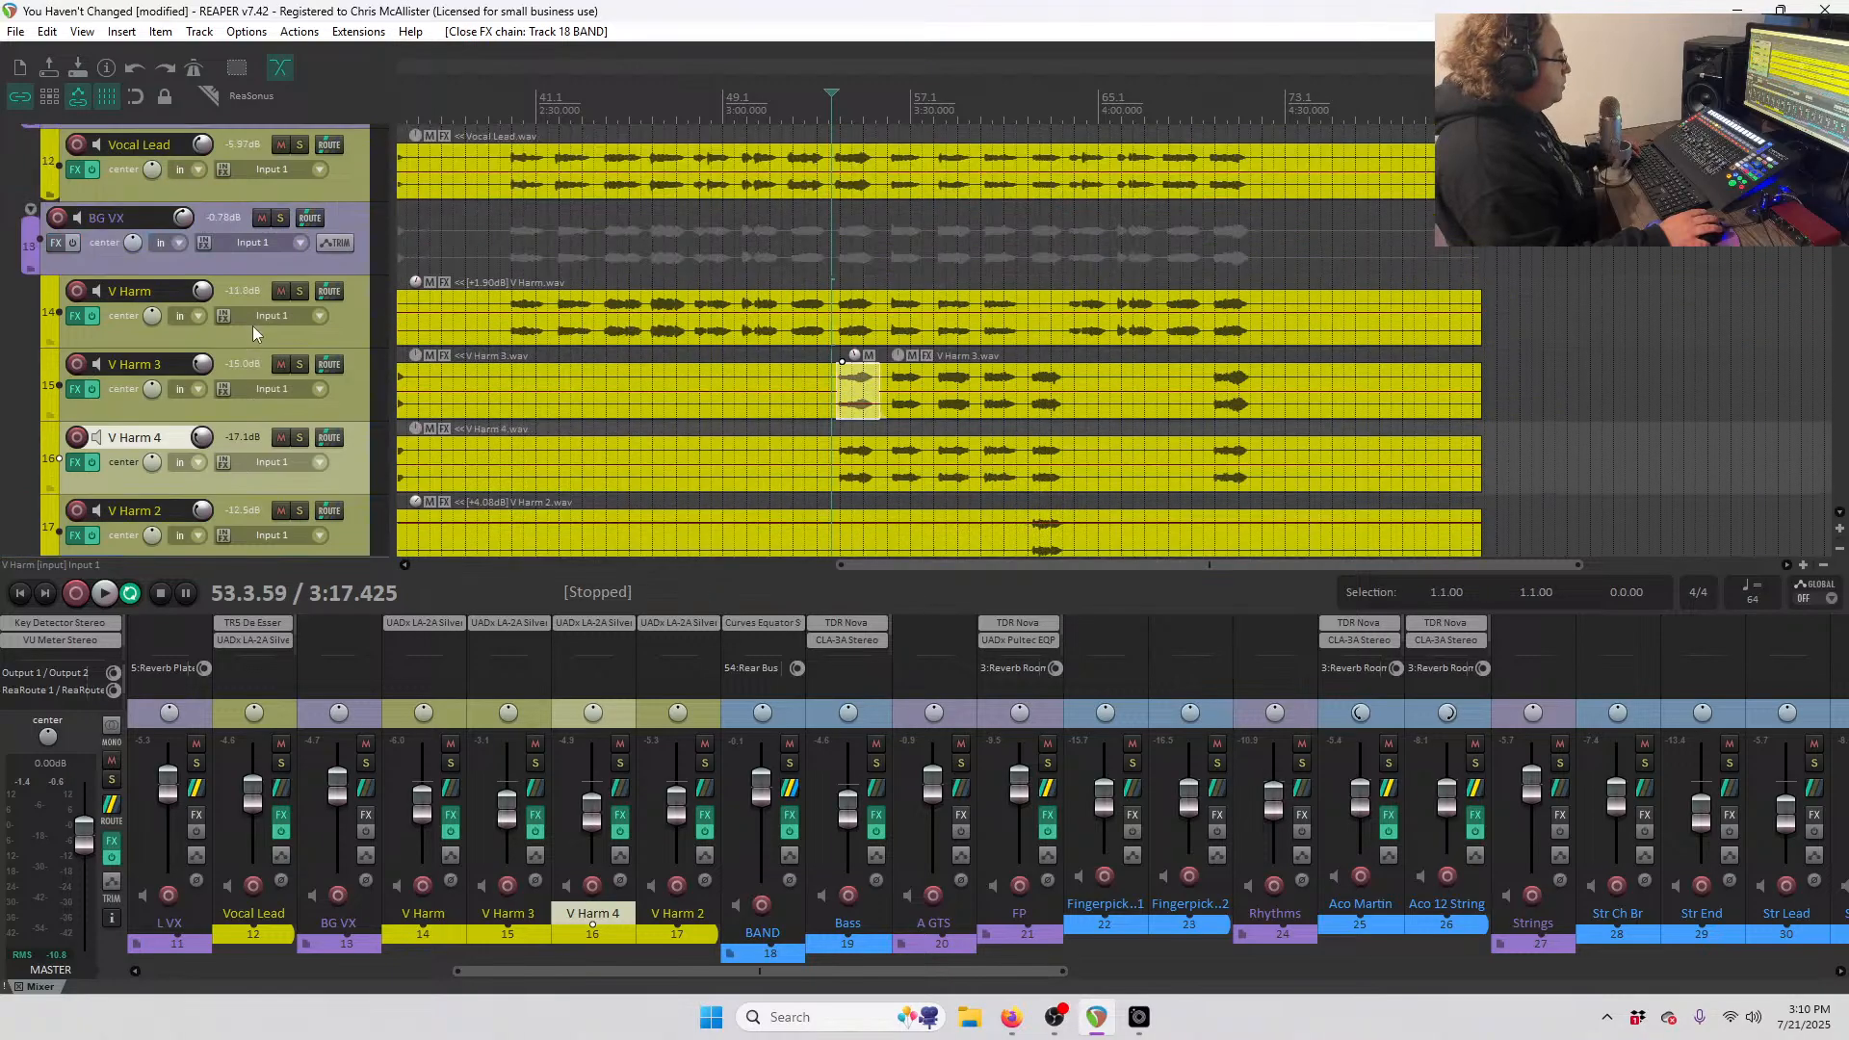
# - Play the full mix from about bar 53 and lower the BG VX folder's volume to -2.72 dB
pyautogui.press('space')
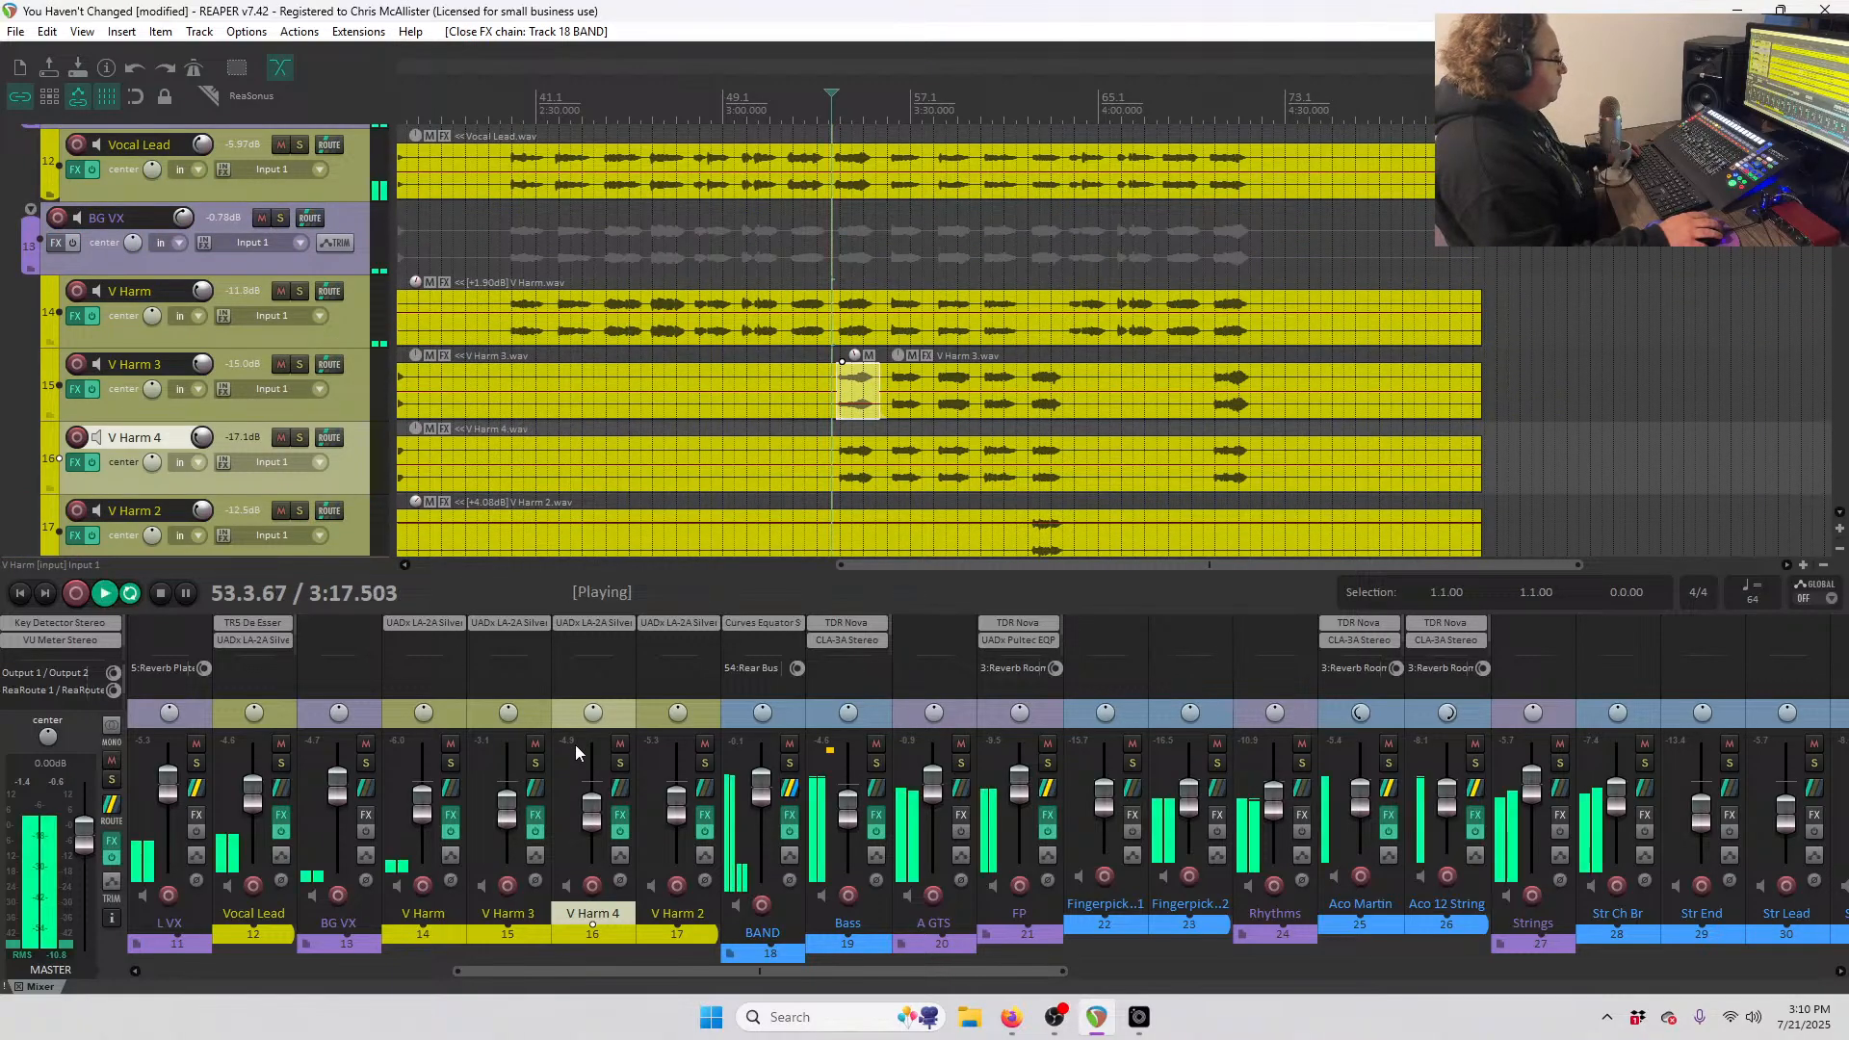
pyautogui.scroll(2, 574, 744)
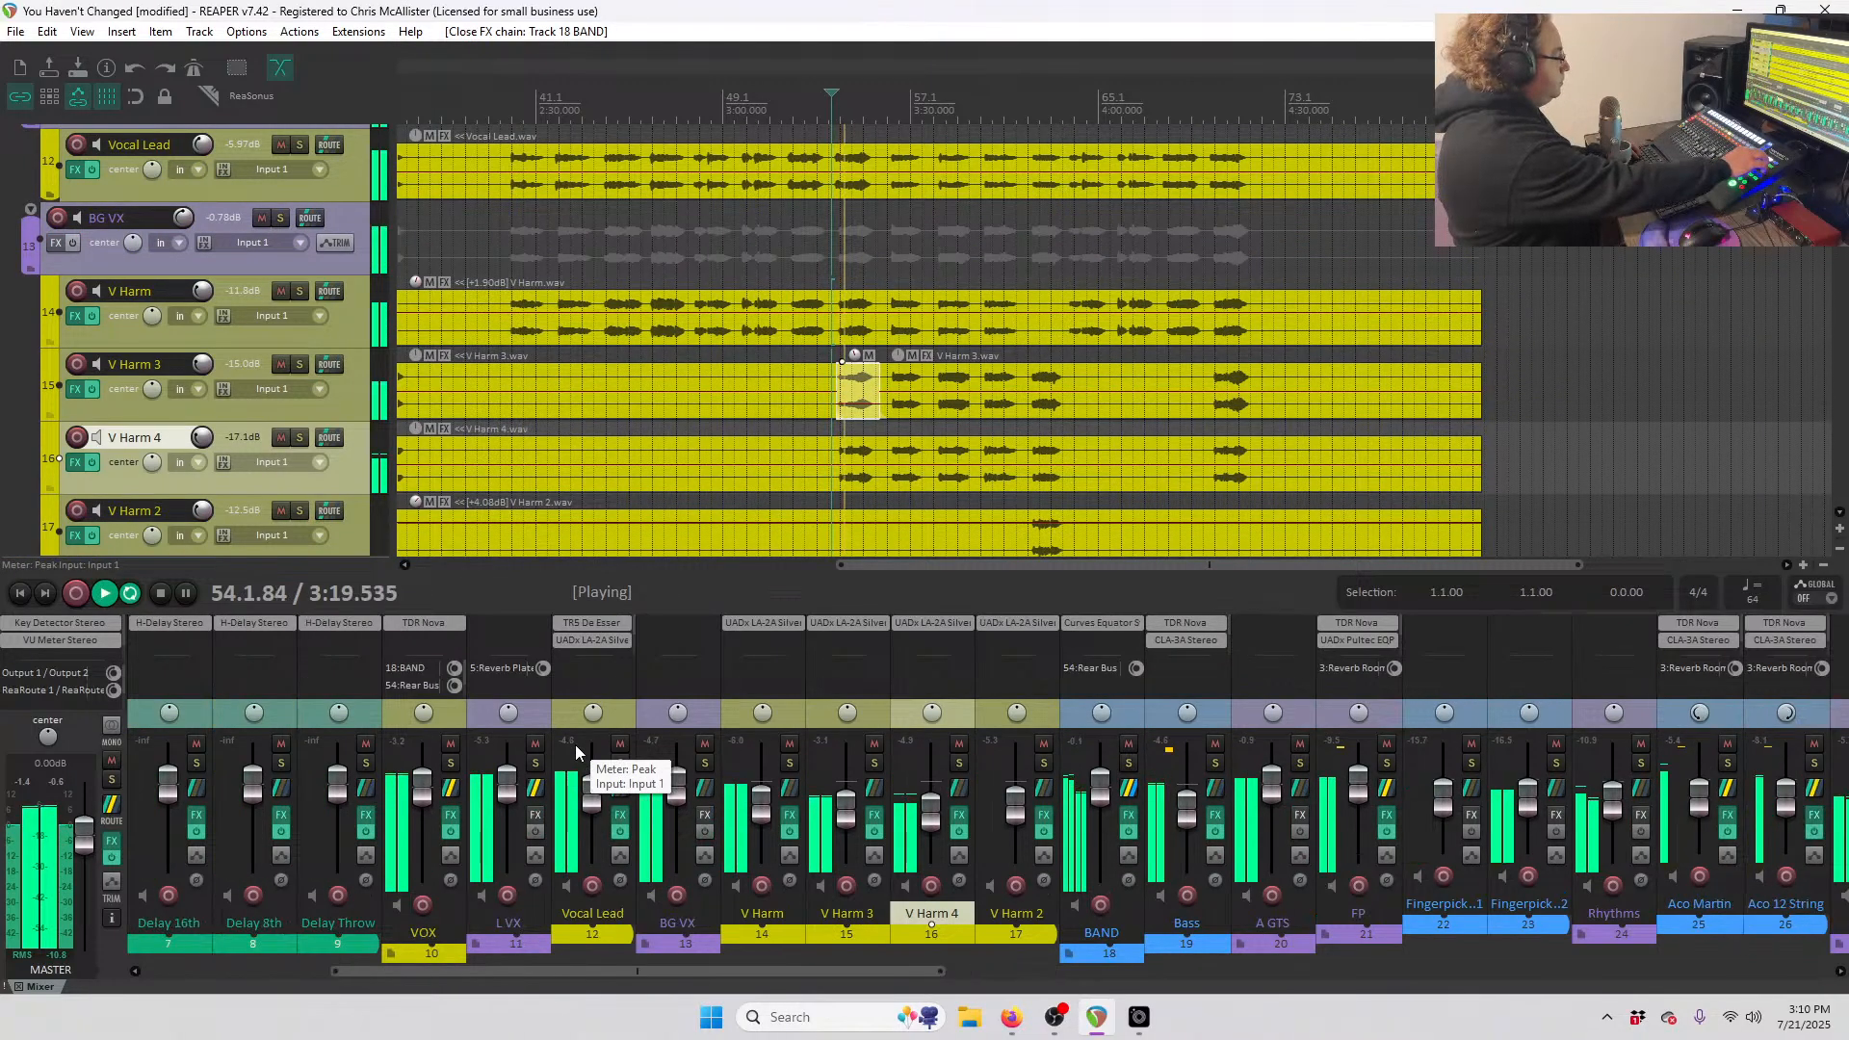
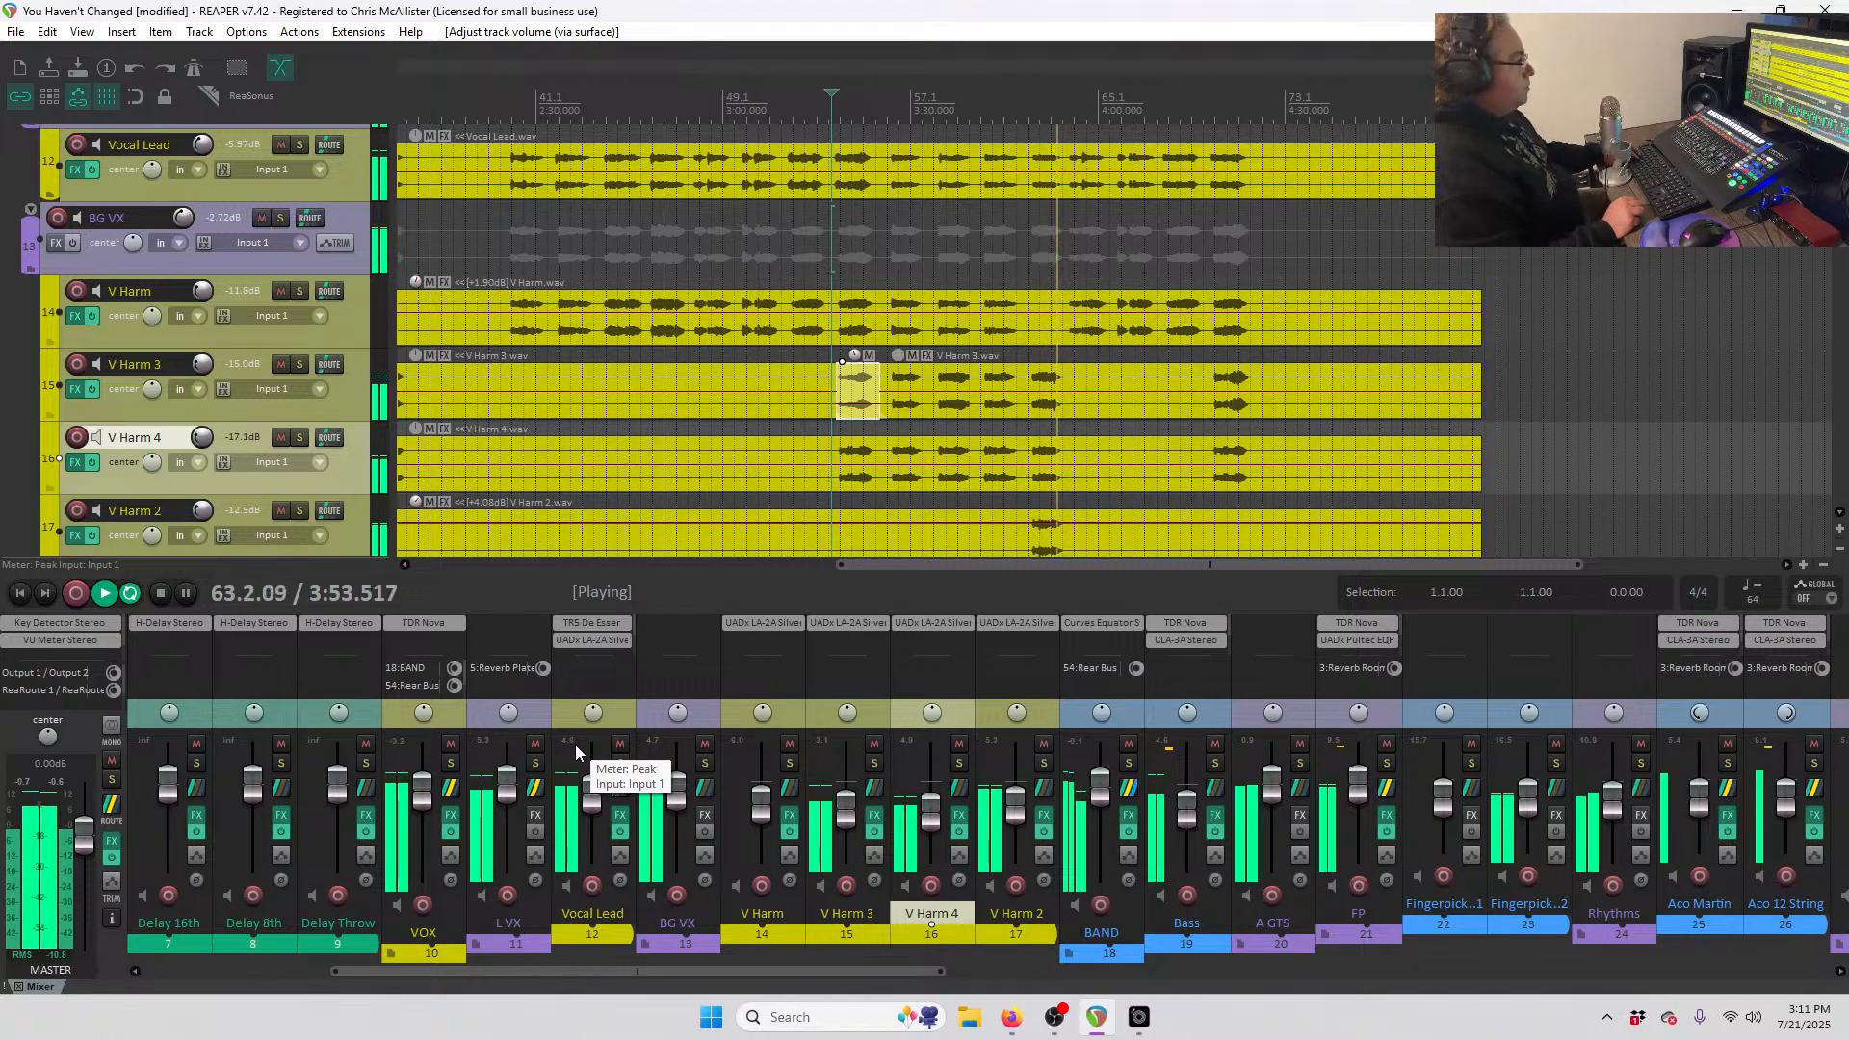
pyautogui.press('space')
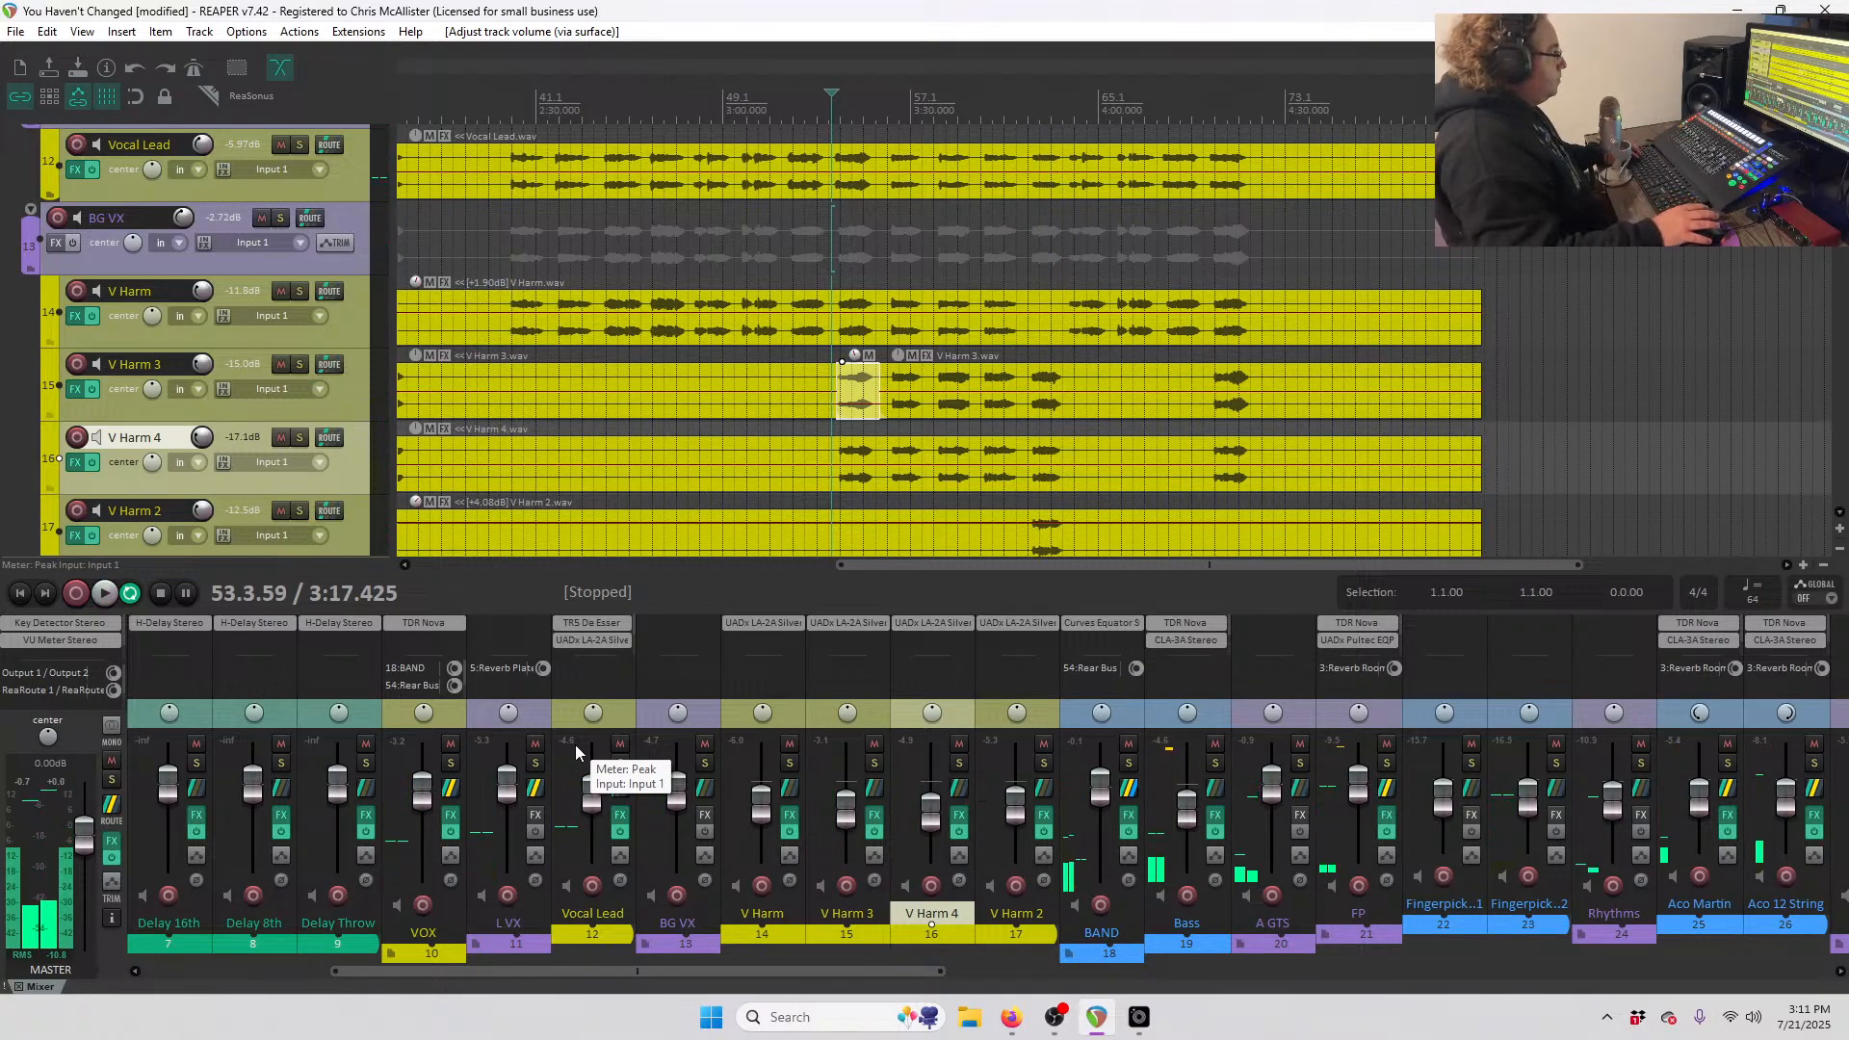
# - Solo the BG VX folder and briefly audition the harmonies from about bar 53.4
pyautogui.scroll(-2, 501, 464)
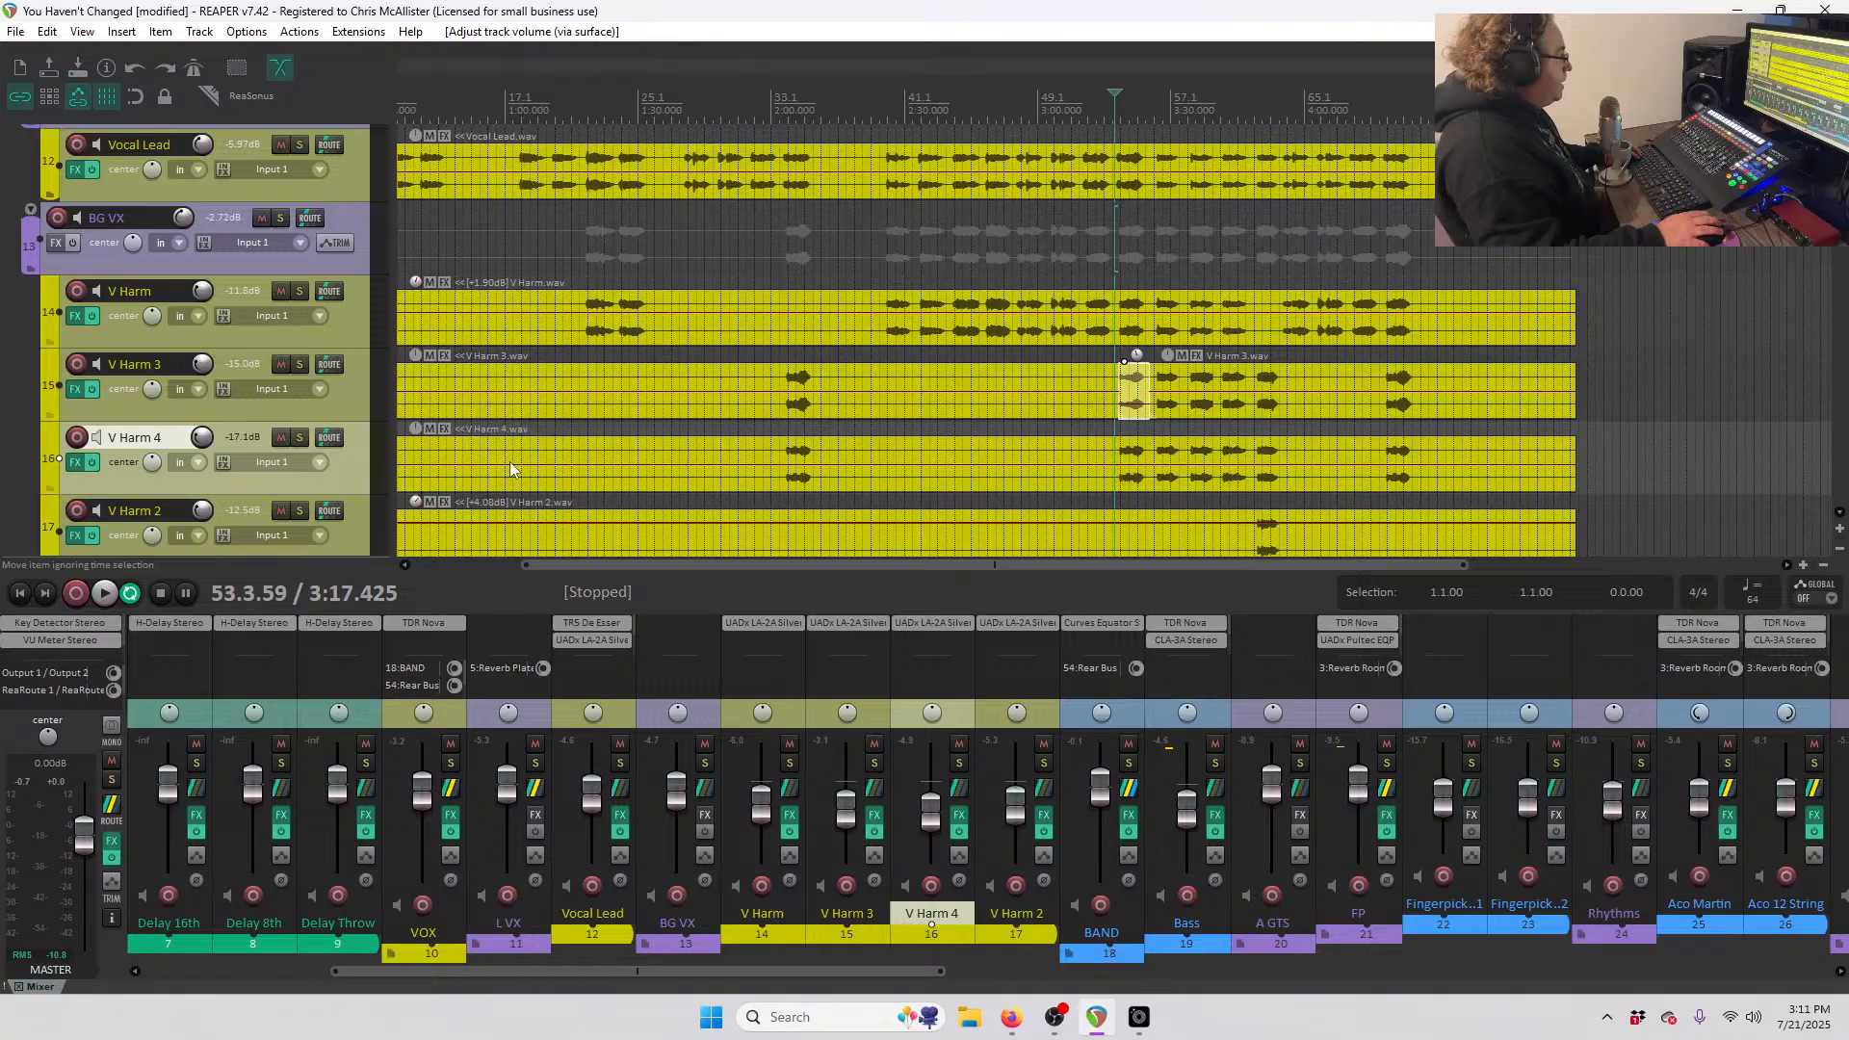
pyautogui.press('Home')
pyautogui.scroll(-3, 243, 486)
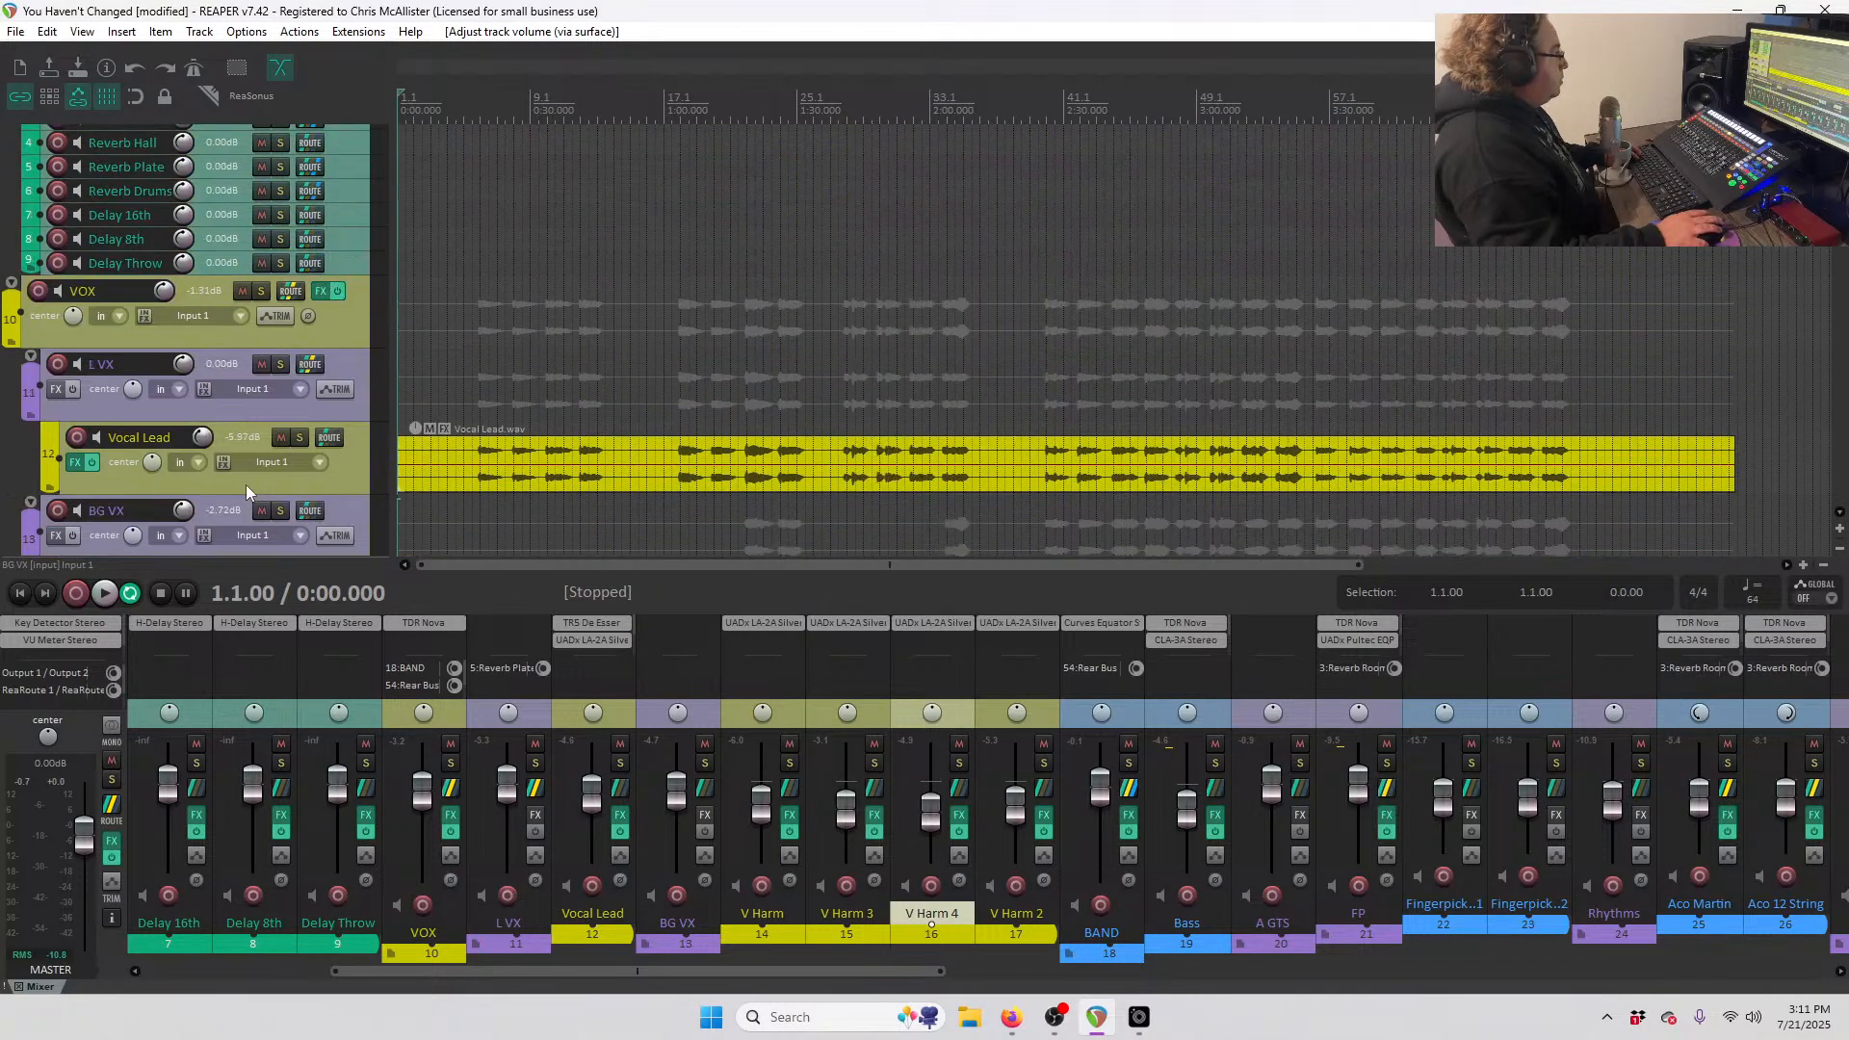
pyautogui.scroll(1, 245, 481)
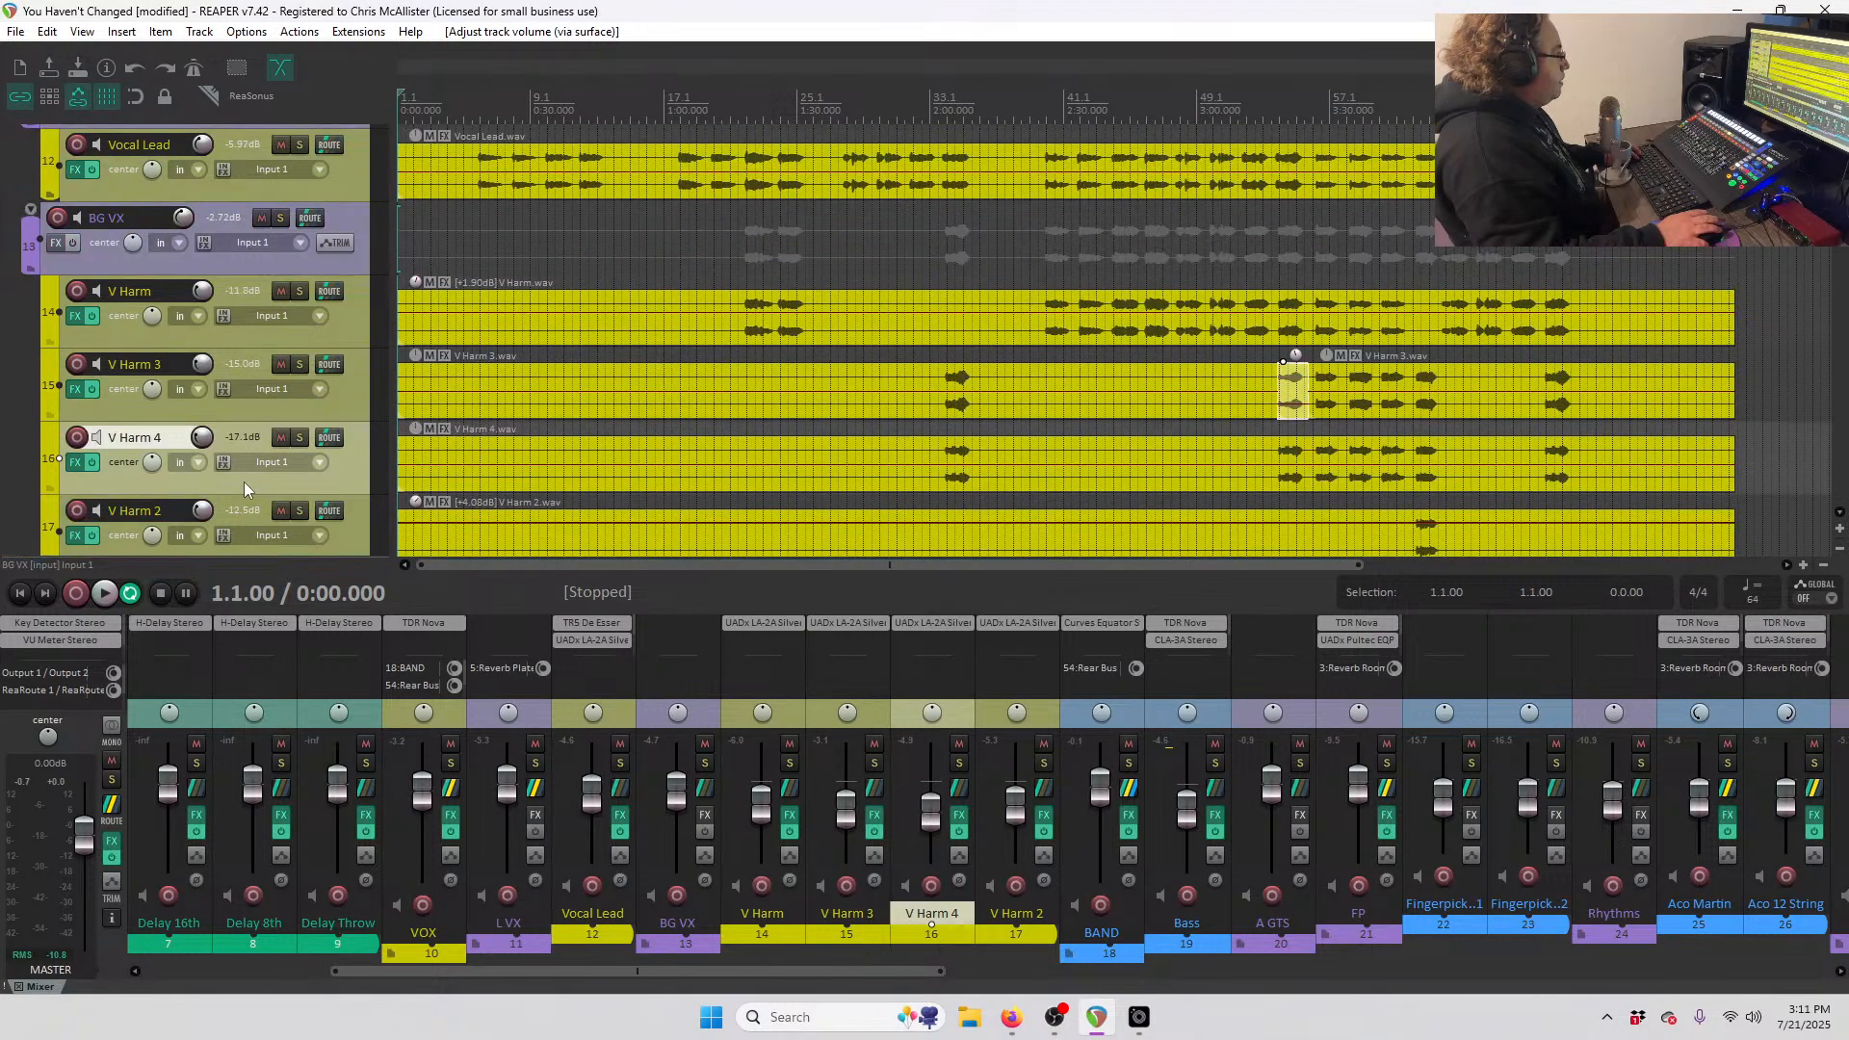
pyautogui.scroll(-1, 245, 482)
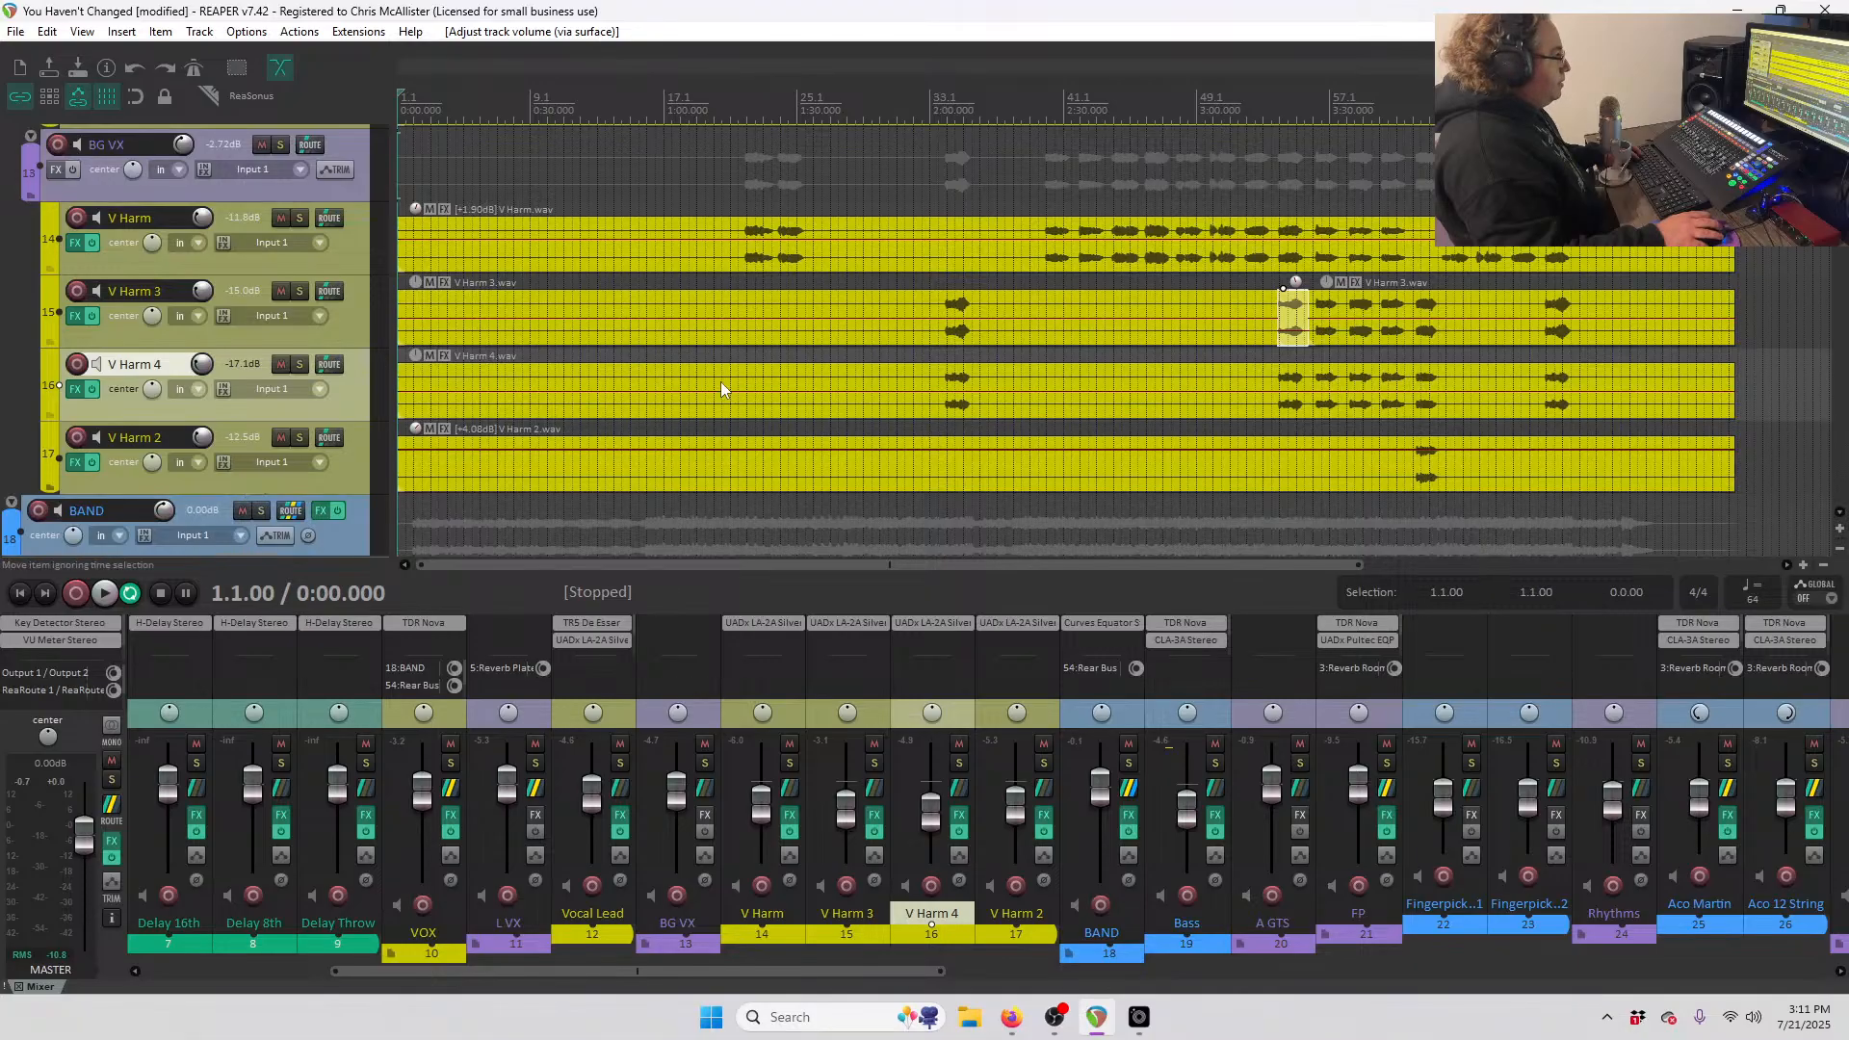
pyautogui.click(1274, 104)
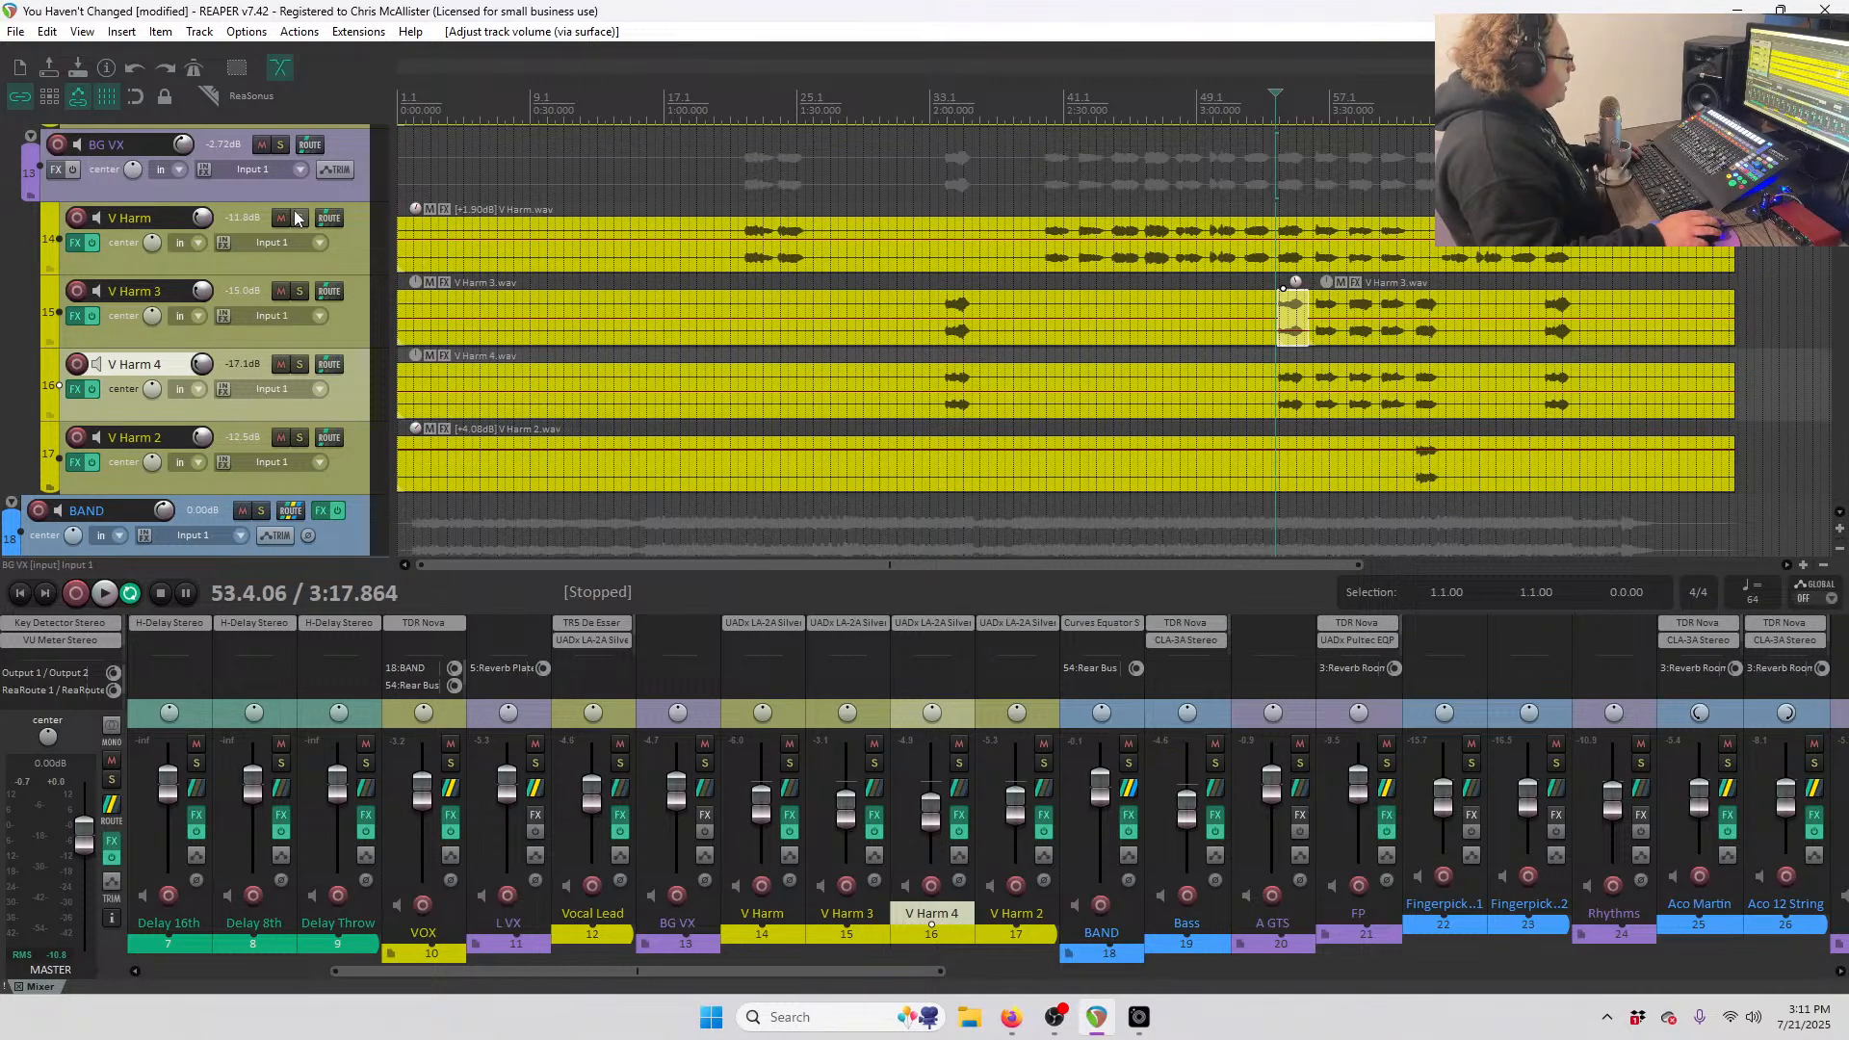
pyautogui.click(280, 146)
pyautogui.press('space')
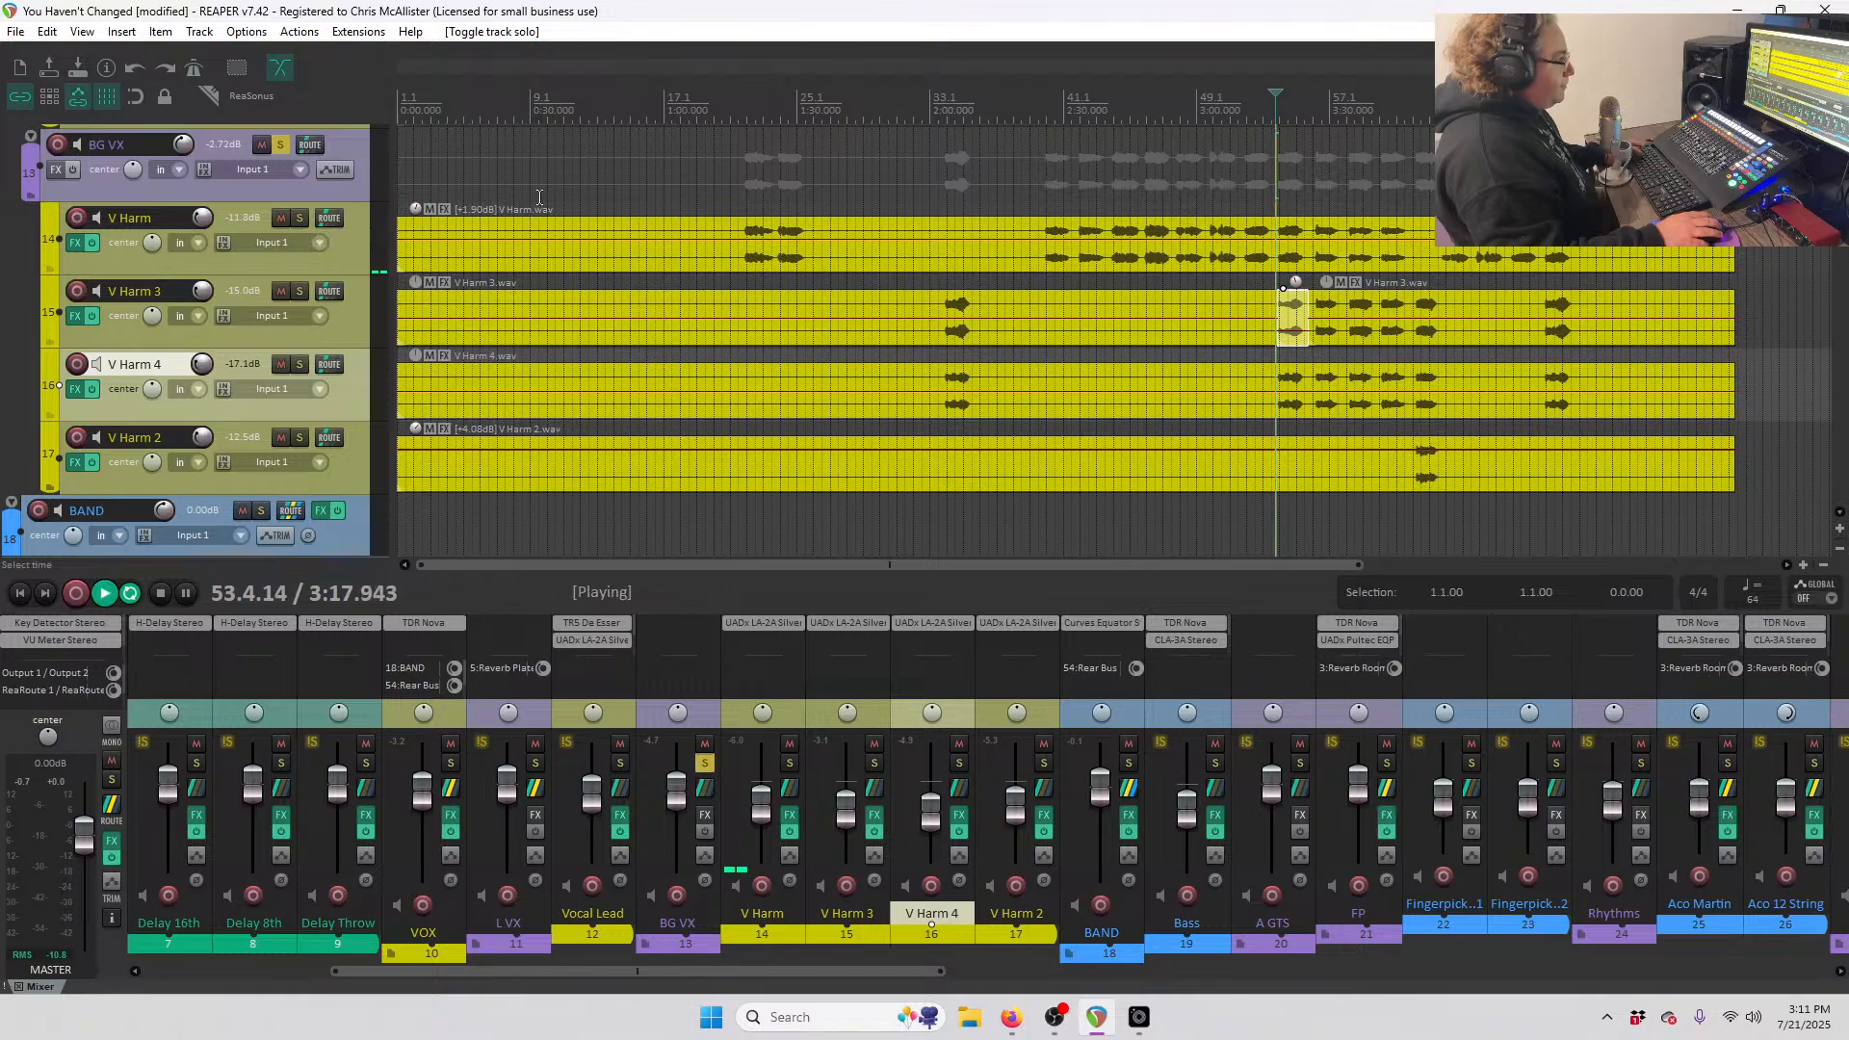
pyautogui.press('space')
# - Add a send from the BG VX folder to Reverb Plate and set its level to about -6.15 dB during soloed playback
pyautogui.rightClick(309, 154)
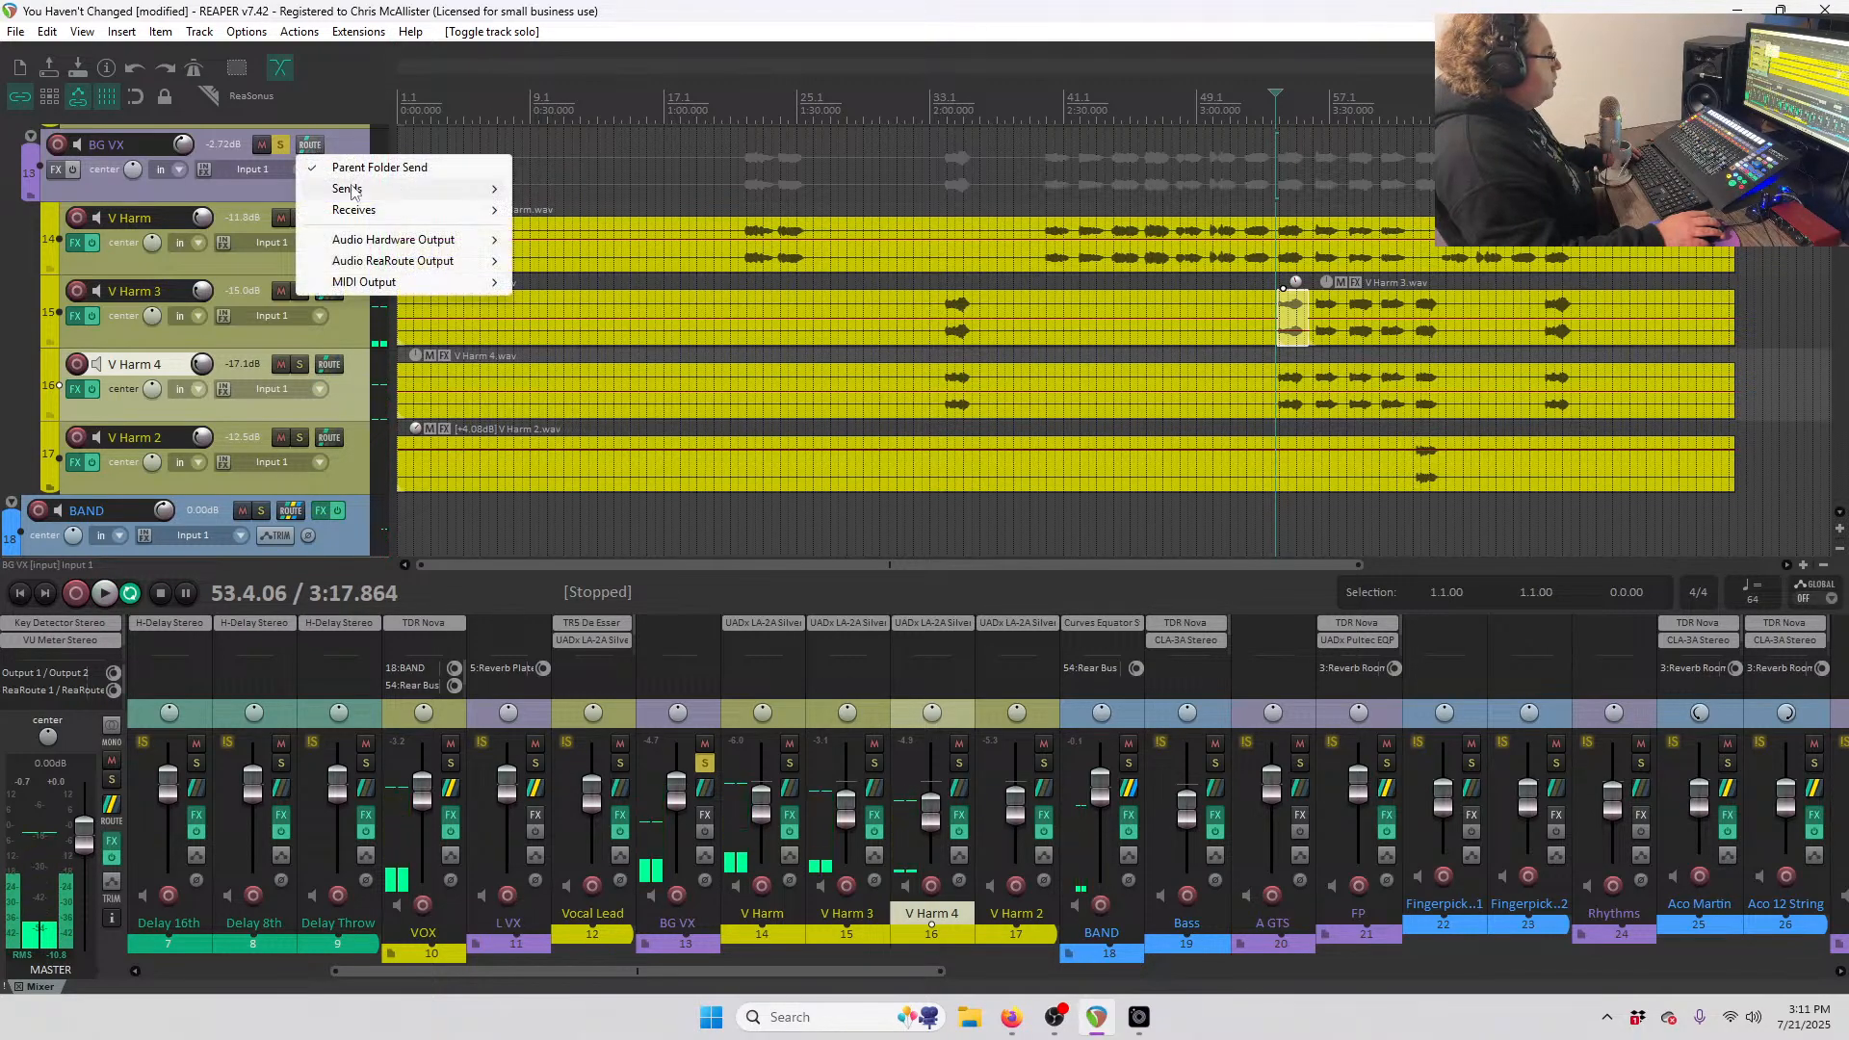
pyautogui.moveTo(366, 189)
pyautogui.click(616, 184)
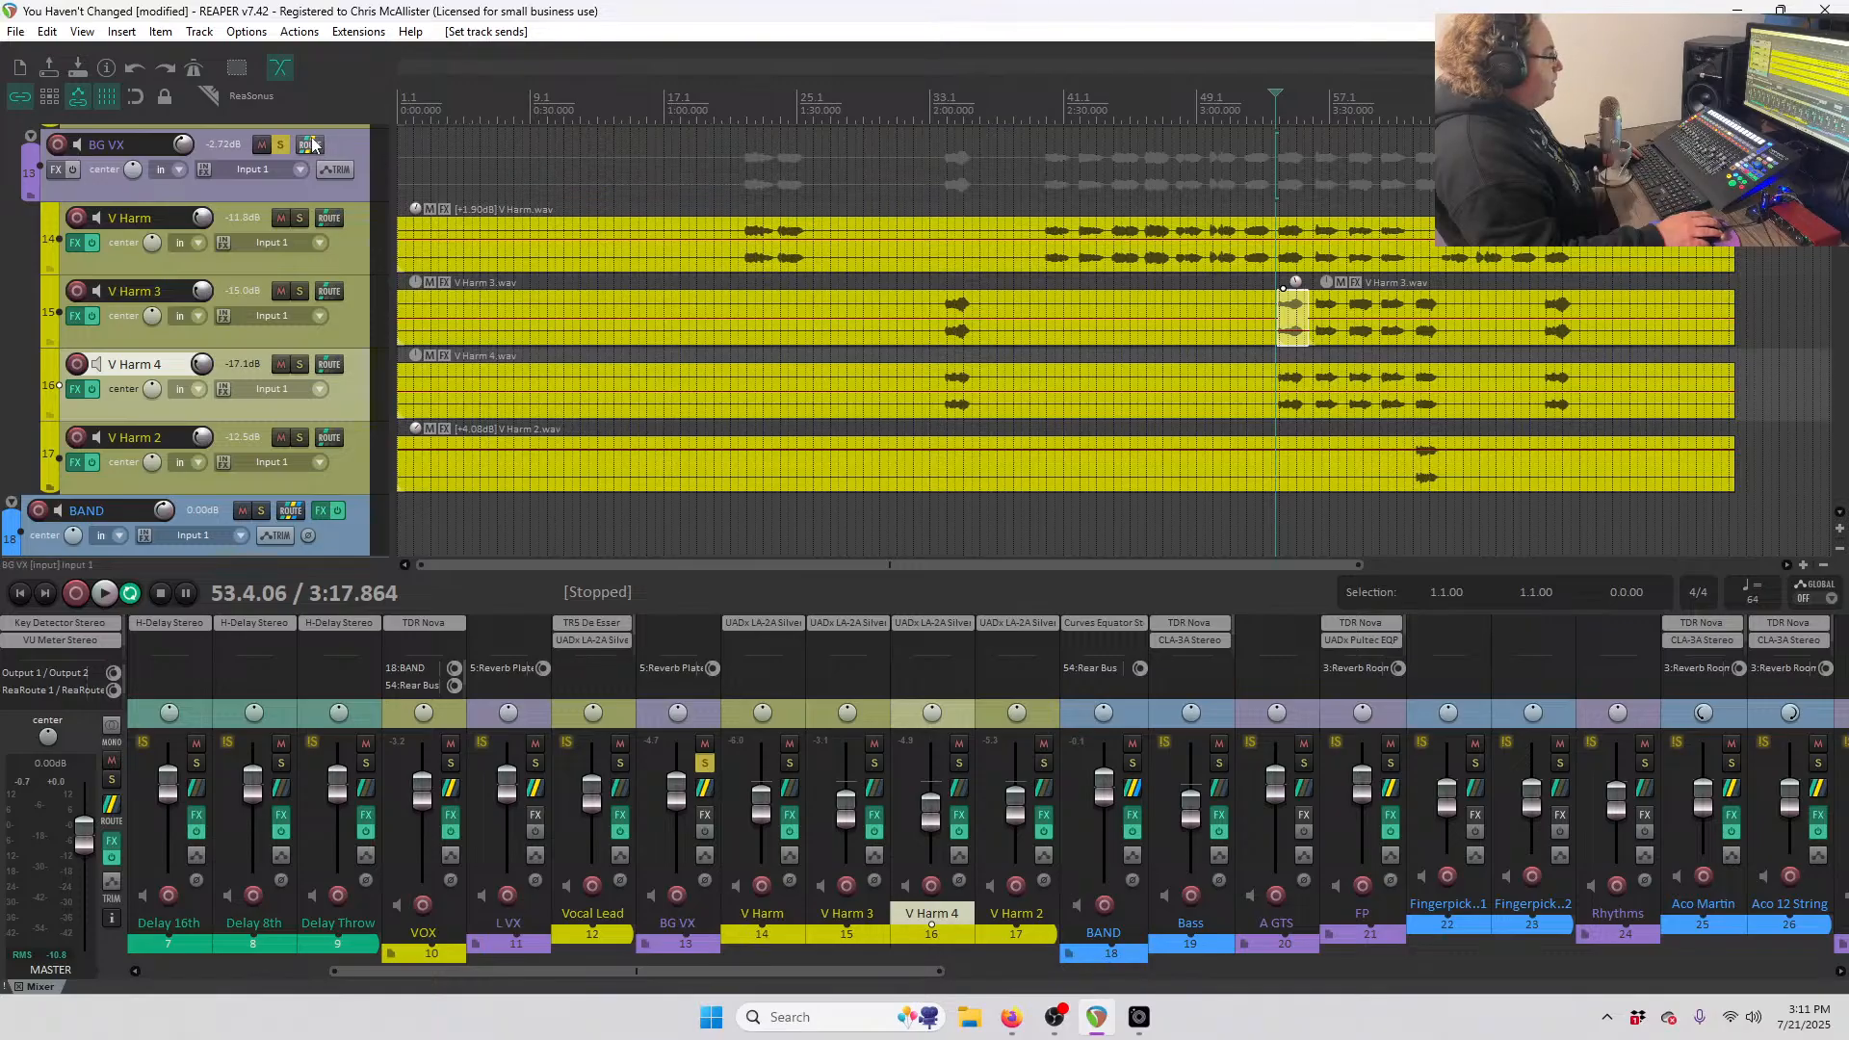
pyautogui.press('space')
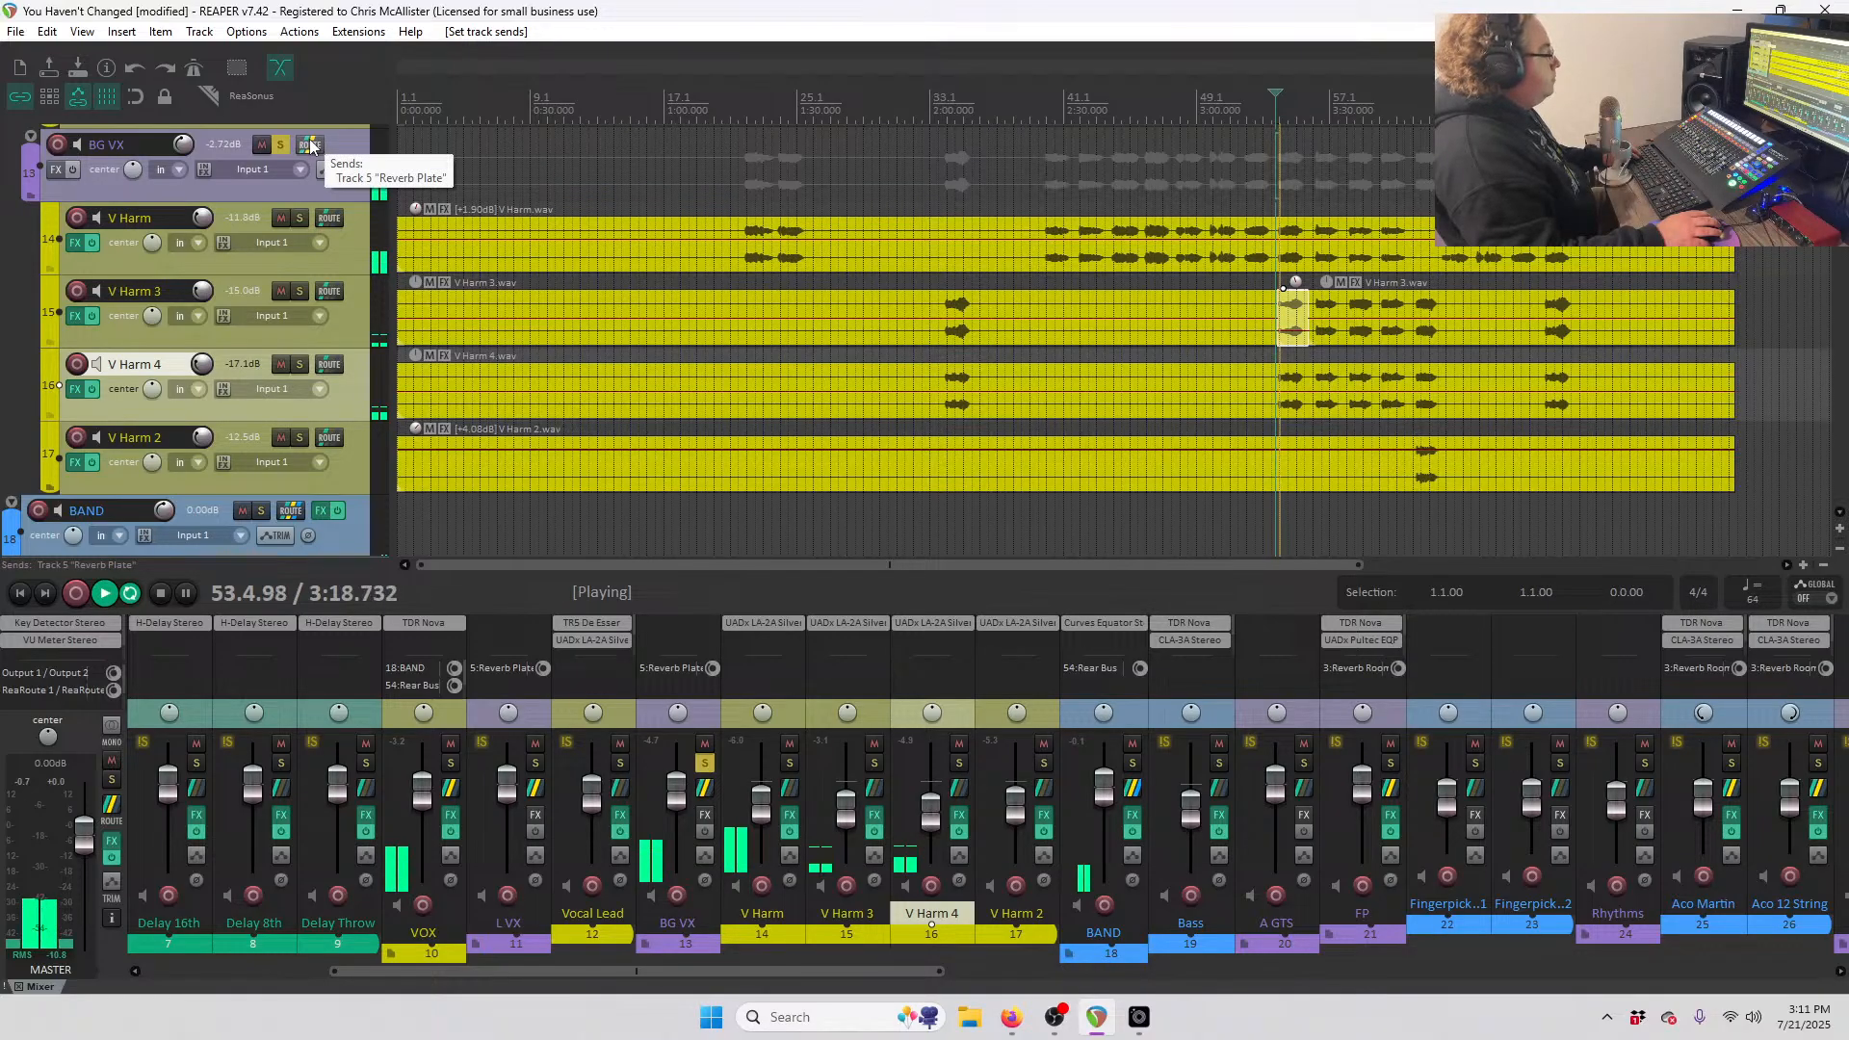
pyautogui.click(309, 145)
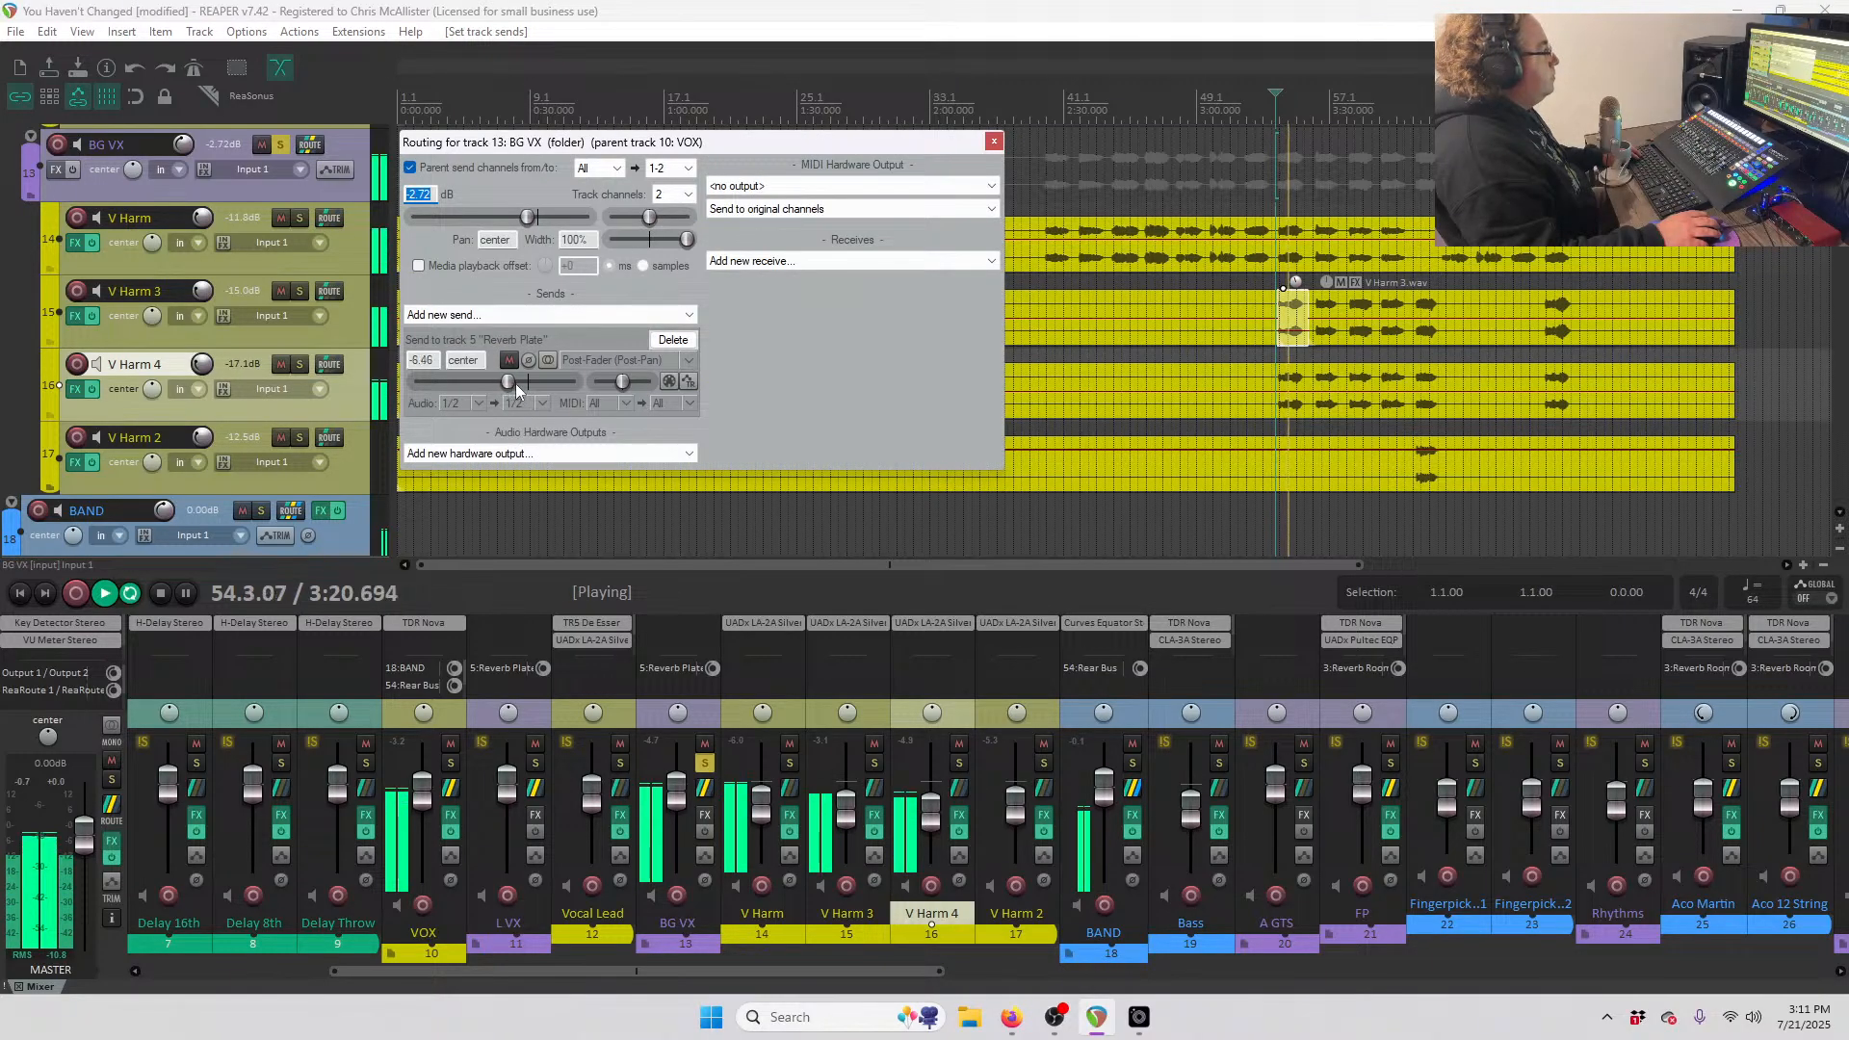
pyautogui.moveTo(541, 384); pyautogui.dragTo(513, 398)
pyautogui.press('space')
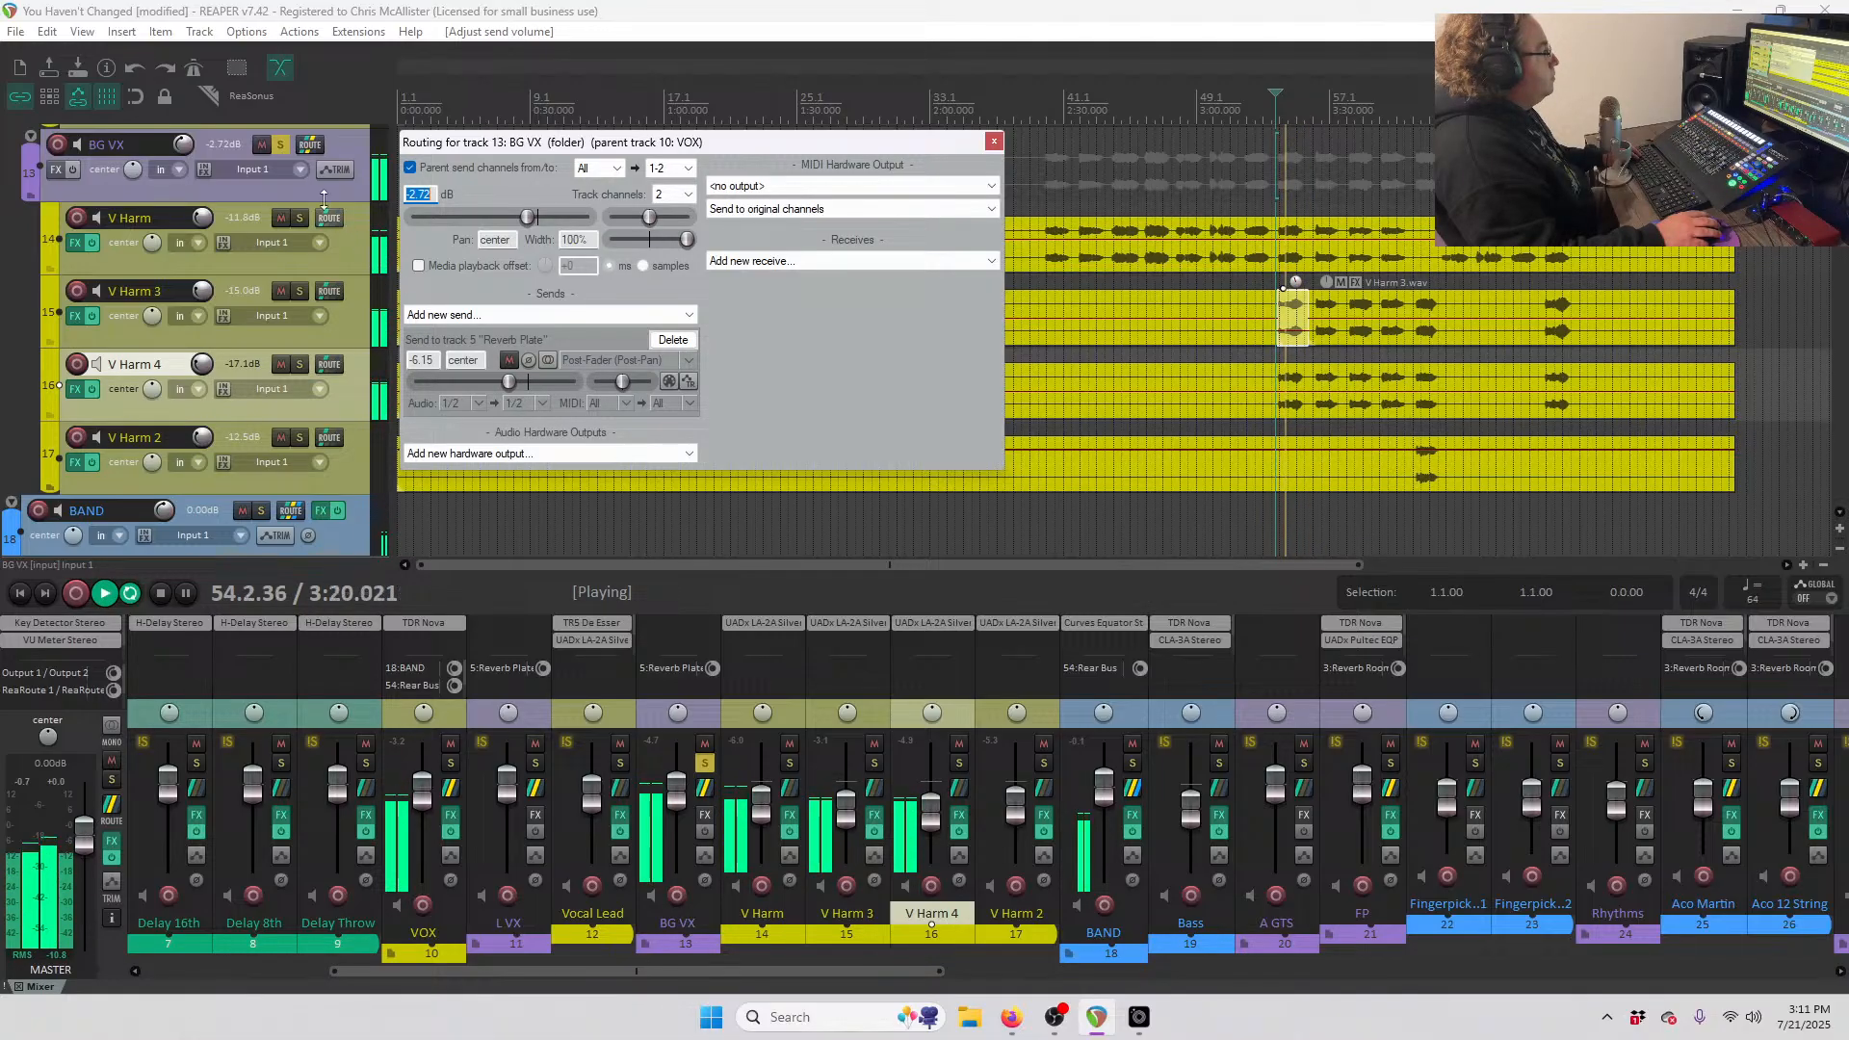
# - Unsolo BG VX and raise its Reverb Plate send to about -2.46 dB while the full mix plays
pyautogui.click(280, 144)
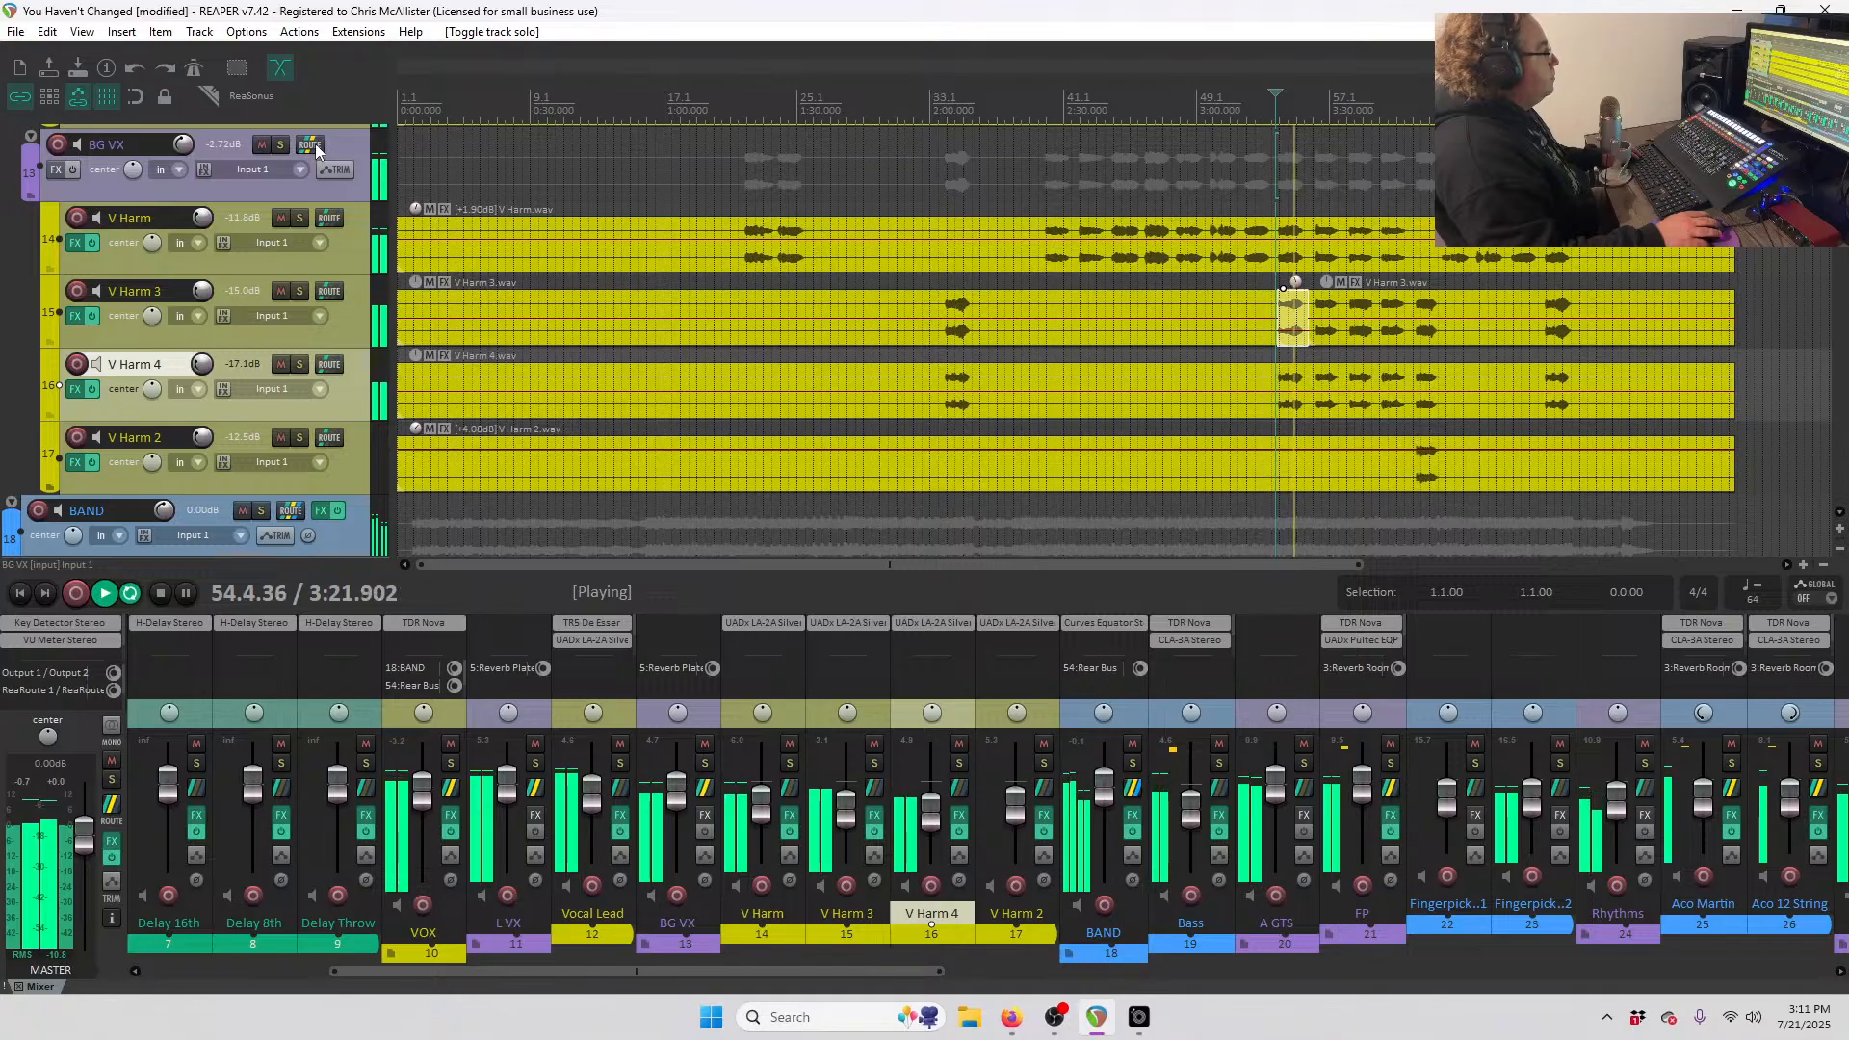
pyautogui.click(309, 144)
pyautogui.moveTo(505, 383); pyautogui.dragTo(512, 388)
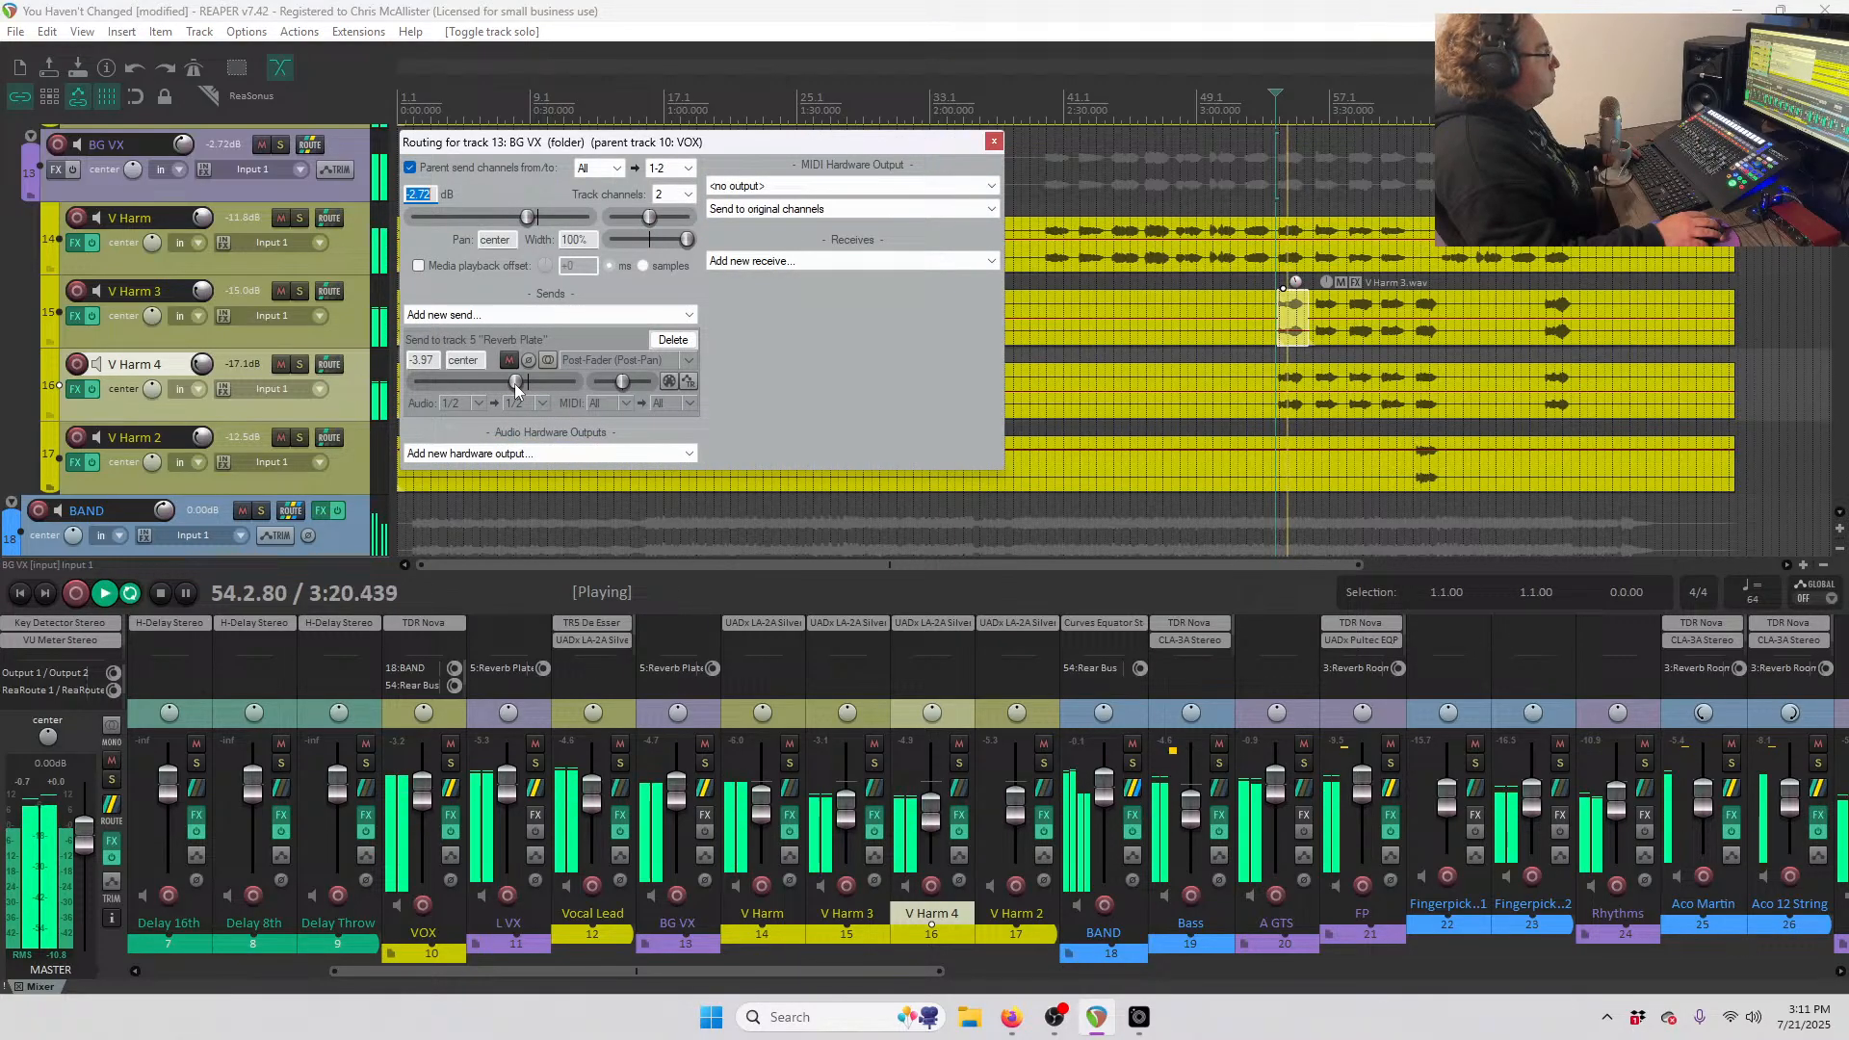
pyautogui.moveTo(517, 384); pyautogui.dragTo(521, 386)
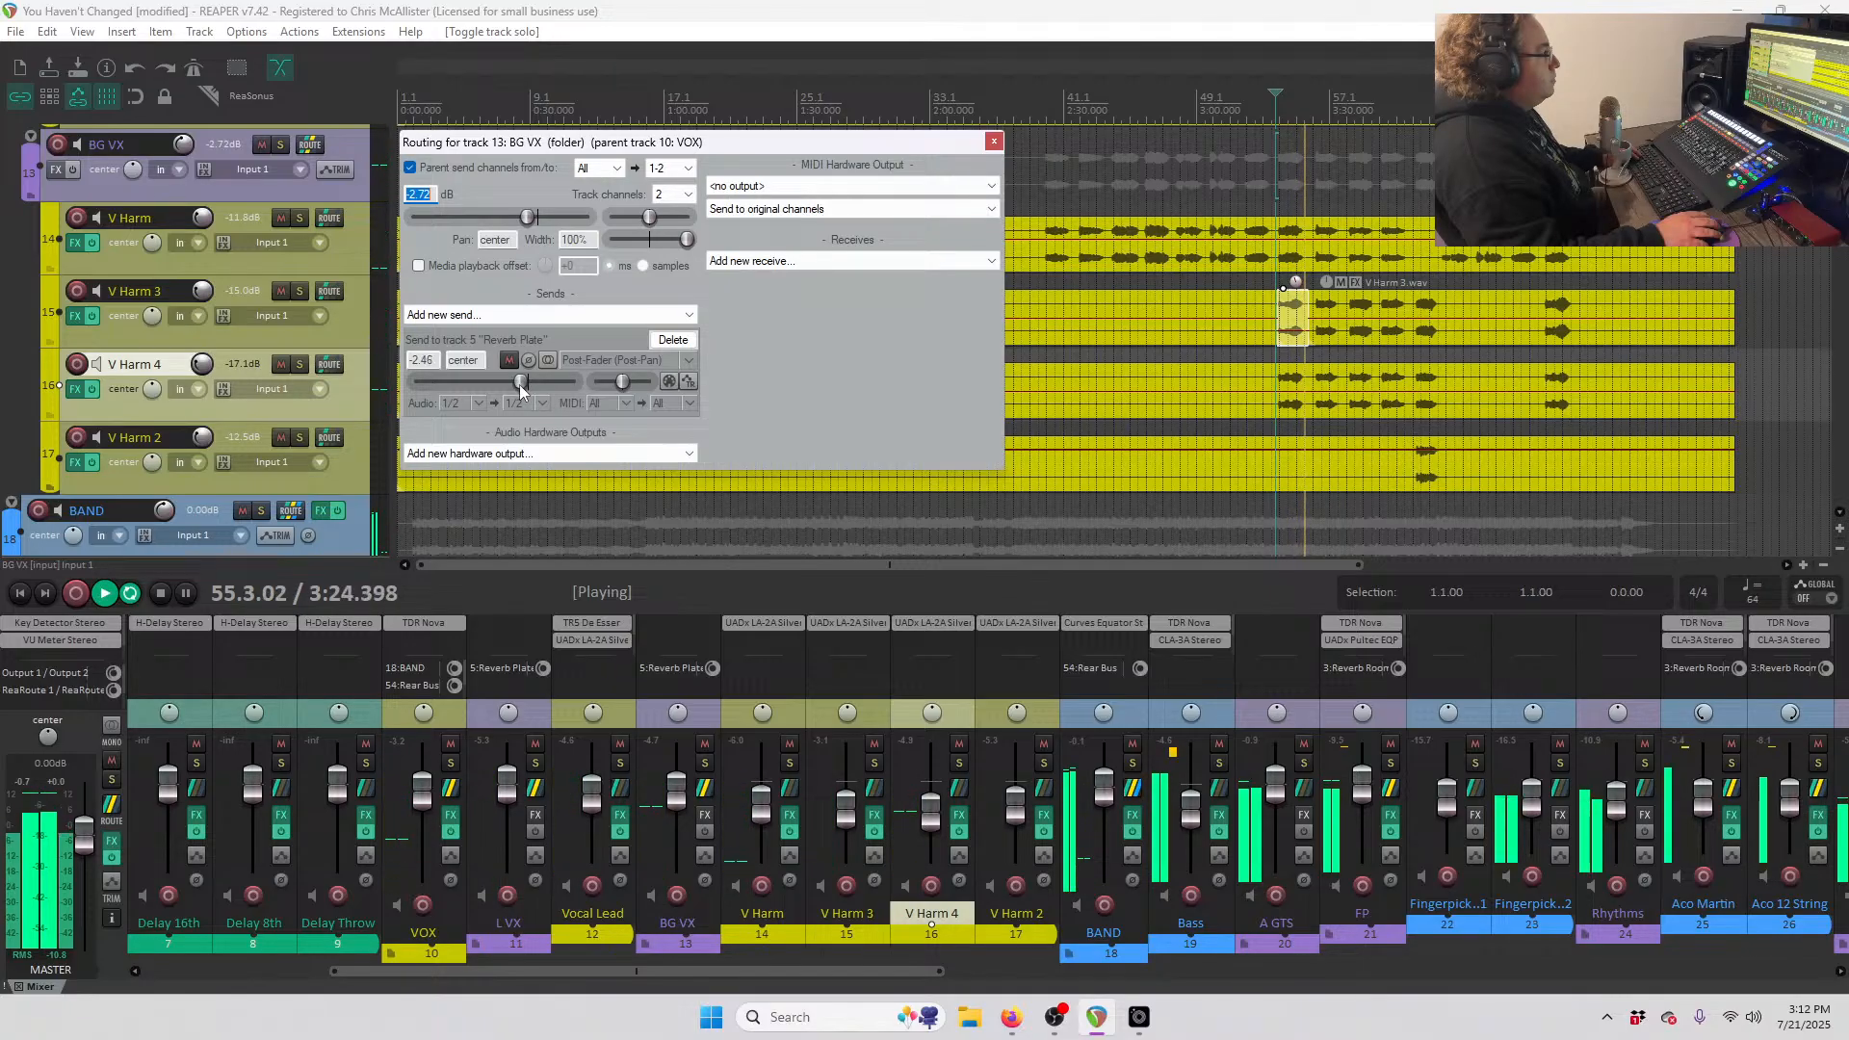
pyautogui.click(994, 142)
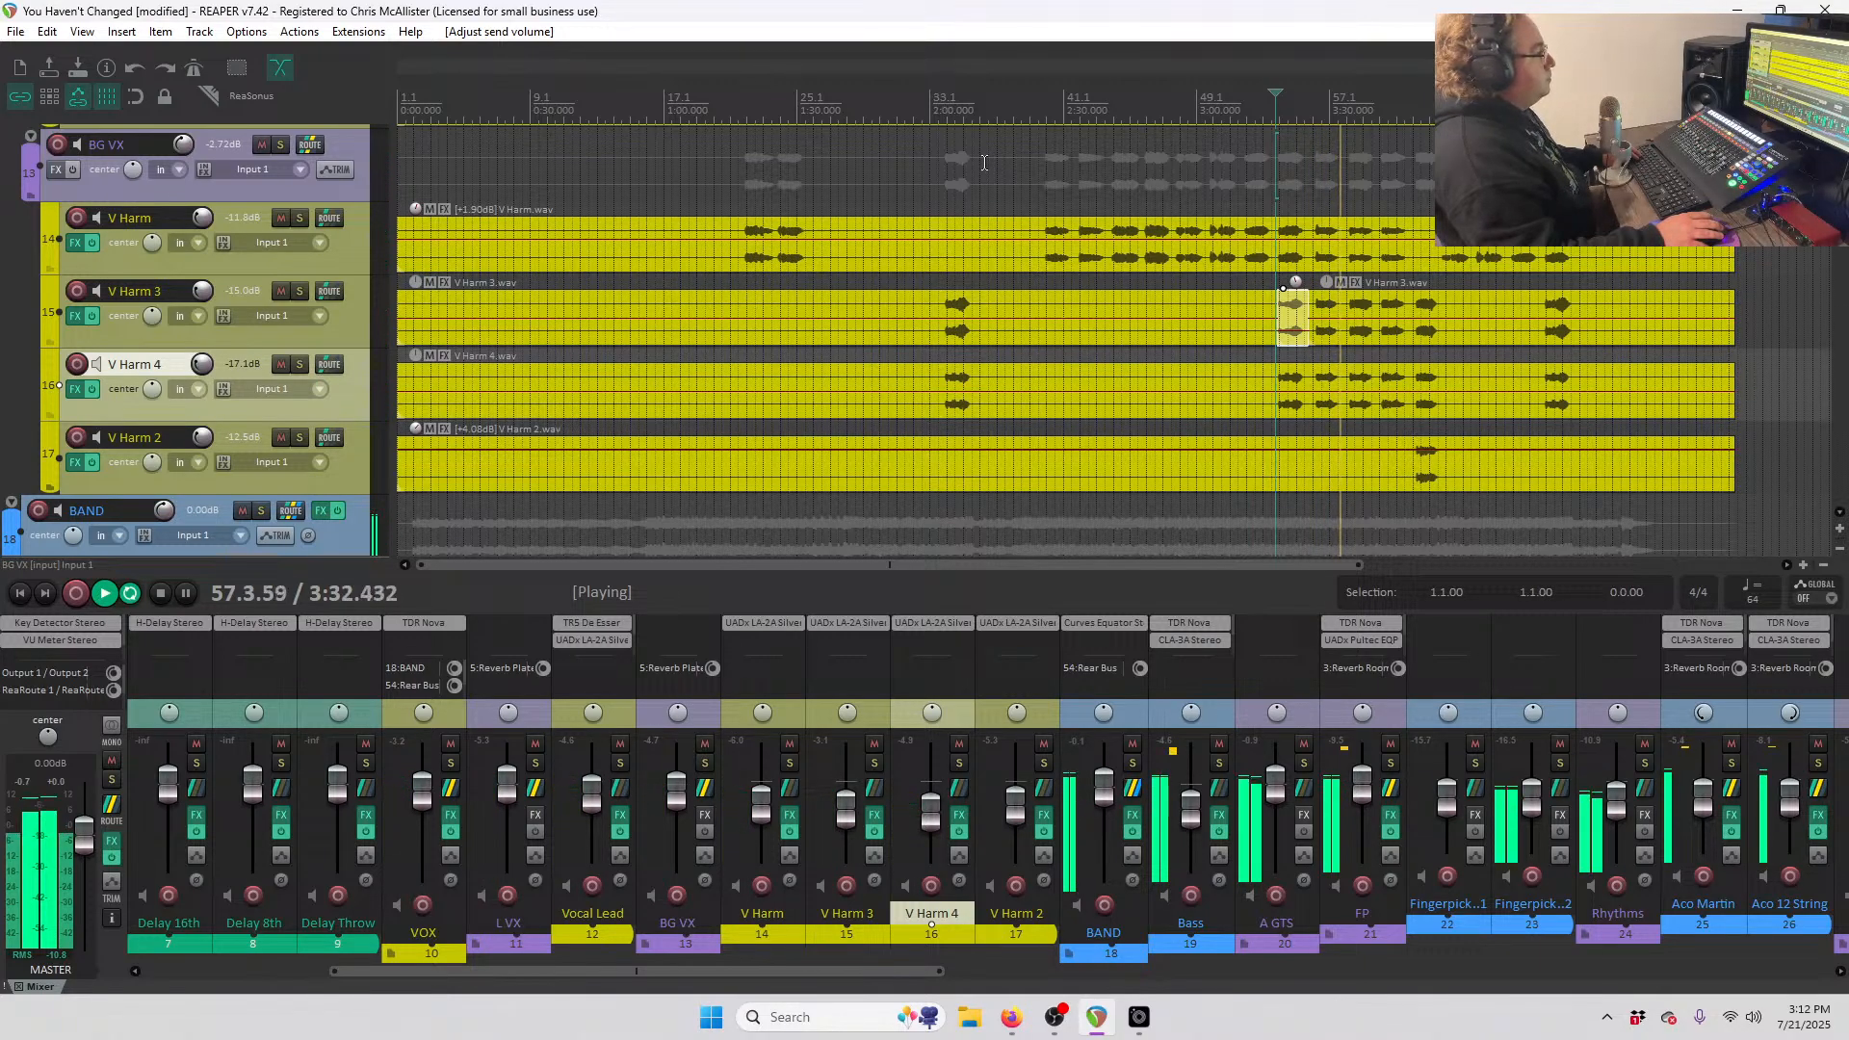
pyautogui.scroll(5, 1471, 416)
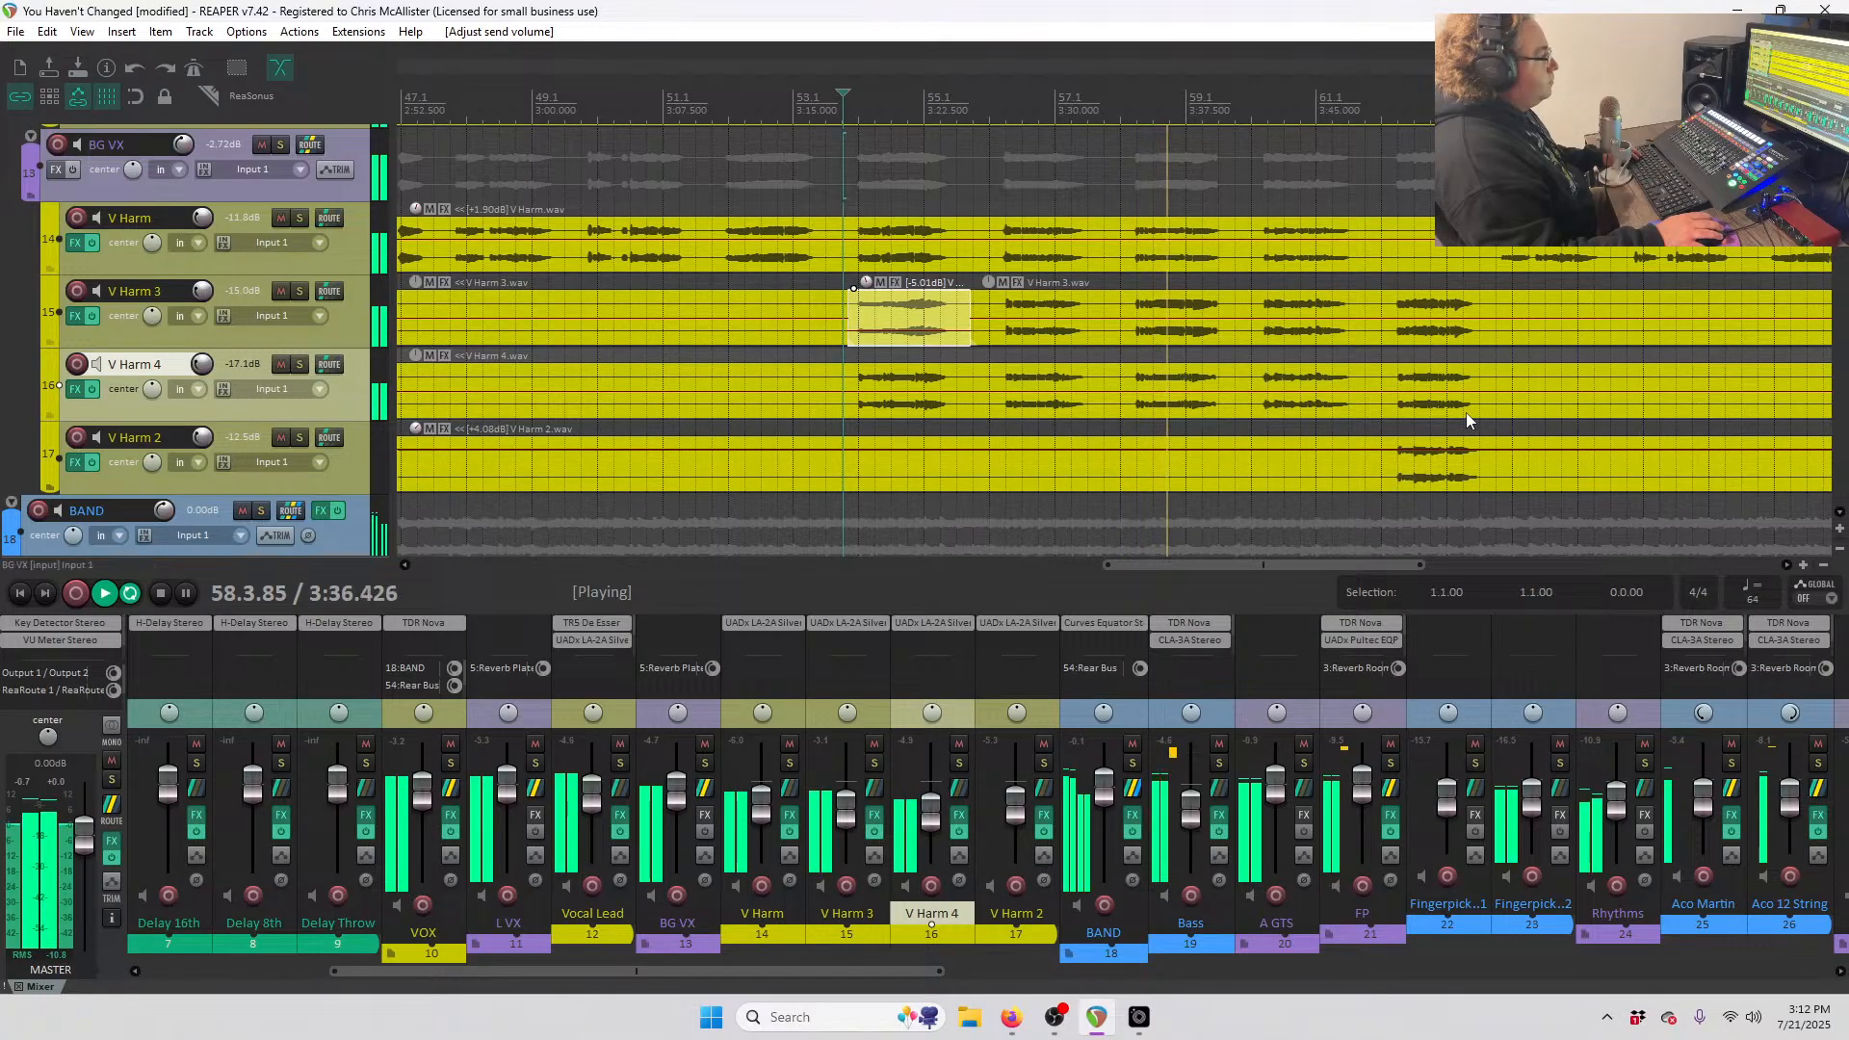
pyautogui.press('space')
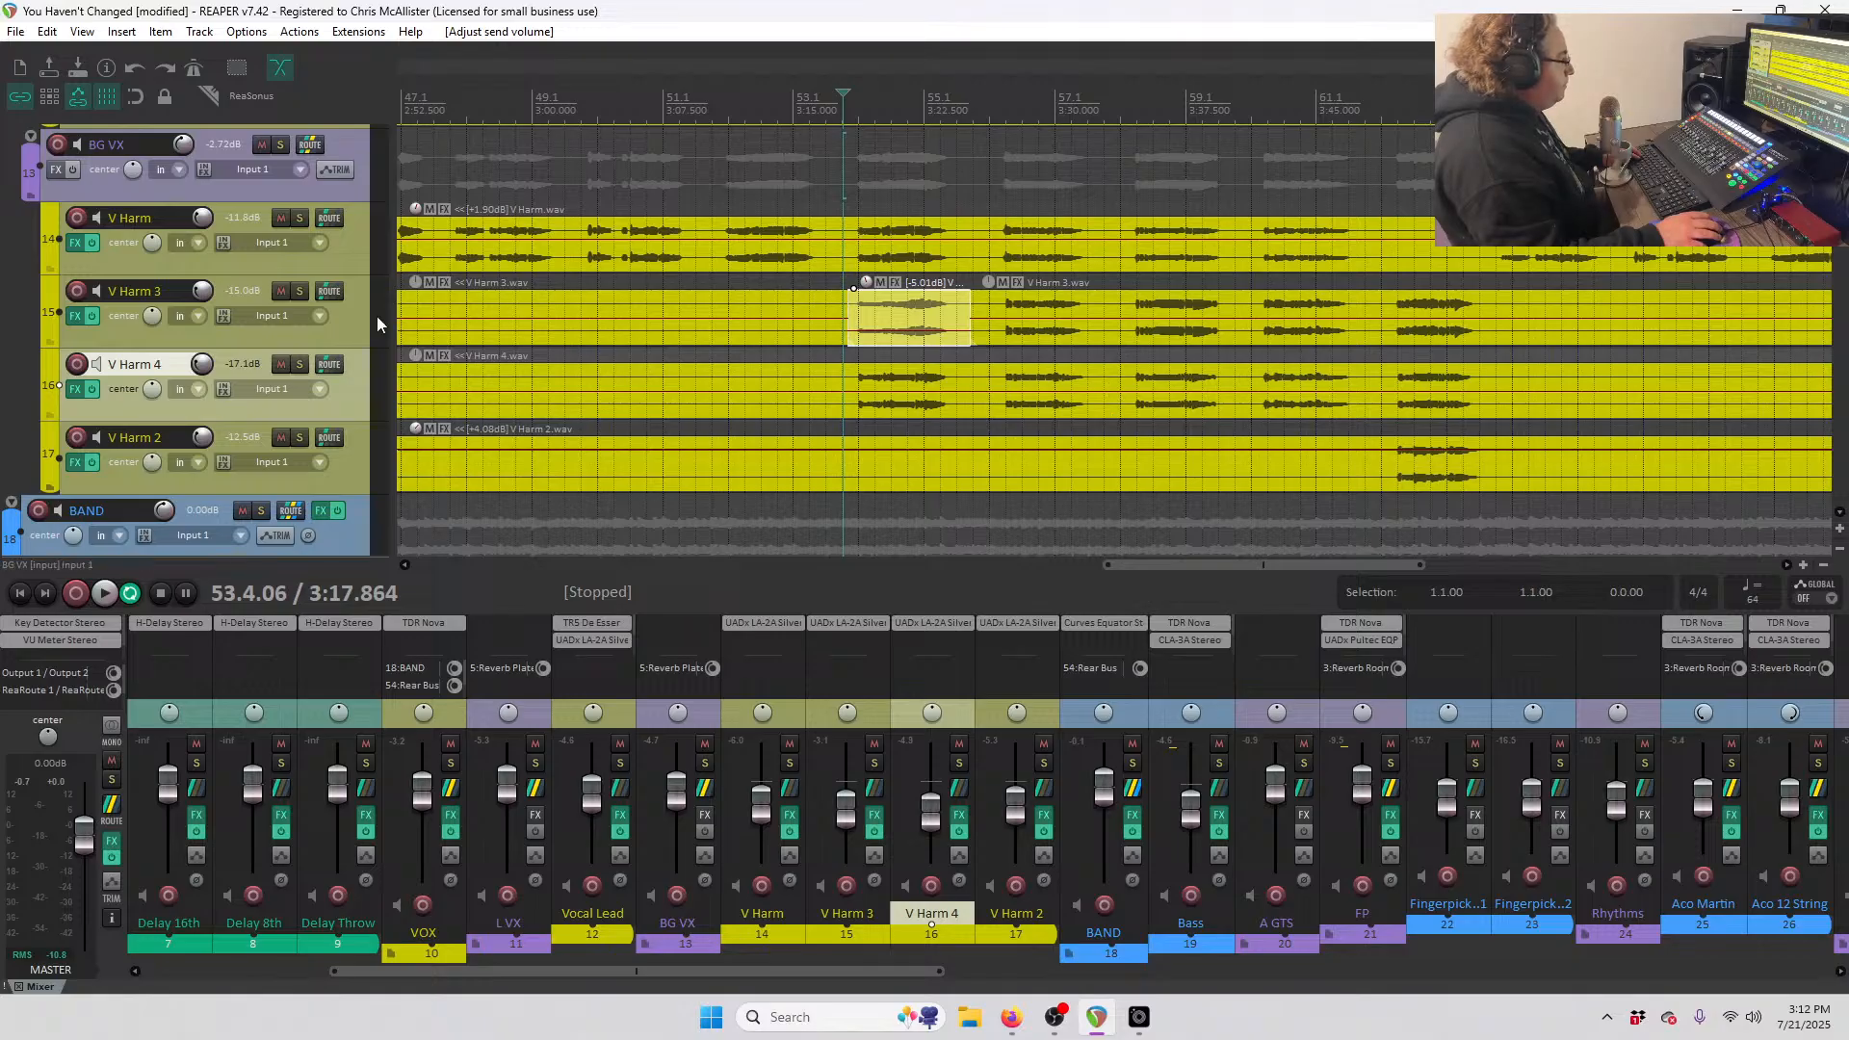
# - Solo BG VX and its V Harm track and play them from about bar 53.4.94
pyautogui.click(281, 145)
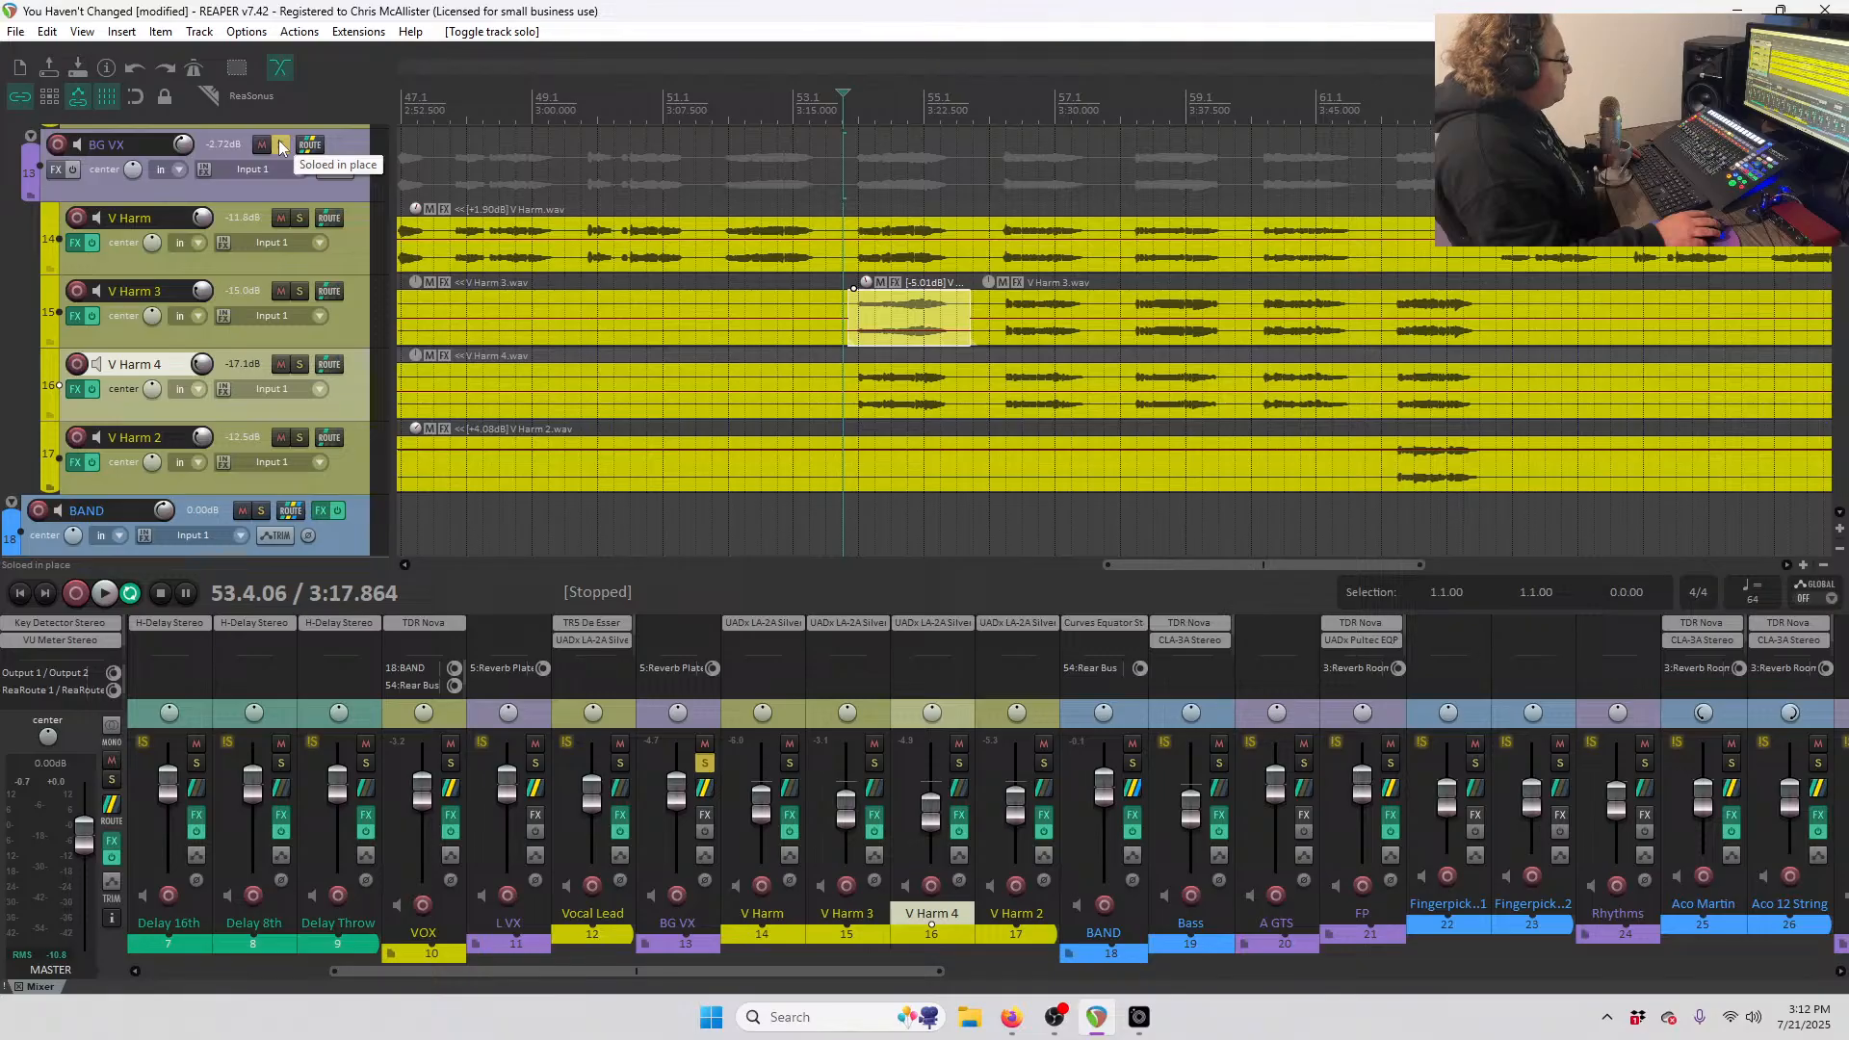
pyautogui.click(300, 220)
pyautogui.click(856, 110)
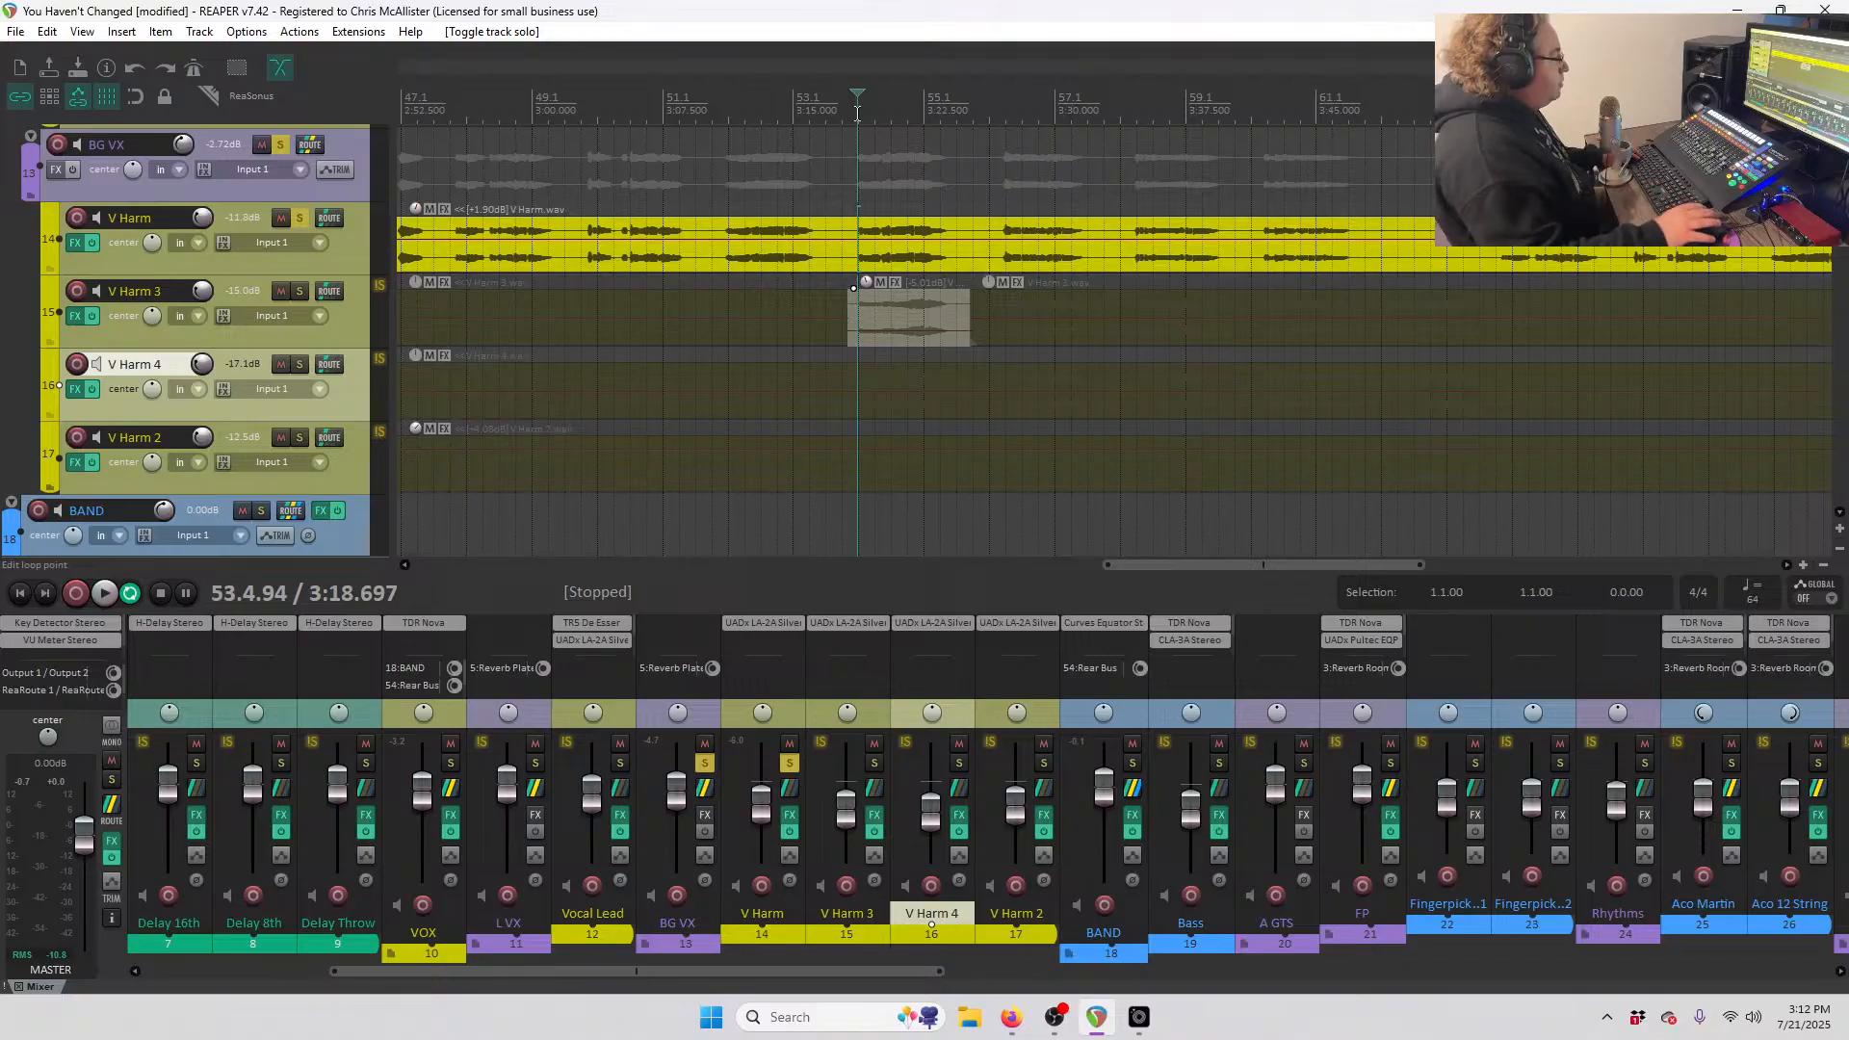
pyautogui.press('space')
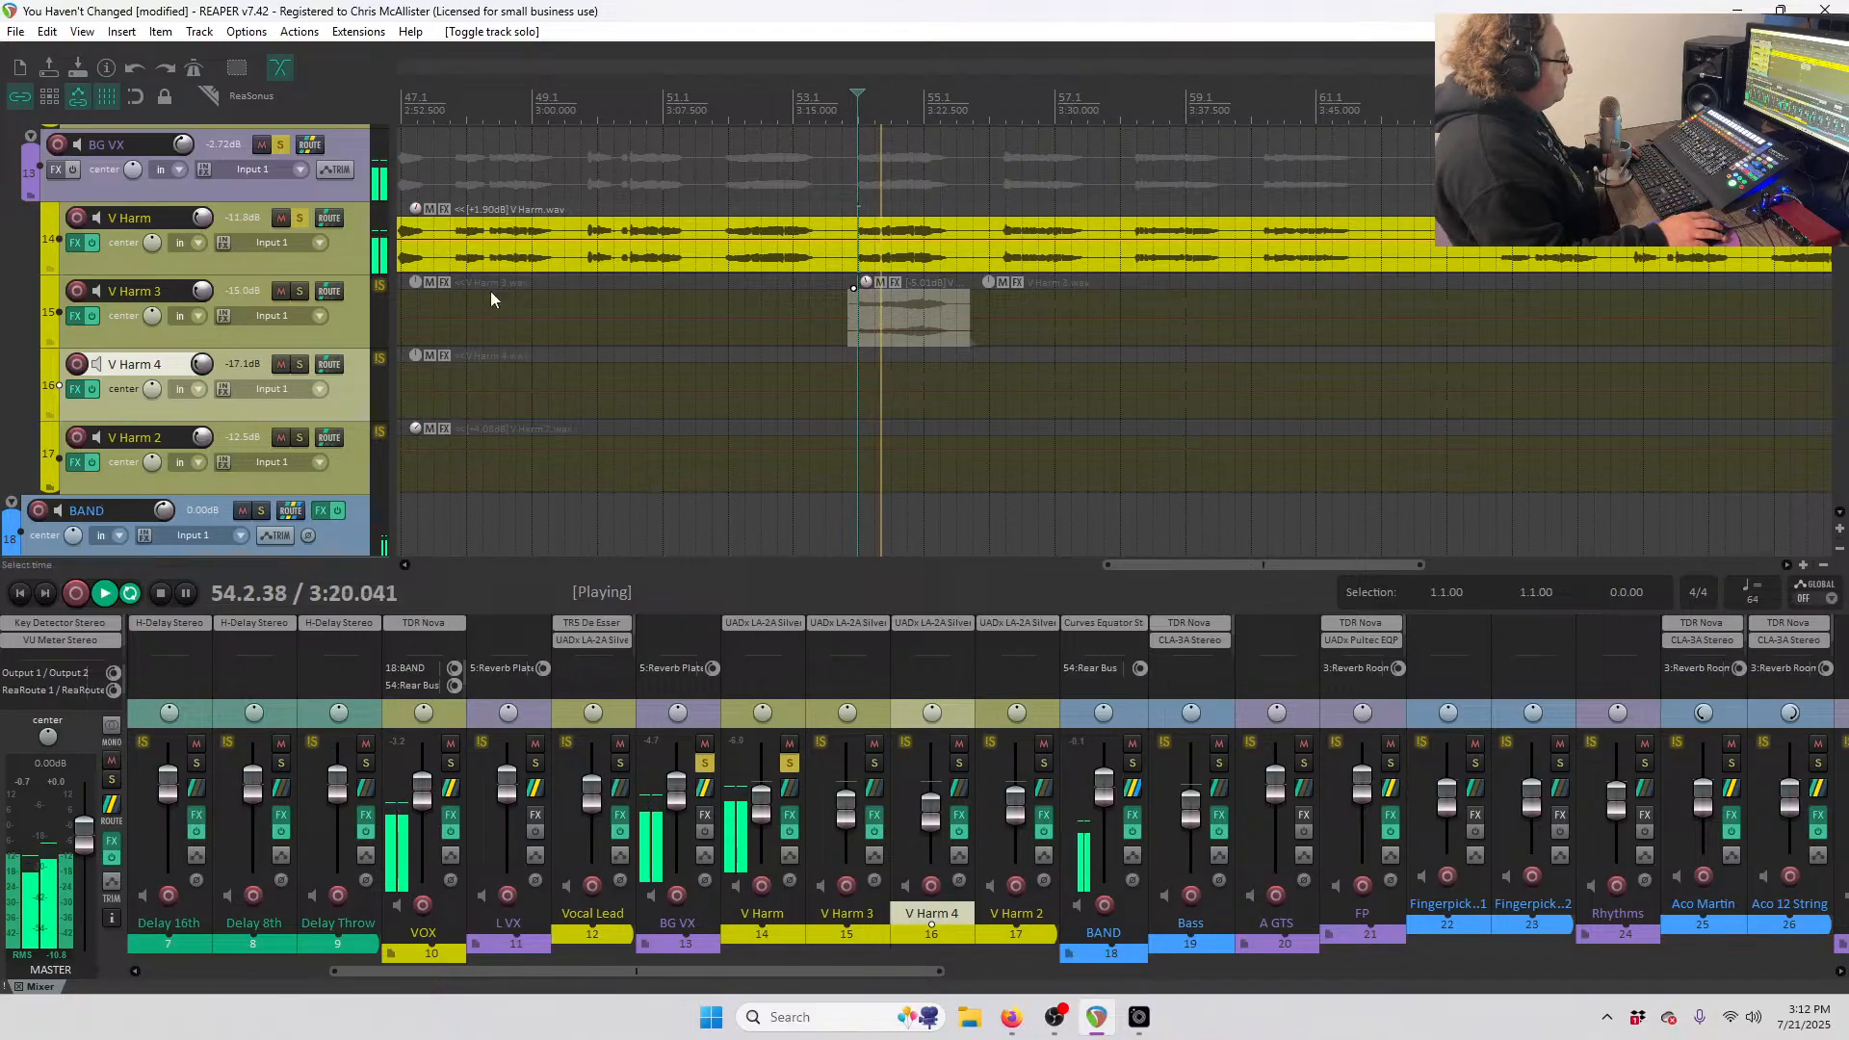
# - Solo and audition the V Harm 3 and V Harm 4 tracks one at a time from about bar 53.4.94
pyautogui.press('space')
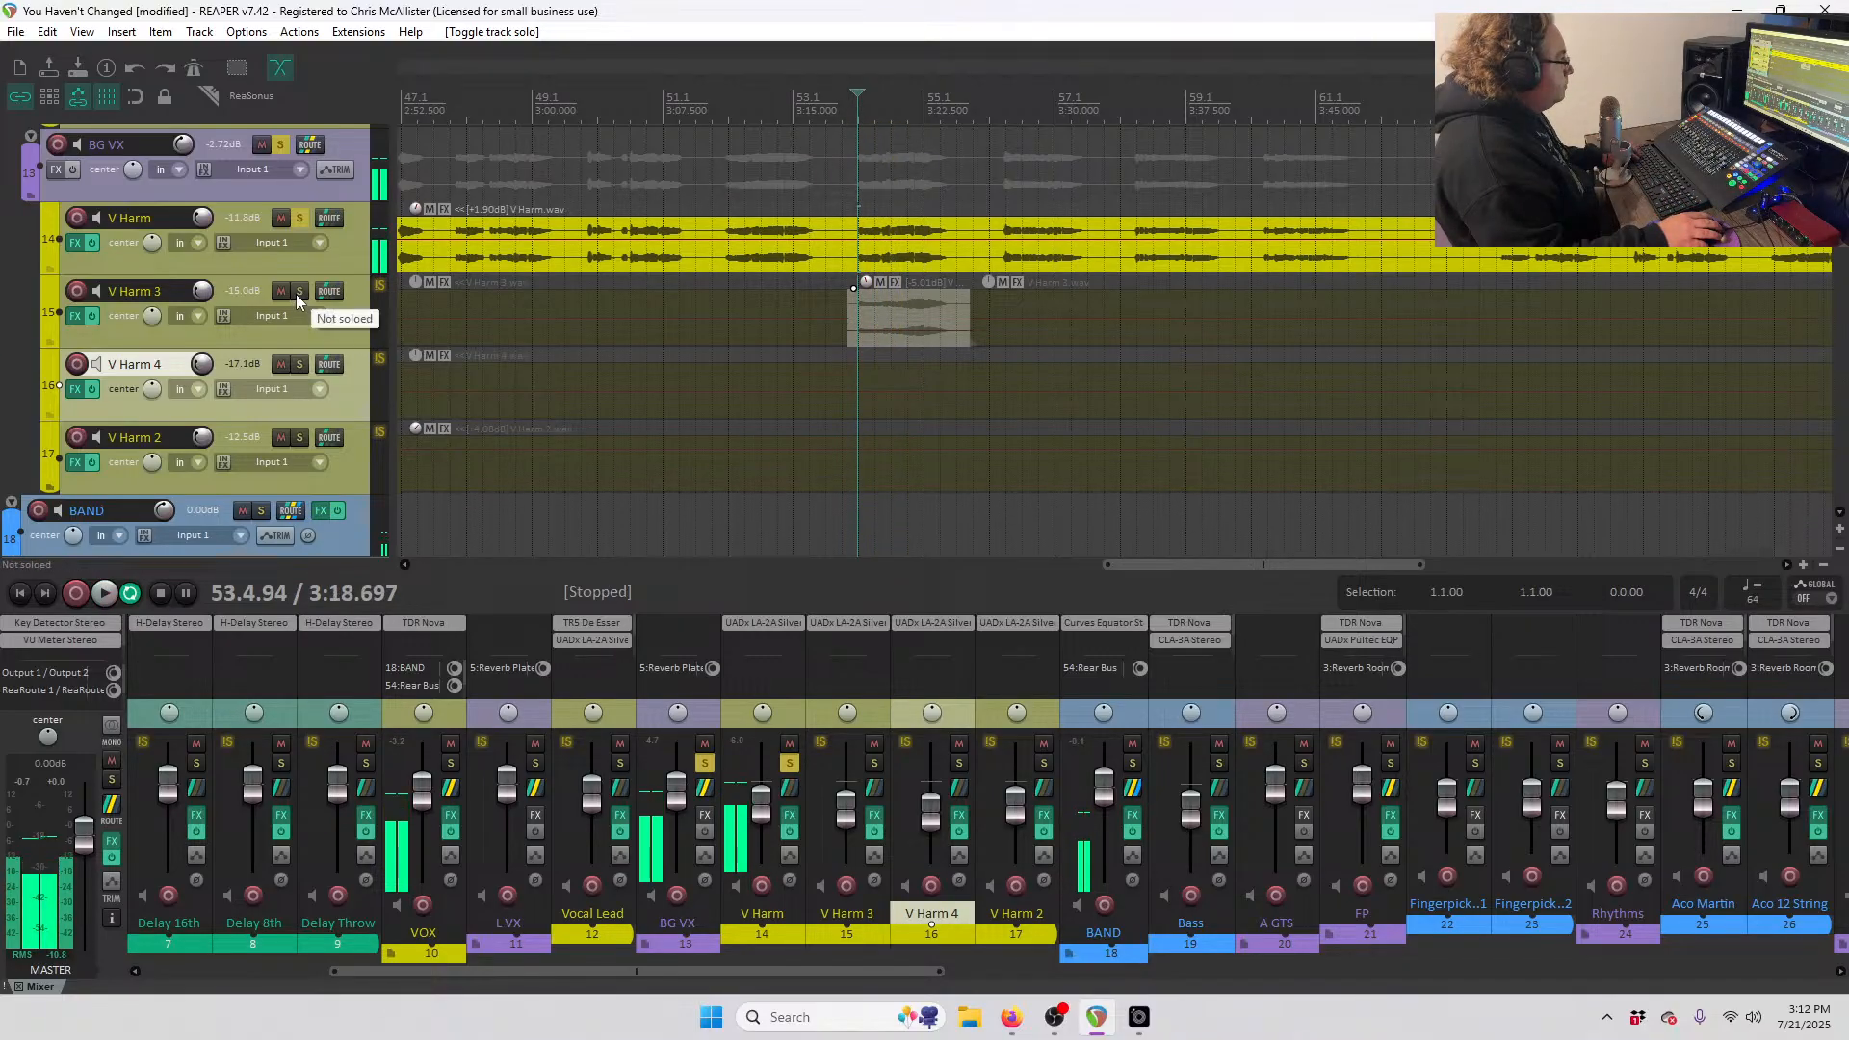
pyautogui.click(299, 291)
pyautogui.click(300, 218)
pyautogui.press('space')
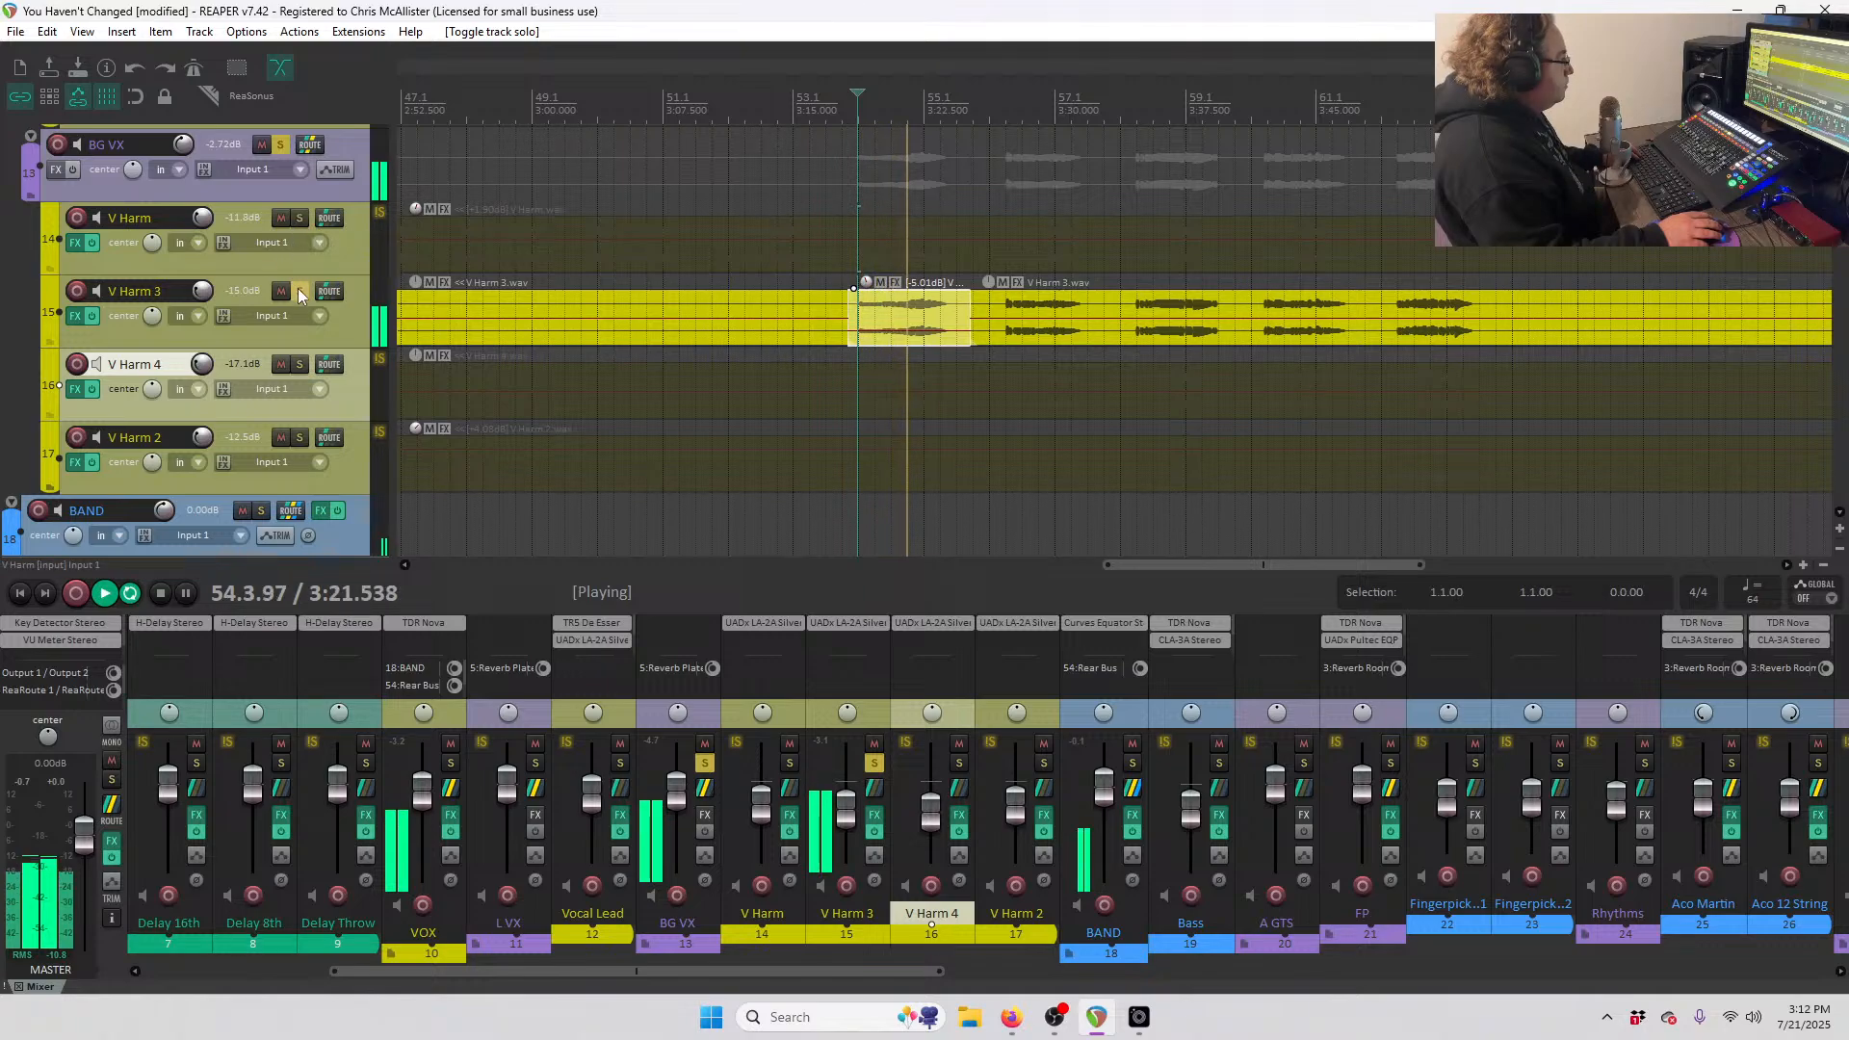
pyautogui.press('space')
pyautogui.click(299, 365)
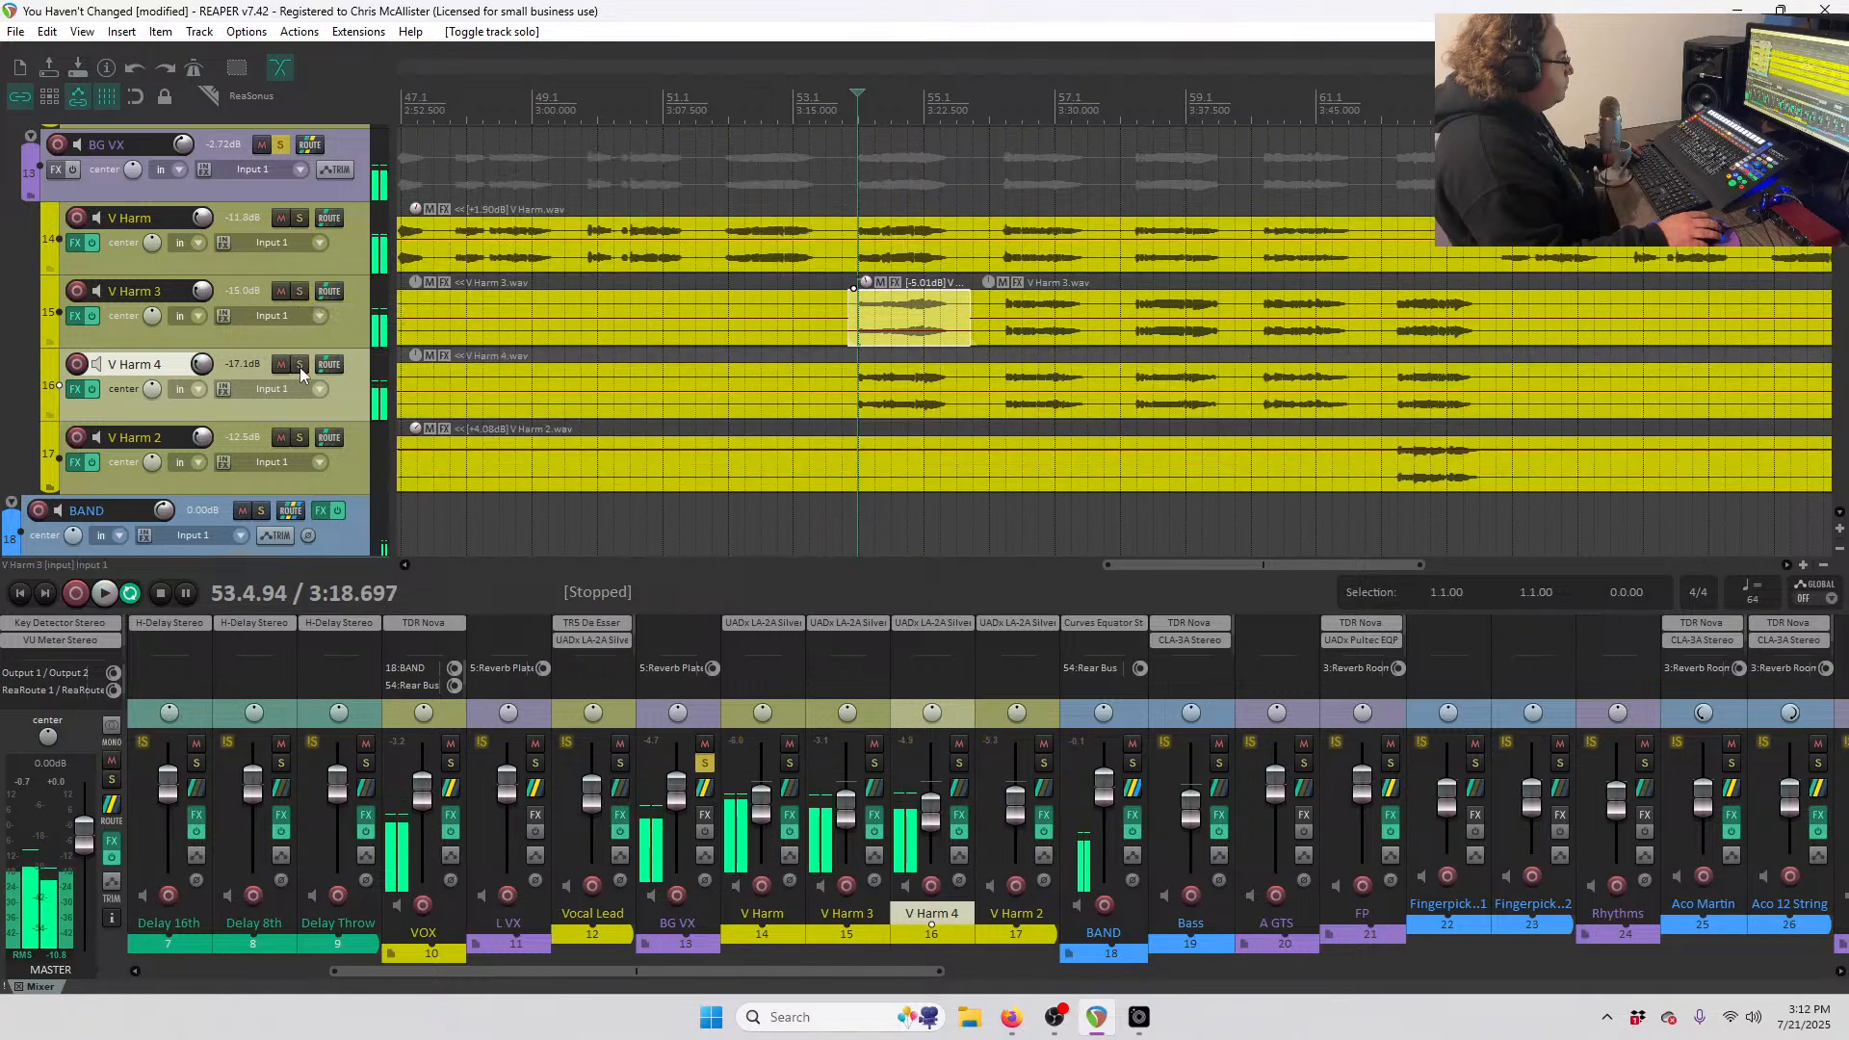
pyautogui.press('space')
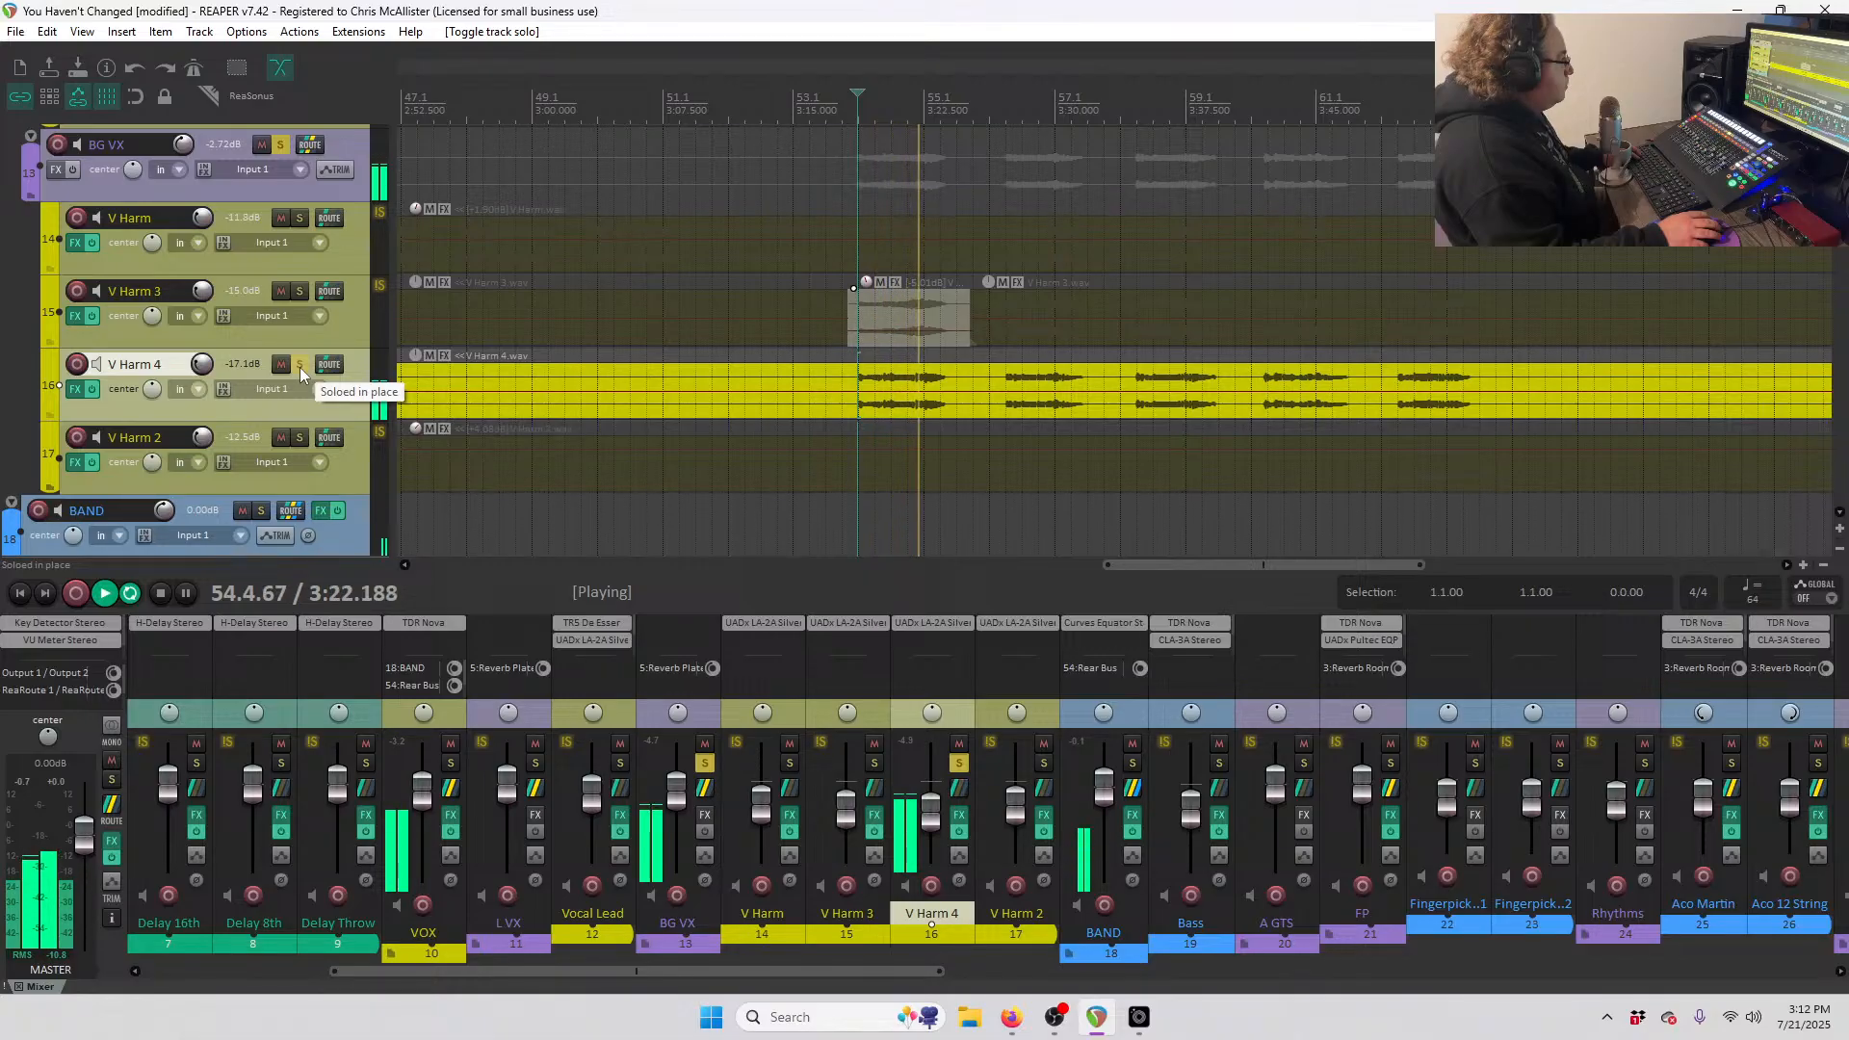
pyautogui.press('space')
pyautogui.click(299, 367)
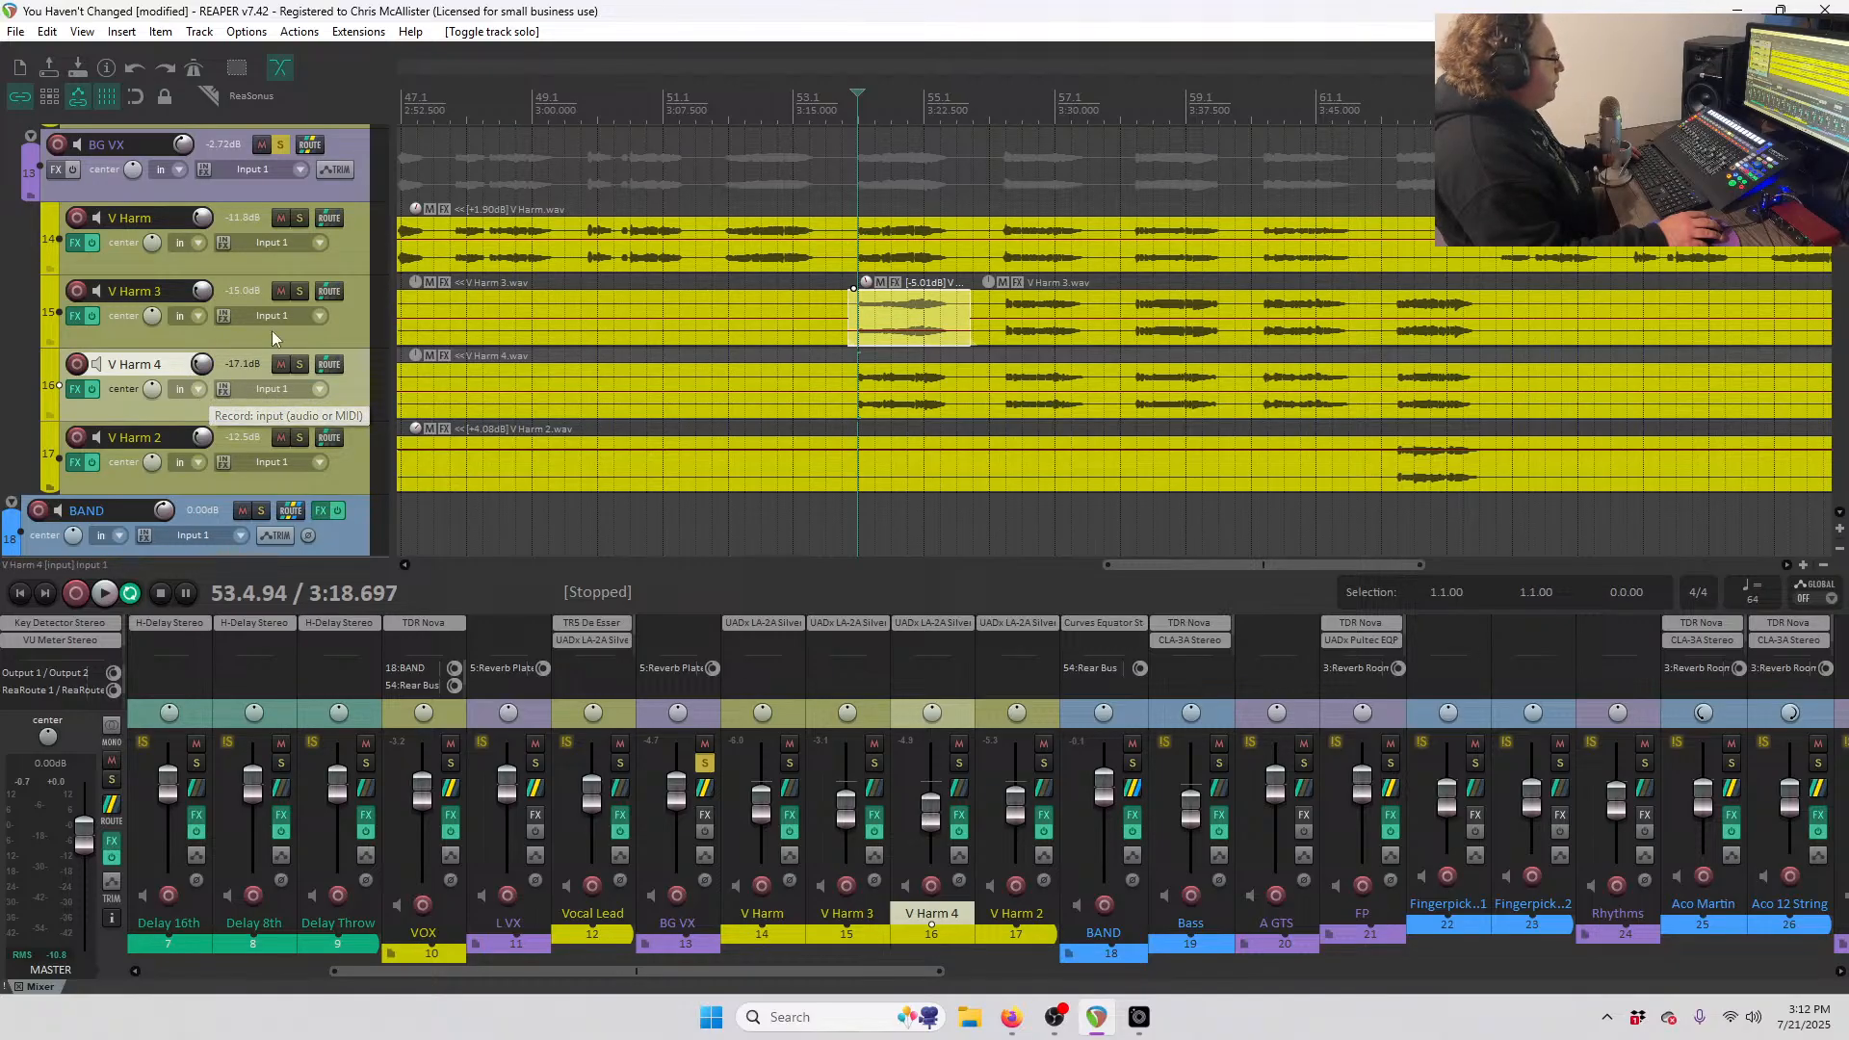
# - Pan the V Harm and V Harm 3 tracks 25% off center and play the soloed harmonies together
pyautogui.click(333, 258)
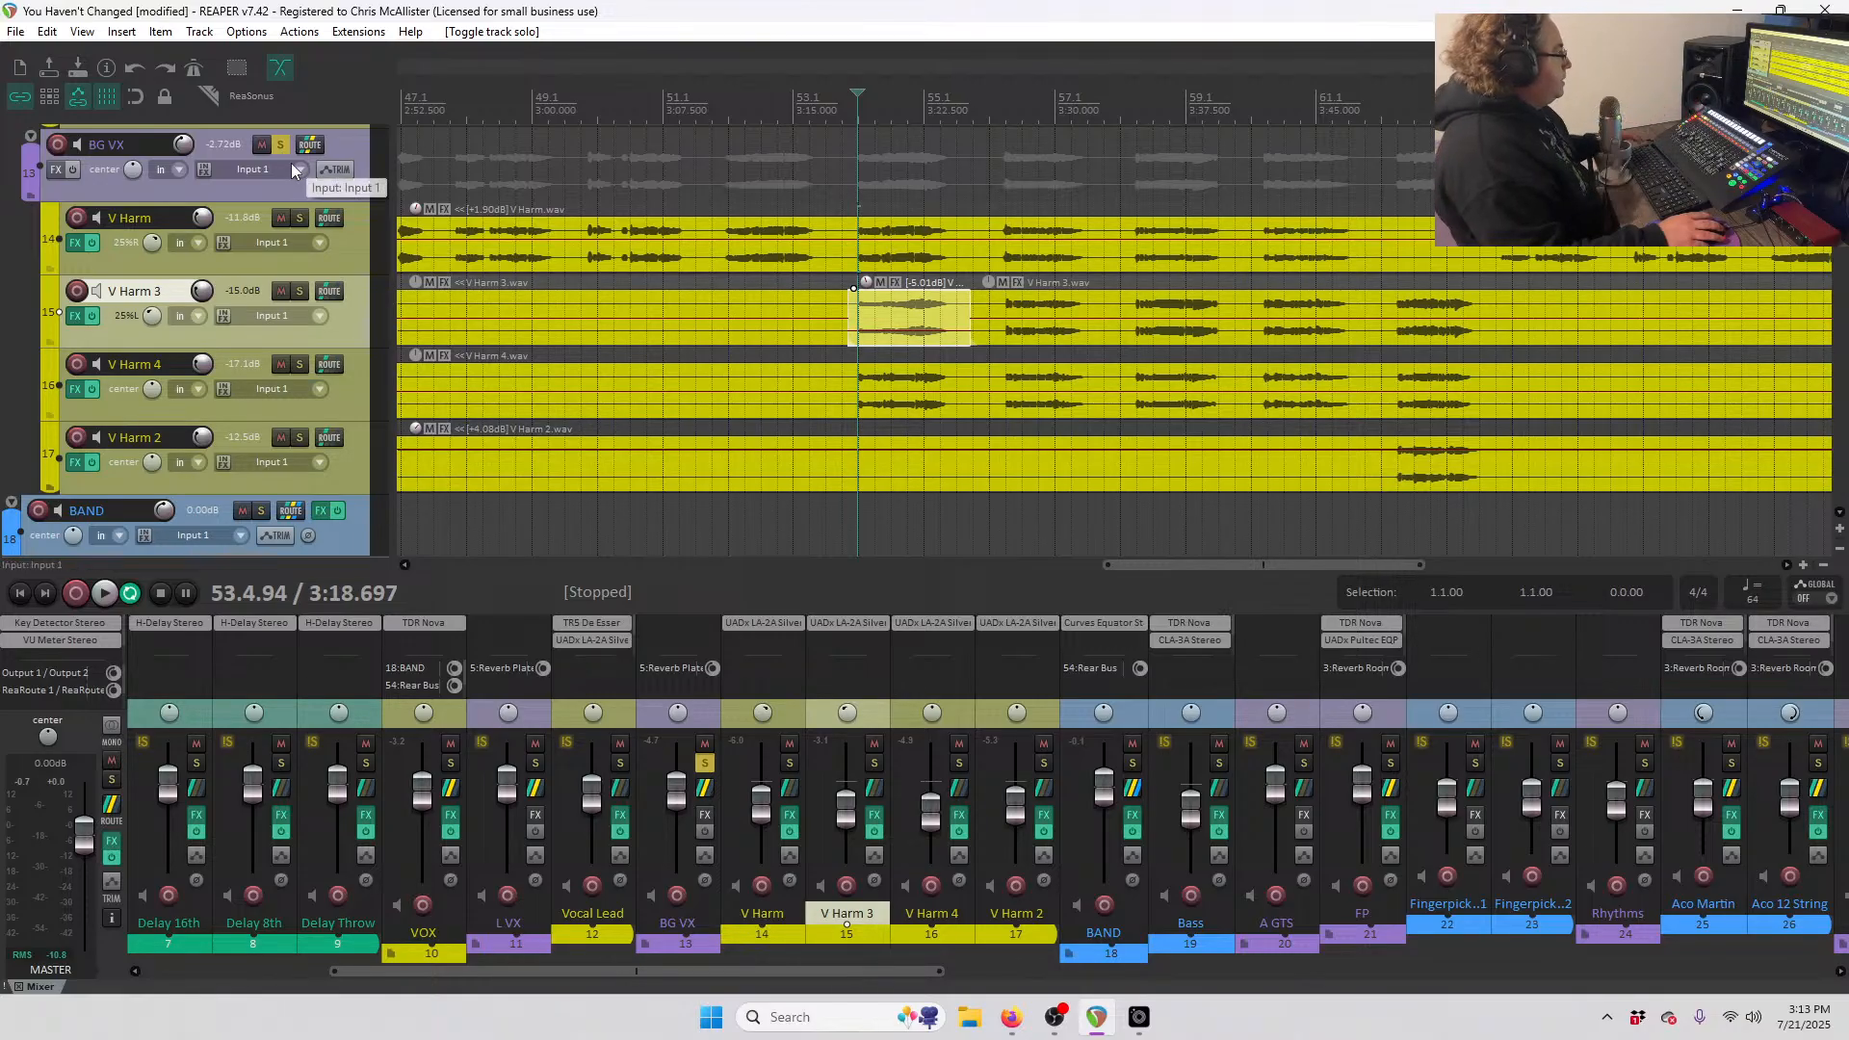
pyautogui.press('space')
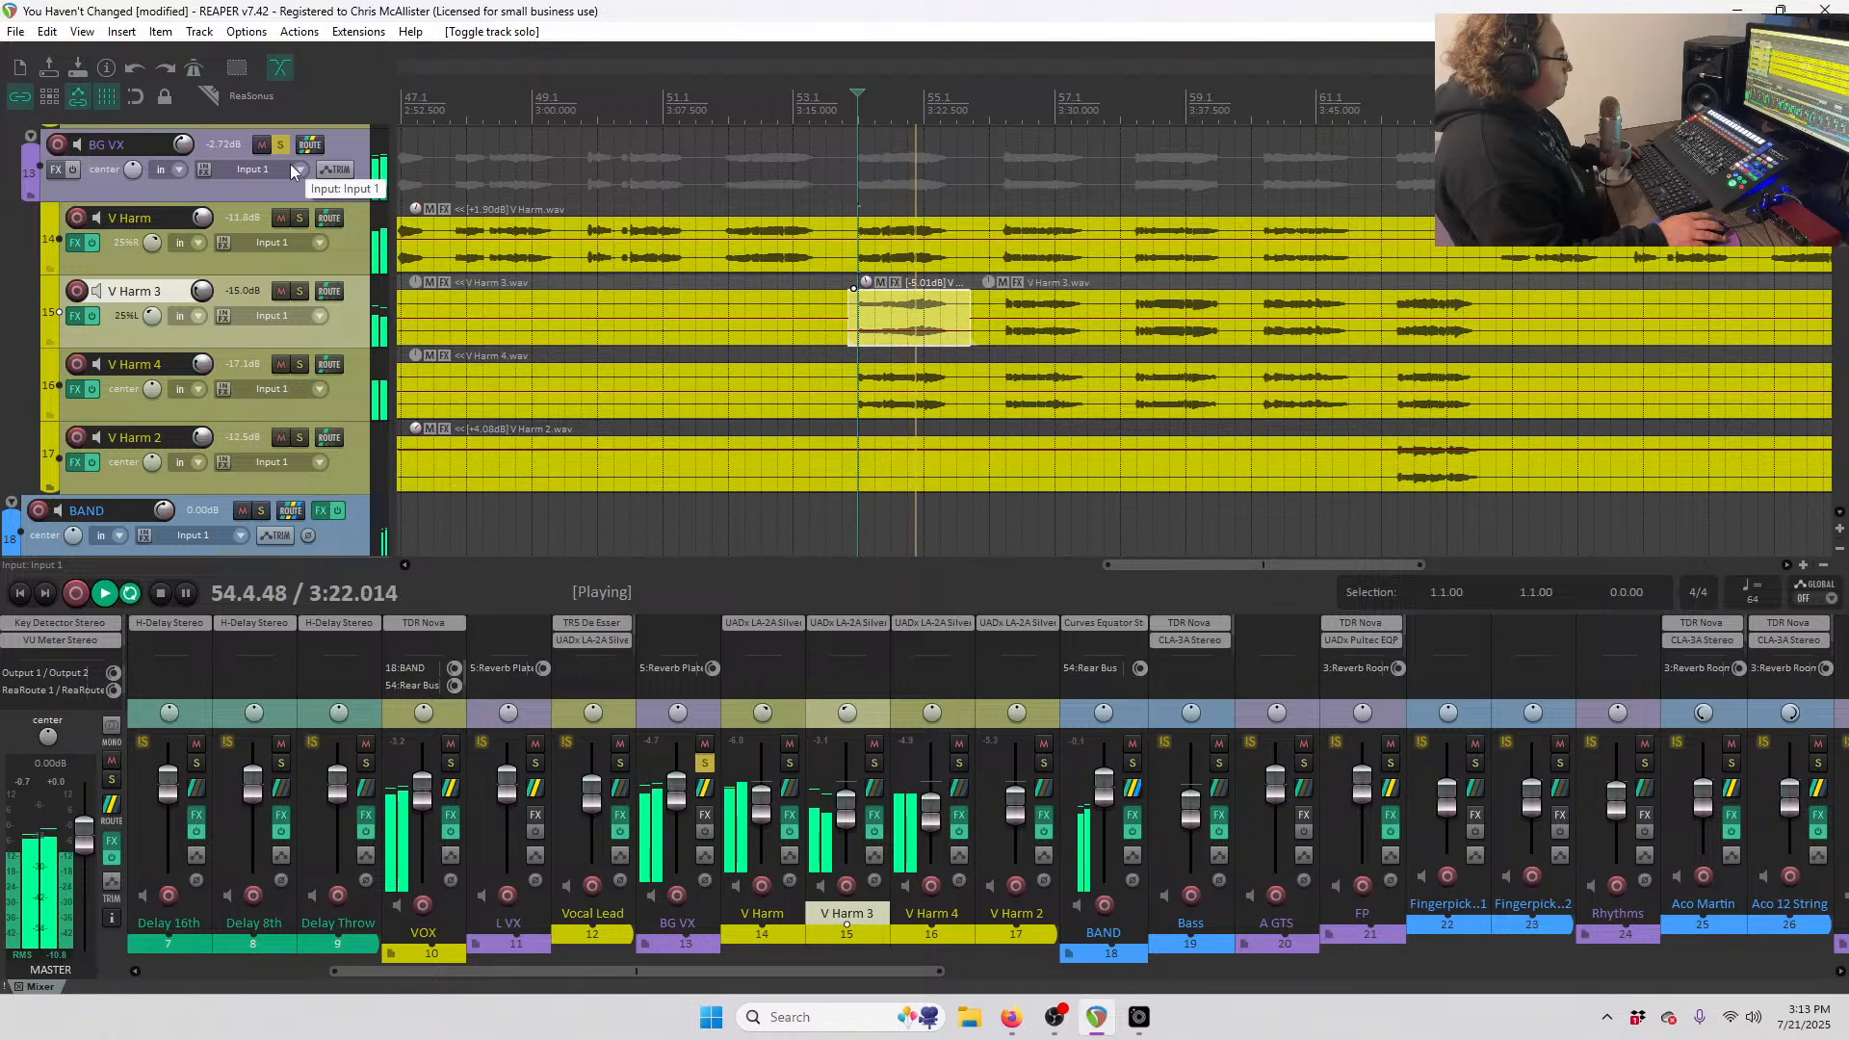
pyautogui.press('space')
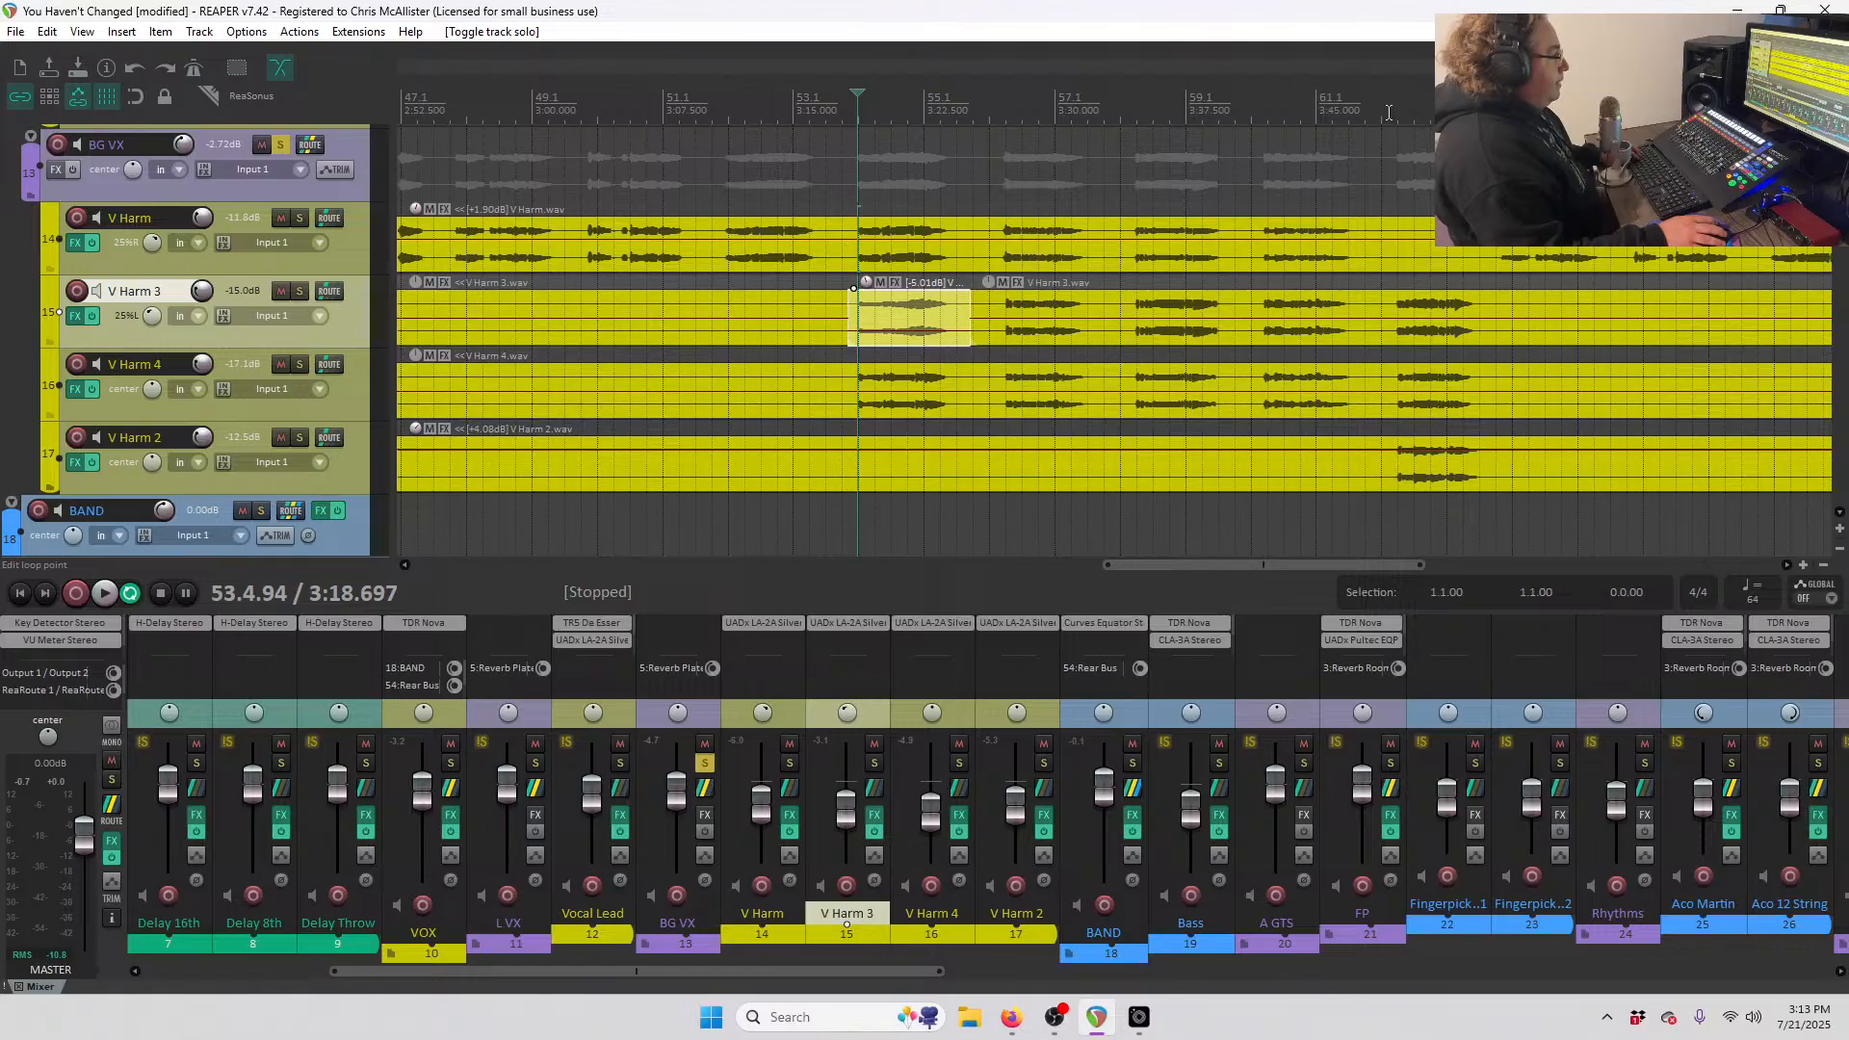
# - Audition V Harm 2 on its own from about bar 62.1.77, and replay that passage with all the harmonies
pyautogui.click(299, 437)
pyautogui.click(1393, 125)
pyautogui.press('space')
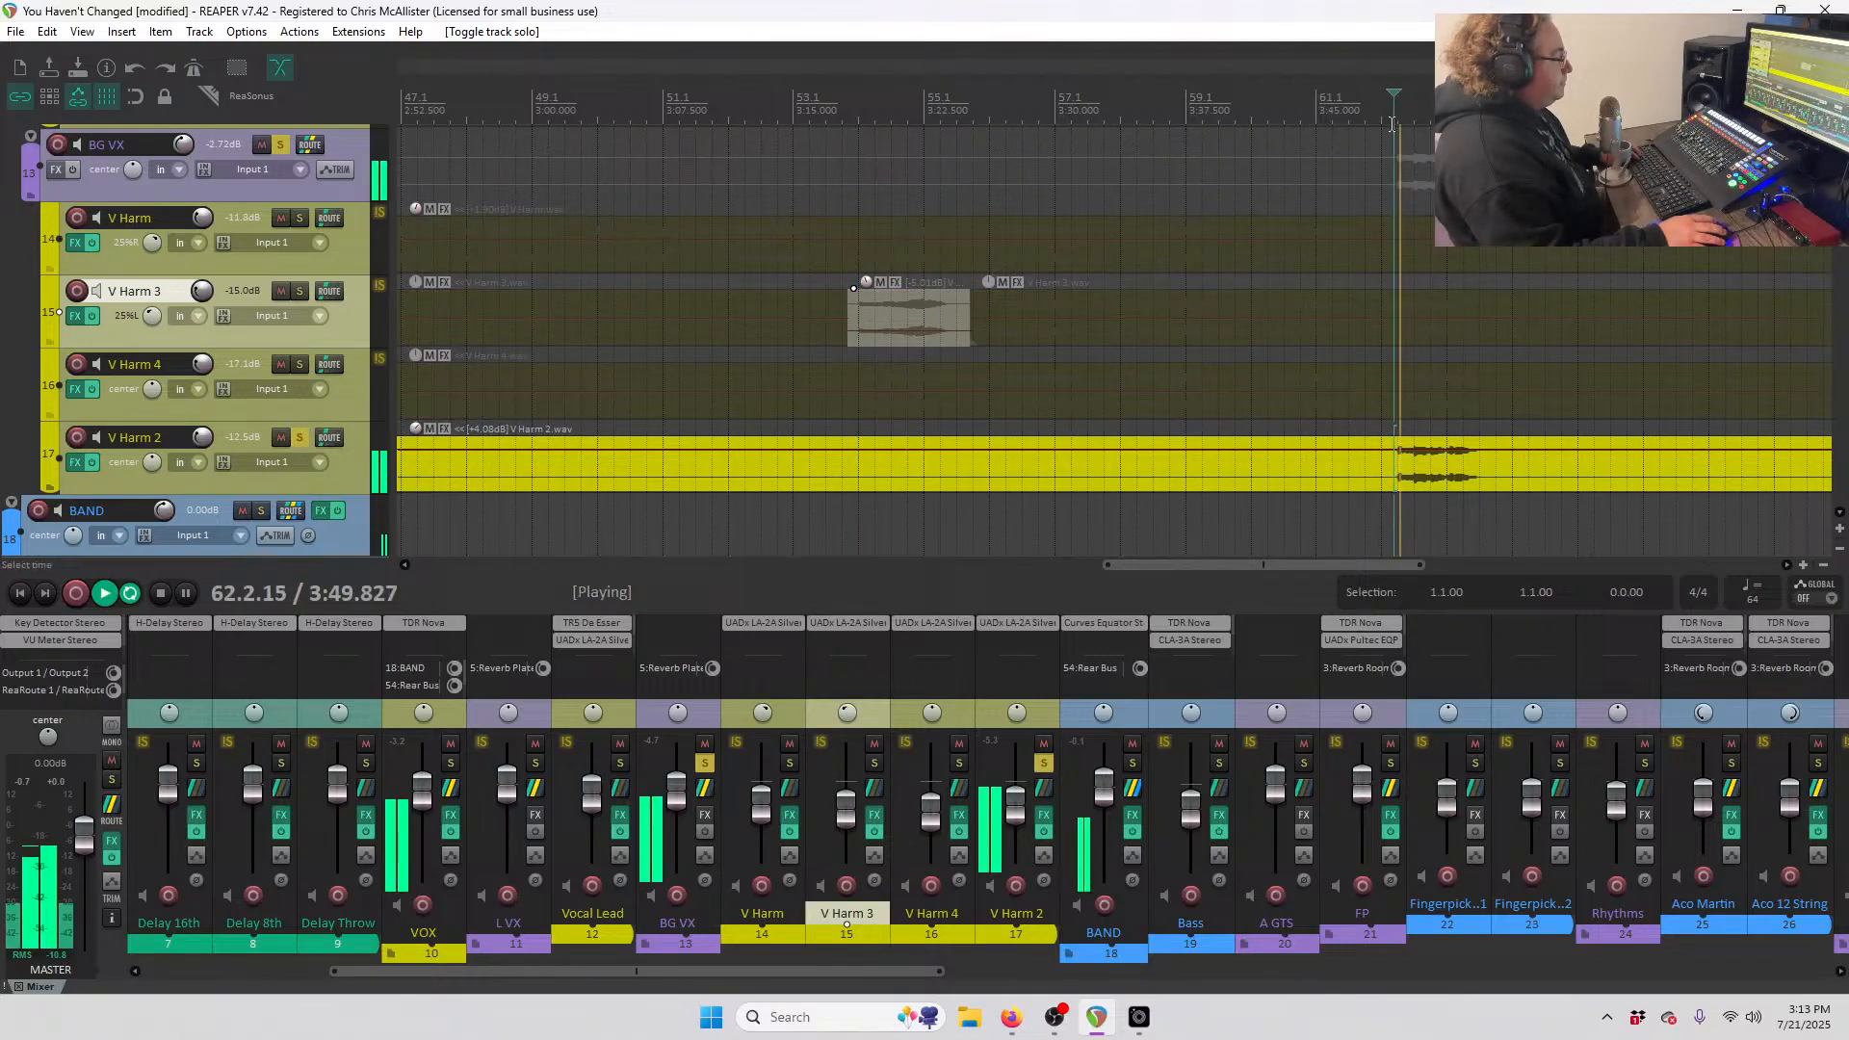
pyautogui.press('space')
pyautogui.click(299, 438)
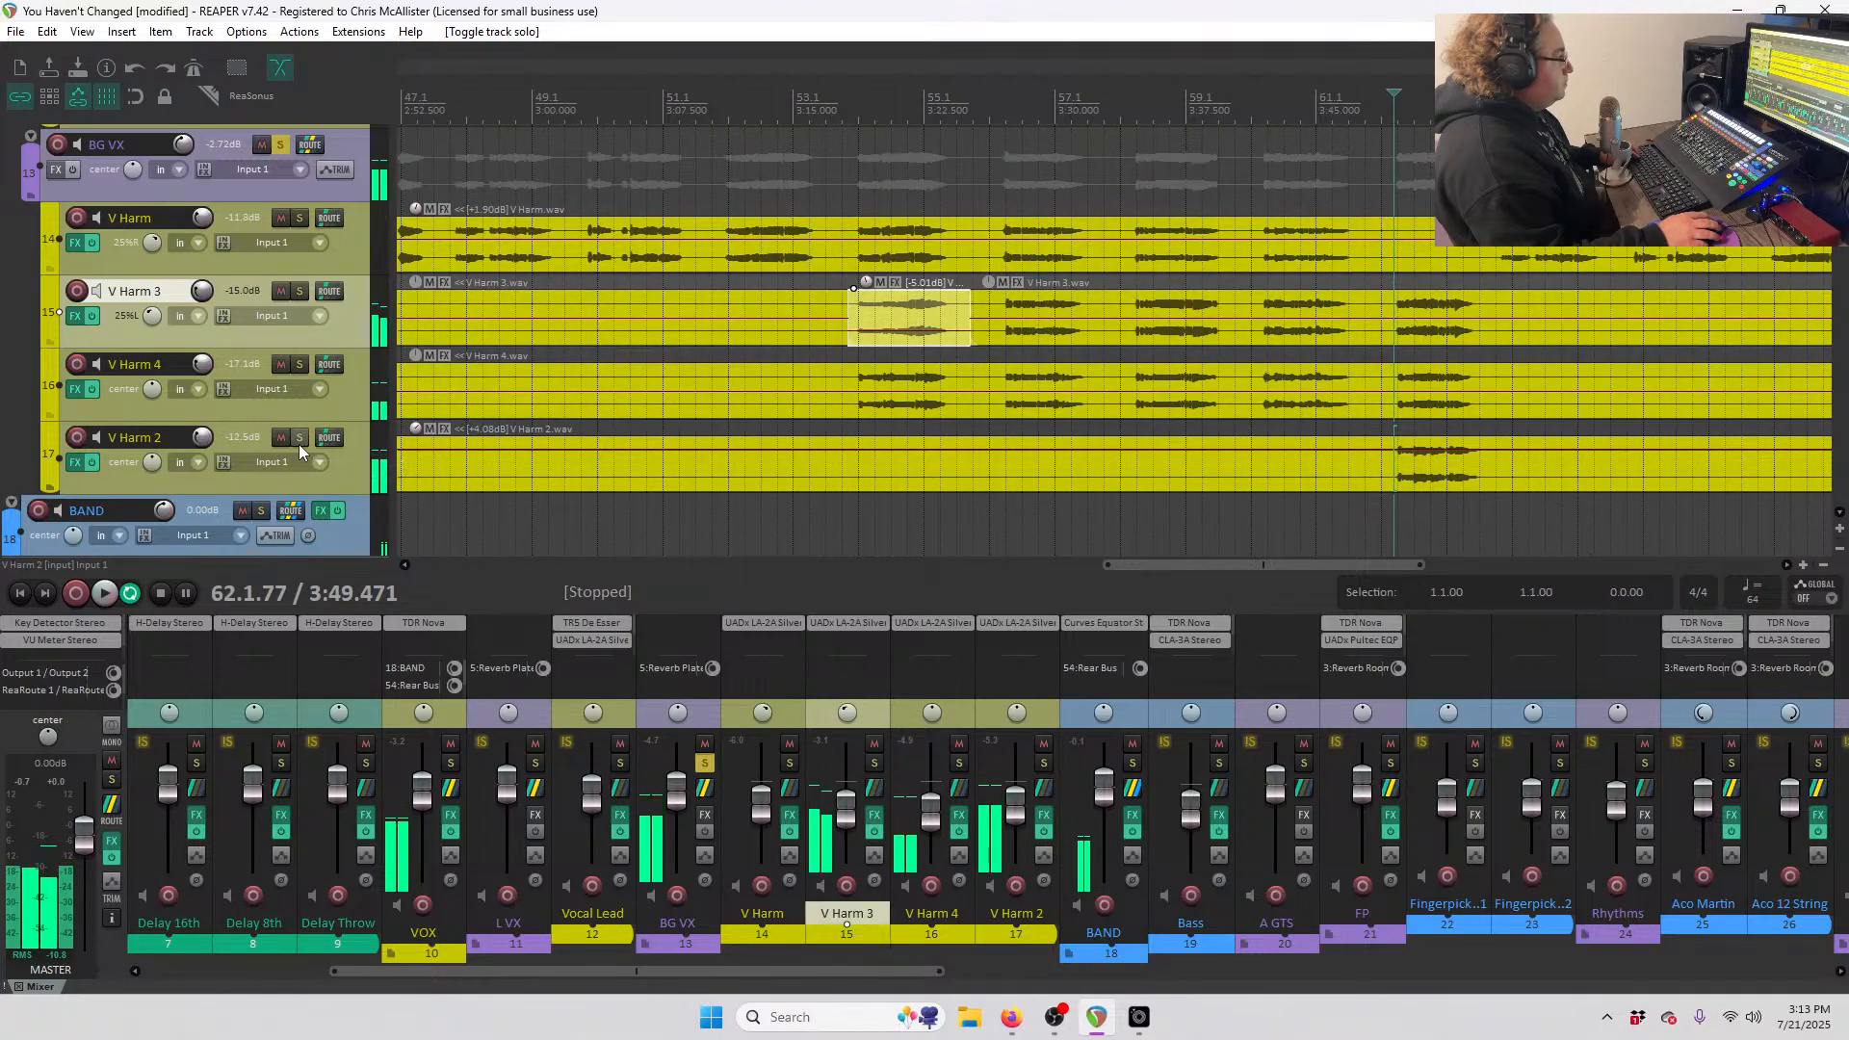
pyautogui.press('space')
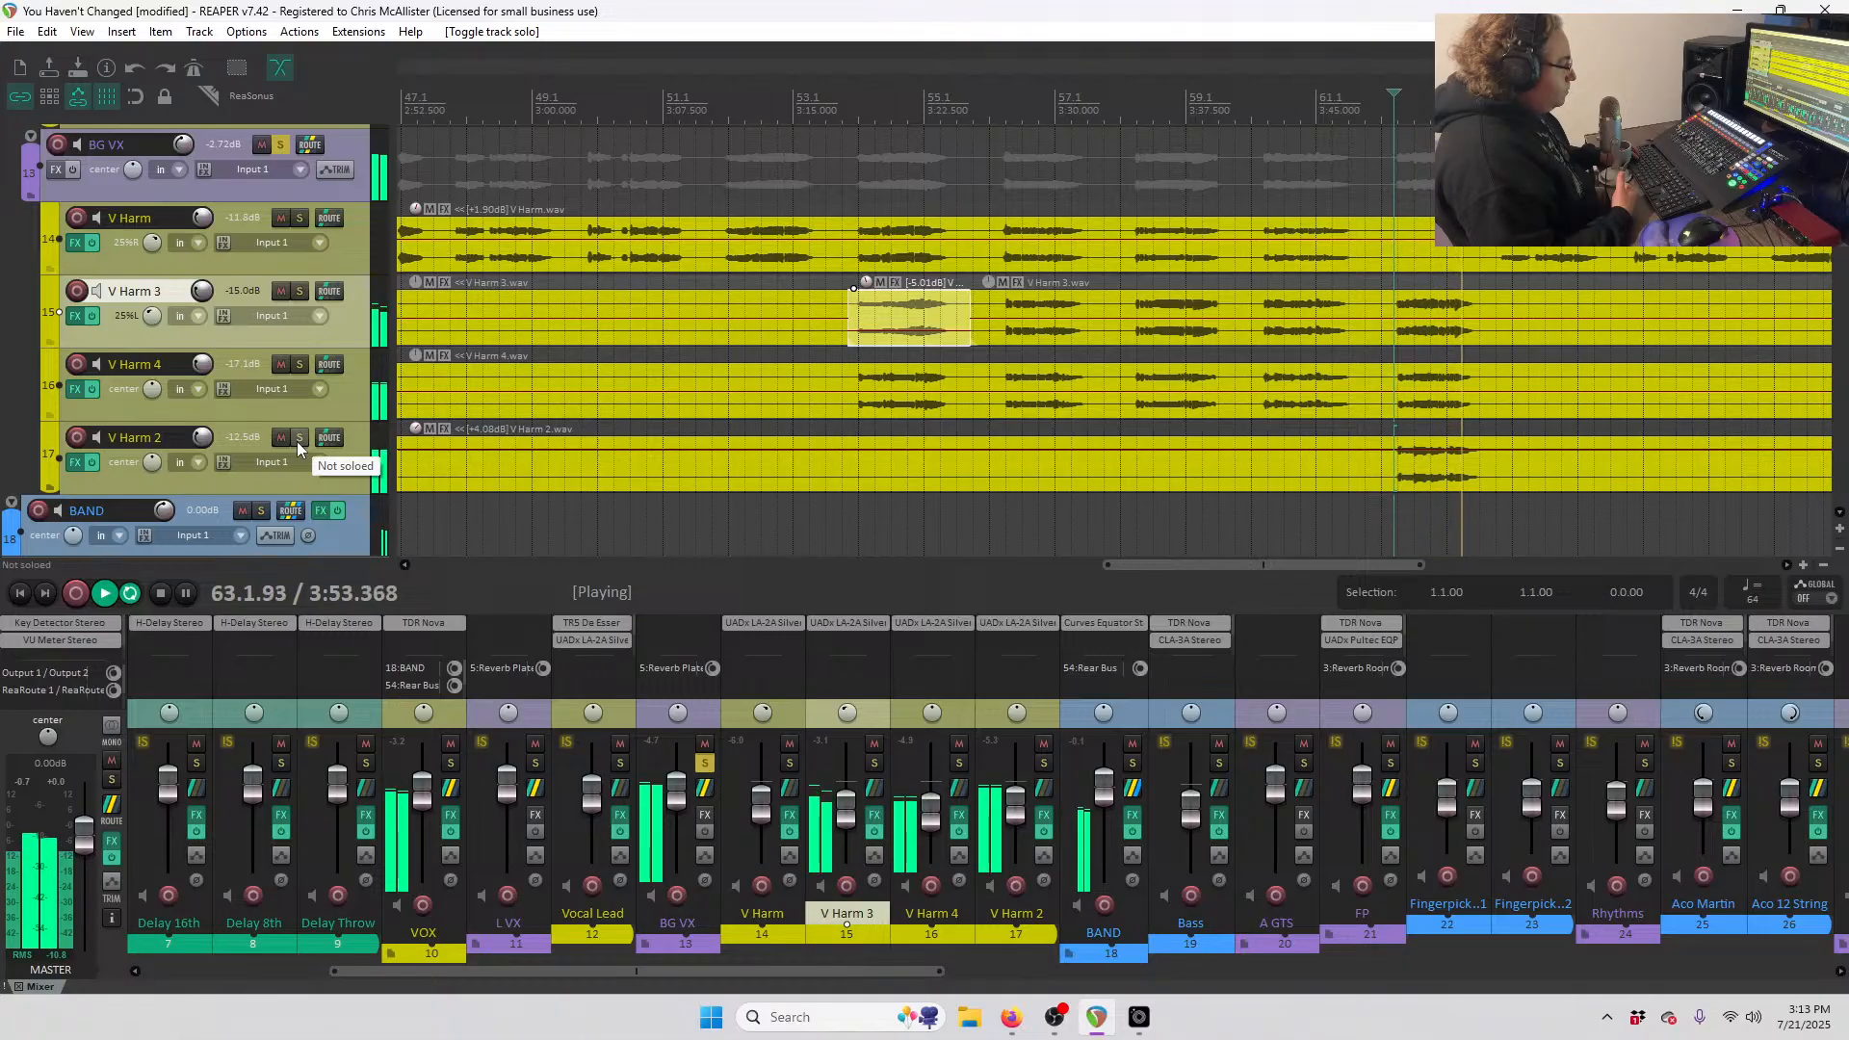
pyautogui.press('space')
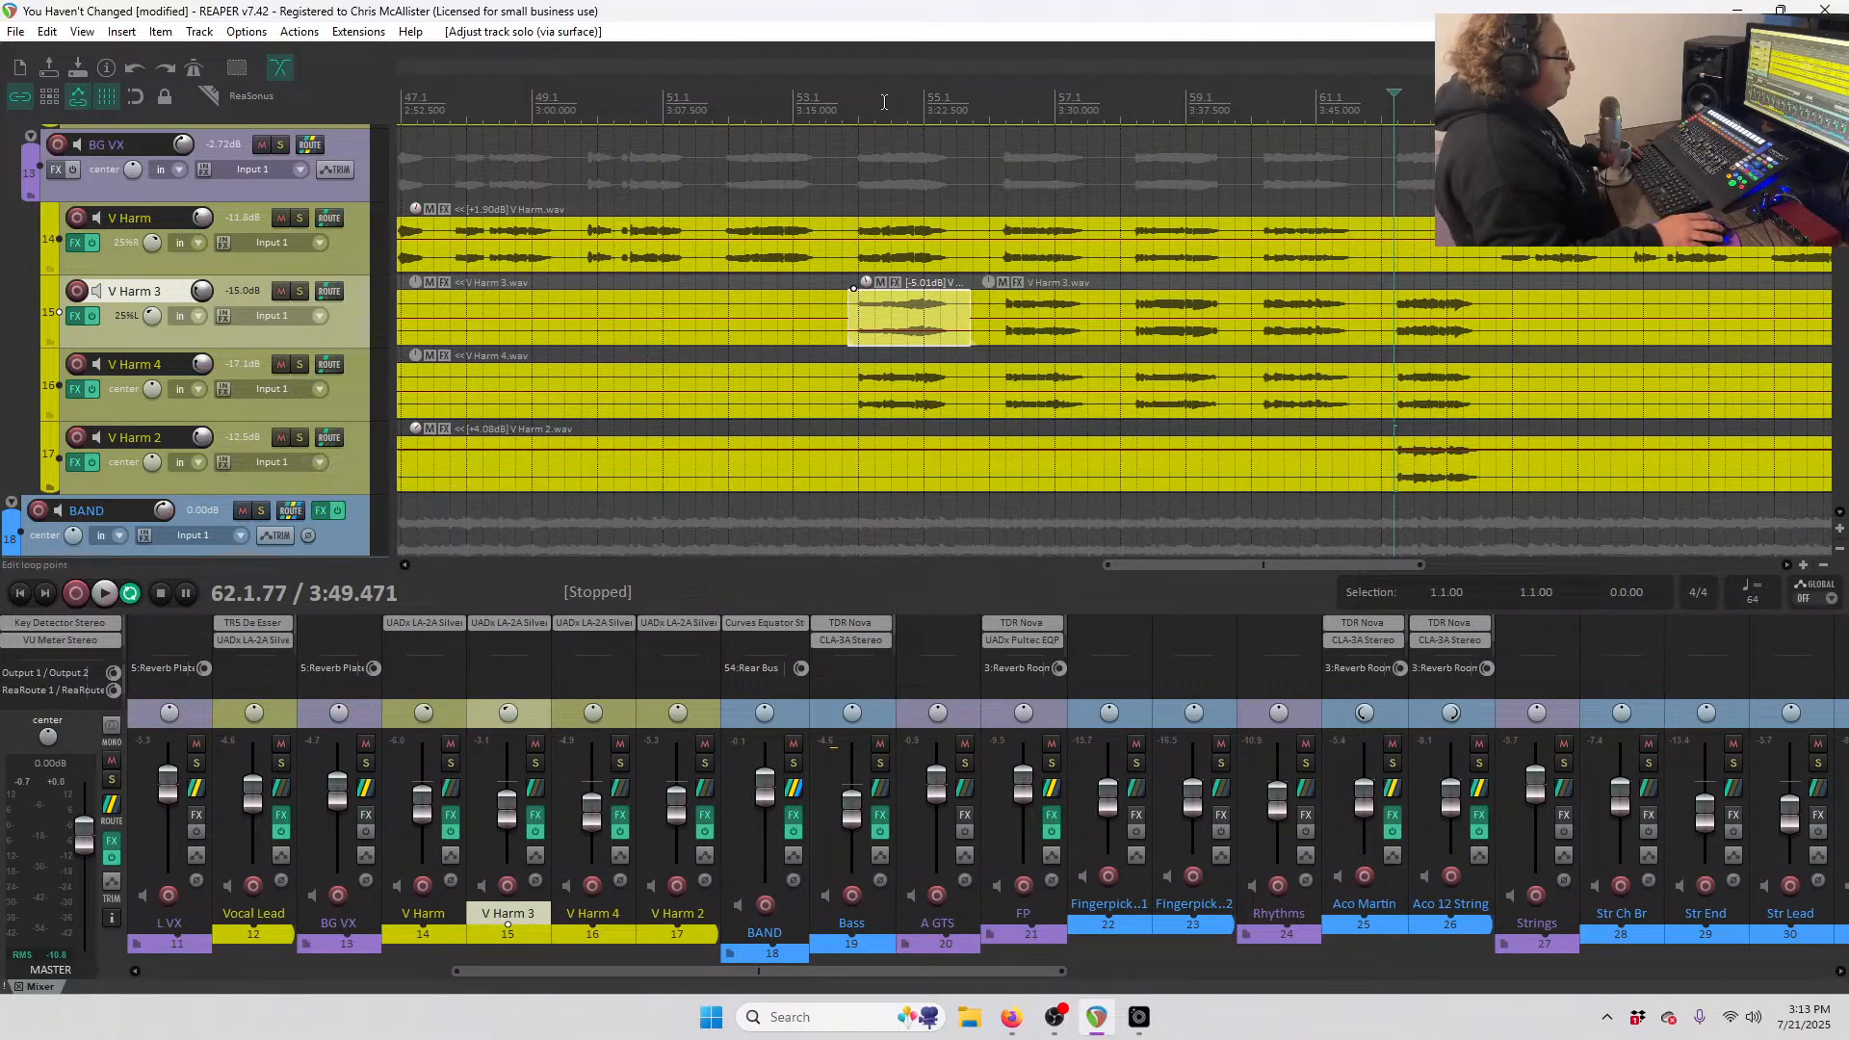
# - Unsolo BG VX and set its volume to about -2.47 dB while the full mix plays from bar 53.4.47
pyautogui.click(849, 113)
pyautogui.press('space')
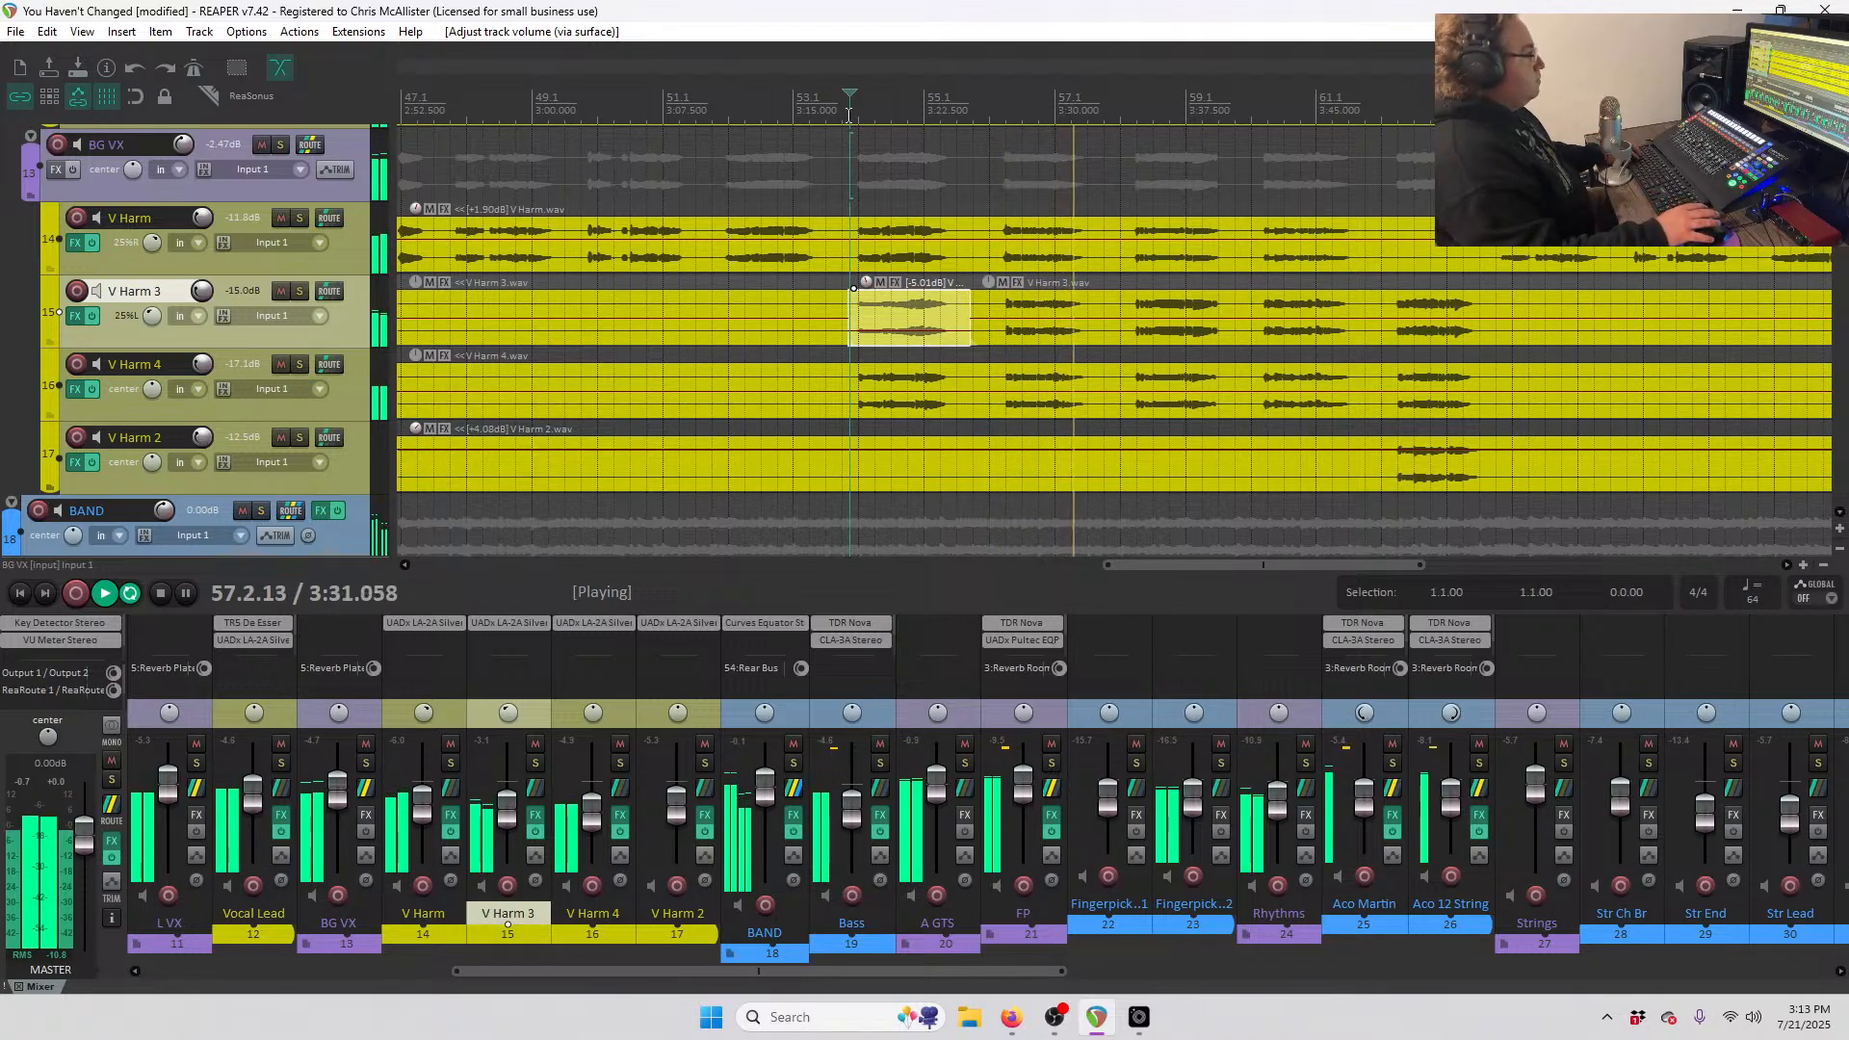
pyautogui.press('space')
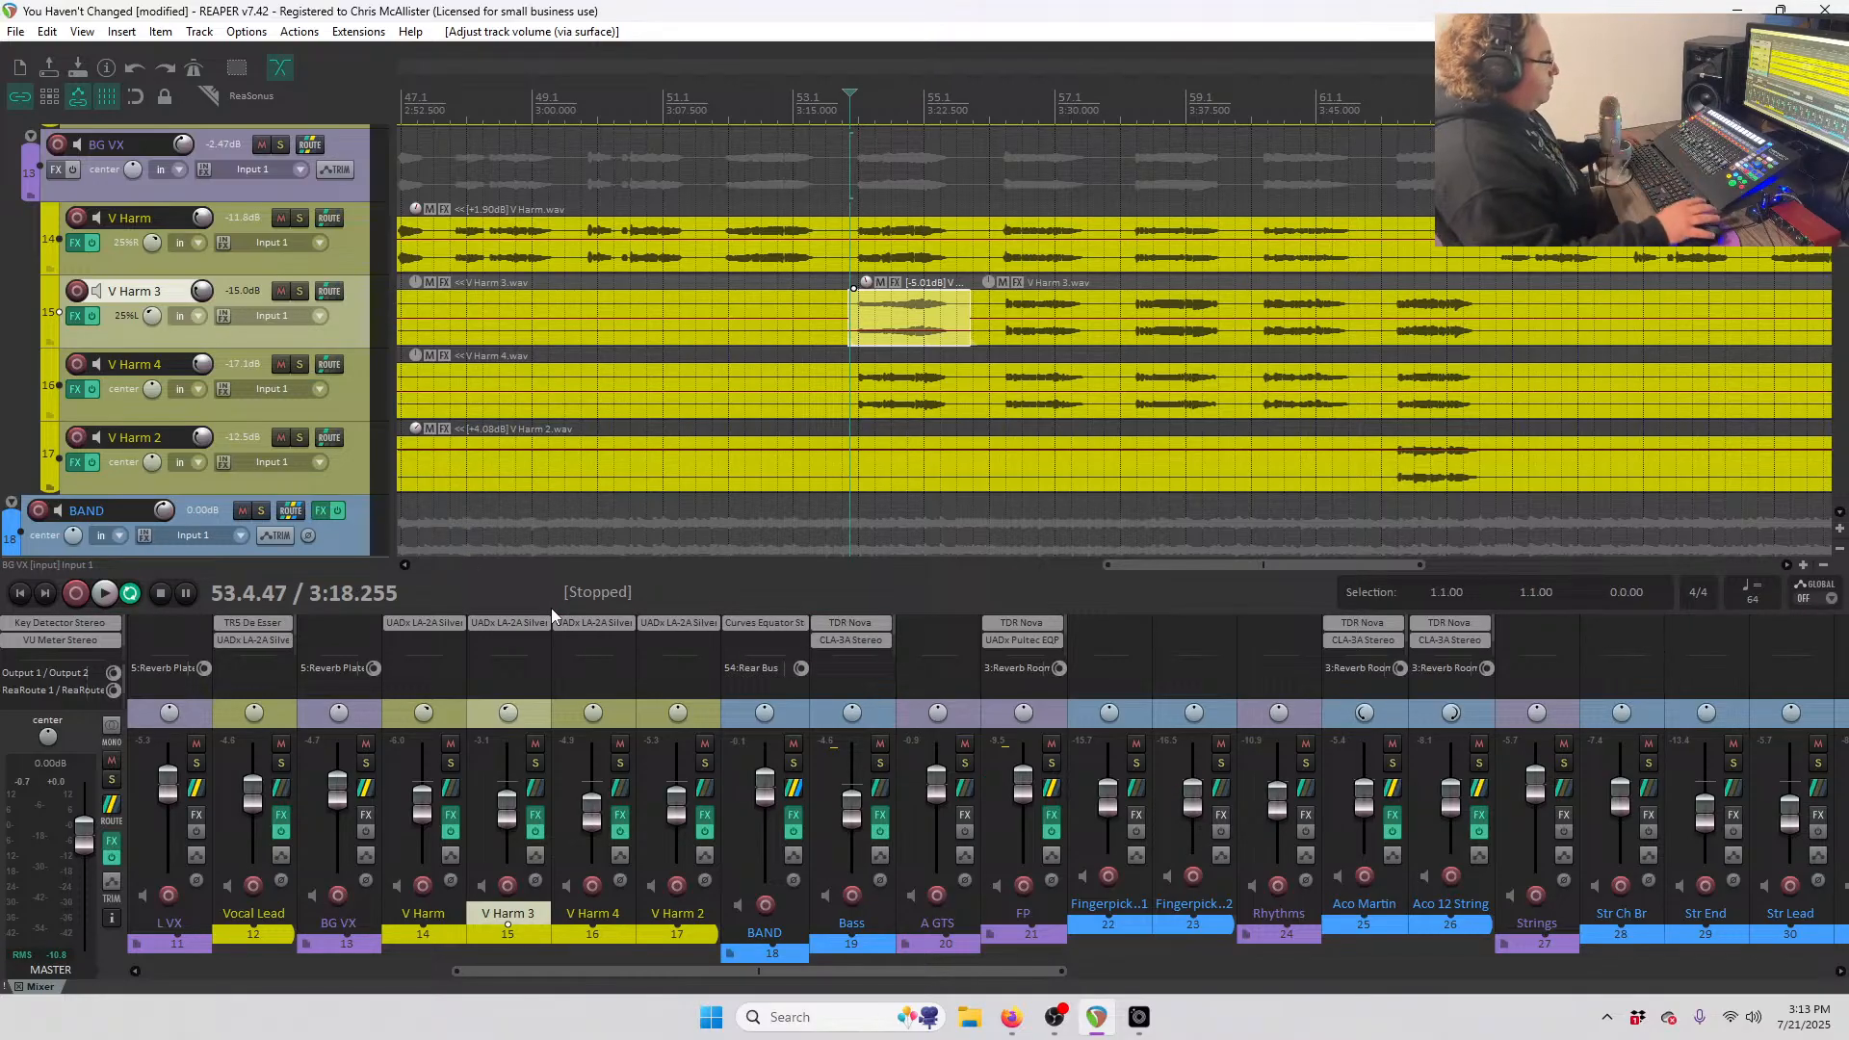
# - Open the CLA-76 Stereo compressor on the Rear Bus track and look over the mixer channels
pyautogui.scroll(-4, 343, 501)
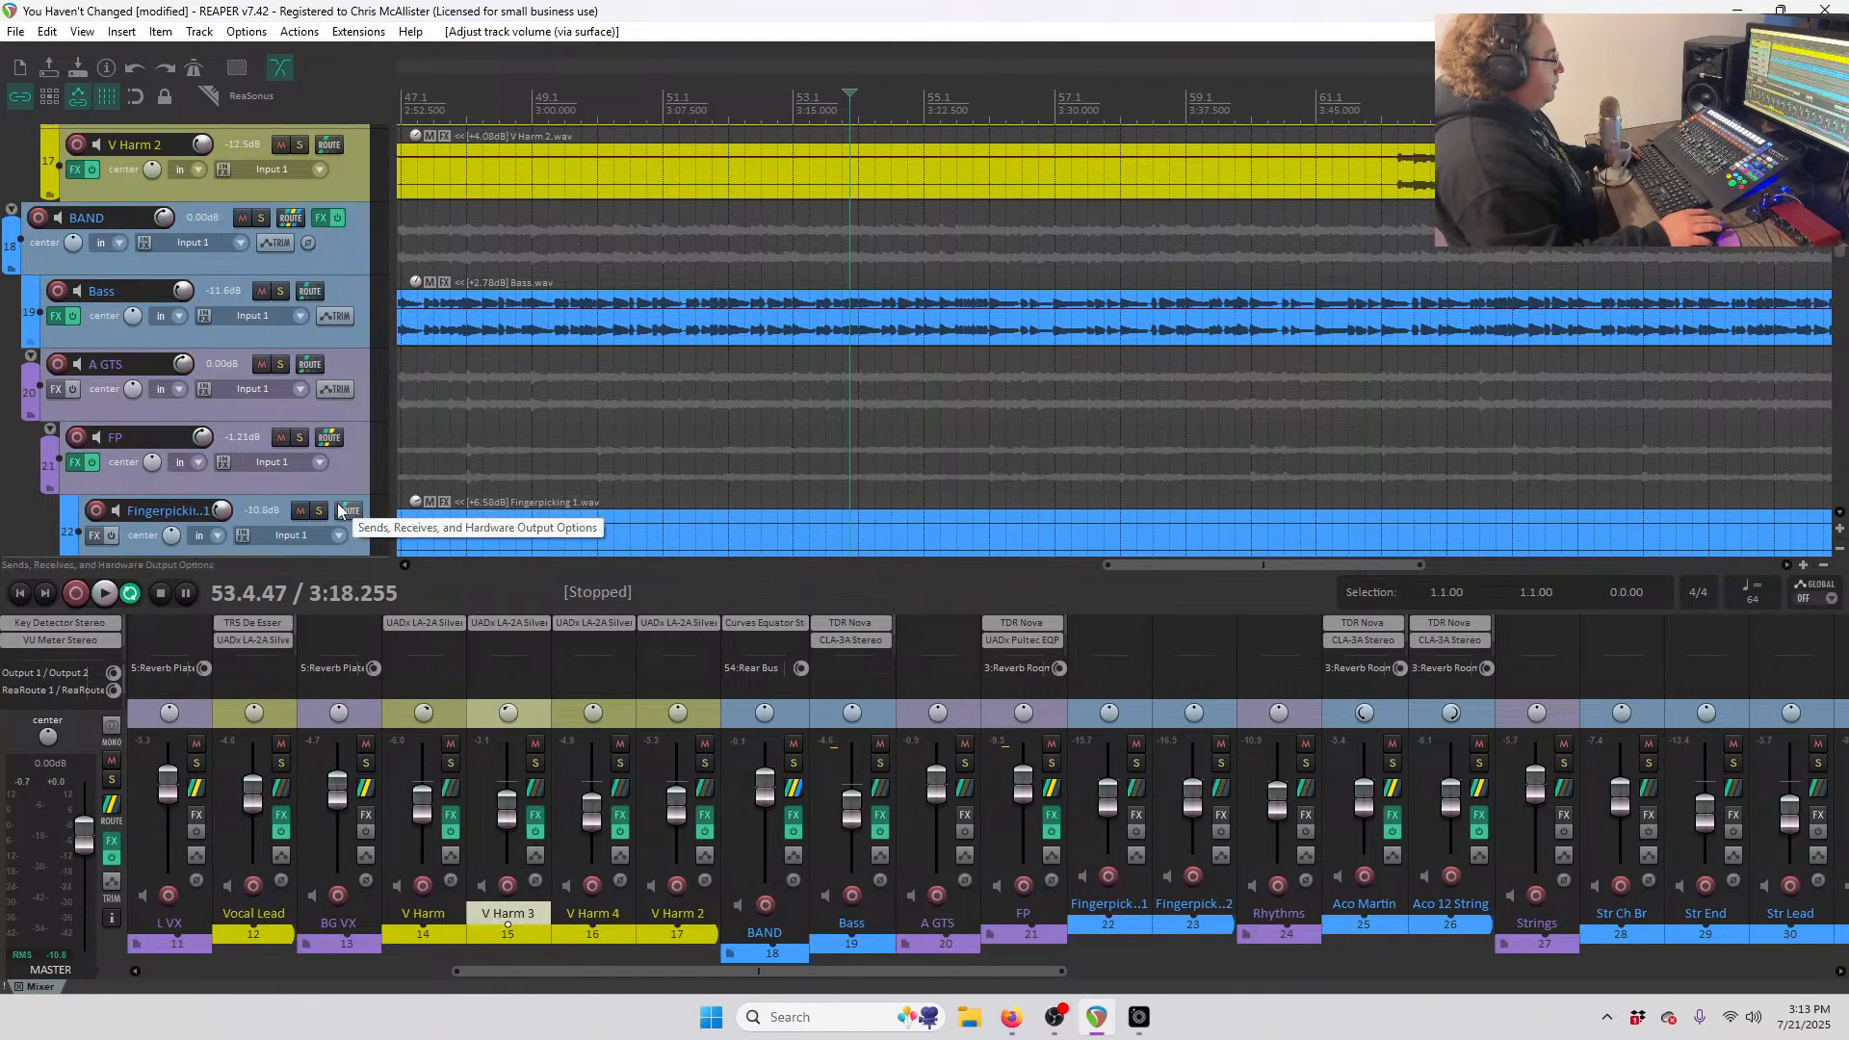
pyautogui.scroll(-3, 339, 511)
pyautogui.scroll(-8, 720, 828)
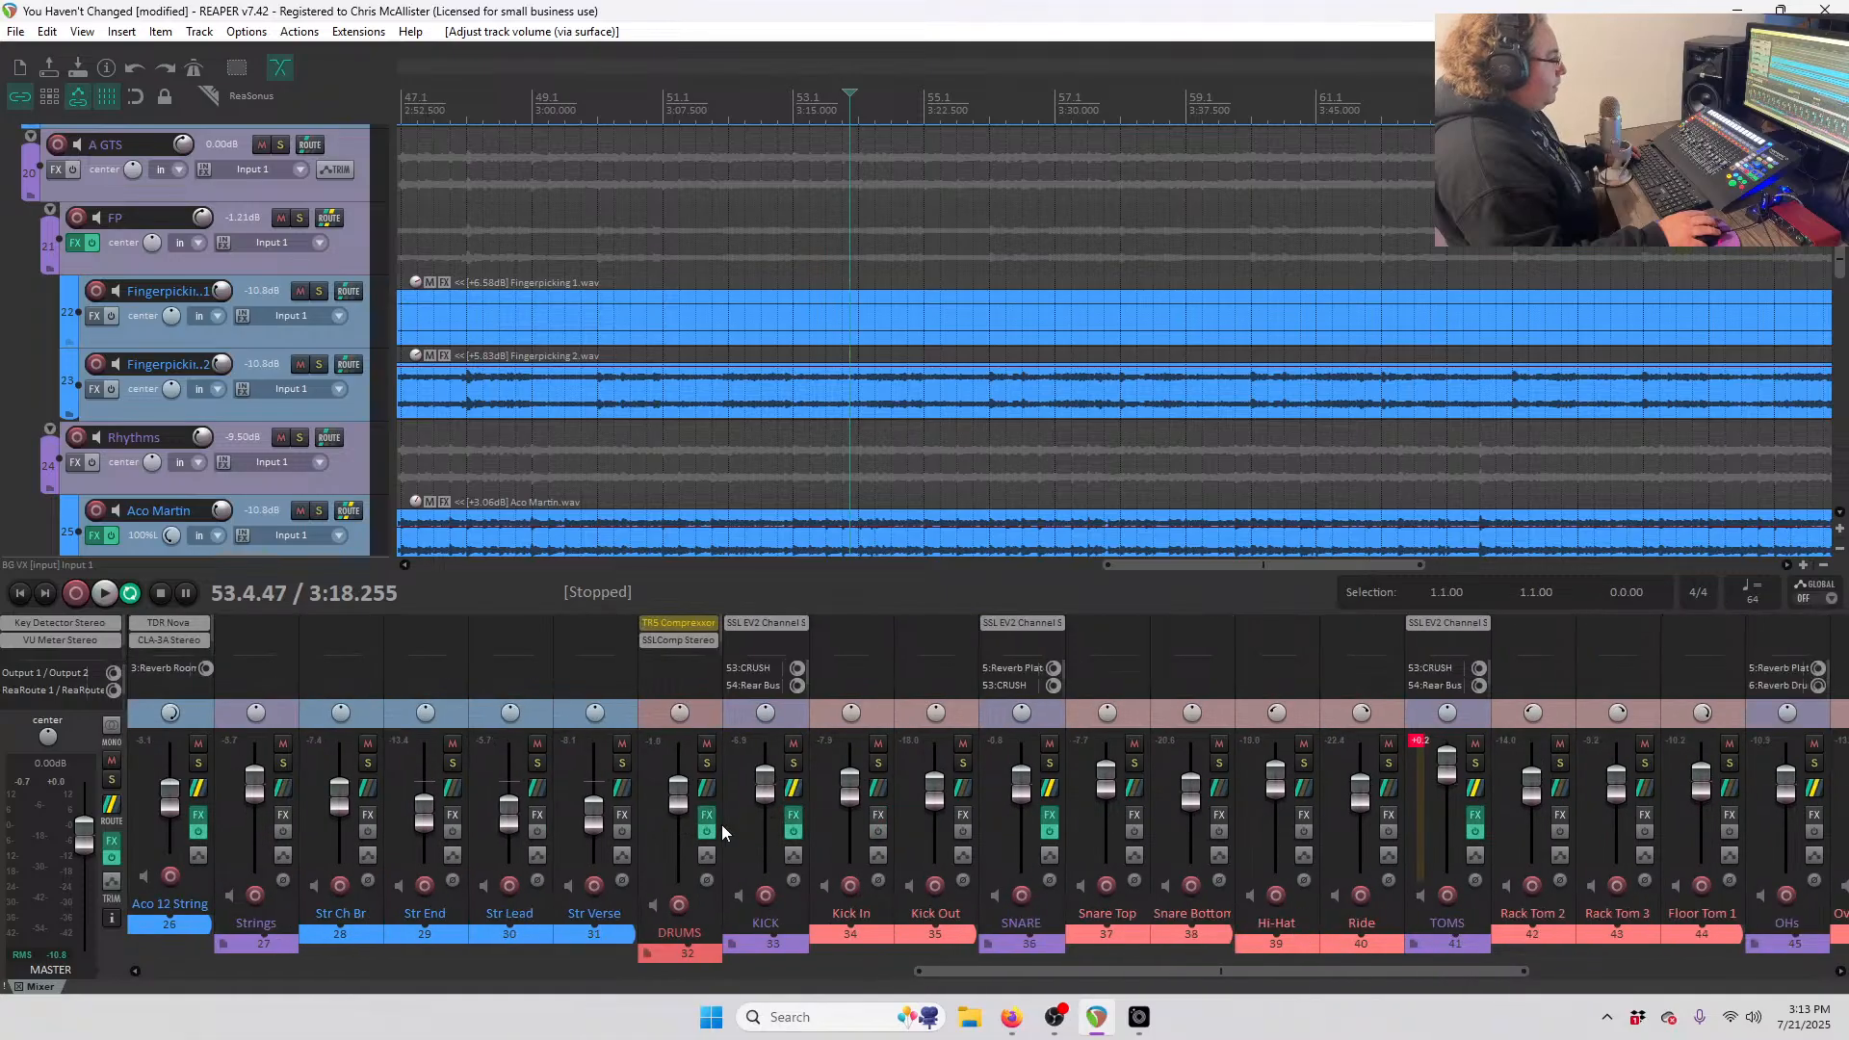
pyautogui.scroll(-5, 721, 824)
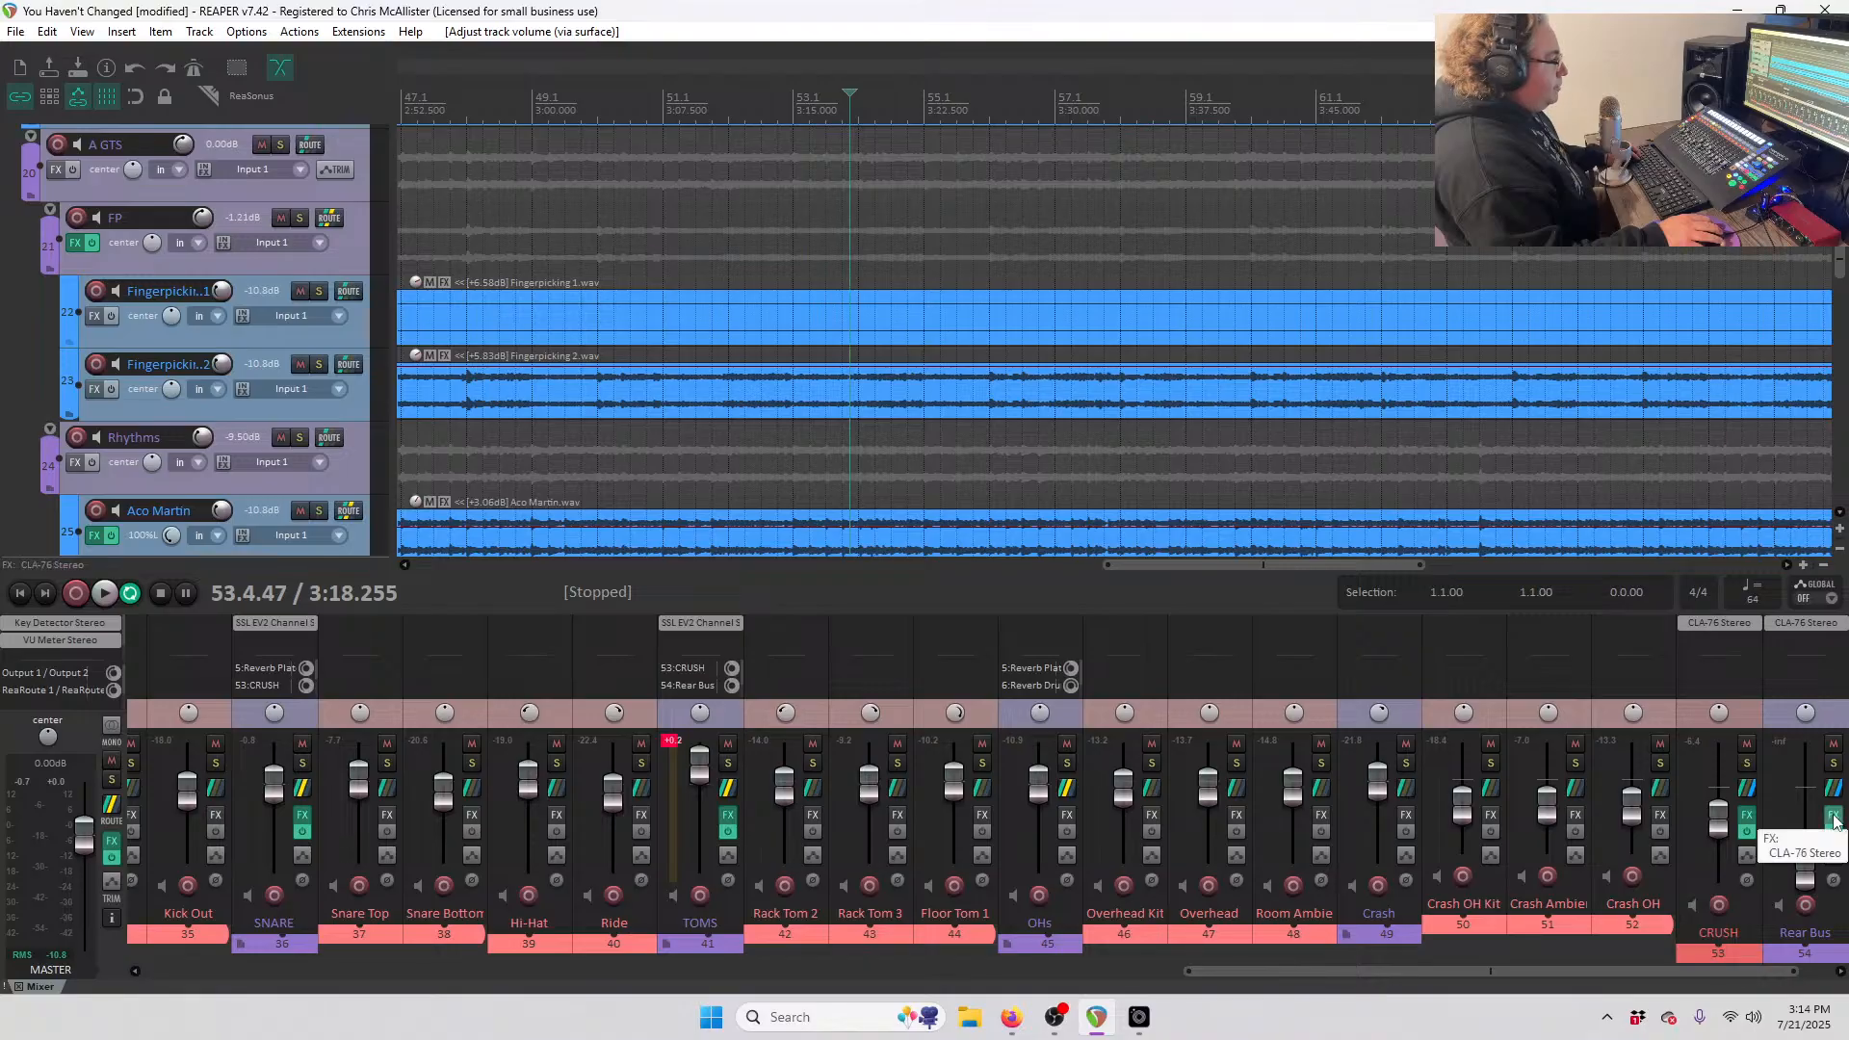
pyautogui.click(1834, 817)
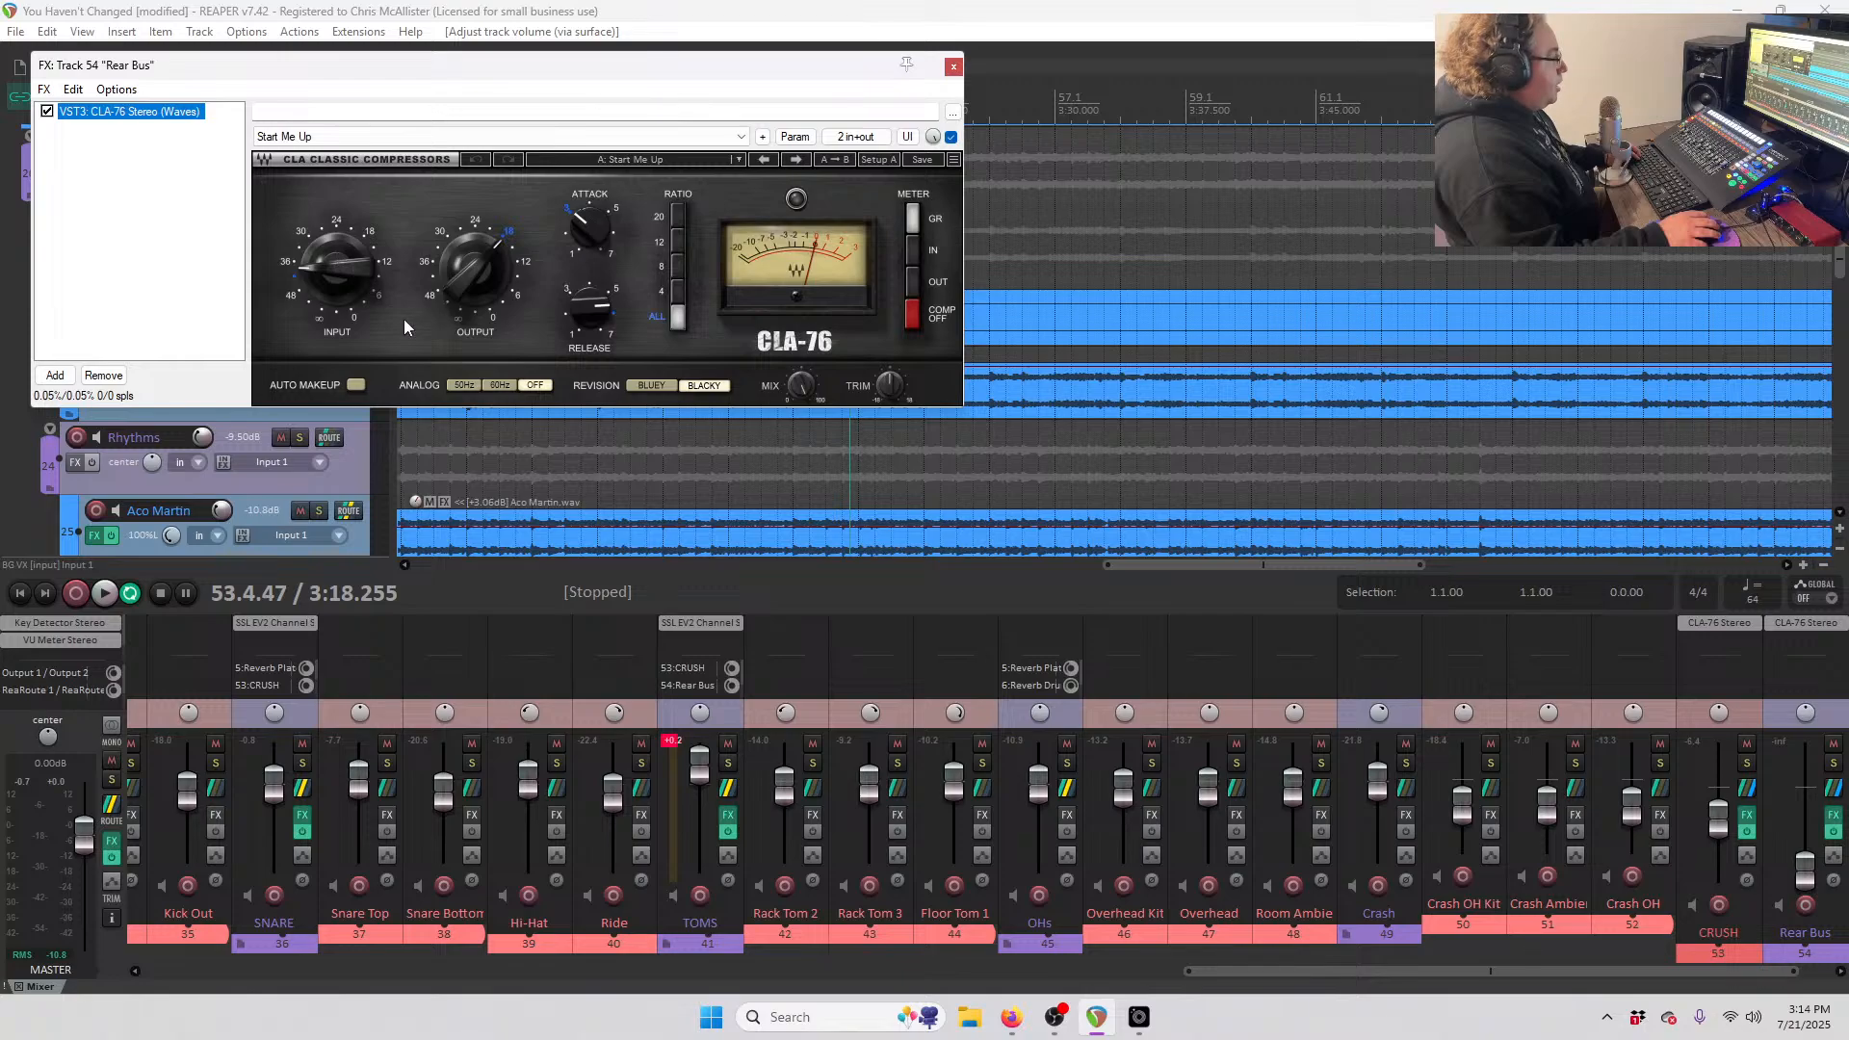
pyautogui.scroll(10, 861, 822)
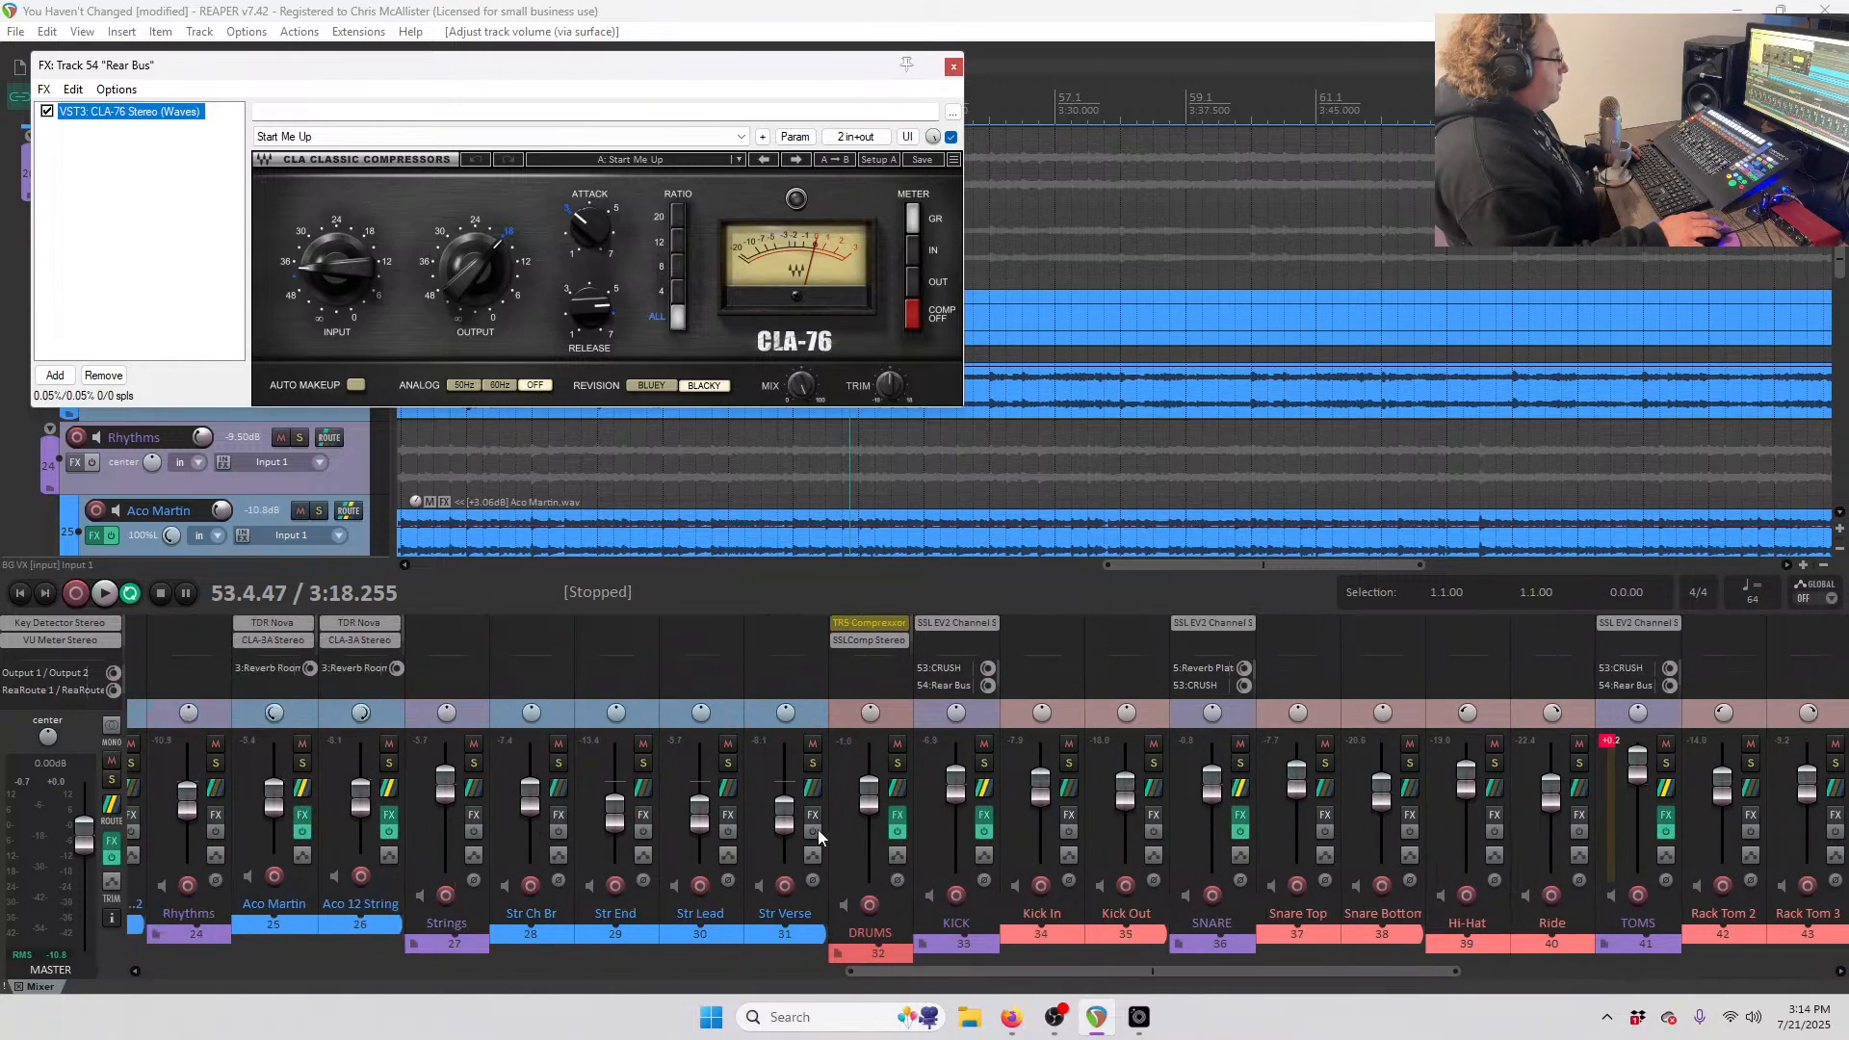
pyautogui.scroll(-10, 1052, 828)
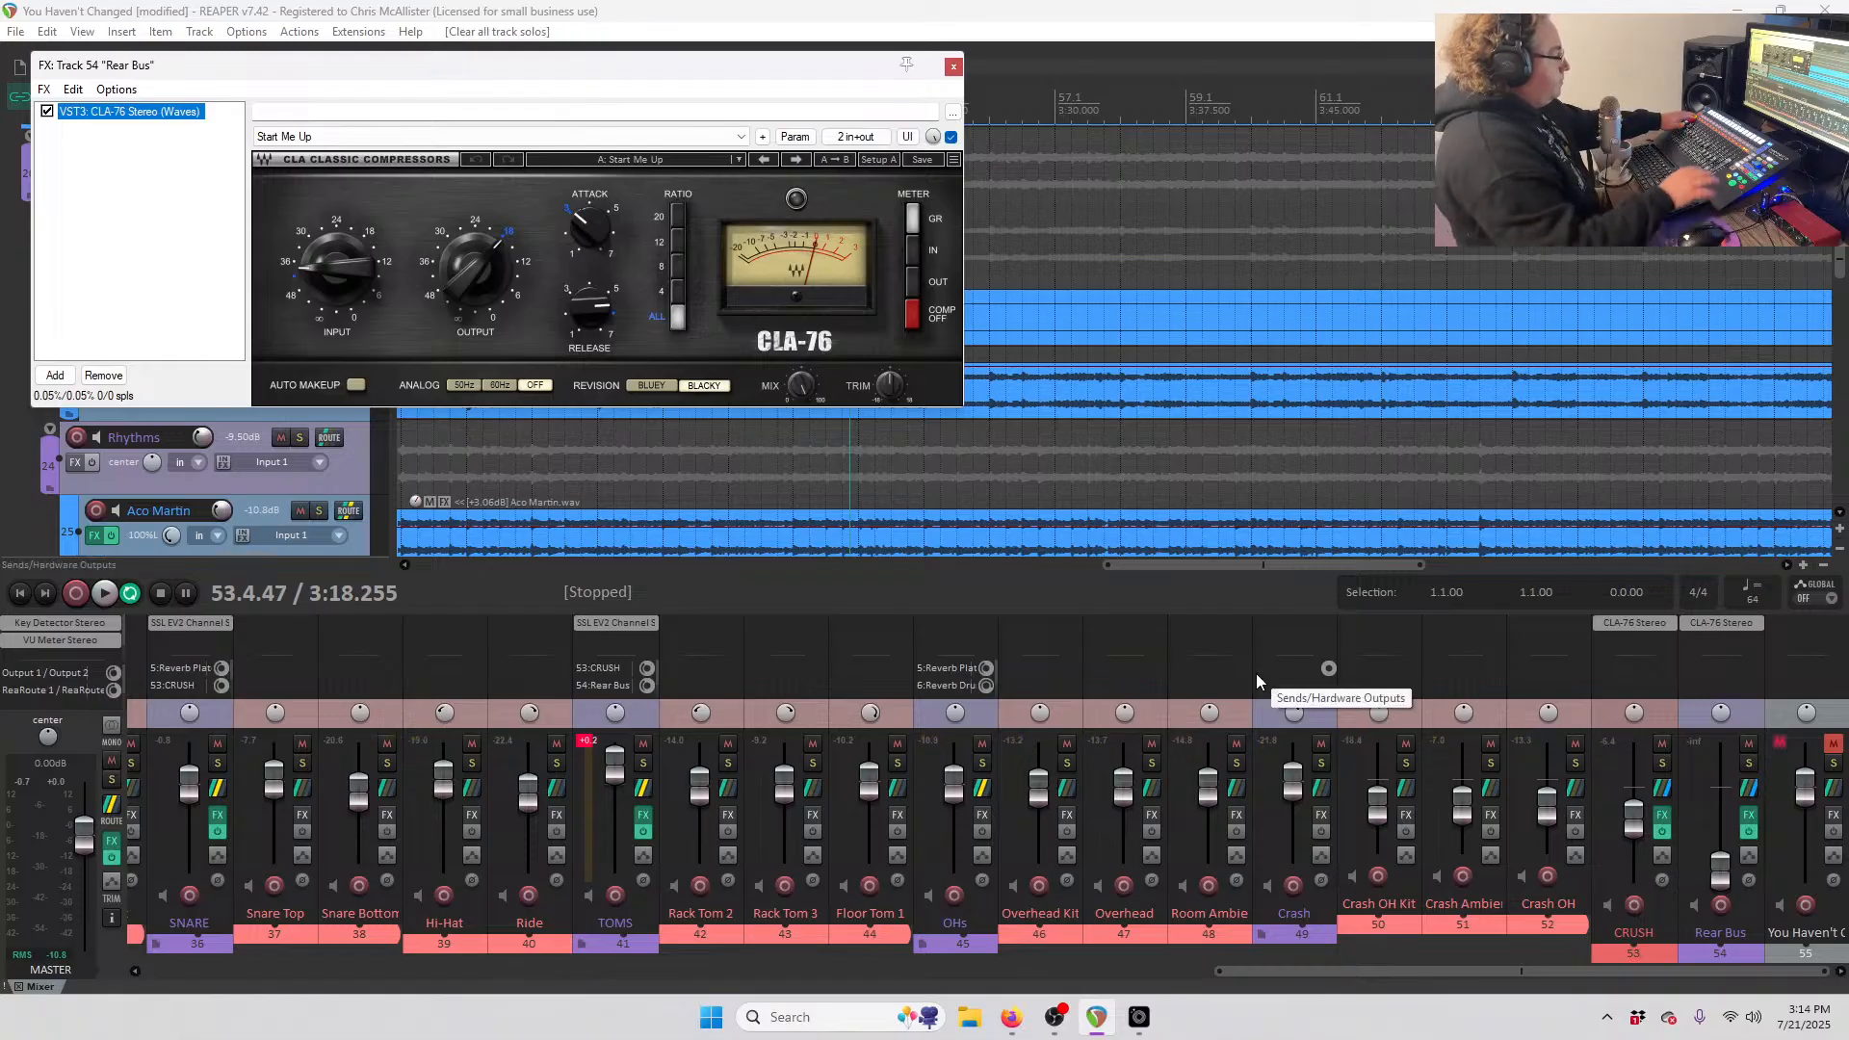
# - Solo the Rear Bus, play briefly from bar 53.4.47, and close its compressor window
pyautogui.press('space')
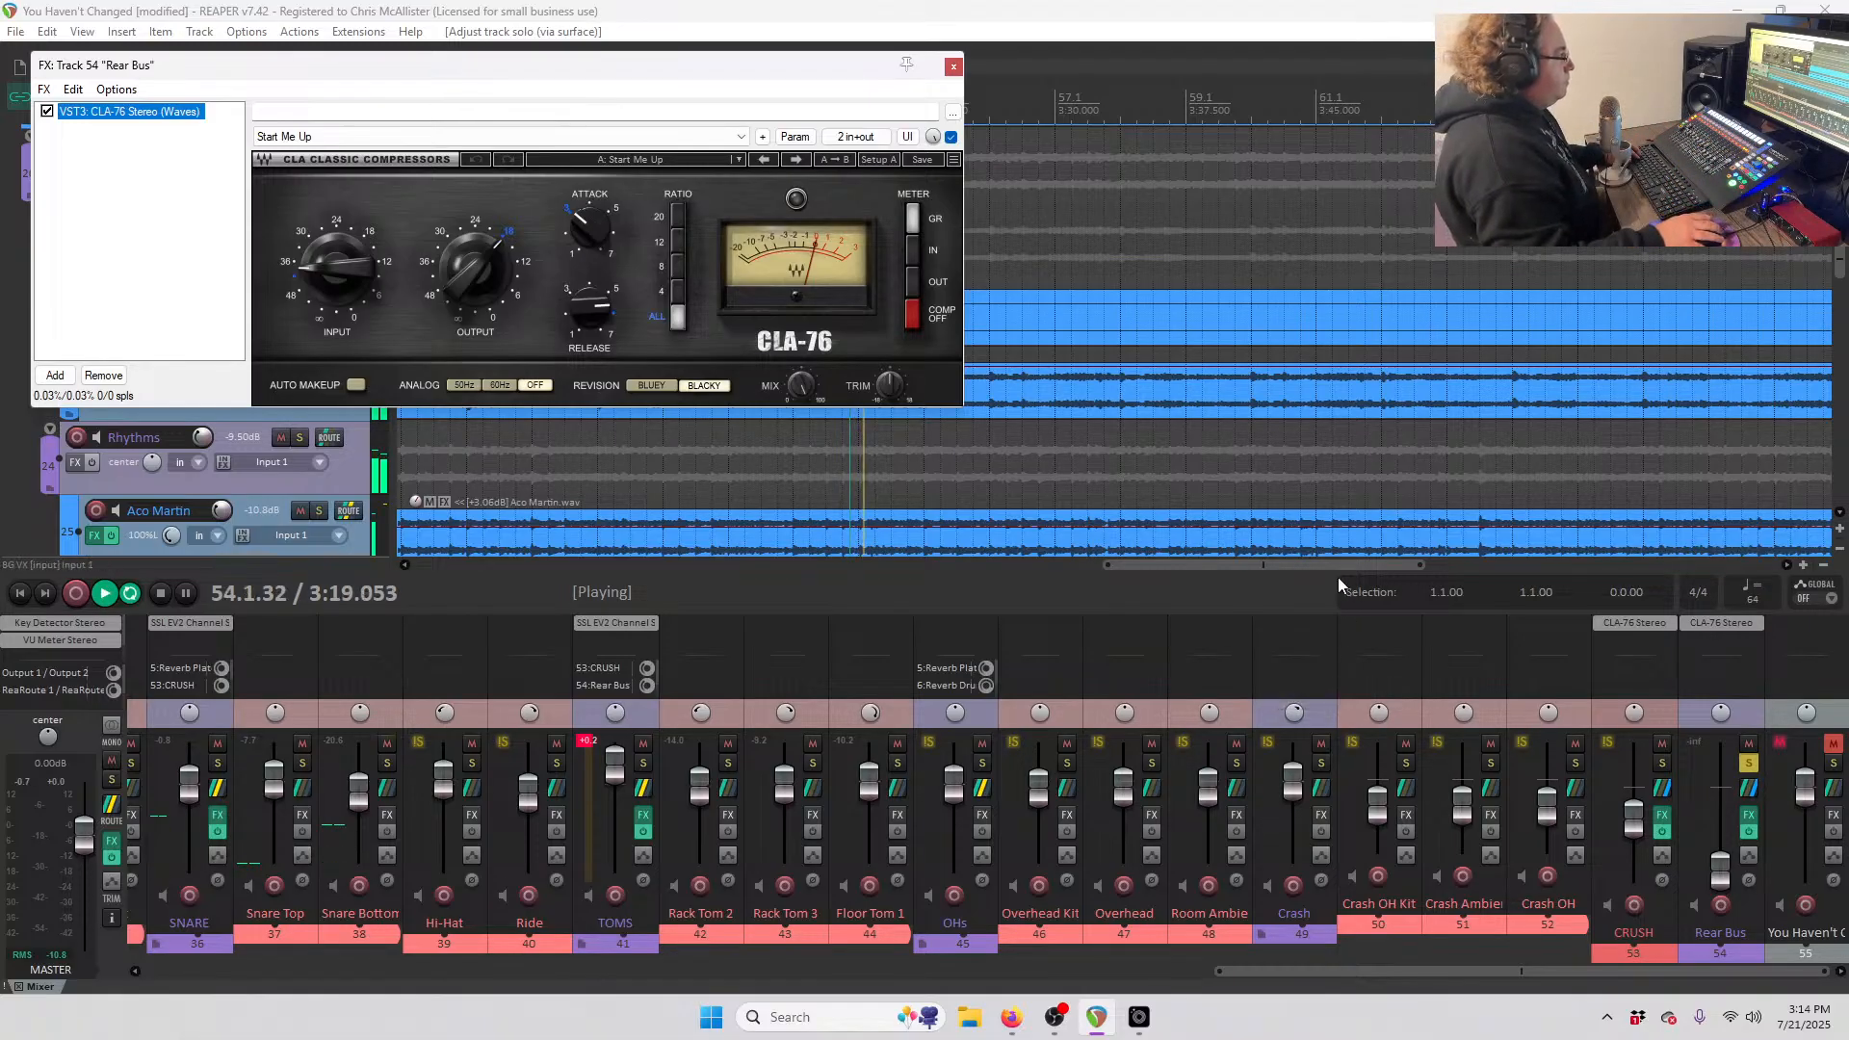
pyautogui.scroll(-15, 302, 528)
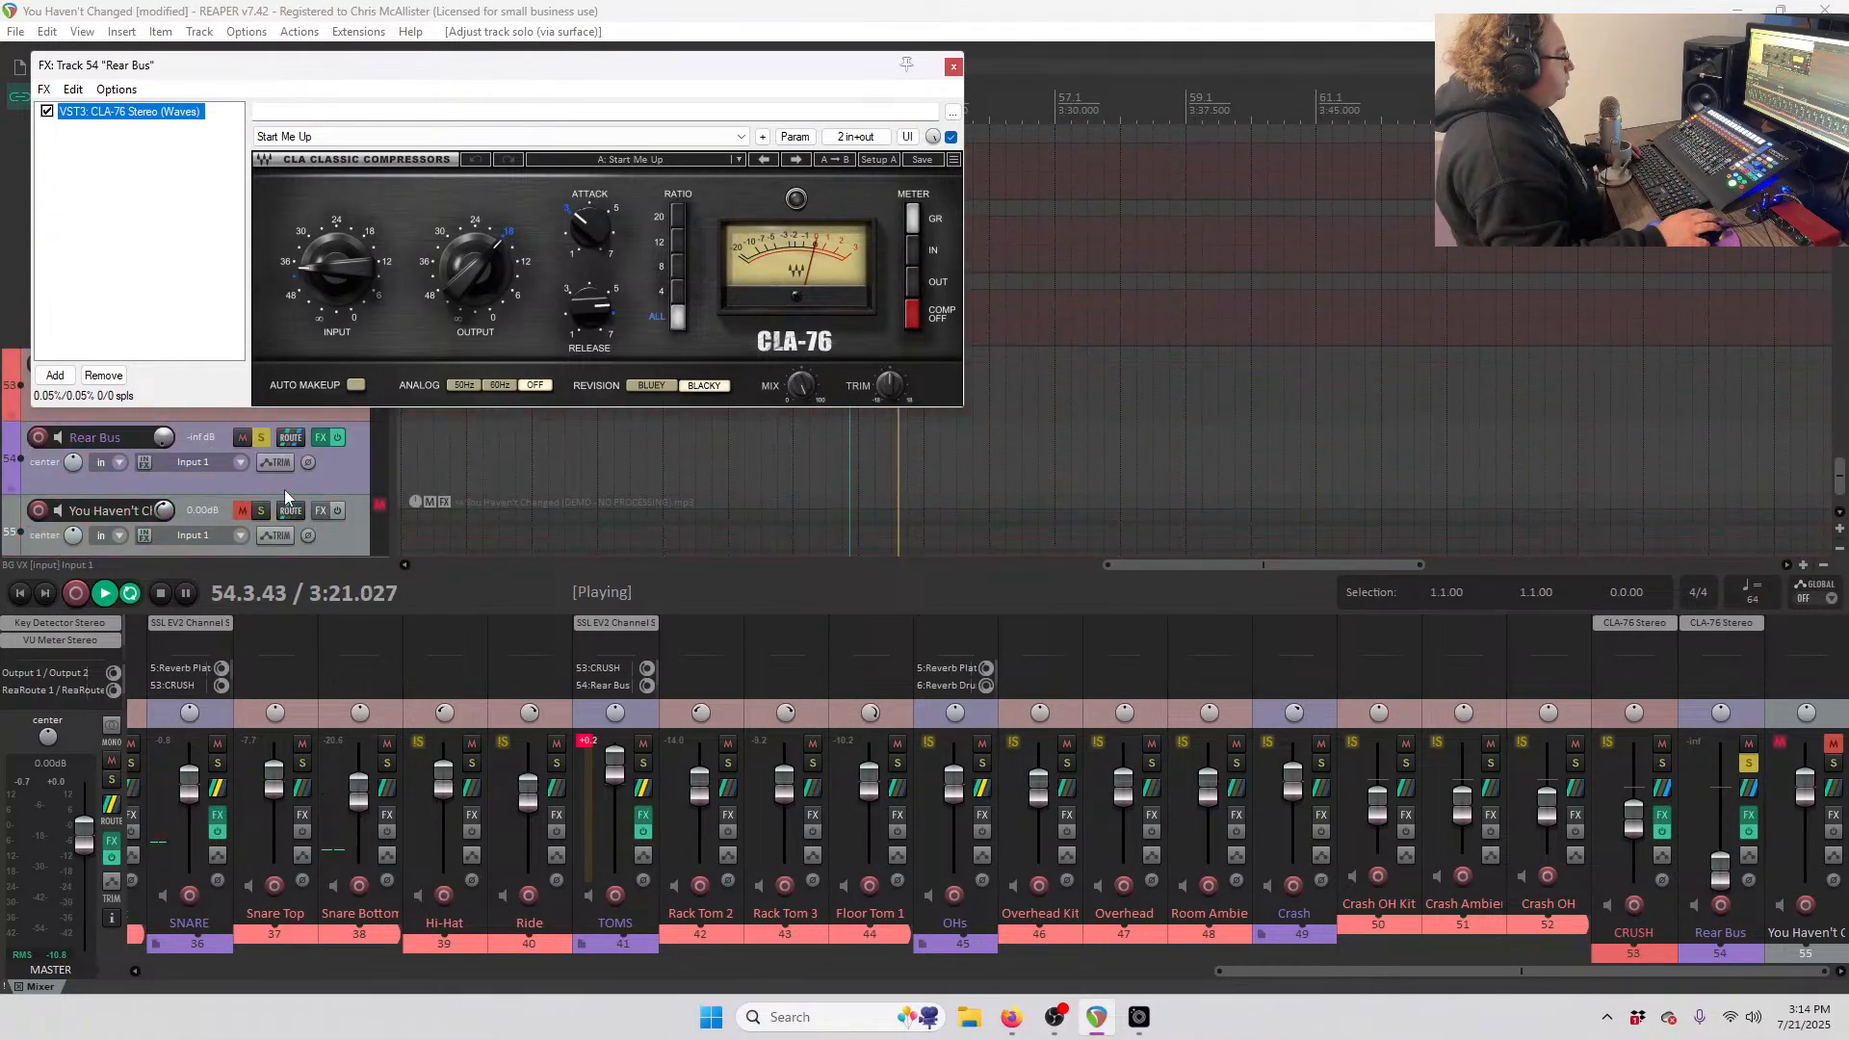
pyautogui.scroll(-2, 280, 489)
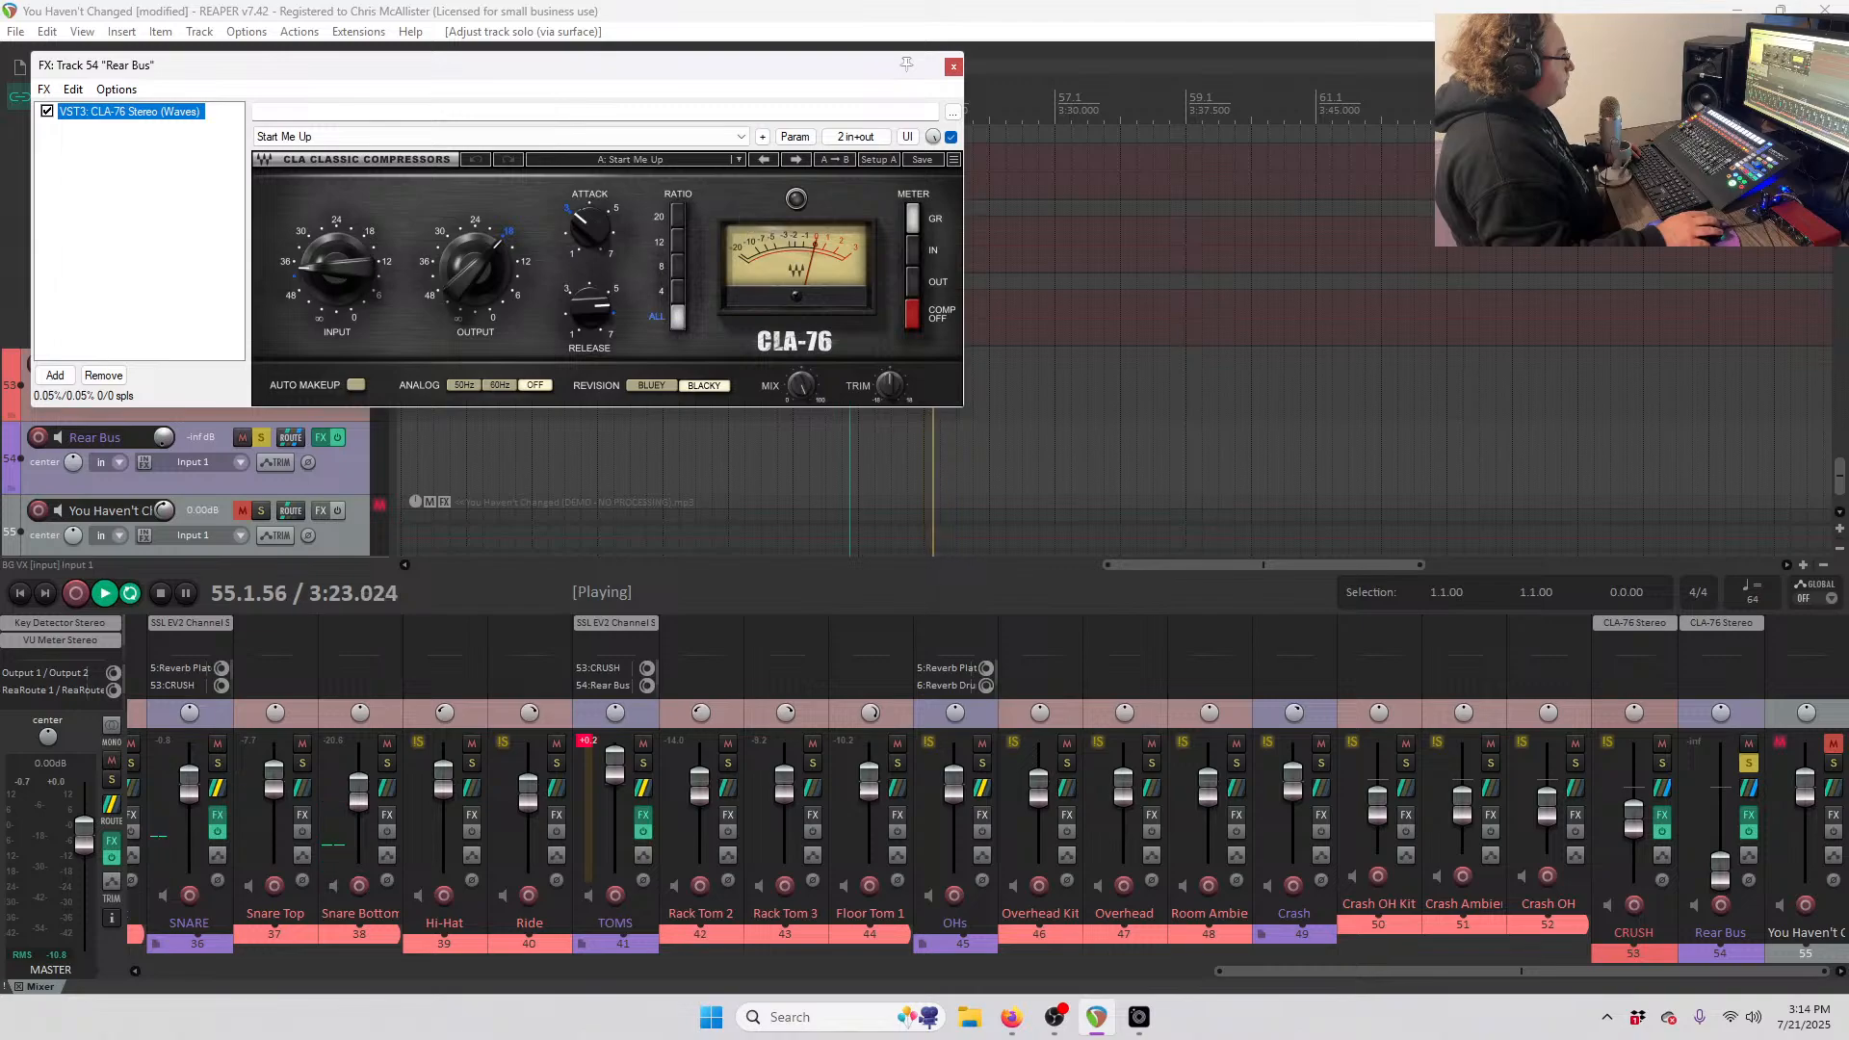
pyautogui.click(953, 65)
pyautogui.click(333, 470)
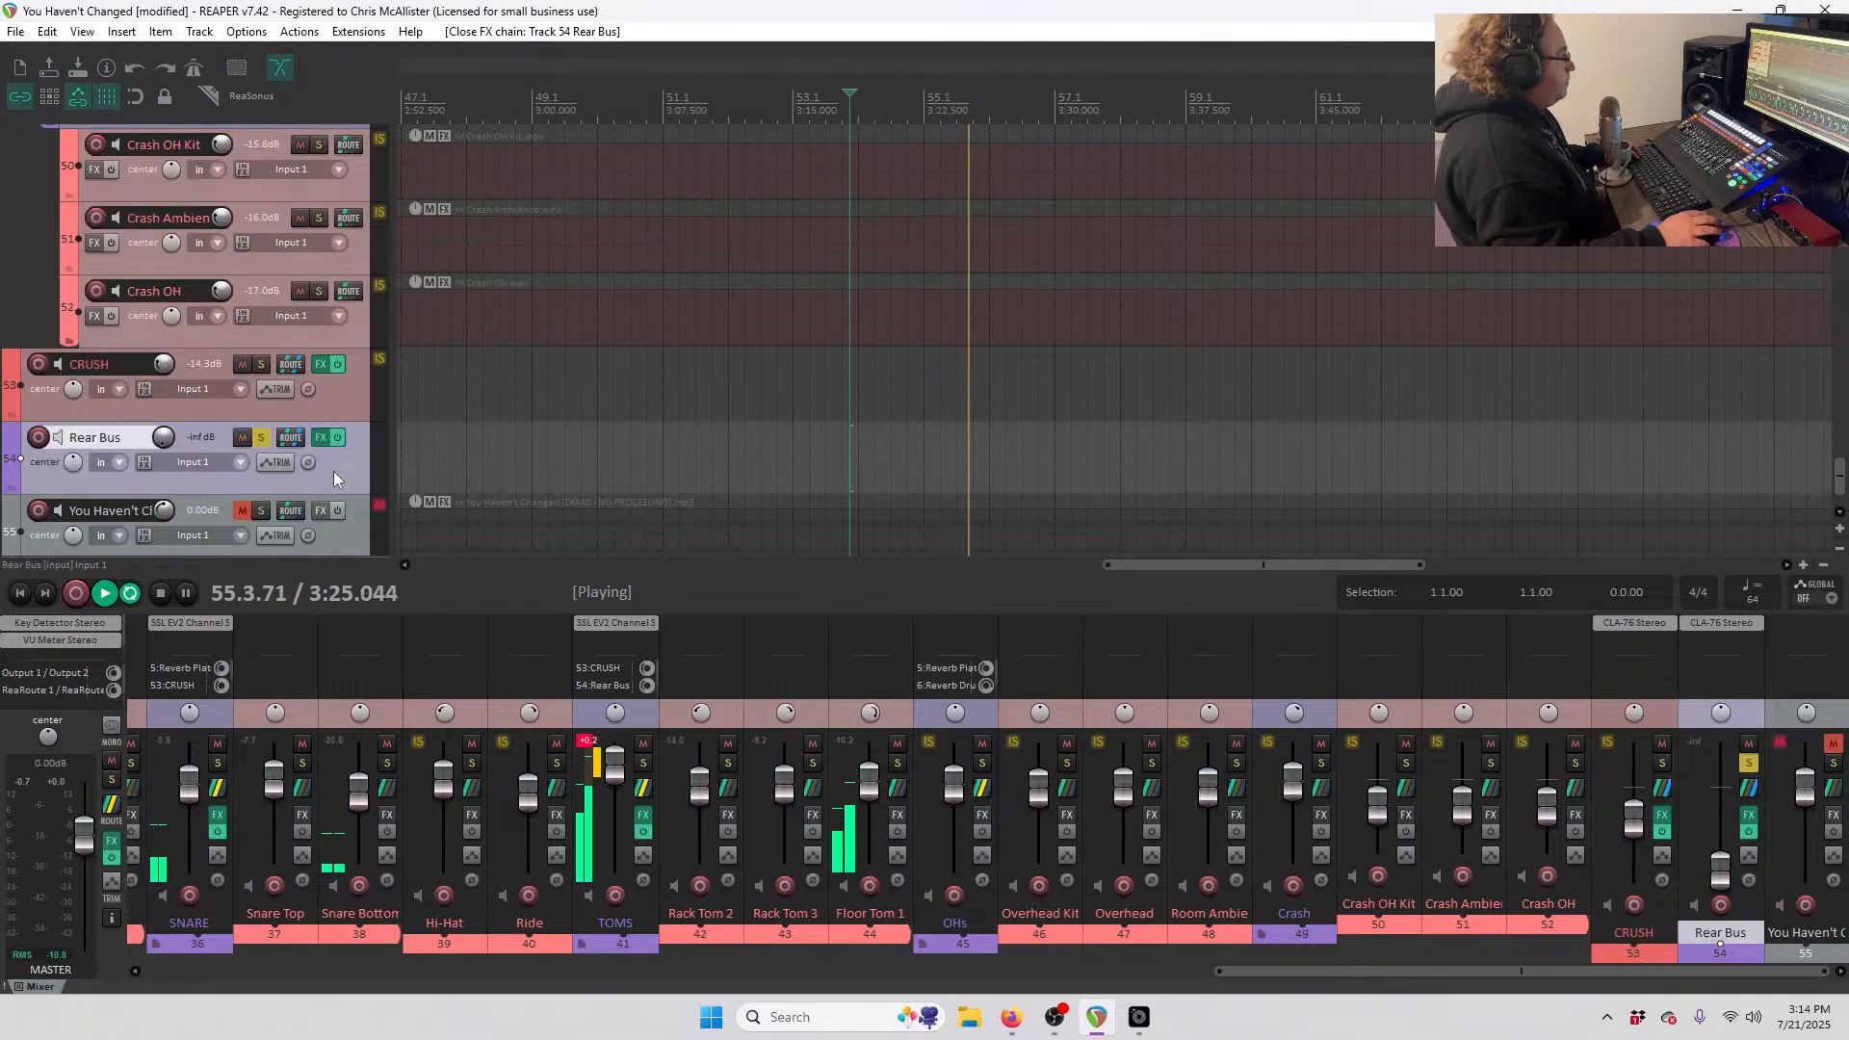
pyautogui.press('space')
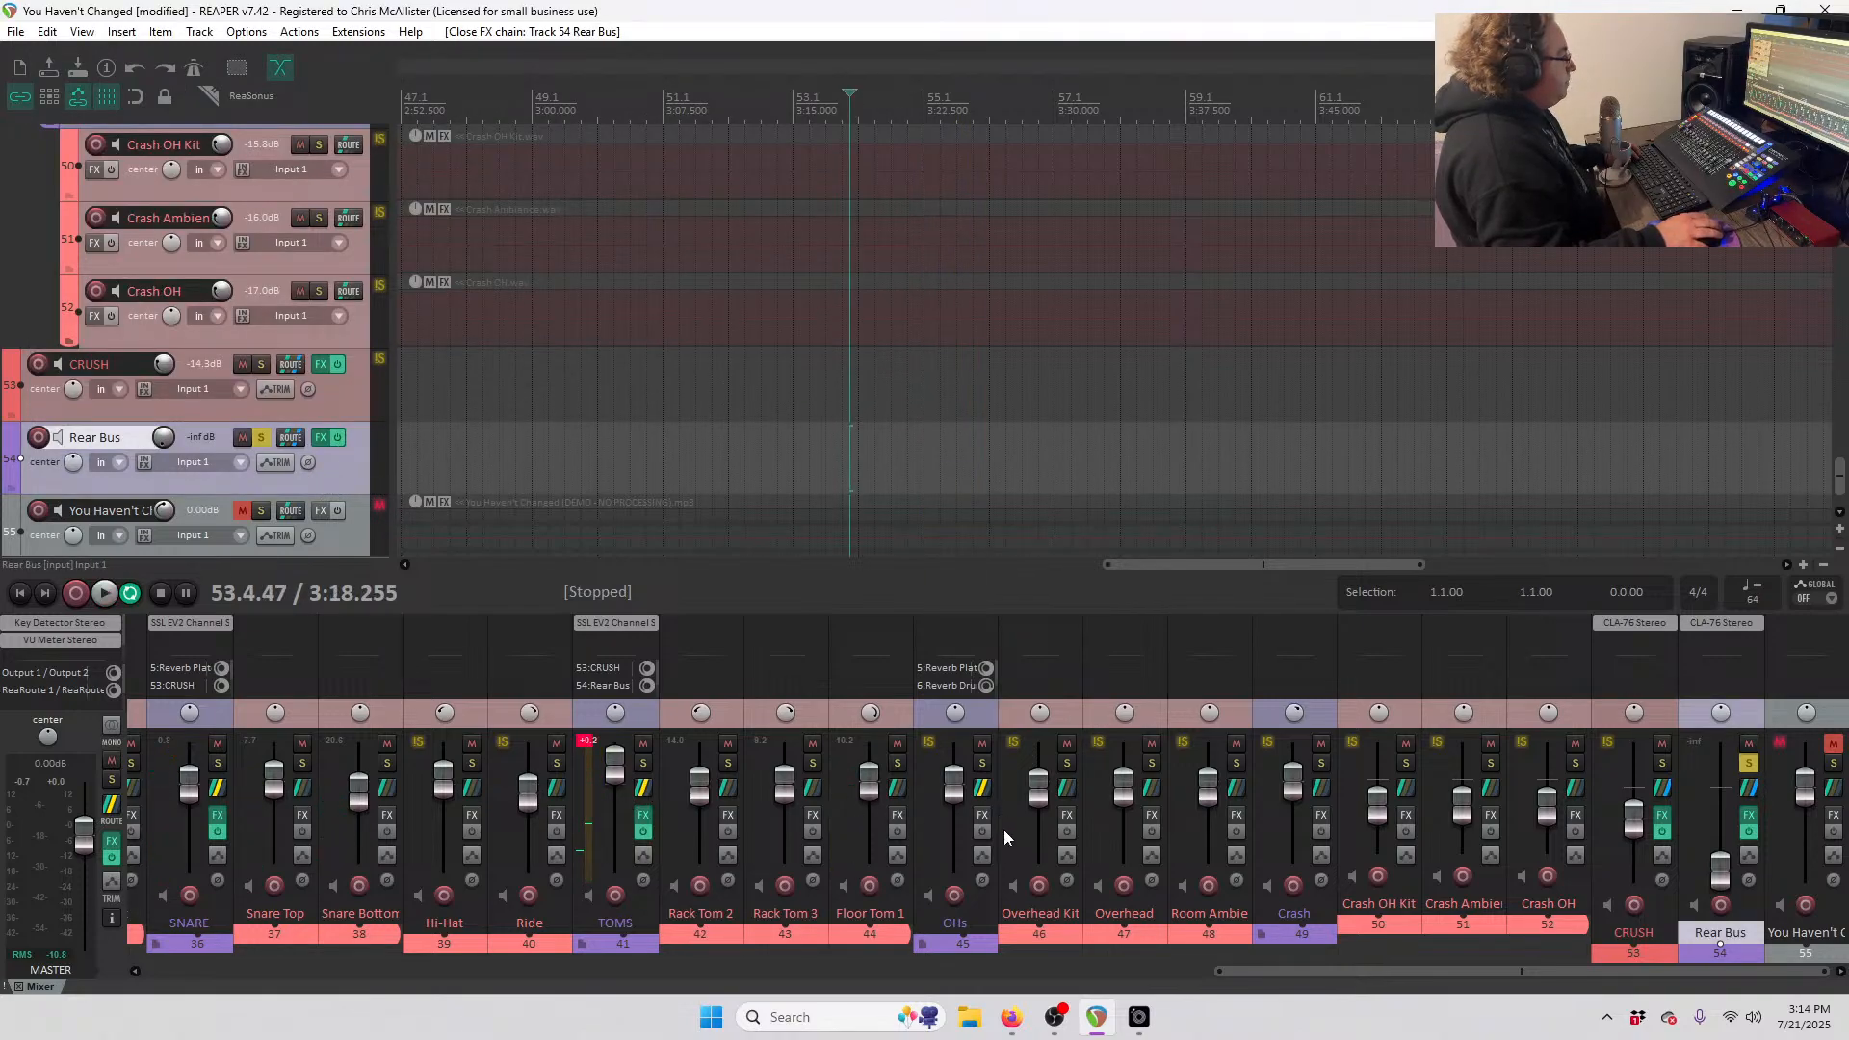
# - Check the Rear Bus receives and raise its volume to about -9.4 dB during soloed playback
pyautogui.click(1748, 791)
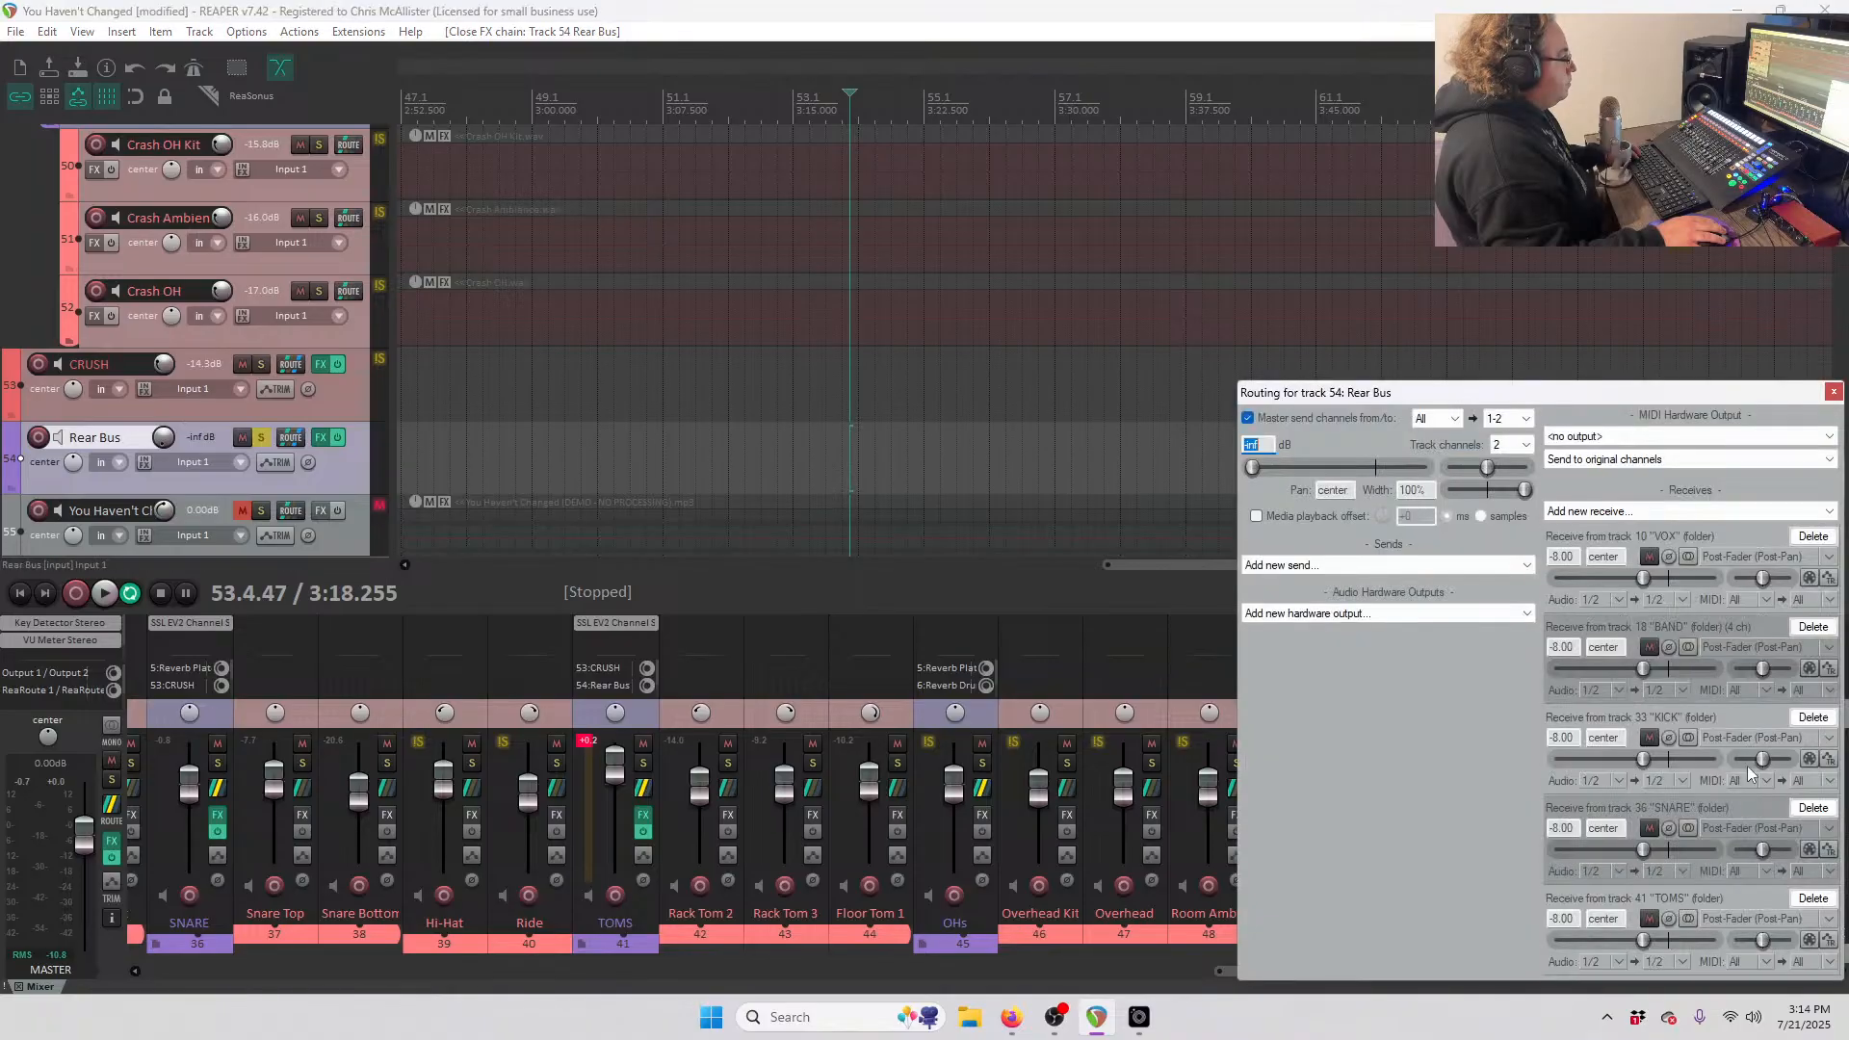
pyautogui.click(1834, 392)
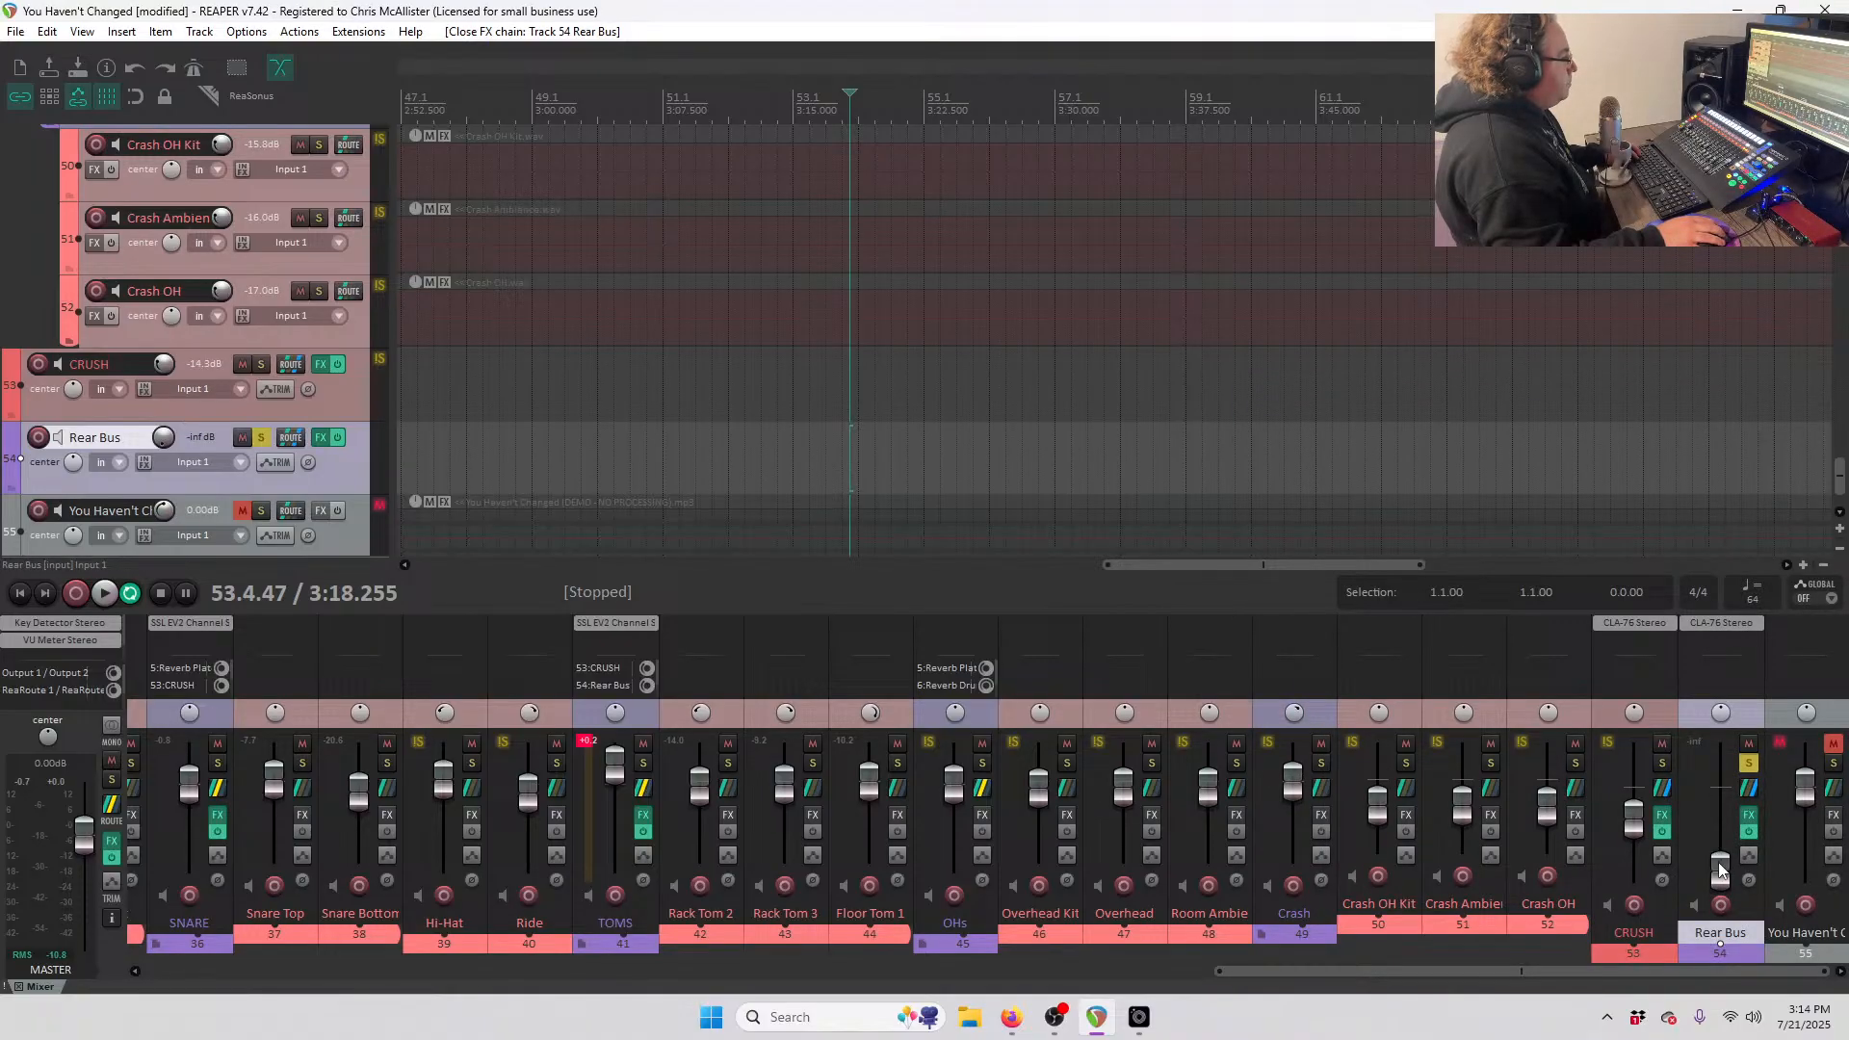
pyautogui.press('space')
pyautogui.moveTo(1720, 866); pyautogui.dragTo(1728, 828)
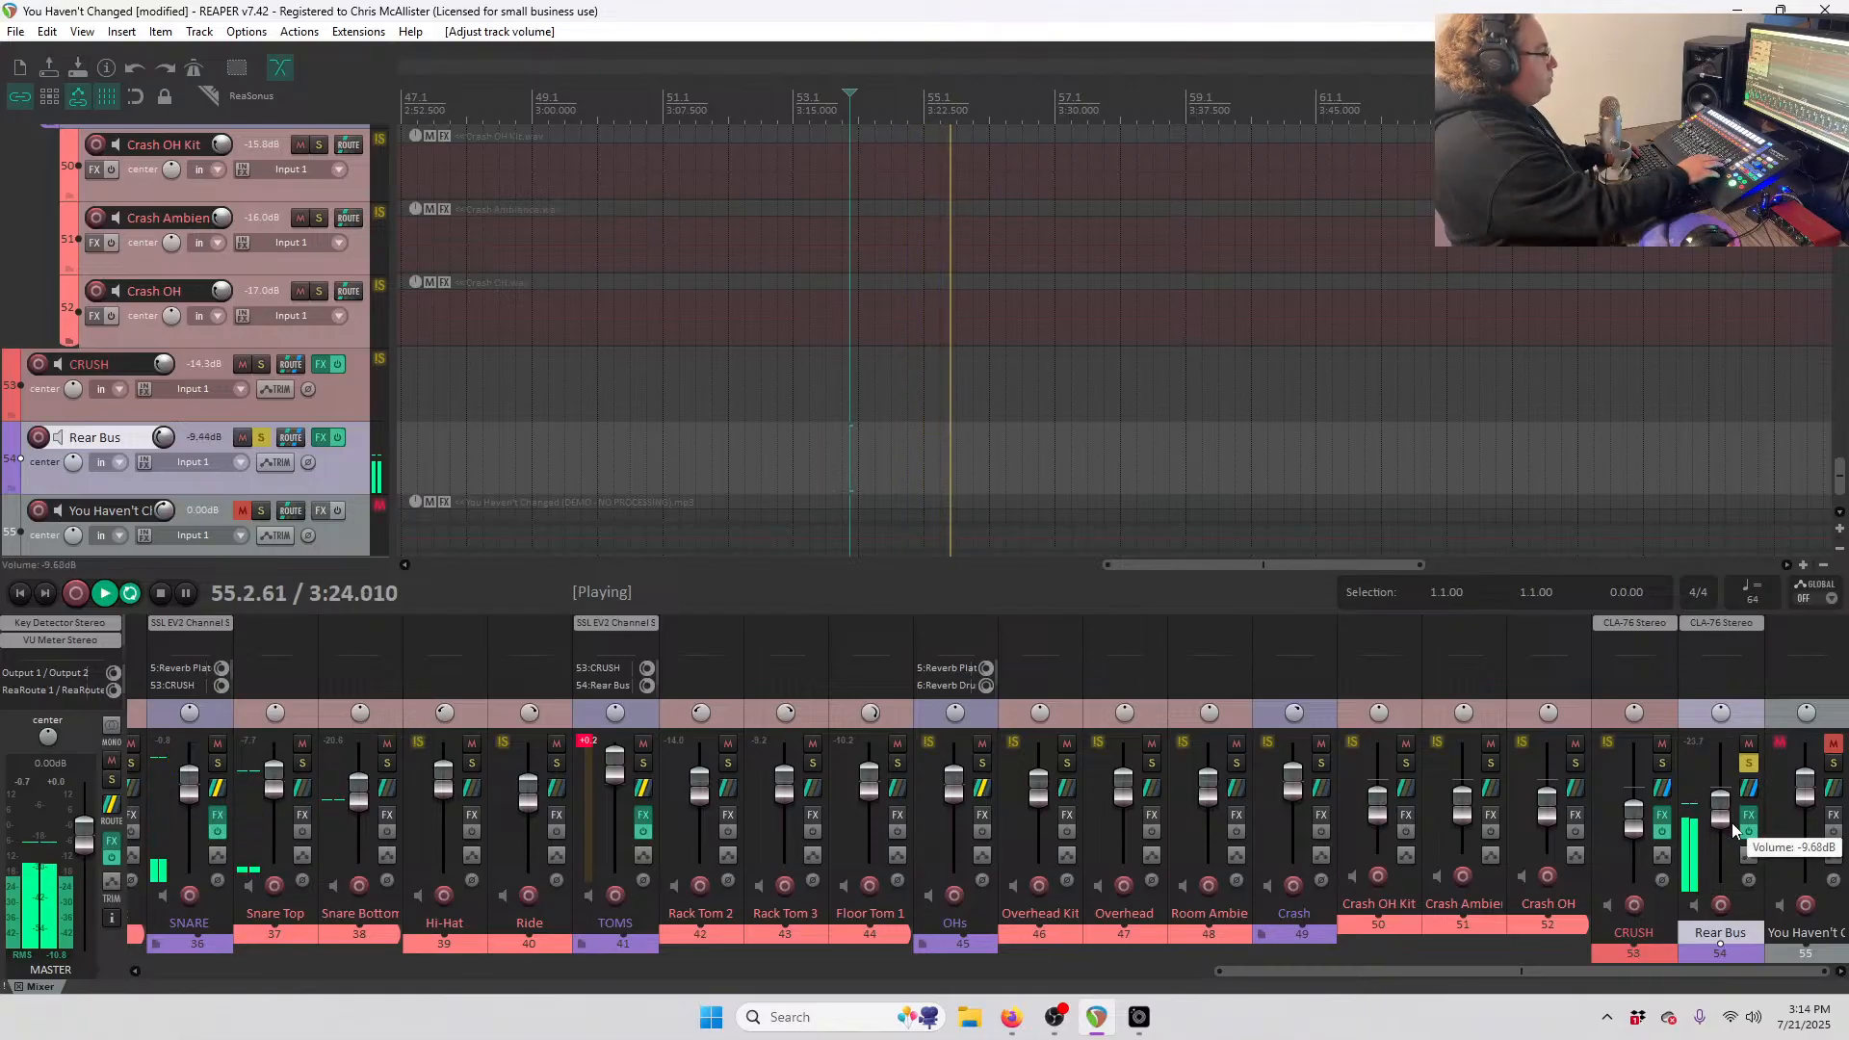
# - Set the input of the Rear Bus CLA-76 to about -24.6 during playback and lower the bus volume to -inf
pyautogui.click(322, 440)
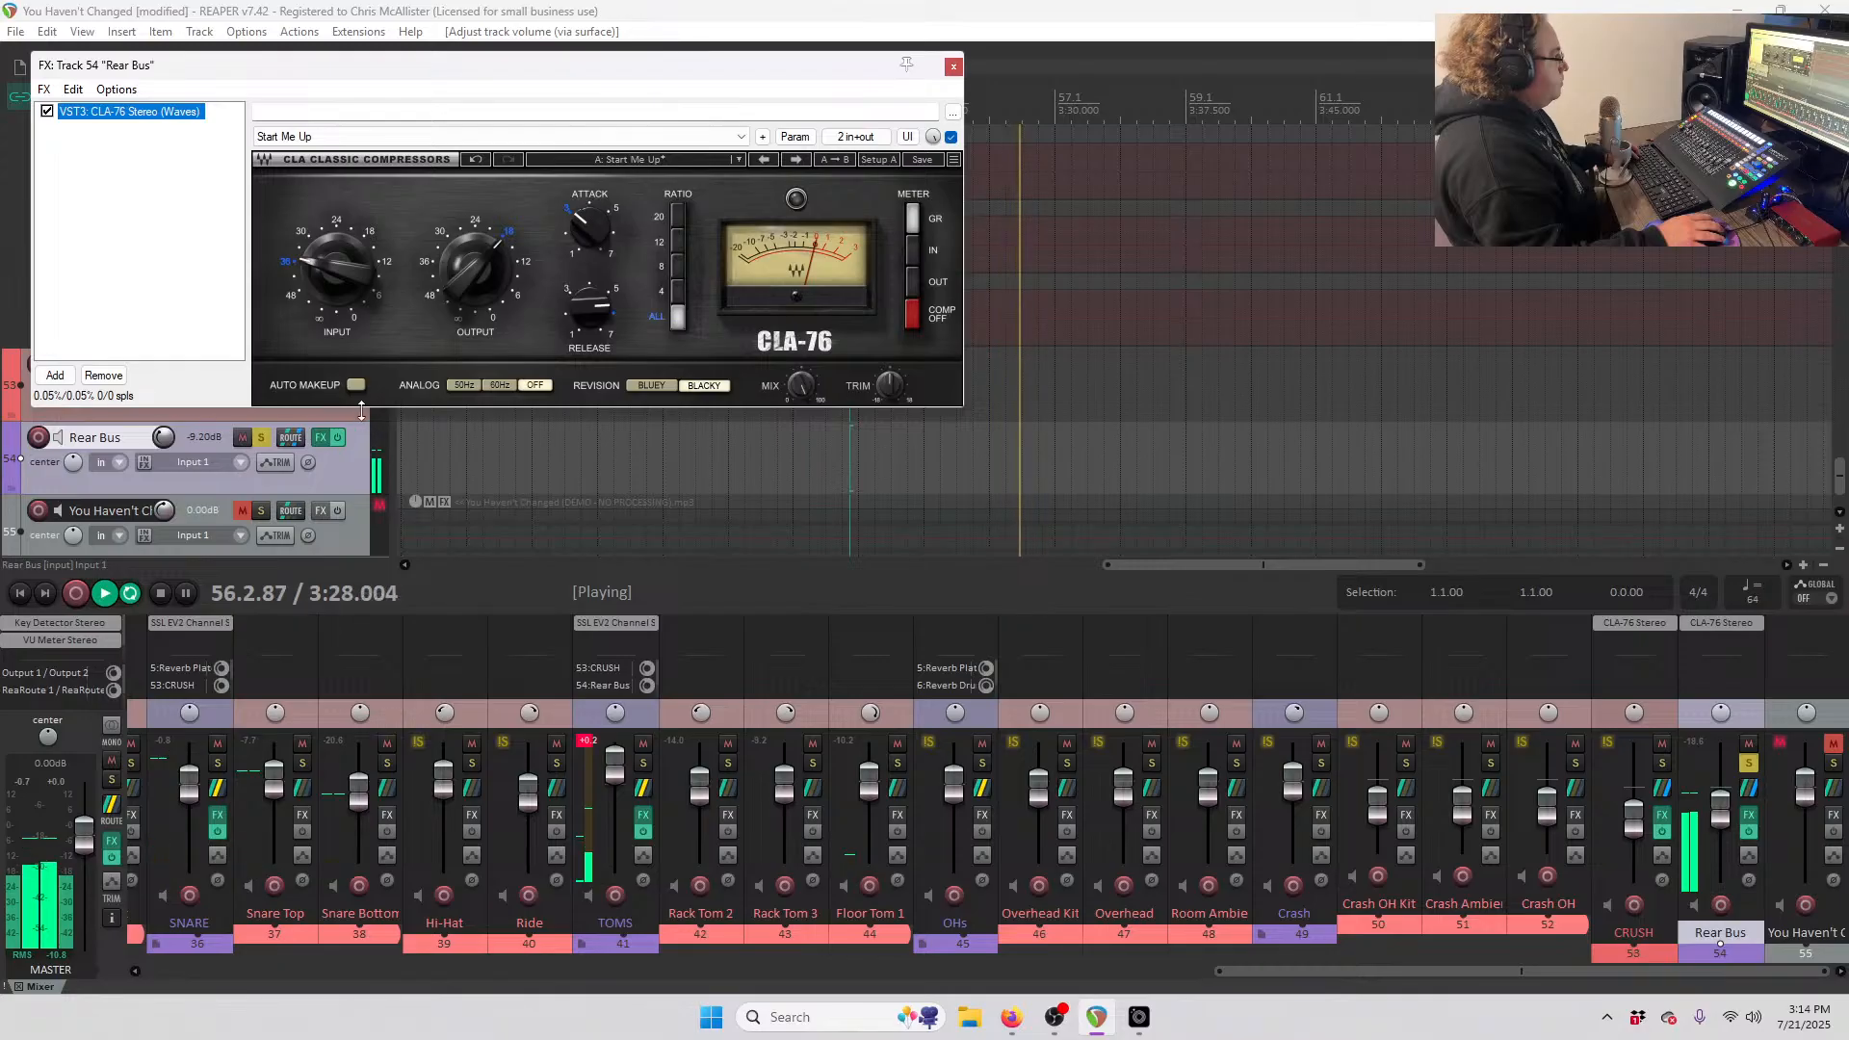
pyautogui.moveTo(336, 267)
pyautogui.mouseDown()
pyautogui.moveTo(336, 249)
pyautogui.moveTo(328, 263)
pyautogui.mouseUp()
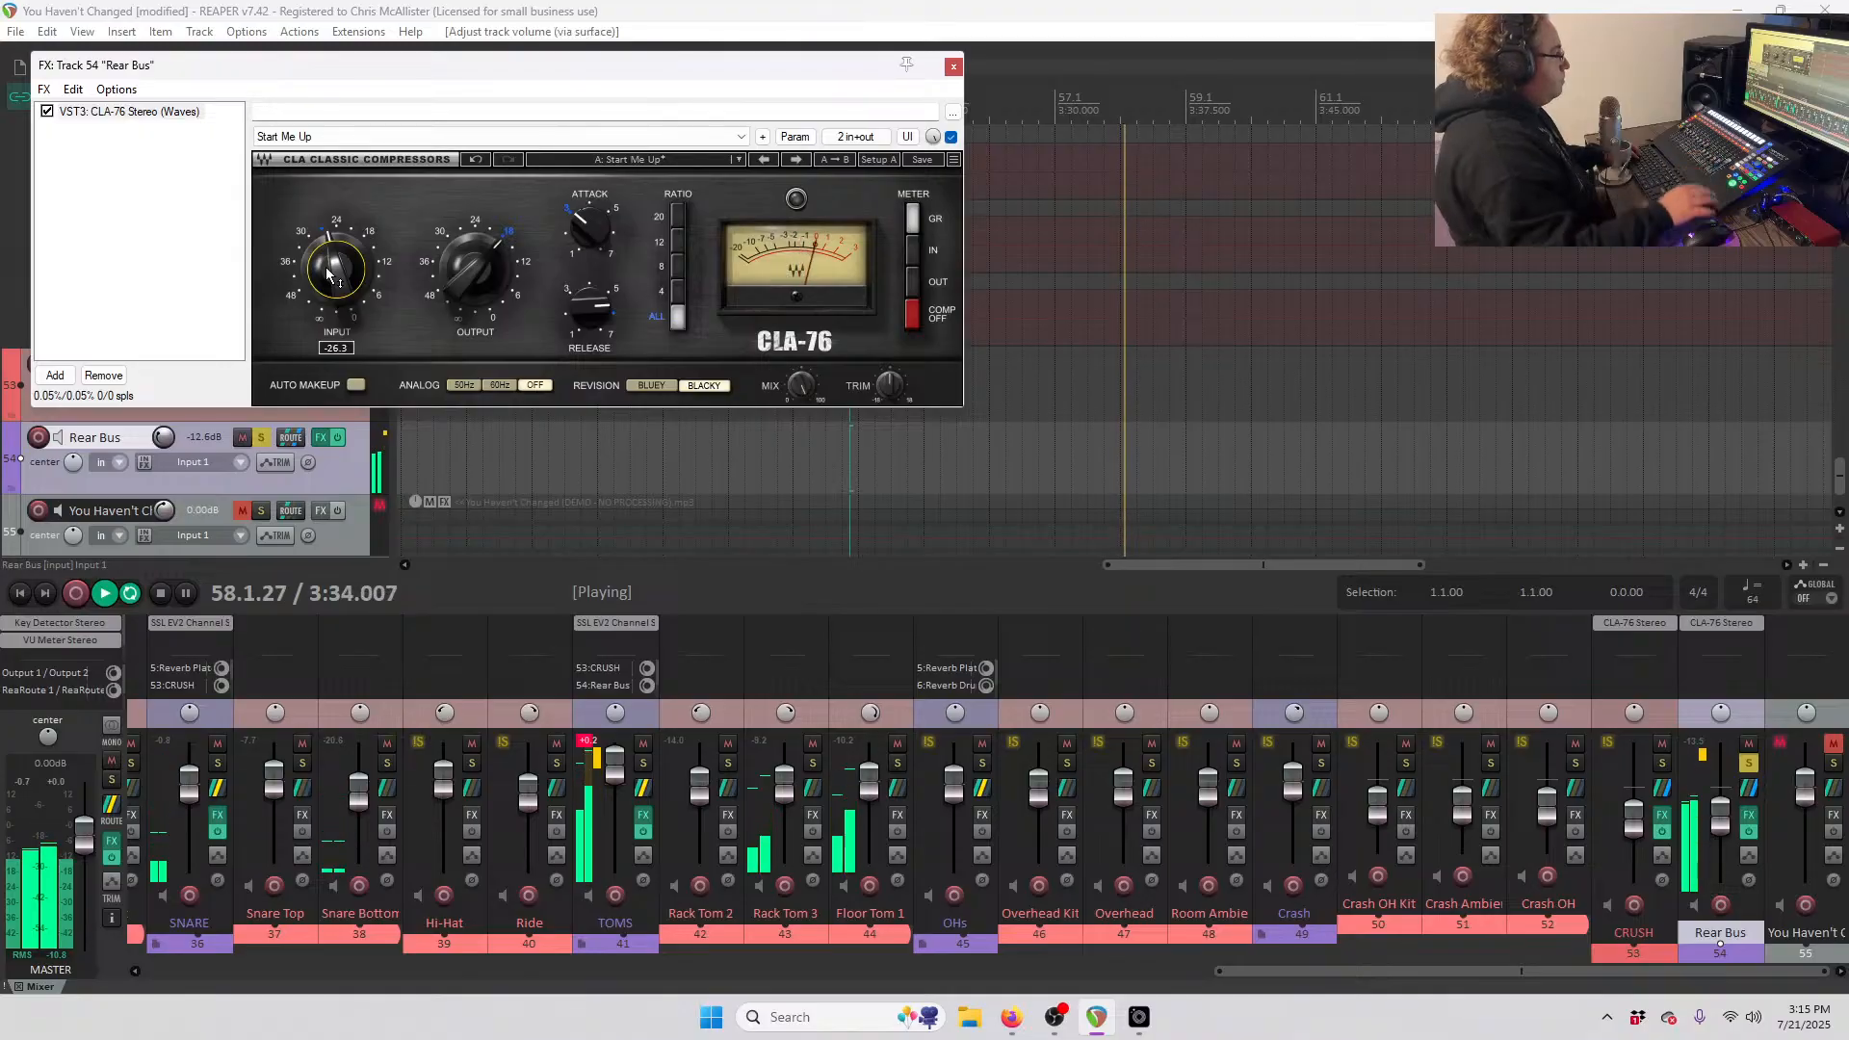
pyautogui.moveTo(327, 272); pyautogui.dragTo(326, 273)
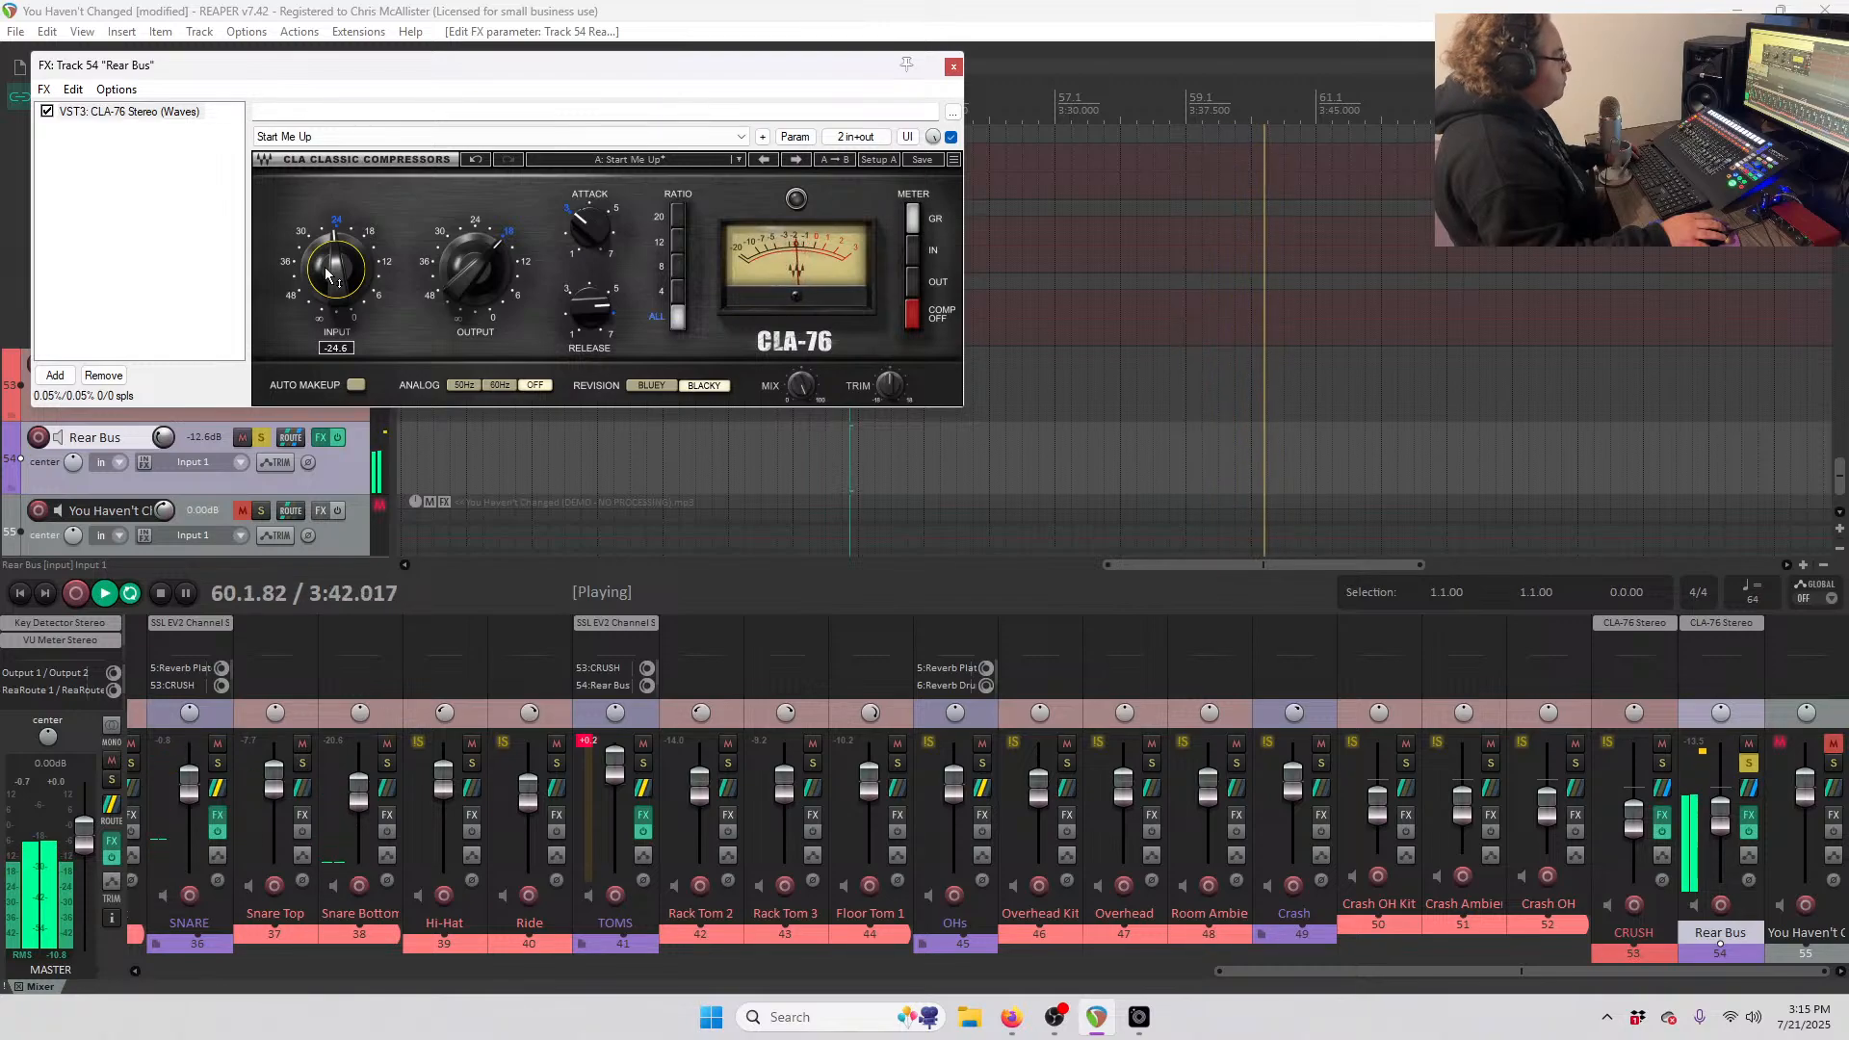
pyautogui.press('space')
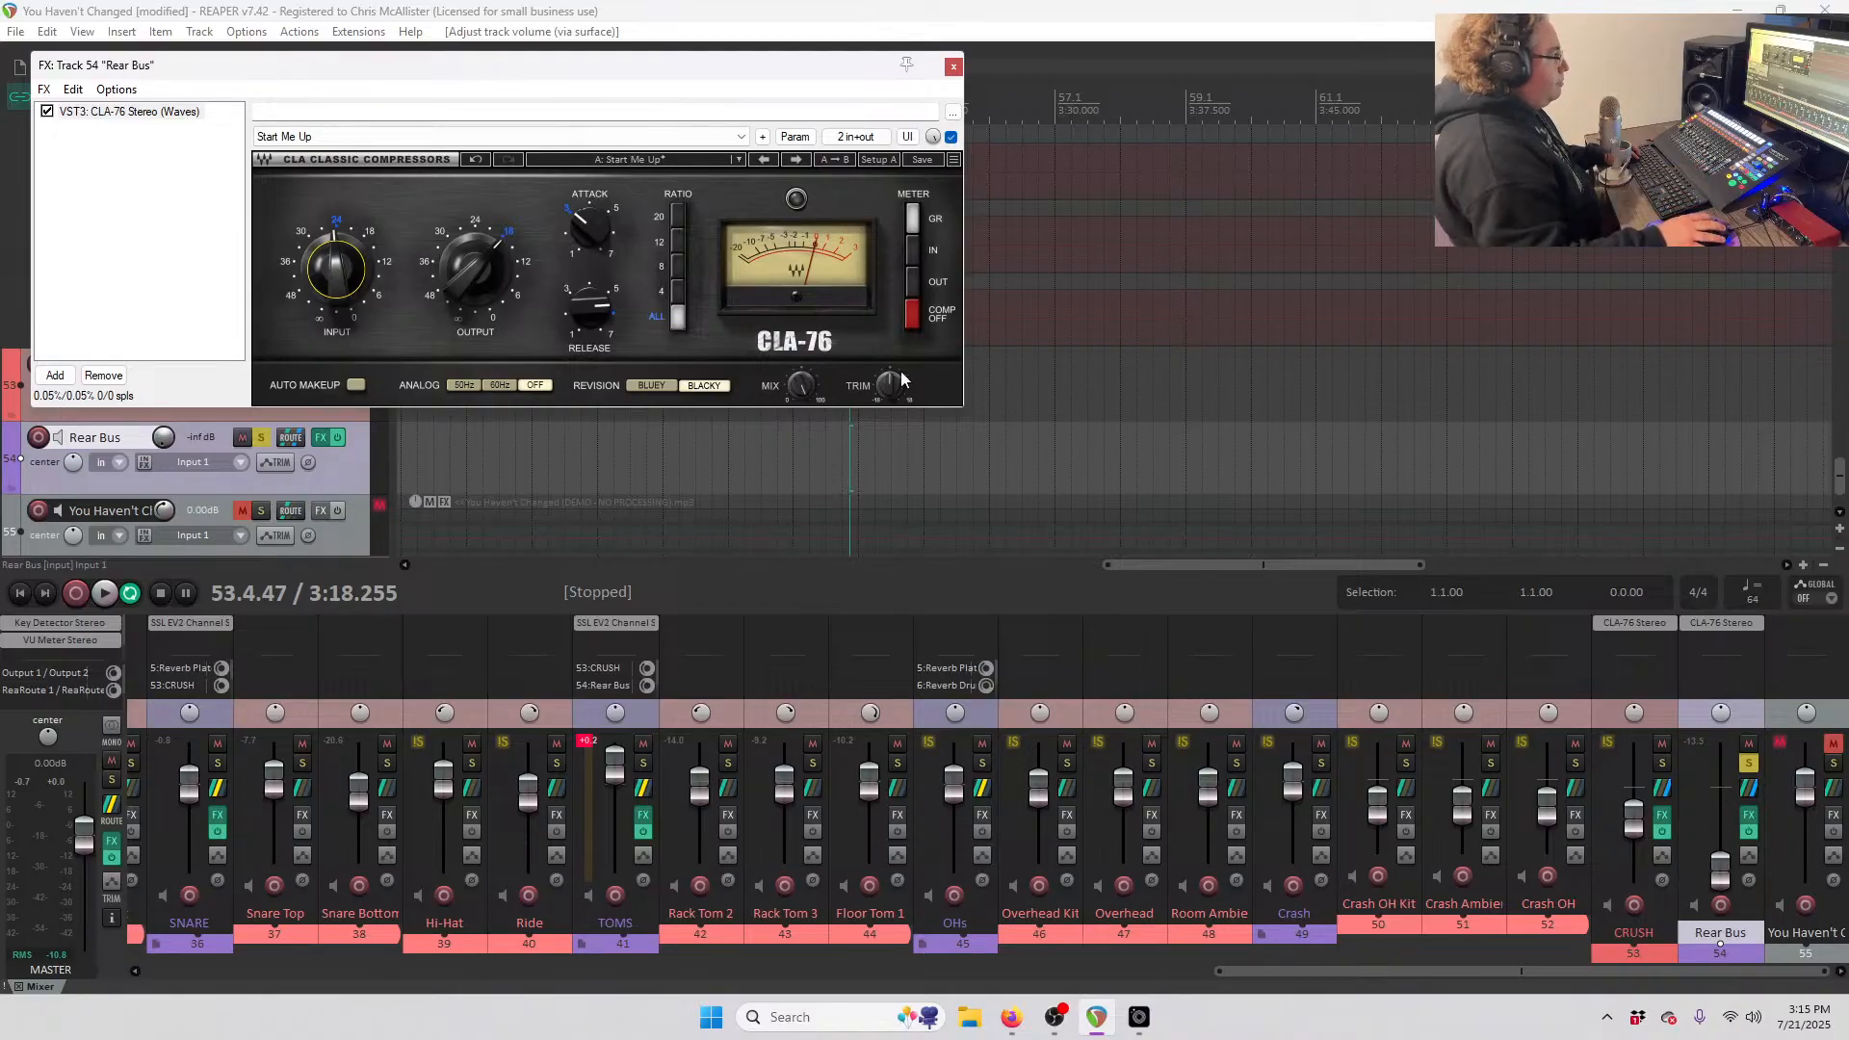
# - Unsolo the Rear Bus, bring its volume to about -19.0 dB in the full mix, and compare playback with the bus muted
pyautogui.click(1748, 765)
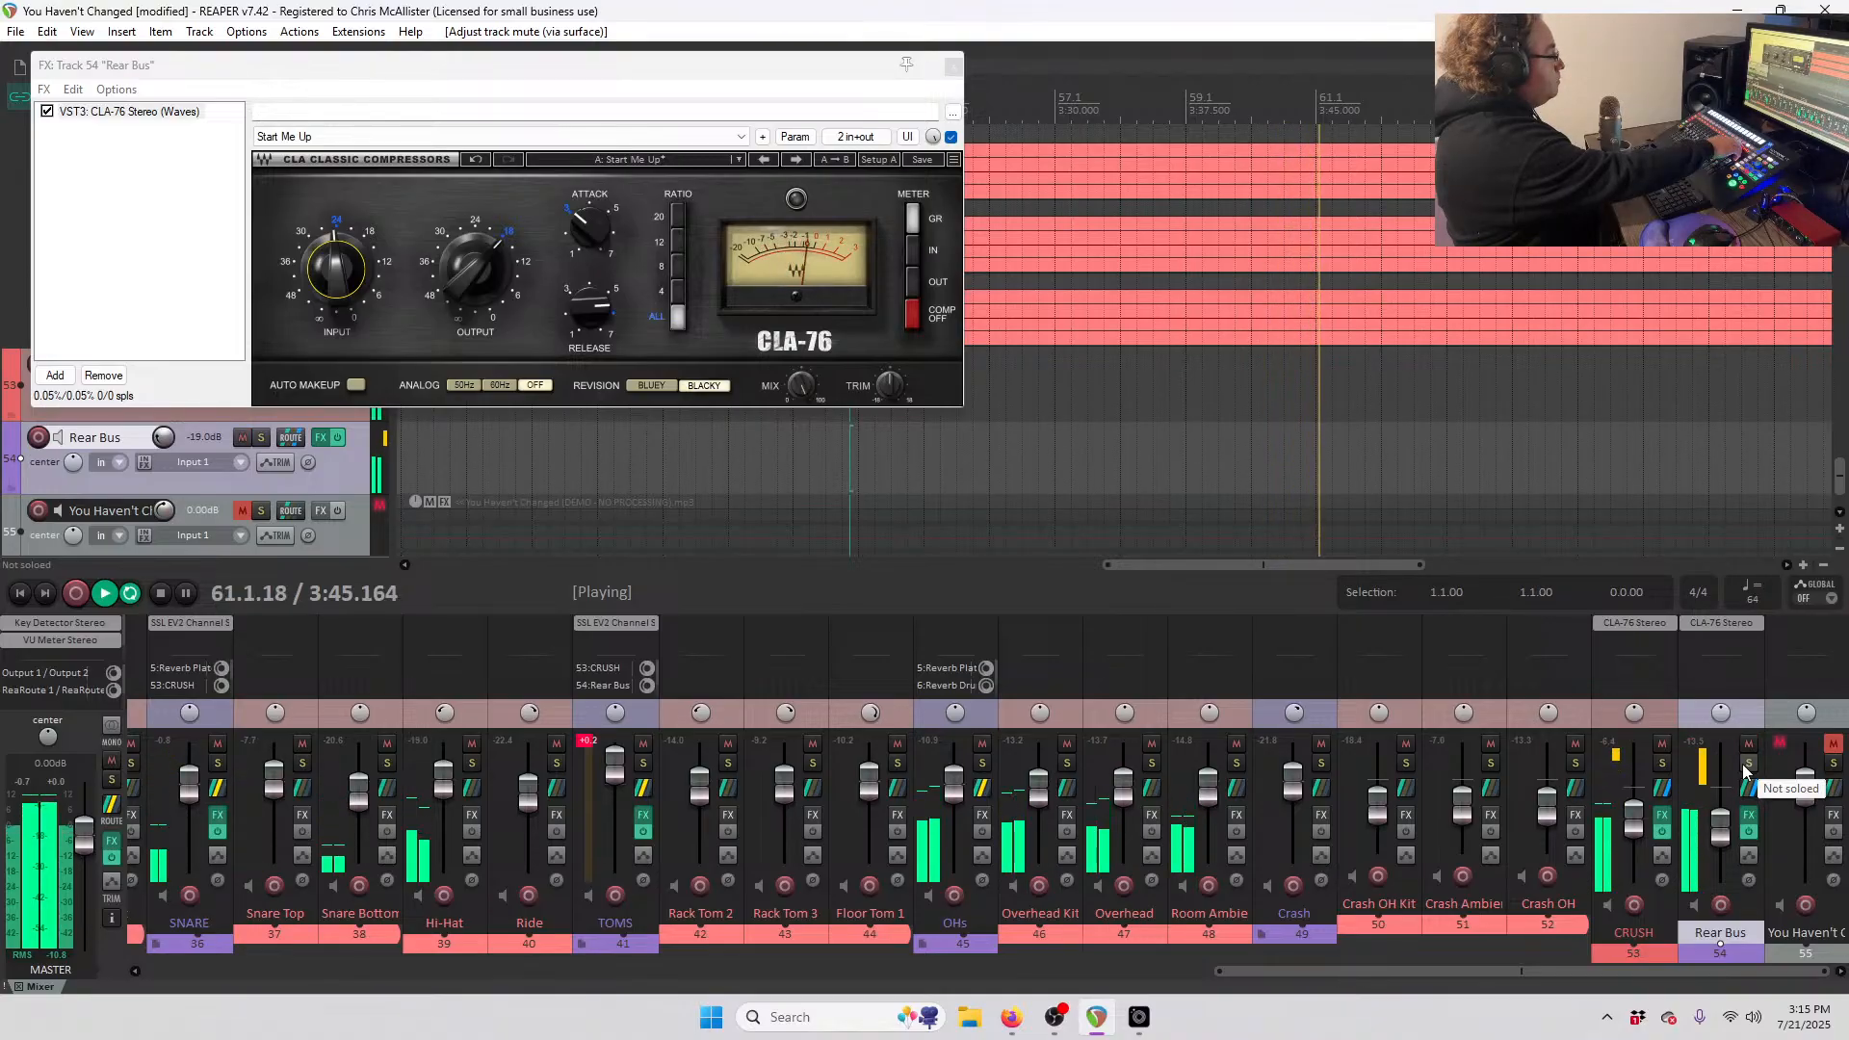
pyautogui.press('space')
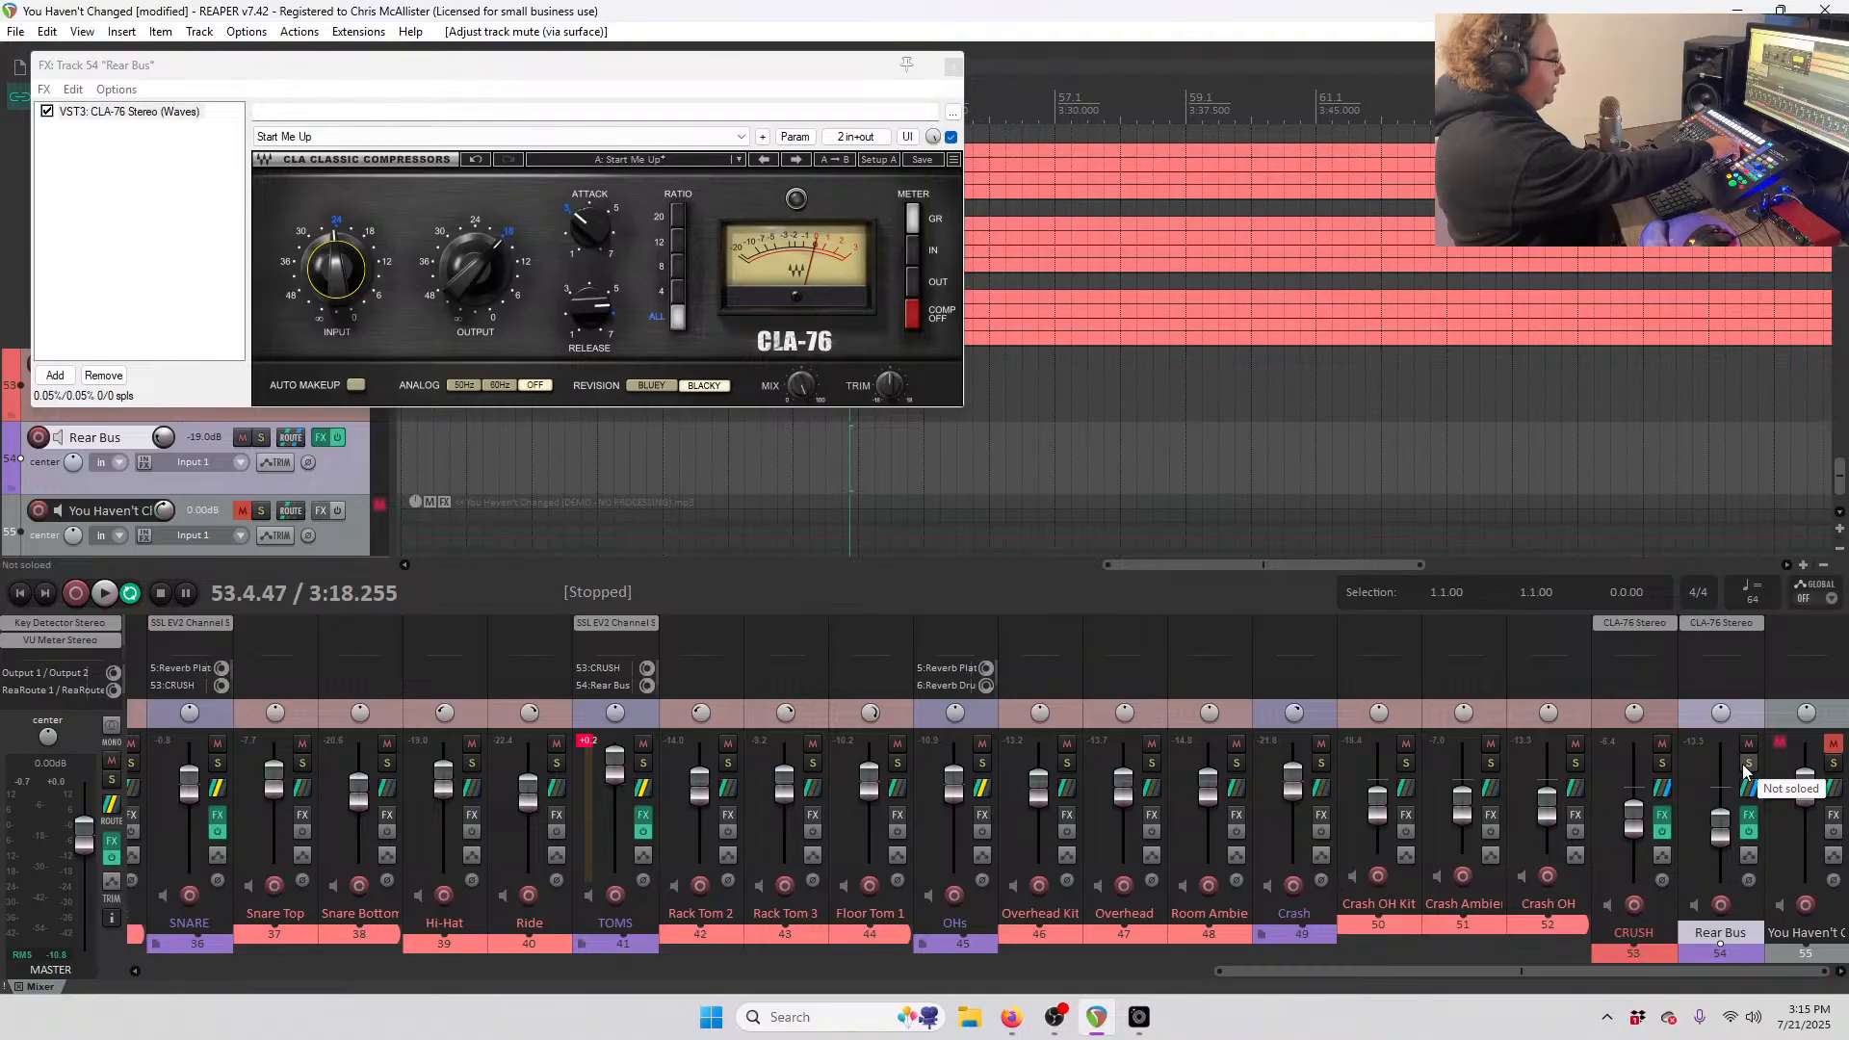
pyautogui.press('space')
pyautogui.press('space')
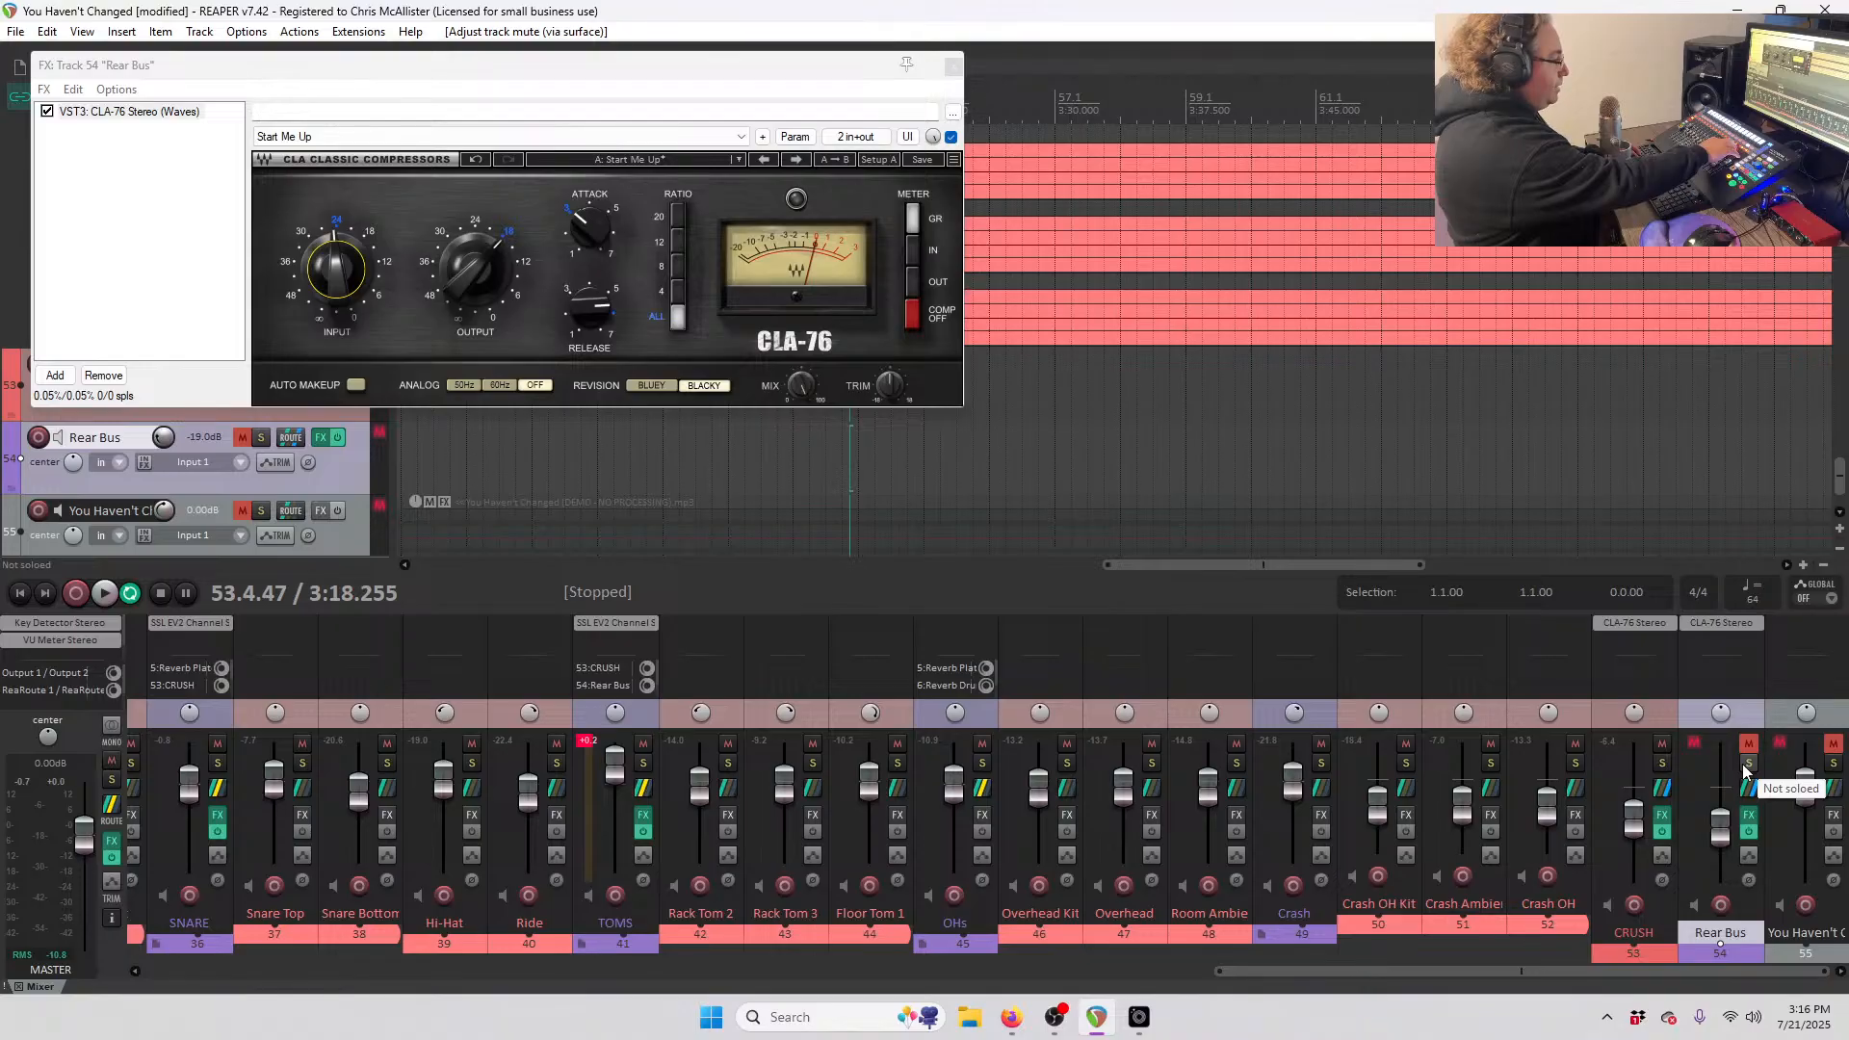
# - Play the full mix from bar 53.4.47 with the Rear Bus unmuted, and close its compressor window
pyautogui.press('space')
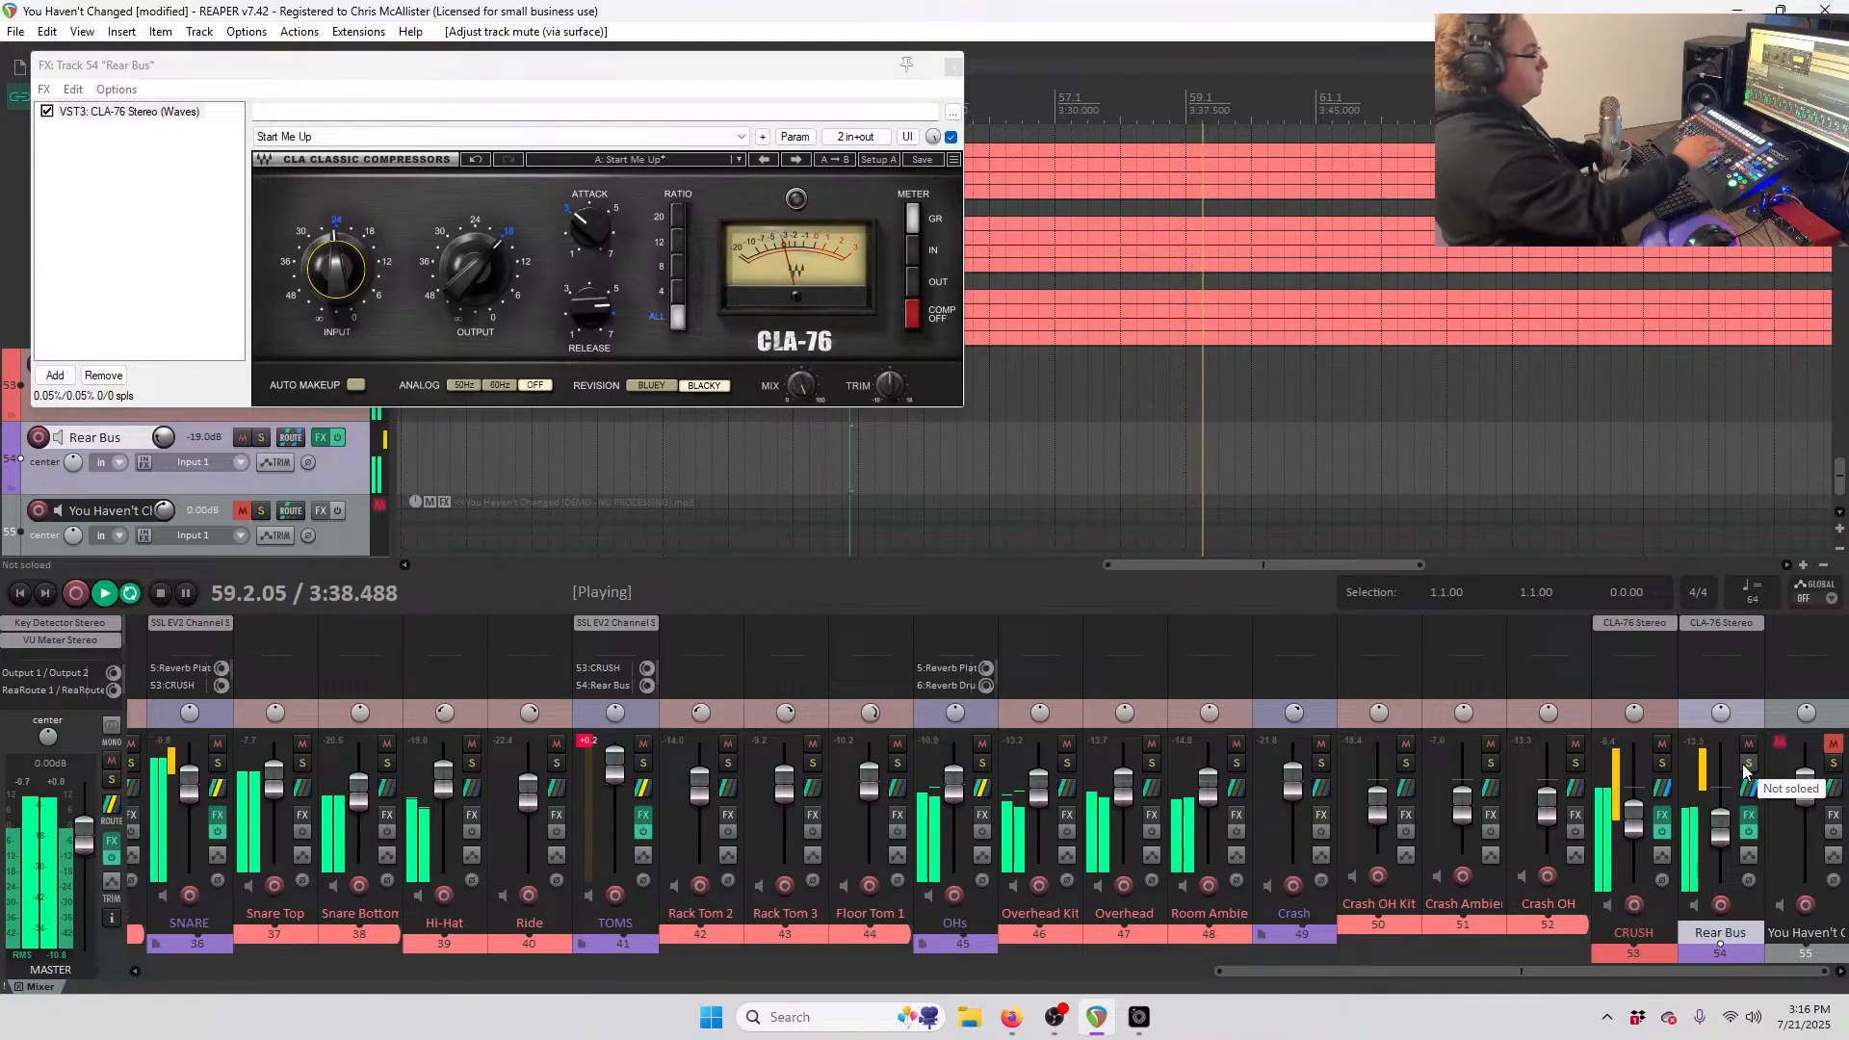
pyautogui.press('space')
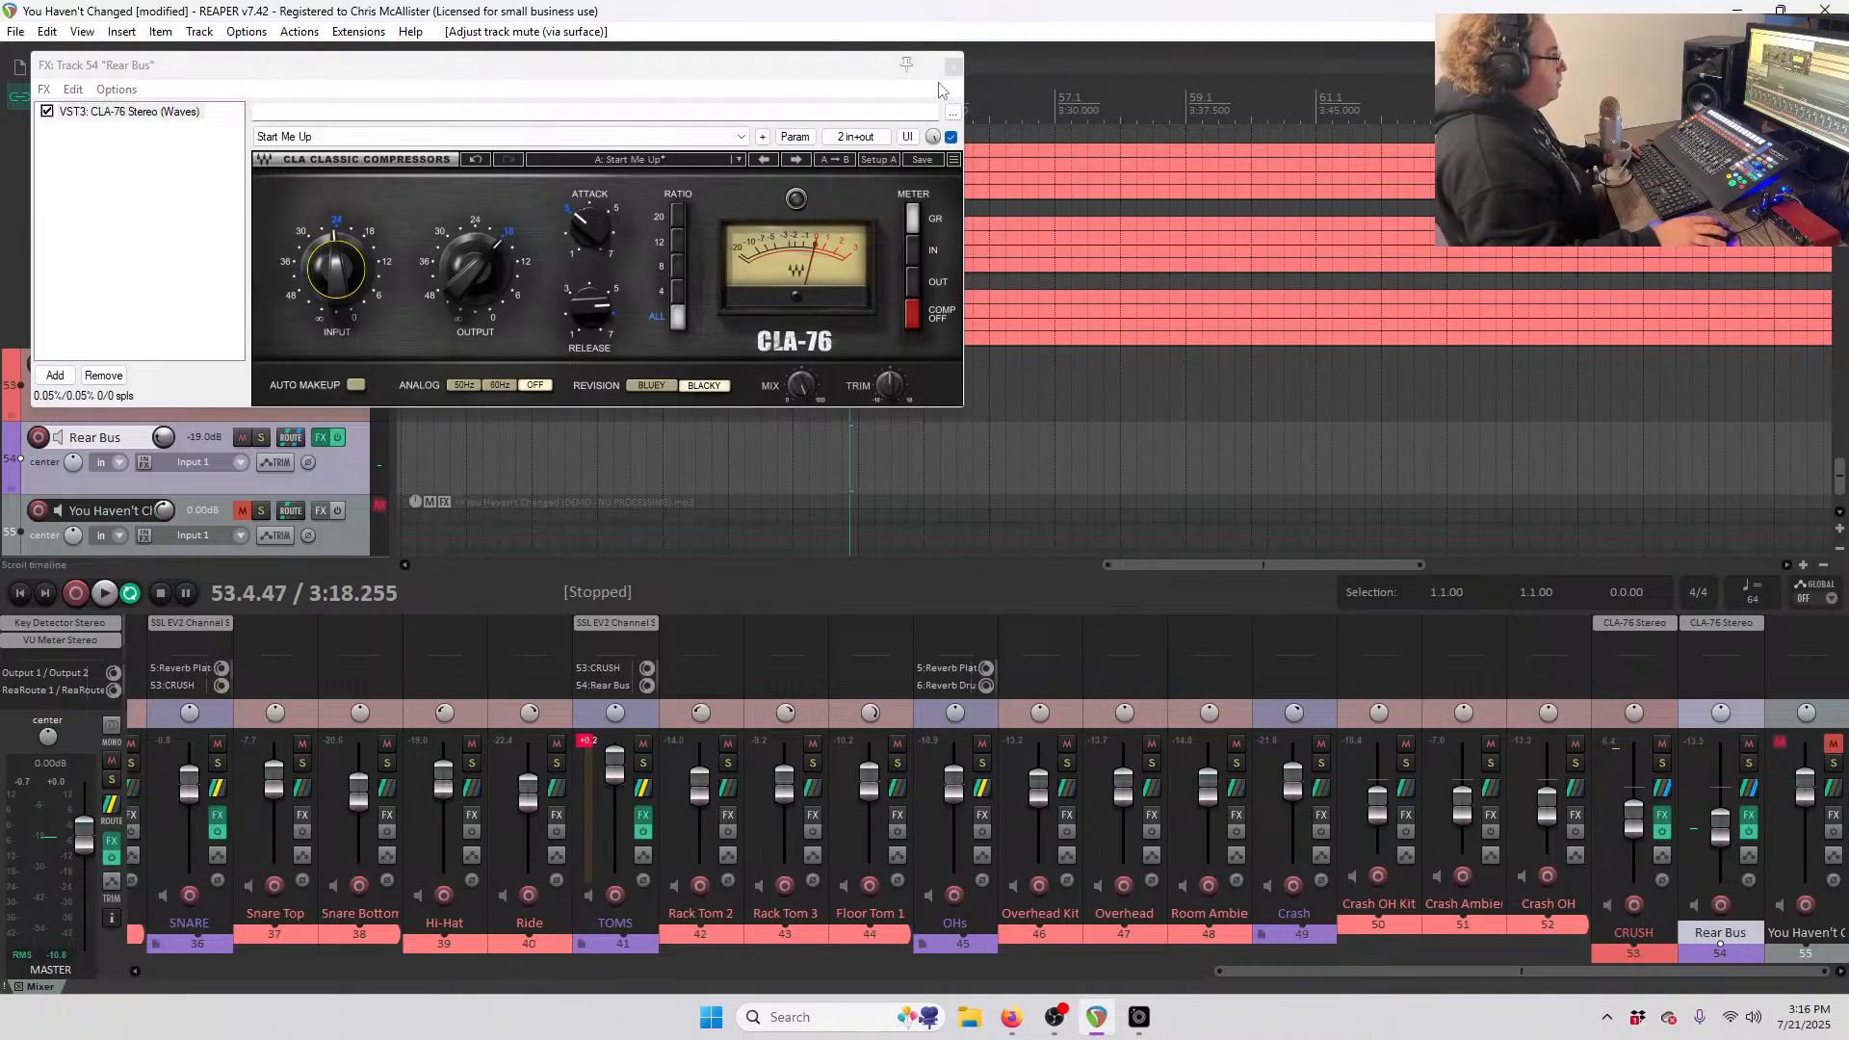
pyautogui.click(954, 66)
# - Return to the project start and look over the drum, strings and vocal tracks across the whole arrangement
pyautogui.scroll(3, 163, 500)
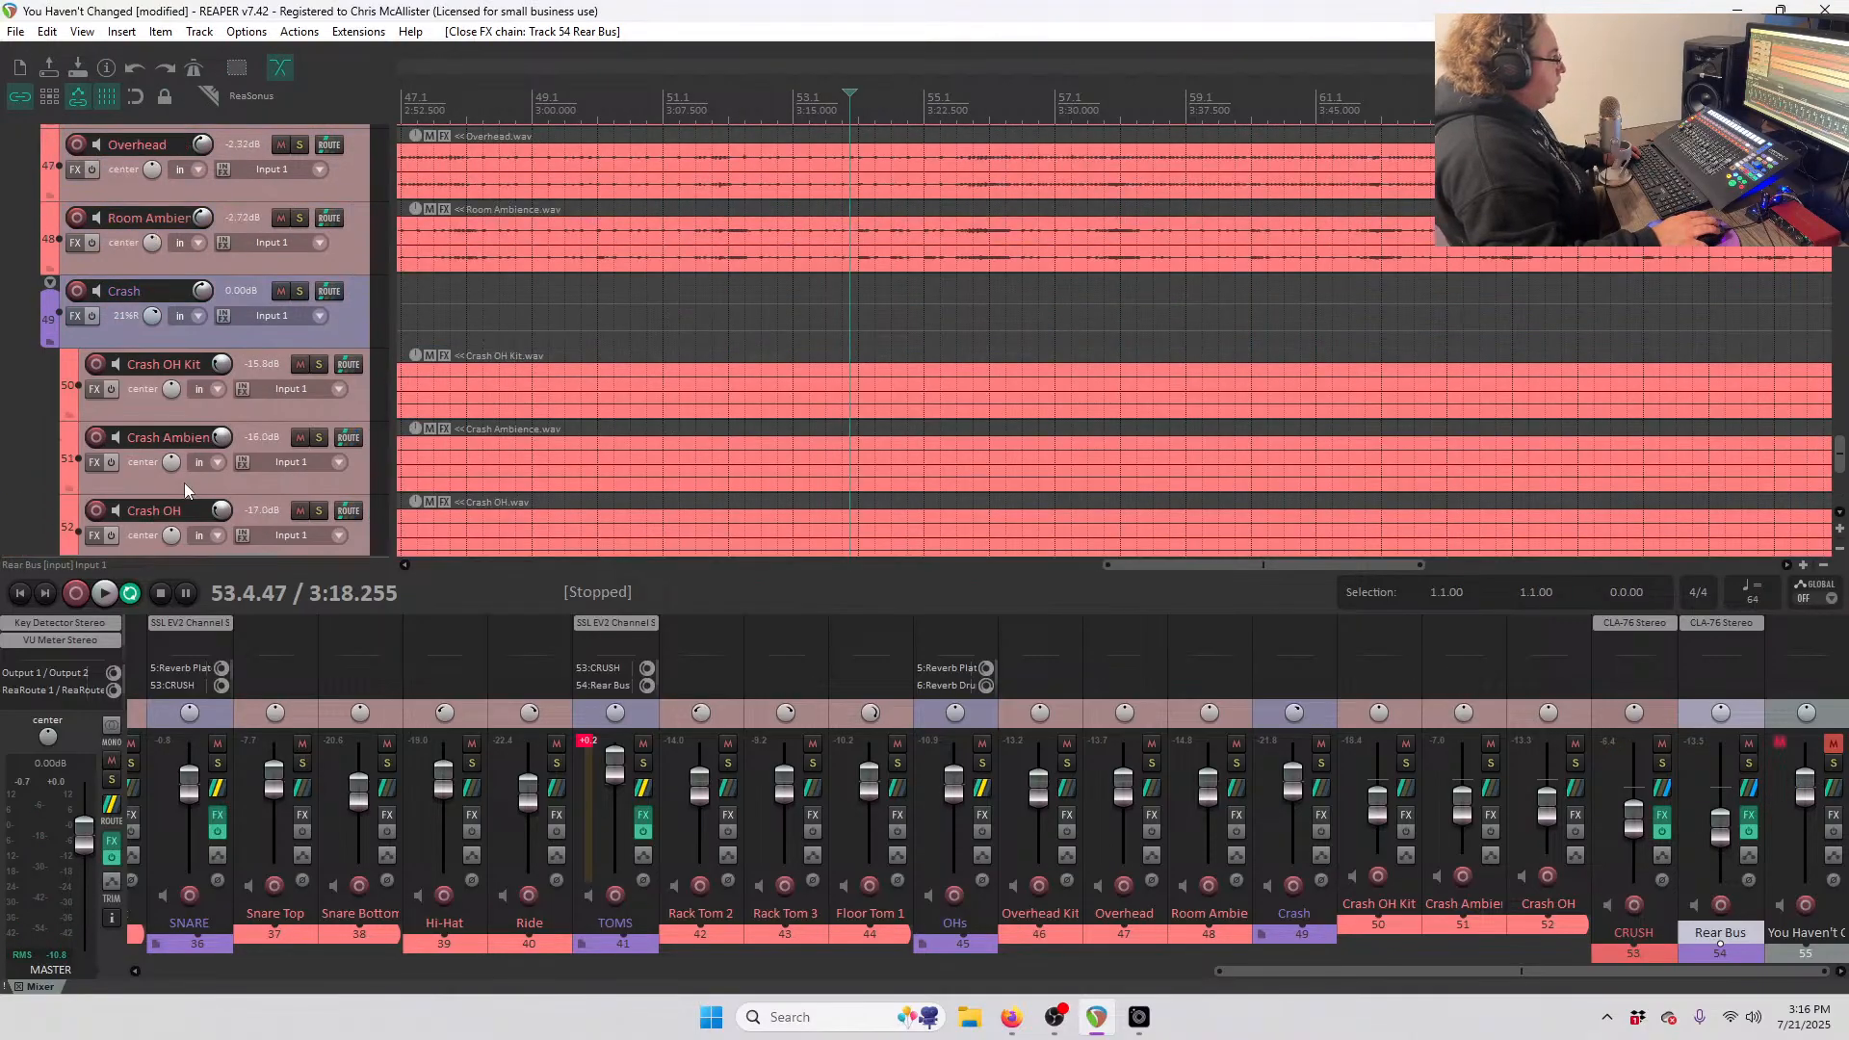
pyautogui.press('Home')
pyautogui.scroll(15, 181, 487)
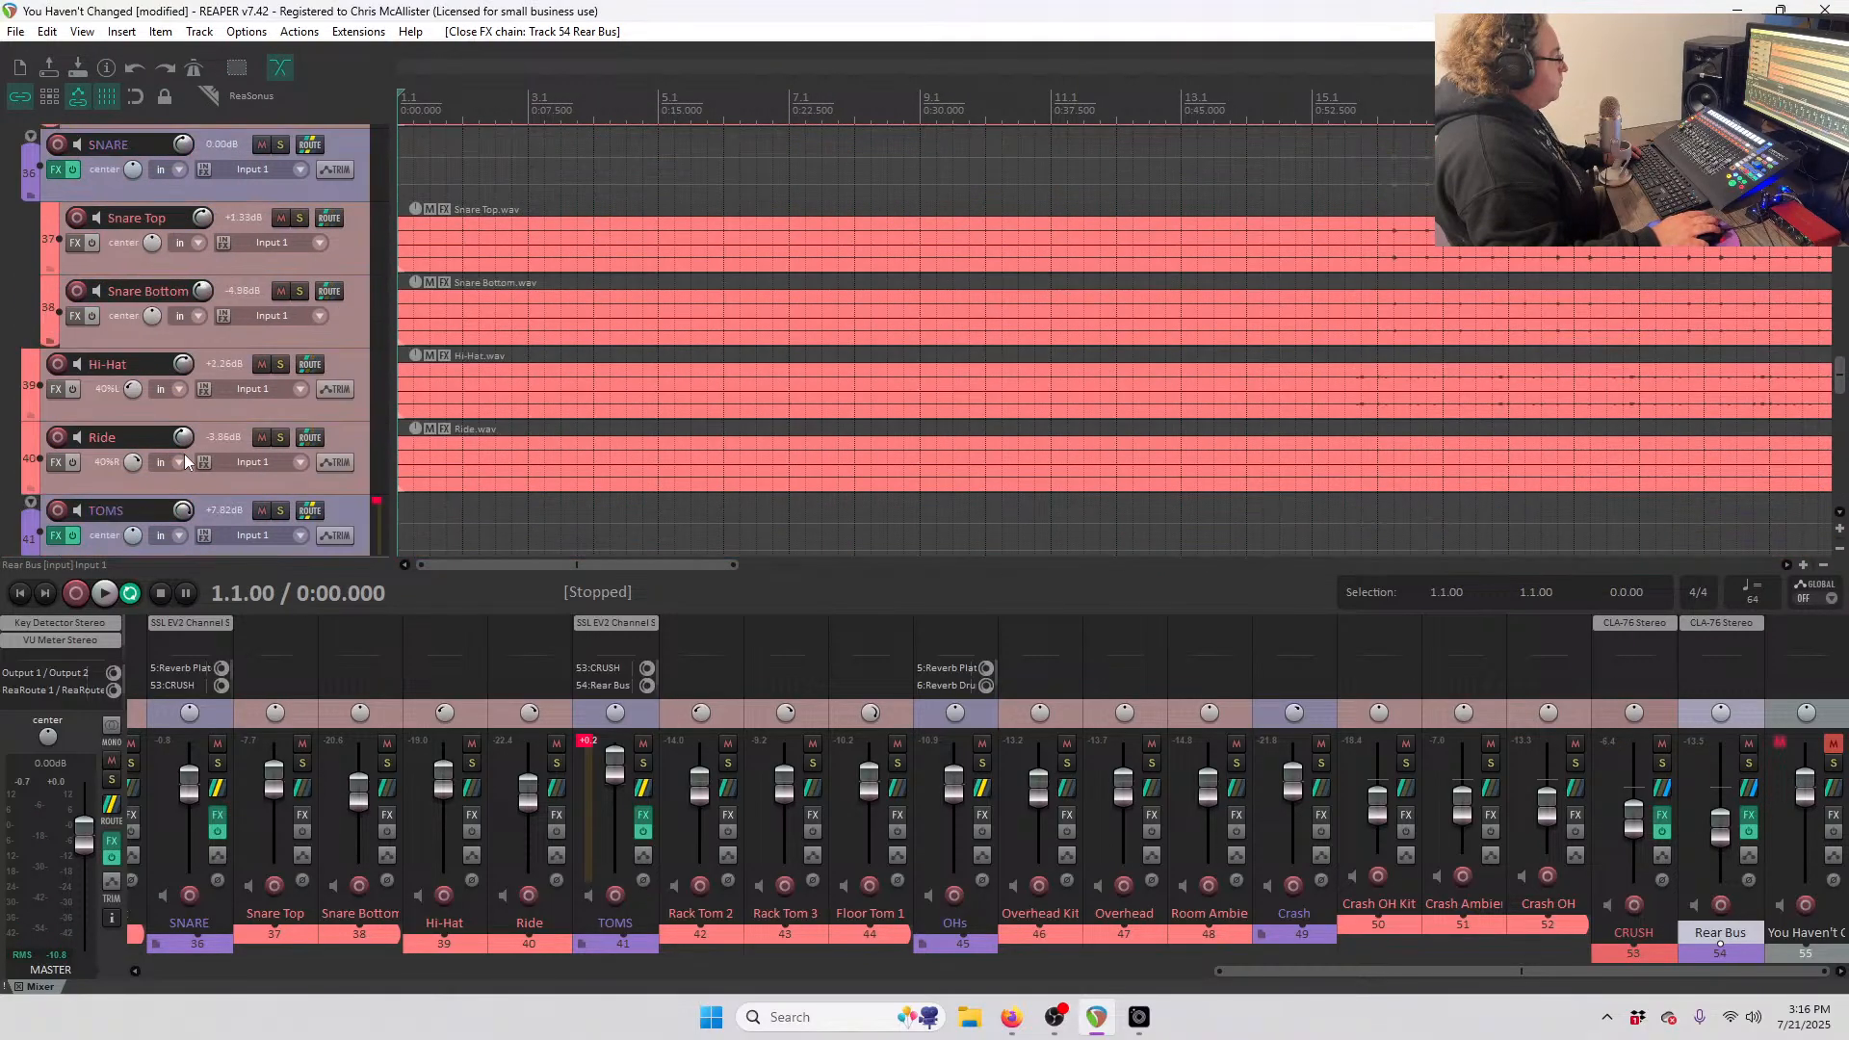
pyautogui.scroll(-5, 734, 425)
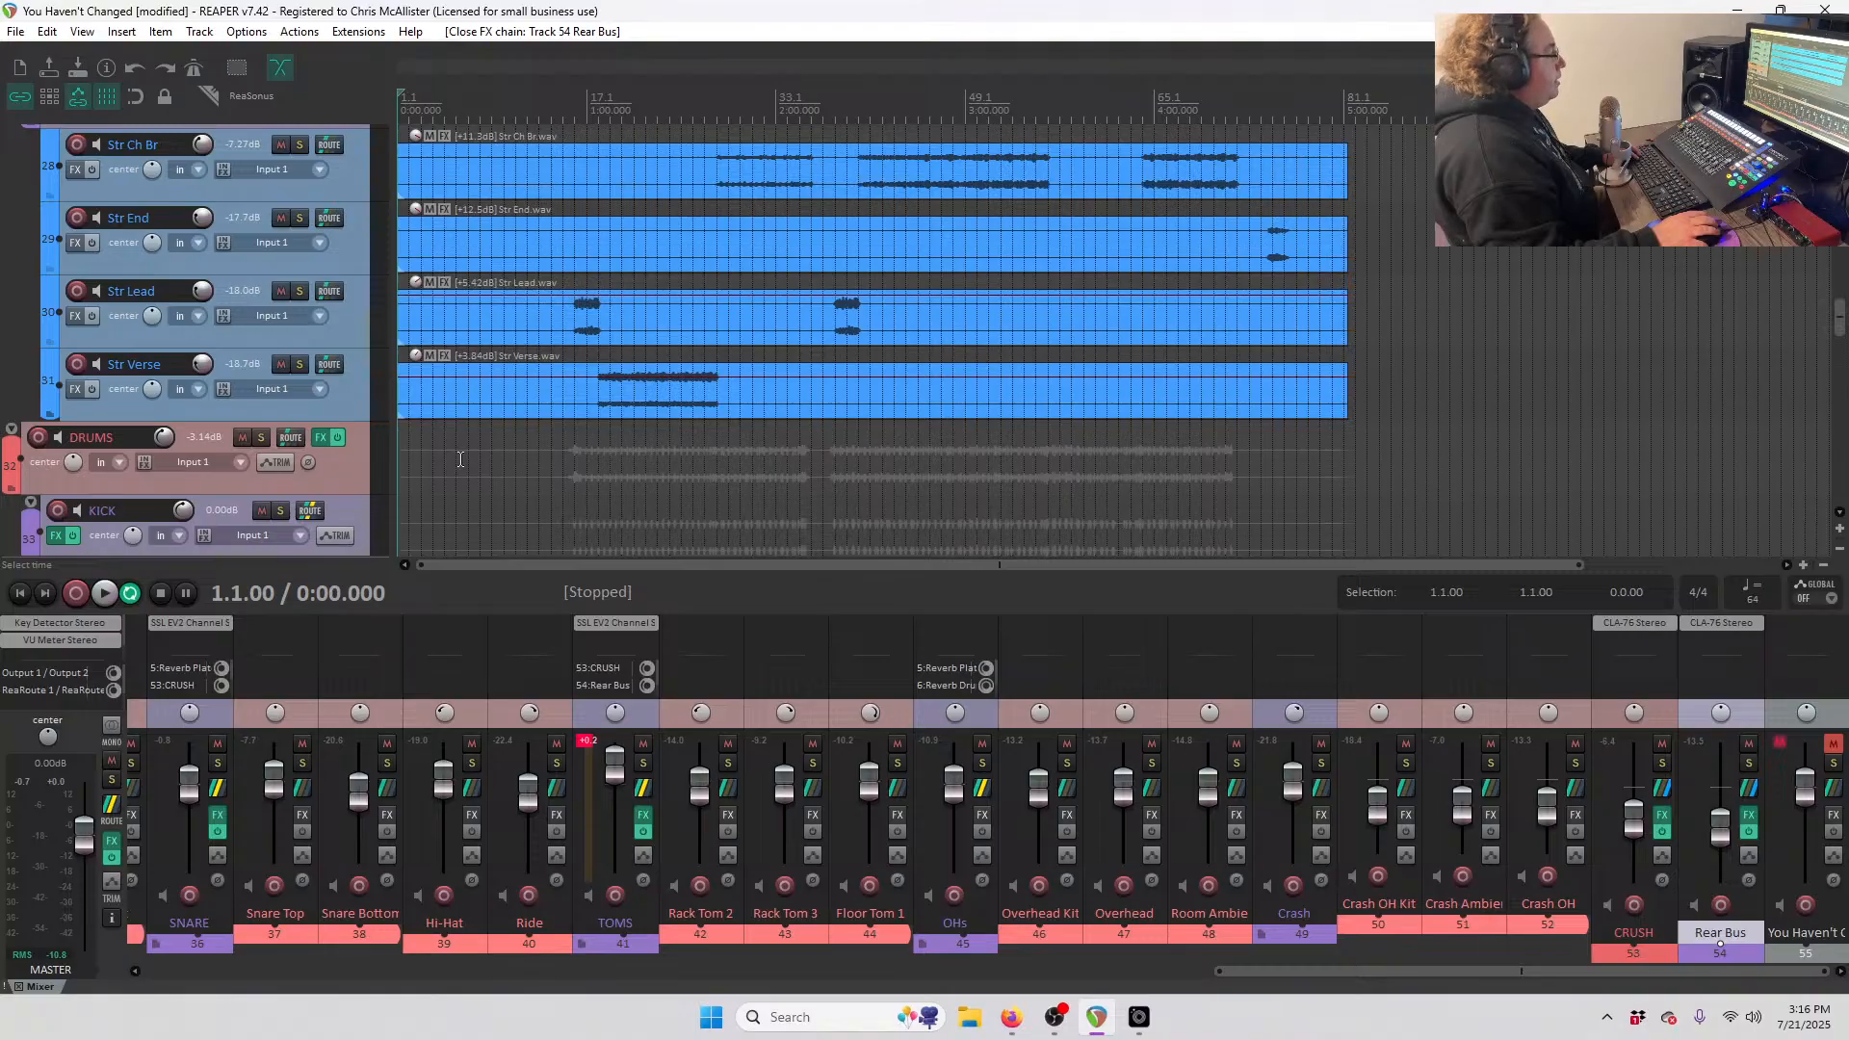
pyautogui.scroll(10, 333, 459)
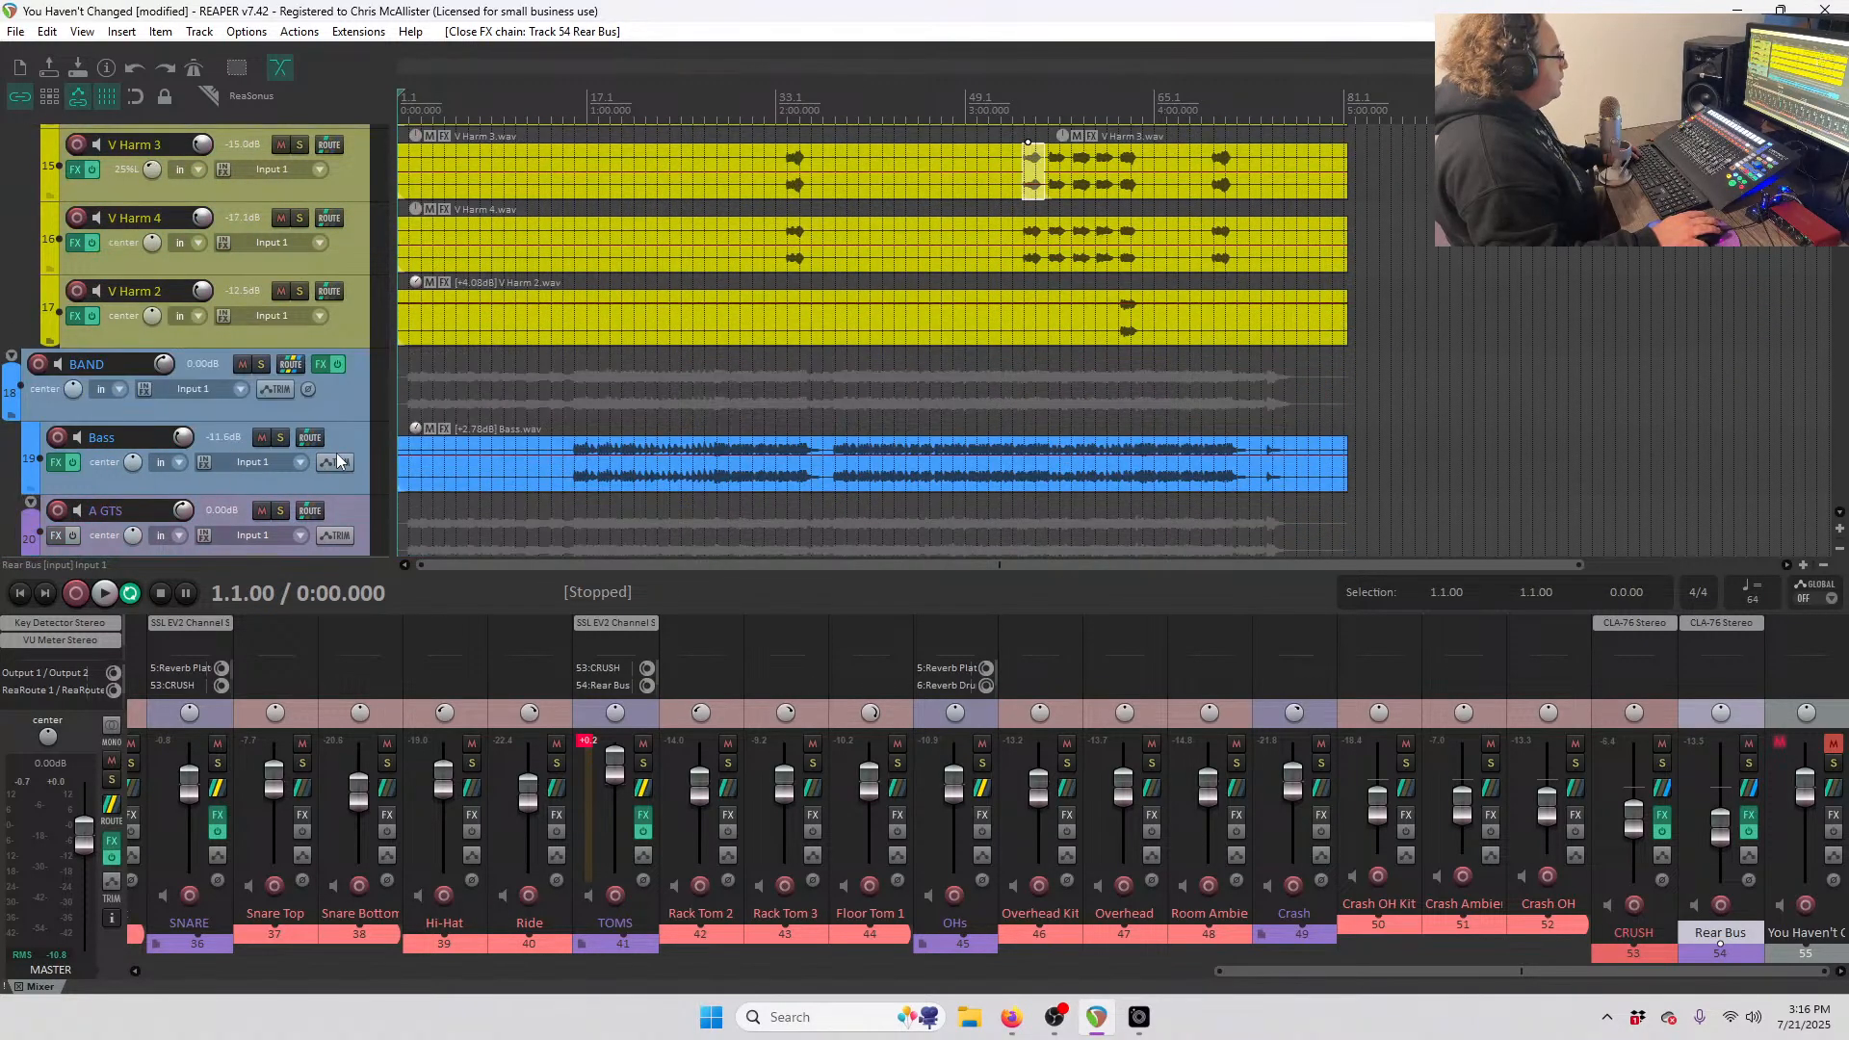
pyautogui.scroll(8, 337, 453)
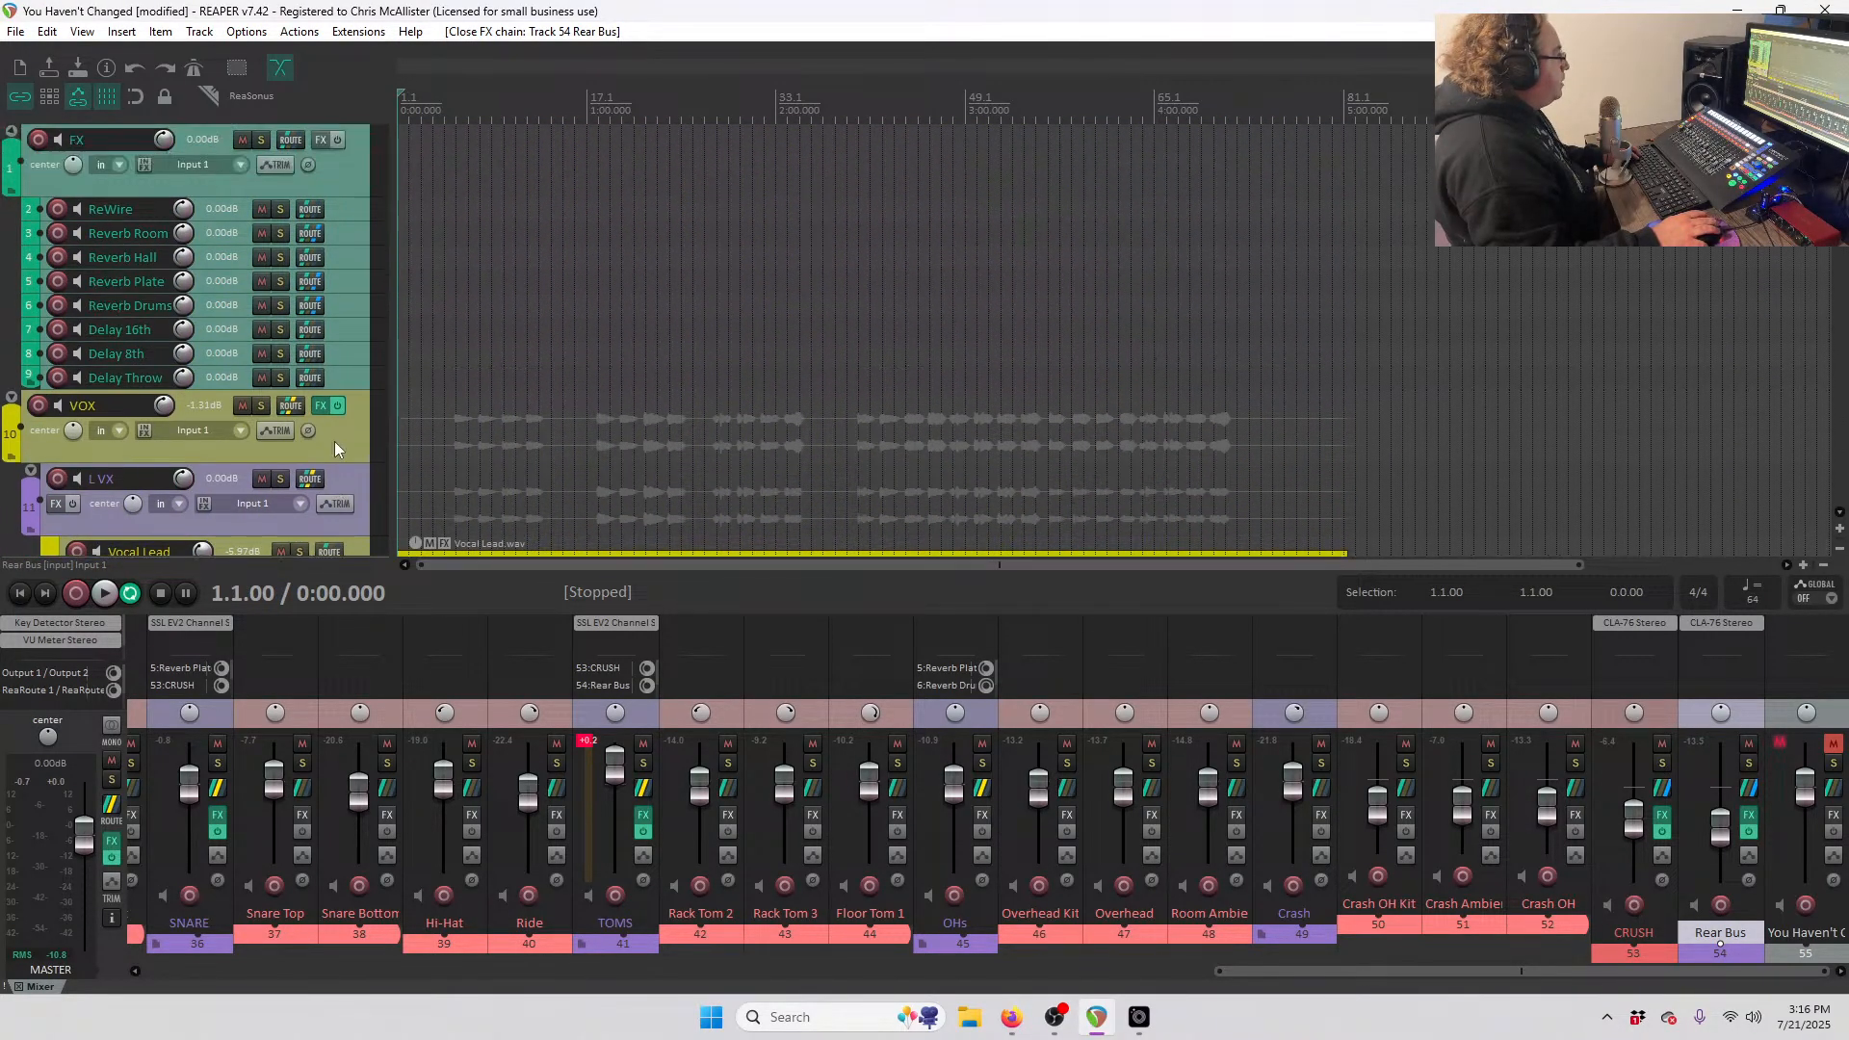
pyautogui.scroll(-3, 333, 441)
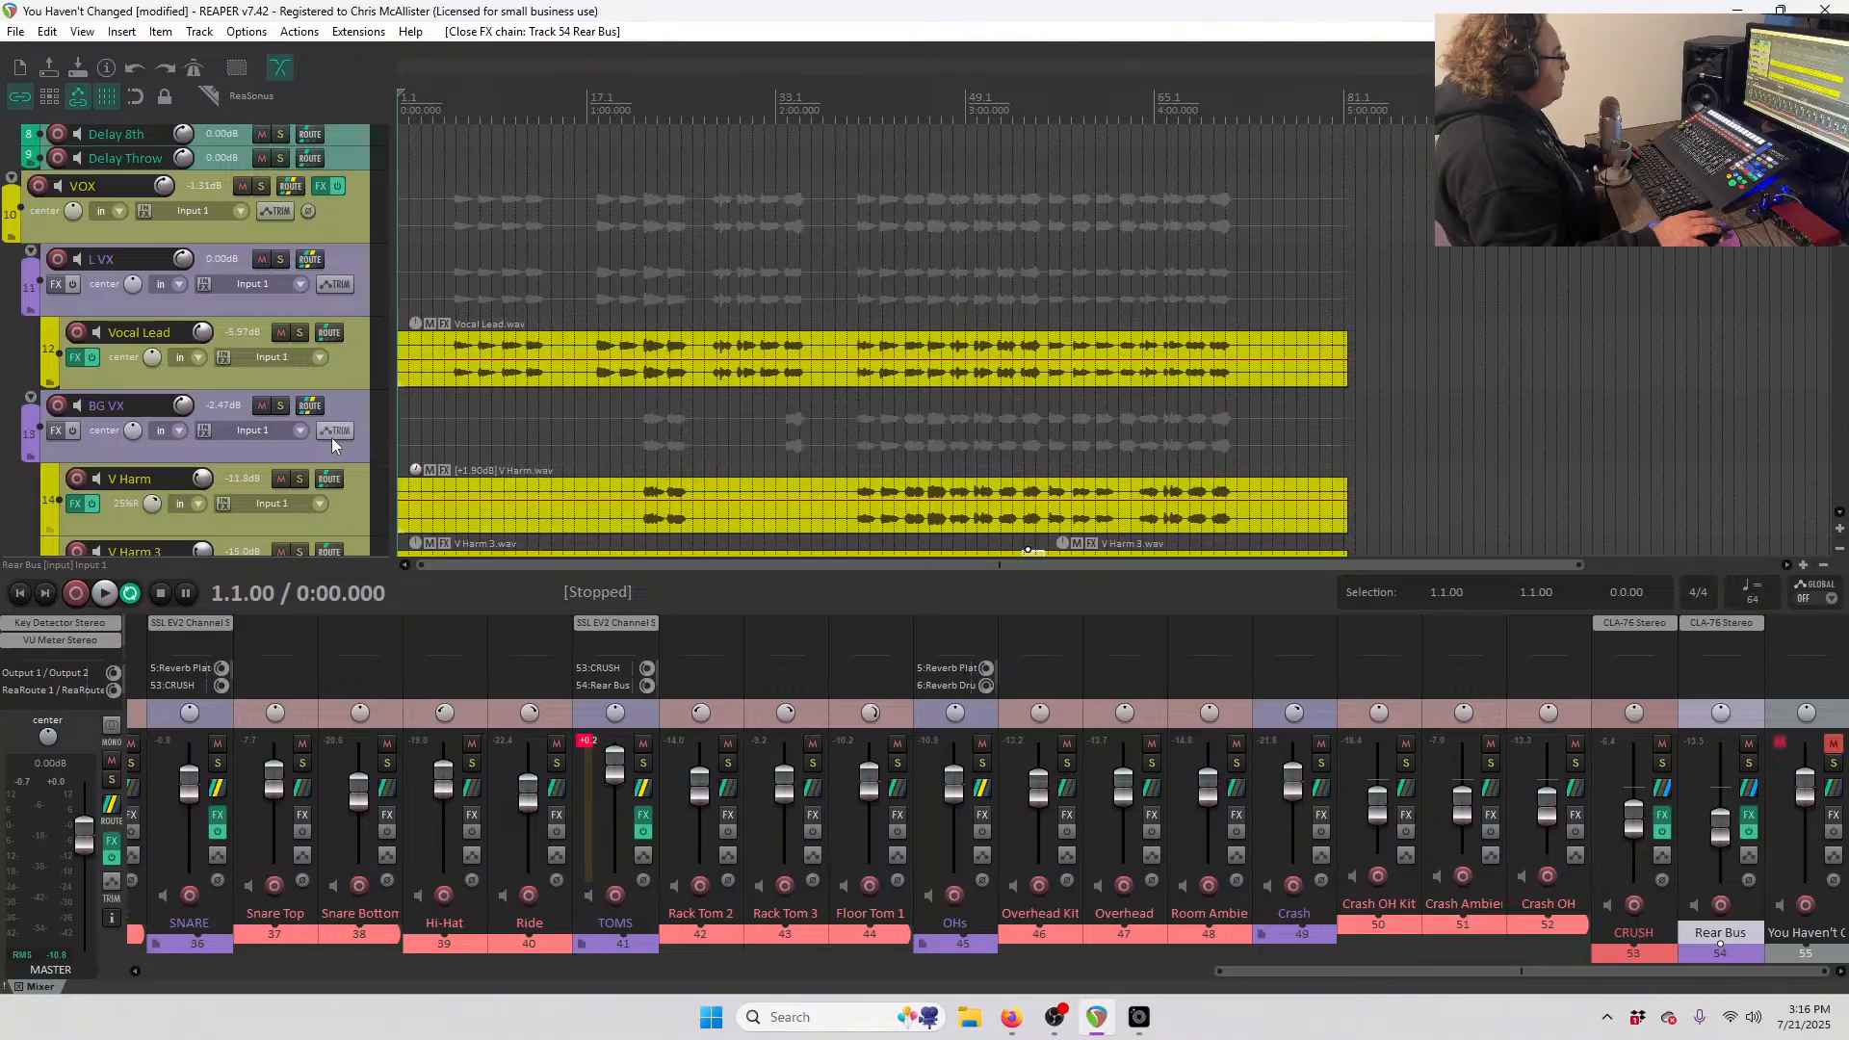
pyautogui.scroll(-2, 333, 443)
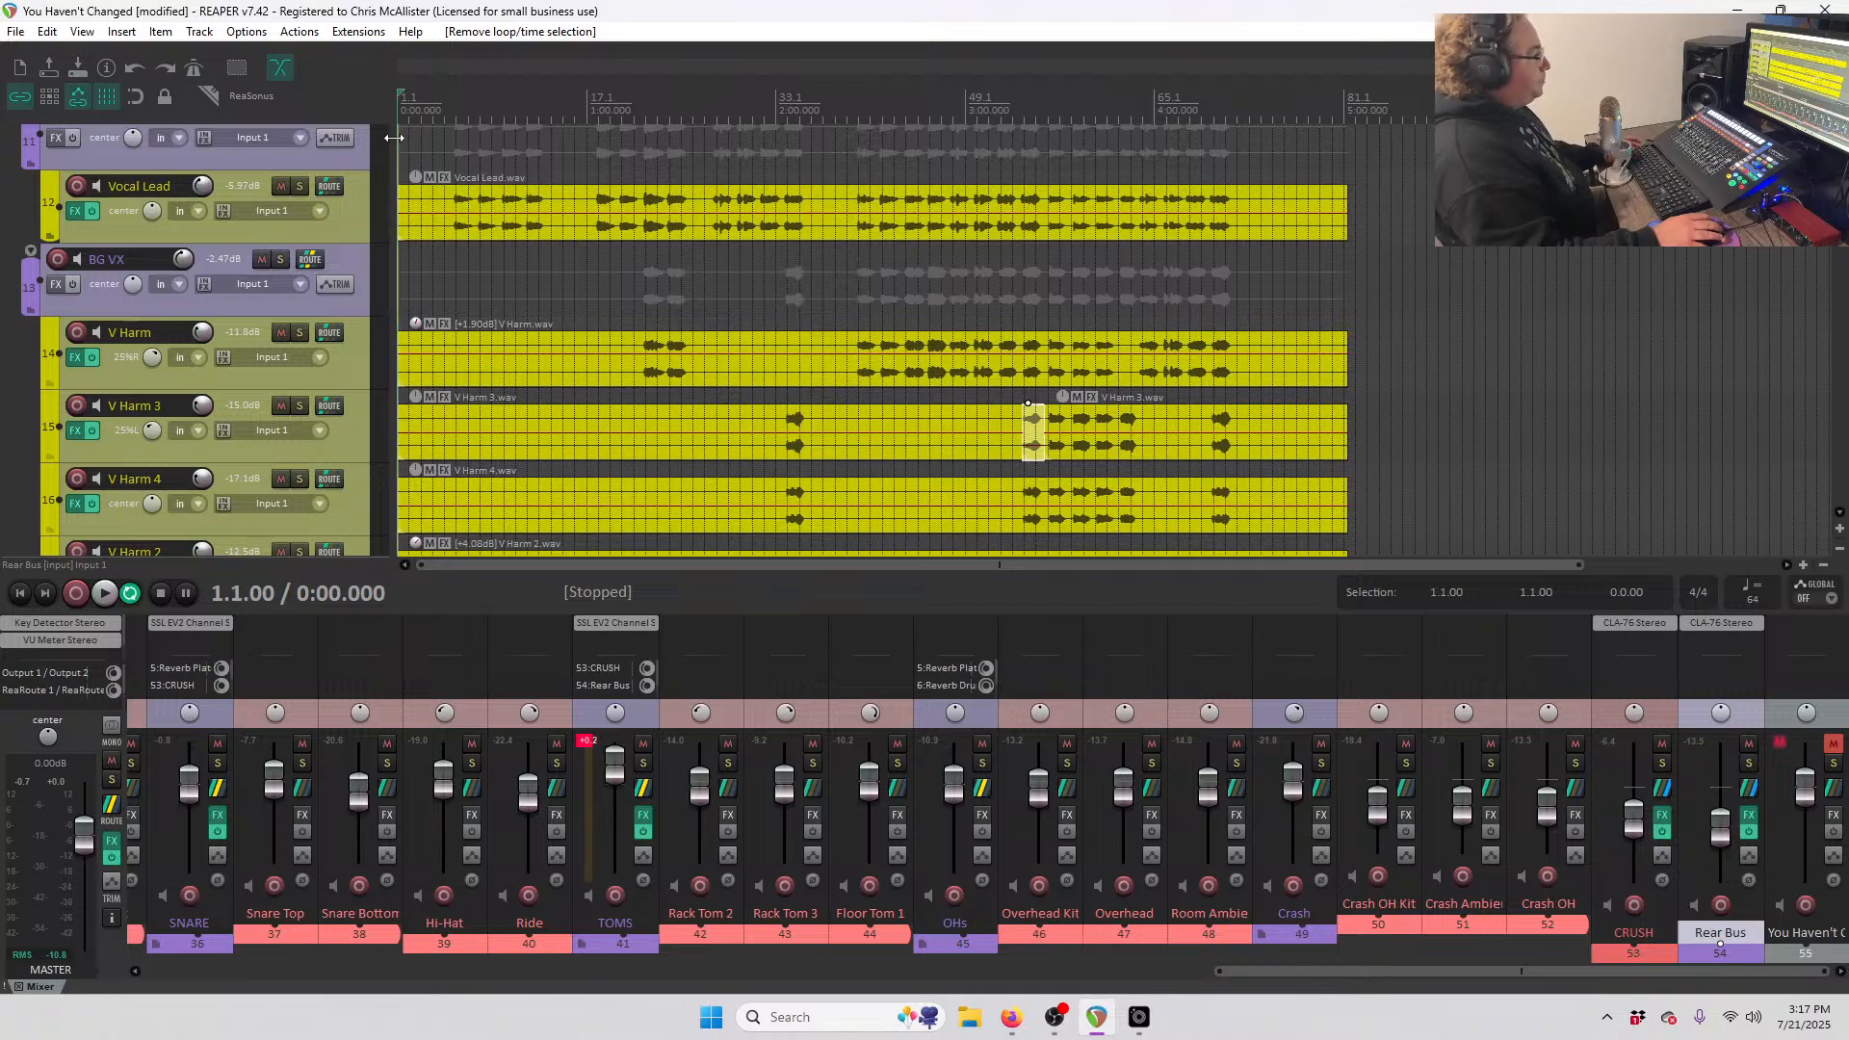
# - Play the song from the beginning and check the vocal and guitar tracks during the intro and first verse
pyautogui.press('space')
pyautogui.scroll(-8, 264, 429)
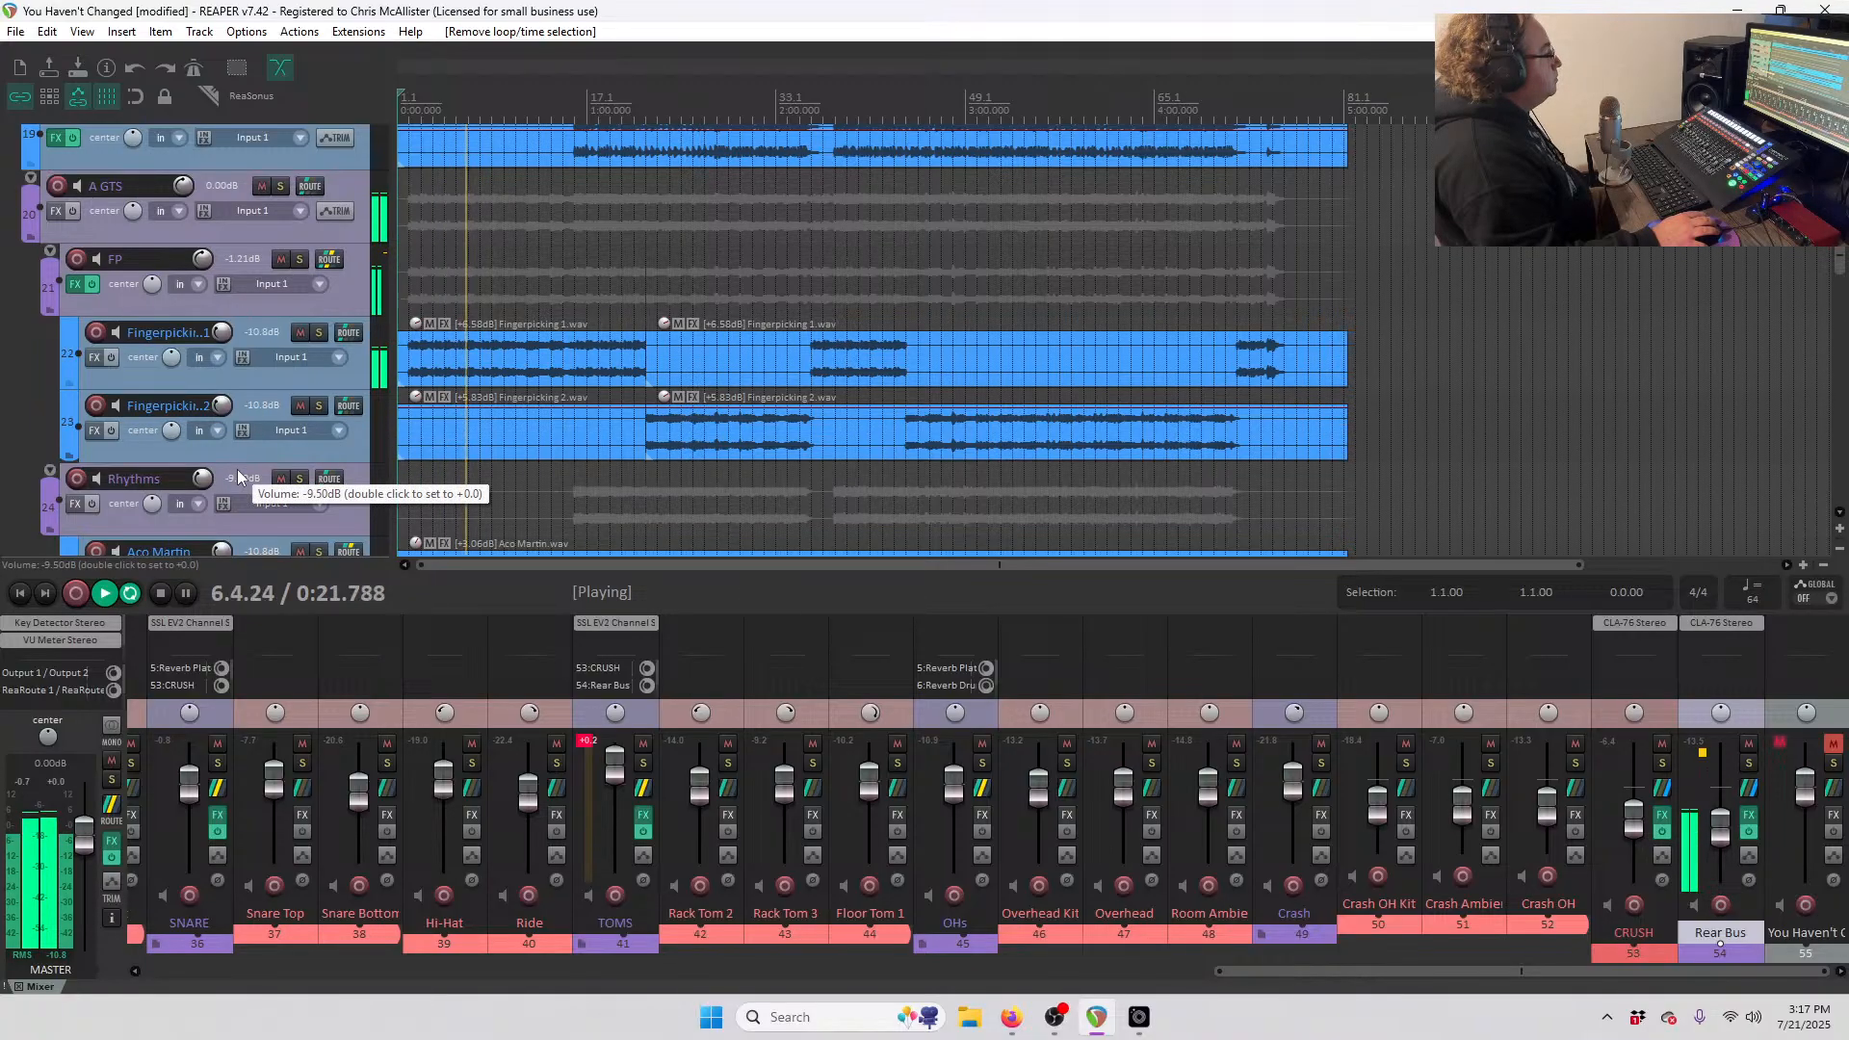
pyautogui.scroll(10, 250, 448)
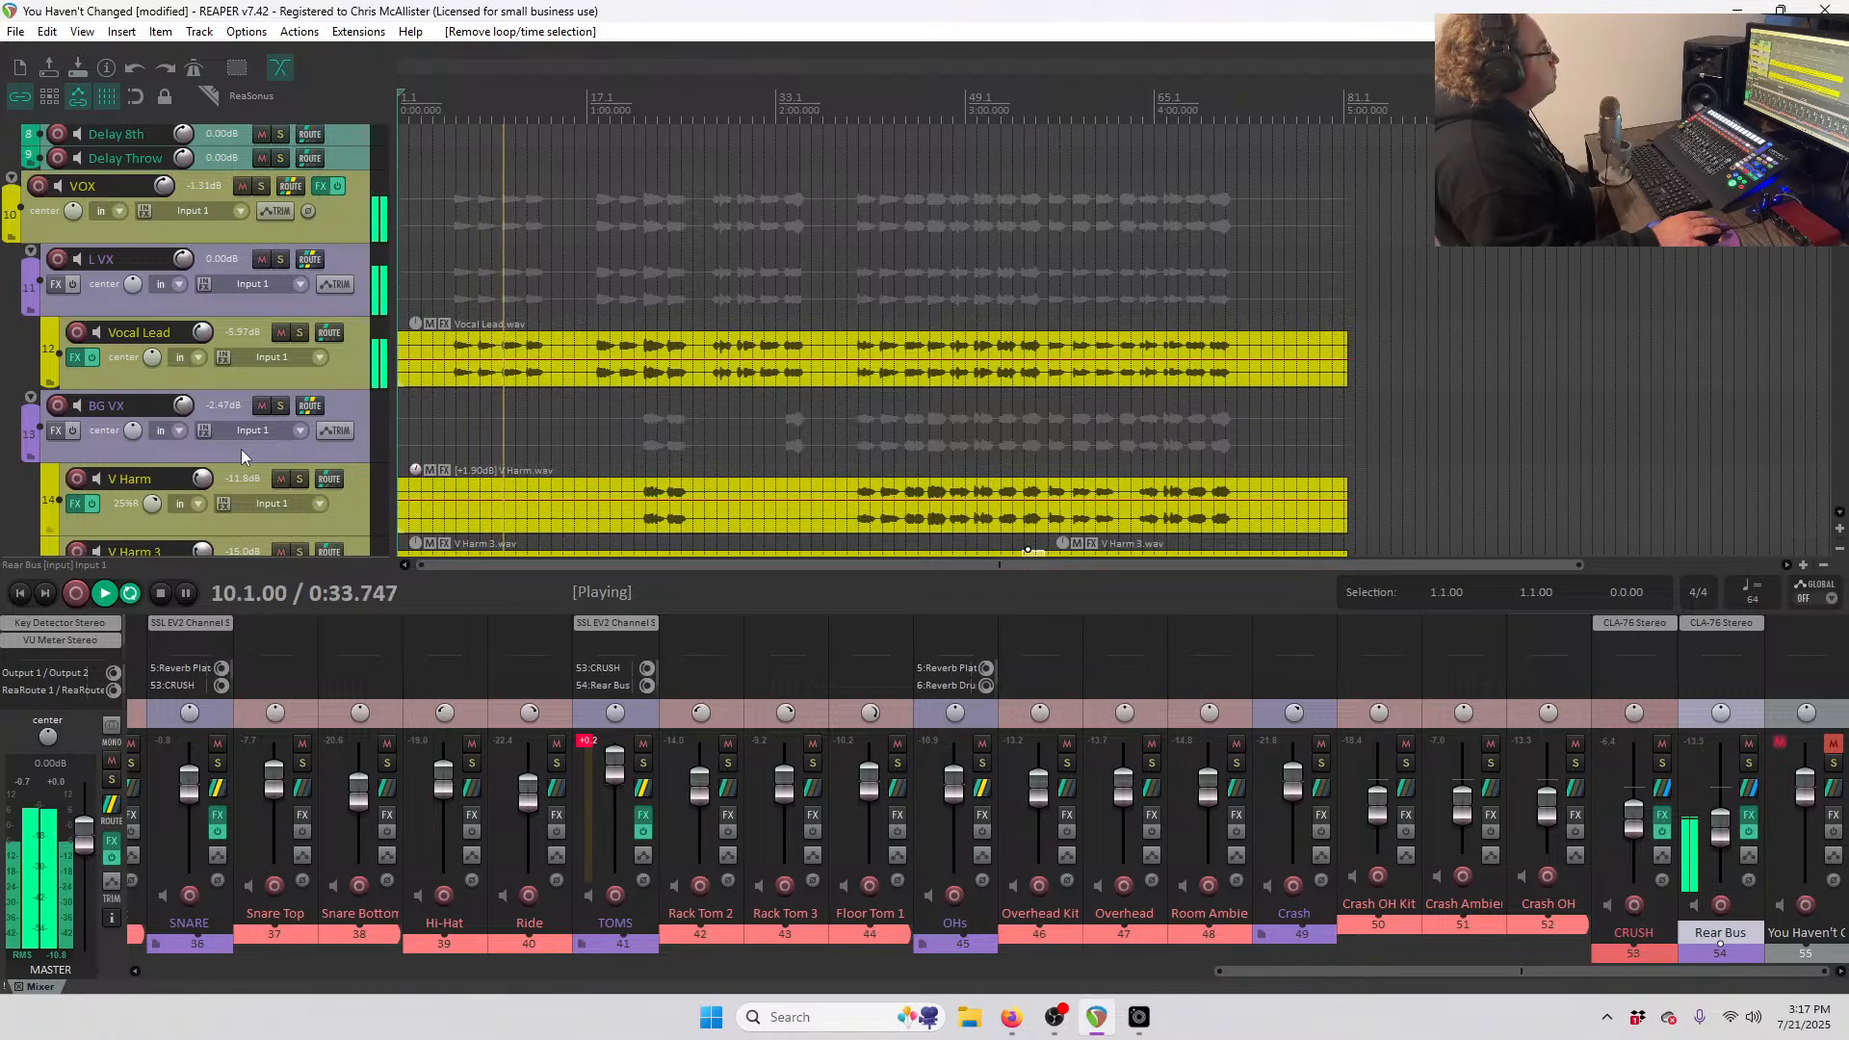
pyautogui.scroll(-2, 240, 449)
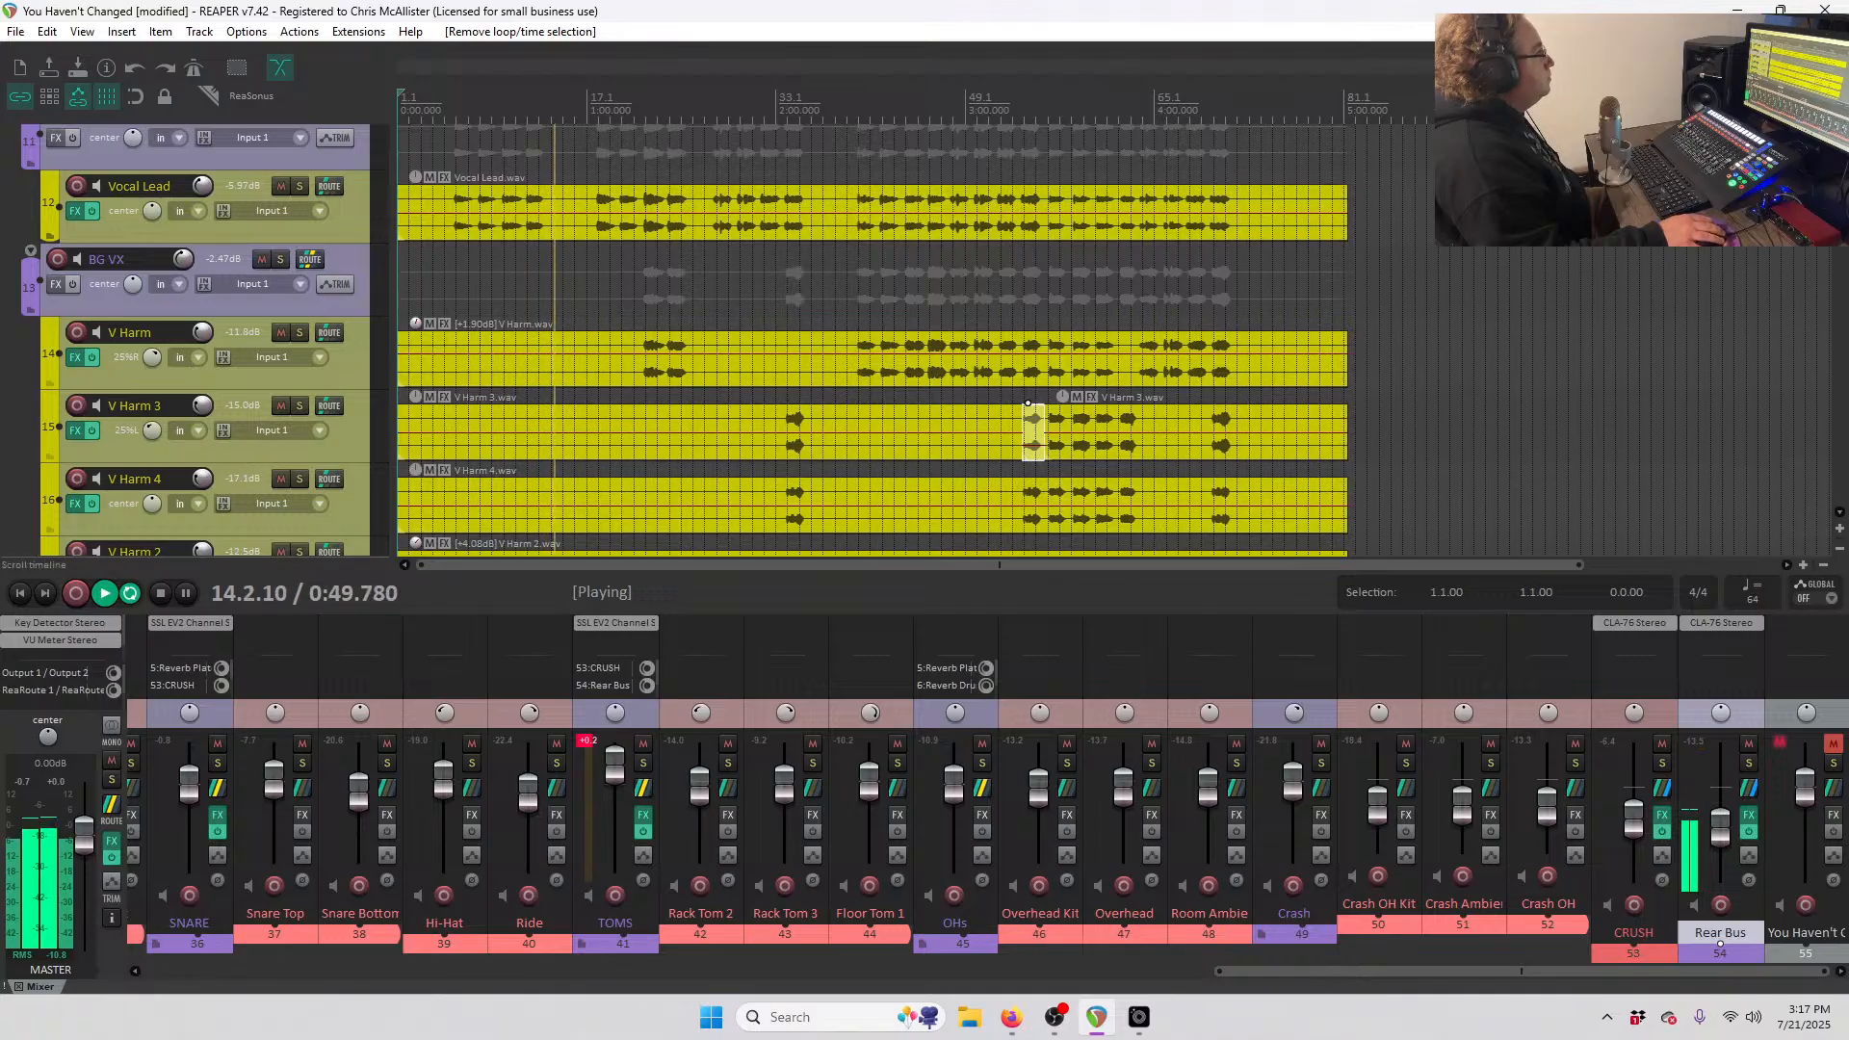
pyautogui.hotkey('alt', 'Tab')
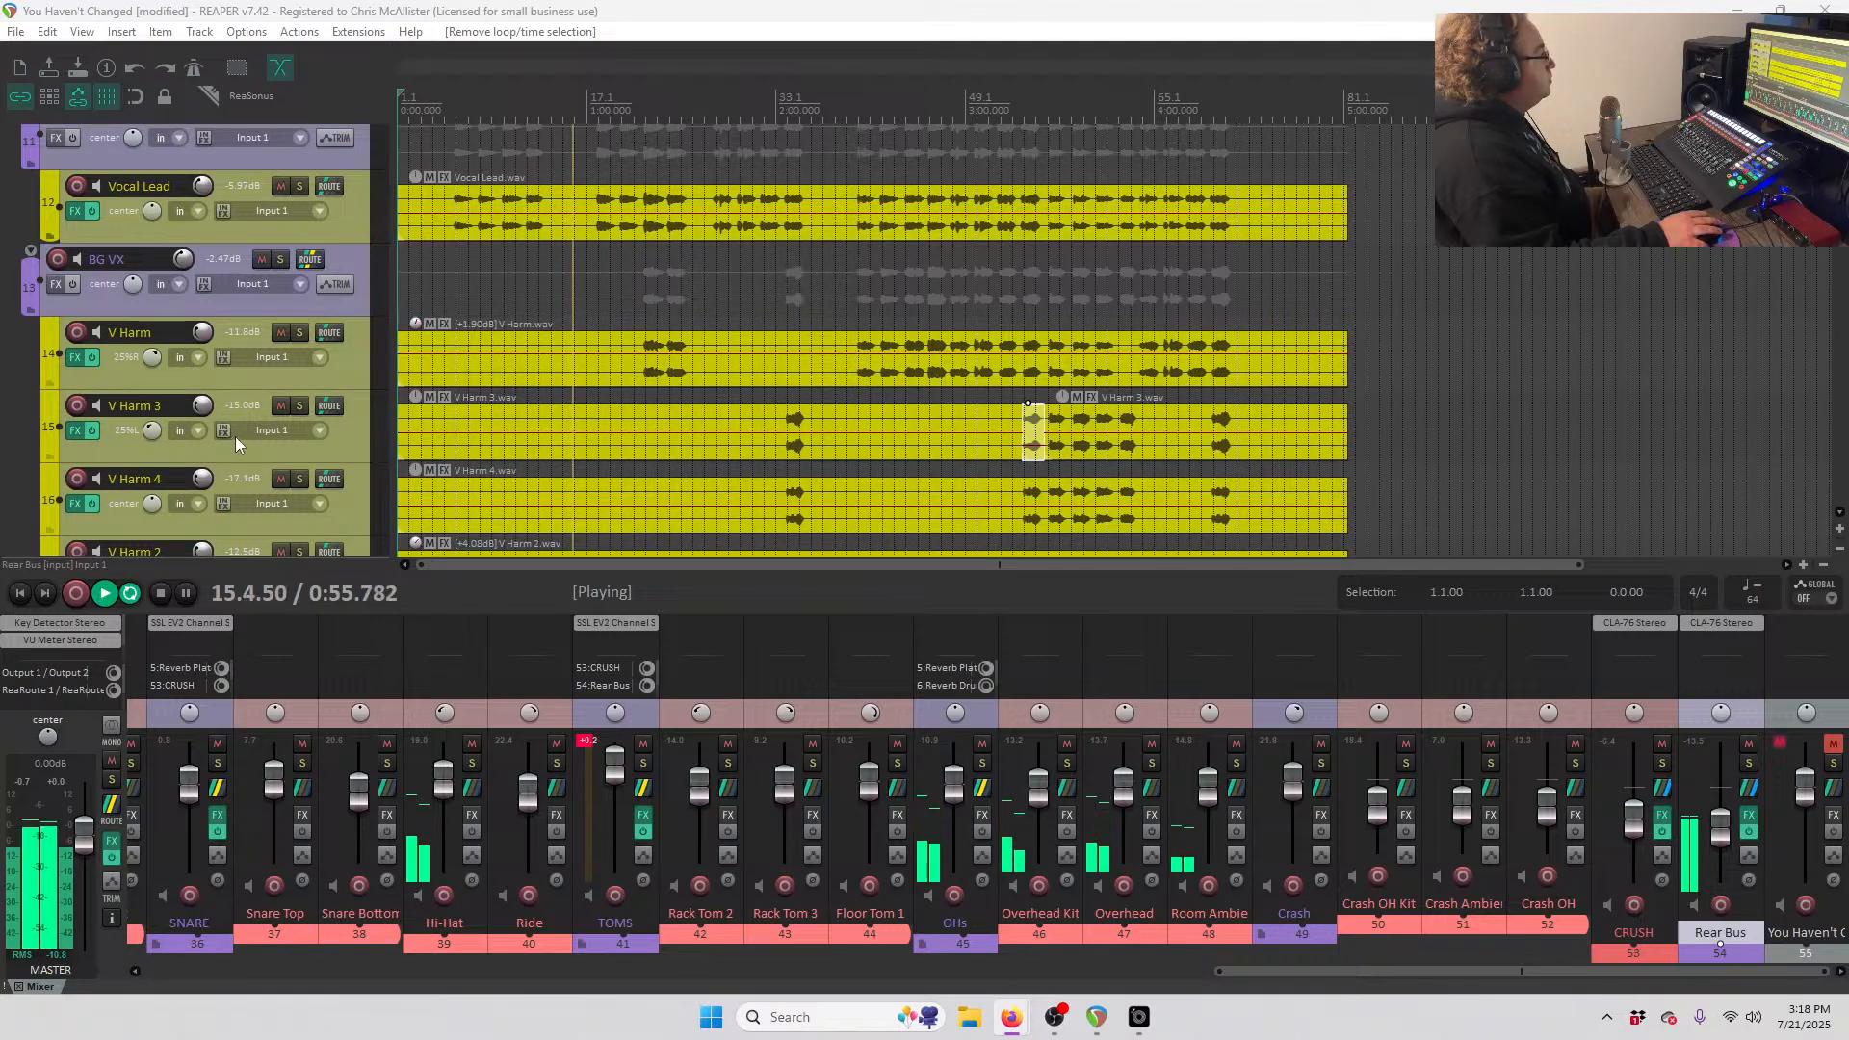
pyautogui.scroll(-6, 241, 431)
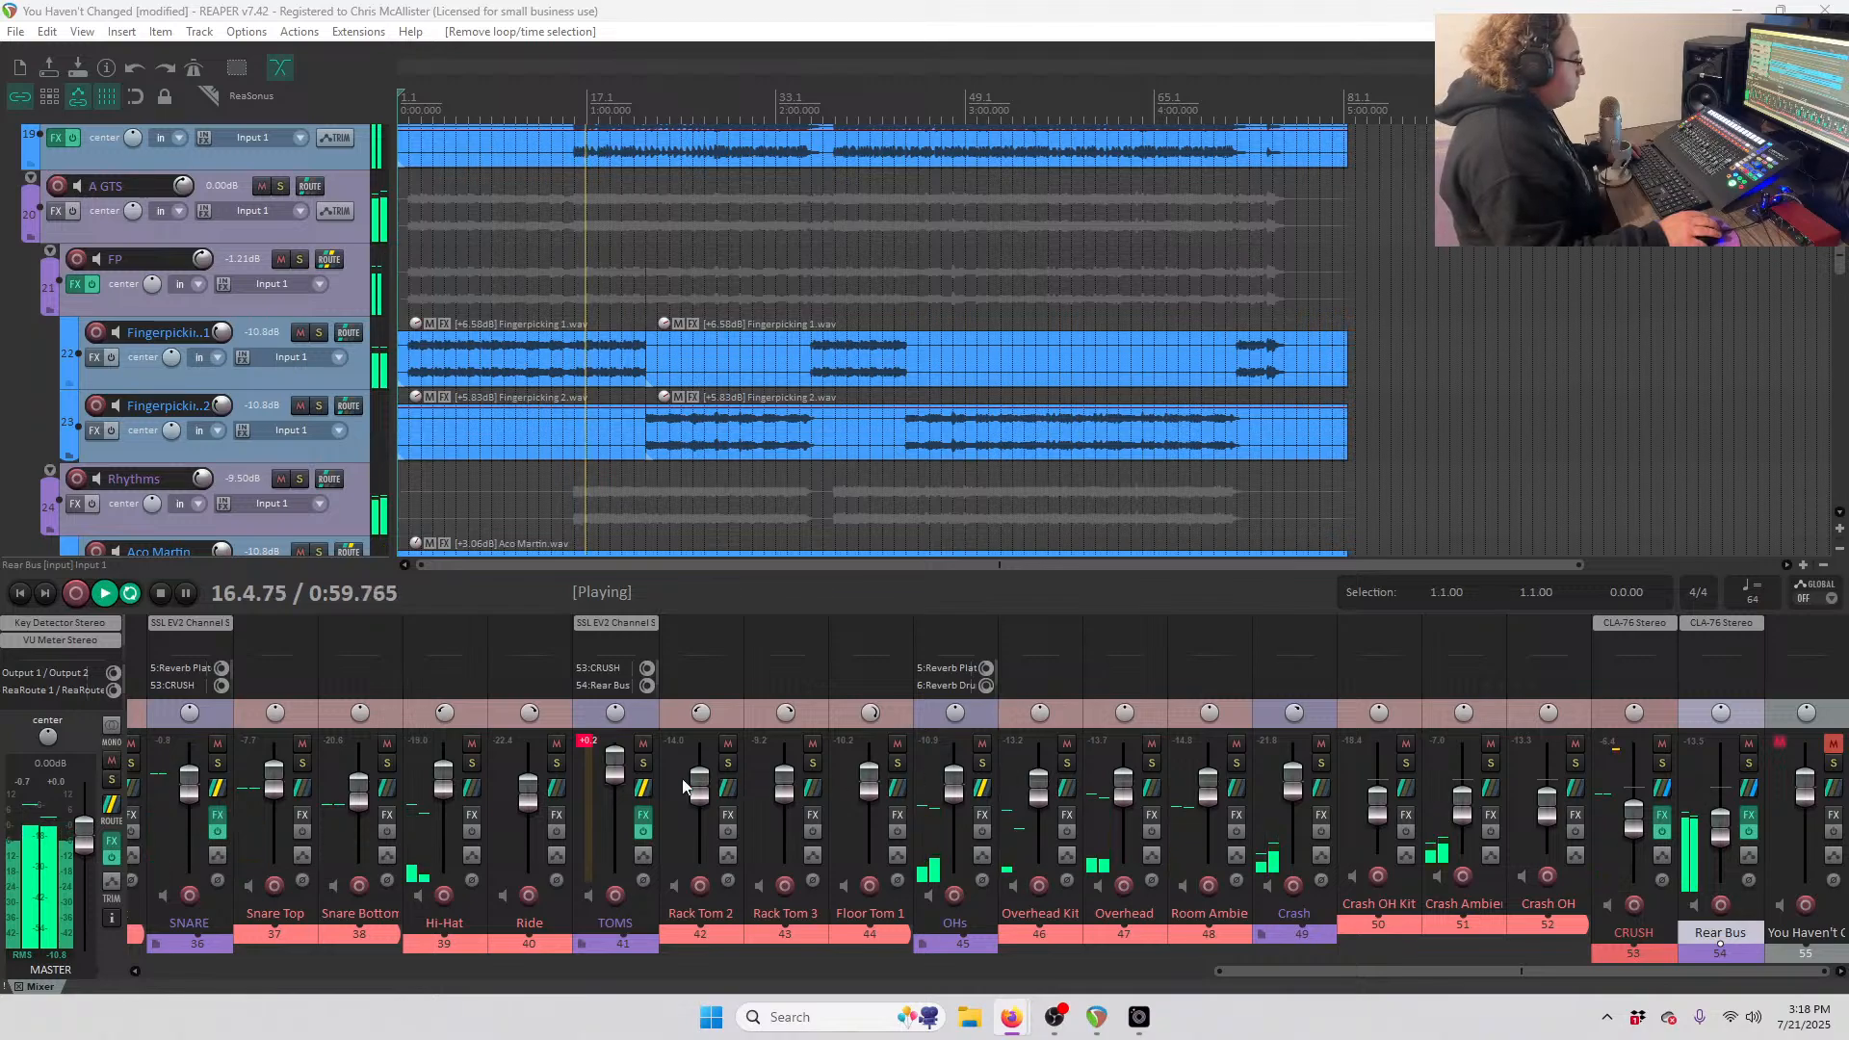
# - Raise the Hi-Hat volume to +6.94 dB and lower the TOMS volume to +4.49 dB during playback
pyautogui.click(477, 720)
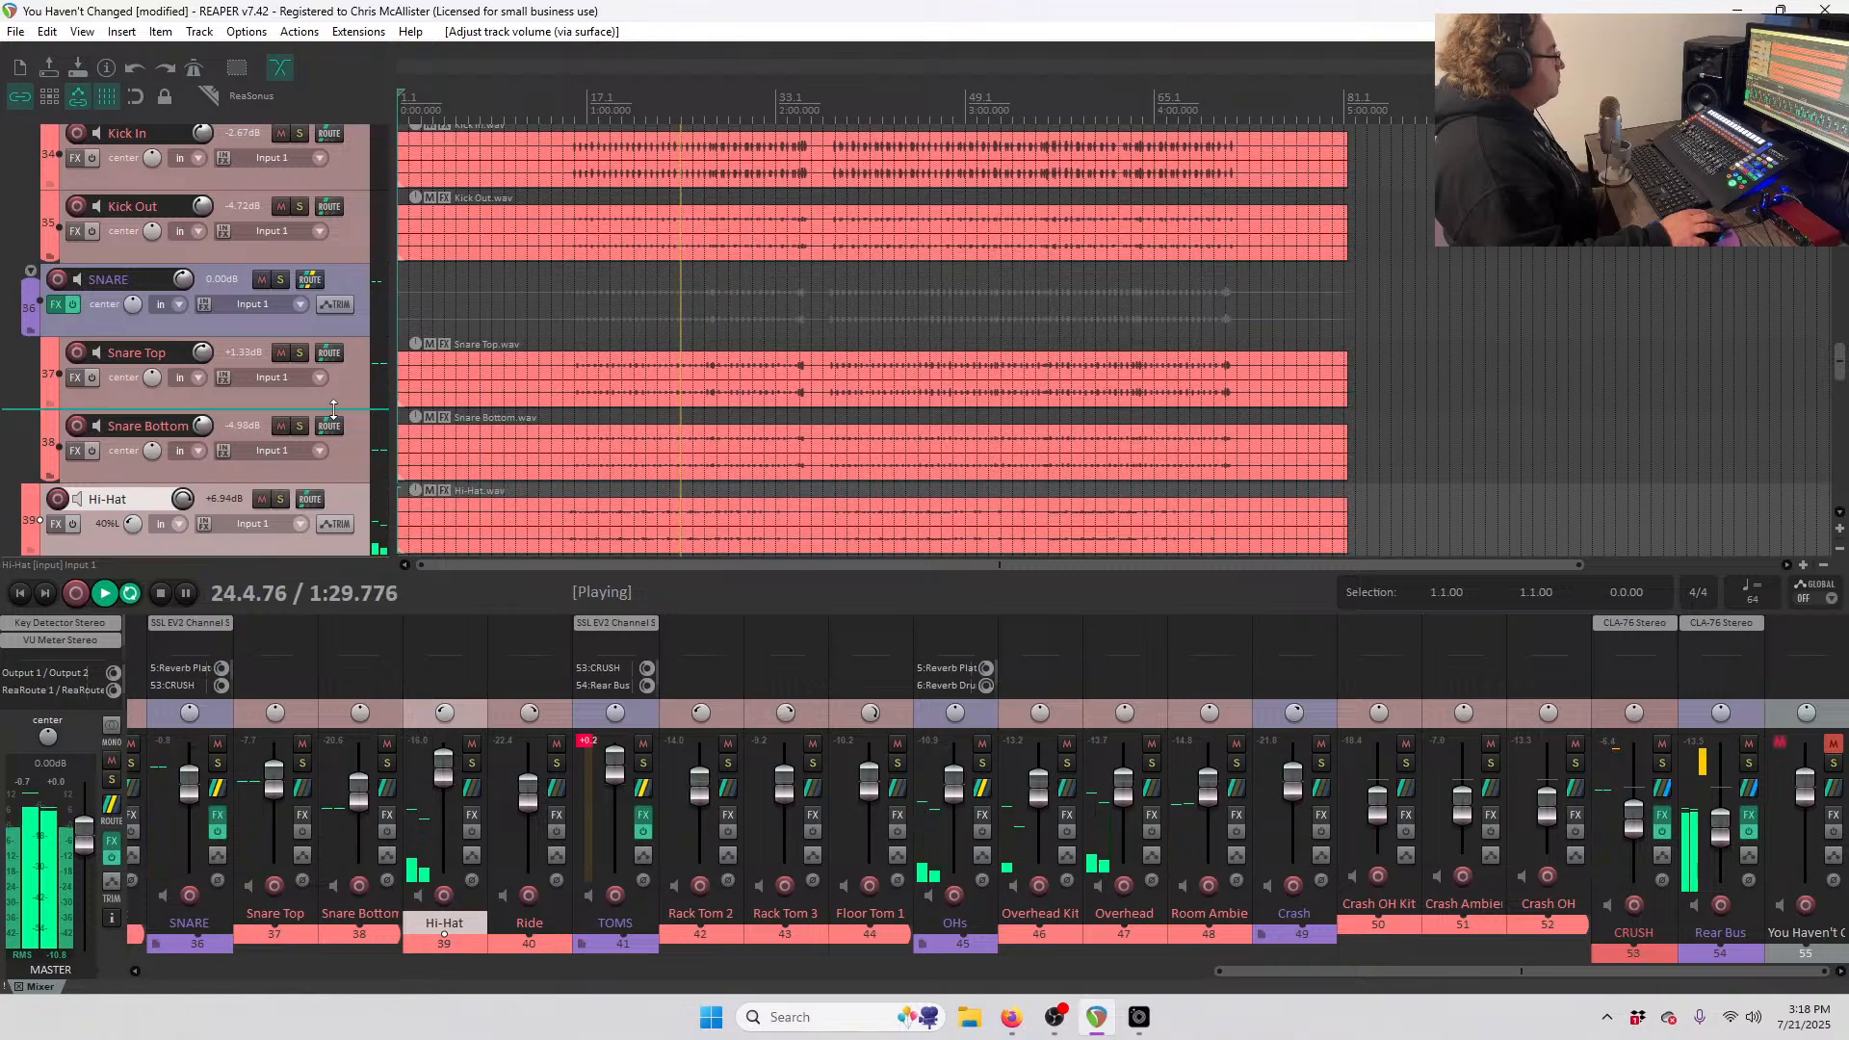
pyautogui.scroll(5, 333, 410)
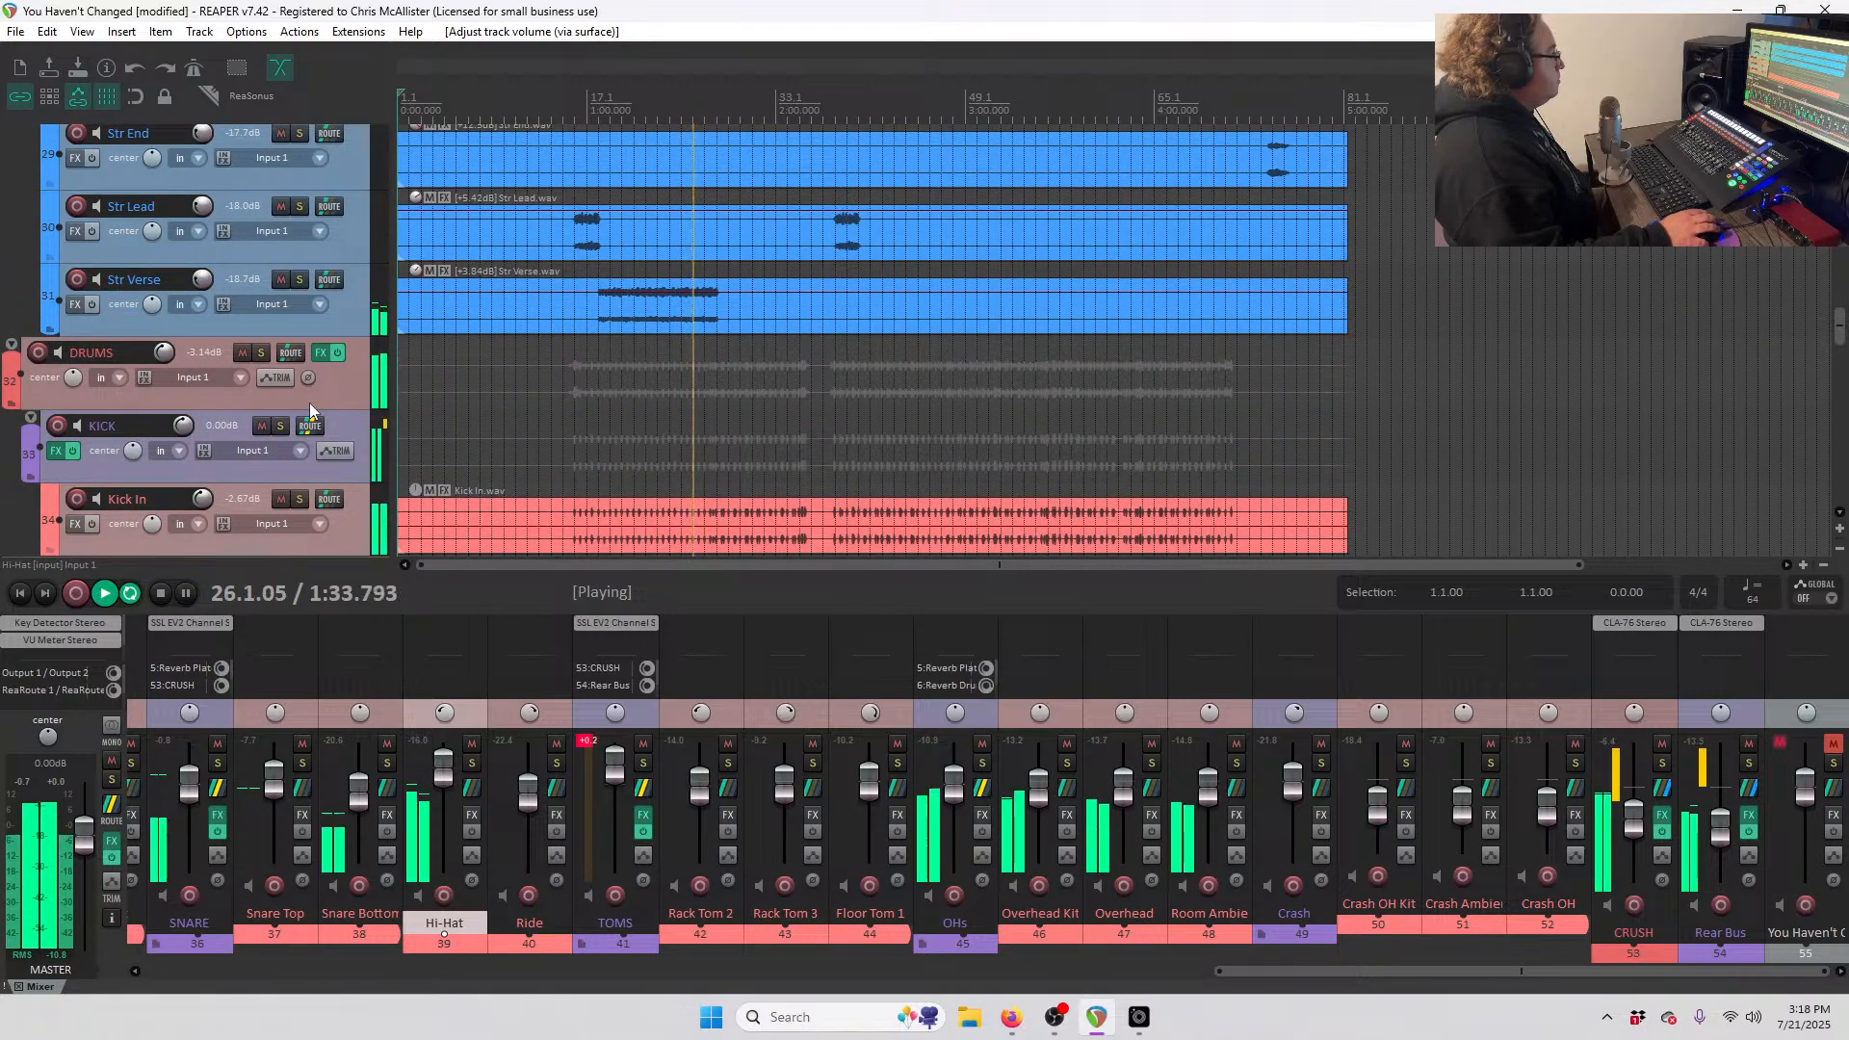
pyautogui.scroll(3, 303, 401)
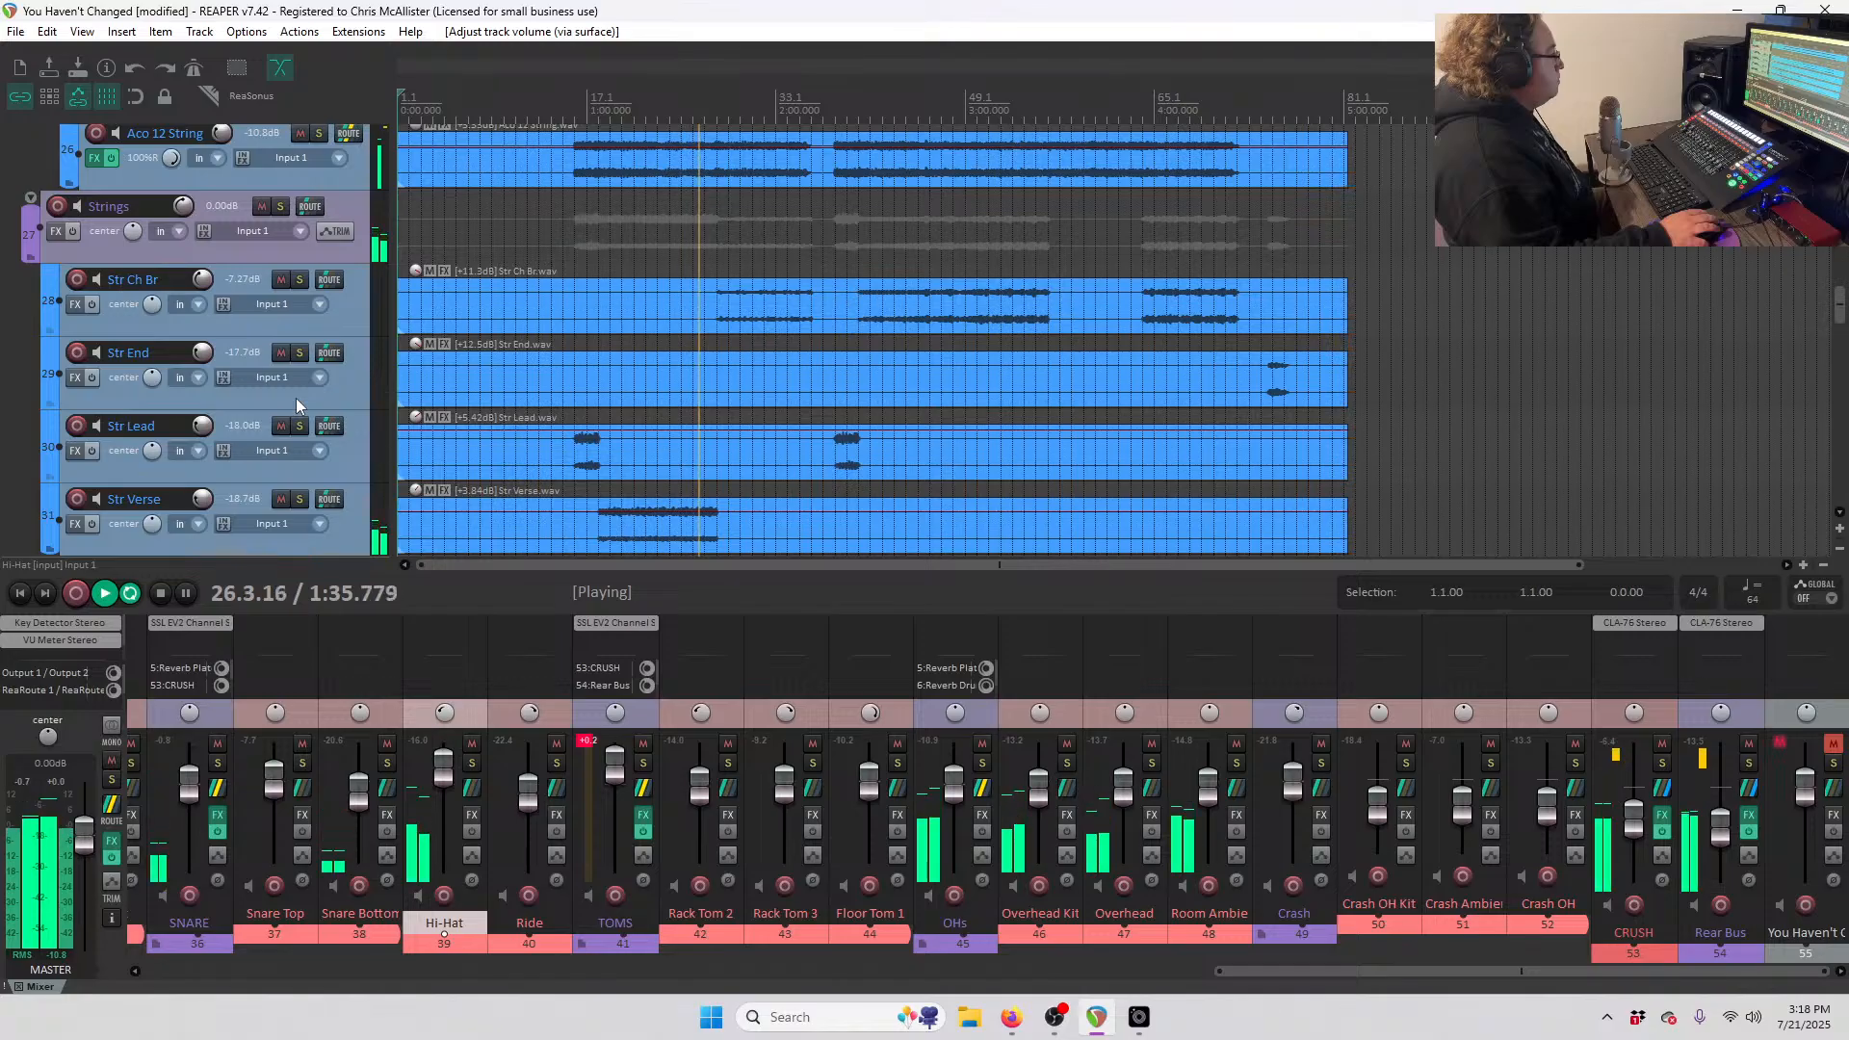
pyautogui.scroll(1, 295, 396)
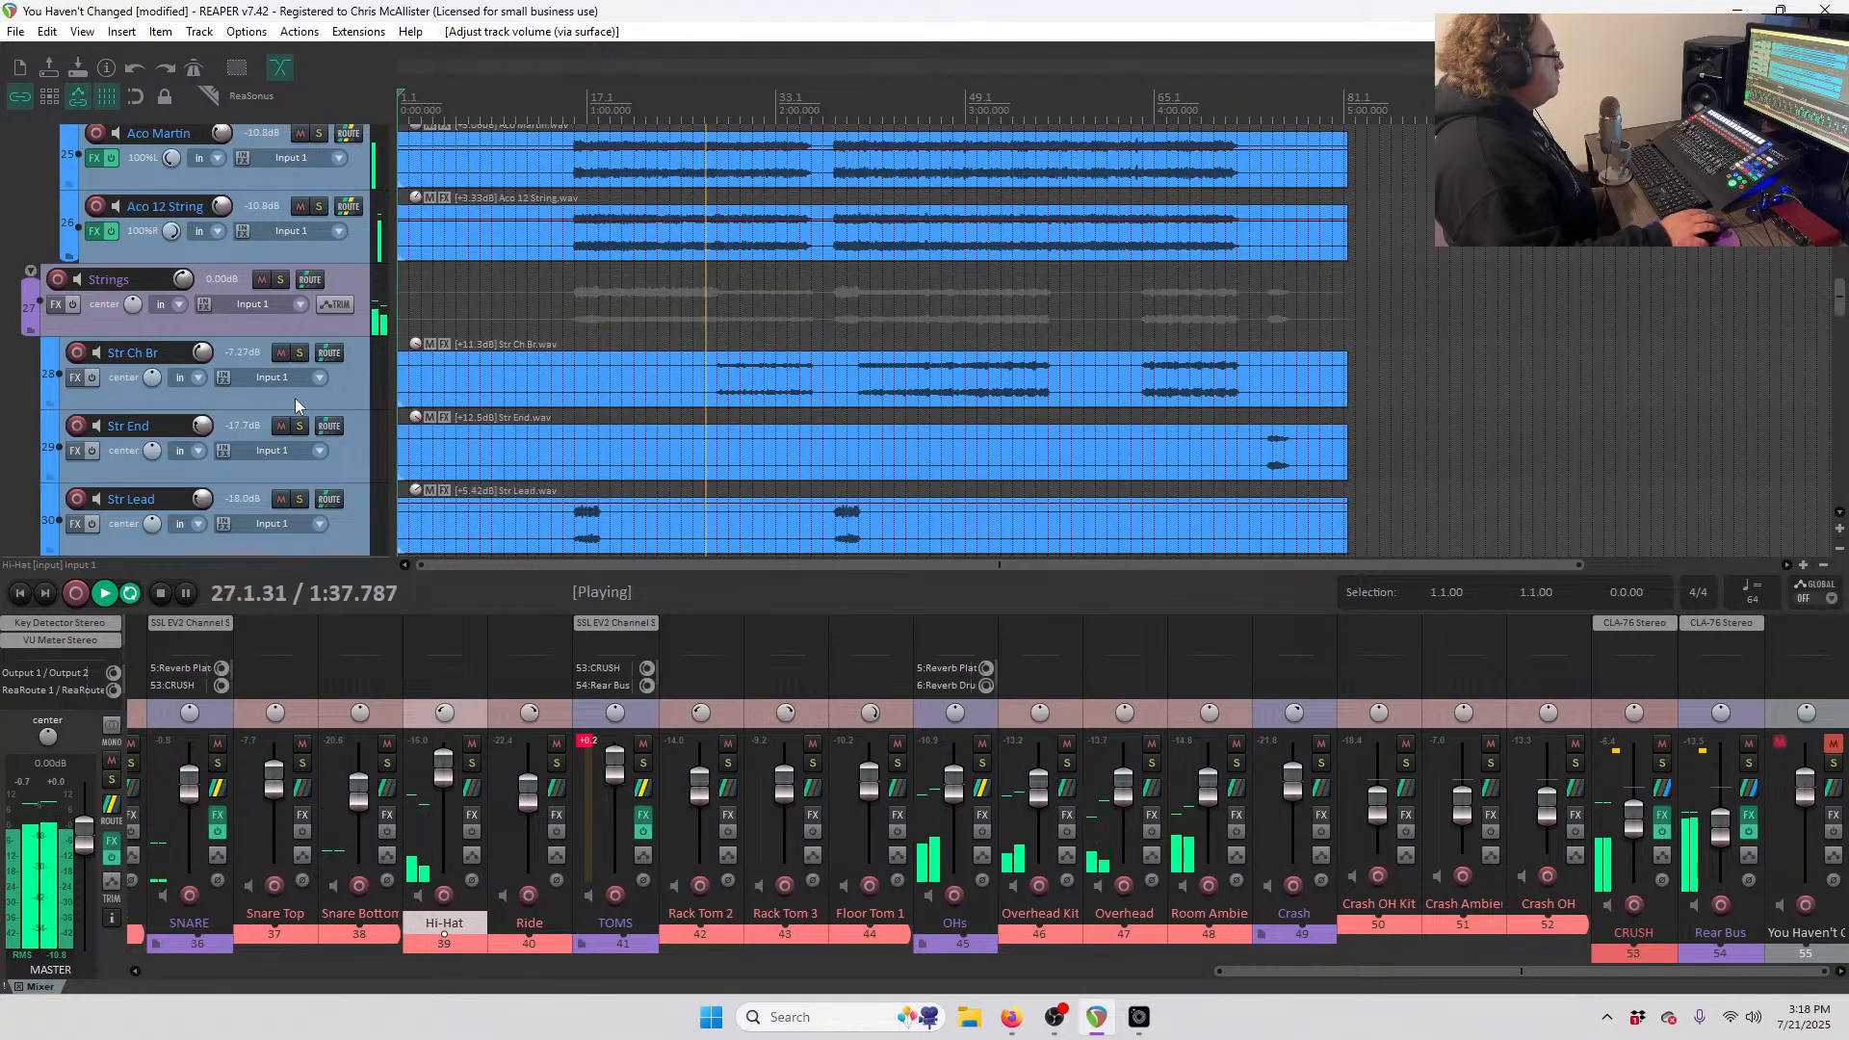
pyautogui.scroll(1, 295, 397)
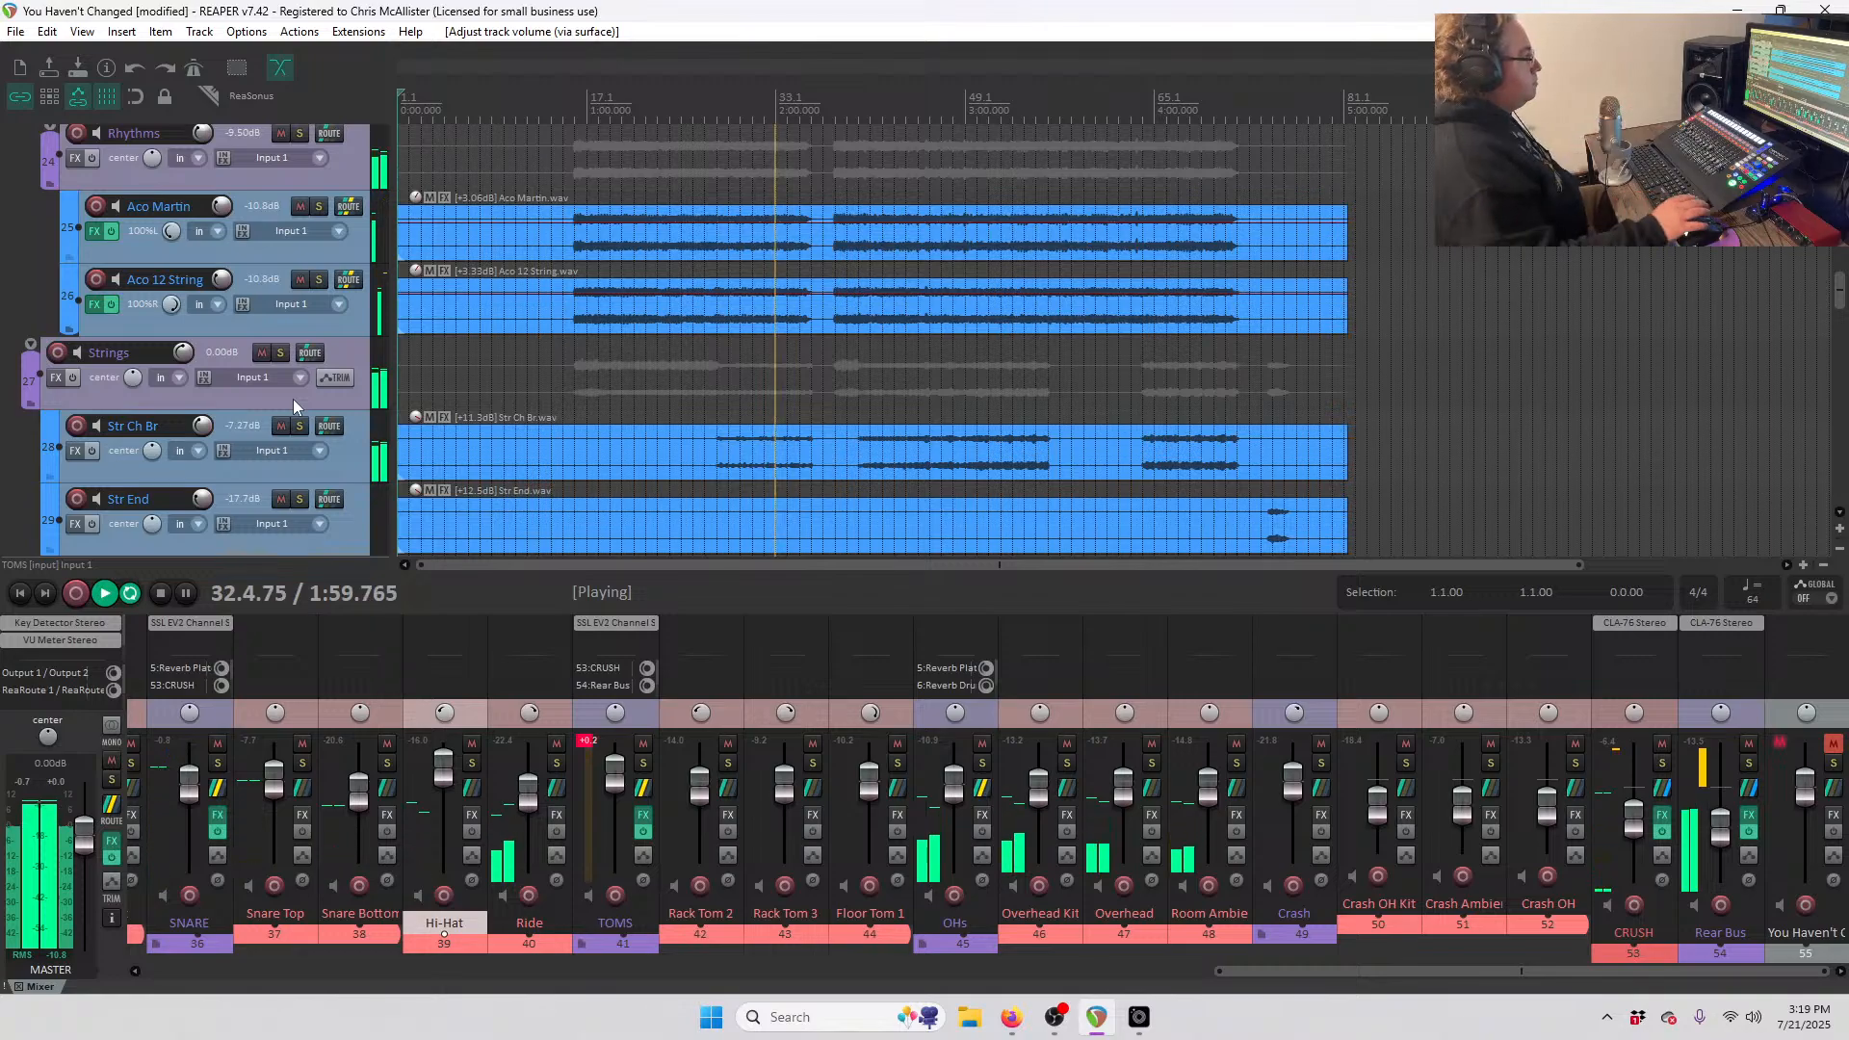
# - Lower the Str Ch Br volume to -10.2 dB and raise the Ride volume to about -1.13 dB during playback
pyautogui.scroll(-5, 188, 449)
pyautogui.scroll(3, 189, 449)
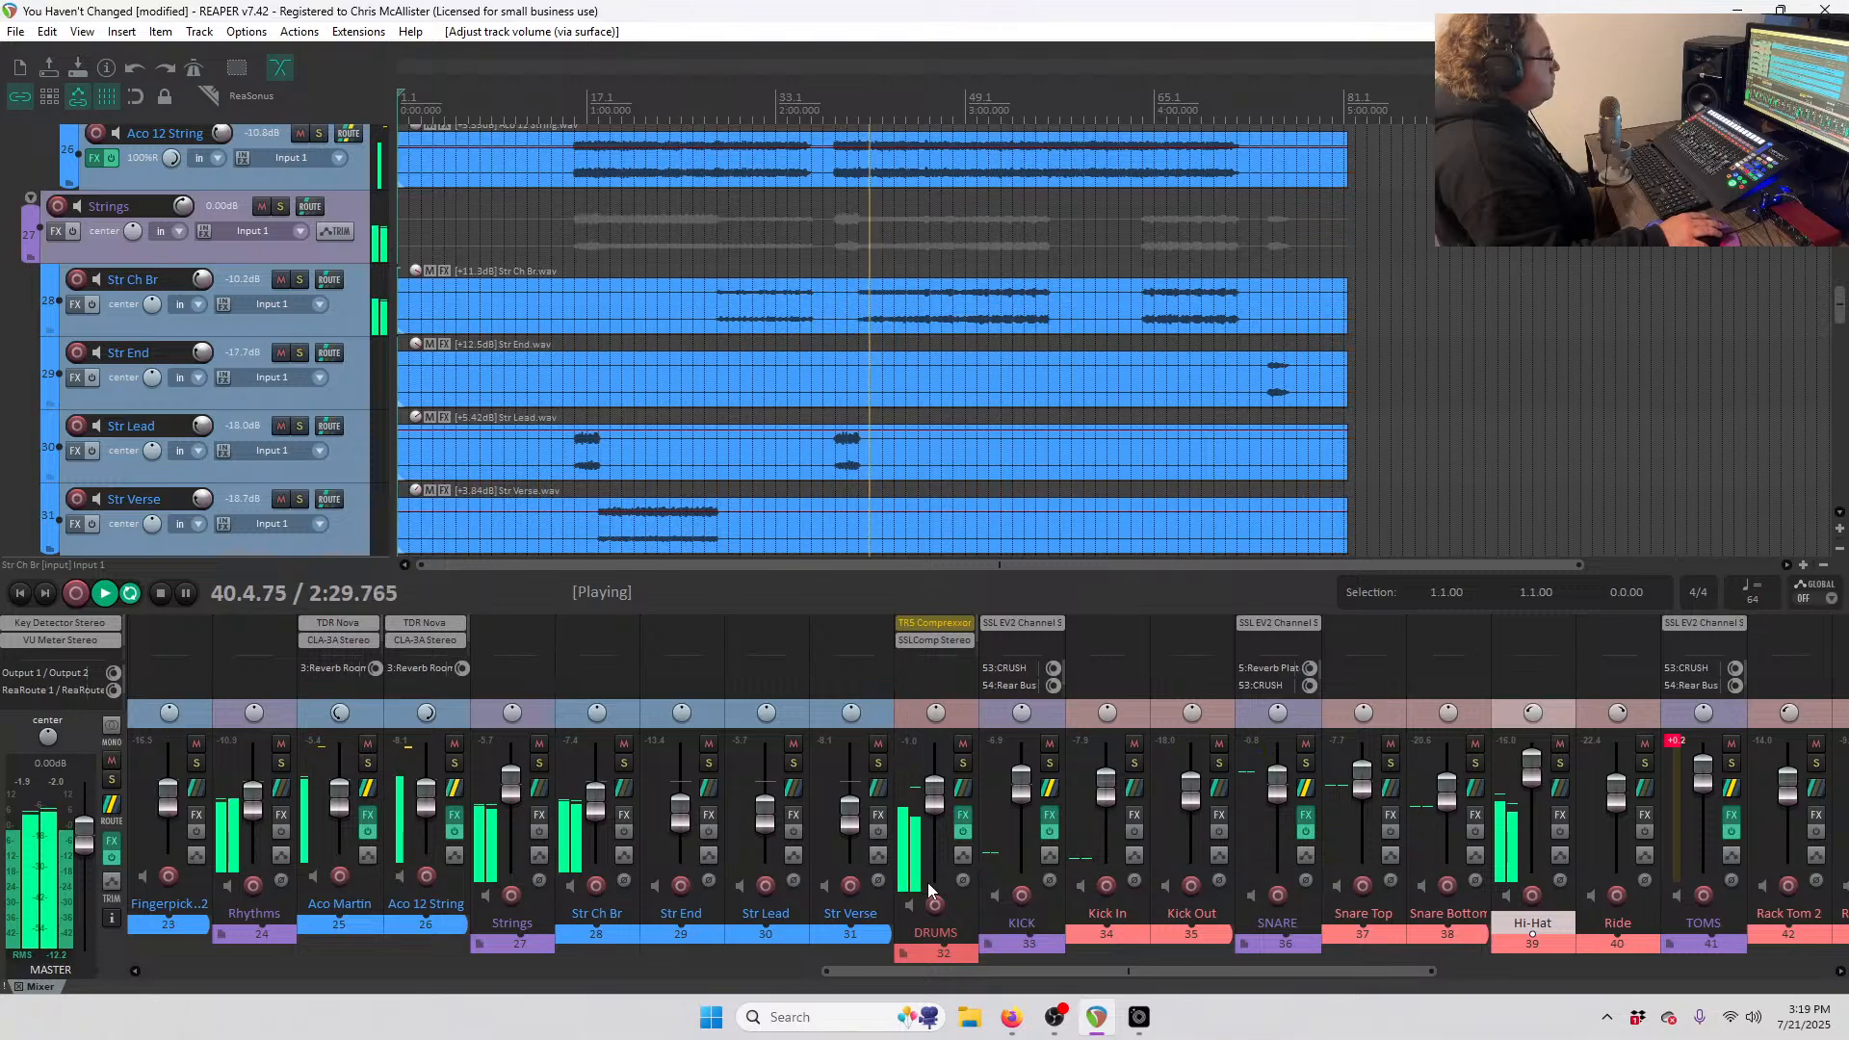
pyautogui.hscroll(2, 927, 882)
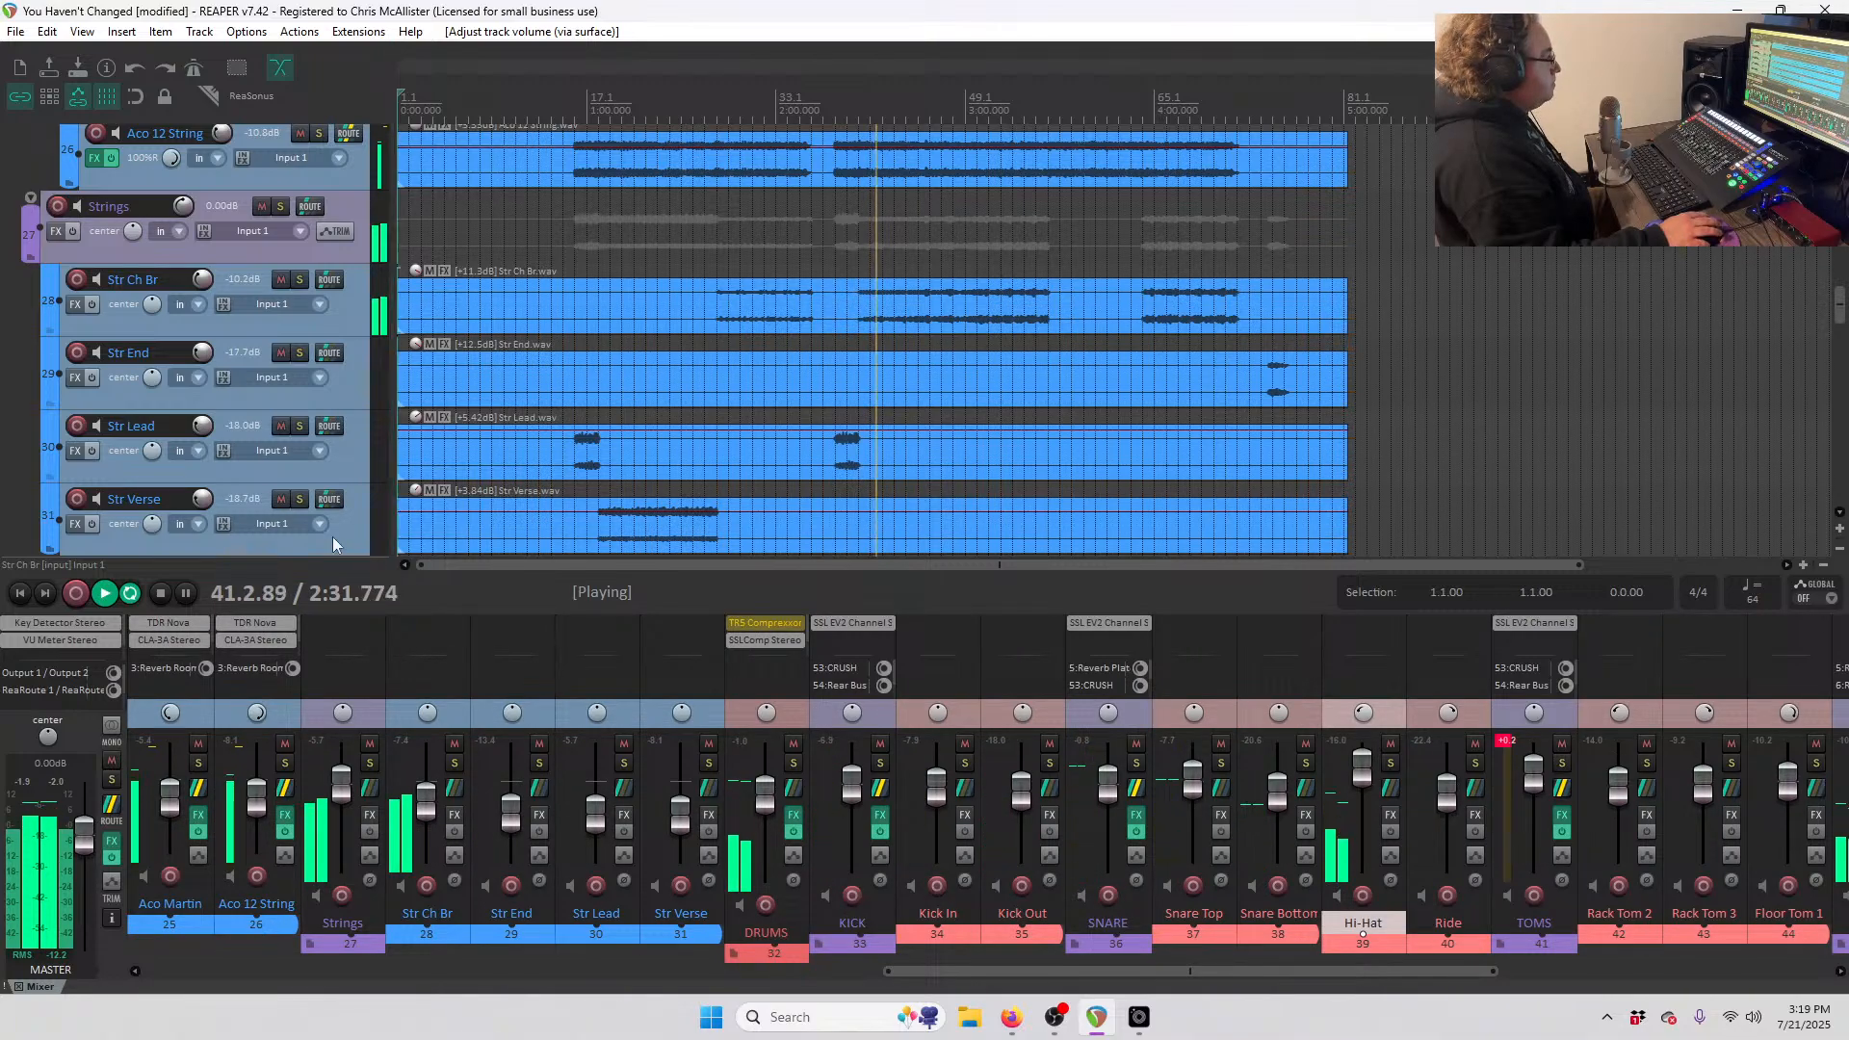
pyautogui.scroll(-8, 280, 510)
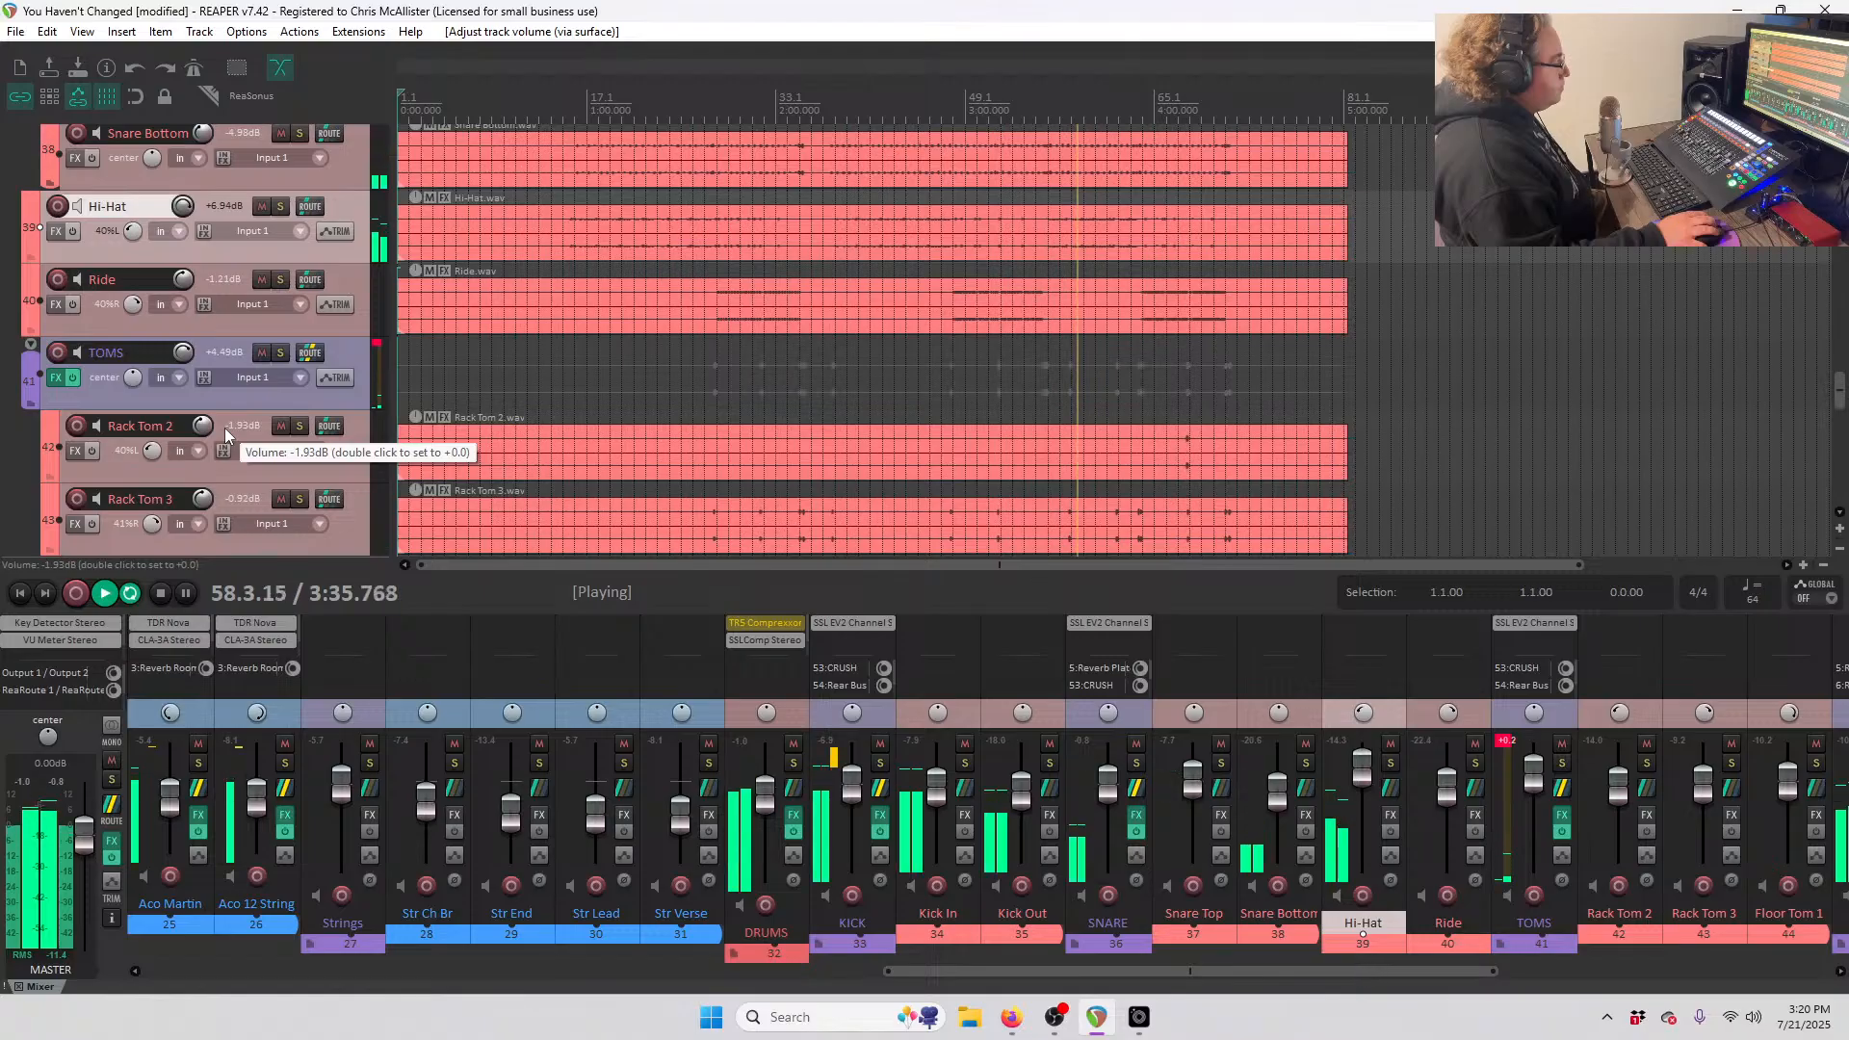
pyautogui.hscroll(4, 650, 795)
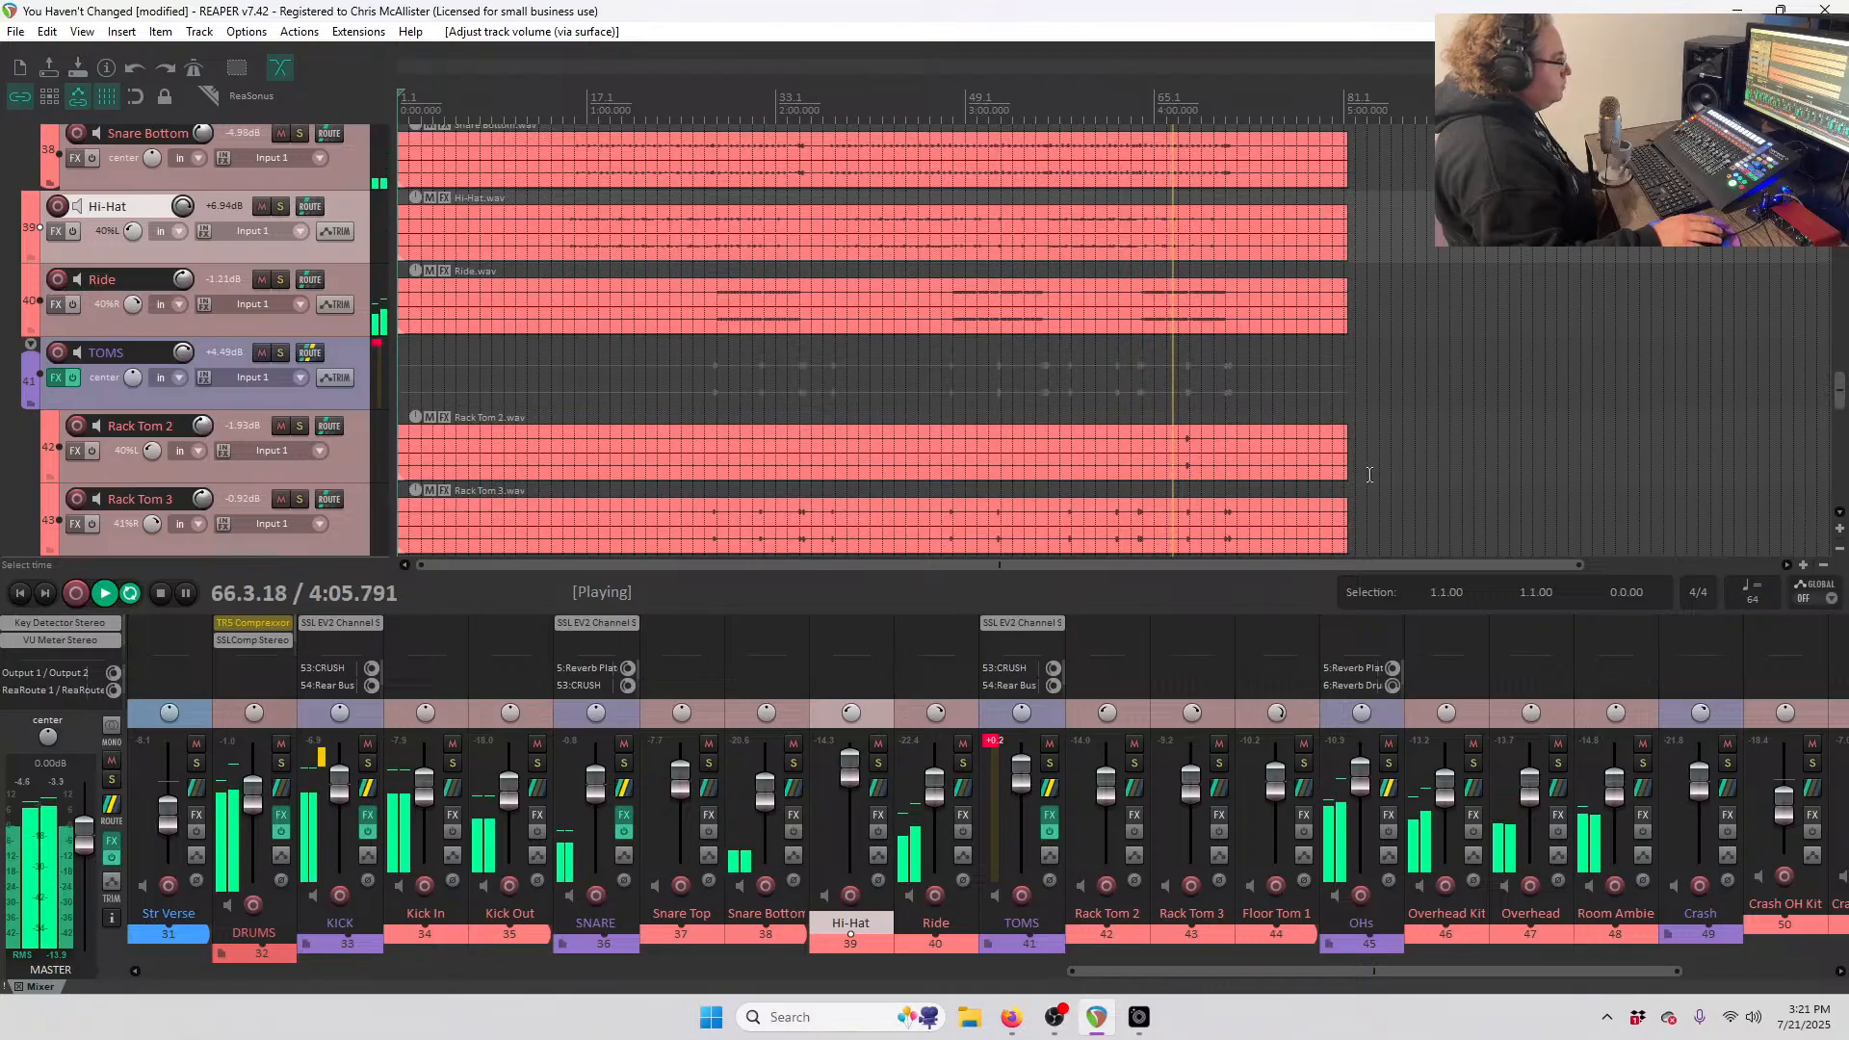
# - Lower the master volume to about -0.94 dB and clear the TOMS clip indicator, stopping playback at the song's end
pyautogui.scroll(5, 304, 476)
pyautogui.scroll(10, 309, 448)
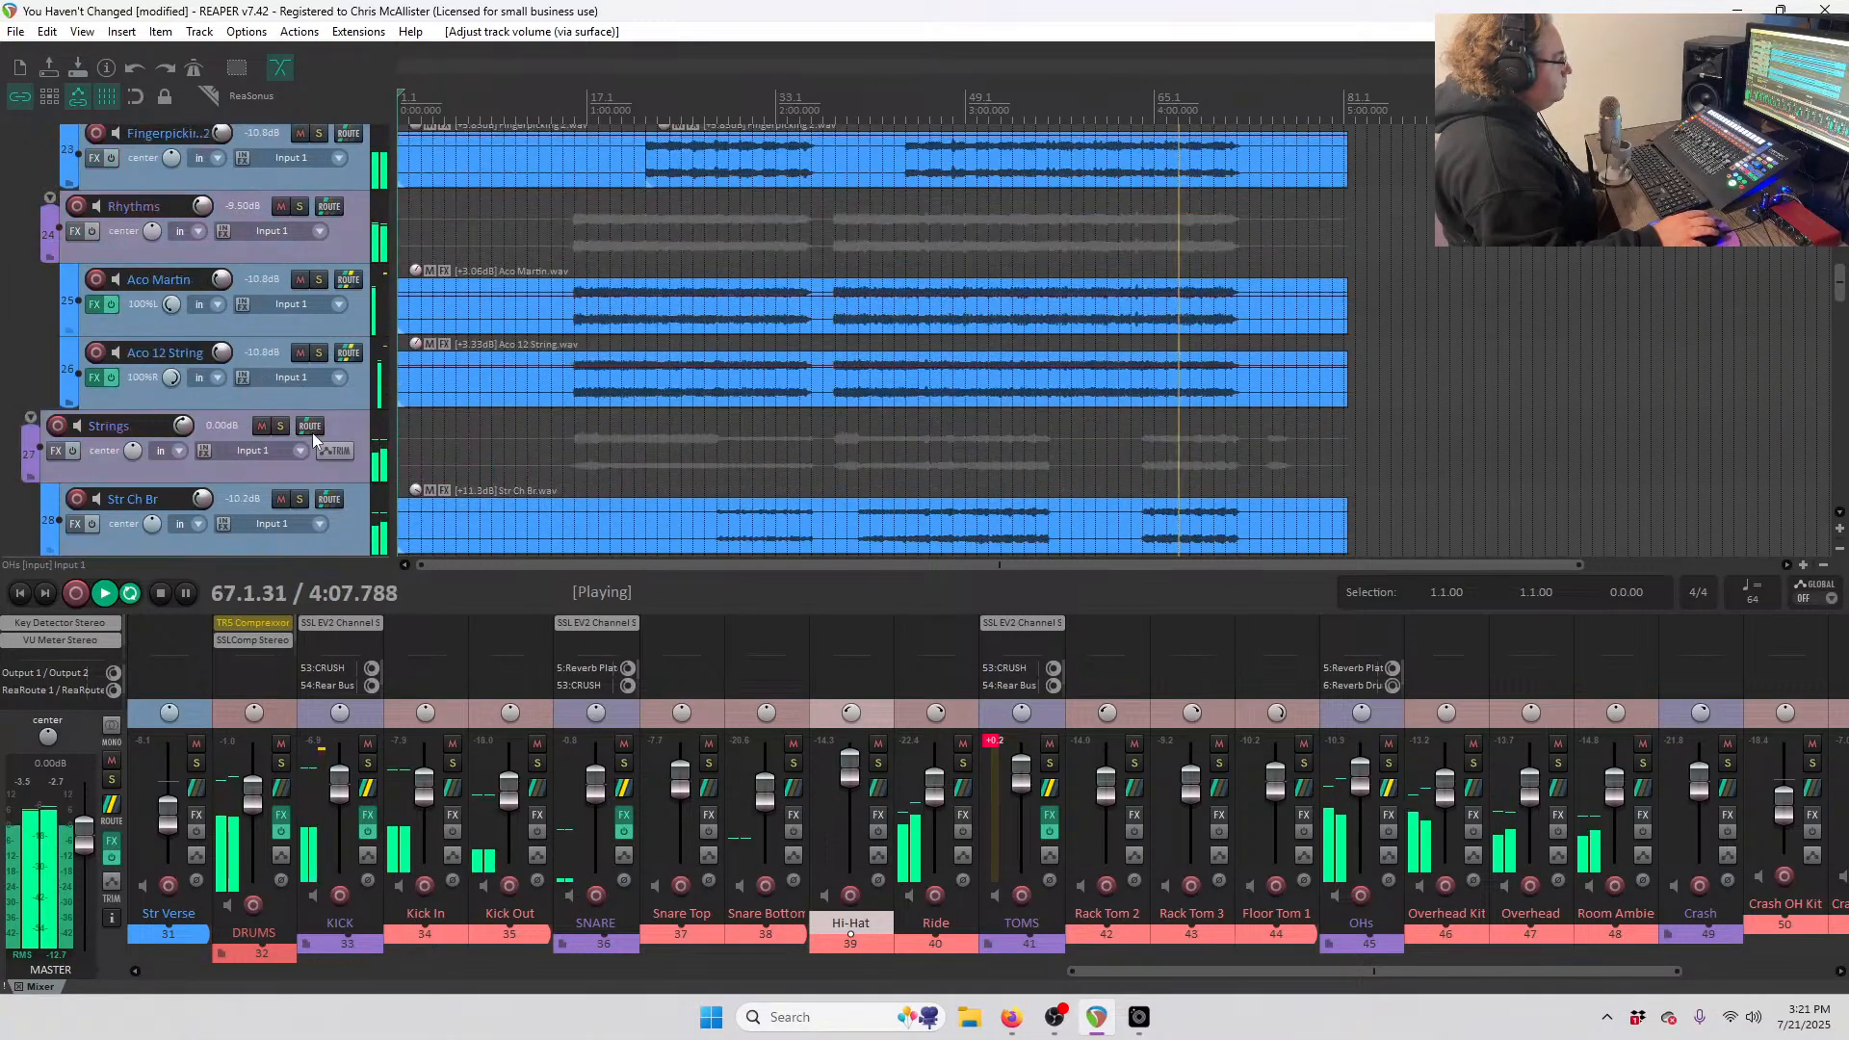
pyautogui.scroll(2, 312, 432)
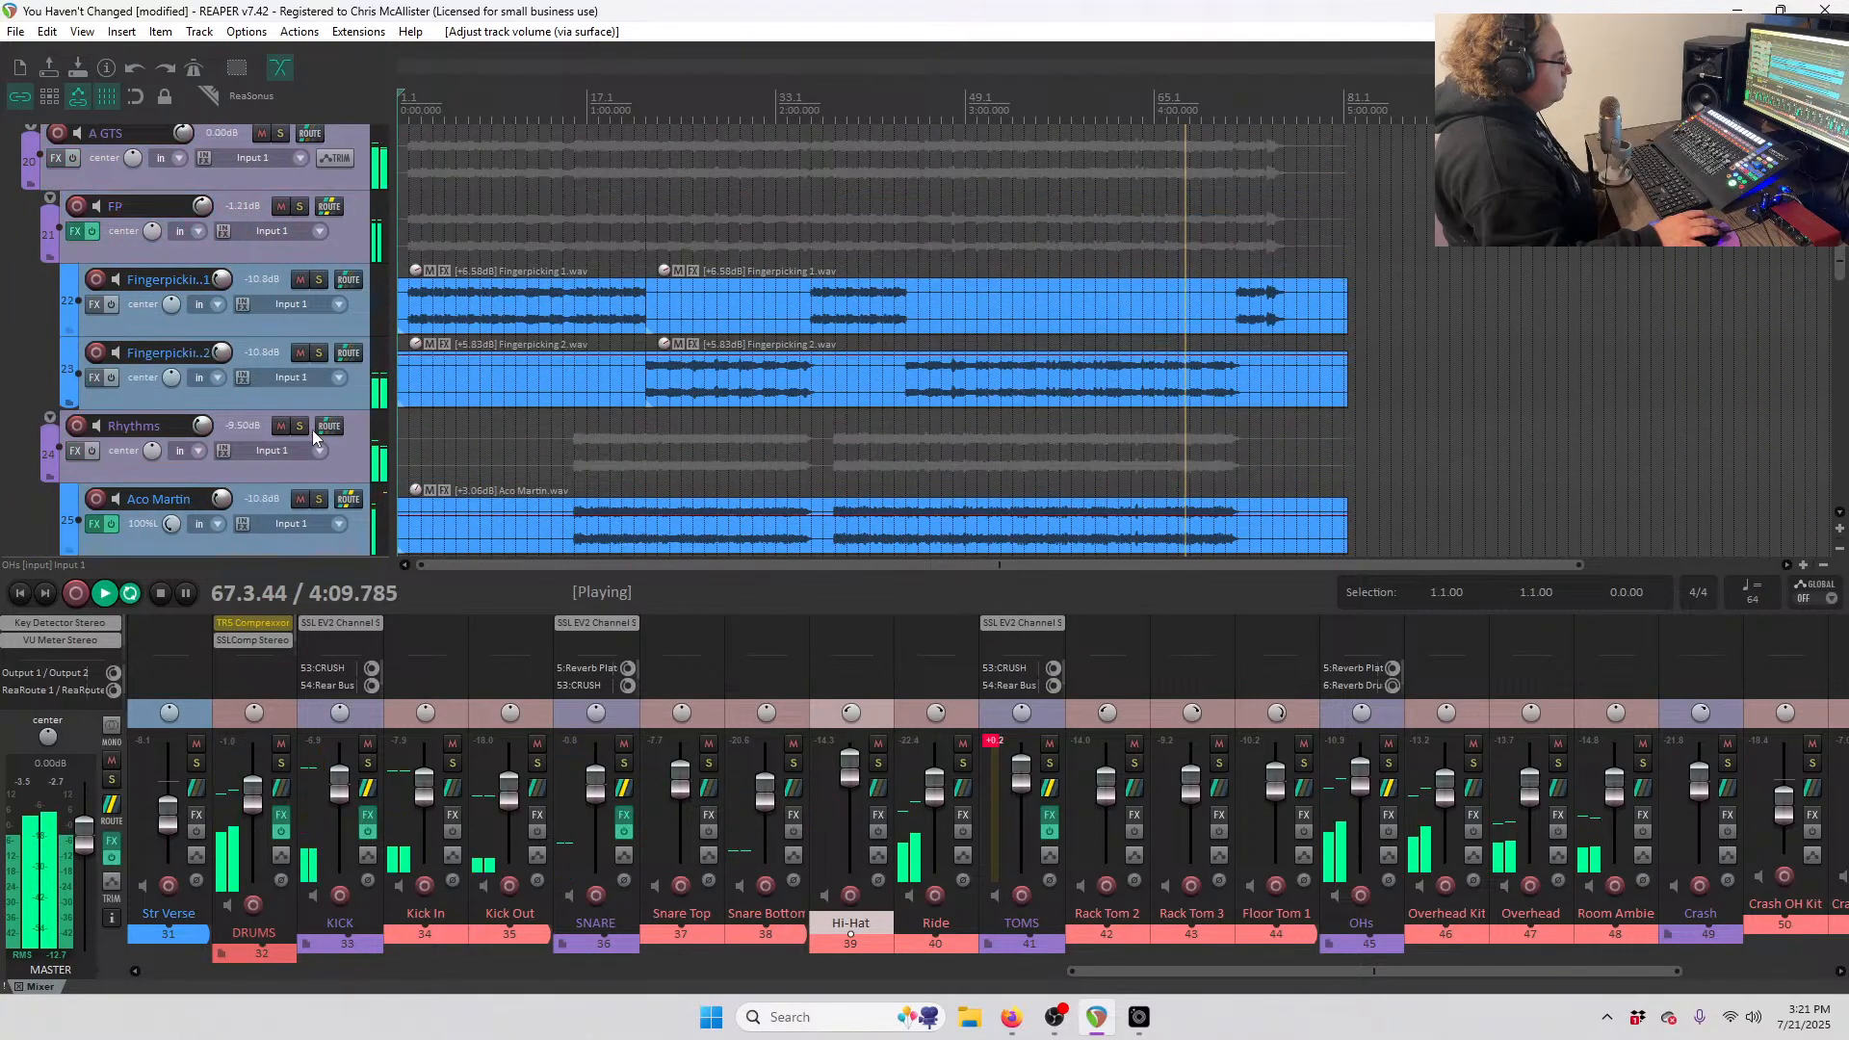
pyautogui.scroll(-1, 312, 431)
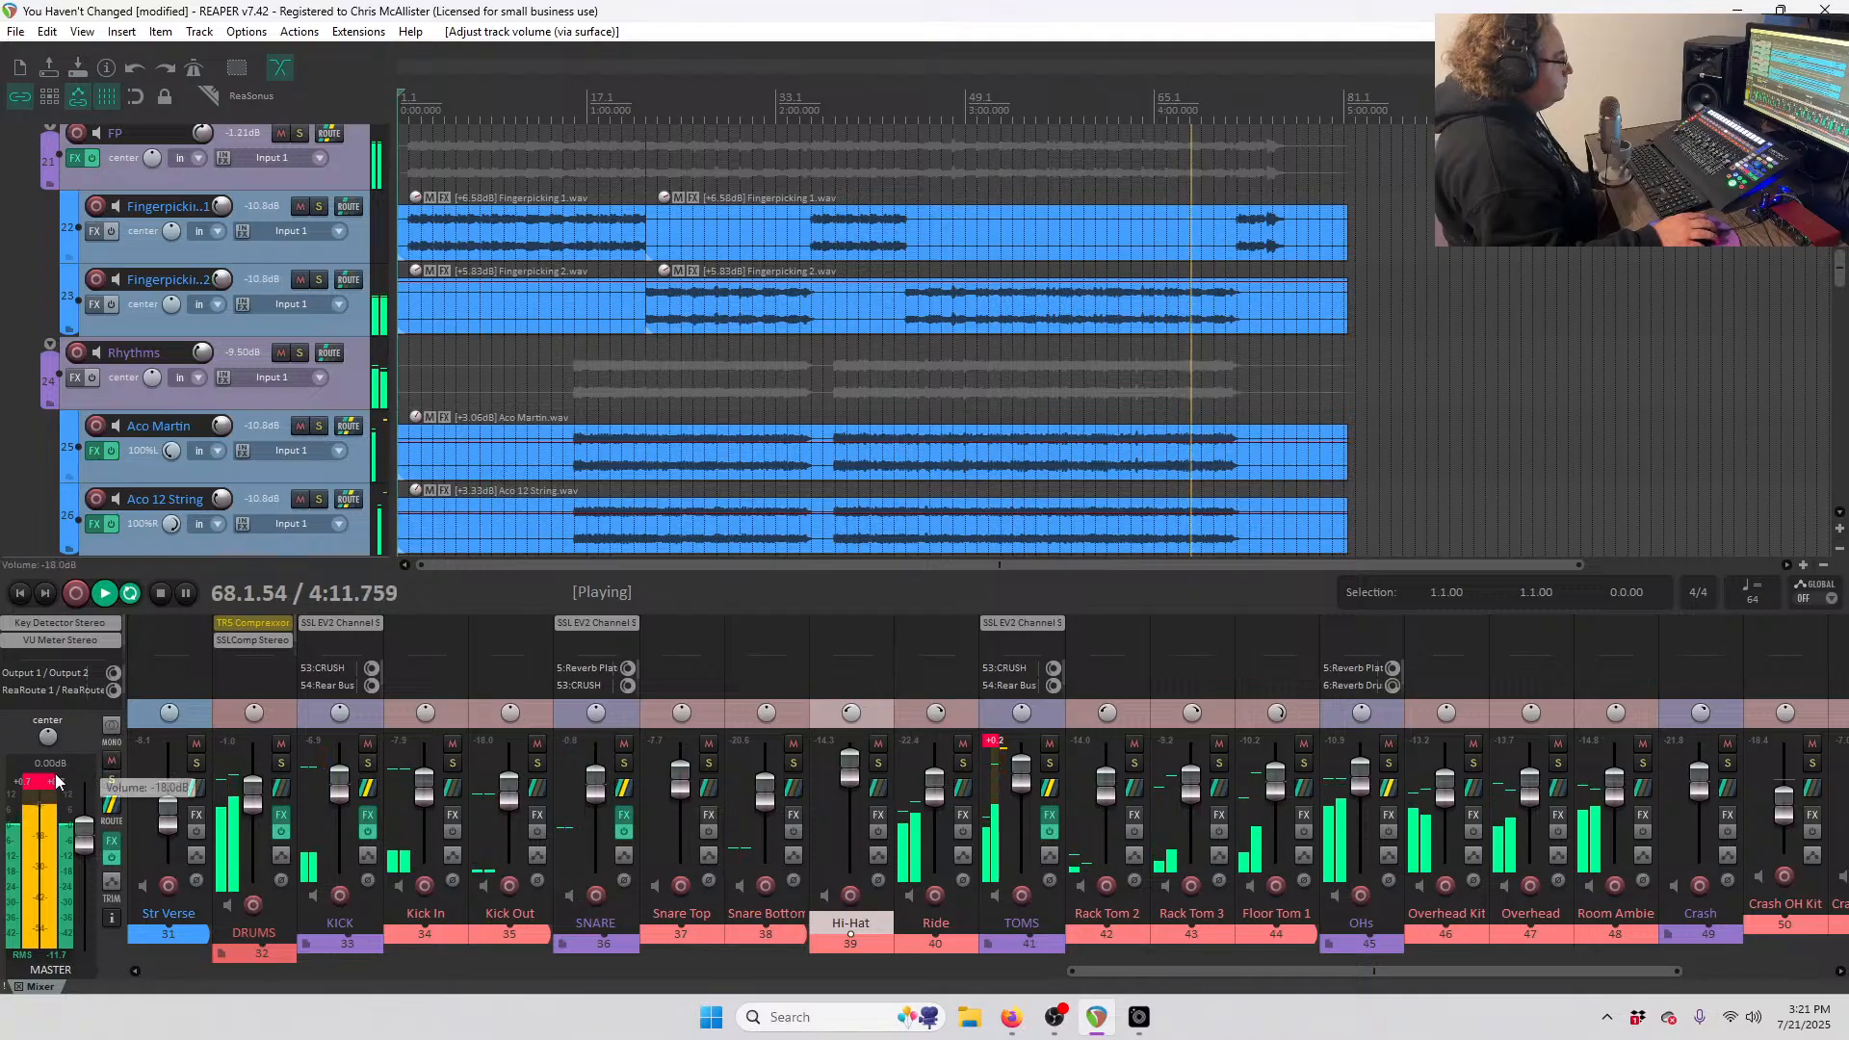
pyautogui.moveTo(92, 842); pyautogui.dragTo(94, 846)
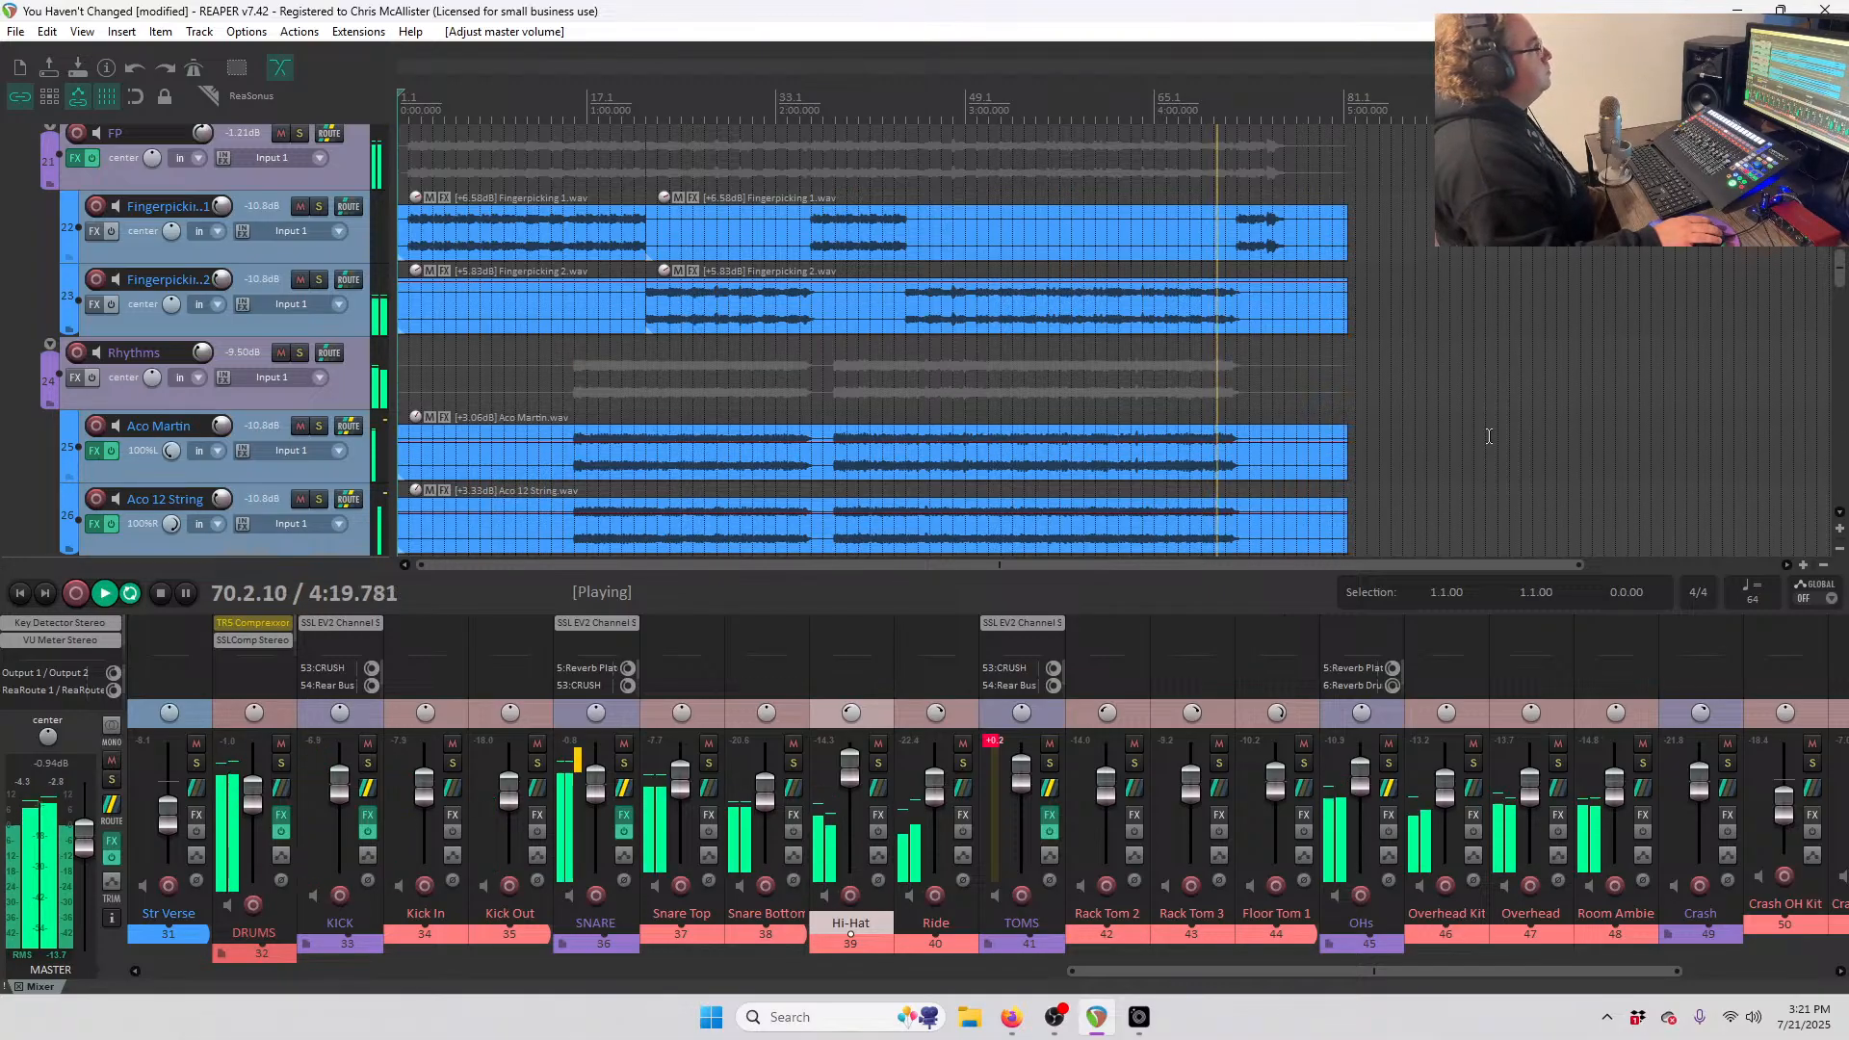
pyautogui.click(995, 740)
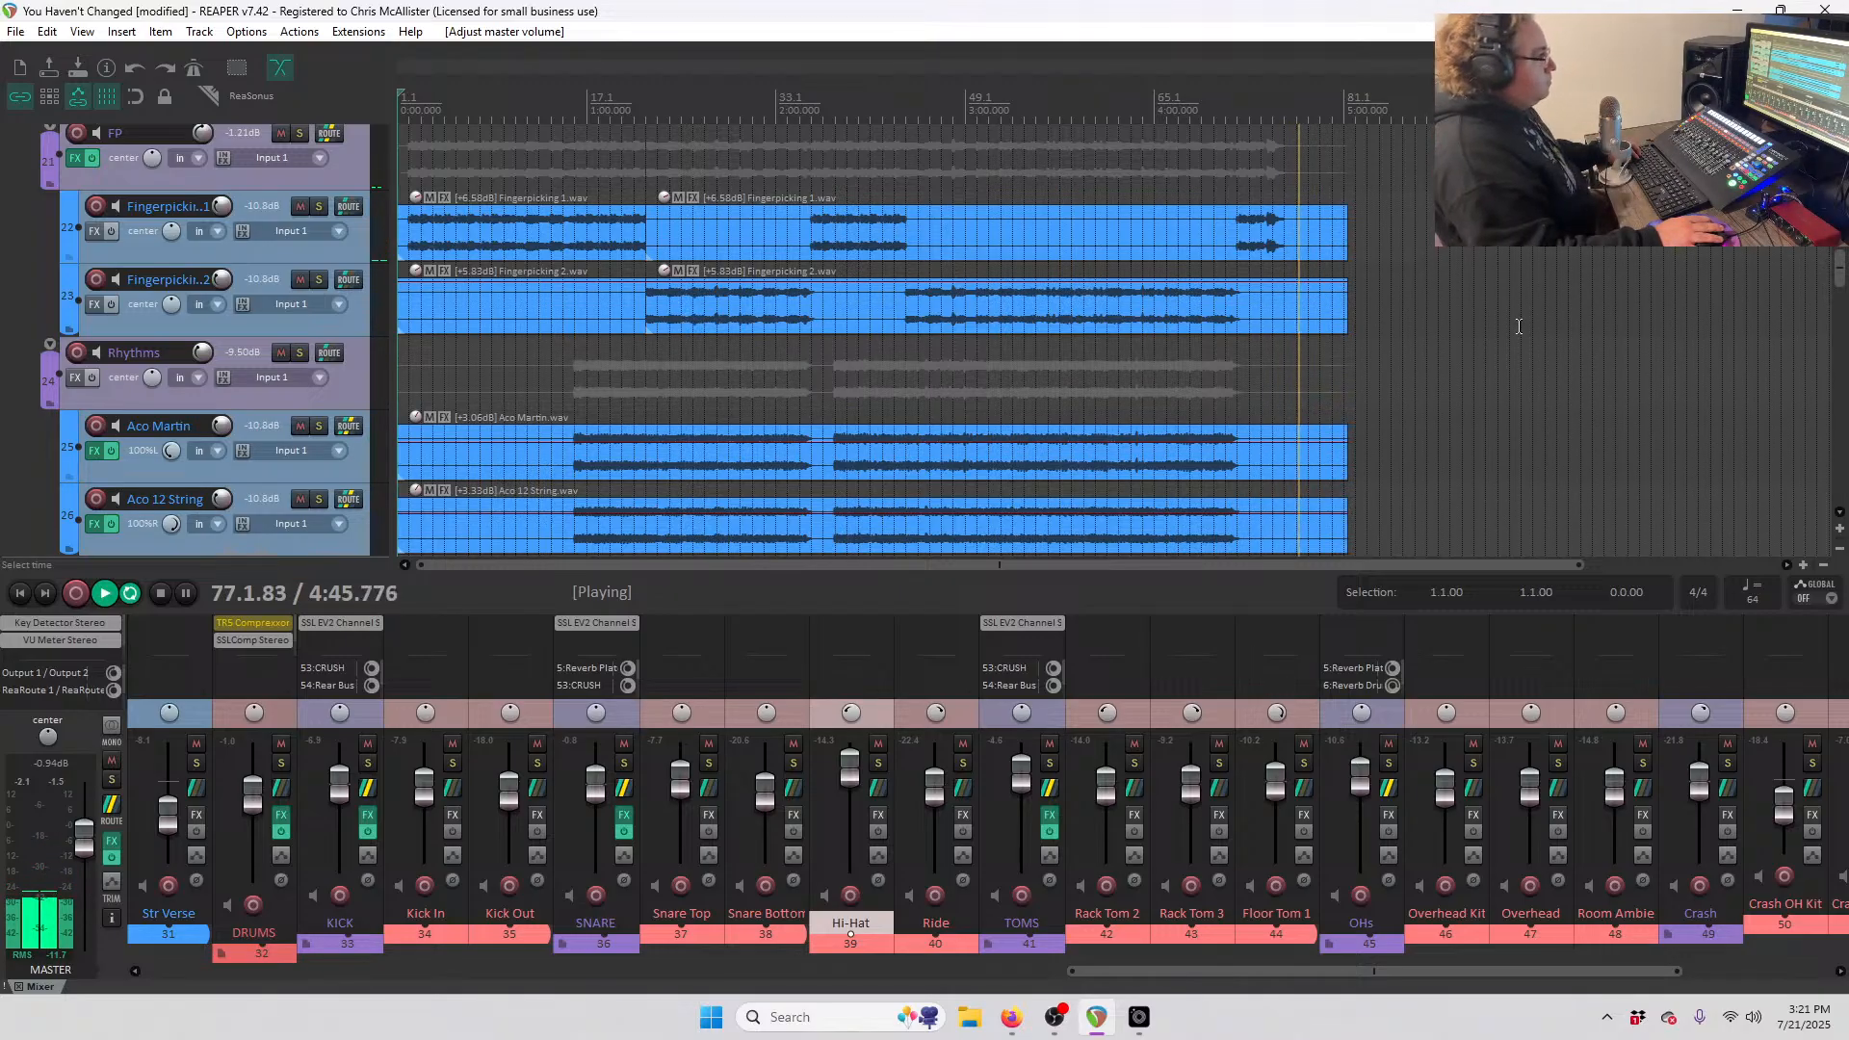
pyautogui.press('space')
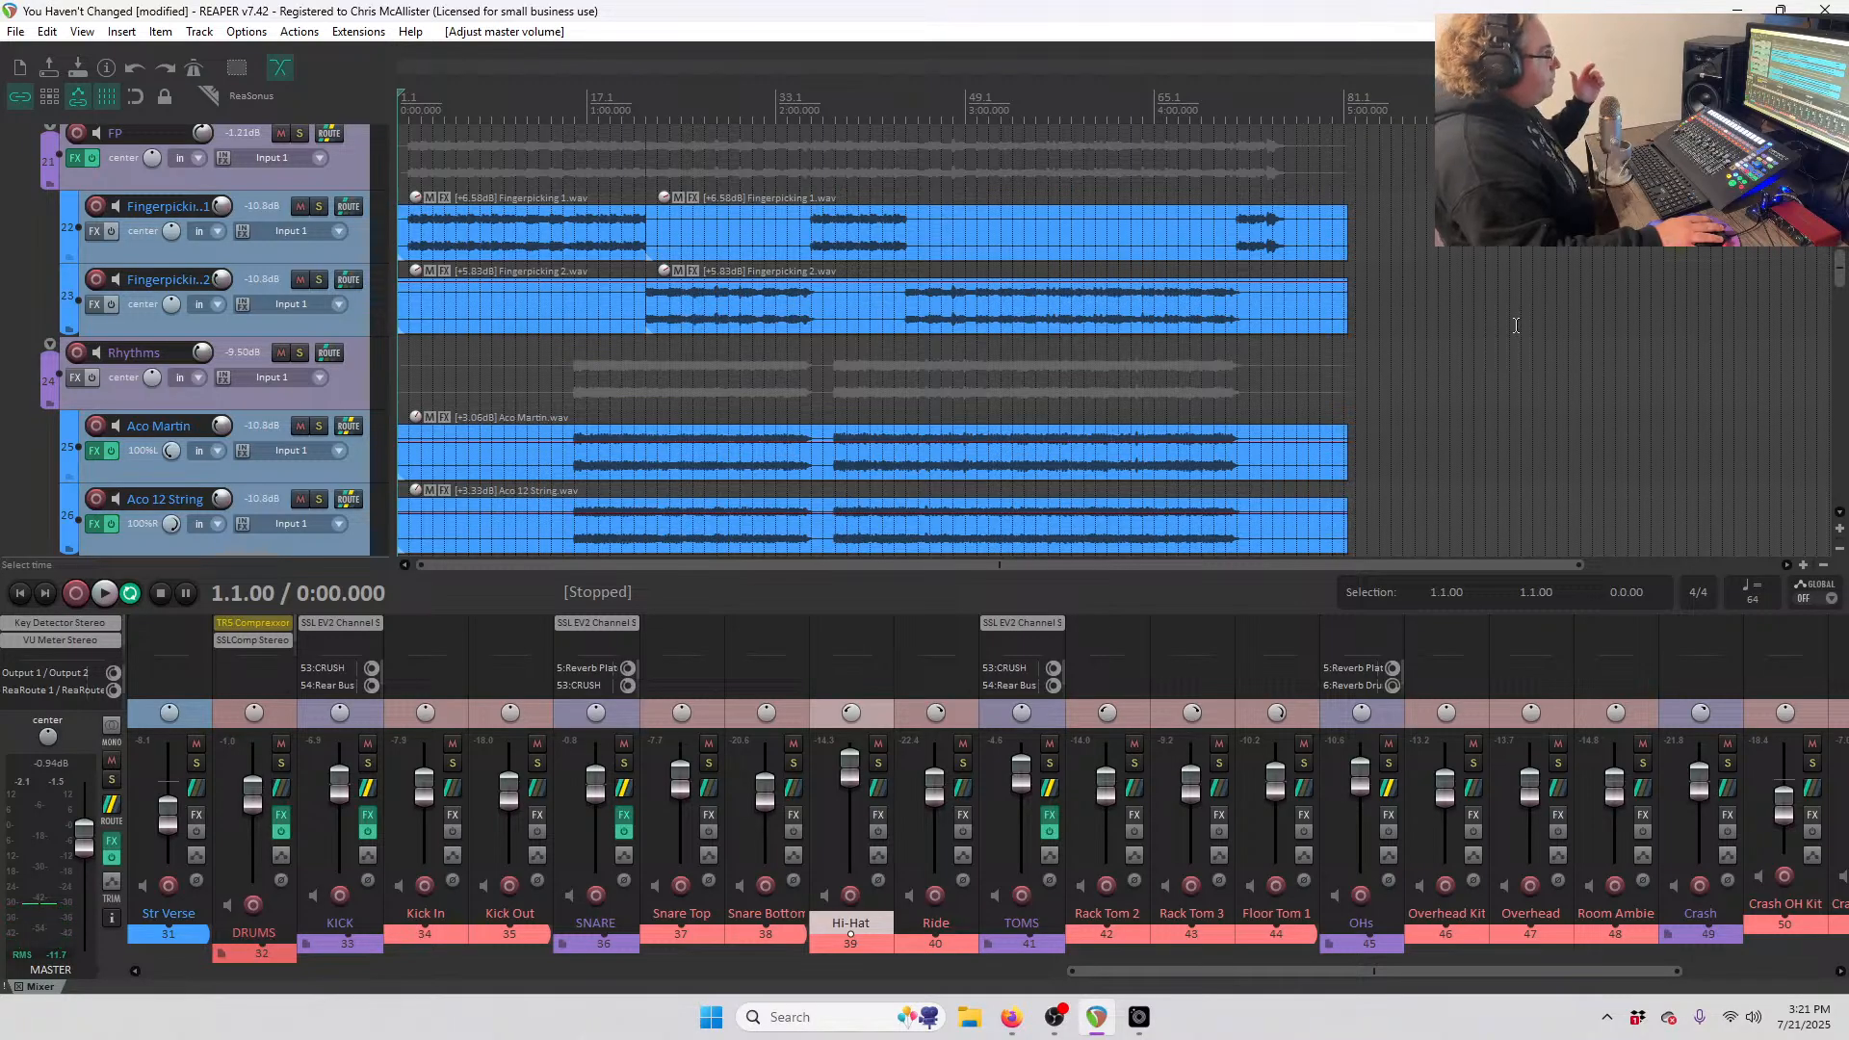